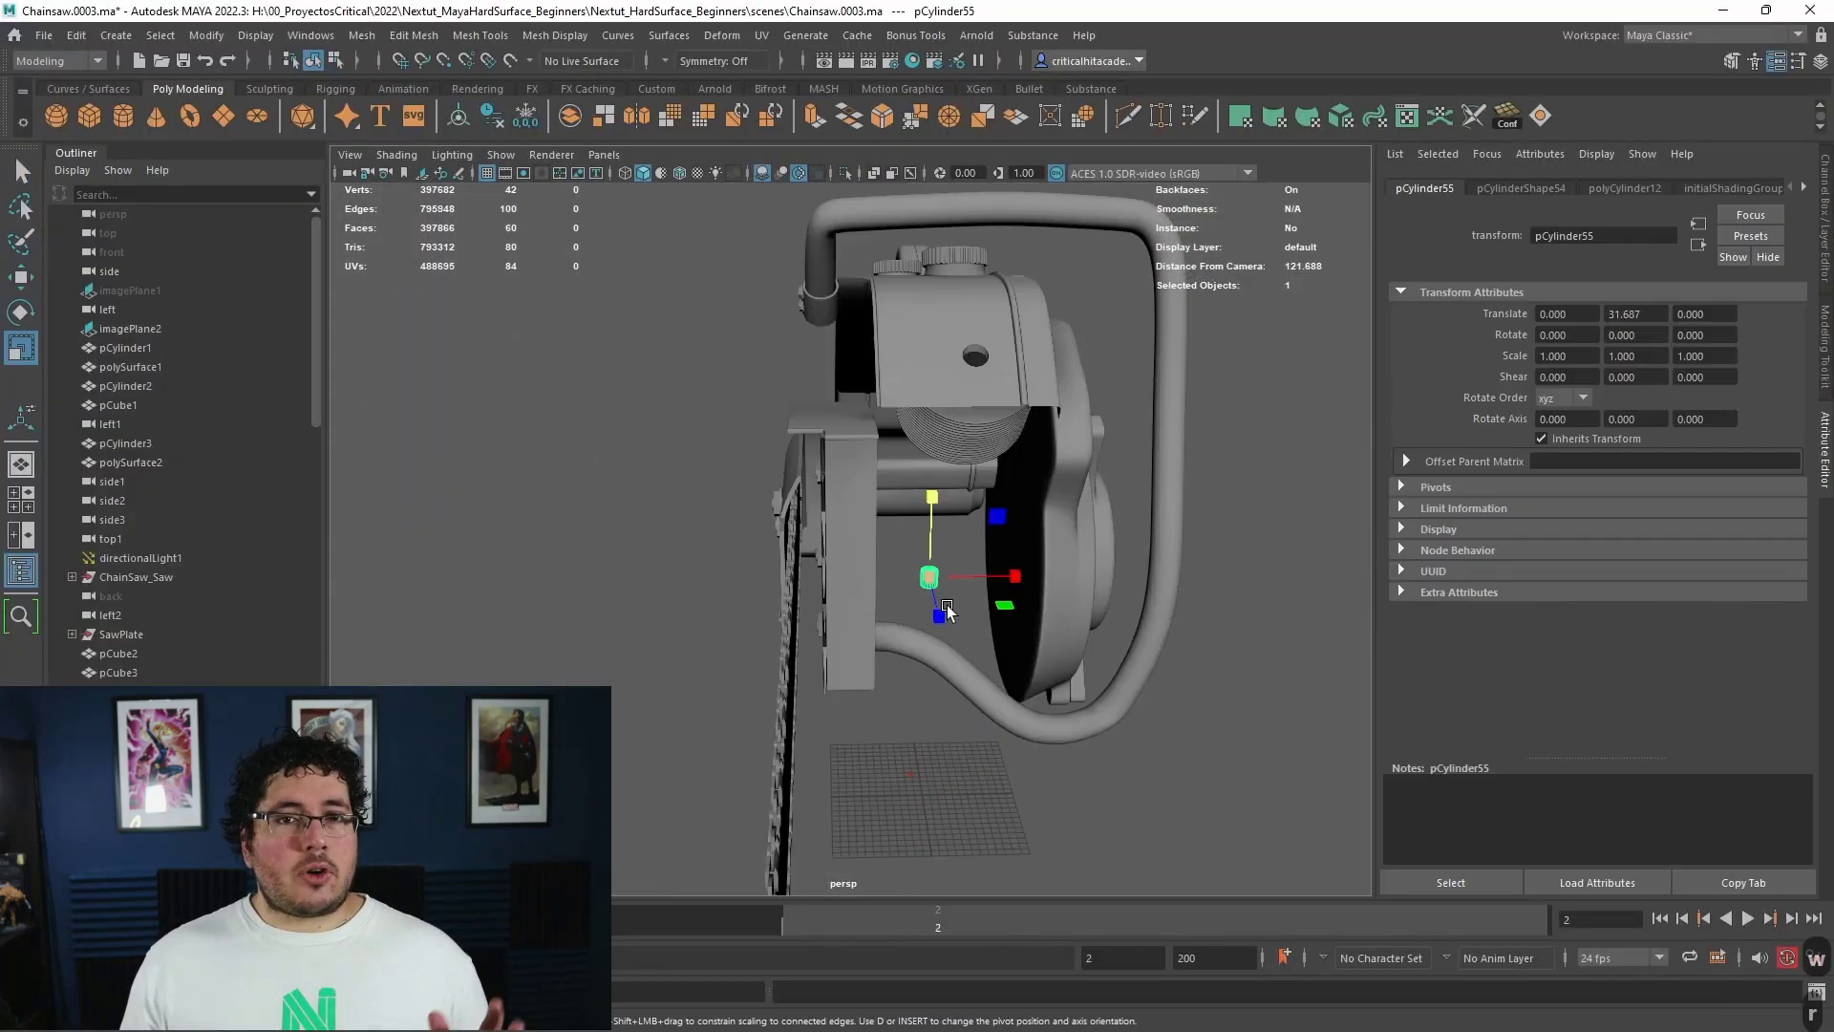
alt+drag(860, 535, 794, 611)
scroll(794, 633, up, 5)
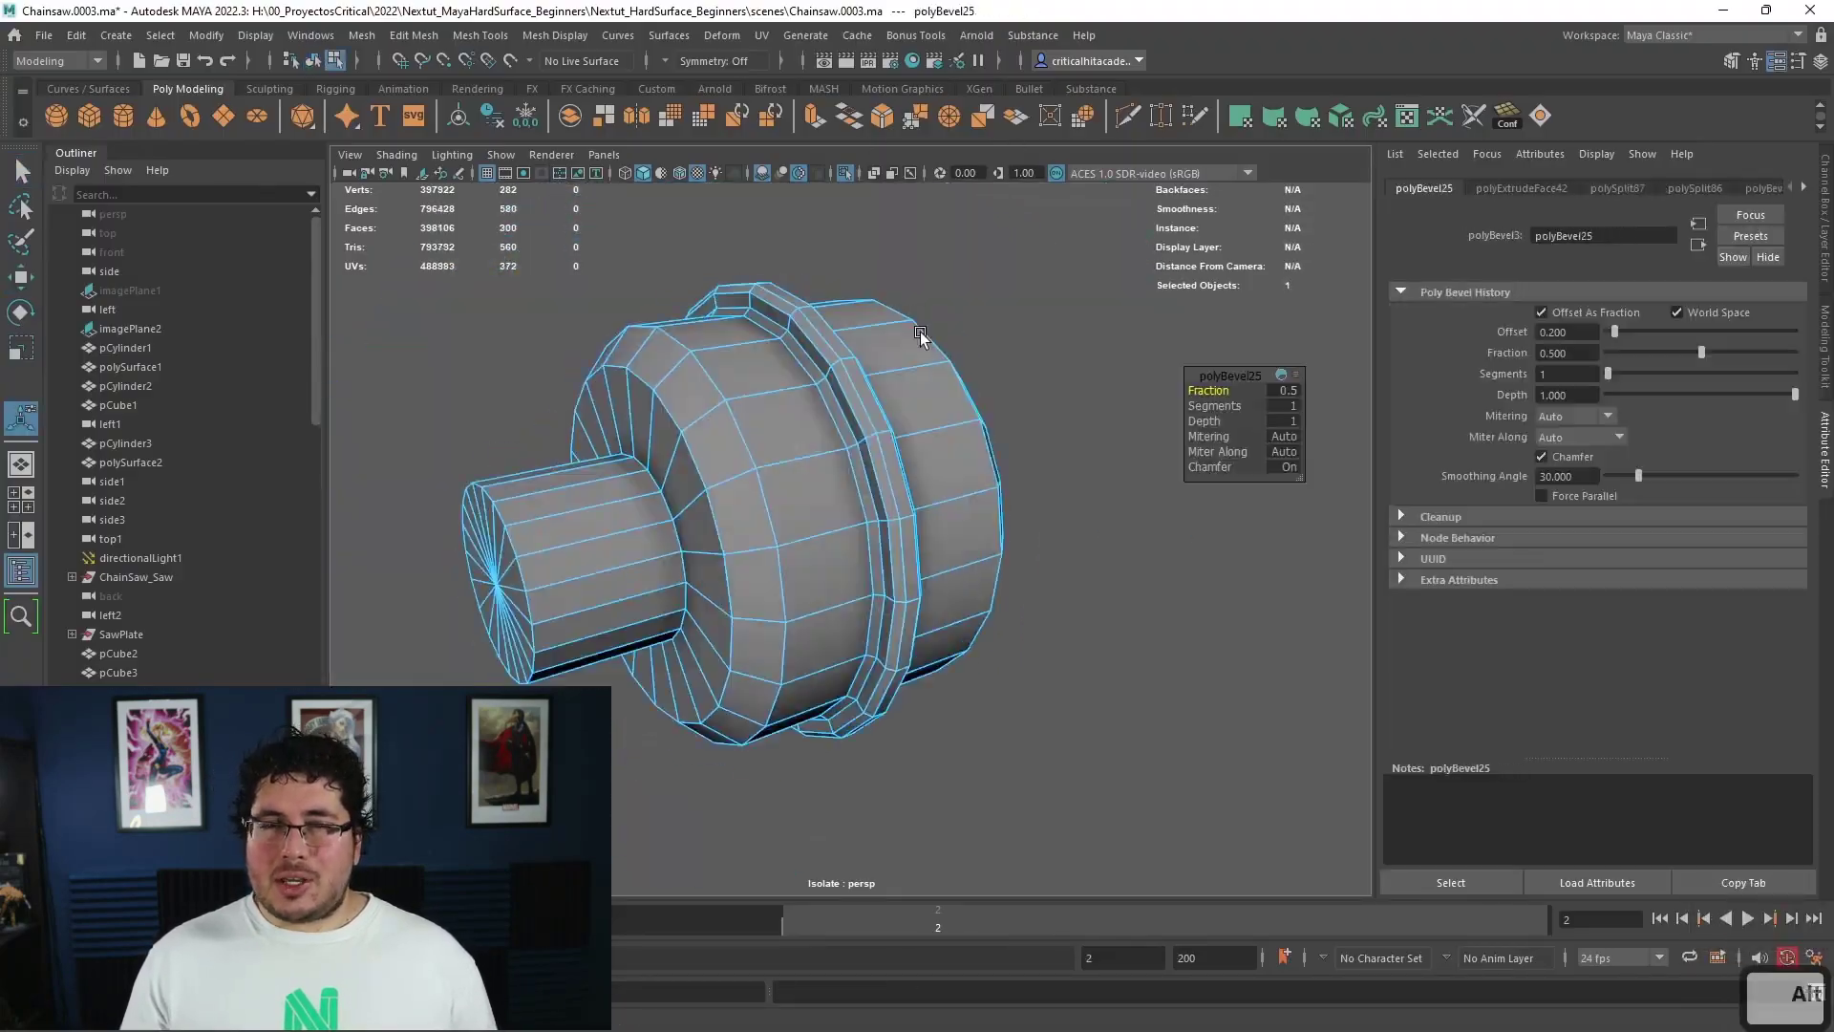
key(ctrl+e)
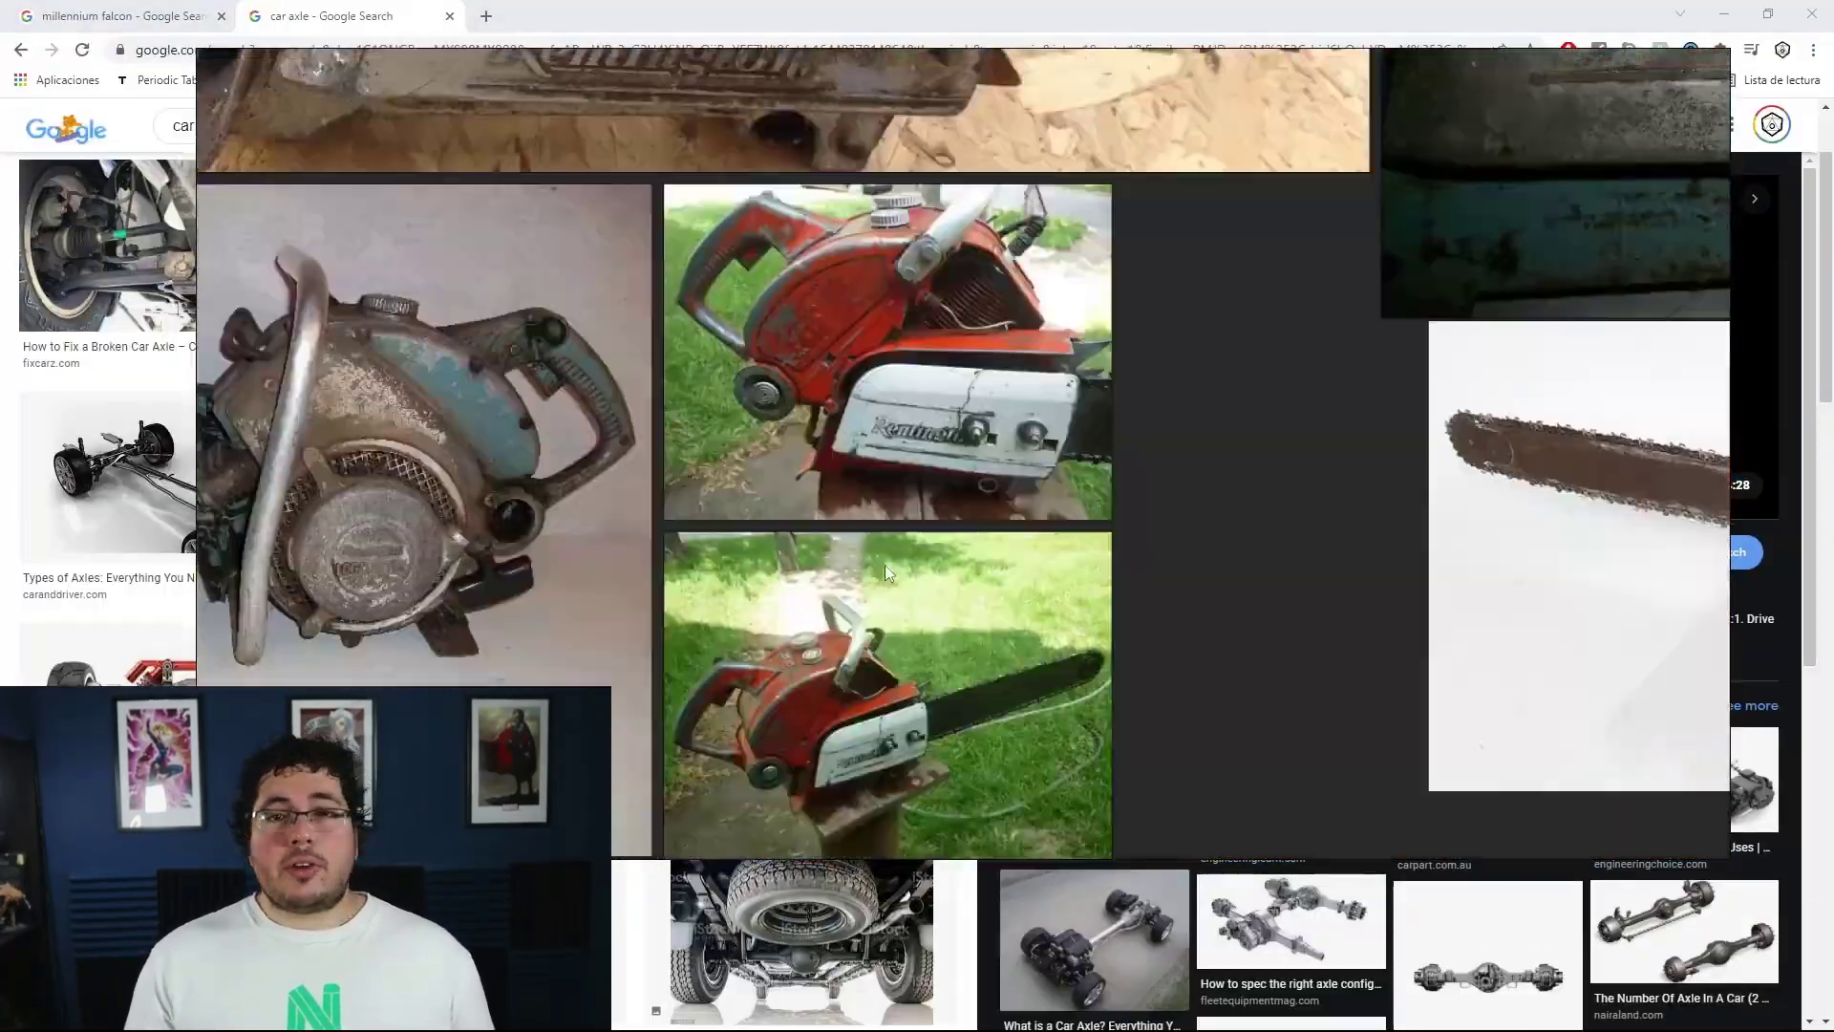
key(alt+Tab)
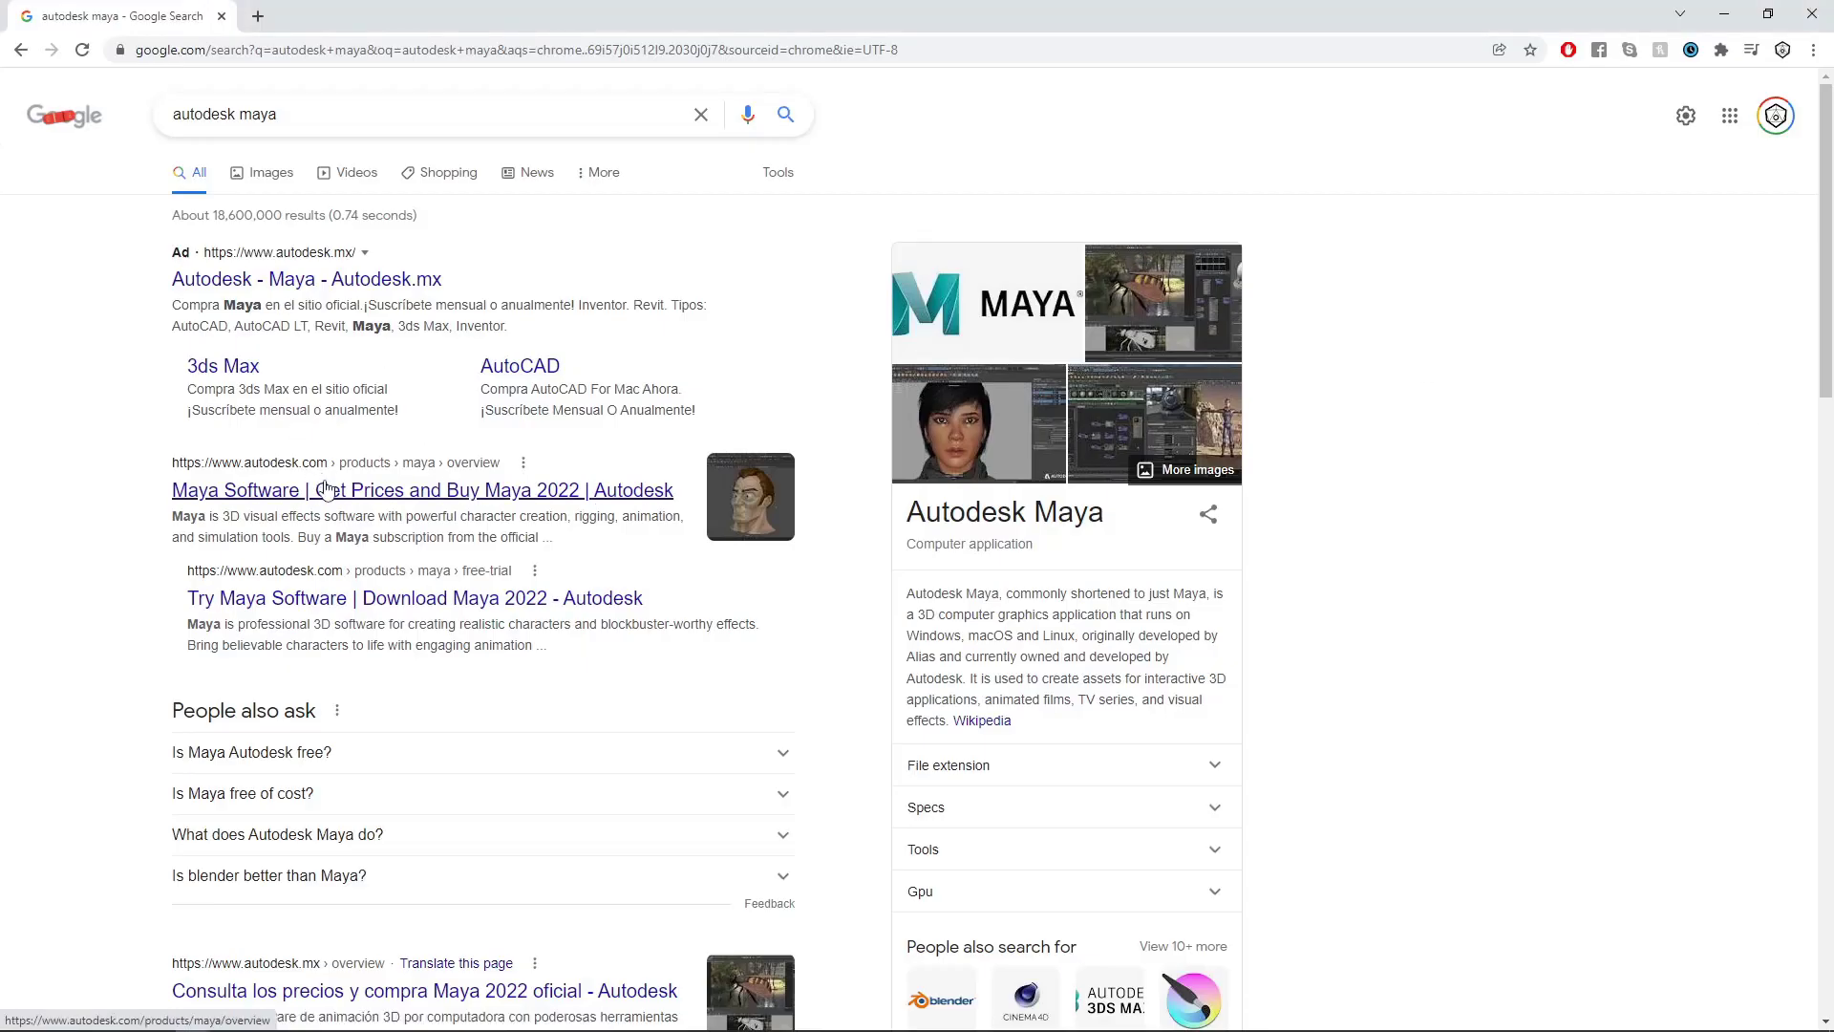
- Open Autodesk's Maya product page from the search results, dismiss its pop-ups and review the subscription pricing options
click(306, 493)
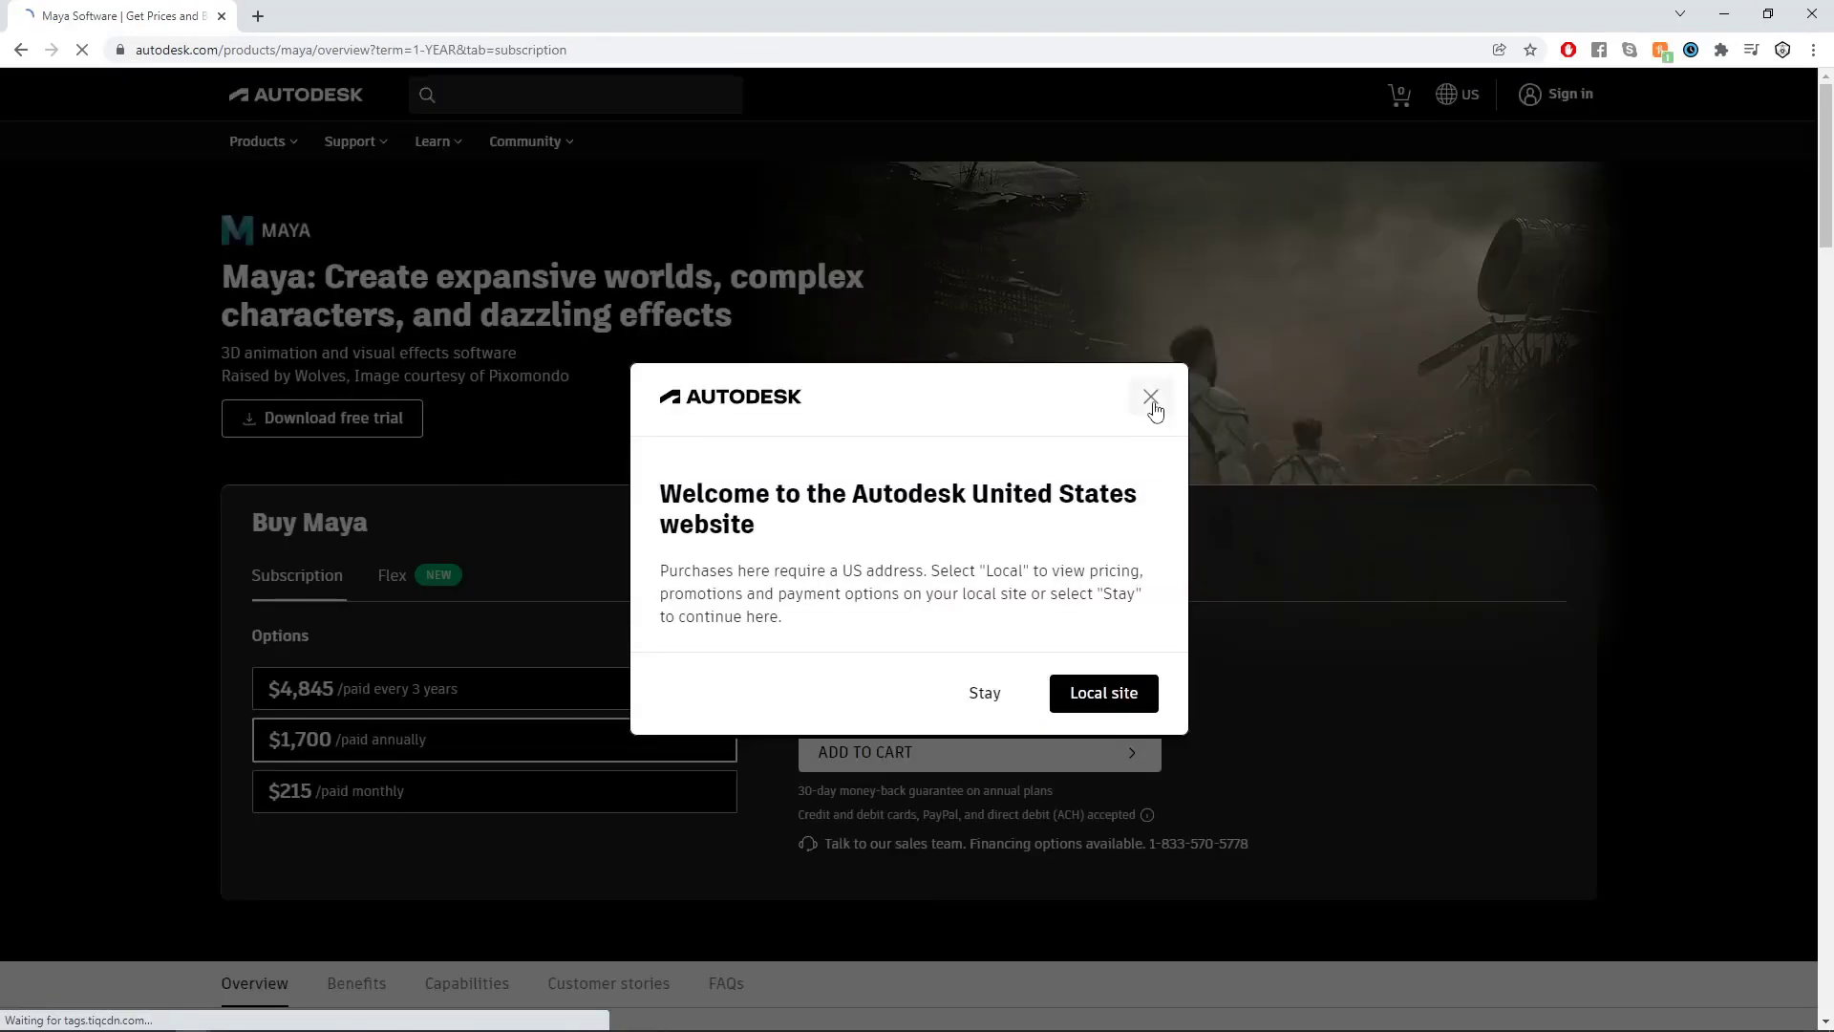
click(1150, 397)
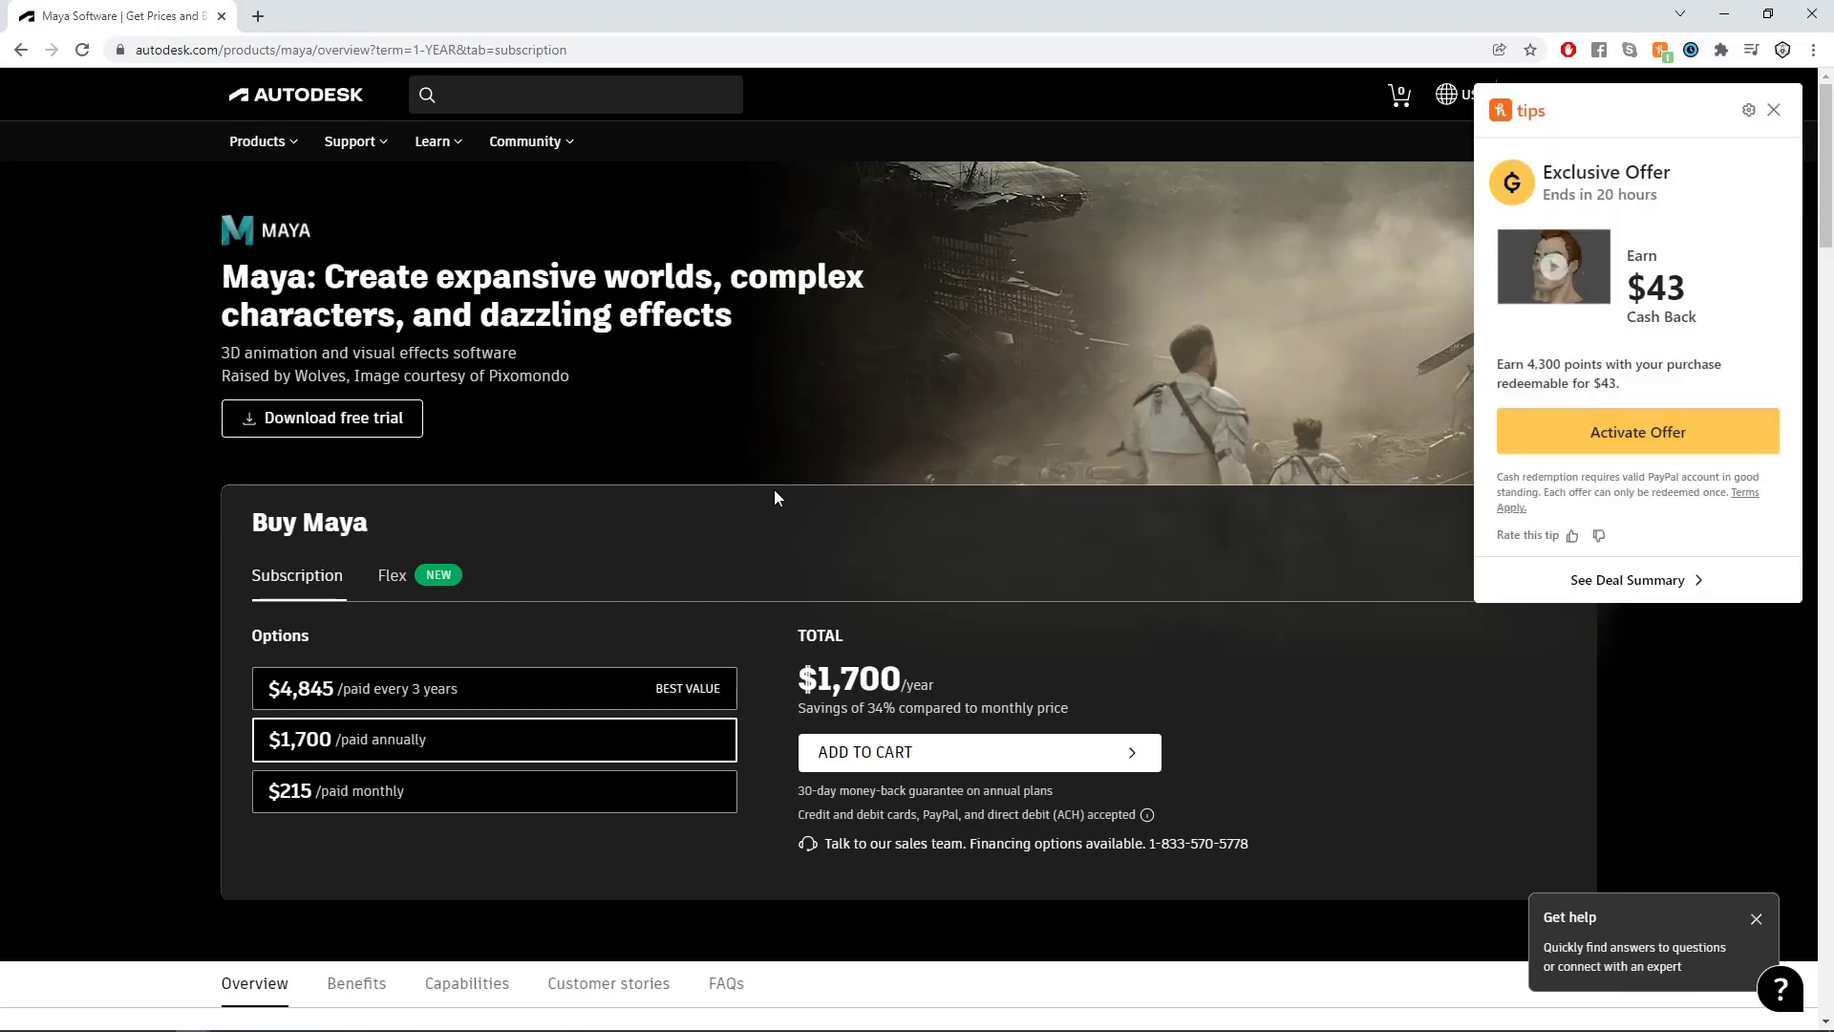
click(1774, 110)
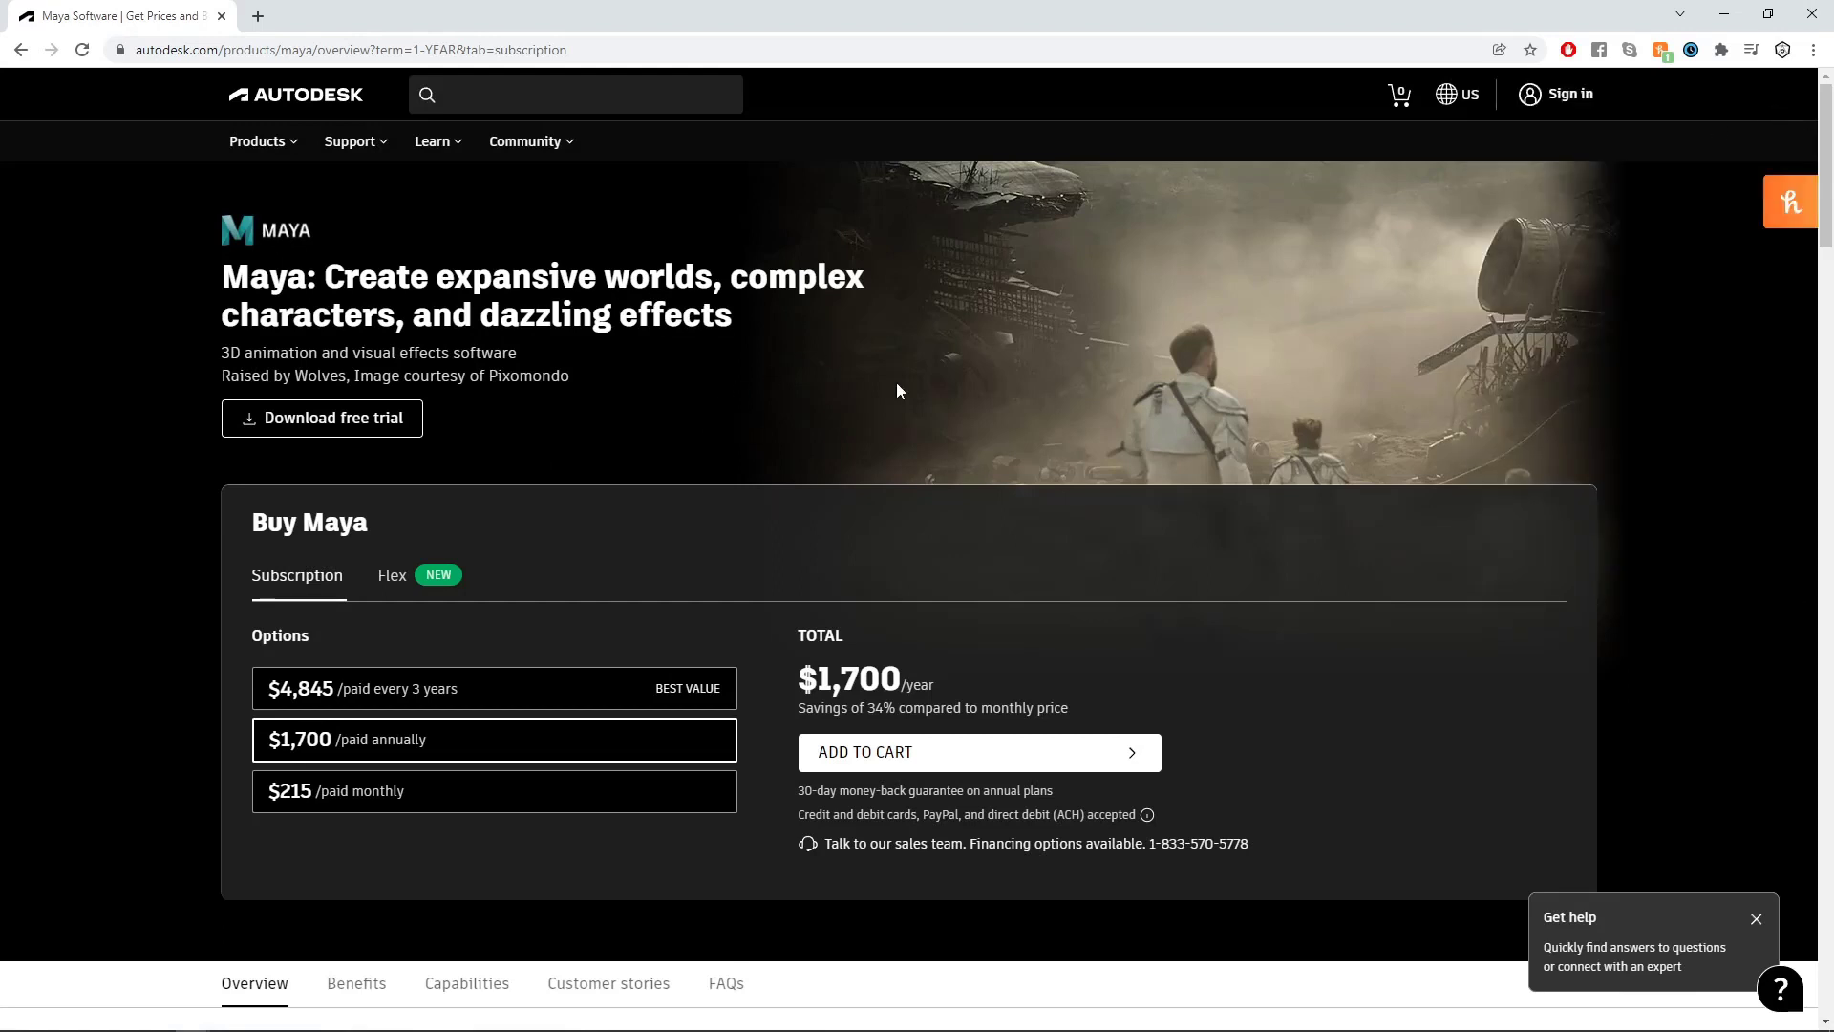
scroll(940, 355, down, 1)
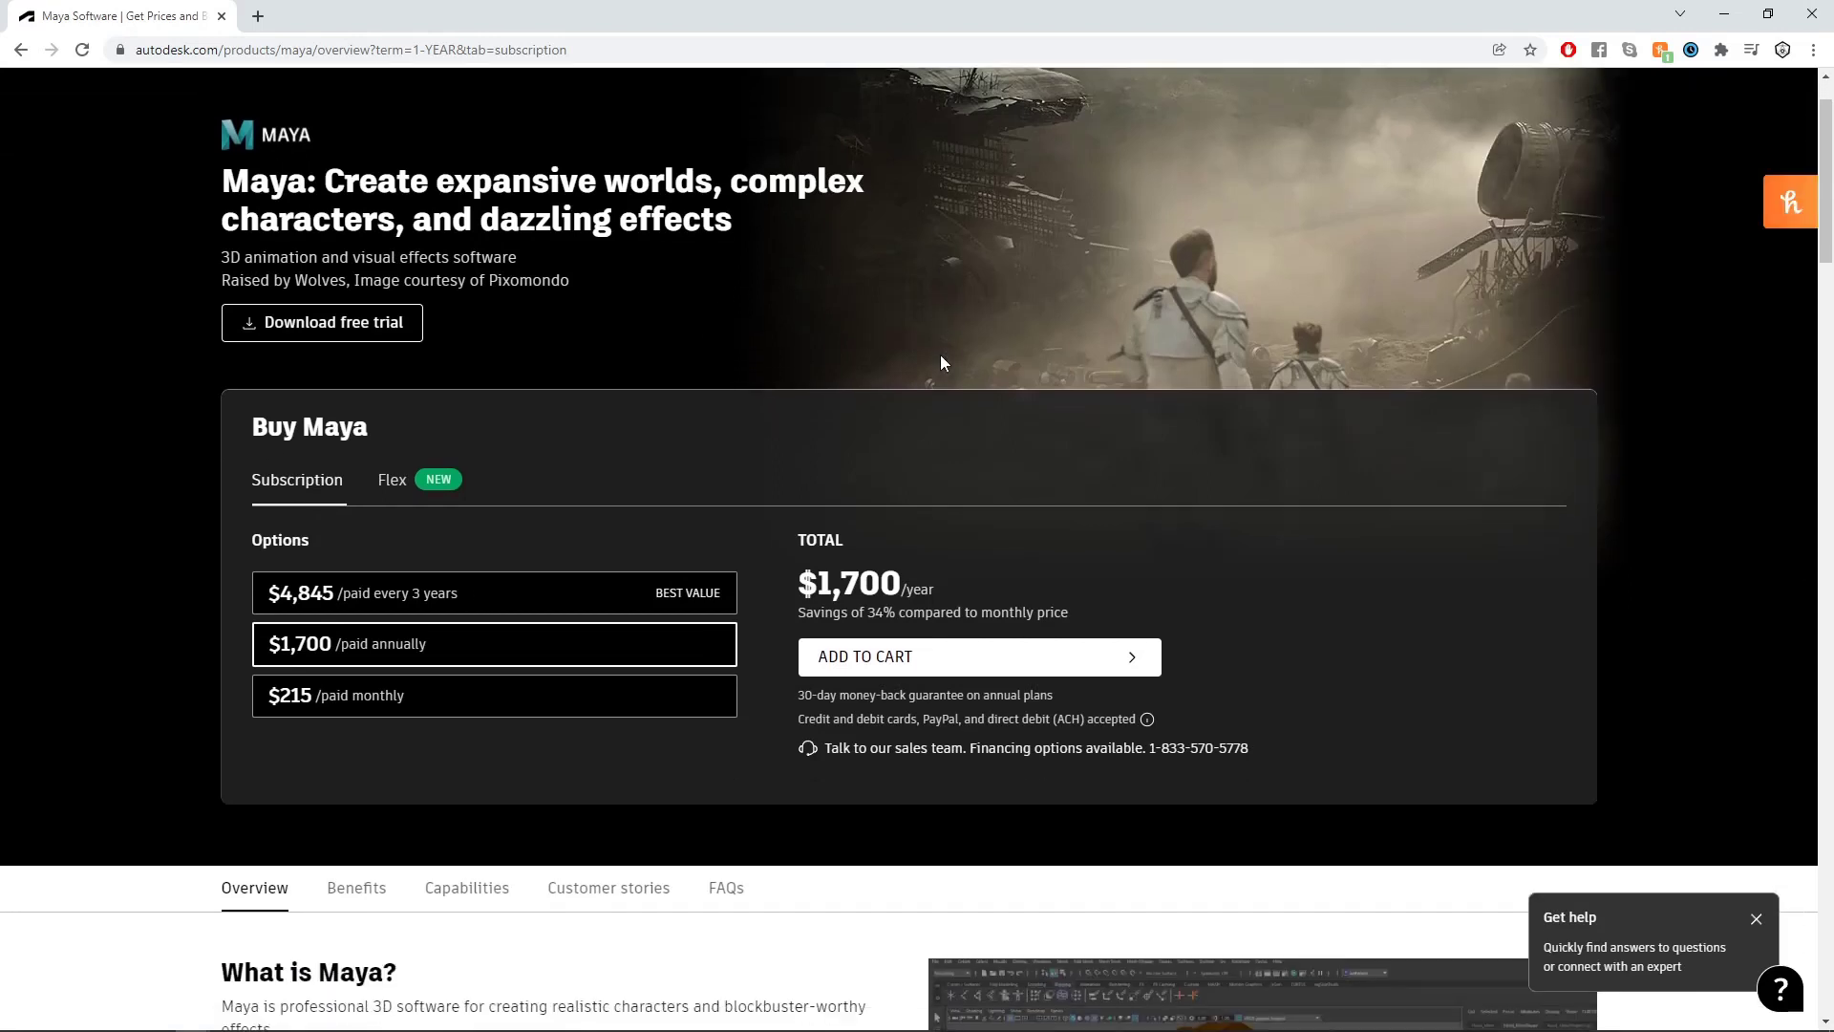
scroll(748, 515, up, 1)
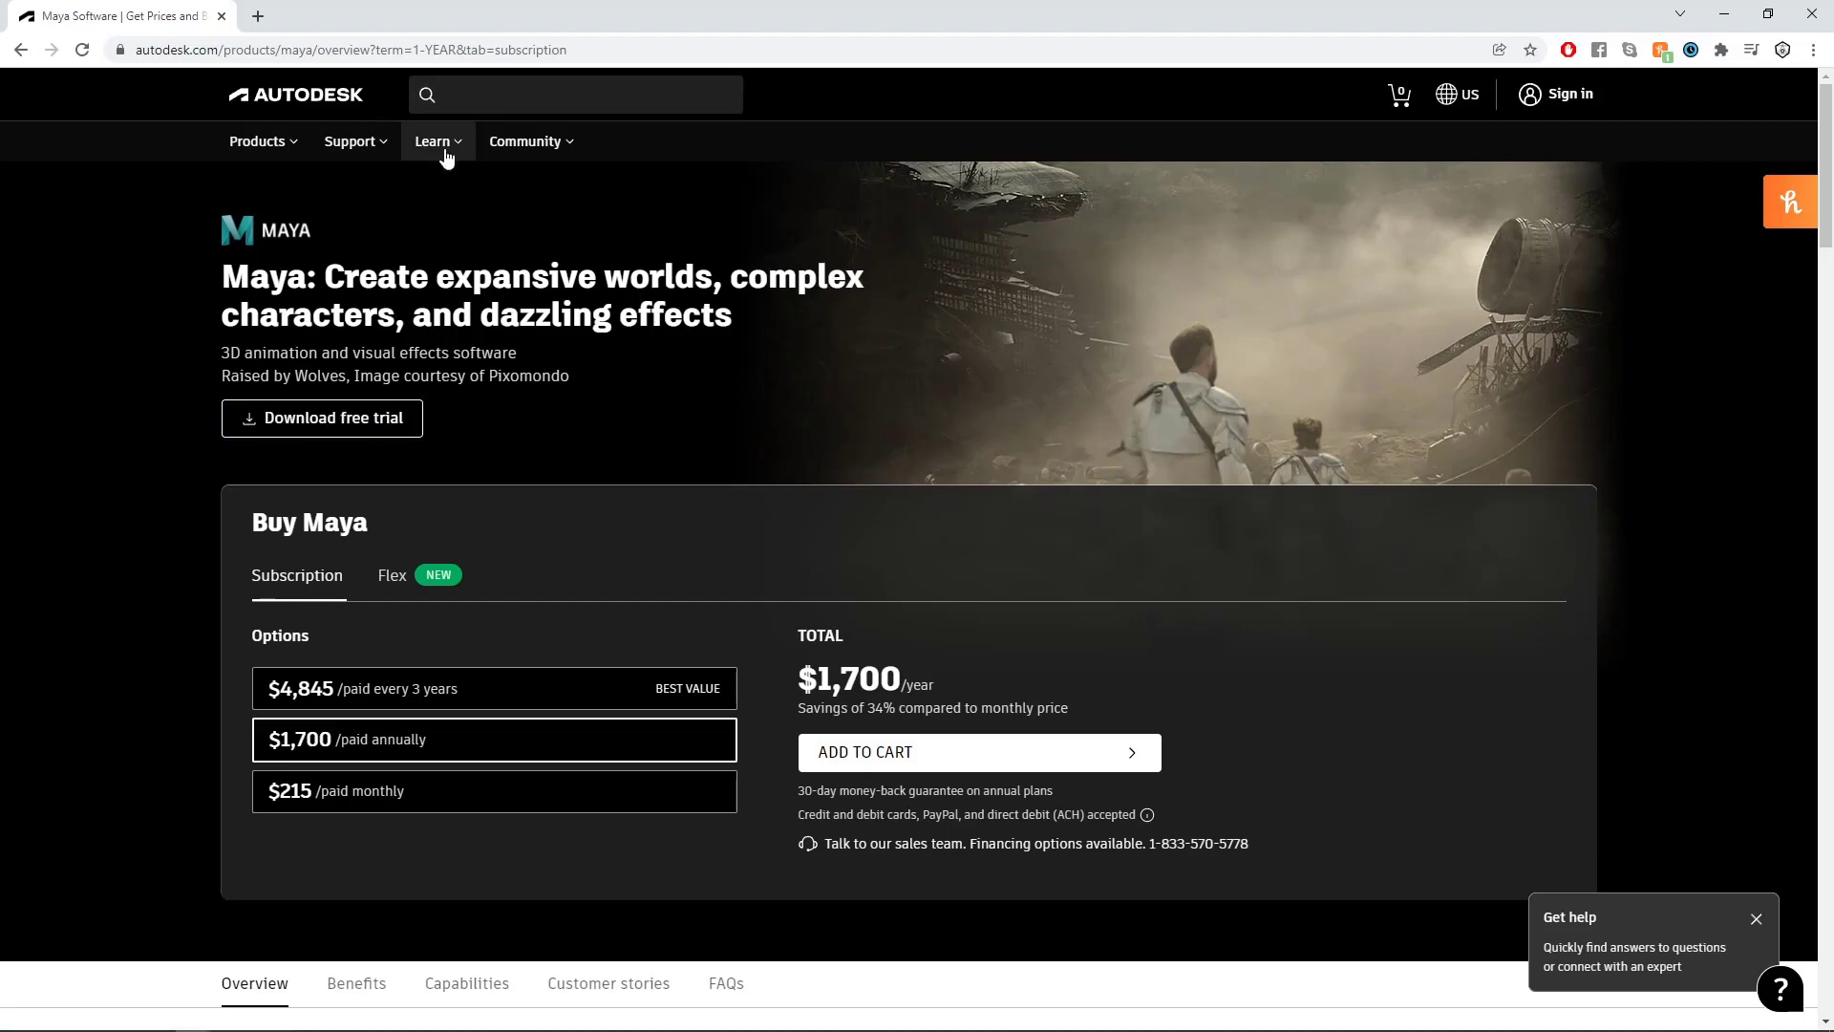
- Search the web for "student license maya" and open Autodesk's Student and Education Software page
click(275, 52)
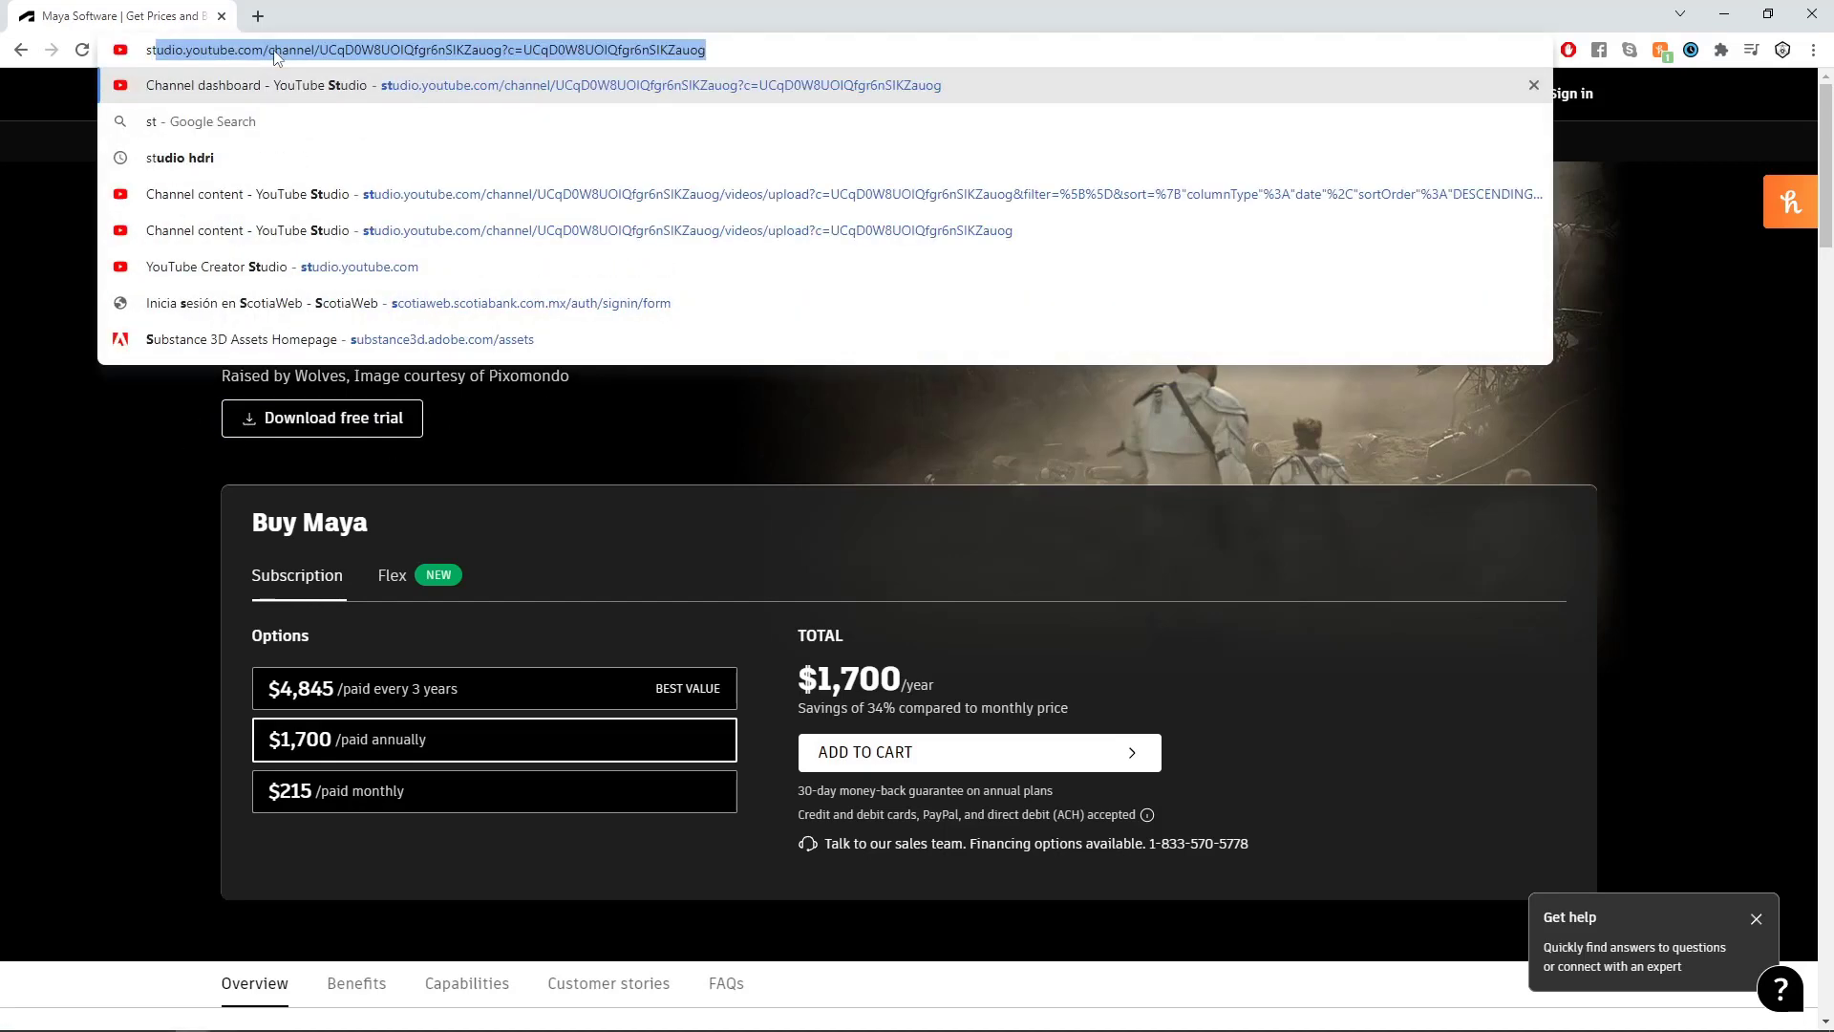
text(student license)
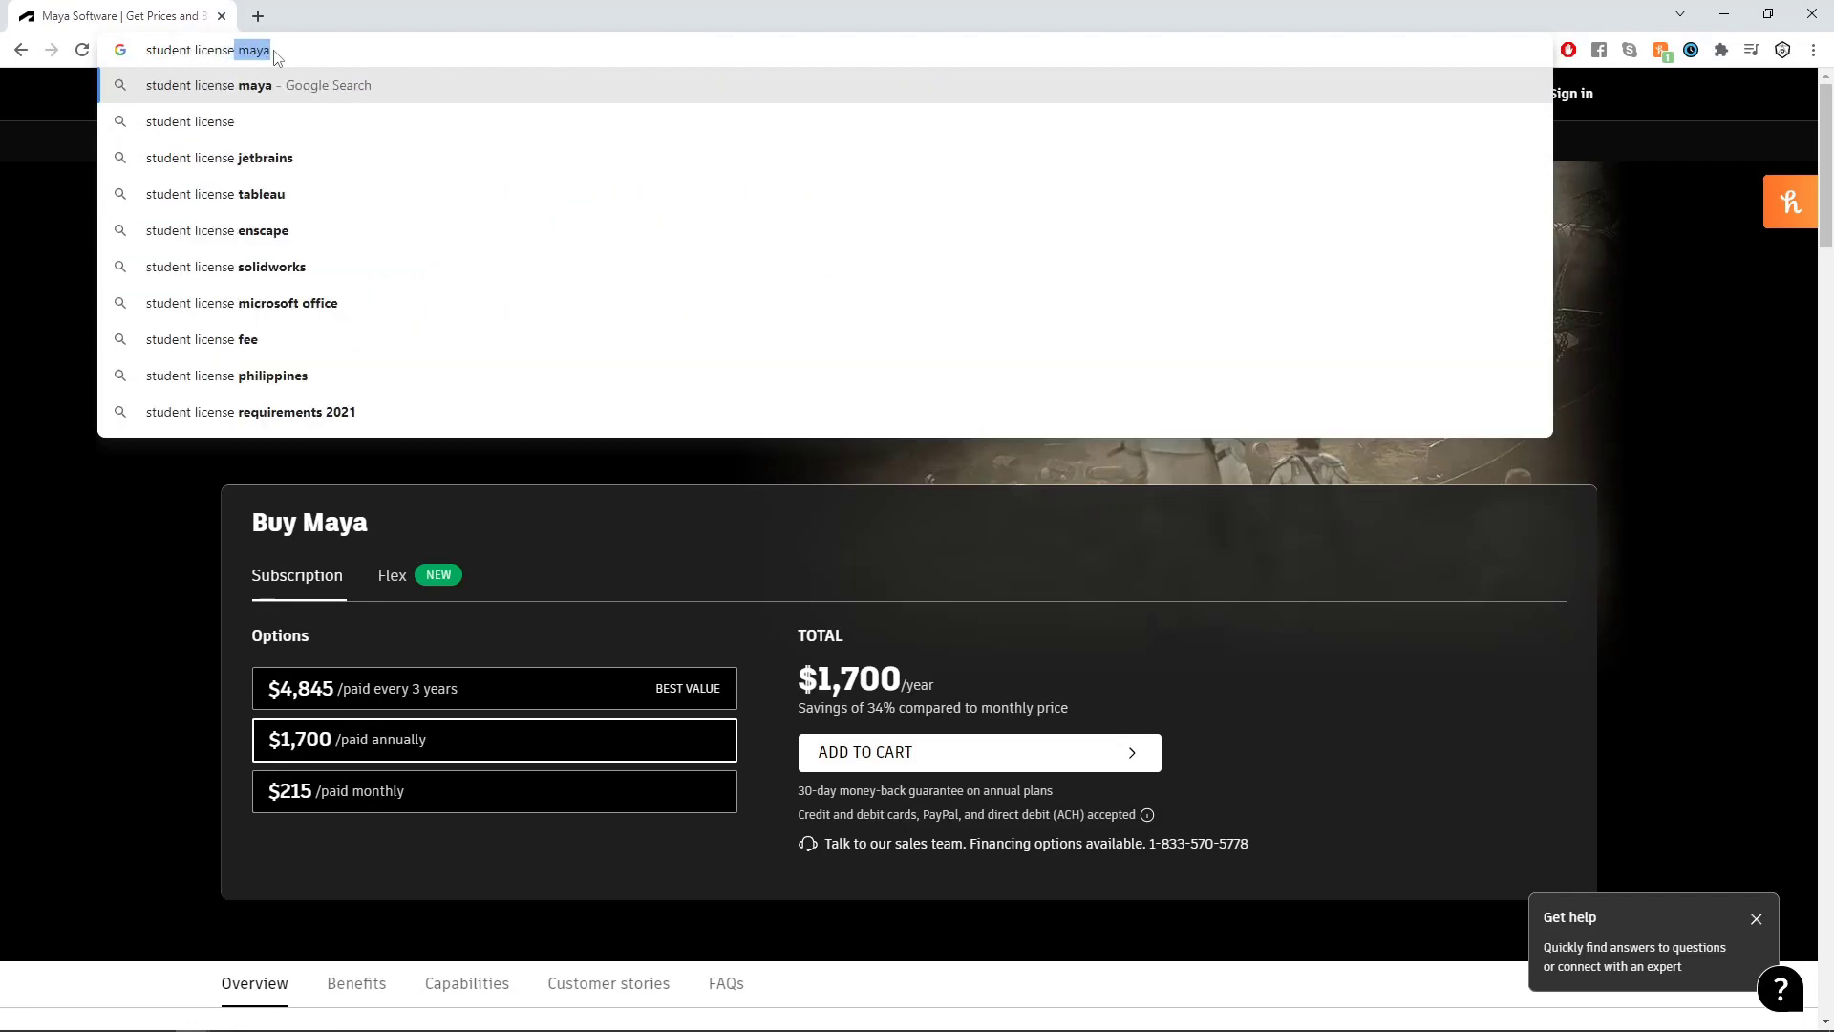
key(Return)
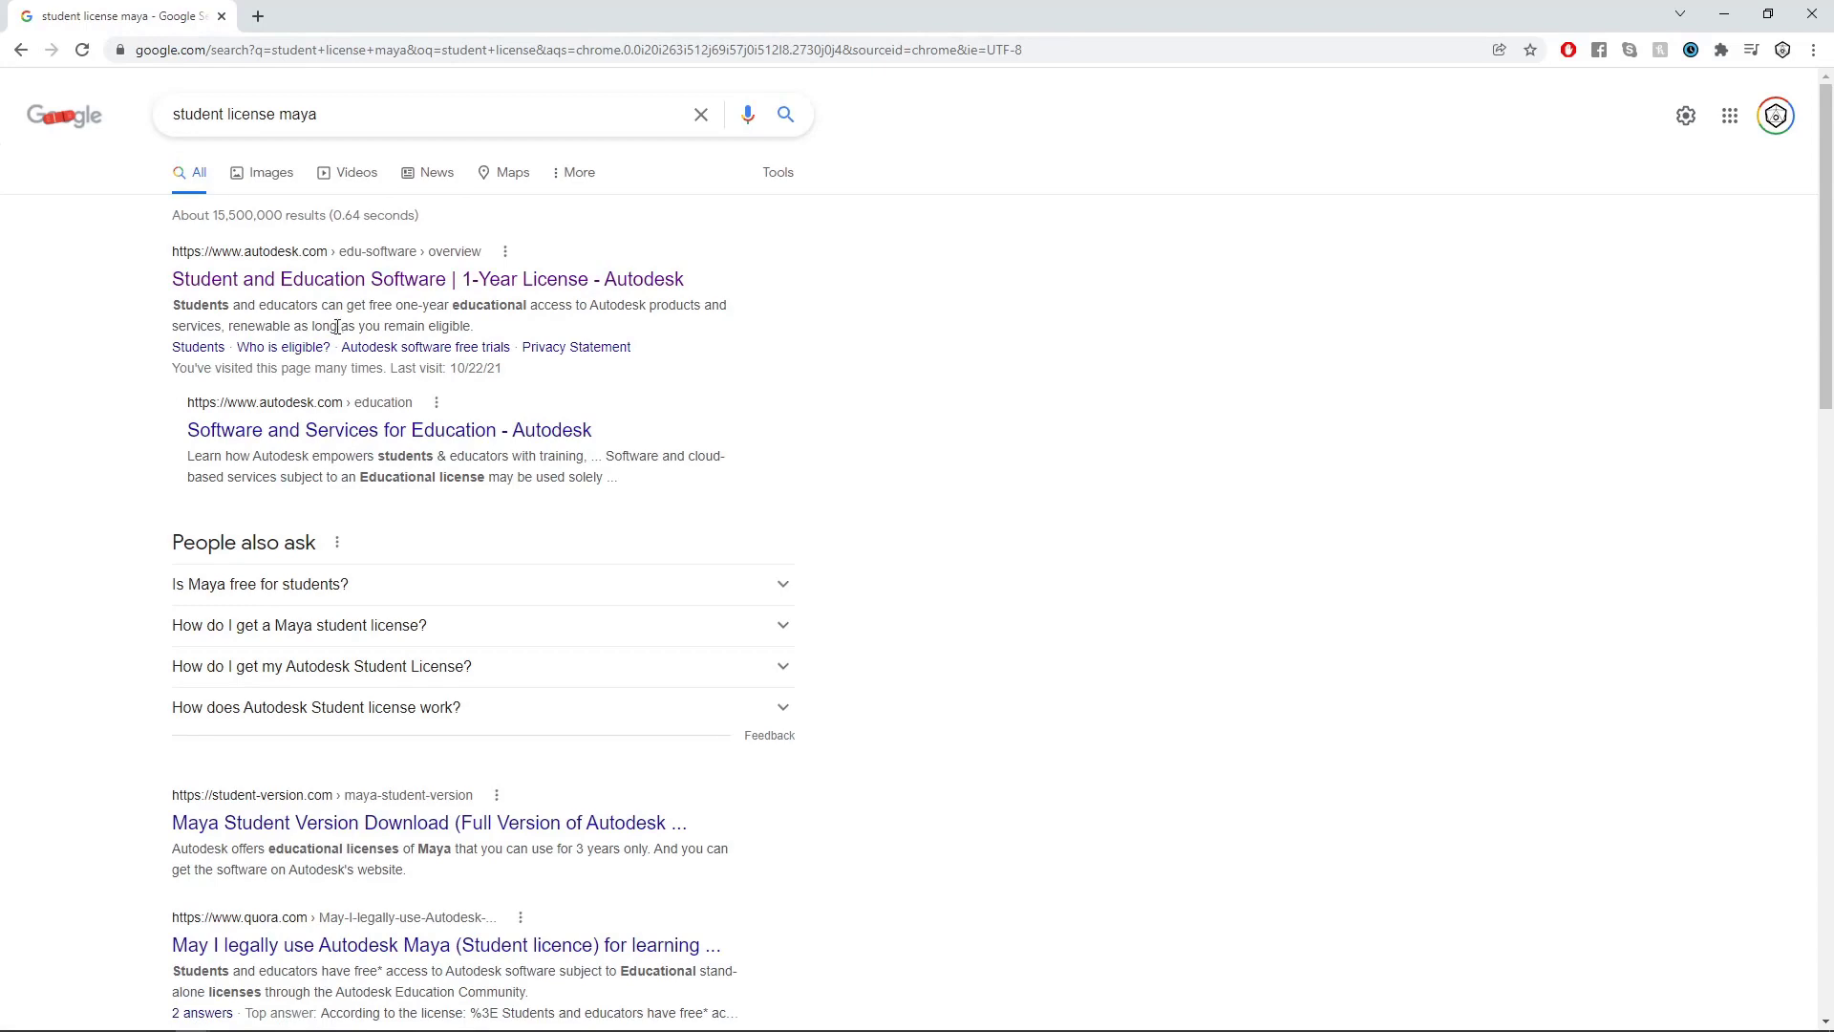
click(306, 285)
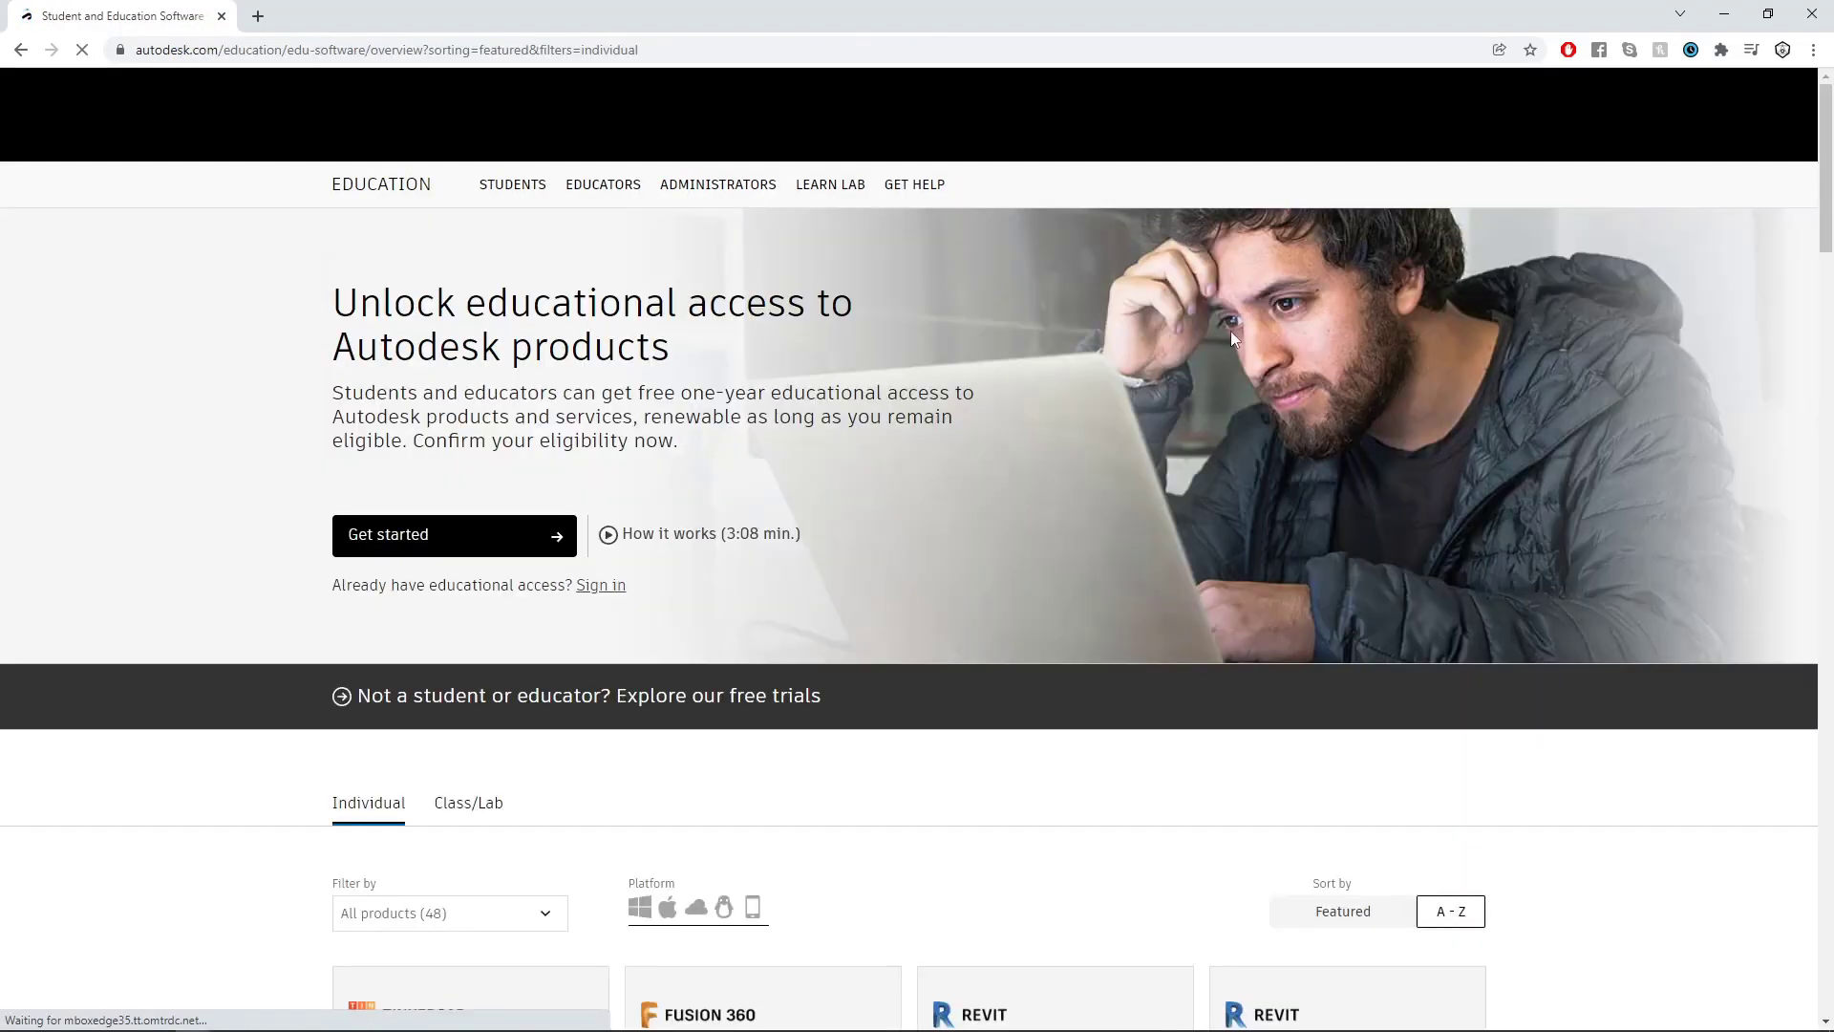
- Look through the educational access information and the list of individual products on the education page
scroll(1014, 338, down, 1)
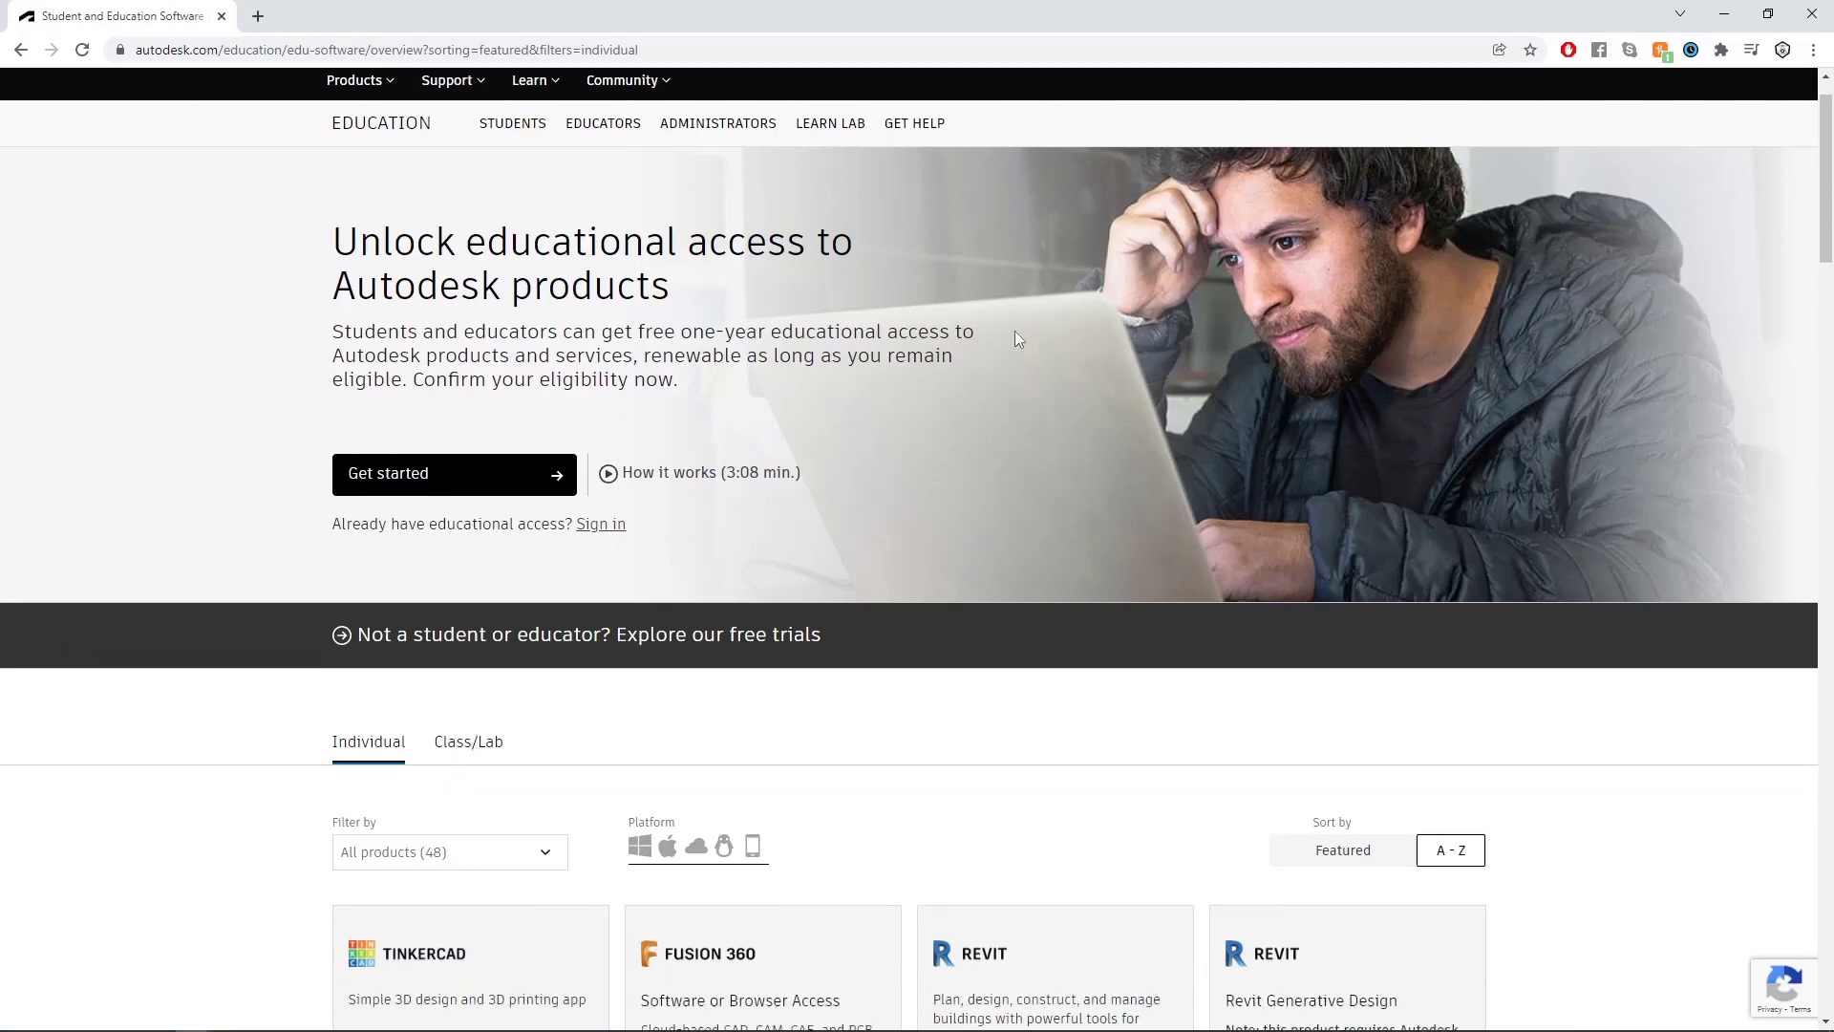
scroll(902, 512, down, 3)
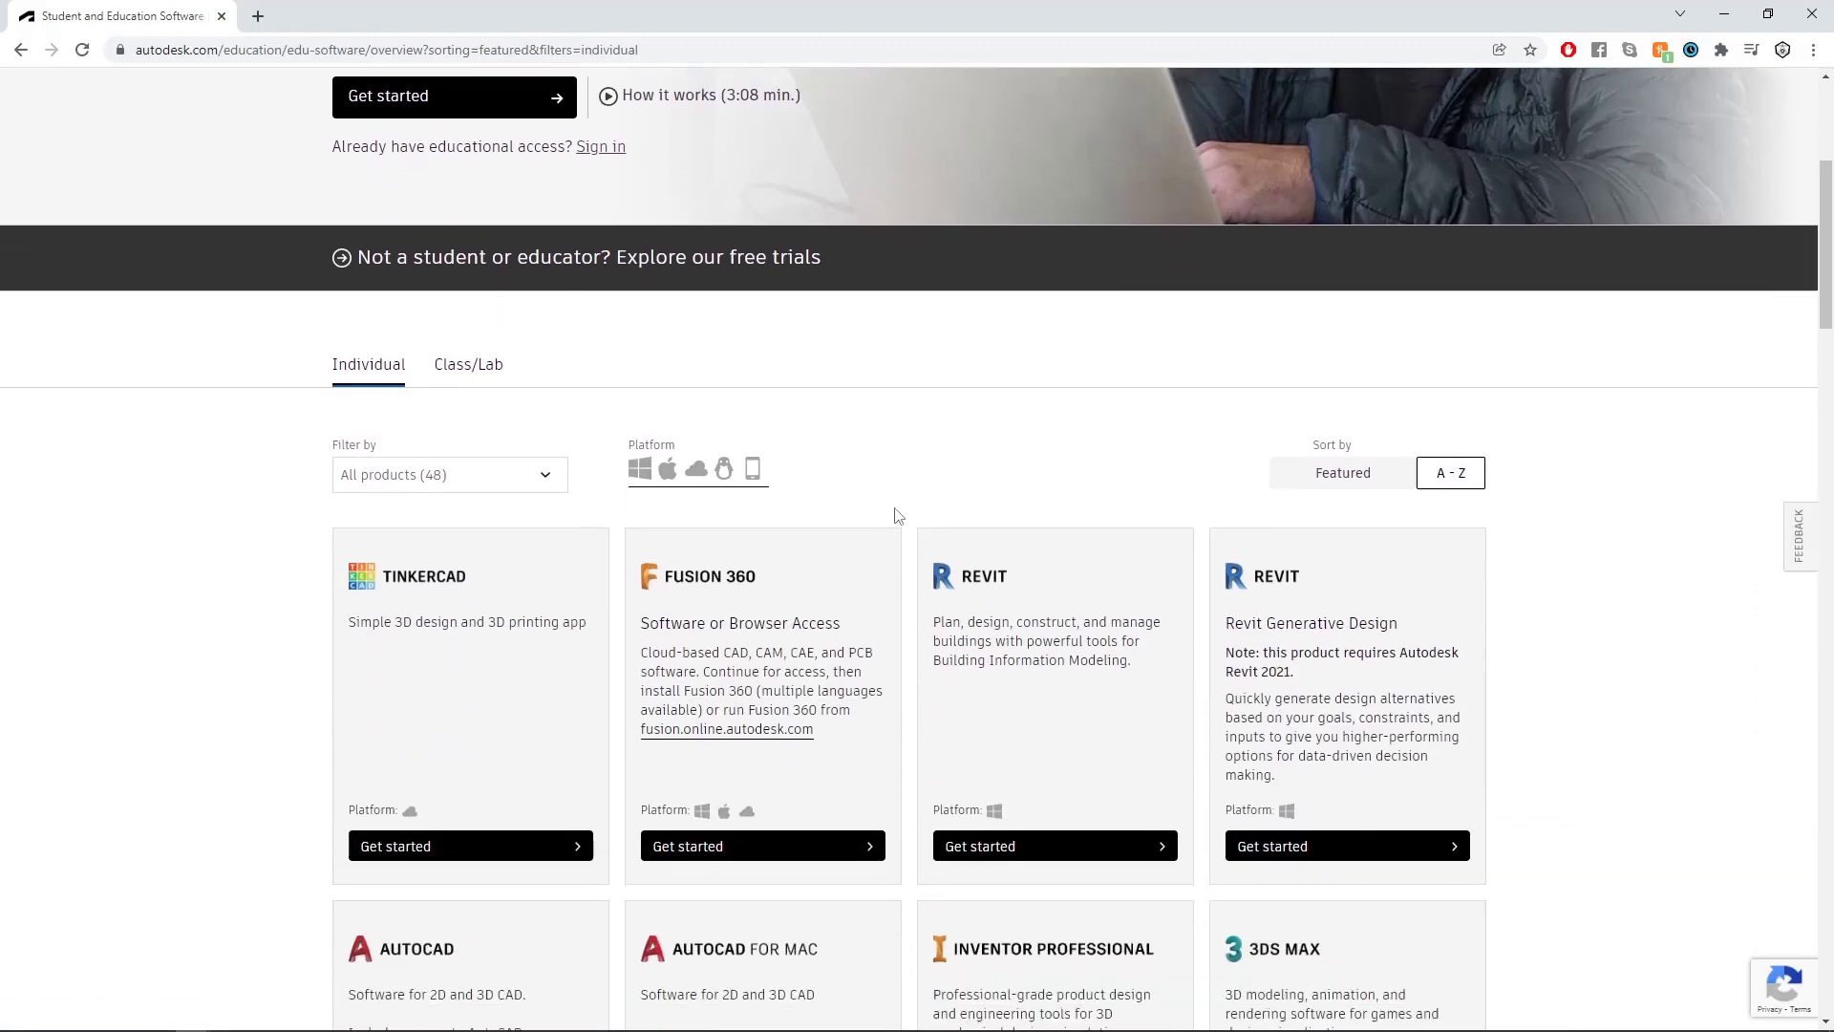
scroll(893, 506, up, 5)
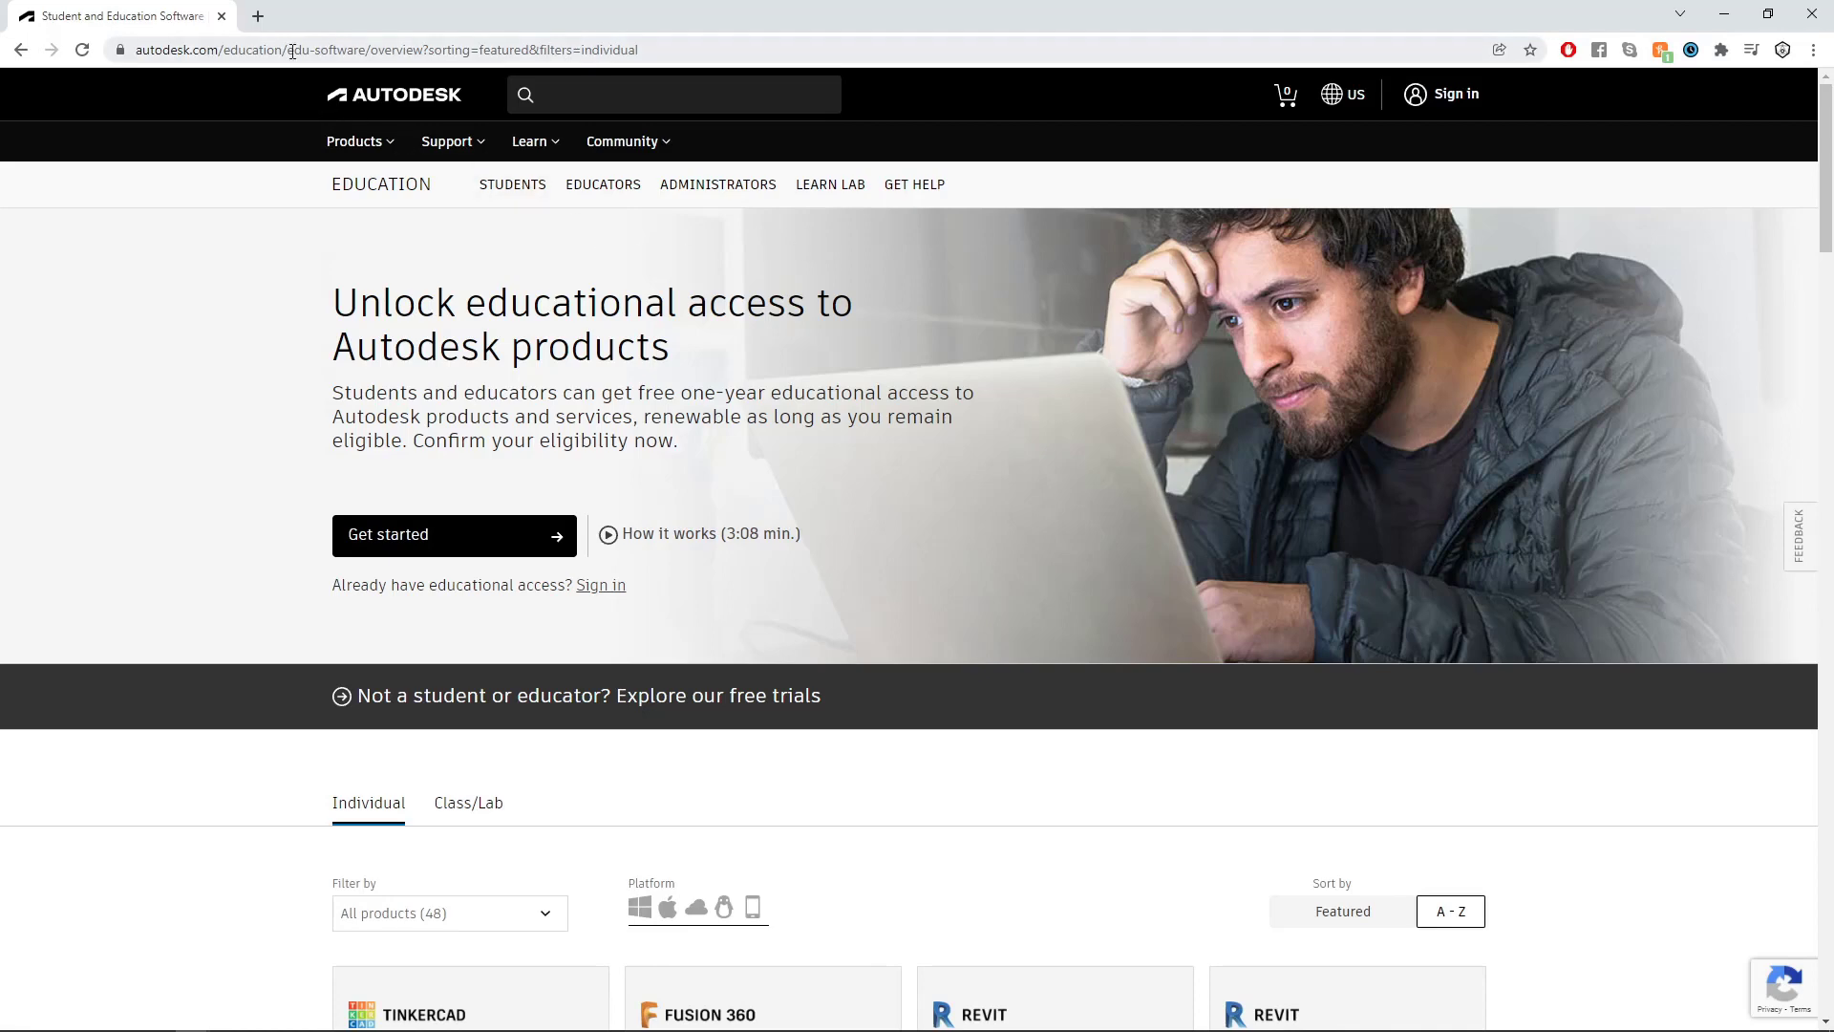
- Search the web for "maya indie" and open Autodesk's Maya for indie users page
click(339, 52)
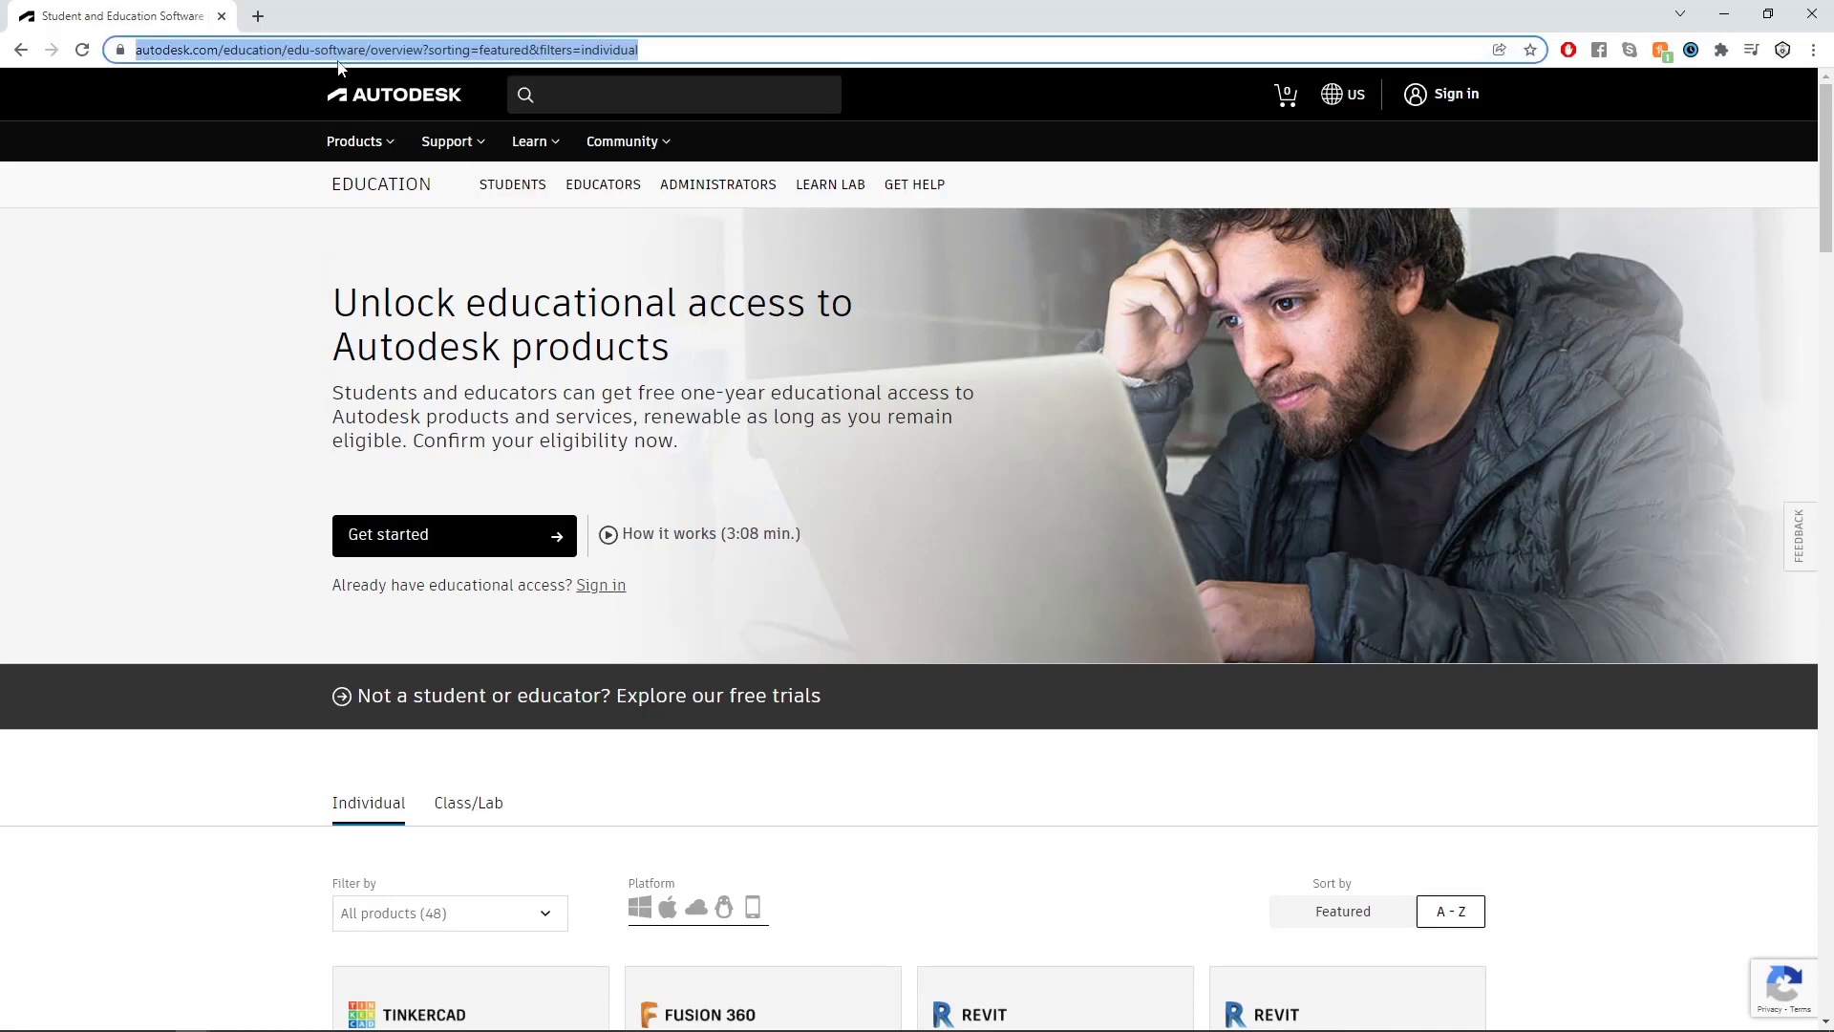
text(maya indie)
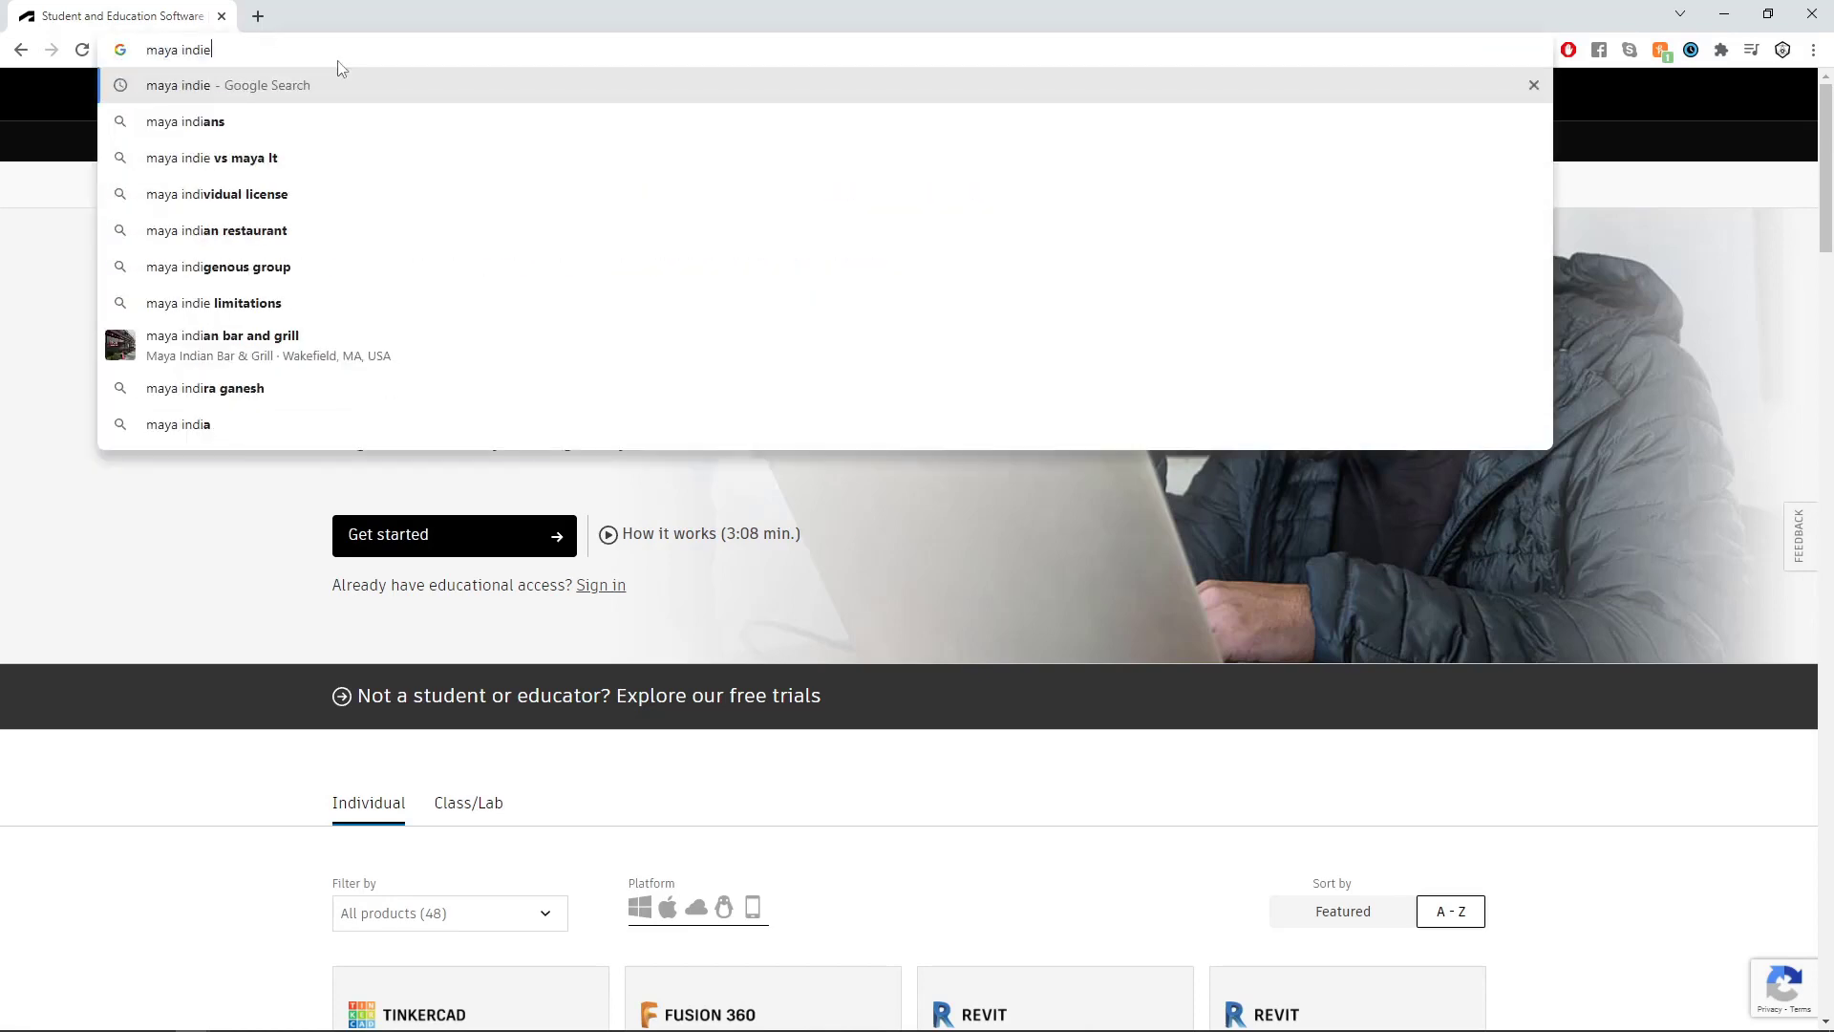
key(Return)
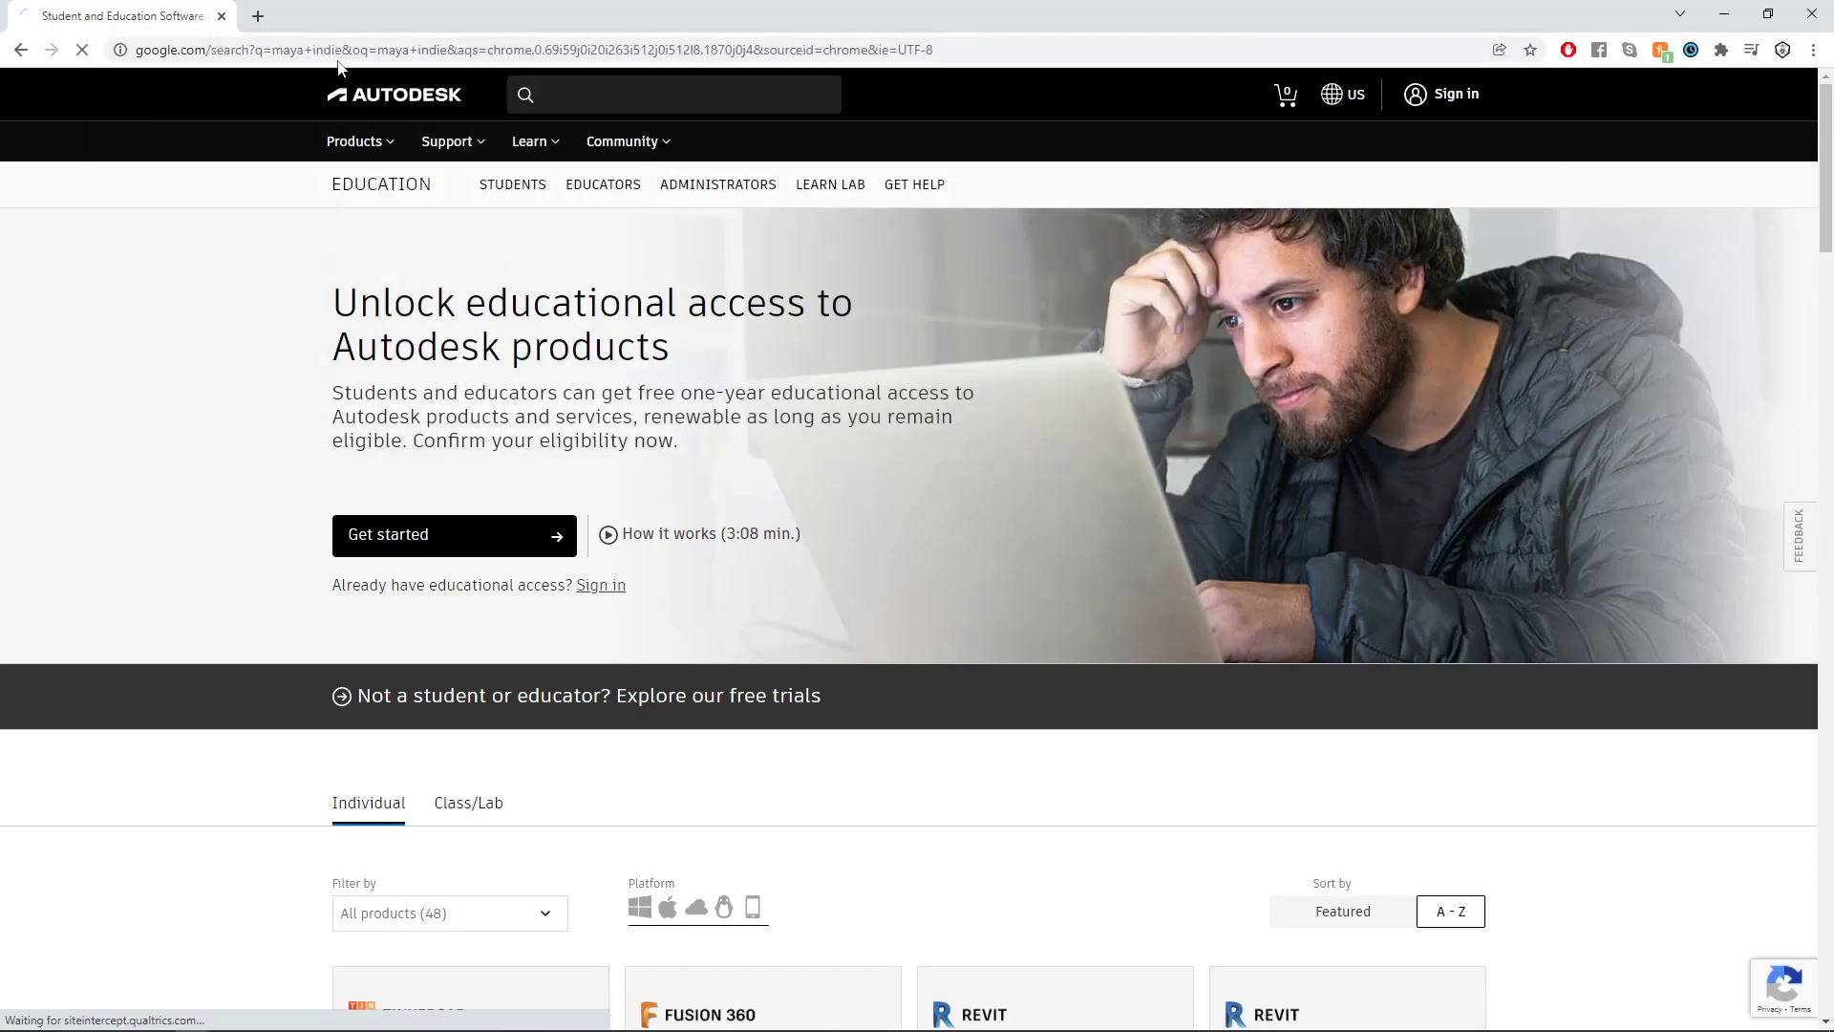
click(270, 284)
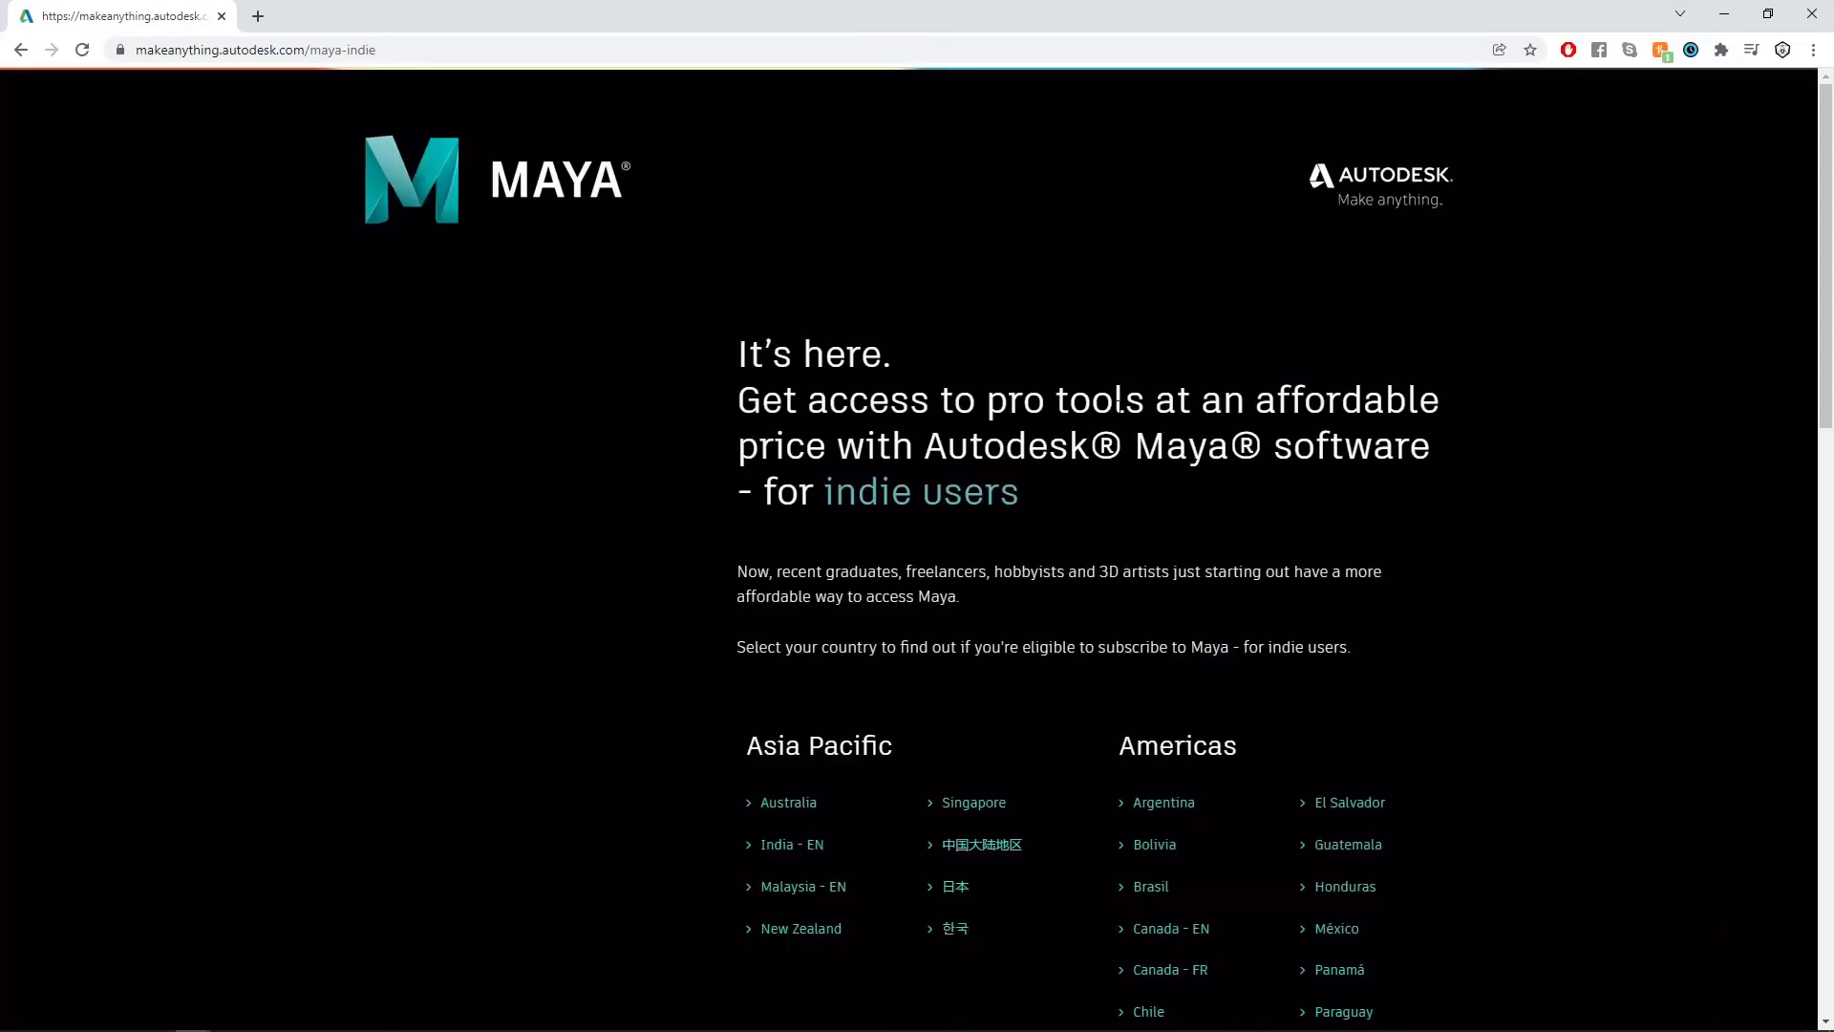
- Look through the countries where Maya for indie users is offered and open the México page
scroll(914, 363, down, 1)
scroll(914, 368, down, 2)
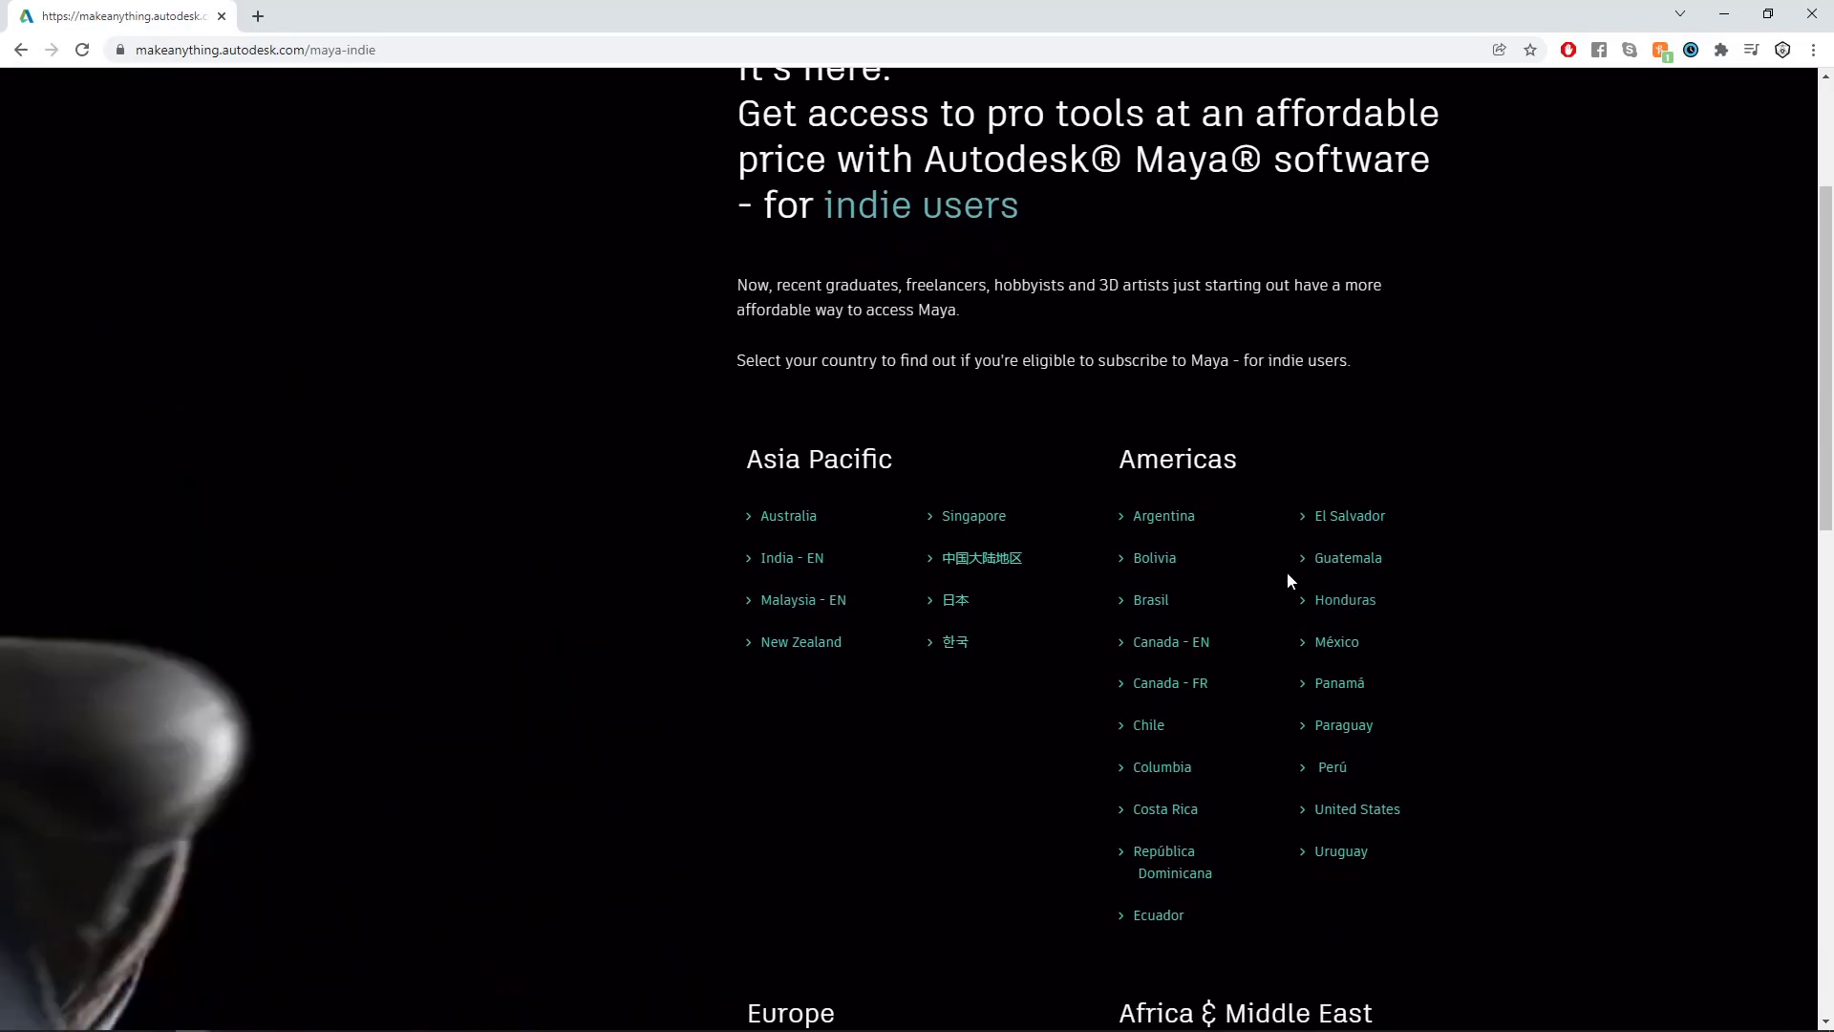
scroll(1230, 541, down, 1)
scroll(980, 642, down, 3)
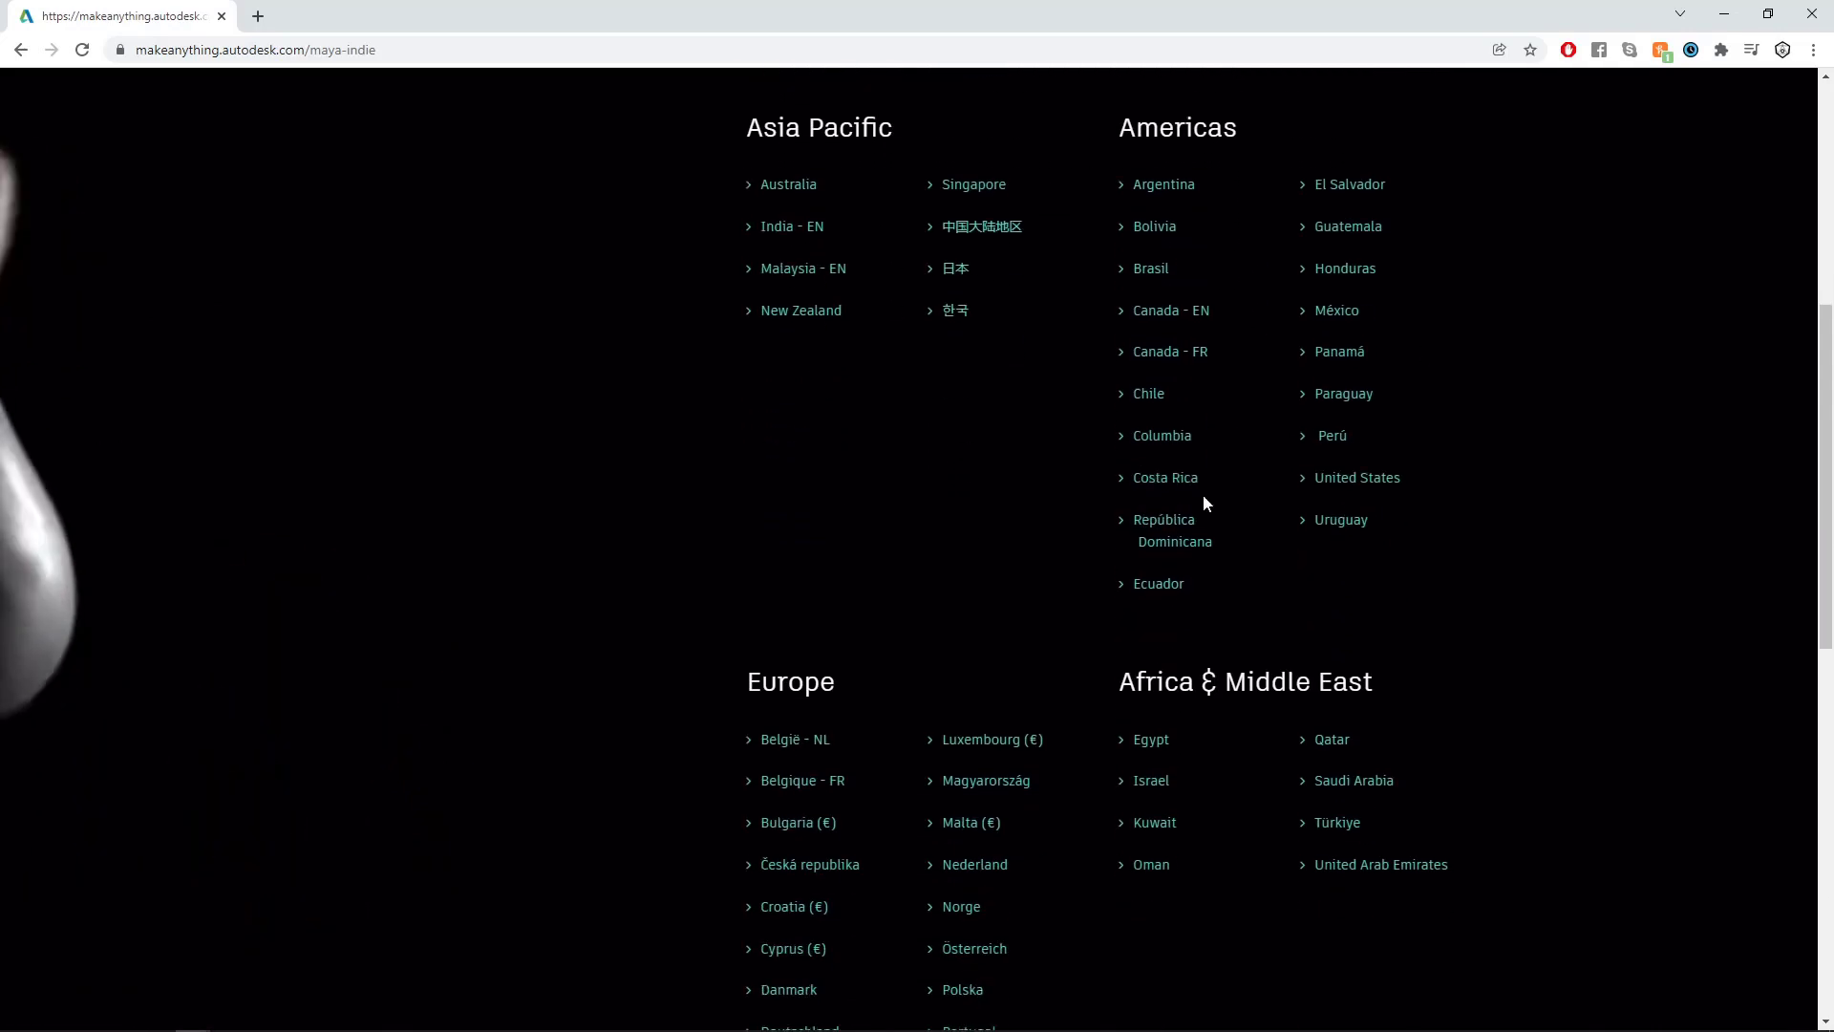
scroll(1045, 355, down, 2)
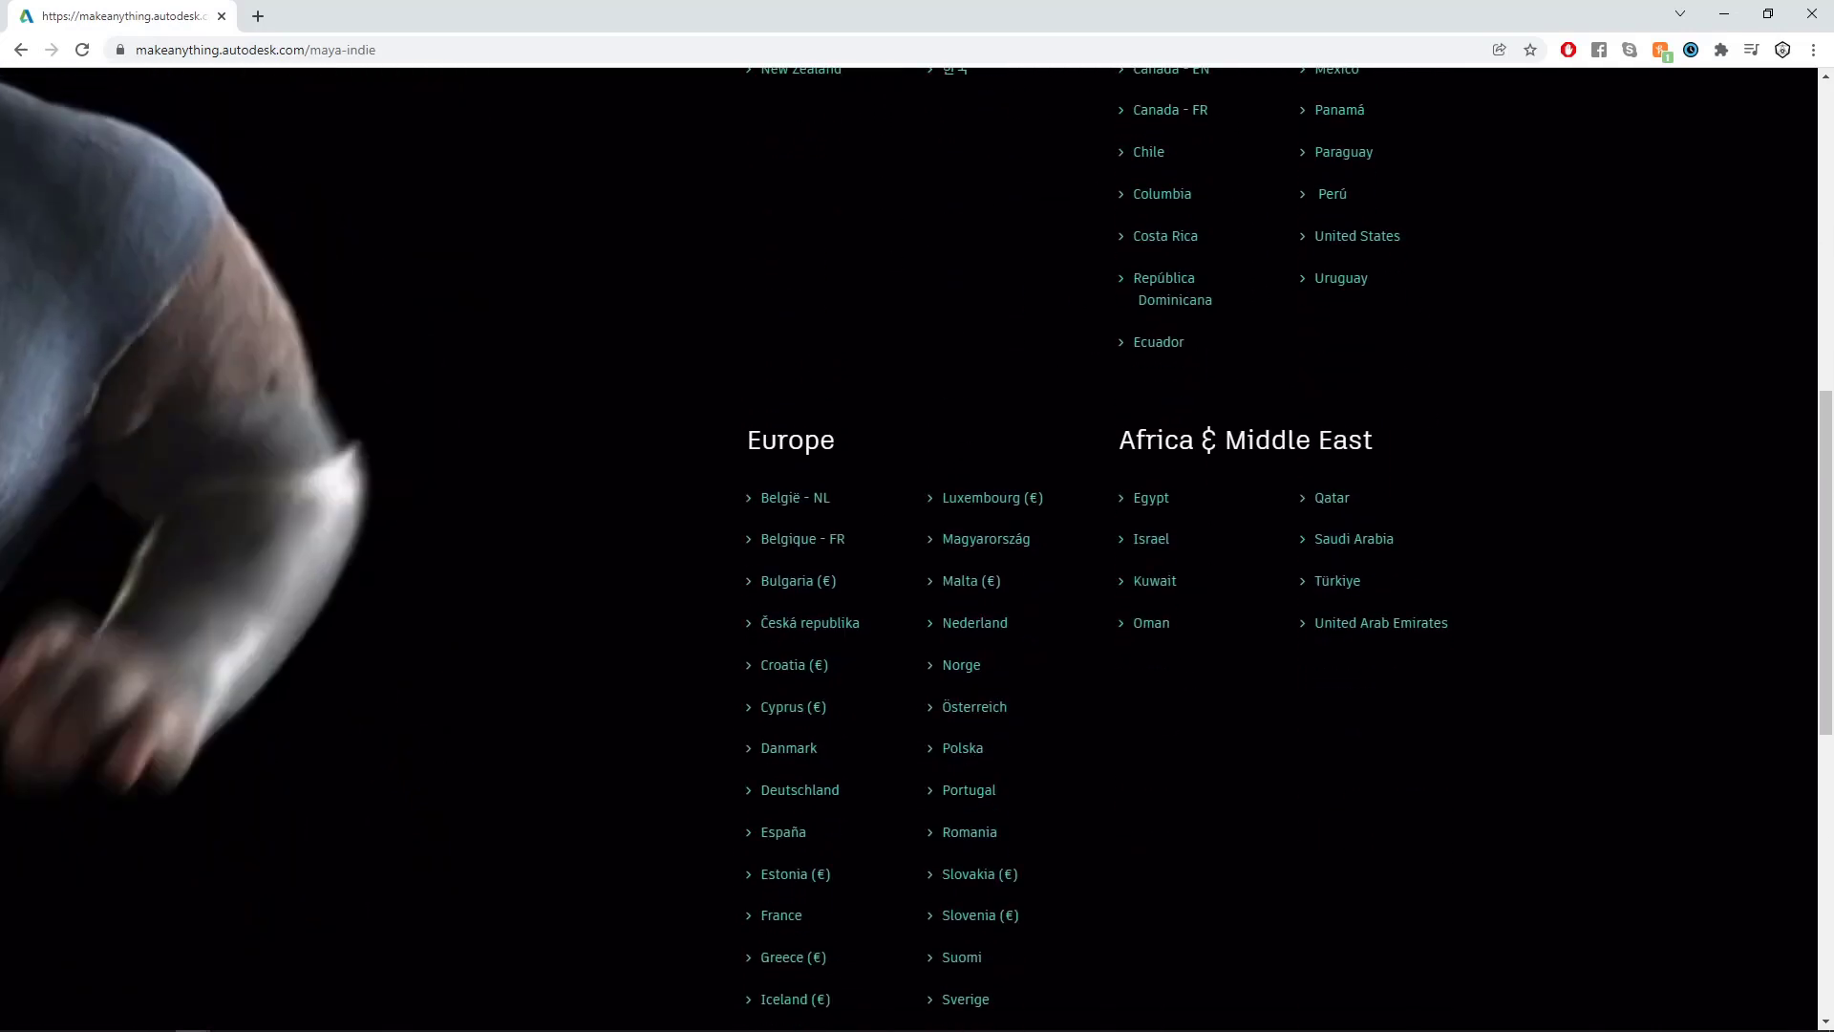
scroll(1171, 493, up, 1)
scroll(1171, 495, up, 3)
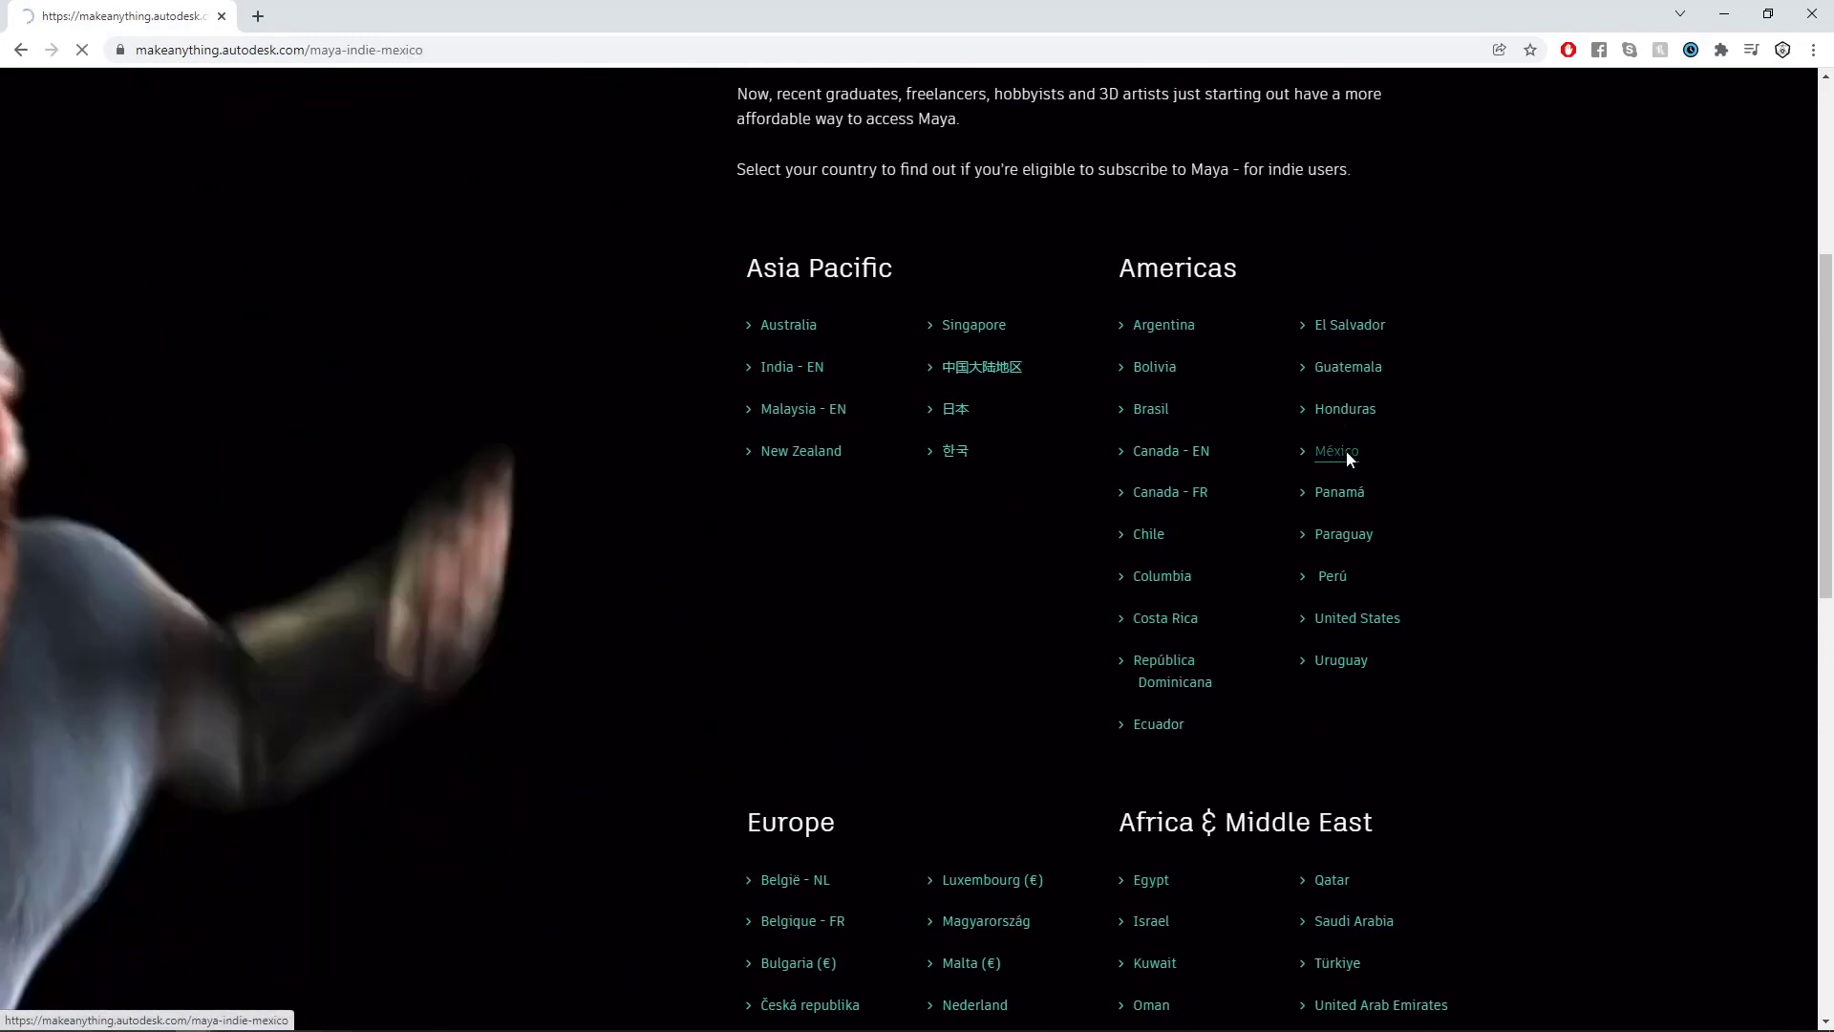
click(1342, 452)
- Review the Maya Indie eligibility requirements, highlighting the annual income limit and the project value limit
scroll(1342, 456, down, 8)
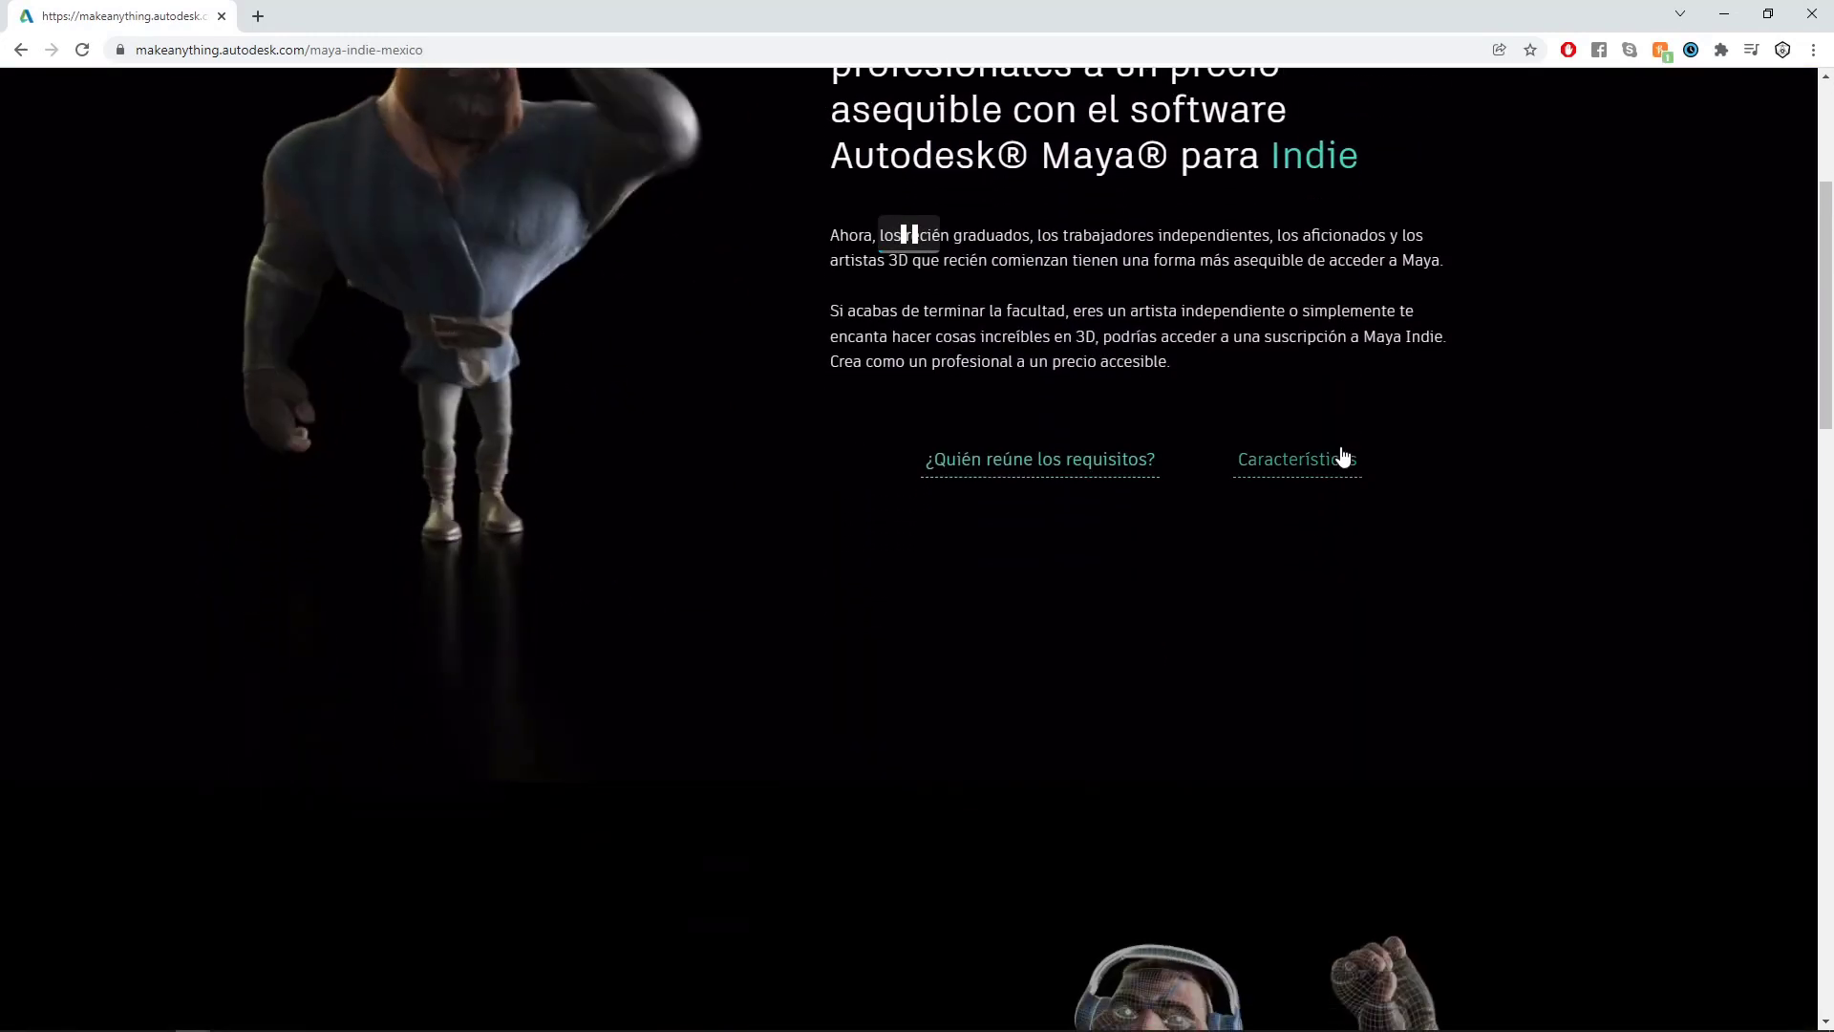
scroll(1233, 501, down, 2)
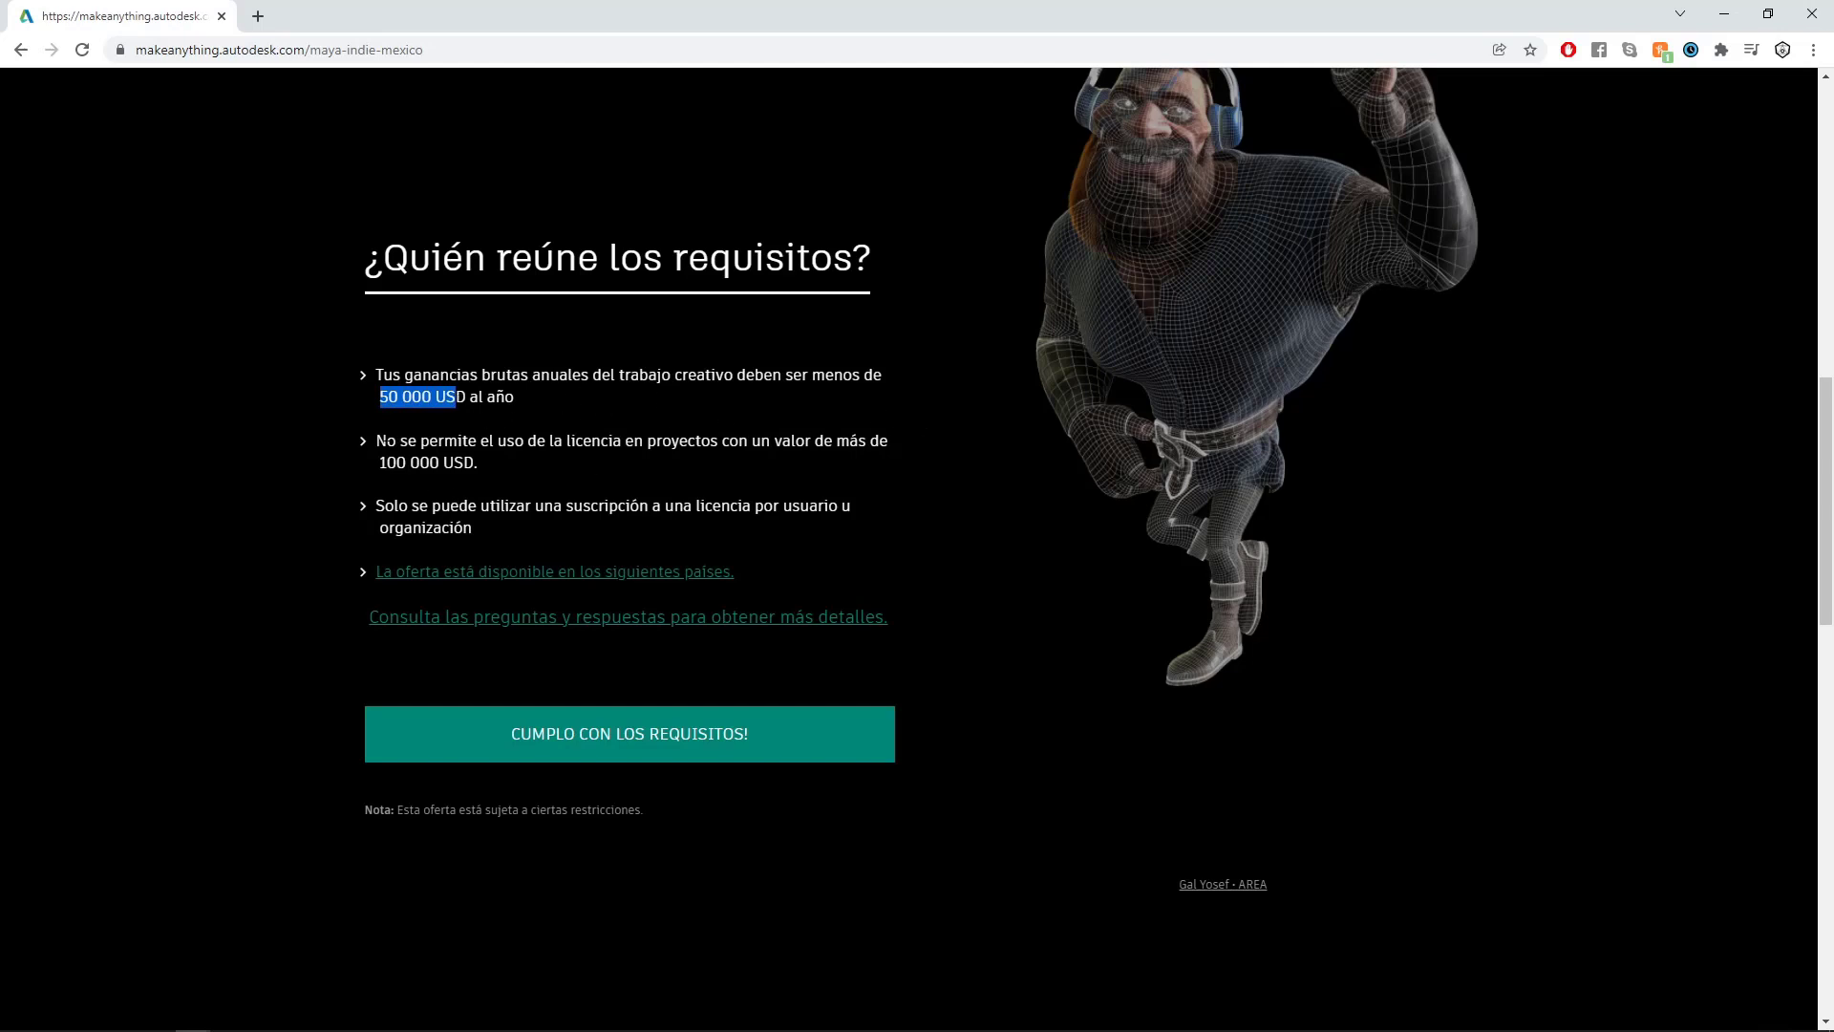
drag(656, 441, 696, 441)
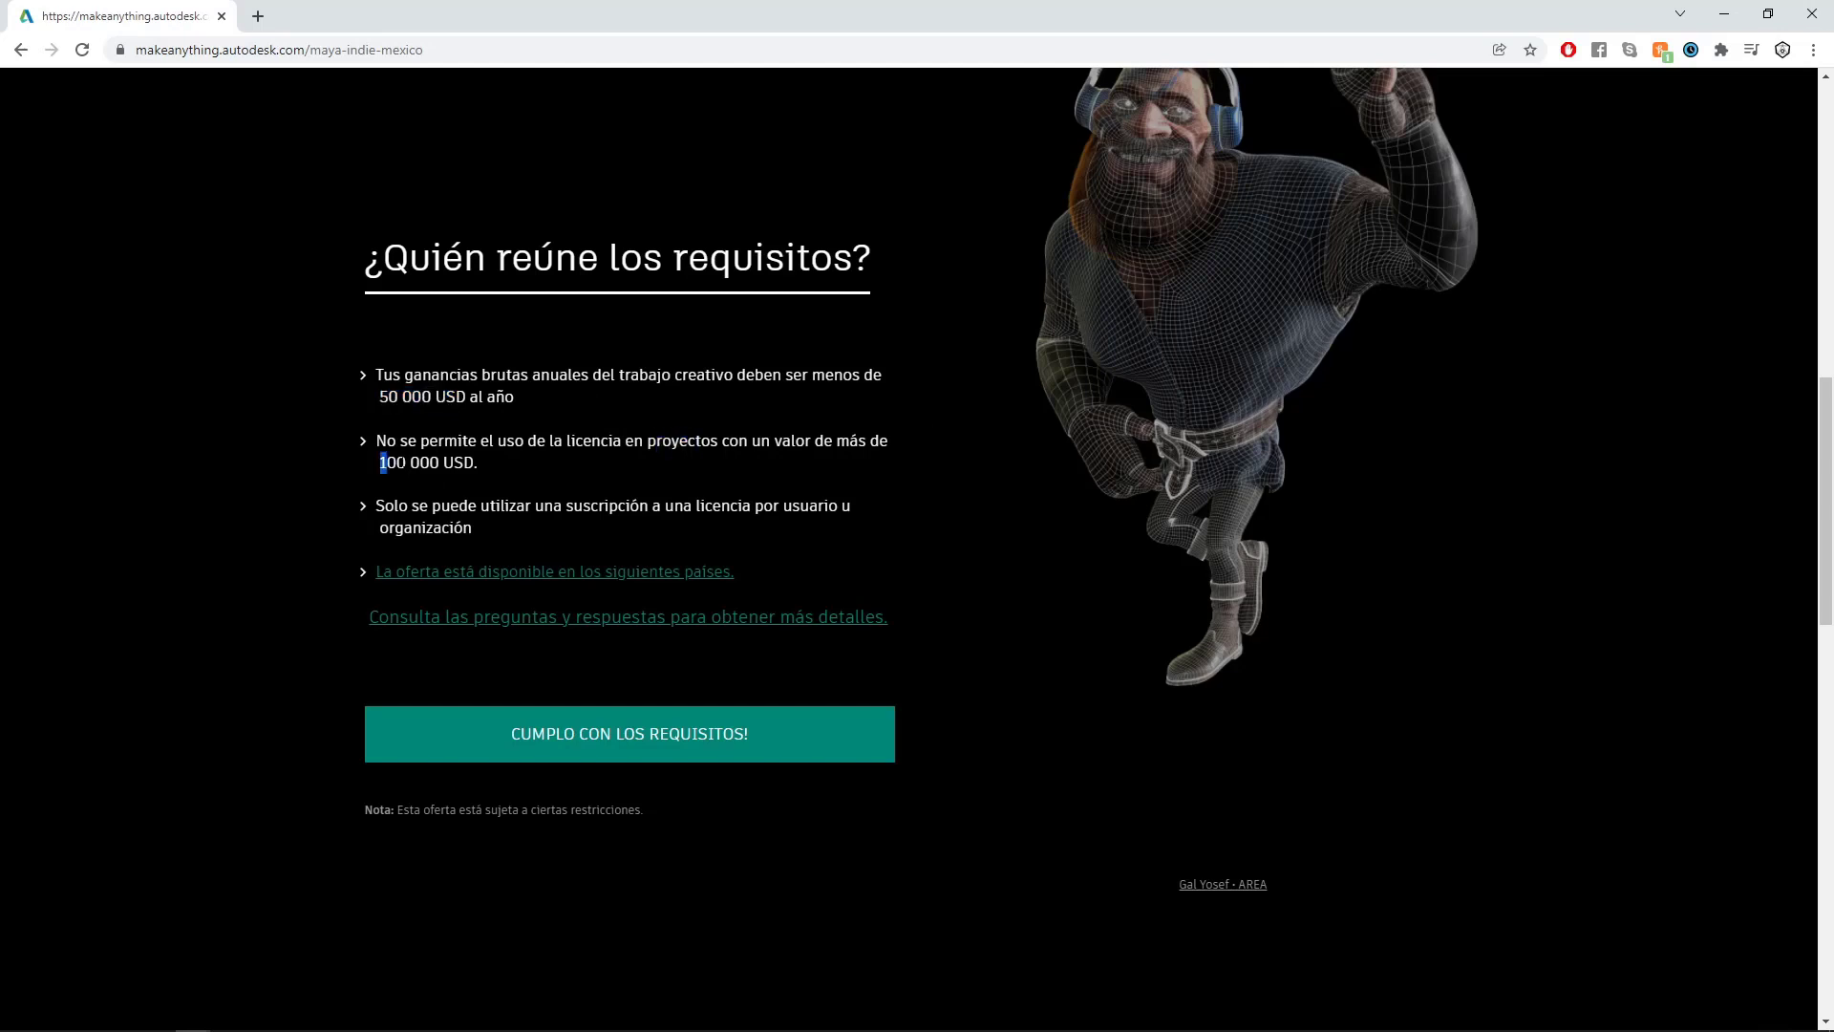
drag(387, 462, 475, 462)
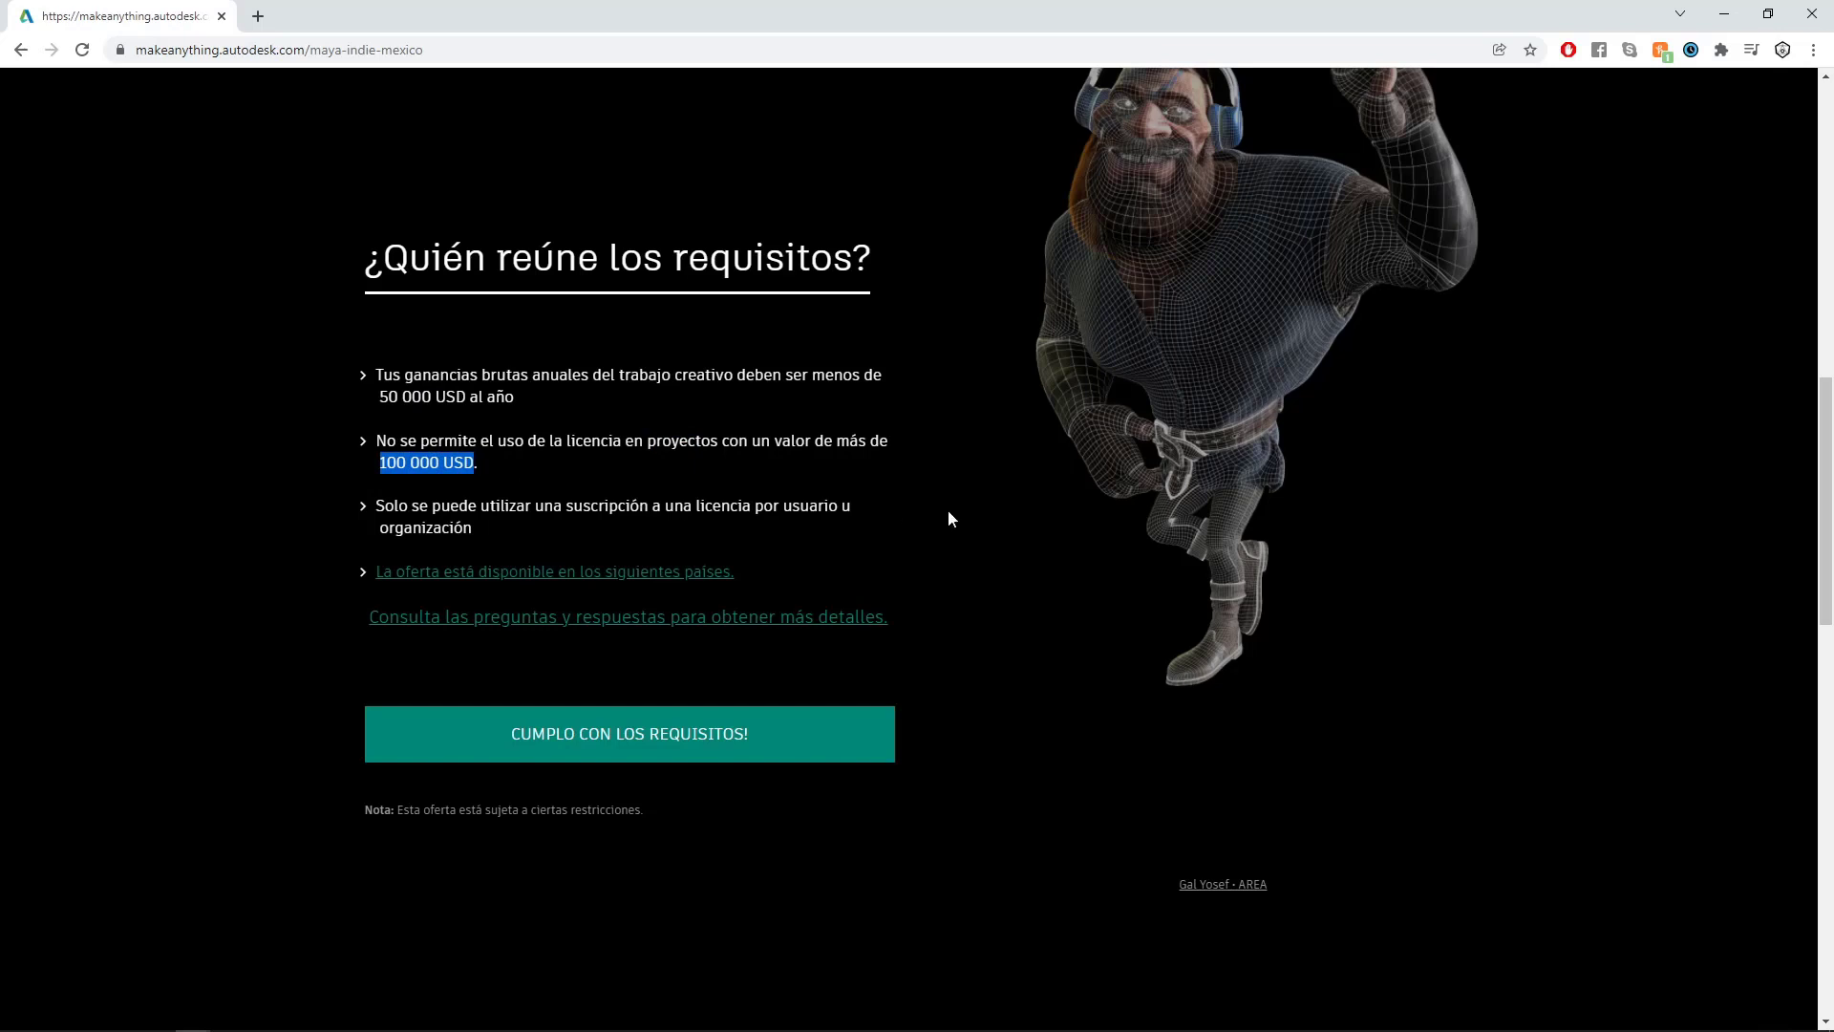
- Confirm meeting the Maya Indie requirements and proceed to the purchase cart for independent users
click(714, 744)
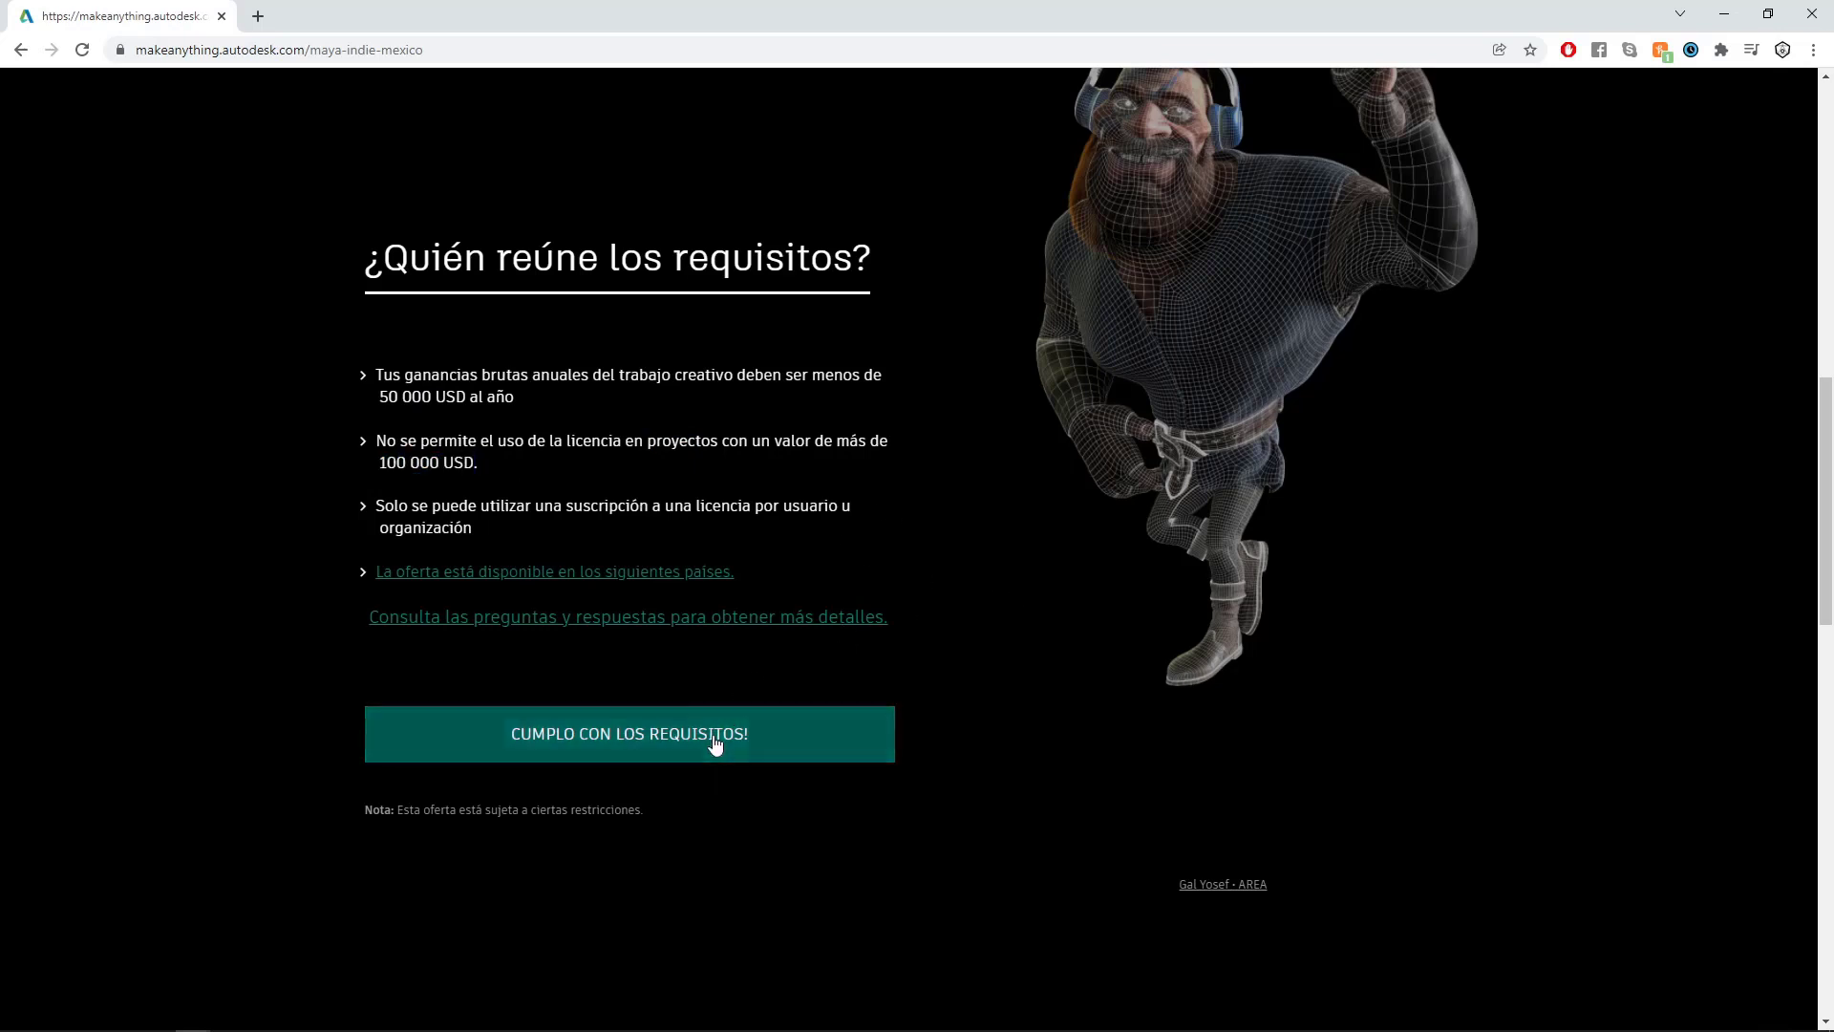
click(714, 744)
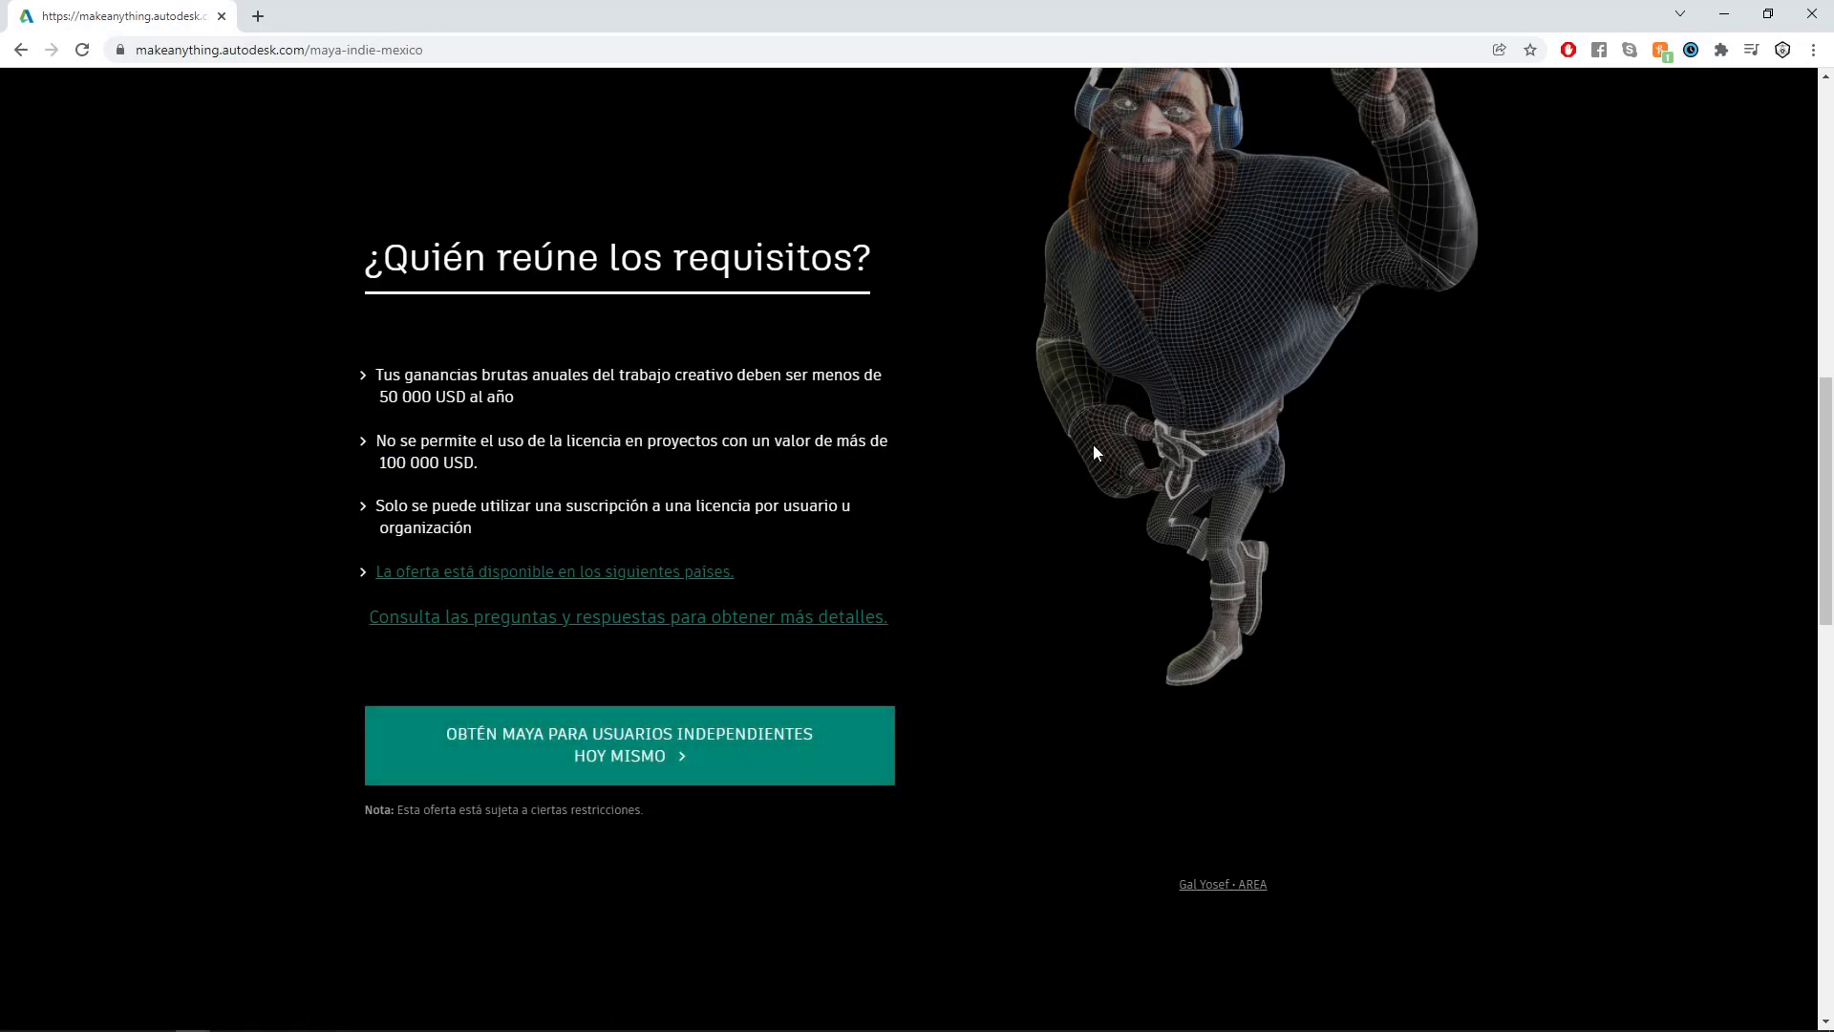
click(688, 760)
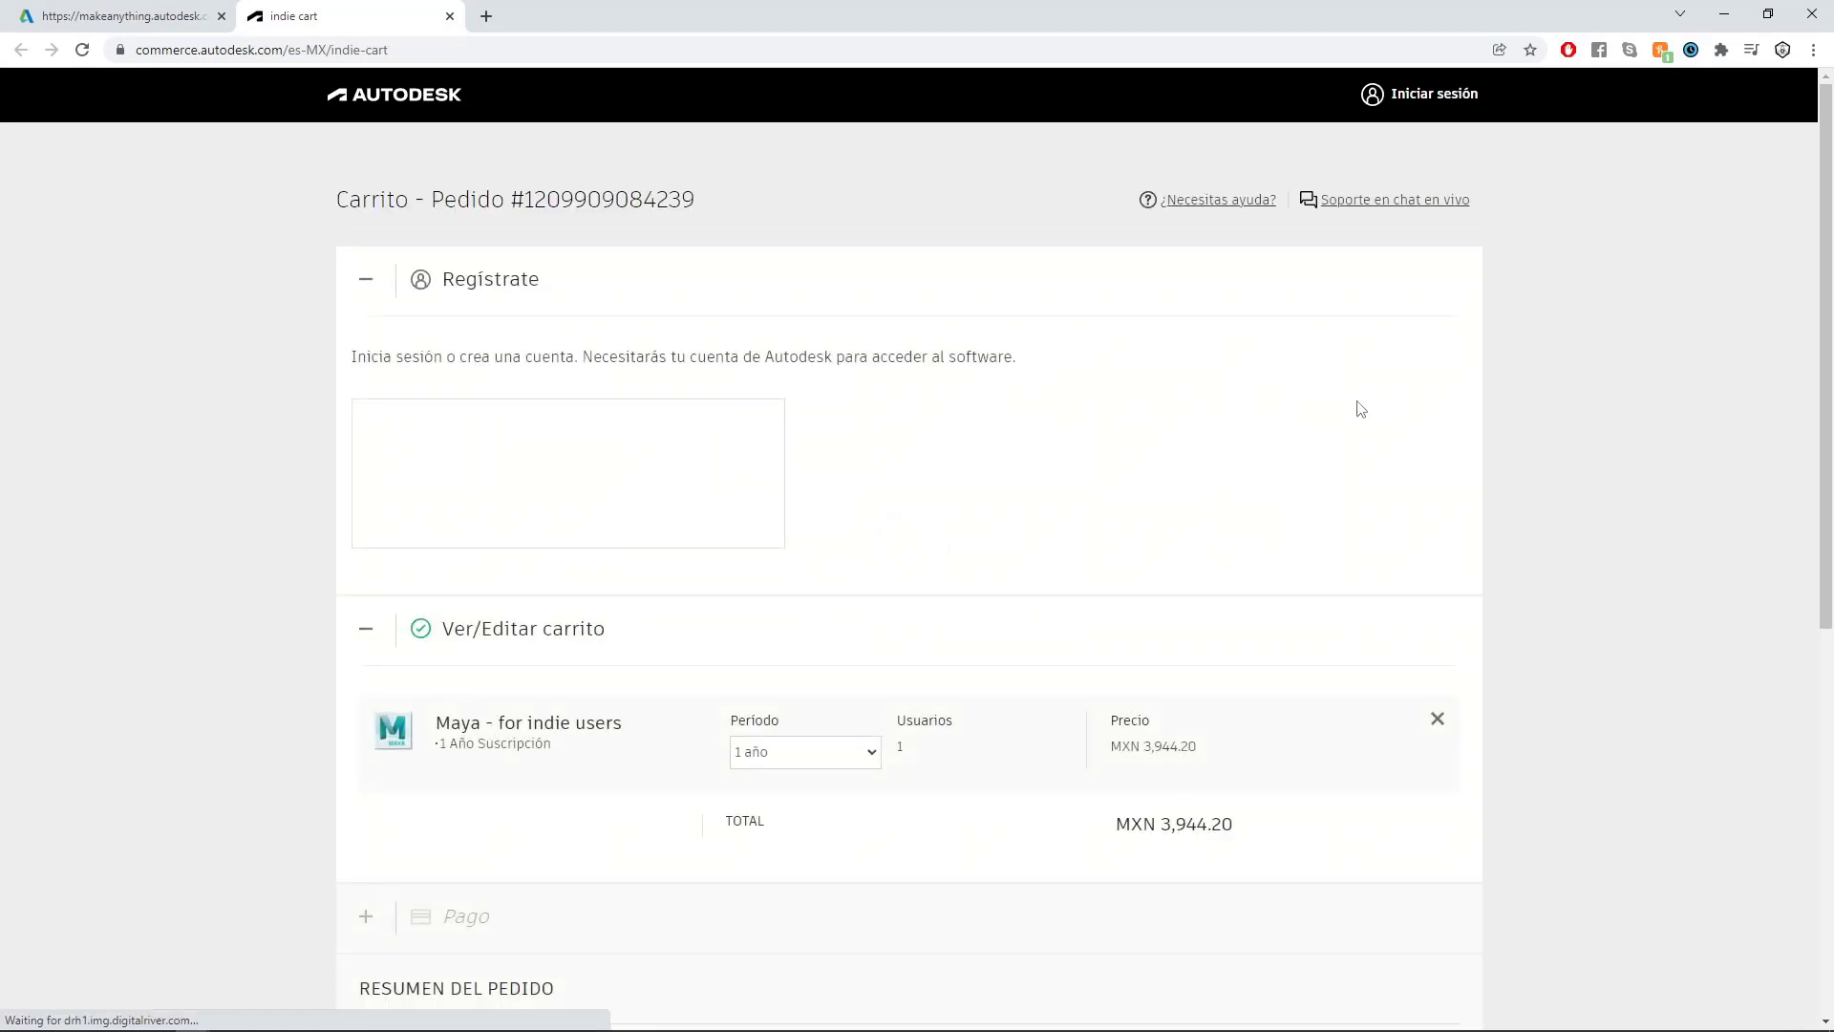
- Review the one-year Maya for indie users subscription in the cart and highlight its total price
scroll(1336, 506, down, 6)
scroll(1335, 528, down, 2)
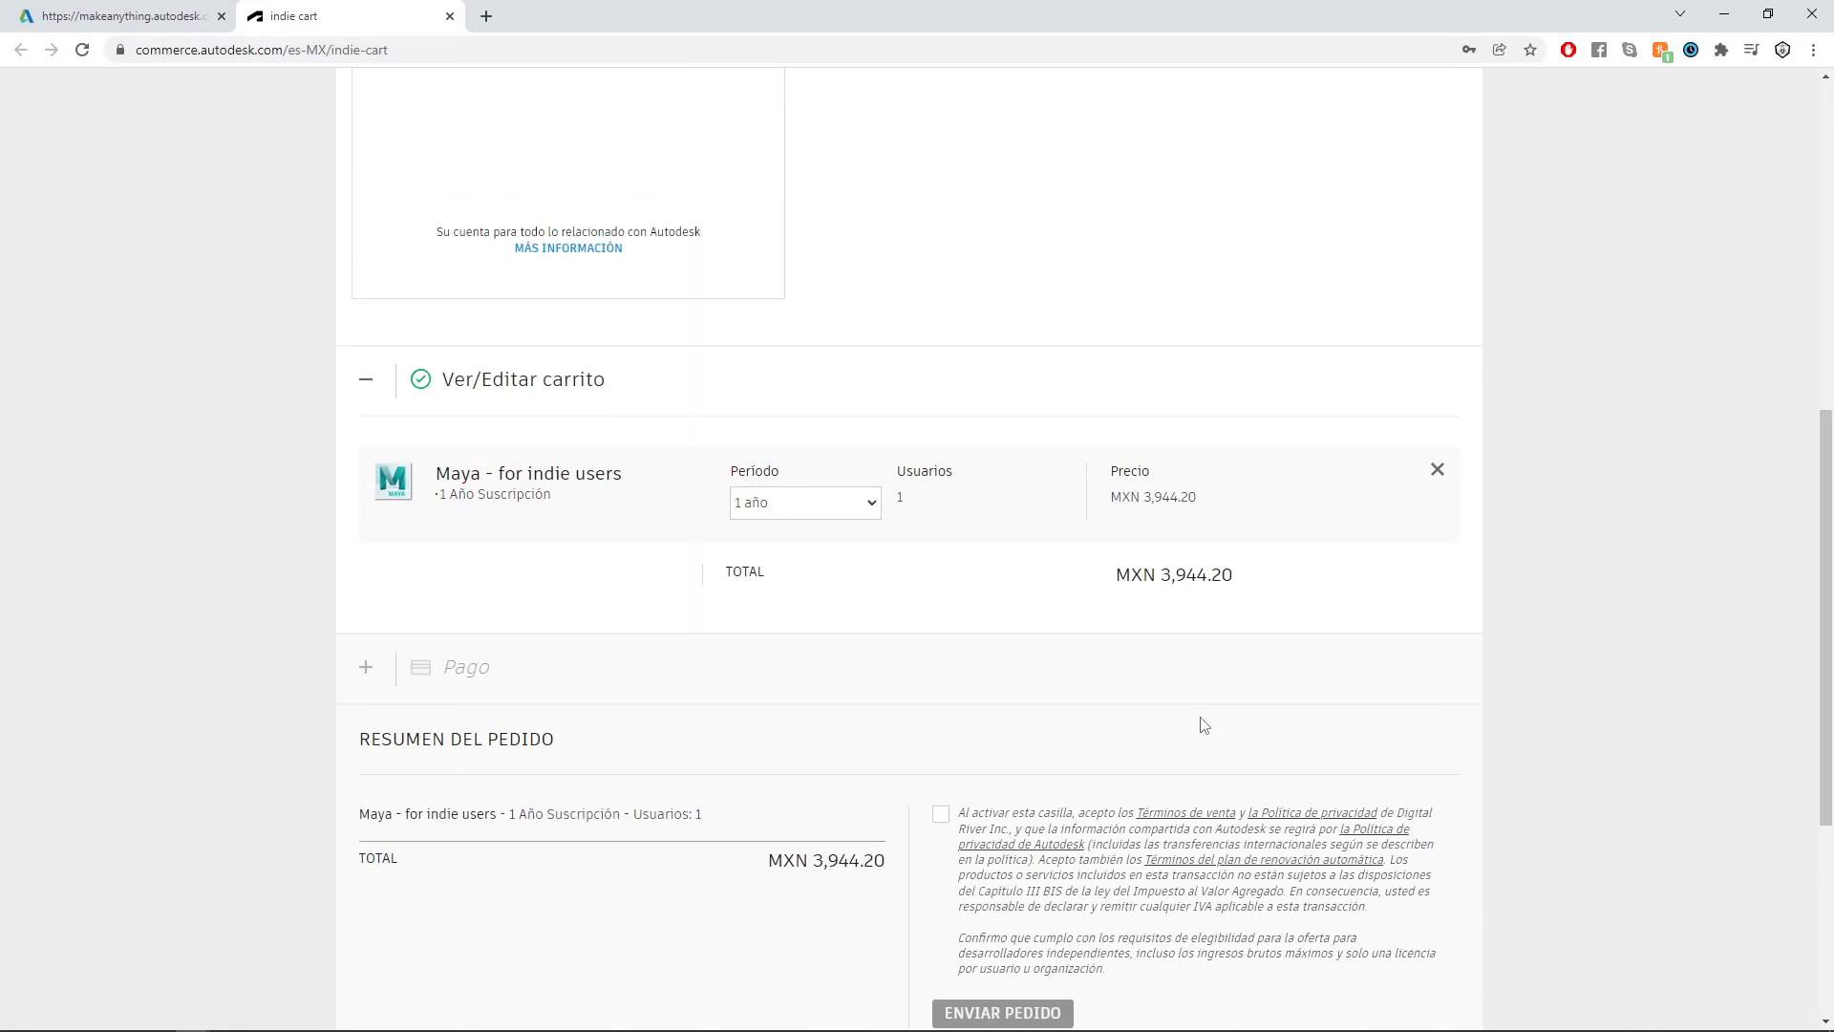
drag(1166, 573, 1249, 574)
double_click(1171, 572)
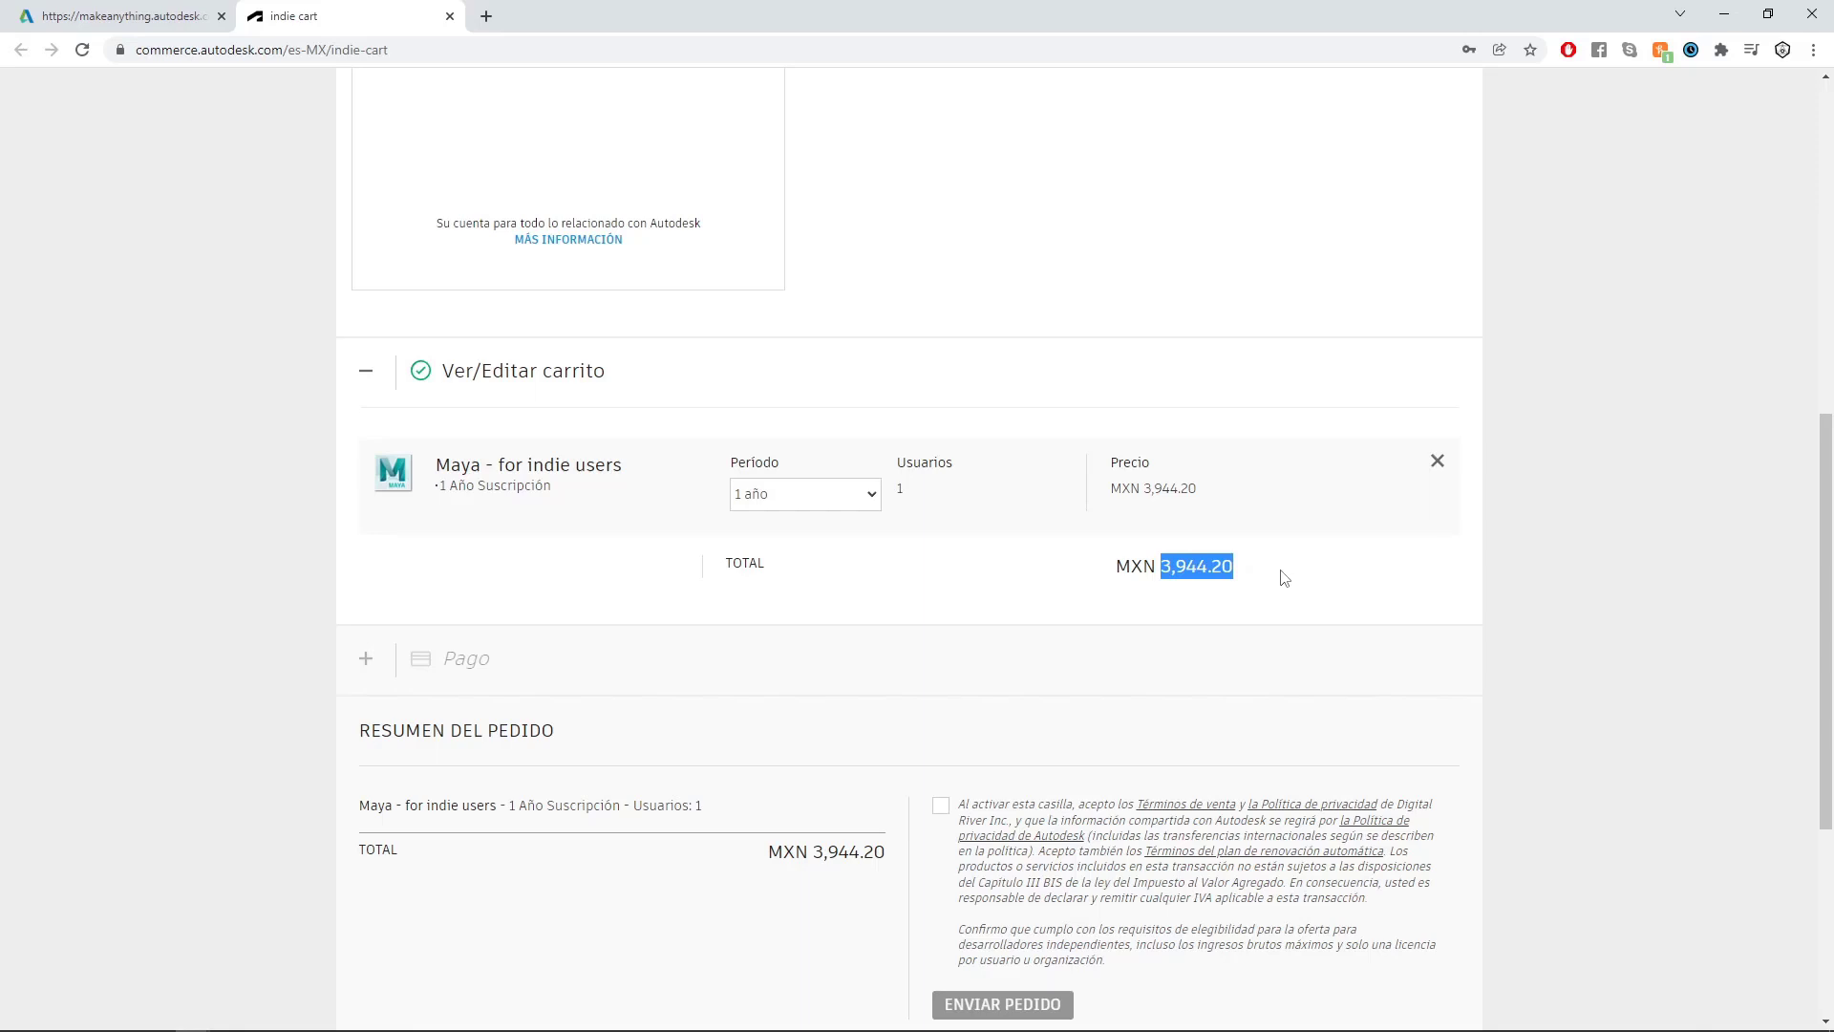
- Open the Calculator app and divide 200 by 12 to work out the monthly cost
key(super)
text(calc)
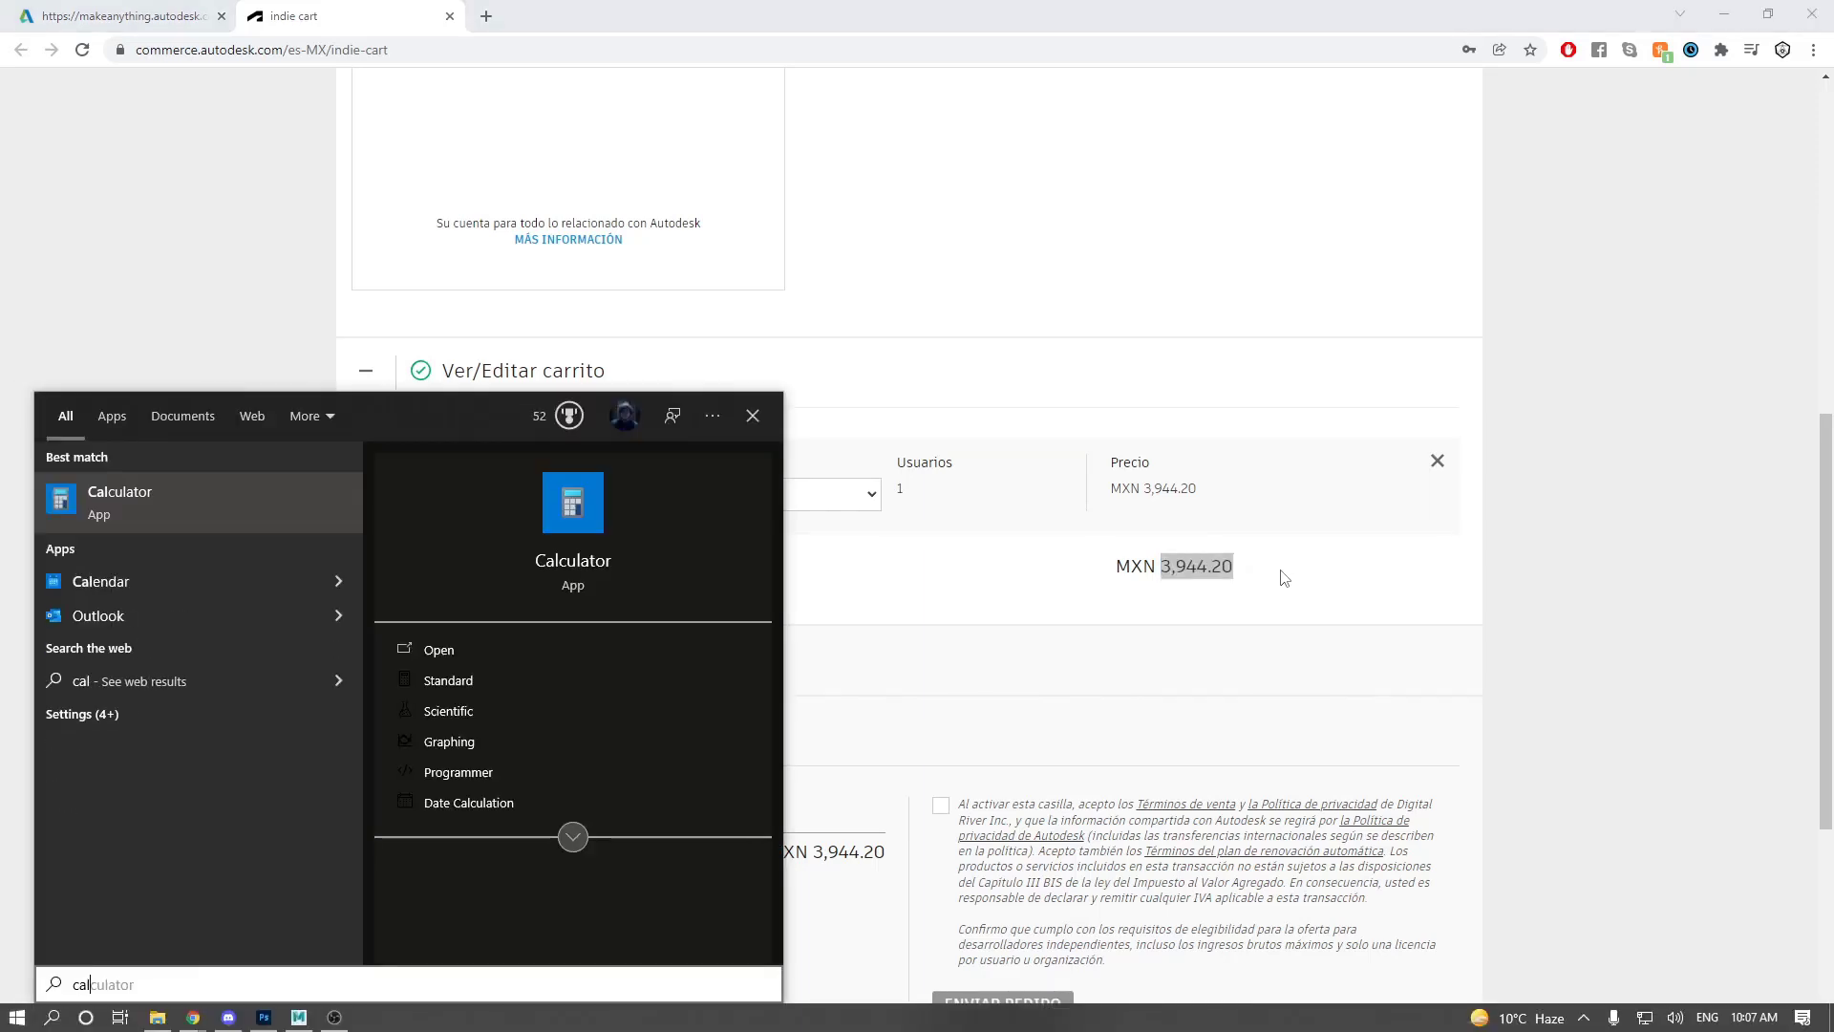
key(Return)
click(1133, 730)
click(1132, 755)
click(1132, 755)
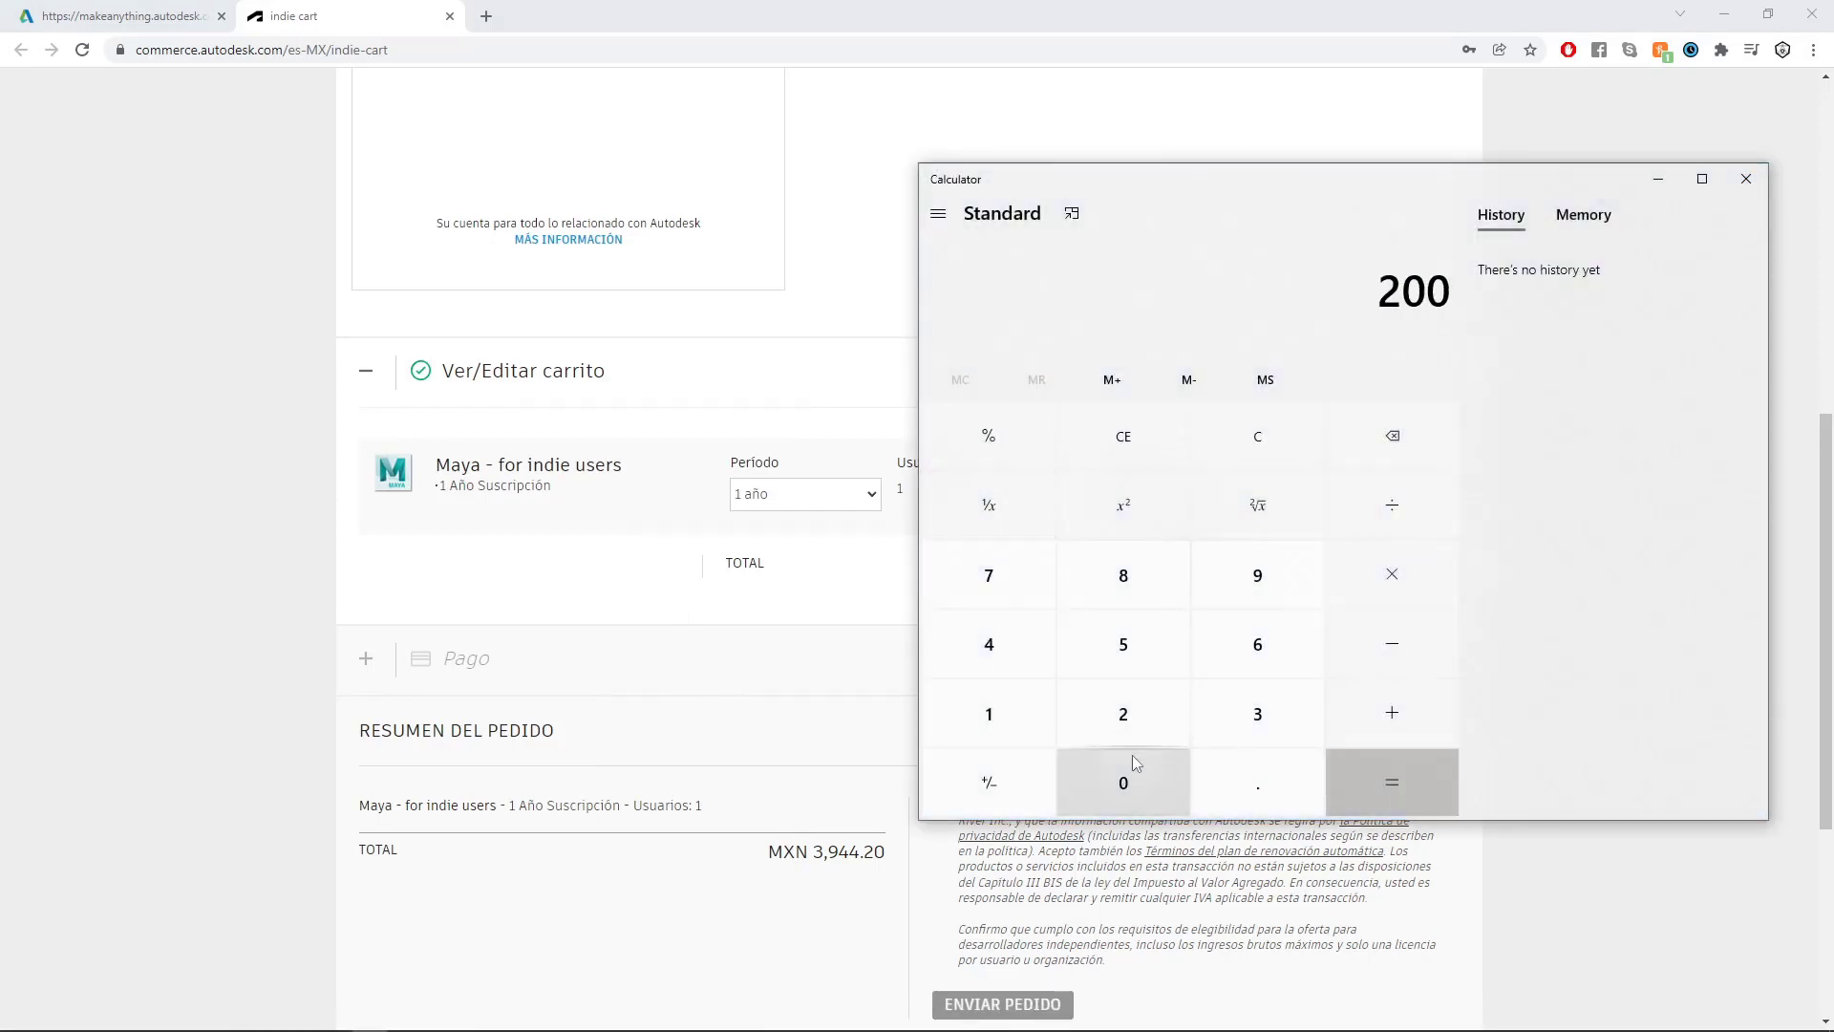
click(1358, 514)
click(989, 716)
click(1124, 716)
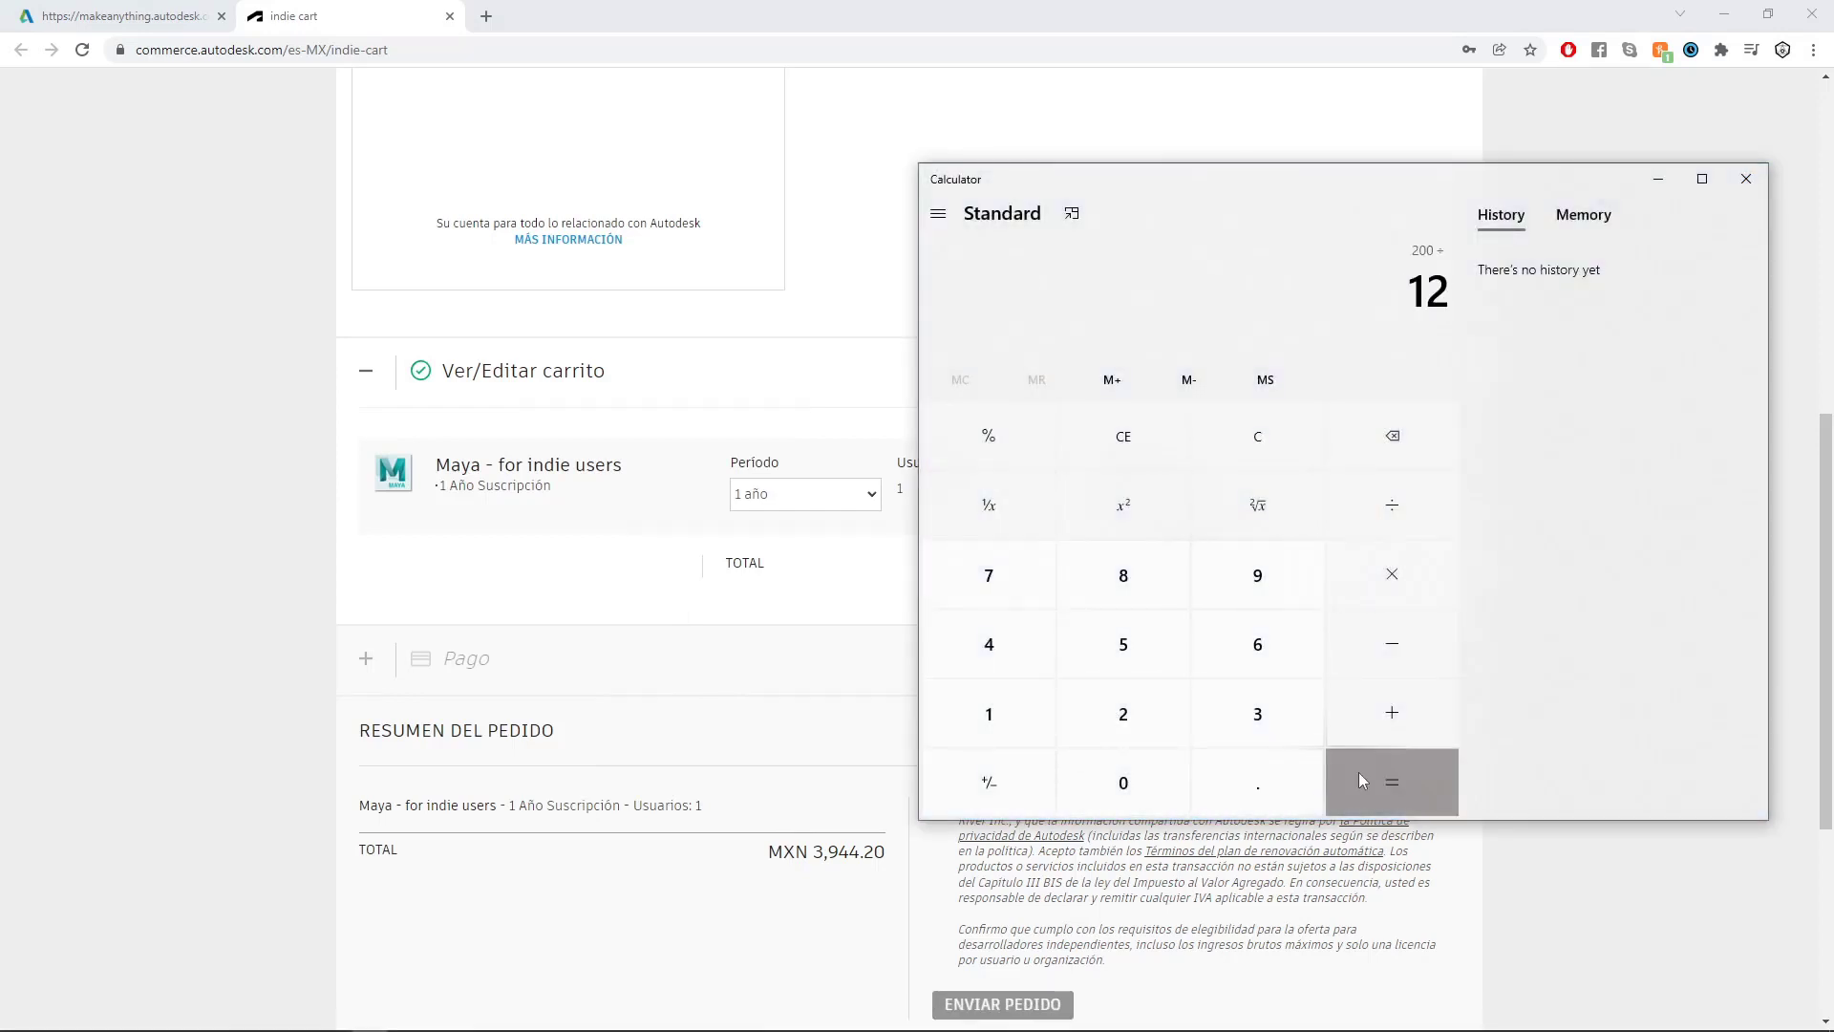
click(1356, 775)
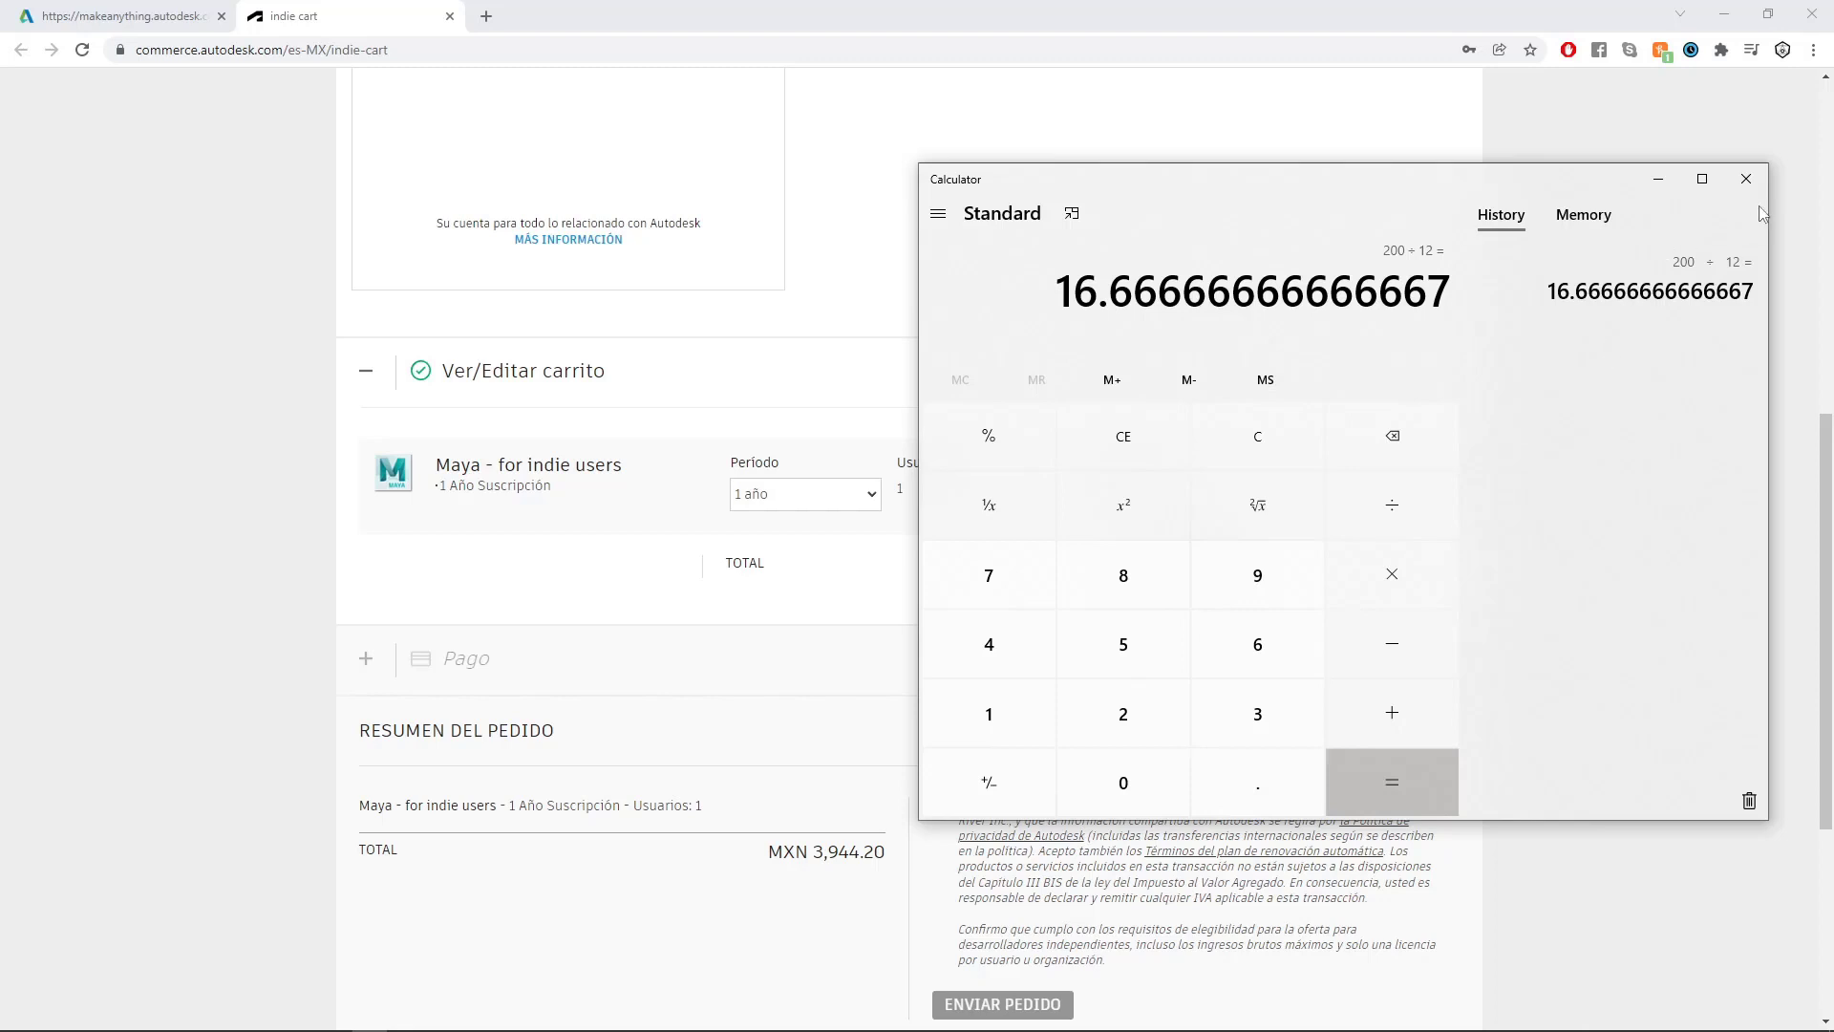
- Close the Calculator and highlight the Maya Indie subscription's total price in the cart
click(1746, 178)
drag(1259, 559, 1116, 565)
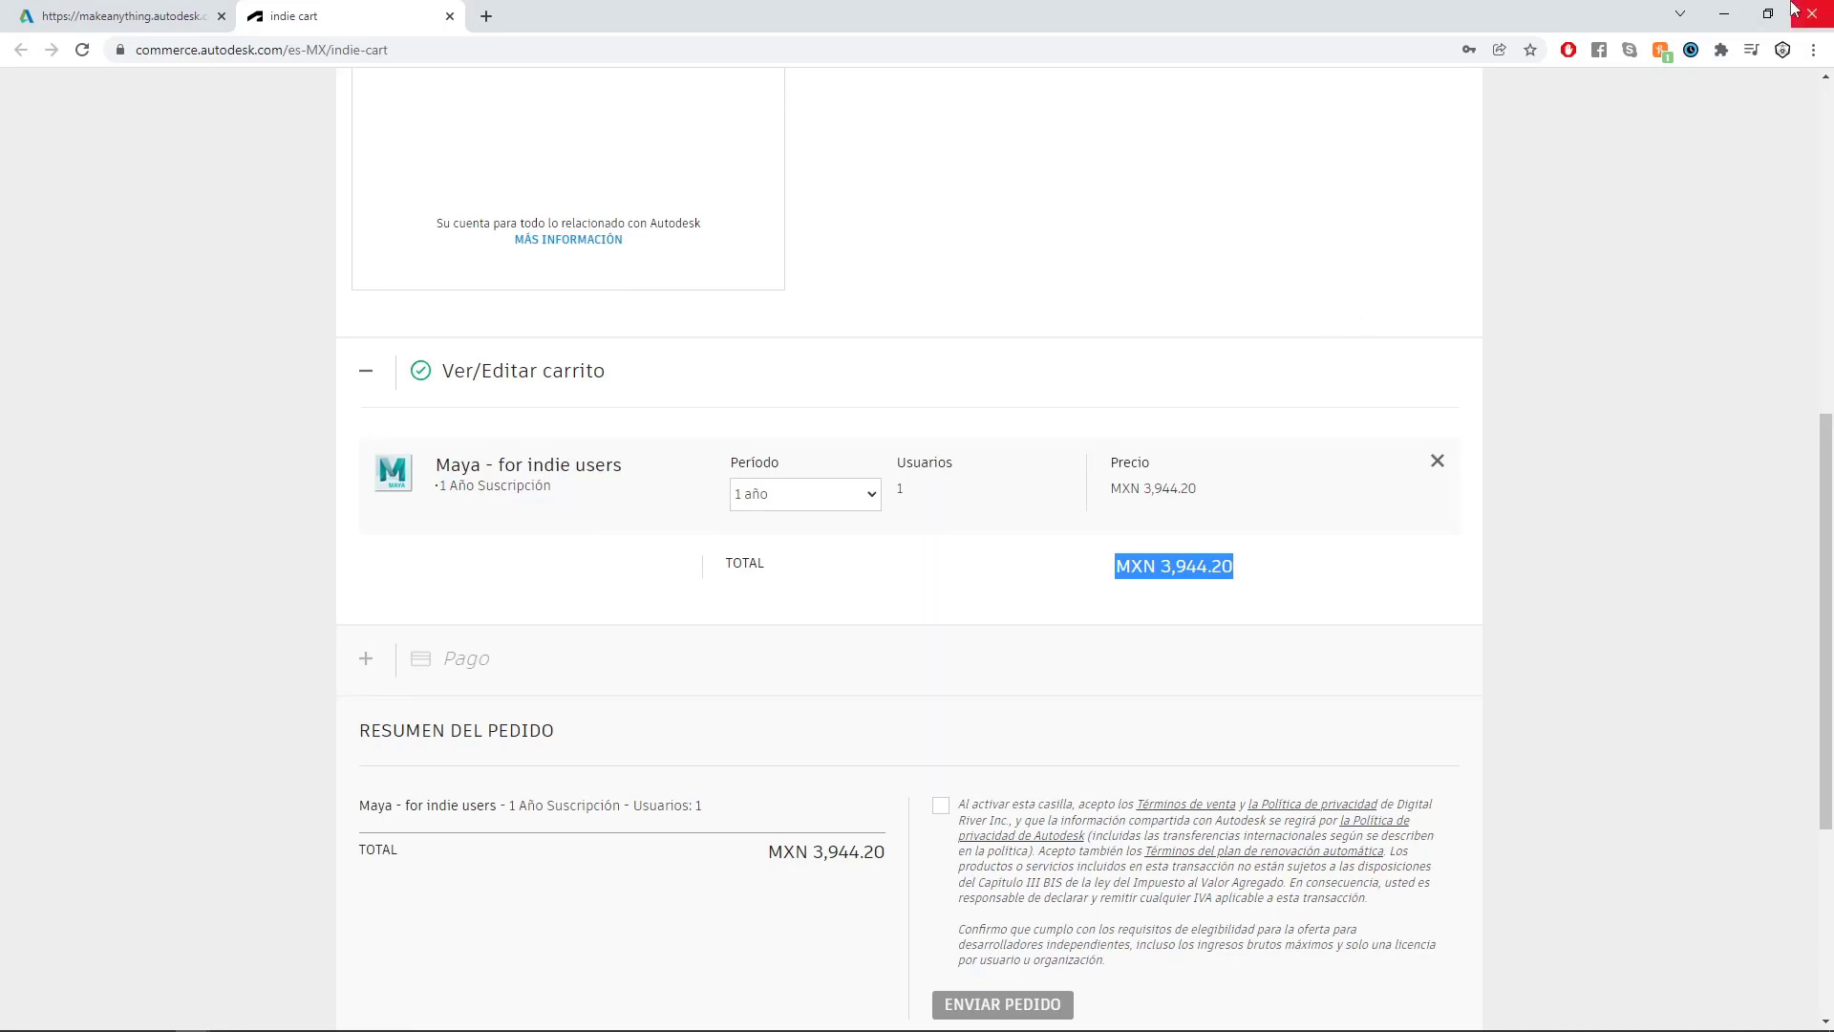
- Switch from the browser to Maya and collapse the Outliner to enlarge the perspective view
click(1724, 14)
alt+drag(726, 435, 910, 425)
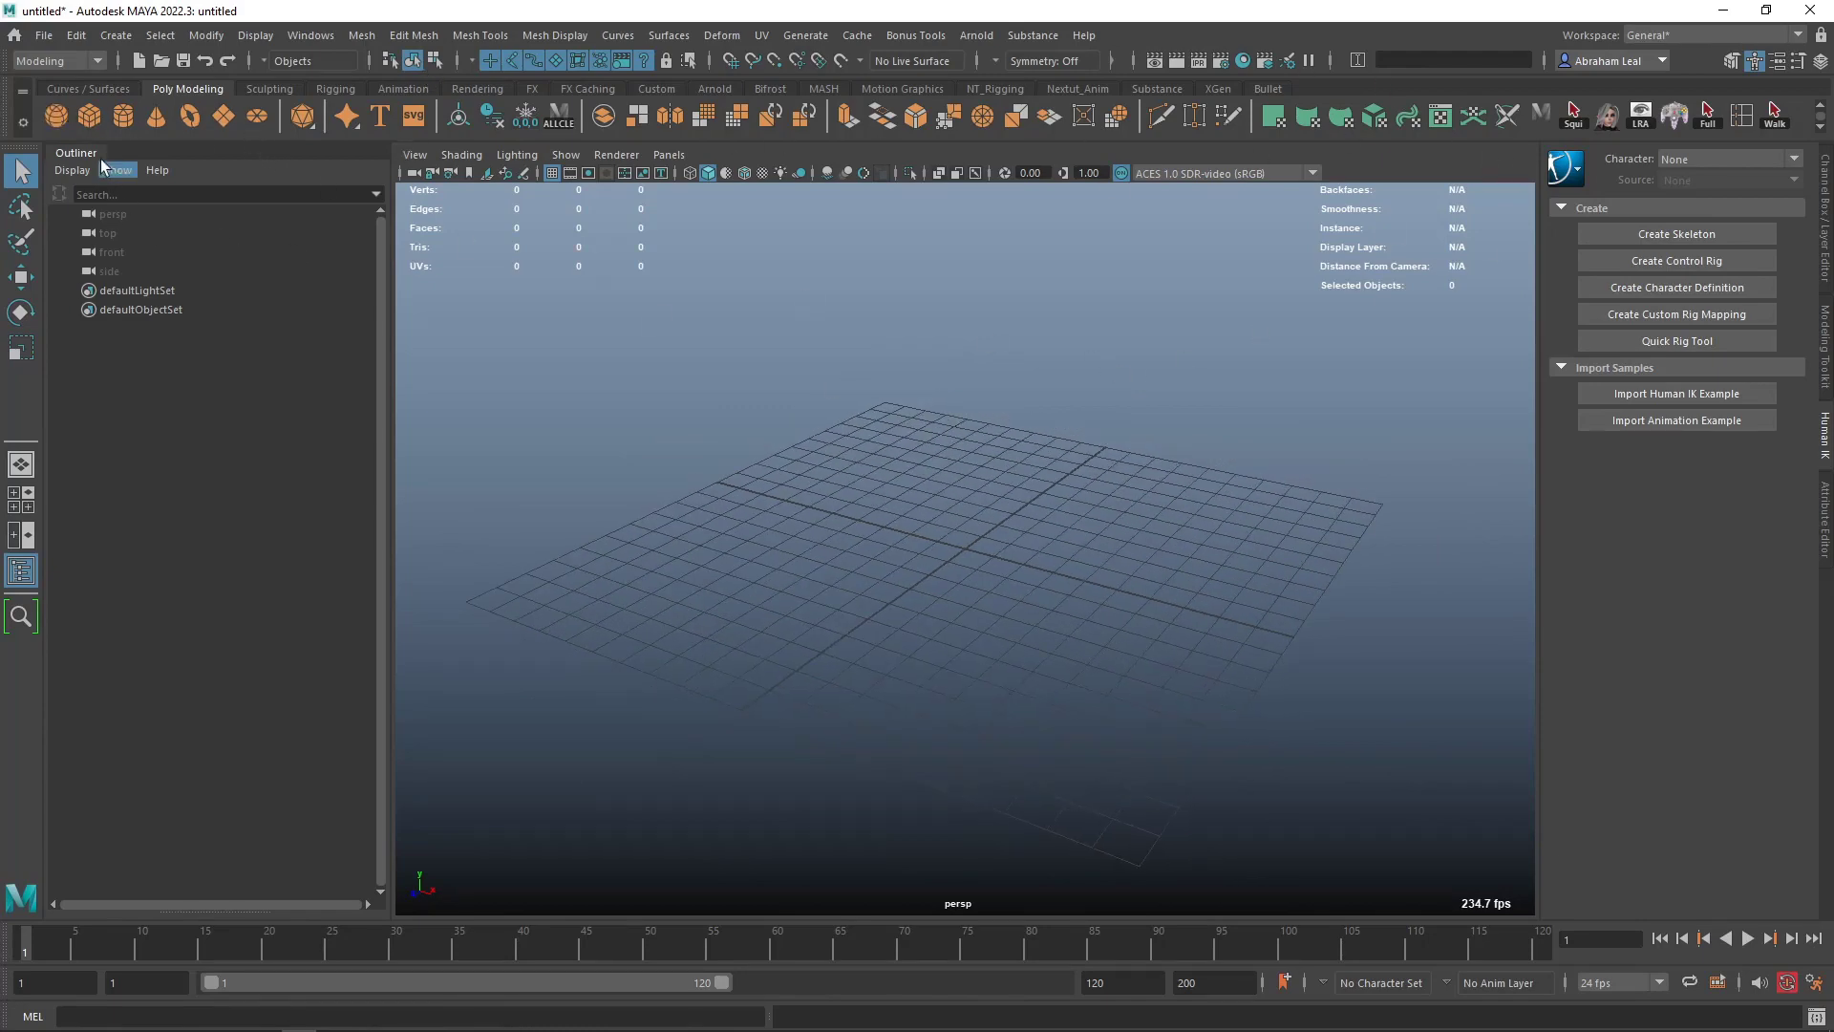
click(75, 152)
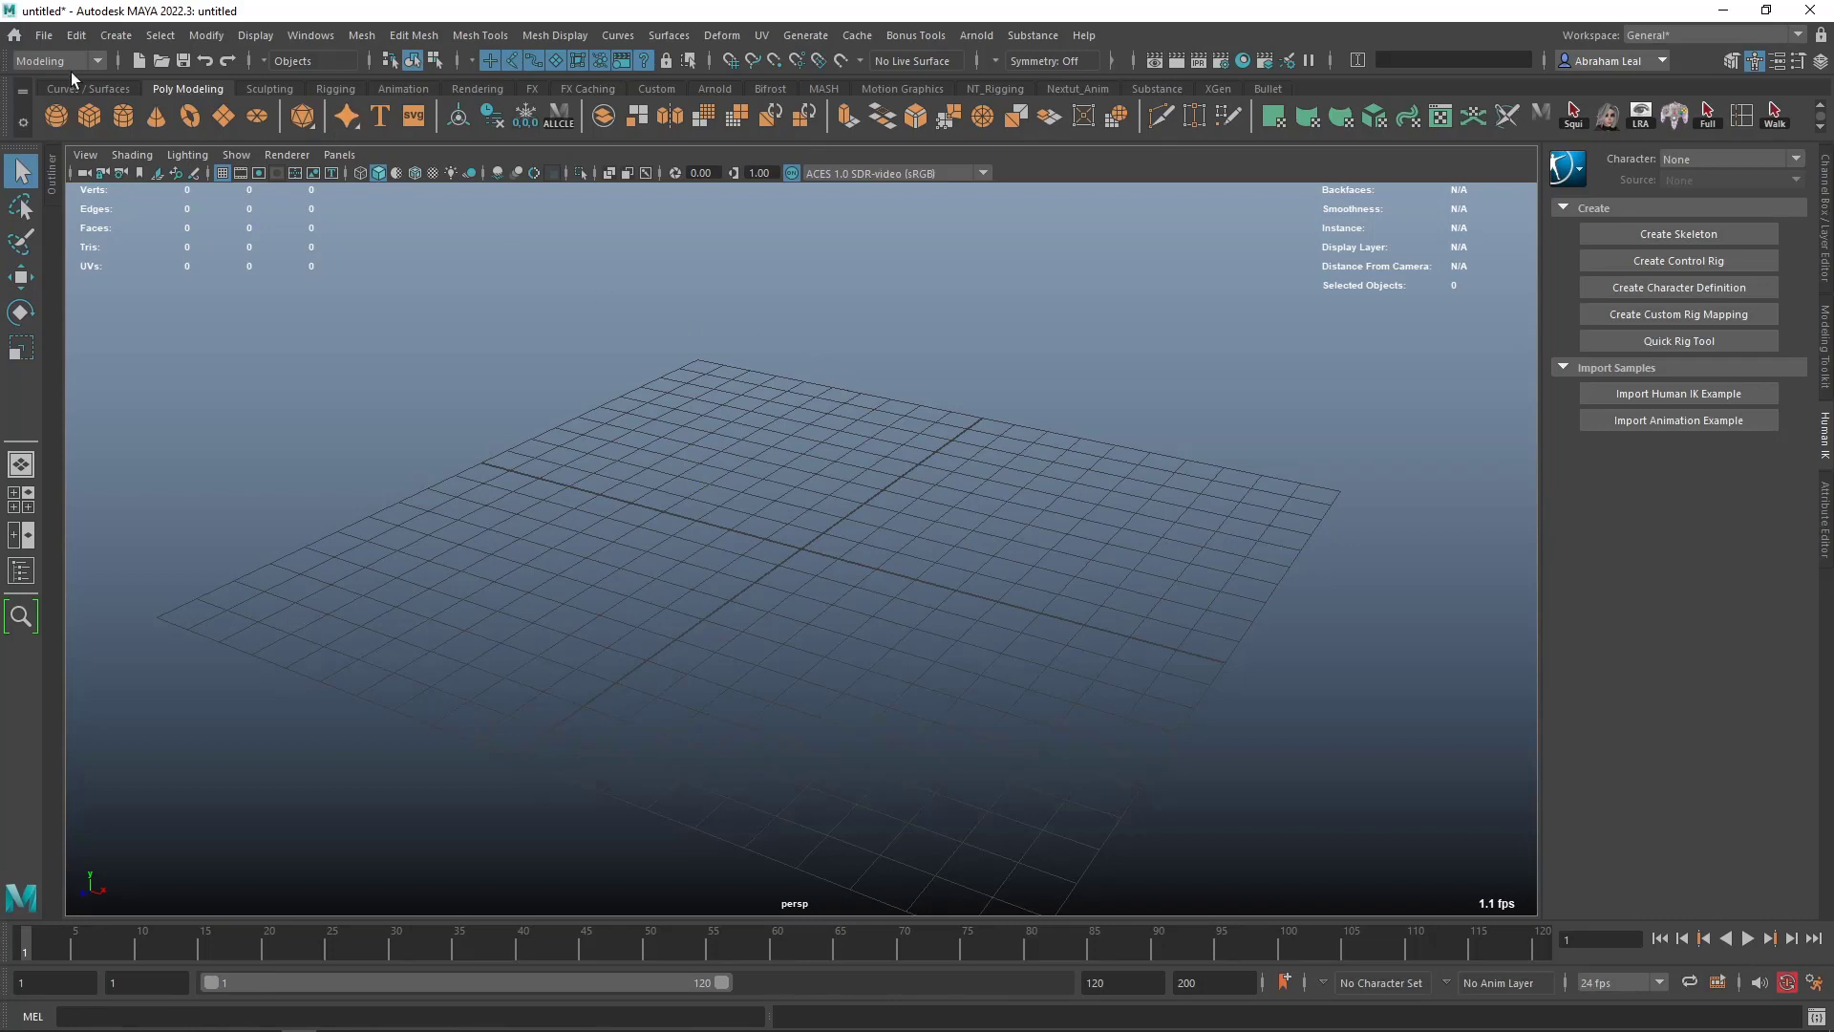
- Start a new project in the Project Window and name it Nextut_HardSurface_Beginners
click(44, 36)
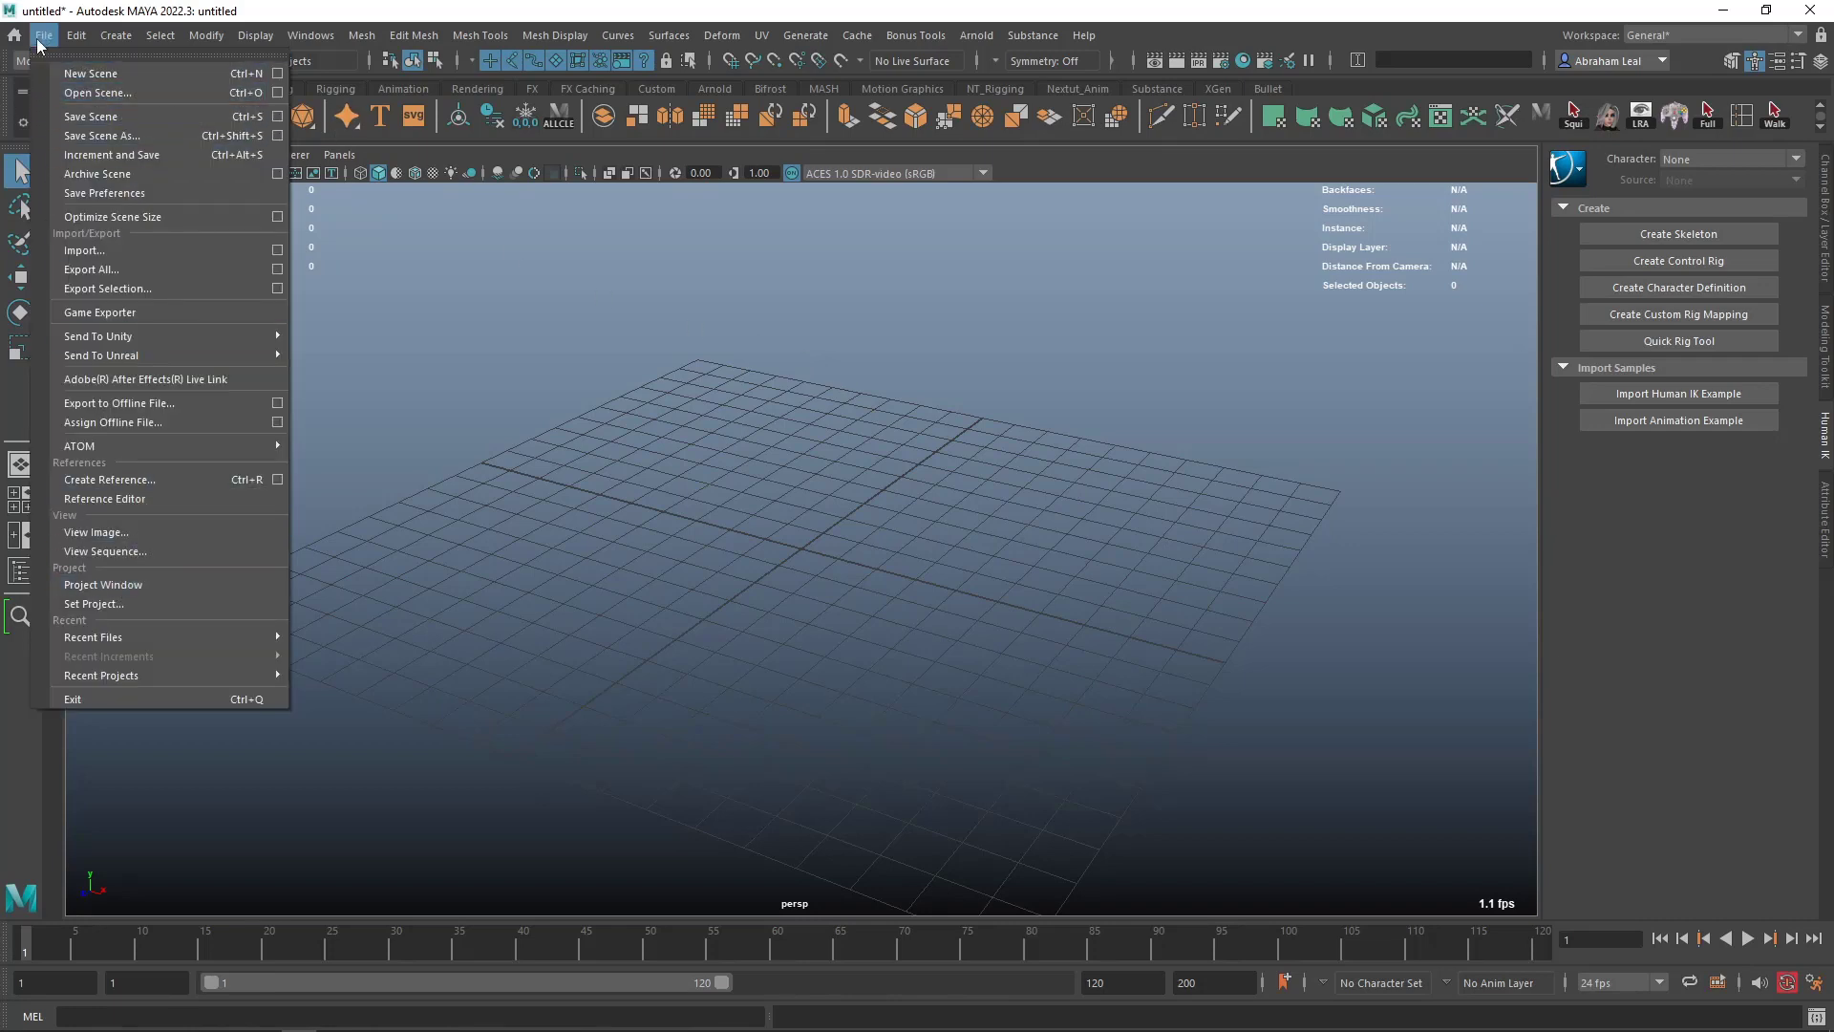
click(119, 584)
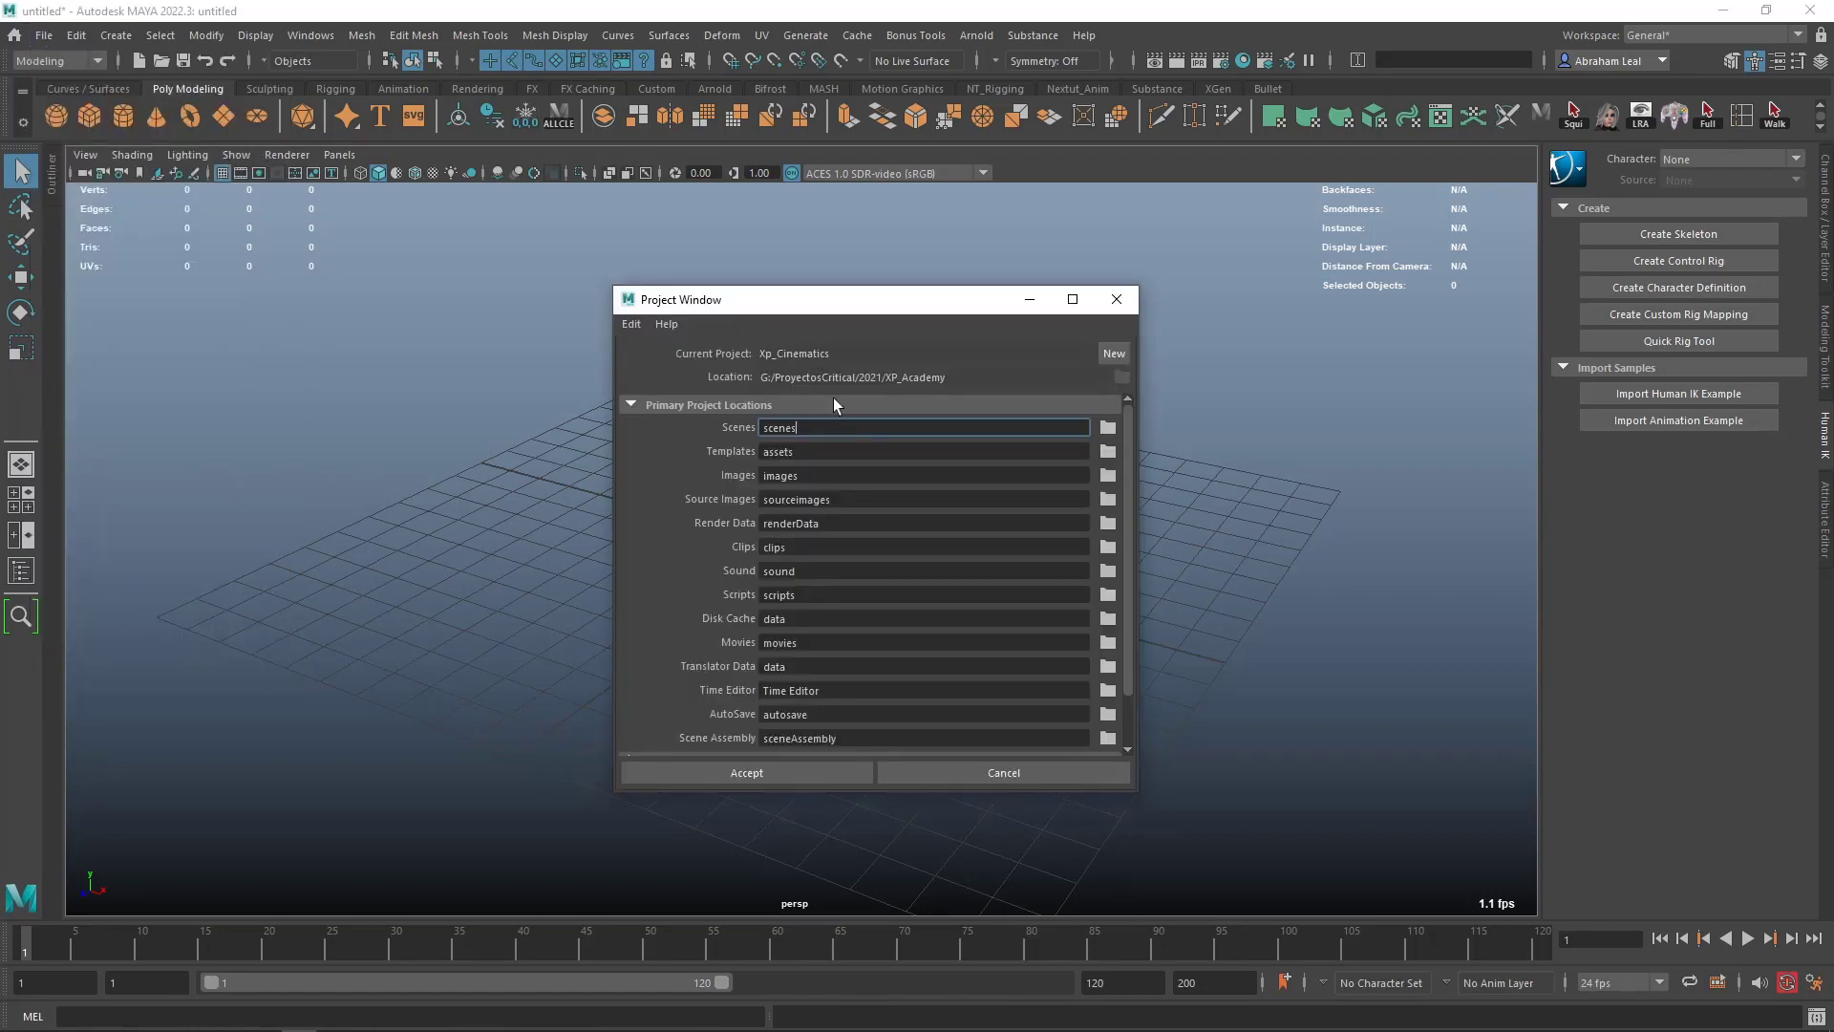
click(1091, 311)
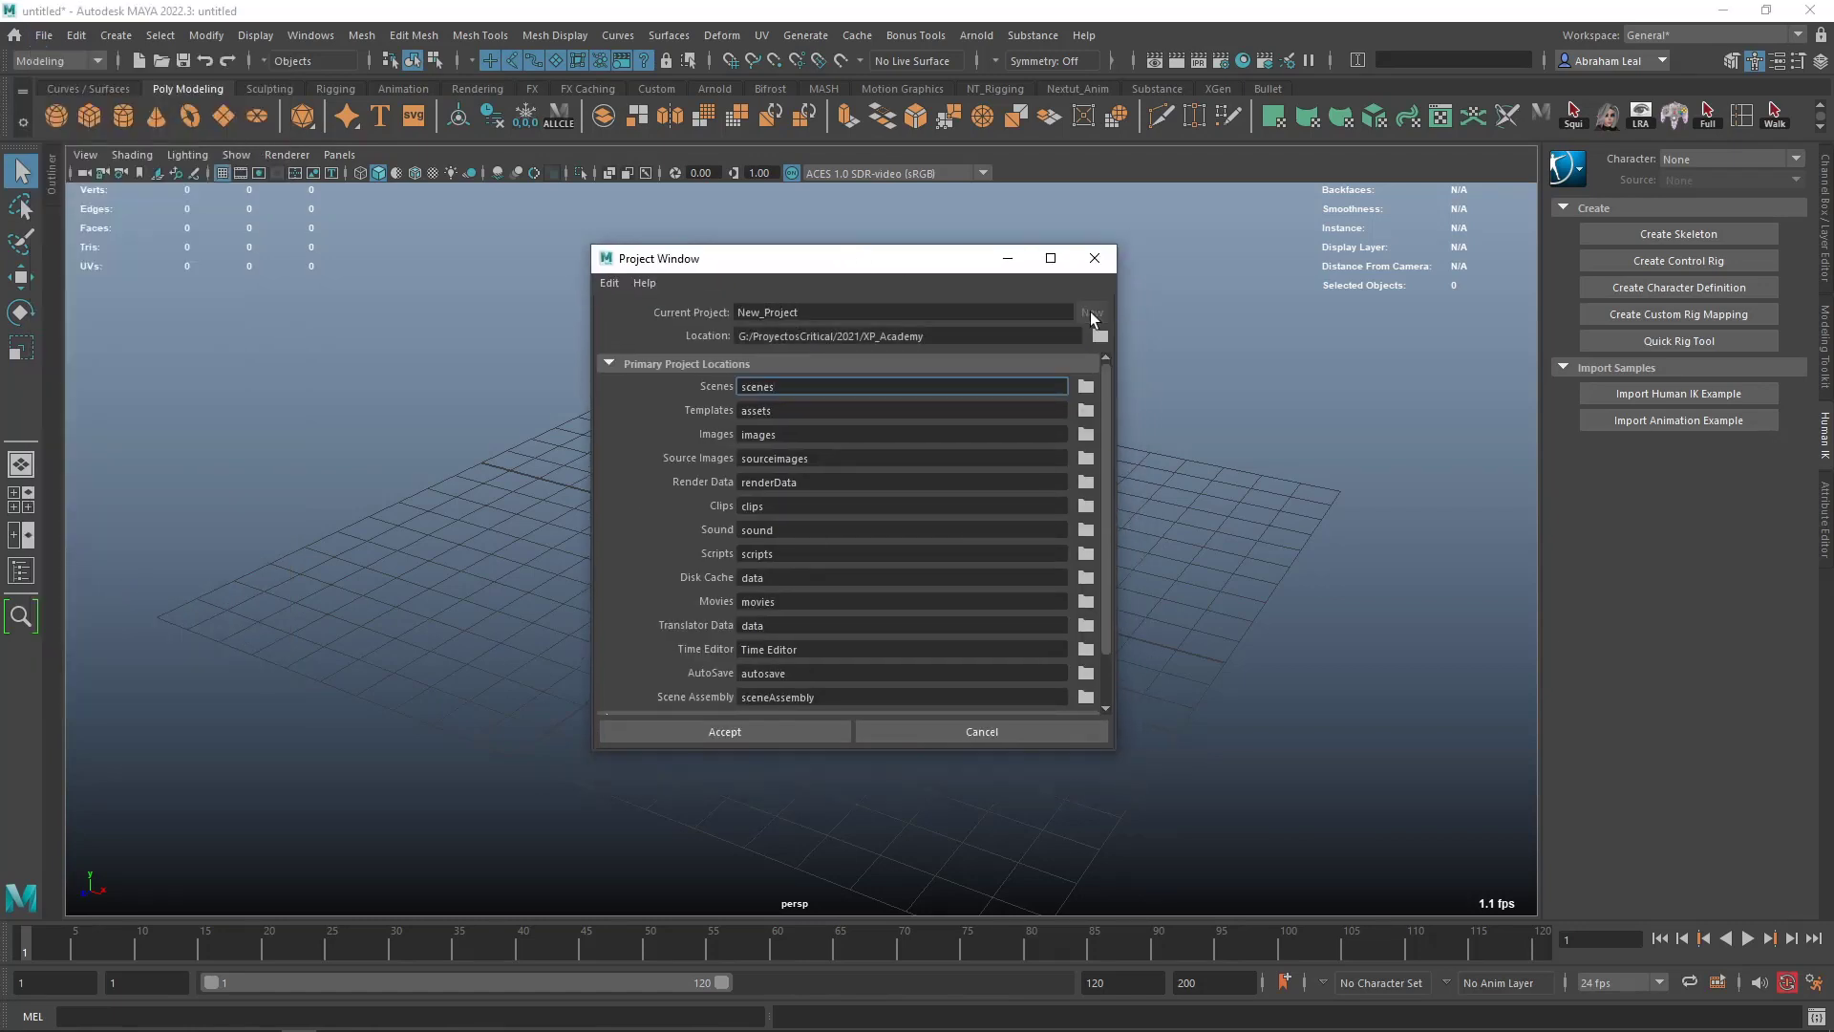
double_click(838, 312)
text(Next)
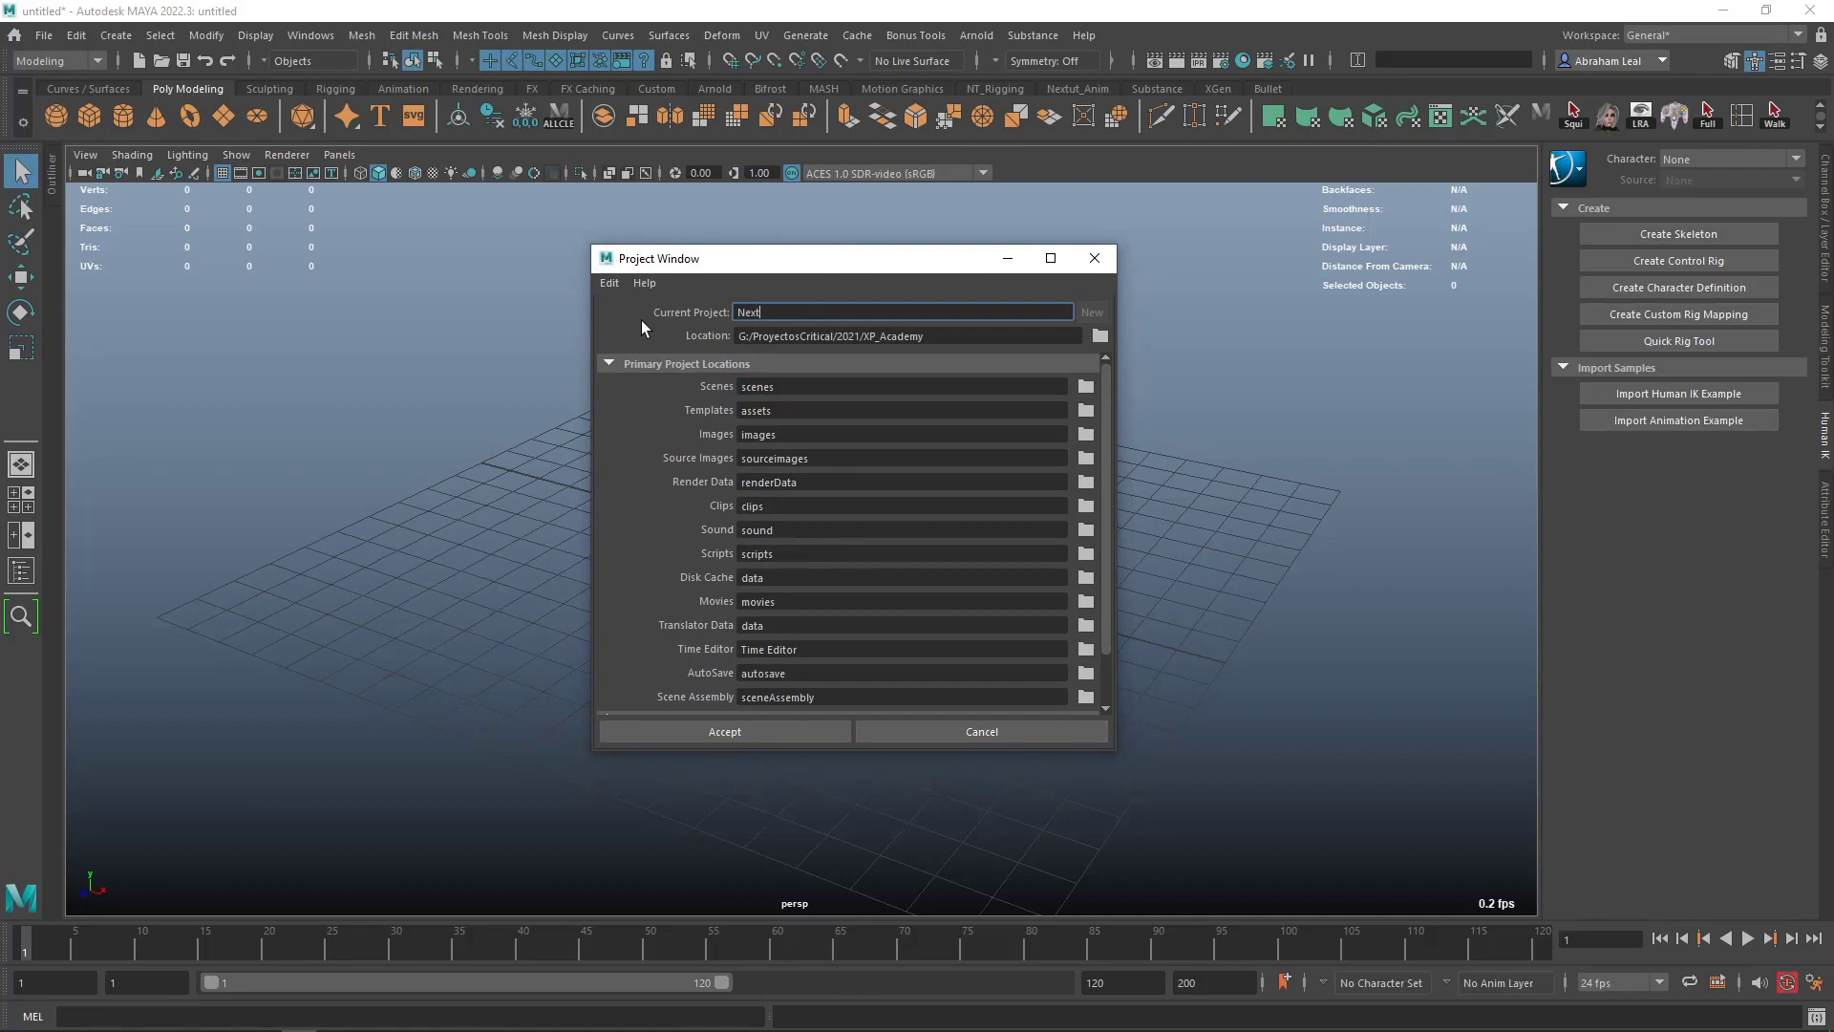
text(ut_HairdSurface_Beginners)
- Browse the project location to the default maya\projects folder in Documents
click(1099, 336)
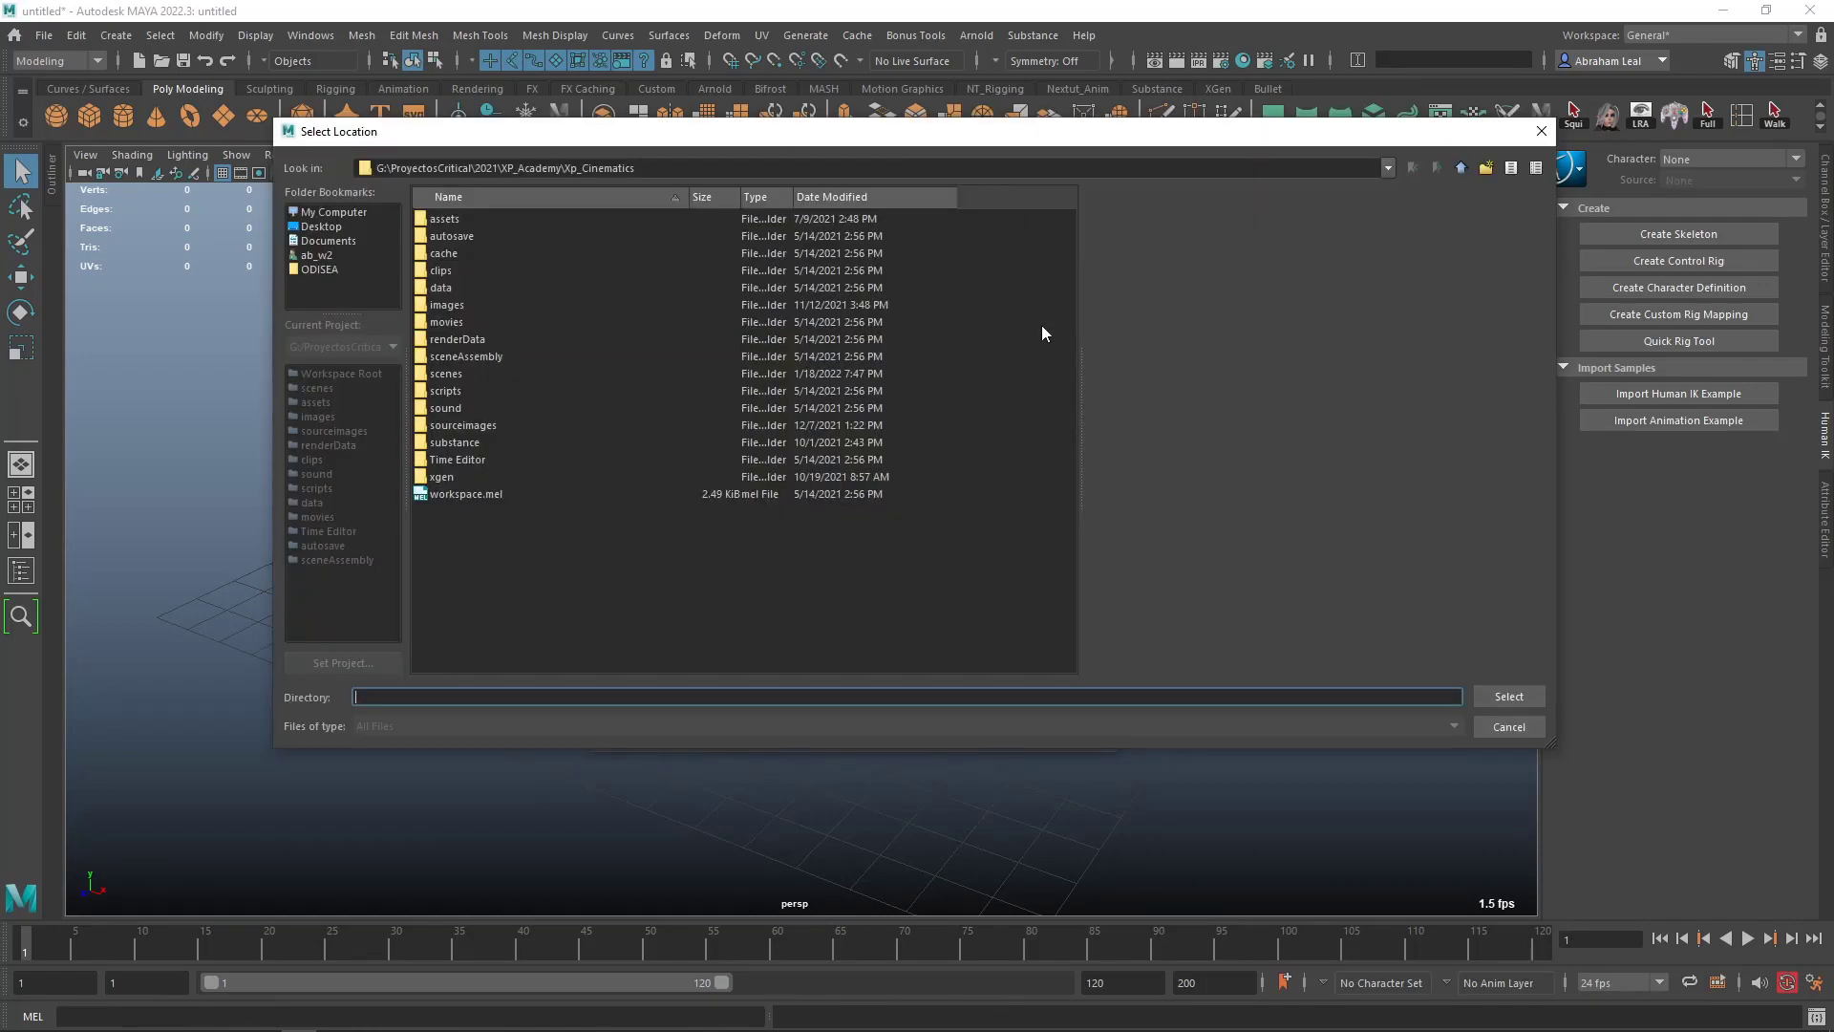
click(328, 241)
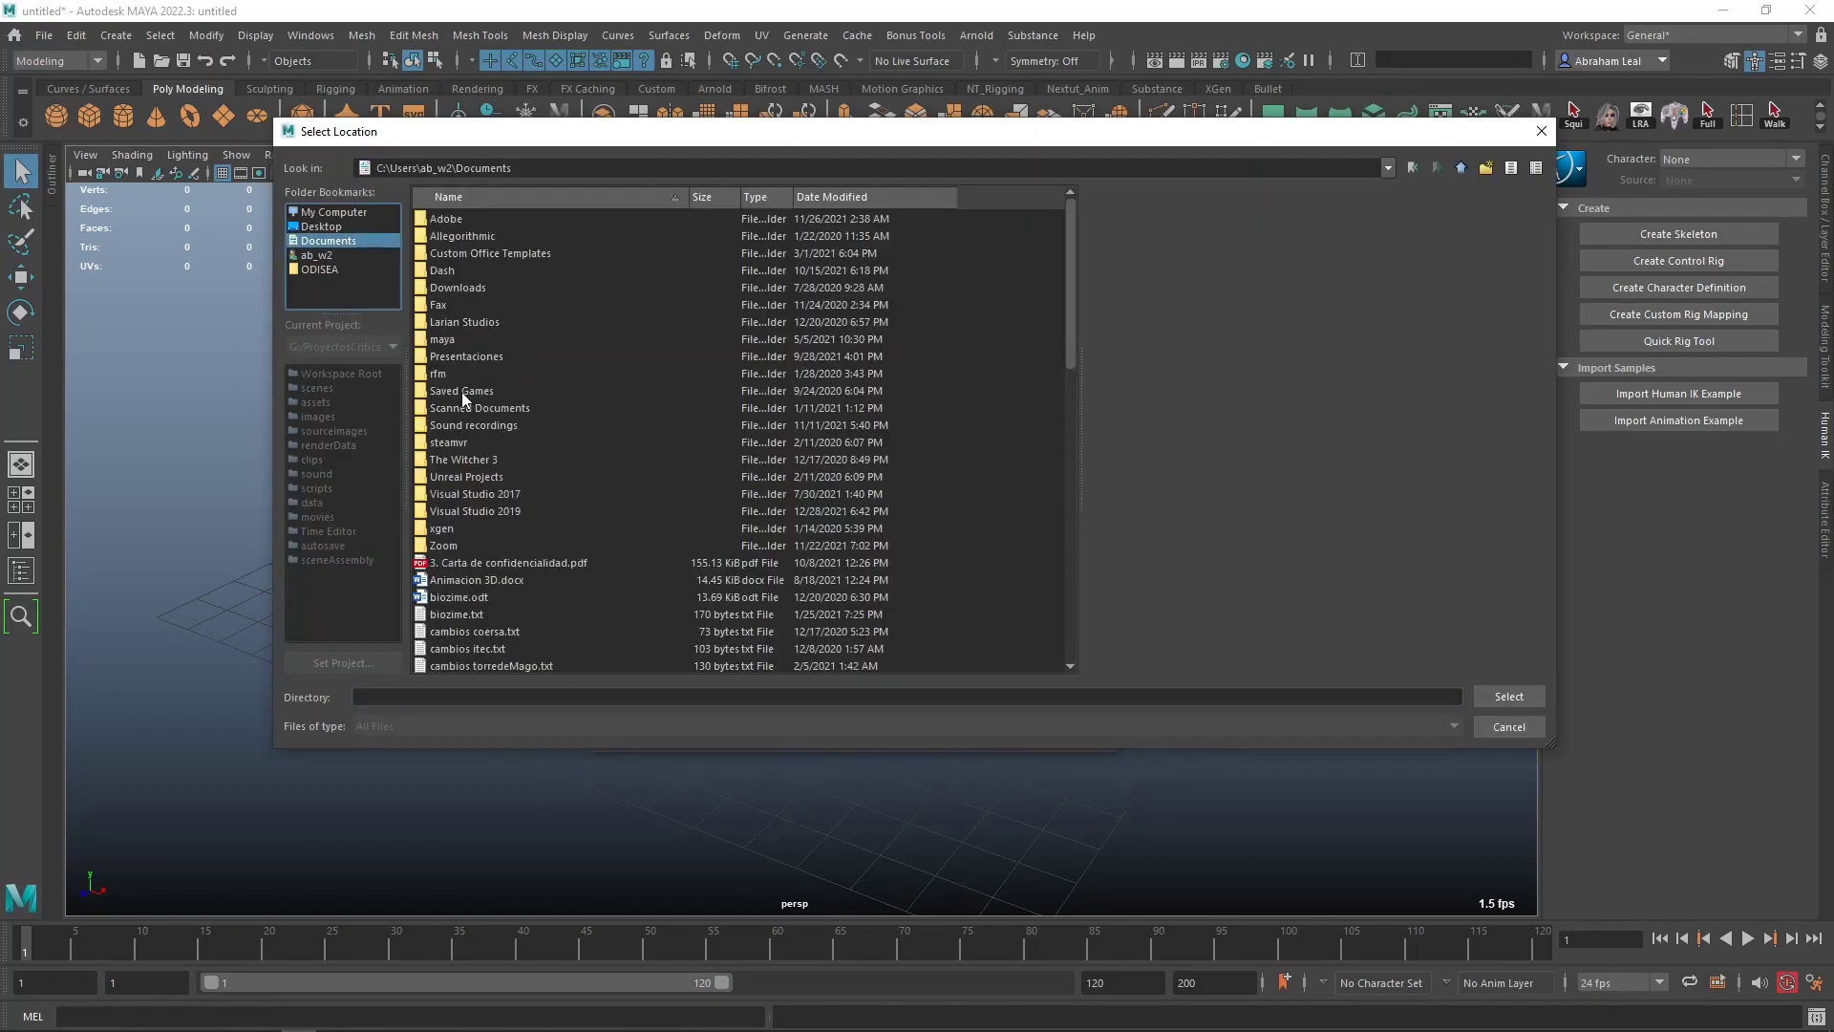
double_click(444, 340)
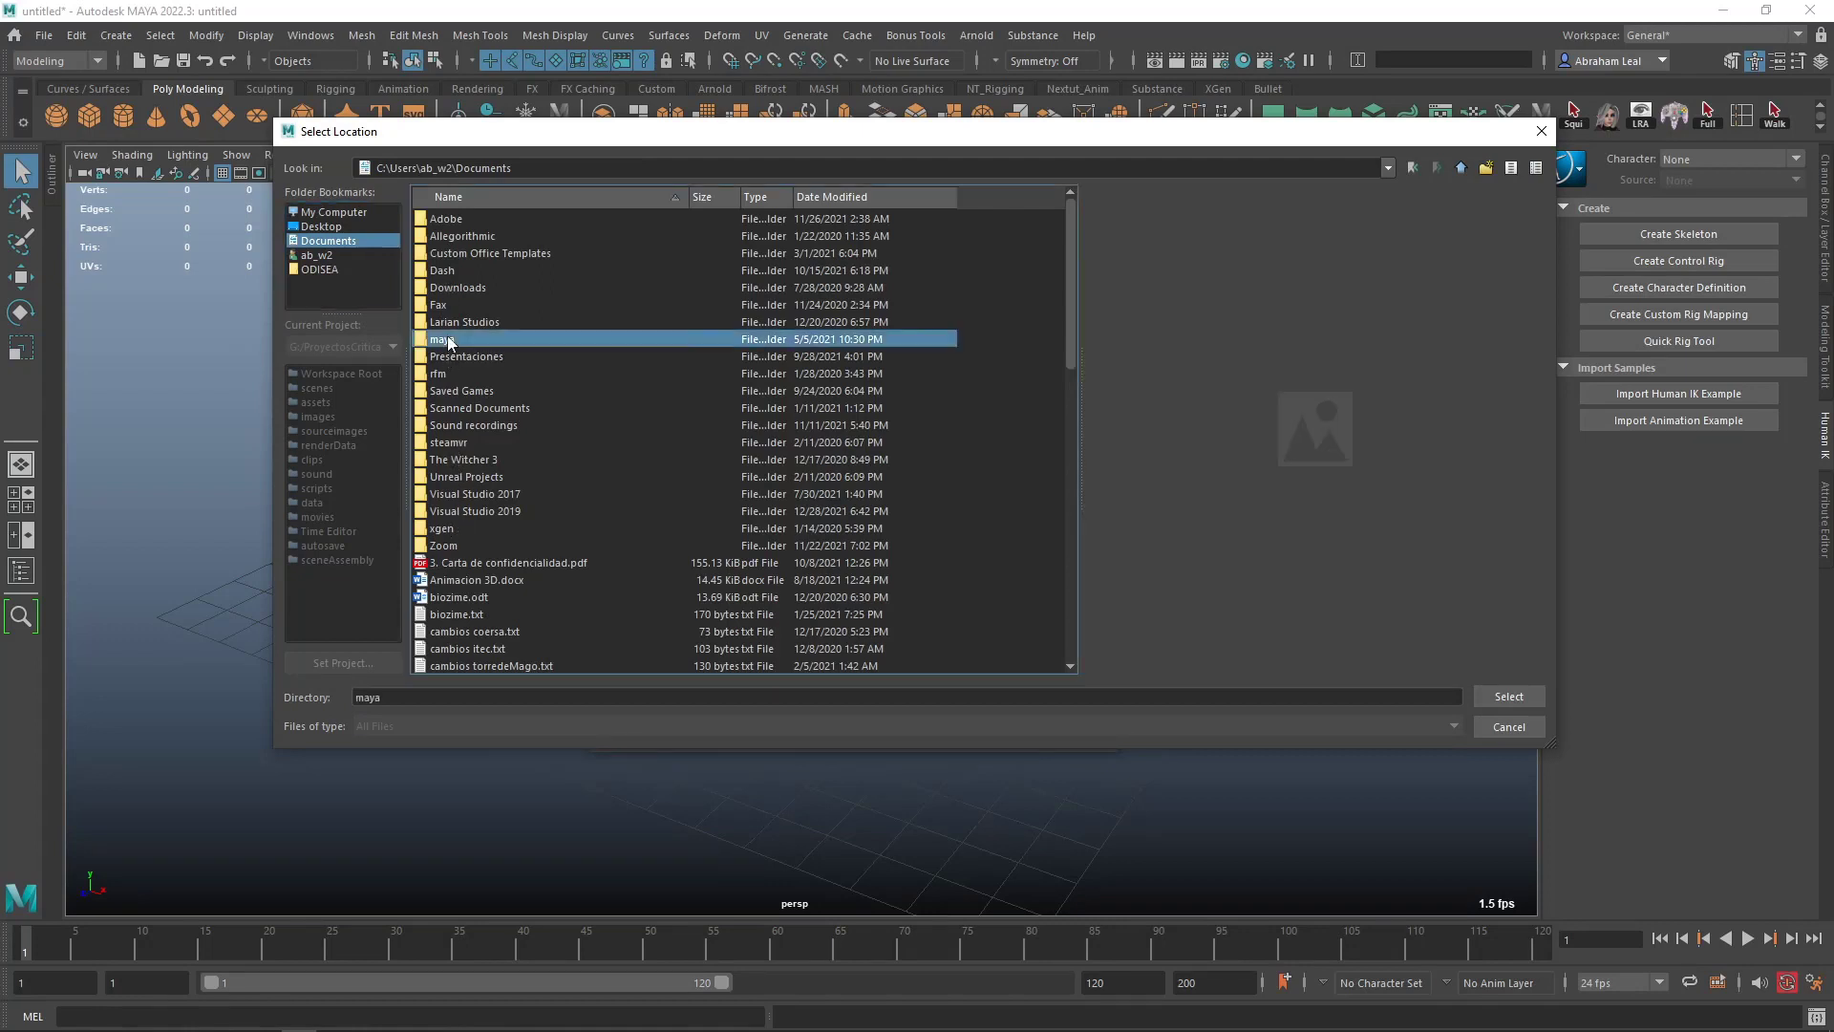
double_click(453, 304)
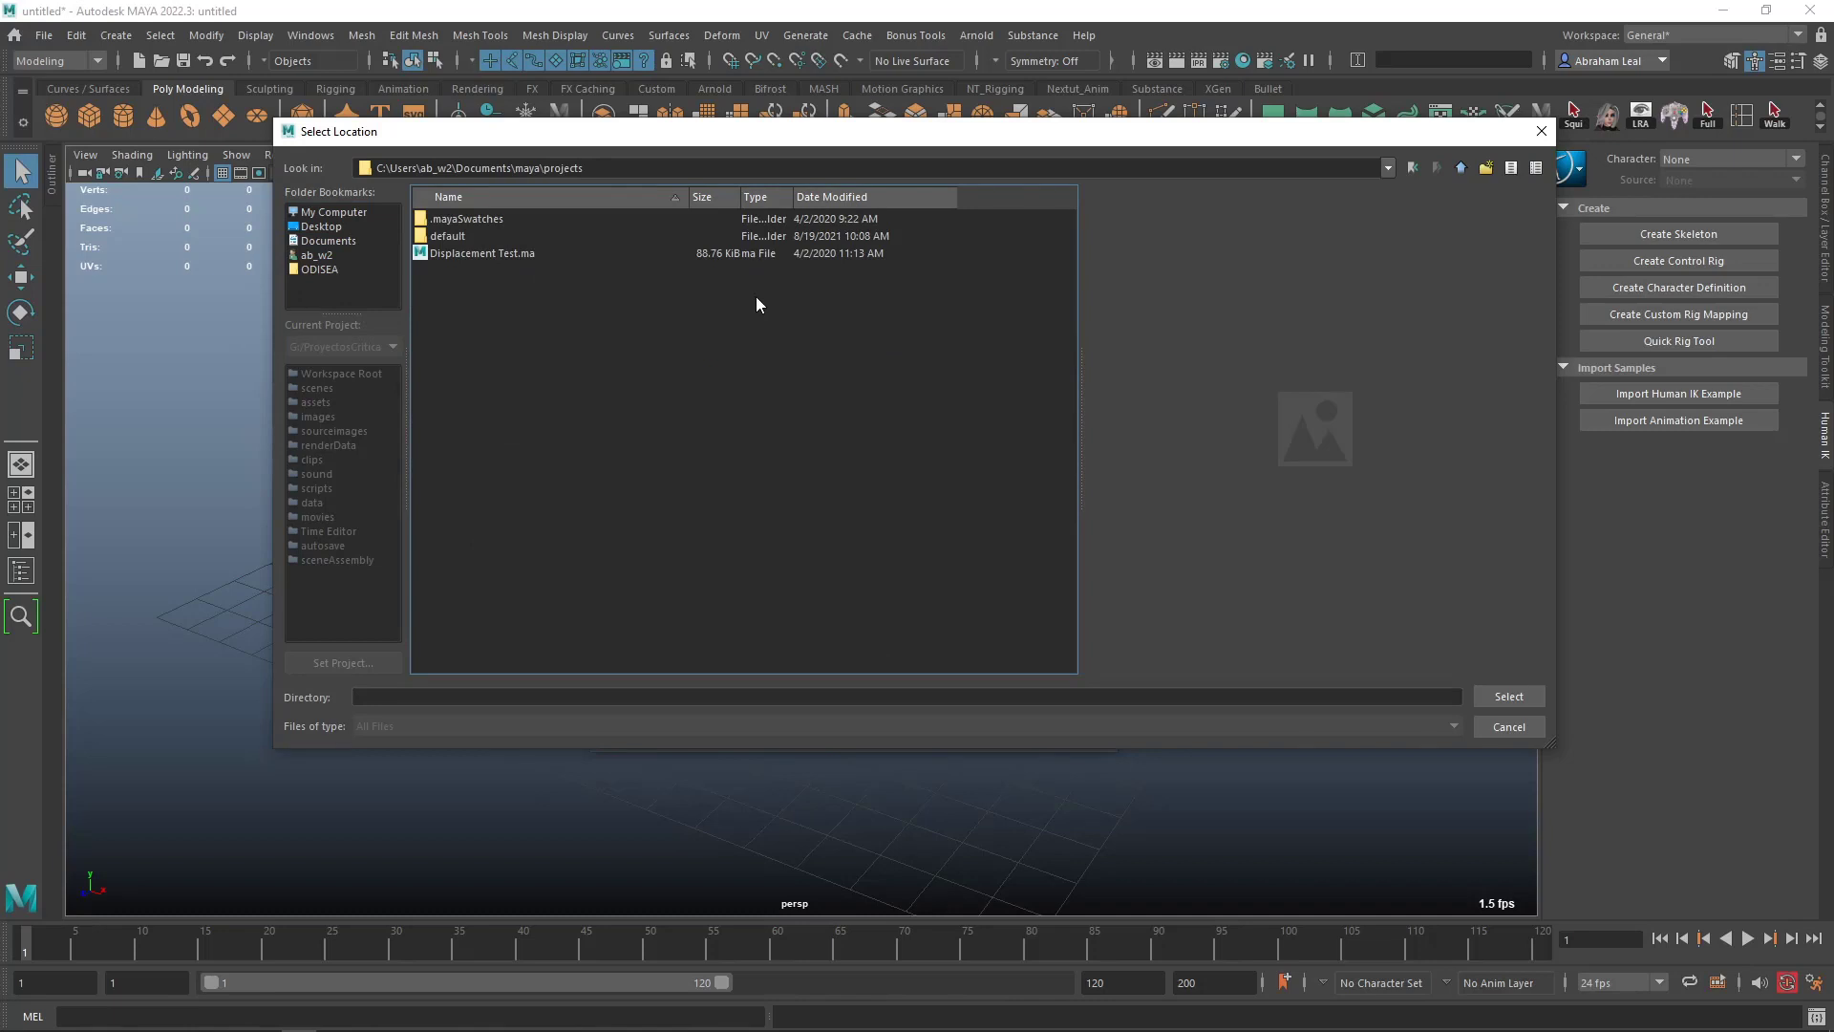
- Set the project location to the folder G:/ProyectosCritical/2022/Nextut_MayaHardSurface_Beginners
click(342, 214)
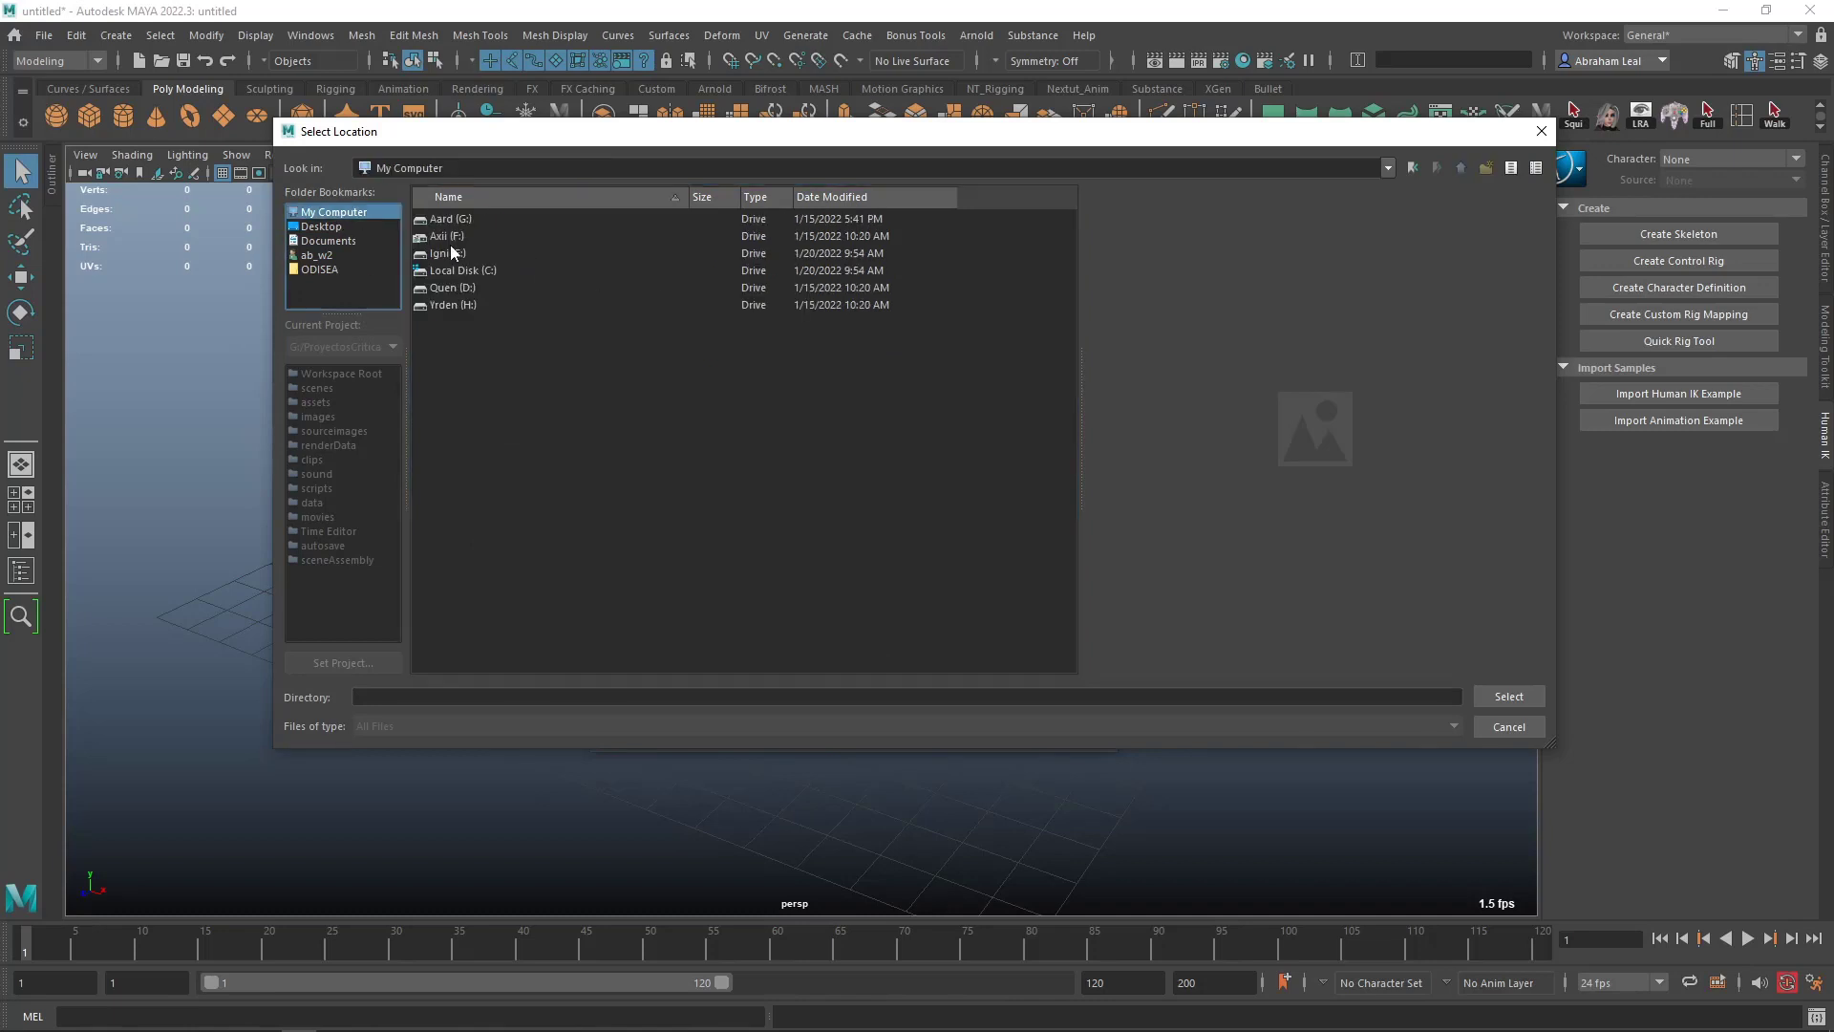
double_click(451, 220)
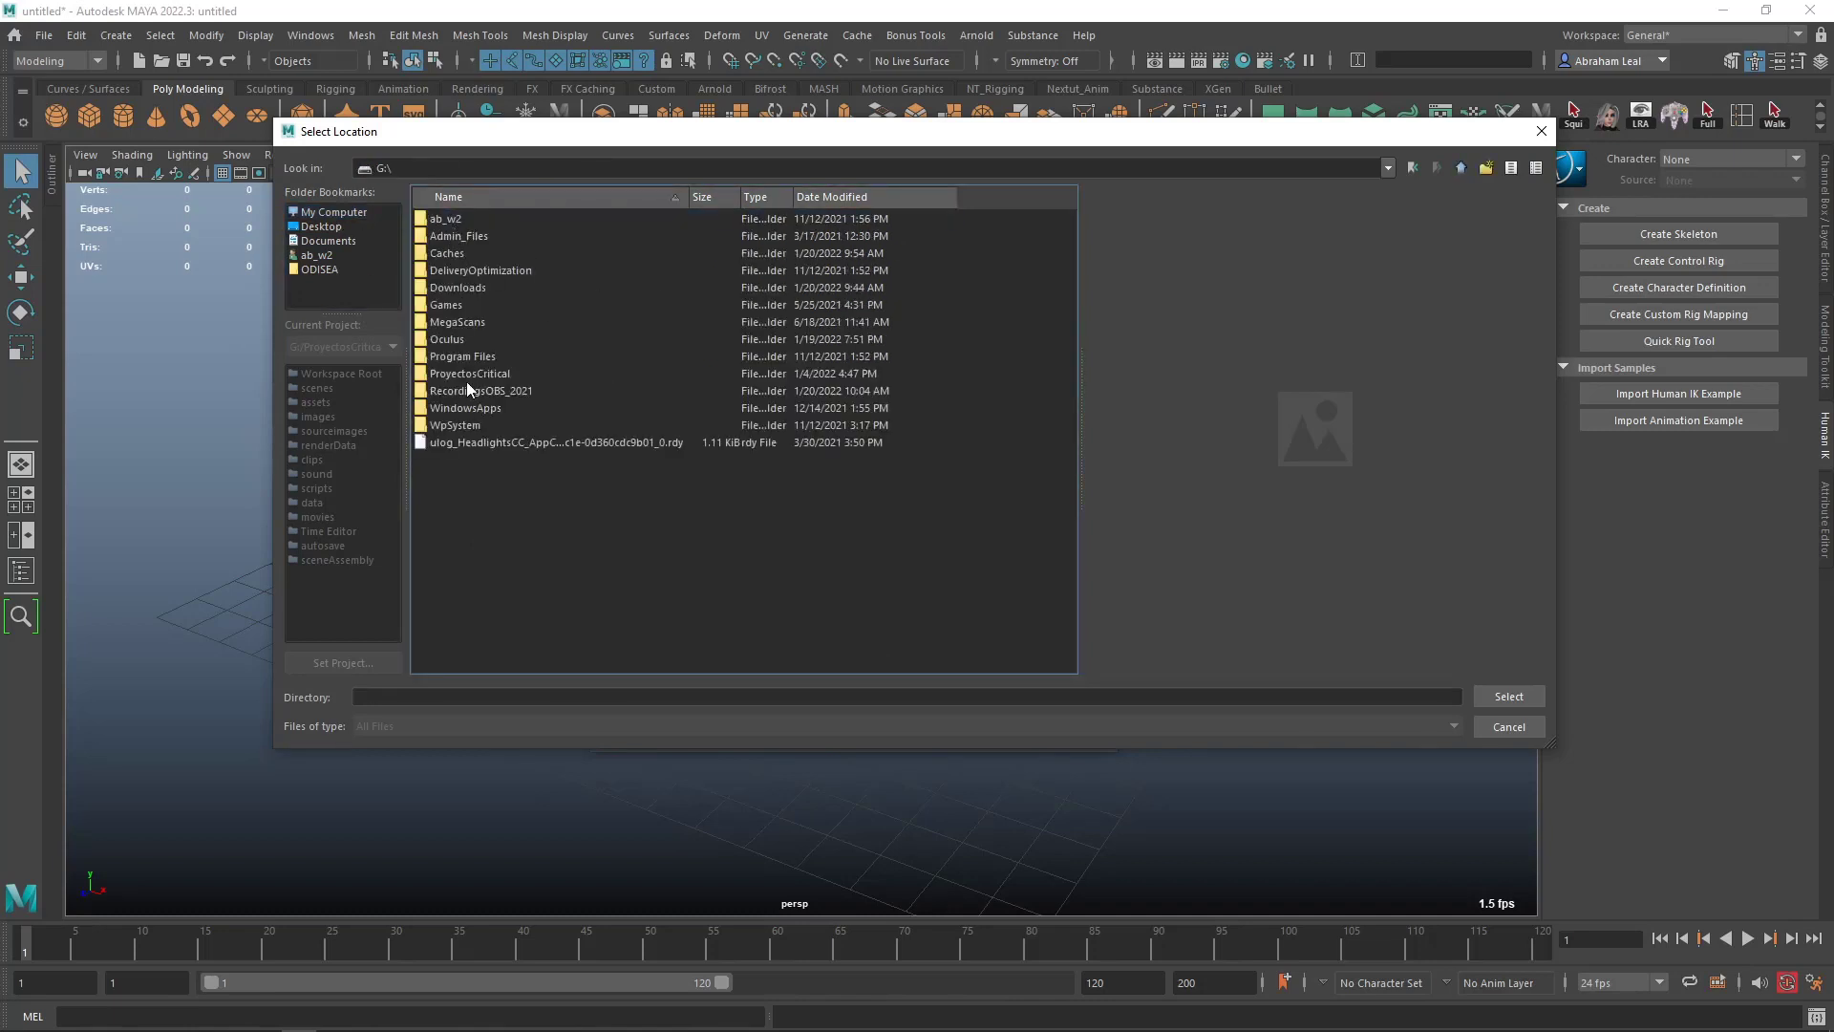
double_click(477, 375)
double_click(460, 254)
double_click(474, 236)
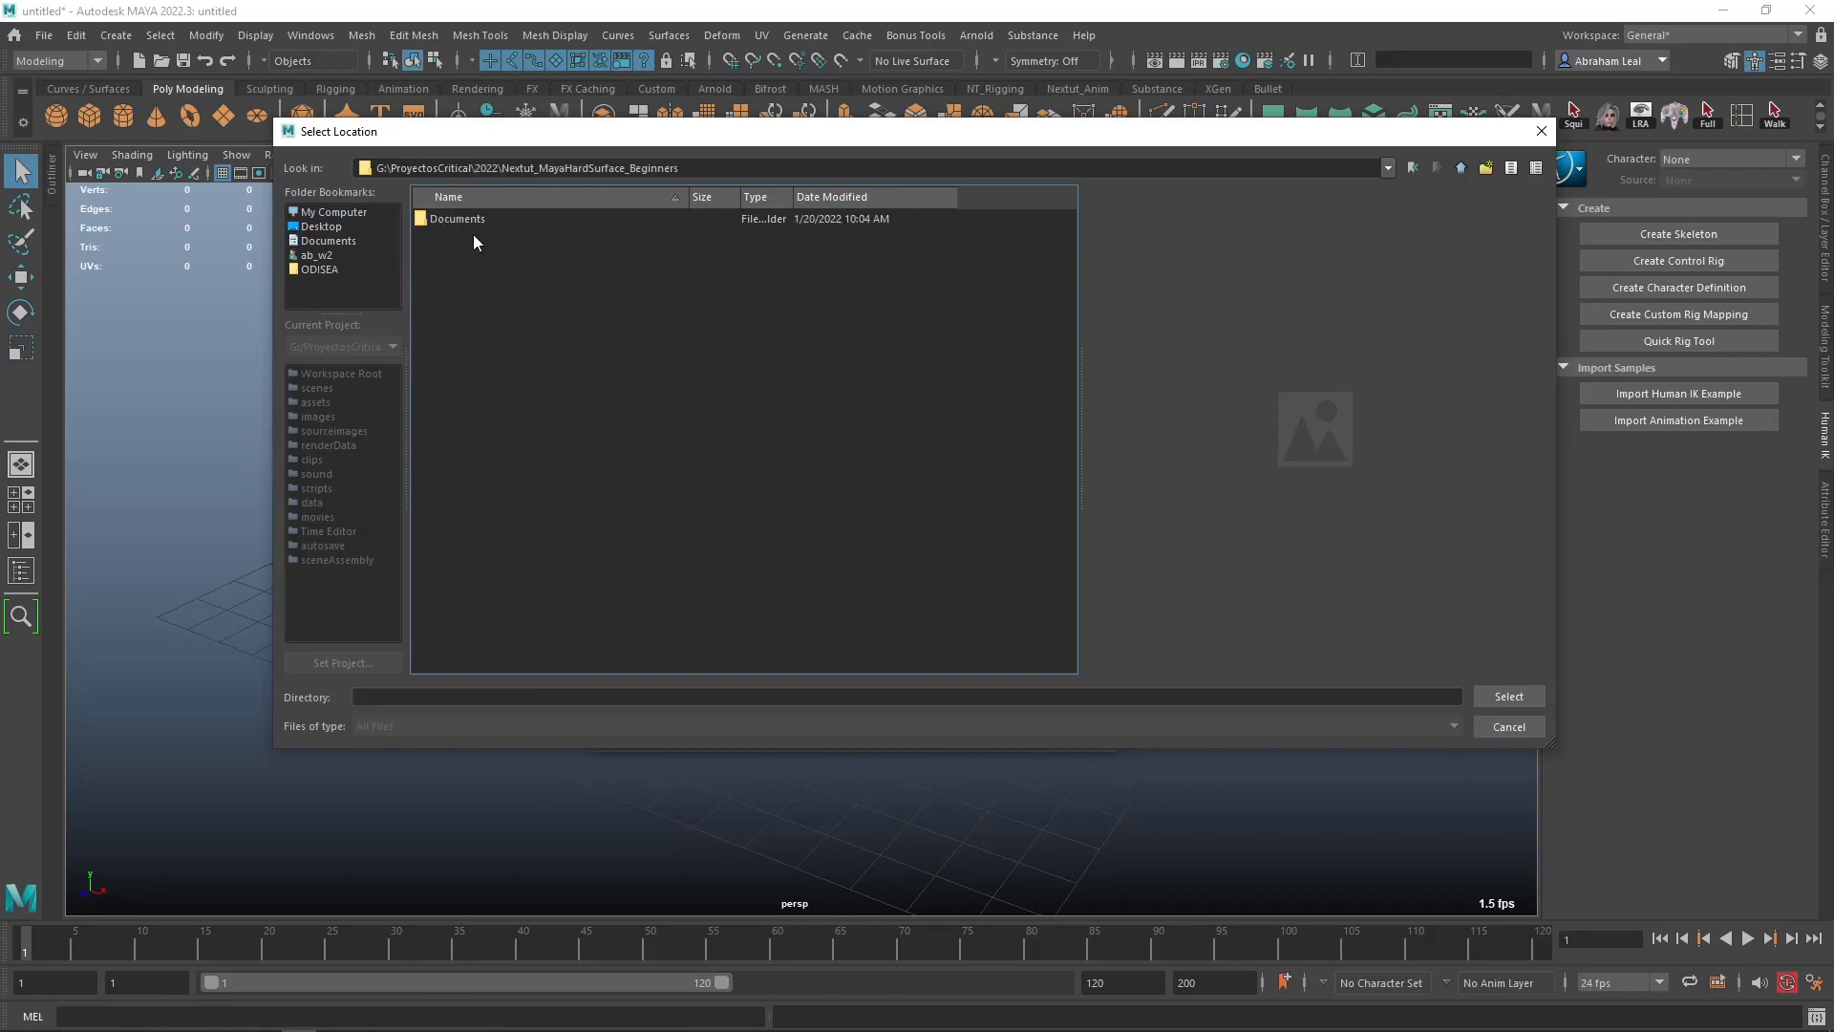
click(1509, 695)
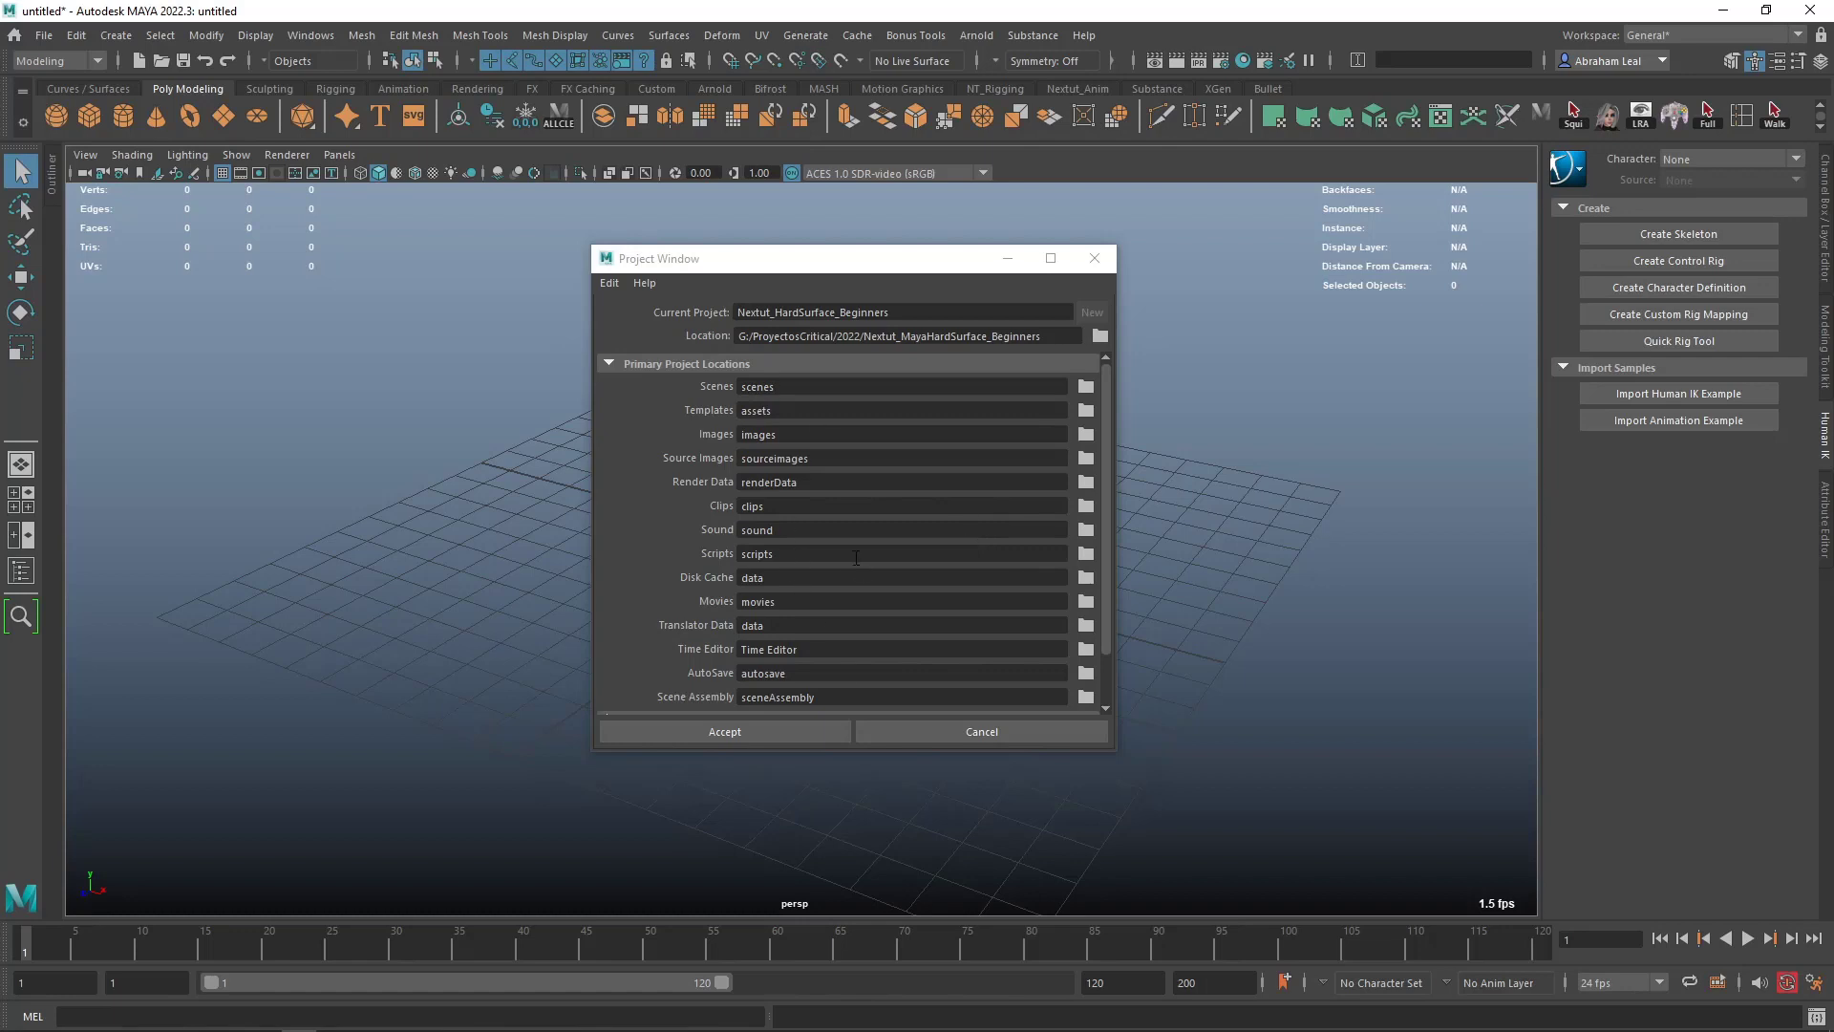
- Review the list of primary project locations for the new project
scroll(856, 557, down, 2)
scroll(856, 557, up, 2)
scroll(787, 418, down, 2)
scroll(787, 419, up, 2)
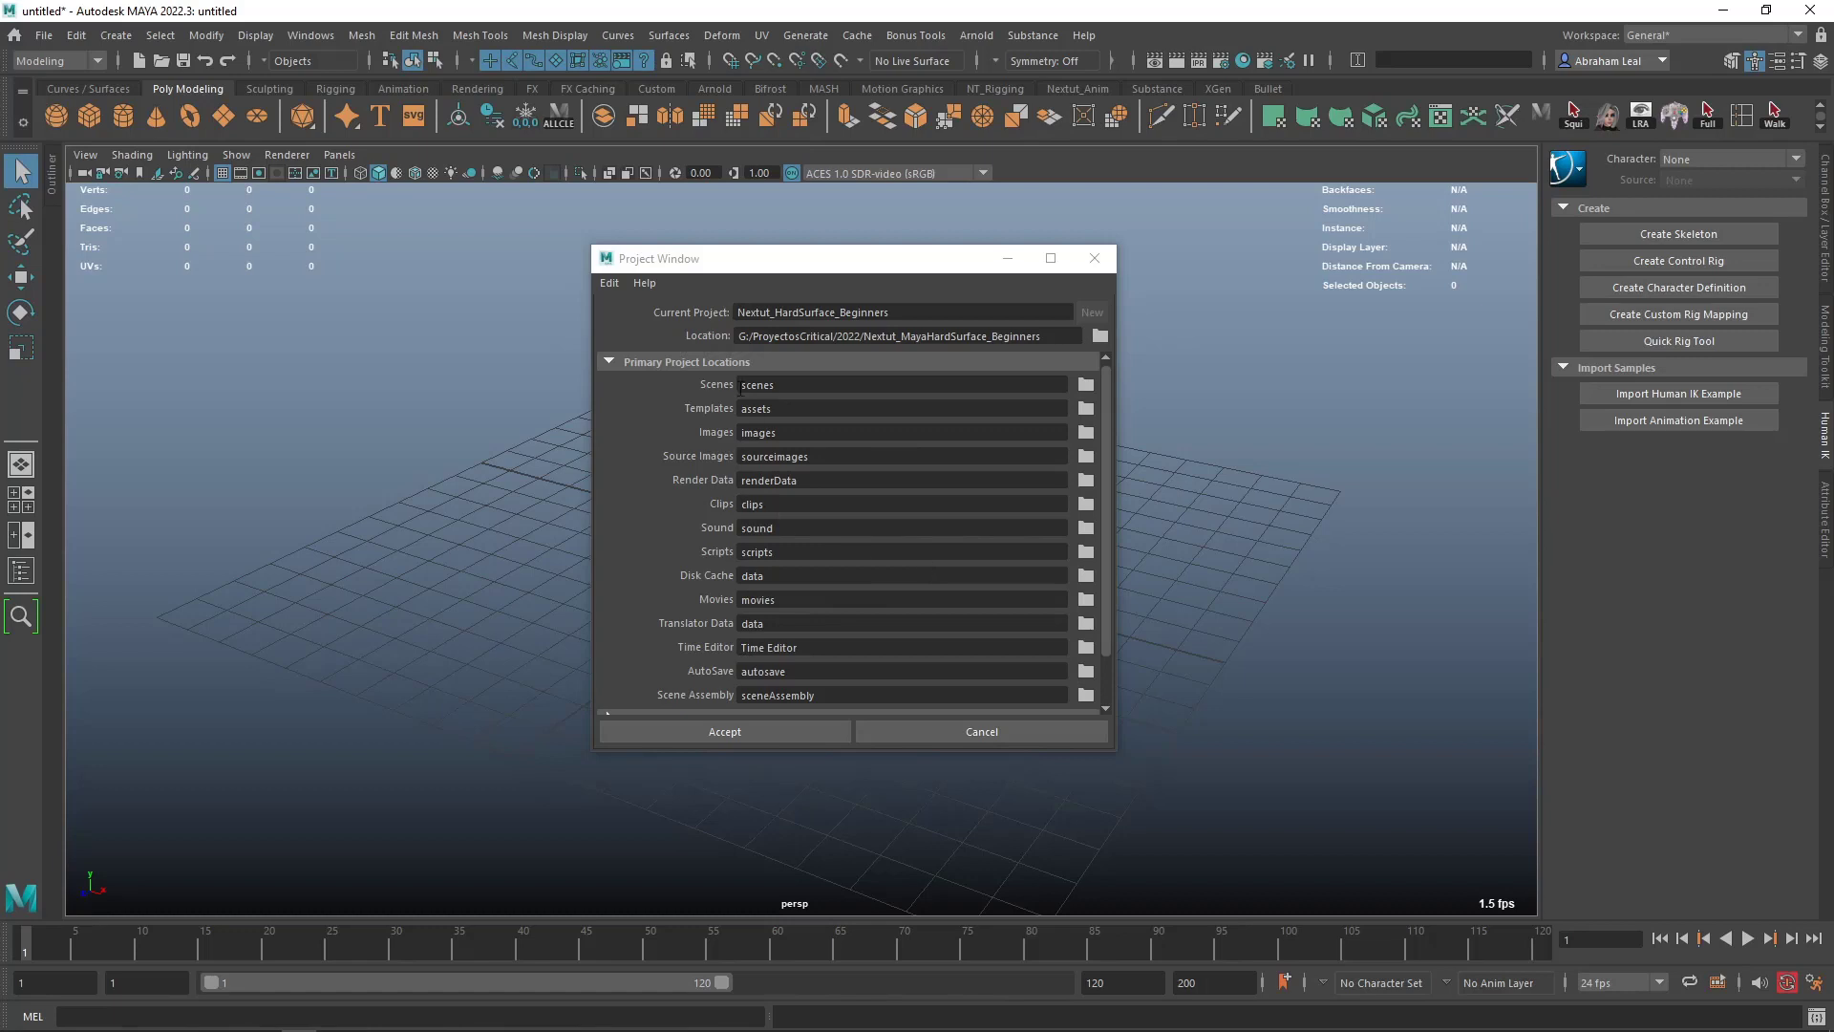
scroll(776, 480, down, 2)
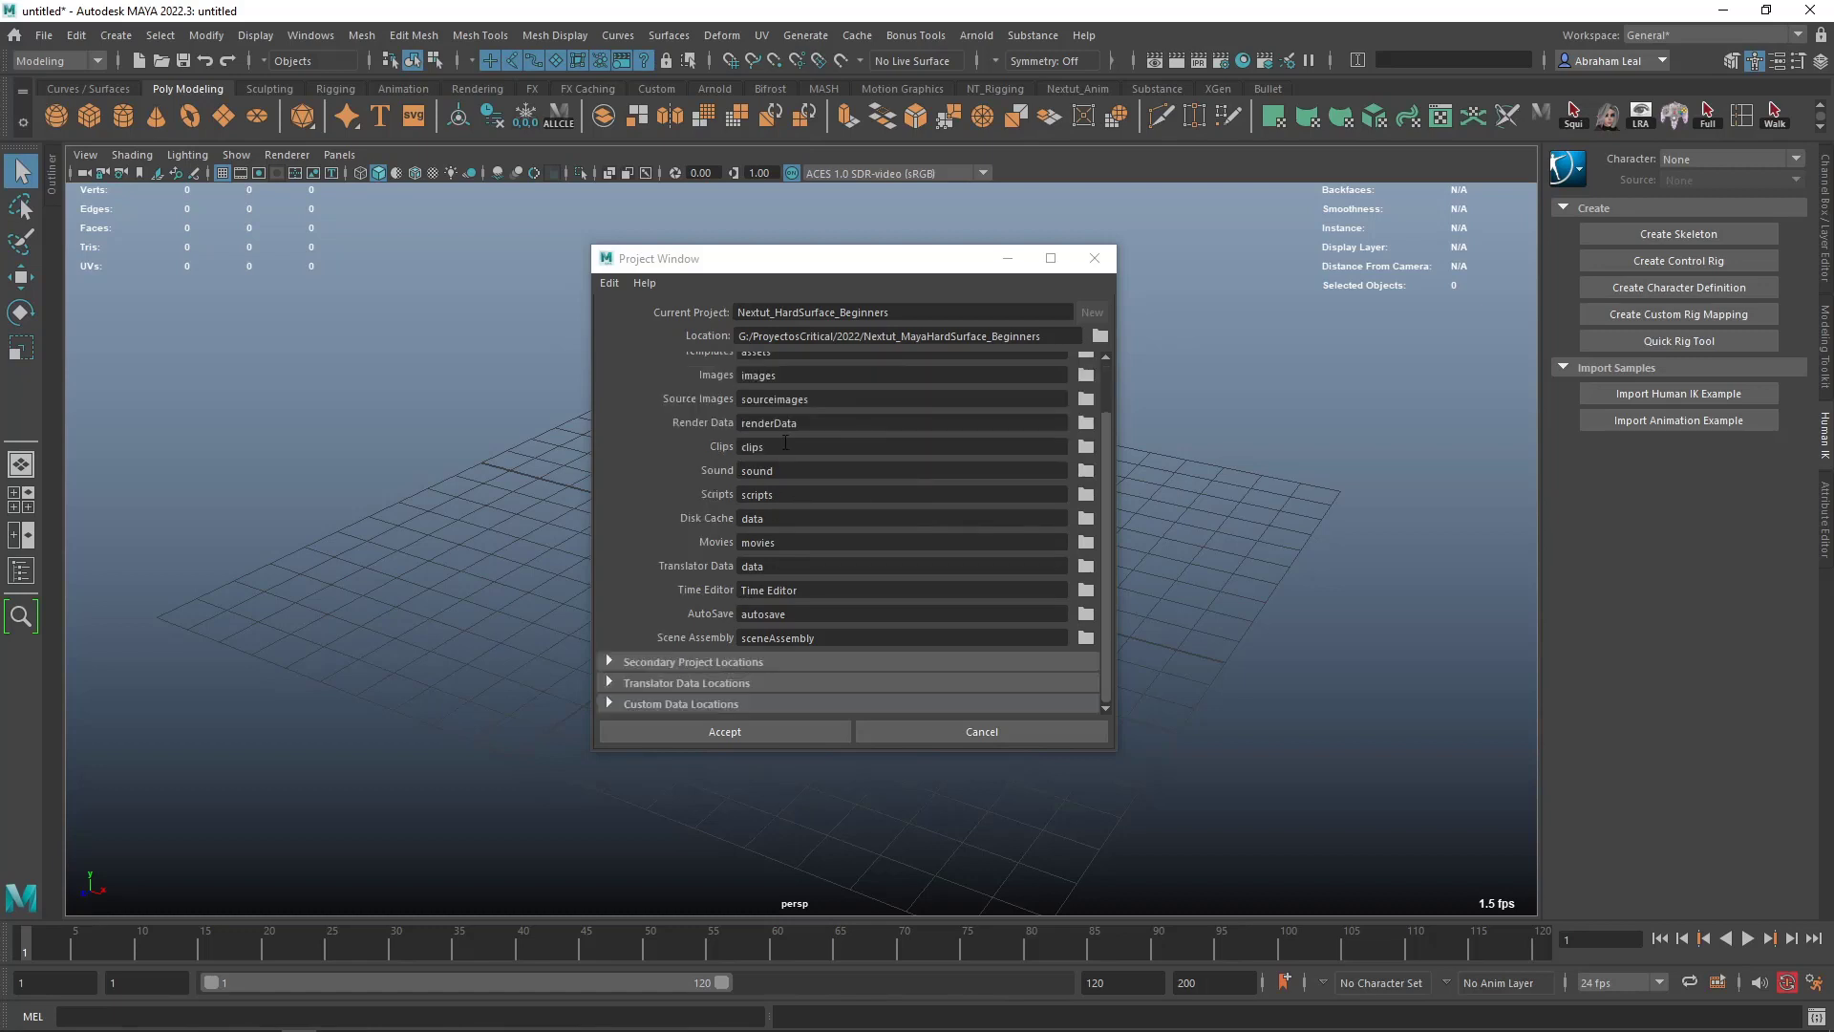
scroll(785, 443, up, 2)
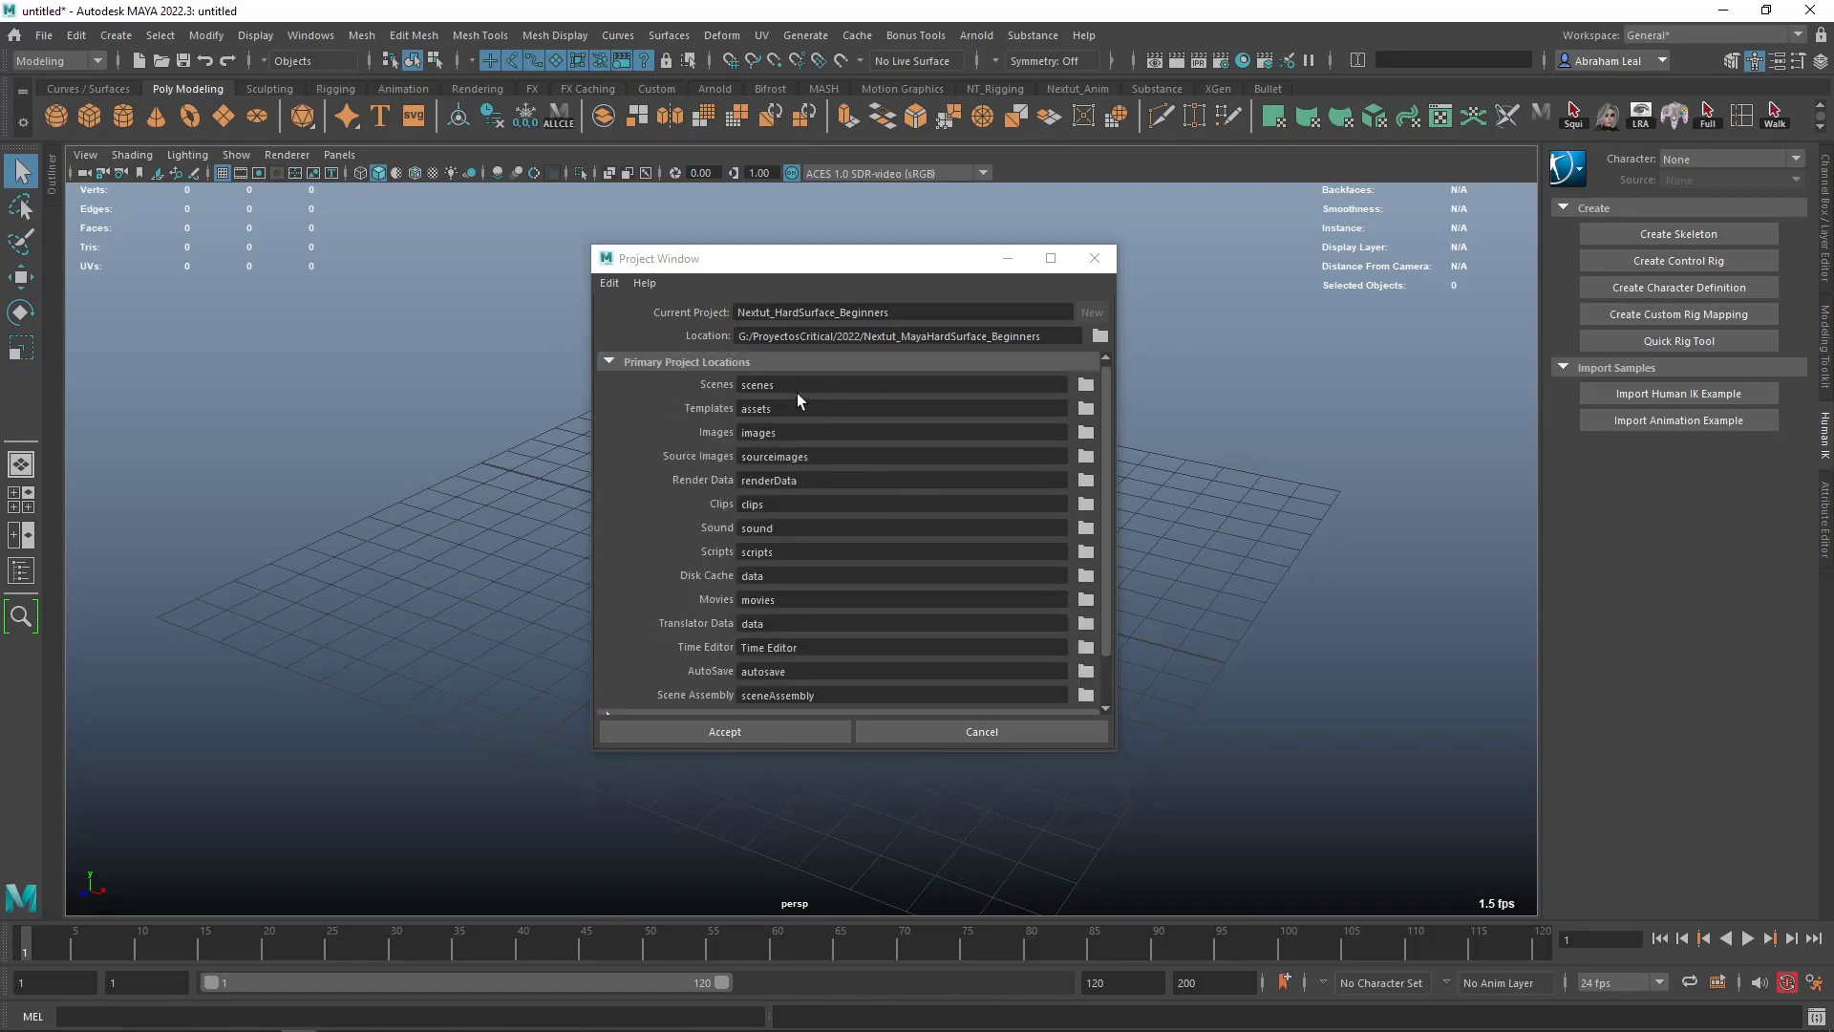
- Highlight the Scenes and Source Images folder names, and accept the new project with its default folders
drag(797, 385, 713, 385)
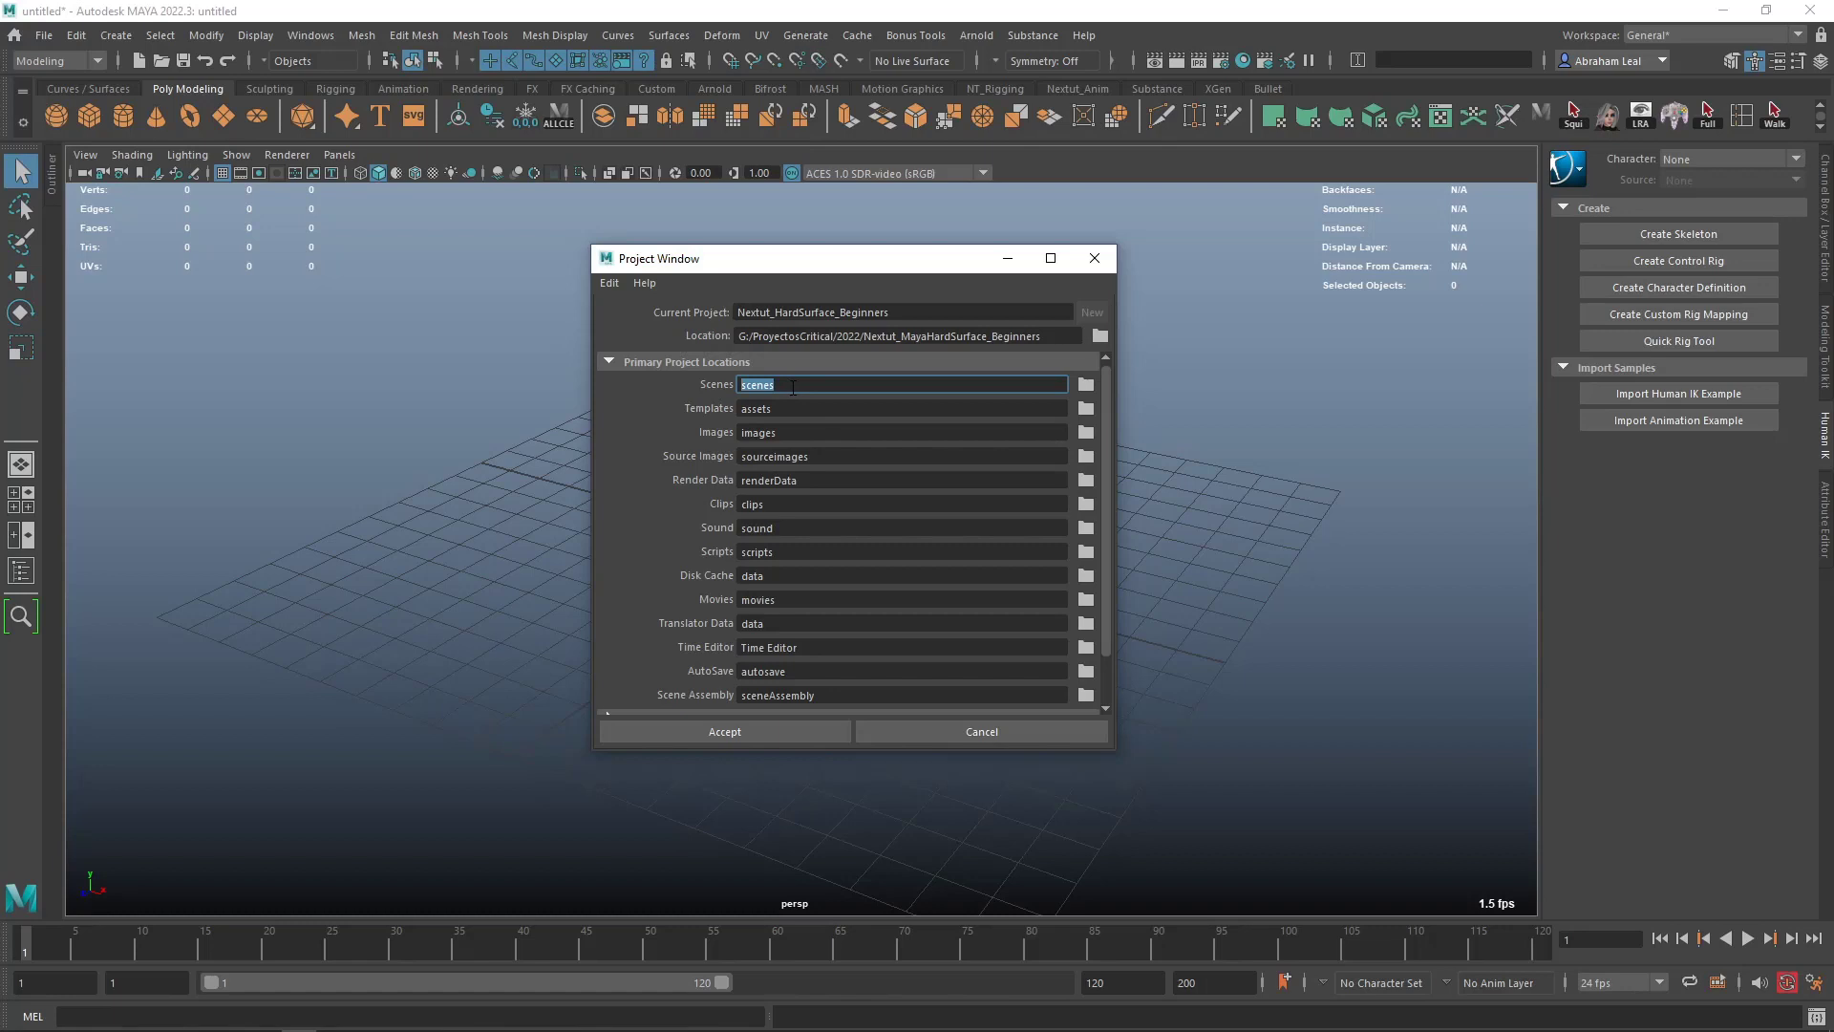
scroll(944, 438, down, 2)
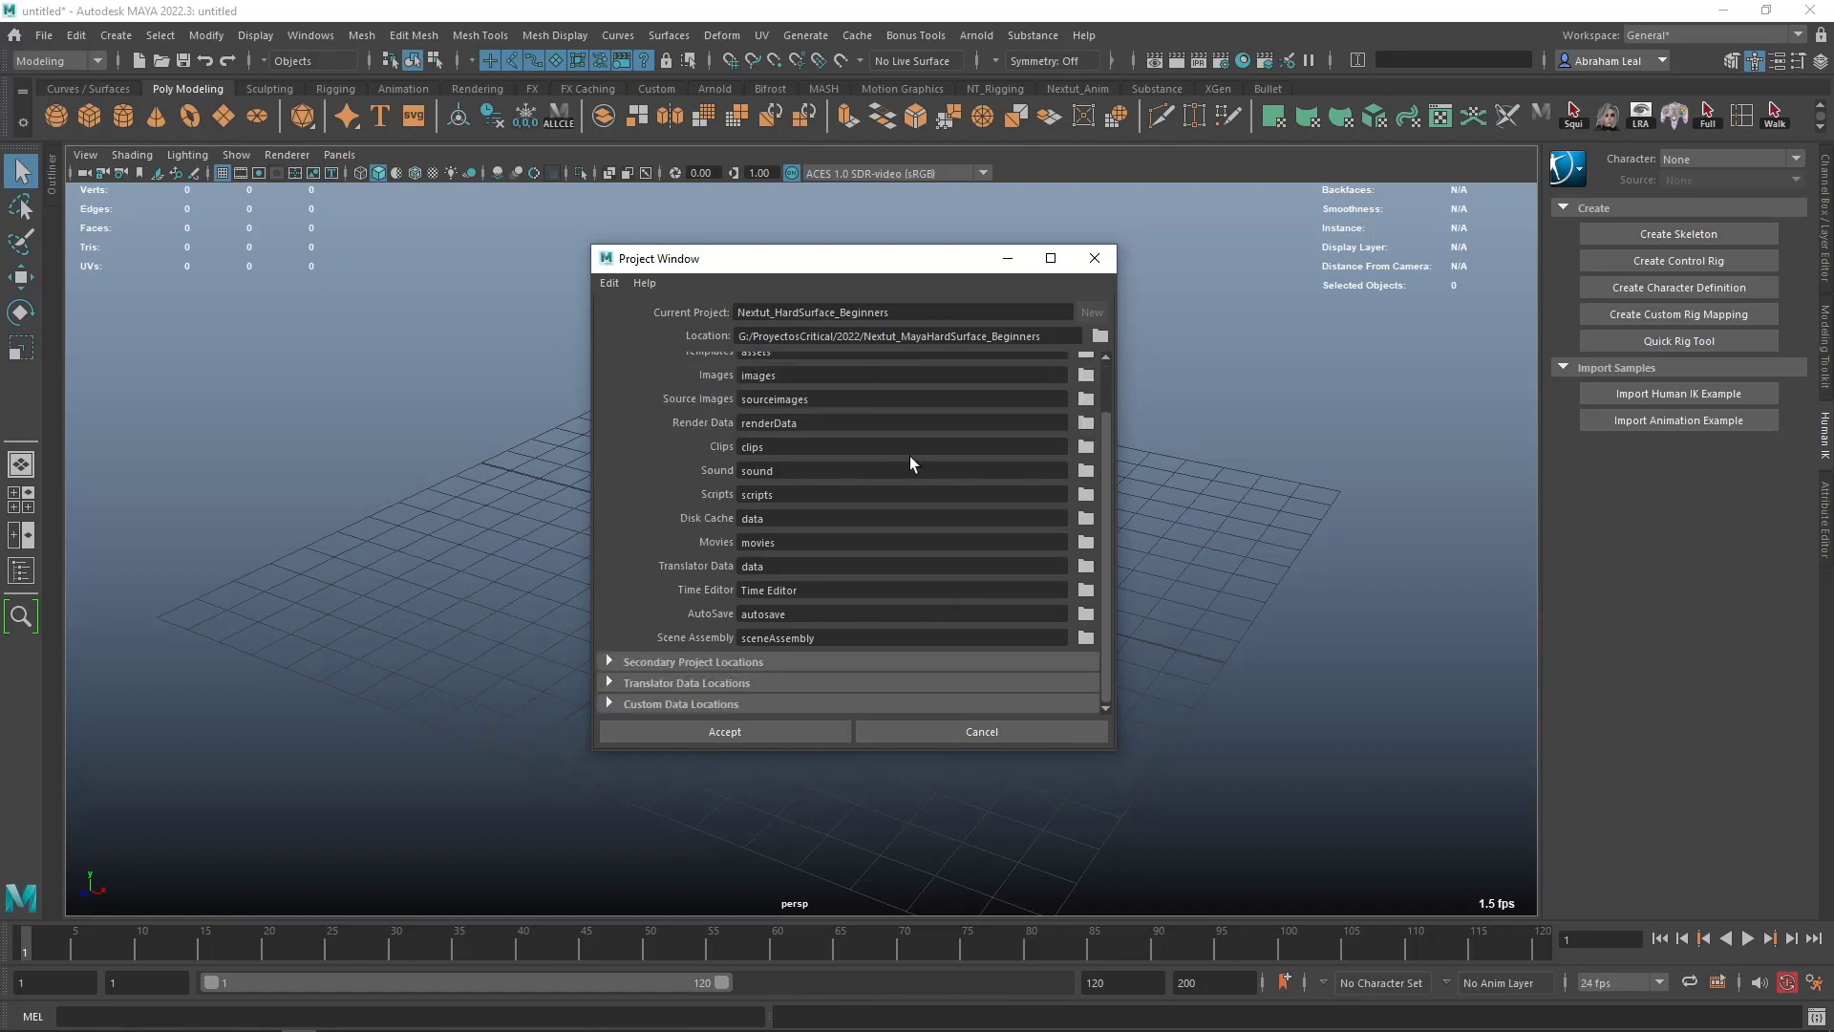
scroll(921, 498, up, 2)
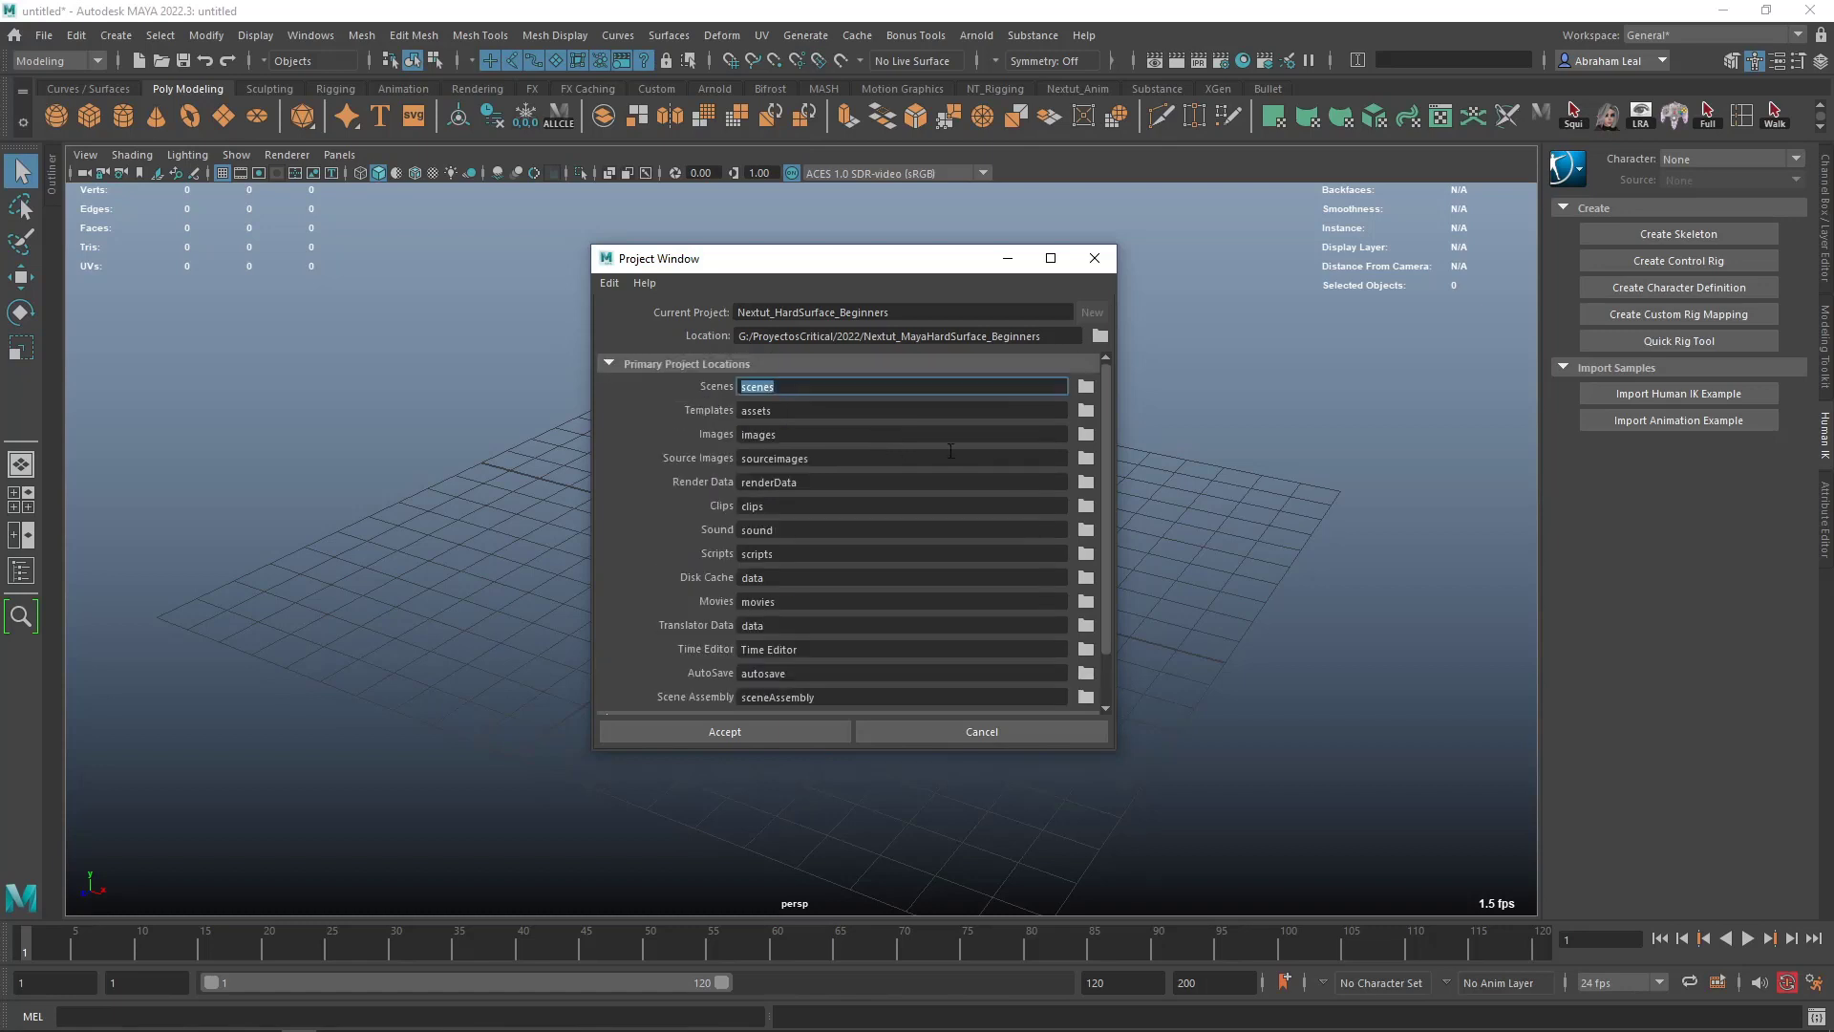
click(835, 459)
drag(851, 462, 737, 460)
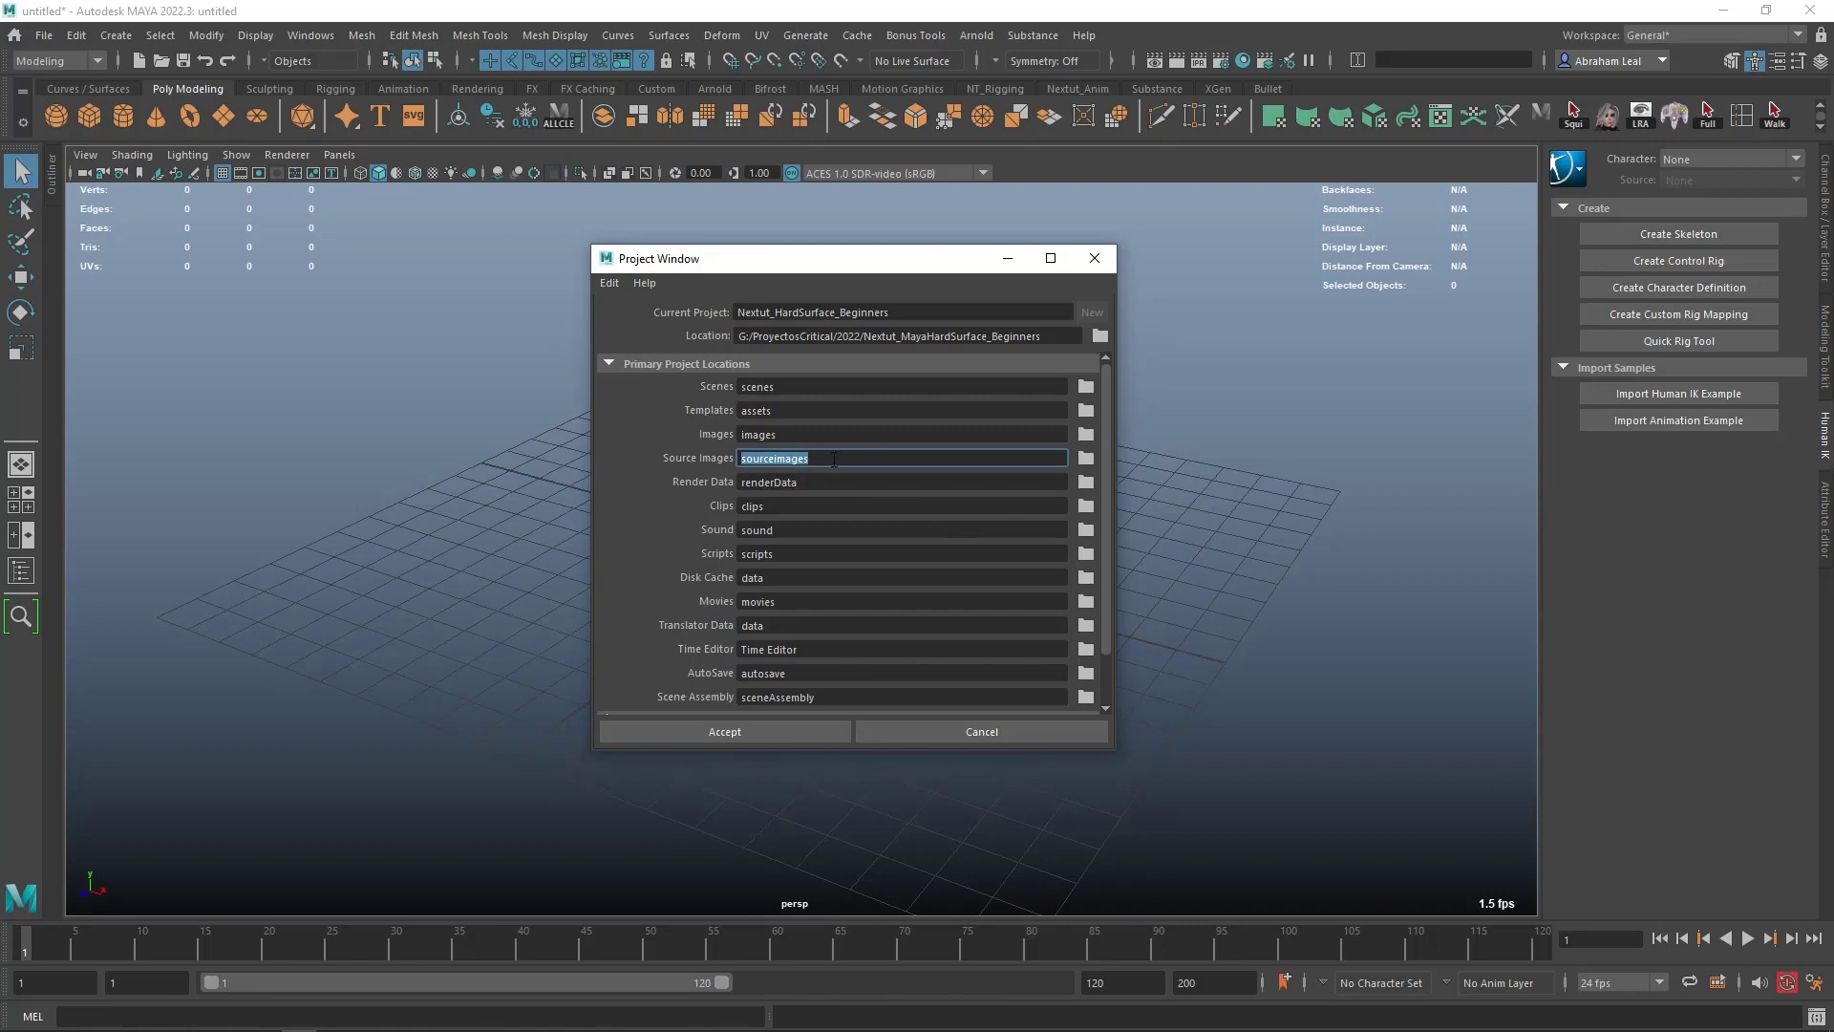
click(751, 730)
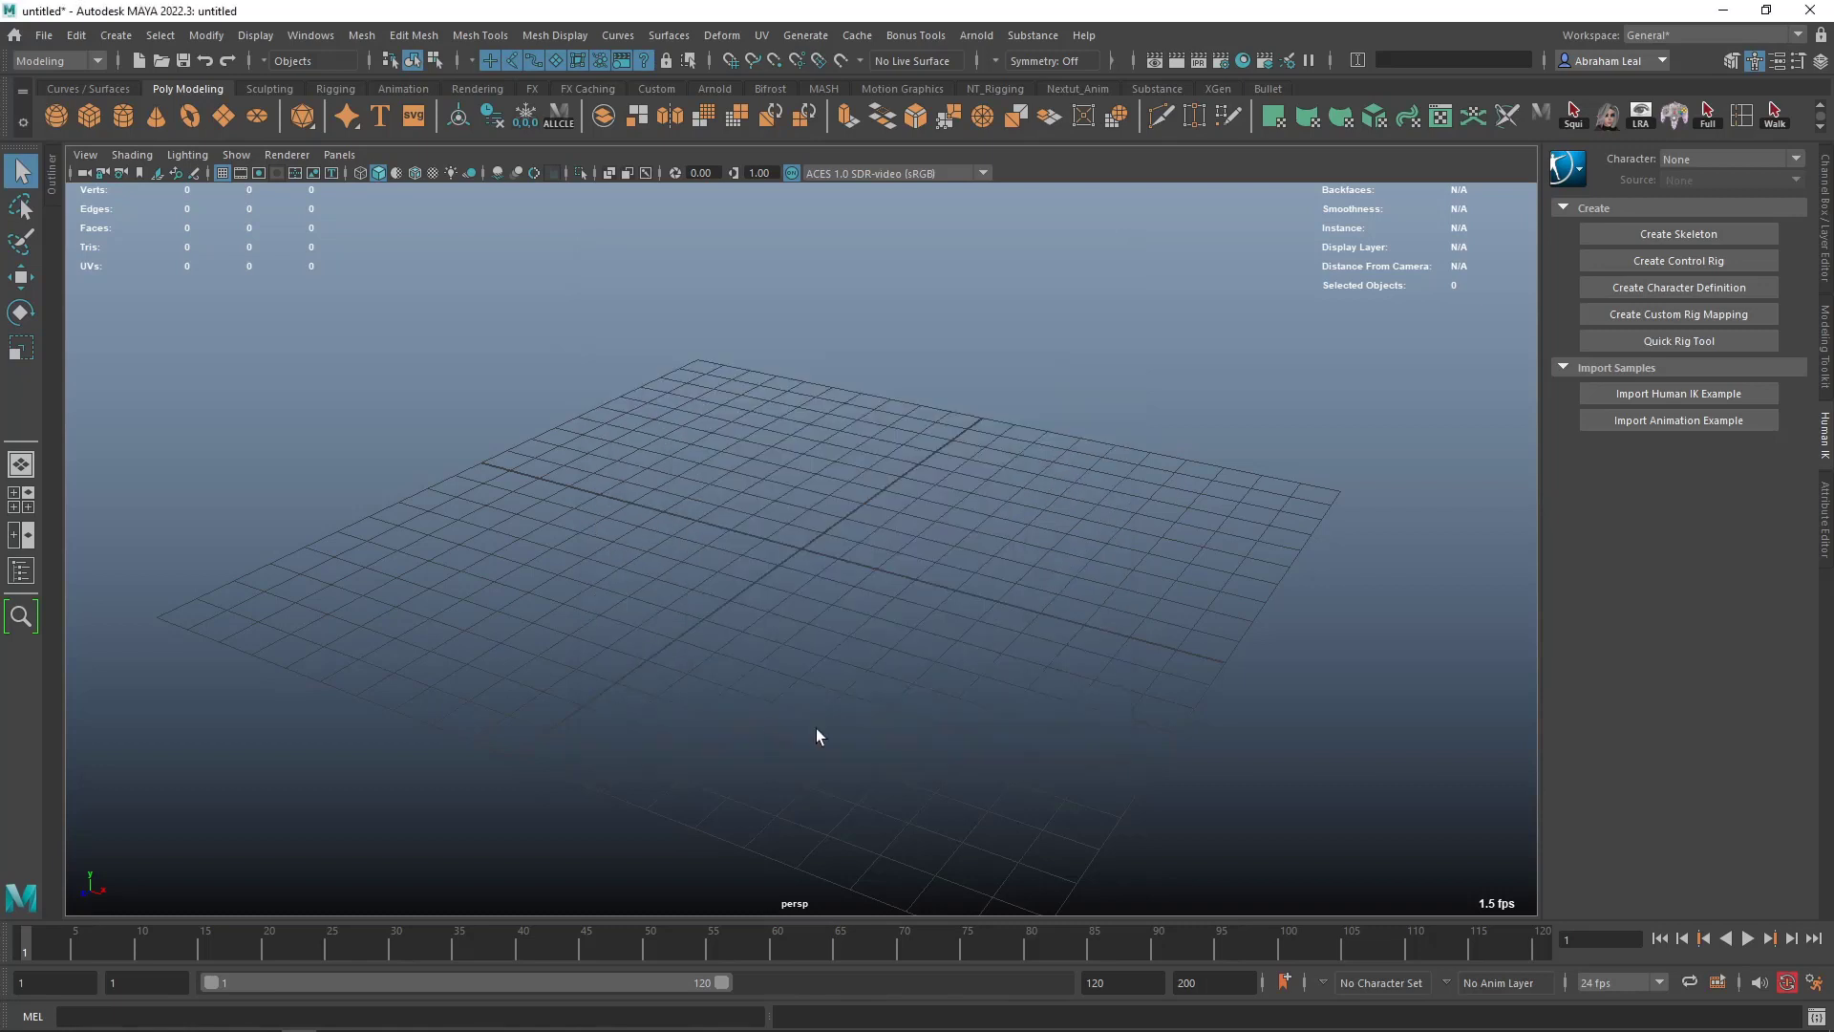
- Create a polygon cube at the origin to compare its size with the grid, and delete it
alt+drag(791, 464, 851, 506)
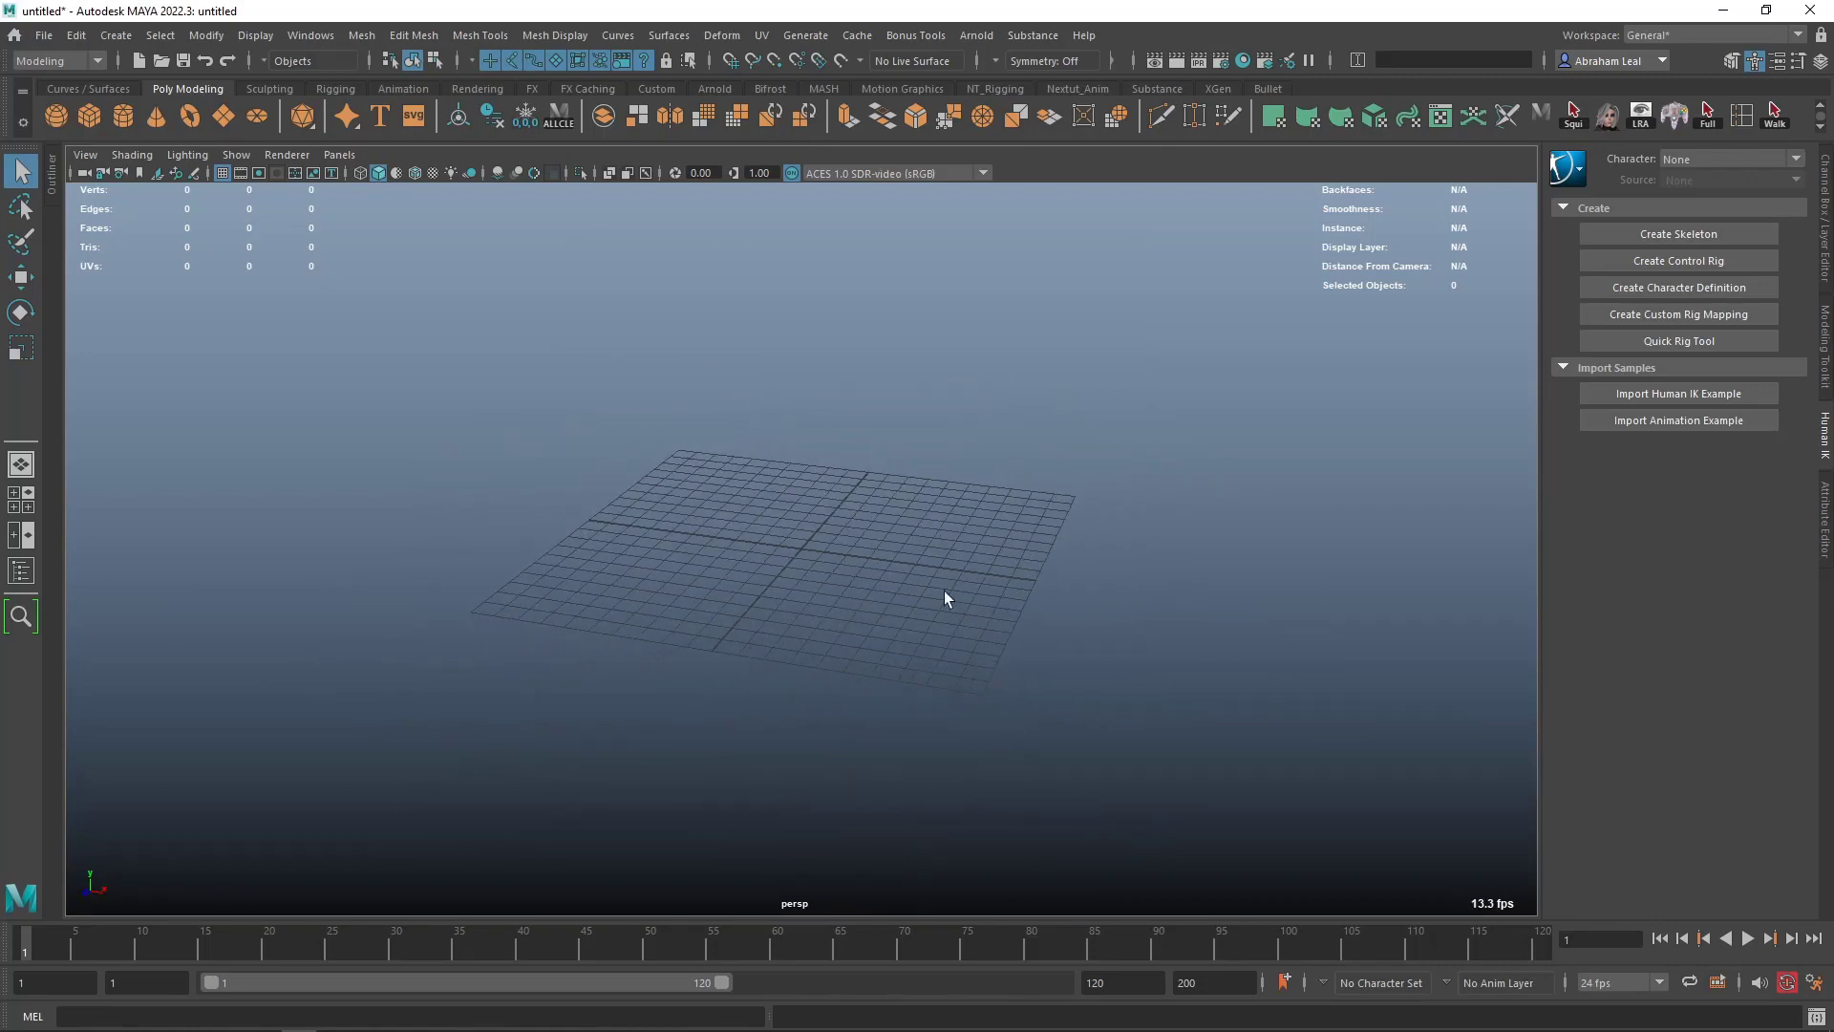
scroll(946, 599, up, 3)
click(89, 115)
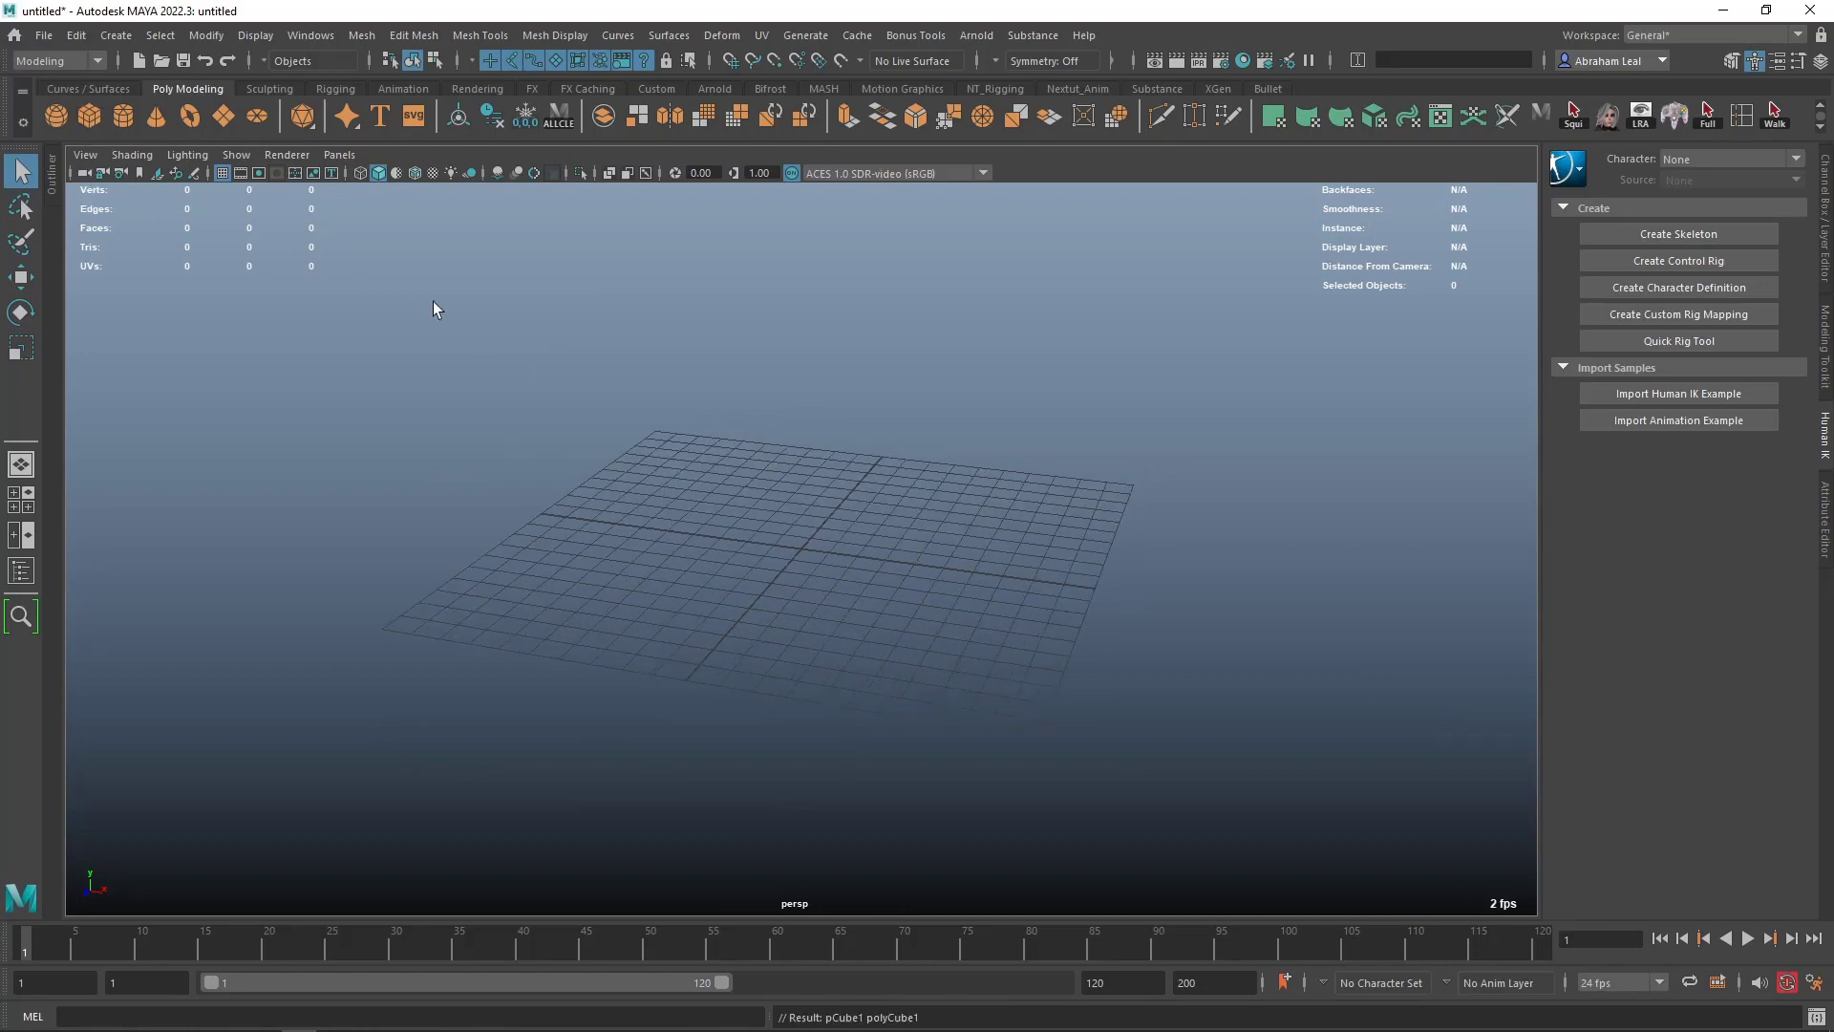
key(f)
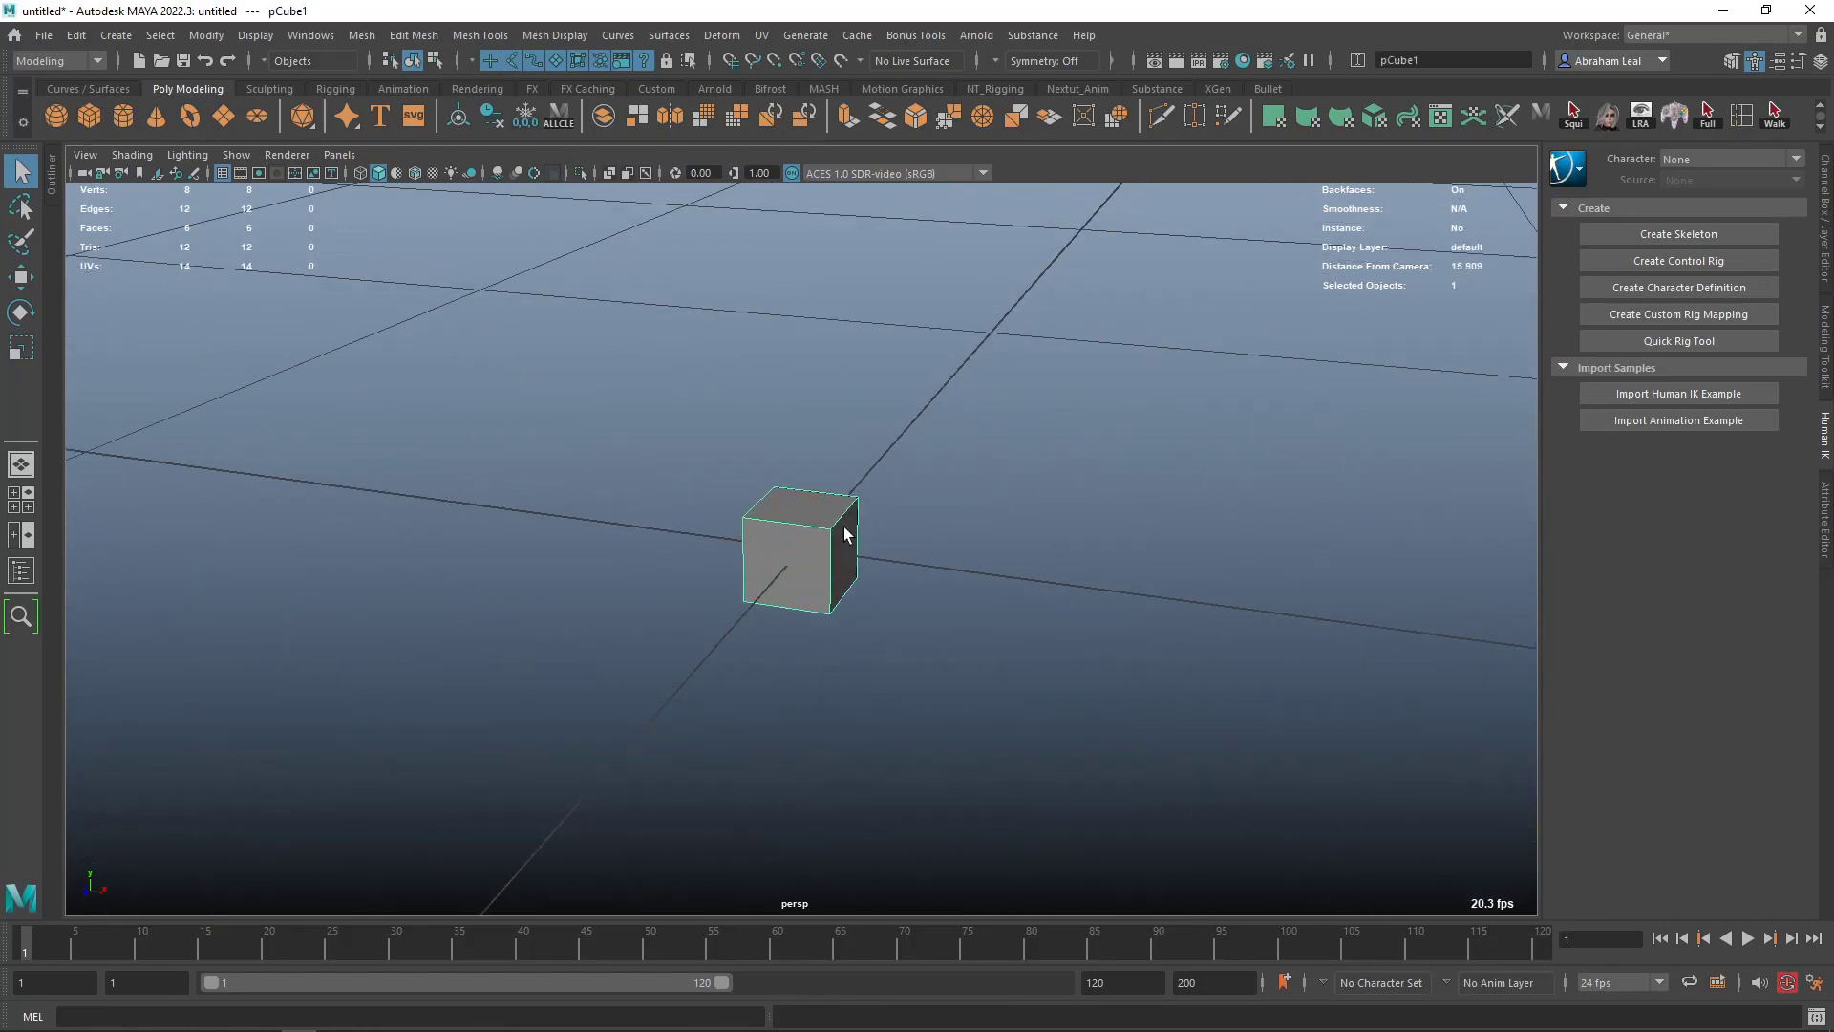
scroll(869, 530, down, 10)
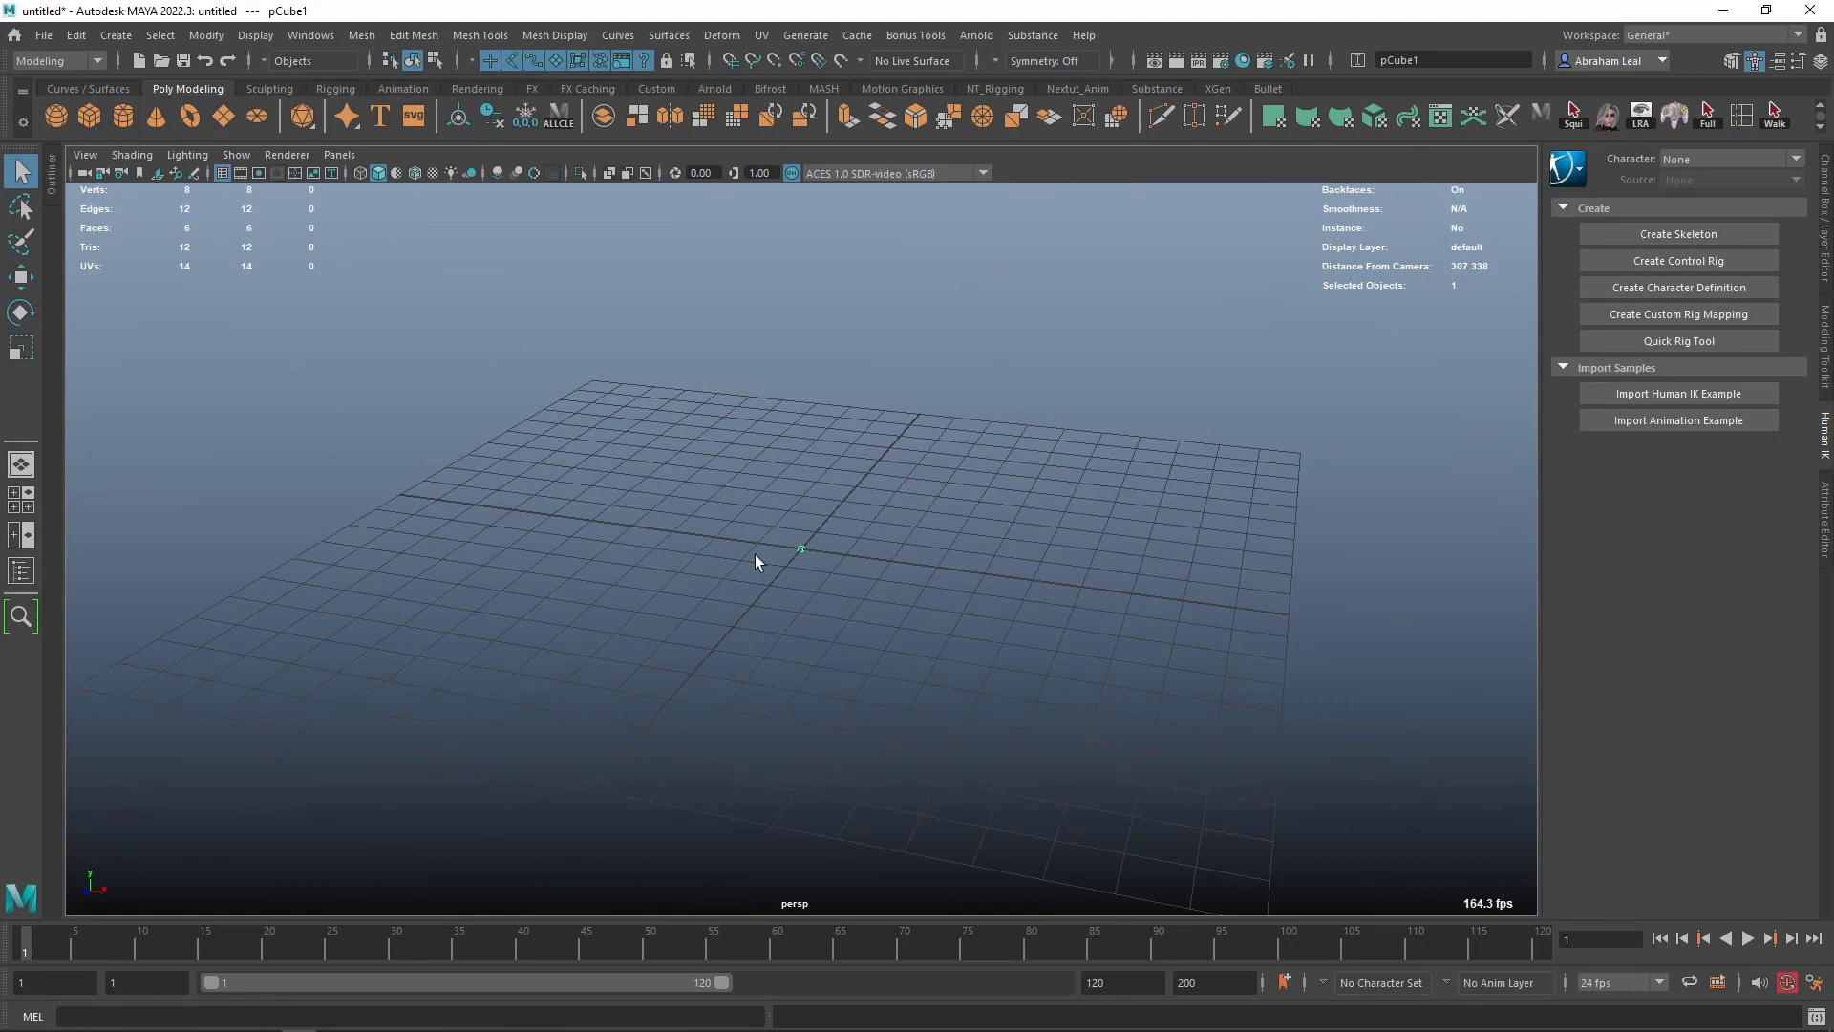
key(Delete)
- Reset the viewport grid options to their default settings and apply them
click(214, 40)
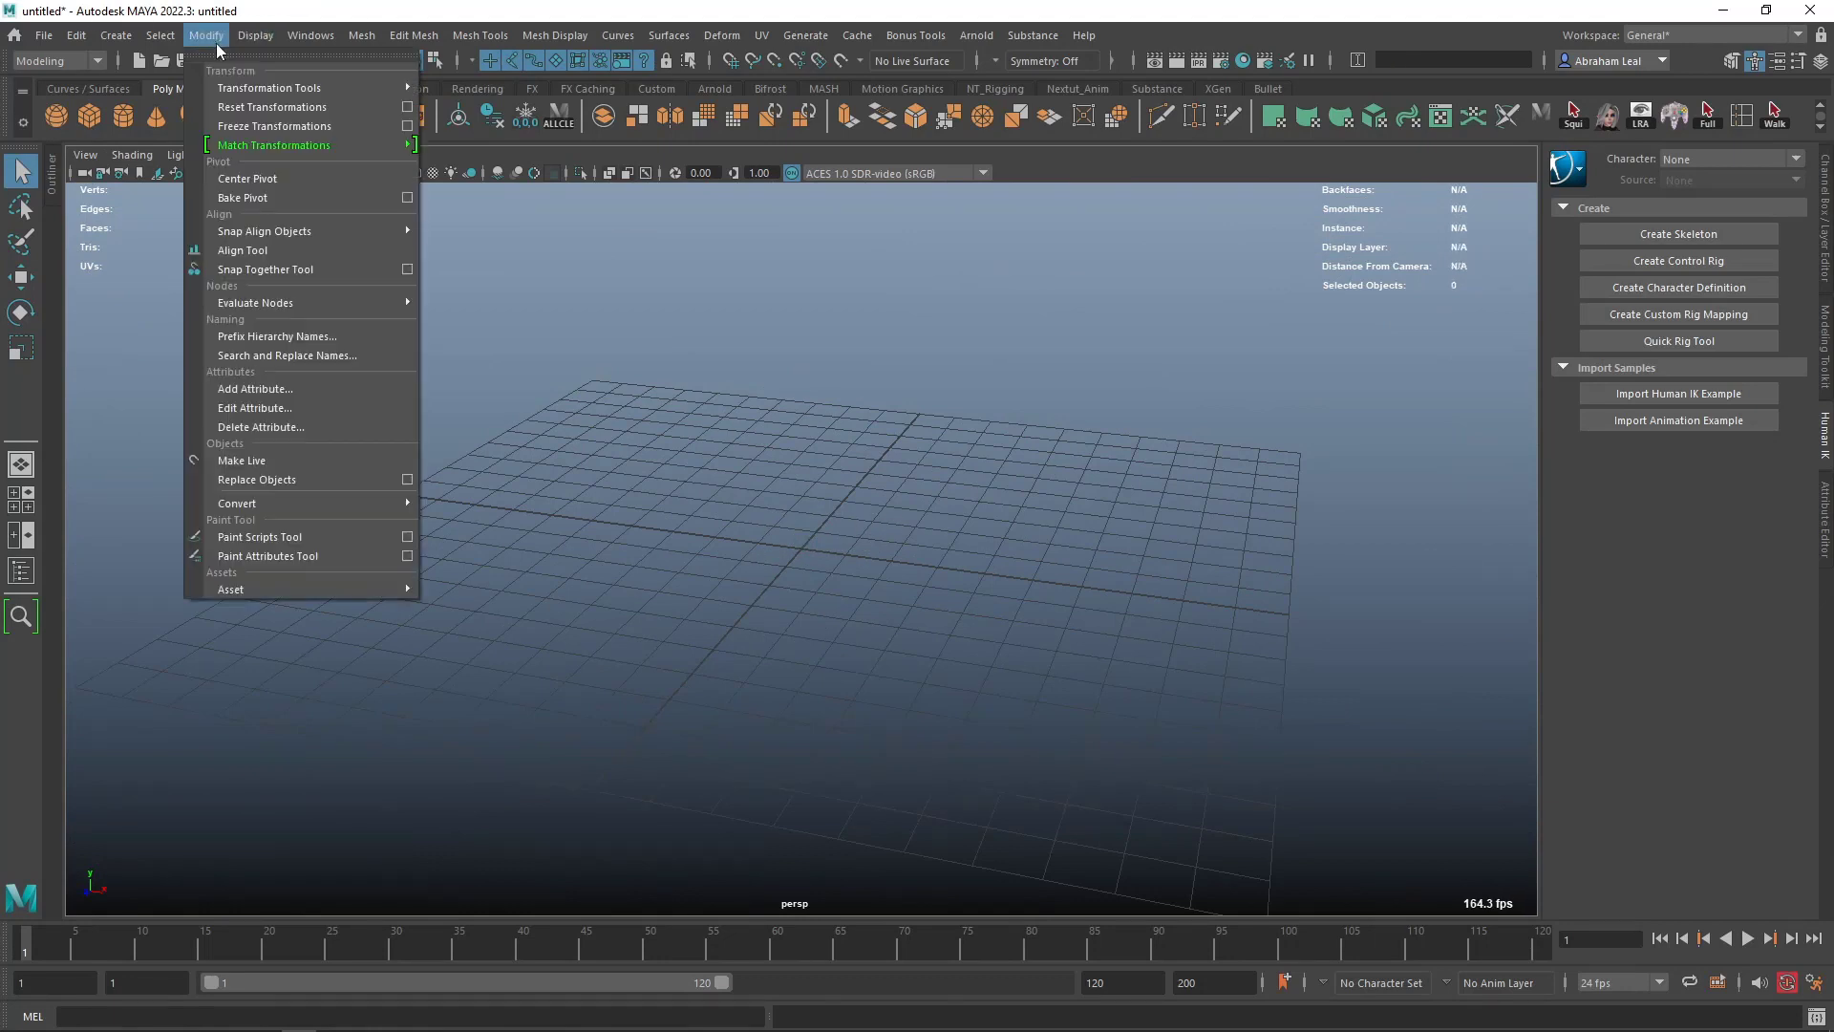
mouse_move(255, 43)
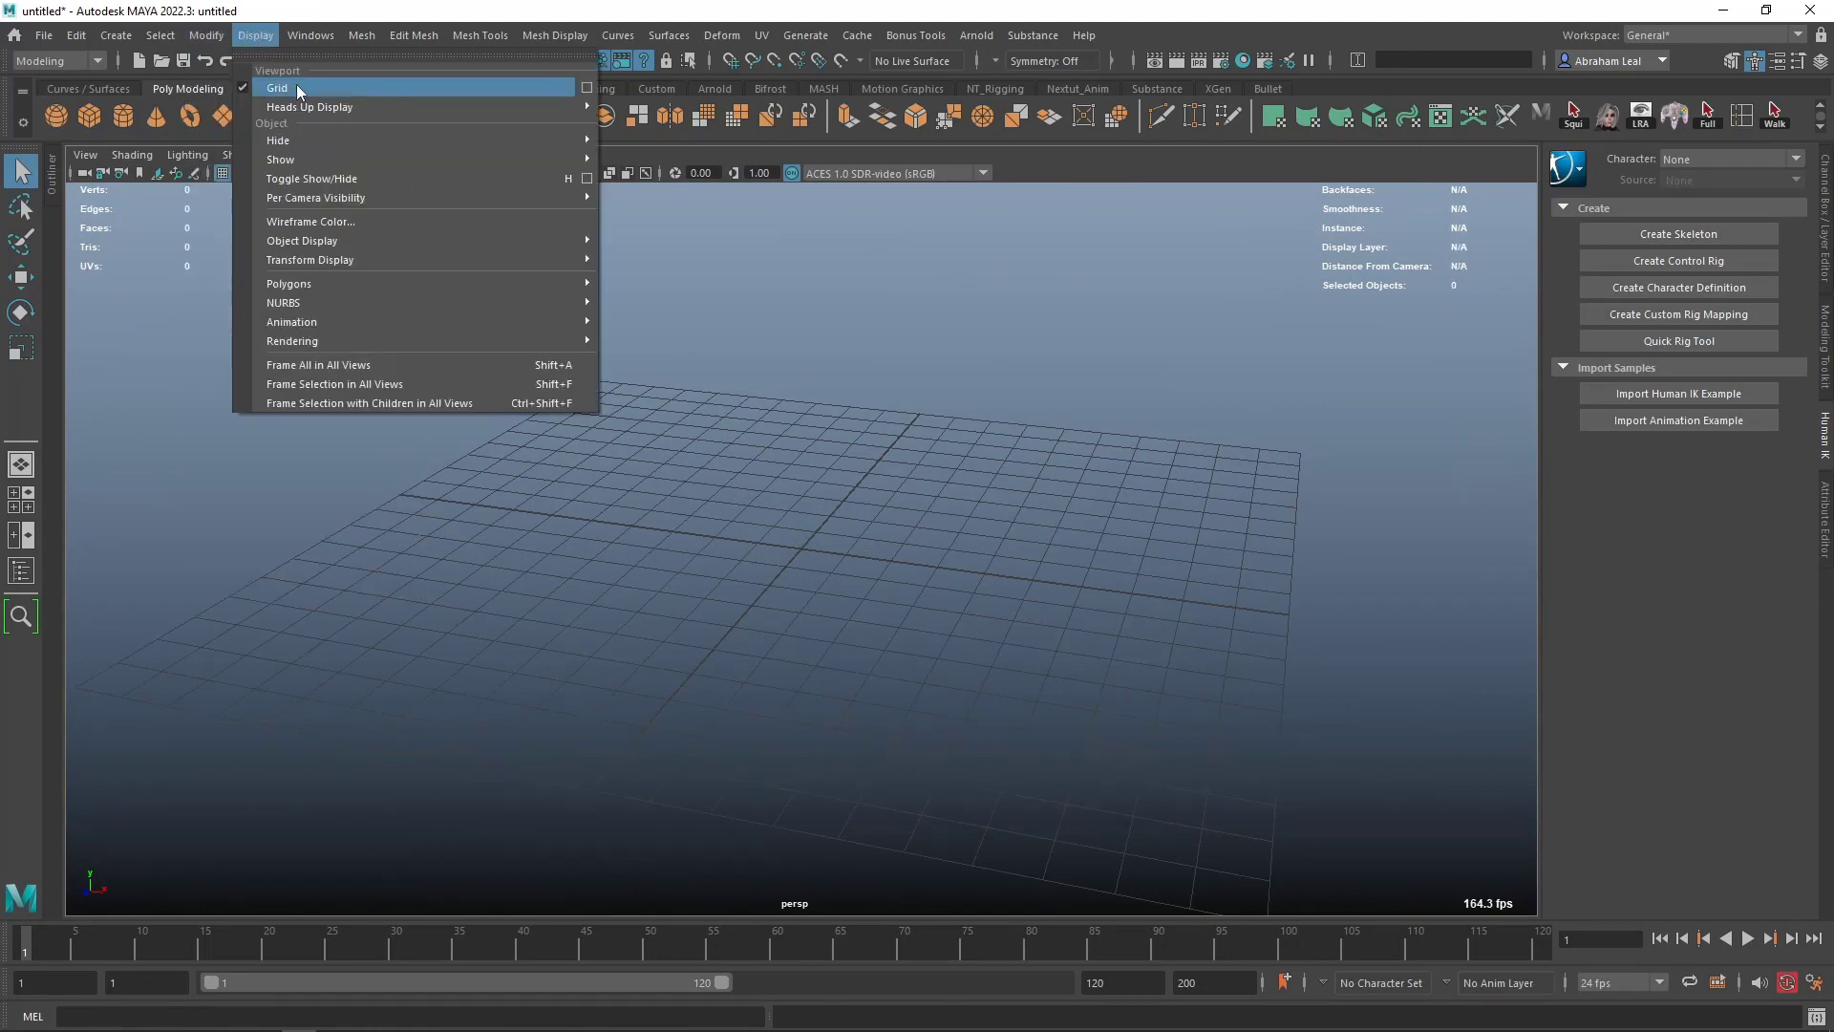
click(588, 88)
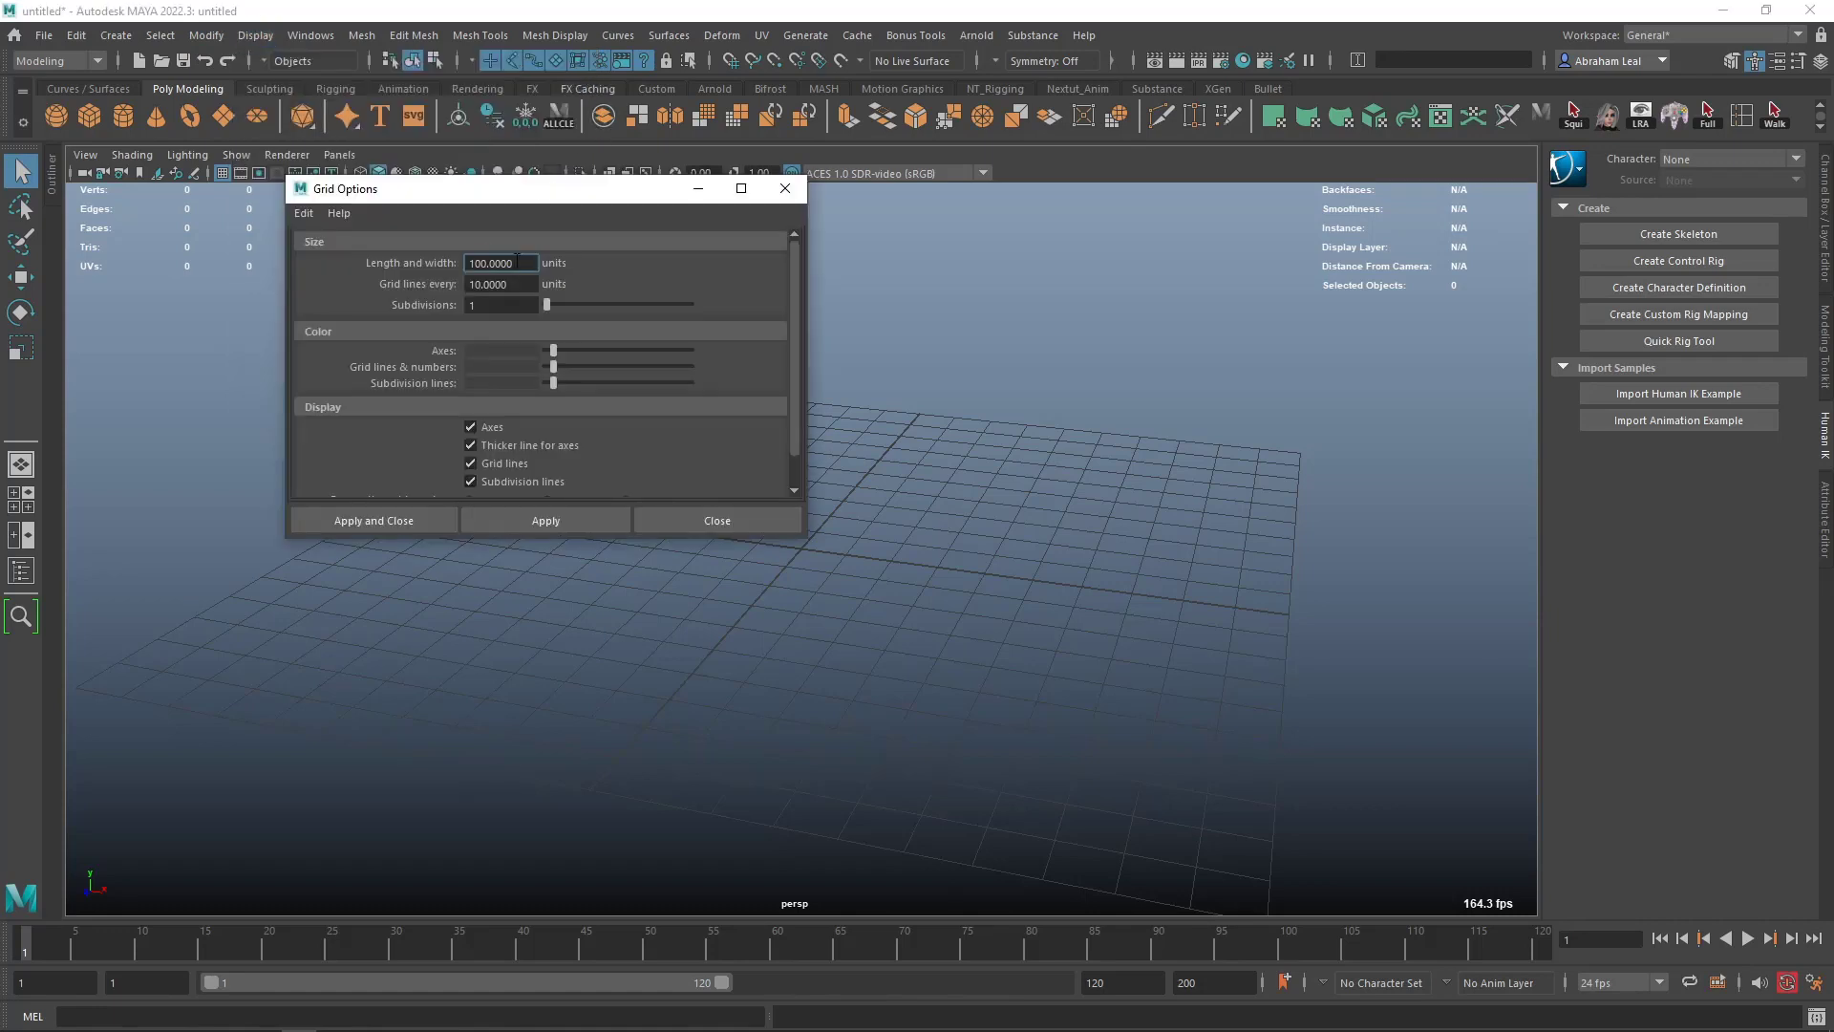
click(304, 213)
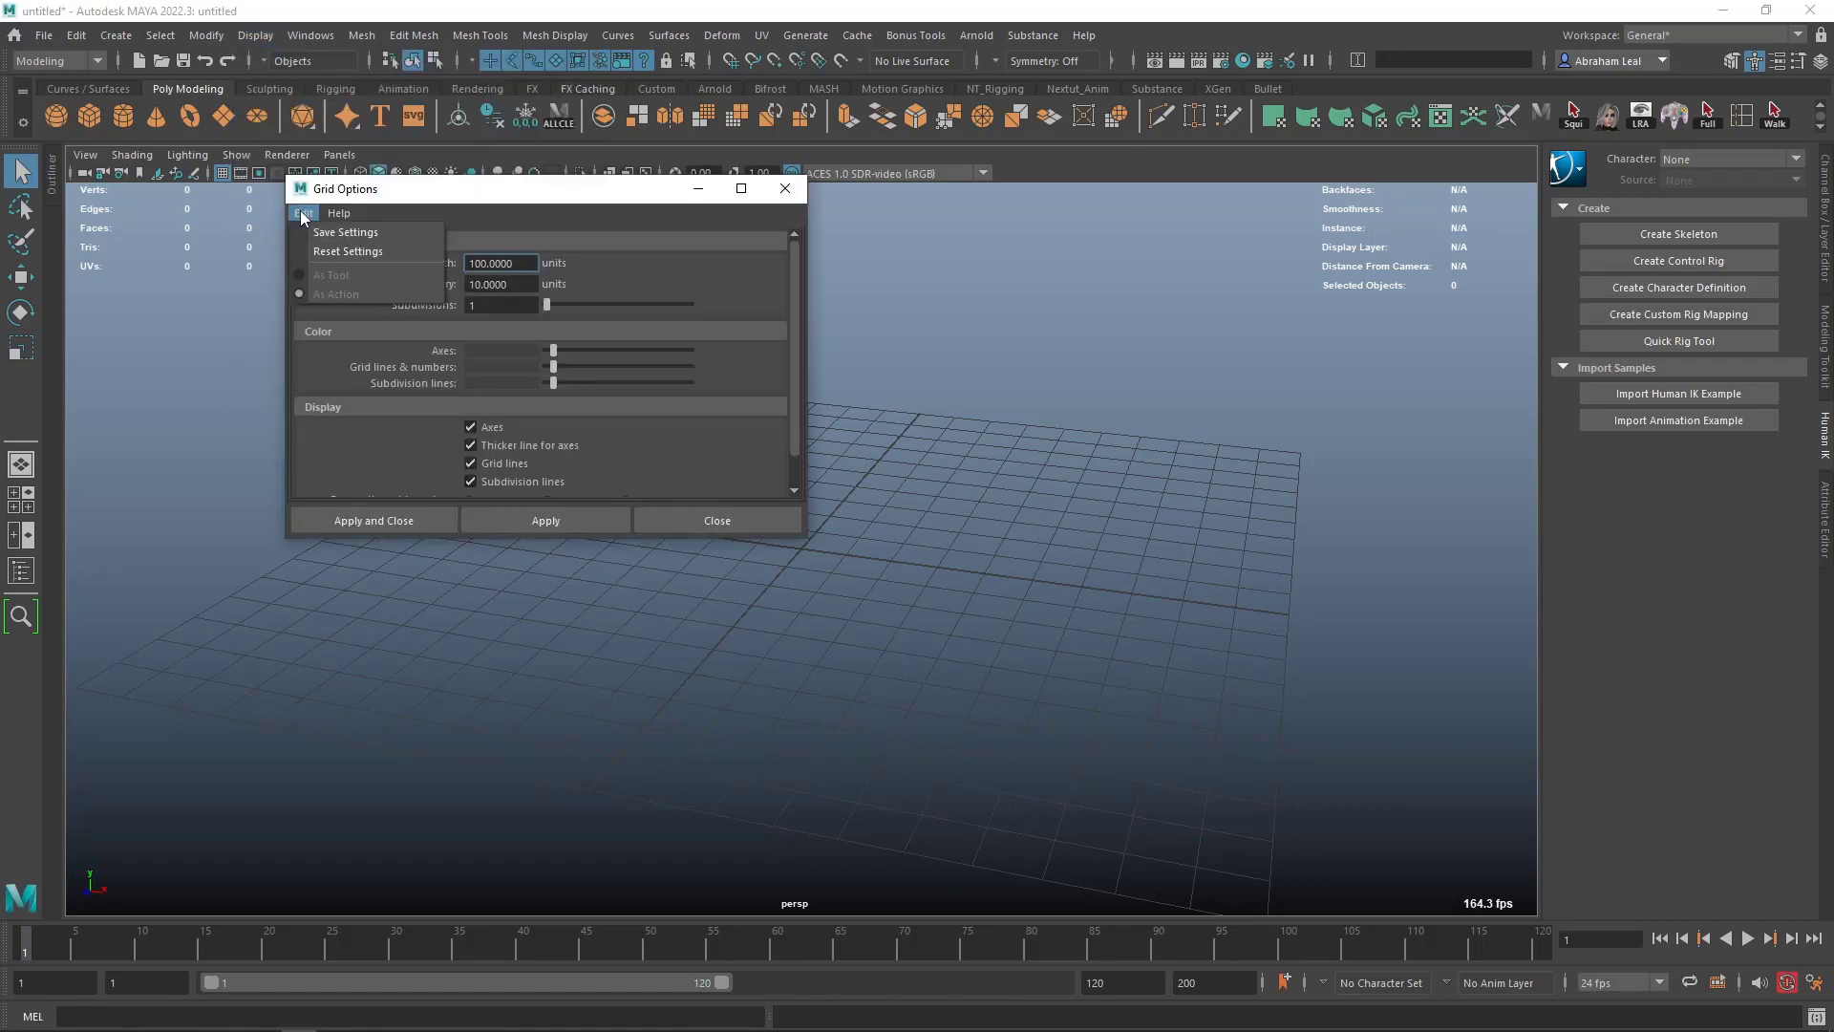
click(346, 252)
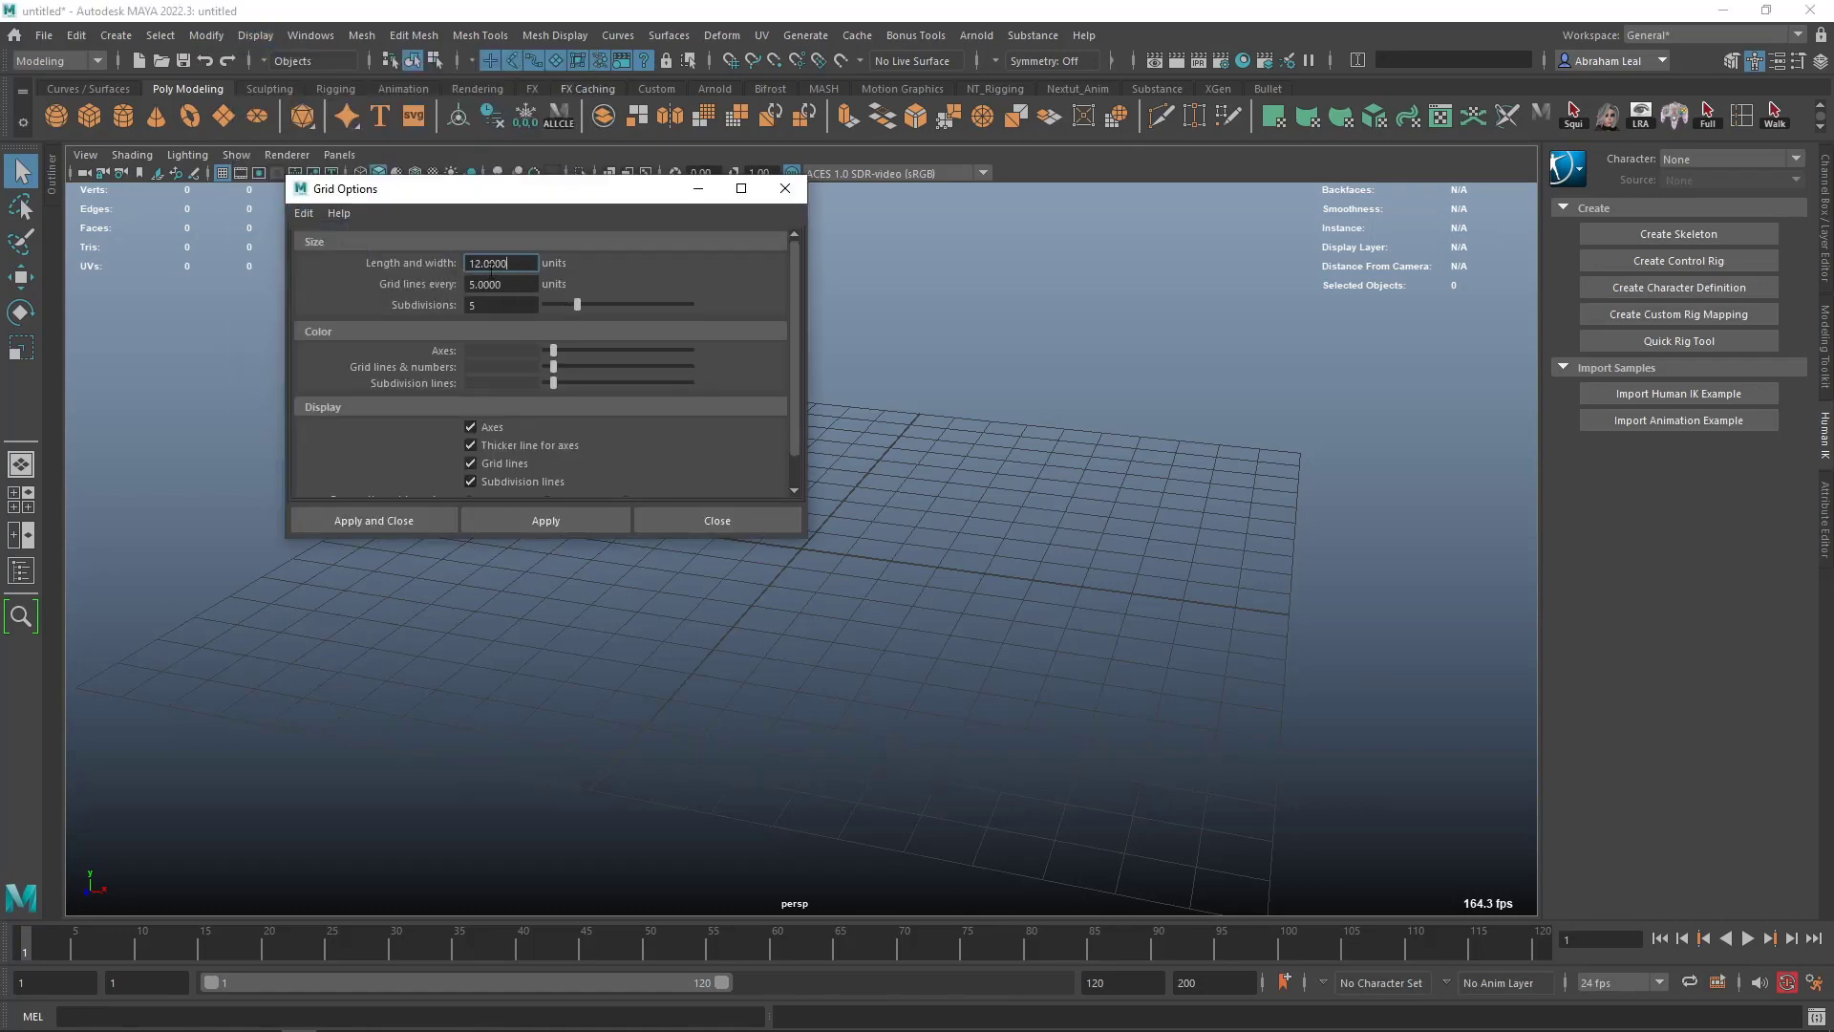
click(532, 519)
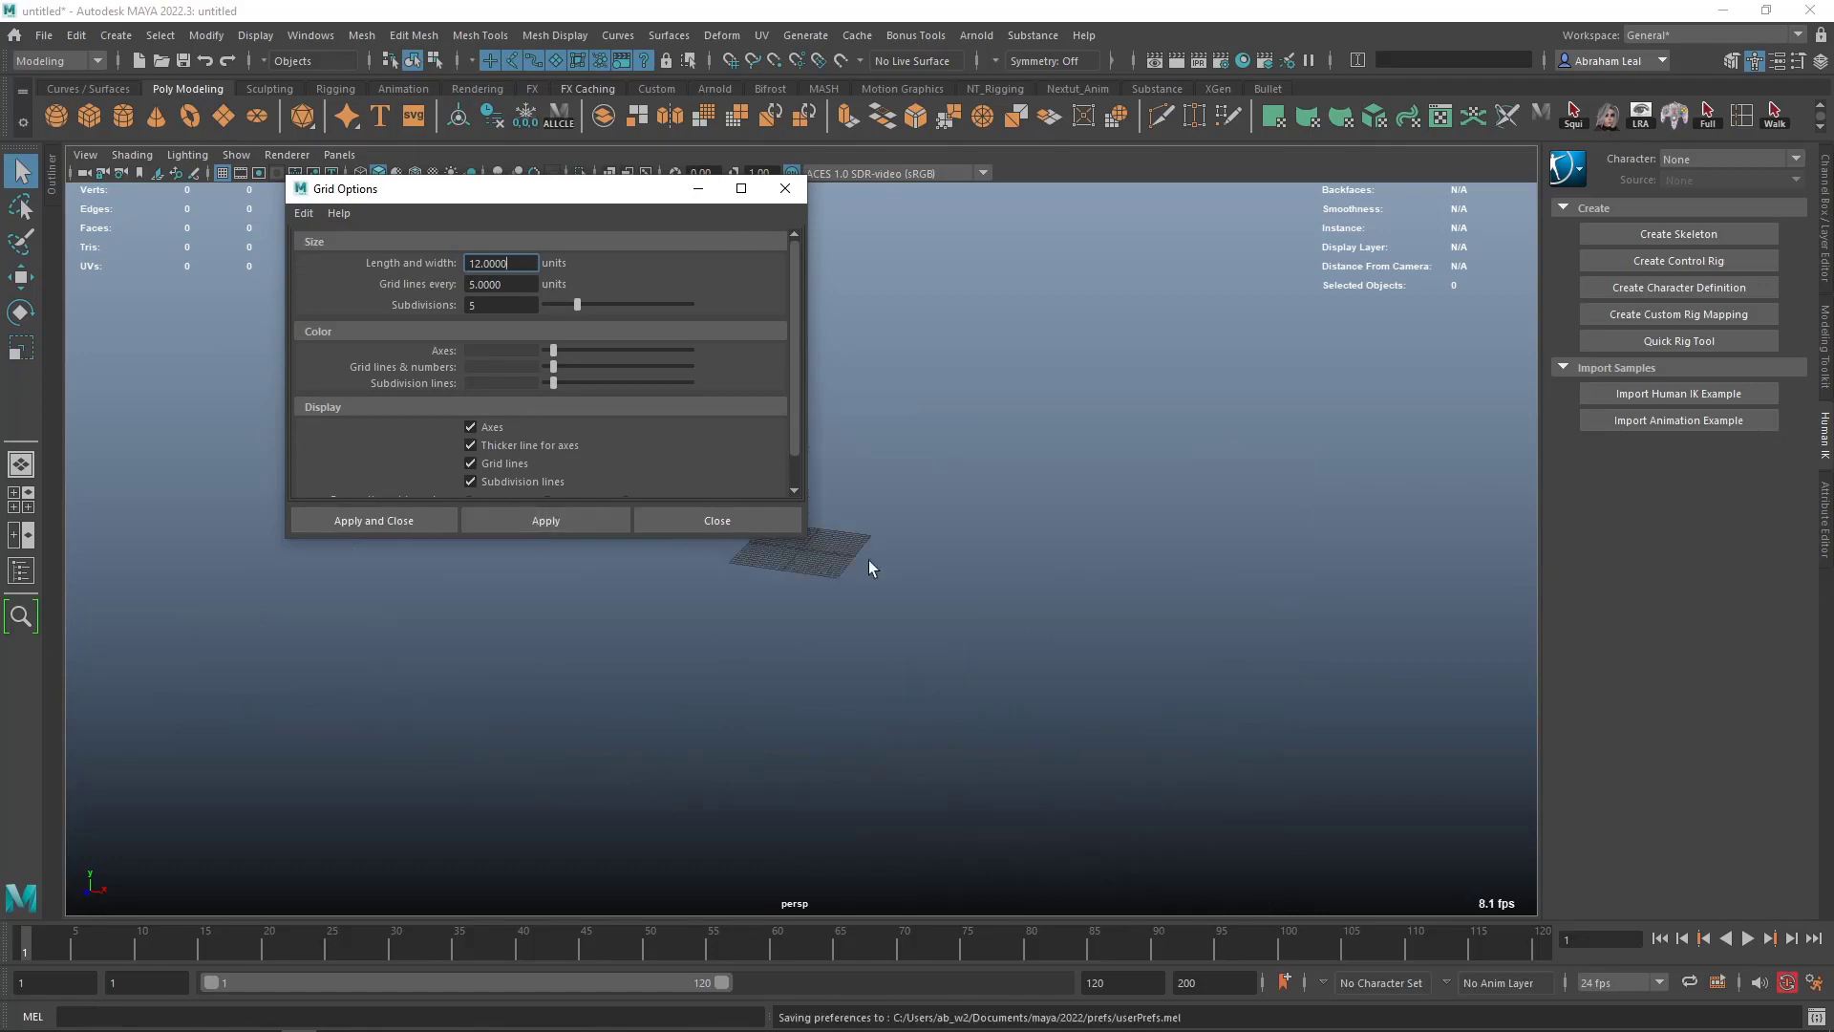
- Create a polygon cube at the grid's center and move the Grid Options window clear of it
click(90, 116)
scroll(955, 512, up, 6)
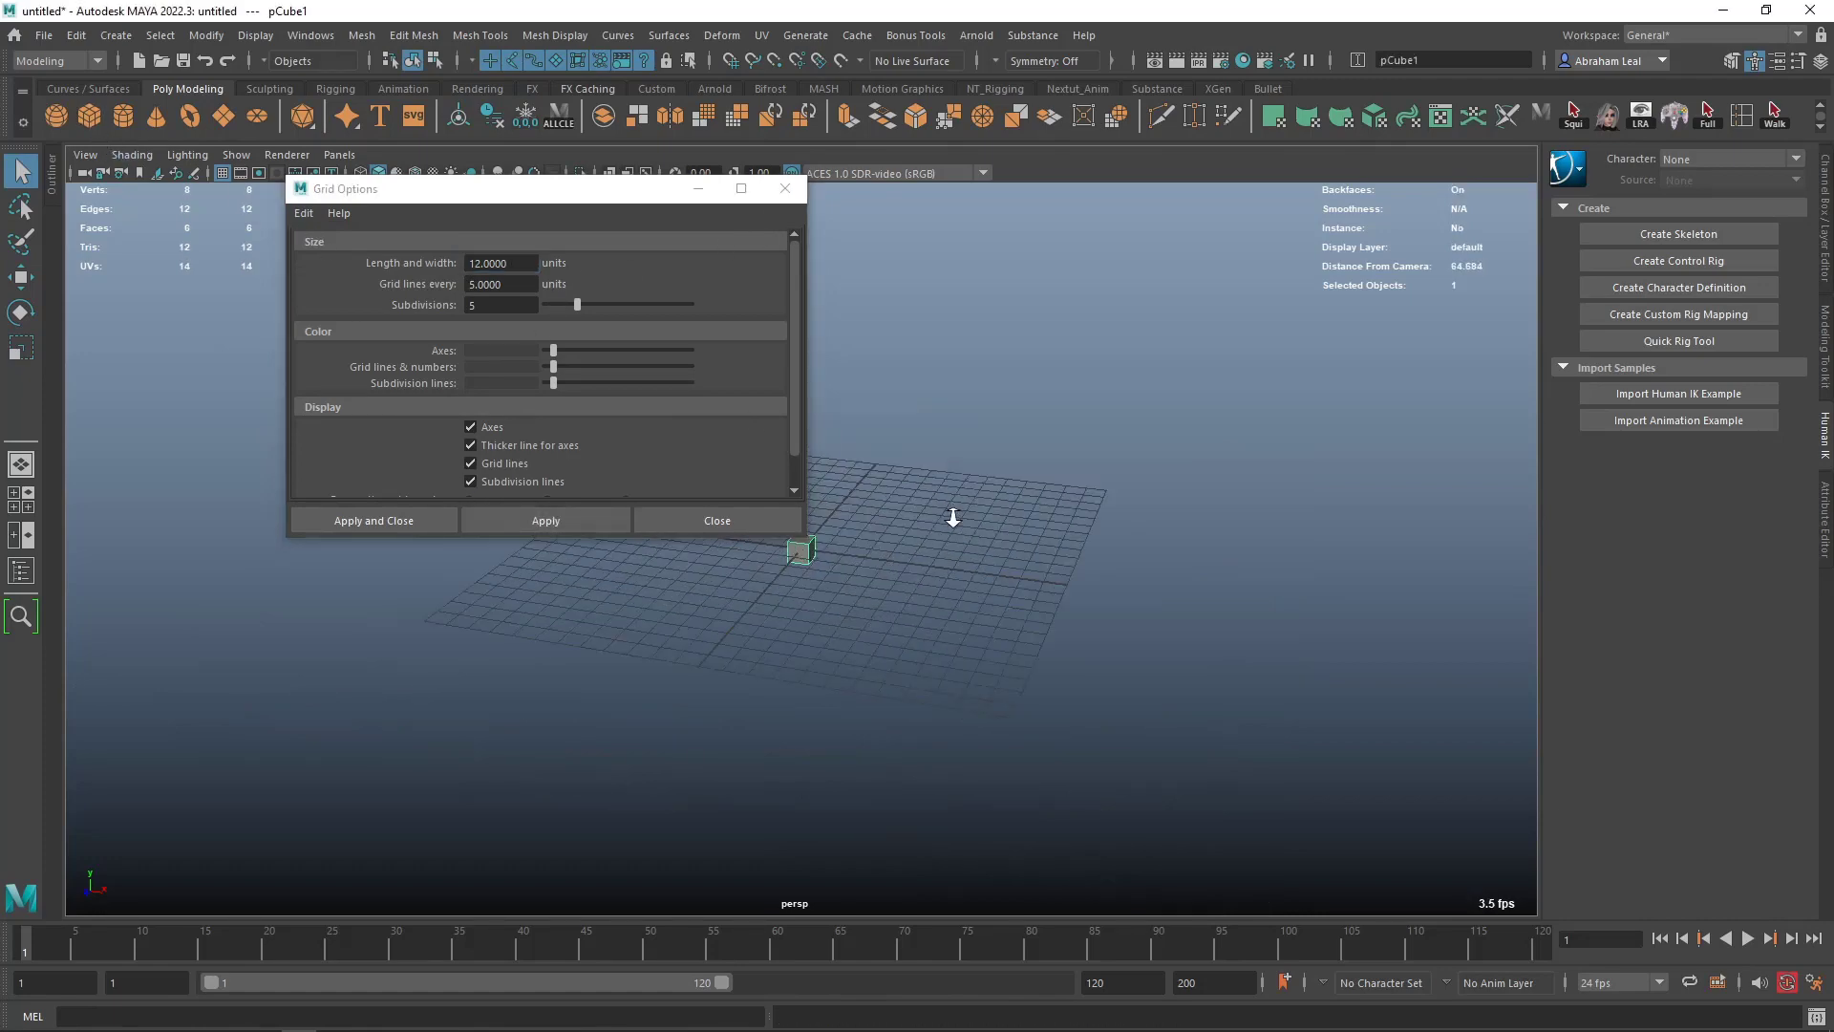
scroll(964, 579, down, 5)
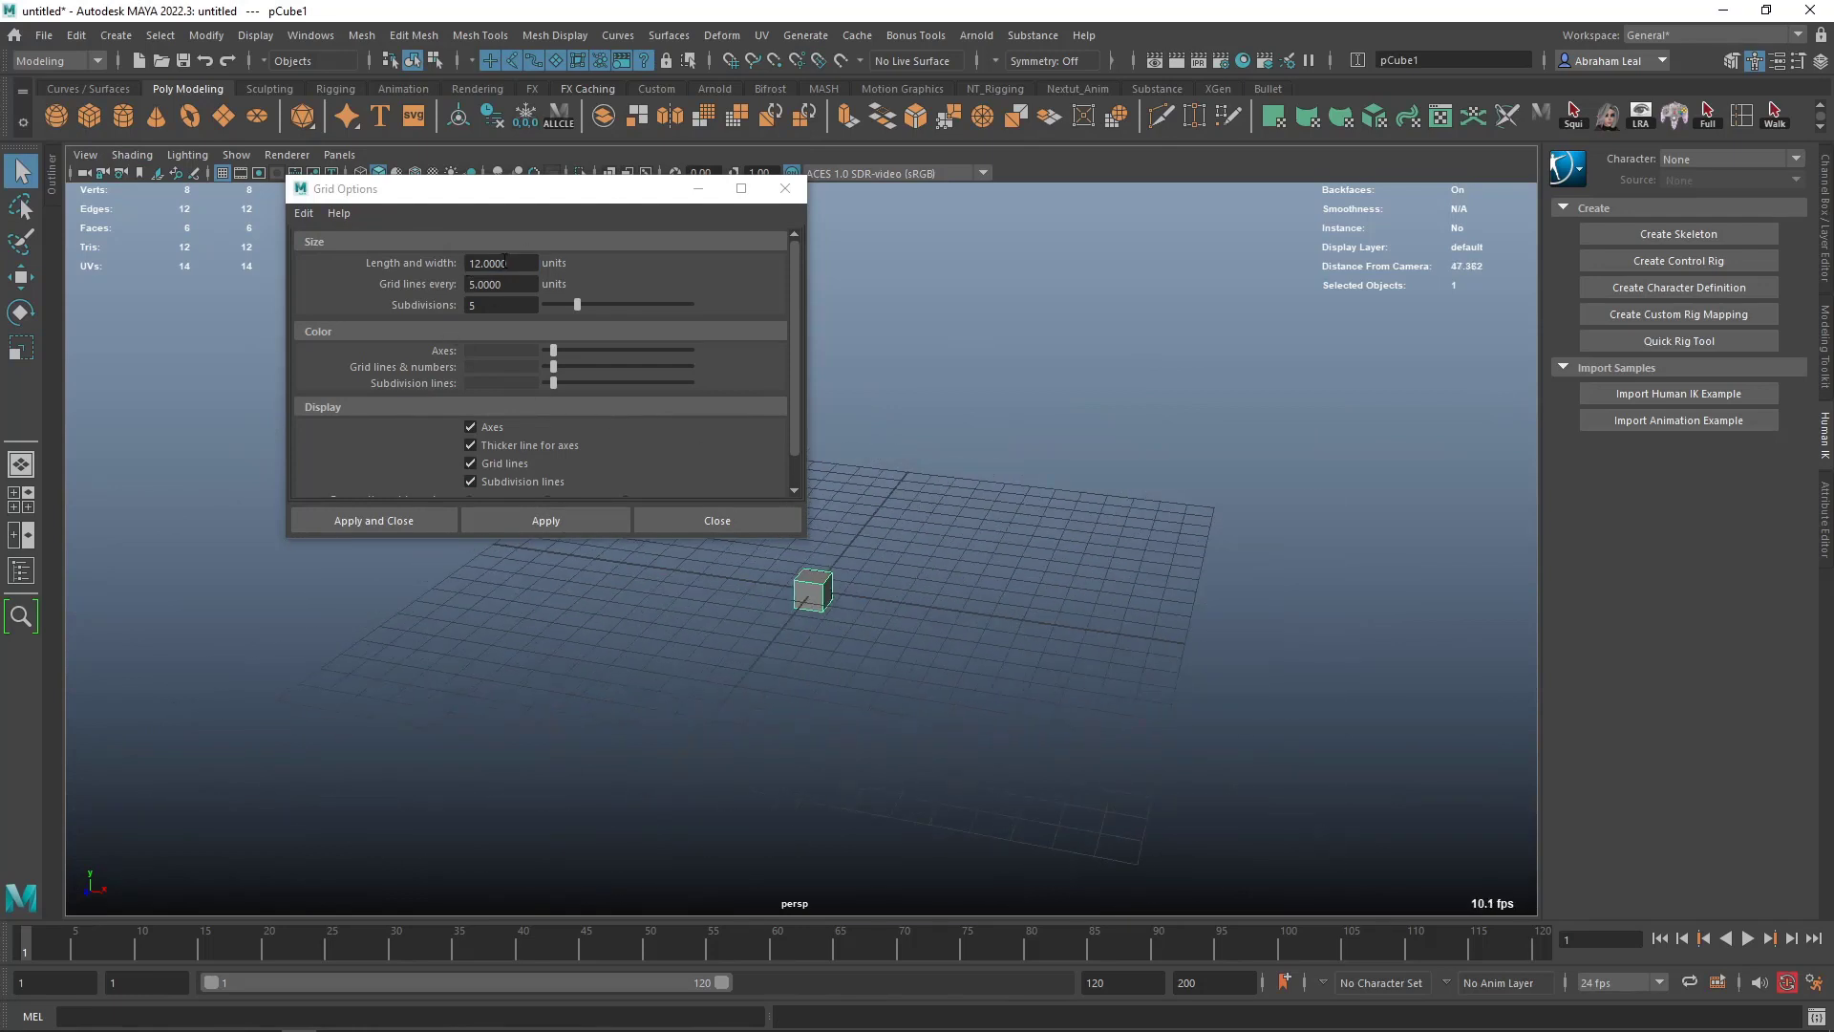
drag(528, 191, 321, 177)
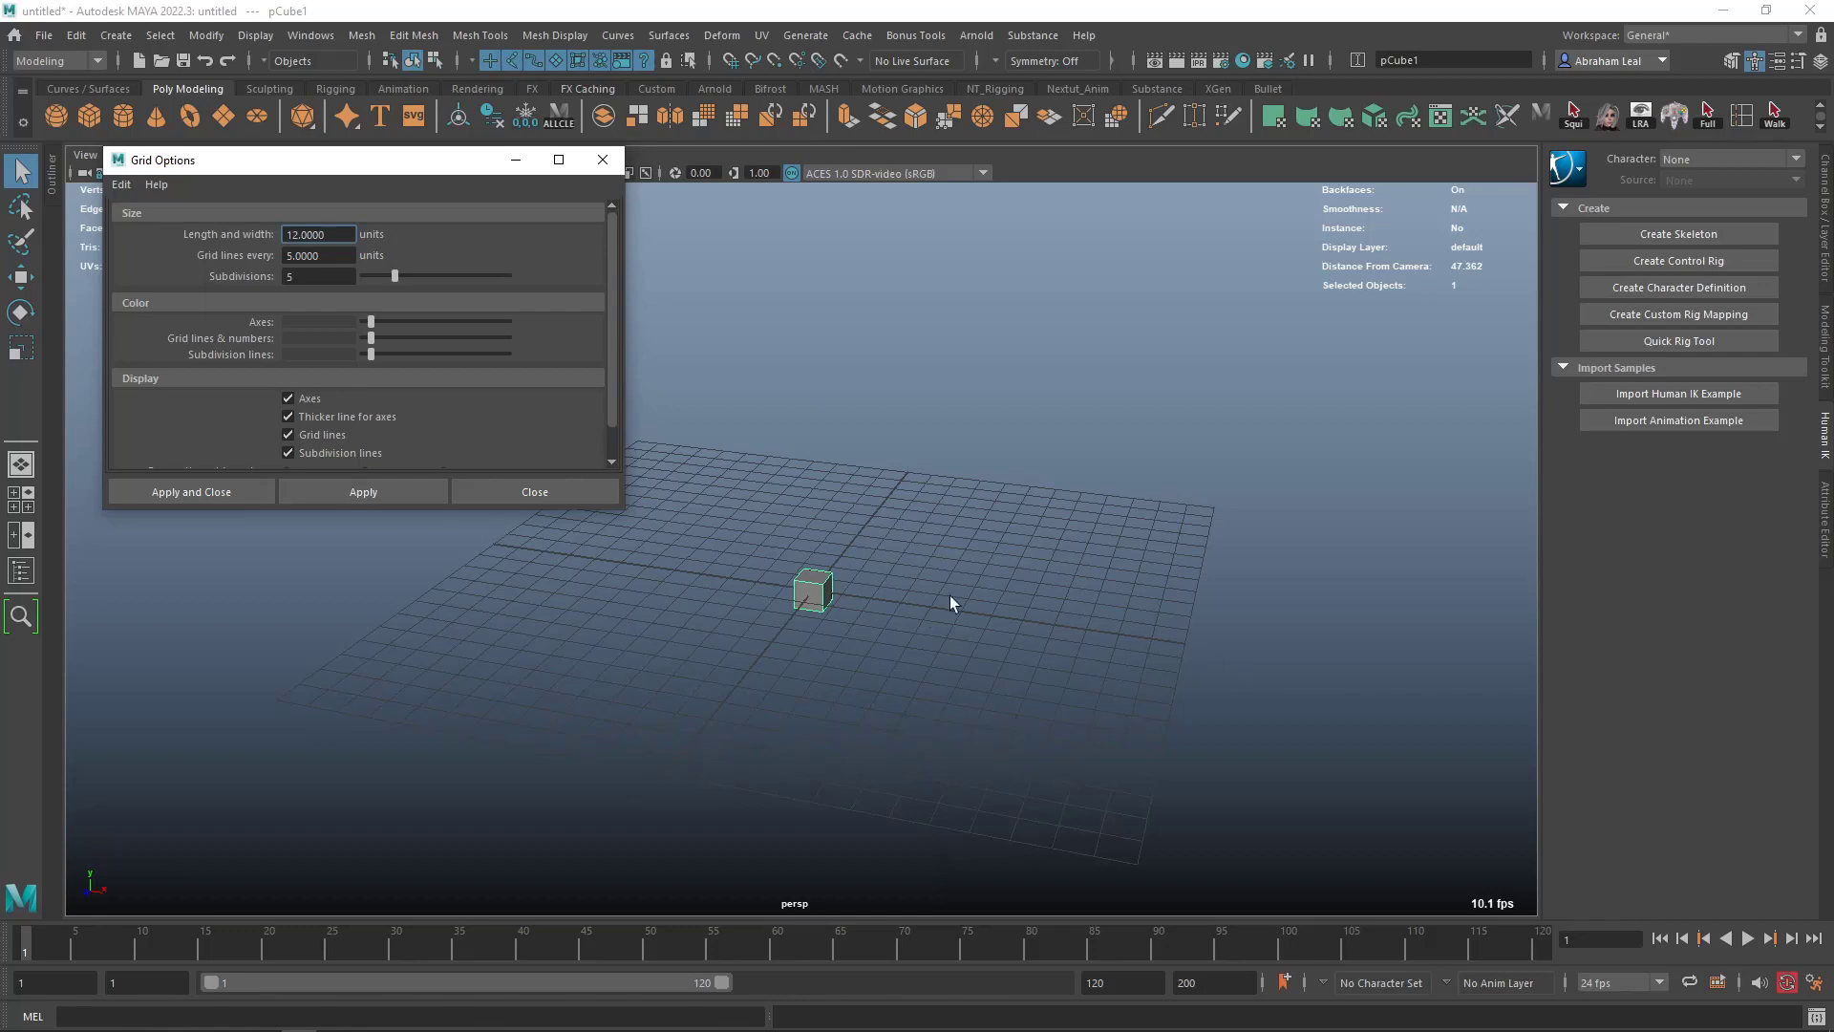
- Set the grid's length and width to 100 units, grid lines every 10 units and subdivisions to 1, and apply
double_click(318, 236)
text(100)
key(Tab)
text(10)
key(Tab)
text(1)
click(361, 491)
scroll(801, 529, down, 15)
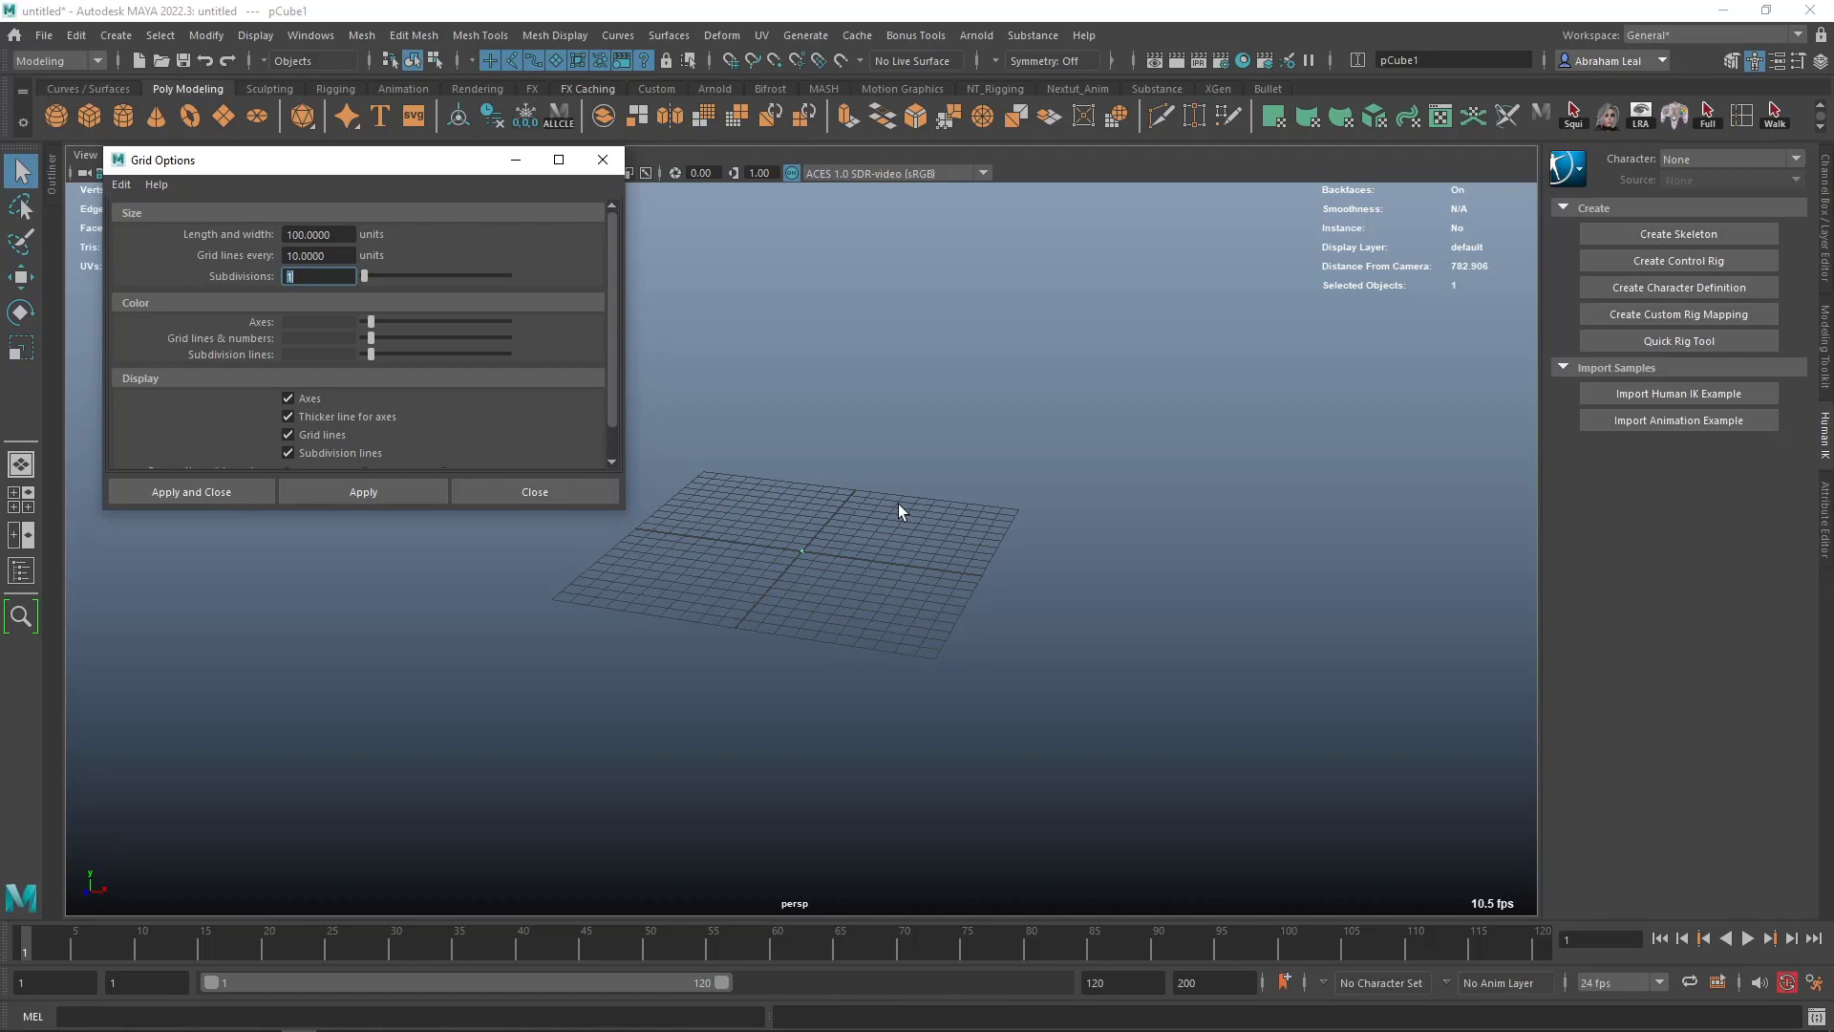
- Compare the cube with the enlarged grid, delete it, apply the grid options again and close their window
scroll(764, 527, up, 6)
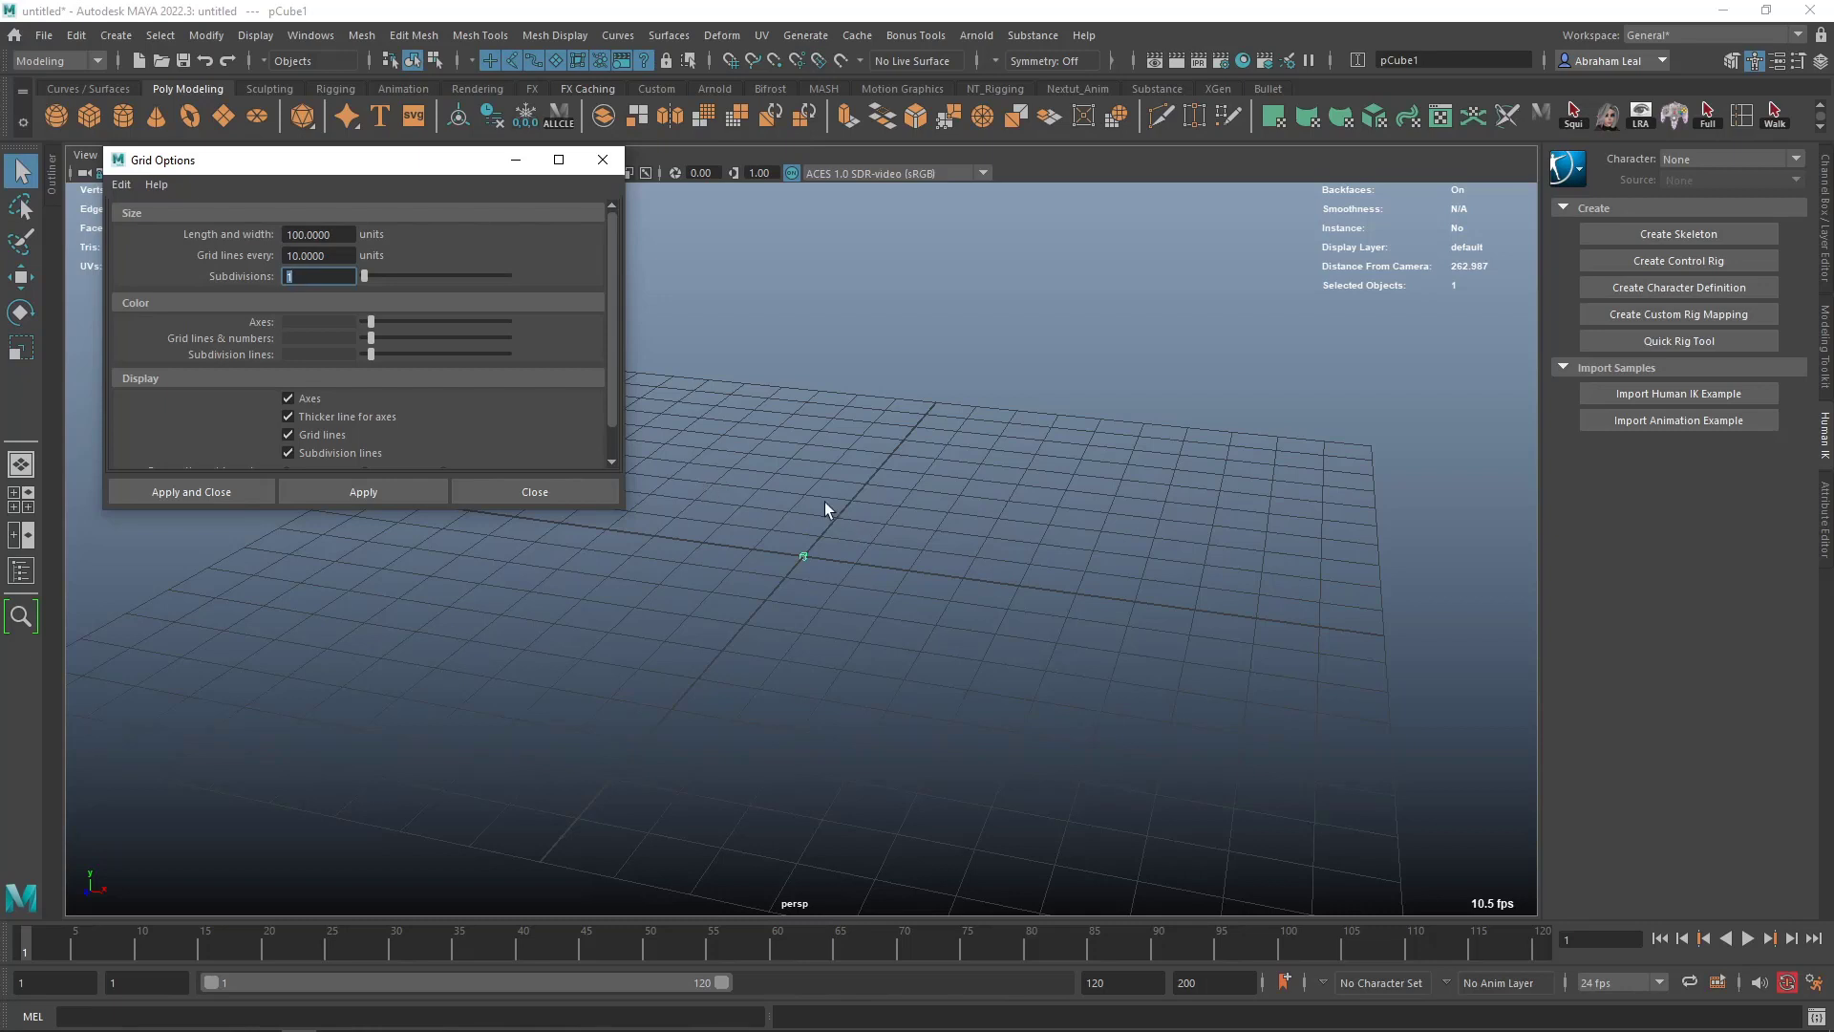
scroll(844, 562, up, 2)
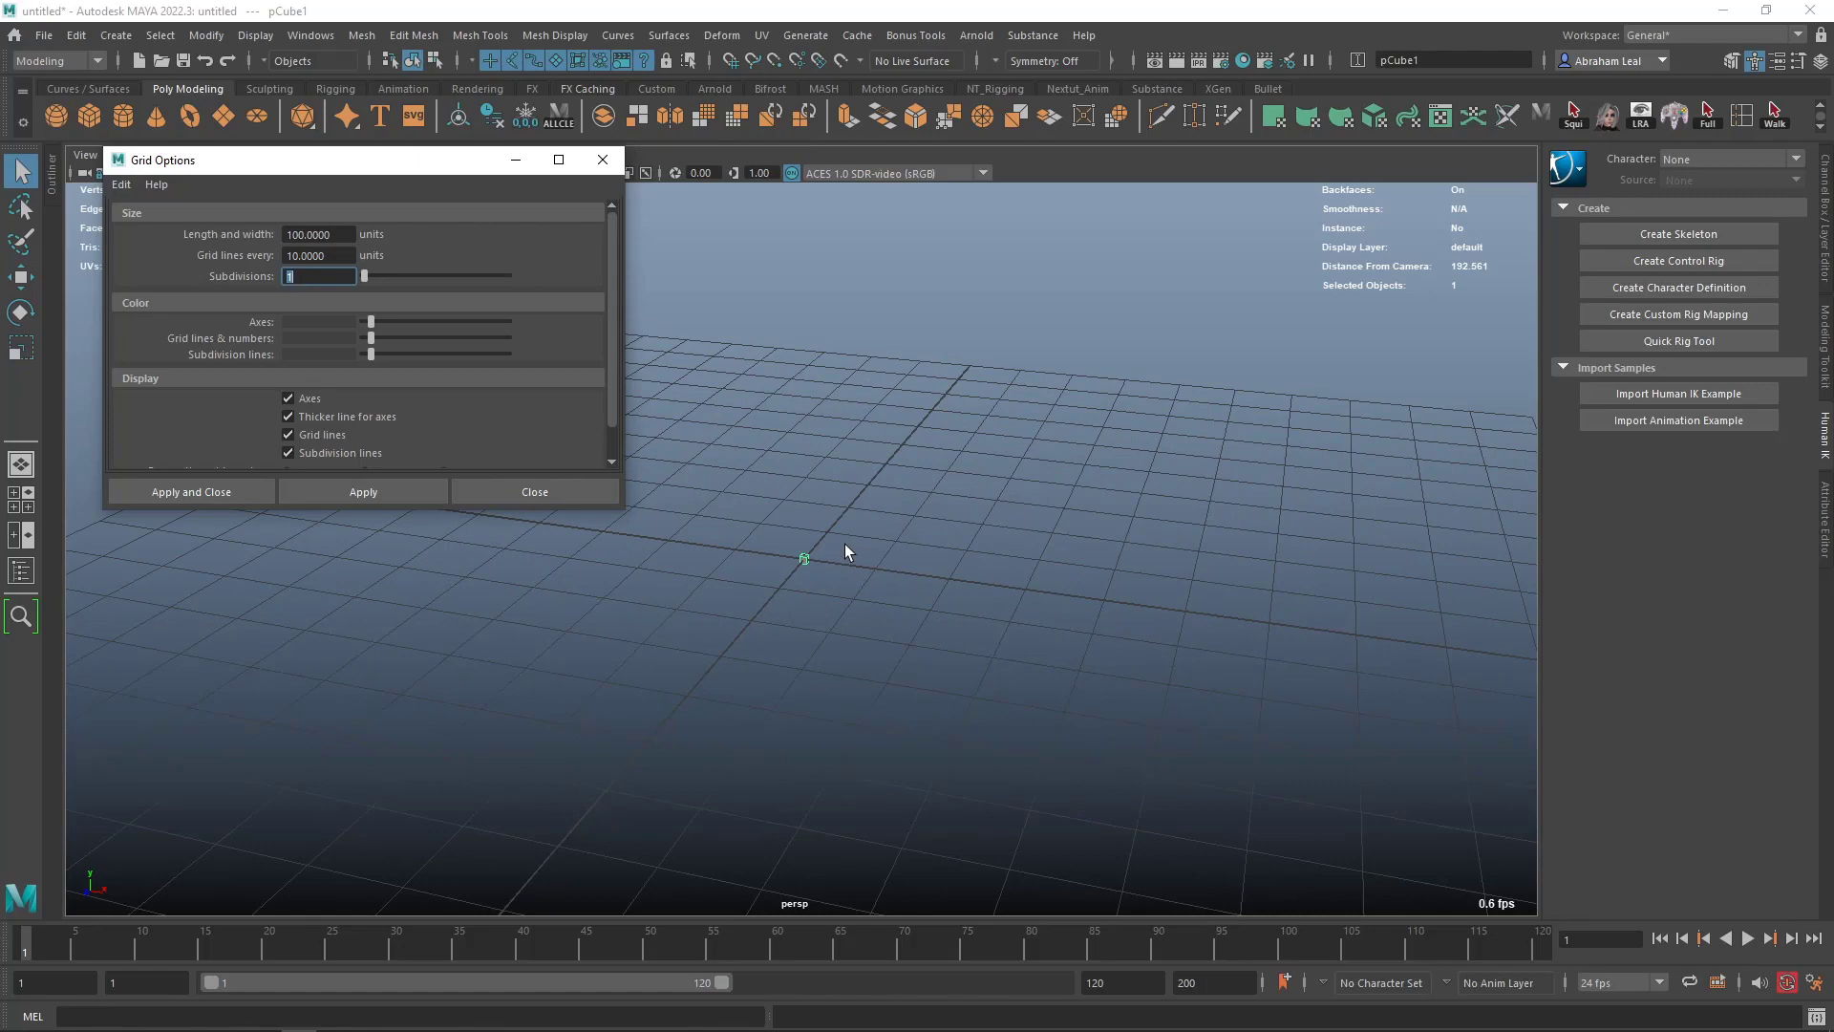
scroll(845, 546, up, 3)
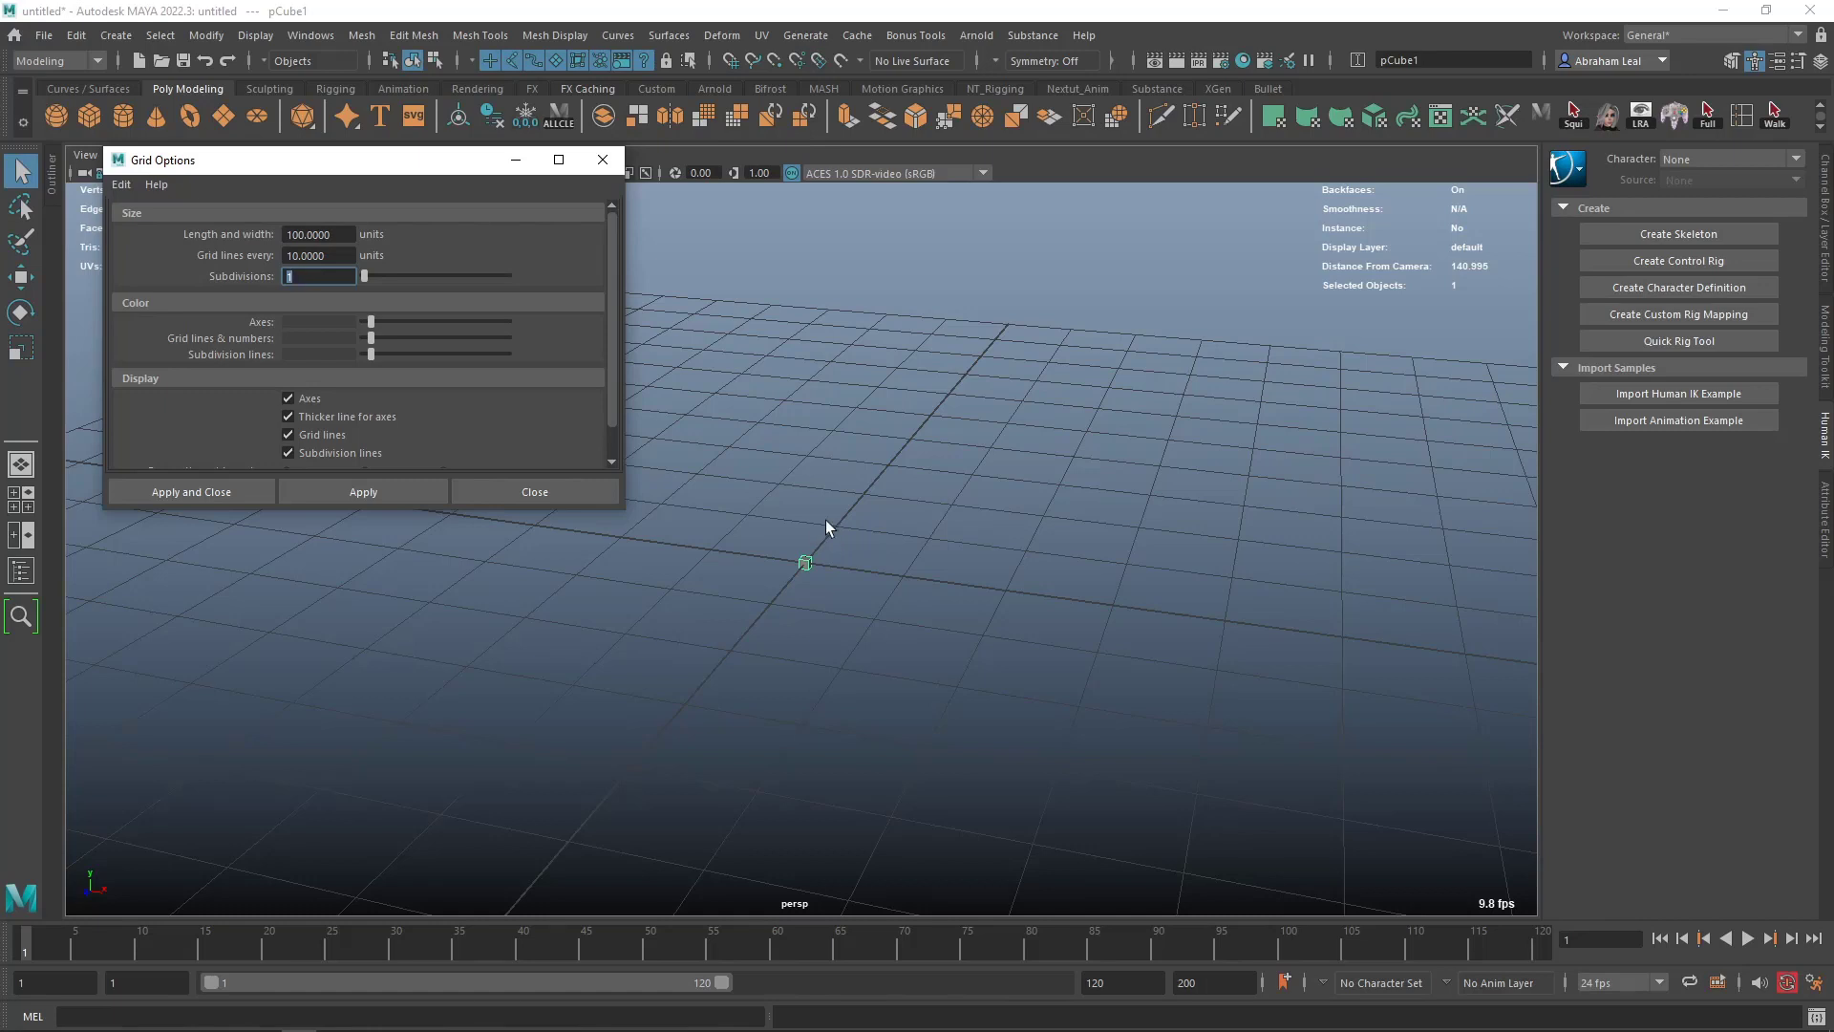
drag(826, 521, 777, 602)
key(Delete)
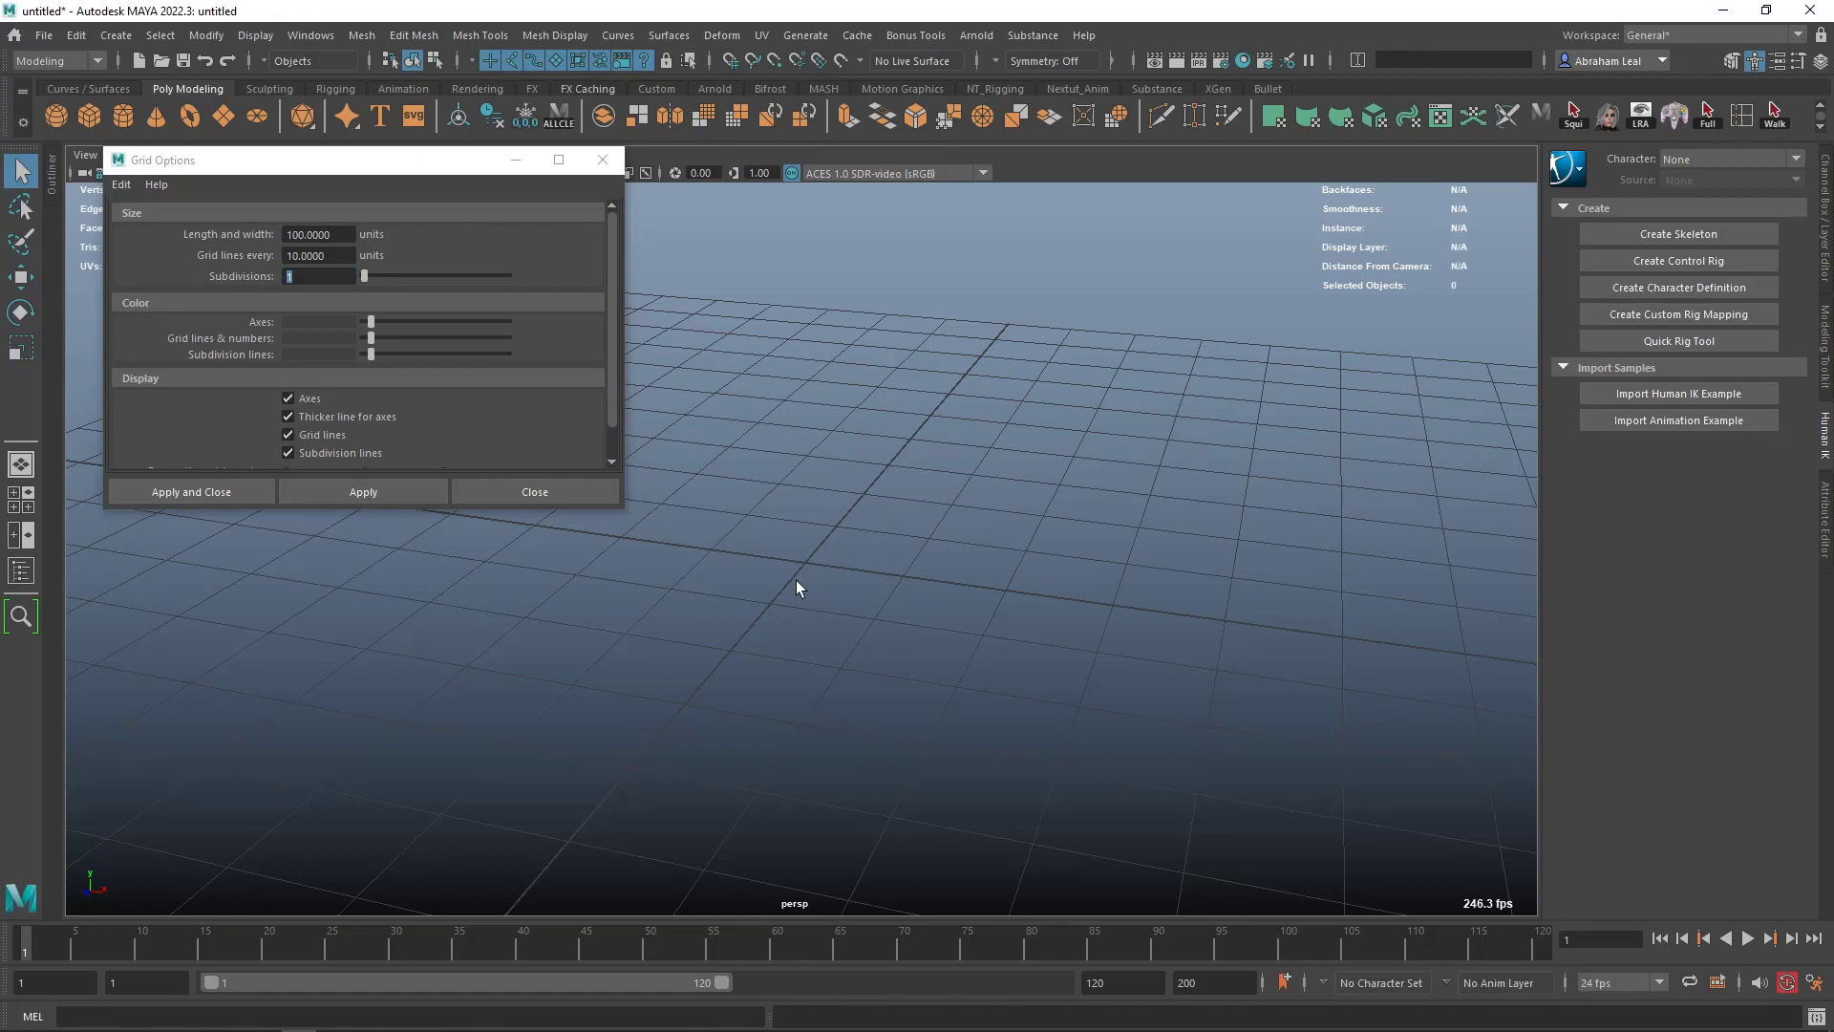
click(363, 491)
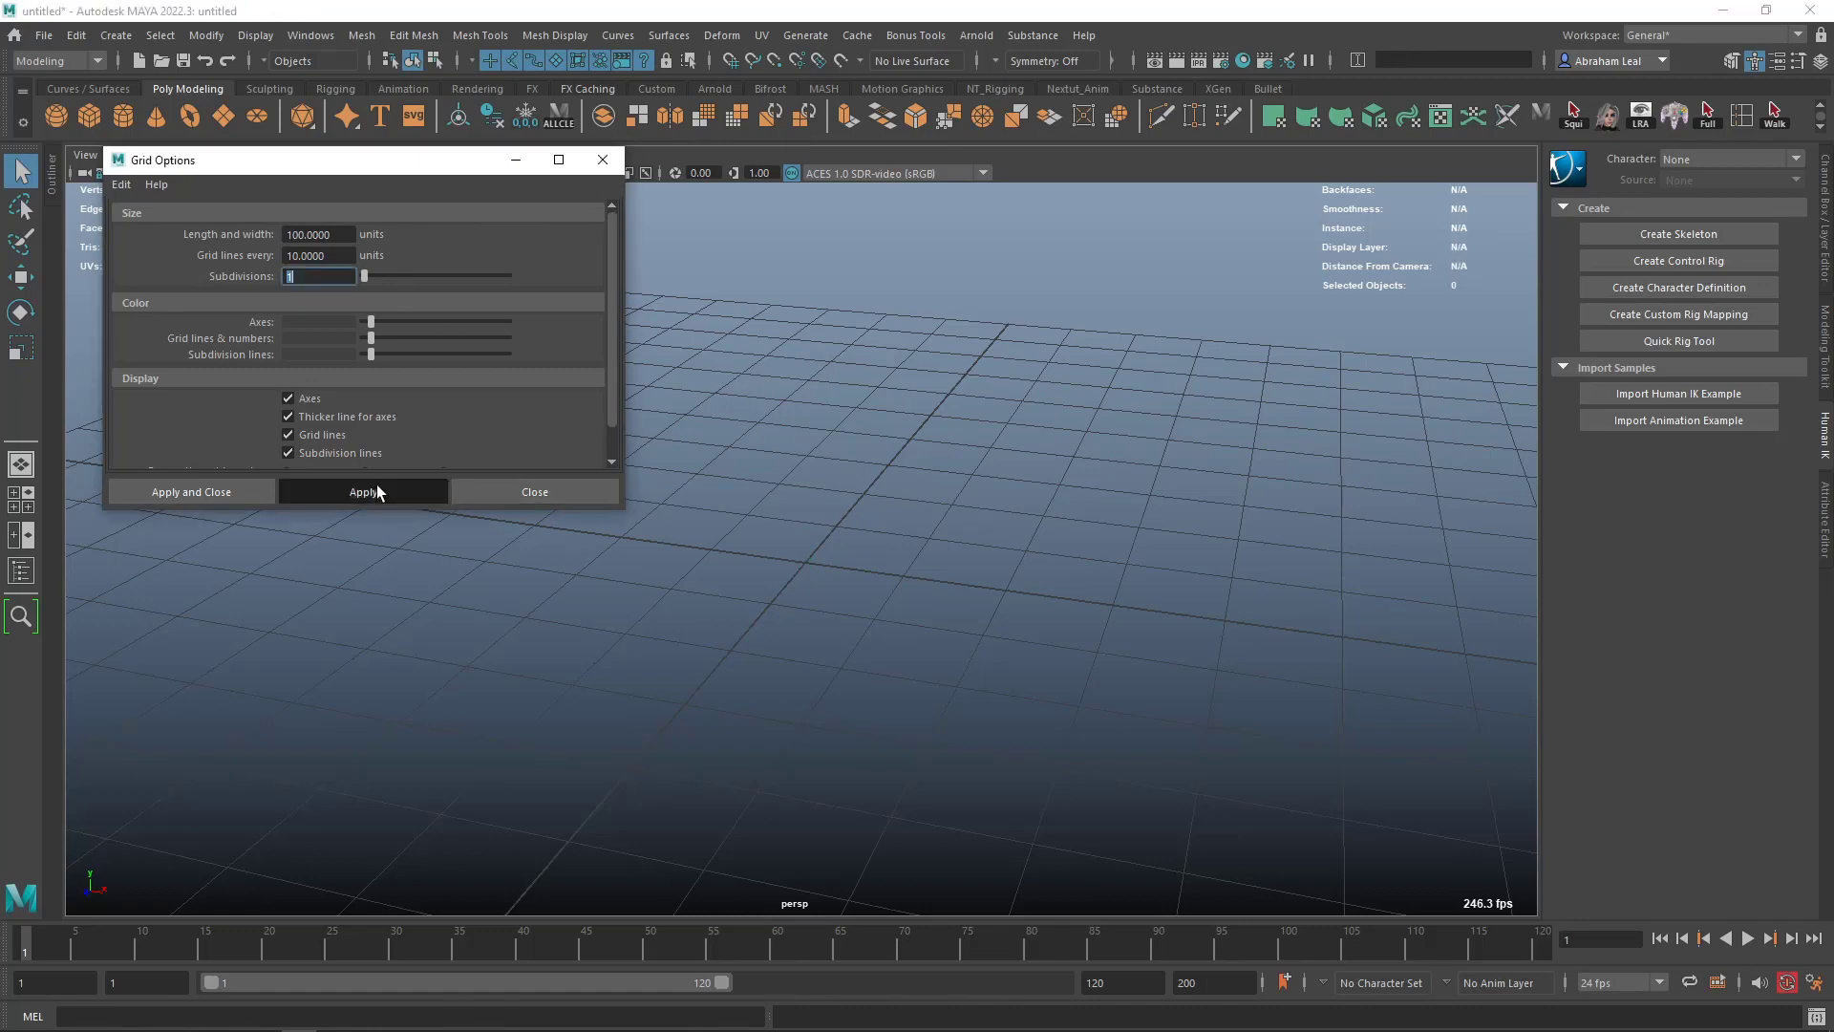
click(603, 159)
- Create a polygon cube at the origin to compare it with the 10-unit grid squares, and delete it
click(77, 118)
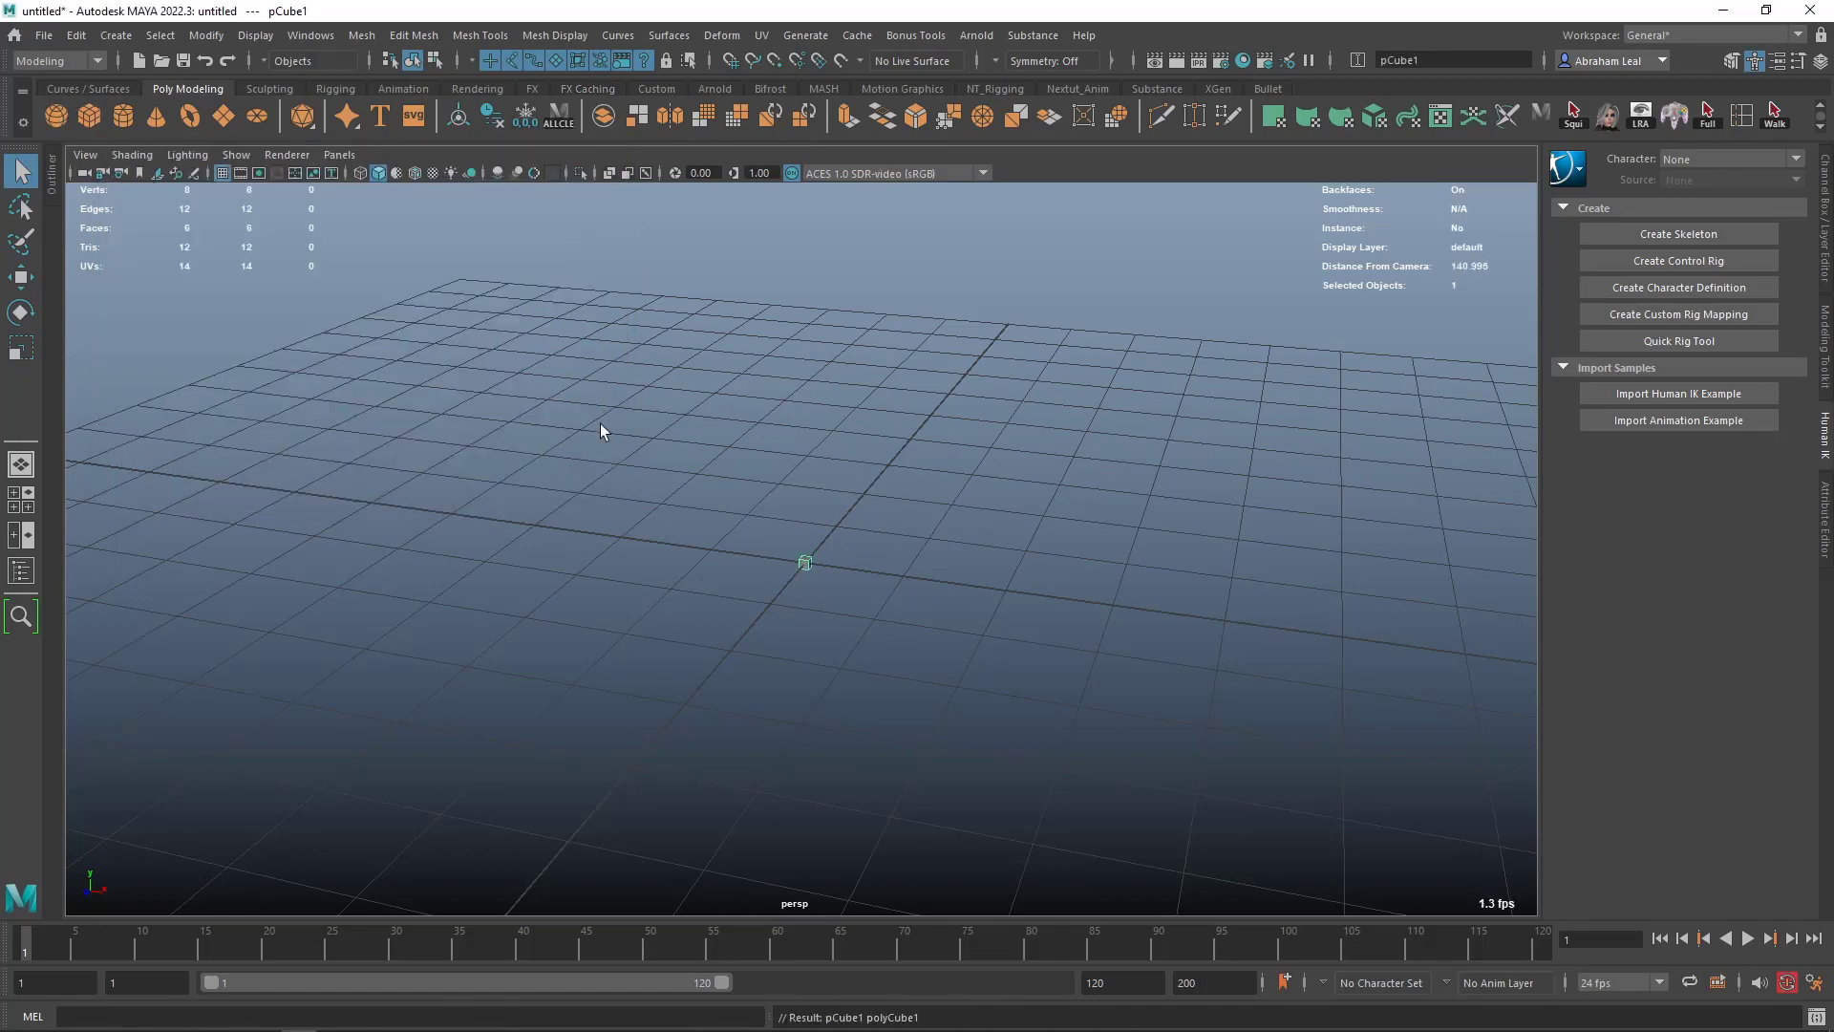
scroll(917, 582, up, 5)
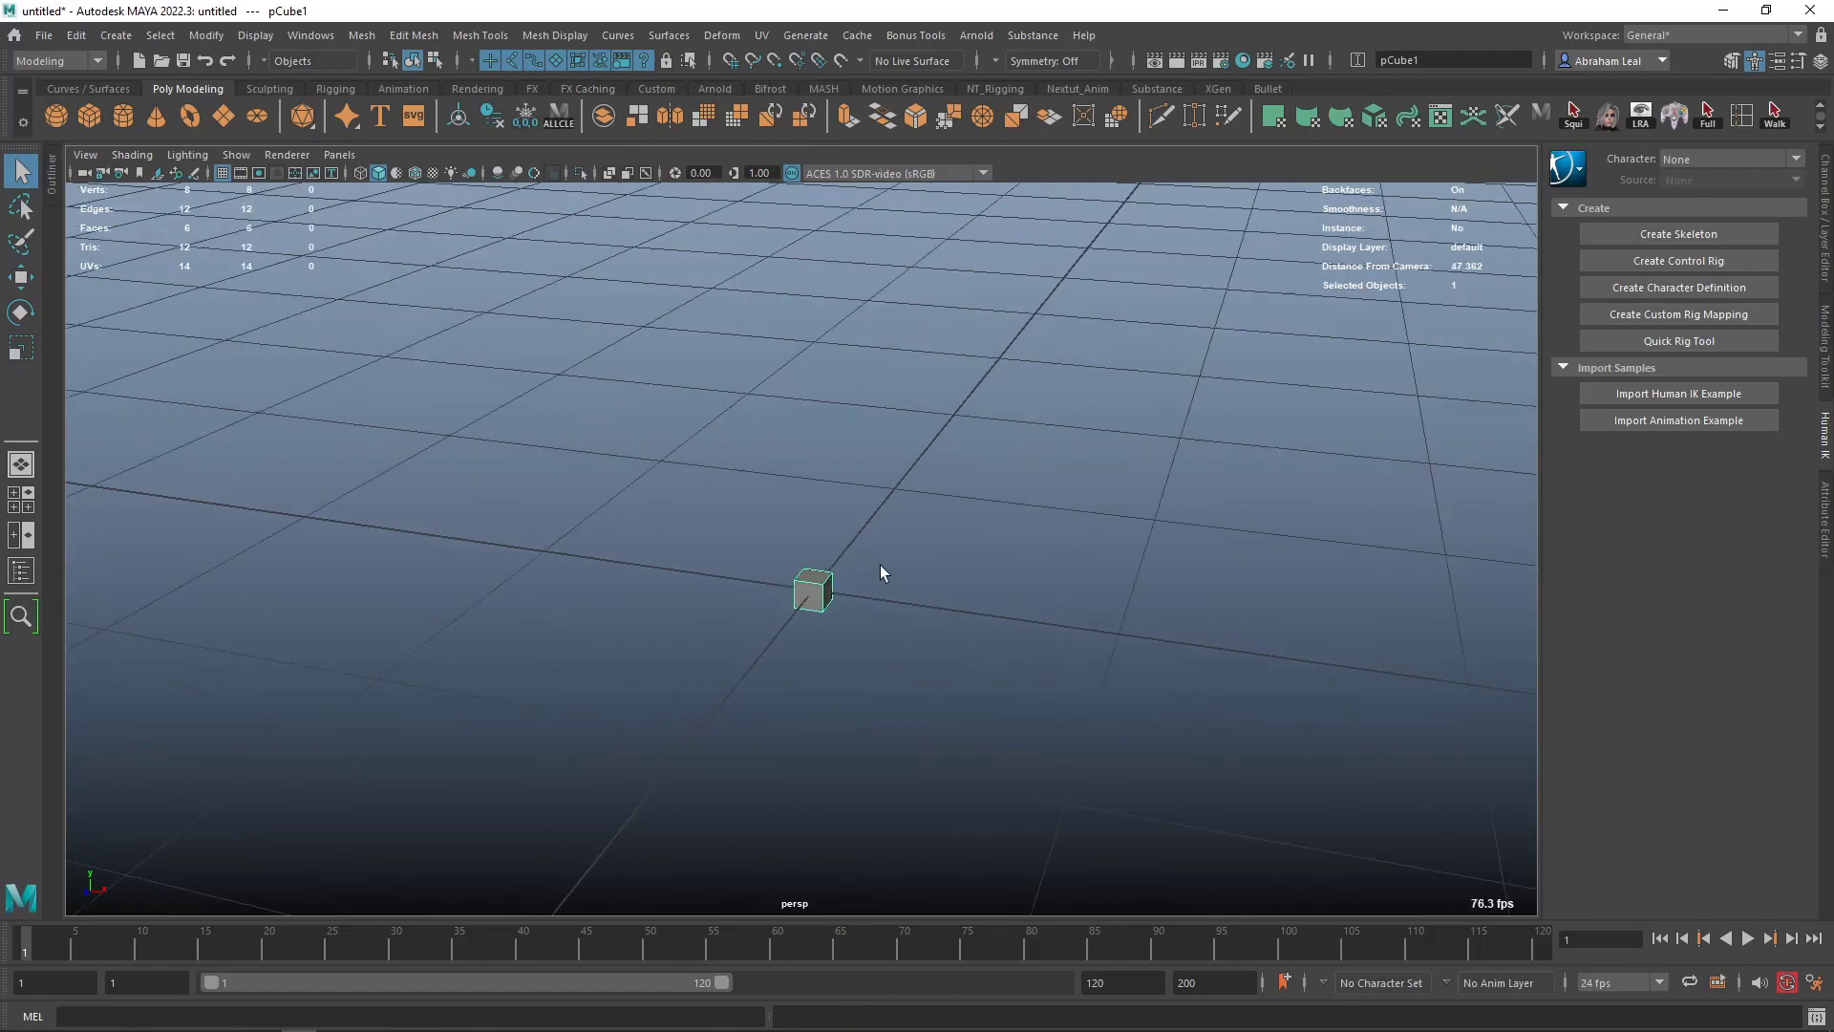
key(Delete)
right_click(93, 123)
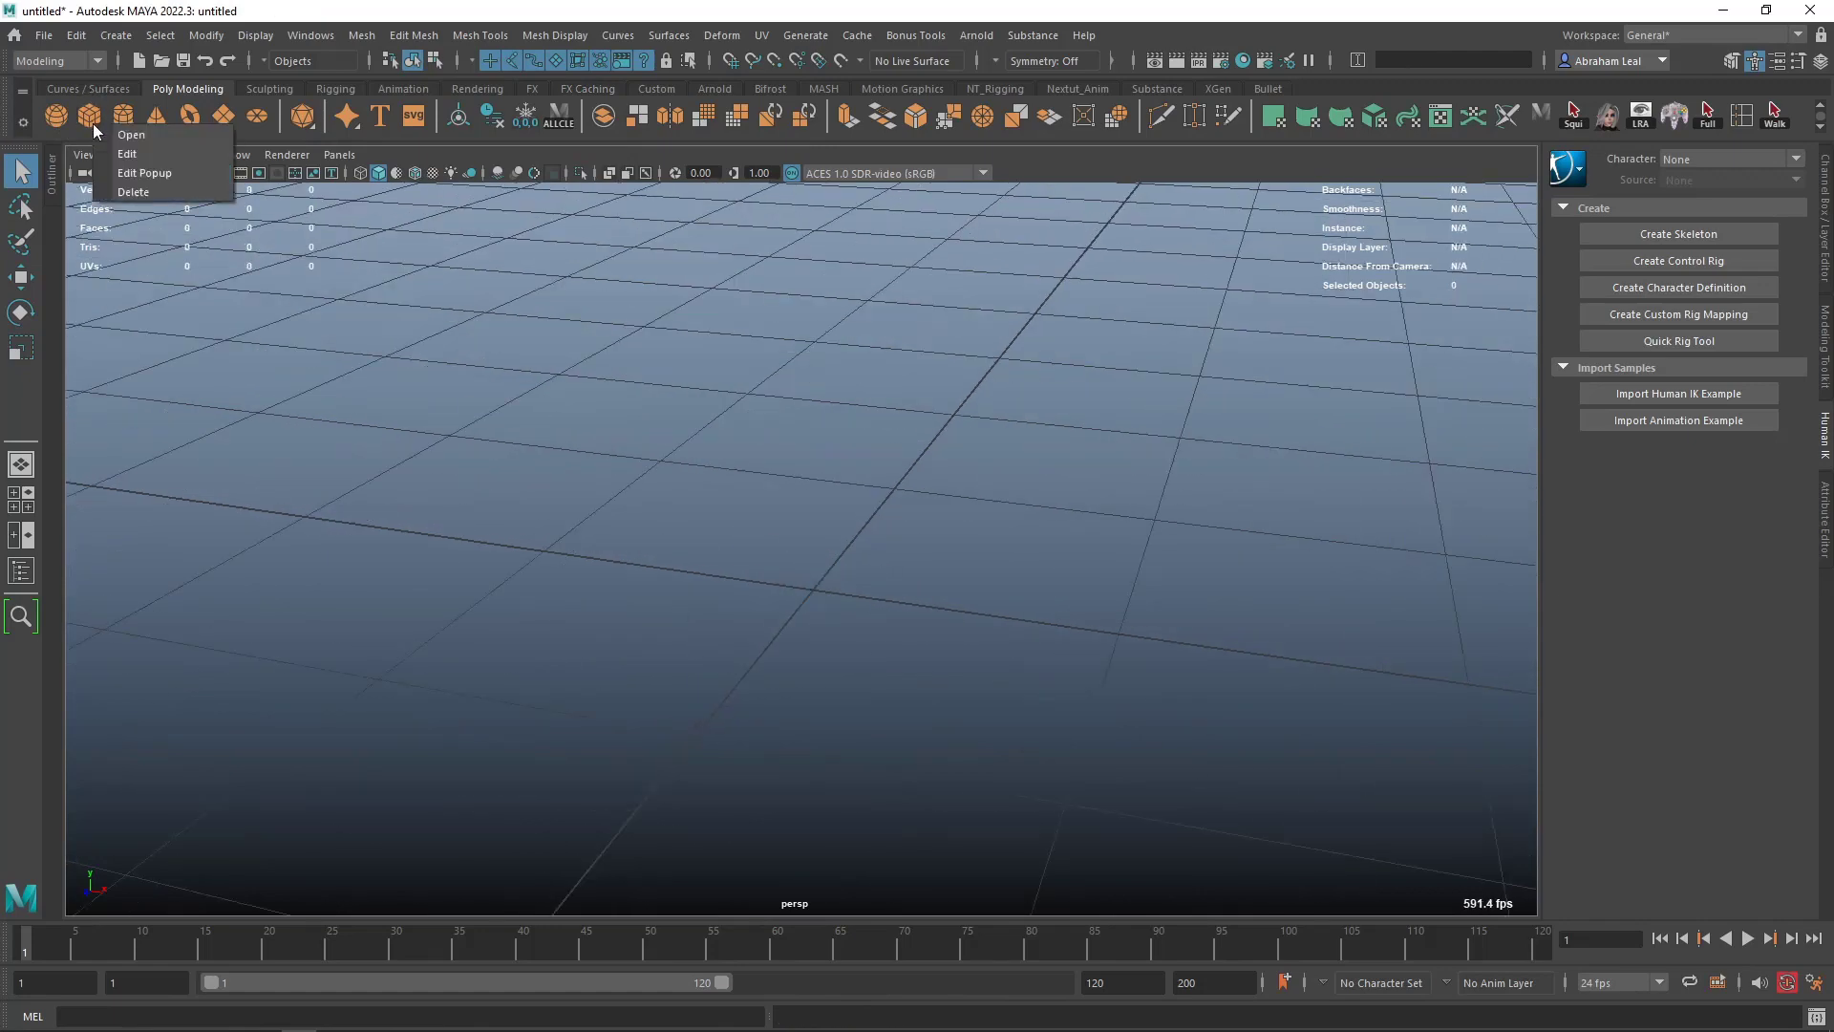
click(143, 155)
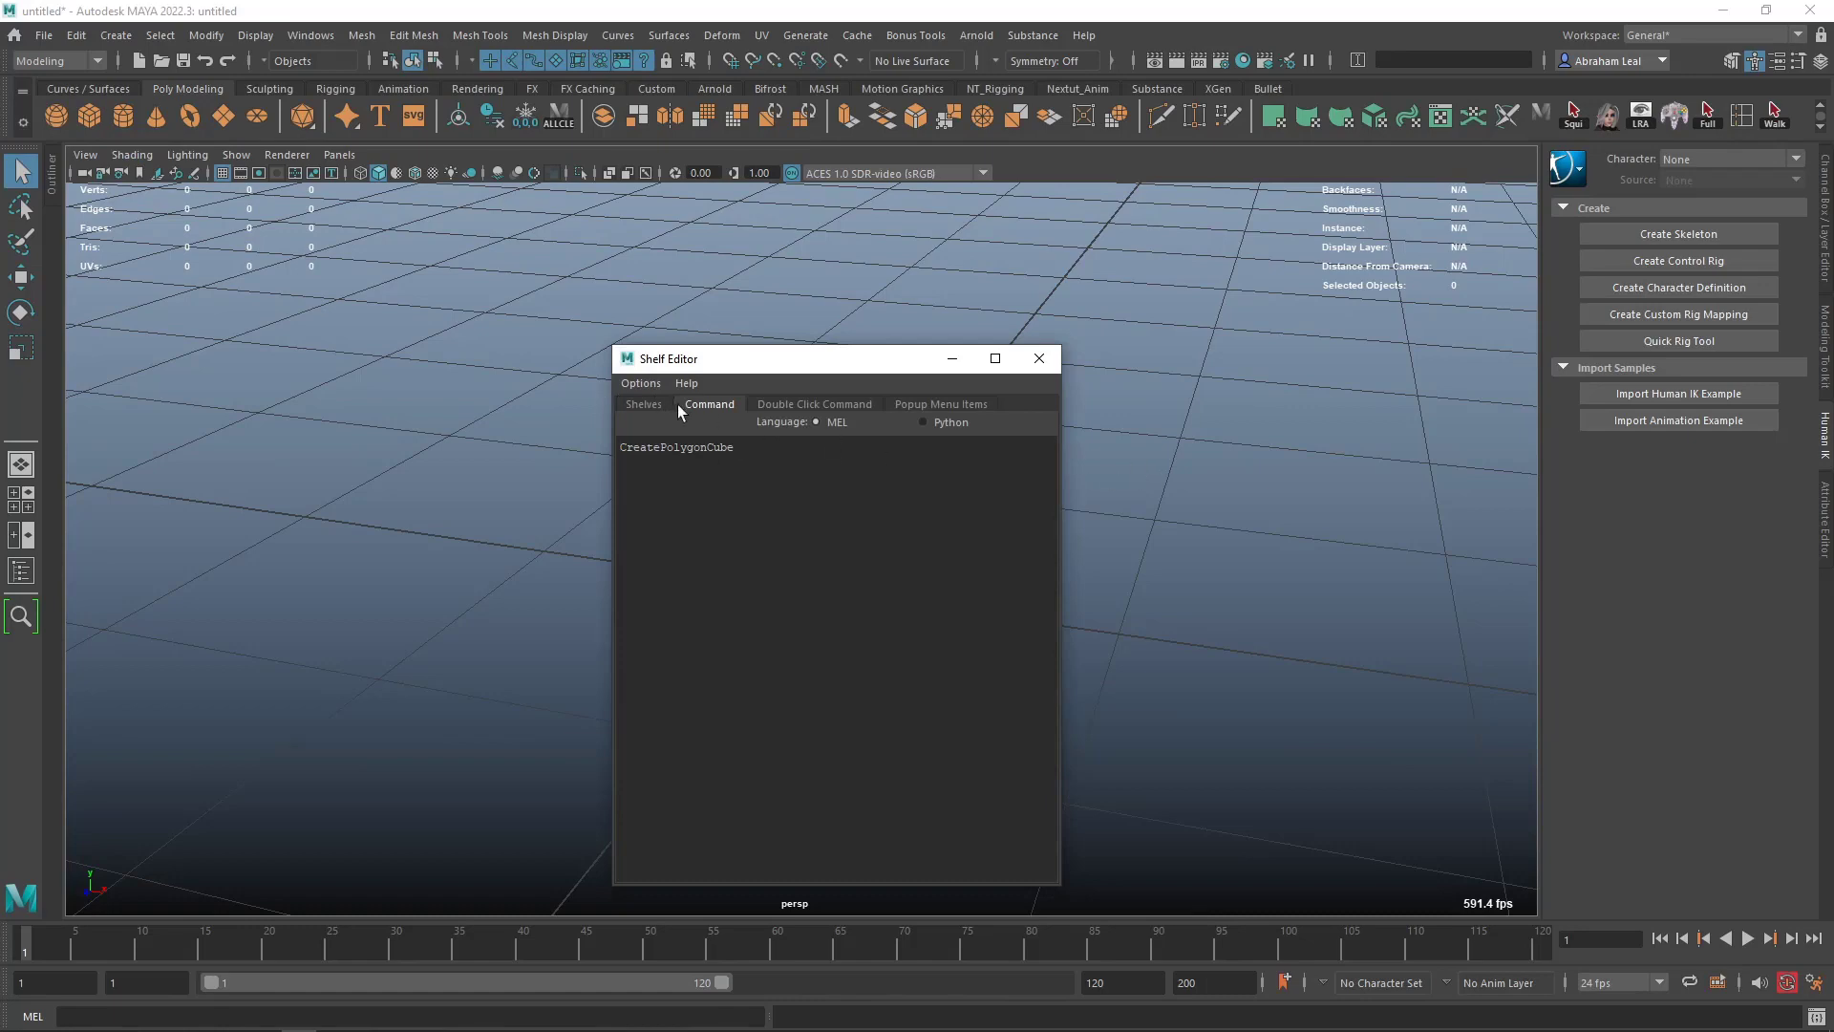
click(1040, 358)
- Create a polygon cube at the origin, scale it up uniformly to judge it against the grid, and delete it
click(88, 116)
key(r)
drag(814, 590, 1355, 561)
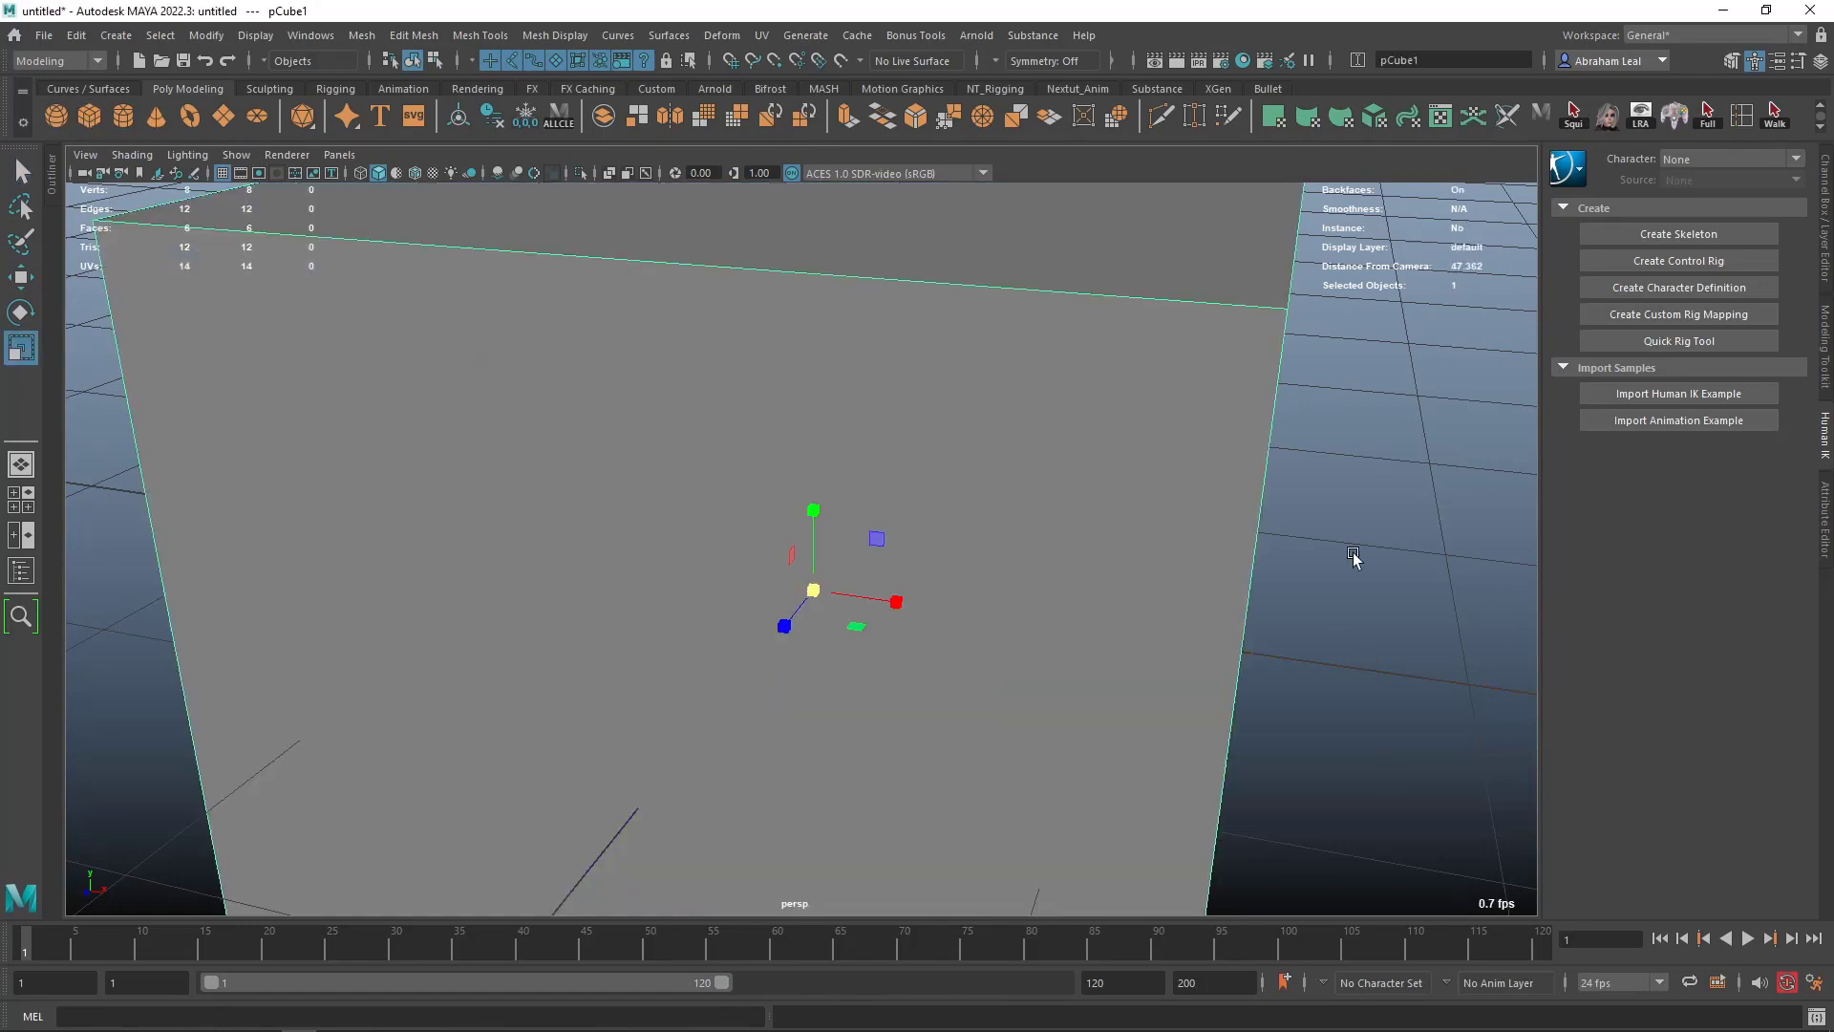
alt+right_drag(1354, 561, 1170, 574)
alt+drag(1170, 573, 1024, 563)
alt+right_drag(1024, 563, 1036, 563)
alt+drag(1037, 563, 1044, 465)
key(Delete)
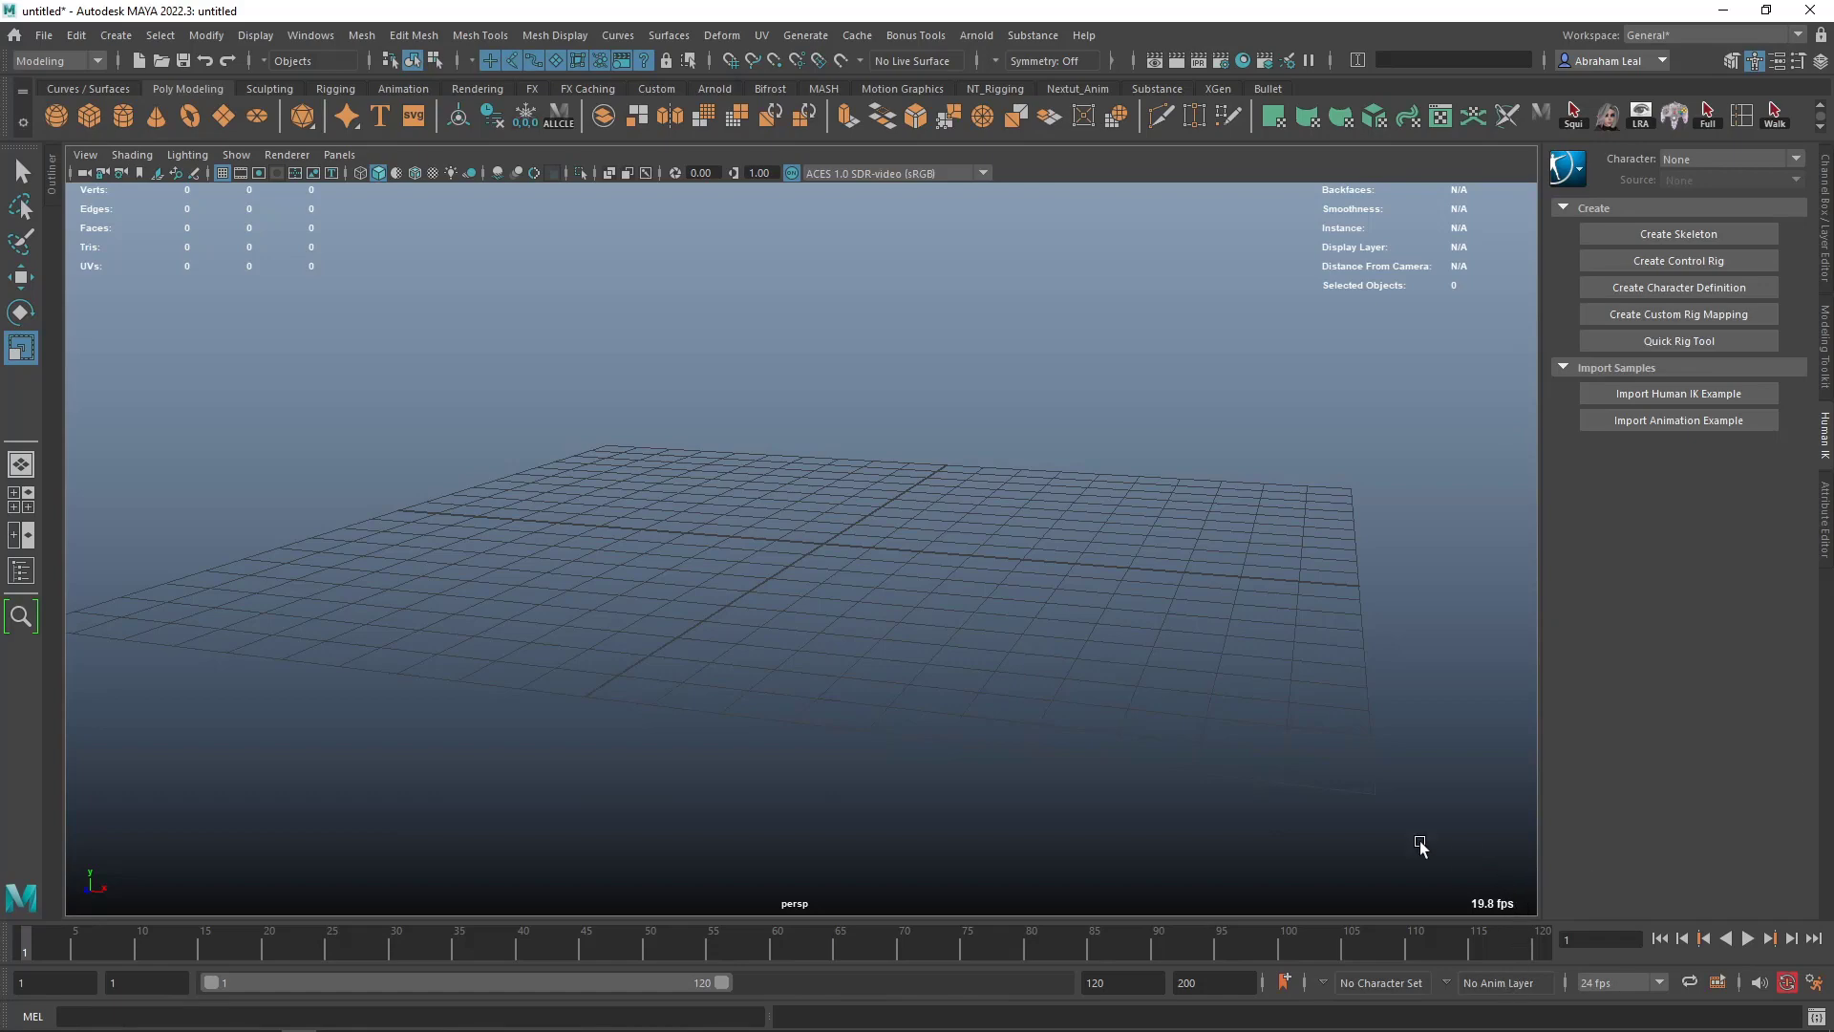
- Cycle through the viewport background colors and settle on the plain dark gray one
key(alt+b)
key(alt+b)
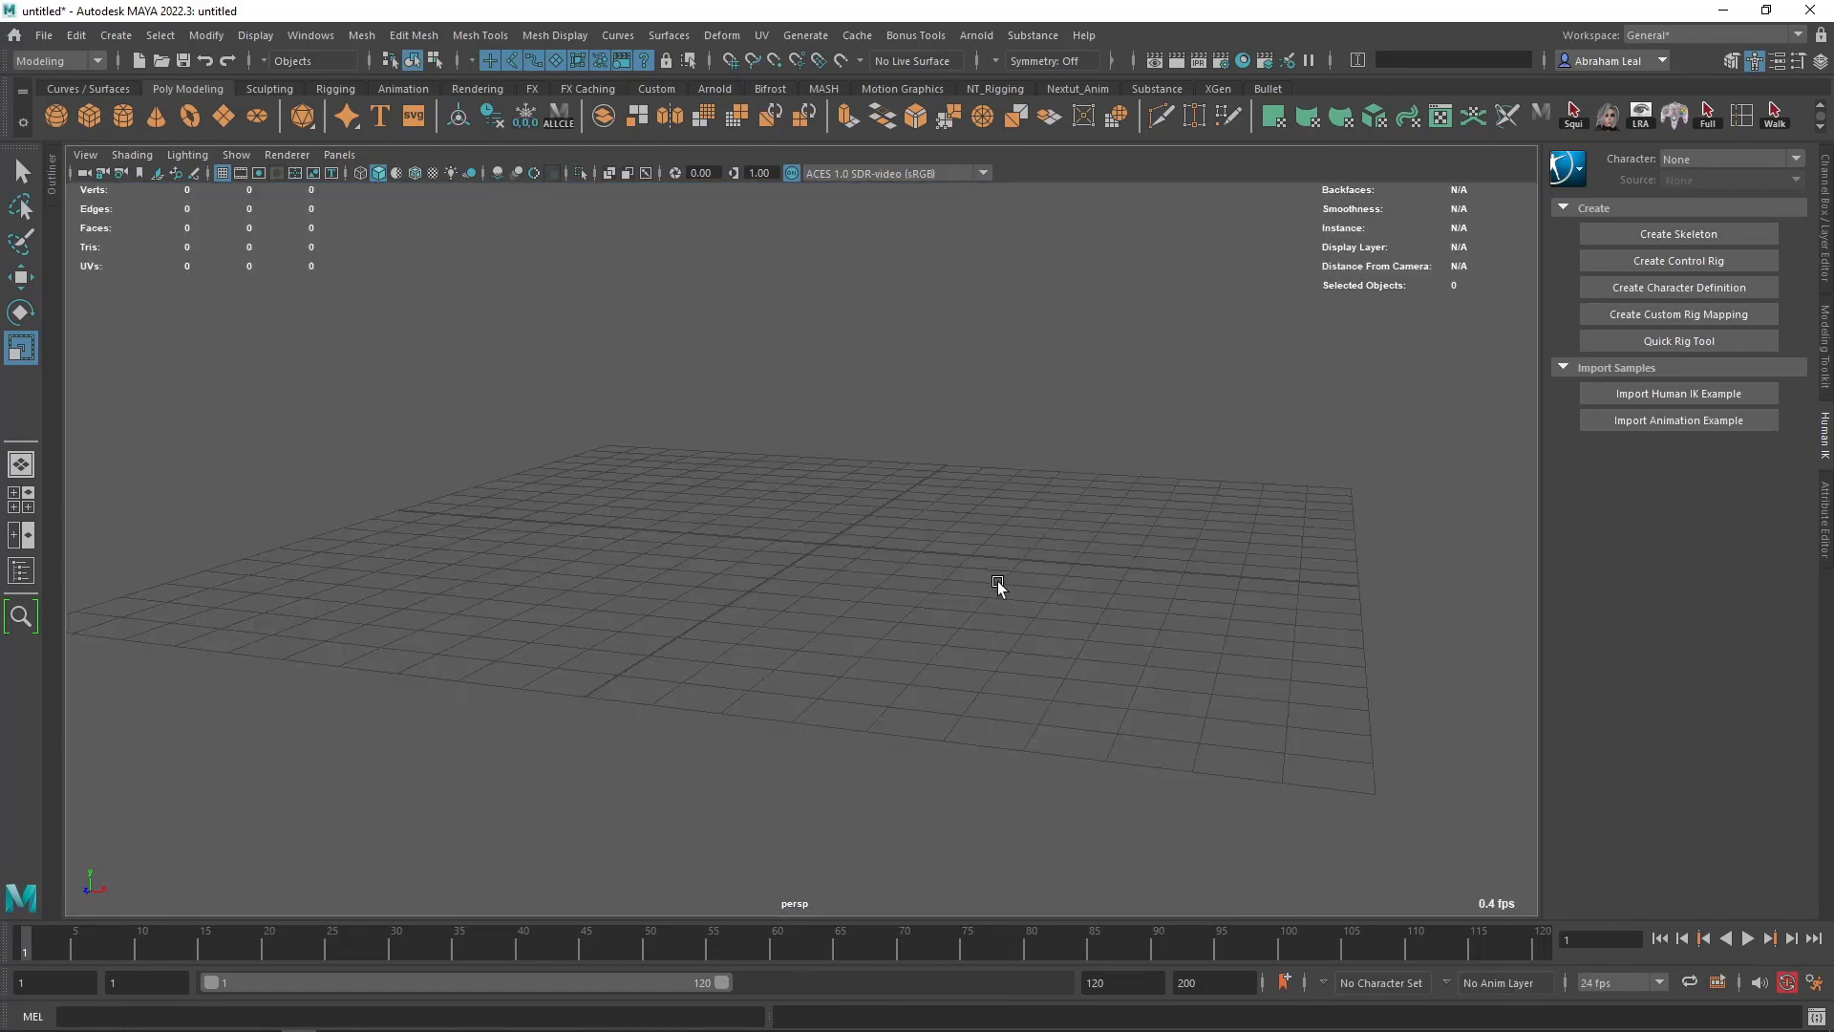
key(alt+b)
key(alt+b)
key(alt+b)
key(alt+b)
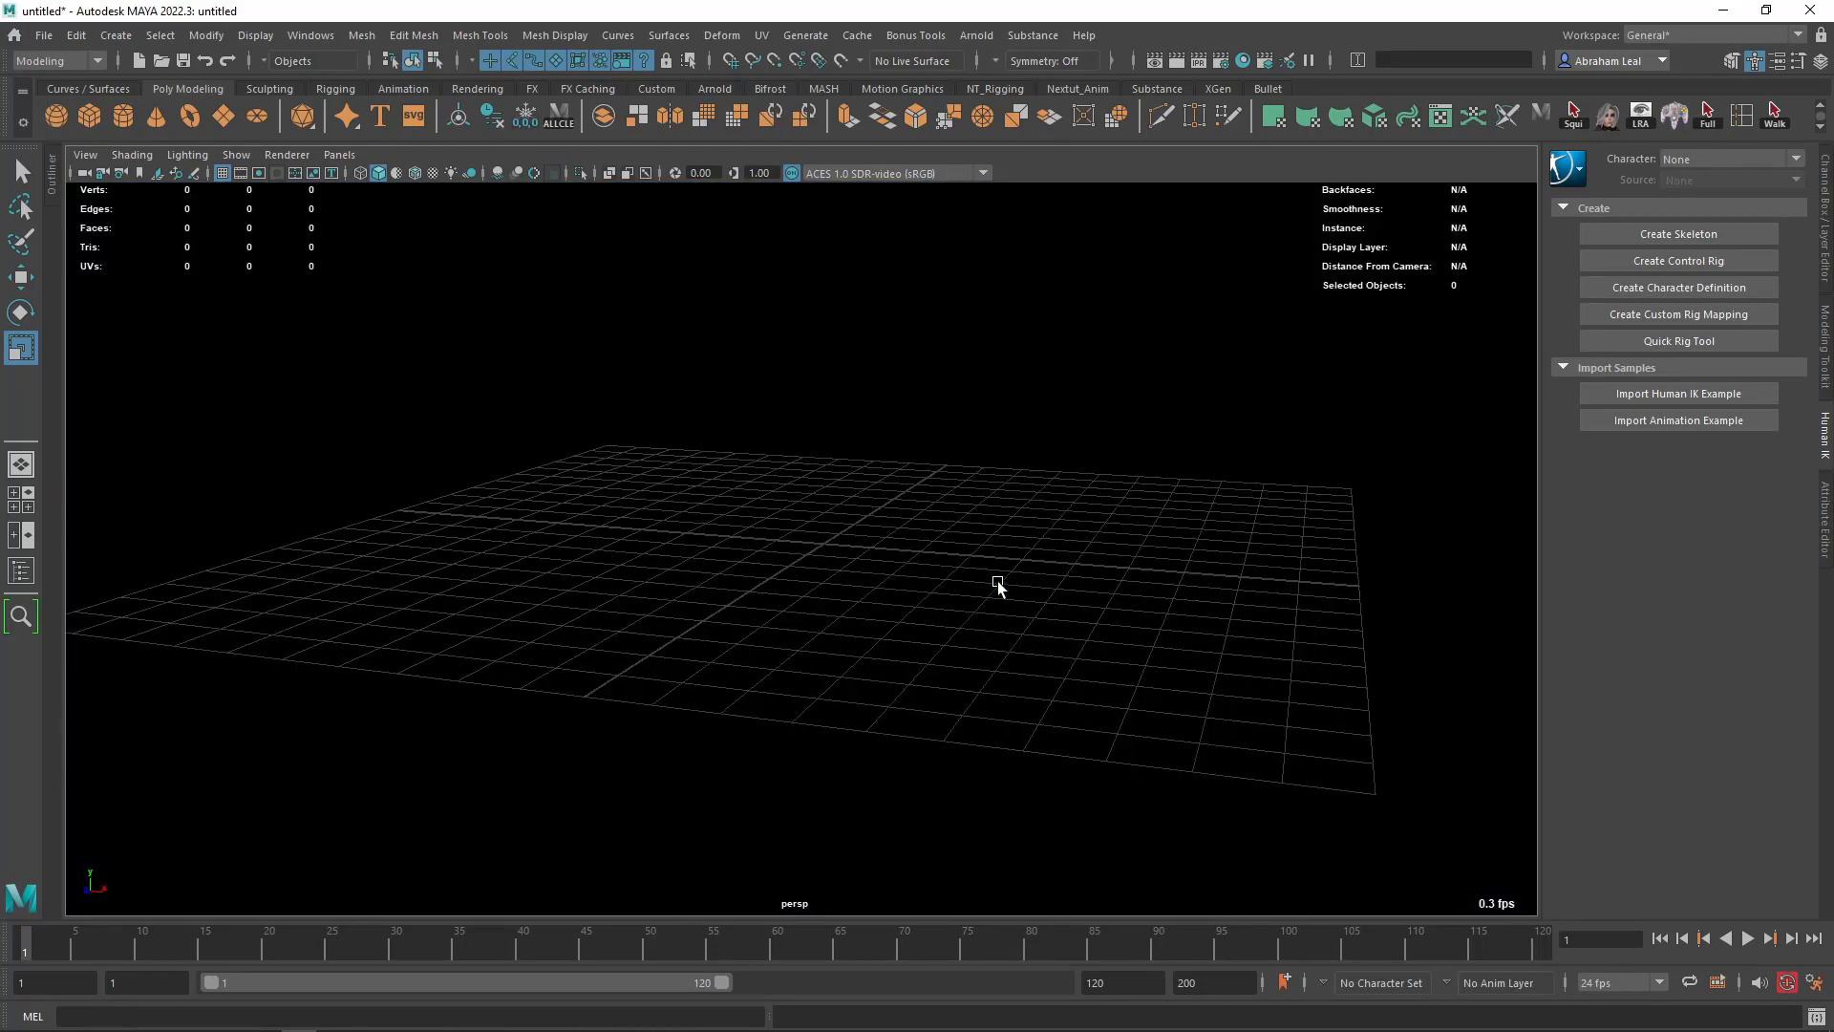
key(alt+b)
key(alt+b)
key(alt+b)
key(alt+b)
key(alt+b)
key(alt+b)
key(alt+b)
key(alt+b)
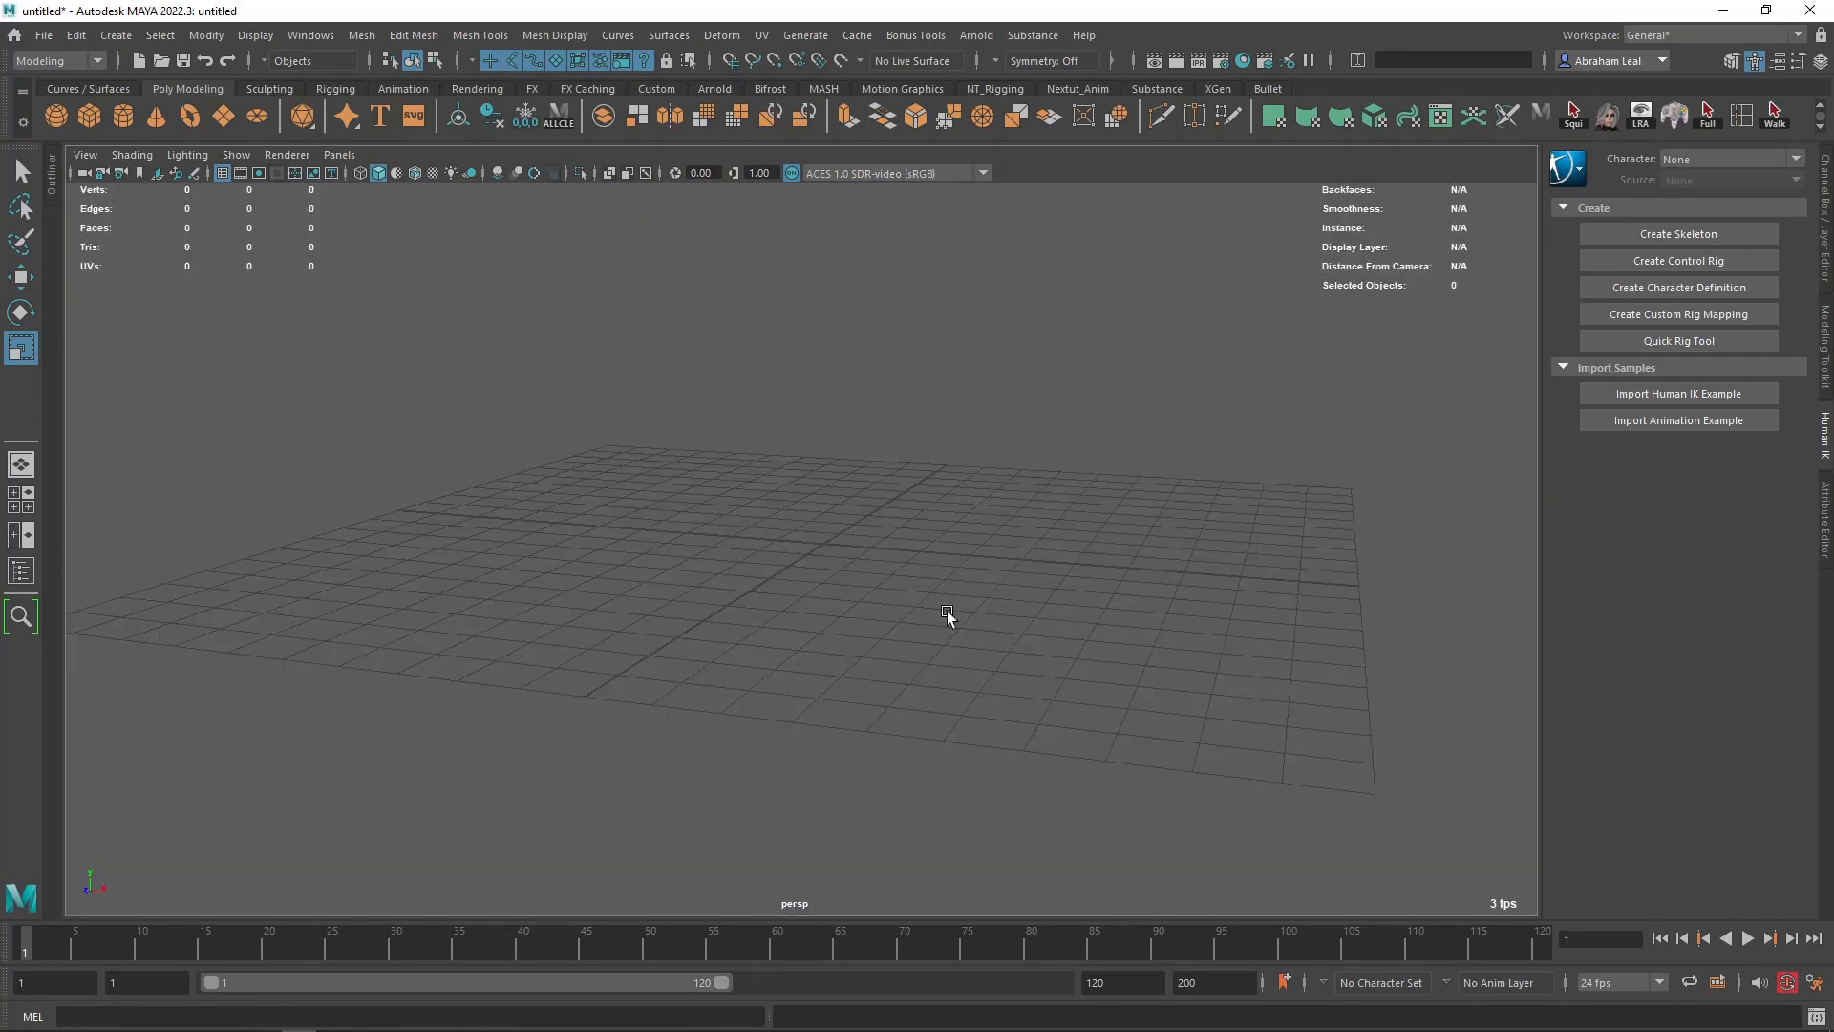
alt+drag(949, 618, 1085, 577)
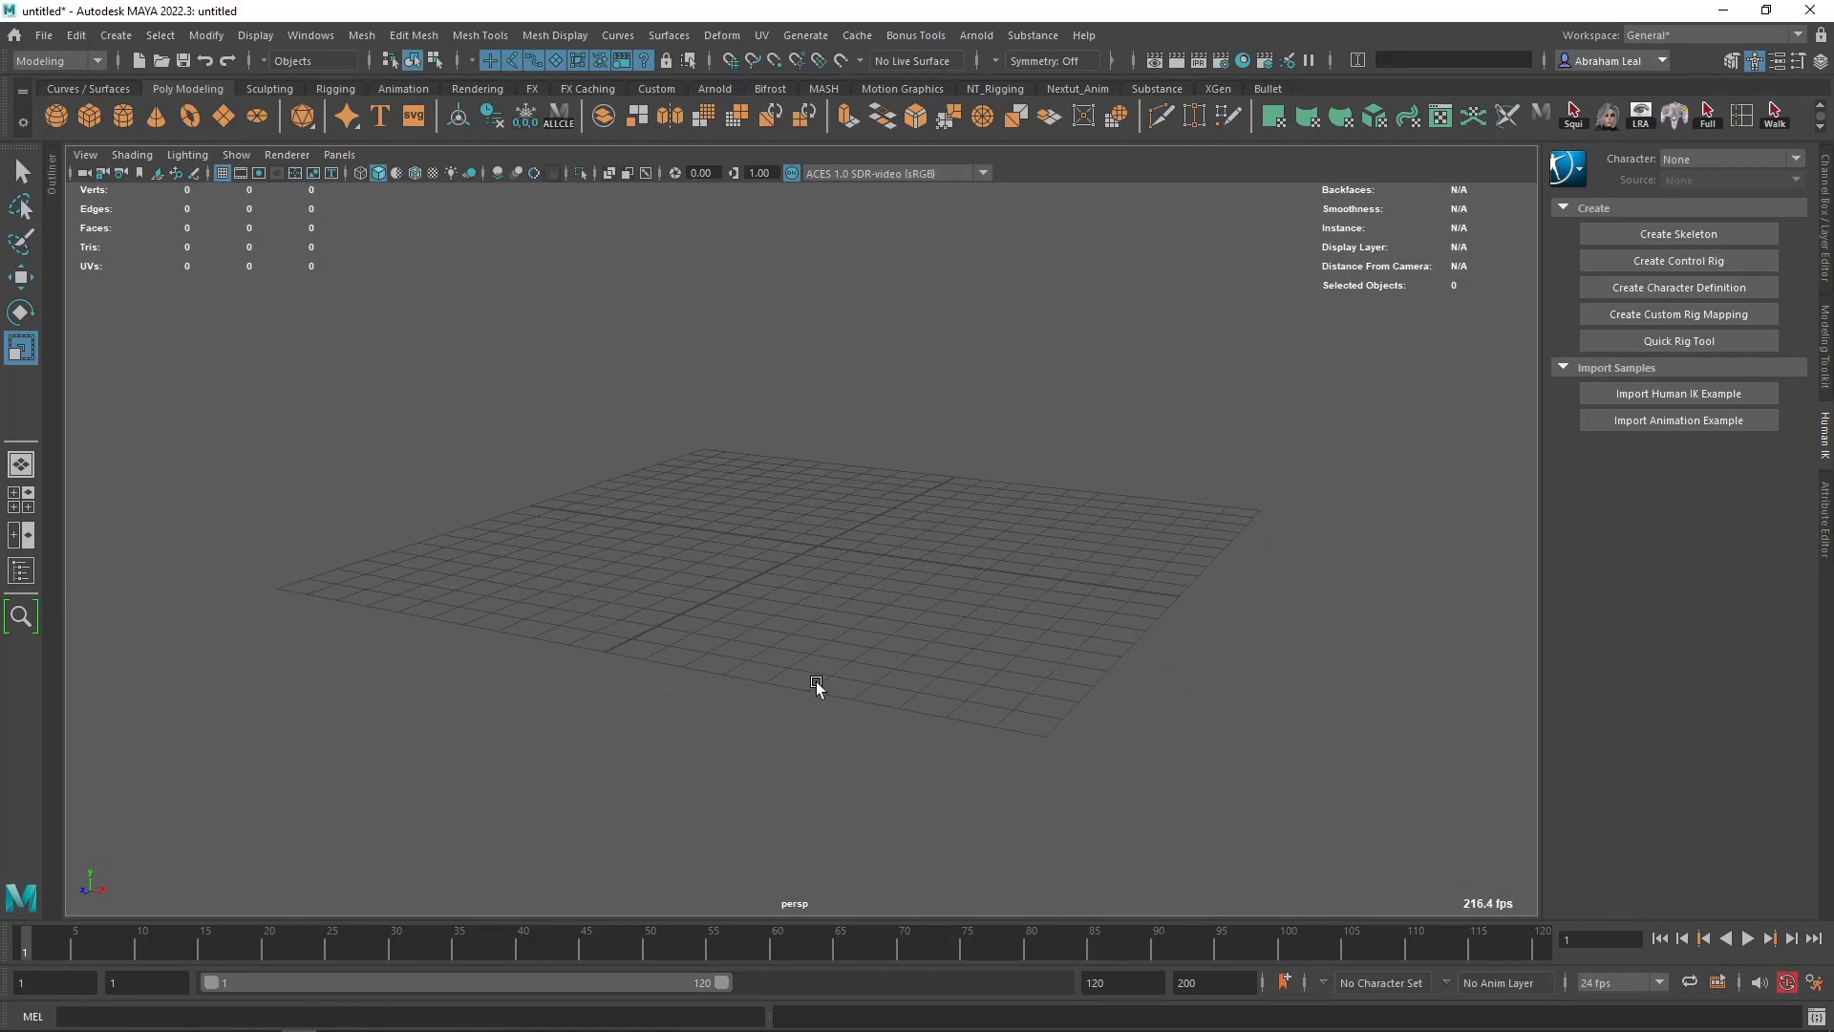
alt+middle_drag(797, 627, 781, 645)
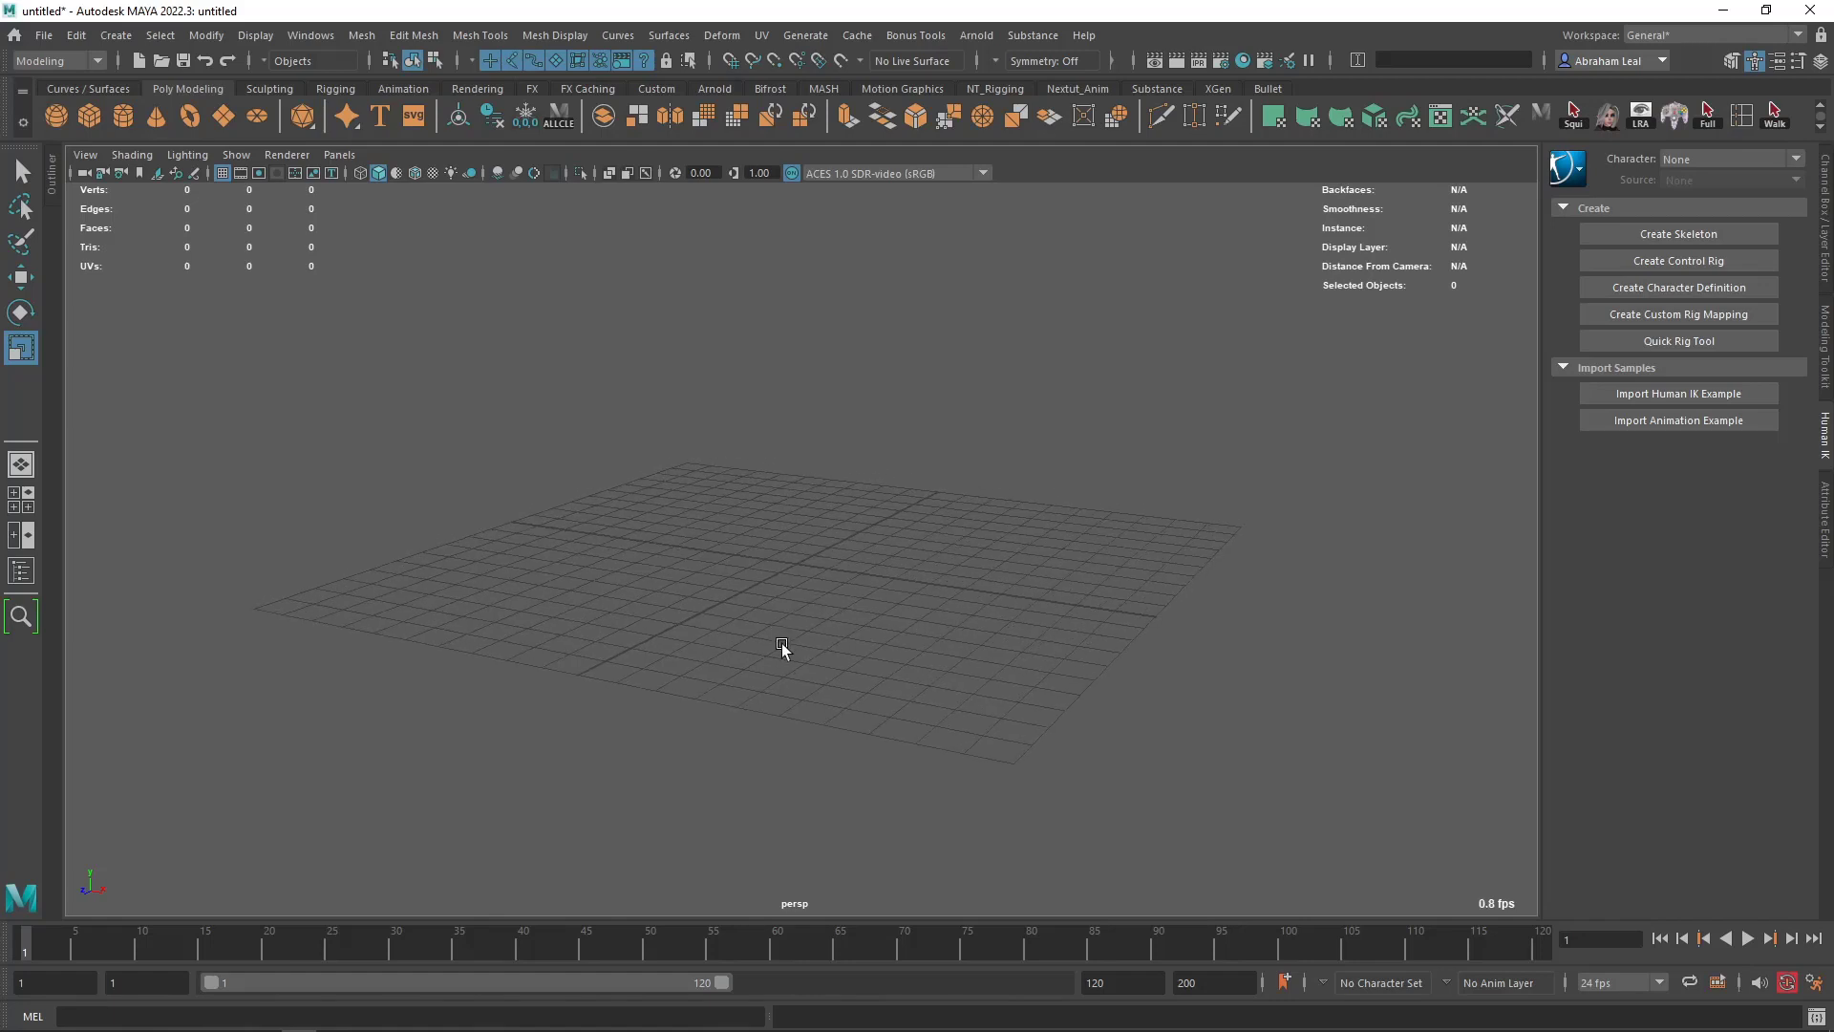
alt+right_drag(781, 645, 805, 682)
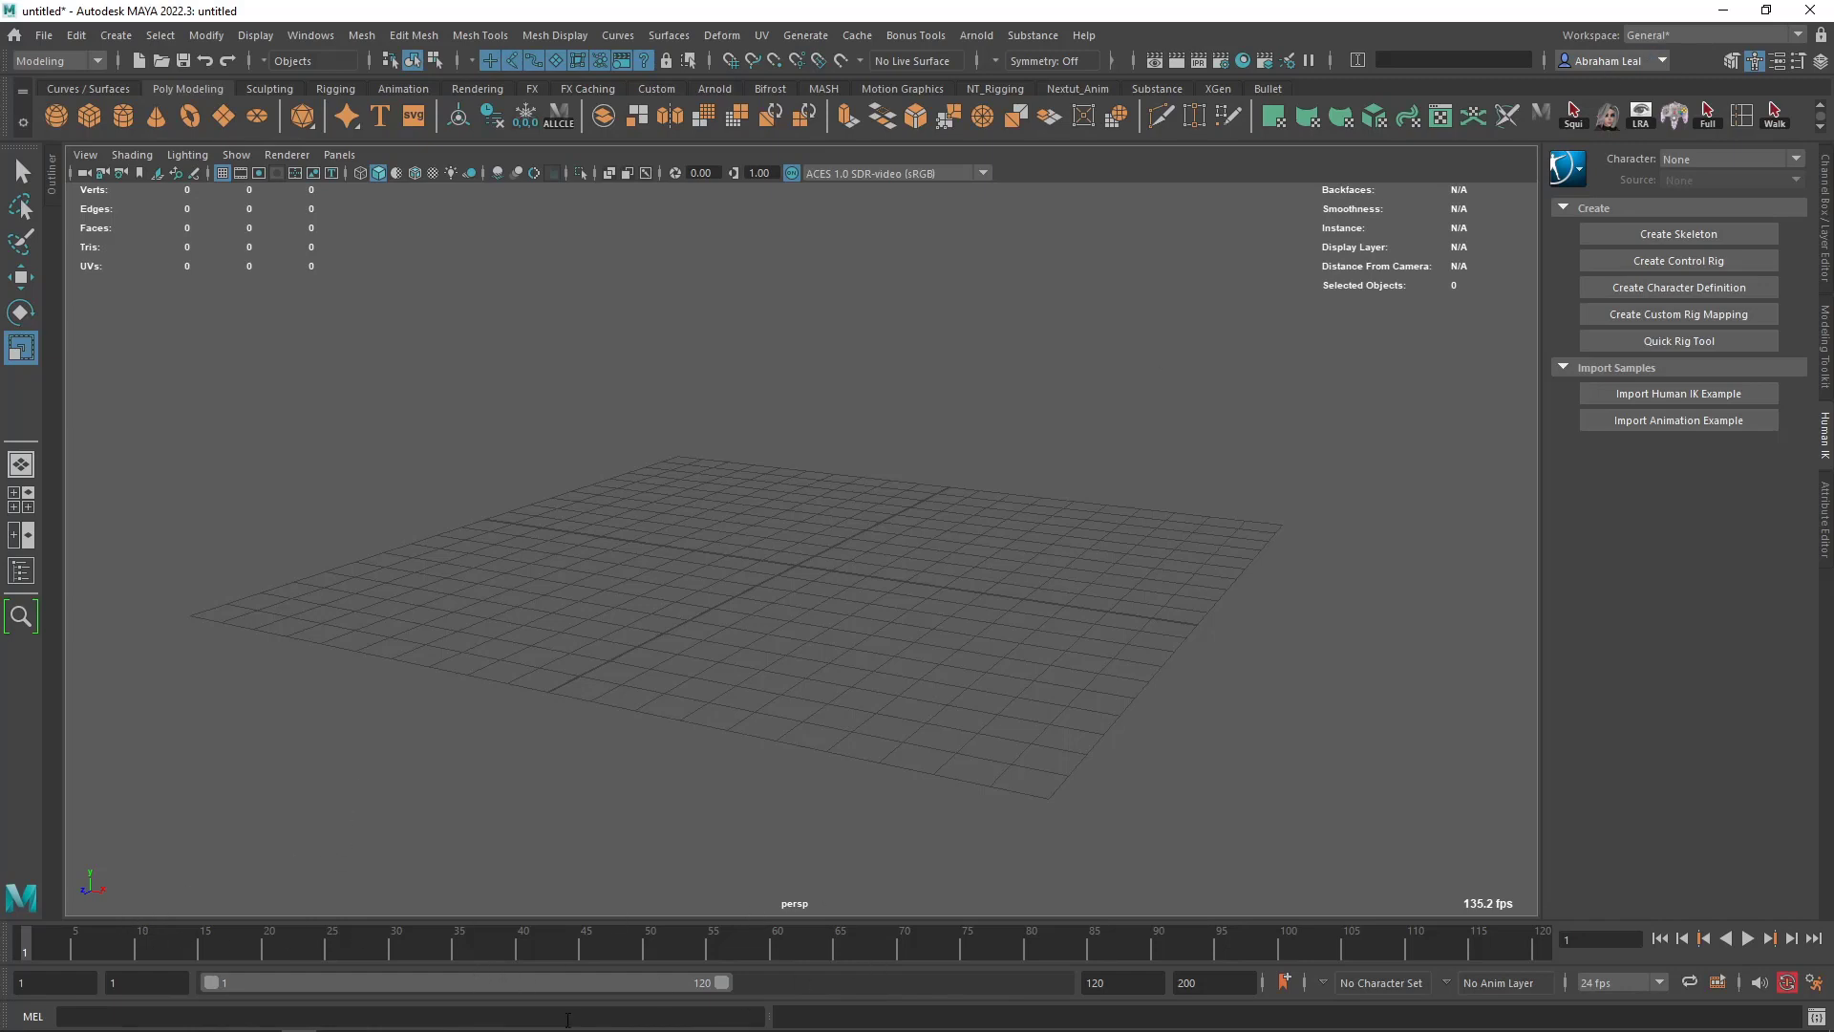
- Switch the workspace to Modeling - Standard and close the Render Settings window
click(1676, 36)
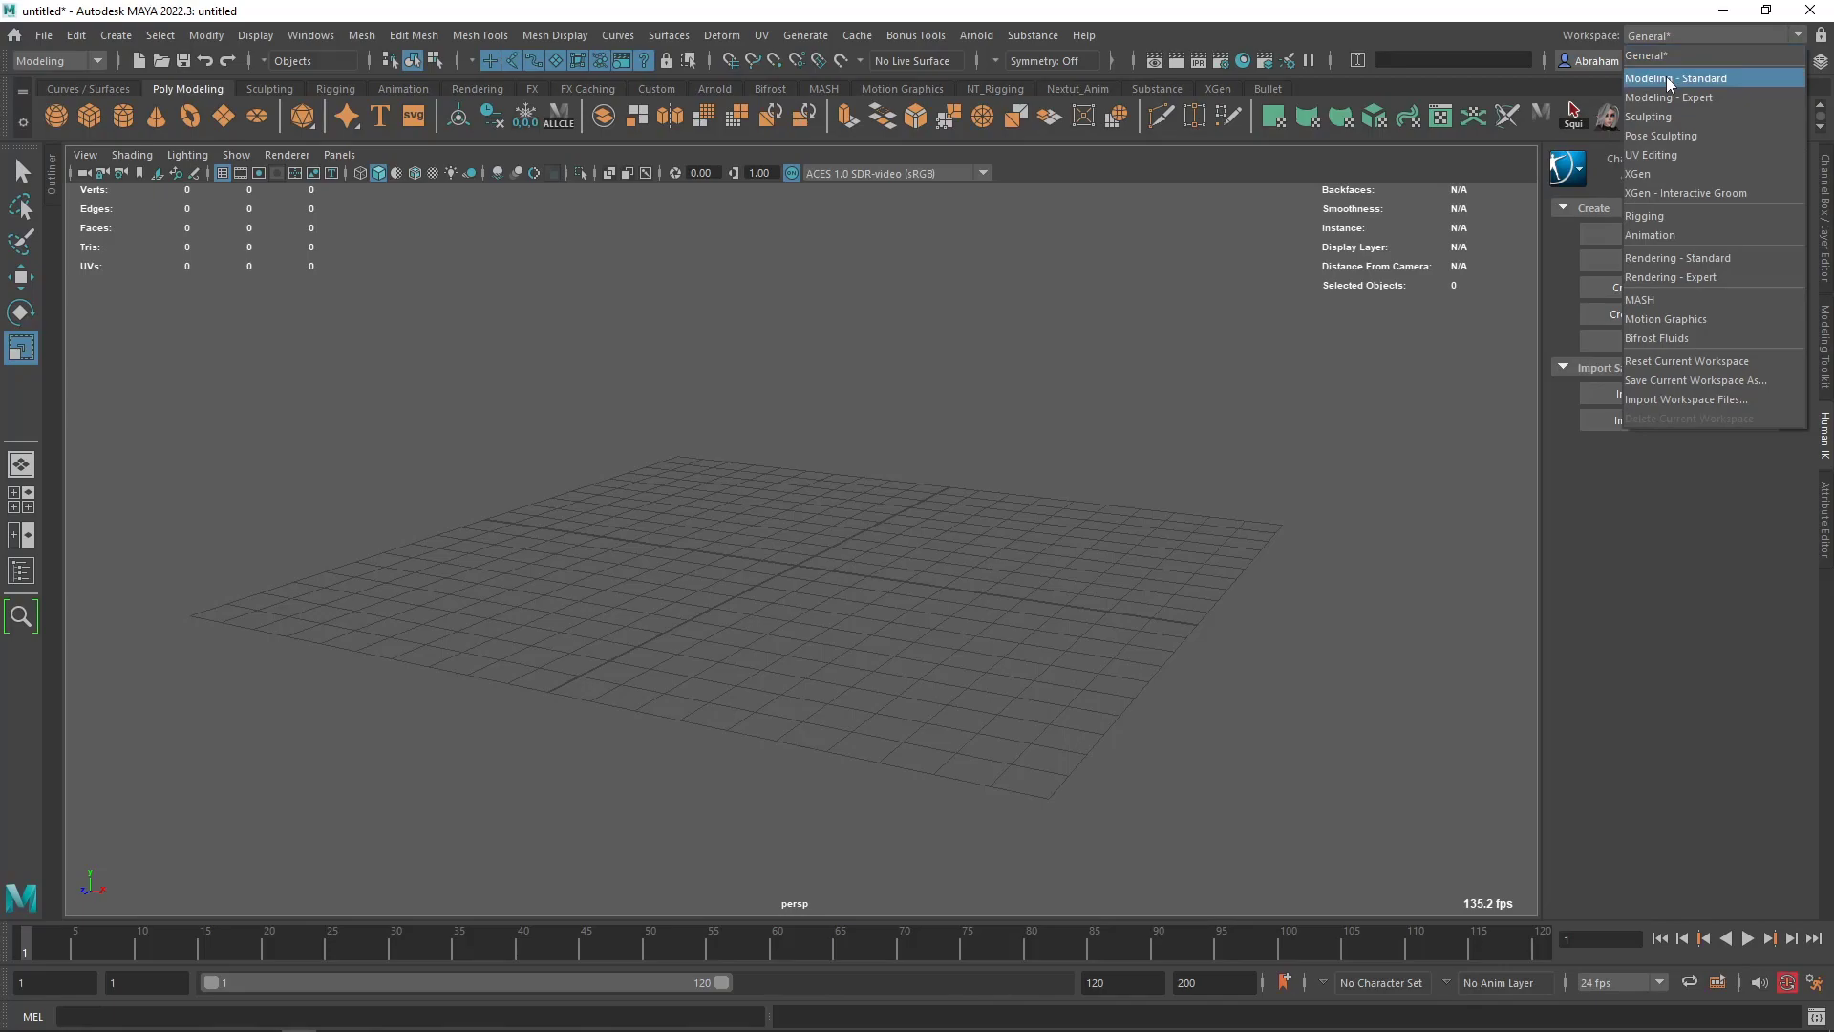
click(1670, 78)
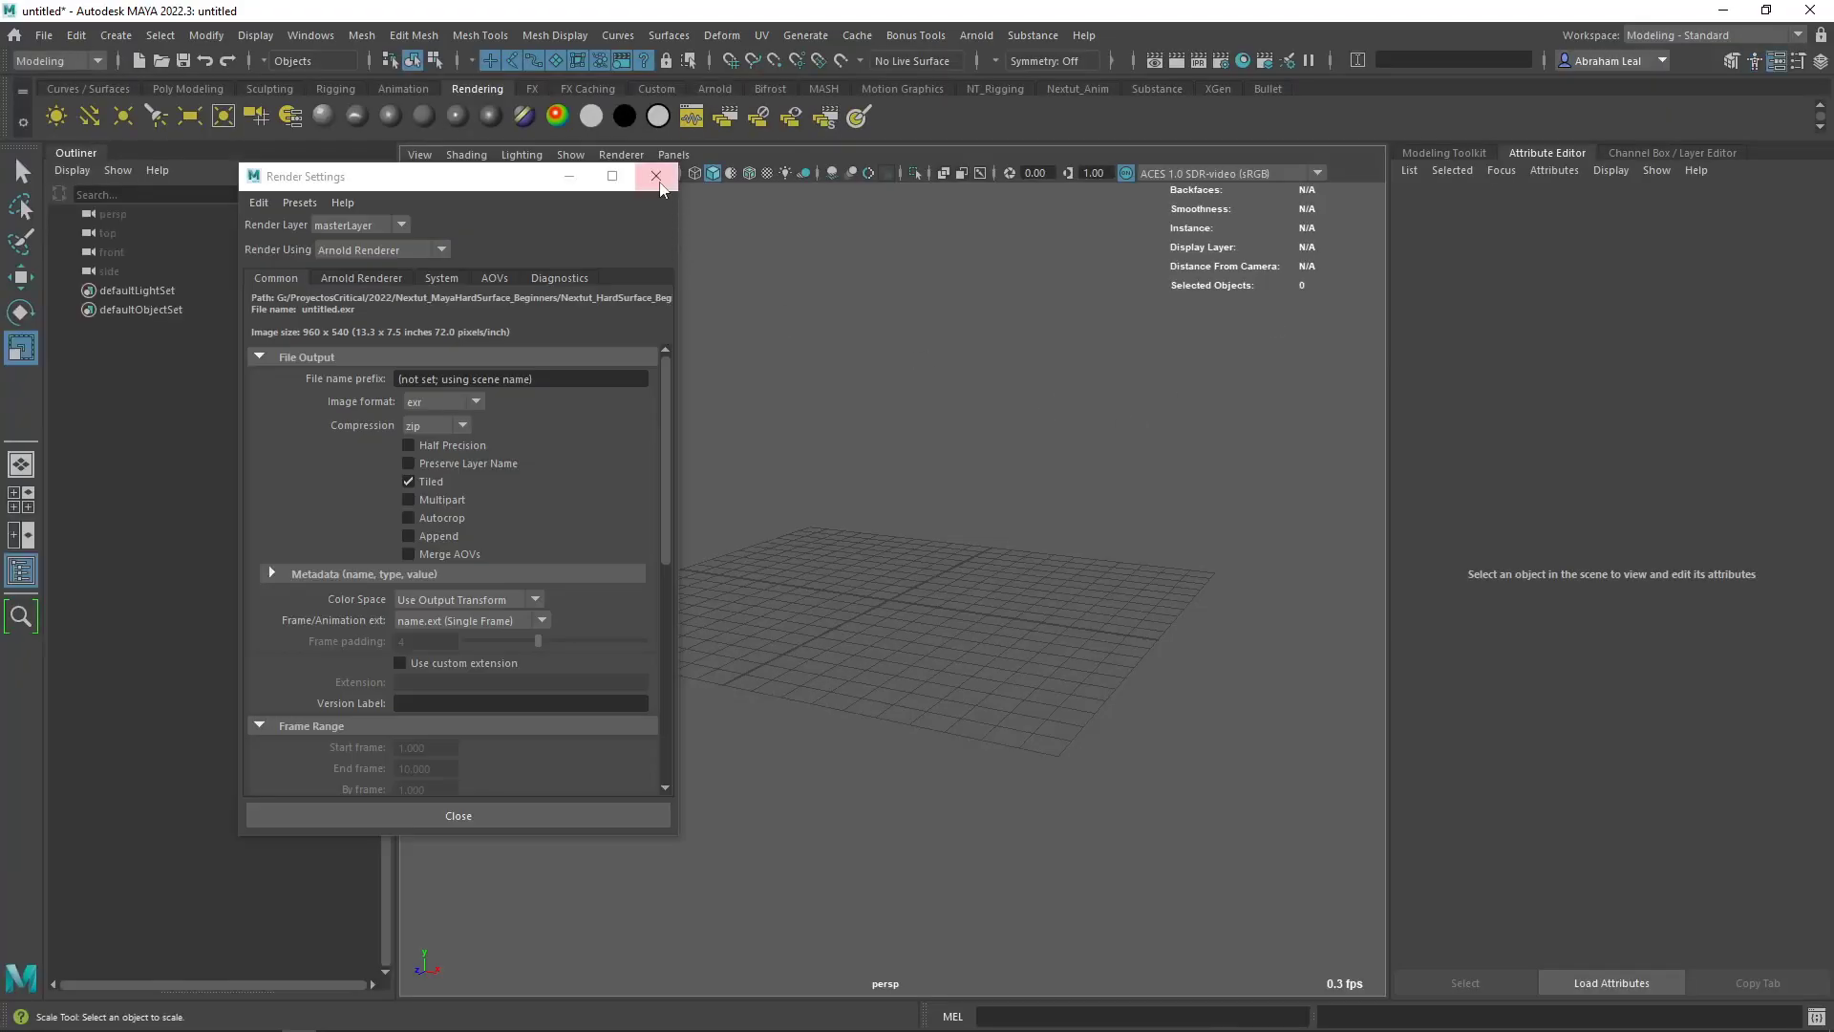
click(658, 179)
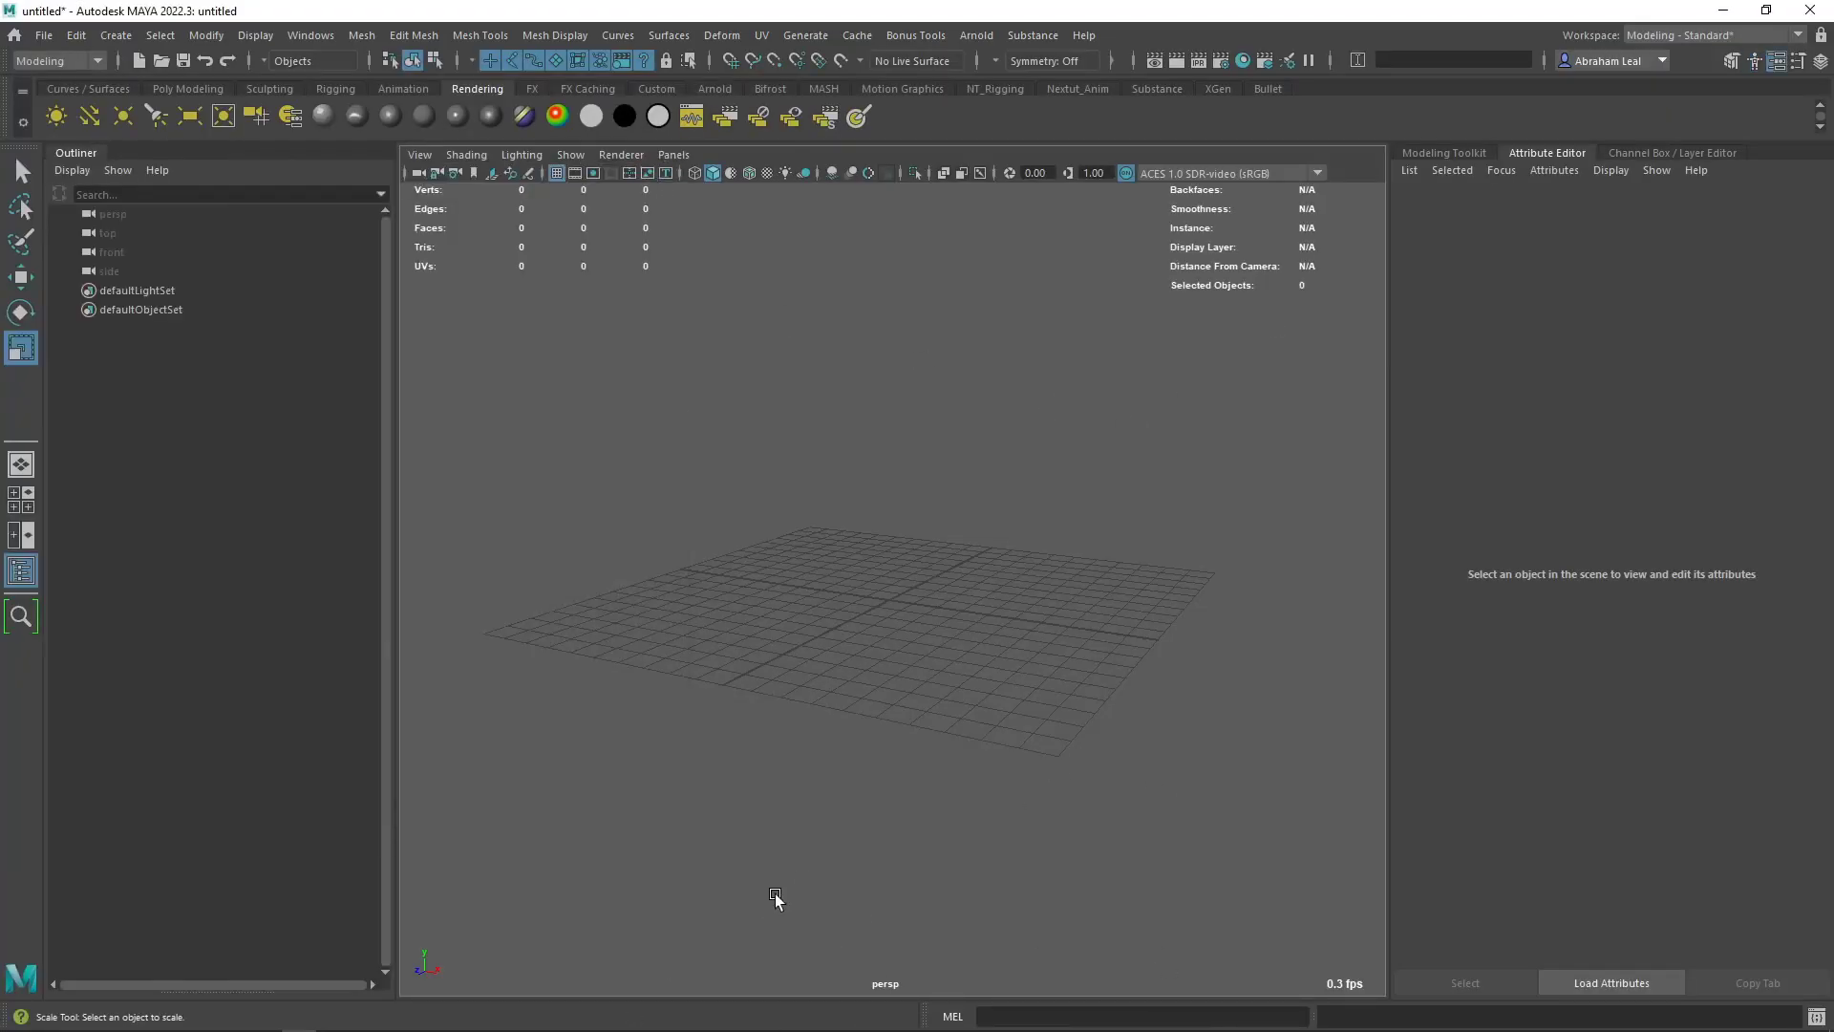
- View the Modeling Toolkit and Attribute Editor, bring up the Channel Box / Layer Editor, and collapse the Outliner
click(1431, 149)
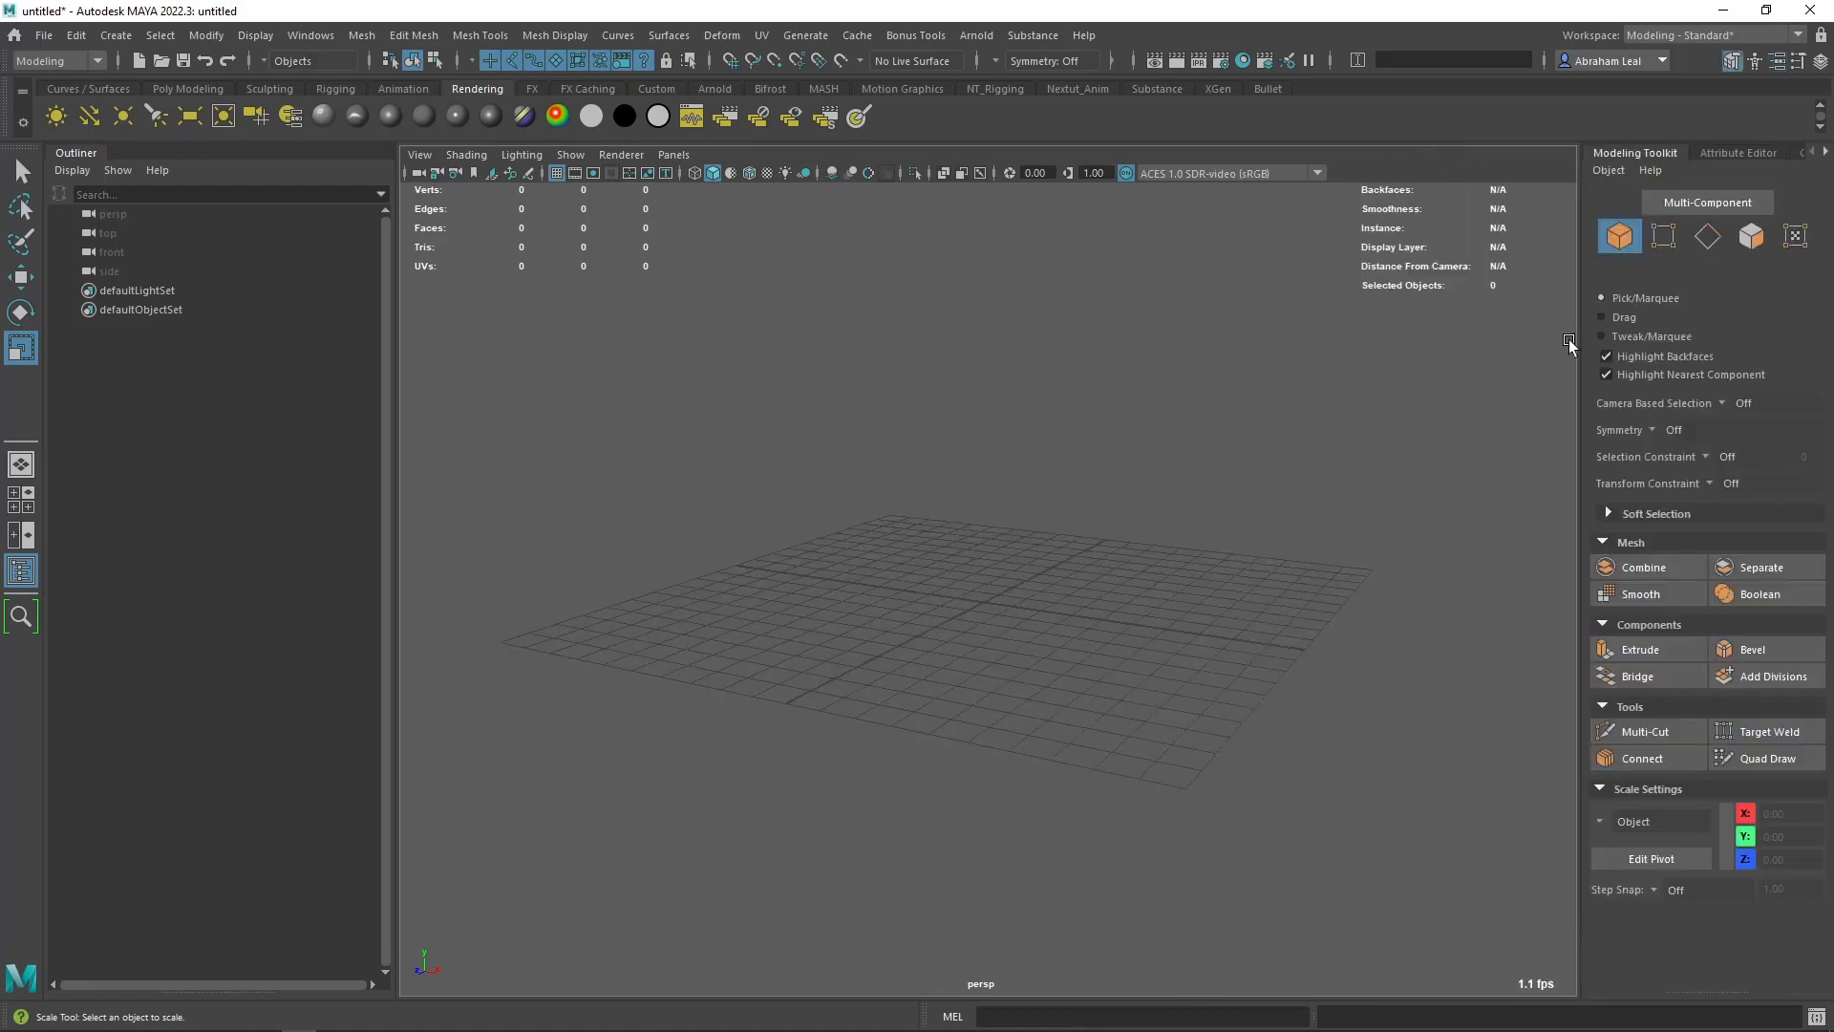
click(1719, 151)
click(1679, 153)
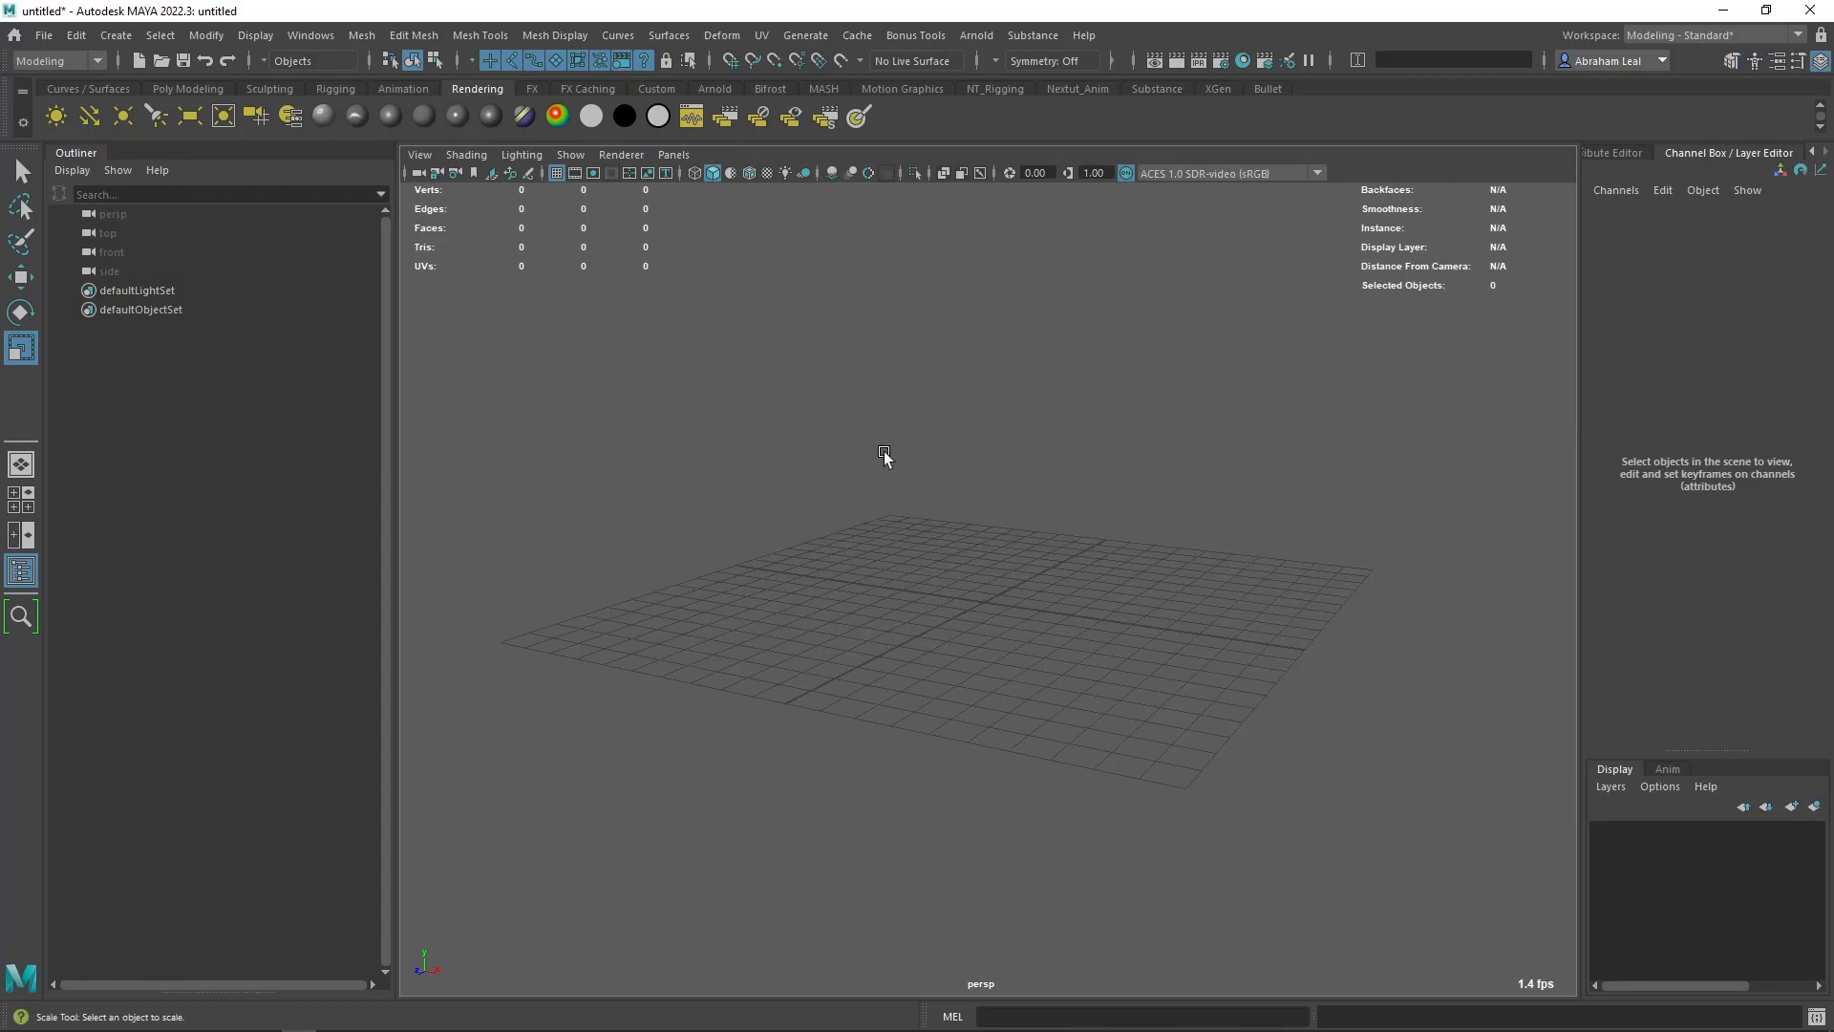
click(72, 155)
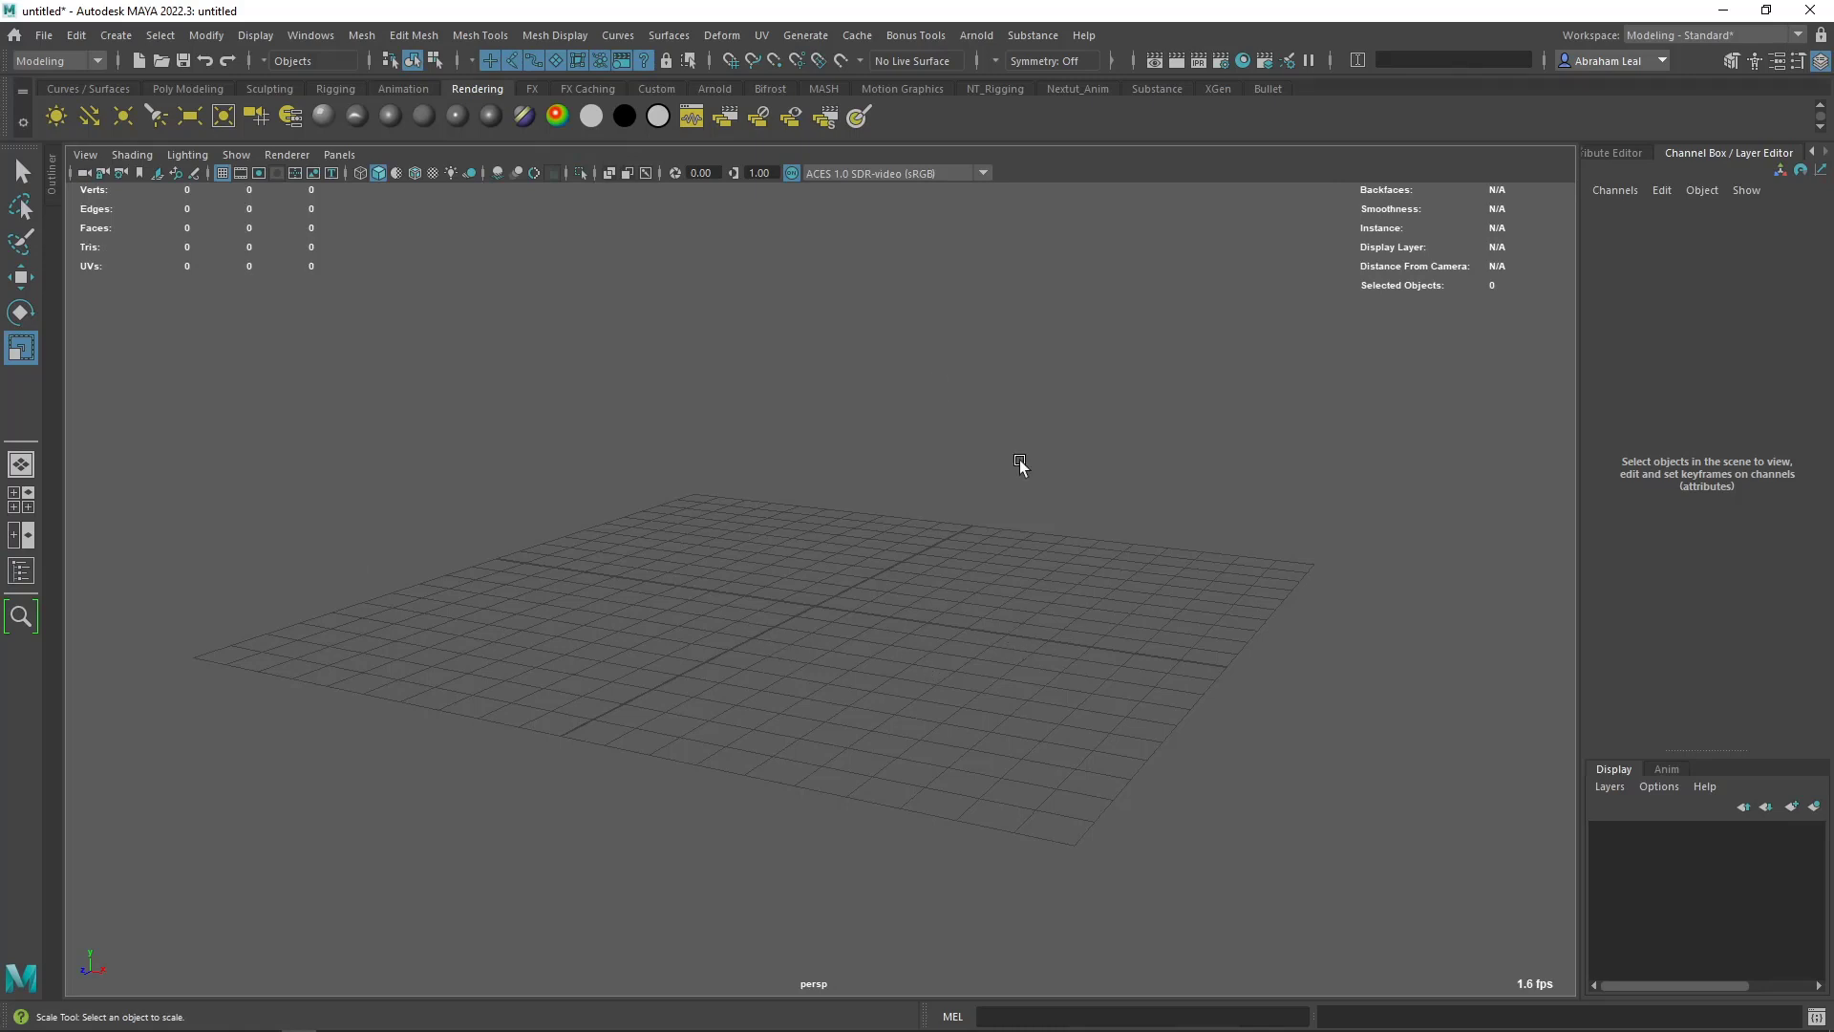
- Look at the Nextut_Anim shelf as an example and create a new shelf named Nextut_Modelling
click(1083, 90)
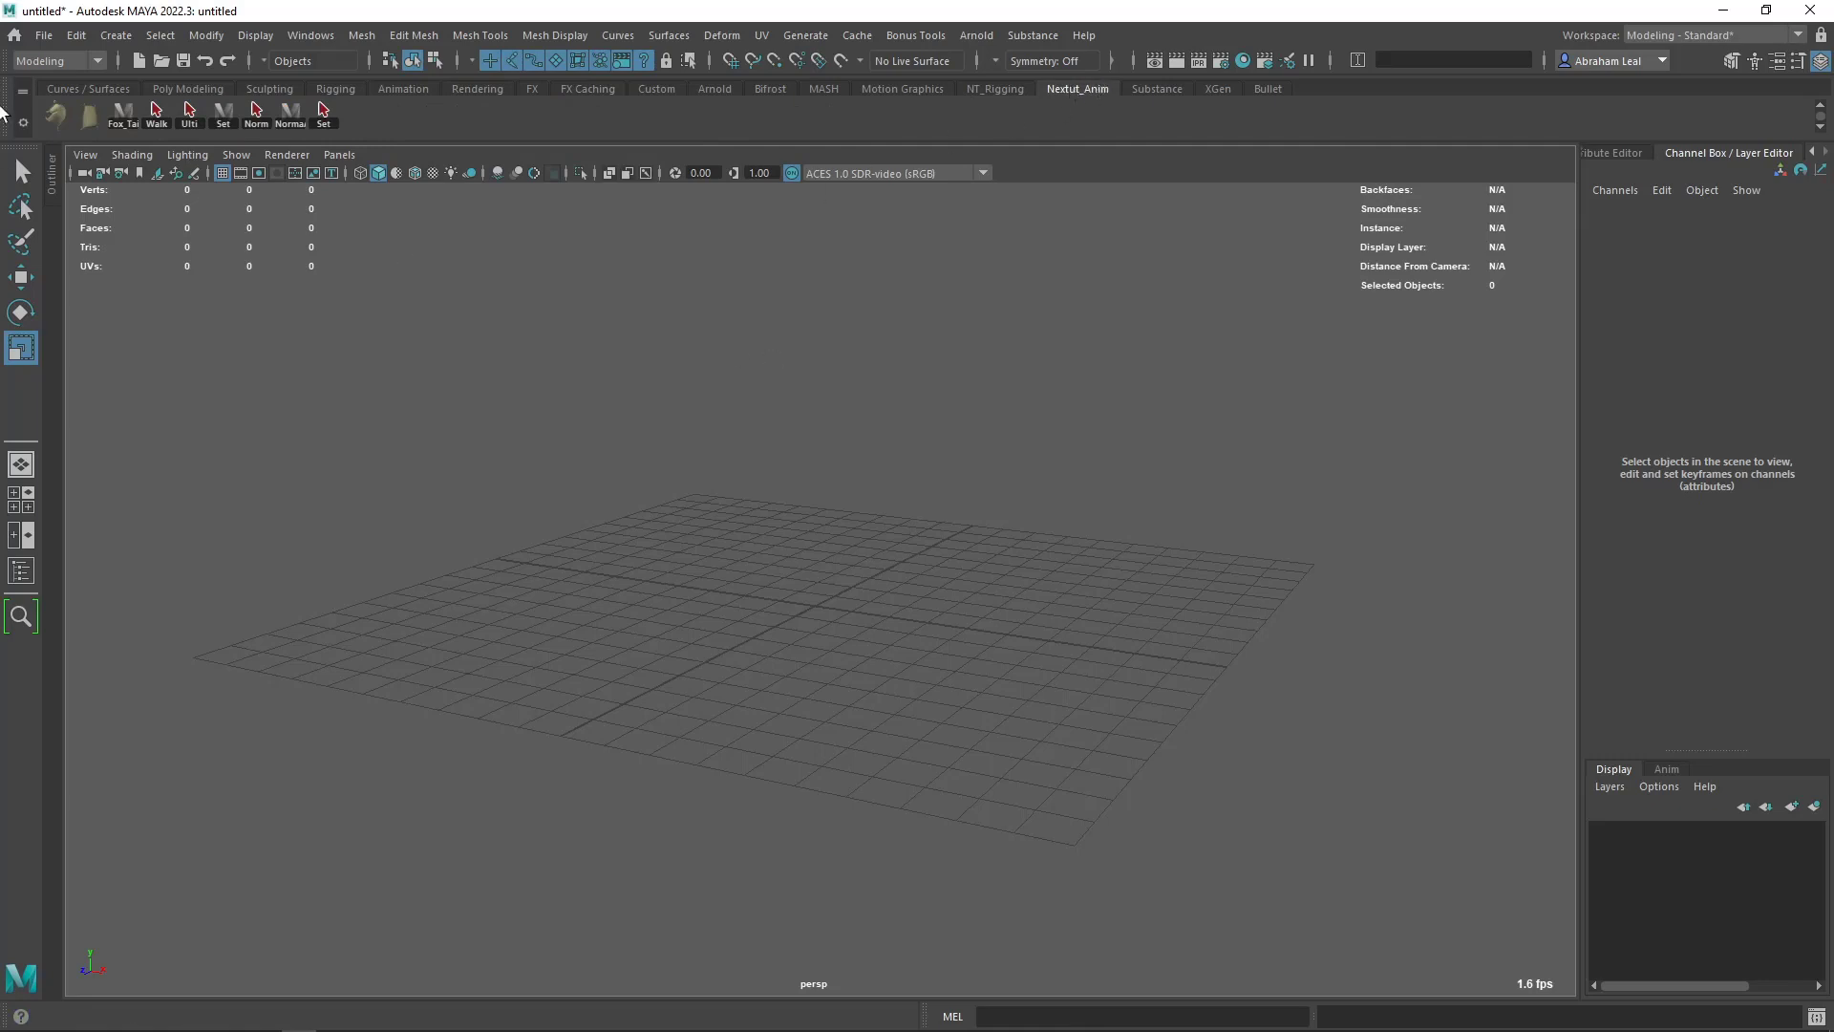
click(25, 125)
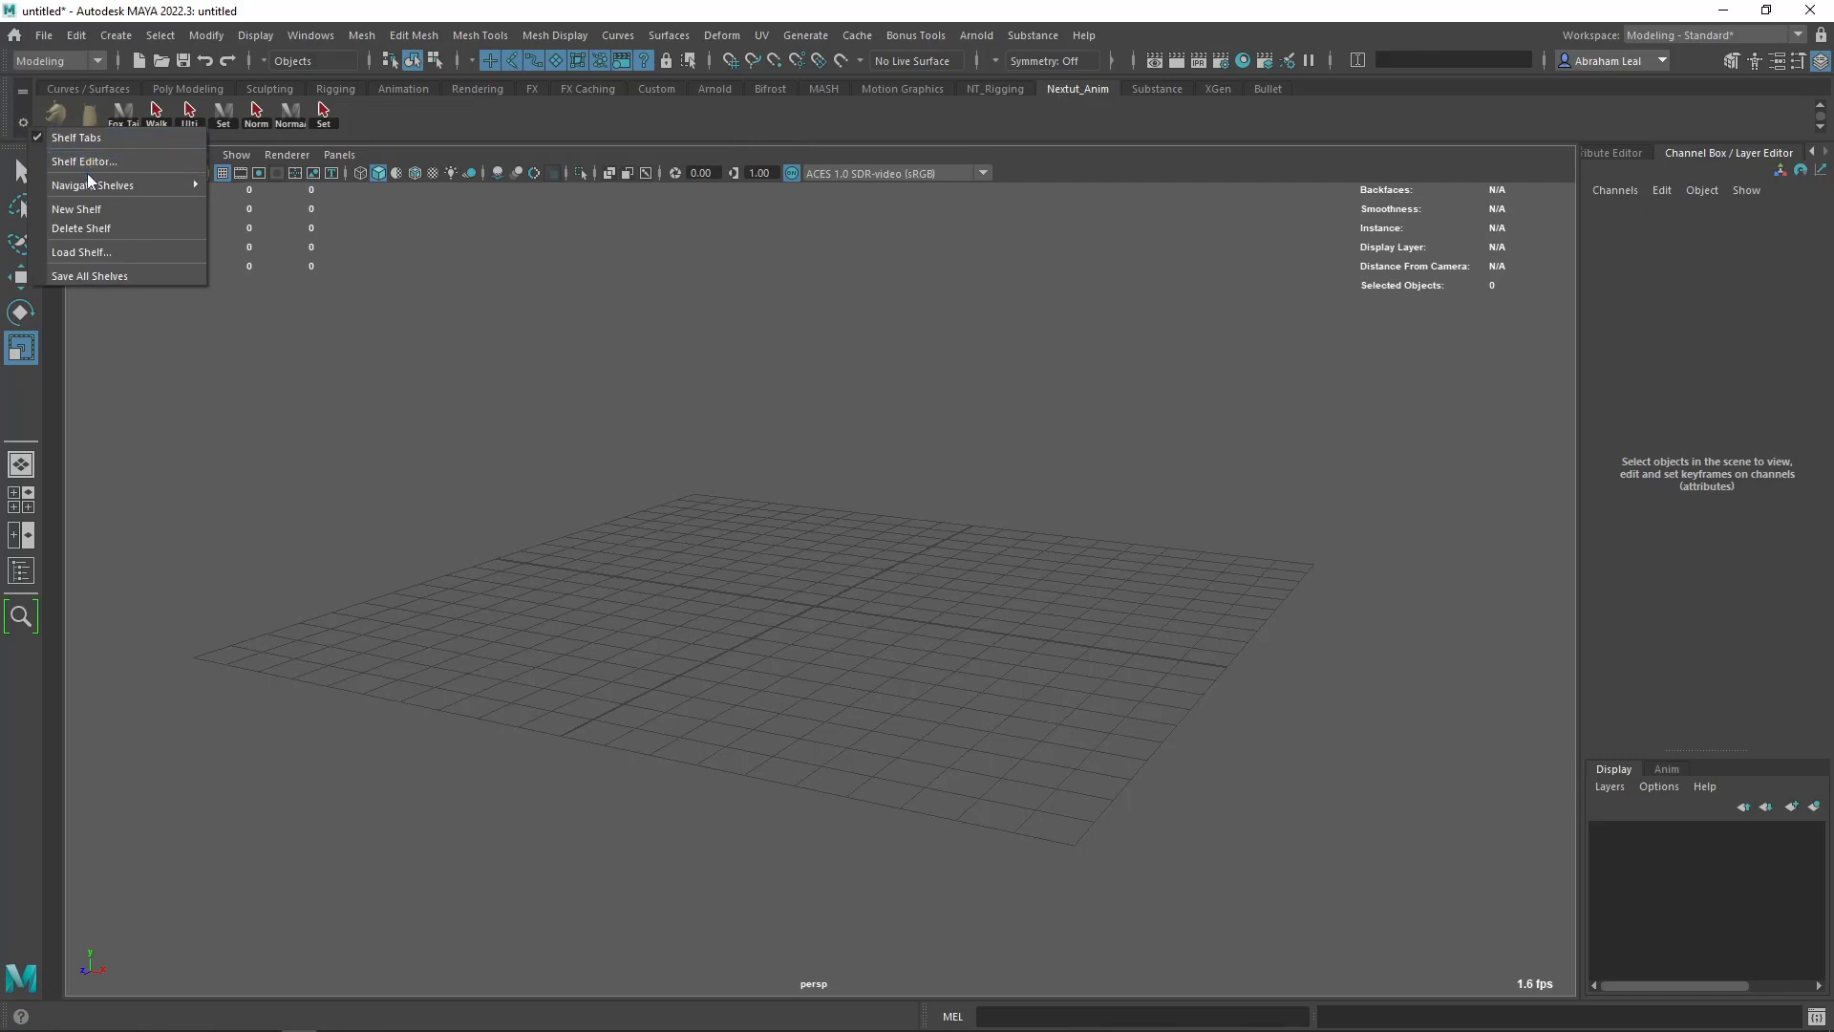
click(86, 209)
text(Nextut_)
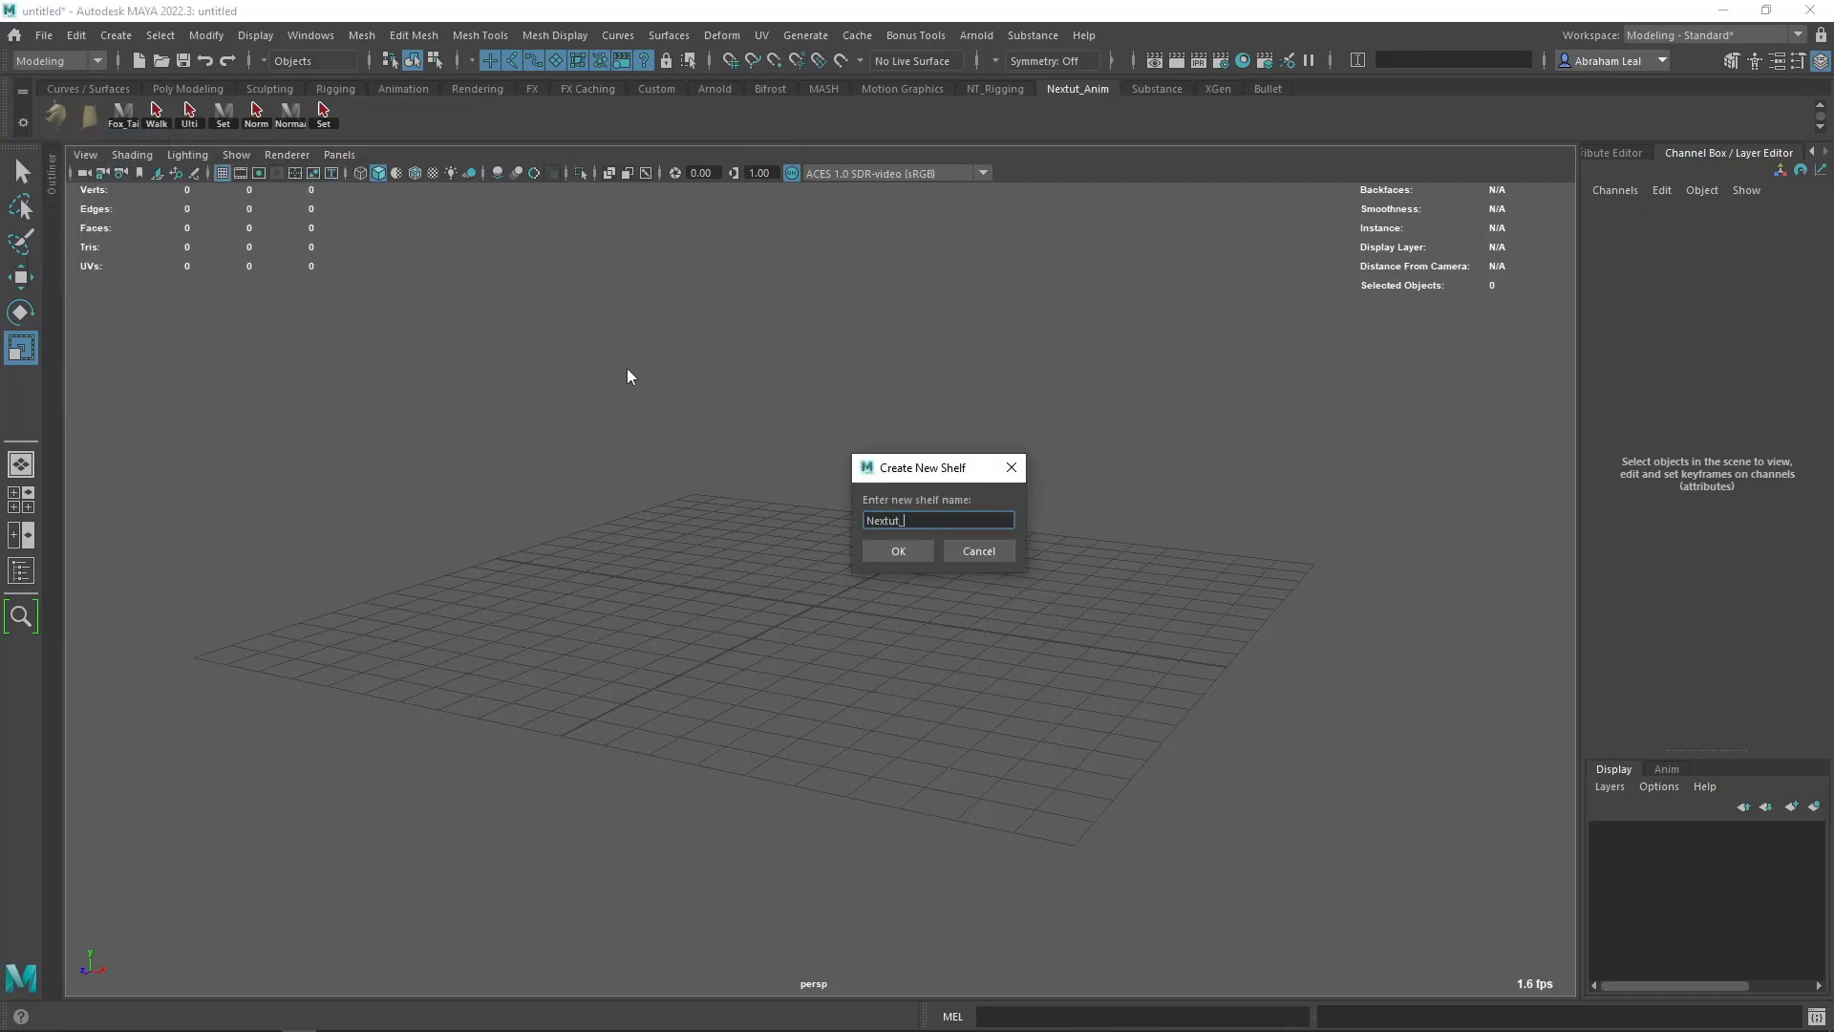
text(Modelling)
key(Return)
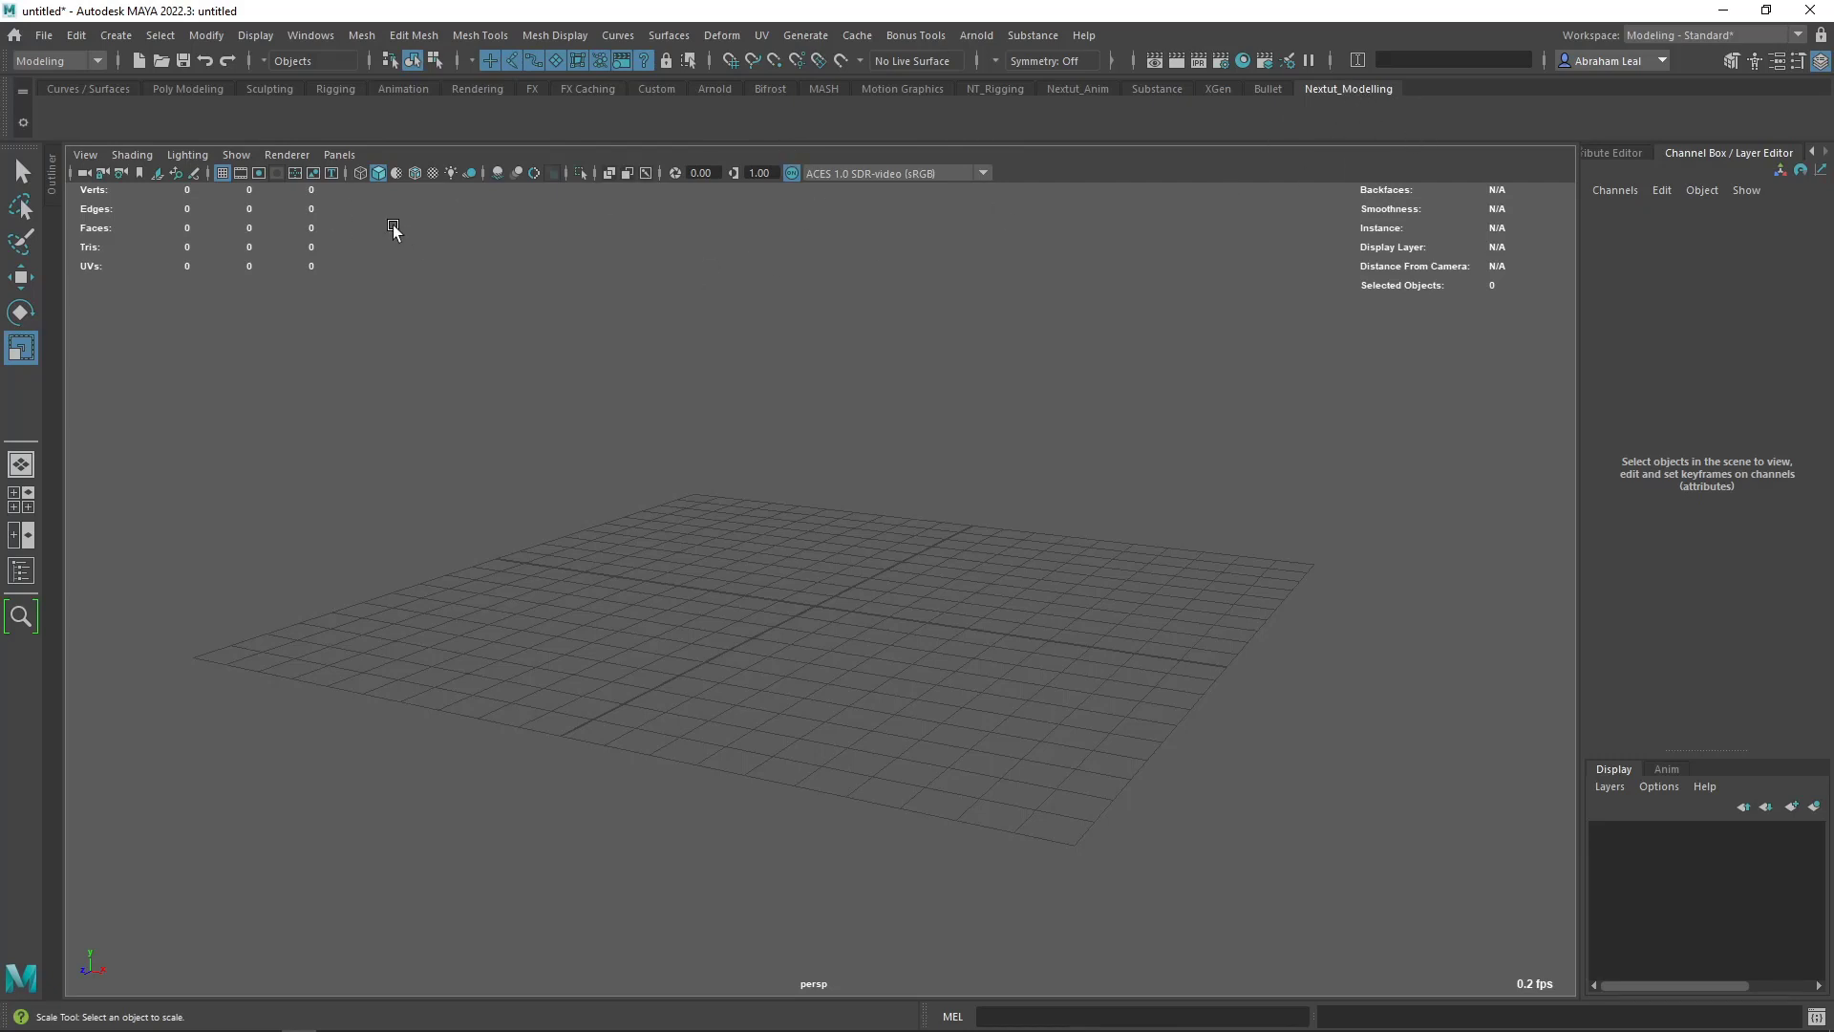
- Add the Delete by Type History command to the Nextut_Modelling shelf
click(117, 38)
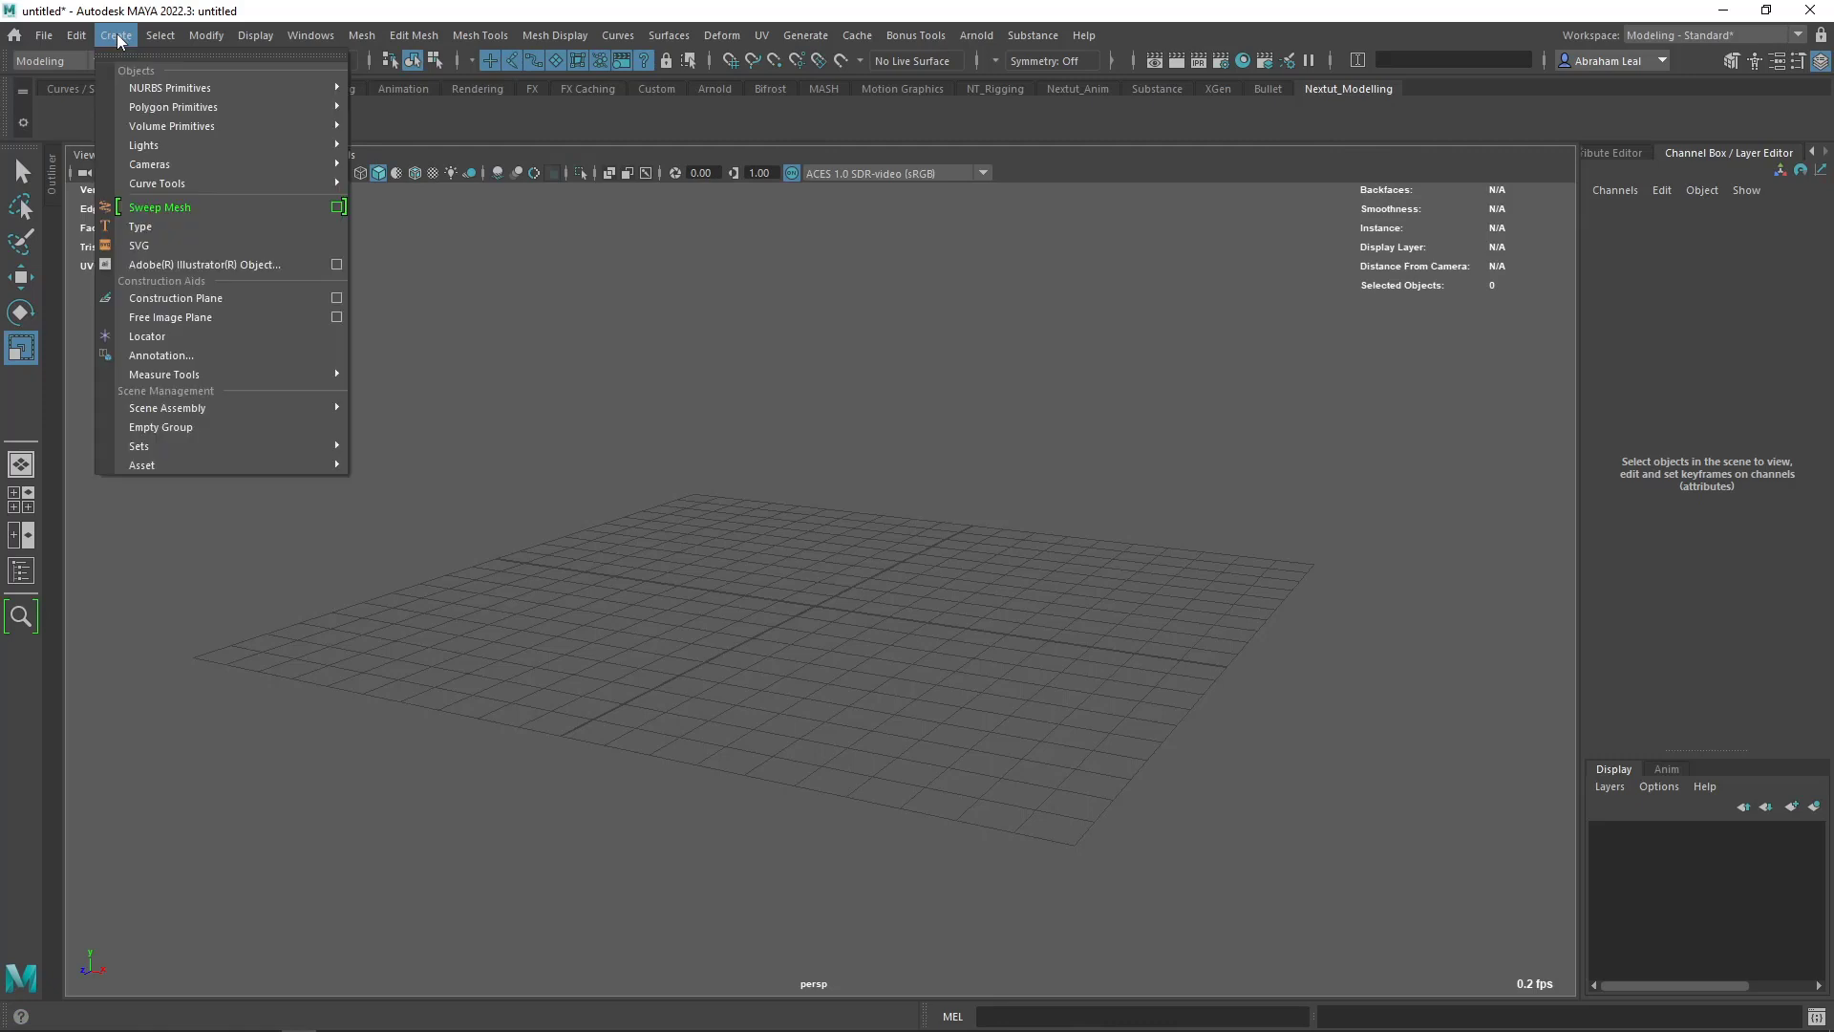
mouse_move(75, 41)
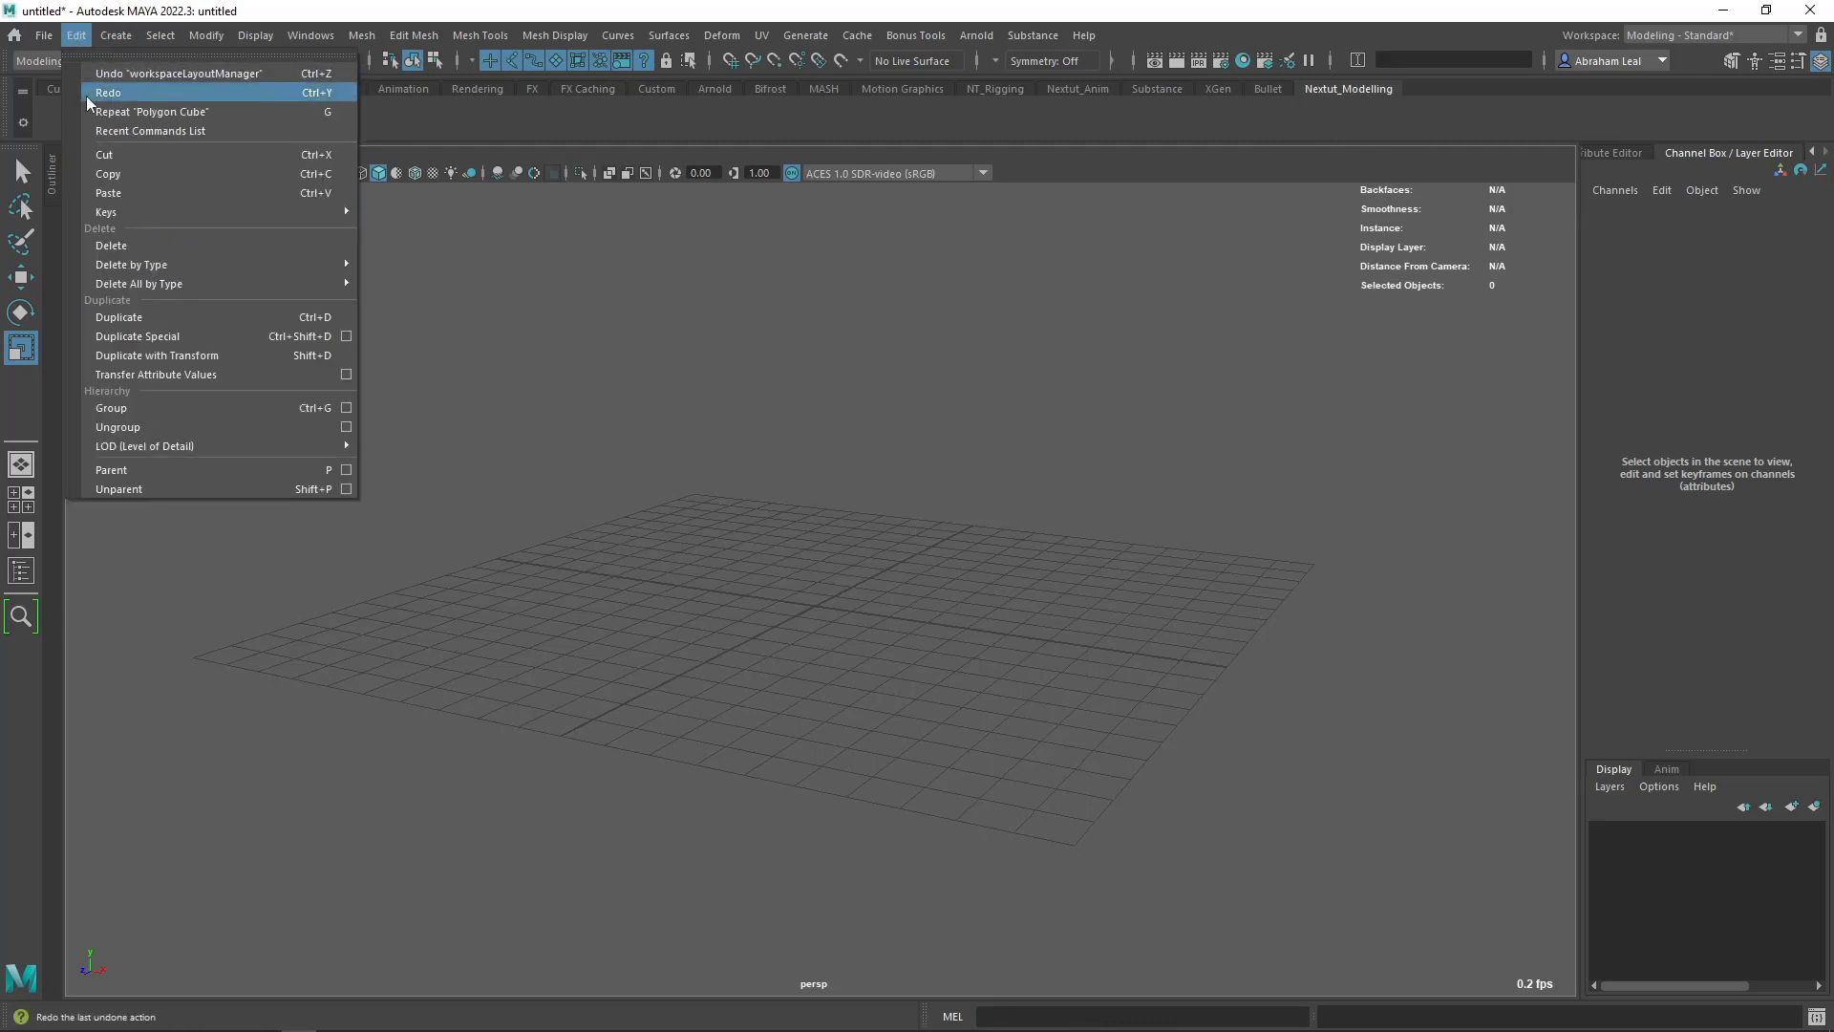
mouse_move(145, 264)
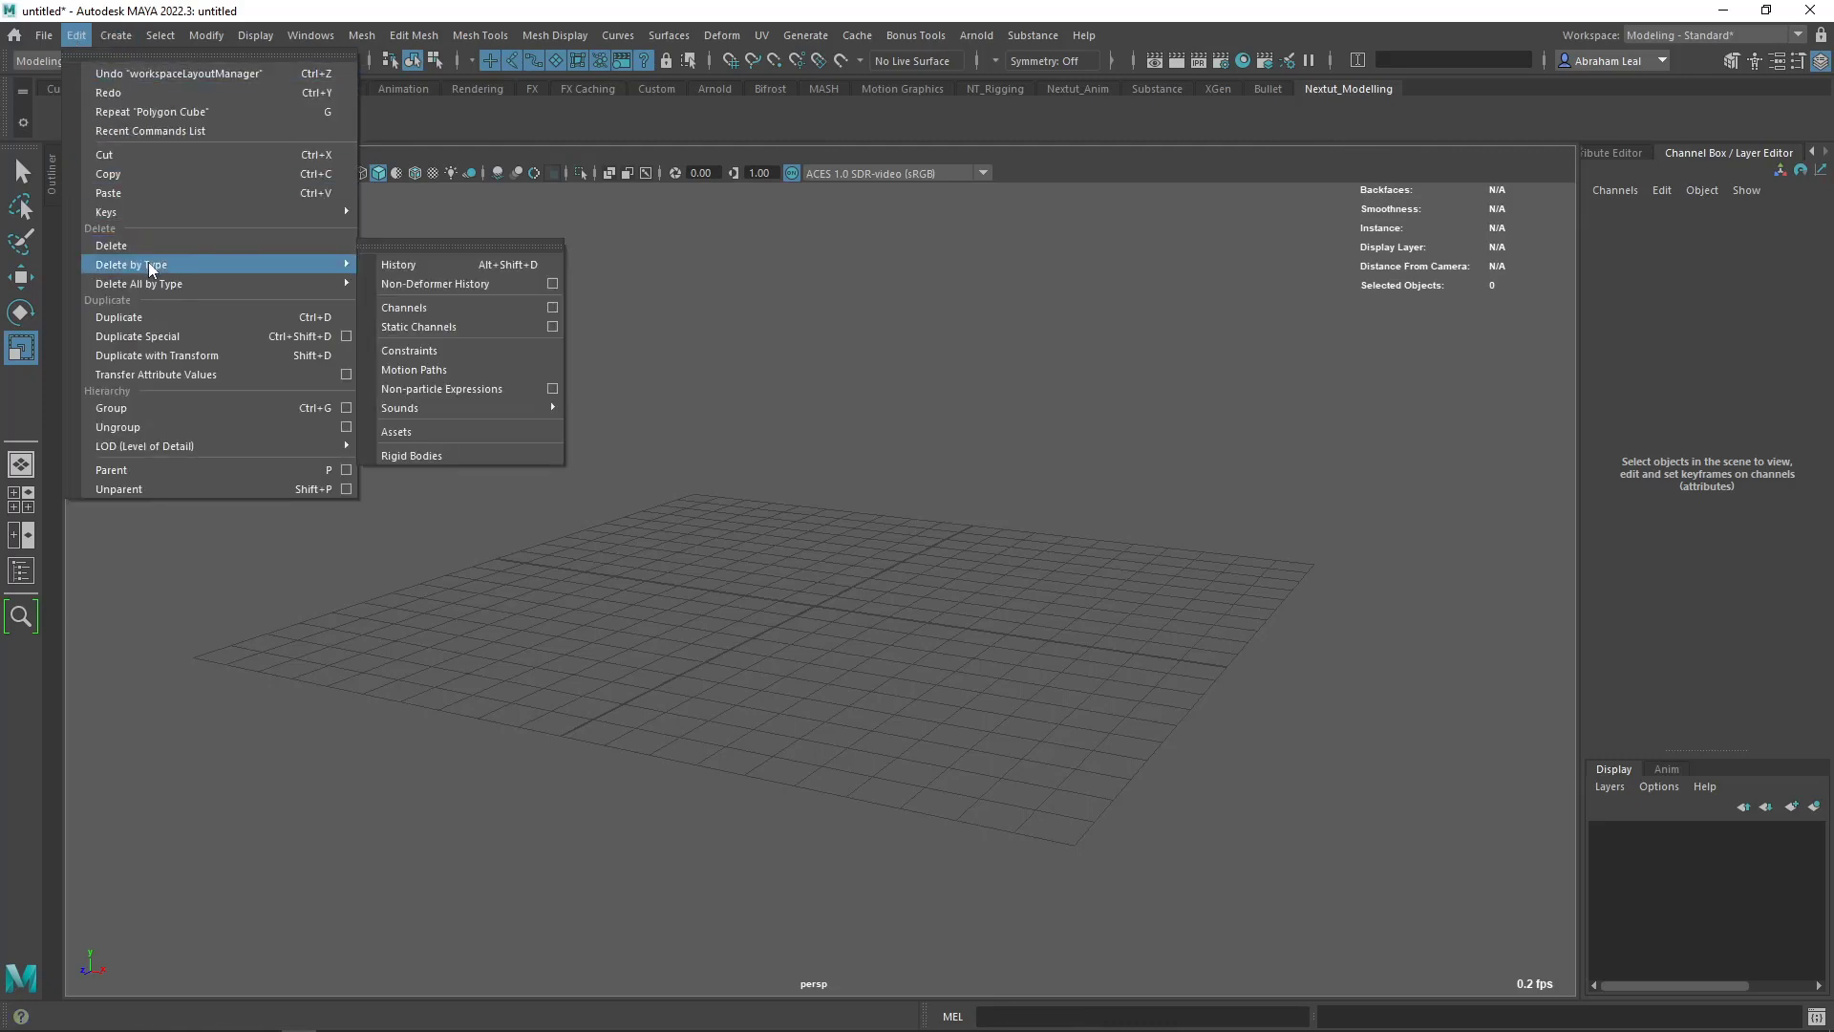
ctrl+shift+click(435, 264)
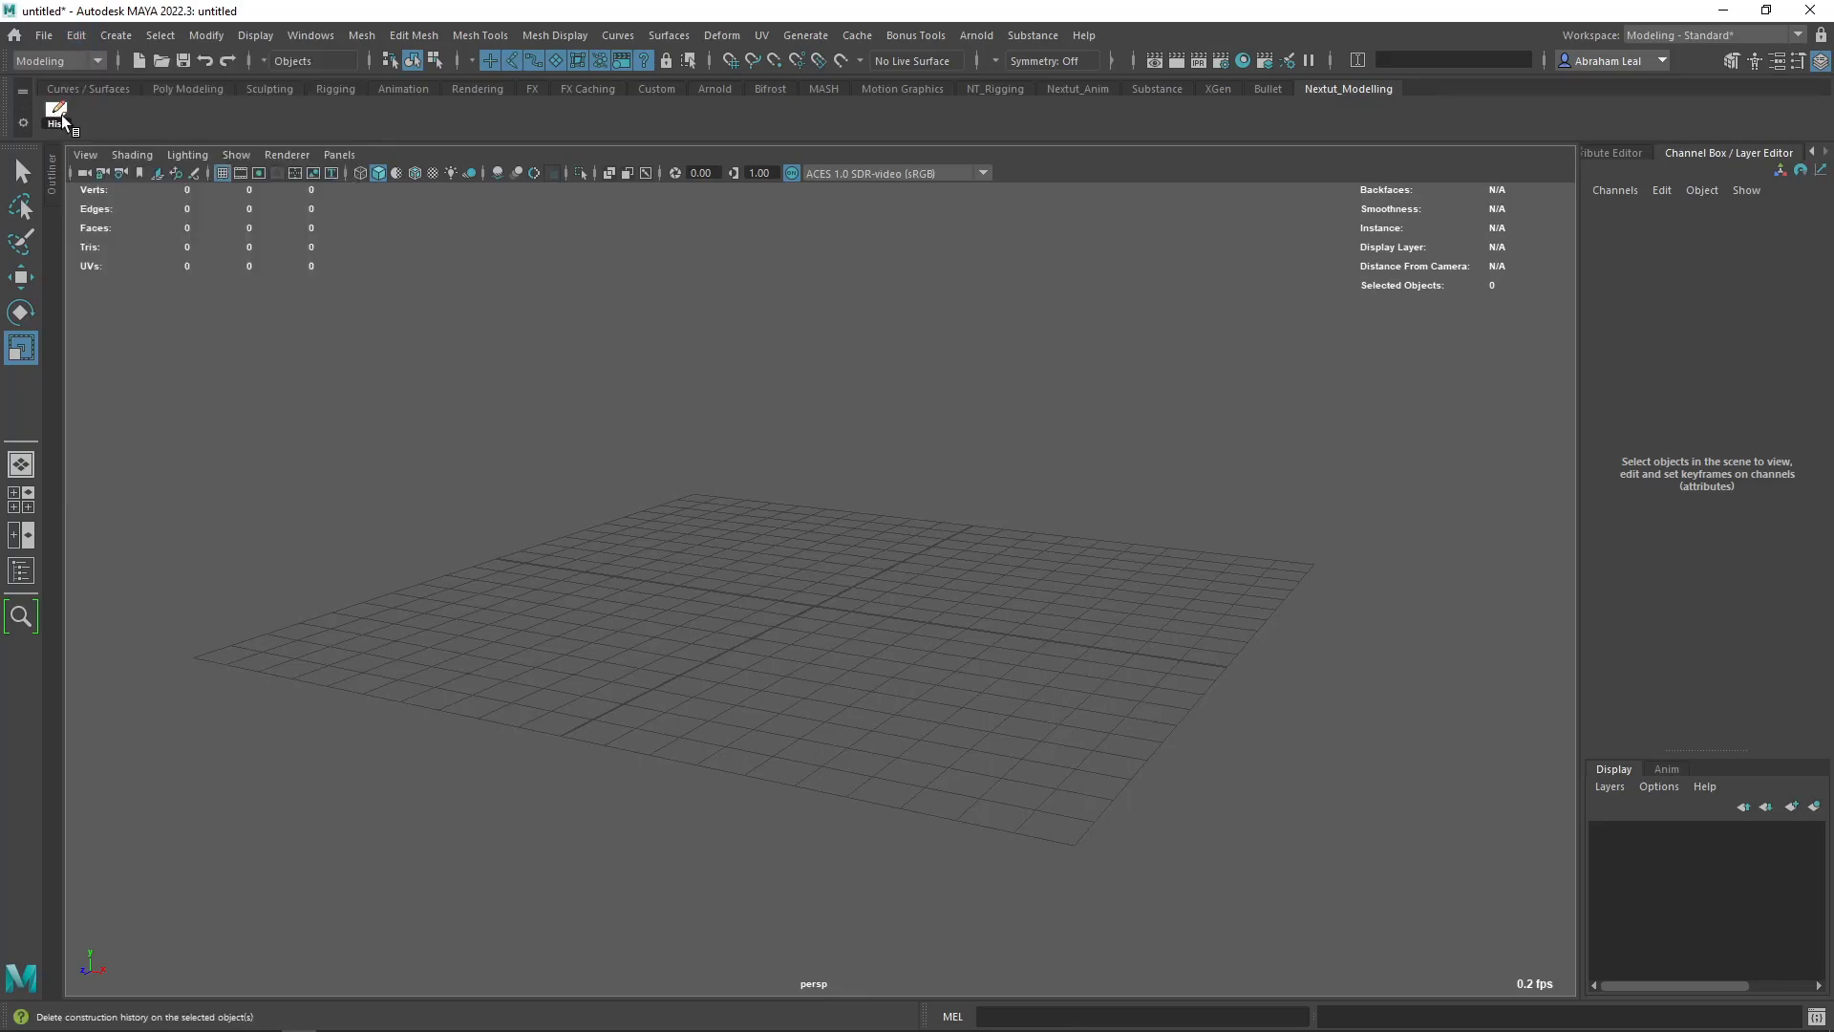
- Add the Center Pivot and Freeze Transformations commands to the Nextut_Modelling shelf
click(188, 89)
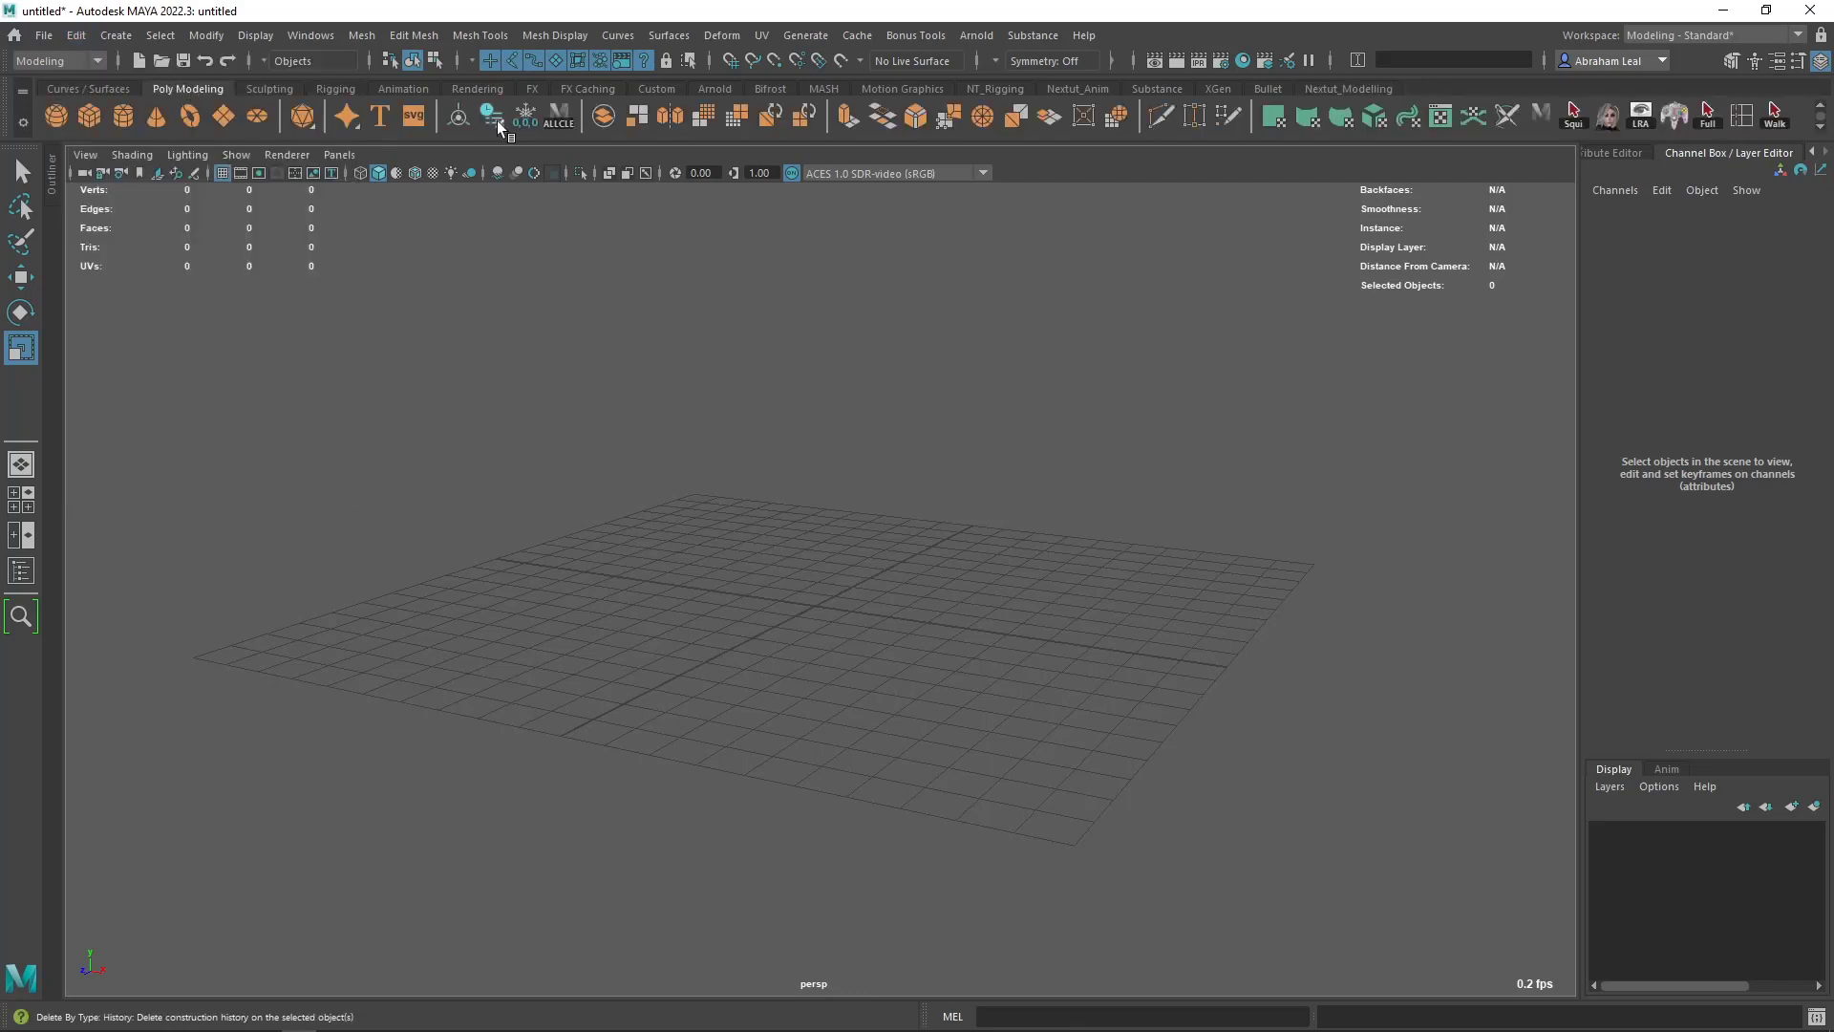
click(1372, 90)
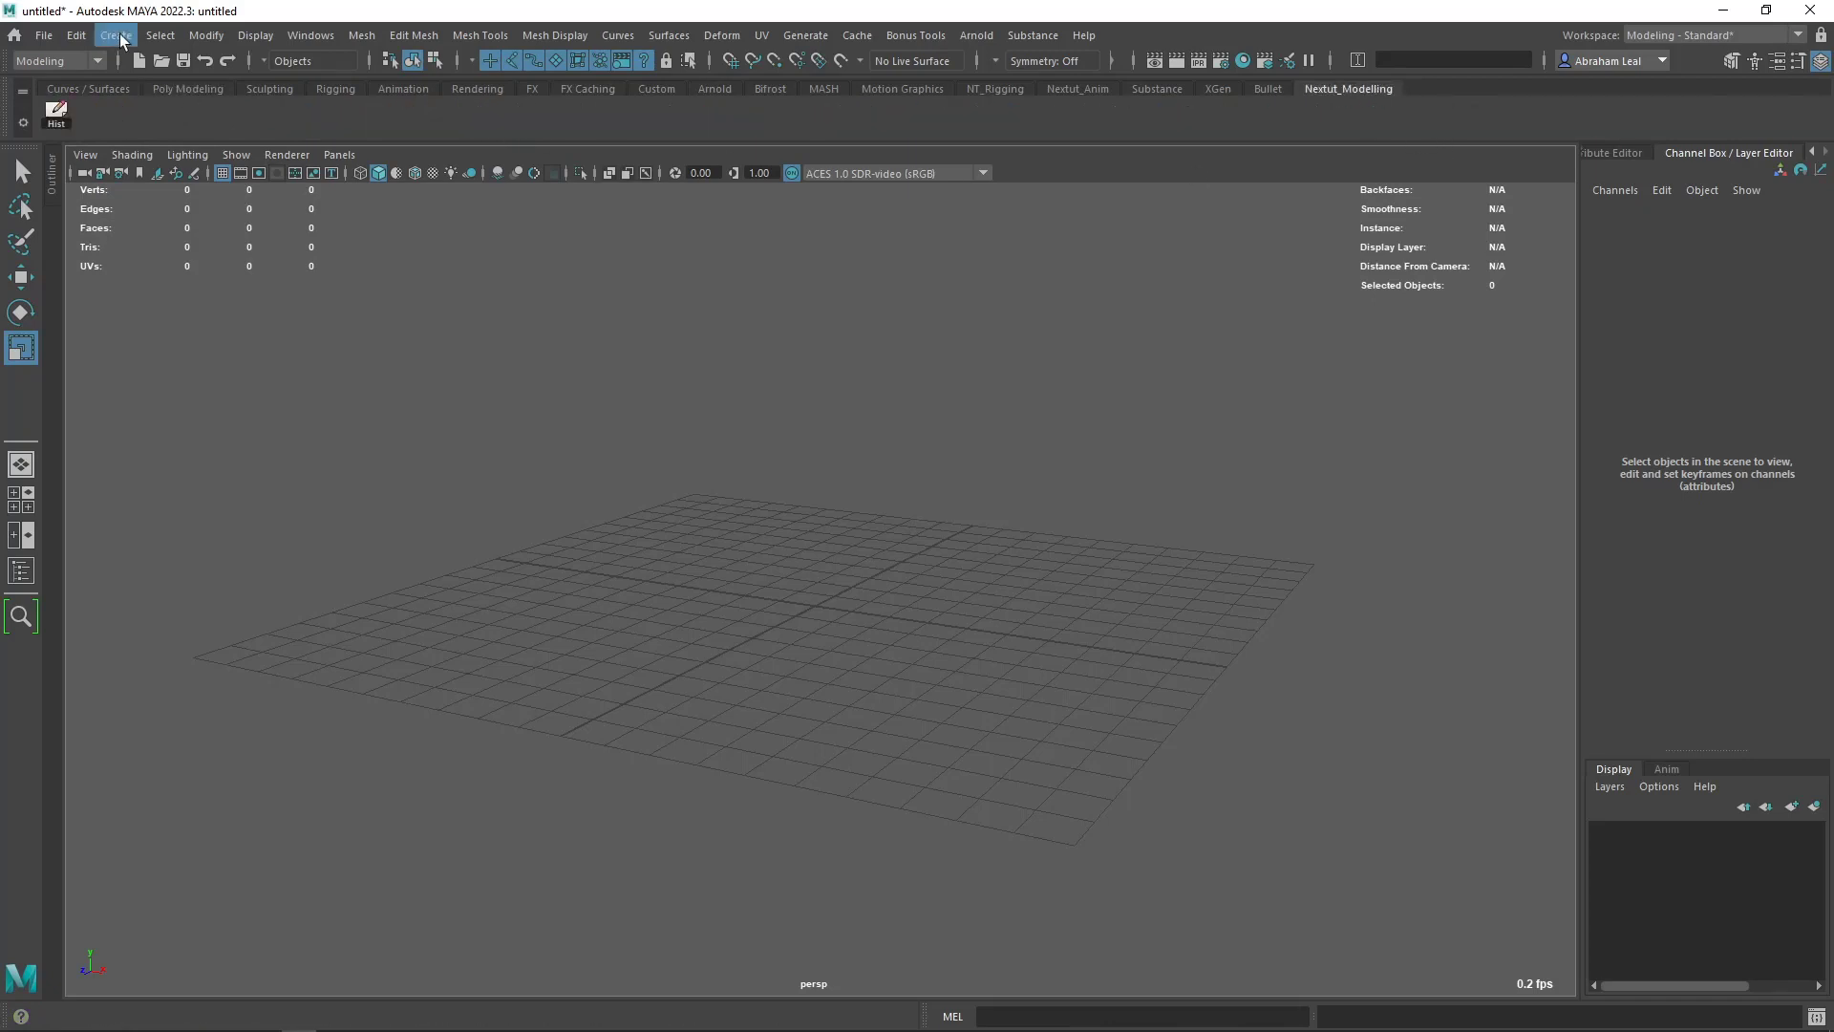
click(205, 37)
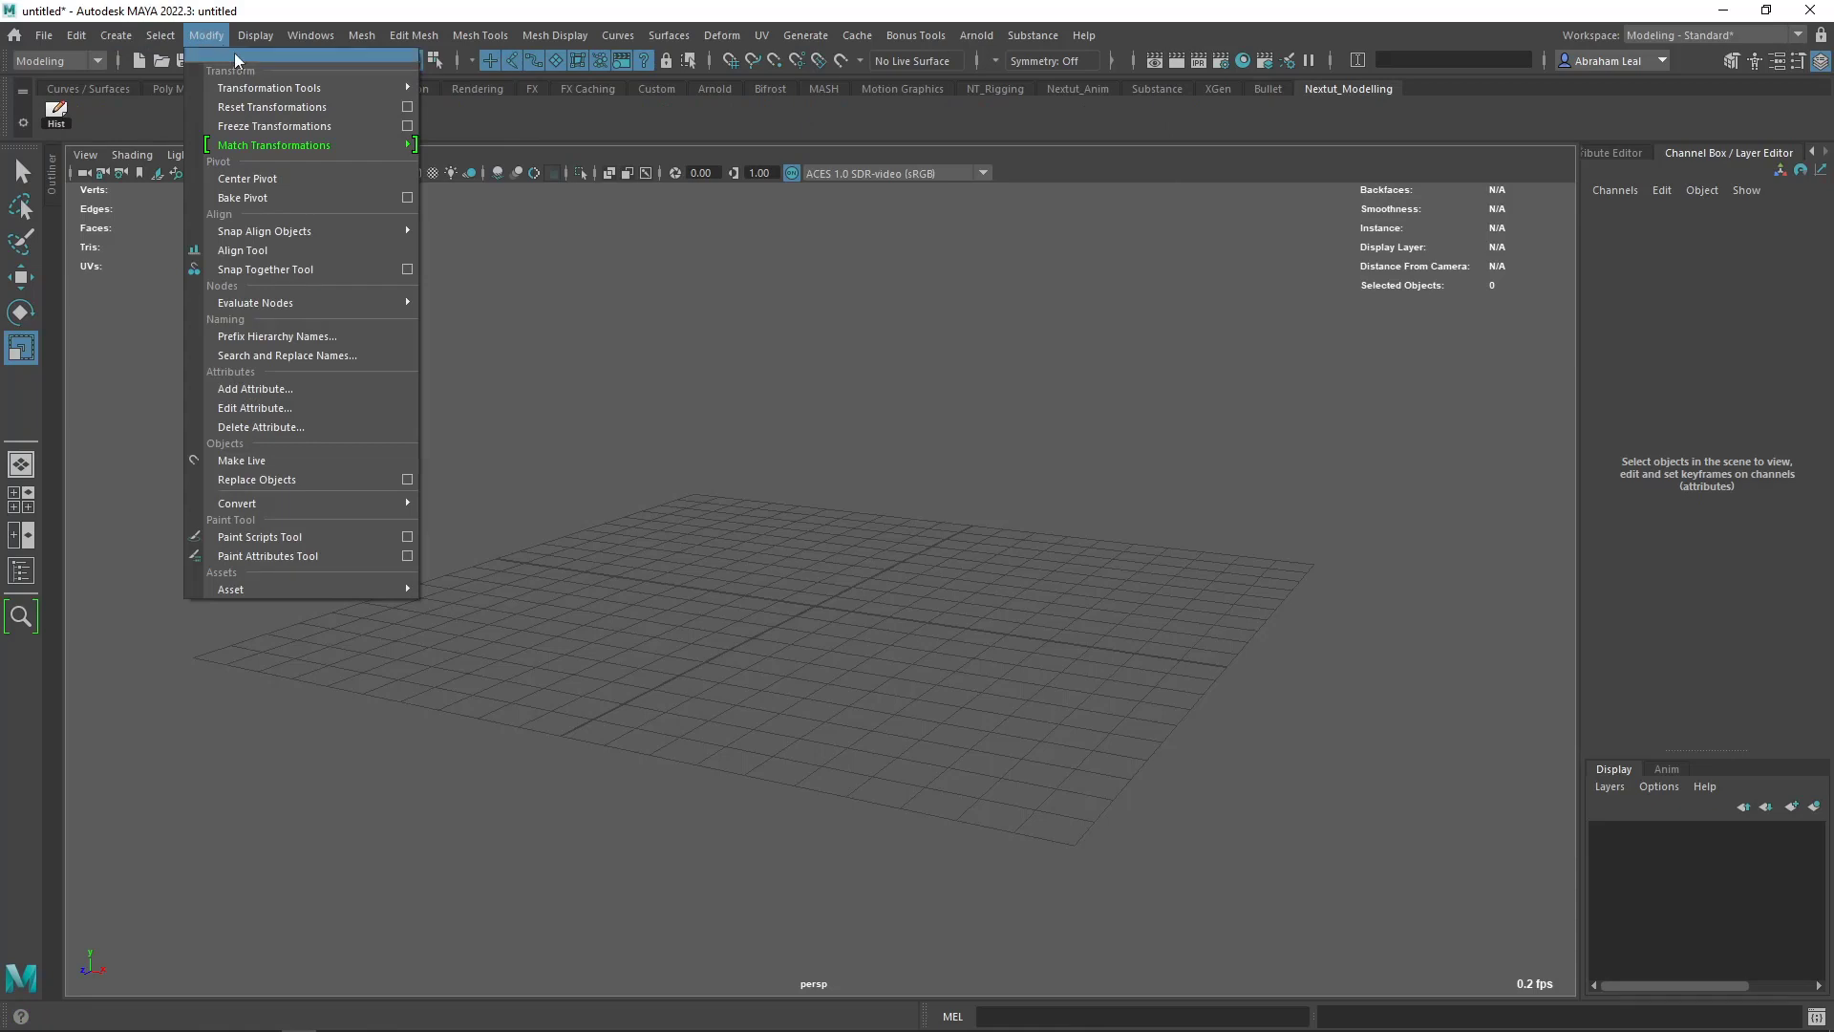
ctrl+shift+click(251, 178)
mouse_move(258, 237)
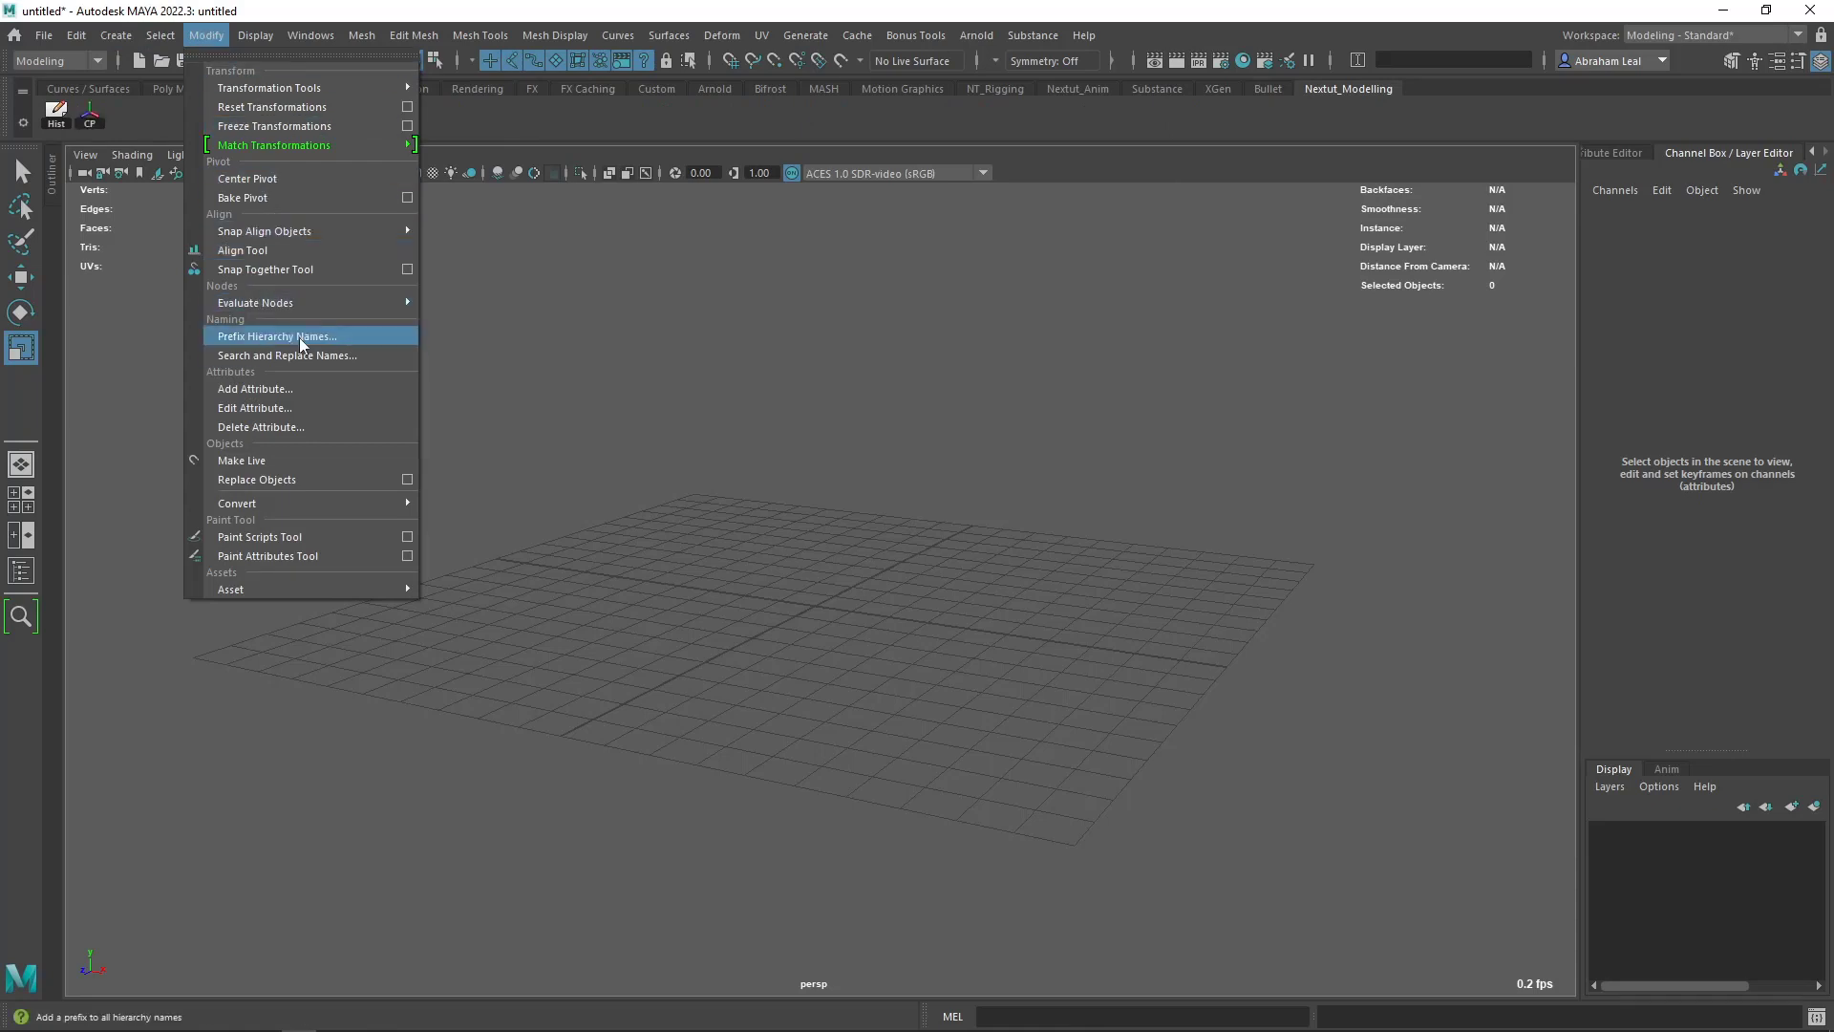
ctrl+shift+click(279, 126)
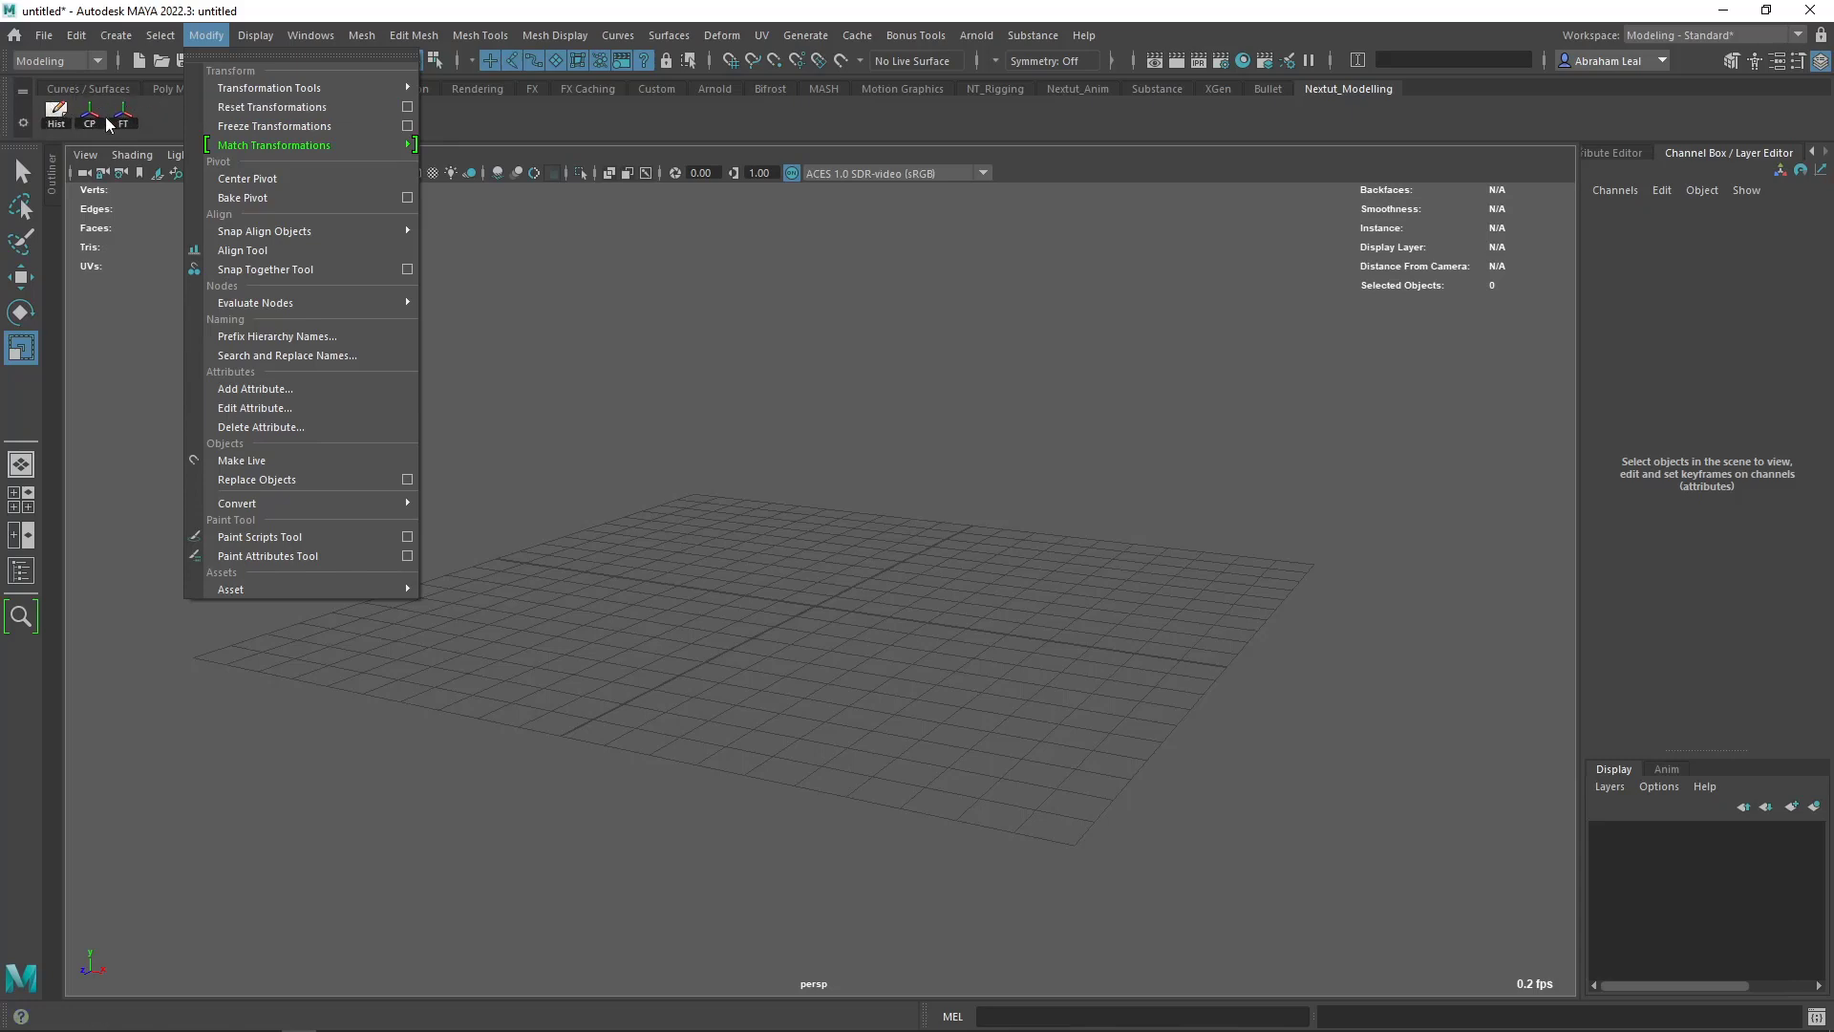
click(602, 315)
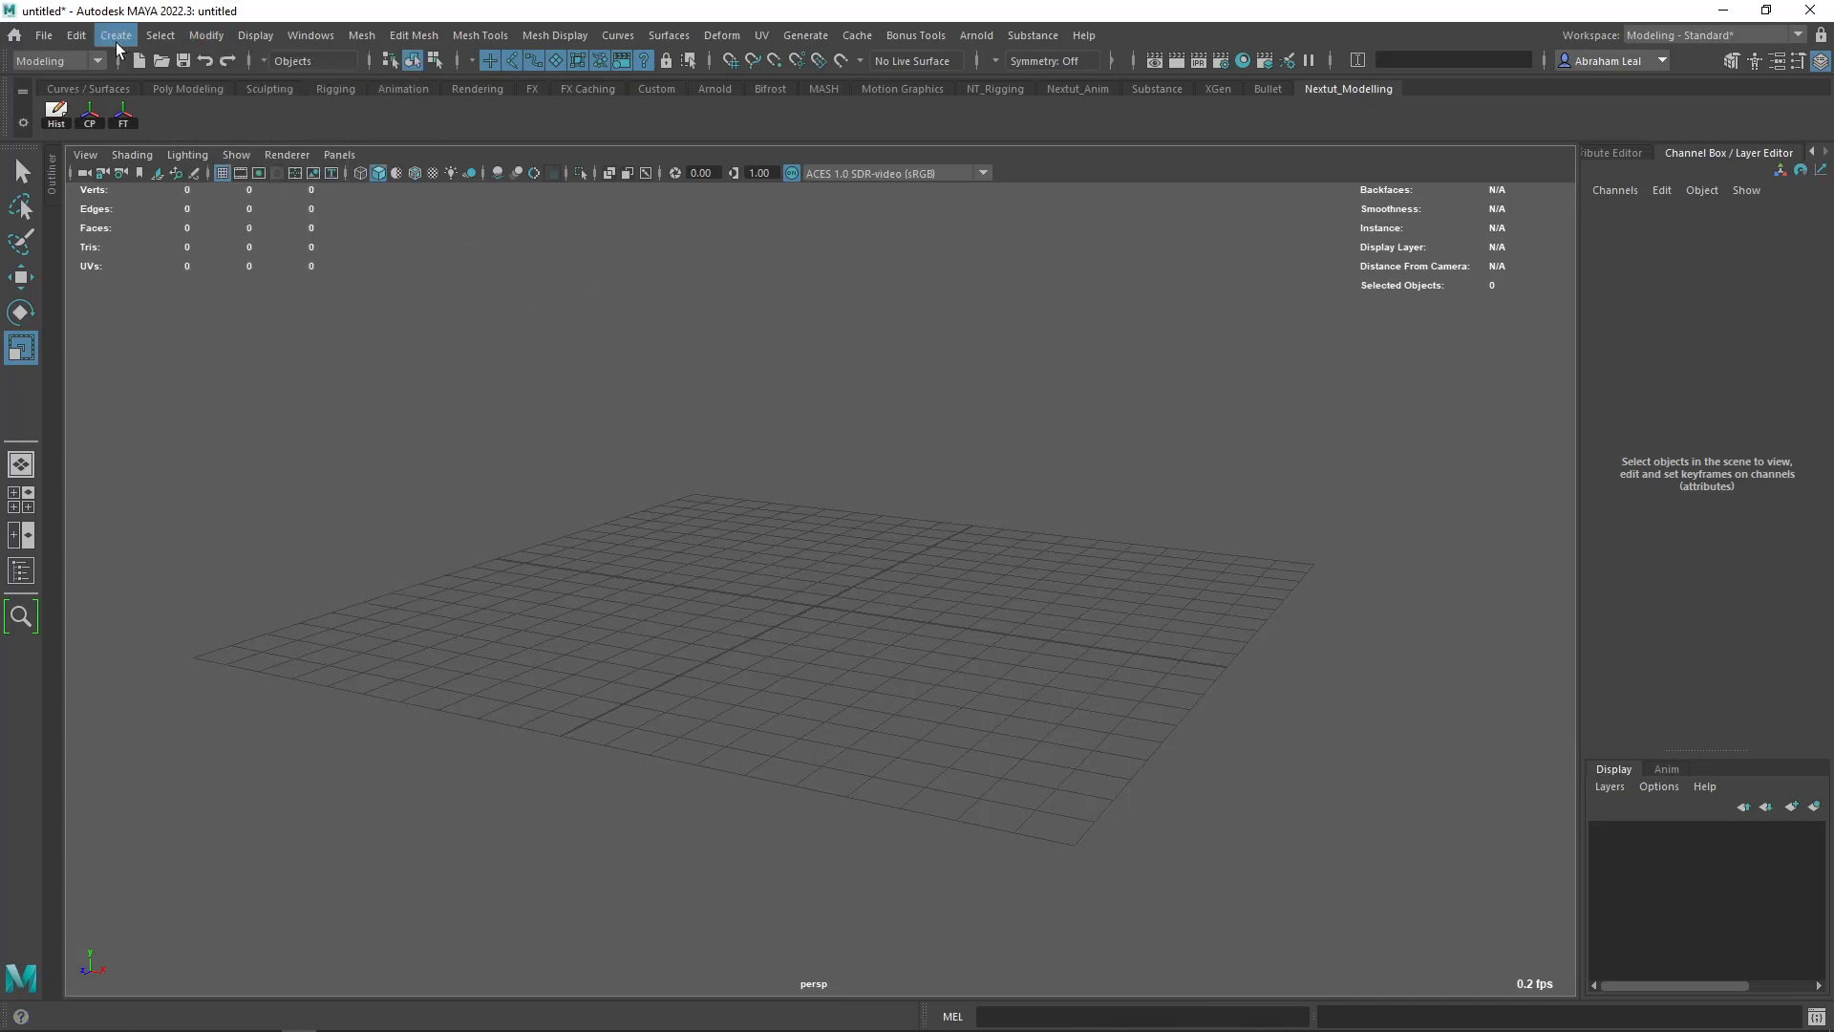
- Add the polygon Sphere, Cube, Cylinder, Torus, Plane and Pipe primitives to the Nextut_Modelling shelf
click(115, 36)
mouse_move(181, 112)
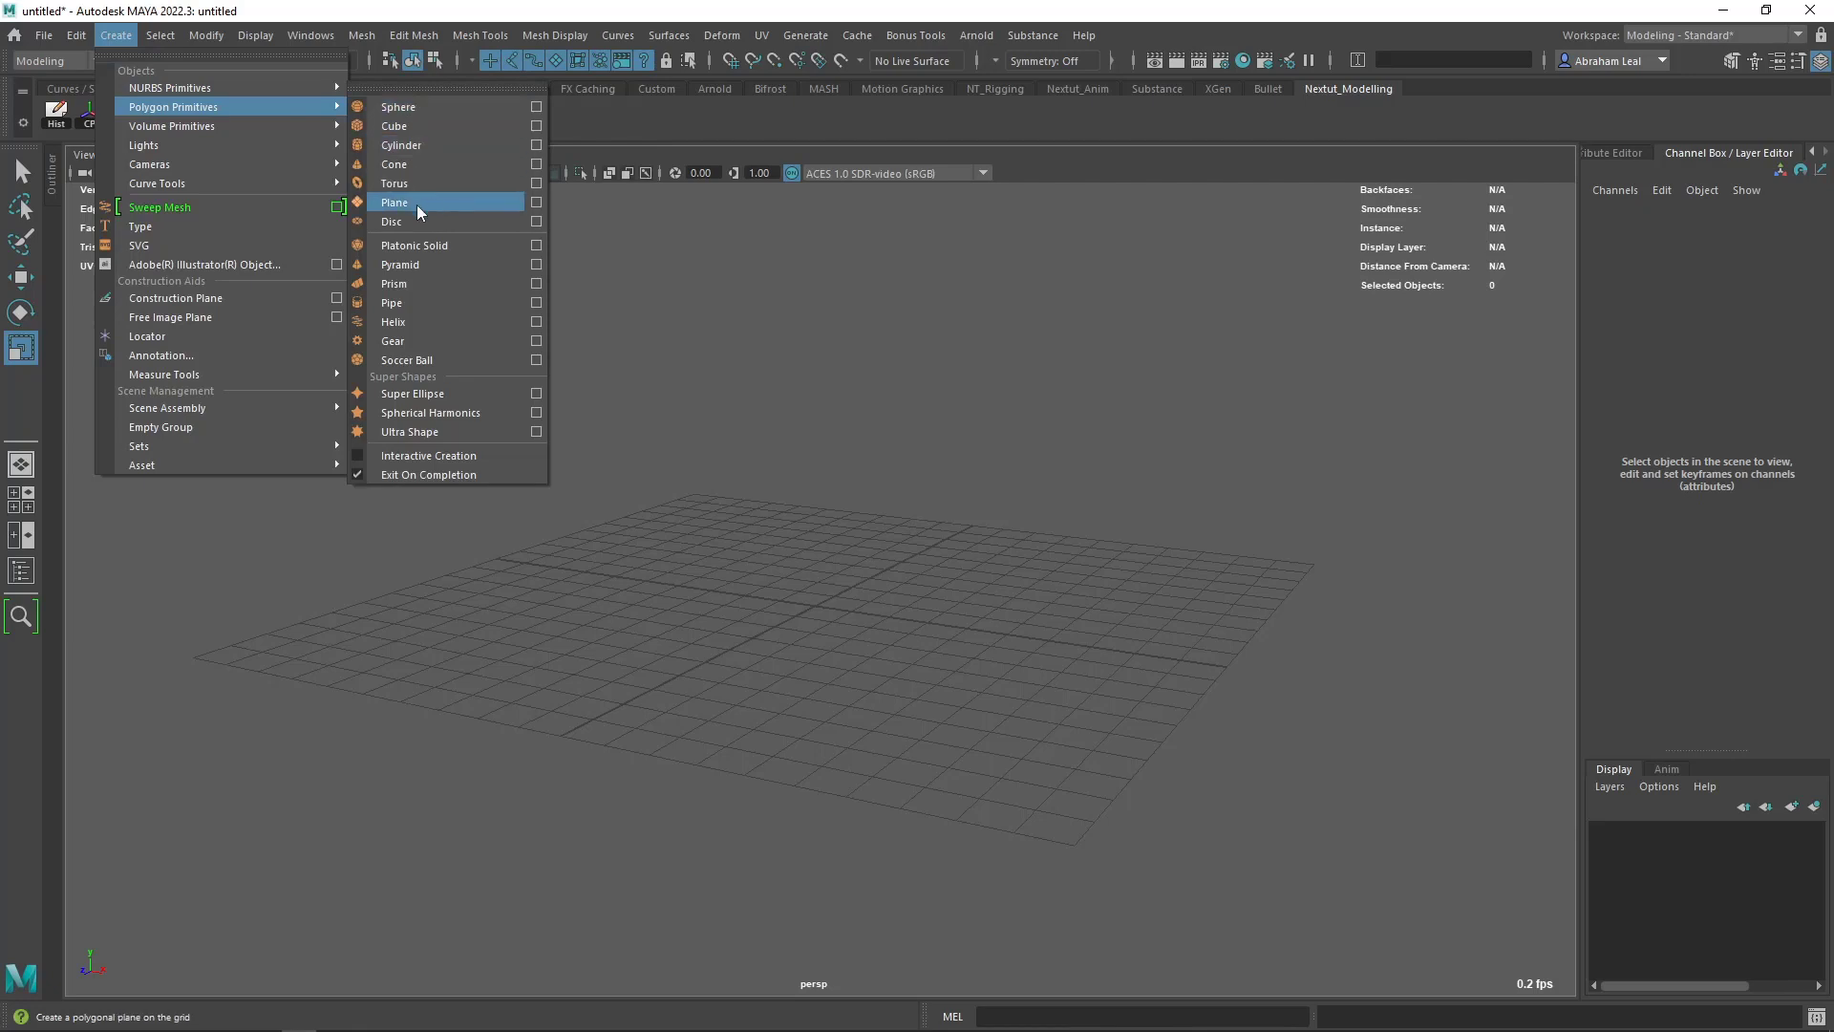
click(655, 313)
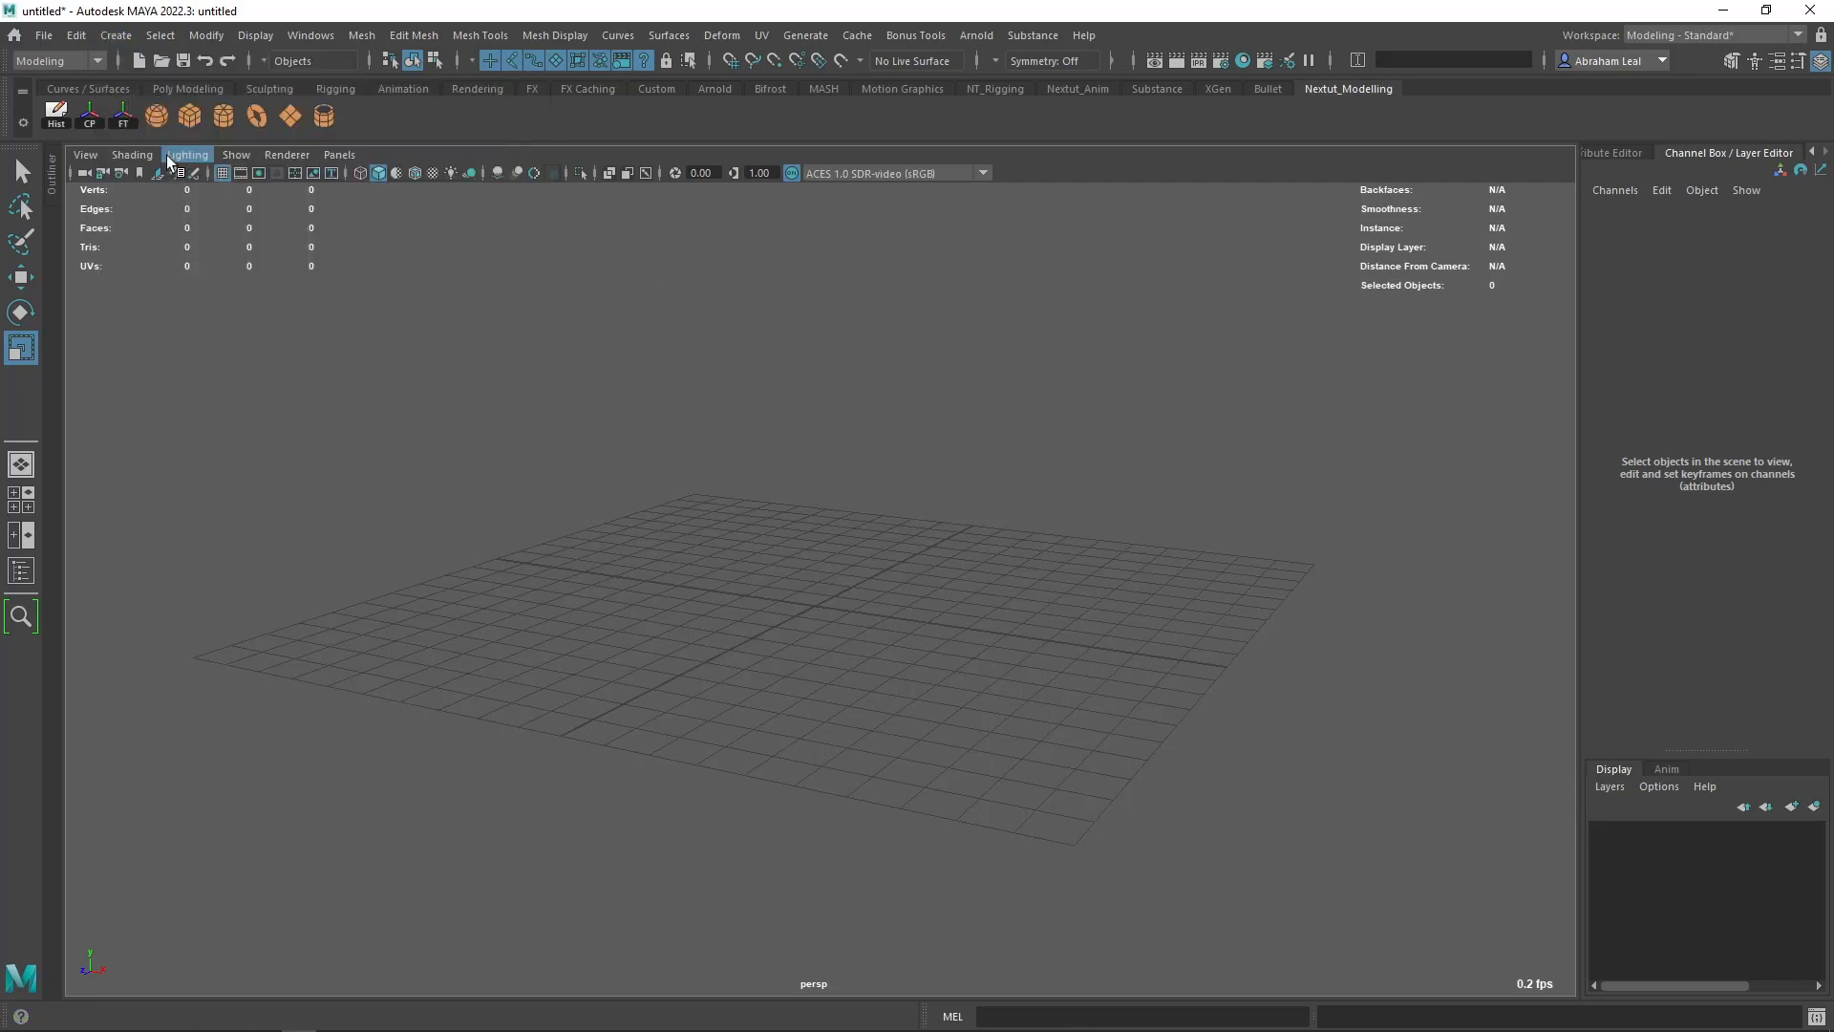
click(120, 38)
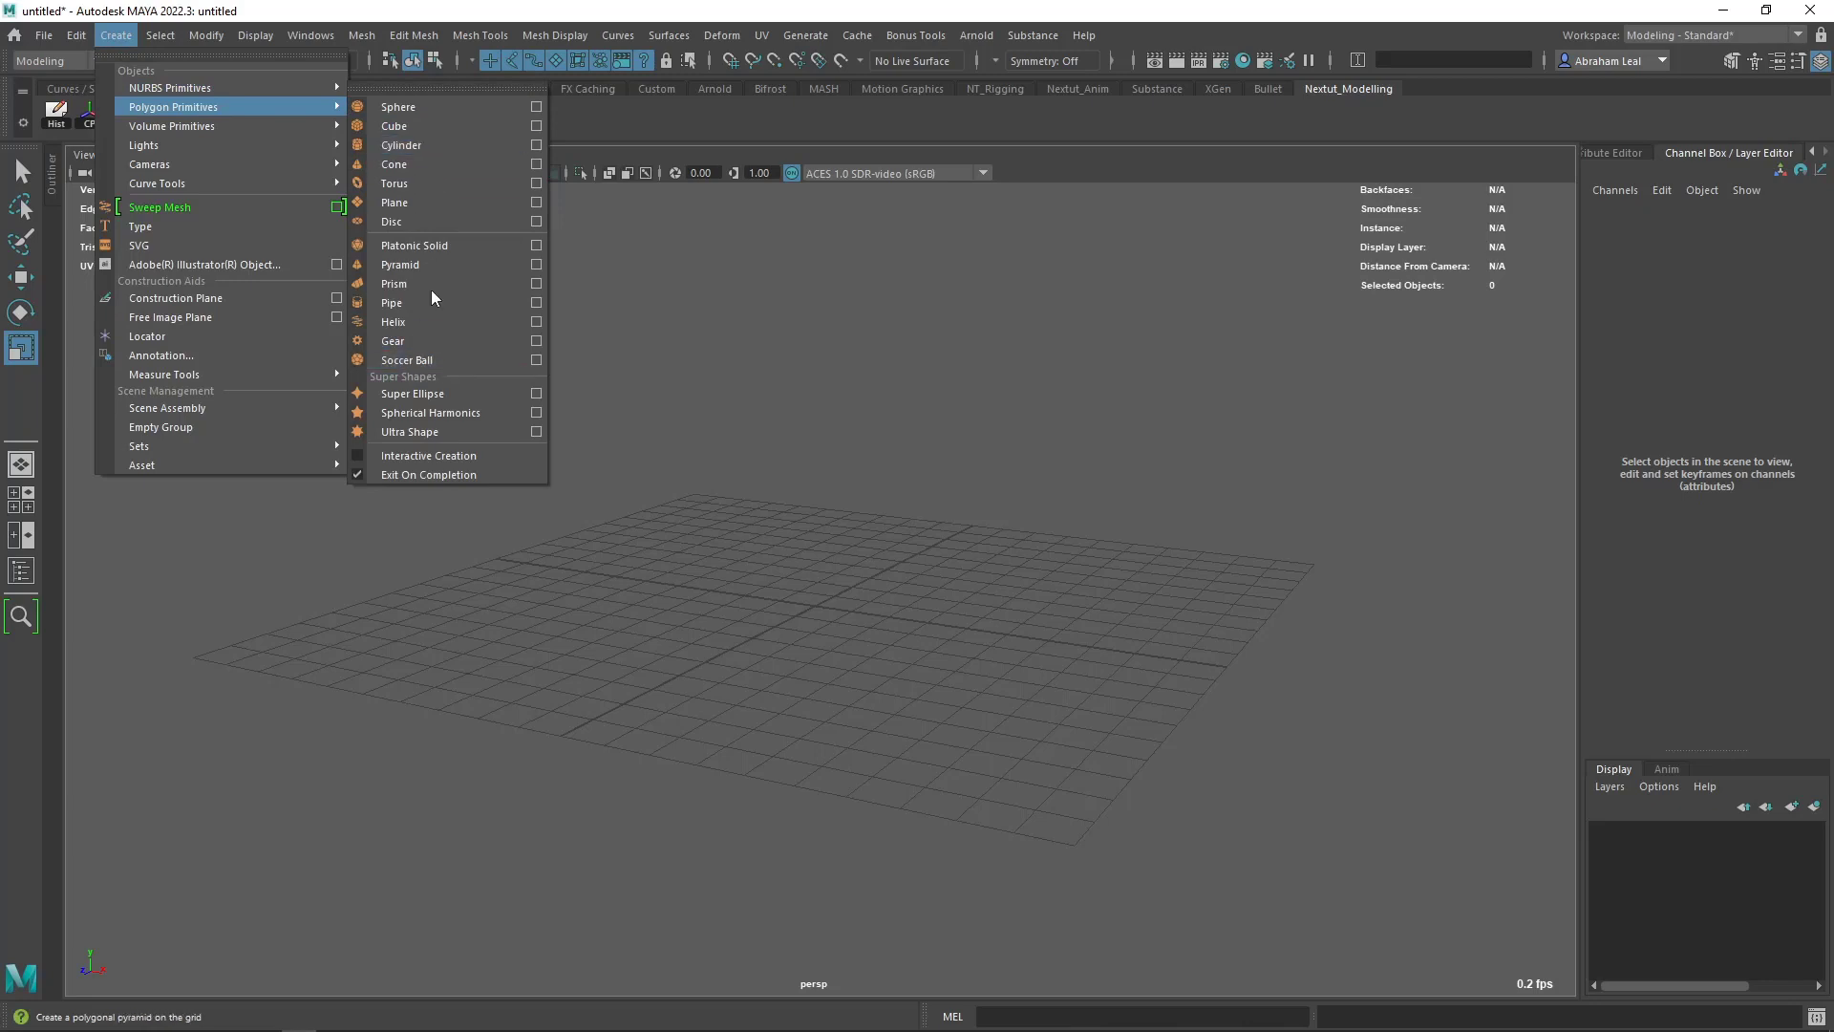
ctrl+shift+click(430, 303)
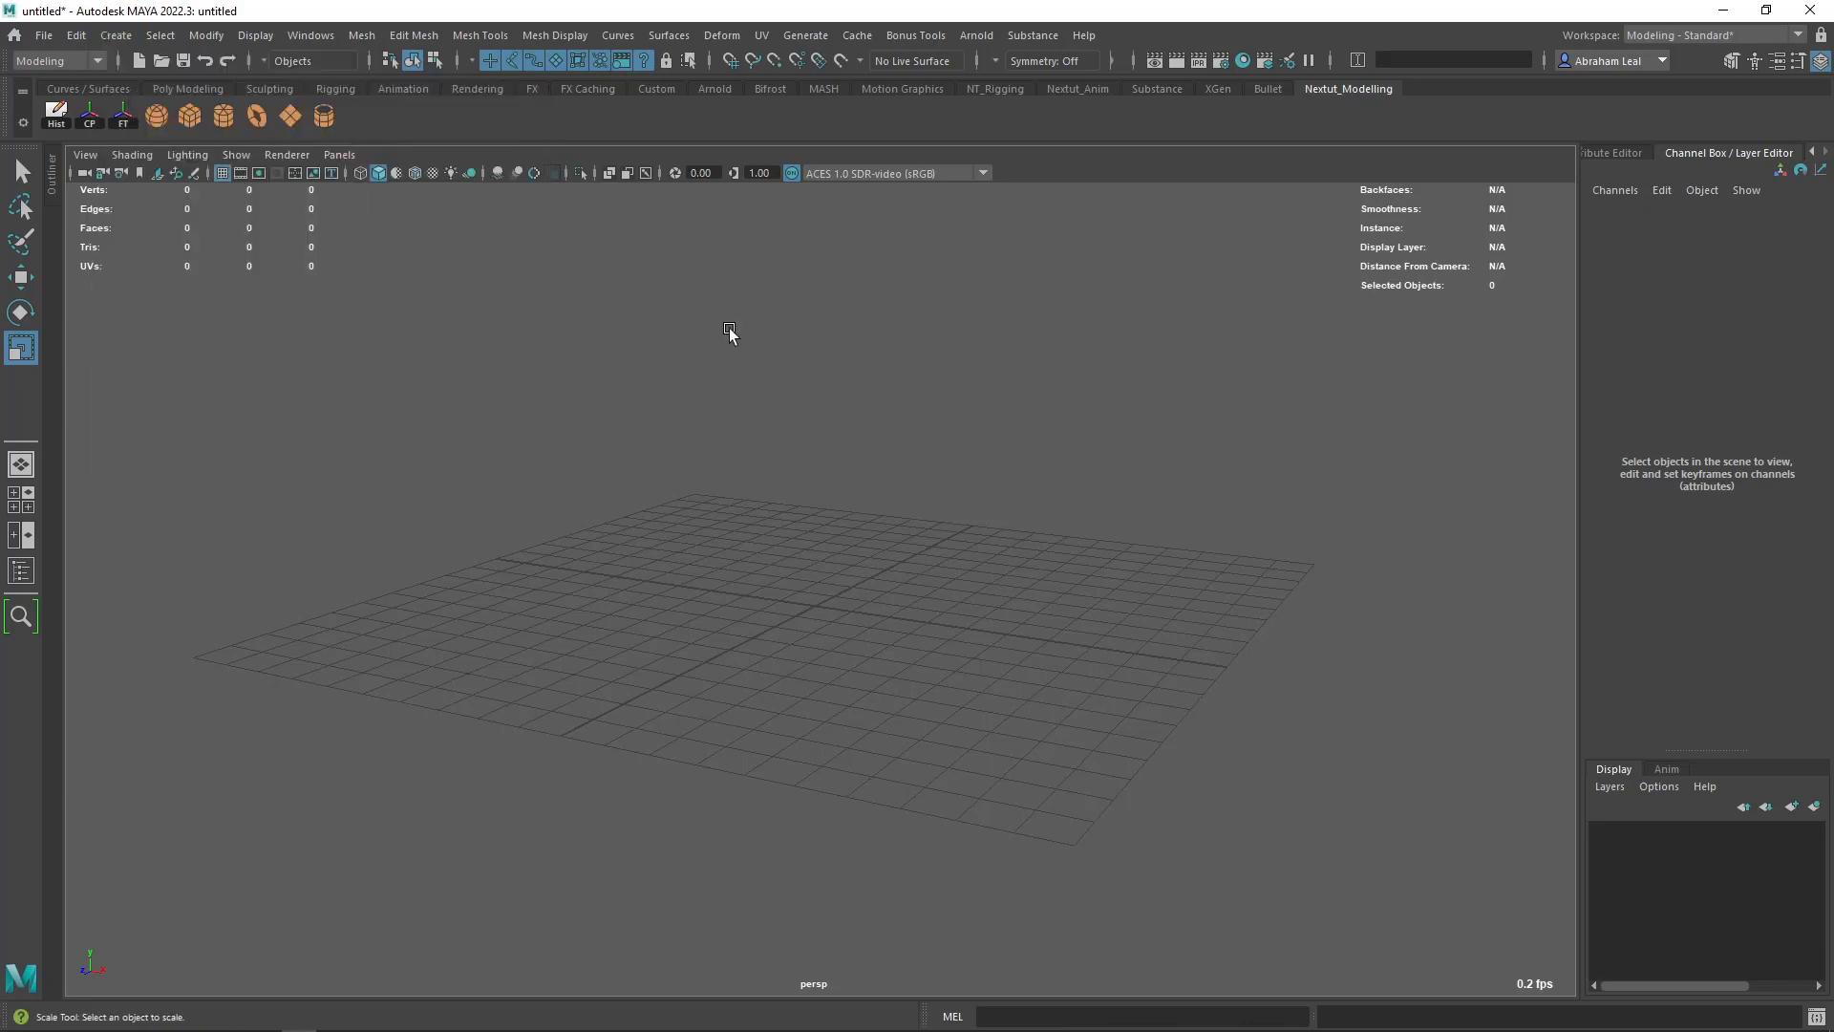
right_click(321, 120)
click(452, 324)
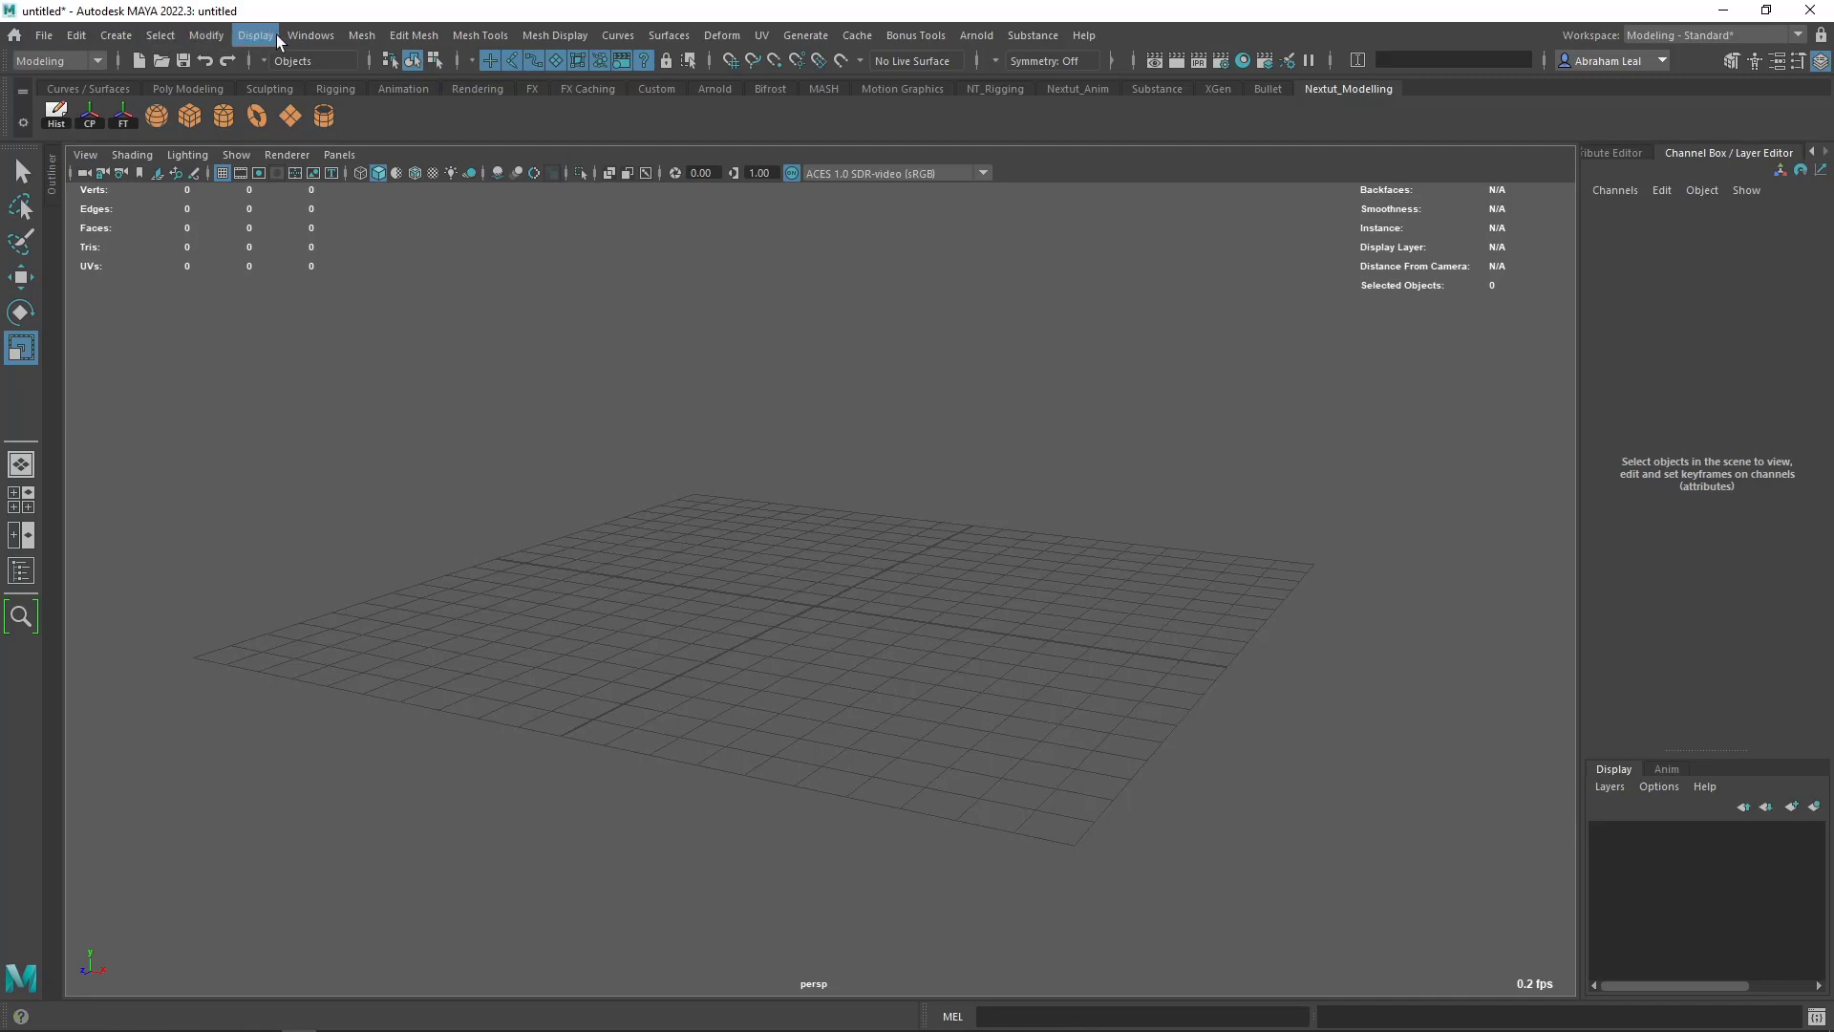
- Add mesh commands including Combine, Separate, Fill Hole, Bevel, Bridge, Extrude, Duplicate and Extract to the Nextut_Modelling shelf
click(361, 38)
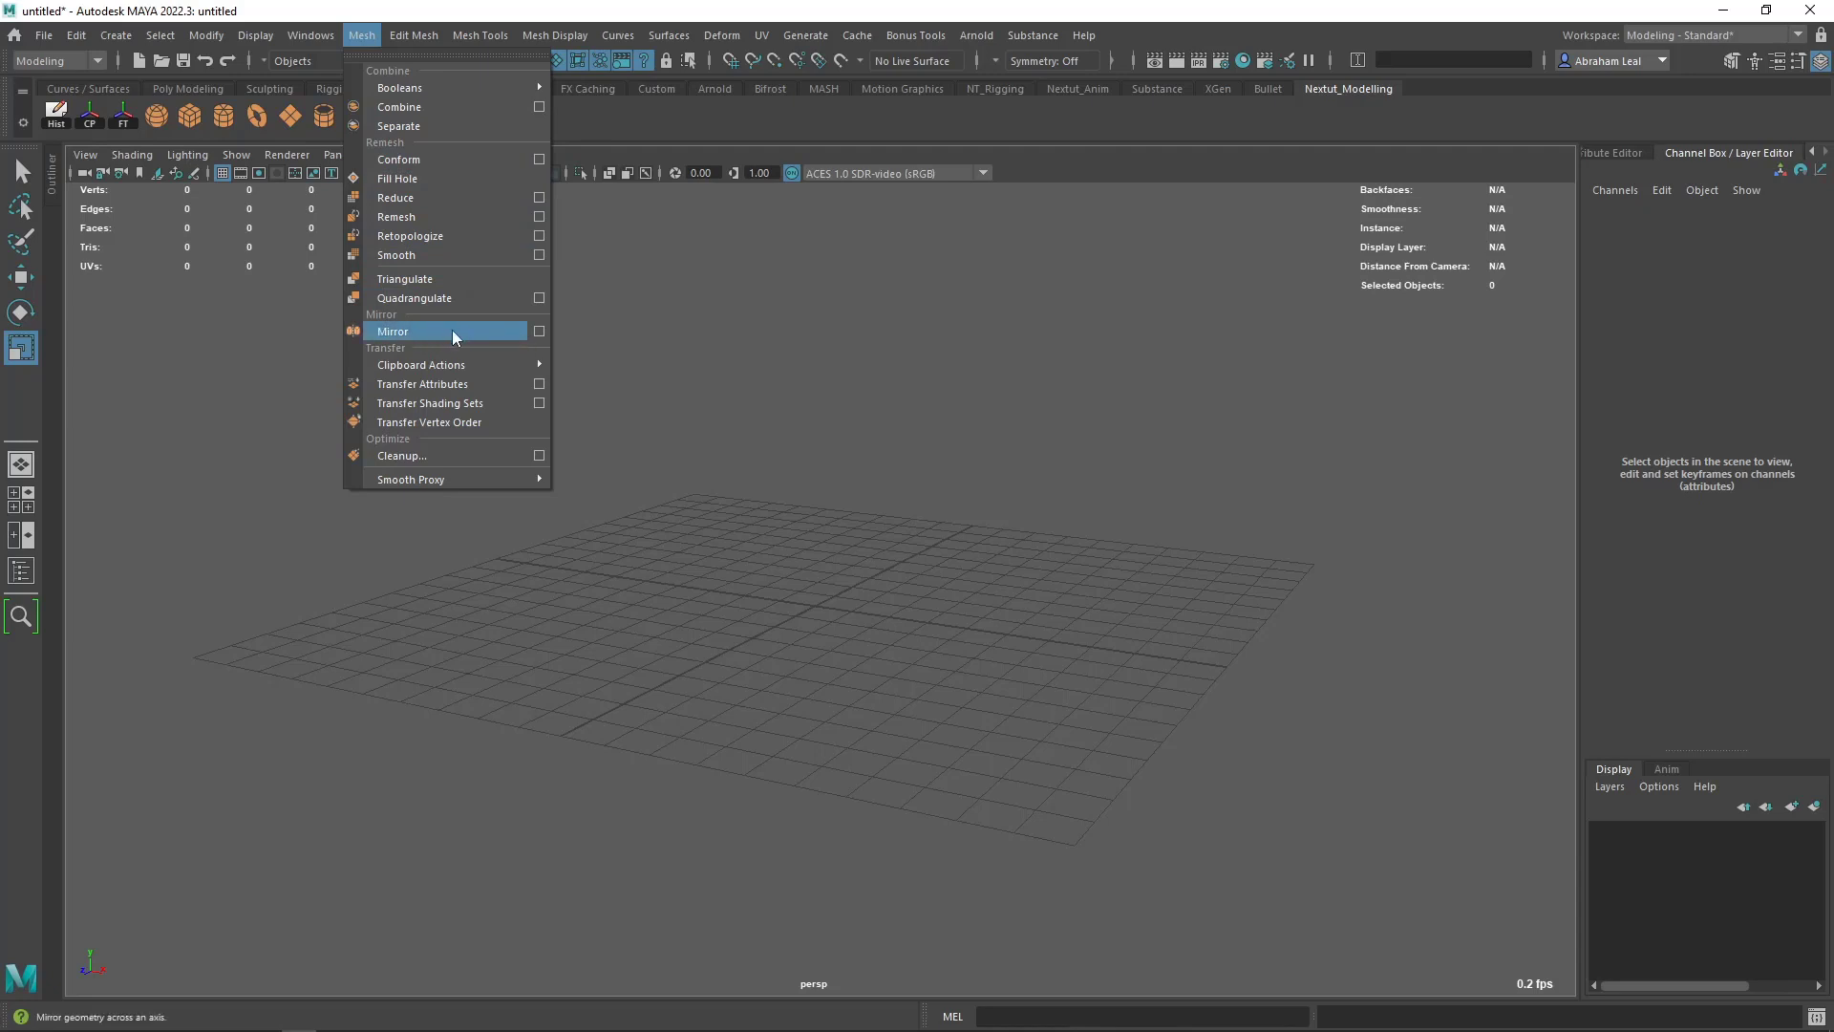
click(783, 274)
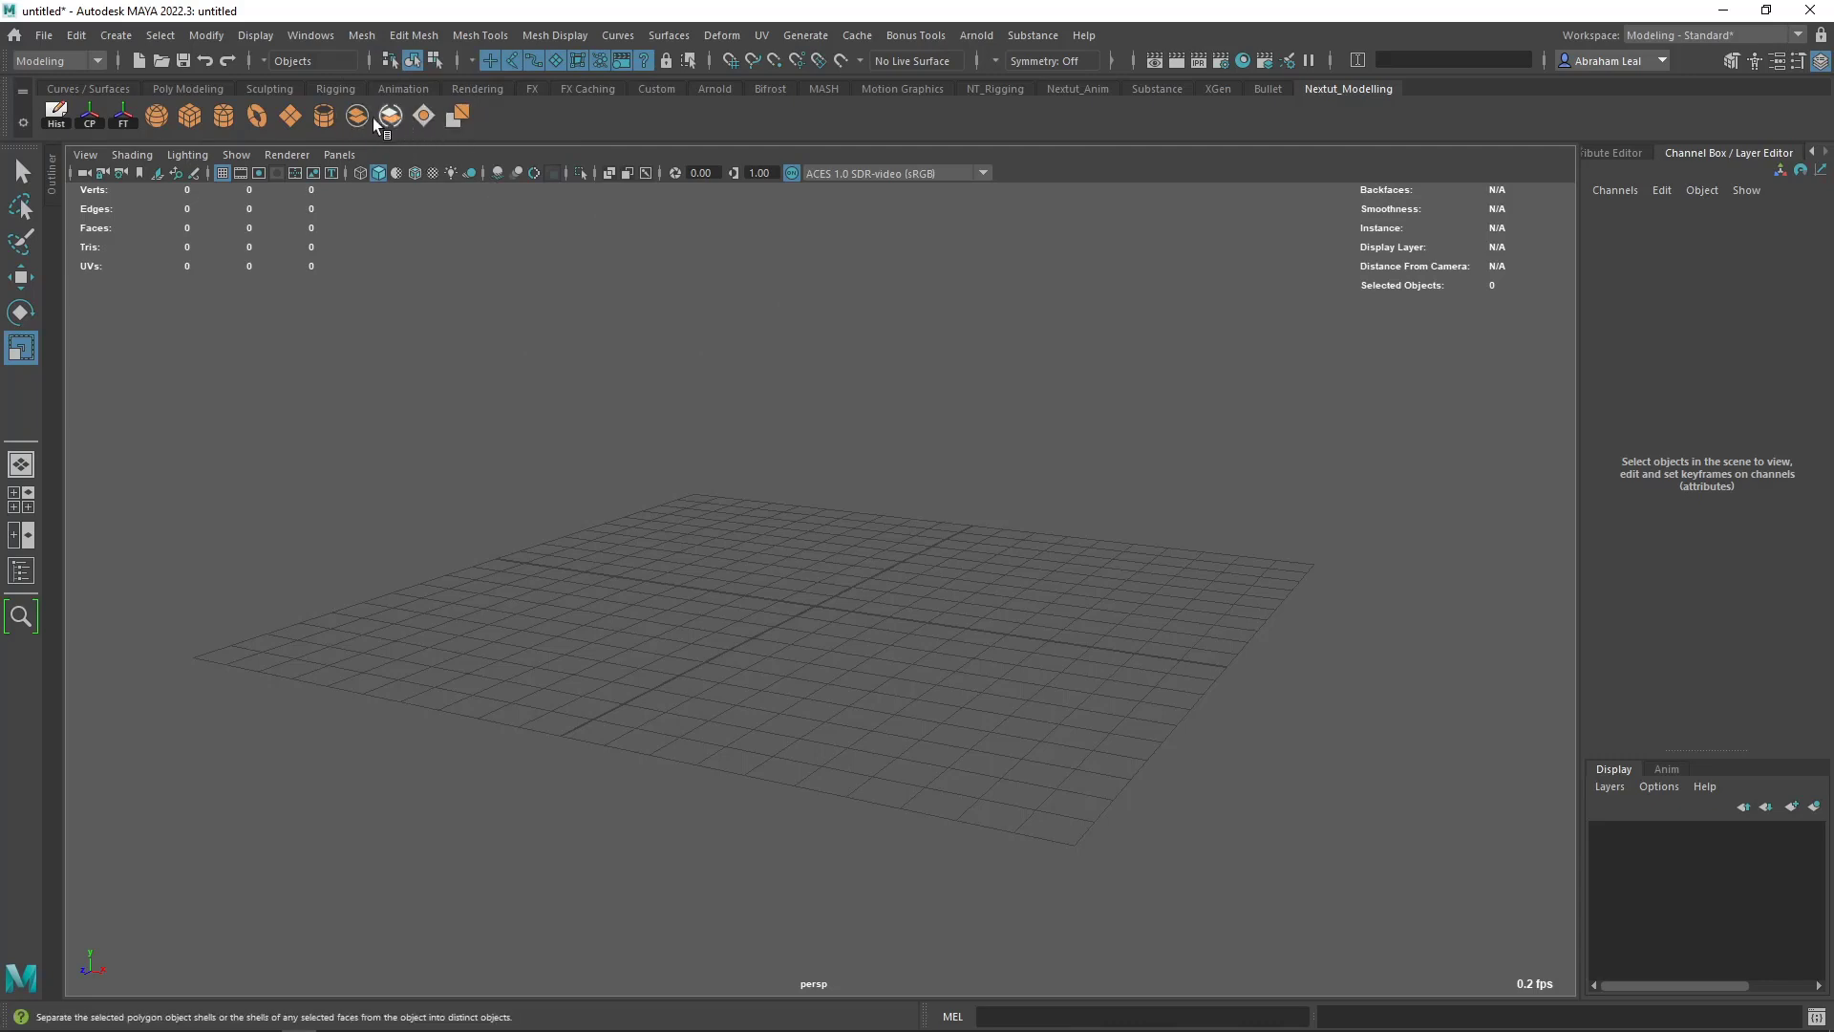
click(375, 39)
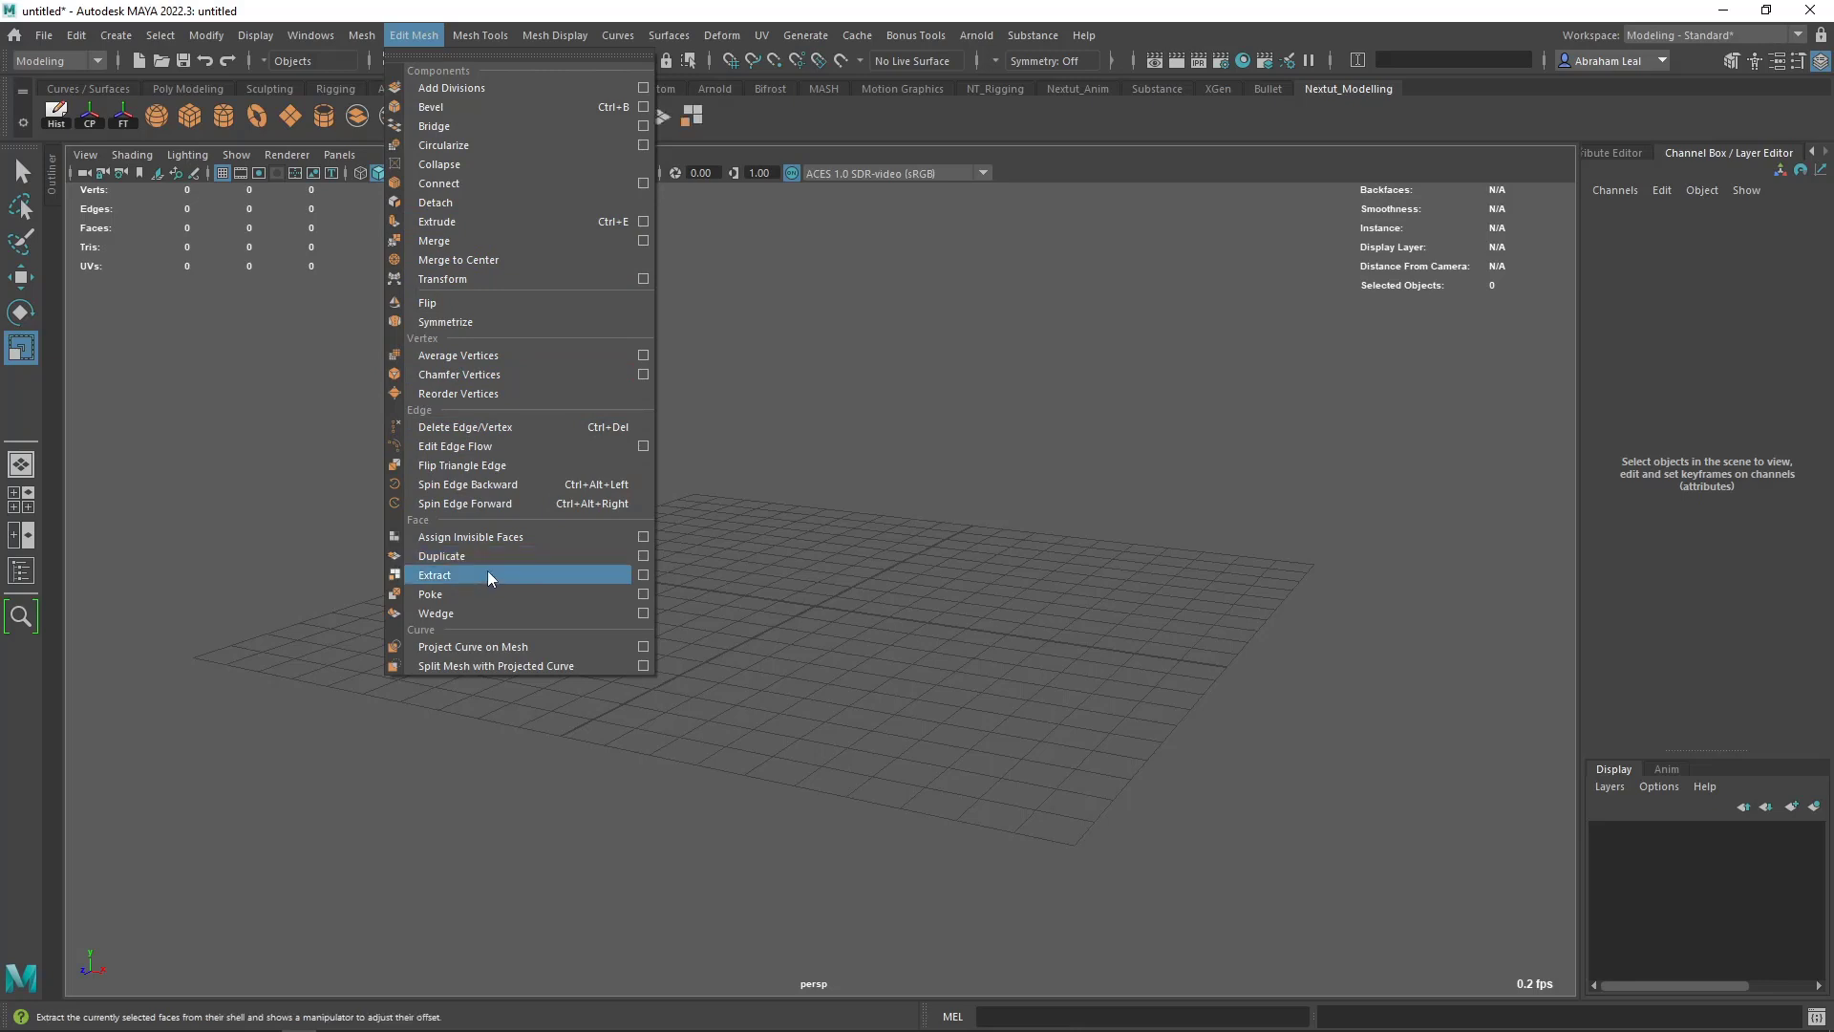
click(860, 543)
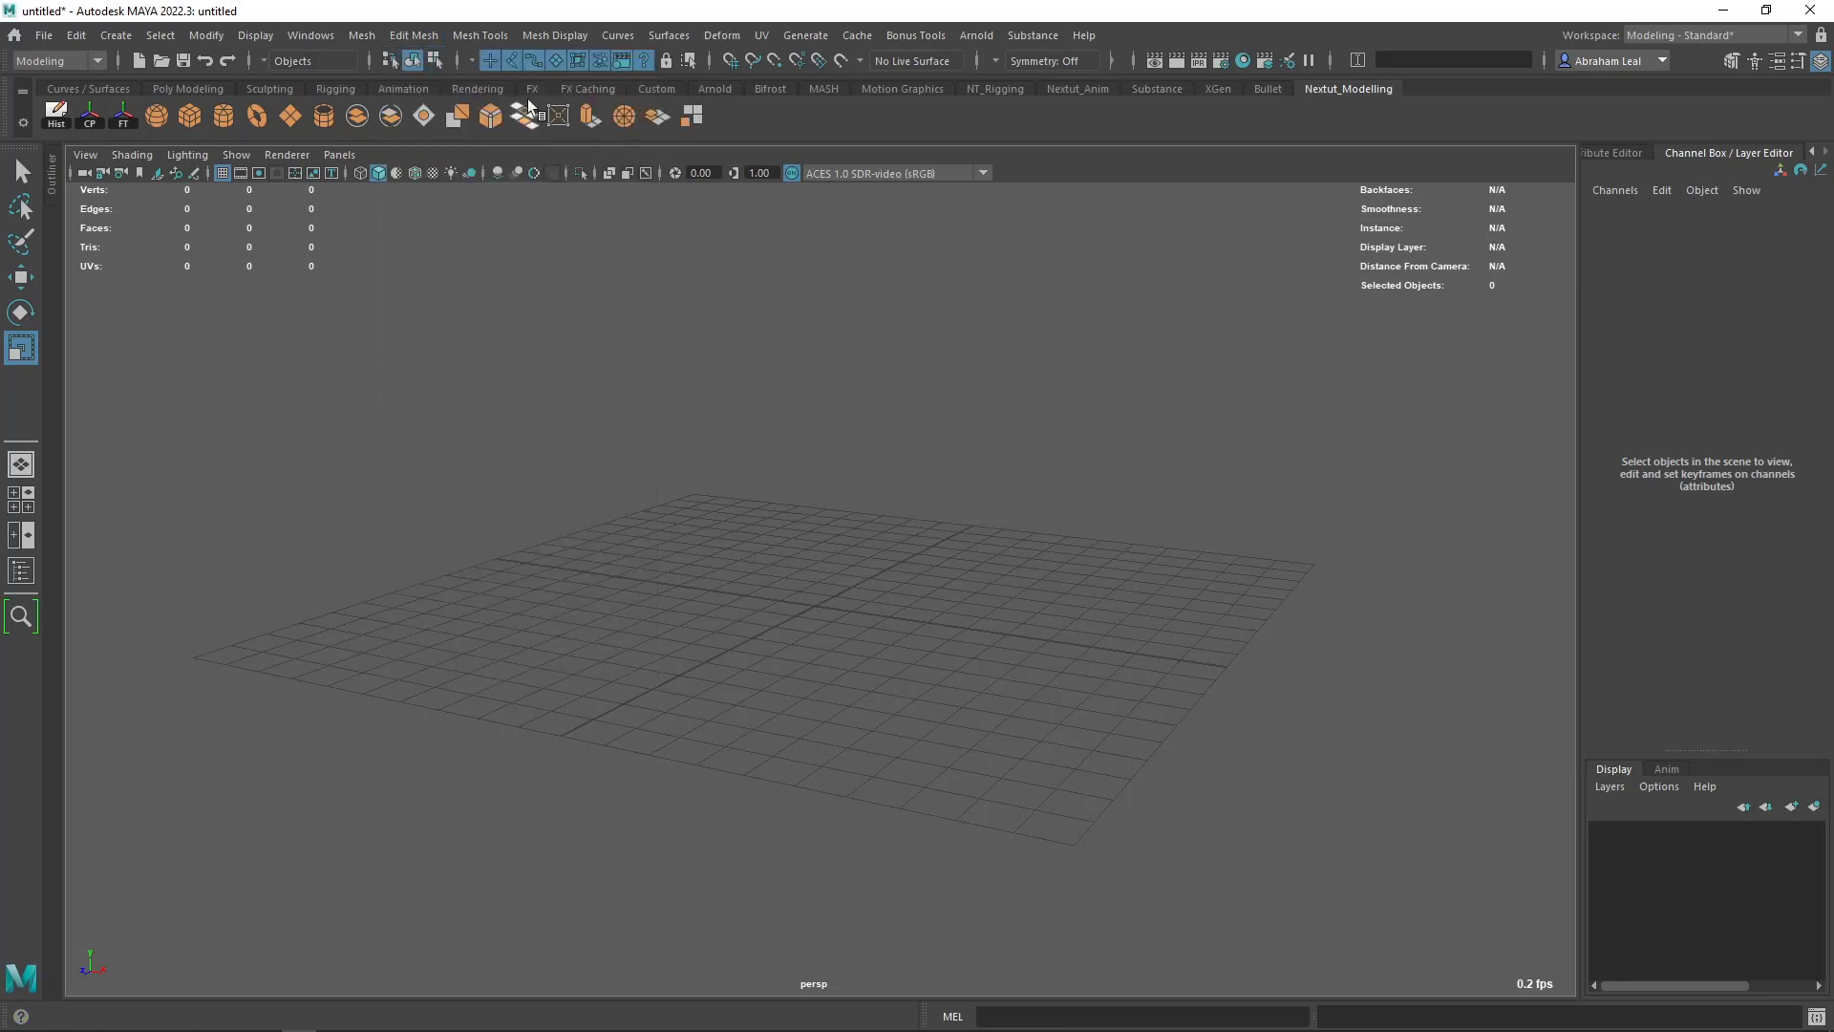
- Add the Create Polygon, Insert Edge Loop, Multi-Cut, Offset Edge Loop and Quad Draw tools to the custom shelf
click(421, 36)
mouse_move(489, 37)
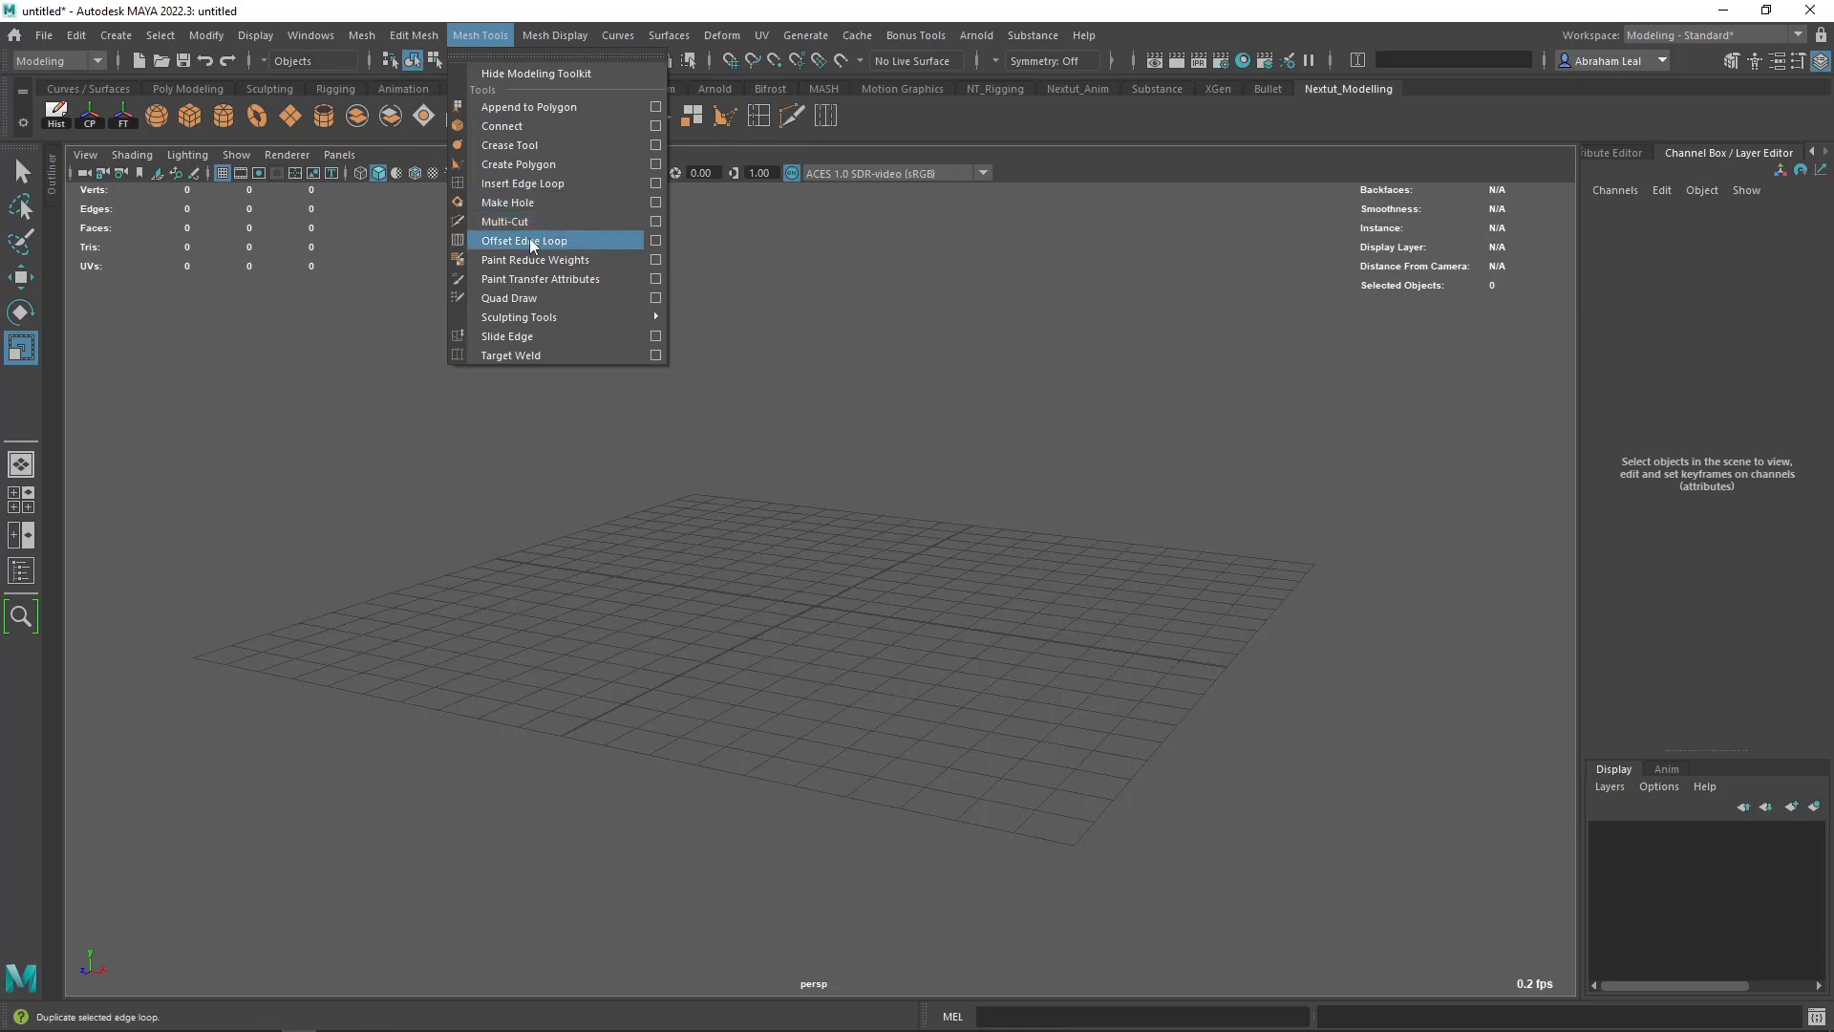
ctrl+shift+click(525, 299)
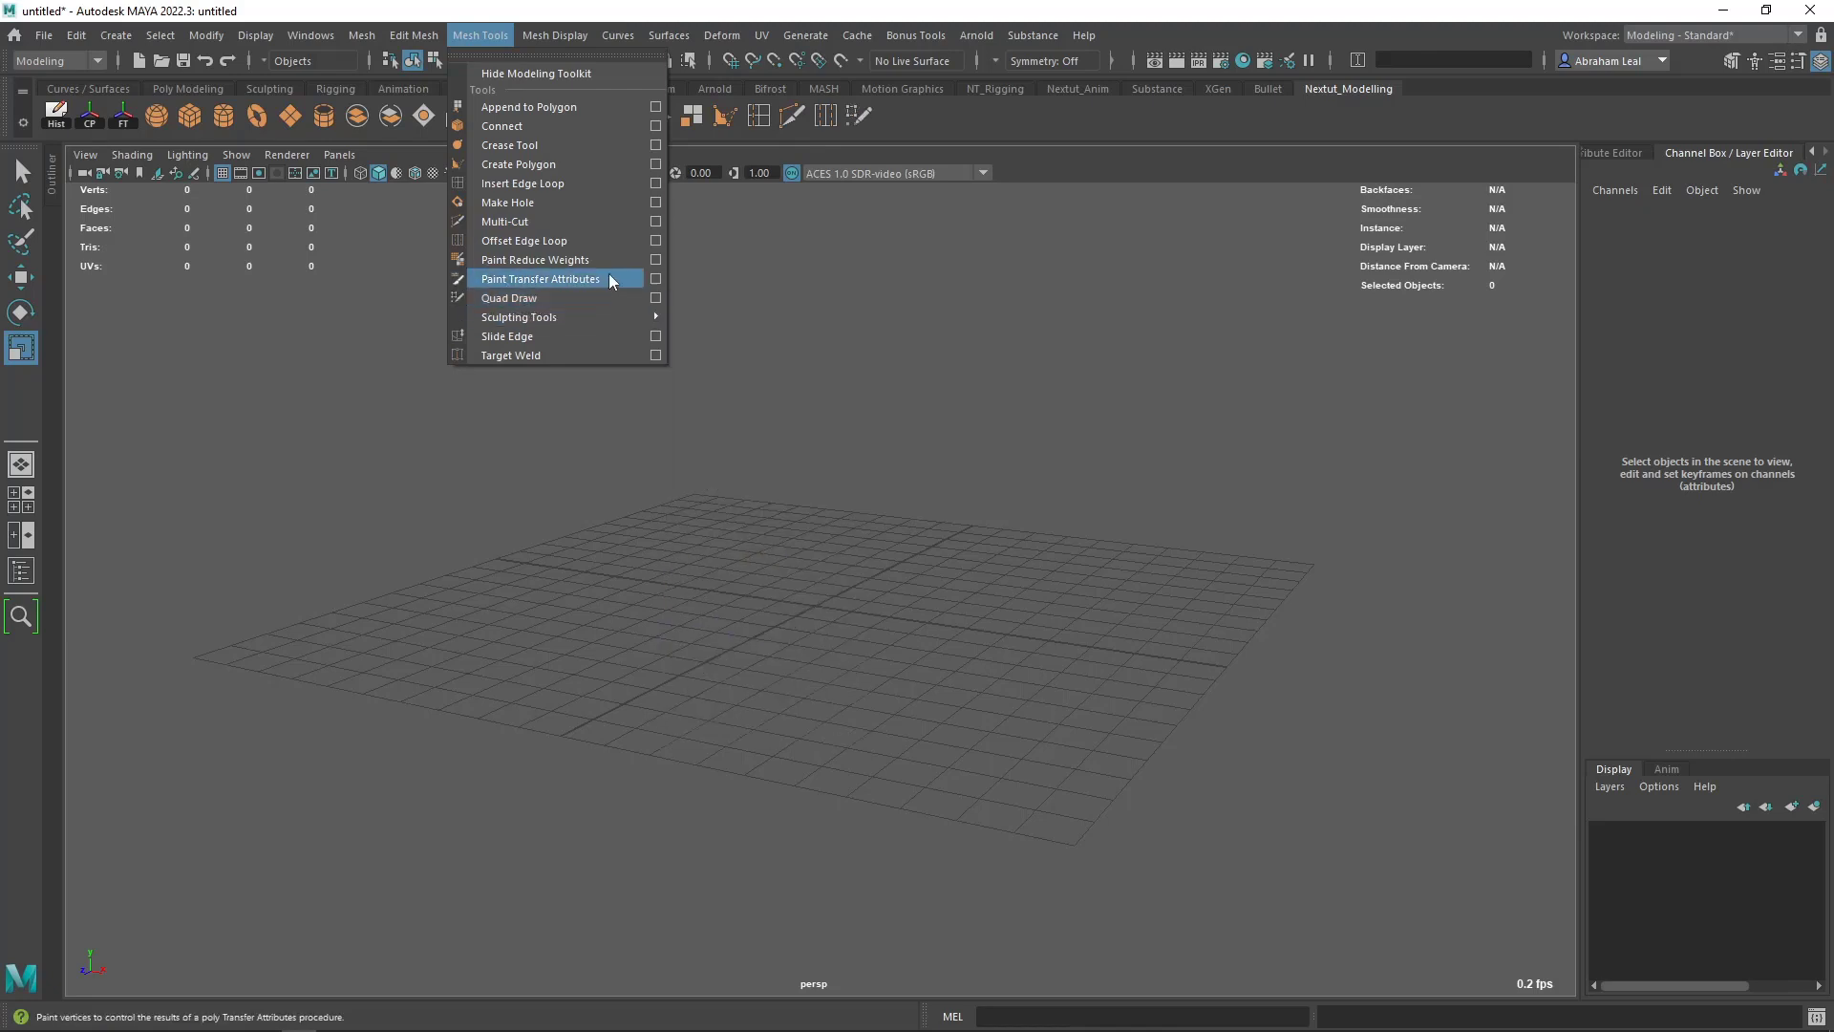
- Add the Reverse normals, Harden Edge and Soften Edge commands to the Nextut_Modelling shelf
mouse_move(566, 32)
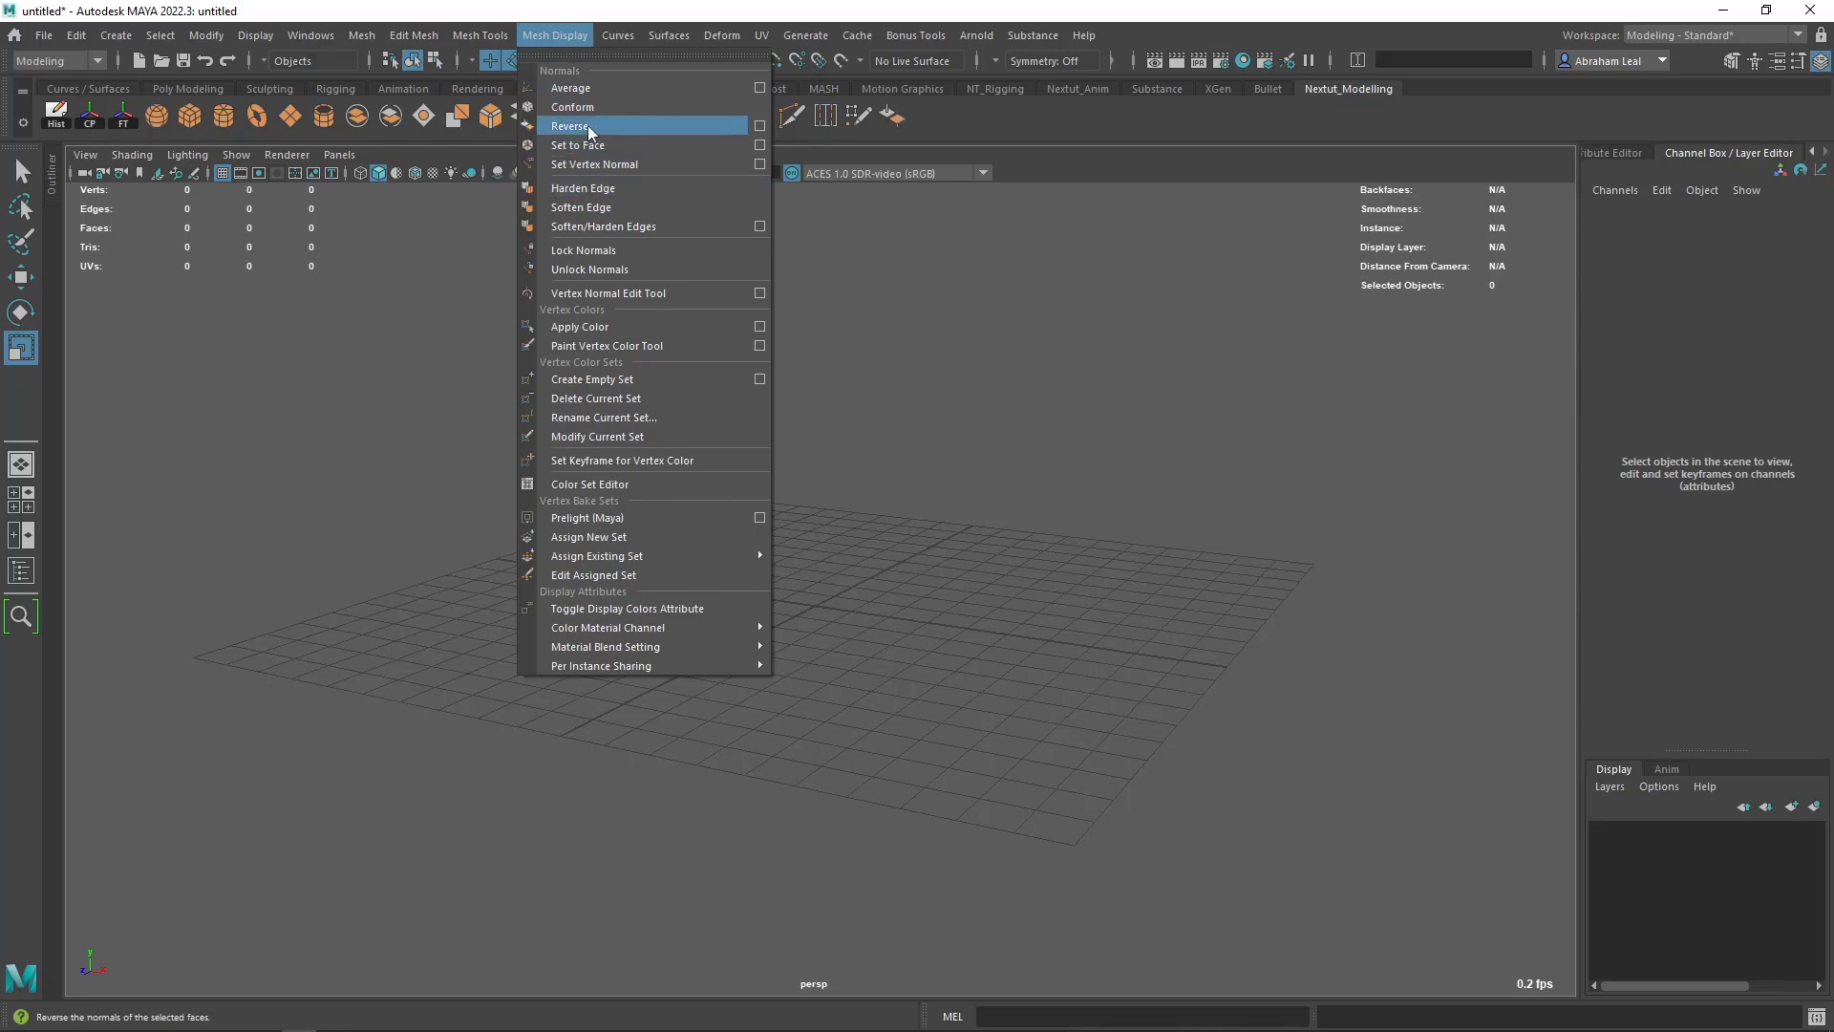
ctrl+shift+click(615, 192)
ctrl+shift+click(609, 210)
click(1008, 348)
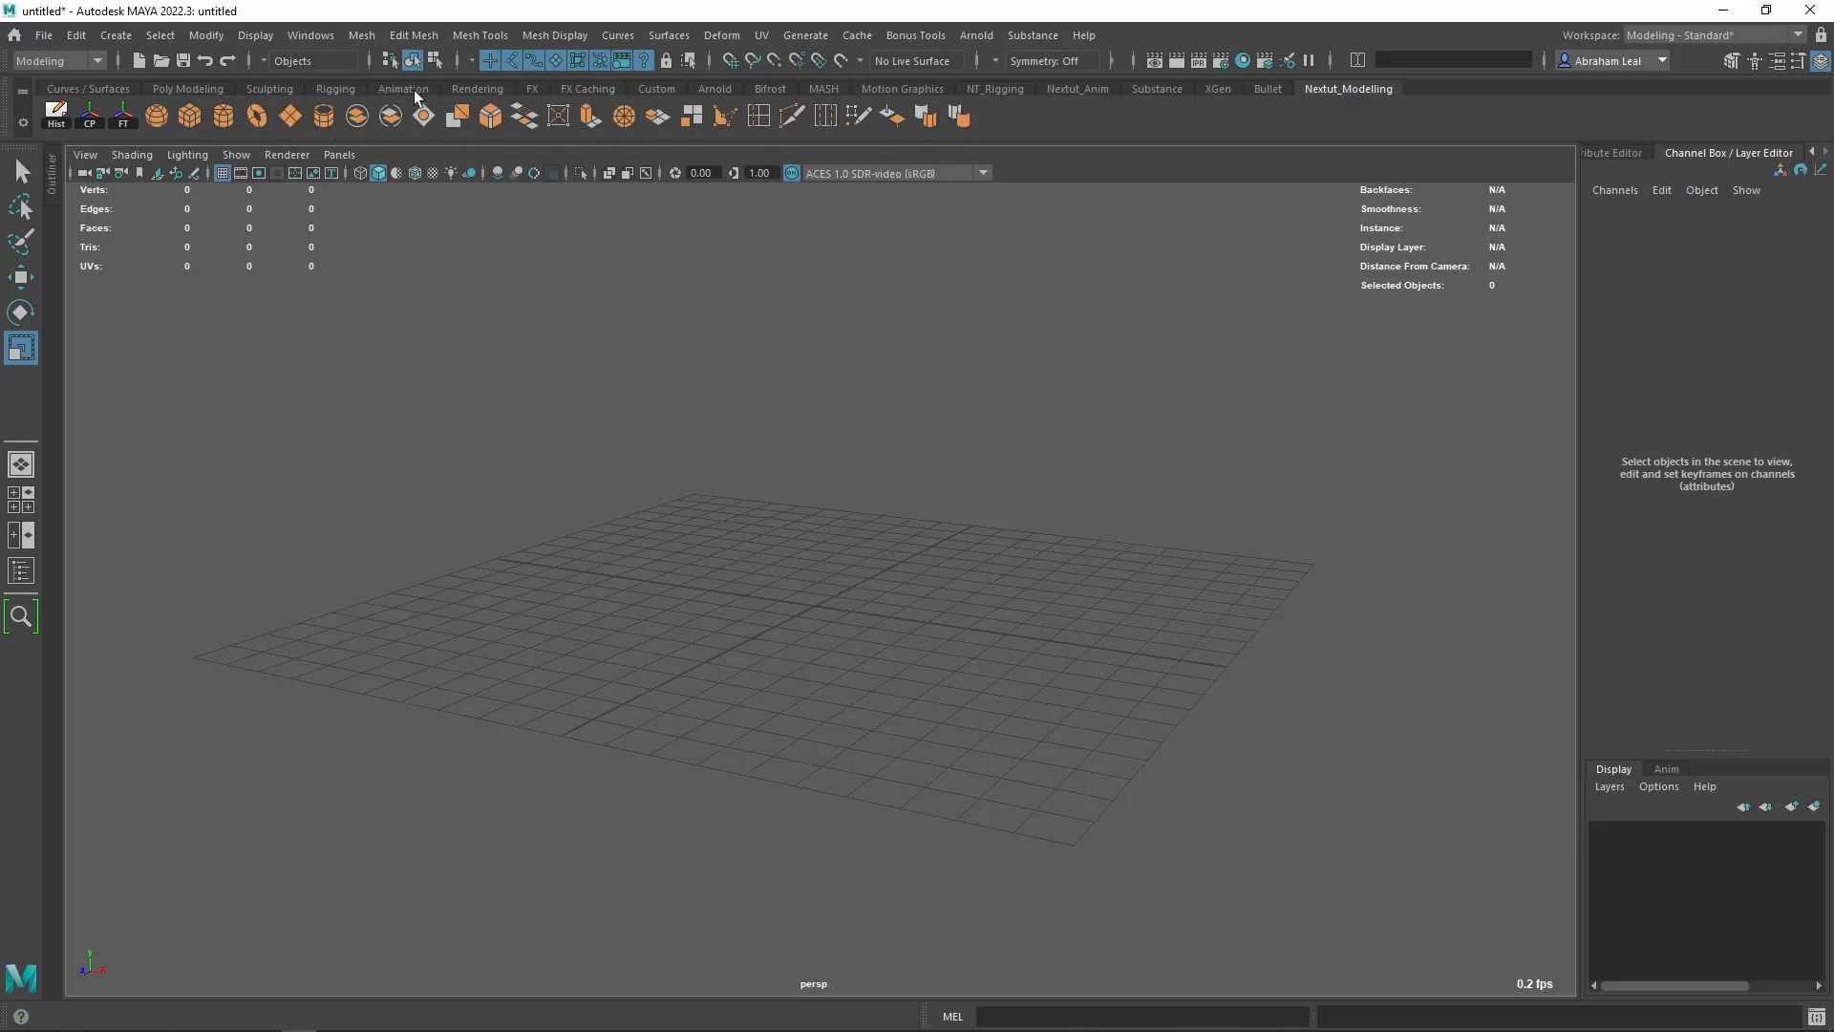
- Compare the custom shelf with the Poly Modeling shelf and save all shelves
click(202, 91)
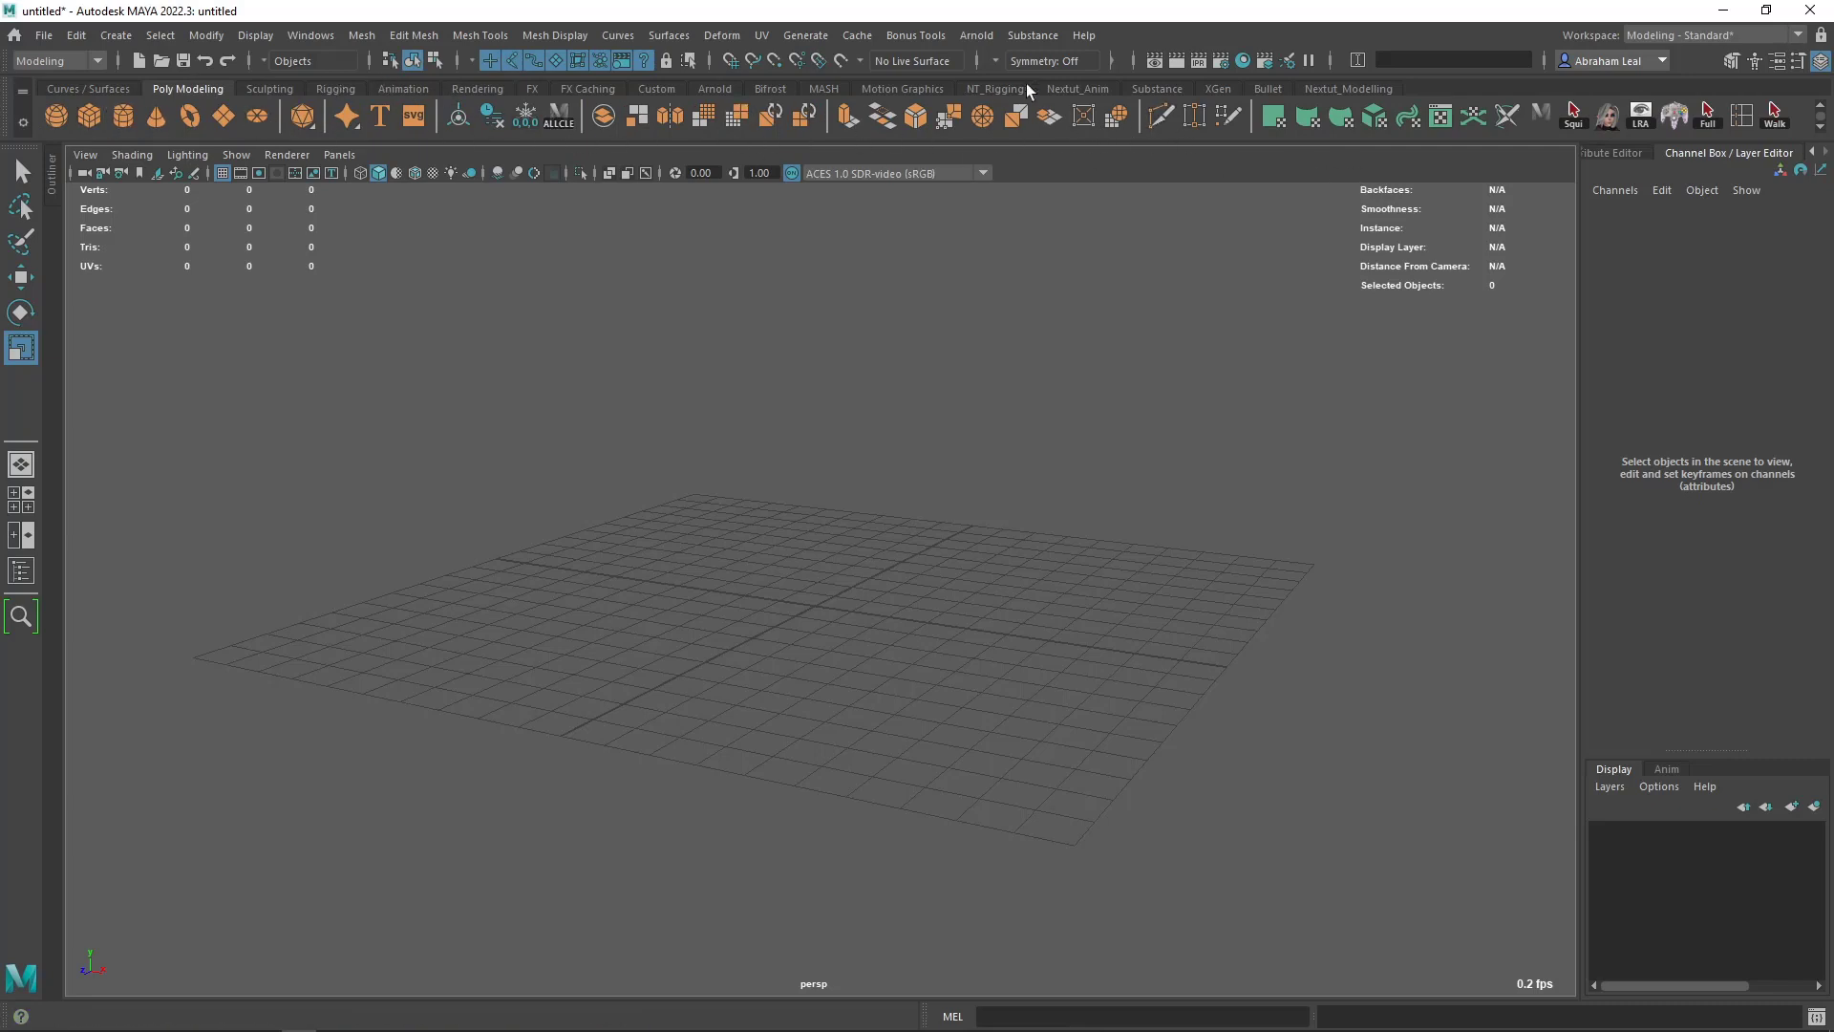
click(1342, 89)
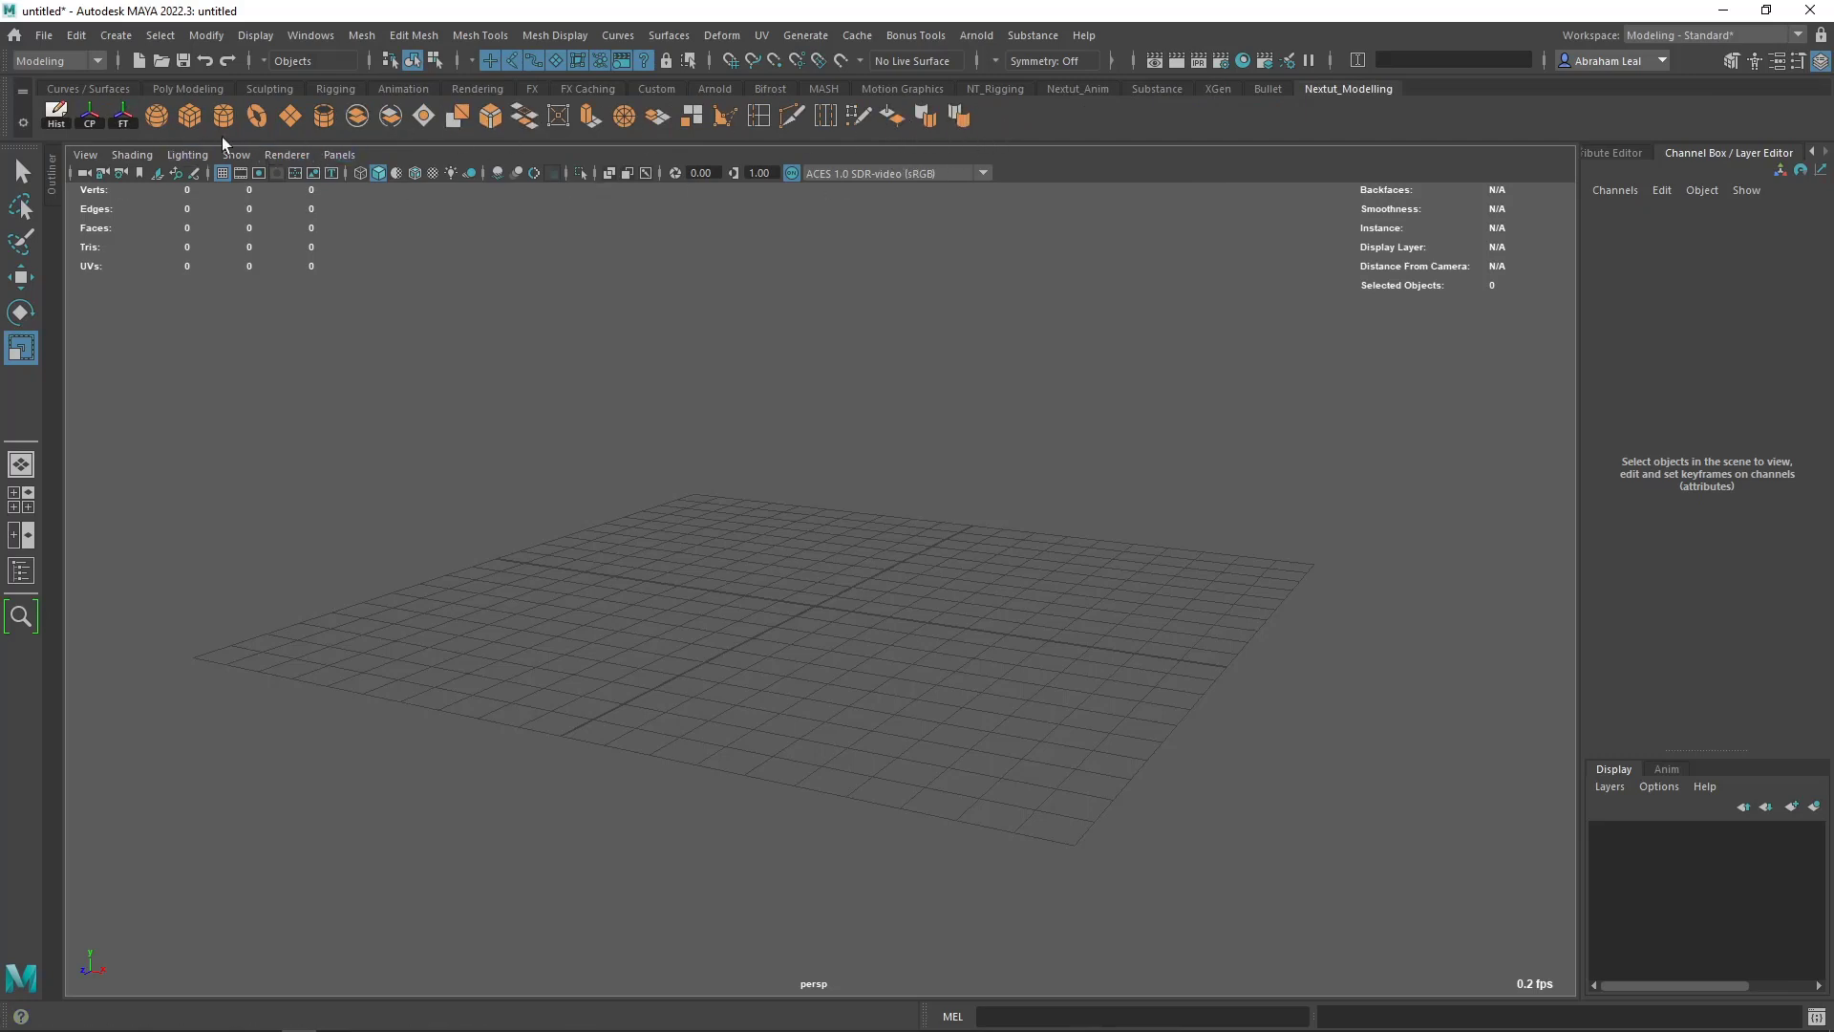
click(21, 124)
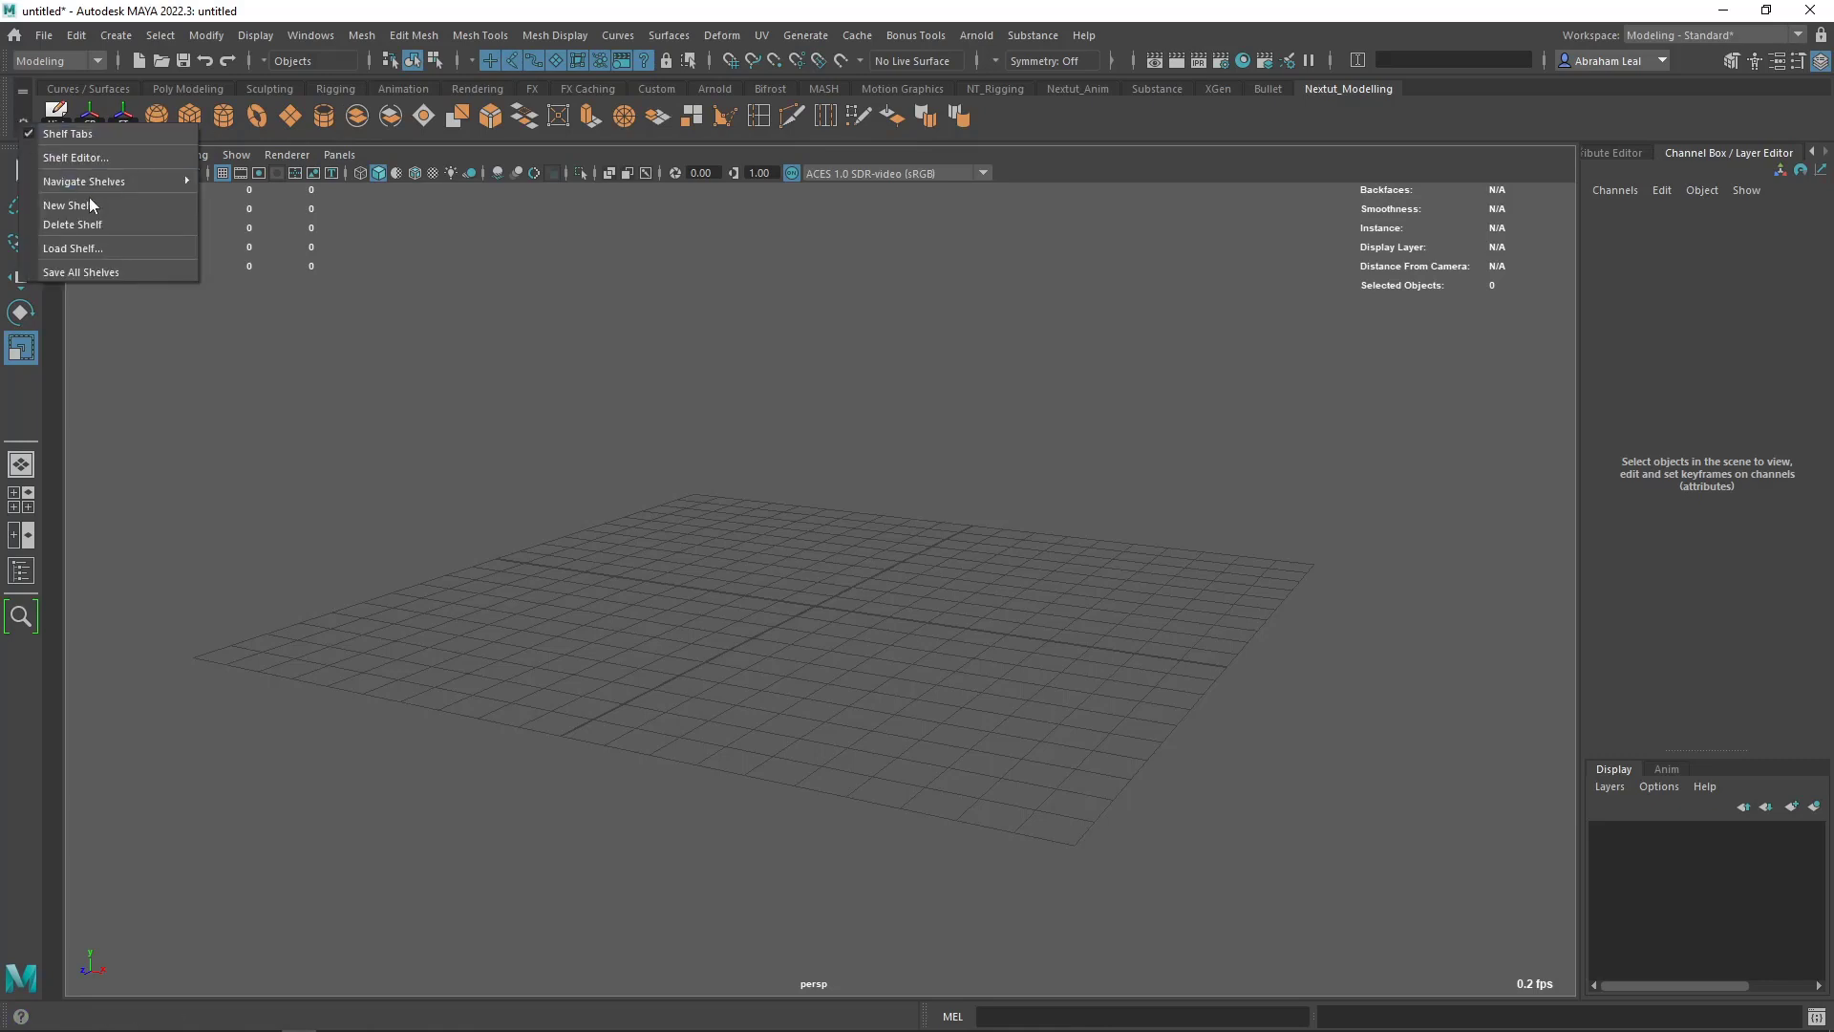
click(84, 273)
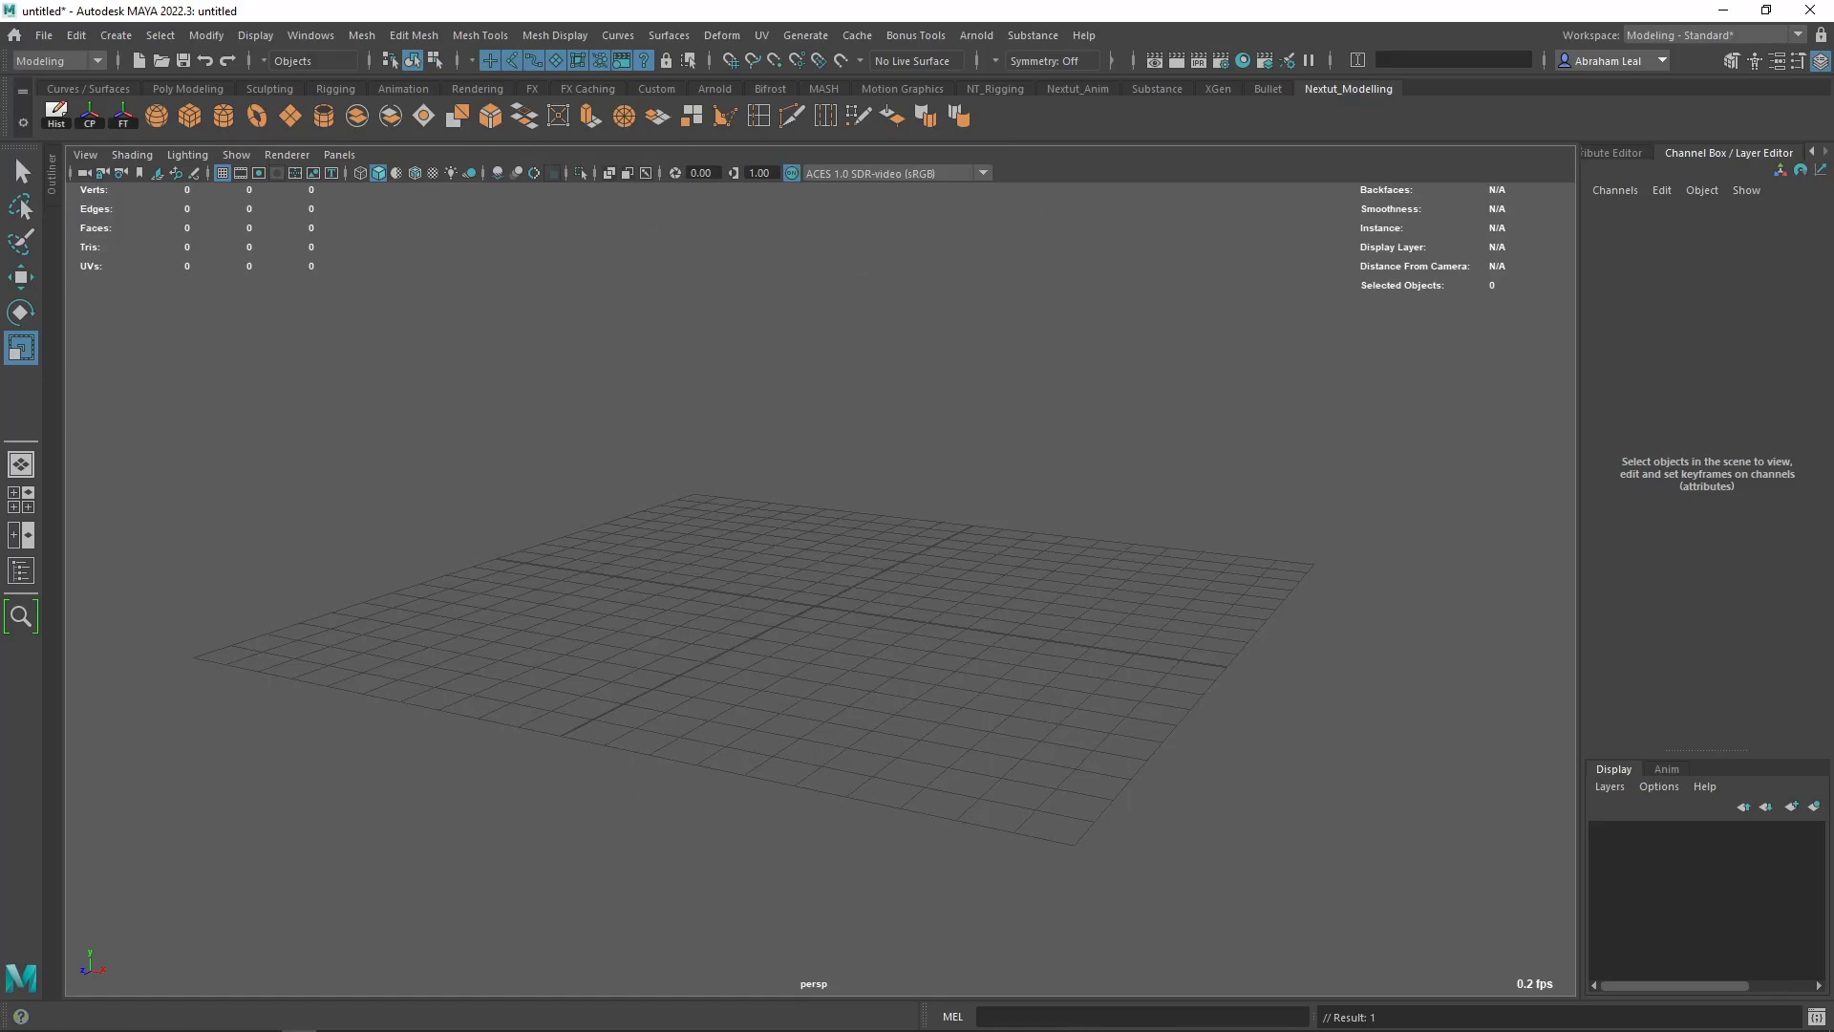
- In File Explorer, locate the shelf_Nextut_Modelling file under Documents > maya > 2022 > prefs > shelves, and close the window
click(158, 1015)
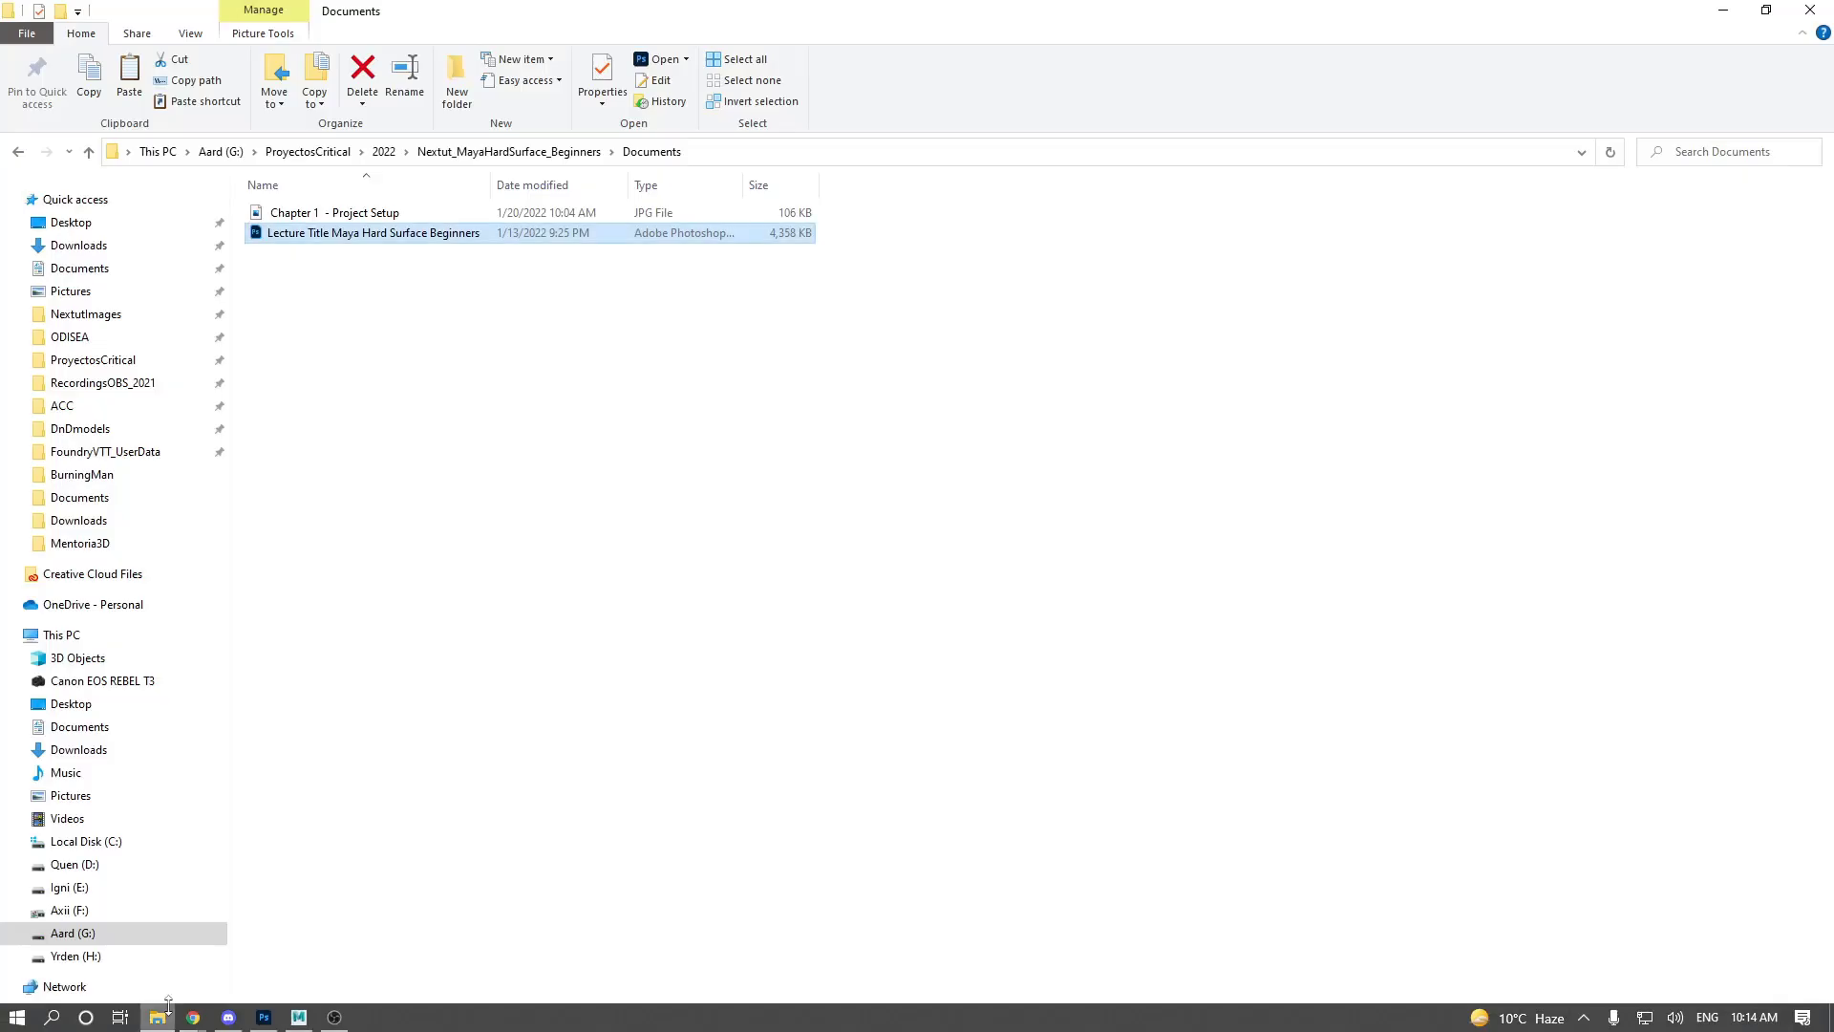
click(75, 270)
double_click(310, 369)
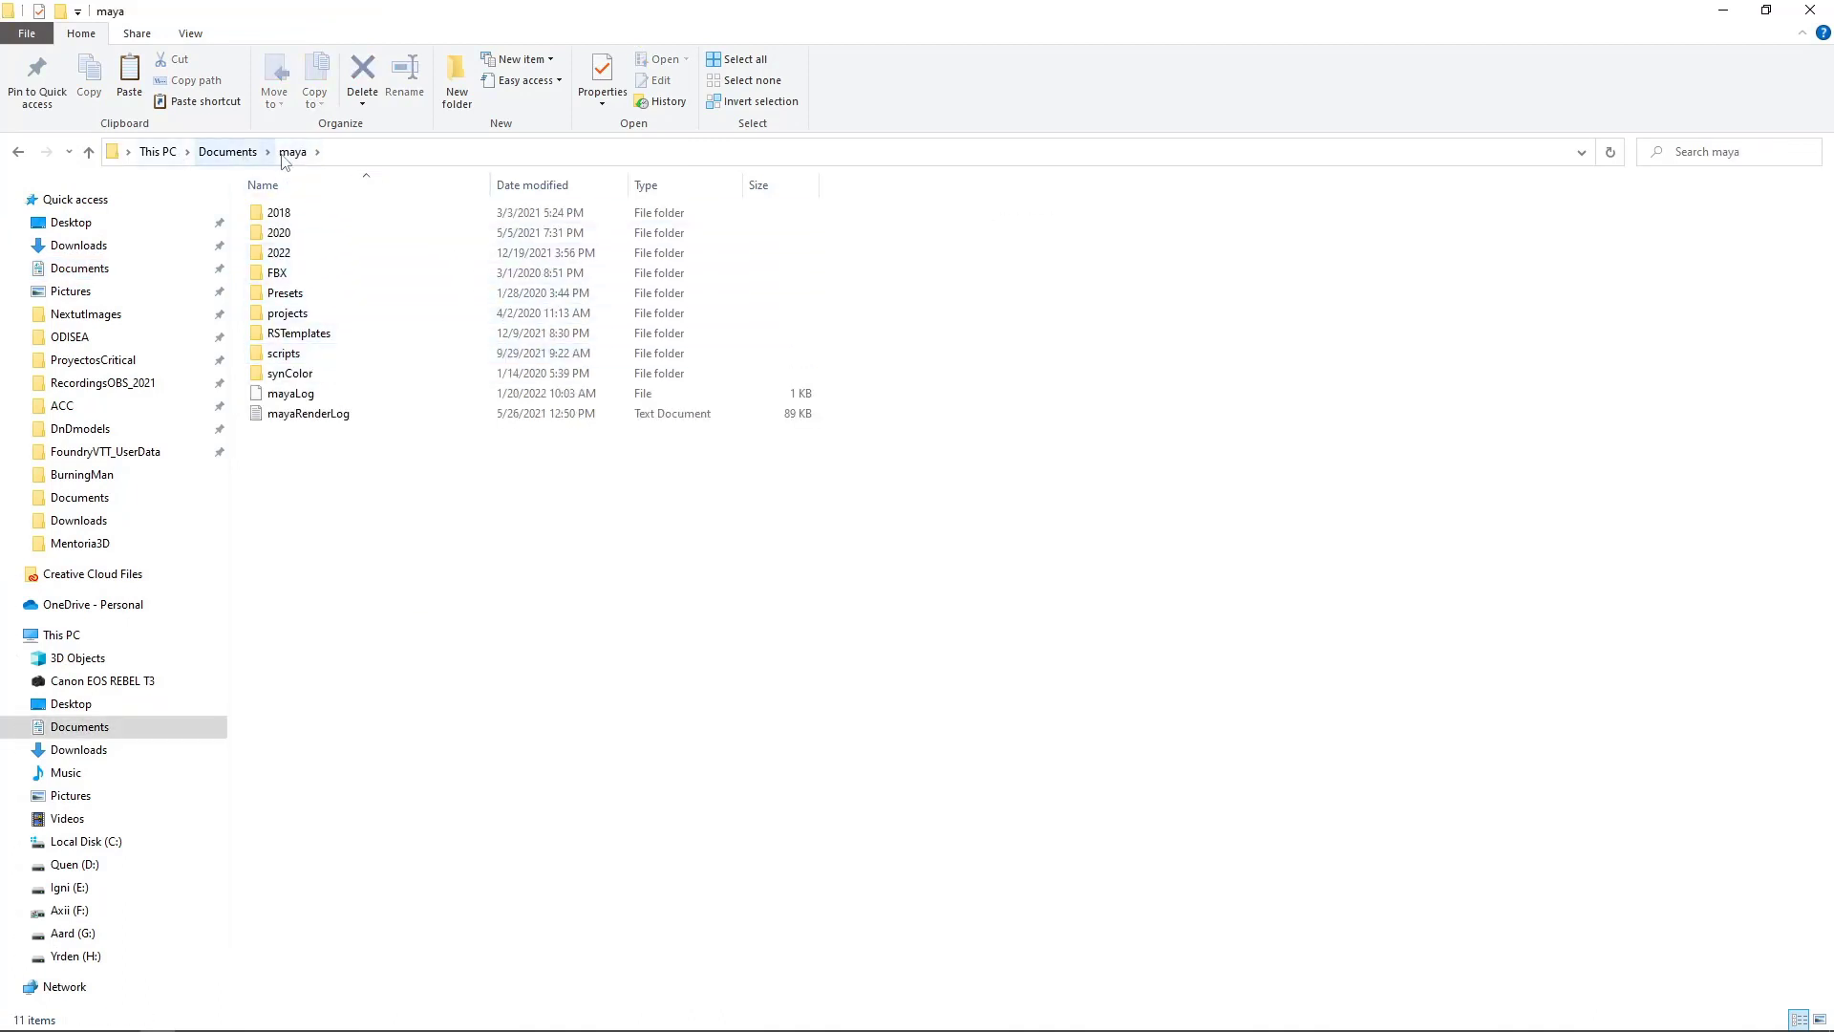
double_click(287, 252)
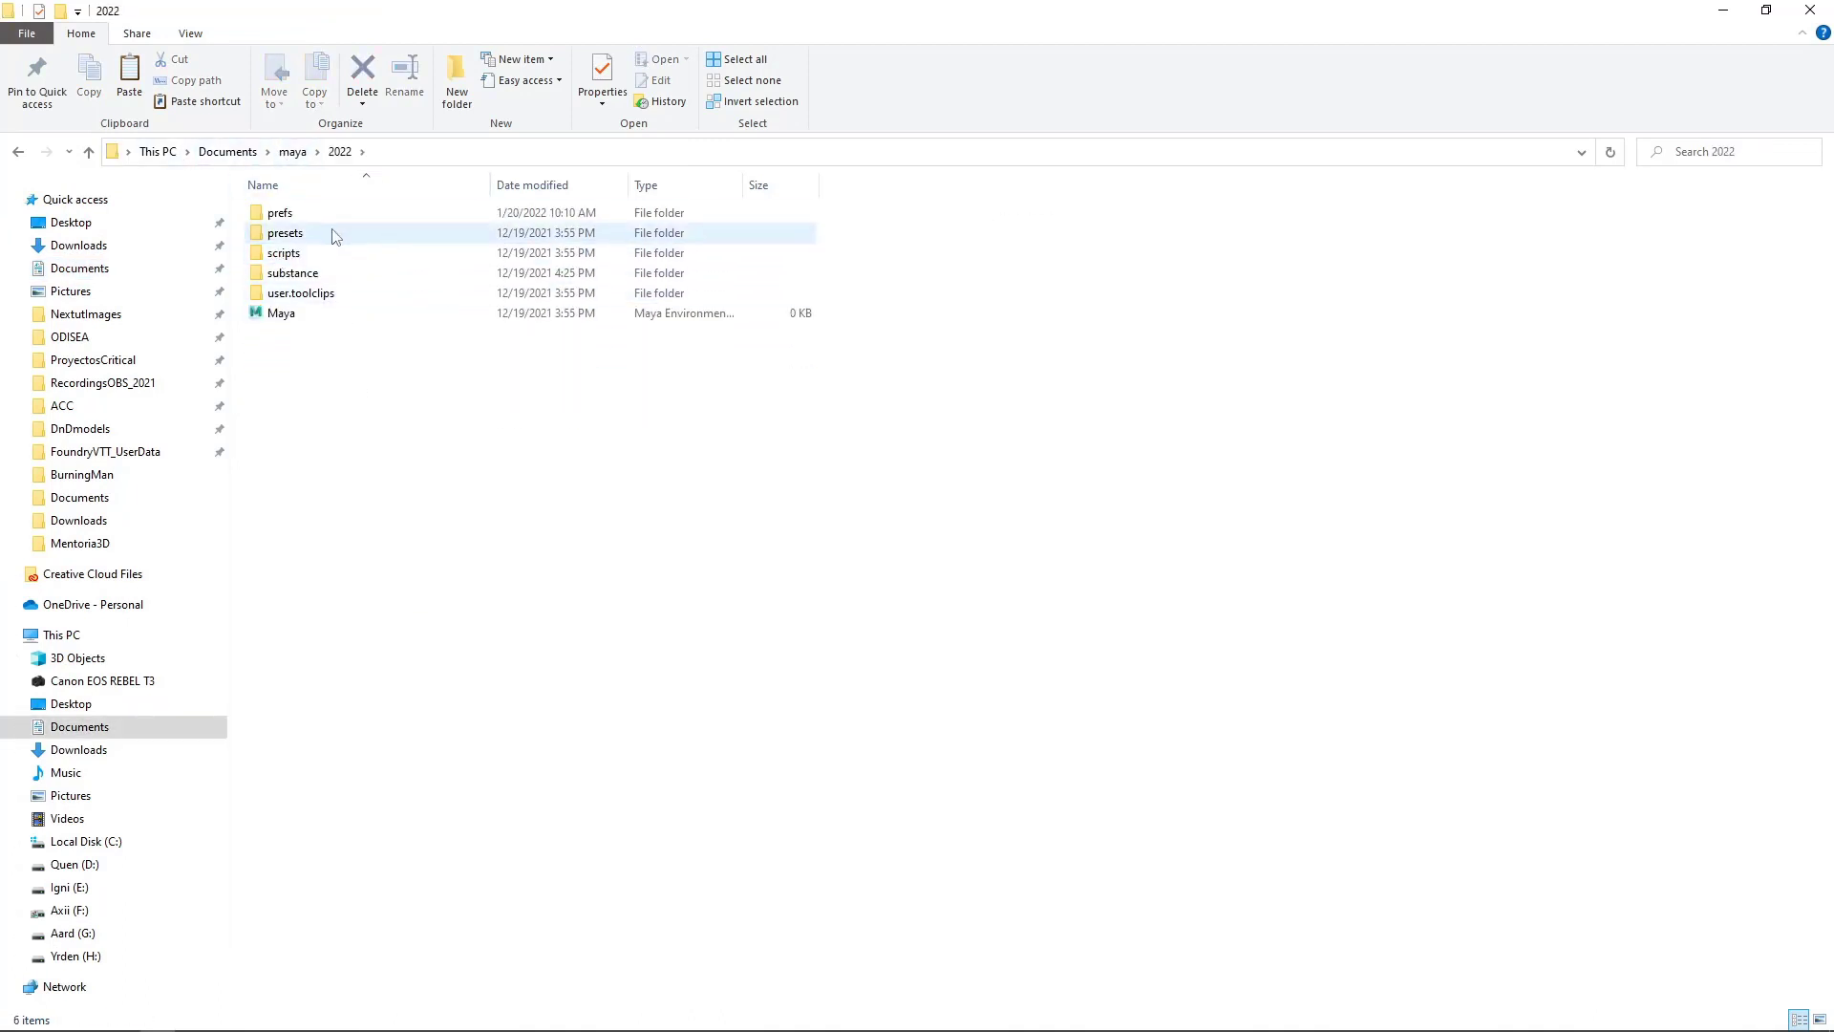
double_click(321, 215)
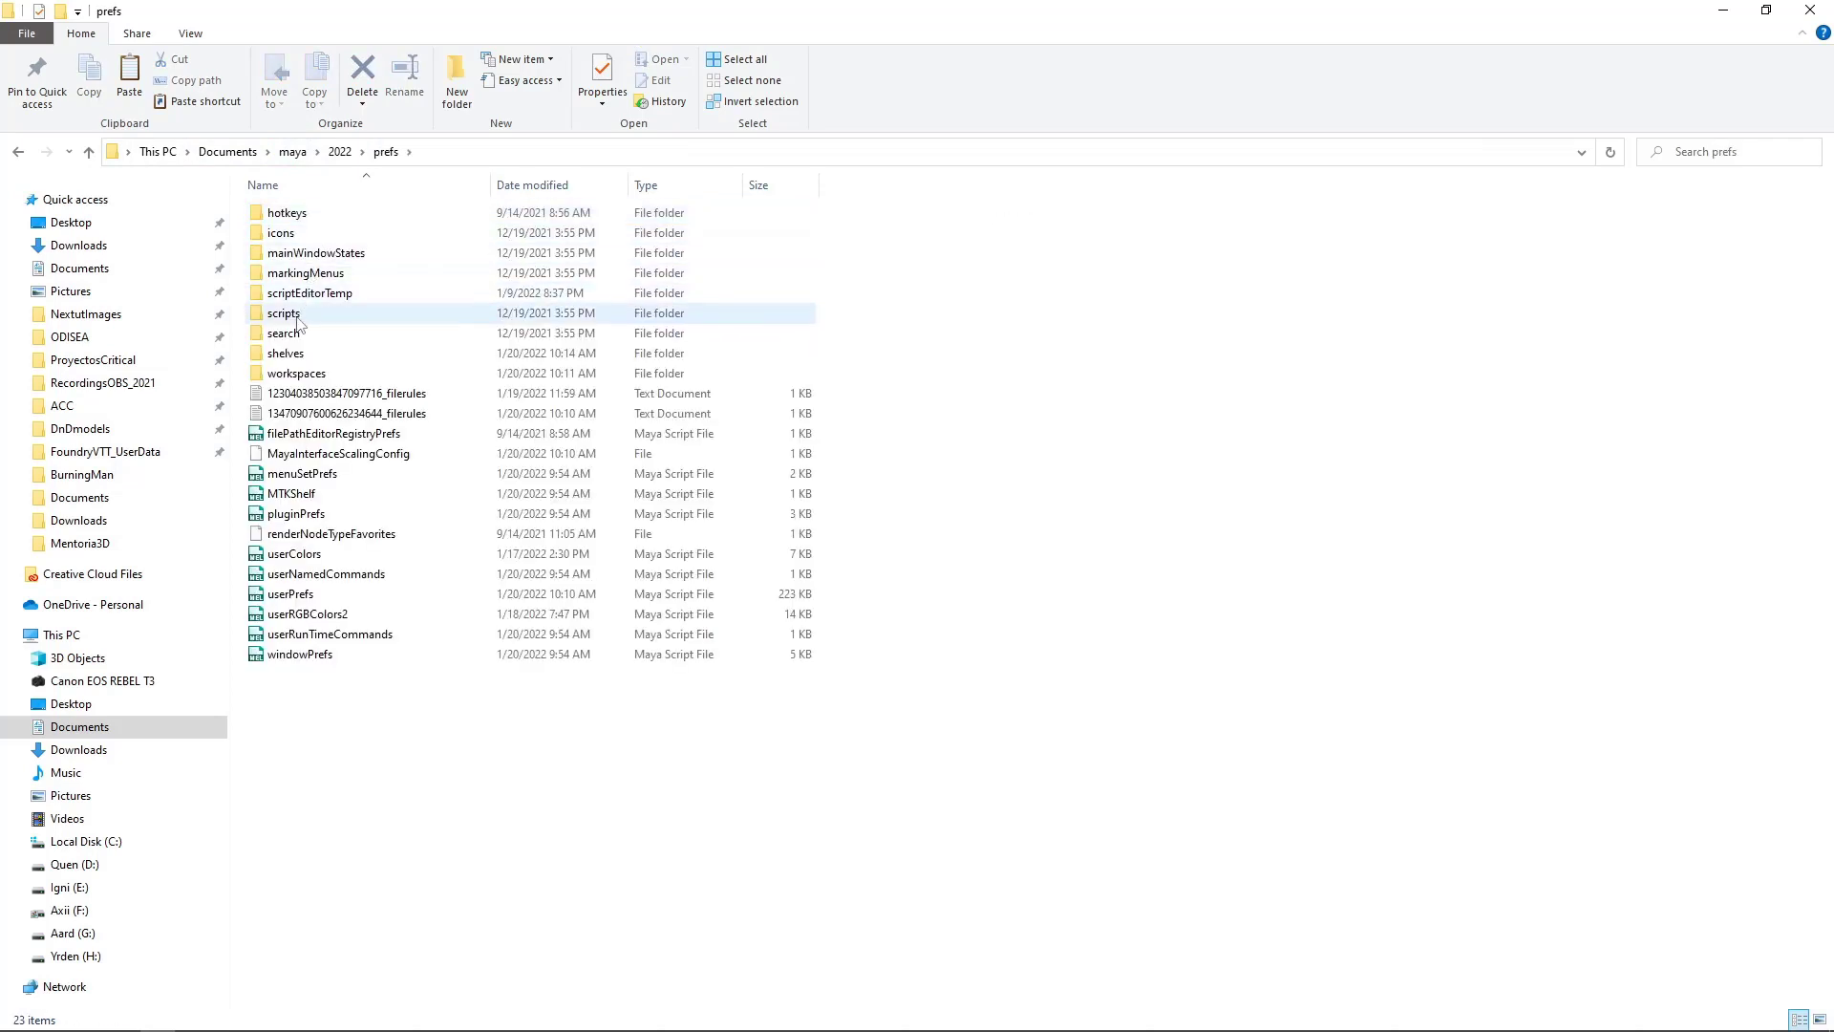
double_click(287, 353)
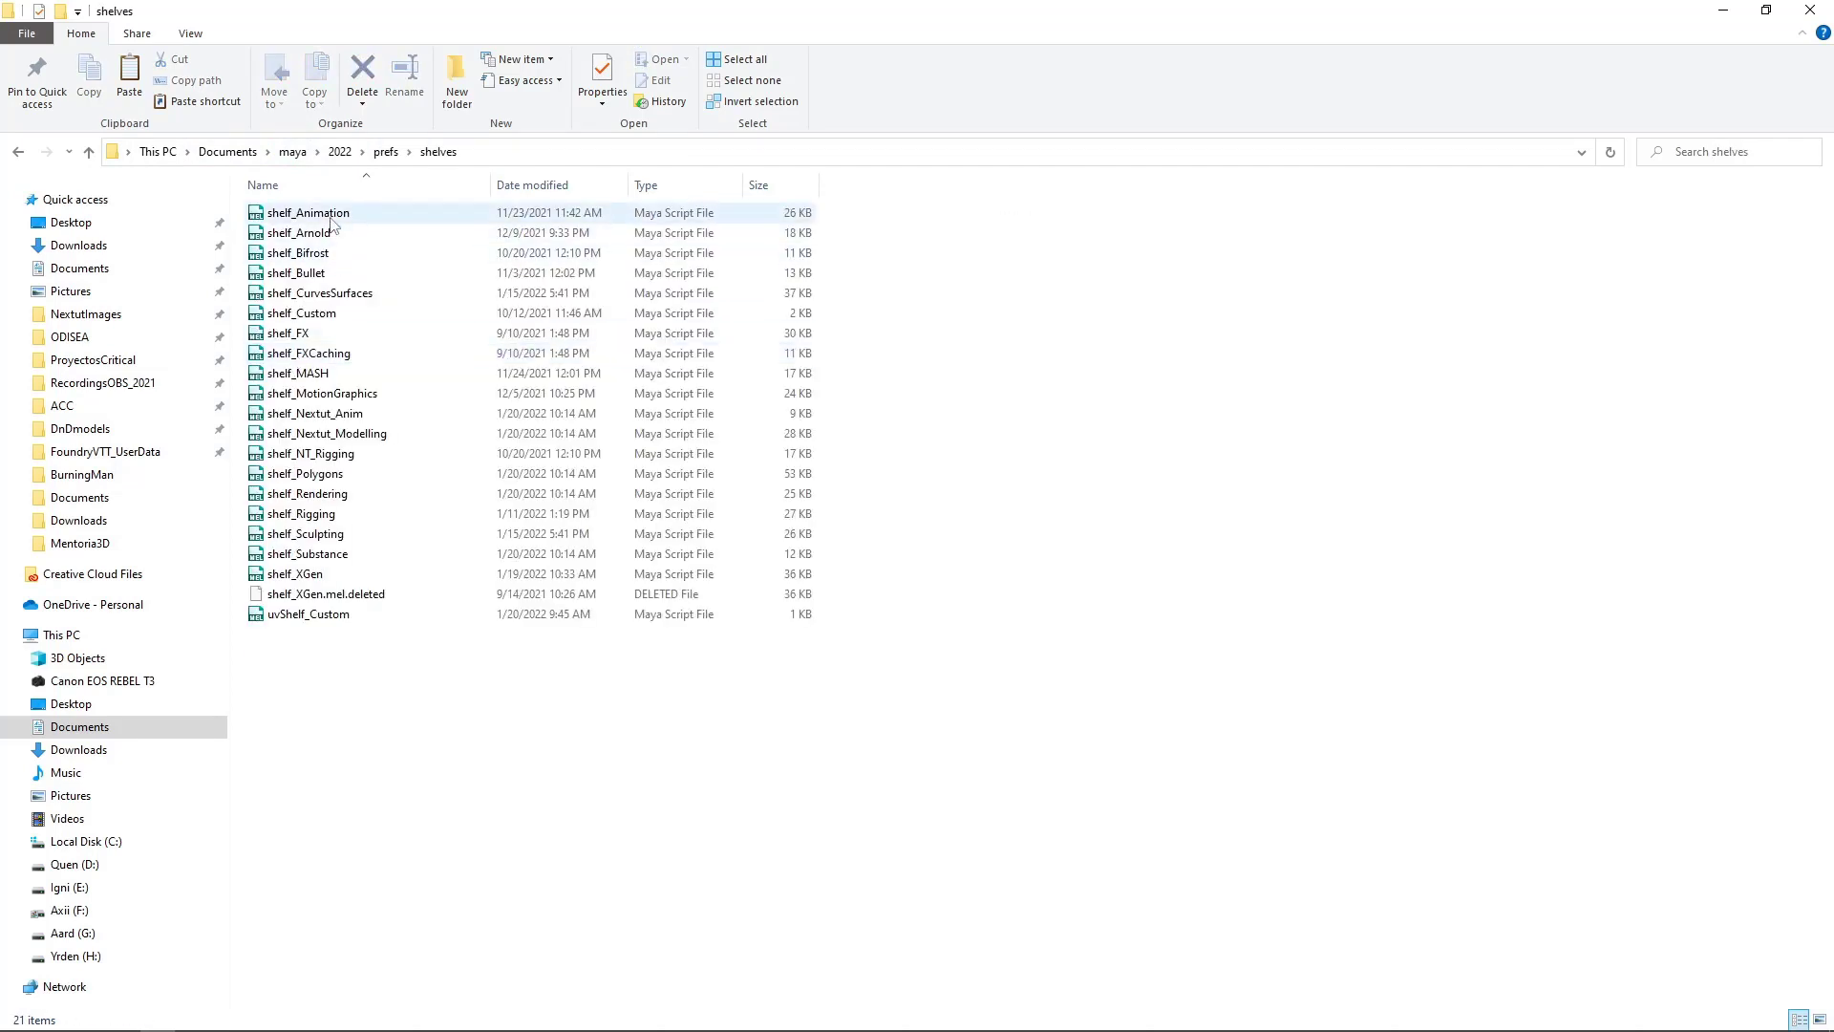
click(359, 435)
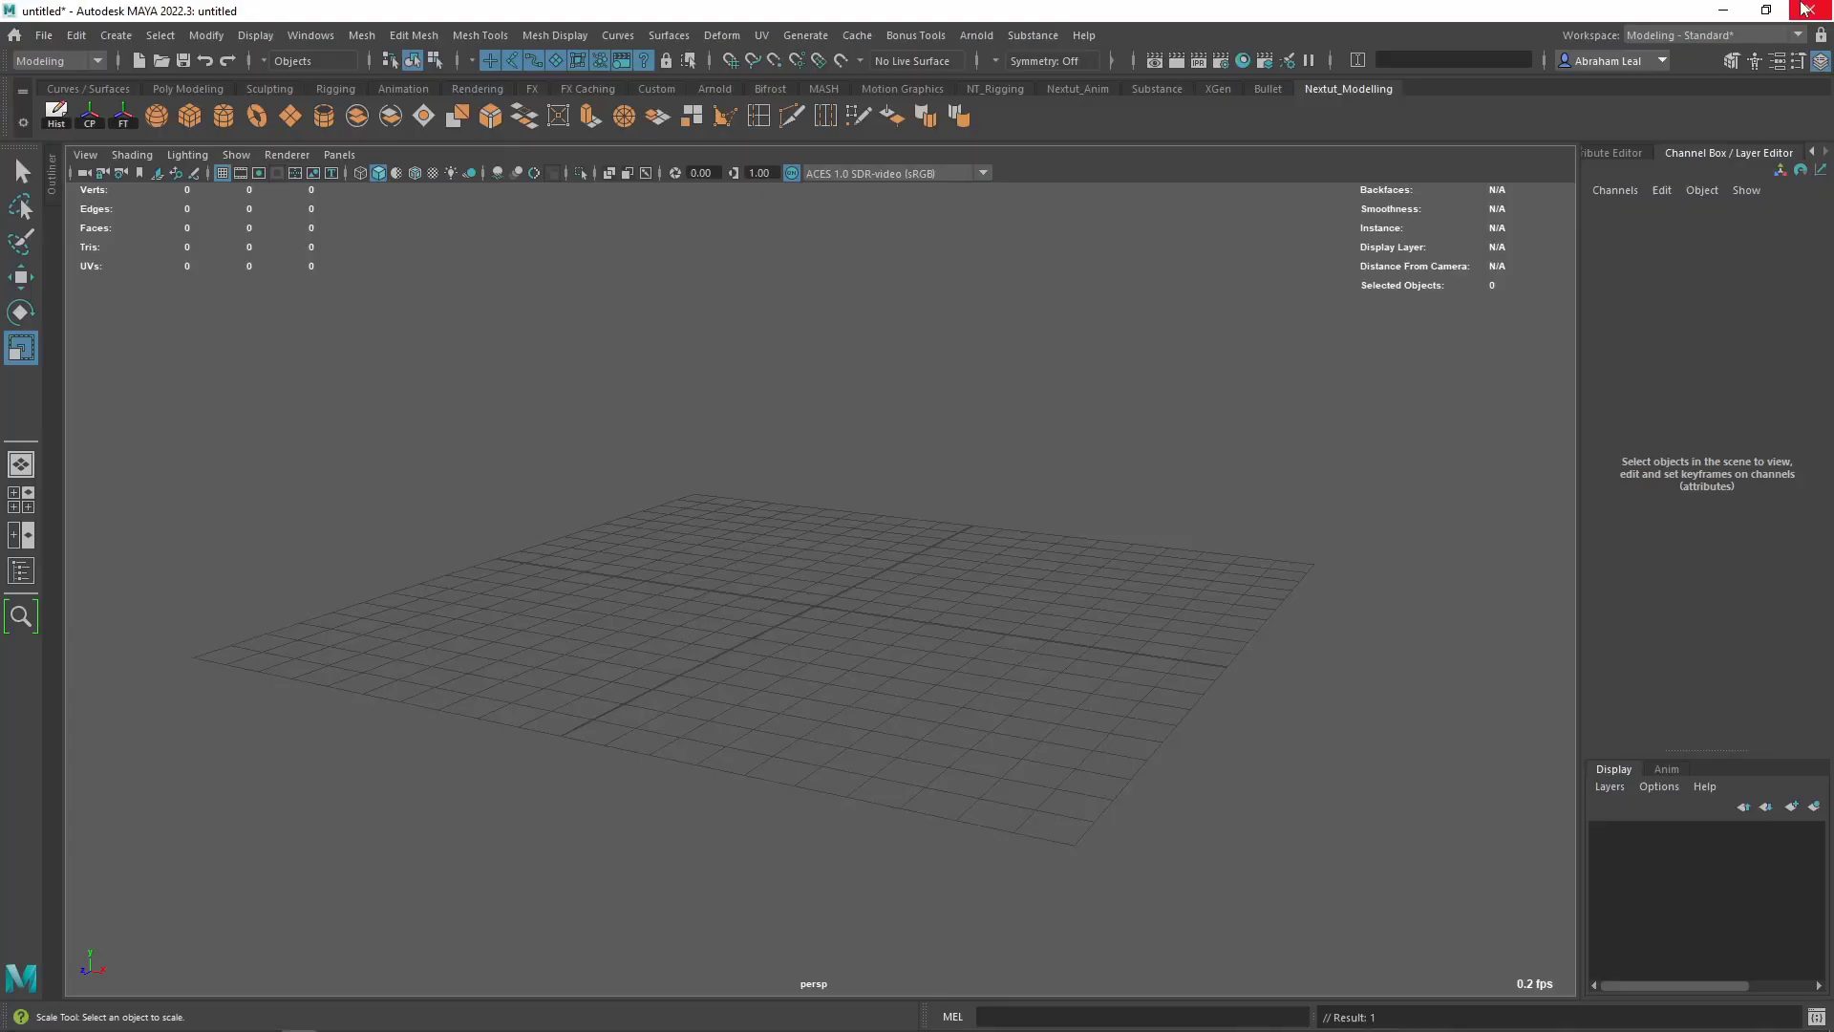
click(1810, 10)
mouse_move(865, 490)
alt+mouse_down()
mouse_move(982, 524)
mouse_move(868, 503)
alt+mouse_up()
scroll(982, 524, down, 2)
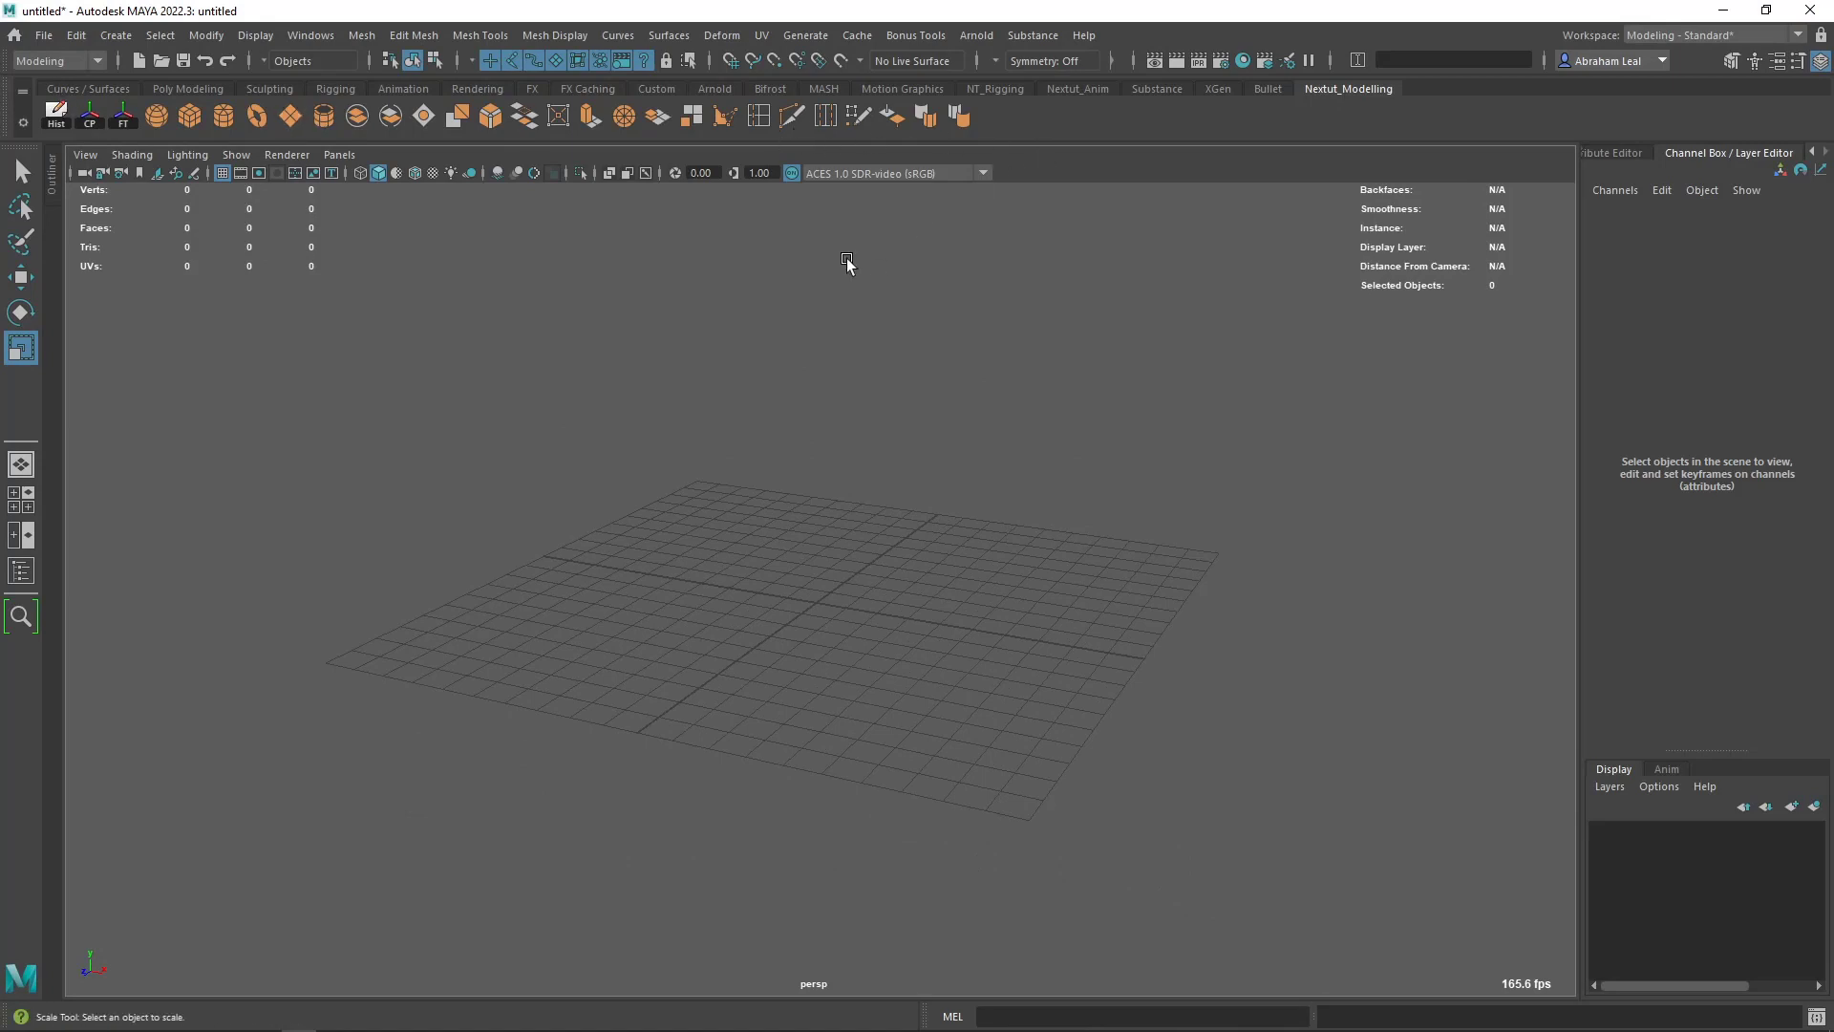
alt+drag(704, 335, 787, 353)
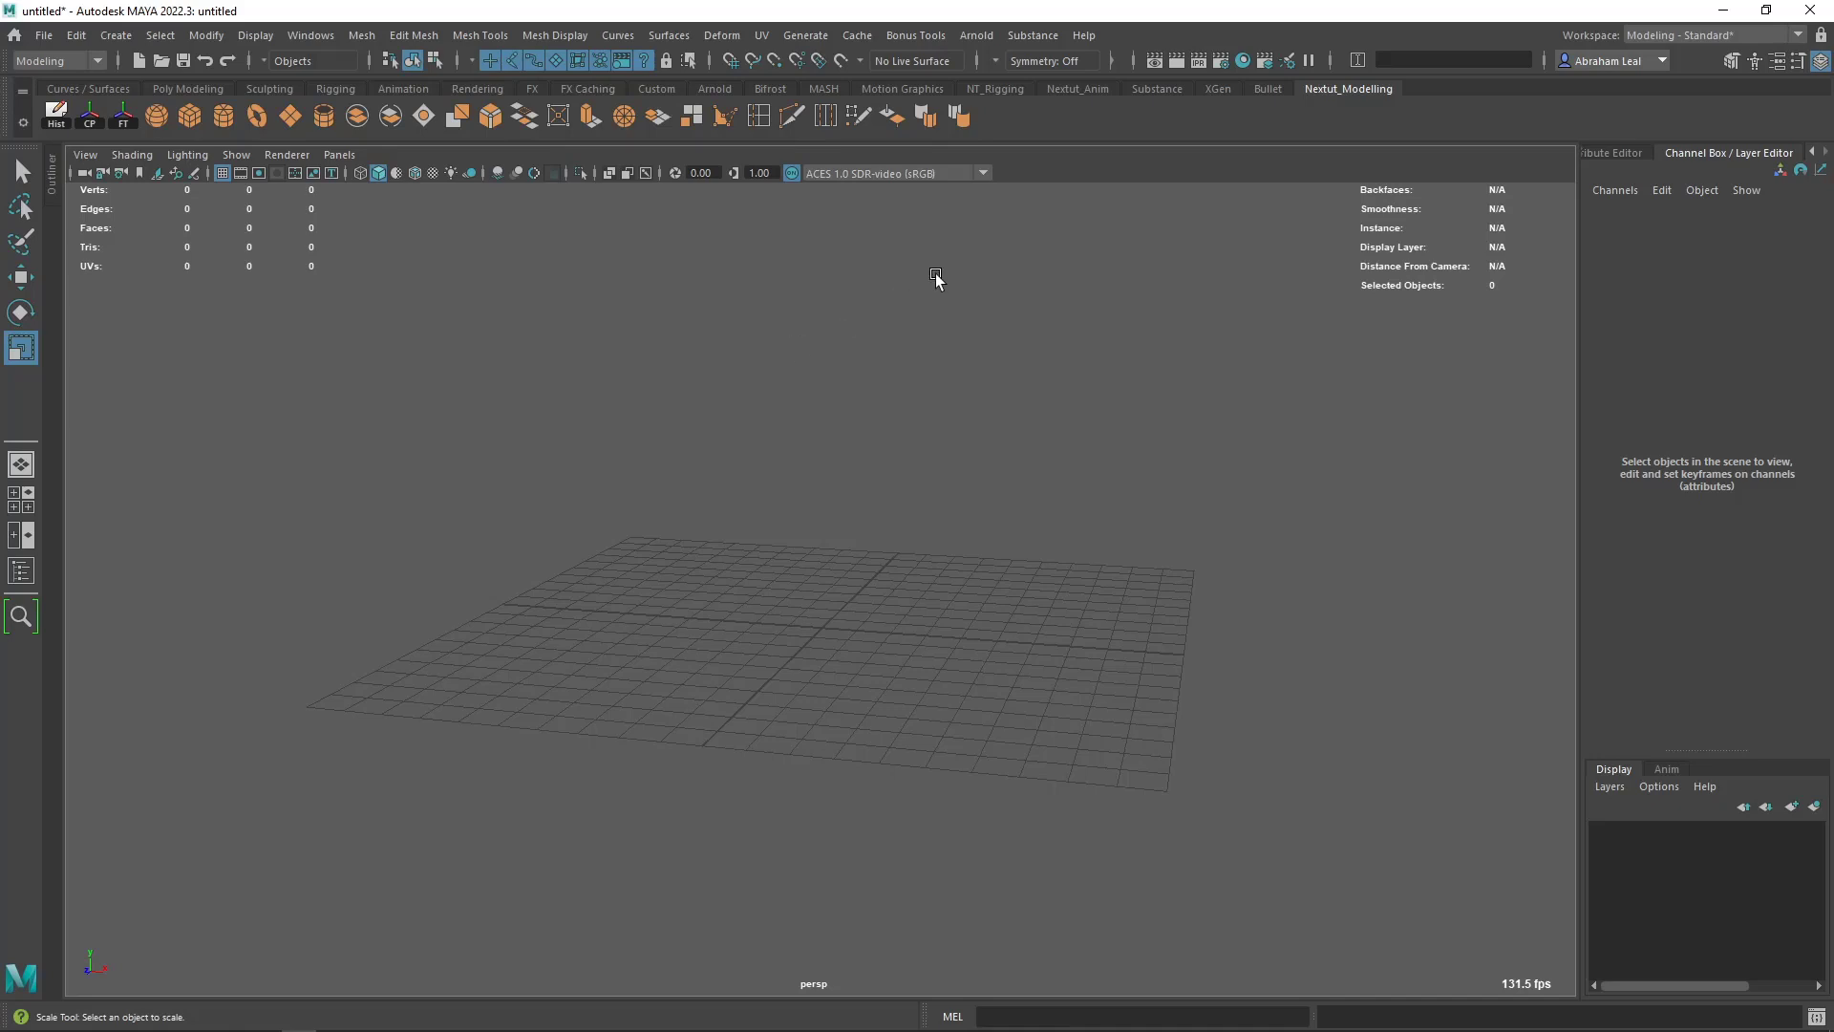
- Set the Maya project to the Nextut_HardSurface_Beginners folder
click(43, 37)
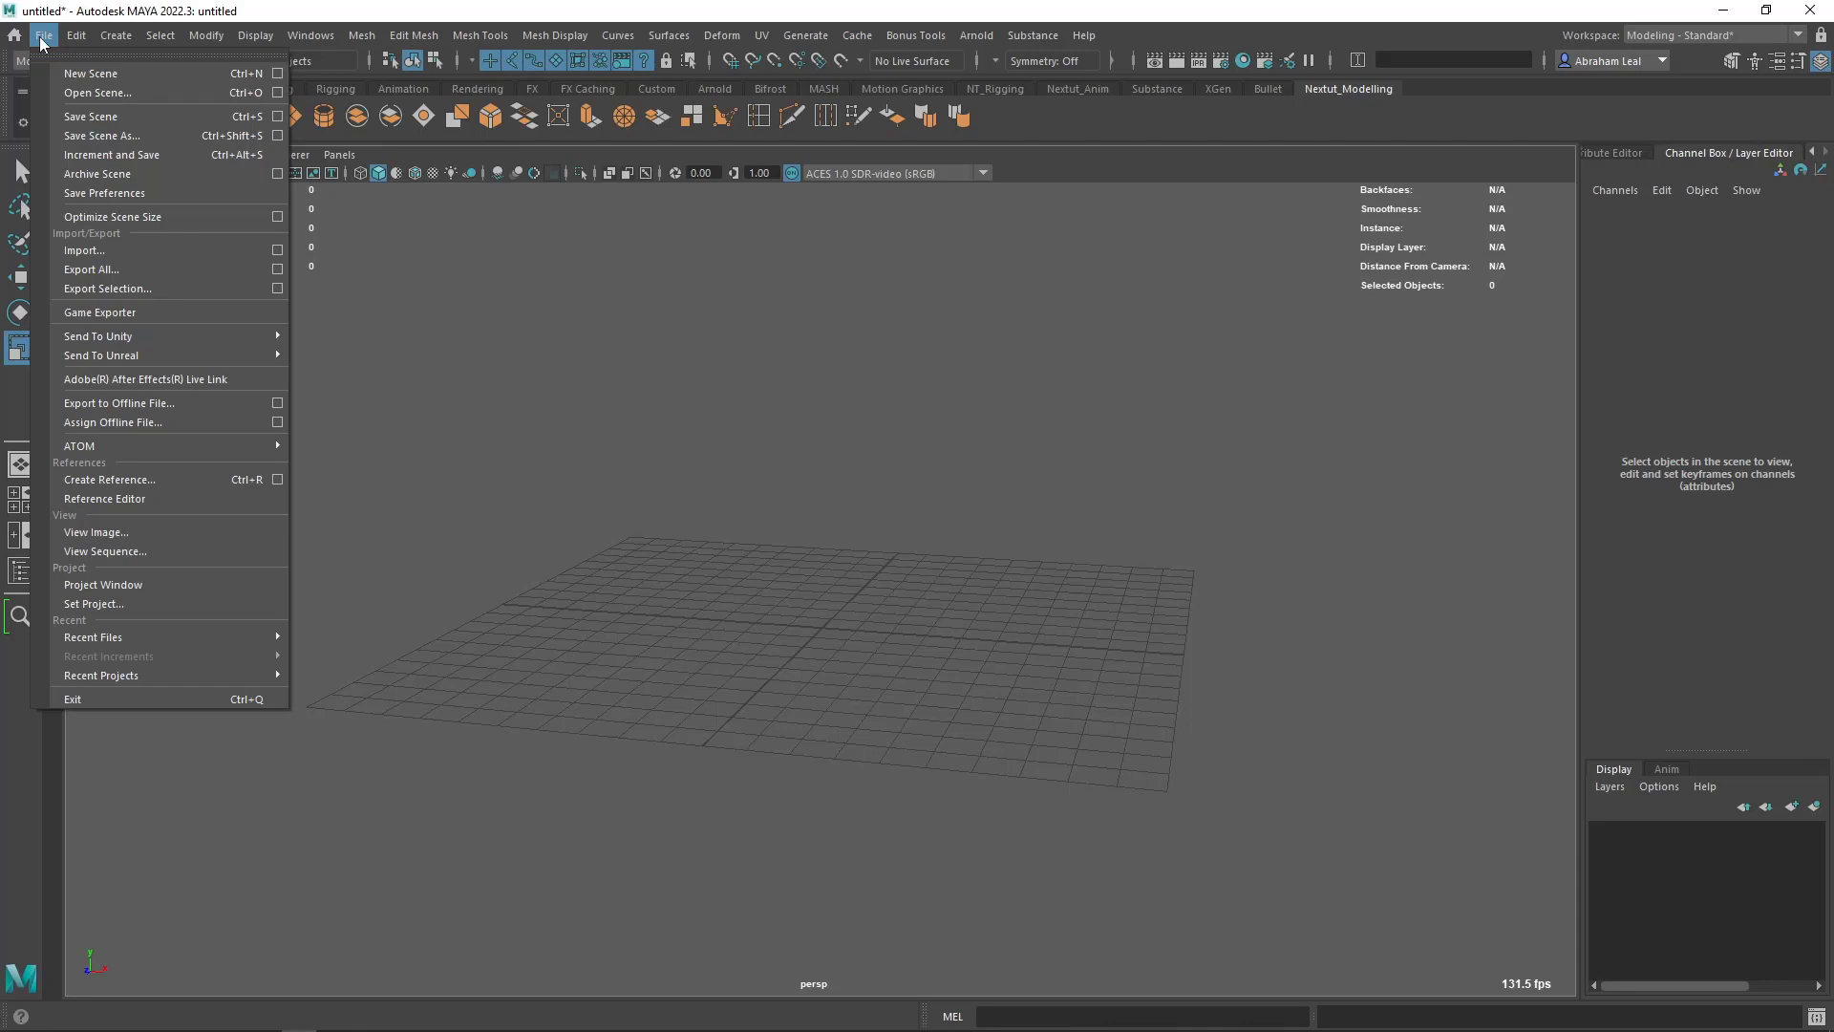
click(116, 604)
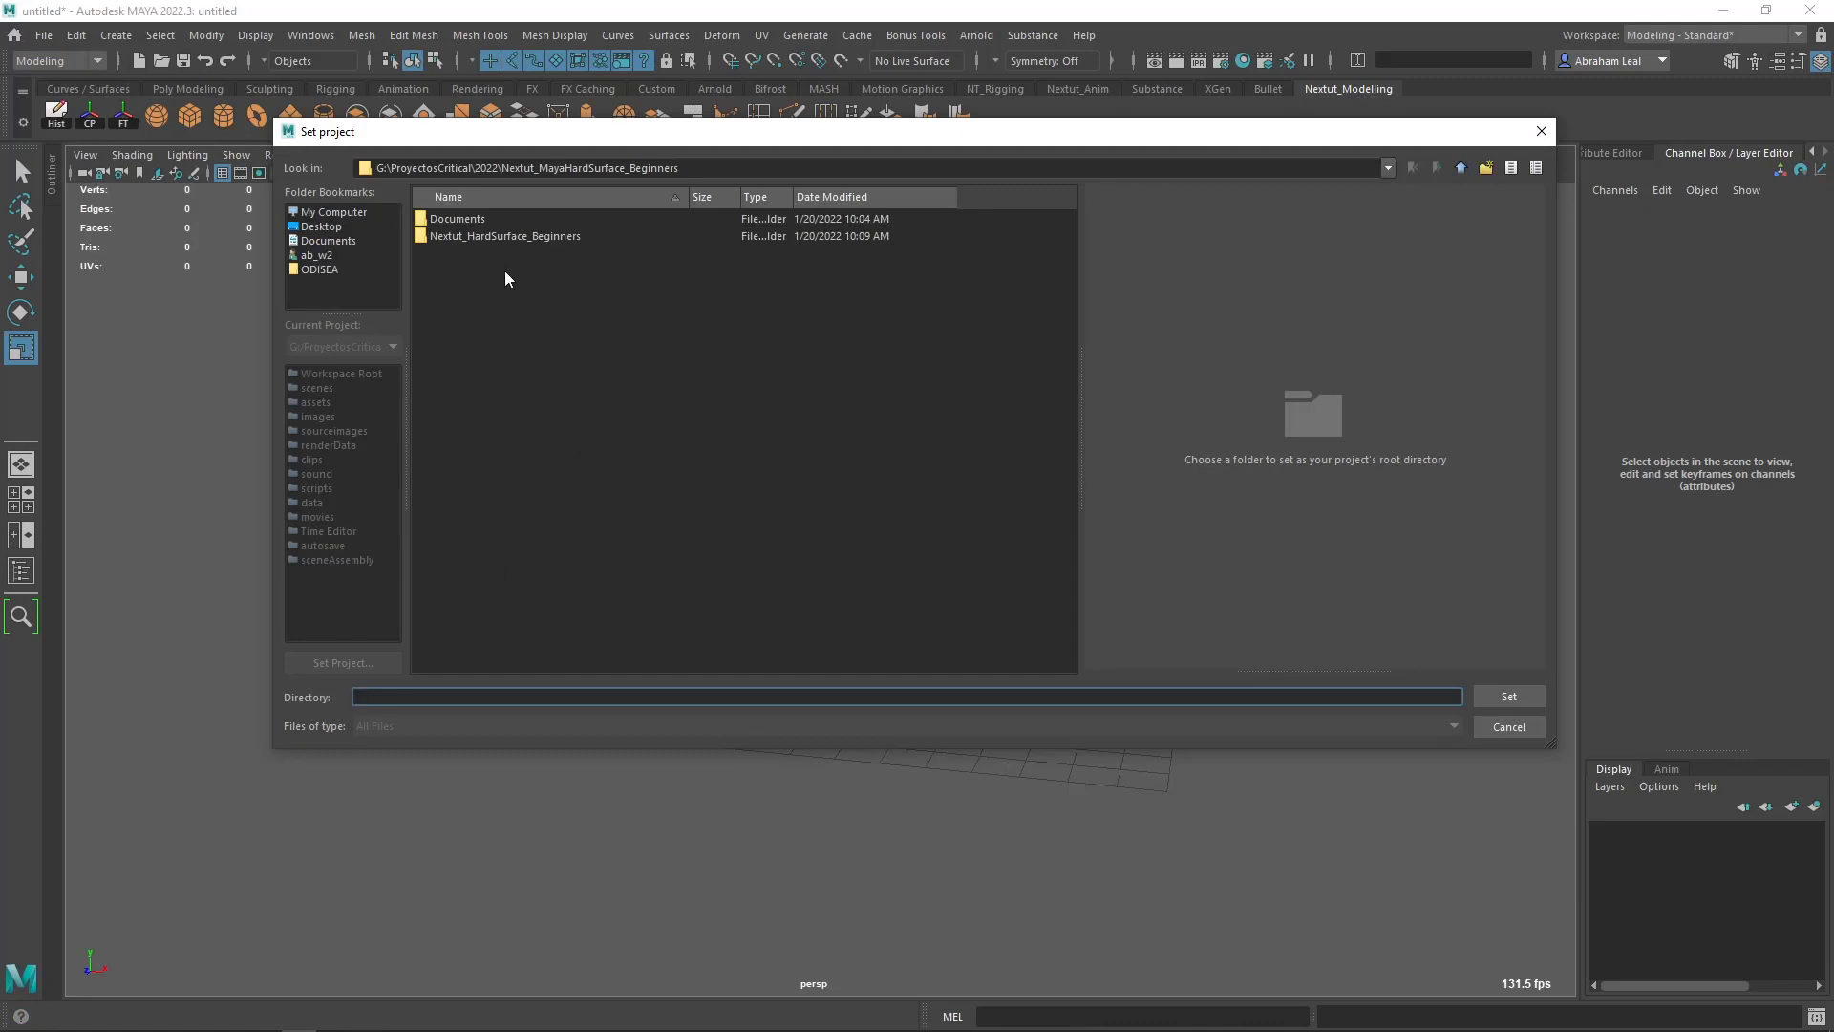
click(567, 237)
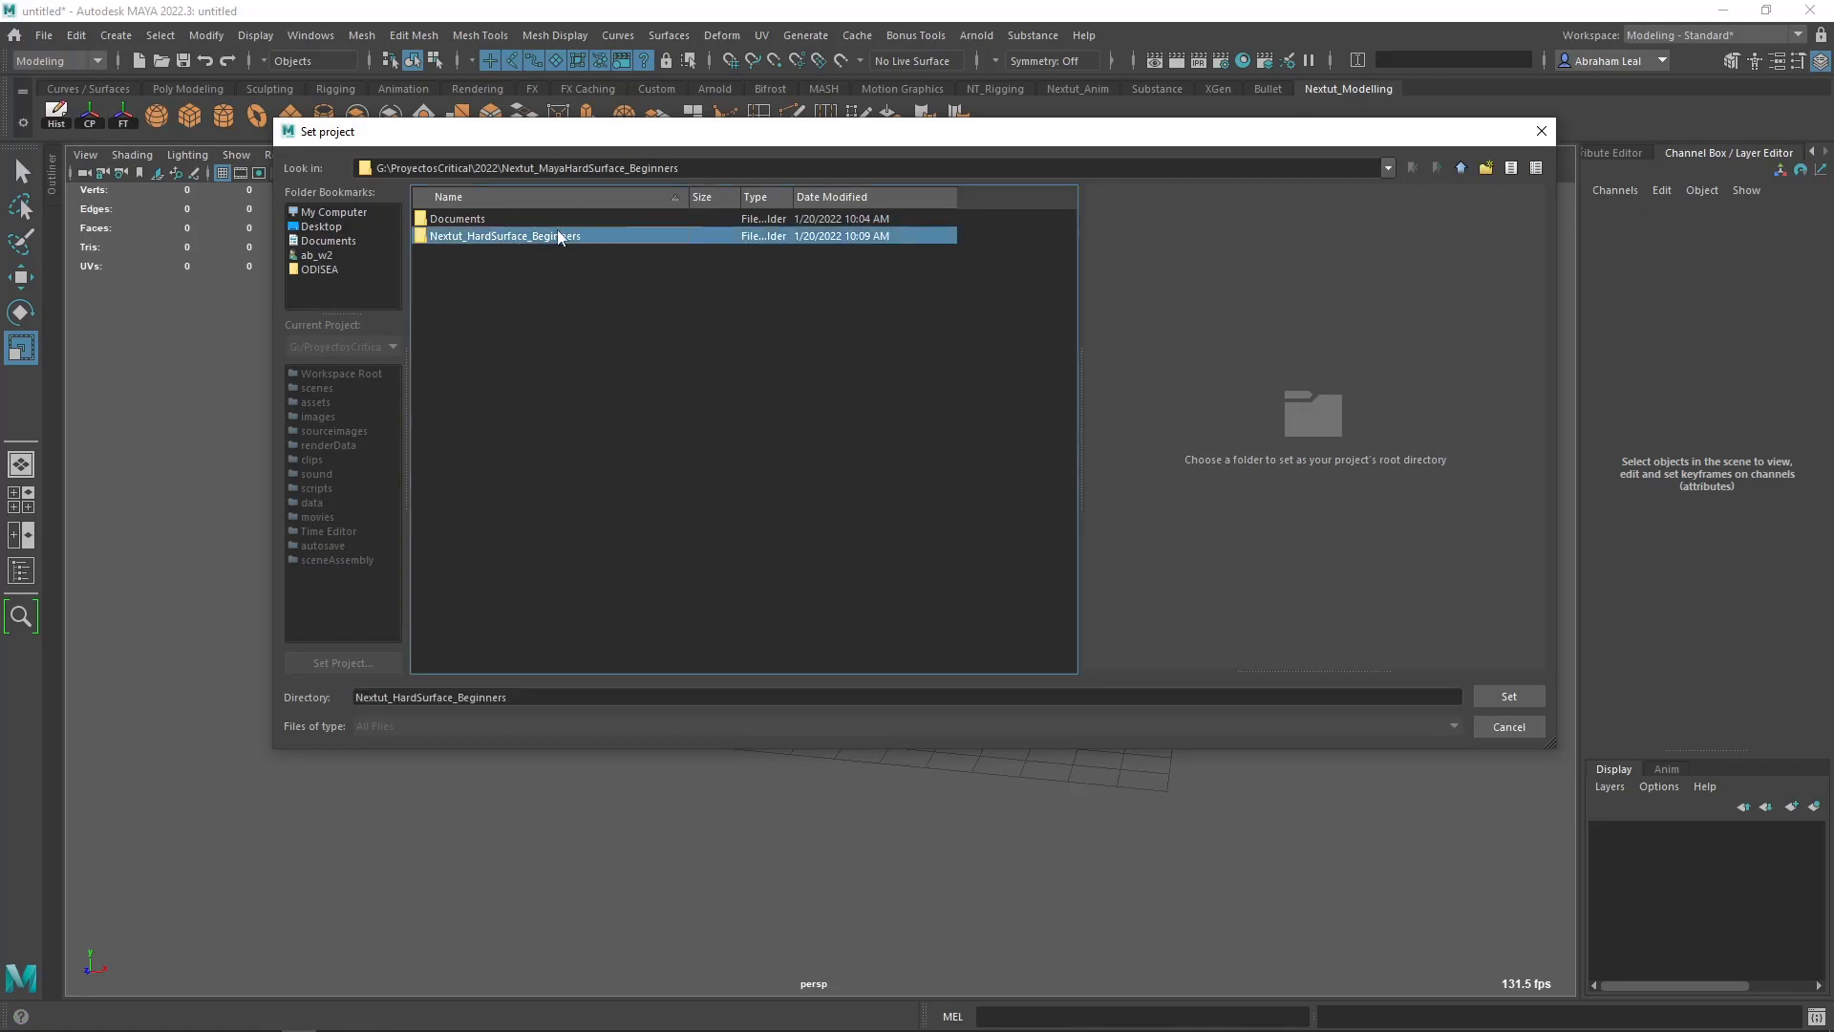
click(1509, 696)
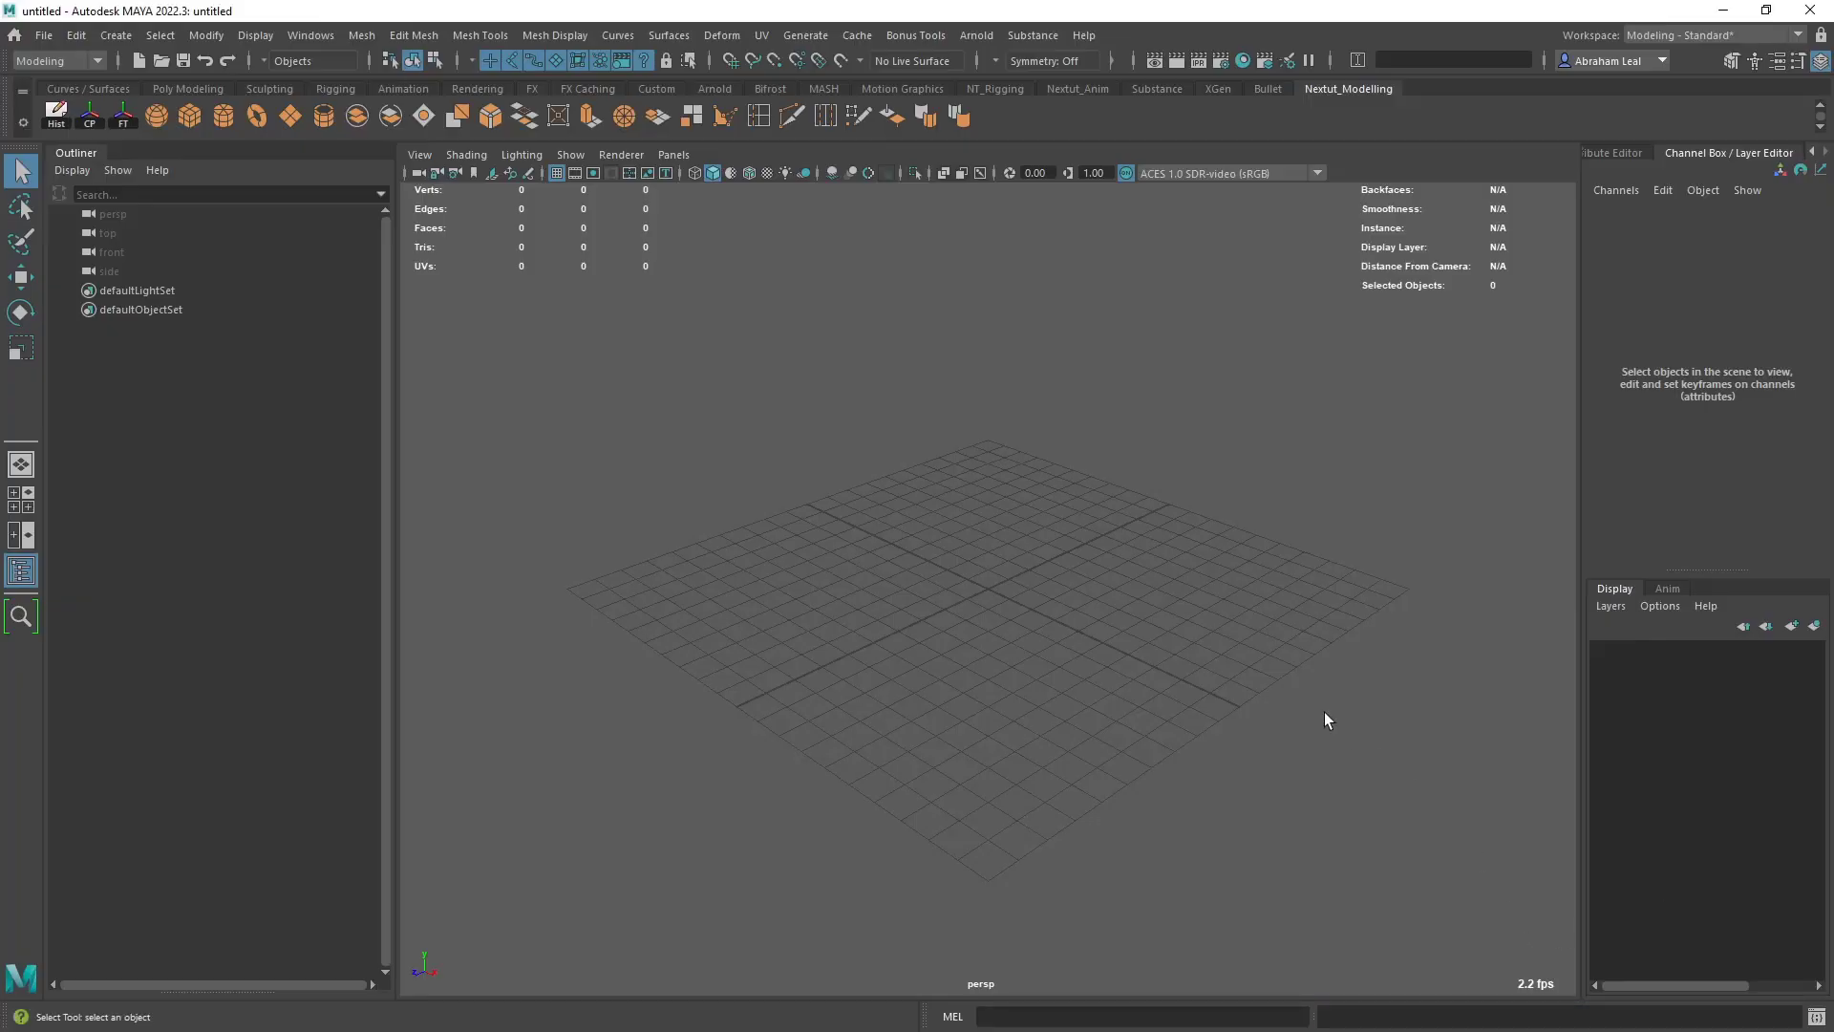
- Orbit, pan and zoom around the empty grid in the perspective view to examine it from different angles and distances
alt+drag(1277, 704, 1203, 676)
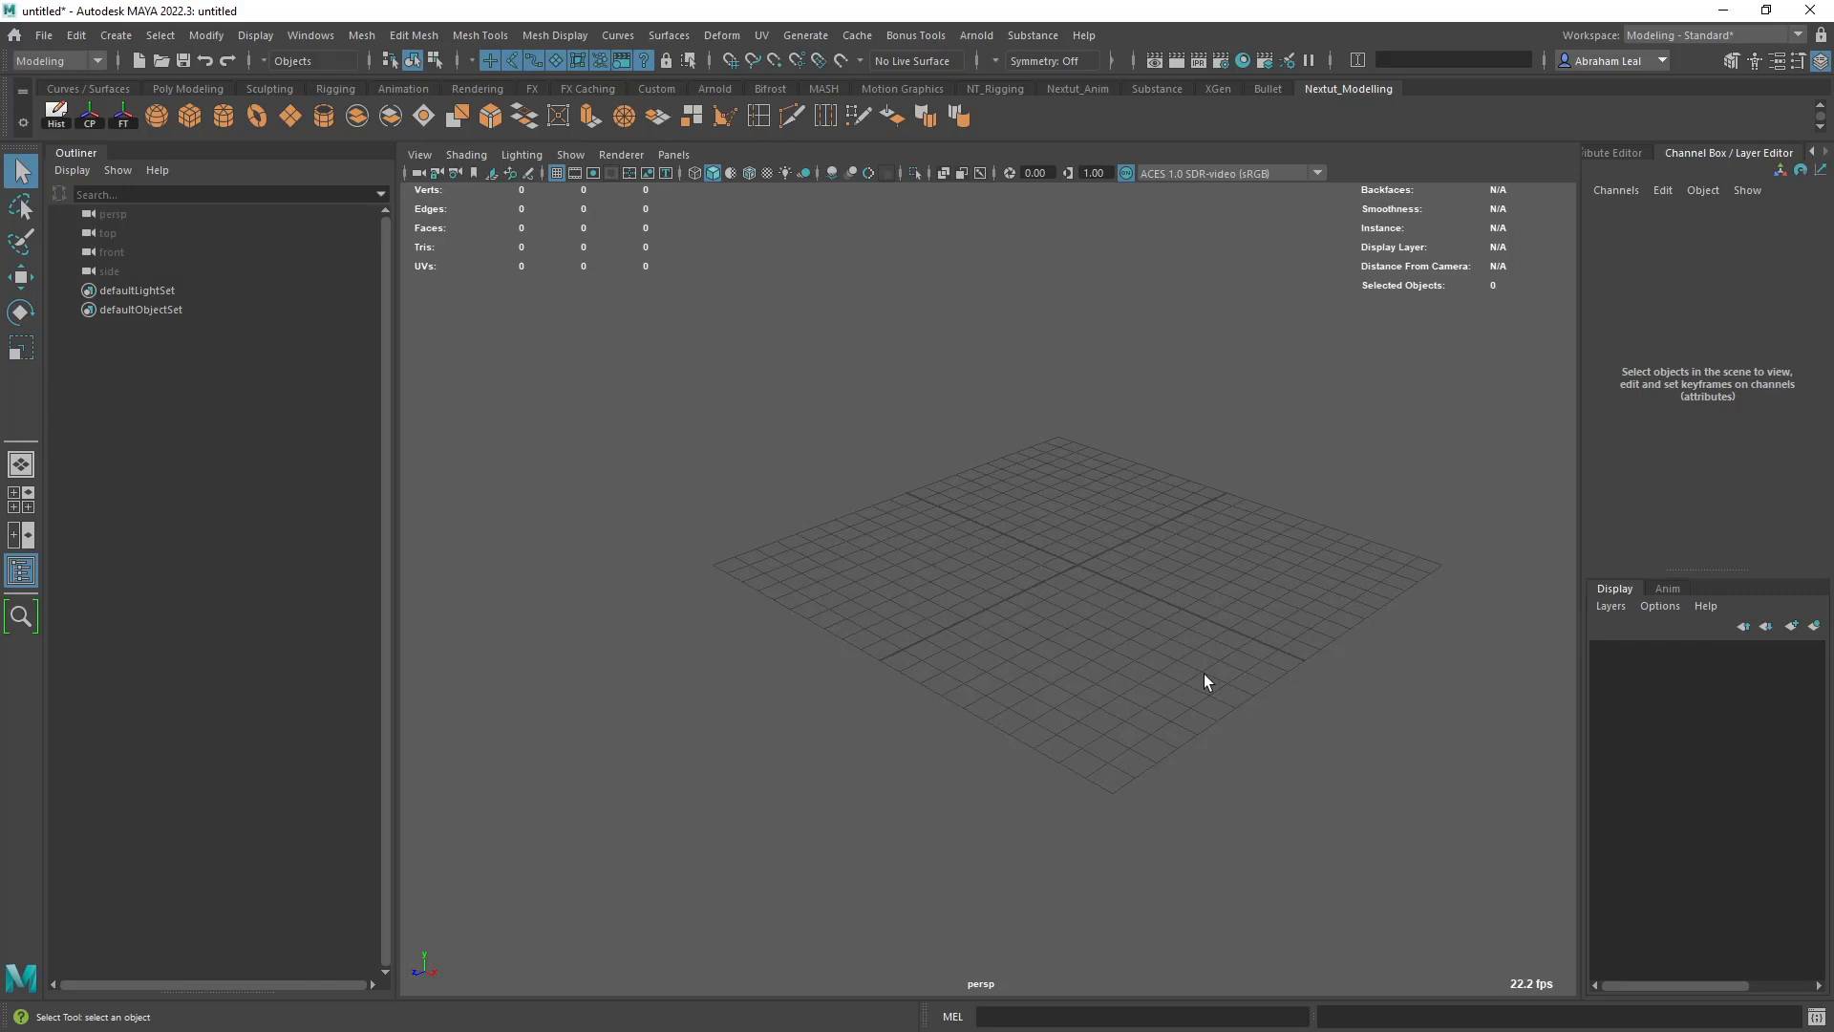
mouse_move(1190, 663)
alt+mouse_down()
mouse_move(1249, 622)
mouse_move(1171, 638)
mouse_move(1232, 674)
mouse_move(1204, 632)
alt+mouse_up()
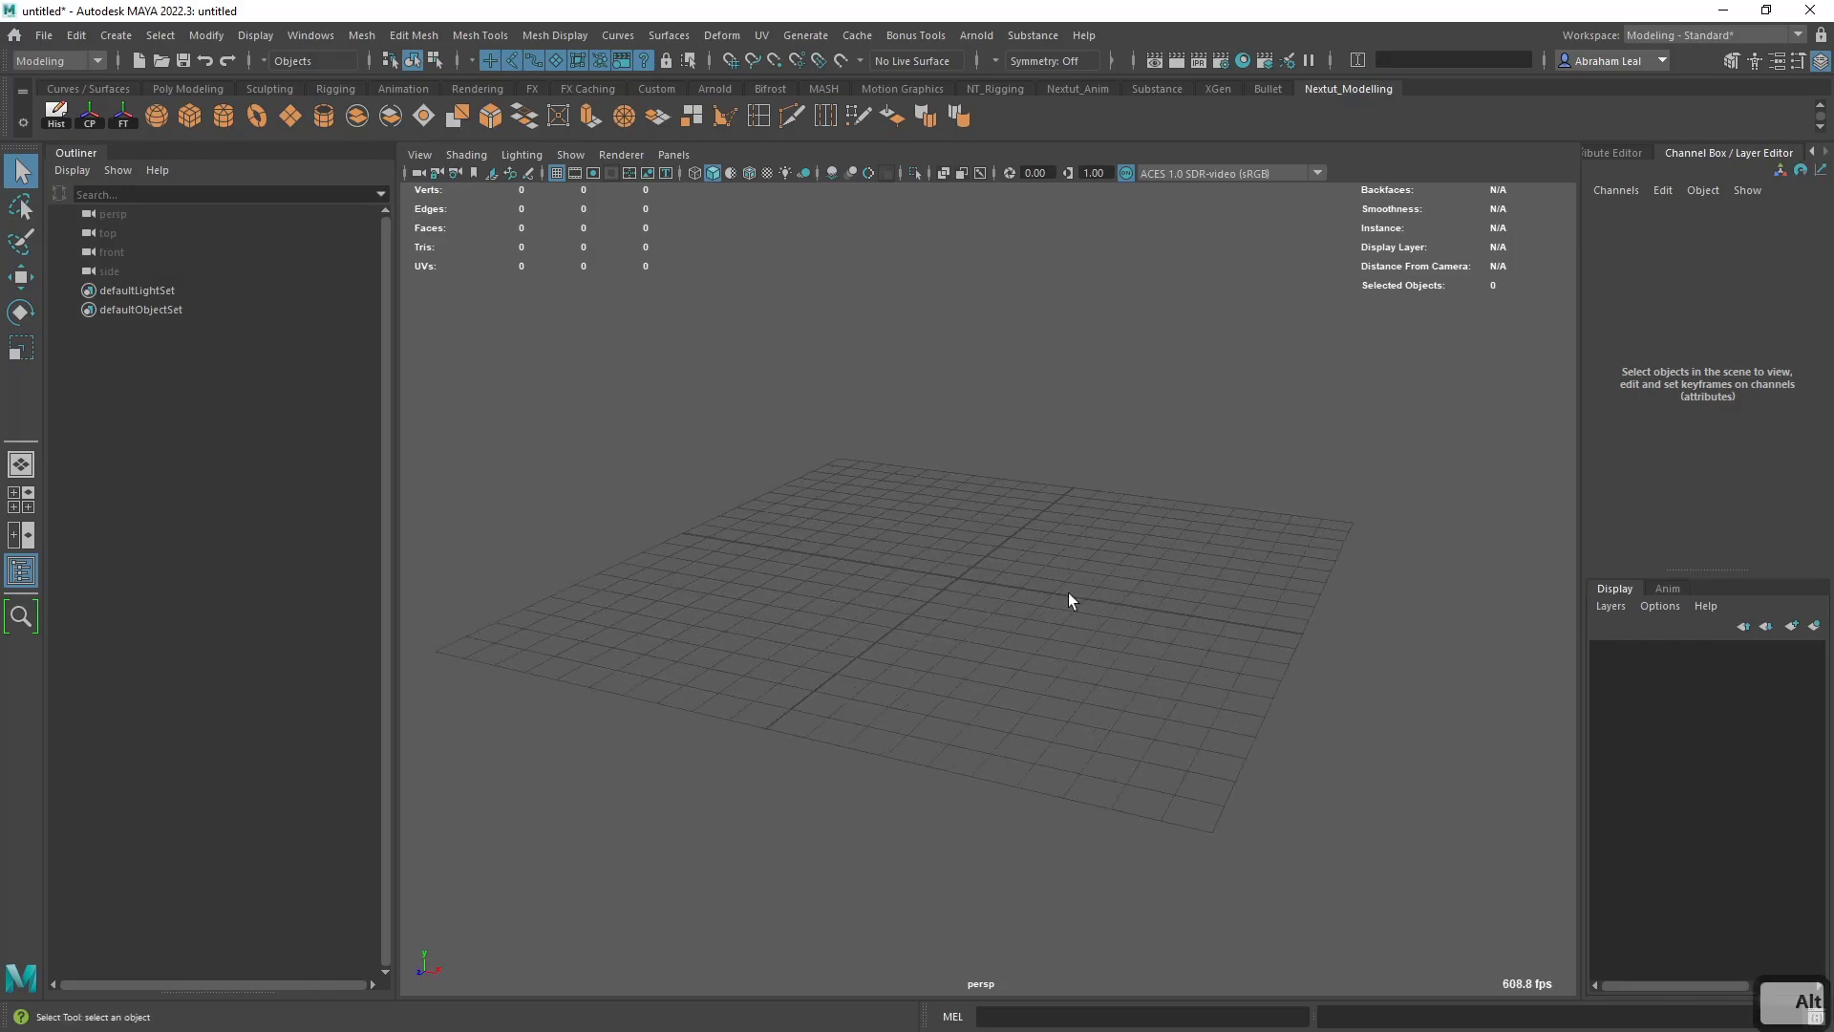
alt+drag(1068, 597, 1085, 617)
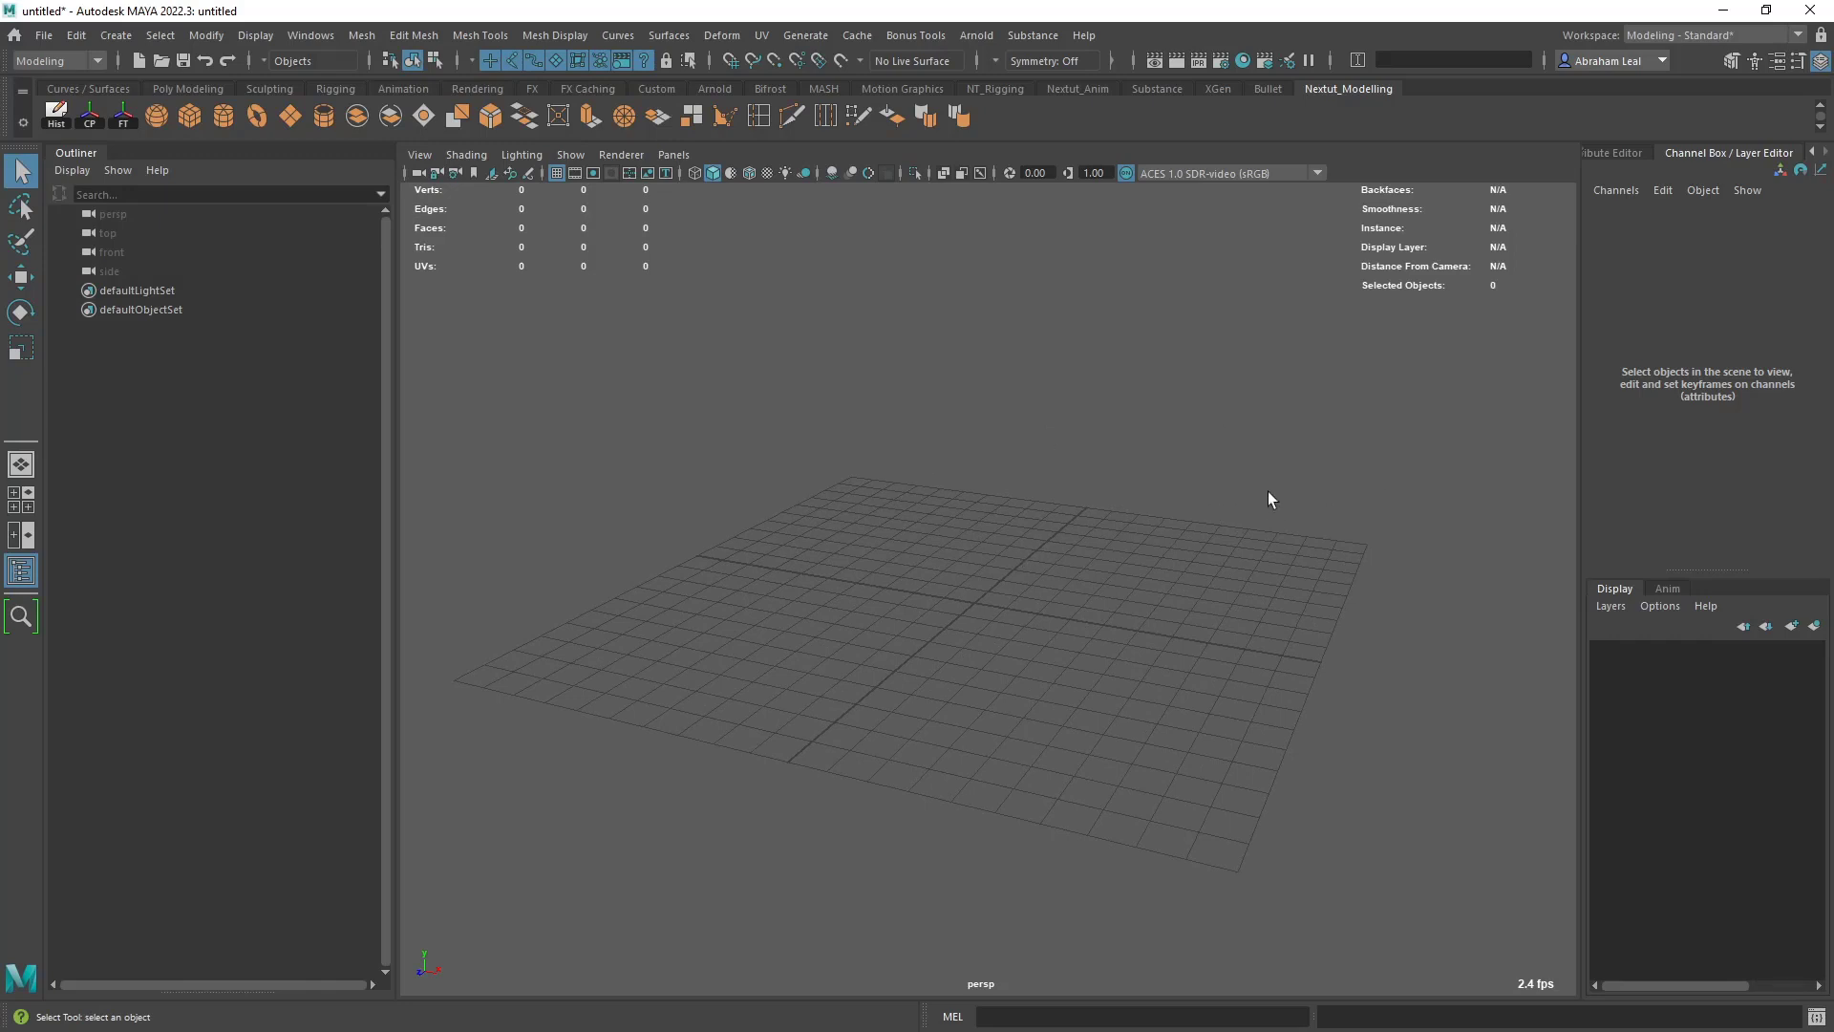
key(alt)
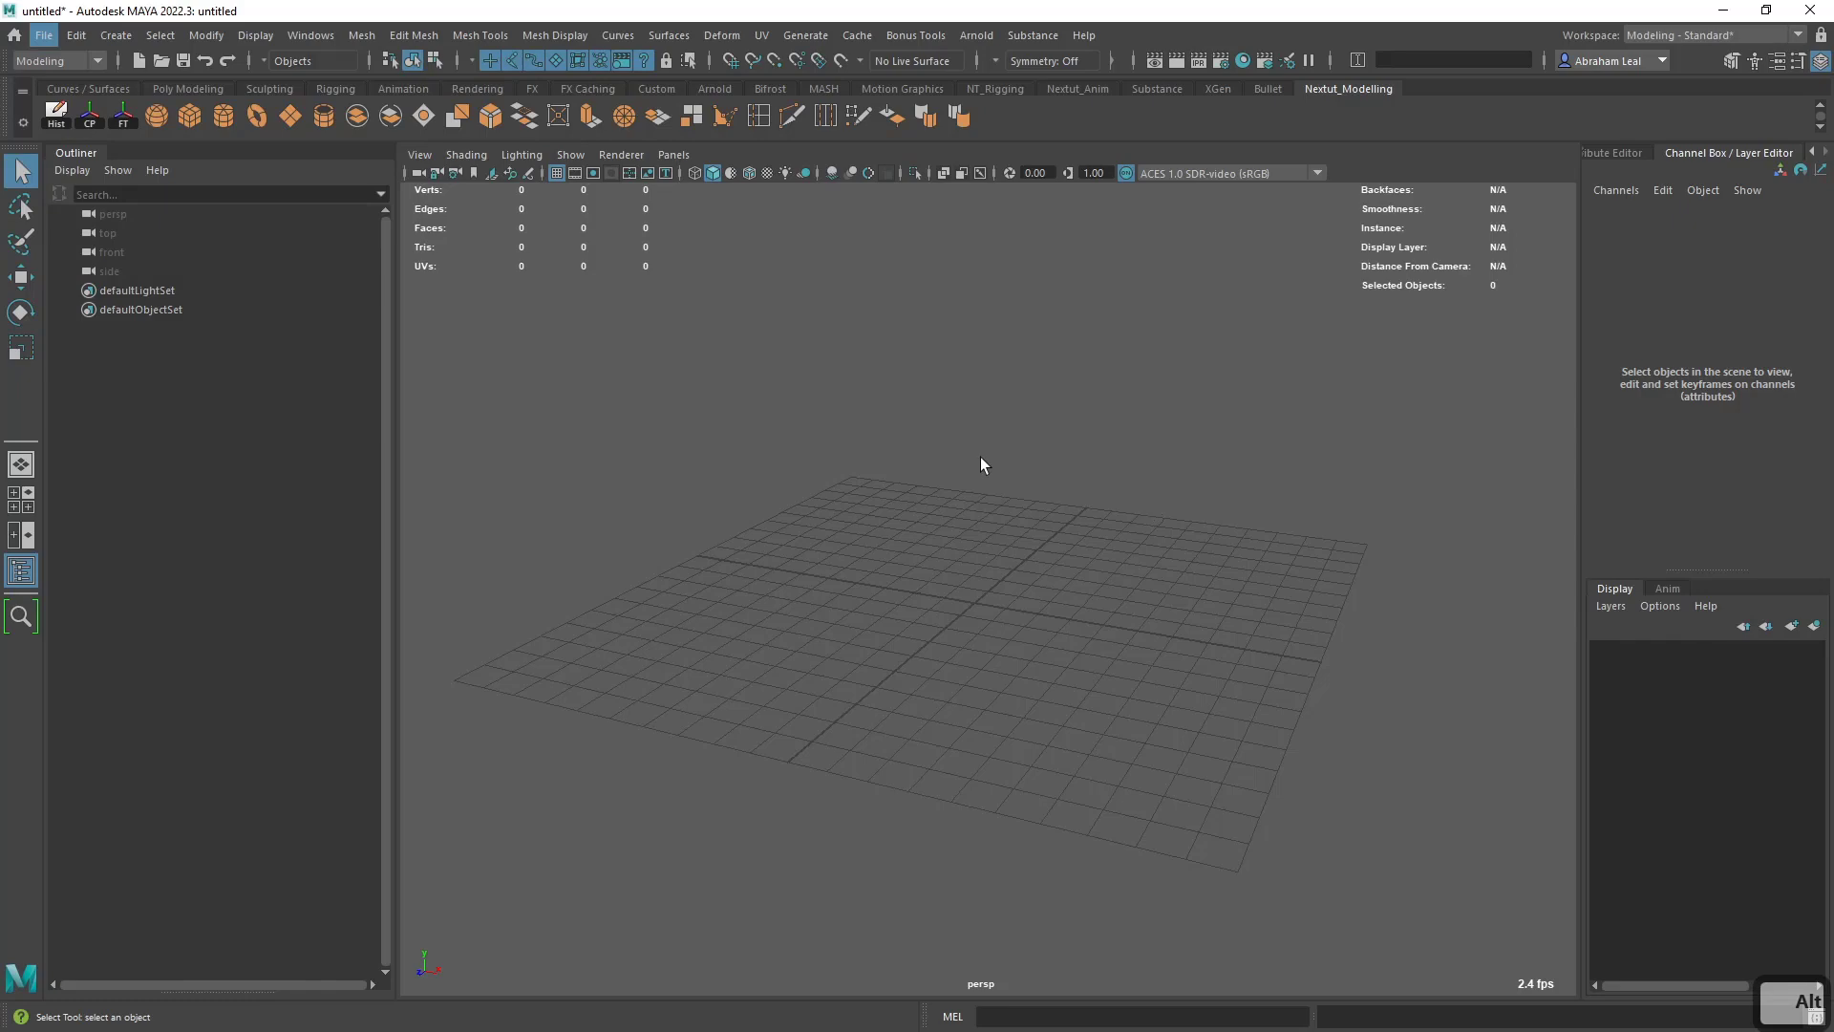
mouse_move(983, 463)
alt+mouse_down()
mouse_move(1064, 438)
mouse_move(962, 483)
mouse_move(1062, 428)
mouse_move(938, 449)
mouse_move(1031, 438)
mouse_move(981, 482)
alt+mouse_up()
mouse_move(985, 483)
alt+middle_down()
mouse_move(1064, 507)
mouse_move(978, 402)
mouse_move(937, 553)
mouse_move(954, 537)
mouse_move(876, 364)
mouse_move(819, 548)
mouse_move(1118, 553)
mouse_move(977, 519)
alt+middle_up()
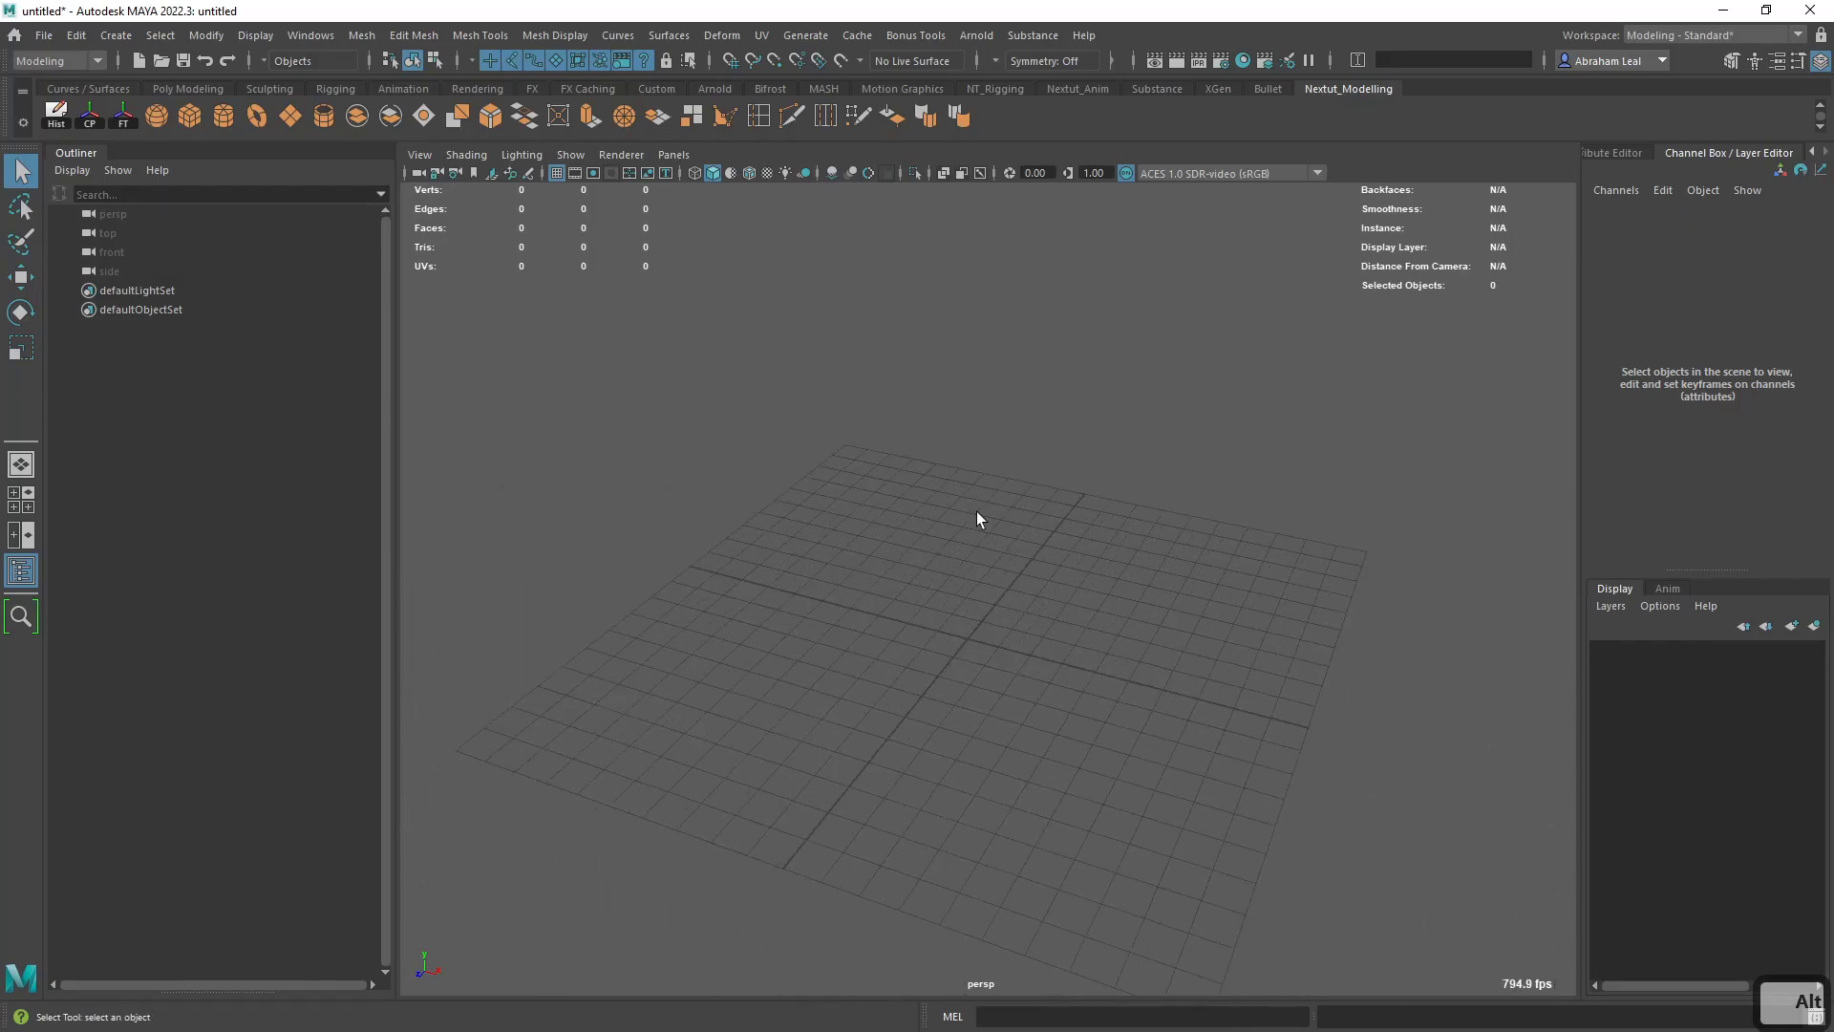
mouse_move(977, 519)
alt+right_down()
mouse_move(1109, 766)
mouse_move(904, 476)
mouse_move(1036, 659)
mouse_move(965, 544)
alt+right_up()
scroll(965, 545, down, 5)
scroll(966, 545, up, 5)
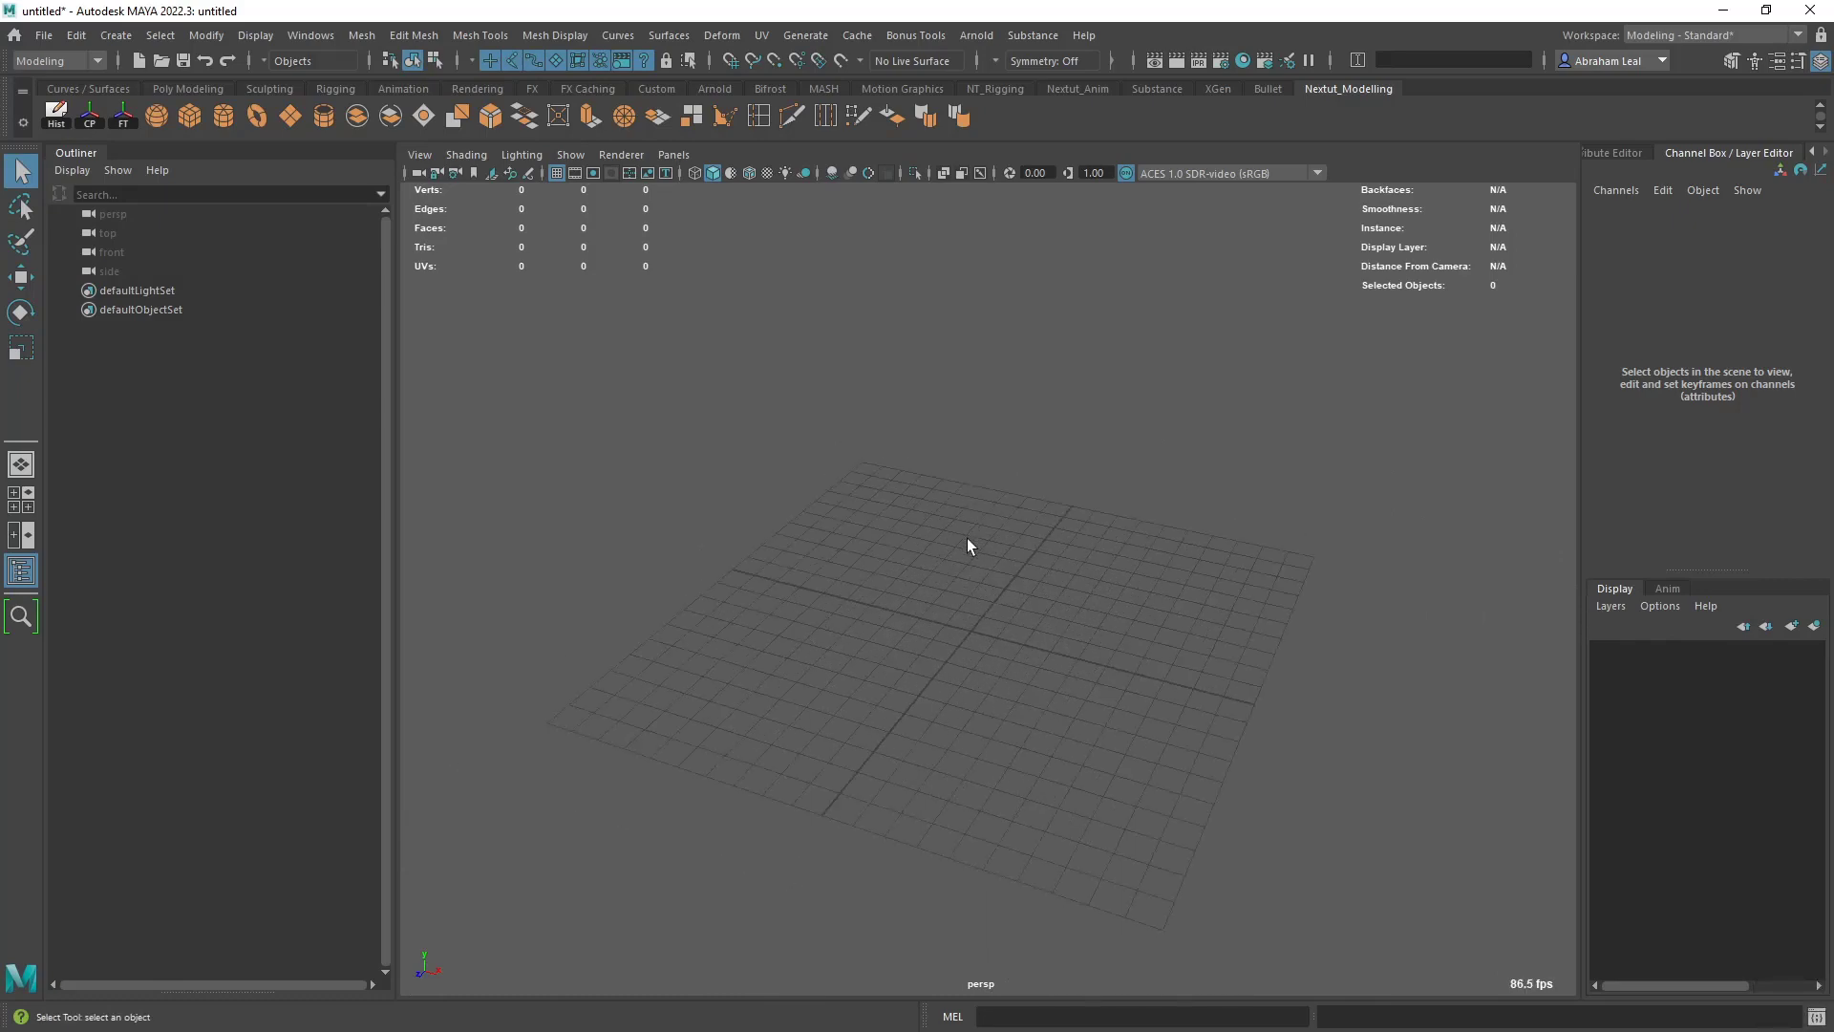
scroll(967, 540, down, 5)
scroll(967, 540, up, 5)
scroll(967, 540, down, 2)
scroll(968, 539, down, 3)
scroll(967, 540, up, 7)
alt+right_drag(966, 540, 849, 554)
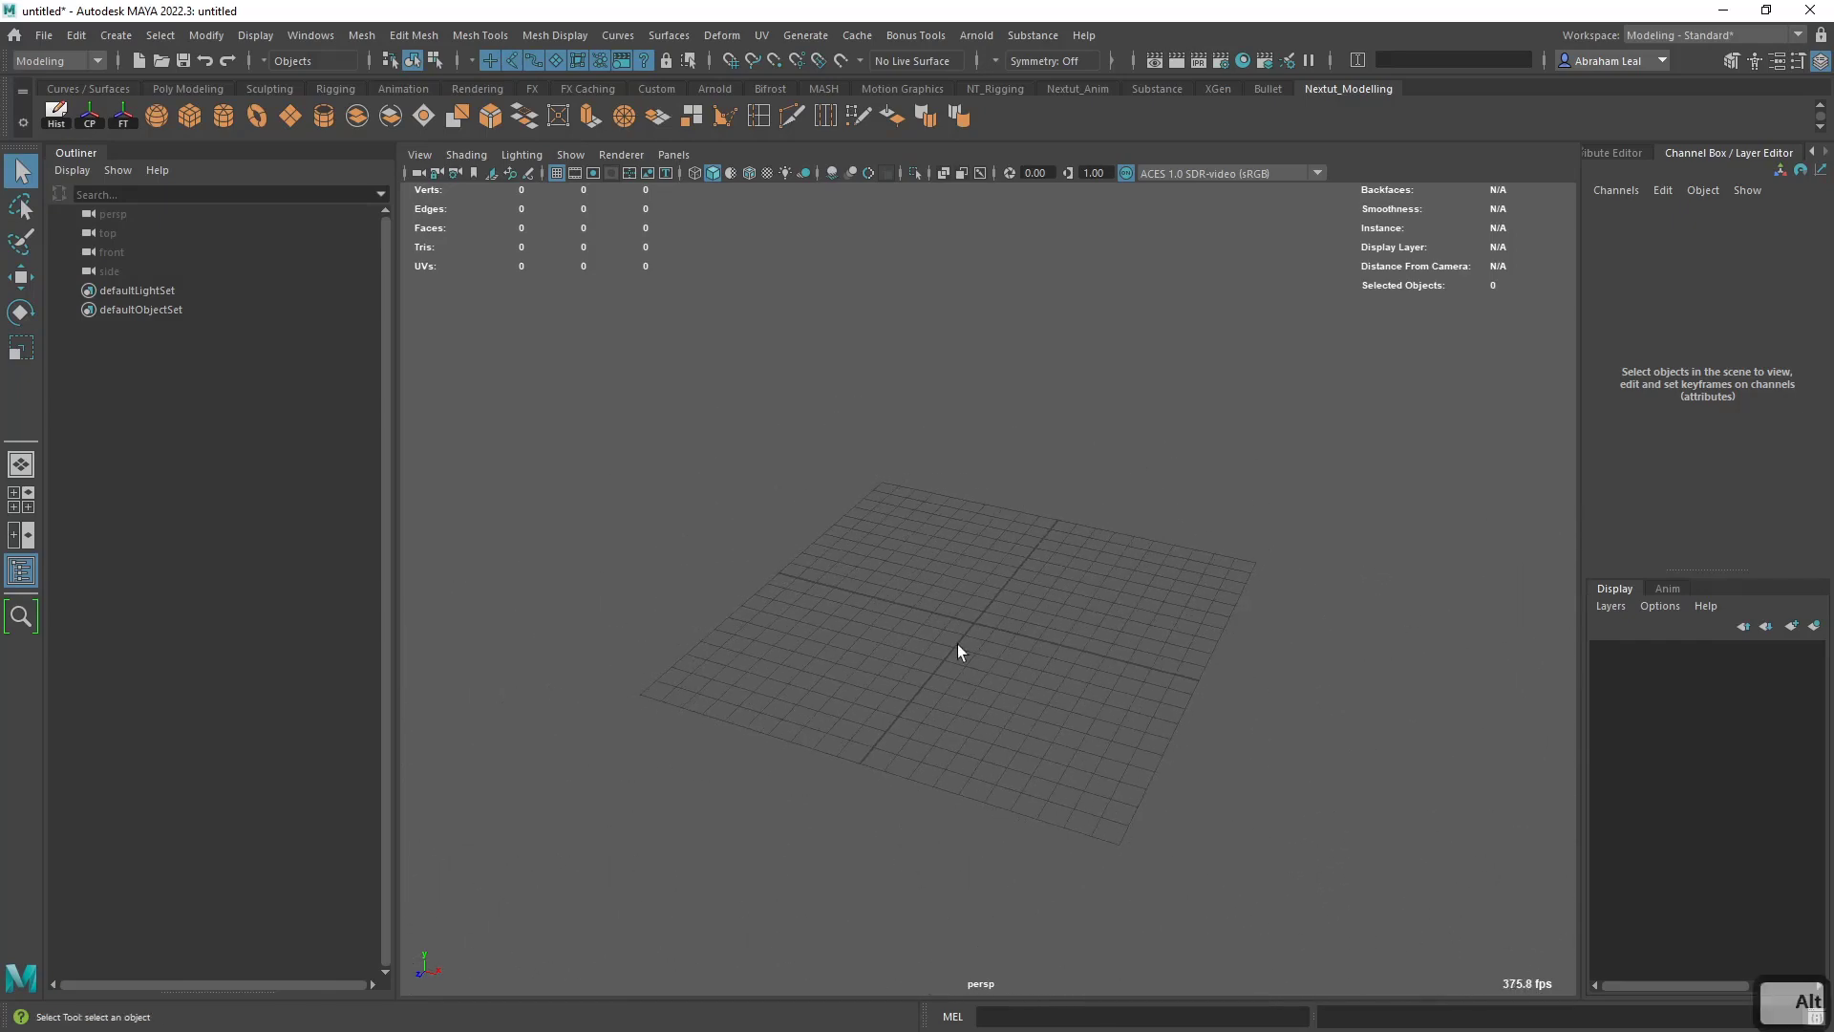
alt+drag(929, 467, 977, 487)
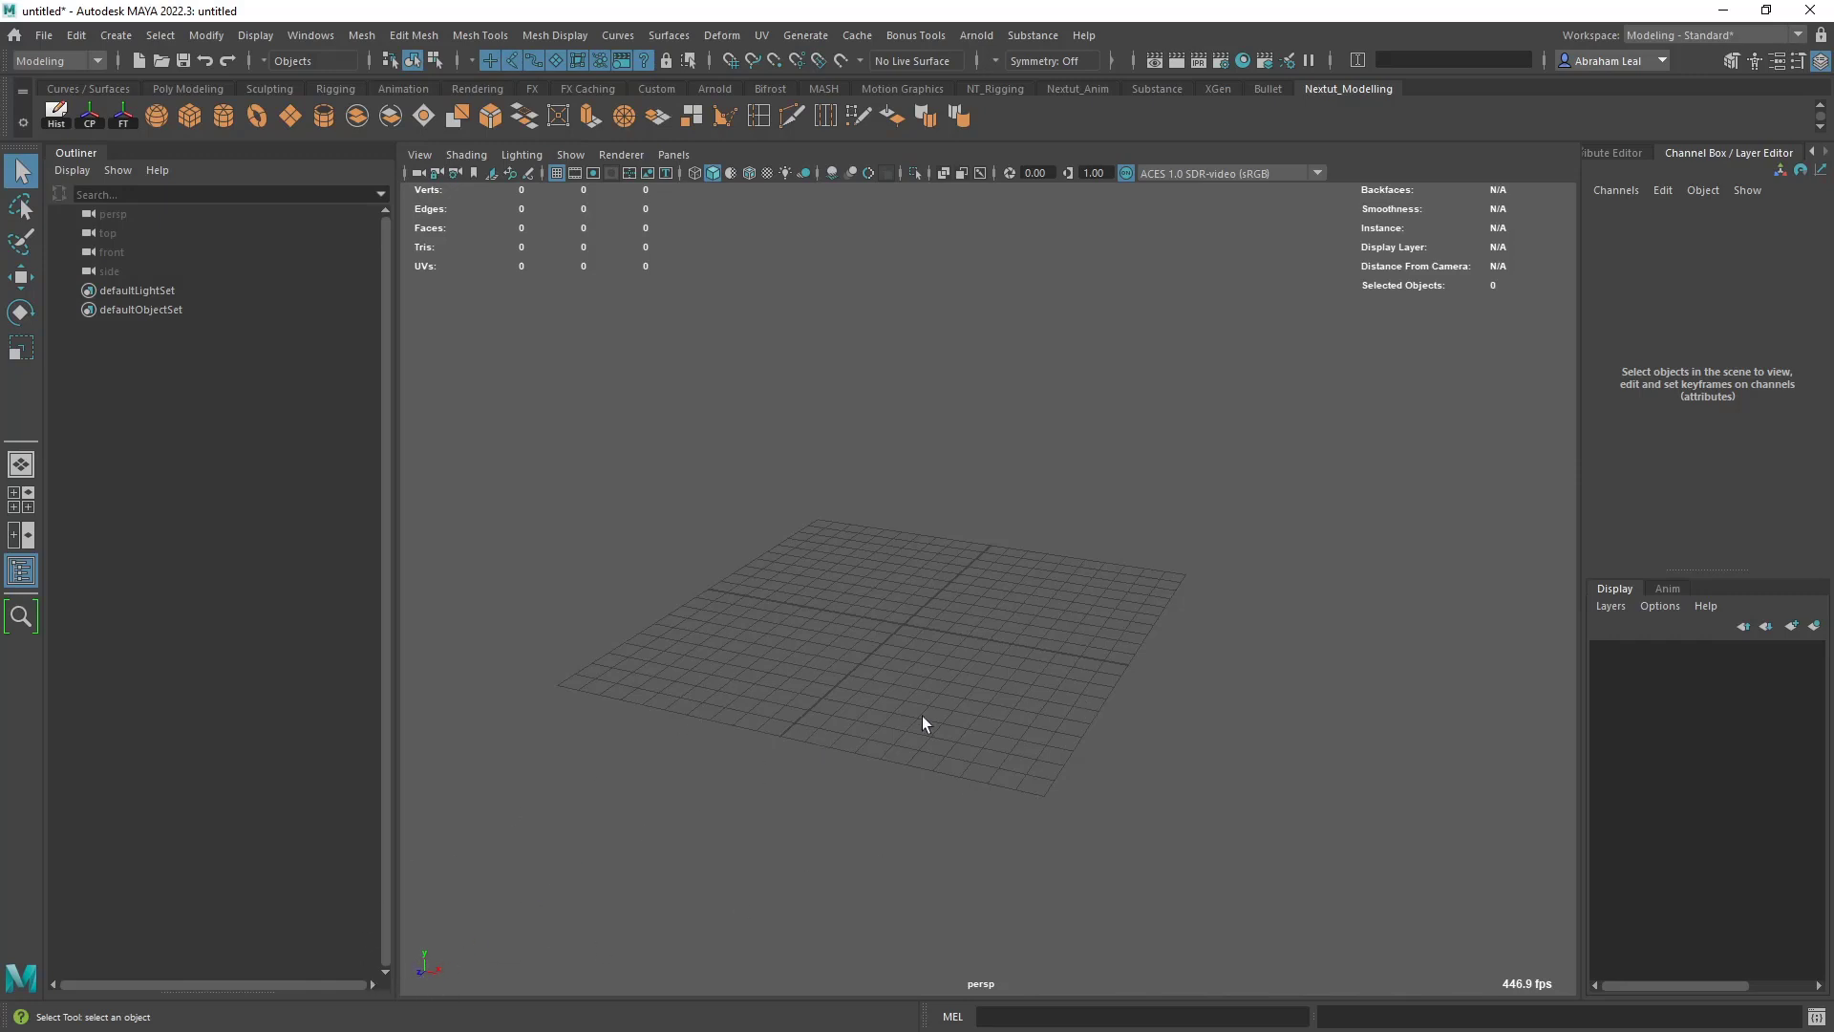
key(alt)
alt+drag(859, 704, 433, 899)
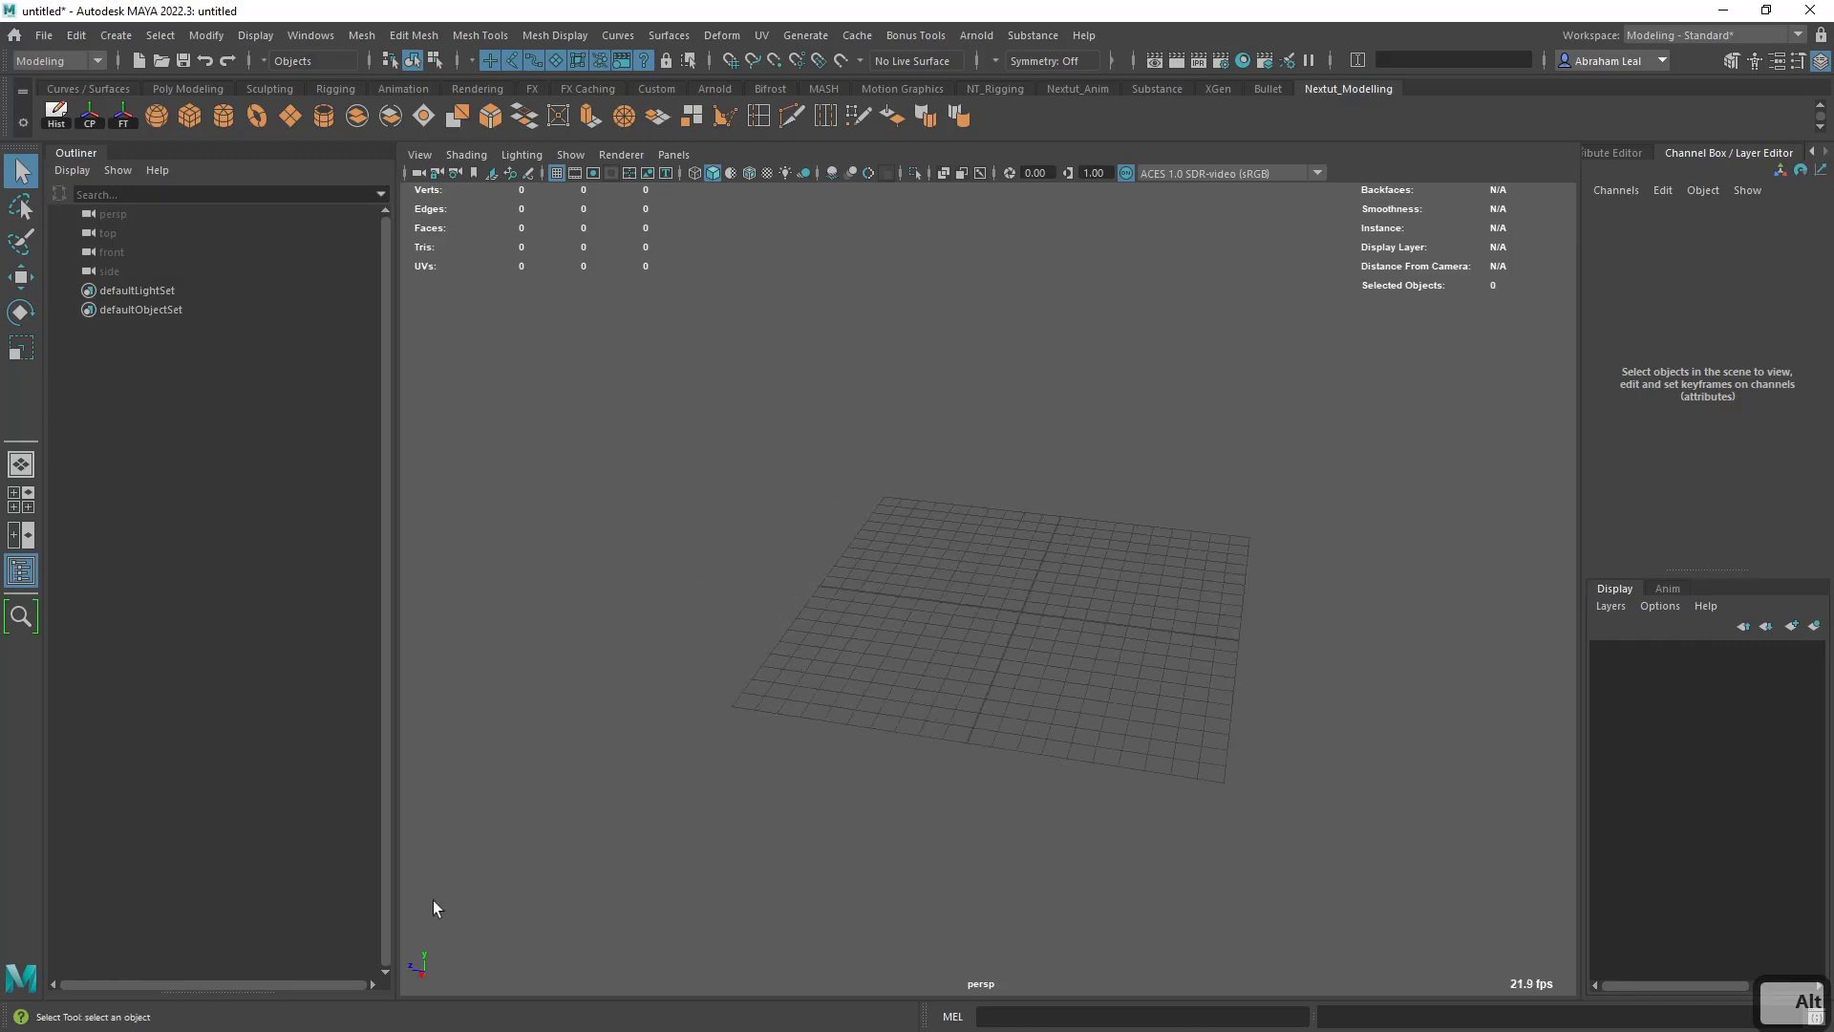
alt+drag(845, 764, 1155, 682)
alt+drag(701, 617, 973, 657)
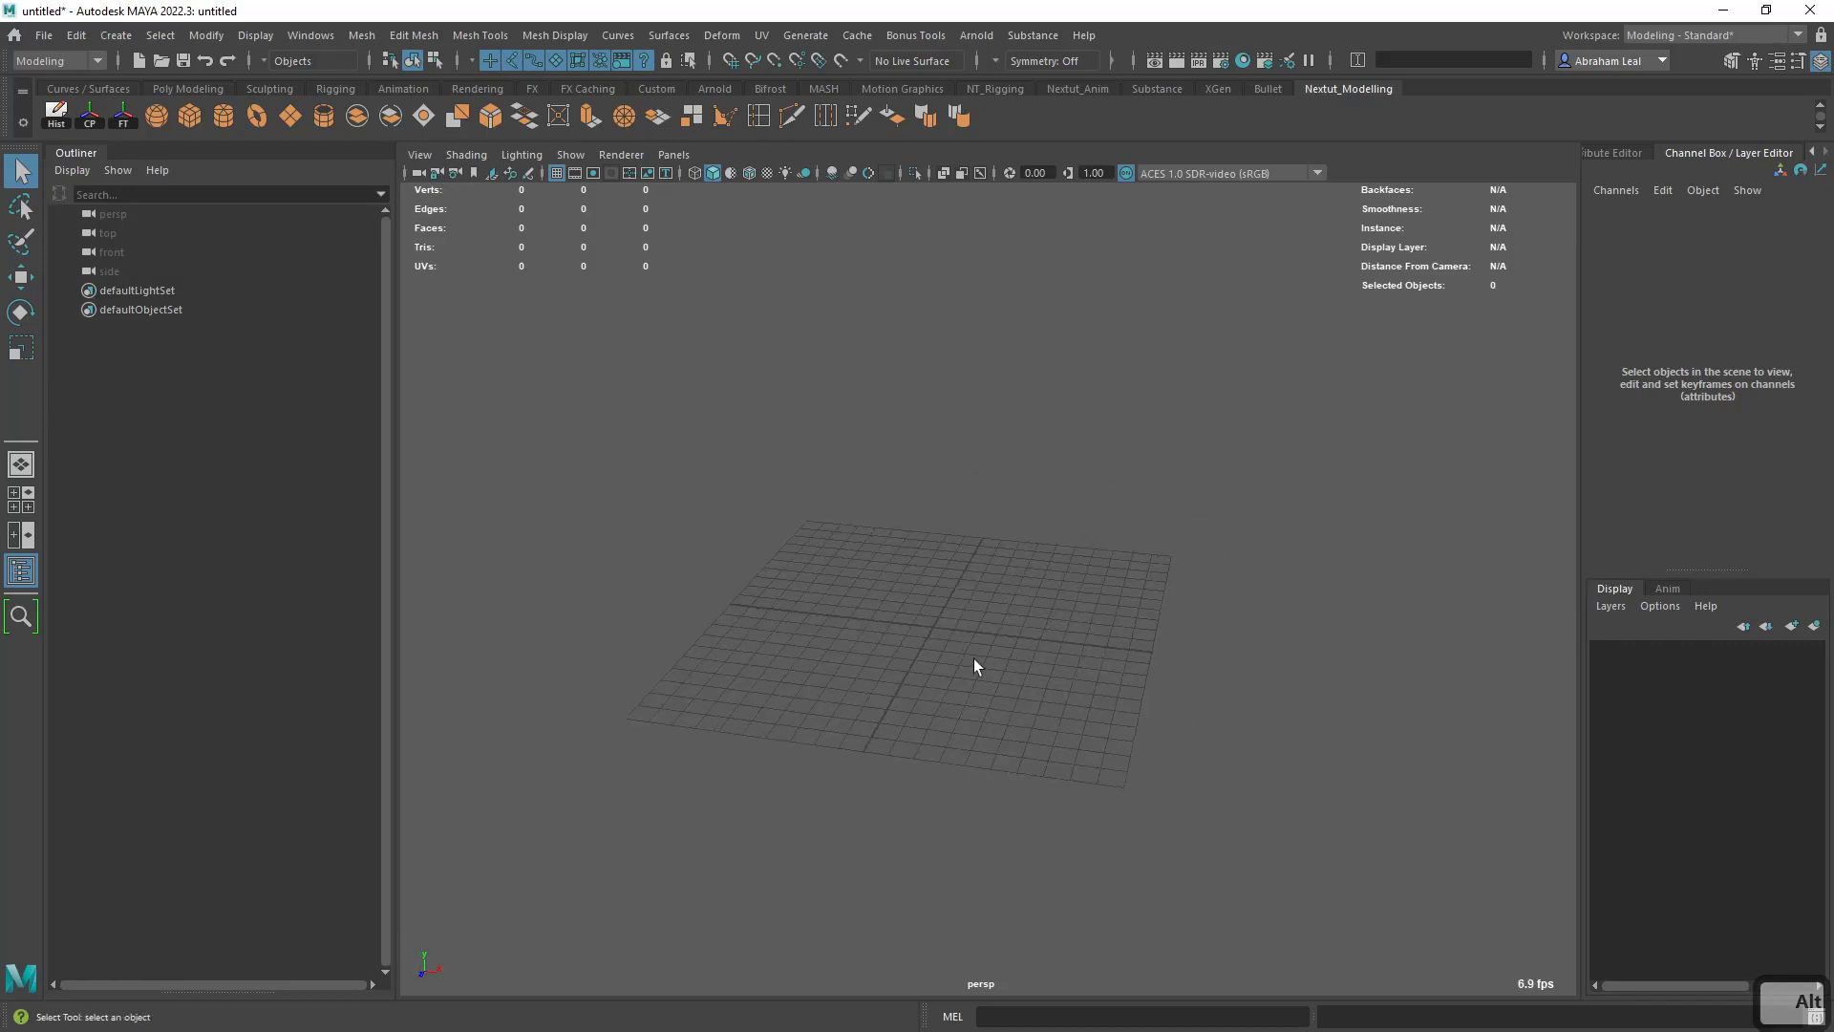
alt+right_drag(989, 538, 1043, 575)
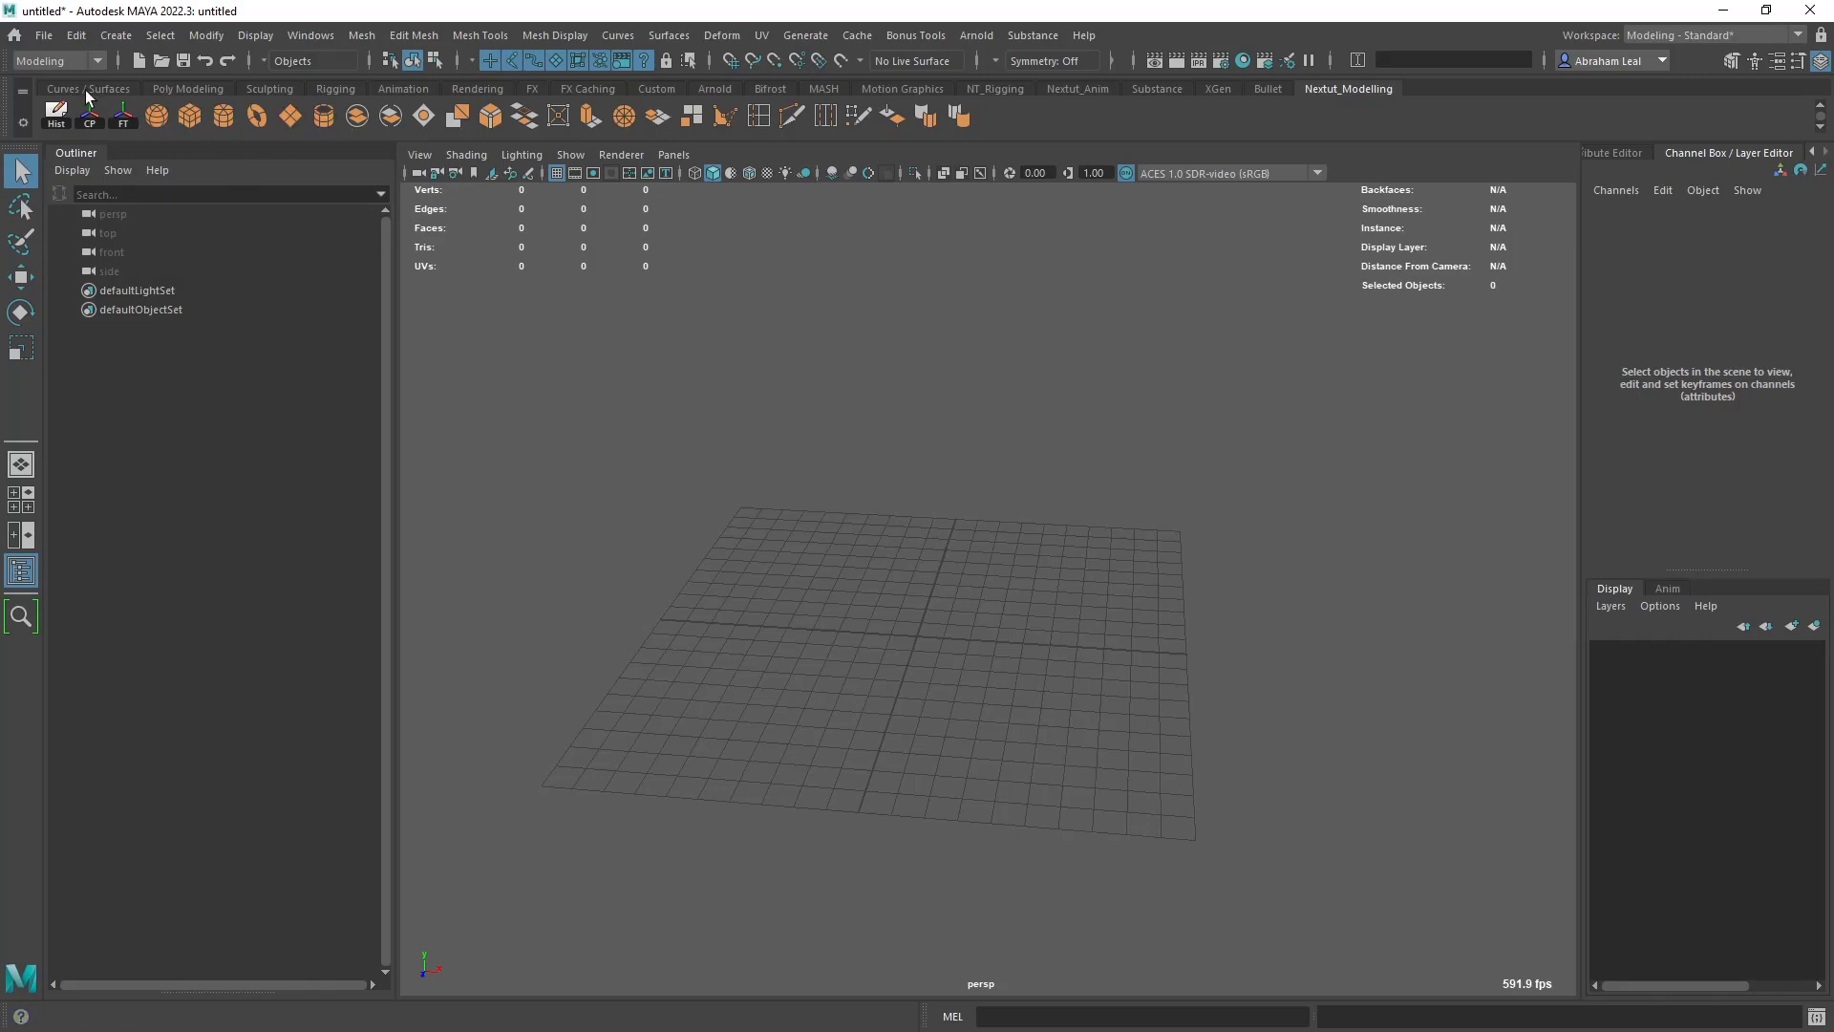
- Create a polygon cube from the Nextut_Modelling shelf and raise it to about 4.28 on Y
click(189, 89)
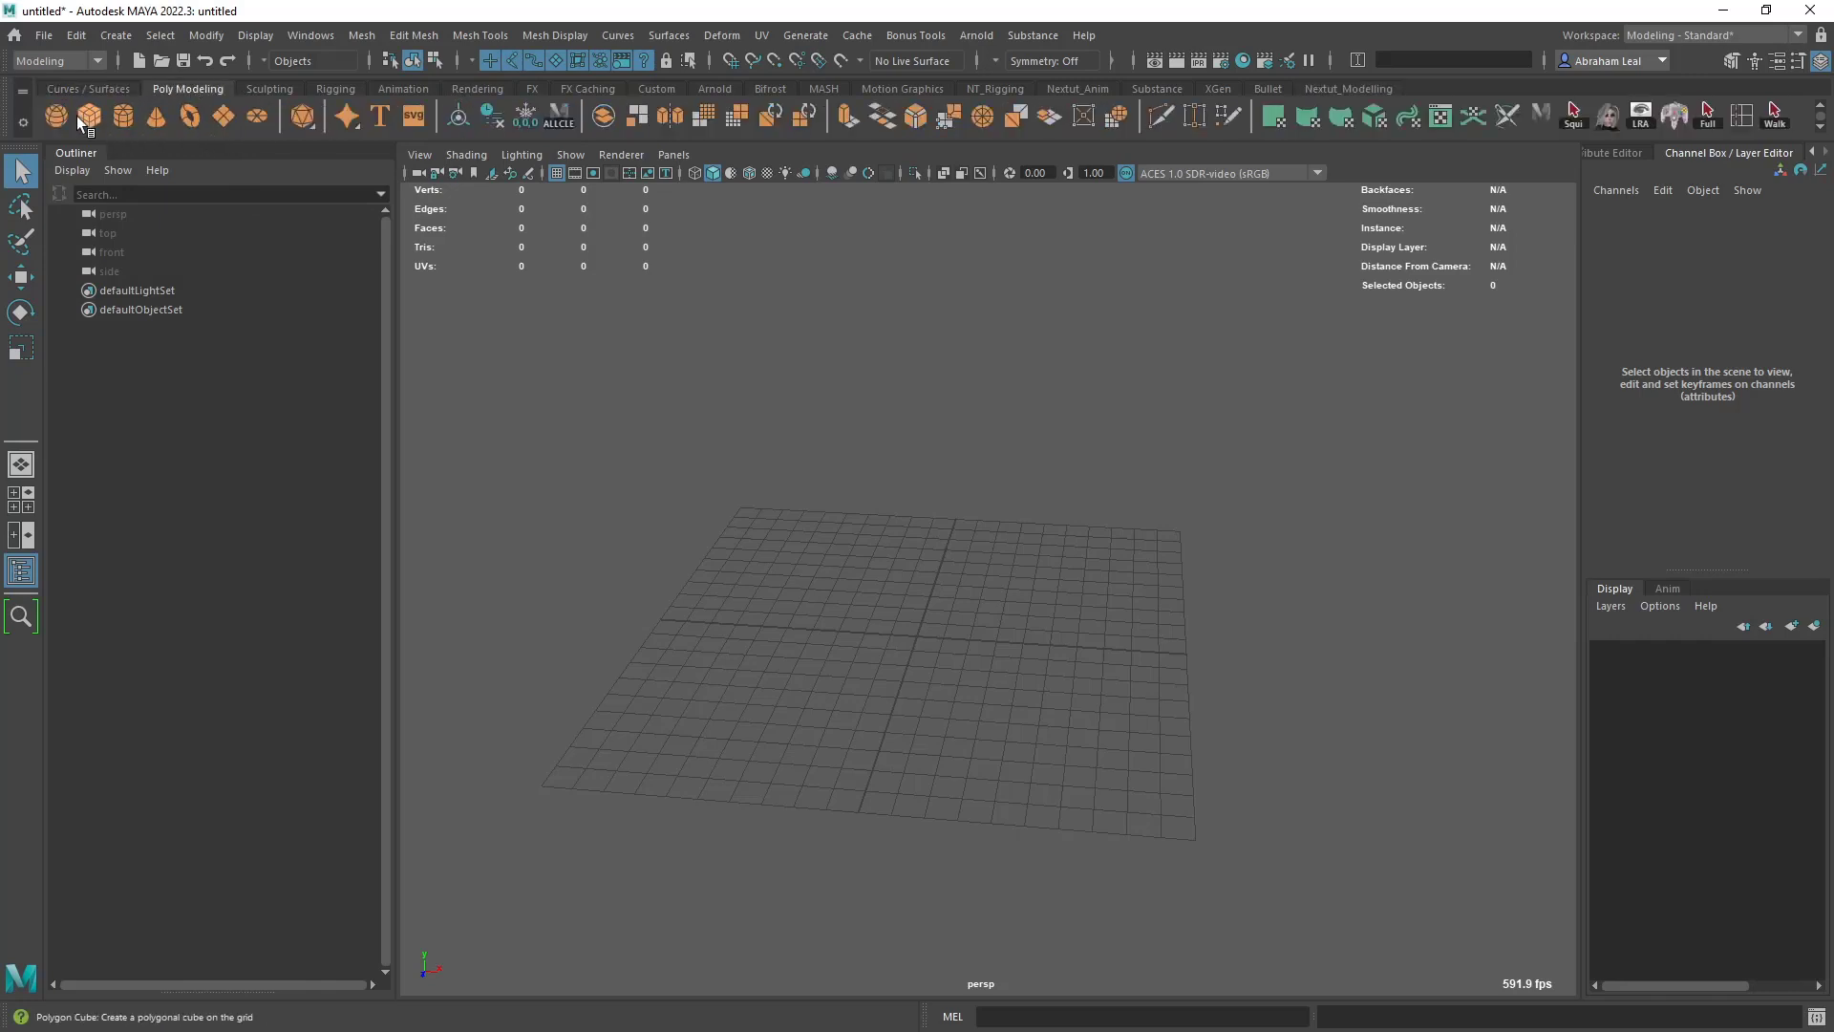
click(1332, 88)
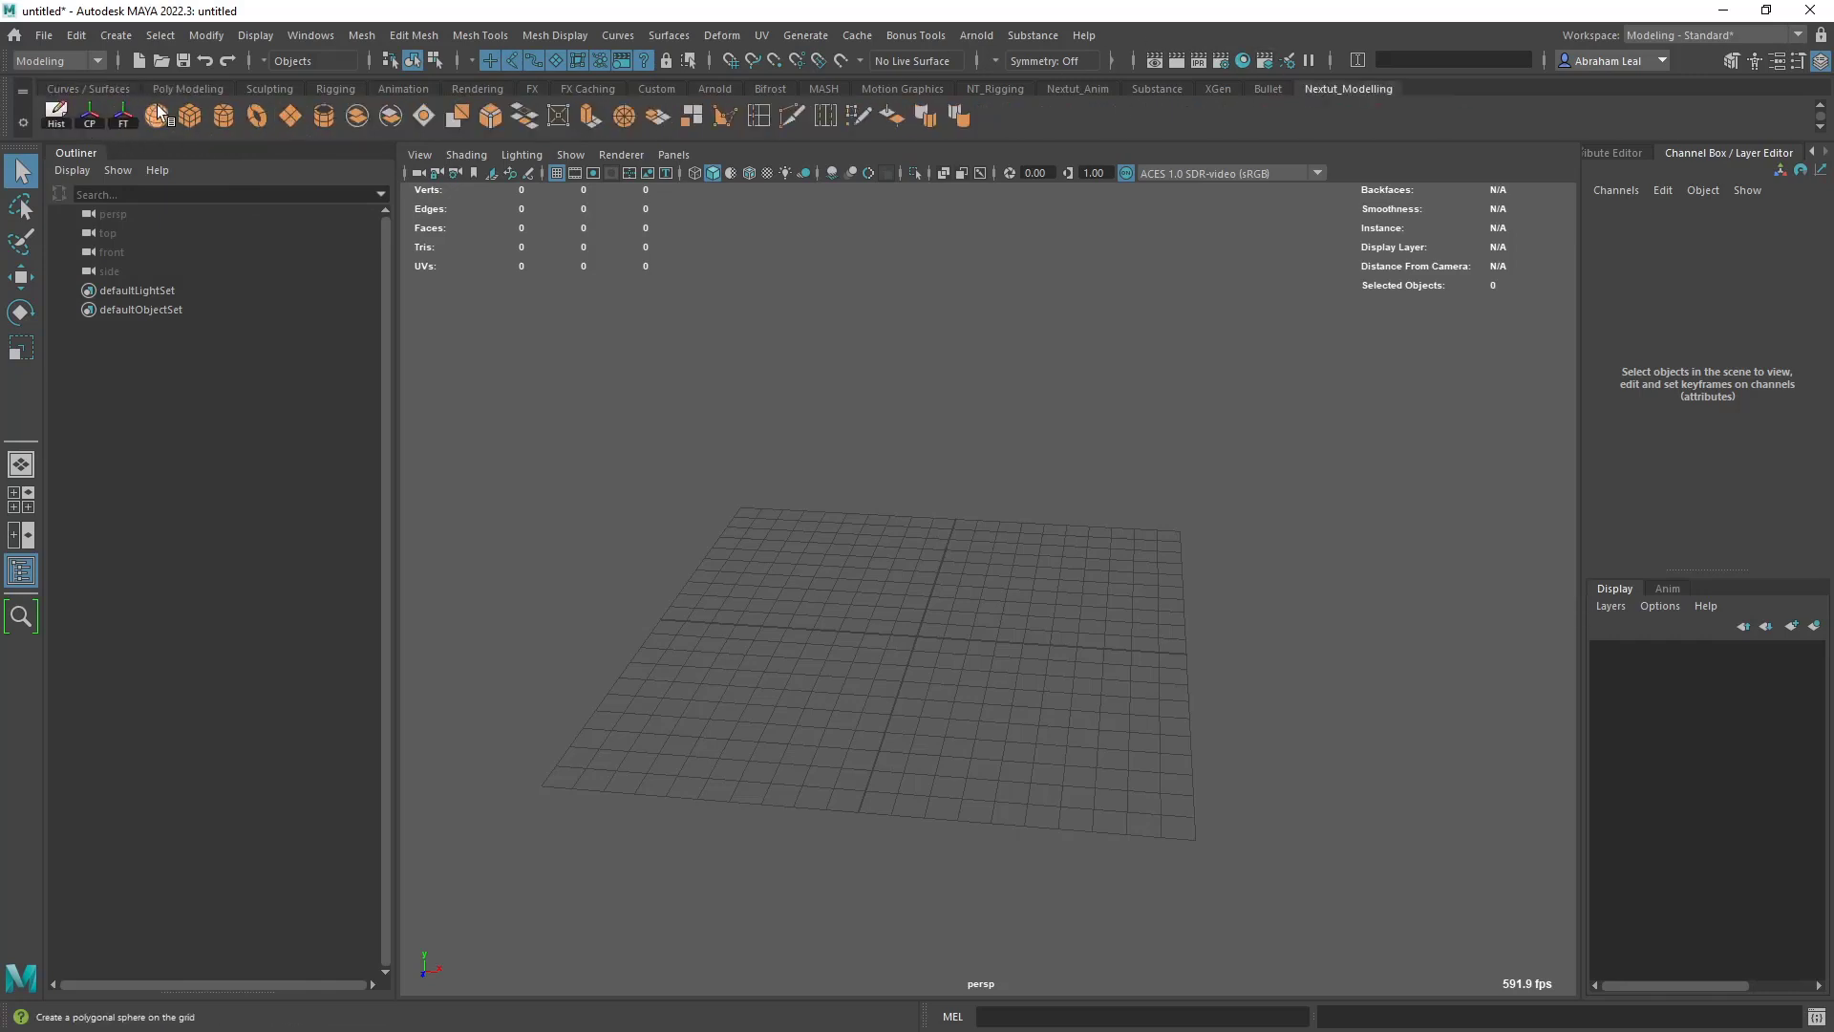
click(189, 115)
alt+drag(989, 600, 862, 624)
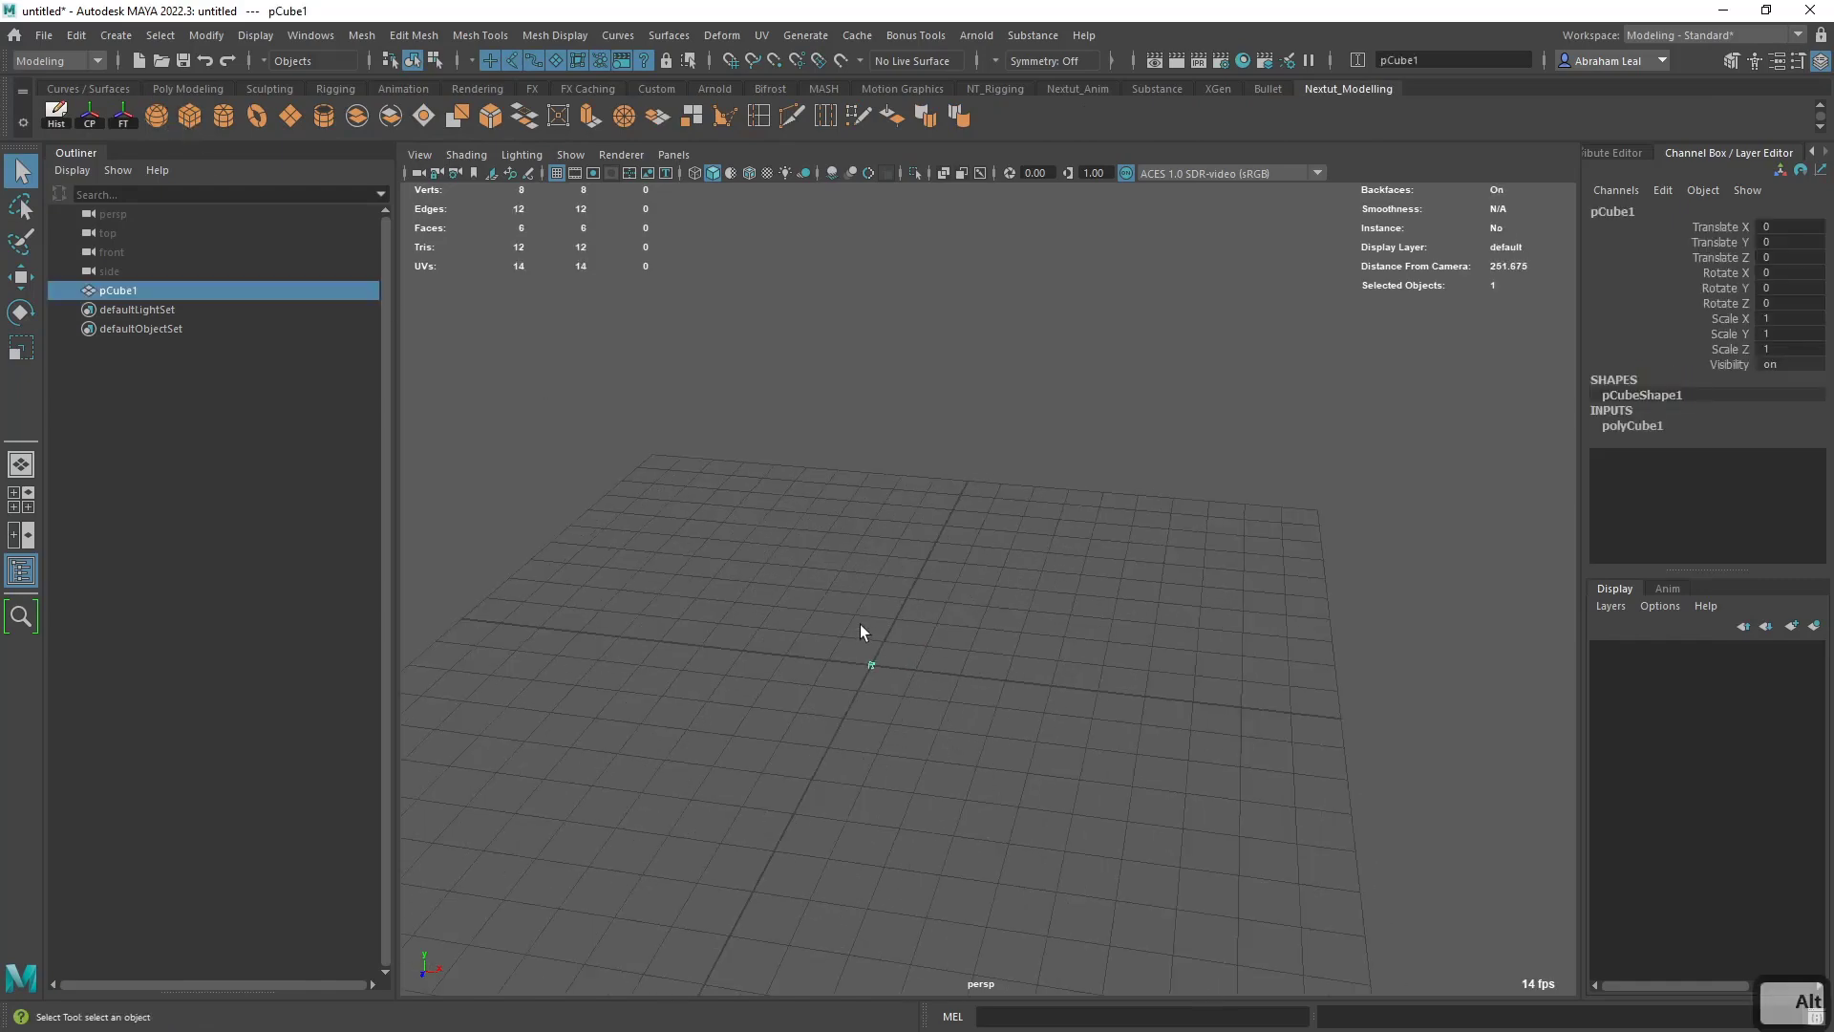
alt+right_drag(944, 626, 1103, 656)
alt+middle_drag(972, 654, 1014, 517)
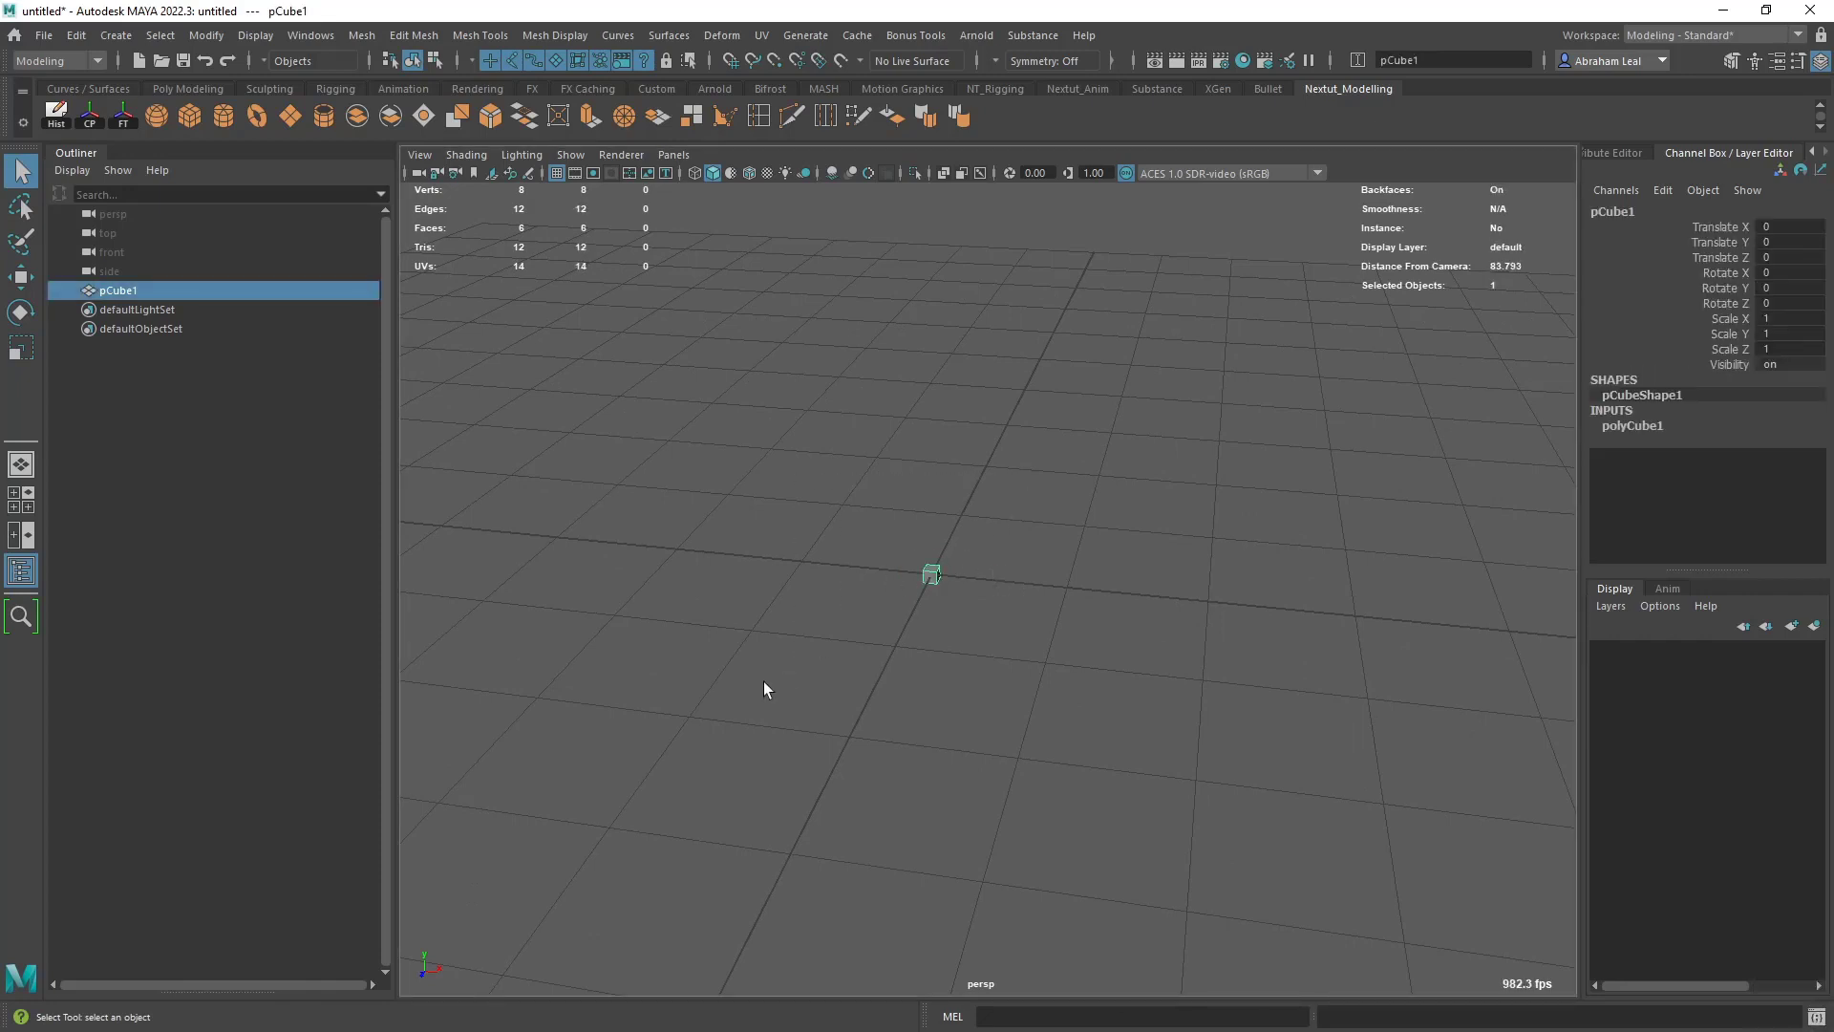
key(w)
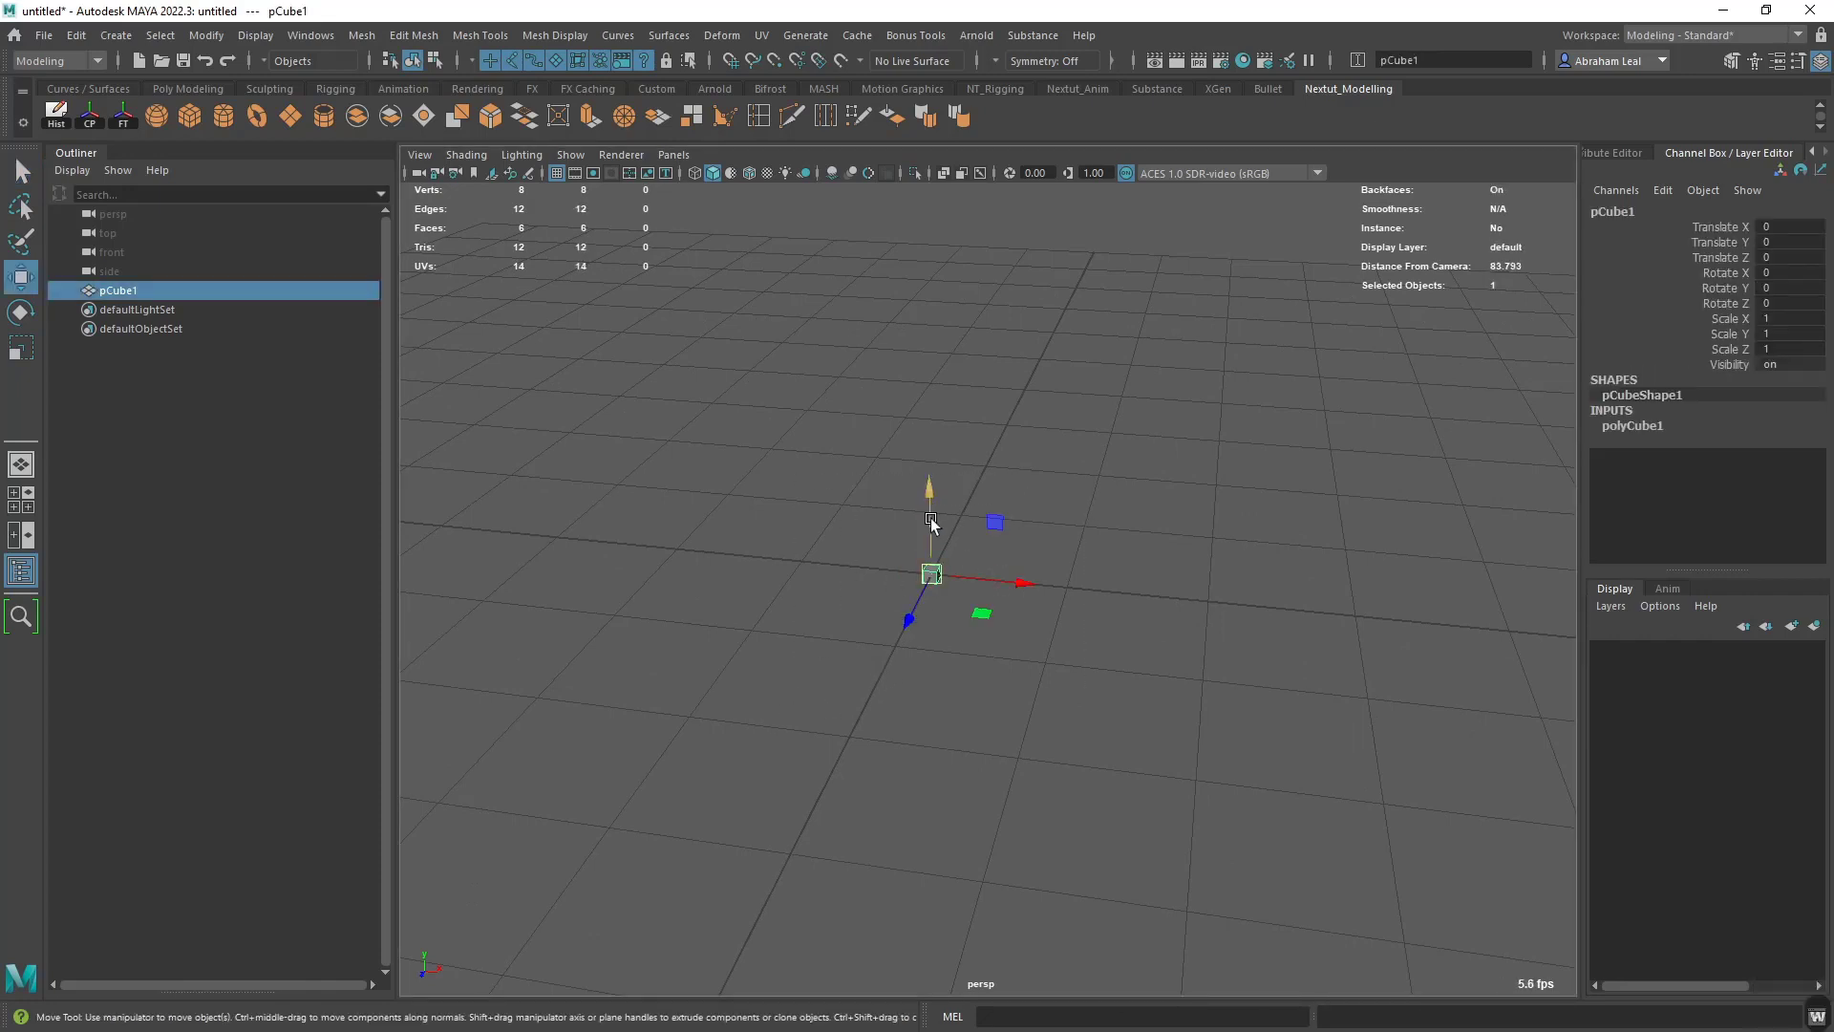
drag(934, 479, 922, 429)
- Try rotating the cube and scaling it uniformly, undoing each change
key(e)
drag(960, 514, 1125, 496)
key(ctrl+z)
key(r)
key(ctrl+z)
- Move the cube along single axes and planes to about X 2.67, Y 10.52, Z 19.00, undoing the last plane move
key(w)
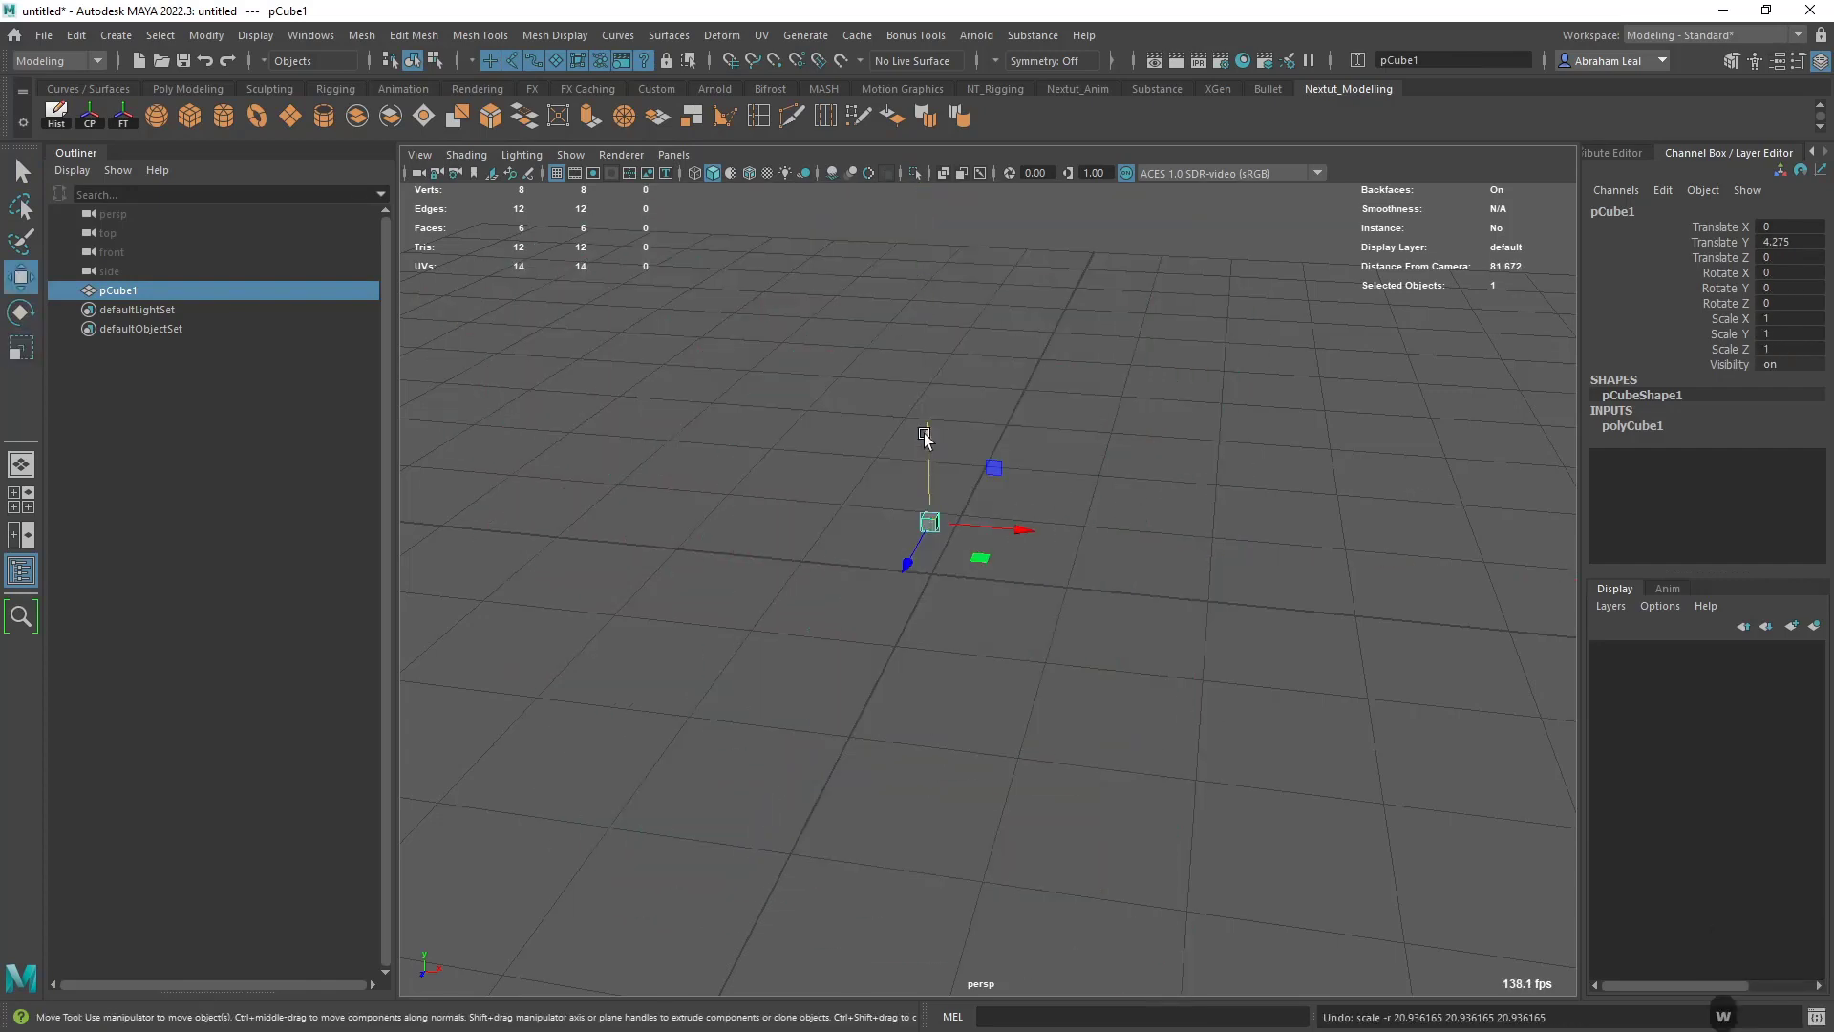
drag(925, 433, 927, 352)
drag(1023, 447, 1097, 454)
drag(983, 477, 916, 598)
click(998, 660)
click(948, 575)
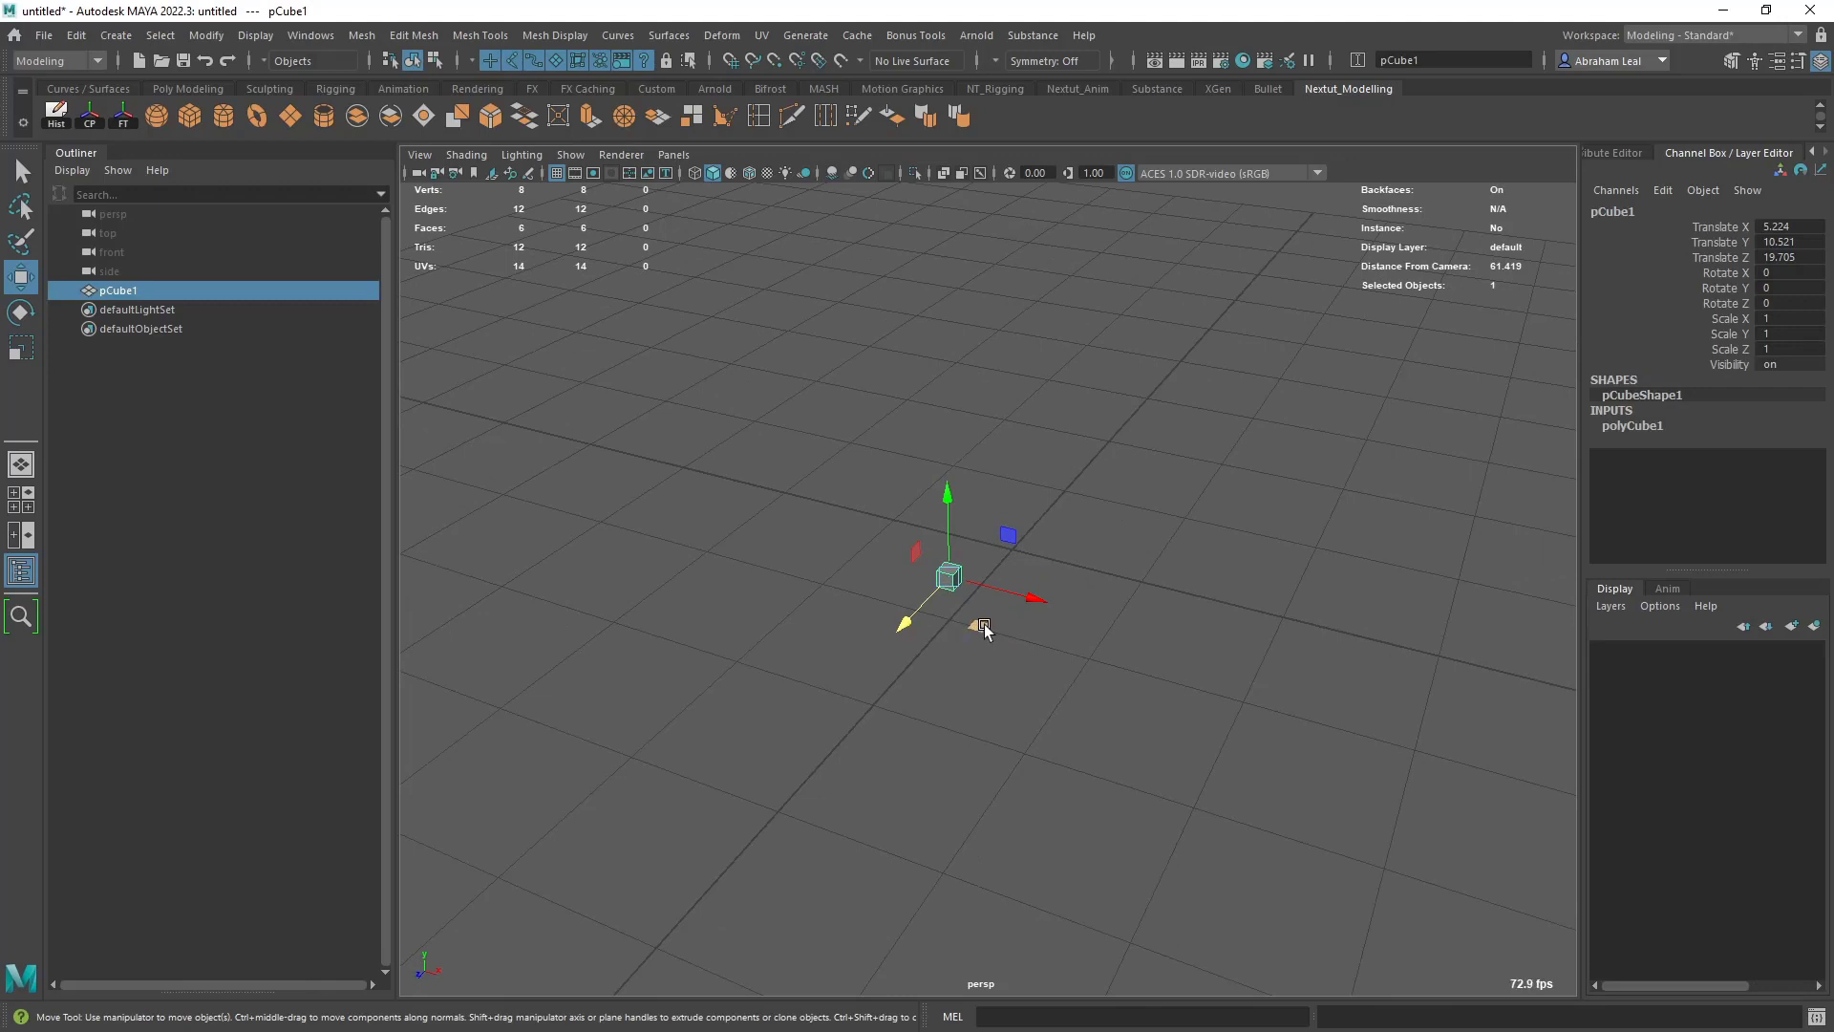
mouse_move(984, 622)
mouse_down()
mouse_move(853, 619)
mouse_move(789, 738)
mouse_move(1189, 672)
mouse_move(802, 627)
mouse_move(1199, 589)
mouse_move(1100, 686)
mouse_move(962, 603)
mouse_up()
drag(1009, 454, 954, 514)
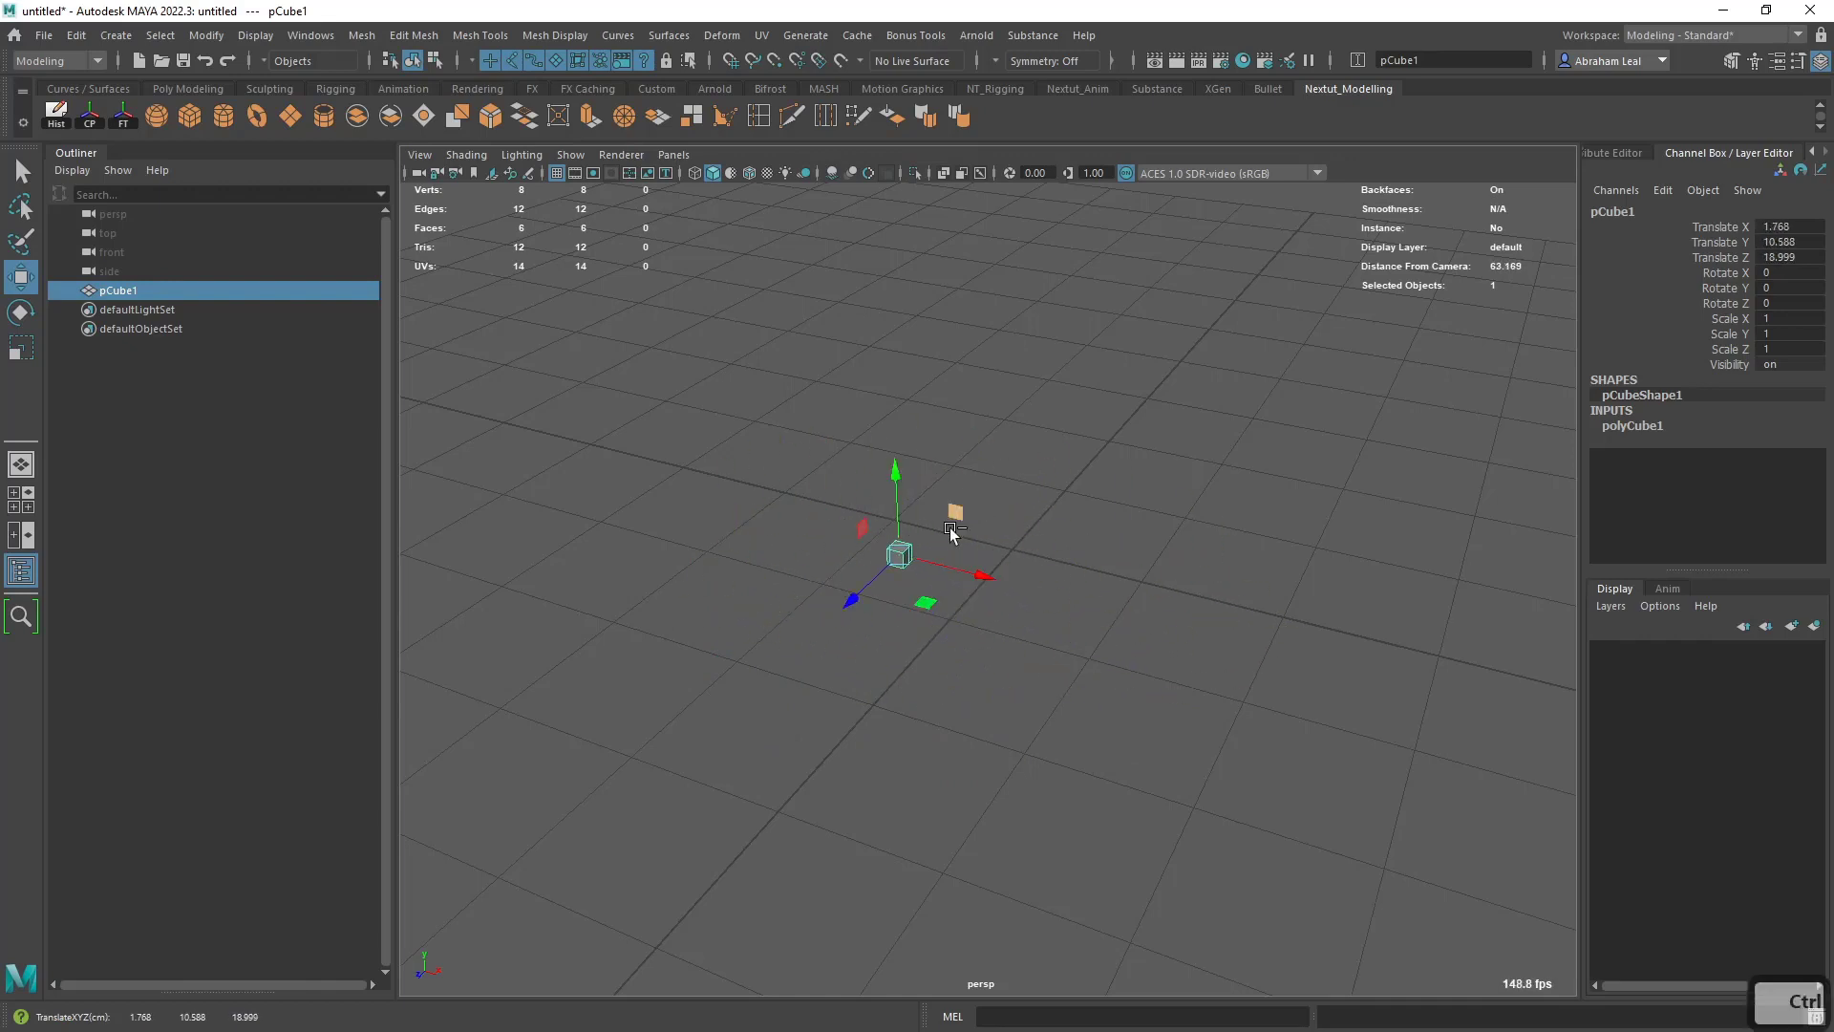
key(ctrl+z)
- Try rotating the cube about 27.5 degrees around the X axis and undo it
key(e)
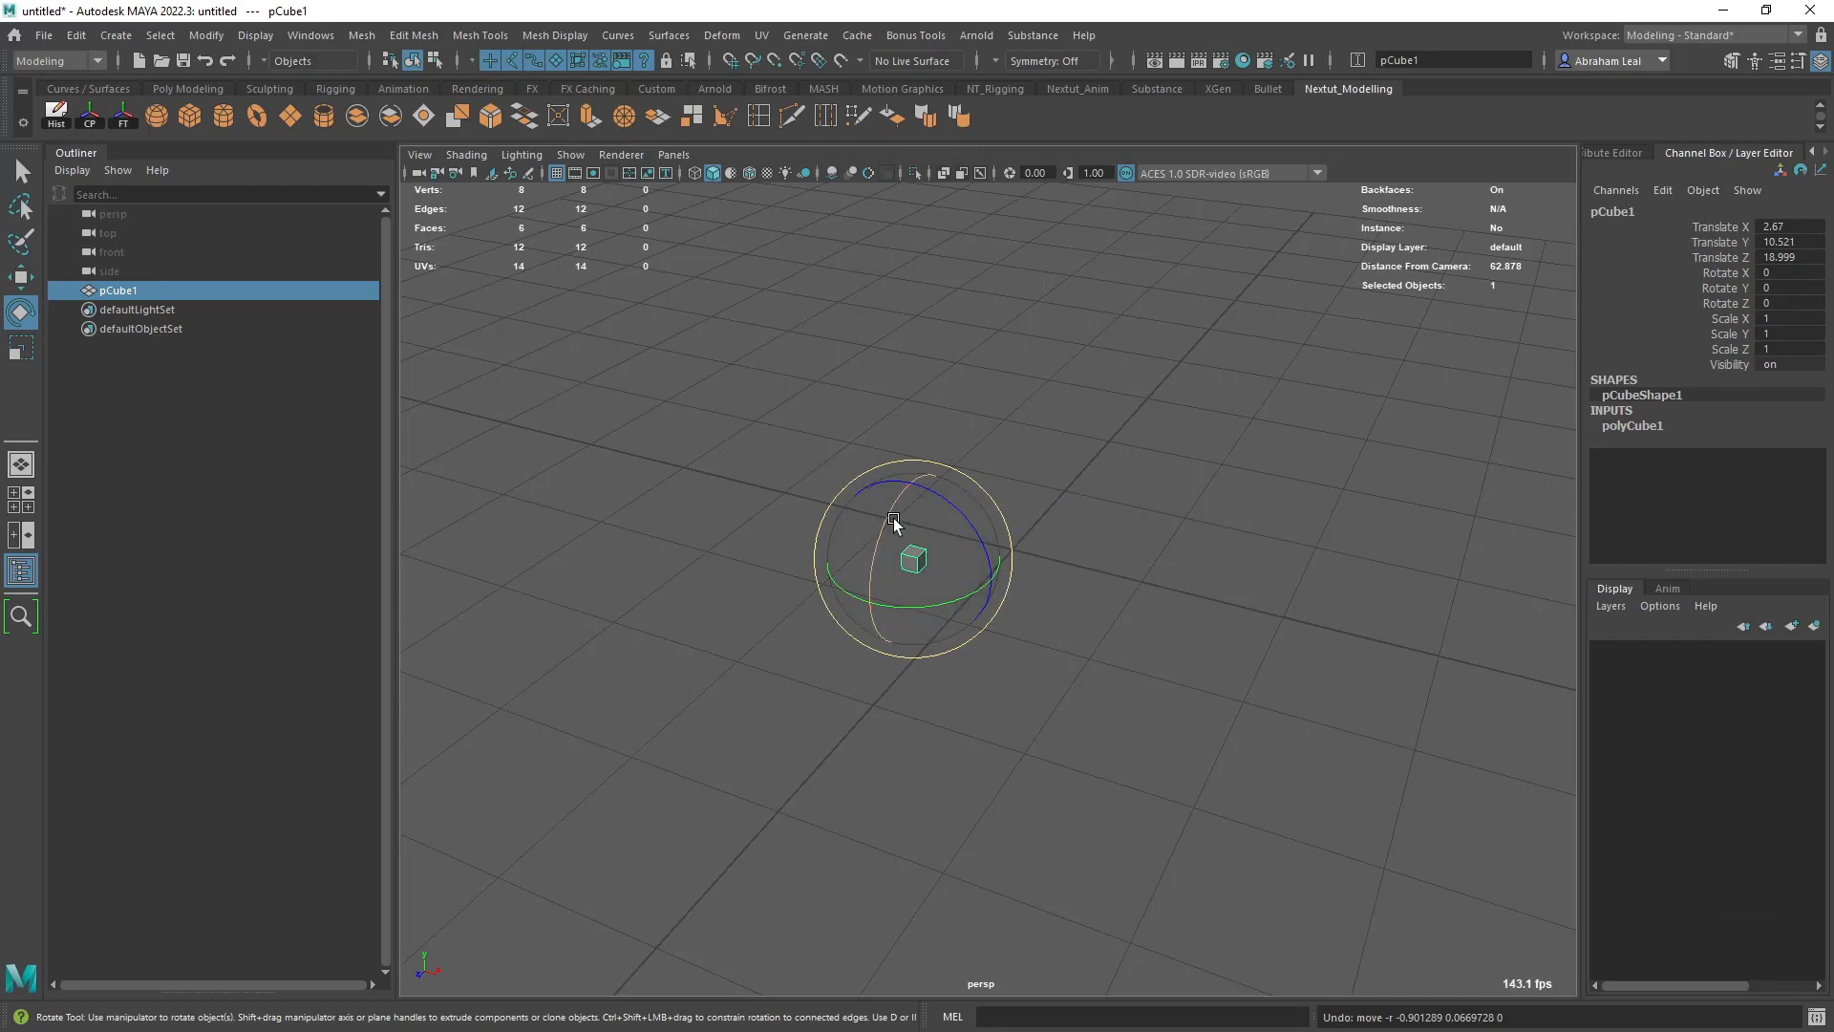
drag(888, 519, 859, 627)
key(ctrl+z)
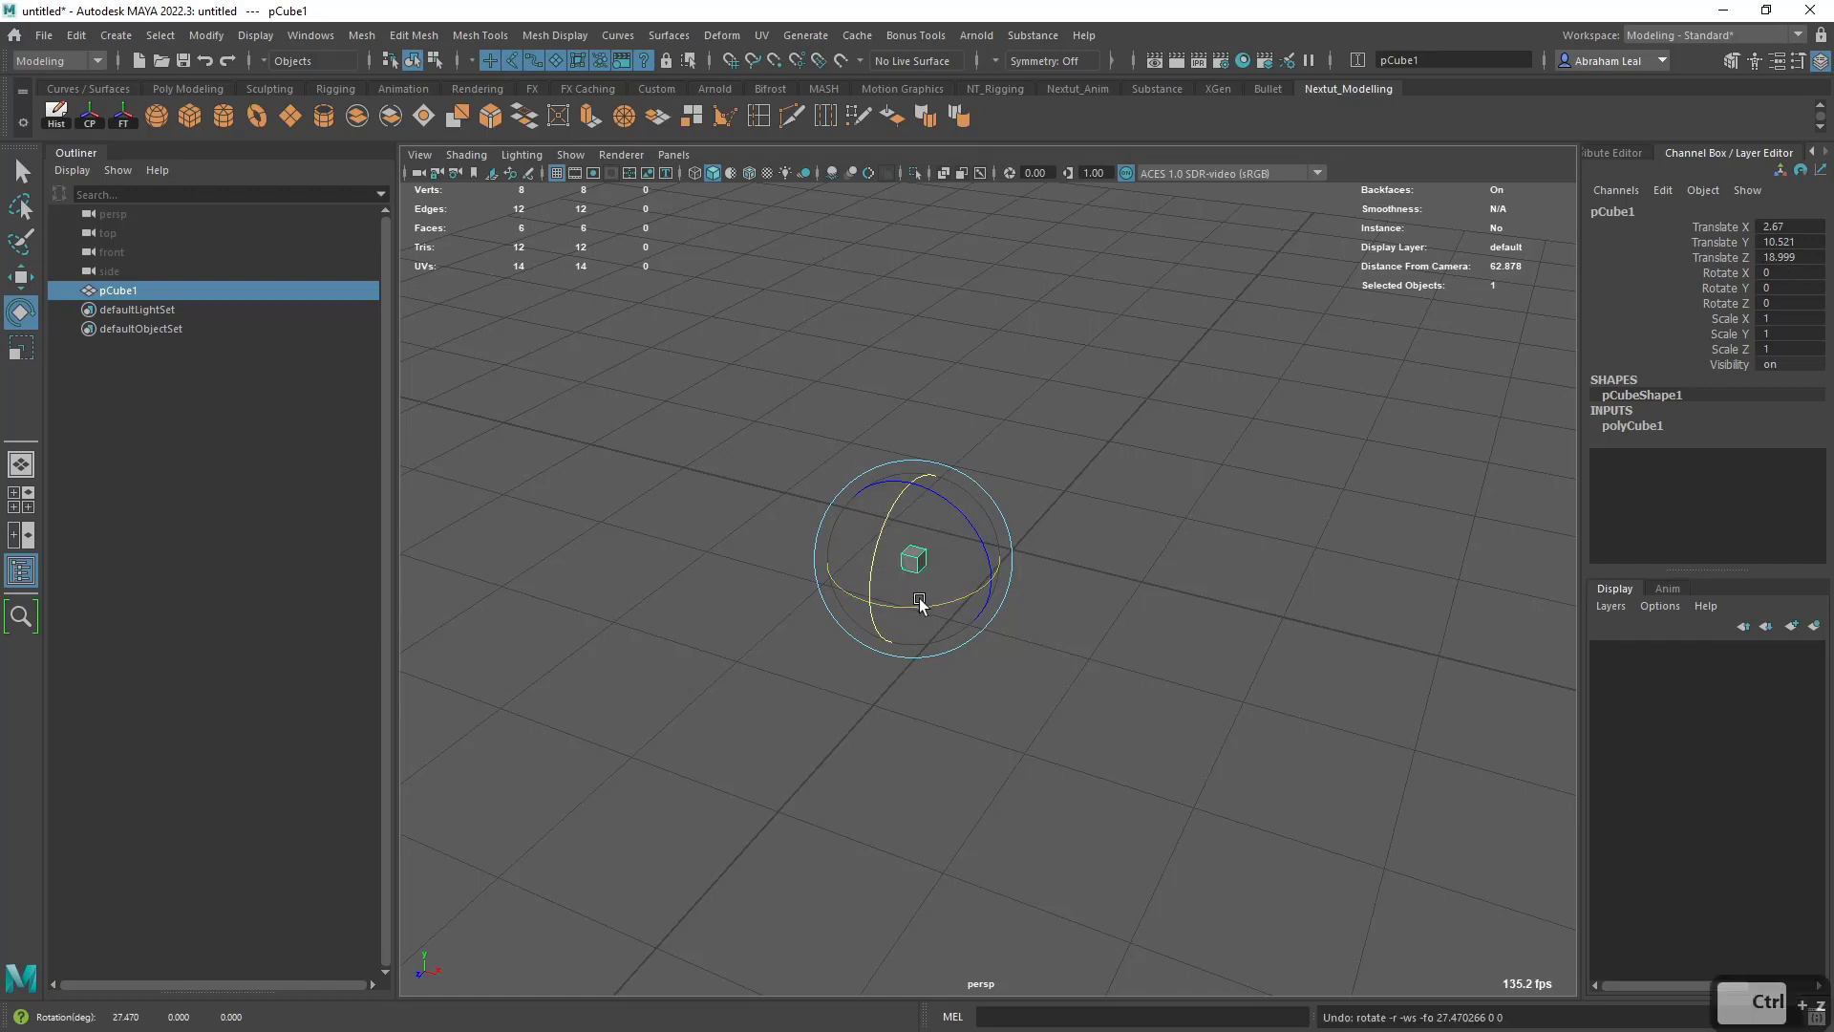
- Scale the cube uniformly to about 13.68
key(r)
drag(923, 567, 1114, 512)
- Try rotating the enlarged cube freely, around Y and around Z, undoing each rotation
key(e)
drag(930, 547, 865, 531)
key(ctrl+z)
drag(919, 607, 881, 594)
key(ctrl+z)
drag(929, 508, 955, 536)
key(ctrl+z)
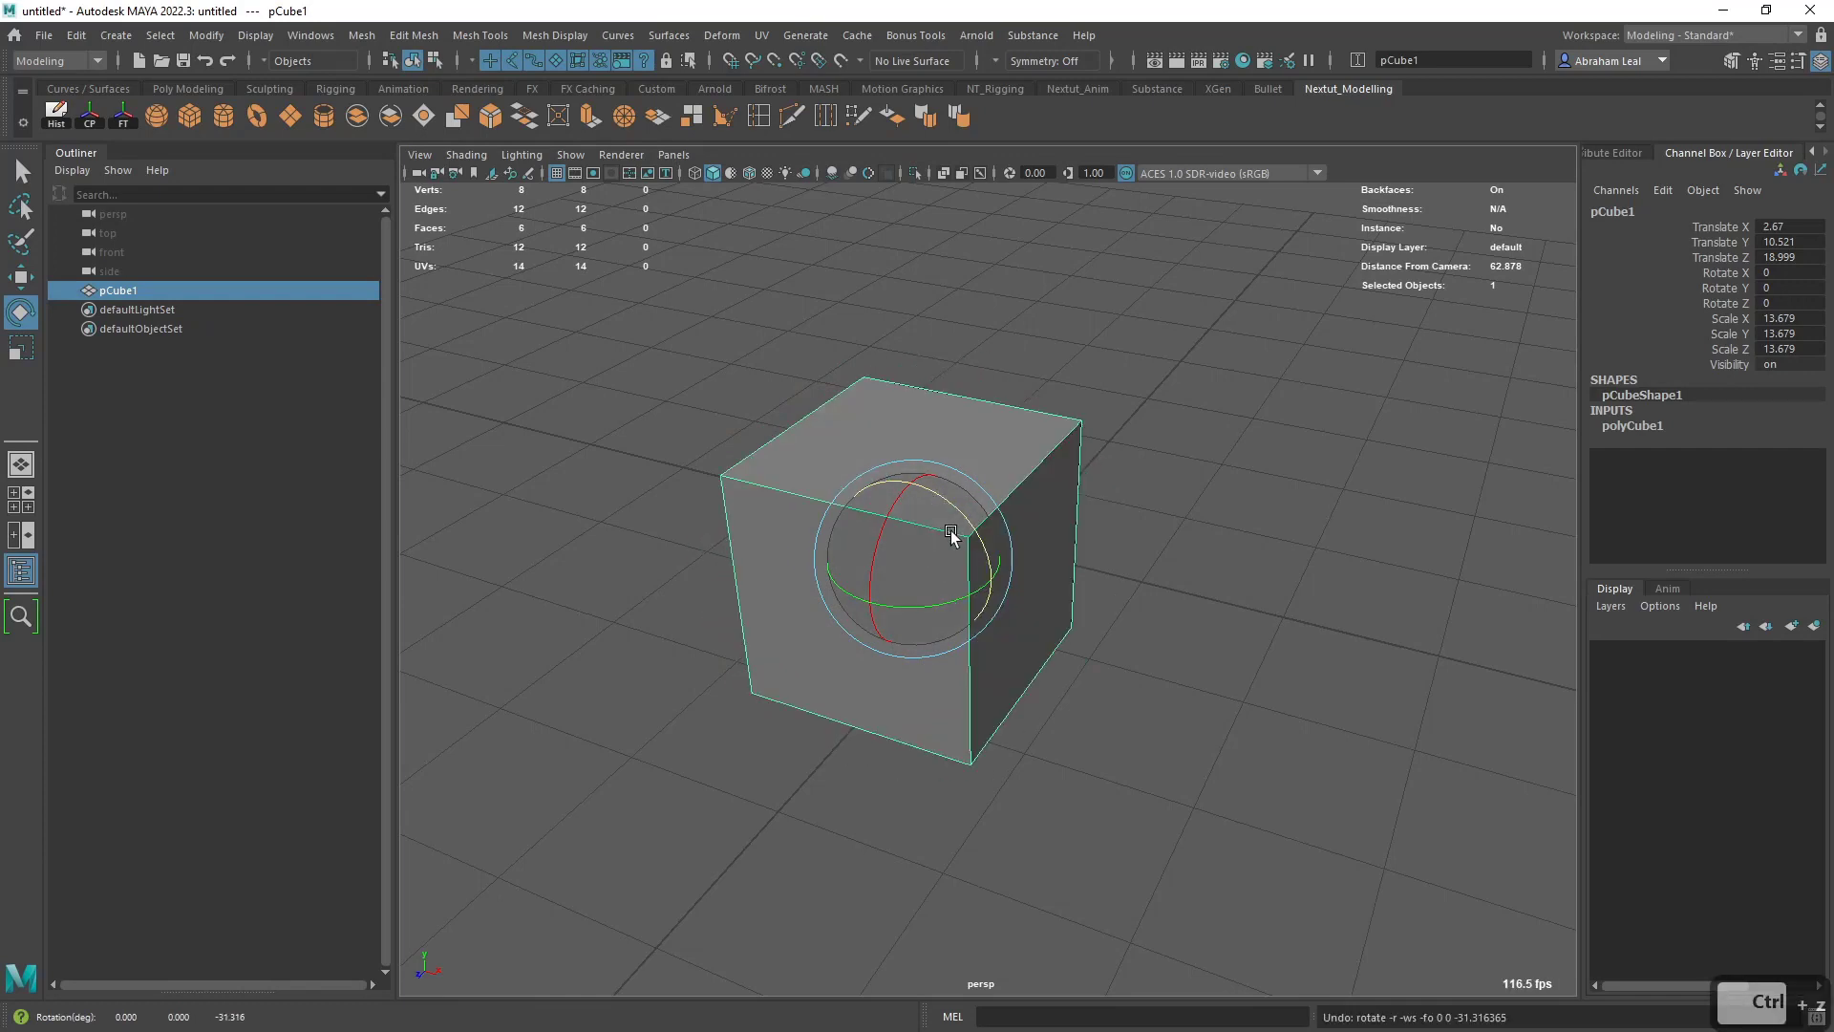
- Try stretching the cube along each axis to about X 18.62, Y 20.45, Z 23.63, and undo the scaling
key(r)
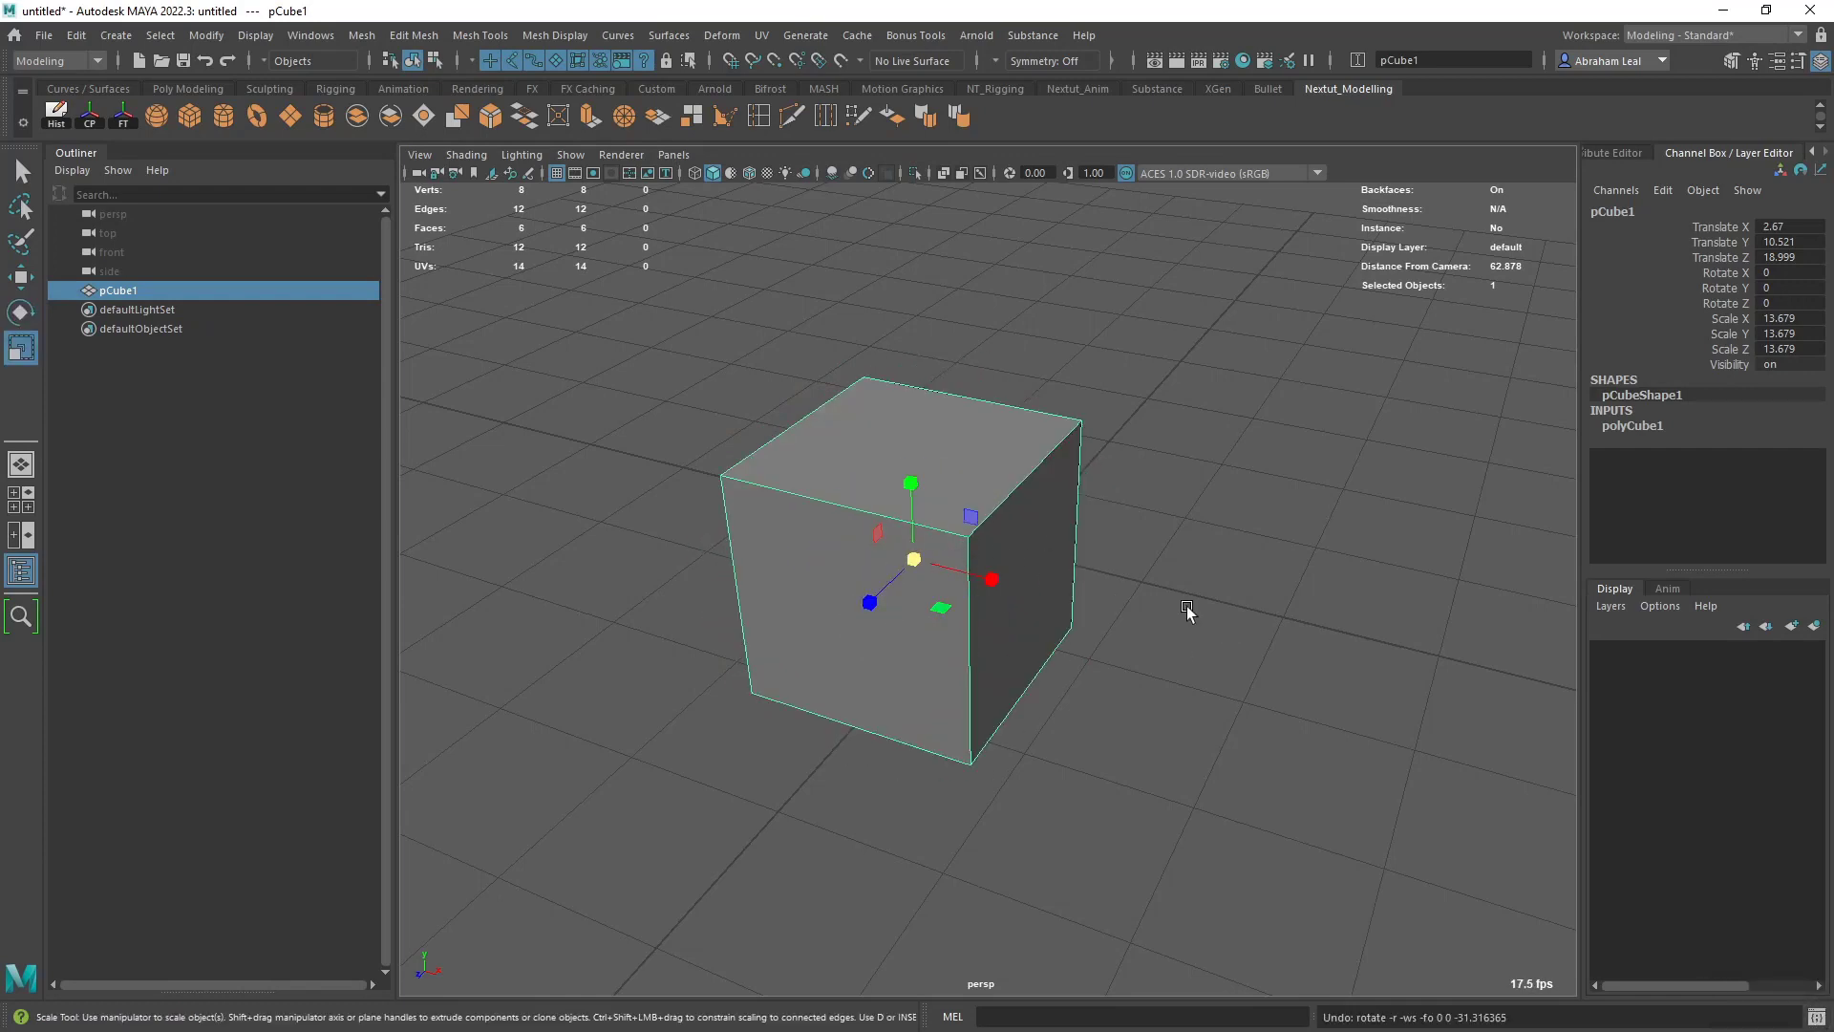
drag(868, 603, 820, 657)
drag(990, 580, 1007, 591)
drag(914, 480, 913, 441)
mouse_move(914, 558)
mouse_down()
mouse_move(897, 555)
mouse_move(919, 559)
mouse_up()
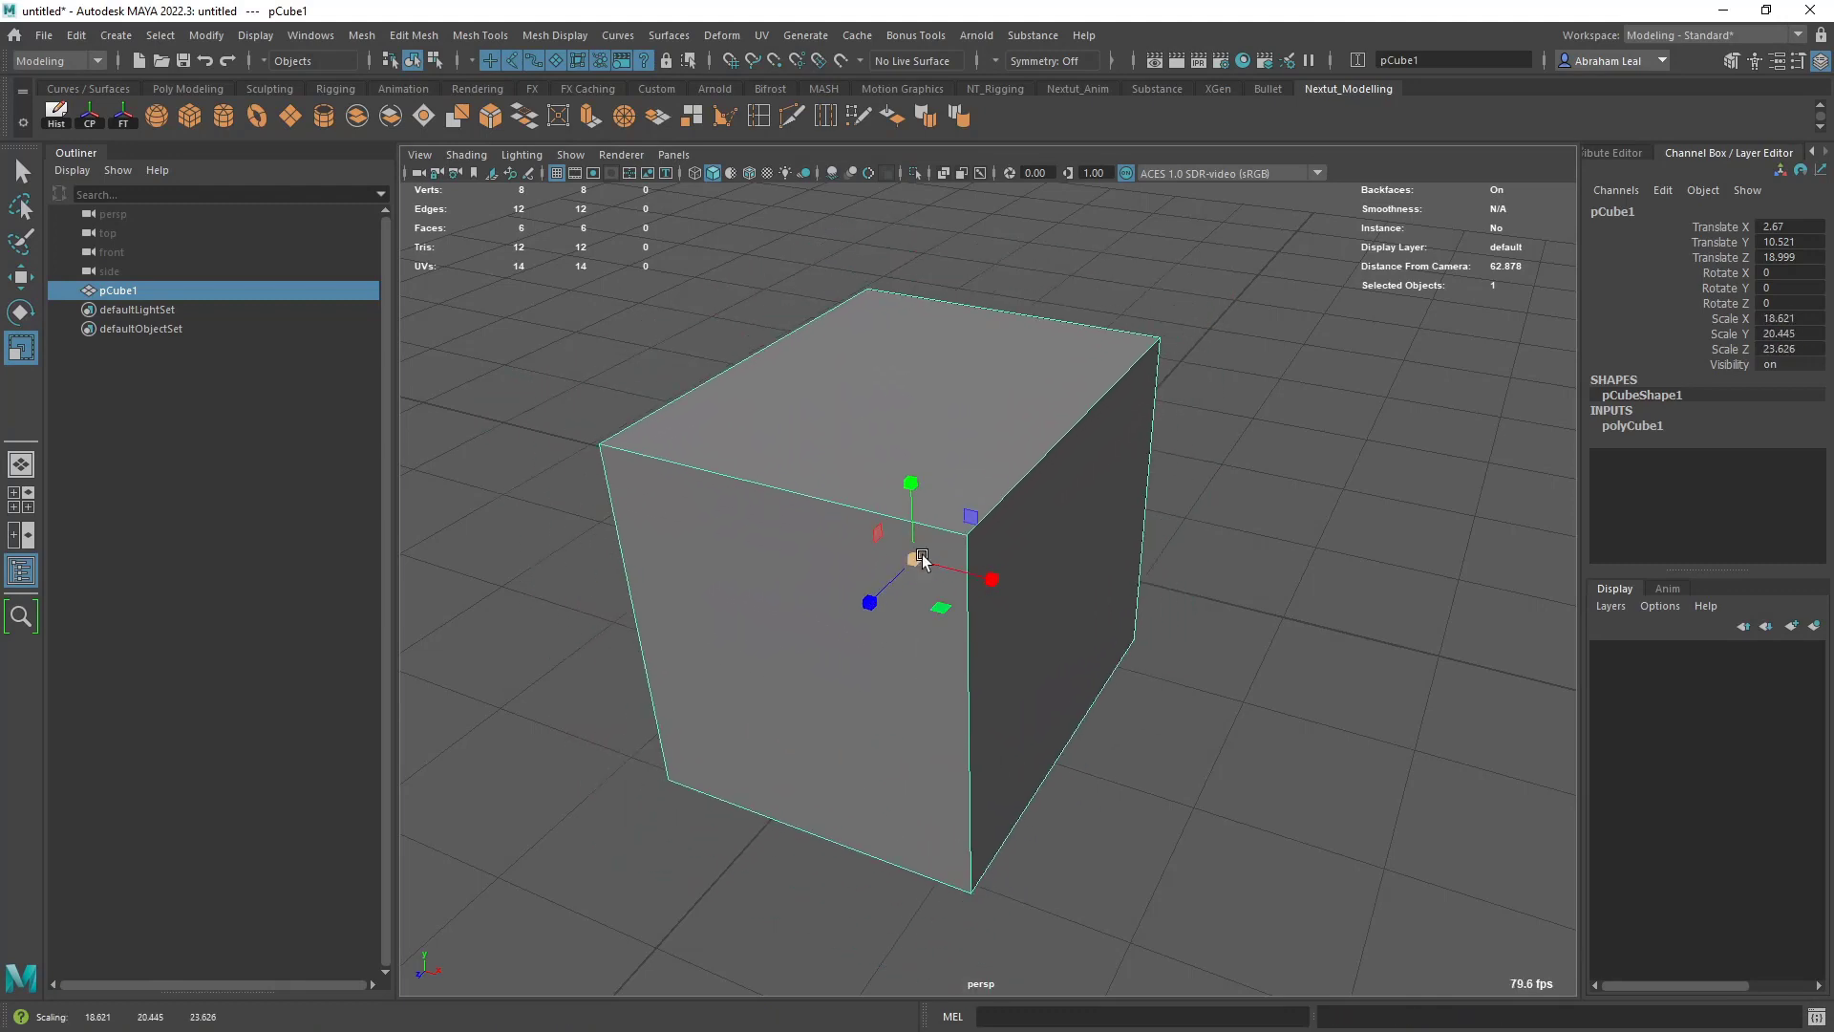
key(ctrl+z)
key(ctrl+z)
key(ctrl+z)
key(ctrl+z)
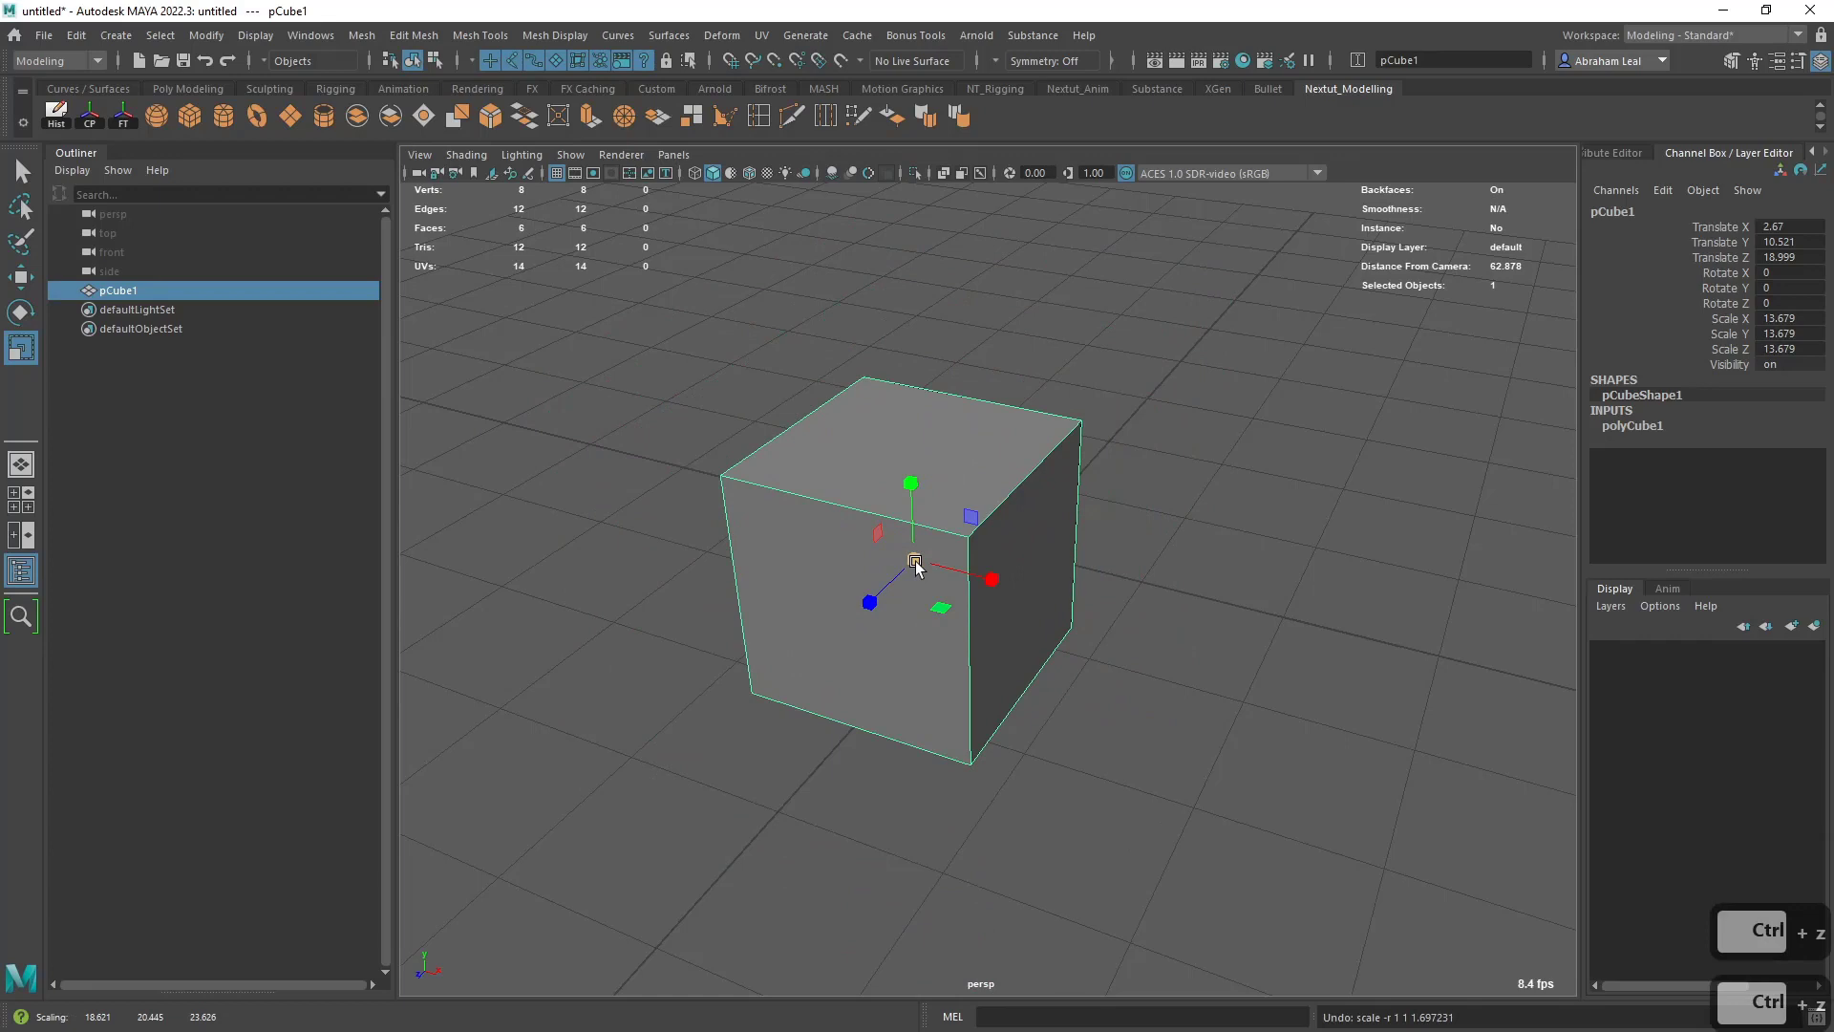
- Move the cube freely in the perspective and top views to about X -1.86, Y 10.83, Z 11.79
key(w)
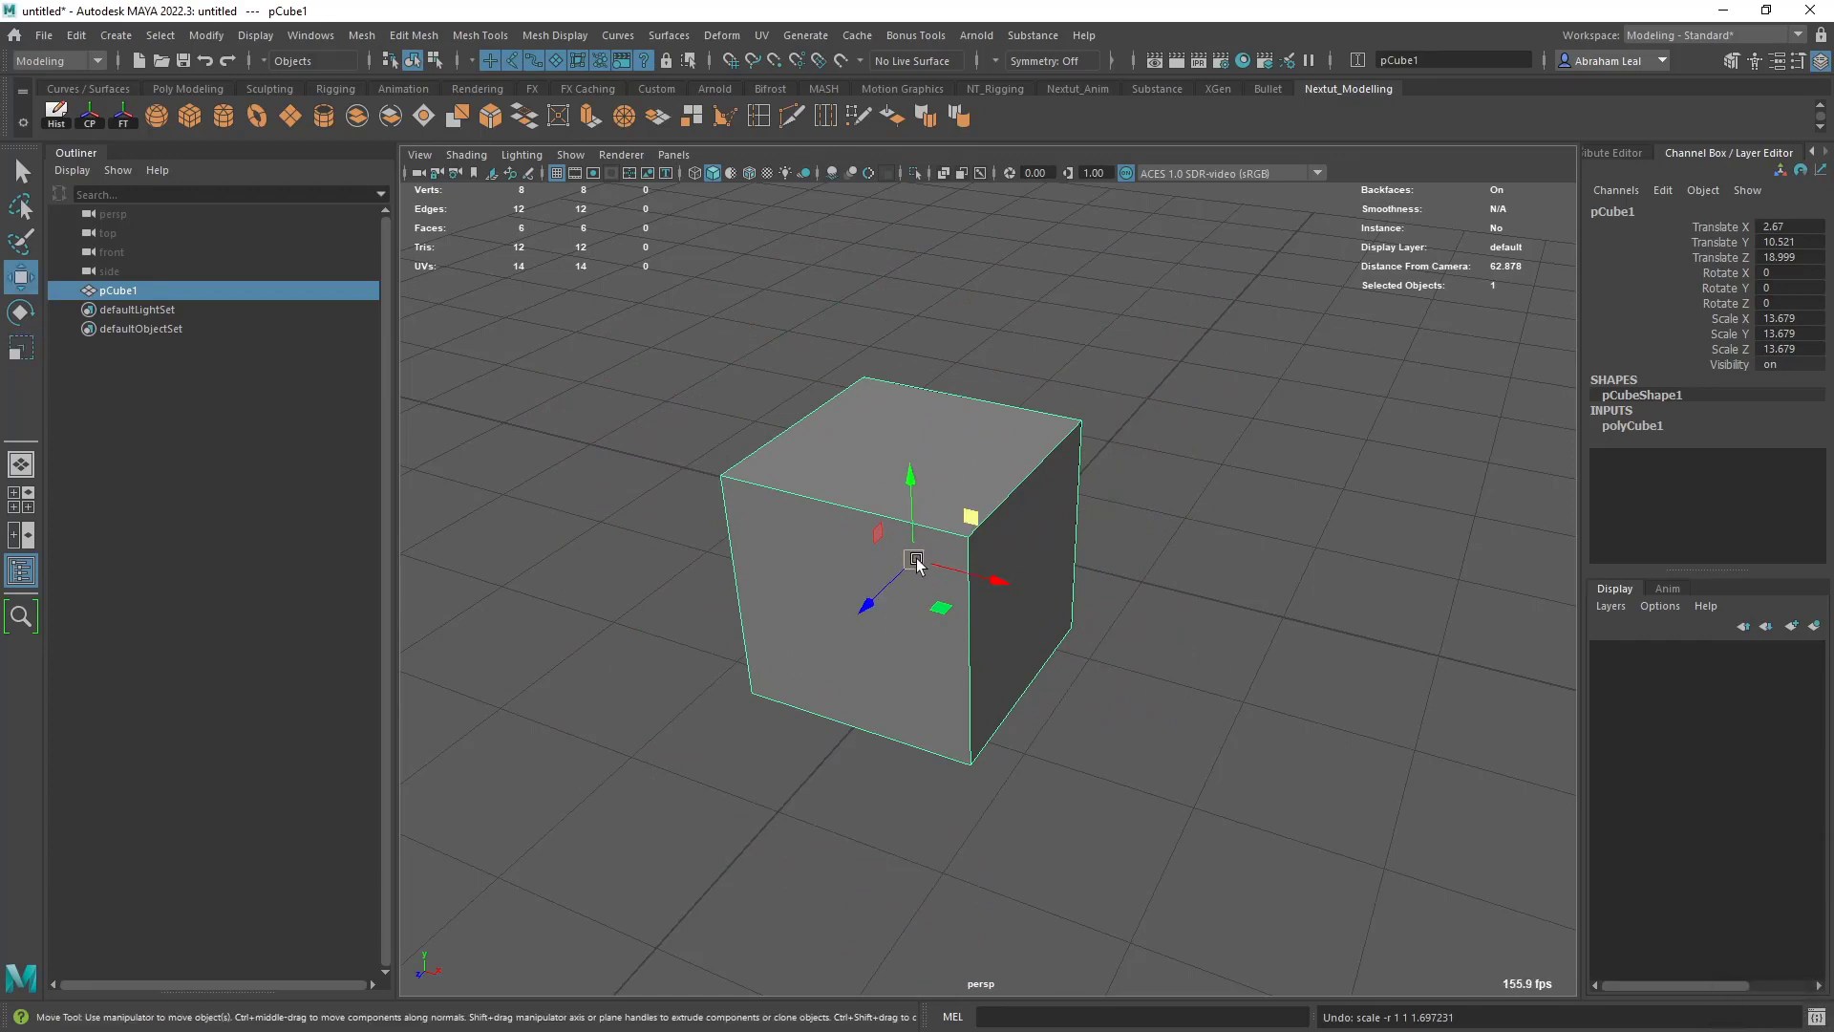
mouse_move(915, 560)
mouse_down()
mouse_move(1028, 438)
mouse_move(1097, 577)
mouse_move(884, 577)
mouse_move(967, 475)
mouse_move(1067, 616)
mouse_move(814, 598)
mouse_move(888, 647)
mouse_move(1146, 680)
mouse_move(733, 633)
mouse_move(833, 483)
mouse_move(845, 535)
mouse_move(816, 527)
mouse_move(978, 532)
mouse_move(1003, 553)
mouse_move(913, 554)
mouse_up()
key(space)
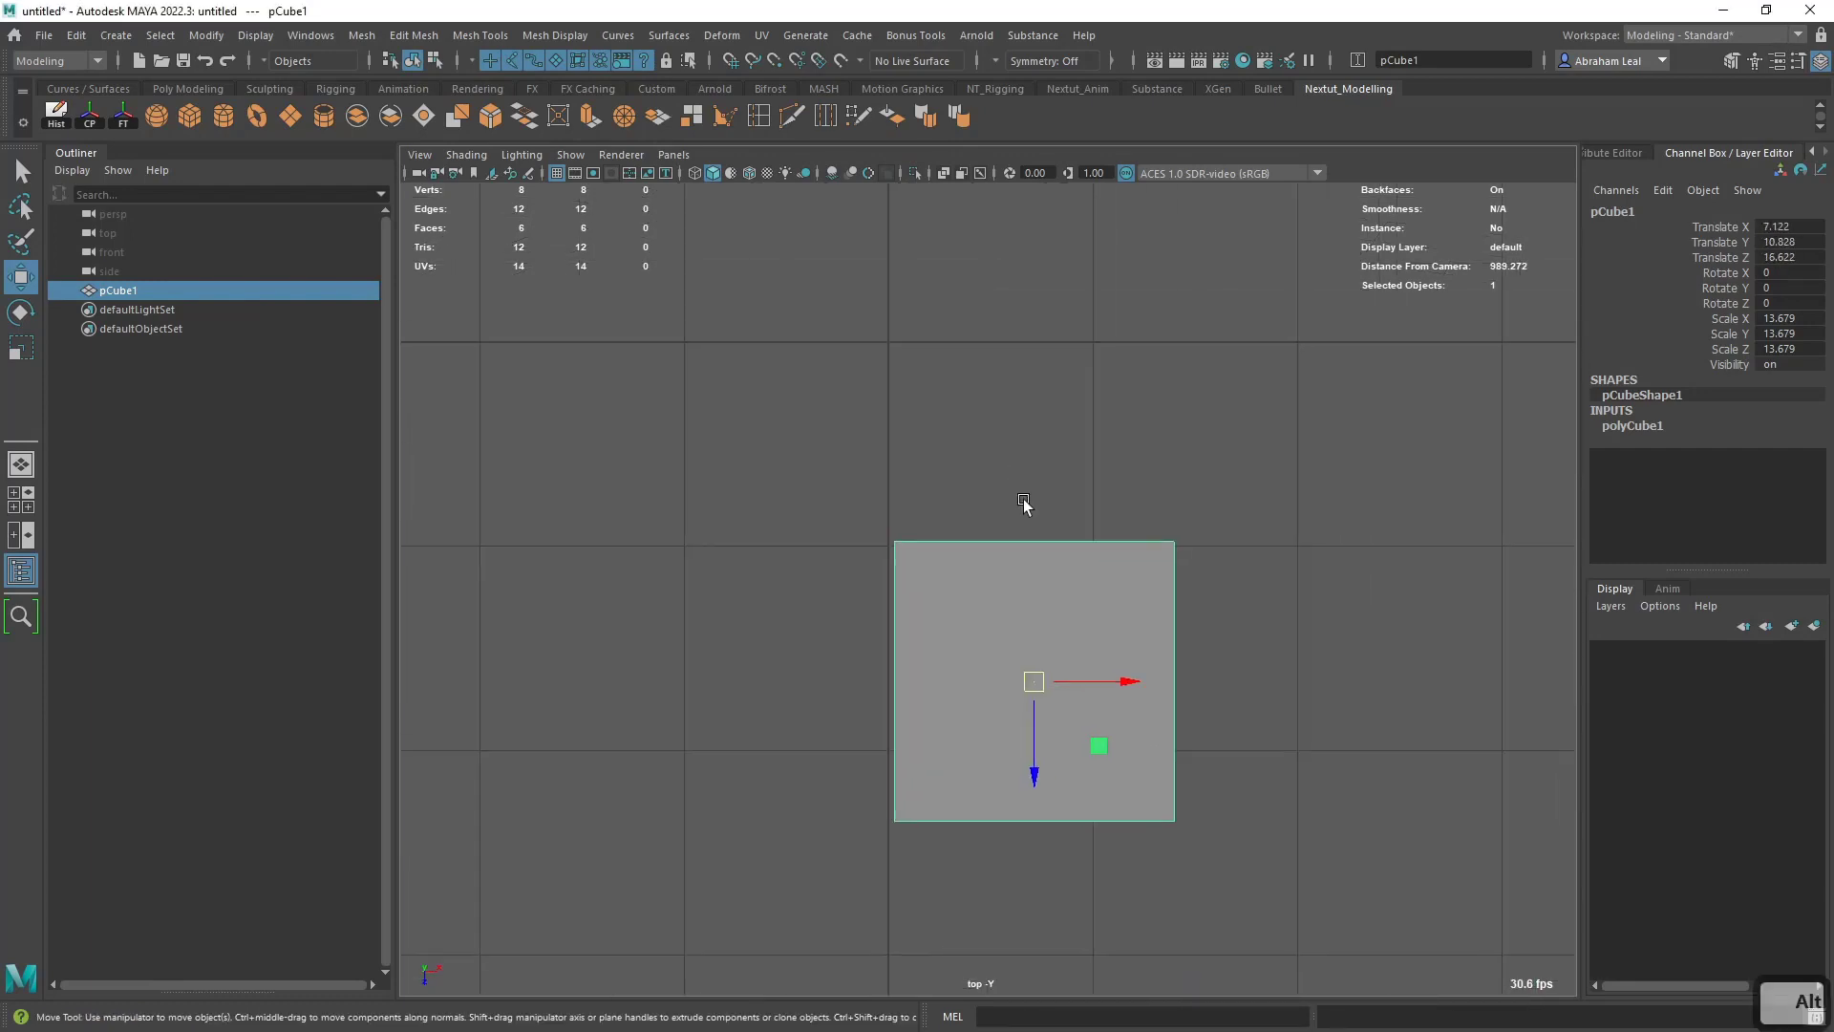
alt+right_drag(1023, 504, 1041, 704)
drag(1042, 704, 859, 506)
key(space)
alt+drag(913, 570, 858, 530)
- Rotate the cube freely to about X 0.41, Y -4.65 and Z -7.19 degrees
key(e)
scroll(993, 539, up, 2)
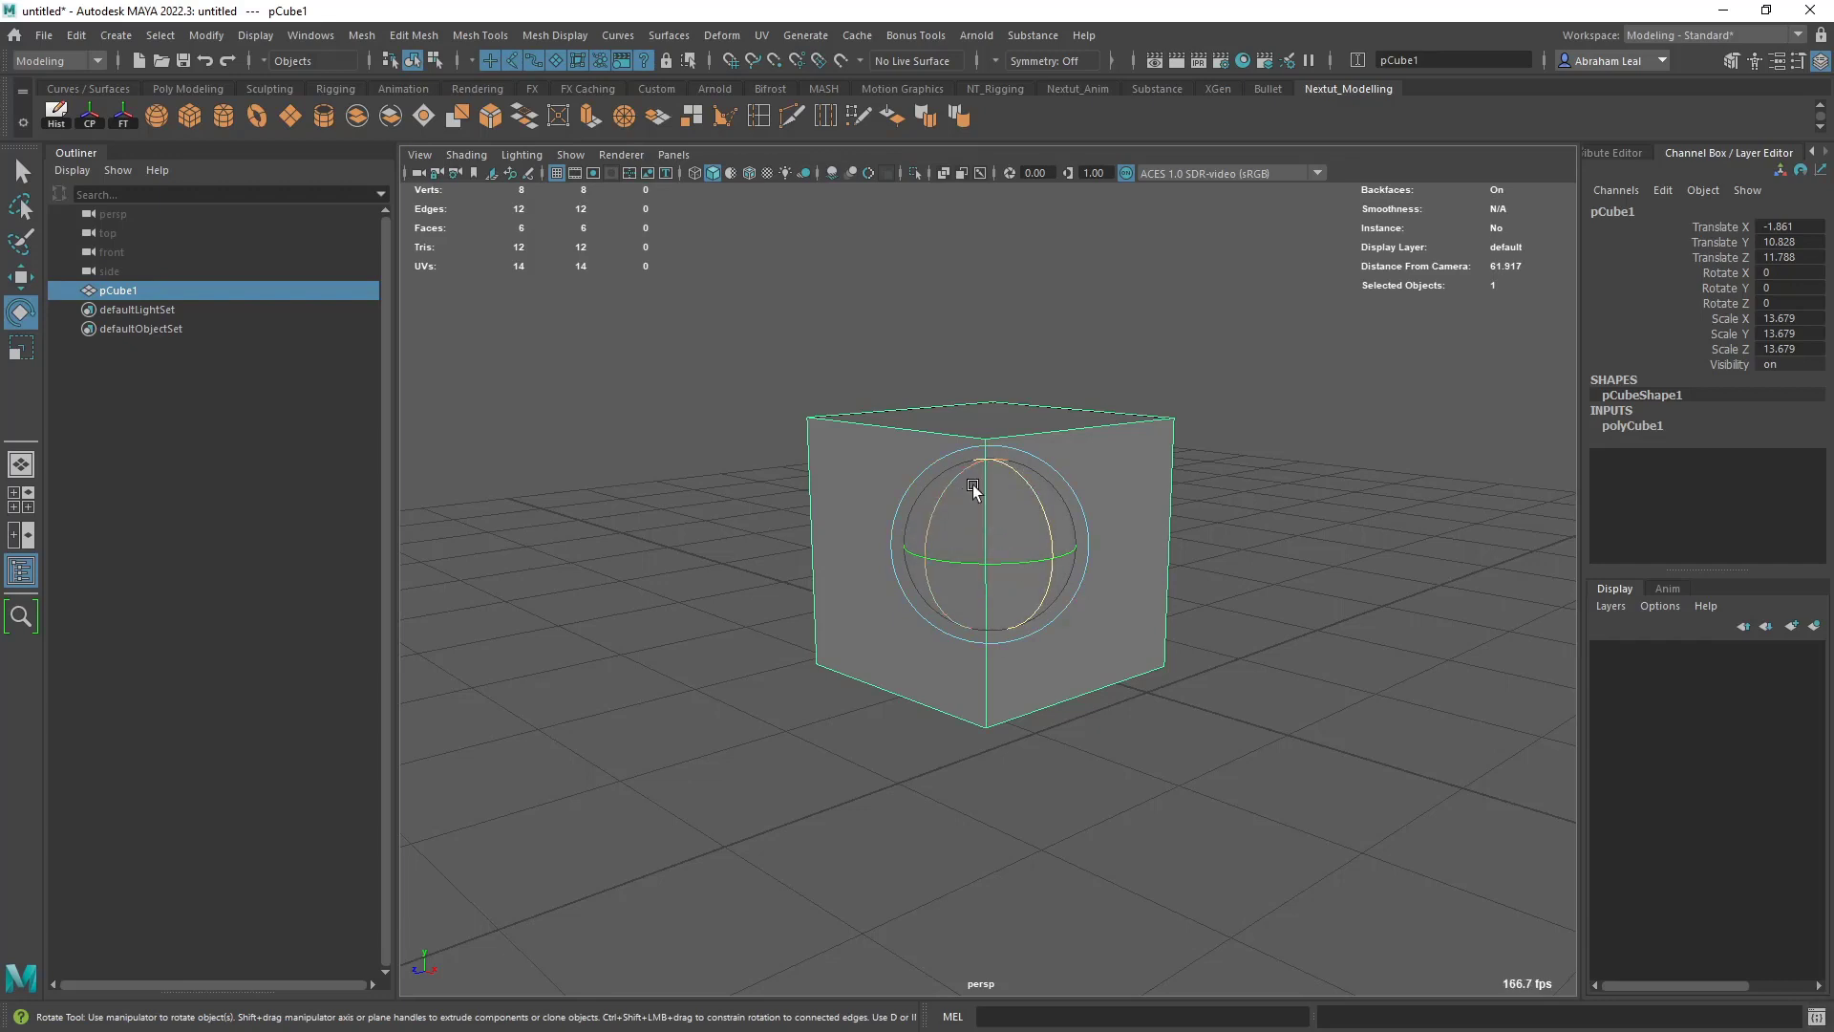
drag(972, 488, 1600, 396)
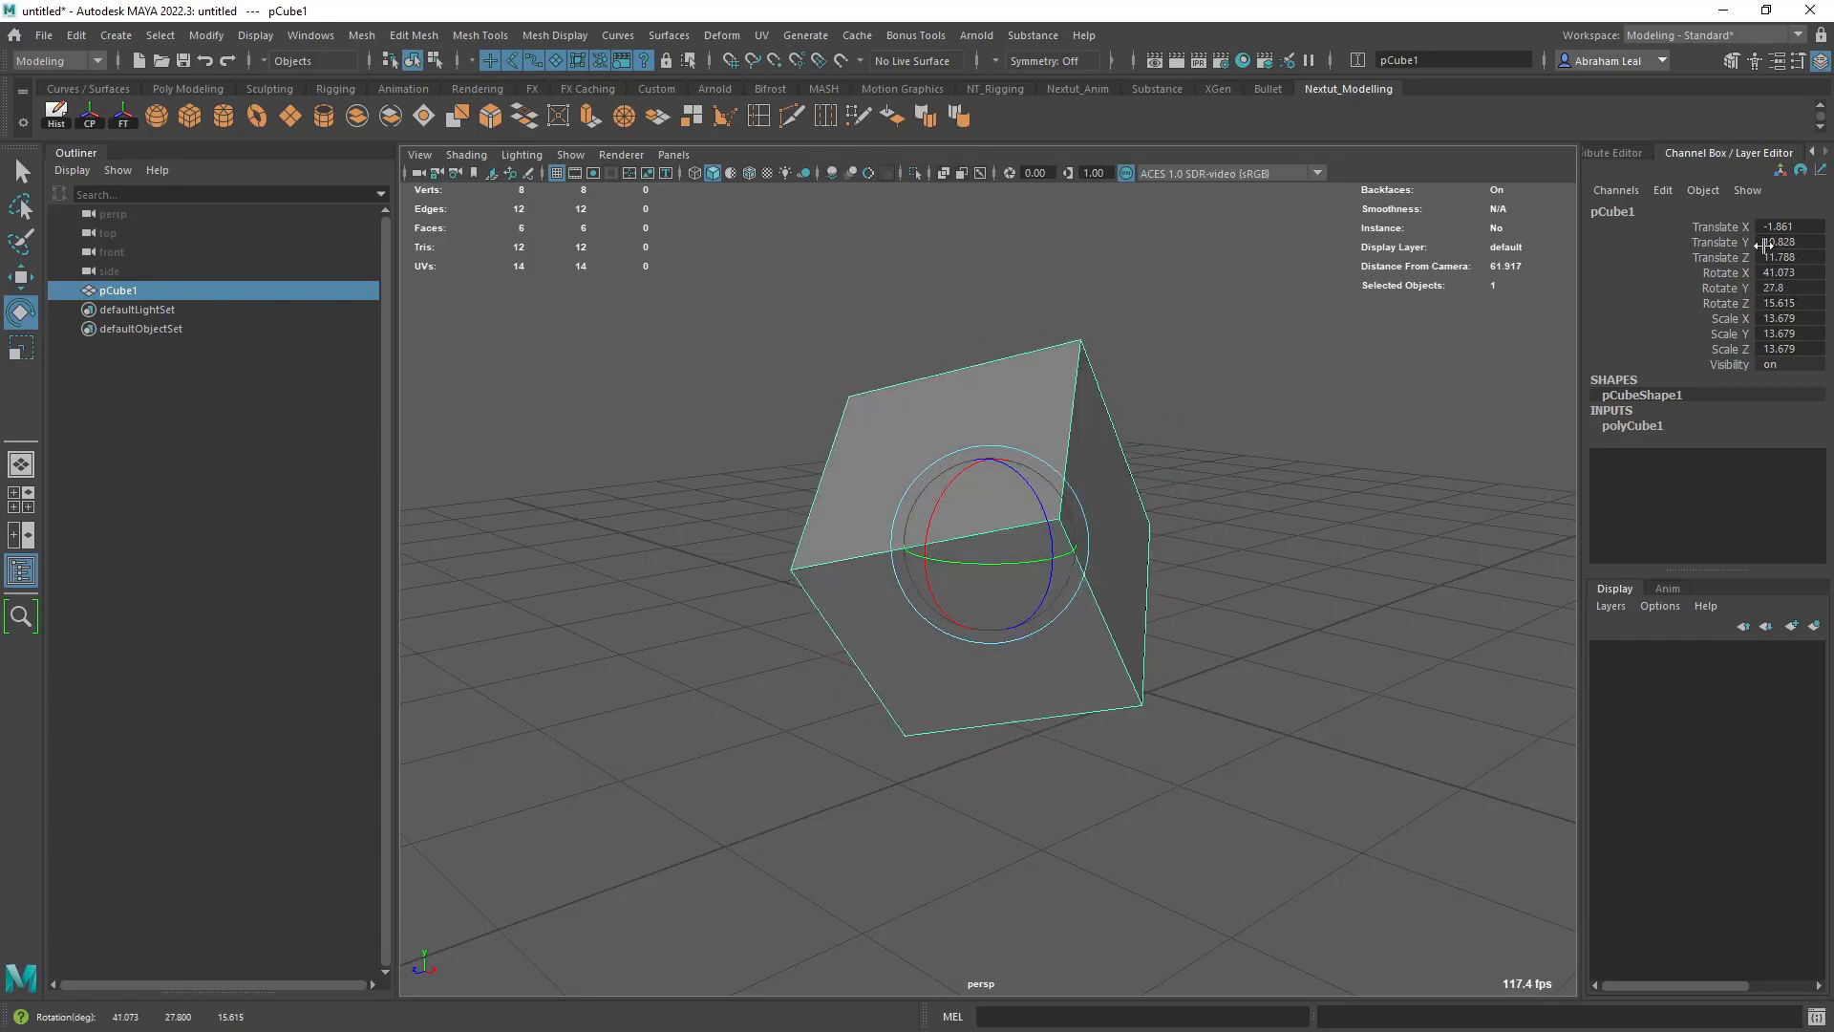
drag(994, 541, 966, 507)
- Scale the cube along its individual axes to about X 17.71, Y 21.15, Z 18.23
key(r)
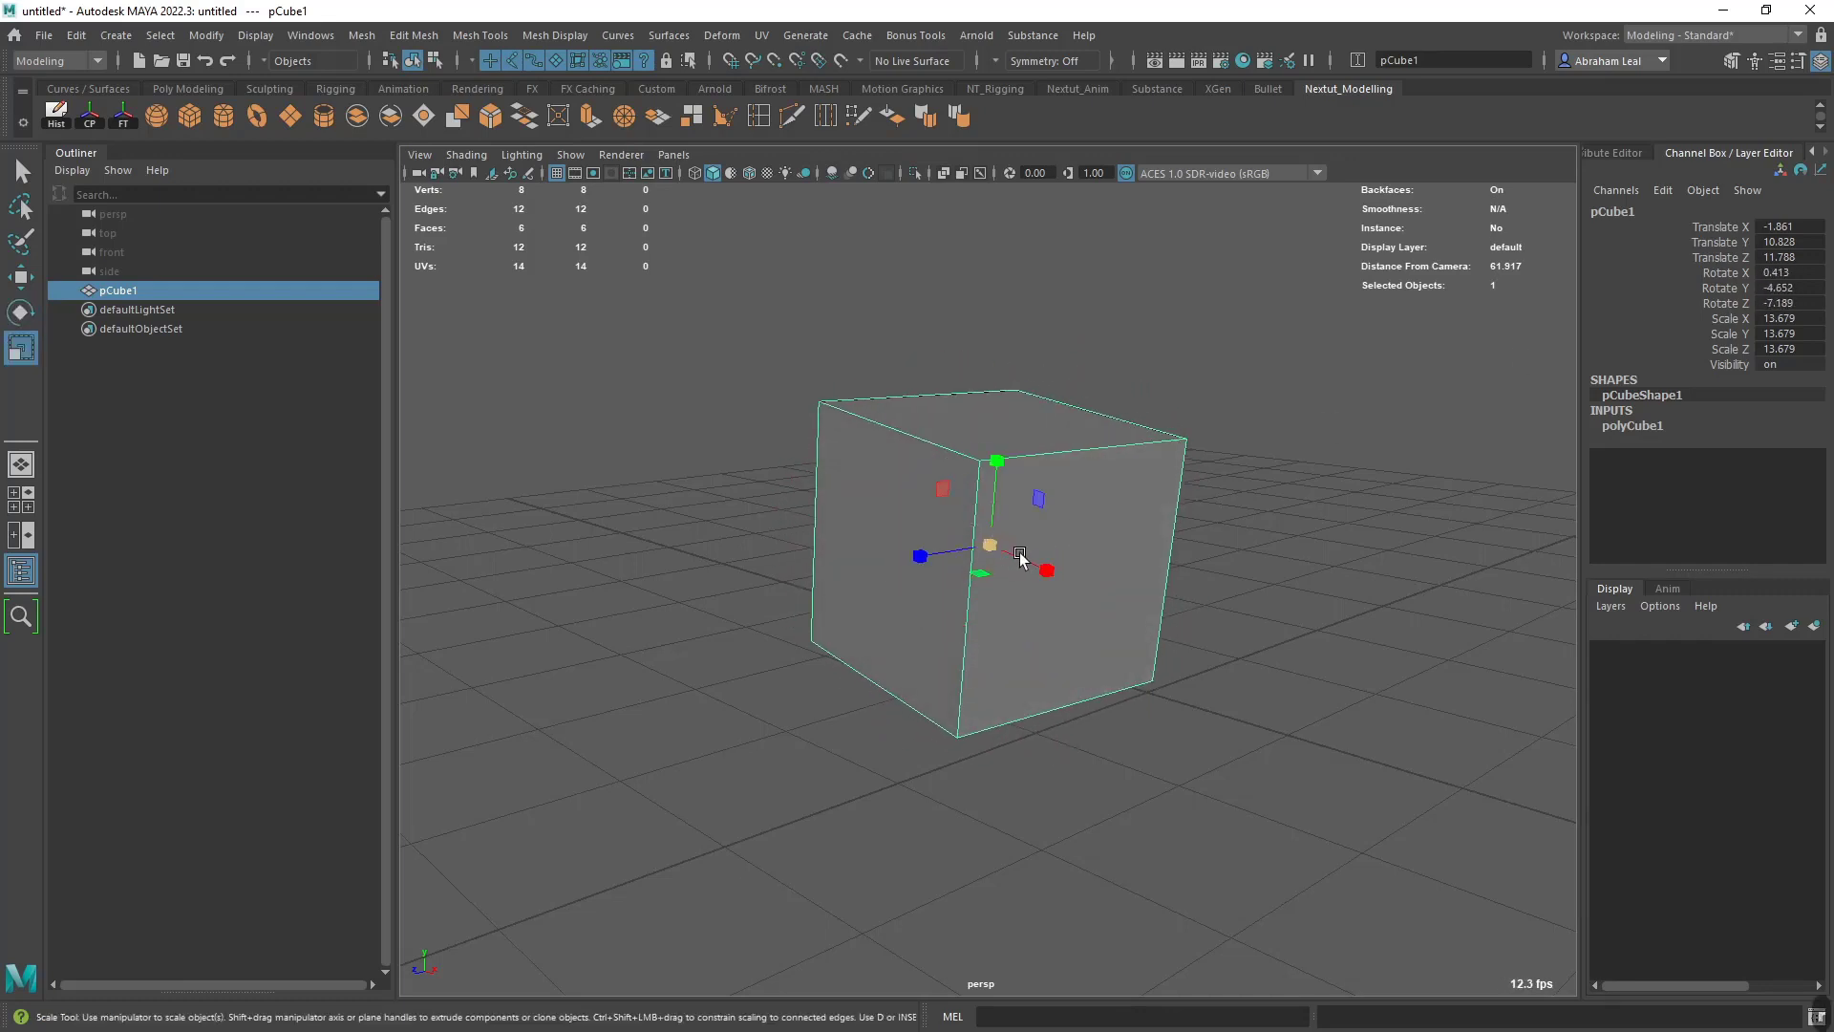
drag(1046, 569, 1060, 575)
drag(920, 557, 904, 559)
drag(996, 462, 996, 425)
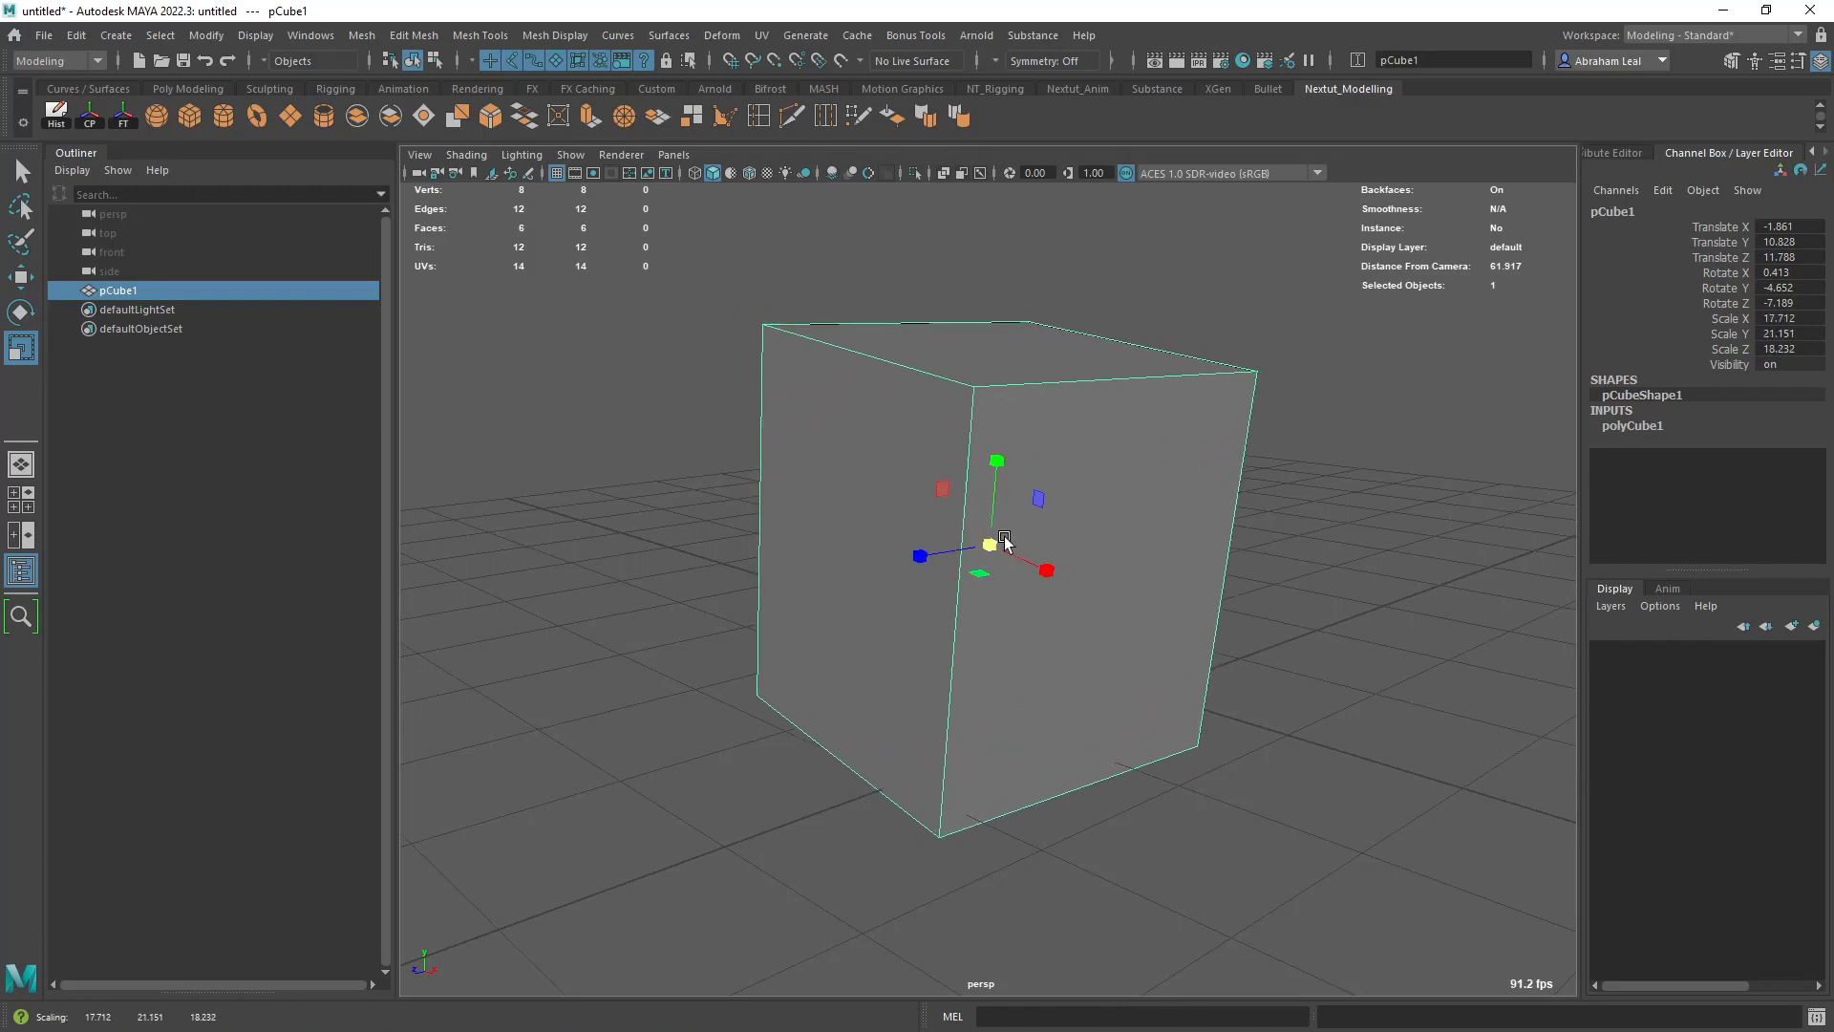
- Undo the cube's recent scaling and rotation changes until it is unrotated, and activate the Select tool
key(ctrl+z)
key(ctrl+z)
key(ctrl+z)
key(ctrl+z)
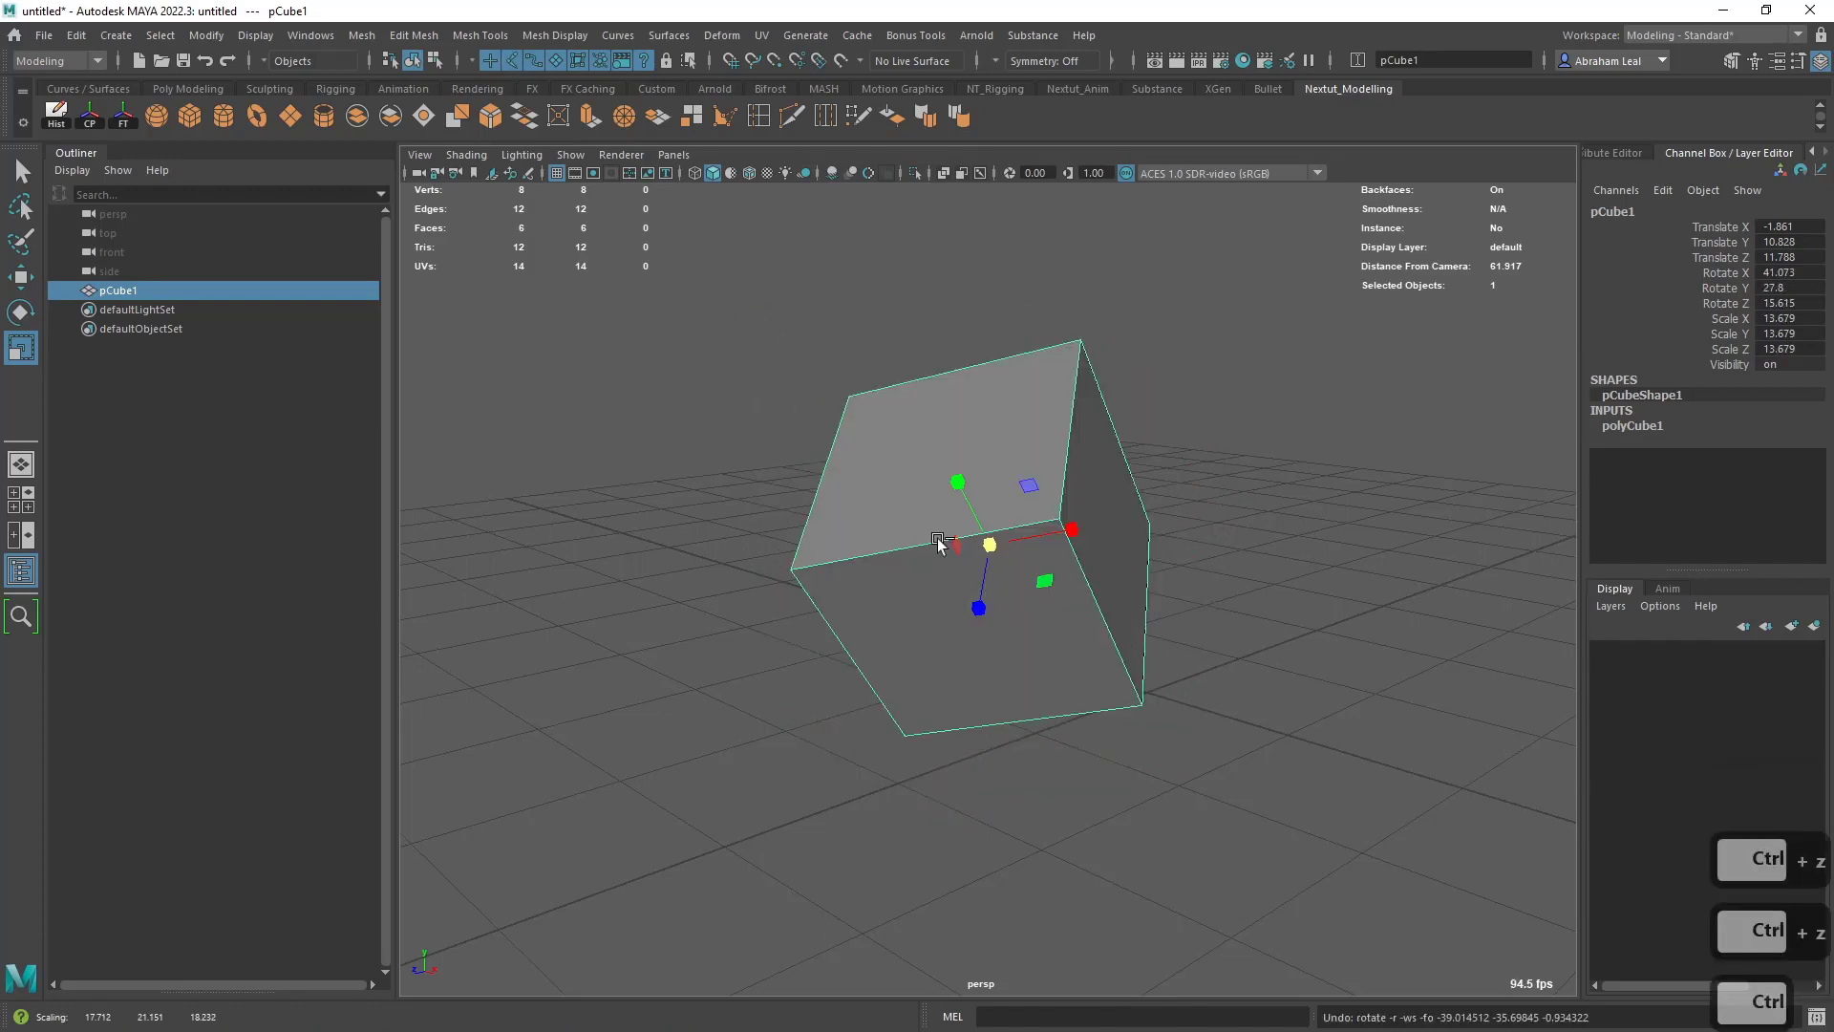
key(ctrl+z)
alt+drag(942, 552, 1020, 585)
key(q)
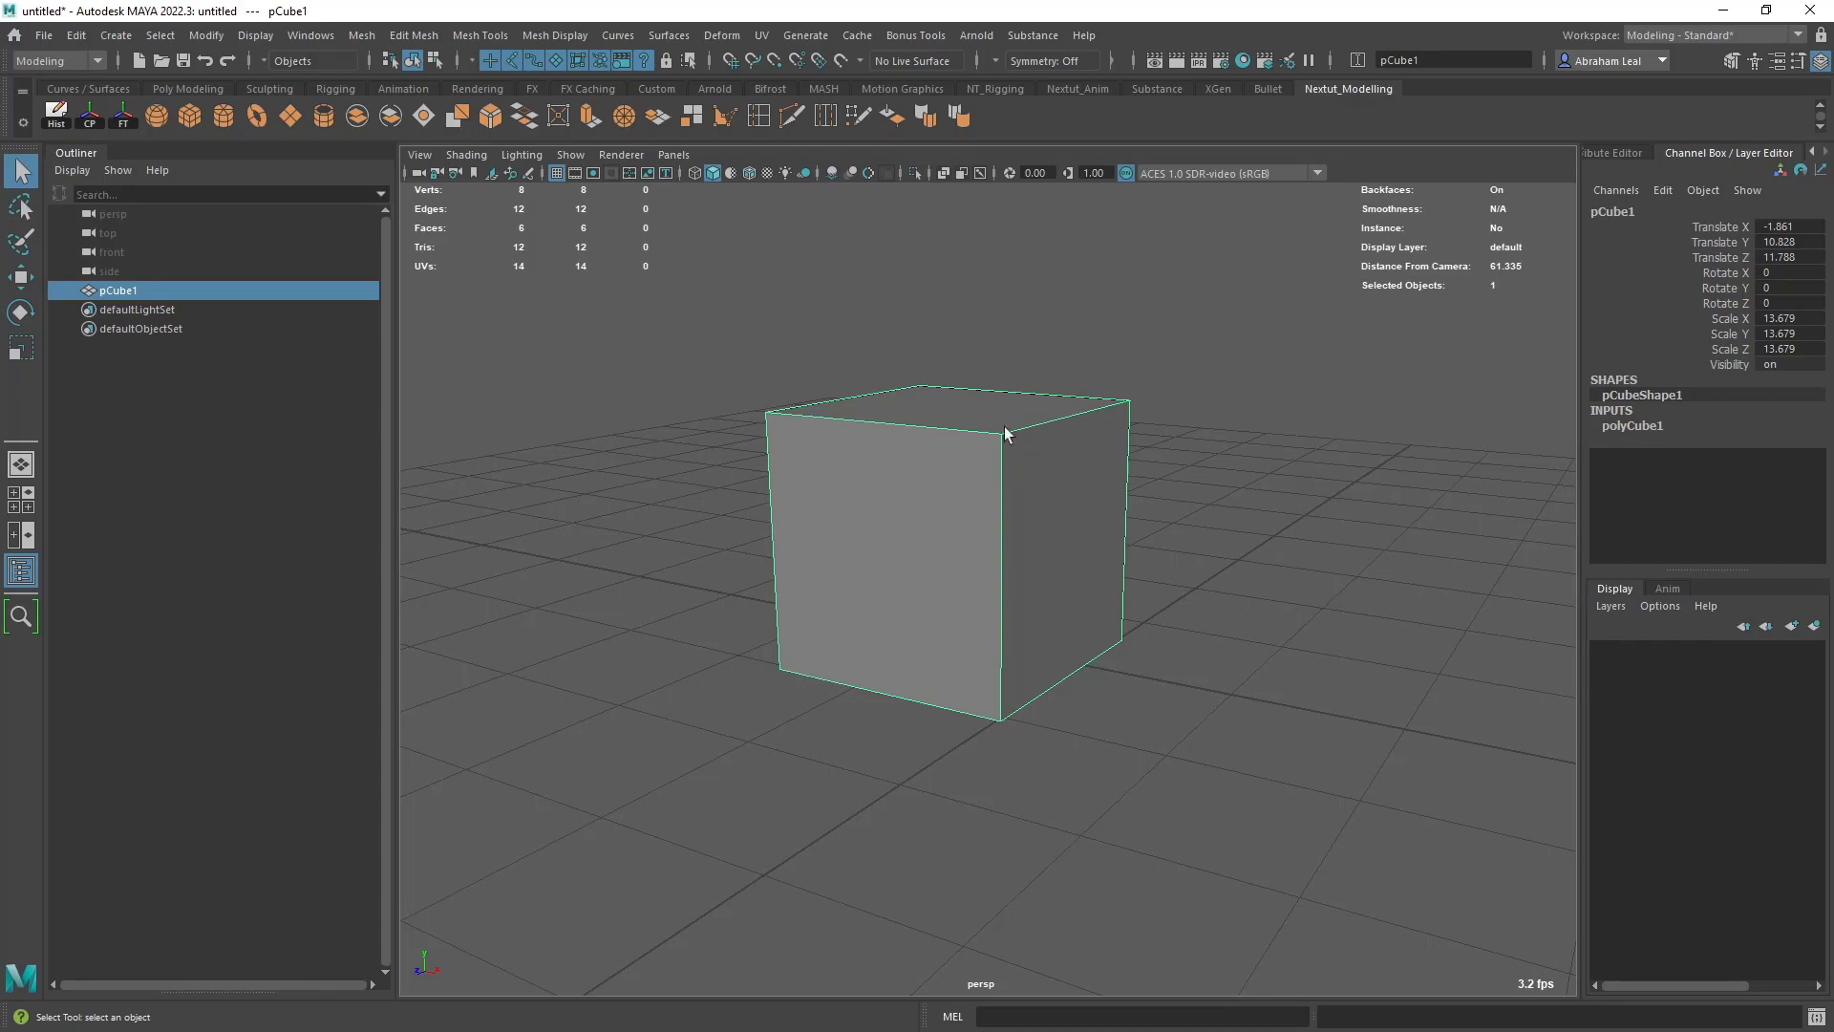
- Try moving a top corner vertex of the cube in vertex mode, and undo the move
right_click(915, 443)
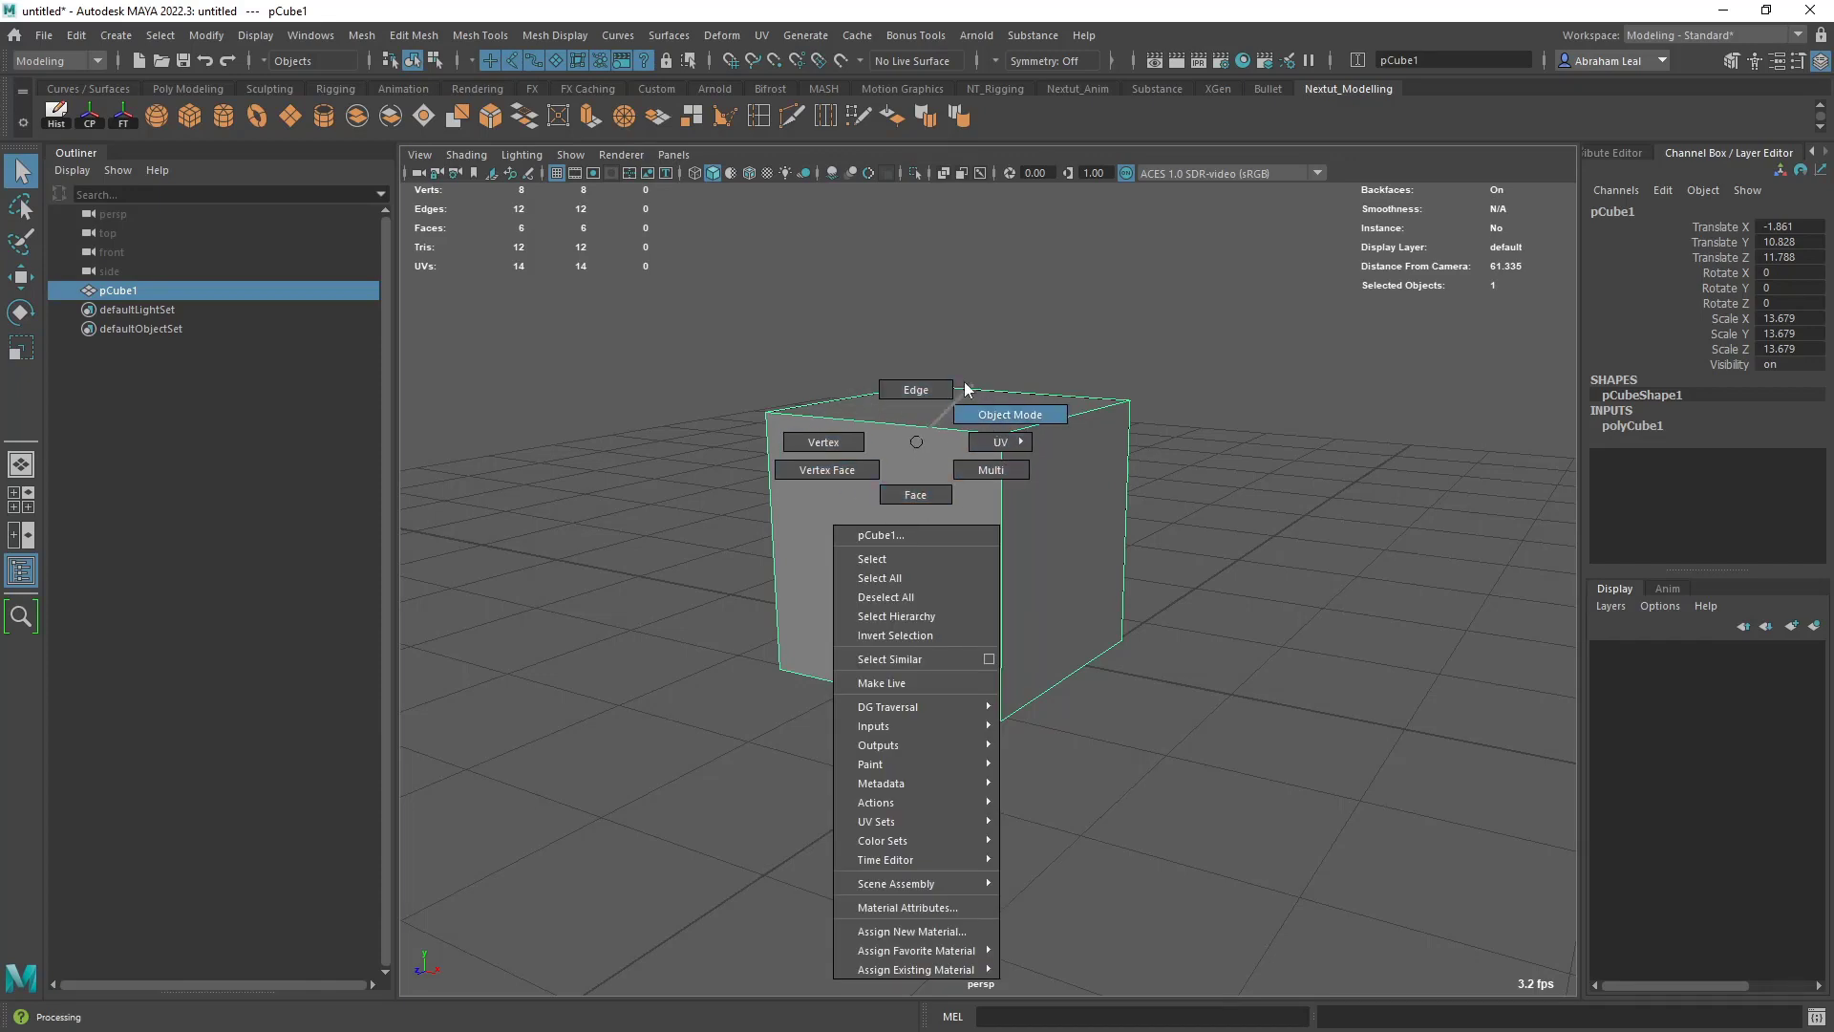
click(829, 443)
click(789, 417)
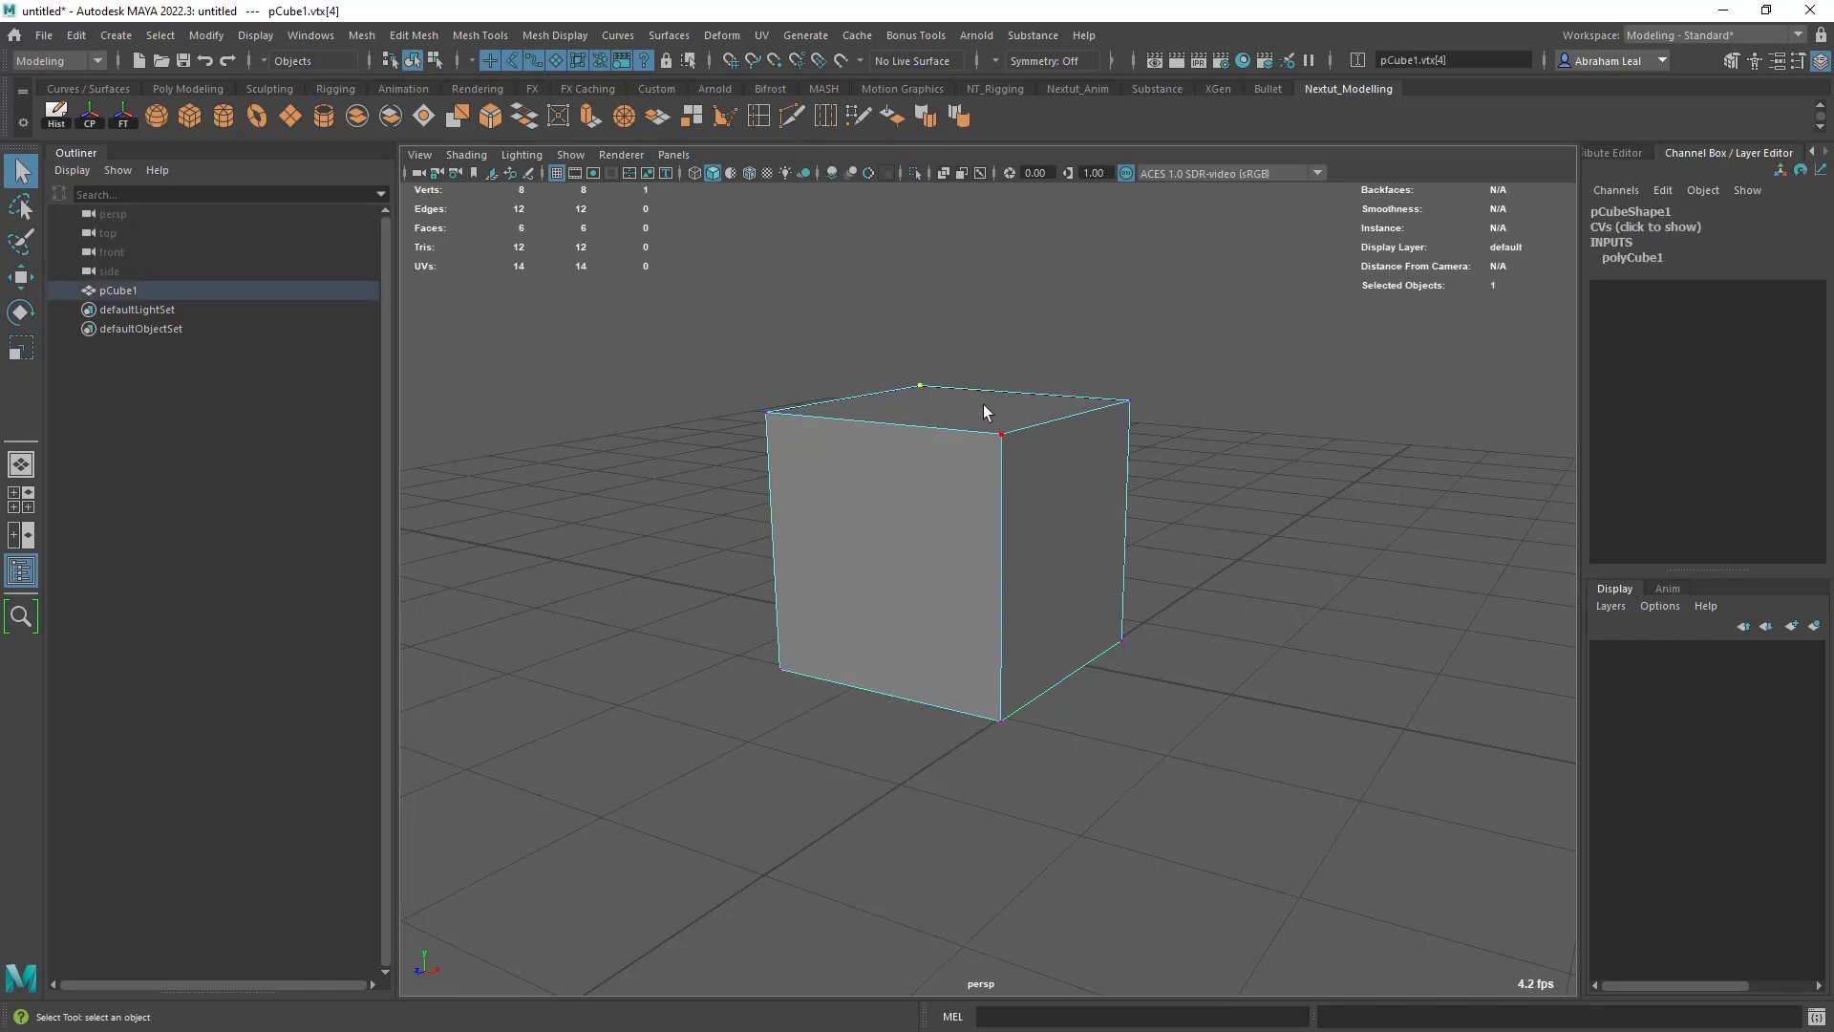
click(1123, 401)
key(w)
mouse_move(1129, 339)
mouse_down()
mouse_move(1130, 277)
mouse_move(1108, 351)
mouse_up()
key(ctrl+z)
- Try moving the cube's front top edge and a side face in their component modes, and undo the moves
right_drag(960, 449, 958, 402)
click(932, 429)
drag(879, 327, 941, 438)
right_drag(941, 438, 970, 460)
click(1108, 576)
drag(1108, 576, 1176, 586)
key(ctrl+z)
key(ctrl+z)
key(ctrl+z)
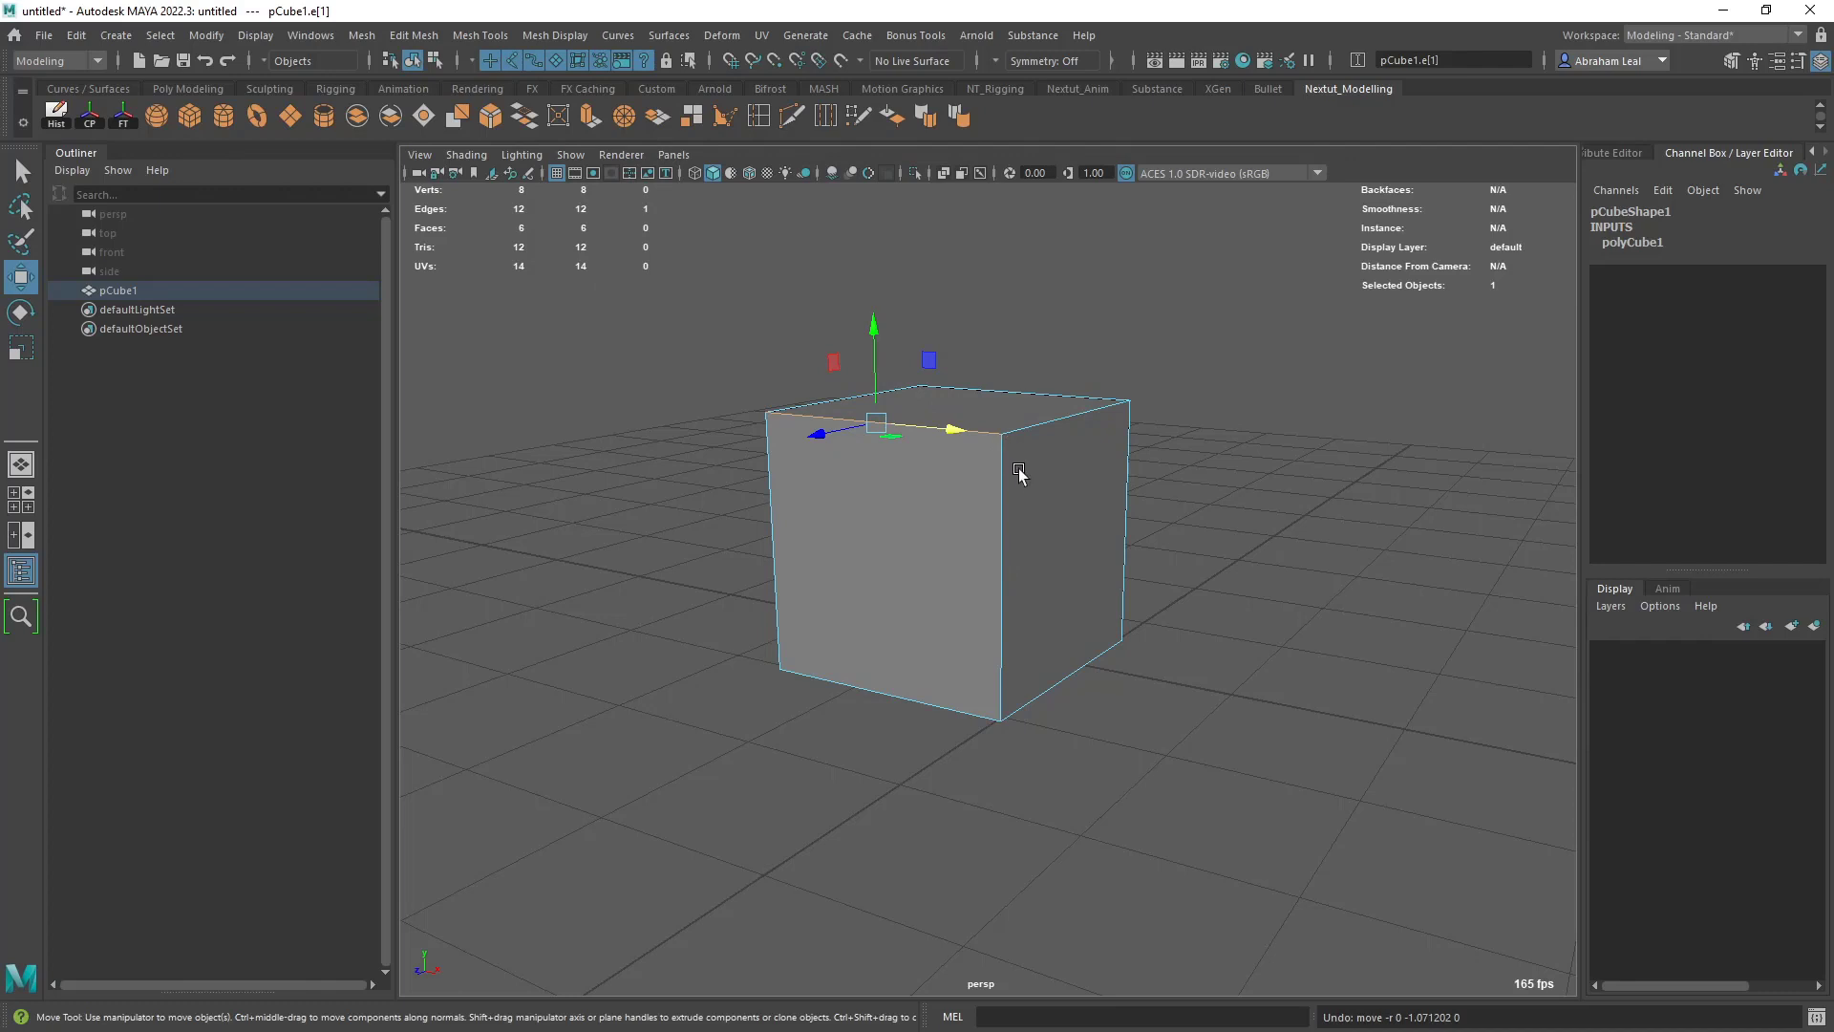
- Return to object mode and select the whole cube
click(1137, 424)
right_drag(978, 486, 1099, 347)
click(1100, 347)
click(1066, 430)
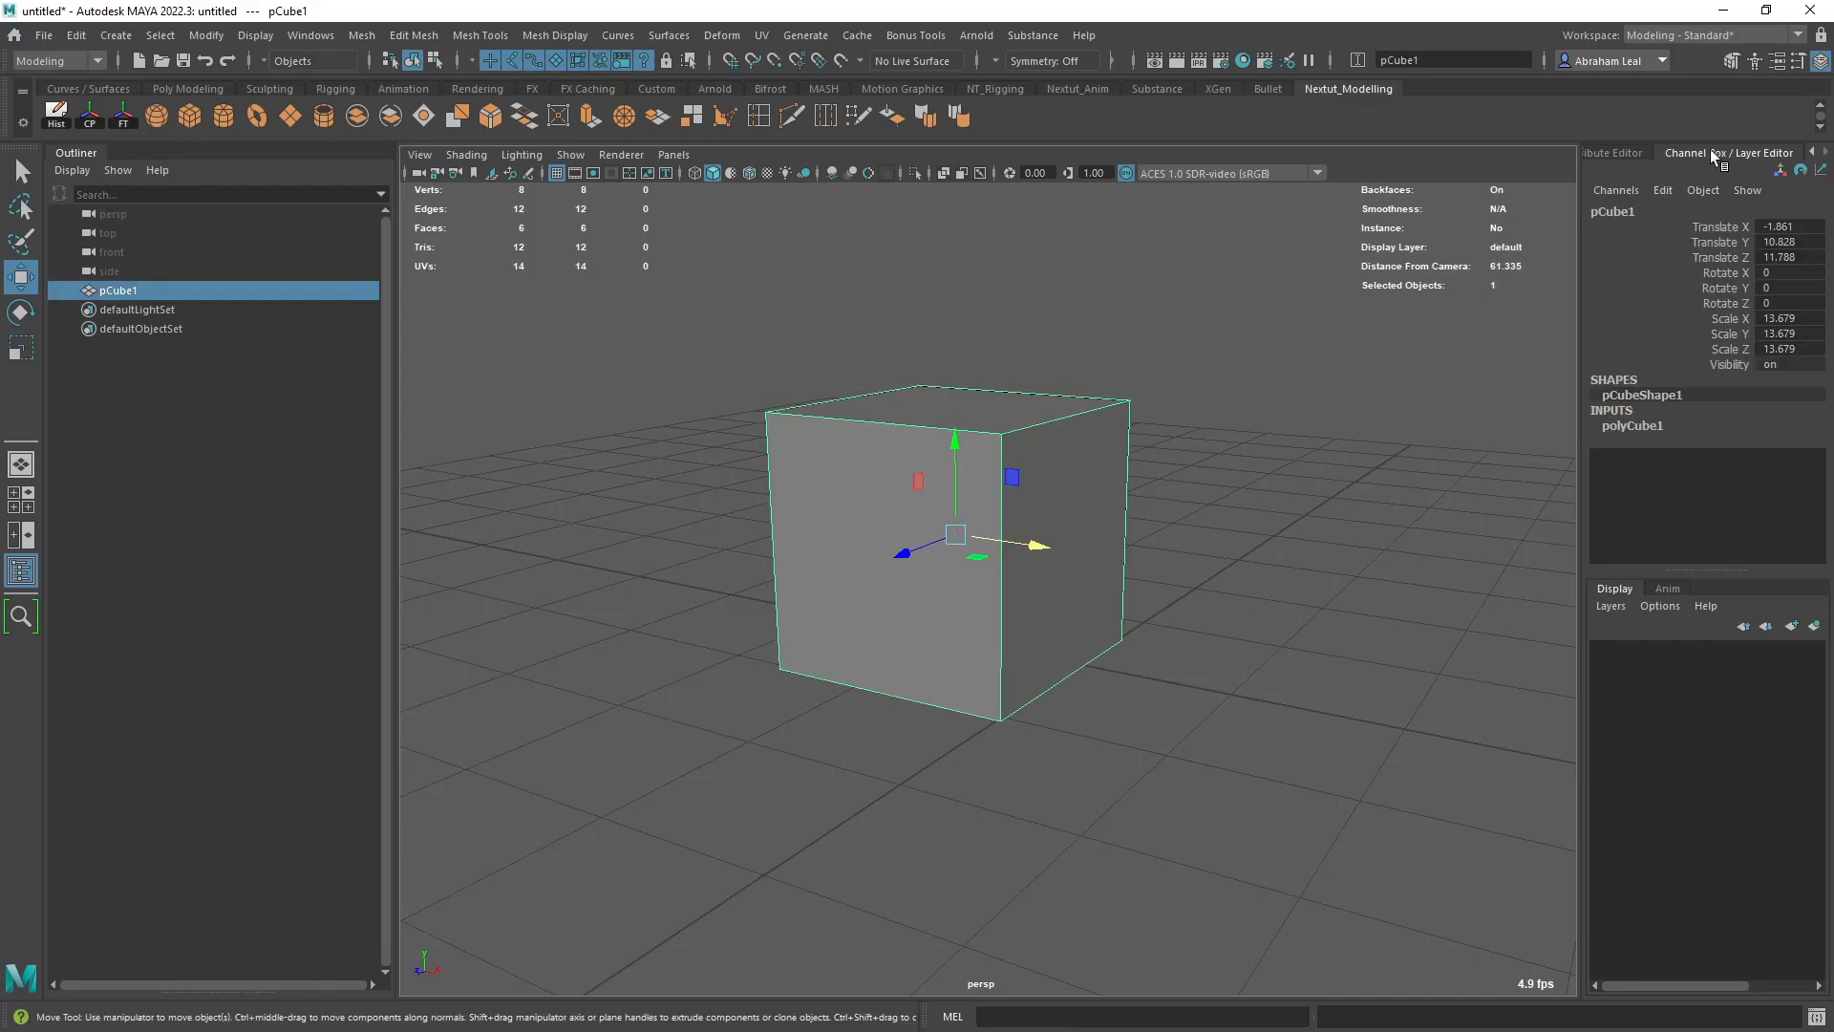
- Show the Modeling Toolkit, pick a side face and a corner vertex with Multi-Component selection, and return to object selection
click(1730, 62)
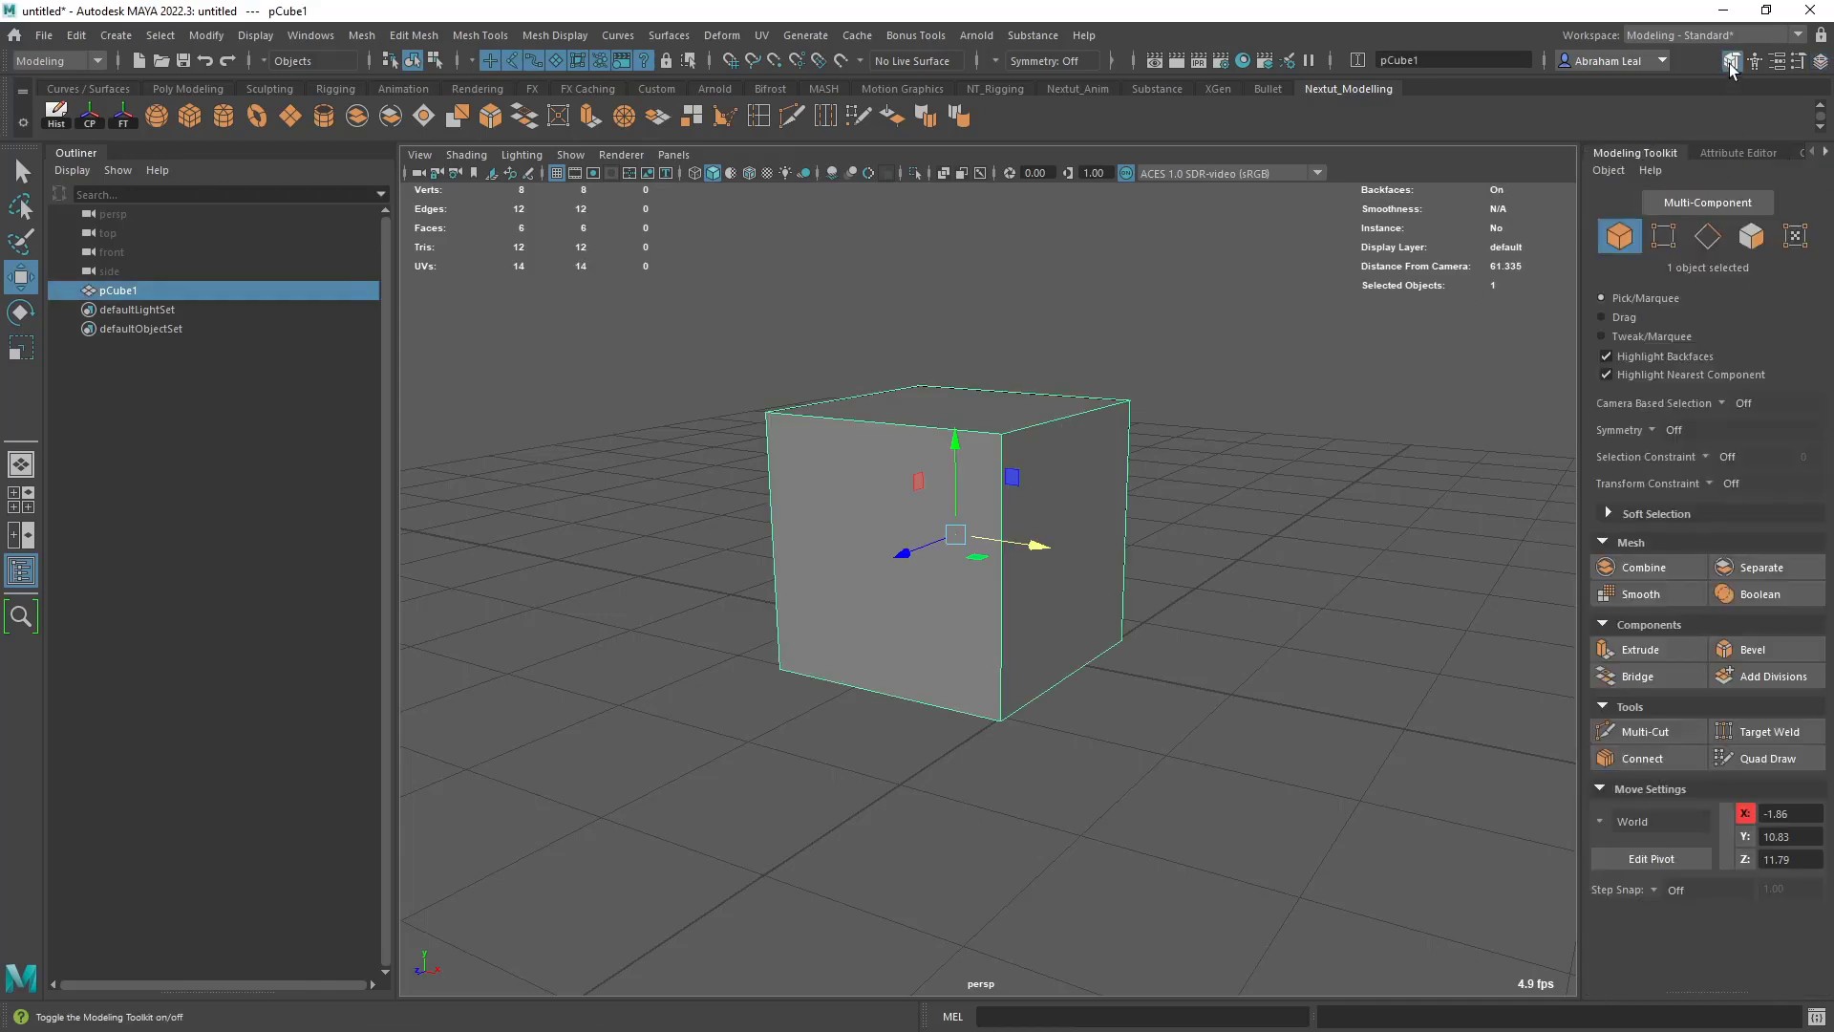
click(1691, 204)
click(1043, 459)
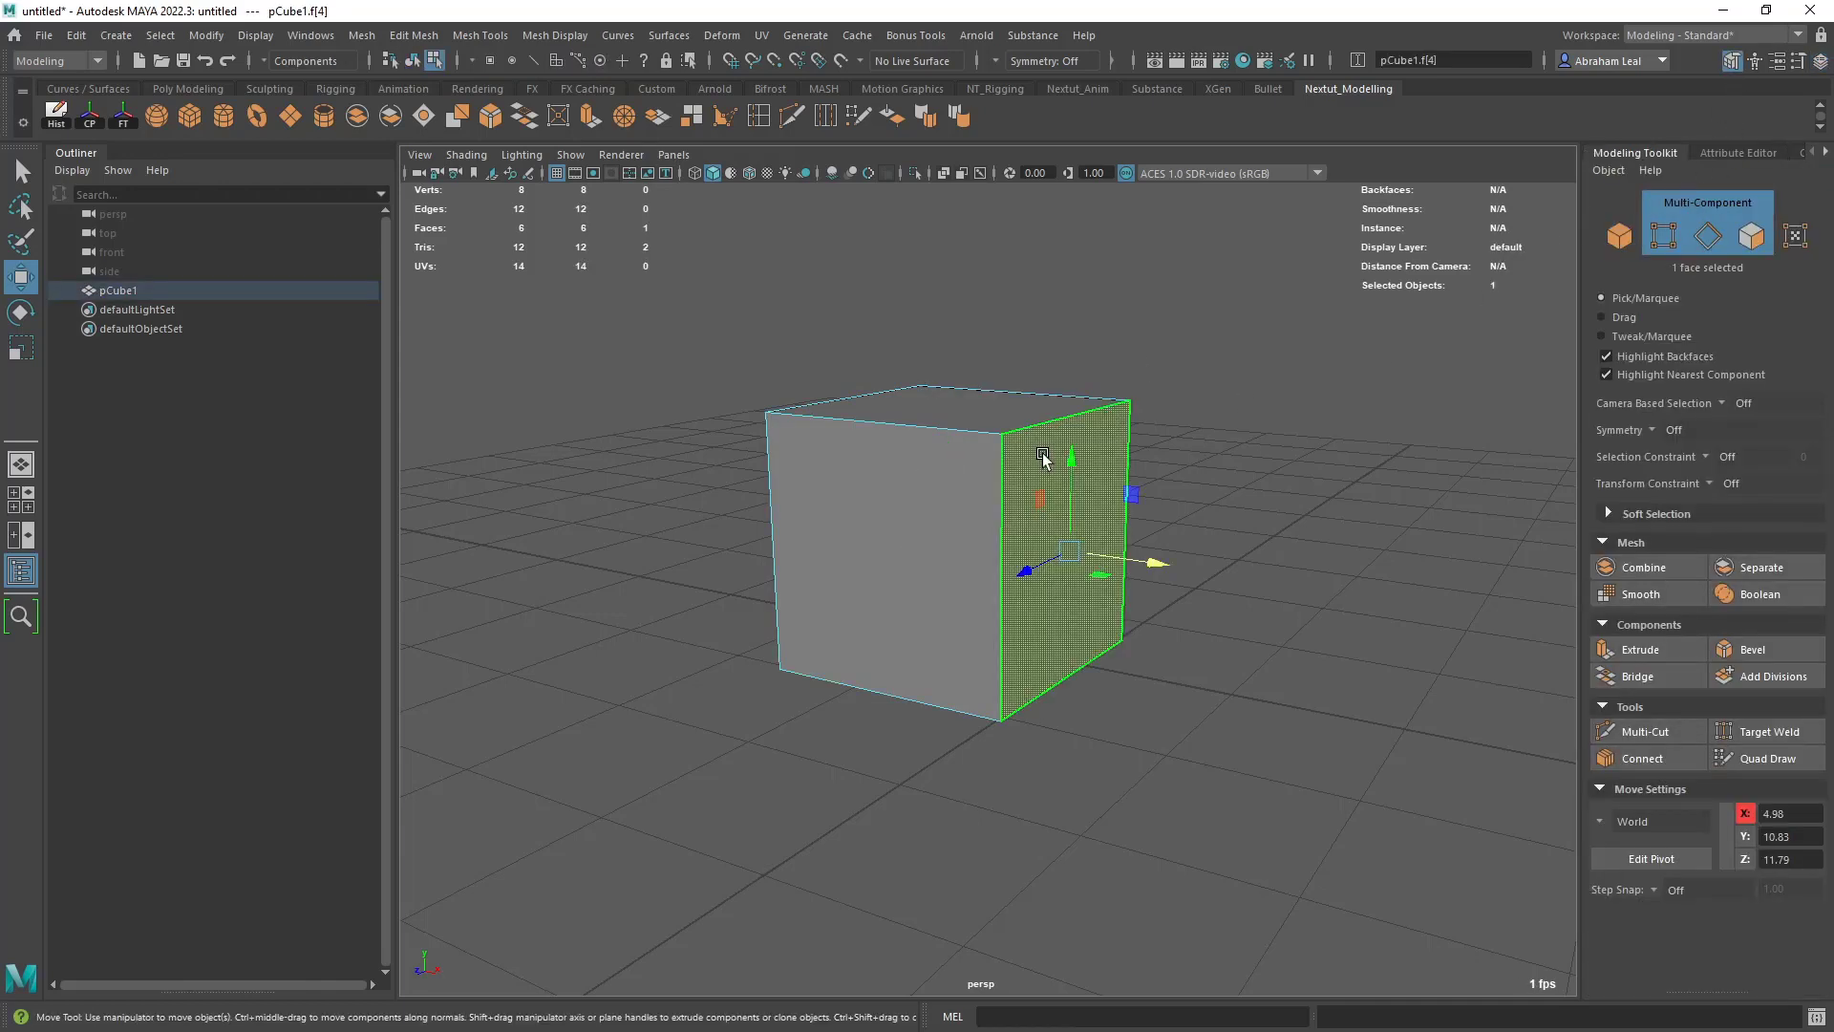
click(1001, 434)
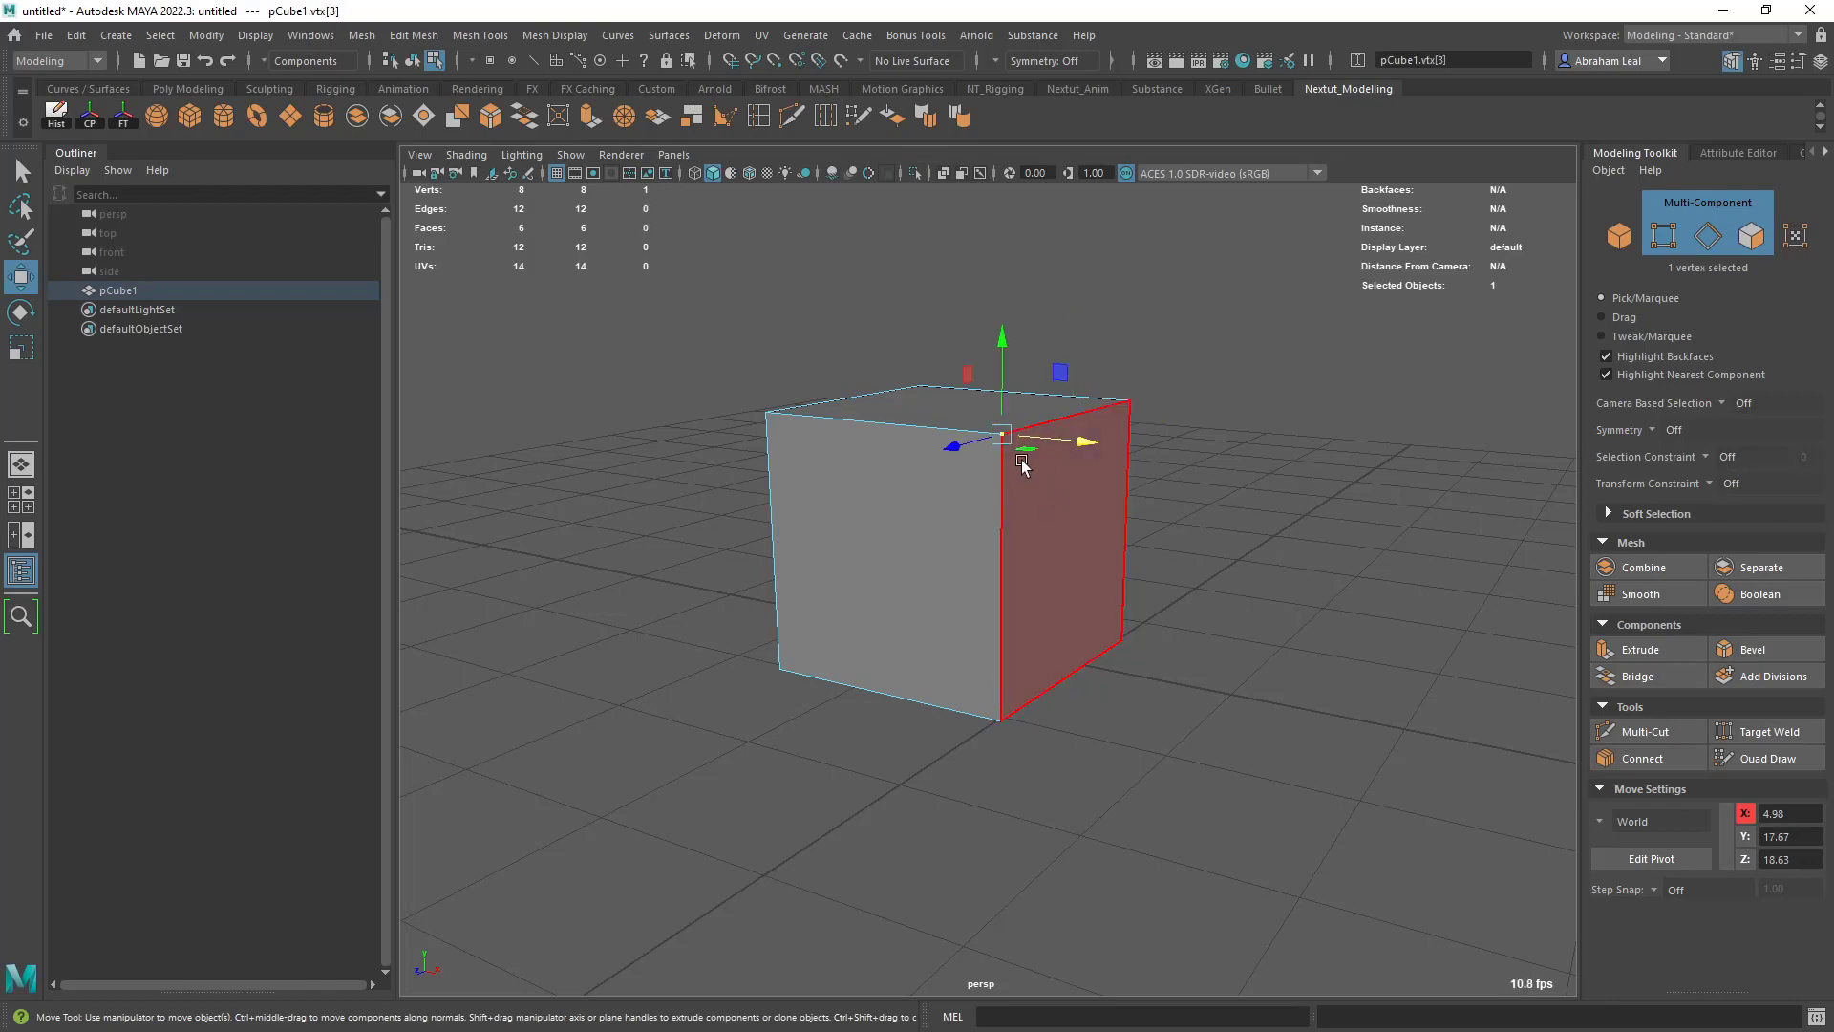
click(1621, 237)
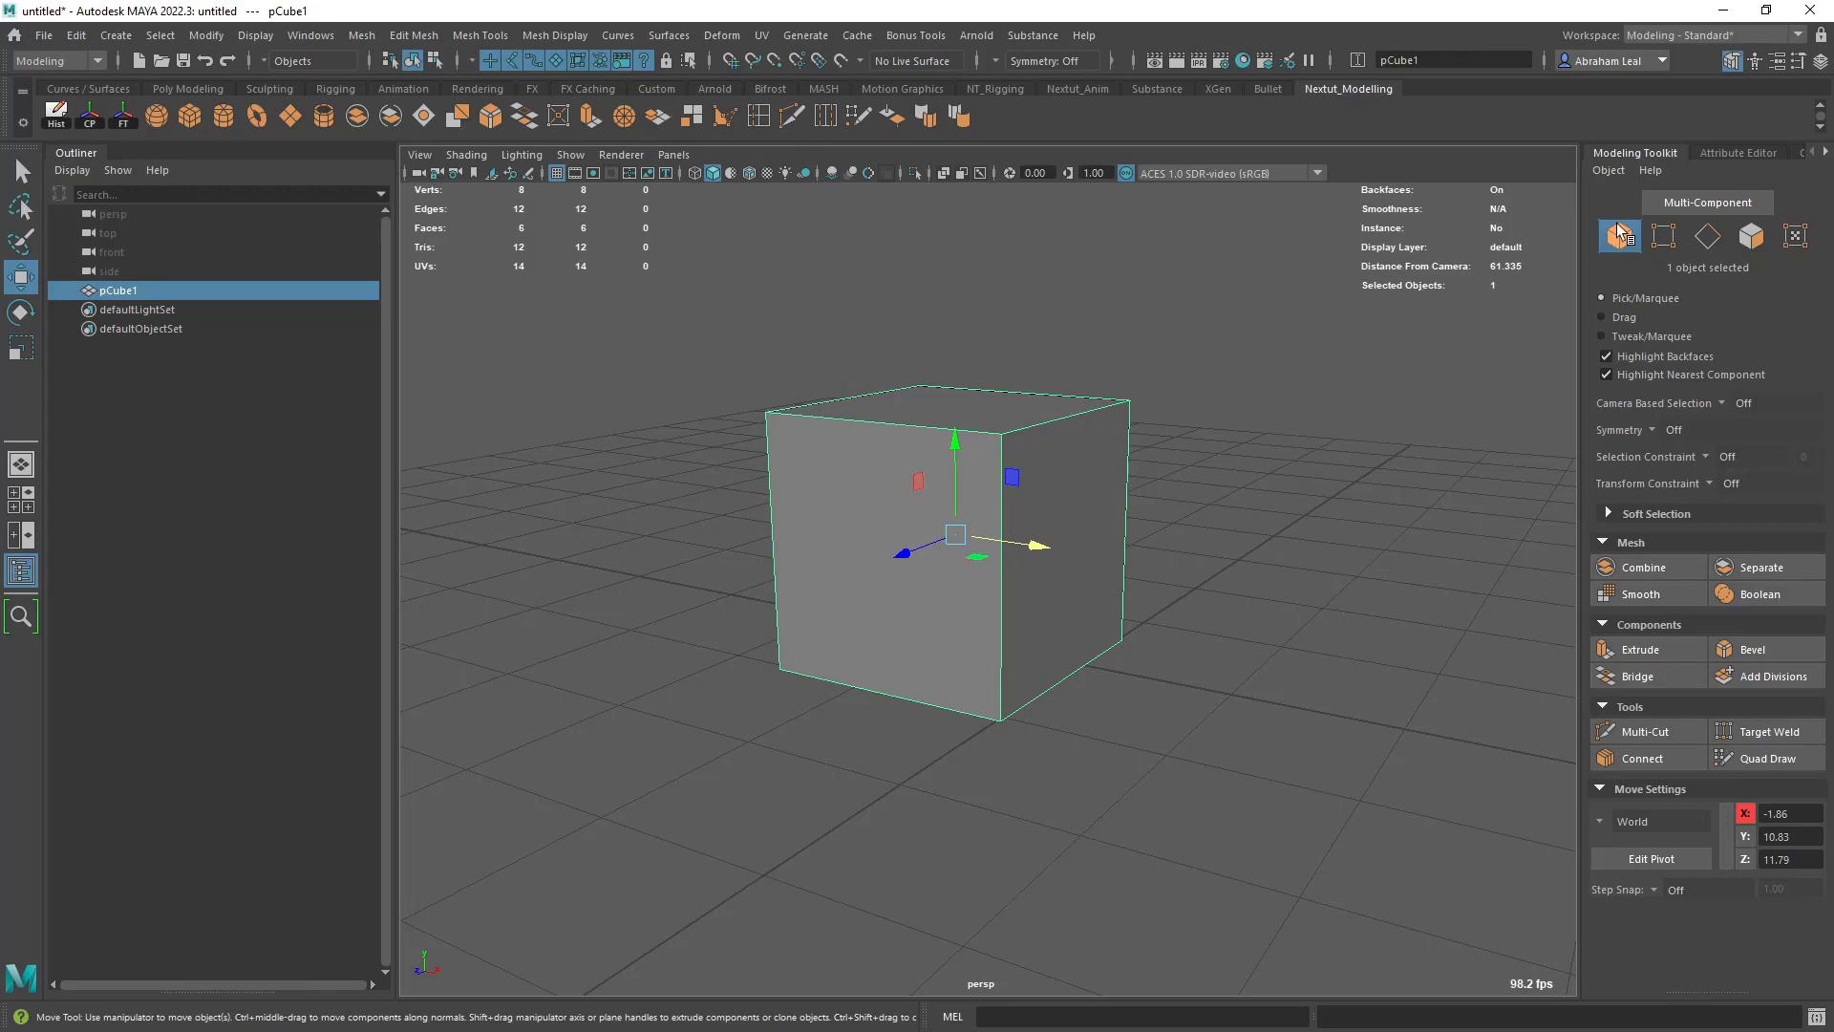
- Switch the cube through vertex, object and face selection modes, and select its right side face
right_drag(1076, 449, 800, 467)
click(1077, 484)
click(952, 429)
click(961, 439)
click(1278, 425)
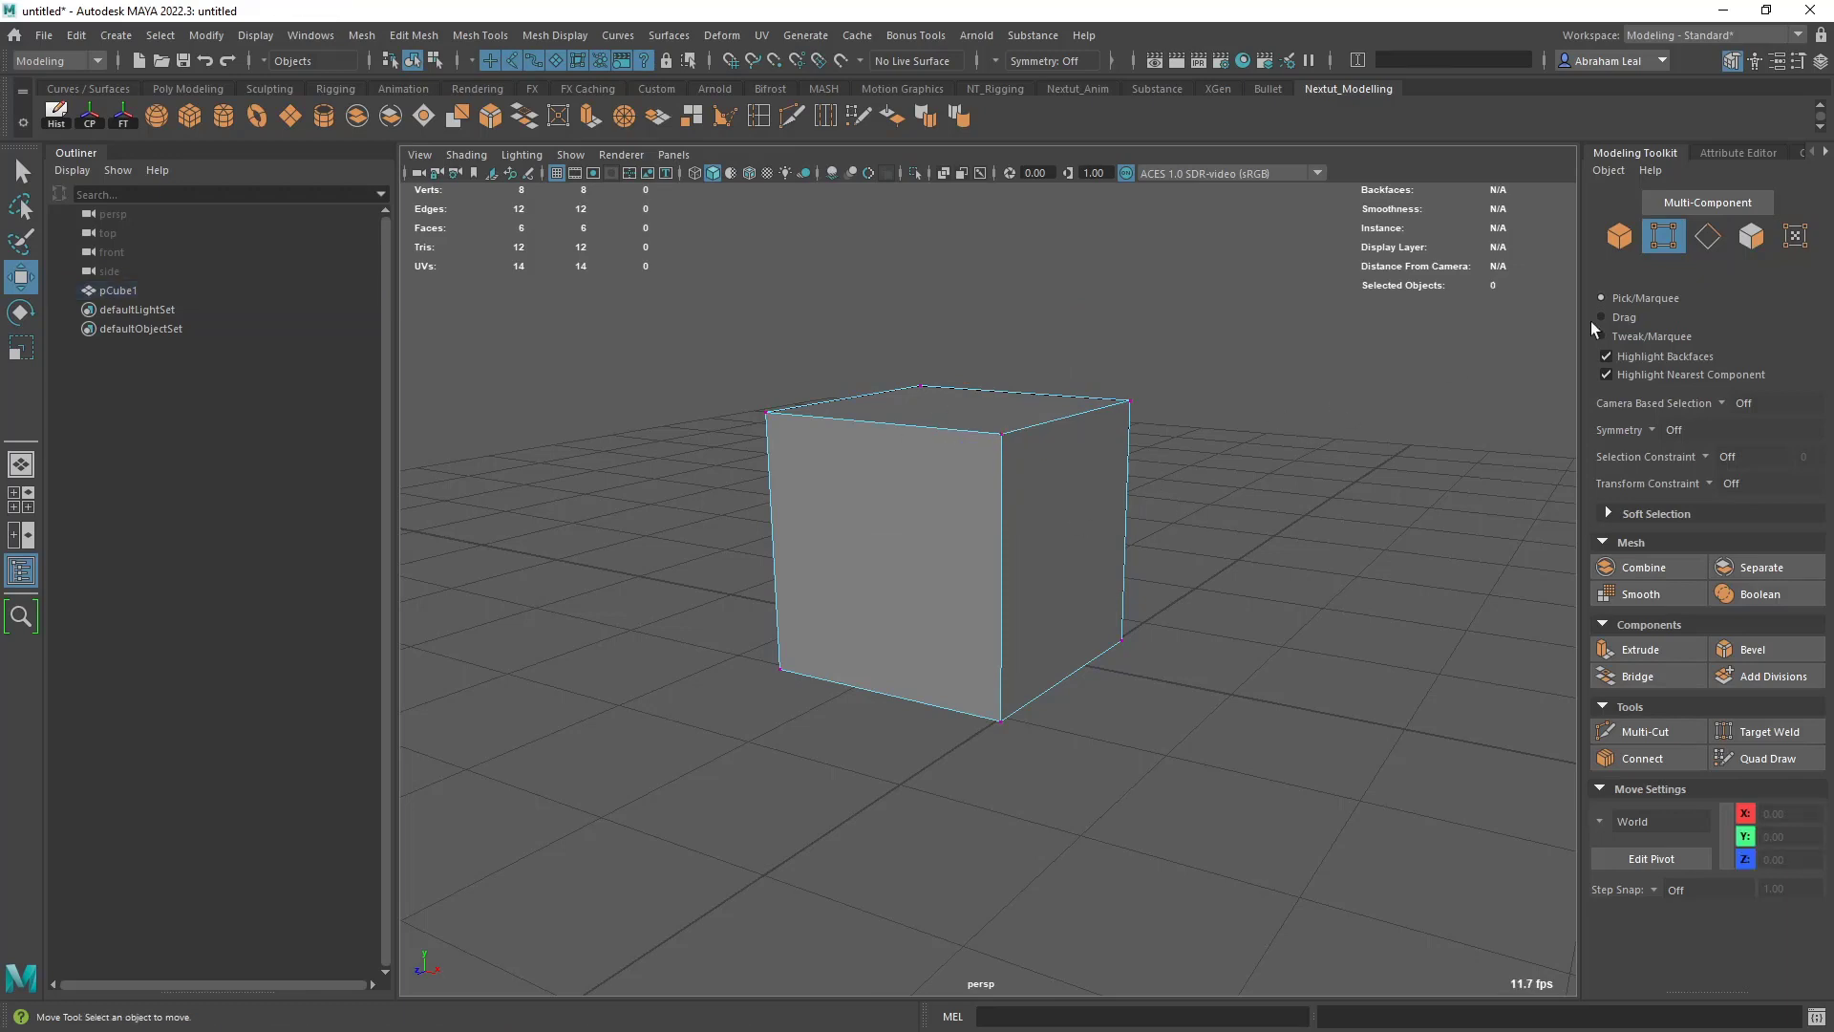
click(1750, 236)
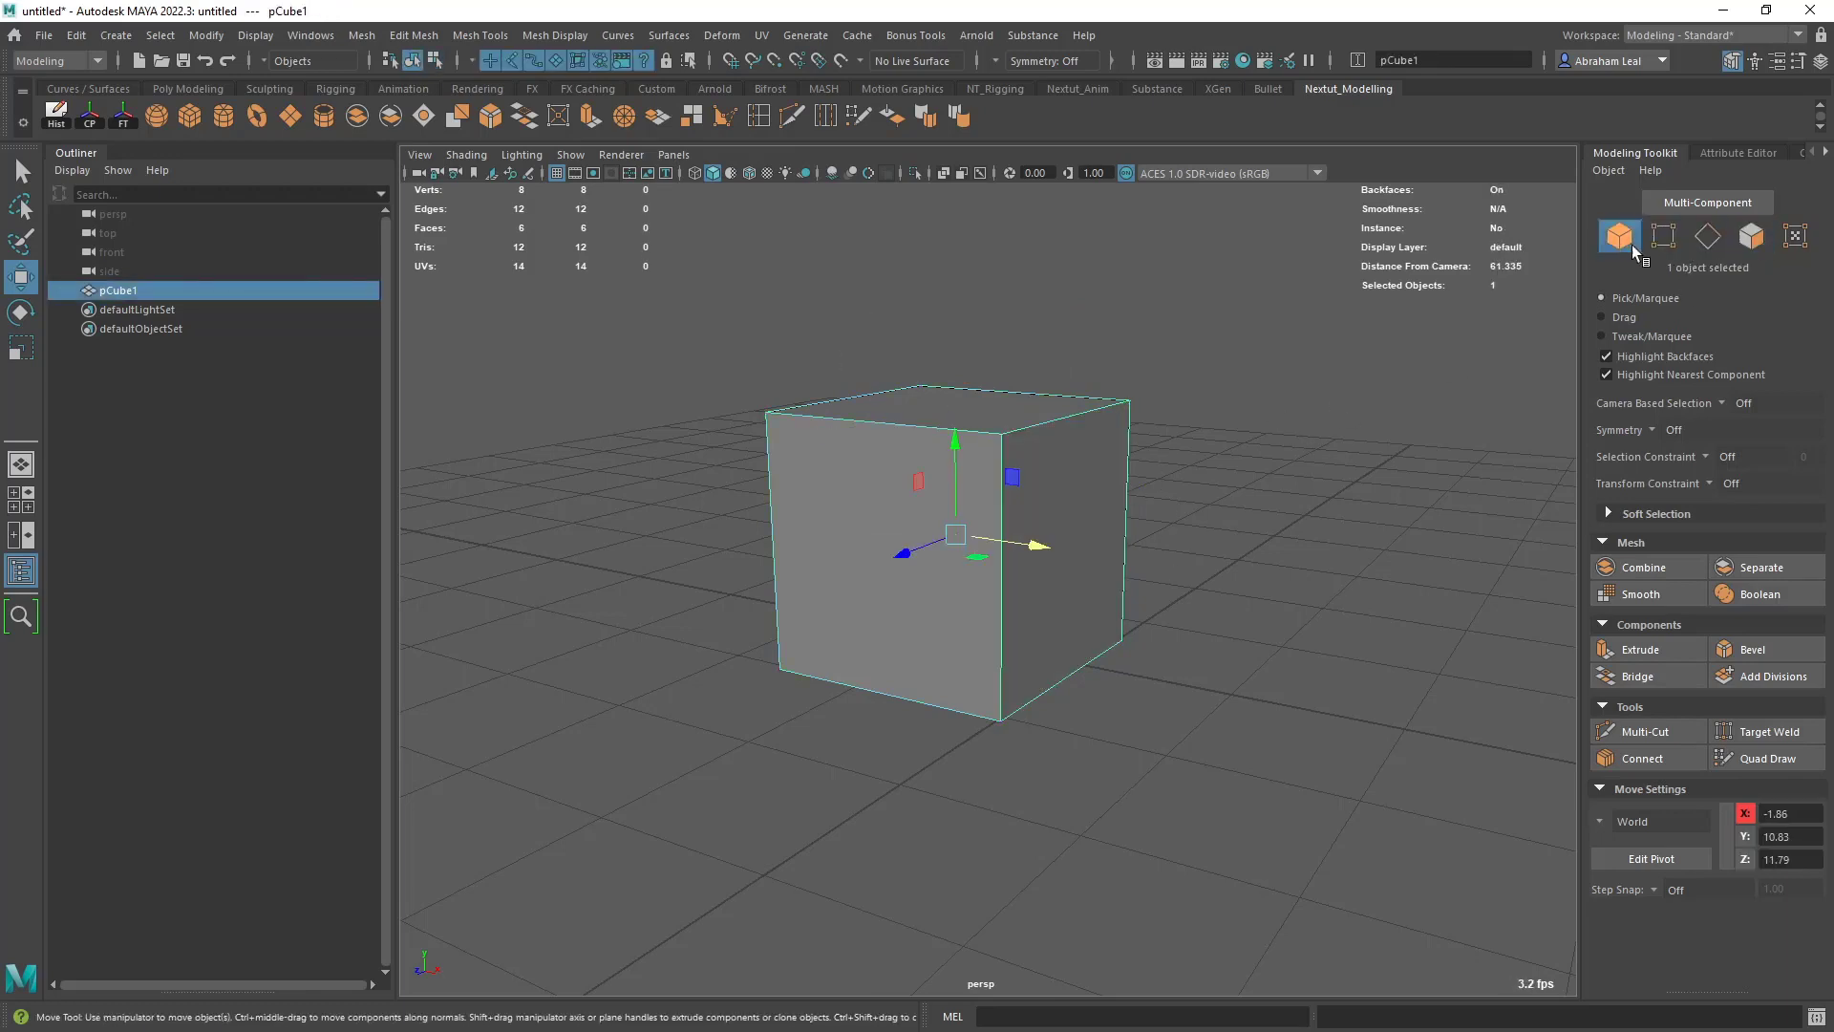
click(1663, 236)
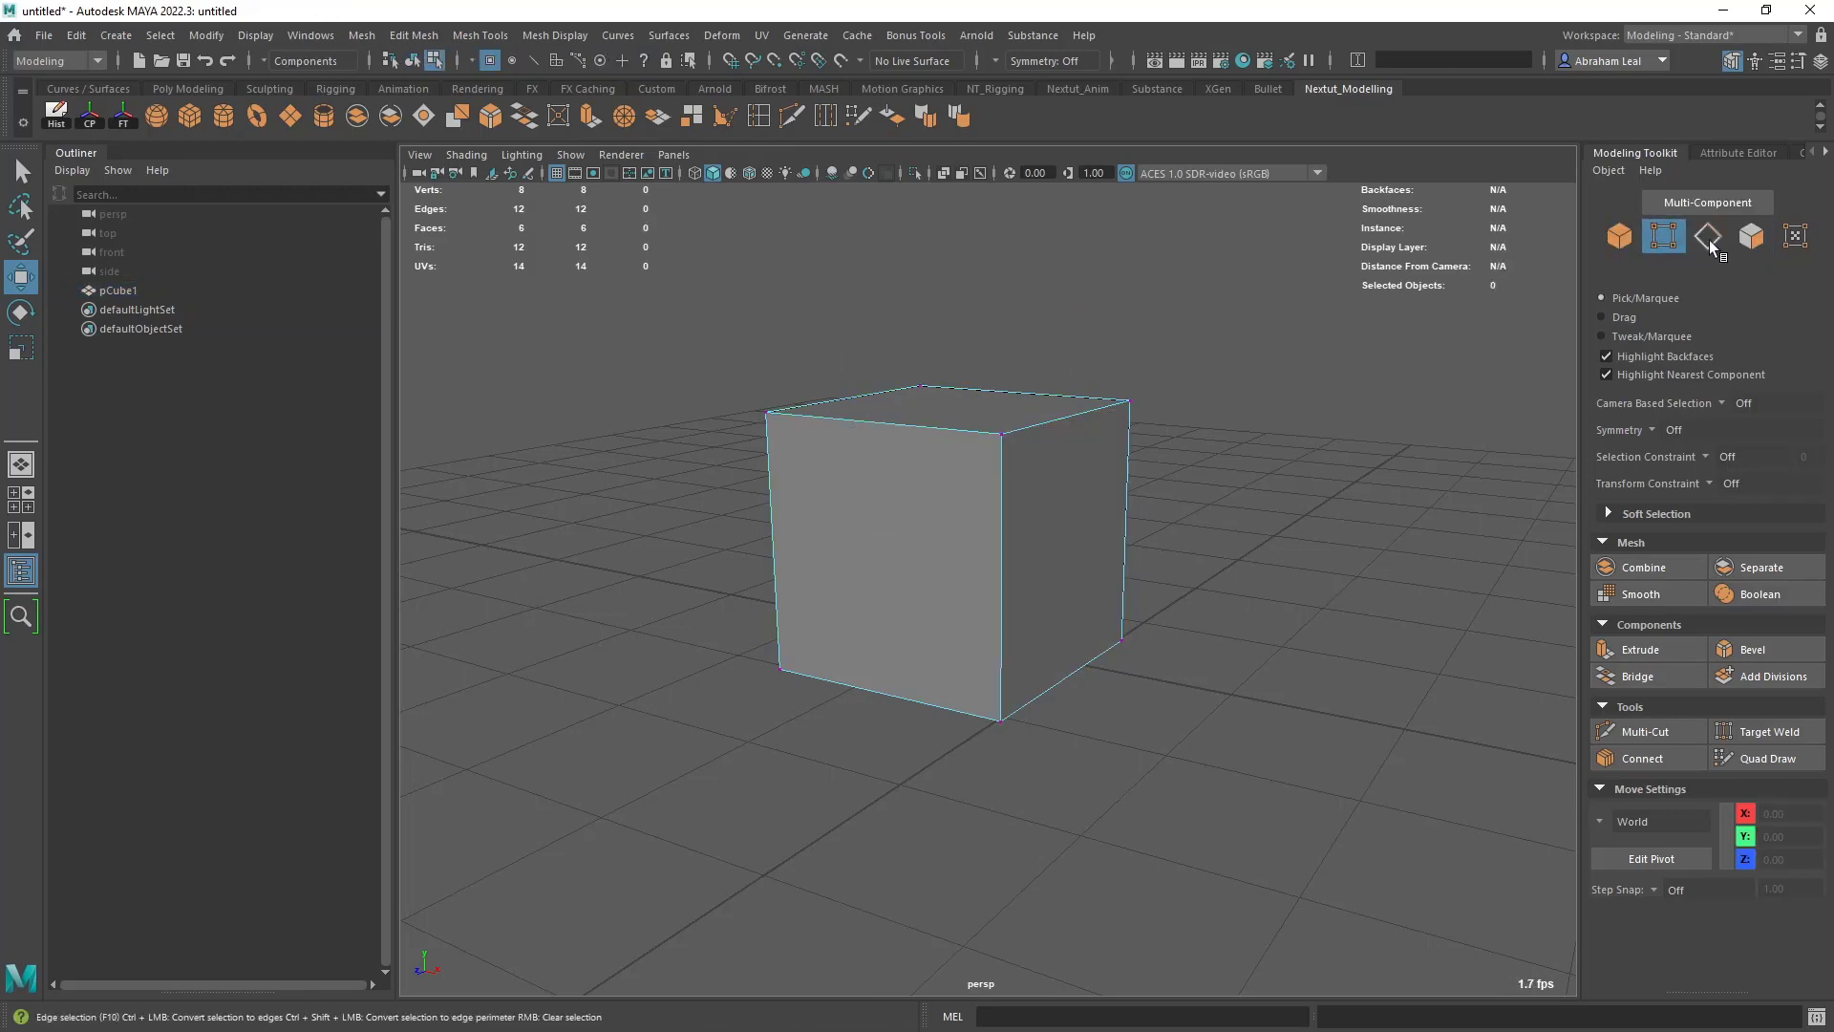
click(1751, 236)
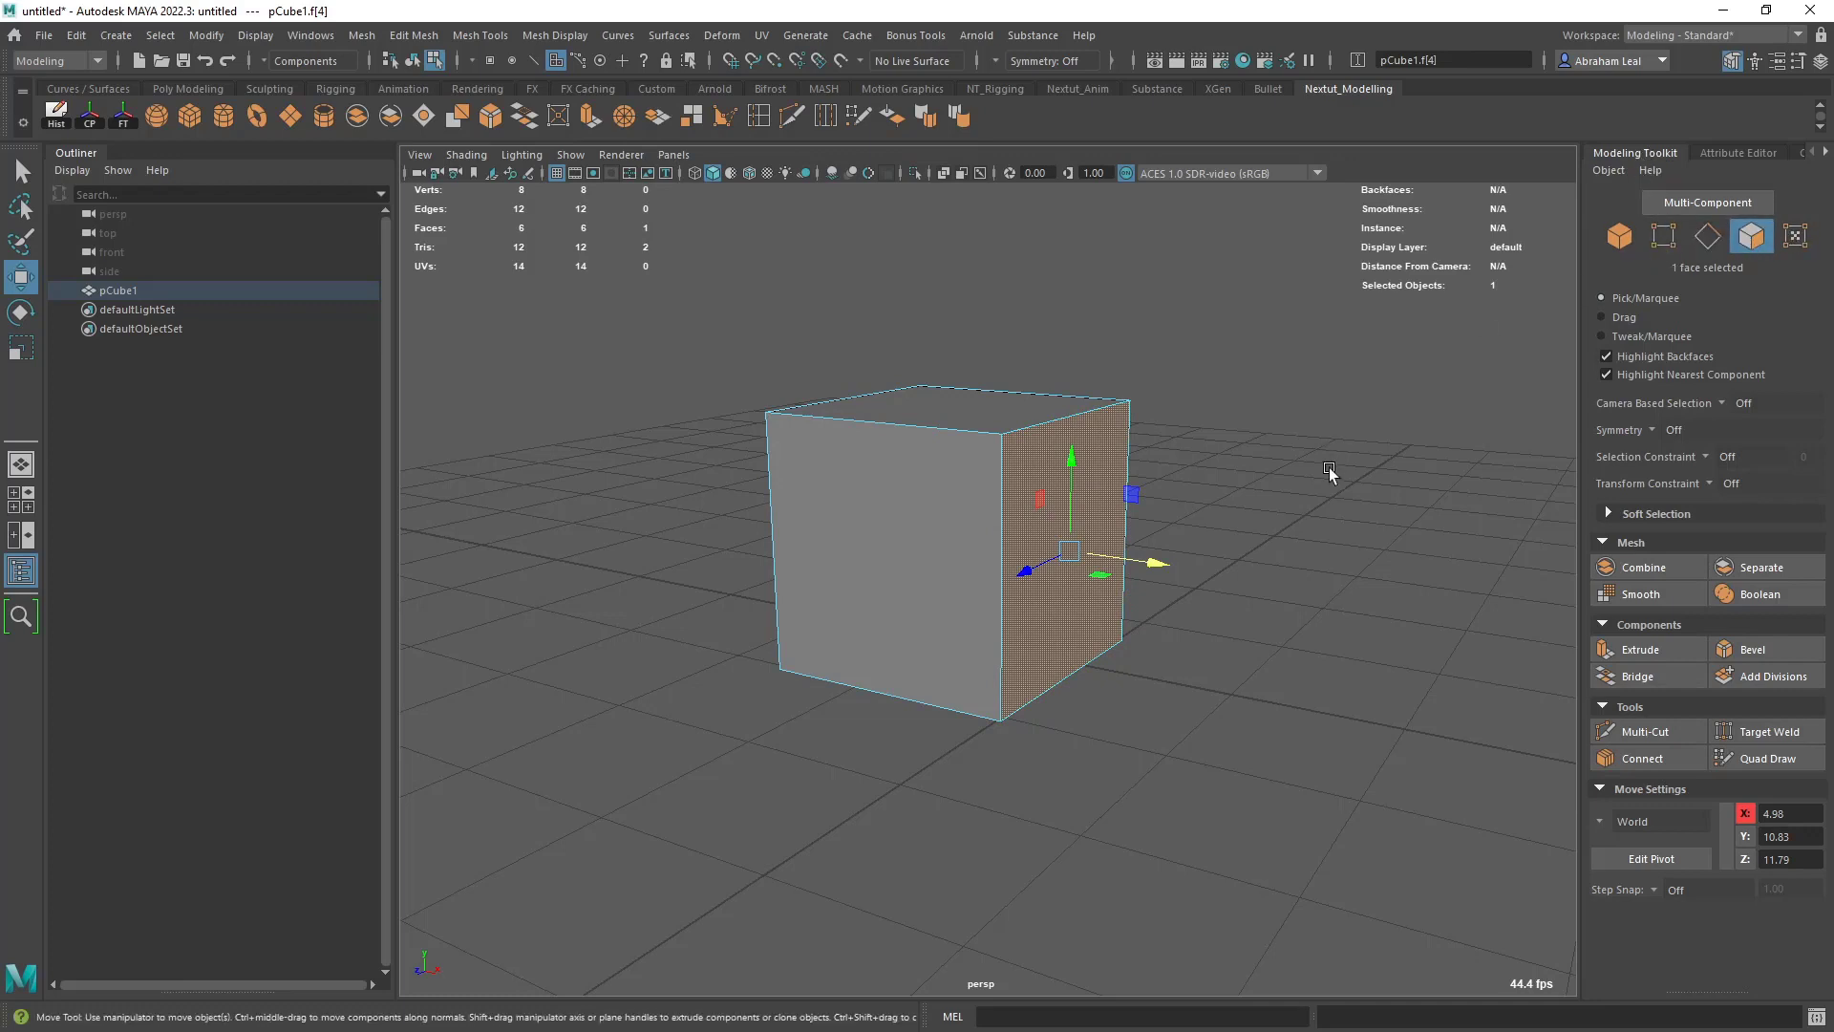
click(1285, 506)
click(1082, 491)
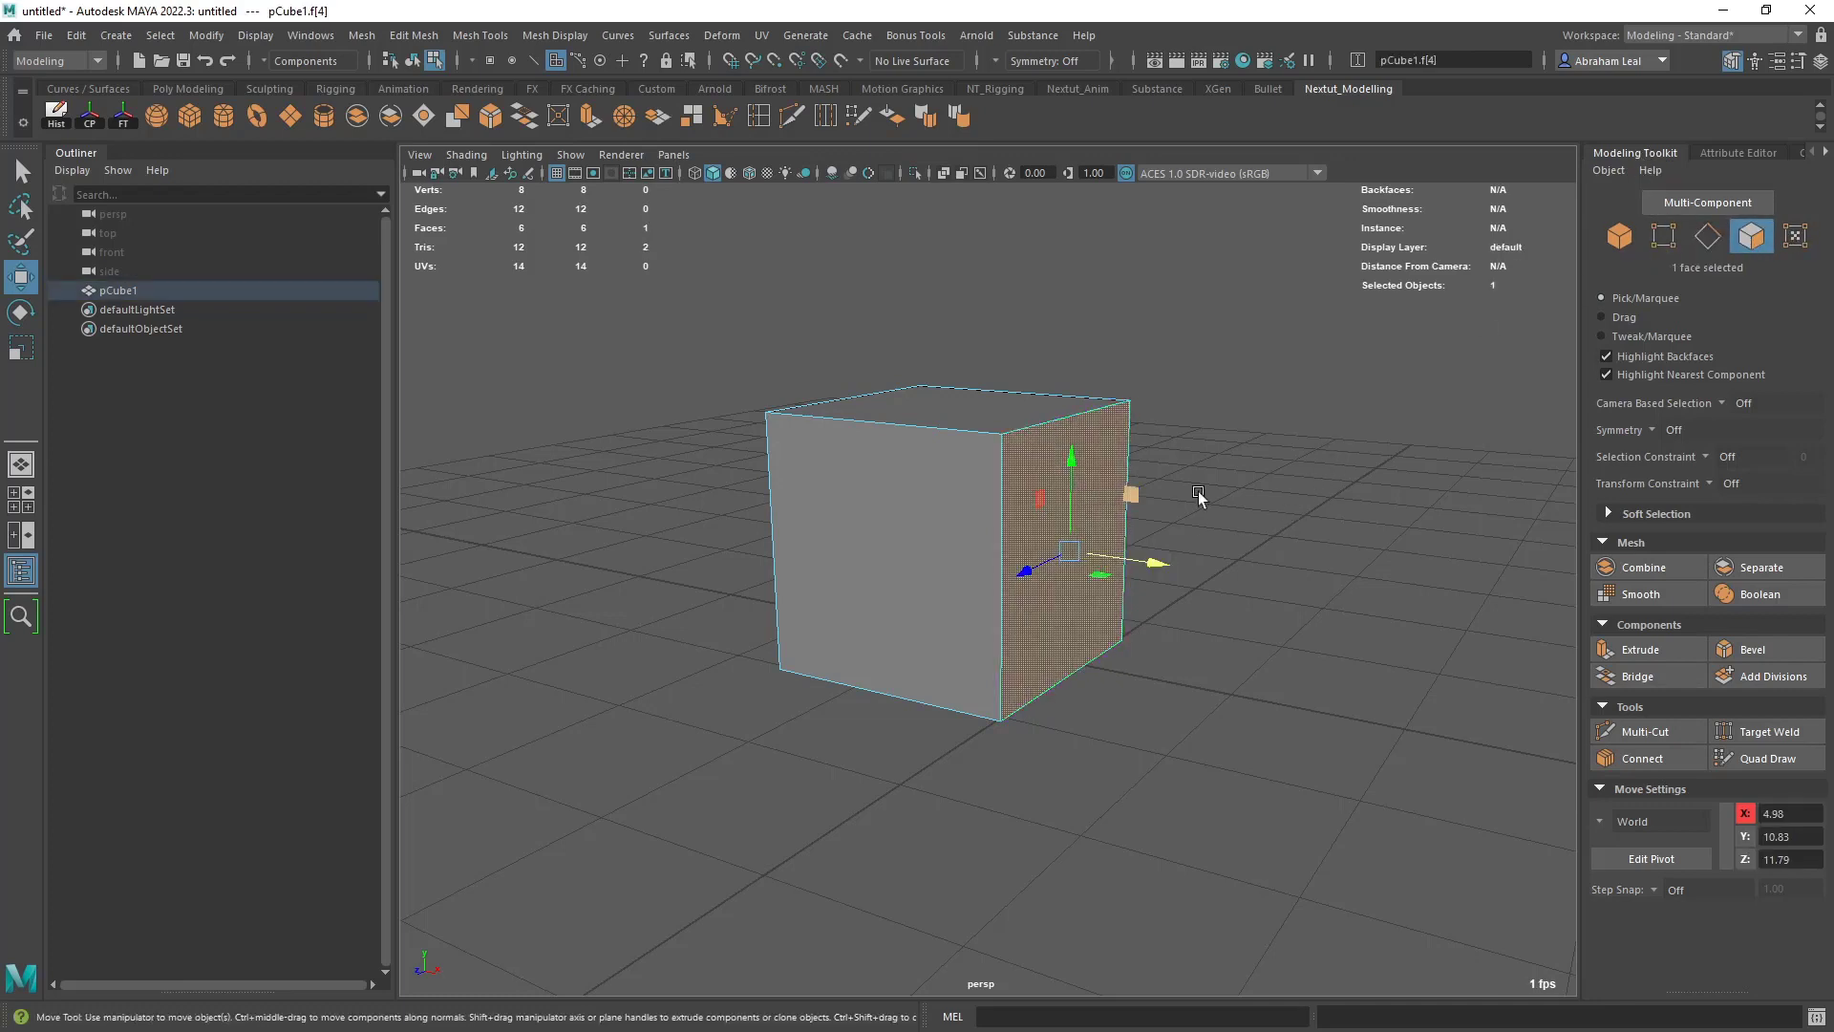
- Cycle through vertex, edge and face selection in the Modeling Toolkit, and return to object mode with the cube selected
click(1660, 237)
click(1707, 238)
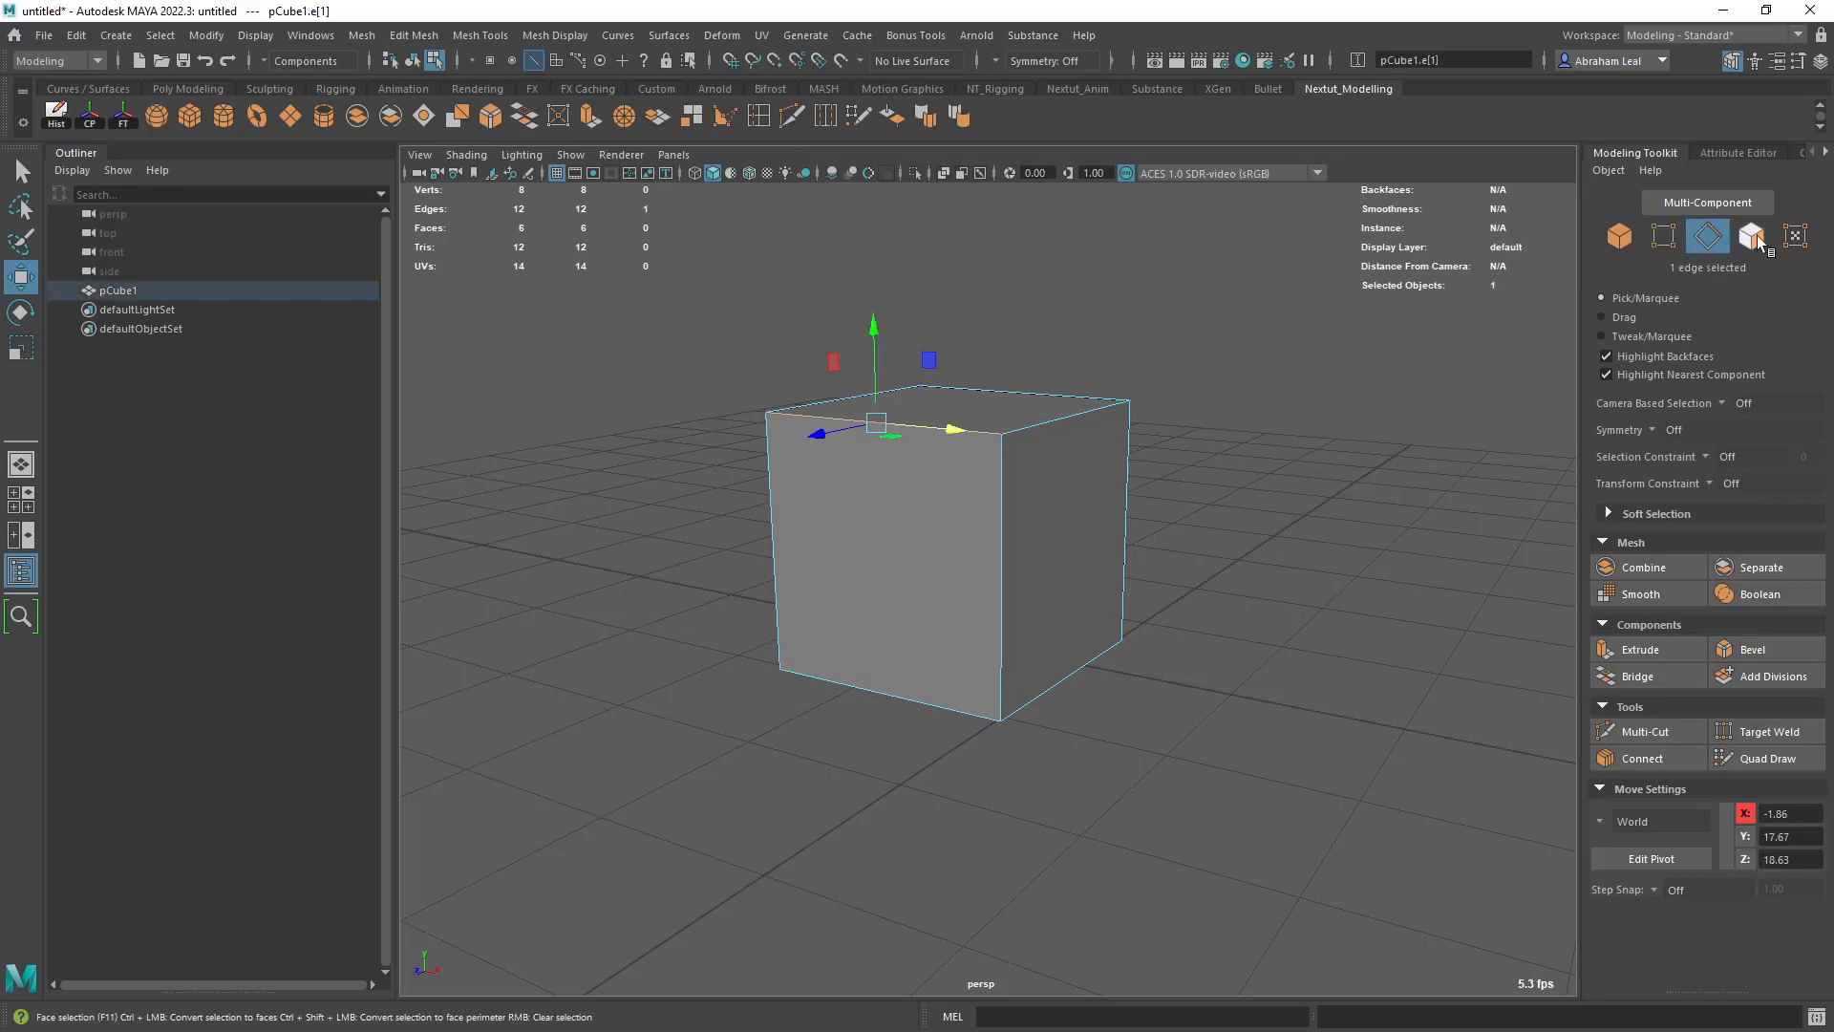
click(1750, 238)
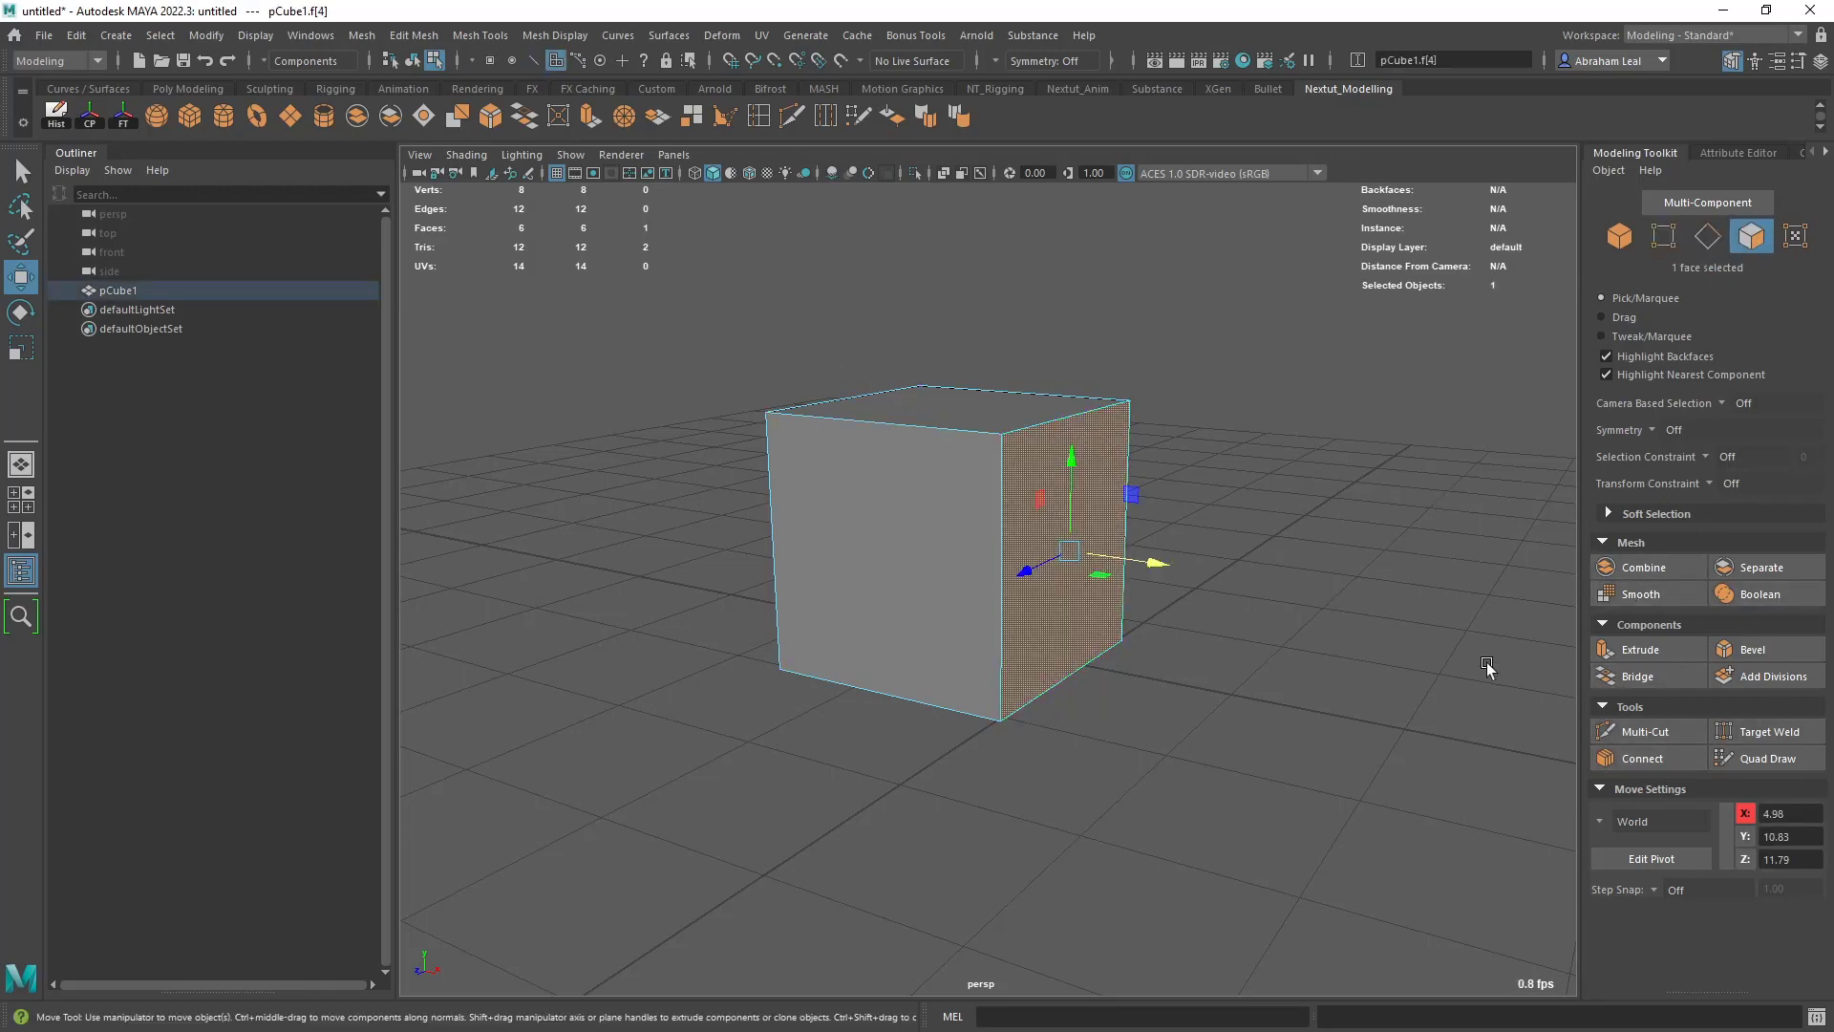
right_drag(976, 474, 1075, 437)
click(1198, 378)
click(1077, 457)
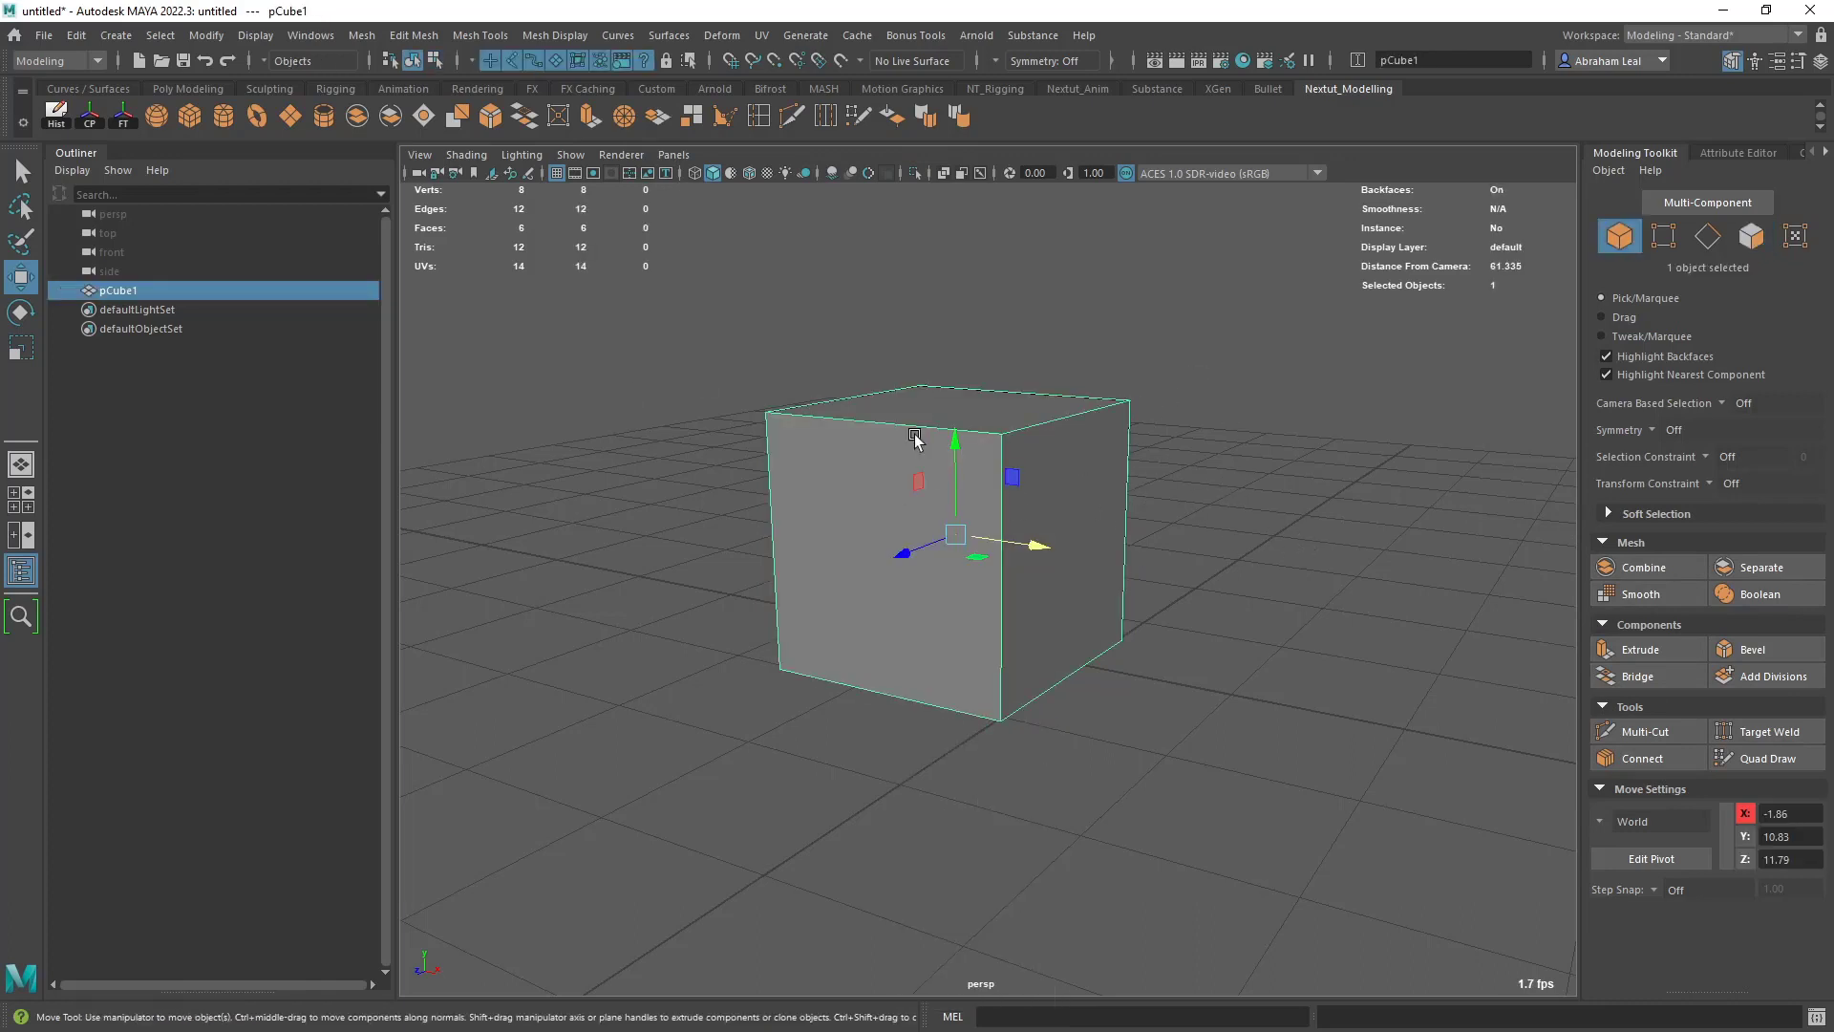
- Try extruding the cube's top face upward to about Y 24.05, and undo the extrusion
right_drag(915, 438, 917, 494)
click(947, 413)
alt+middle_drag(1154, 419, 1163, 465)
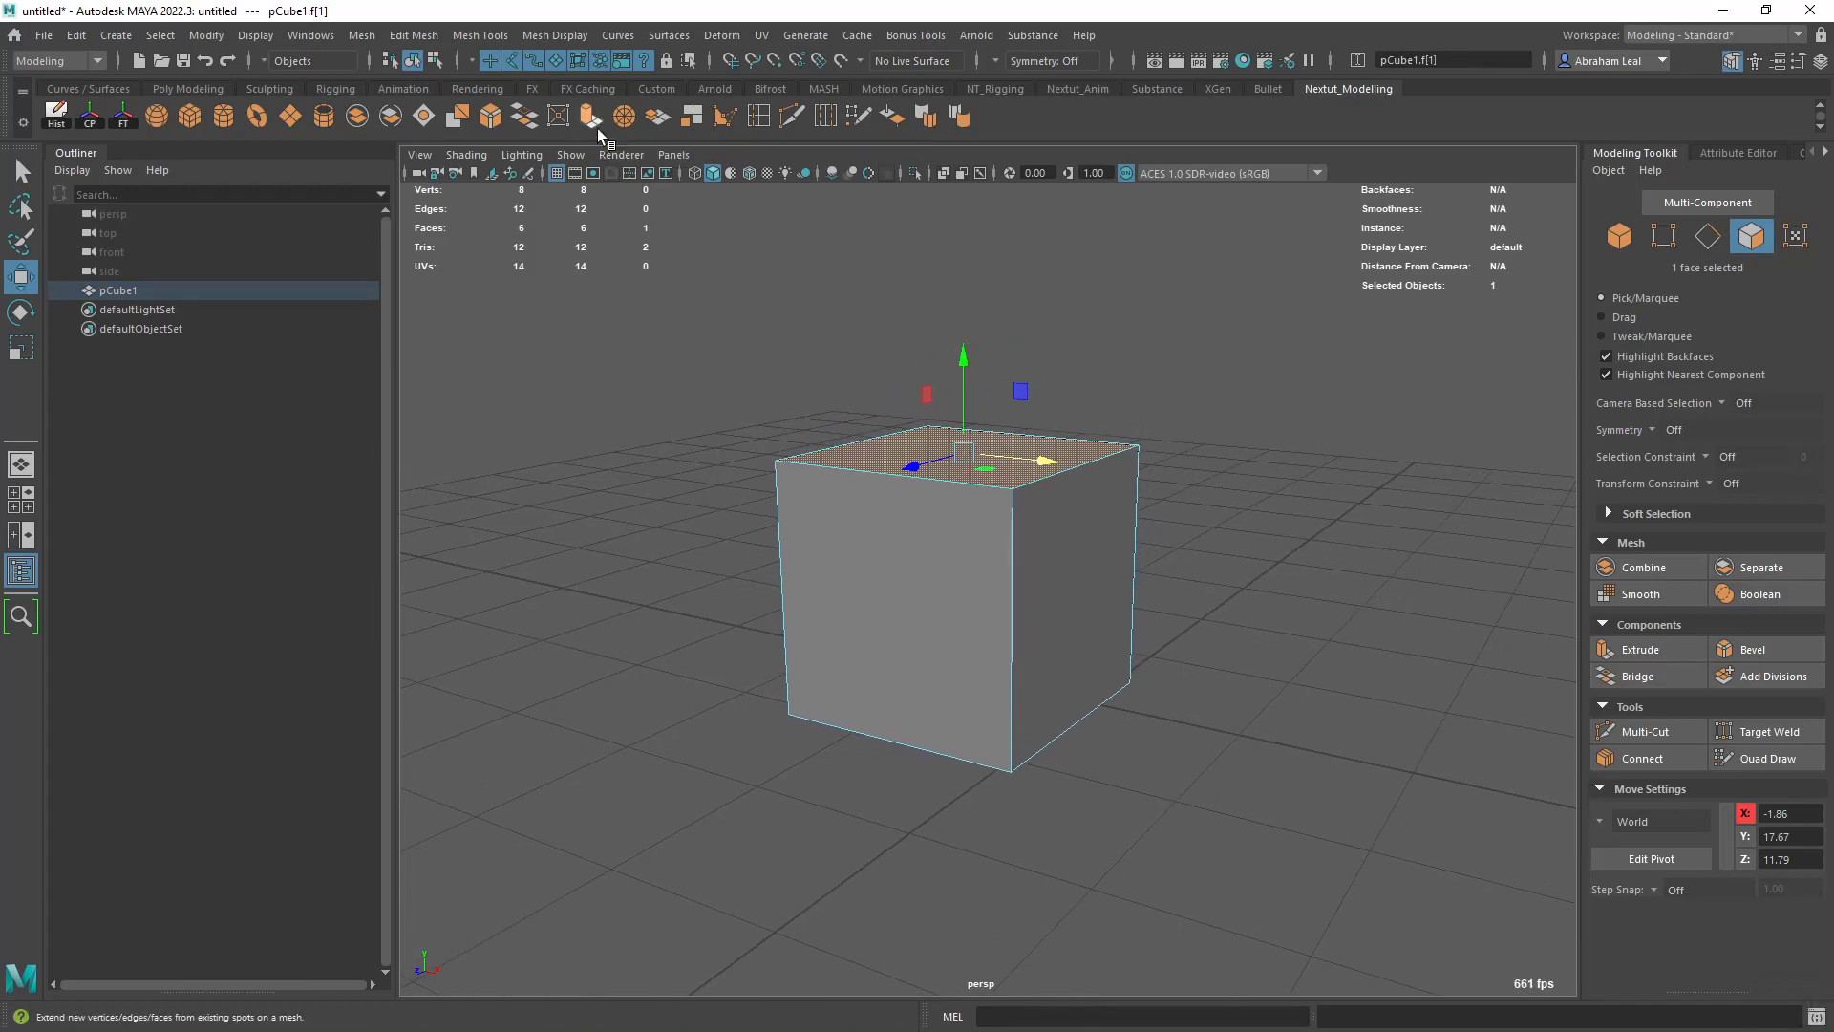
click(592, 119)
drag(964, 458, 945, 382)
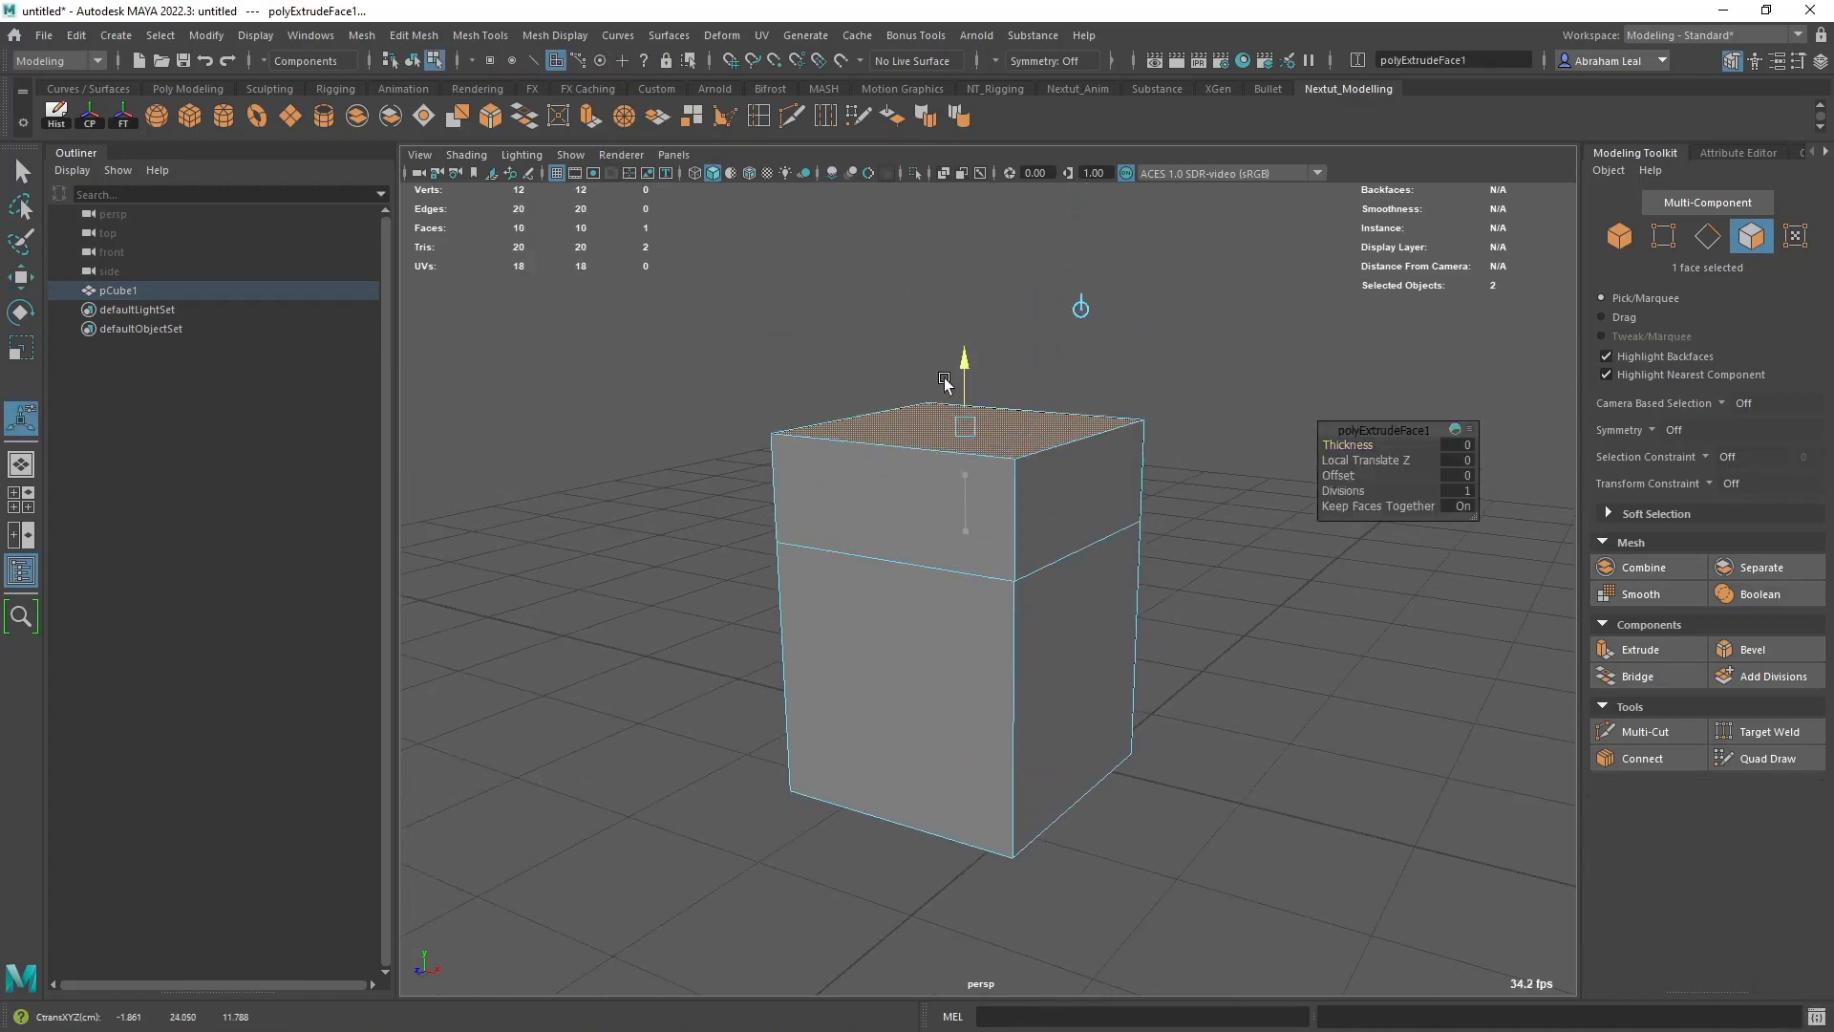
key(ctrl+z)
key(ctrl+z)
key(ctrl+z)
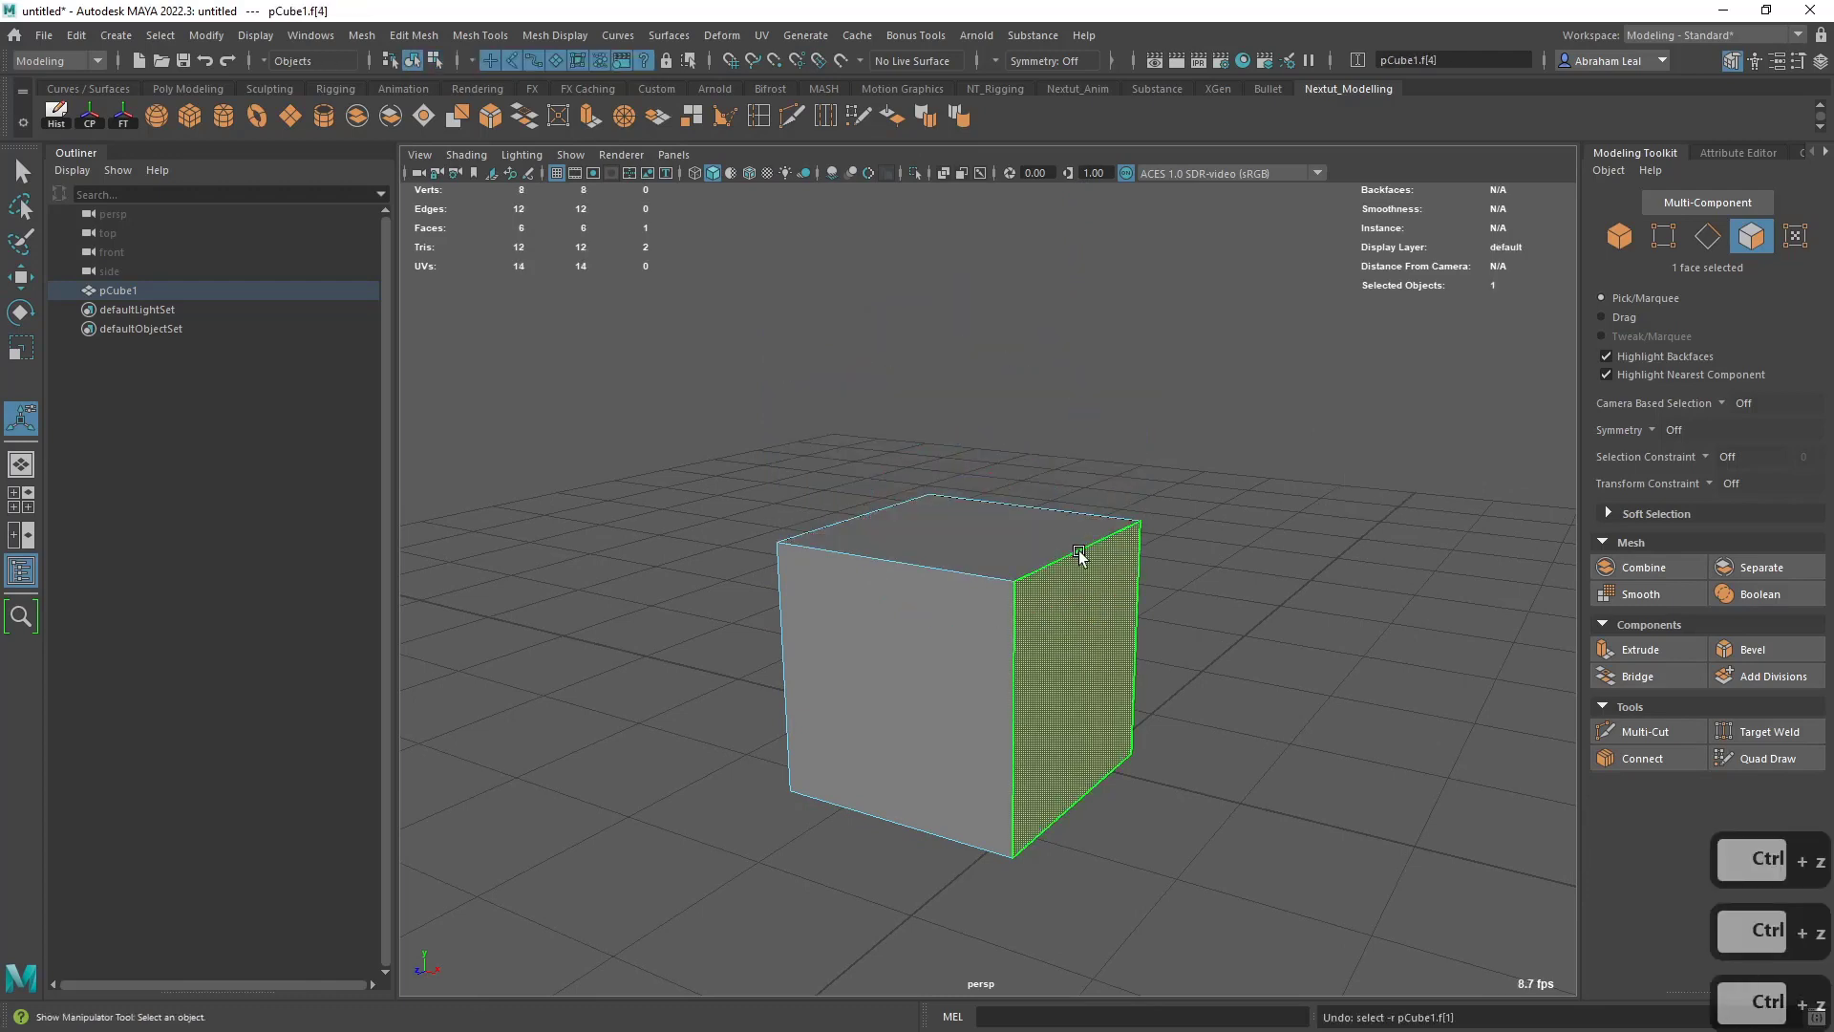
- Try beveling the cube's right top edge with a 0.5 offset and one segment, and undo the bevel
right_drag(1078, 551, 1084, 392)
click(1084, 548)
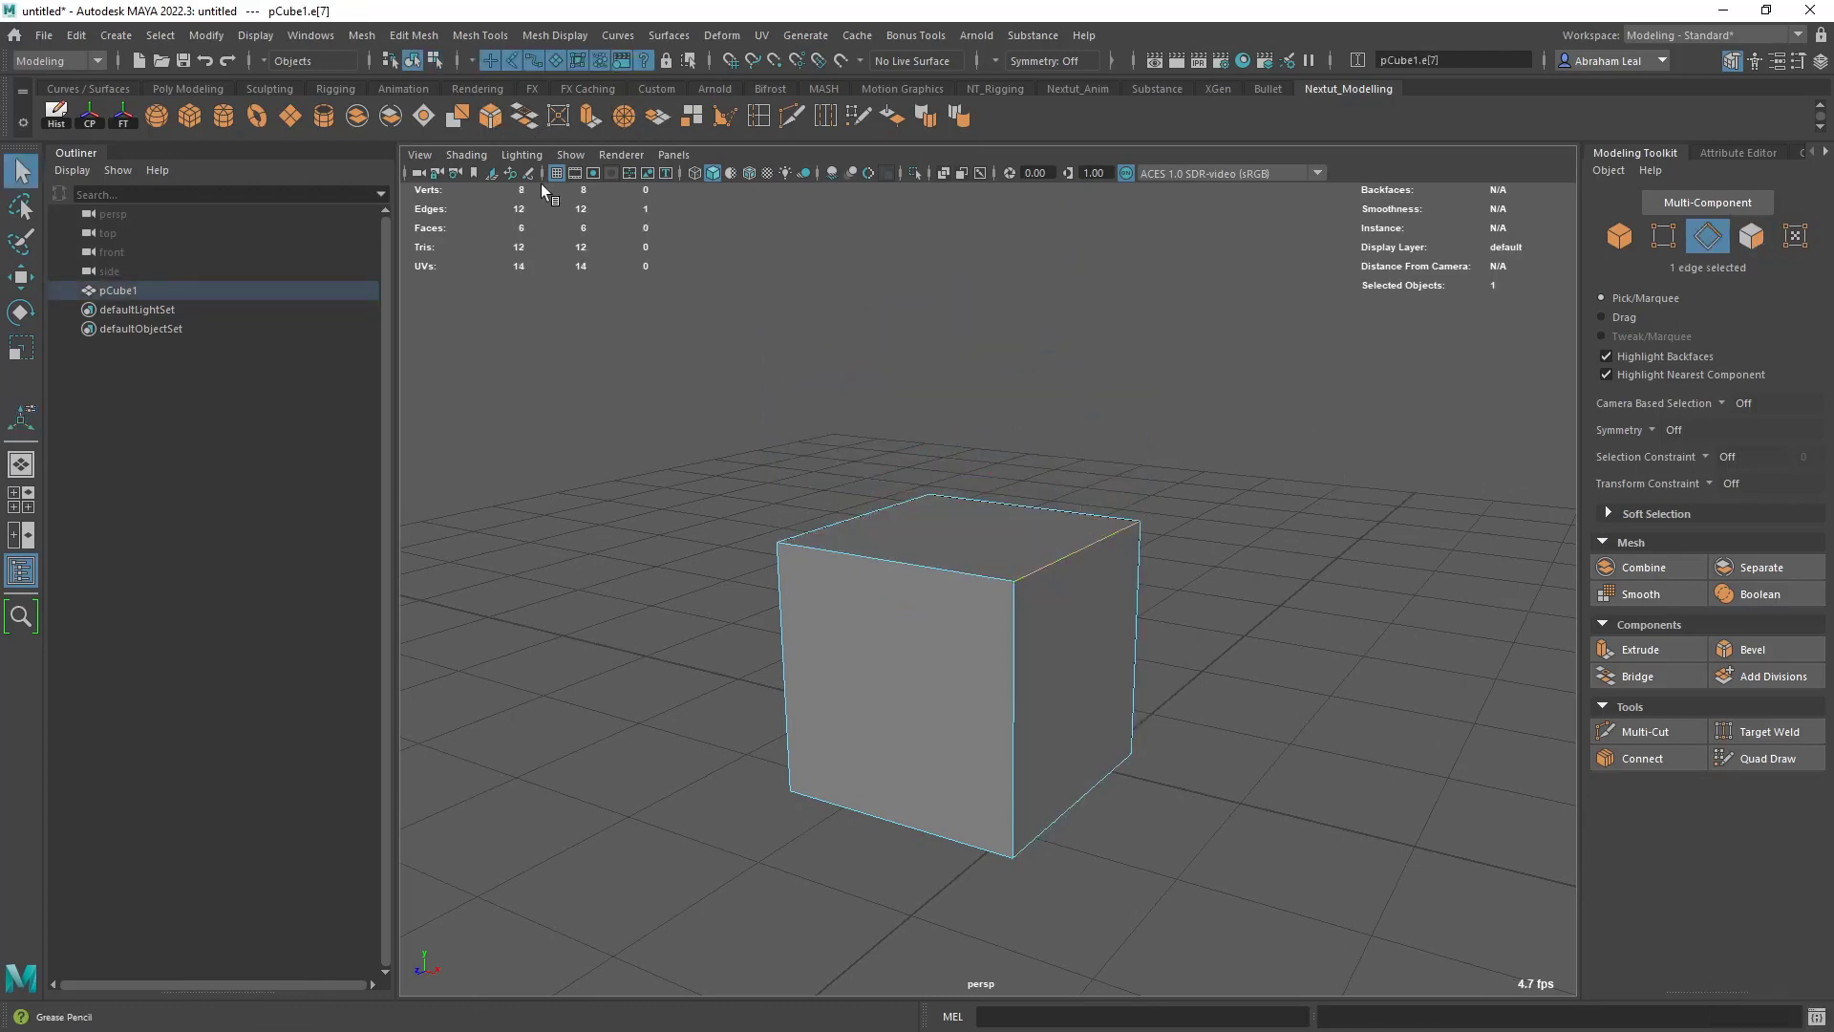
key(ctrl+b)
key(w)
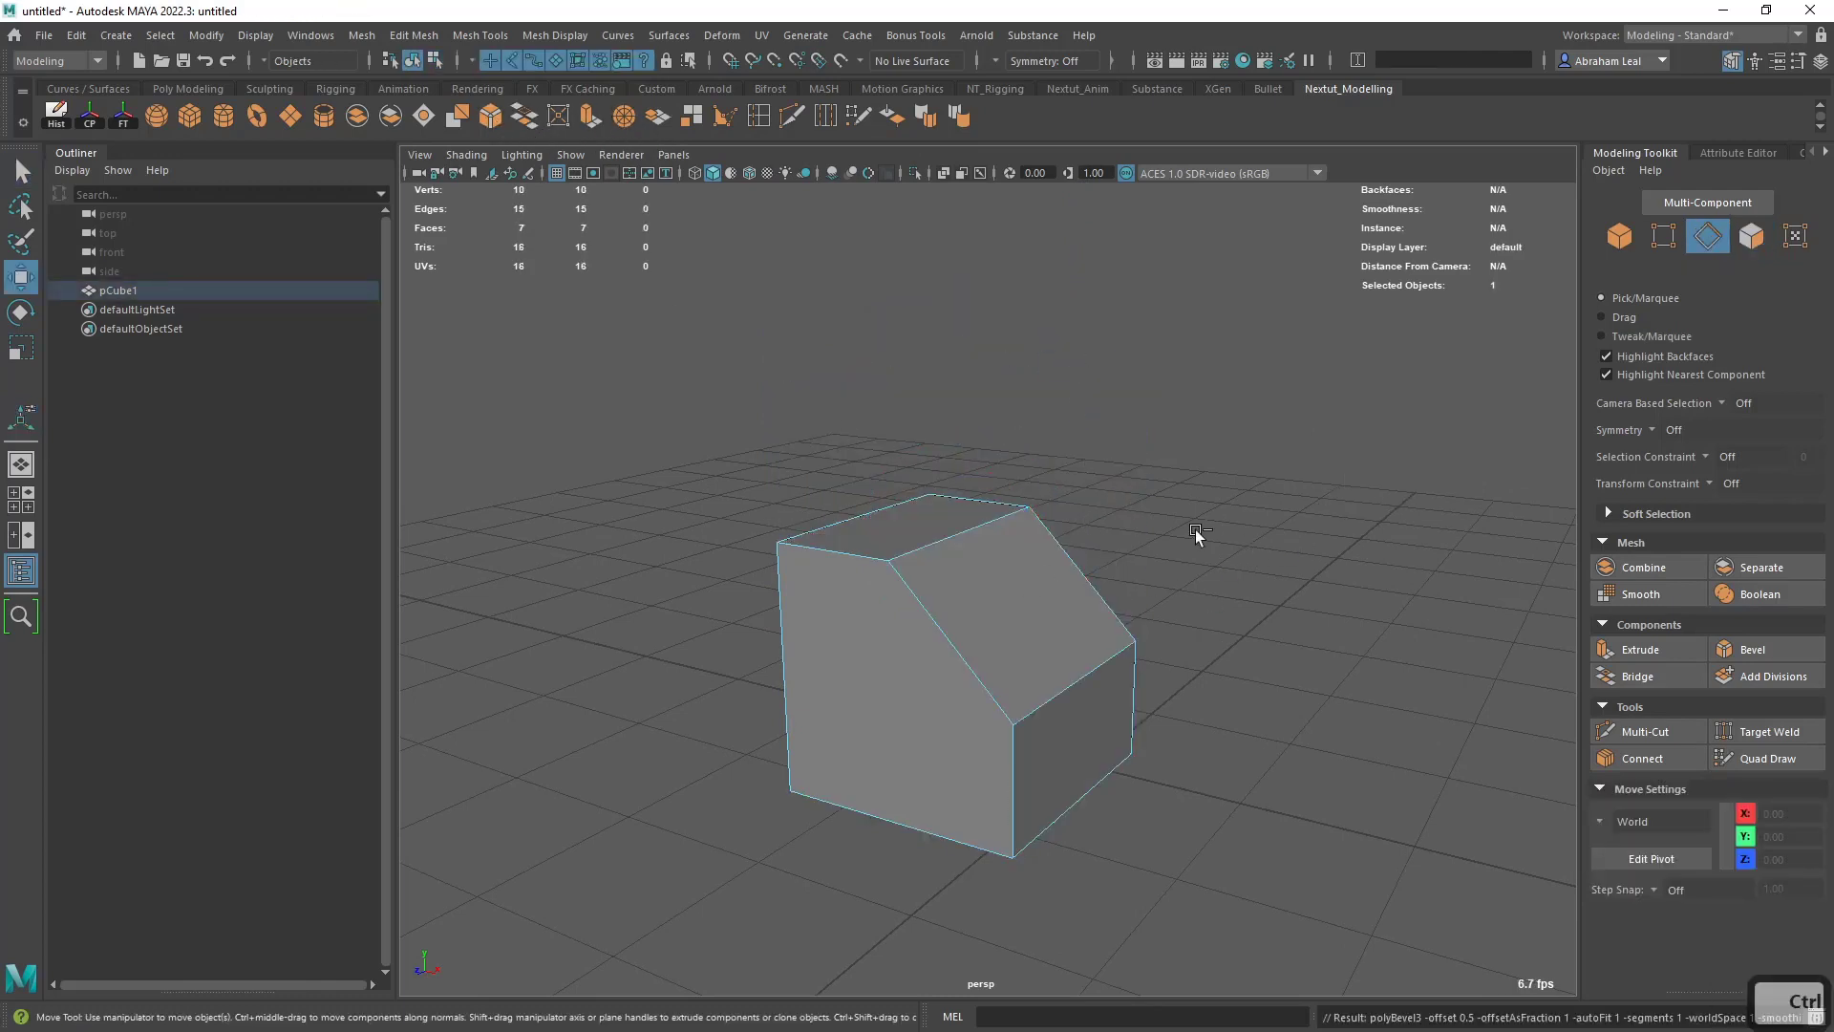
key(ctrl+z)
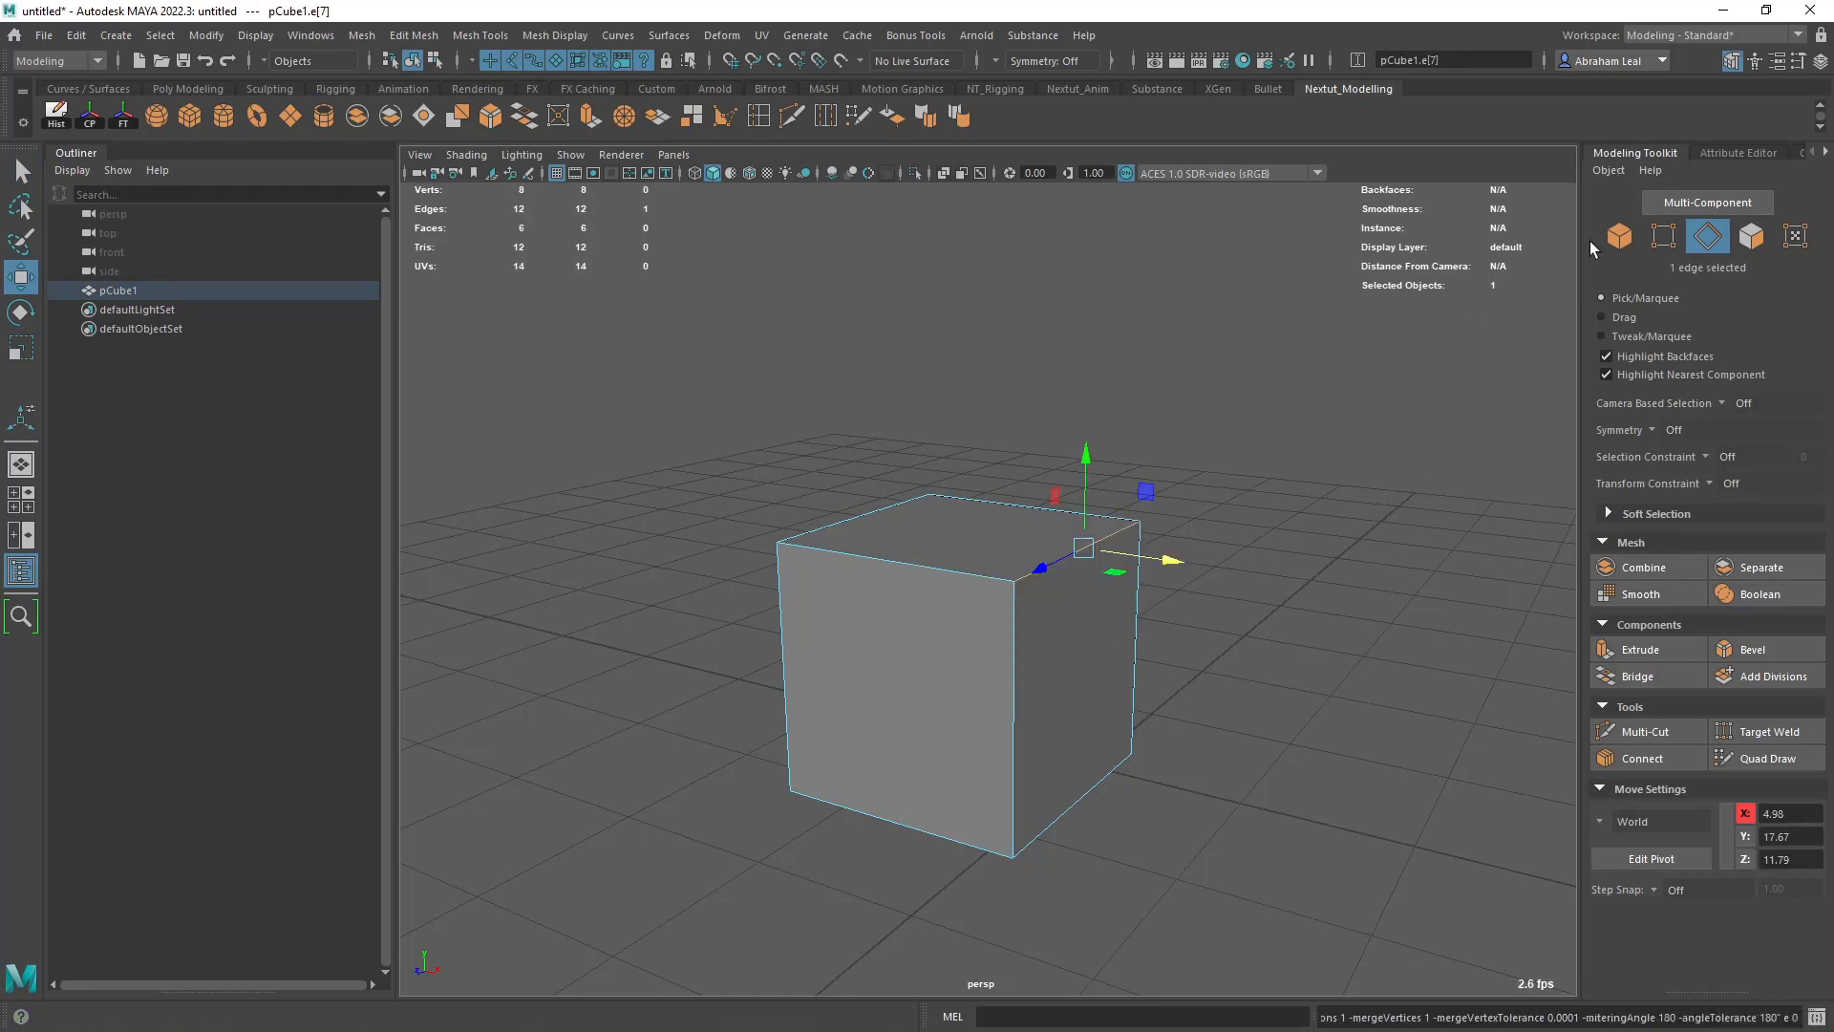
- Widen the side panel, switch it to the Attribute Editor, and bring back the Modeling Toolkit
drag(1579, 239, 1522, 234)
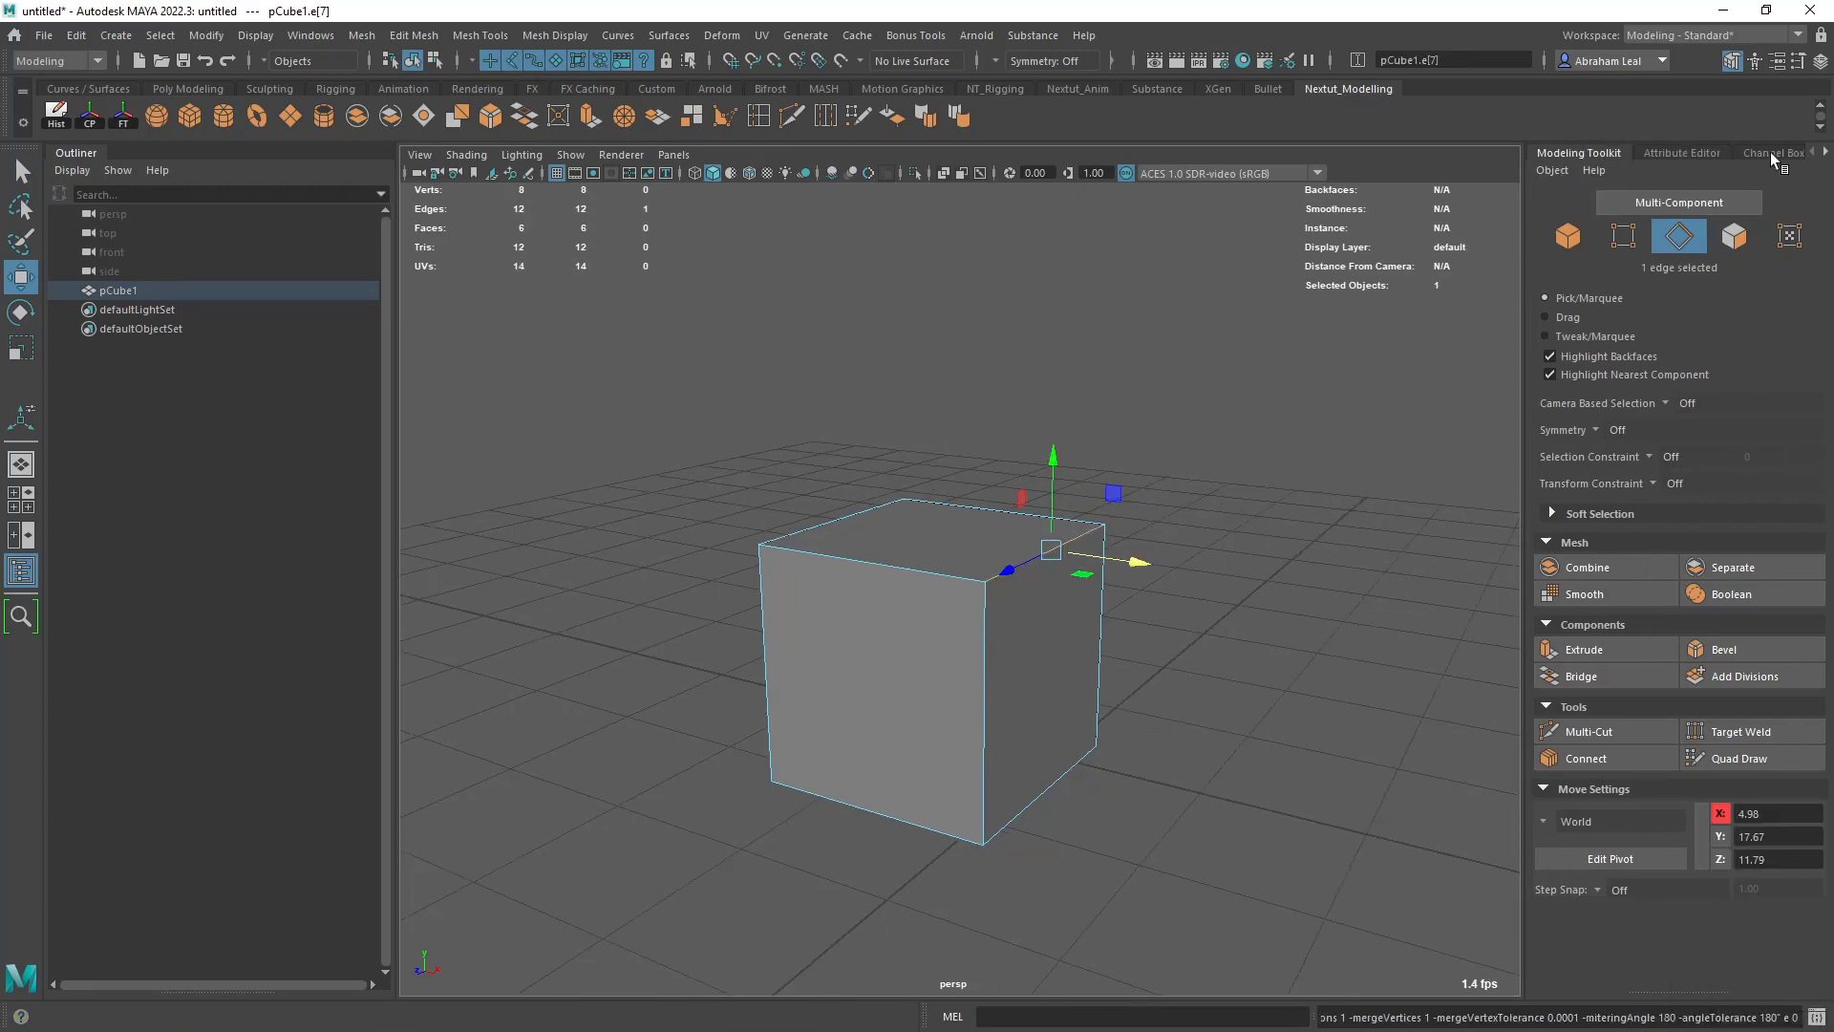
key(ctrl+a)
key(ctrl+a)
key(ctrl+a)
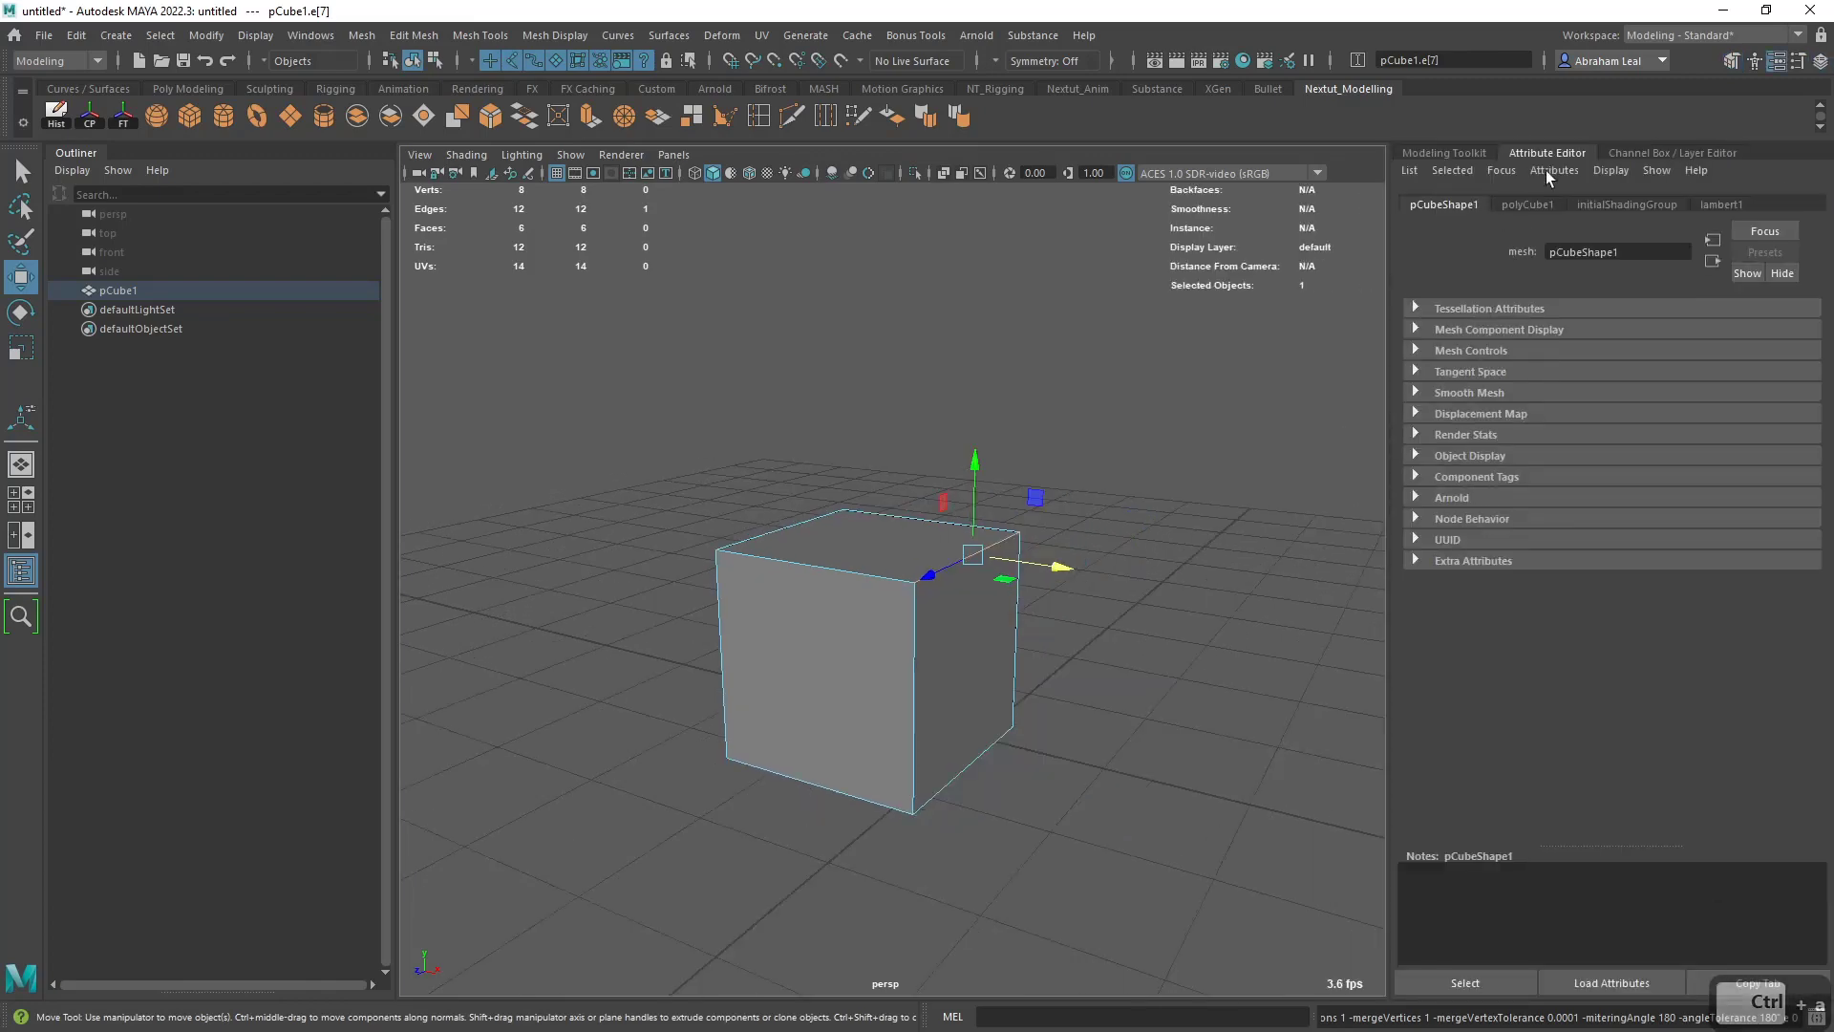
key(ctrl+a)
click(1614, 150)
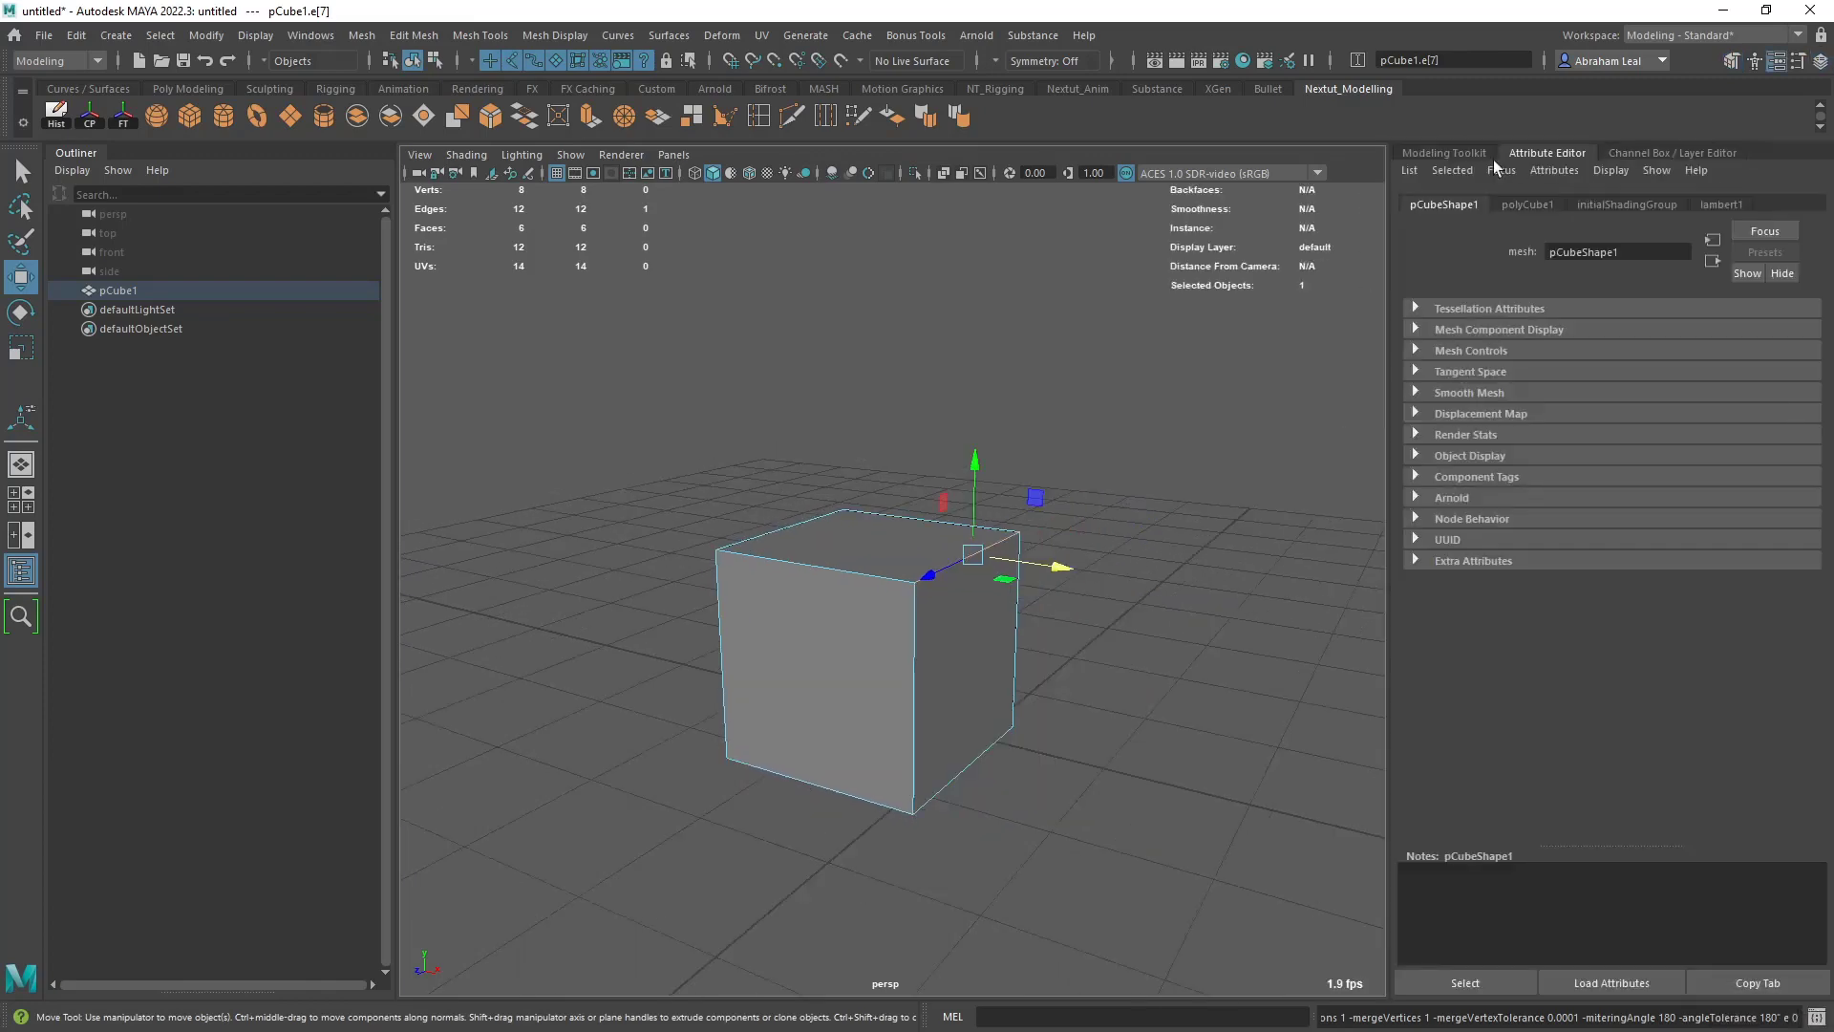
click(1450, 155)
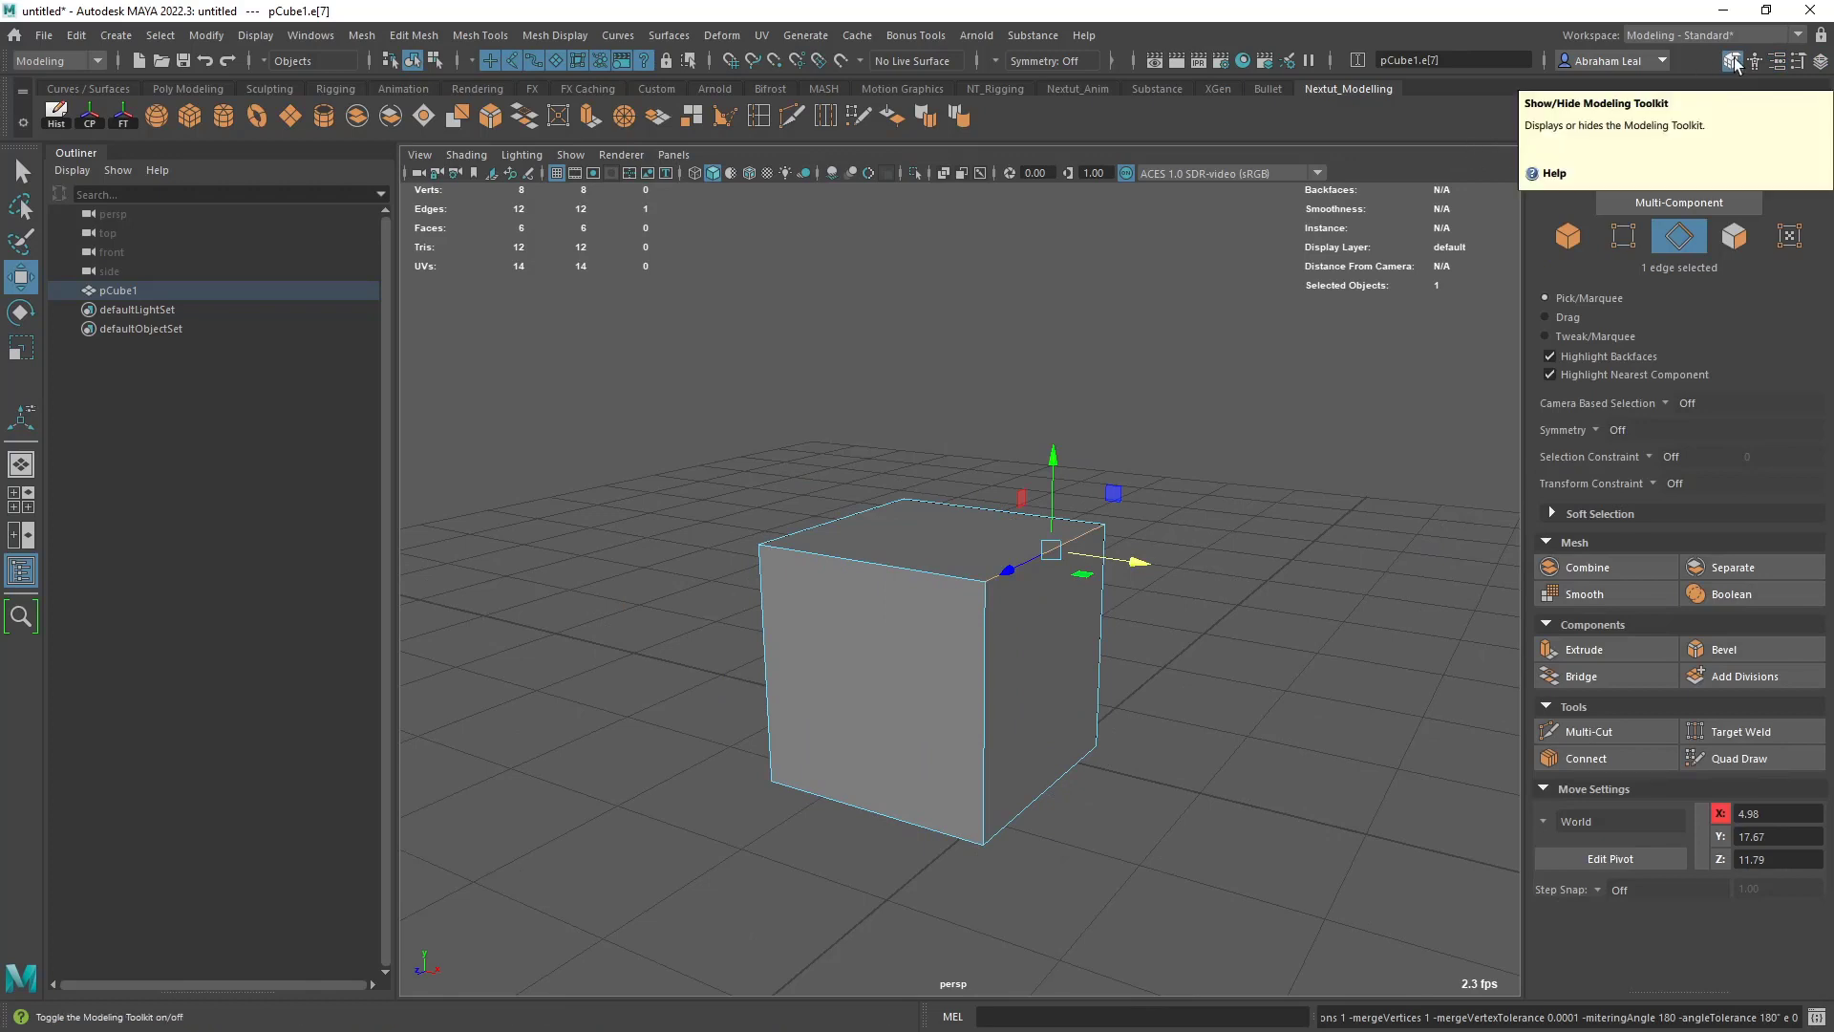
- Leave edge selection for object mode and select the whole cube
click(1146, 553)
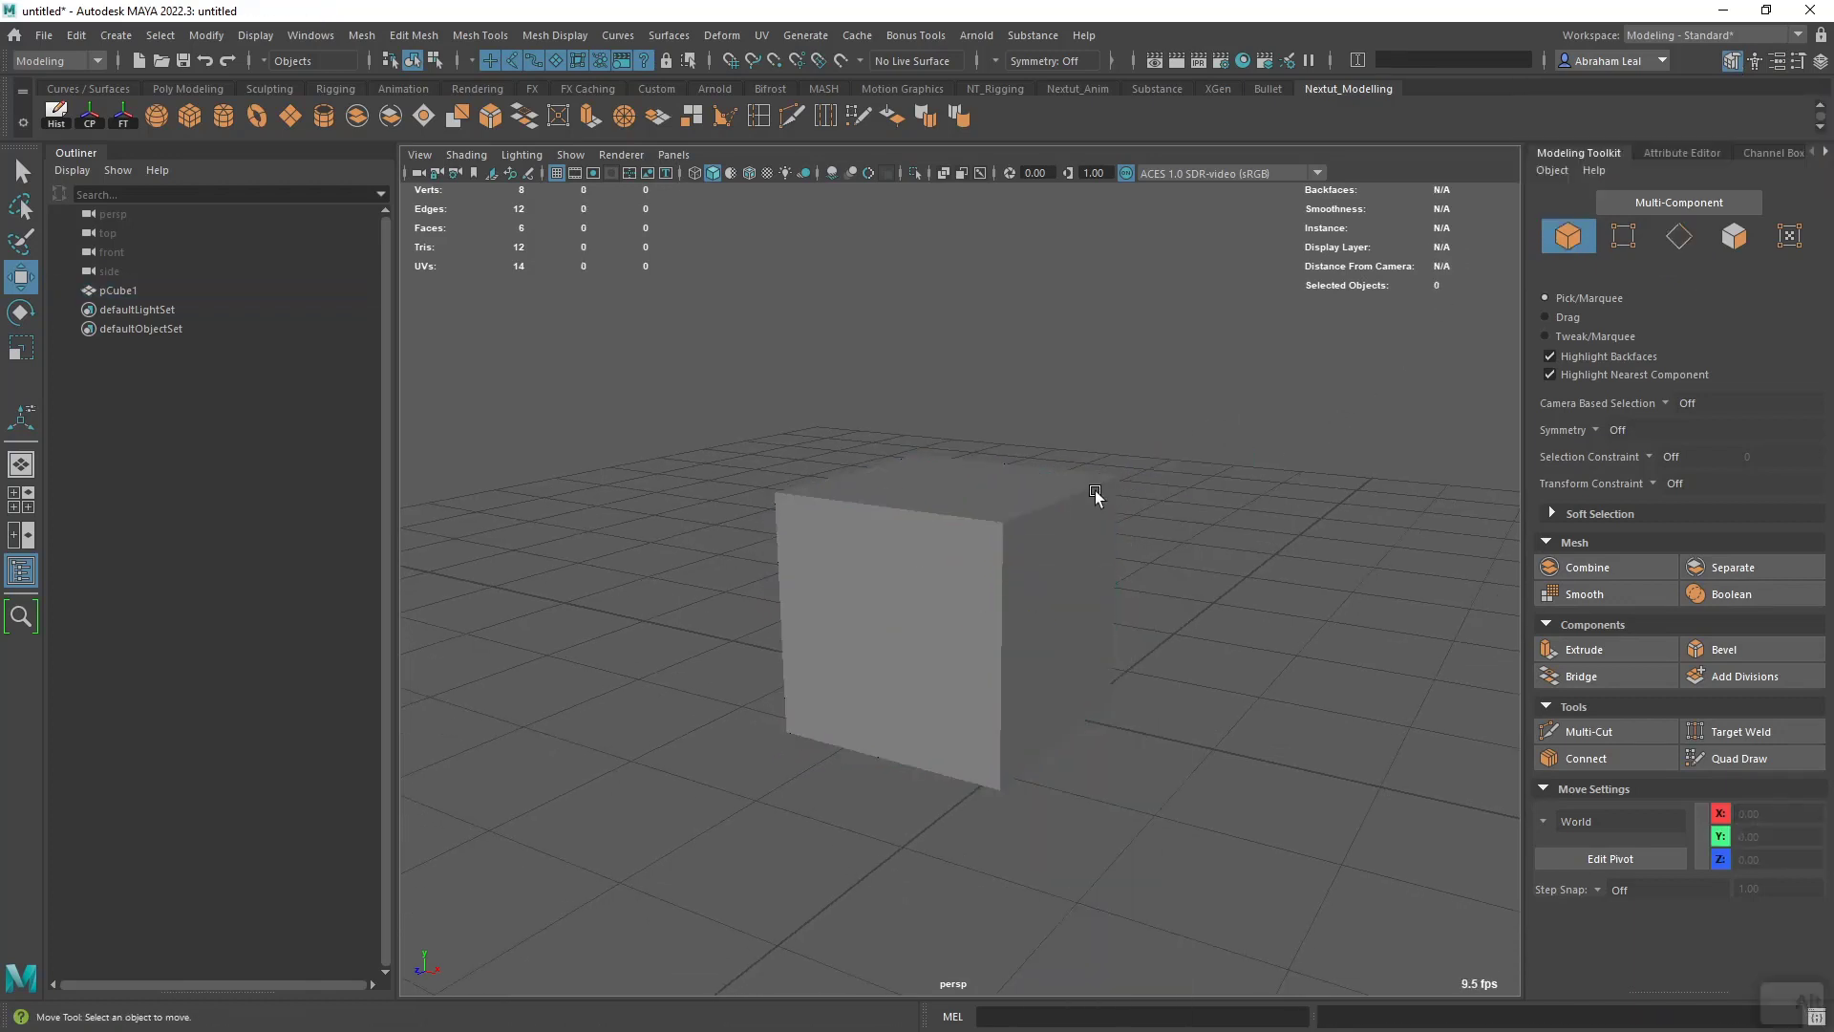
click(1067, 519)
alt+drag(1100, 526, 1126, 489)
alt+drag(1044, 557, 1011, 592)
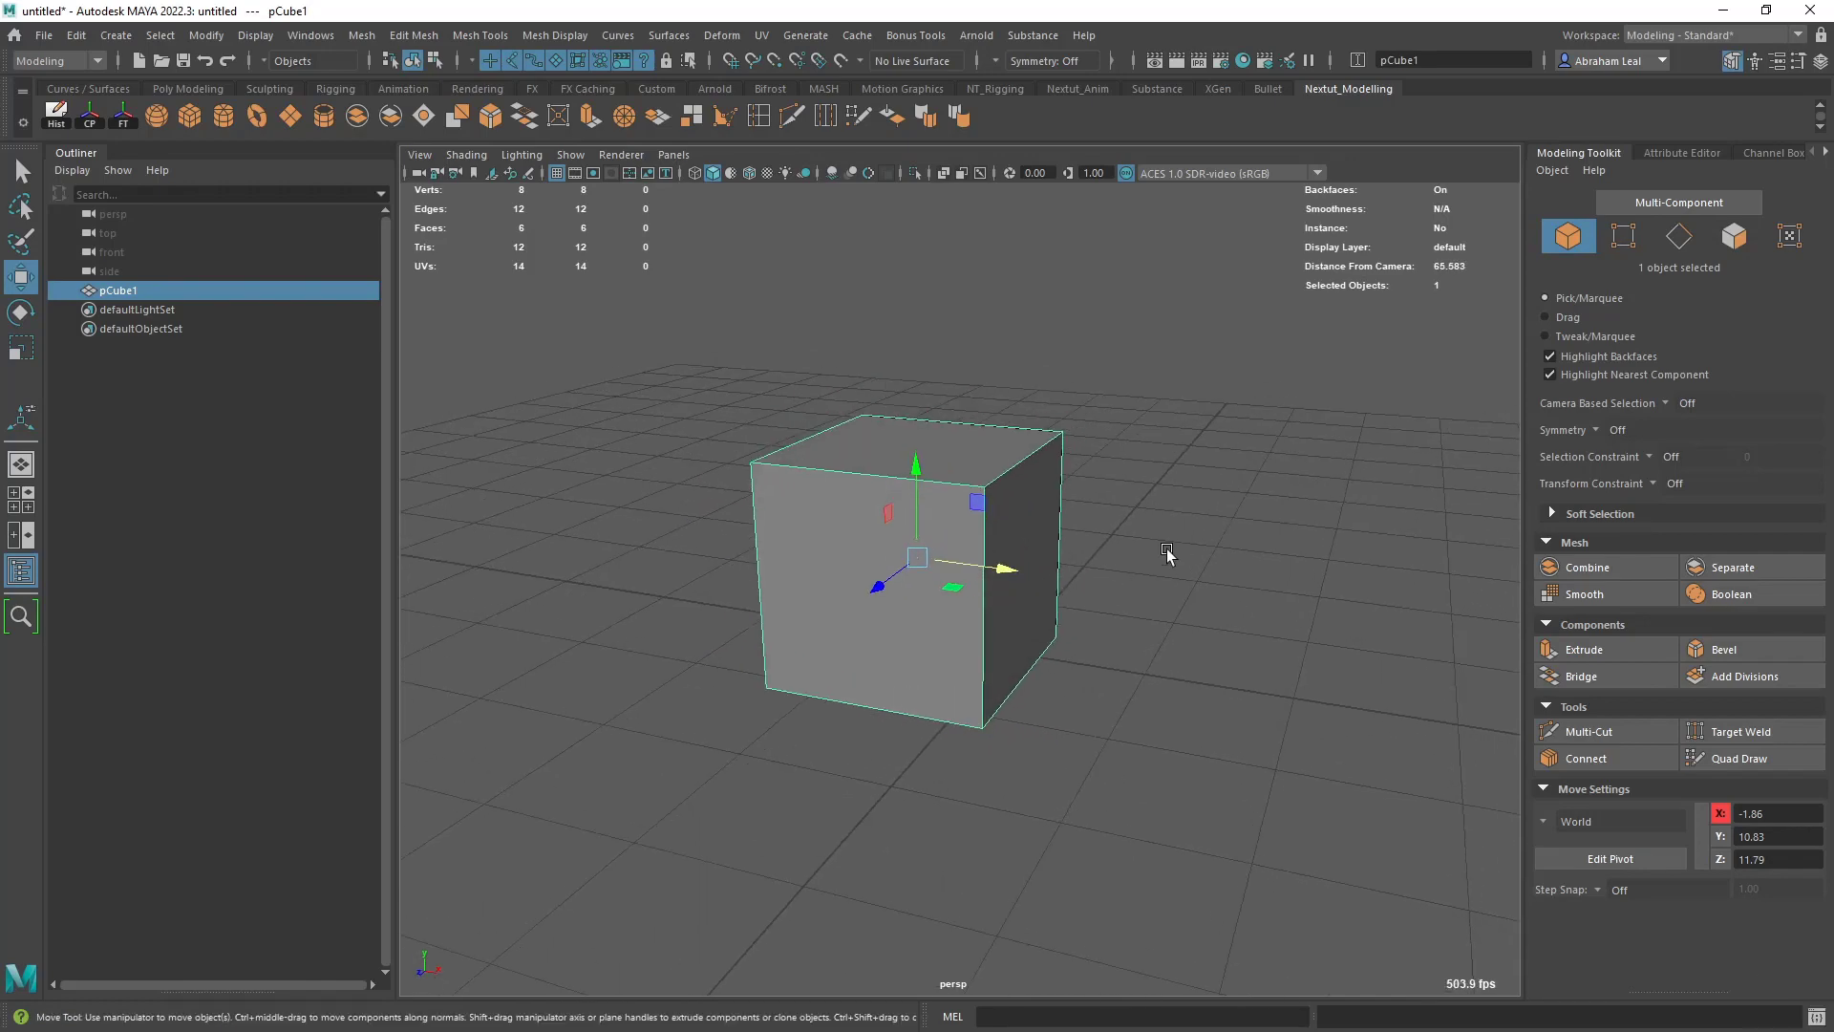
- Show the four-view layout, deselect the cube, and view the side view full size before restoring all four views
key(space)
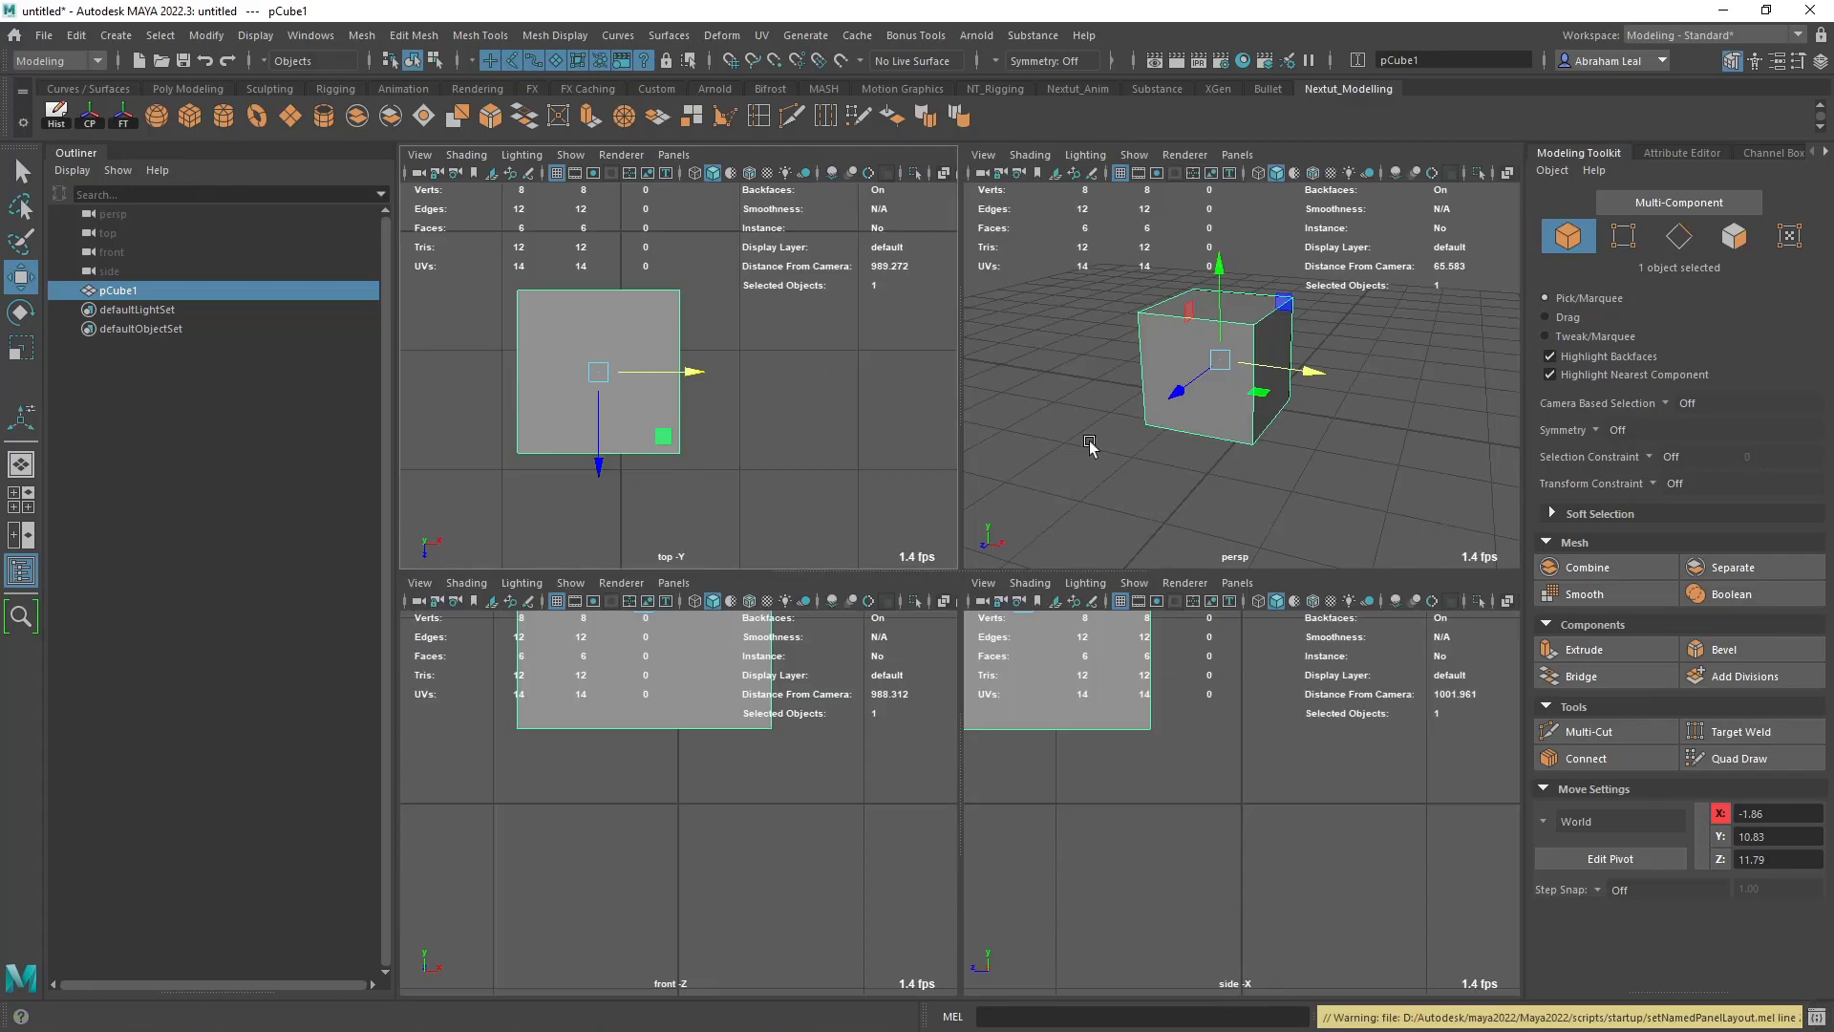
click(1276, 489)
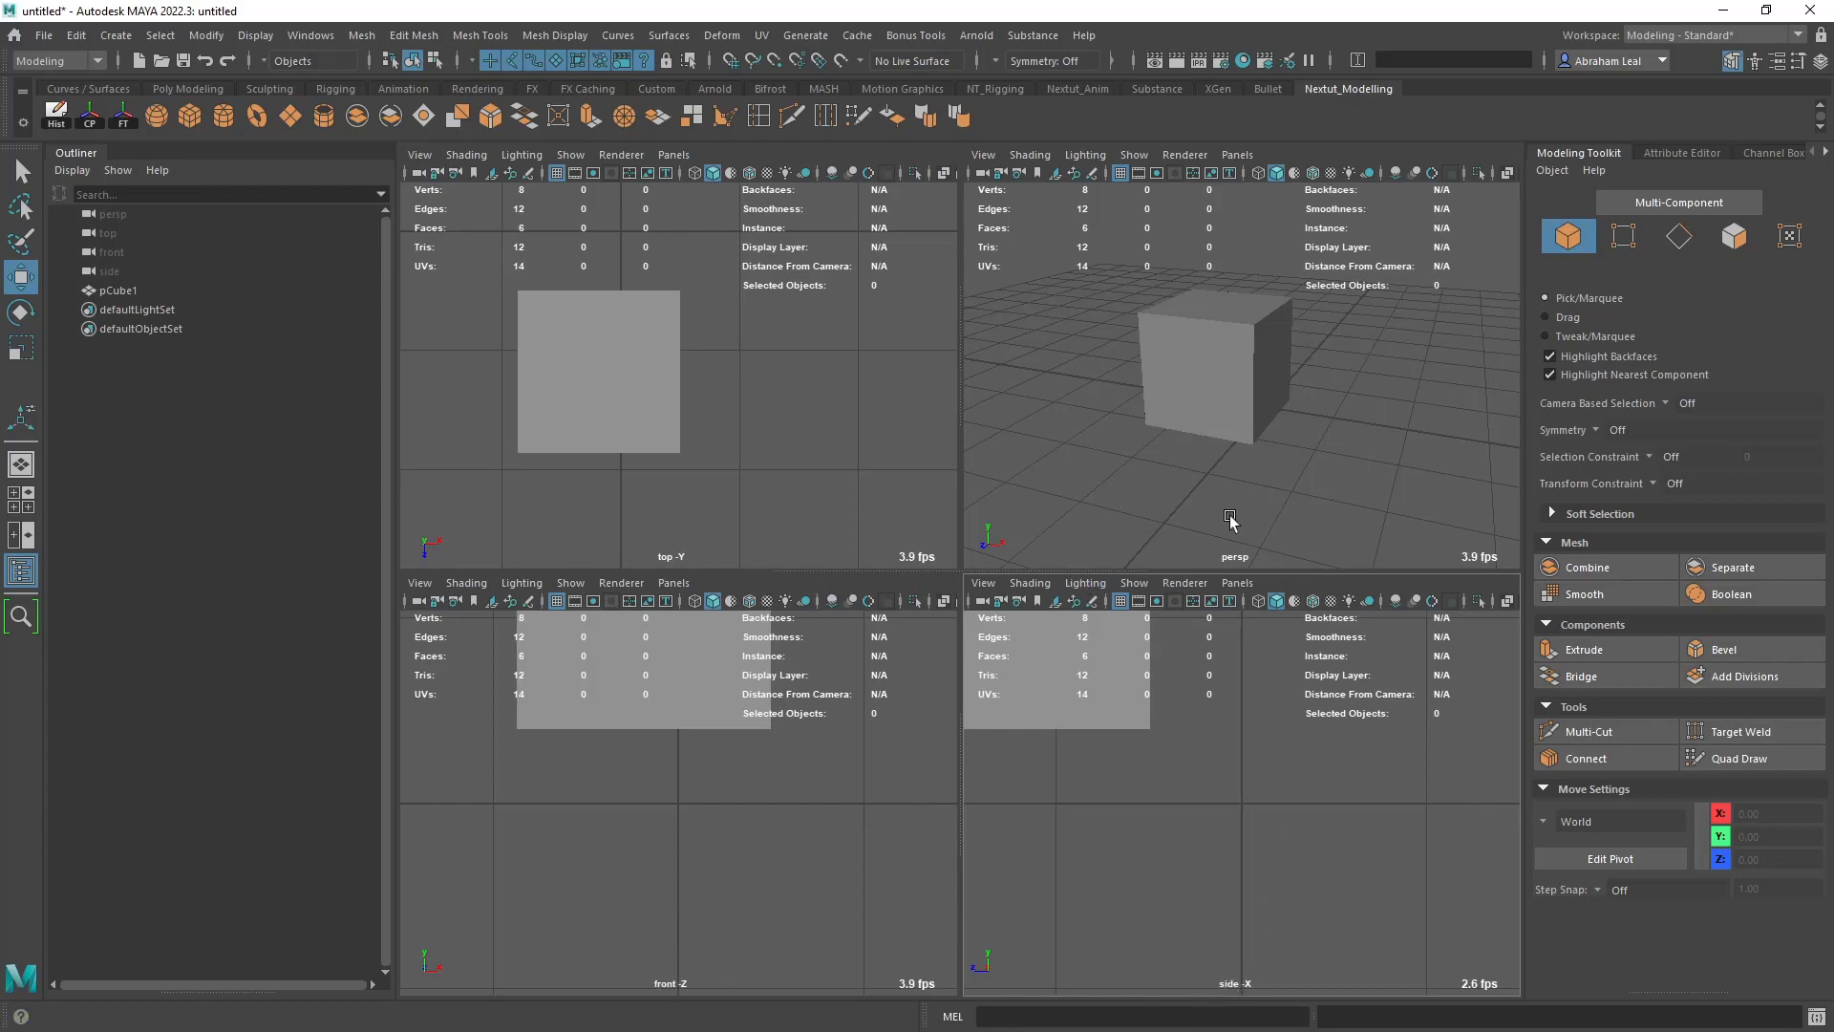
click(1178, 493)
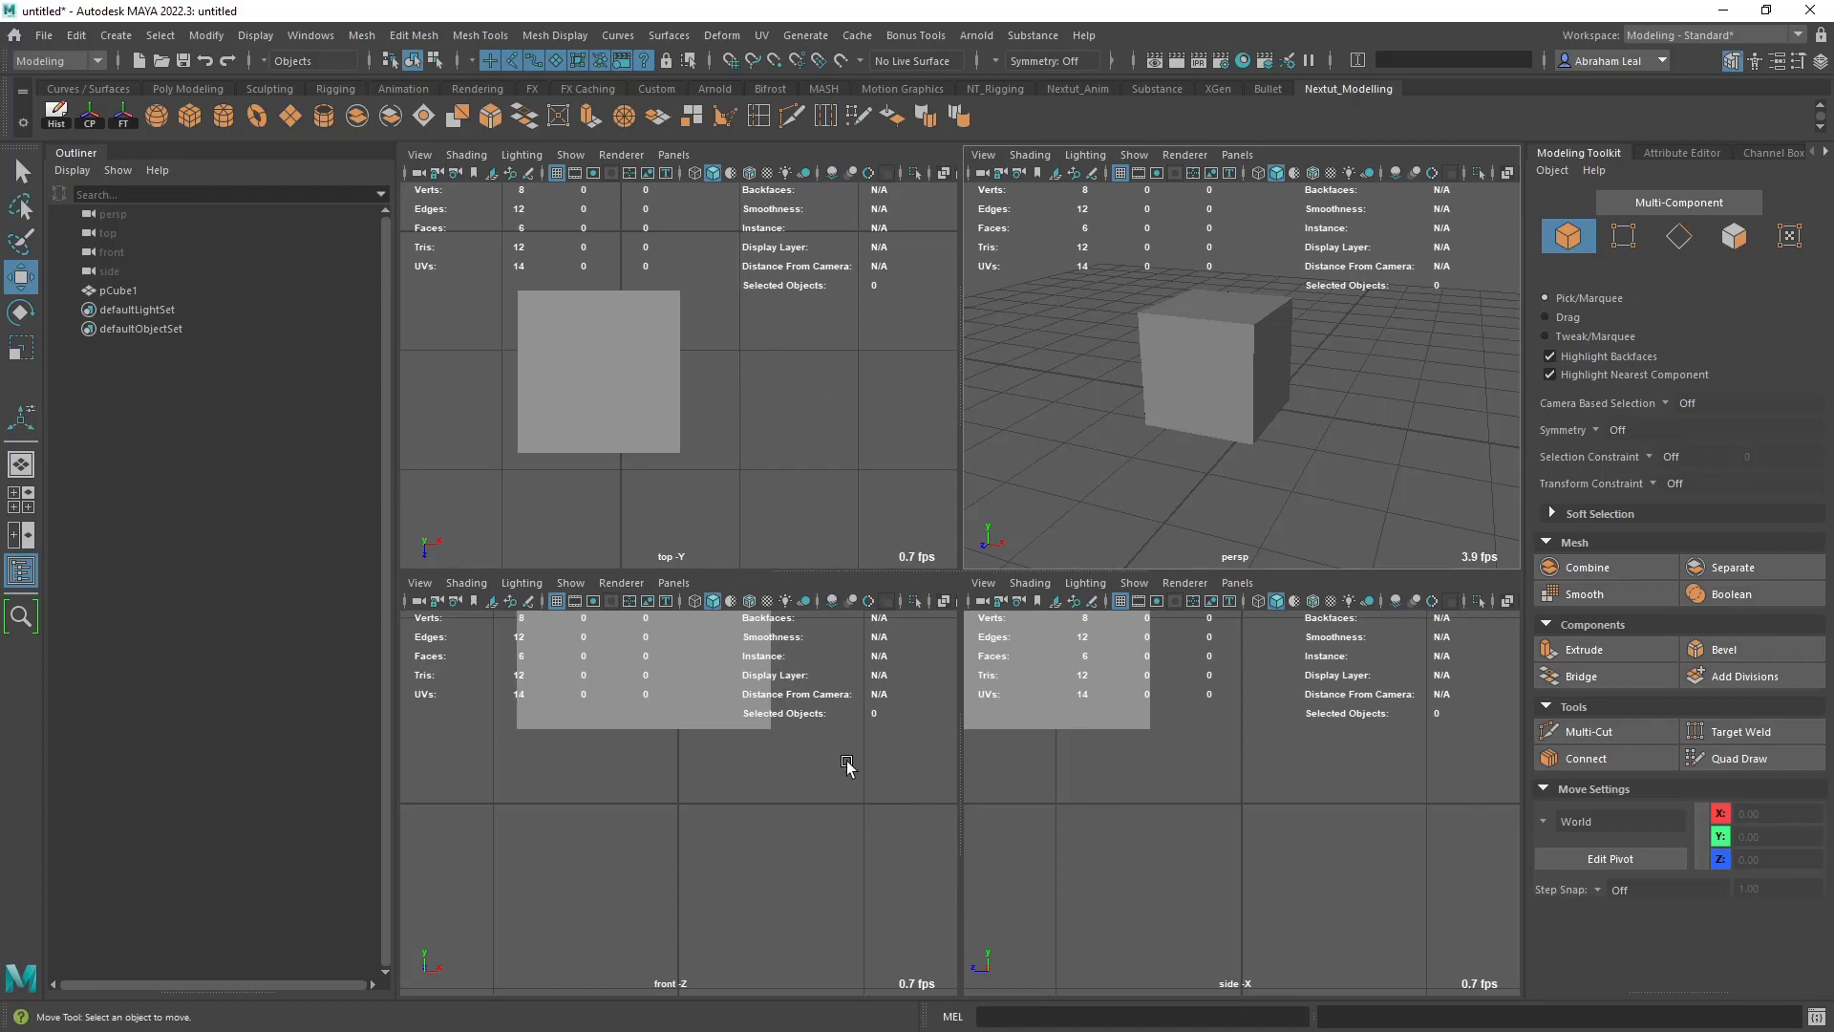
key(space)
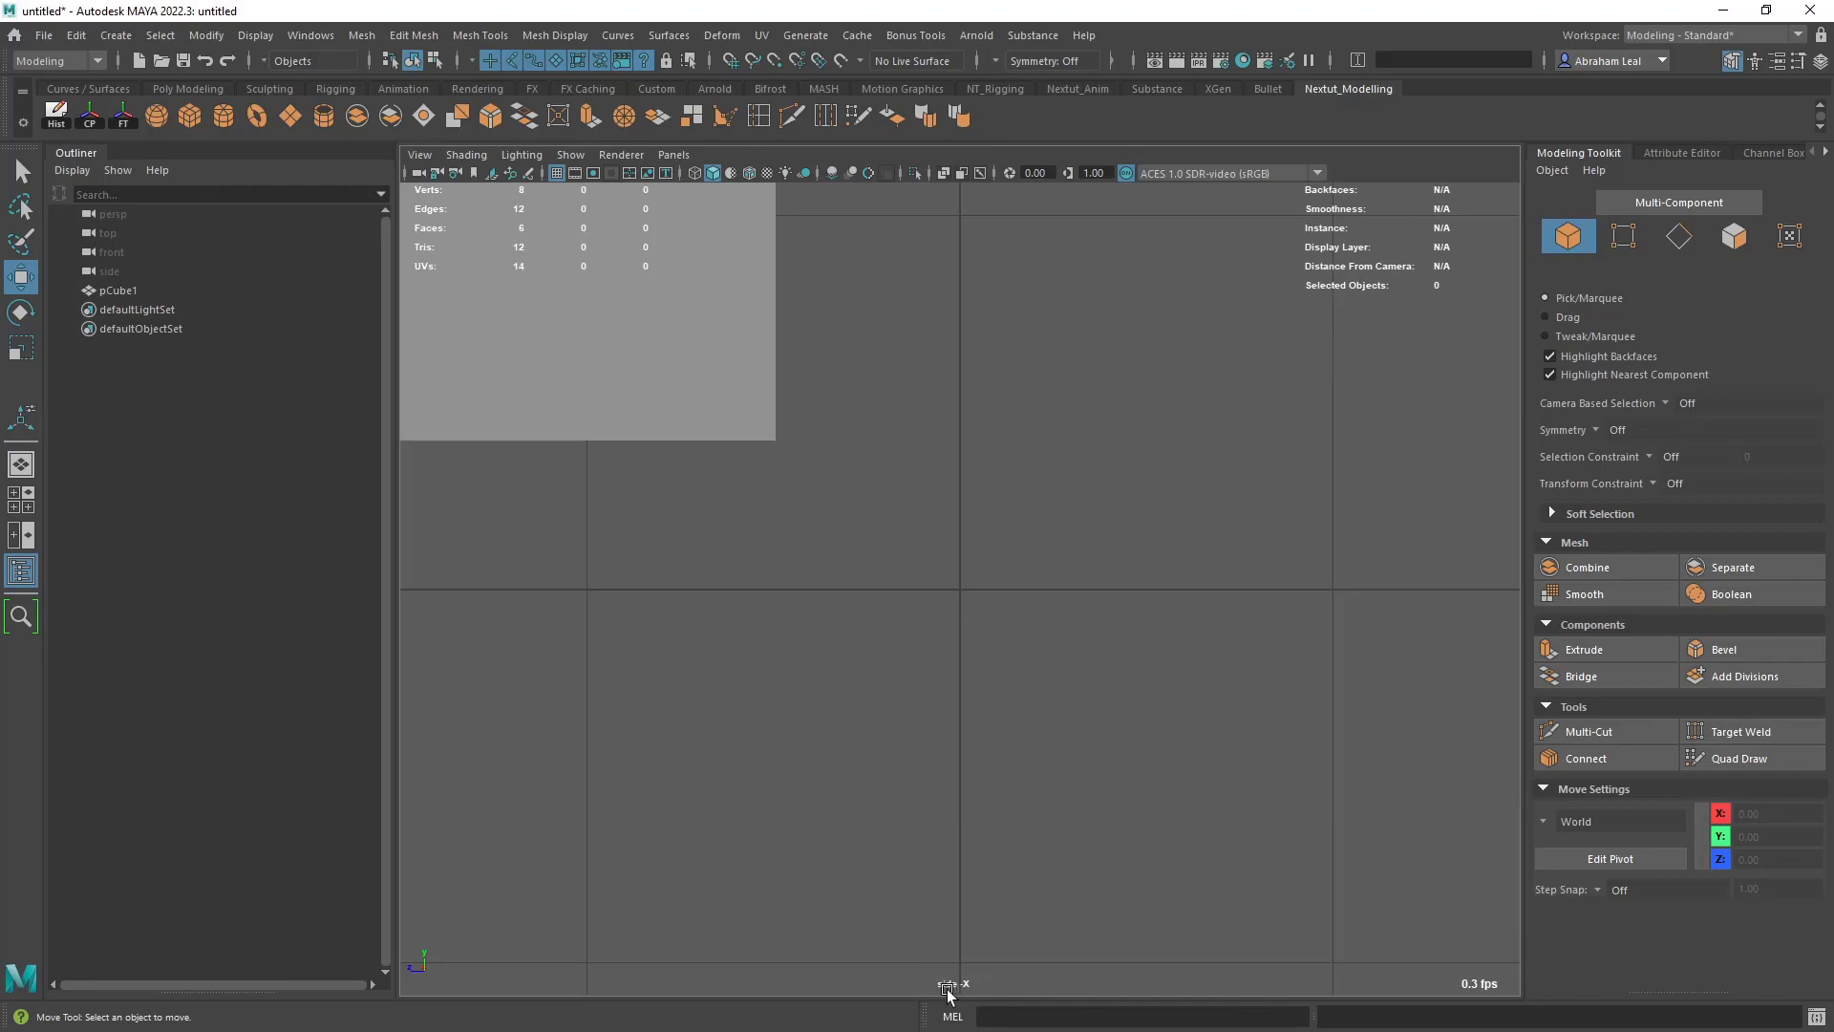
key(space)
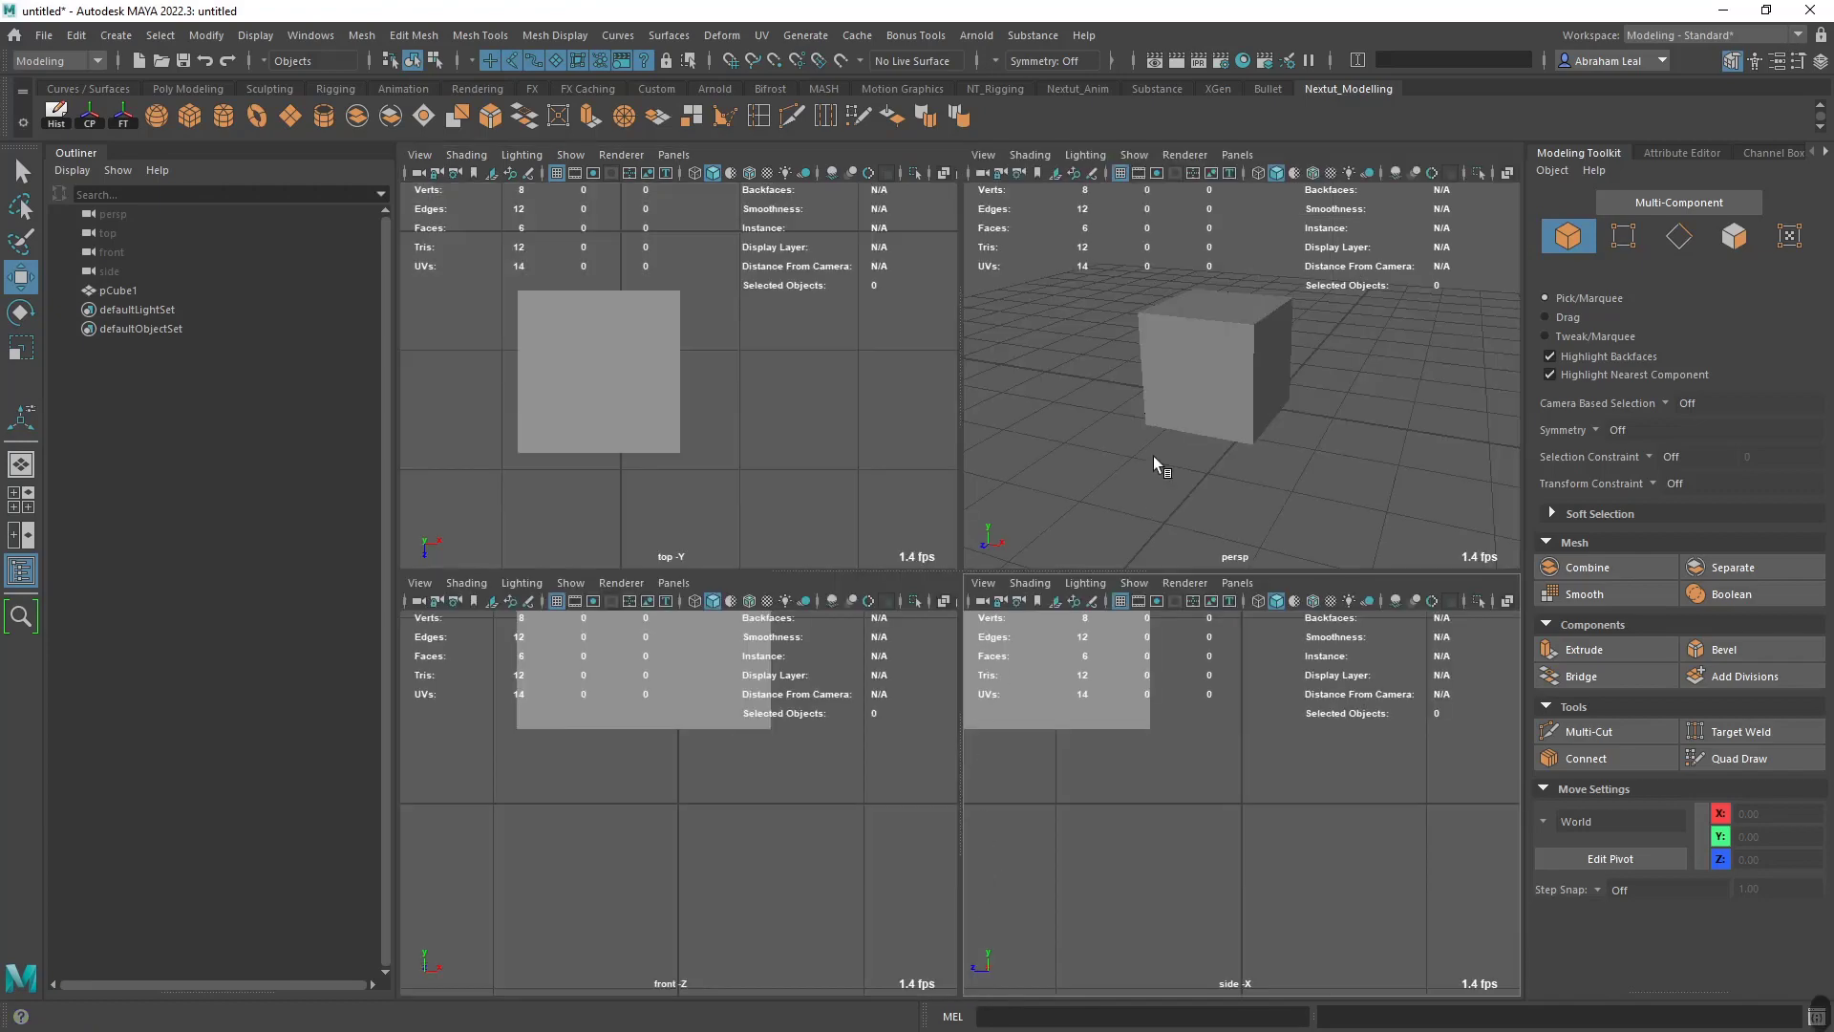
- View the top, front and perspective views full size in turn, returning to the four-view layout between them
key(space)
key(space)
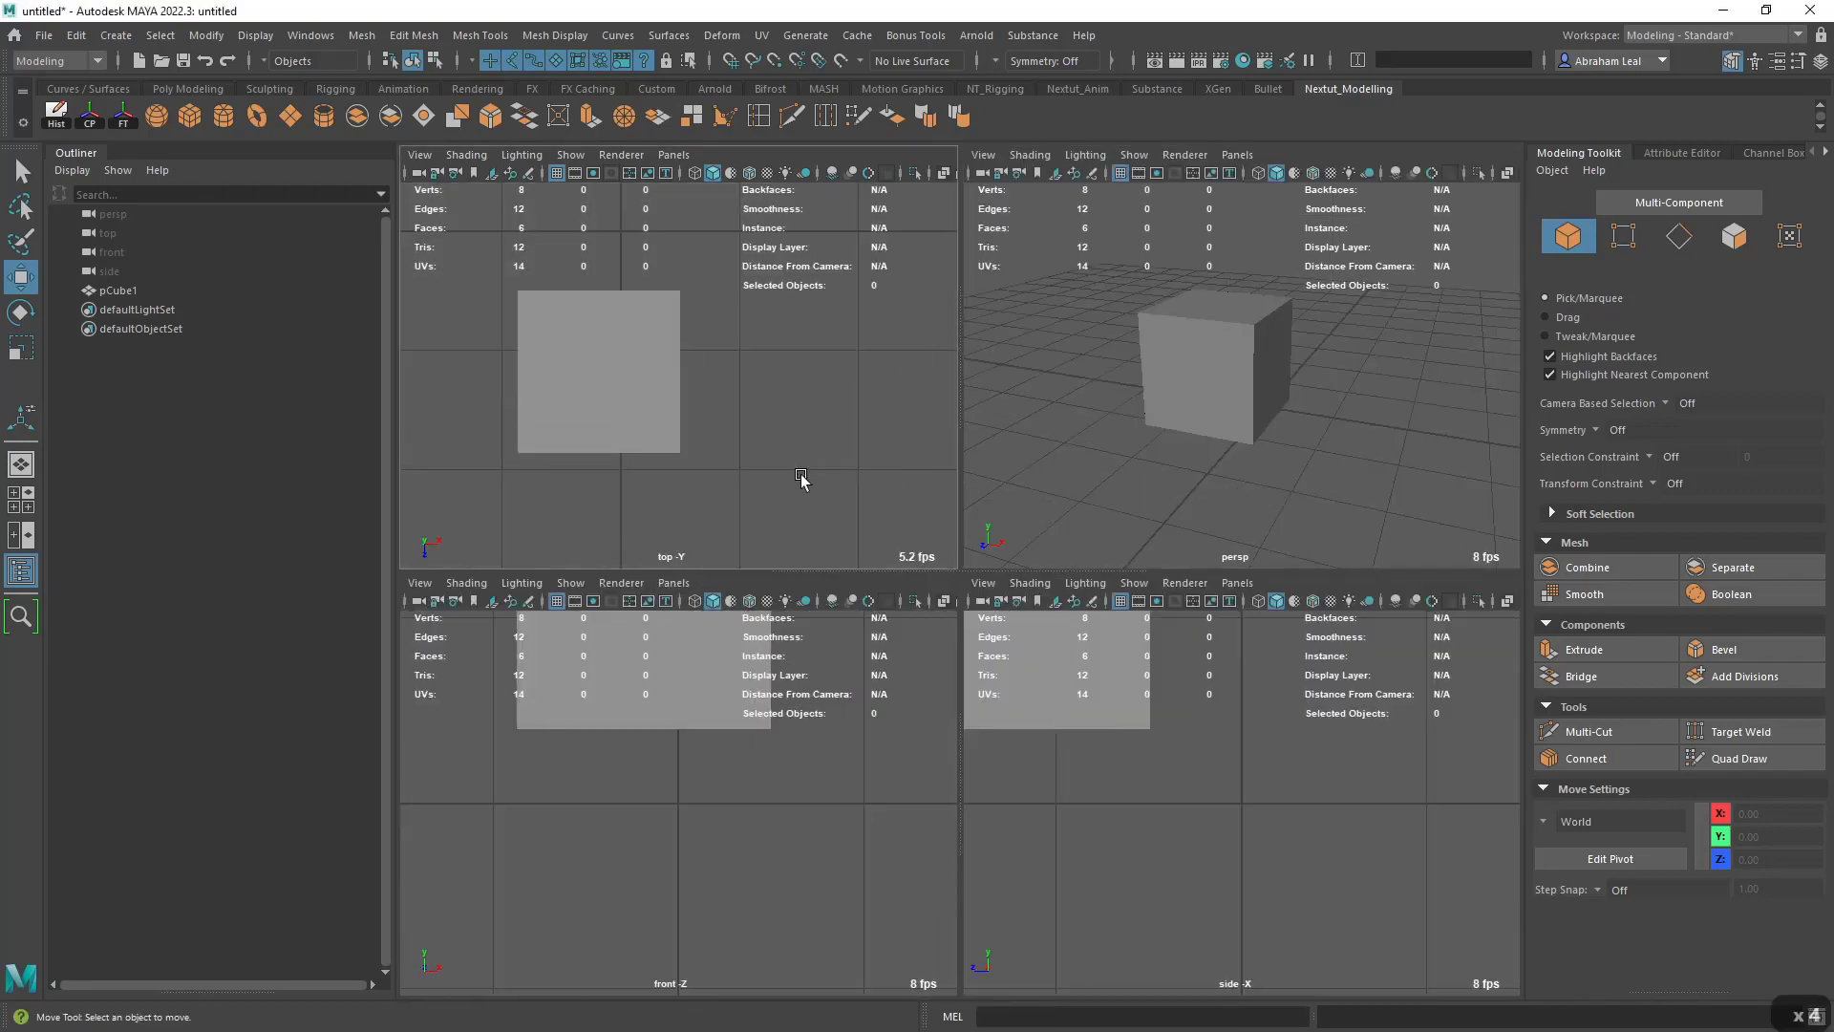
key(space)
key(space)
key(space)
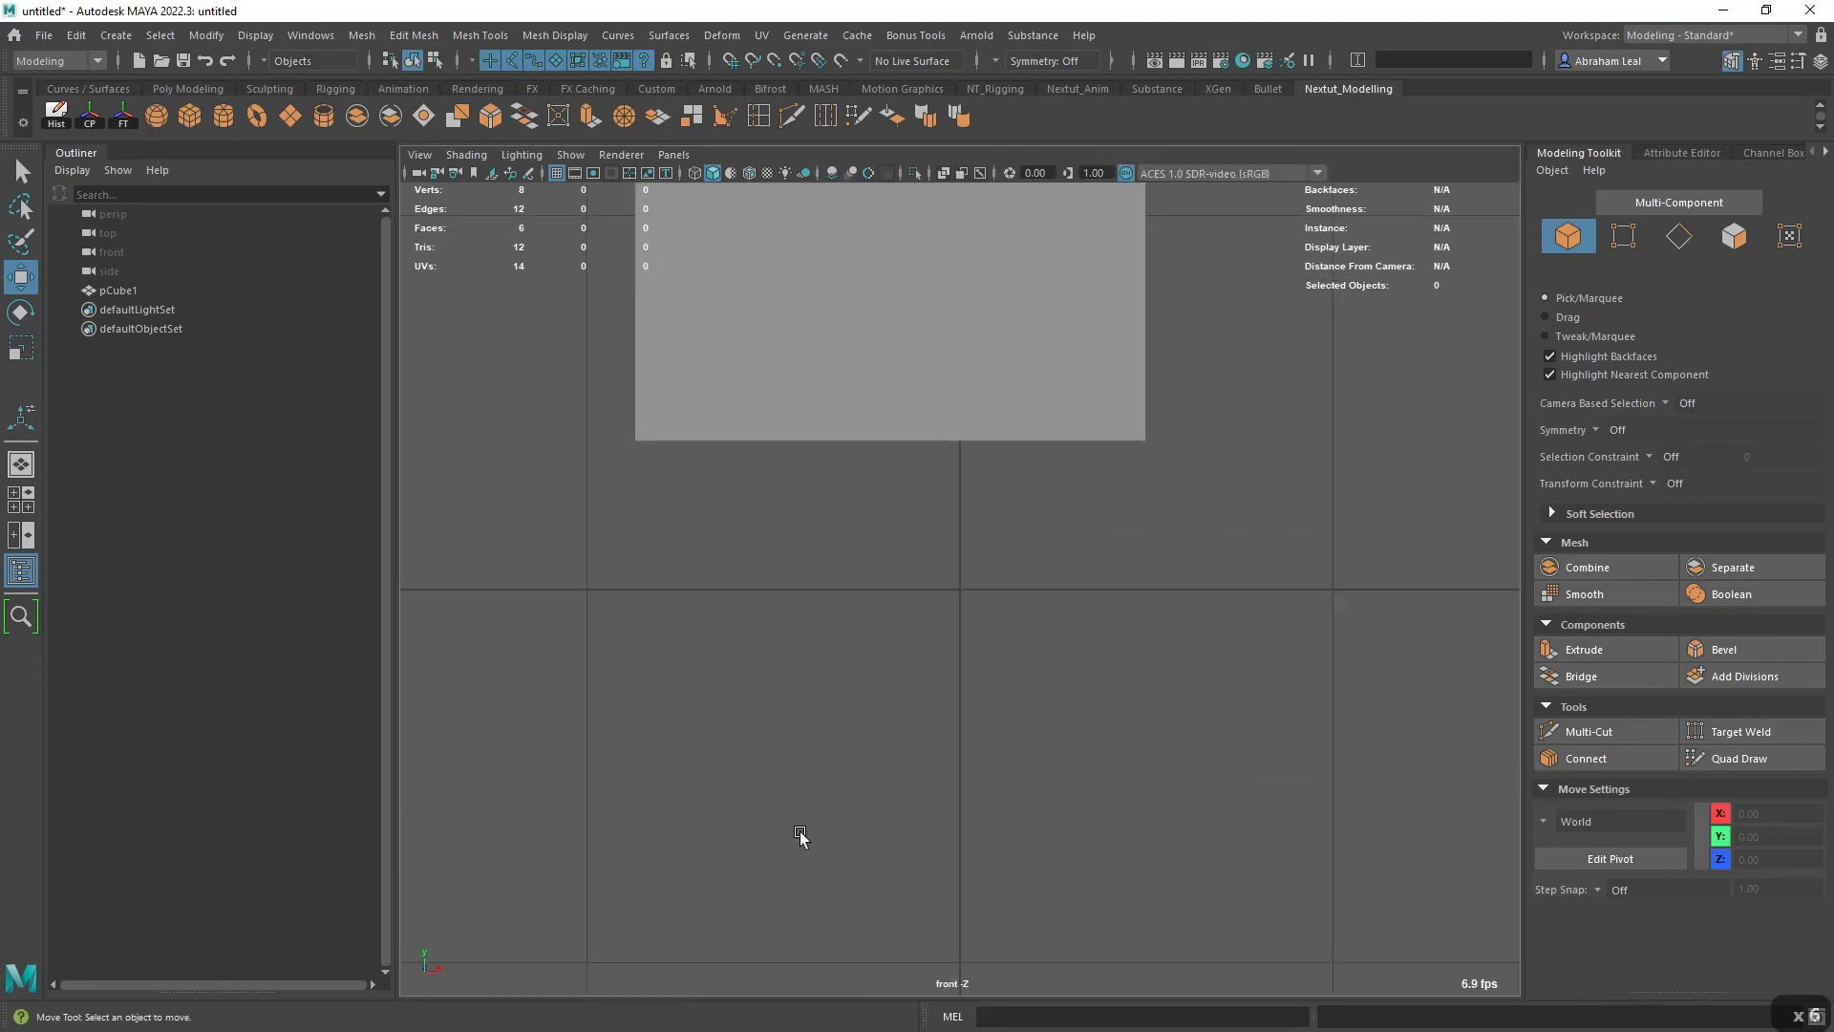
key(space)
key(space)
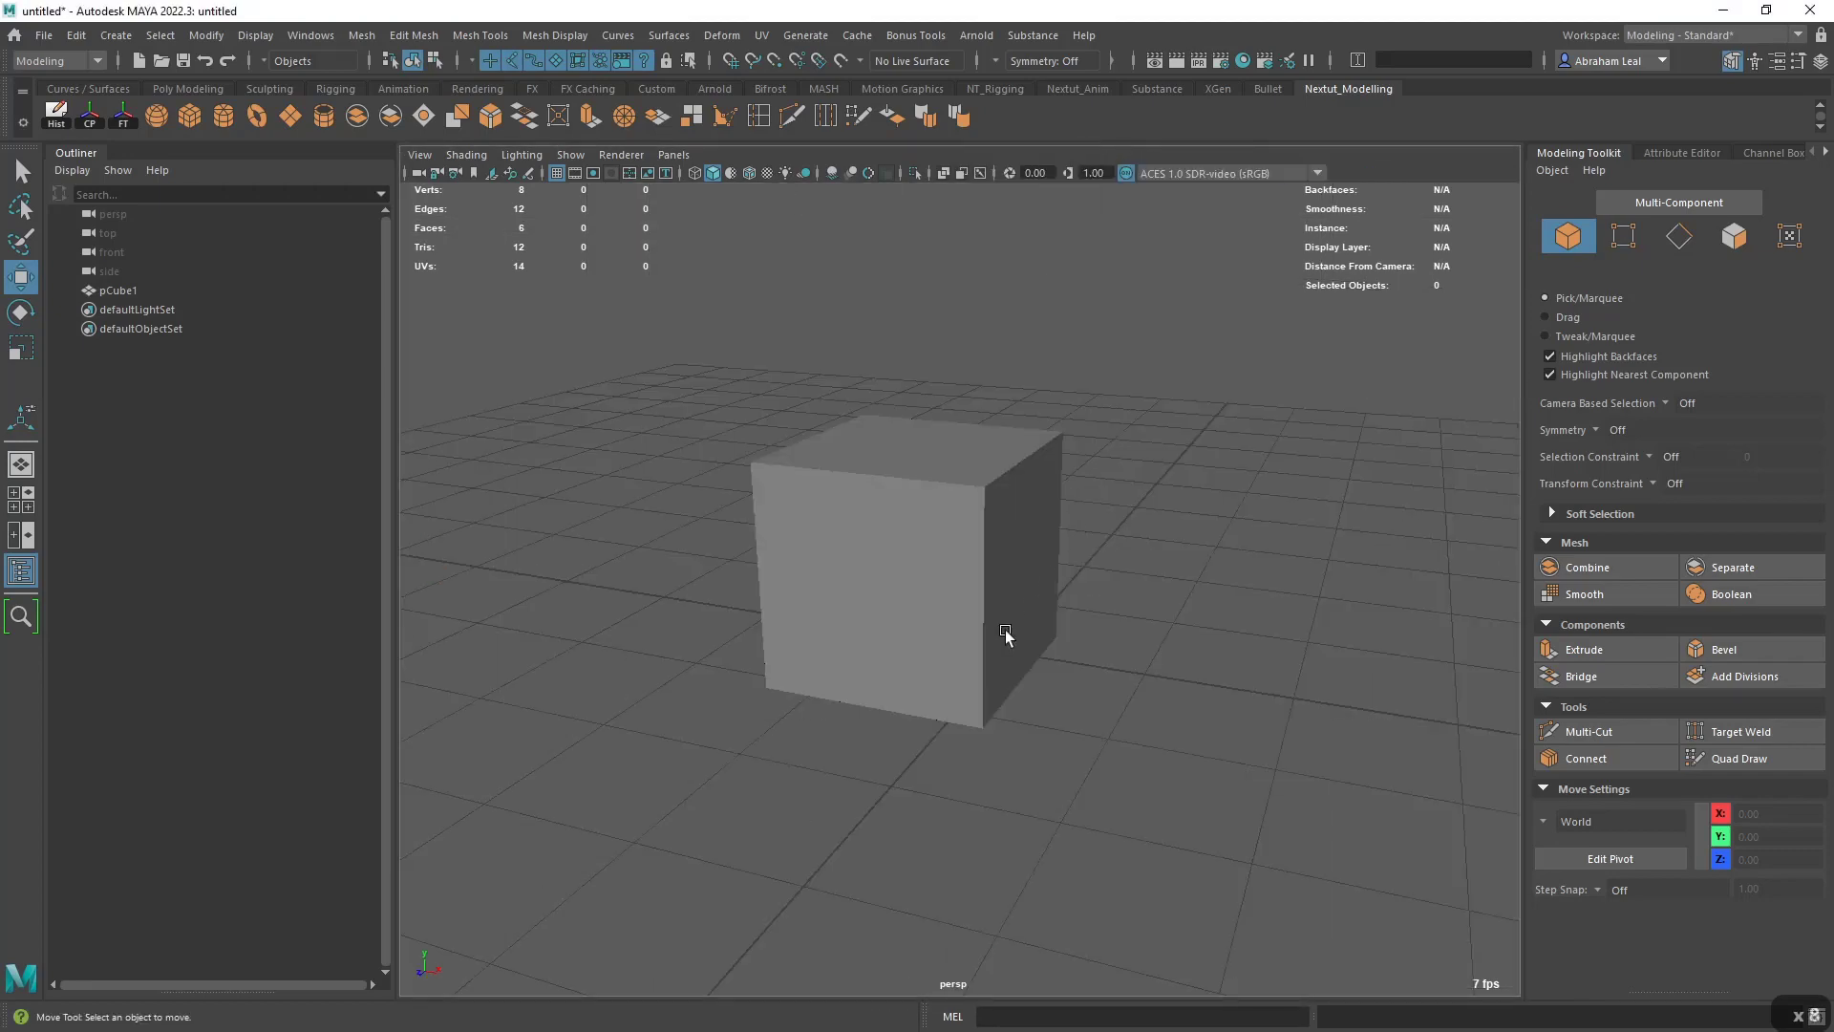
key(space)
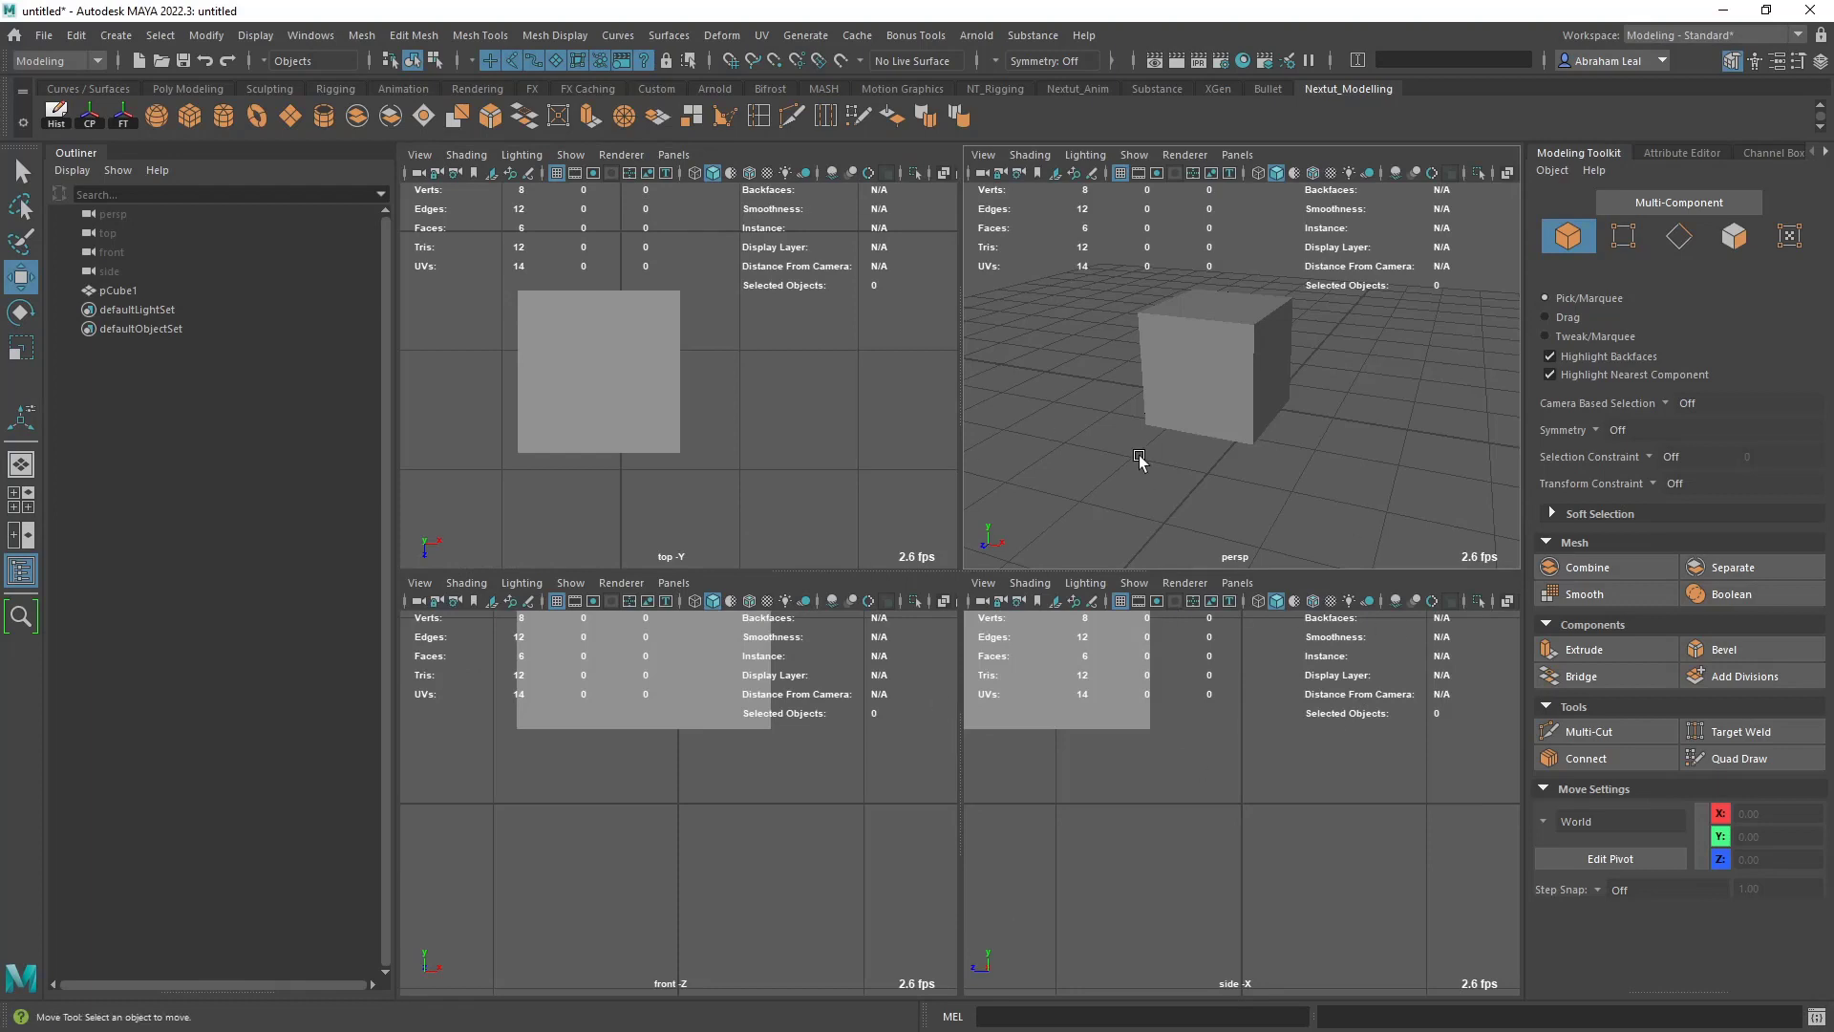
key(space)
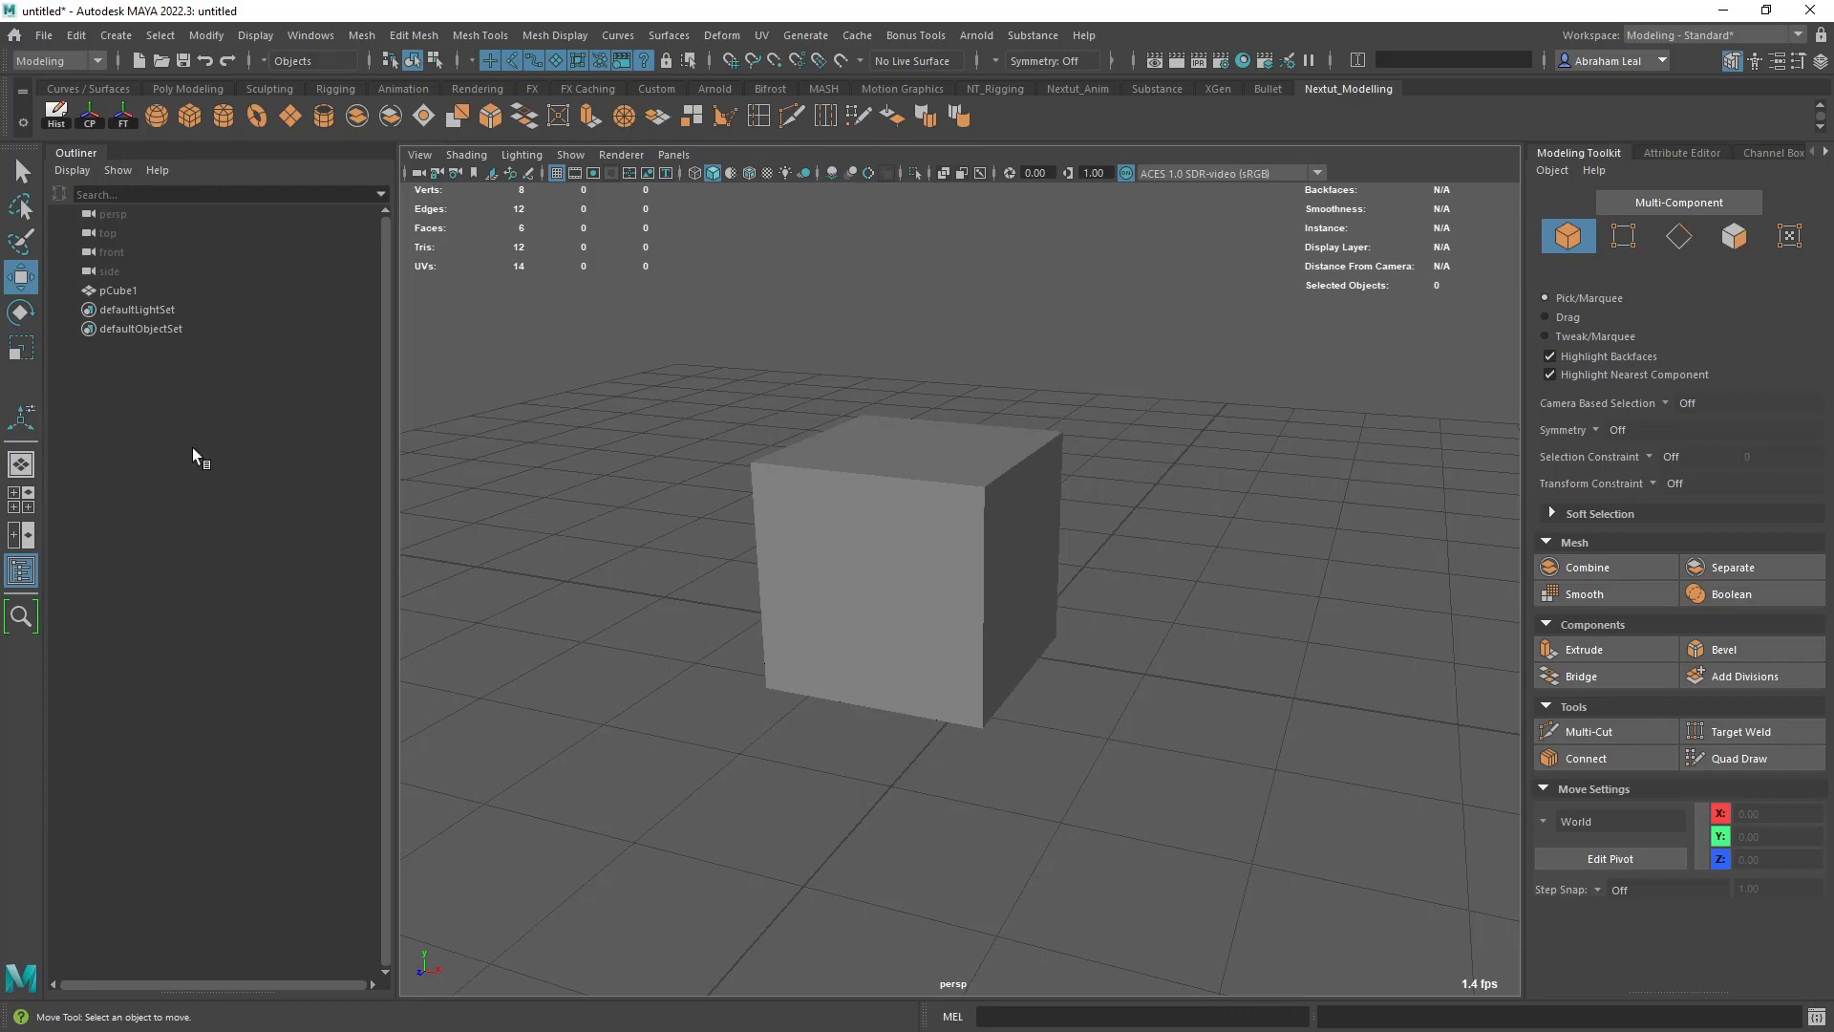
- Apply the Four View layout preset, and return to the Single Perspective View preset
click(25, 498)
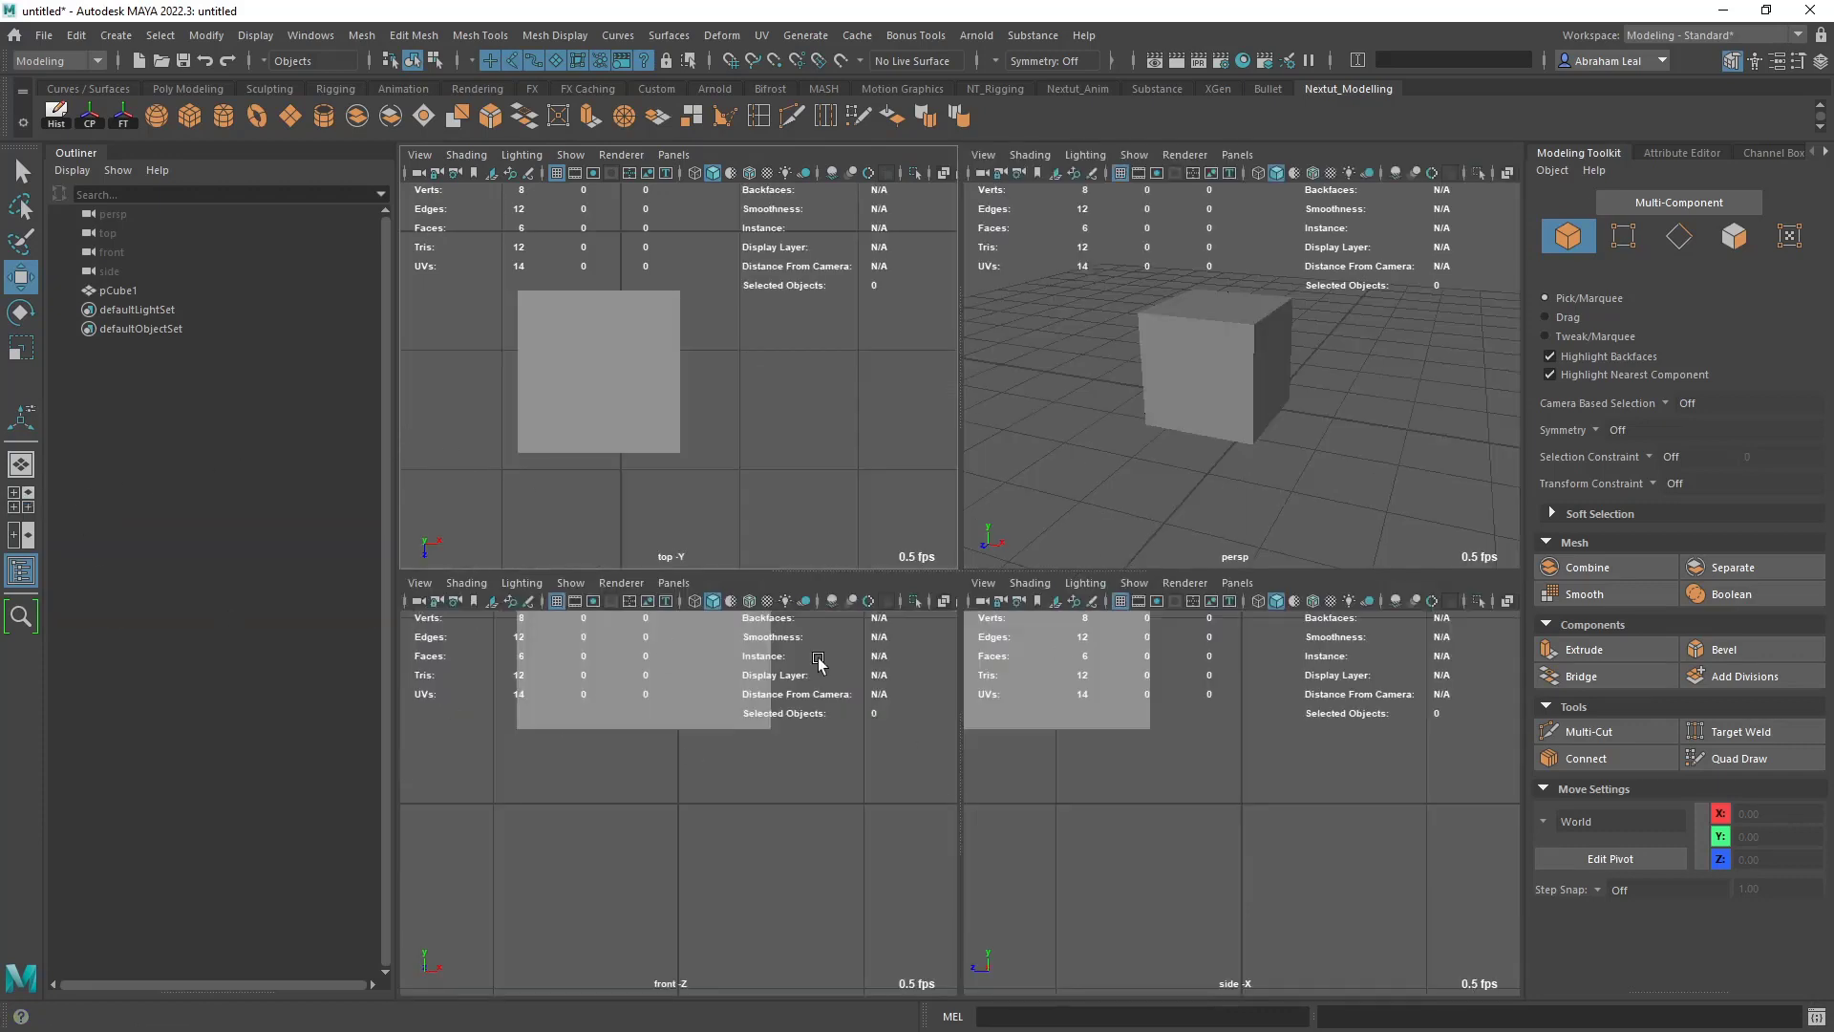
click(24, 467)
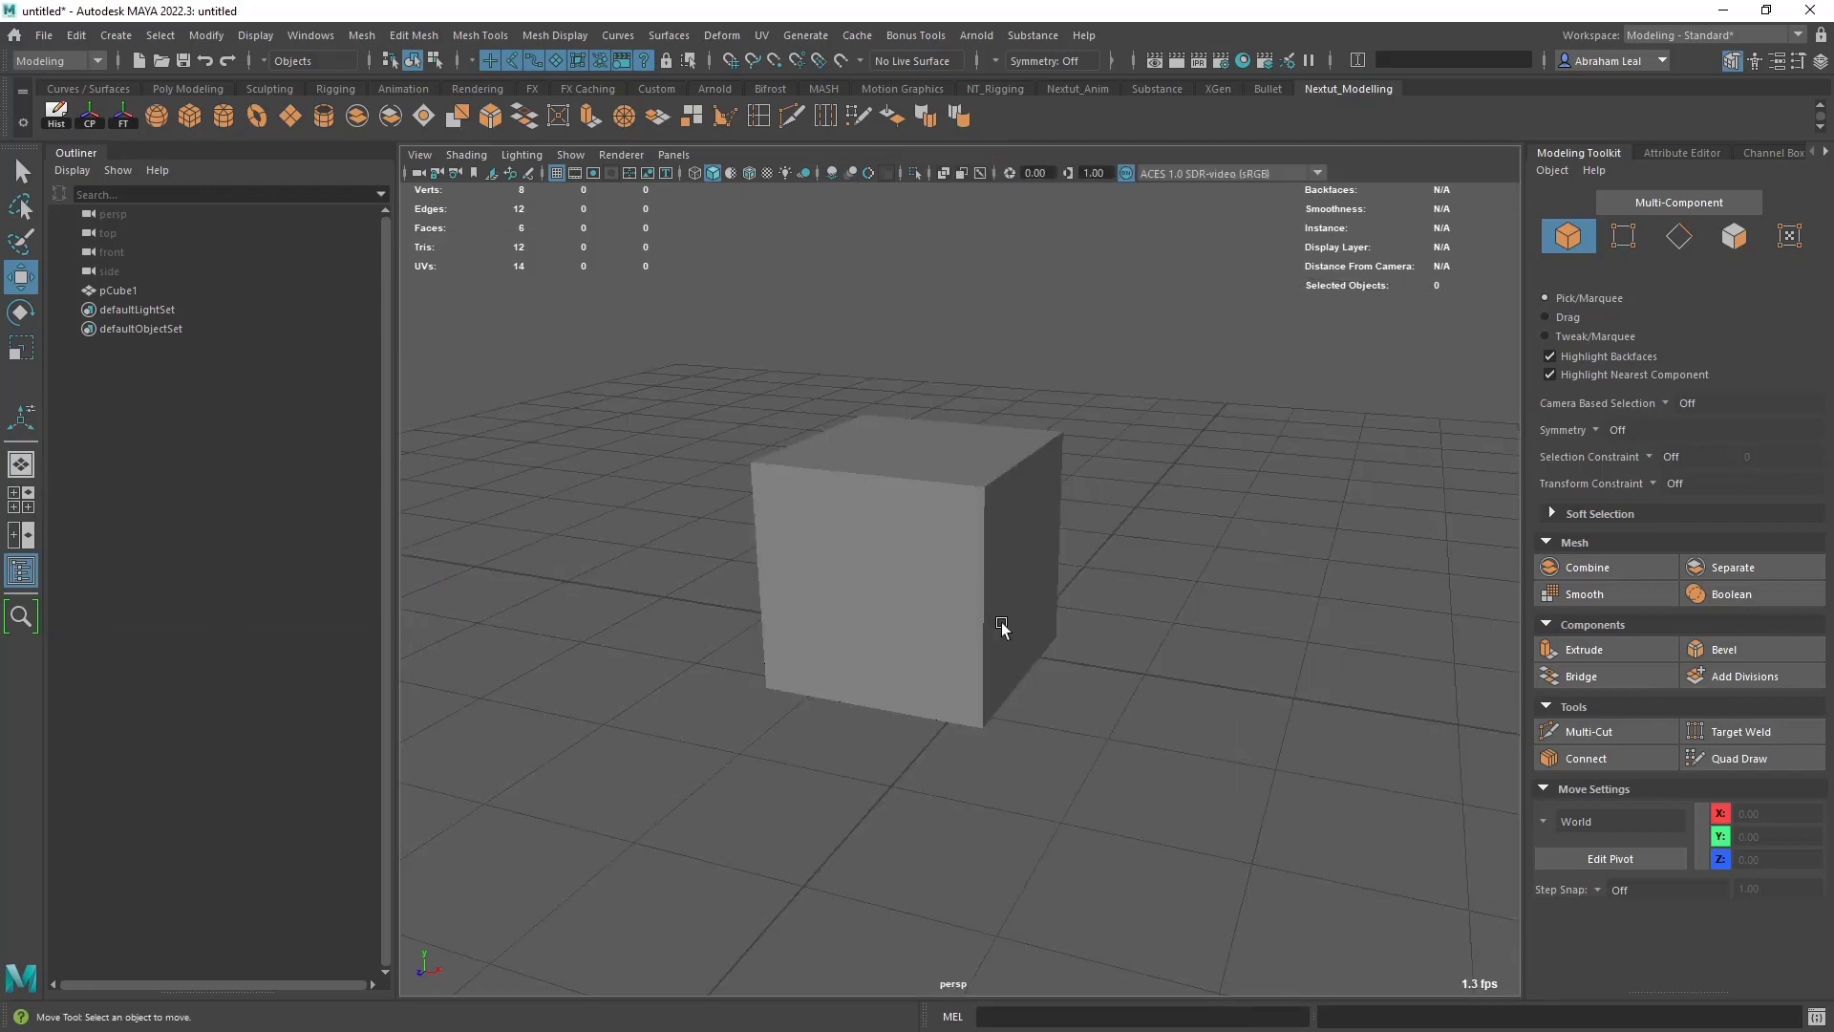
key(space)
- Choose the Modeling - Standard workspace and reset it to its default layout
click(1677, 40)
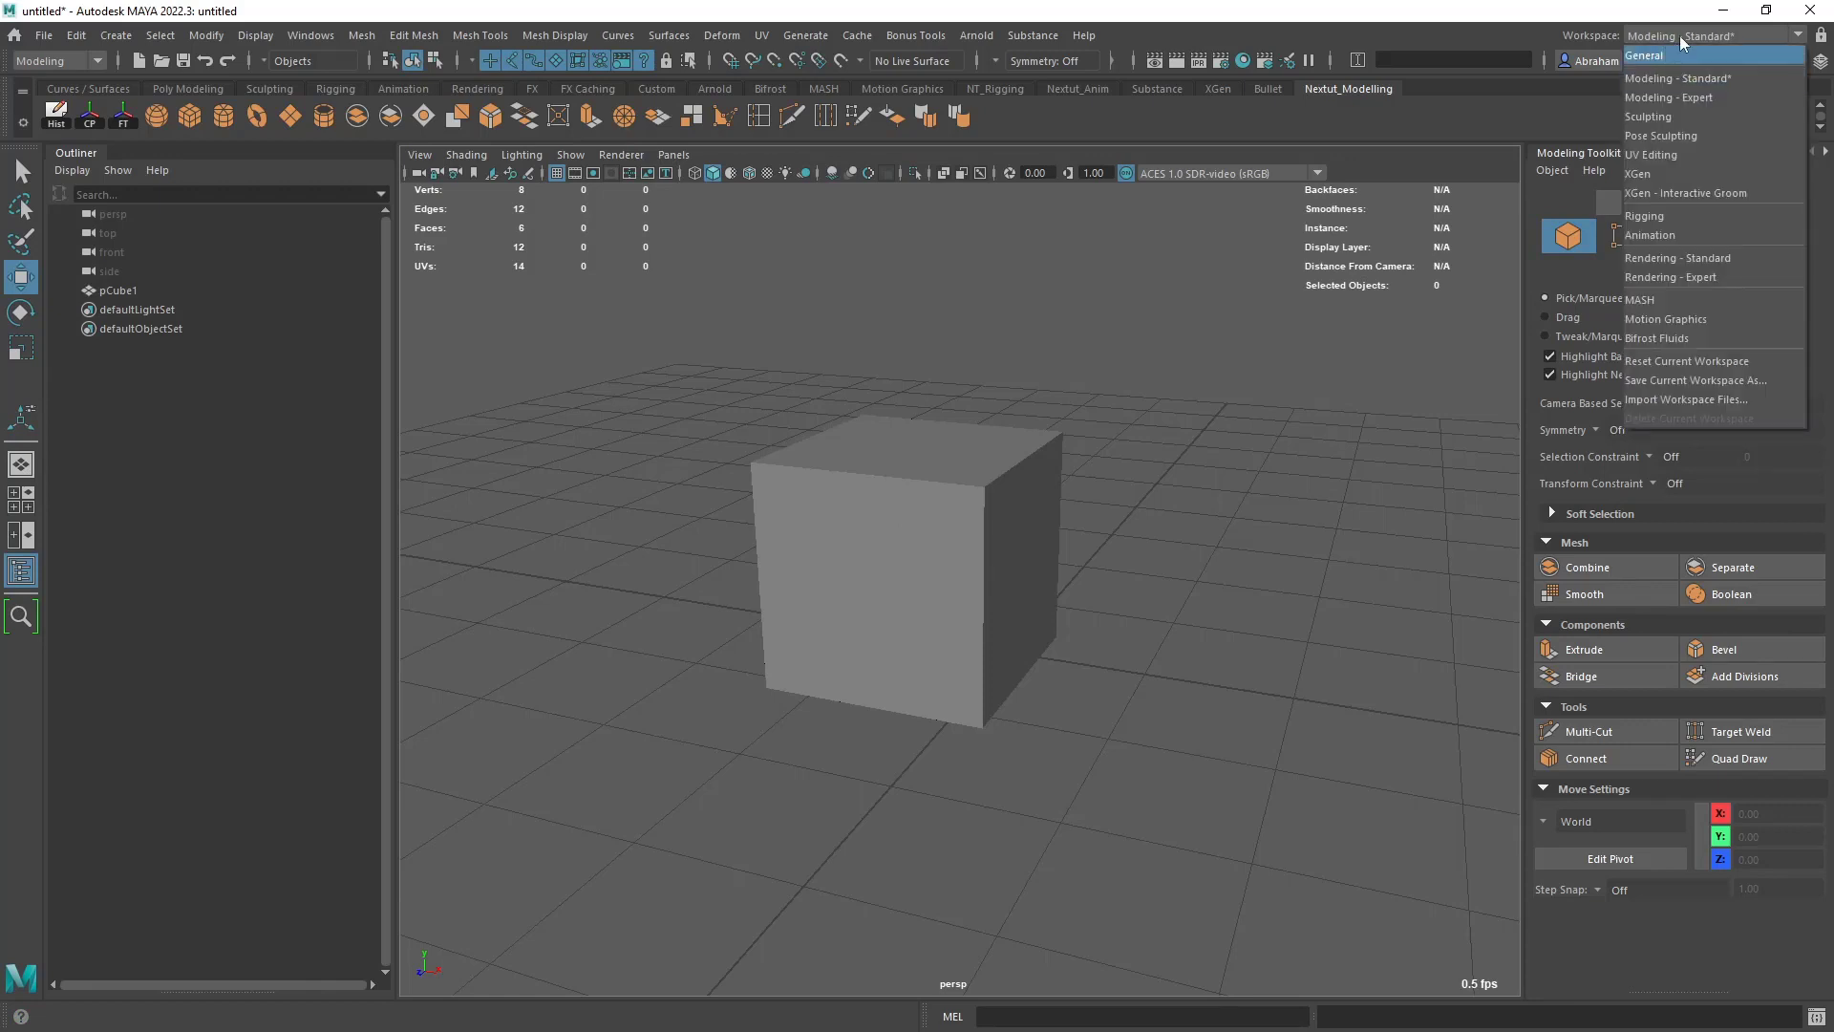
click(1657, 82)
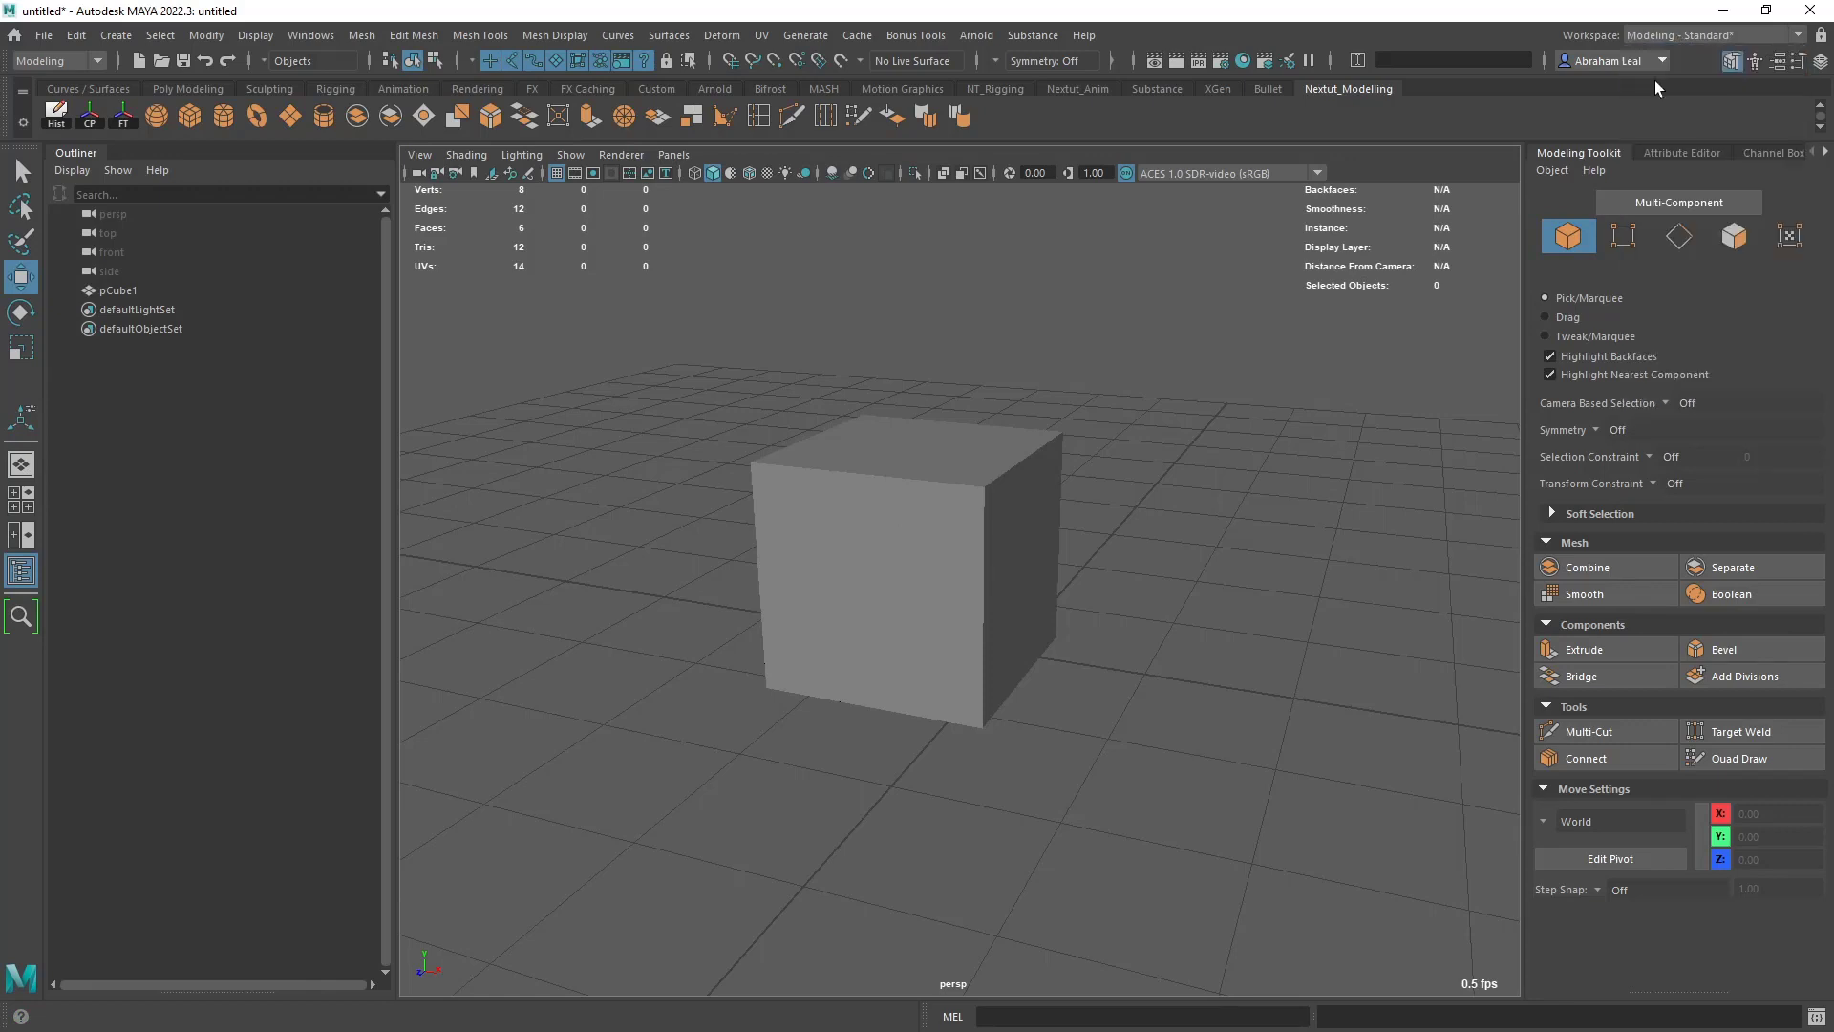
click(1659, 36)
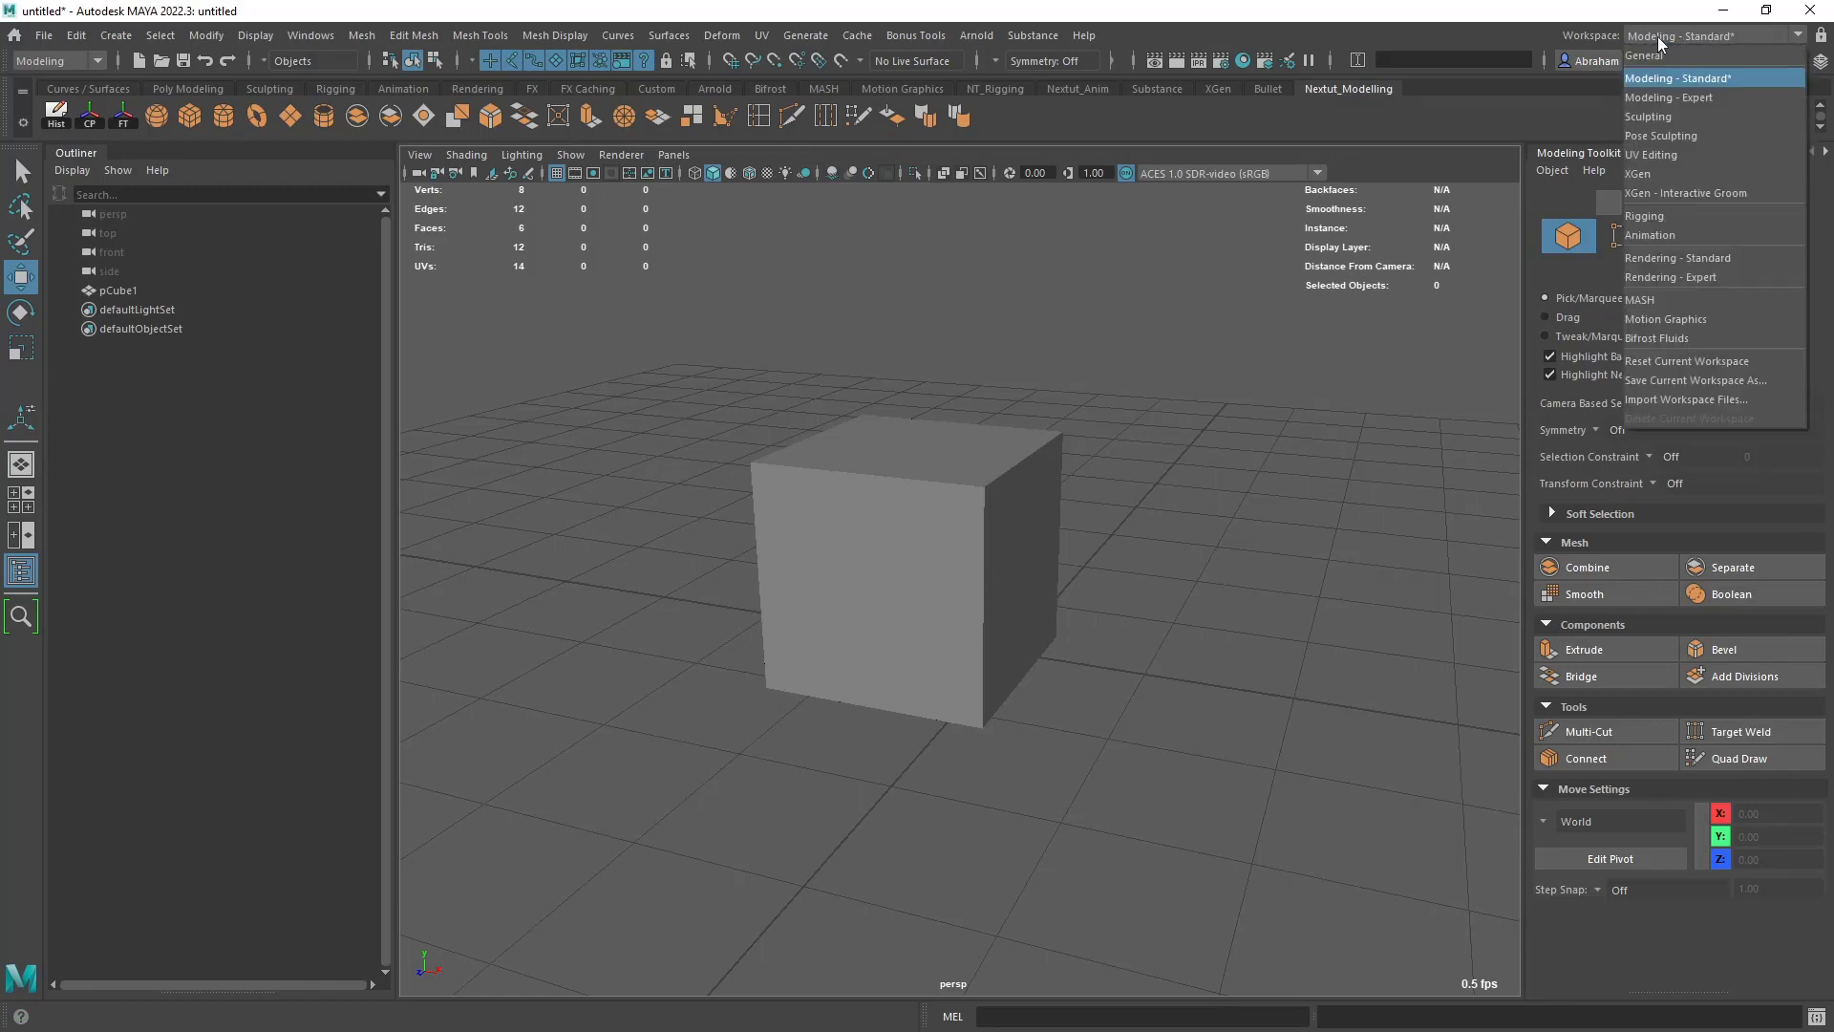
click(1711, 361)
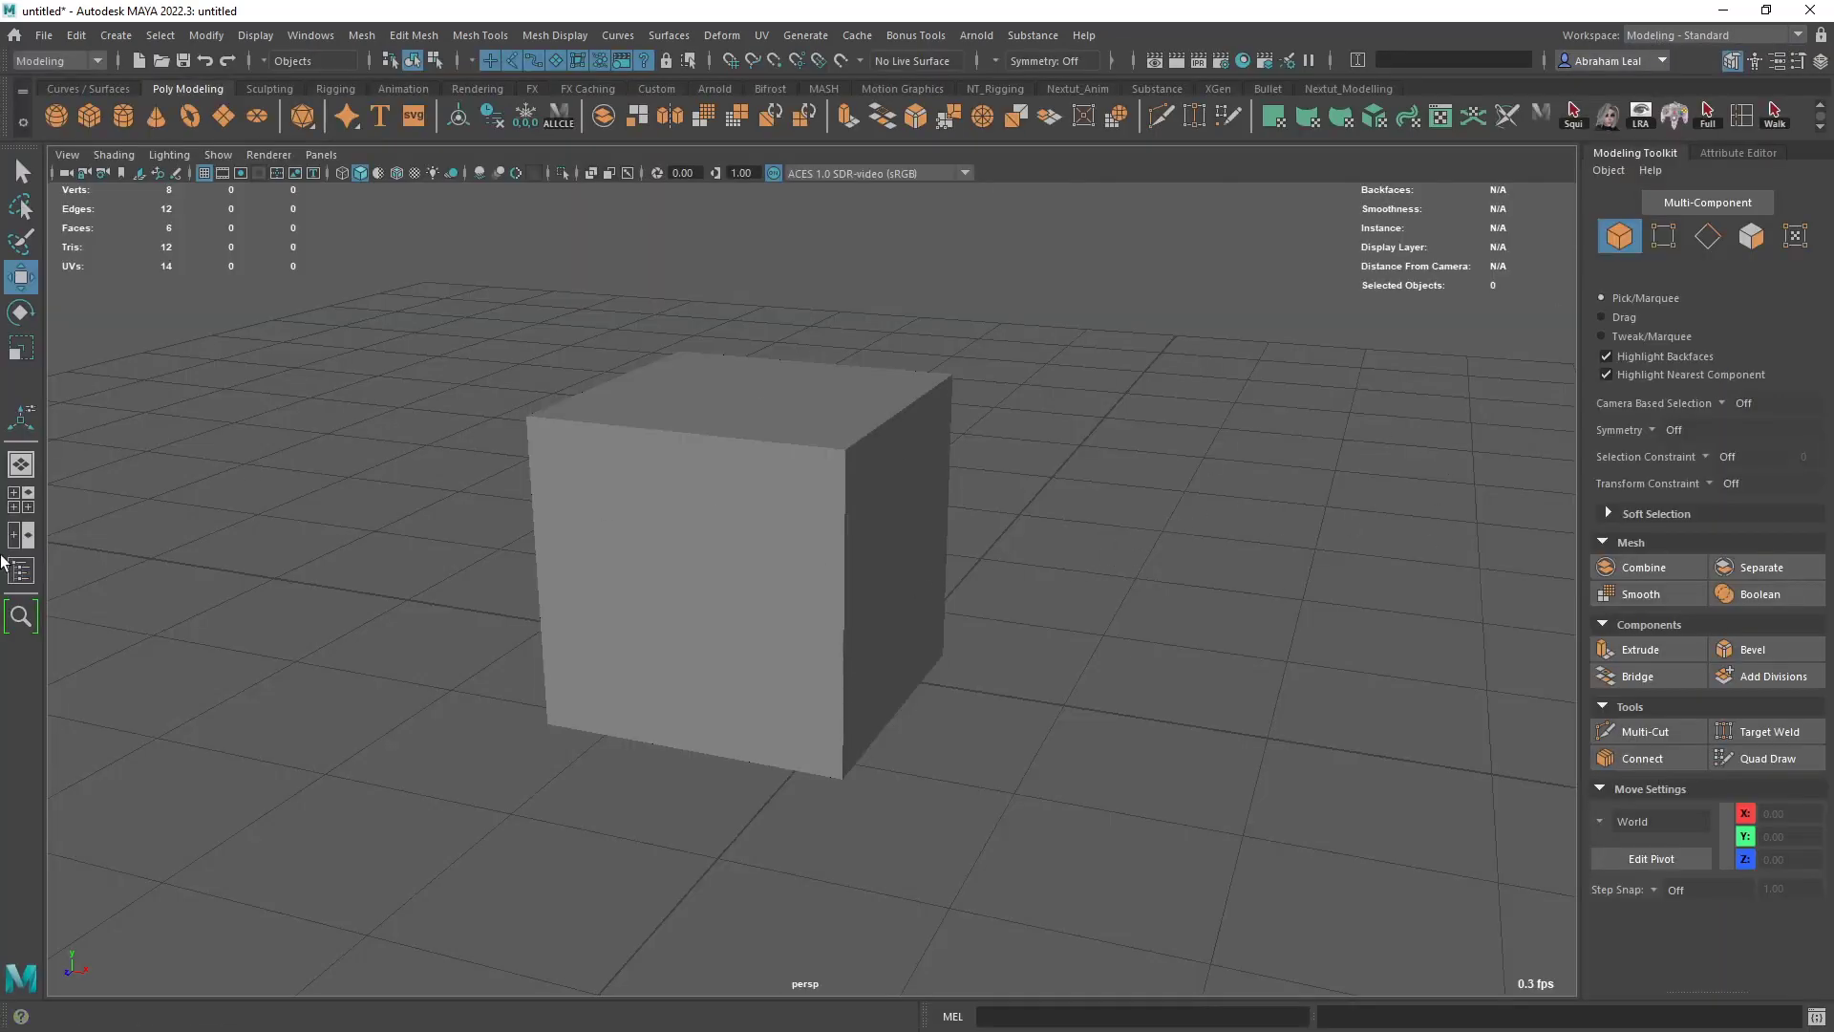
- Show the Outliner again, and select and deselect the cube to see its entry highlighted
click(22, 577)
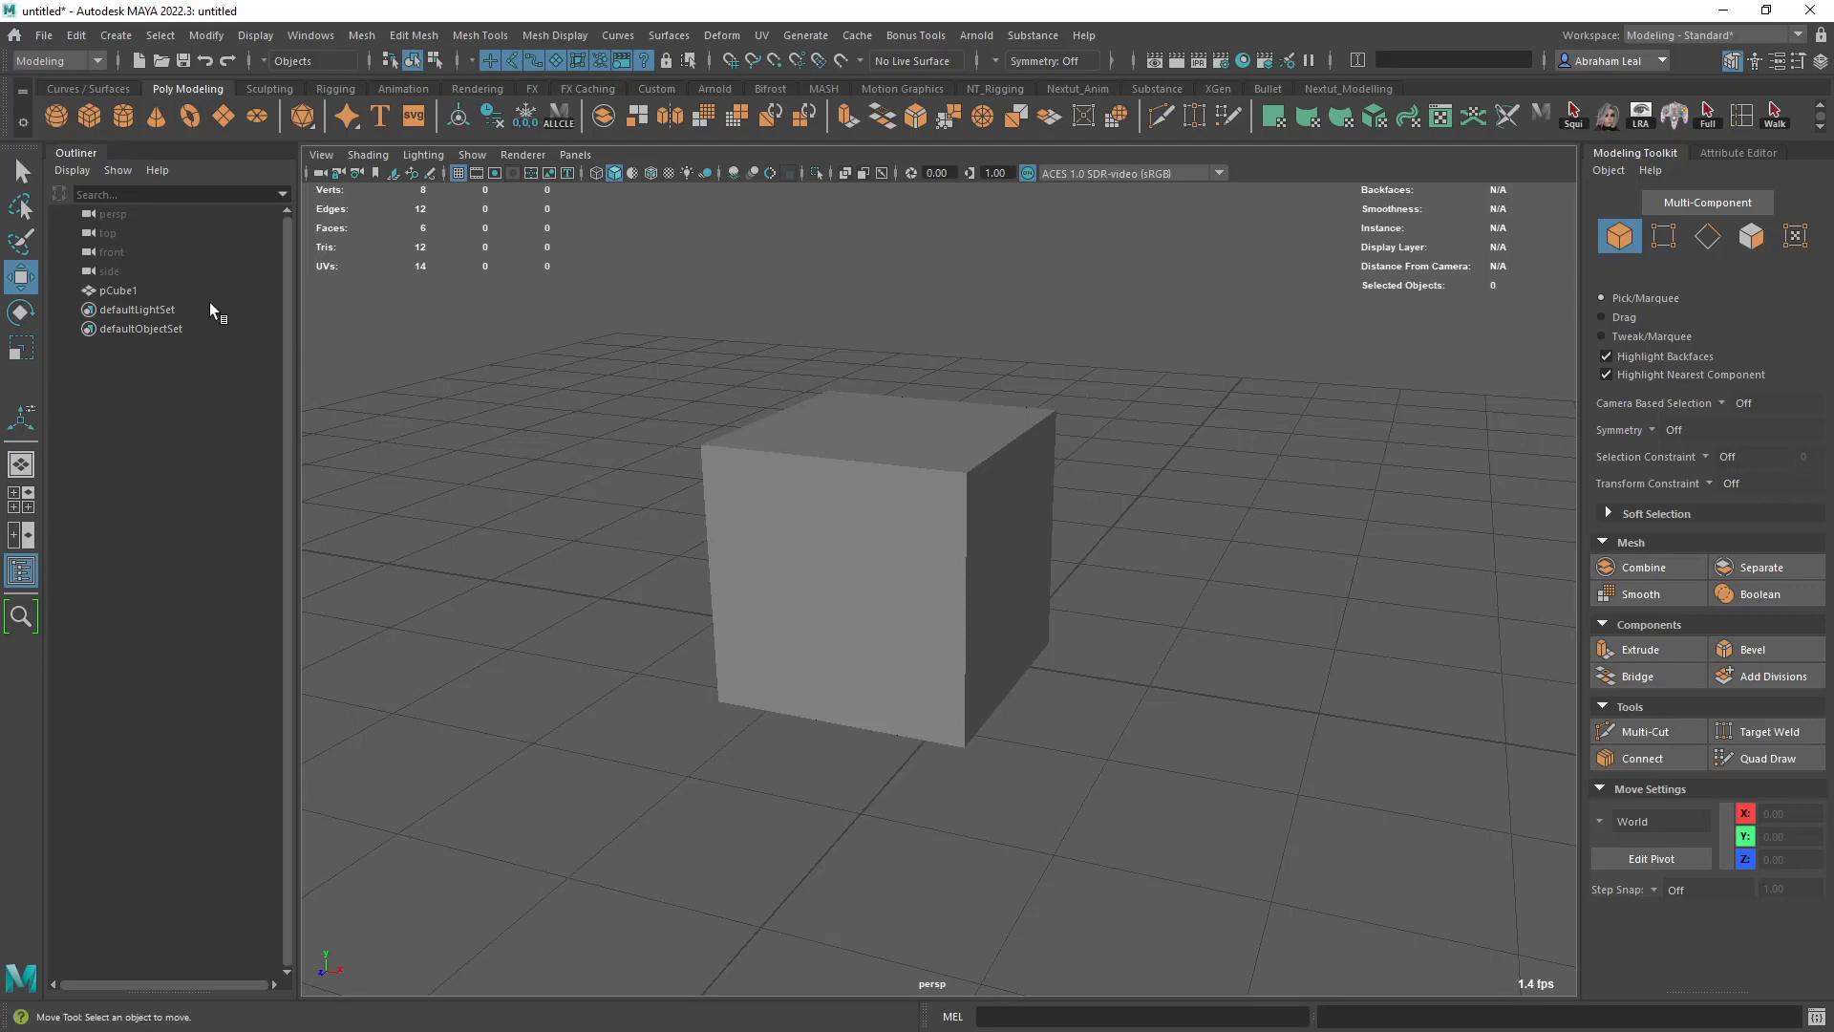
click(841, 500)
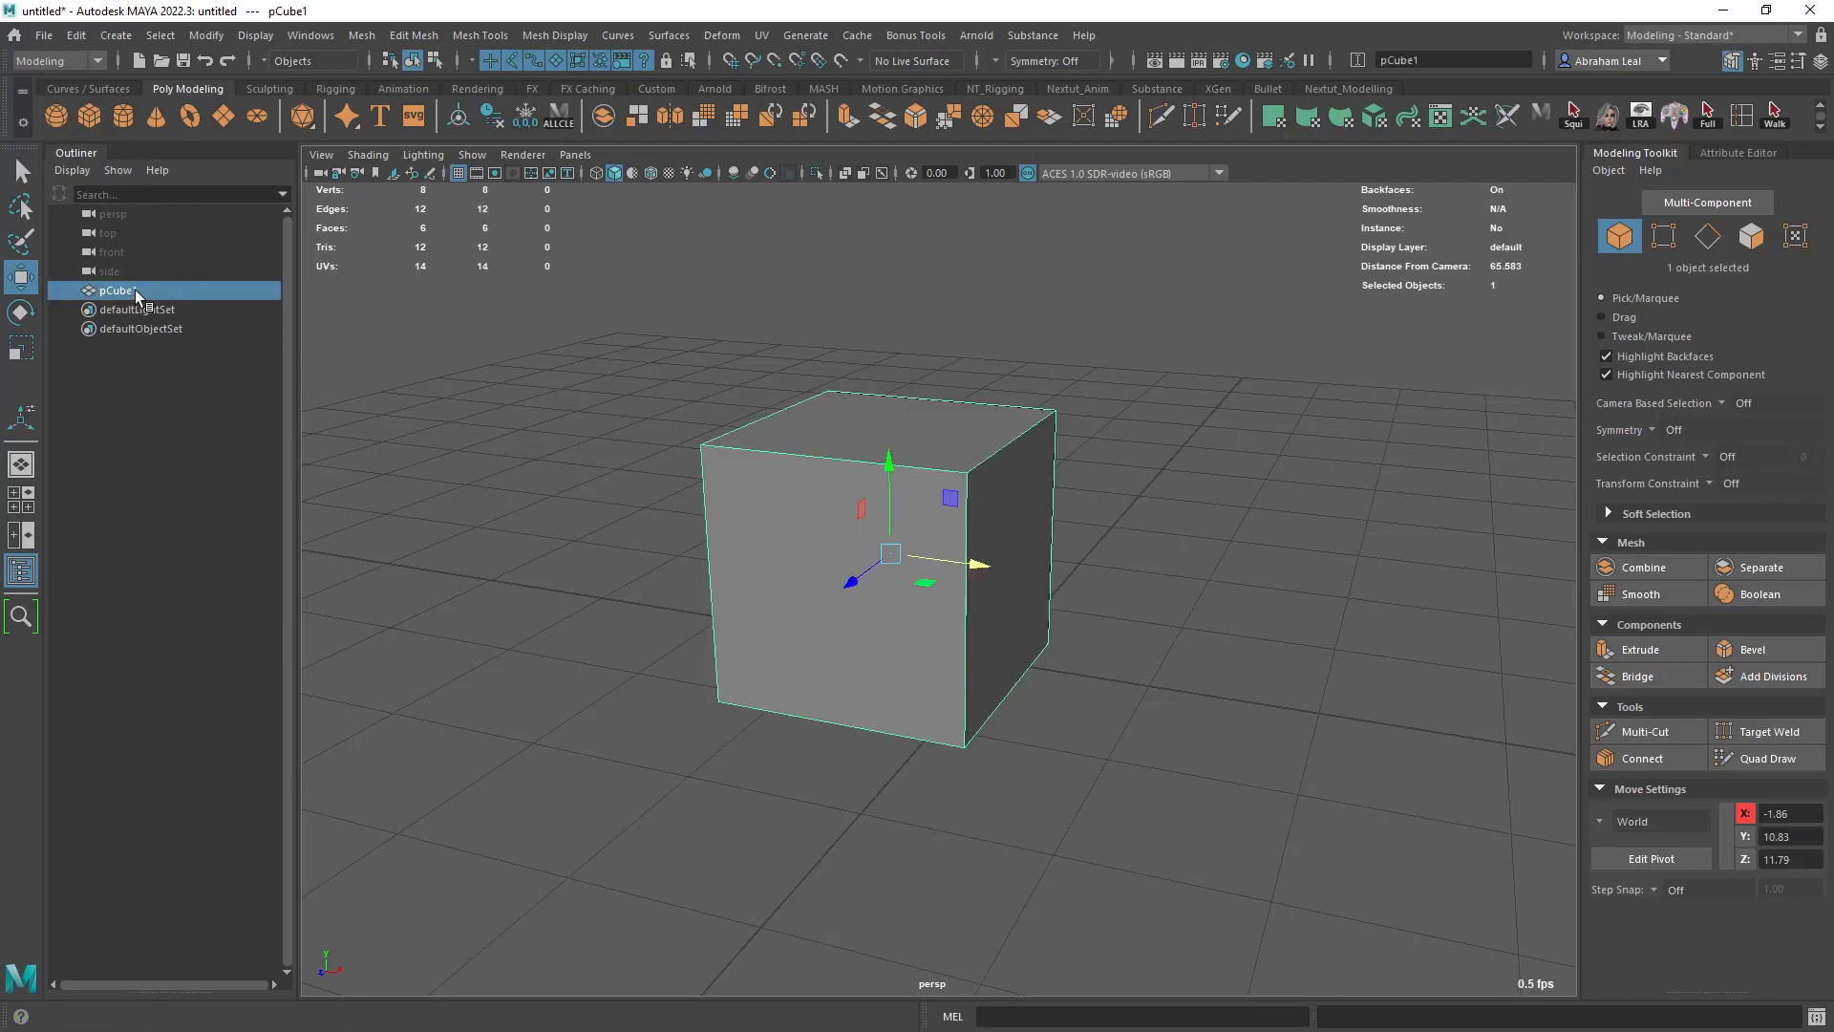
click(544, 467)
alt+middle_drag(814, 526, 887, 487)
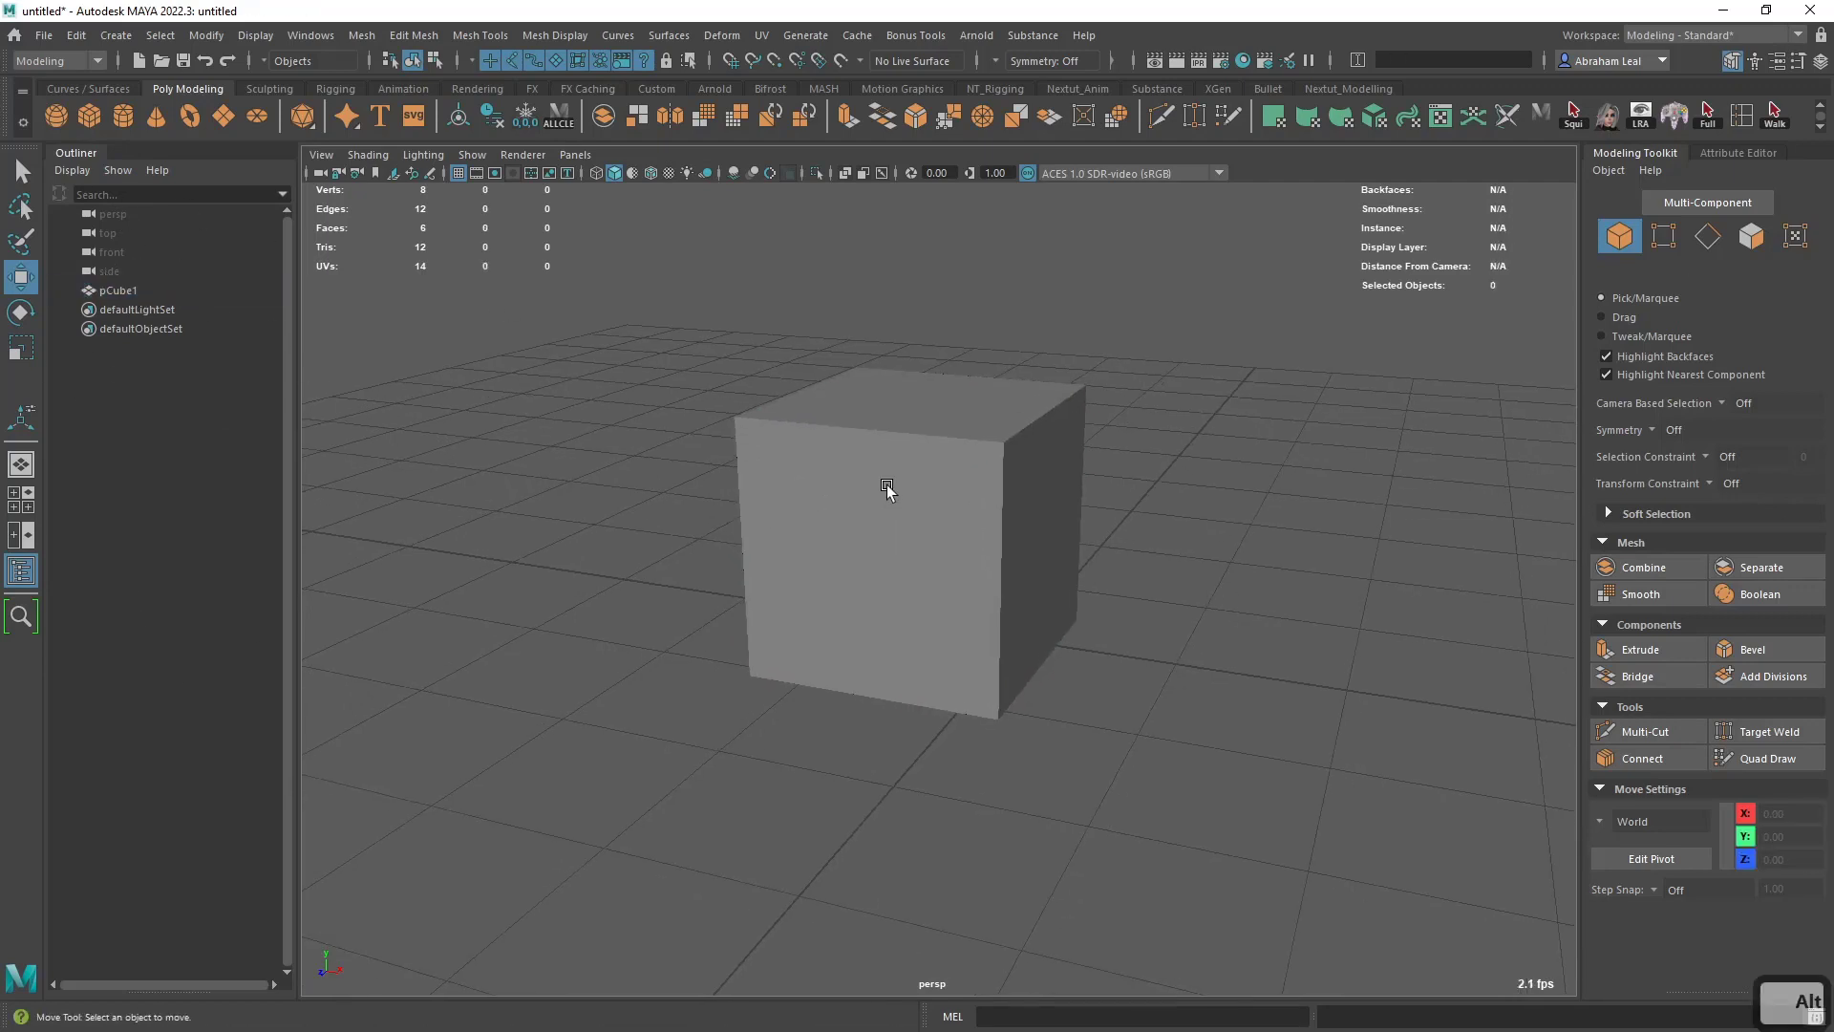
alt+middle_drag(1025, 516, 1108, 544)
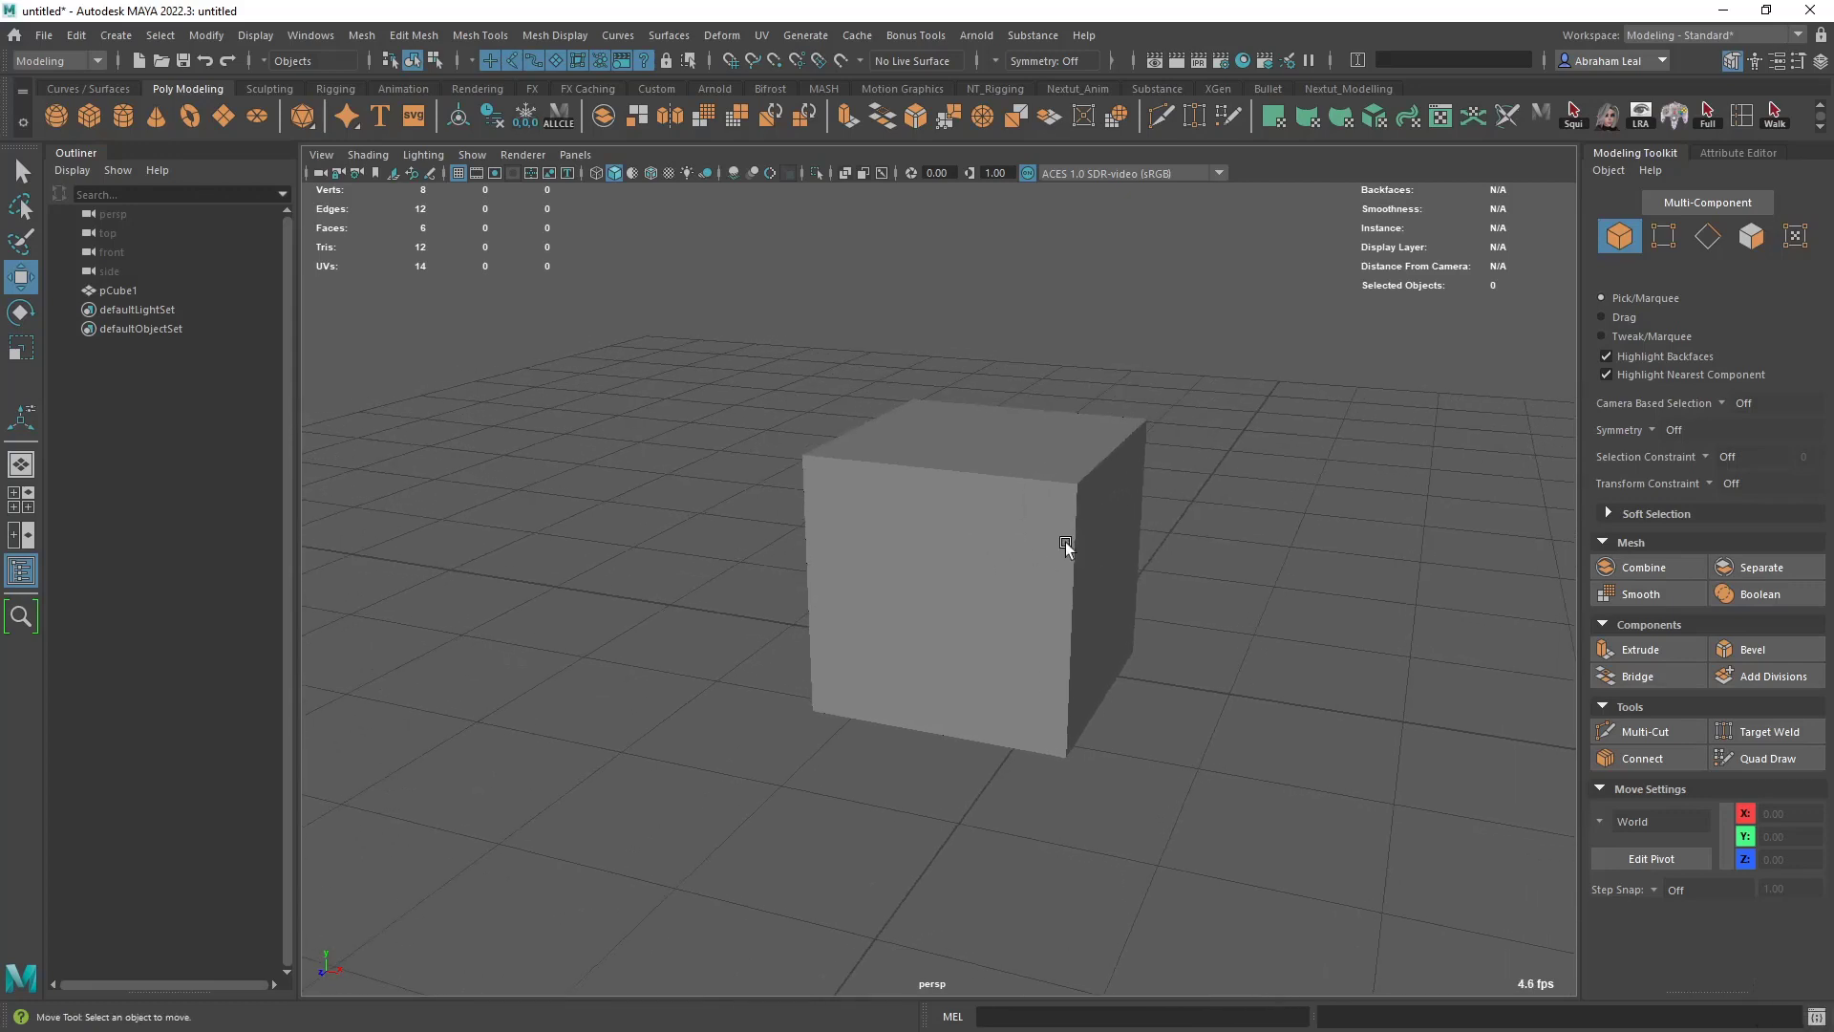
- Use the hotbox to switch to the right view and return to the perspective view
key(space)
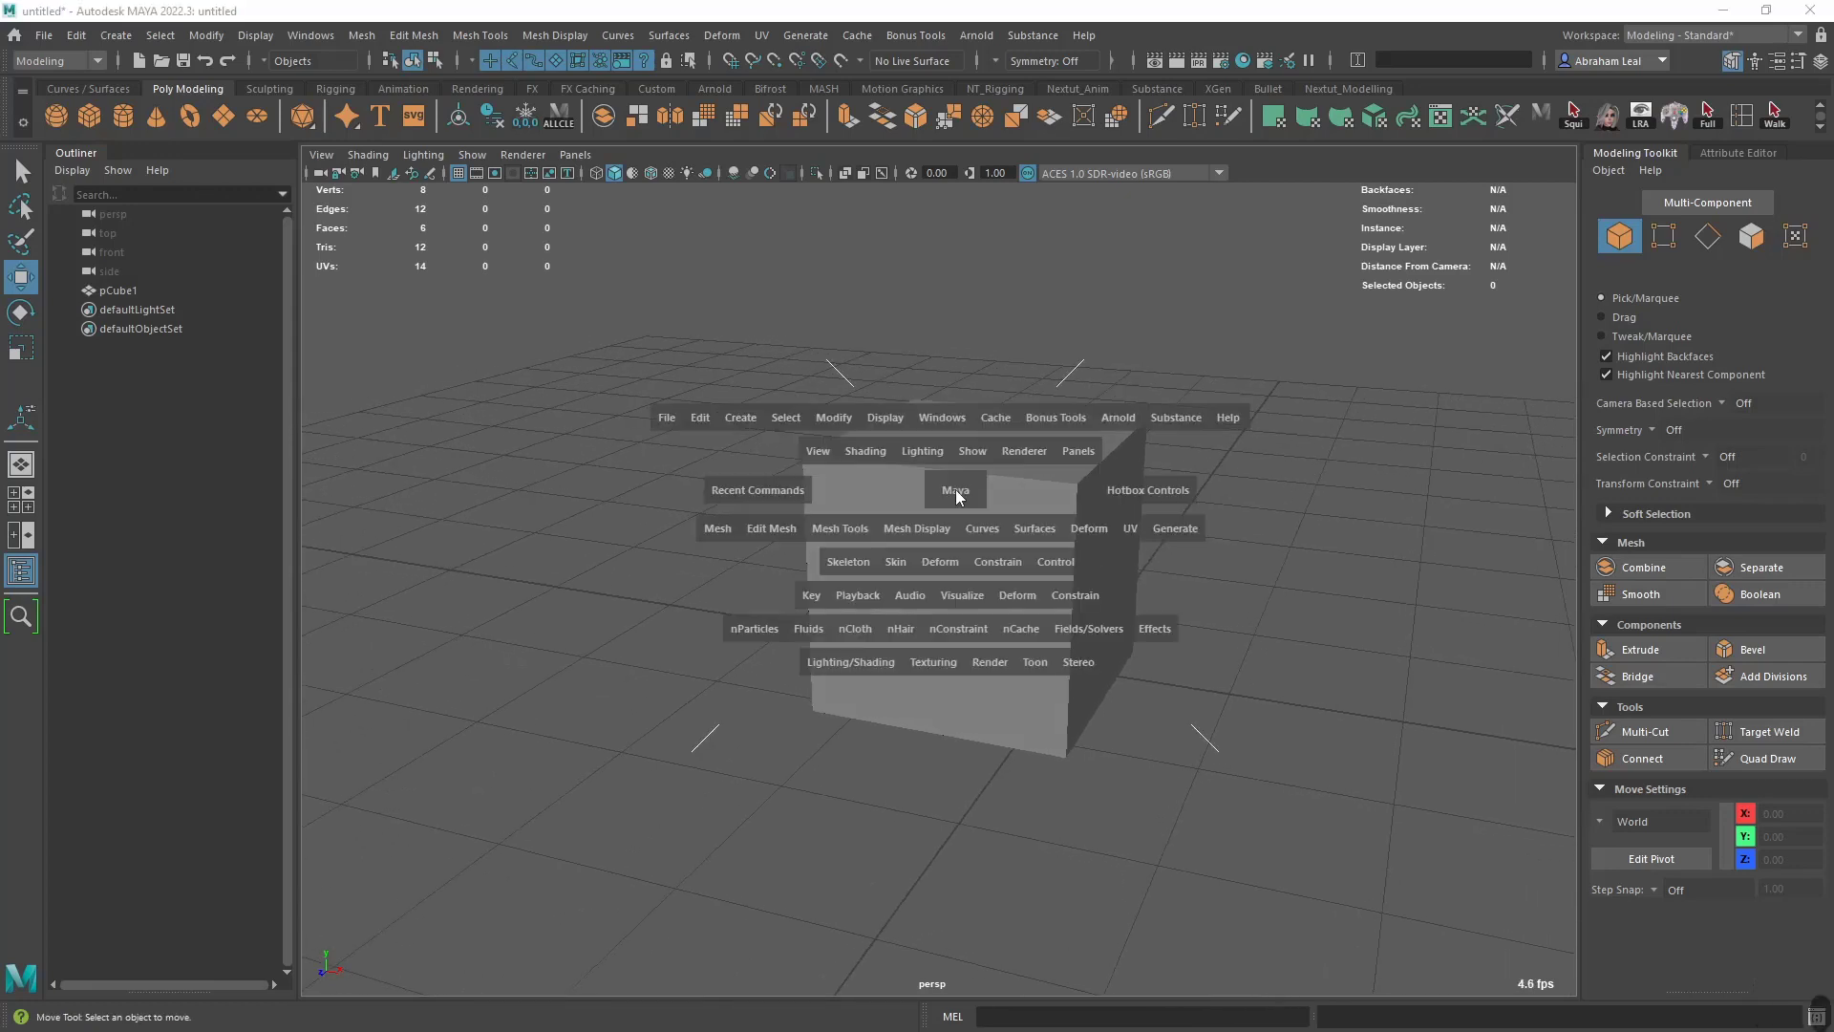
drag(955, 490, 1030, 492)
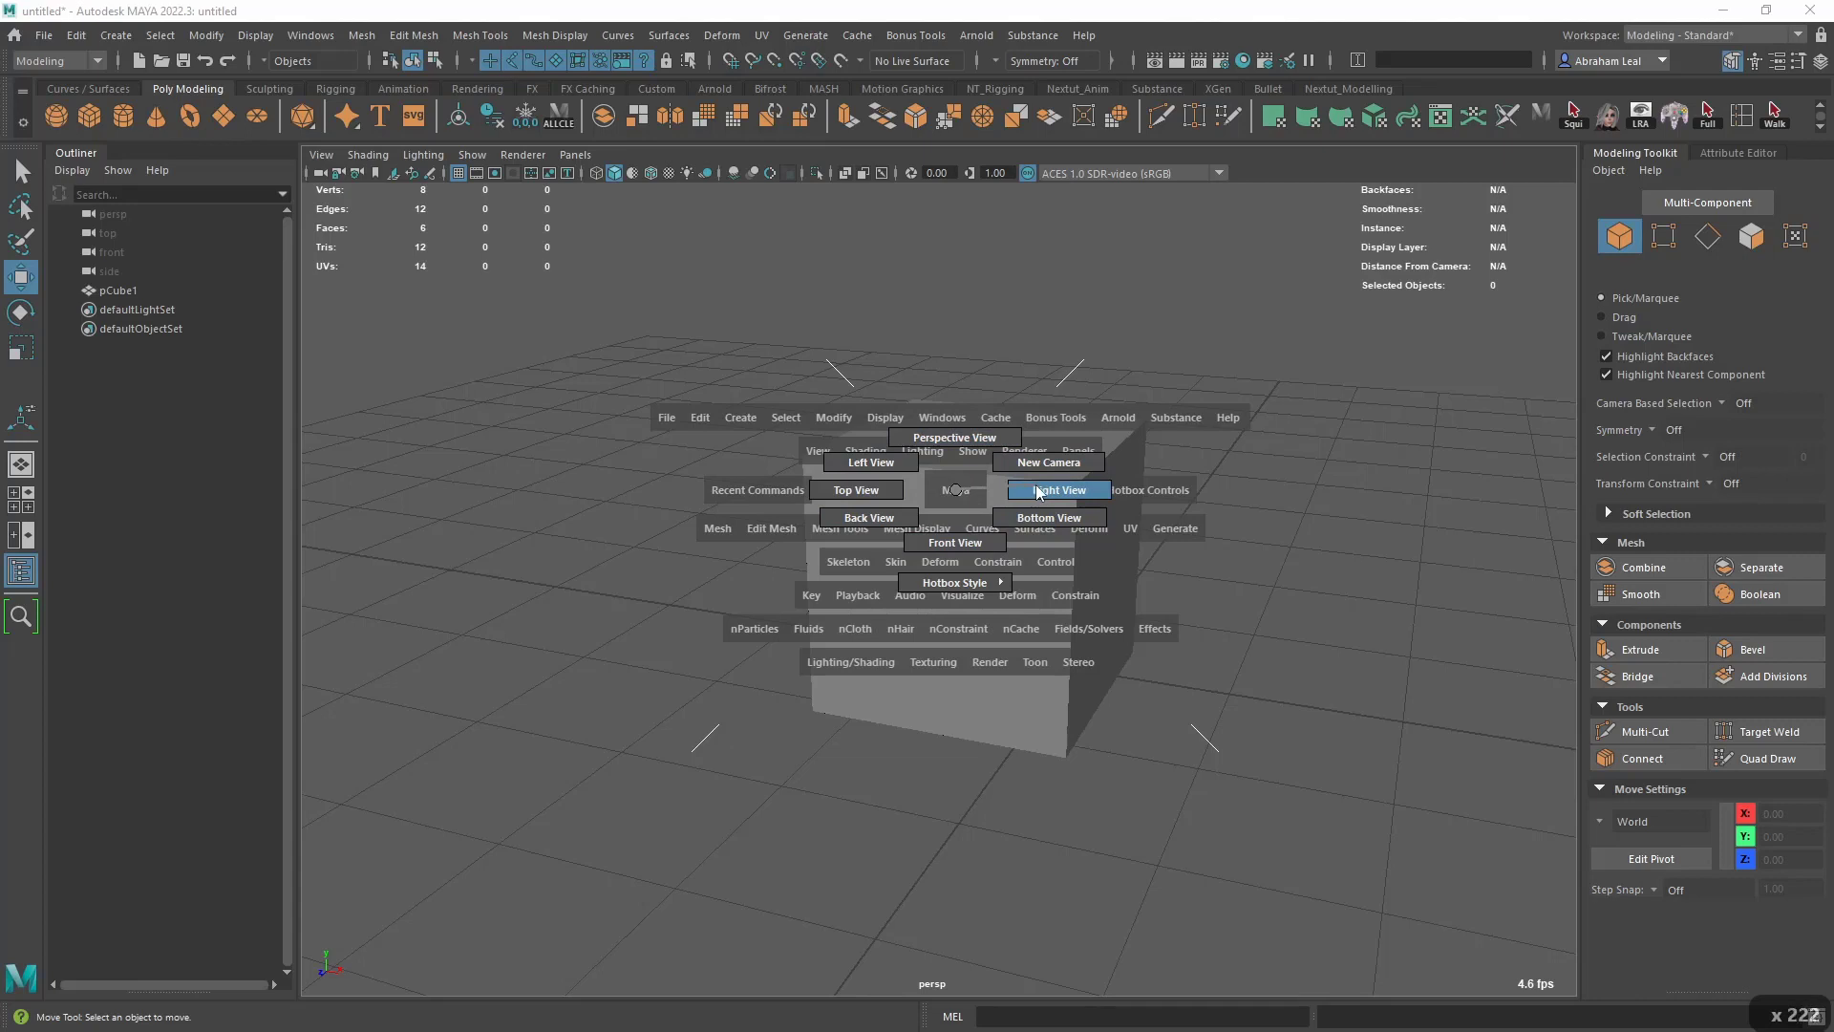
drag(1040, 492, 1036, 488)
scroll(1045, 483, down, 5)
alt+middle_drag(1024, 578, 1280, 700)
key(space)
drag(1068, 565, 1068, 506)
key(space)
key(space)
key(space)
key(space)
key(space)
key(space)
key(space)
key(space)
key(space)
key(space)
key(space)
- Switch to the top view and back to perspective with the hotbox, and bring the hotbox up again to examine it
key(space)
key(space)
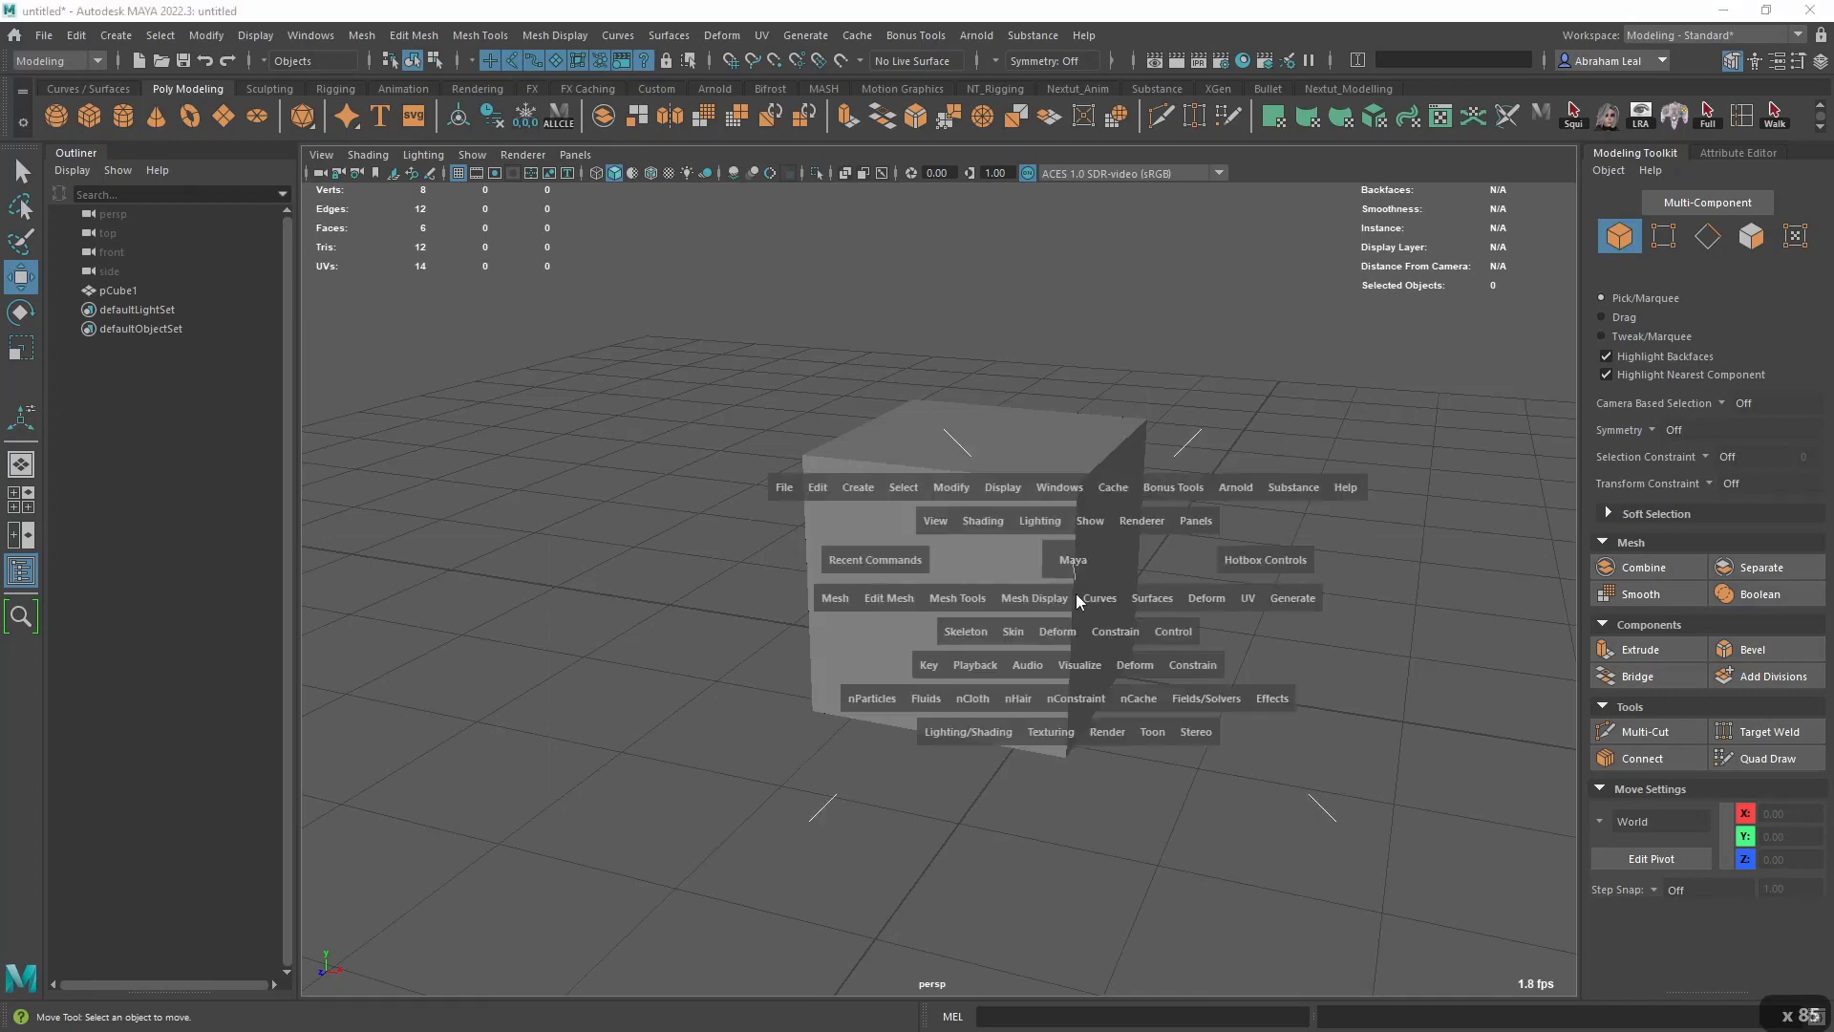
key(space)
drag(1075, 593, 943, 548)
key(space)
key(space)
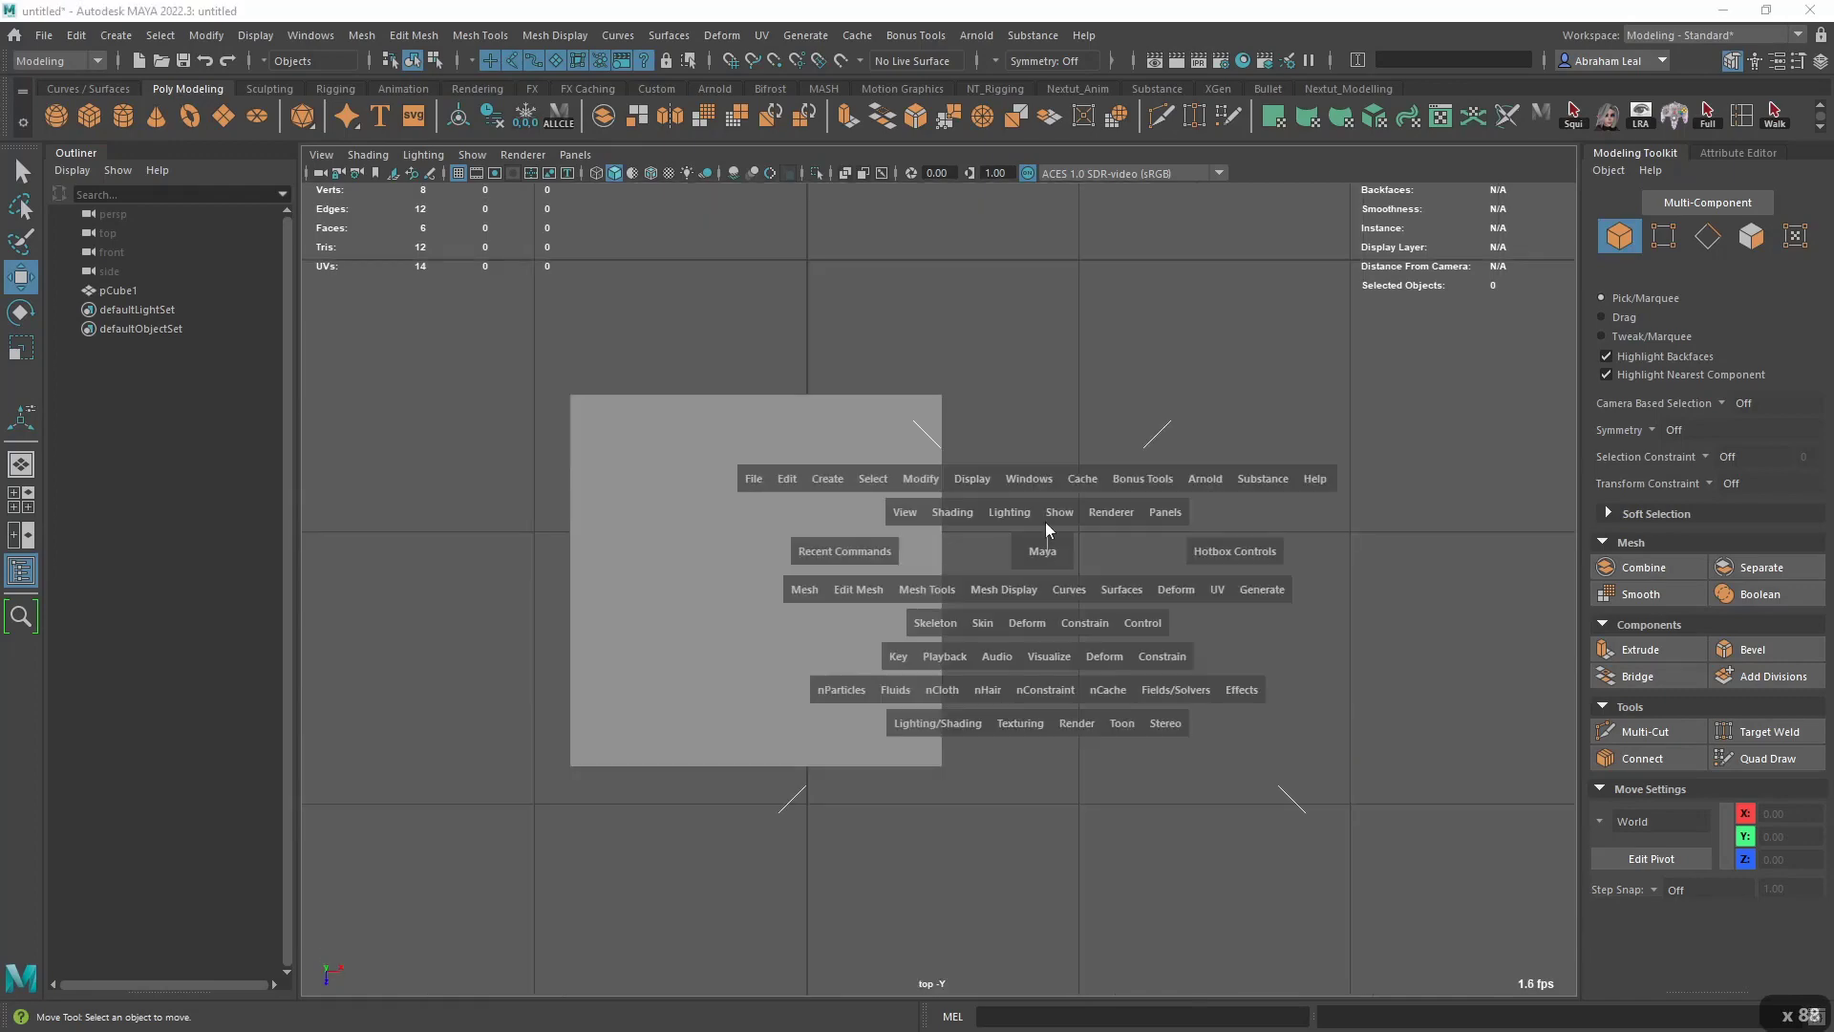
drag(1045, 521, 989, 451)
key(space)
key(space)
key(space)
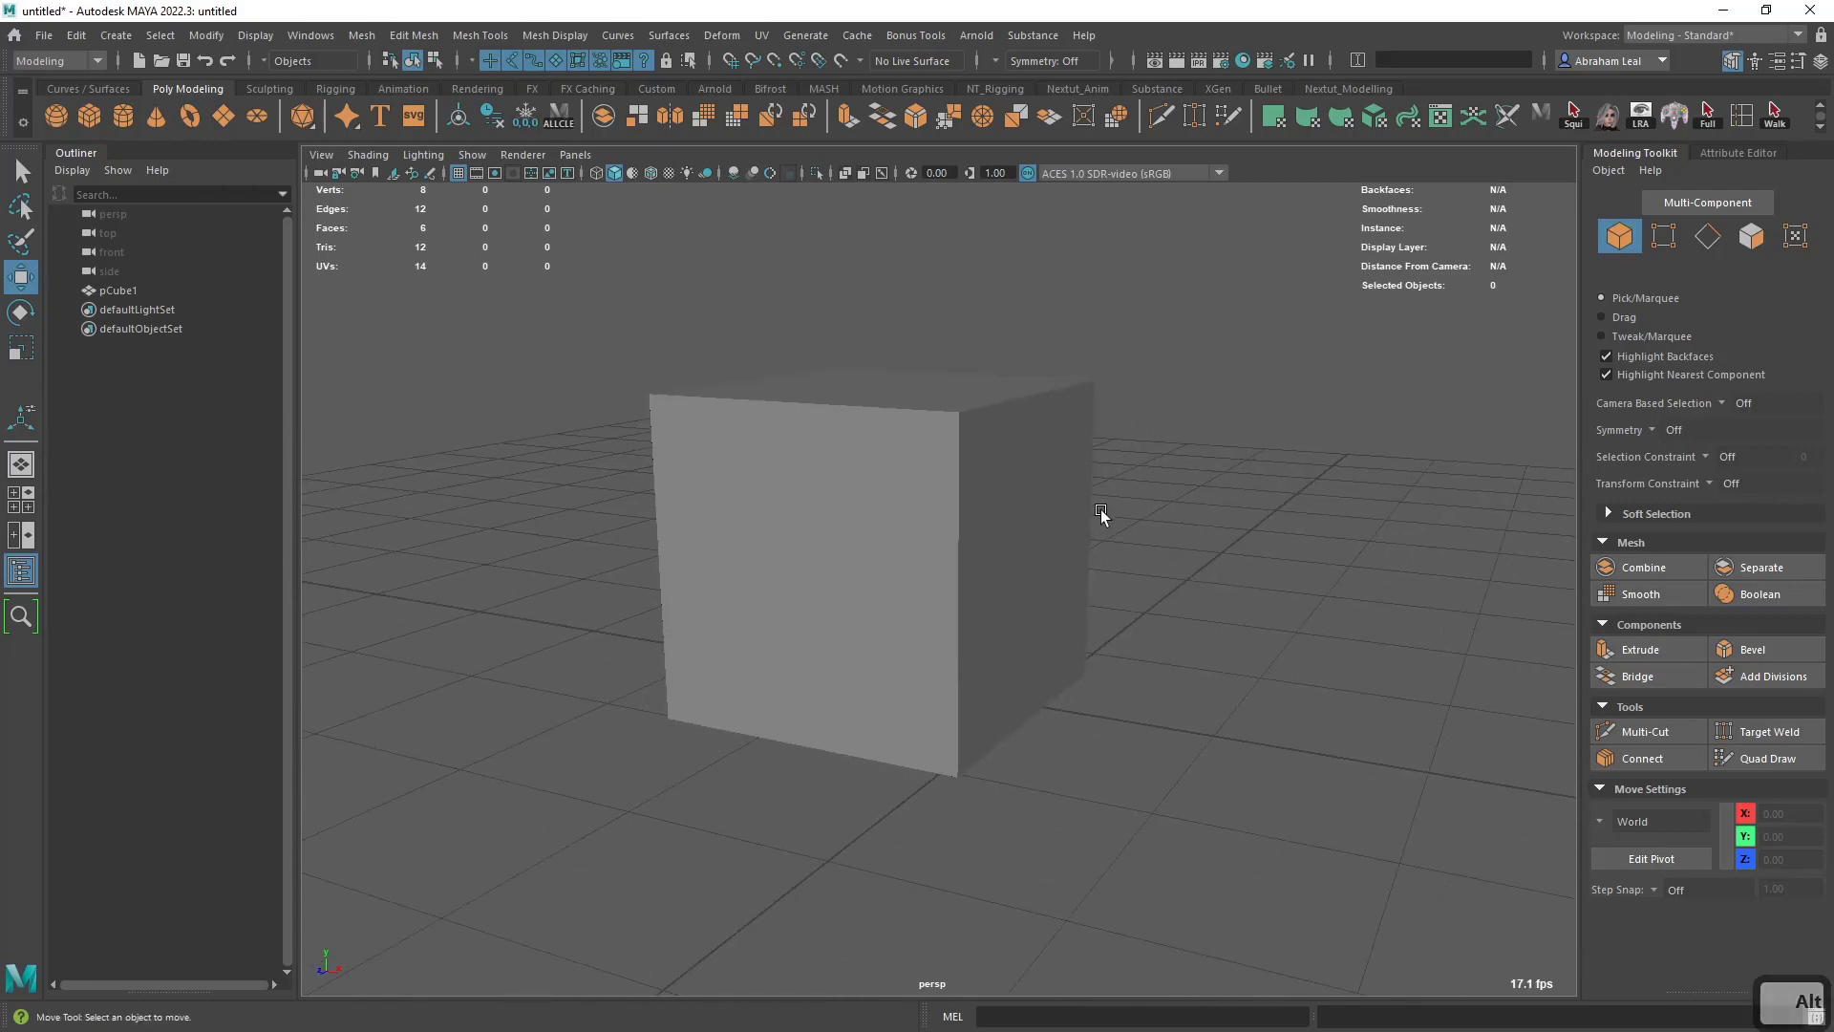
alt+drag(1100, 508, 1053, 447)
key(space)
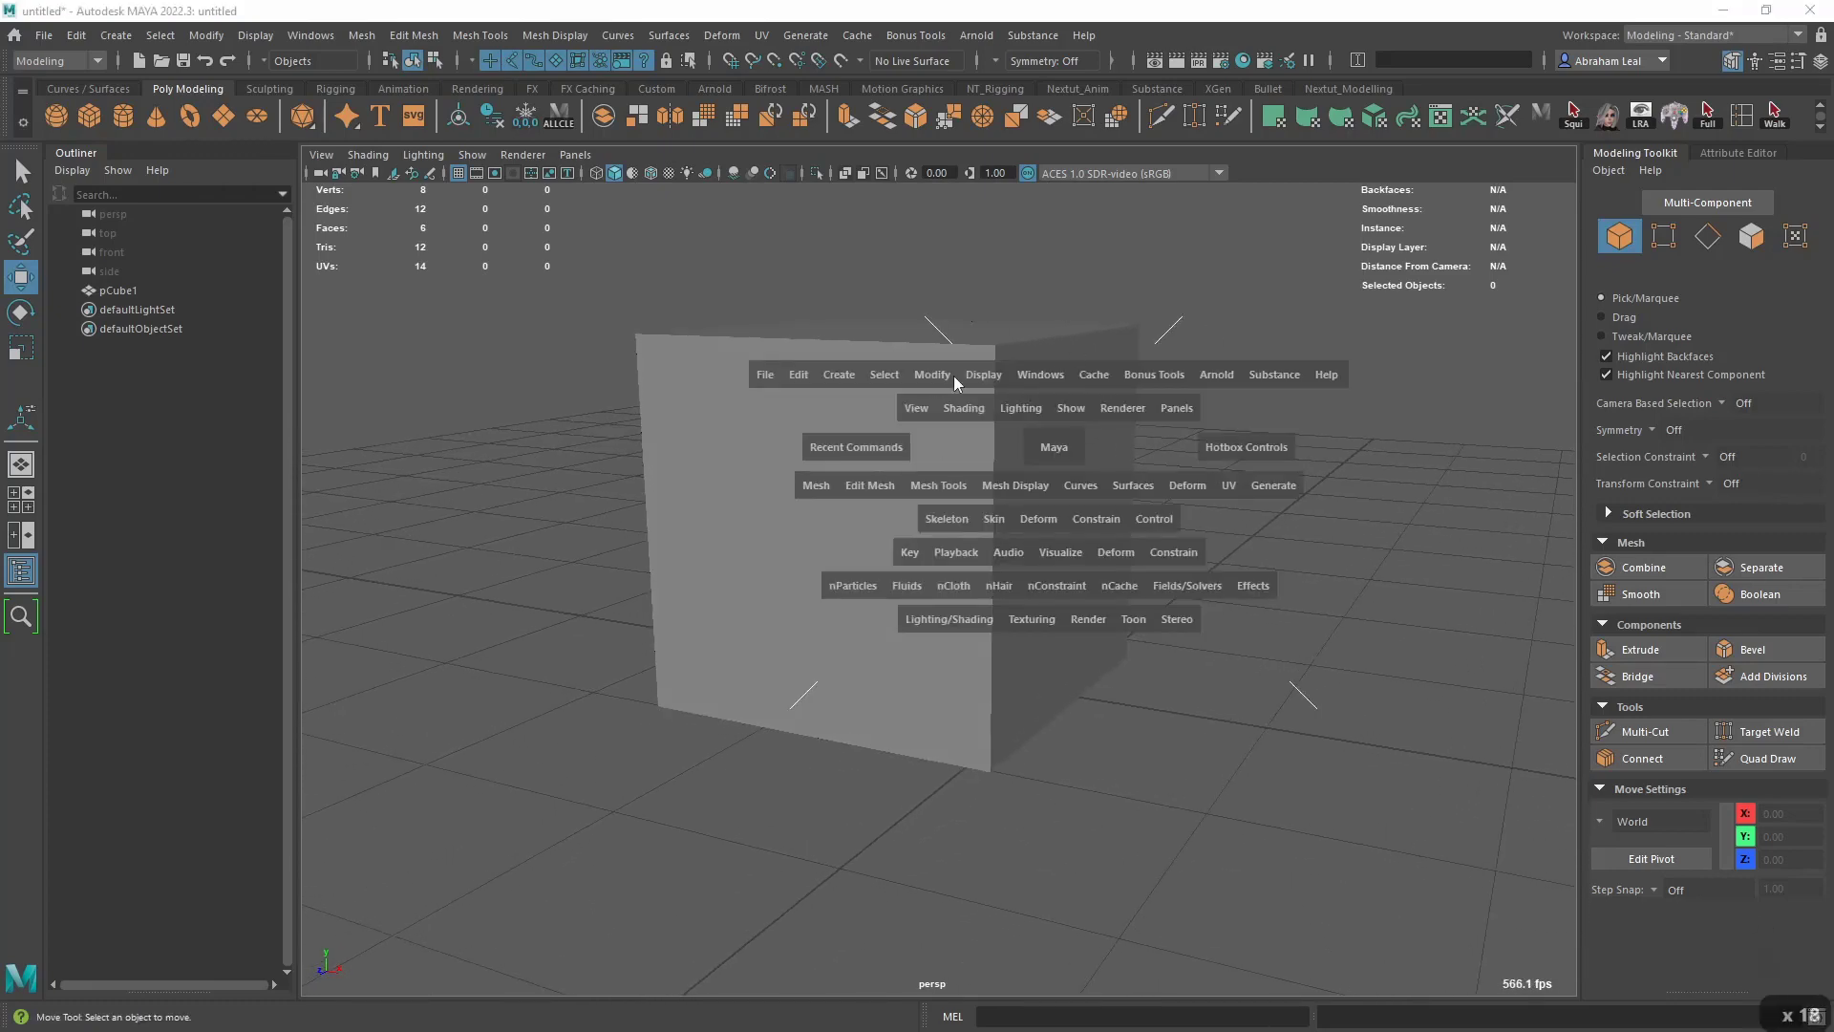
click(1049, 442)
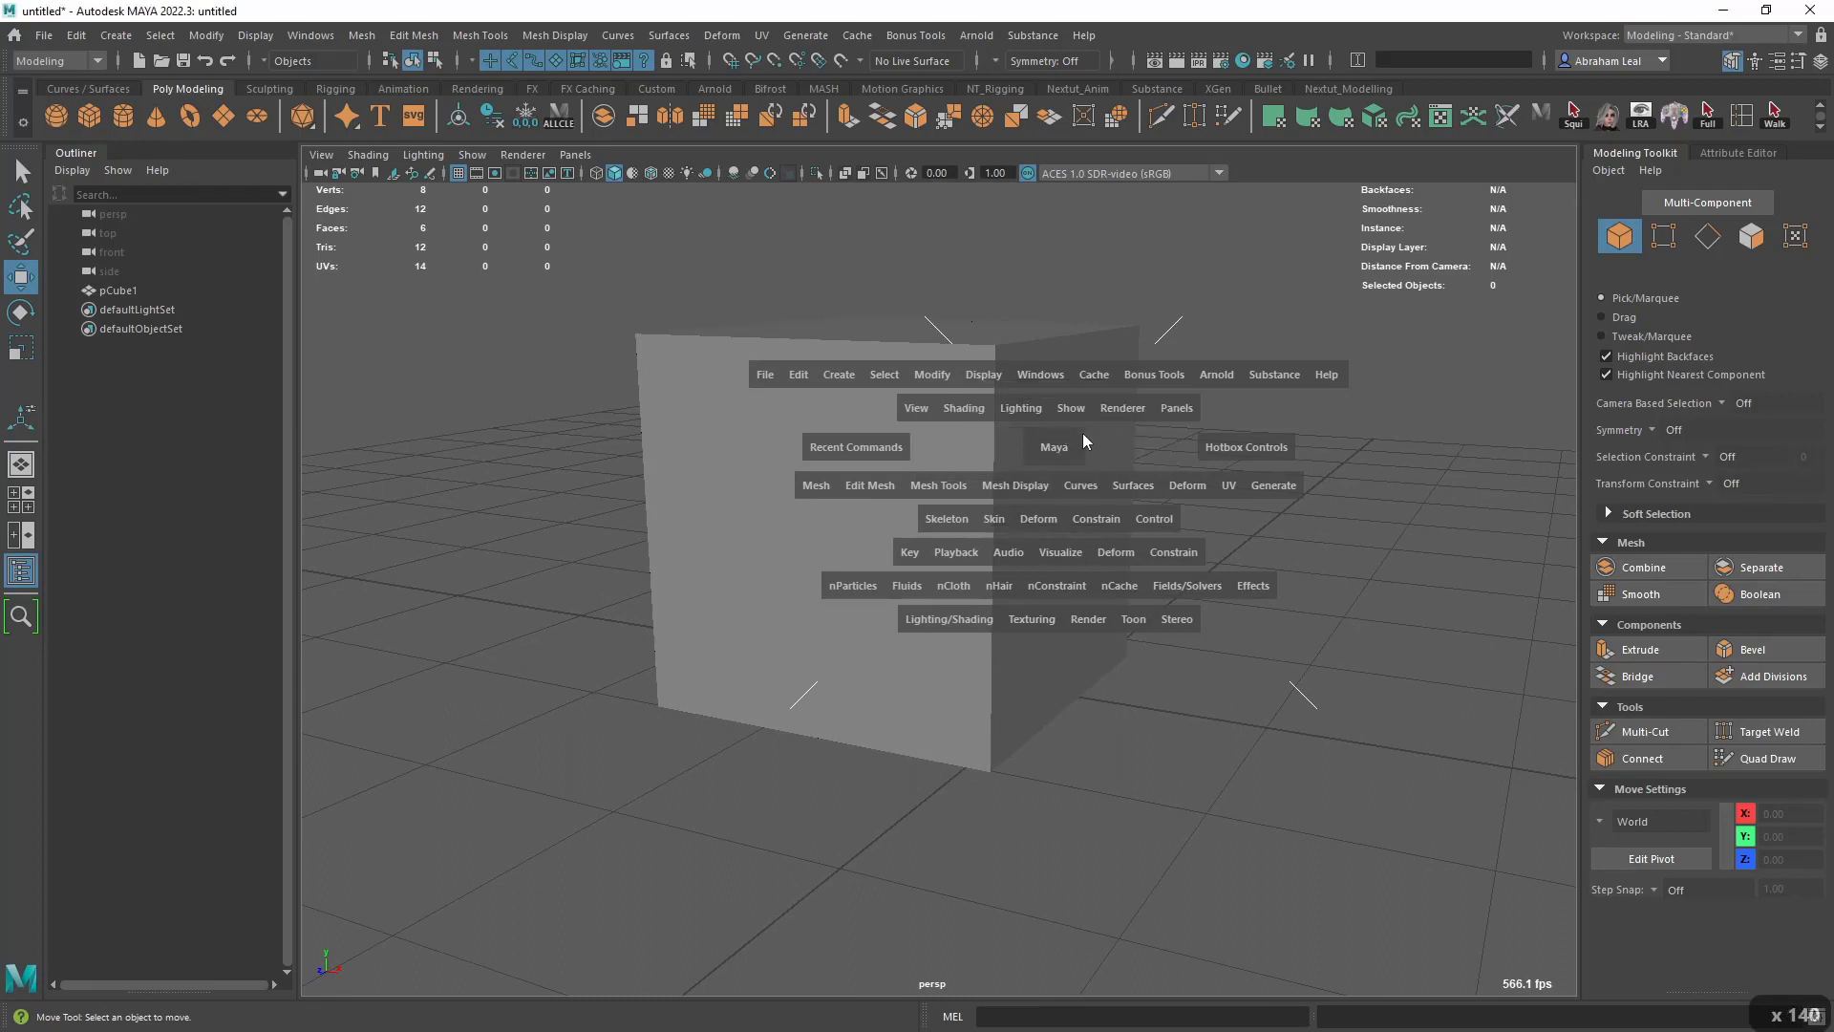
- Select the cube in the perspective view and delete it
click(872, 384)
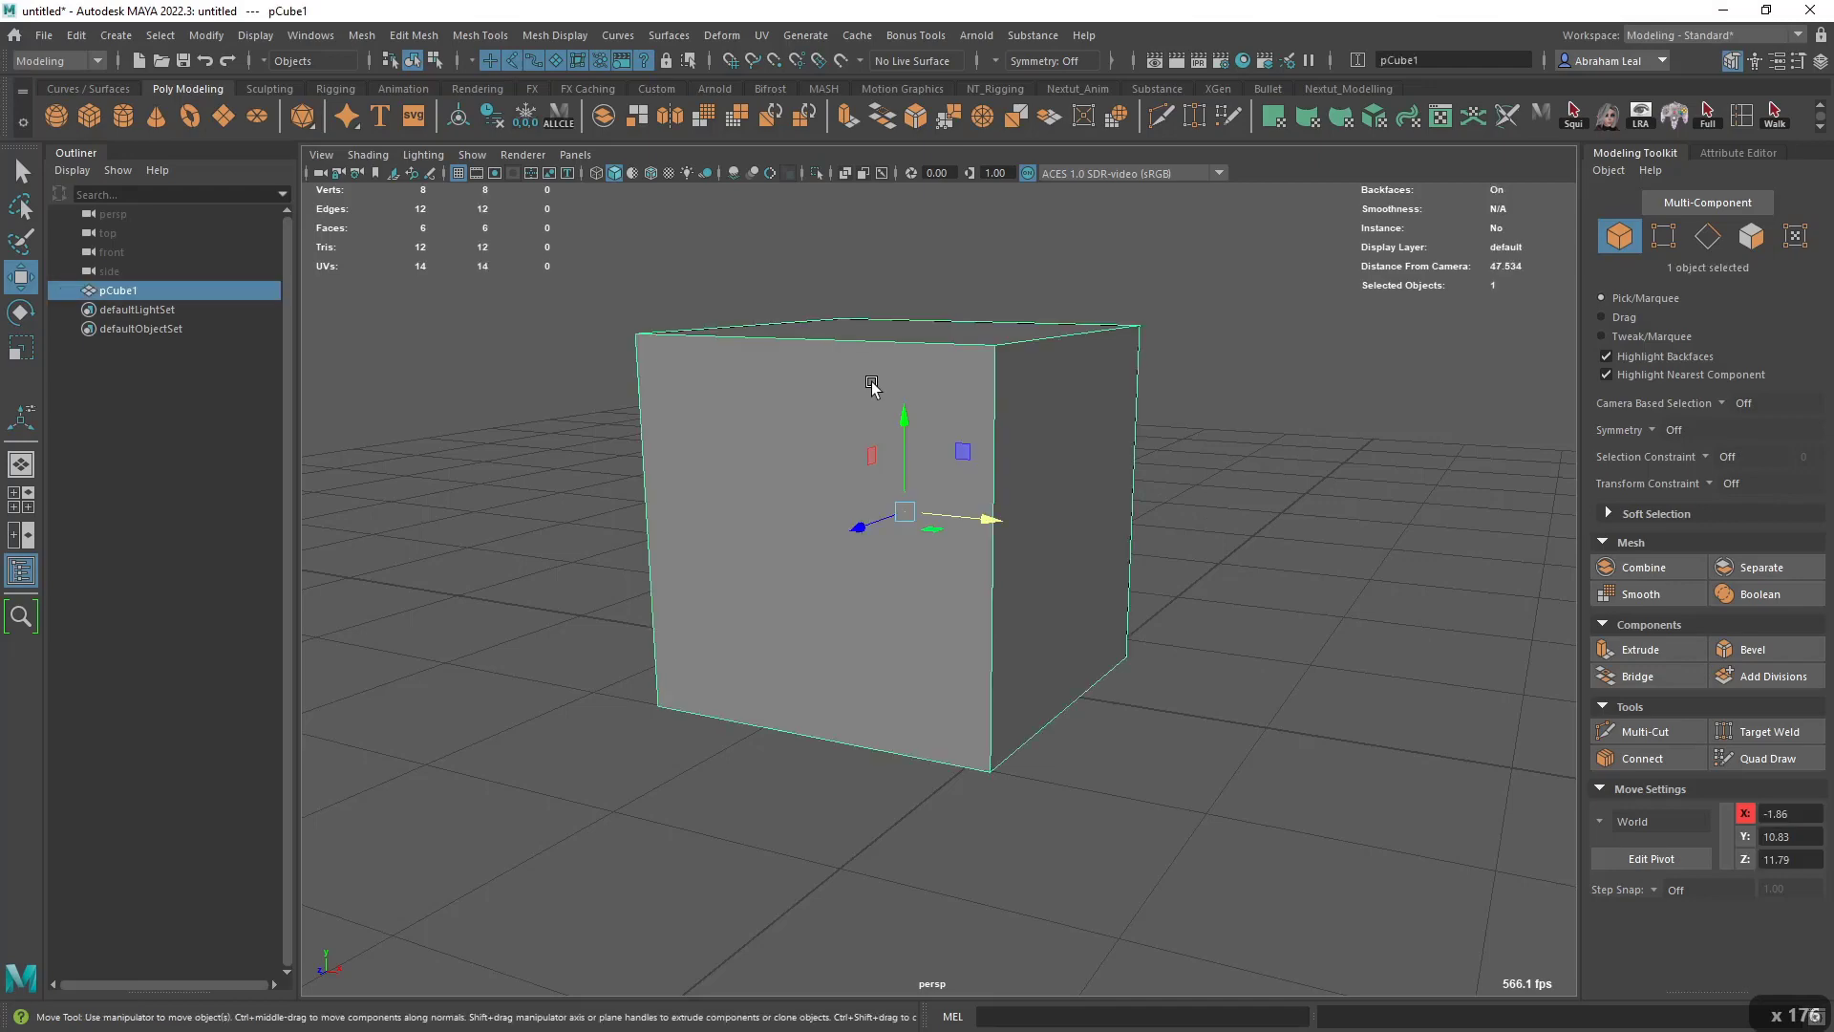
alt+right_drag(872, 384, 1060, 527)
alt+drag(1060, 528, 1078, 546)
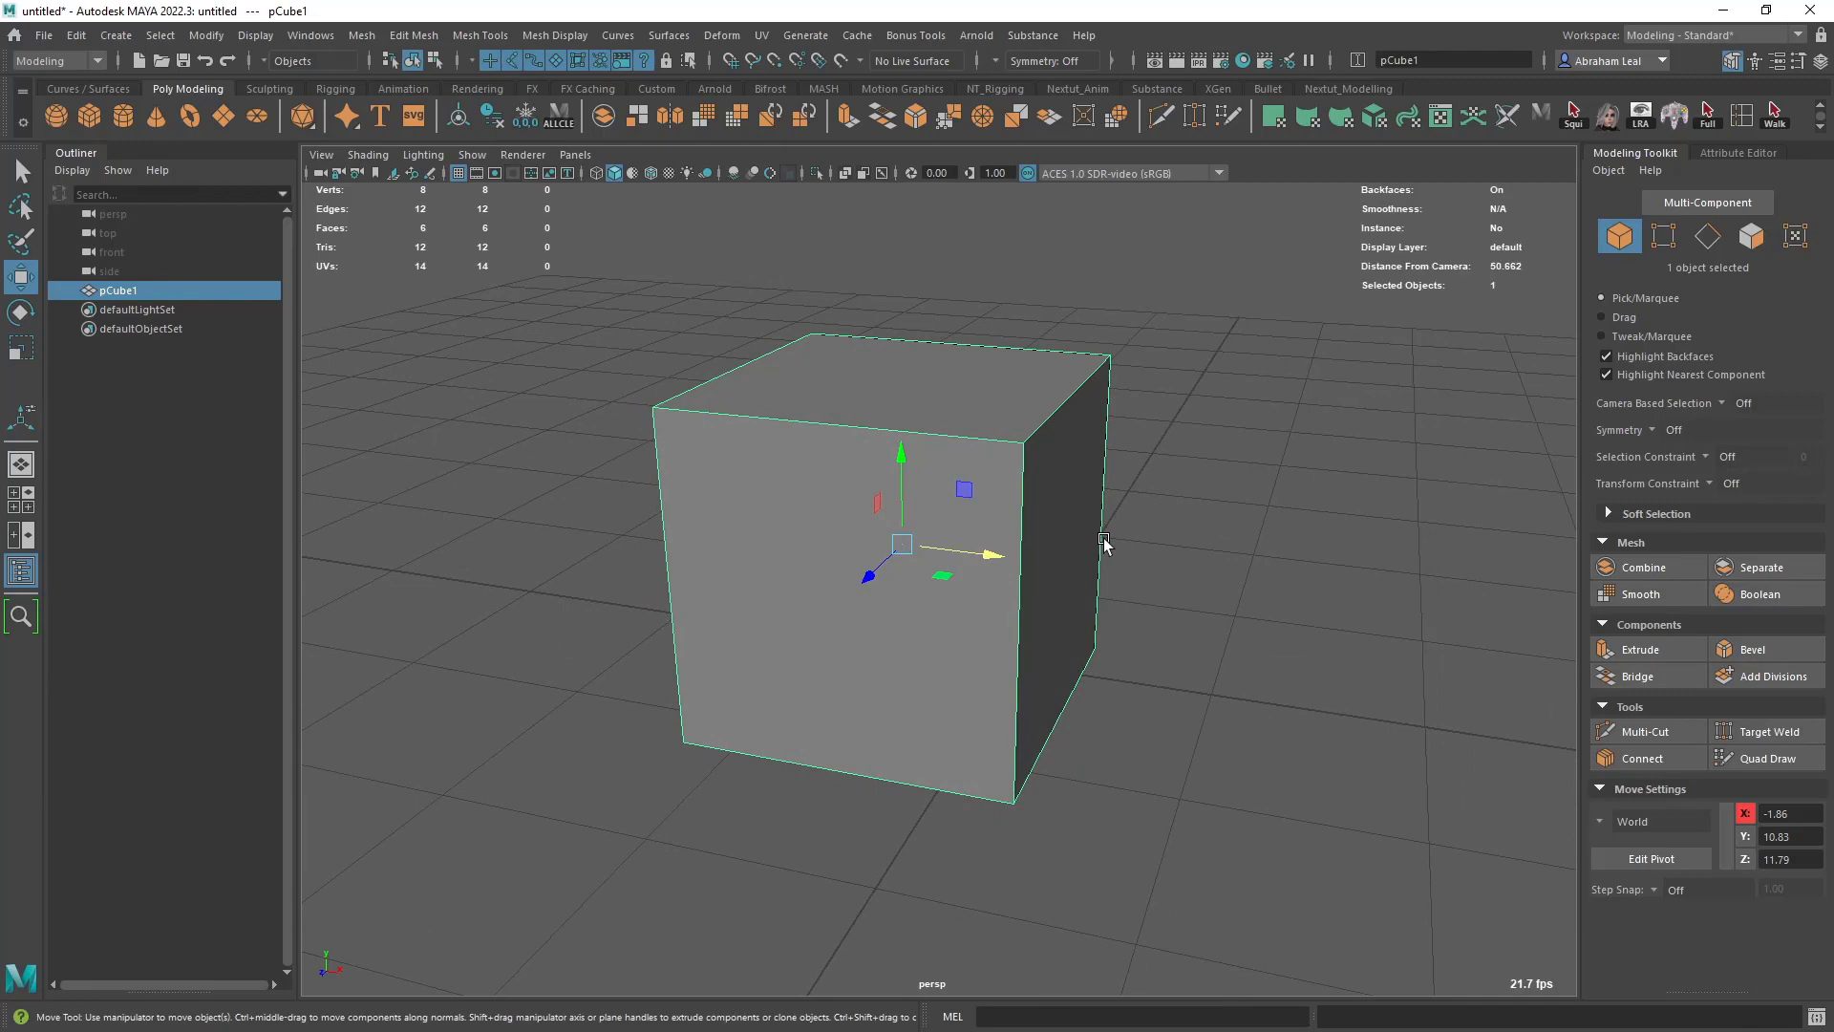
alt+middle_drag(1071, 563, 1116, 574)
alt+right_drag(1115, 574, 1156, 573)
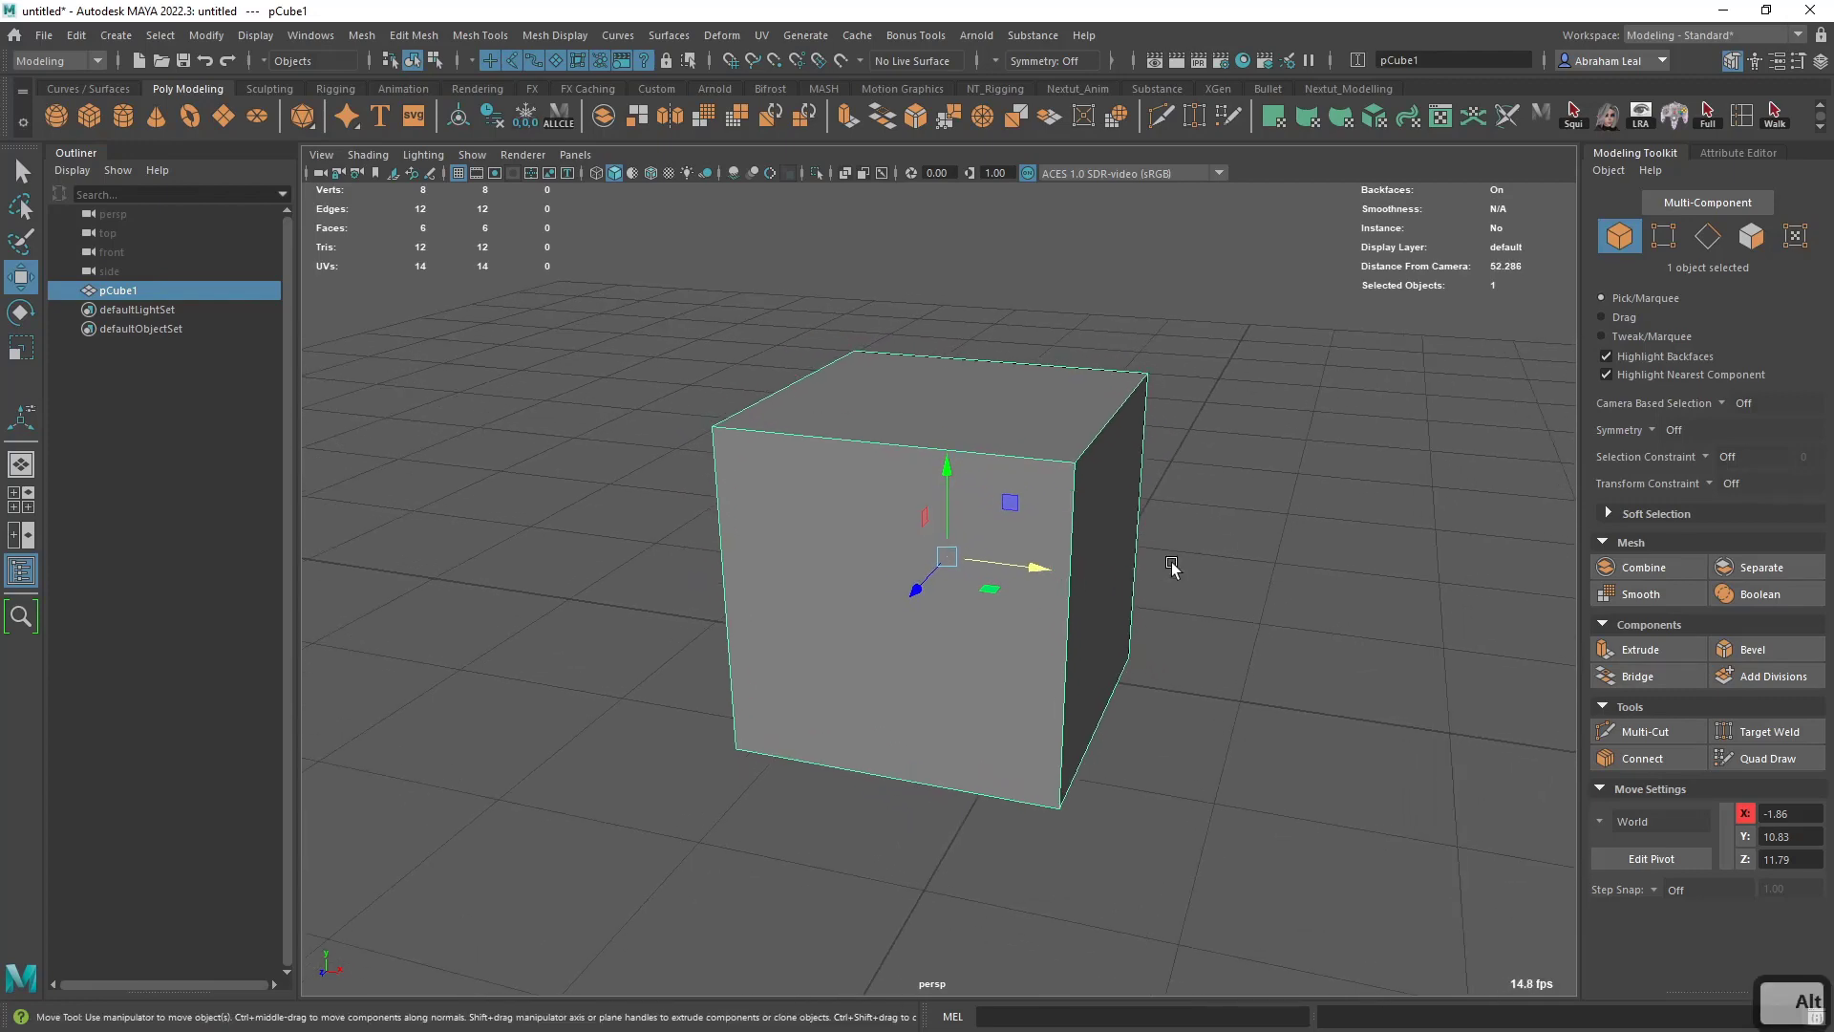
alt+drag(1172, 566, 1054, 538)
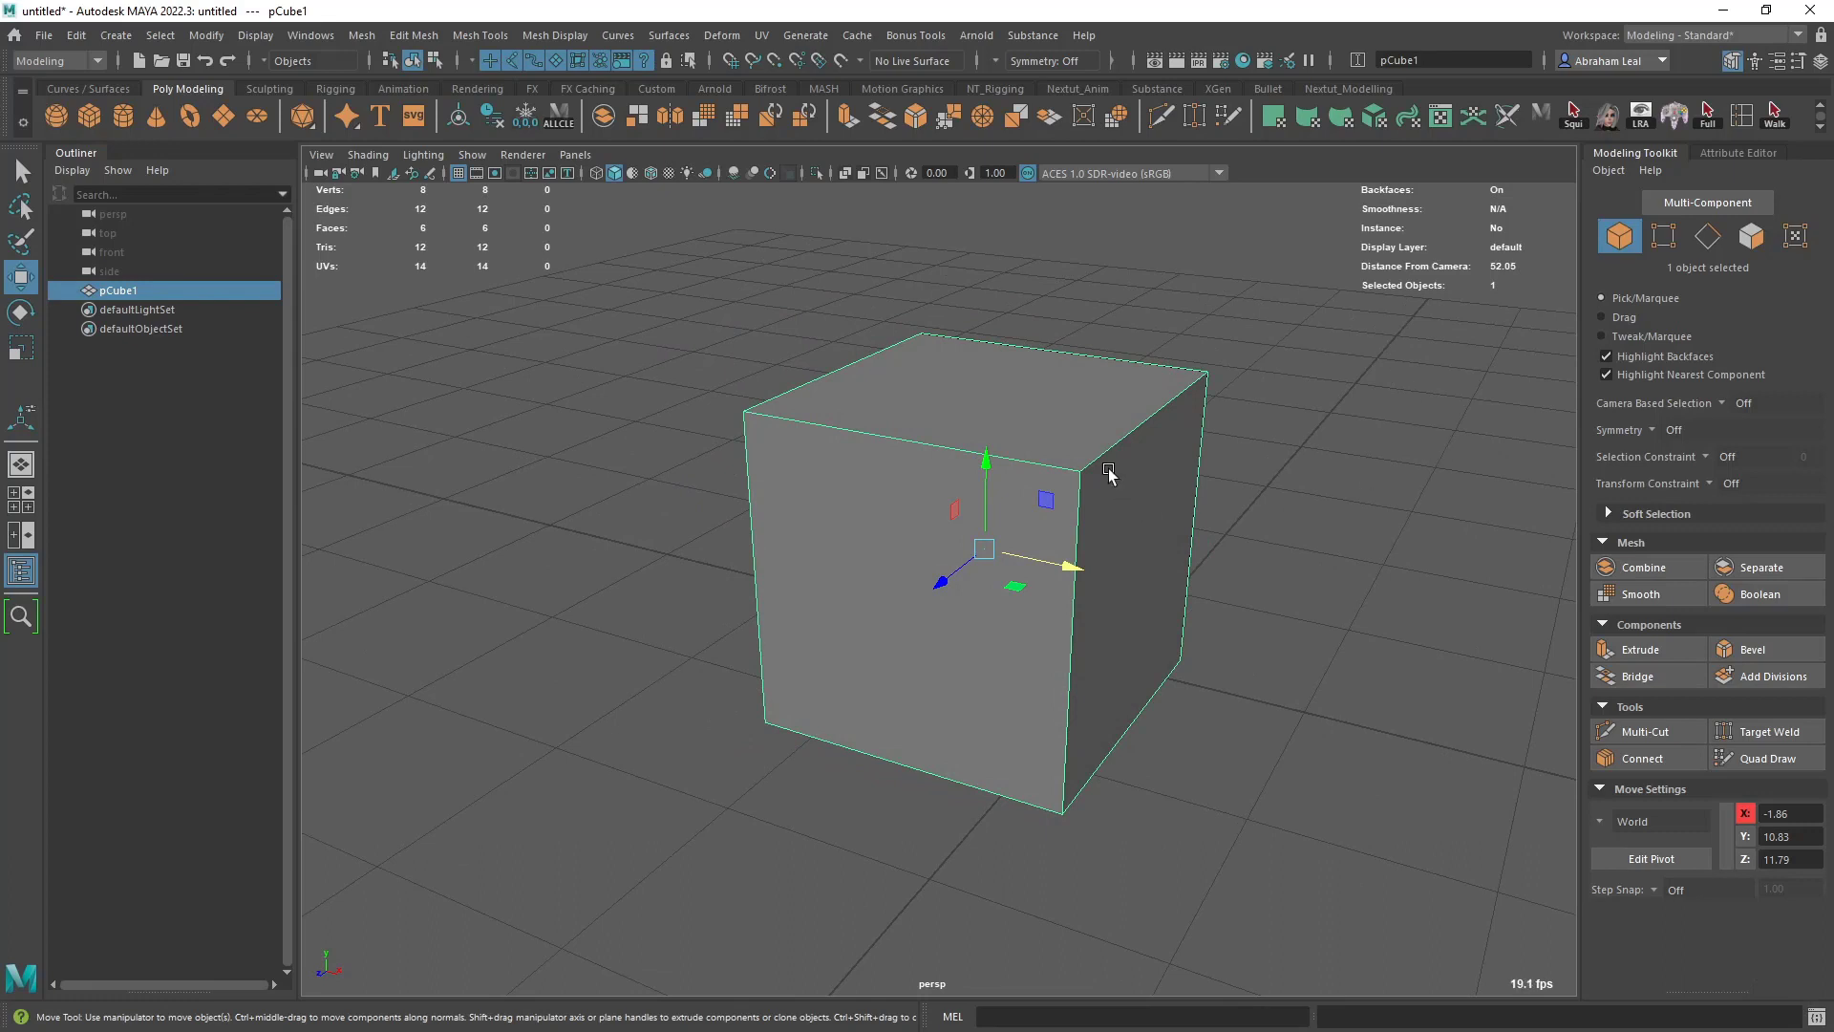
key(Delete)
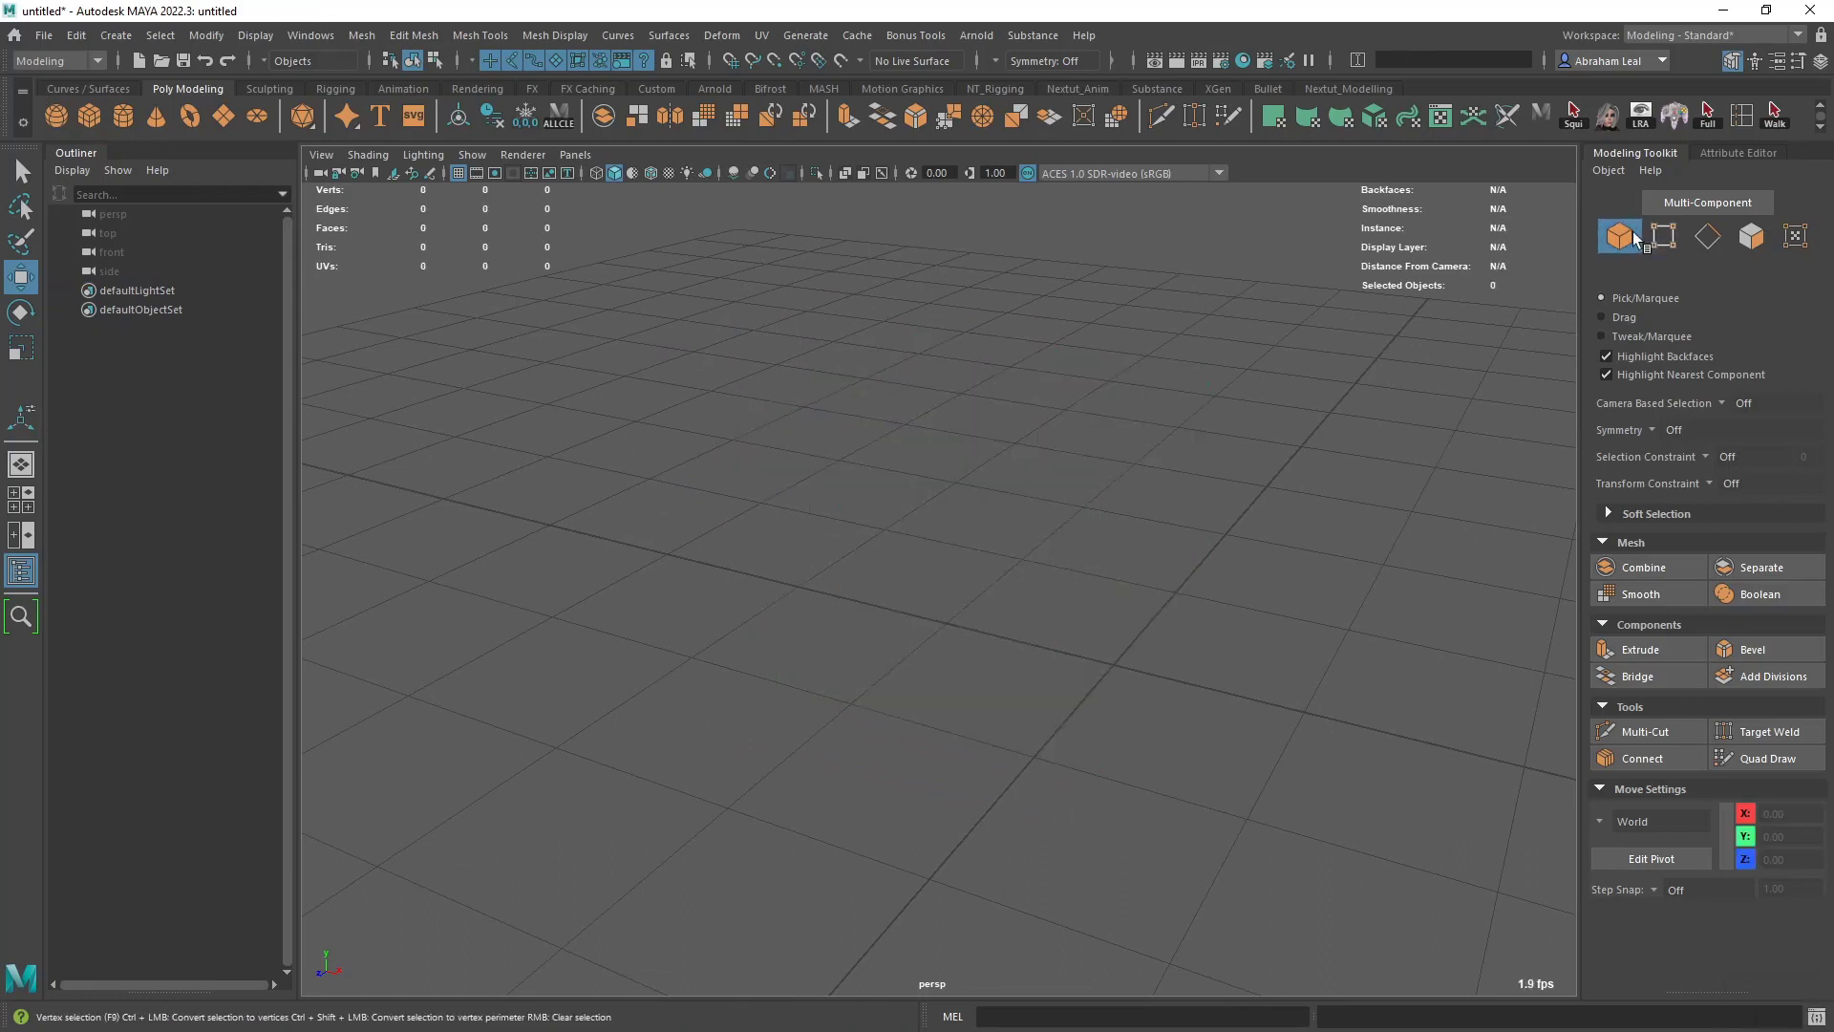
- Create a new polygon cube at the origin
alt+drag(1108, 468, 1005, 370)
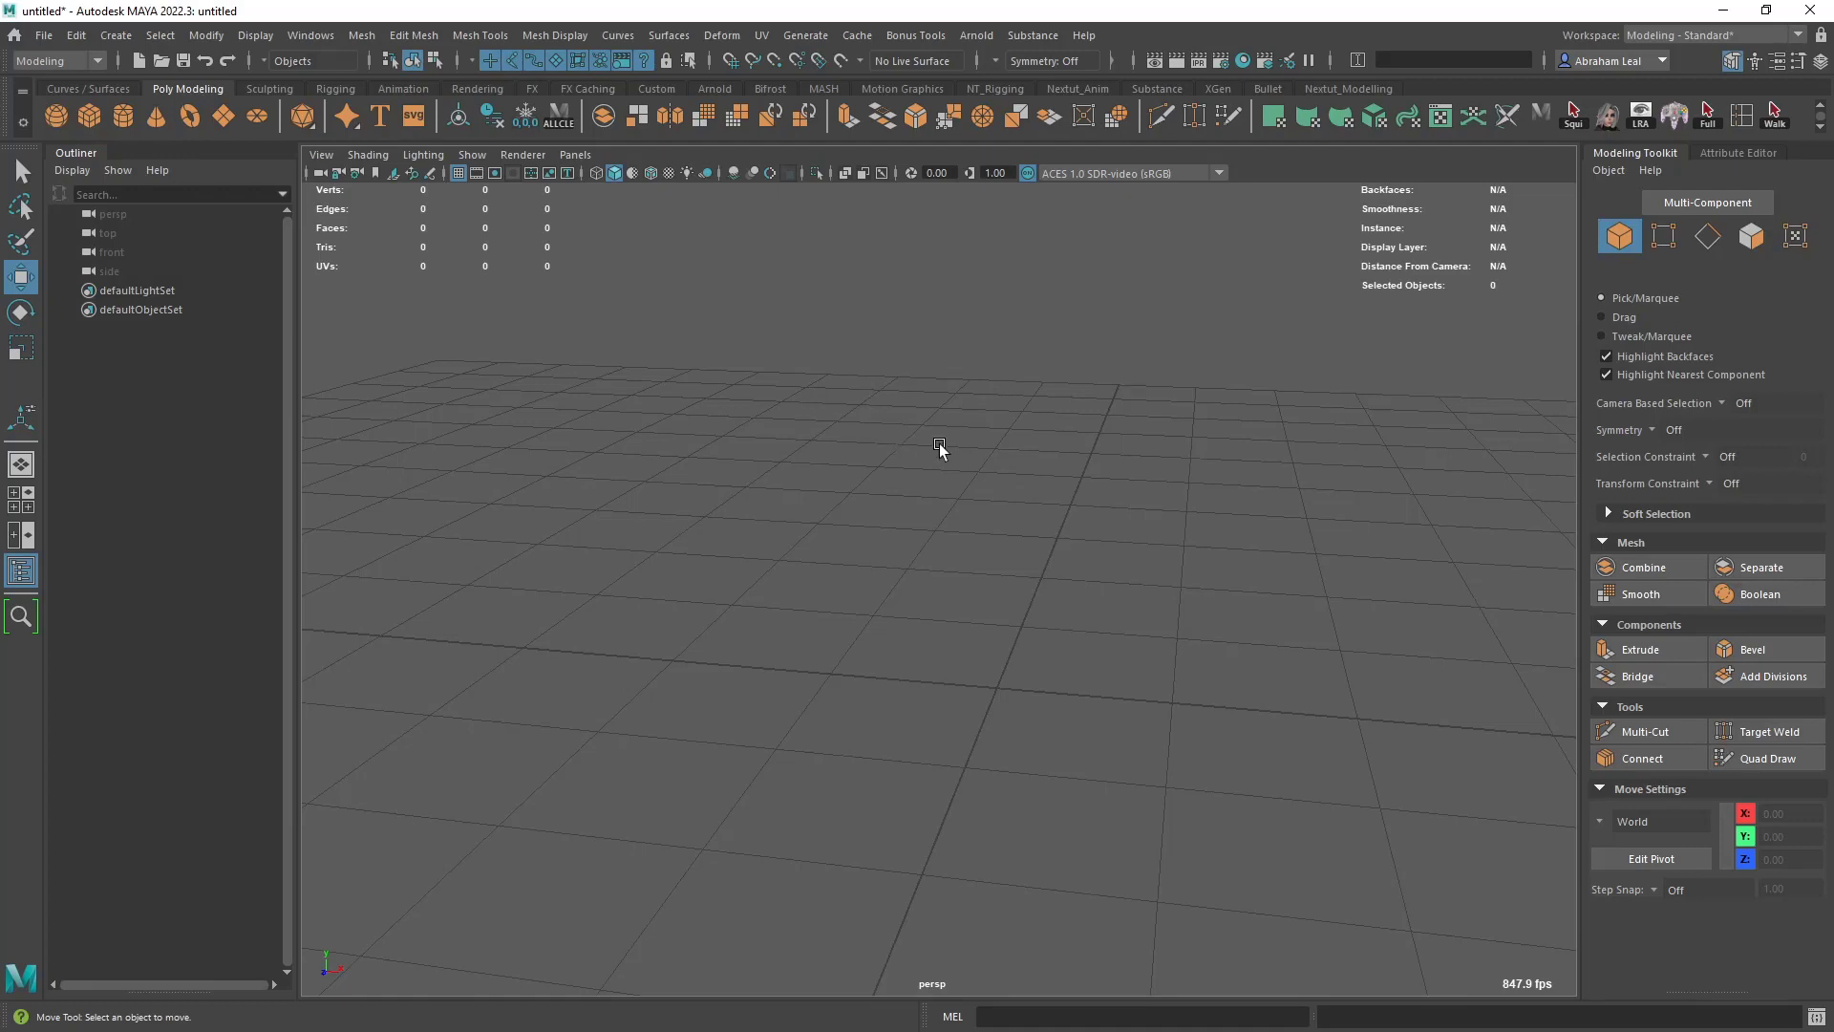
click(84, 114)
alt+middle_drag(671, 410, 844, 485)
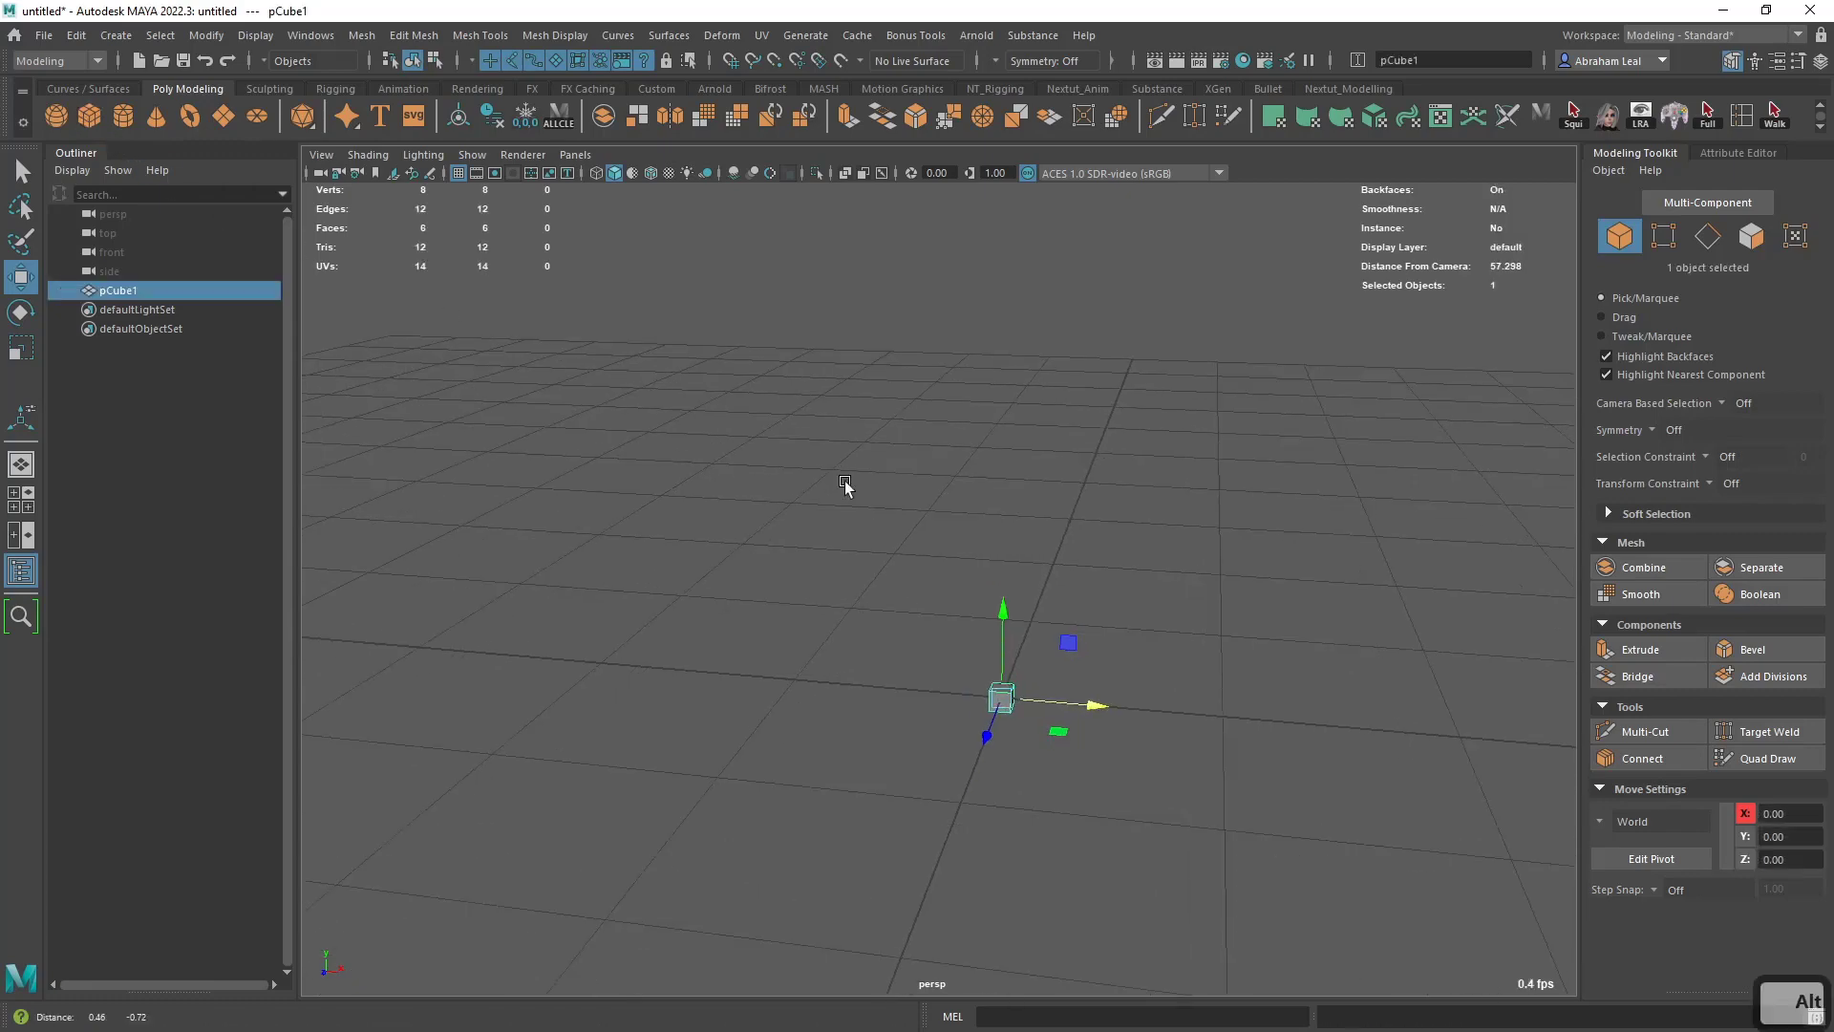
key(ctrl+a)
key(ctrl+a)
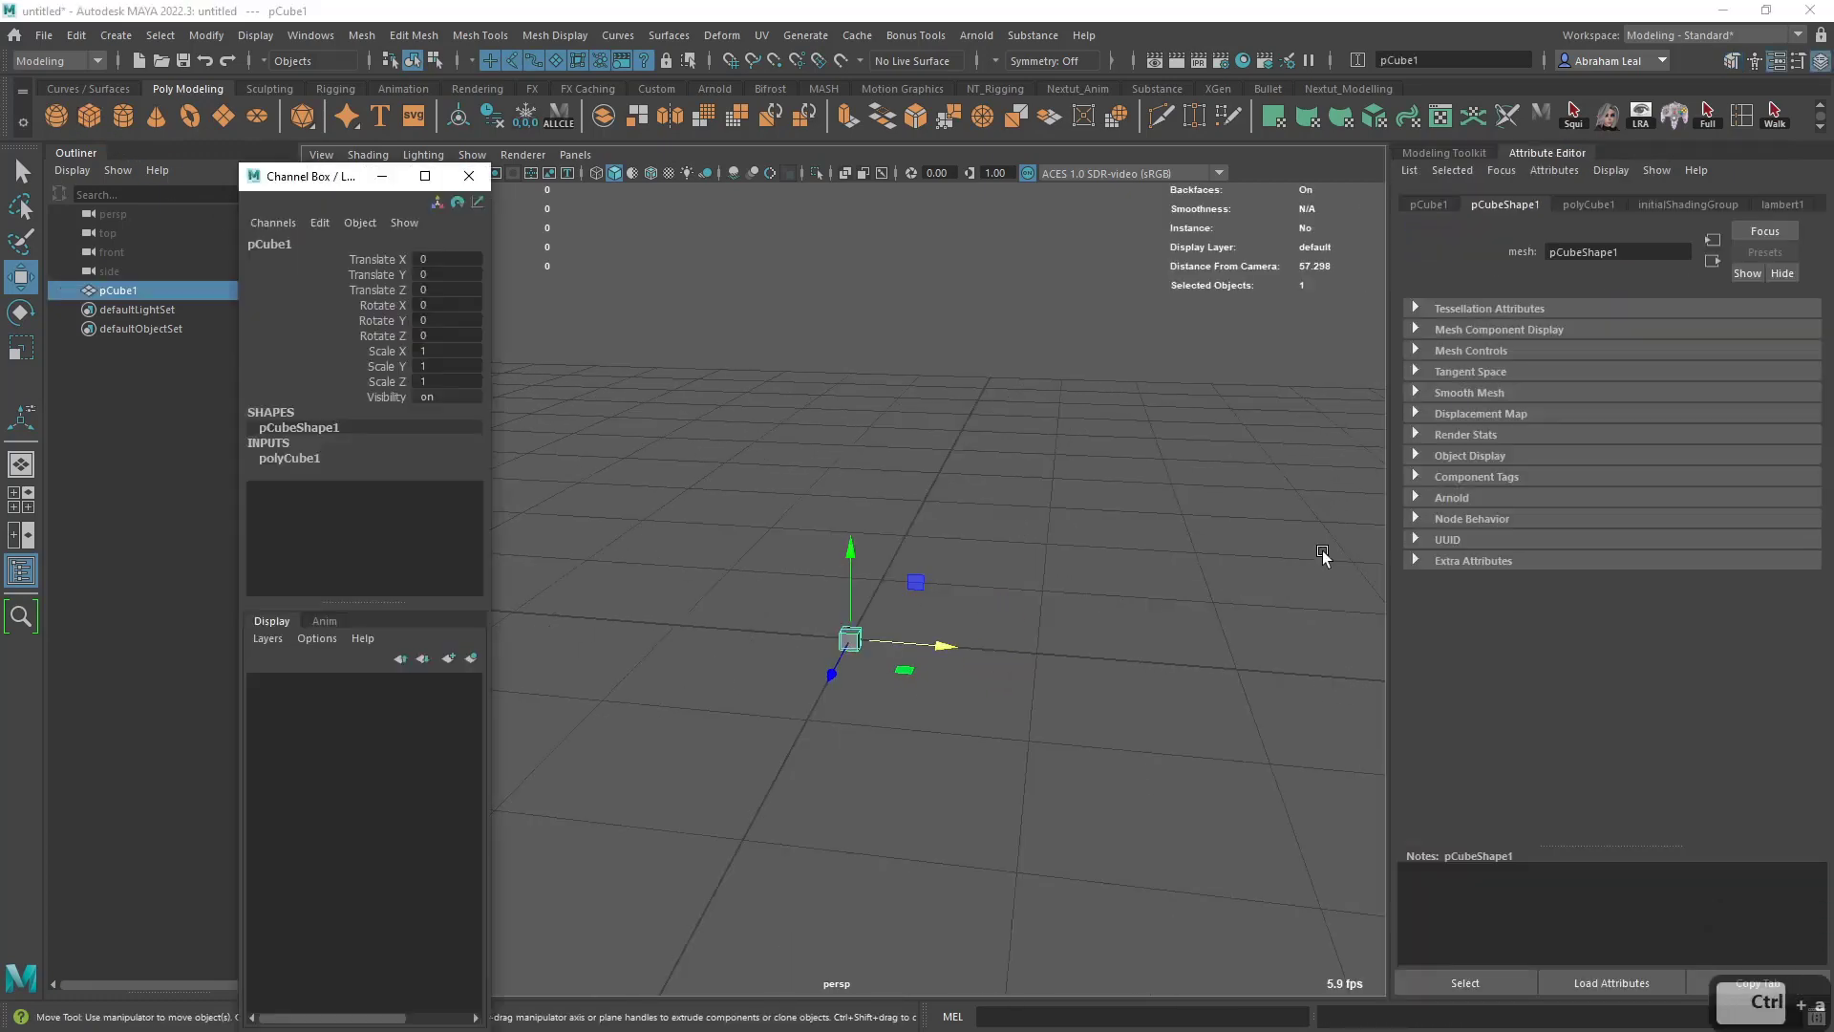
key(ctrl+a)
click(1207, 435)
click(469, 177)
click(850, 638)
key(ctrl+a)
click(1085, 525)
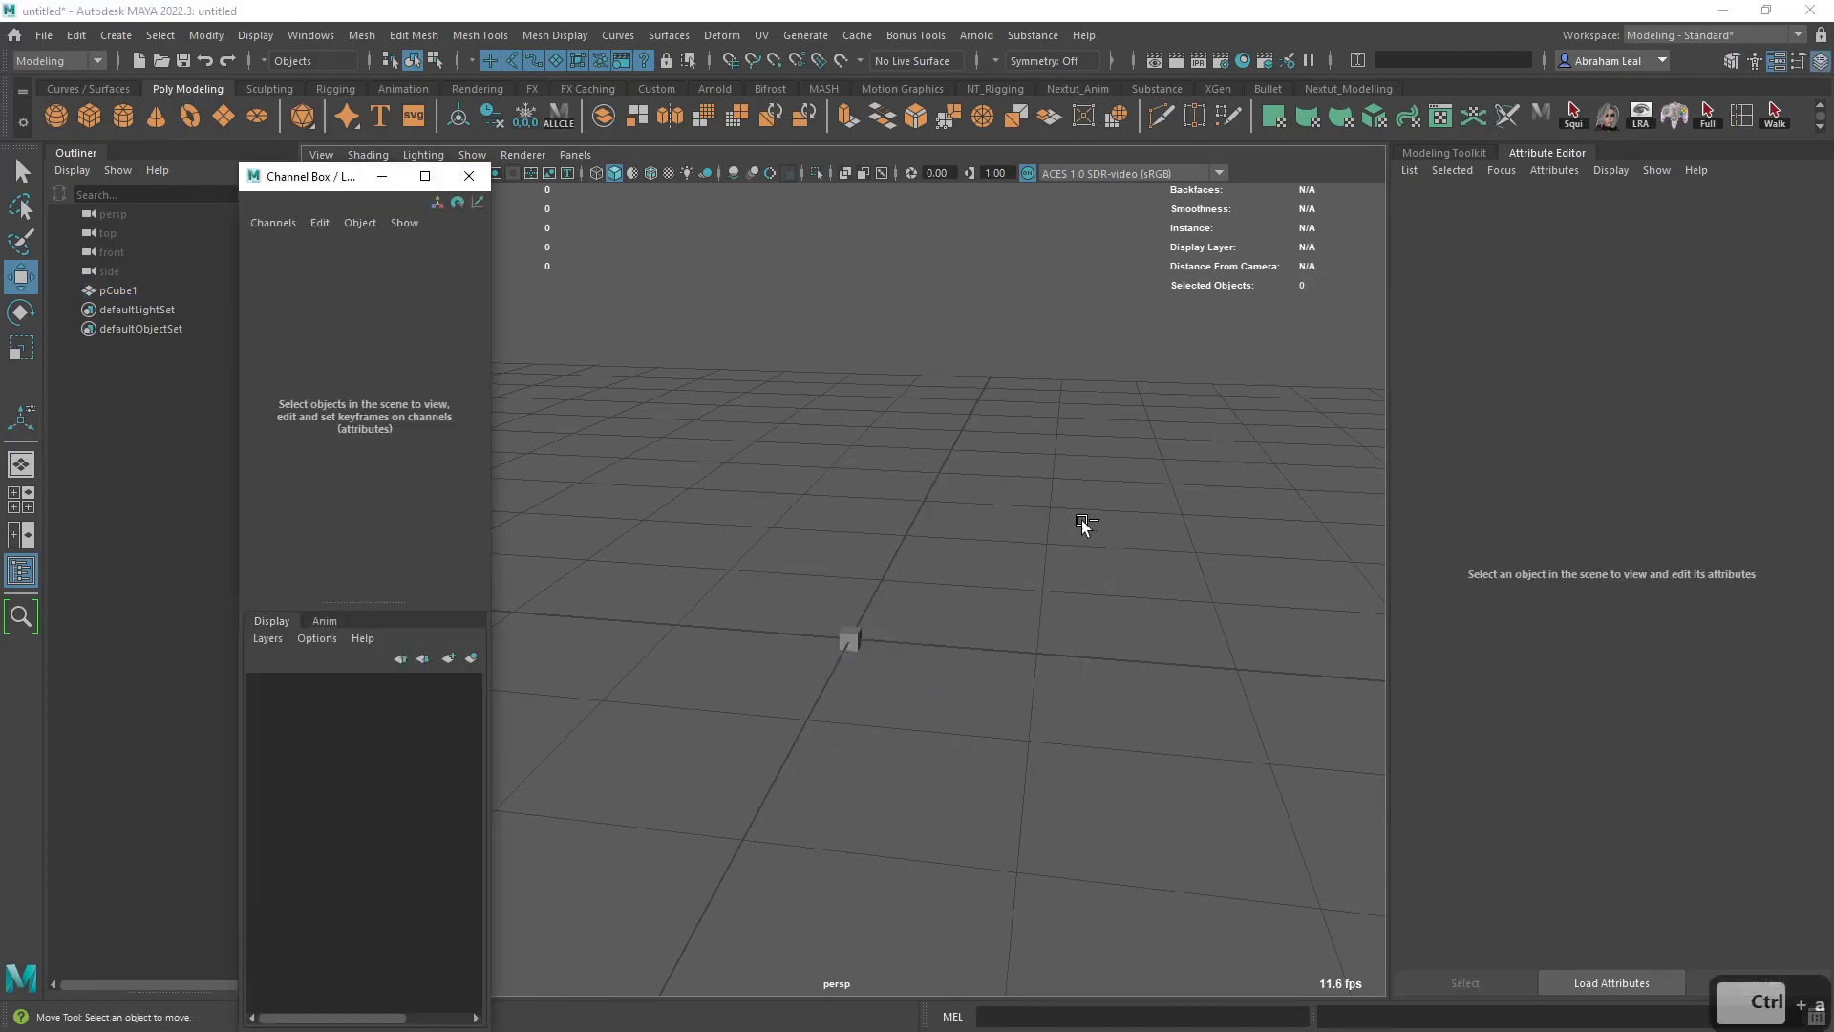
click(469, 176)
- Open the Channel Box, dock it alongside the Attribute Editor, and select the cube
key(ctrl+a)
drag(315, 182, 1532, 204)
click(948, 647)
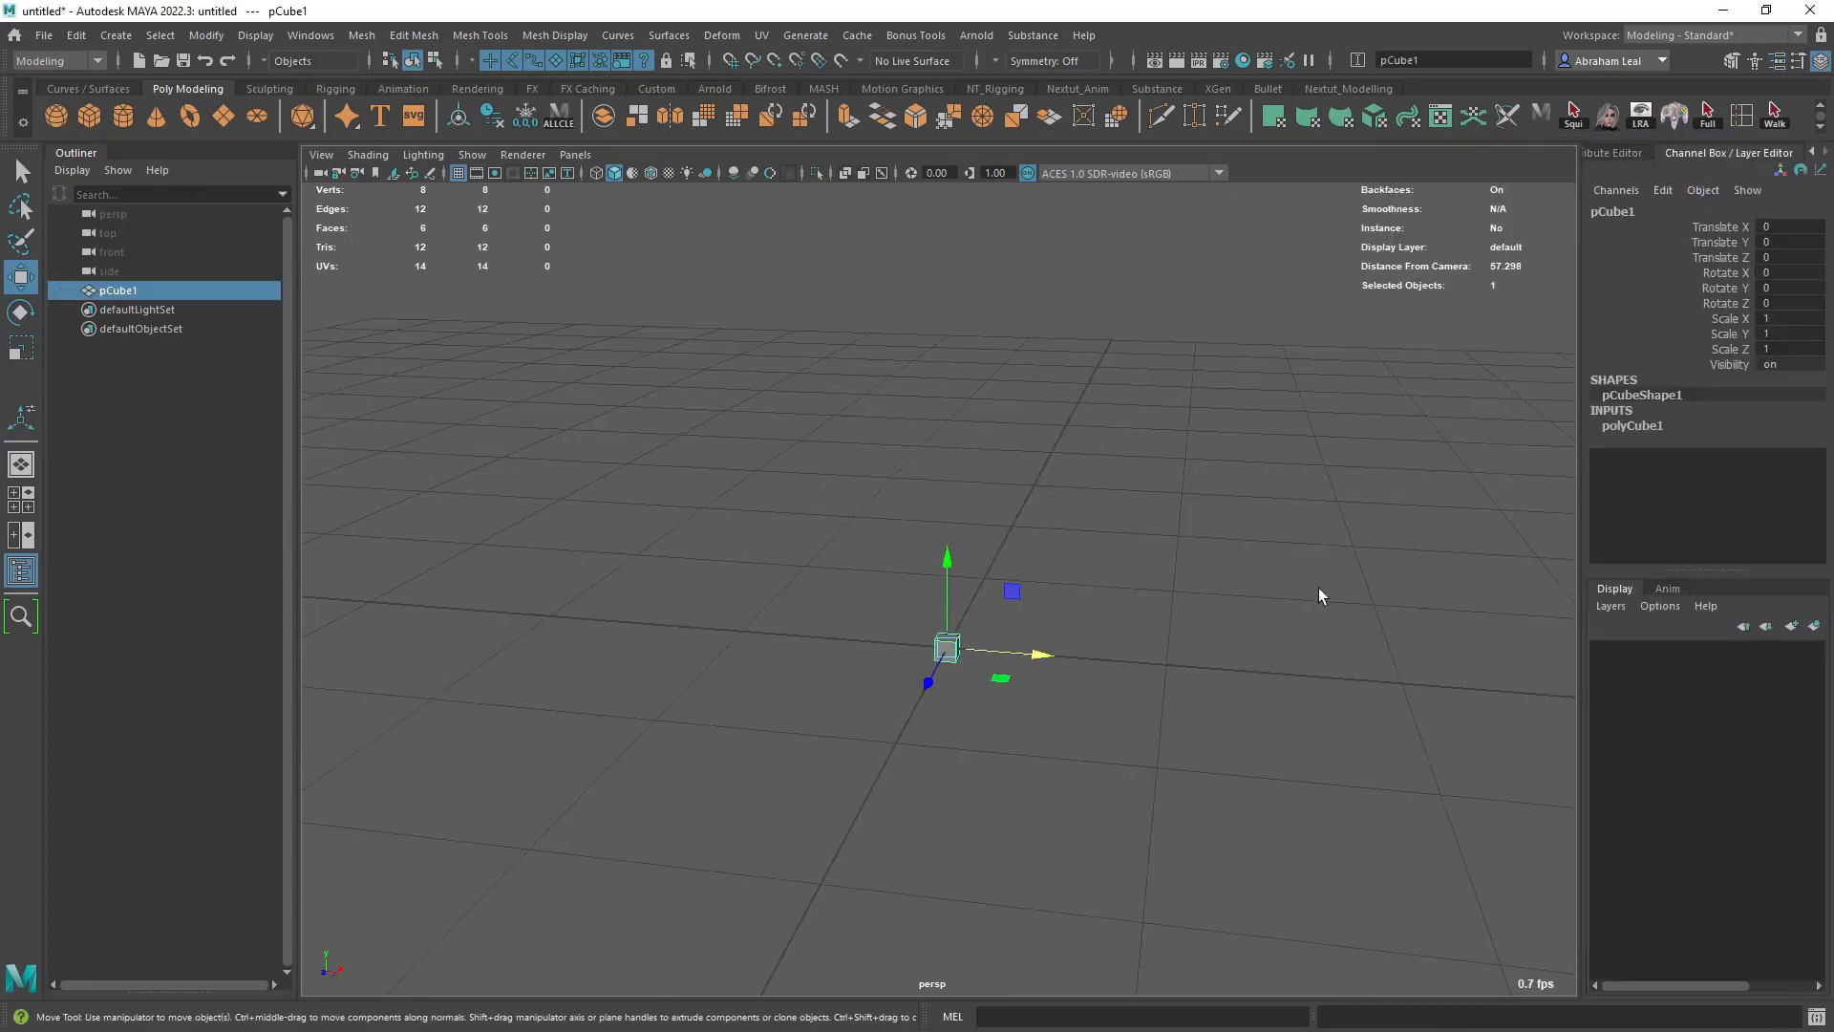
- Set the cube's width, height and depth all to 10 in its polyCube1 inputs
click(1627, 424)
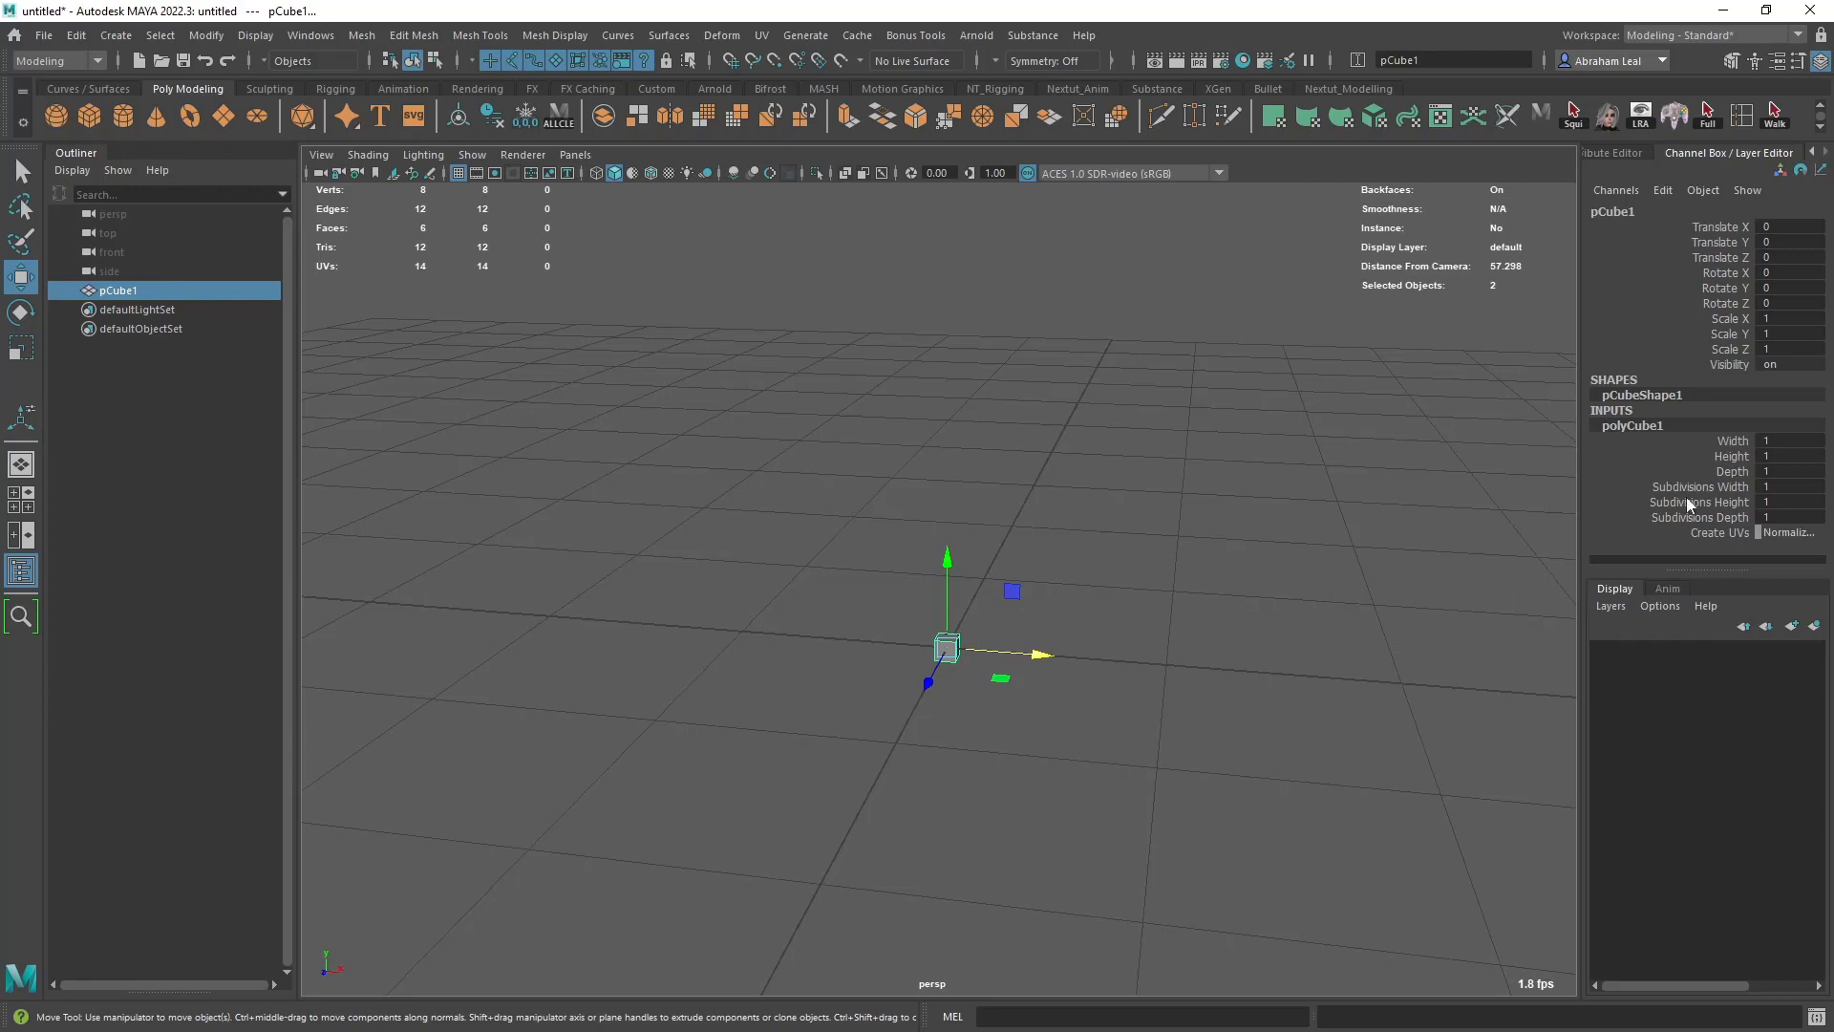
drag(1781, 432, 1782, 459)
click(1781, 444)
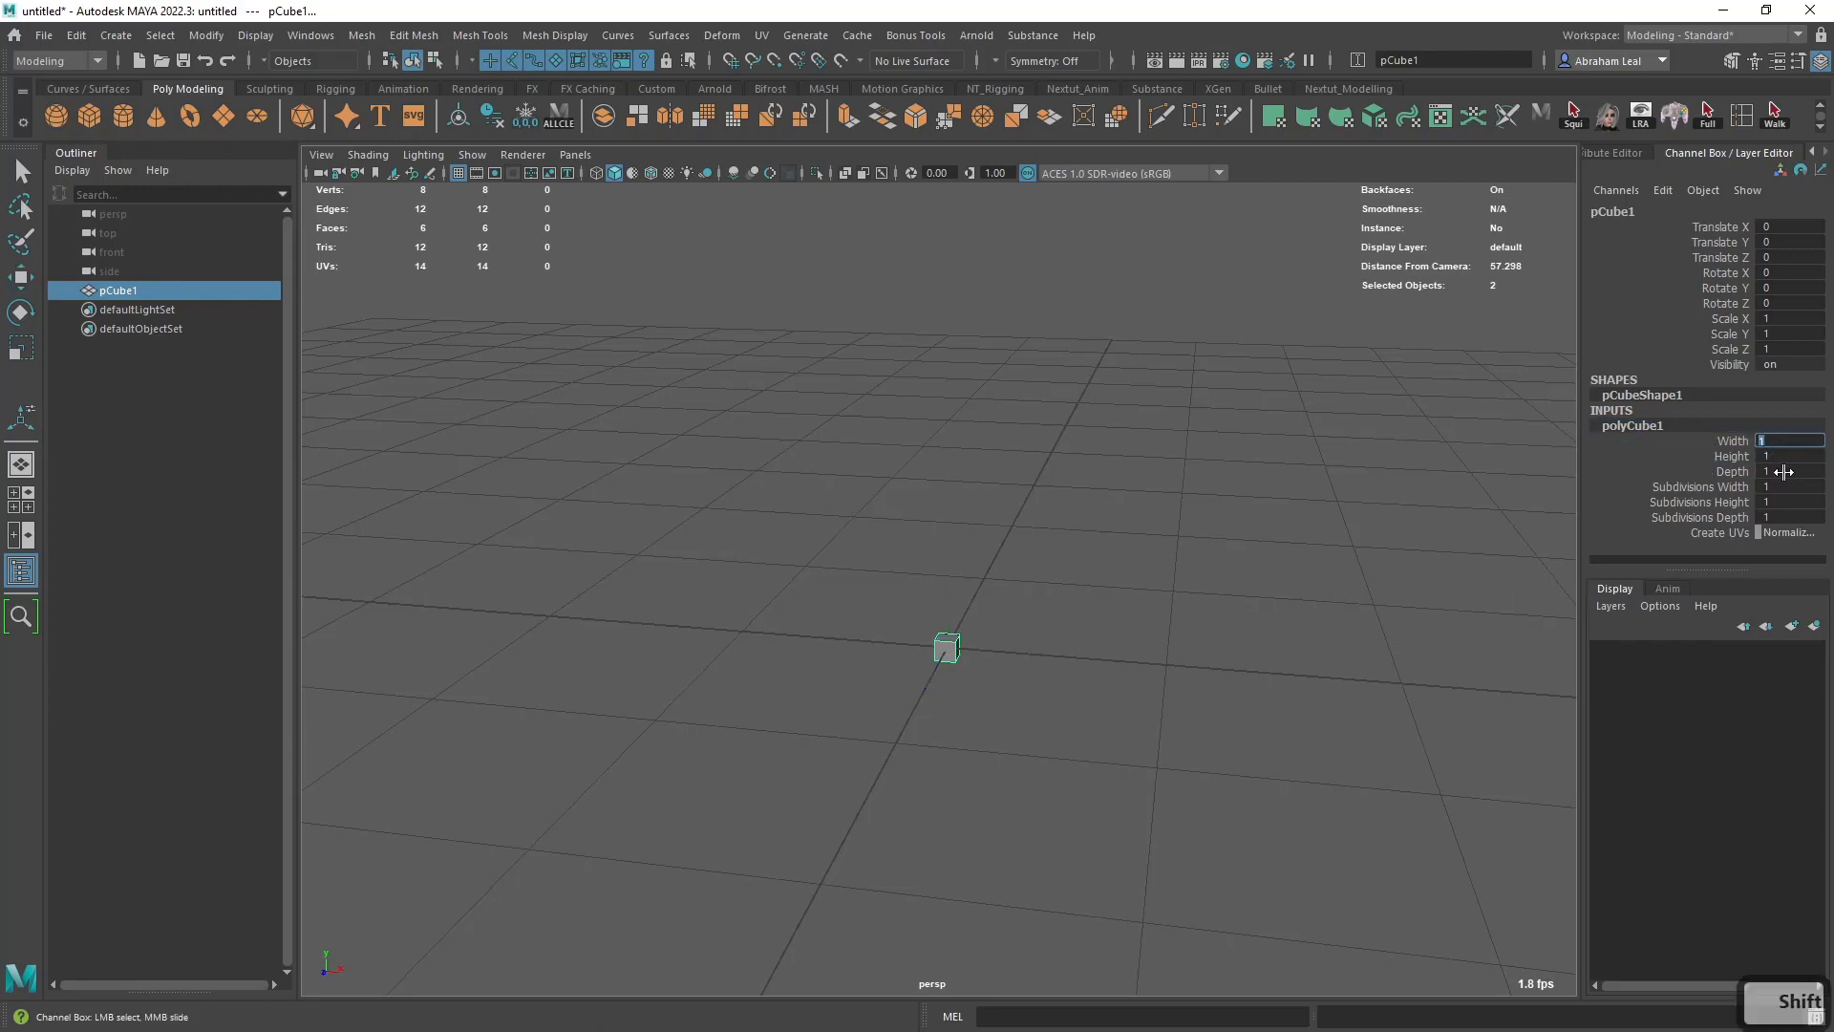
shift+click(1784, 471)
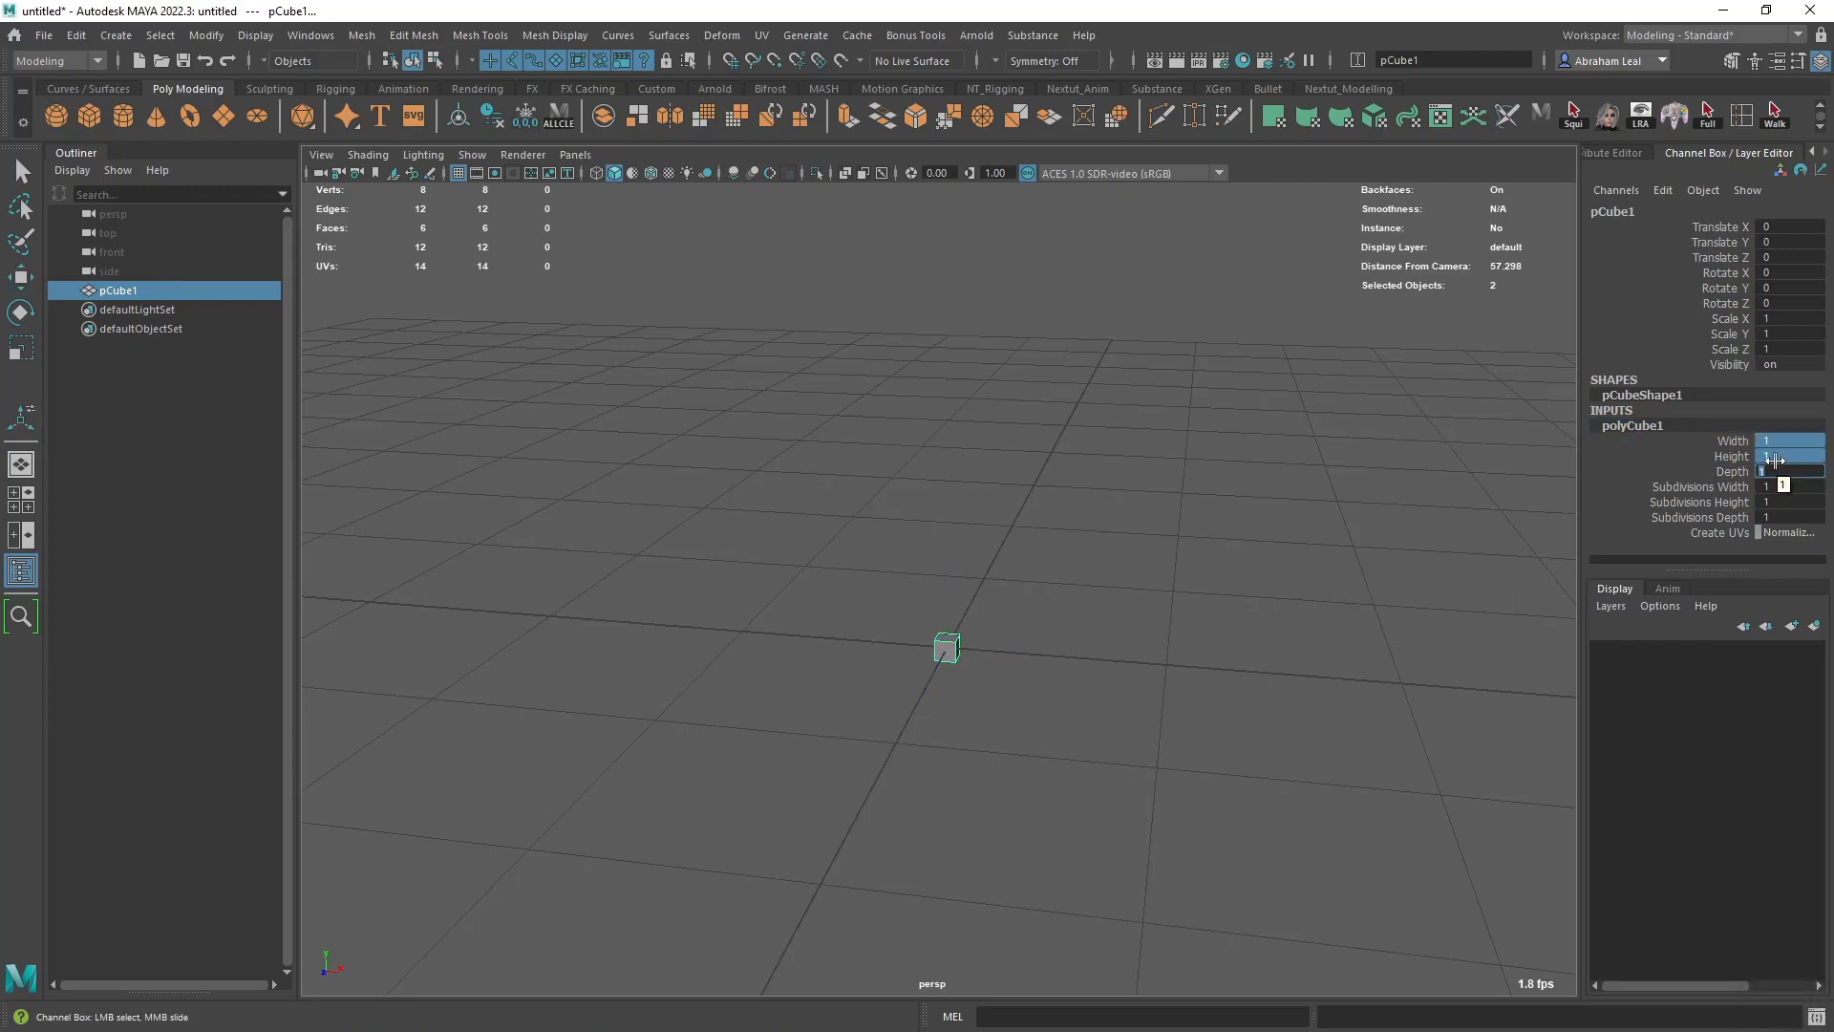
text(10)
key(Return)
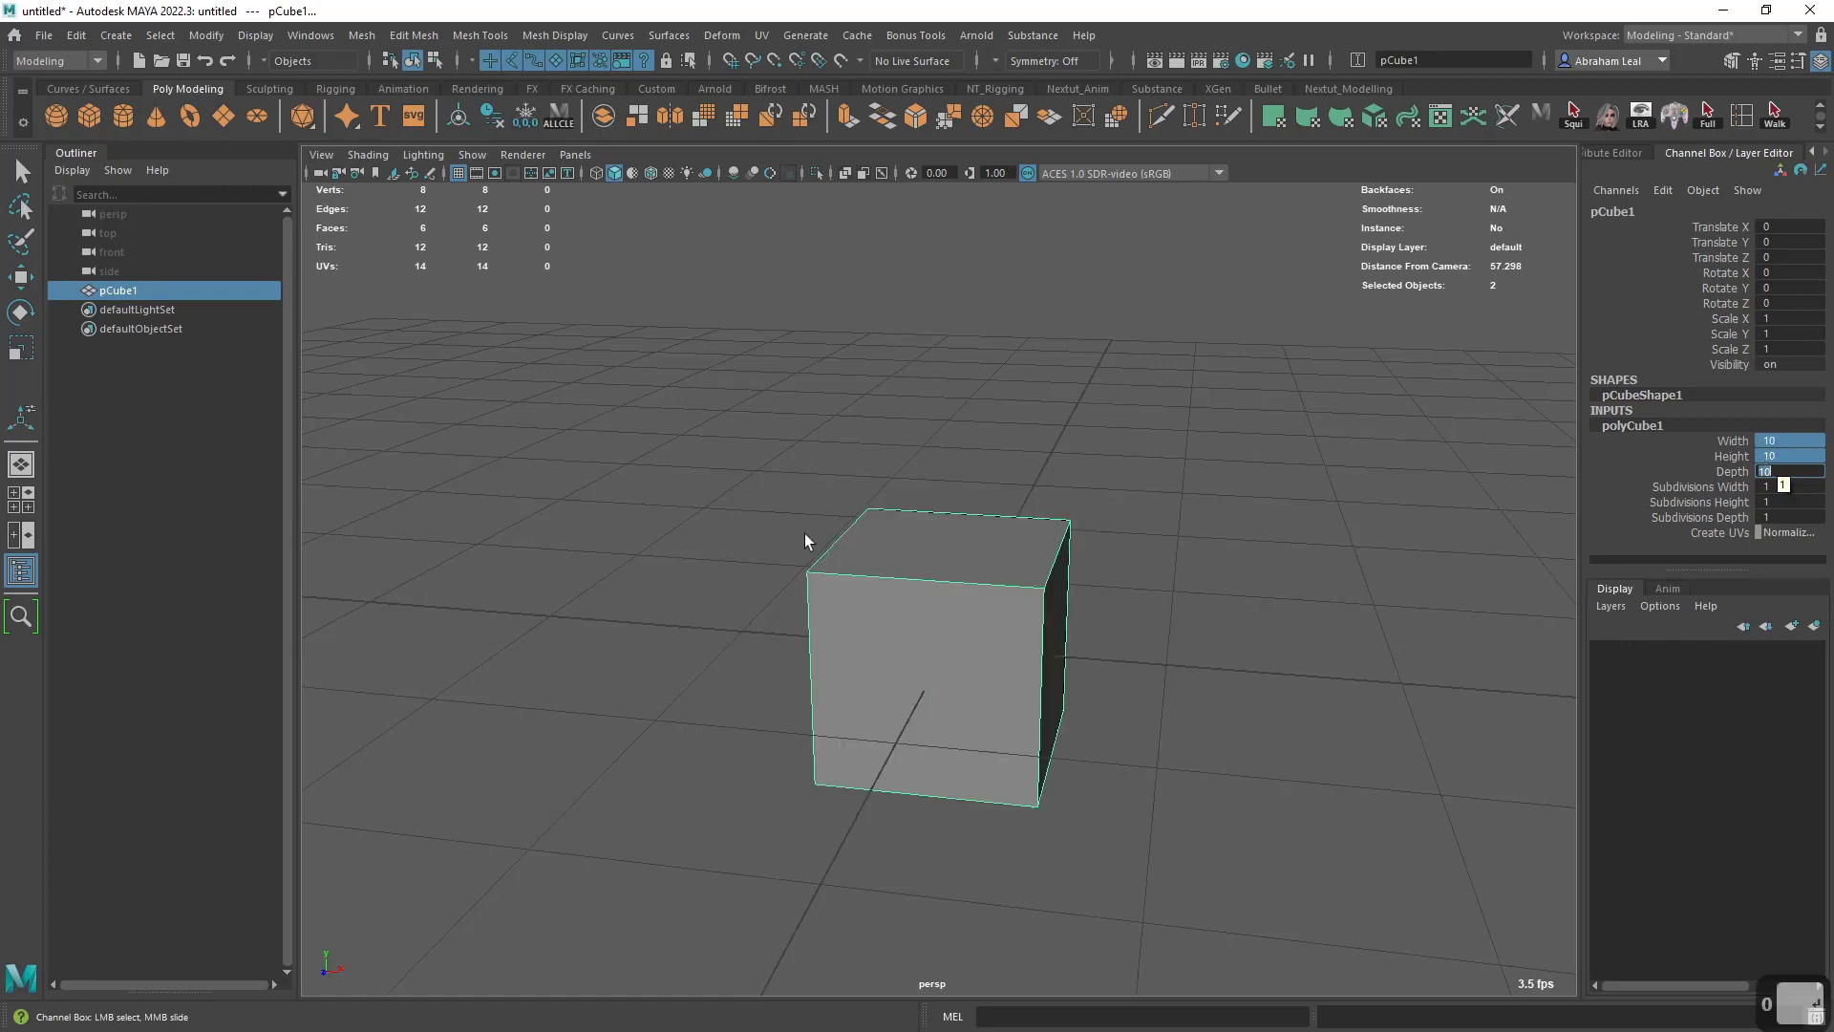
- Try scaling the cube uniformly with the Scale tool, and undo the change
alt+drag(1079, 584, 974, 556)
alt+middle_drag(974, 556, 1039, 601)
alt+right_drag(1039, 601, 1192, 708)
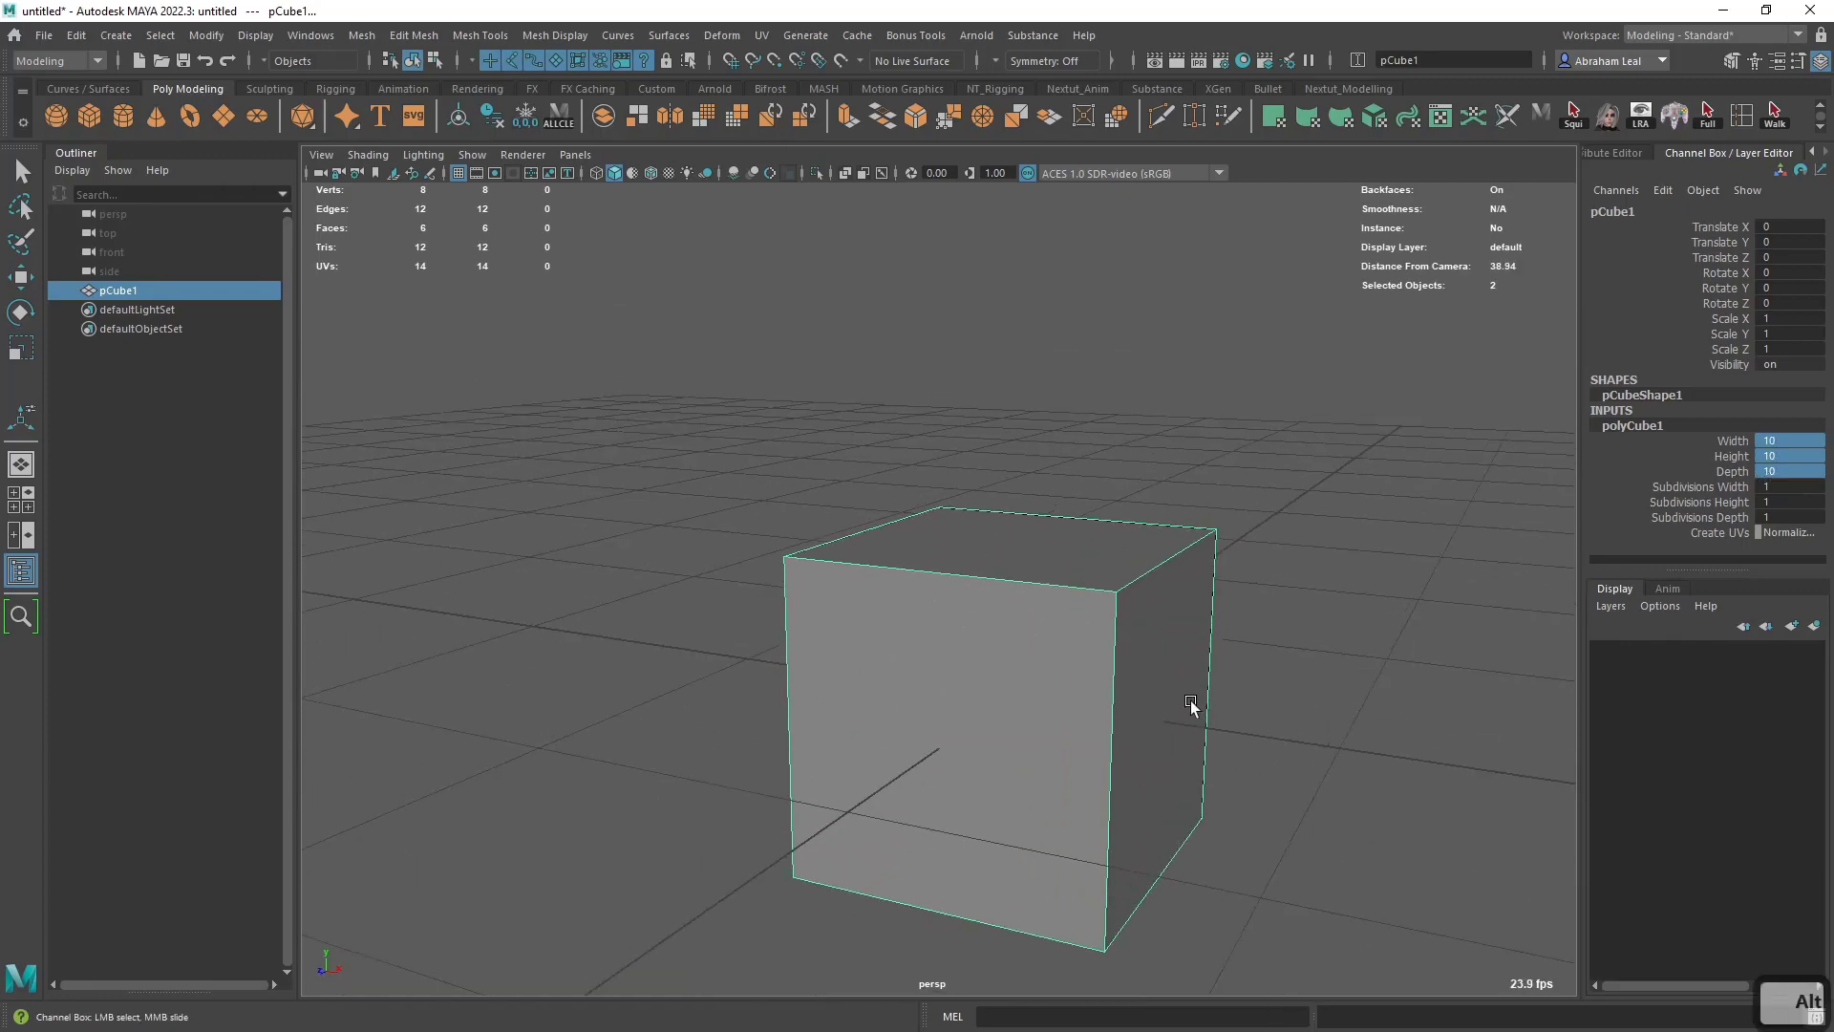
key(r)
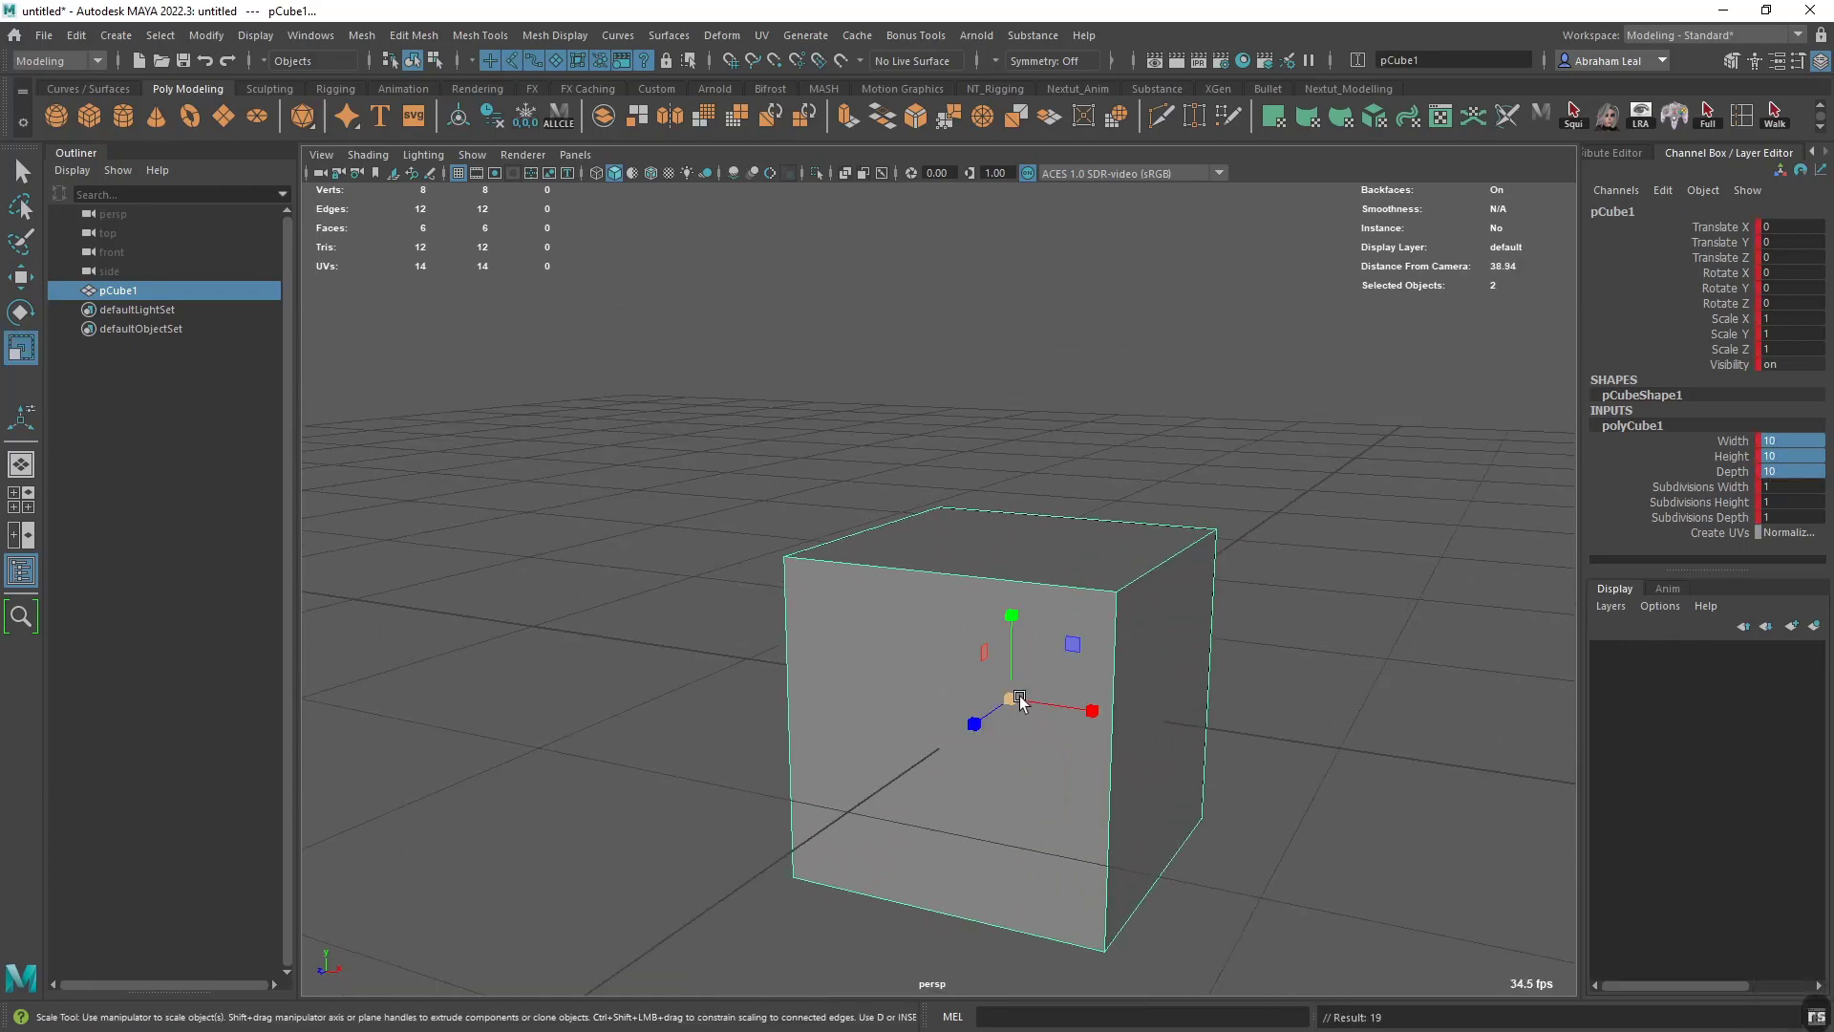
drag(1010, 699, 1124, 708)
key(ctrl+z)
key(ctrl+z)
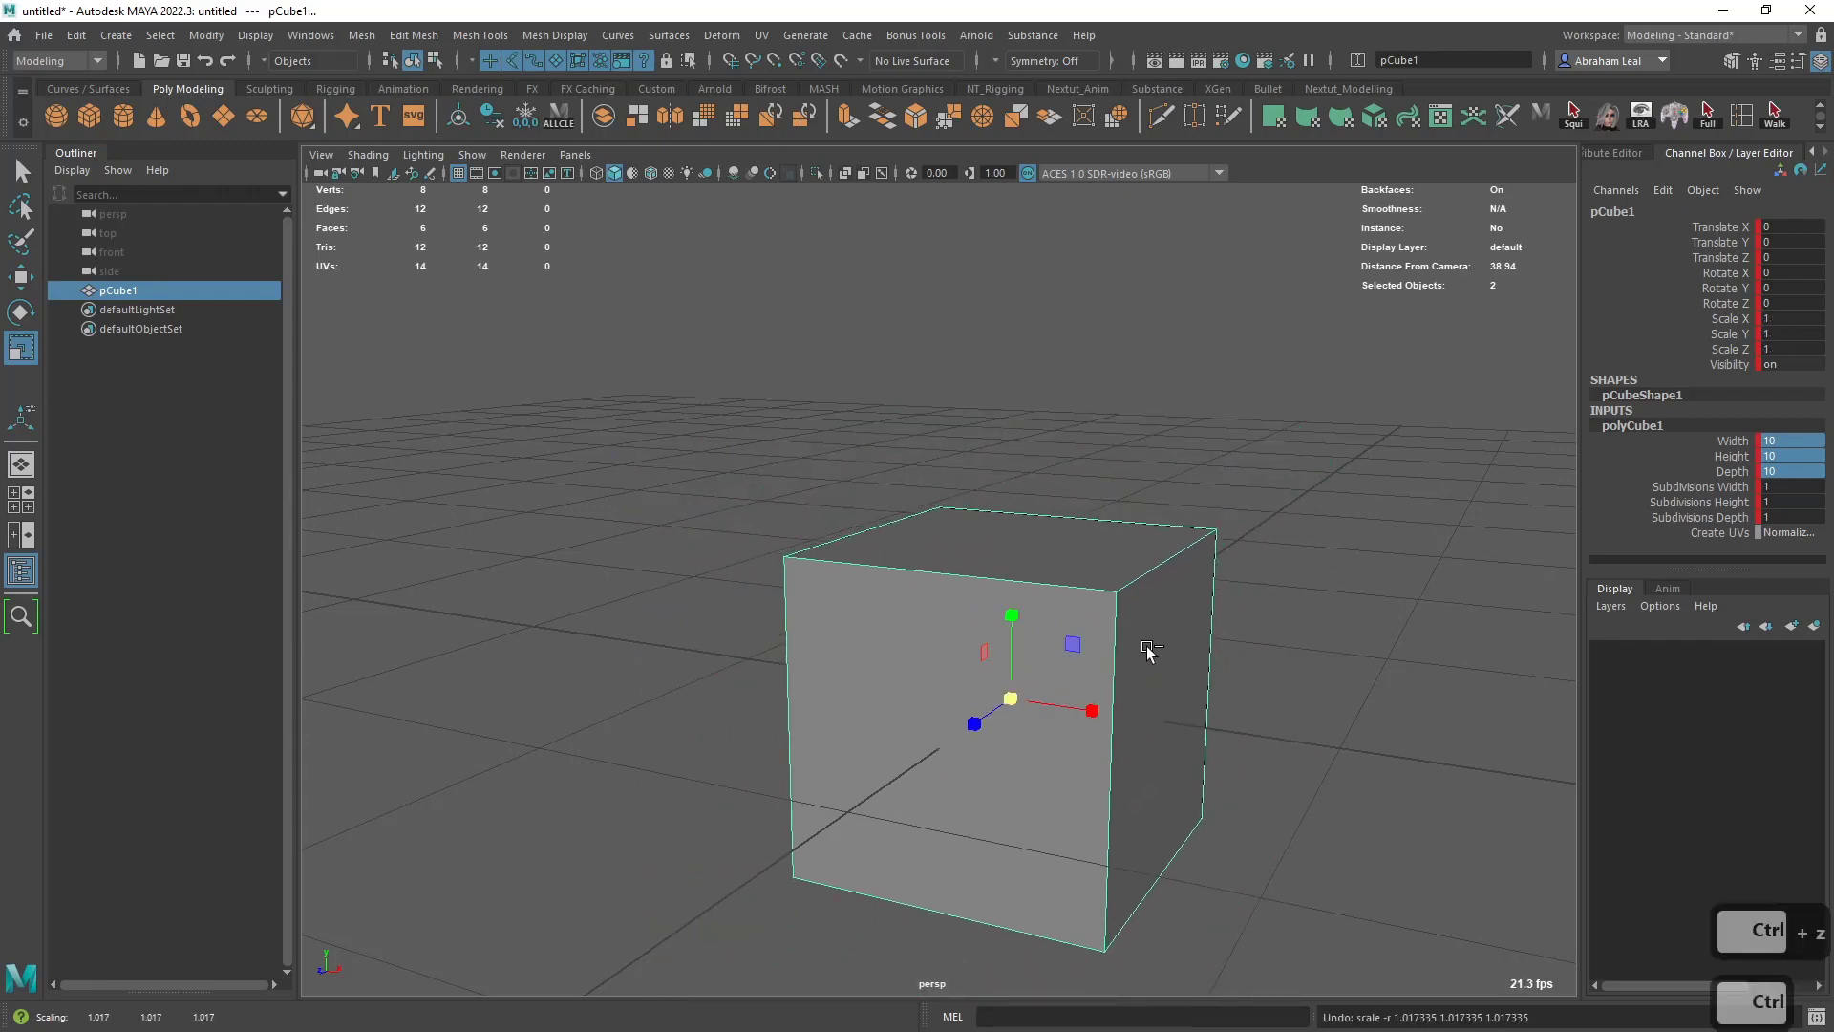
key(ctrl+z)
- Set a keyframe on the cube's channels, bring up the Save As dialog and cancel it, and undo the keyframe
alt+drag(1157, 649, 1263, 659)
alt+right_drag(1263, 660, 888, 509)
alt+middle_drag(888, 509, 1034, 476)
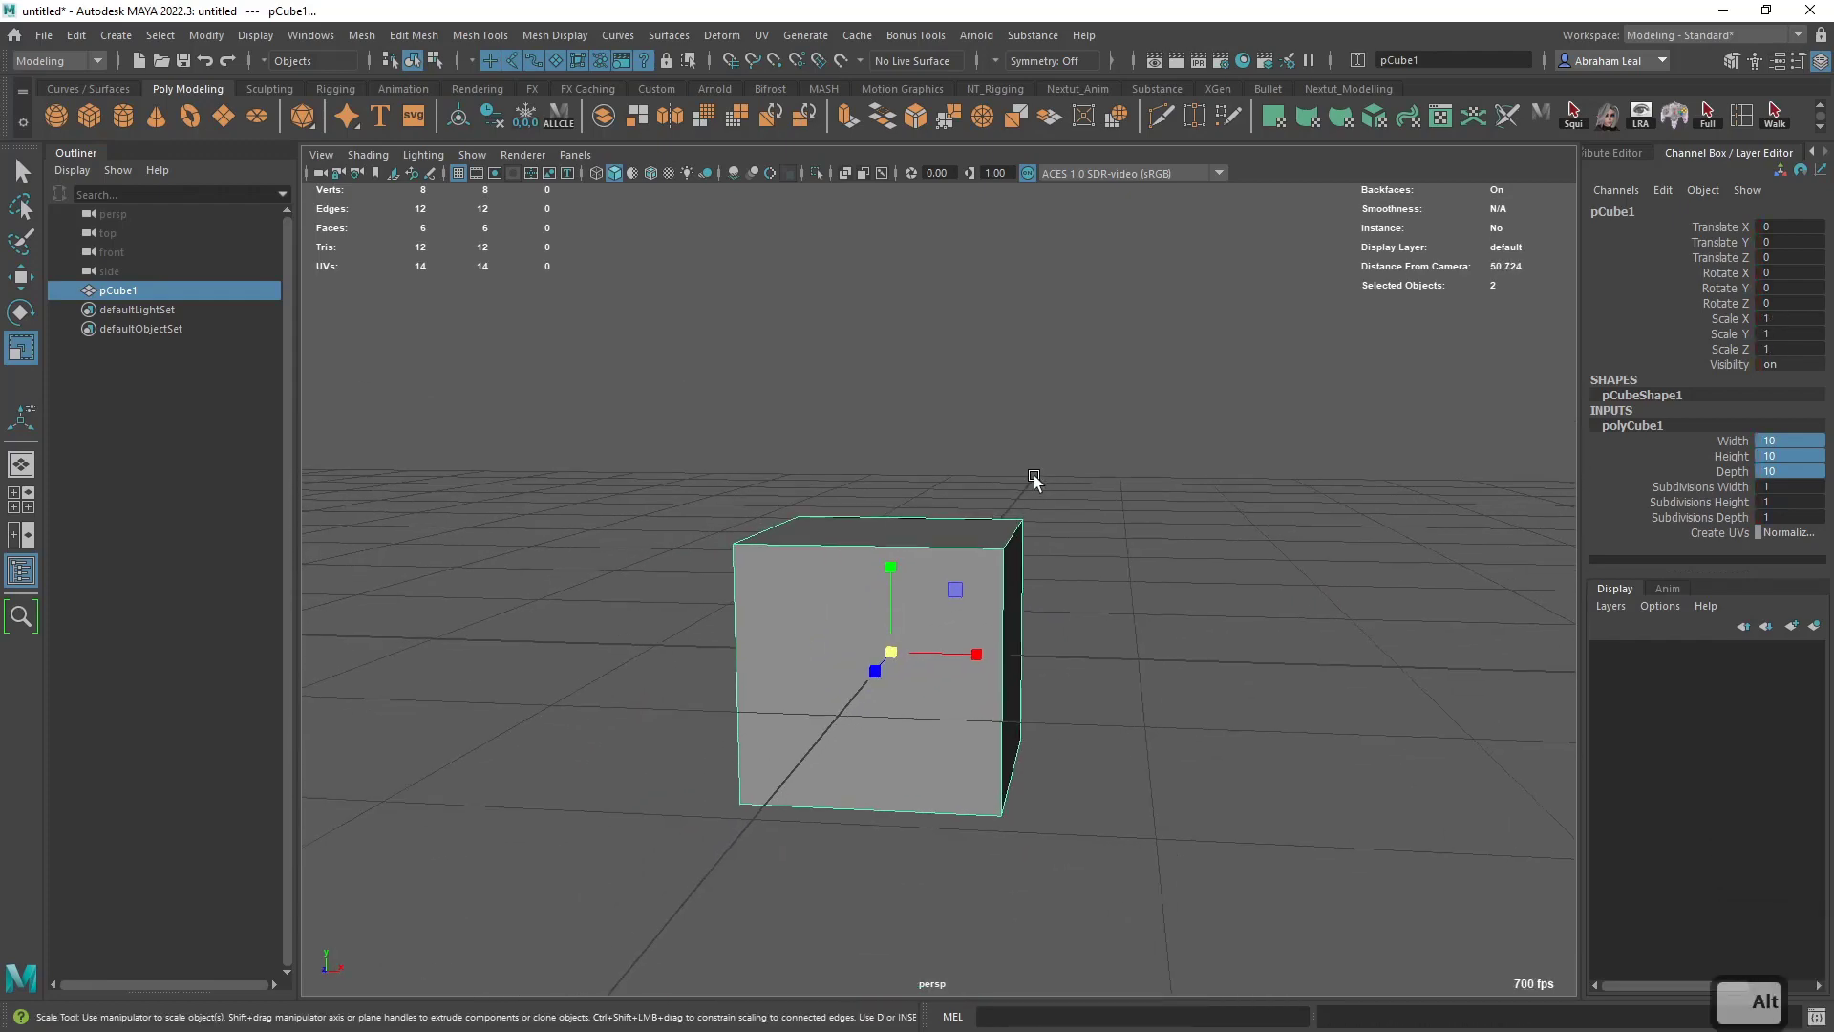
key(s)
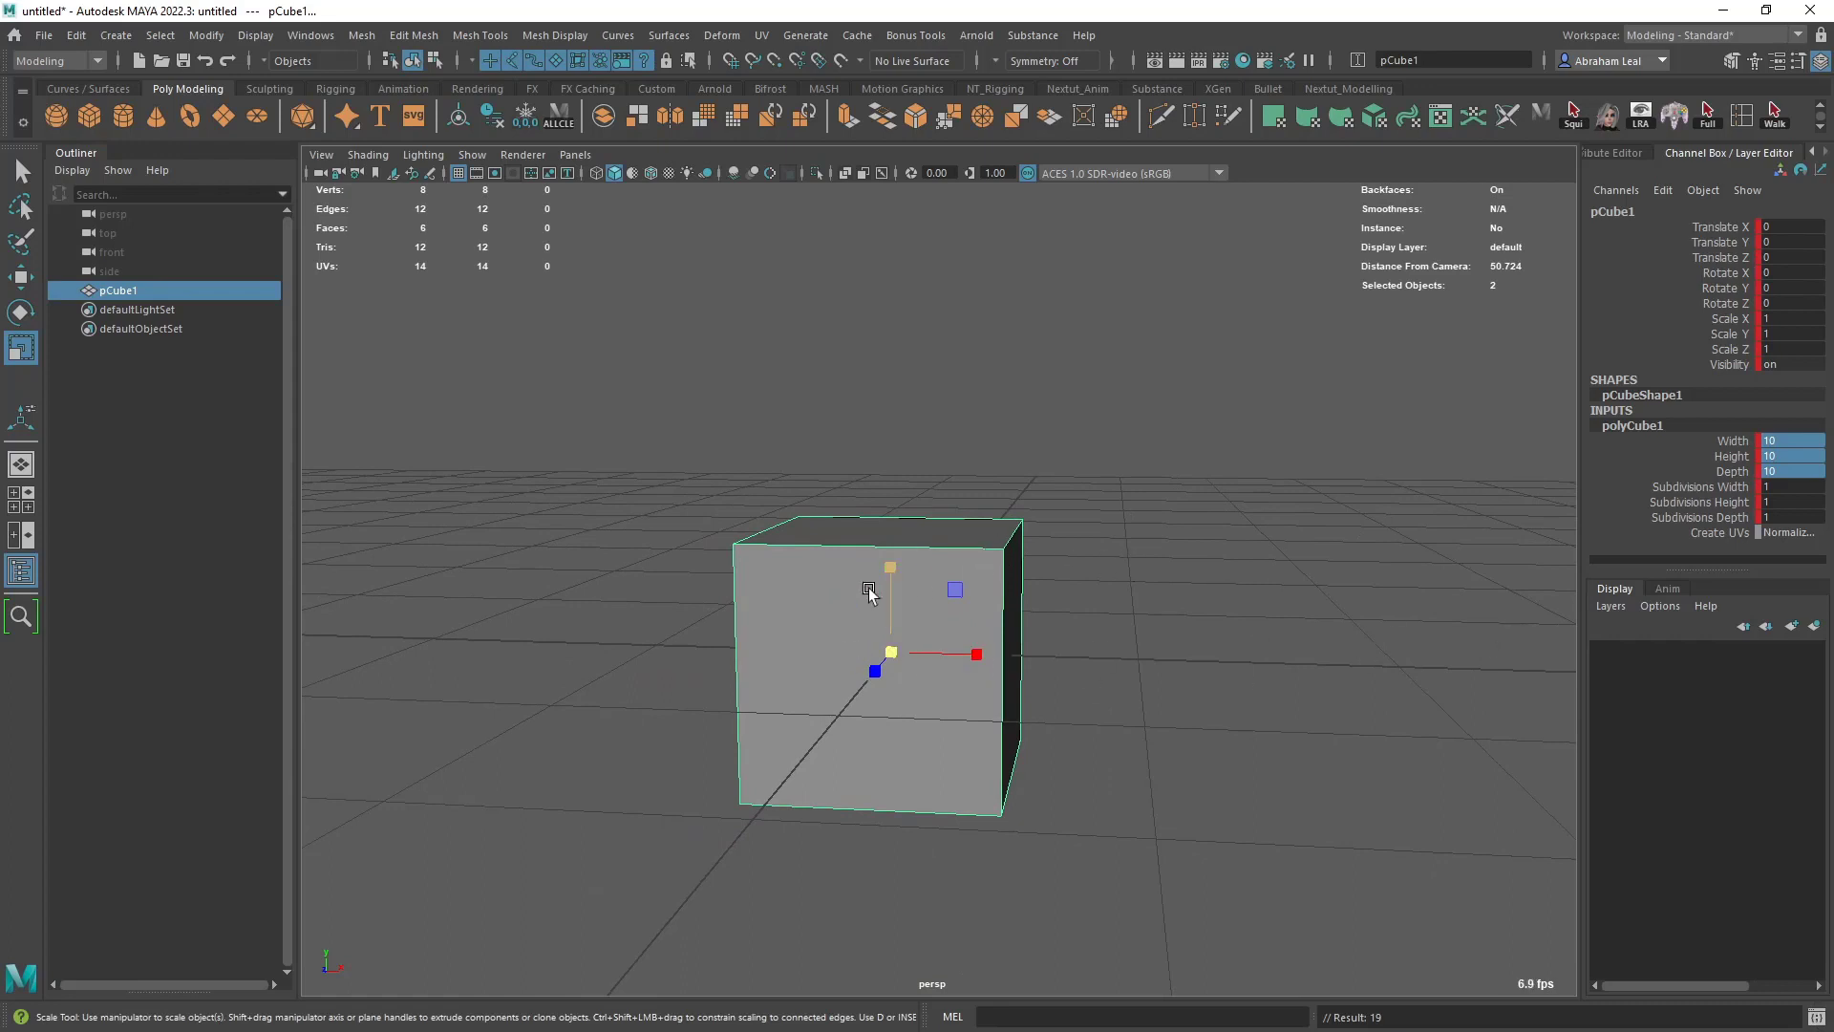
key(ctrl+s)
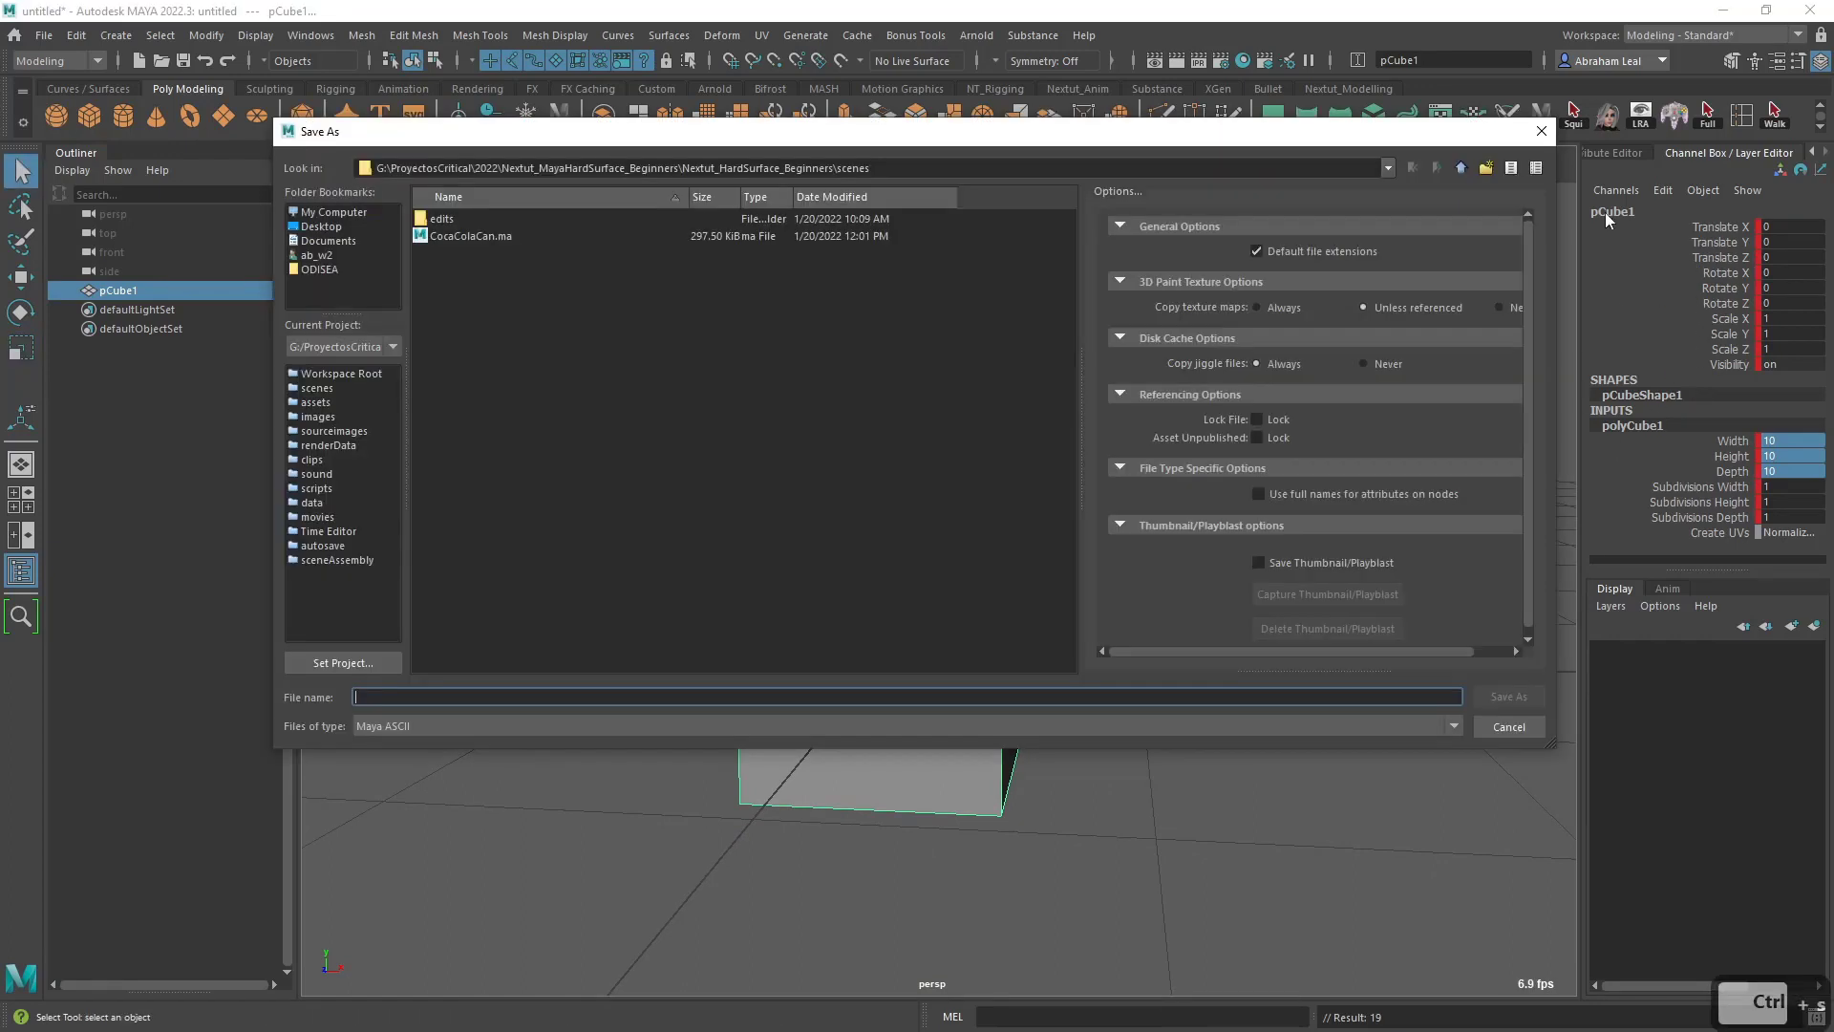
key(Escape)
key(ctrl+z)
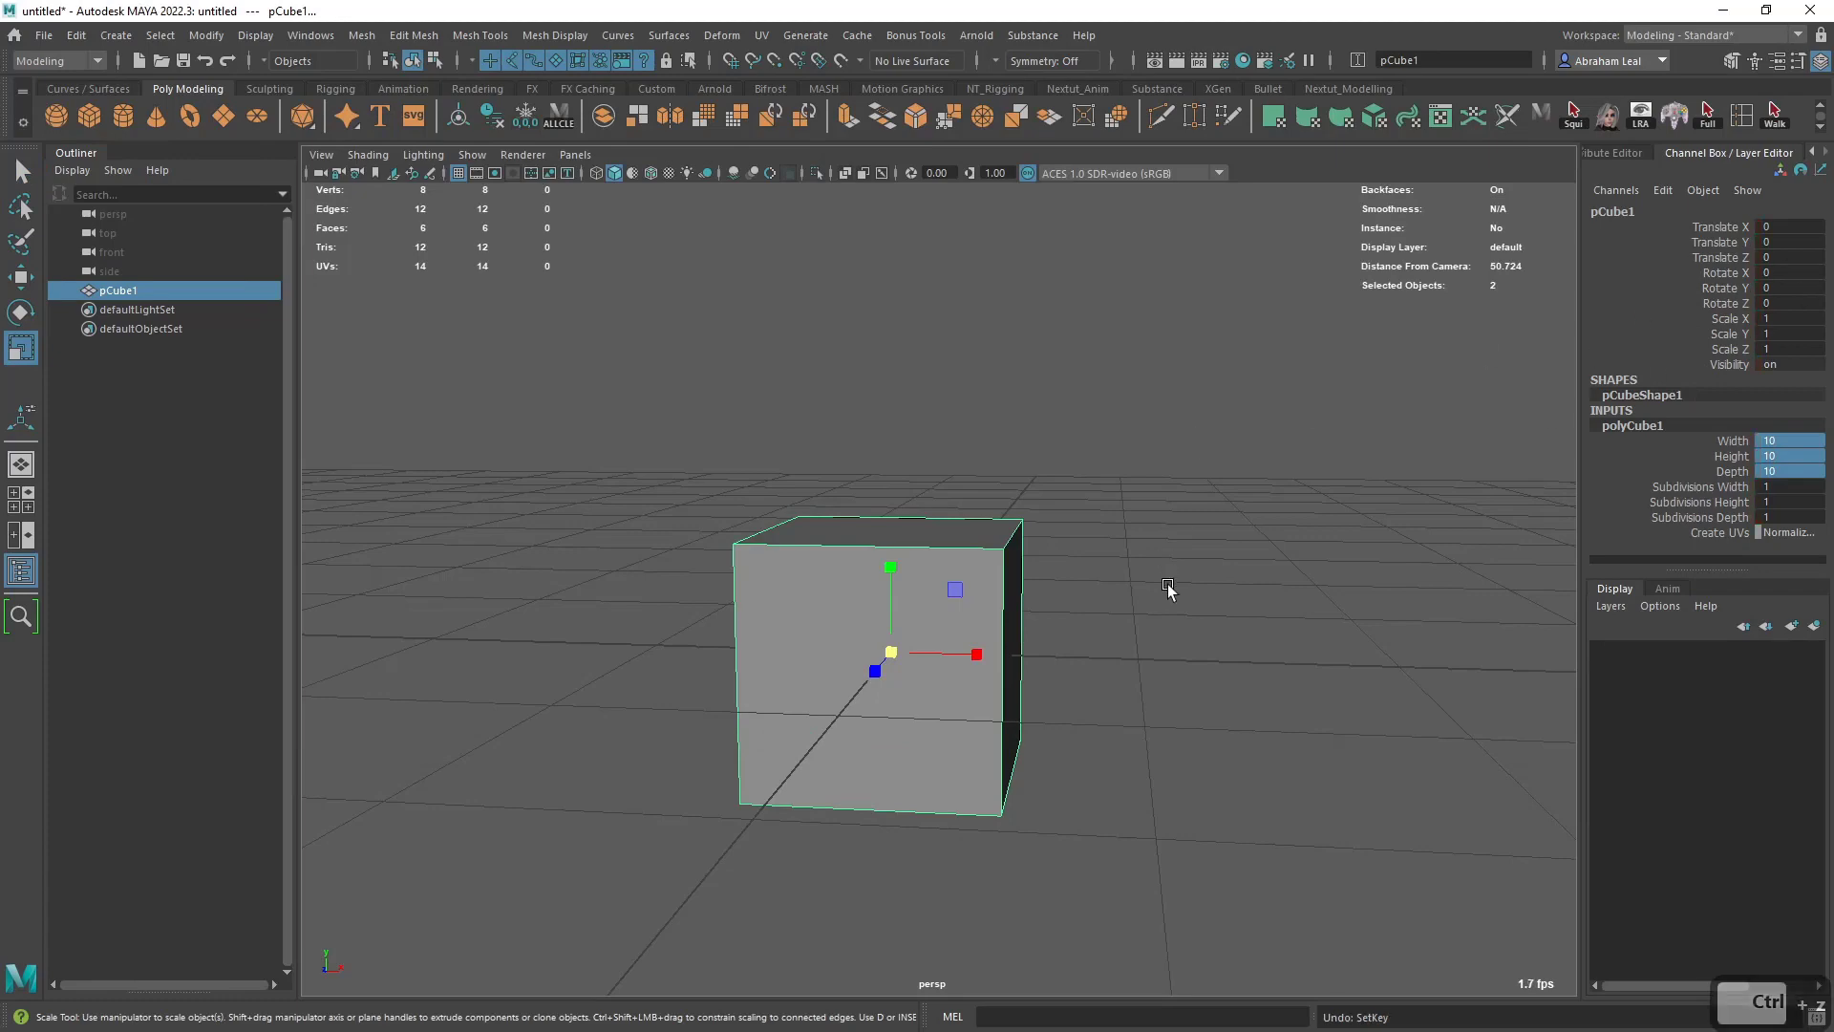
- Select the cube and move it up along Y to about 6.47 with the Move tool
click(1134, 599)
alt+drag(1165, 616, 1137, 640)
click(1137, 640)
alt+middle_drag(1137, 640, 860, 633)
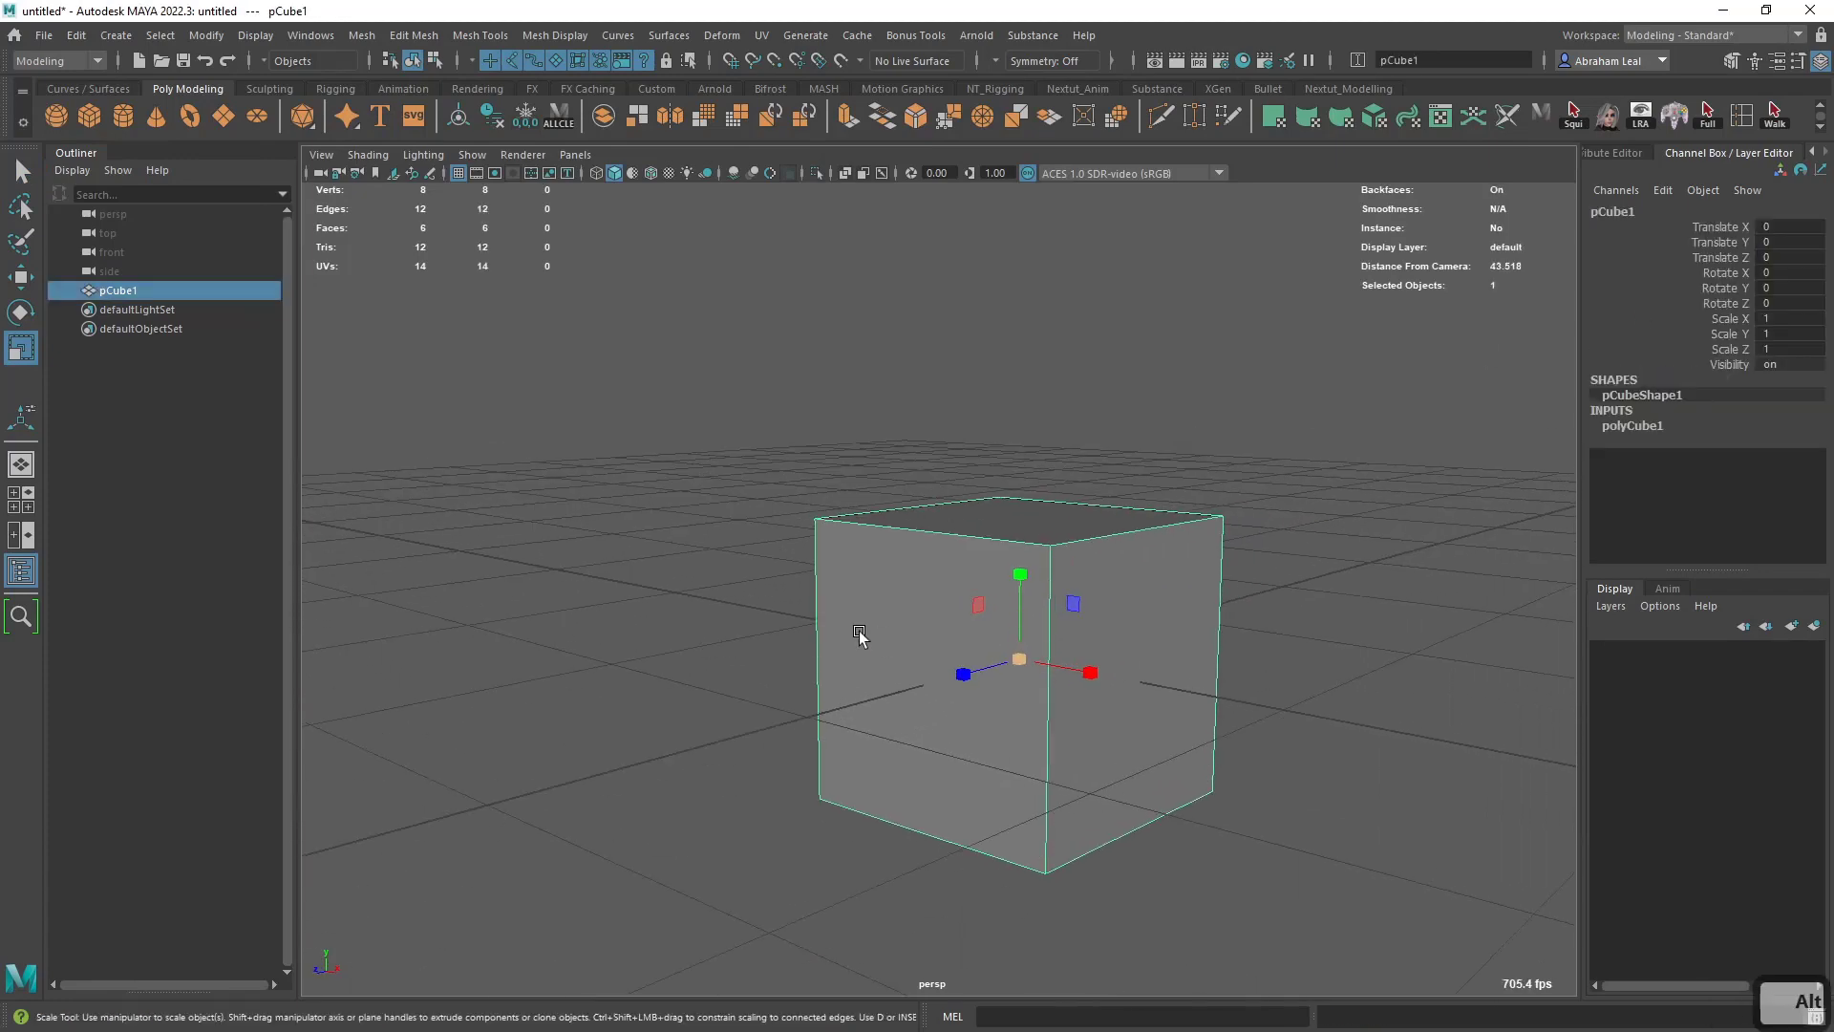
key(w)
drag(1018, 575, 996, 396)
alt+drag(996, 396, 1159, 693)
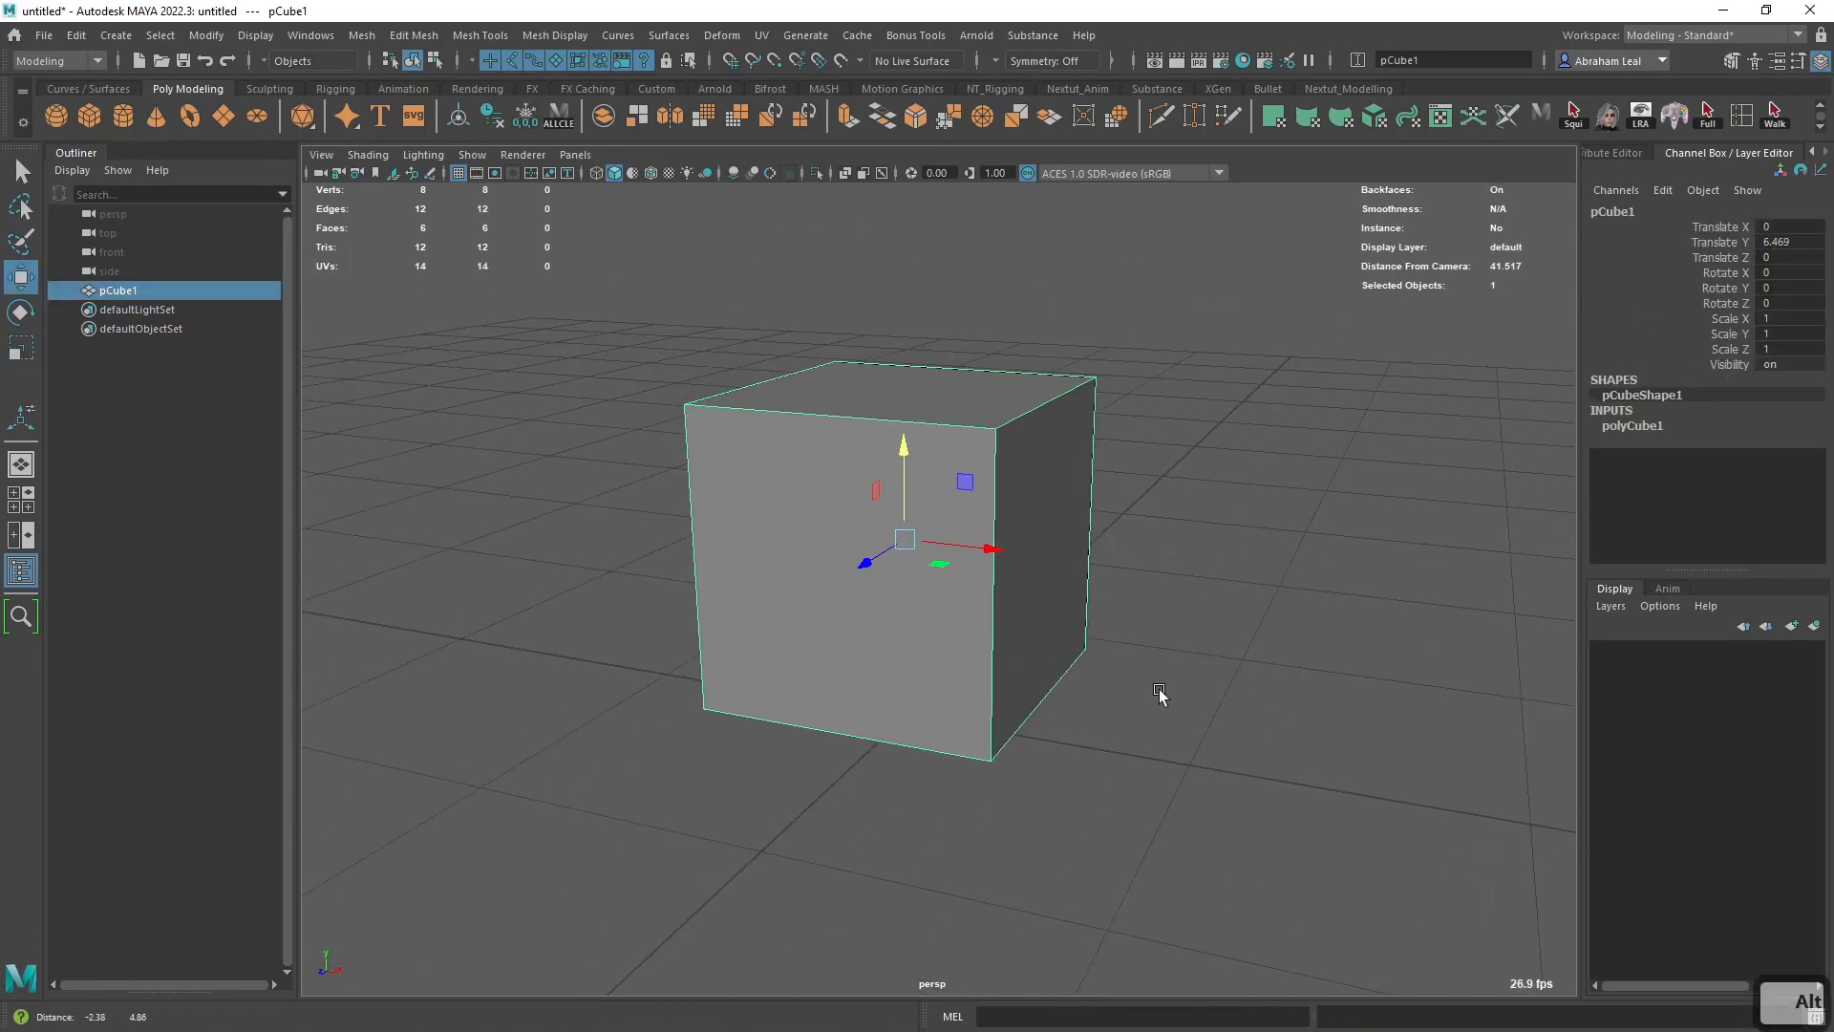
- Select all of the cube's edges and bevel them
right_drag(990, 429, 989, 361)
drag(1200, 279, 513, 828)
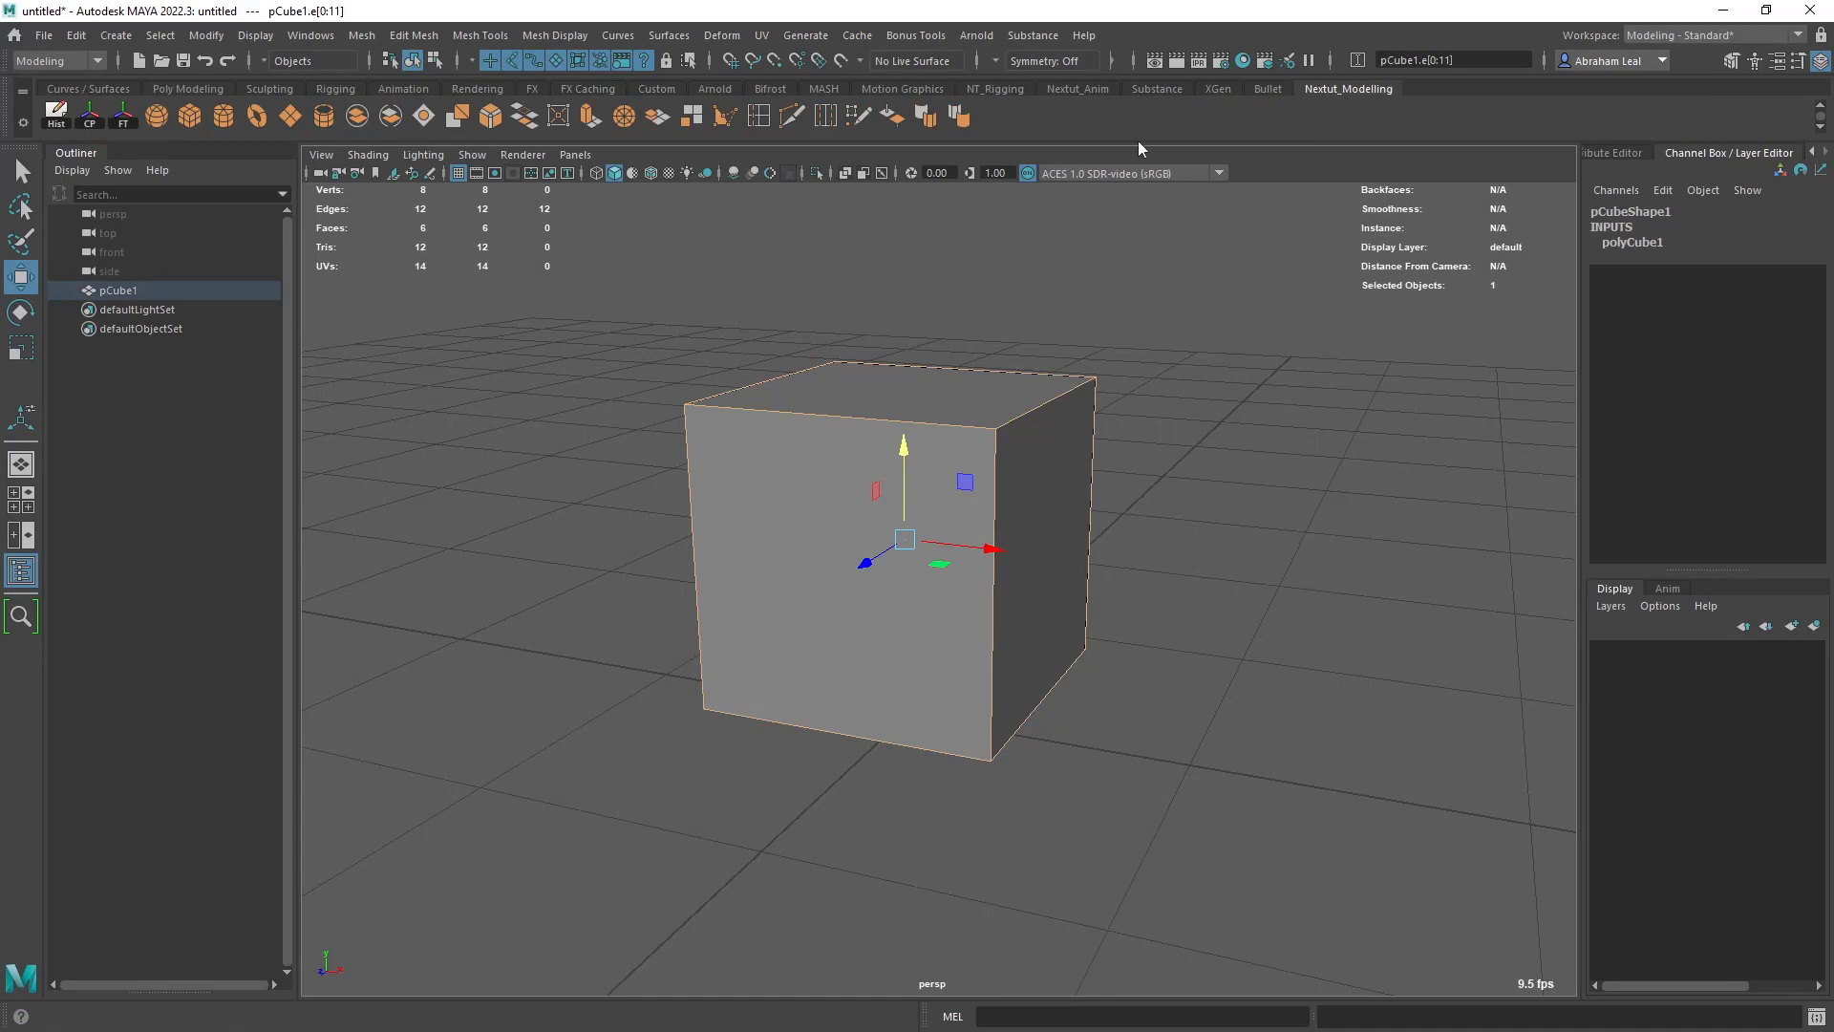
click(491, 121)
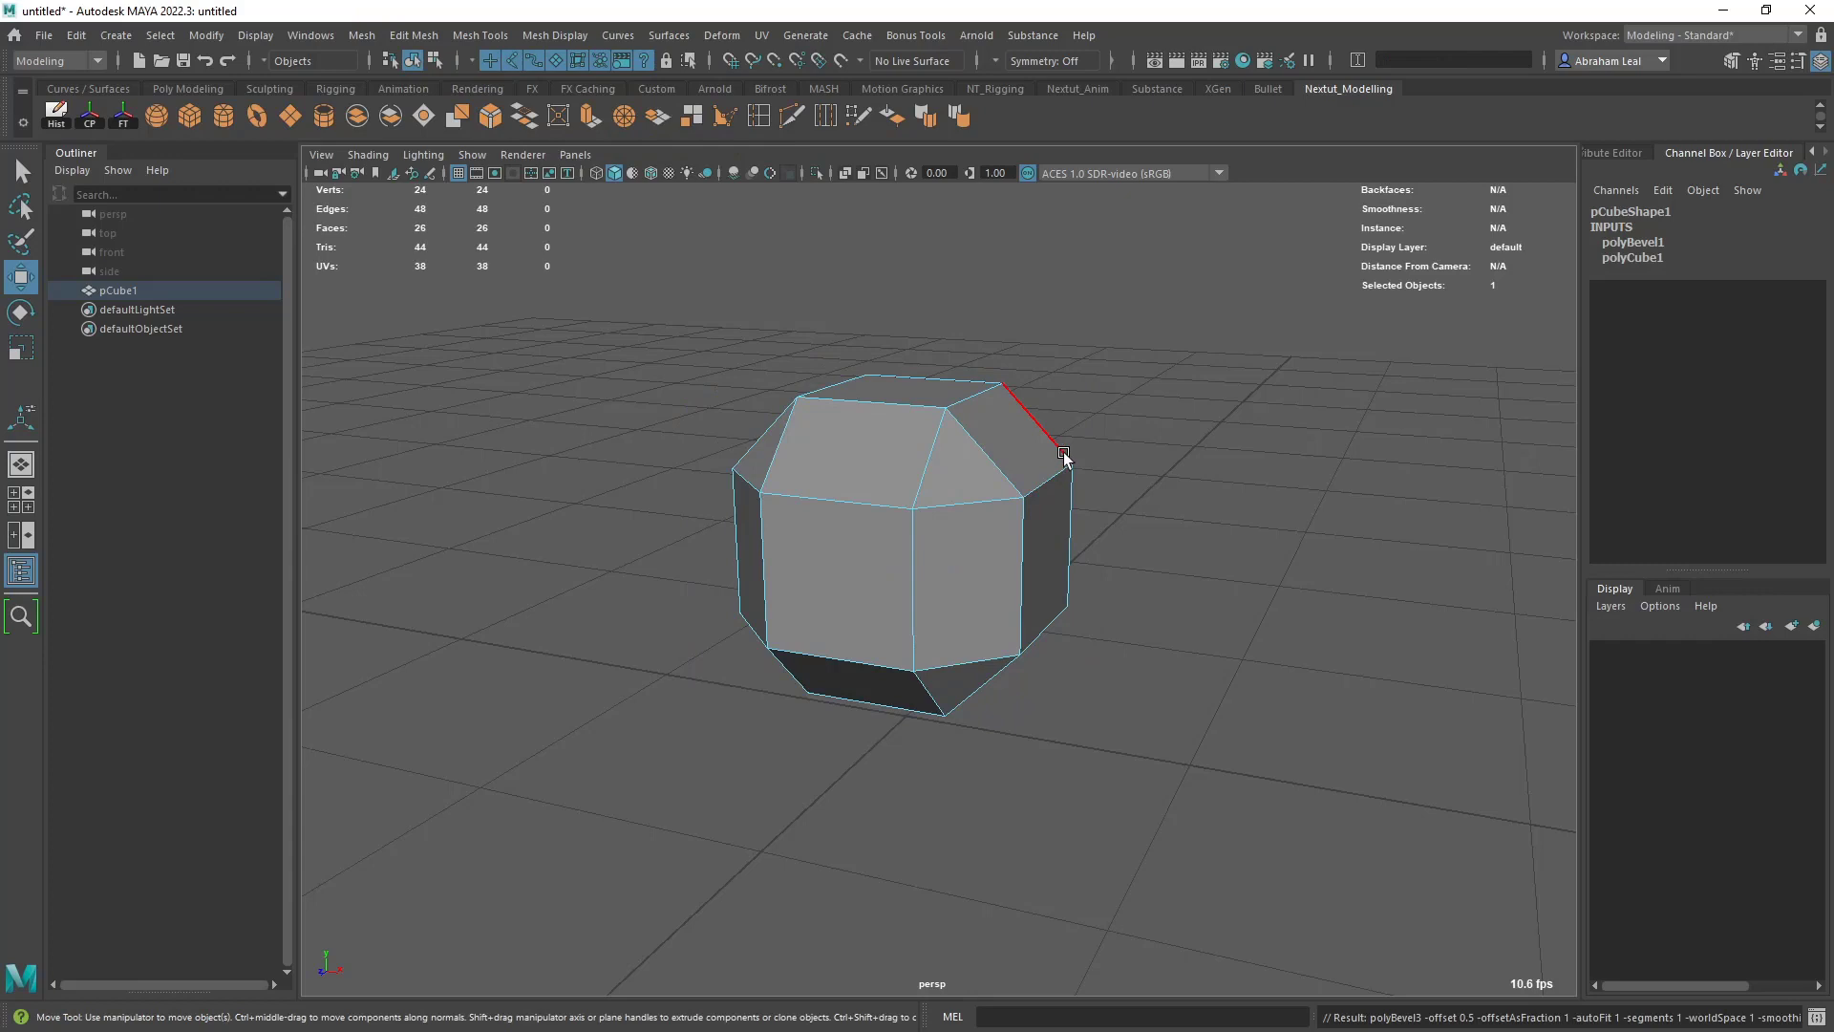
- Set the bevel's fraction to 0.08 and its segments to 2, and deselect the cube
key(t)
click(1634, 242)
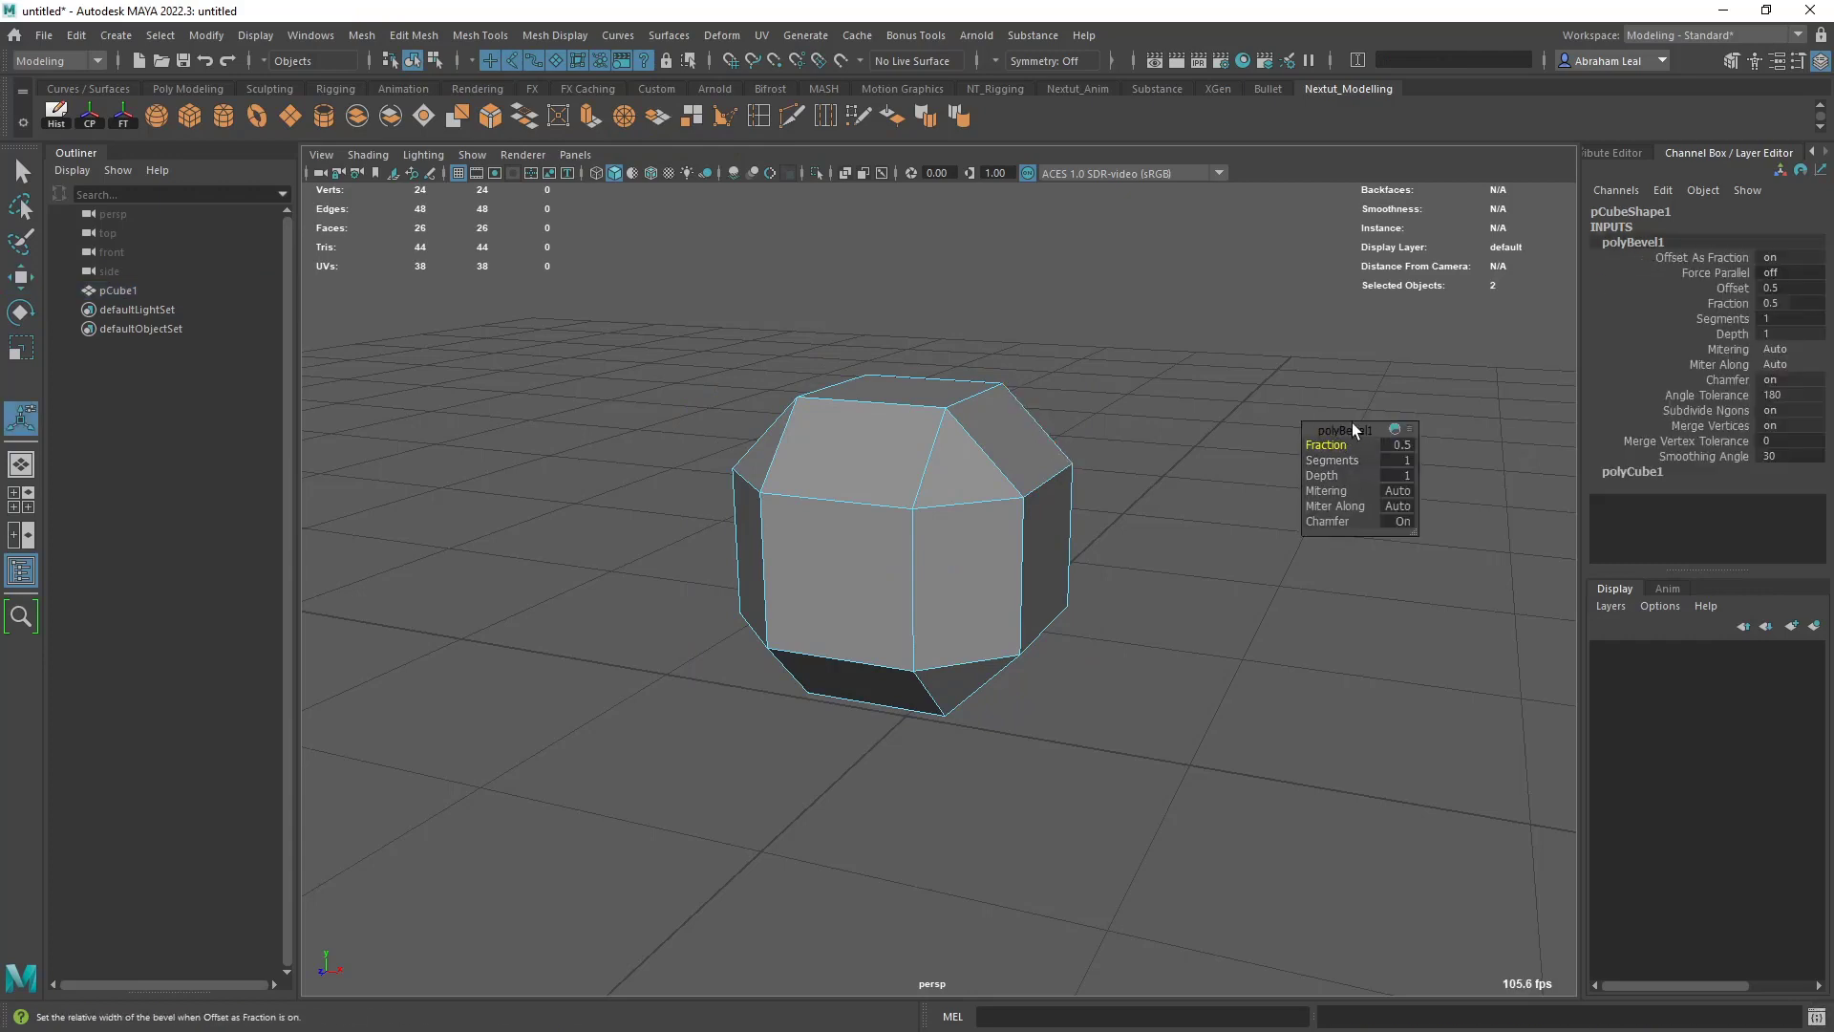
drag(1351, 423, 1266, 375)
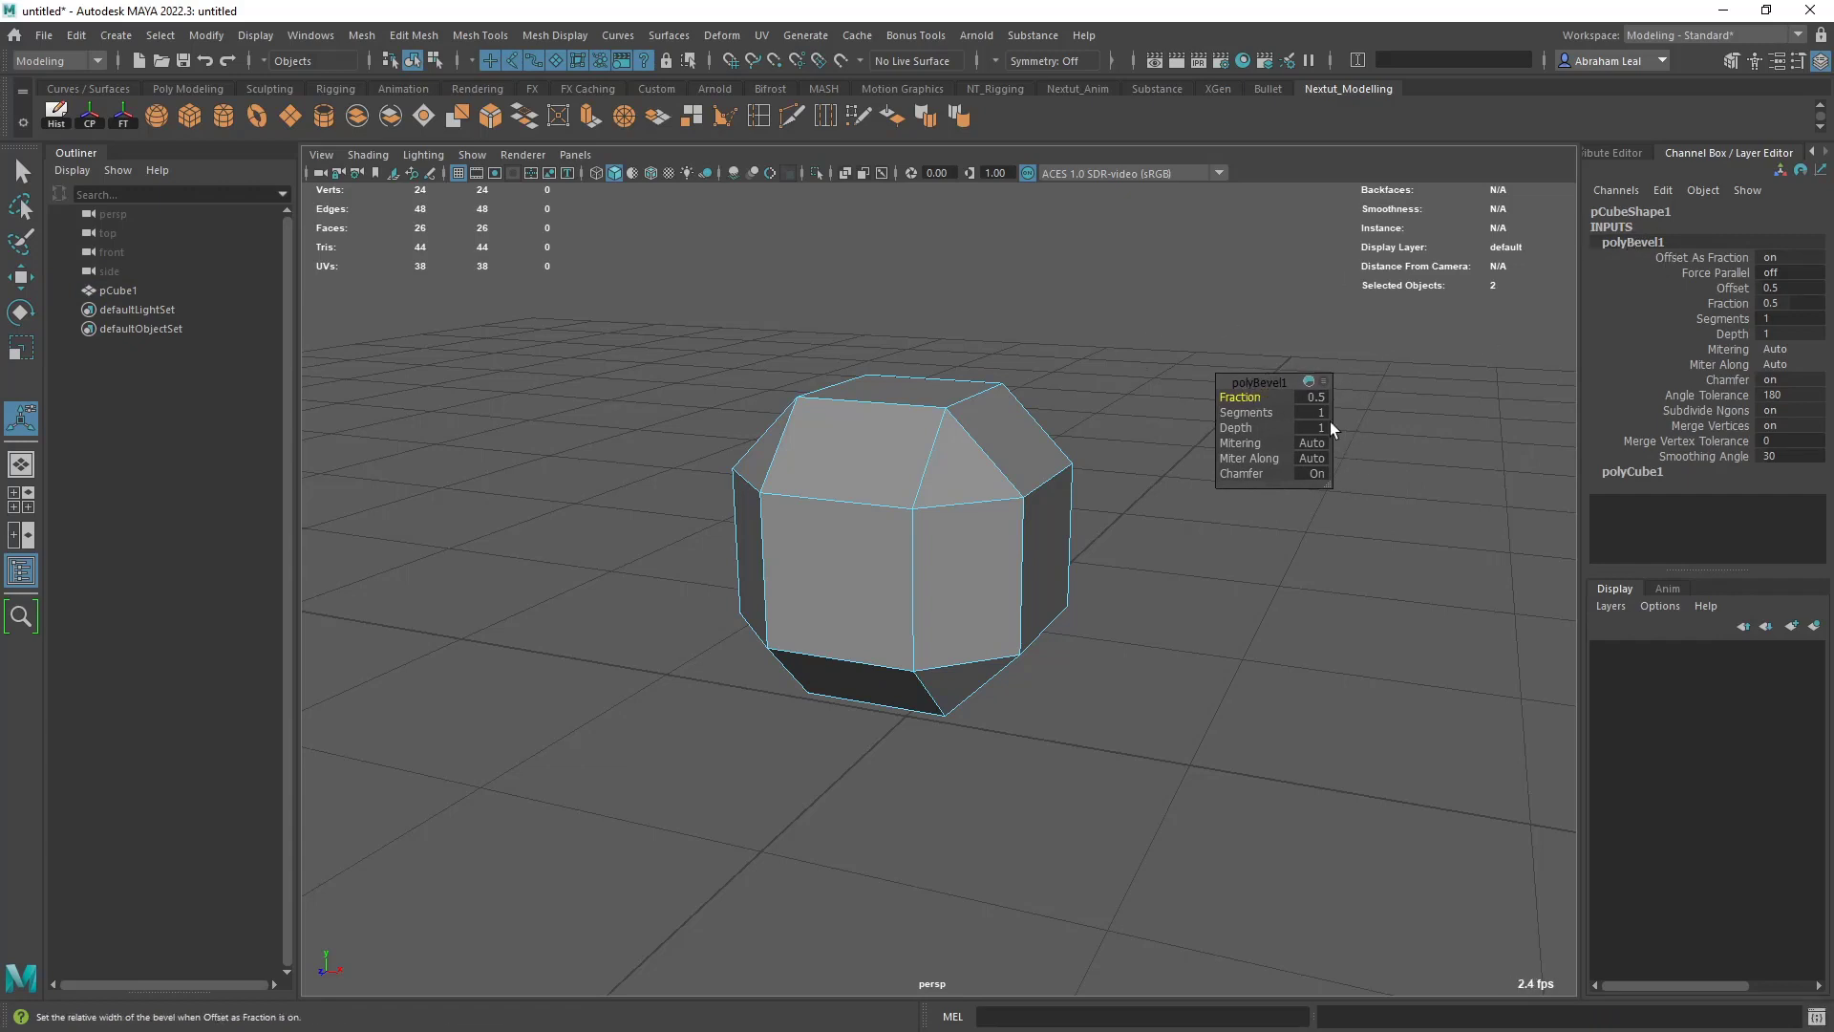
mouse_move(1253, 390)
mouse_down()
mouse_move(1199, 390)
mouse_move(1259, 392)
mouse_move(1203, 392)
mouse_move(1254, 387)
mouse_move(1210, 391)
mouse_move(1232, 412)
mouse_up()
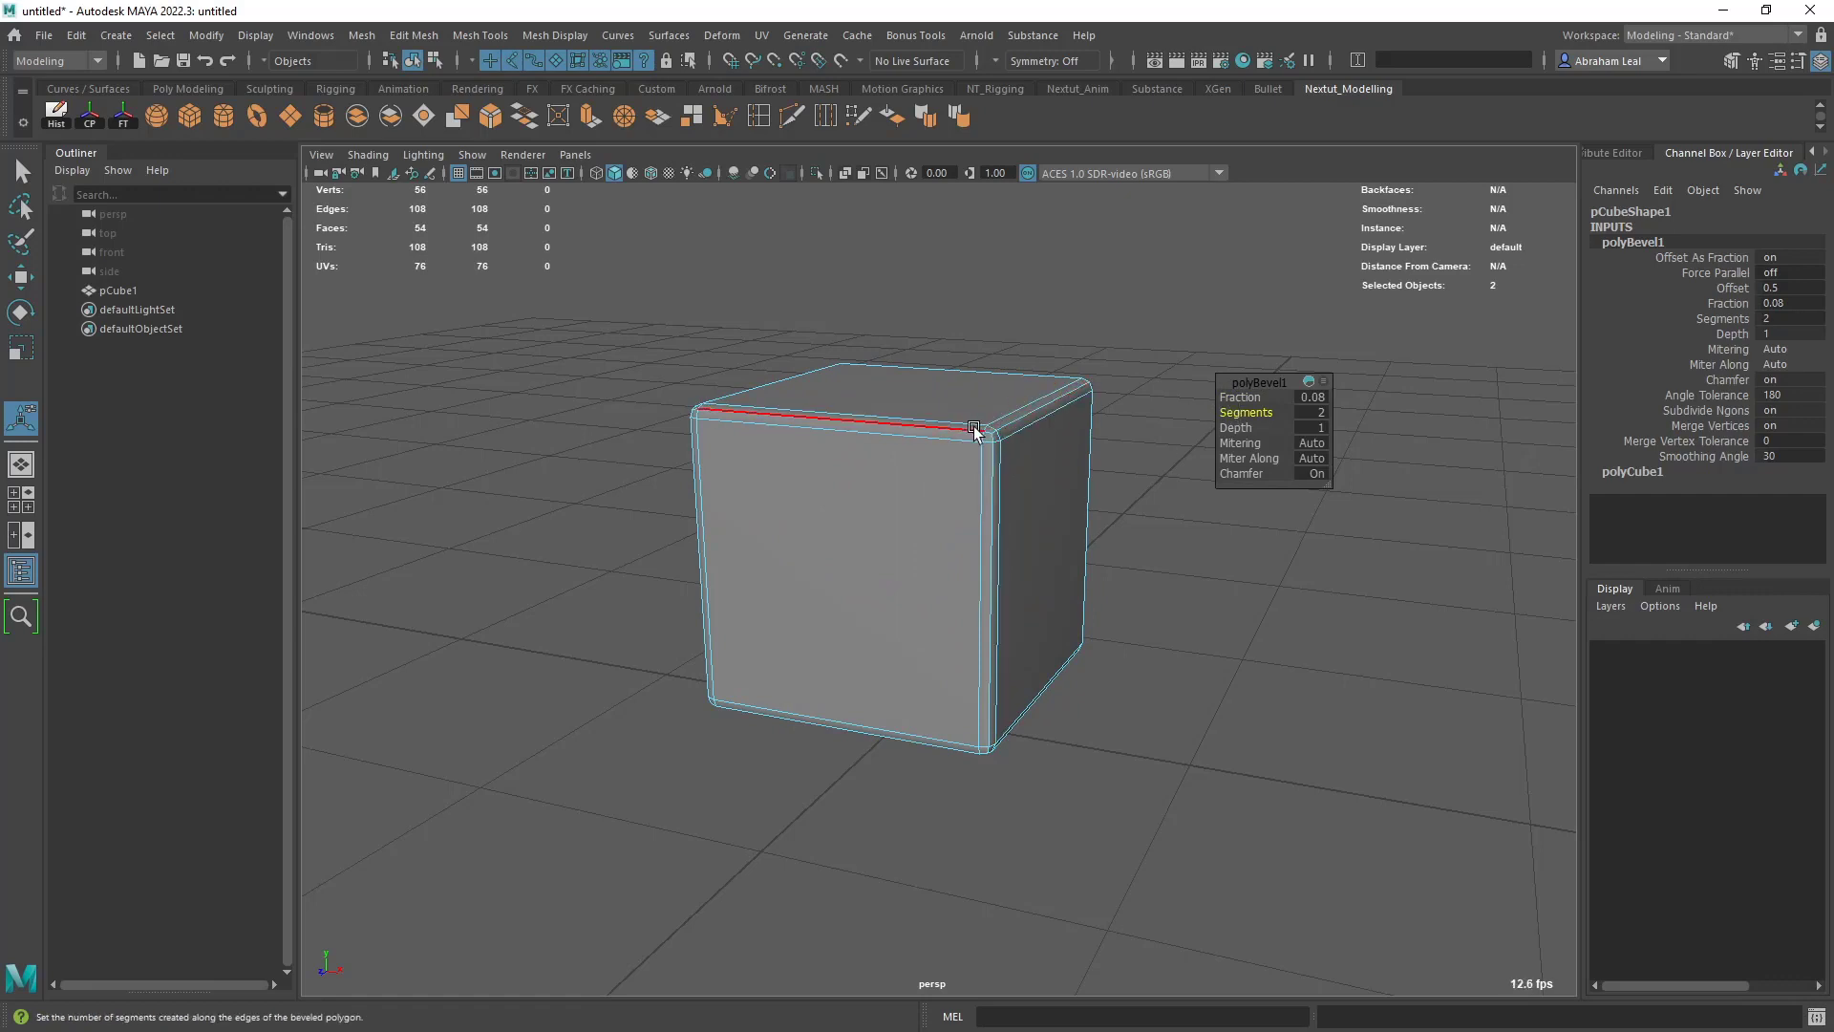
click(1092, 328)
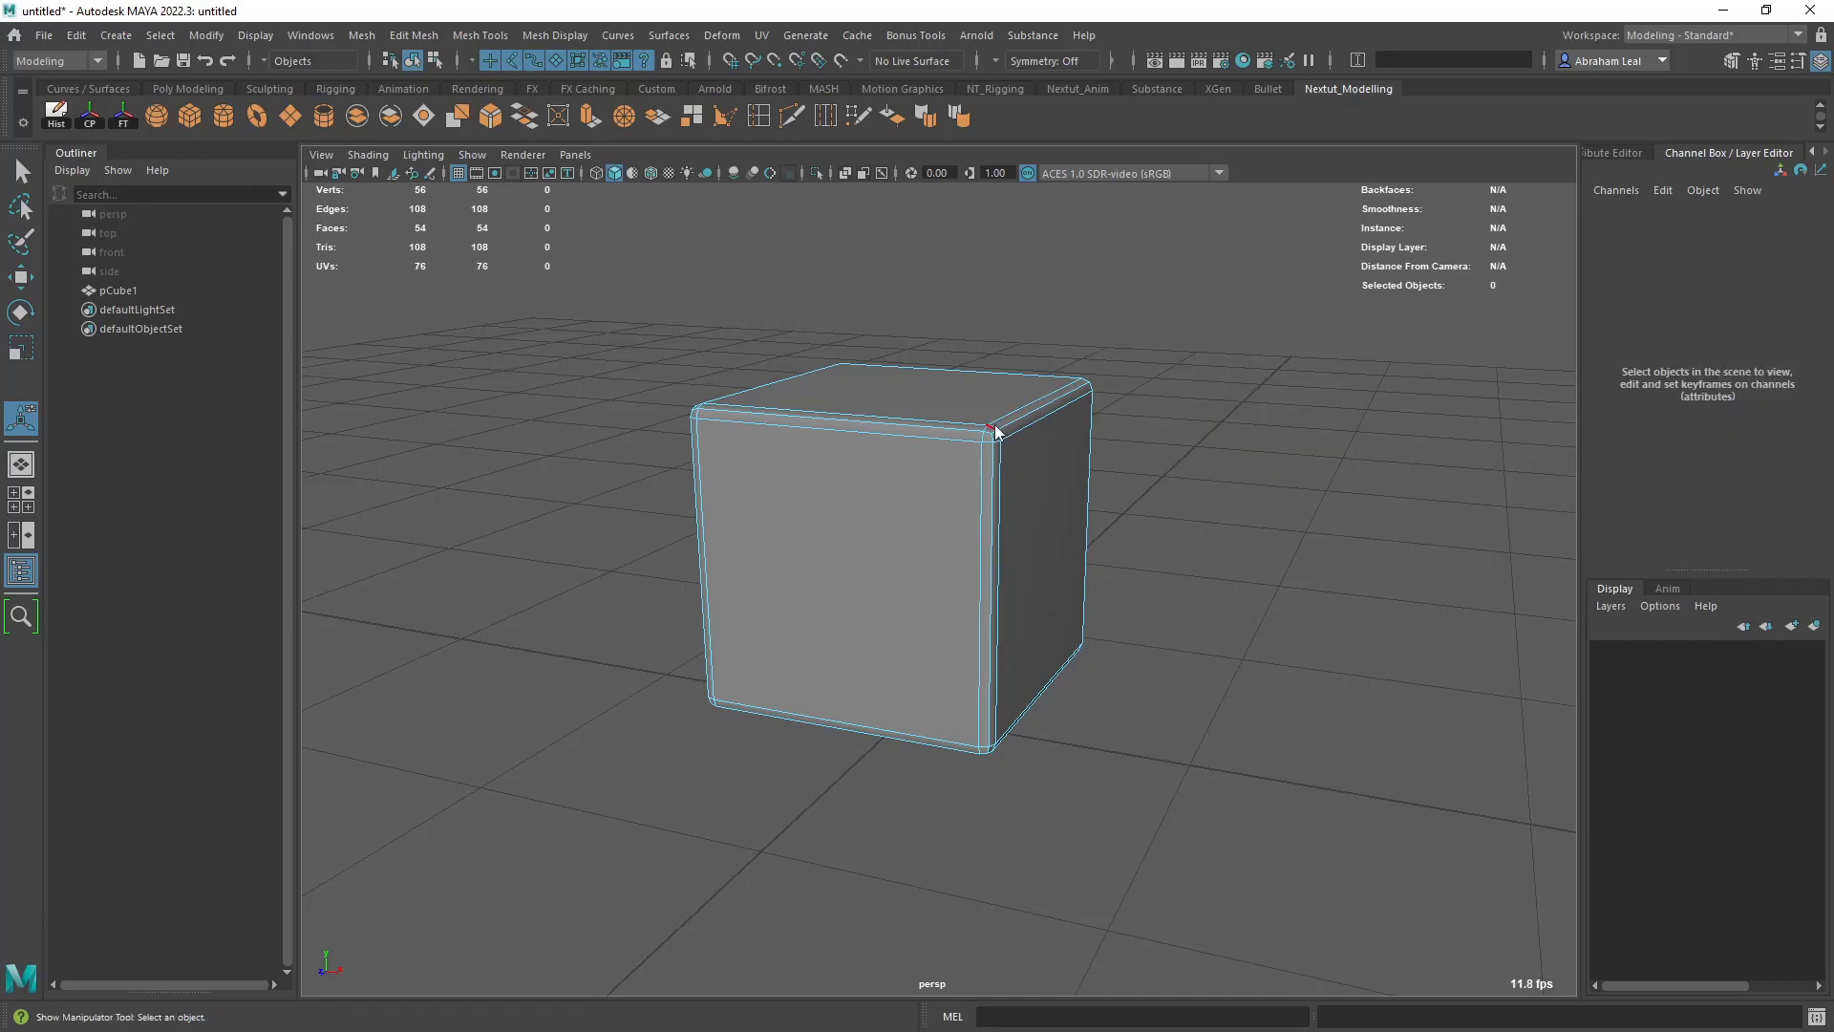
- Return to object mode and select the whole bevelled cube
right_drag(991, 429, 1060, 358)
click(1060, 358)
click(956, 451)
alt+drag(955, 450, 1137, 478)
alt+middle_drag(1136, 478, 1265, 485)
alt+right_drag(1265, 486, 1137, 535)
alt+drag(1136, 535, 1015, 600)
alt+right_drag(1014, 599, 840, 460)
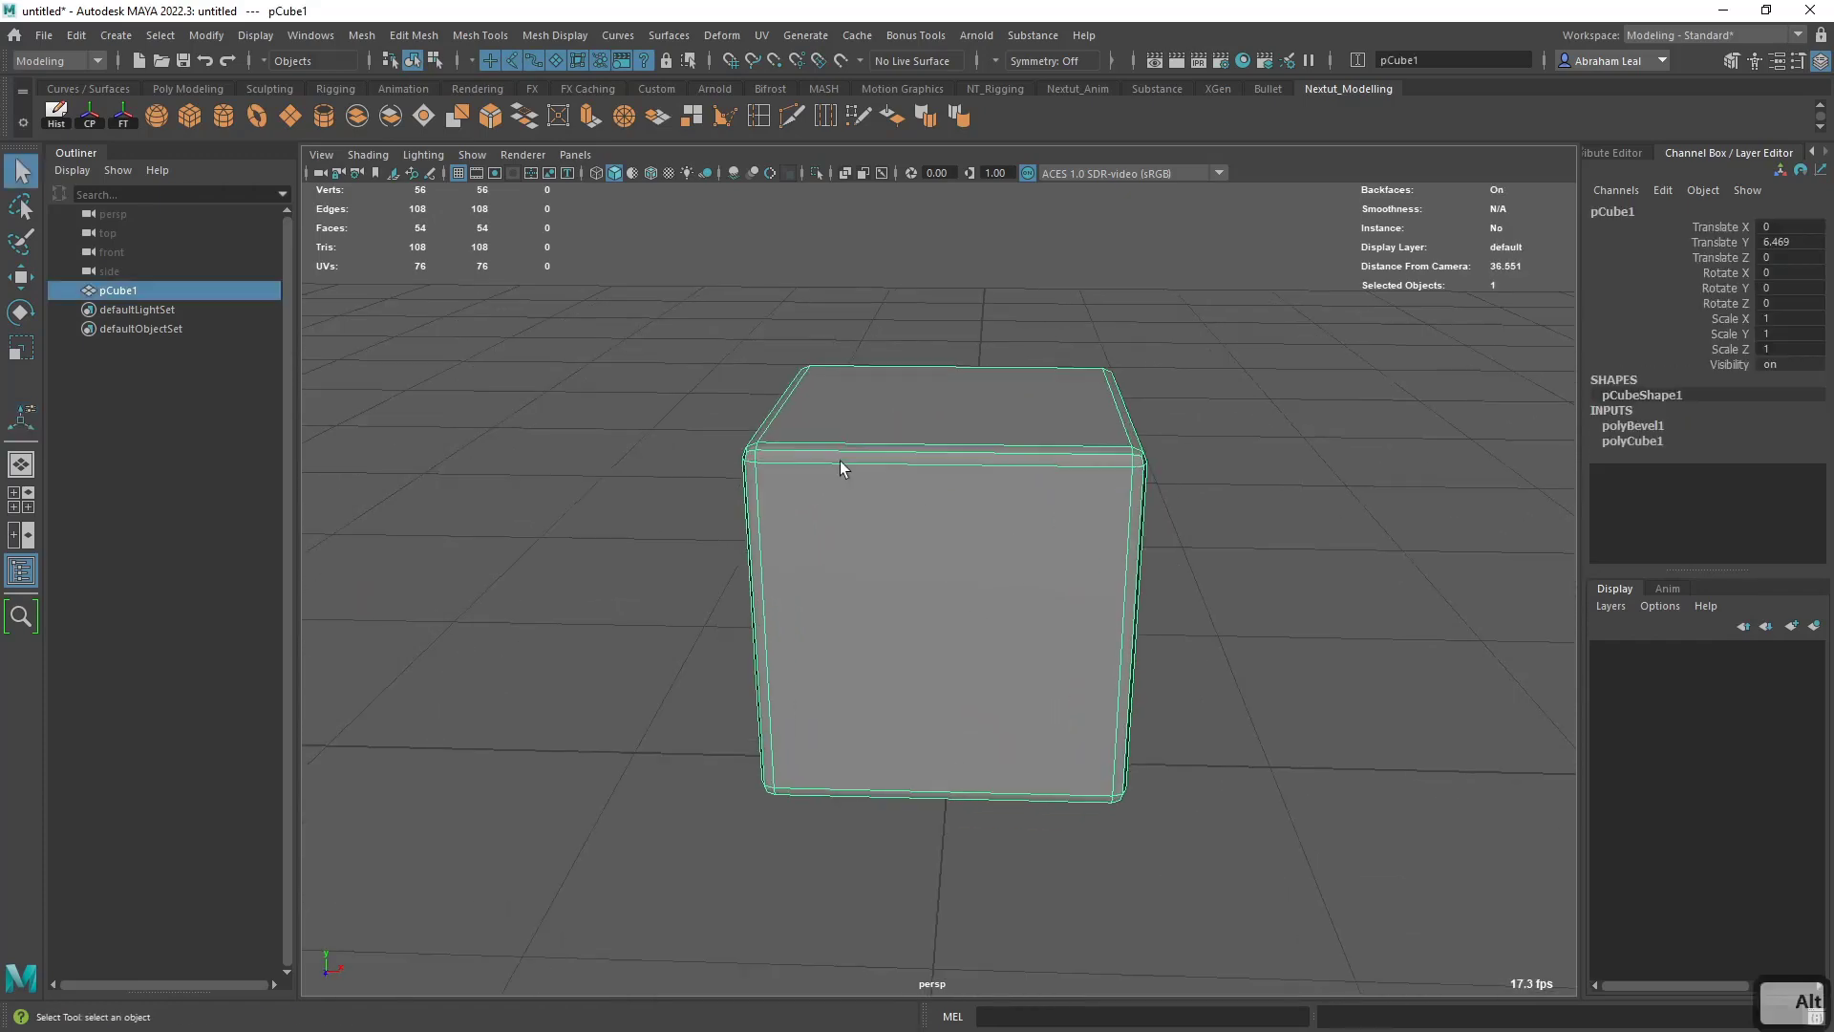
click(1213, 377)
click(936, 457)
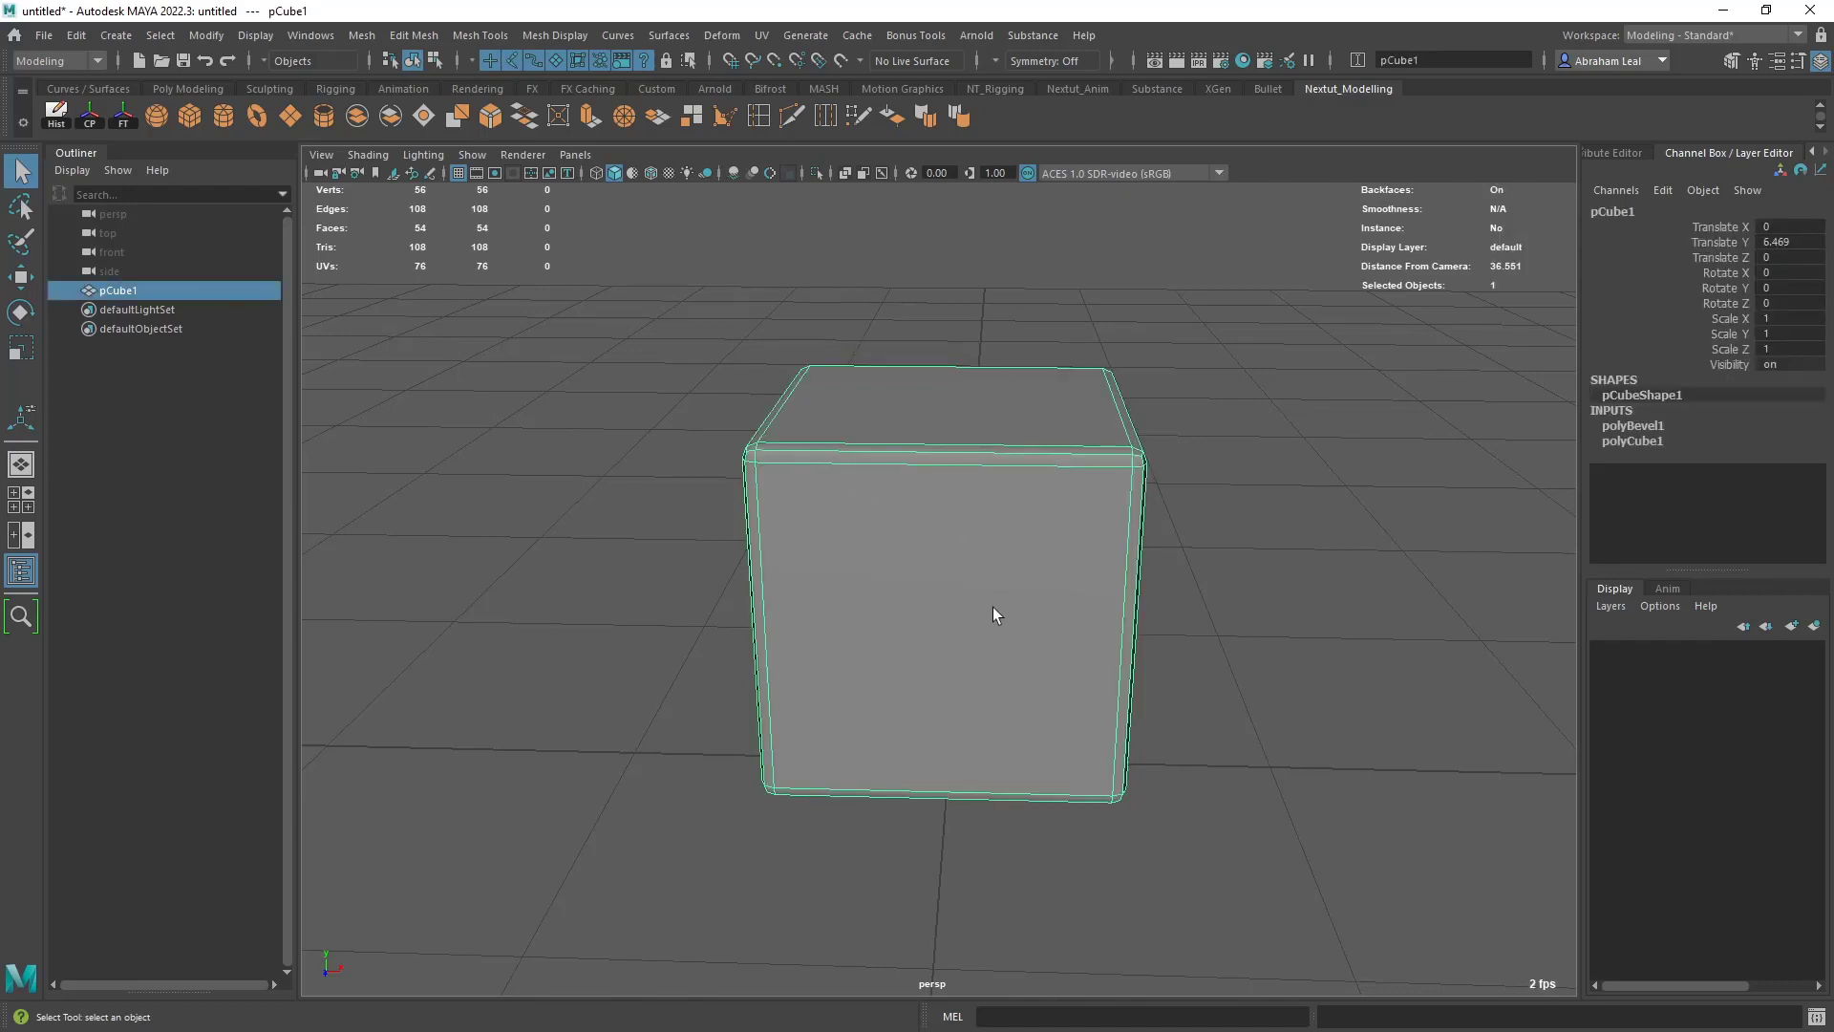
- Insert two evenly spaced edge loops in each of the cube's three directions using the Insert Edge Loop tool's Multiple edge loops mode
double_click(761, 123)
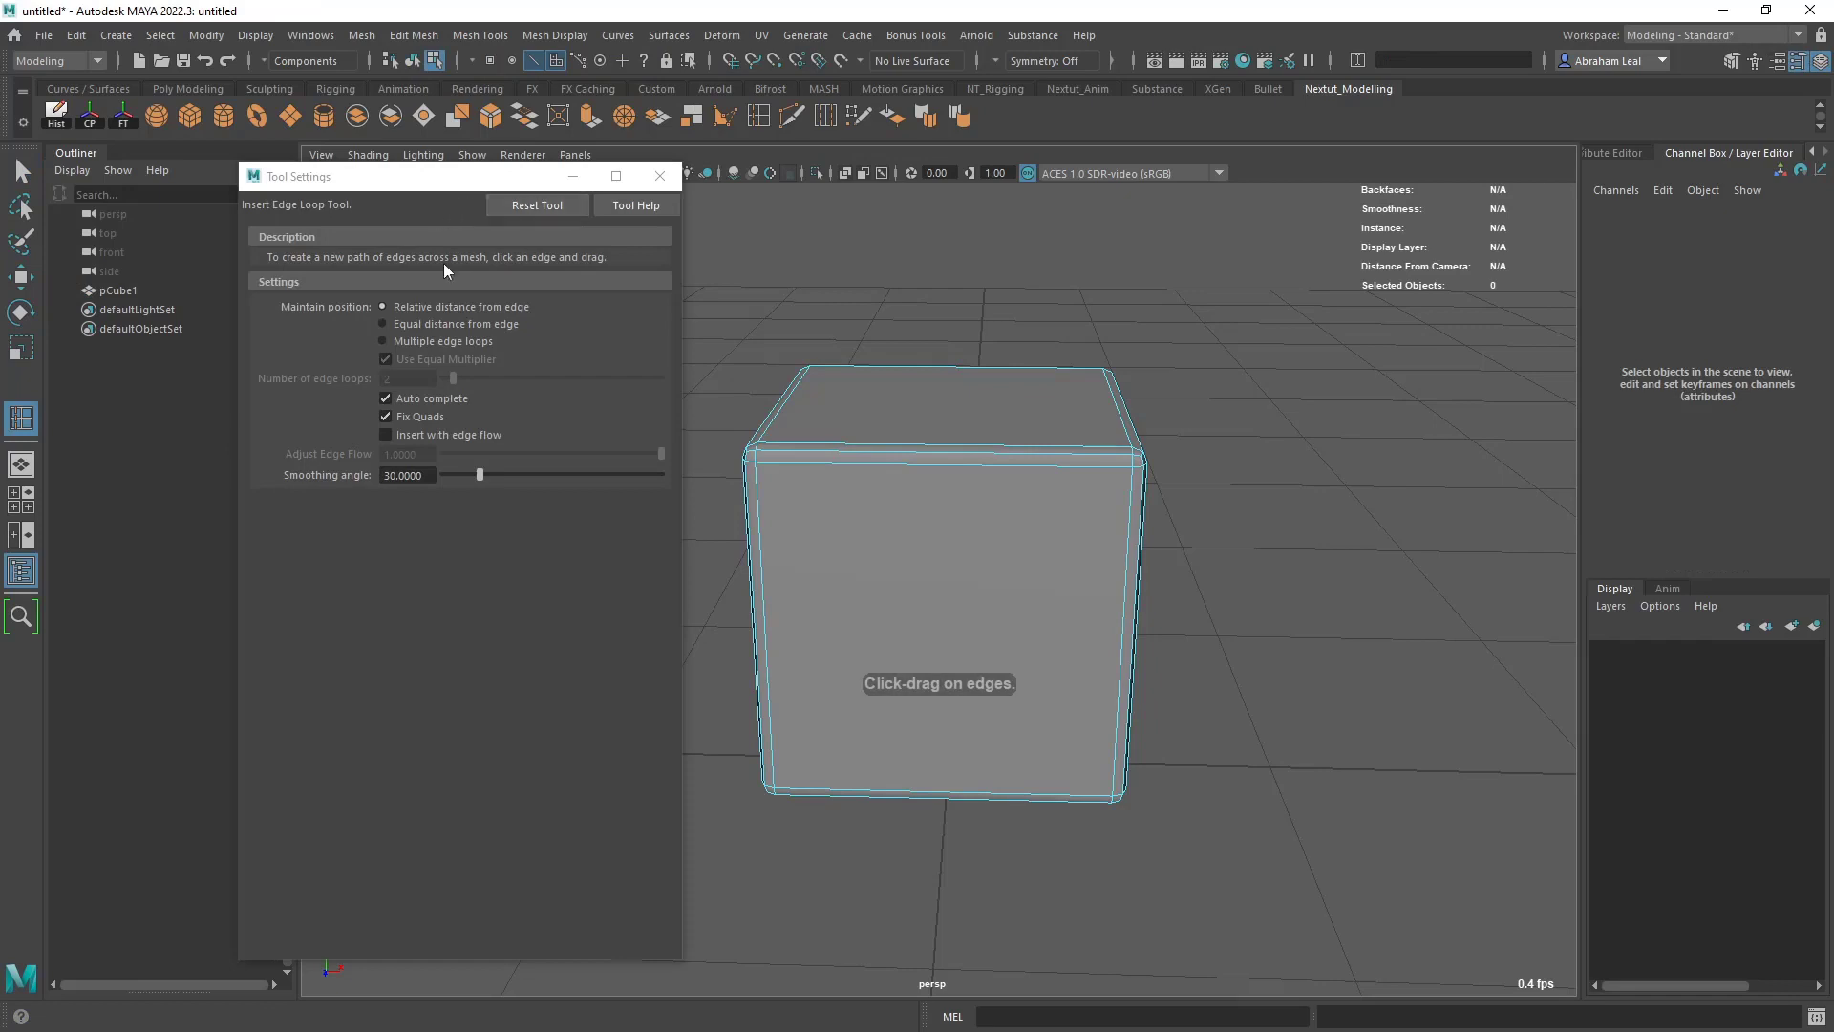
click(383, 341)
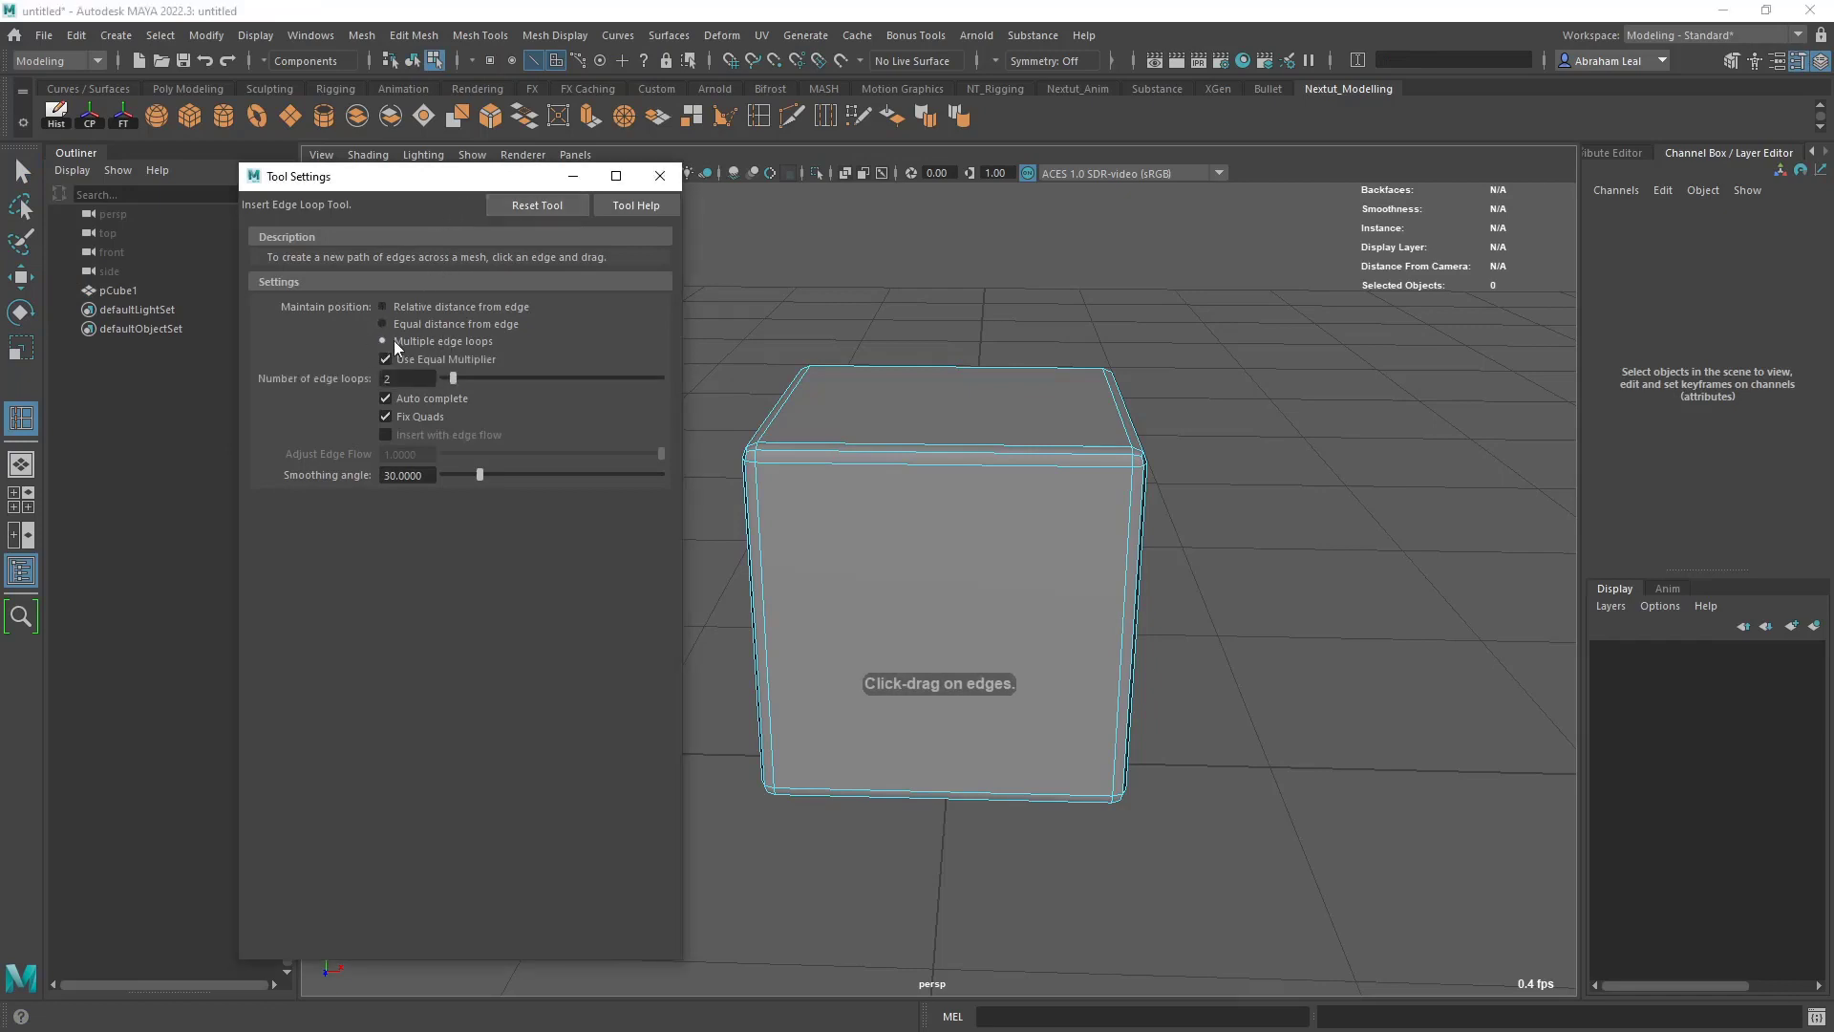
click(896, 453)
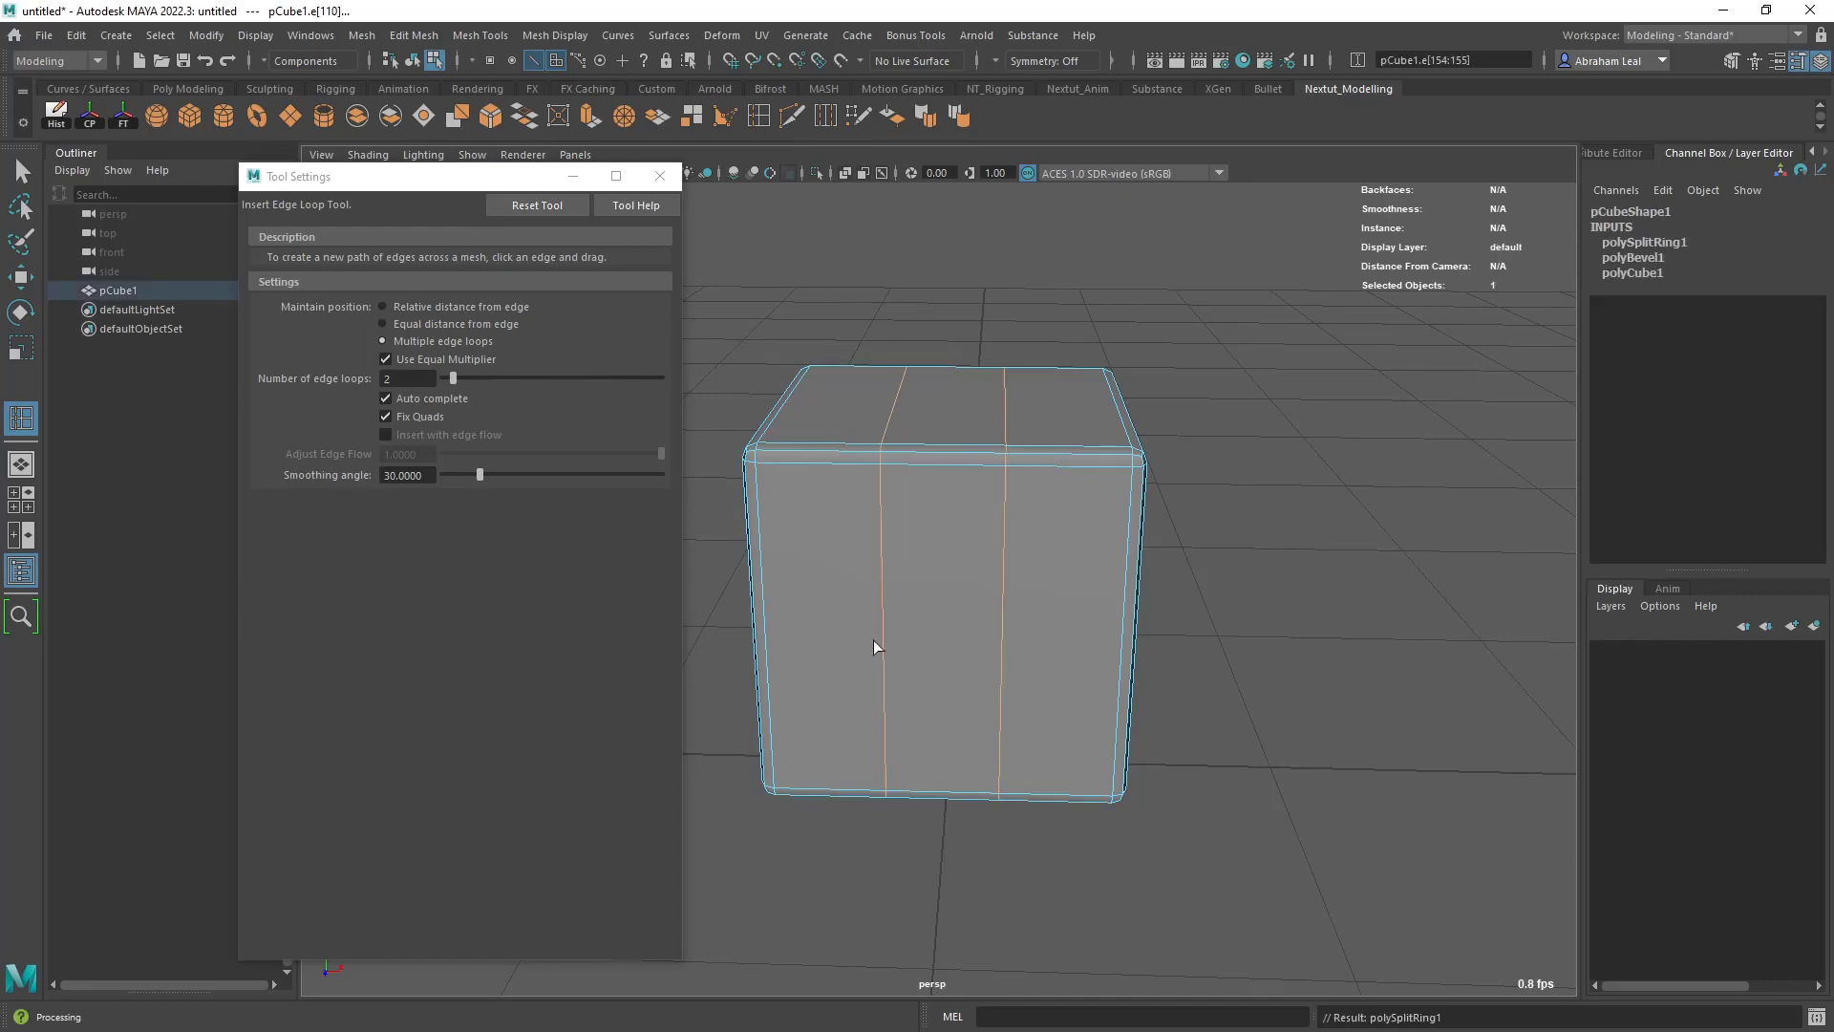
alt+drag(1305, 517, 1028, 449)
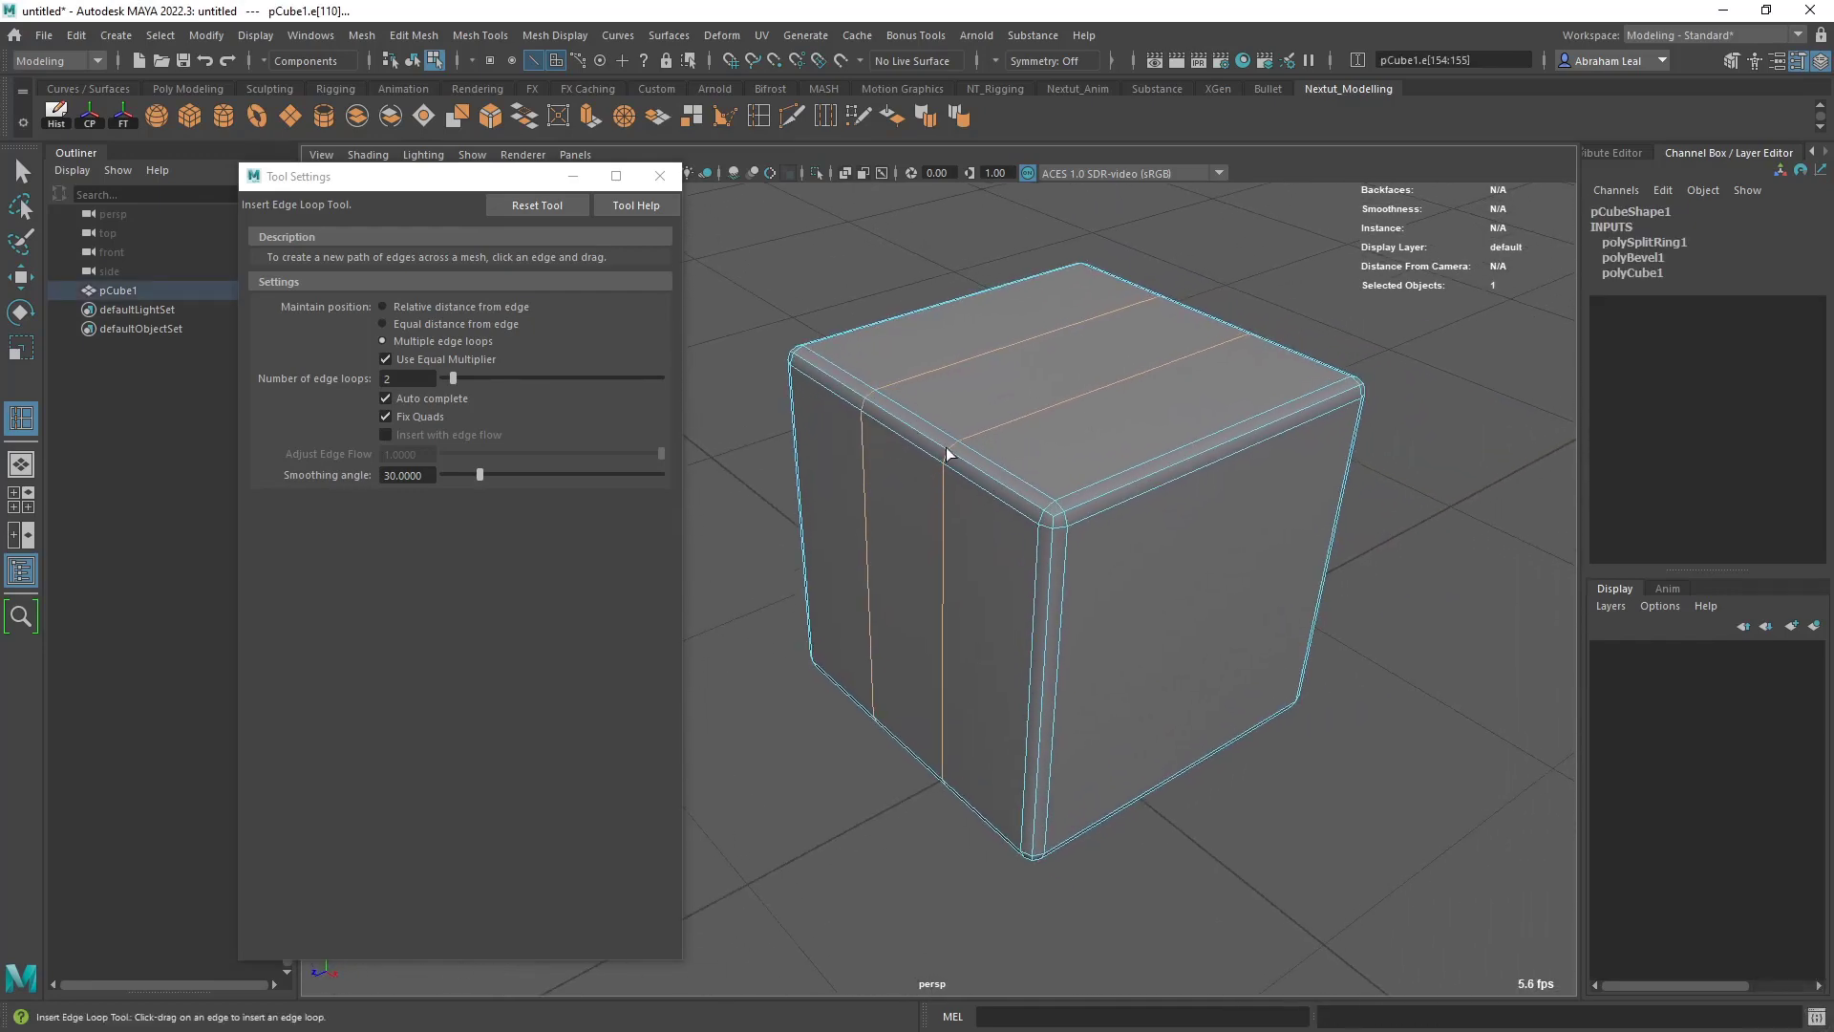
click(1161, 451)
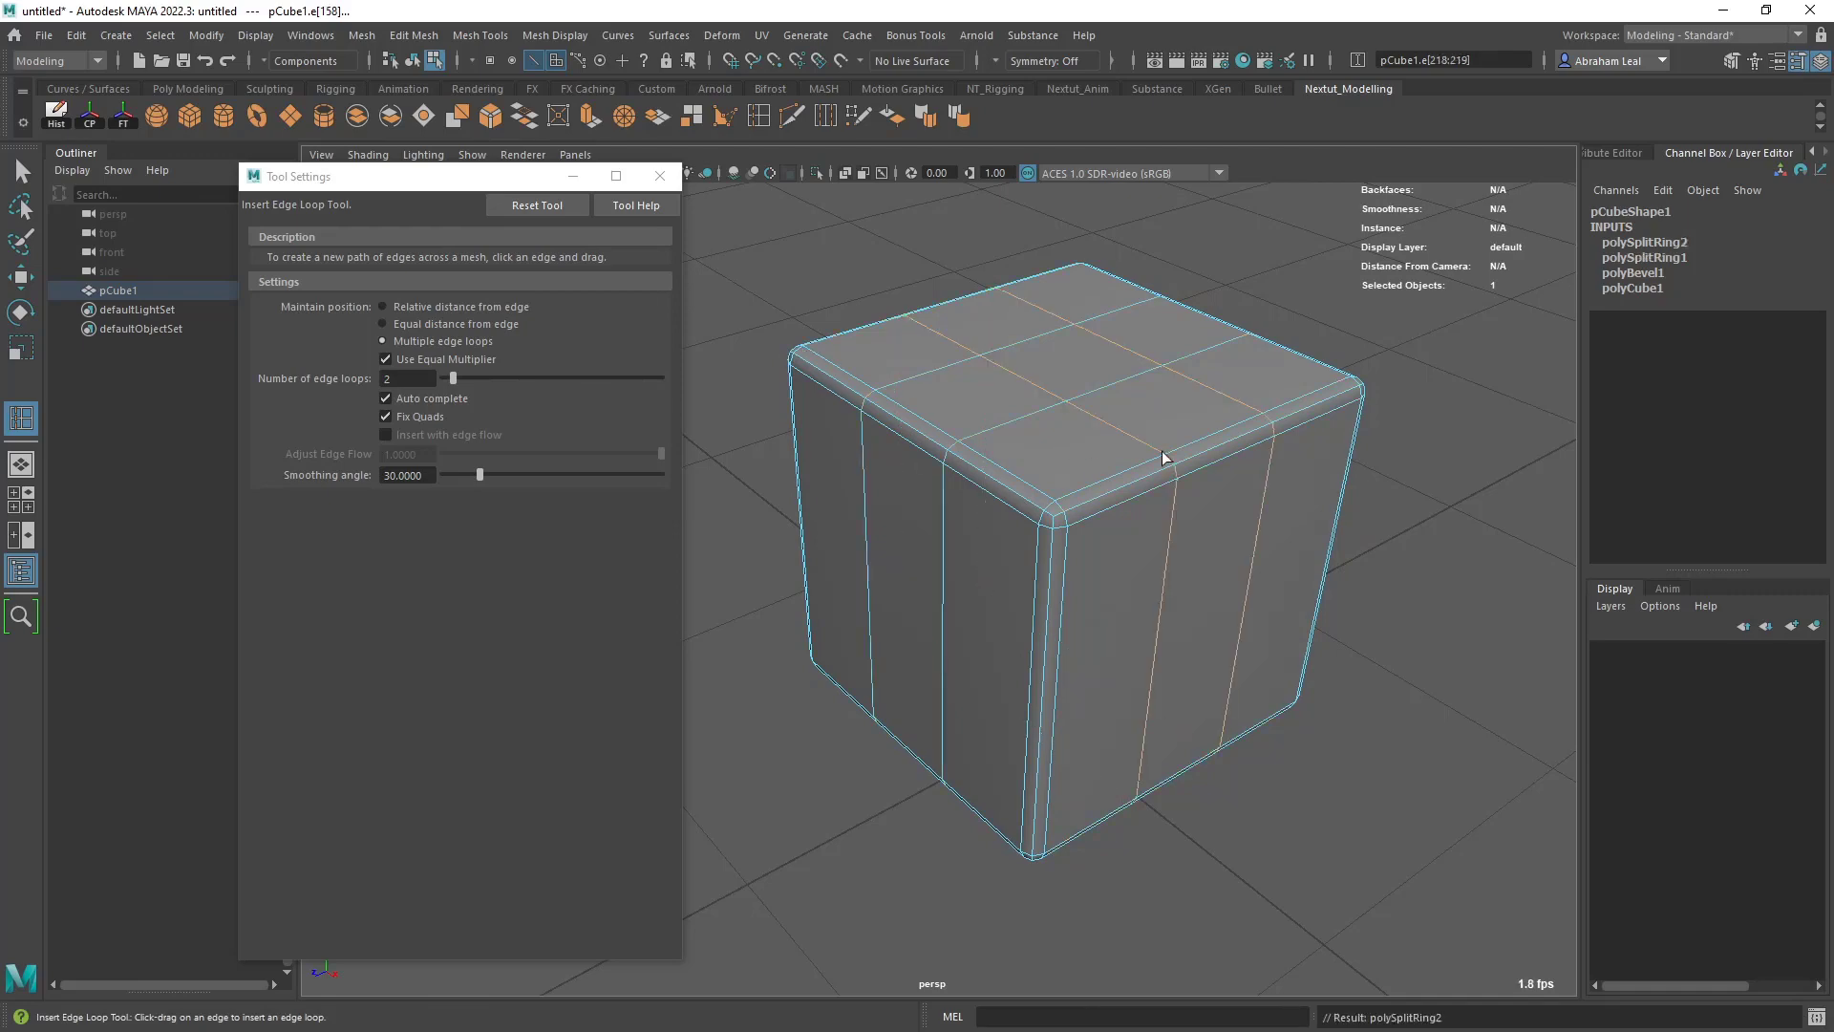
click(1045, 672)
alt+drag(1046, 672, 1003, 603)
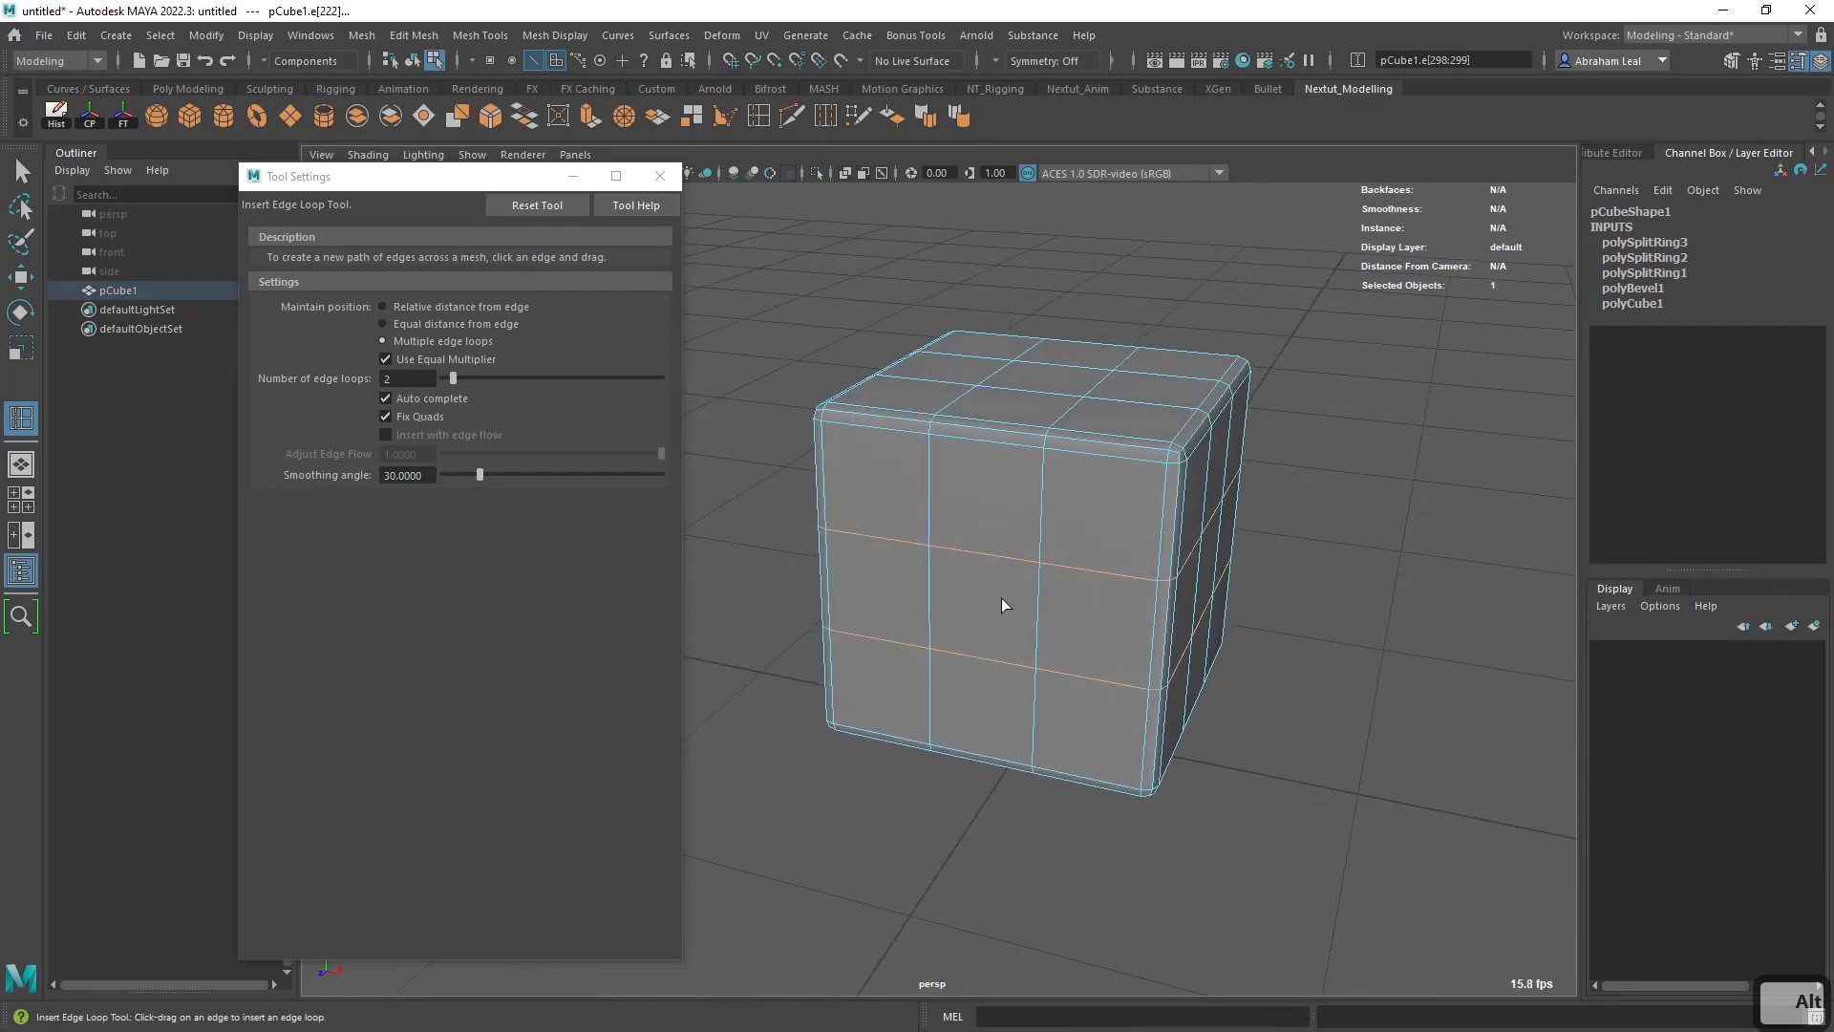
- Undo the horizontal edge loops, reactivate the last used Insert Edge Loop tool and insert the two horizontal loops again
key(q)
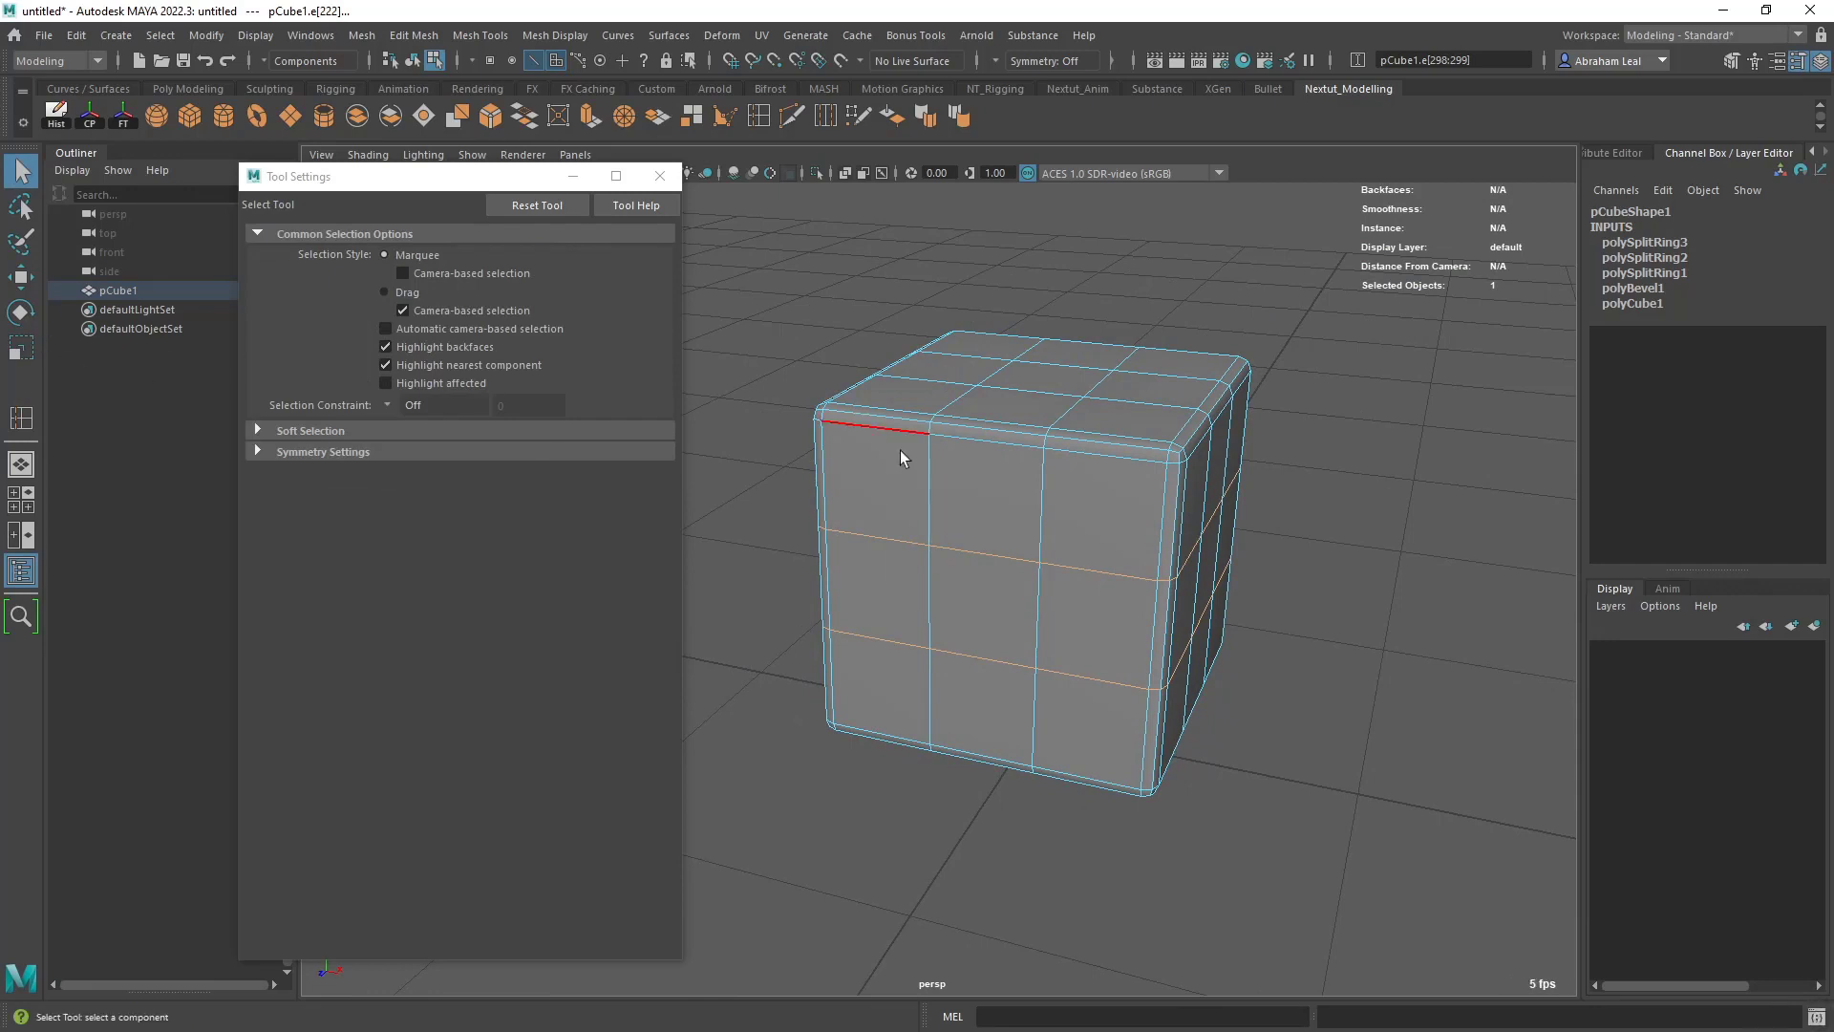
key(ctrl+z)
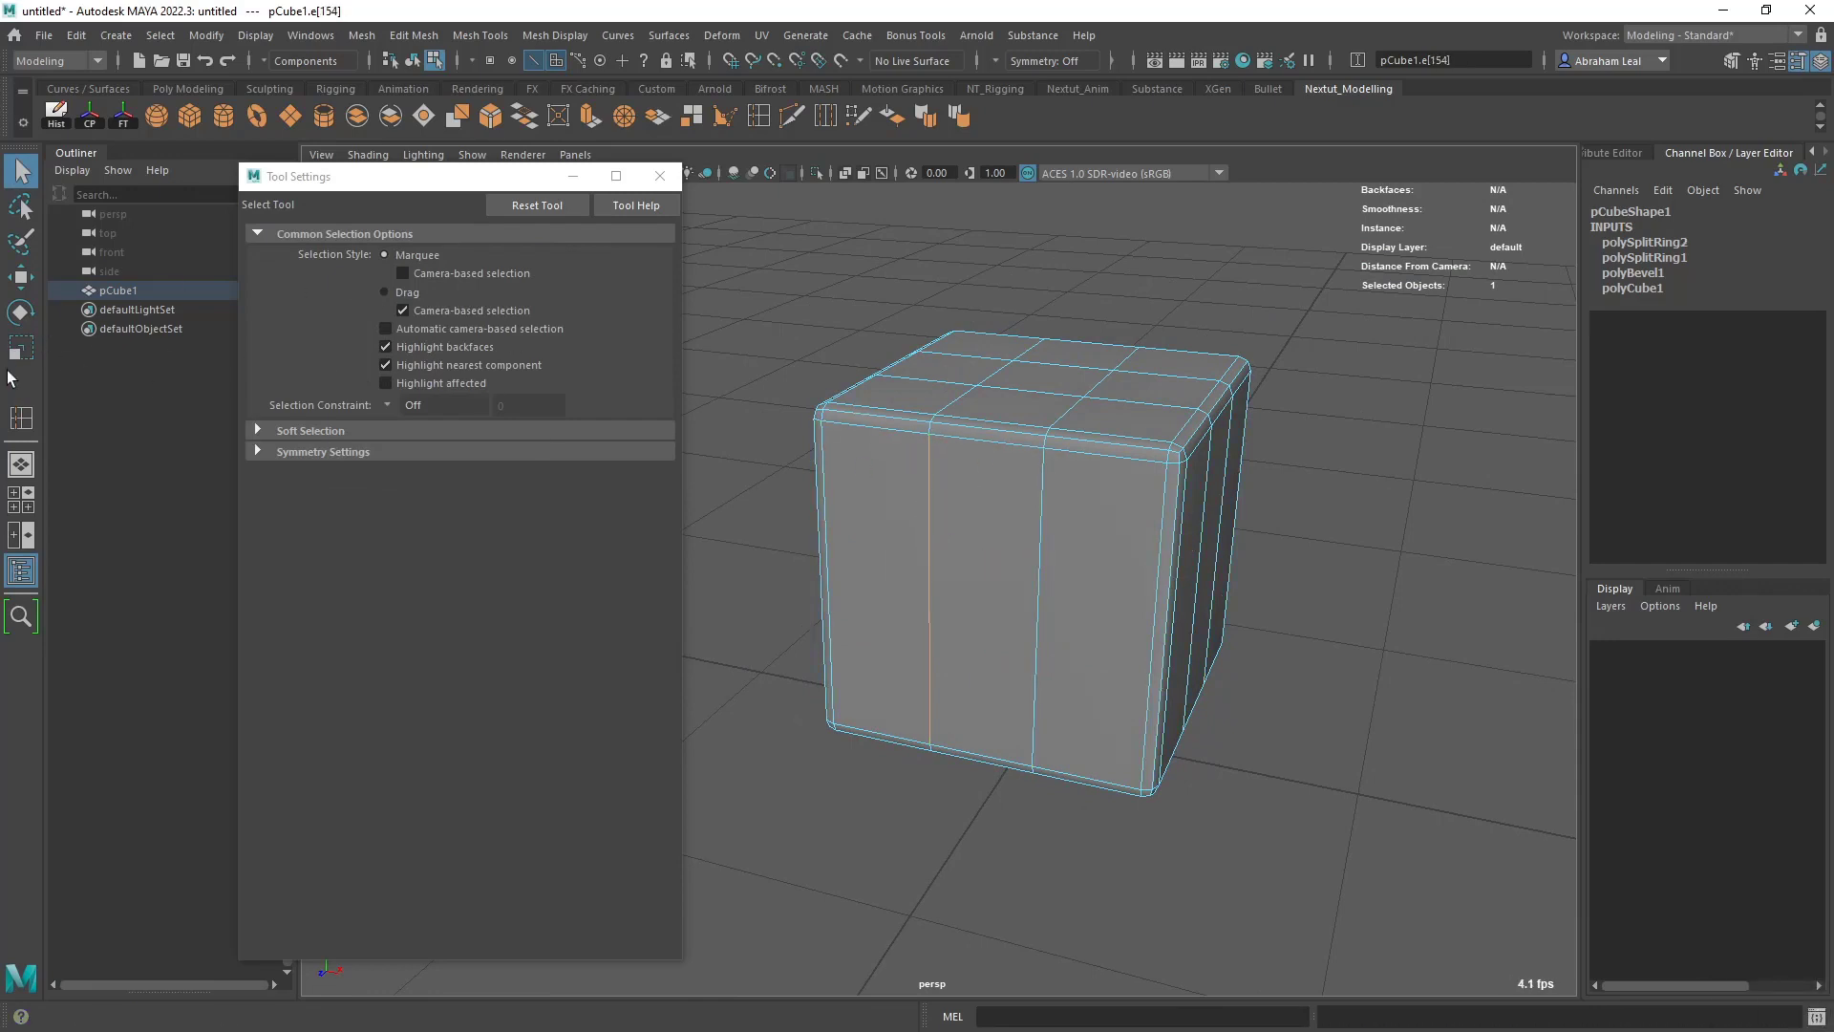
key(y)
click(925, 541)
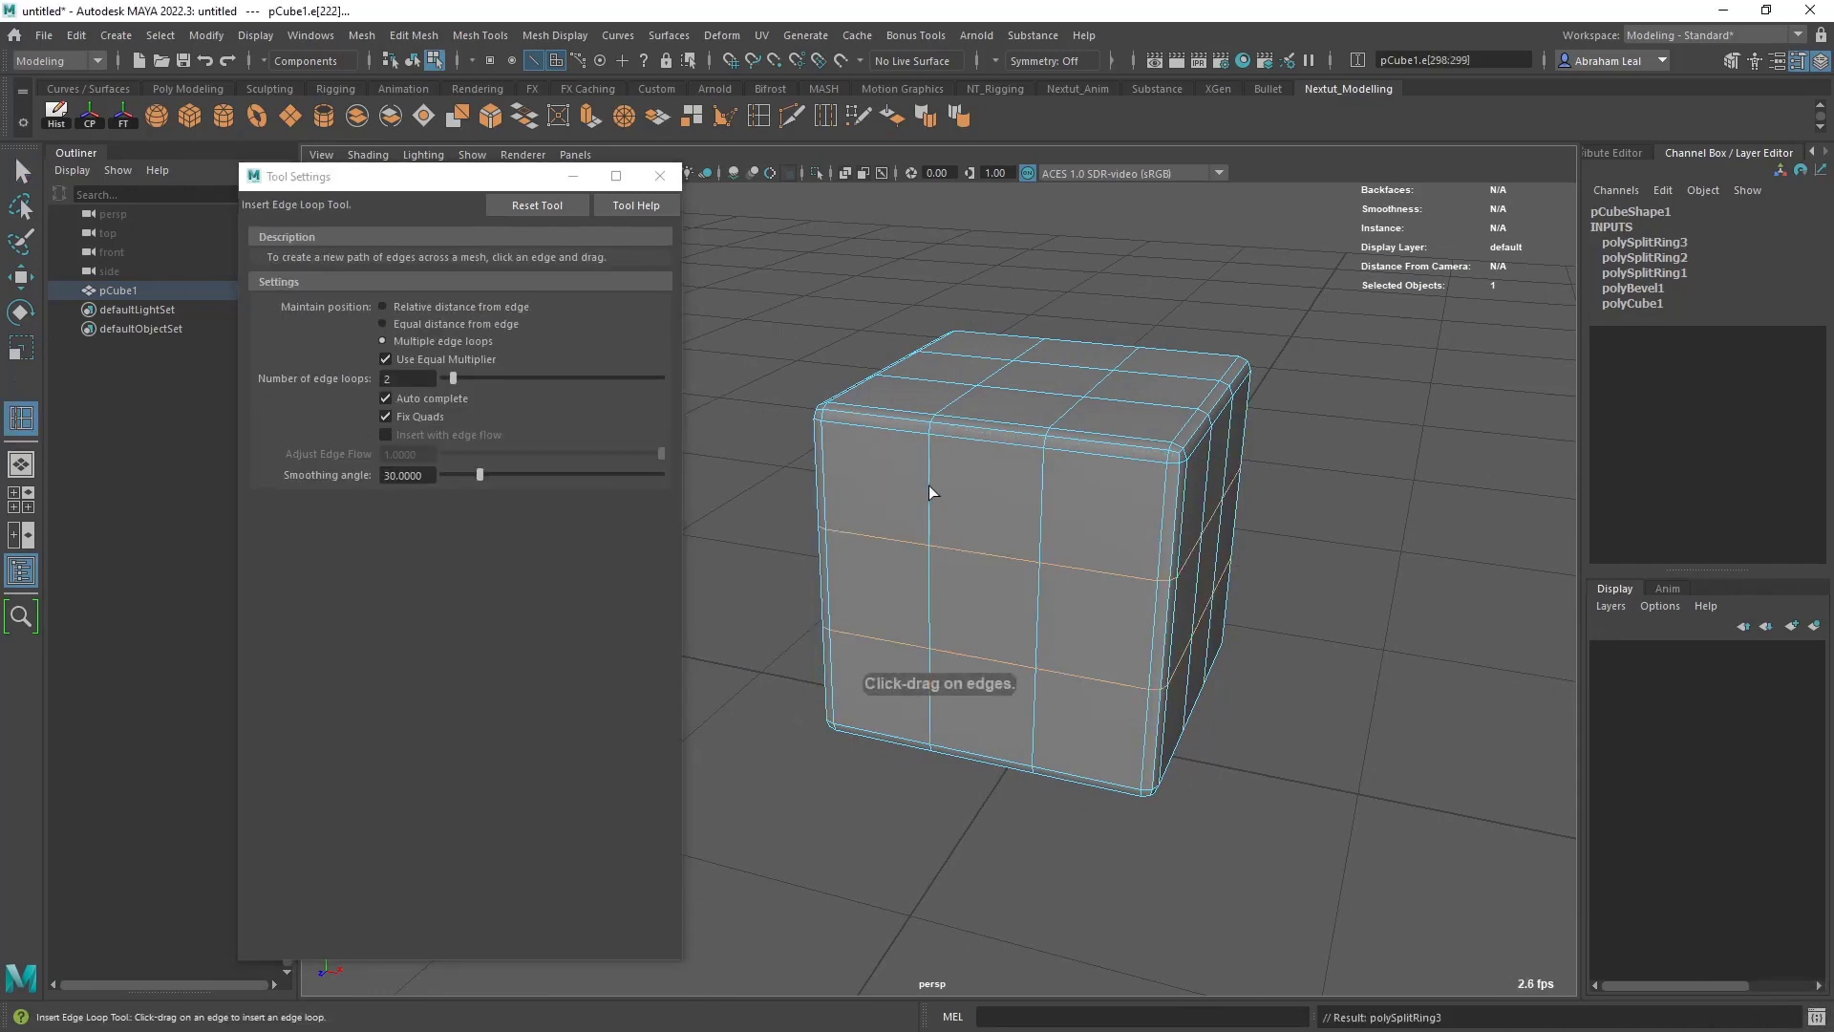
- Try inserting several more pairs of vertical and horizontal edge loops around the cube, and undo all of these extra loops
click(928, 485)
click(907, 471)
click(947, 513)
click(947, 510)
drag(918, 487, 942, 485)
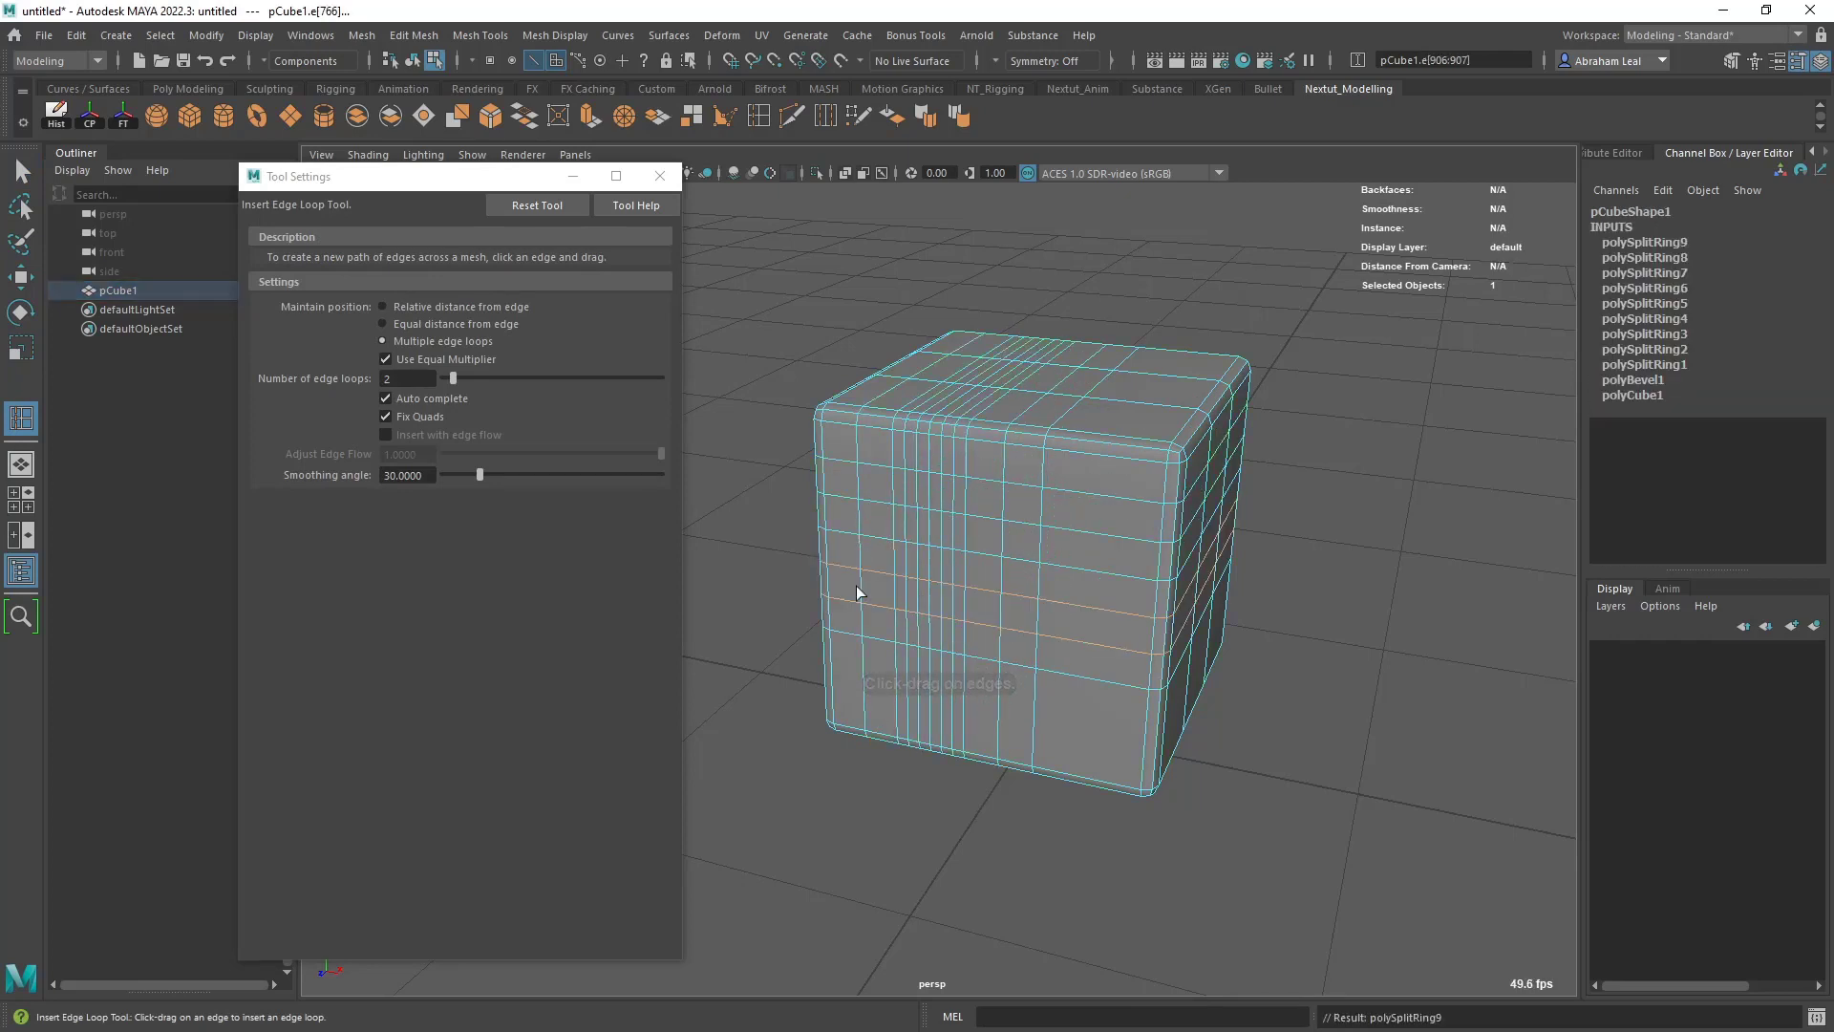
key(ctrl+z)
key(ctrl+z)
key(ctrl+z)
key(ctrl+z)
key(ctrl+z)
key(ctrl+z)
key(ctrl+z)
key(ctrl+z)
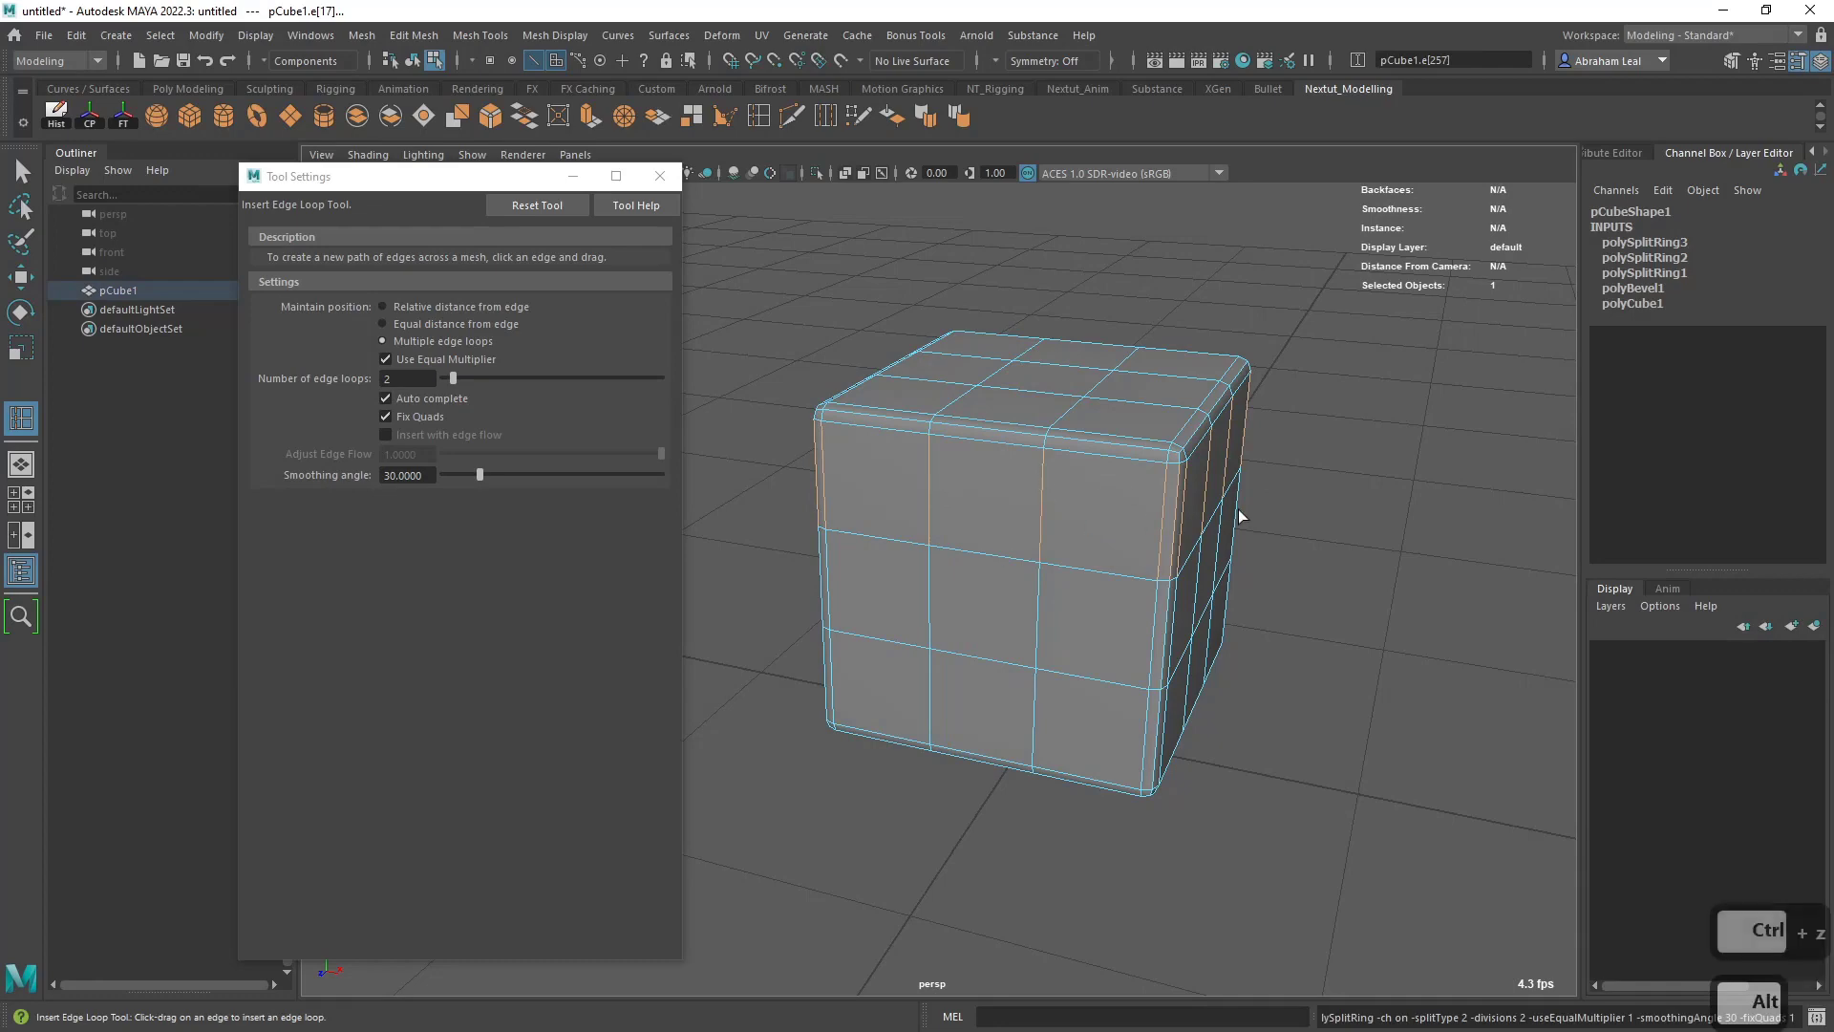
- Leave the Insert Edge Loop tool and select the four corner faces and the centre face on one side of the cube
alt+drag(1238, 510, 1219, 563)
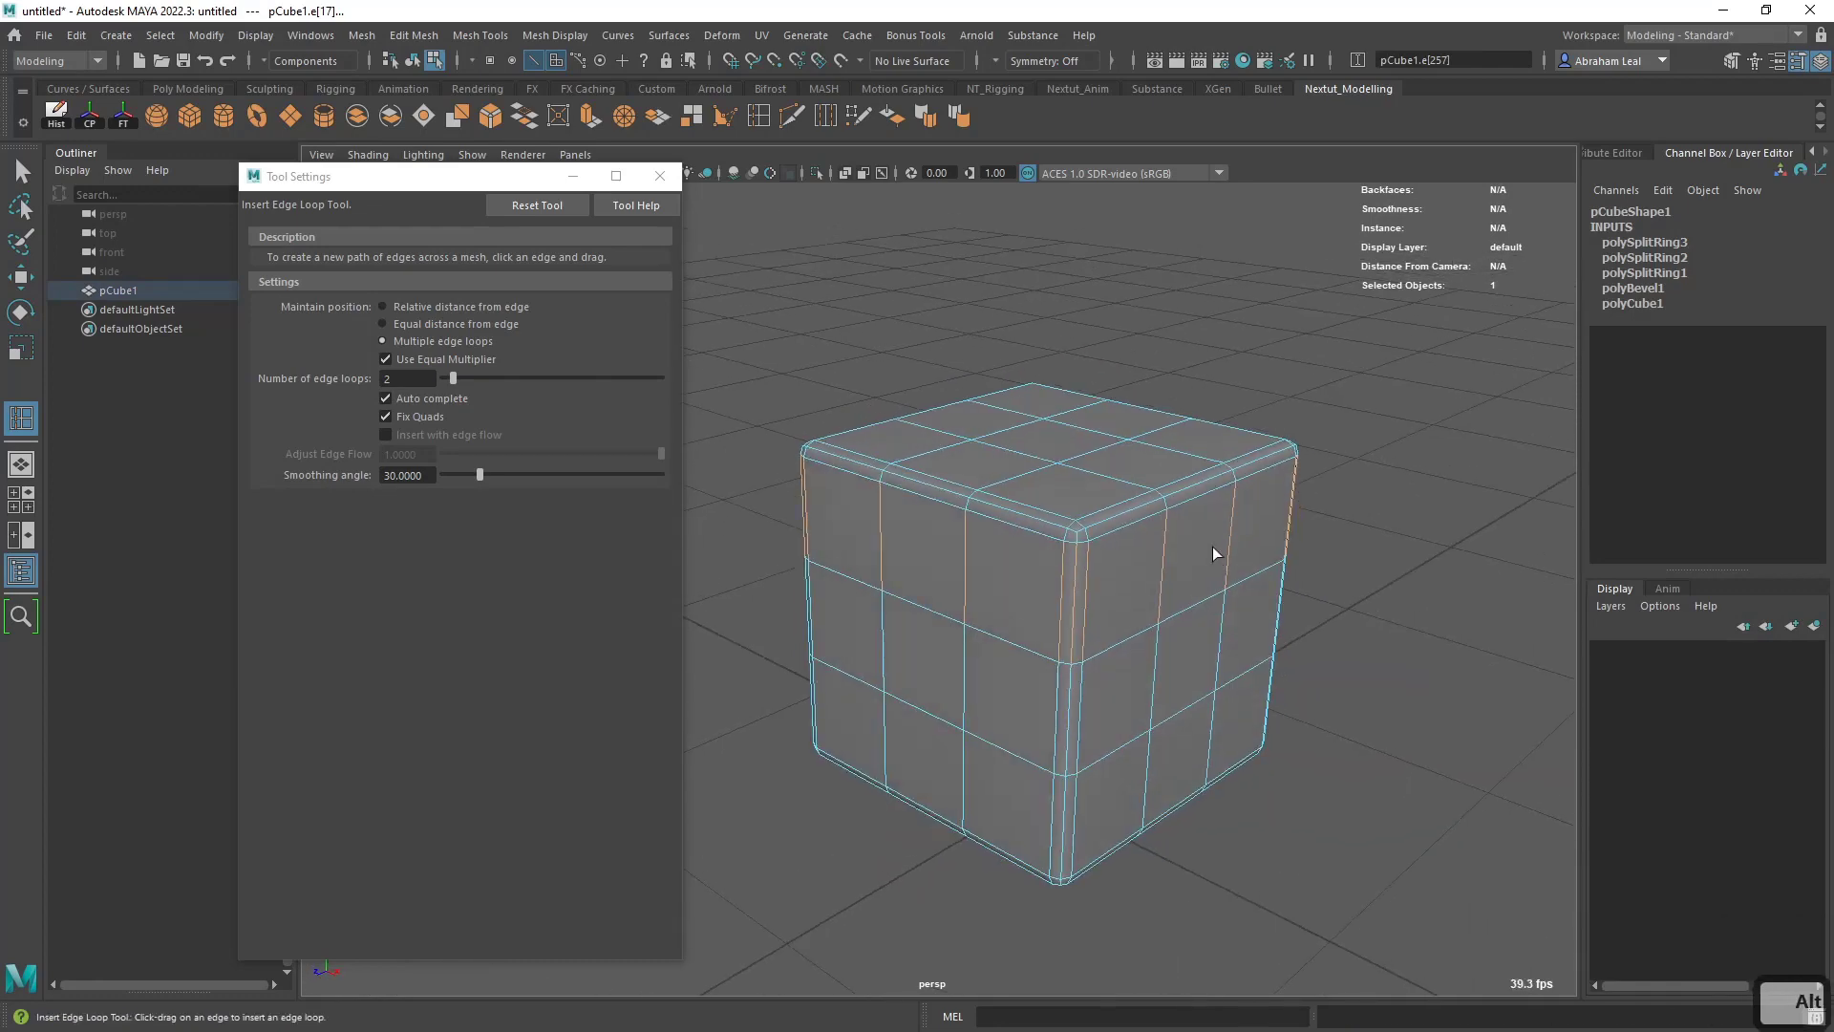
key(q)
alt+drag(978, 524, 1063, 474)
right_drag(1046, 462, 1060, 506)
alt+drag(1072, 544, 948, 523)
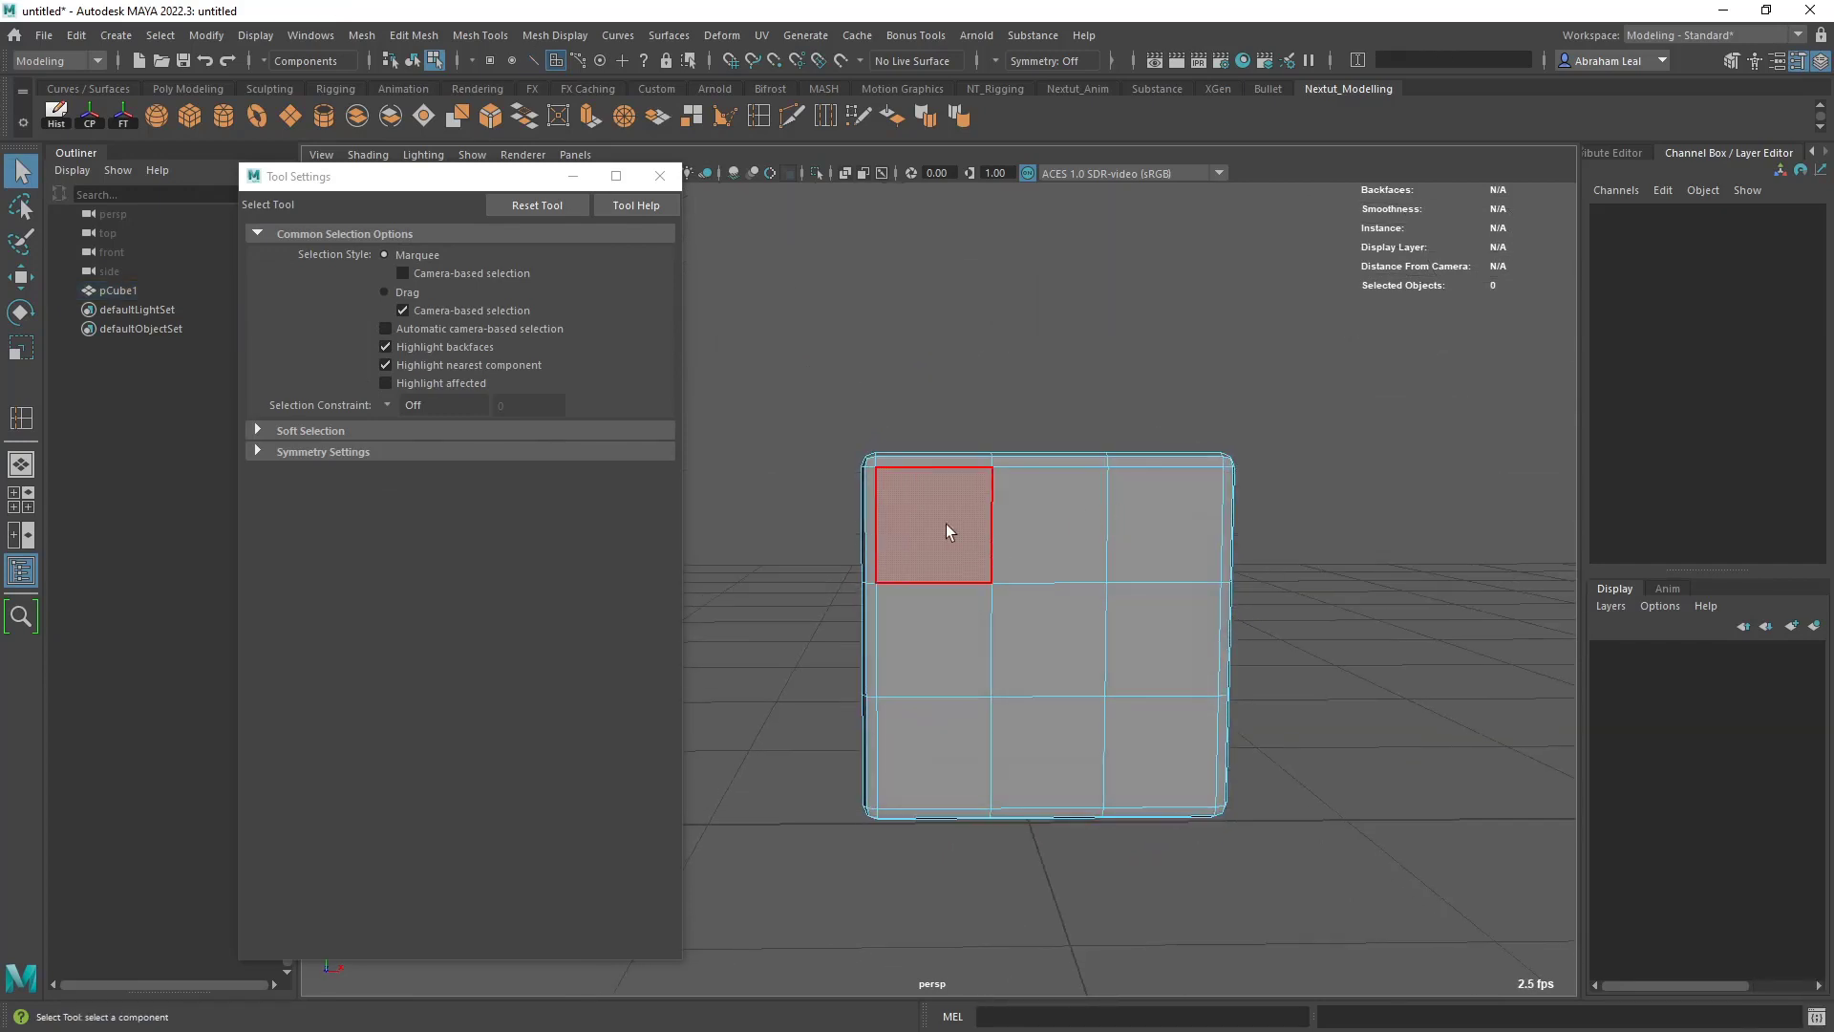
click(934, 531)
shift+click(1032, 629)
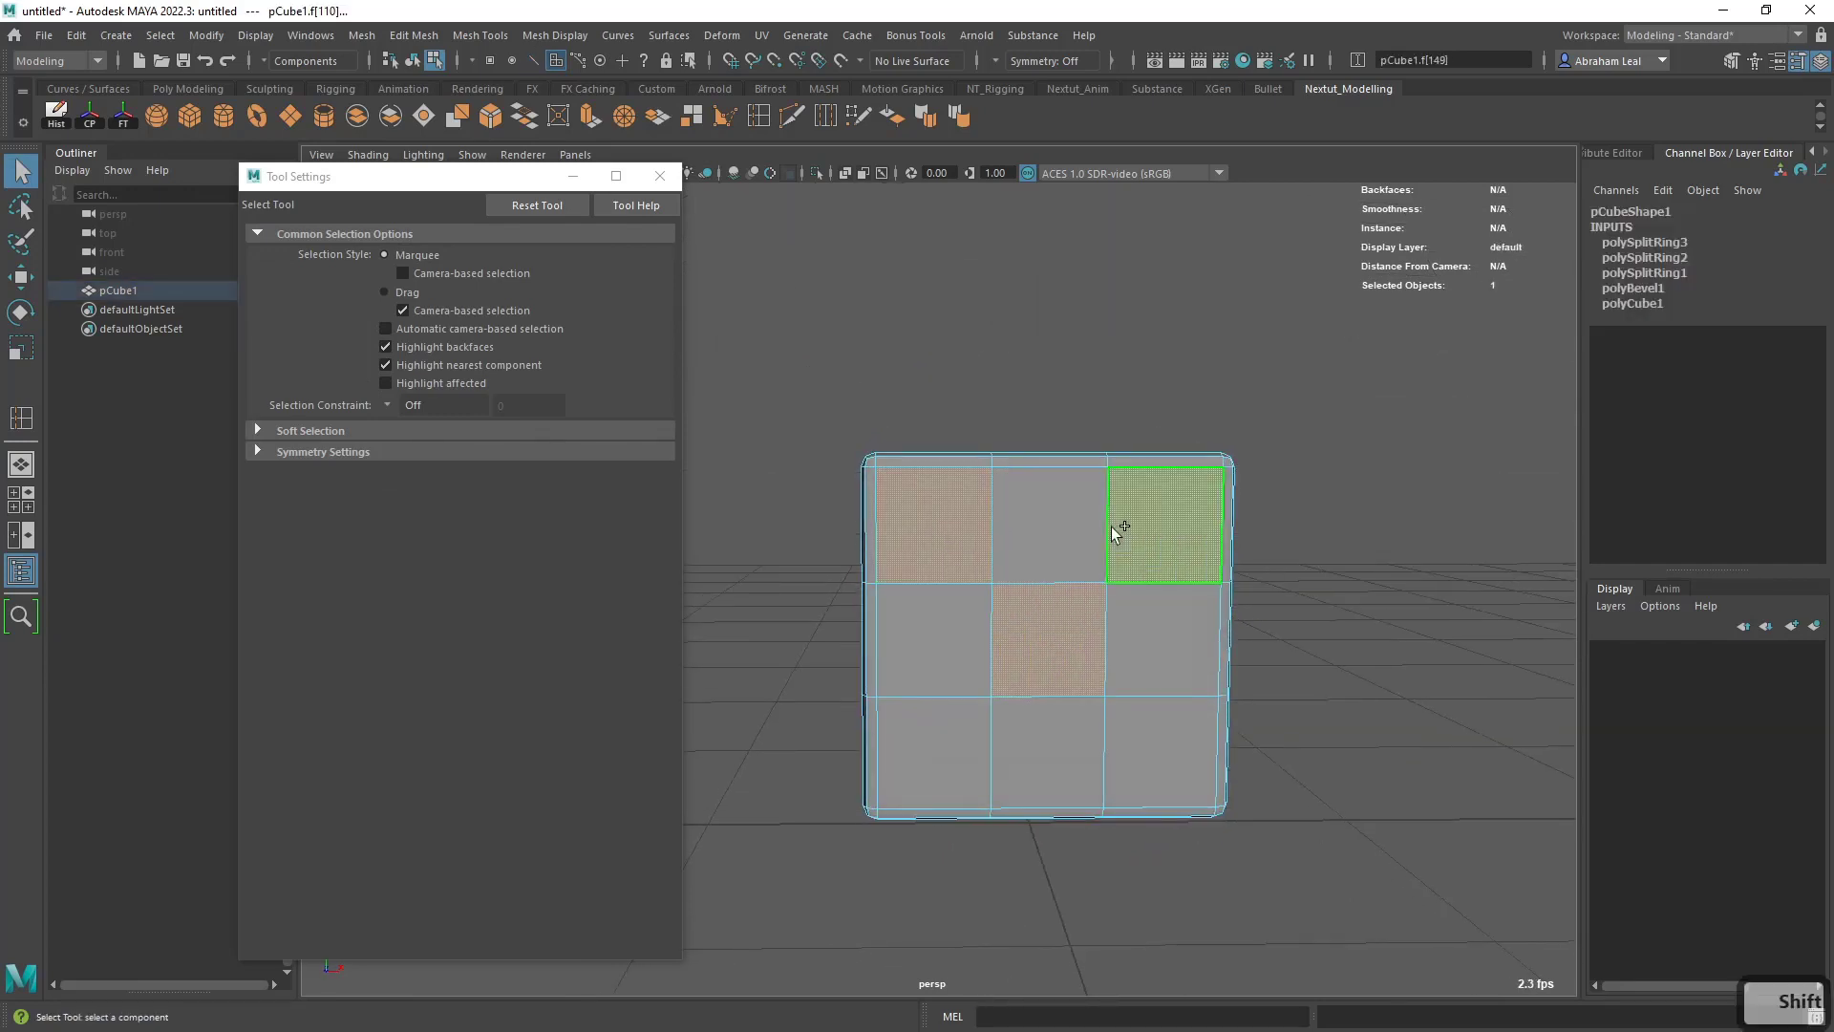
shift+click(1116, 525)
- Add two diagonally opposite corner faces on the adjacent side to the selection, like the two on a die
alt+drag(1150, 687, 1000, 605)
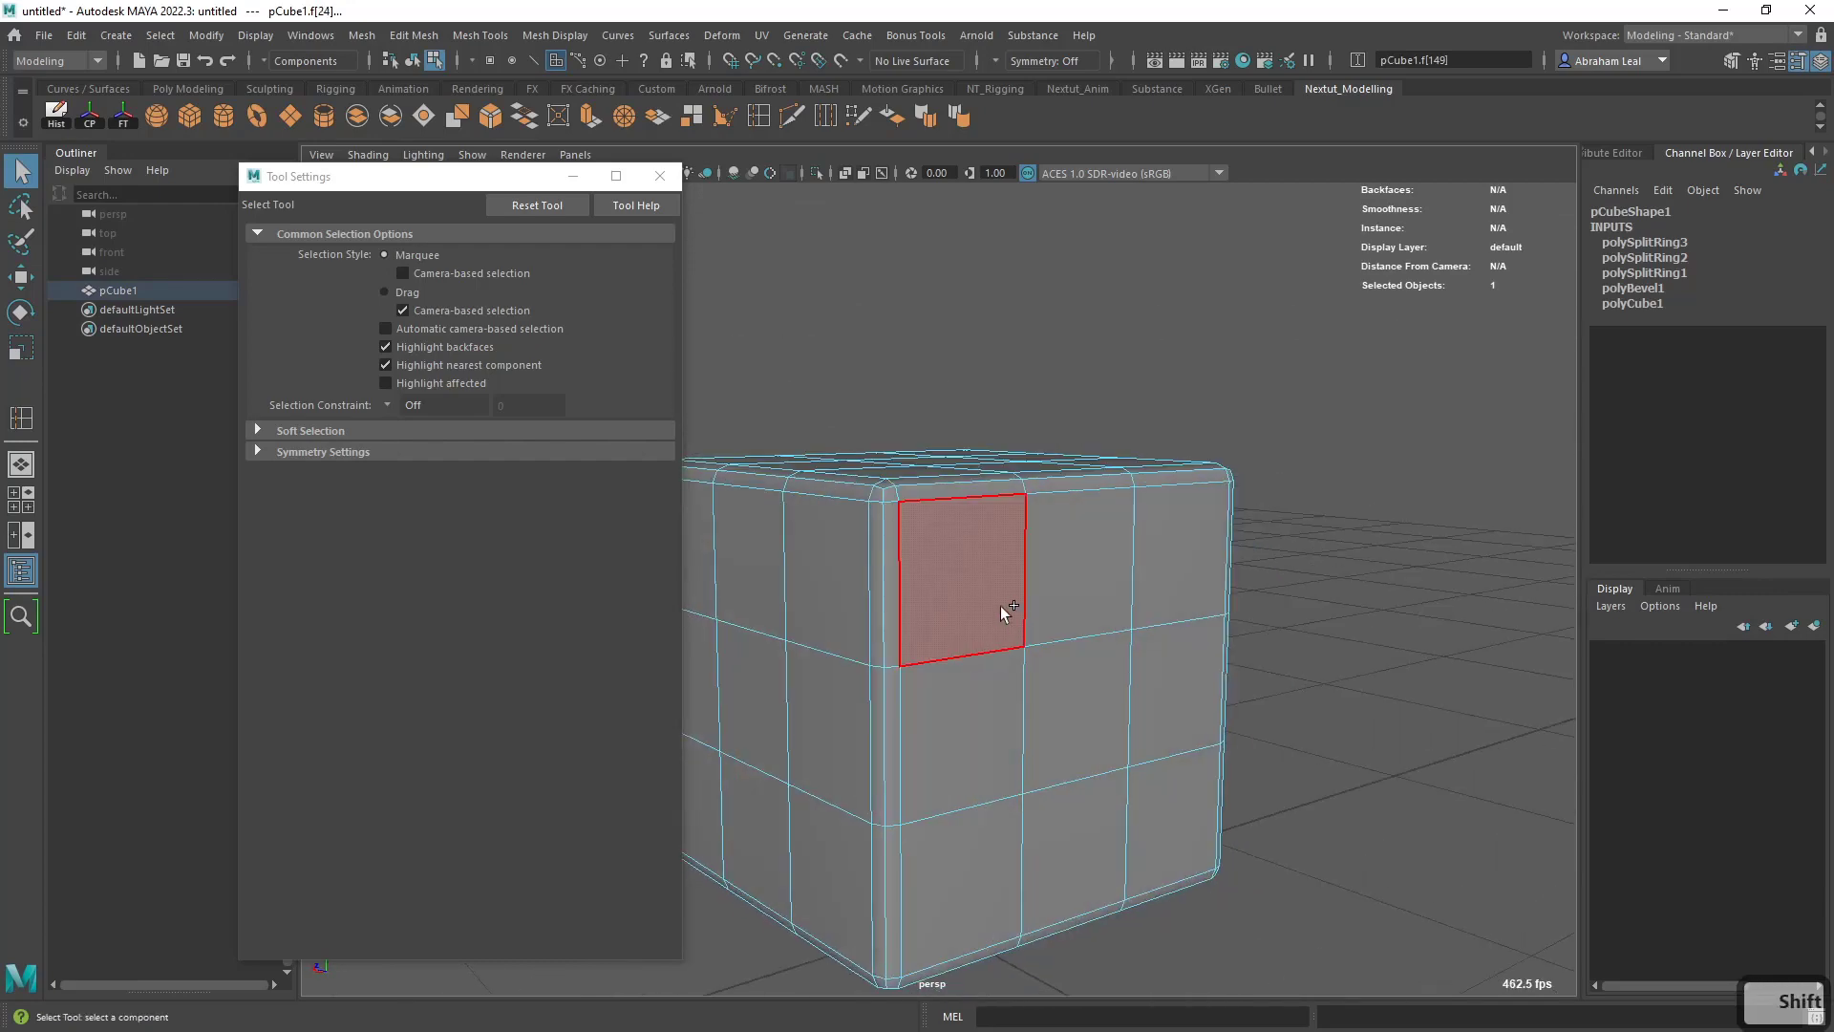
shift+click(1000, 605)
shift+click(1151, 807)
- Add the two outer rows of three faces on the cube's top to the selection, forming a die's six
alt+right_drag(1151, 808, 1114, 718)
alt+drag(1114, 718, 1334, 719)
mouse_move(1139, 631)
alt+mouse_down()
mouse_move(998, 650)
mouse_move(1089, 657)
mouse_move(1159, 700)
mouse_move(1114, 644)
alt+mouse_up()
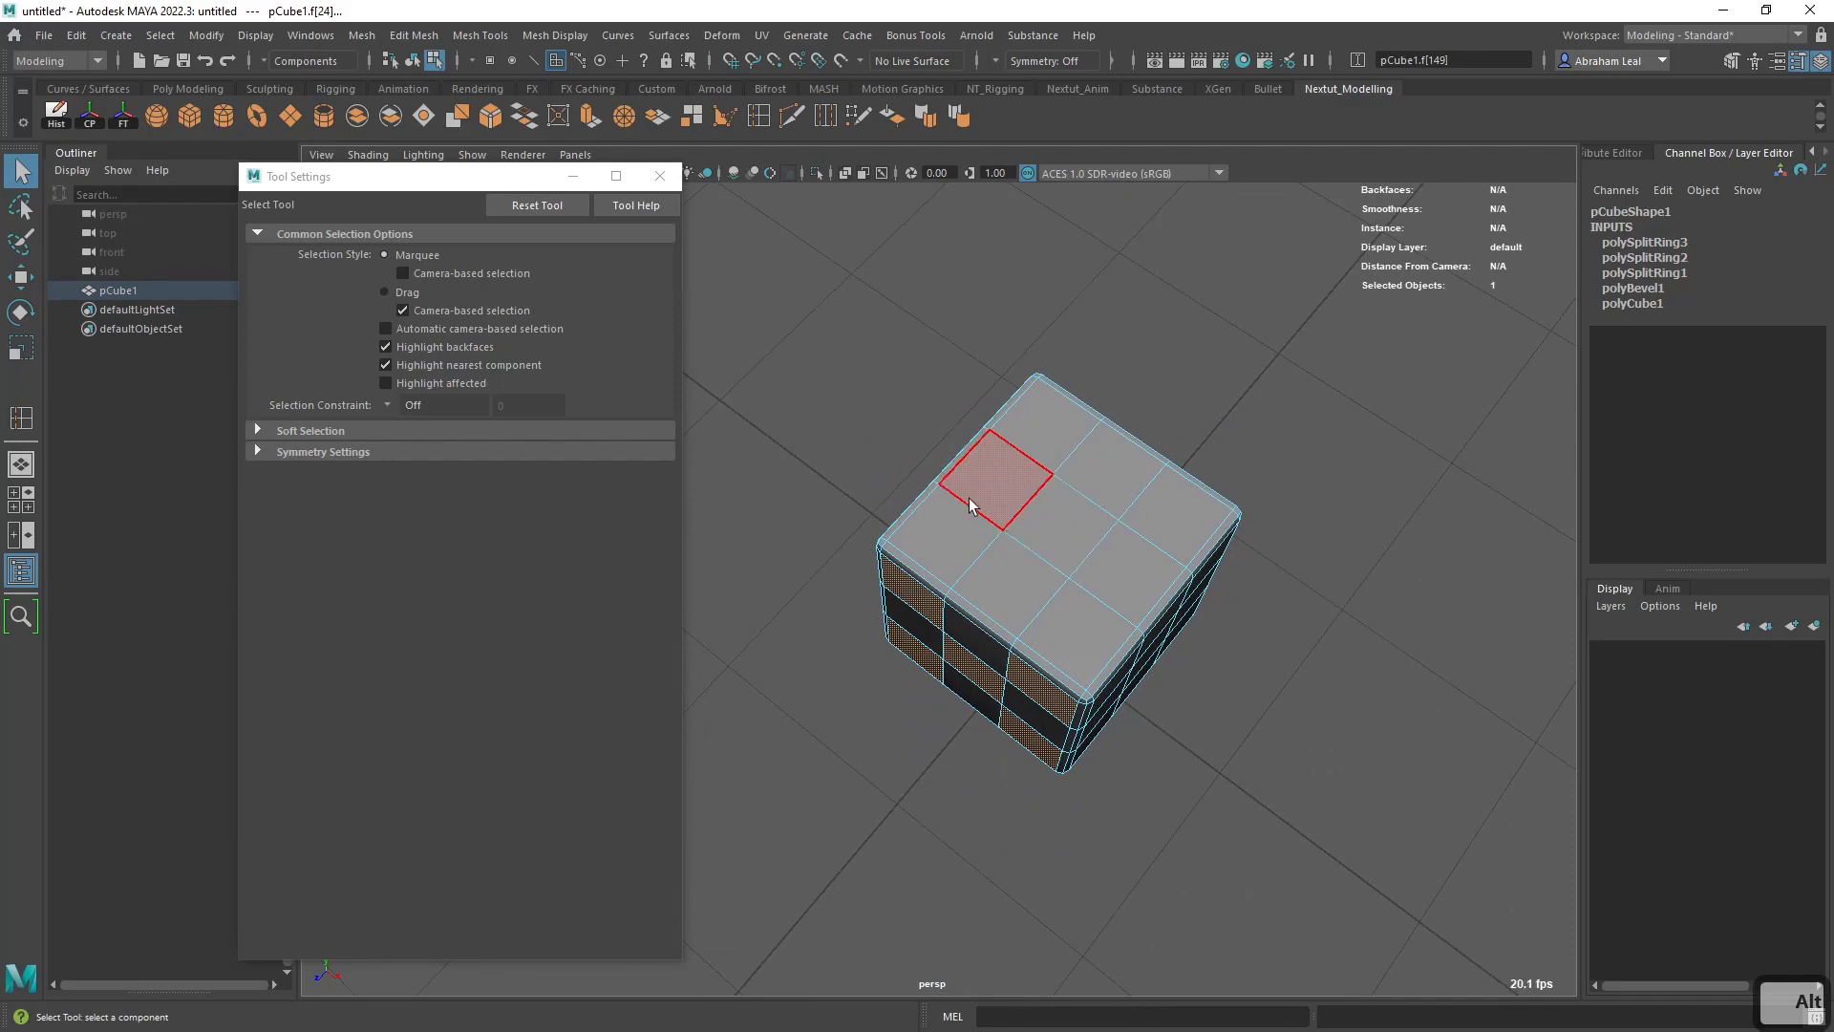
shift+click(934, 541)
shift+click(1005, 454)
shift+click(1049, 418)
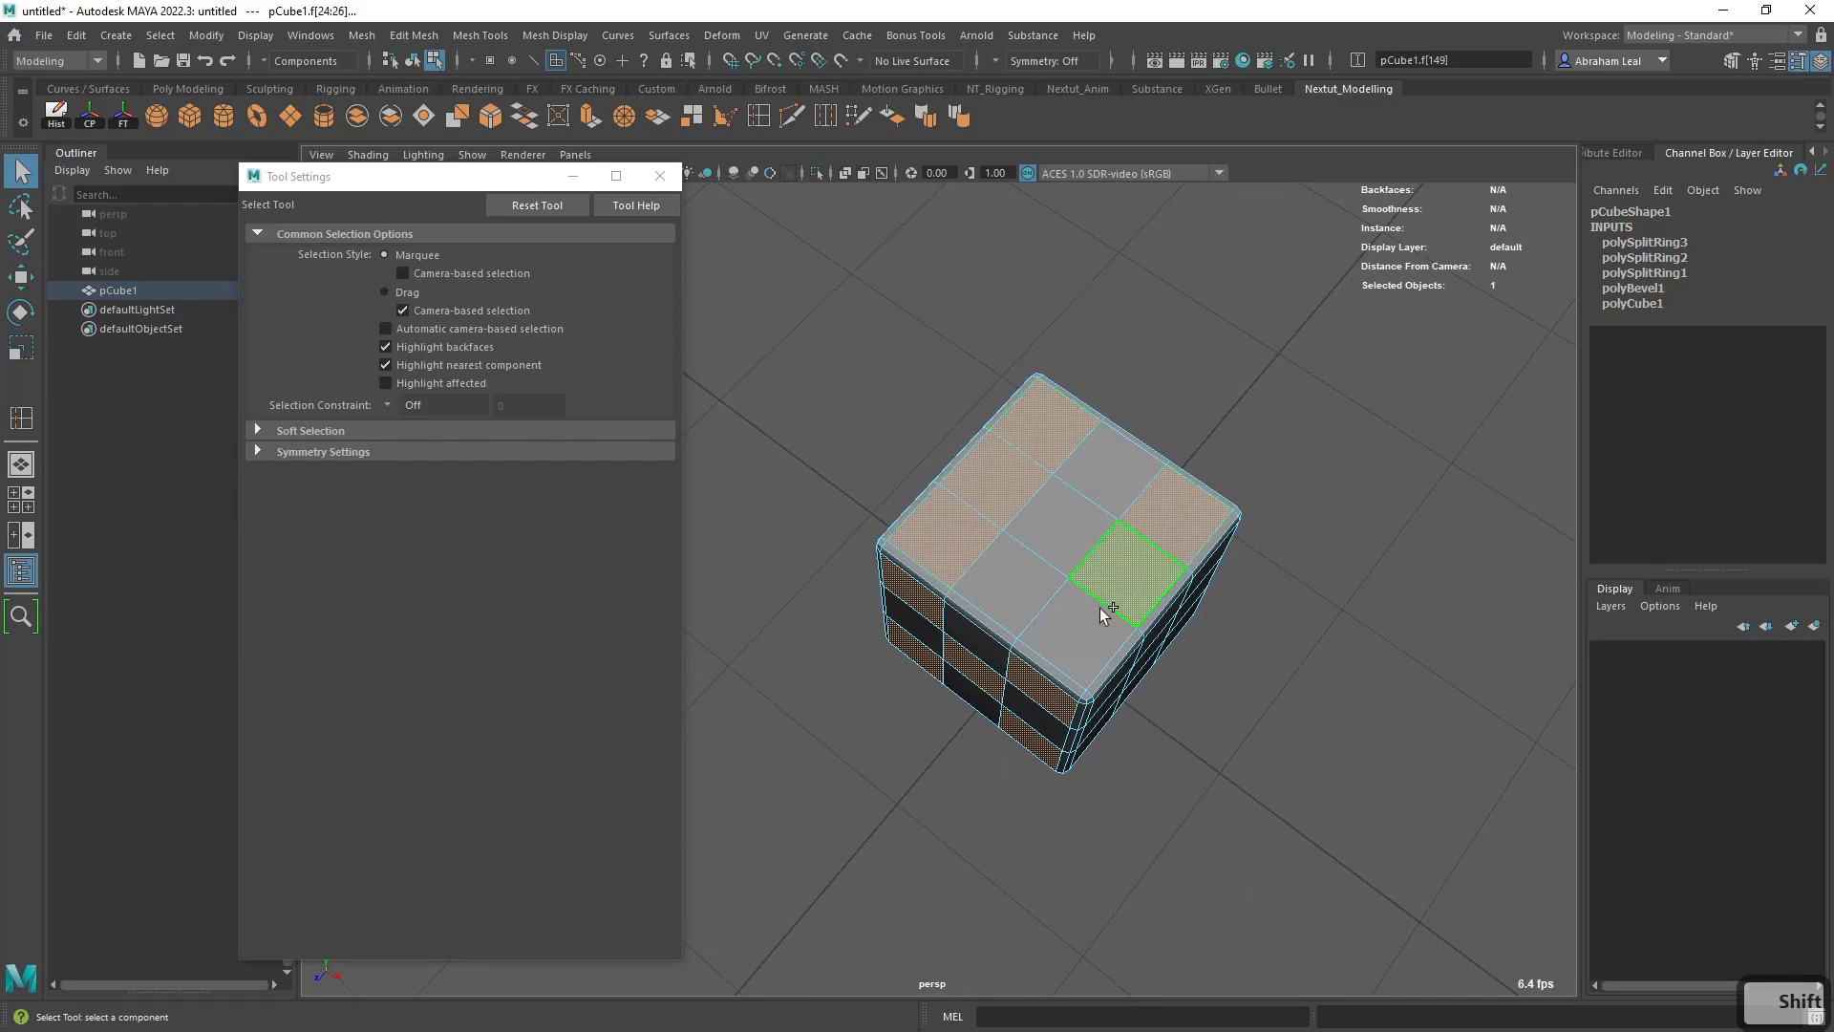
- Add the centre face of the cube's underside and the four corner faces of another vertical side to the selection
mouse_move(1105, 611)
alt+mouse_down()
mouse_move(1252, 679)
mouse_move(1114, 643)
alt+mouse_up()
alt+drag(974, 643, 921, 599)
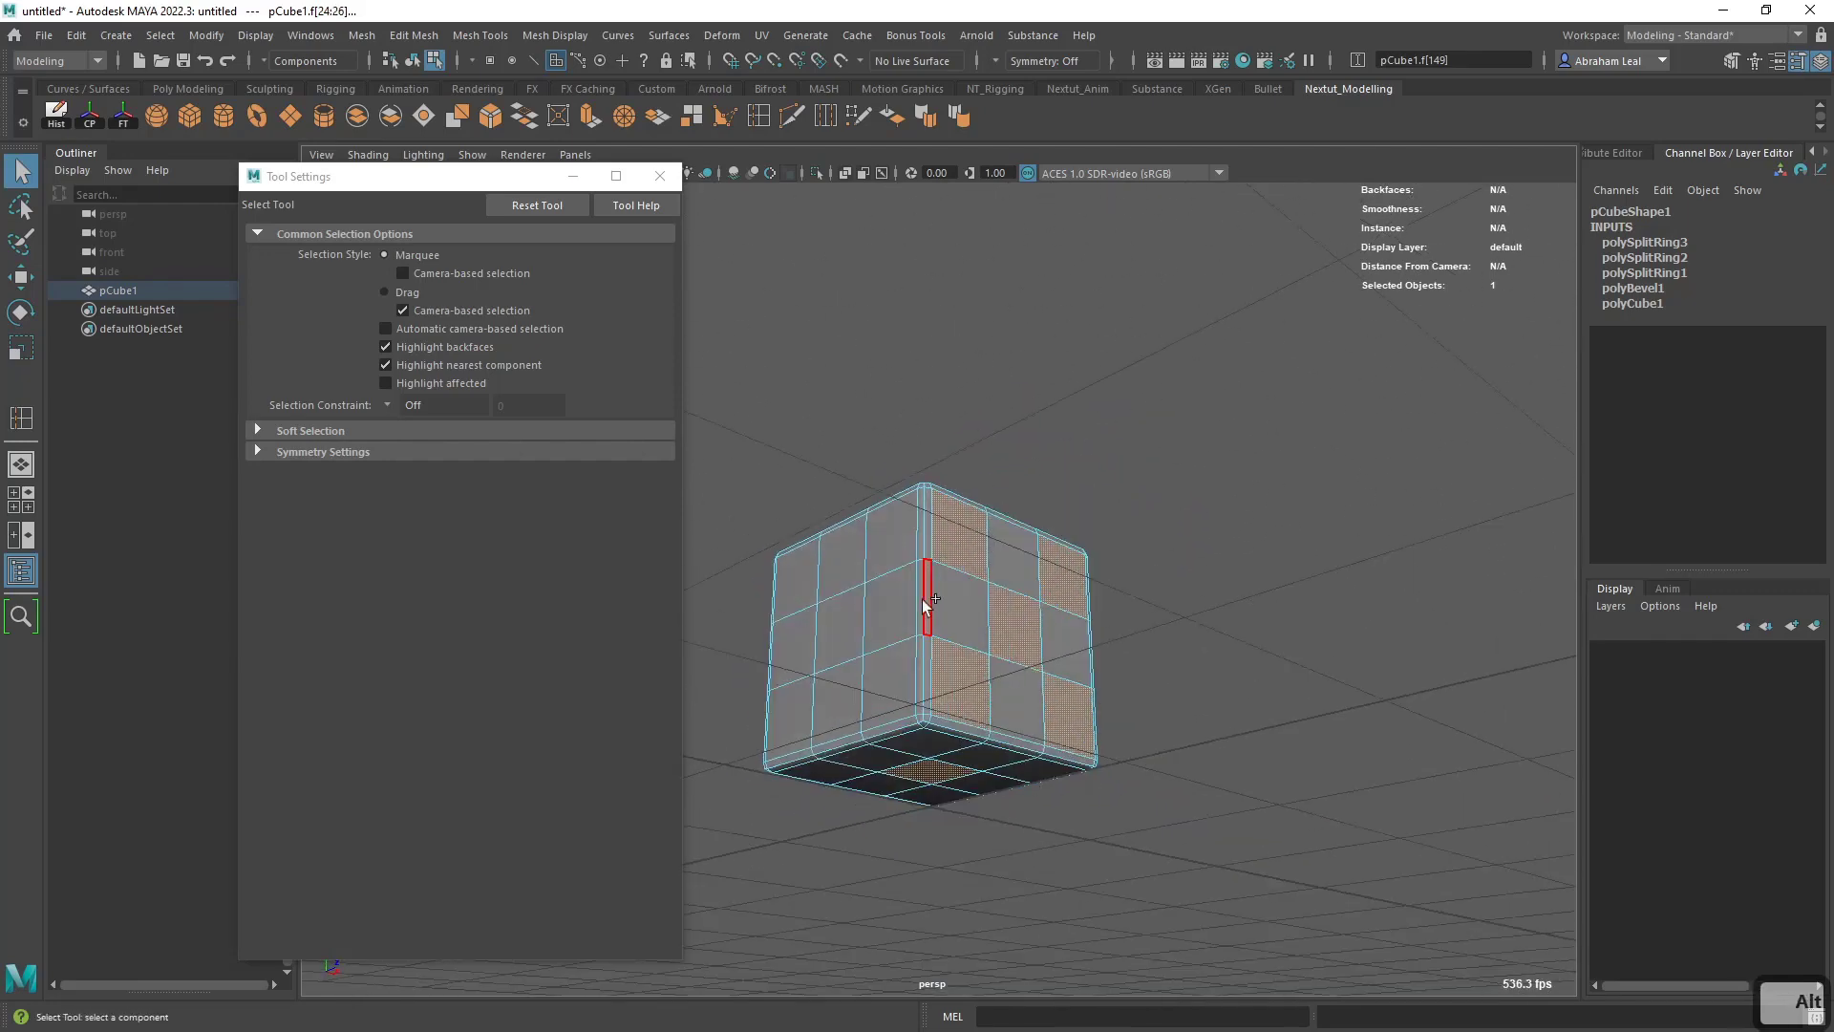
shift+click(895, 694)
- Add the three diagonal faces on the remaining side to the selection, from one corner through the centre to the opposite corner
alt+drag(1079, 669, 824, 669)
shift+click(944, 521)
shift+click(1043, 577)
shift+click(1156, 655)
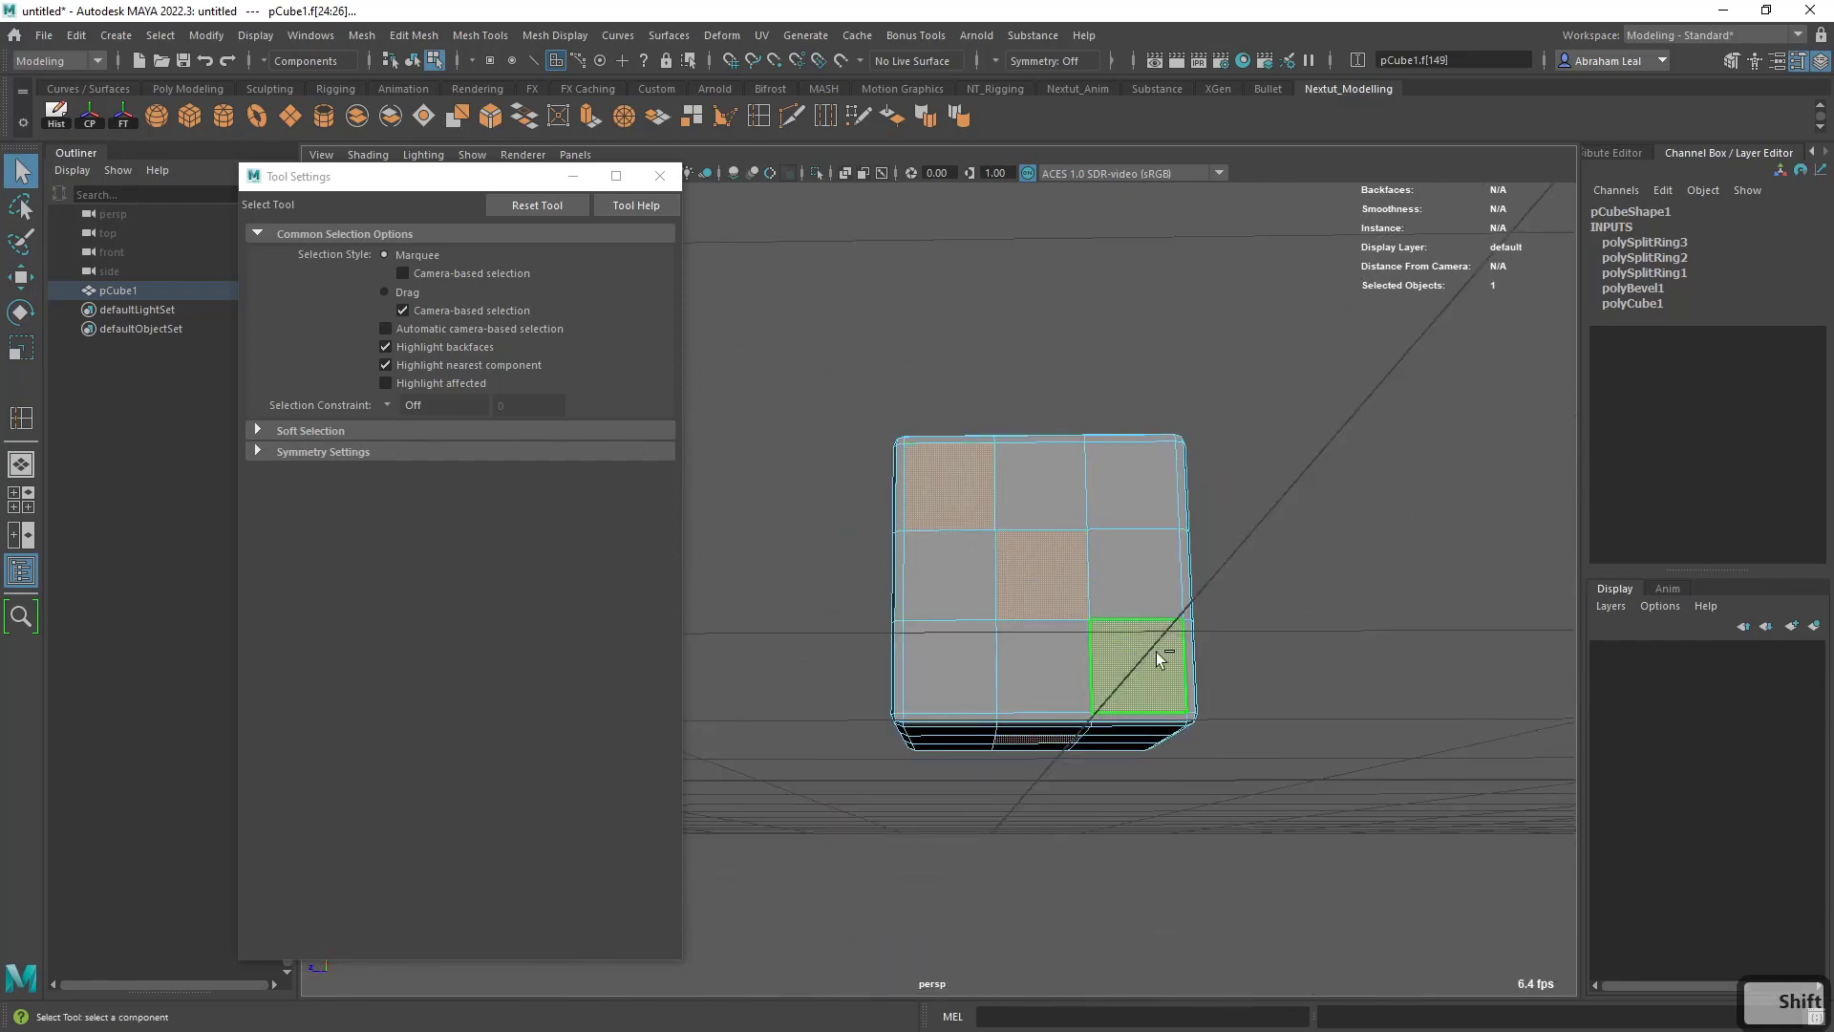
- Close the Tool Settings window and extrude the selected faces with an offset of 0.5
alt+drag(1157, 659, 1219, 667)
alt+drag(1117, 711, 1060, 640)
click(659, 175)
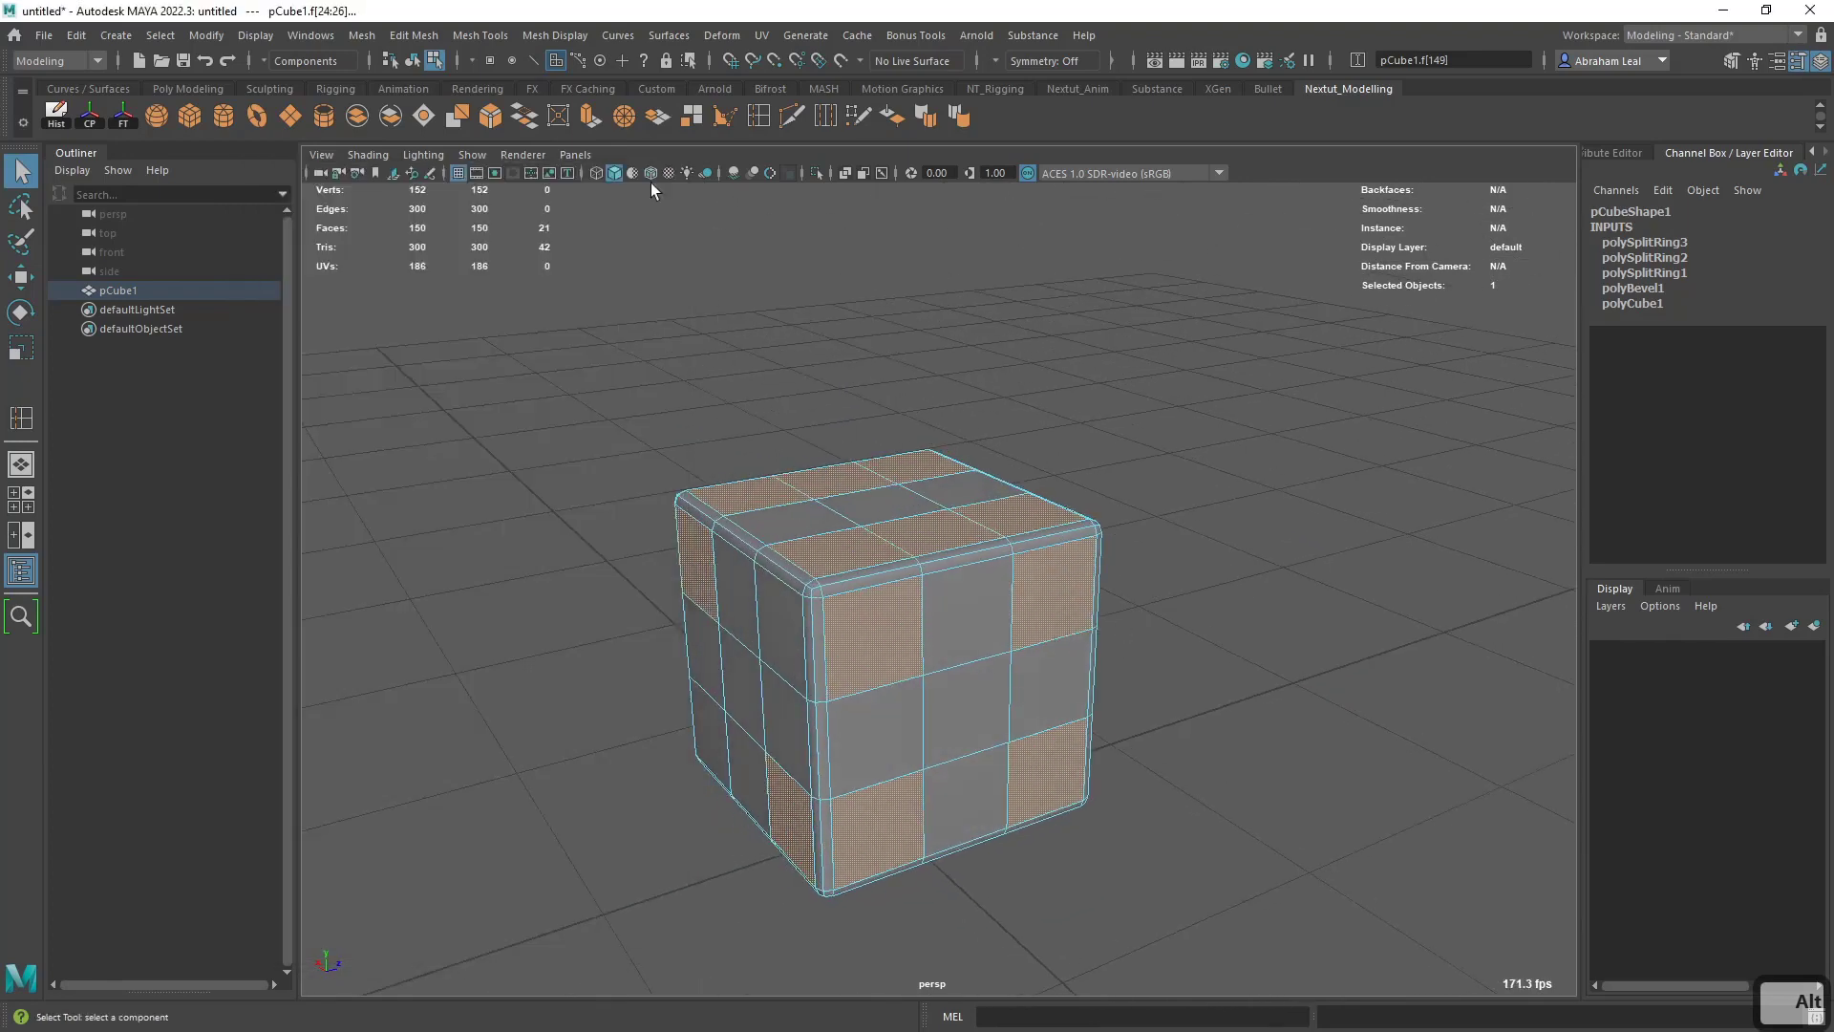
click(588, 119)
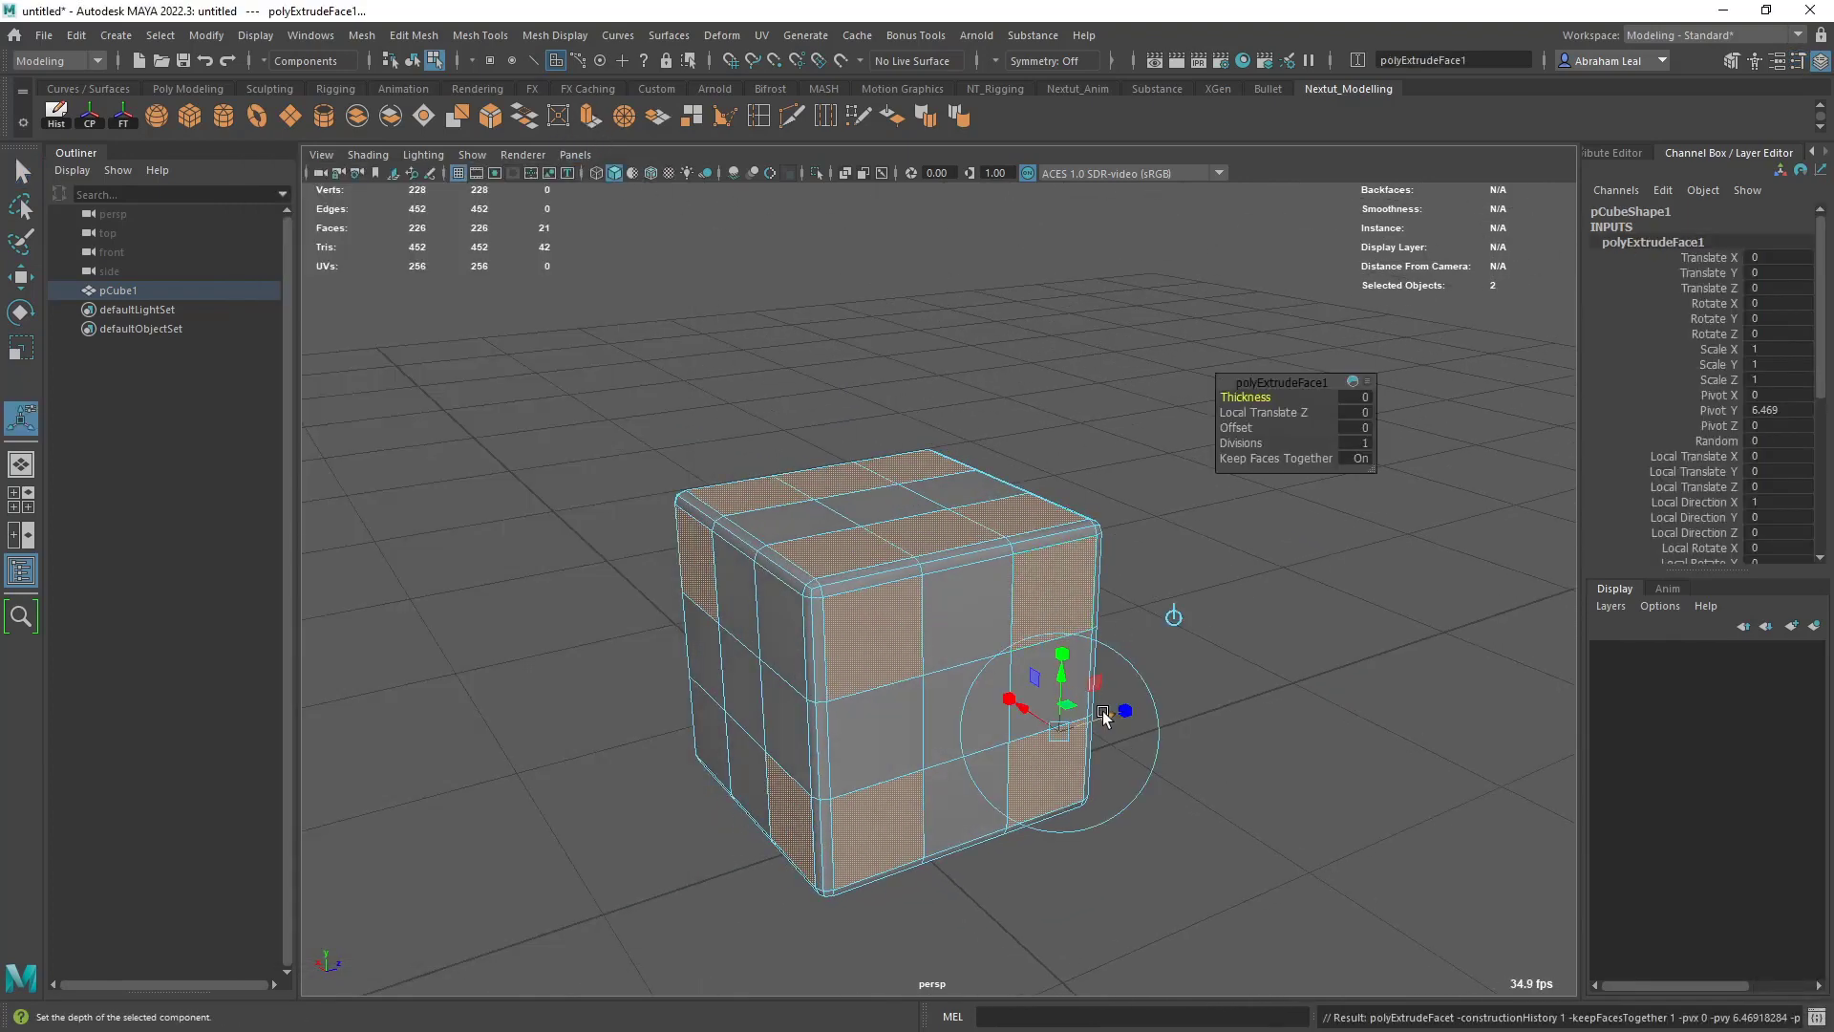
alt+drag(1138, 524, 1280, 428)
alt+drag(1156, 487, 1040, 434)
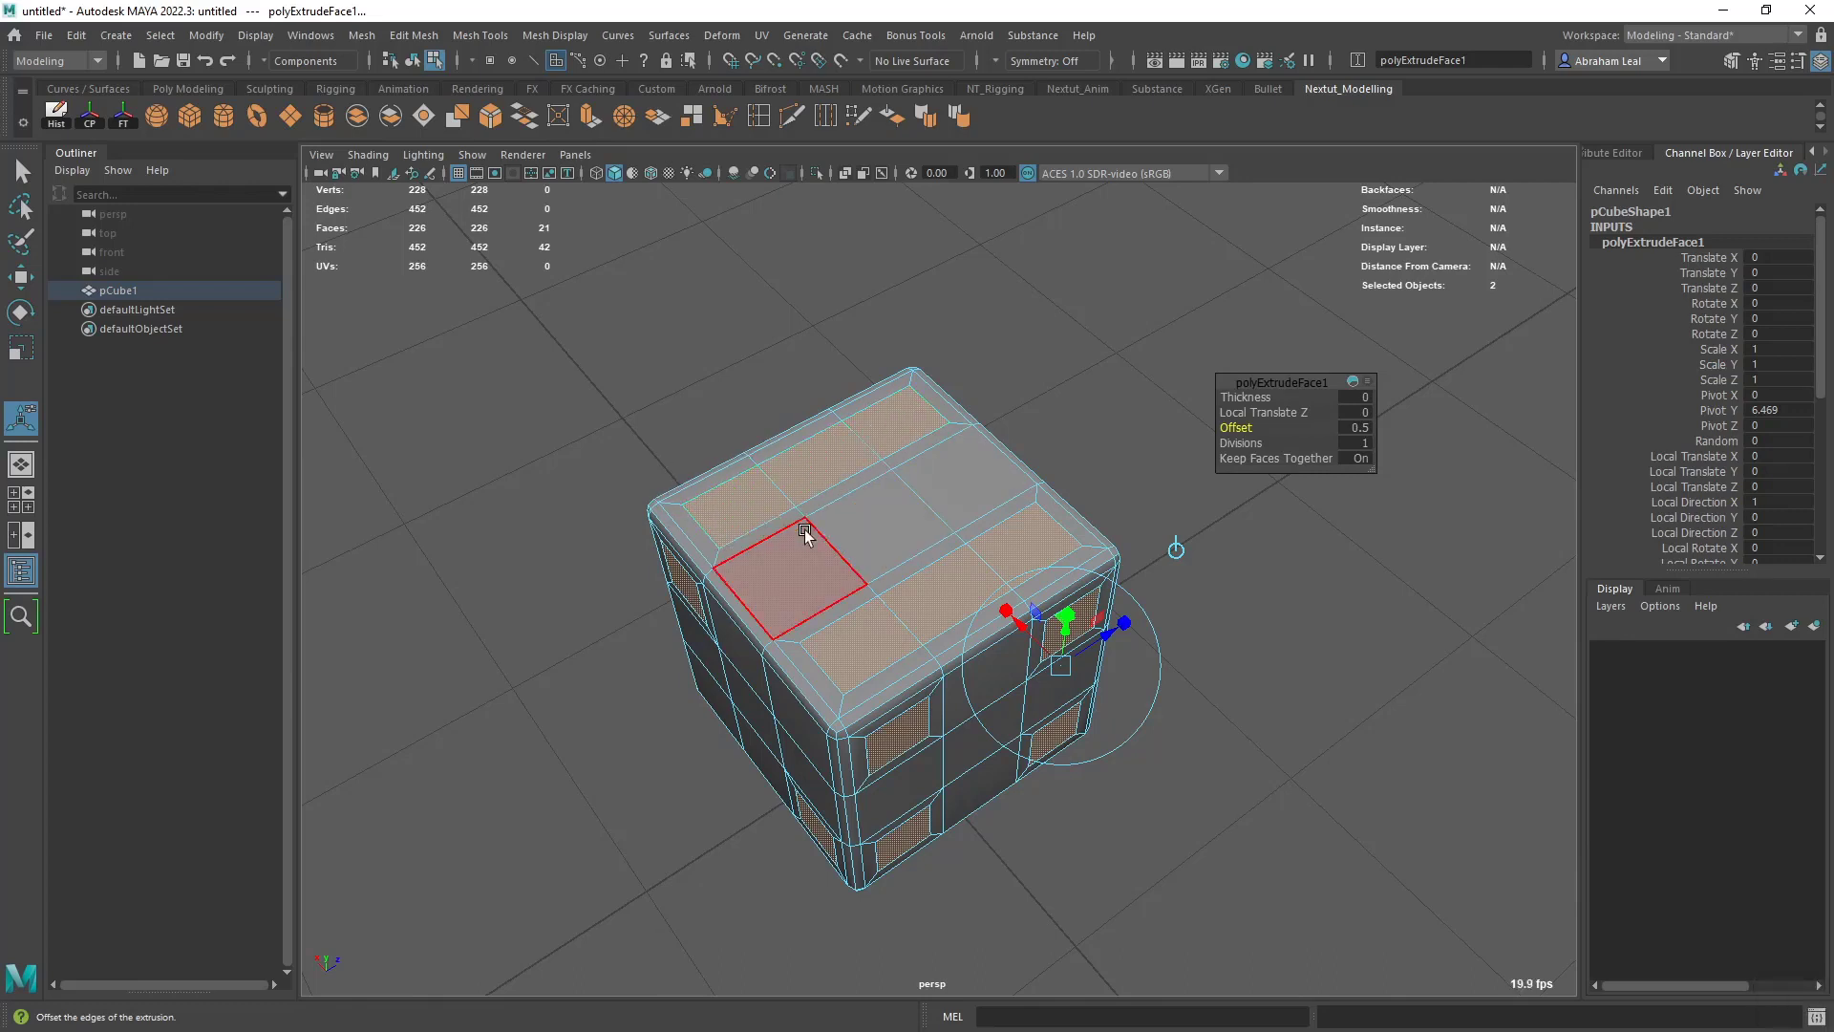
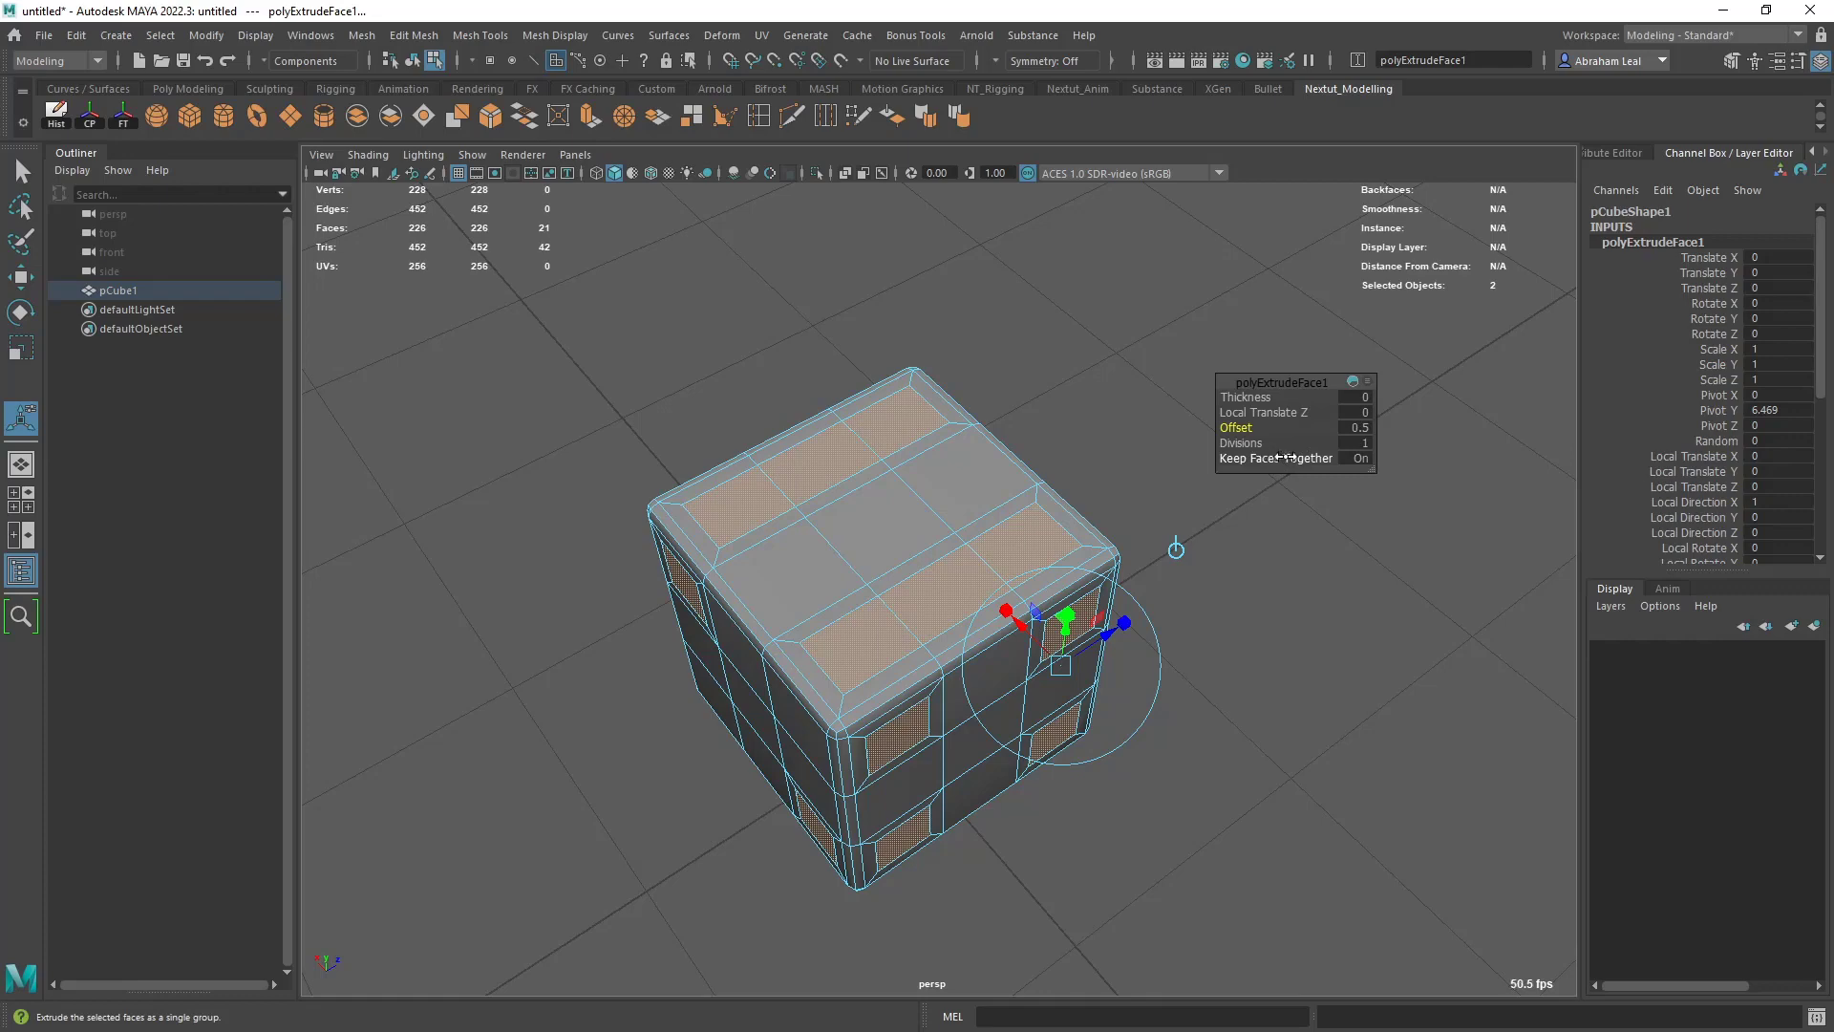
- Turn off Keep Faces Together for the extrusion so each selected pip face gets its own separate inset
click(1357, 457)
alt+drag(1175, 565, 955, 439)
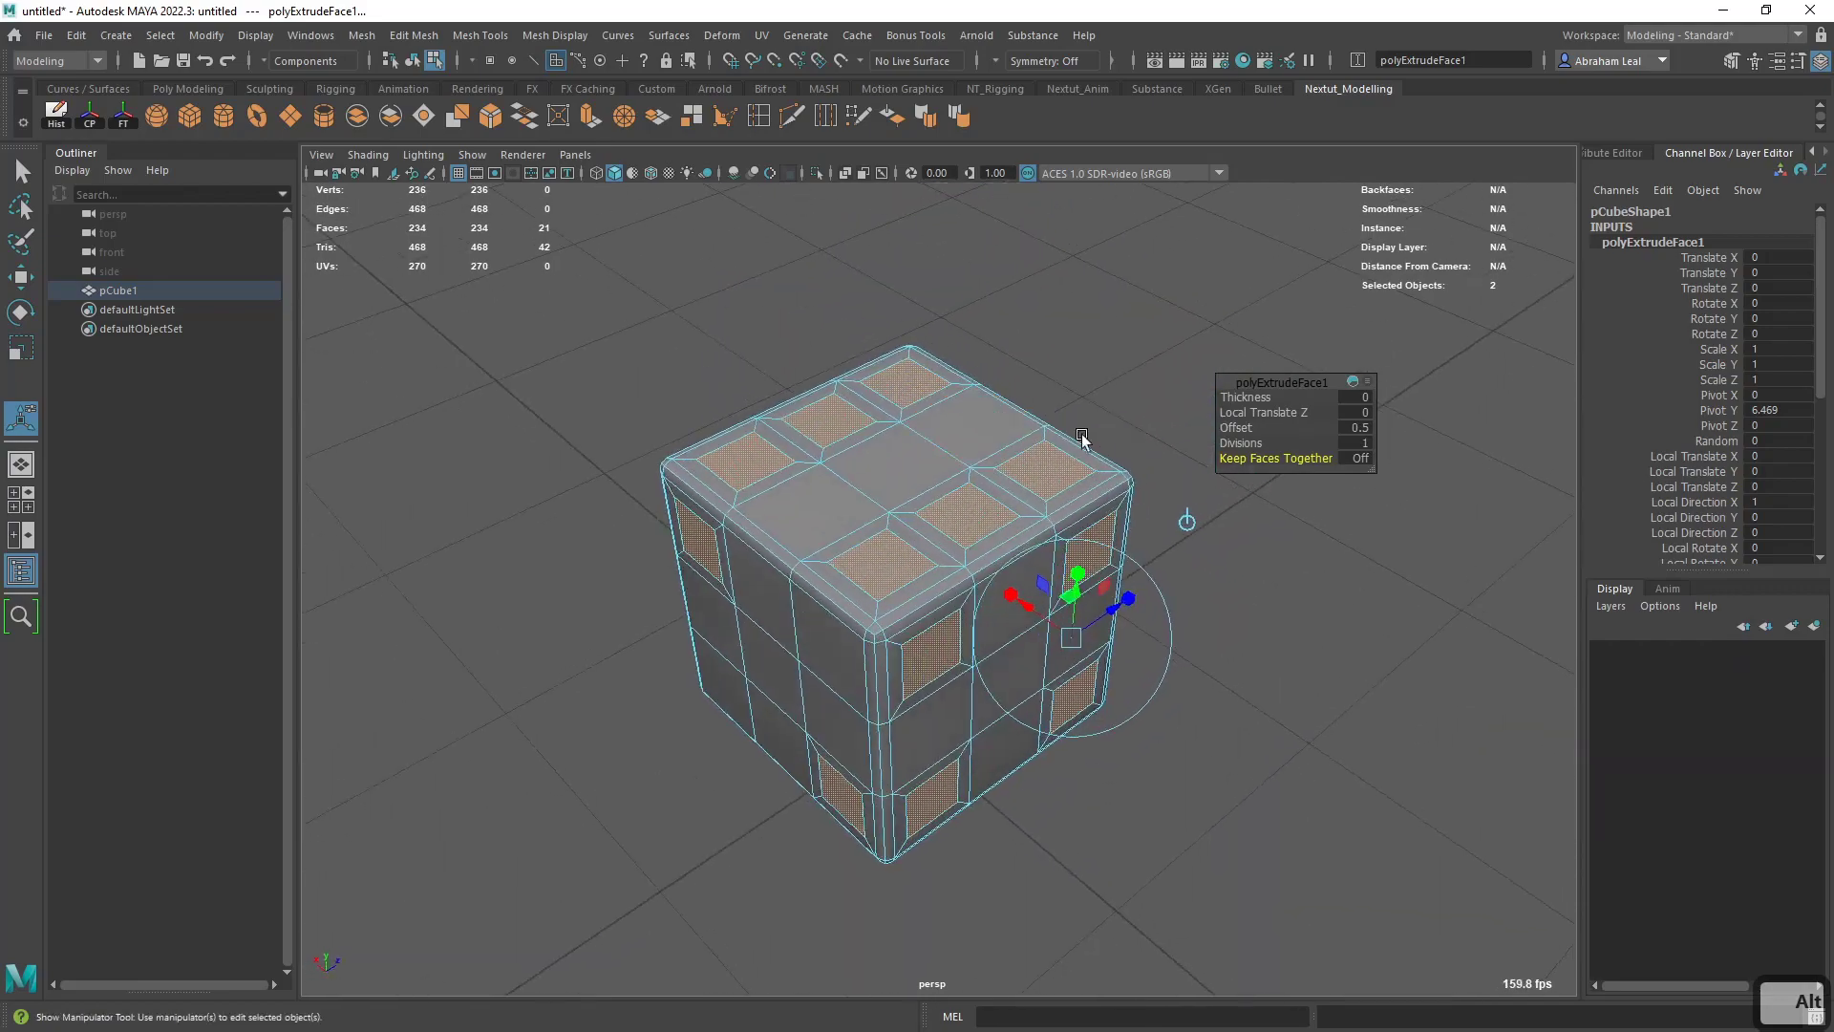
alt+drag(1045, 512, 1040, 557)
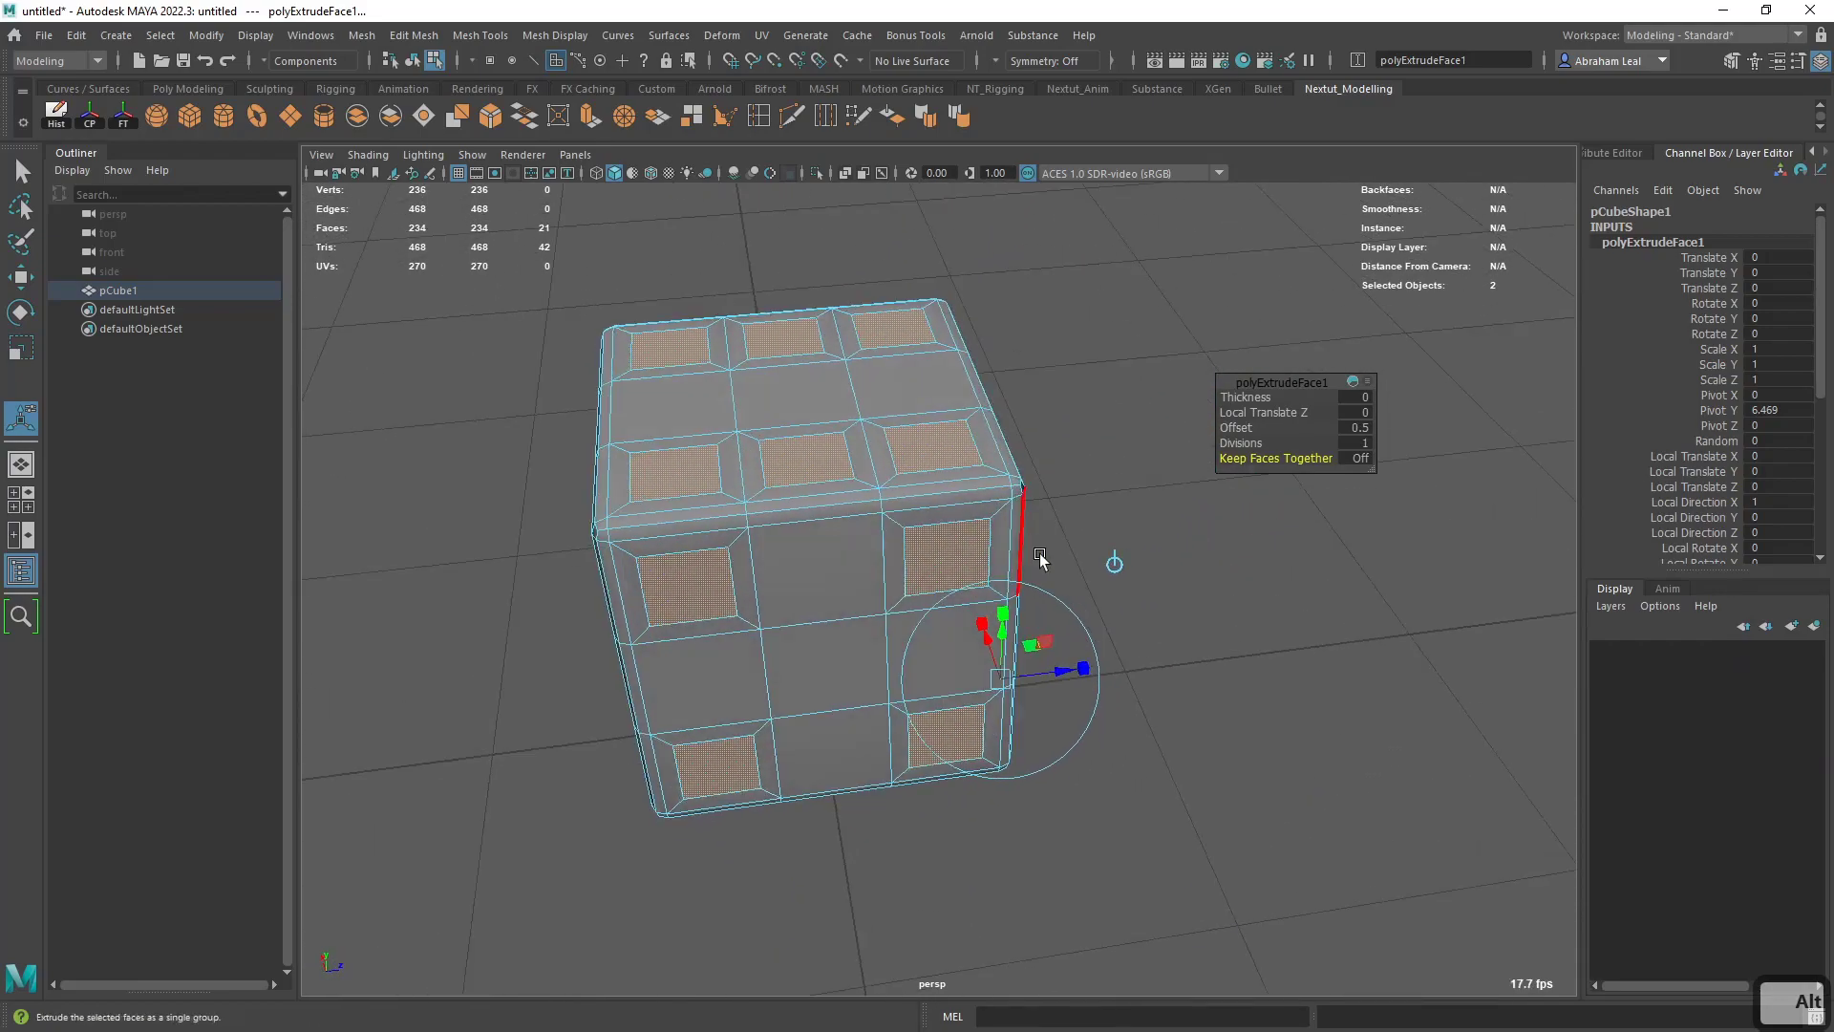
- Extrude the inset pip faces inward with a local Z translation of about -0.63, and return to object mode
click(592, 117)
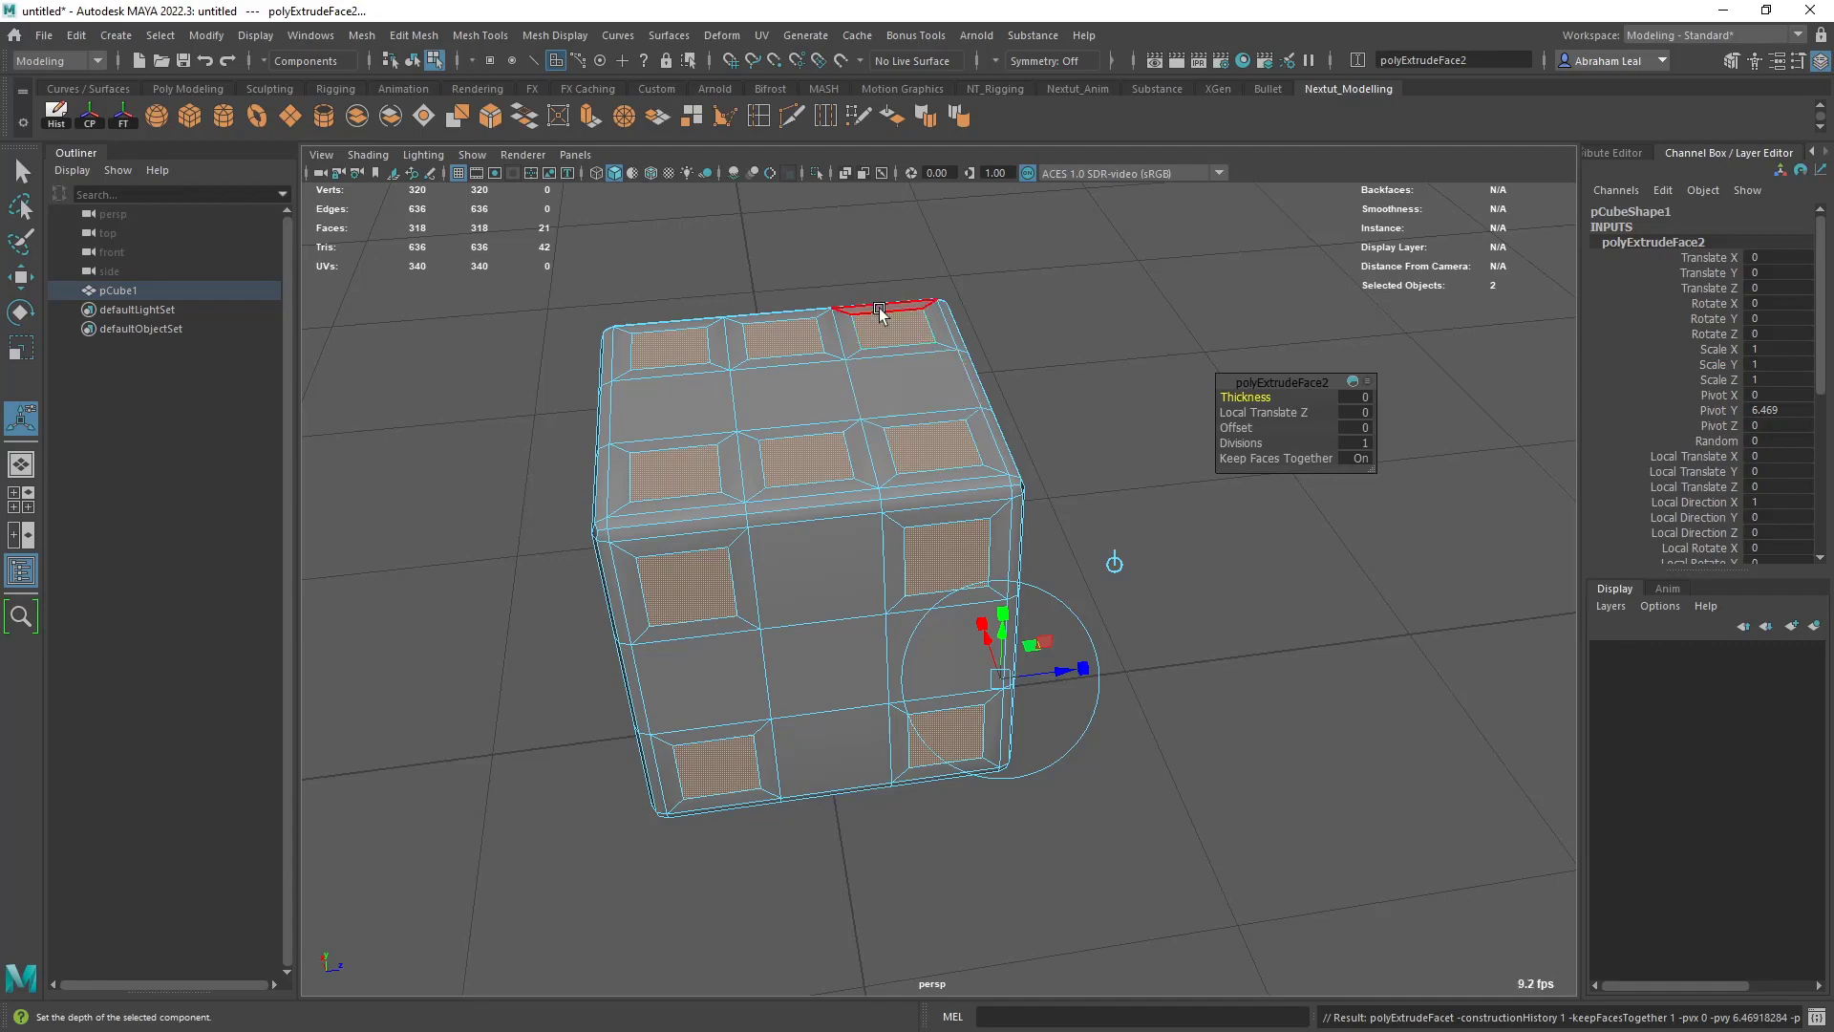
drag(1051, 669, 1031, 673)
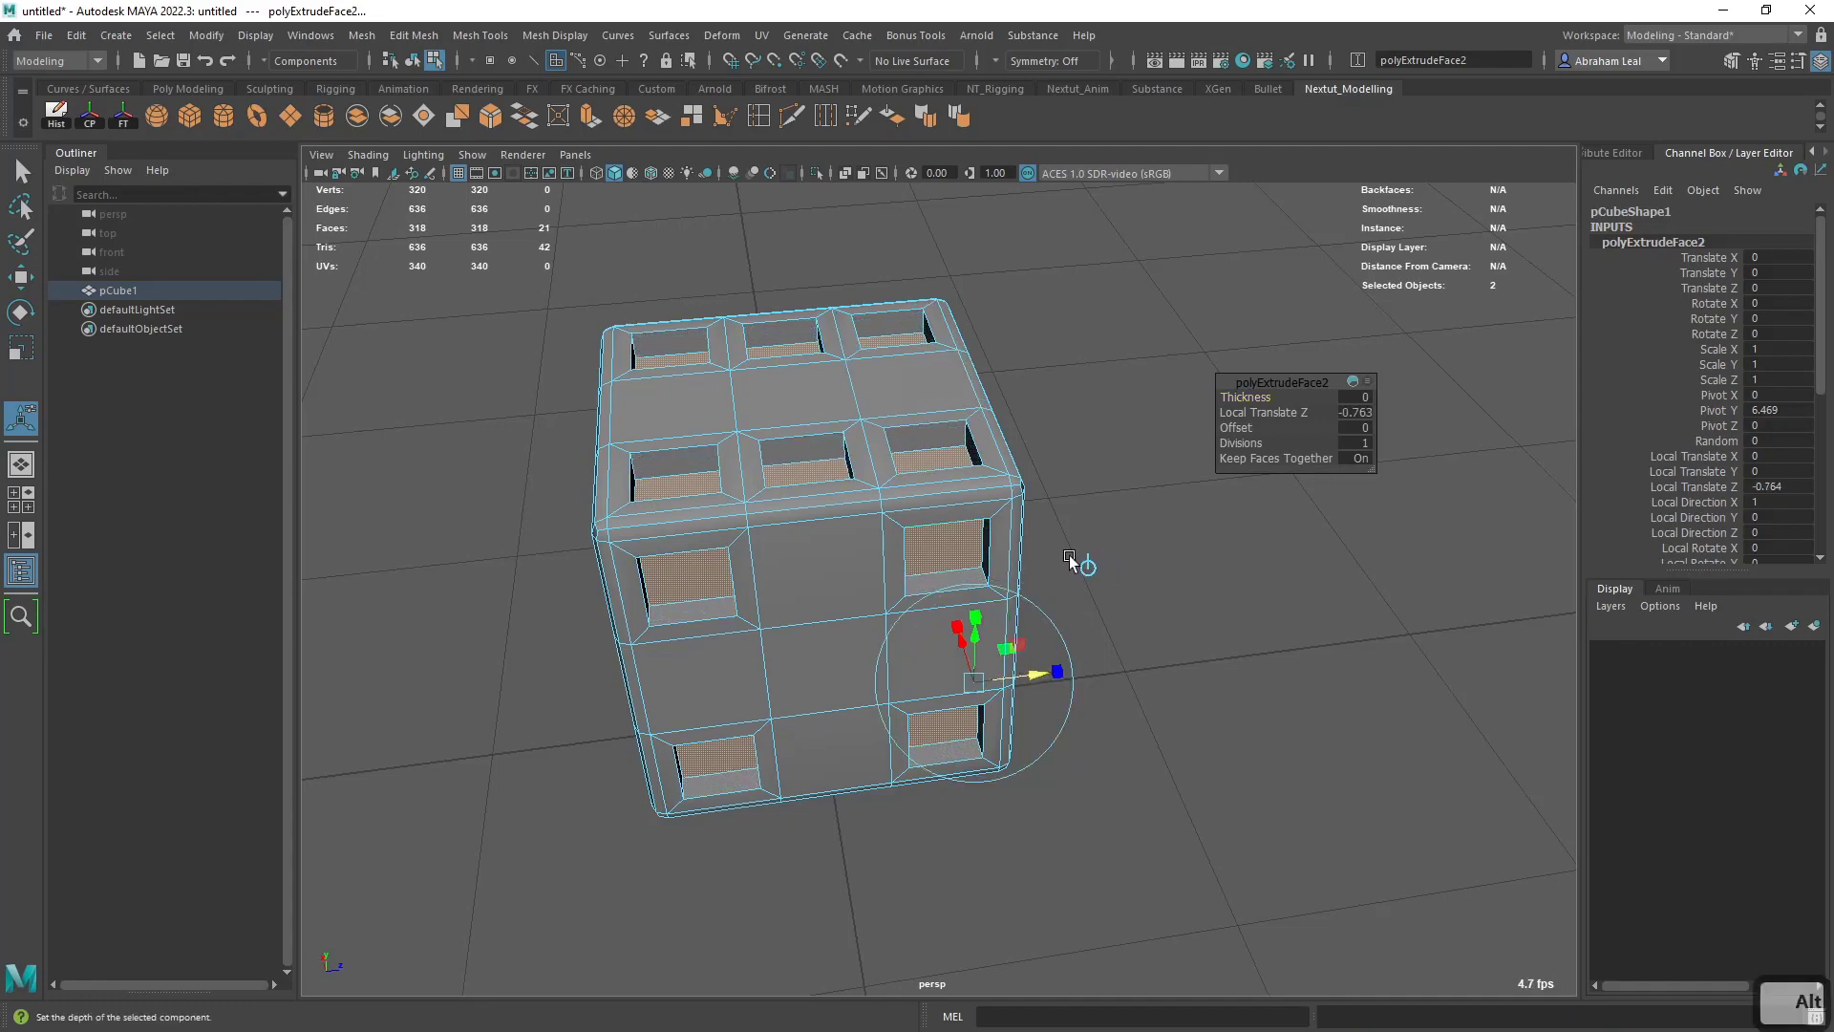
alt+drag(1069, 557, 989, 563)
drag(933, 686, 937, 688)
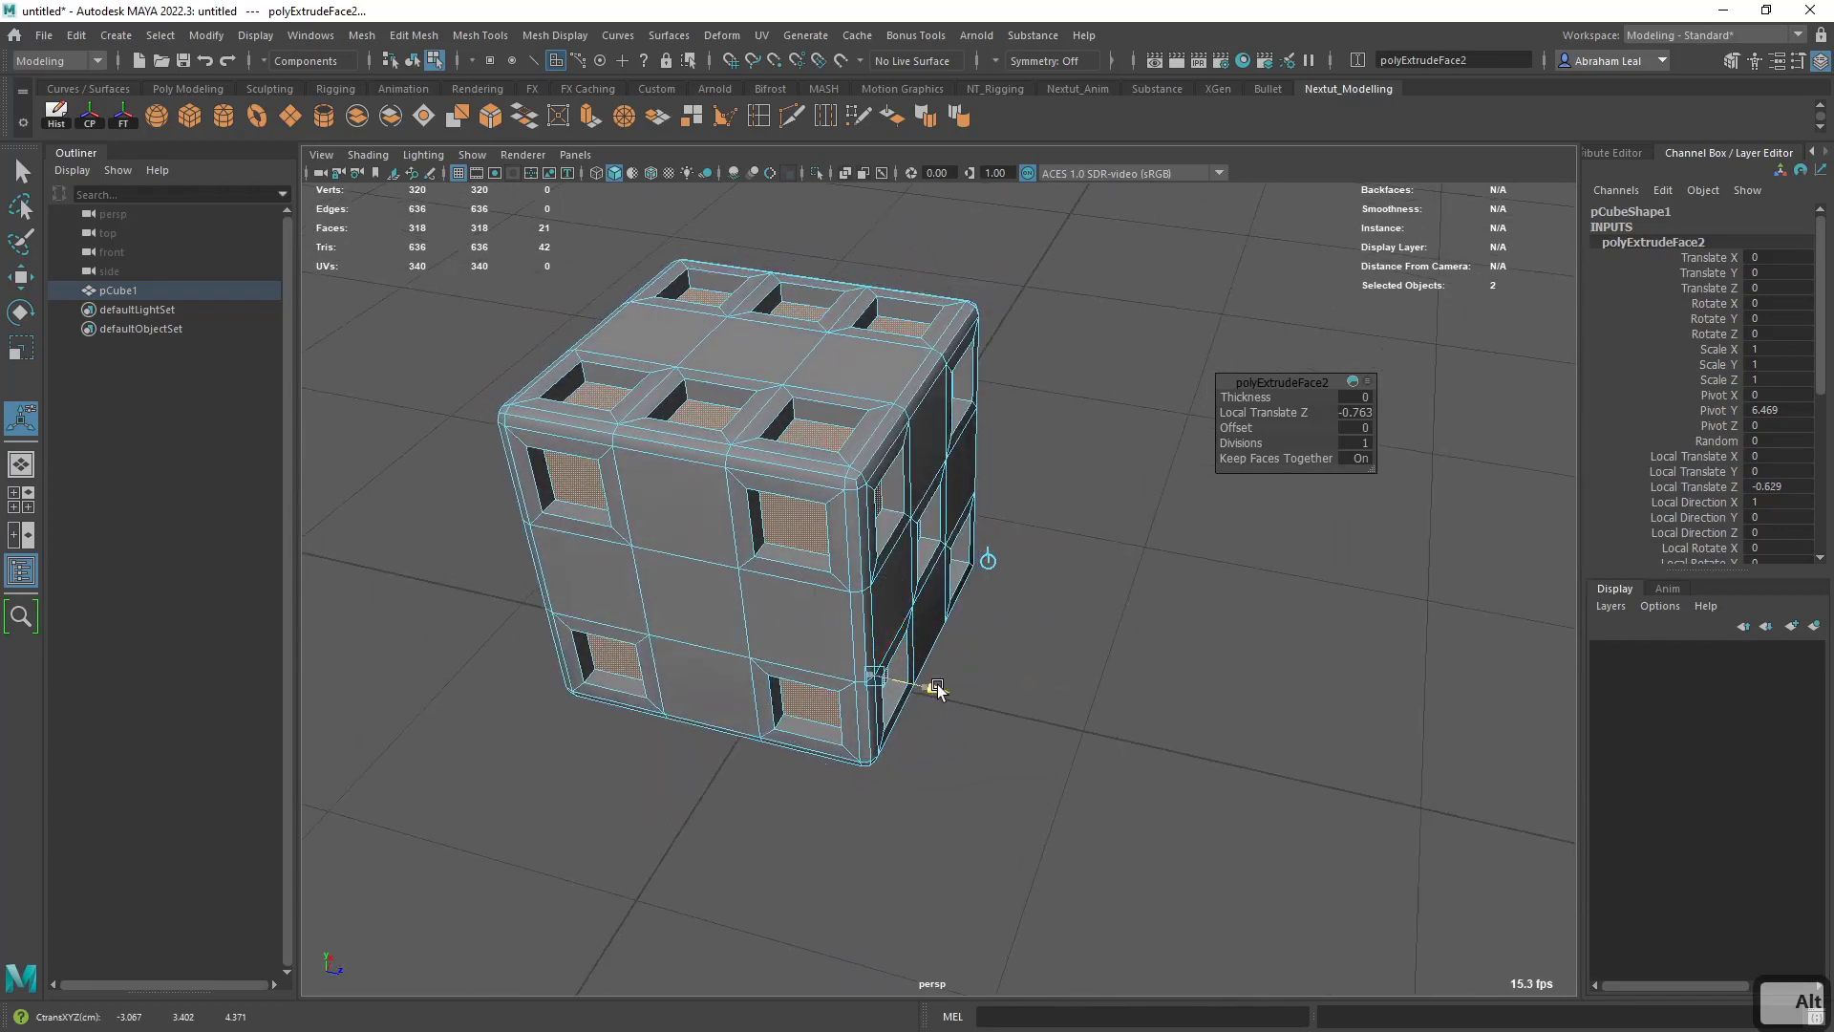
right_drag(929, 417, 1037, 365)
click(1043, 361)
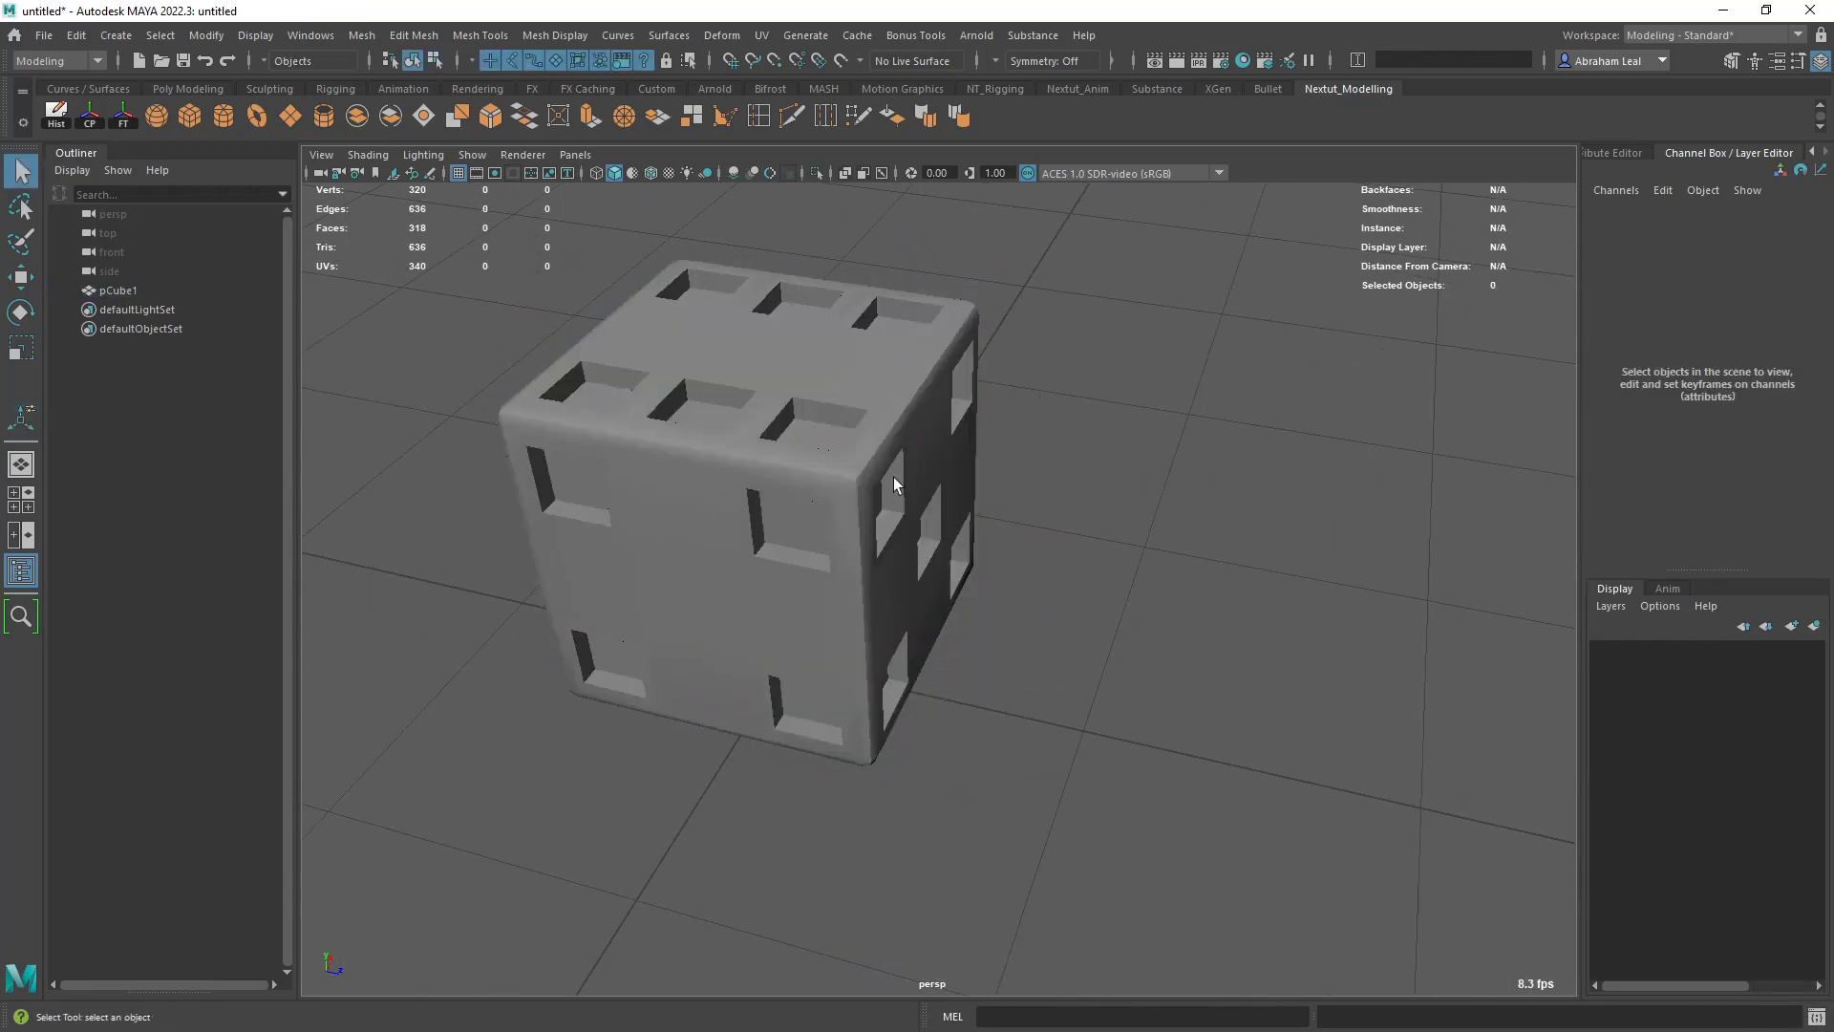
- Select the cube and turn on its smooth mesh preview to round the edges and pips
click(892, 478)
right_drag(868, 376, 1011, 357)
click(1012, 357)
click(891, 412)
alt+drag(891, 413, 954, 559)
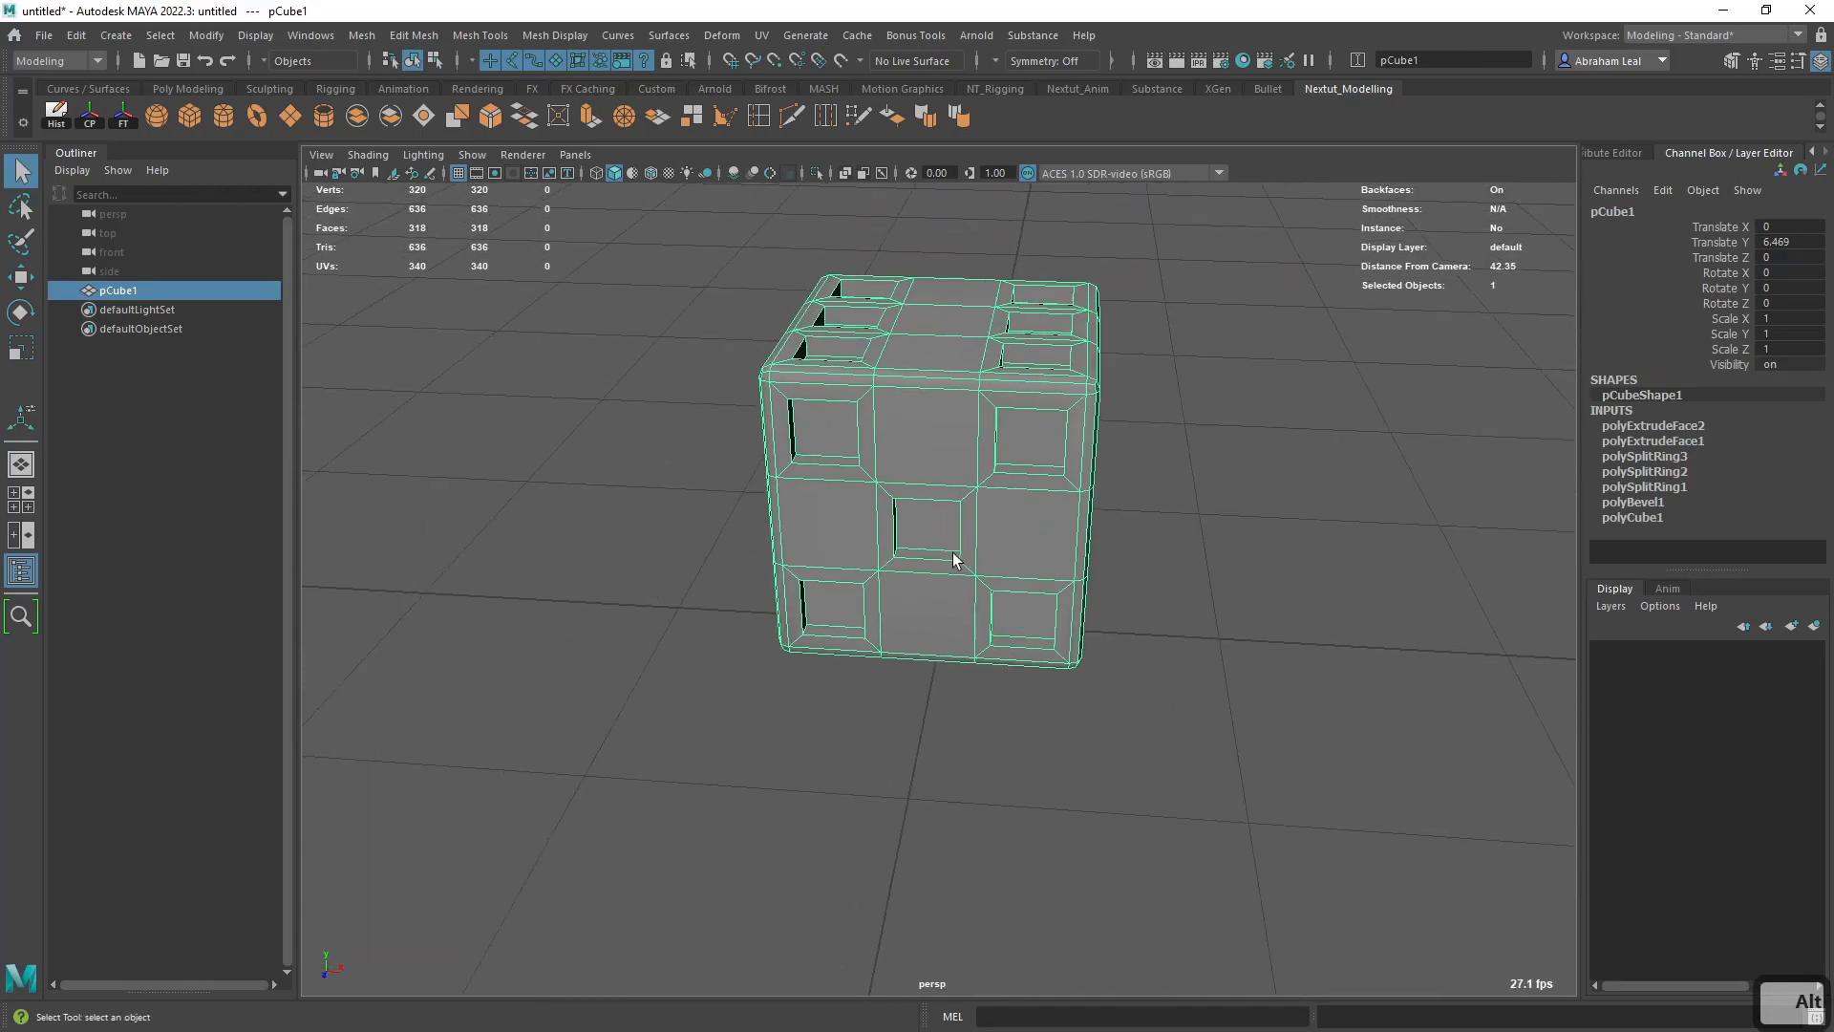
key(3)
click(1192, 506)
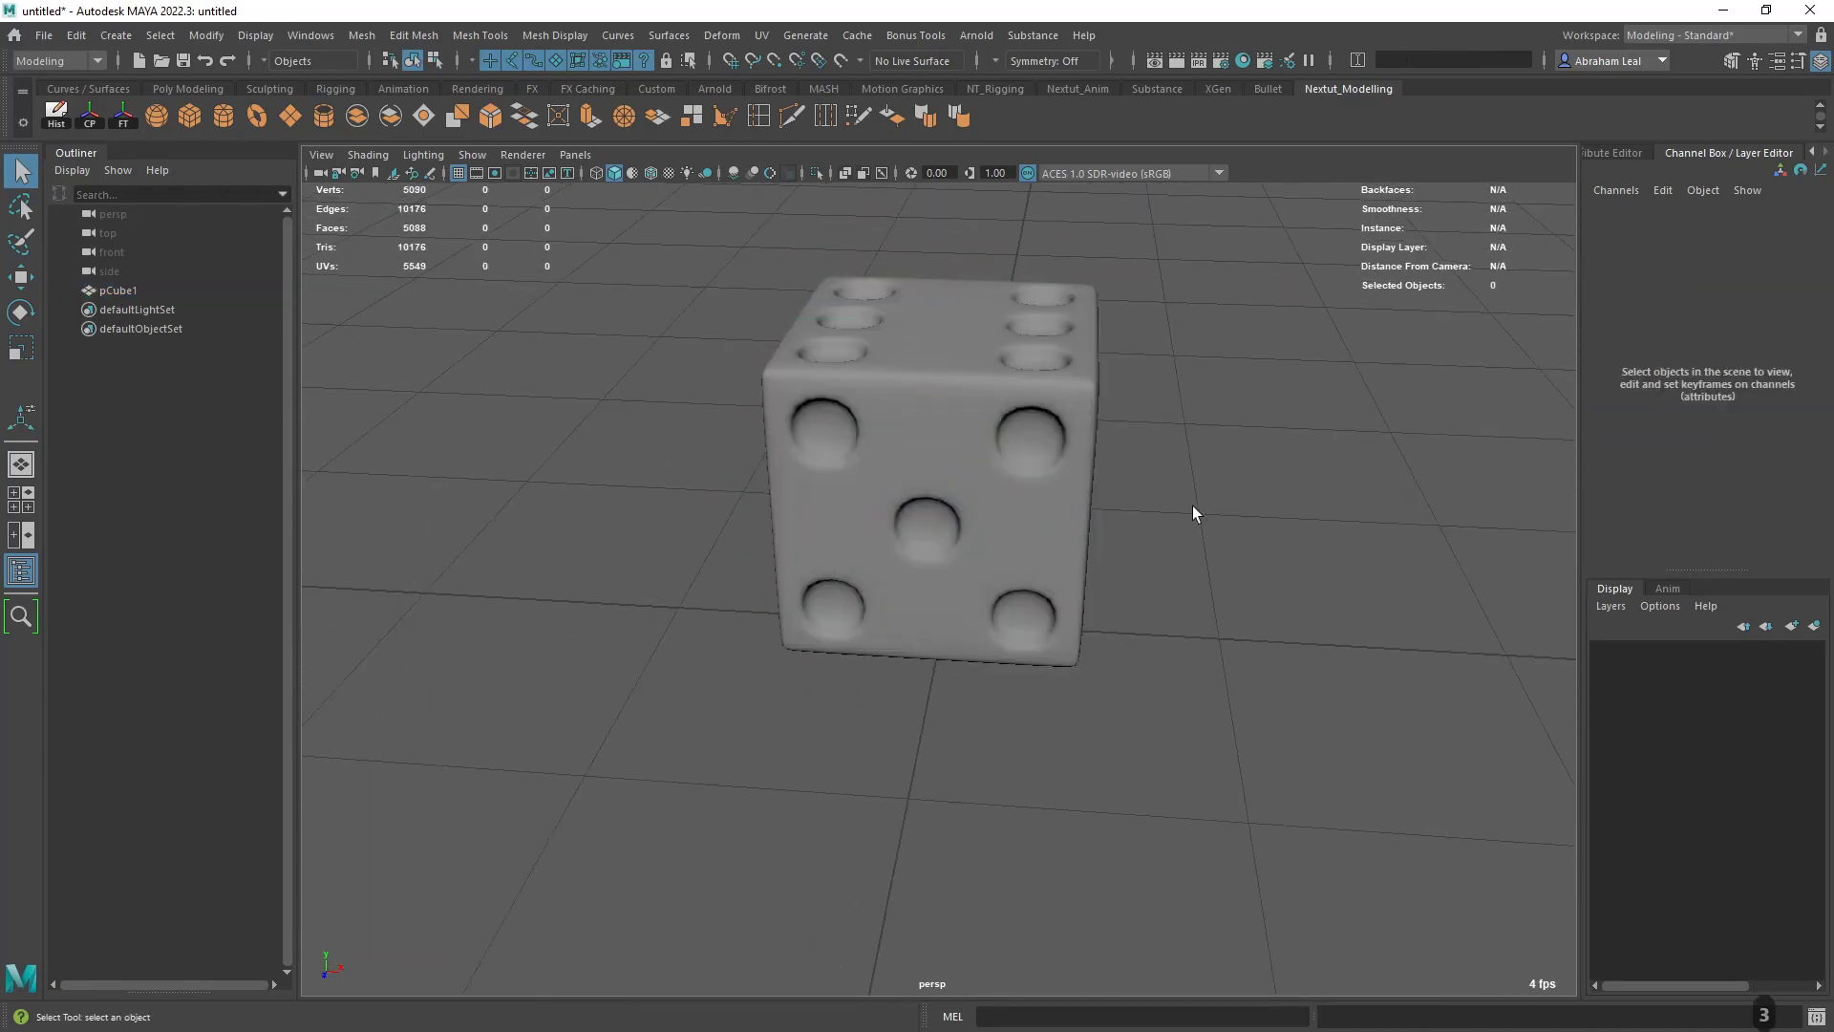
alt+drag(1192, 506, 929, 513)
- Lower the die to a Translate Y of about 4.99 so it rests on the grid
click(928, 514)
alt+drag(1068, 578, 1009, 594)
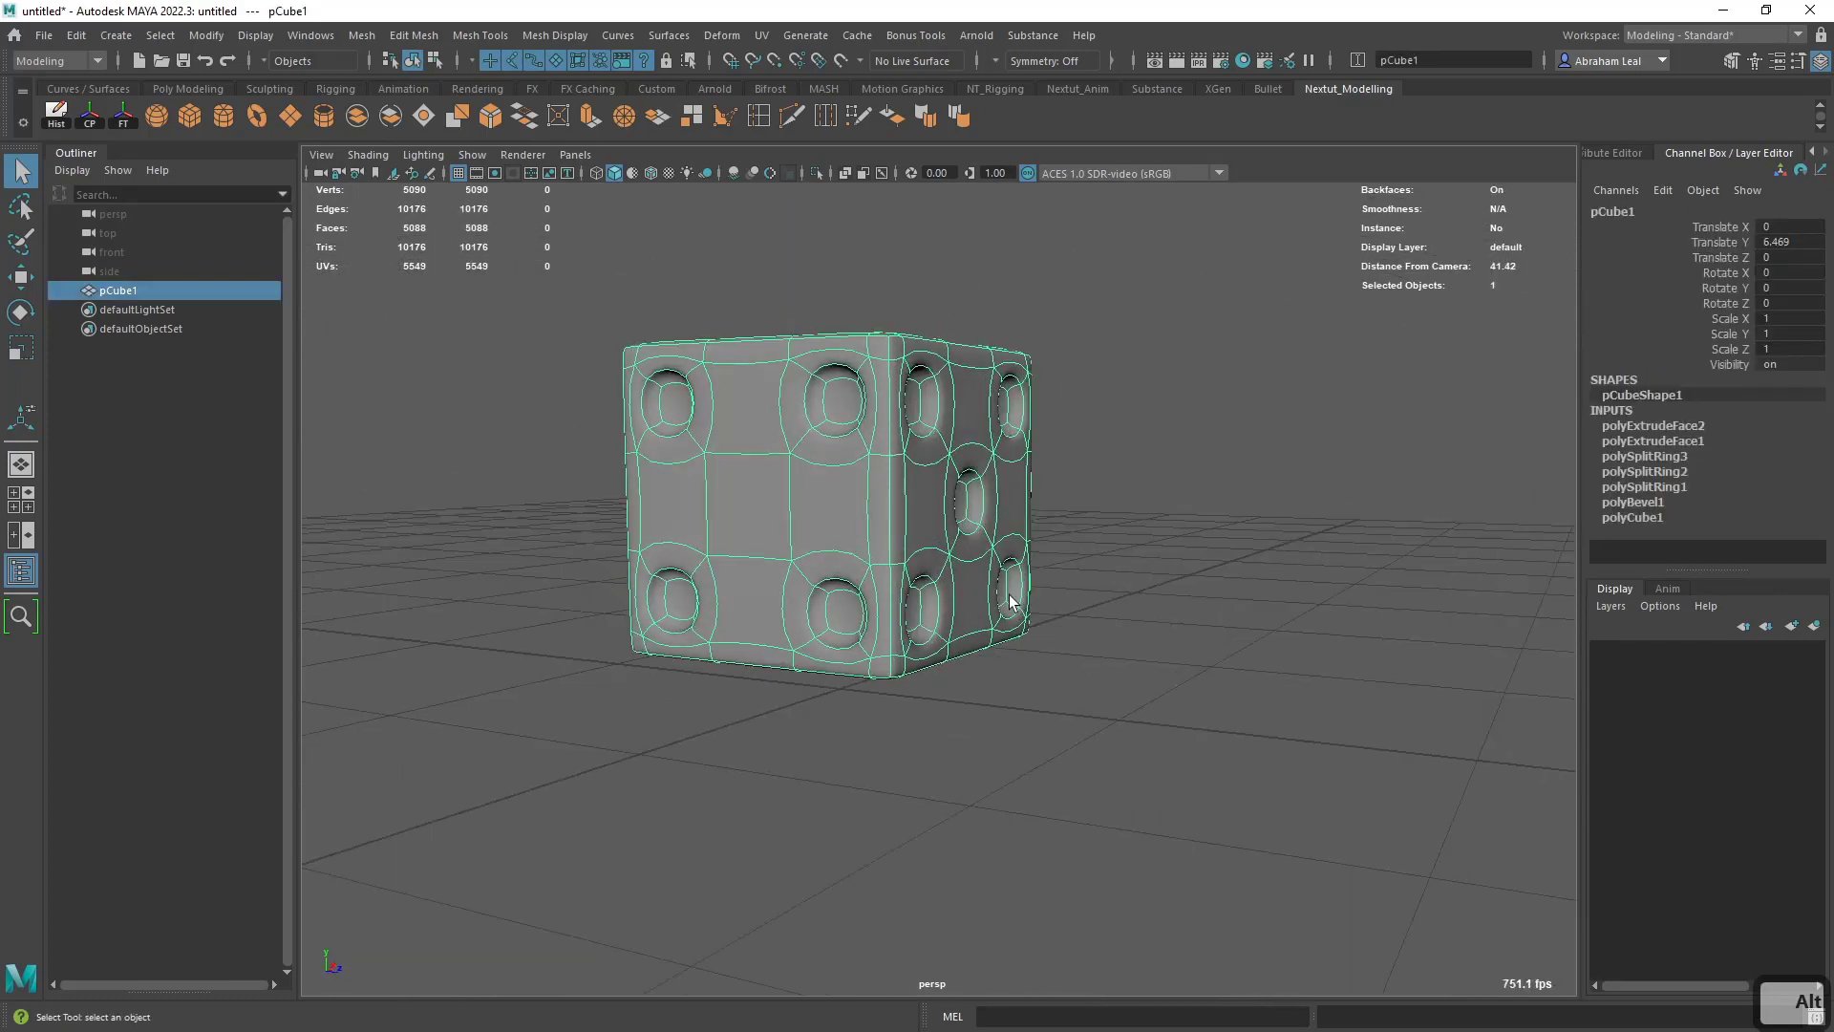
key(w)
drag(845, 413, 836, 451)
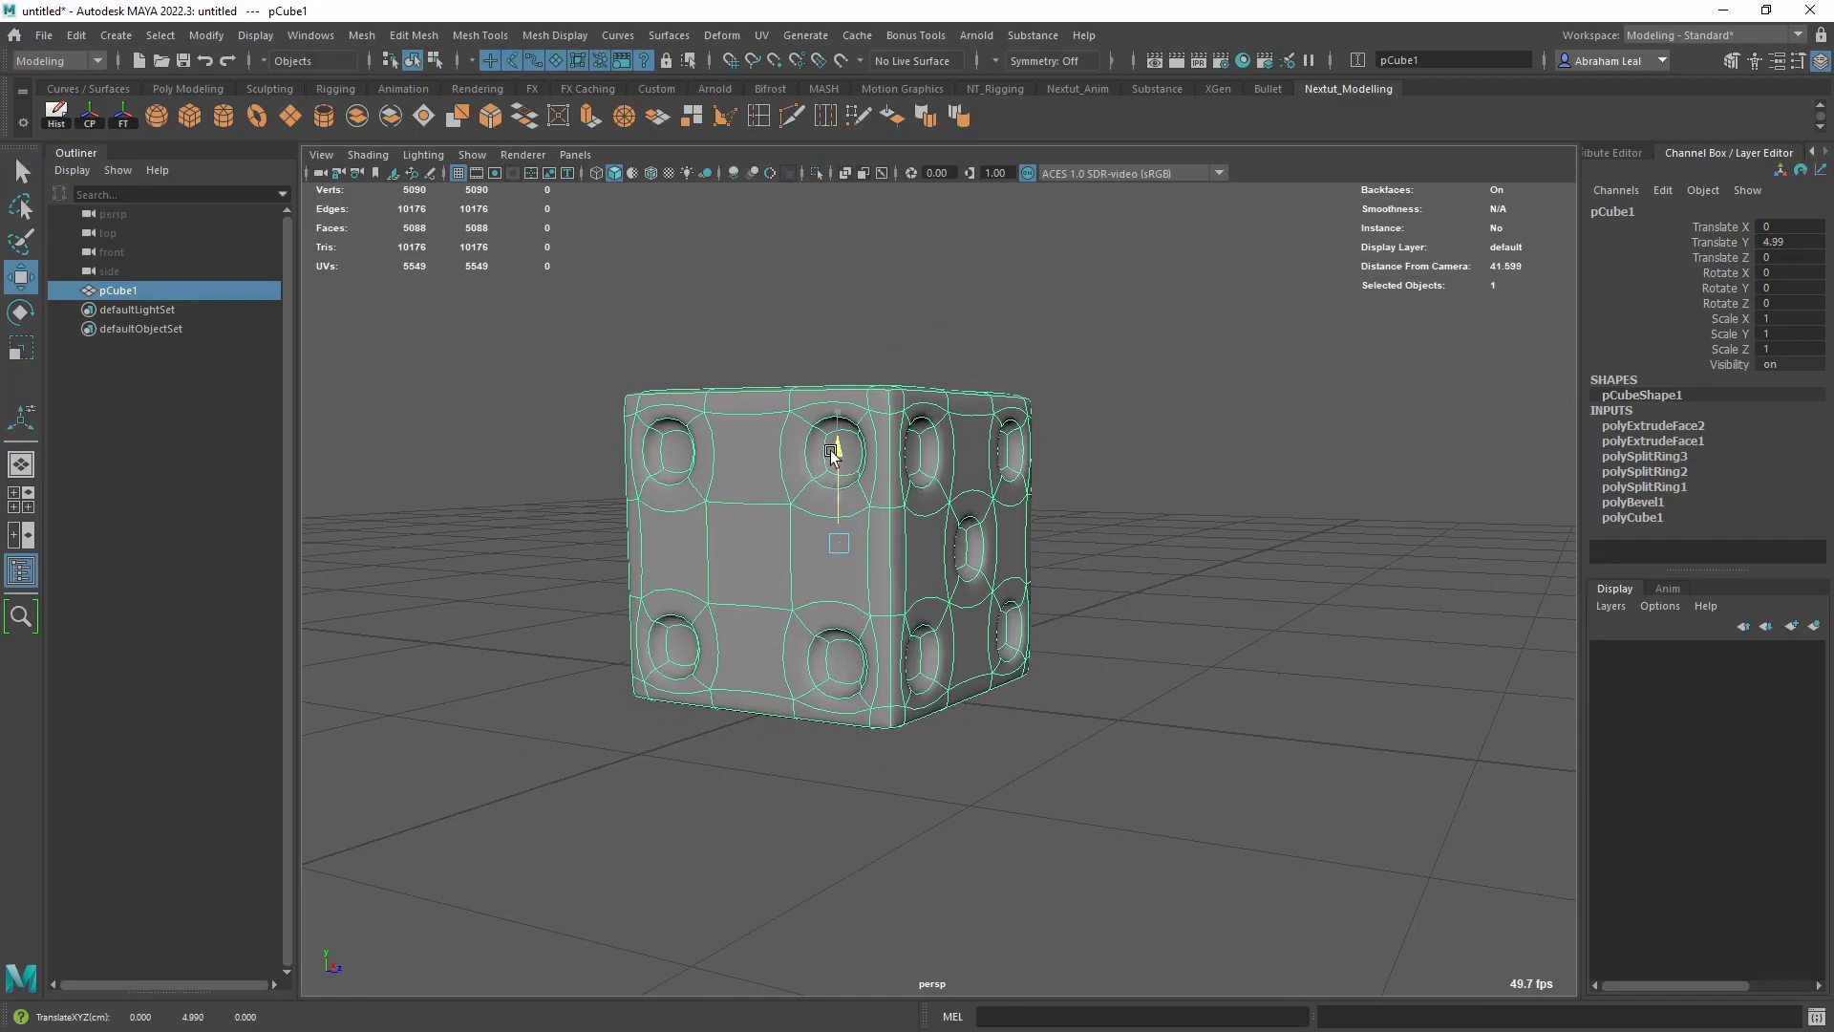
alt+drag(906, 517, 844, 567)
alt+right_drag(844, 568, 856, 573)
alt+drag(856, 571, 1068, 557)
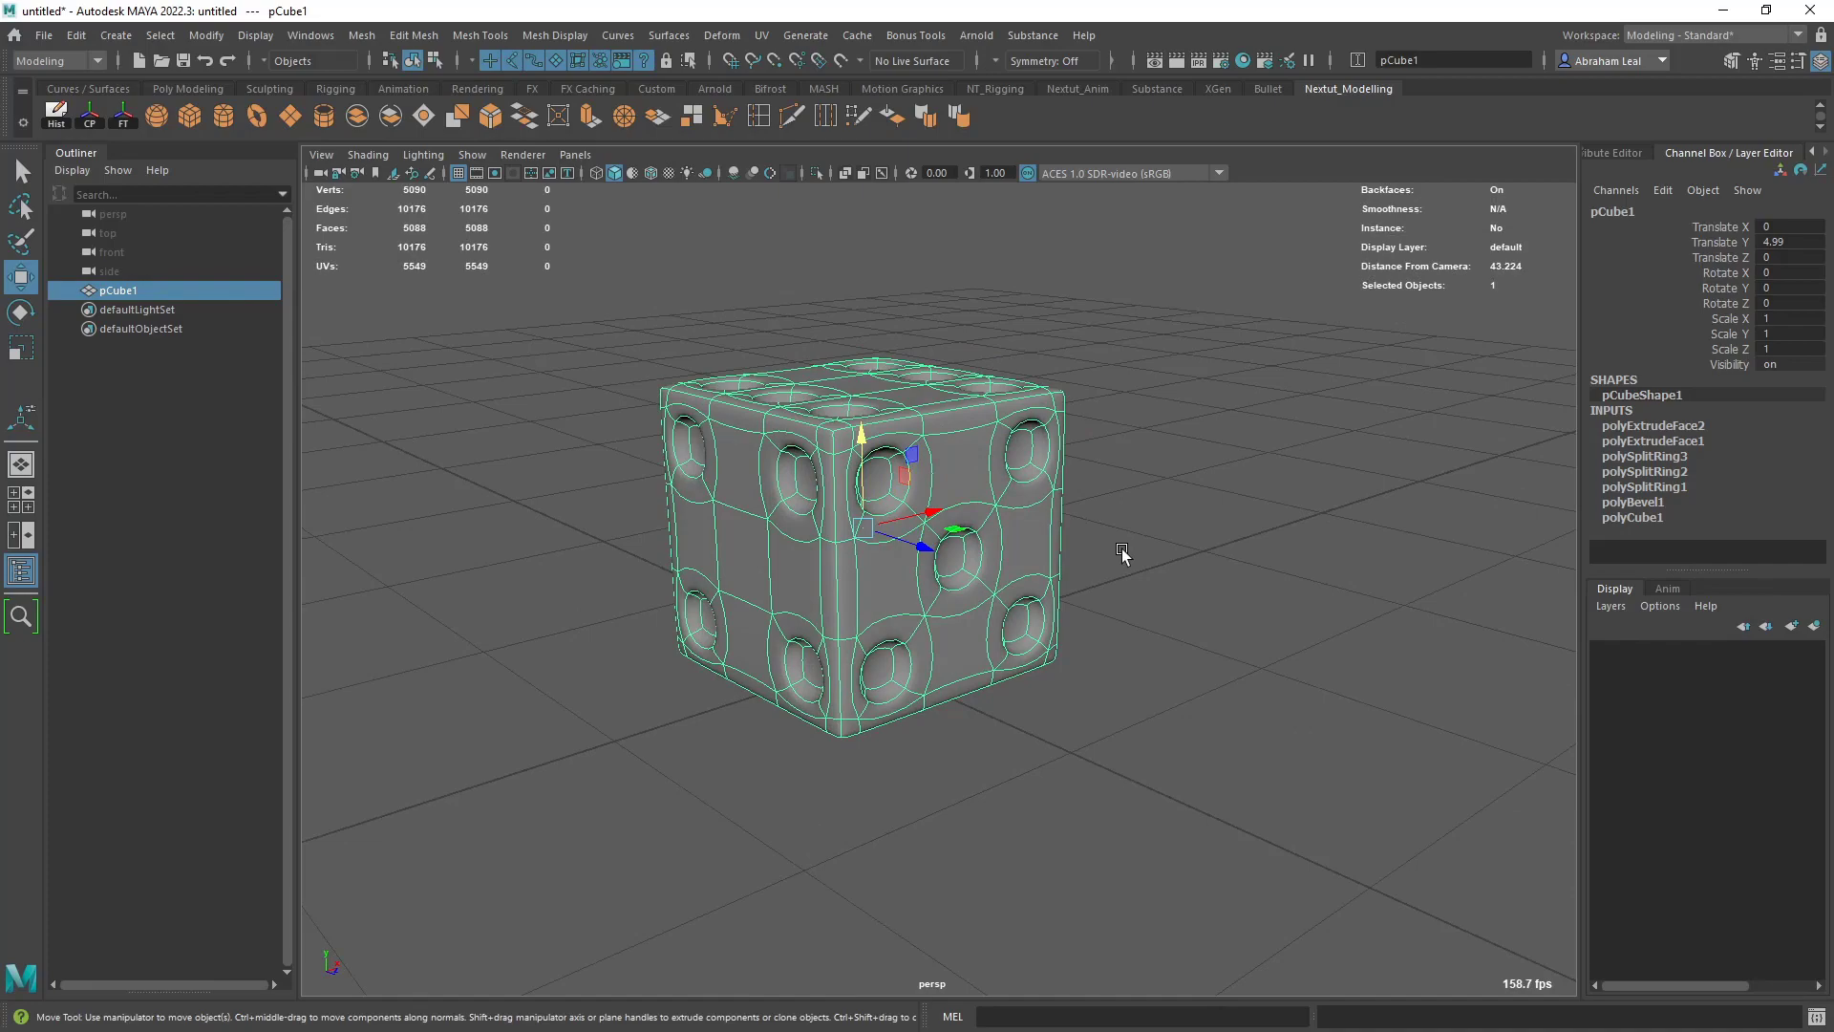
alt+drag(1098, 585, 1070, 616)
- Inspect the smoothed die from all sides, including the four-view layout, with nothing selected
key(space)
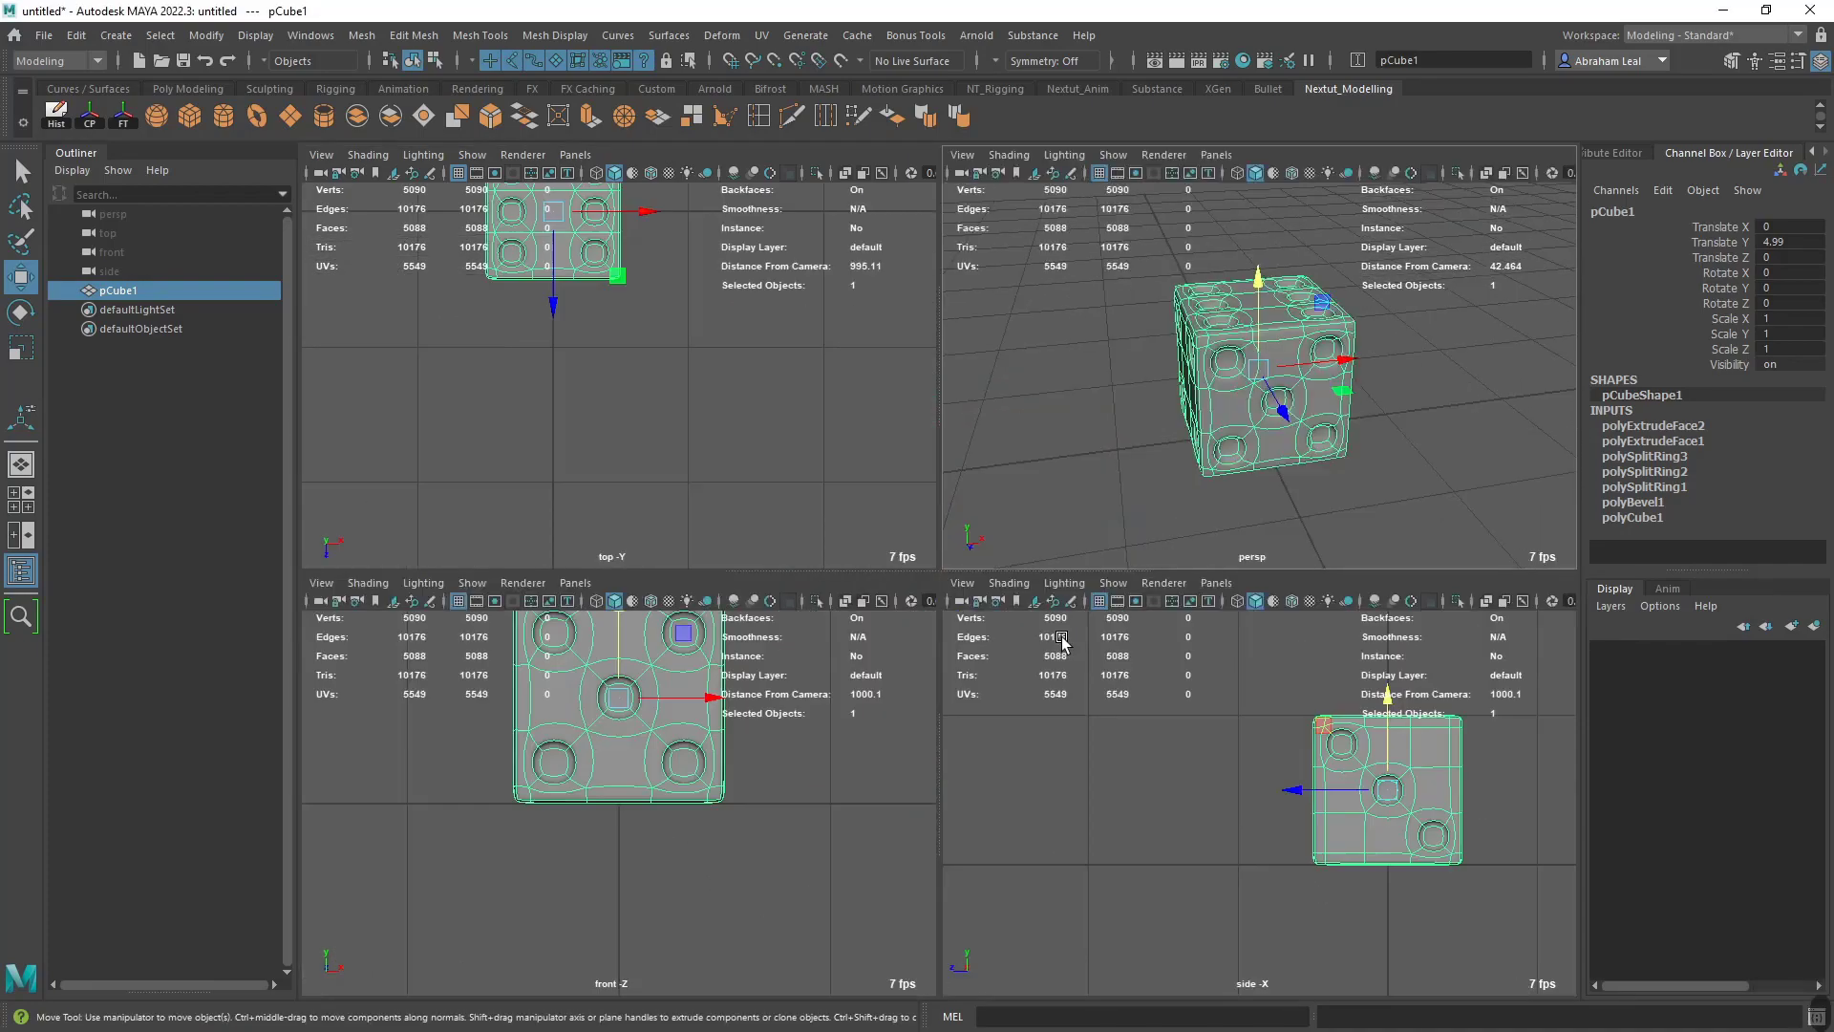
key(space)
alt+middle_drag(1070, 616, 1074, 550)
right_drag(901, 479, 1173, 410)
click(1173, 411)
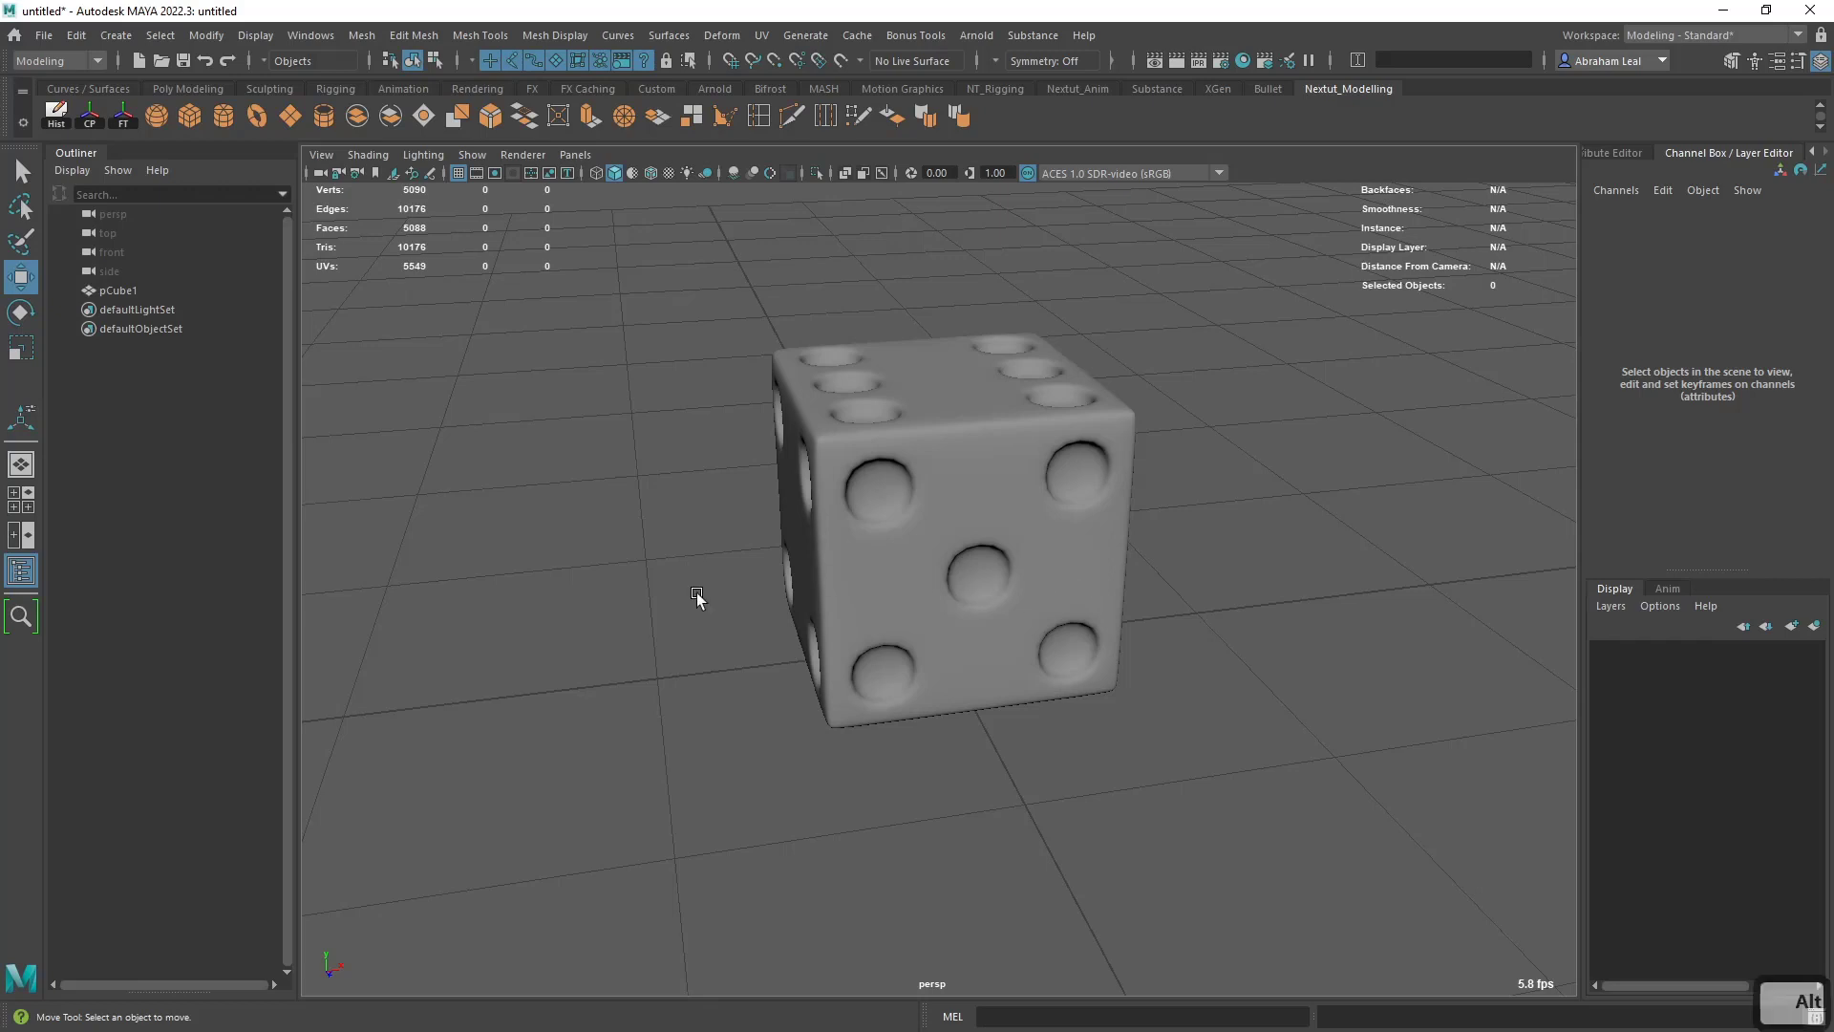
alt+drag(696, 593, 794, 609)
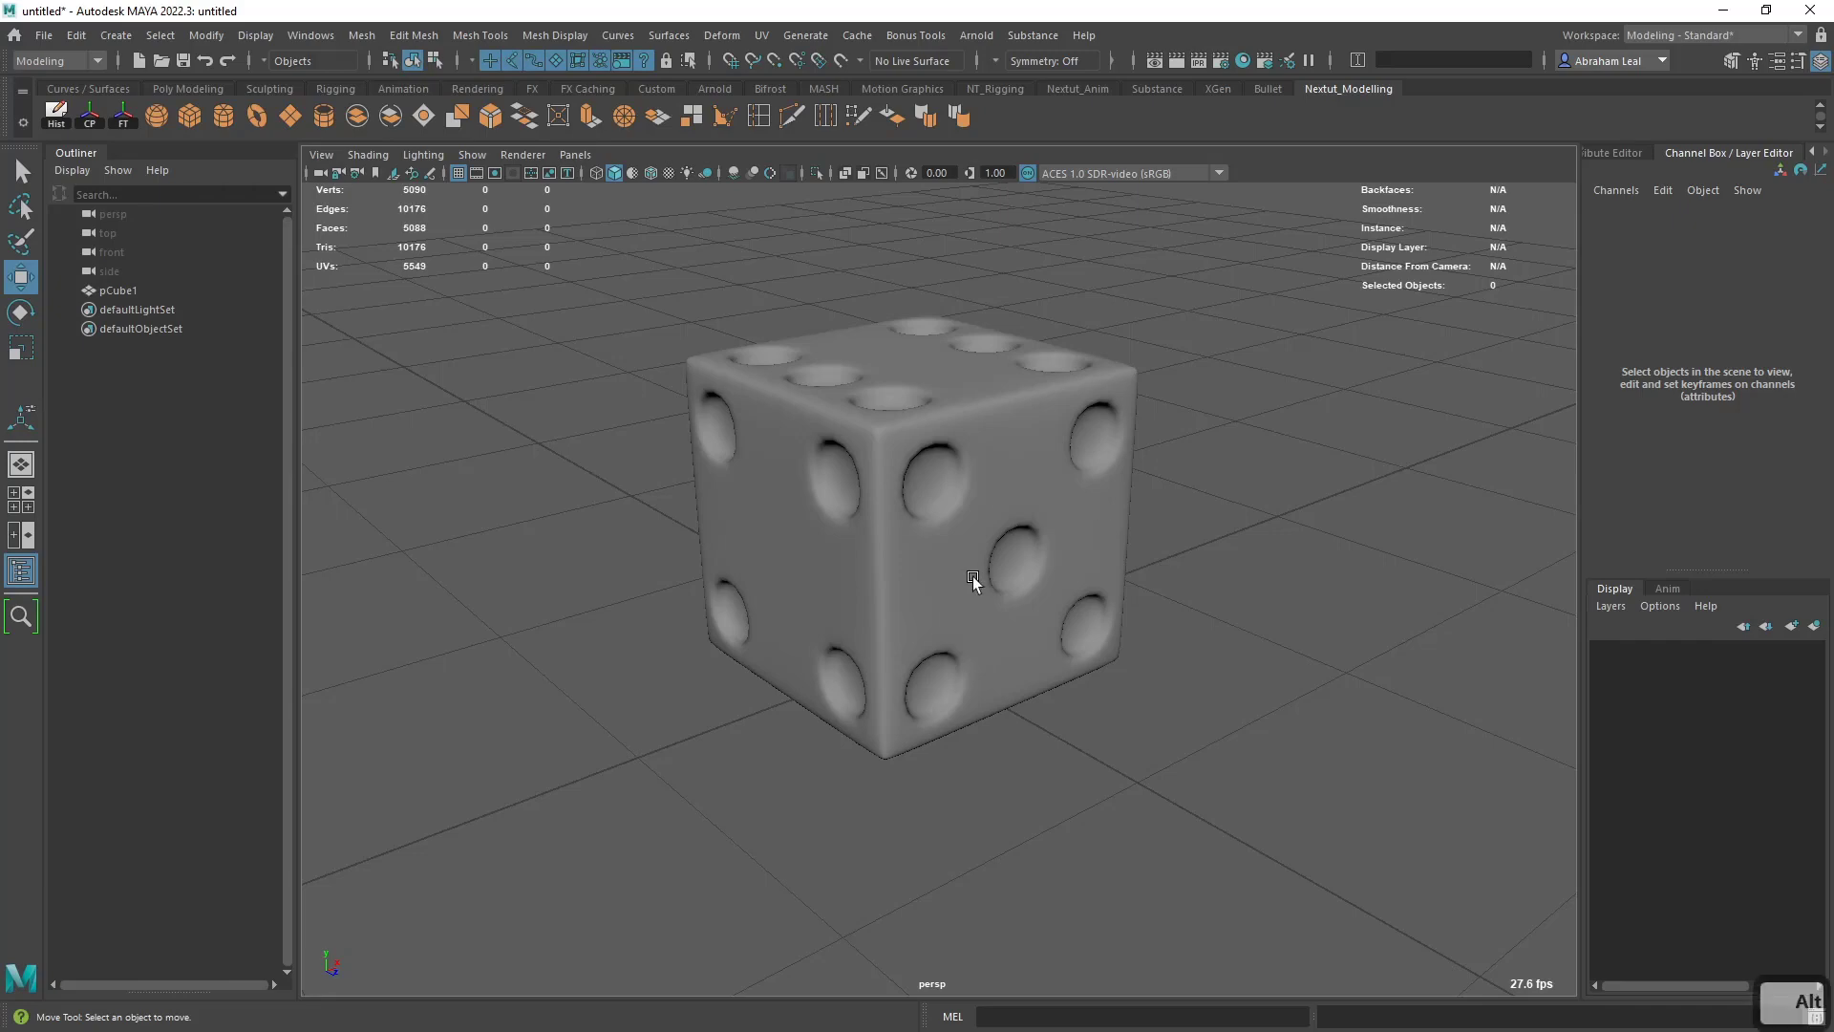
alt+drag(972, 576, 894, 554)
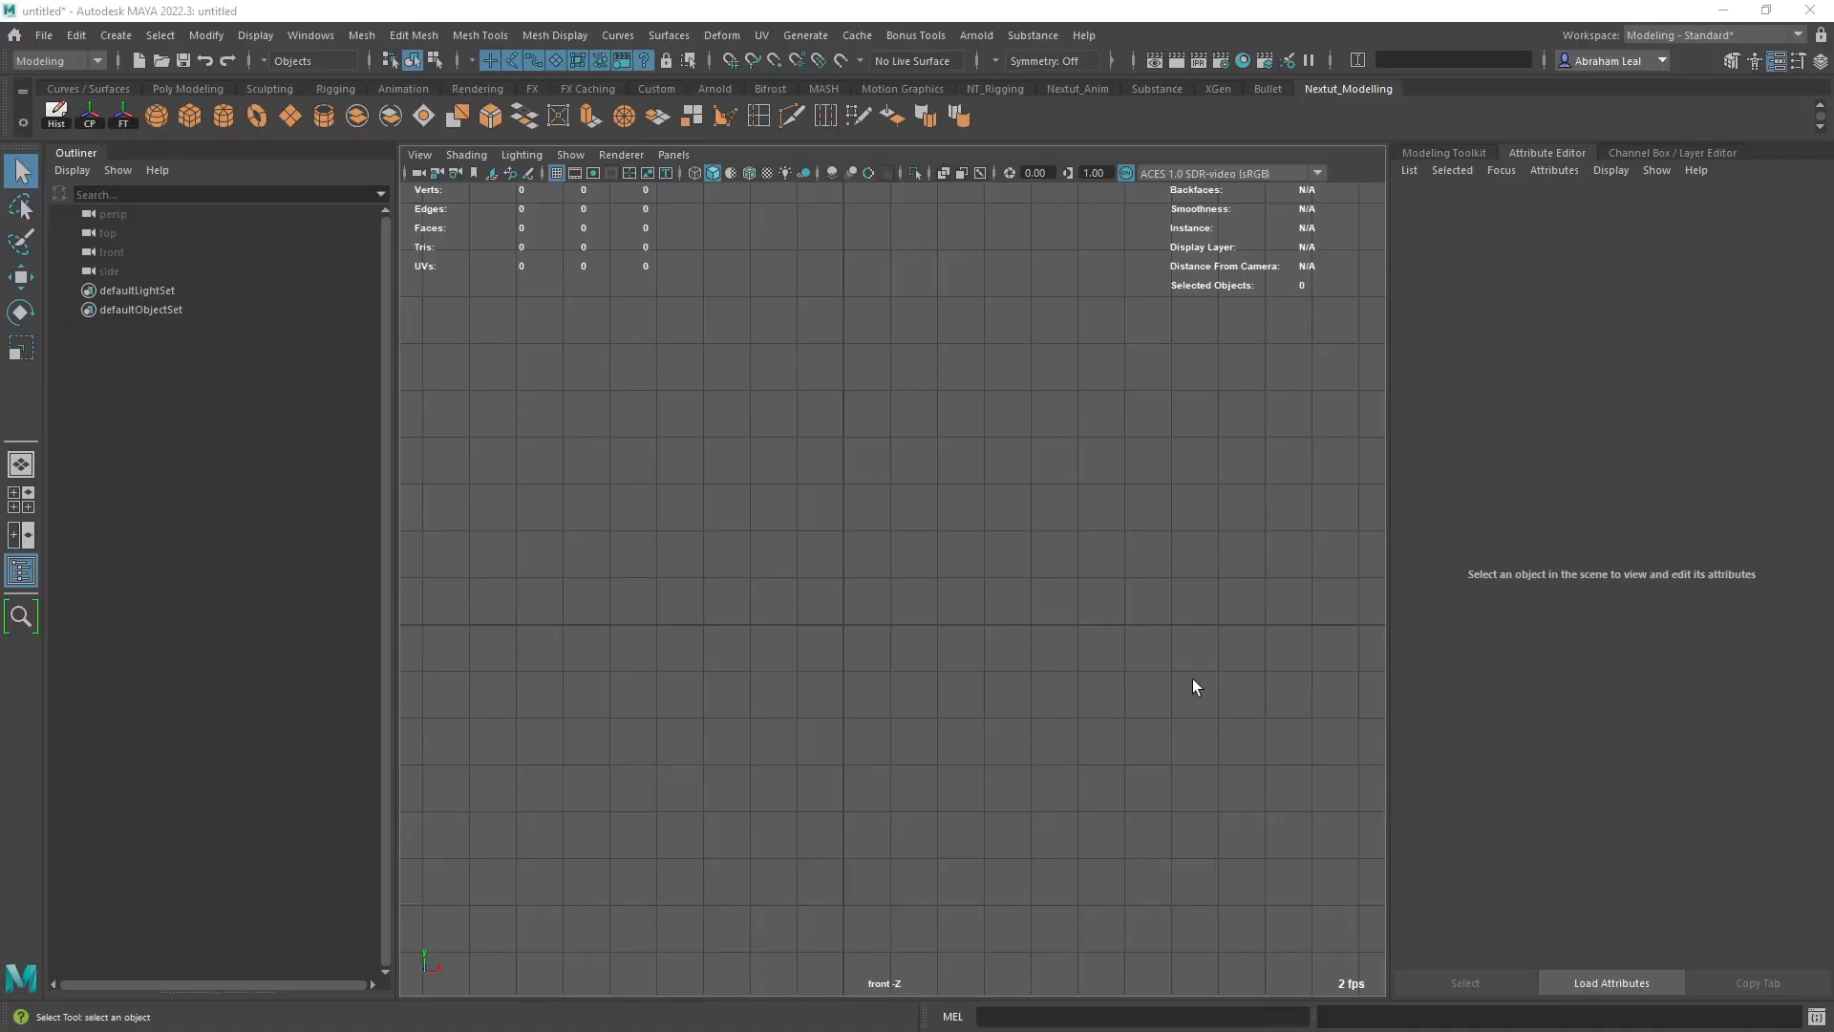
- Import CokeSide.png from the sourceimages folder as an image plane in the front view of the empty scene
alt+right_drag(1192, 679, 923, 619)
key(space)
drag(1064, 599, 982, 605)
key(space)
key(space)
scroll(982, 598, up, 3)
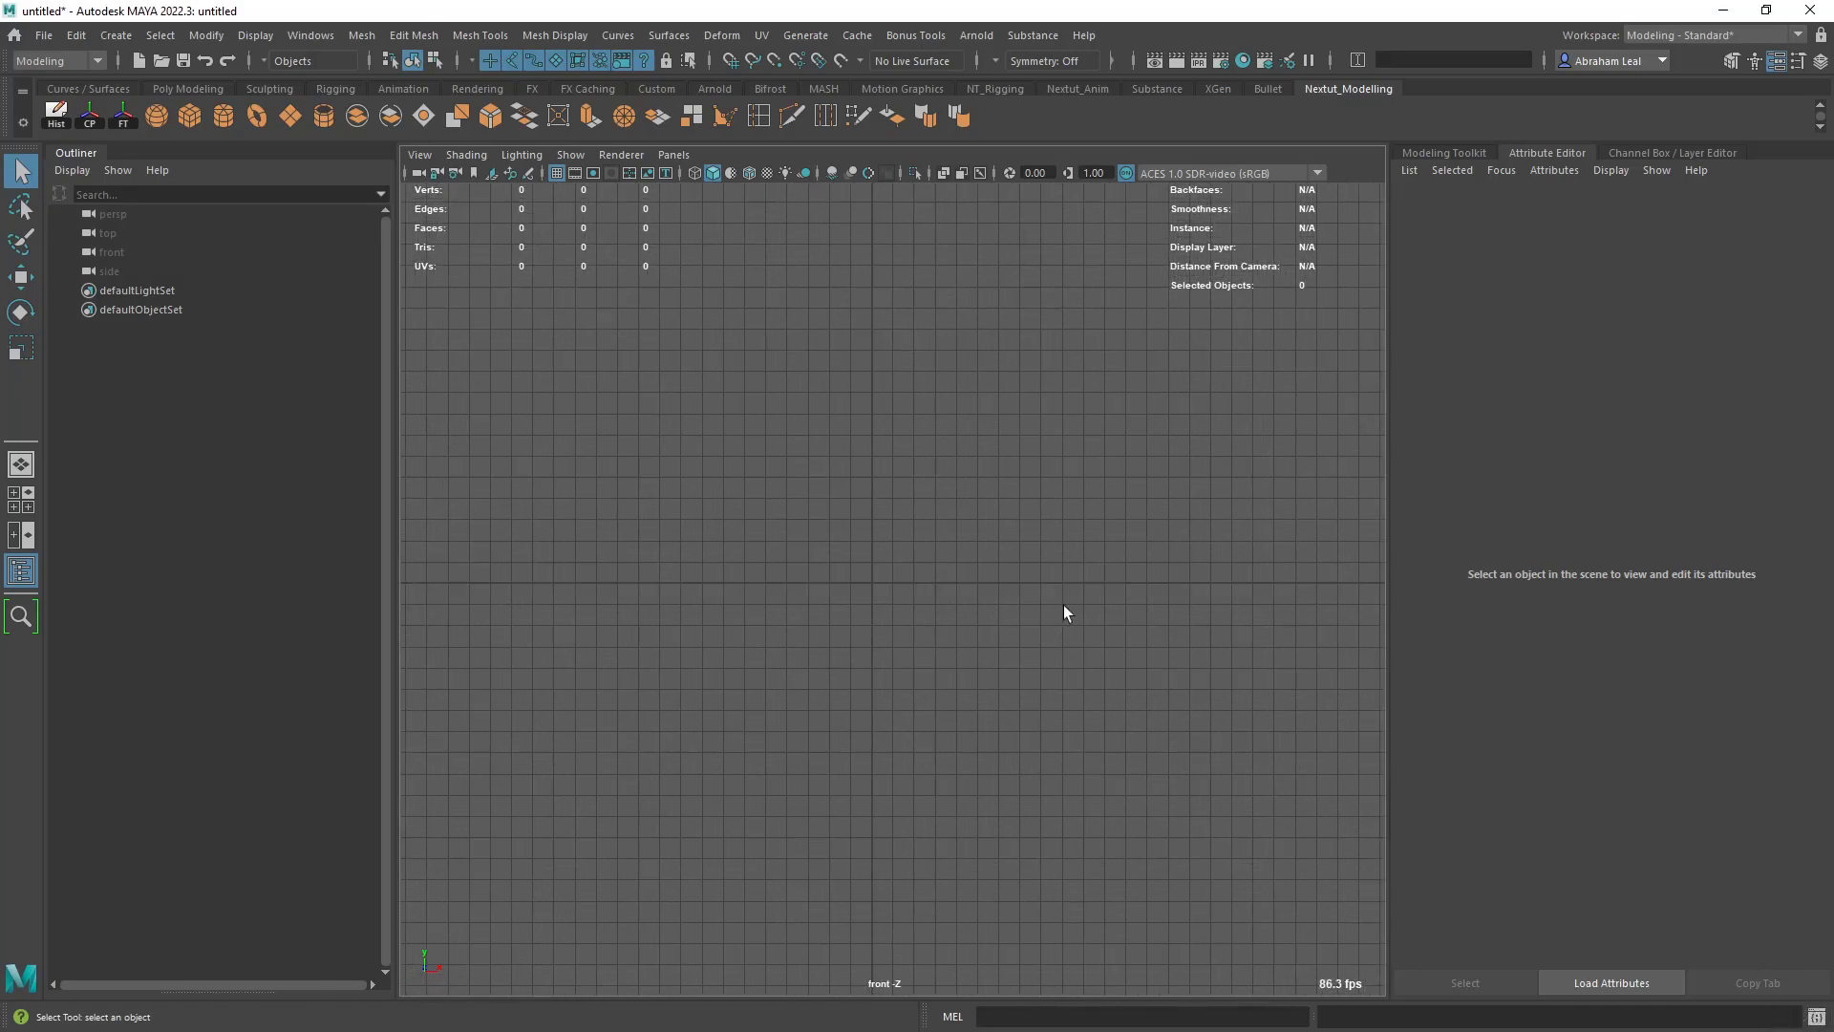
click(417, 156)
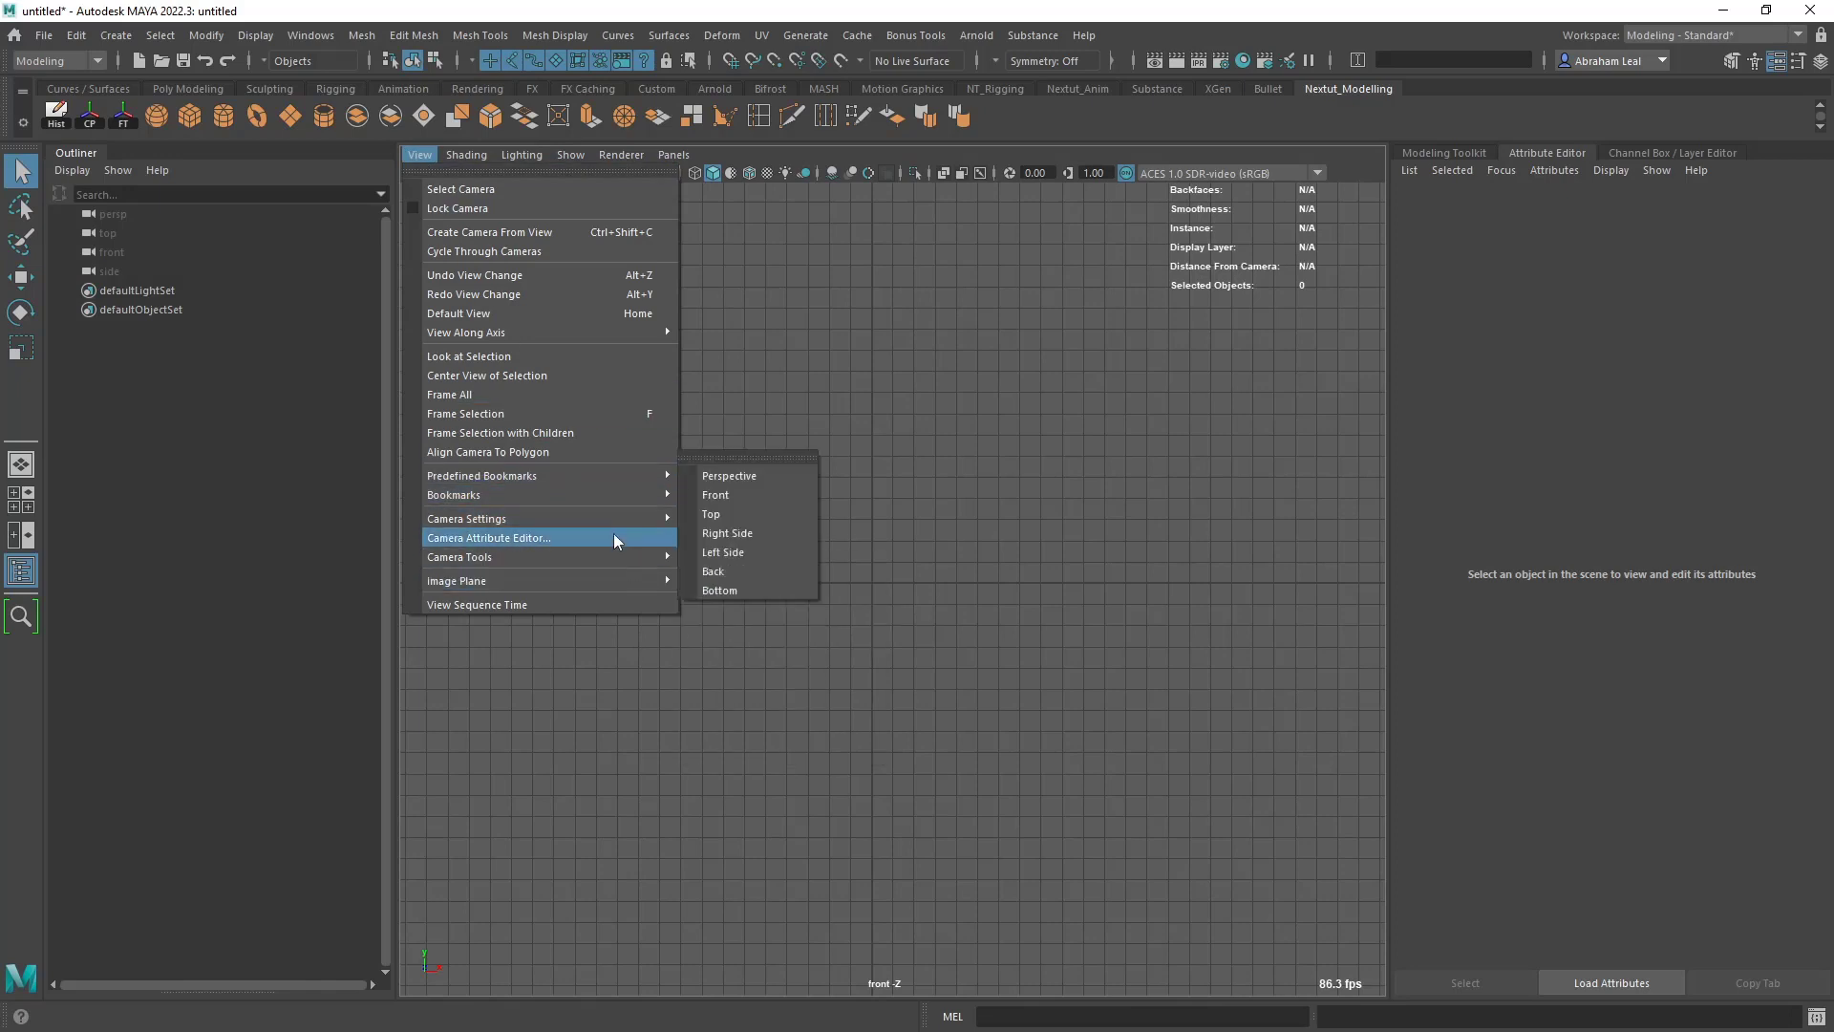
mouse_move(581, 579)
click(724, 581)
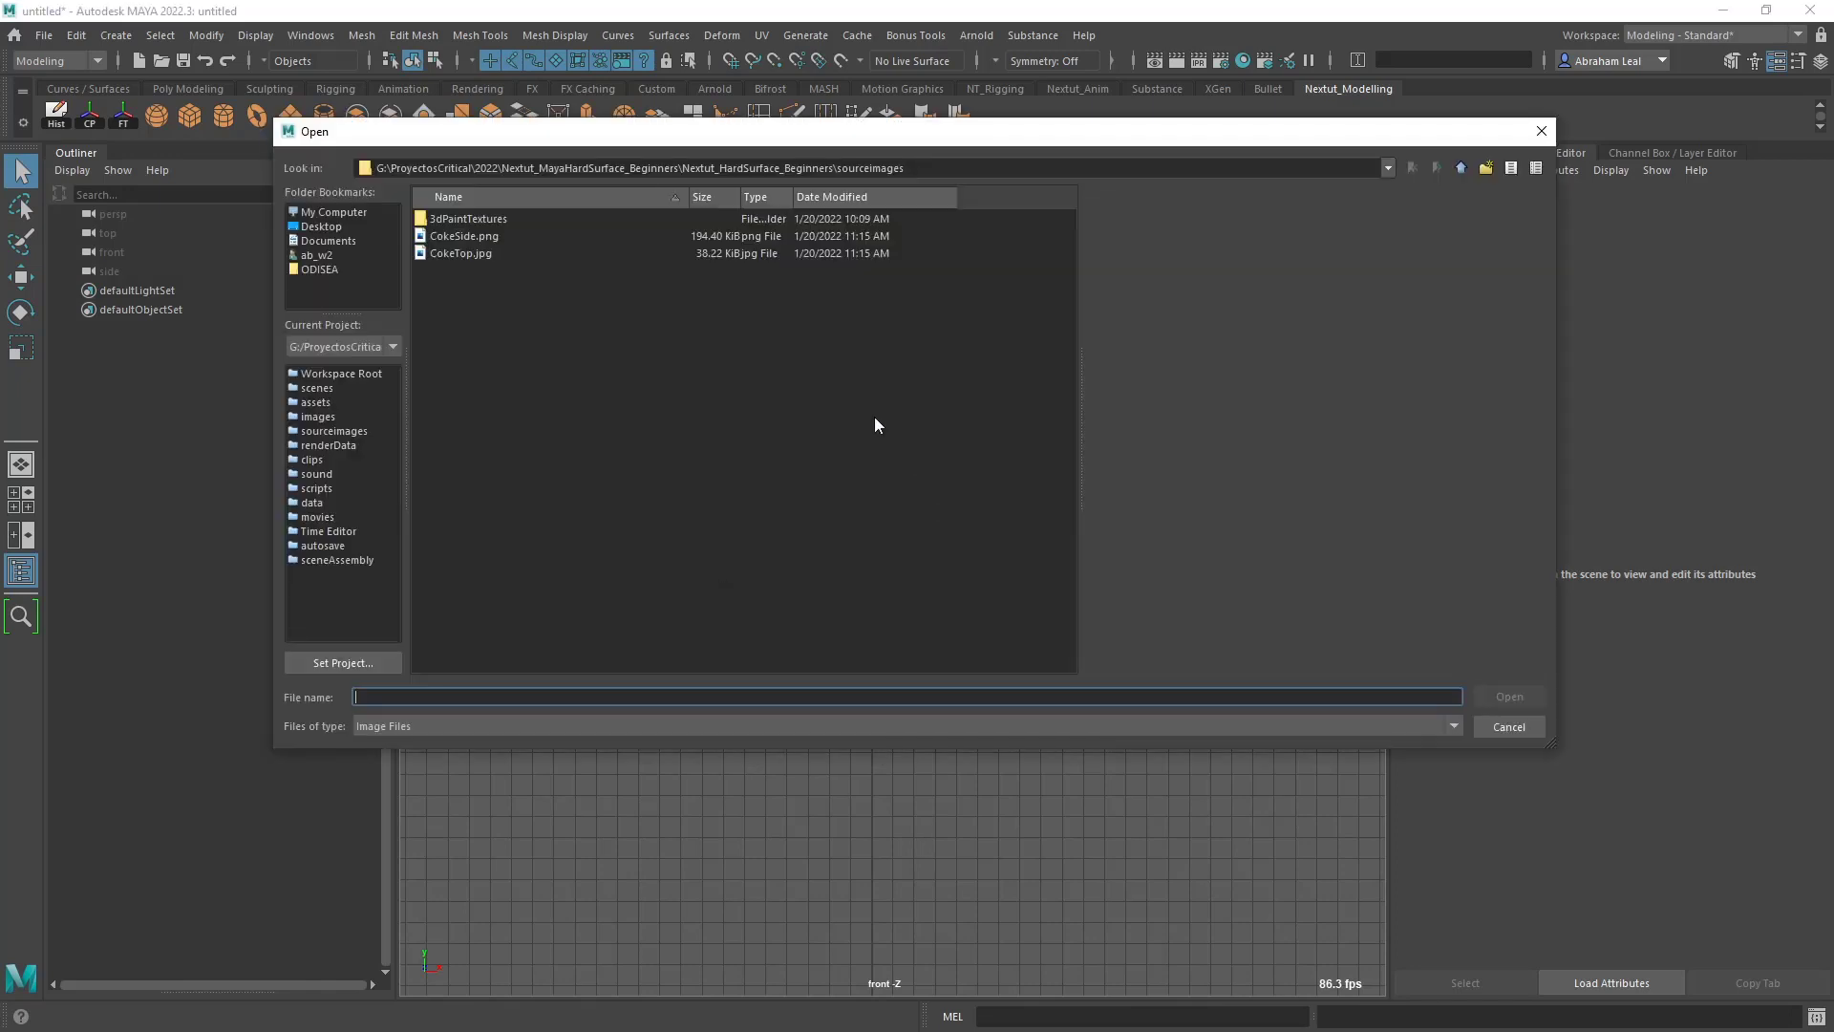
click(460, 236)
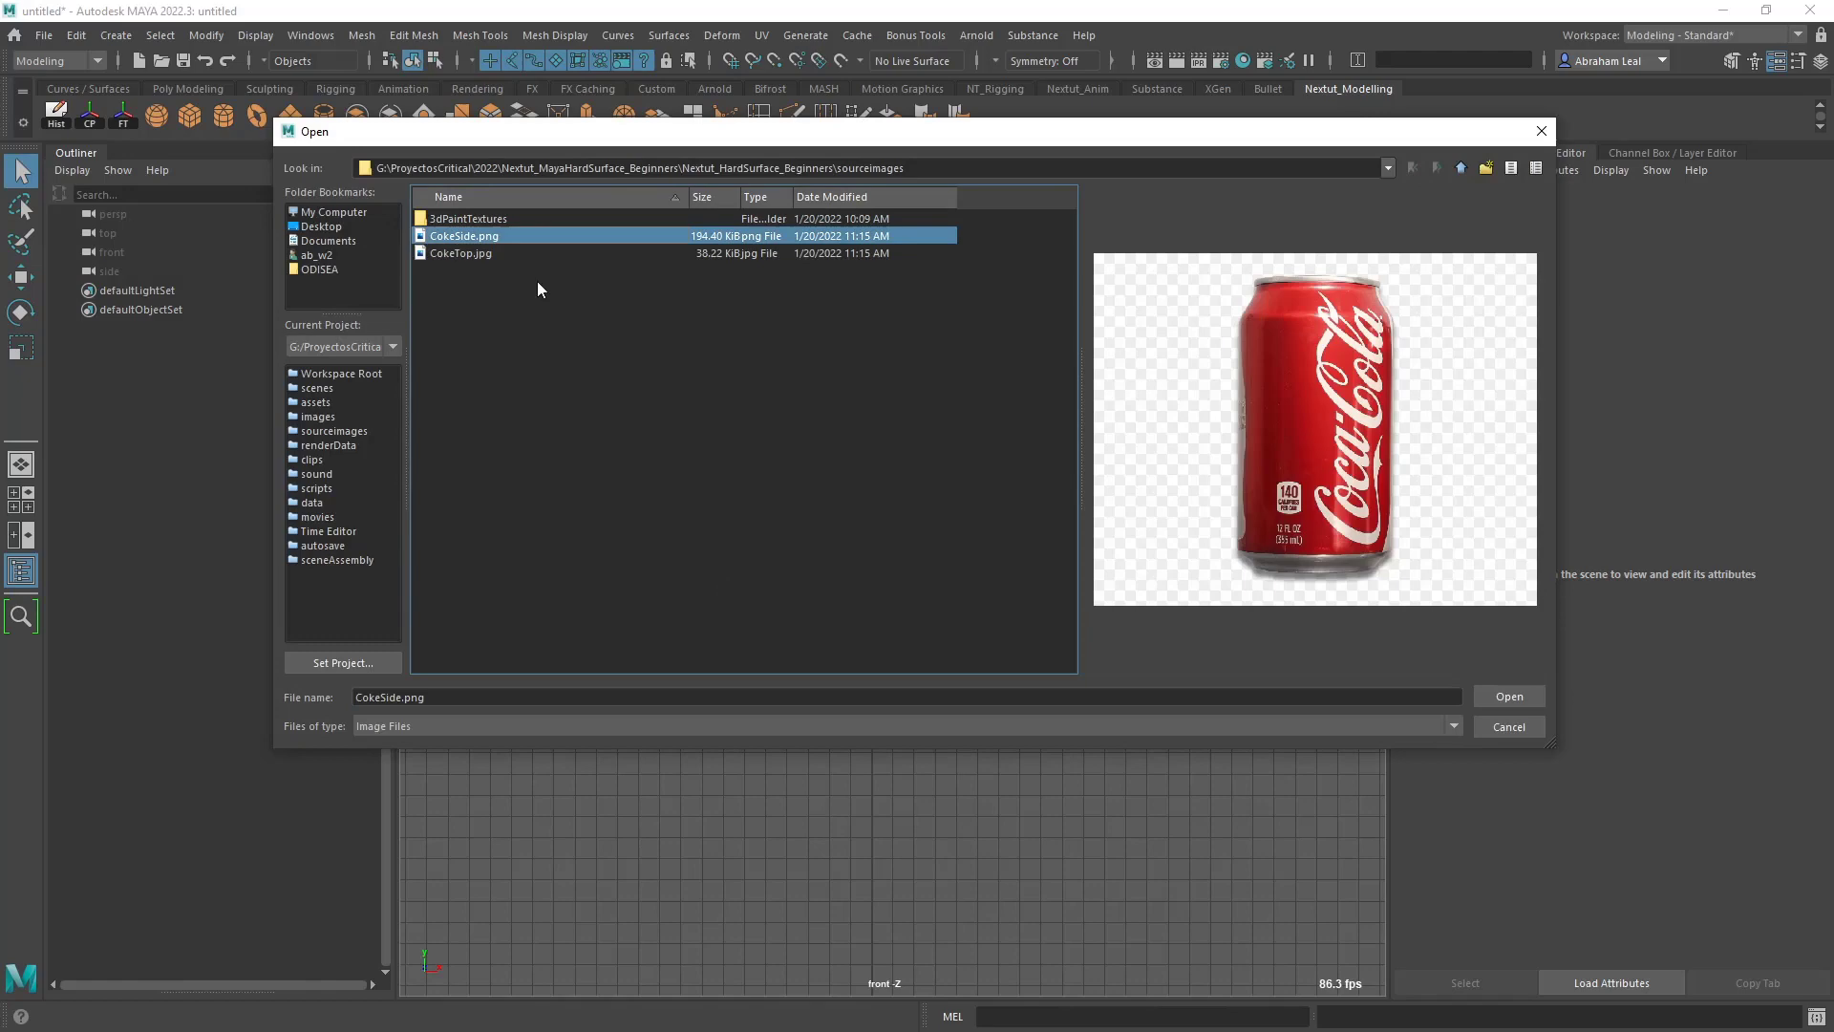
click(1509, 696)
scroll(868, 623, up, 6)
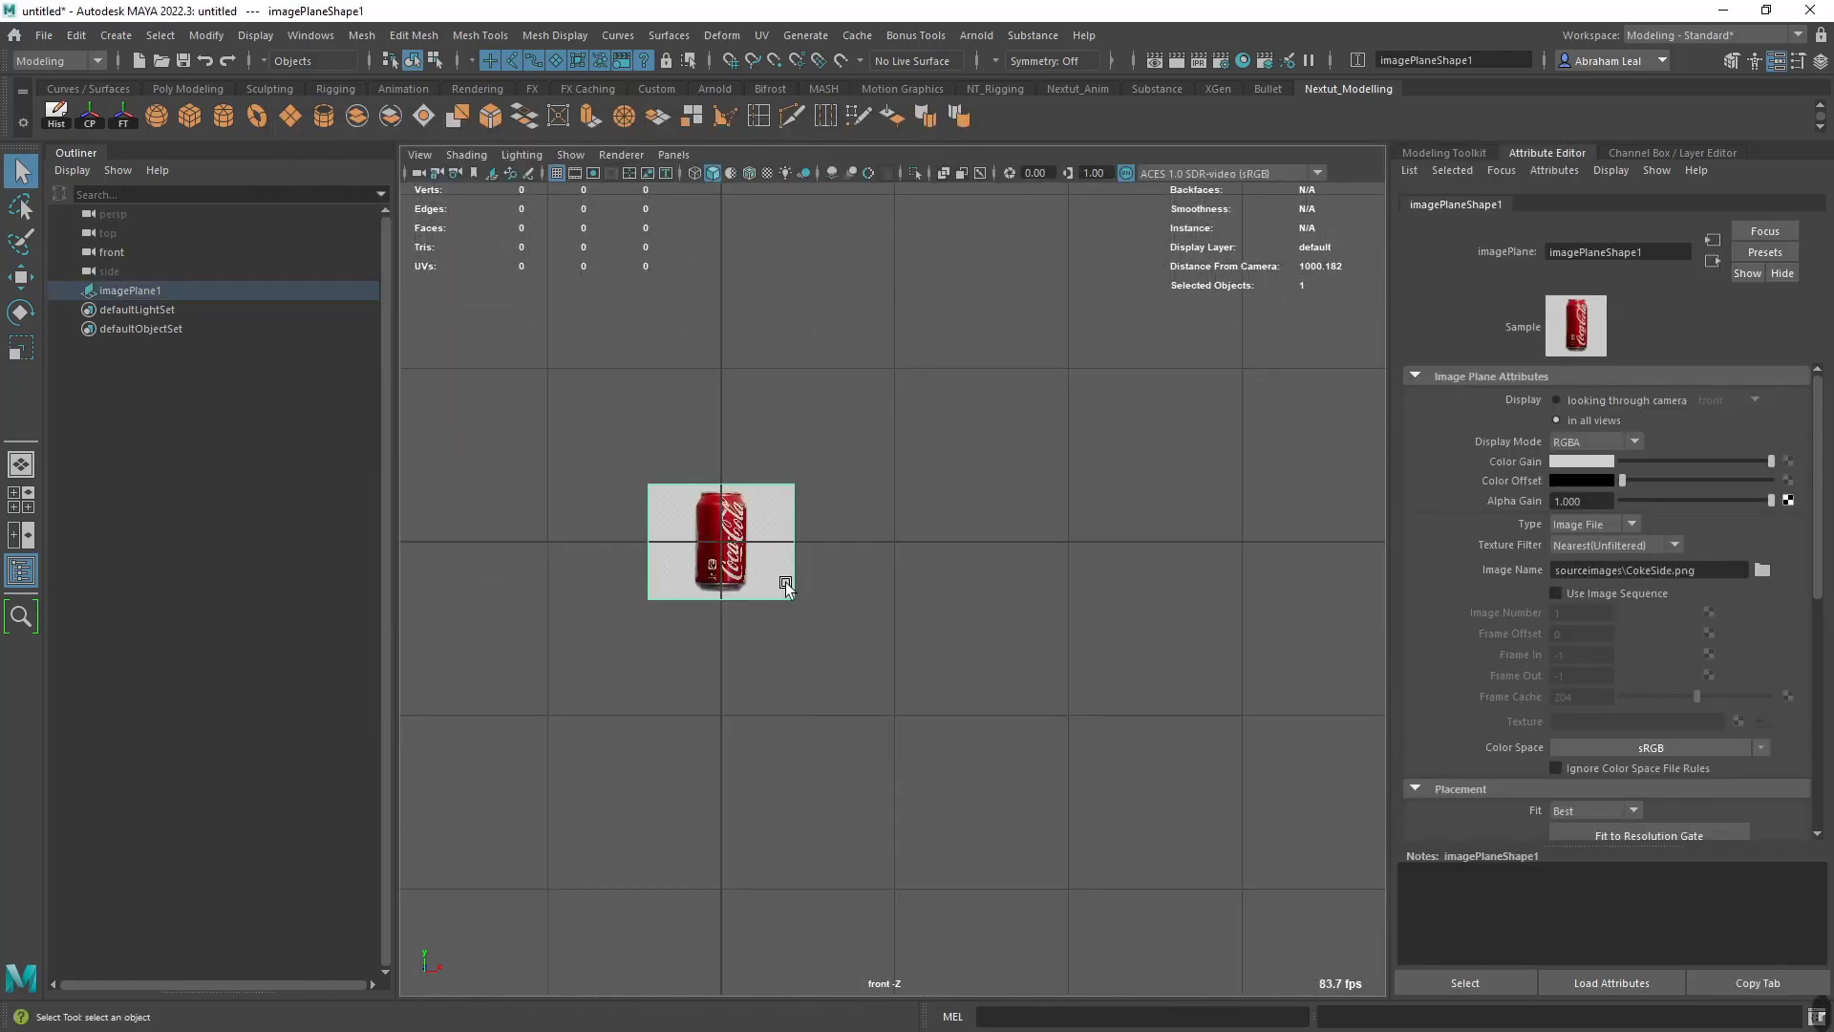
key(r)
click(958, 513)
alt+middle_drag(818, 547, 1052, 582)
scroll(1052, 581, up, 2)
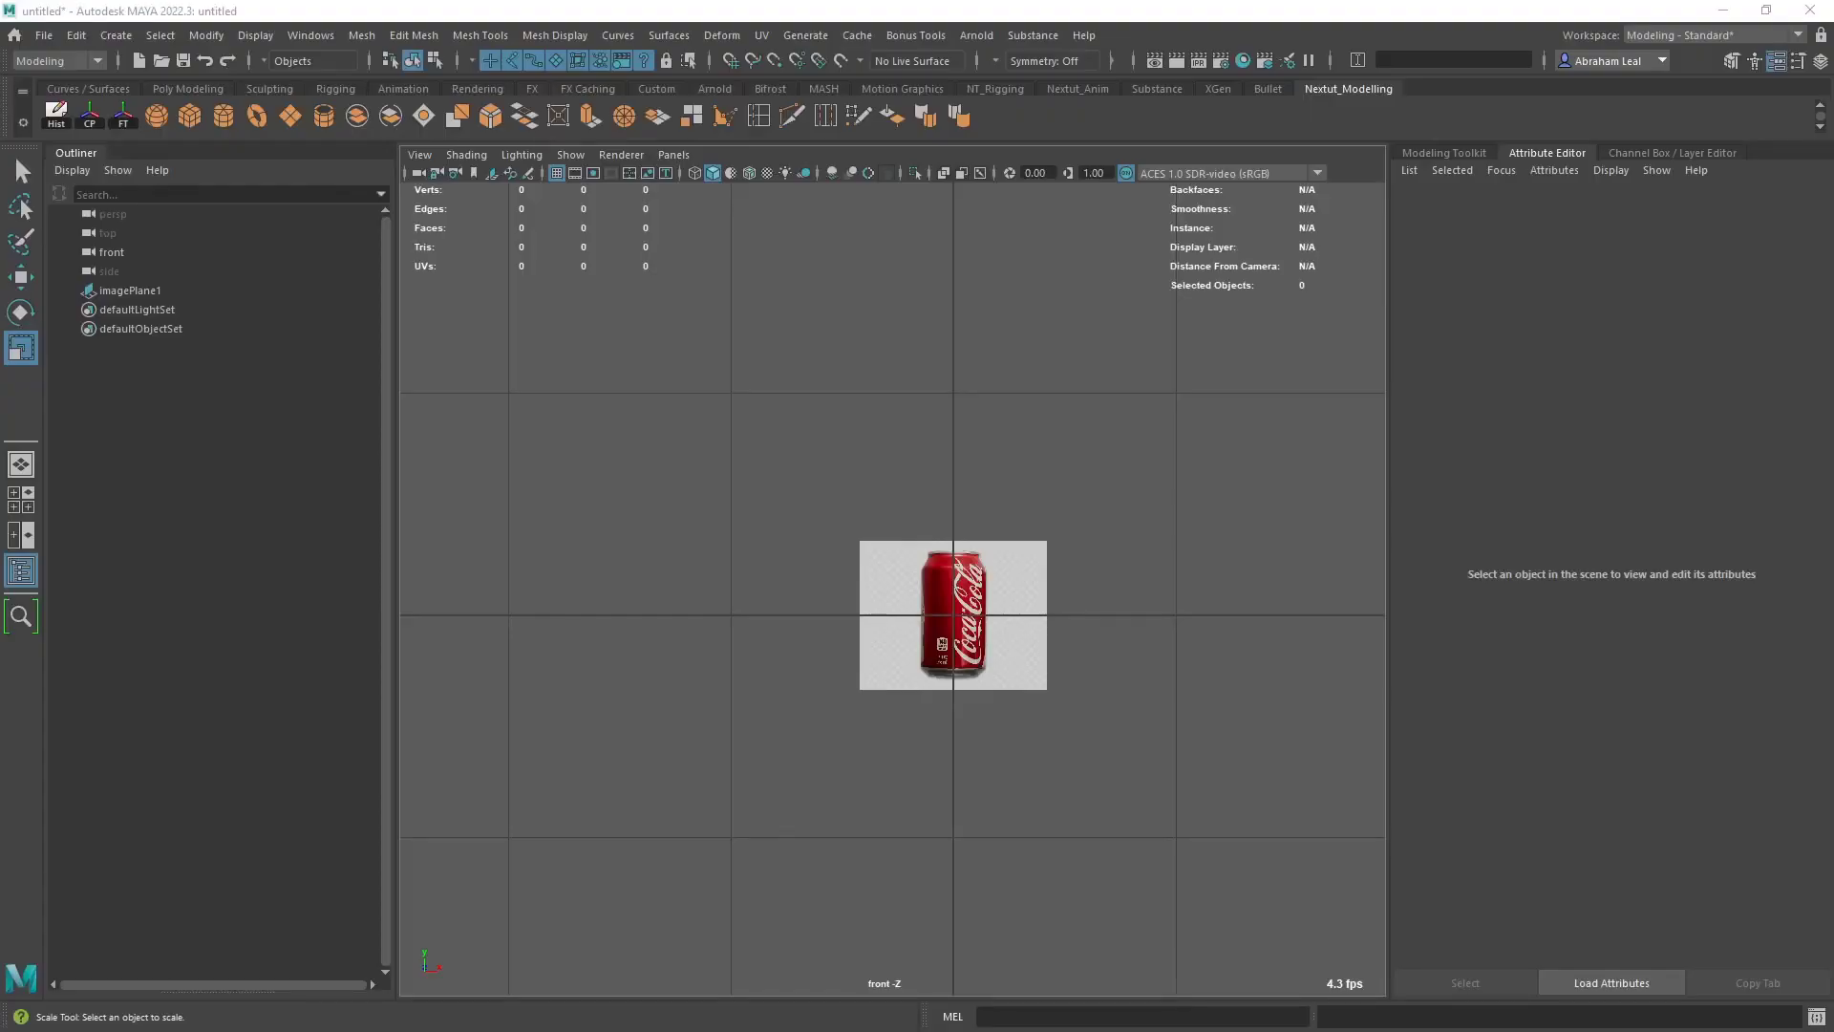
- Search the web for "height coca cola can"
text(heigh)
key(BackSpace)
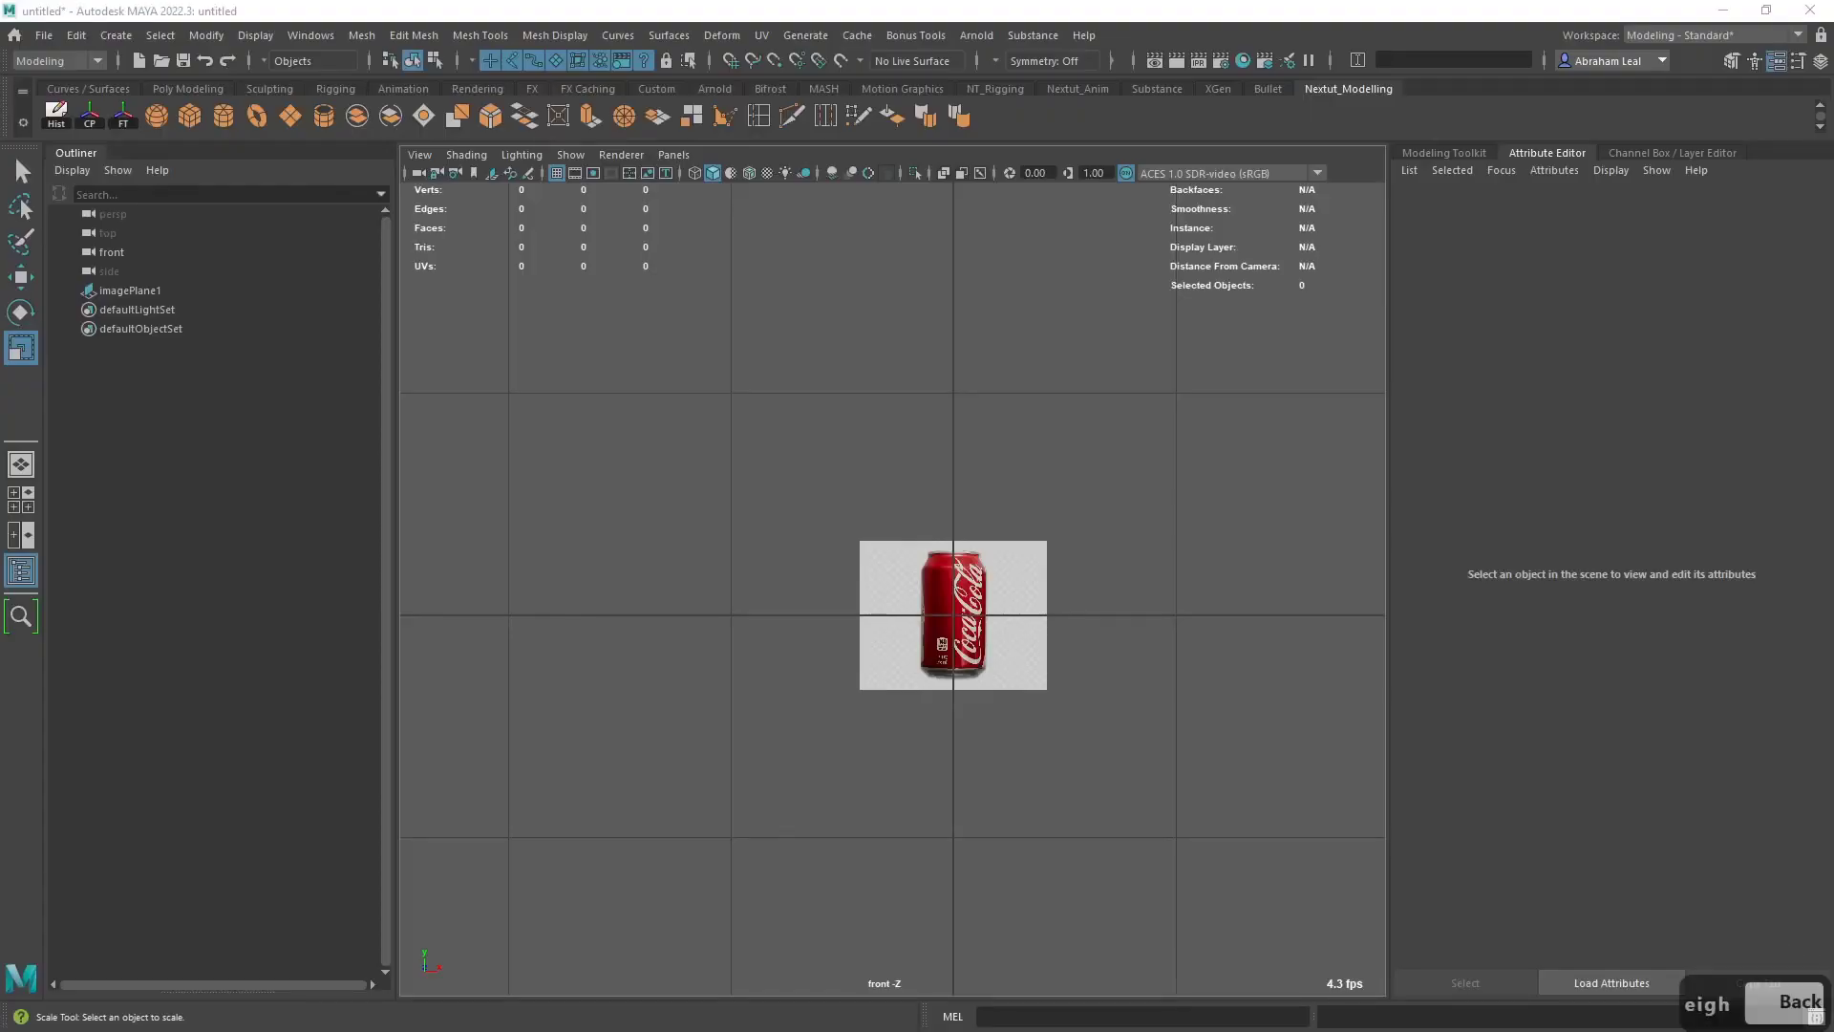
text(t coca)
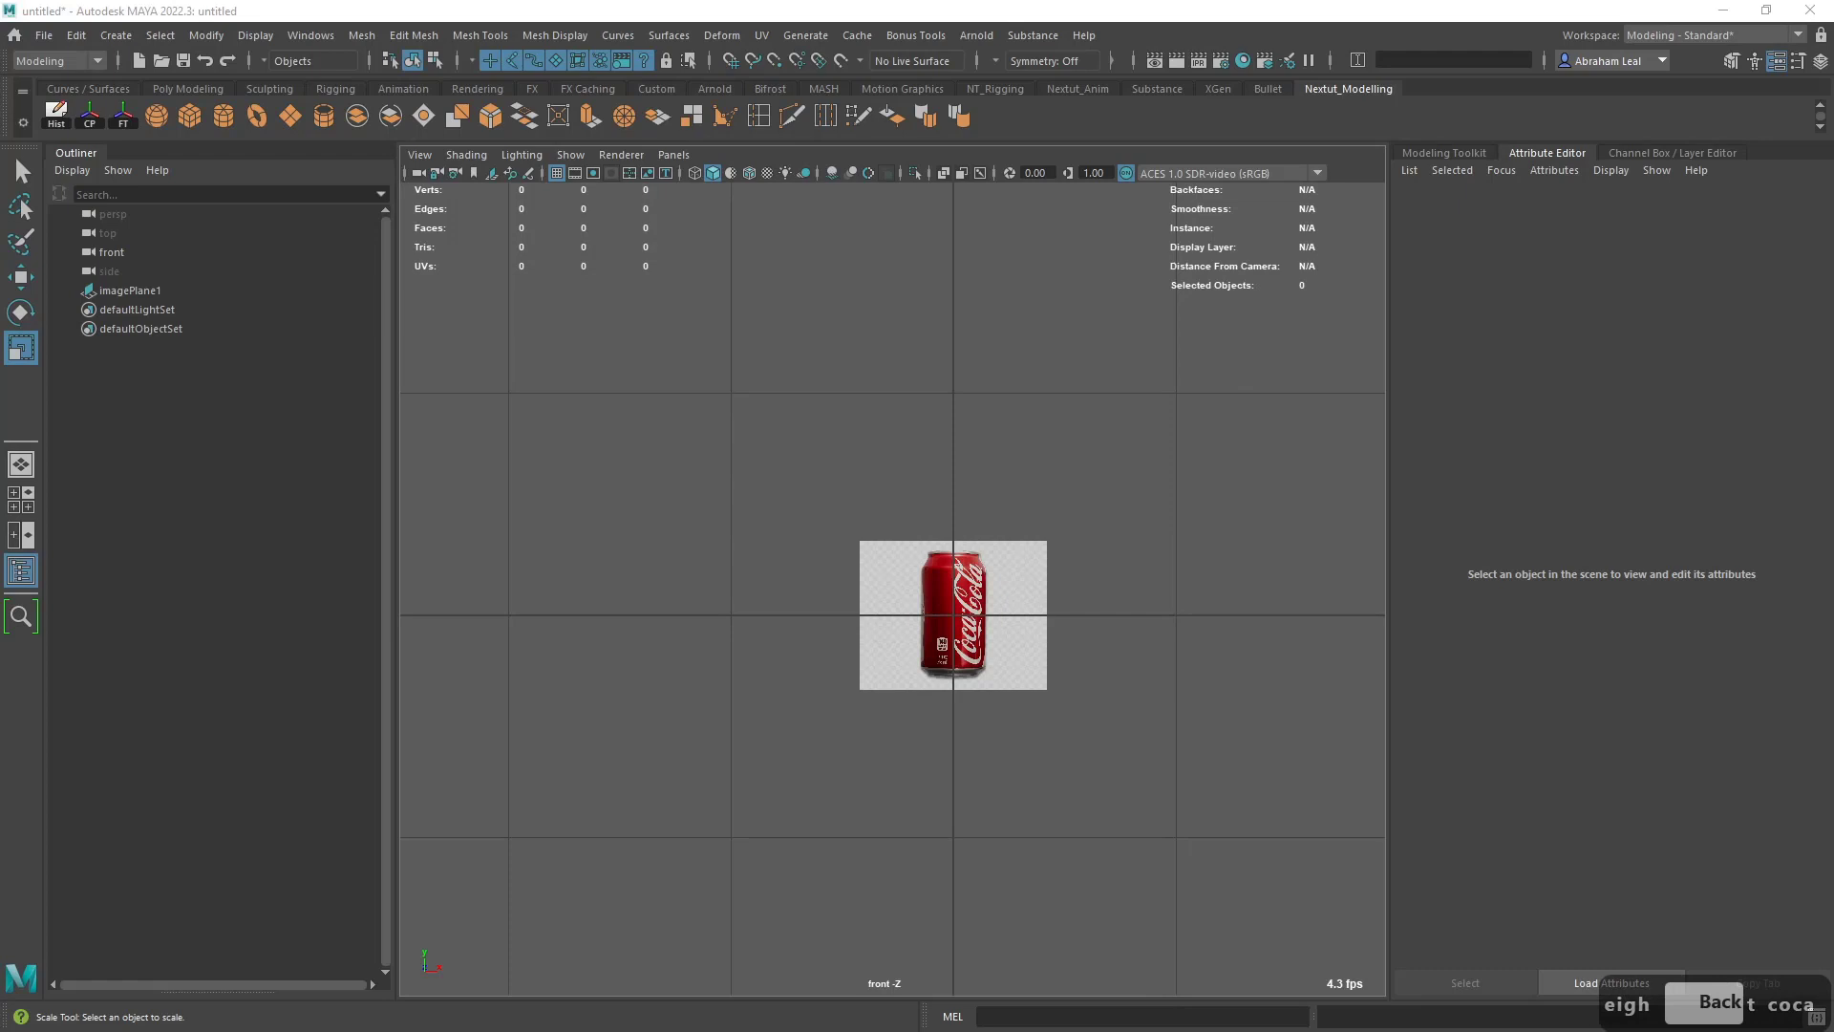
text( cola can)
key(Return)
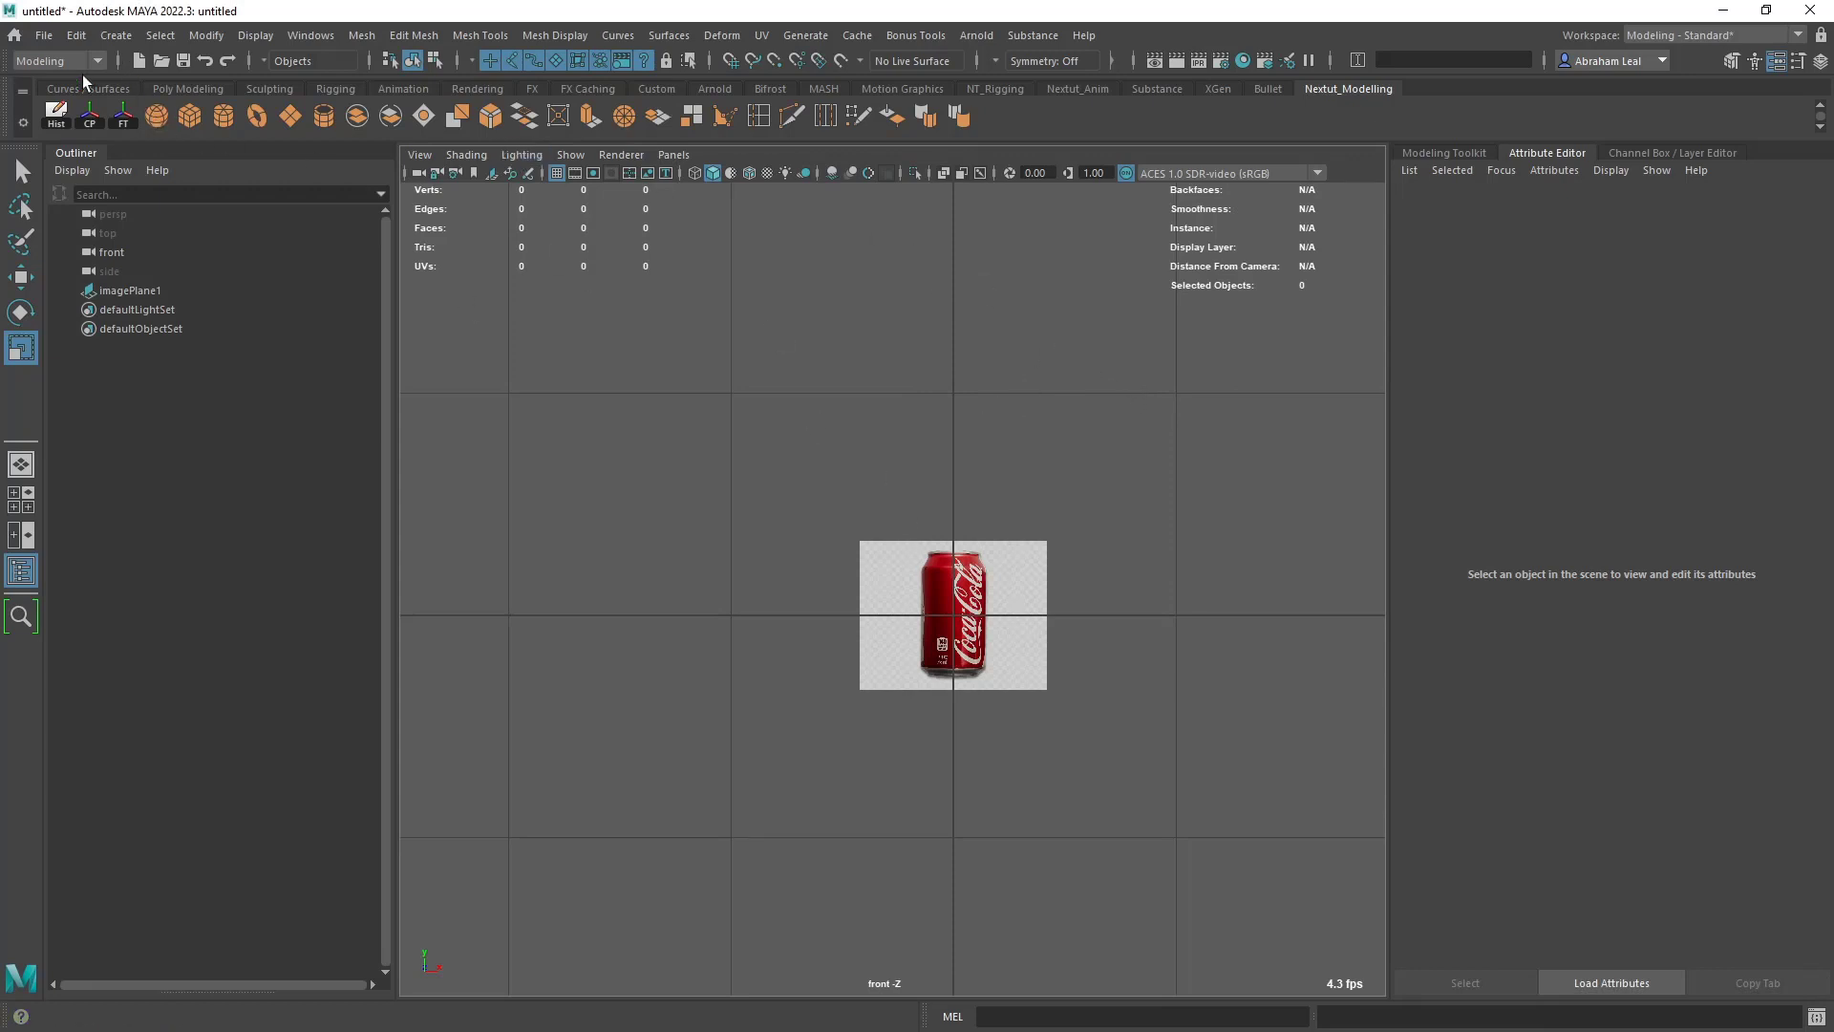
- Create a polygon cylinder as a height guide and set its Scale Y to 7
click(224, 116)
scroll(1008, 633, up, 3)
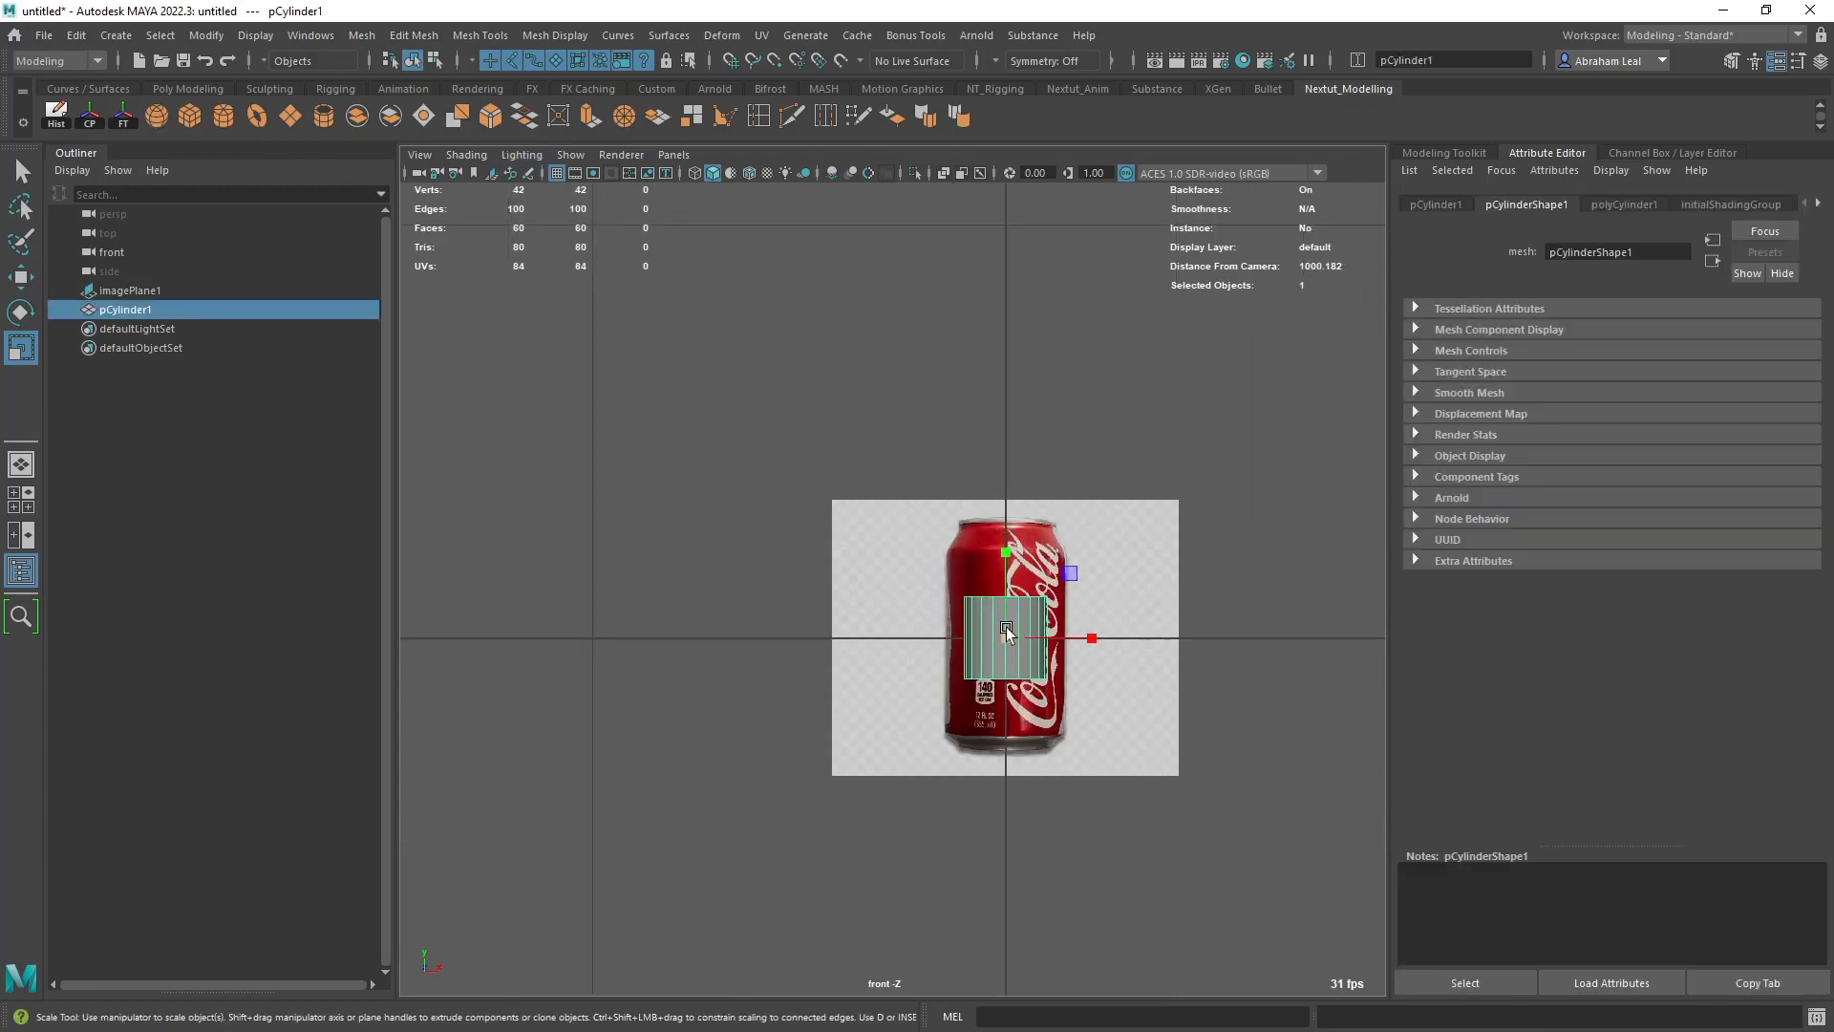
click(1105, 568)
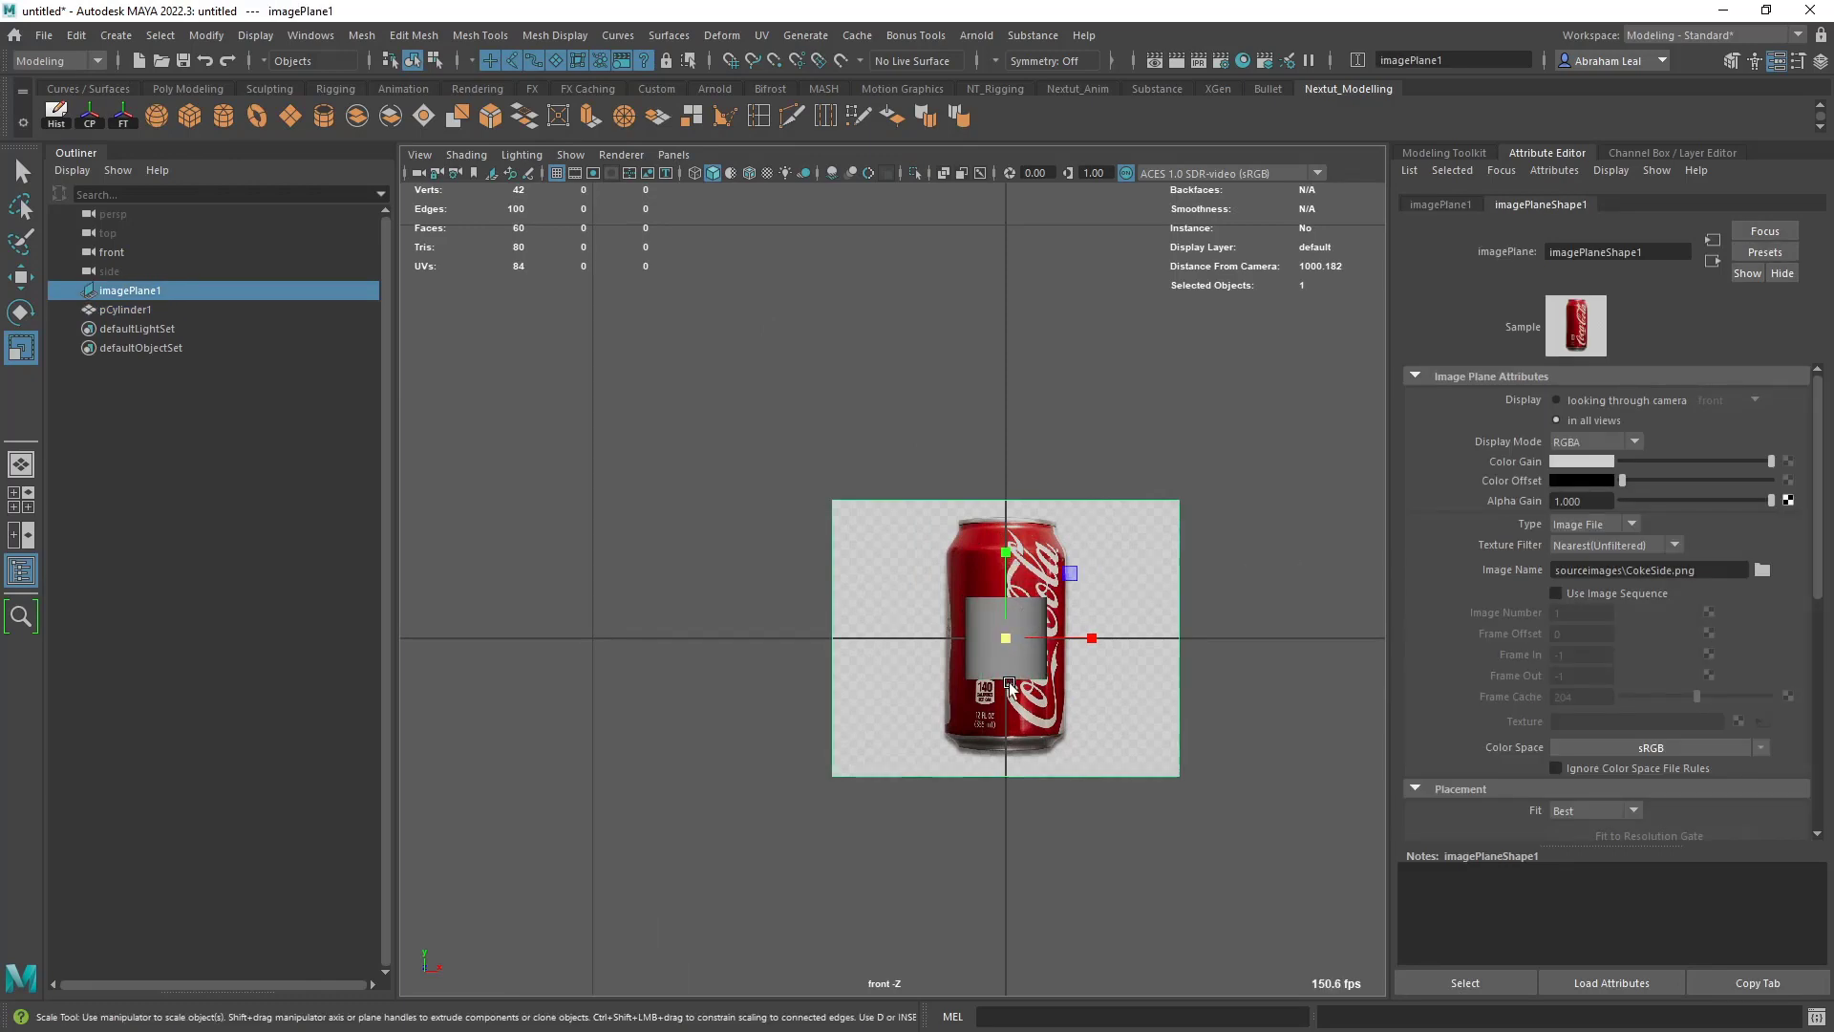
key(q)
click(984, 664)
key(ctrl+a)
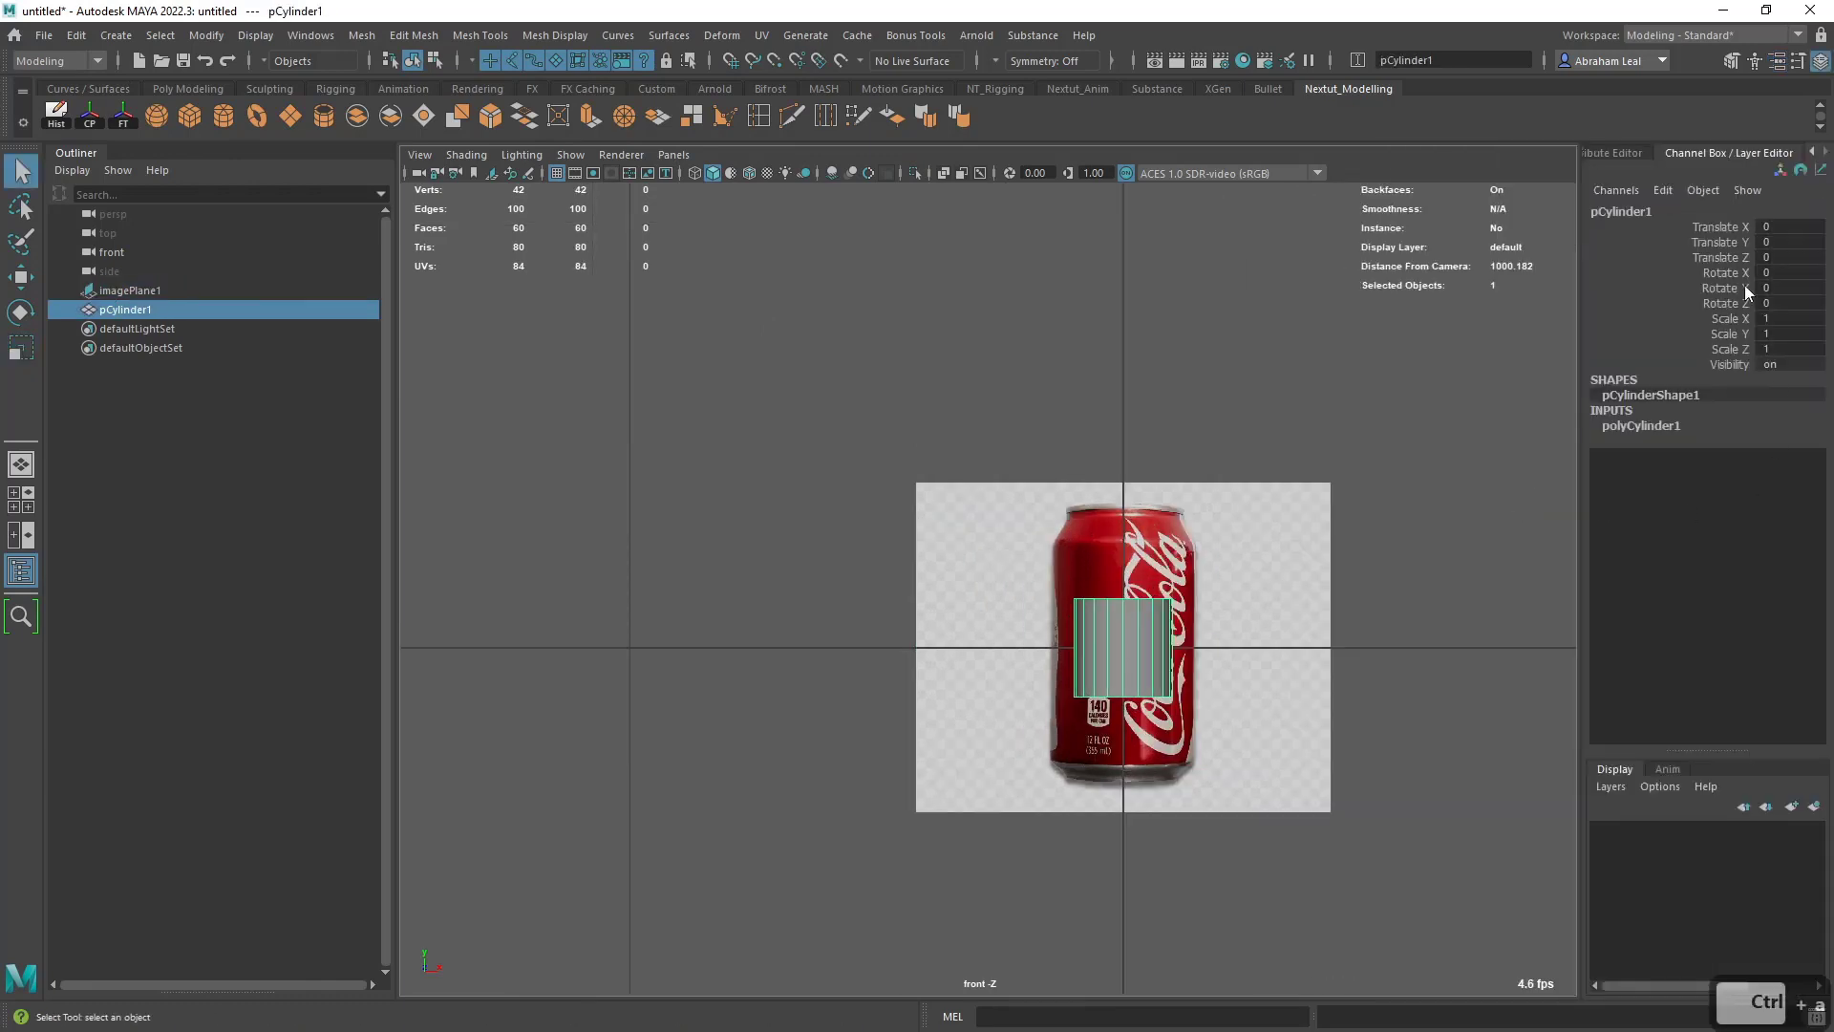
click(1779, 333)
text(7)
key(Return)
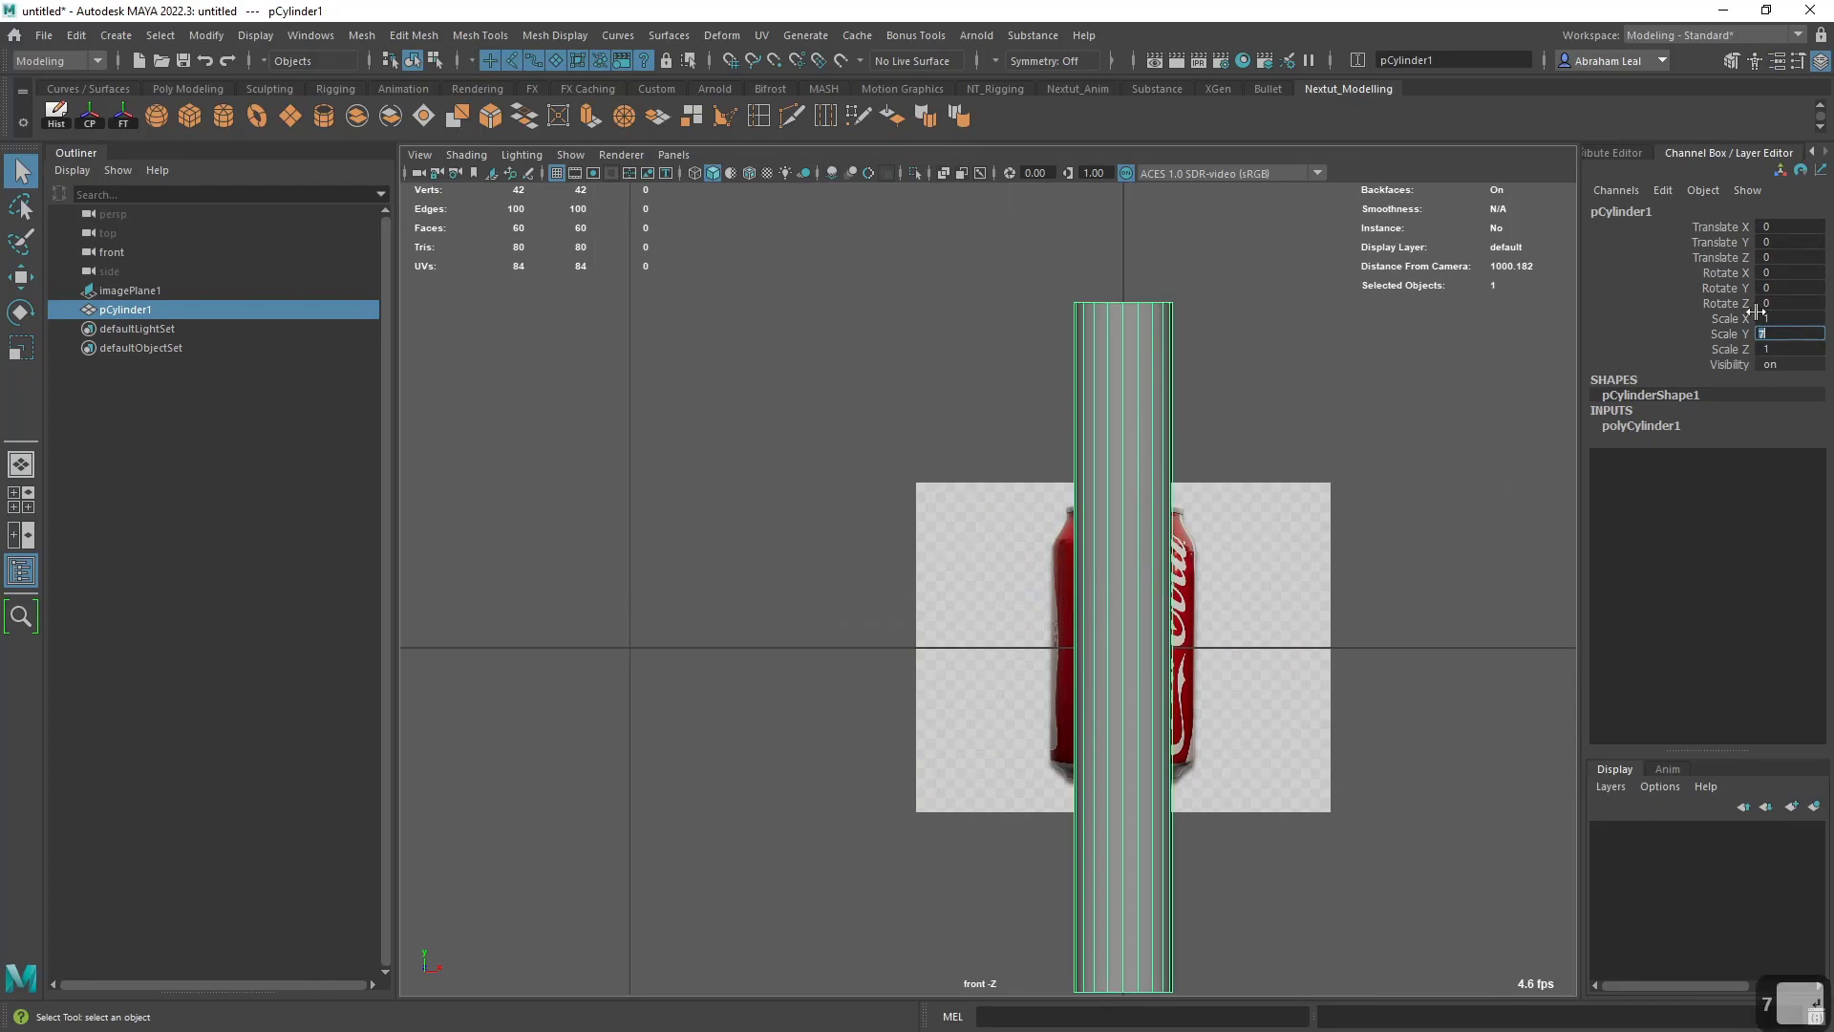
- Raise the cylinder to a Translate Y of about 7.02 so its base rests on the ground line
scroll(1087, 501, down, 3)
click(1131, 477)
click(1116, 485)
key(w)
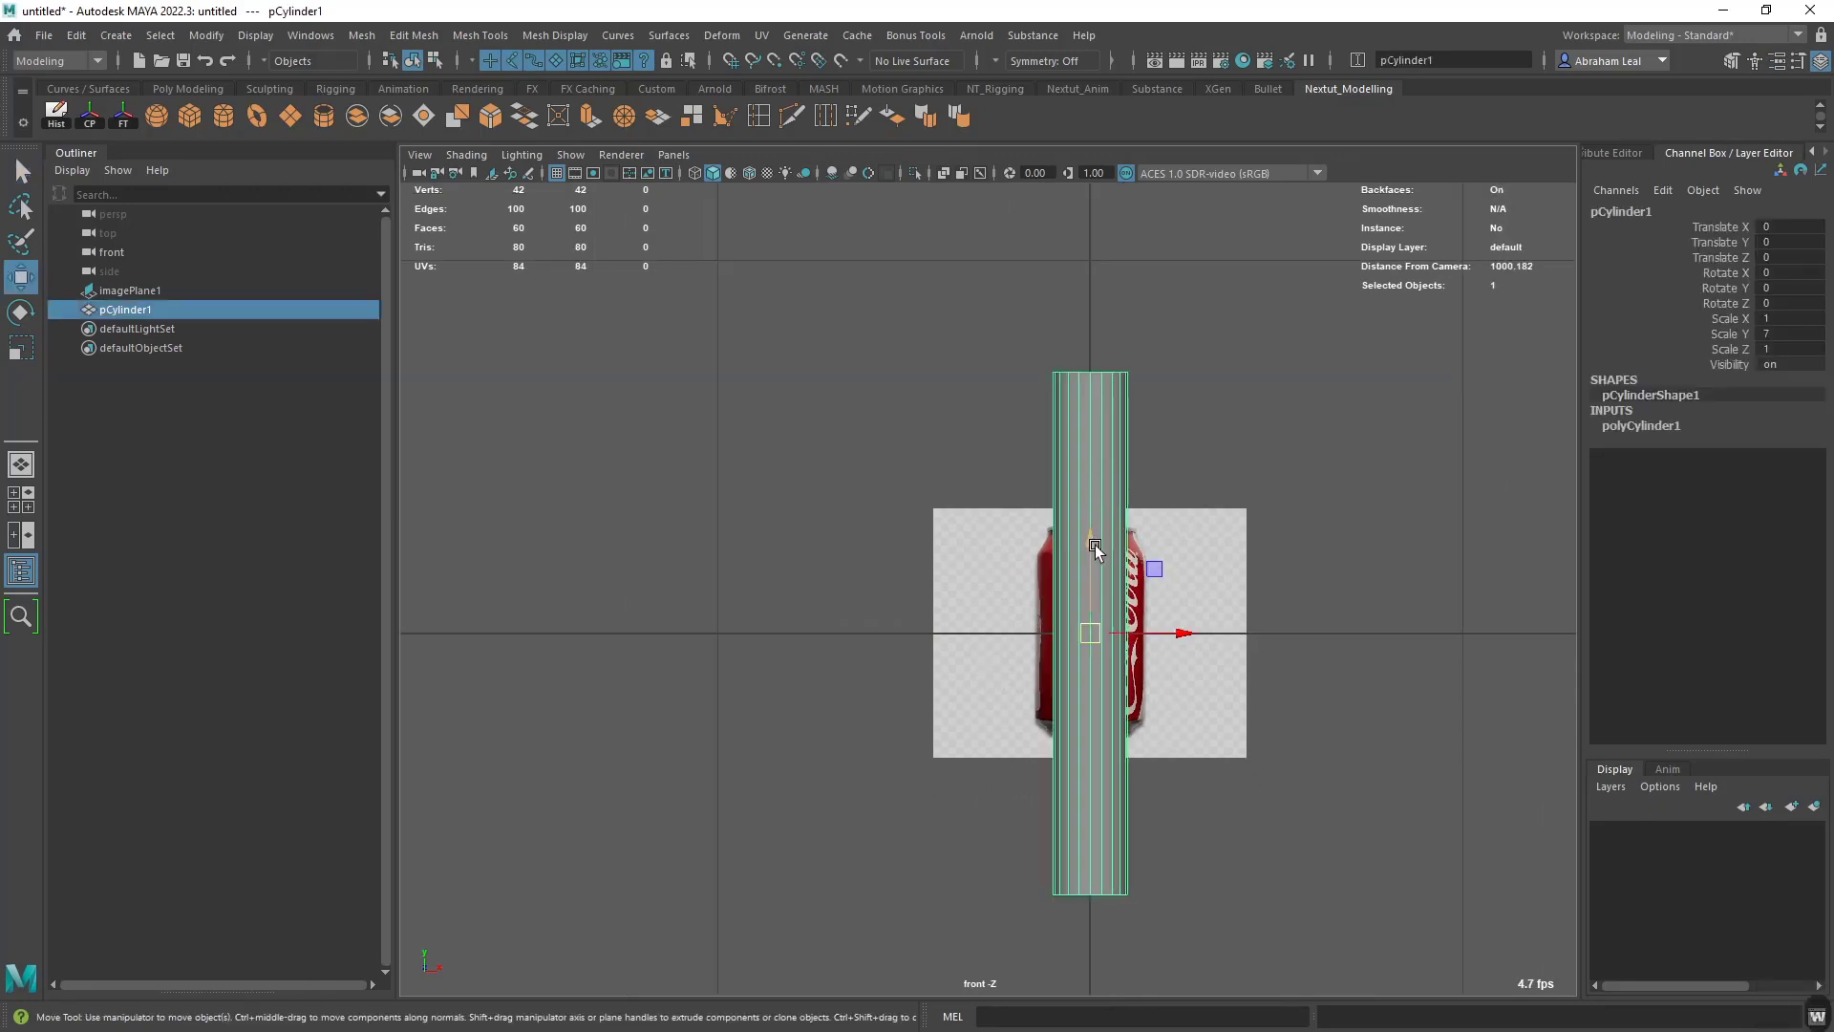
drag(1095, 548, 1072, 279)
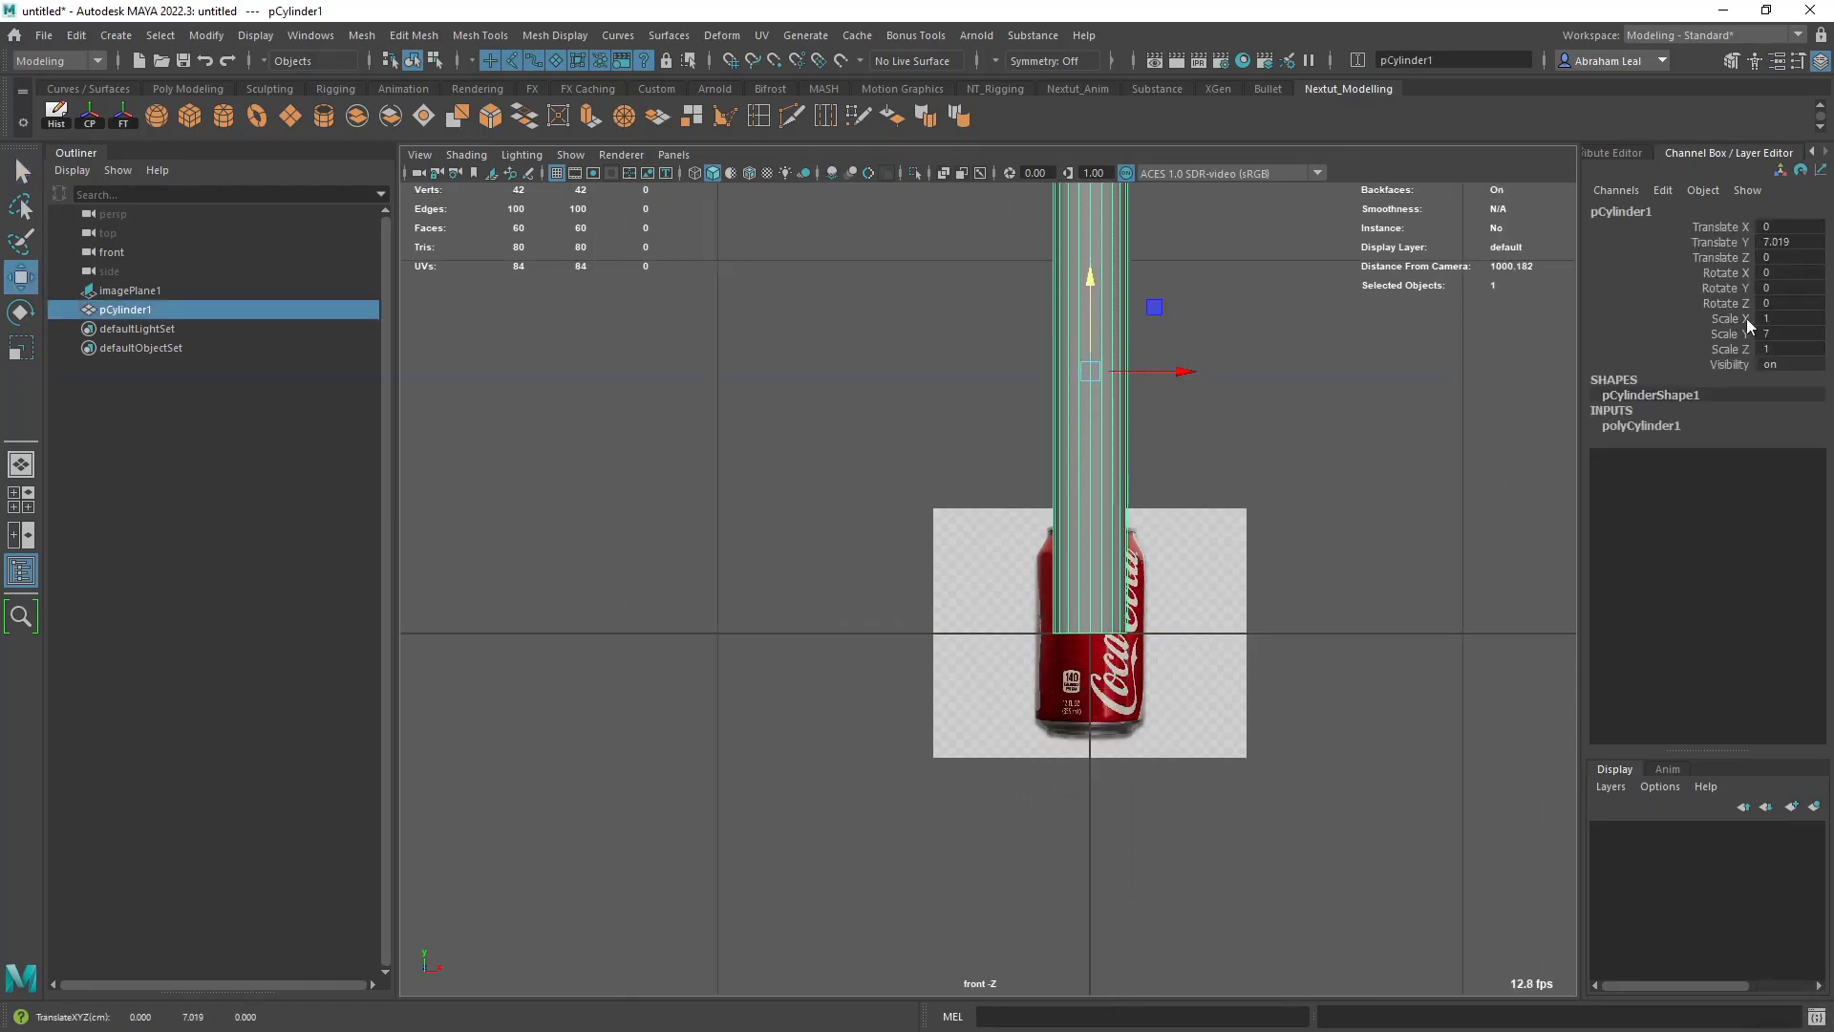
- Scale the can image plane uniformly to about 2.46 and raise it until the can matches the cylinder's base and height
scroll(1178, 553, down, 2)
click(1175, 606)
key(r)
middle_drag(1175, 606, 1261, 590)
key(w)
drag(1058, 525, 1065, 343)
key(r)
drag(1066, 437, 1072, 437)
key(w)
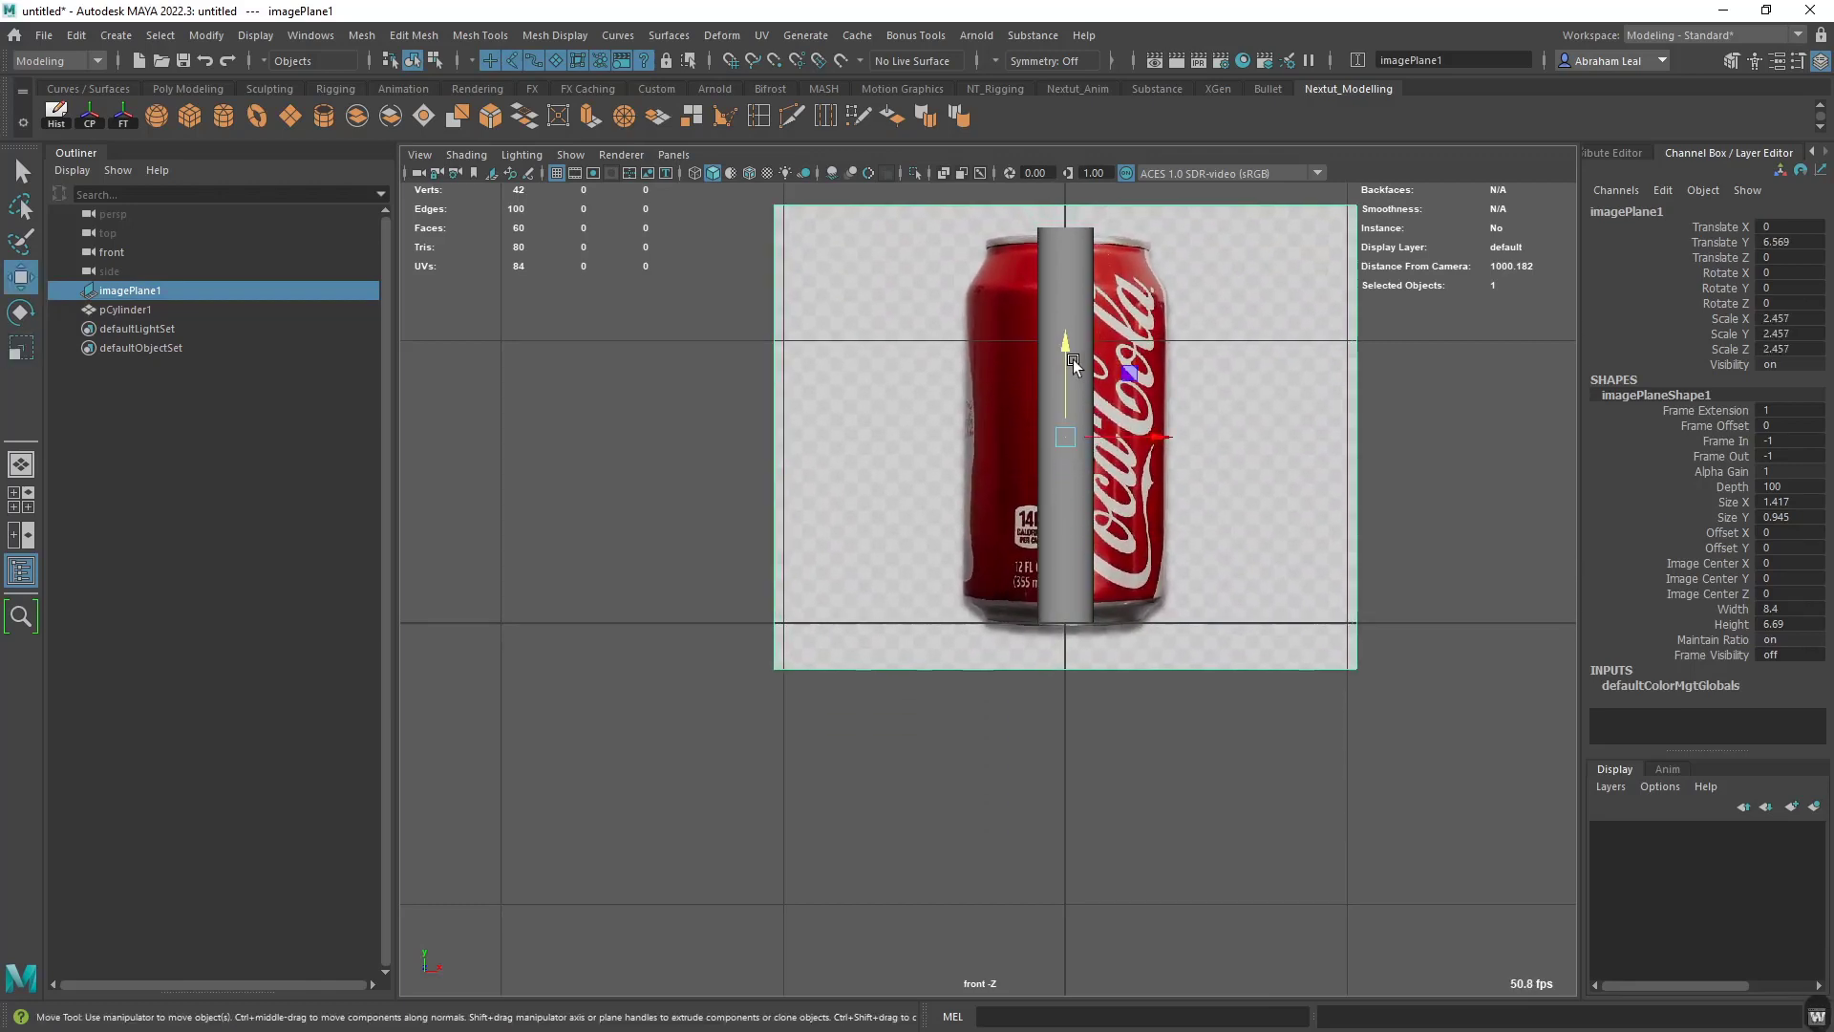
drag(1073, 363, 1064, 340)
click(1406, 438)
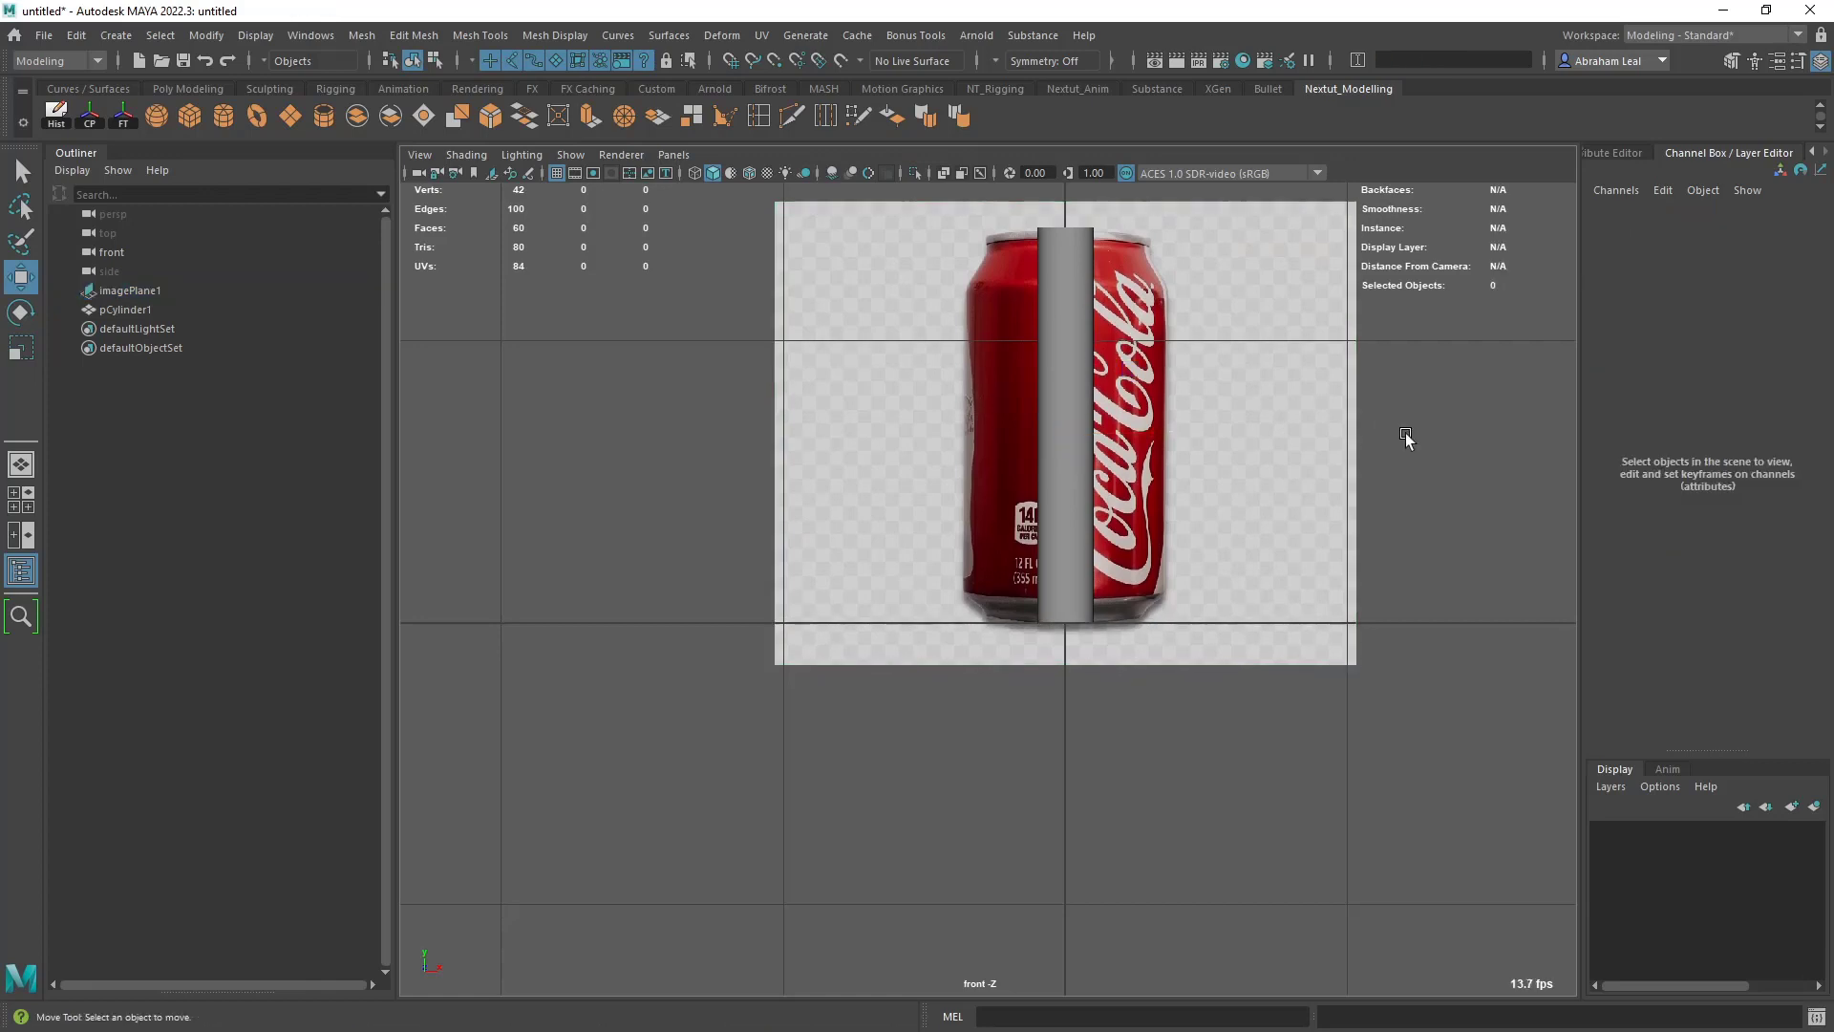
- Import CokeTop.jpg as an image plane in the top view
key(space)
drag(1405, 436, 1364, 439)
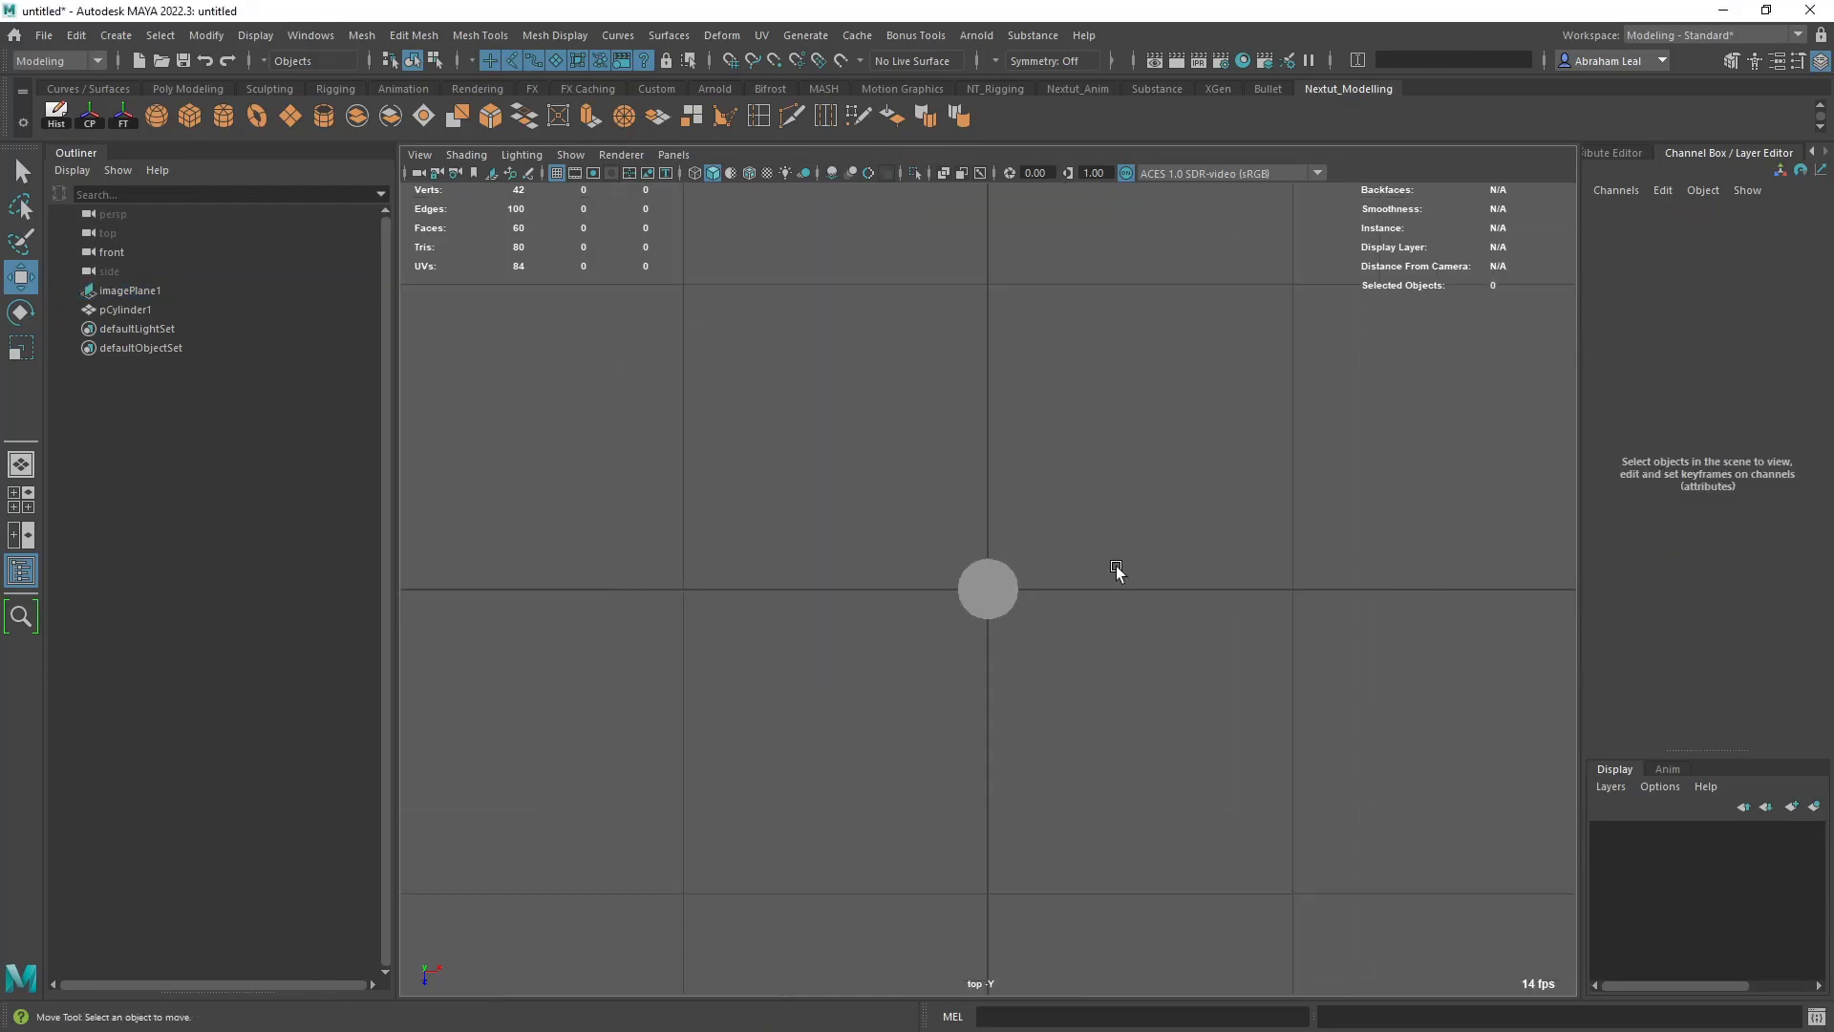
scroll(1116, 570, up, 3)
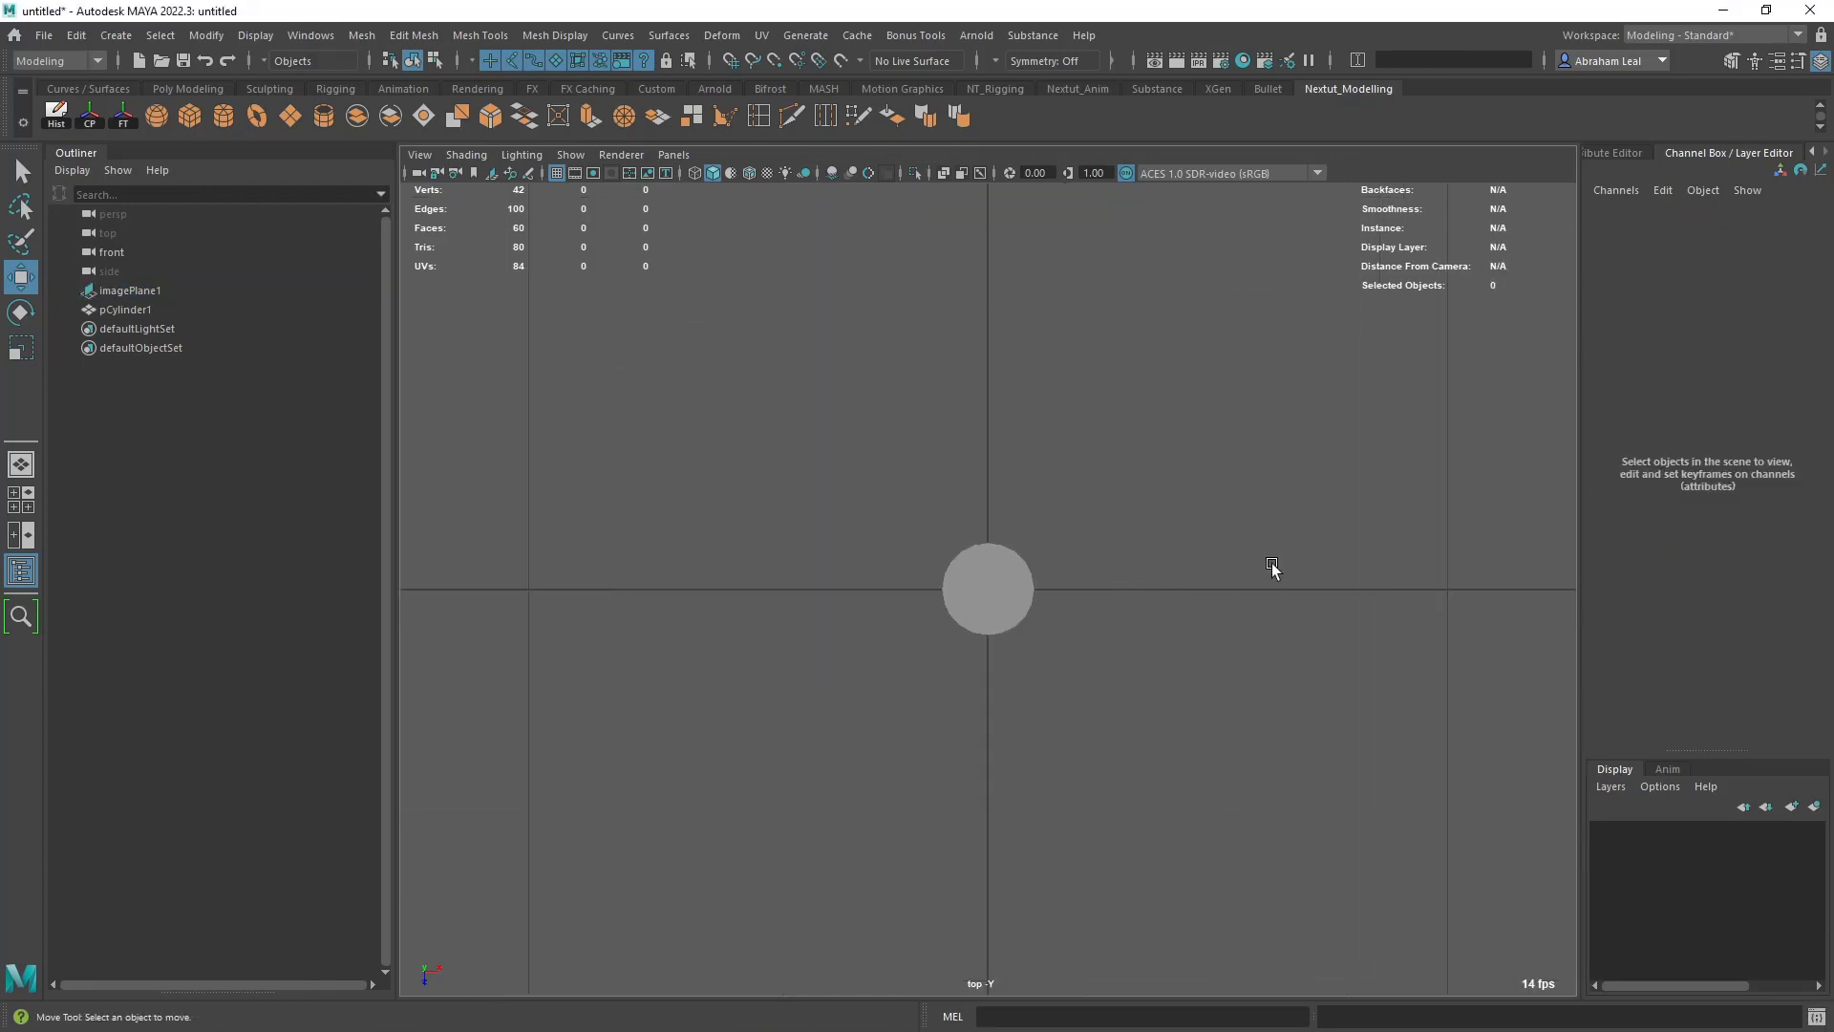
click(419, 154)
mouse_move(507, 583)
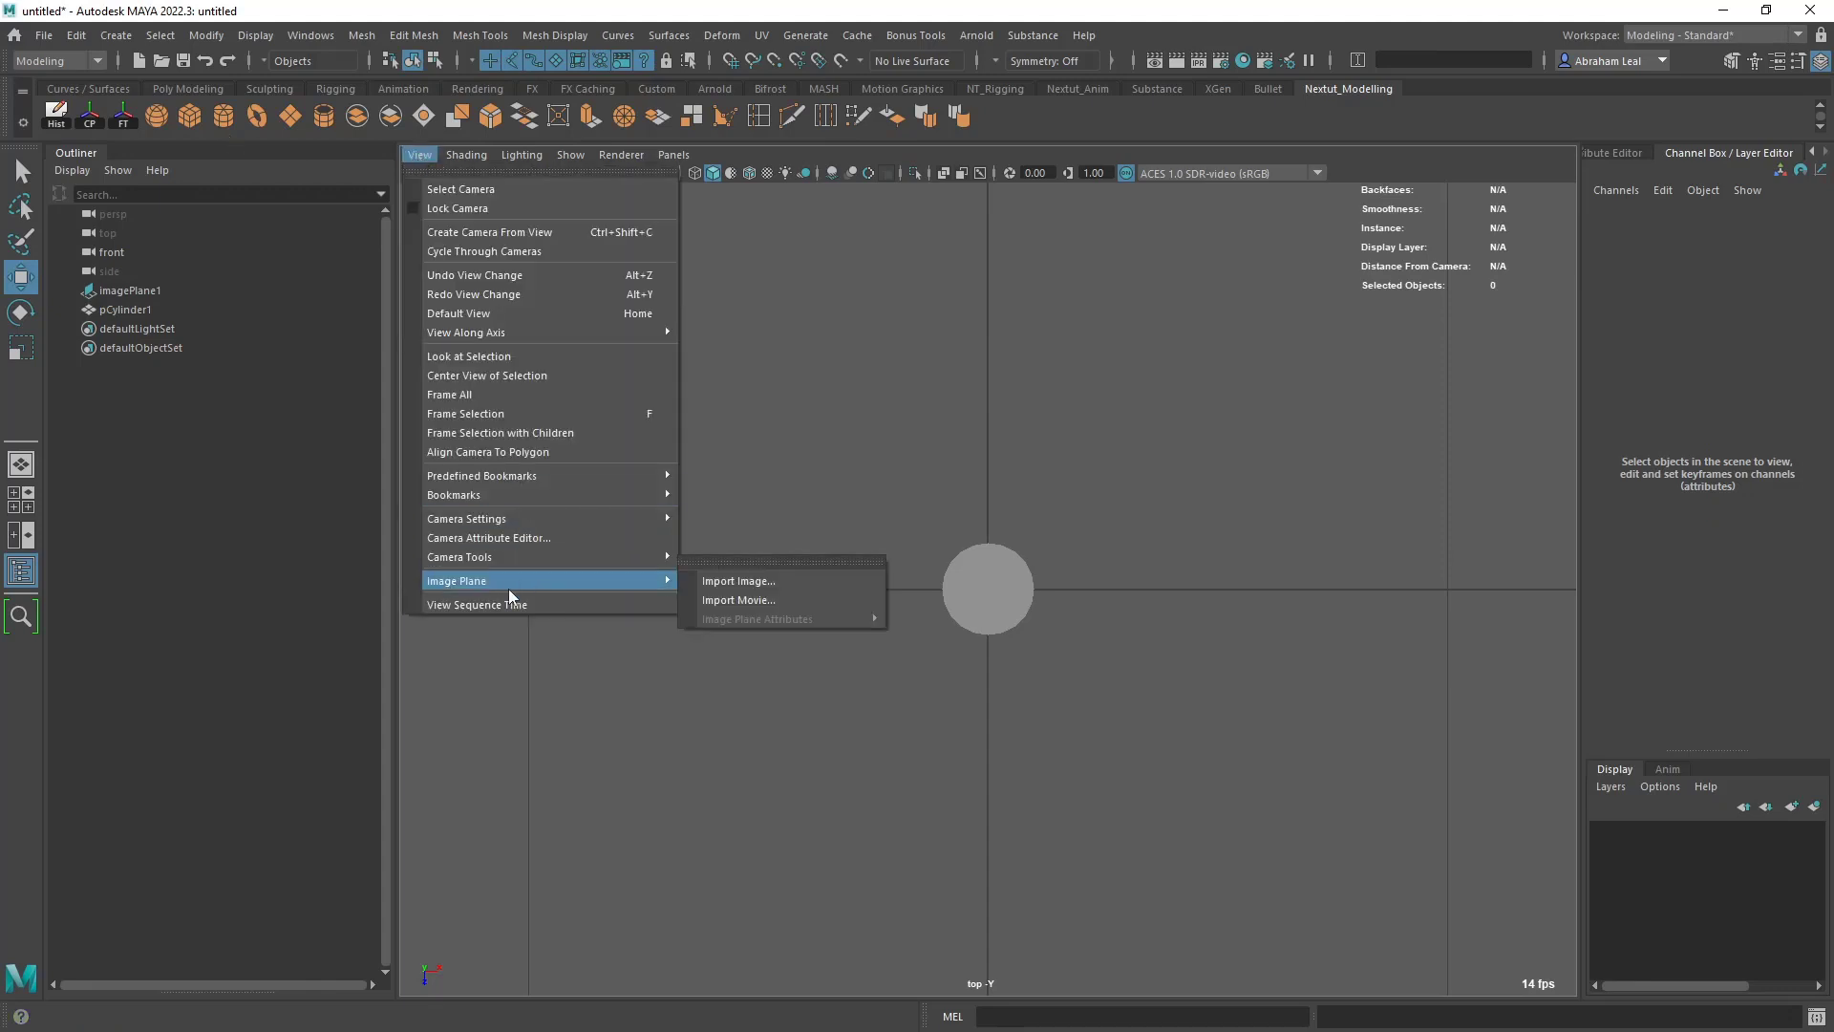
click(737, 582)
click(465, 254)
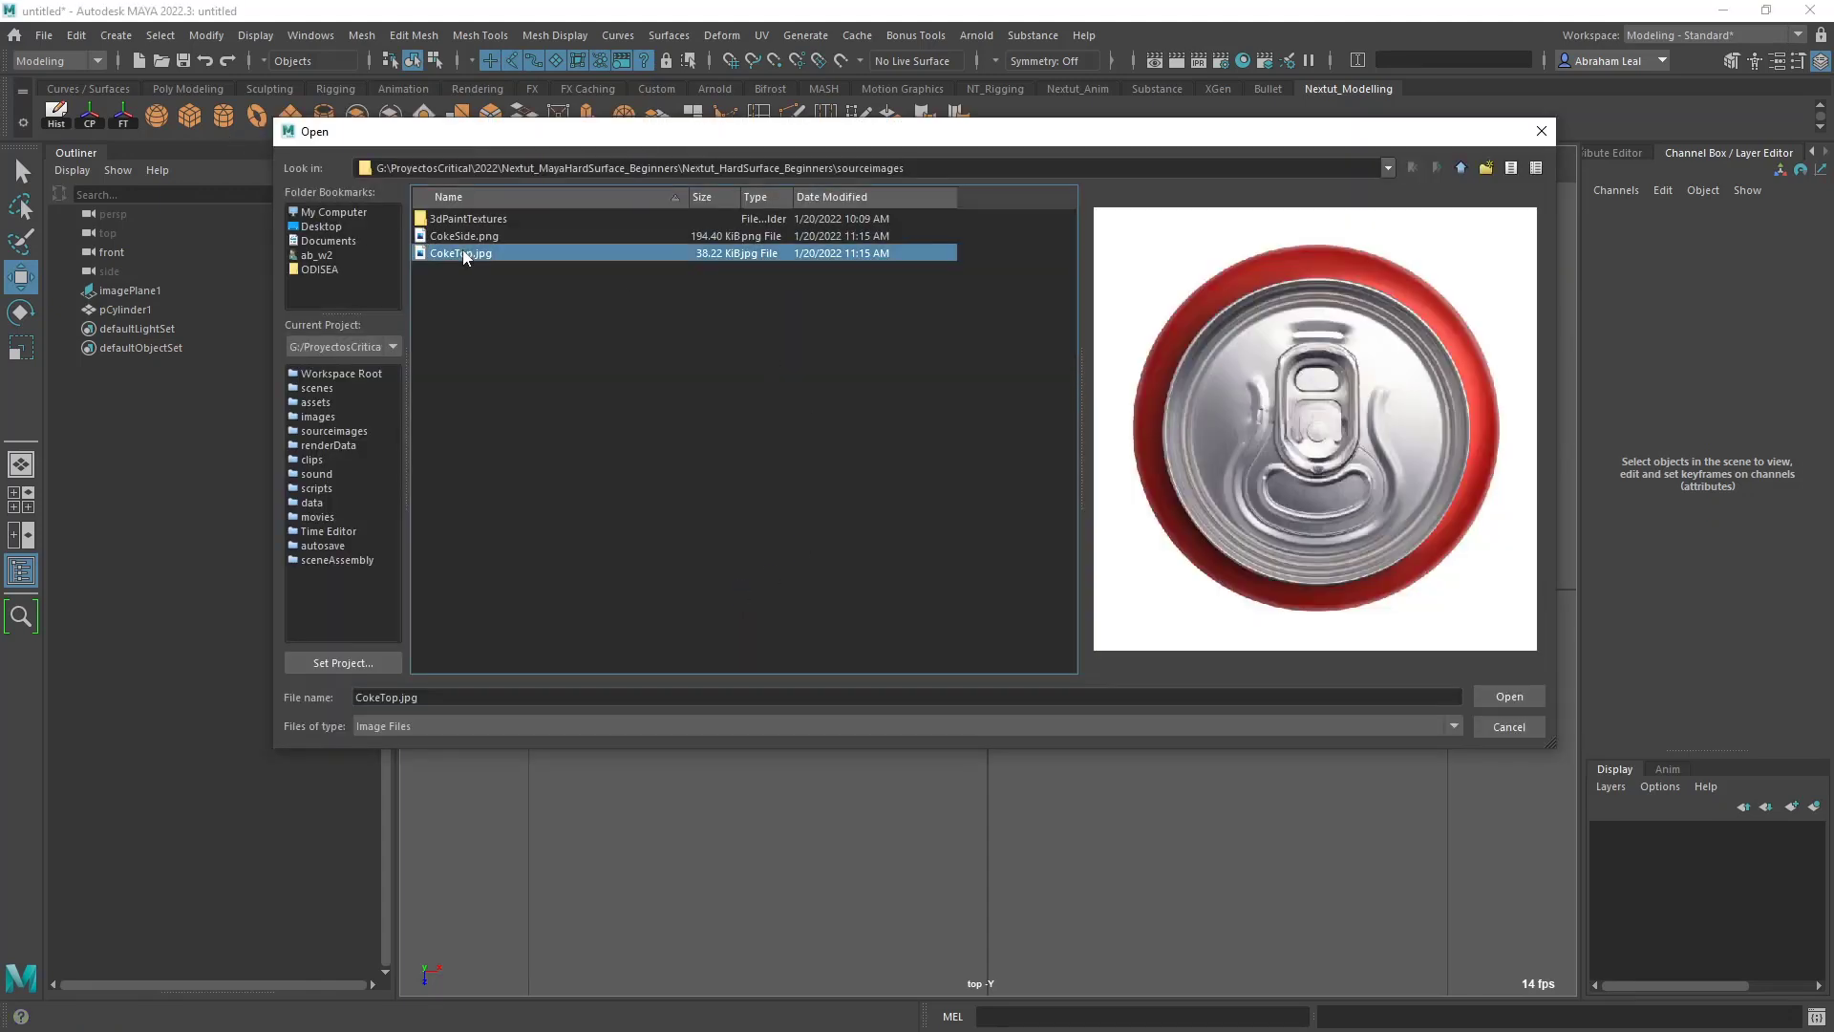
click(1509, 697)
- Scale the CokeTop image plane uniformly to about 1.35 and raise it to about 13.55 in Translate Y, near the can's top
alt+drag(1194, 583, 1091, 523)
alt+scroll(1091, 524, up, 6)
alt+middle_drag(1098, 708, 1098, 535)
alt+drag(1098, 535, 1092, 642)
alt+scroll(1093, 643, up, 5)
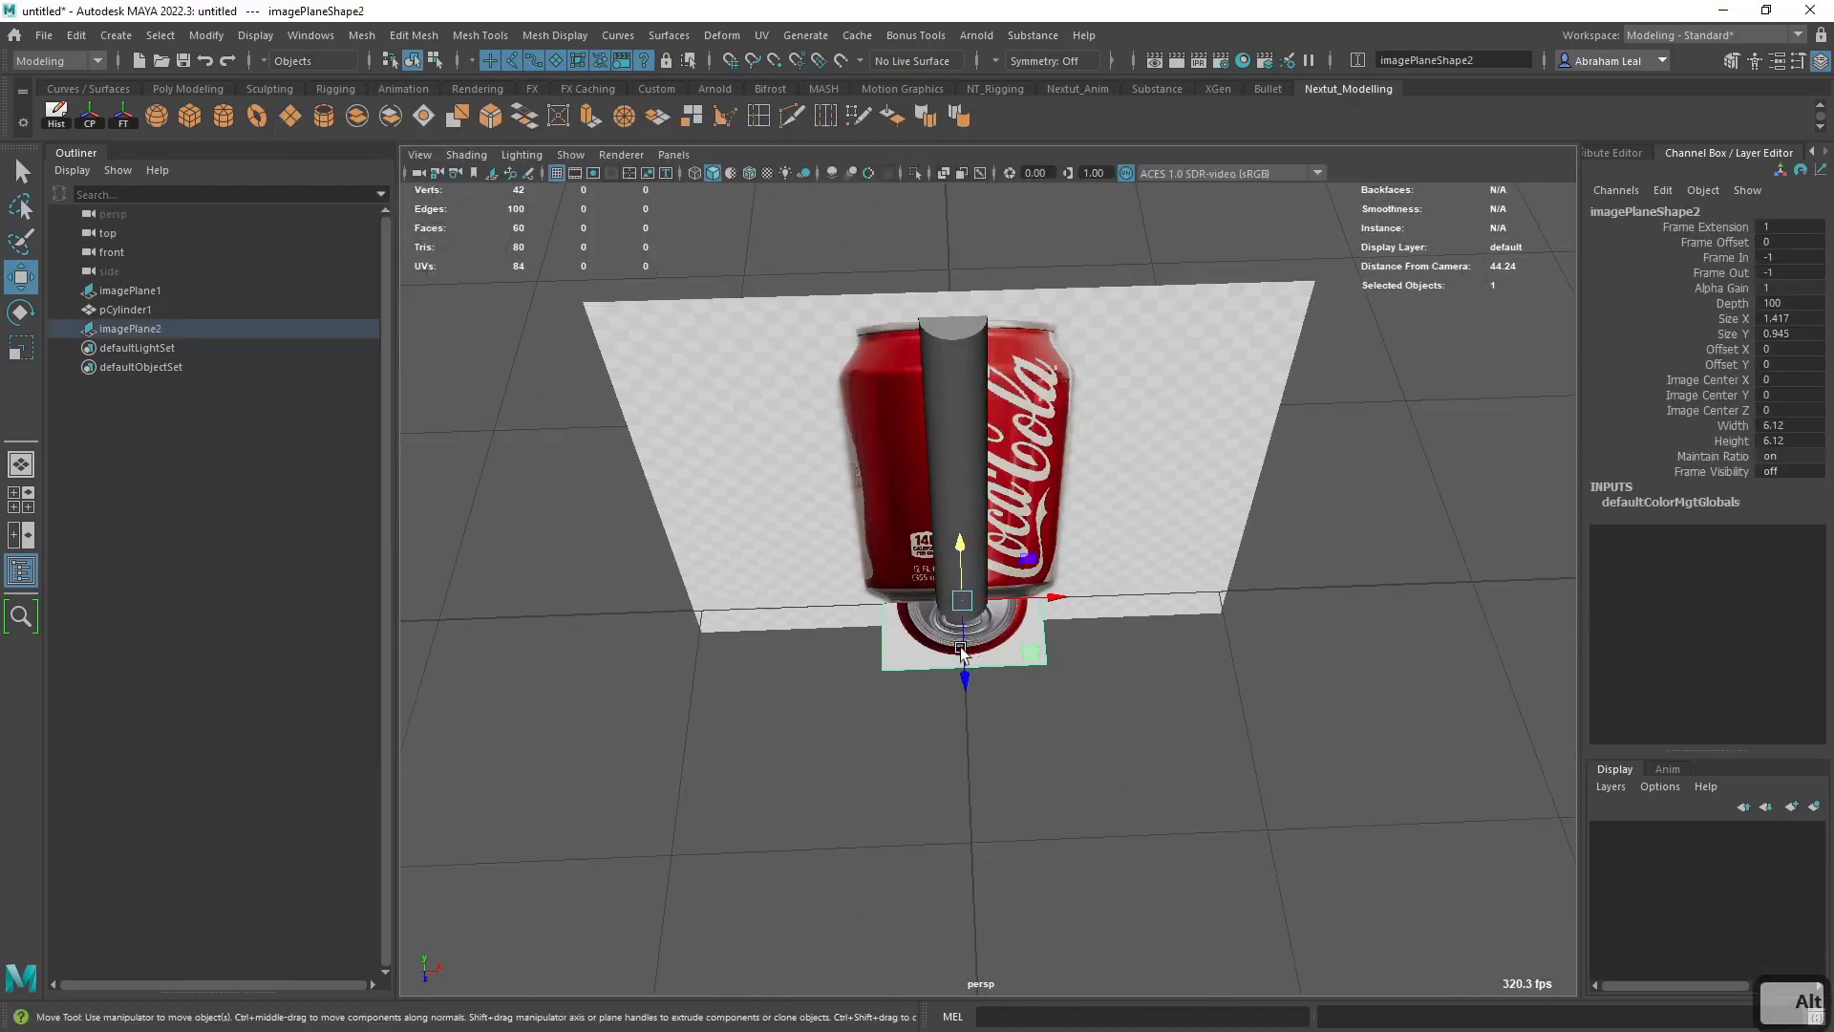
alt+middle_drag(961, 644, 969, 672)
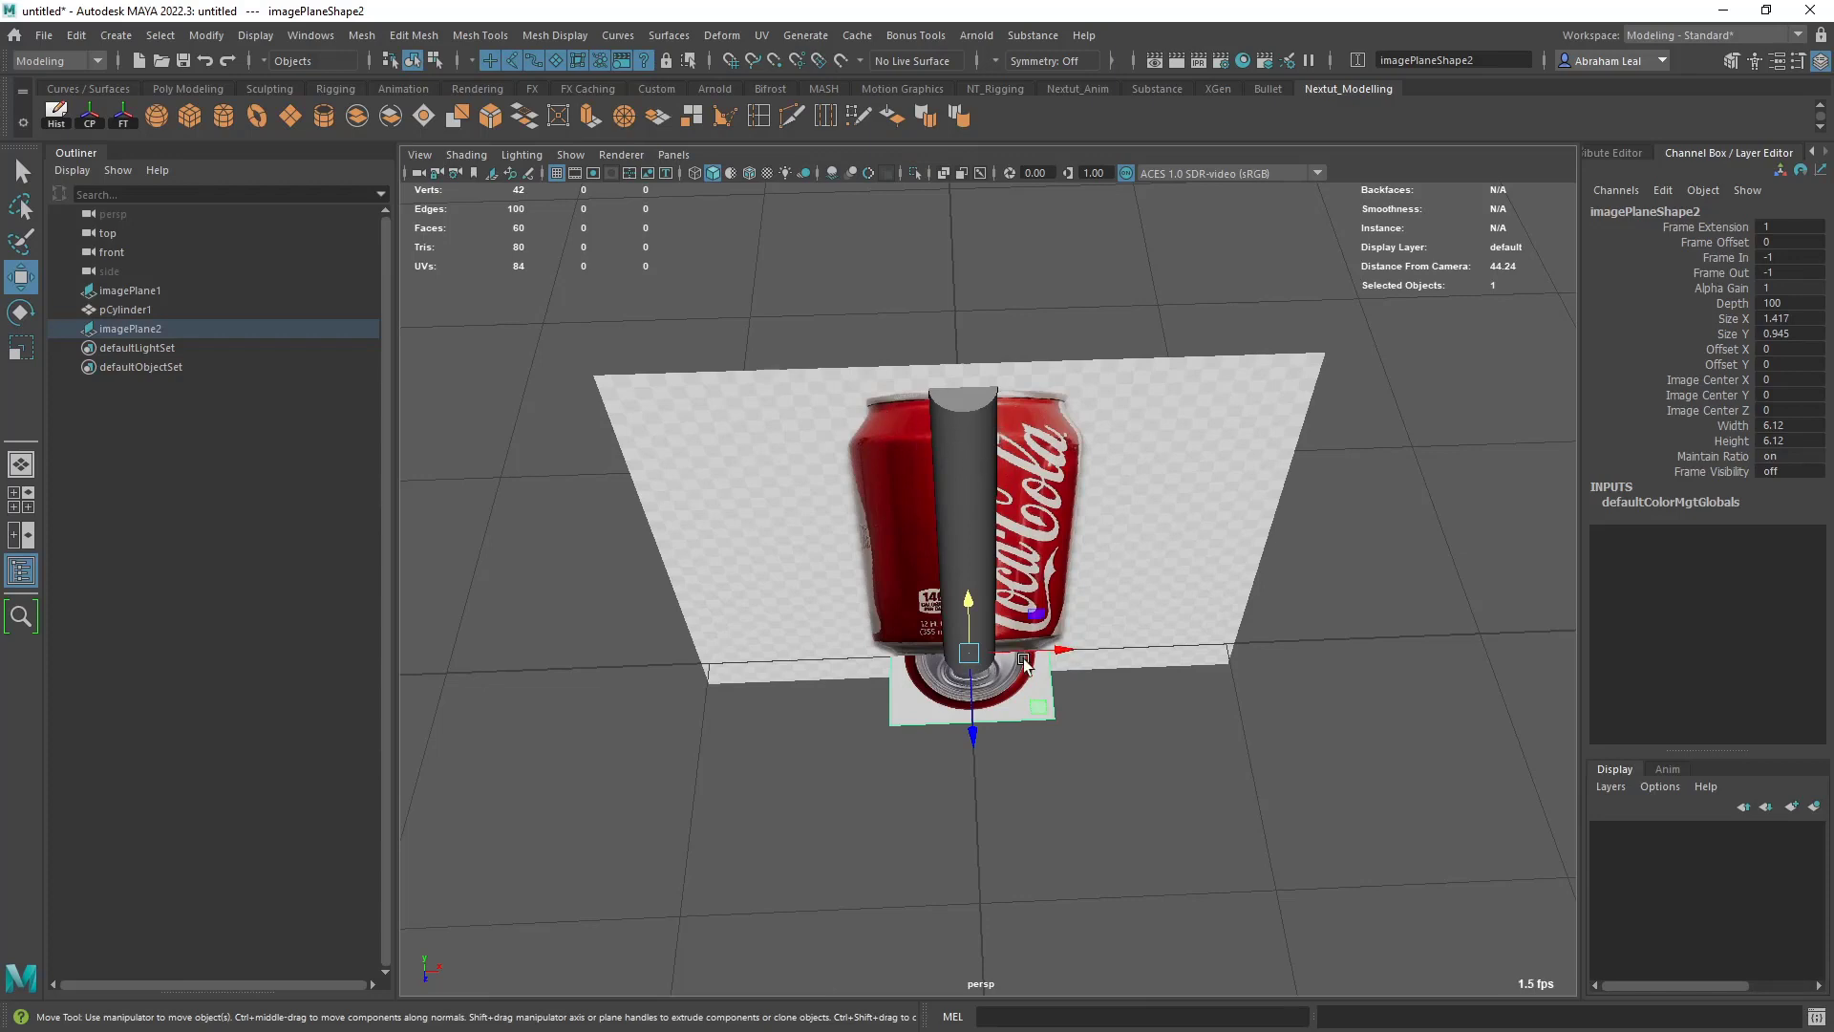
key(r)
drag(969, 653, 1040, 655)
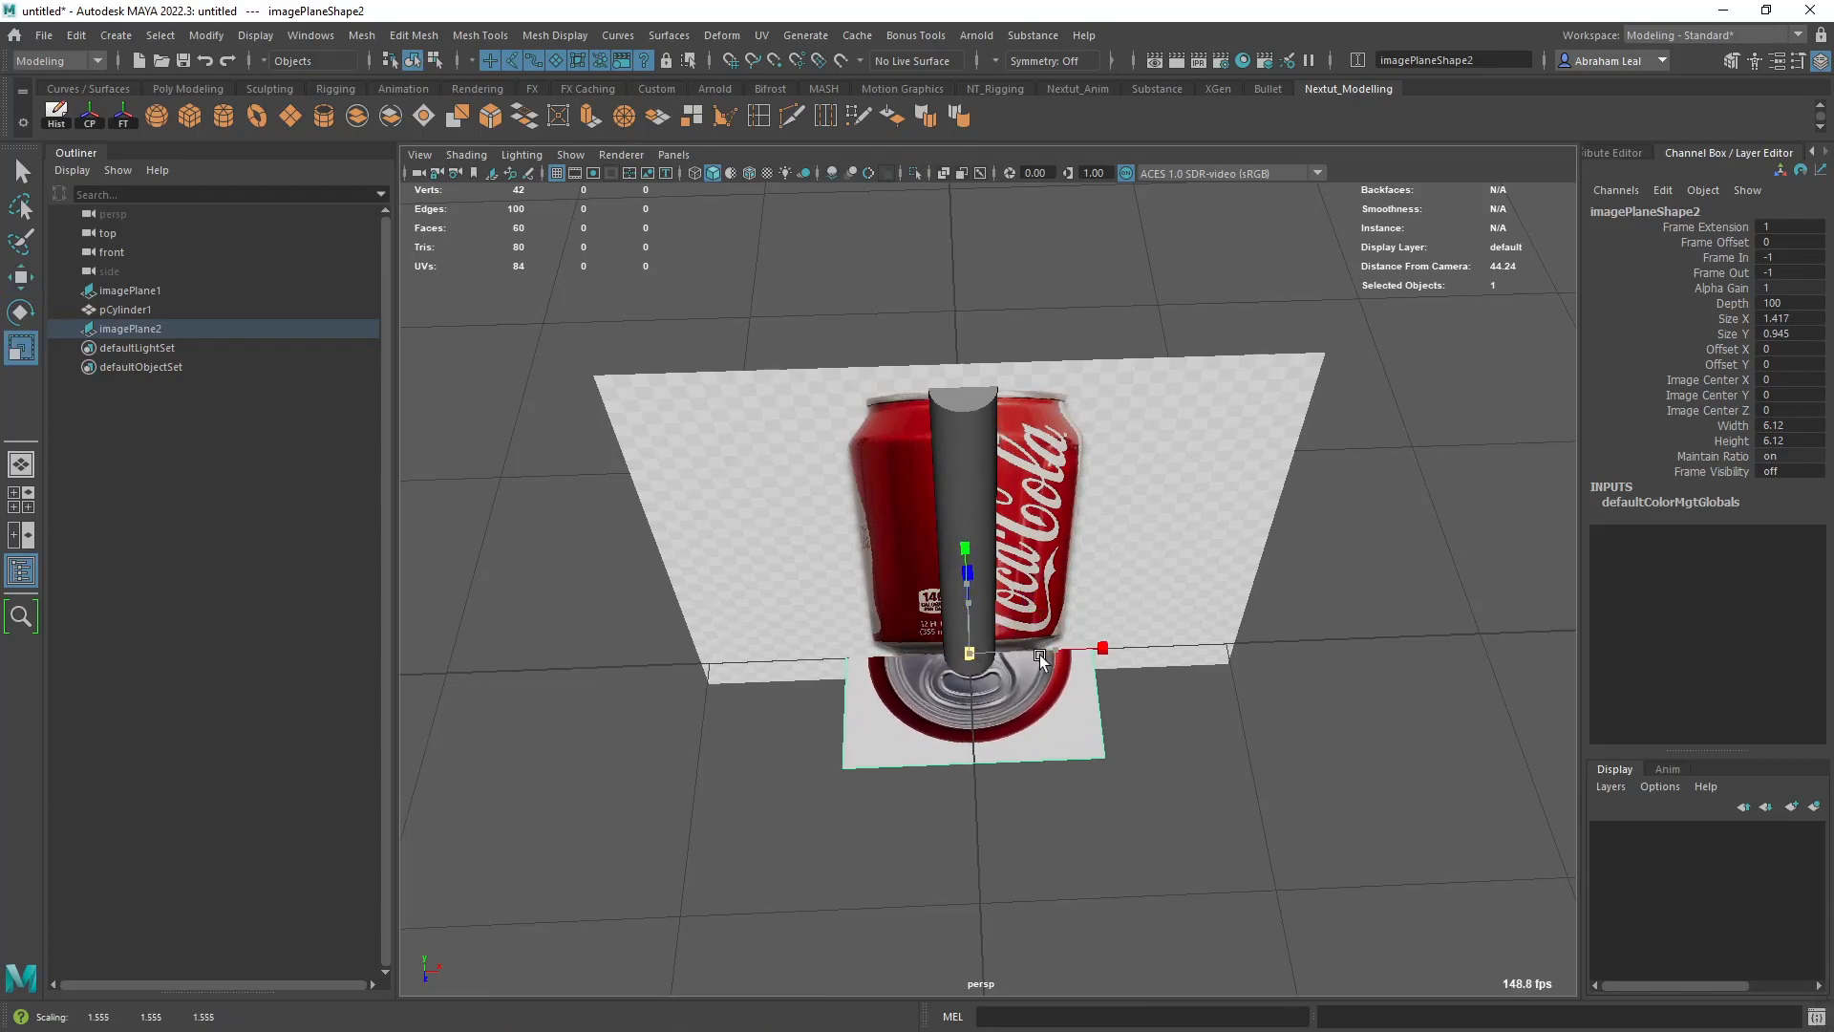
key(w)
drag(967, 584, 925, 284)
key(r)
drag(965, 400, 935, 396)
alt+drag(964, 478, 1079, 502)
key(w)
click(1068, 468)
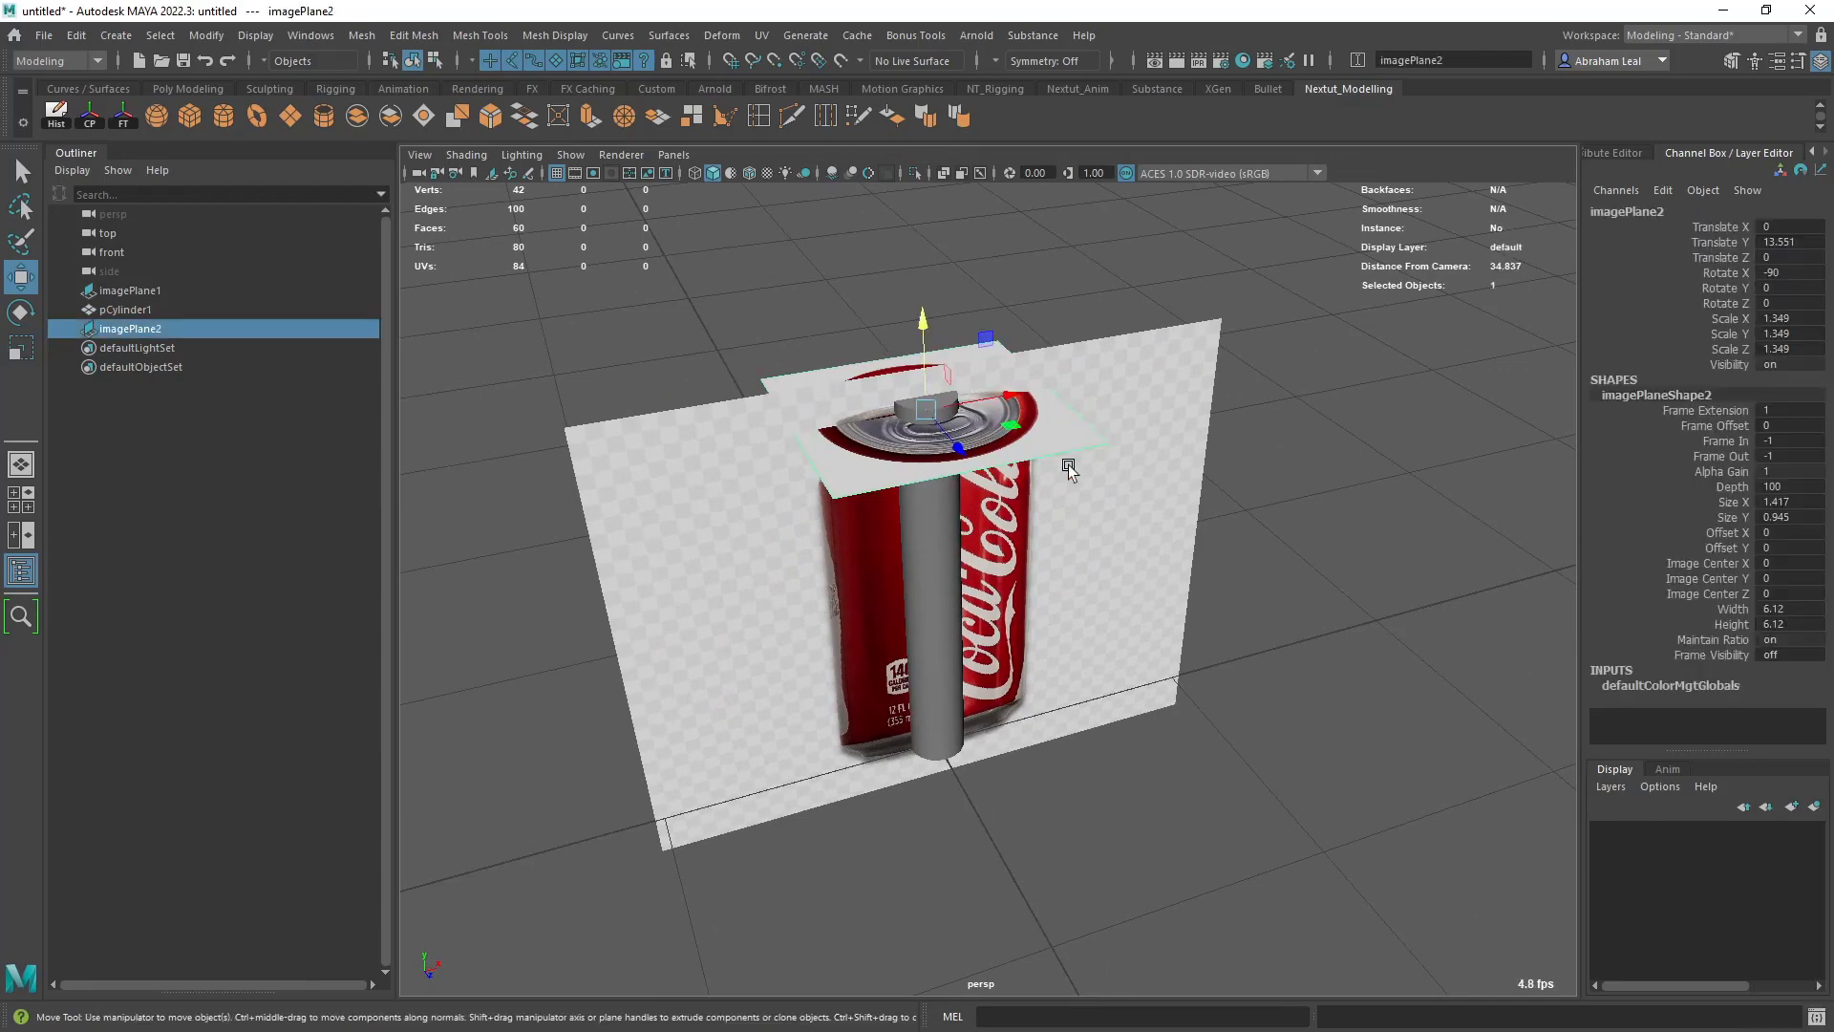
- Move the top image plane far down below the grid and push the front image plane back to a Translate Z of about -48.67
scroll(998, 459, down, 3)
drag(942, 387, 1013, 867)
click(1055, 621)
alt+drag(941, 740, 373, 505)
scroll(921, 577, down, 5)
alt+drag(927, 579, 1058, 591)
alt+drag(1046, 653, 906, 622)
scroll(1135, 652, up, 4)
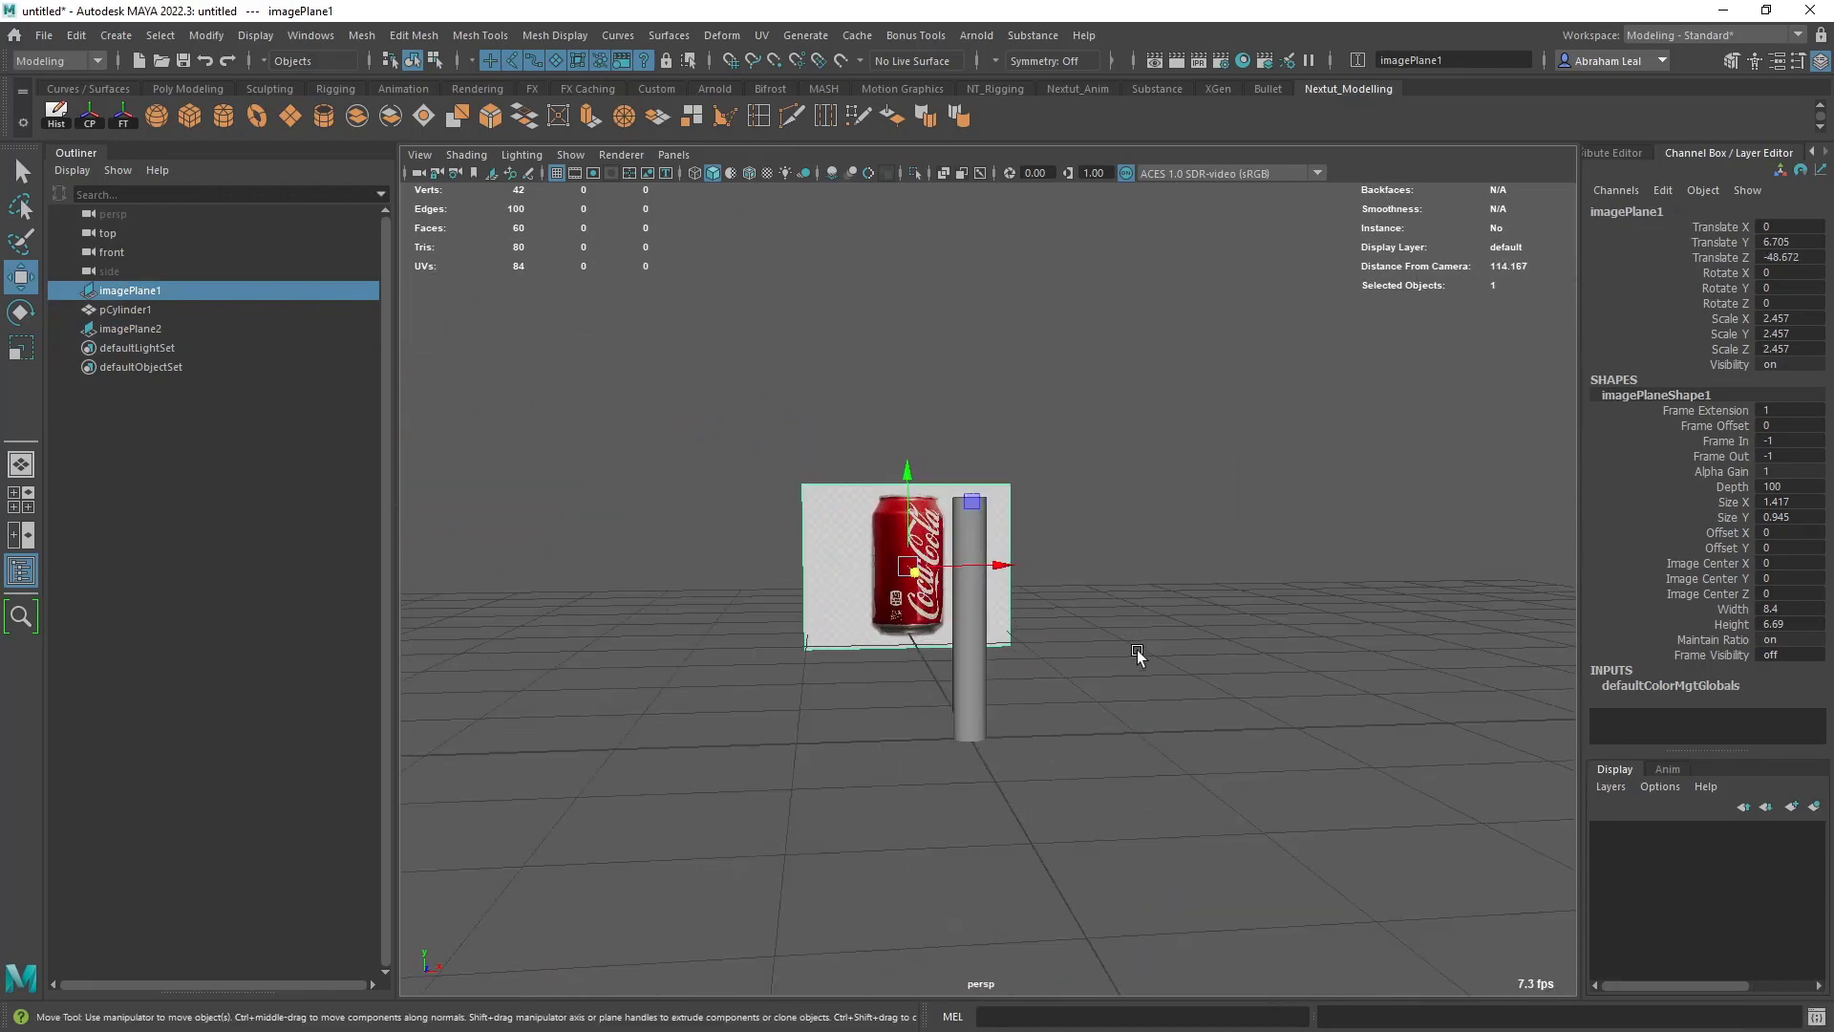
- In the front view, widen the cylinder to a Radius of 3.61 to match the can's body and switch to wireframe display
key(space)
drag(1005, 659, 1018, 699)
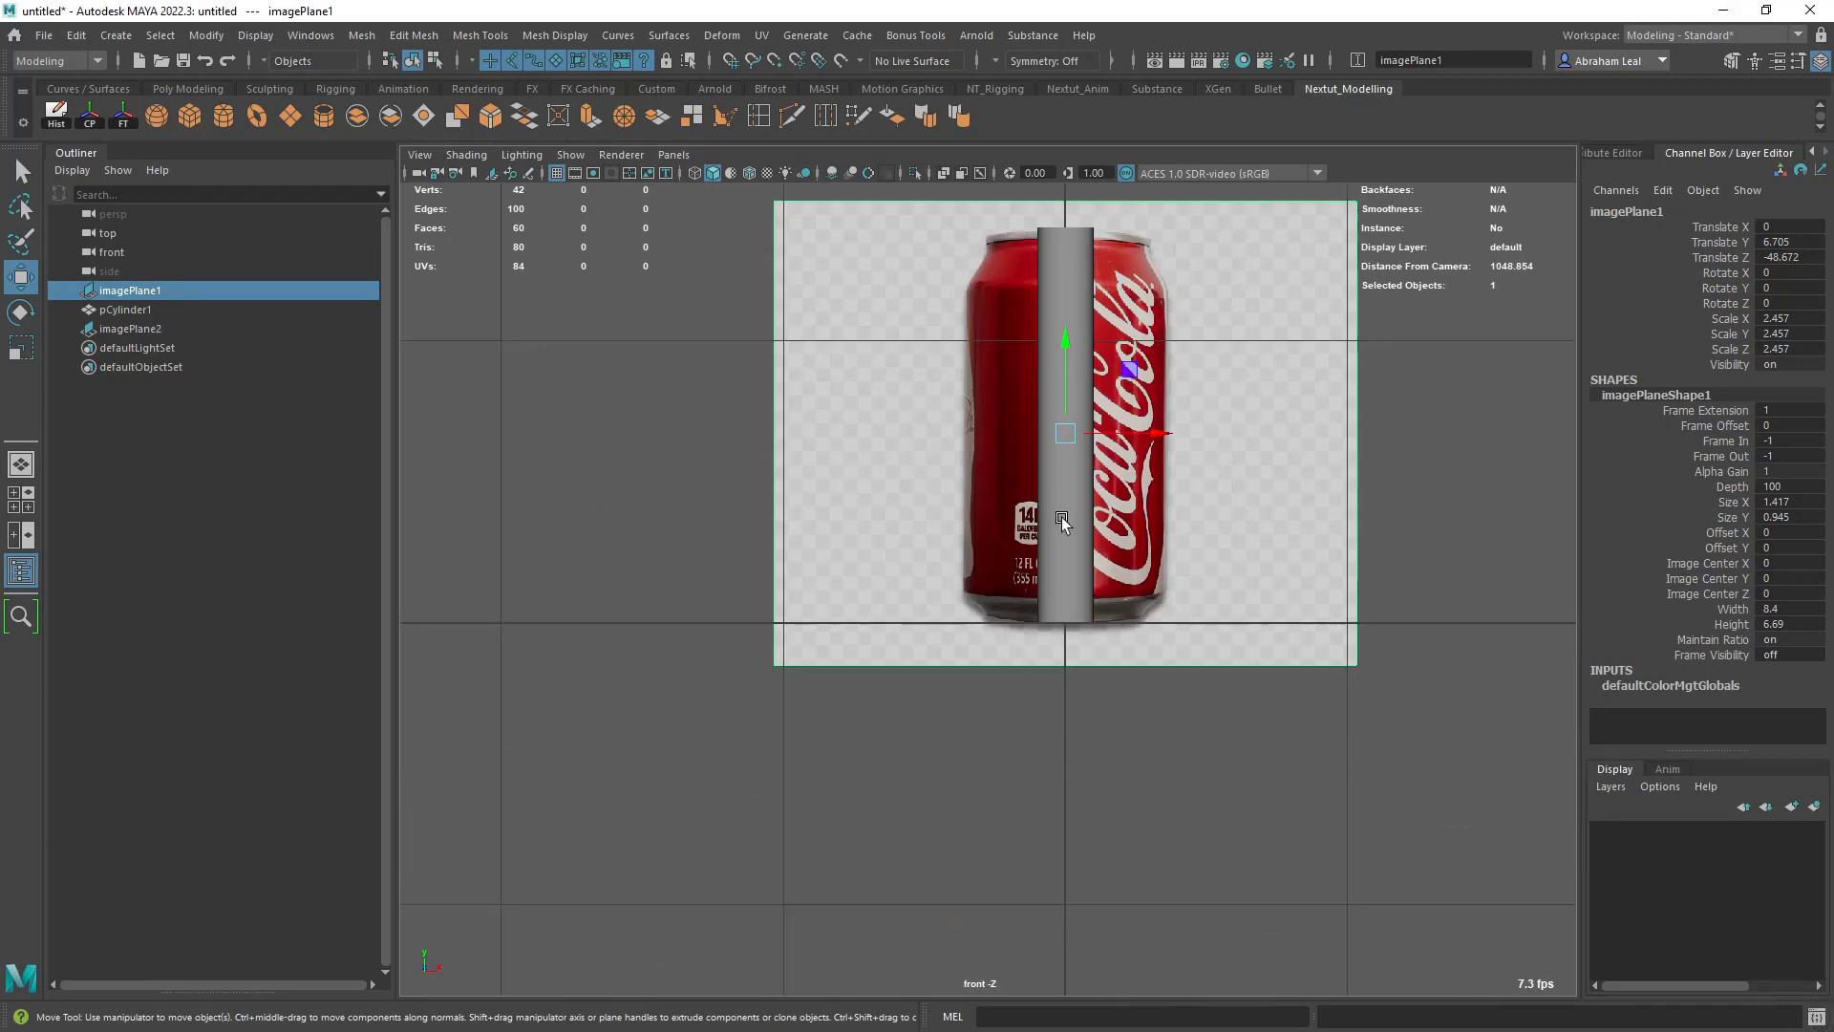
click(1073, 515)
alt+middle_drag(1073, 515, 1048, 603)
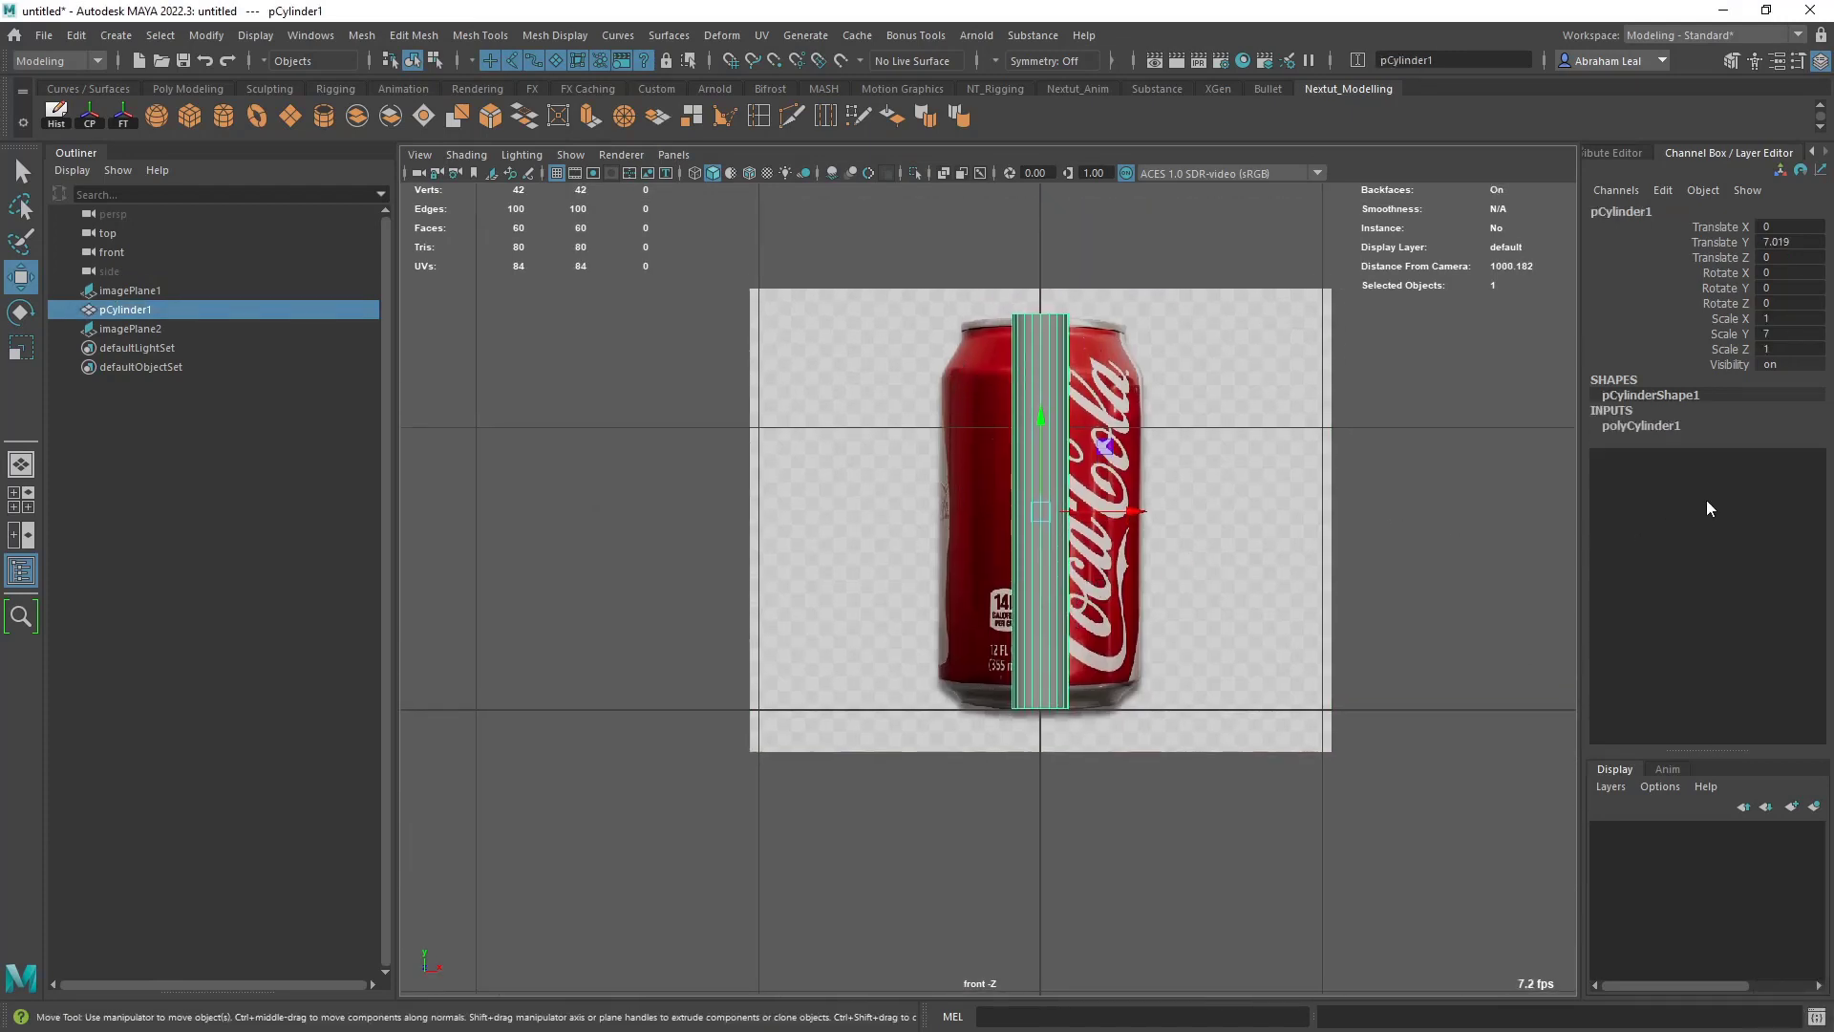
click(1637, 426)
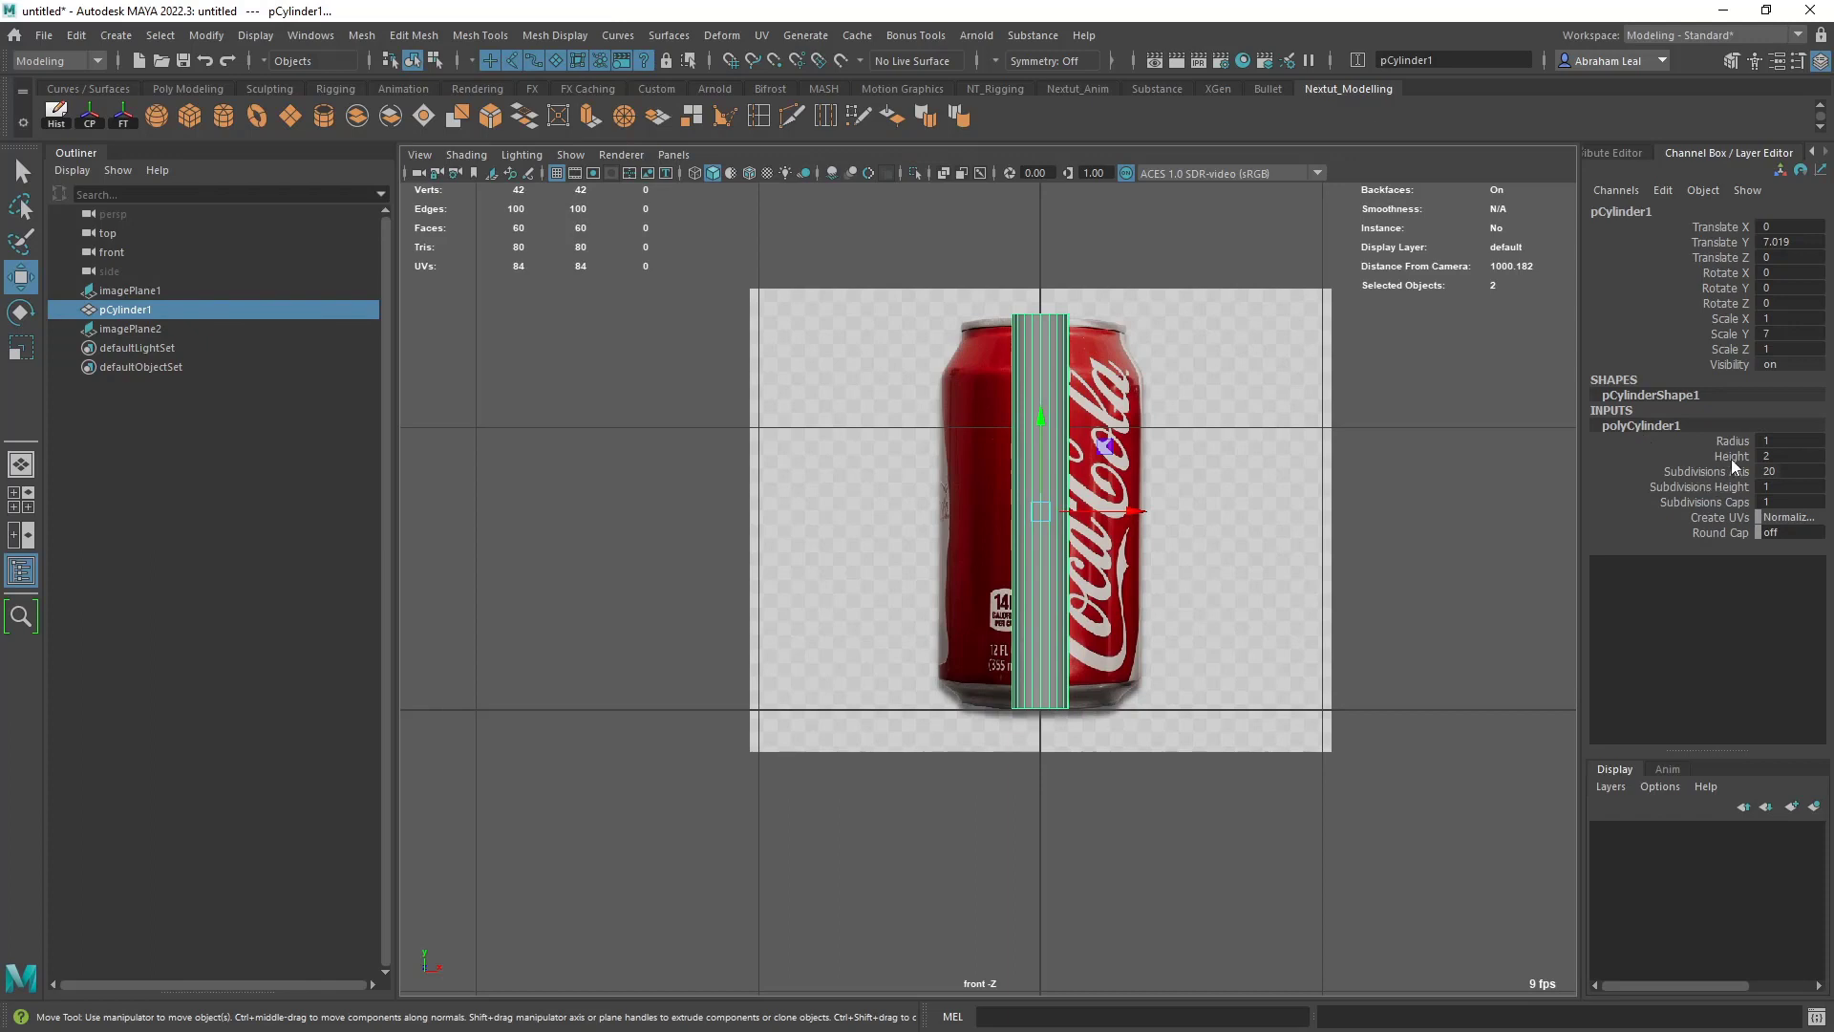
click(1732, 442)
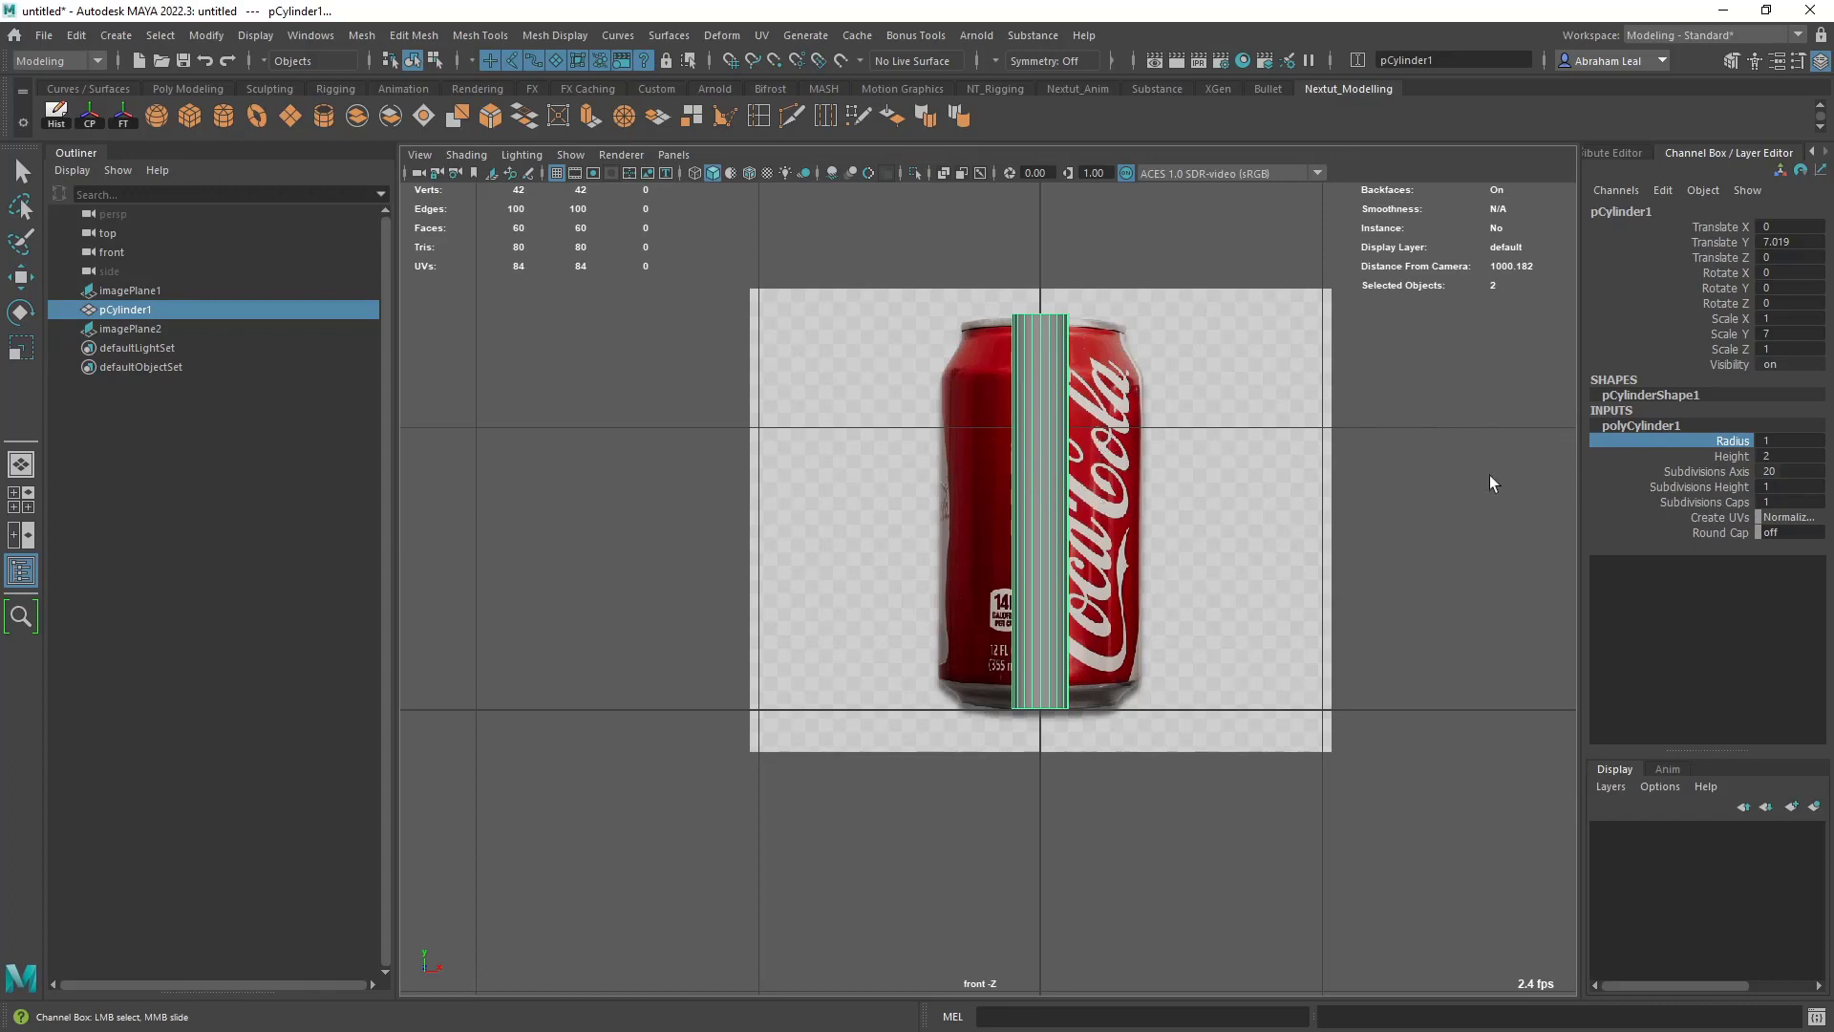
key(ctrl)
ctrl+middle_drag(1347, 442, 1514, 442)
ctrl+middle_drag(1331, 487, 1380, 475)
key(4)
scroll(1277, 479, up, 2)
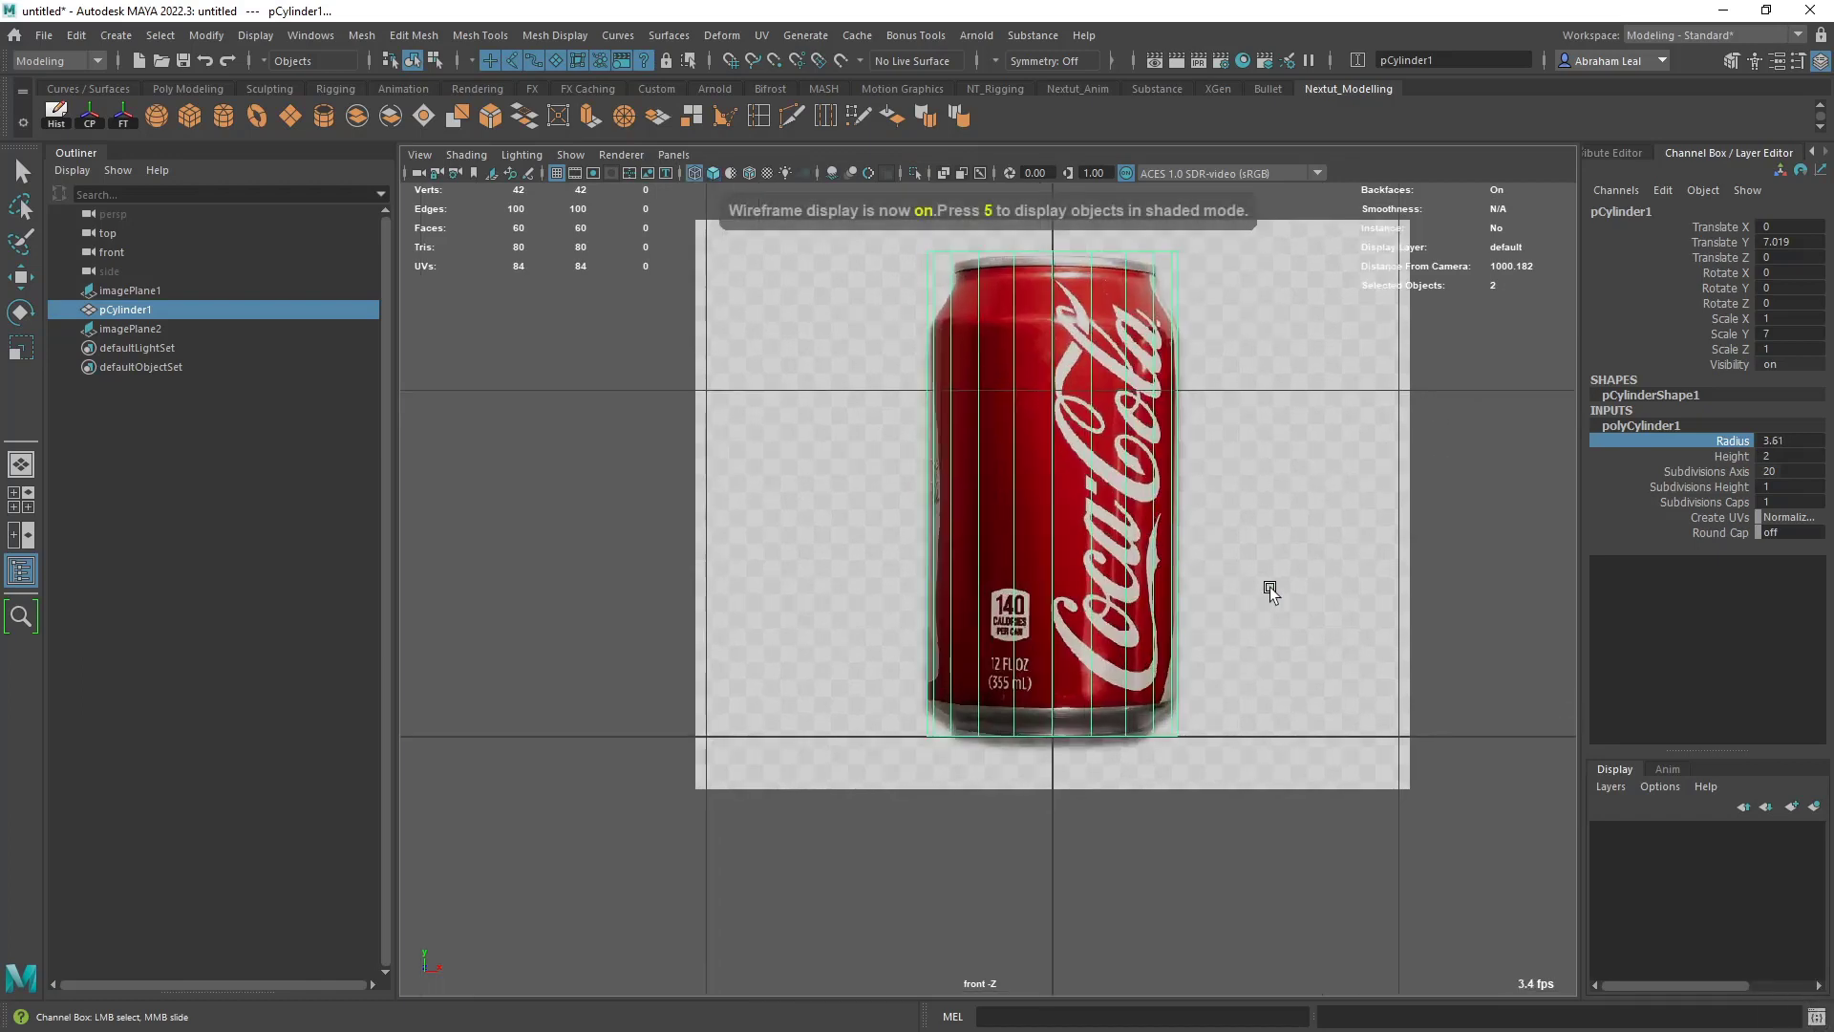
alt+middle_drag(1241, 537, 1250, 582)
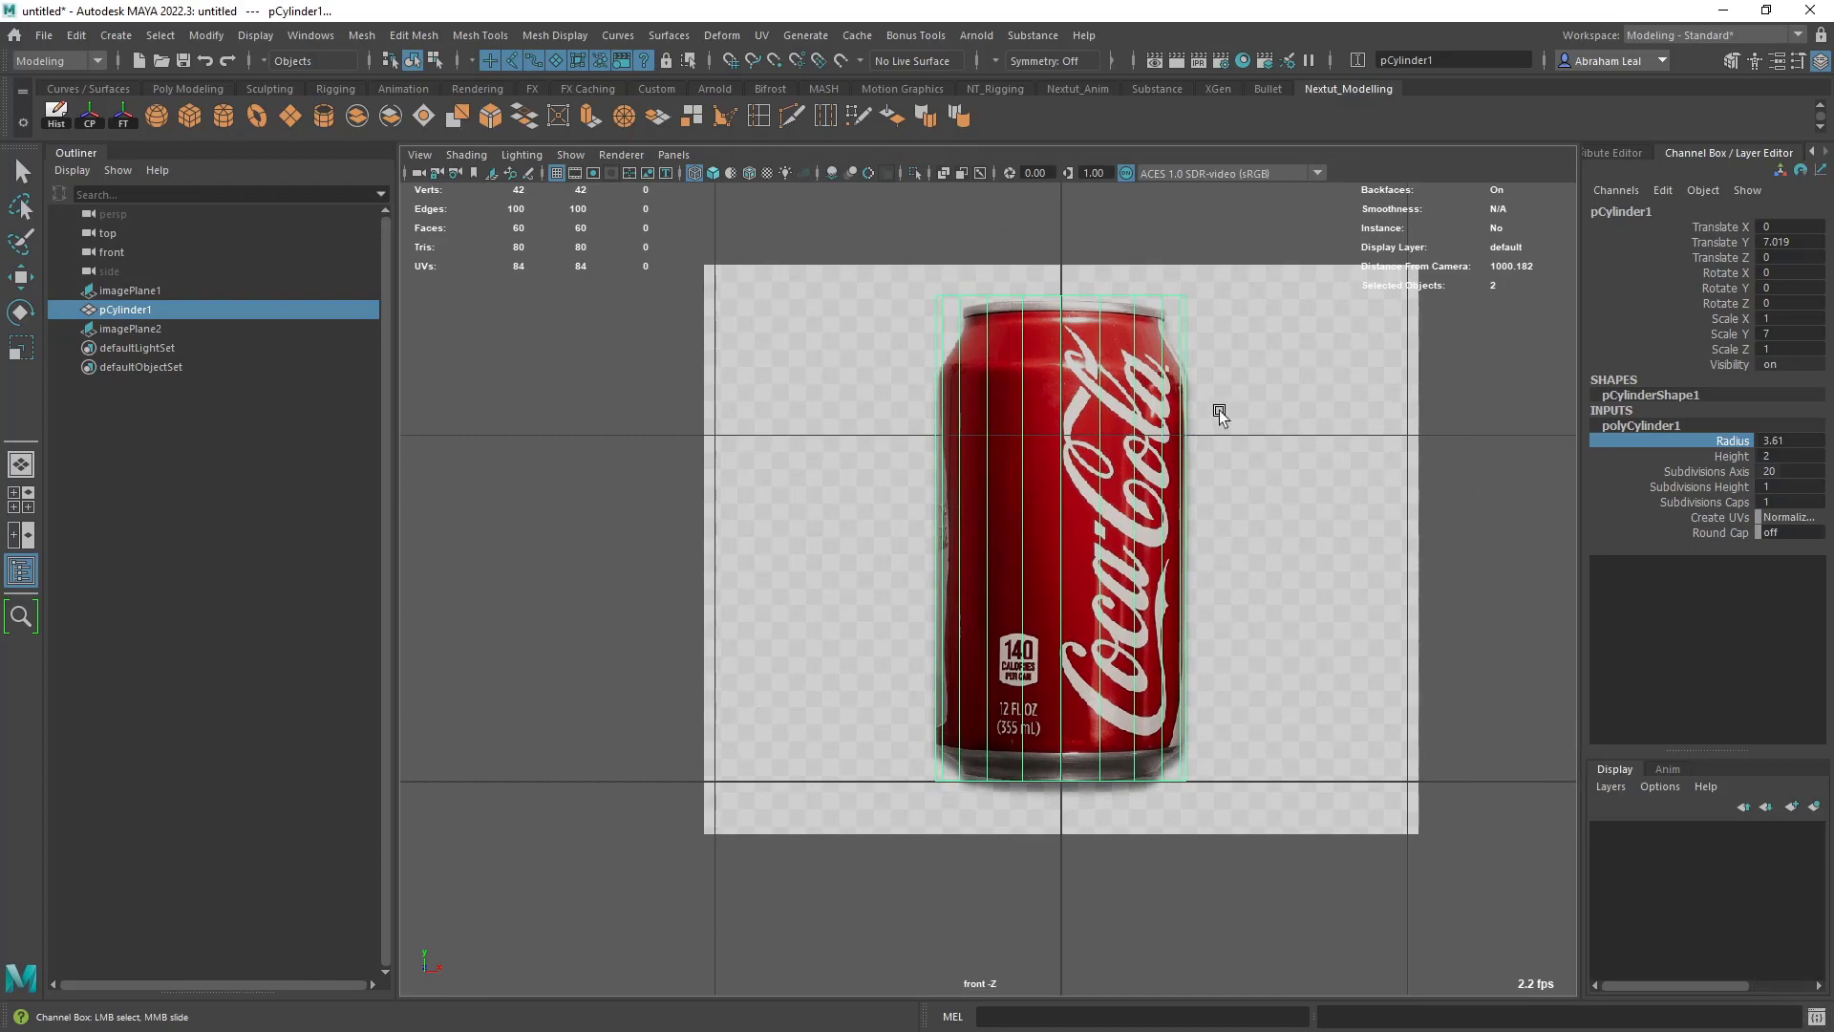
- Set the front image plane's Alpha Gain to 0.5 and deselect it
click(1321, 420)
key(w)
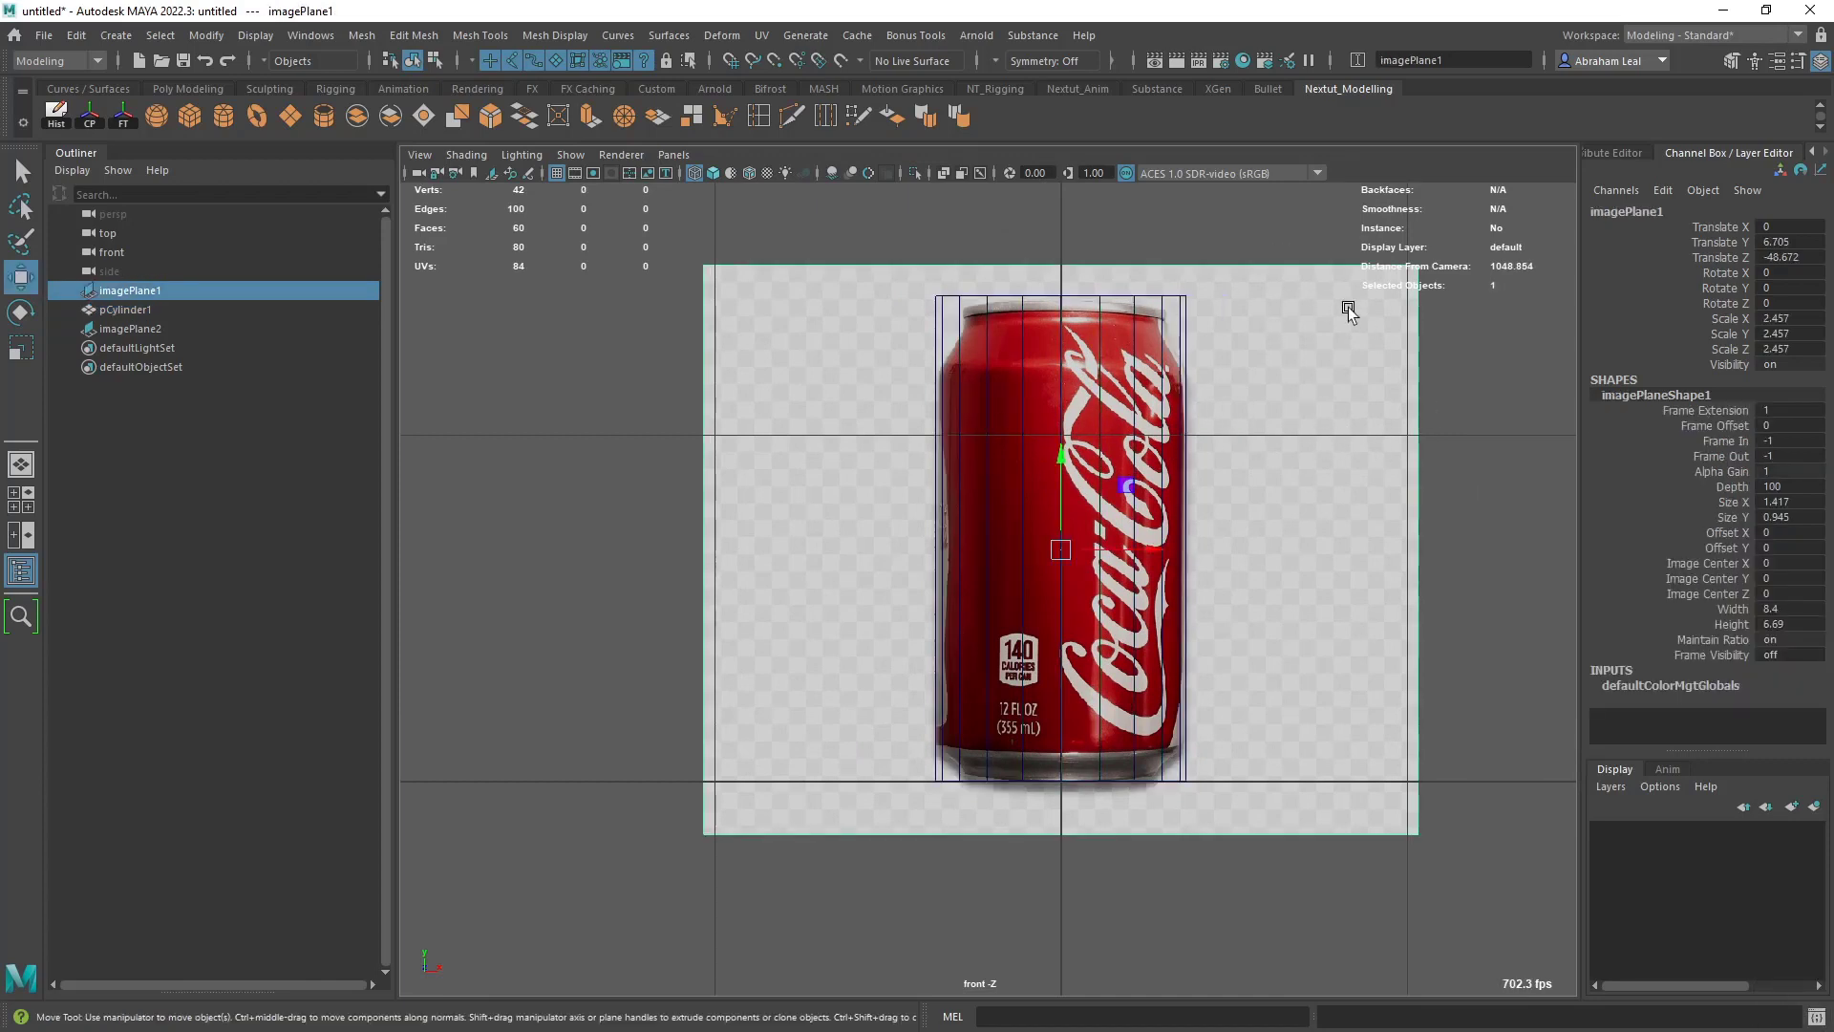
double_click(1810, 469)
text(0.5)
key(Return)
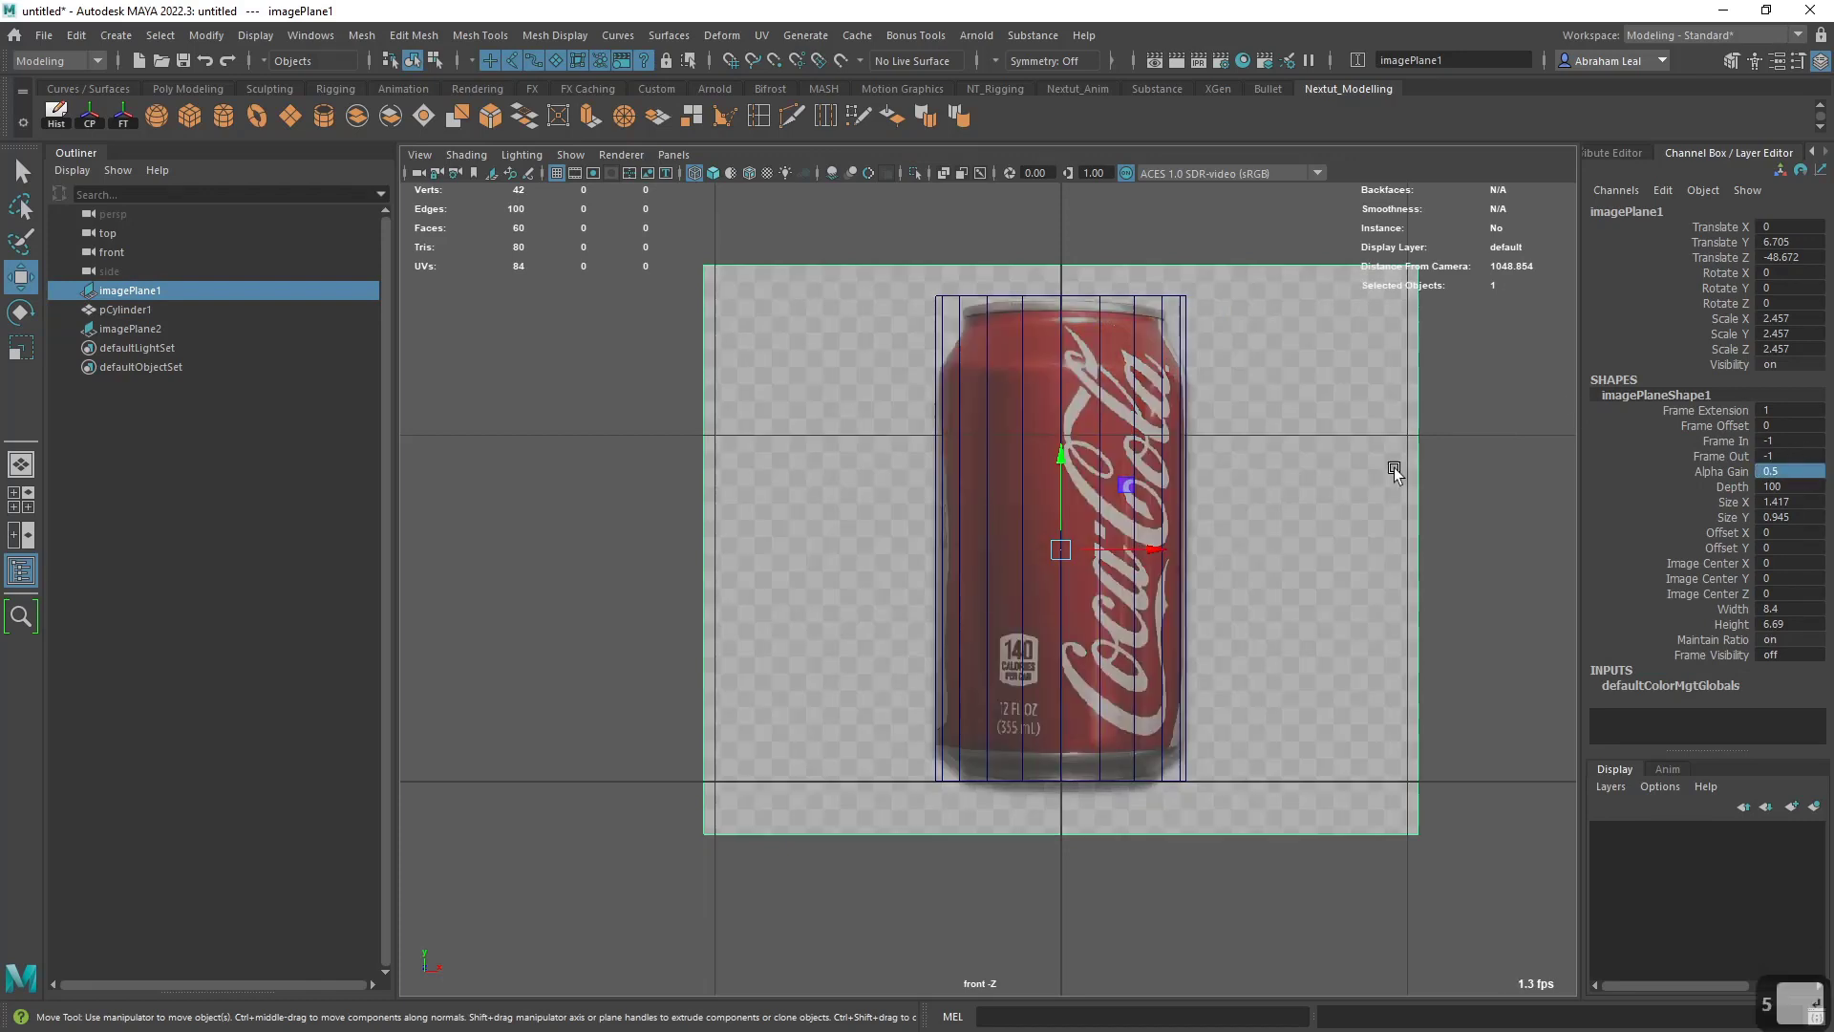
click(1459, 529)
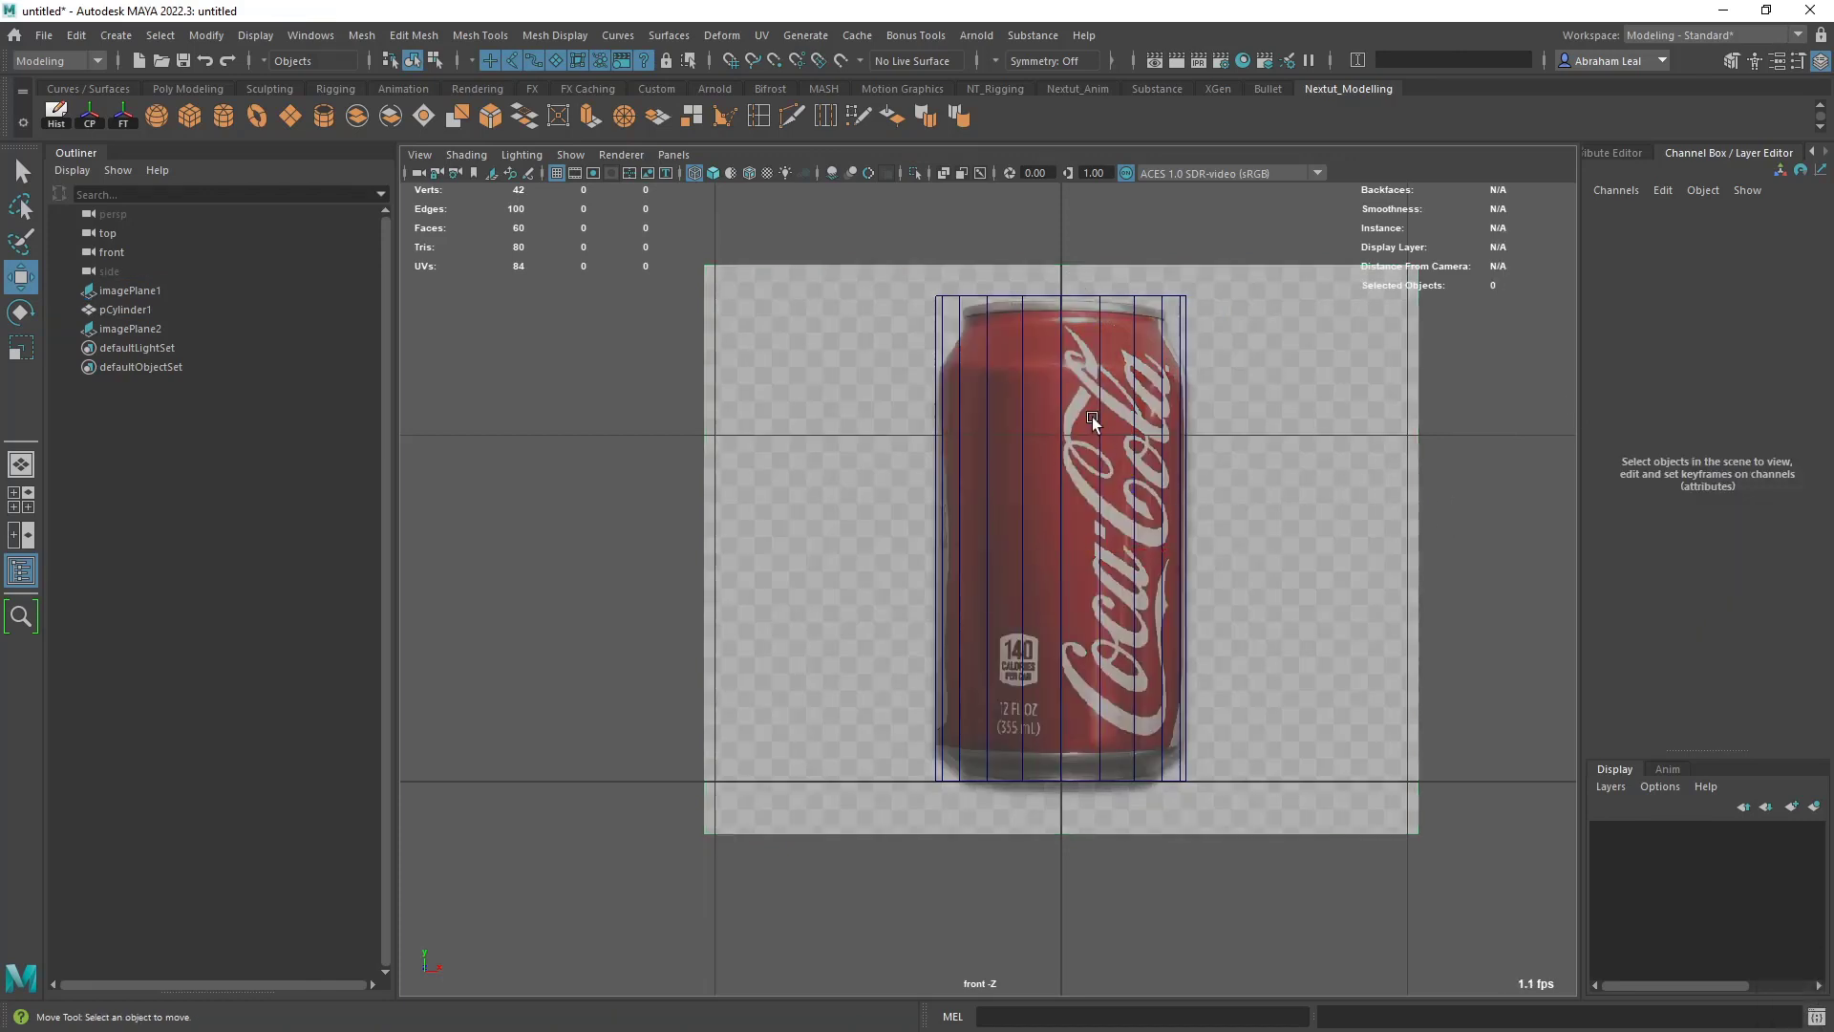
- Use Multi-Cut to insert an edge loop around the cylinder at the can's shoulder, at about 85% of its height
click(998, 305)
alt+right_drag(1086, 352, 846, 422)
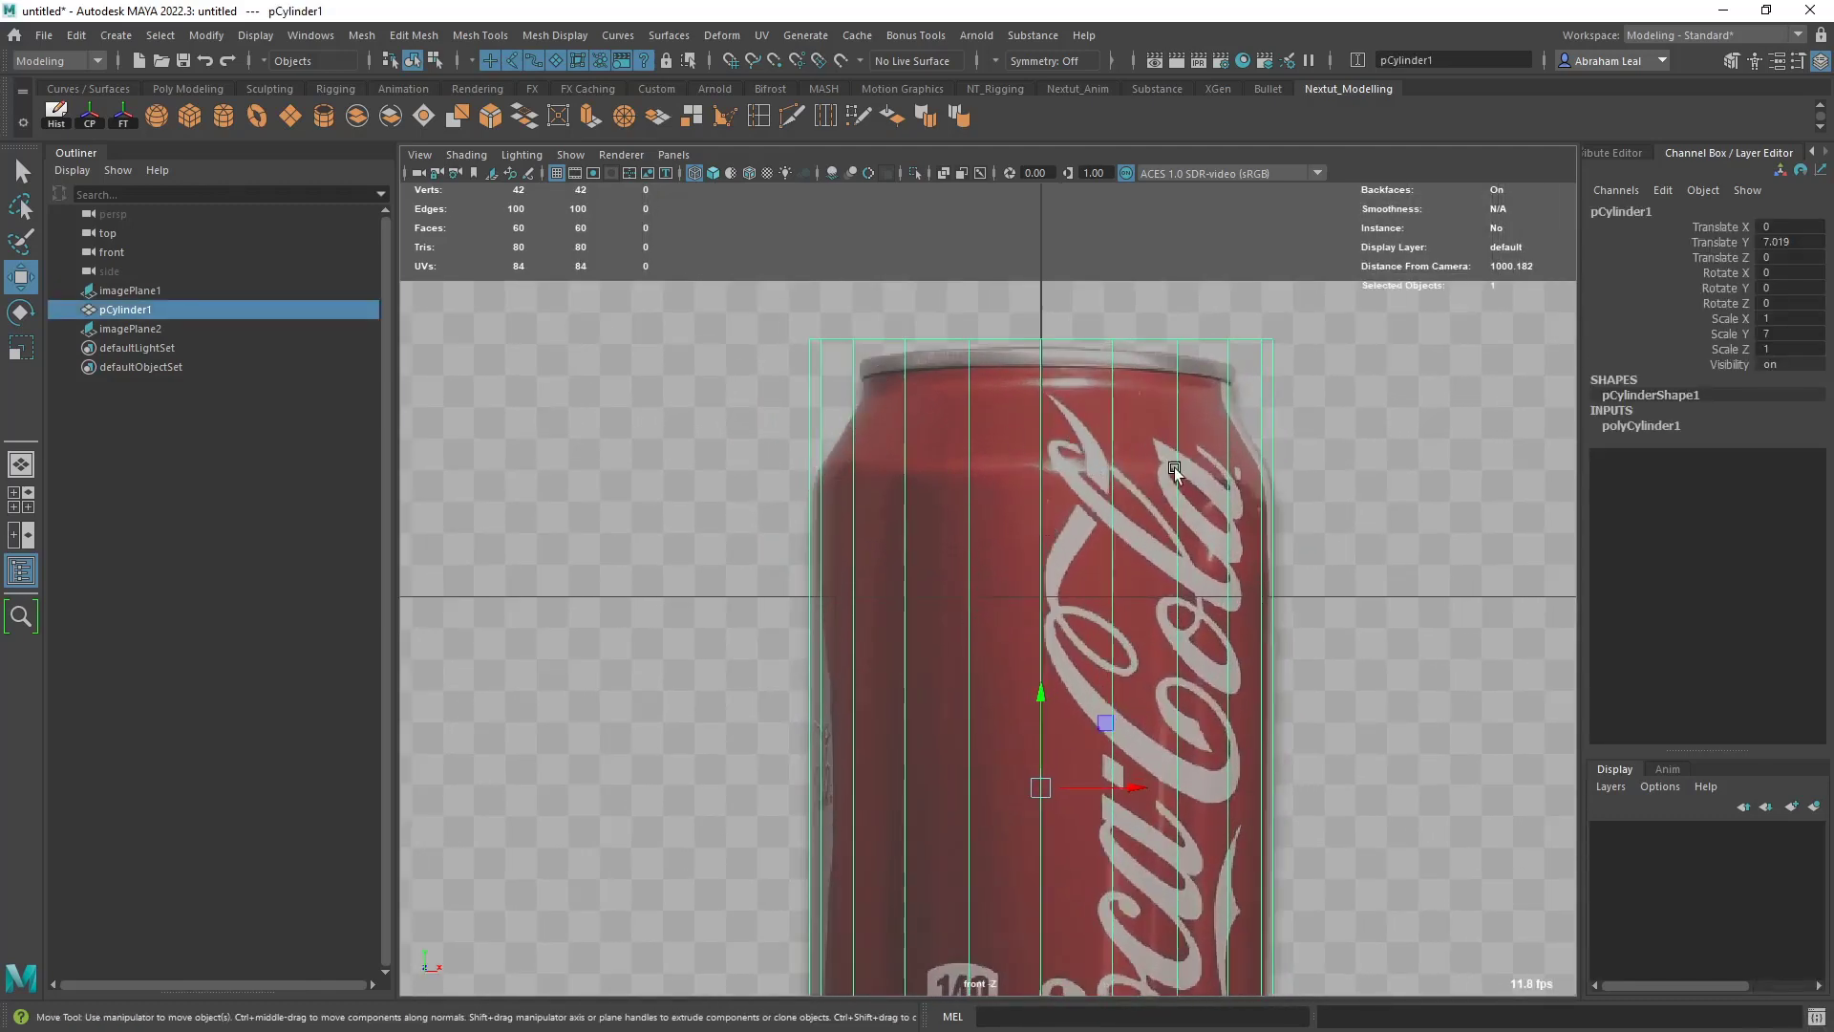
click(793, 117)
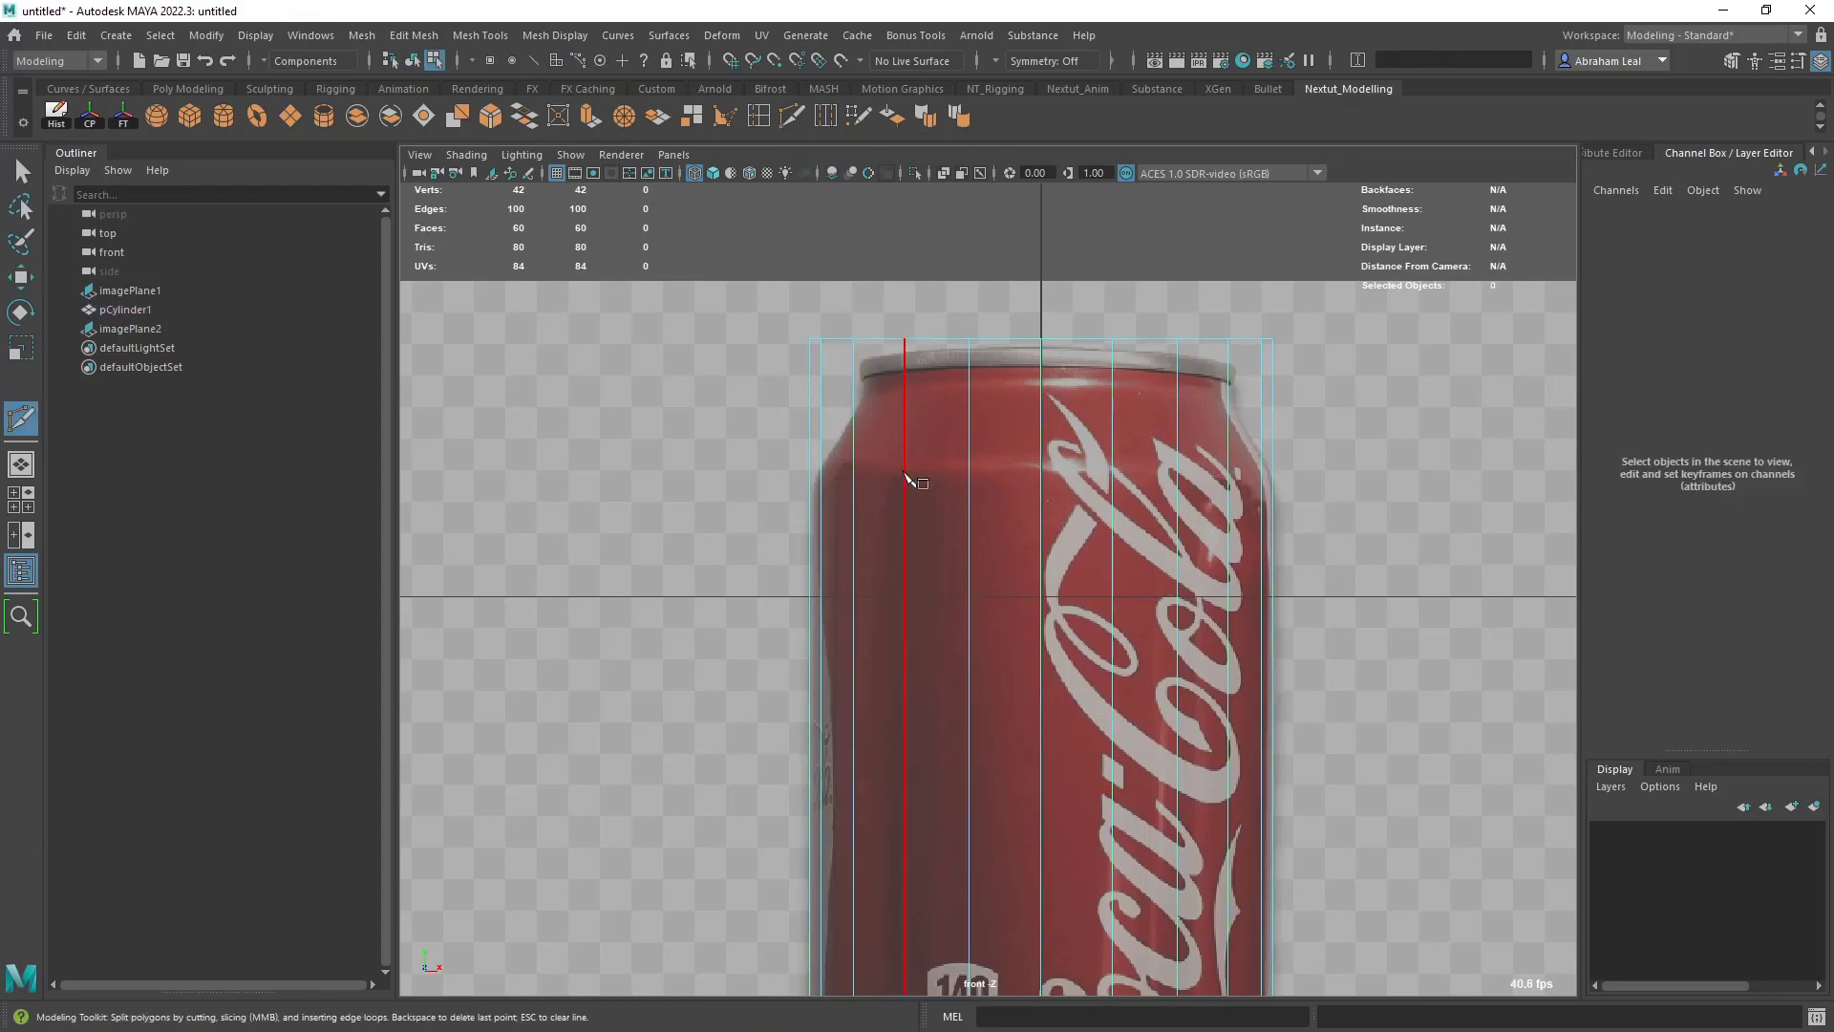
key(ctrl)
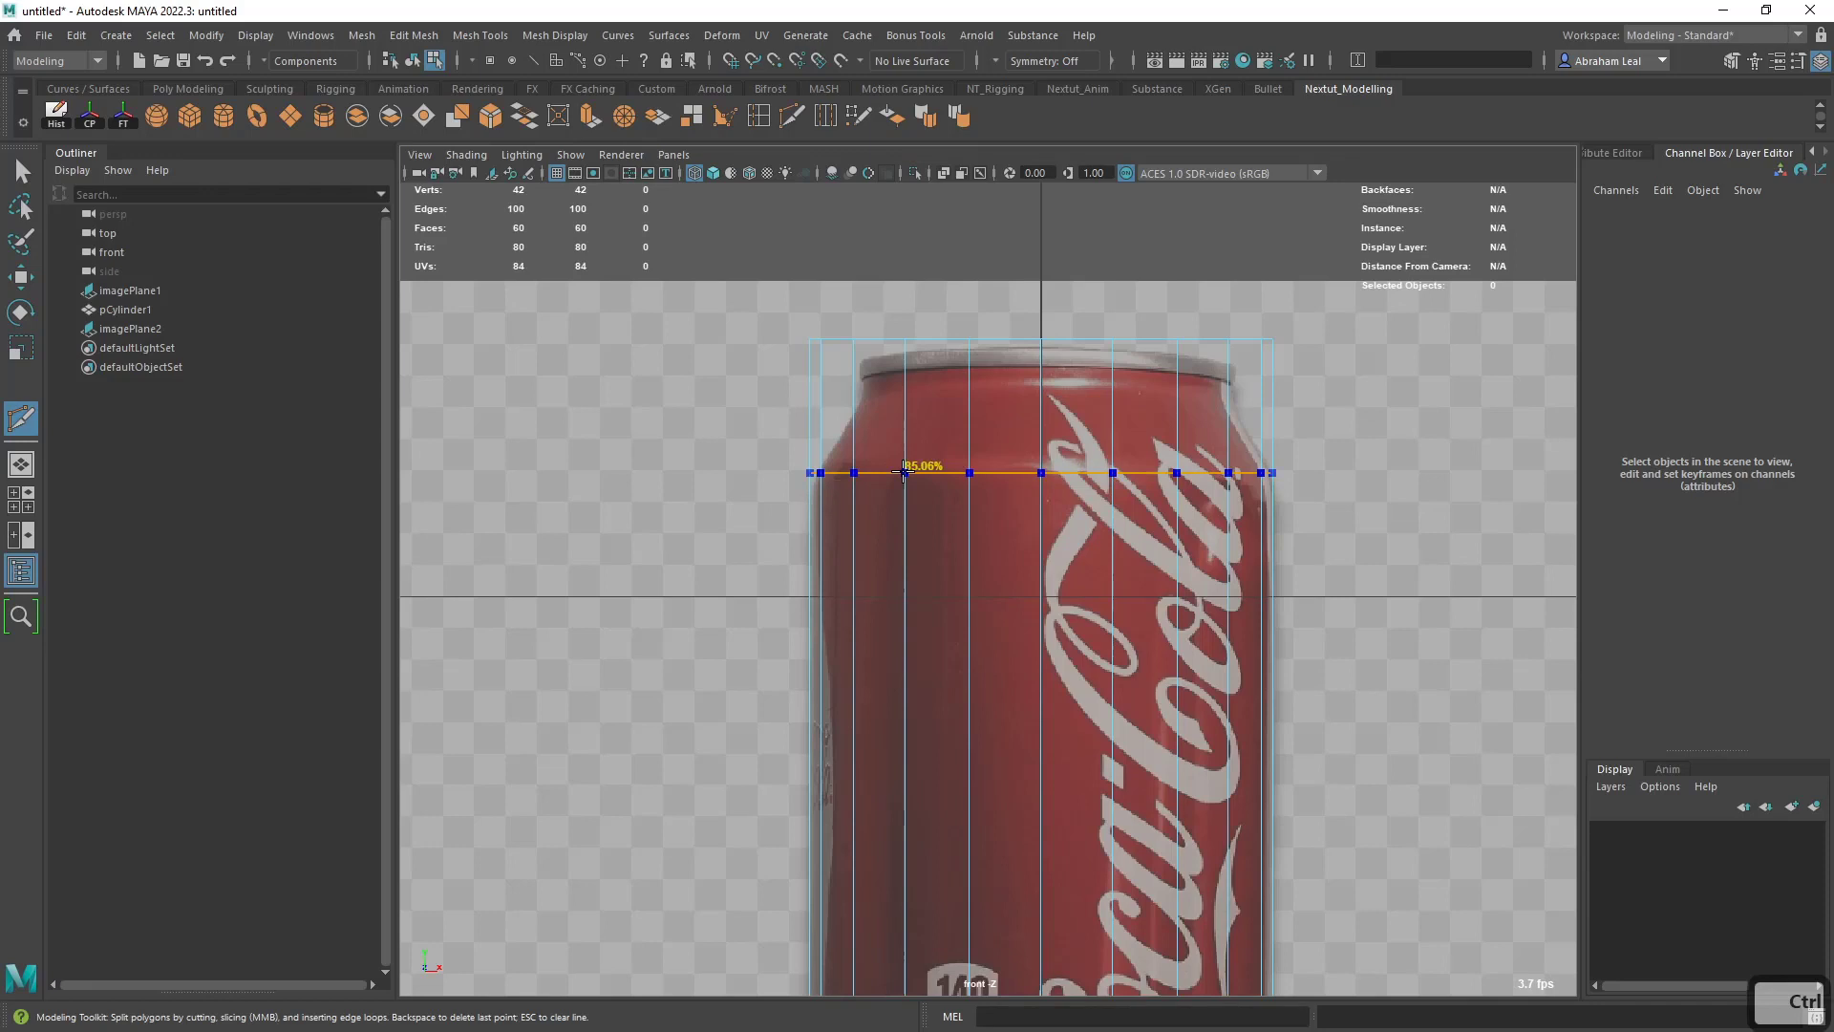
ctrl+click(903, 471)
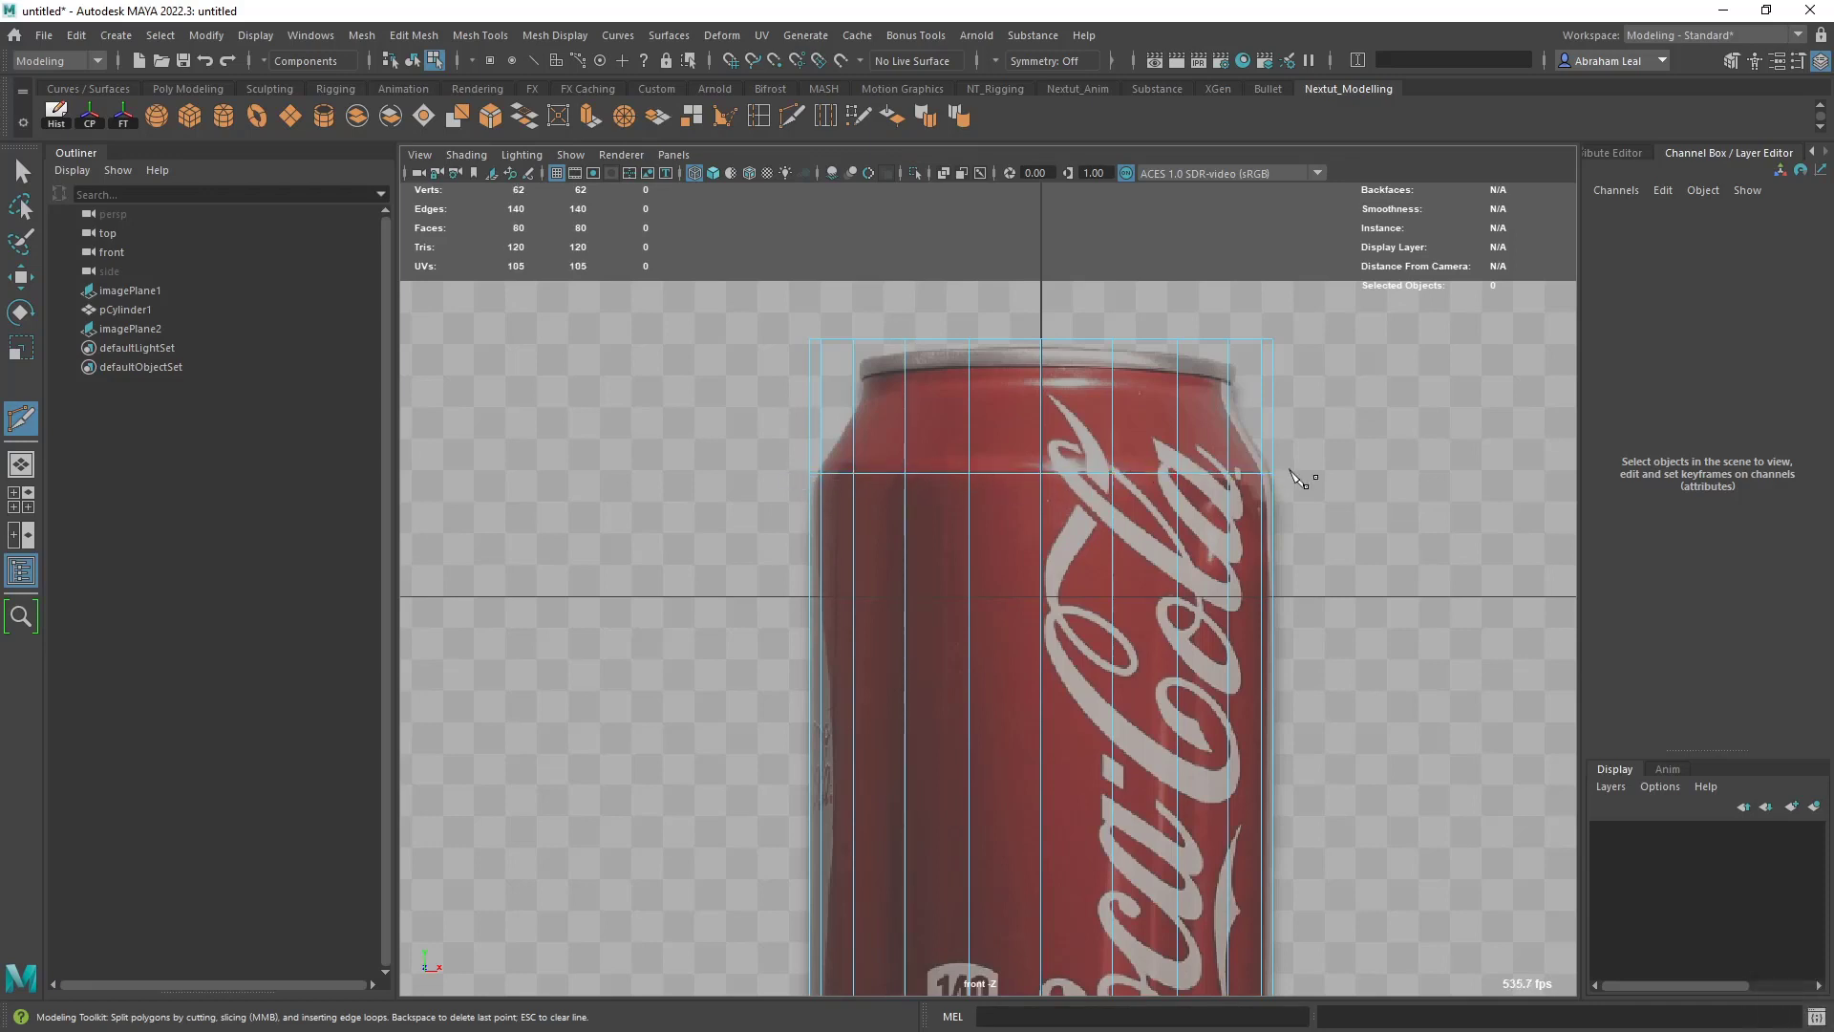
key(q)
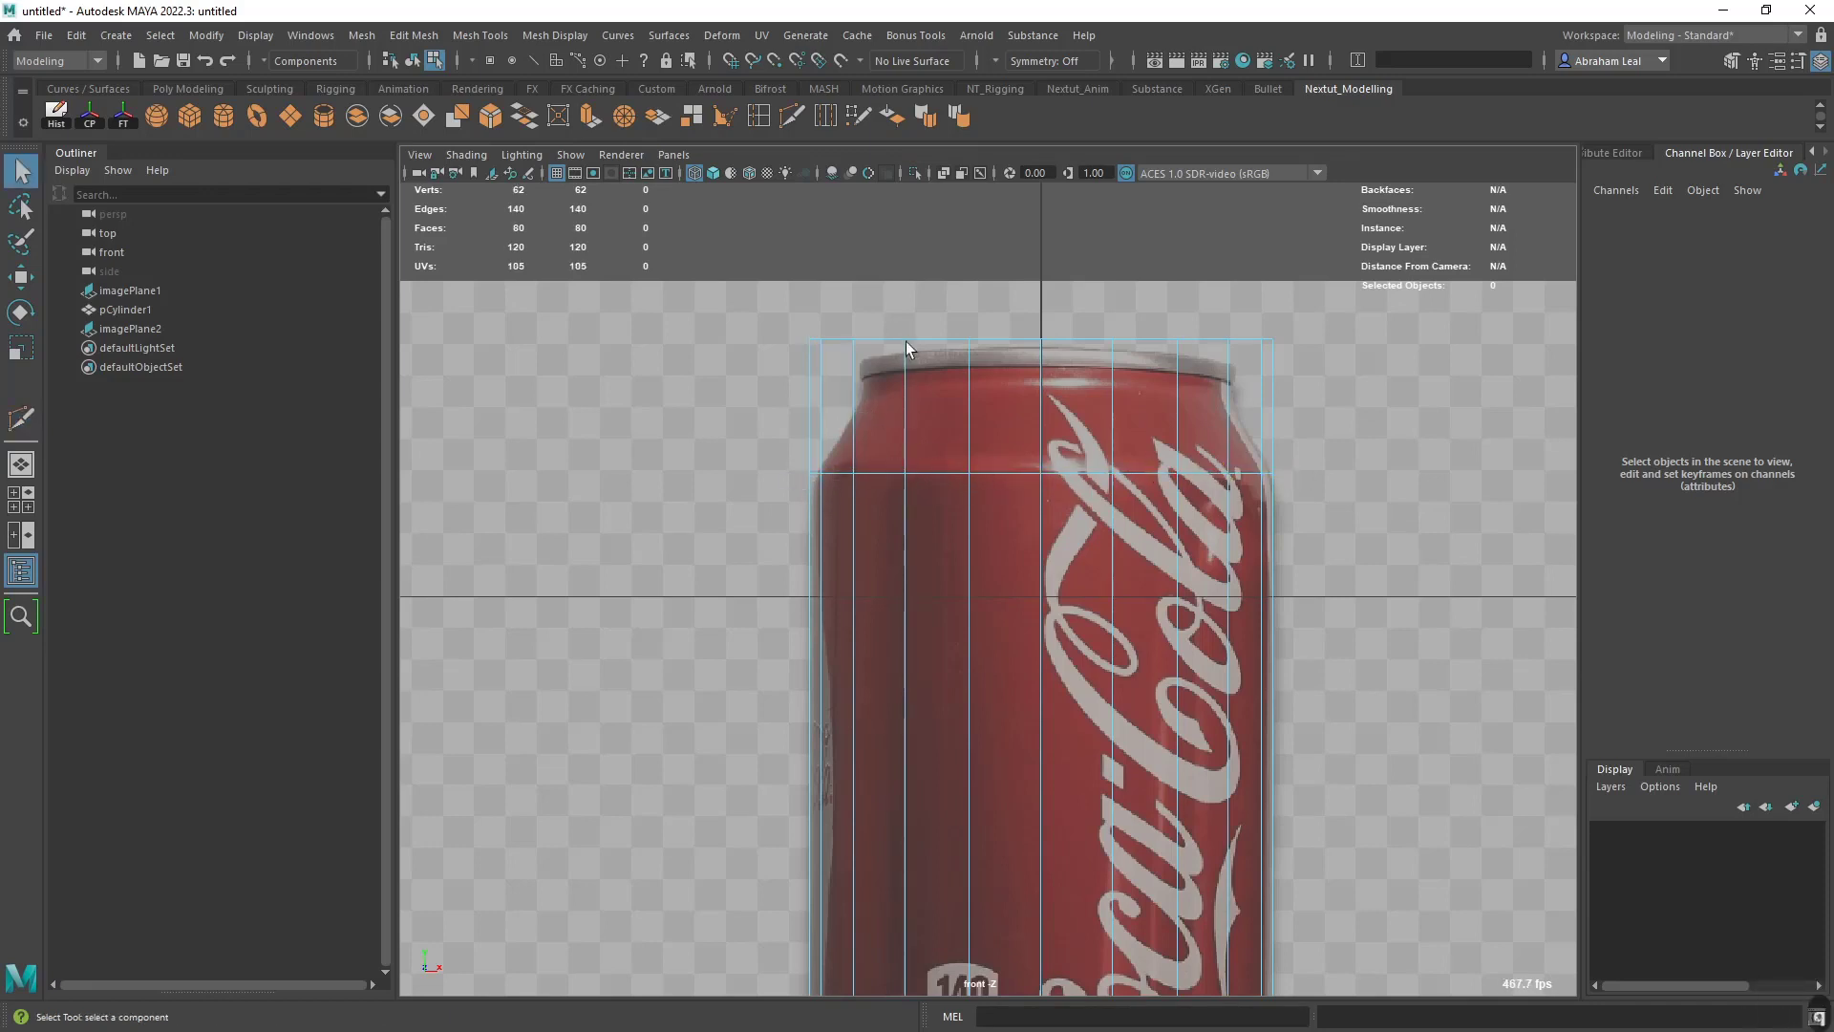
- Scale the cylinder's top vertices inward to about 0.79 in X and Z and lower them to the can's rim
right_drag(906, 341, 825, 325)
drag(789, 311, 1292, 375)
key(r)
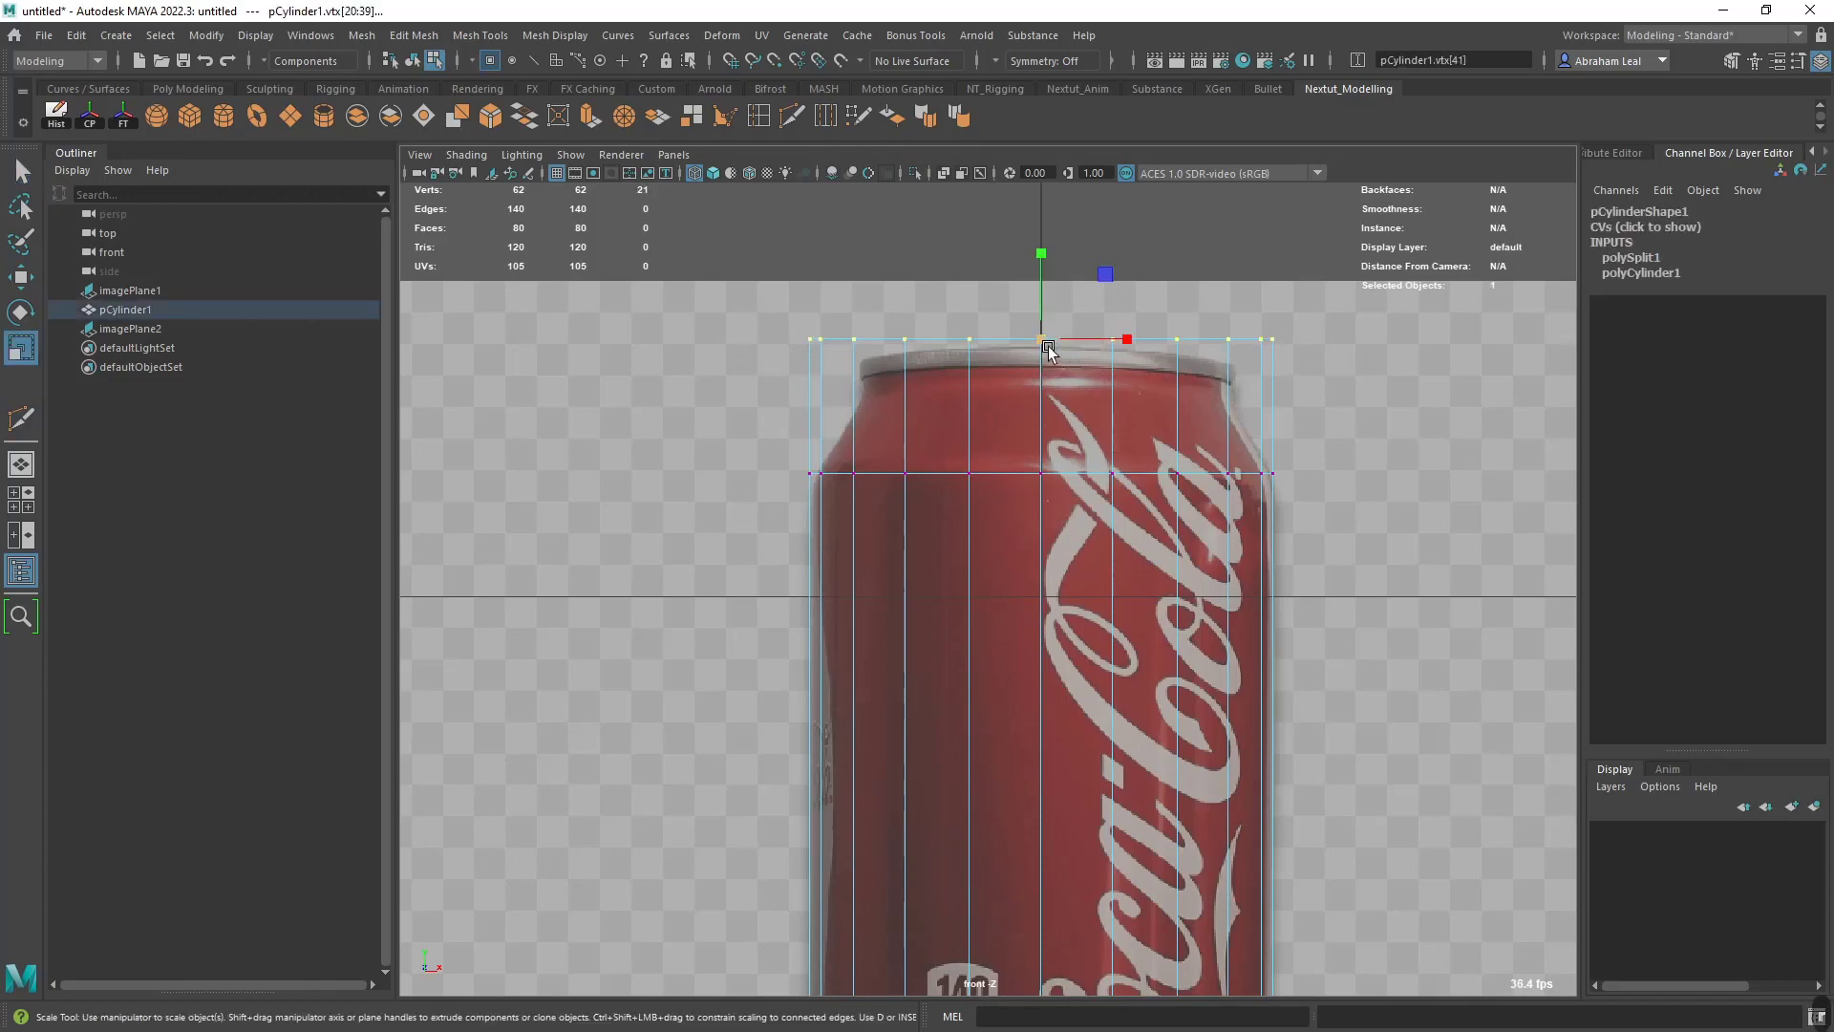
drag(1043, 342, 974, 340)
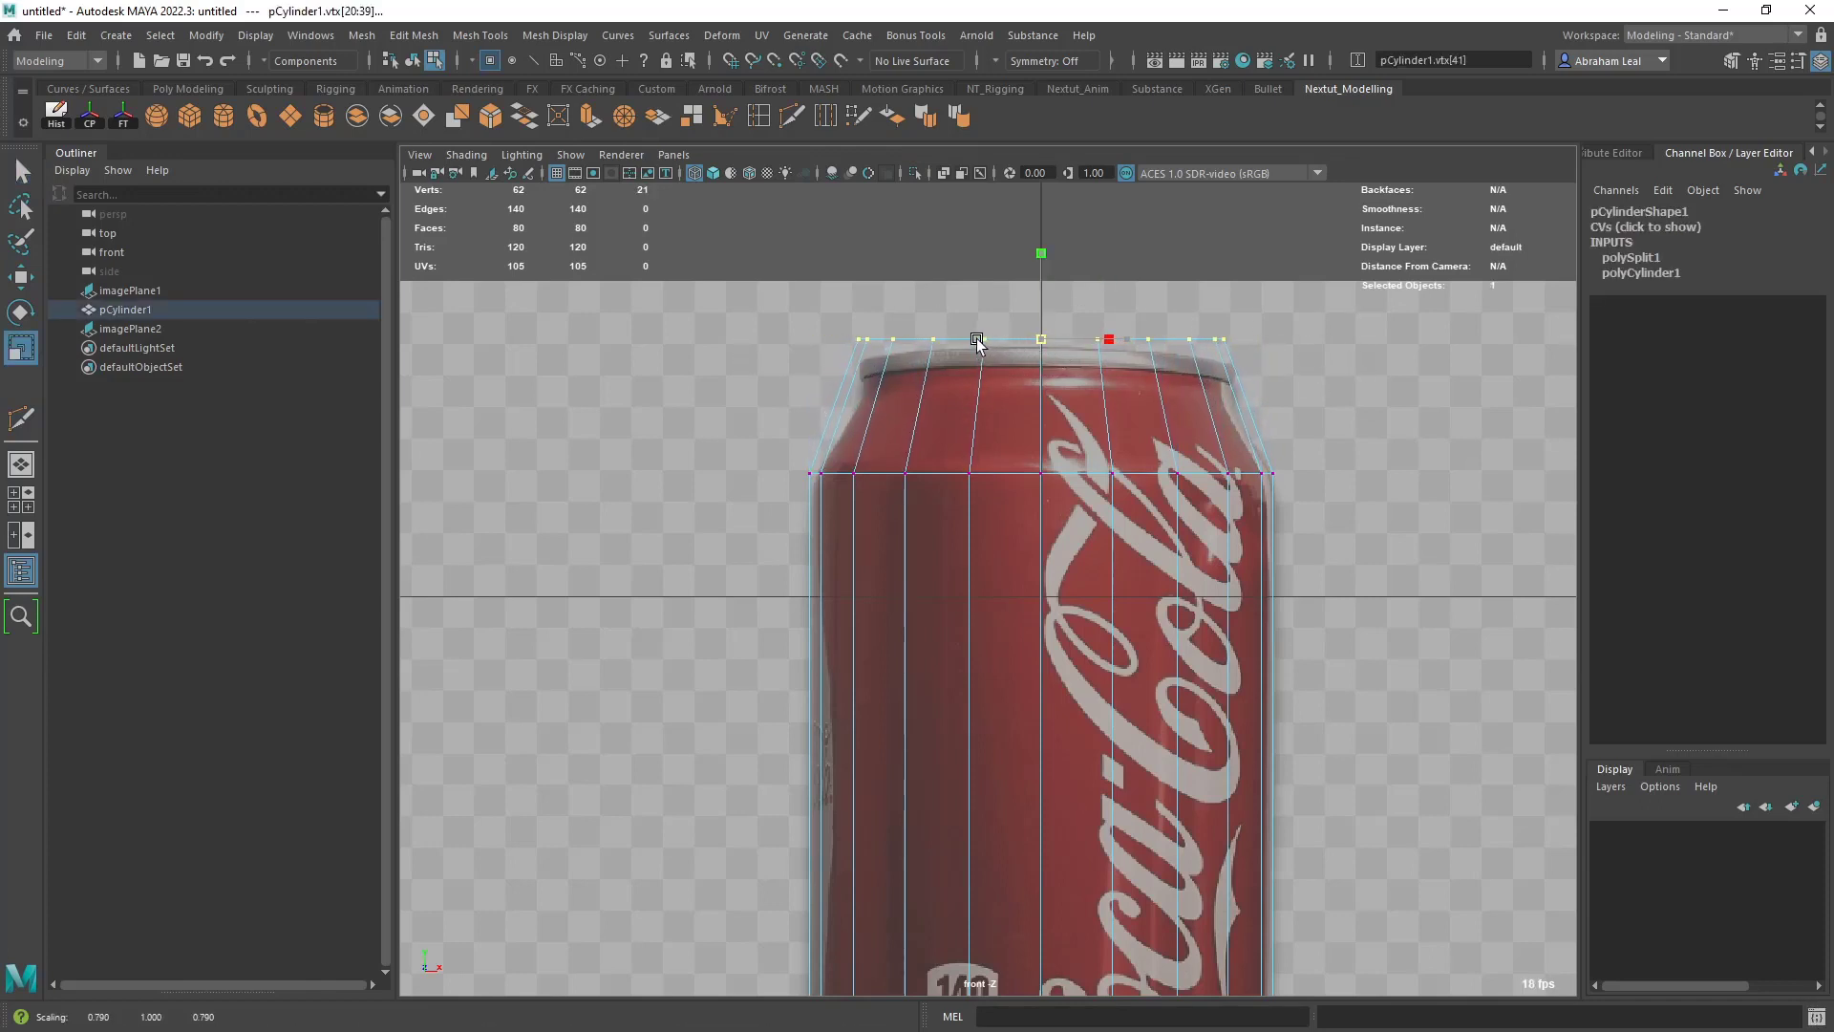
key(w)
drag(1044, 254, 1043, 259)
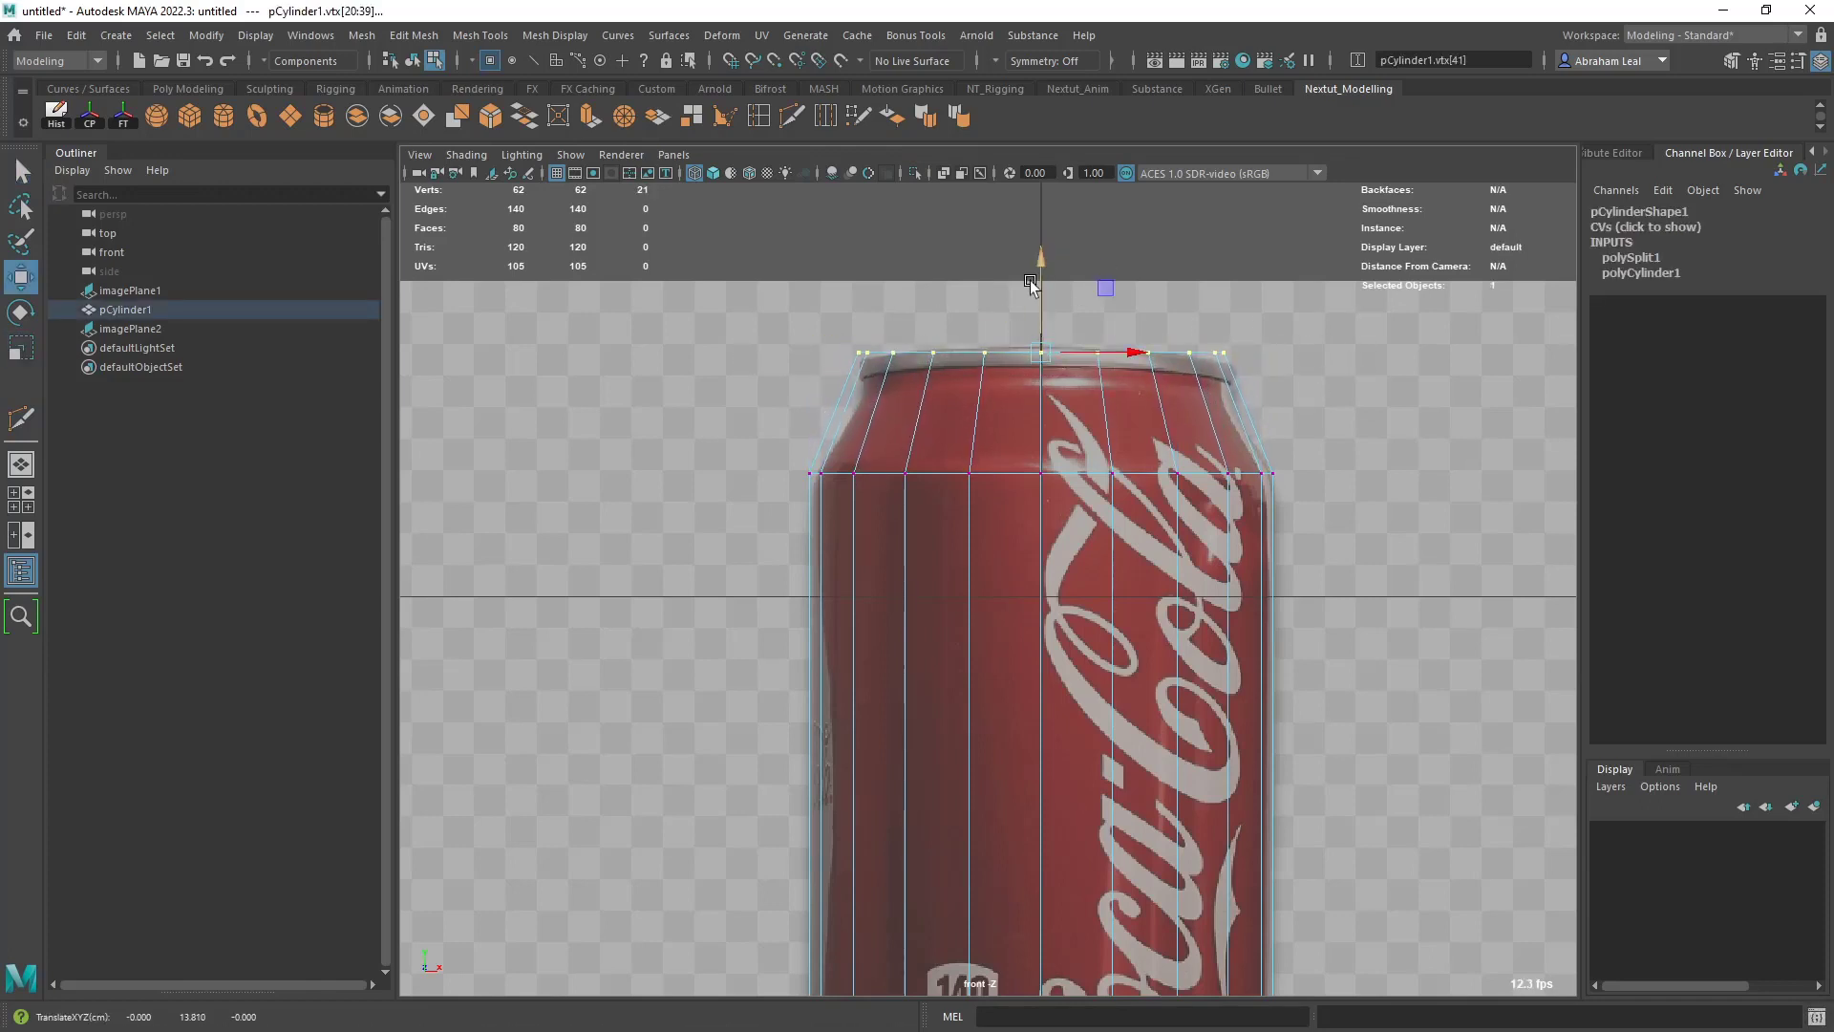
- Insert a Multi-Cut edge loop at the can's neck, between the shoulder loop and the top rim
alt+right_drag(1091, 368, 1324, 325)
alt+middle_drag(1324, 325, 1213, 450)
alt+right_drag(1213, 450, 1280, 359)
alt+middle_drag(1280, 359, 1274, 401)
alt+right_drag(649, 453, 725, 429)
alt+middle_drag(725, 429, 917, 404)
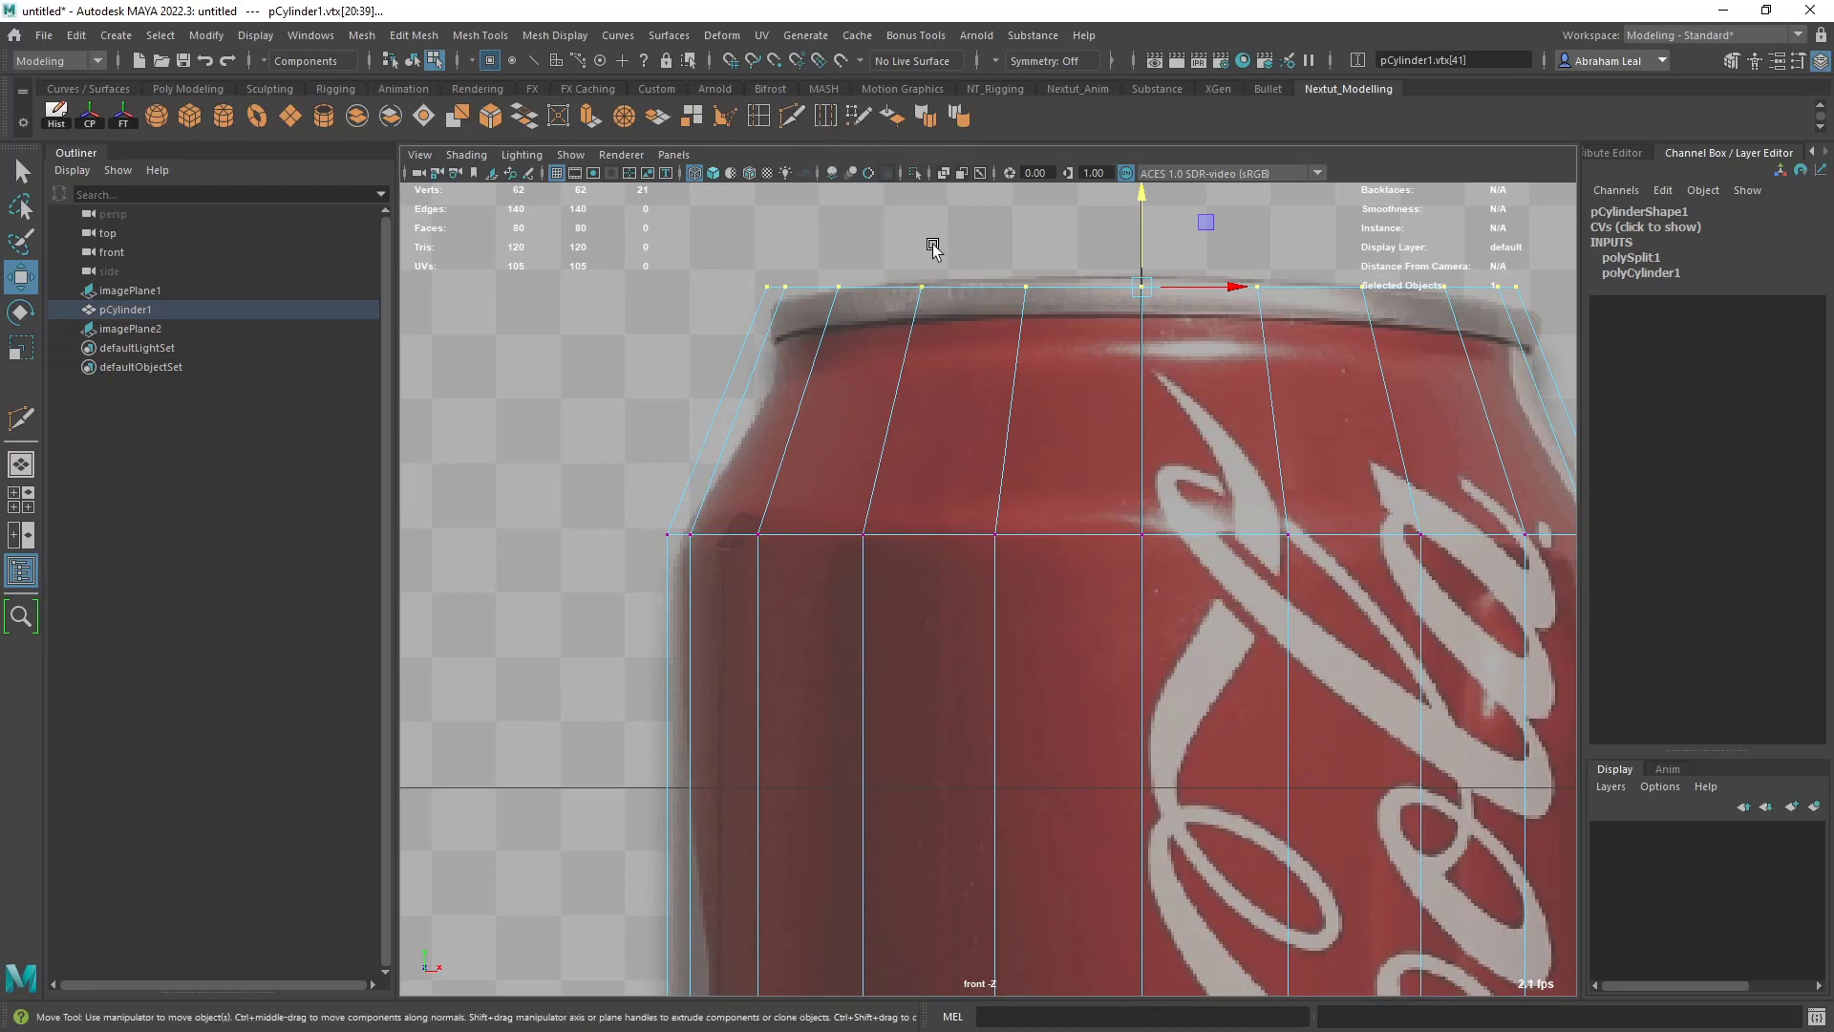
click(797, 124)
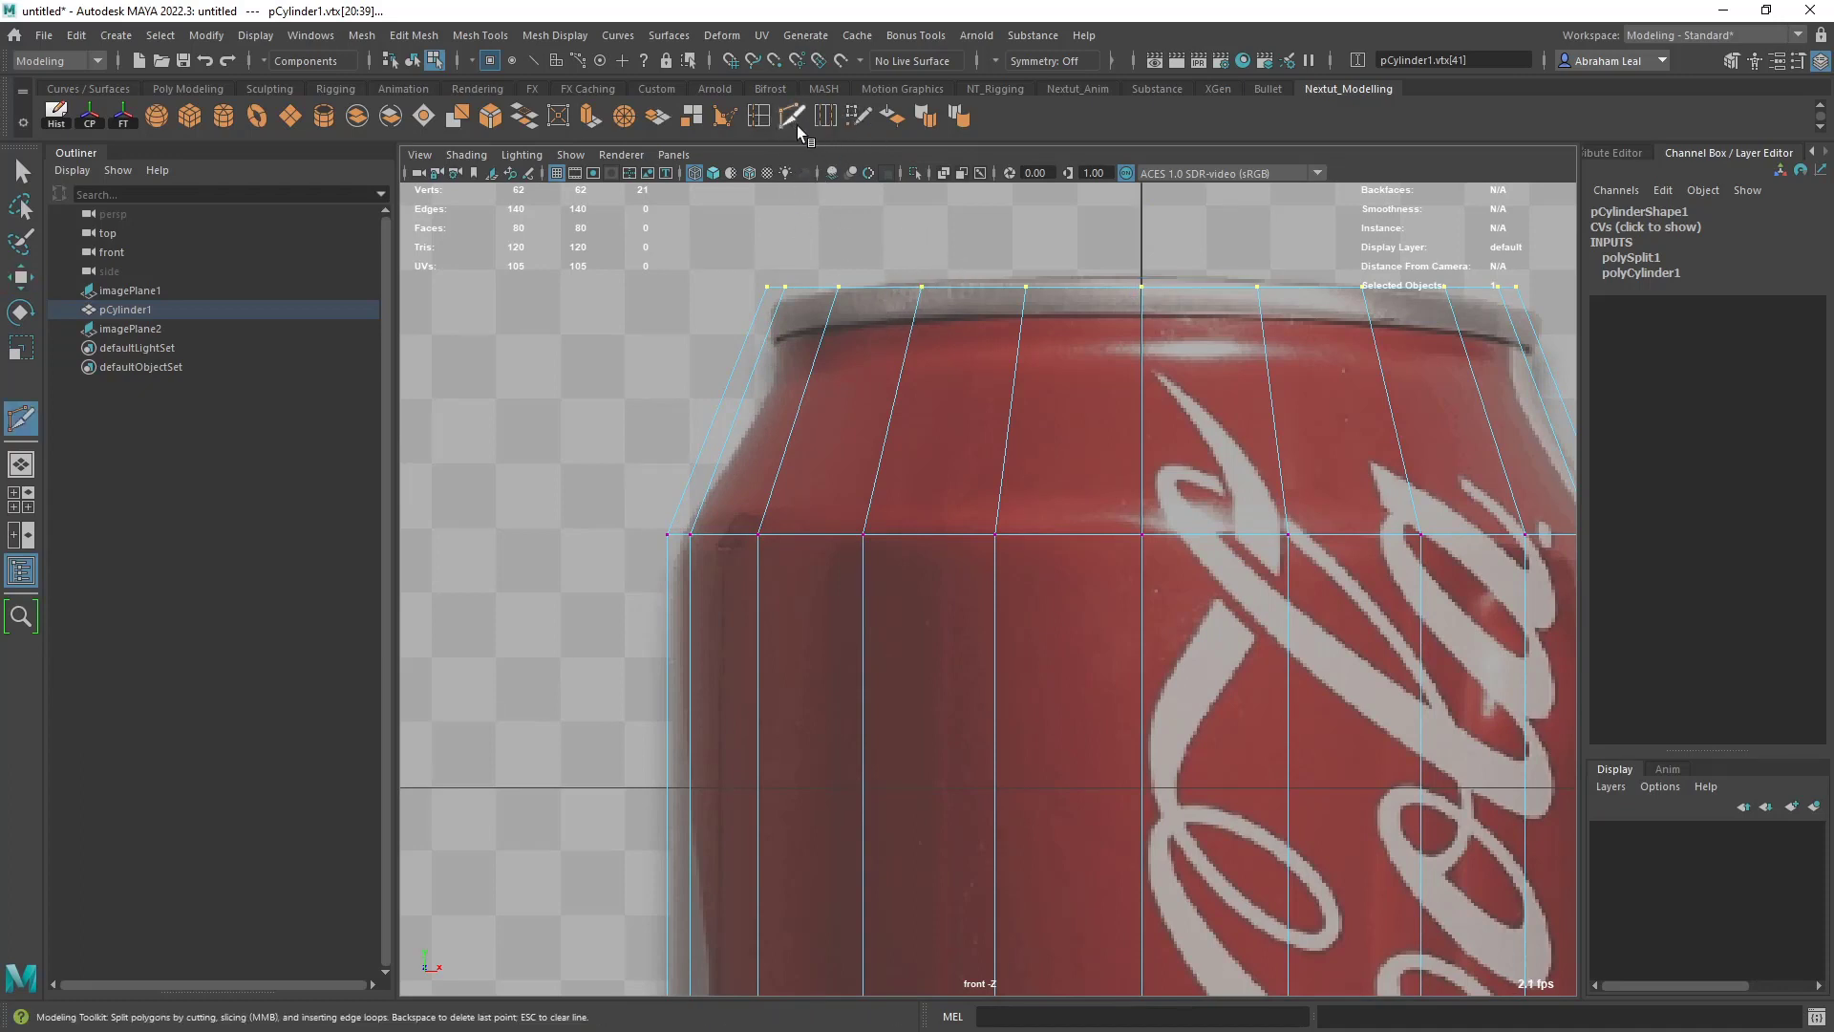
ctrl+click(755, 381)
key(q)
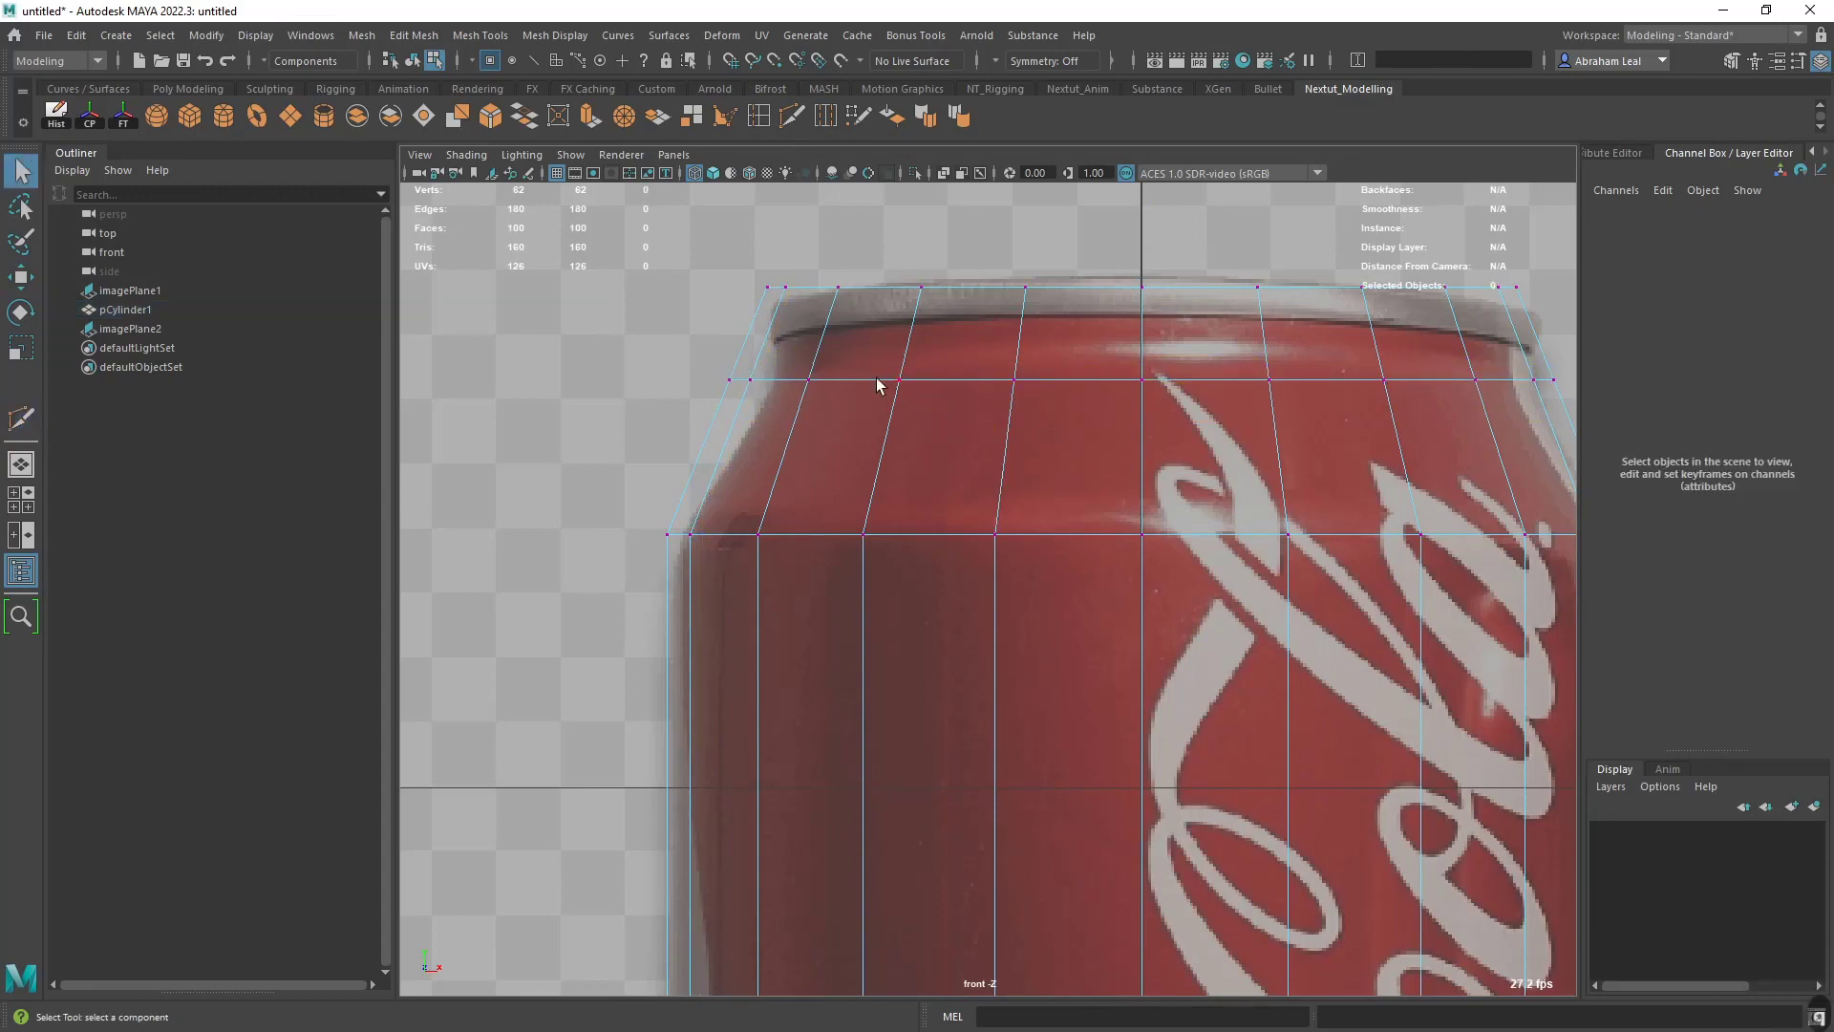
- Select the whole neck edge loop and scale it inward to match the can's neck in the reference
right_drag(877, 384, 872, 320)
double_click(862, 387)
key(r)
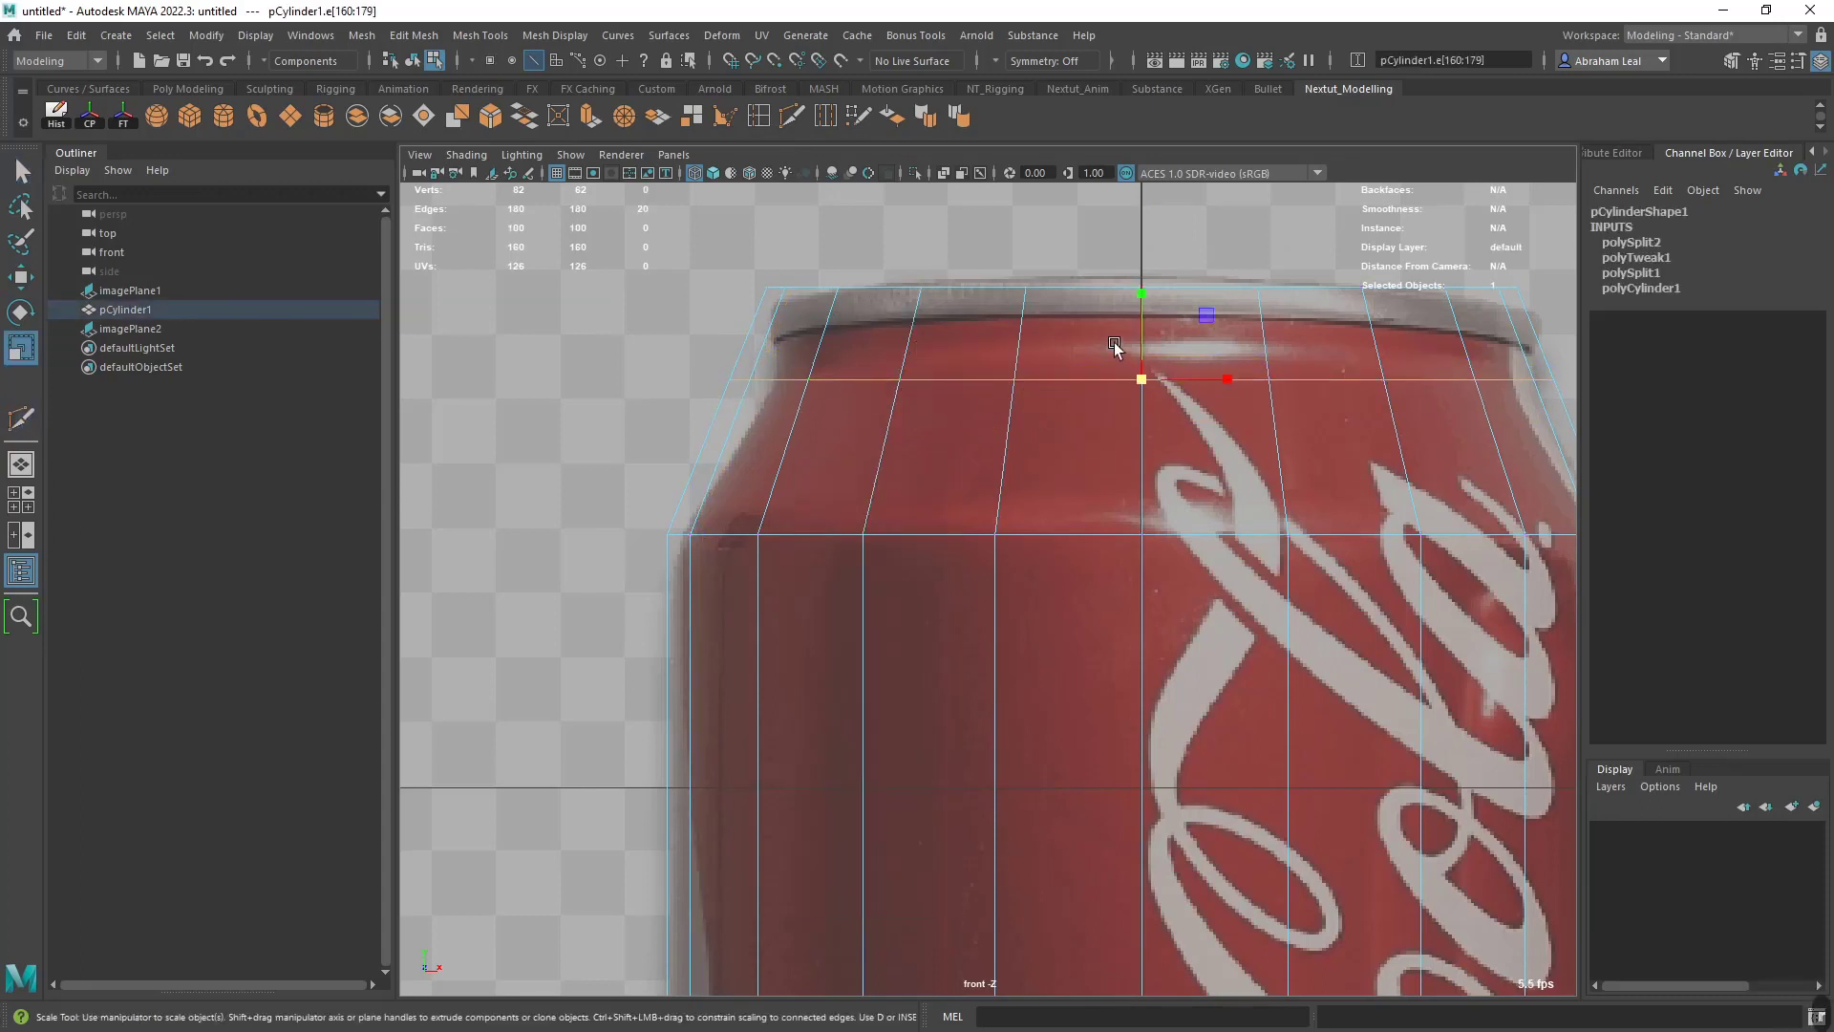
drag(1139, 384, 1085, 375)
- Compare the smooth preview of the cylinder with the can's silhouette and return to the unsmoothed display
alt+middle_drag(1313, 417, 1187, 456)
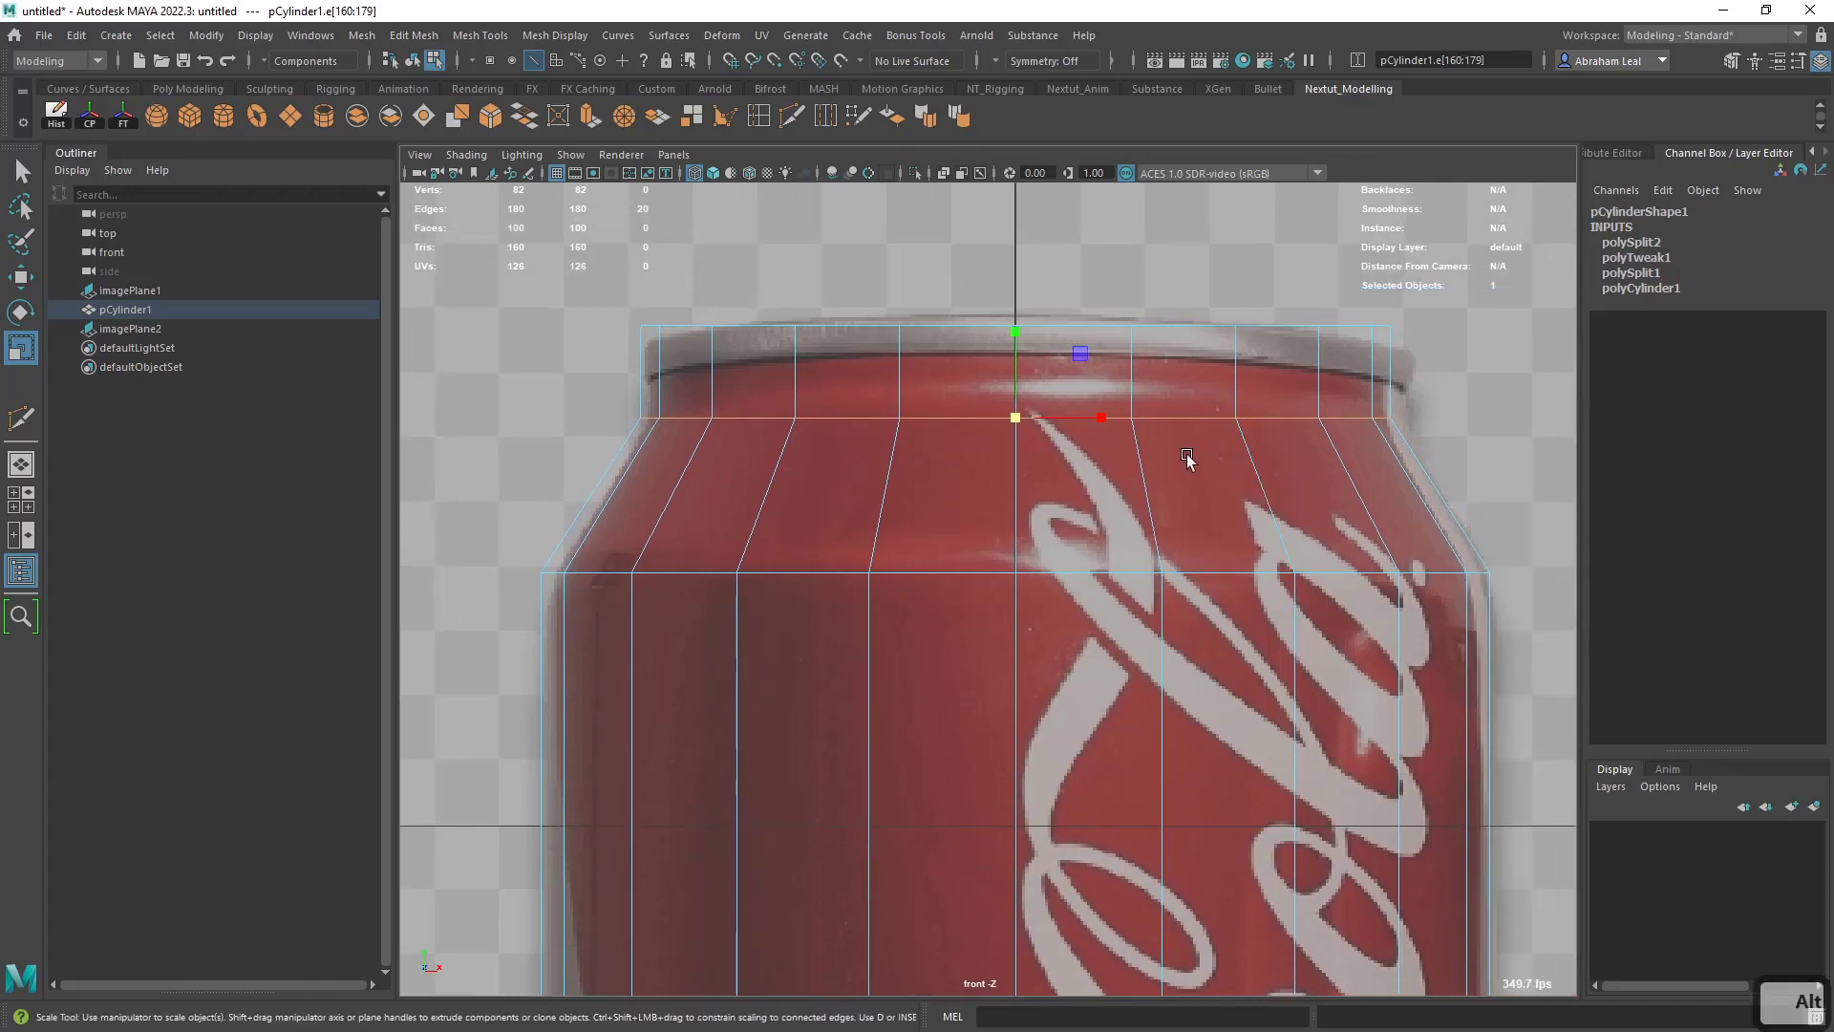
alt+middle_drag(482, 585, 614, 519)
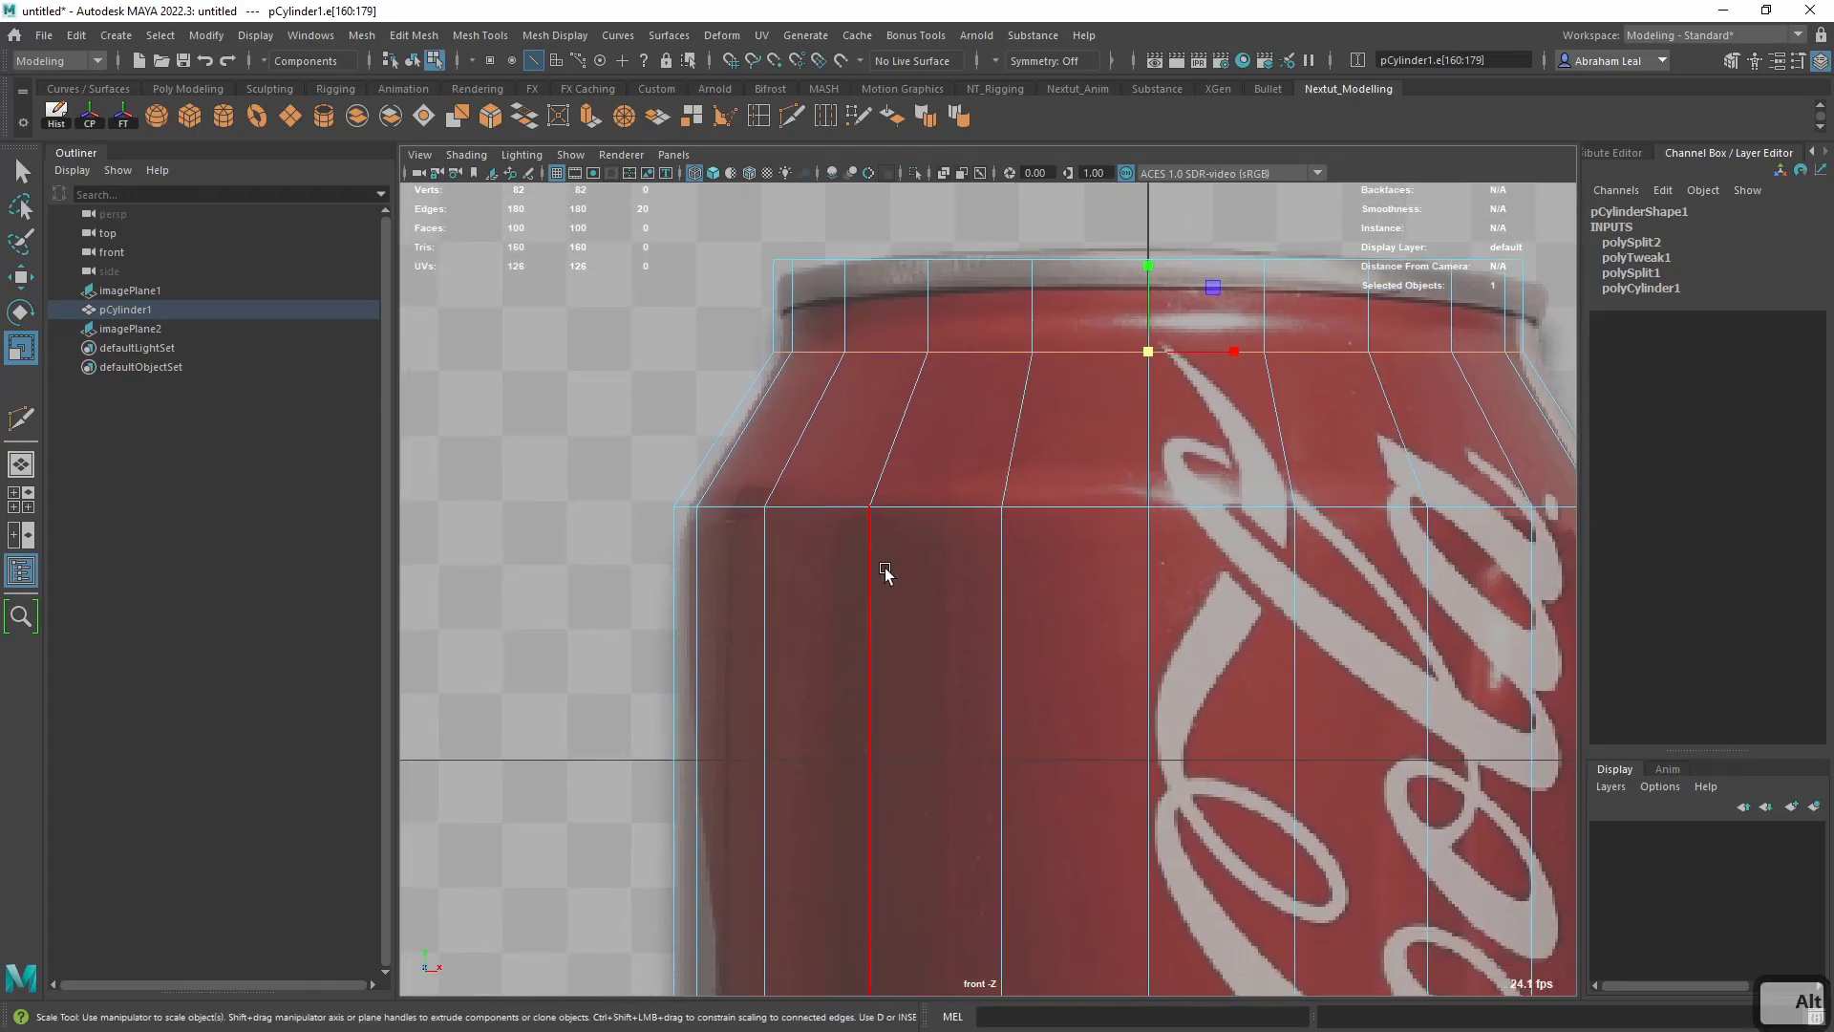
key(3)
key(1)
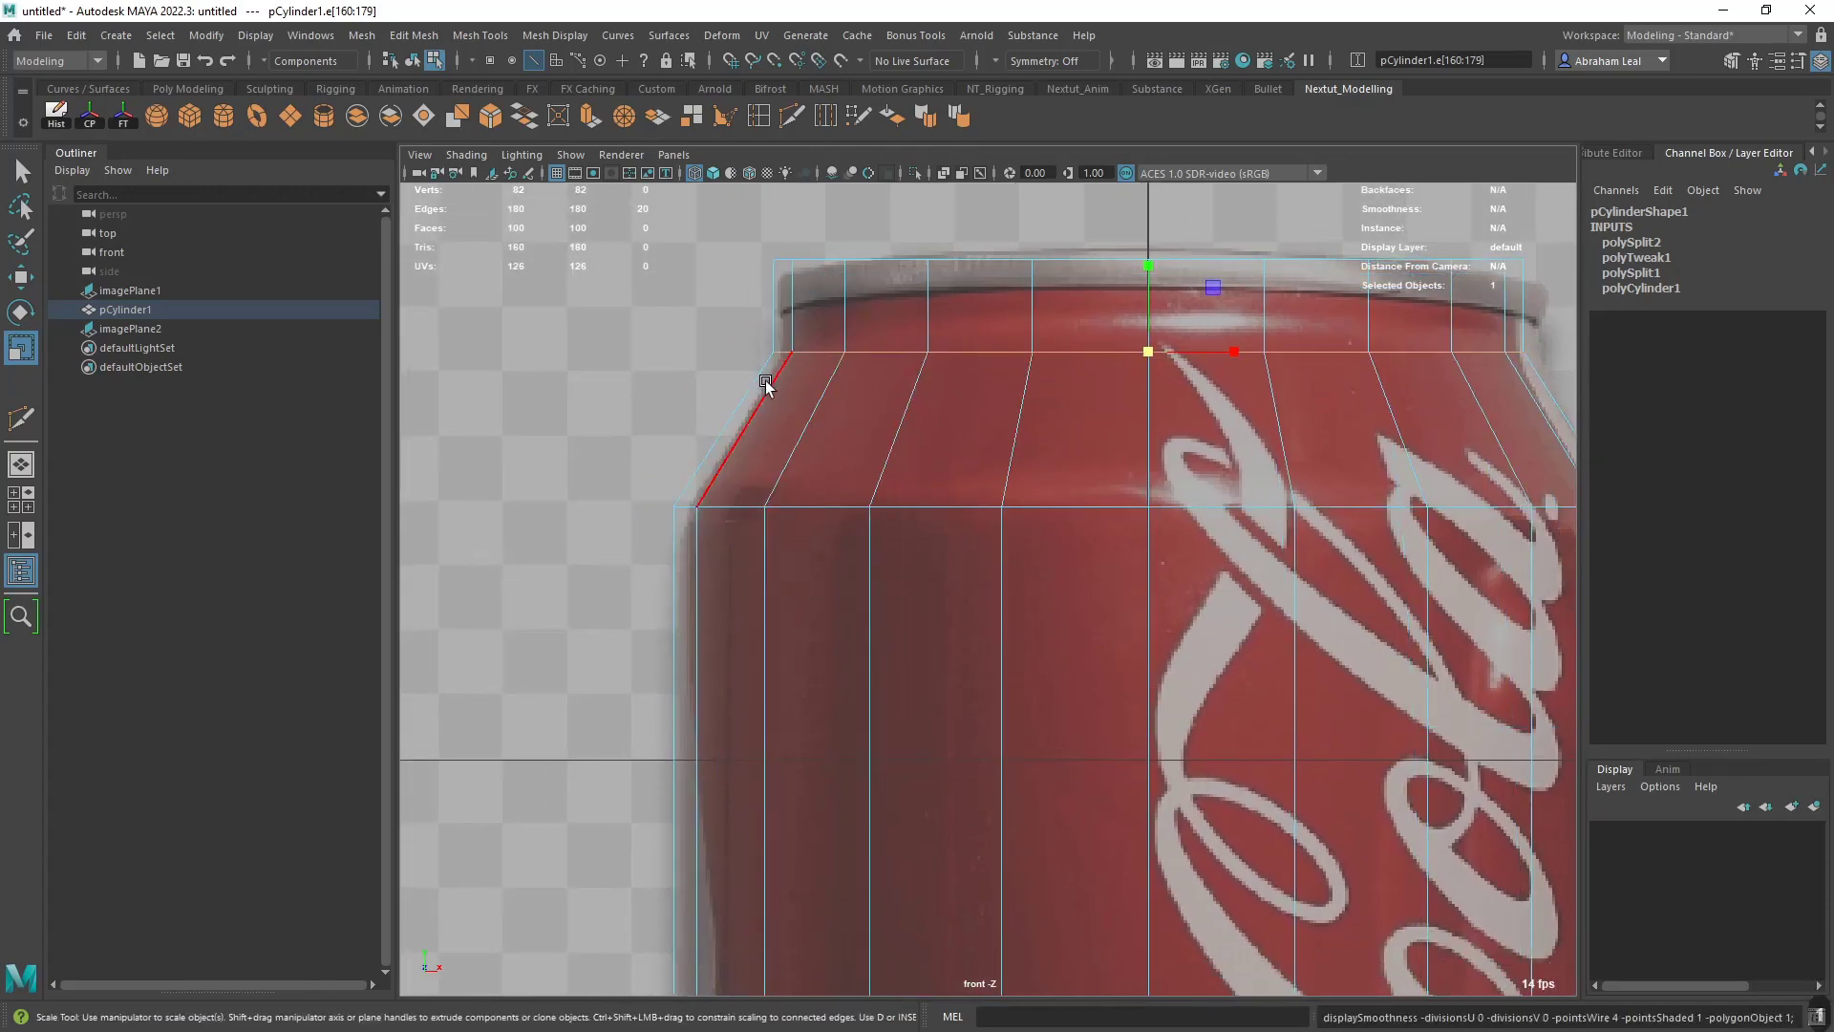
key(3)
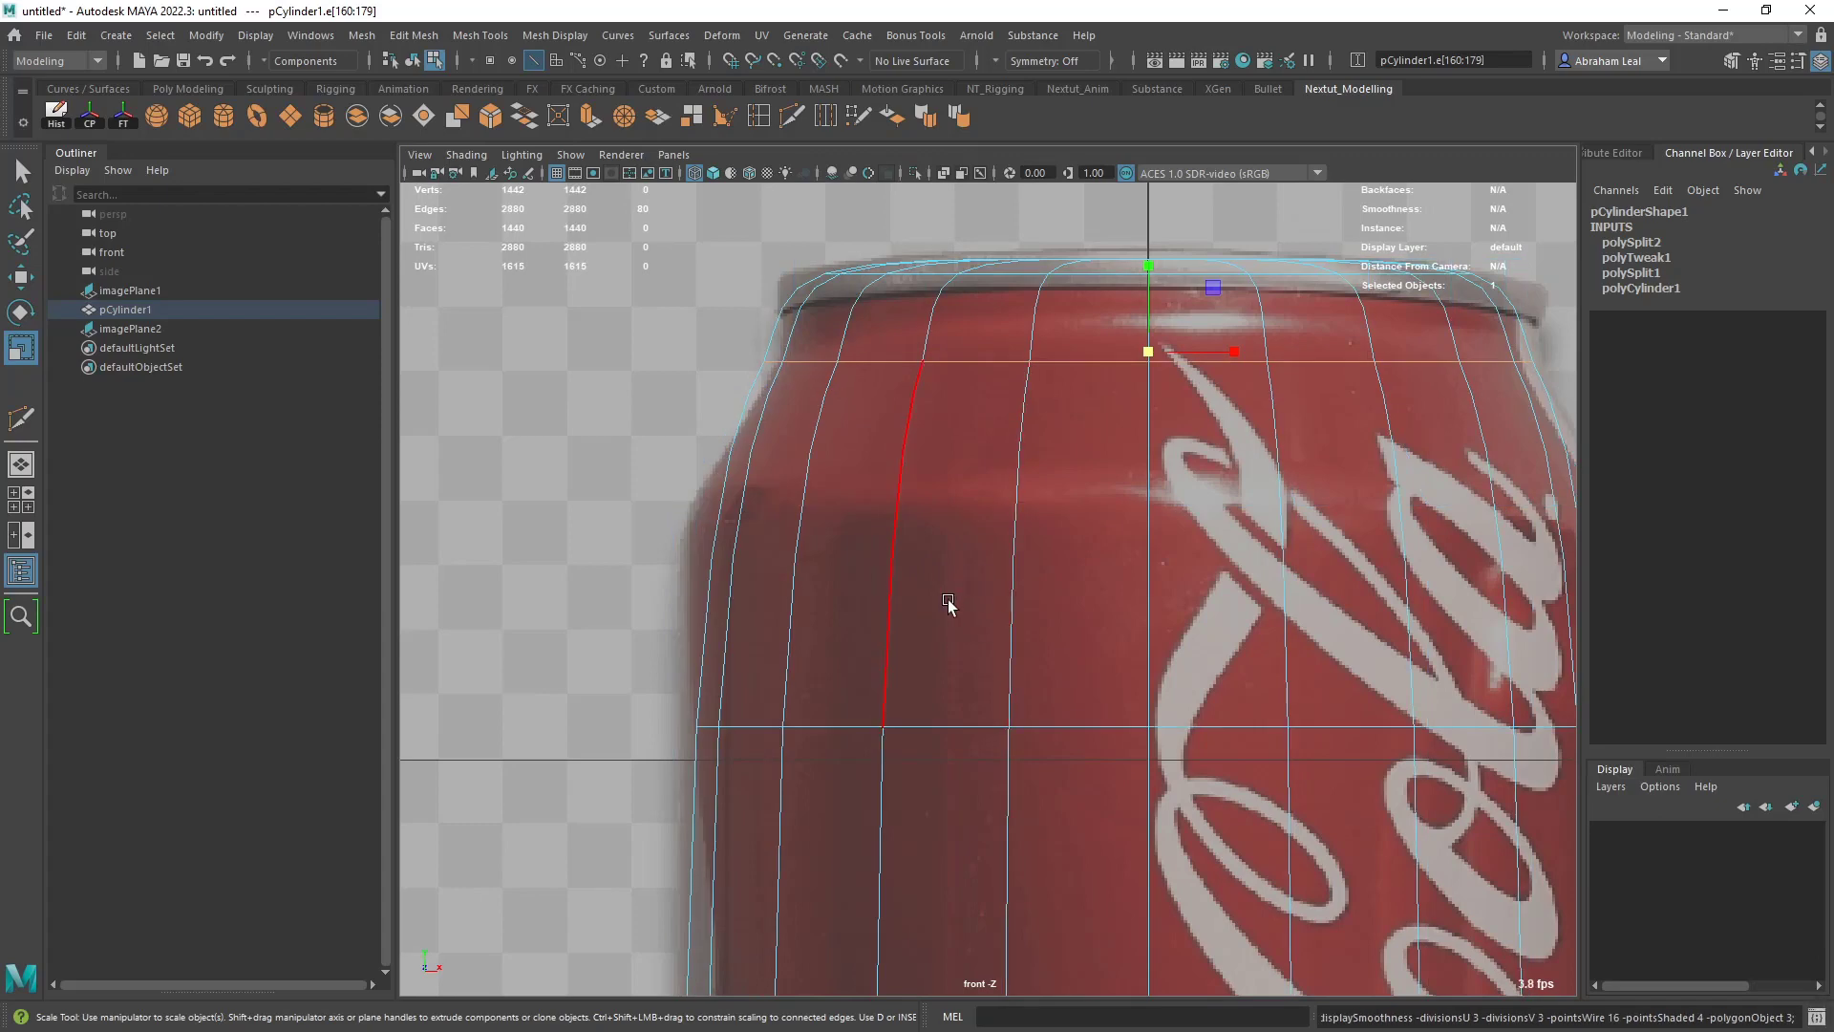
key(1)
scroll(1076, 506, down, 5)
alt+middle_drag(1041, 626, 998, 401)
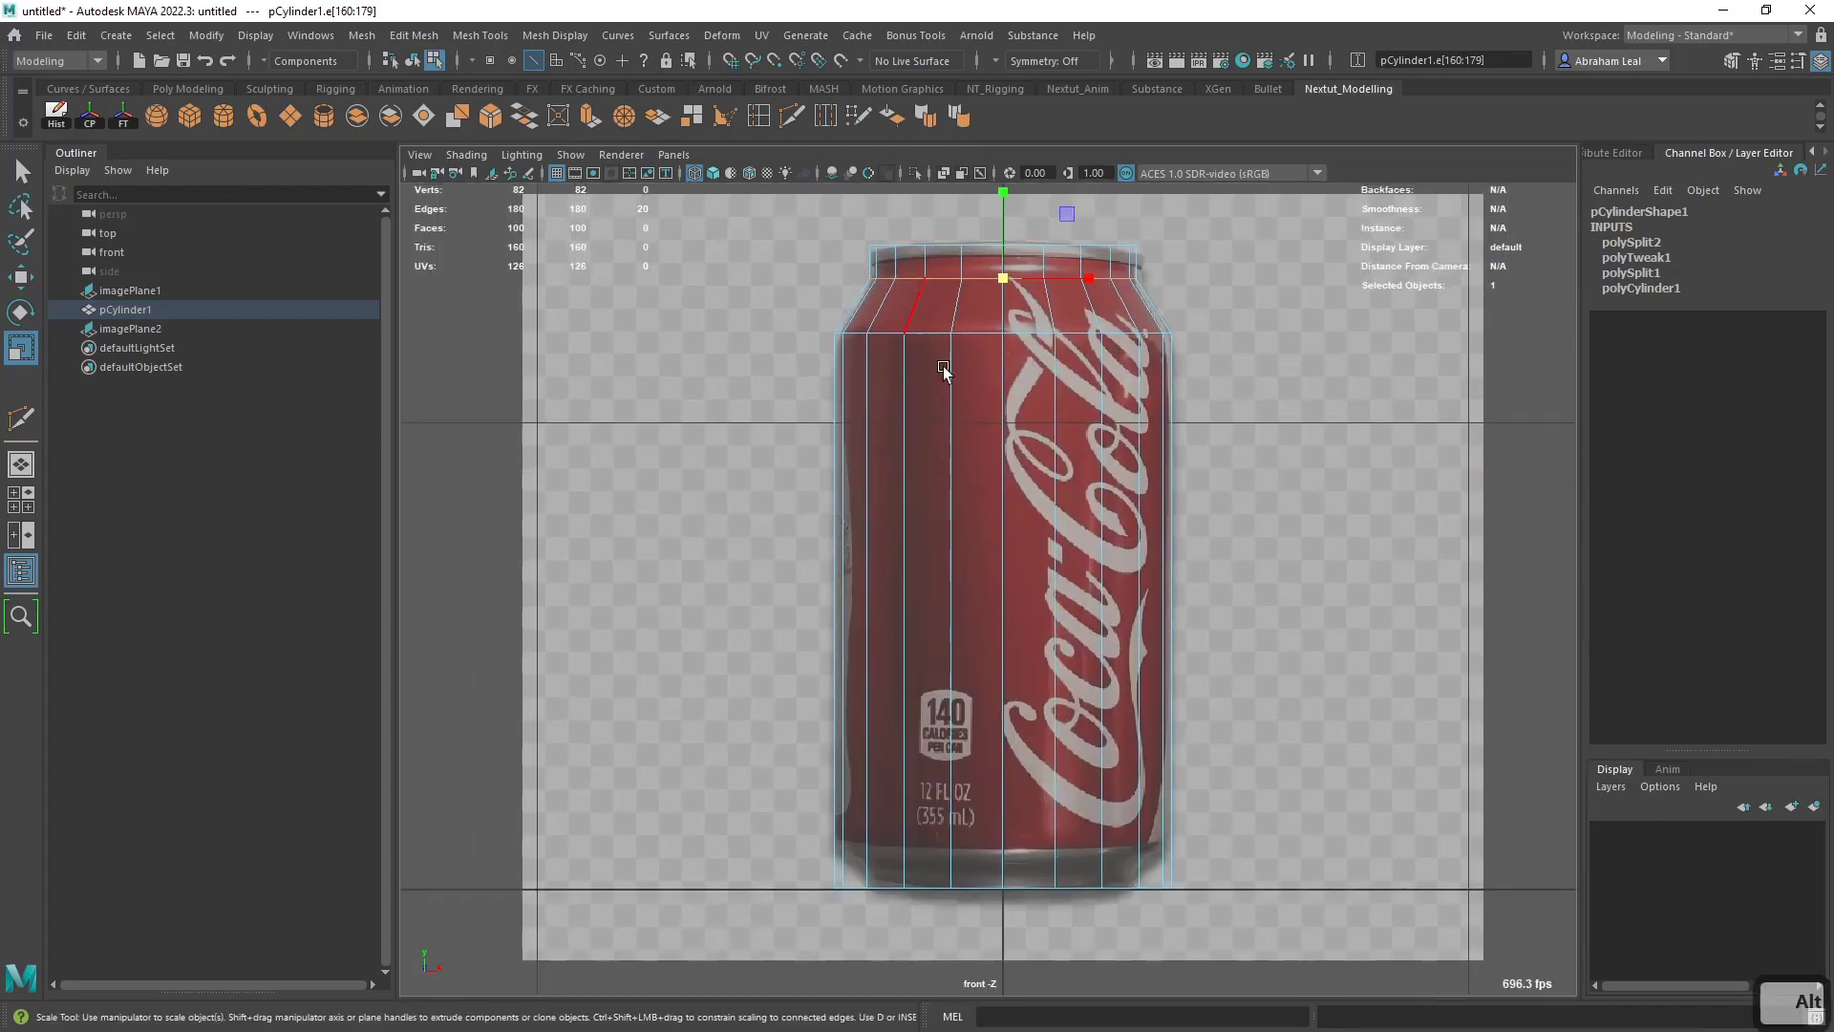
- Insert a Multi-Cut edge loop around the lower can where the red label meets the silver base
alt+middle_drag(1068, 762, 1080, 525)
scroll(1099, 611, up, 2)
alt+middle_drag(1137, 724, 1080, 576)
scroll(1096, 583, up, 4)
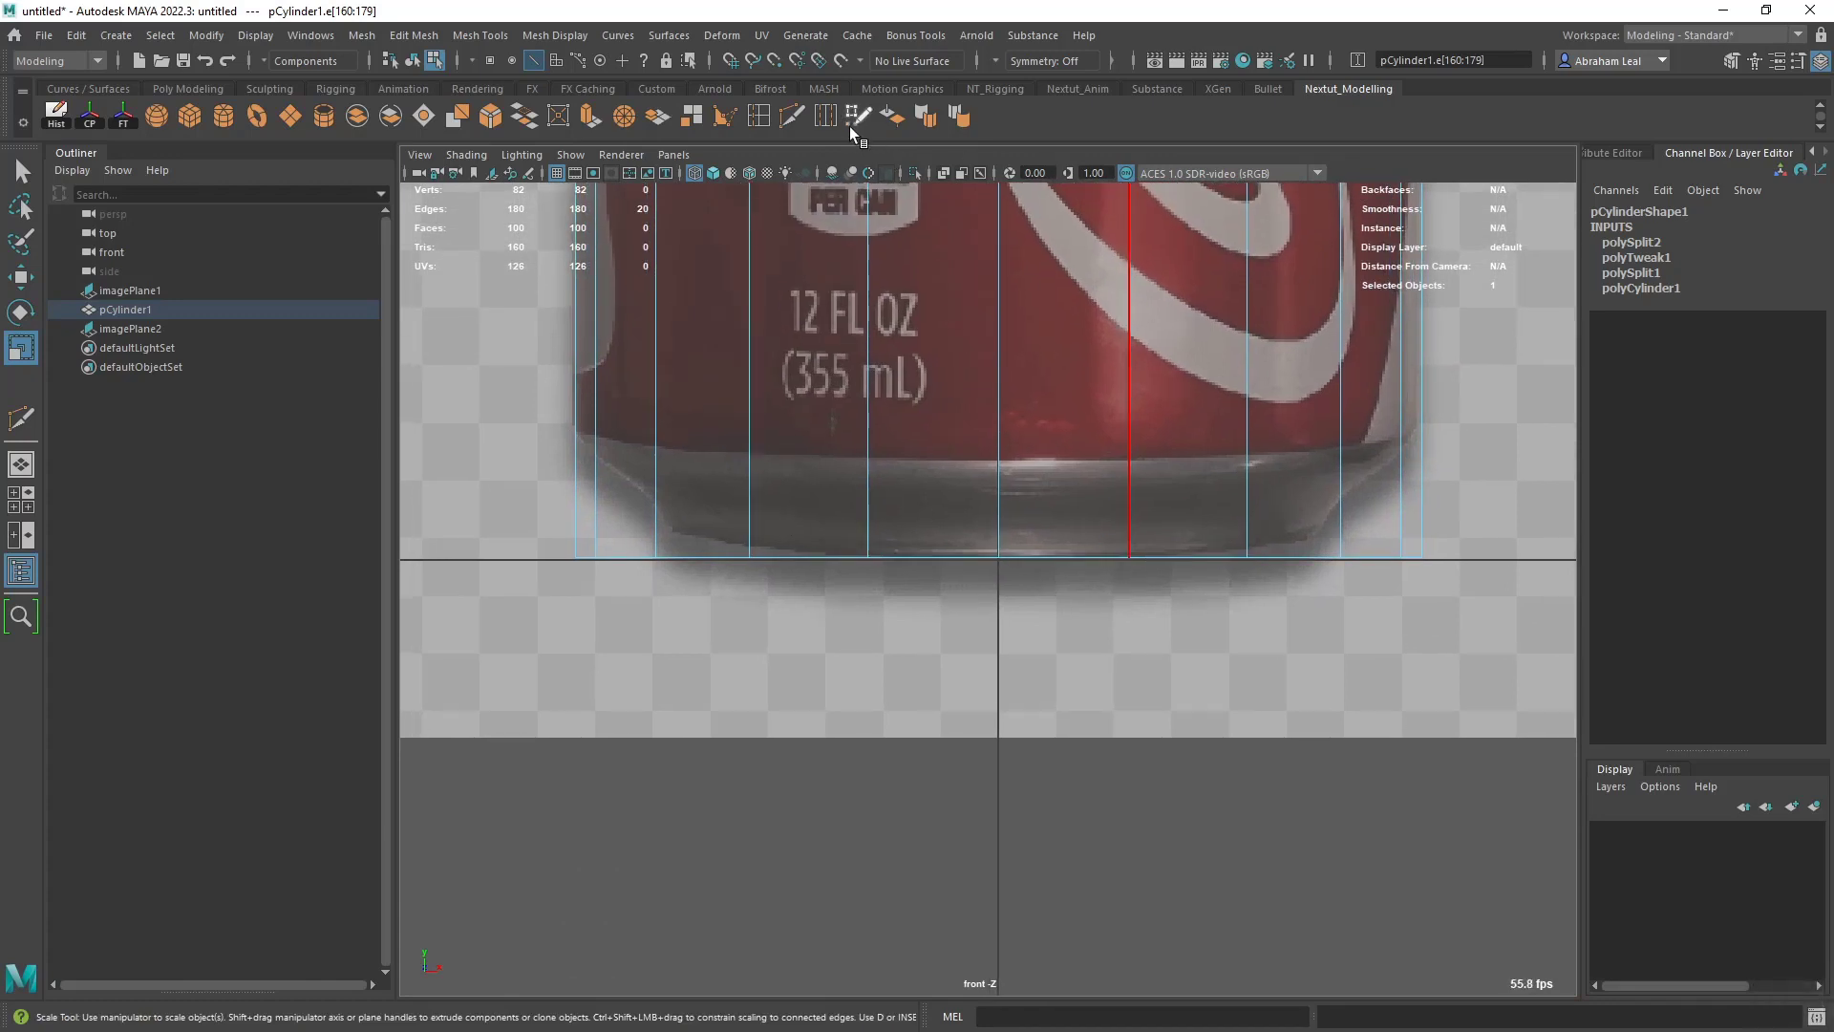
key(y)
click(656, 556)
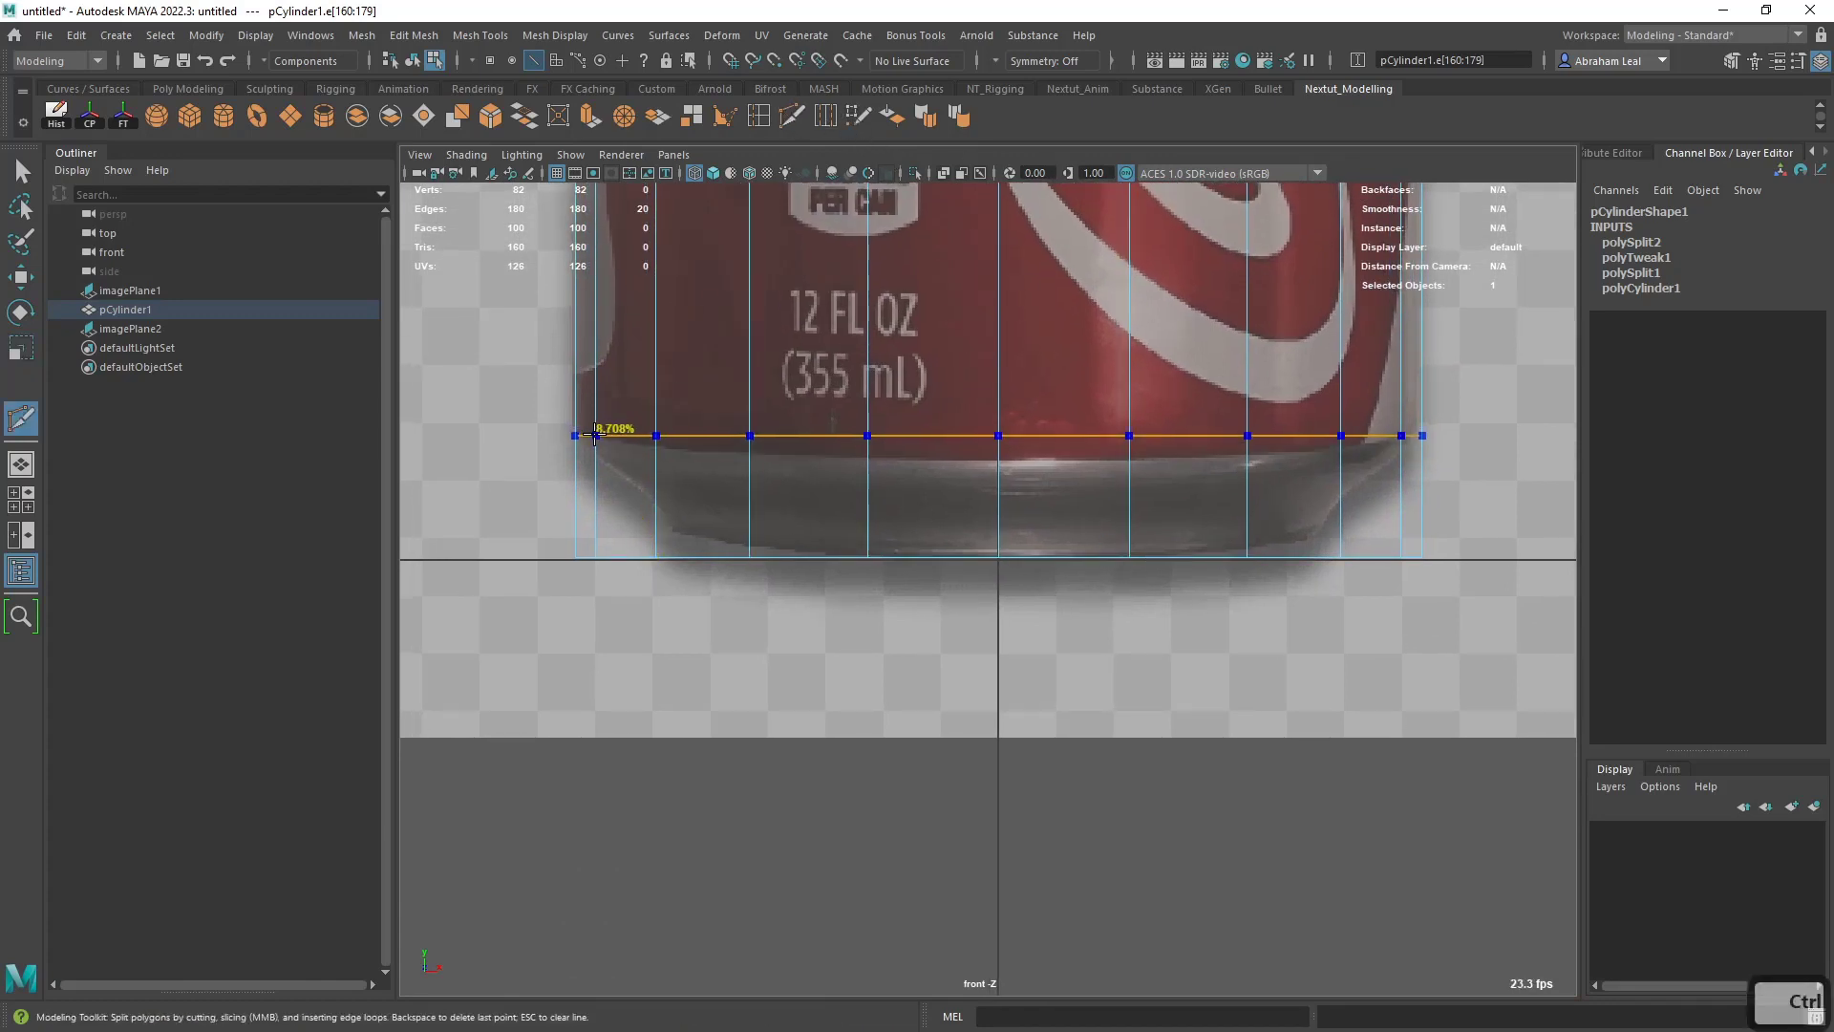
ctrl+click(596, 435)
click(999, 435)
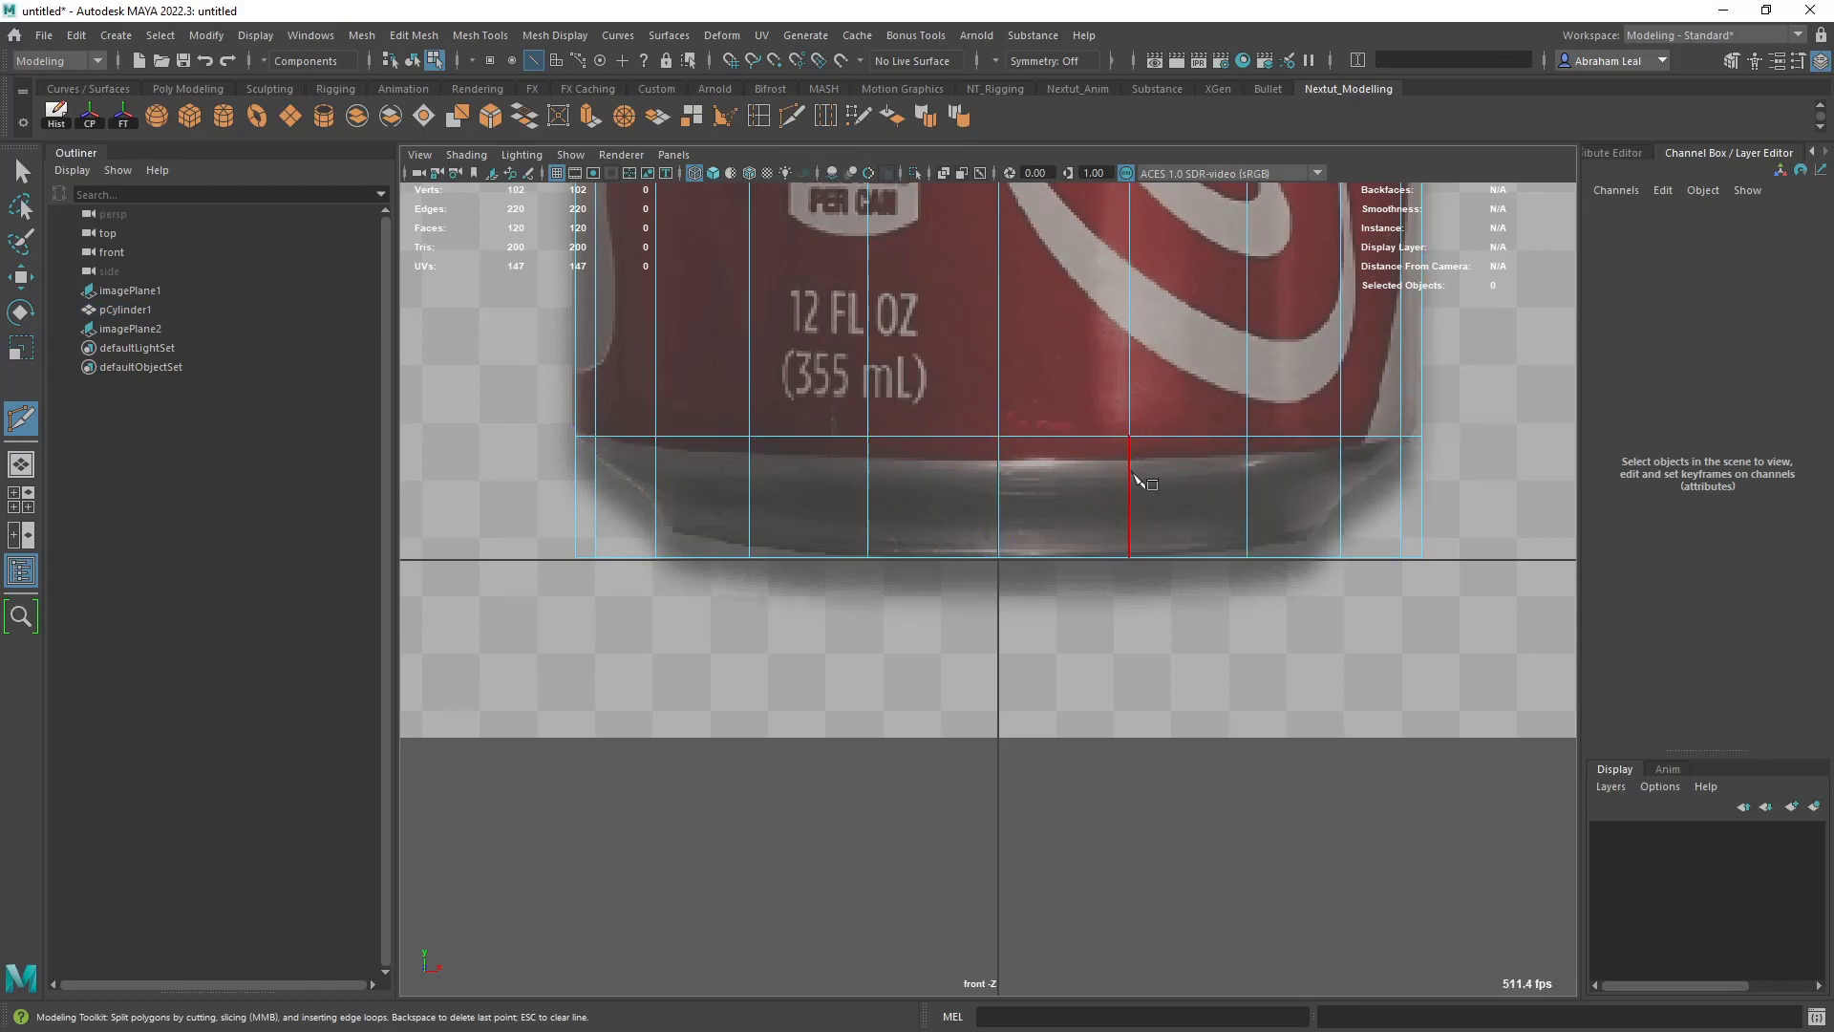
- Insert two more Multi-Cut edge loops around the silver base, between the label's lower edge and the can's bottom
click(1149, 468)
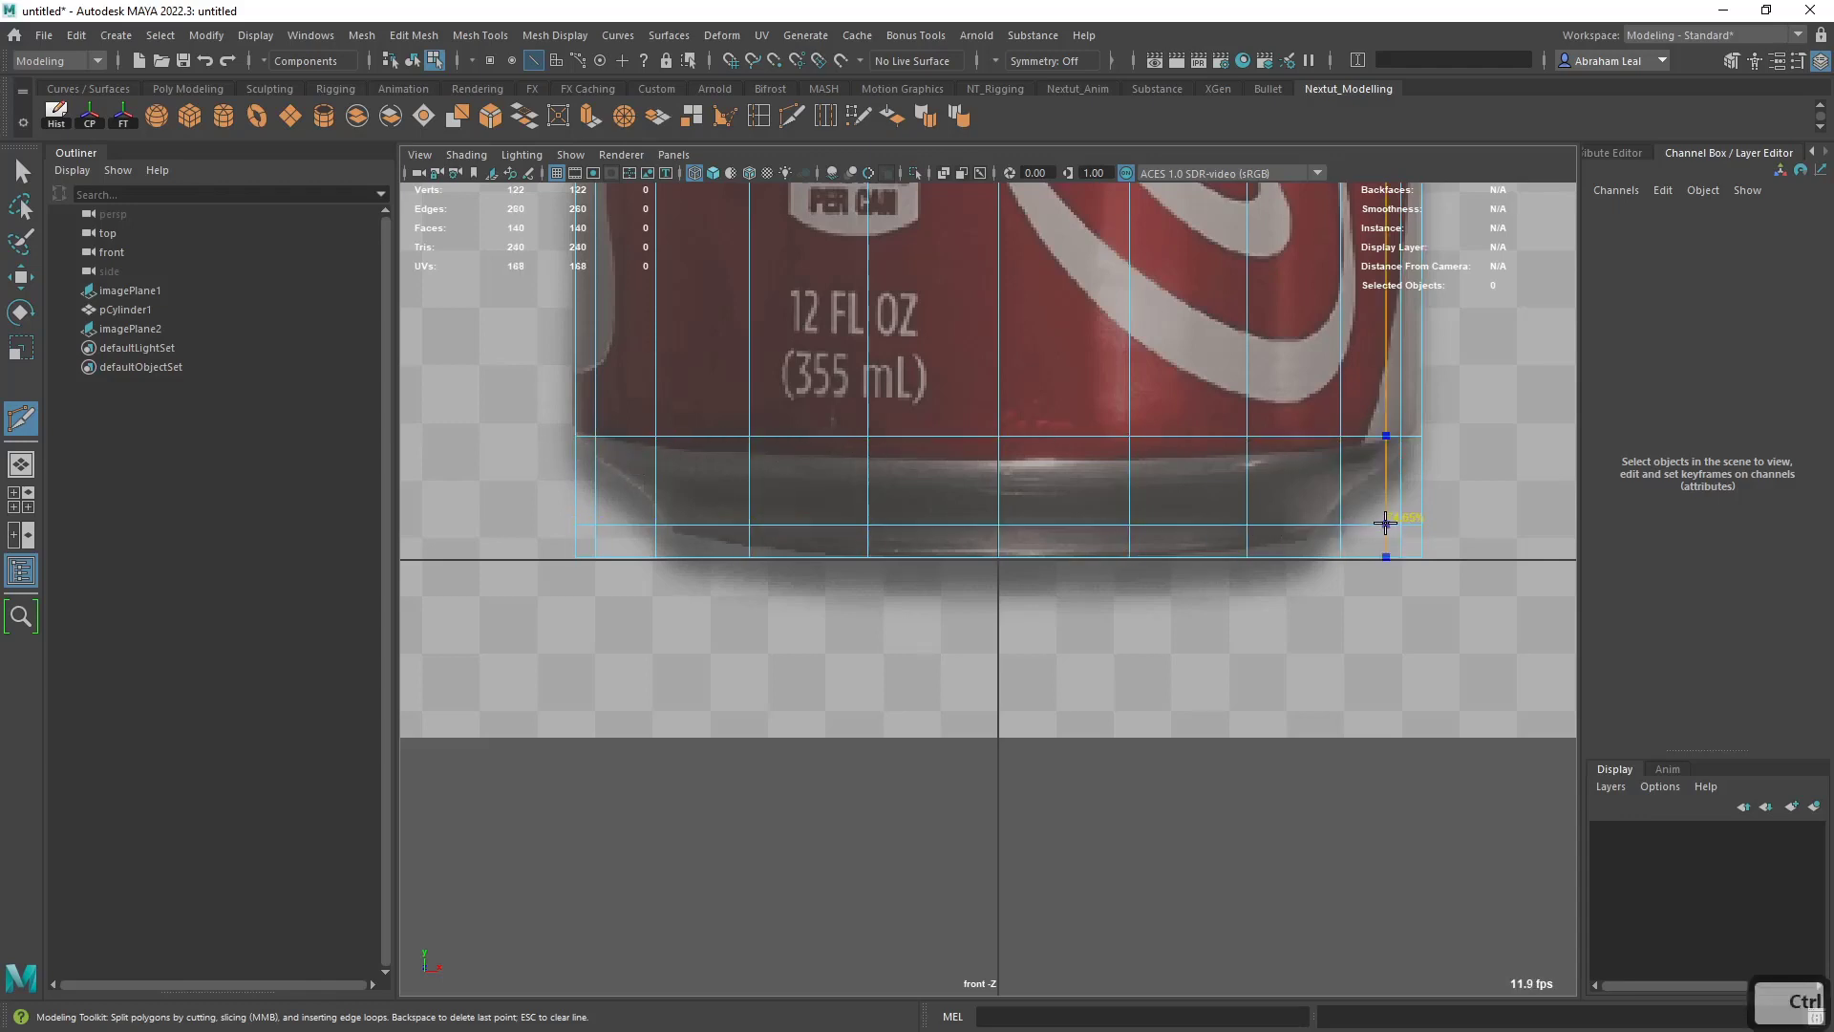
ctrl+click(1385, 488)
ctrl+click(1385, 487)
alt+middle_drag(1087, 544, 1097, 522)
alt+right_drag(1096, 522, 1128, 520)
- Select the cylinder's bottom row of vertices and scale it inward to the width of the can's base in the reference
key(q)
right_drag(1010, 495, 929, 408)
scroll(1041, 505, down, 5)
right_click(1000, 409)
scroll(1166, 553, up, 3)
drag(1341, 539, 614, 625)
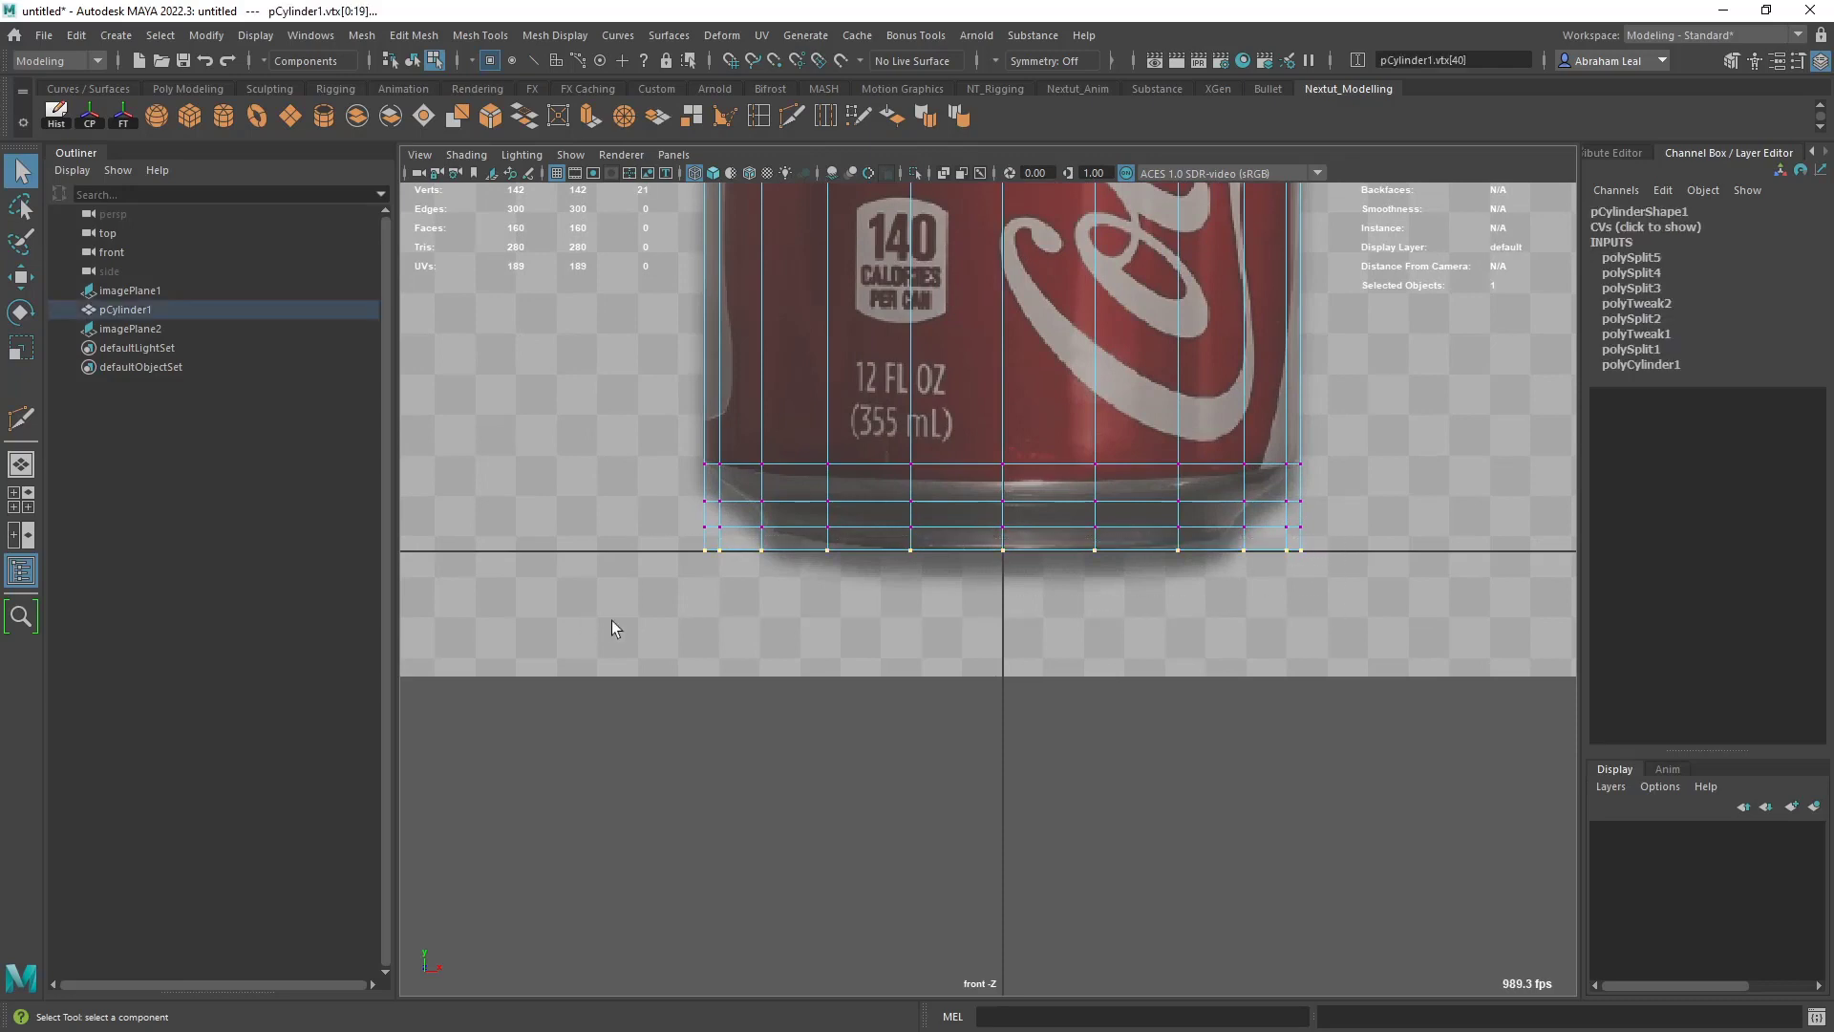
scroll(812, 602, up, 4)
key(r)
ctrl+drag(1002, 462, 855, 532)
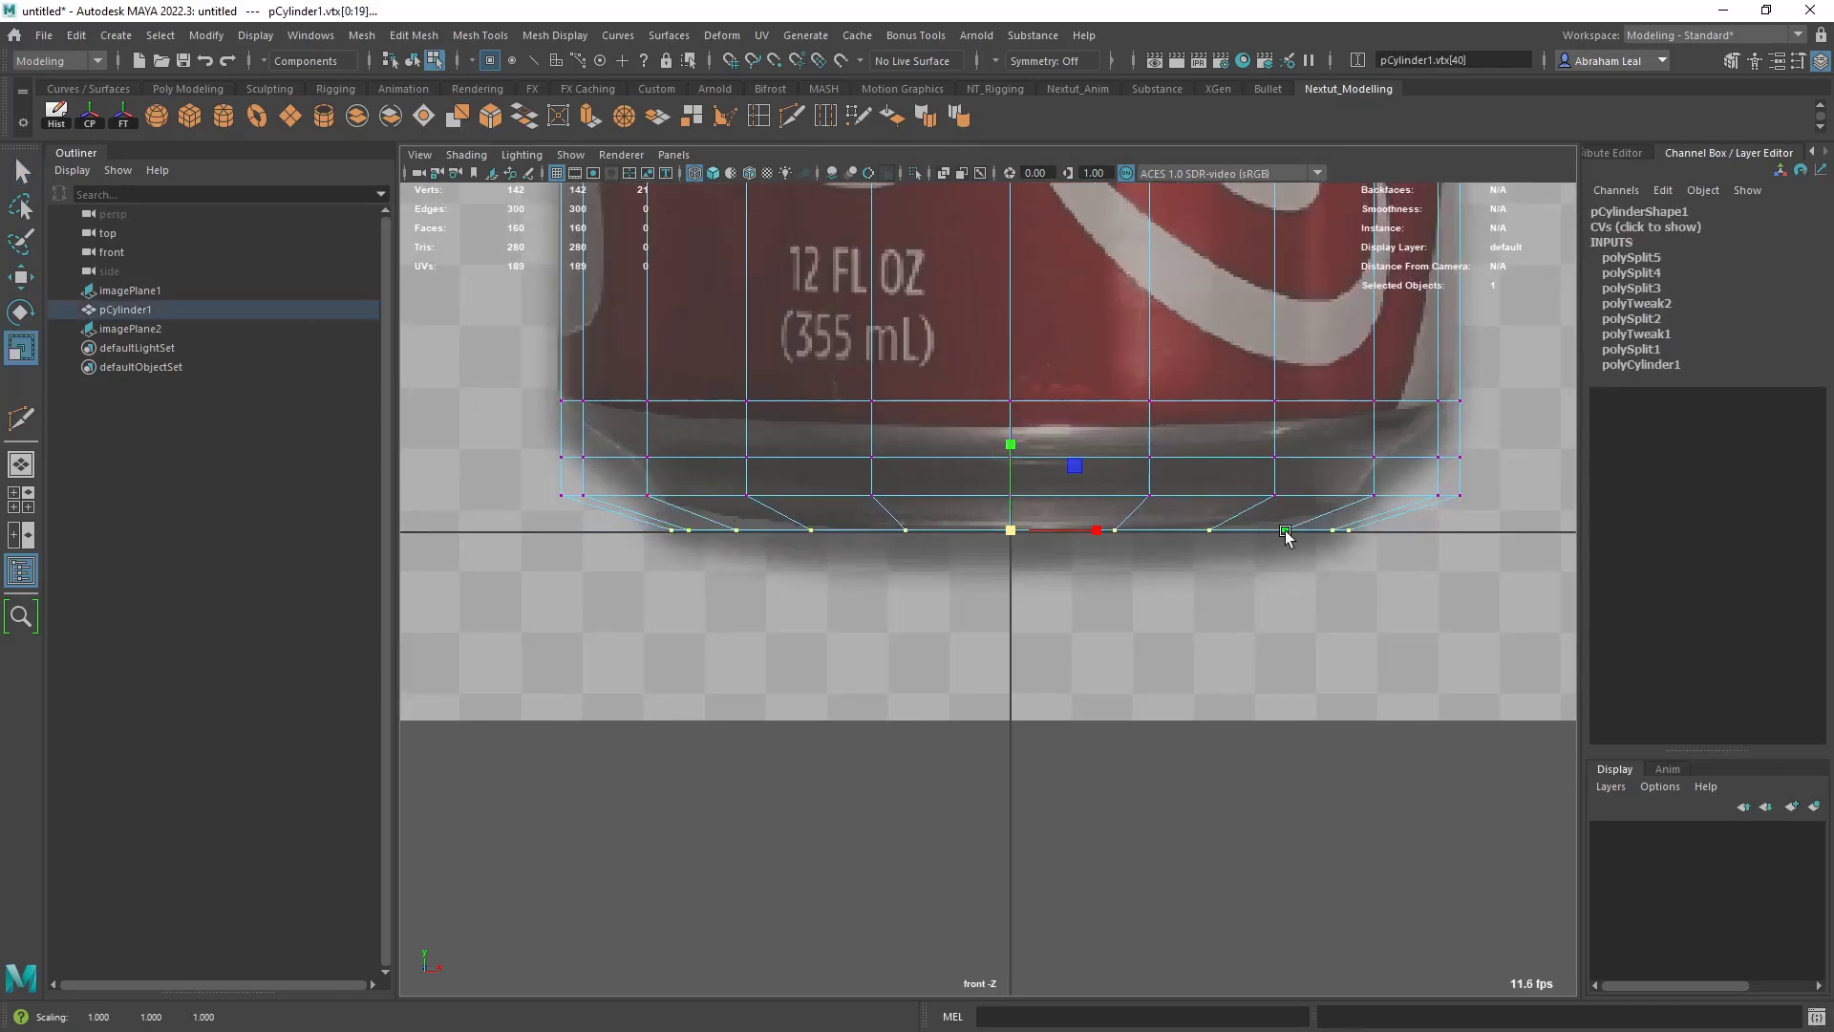
- Scale the two vertex rows above the bottom inward so the base tapers along the reference silhouette
drag(575, 489, 1595, 500)
ctrl+drag(1011, 496, 894, 503)
drag(1488, 440, 544, 473)
ctrl+drag(1015, 462, 919, 478)
drag(1405, 486, 600, 509)
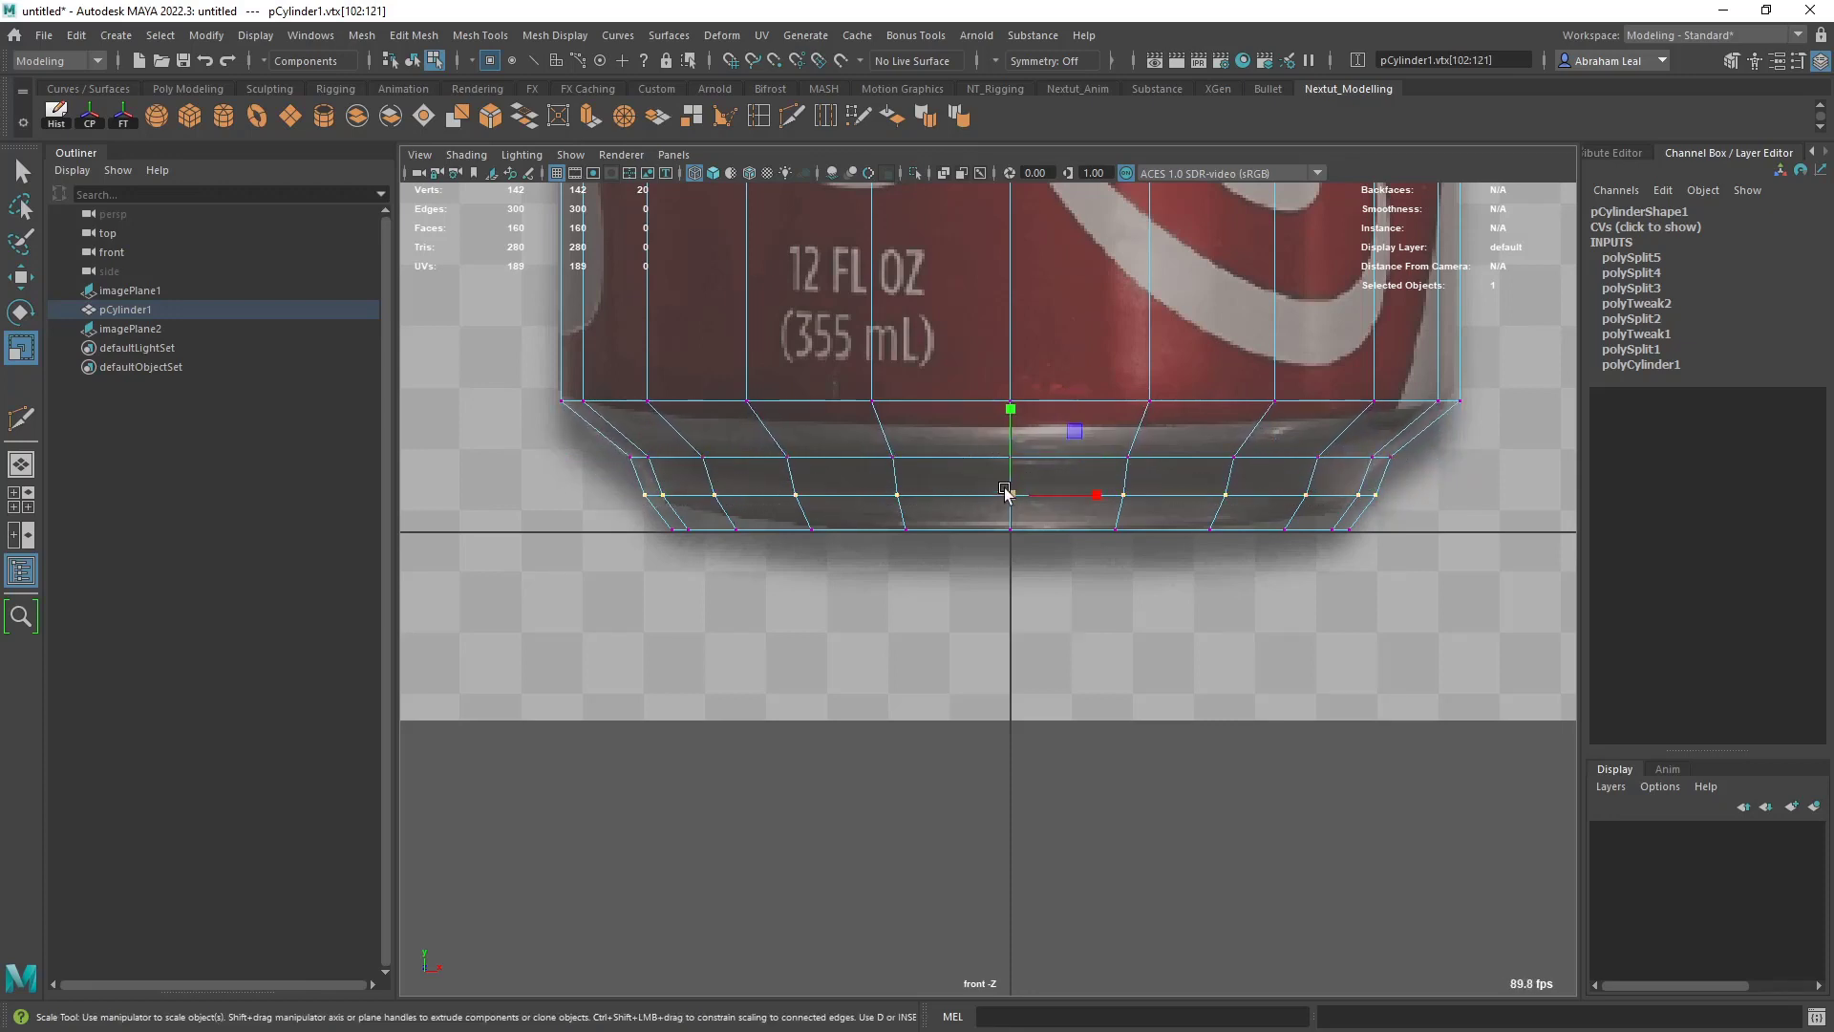
ctrl+drag(1010, 495, 991, 493)
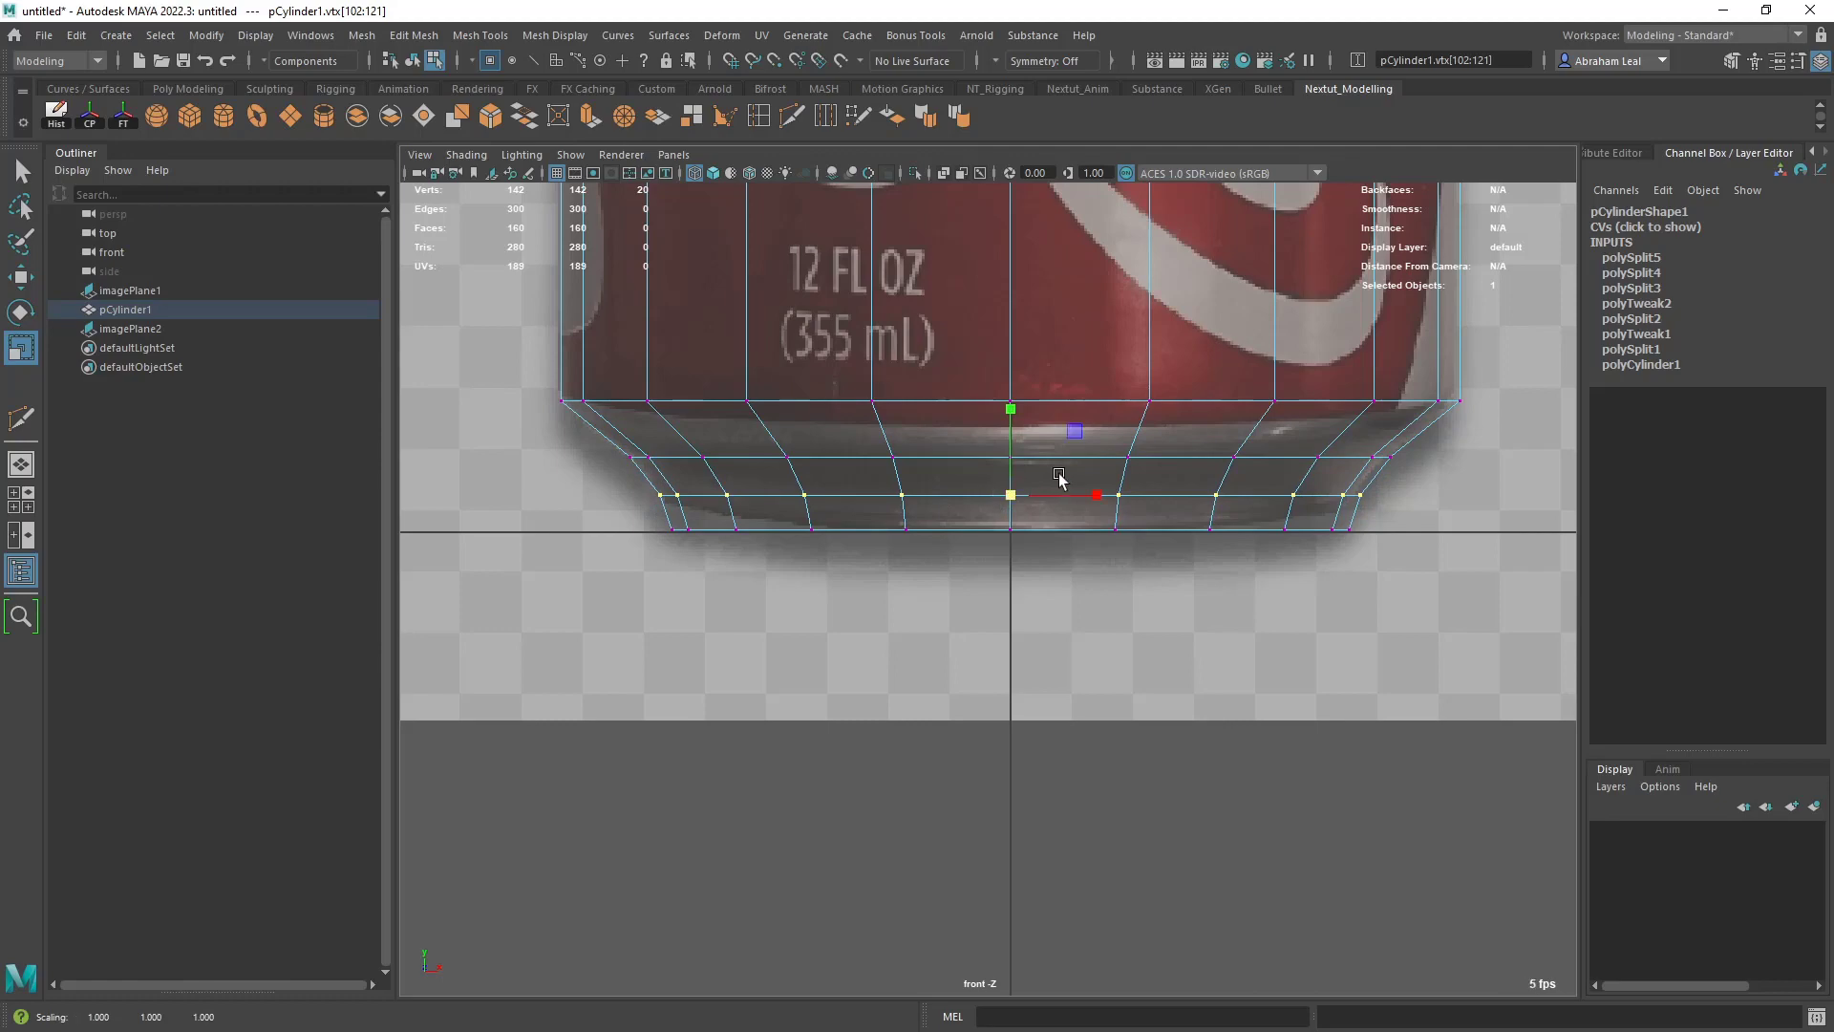
- Examine the shaded can's body and top in the perspective view
scroll(1061, 477, down, 6)
key(space)
key(space)
mouse_move(1096, 466)
alt+mouse_down()
mouse_move(1093, 573)
mouse_move(946, 527)
alt+mouse_up()
scroll(1091, 591, up, 2)
key(6)
scroll(1027, 603, up, 4)
right_drag(948, 523, 988, 487)
click(1018, 519)
alt+drag(1015, 522, 983, 612)
click(925, 537)
scroll(928, 532, up, 4)
scroll(930, 594, up, 2)
scroll(983, 612, up, 2)
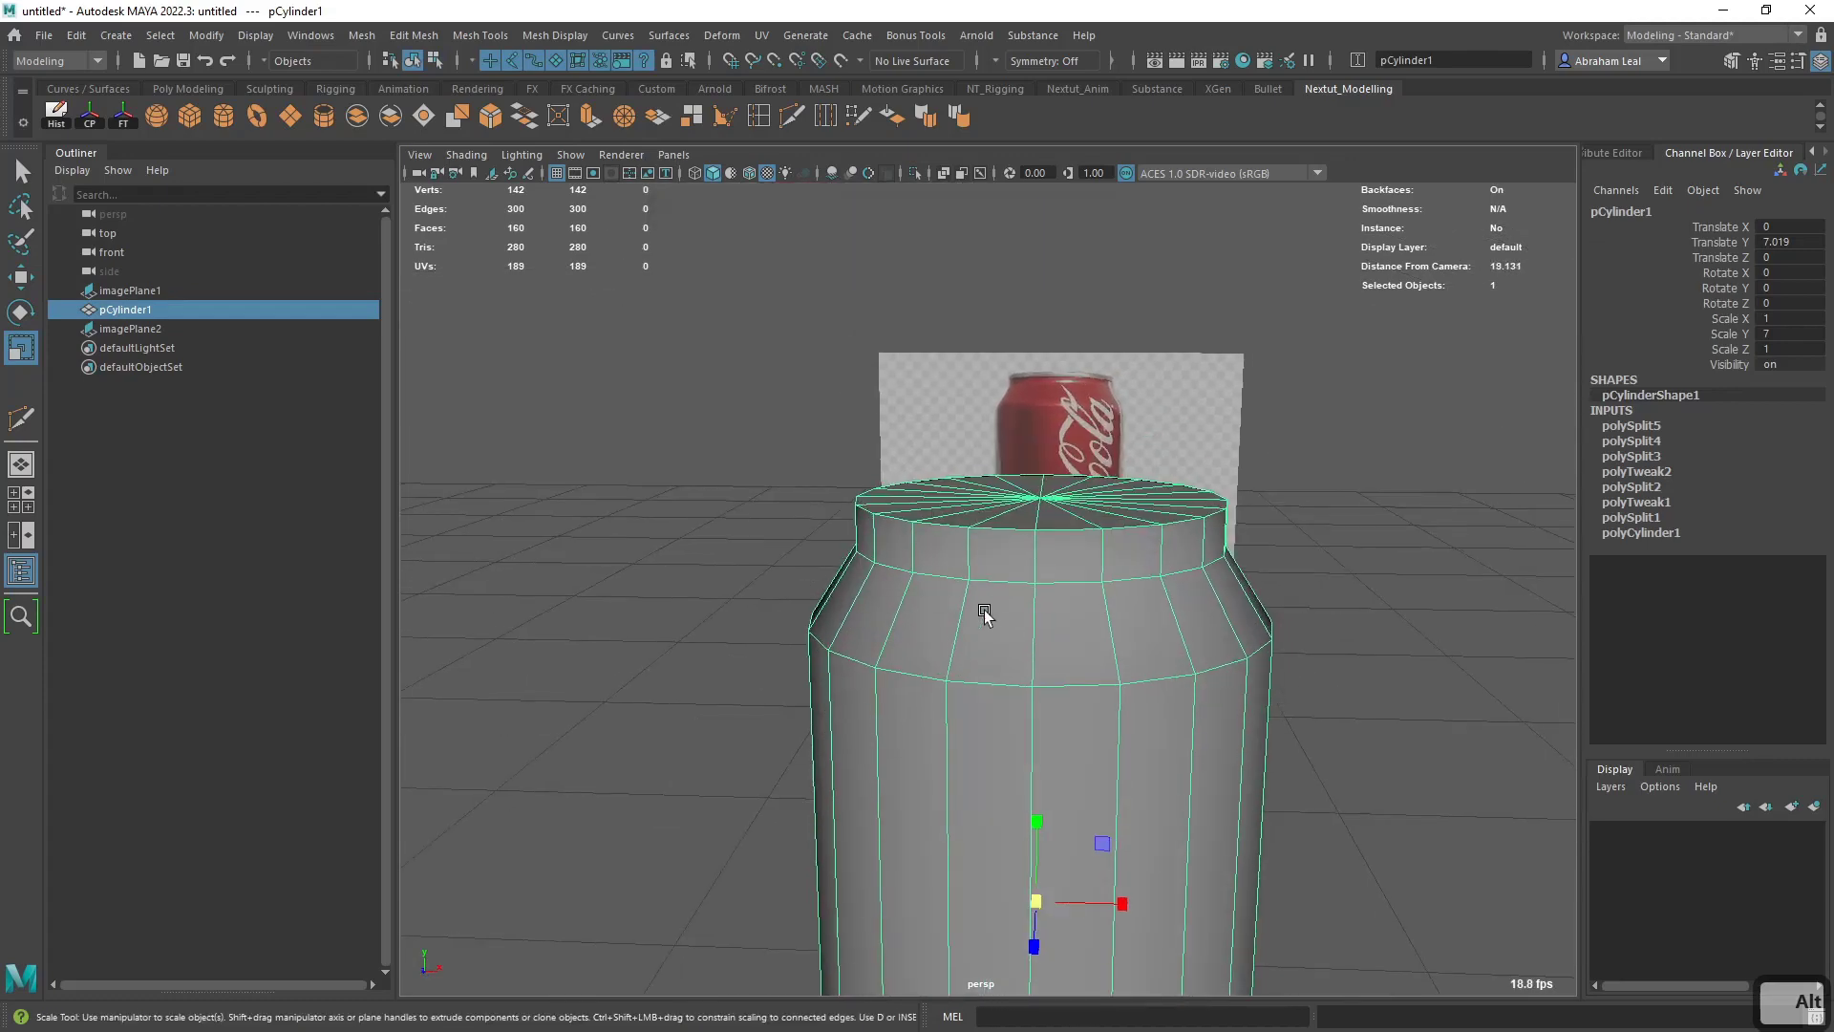
scroll(987, 616, down, 4)
alt+middle_drag(986, 616, 989, 590)
scroll(1072, 547, up, 2)
alt+drag(1041, 613, 1018, 488)
- Select all faces of the can's bottom cap and extrude them with an offset of 0.18
alt+drag(1062, 578, 1118, 471)
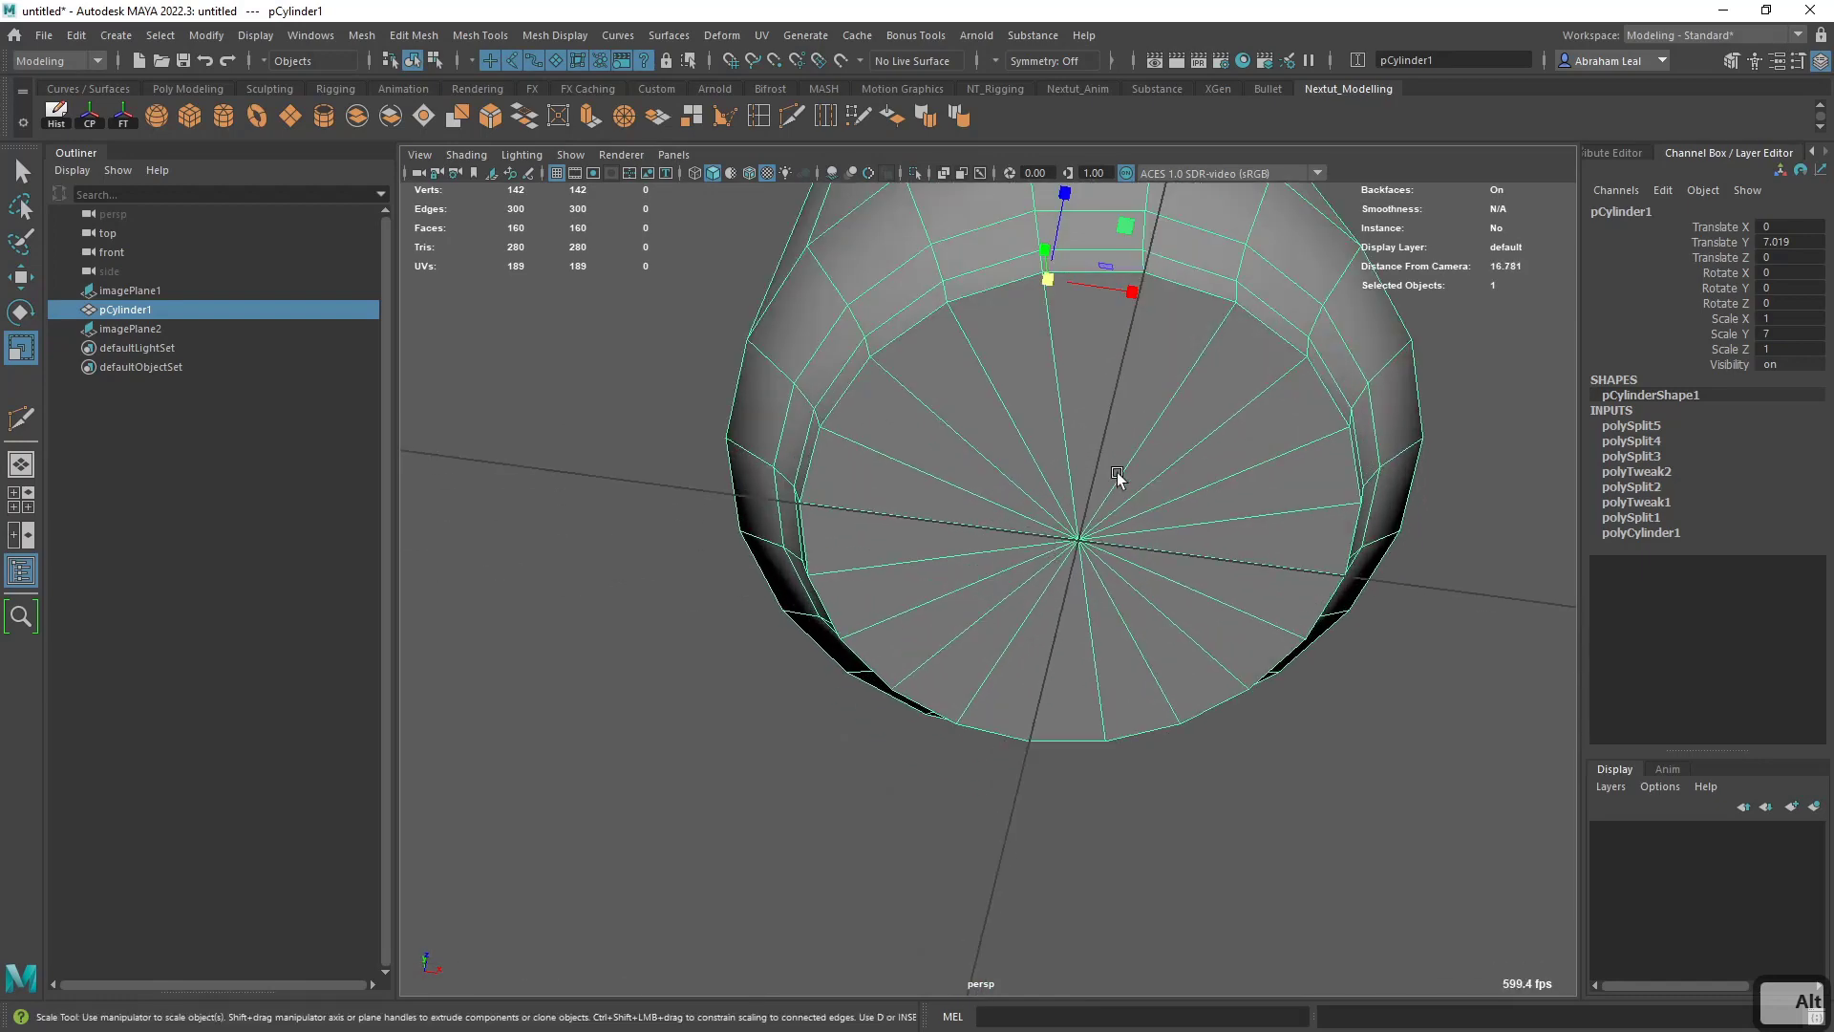
right_drag(1071, 485, 984, 492)
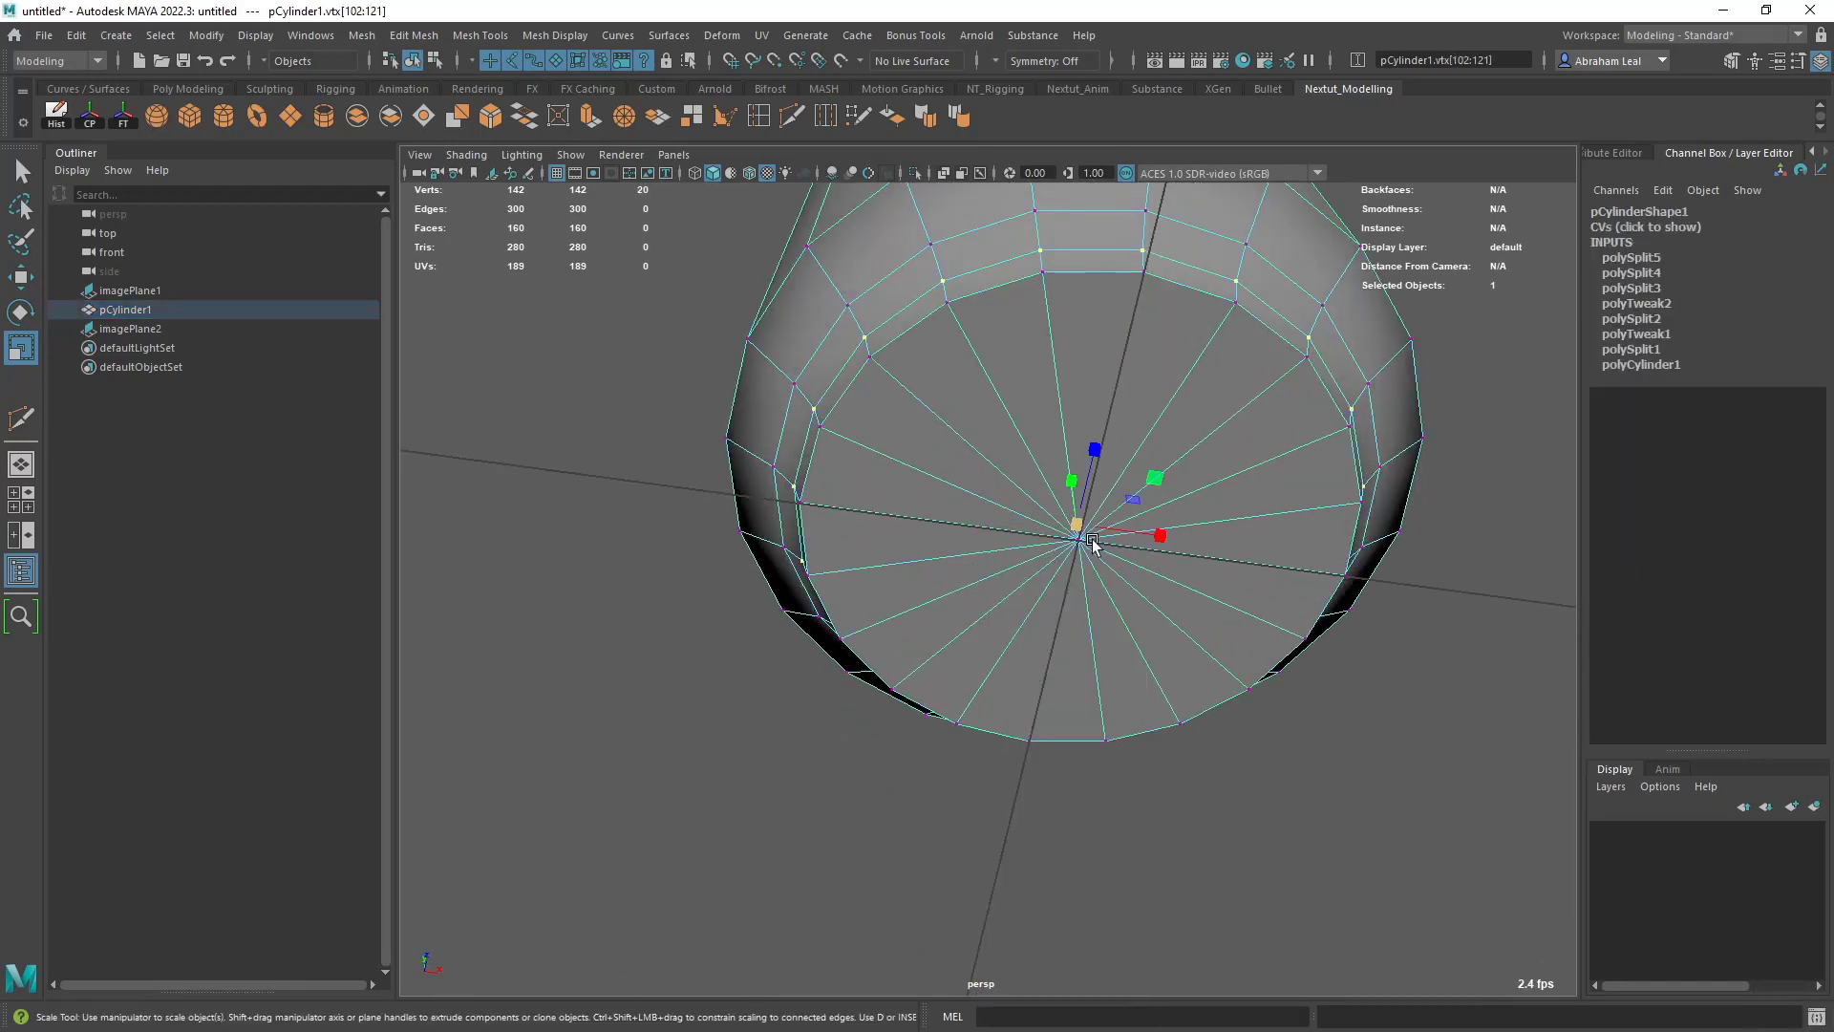
key(q)
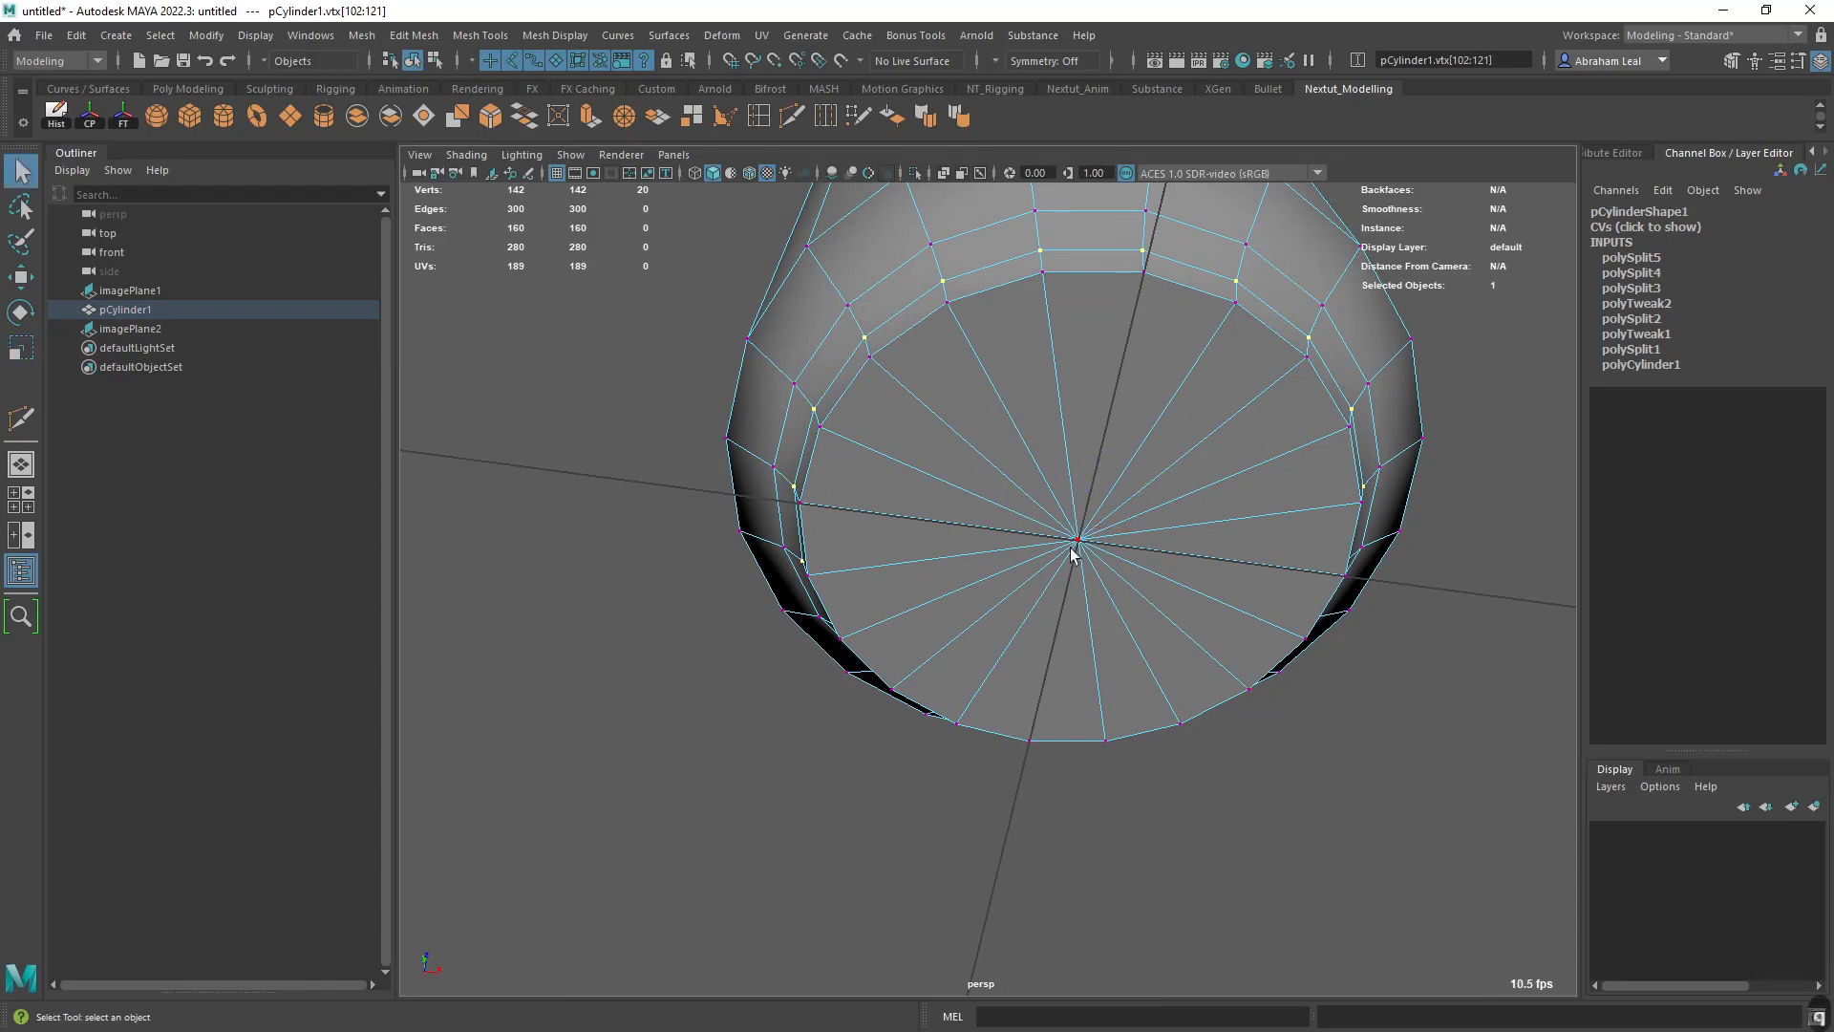
key(ctrl+F11)
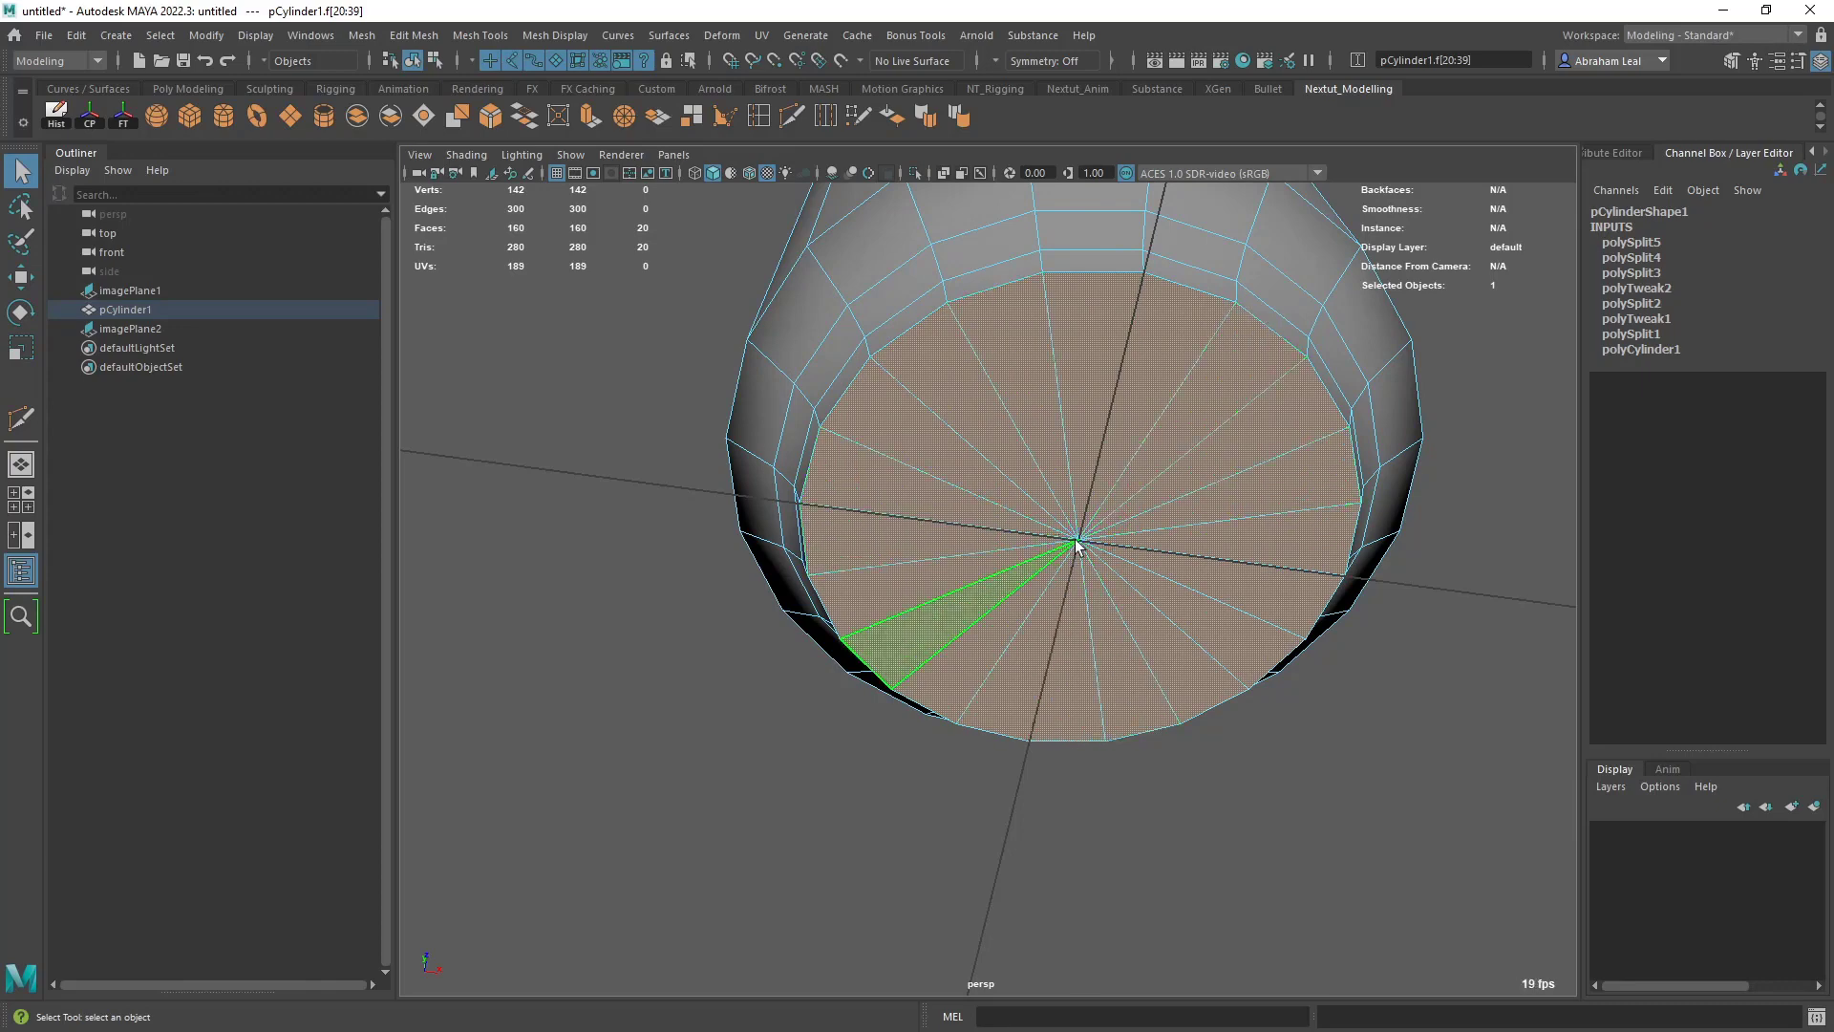
key(alt)
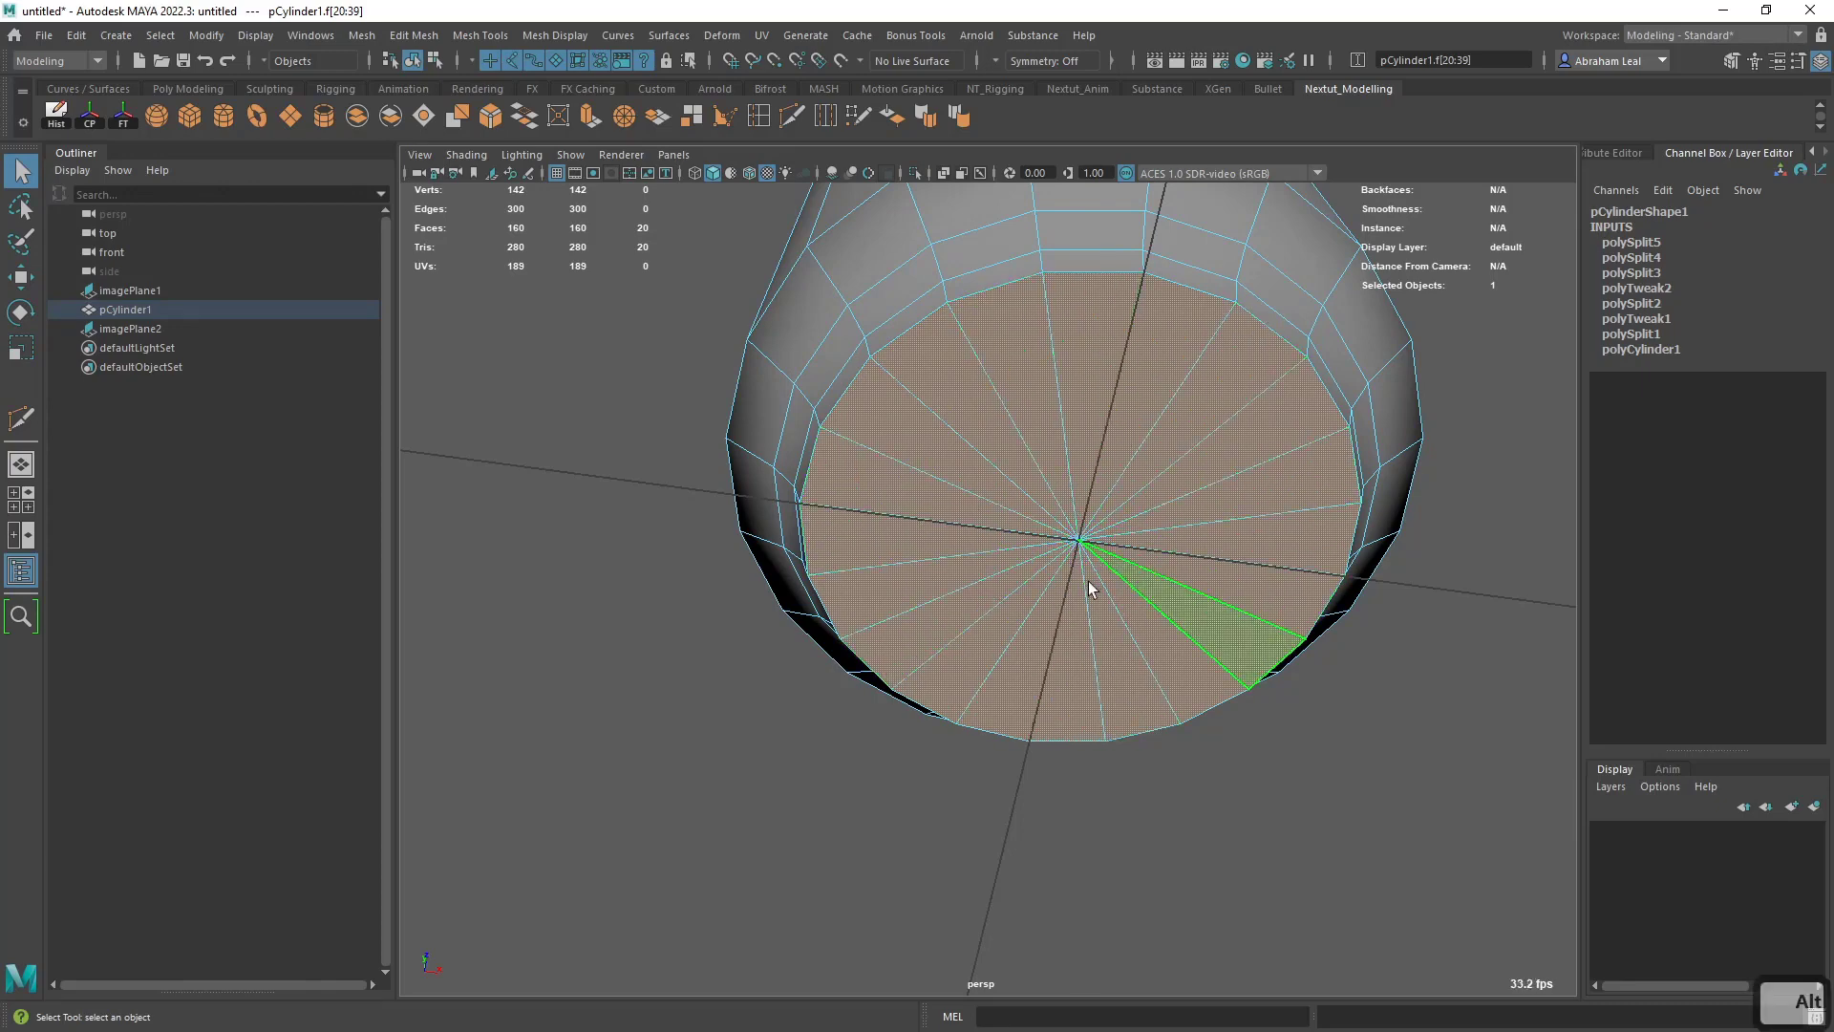
key(ctrl+e)
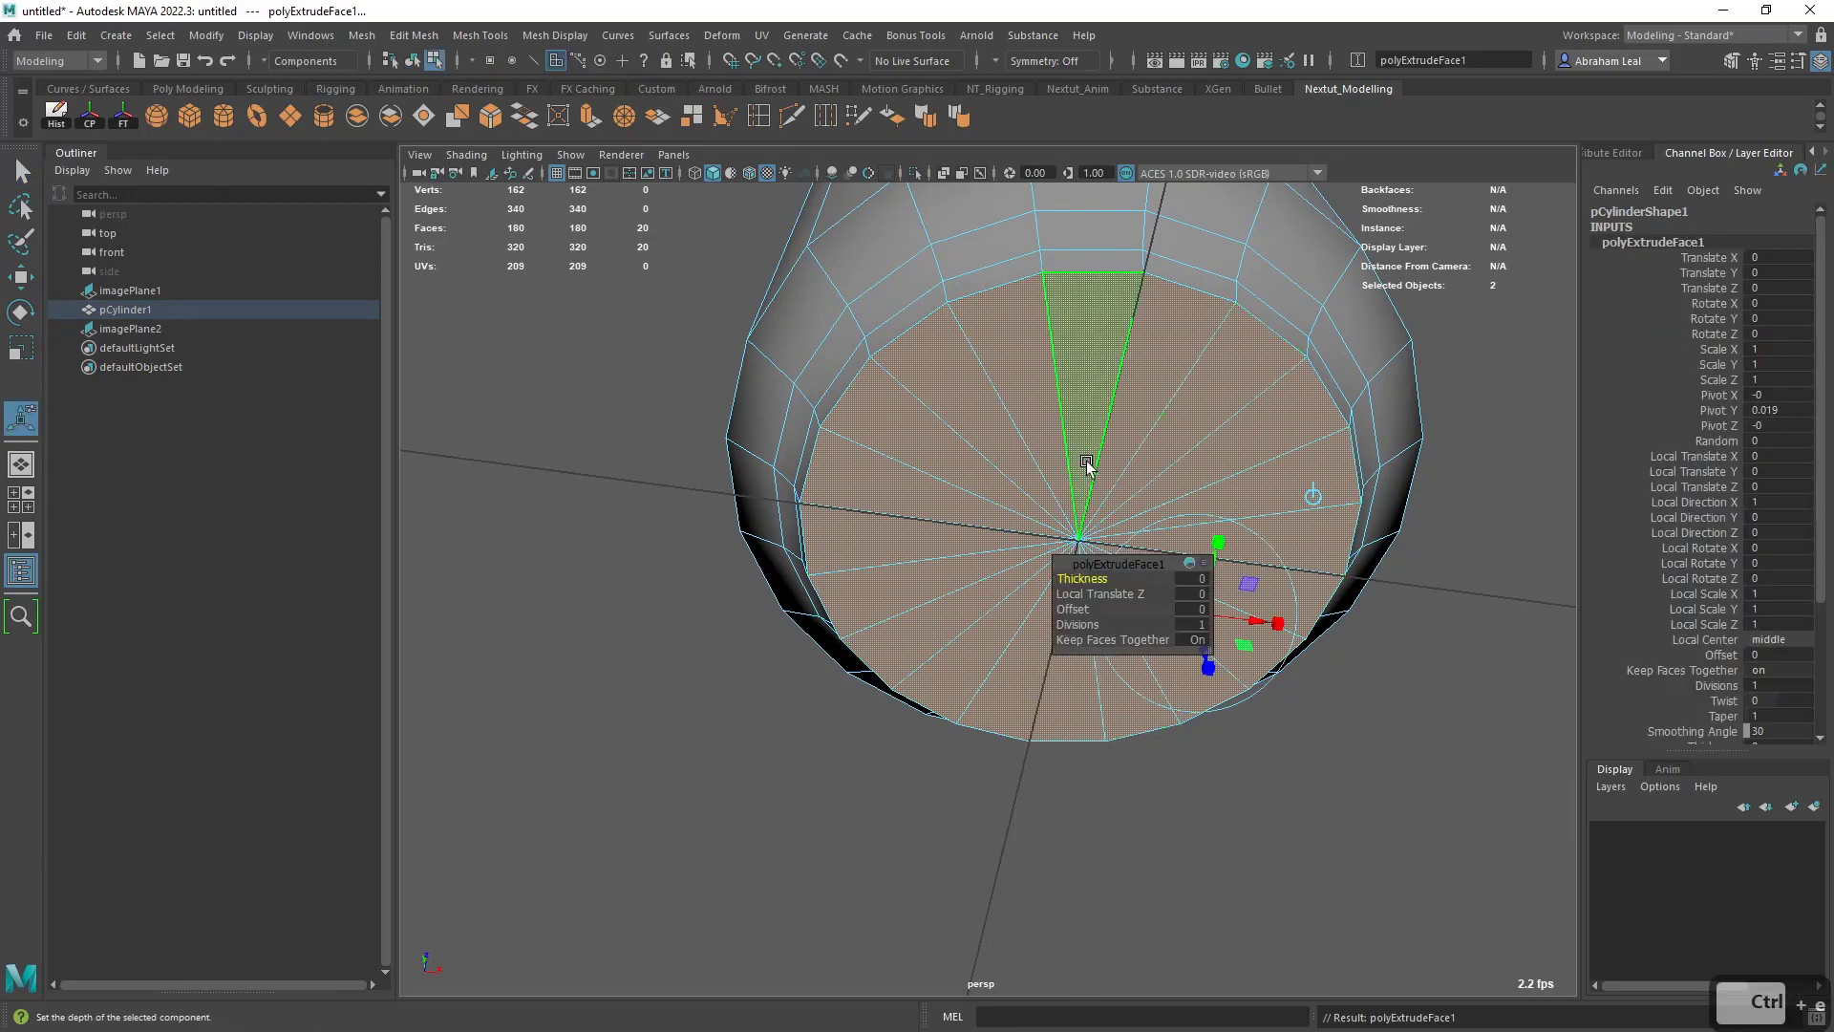
drag(1086, 604, 1102, 608)
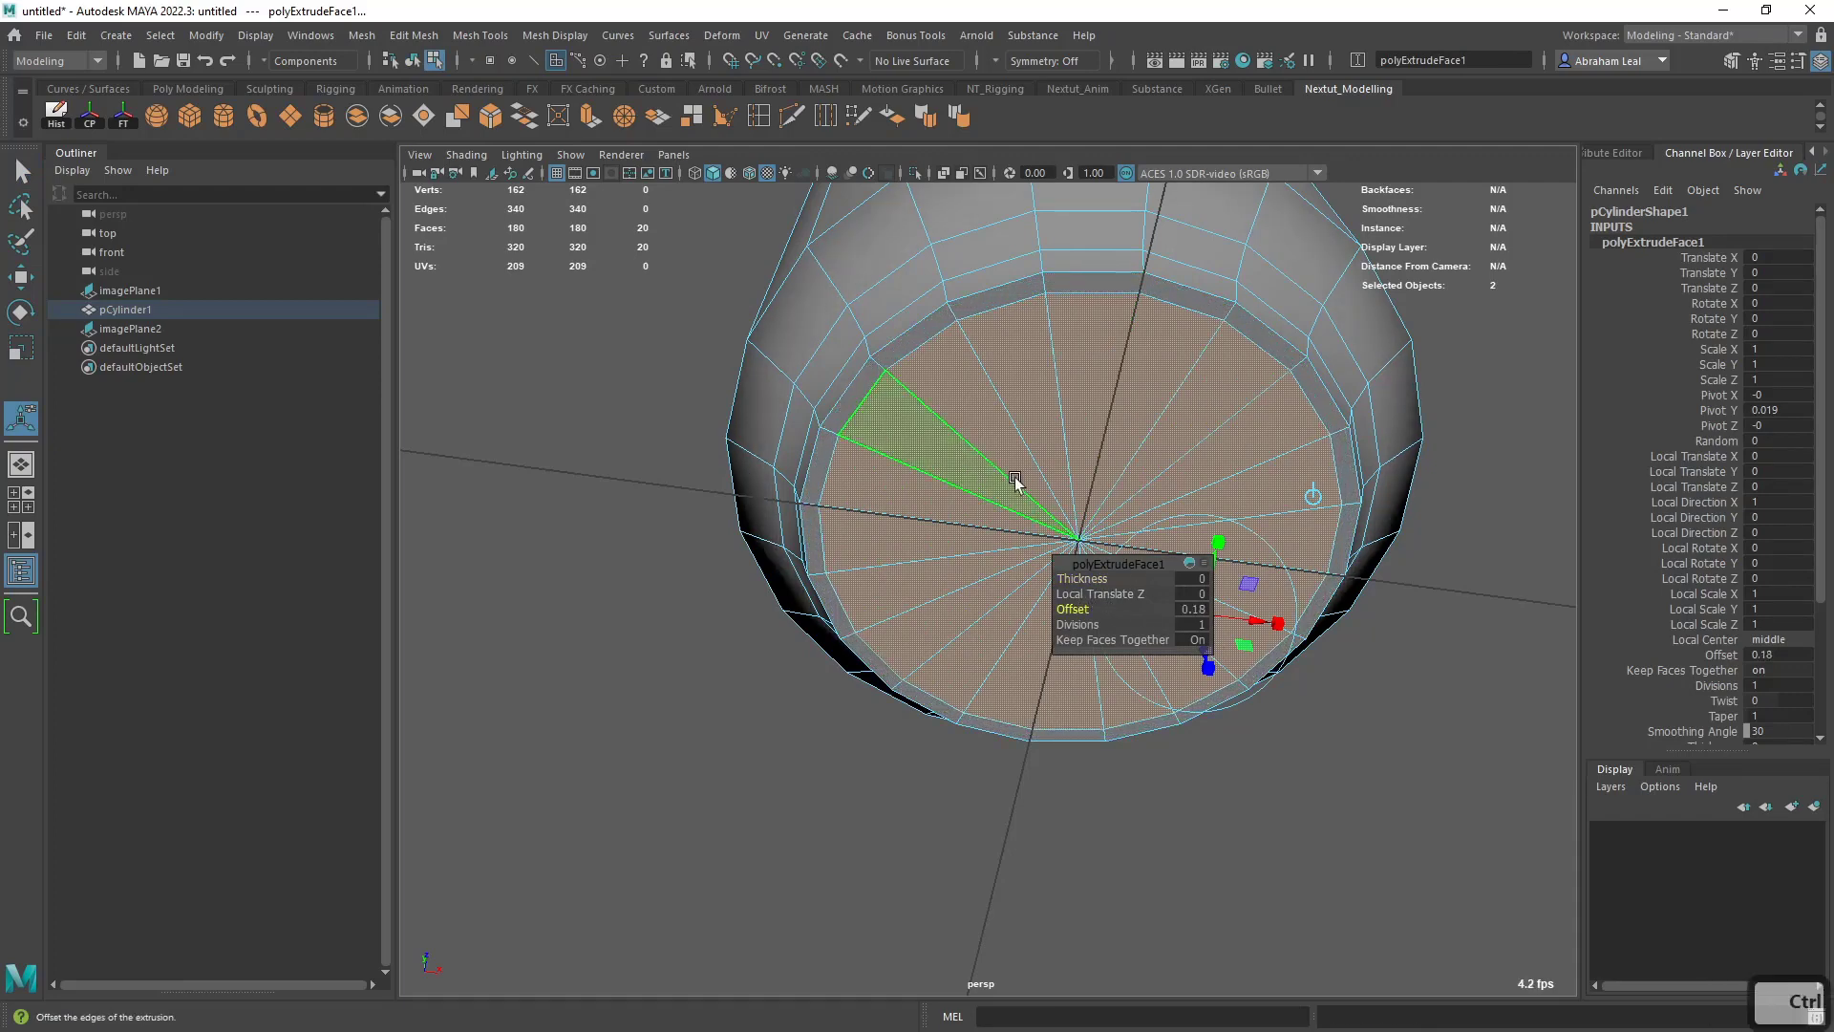
- Extrude the bottom cap faces again, recessed into the can with Local Translate Z -0.409 and offset 0.34
alt+drag(1016, 483, 965, 514)
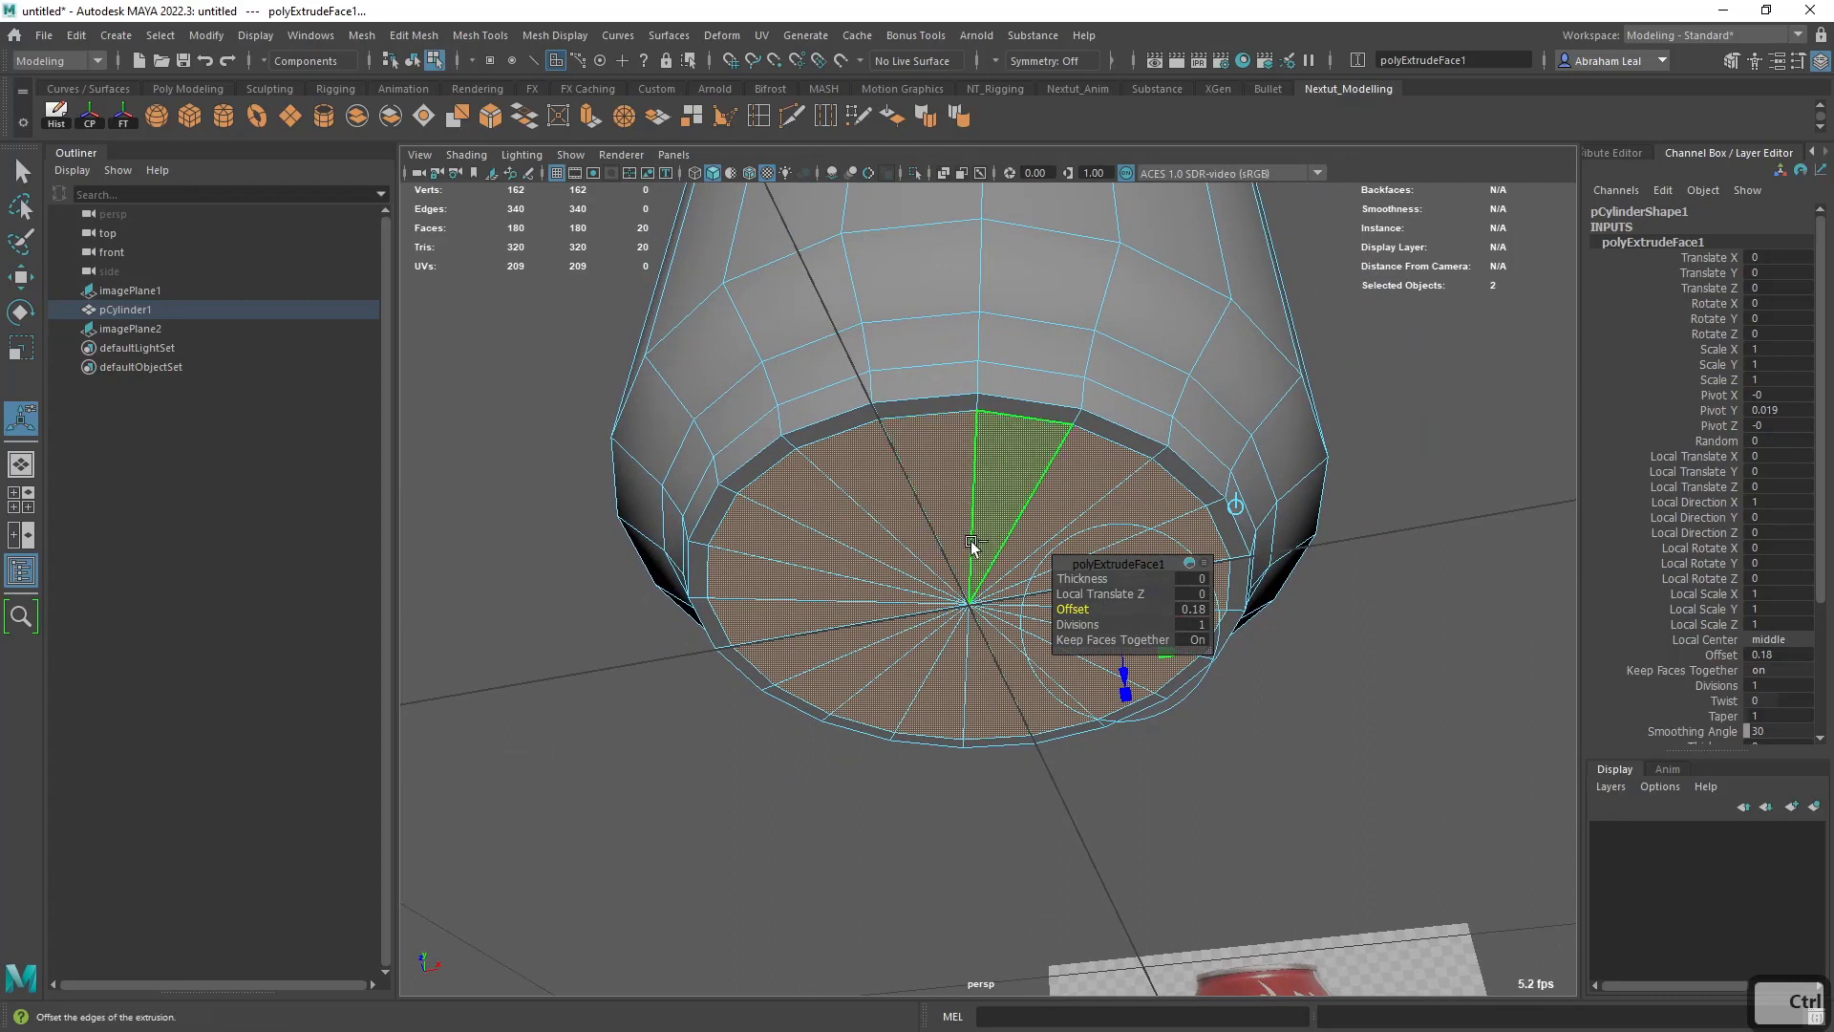
key(ctrl+e)
drag(1116, 678, 1112, 605)
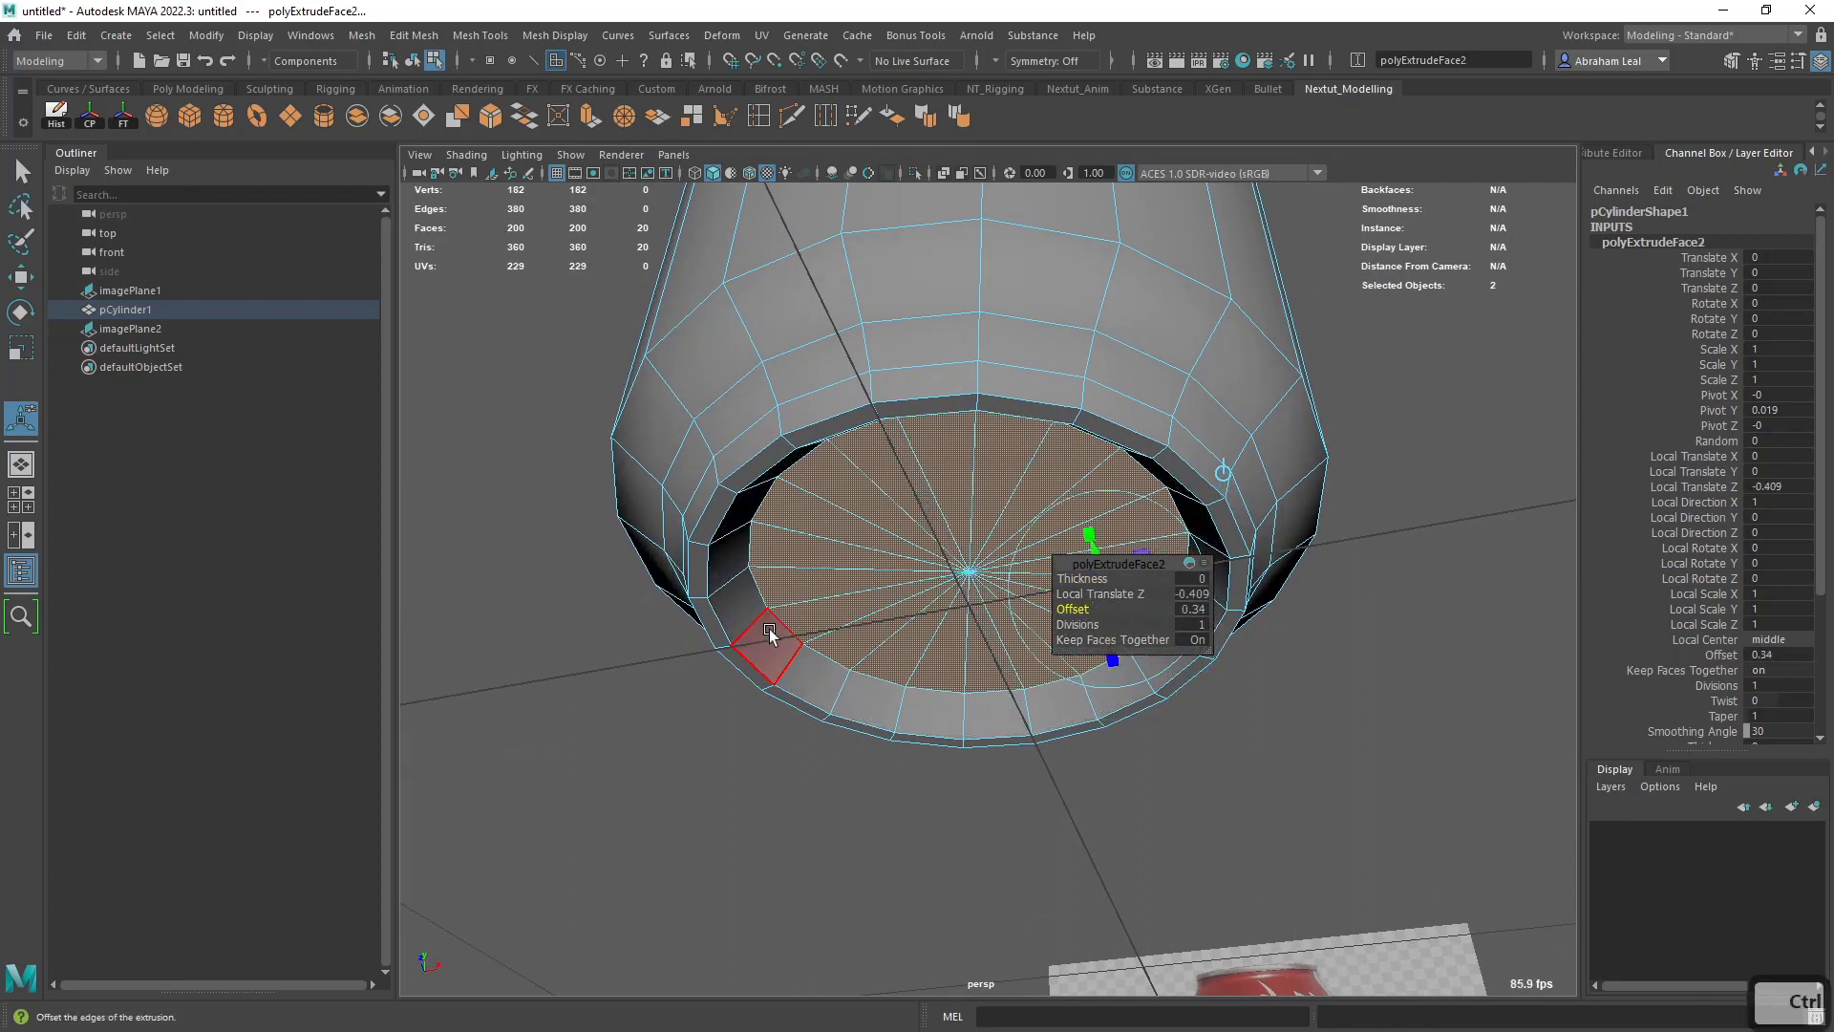
alt+drag(795, 594, 802, 717)
scroll(900, 532, up, 2)
alt+drag(901, 573, 959, 543)
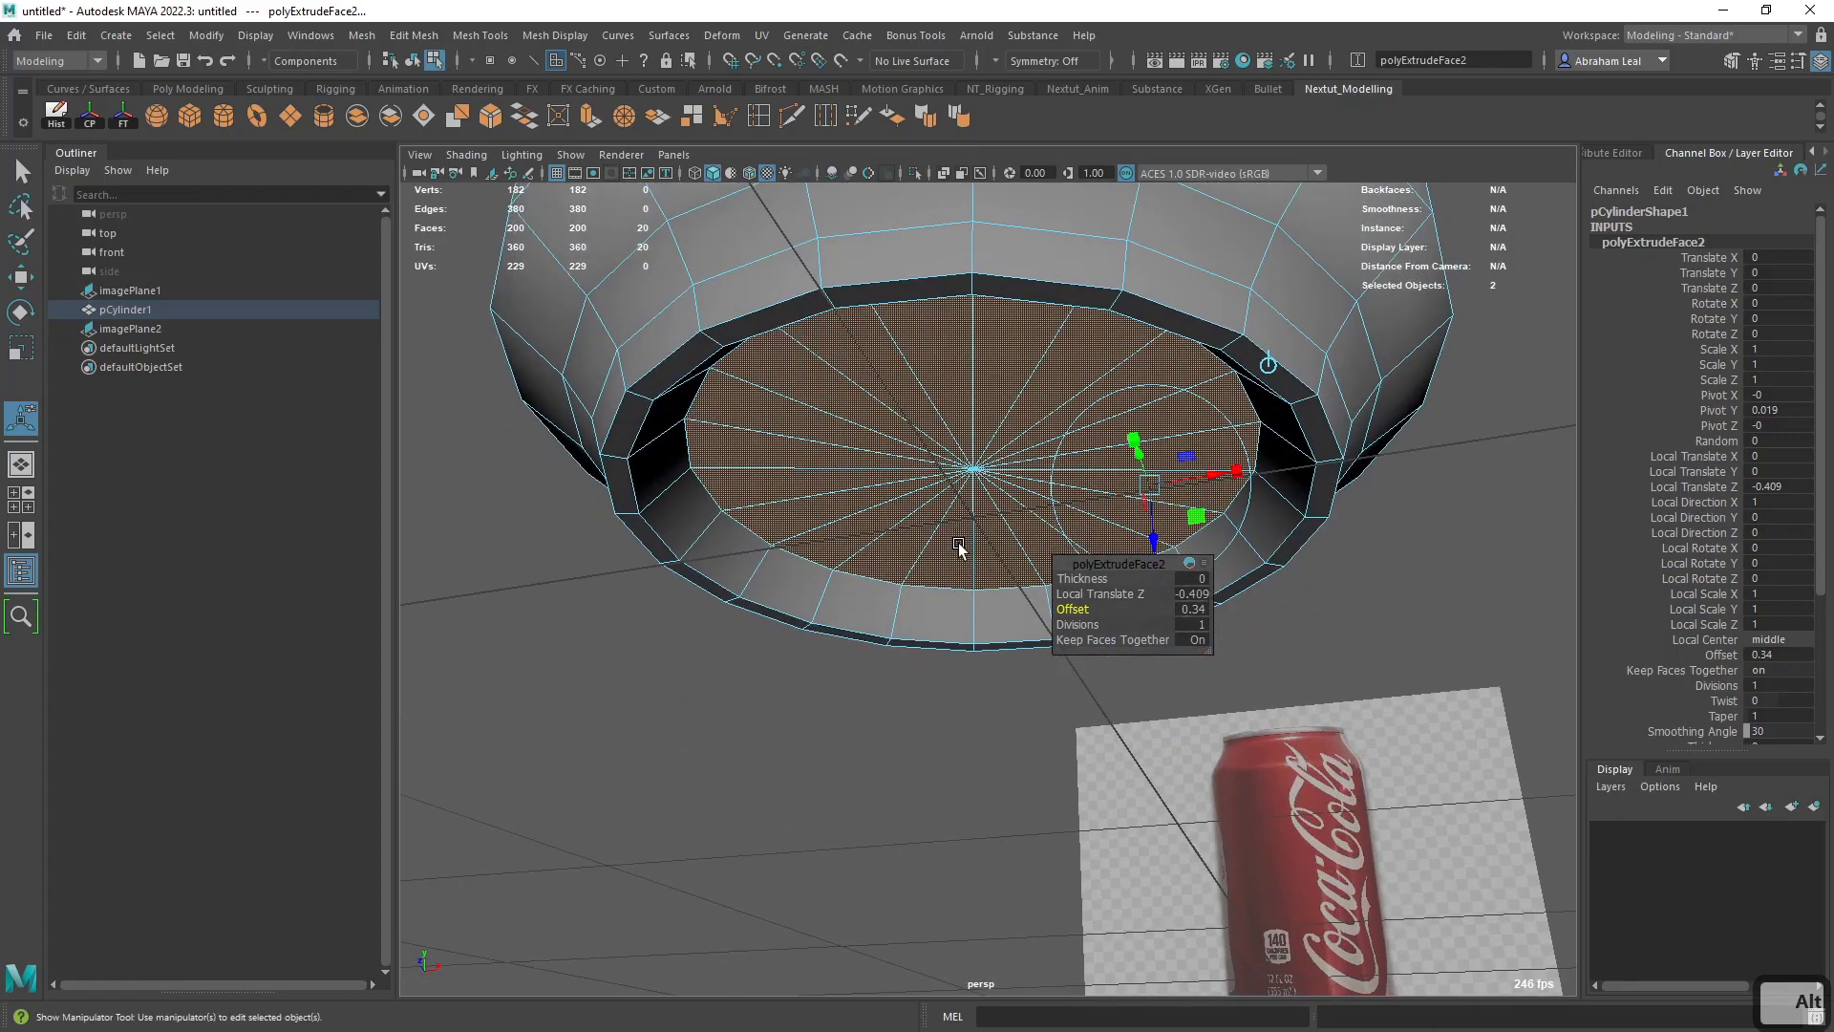
- Extrude the recessed bottom faces once more with offset 0.47 and Local Translate Z -0.217
scroll(961, 545, up, 2)
key(ctrl+e)
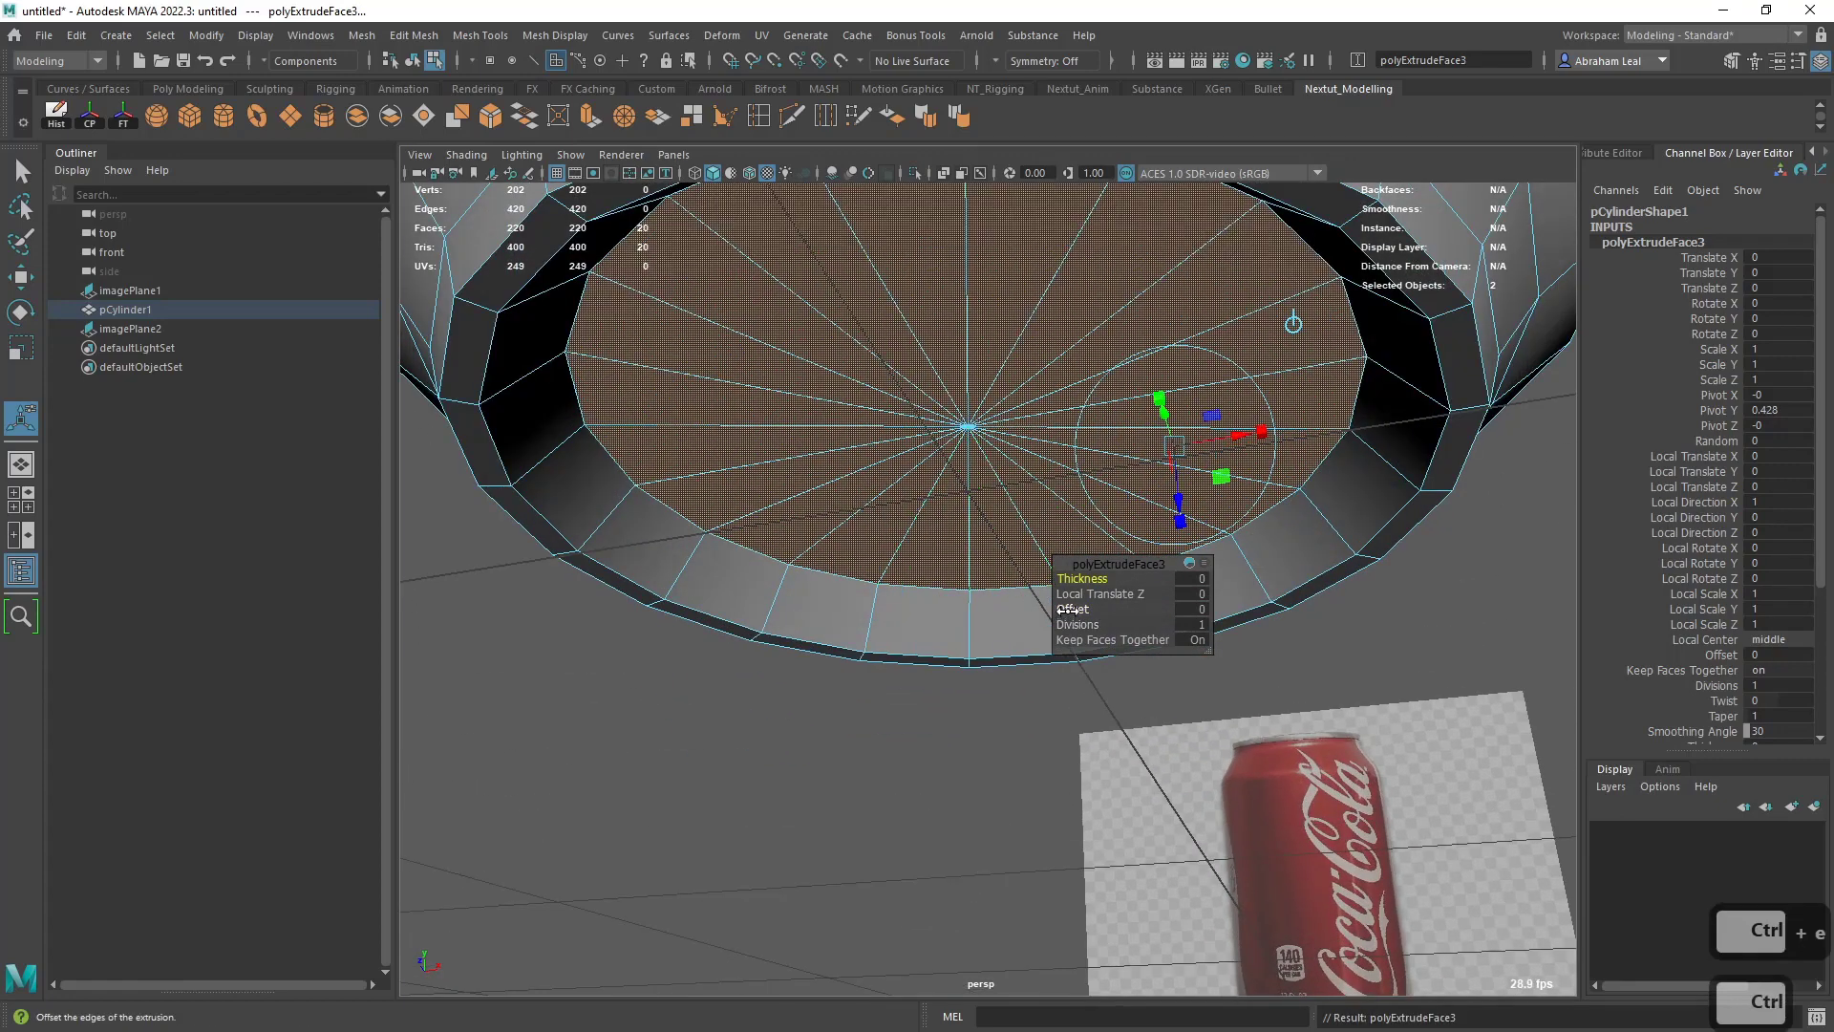
ctrl+drag(1075, 608, 1113, 604)
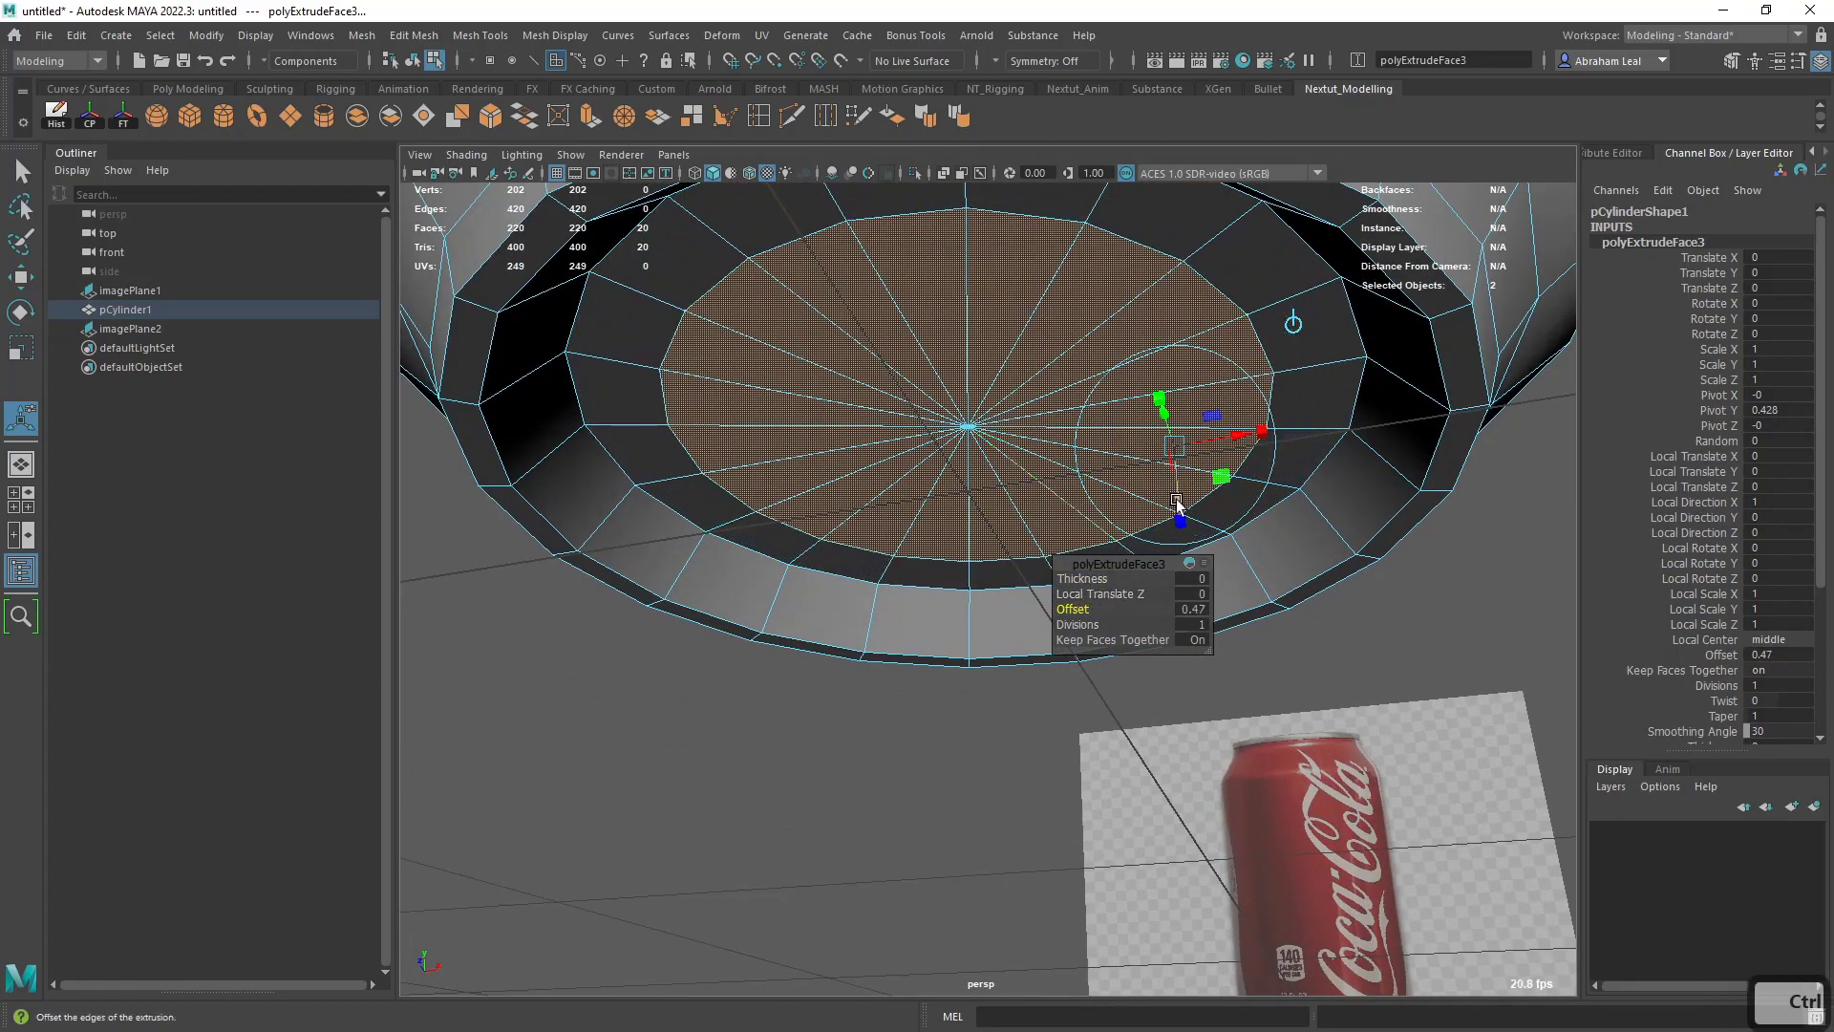
drag(1180, 515, 1164, 554)
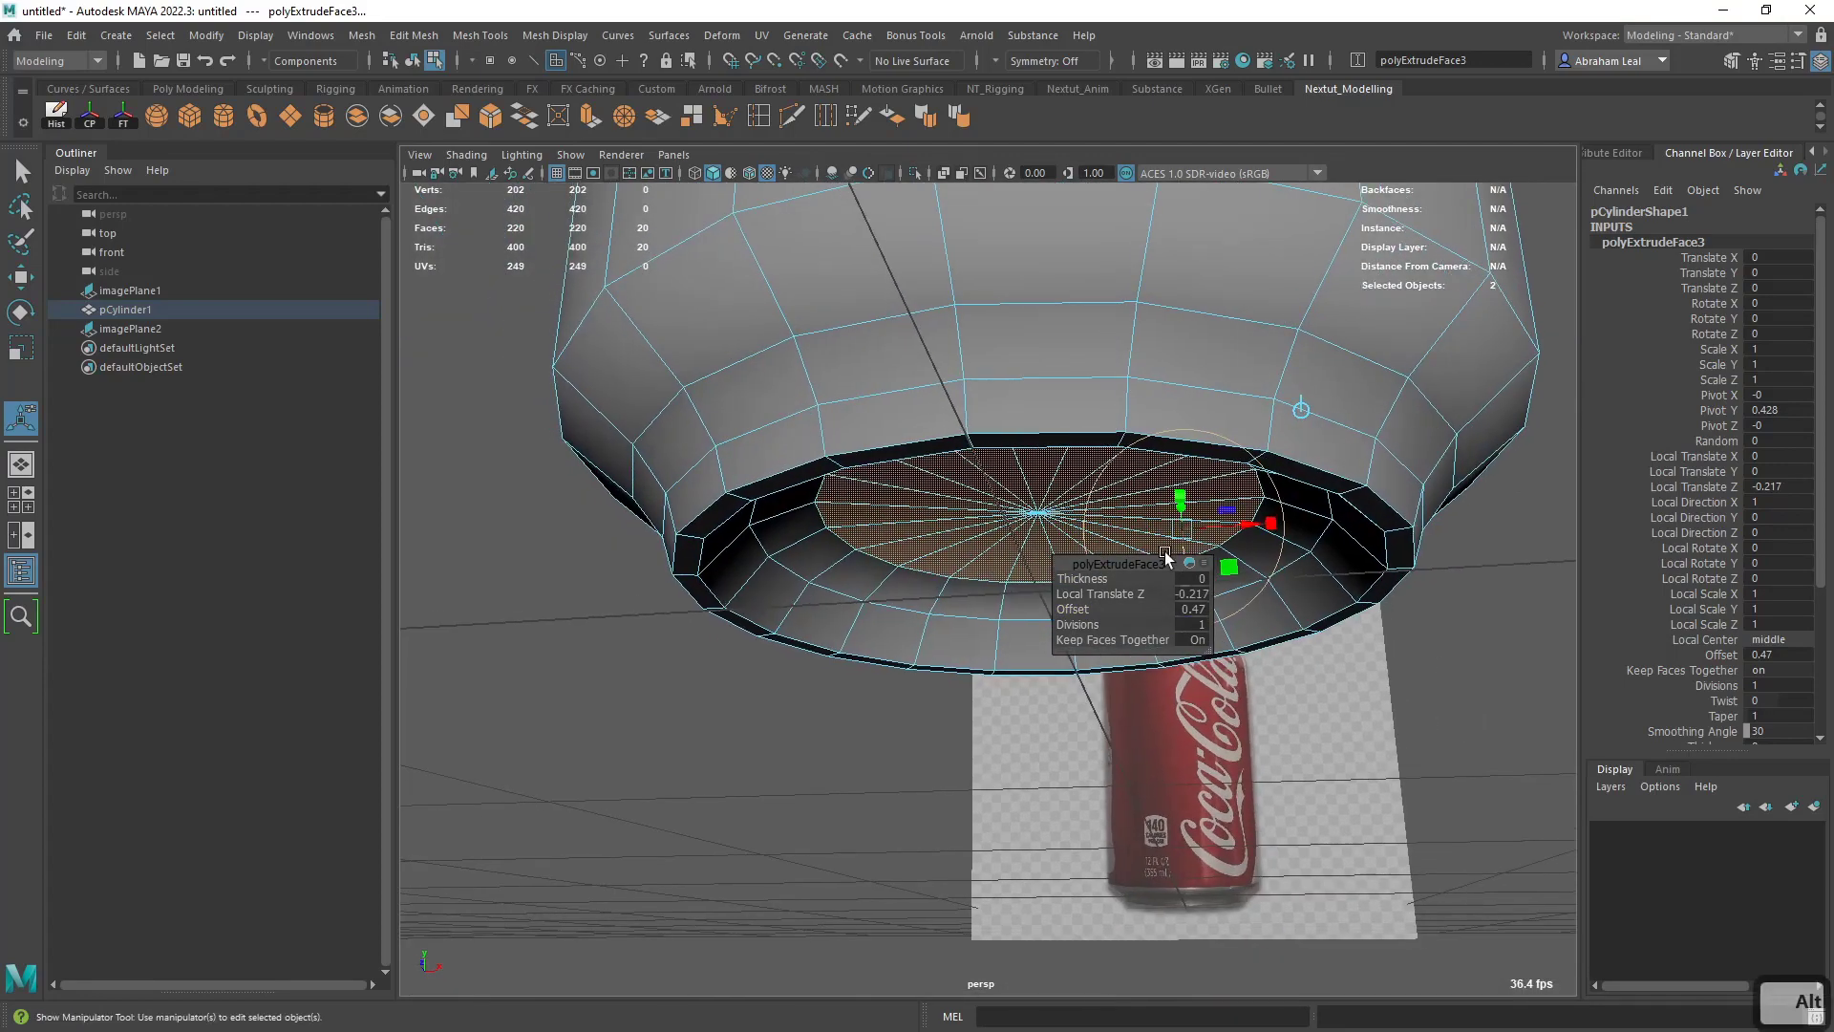
alt+middle_drag(1255, 821, 1205, 611)
alt+drag(995, 495, 893, 485)
alt+middle_drag(903, 496, 1001, 625)
alt+drag(883, 478, 968, 540)
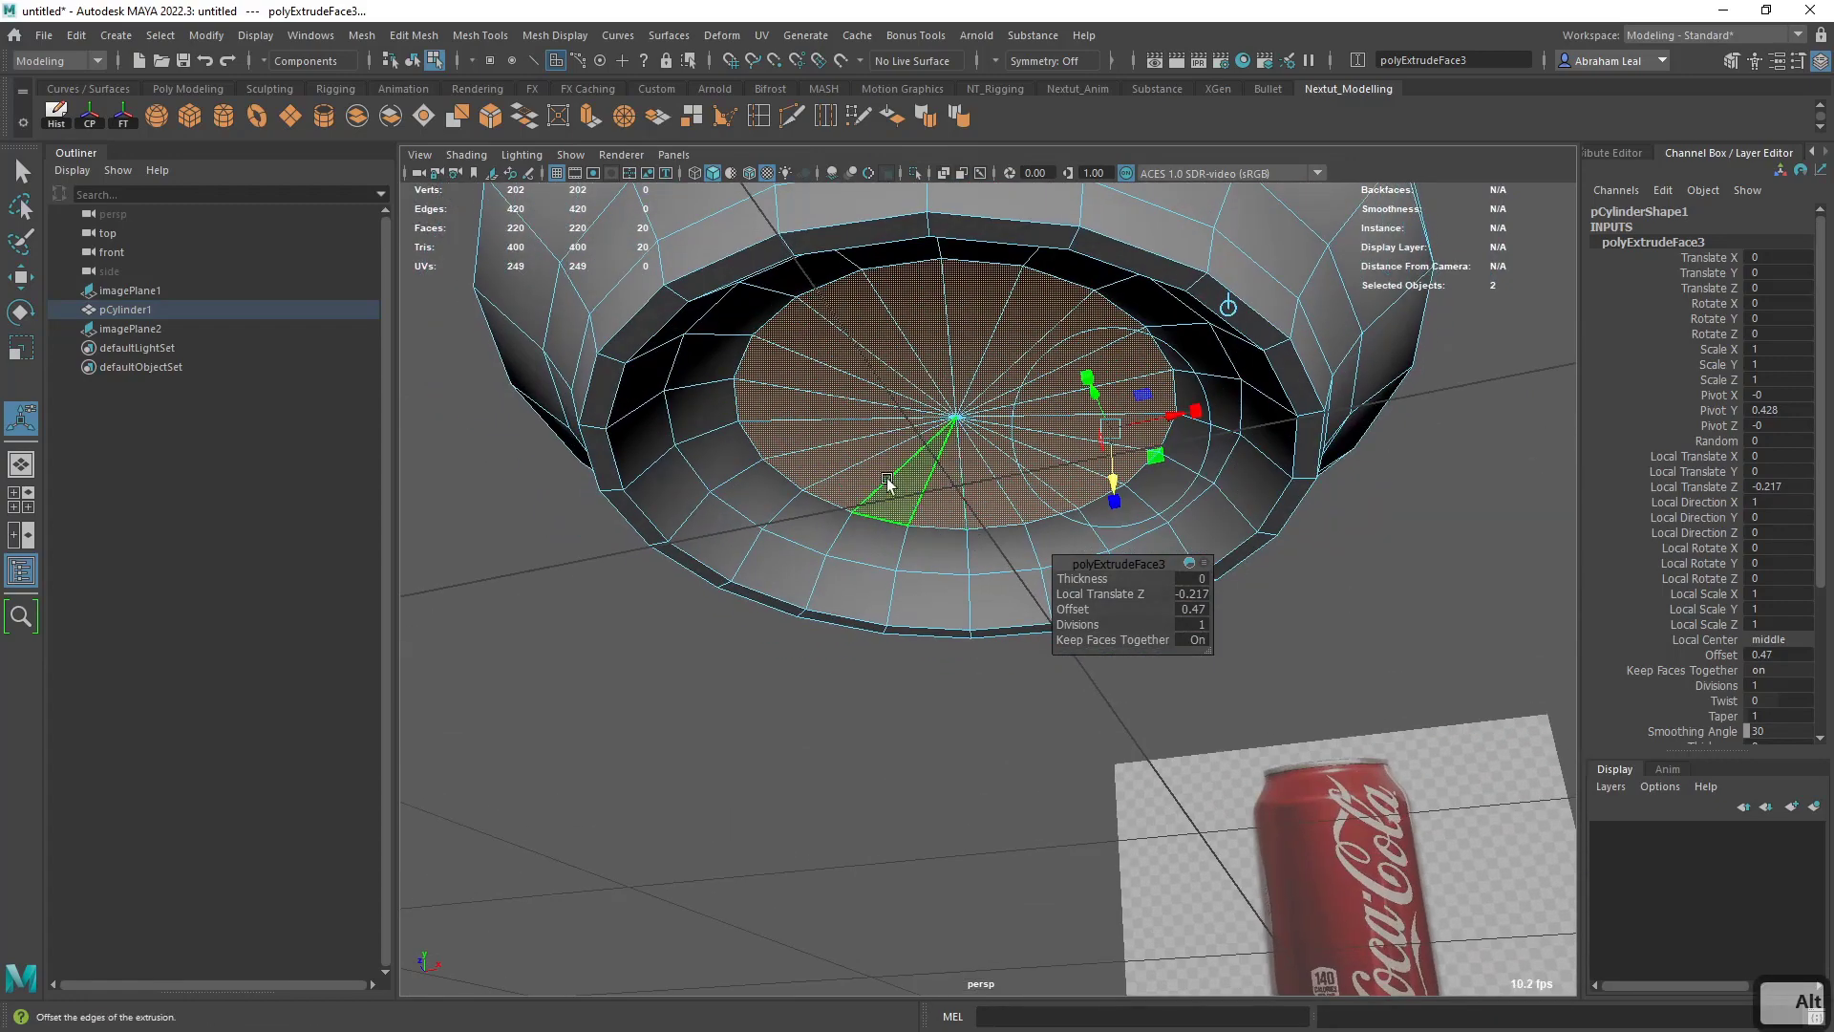
- Compare the can's wireframe with the lid reference image in the top view
key(q)
right_drag(844, 476, 893, 372)
scroll(1118, 539, down, 4)
alt+drag(1122, 545, 1116, 604)
right_drag(1108, 475, 1245, 389)
scroll(1259, 478, down, 3)
alt+drag(1265, 494, 1294, 595)
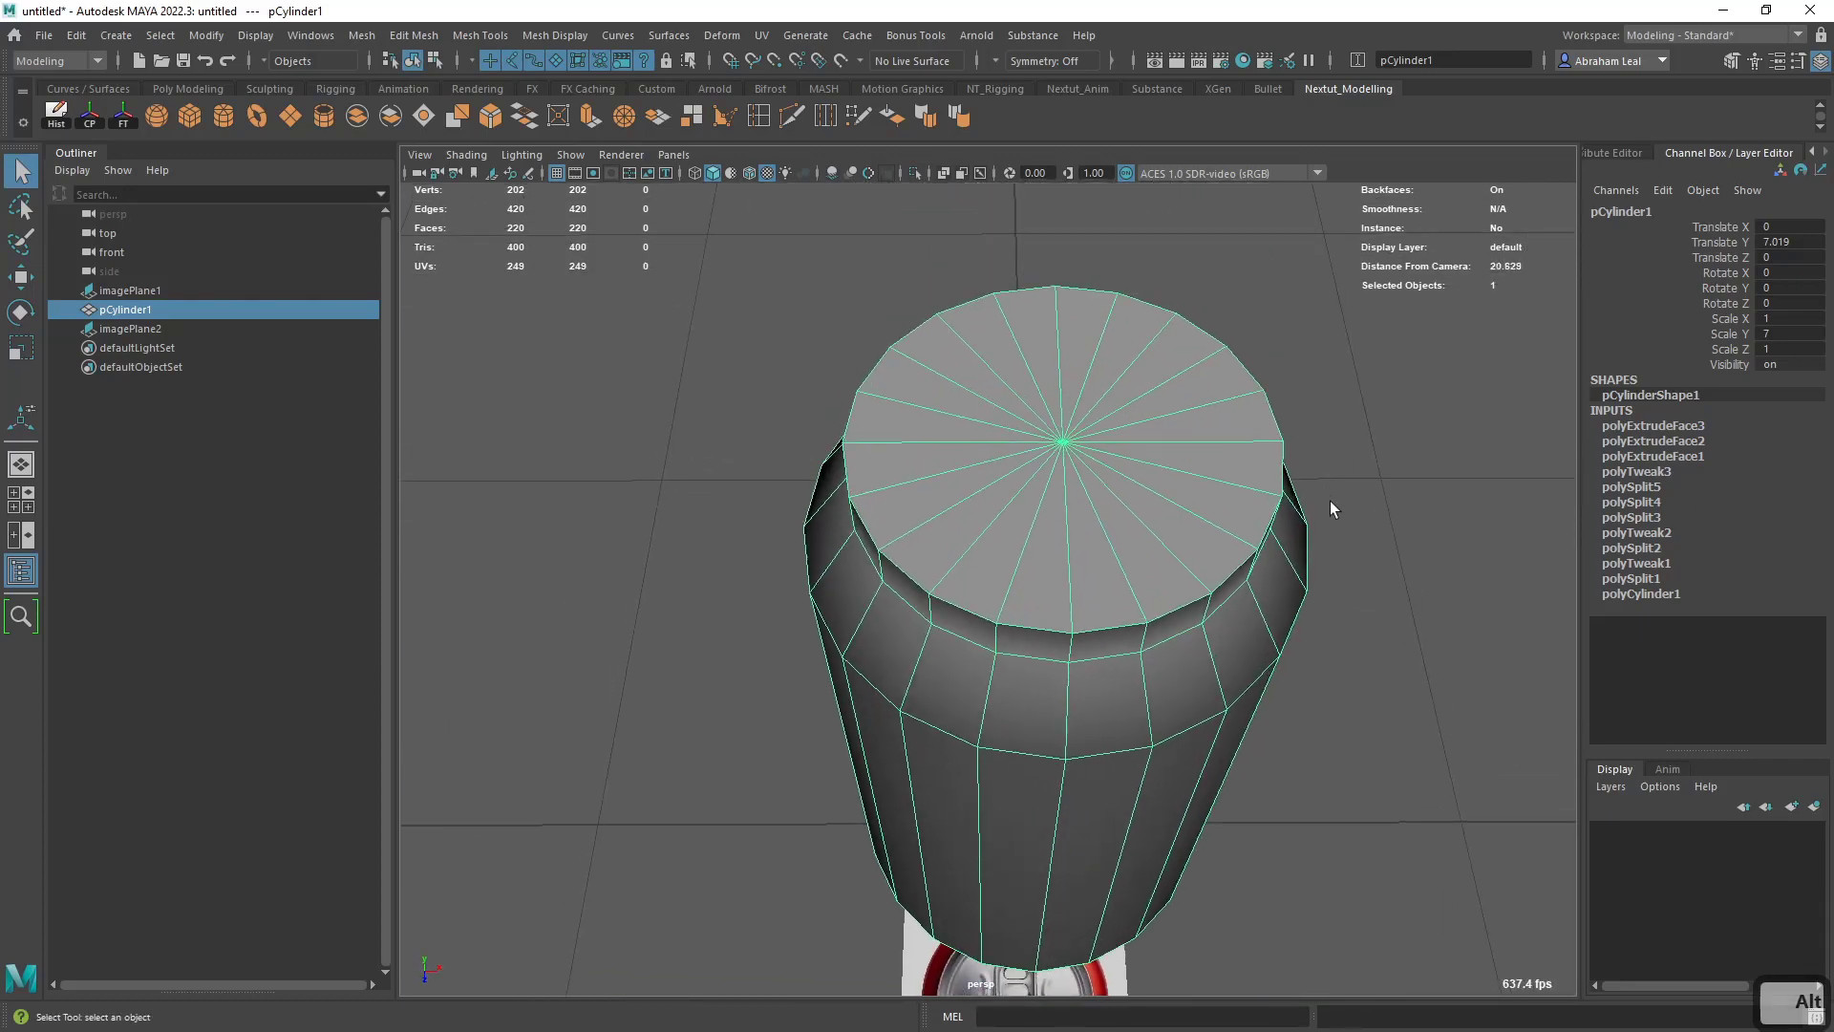
key(space)
drag(1331, 508, 1232, 506)
key(4)
scroll(1214, 512, up, 4)
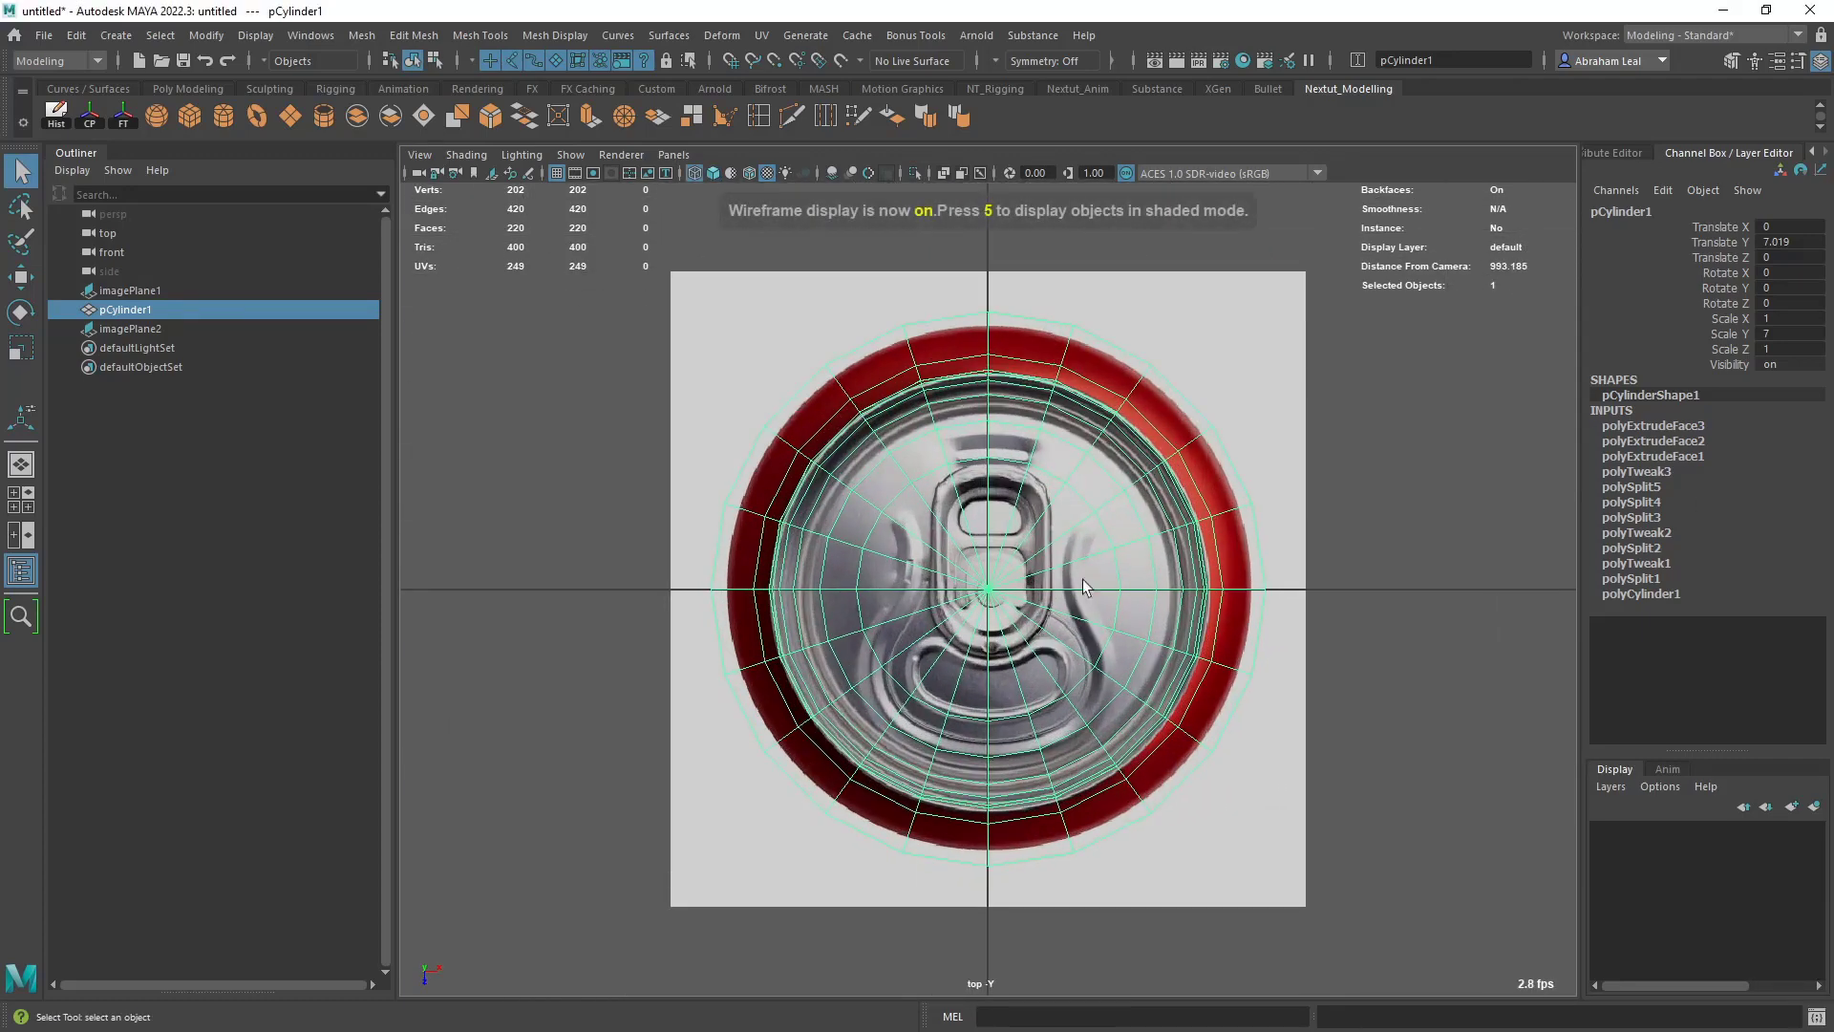
- Select all faces of the can's top cap in the shaded perspective view and extrude them with an offset of 0.15
key(space)
drag(1091, 587, 1083, 525)
mouse_move(1082, 524)
alt+middle_down()
mouse_move(1069, 500)
mouse_move(1051, 619)
alt+middle_up()
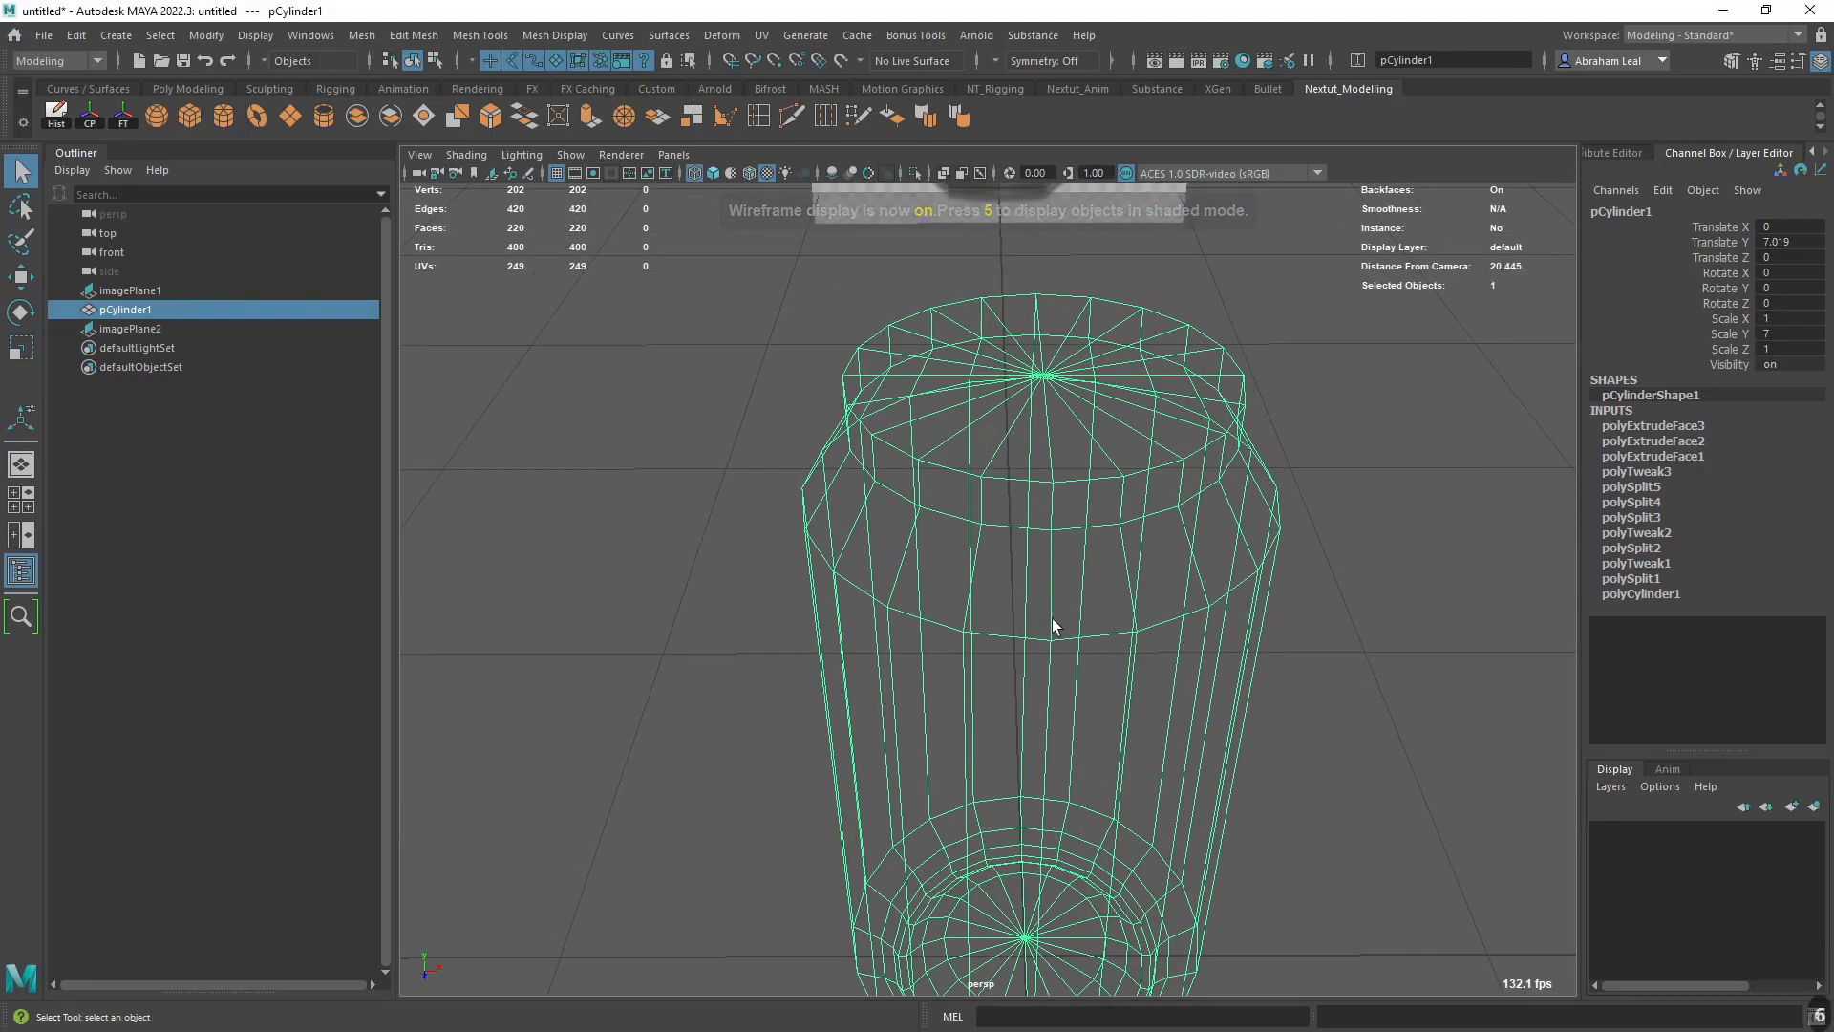
key(6)
scroll(1057, 636, up, 3)
alt+drag(1059, 638, 1063, 705)
right_drag(992, 434, 888, 441)
click(1116, 428)
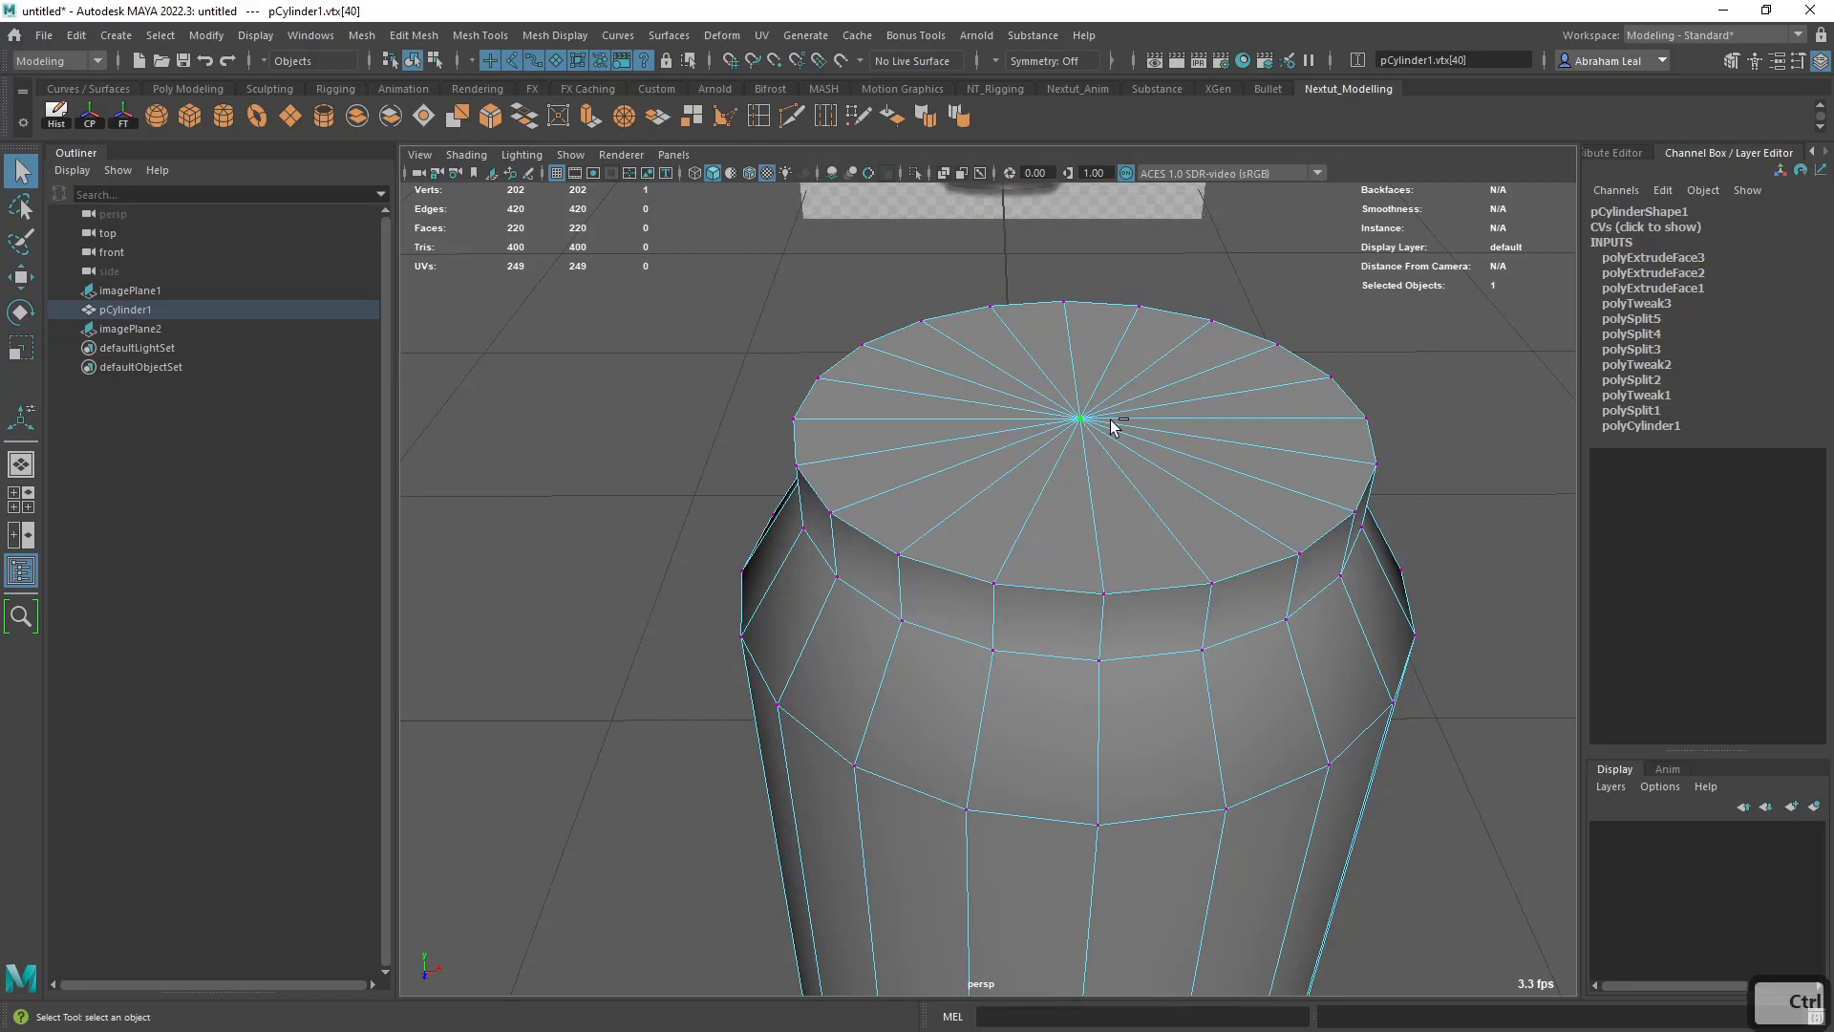
key(ctrl+F11)
key(ctrl+e)
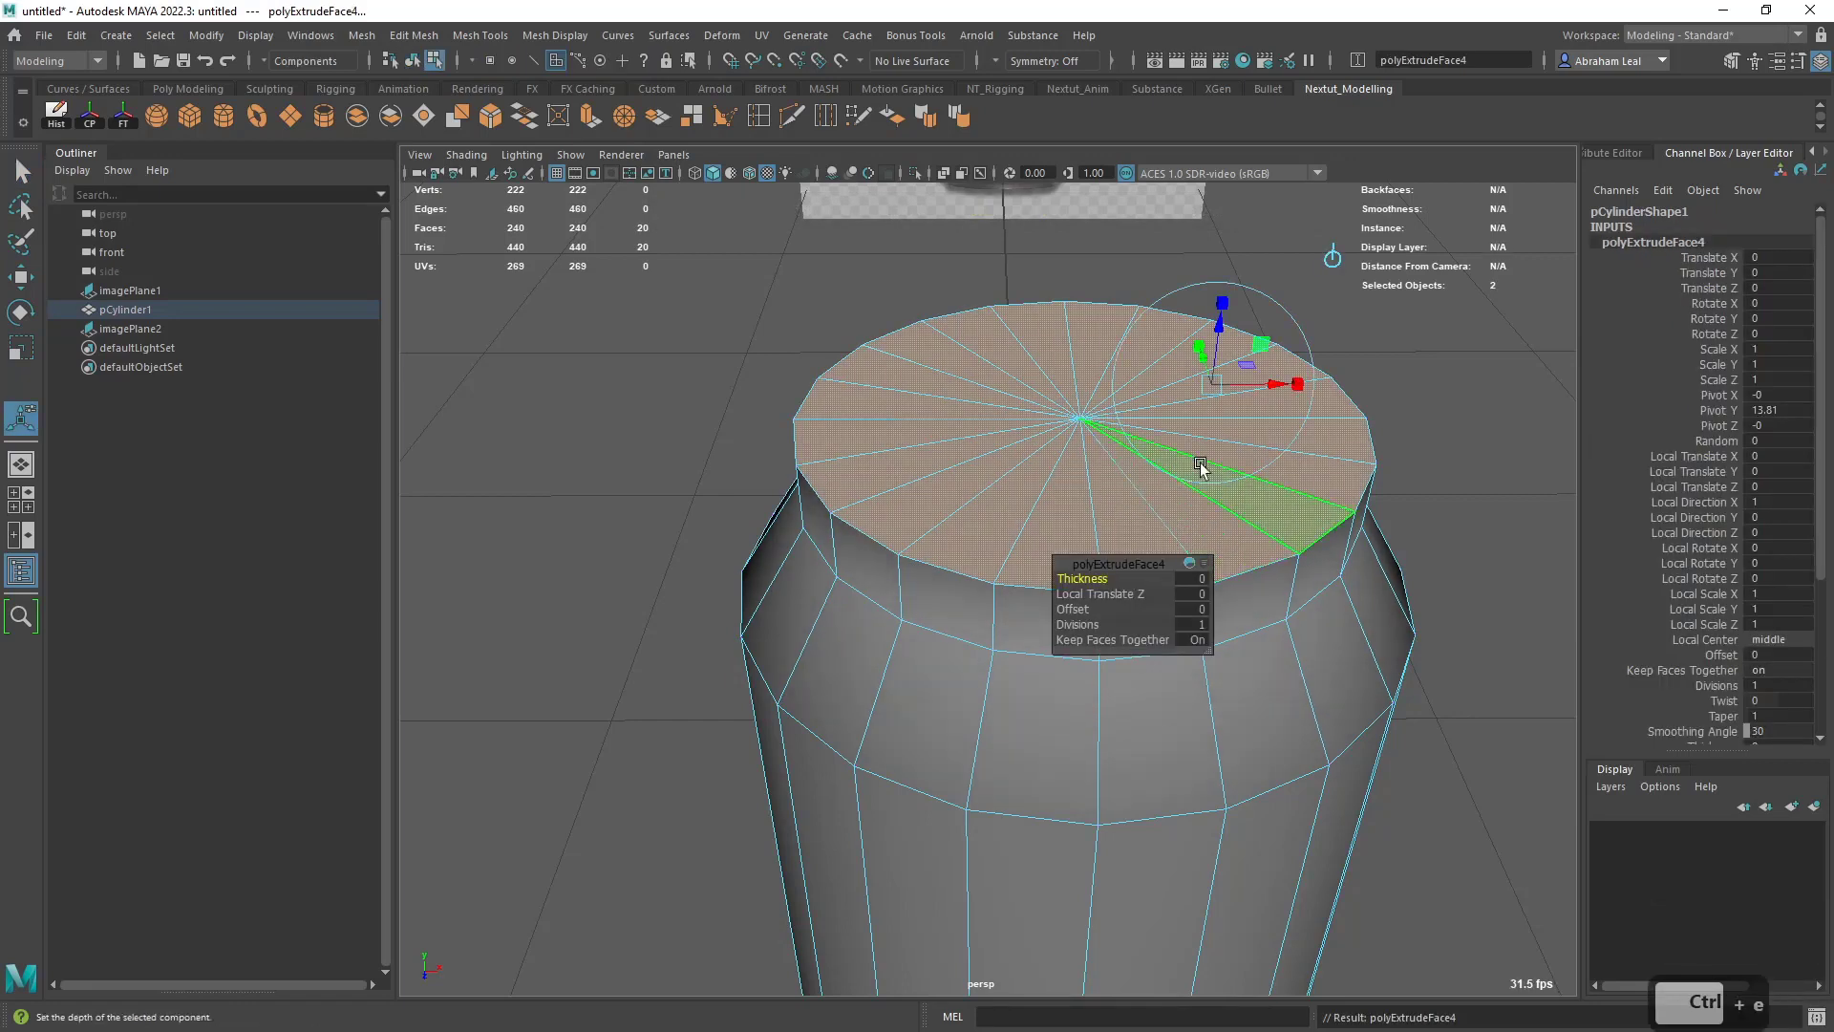
ctrl+drag(1074, 608, 1094, 606)
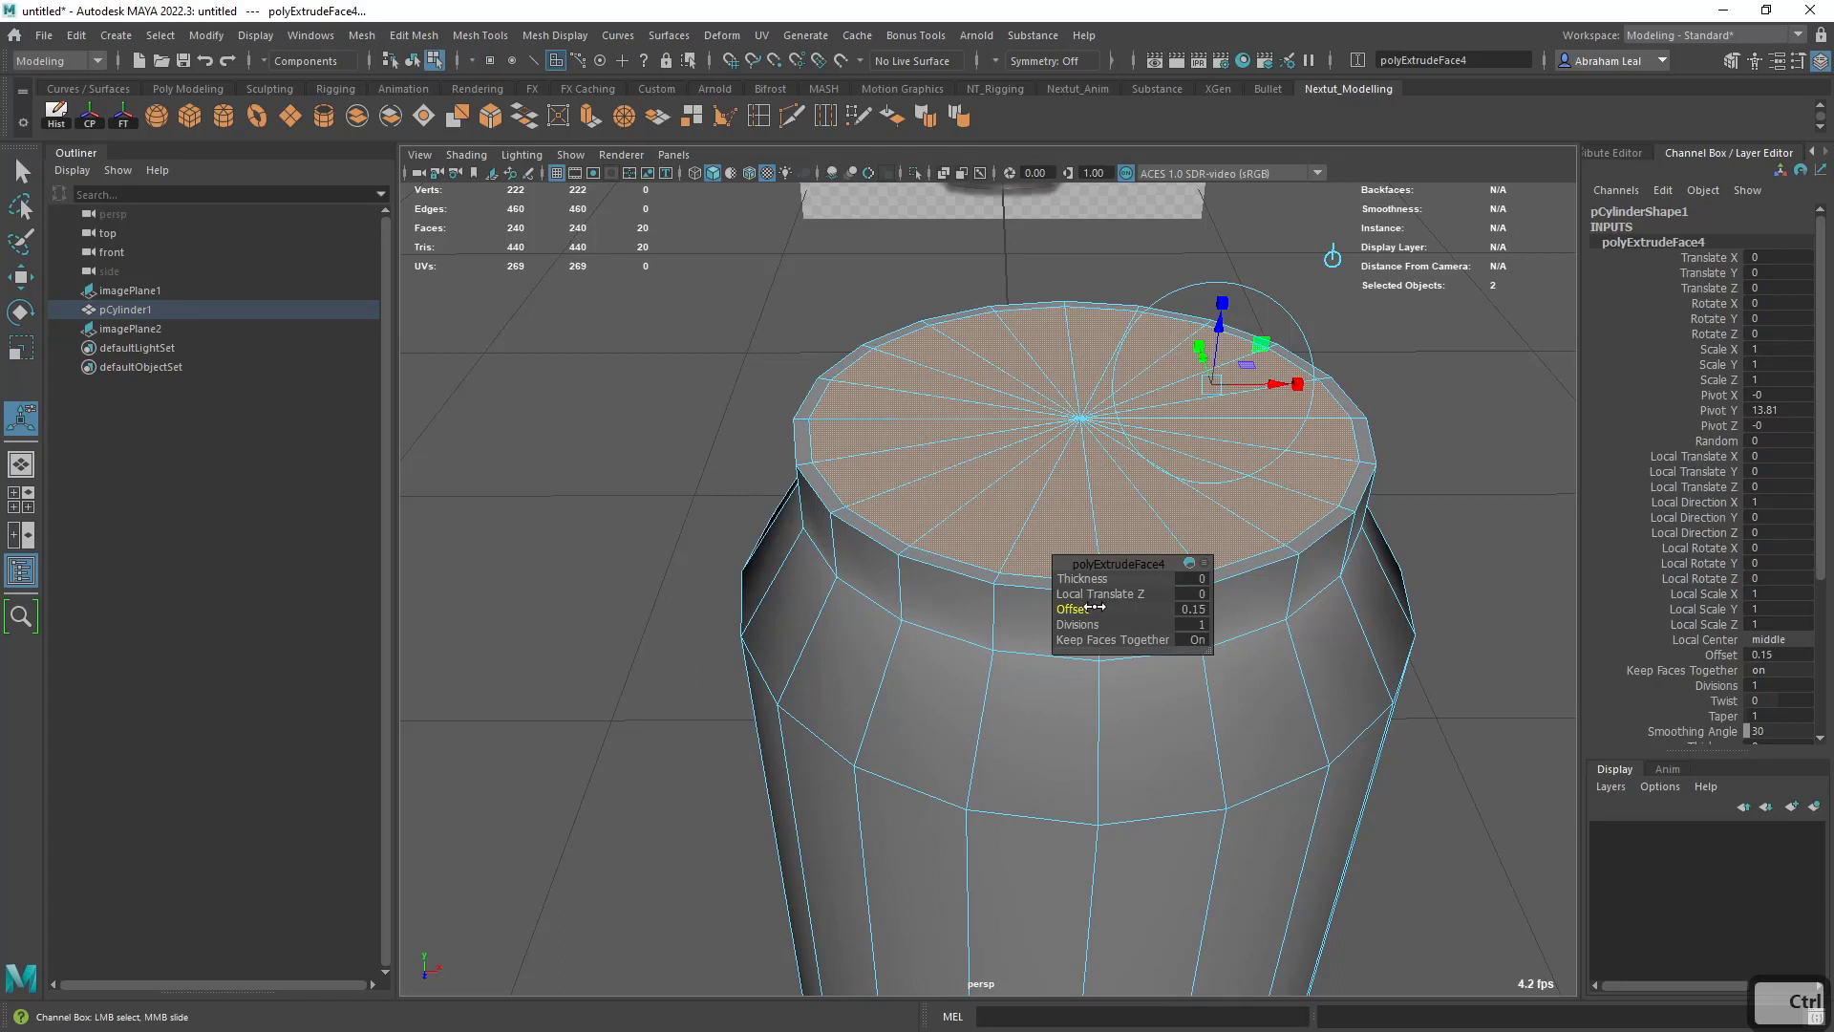
- Extrude the top cap faces down inside the rim with Local Translate Z -0.279
key(ctrl+e)
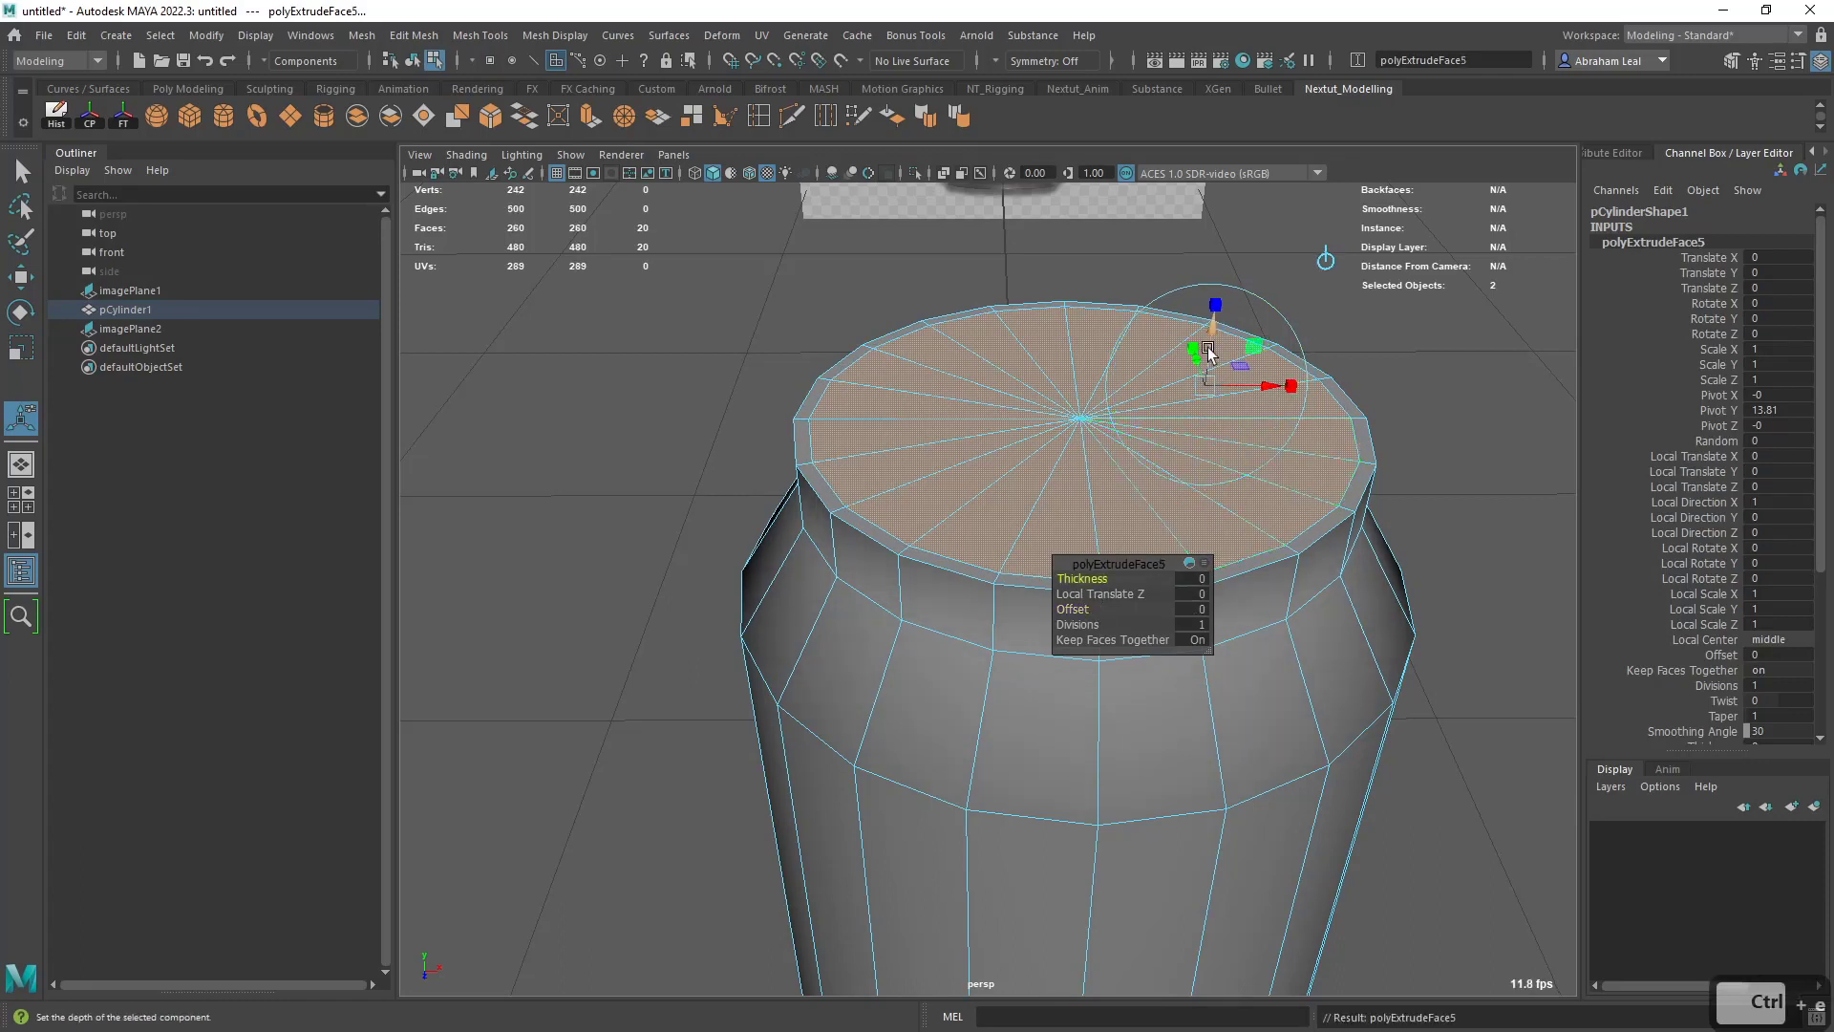
drag(1208, 348, 1212, 356)
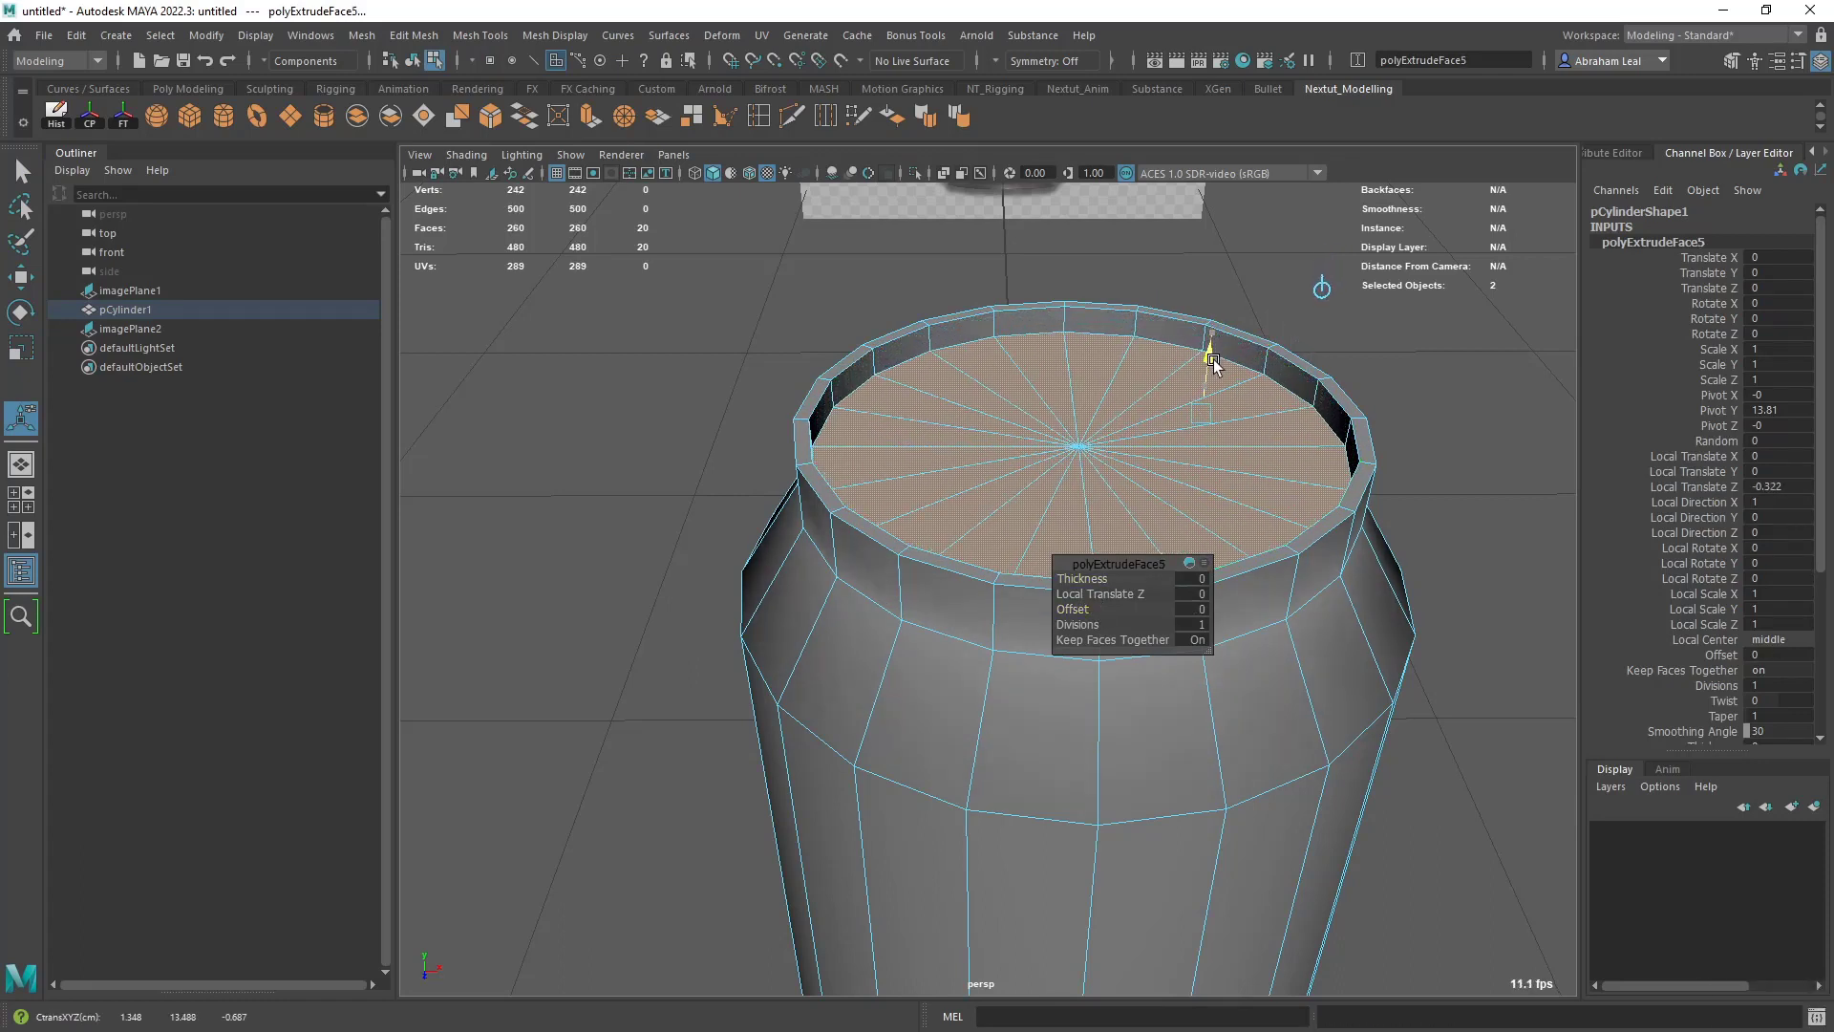
alt+drag(1262, 417, 1248, 360)
alt+middle_drag(1249, 360, 1244, 617)
alt+right_drag(1185, 491, 1247, 494)
drag(1257, 496, 1255, 487)
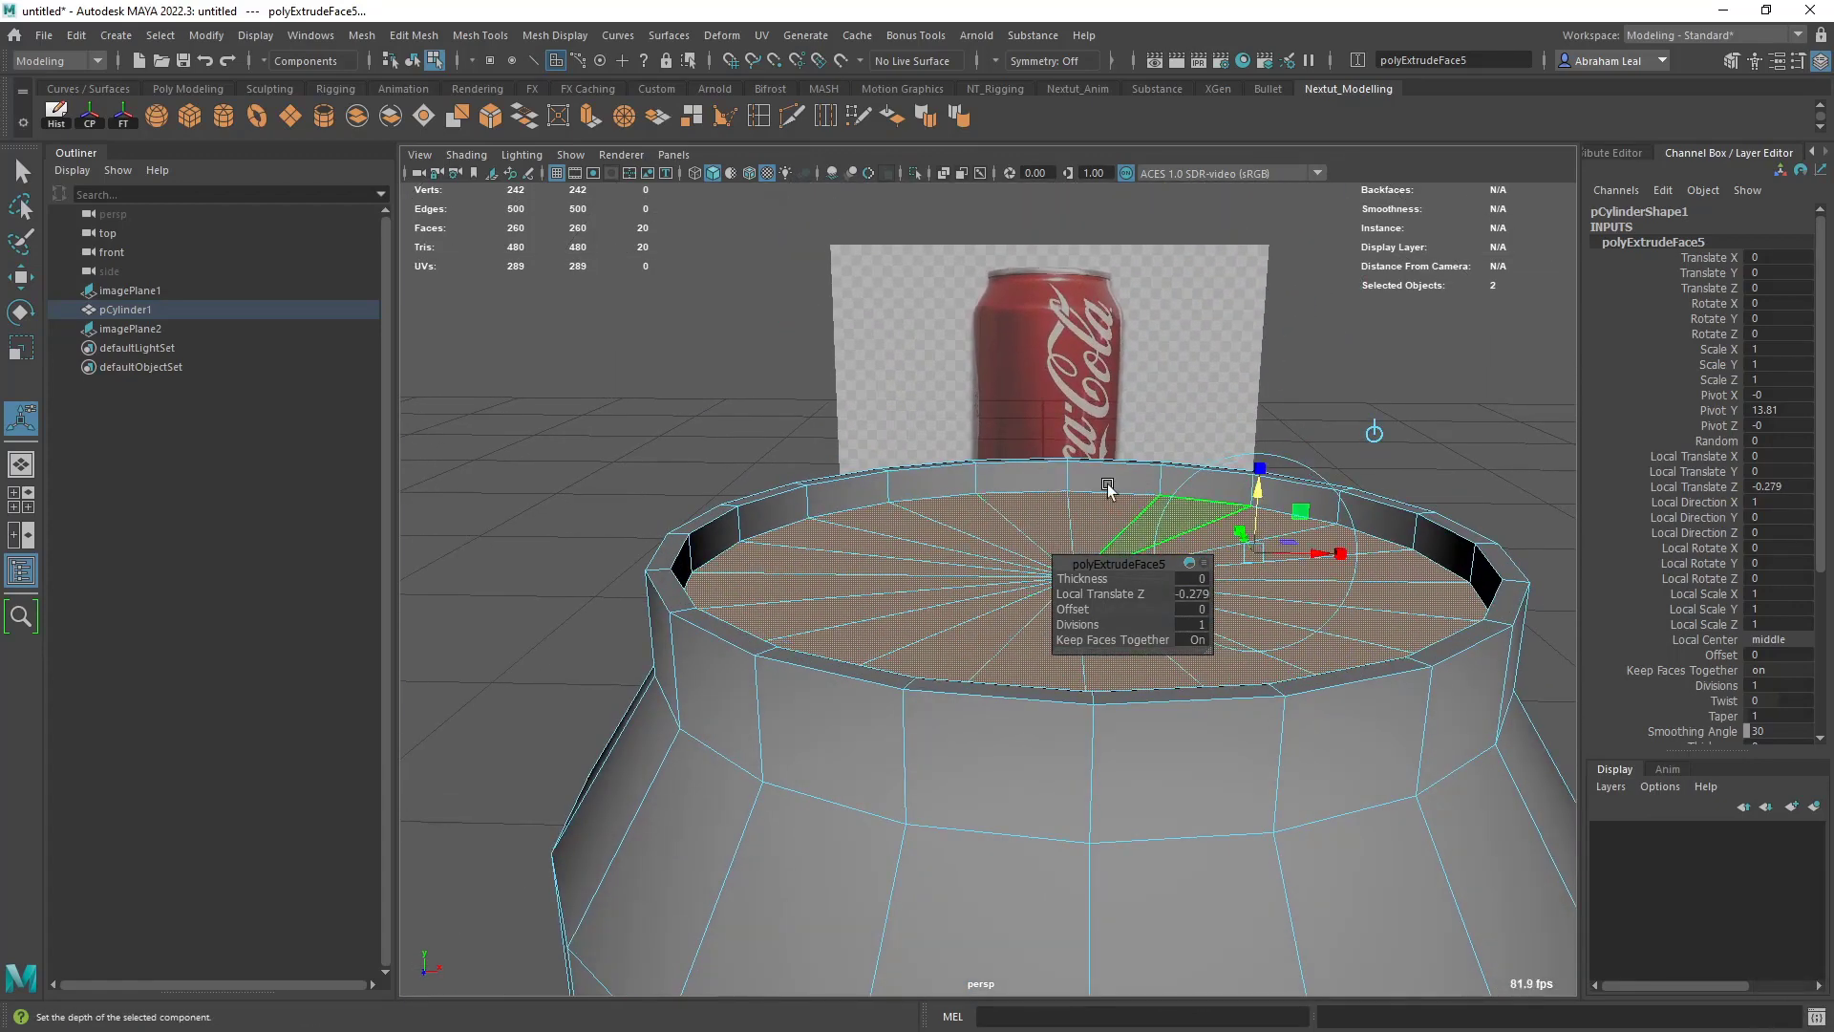
- Examine the whole can from several angles and check its shape in smooth preview
alt+drag(1125, 568, 1138, 619)
alt+right_drag(1137, 619, 1133, 553)
alt+middle_drag(1134, 553, 1116, 425)
alt+right_drag(1061, 506, 1126, 512)
alt+drag(1126, 512, 1111, 430)
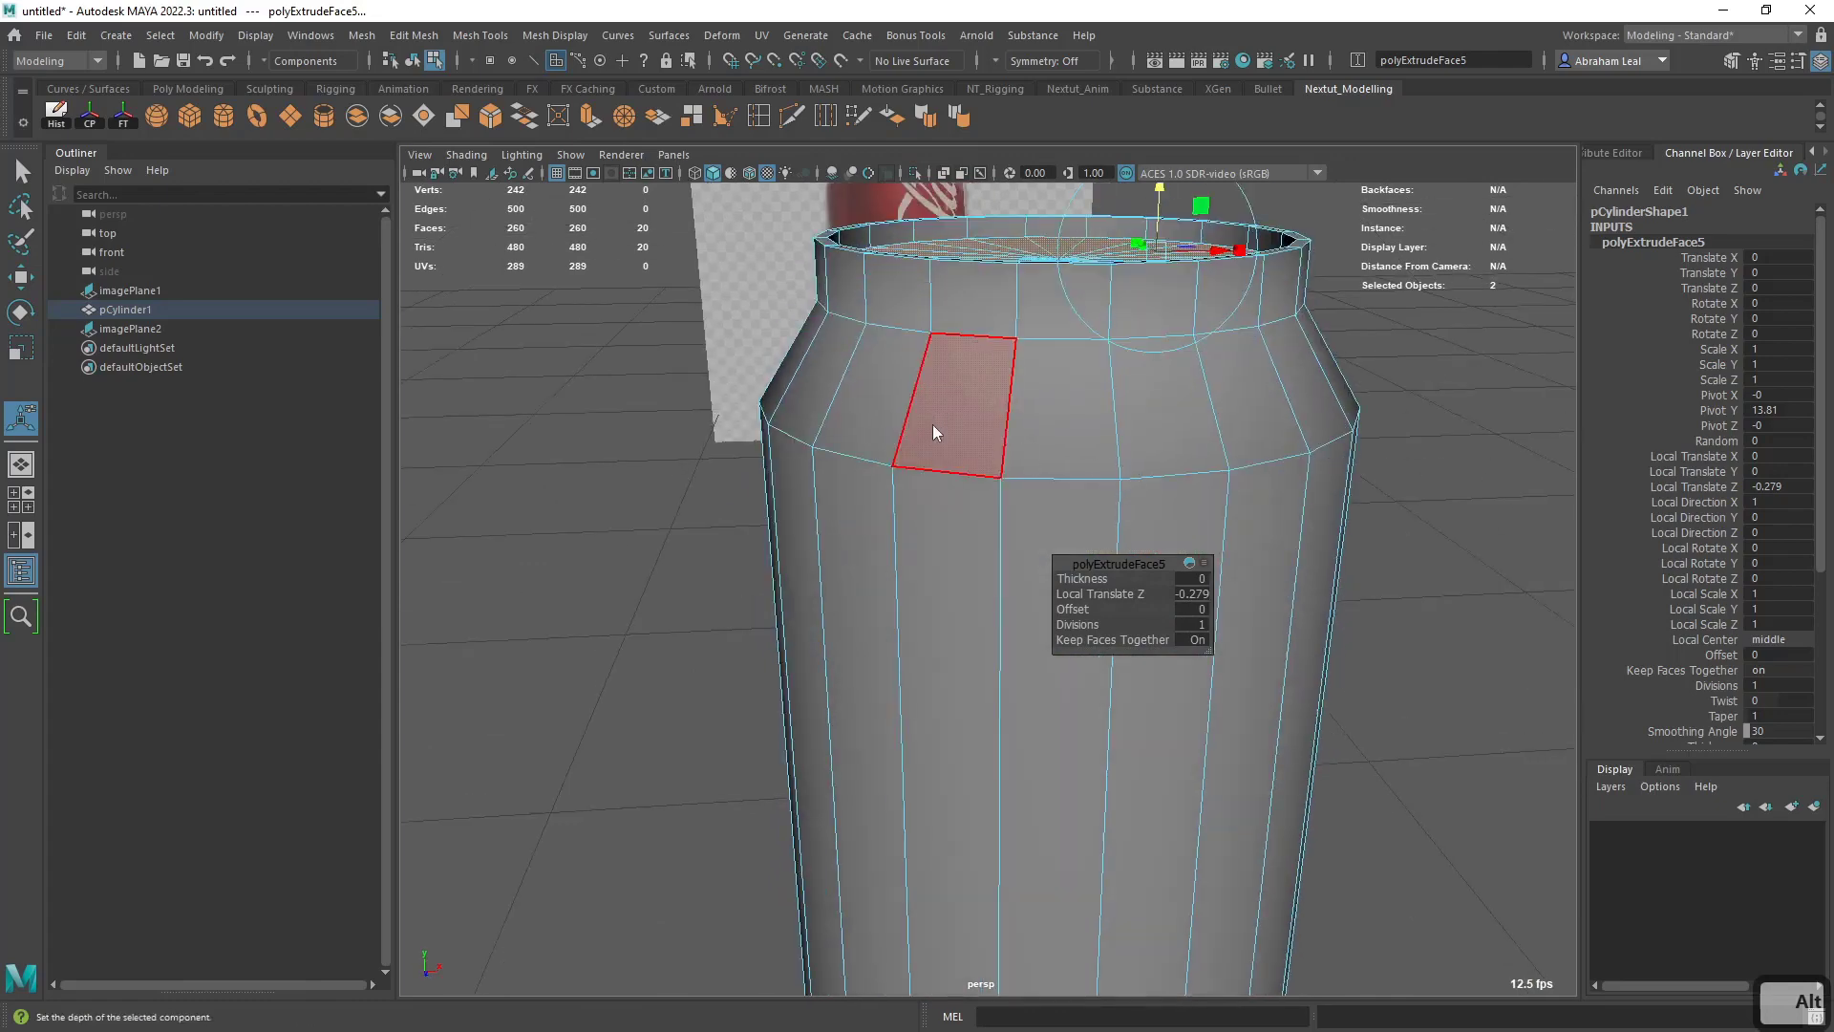
right_drag(933, 426, 998, 377)
mouse_move(1122, 497)
alt+right_down()
mouse_move(1215, 502)
mouse_move(1127, 497)
alt+right_up()
alt+middle_drag(1061, 539, 1087, 439)
alt+right_drag(1098, 649, 1073, 622)
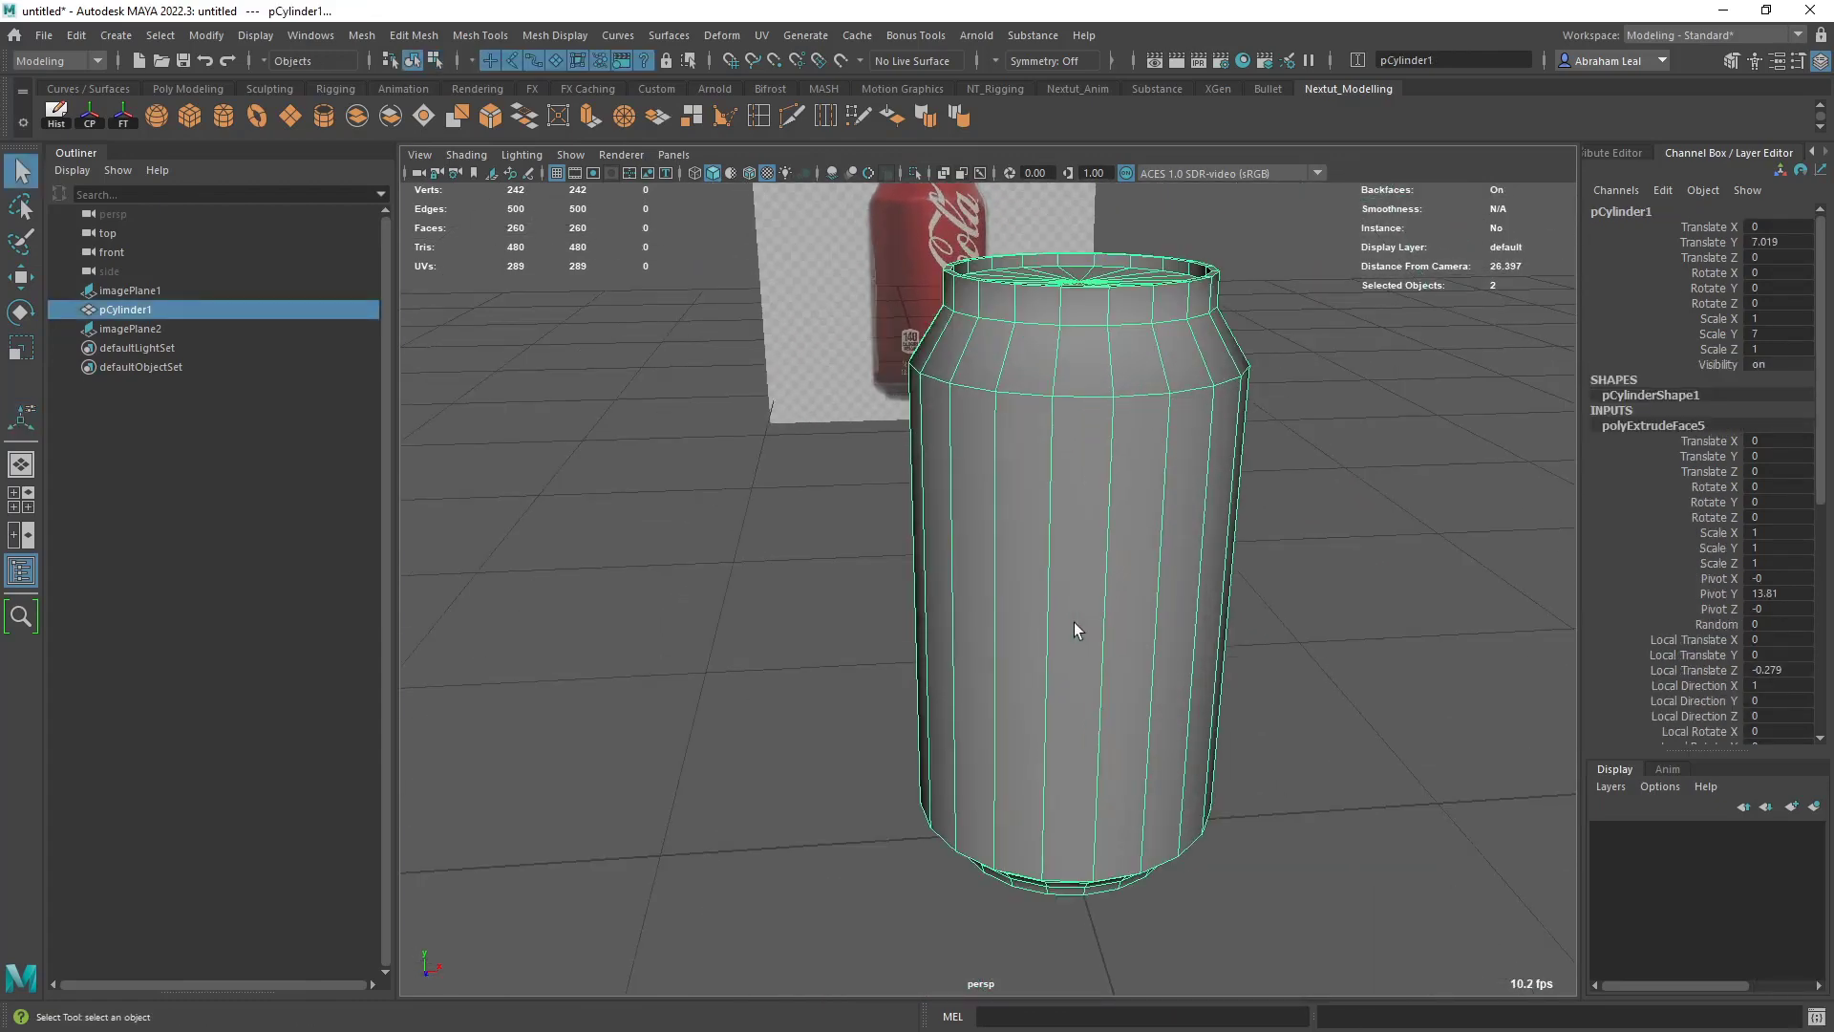
key(3)
click(1309, 588)
alt+drag(1200, 641, 1182, 574)
click(1182, 573)
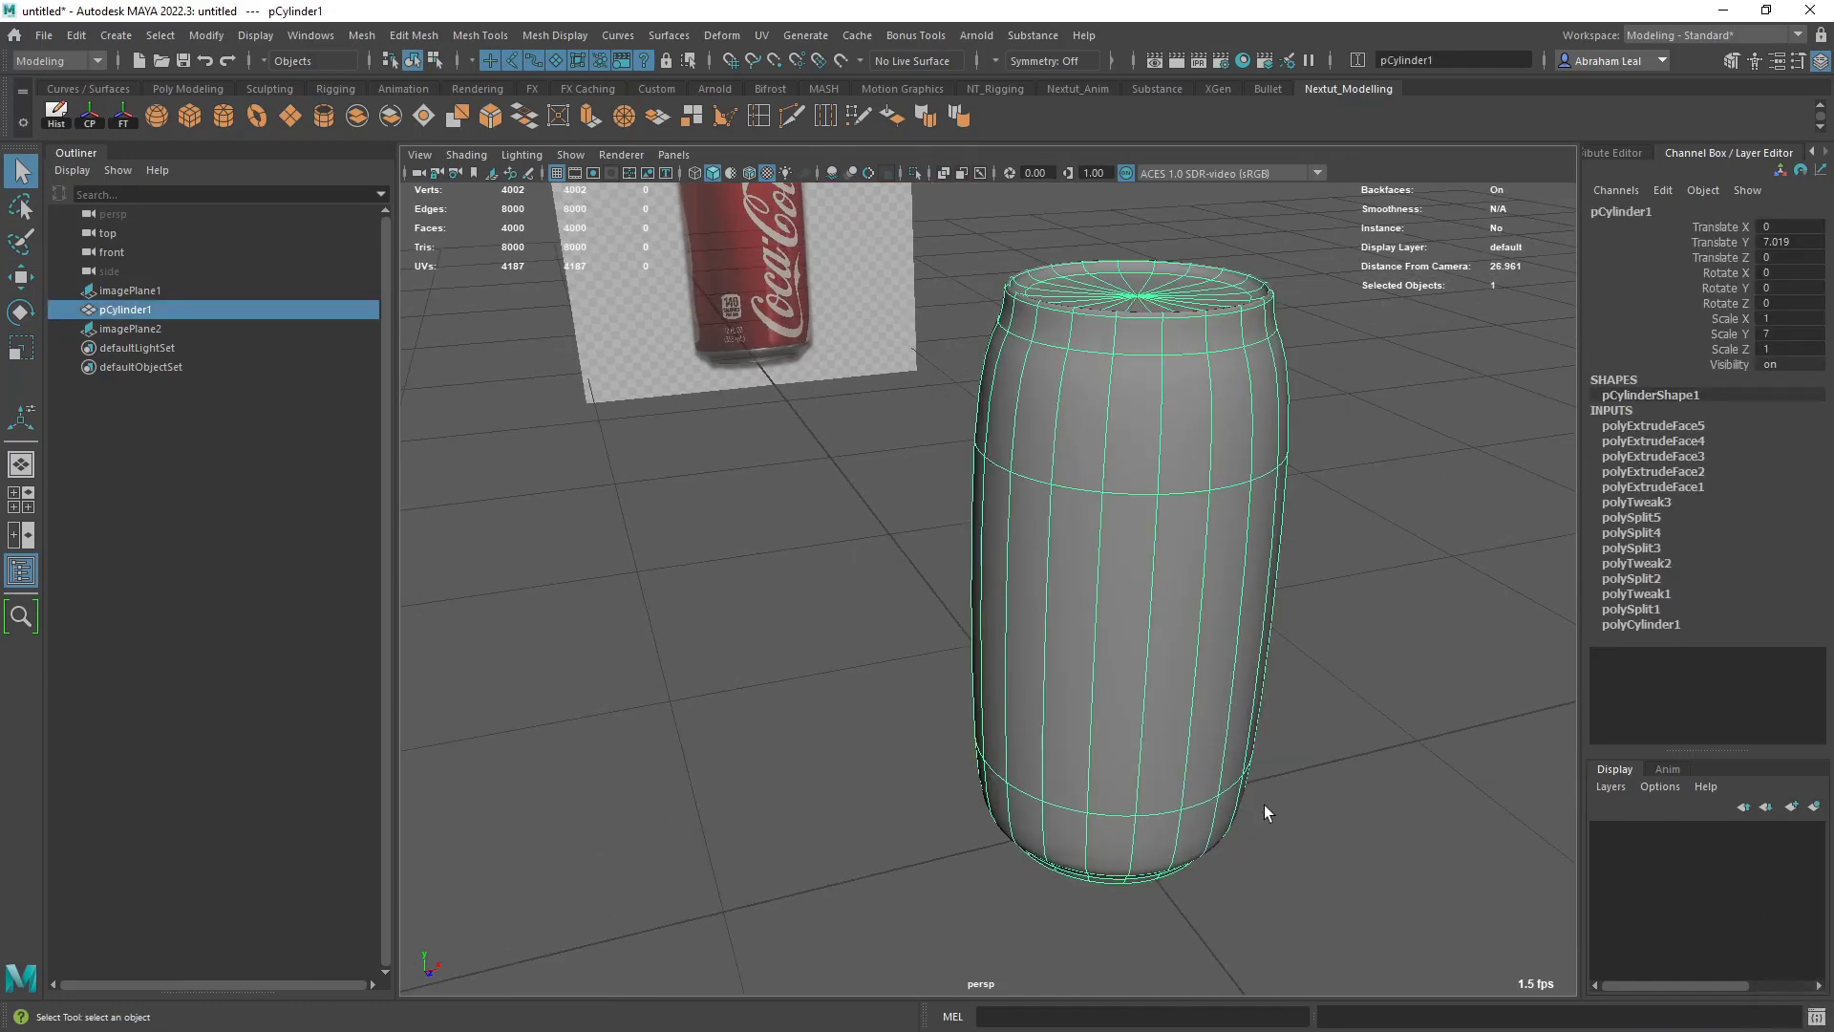
- Compare the whole can's unsmoothed mesh with its smooth preview
key(1)
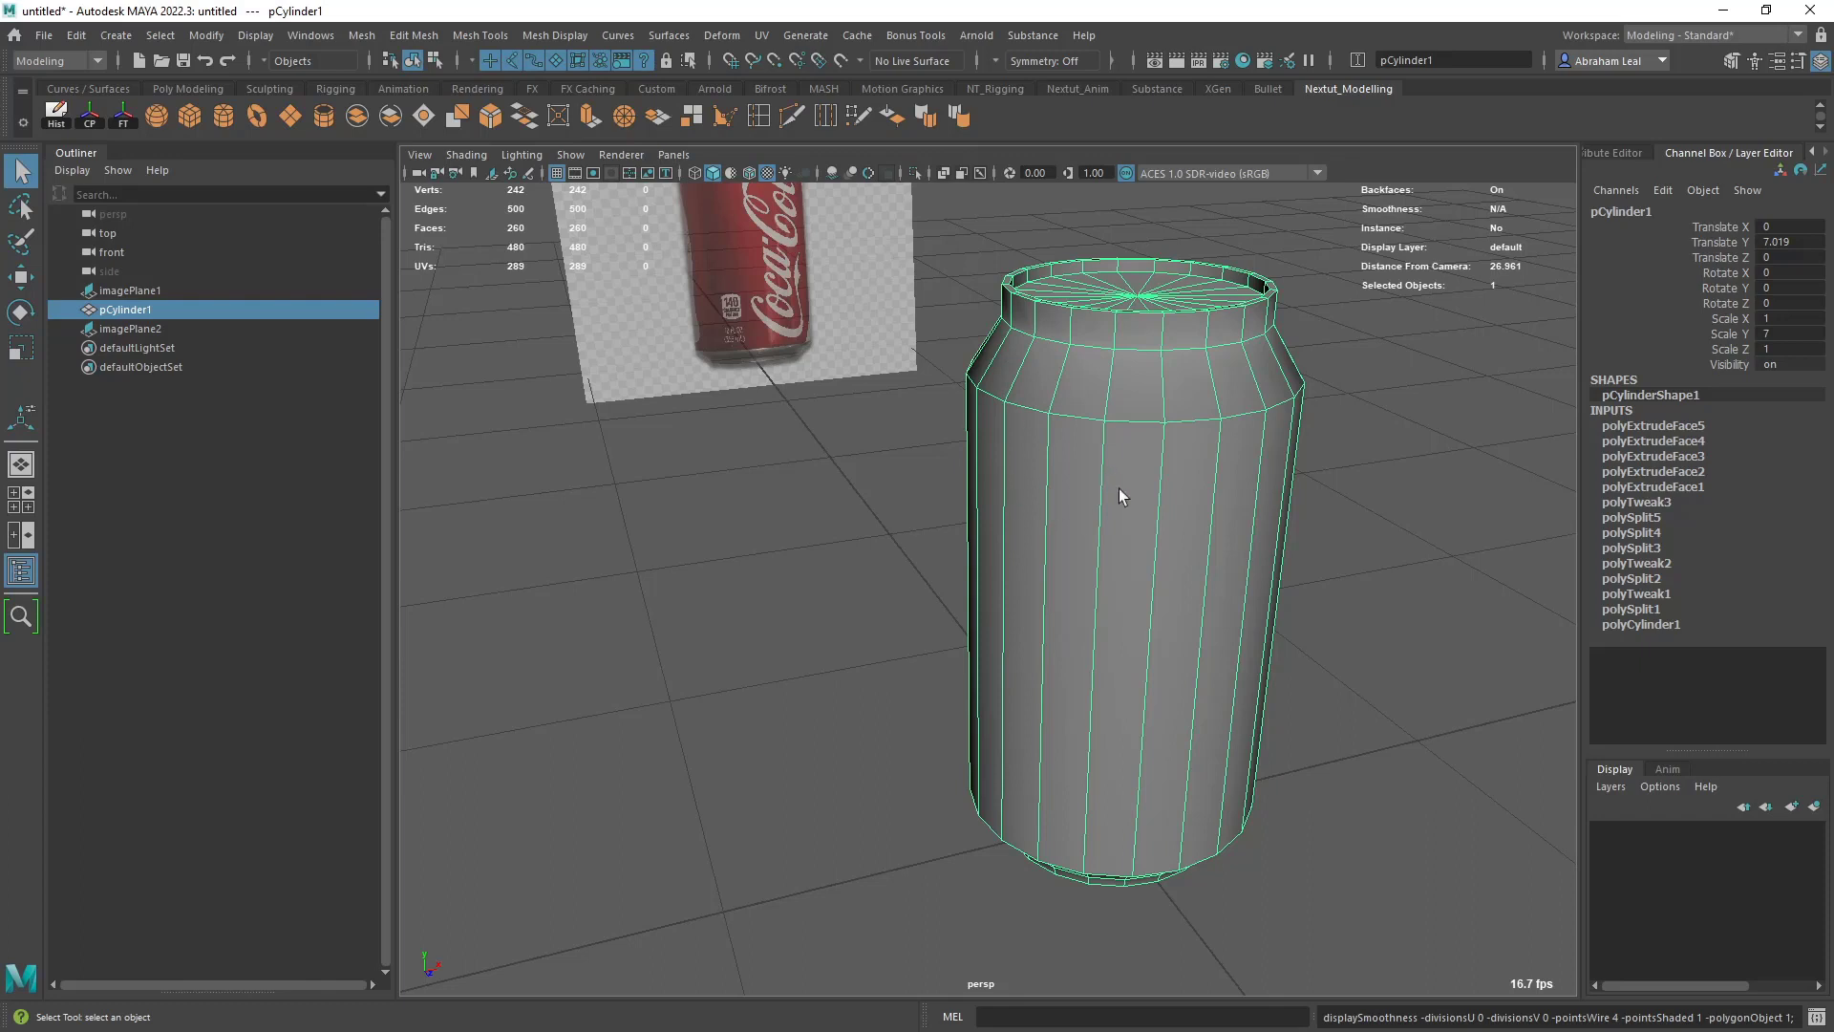
key(3)
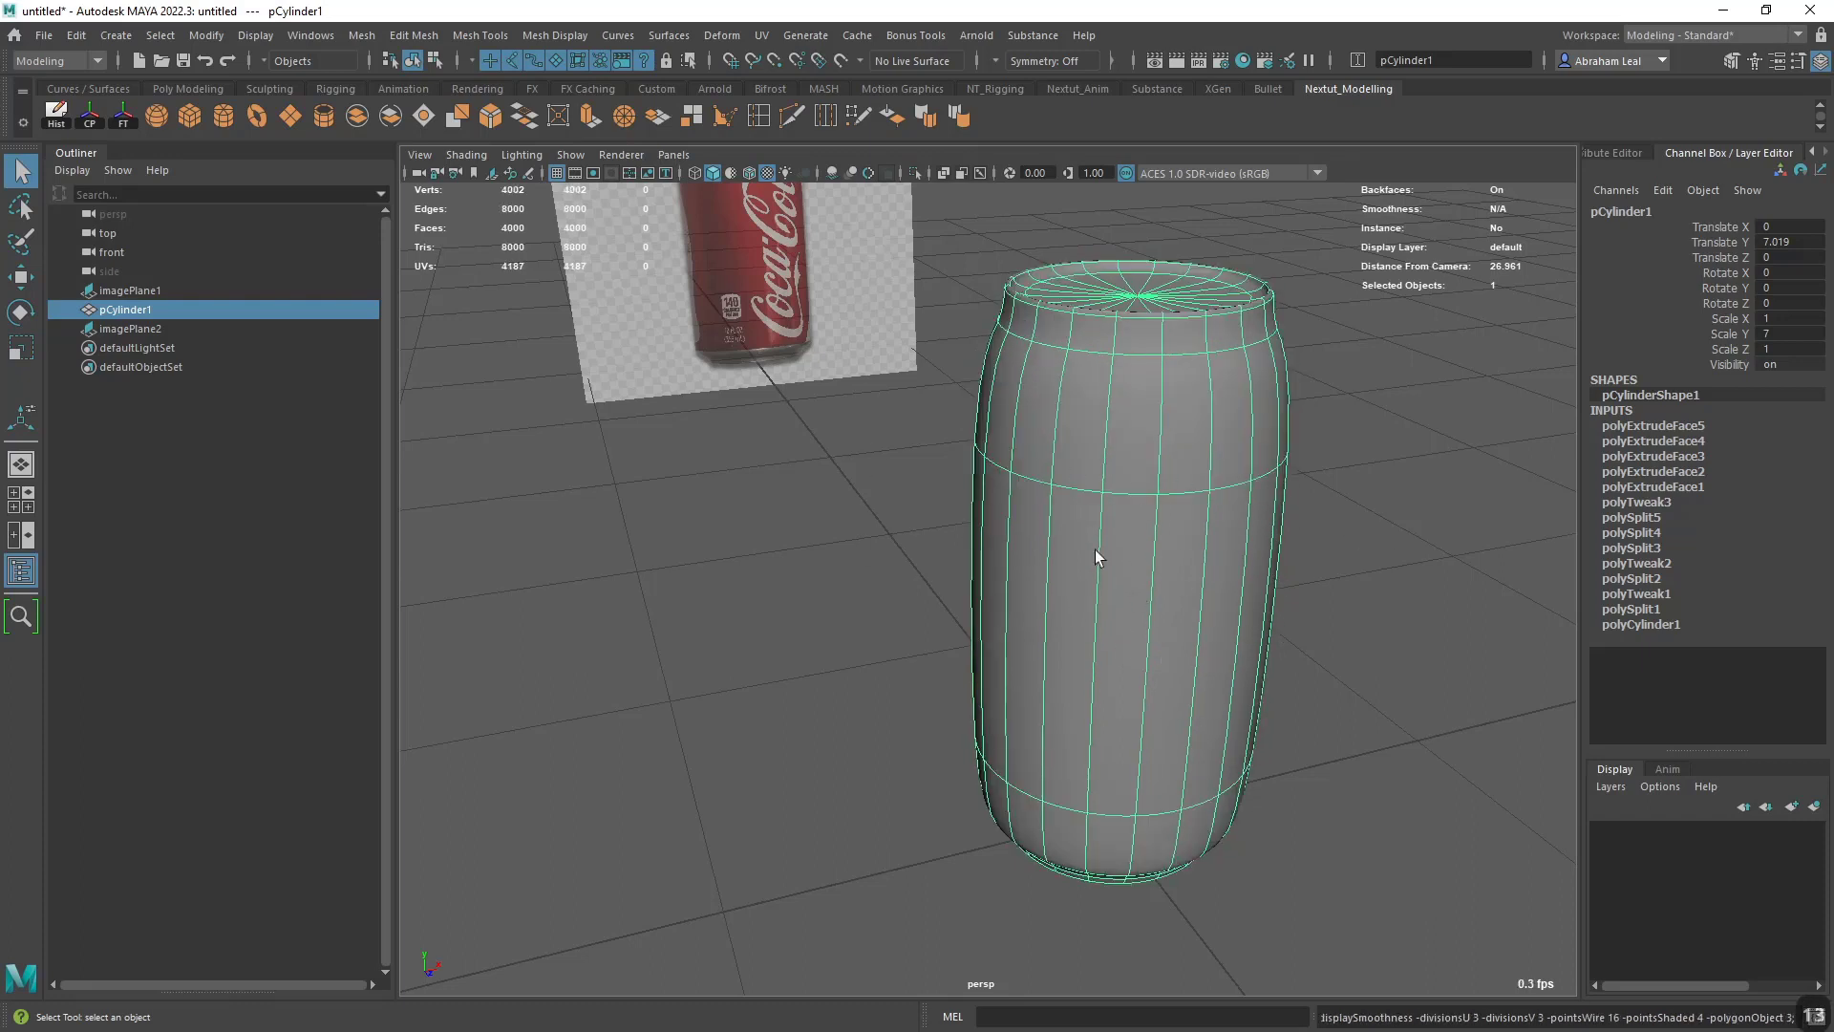
key(1)
key(3)
key(1)
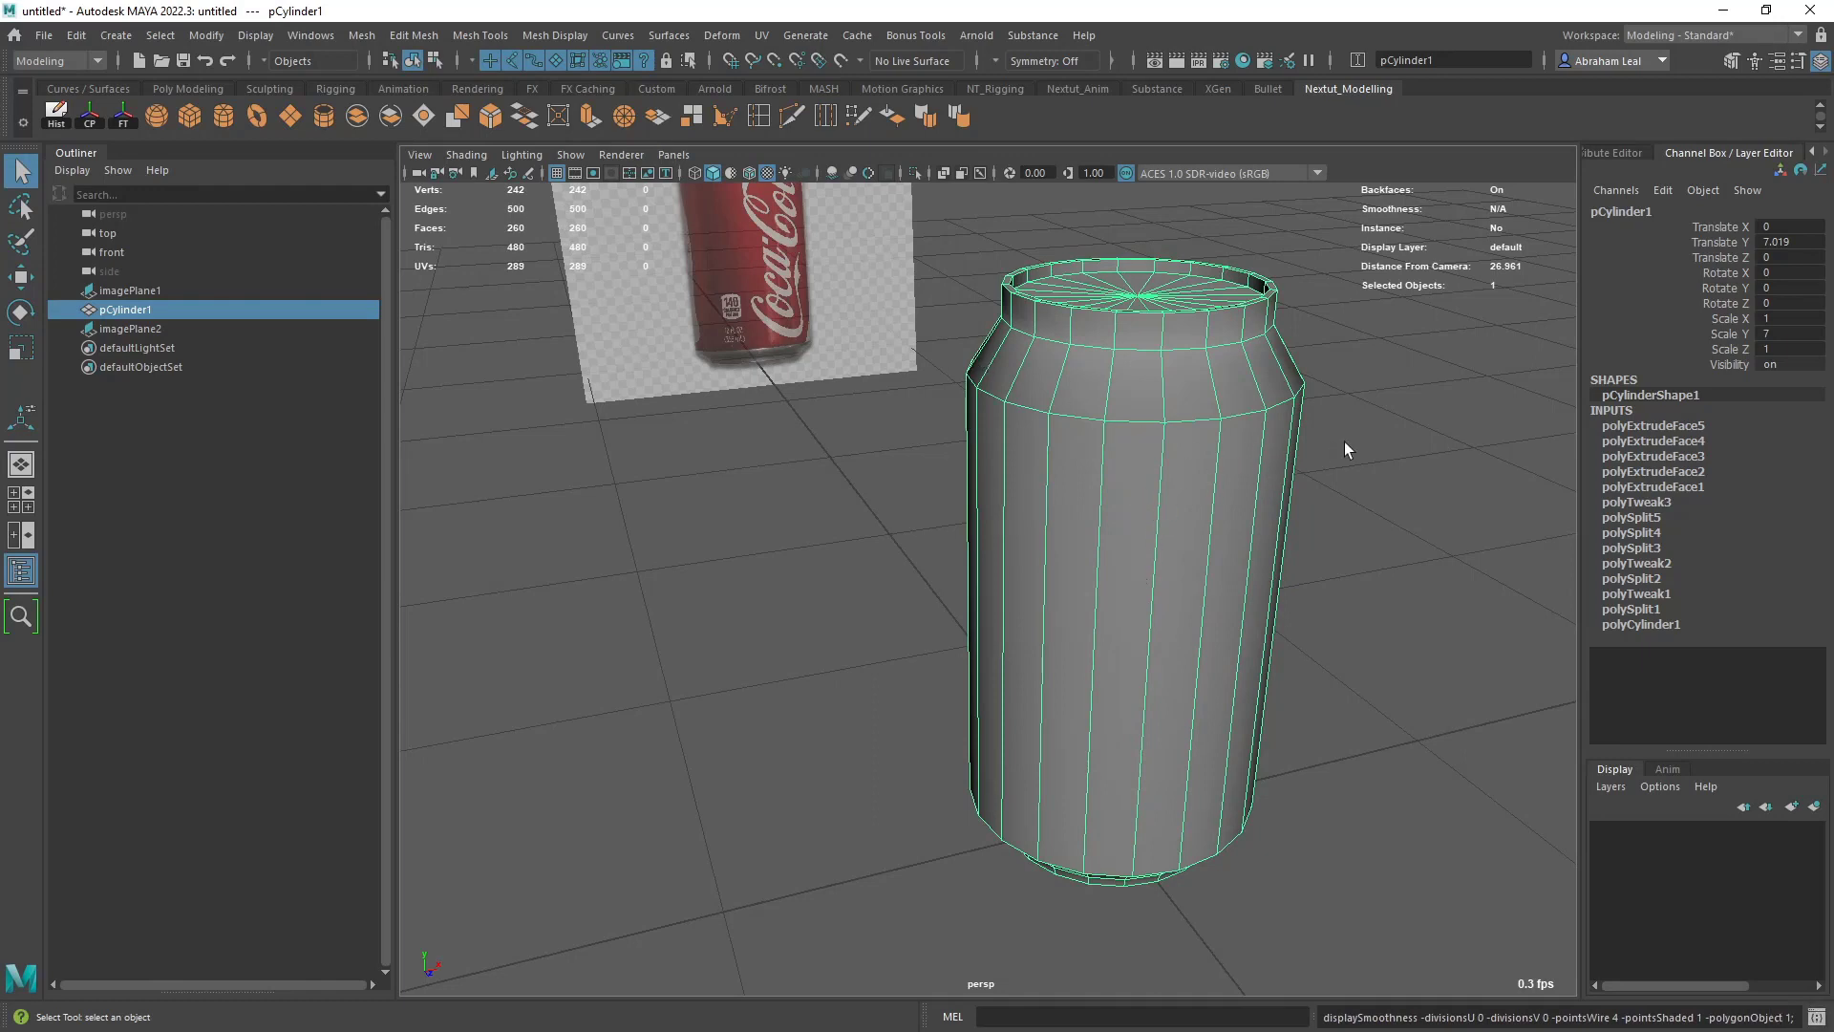
- Try applying the Smooth operation with 1 division to the can mesh, and undo it
click(359, 38)
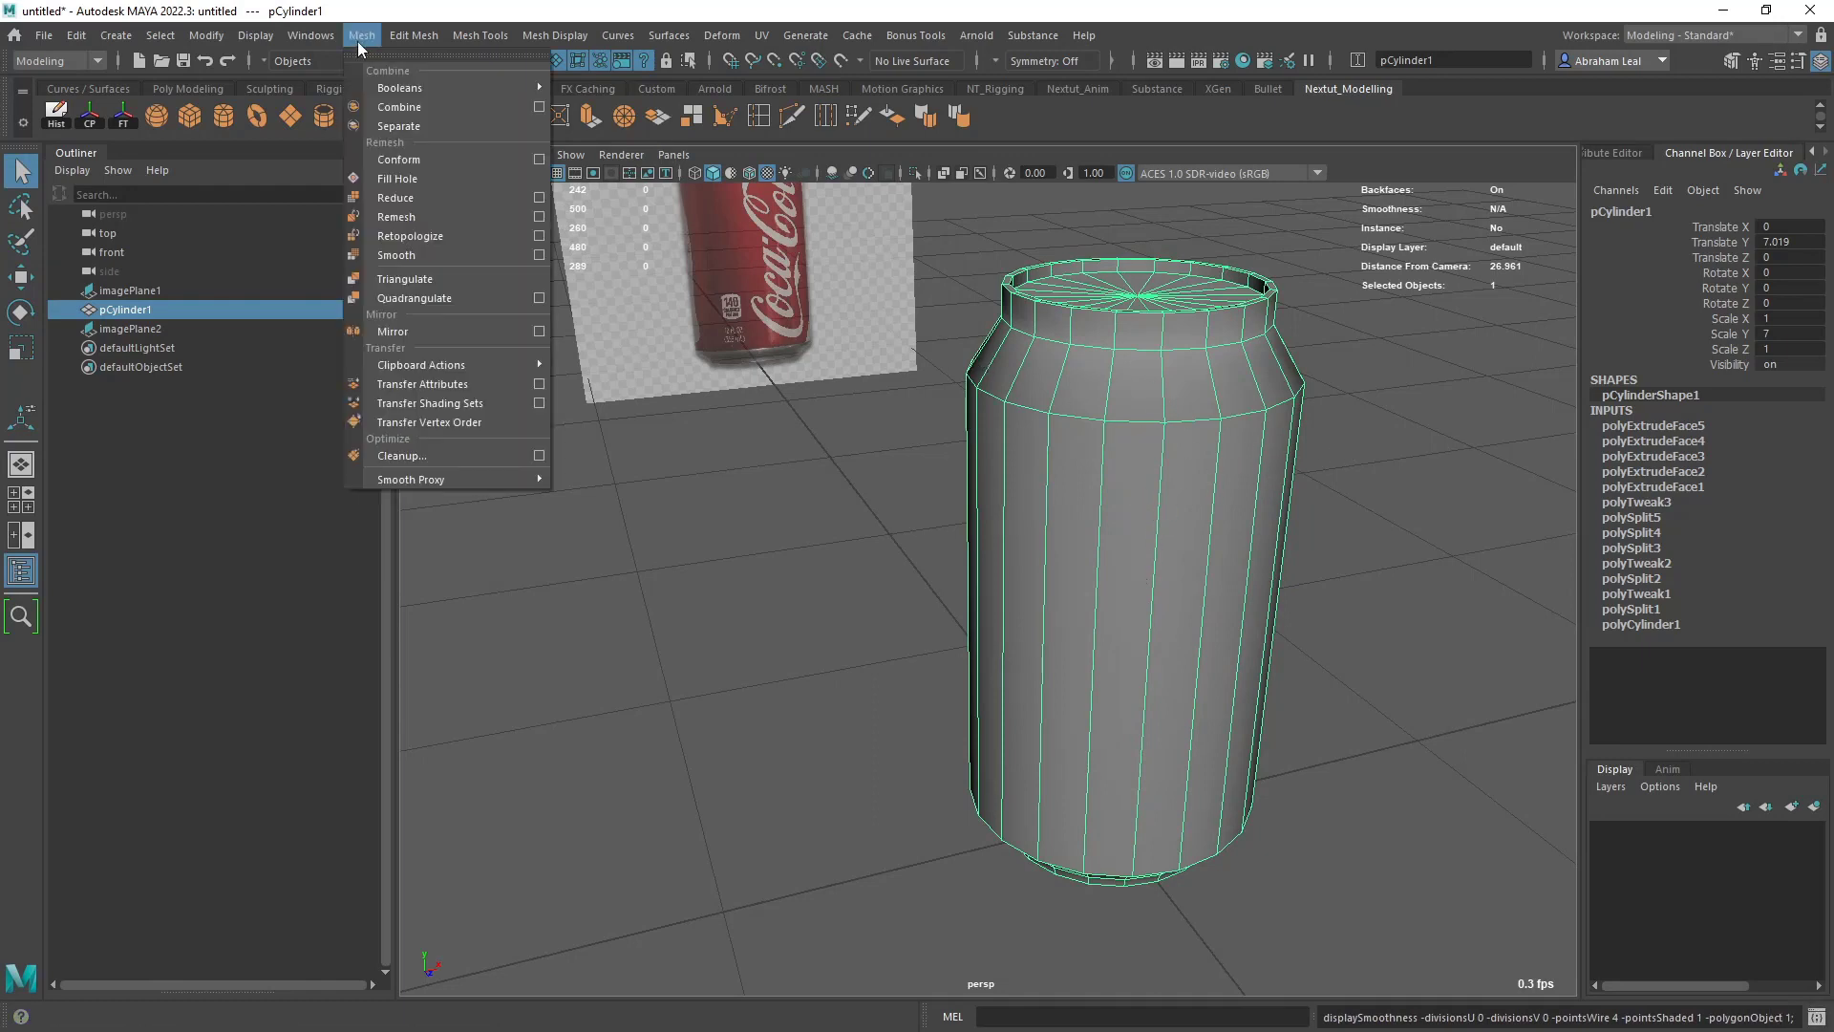
click(416, 257)
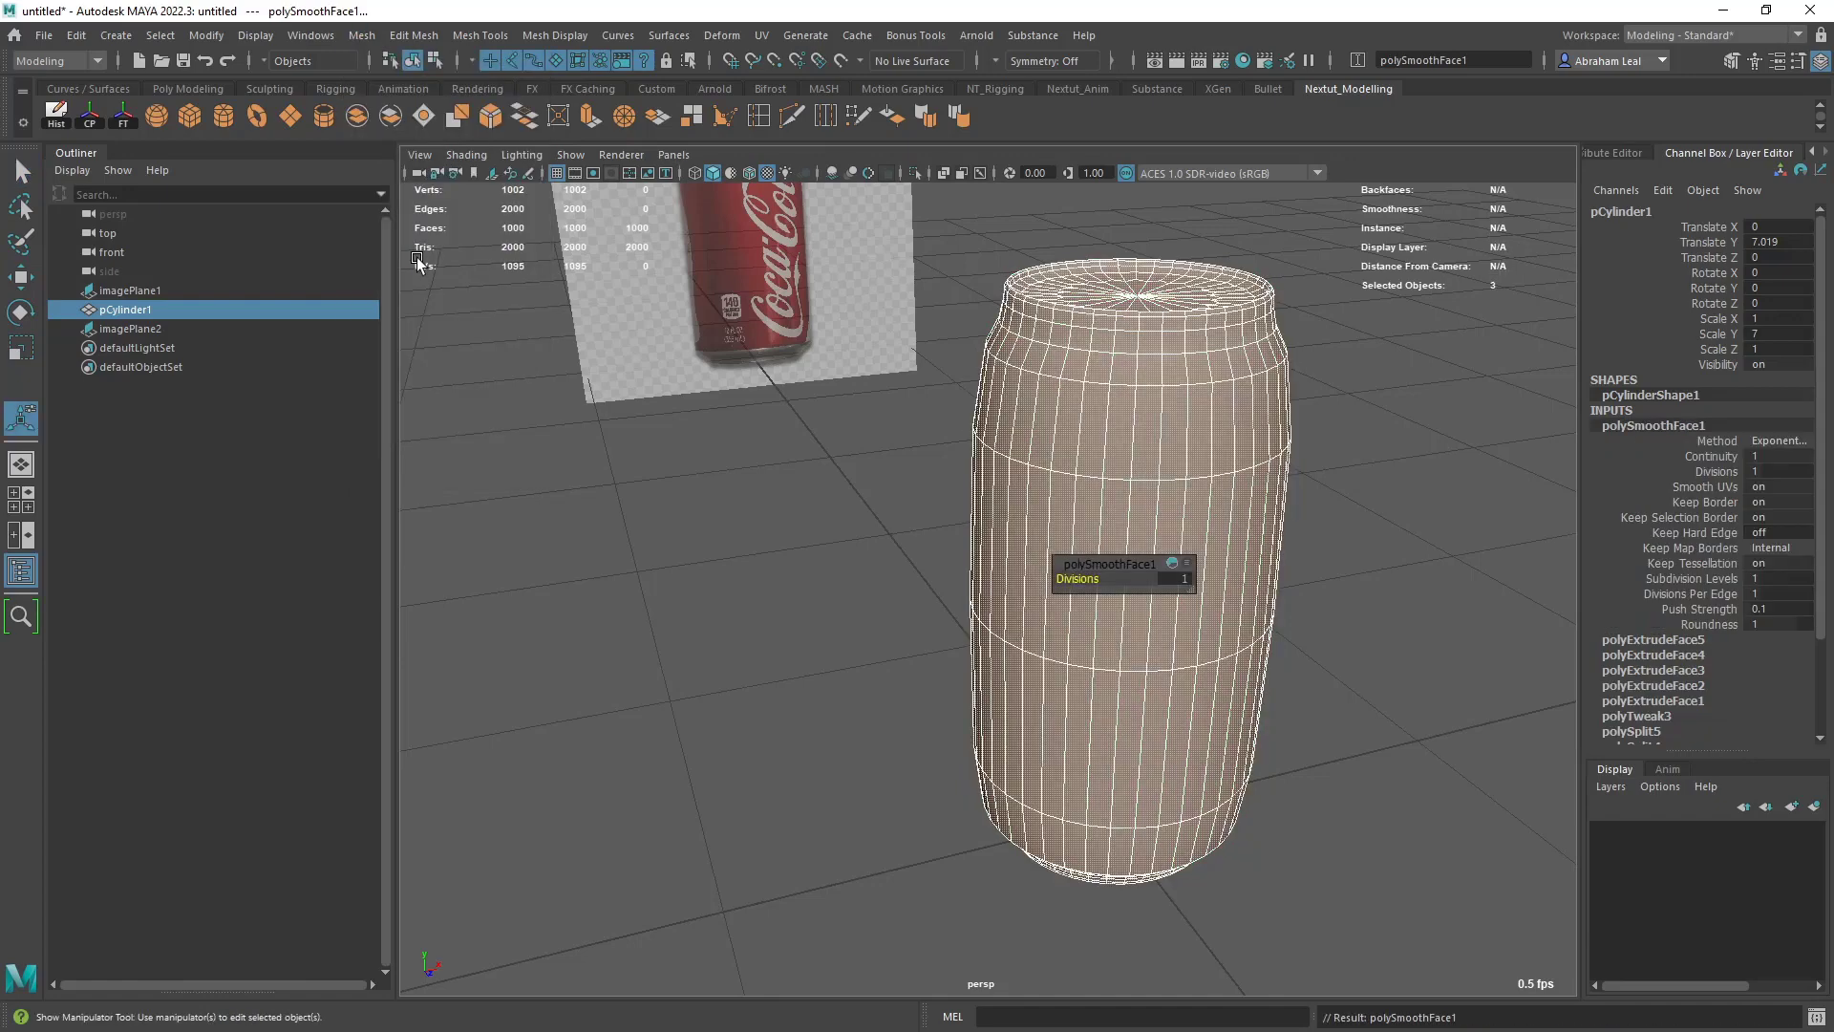
alt+drag(1017, 387, 1018, 416)
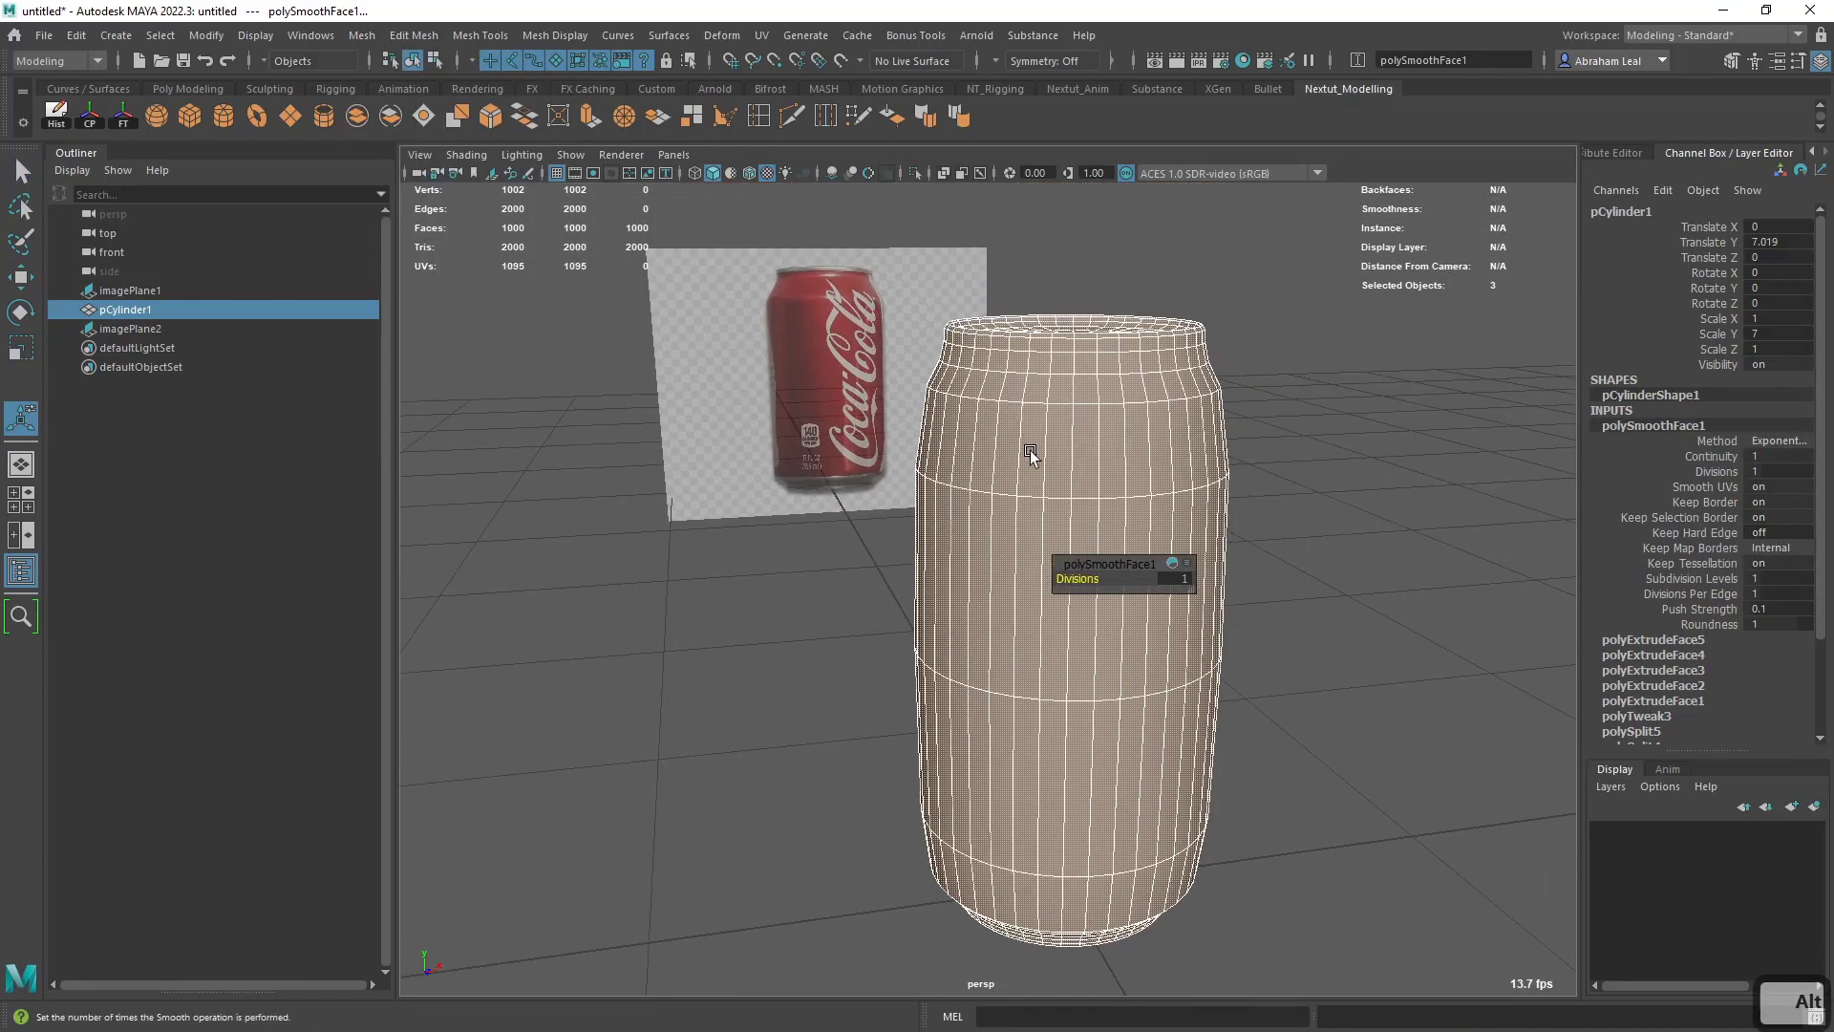
key(ctrl+z)
- Examine the can's neck and shoulder edges up close, alternating between the smooth preview and the low-poly mesh
alt+drag(1125, 449, 967, 445)
key(3)
scroll(968, 445, up, 2)
key(1)
key(3)
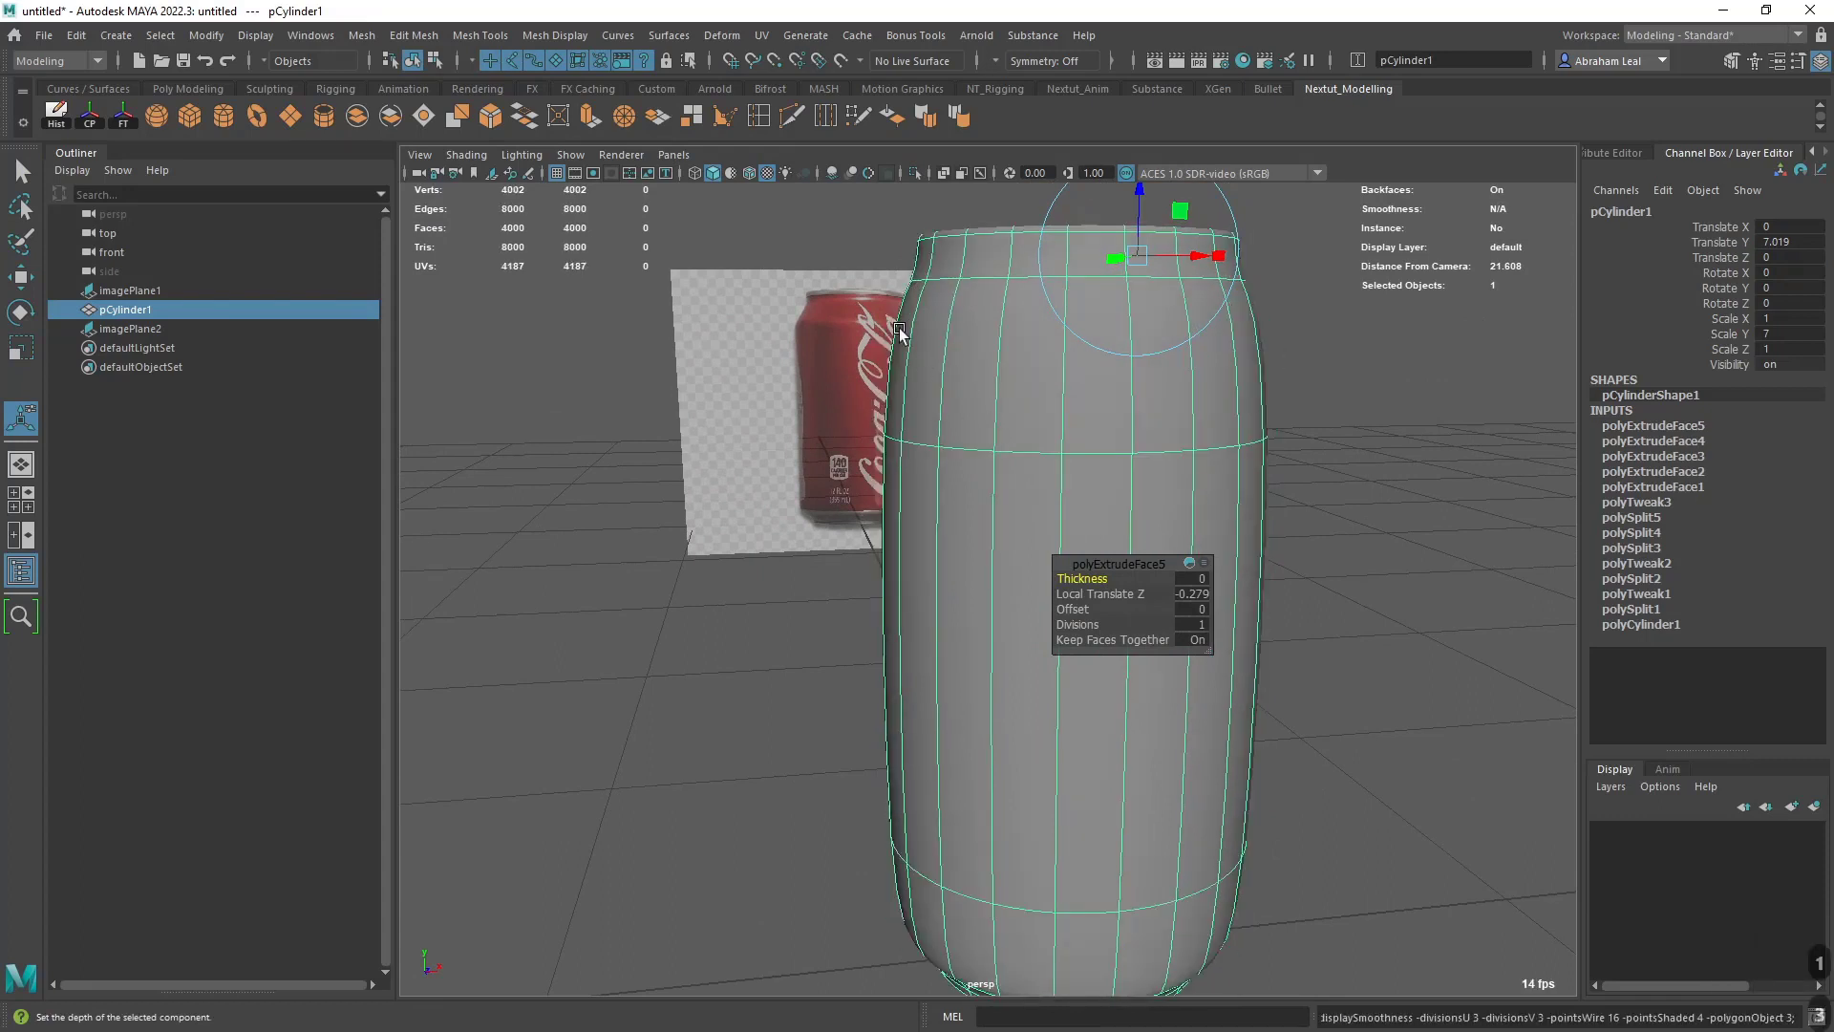
key(1)
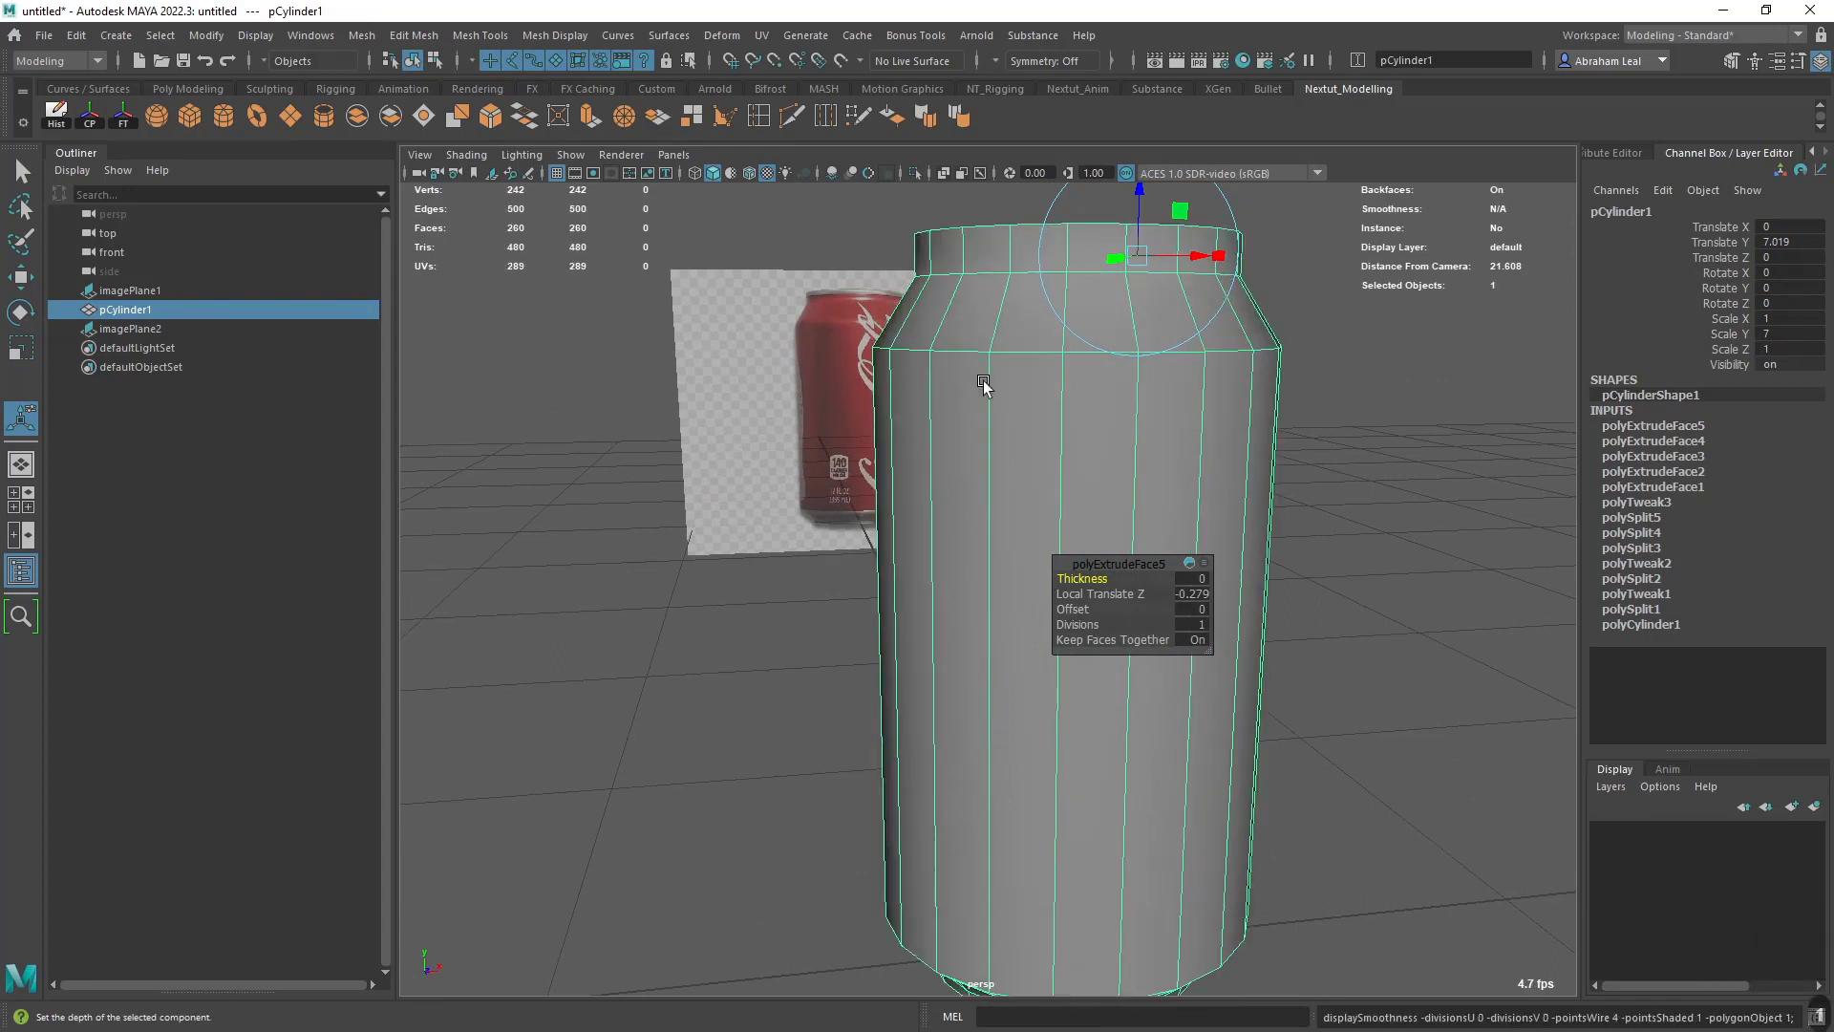
alt+drag(984, 385, 1020, 439)
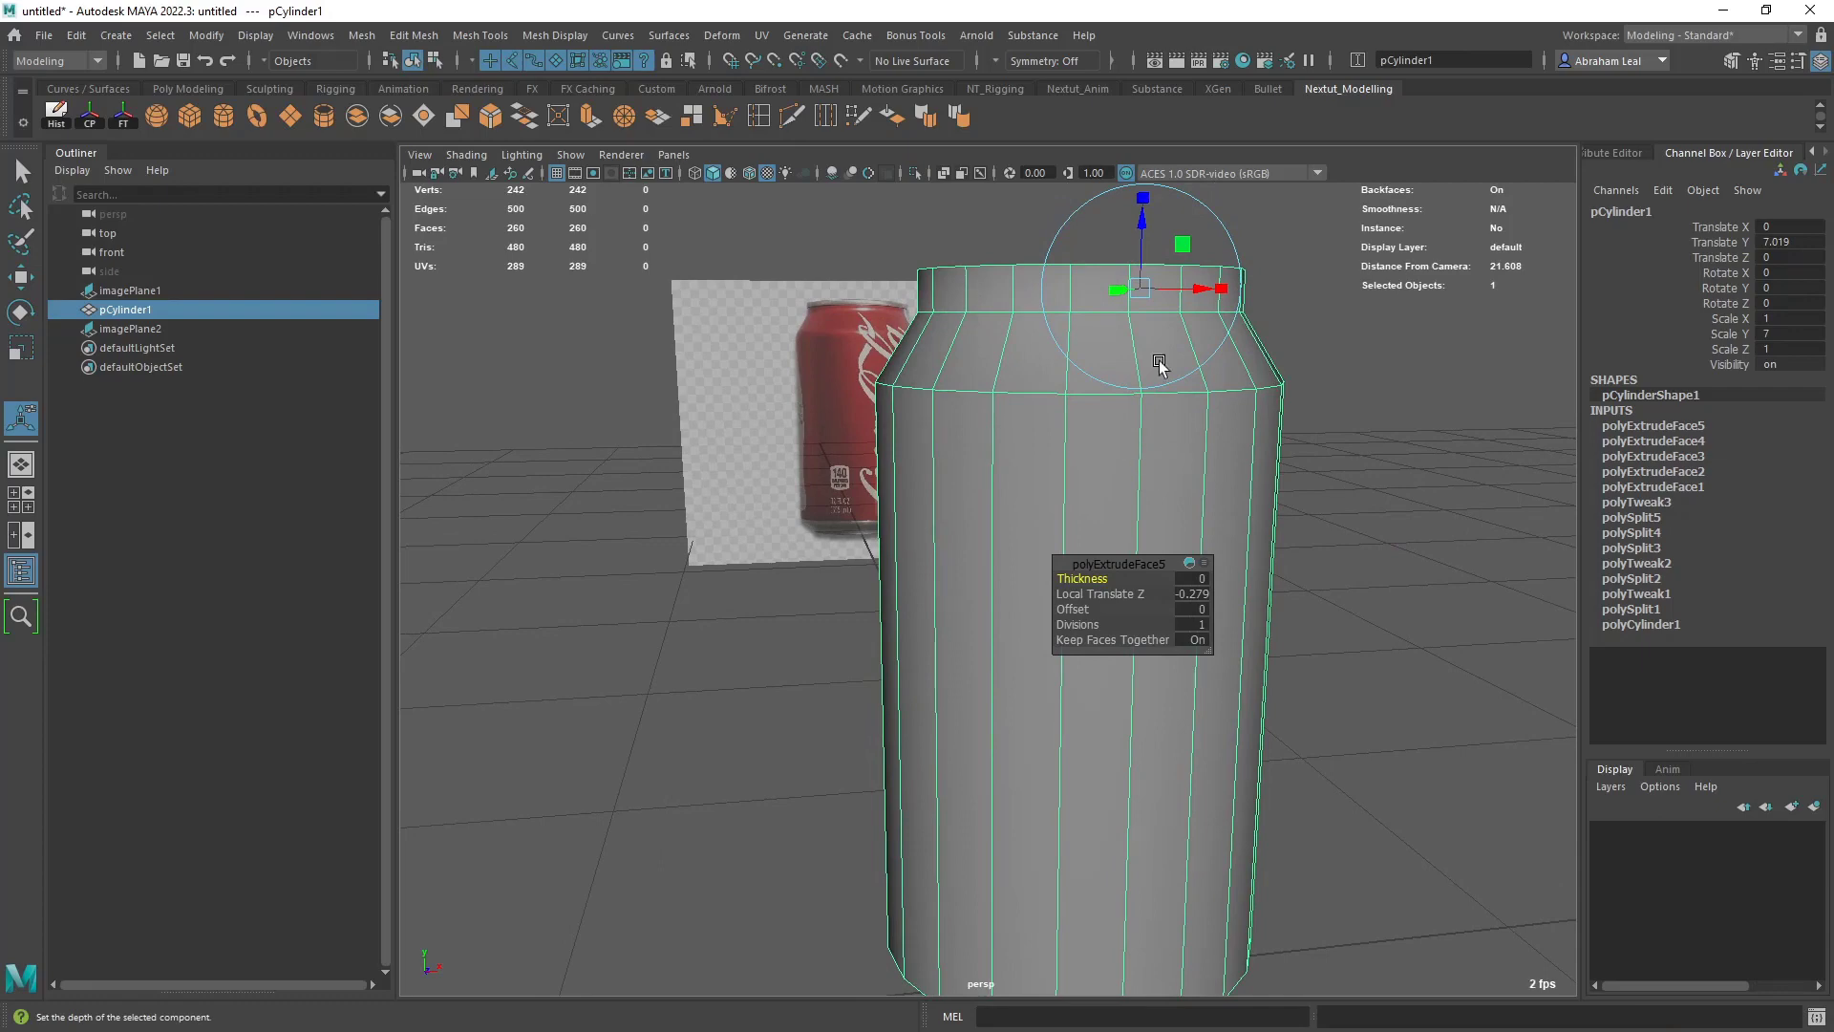
alt+right_drag(1029, 415, 1036, 486)
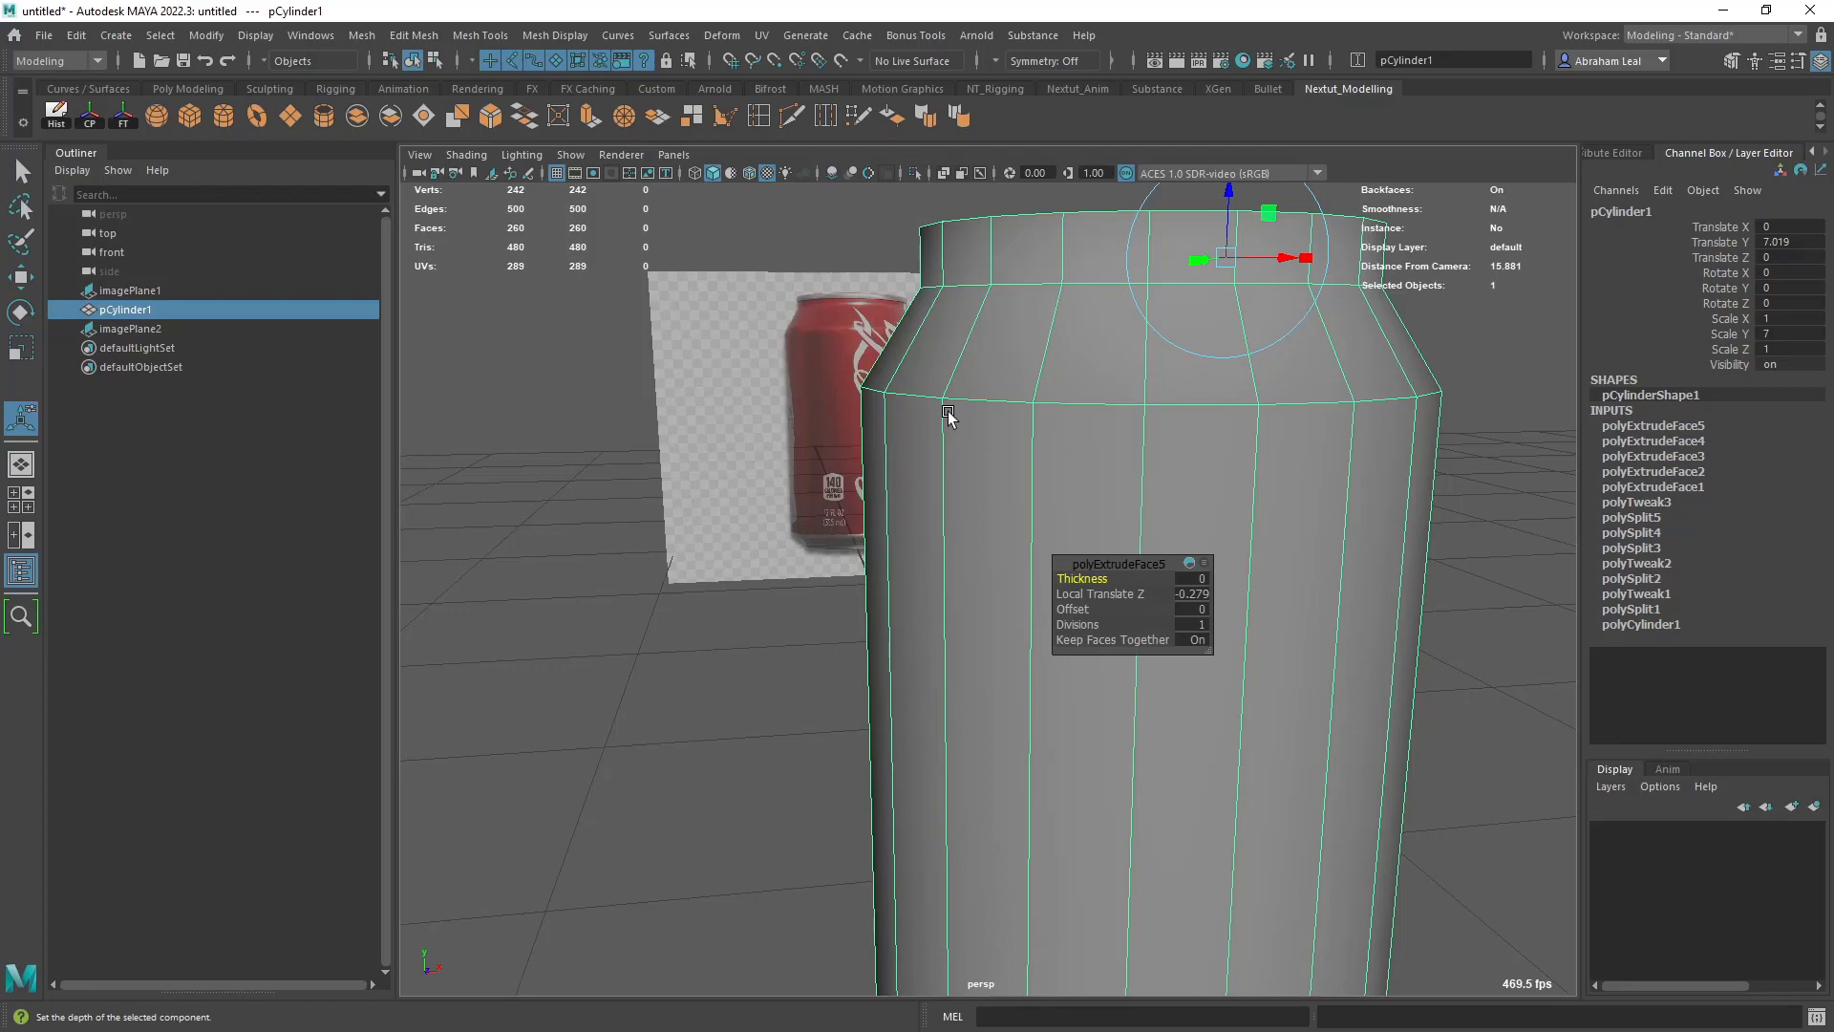
key(3)
key(1)
- Insert a supporting edge loop just above the can's neck edge with Multi-Cut
alt+right_drag(926, 386, 974, 443)
alt+middle_drag(975, 442, 961, 462)
alt+right_drag(962, 462, 898, 401)
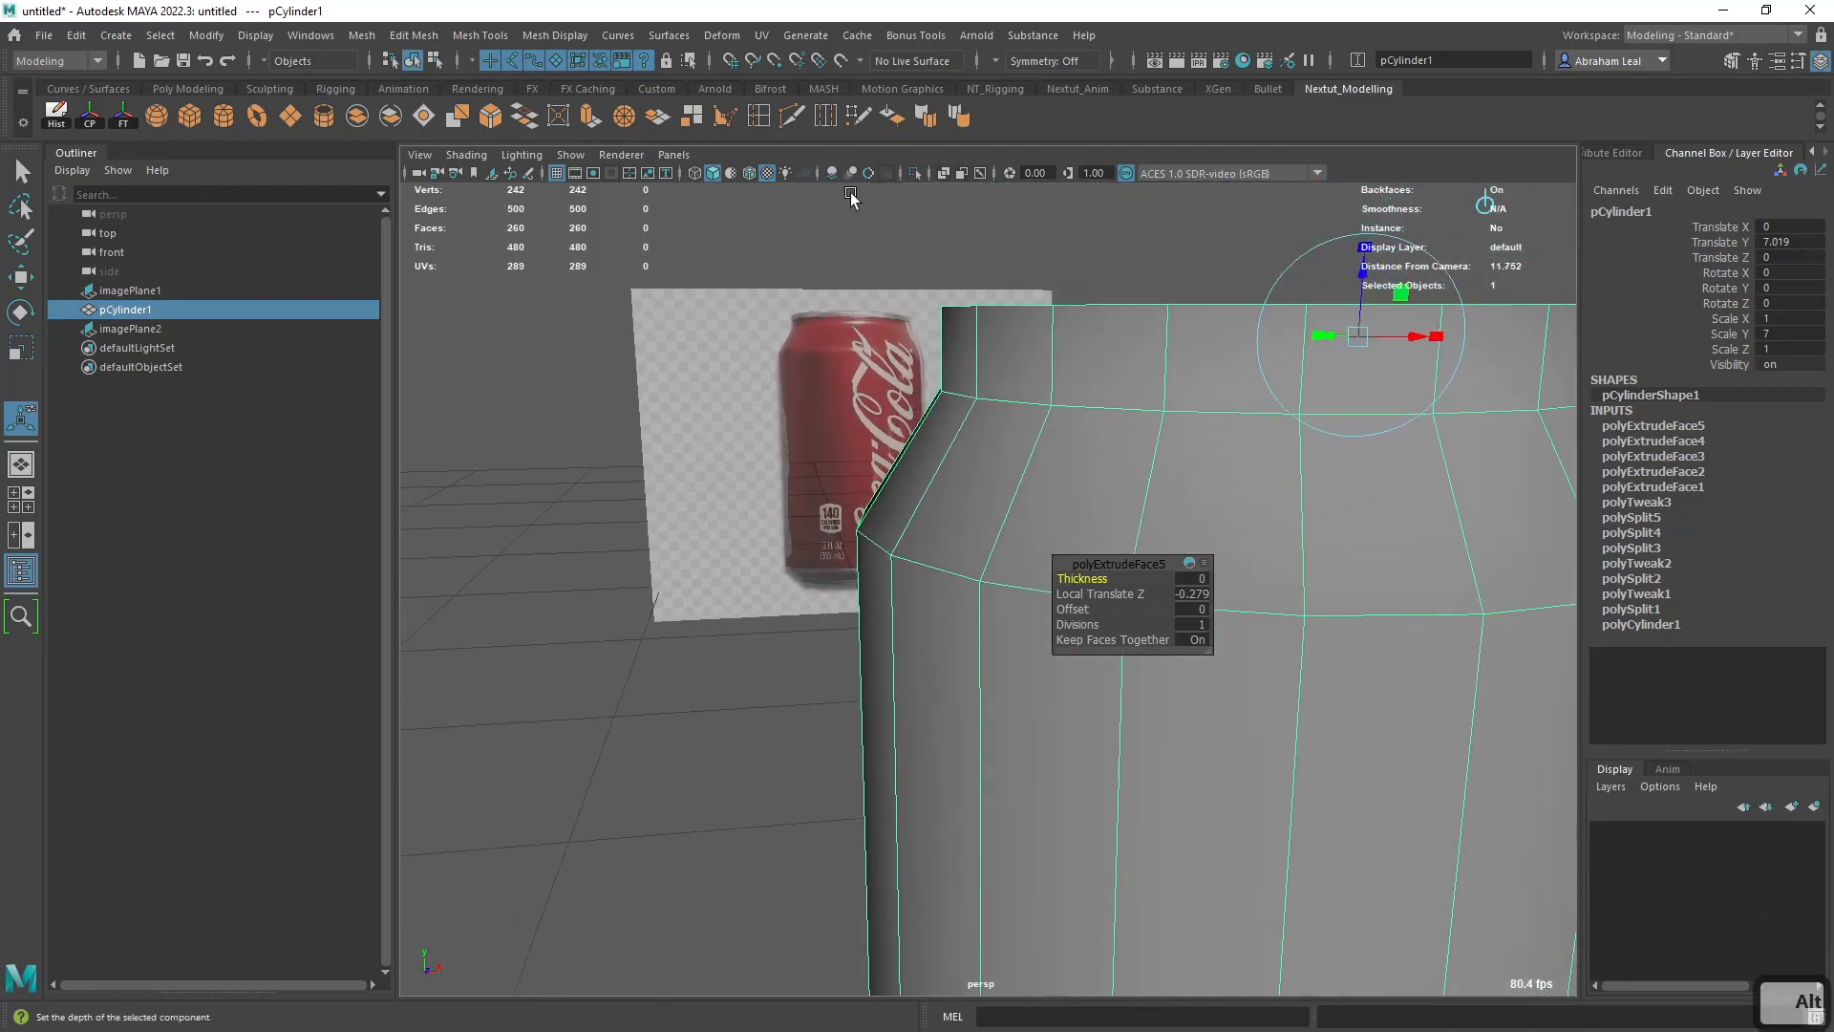
click(792, 116)
alt+drag(917, 363, 941, 387)
alt+middle_drag(931, 382, 924, 488)
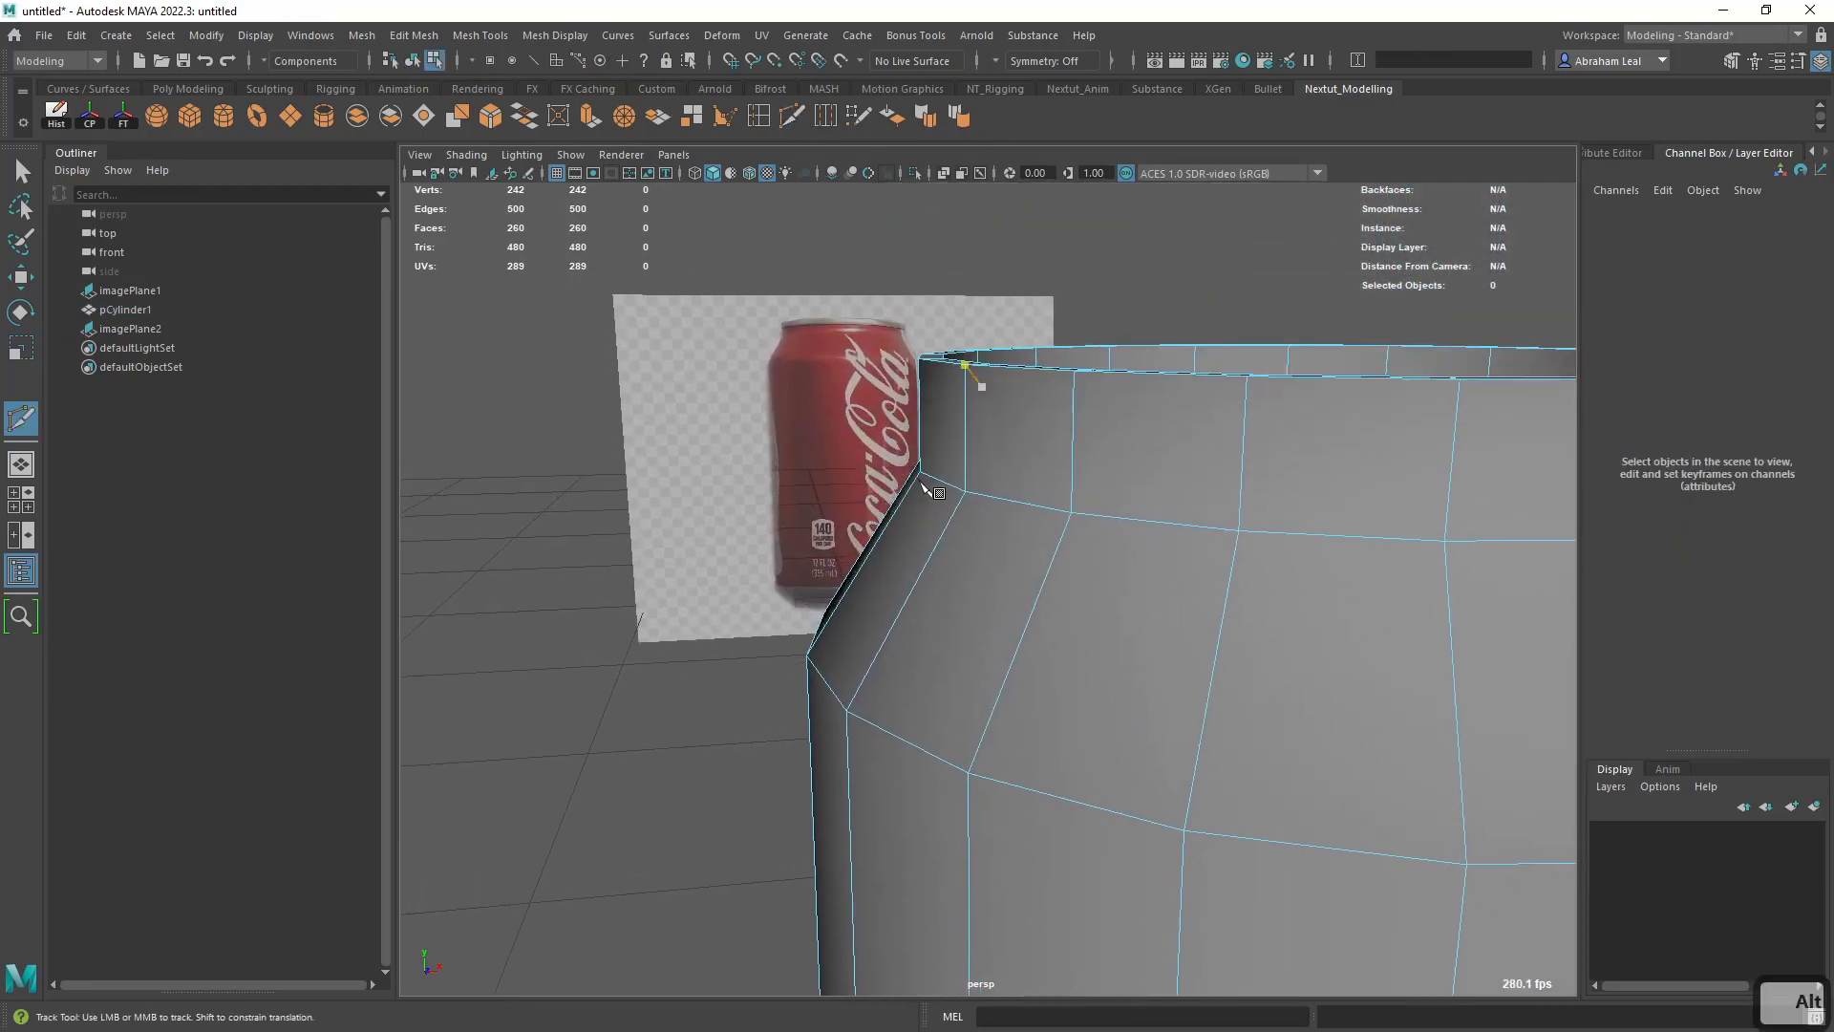
ctrl+click(1070, 506)
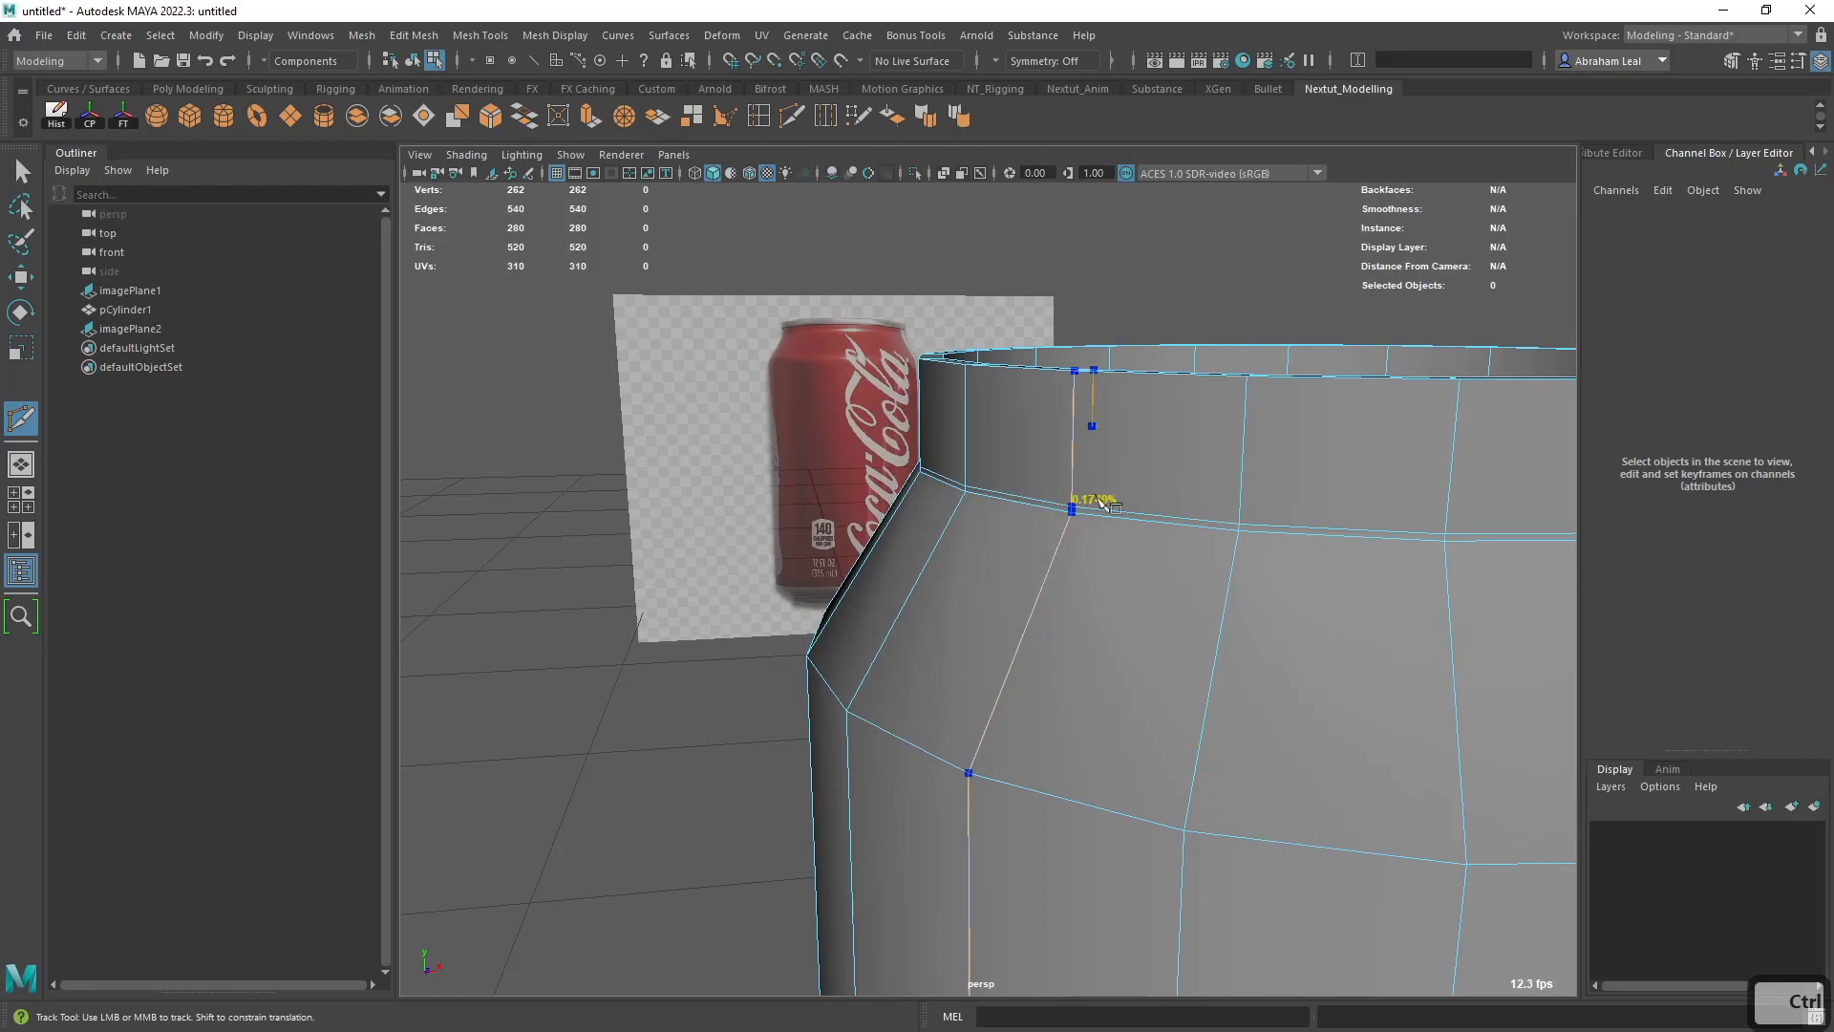
- Insert a second supporting edge loop just below the neck edge and check the tightened neck in smooth preview
key(3)
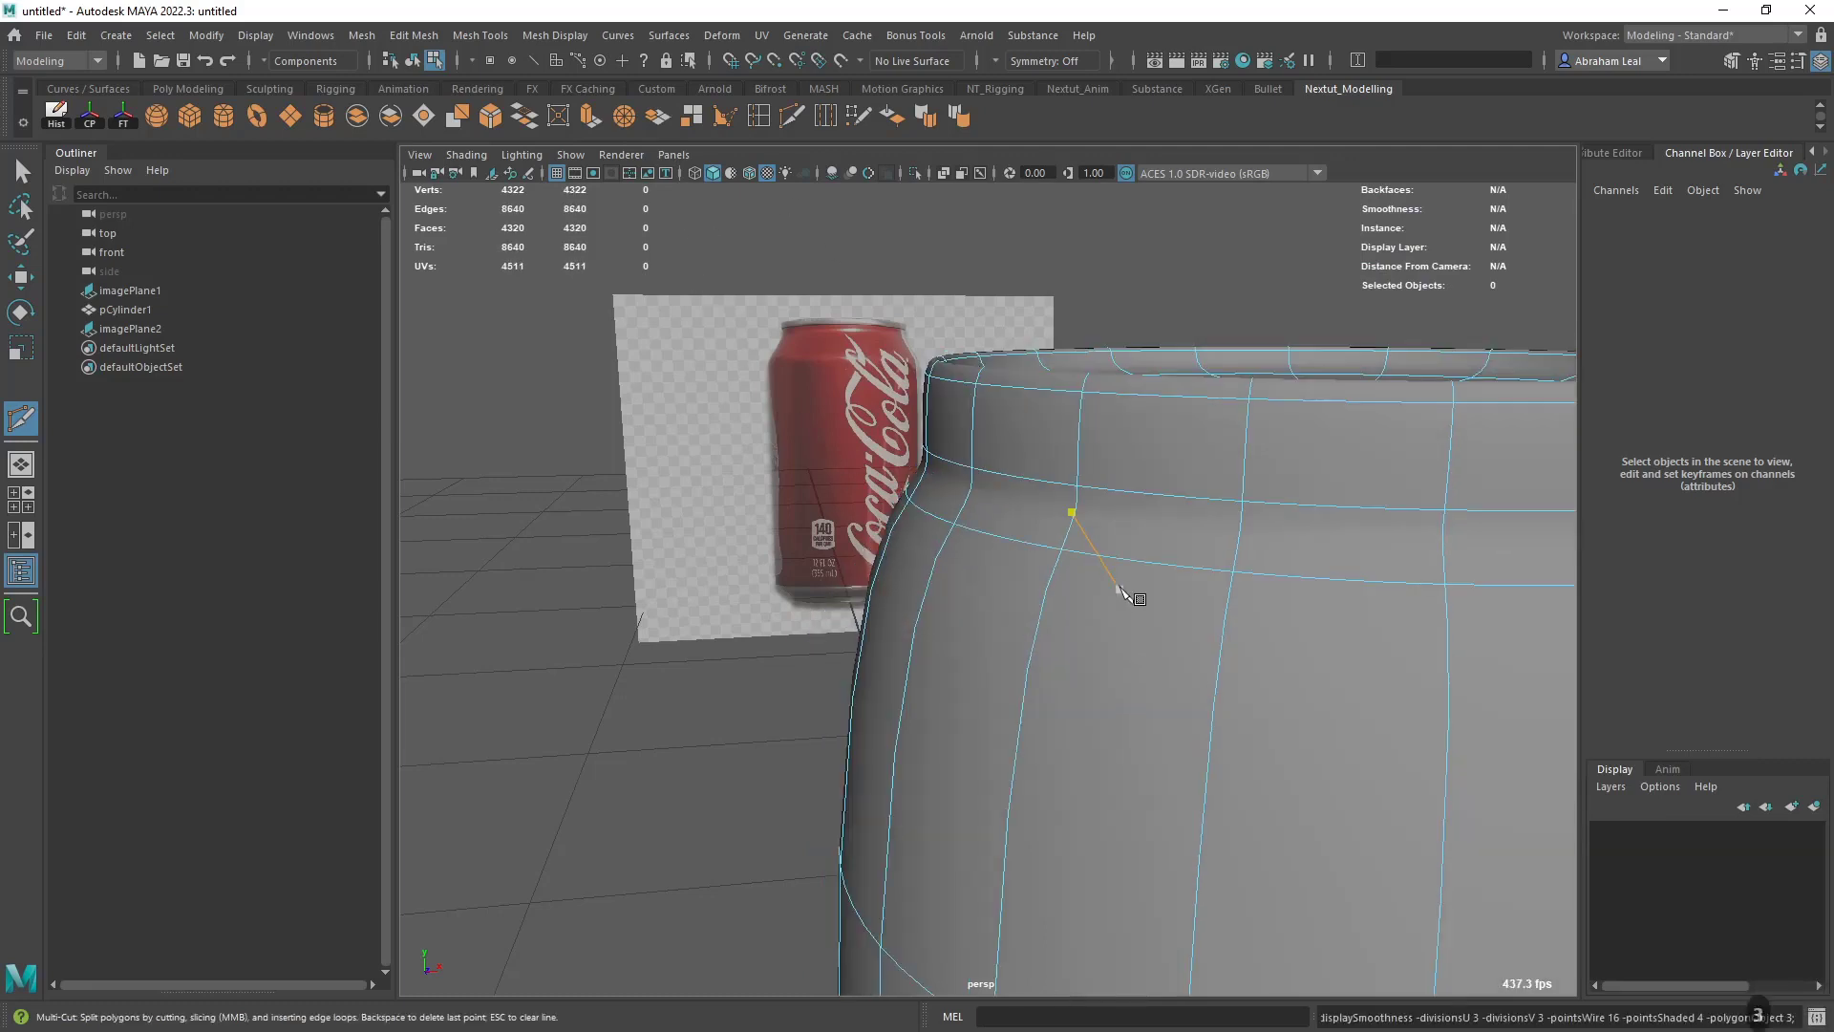
key(1)
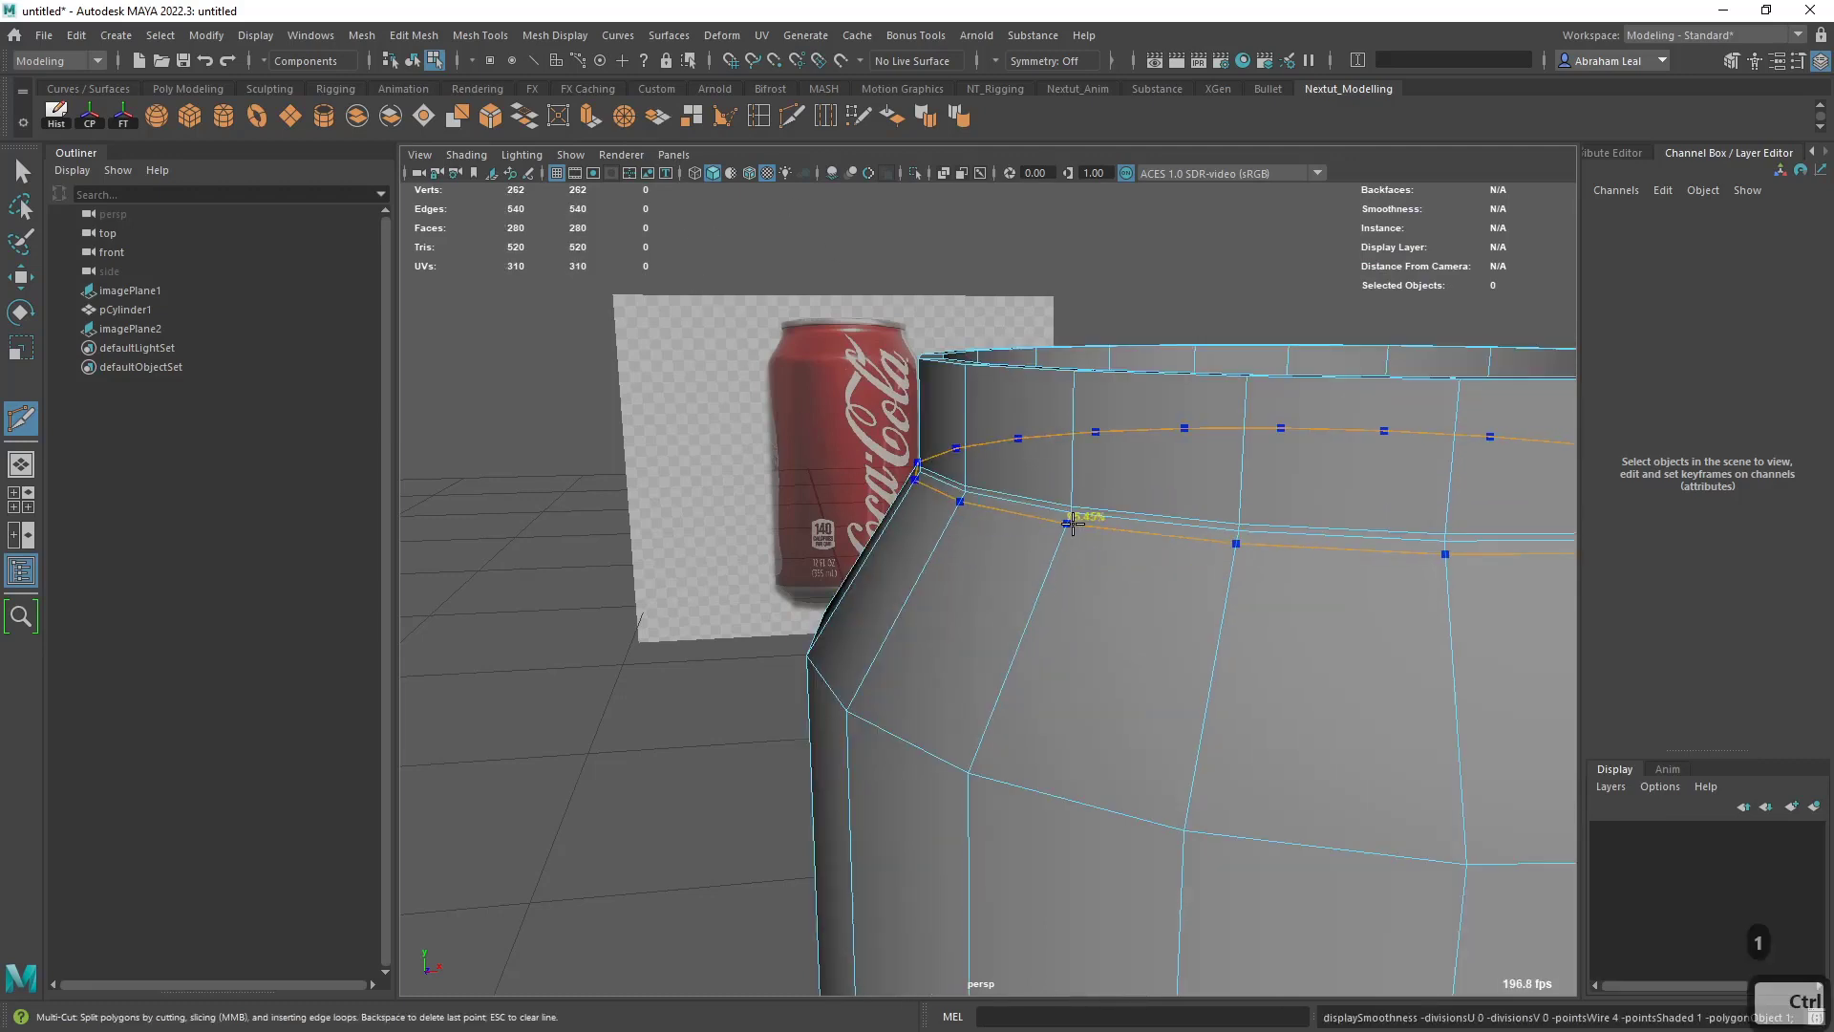
ctrl+click(1071, 520)
key(3)
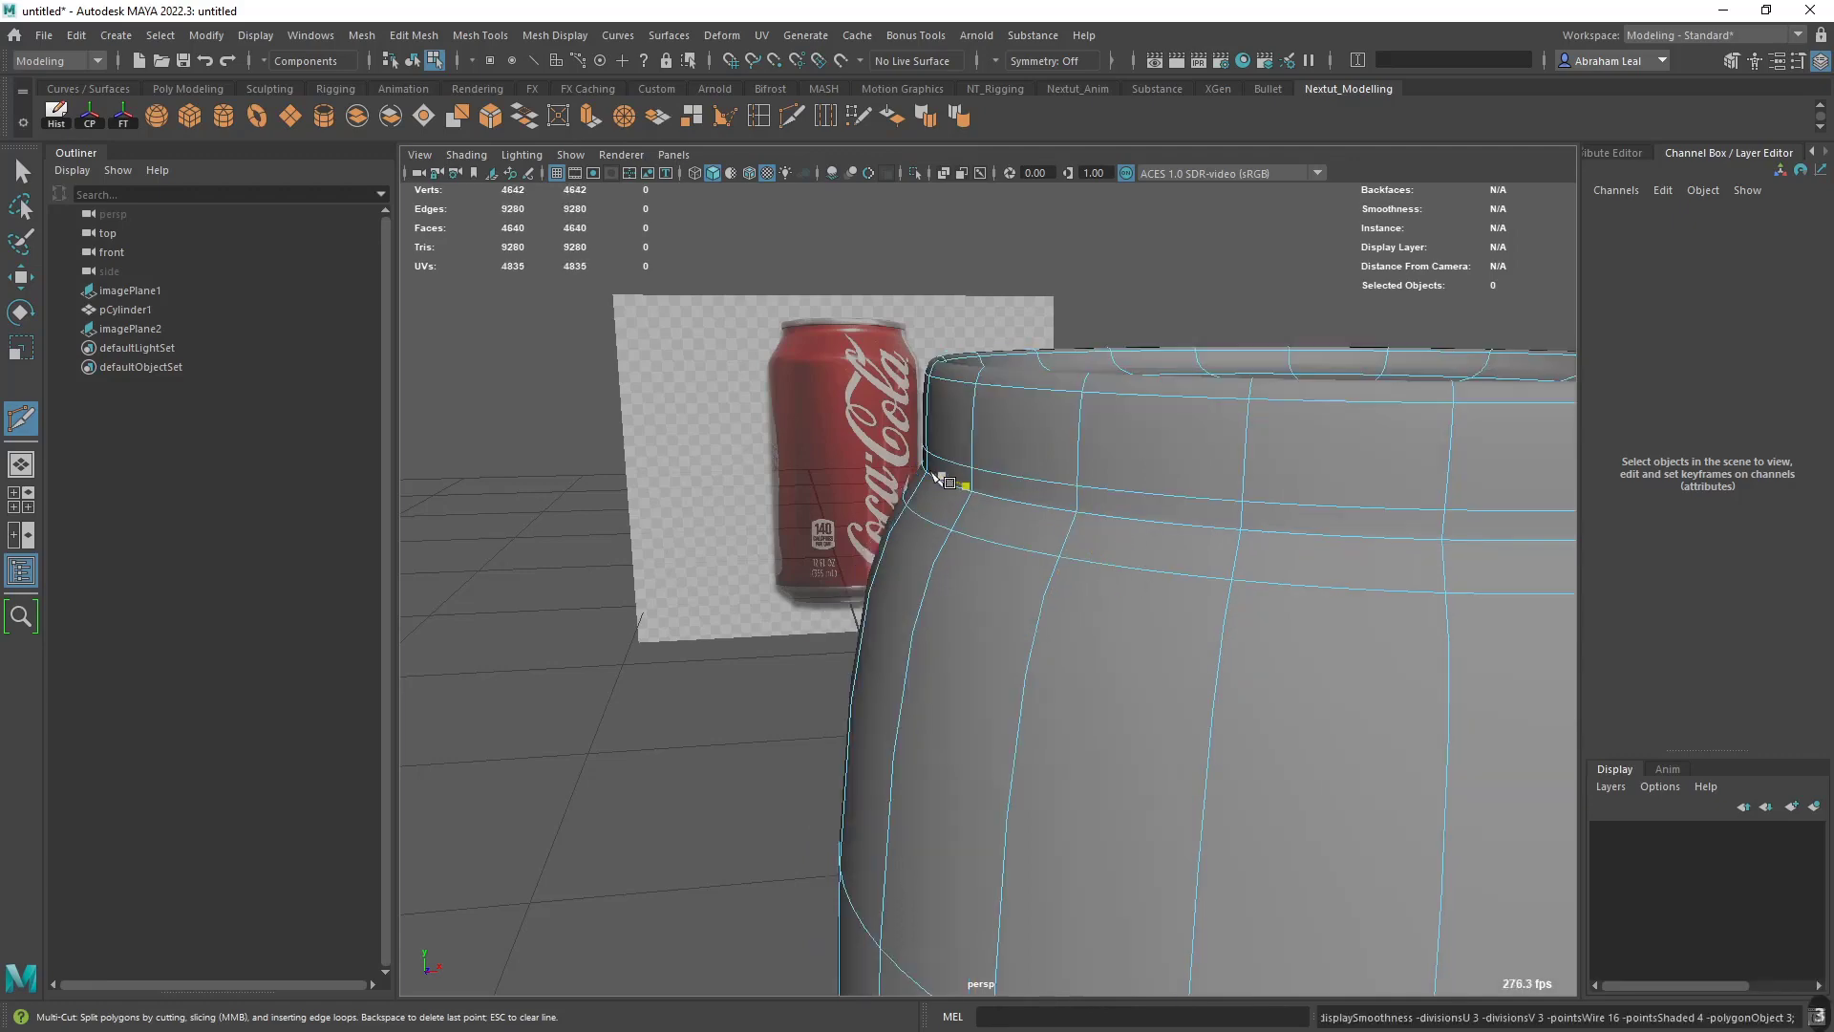
key(q)
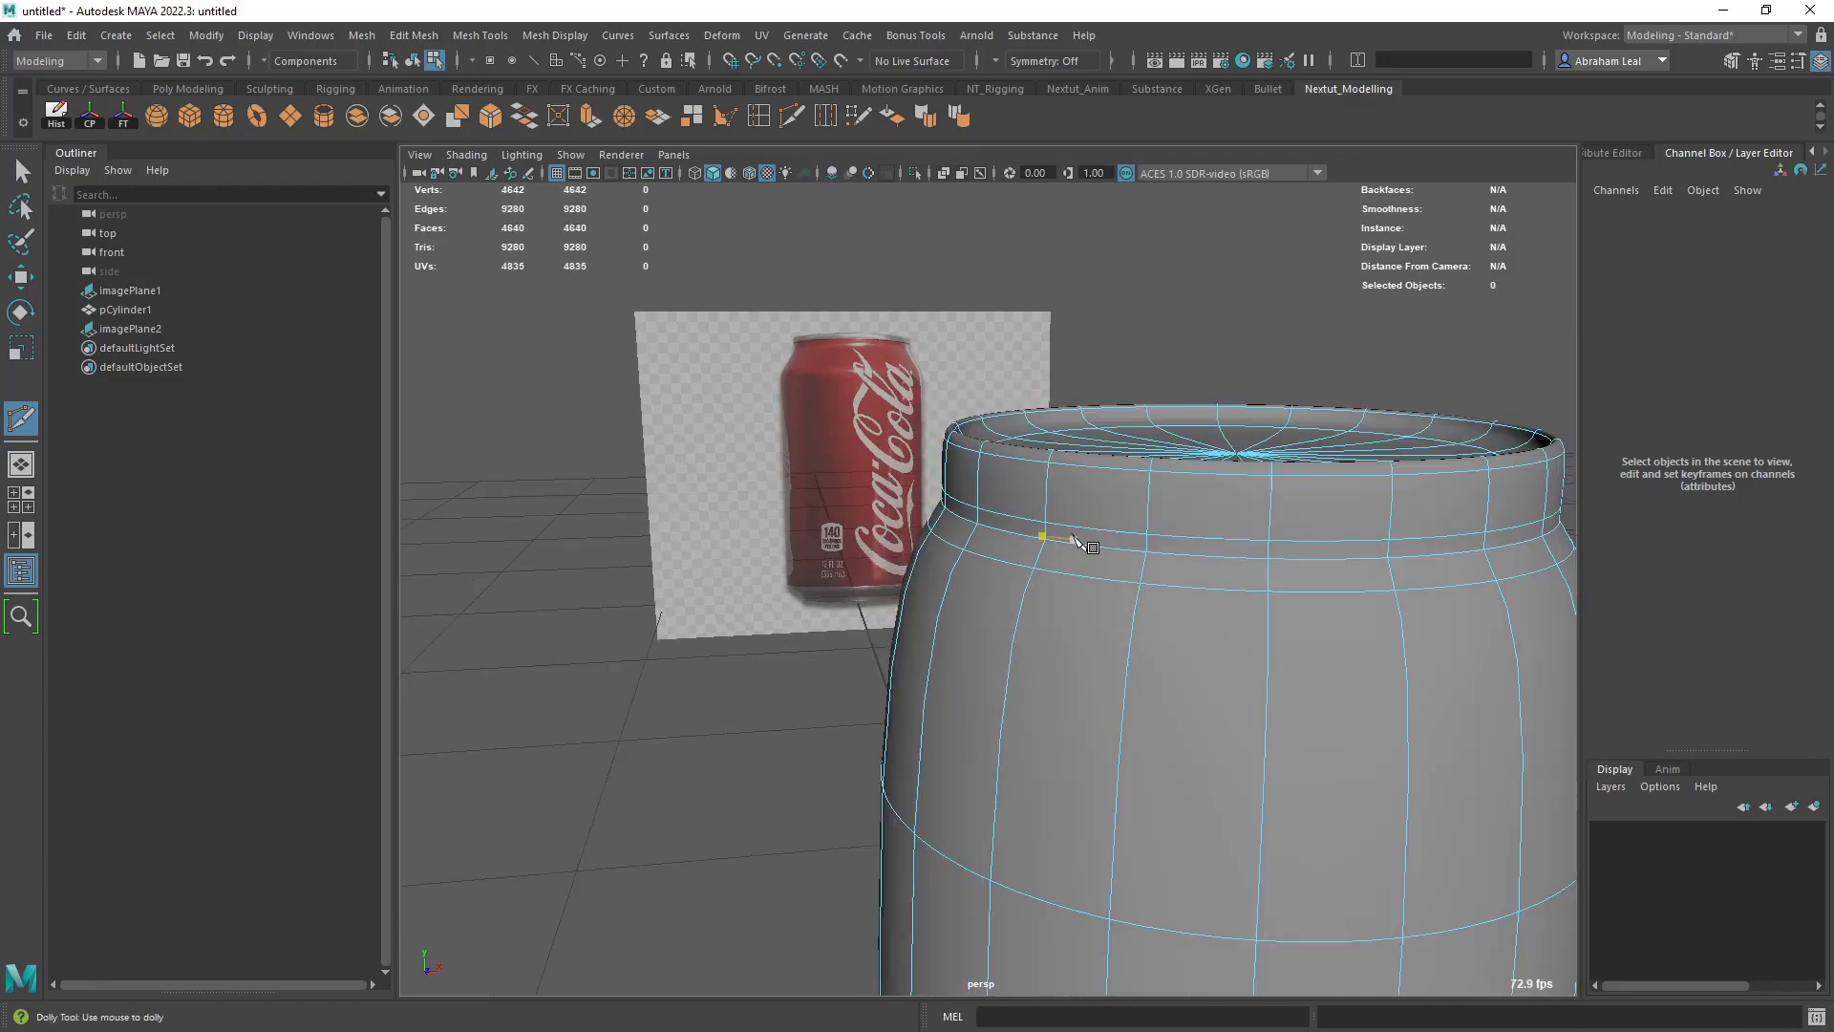
- Select the edge loop around the can's shoulder and bevel it with a Fraction of 0.08
key(1)
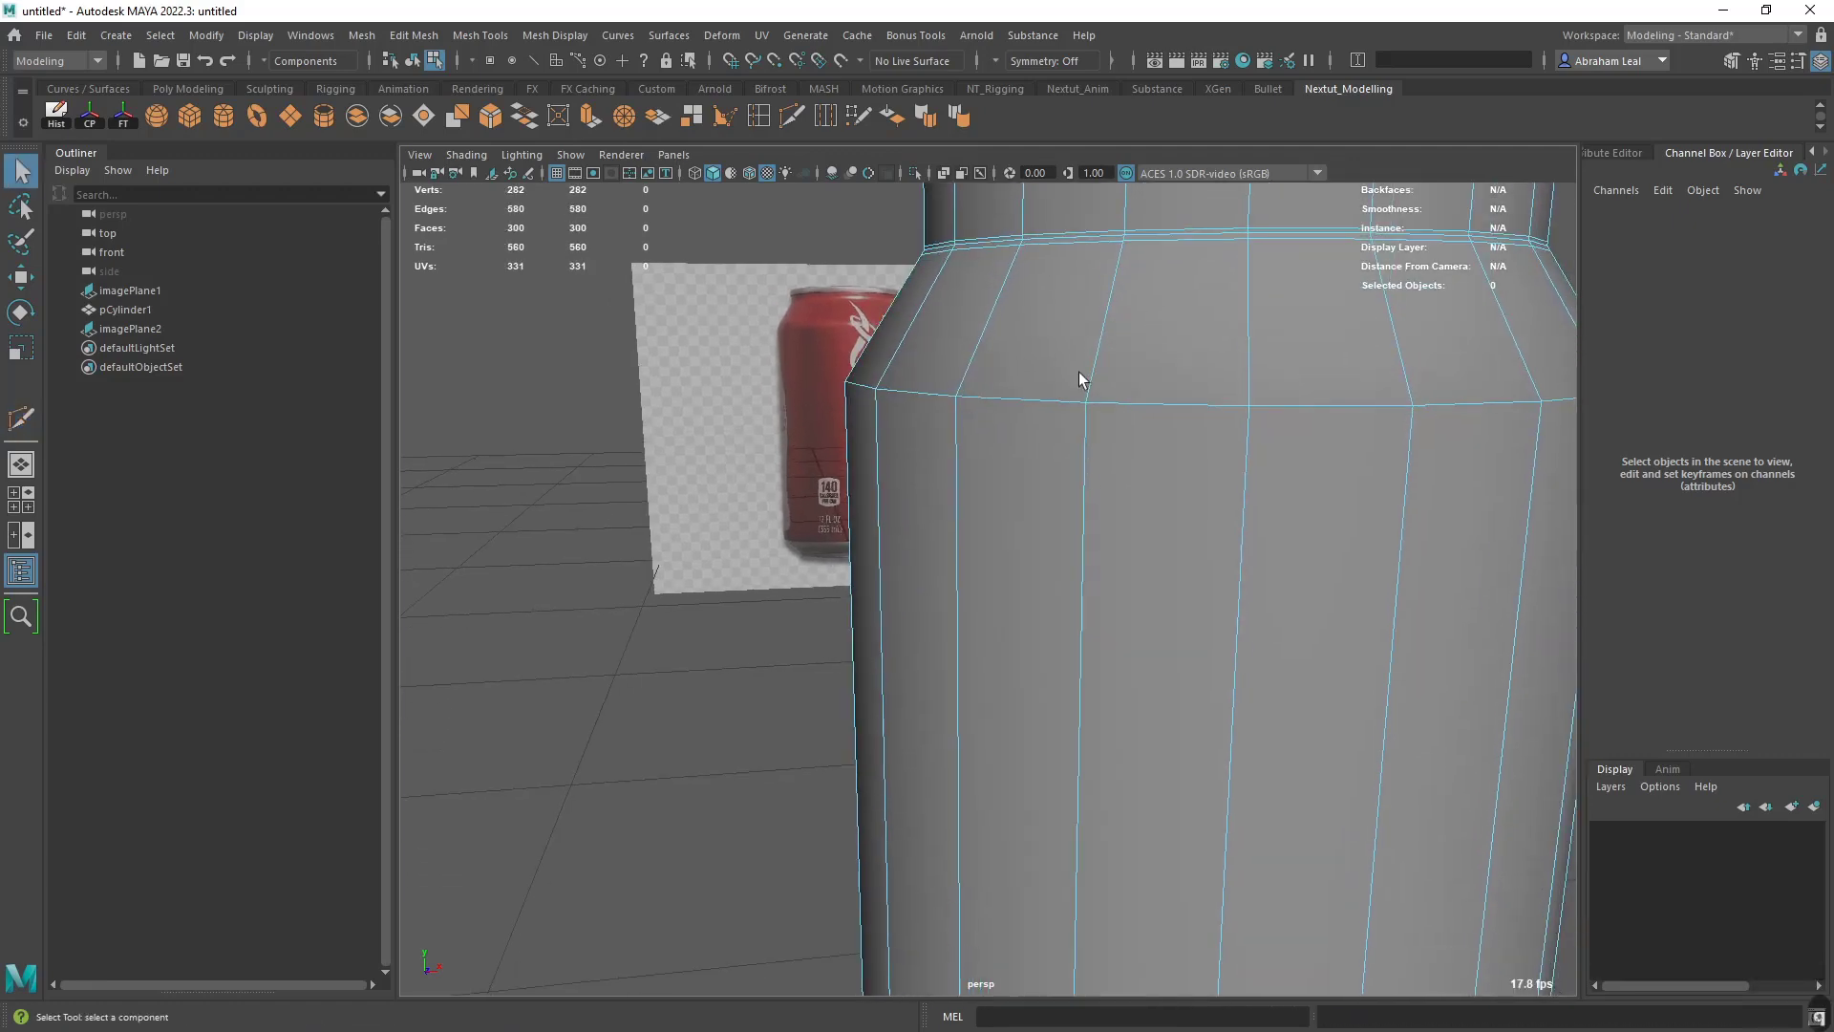
double_click(1023, 393)
alt+drag(1111, 422, 1080, 461)
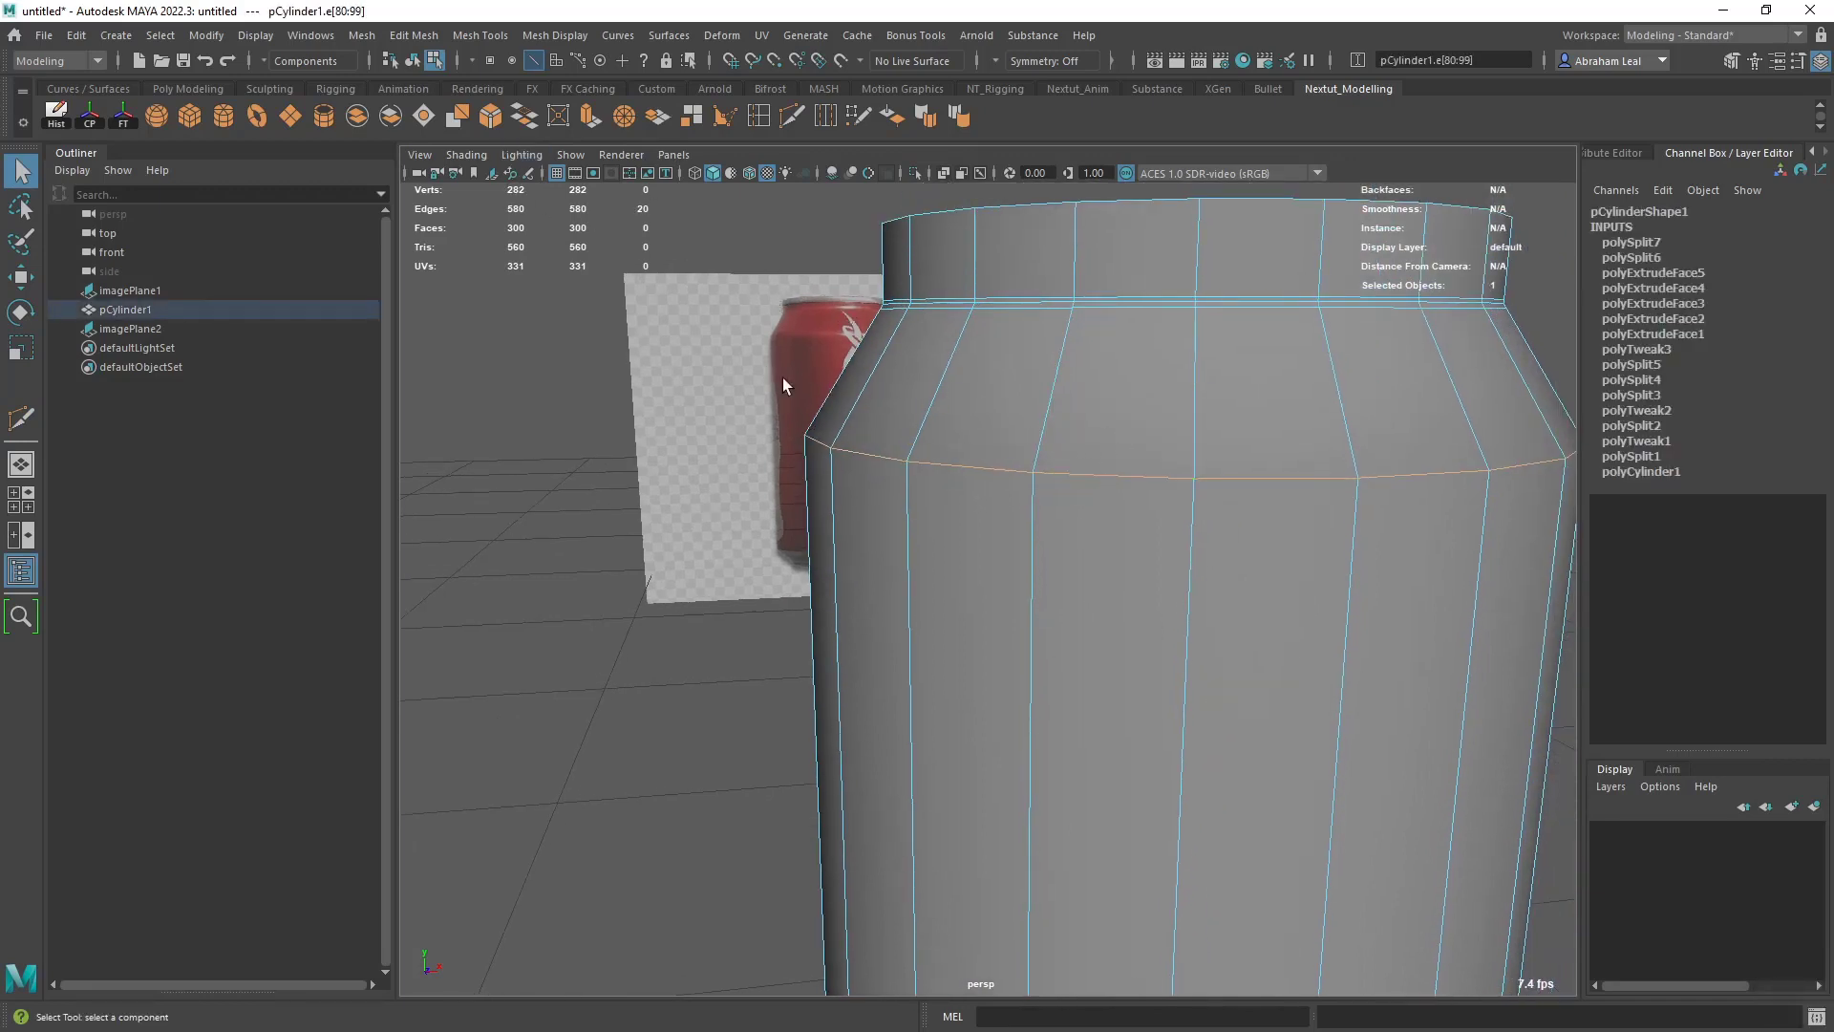
click(493, 118)
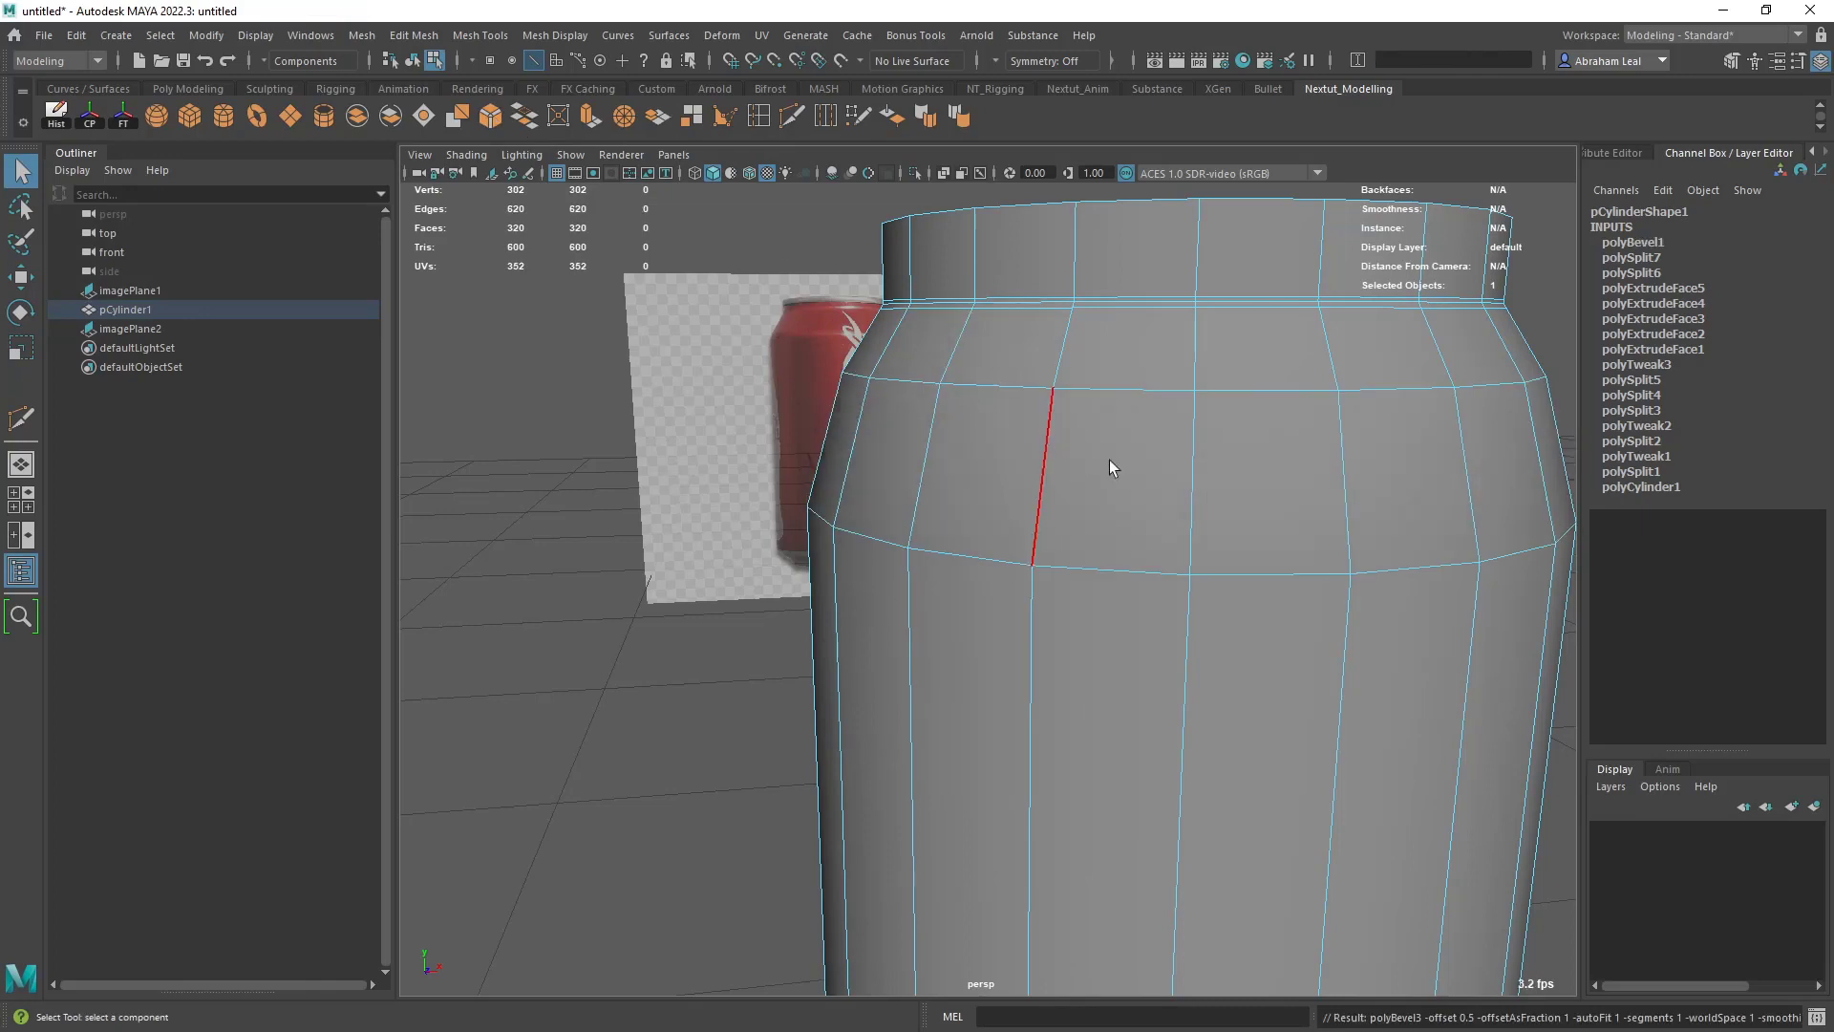
click(1643, 244)
click(1723, 305)
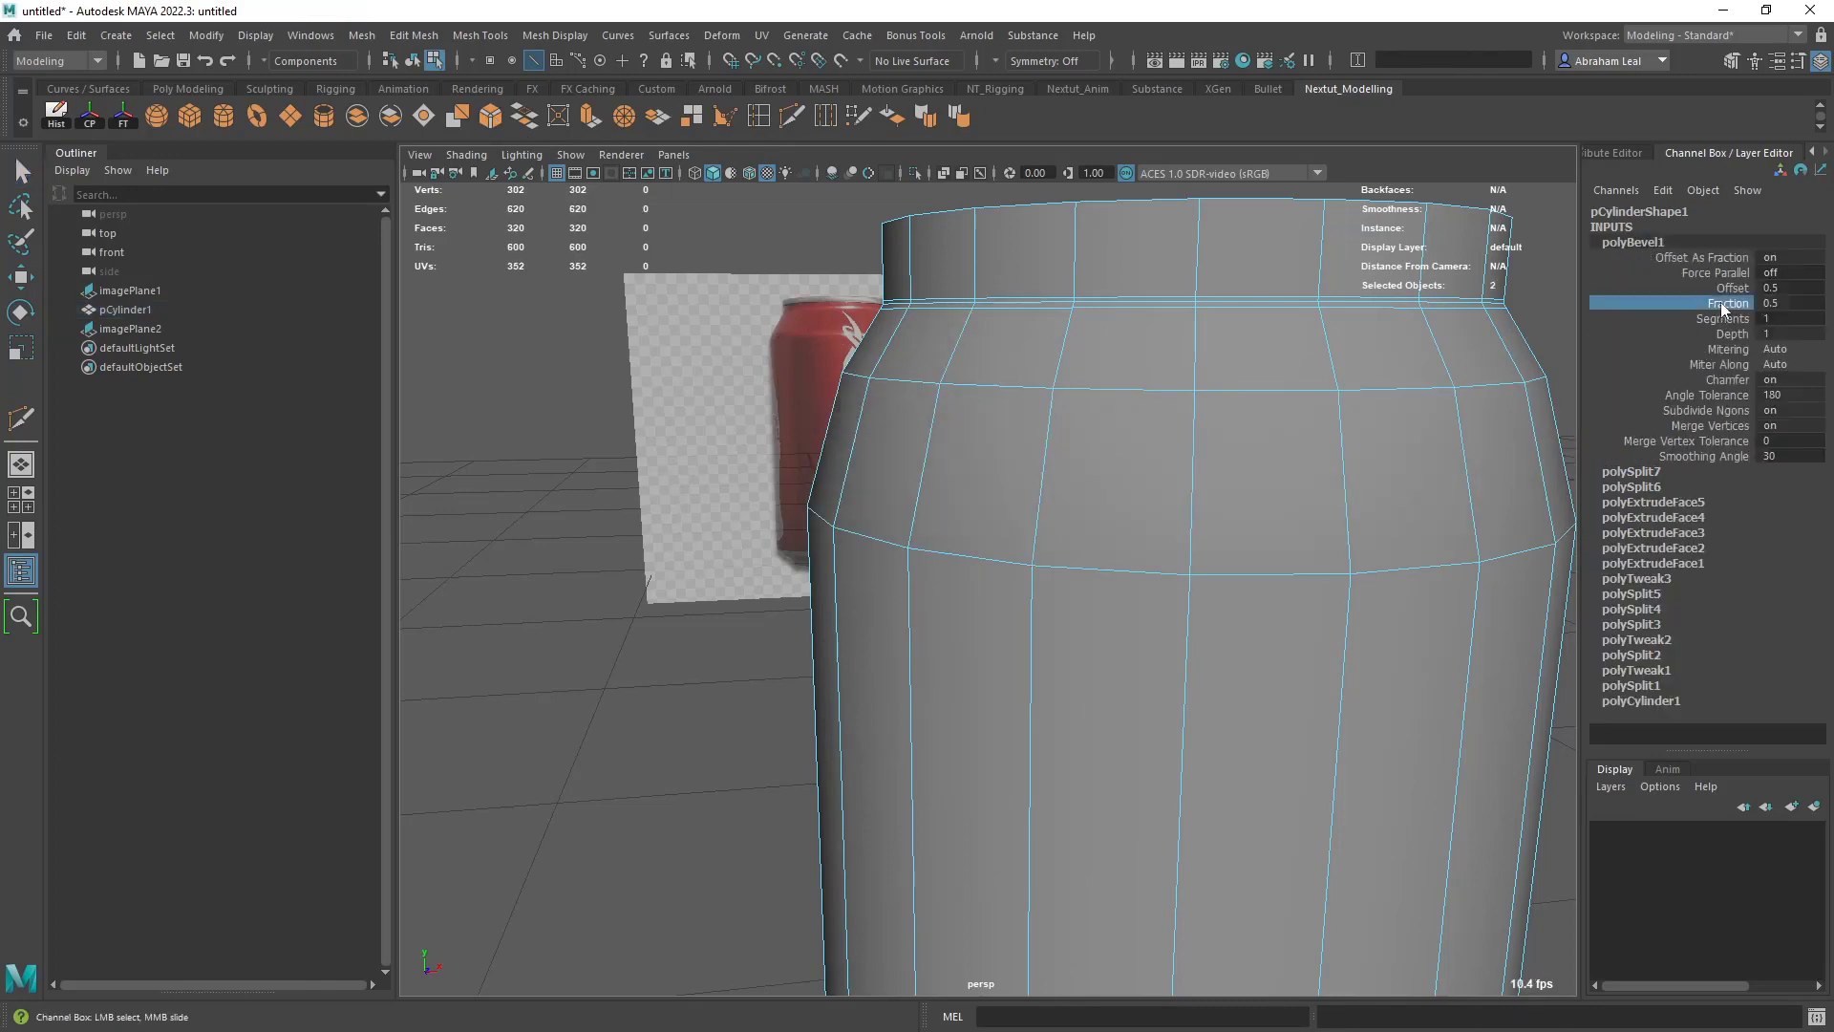
alt+middle_drag(1471, 400, 1263, 357)
ctrl+middle_drag(1255, 432, 1213, 421)
- Set the shoulder bevel to 2 segments and check the can's upper part in smooth preview
key(t)
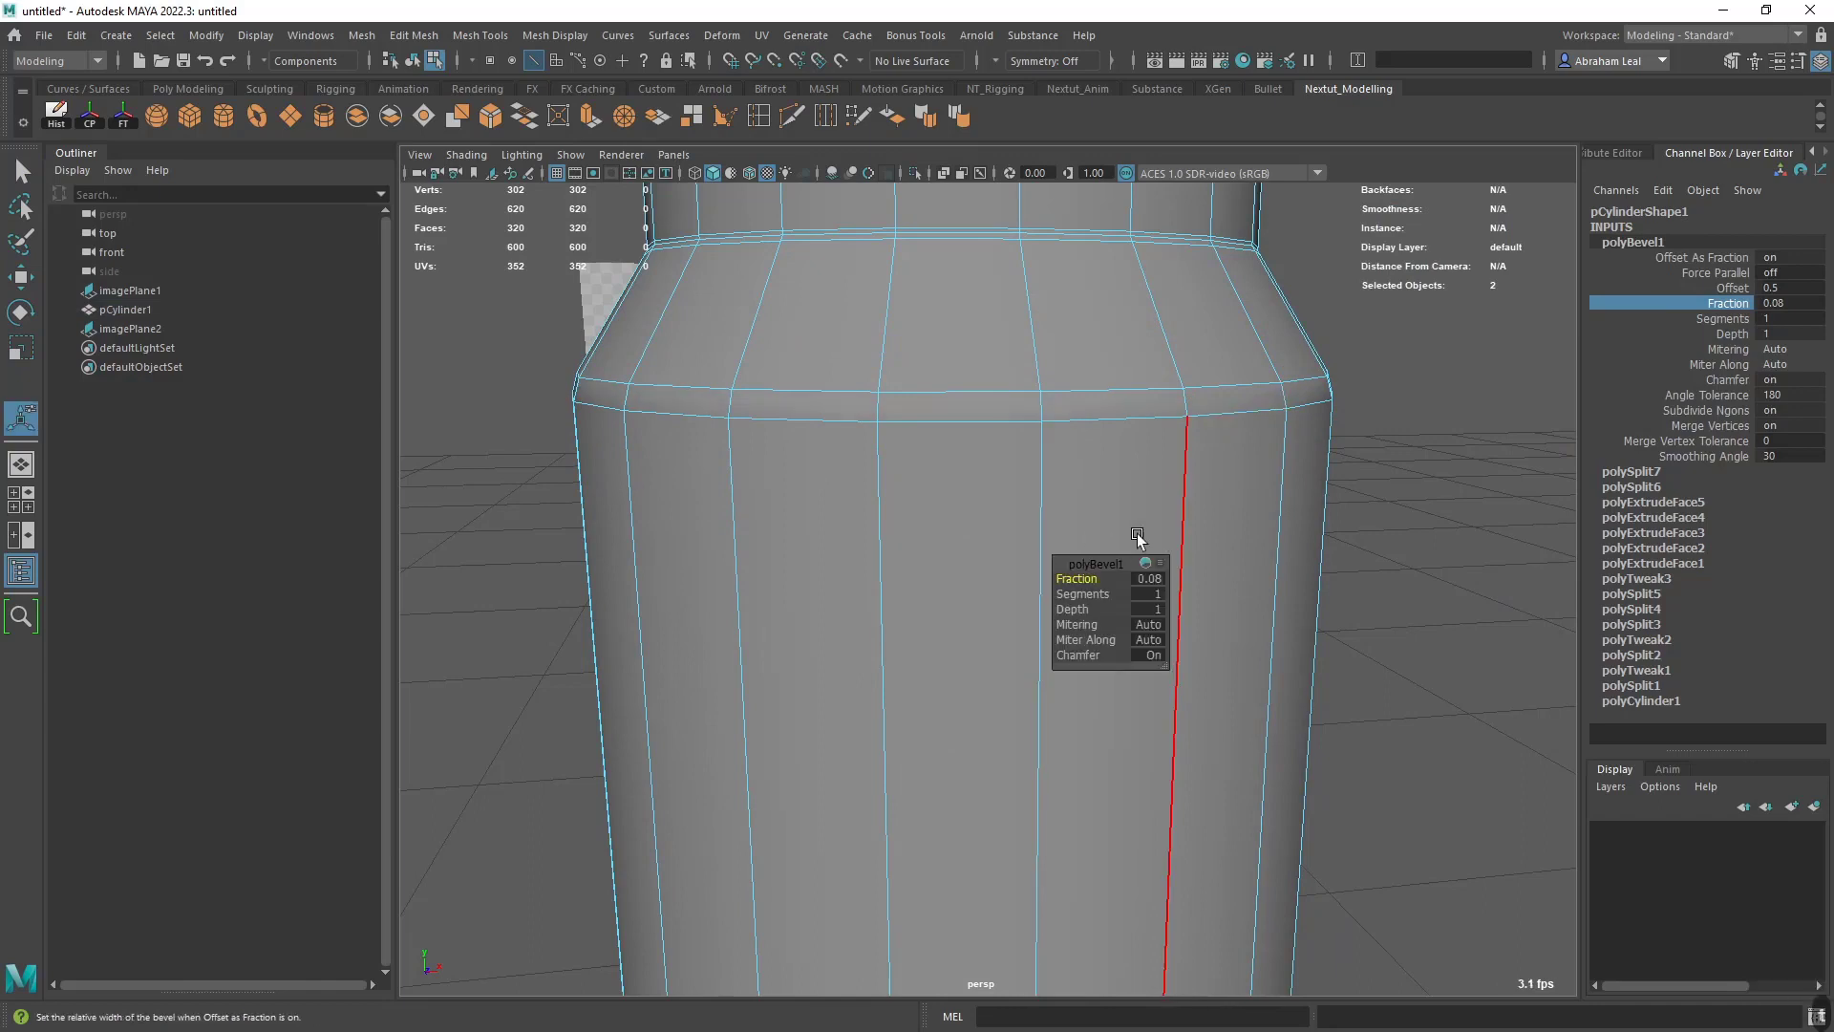
drag(1105, 561, 1372, 460)
alt+middle_drag(1366, 372, 1187, 463)
alt+right_drag(1186, 462, 1289, 460)
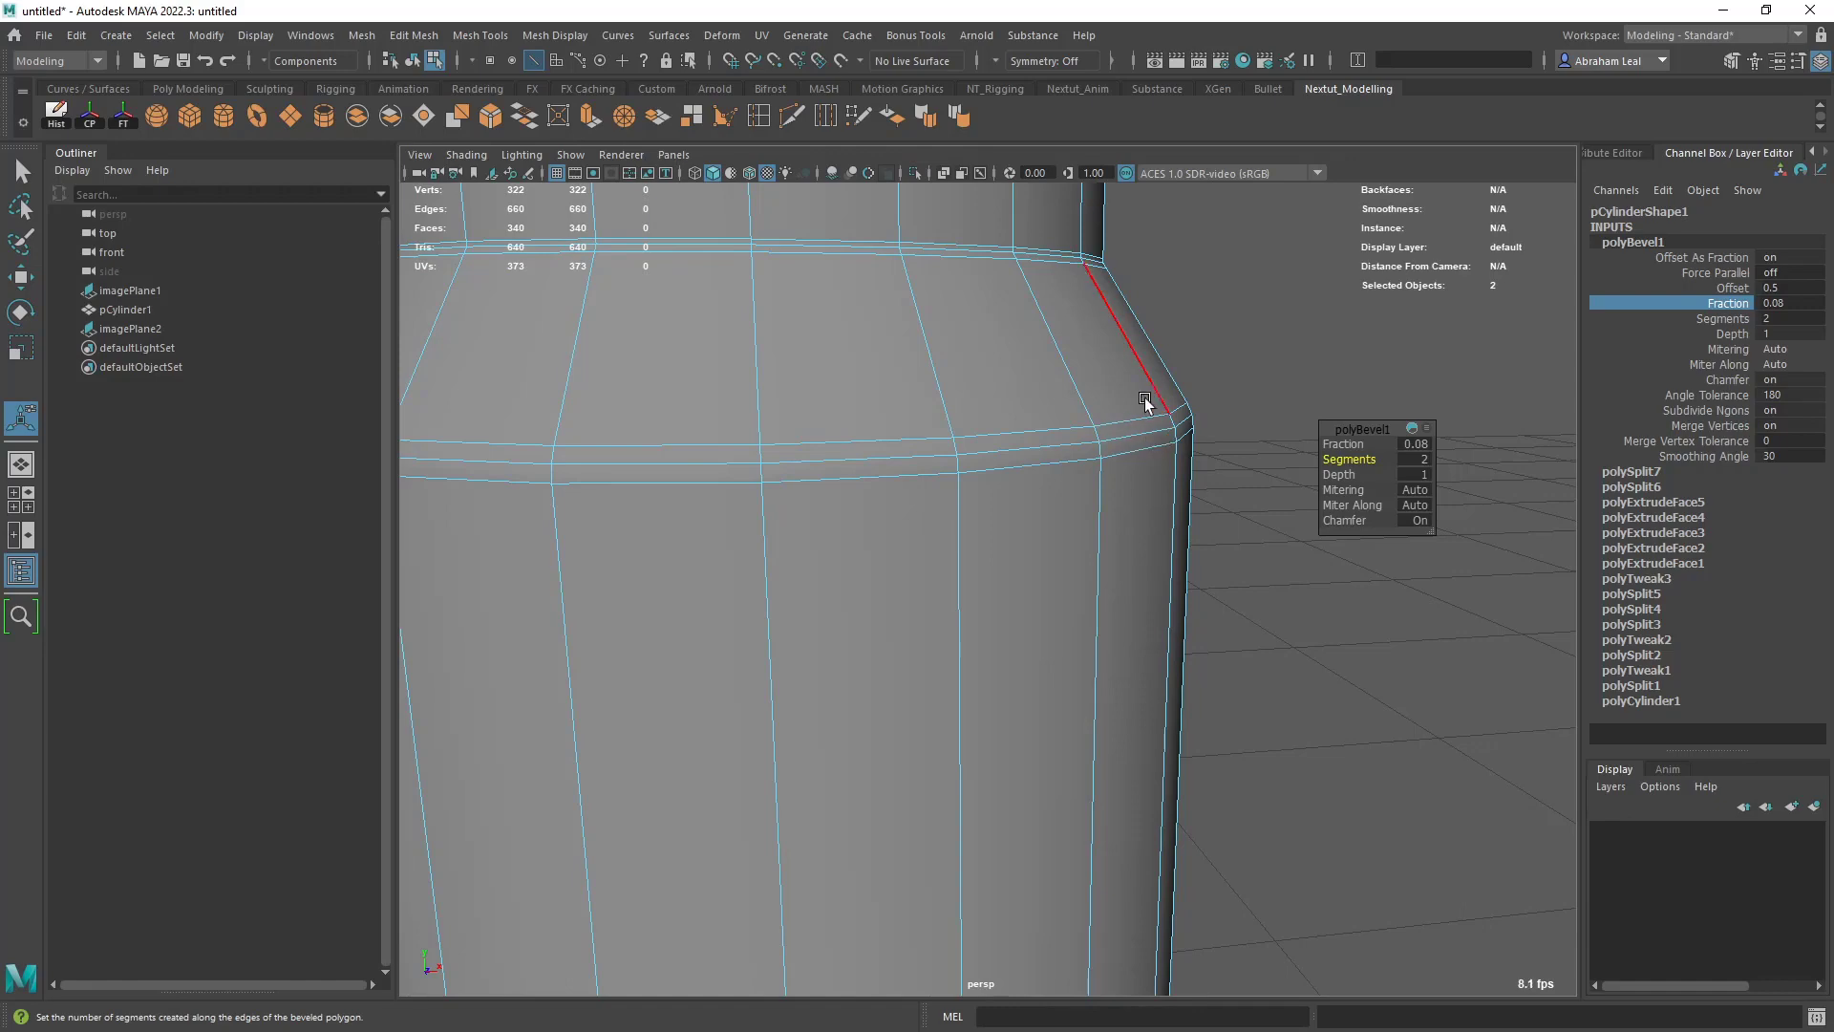
key(3)
click(1290, 342)
right_drag(1138, 419, 1092, 471)
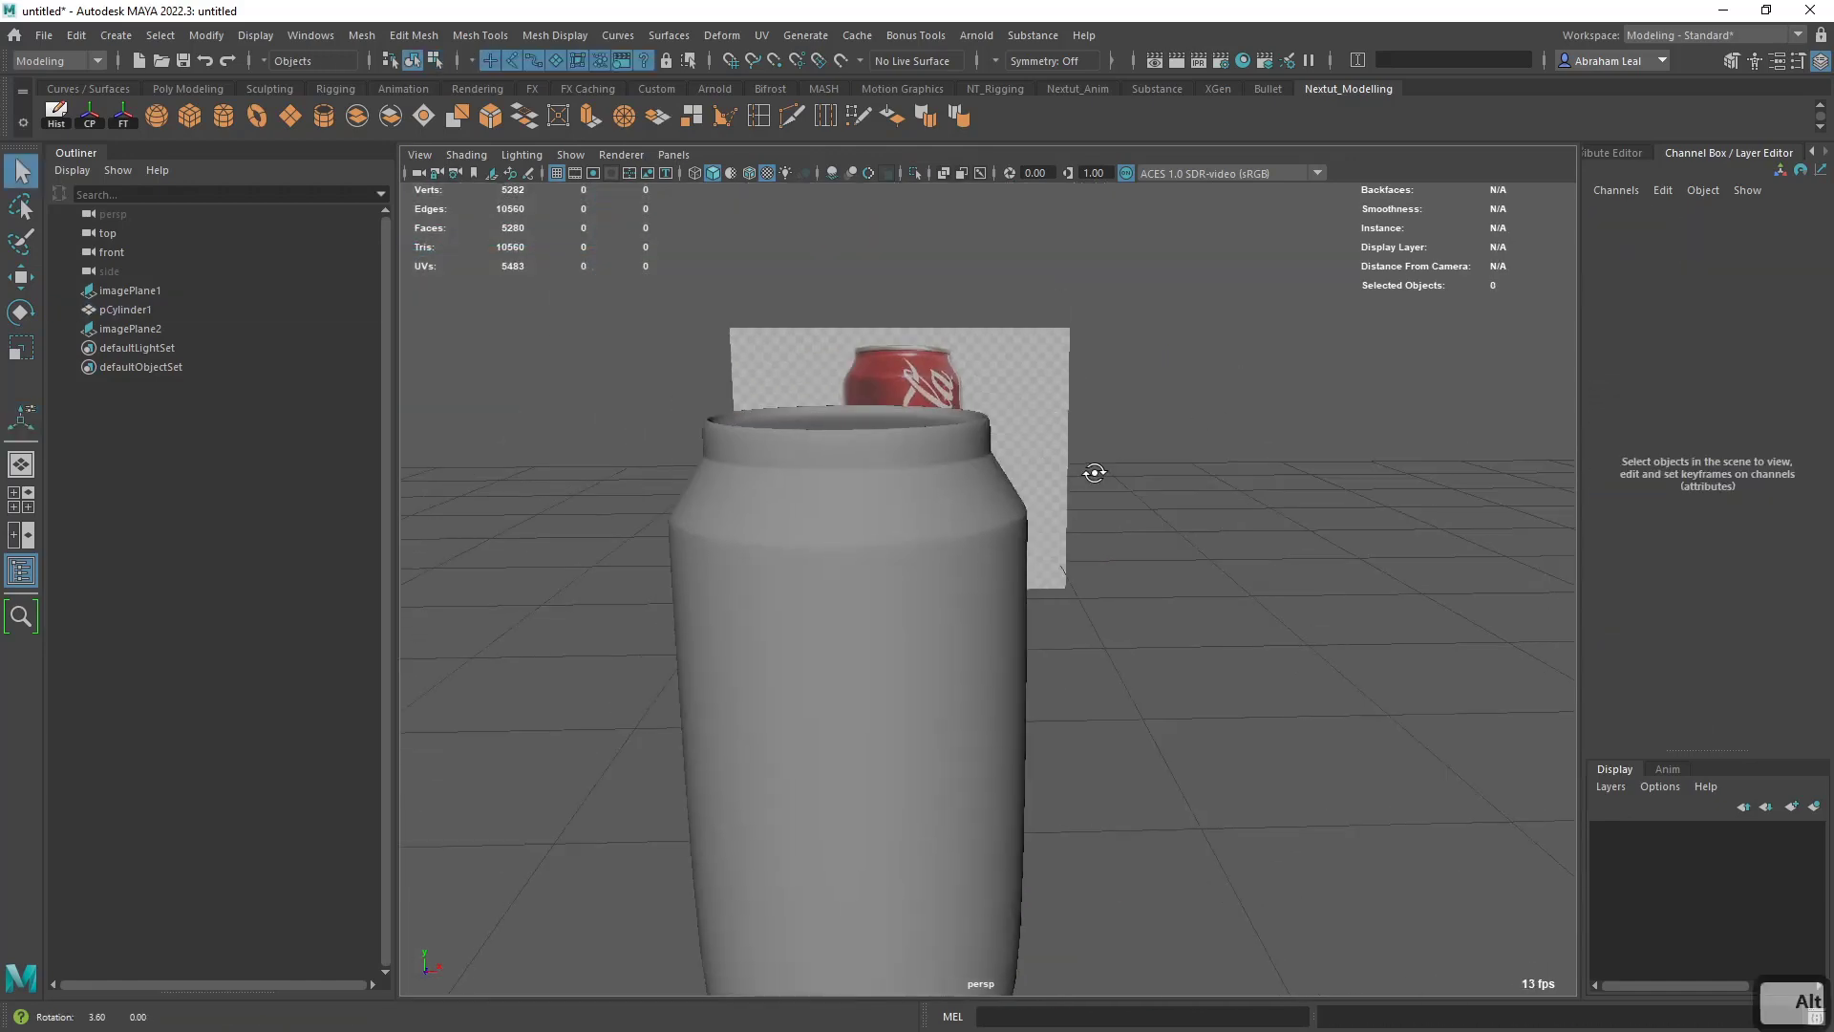
alt+drag(1093, 471, 1014, 504)
scroll(1012, 498, up, 5)
- Set the shoulder bevel's Fraction to 0.16 and check the softened shoulder in smooth preview
click(945, 521)
key(1)
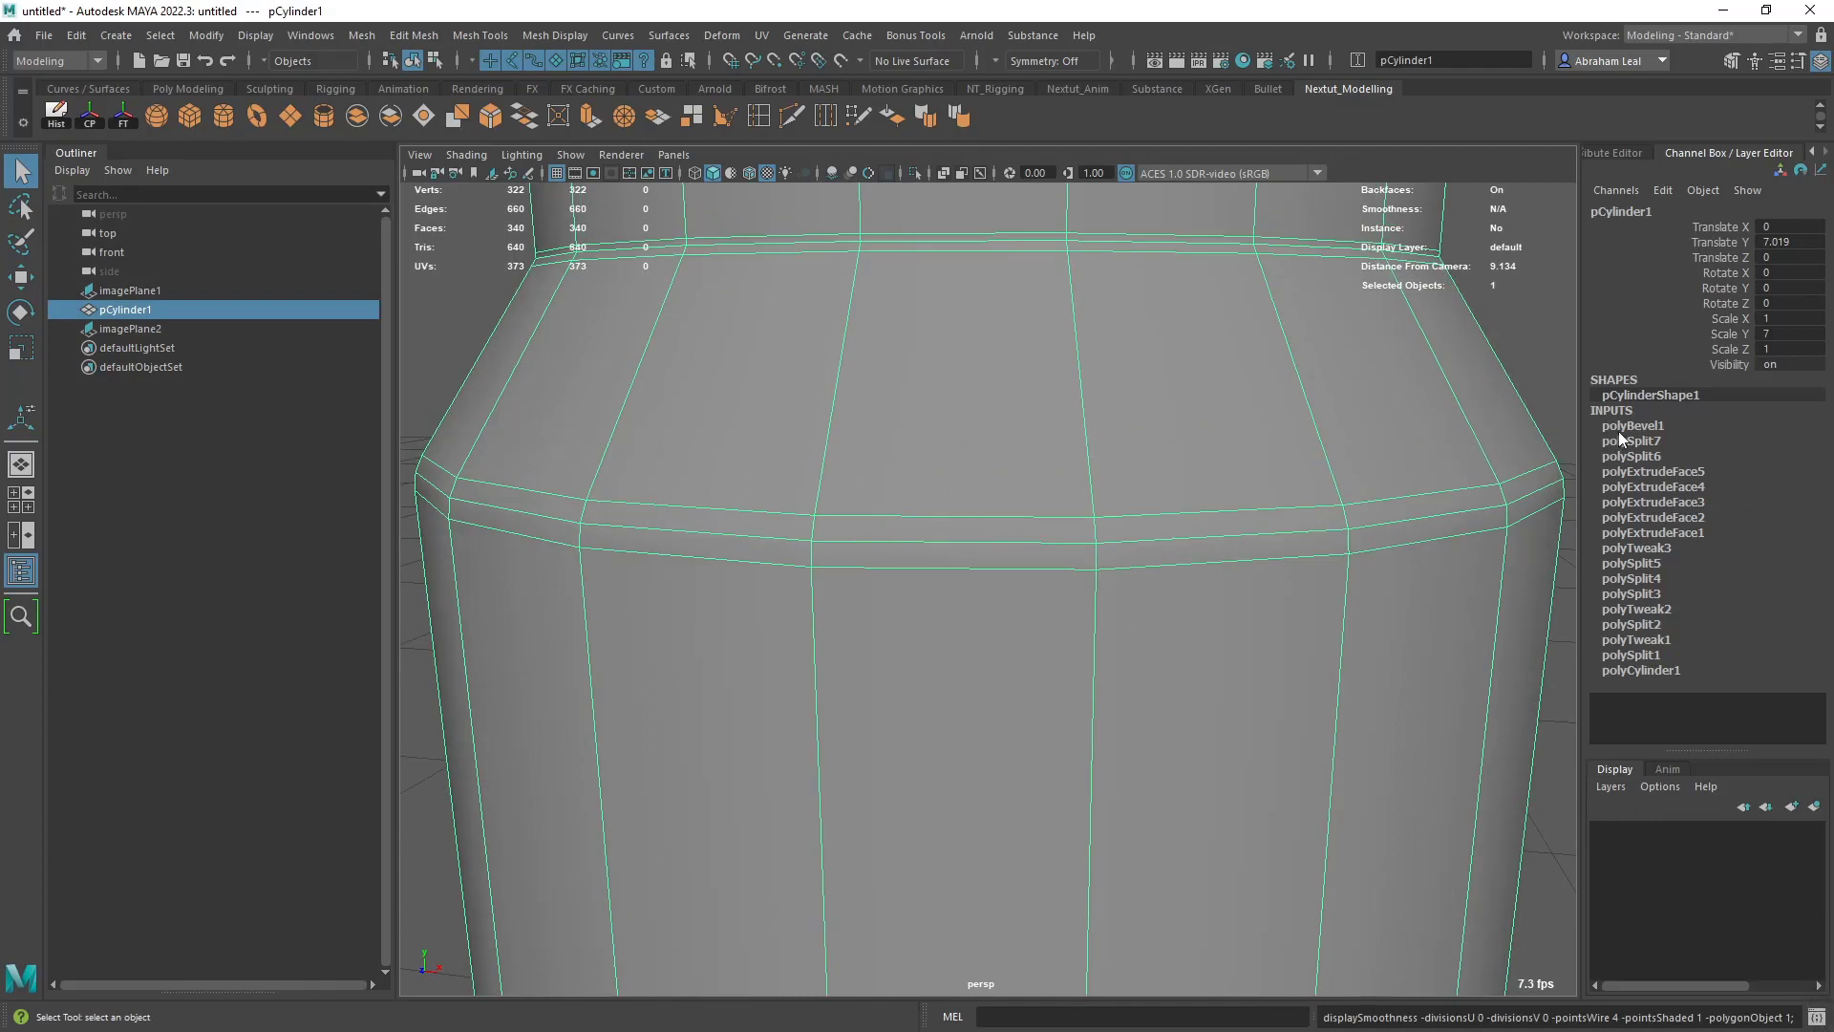
click(1626, 426)
click(1716, 486)
ctrl+middle_drag(1285, 476, 1319, 483)
key(3)
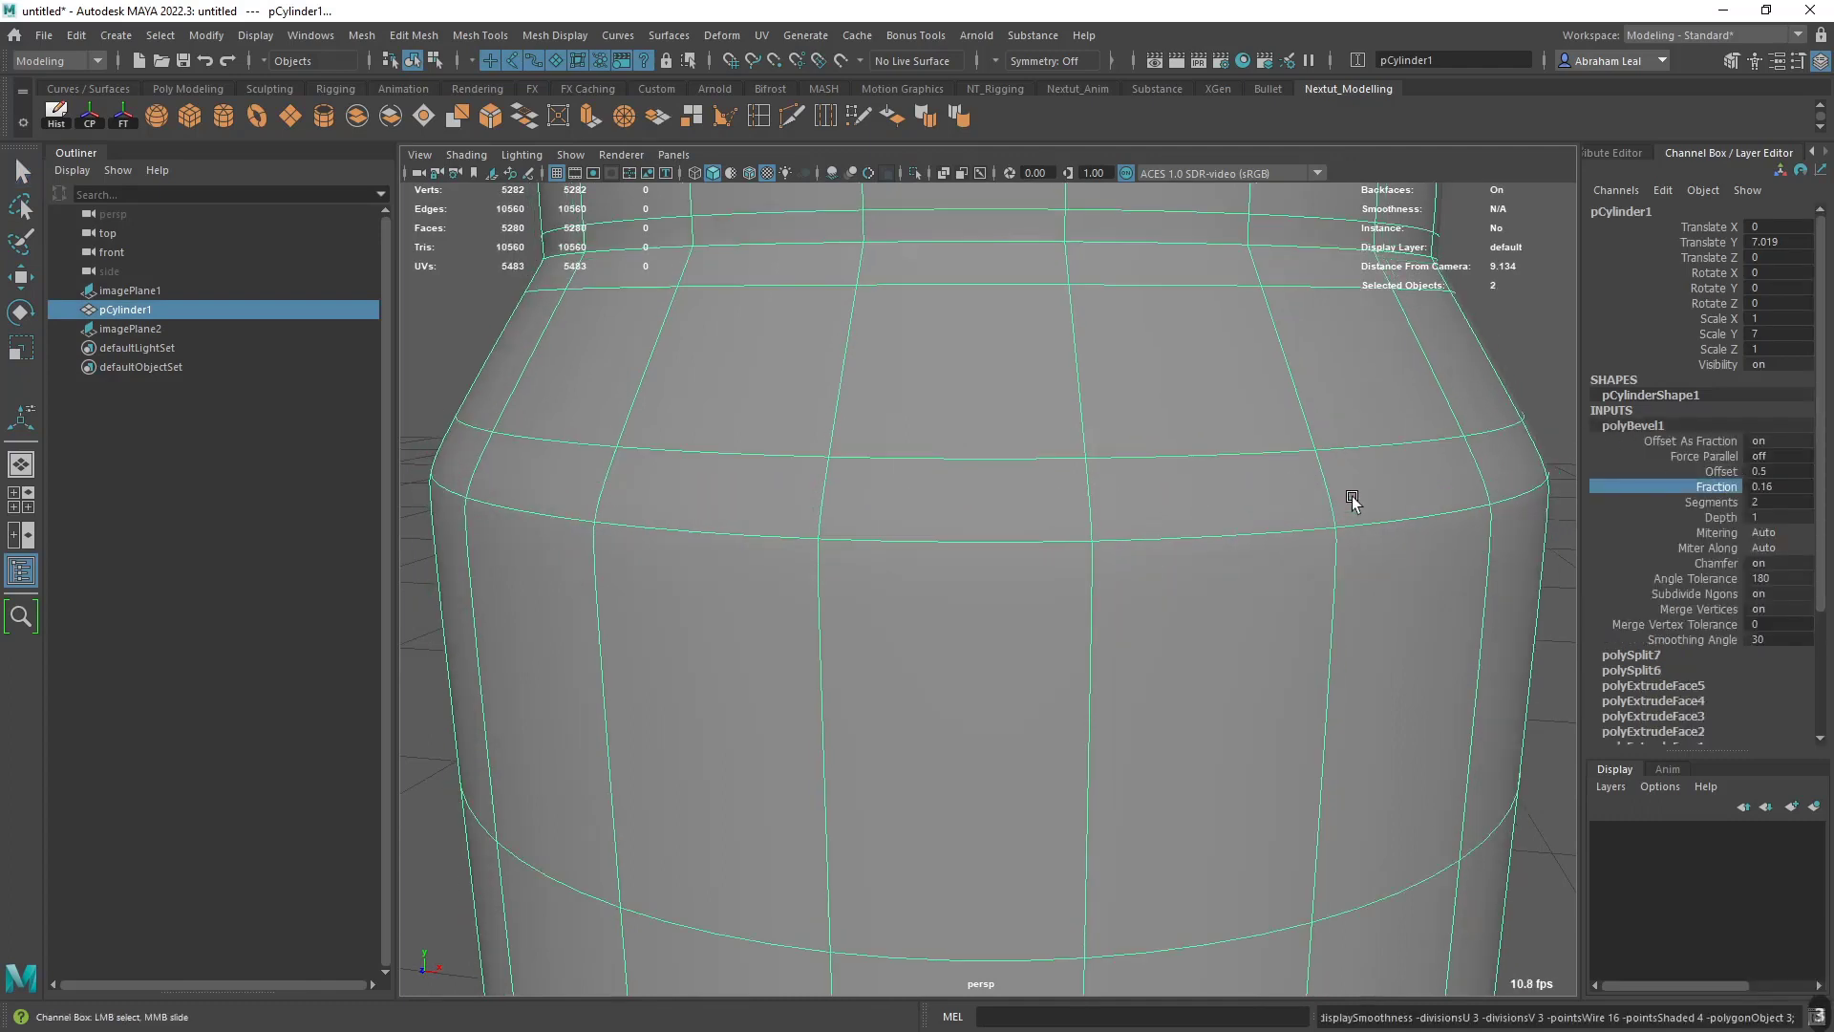
scroll(1350, 500, down, 5)
click(1454, 452)
alt+drag(1280, 546, 958, 549)
- Delete the supporting edge loop just below the neck edge and check the neck in smooth preview
click(937, 546)
key(1)
scroll(948, 458, up, 5)
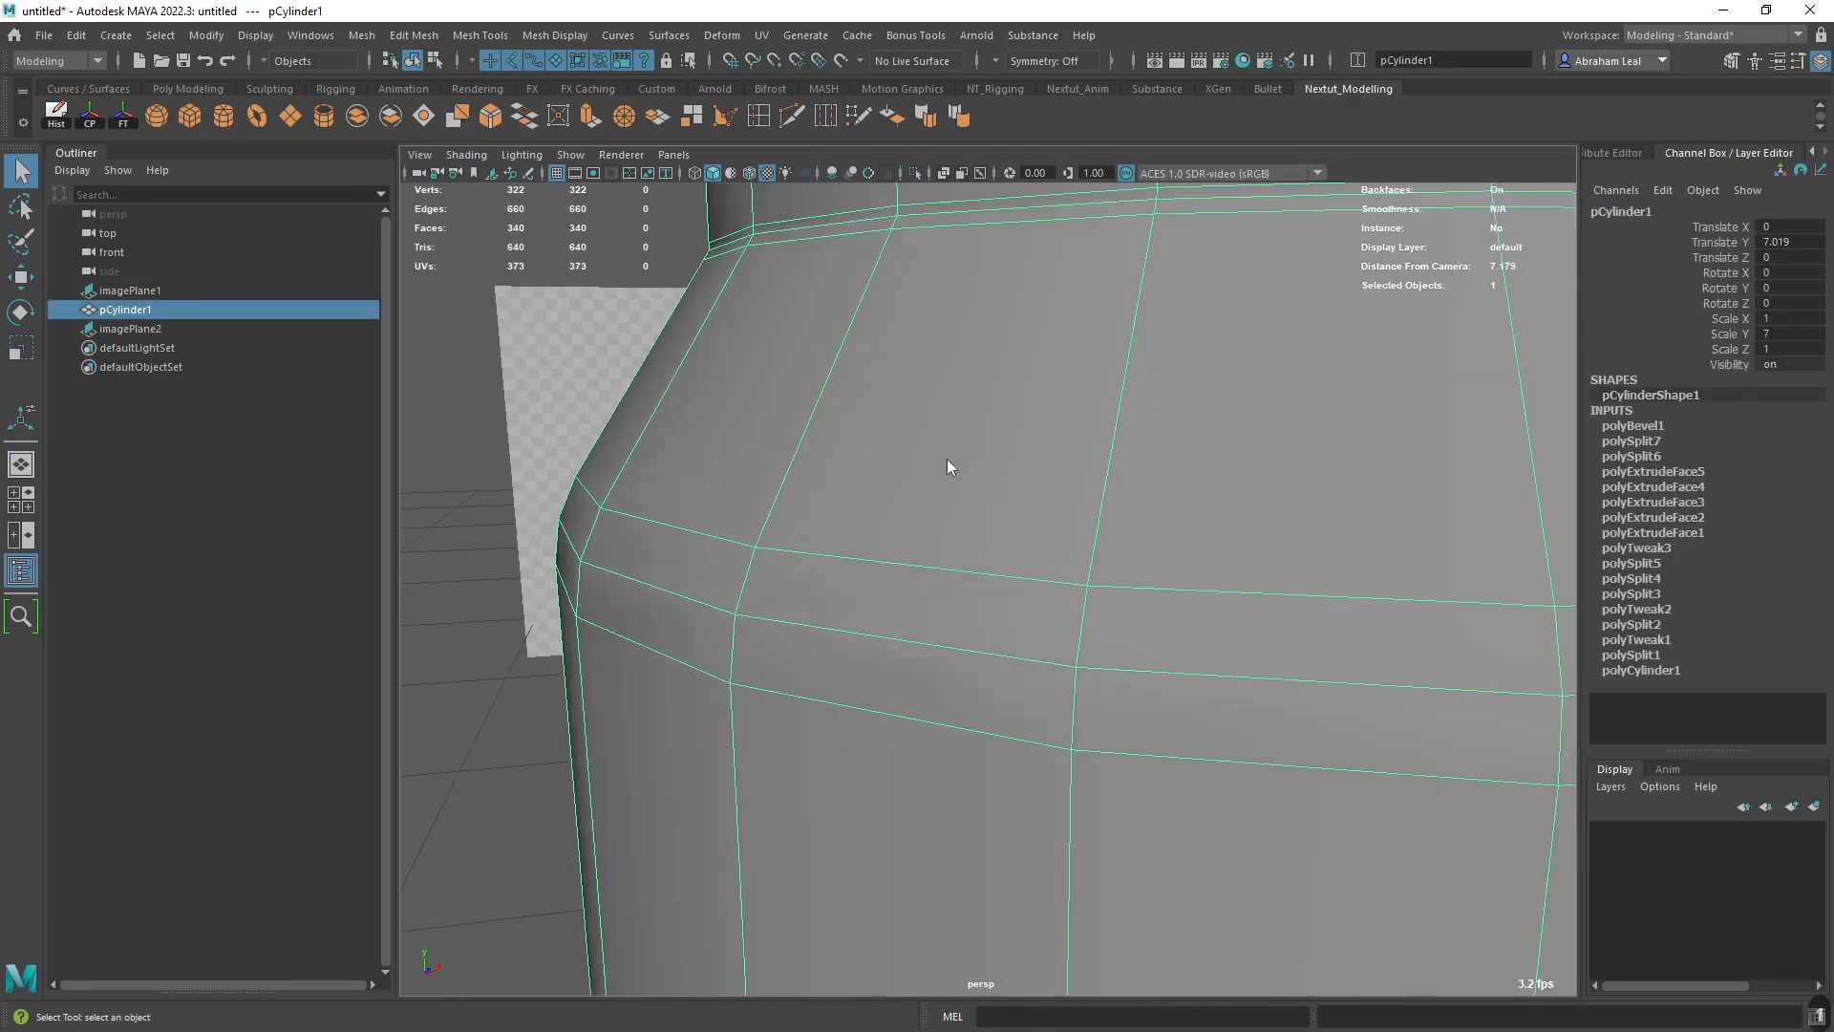
right_drag(947, 458, 941, 382)
double_click(942, 237)
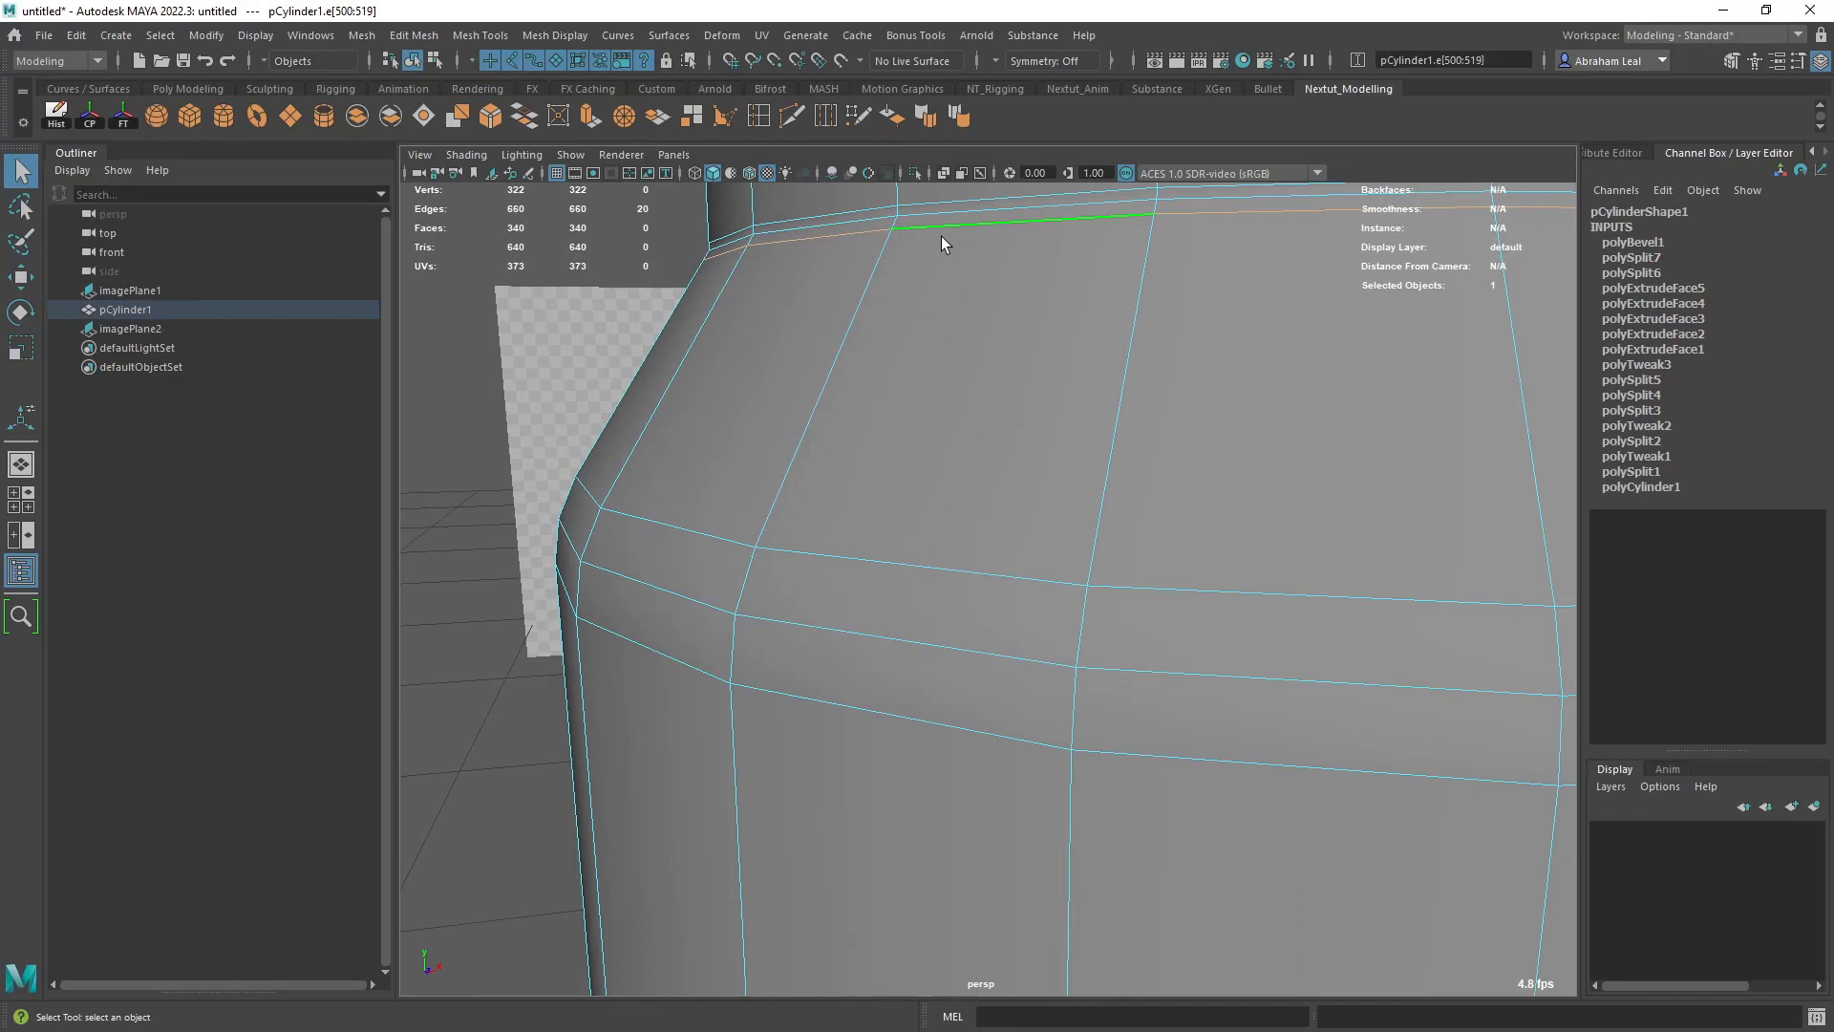
key(ctrl+Delete)
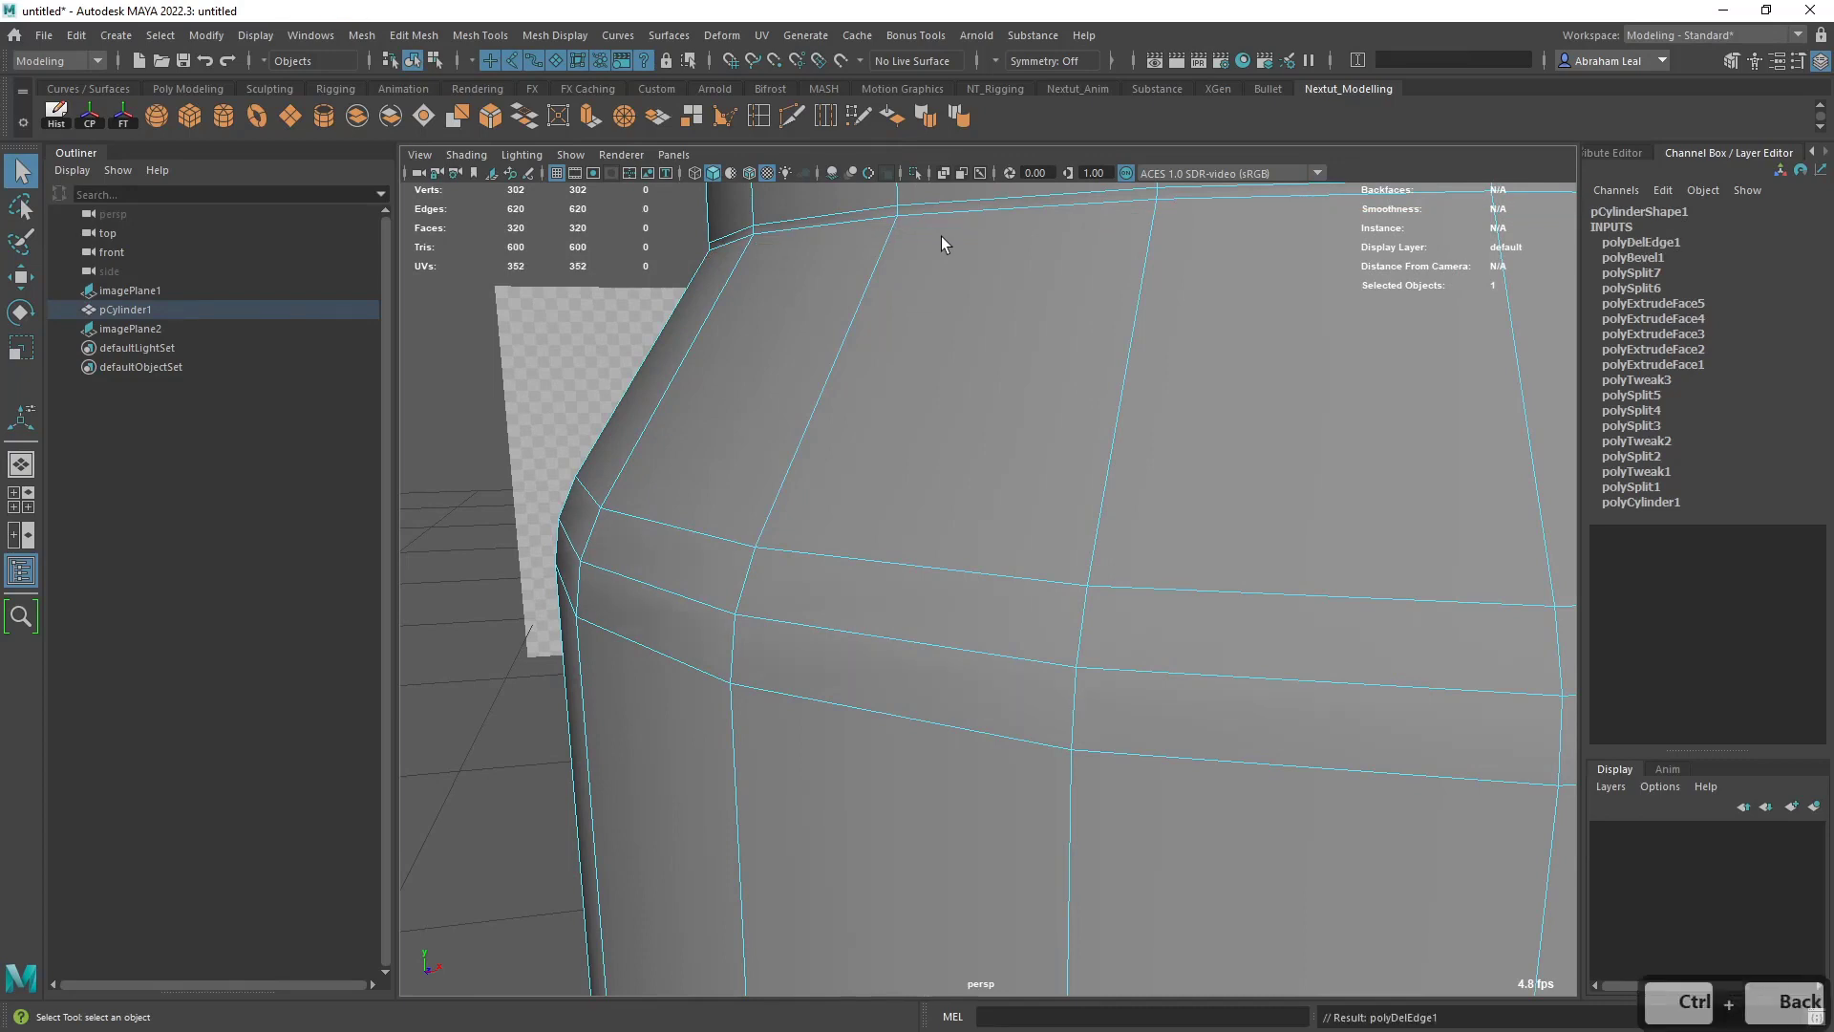
alt+drag(942, 237, 894, 444)
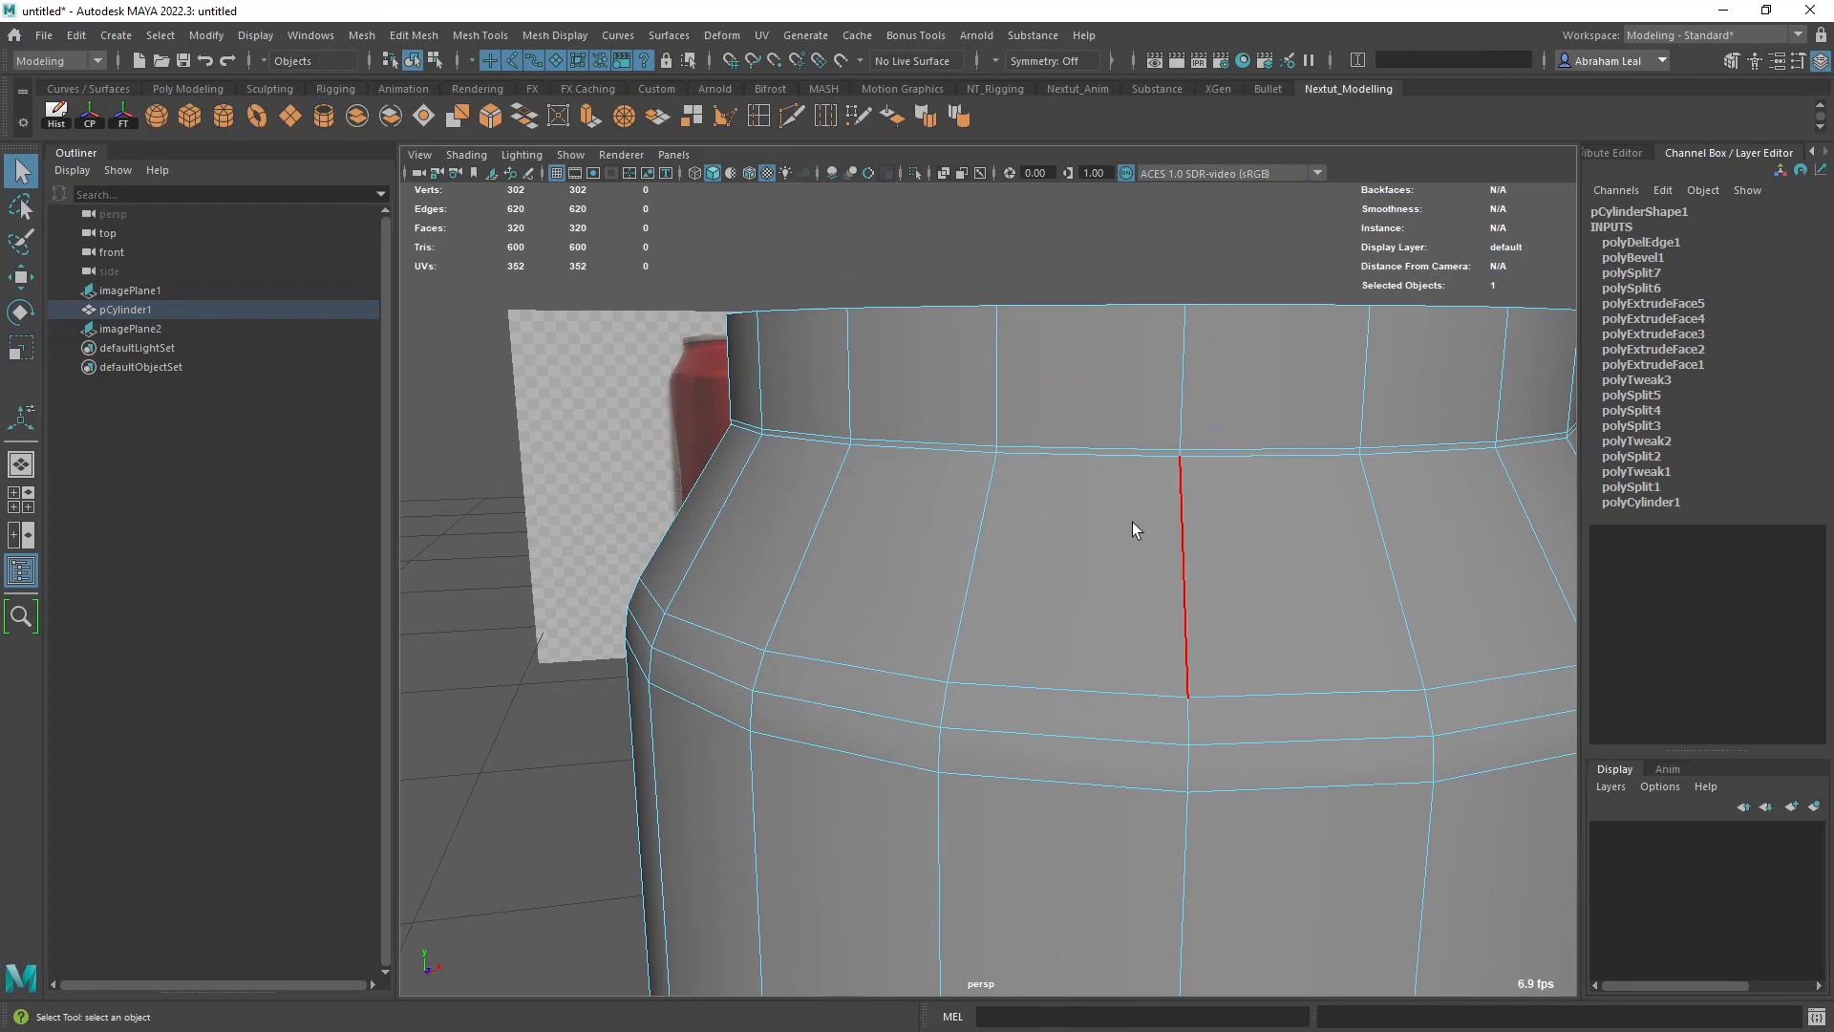
key(3)
alt+drag(1086, 502, 1036, 451)
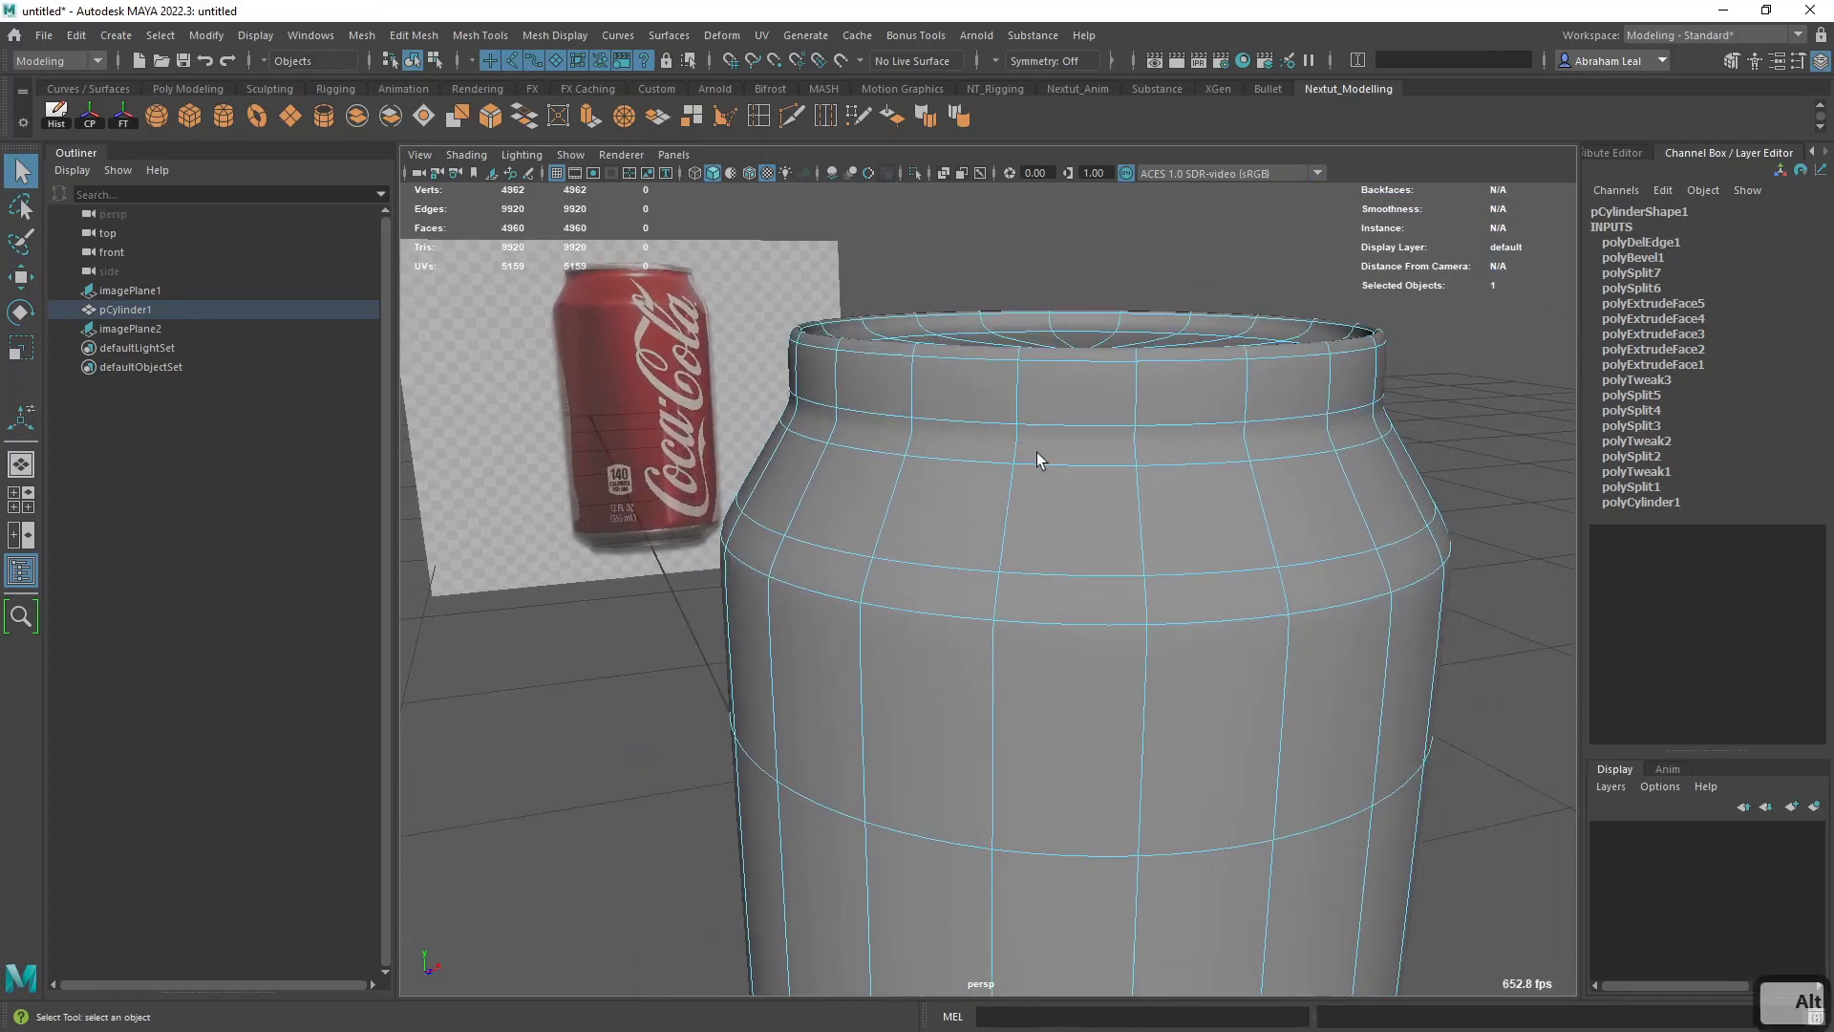
click(1390, 406)
alt+drag(1389, 406, 1152, 532)
- Bevel the edge loop where the can's body meets its bottom taper, with Fraction 0.26 and 2 segments
click(1154, 537)
key(1)
alt+drag(1183, 594, 1126, 634)
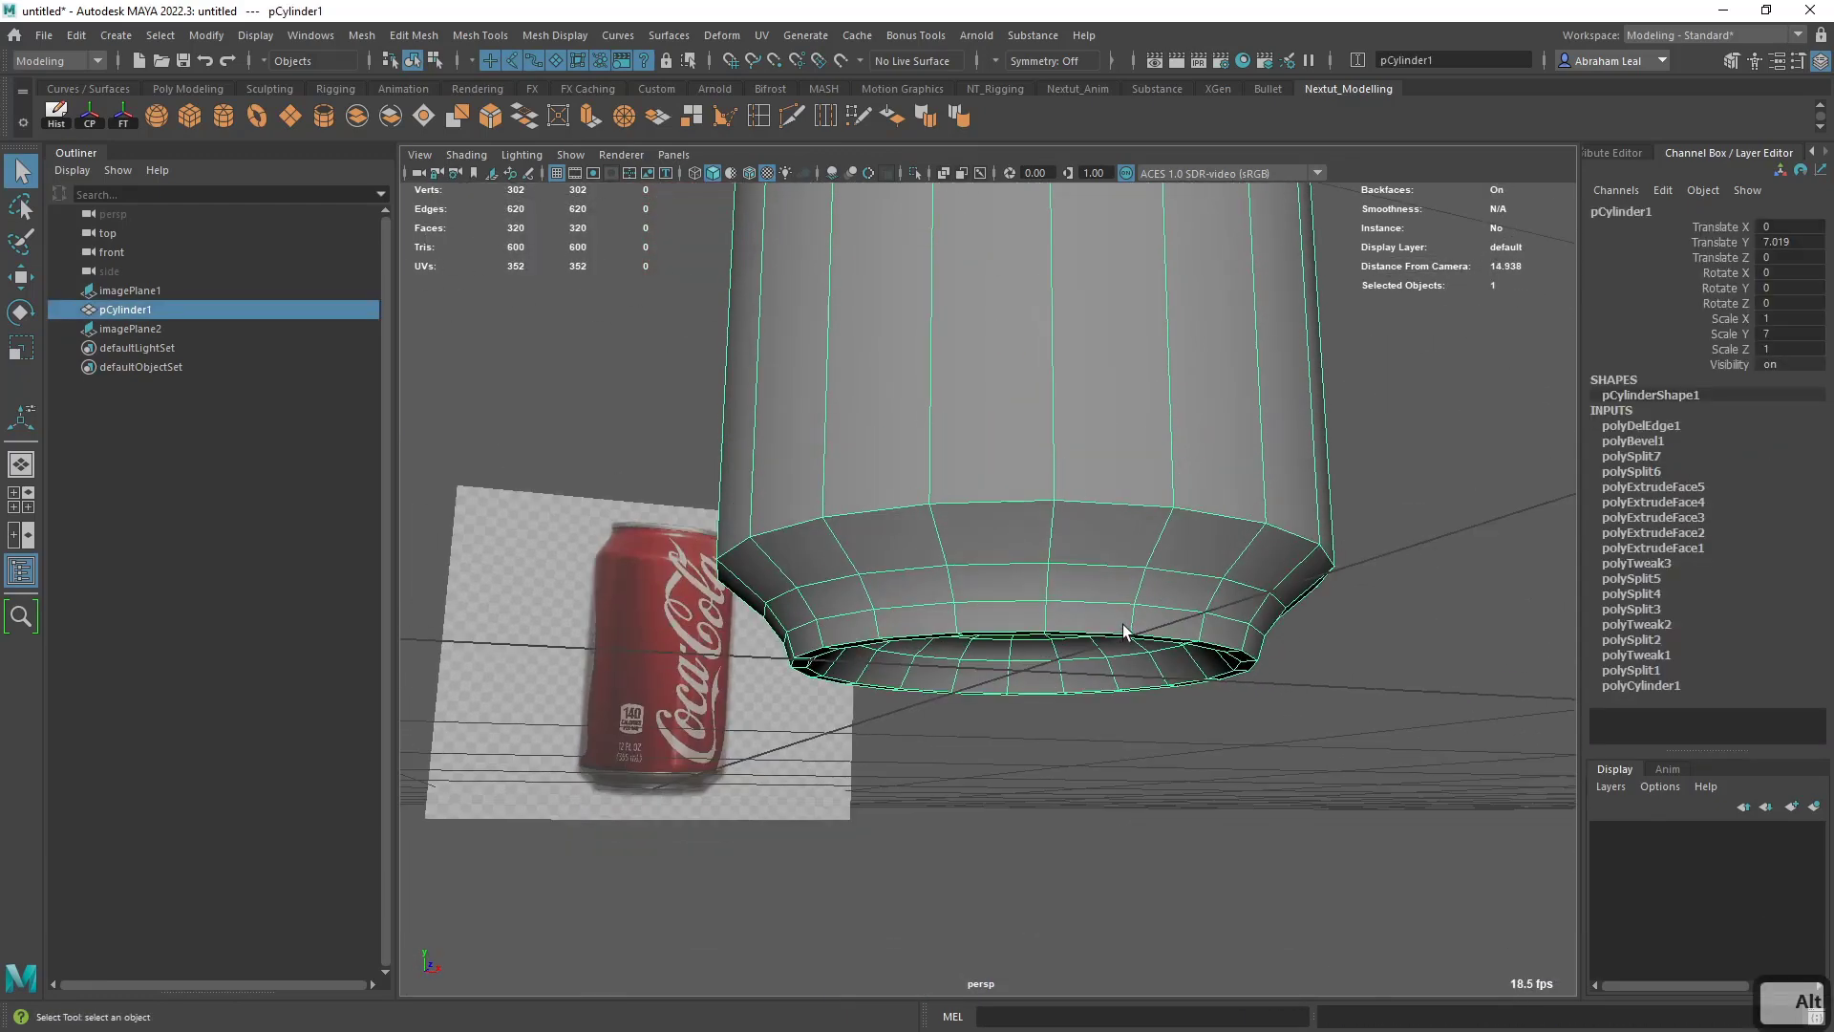
alt+right_drag(1126, 634, 829, 464)
double_click(829, 465)
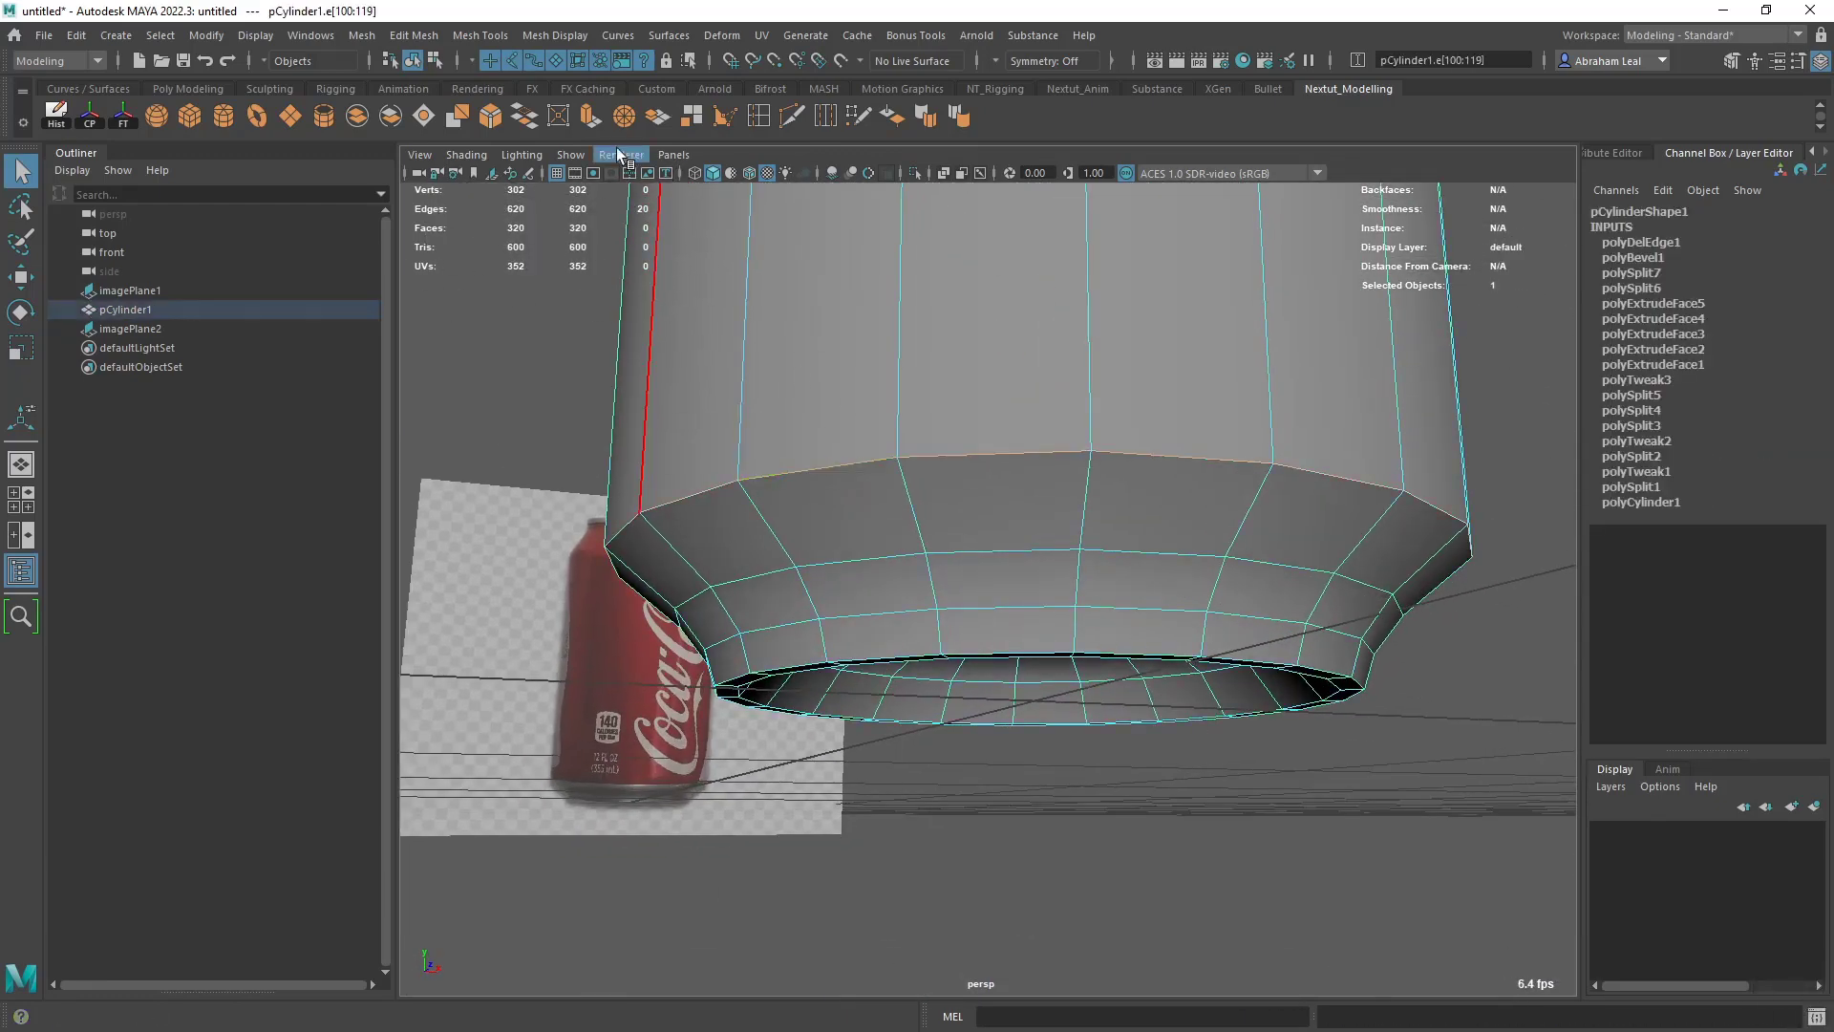
click(500, 113)
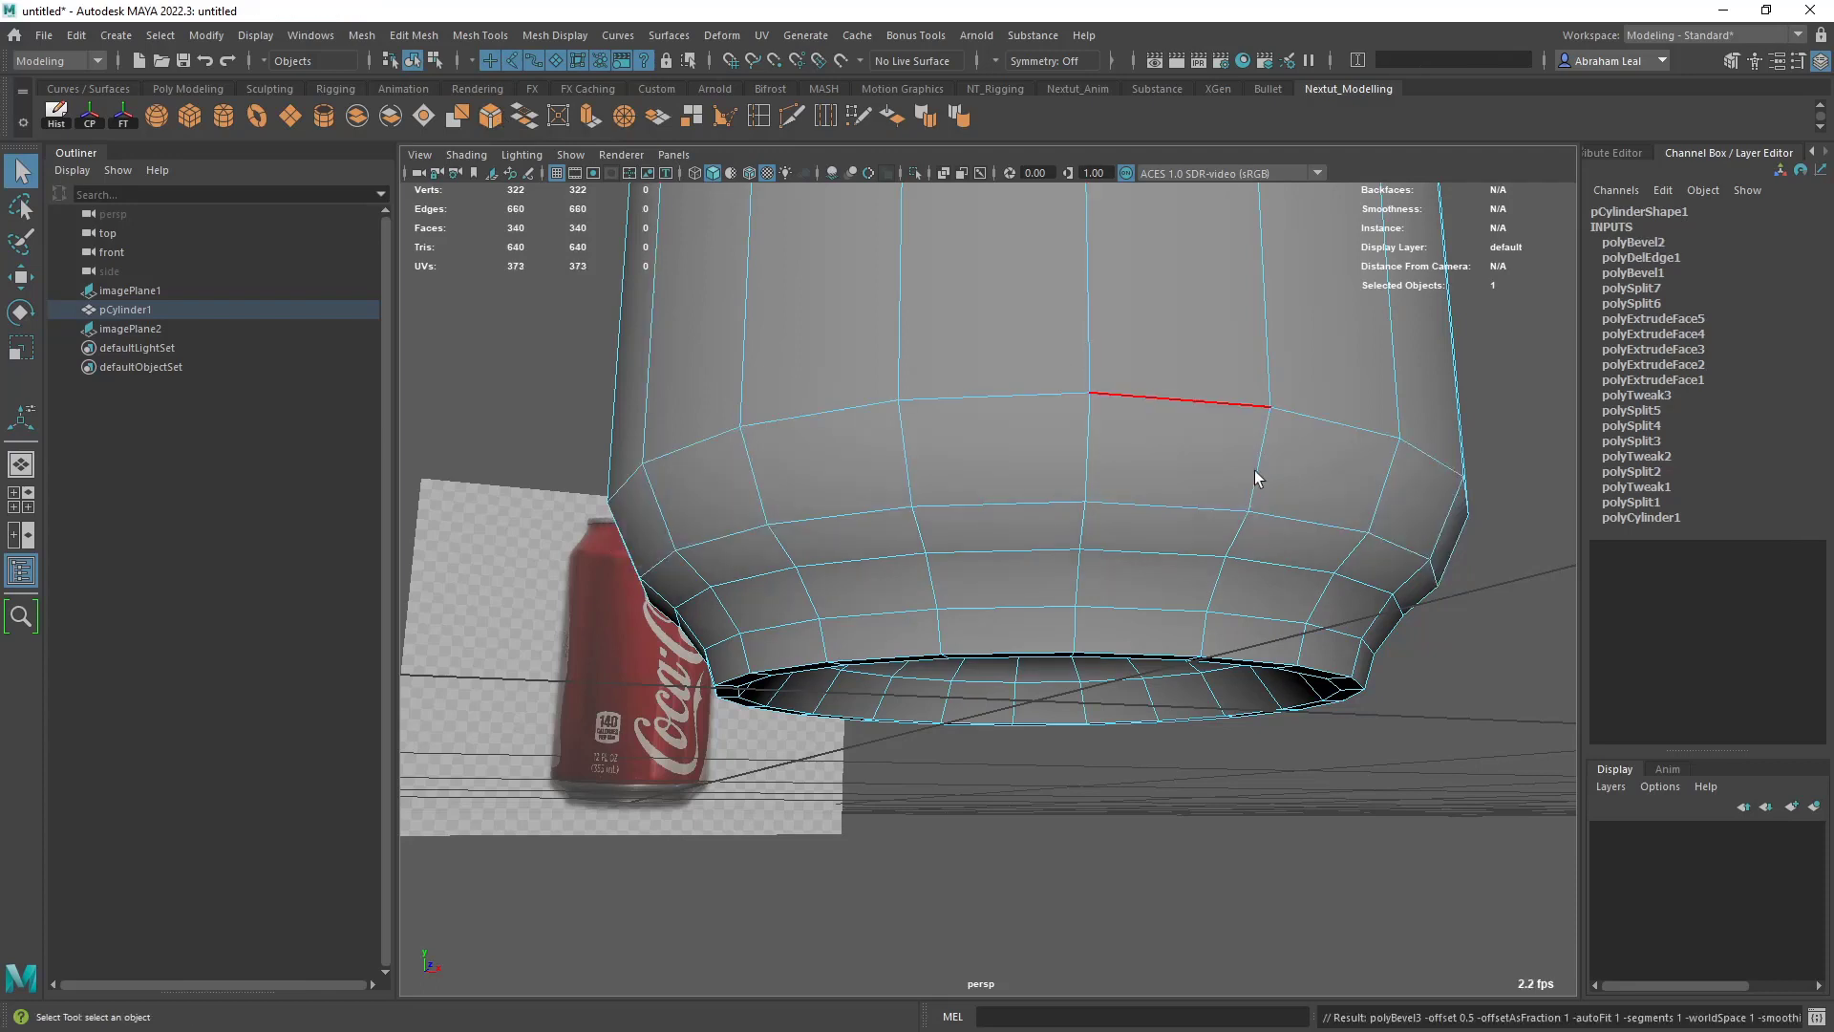
click(1633, 241)
click(1716, 303)
ctrl+middle_drag(1277, 392, 1302, 437)
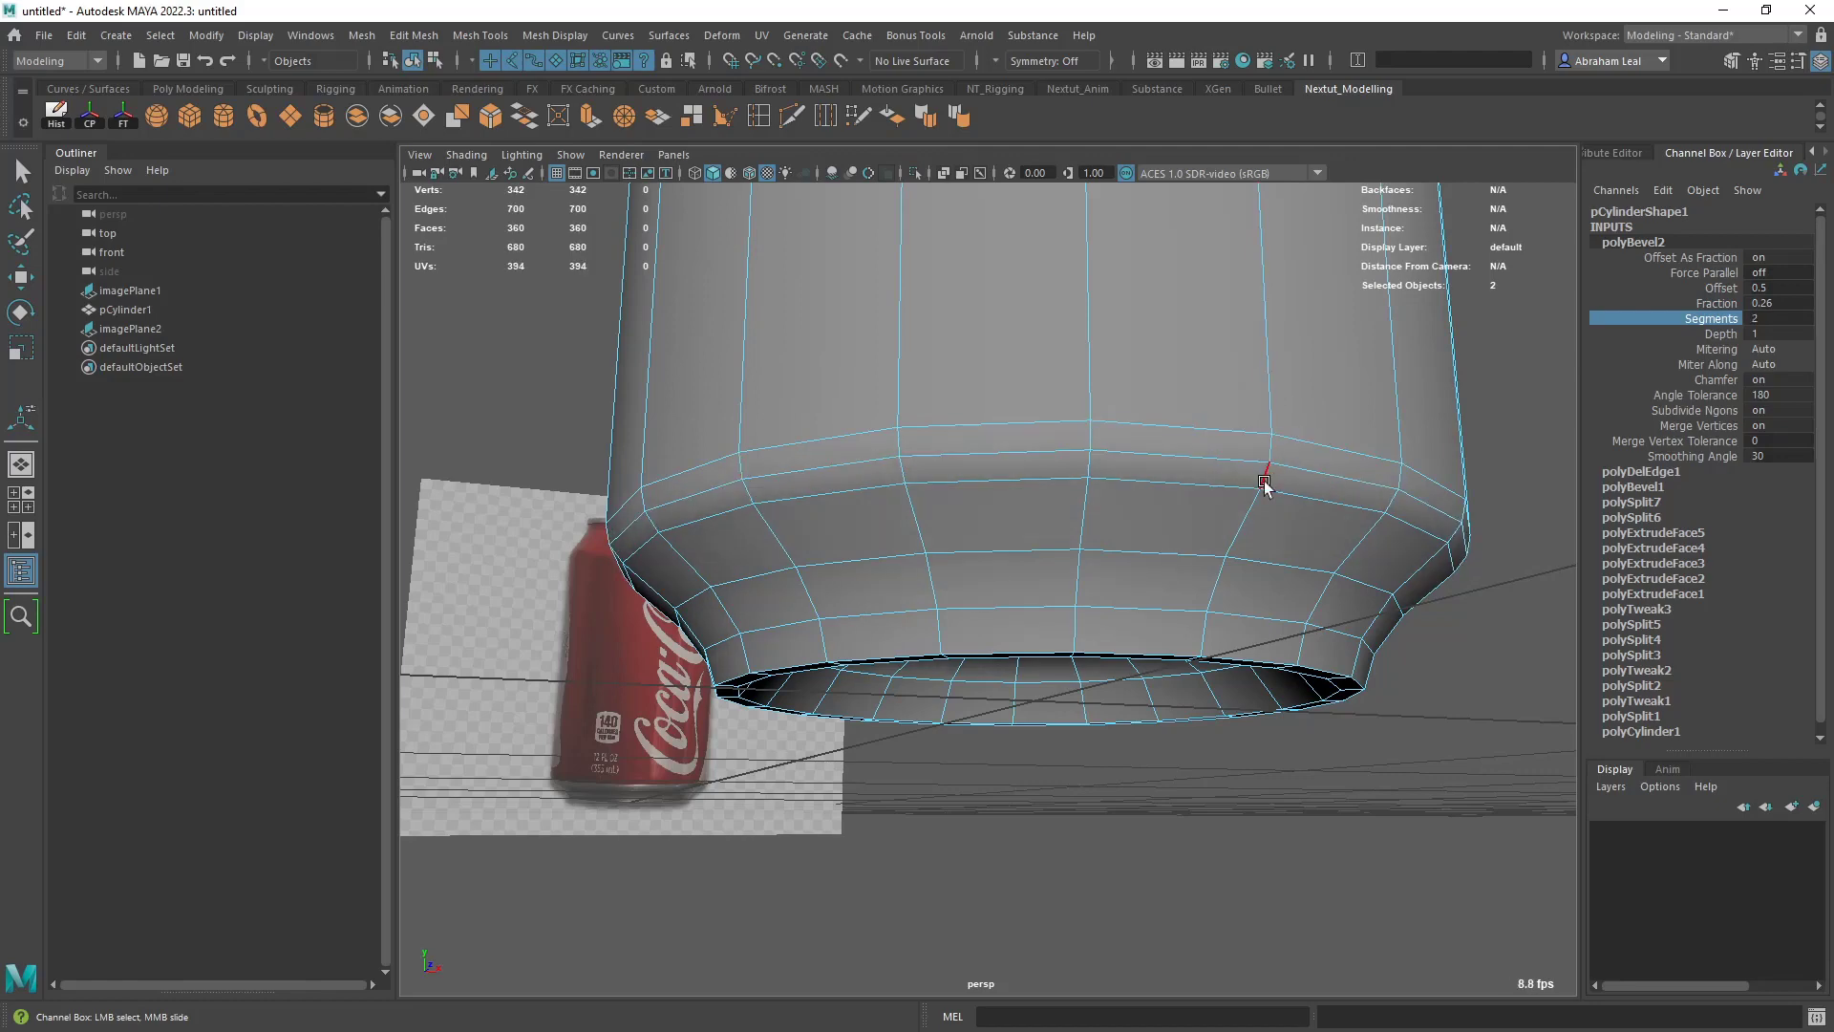
- Examine the can's bevelled bottom taper in smooth preview, against the front reference in wireframe and shaded display, and from below
key(3)
click(1496, 418)
alt+right_drag(1496, 418, 1322, 544)
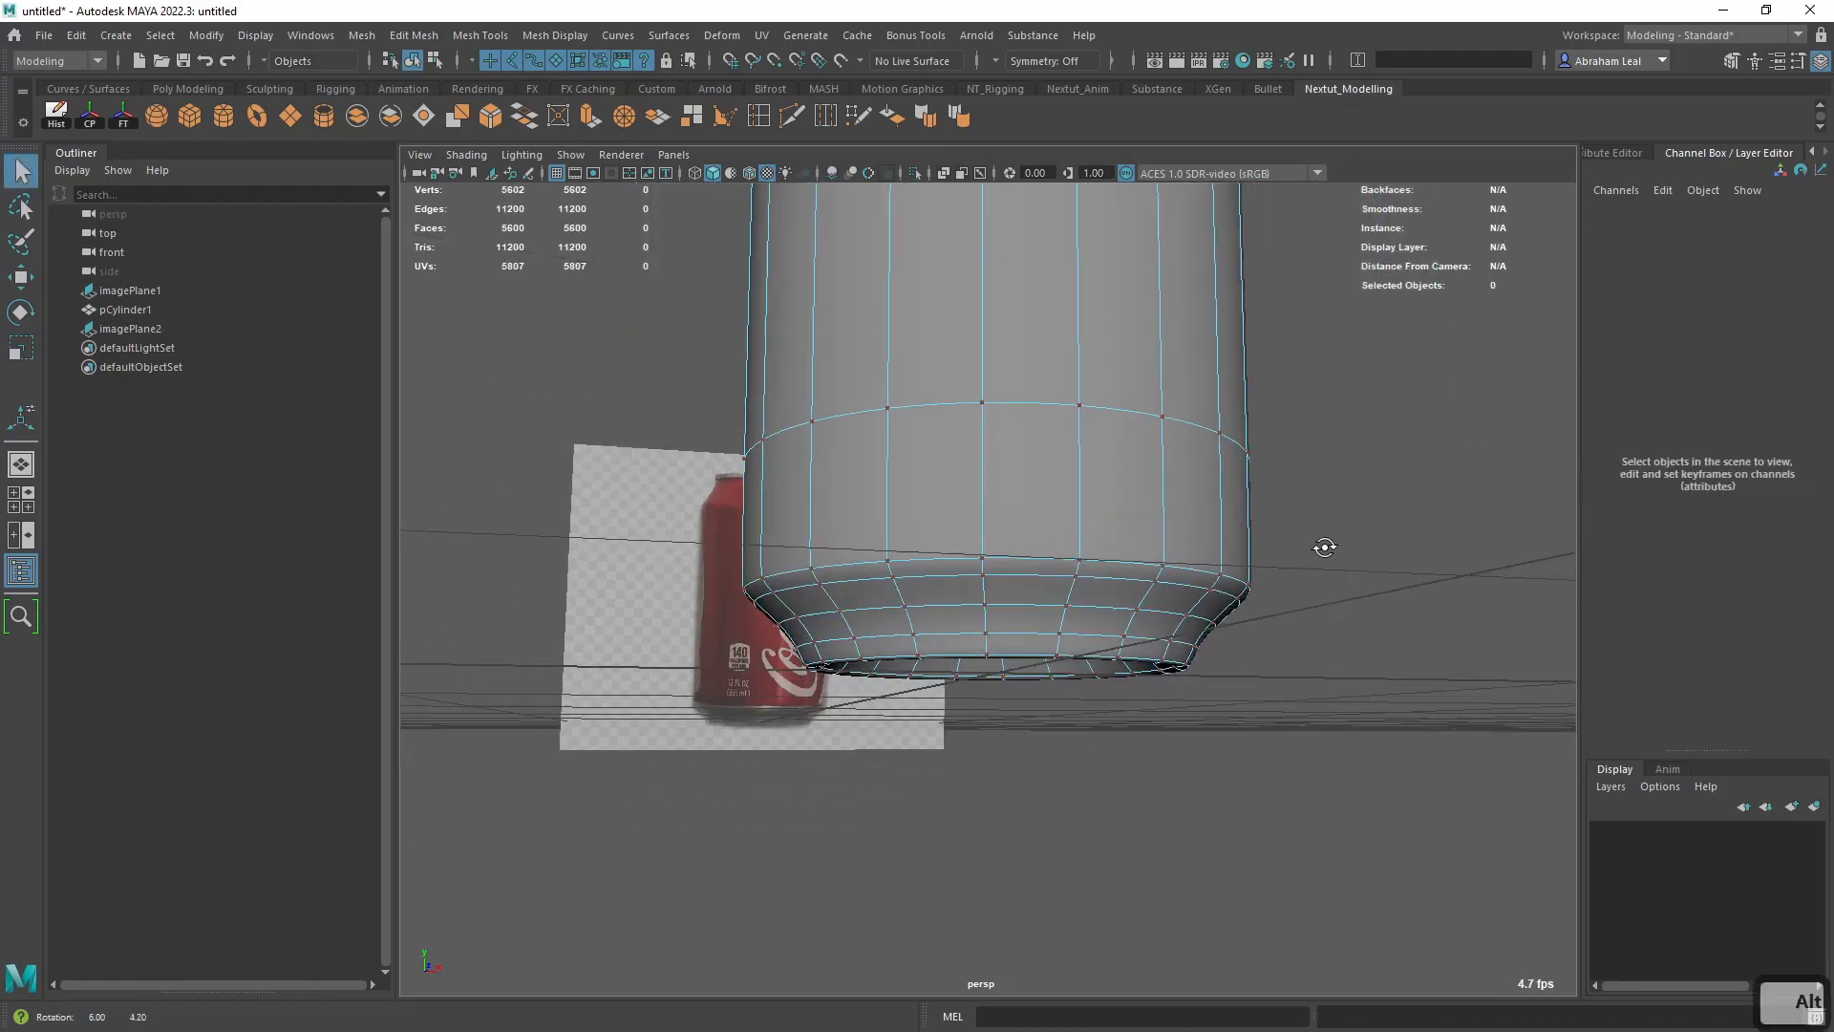
key(1)
alt+middle_drag(1115, 561, 1259, 457)
alt+right_drag(1259, 456, 1276, 653)
alt+drag(990, 549, 1029, 638)
key(space)
key(4)
scroll(943, 583, up, 10)
alt+drag(928, 546, 900, 508)
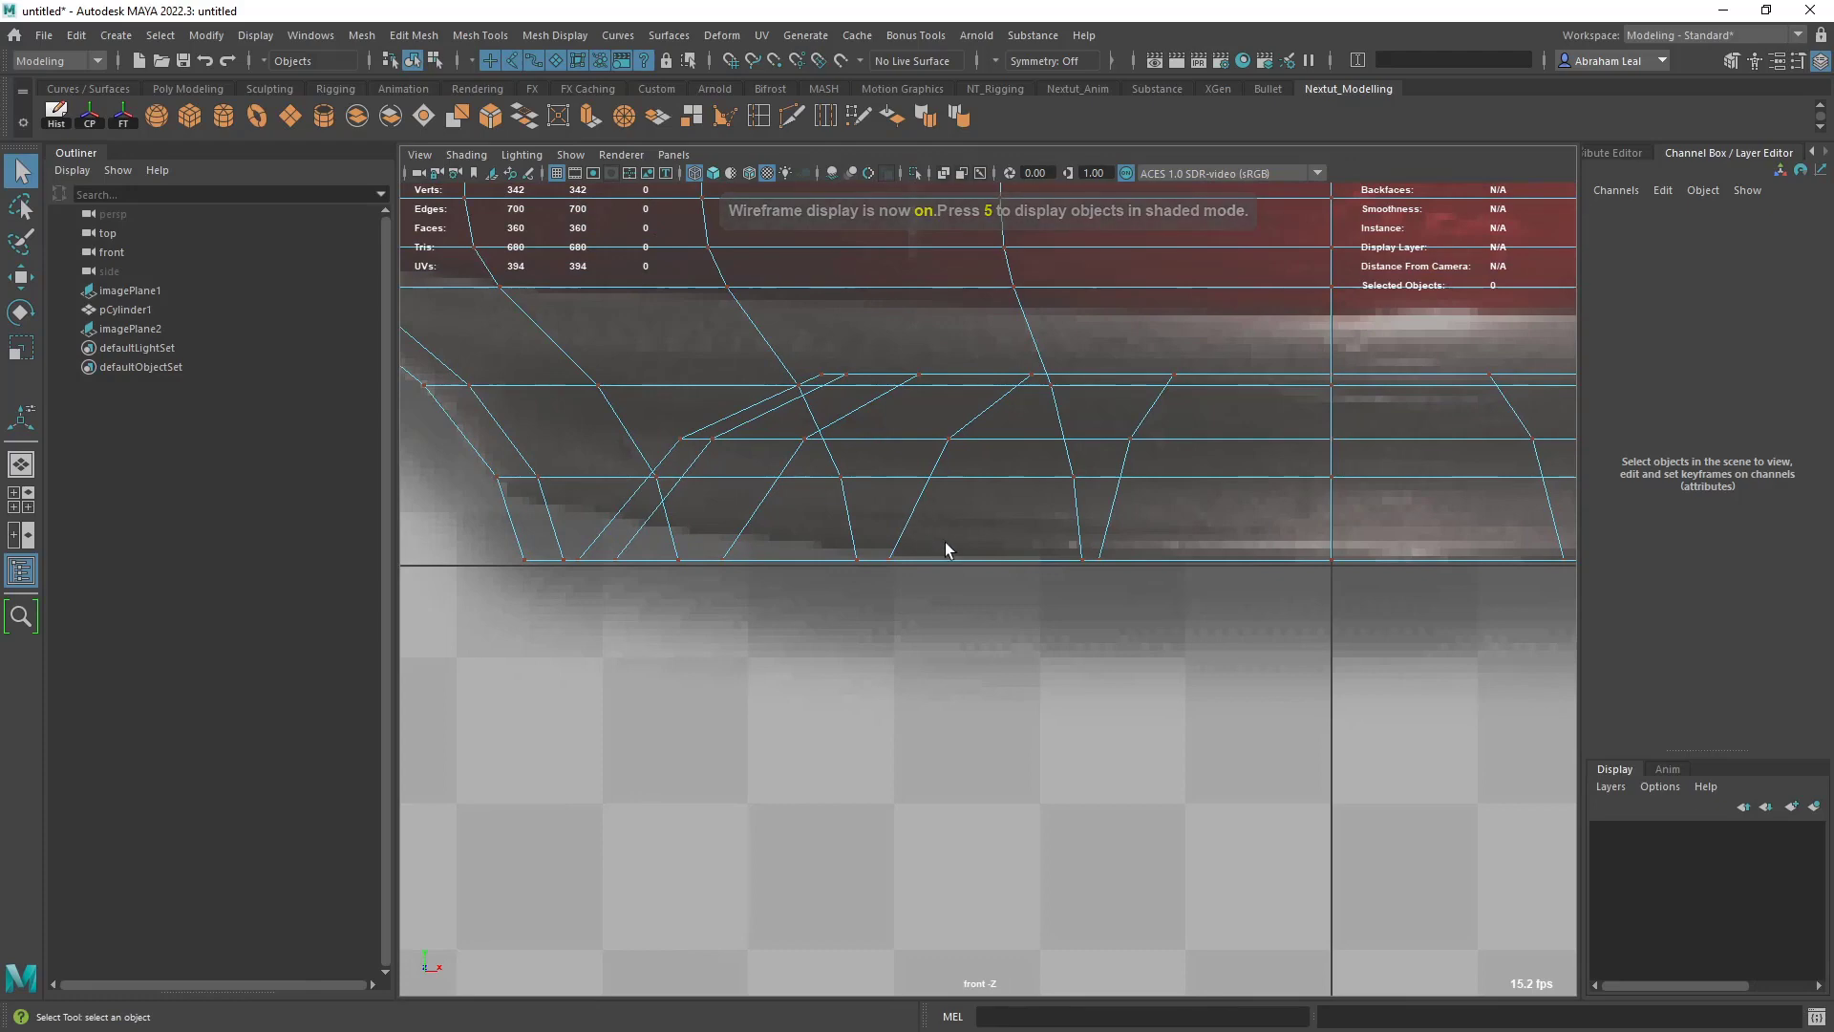
key(6)
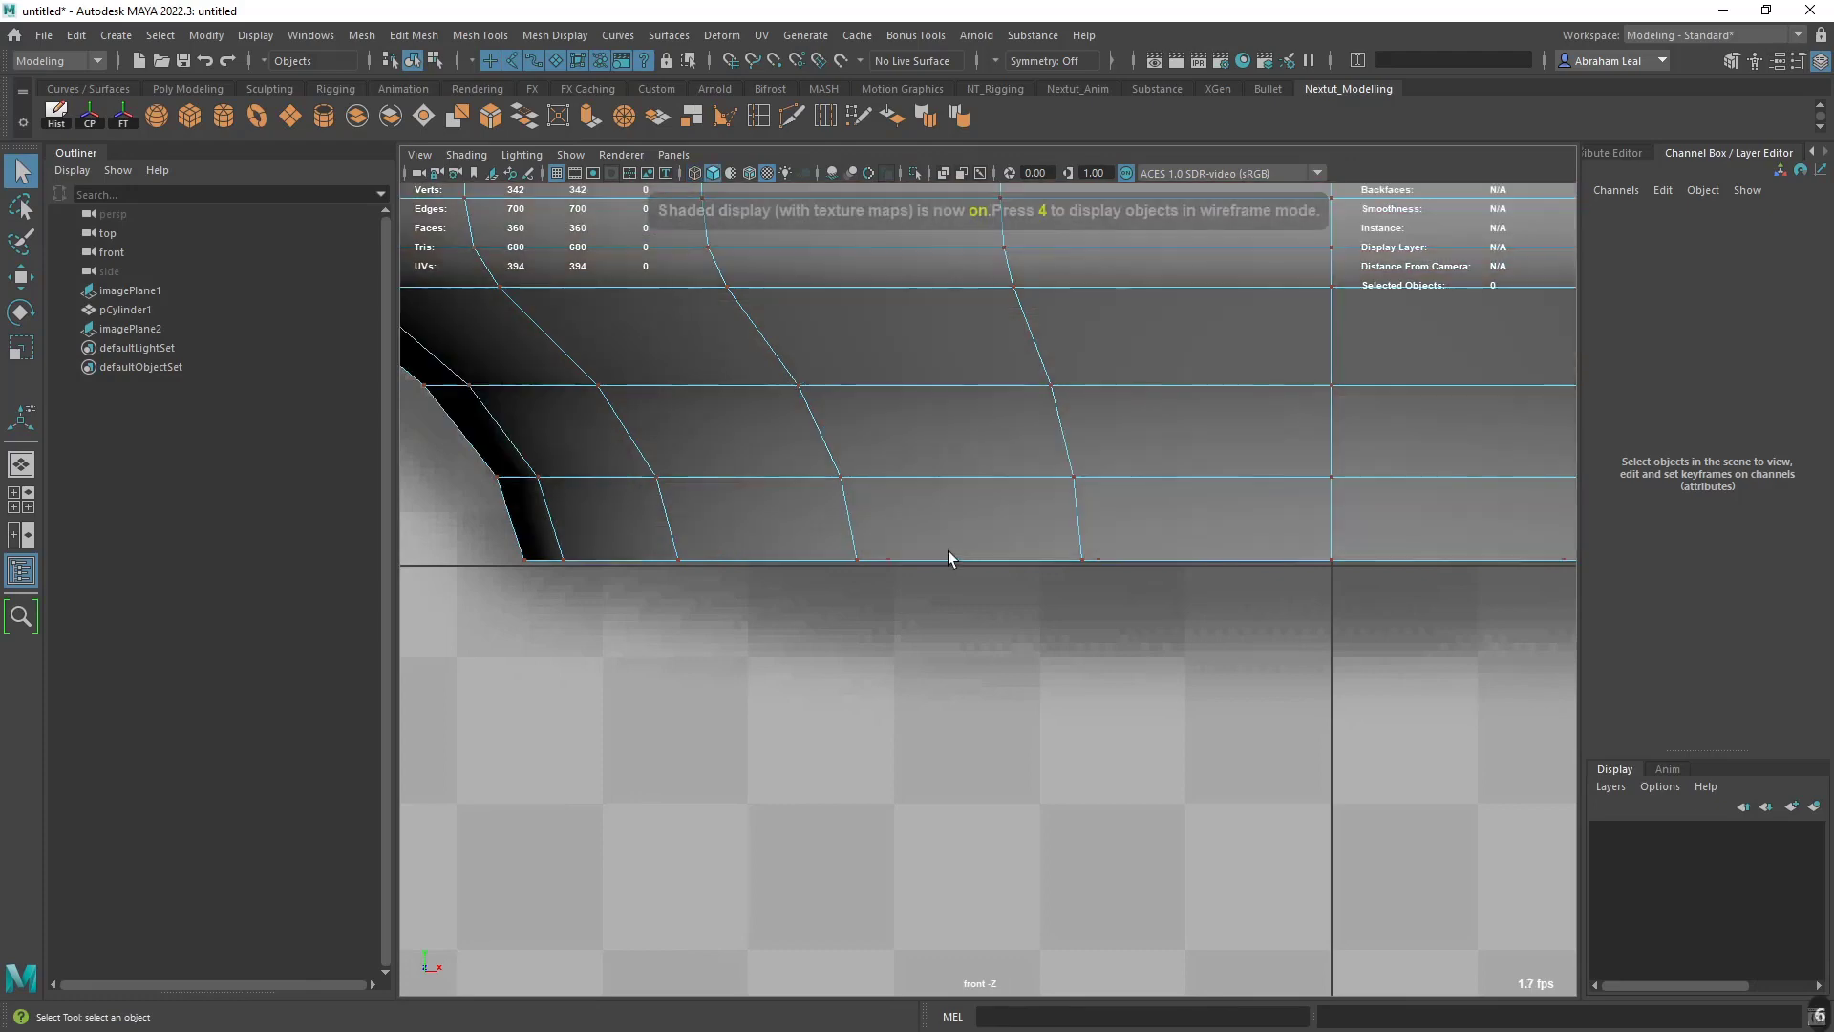
scroll(948, 550, down, 10)
mouse_move(917, 582)
alt+mouse_down()
mouse_move(919, 531)
mouse_move(980, 526)
mouse_move(934, 563)
mouse_move(668, 468)
mouse_move(1007, 594)
mouse_move(932, 617)
mouse_move(839, 158)
alt+mouse_up()
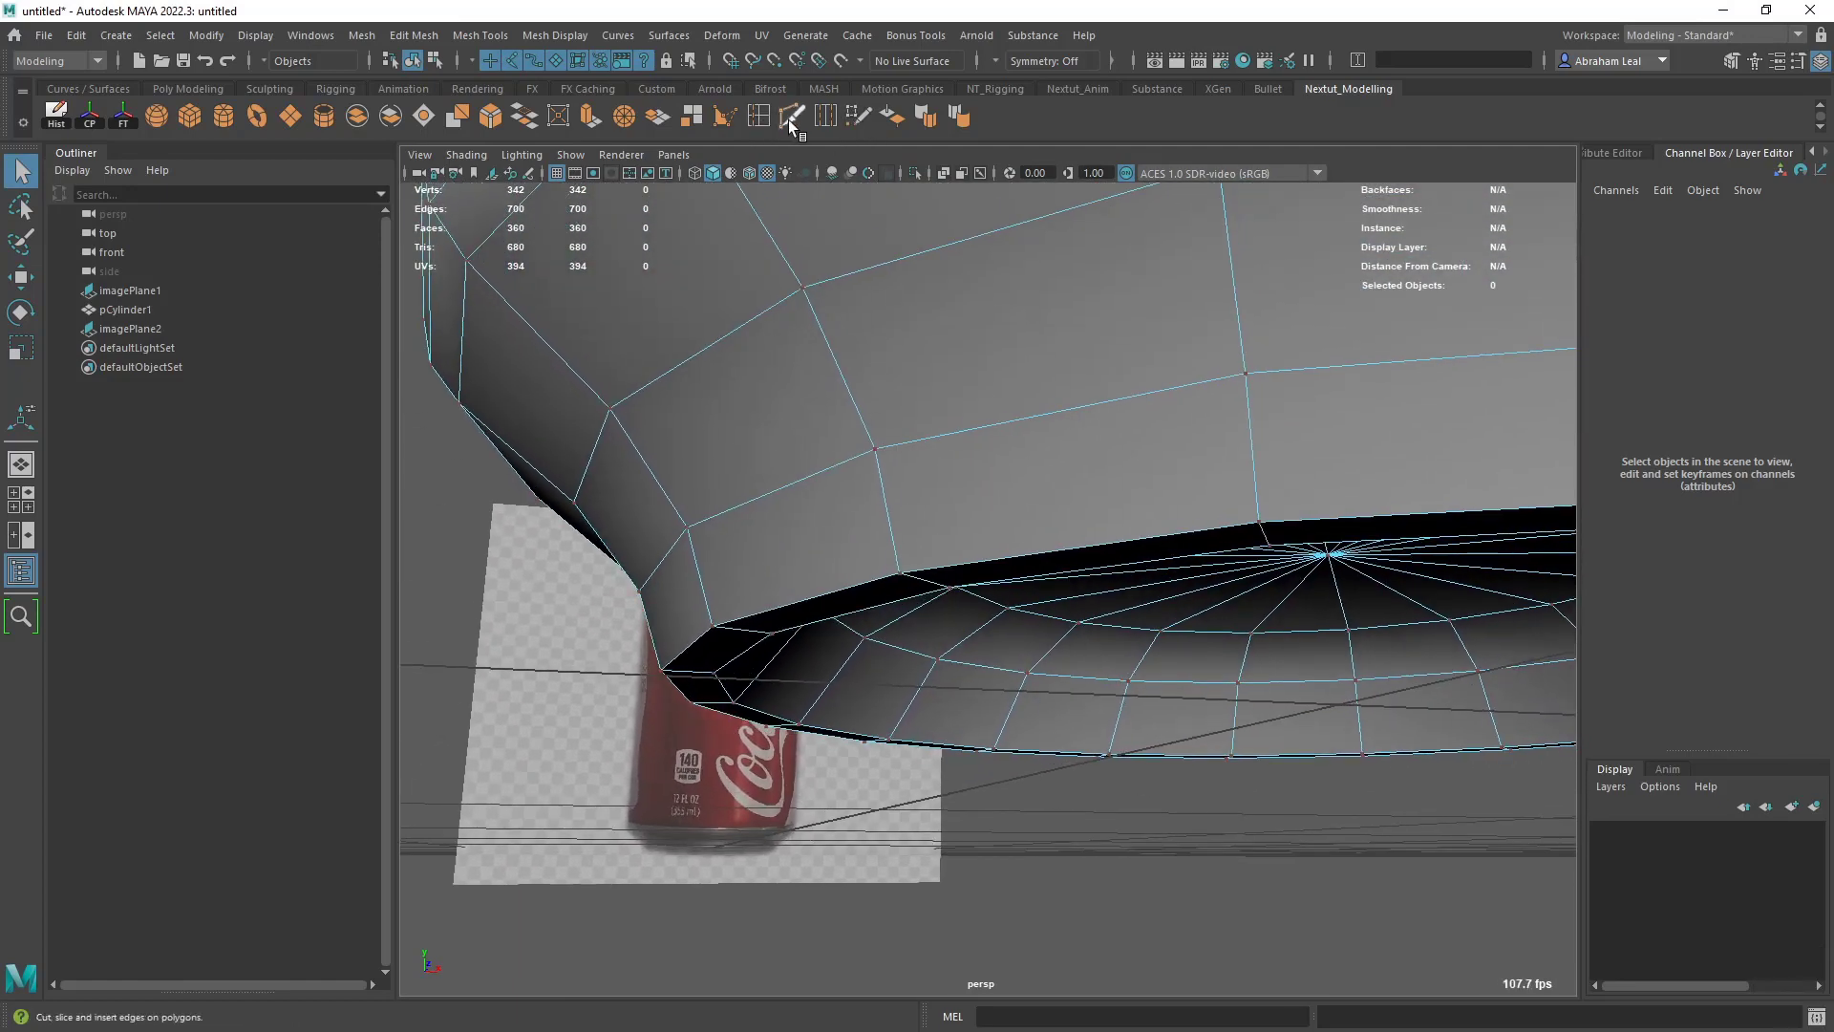
- Insert an edge loop around the lowest band of the can's bottom taper, about midway between its upper and lower edges
key(ctrl+shift+x)
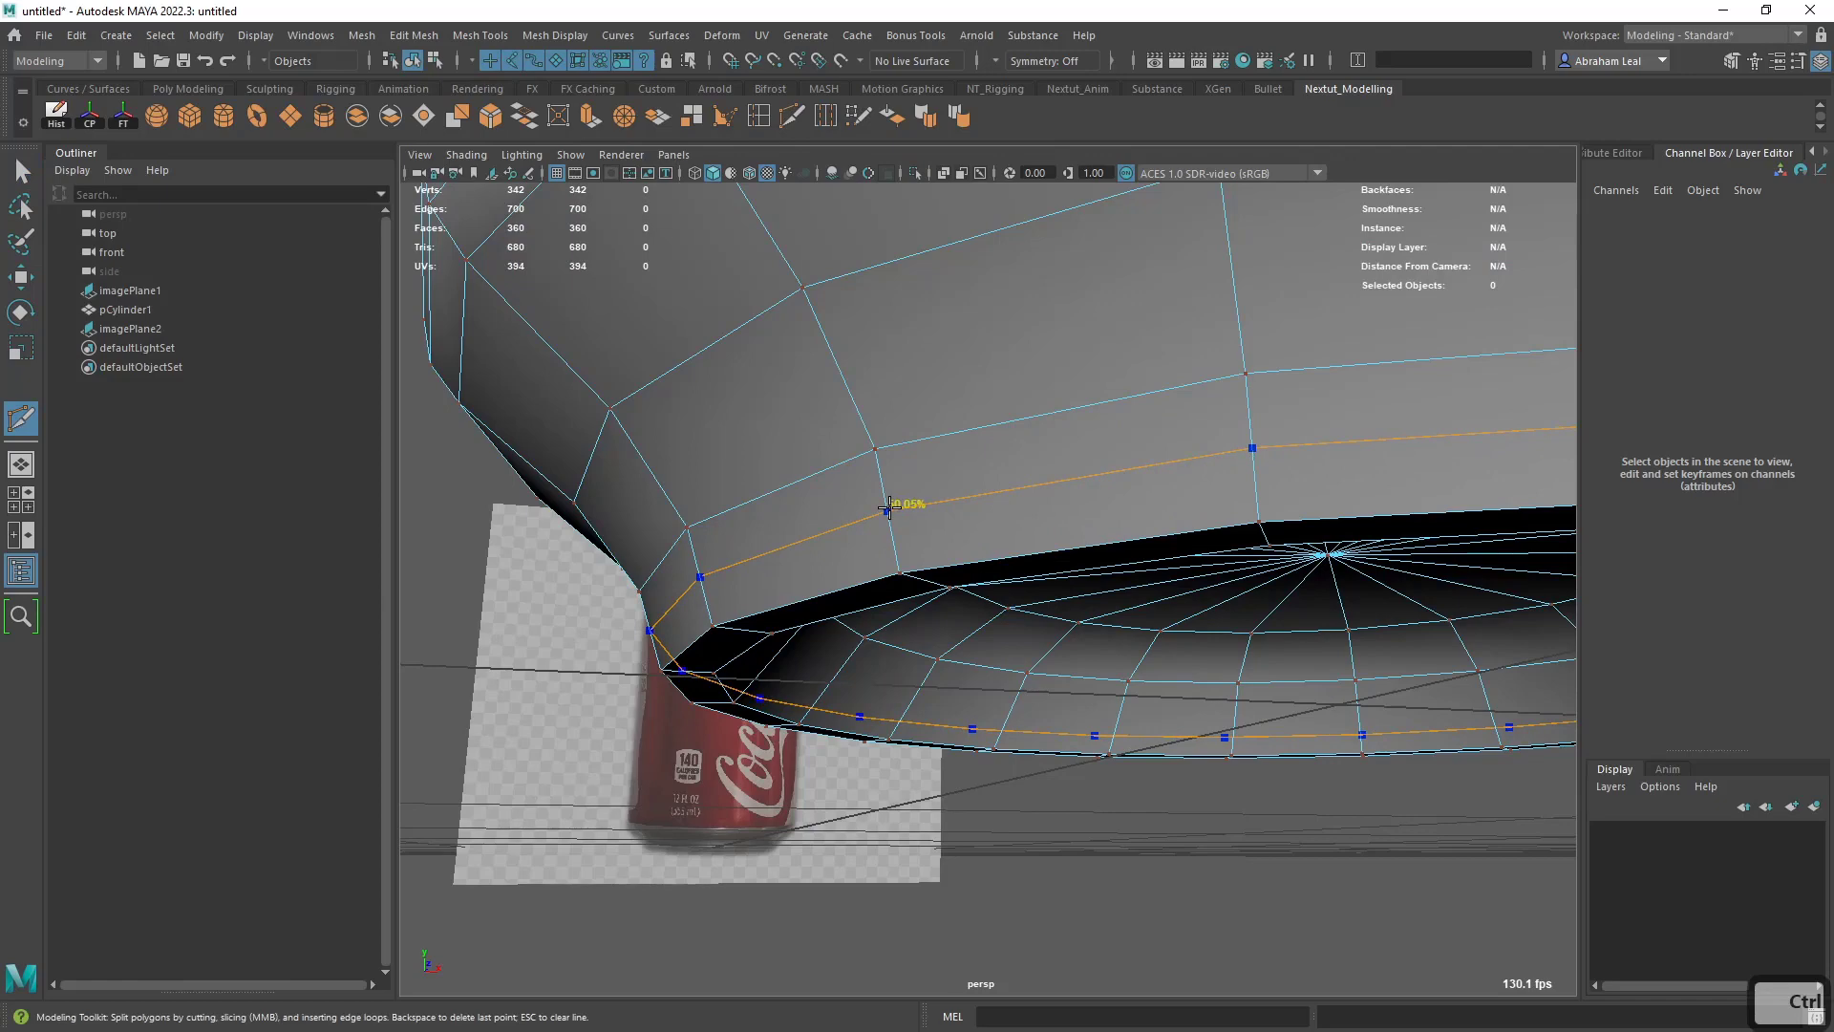
ctrl+click(888, 508)
right_click(915, 487)
right_click(864, 541)
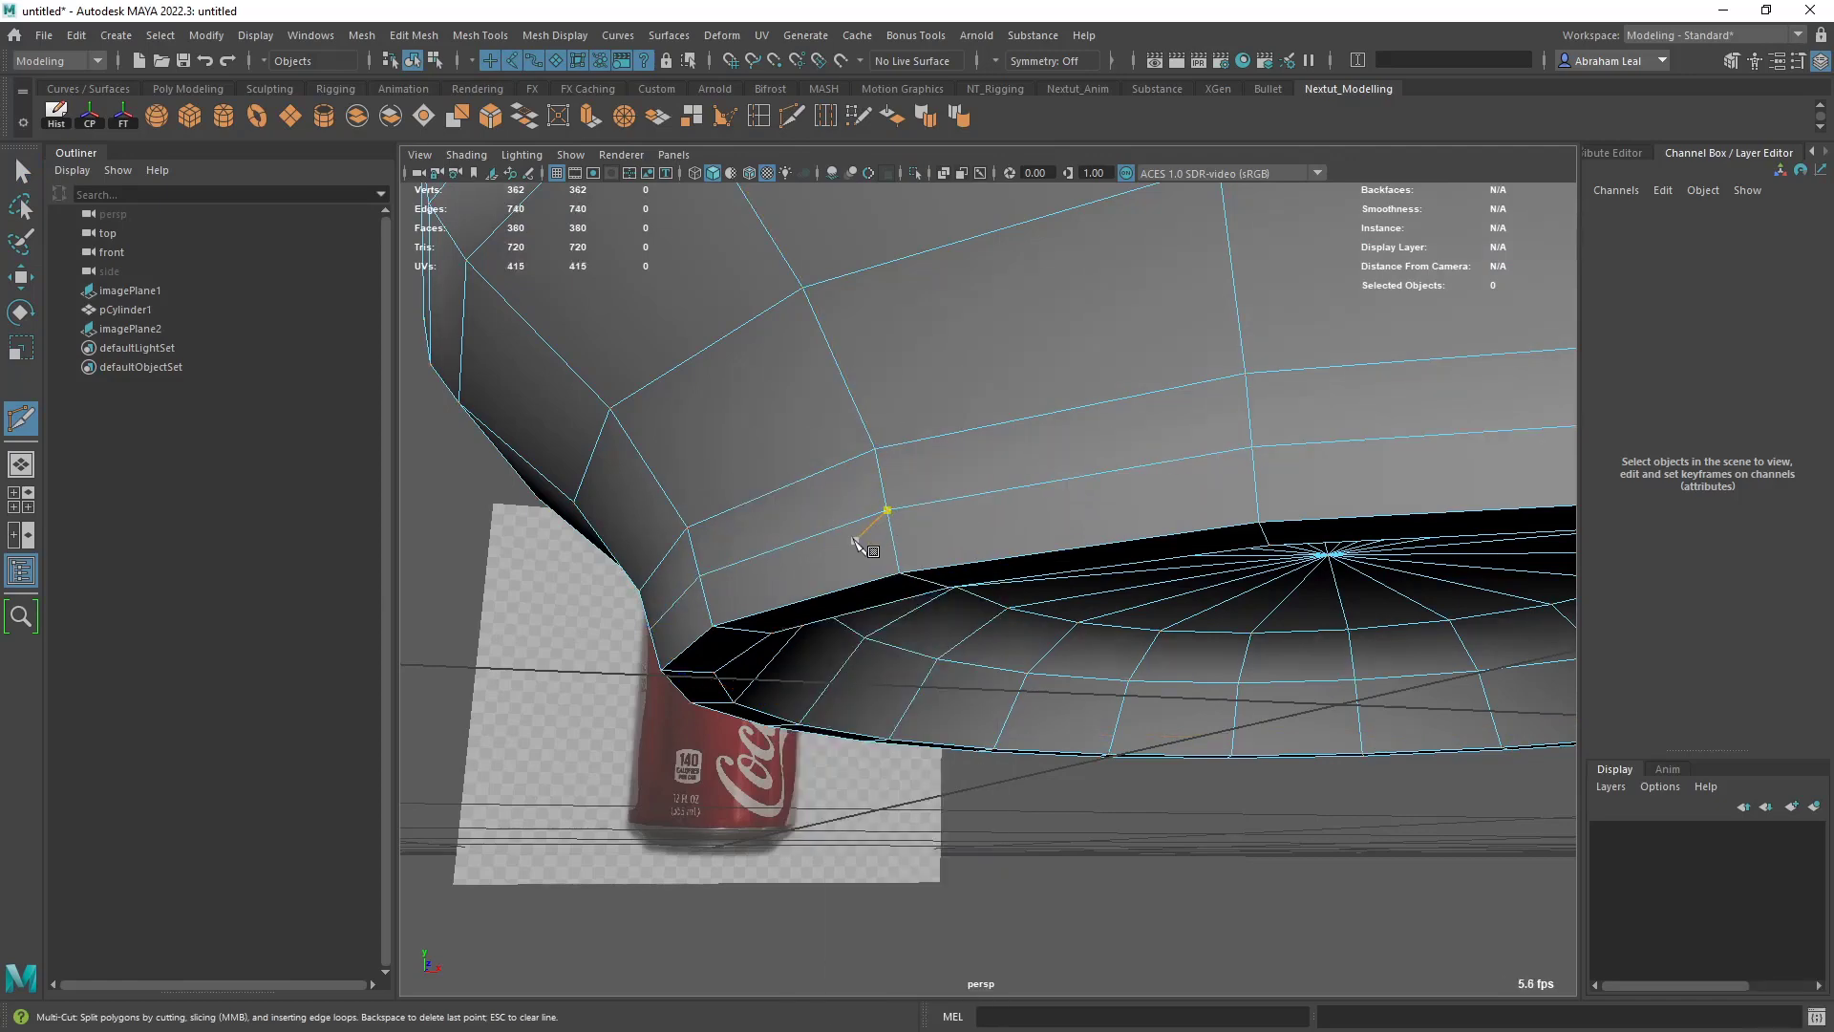
- Extrude the full ring of faces at the can's bottom rim slightly outward, with a Local Translate Z of about 0.029
key(q)
double_click(852, 545)
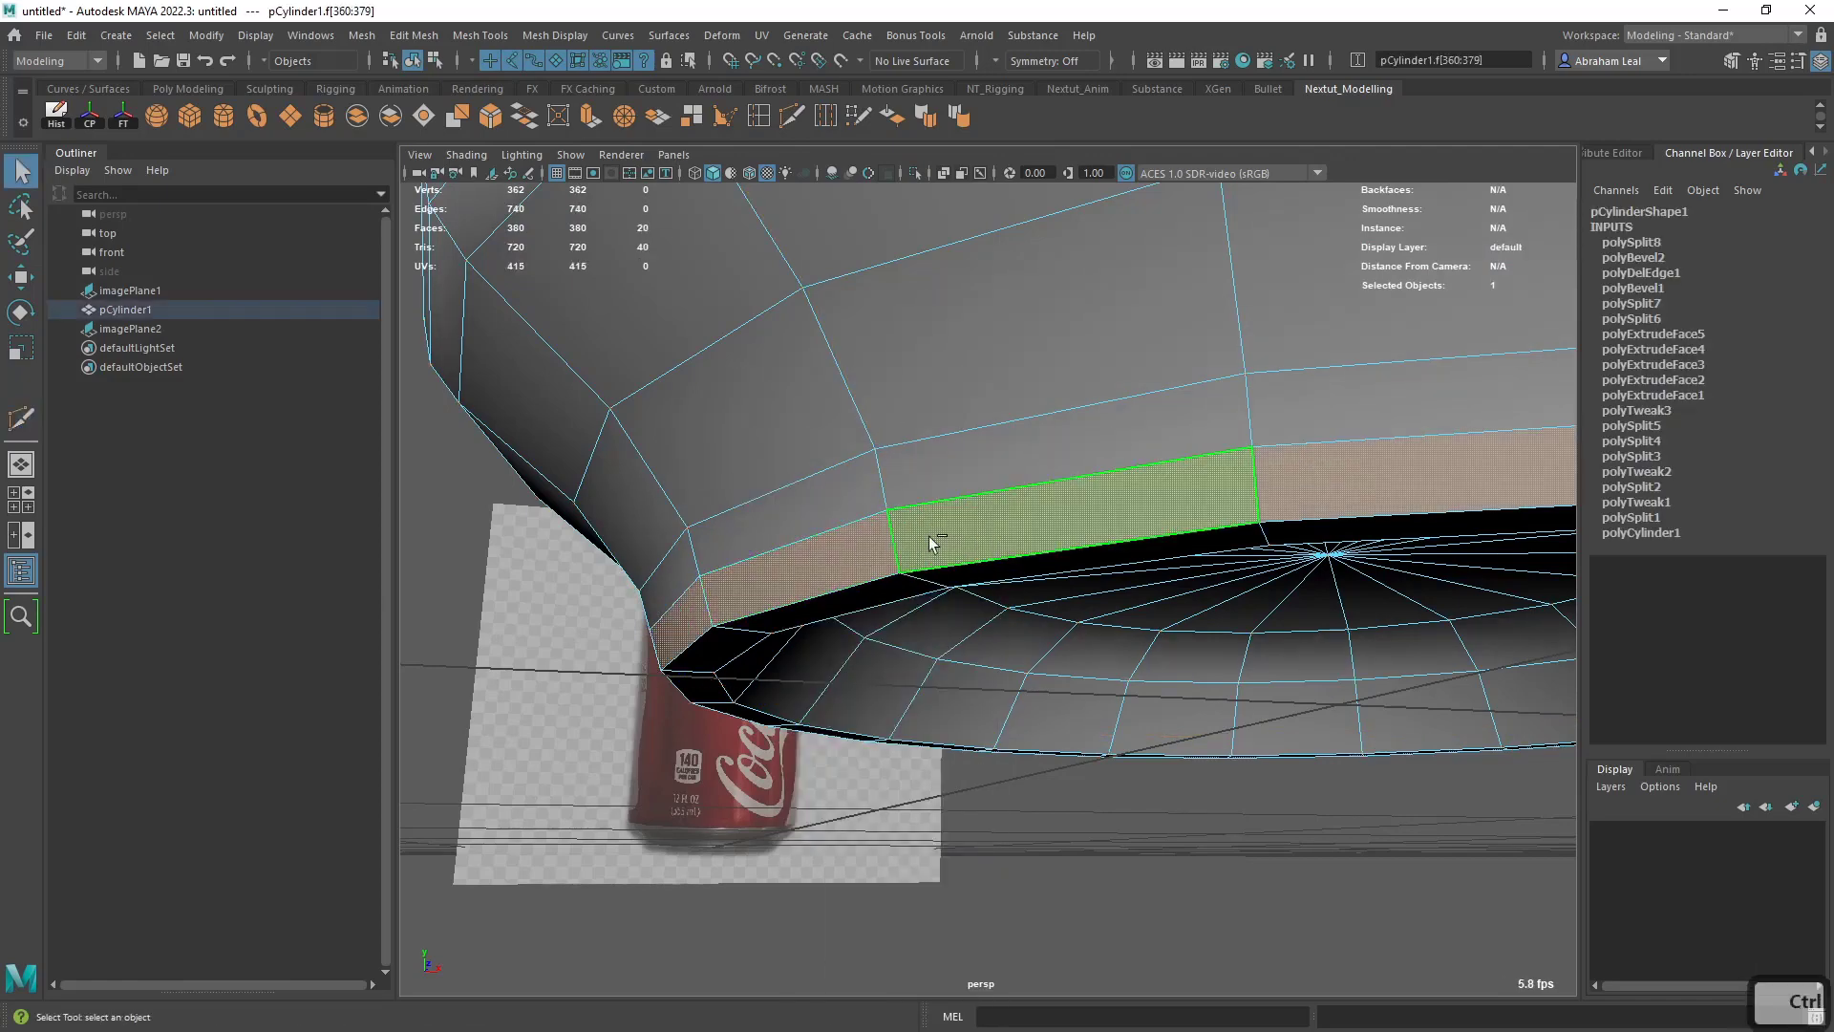
key(ctrl+e)
alt+drag(929, 536, 1211, 580)
alt+right_drag(1211, 581, 1265, 654)
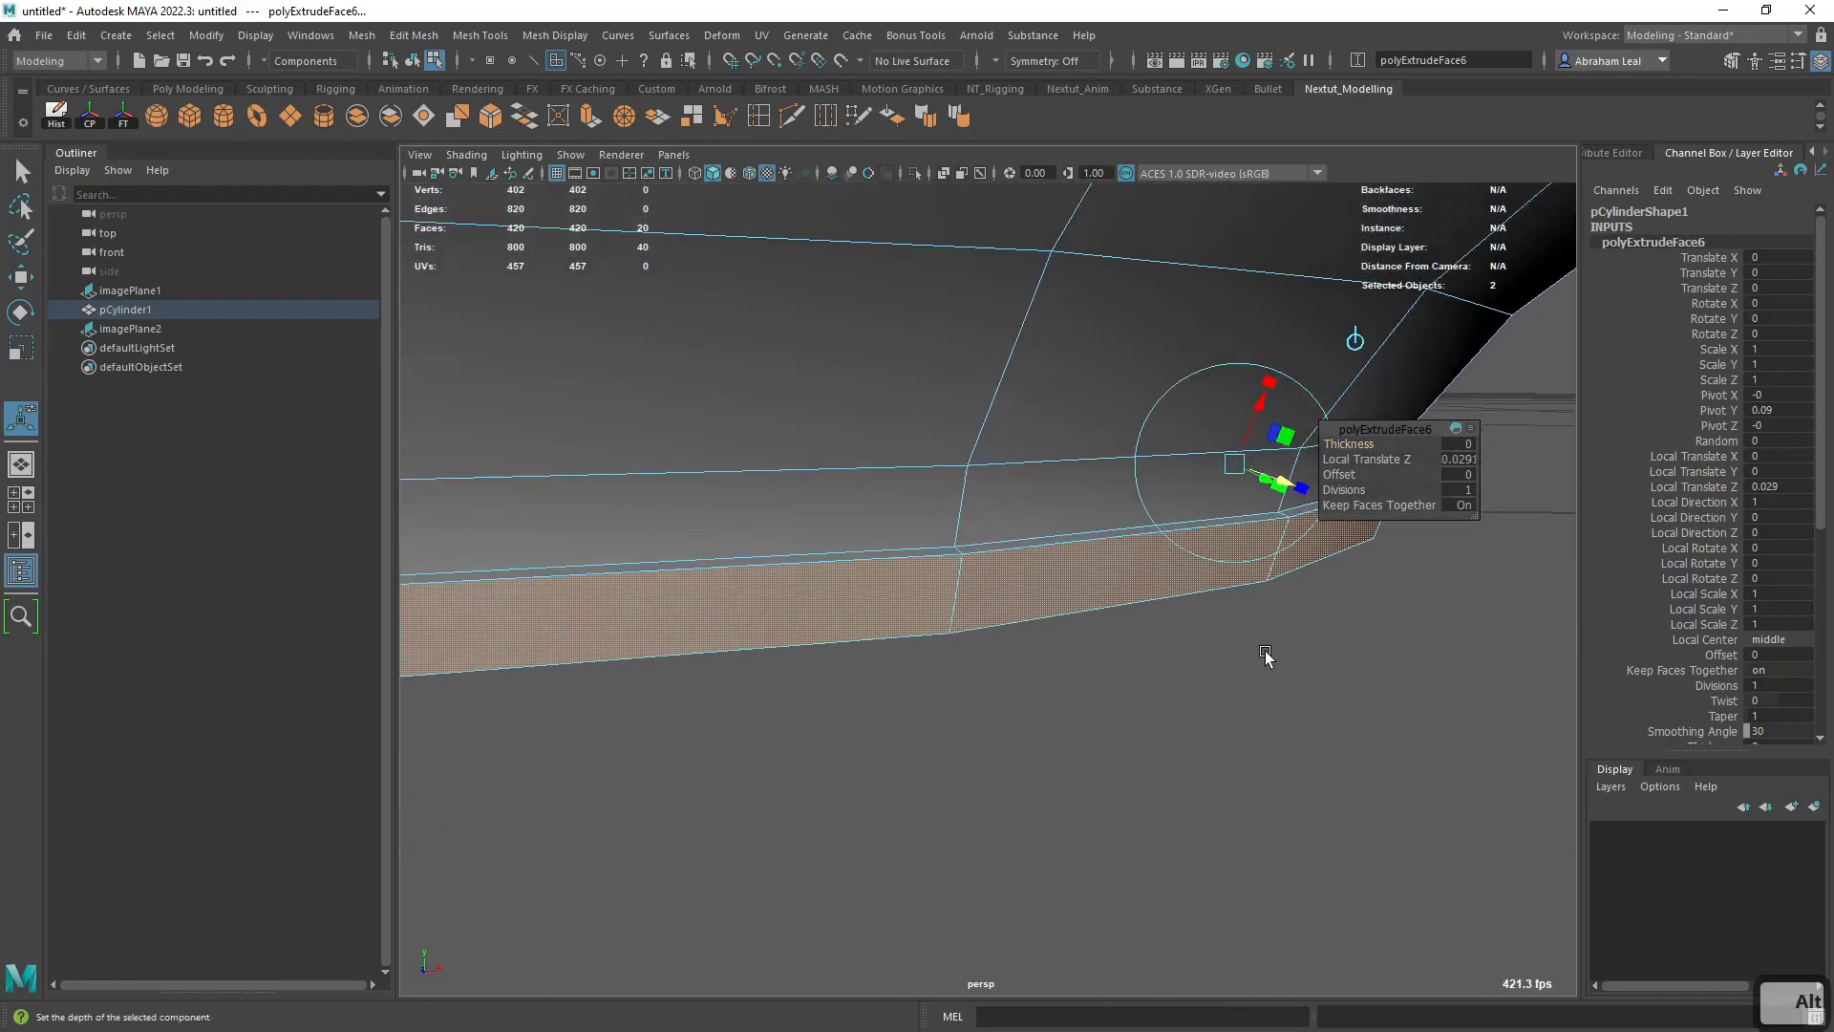
alt+drag(1265, 655, 1252, 621)
right_drag(1098, 535, 1182, 450)
- Check the extruded bottom rim band in smooth preview from around the can's base
key(q)
key(3)
click(1257, 666)
alt+right_drag(1258, 666, 1155, 610)
alt+drag(1155, 610, 802, 612)
alt+right_drag(802, 611, 860, 588)
alt+middle_drag(859, 589, 1000, 558)
click(946, 537)
key(1)
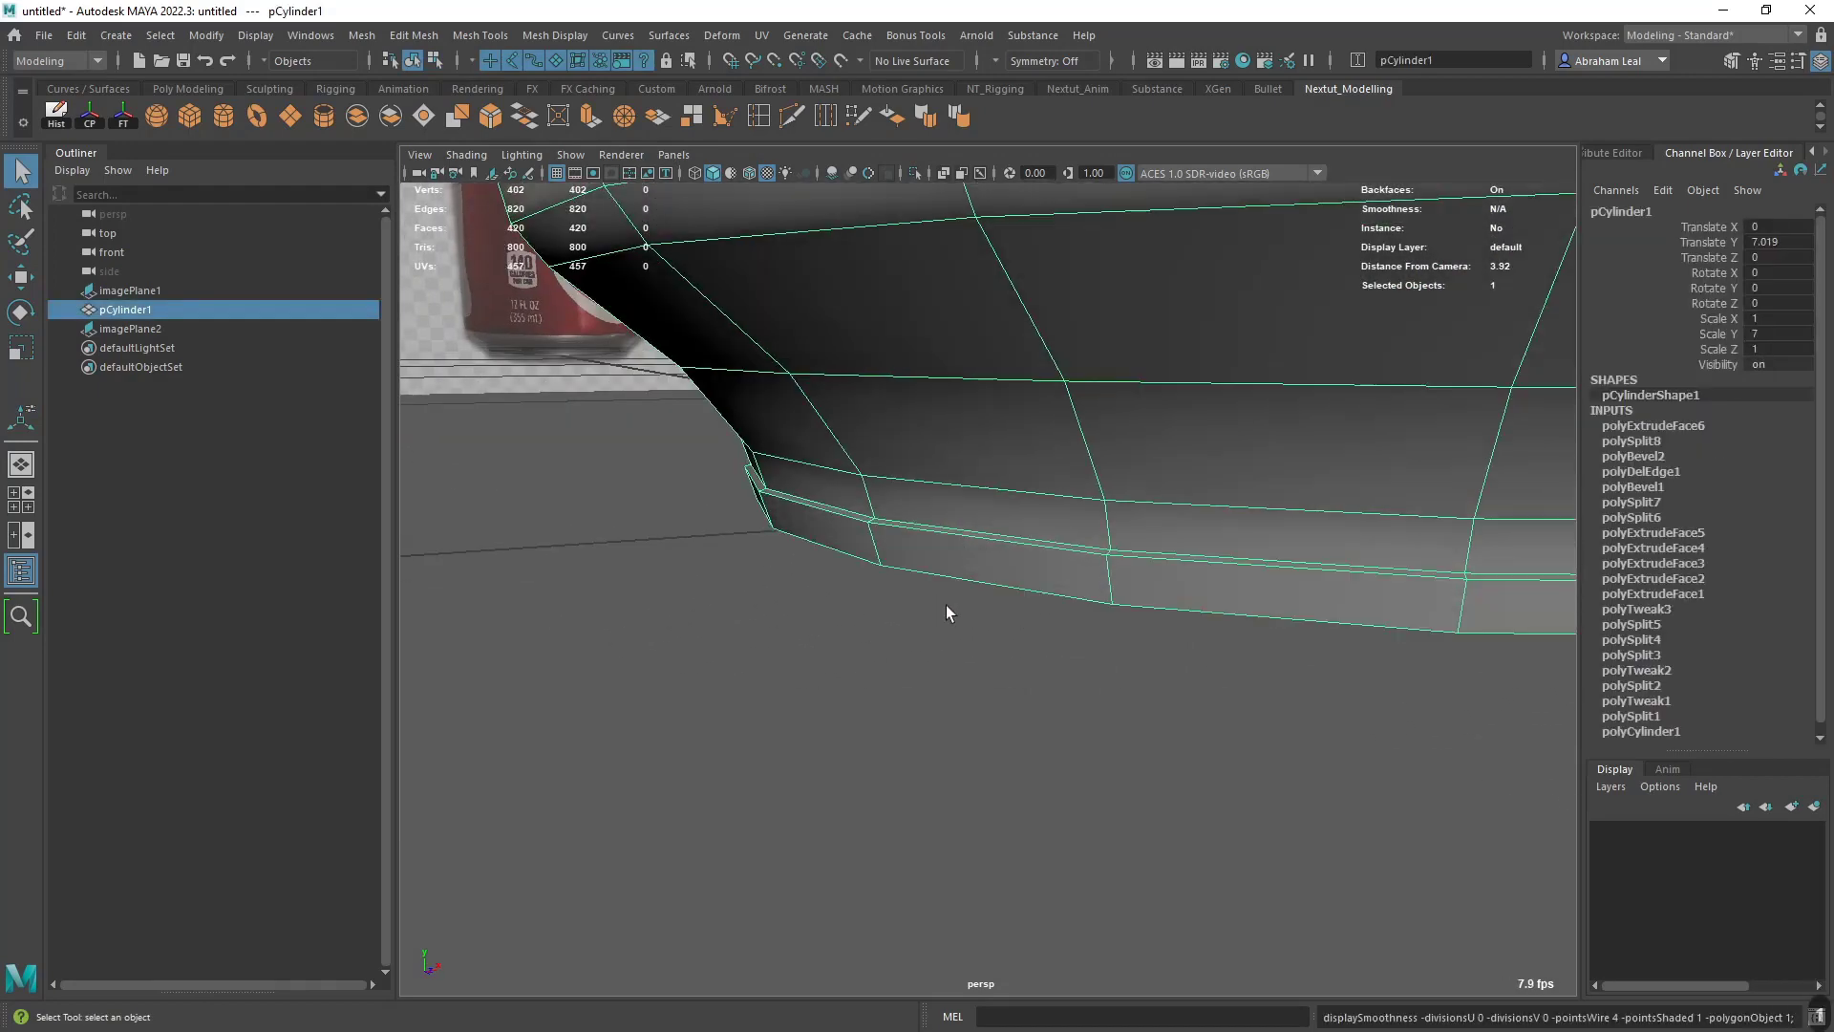
- Move the inner edge loop of the bottom rim band's upper ledge vertically to reshape the ledge
alt+drag(946, 604, 888, 588)
alt+right_drag(888, 589, 926, 605)
right_drag(917, 458, 841, 478)
double_click(816, 512)
key(w)
alt+right_drag(987, 496, 917, 477)
alt+drag(917, 478, 1218, 489)
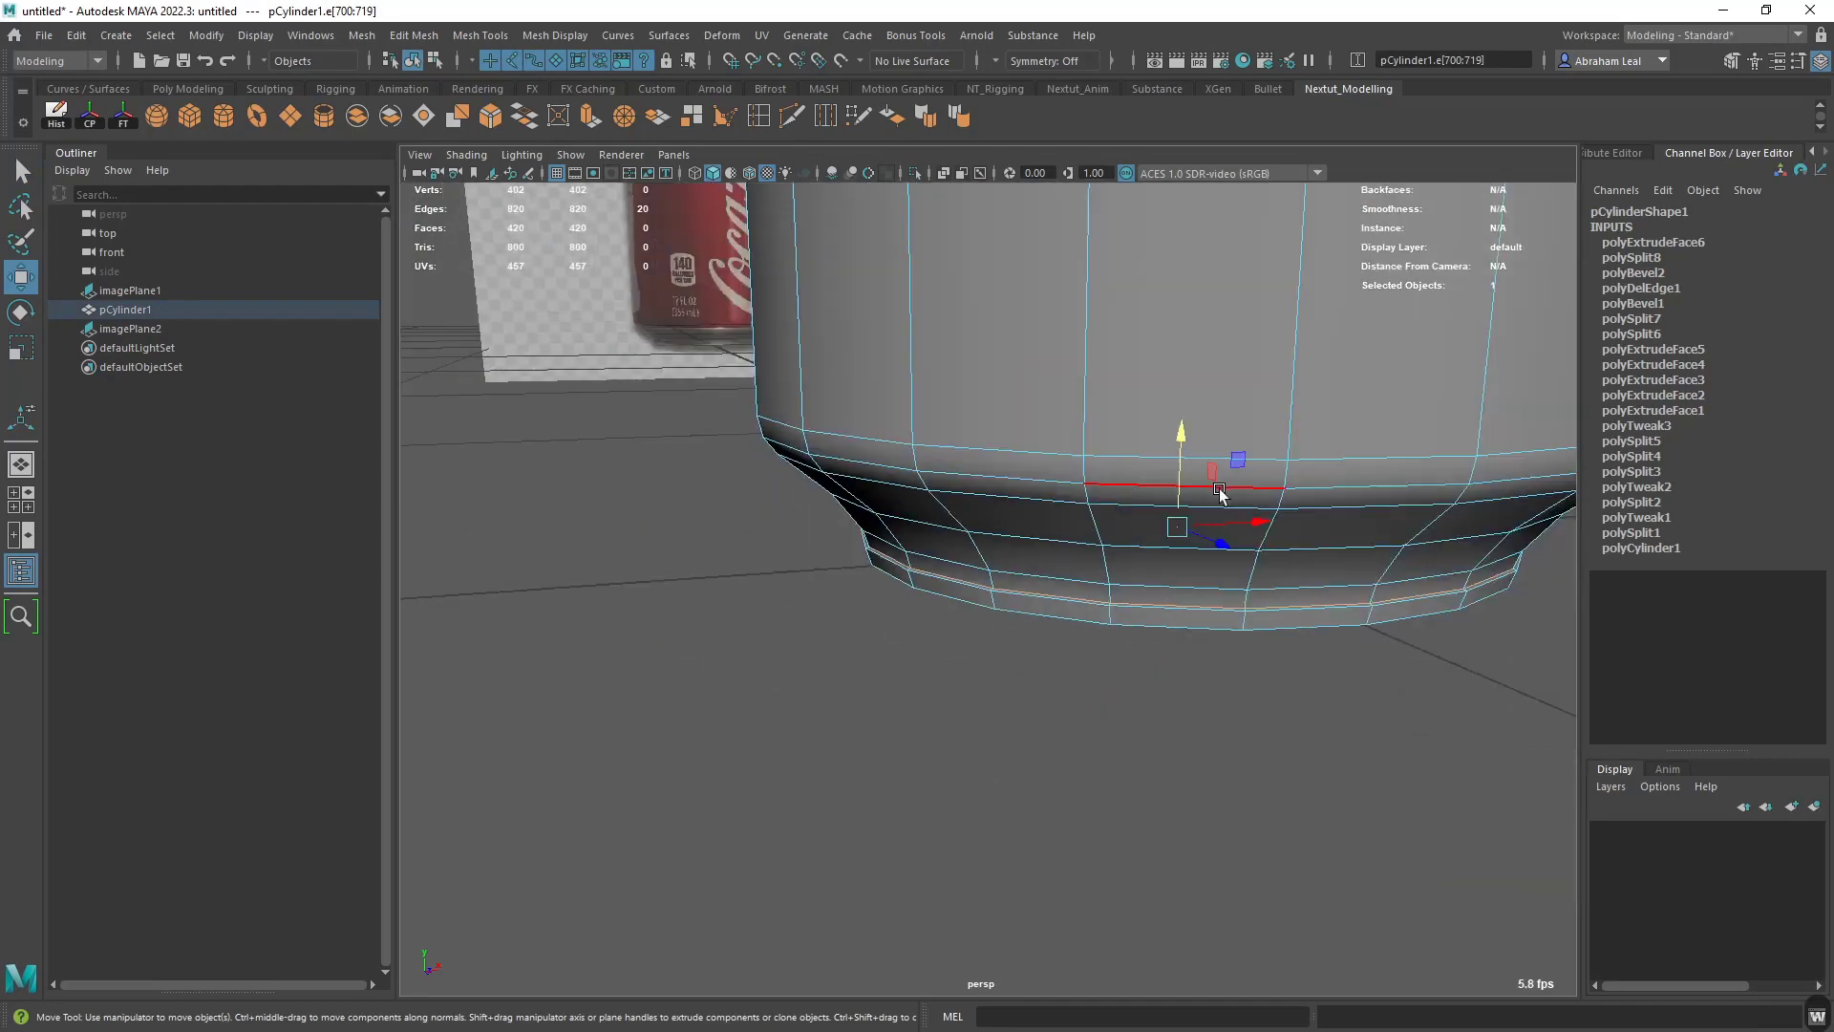
alt+right_drag(1219, 489, 1325, 440)
- Insert two supporting edge loops at the bottom rim band, one just above its ledge and one along the ledge
drag(1448, 348, 852, 503)
alt+right_drag(852, 504, 859, 507)
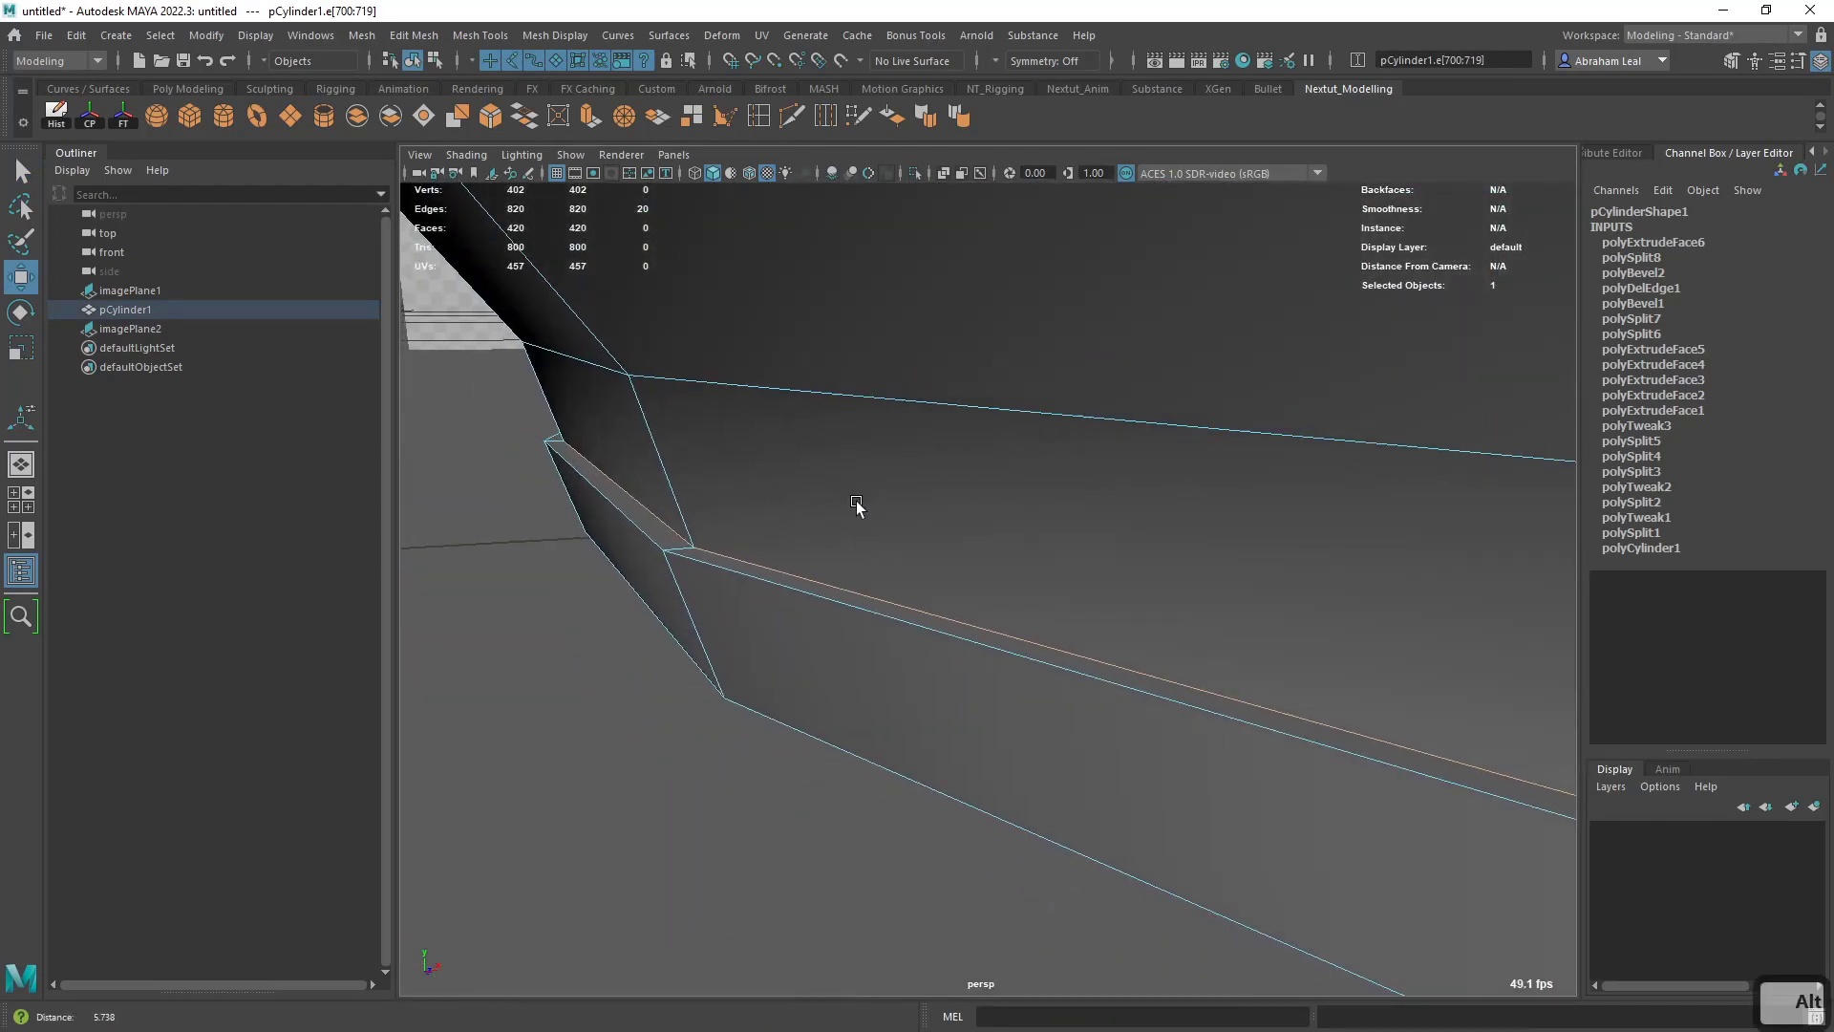
click(791, 125)
ctrl+click(681, 549)
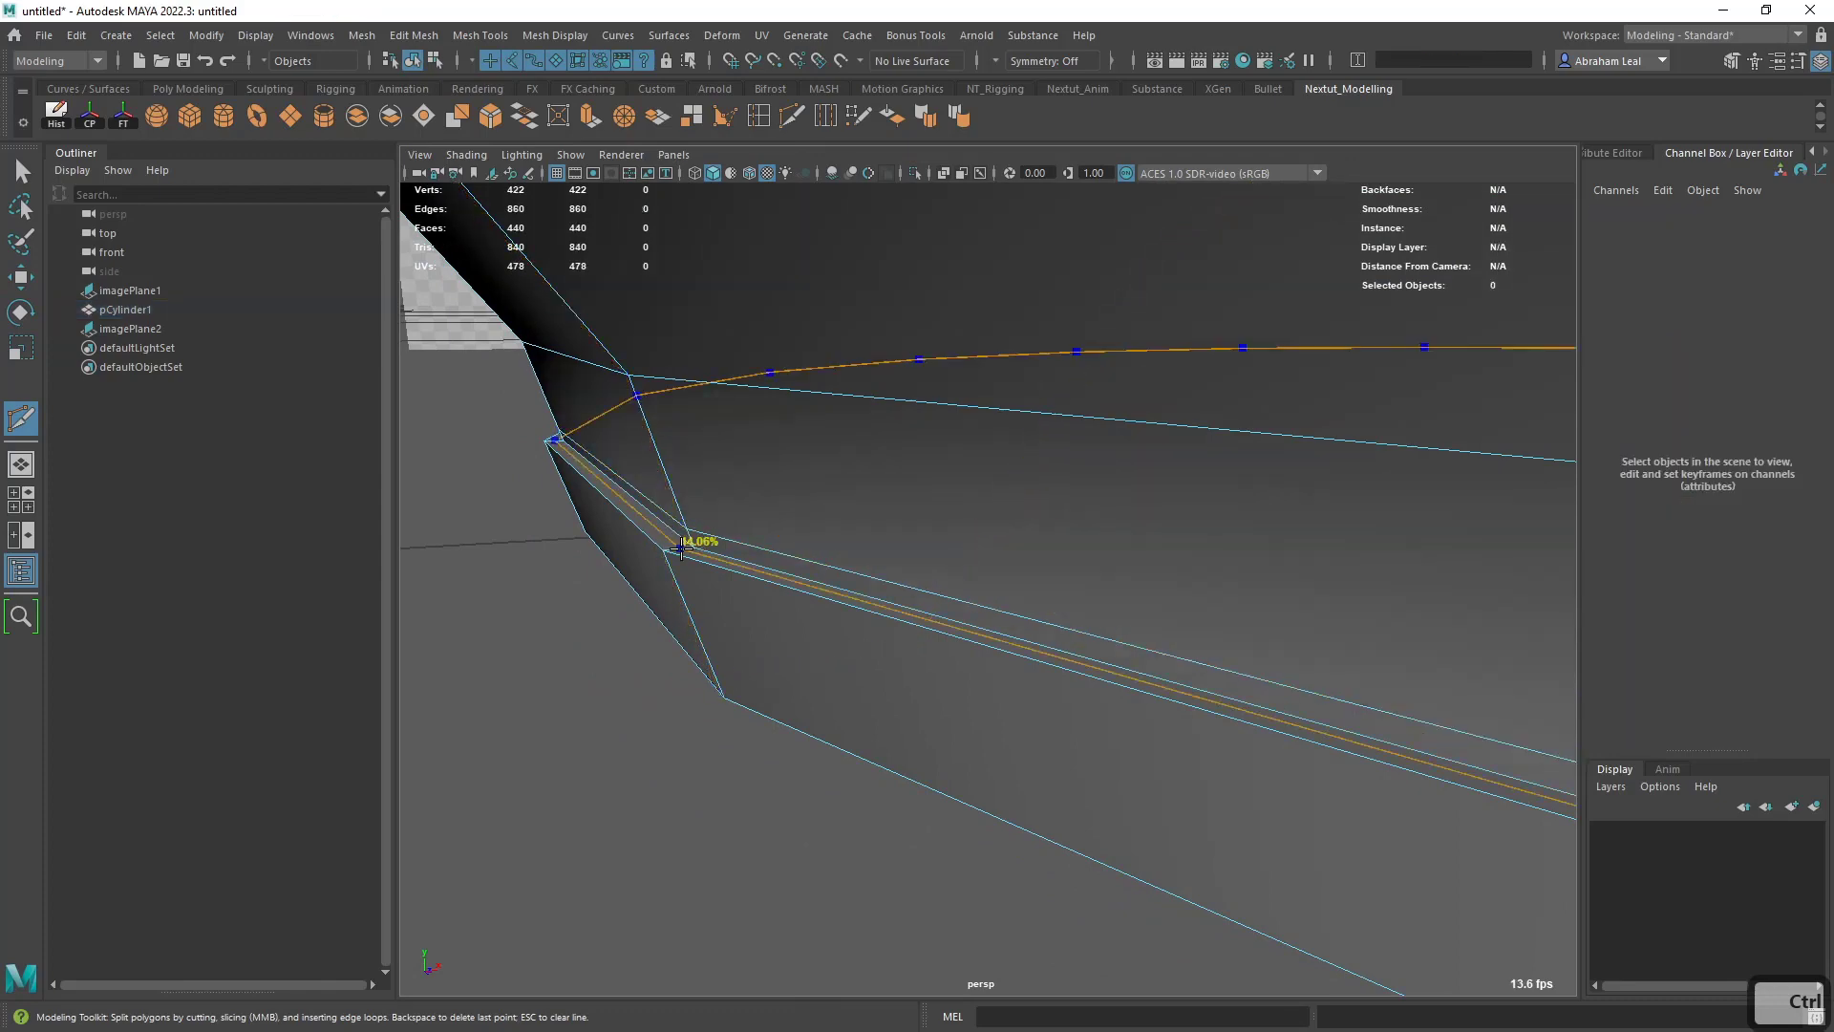
ctrl+click(681, 549)
- Inspect the bottom rim's ledge and the can's underside in smooth preview
key(3)
key(q)
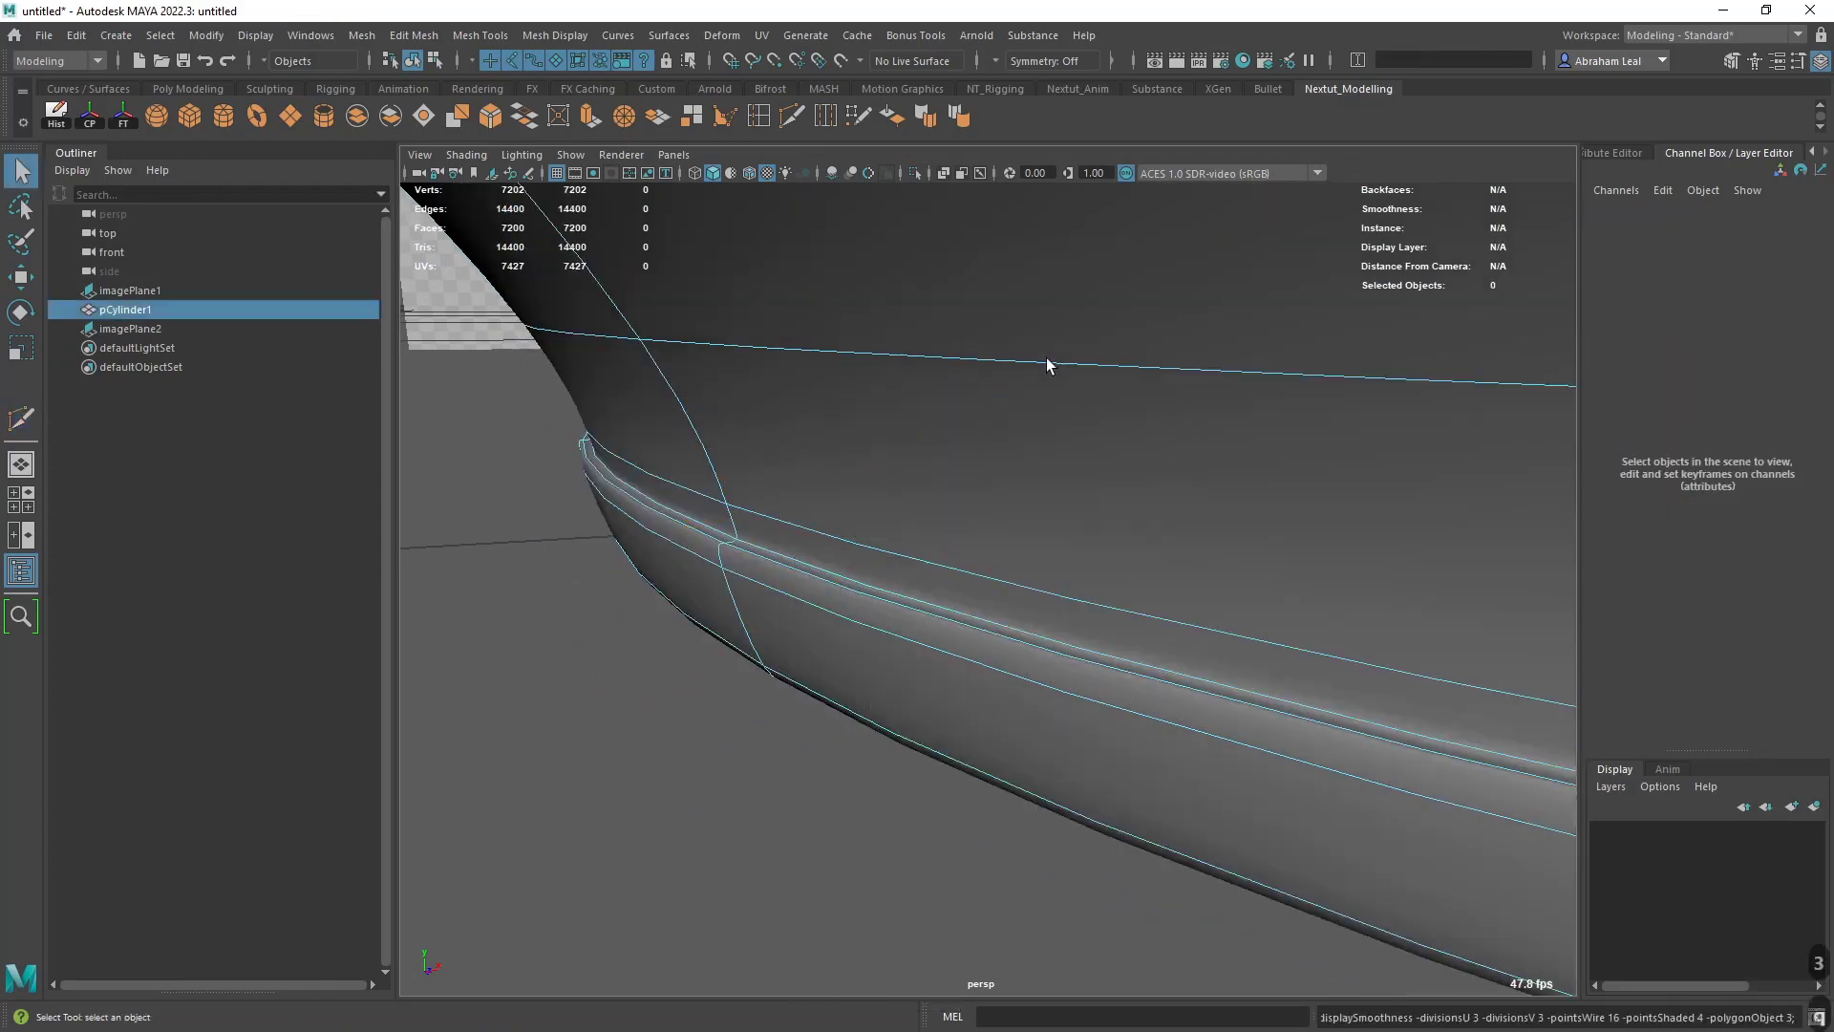
click(822, 753)
scroll(823, 754, down, 8)
alt+middle_drag(1159, 688, 783, 726)
alt+right_drag(783, 726, 1287, 616)
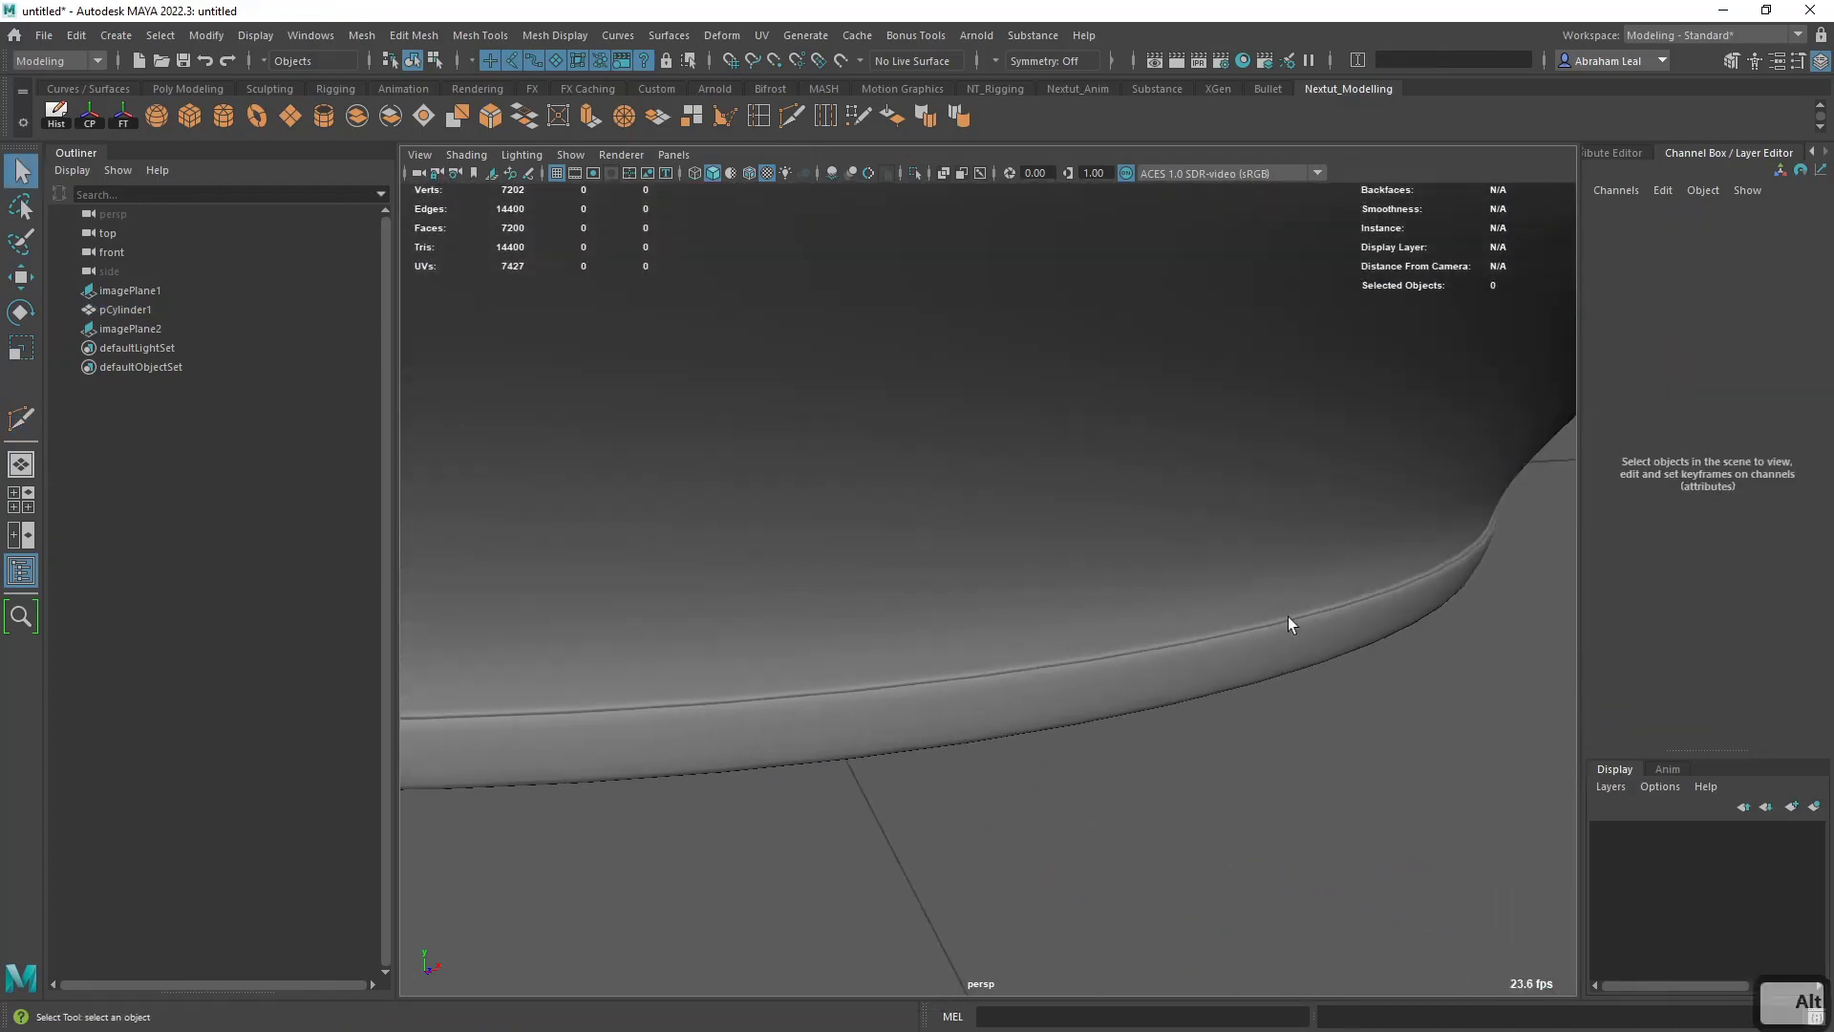
scroll(1064, 659, down, 5)
alt+drag(1097, 656, 827, 611)
scroll(908, 627, up, 5)
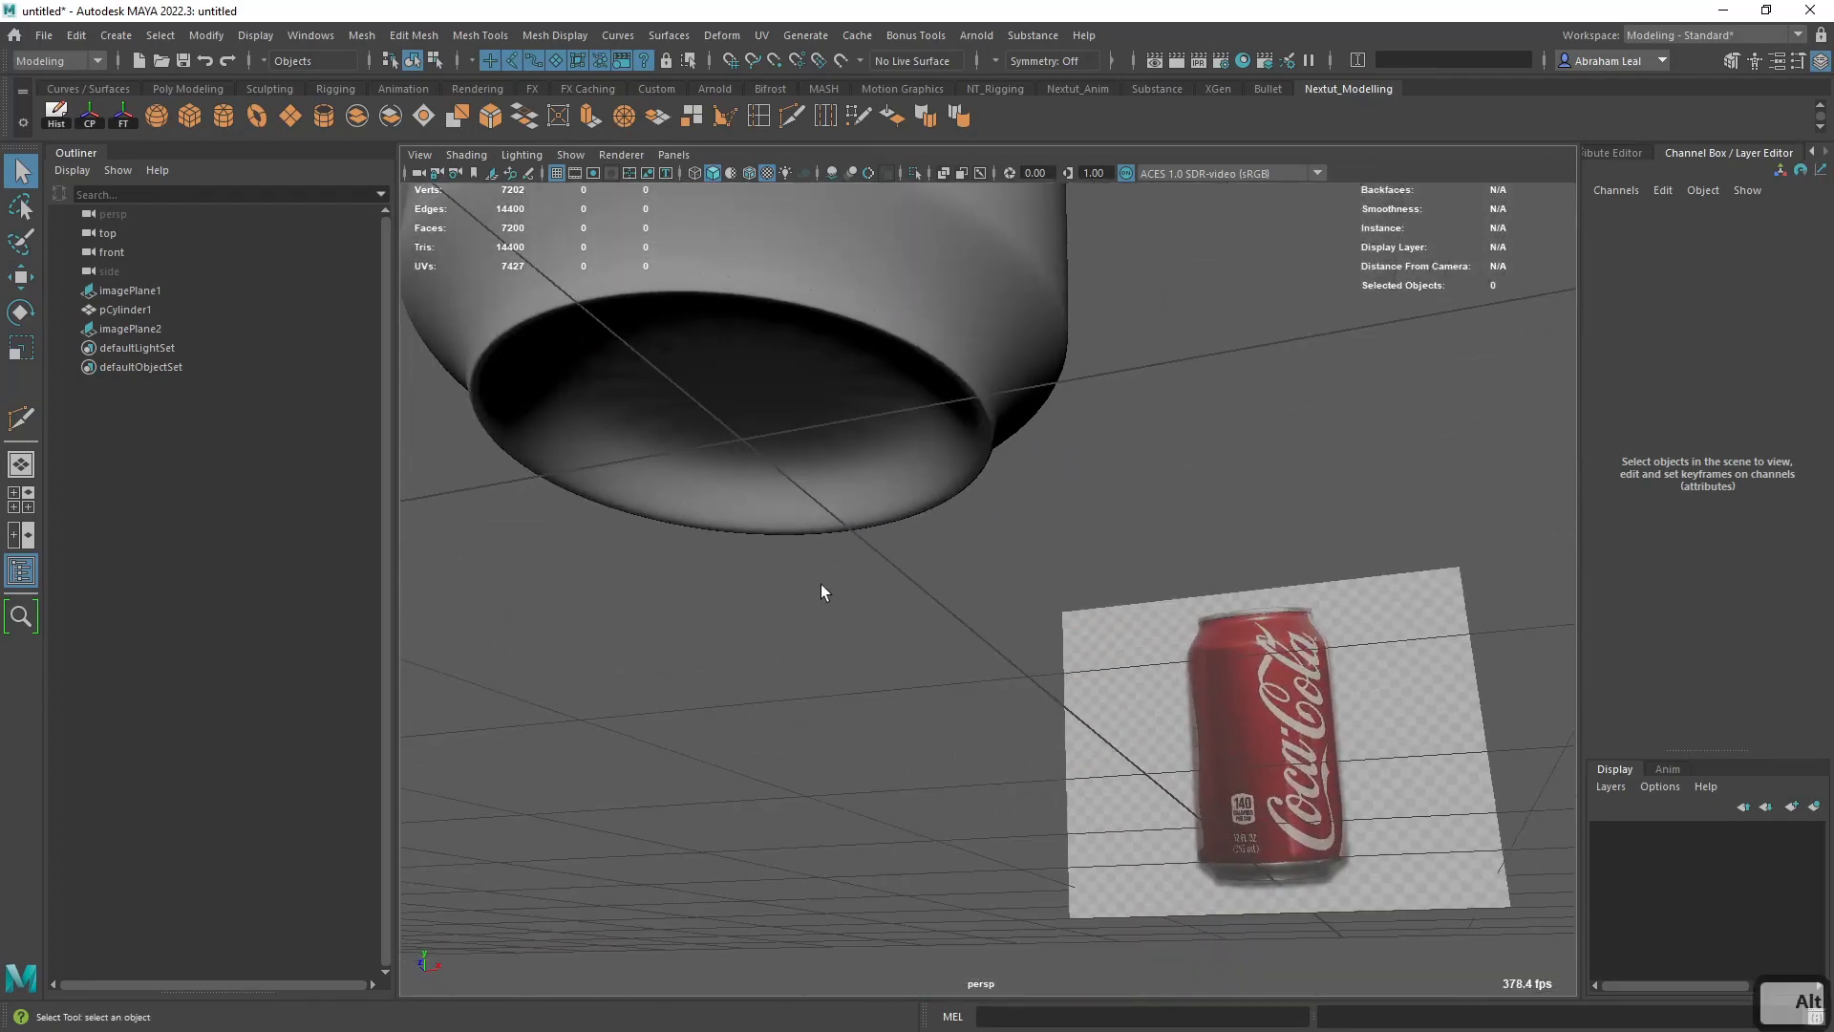
- Extrude the triangular faces around the centre of the can's underside inward with an Offset of 1.12
click(823, 506)
key(1)
alt+middle_drag(963, 631, 1018, 645)
alt+drag(1017, 645, 998, 604)
right_drag(803, 487, 803, 435)
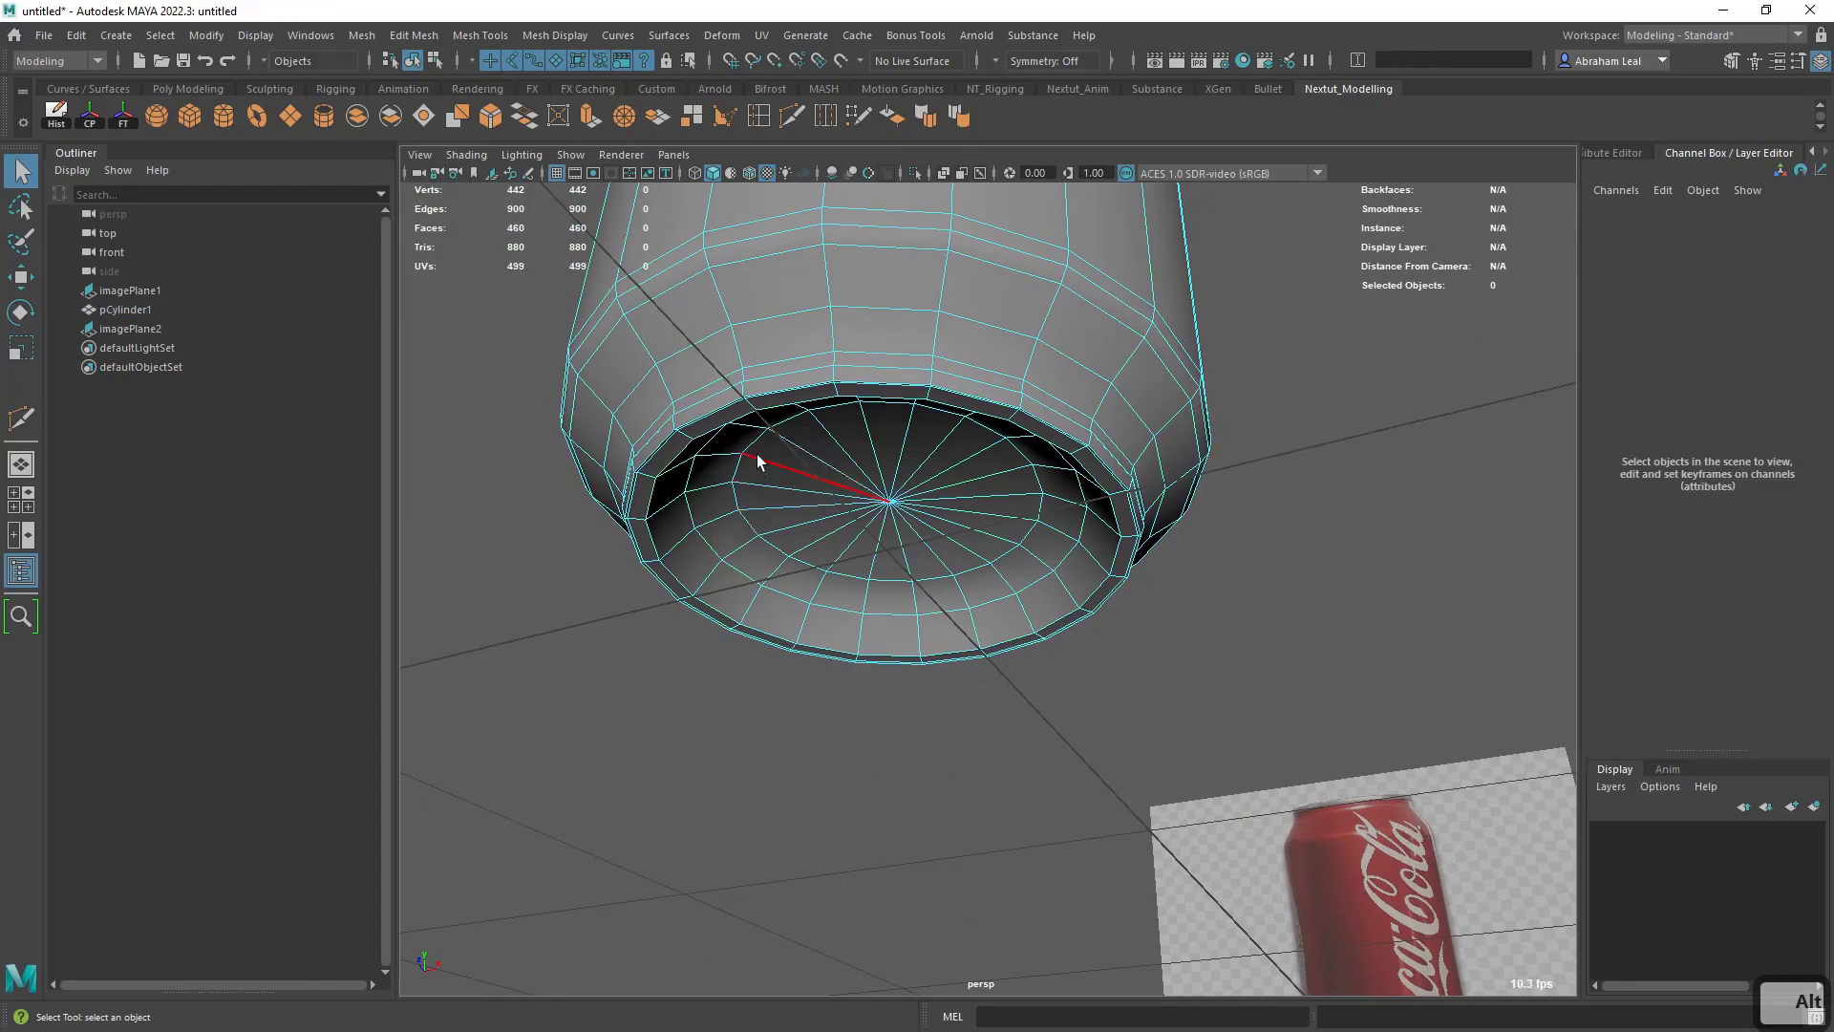
double_click(750, 441)
right_drag(898, 490, 831, 500)
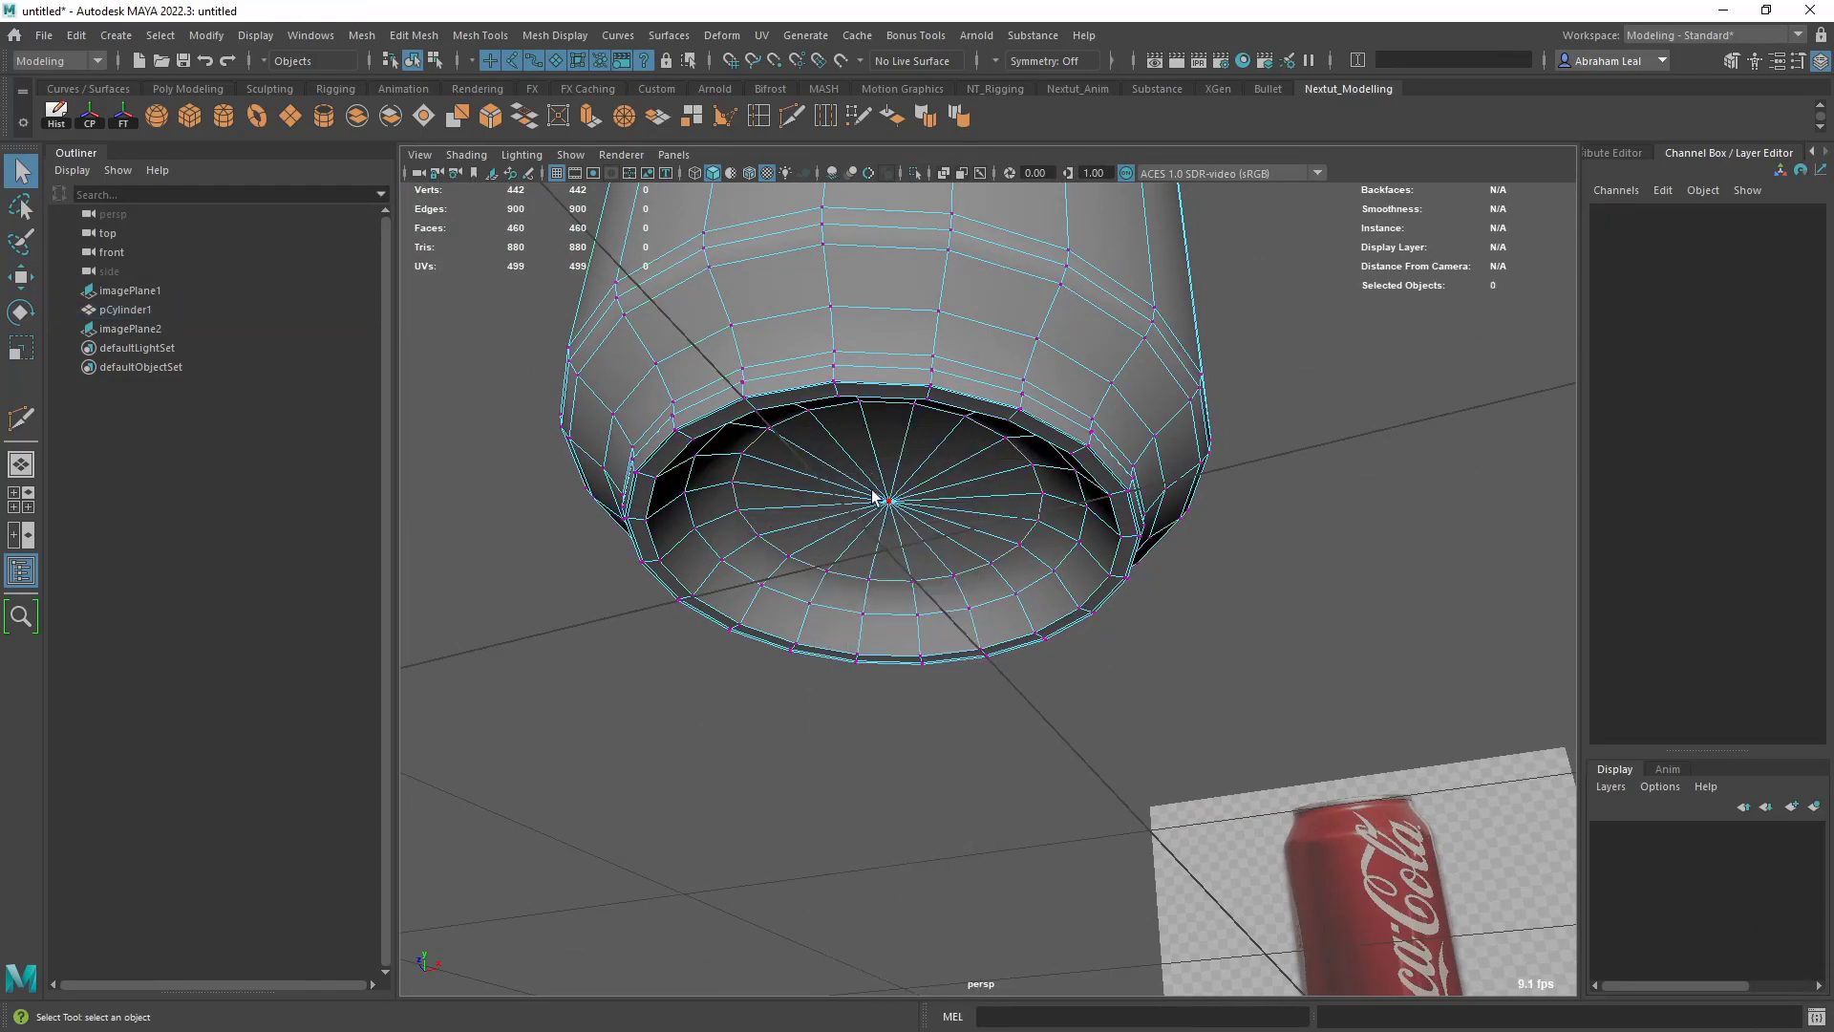
click(891, 503)
key(ctrl+F11)
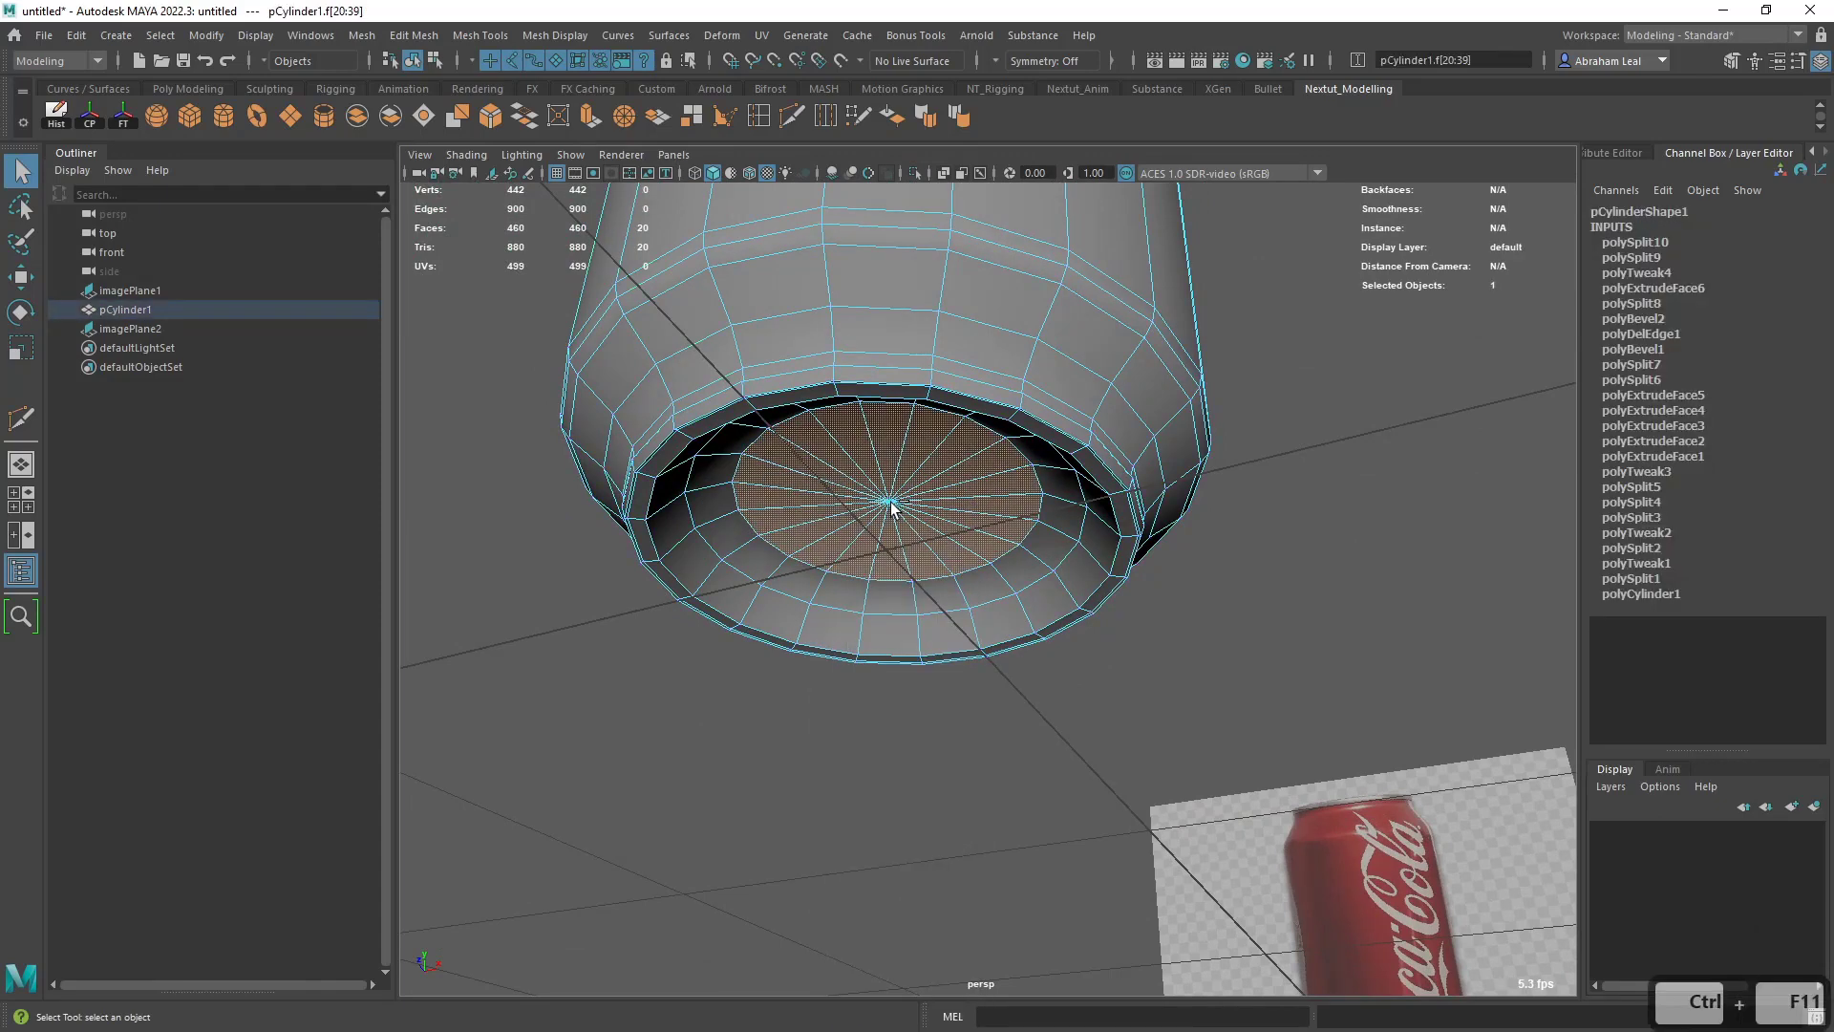
key(ctrl+e)
drag(1328, 473, 1422, 486)
alt+drag(1126, 575, 1080, 725)
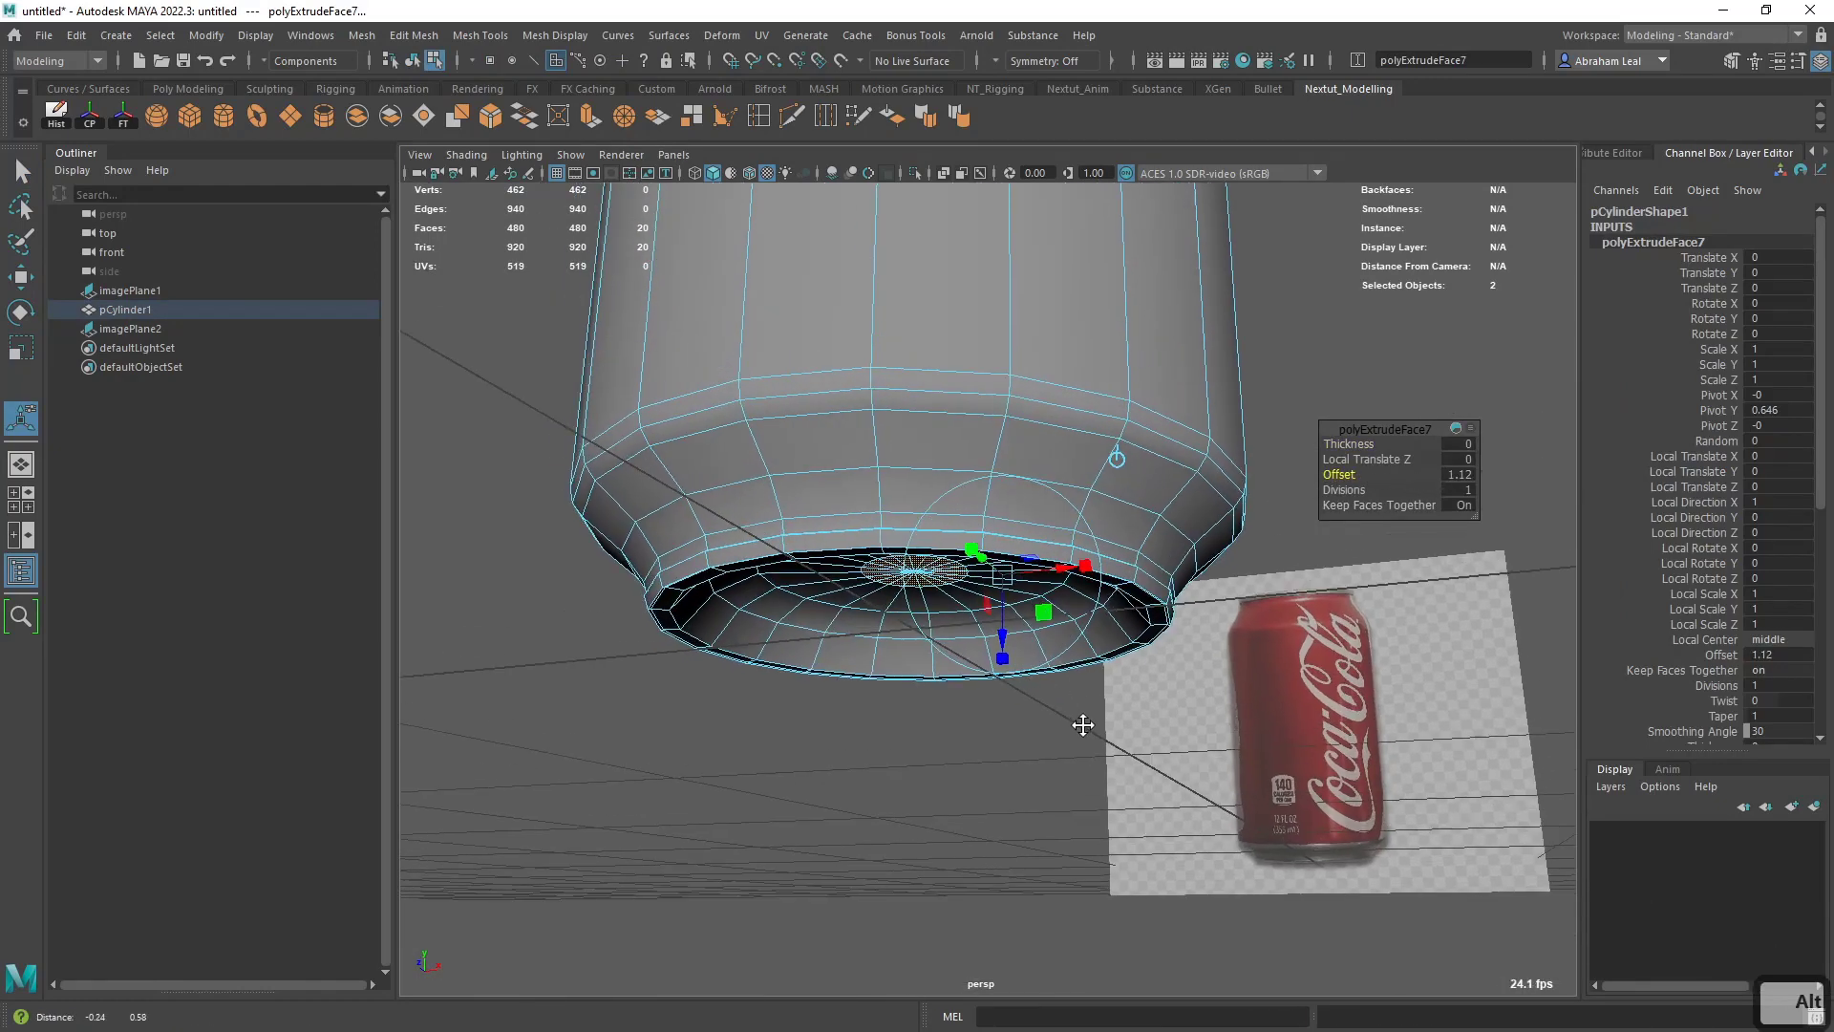
- Raise the inset centre faces of the underside to dome the base, and check the shape in smooth preview
scroll(1080, 725, up, 4)
key(w)
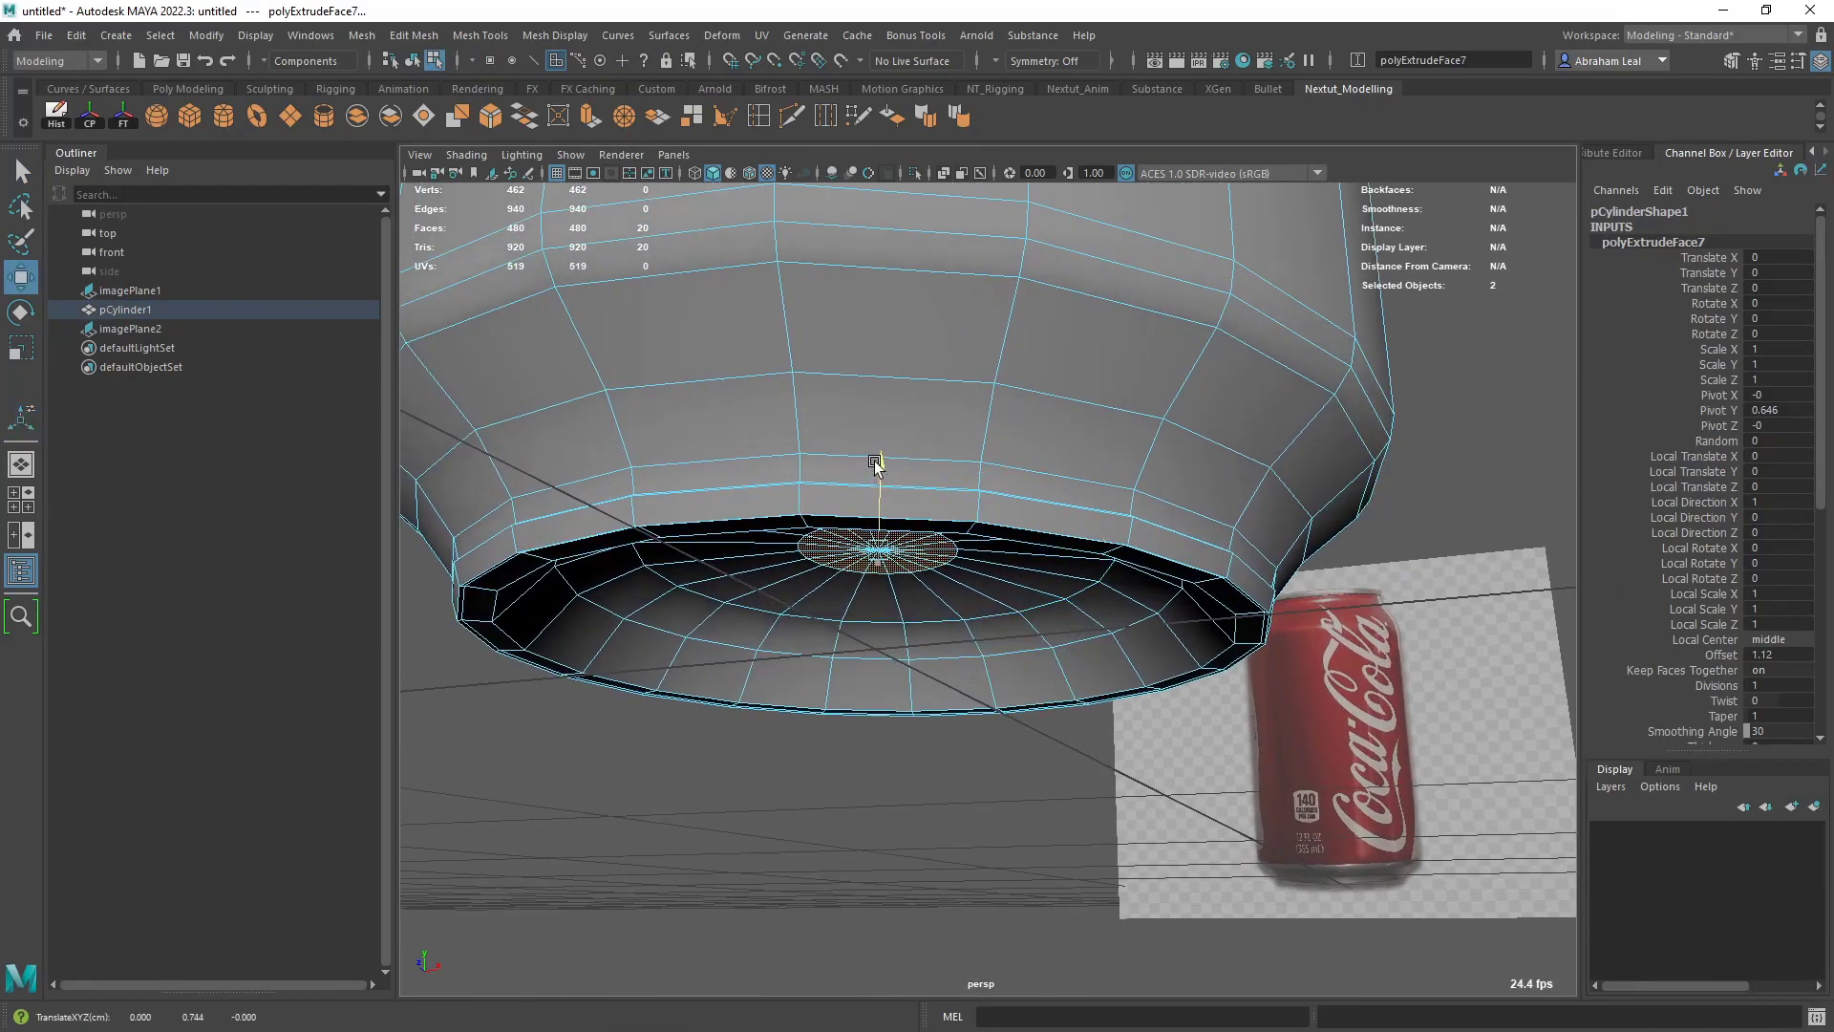
key(3)
click(936, 810)
scroll(938, 809, down, 2)
alt+drag(940, 807, 969, 592)
right_drag(970, 483, 1234, 496)
click(1249, 614)
alt+drag(1249, 614, 1211, 509)
click(1187, 540)
alt+drag(1170, 564, 1057, 619)
- Insert a supporting edge loop just inside the can's bottom rim and check the whole can in smooth preview
key(1)
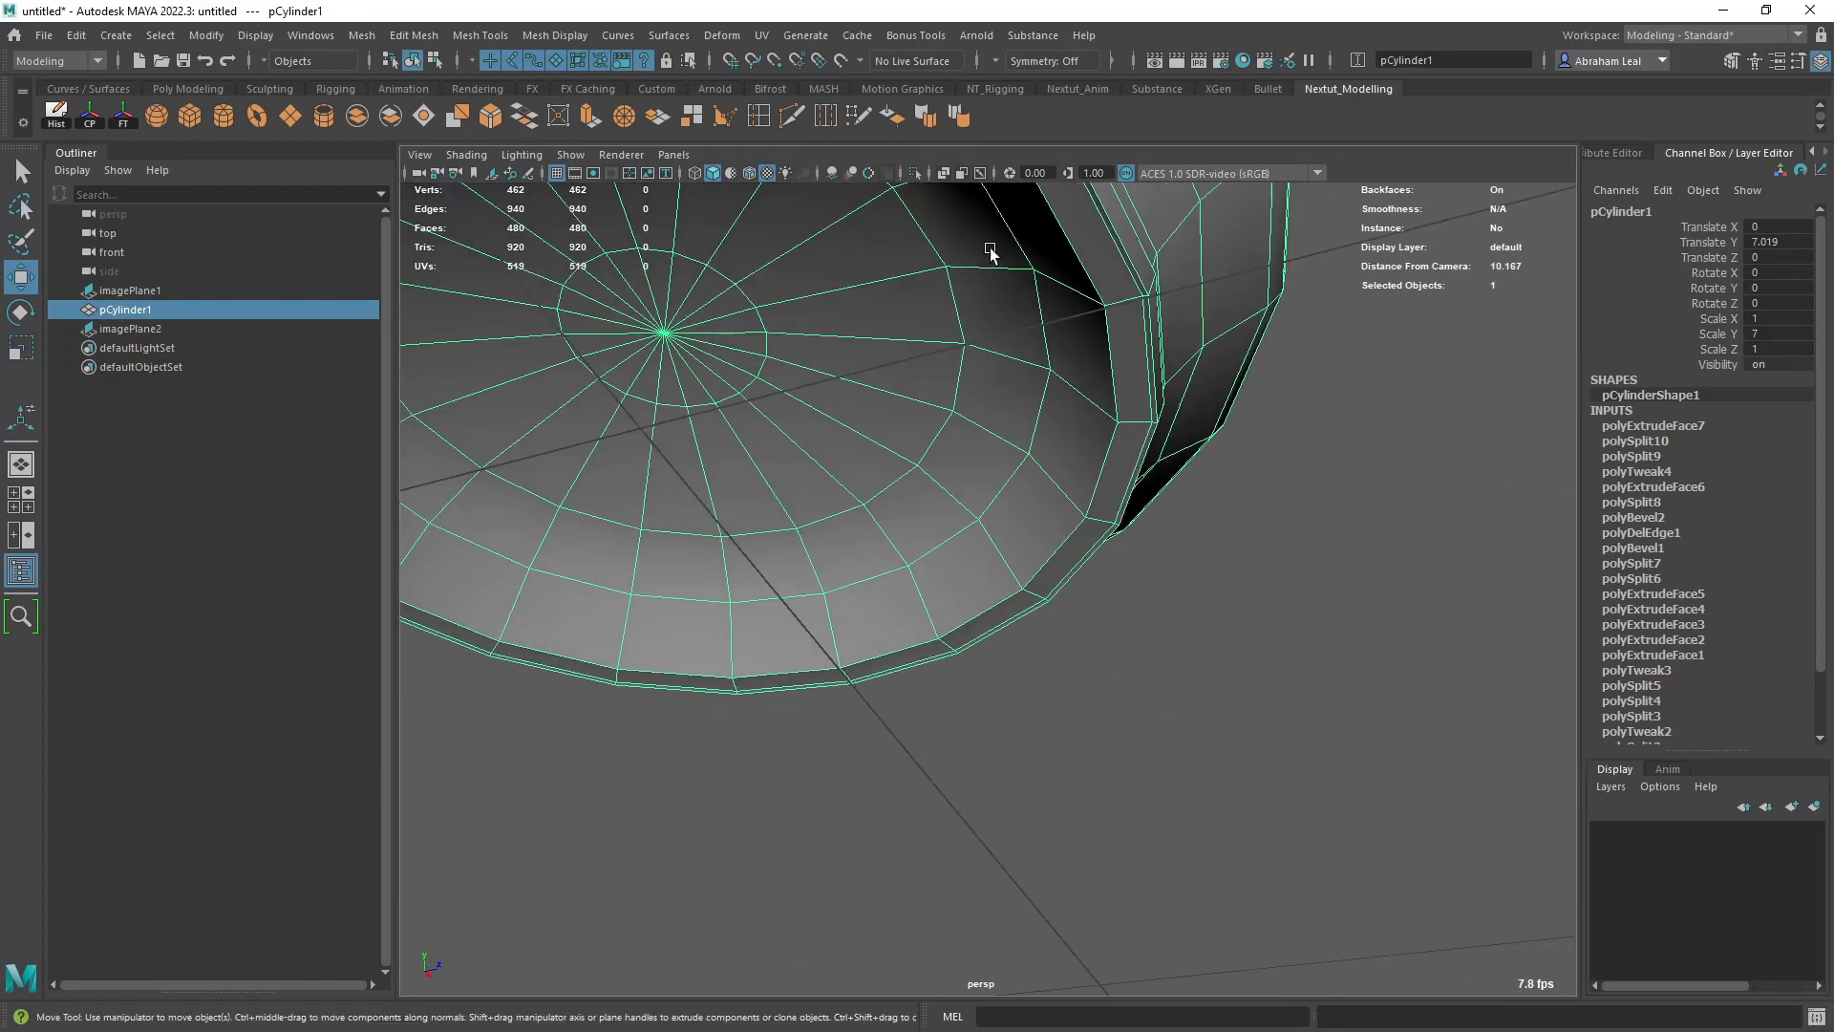
click(793, 116)
ctrl+click(1077, 508)
key(3)
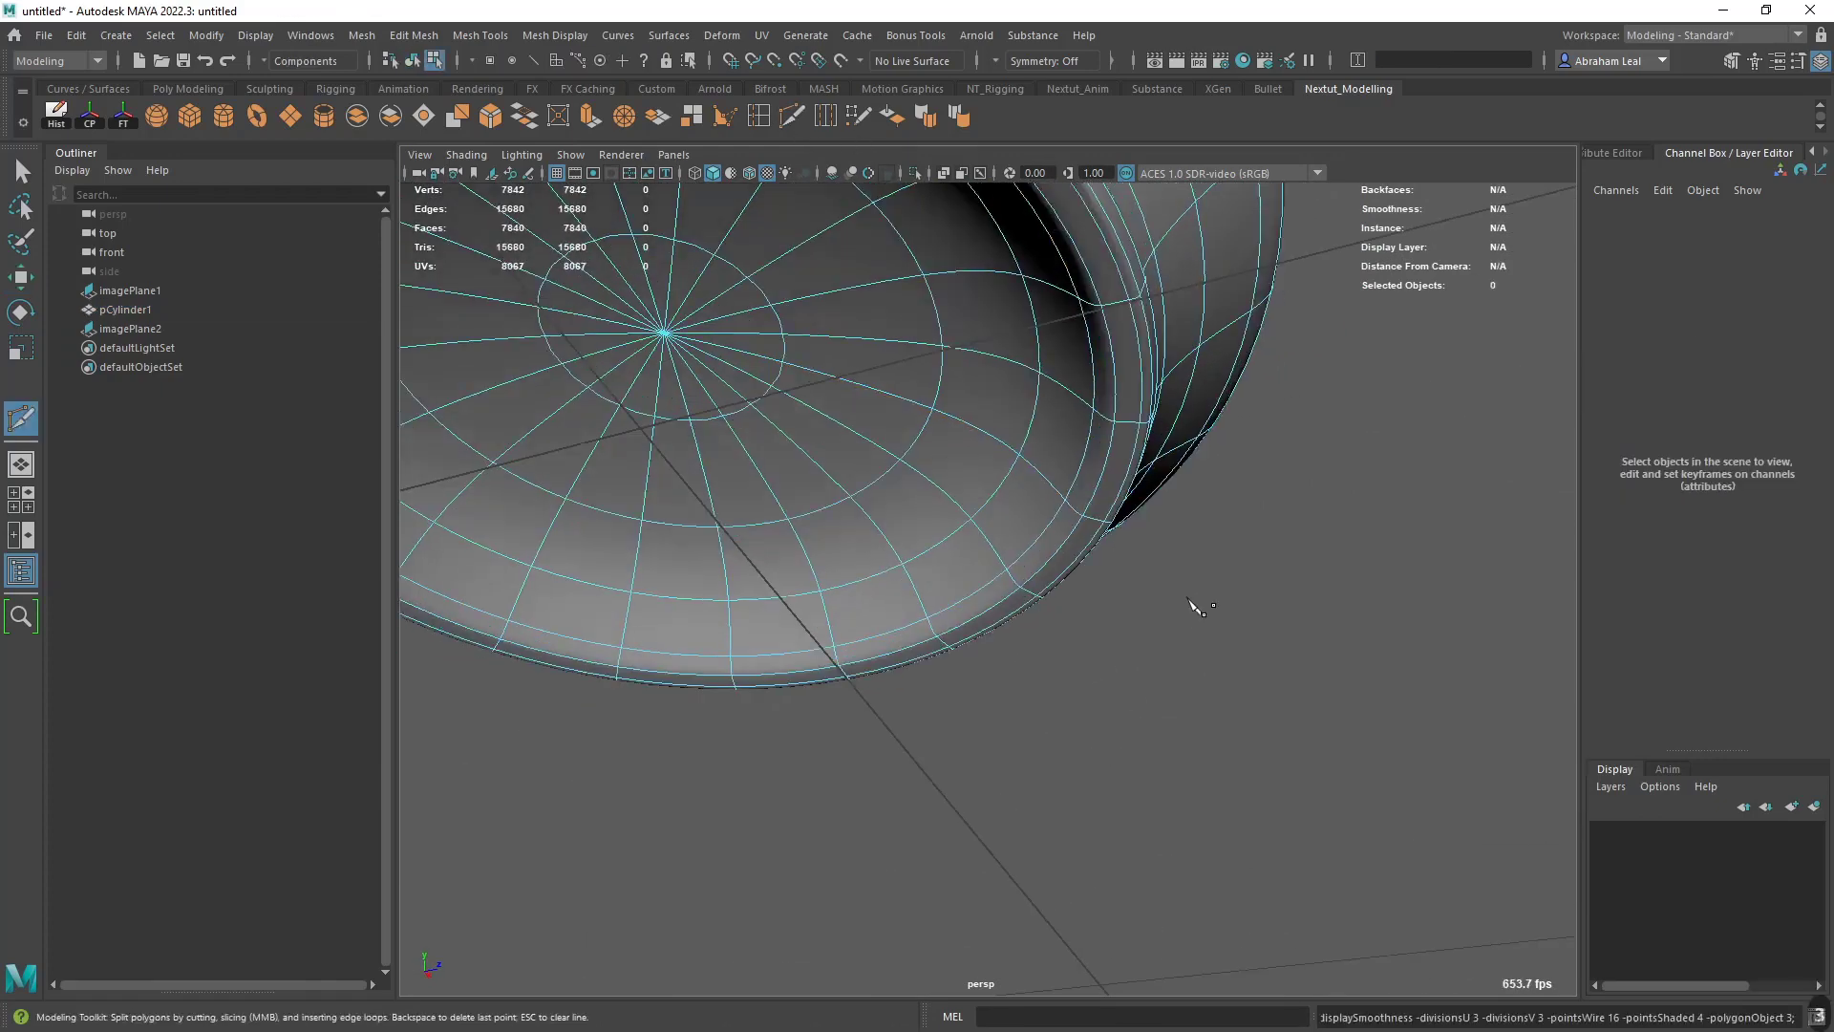
key(q)
right_drag(1085, 517, 1179, 454)
alt+drag(1259, 487, 1232, 612)
click(1234, 612)
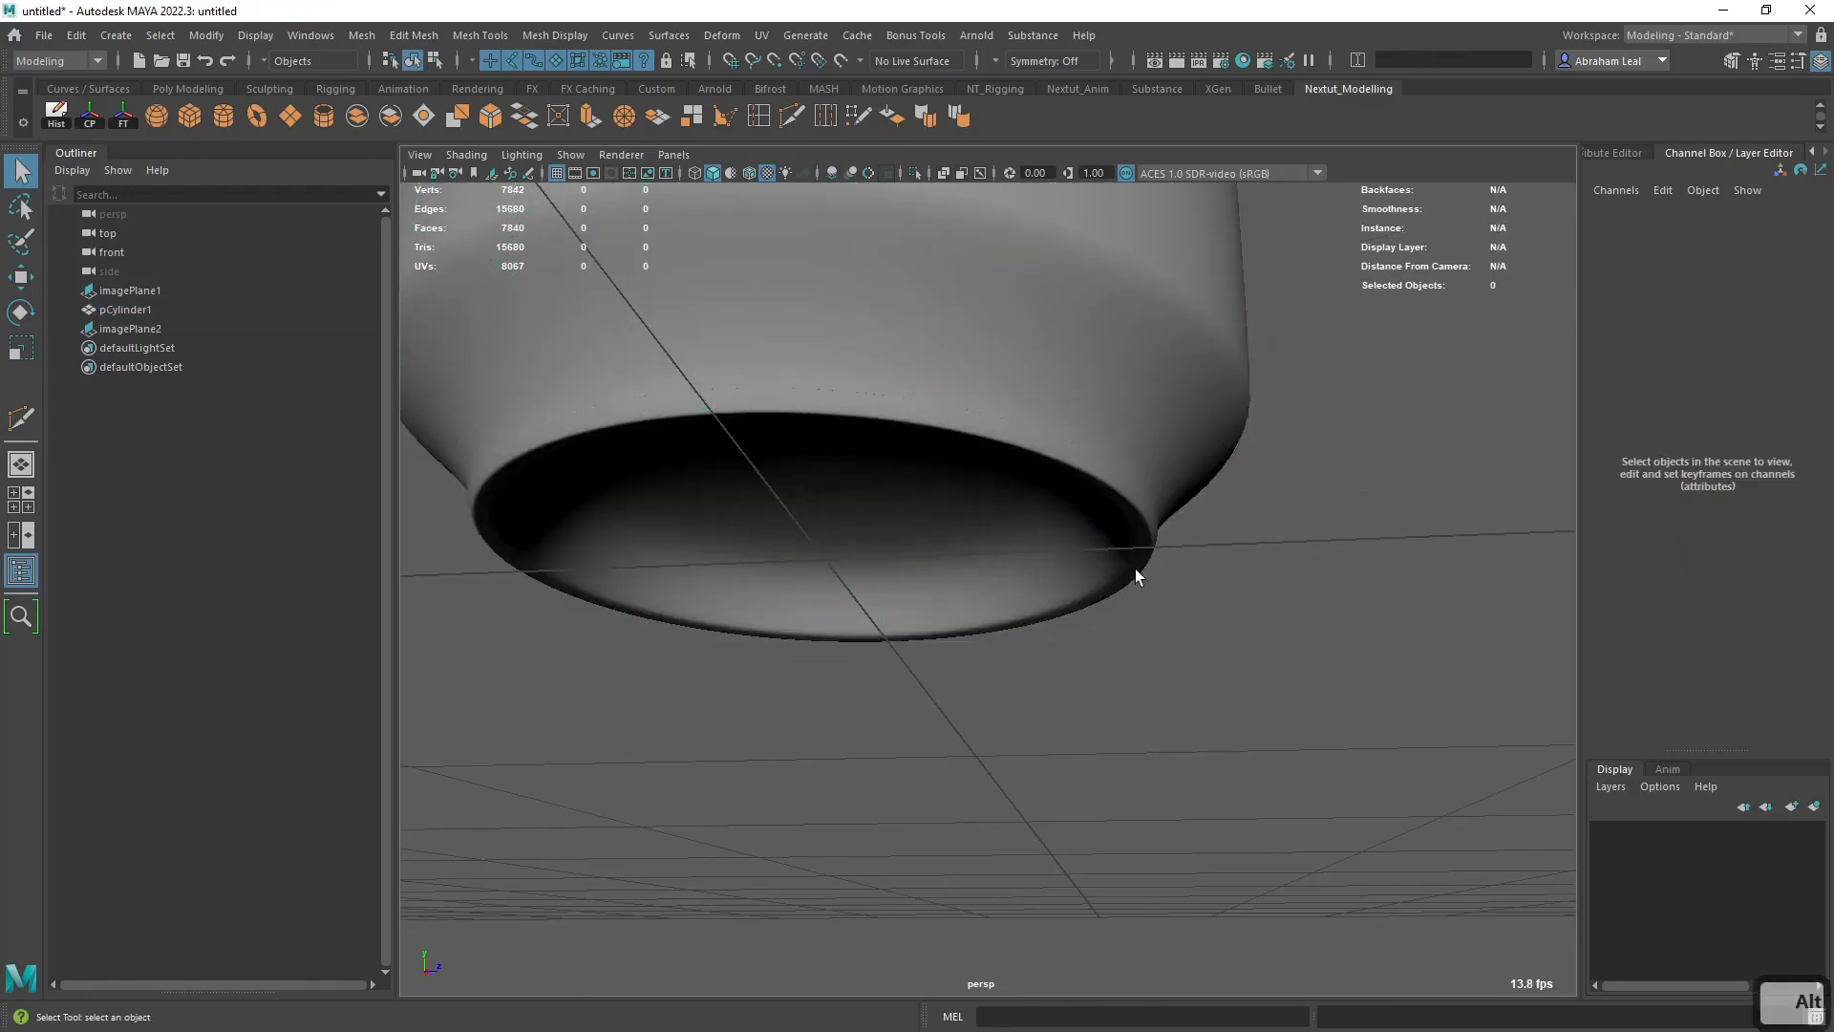
alt+drag(1135, 571, 857, 612)
alt+middle_drag(857, 612, 831, 696)
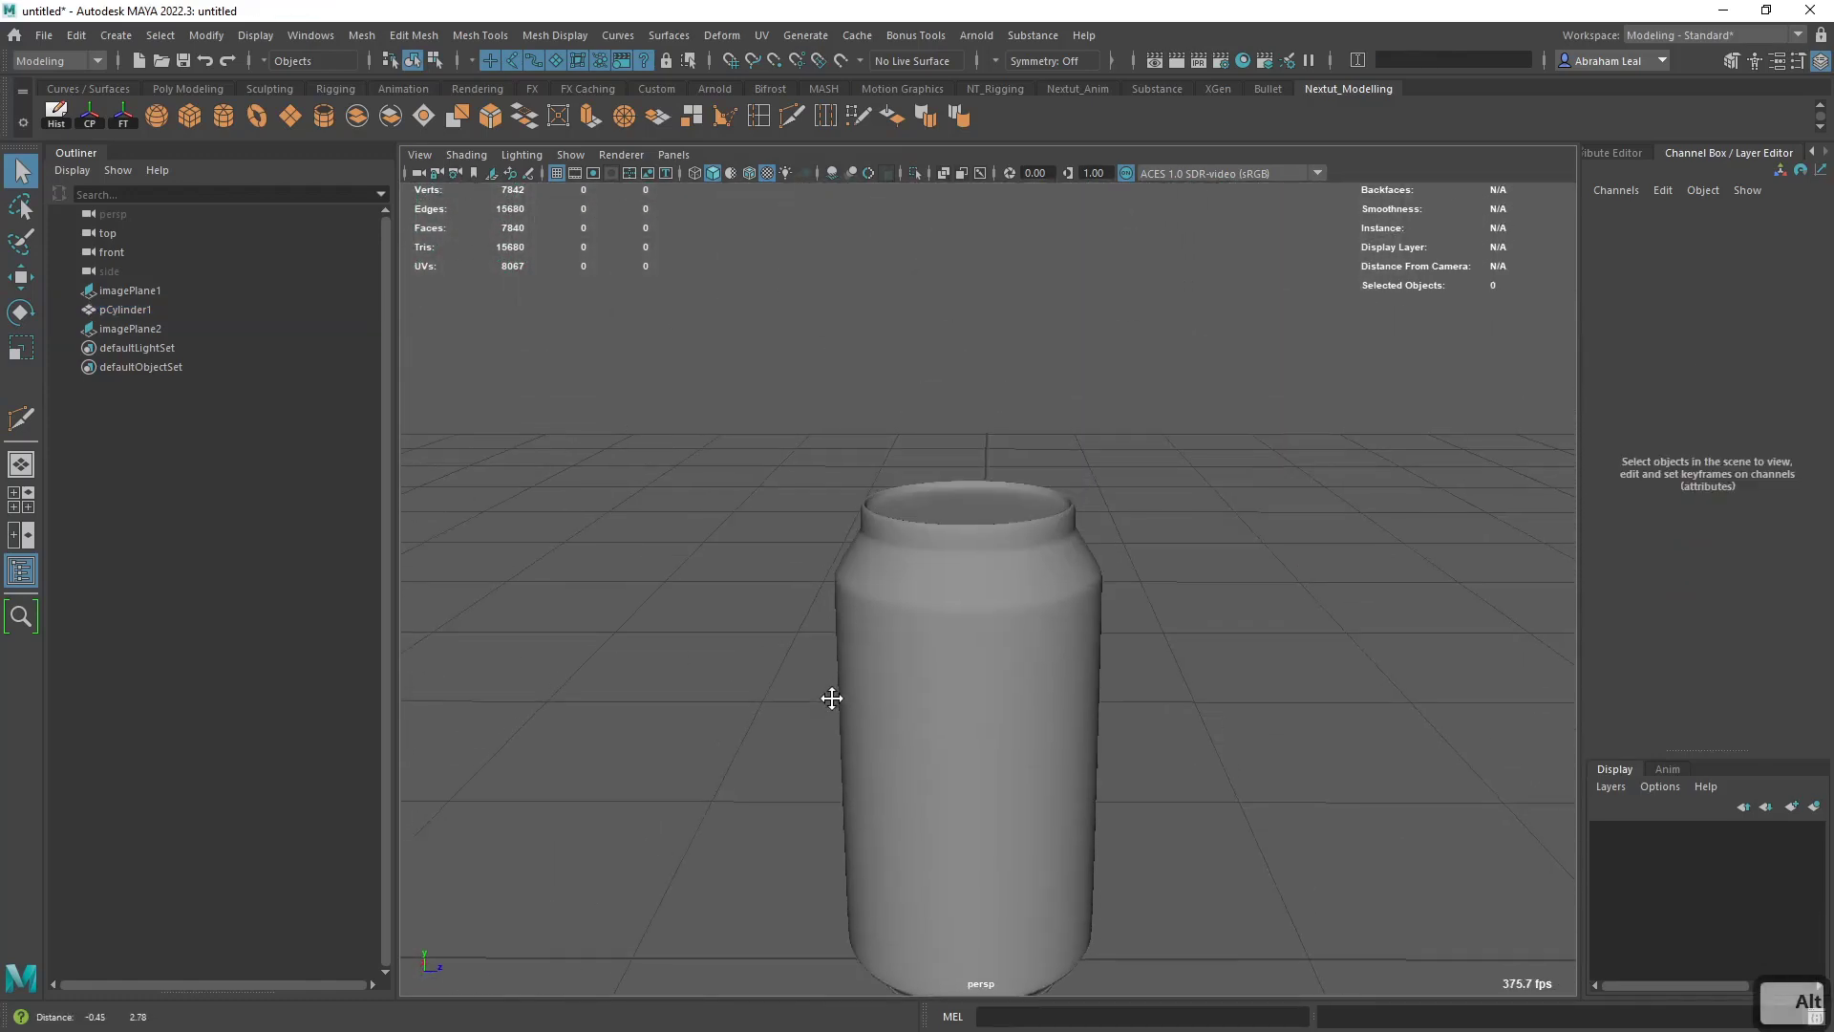
alt+right_drag(831, 696, 994, 730)
- Lower the vertices of the can's top rim and recessed lid in the front view to fit the reference image
key(space)
drag(995, 730, 1010, 744)
alt+middle_drag(999, 430, 917, 1028)
alt+right_drag(802, 659, 856, 669)
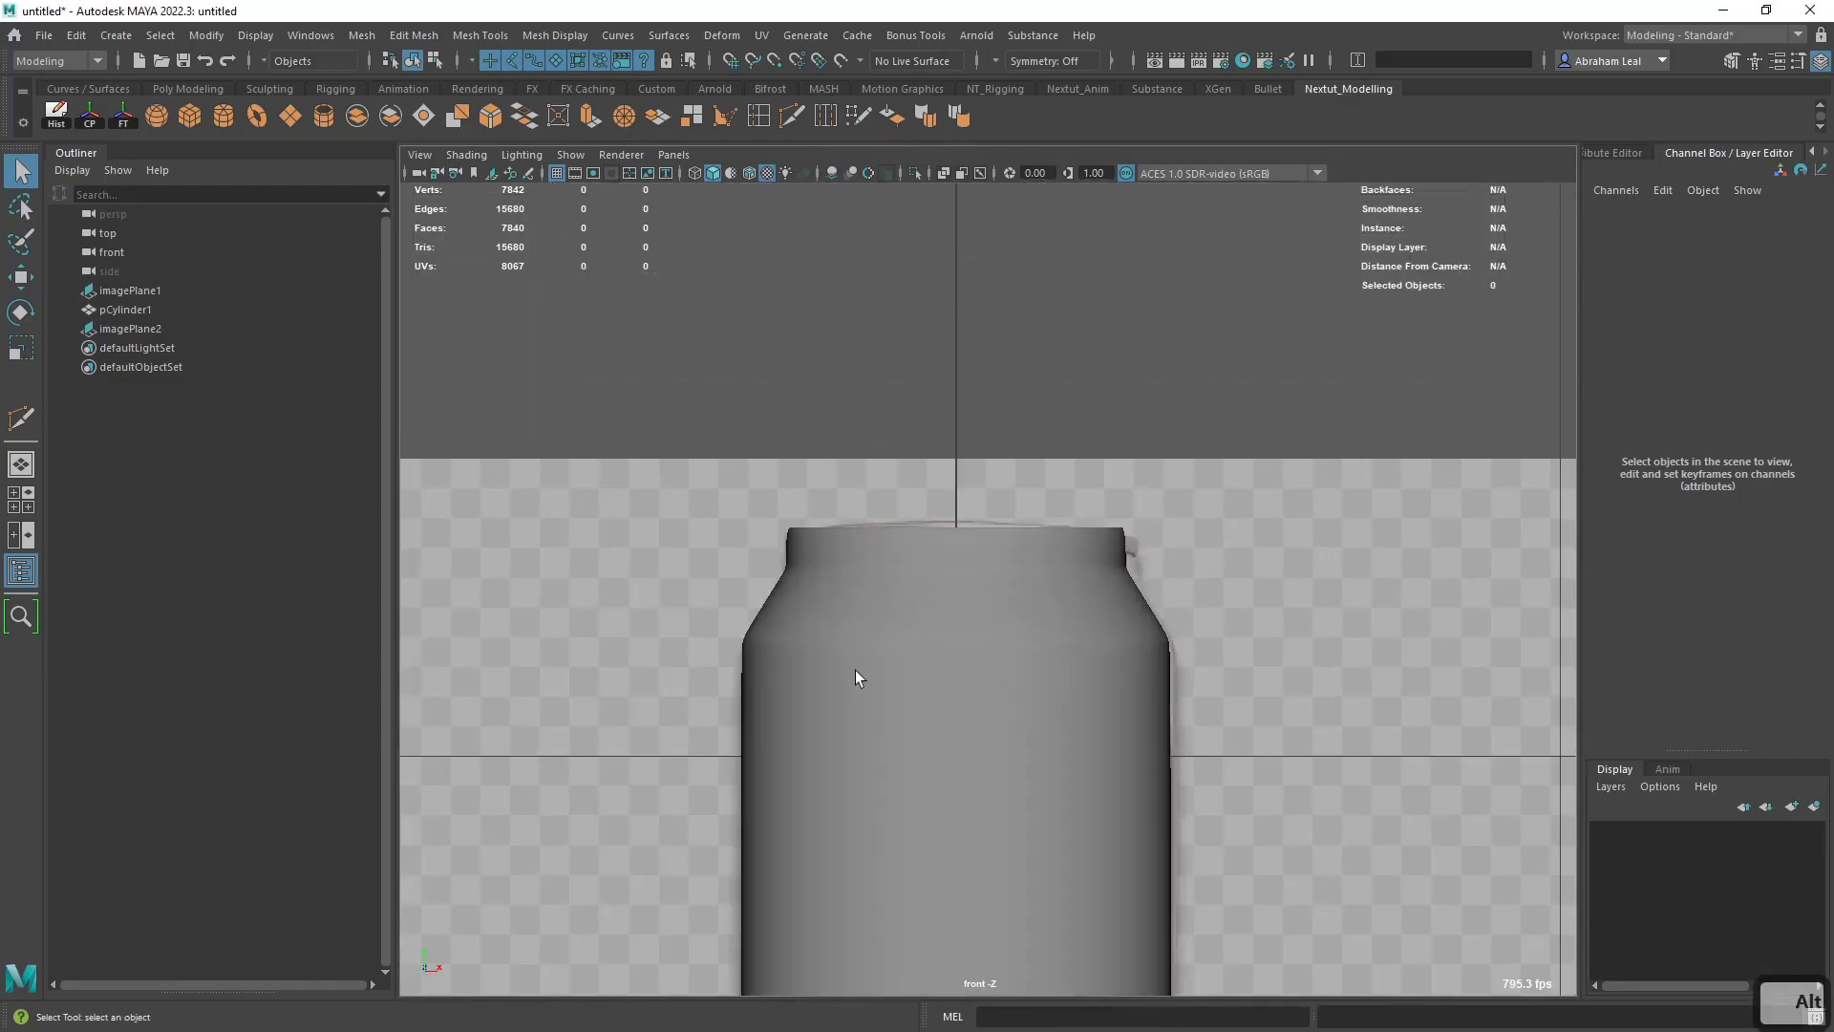
key(4)
alt+right_drag(764, 592, 898, 611)
alt+middle_drag(783, 546, 891, 703)
key(1)
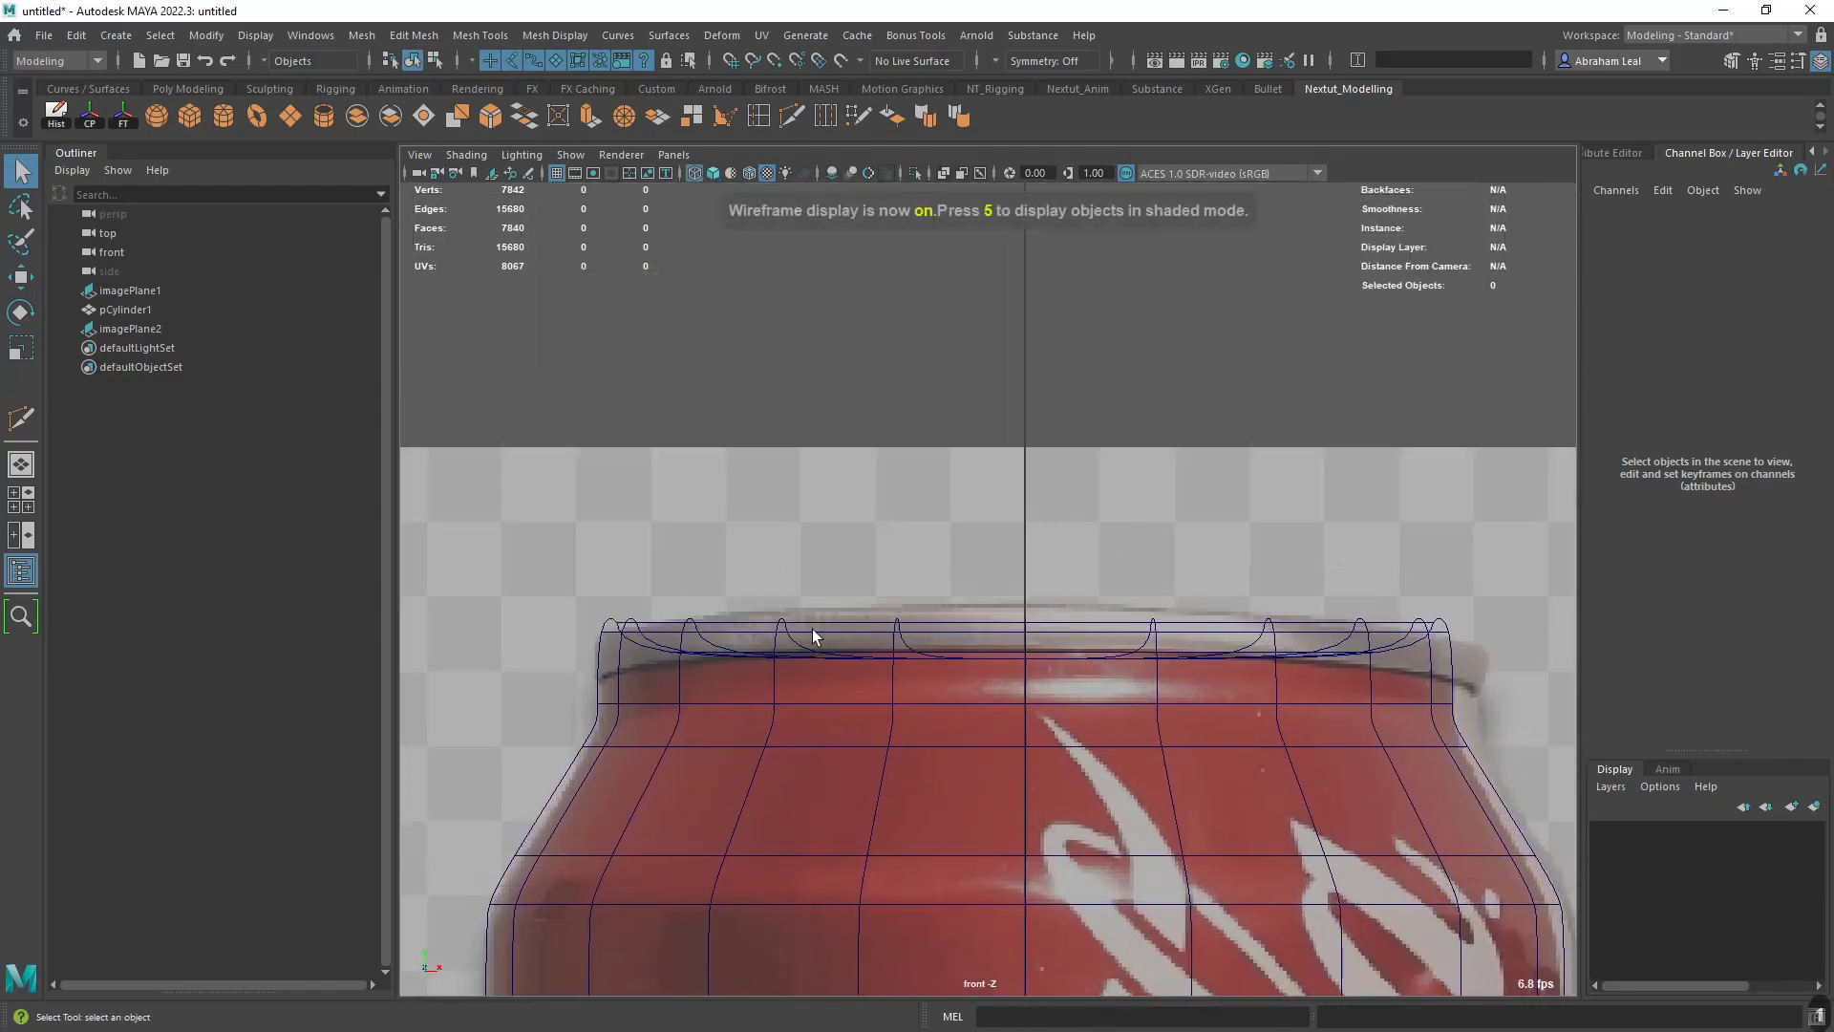
click(863, 669)
right_drag(944, 615, 811, 478)
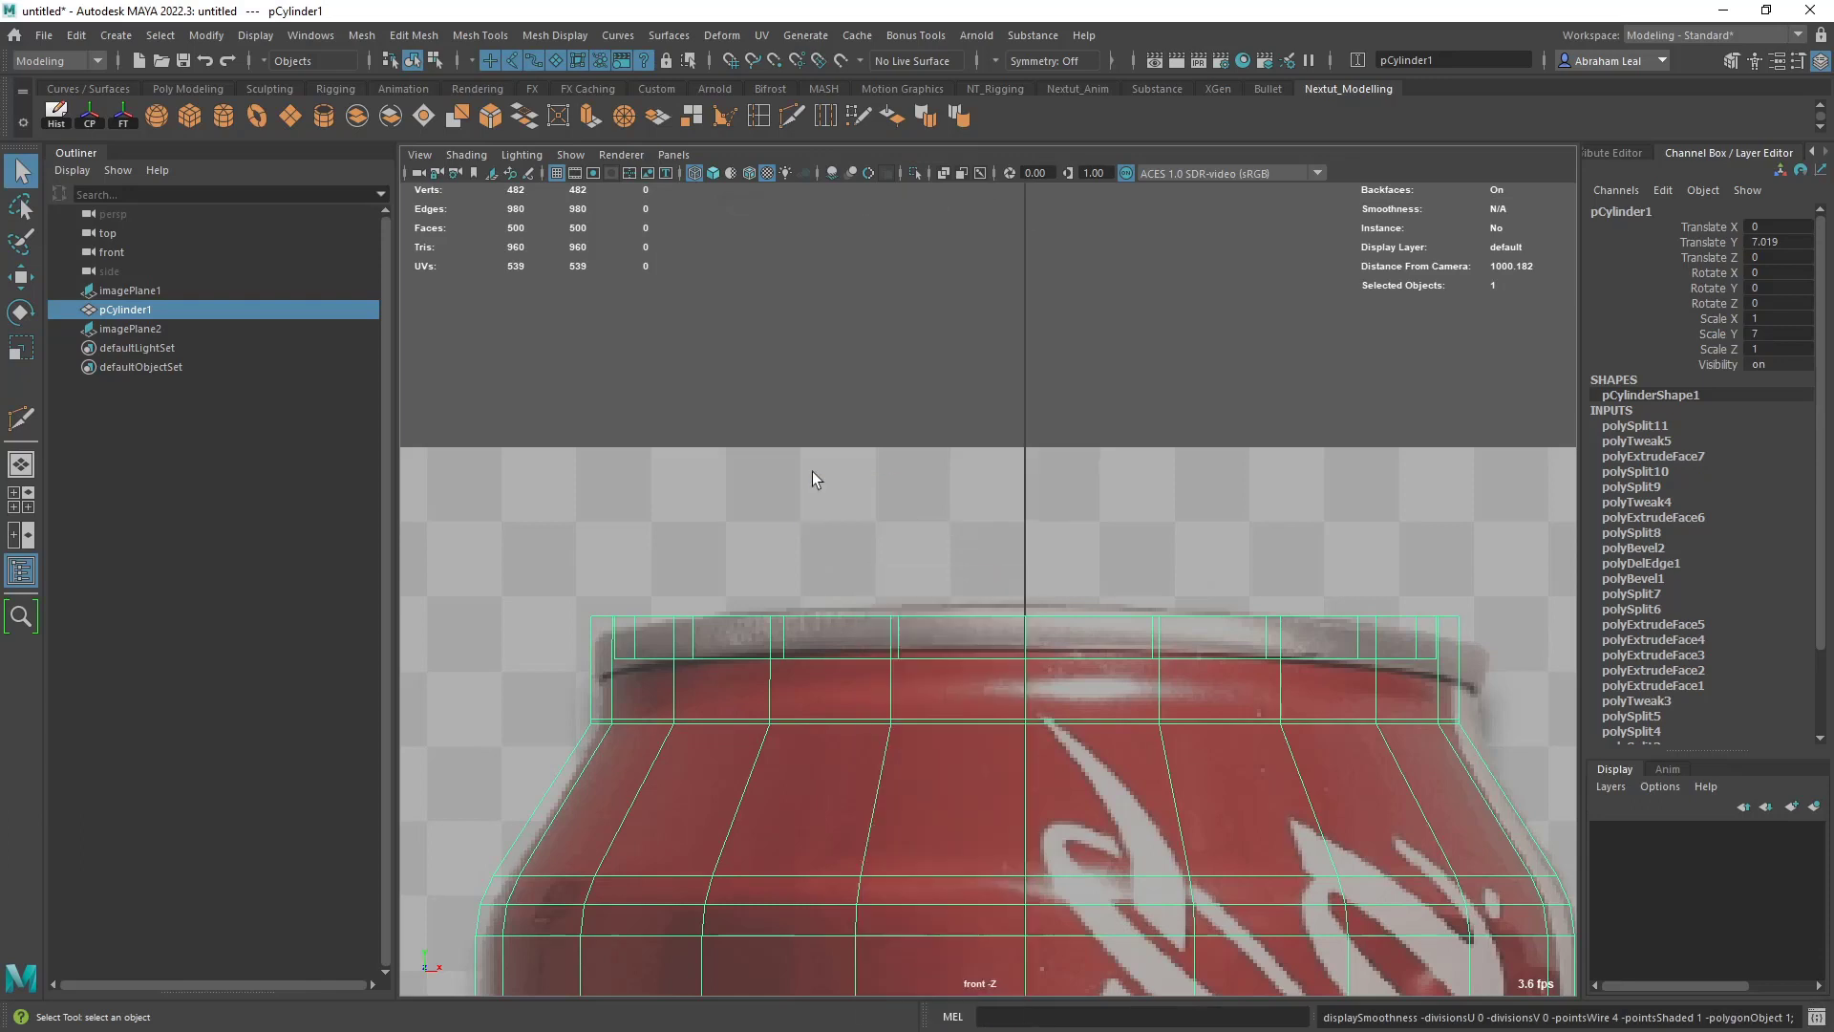
drag(521, 552, 1016, 718)
drag(1468, 691, 1468, 687)
key(w)
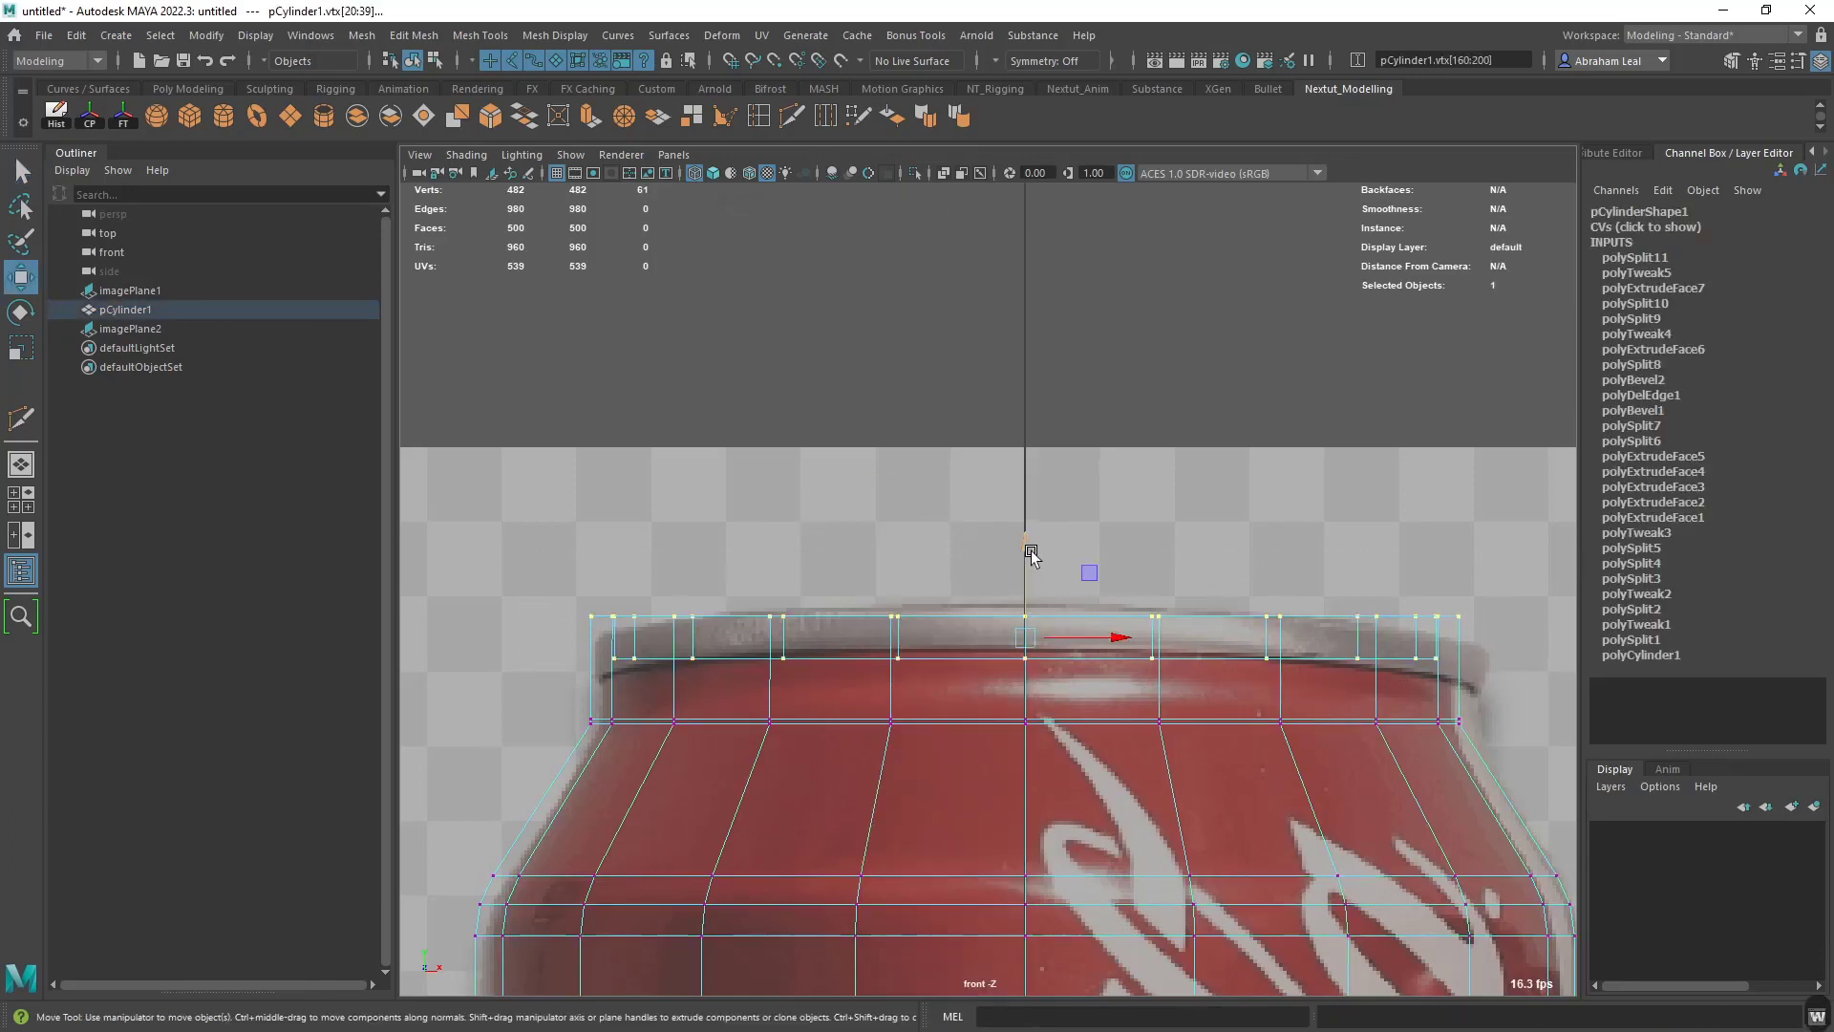
drag(1030, 552, 1031, 574)
click(752, 586)
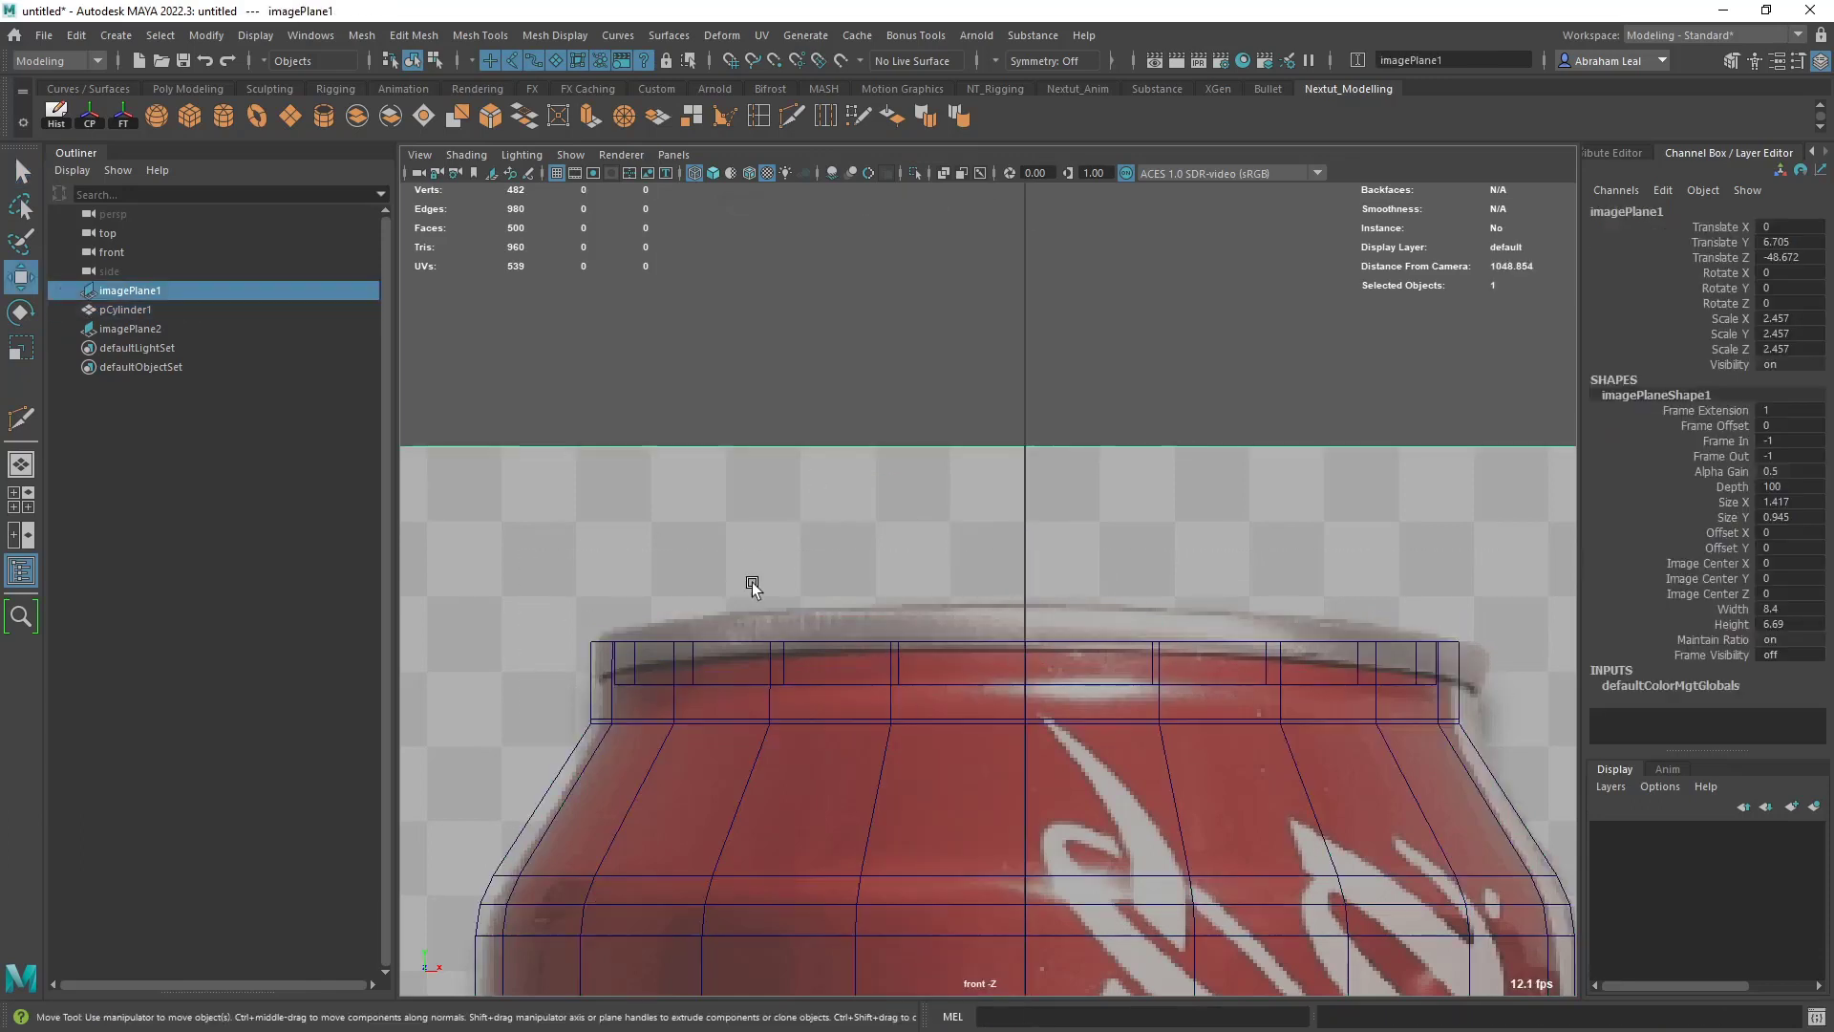
click(856, 118)
key(F8)
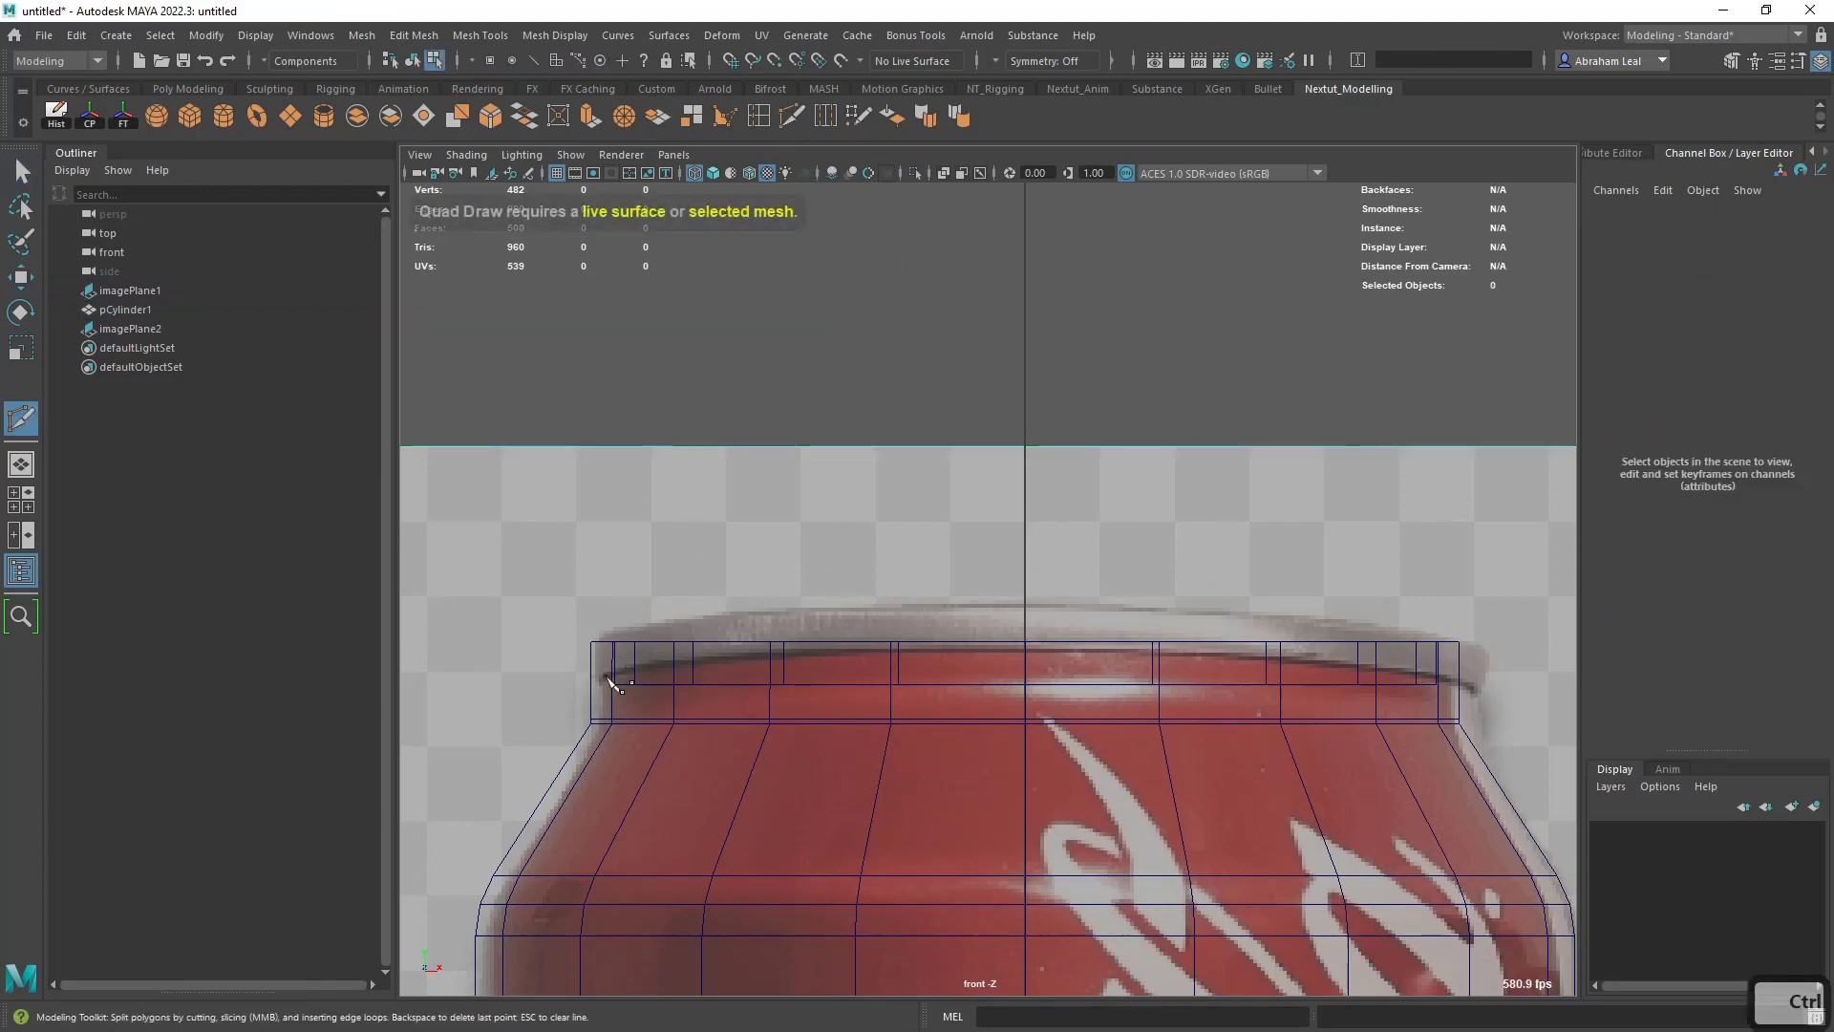
drag(590, 678, 659, 679)
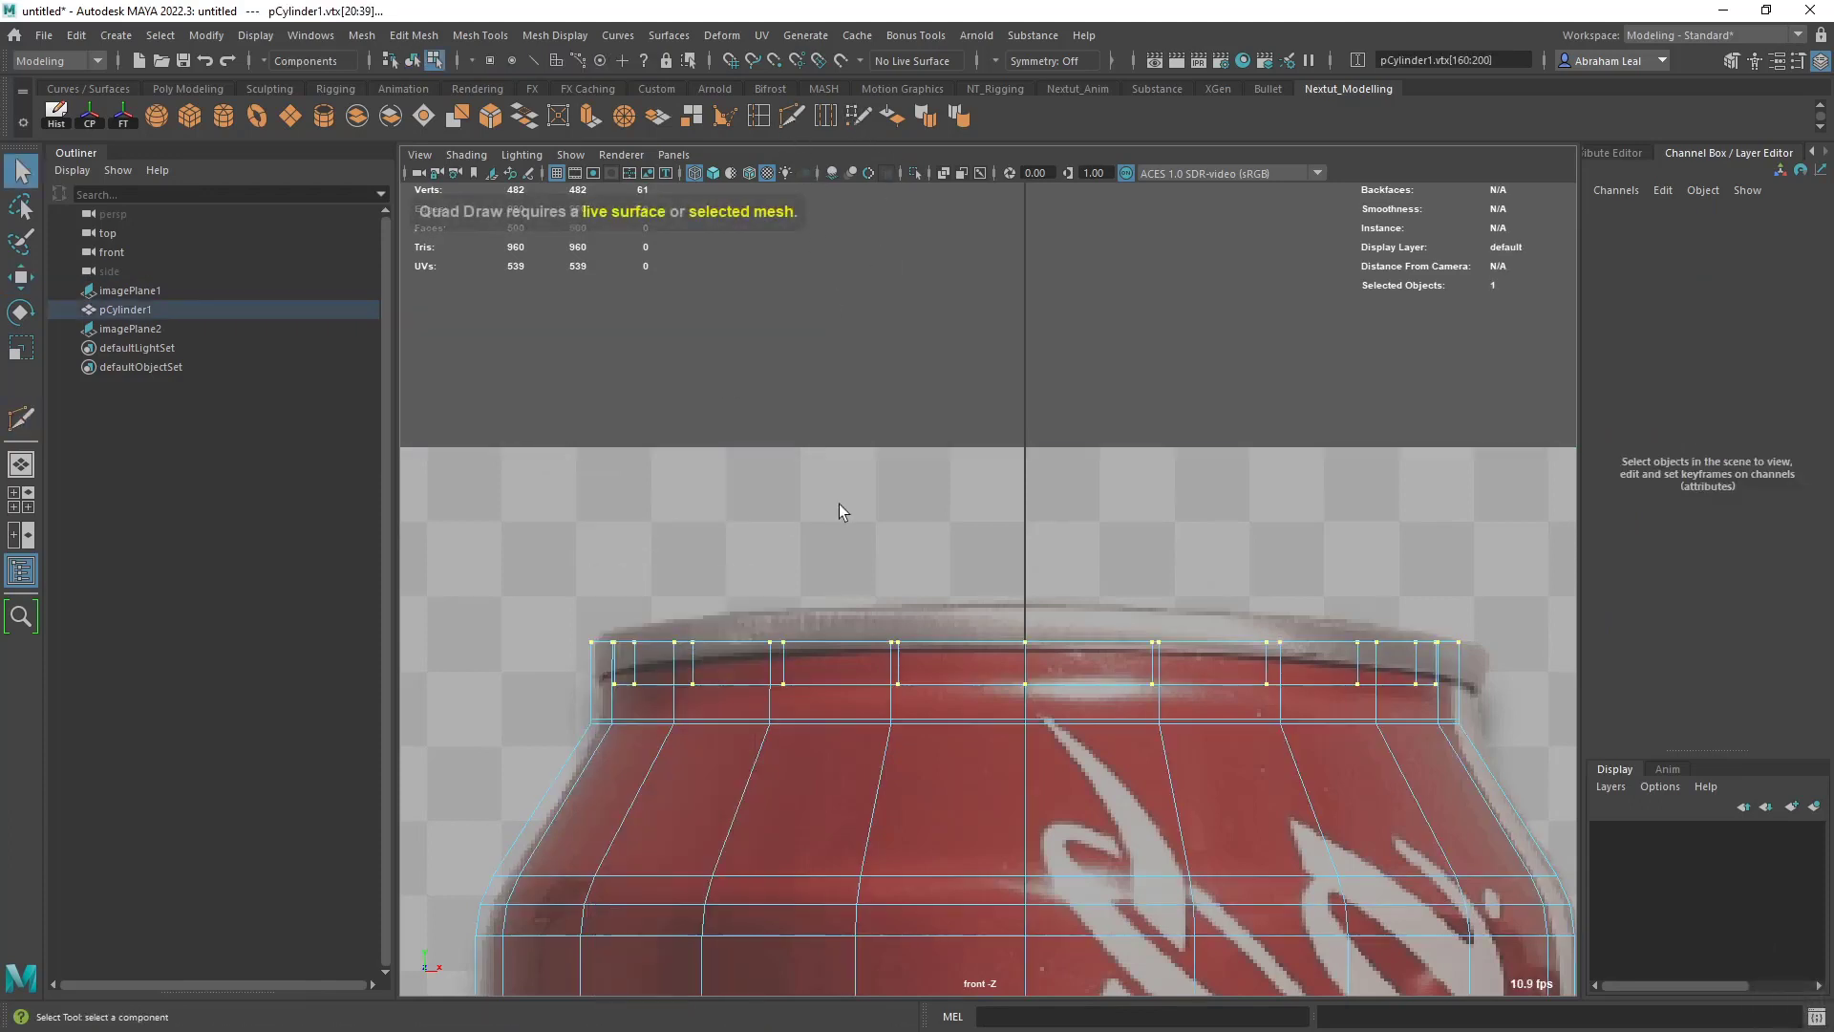
right_click(761, 622)
right_drag(761, 622, 933, 470)
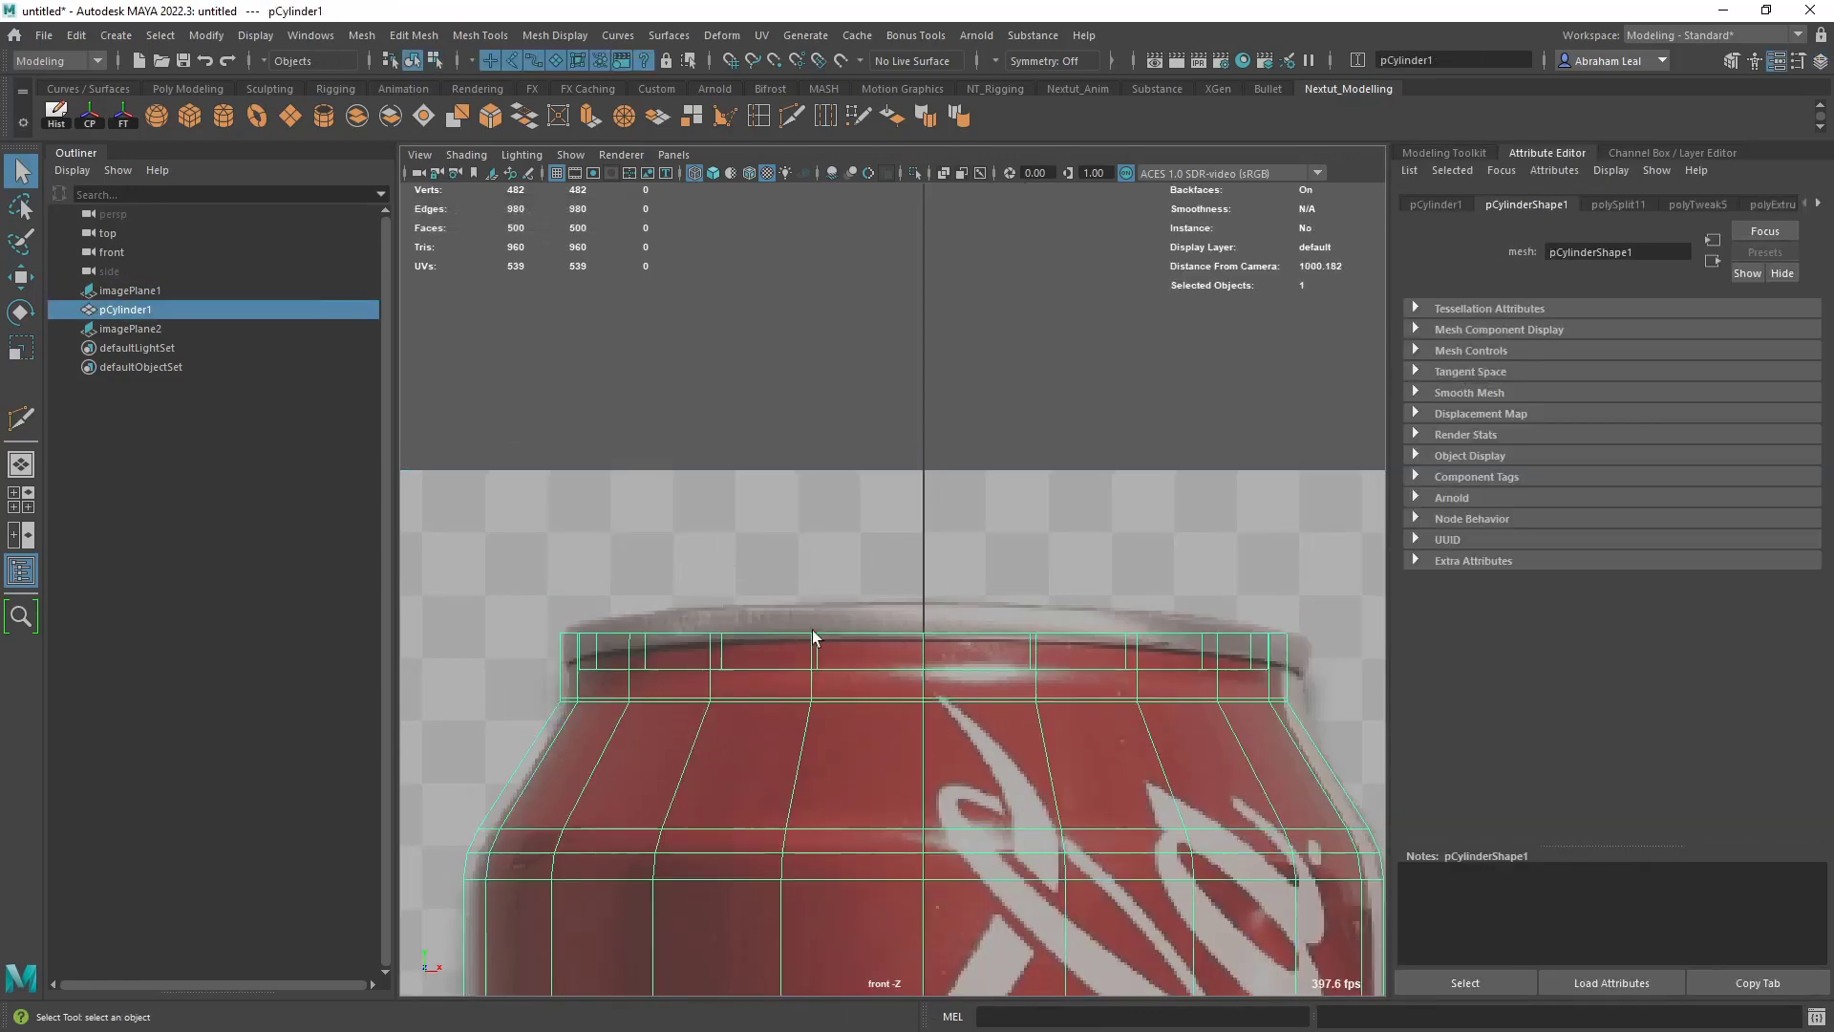
- Insert an edge loop around the neck, about midway between the top rim and the neck's lower edge
click(802, 110)
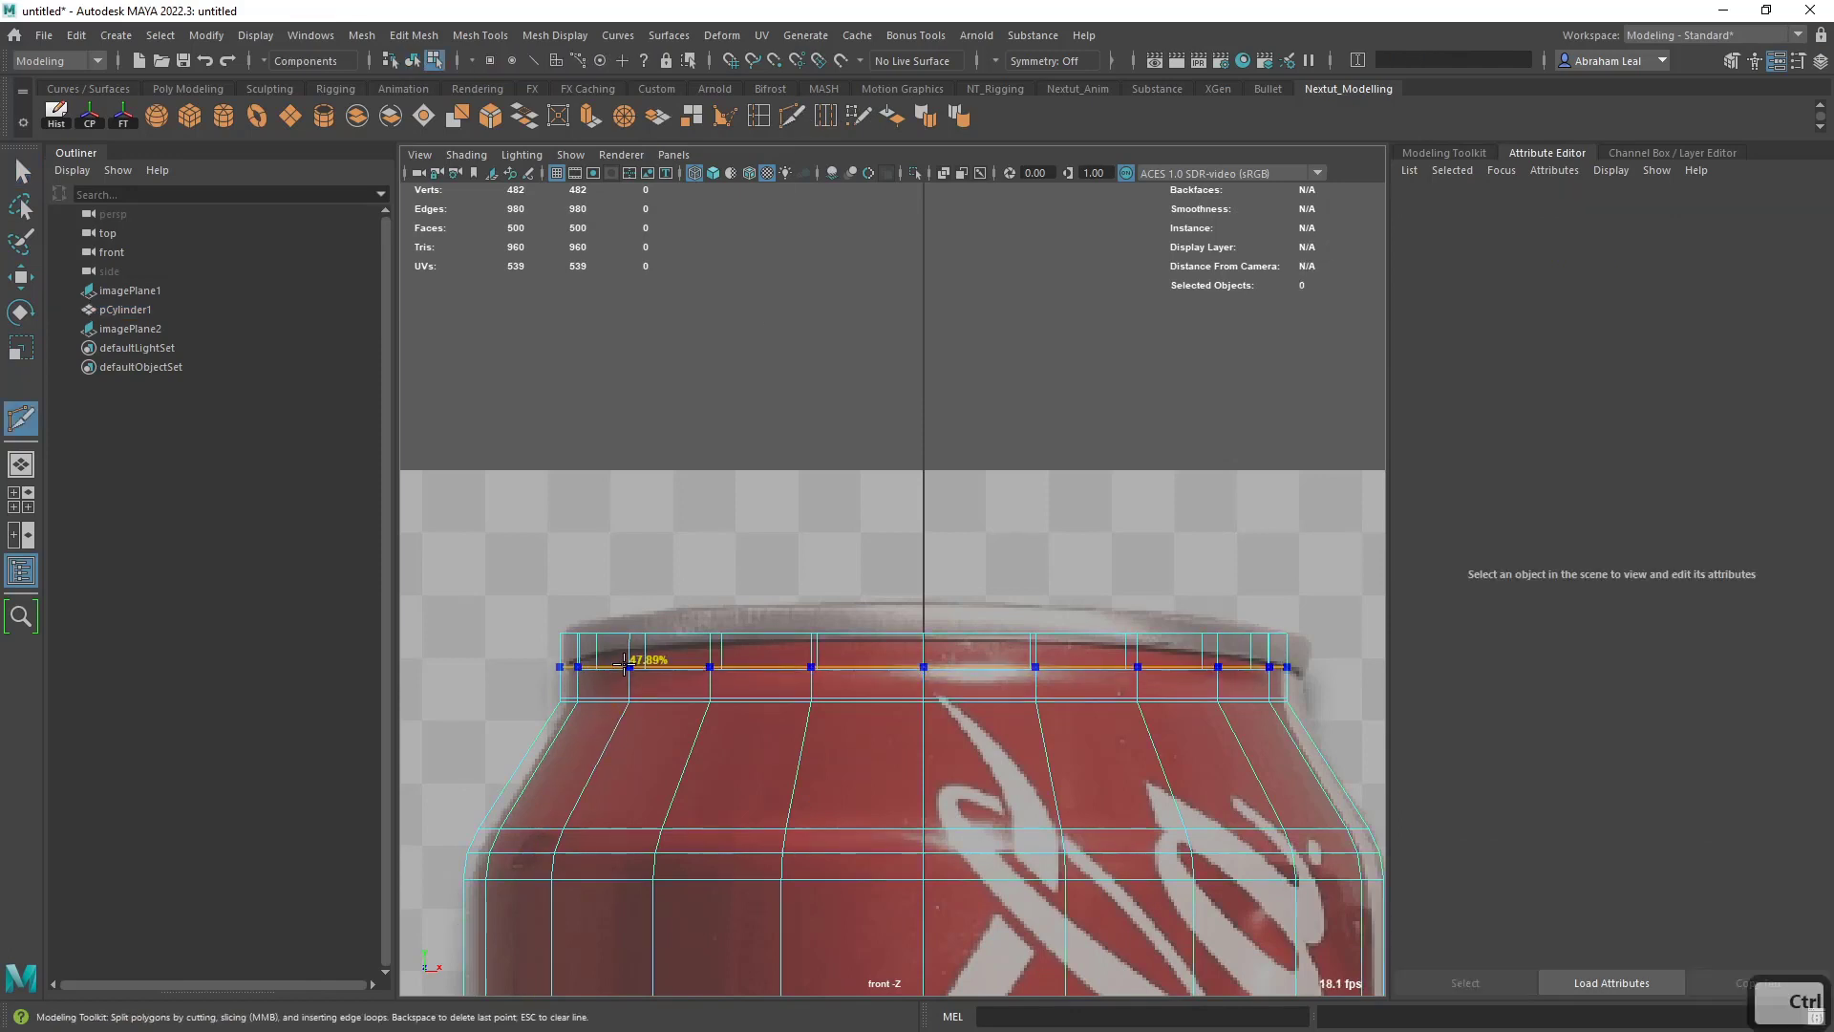
ctrl+click(621, 669)
key(q)
- Extrude the ring of faces between the can's top rim and the new neck loop outward with a Local Translate Z of 0.042
right_drag(621, 497, 600, 675)
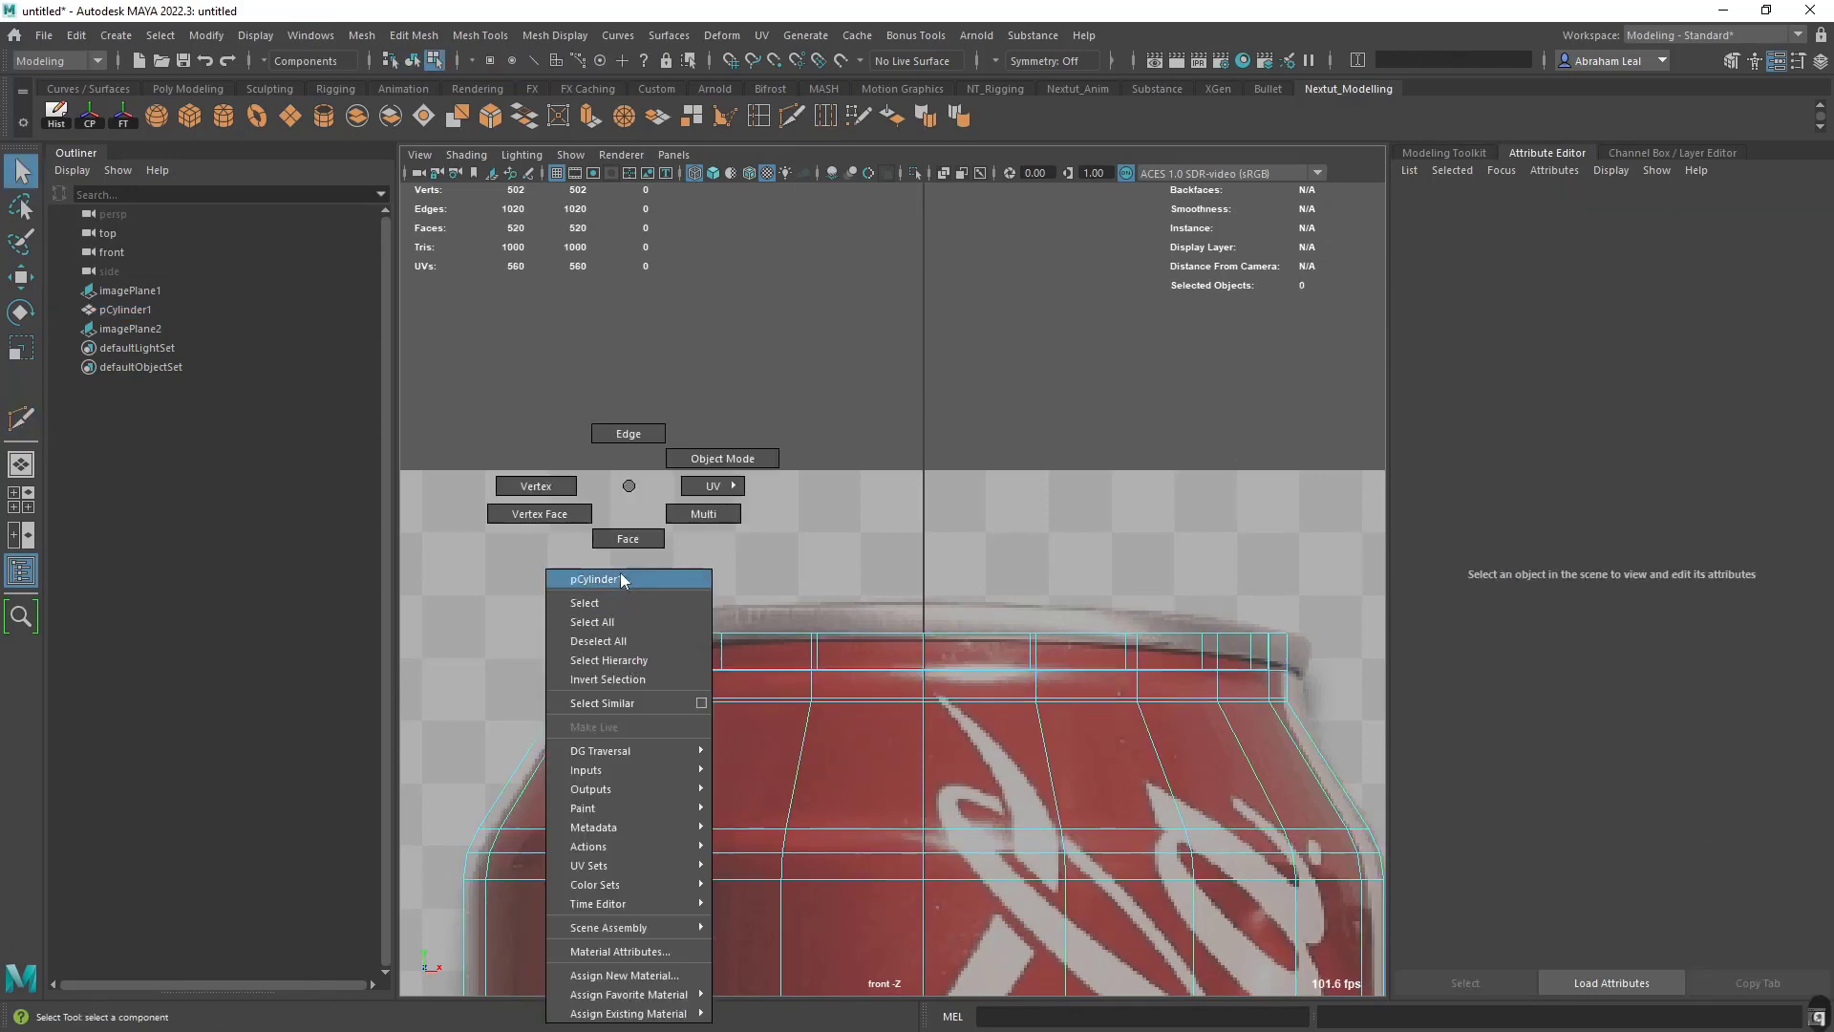
click(607, 656)
shift+double_click(654, 652)
key(space)
drag(673, 643, 663, 684)
mouse_move(663, 684)
alt+middle_down()
mouse_move(690, 716)
mouse_move(860, 712)
alt+middle_up()
key(6)
scroll(764, 745, up, 3)
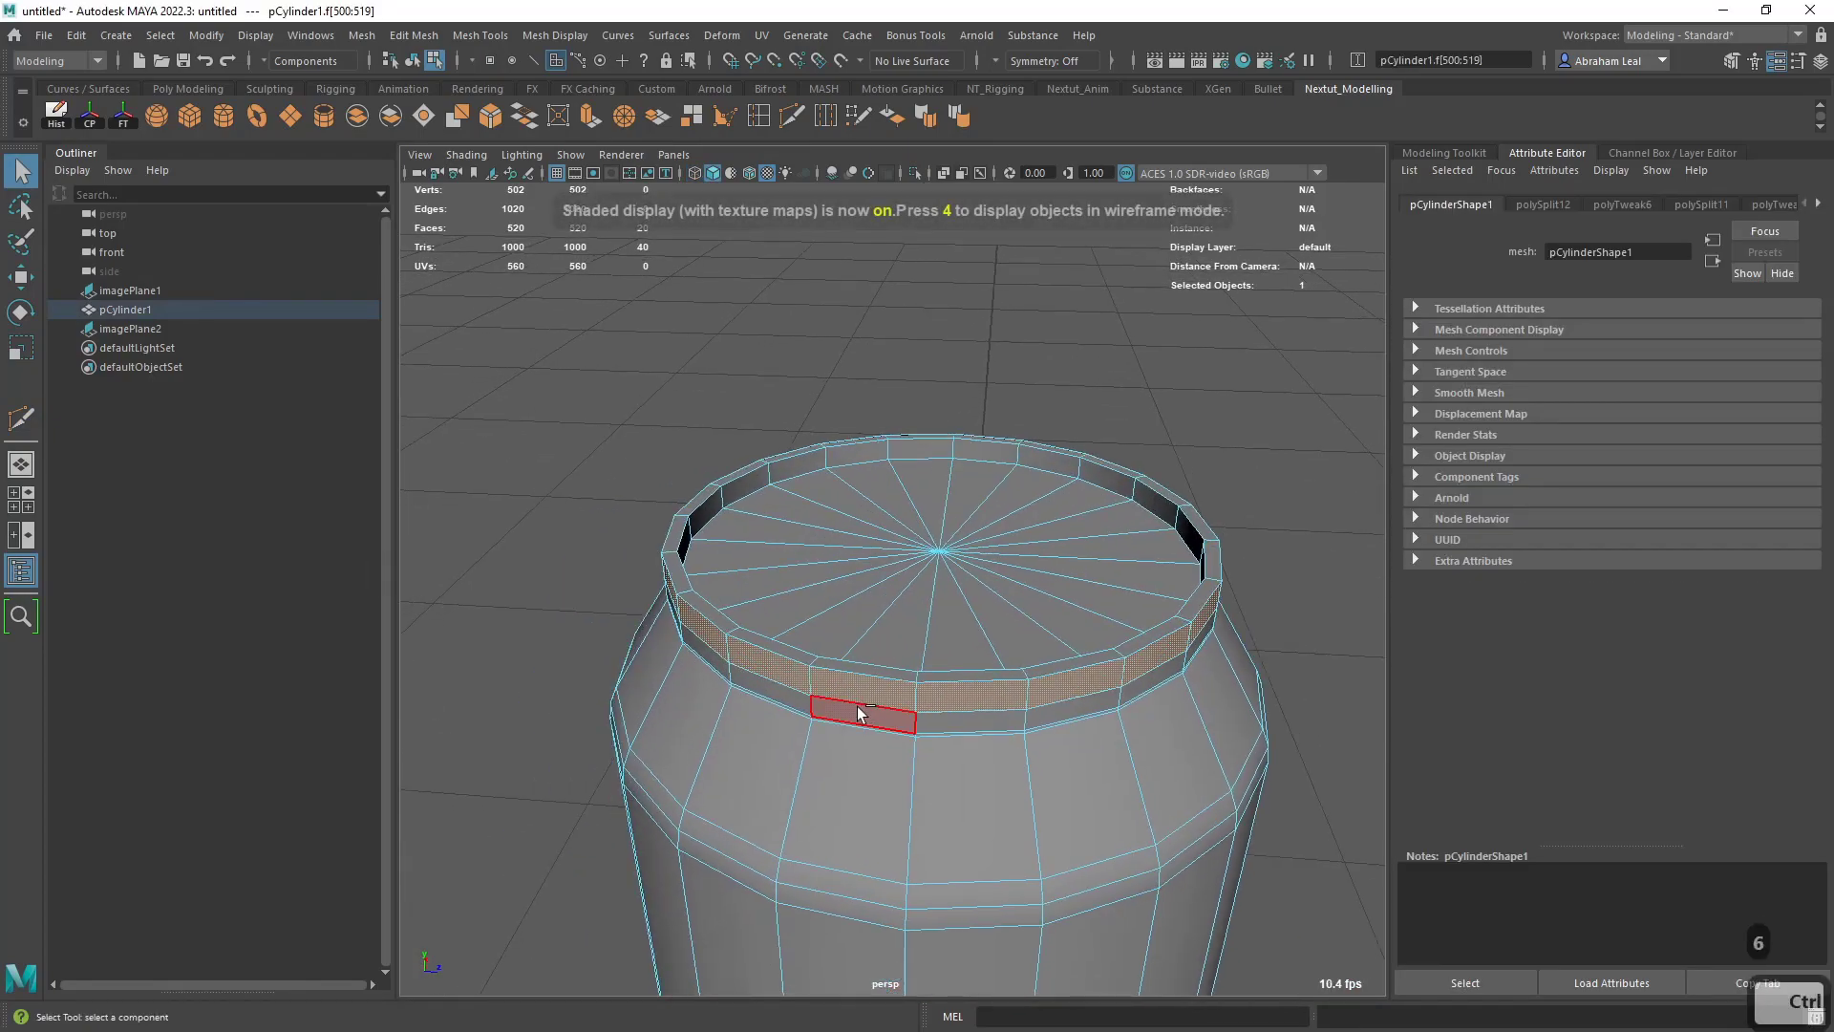
key(ctrl+e)
scroll(893, 554, up, 4)
alt+drag(893, 554, 984, 381)
alt+middle_drag(984, 381, 712, 518)
alt+right_drag(713, 519, 925, 631)
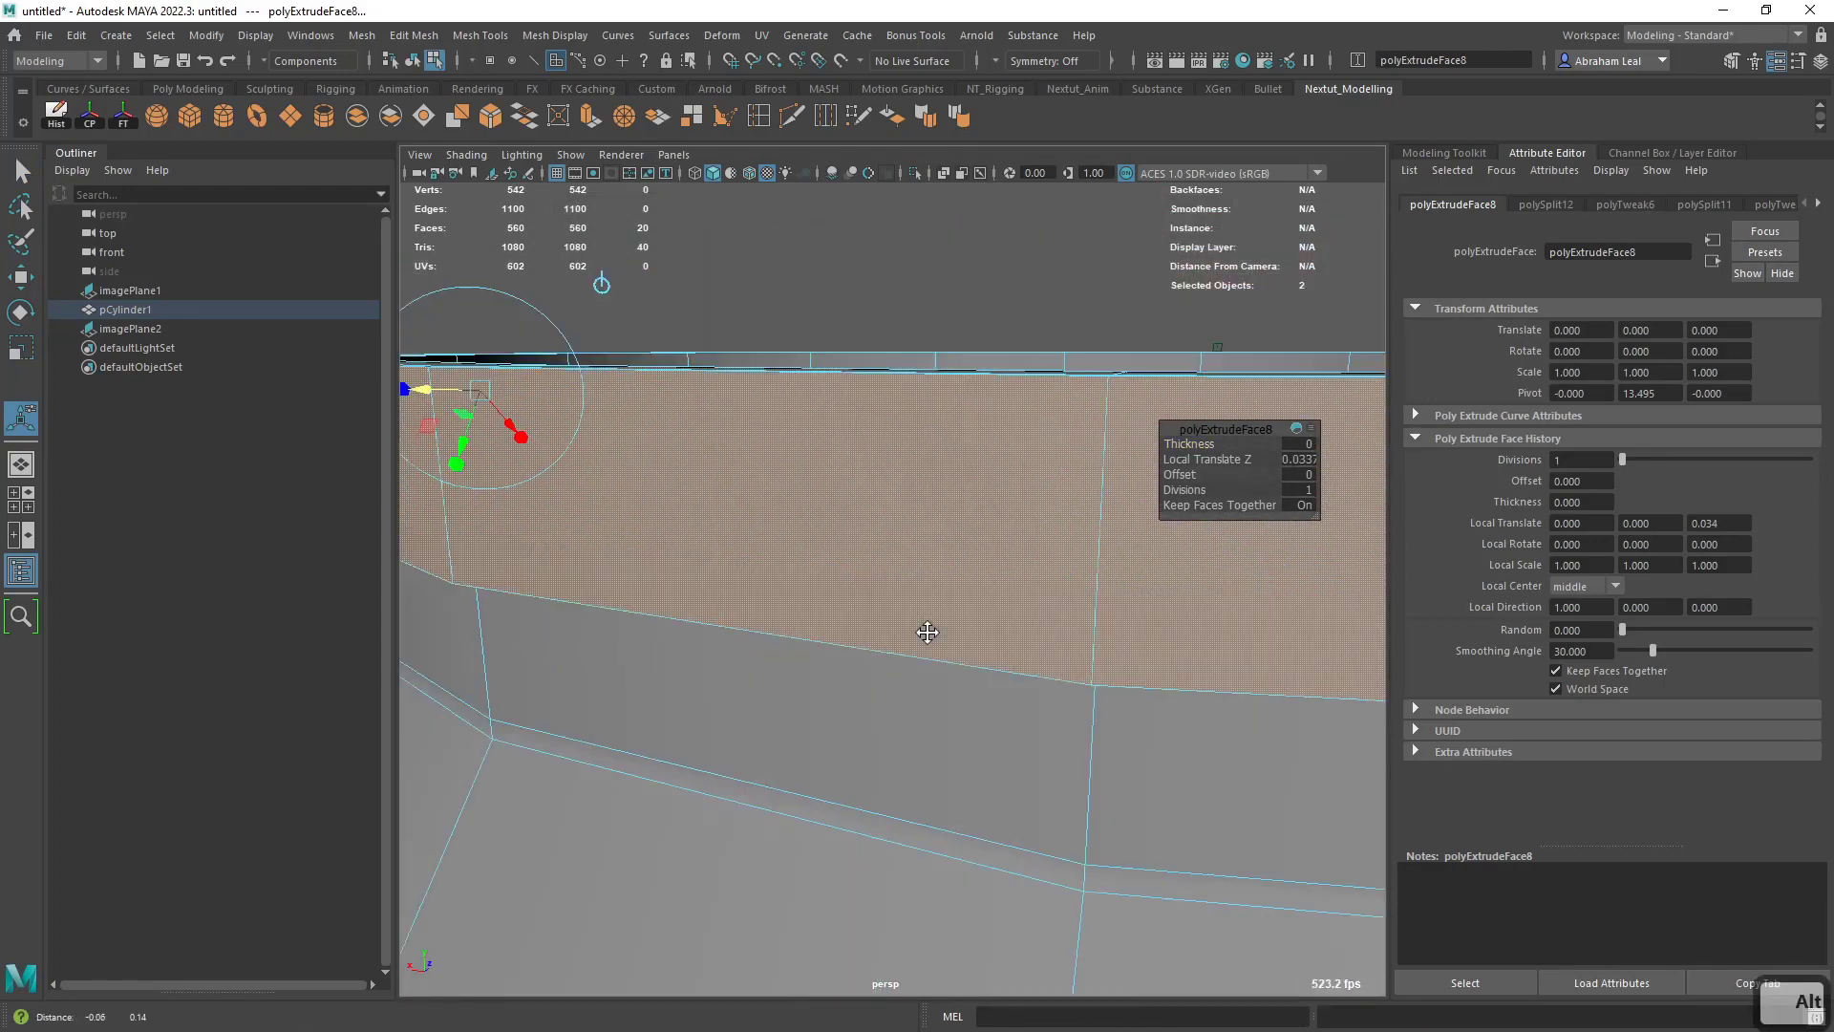
alt+middle_drag(926, 631, 1000, 642)
drag(542, 465, 534, 465)
alt+drag(645, 581, 639, 451)
alt+middle_drag(639, 451, 639, 608)
alt+drag(650, 709, 401, 544)
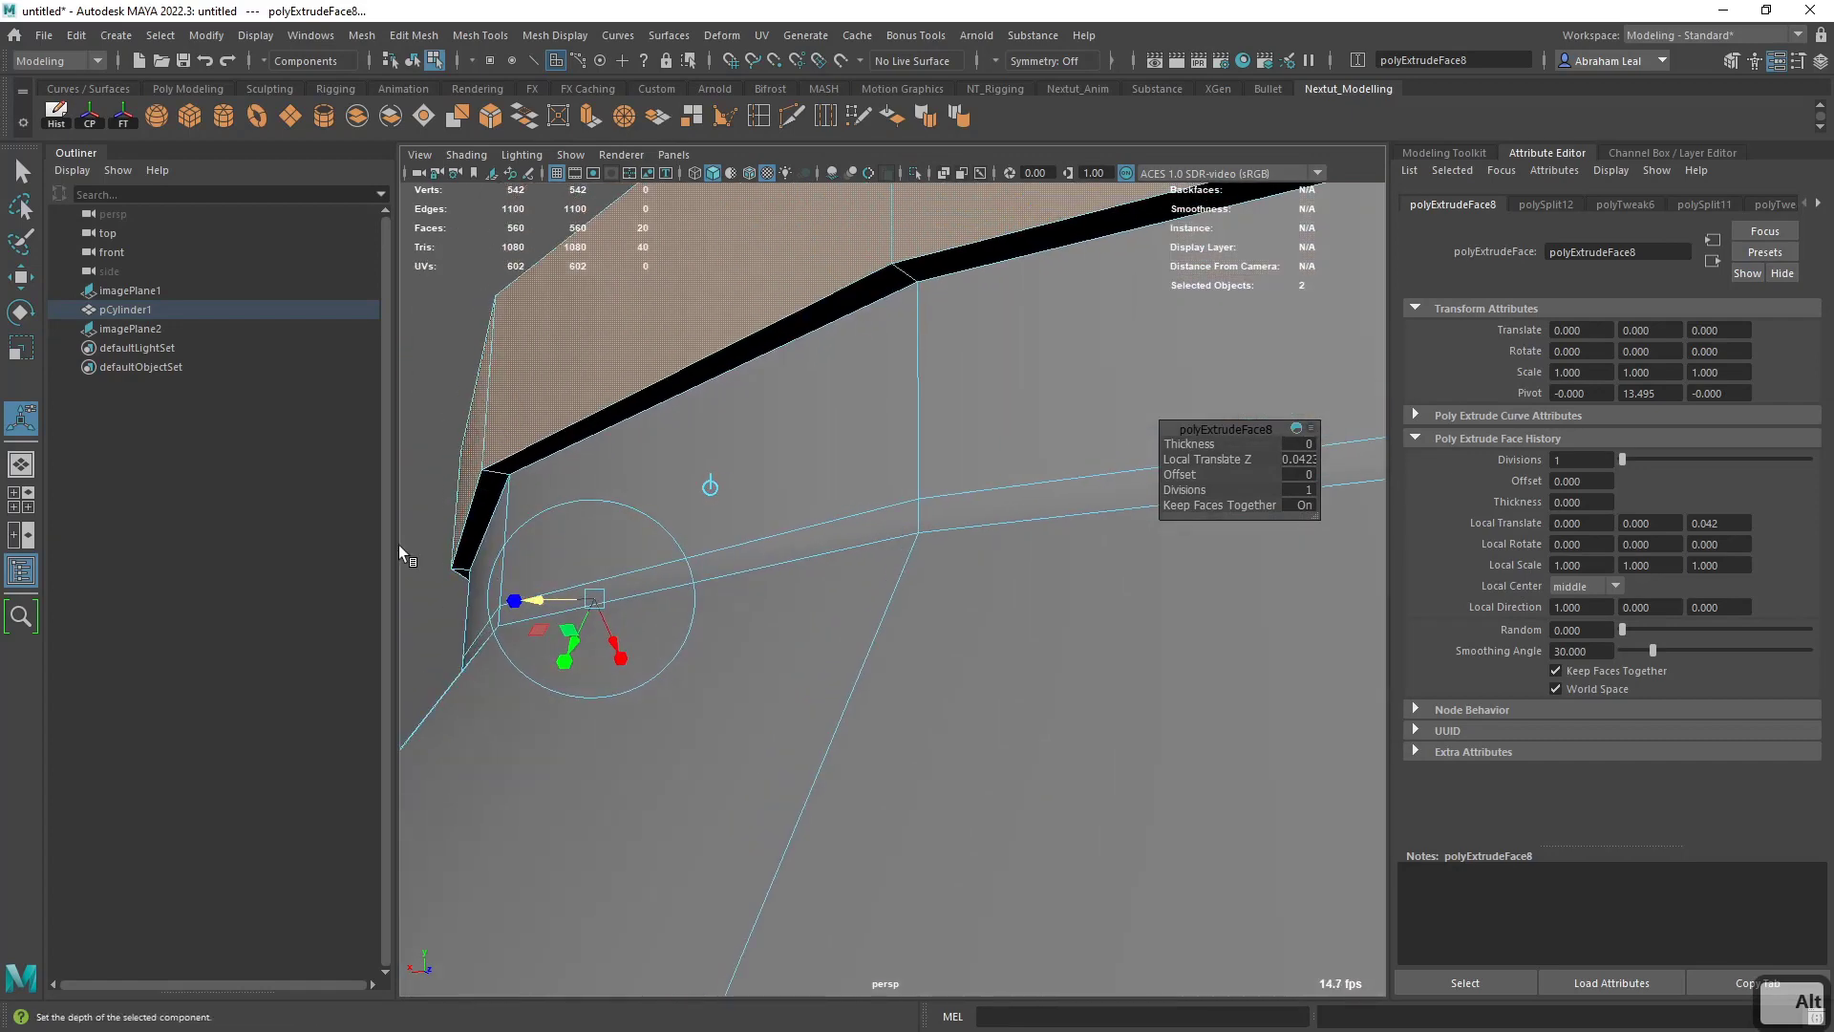
- Insert supporting edge loops beside the lower edge of the extruded top rim and turn on smooth preview
click(785, 115)
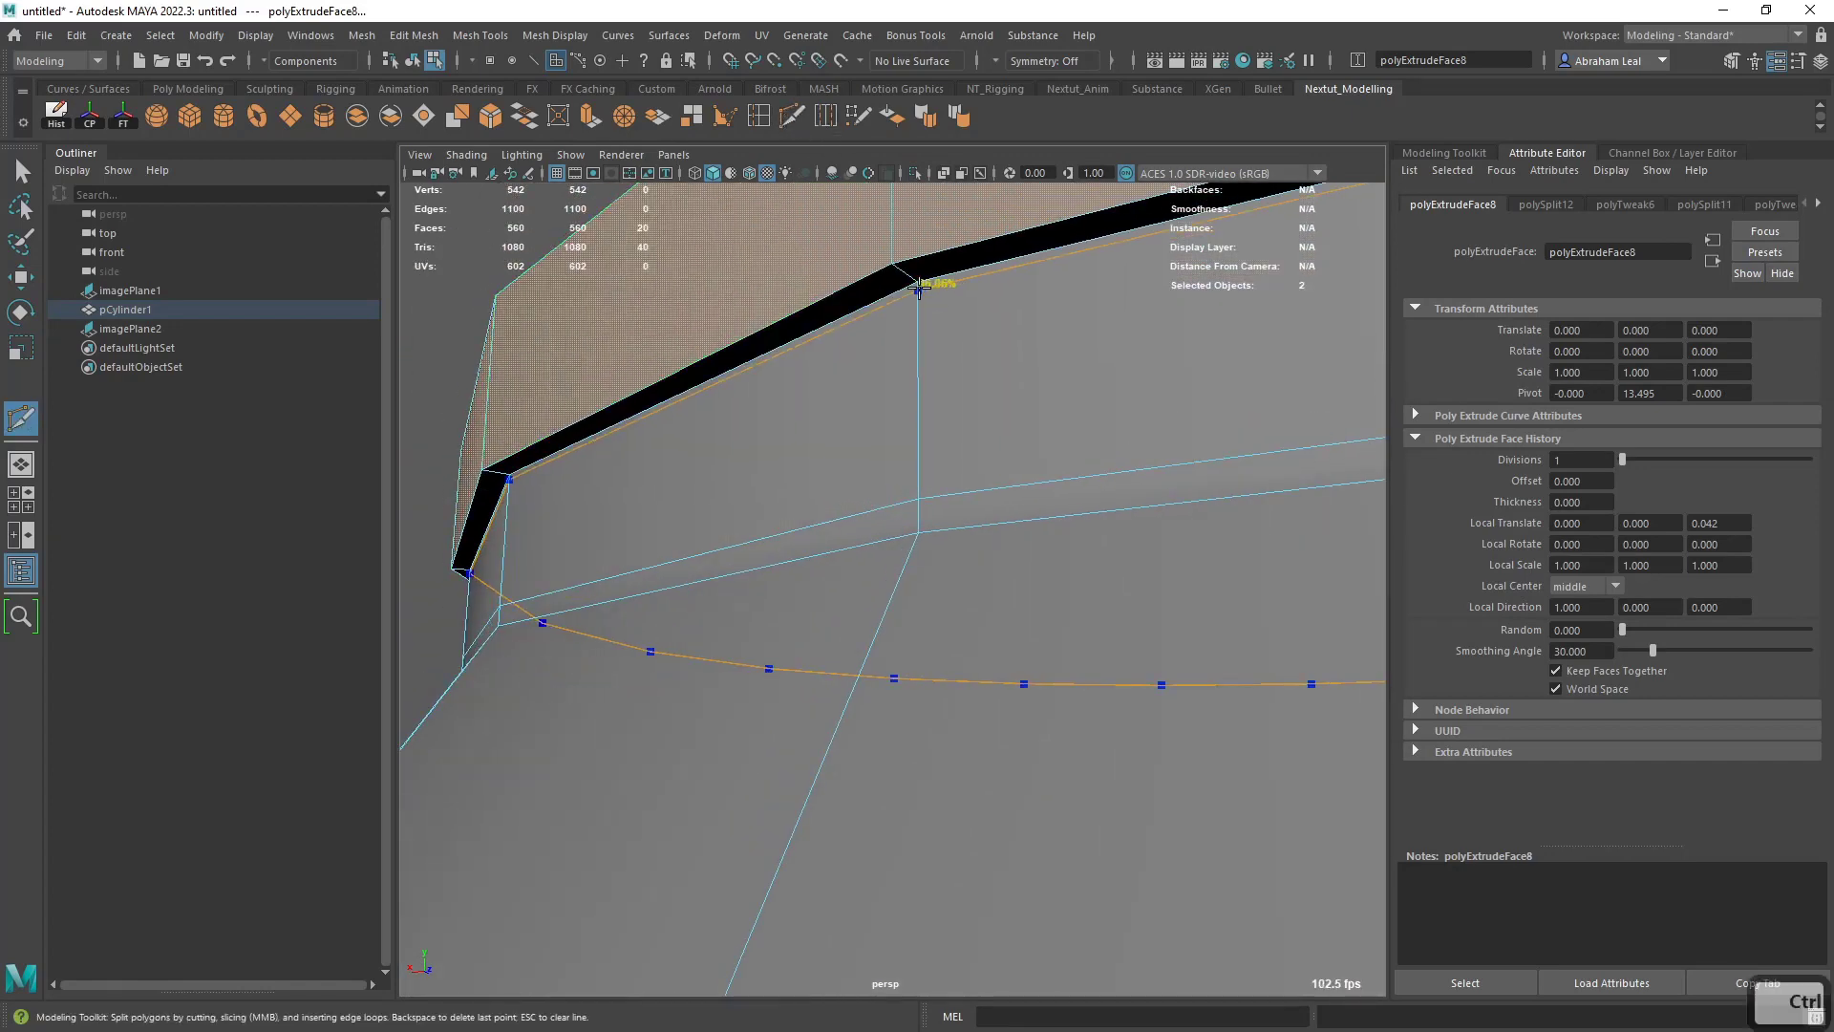
ctrl+click(919, 296)
key(3)
key(q)
right_drag(936, 358, 974, 278)
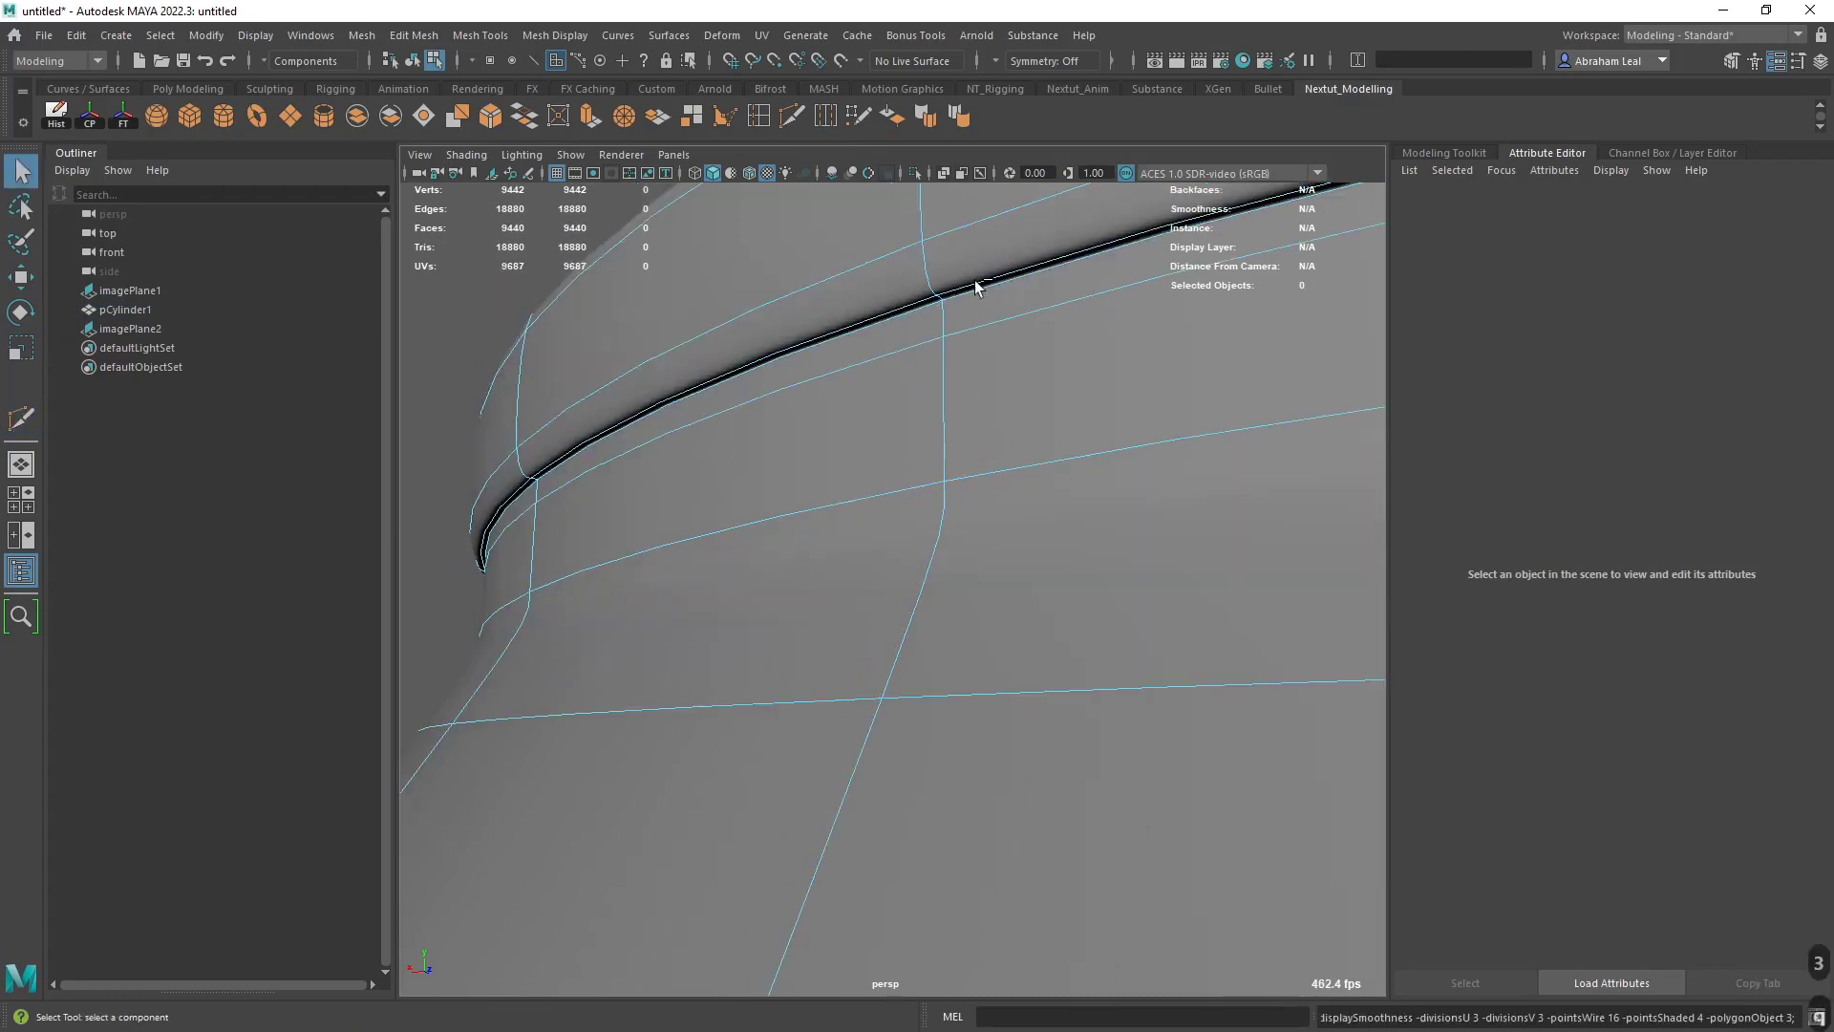
- Examine the smoothed top rim, neck and lid of the can from several angles
scroll(956, 296, down, 5)
click(719, 415)
alt+drag(719, 416, 783, 559)
scroll(782, 462, down, 2)
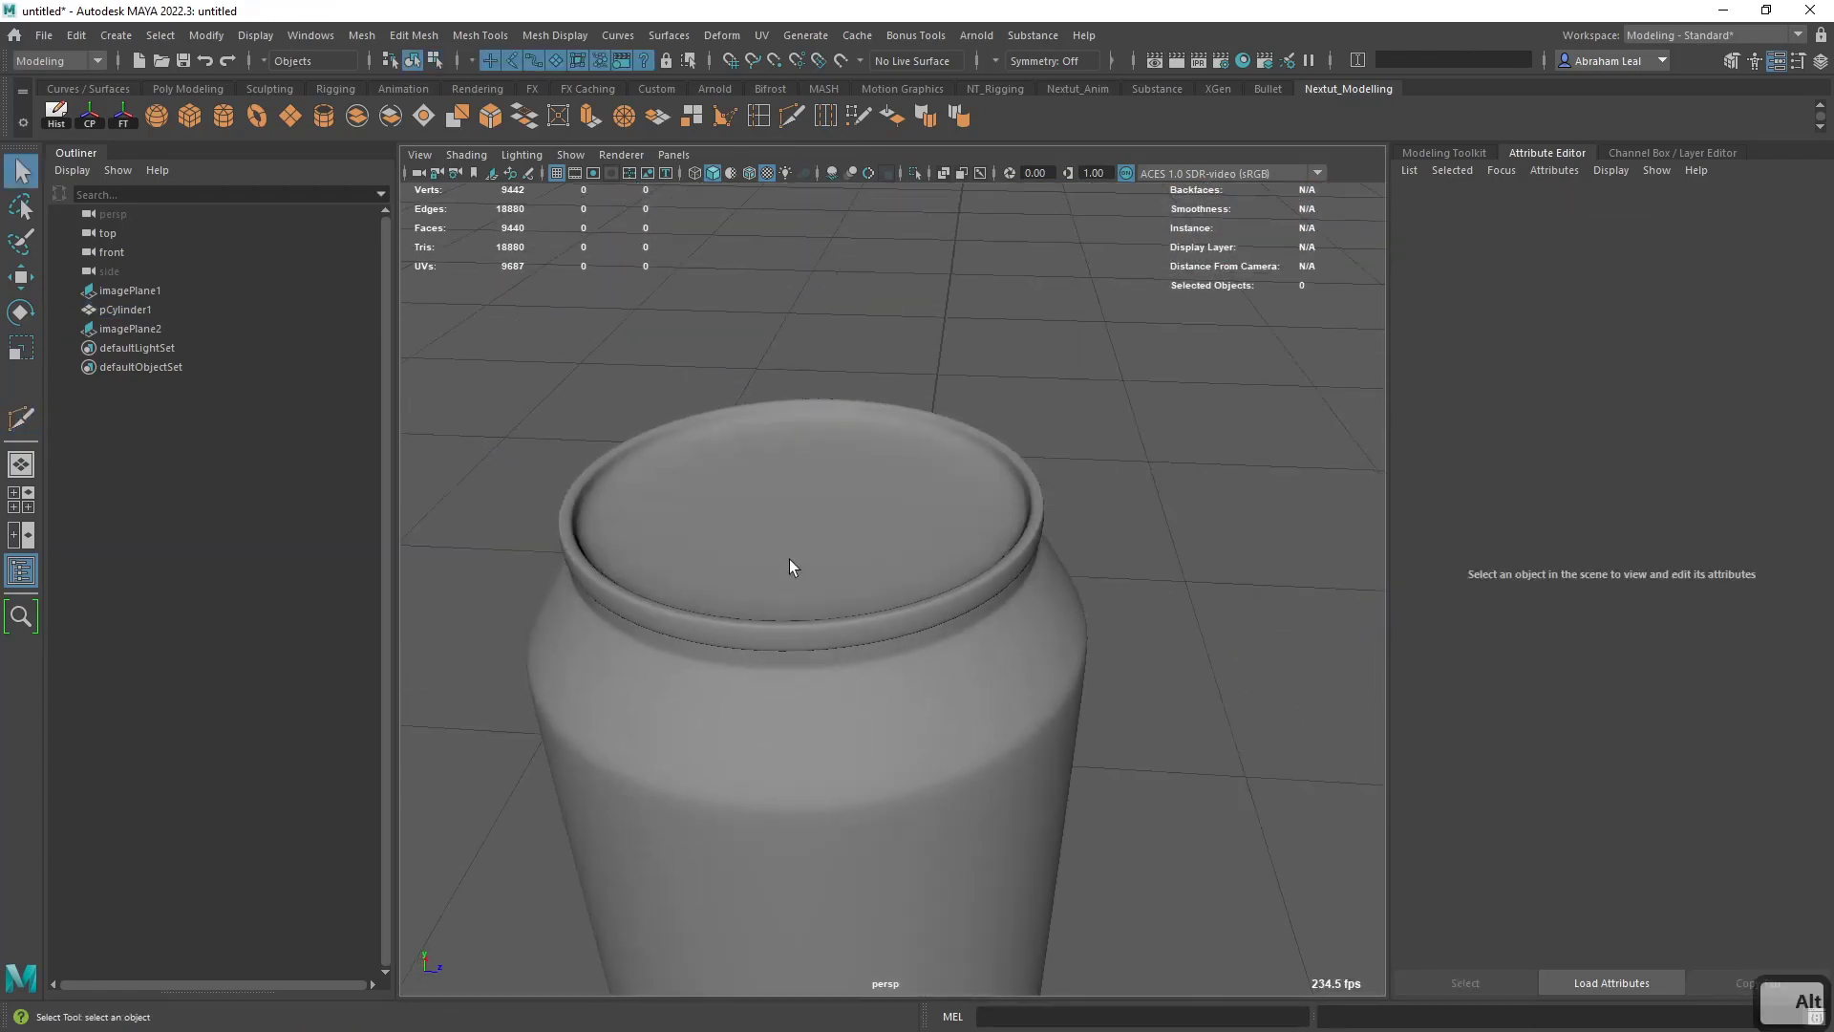
scroll(791, 562, down, 5)
alt+middle_drag(840, 626, 867, 606)
scroll(871, 609, up, 5)
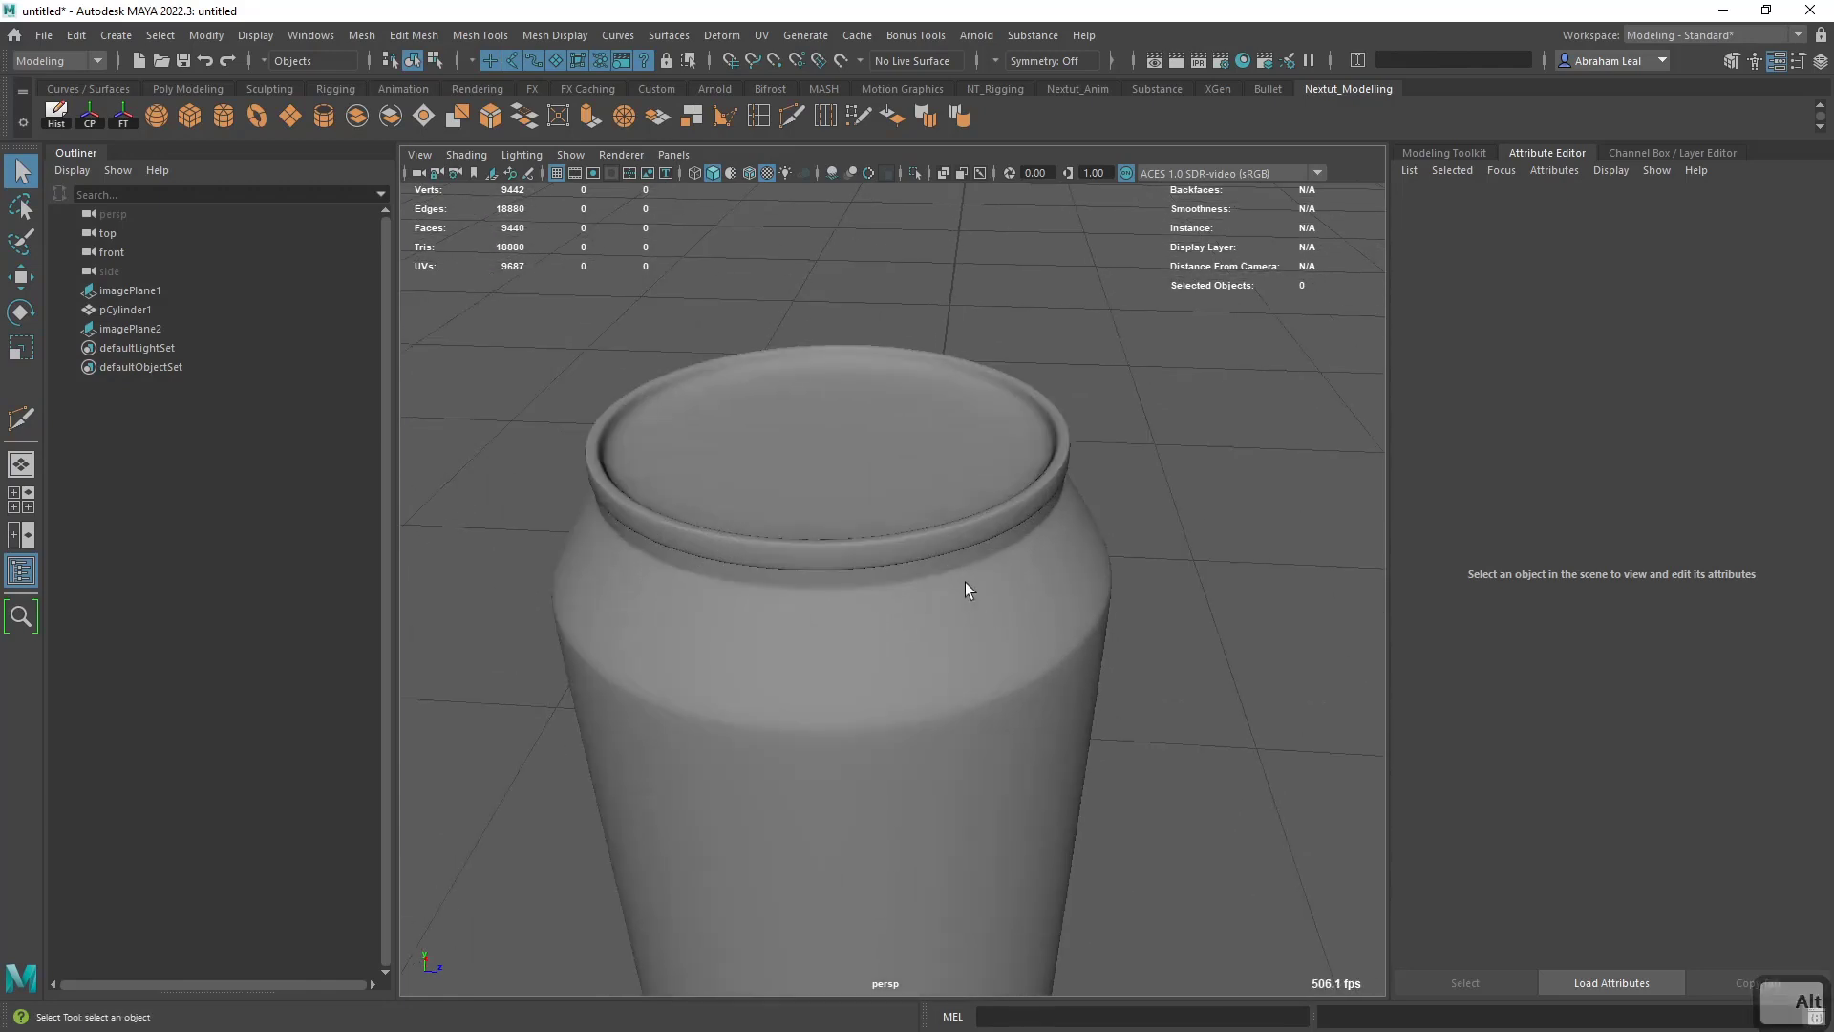
scroll(1007, 573, down, 4)
alt+drag(1007, 573, 954, 656)
scroll(1020, 698, up, 5)
scroll(1019, 668, down, 4)
scroll(958, 820, up, 3)
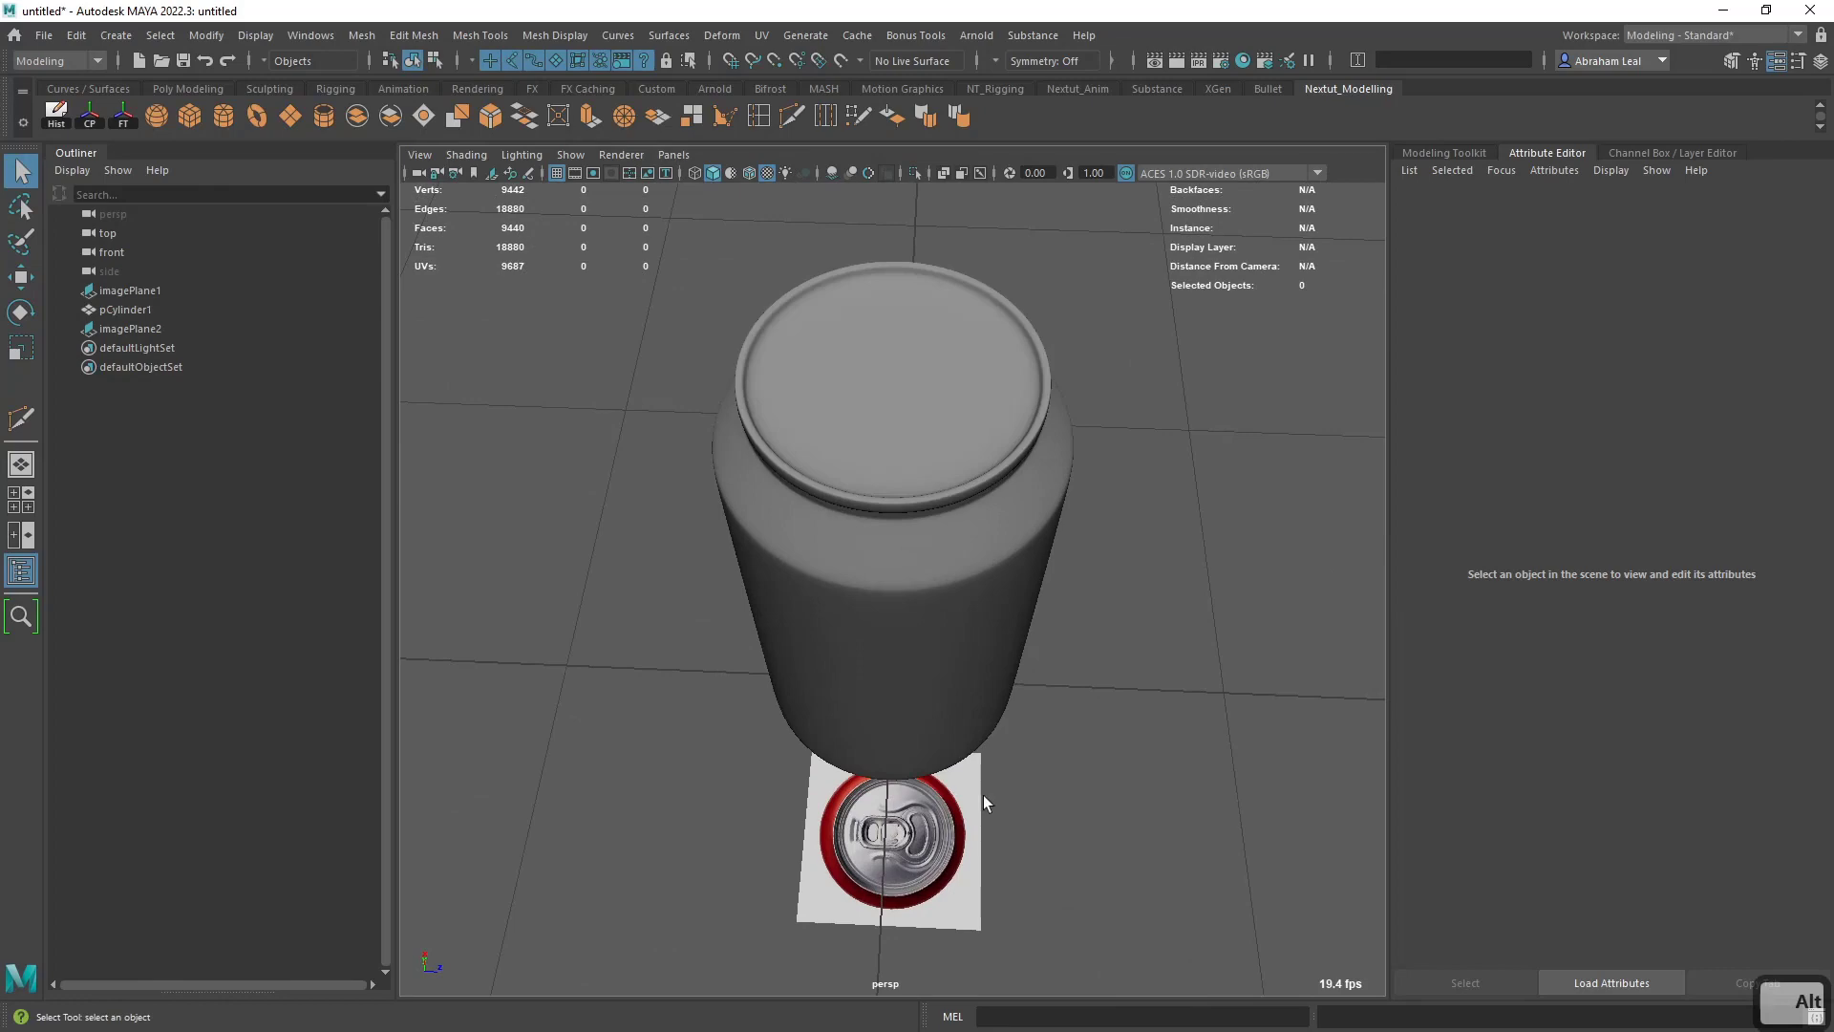
- Compare the can's wireframe with the lid reference in the top view and the rim reference in the front view
key(space)
drag(892, 801, 892, 639)
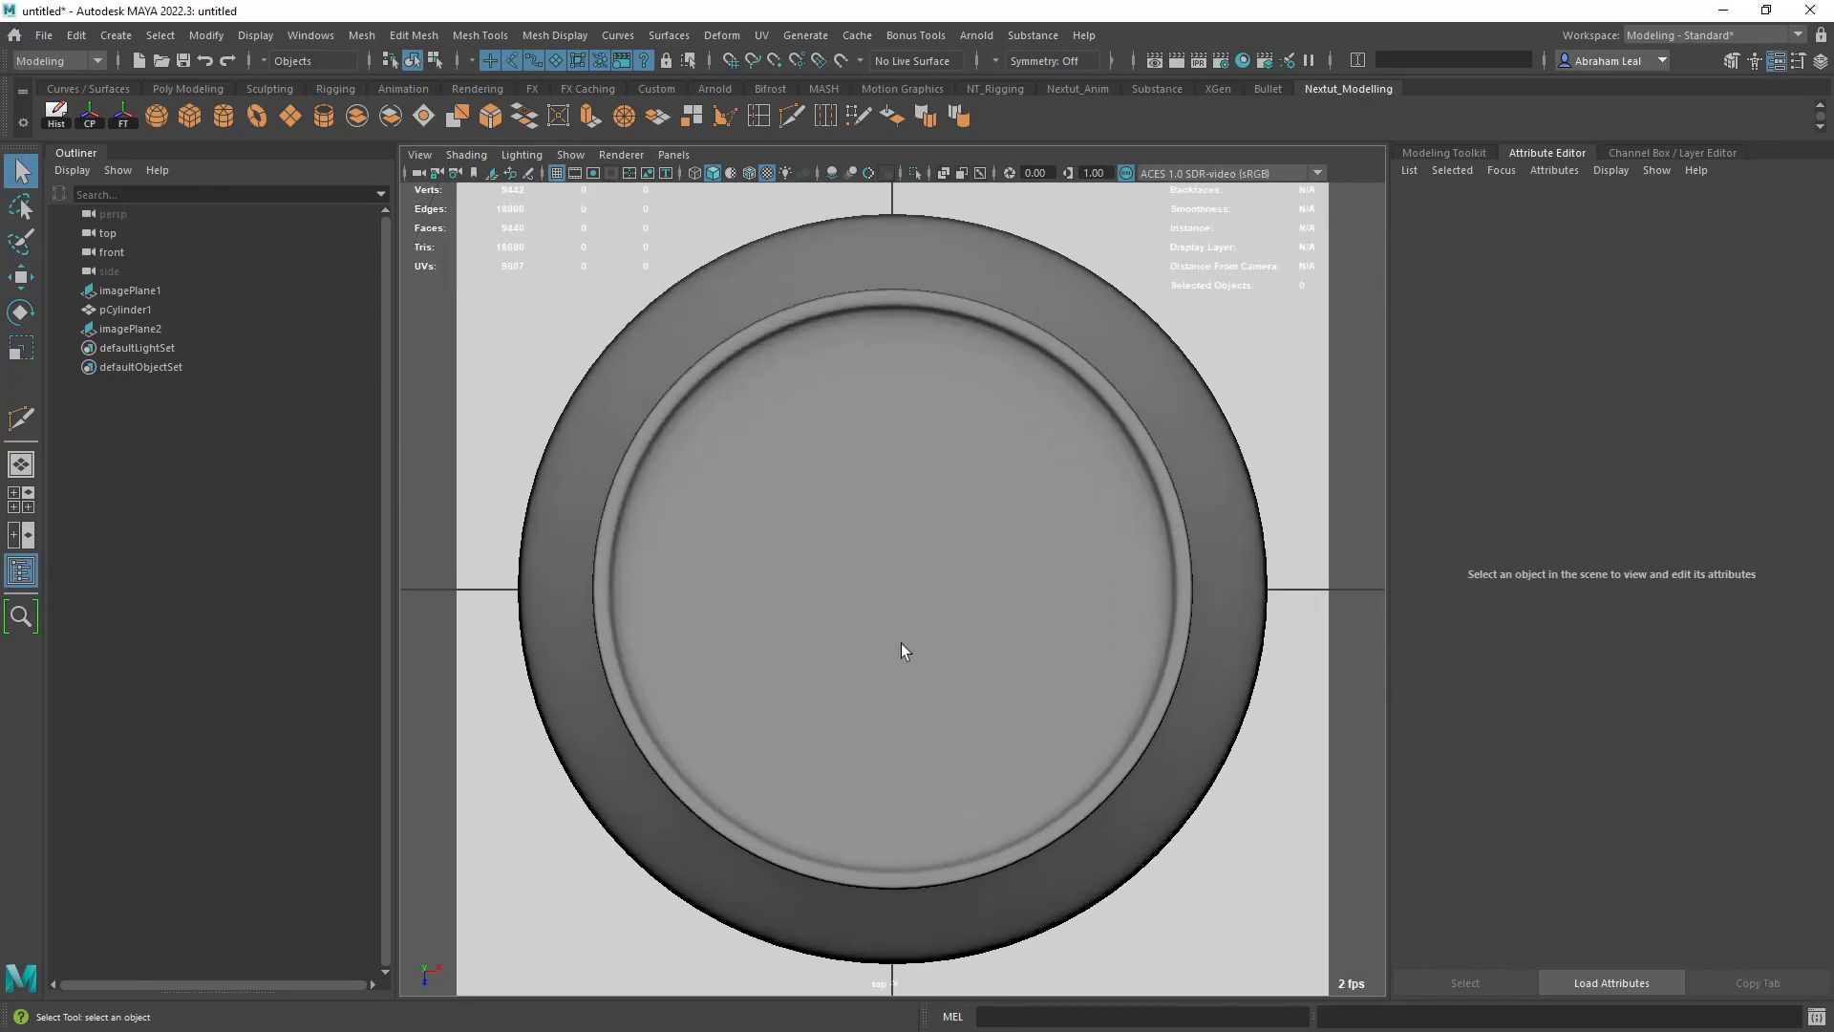
key(4)
scroll(730, 528, up, 5)
key(space)
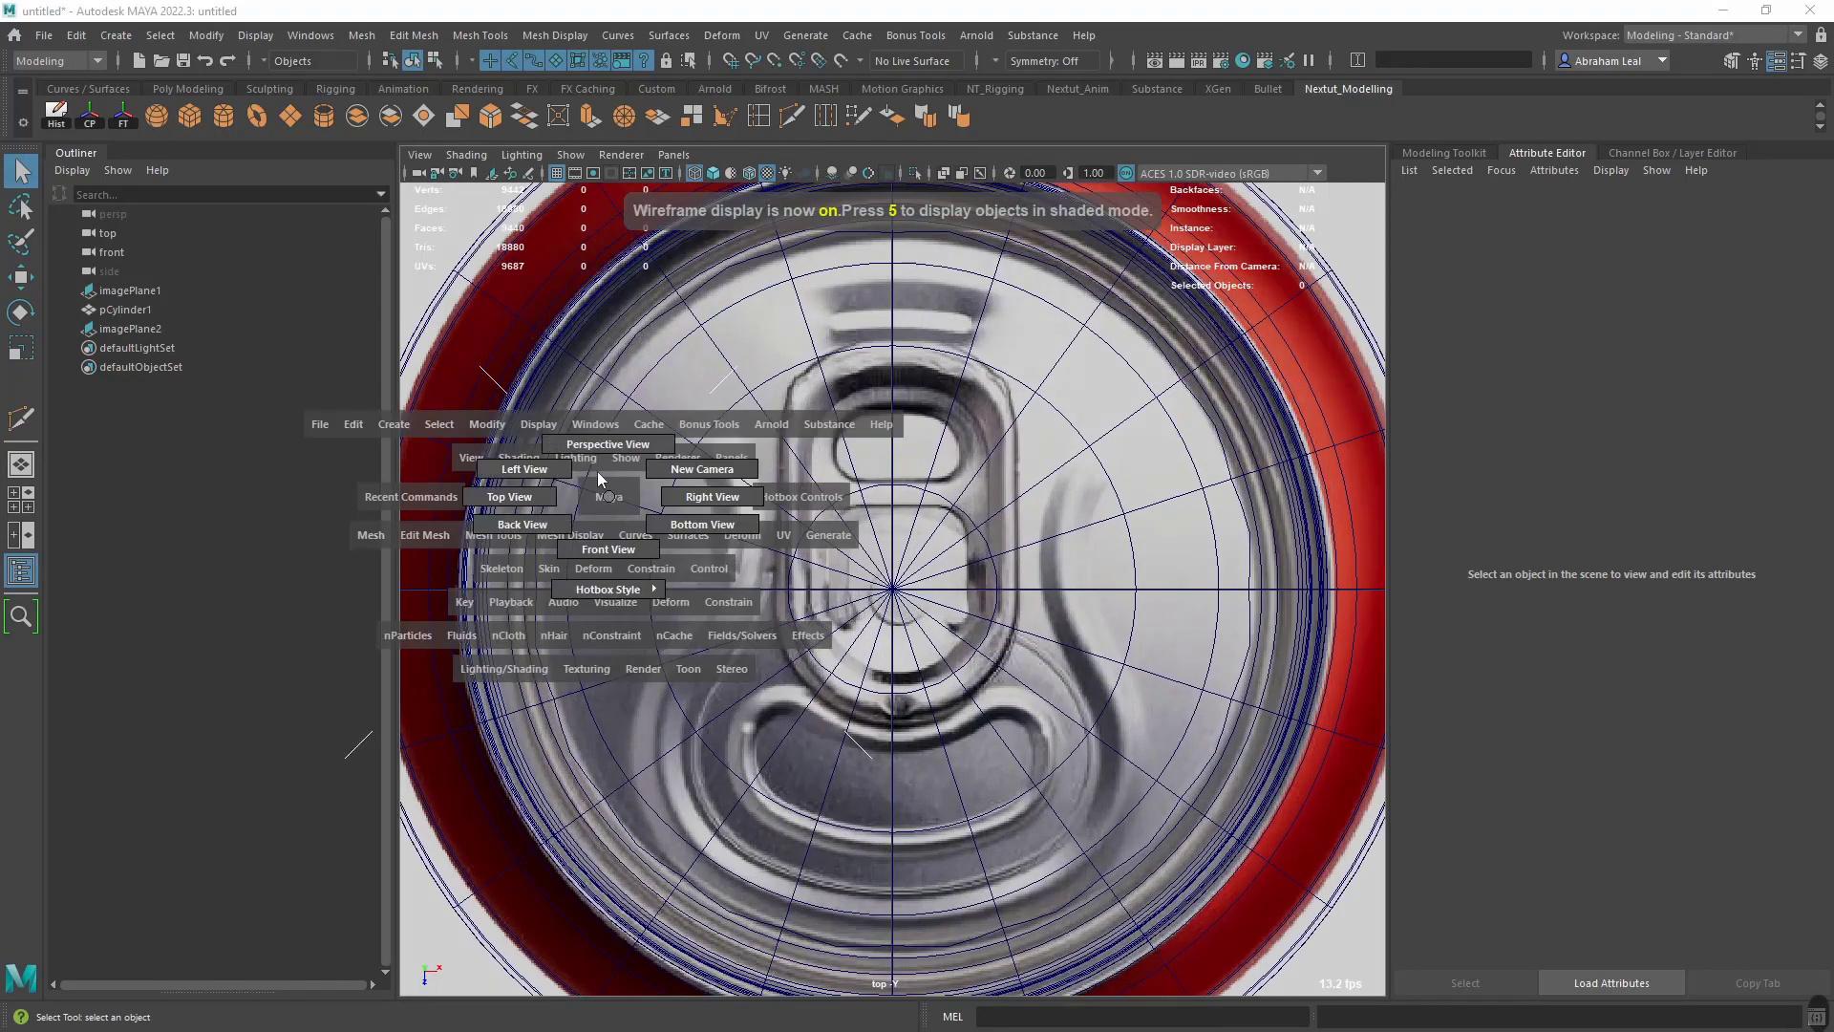
drag(598, 472, 573, 468)
key(space)
drag(982, 480, 982, 506)
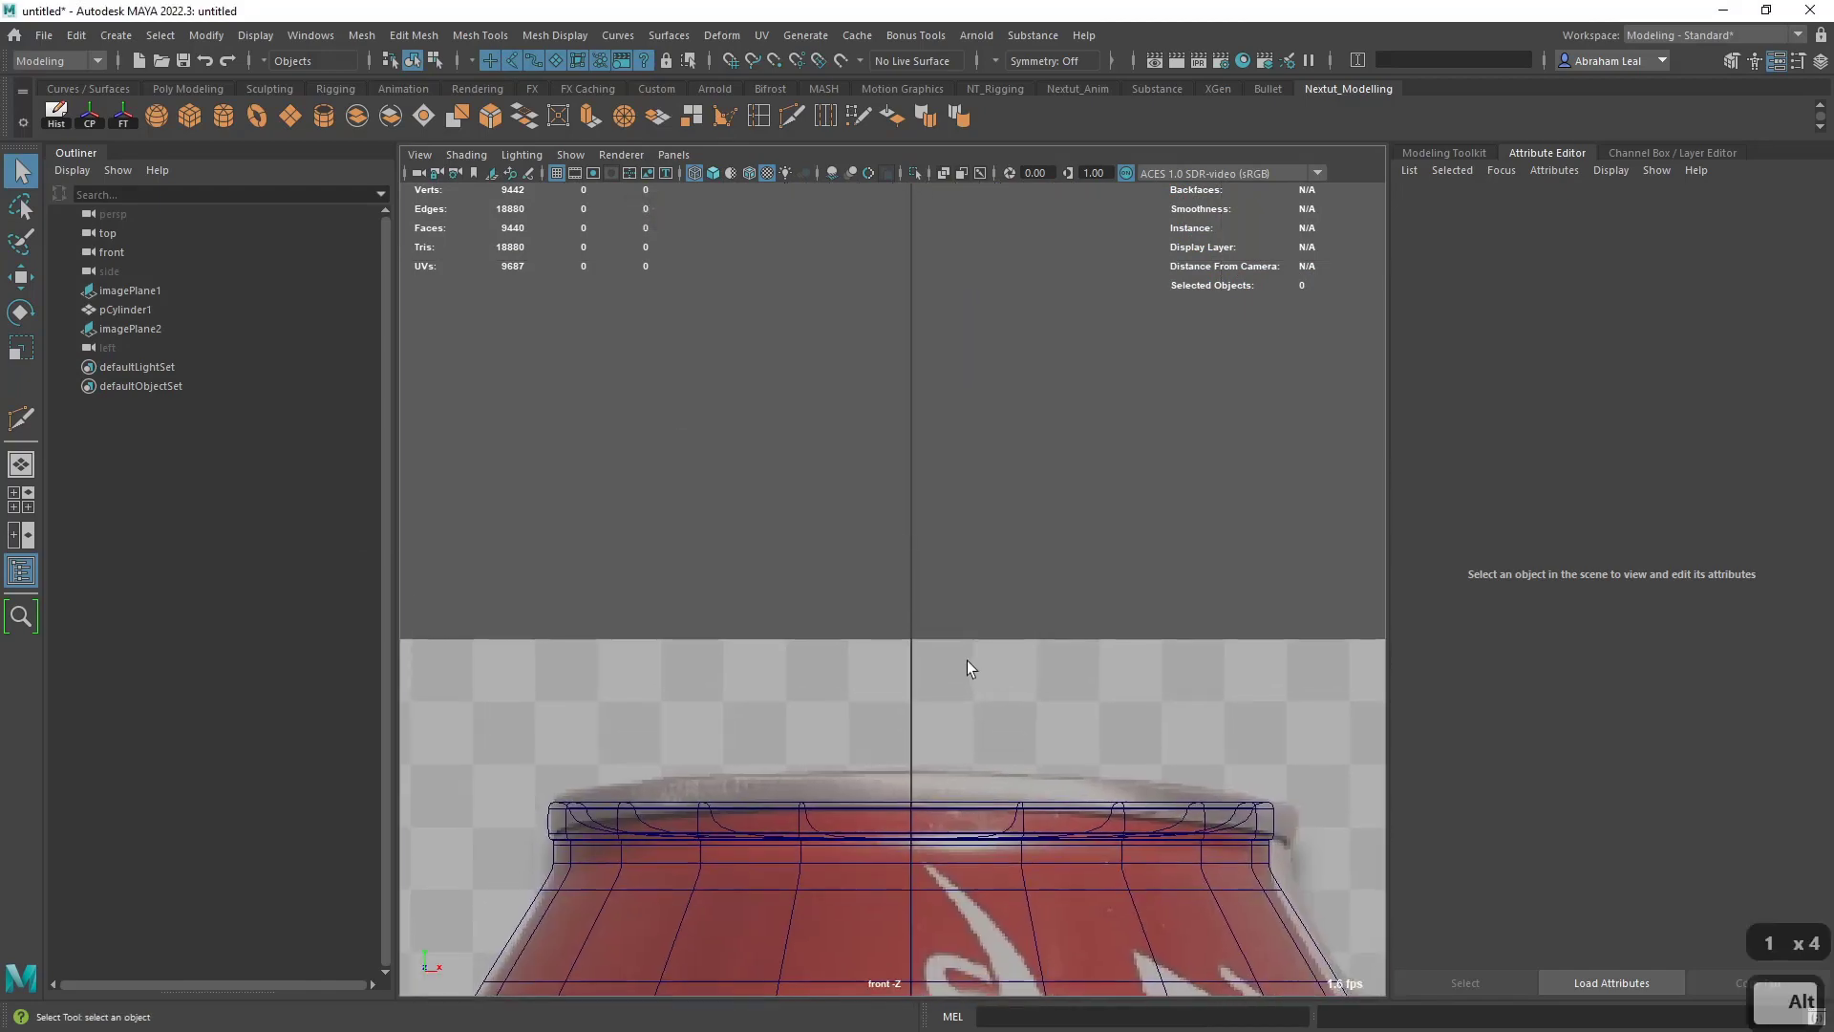
key(space)
mouse_move(958, 705)
mouse_down()
mouse_move(959, 606)
mouse_move(901, 549)
mouse_up()
- Turn off smooth preview and inset the lid's flat faces with an extrusion offset of 0.28
key(5)
right_drag(903, 487, 806, 453)
click(896, 498)
alt+drag(897, 507, 893, 598)
alt+right_drag(892, 598, 948, 653)
key(1)
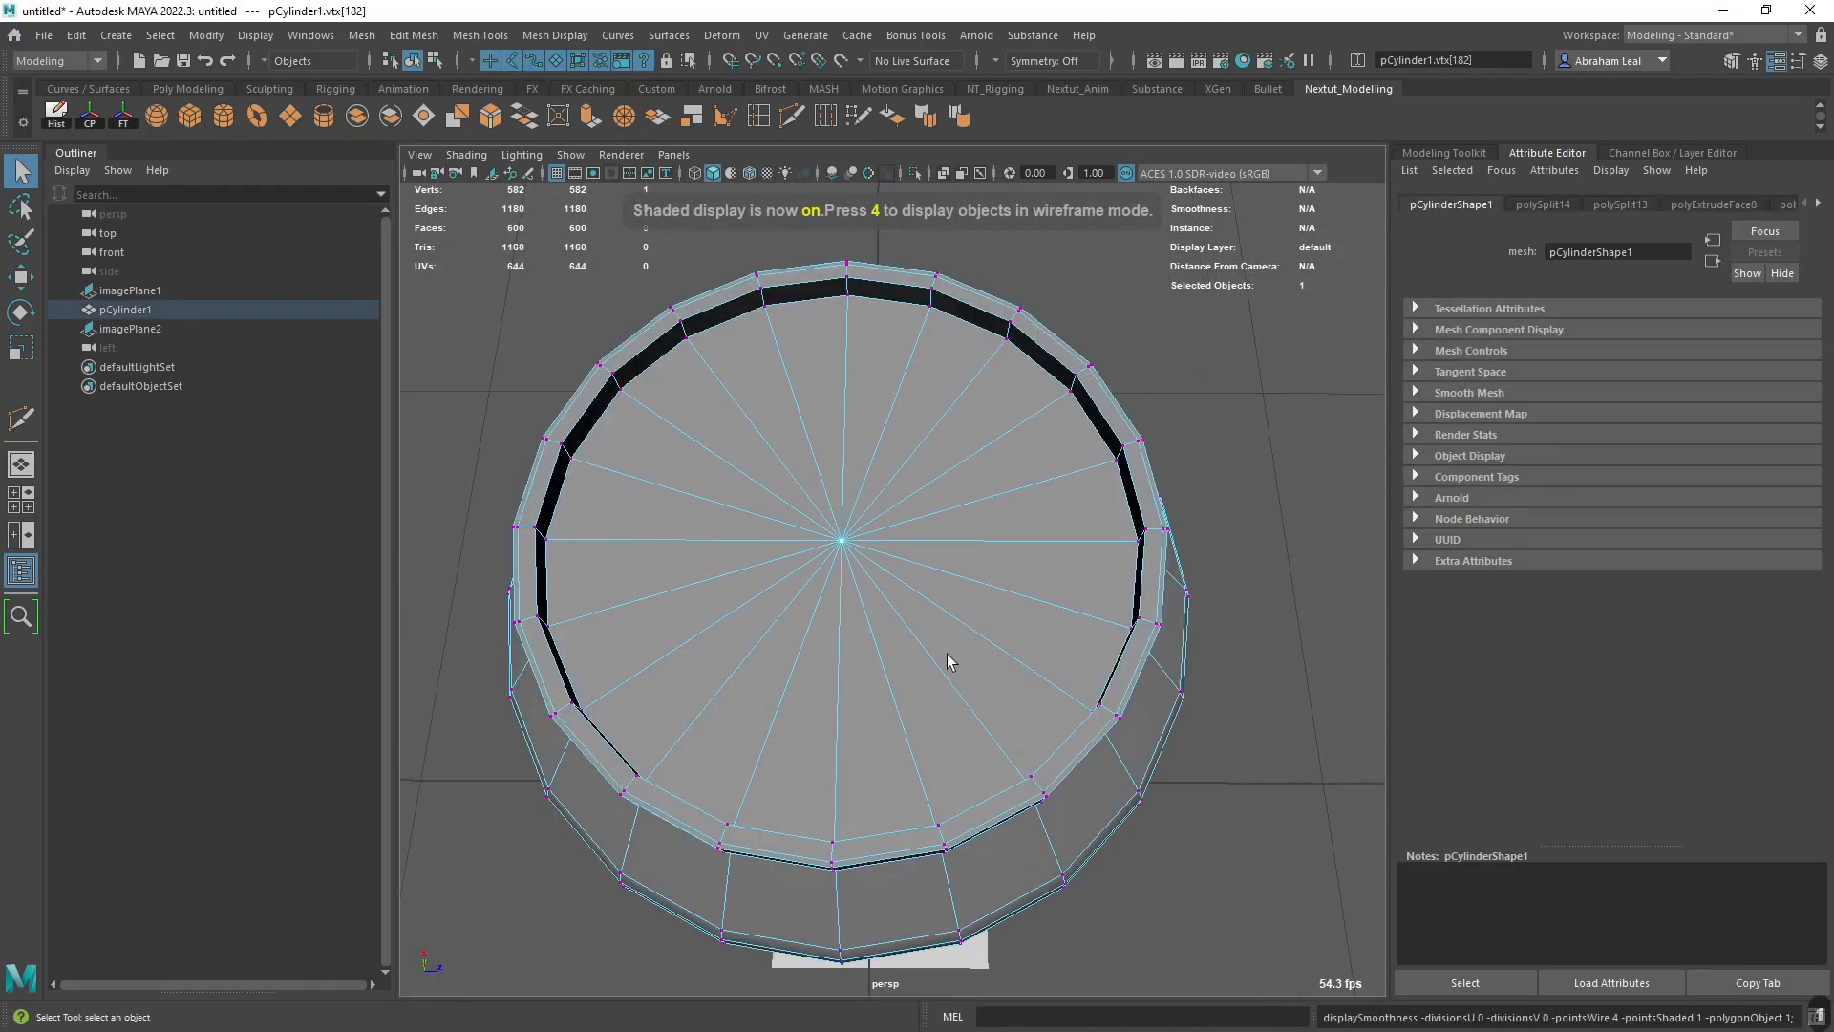
key(ctrl+F11)
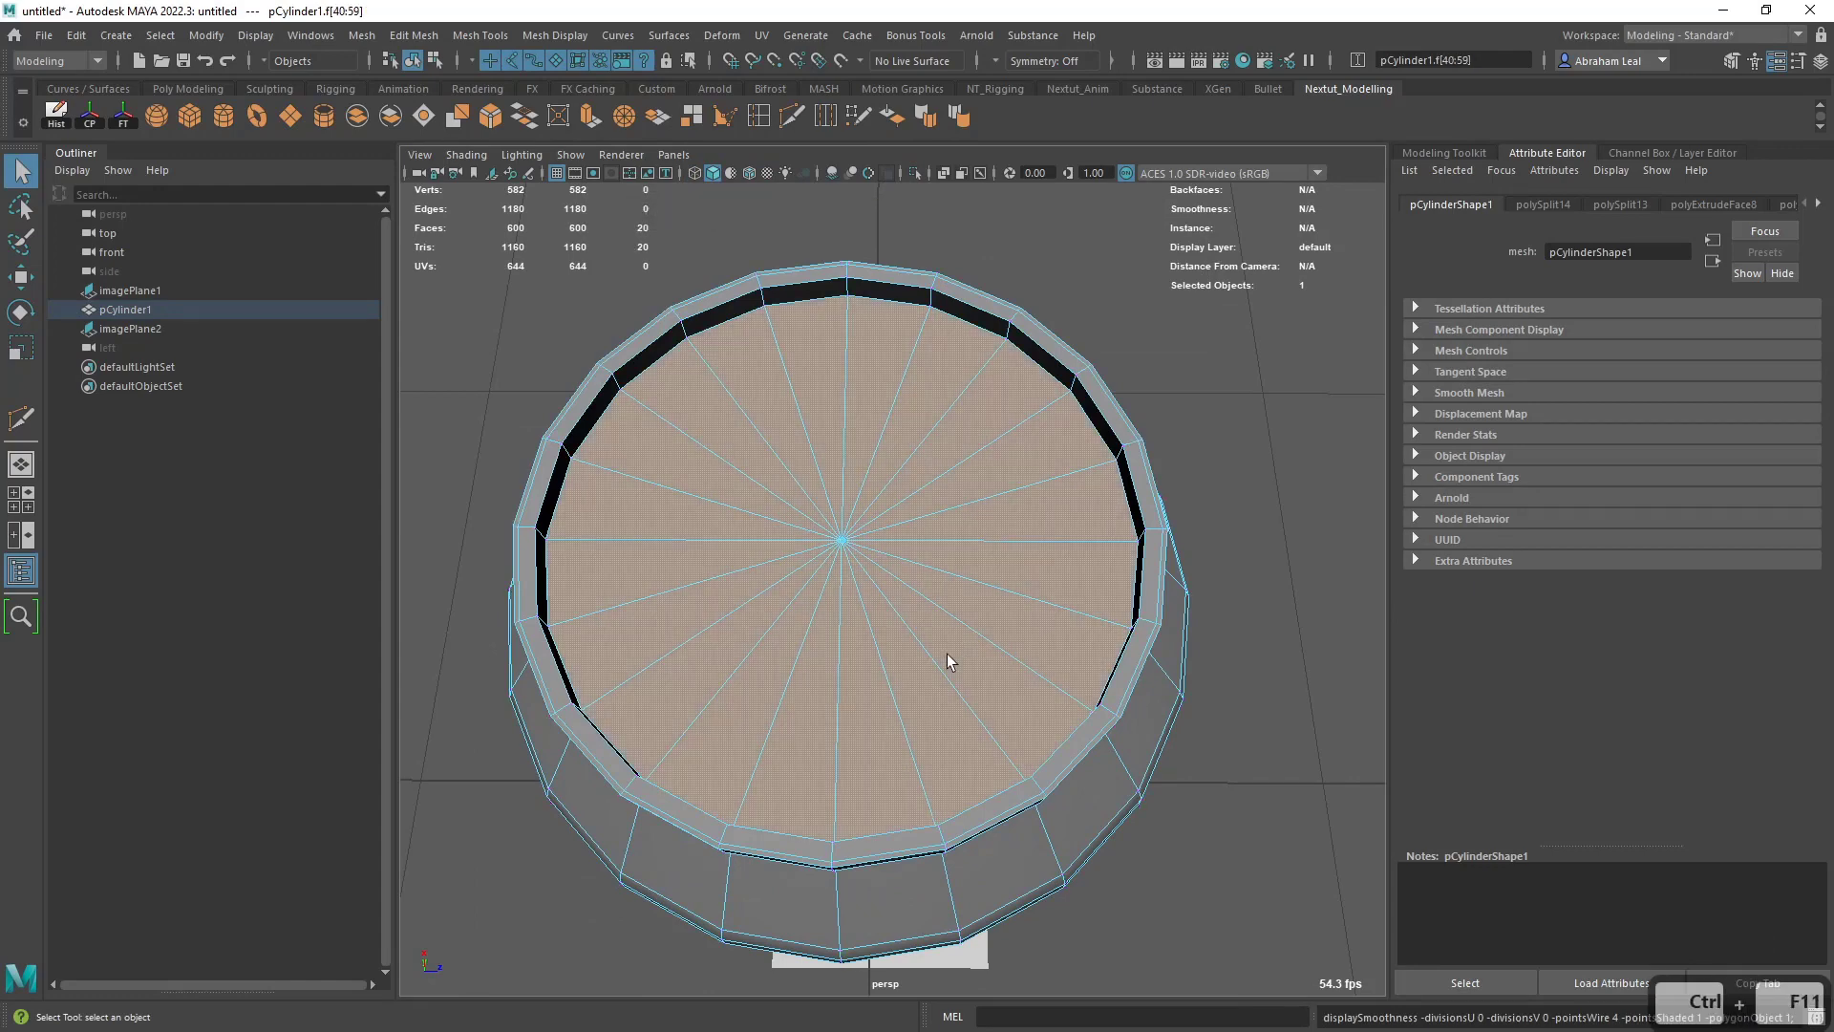
key(ctrl+e)
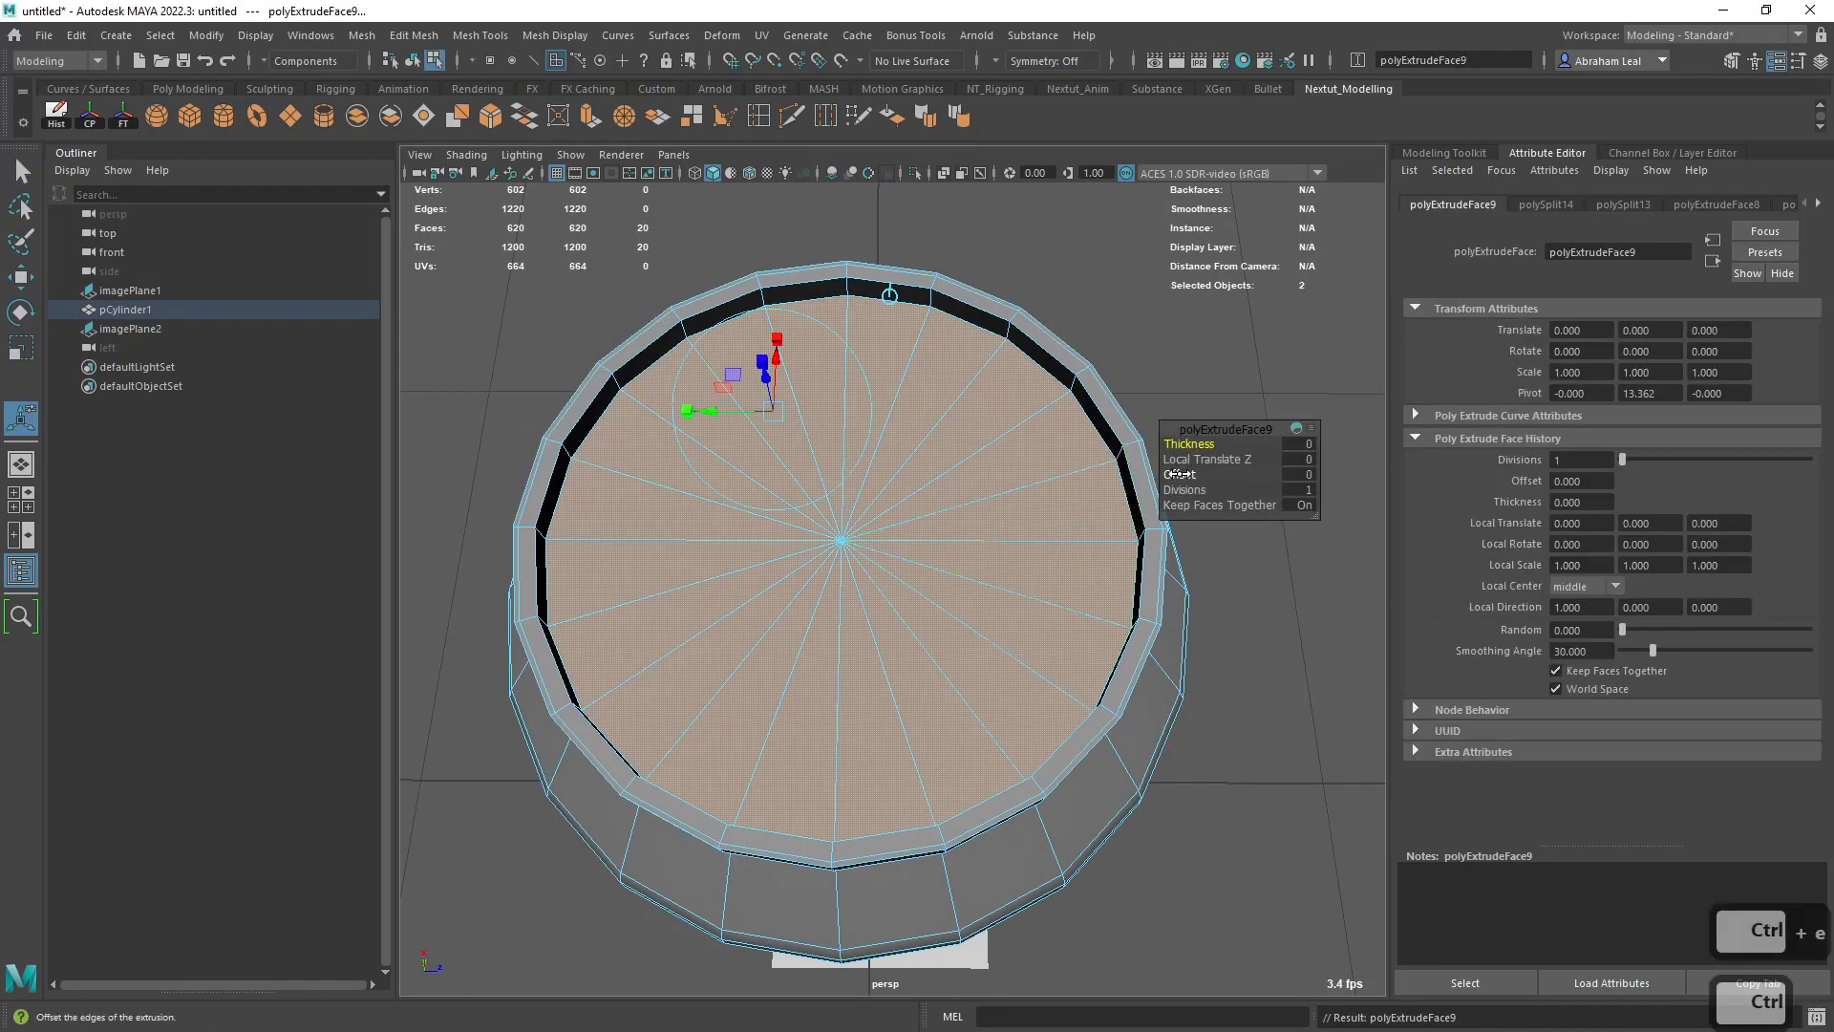
ctrl+drag(1180, 475, 1208, 475)
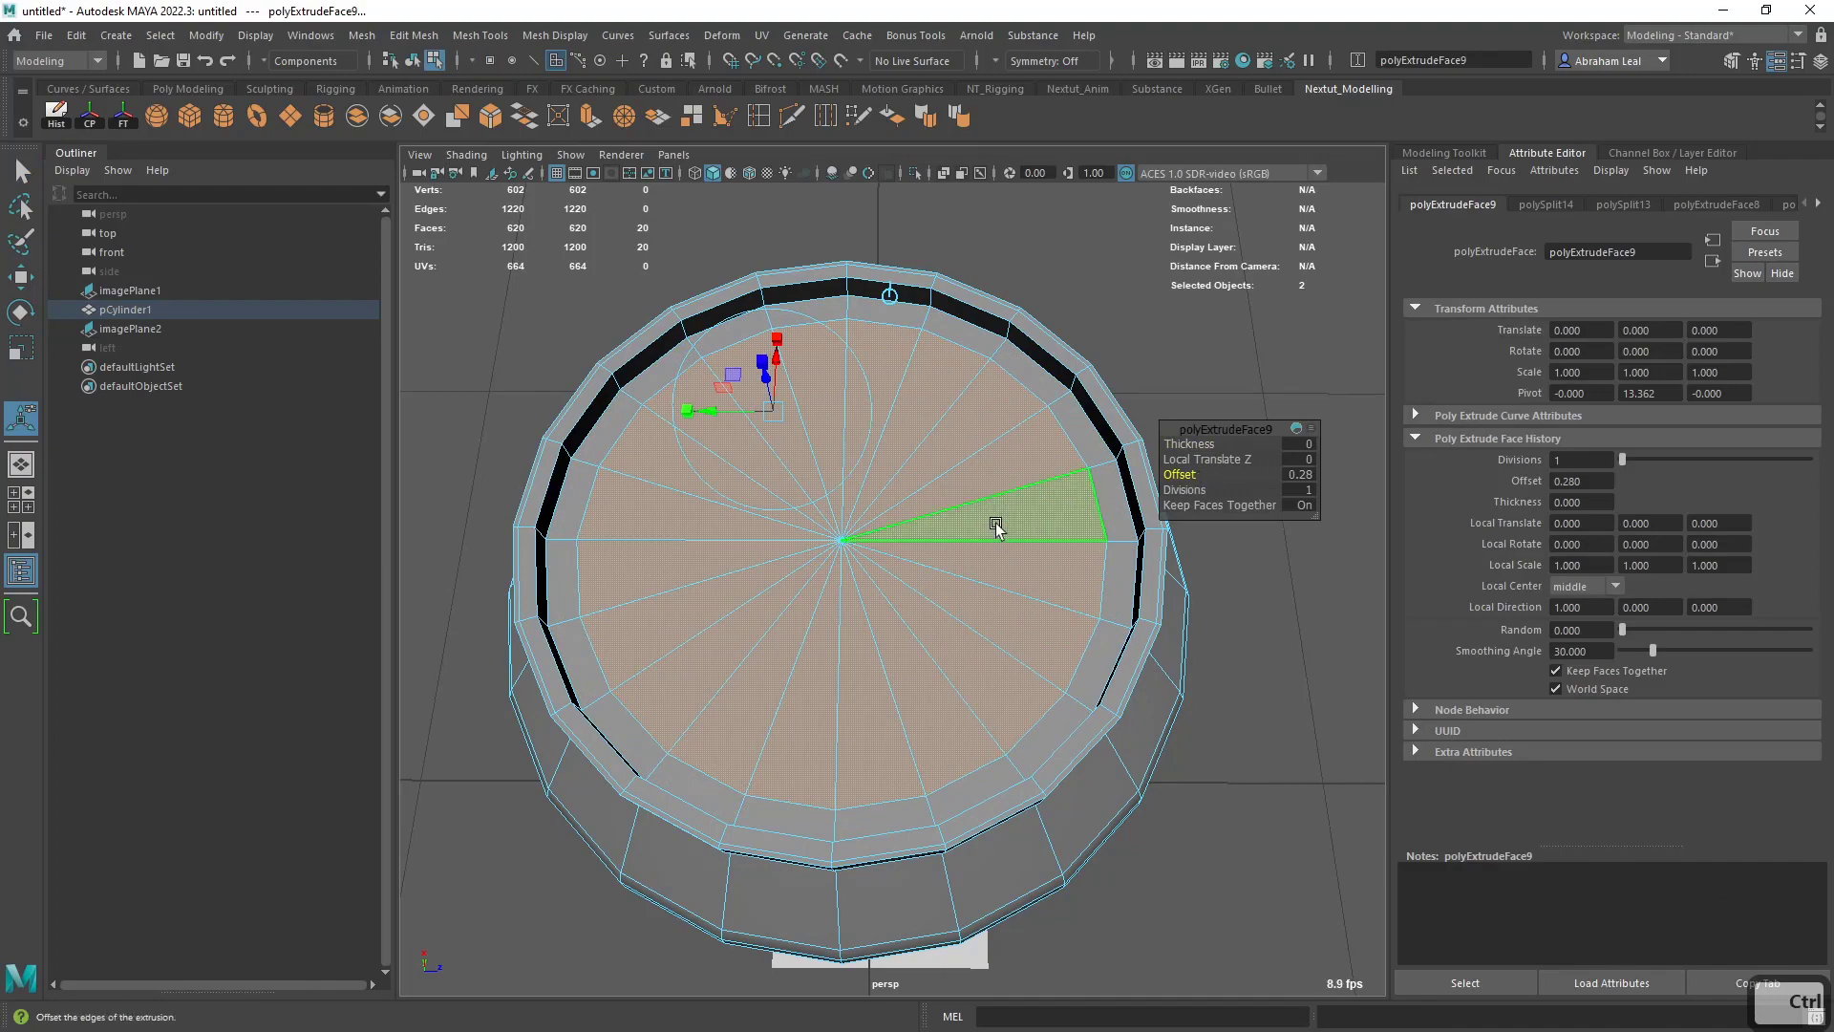
- Extrude the lid's outer face ring downward into a groove with Local Translate Z -0.074 and offset 0.09
alt+right_drag(996, 525, 977, 548)
click(1068, 333)
shift+double_click(1148, 384)
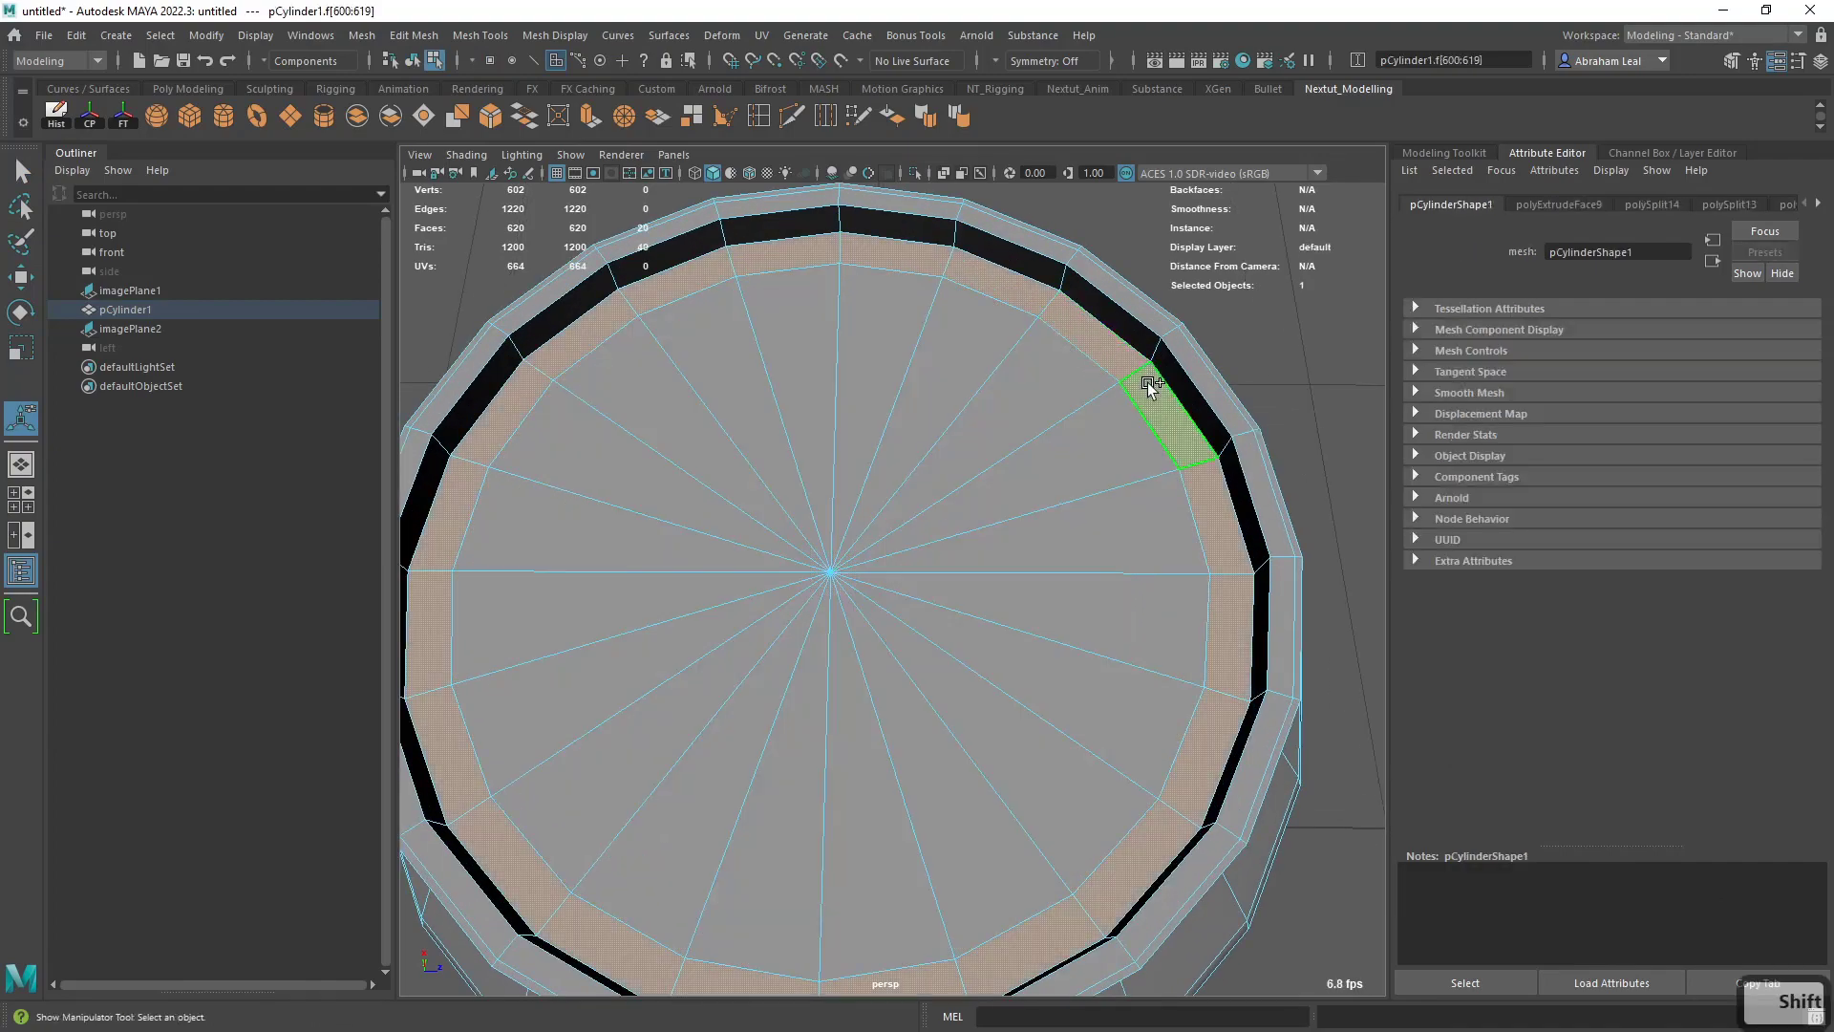
key(ctrl+e)
alt+drag(991, 459, 1061, 554)
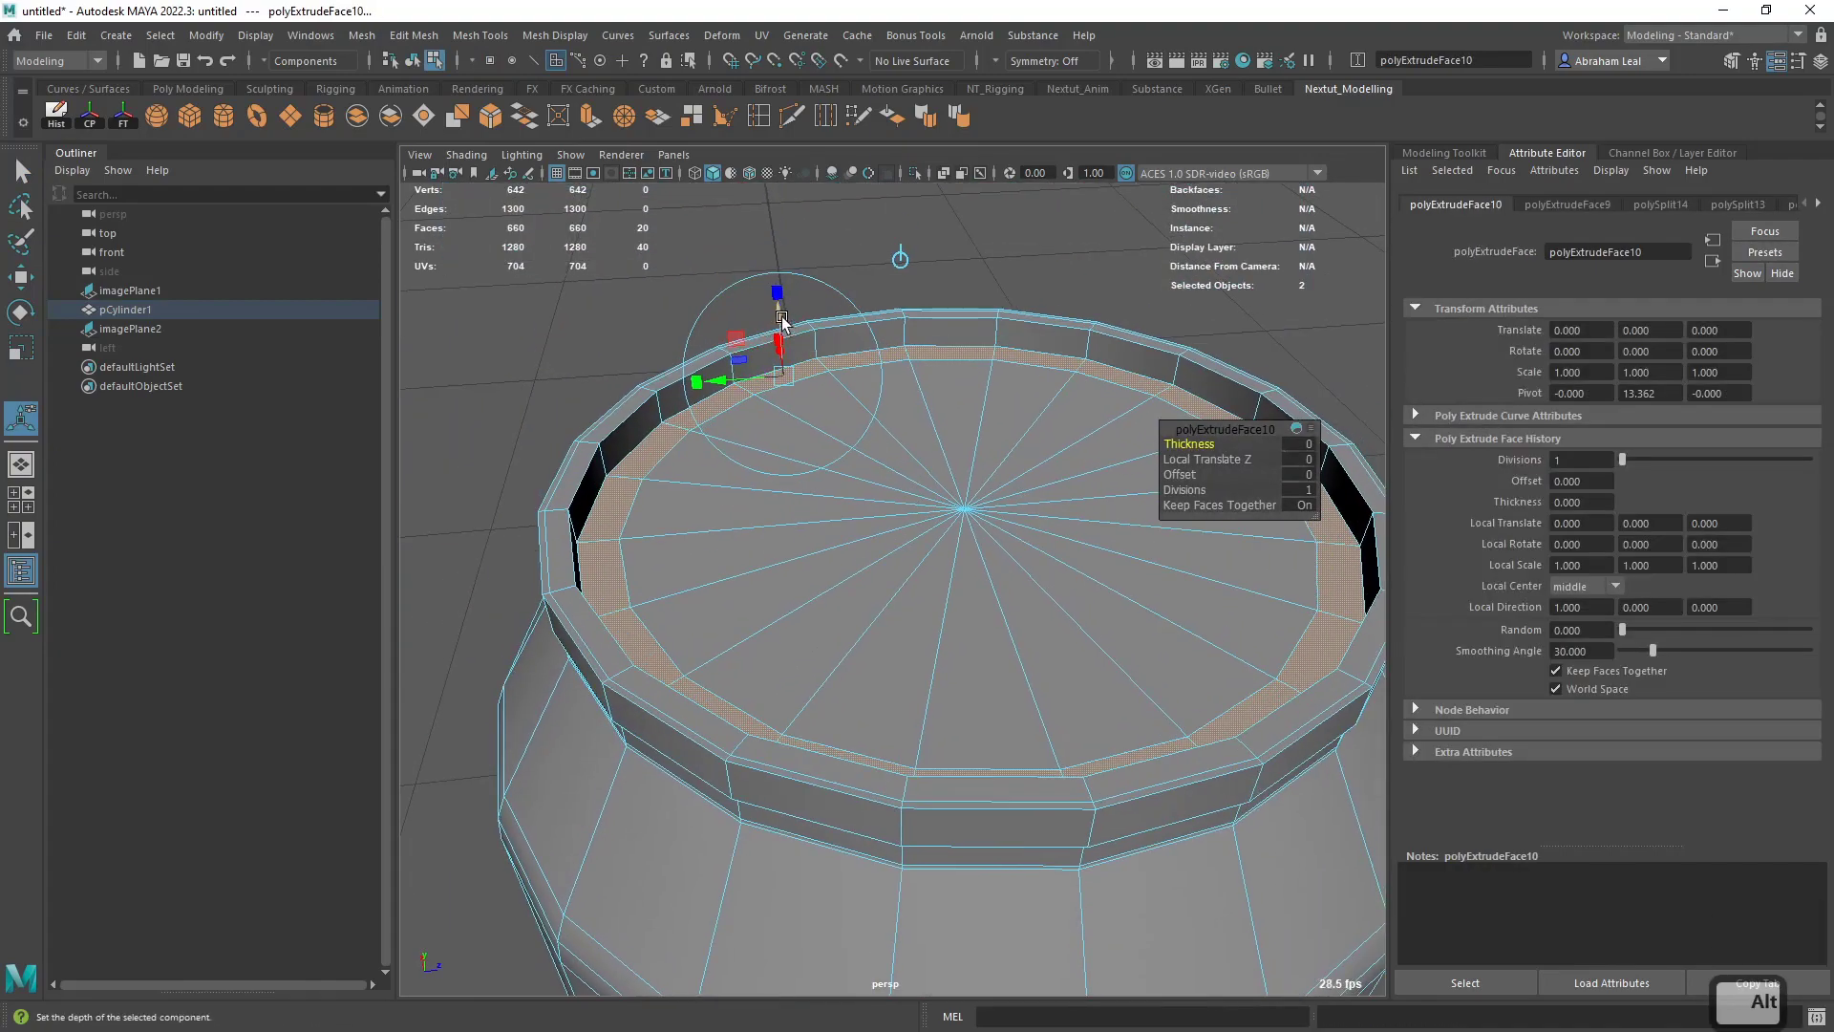
drag(781, 323, 779, 335)
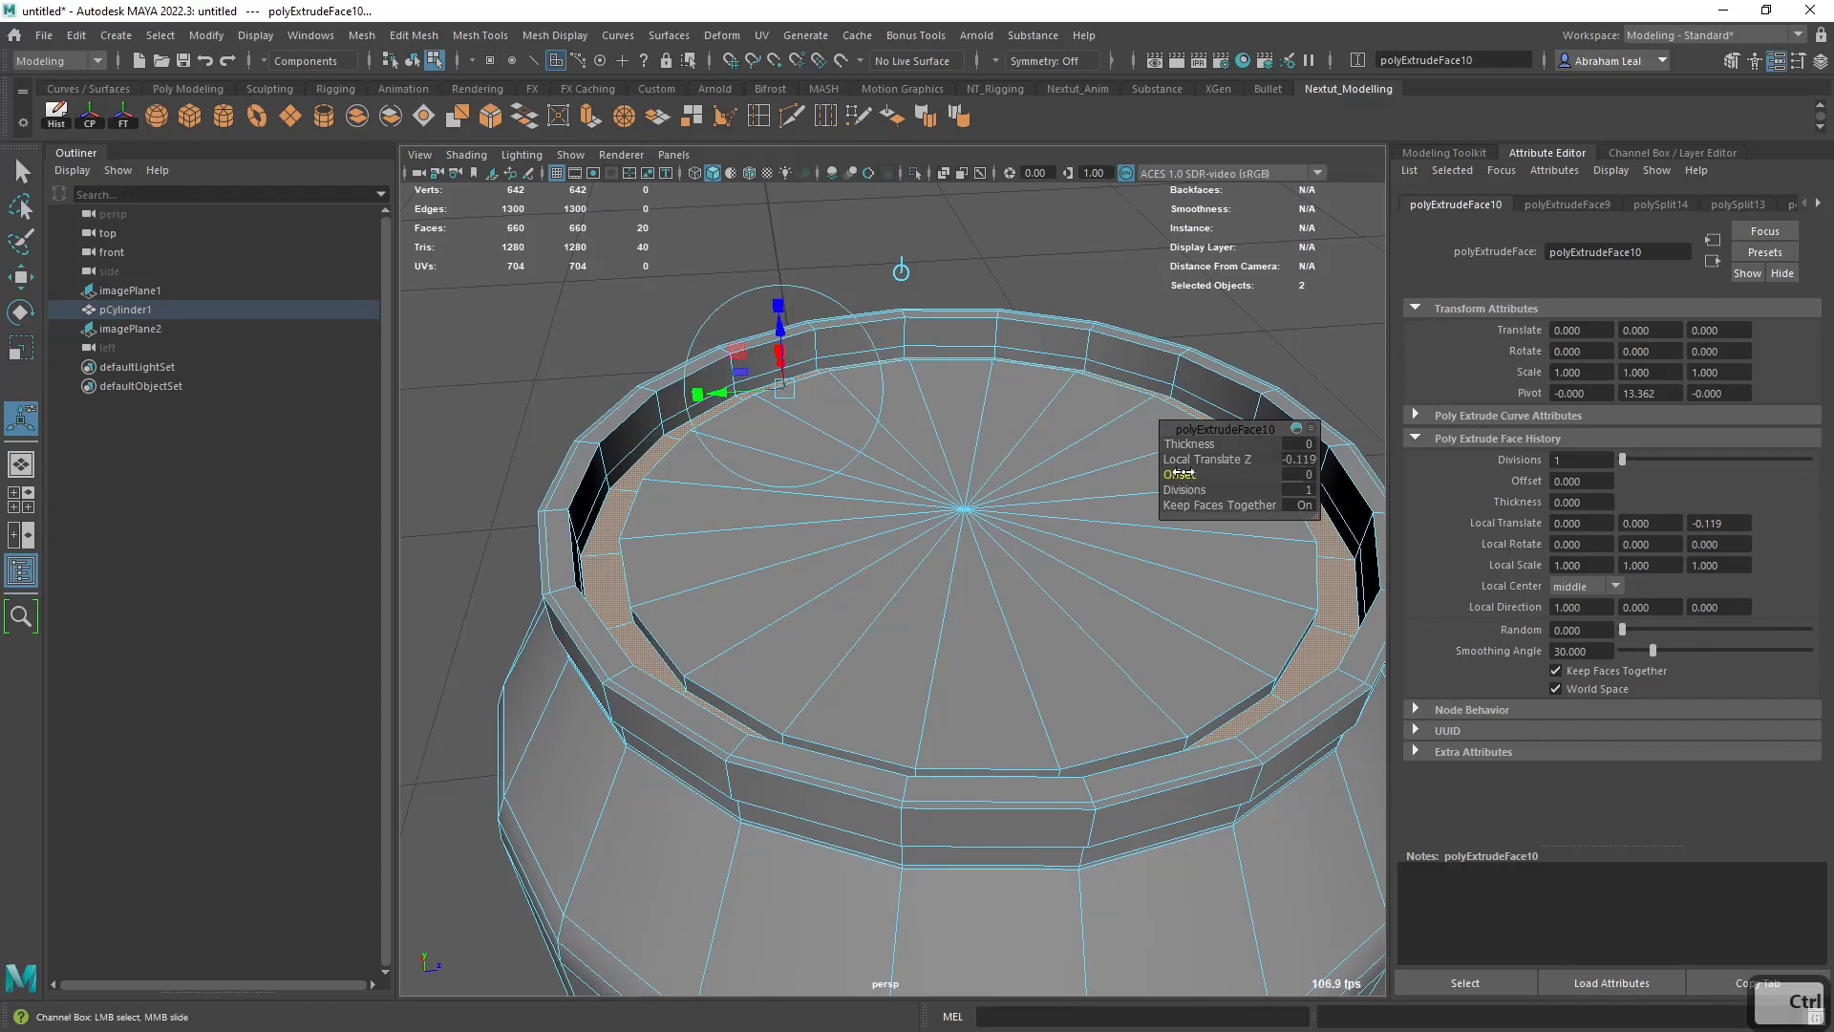
ctrl+drag(1183, 472, 1191, 471)
drag(785, 329, 783, 326)
alt+middle_drag(716, 421, 784, 468)
alt+right_drag(783, 468, 697, 562)
alt+middle_drag(696, 562, 775, 486)
right_drag(775, 486, 774, 538)
key(q)
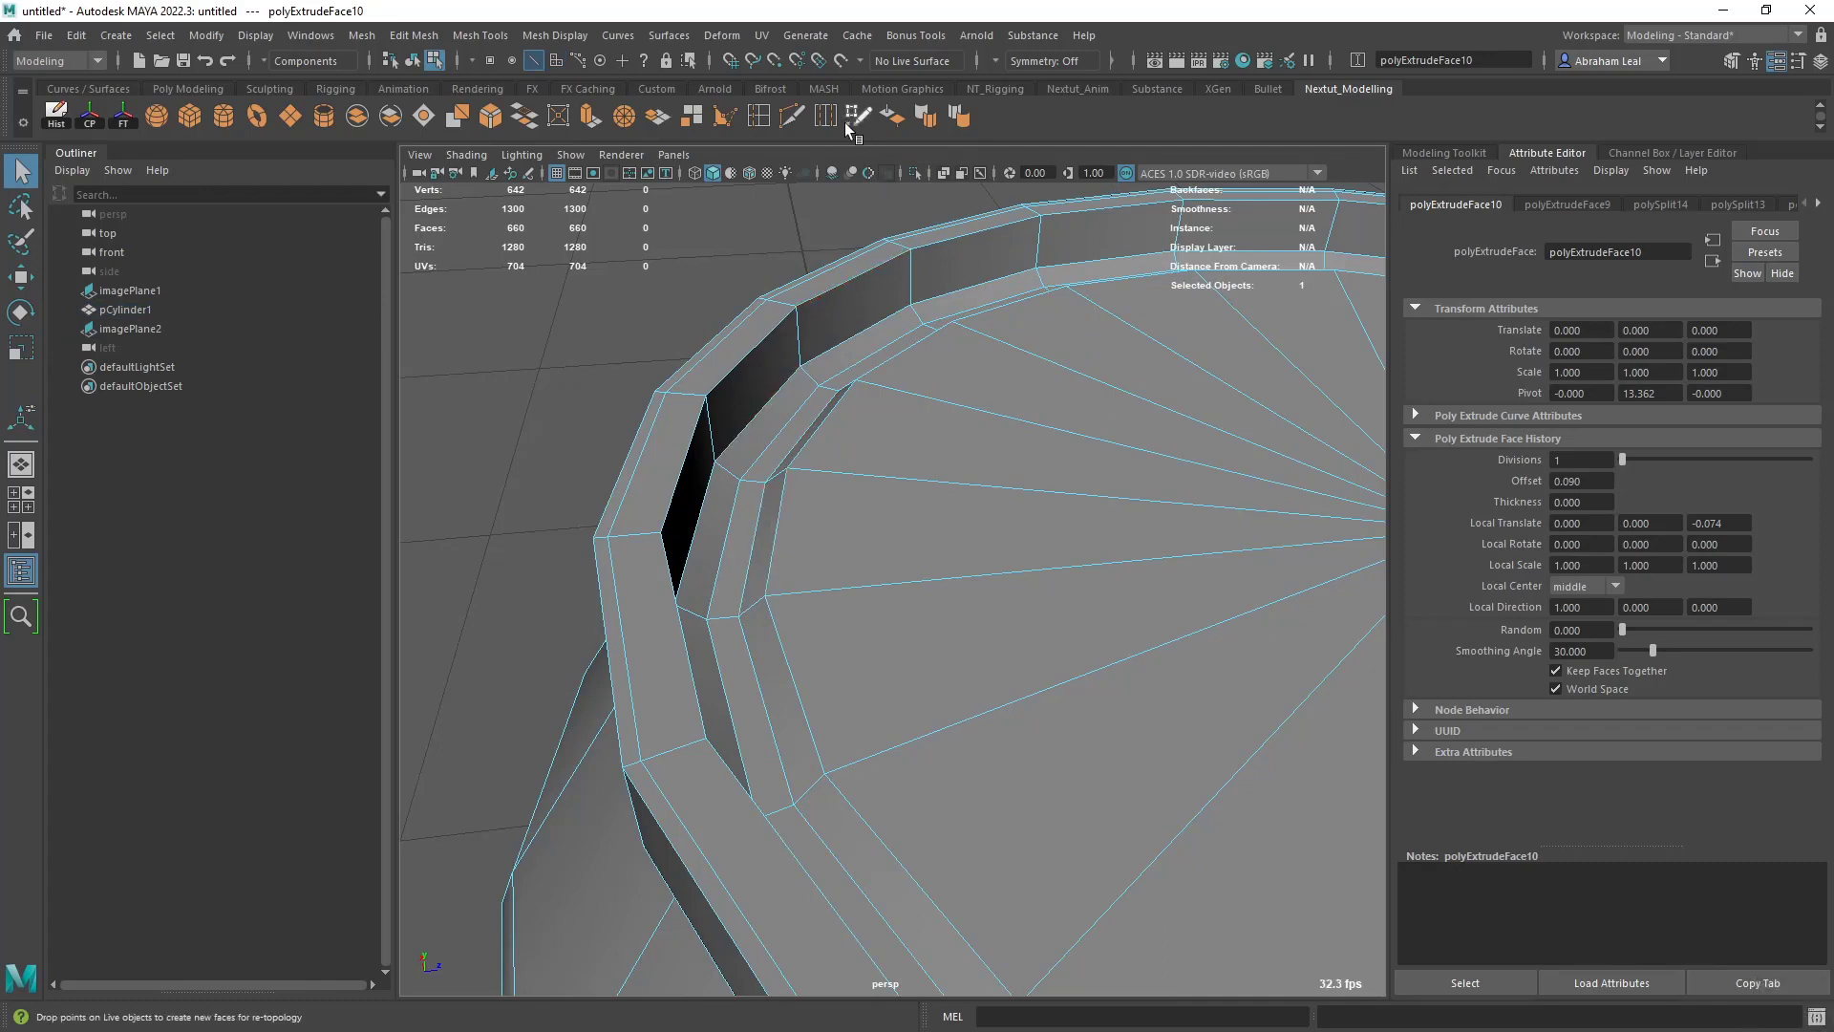
- Insert a supporting edge loop near the bottom of the rim's inner wall, just above the lid groove
click(792, 119)
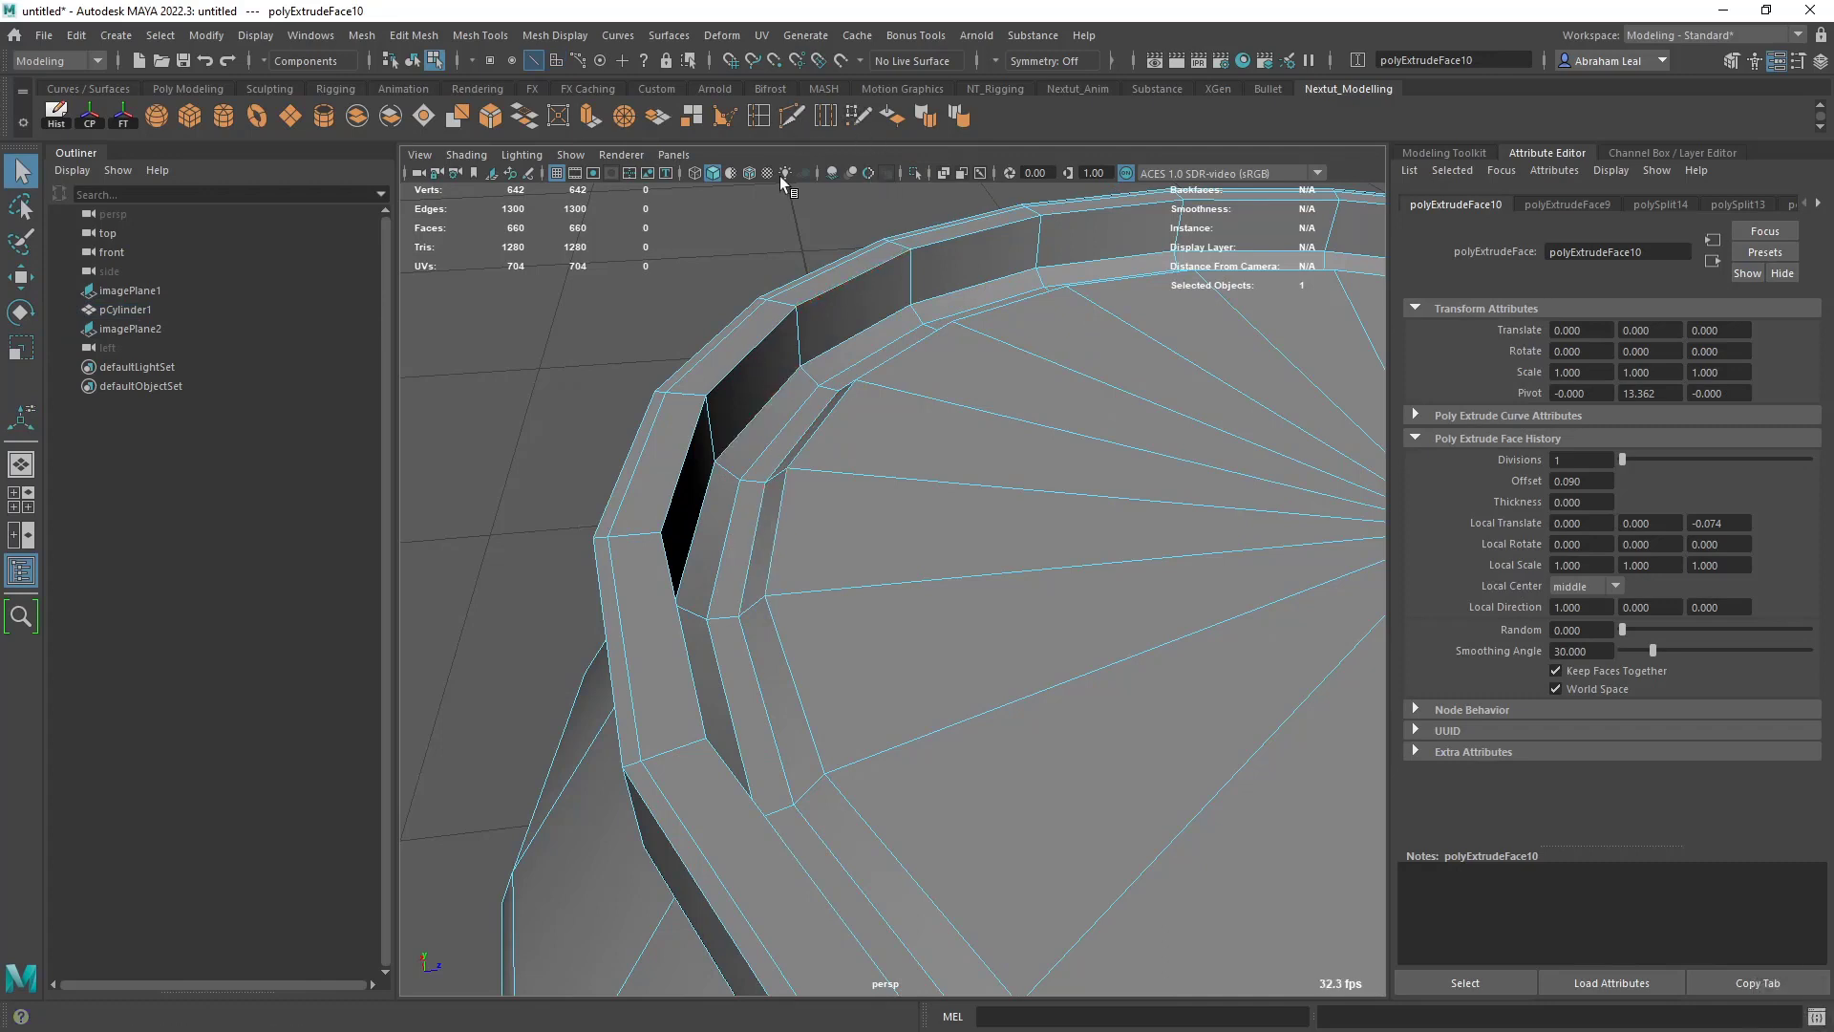
ctrl+click(711, 449)
key(q)
- Bevel the edge loop around the lid's raised centre and turn on smooth preview
double_click(795, 521)
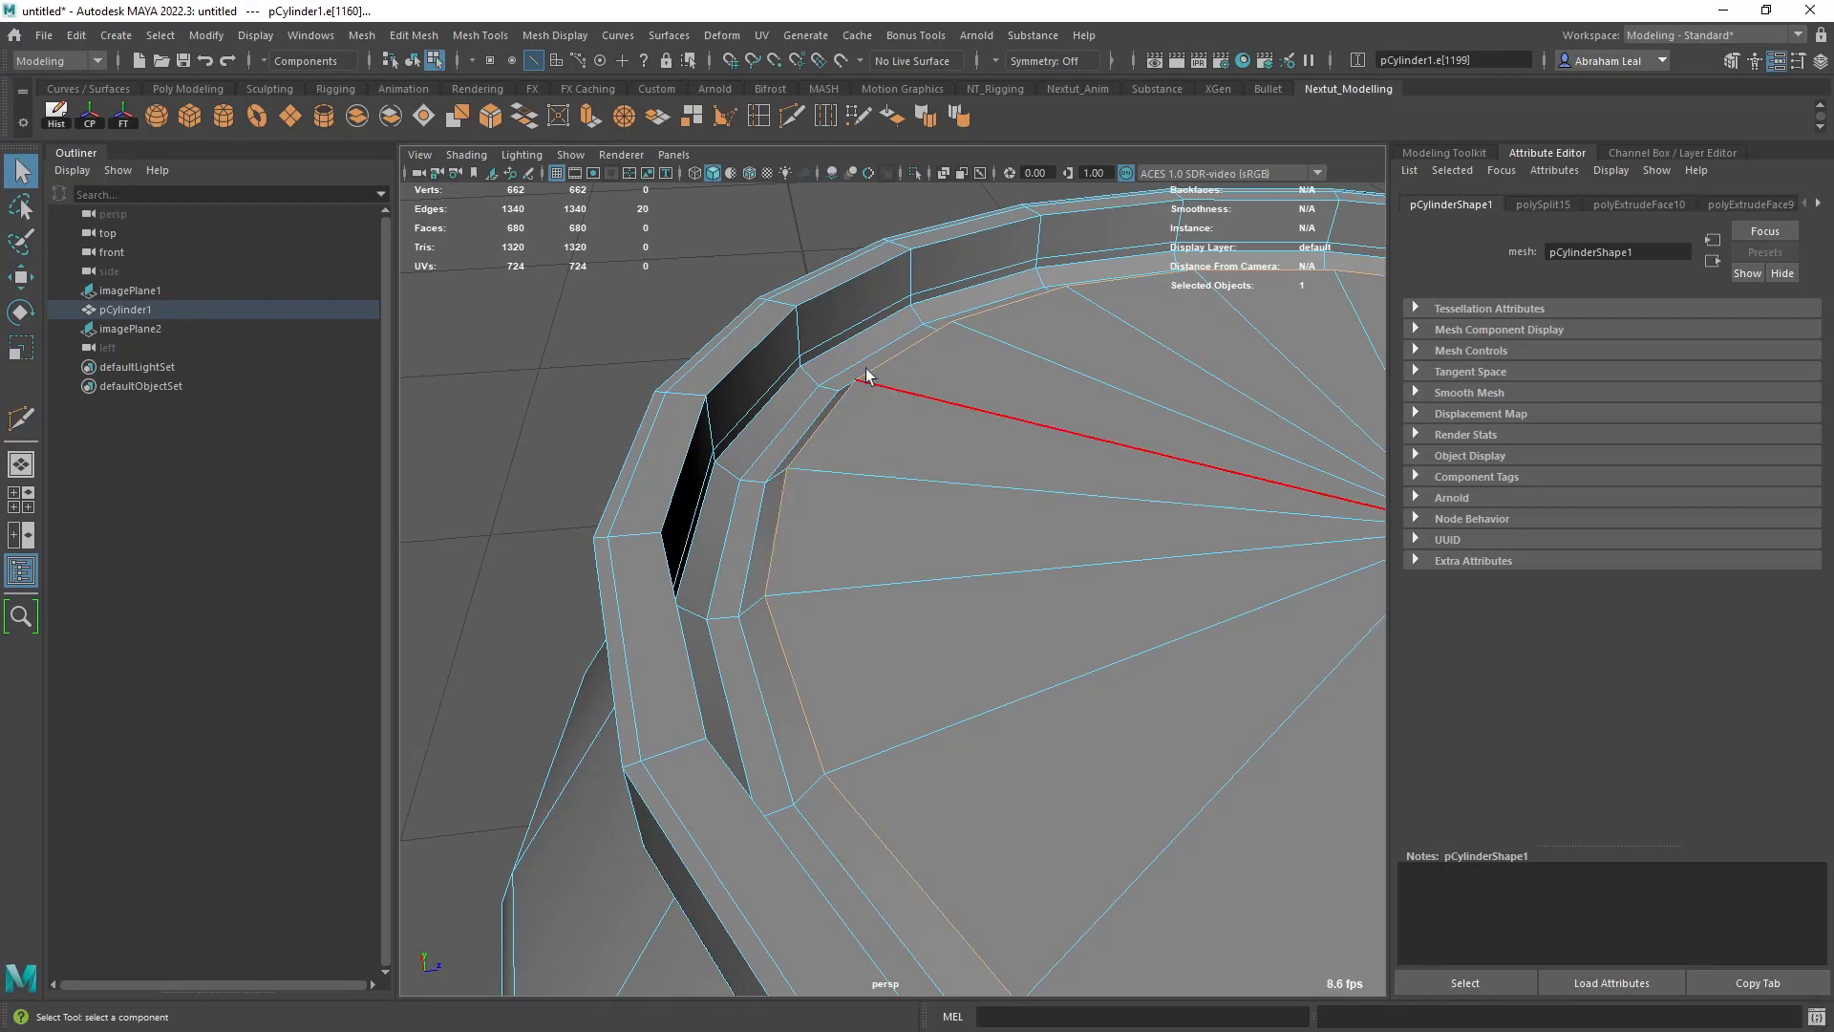
click(490, 115)
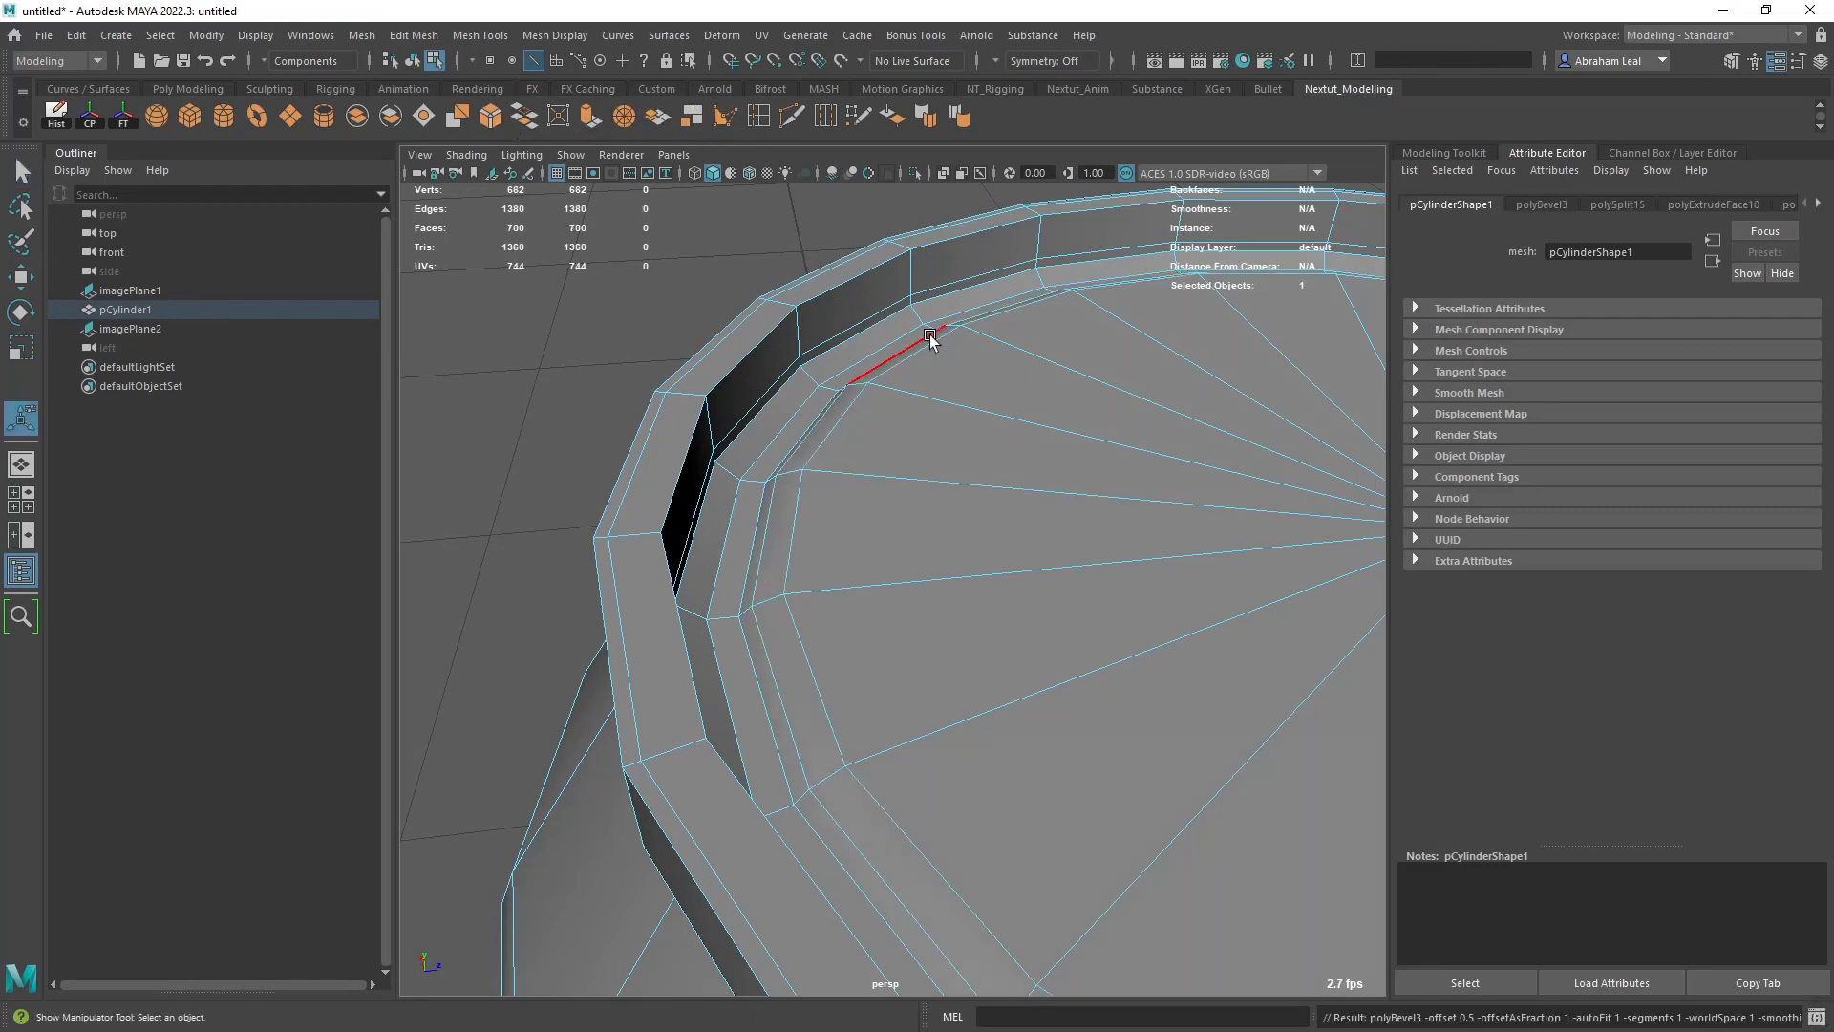
alt+middle_drag(1242, 506, 950, 496)
alt+right_drag(950, 496, 822, 511)
key(3)
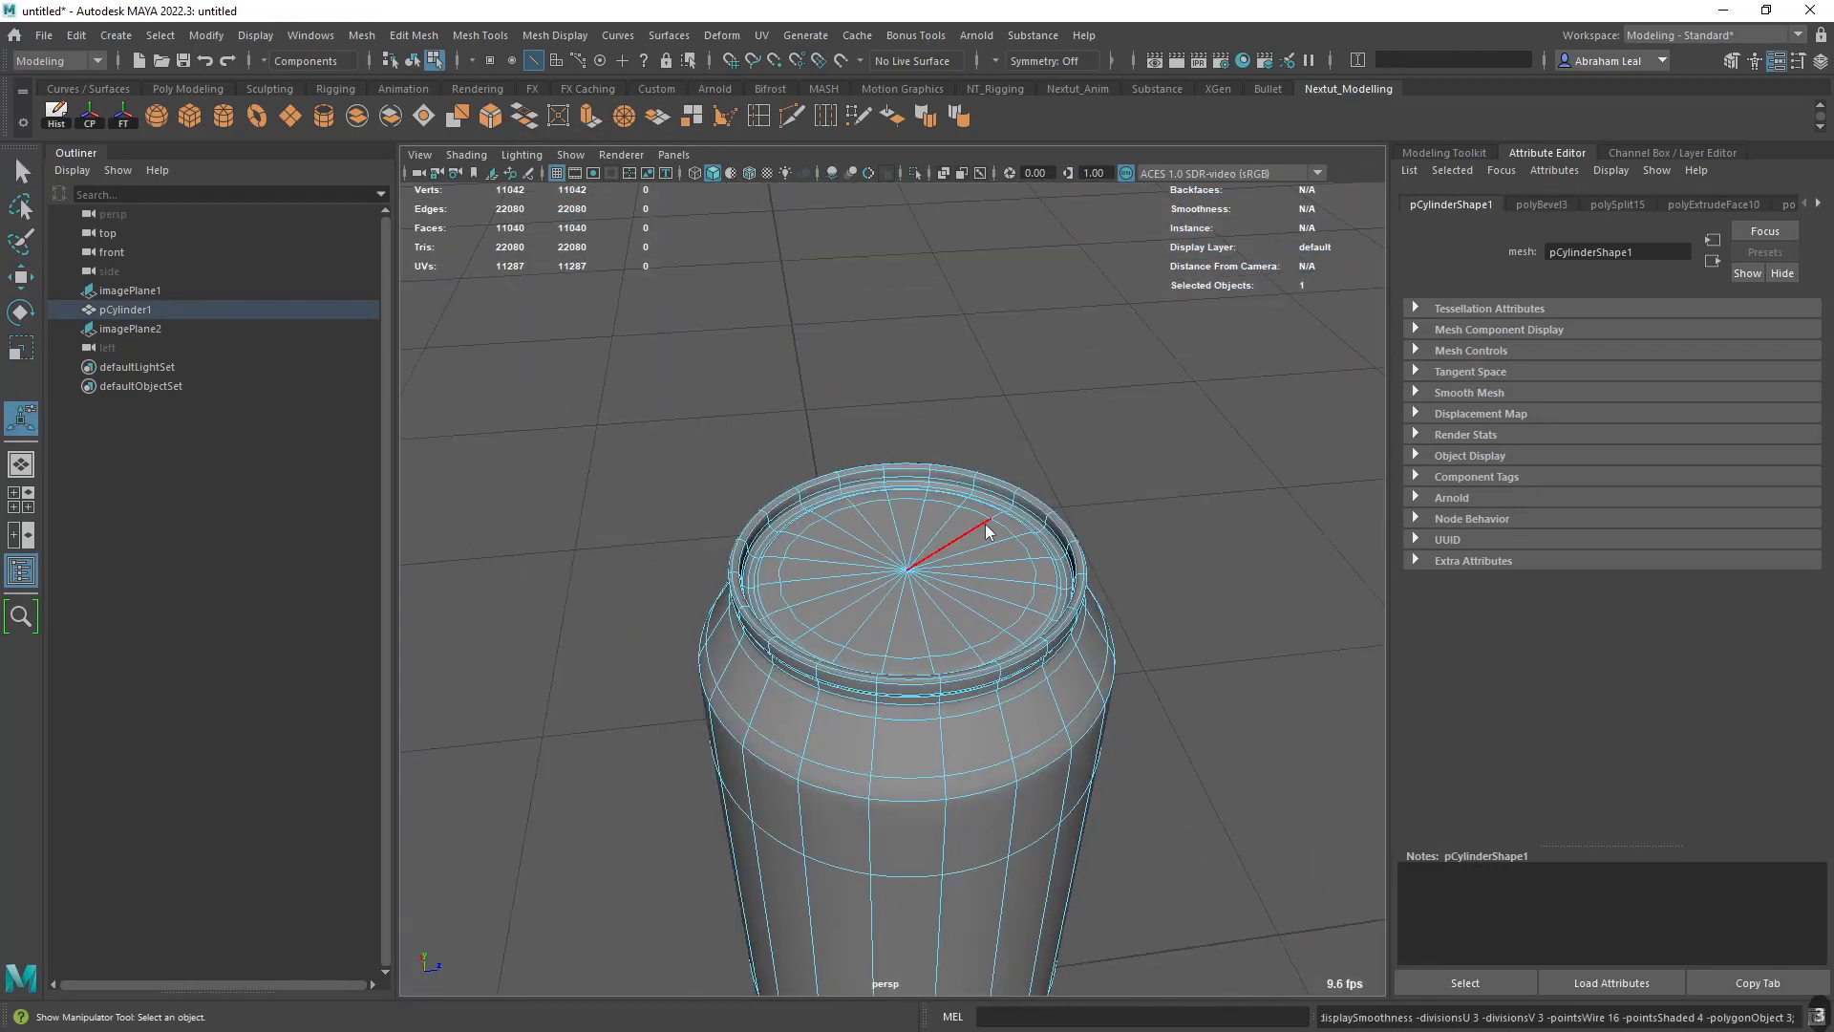
- Examine the smoothed can from above and from the side, checking the lid groove and rim
right_drag(989, 531, 1051, 497)
click(1105, 495)
alt+drag(1098, 507, 1072, 643)
alt+middle_drag(1074, 703, 1073, 627)
alt+drag(1073, 627, 1082, 545)
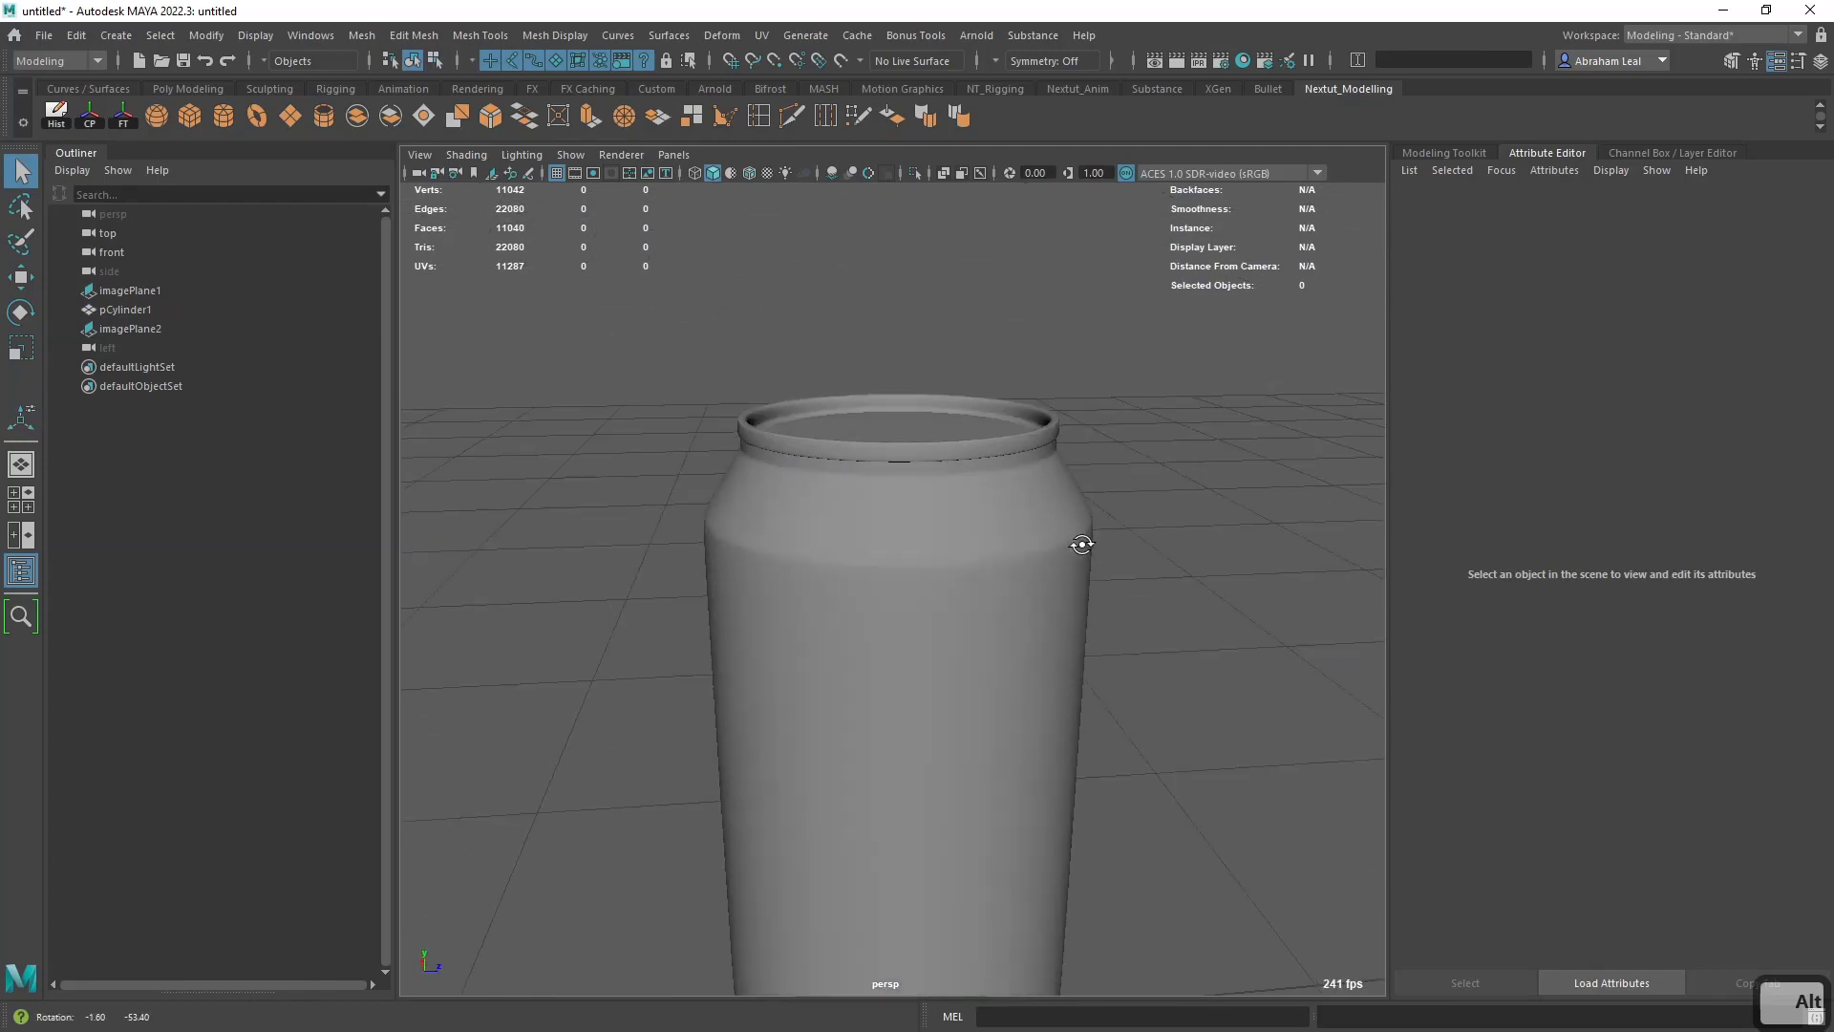
alt+right_drag(1081, 544, 1079, 626)
alt+middle_drag(1079, 626, 1077, 507)
alt+drag(1081, 541, 998, 580)
alt+right_drag(998, 581, 917, 544)
- Select the can and compare its overall form with the front and top reference images
click(917, 544)
alt+drag(987, 593, 939, 565)
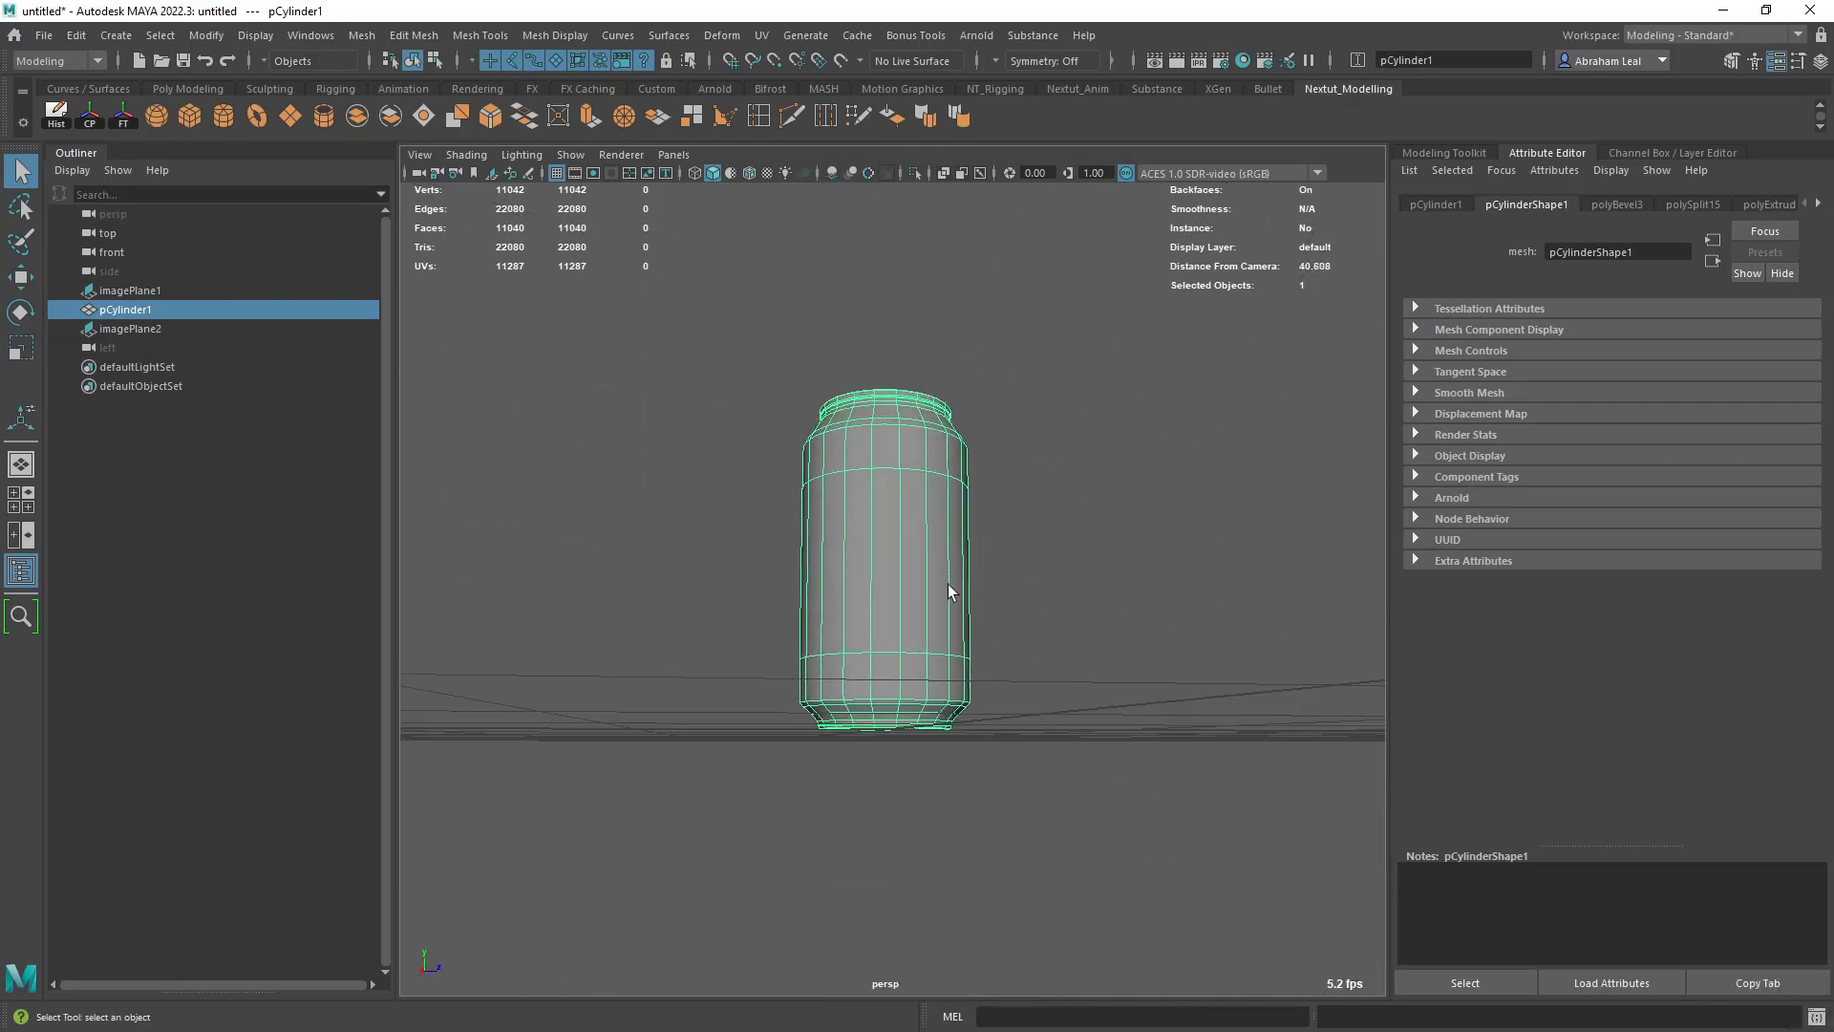
alt+drag(966, 615, 885, 661)
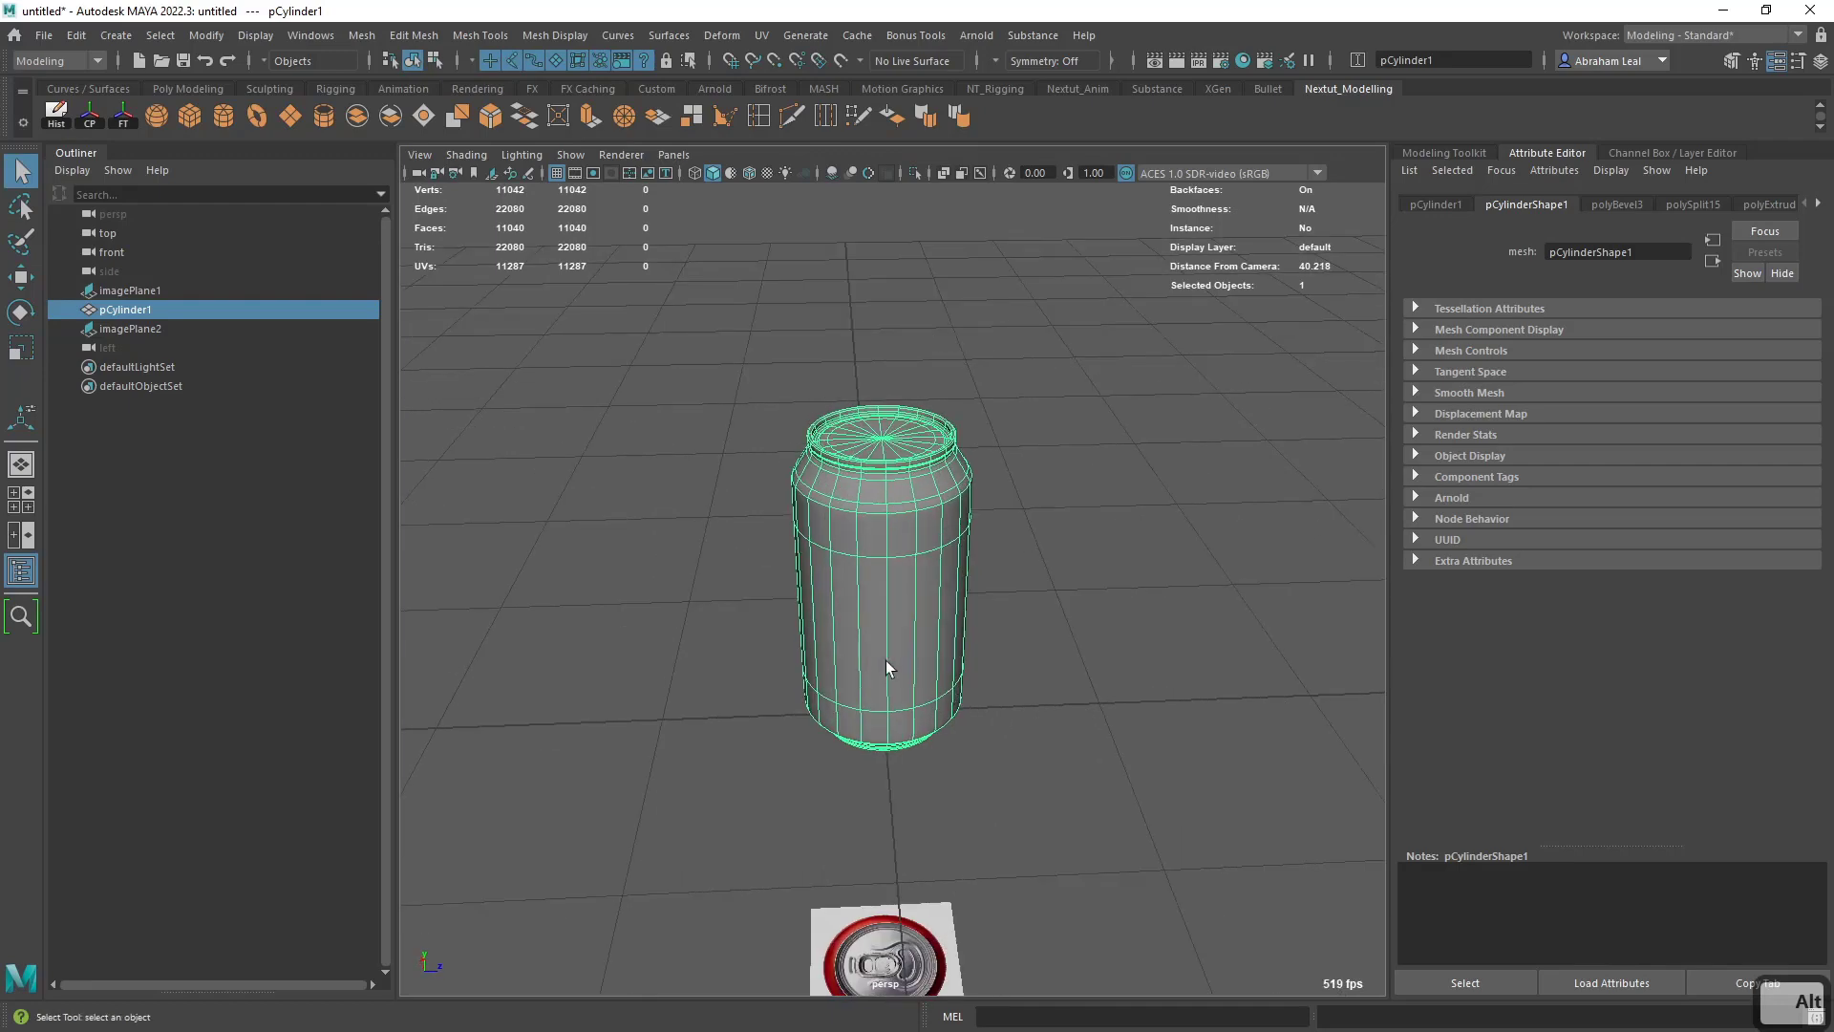
scroll(948, 579, down, 4)
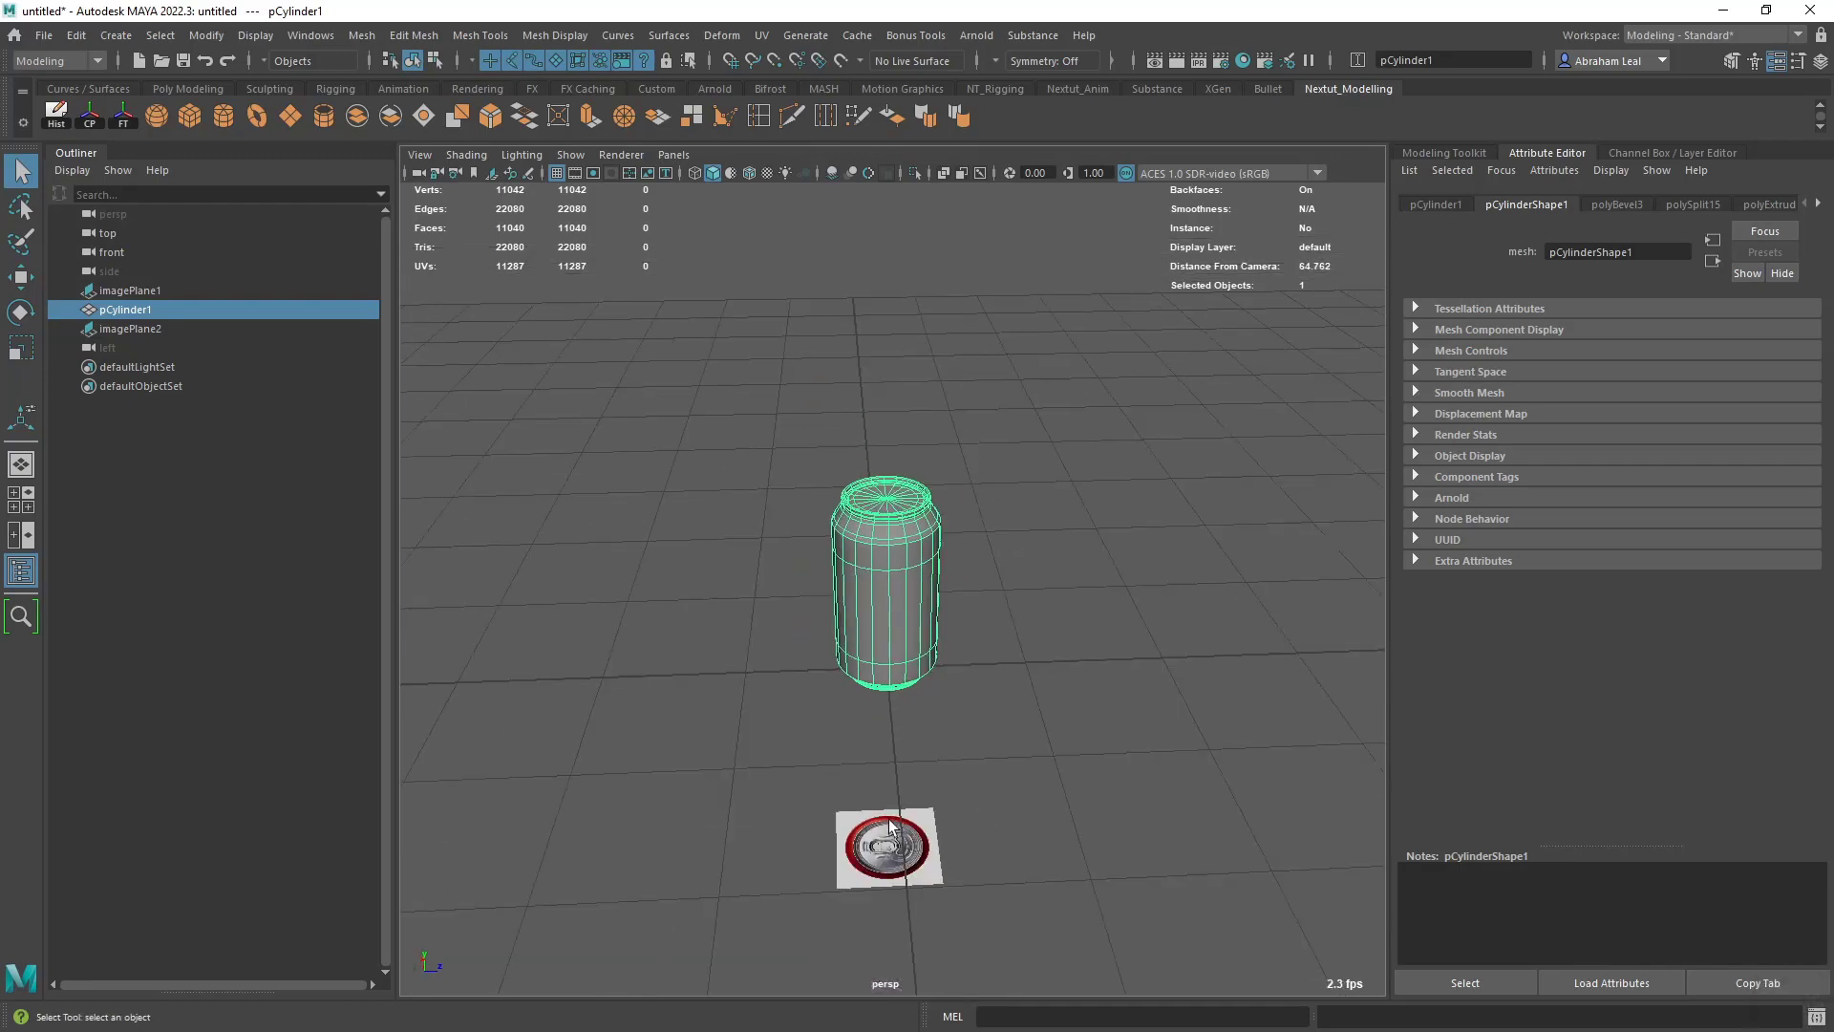
scroll(893, 841, up, 4)
alt+middle_drag(886, 938, 886, 731)
alt+drag(888, 739, 930, 736)
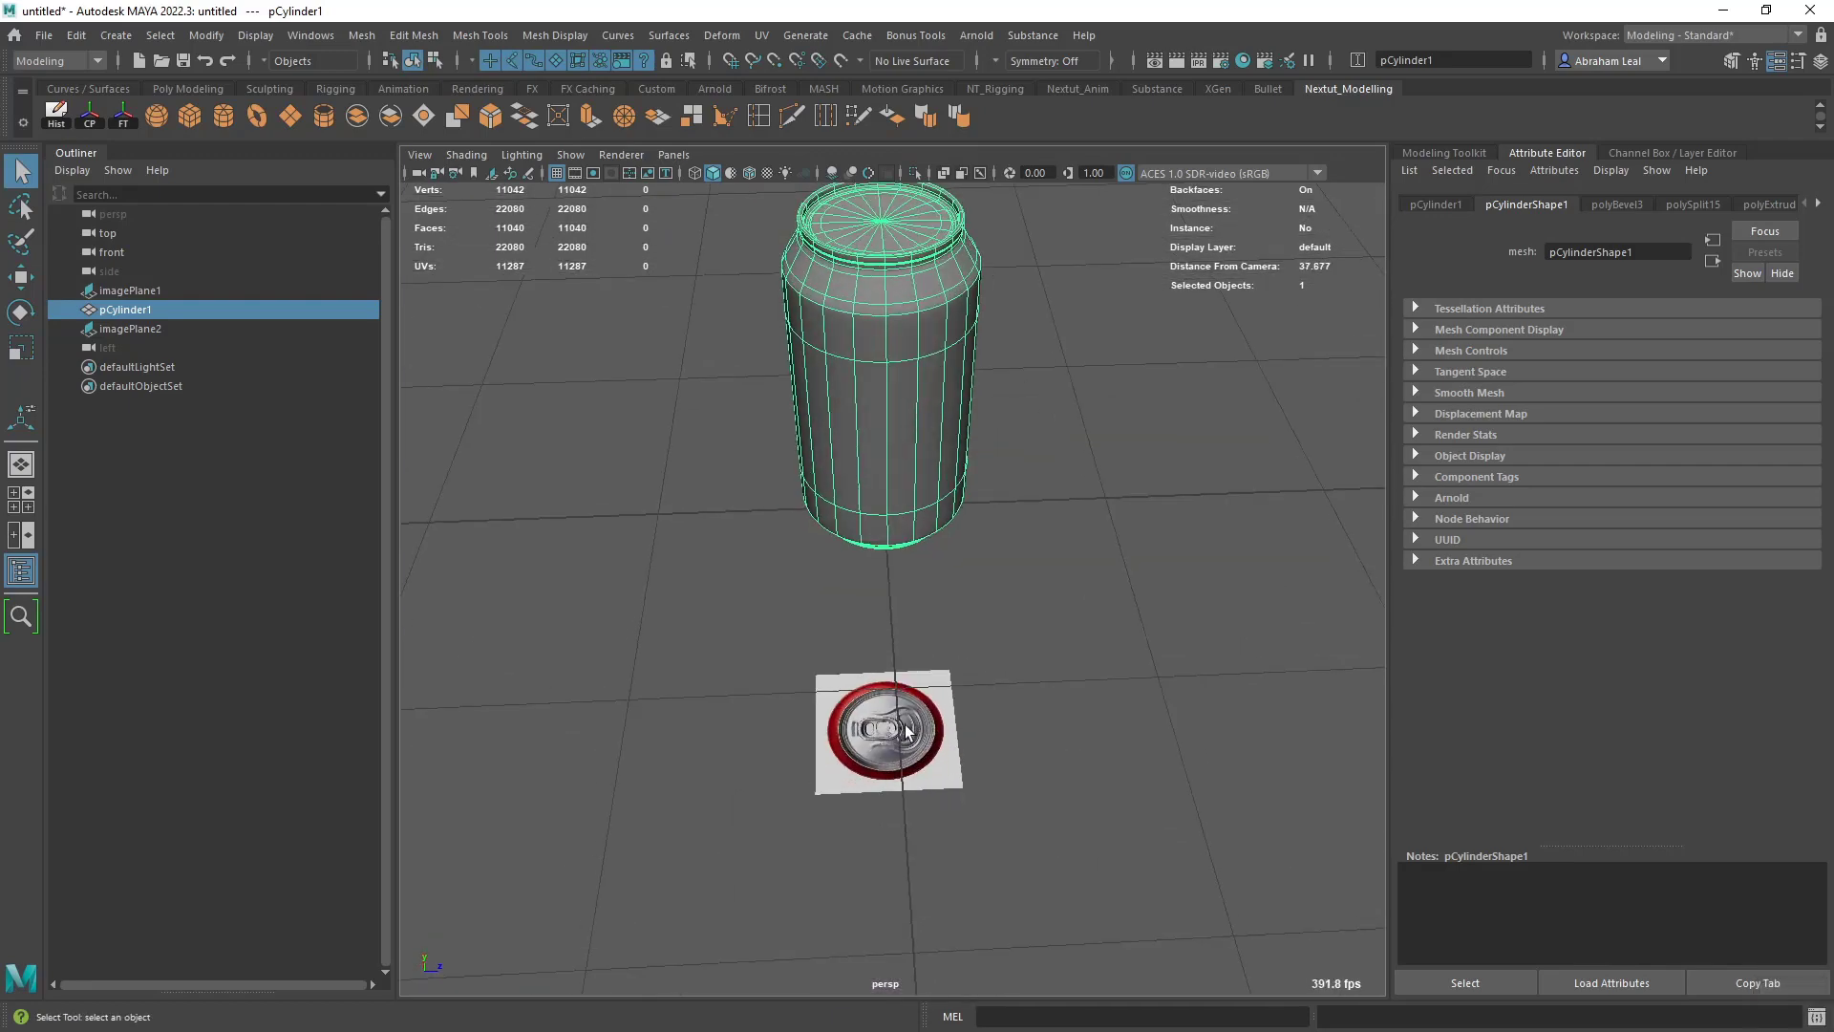
alt+right_drag(970, 520, 1028, 703)
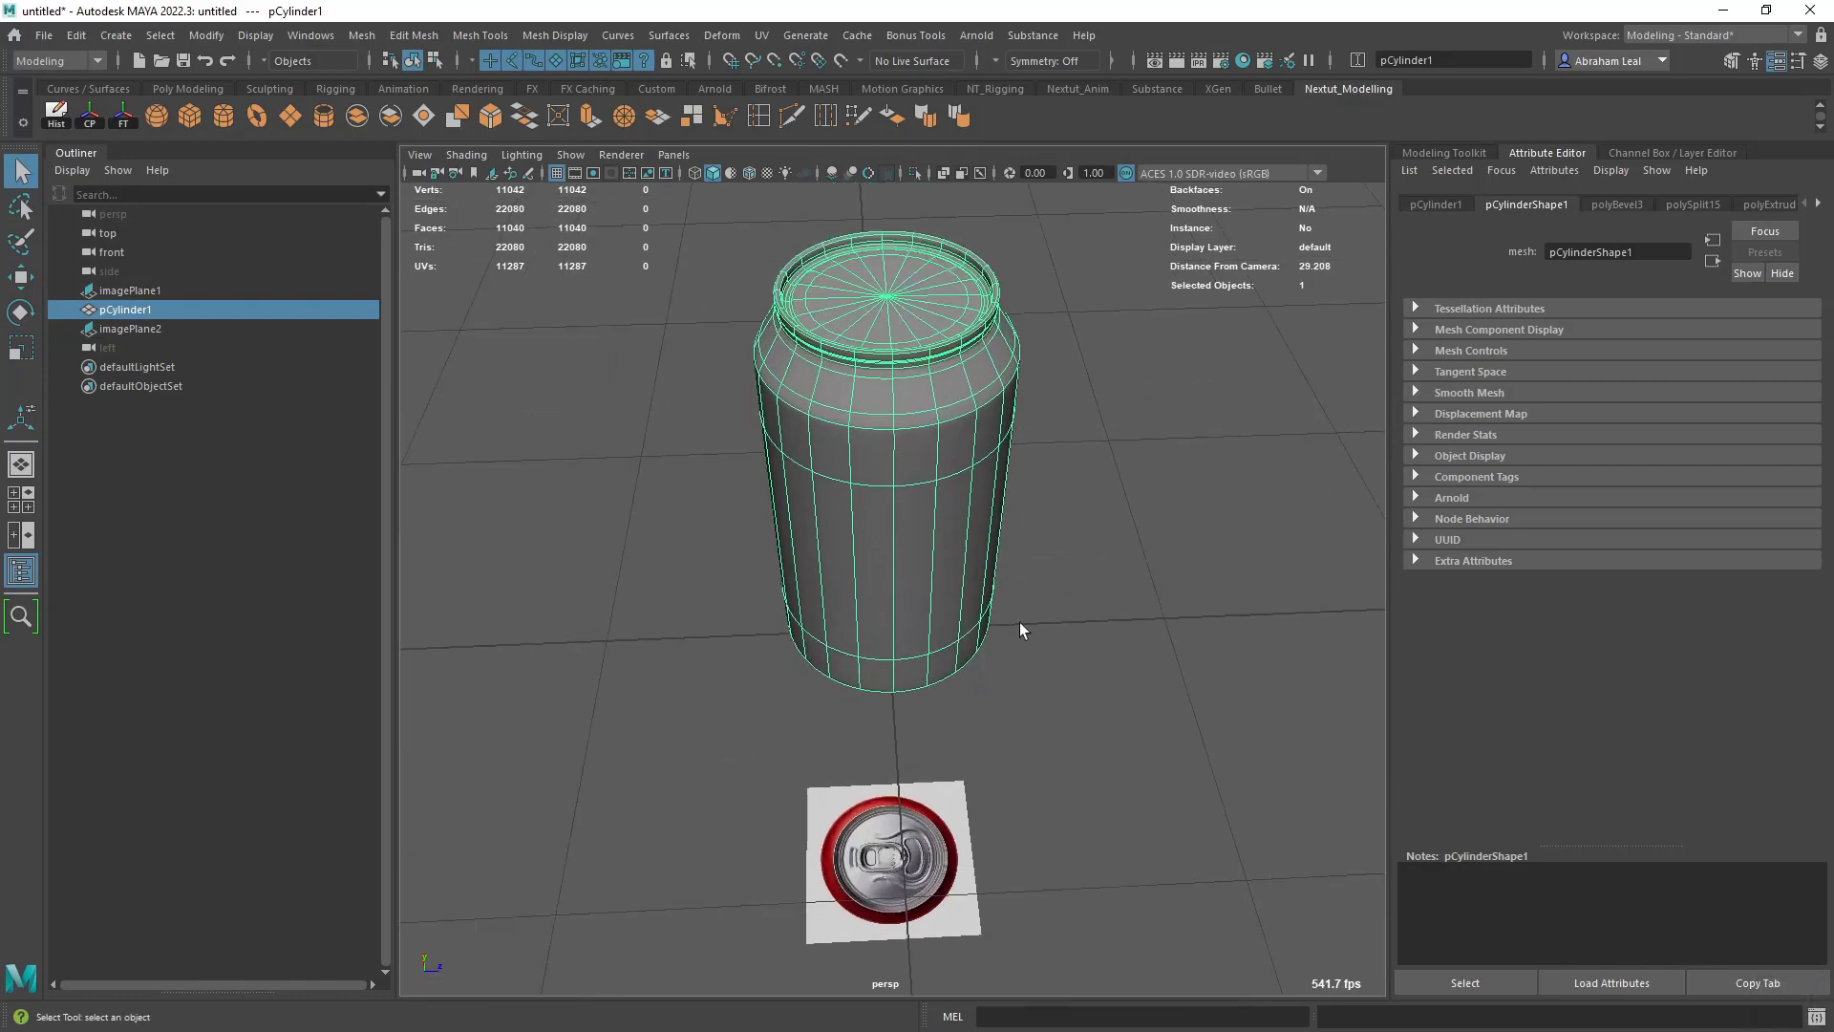
alt+right_drag(1018, 621, 1022, 563)
alt+drag(1022, 563, 975, 463)
alt+middle_drag(969, 454, 967, 580)
alt+right_drag(1069, 612, 1007, 612)
alt+drag(1006, 612, 896, 614)
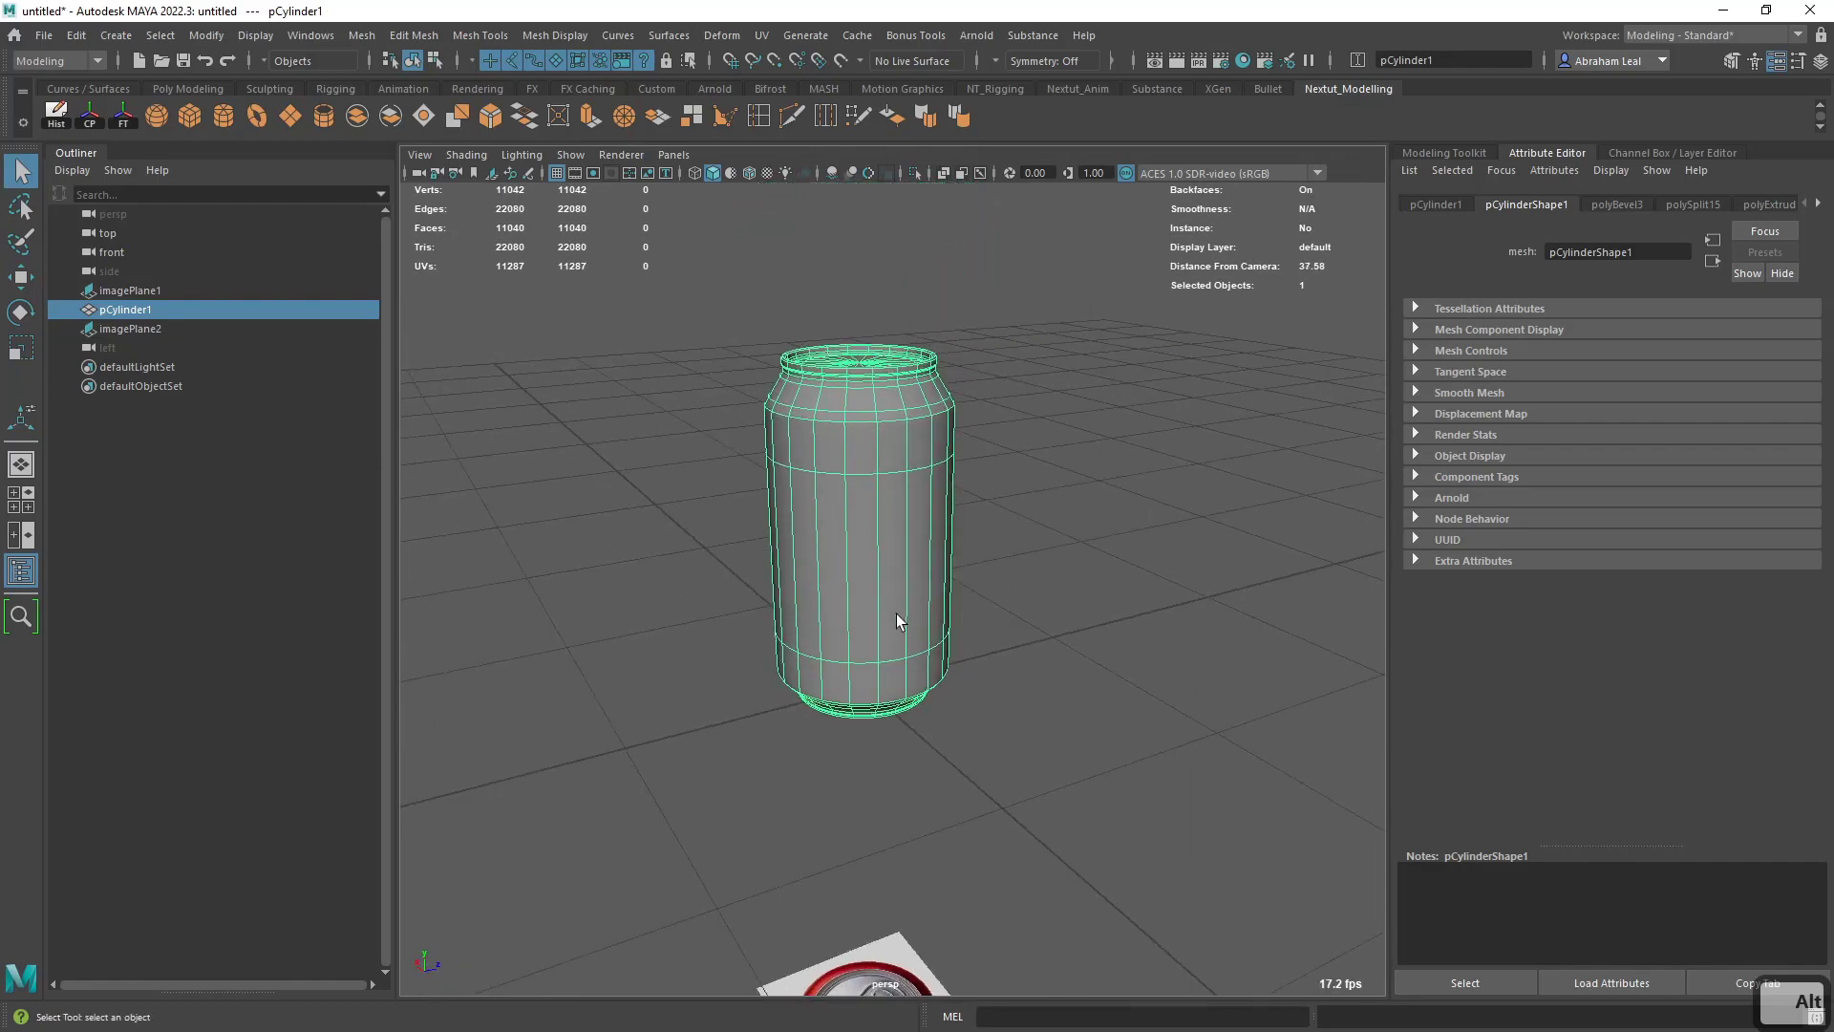
alt+right_drag(896, 613, 867, 583)
alt+middle_drag(867, 583, 860, 491)
alt+drag(859, 491, 546, 460)
alt+drag(993, 534, 974, 557)
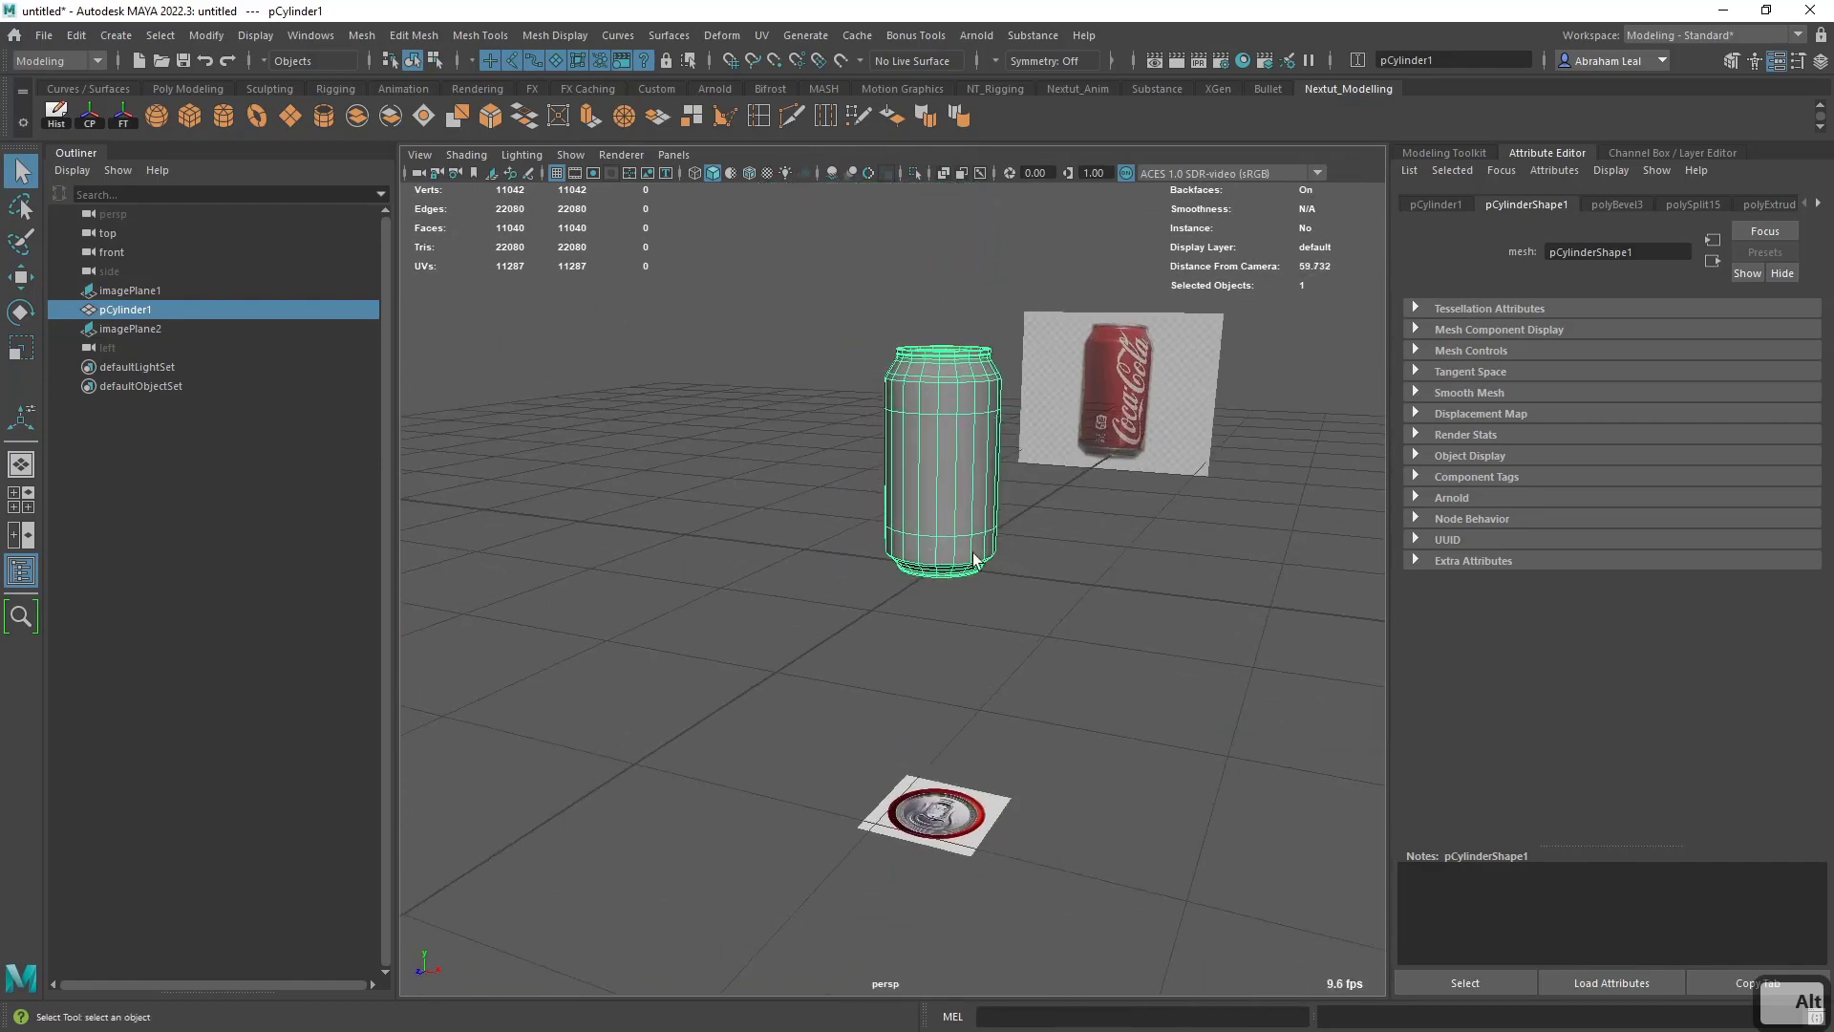
alt+middle_drag(973, 557, 946, 630)
alt+right_drag(945, 630, 994, 764)
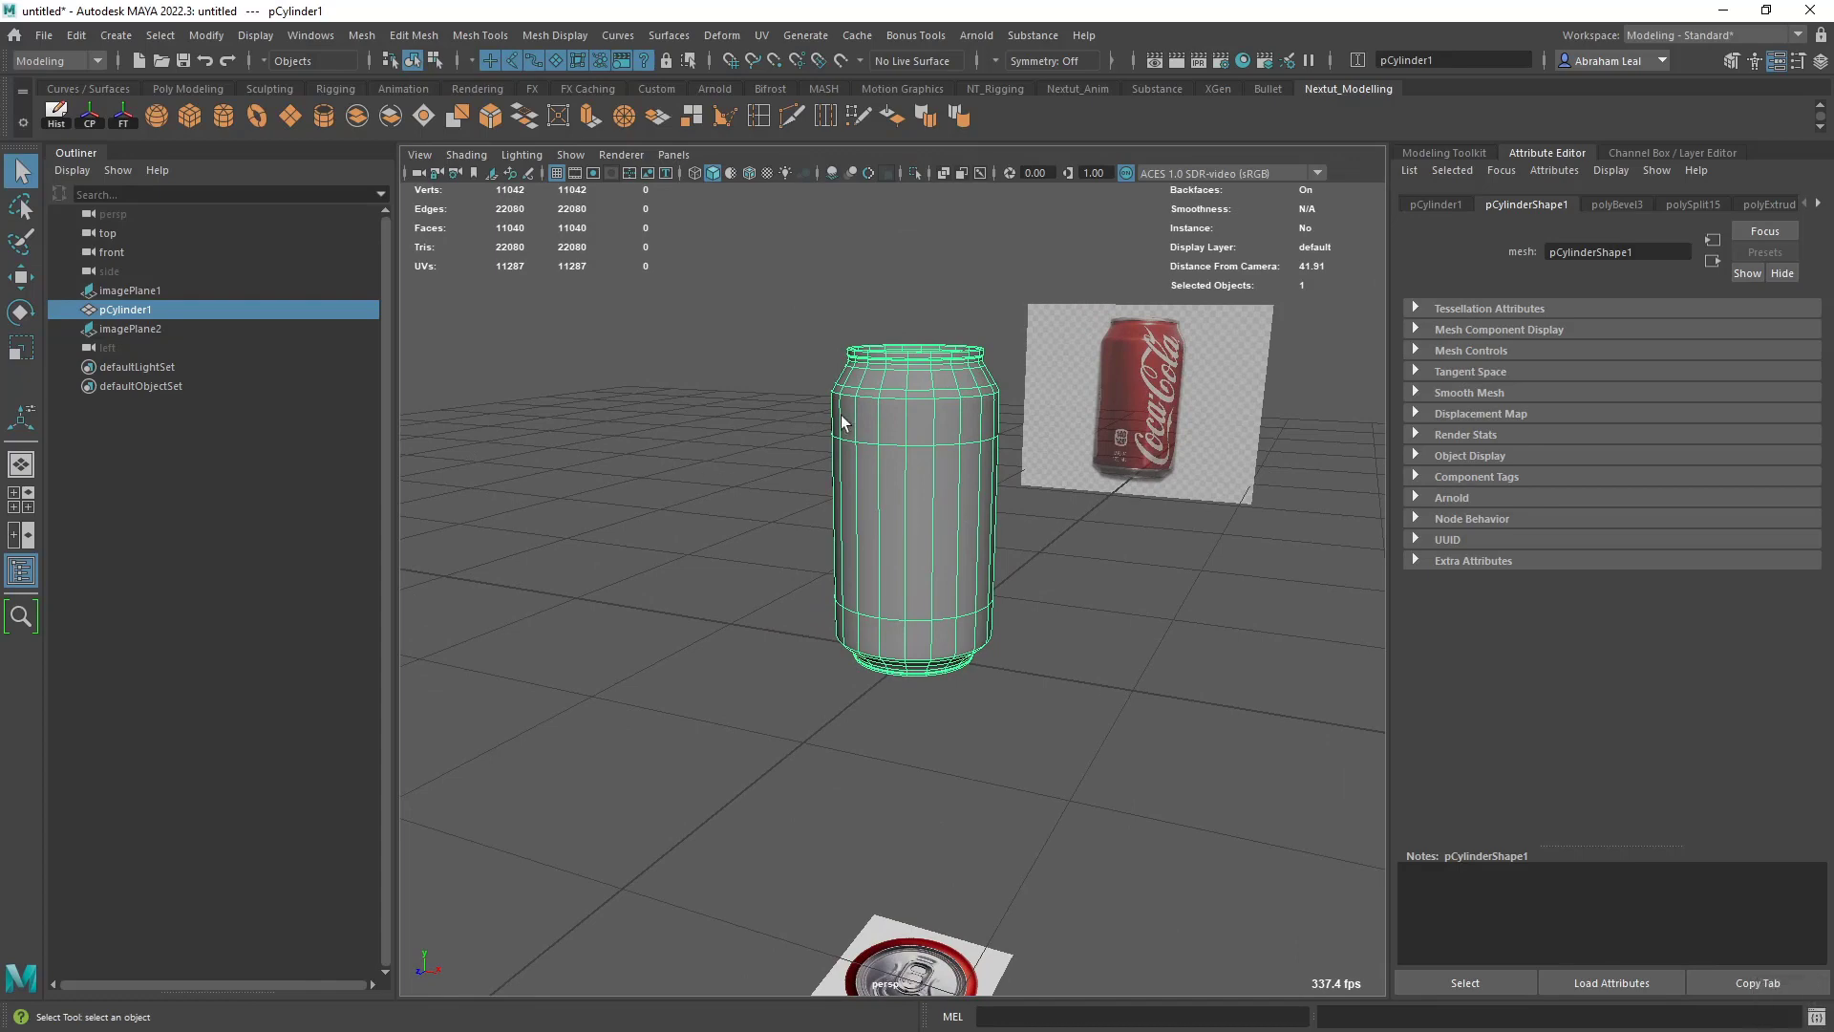
alt+drag(1010, 434, 1044, 544)
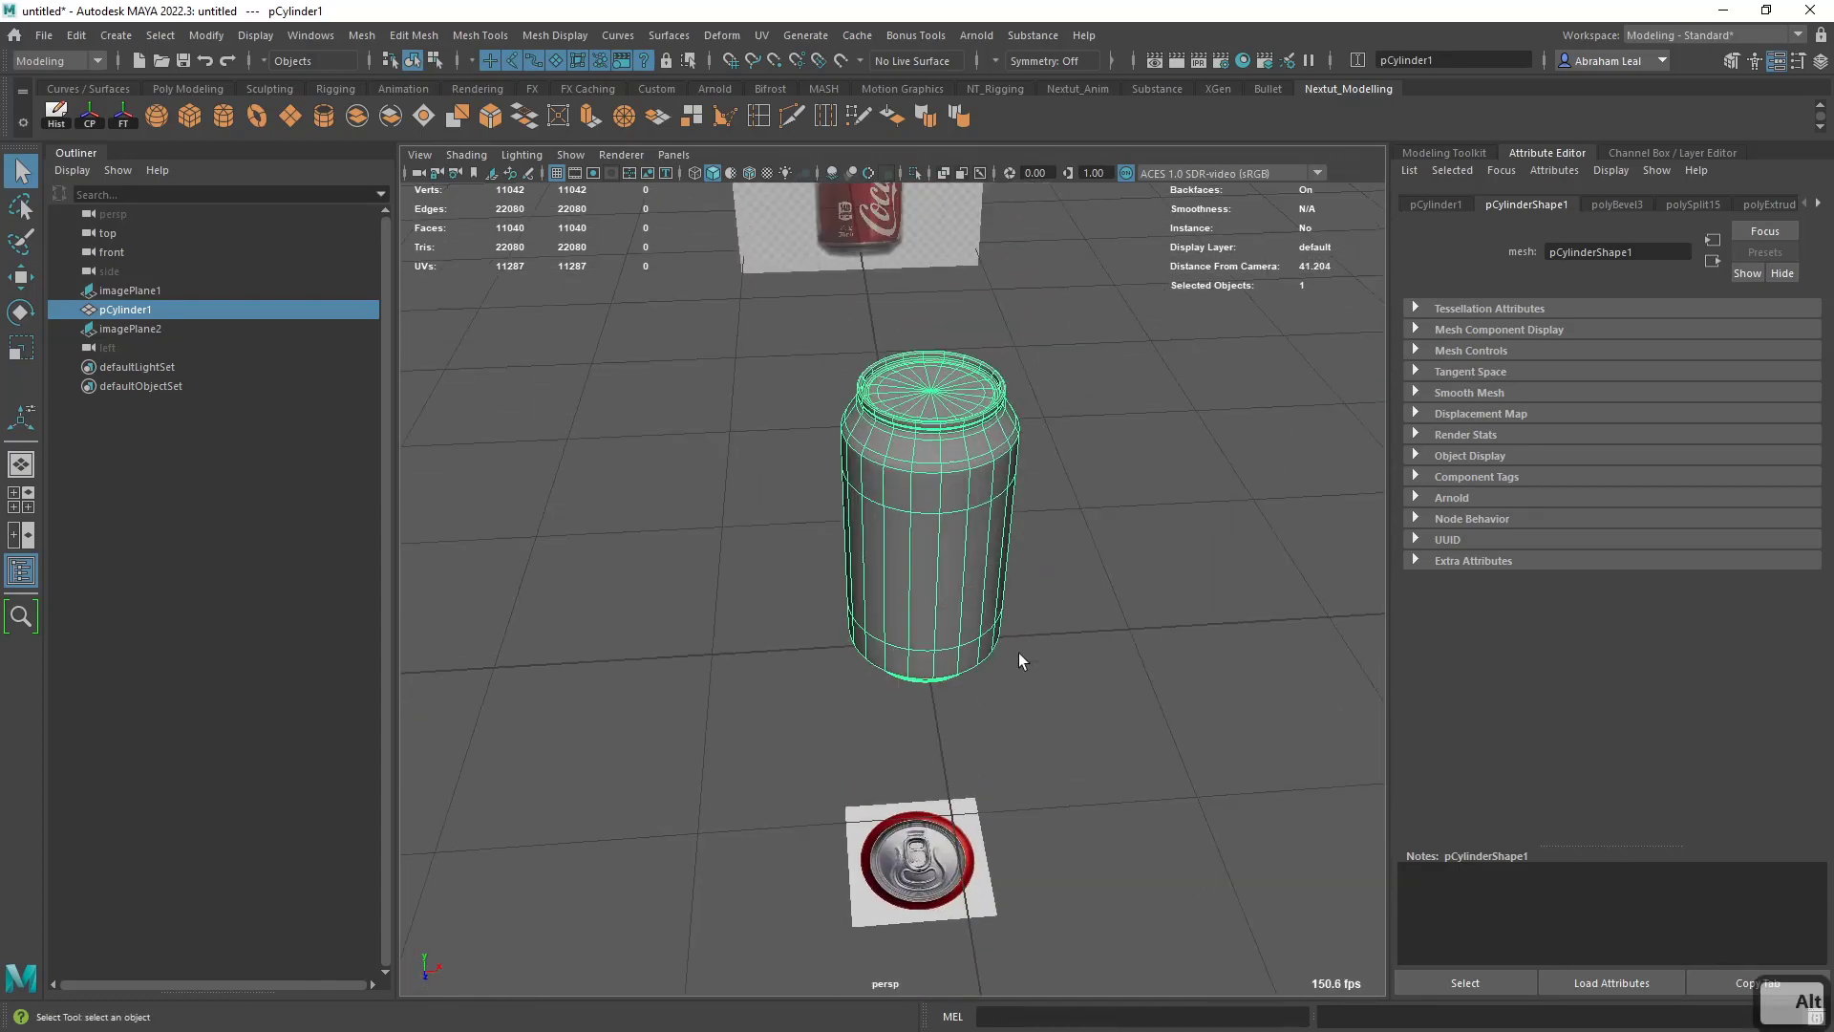
alt+drag(1009, 632, 983, 618)
scroll(985, 621, up, 5)
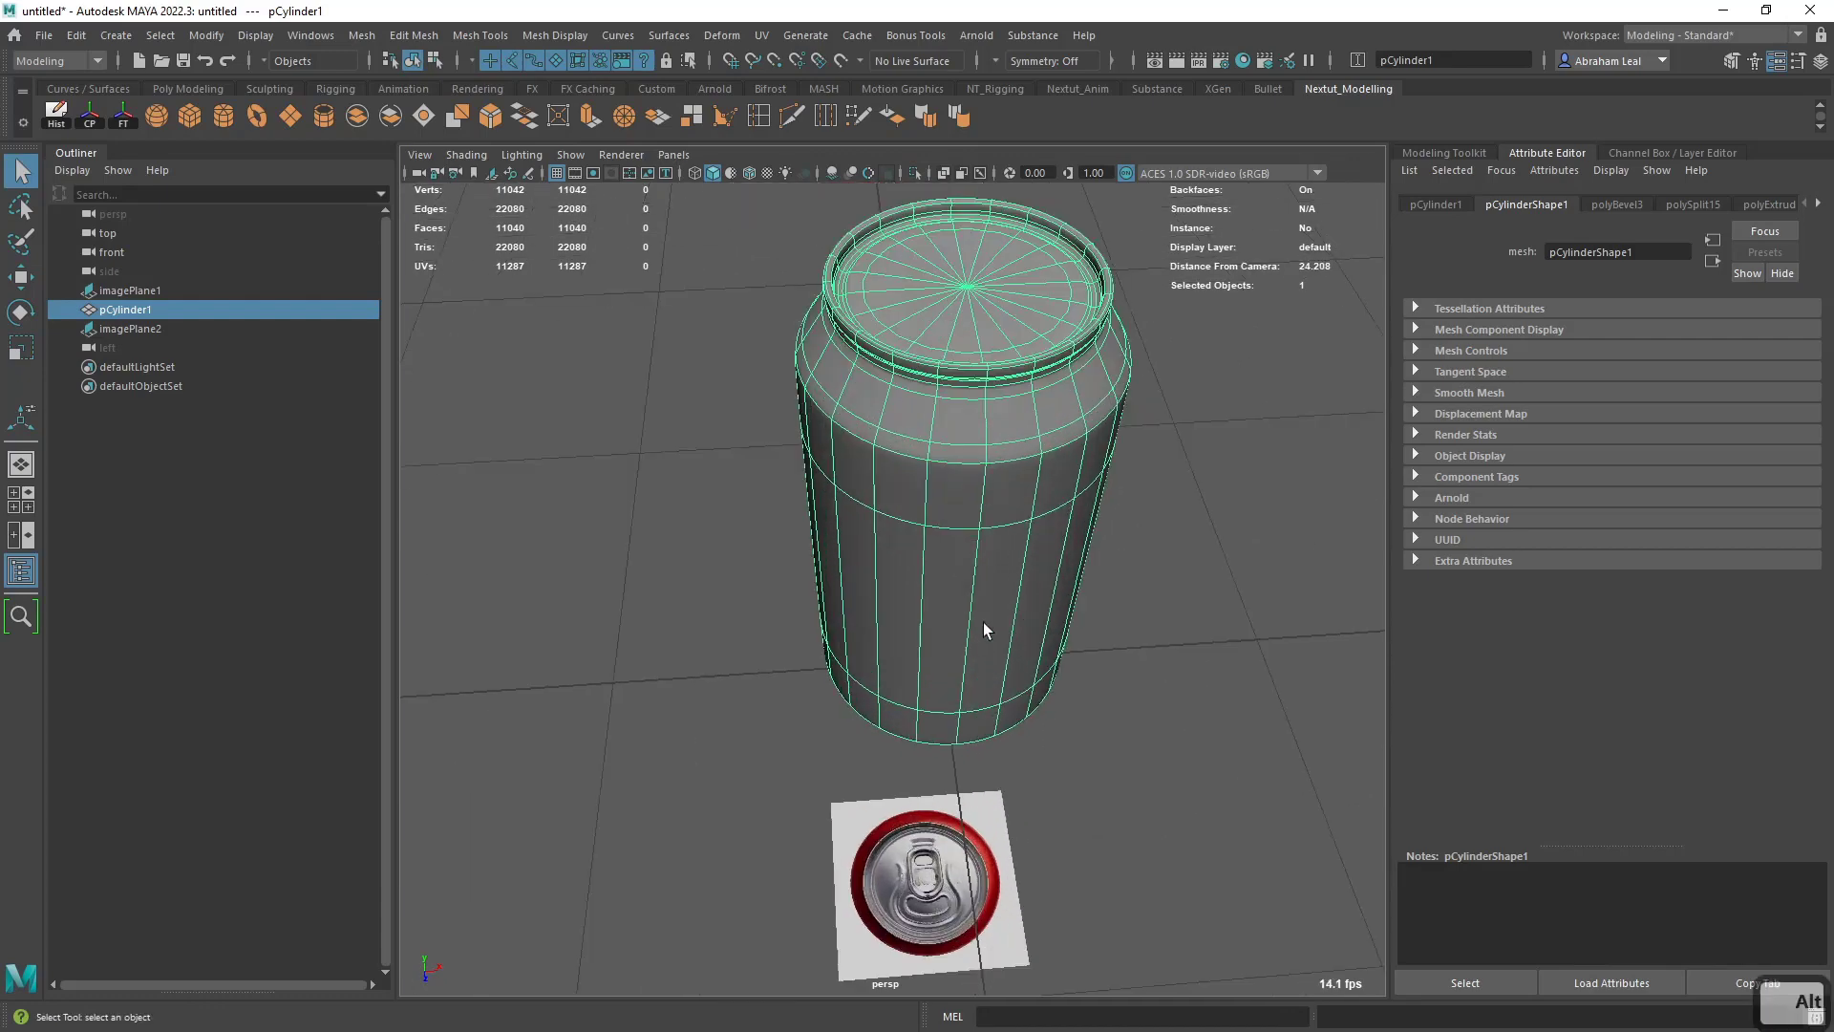
- Compare the smoothed can's wireframe with the lid and pull tab in the top reference image
alt+drag(1043, 757, 965, 783)
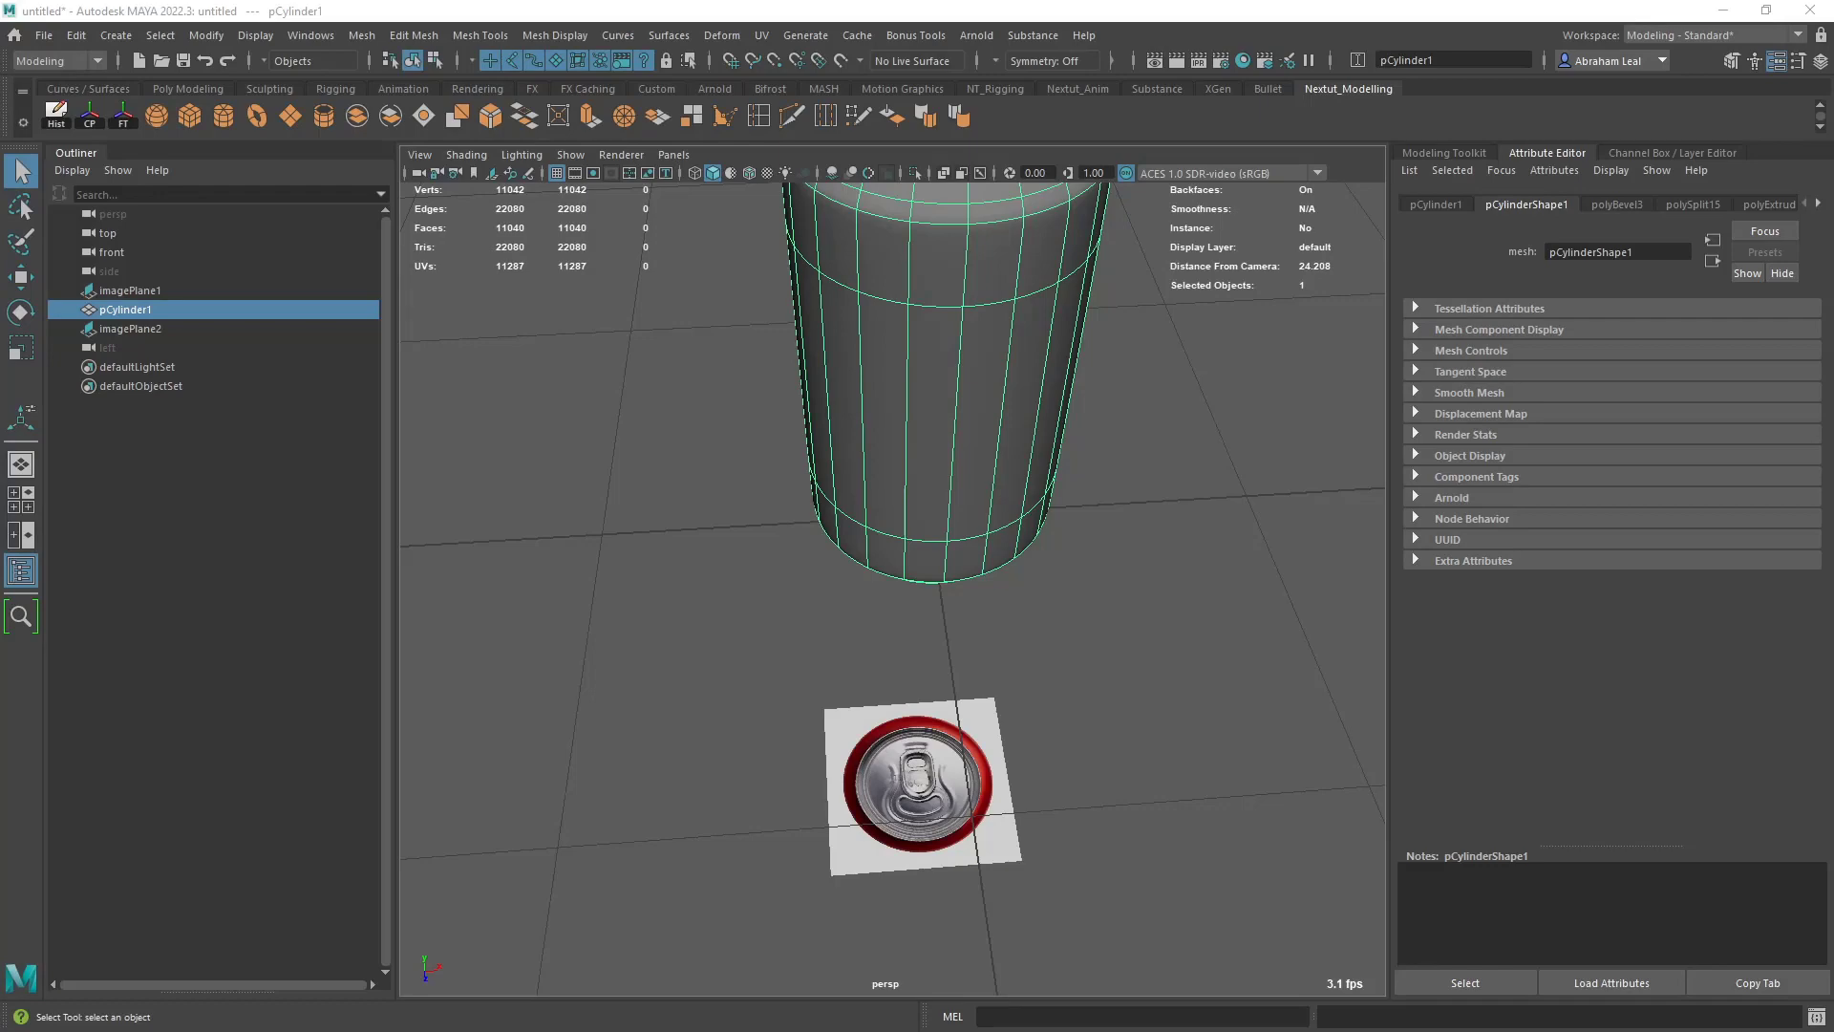
alt+drag(1079, 745, 1139, 554)
alt+drag(1001, 616, 922, 588)
key(space)
key(space)
key(4)
key(f)
scroll(938, 611, up, 7)
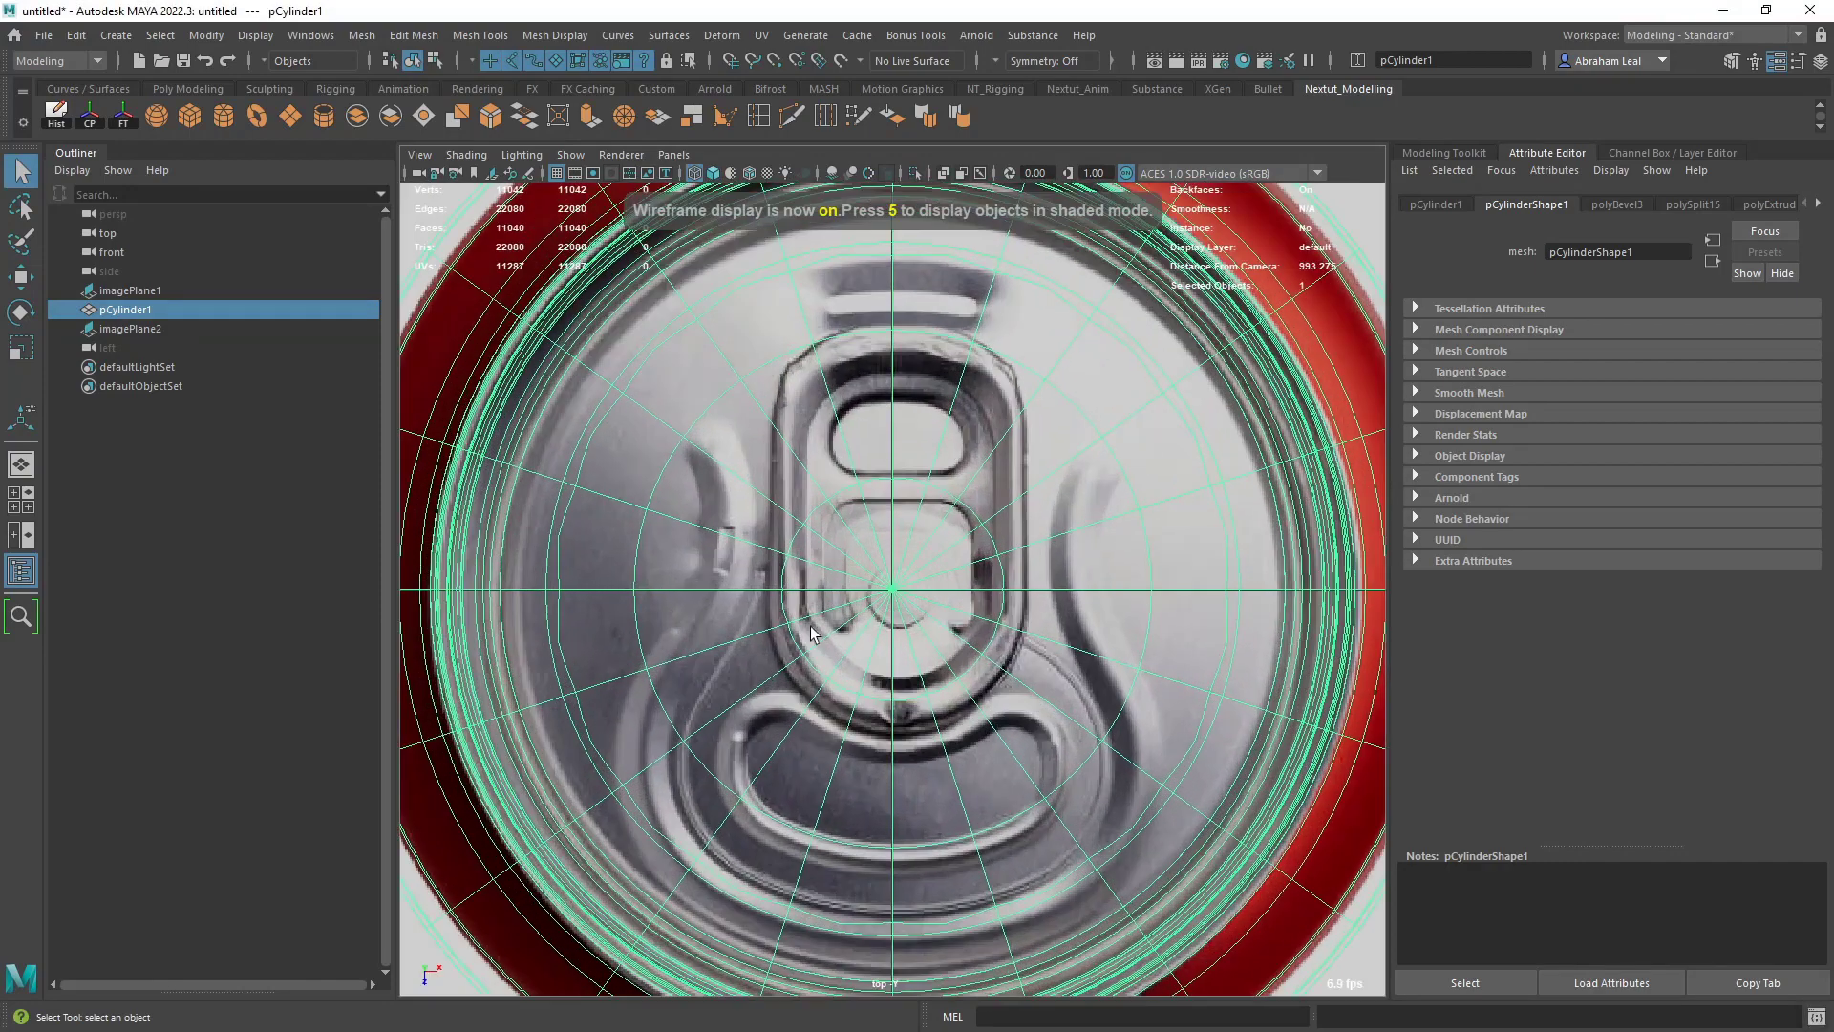
scroll(908, 626, down, 10)
scroll(907, 635, up, 4)
scroll(909, 632, up, 5)
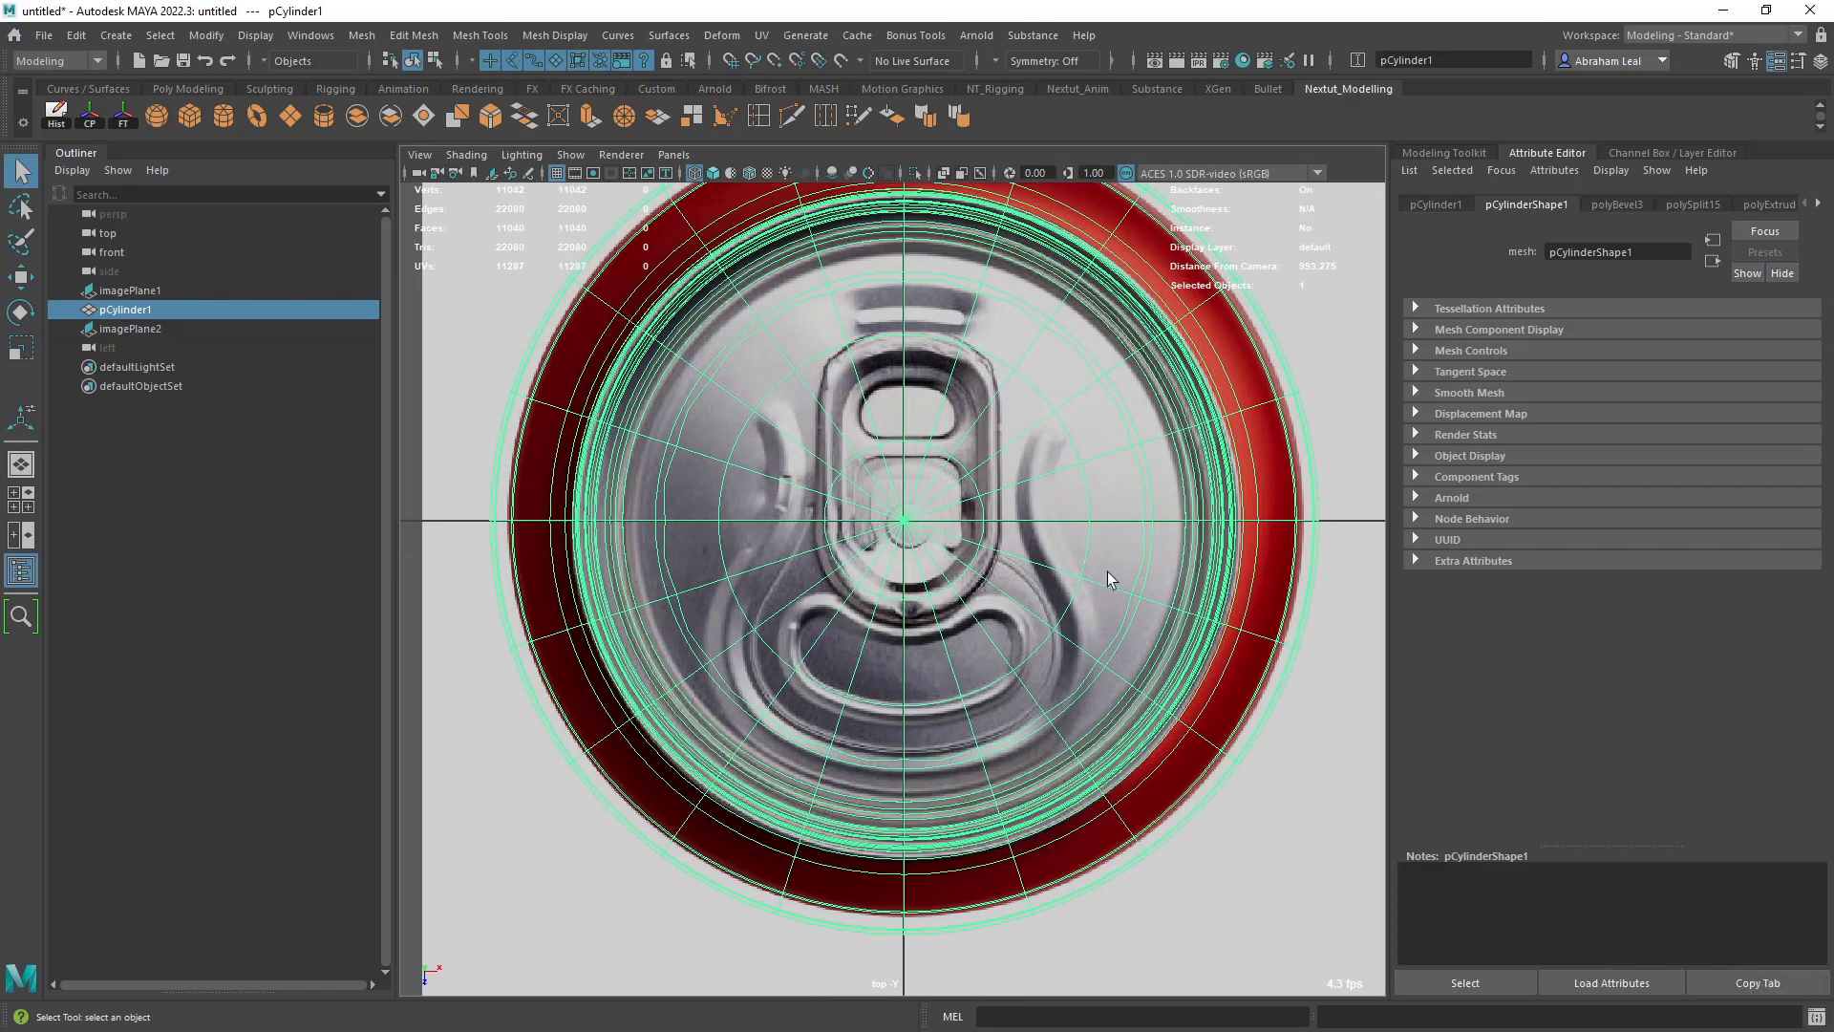
- Turn off the can's smooth preview and display its transform channels and construction history
key(1)
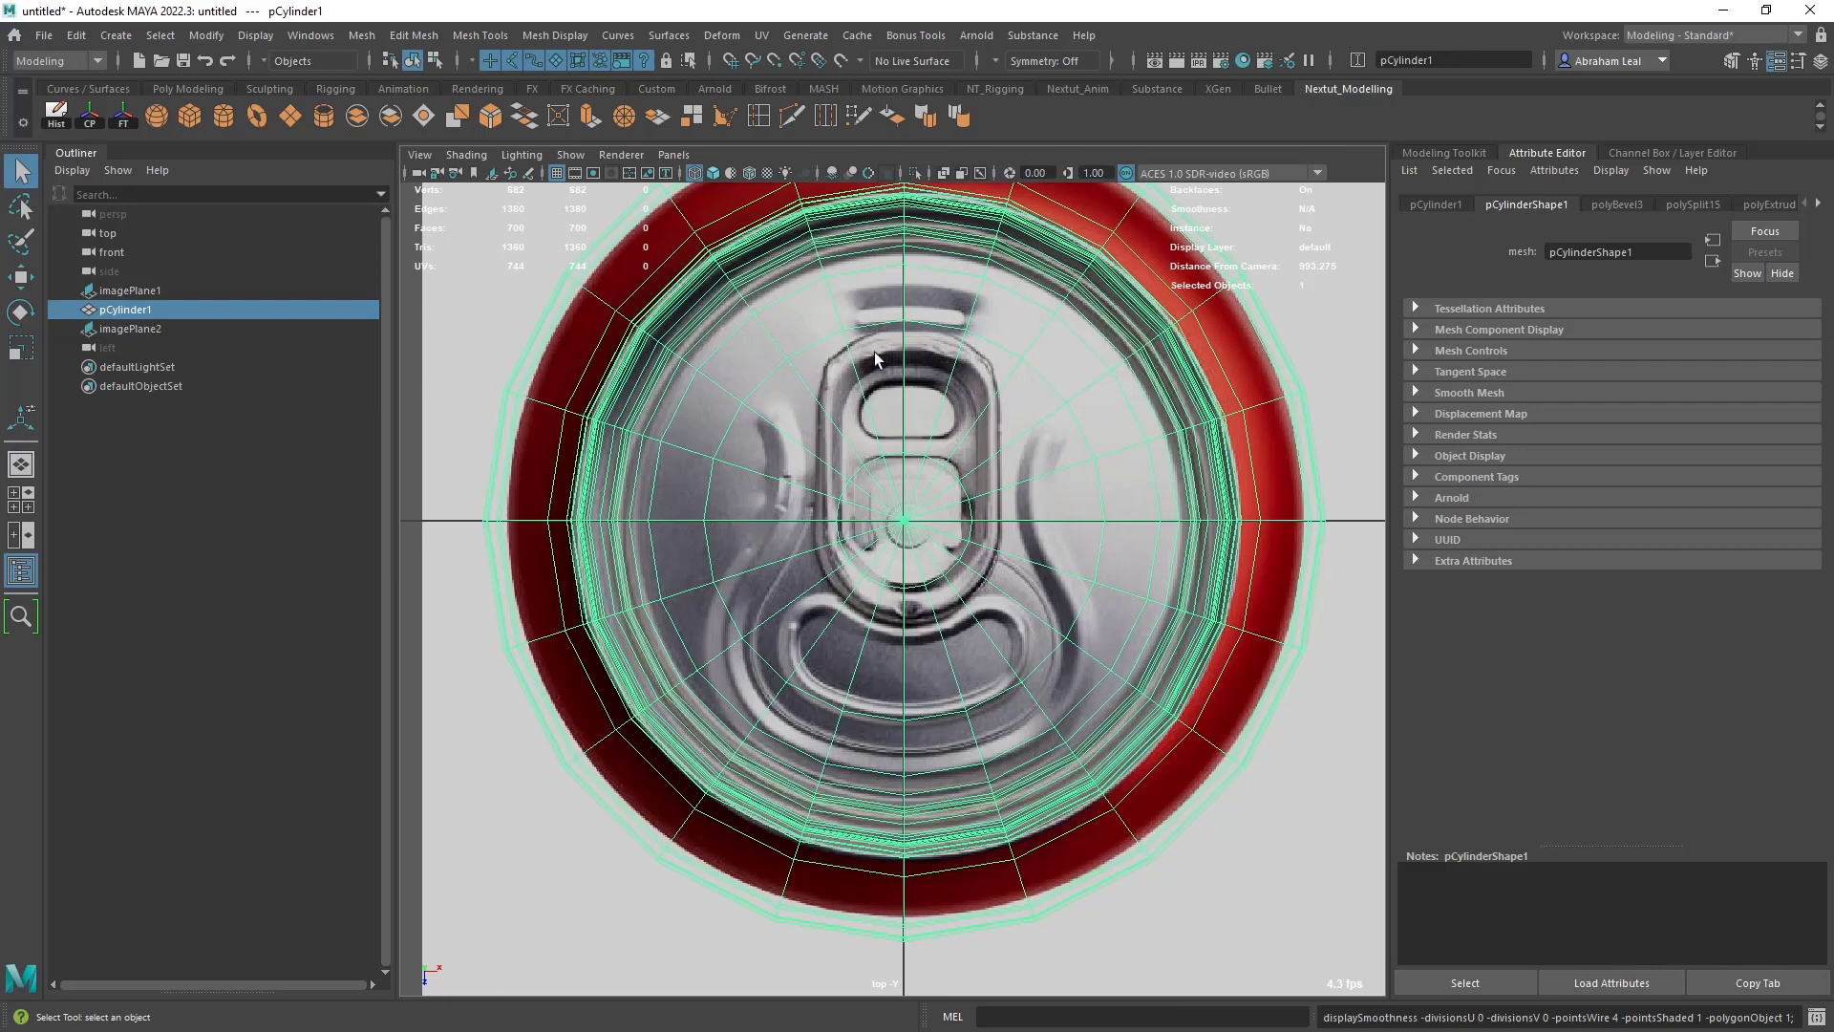
scroll(898, 374, down, 3)
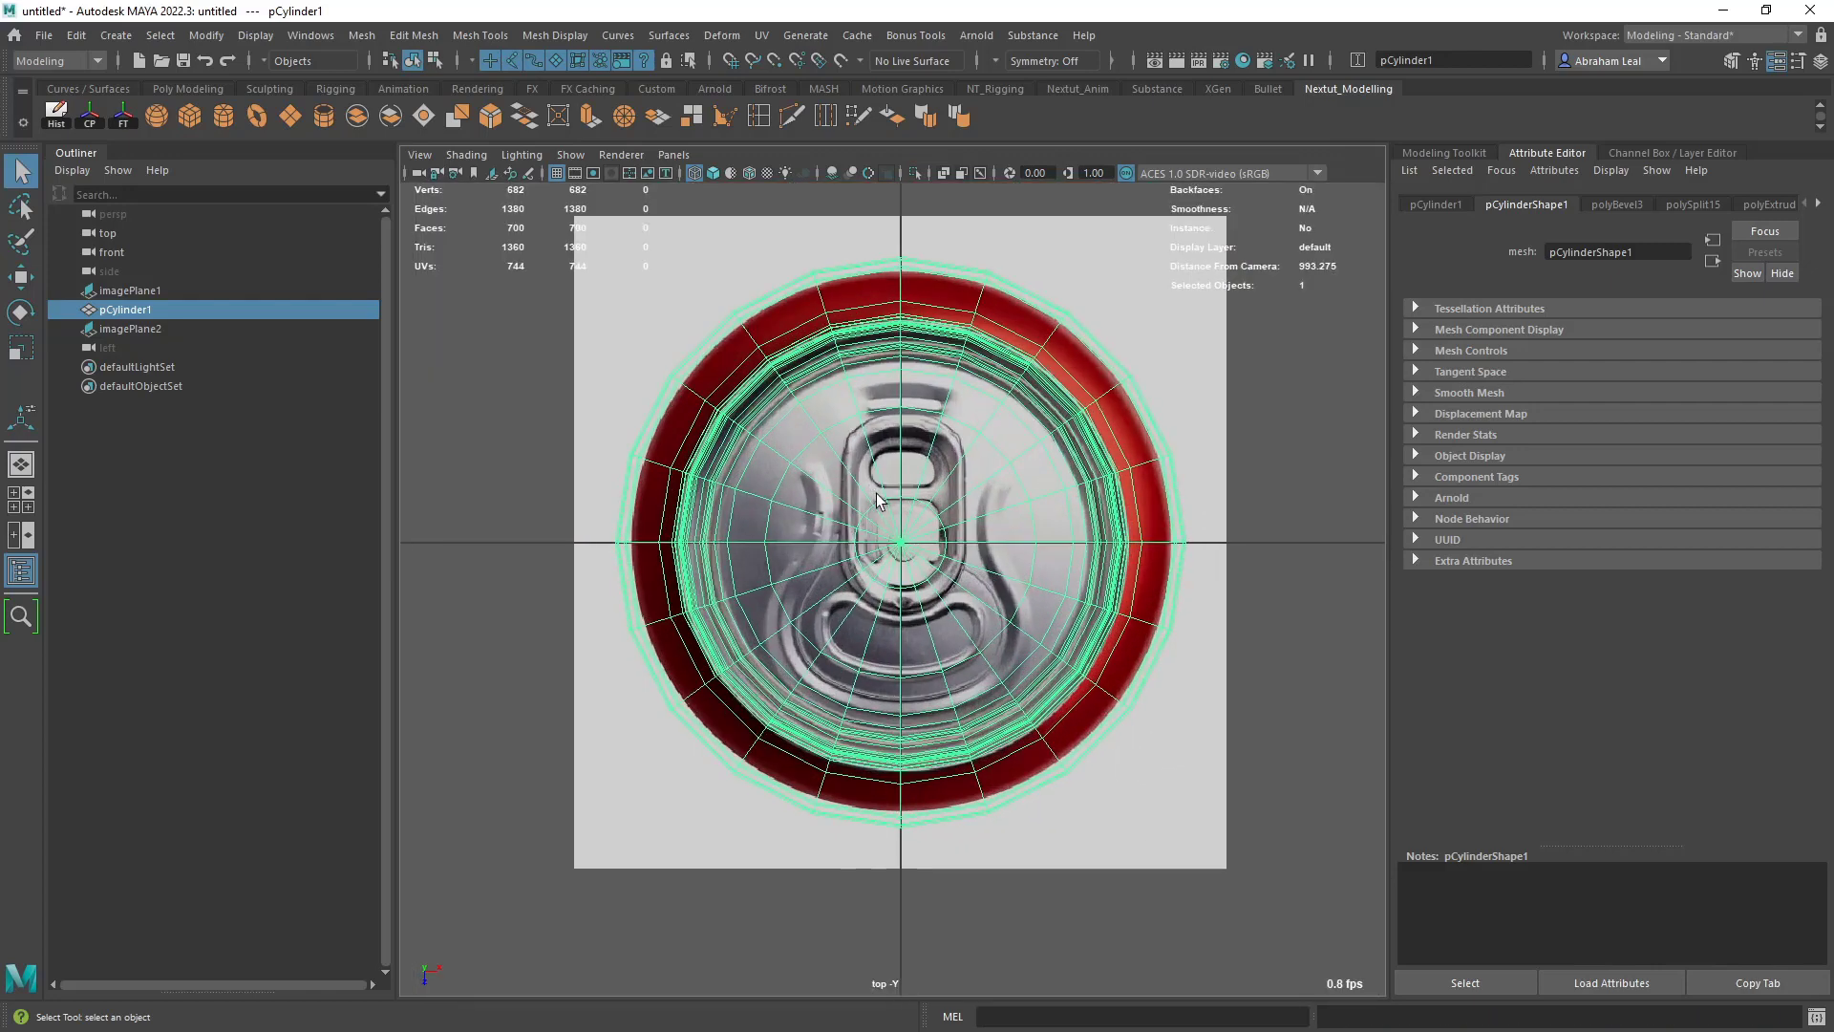
key(ctrl+a)
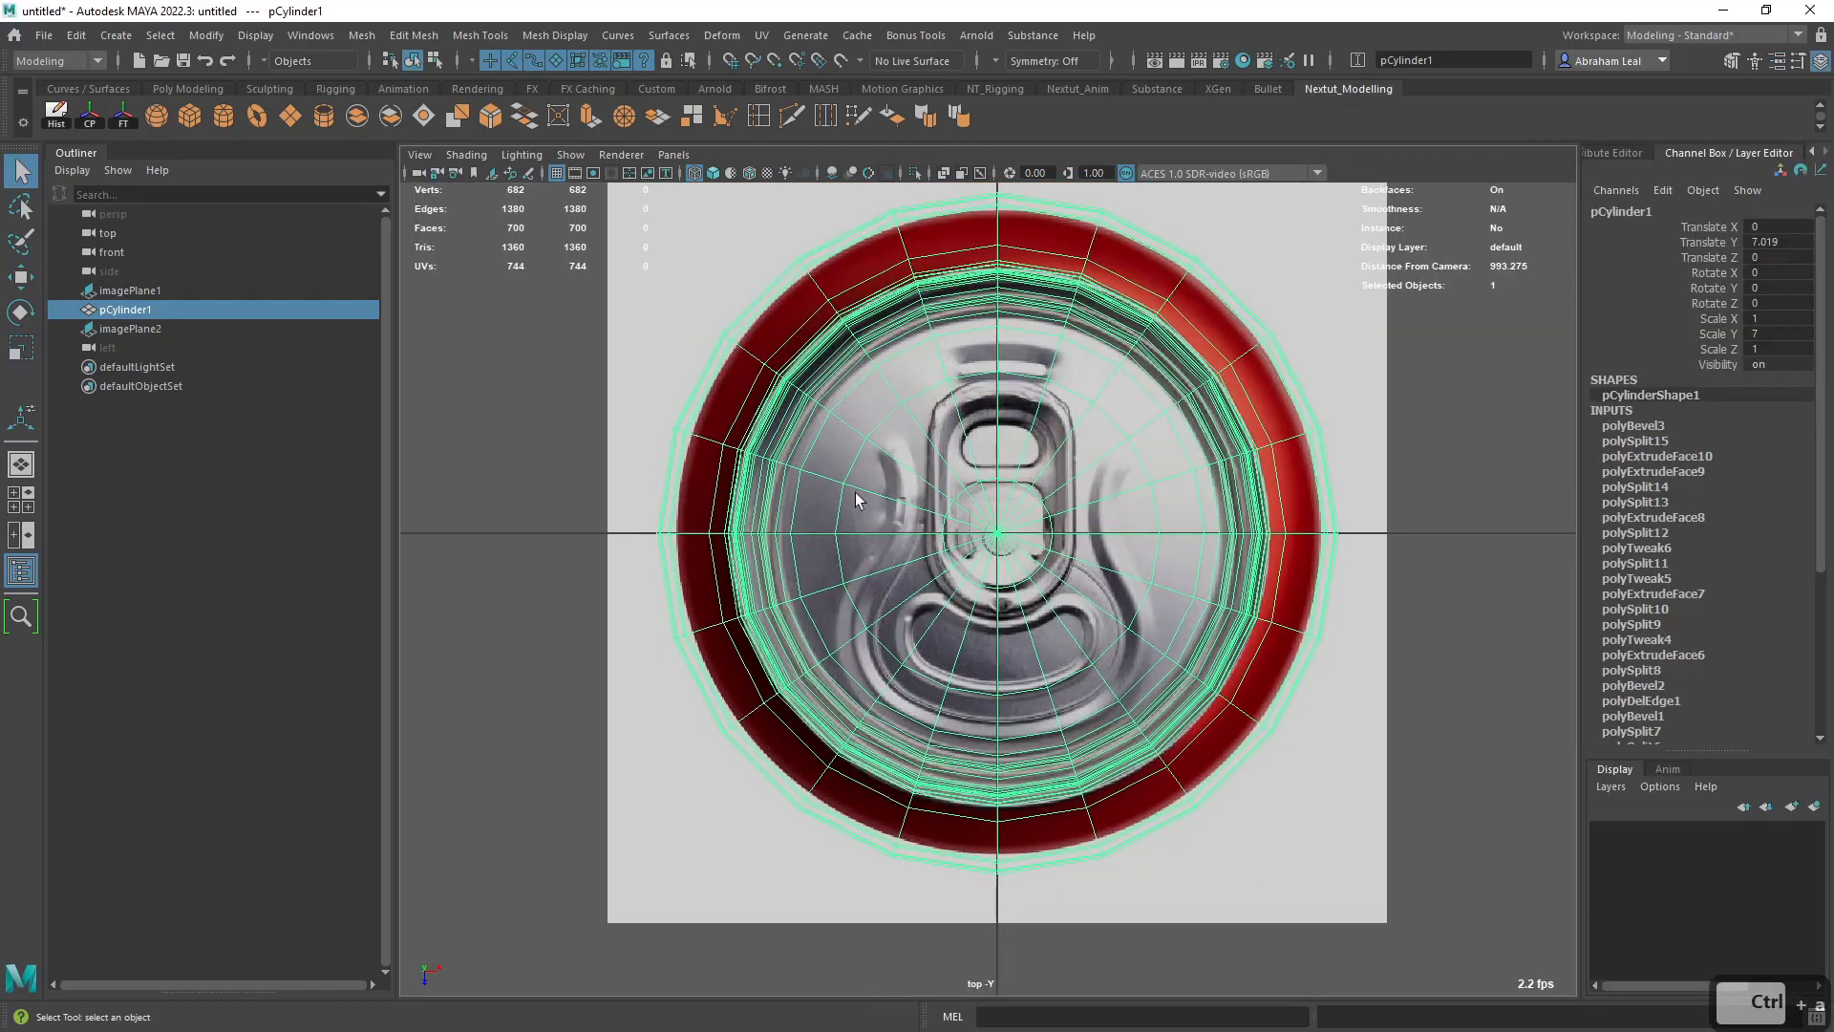
key(ctrl+a)
key(ctrl+a)
alt+middle_drag(1218, 442, 1178, 387)
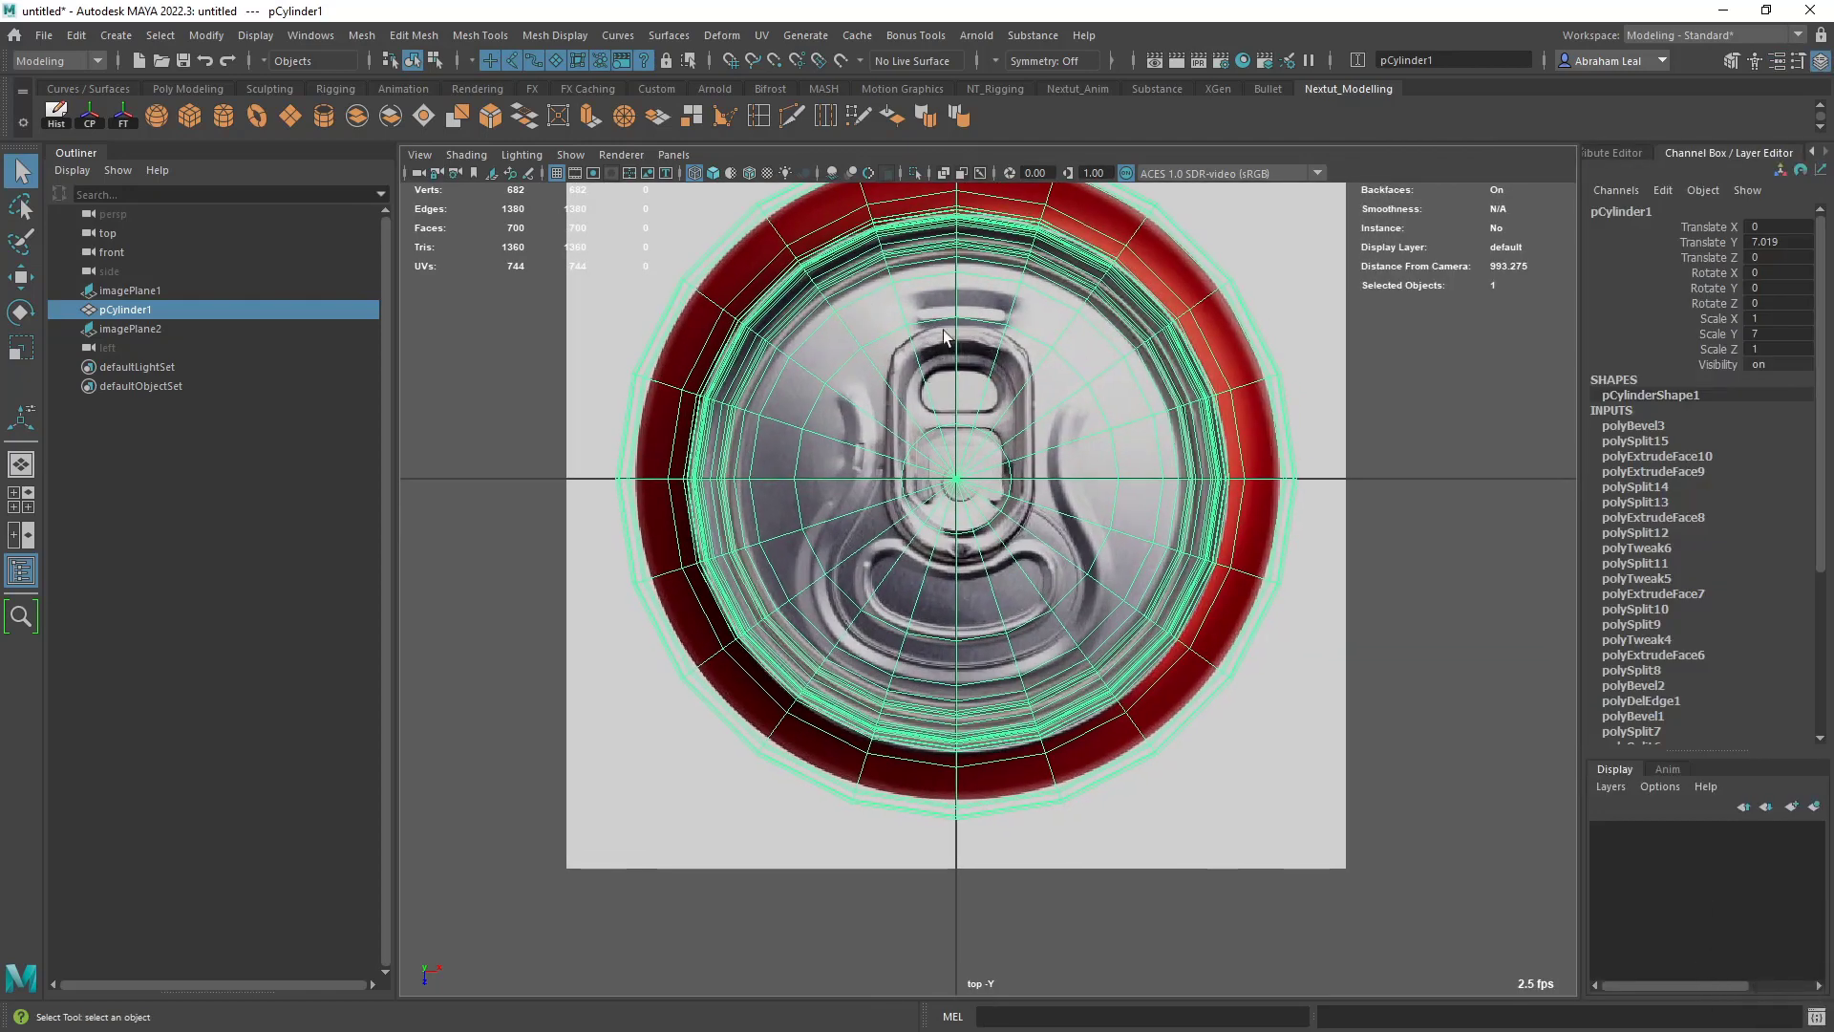
- In the shaded perspective view, delete the can's construction history, center its pivot and freeze its transformations
key(space)
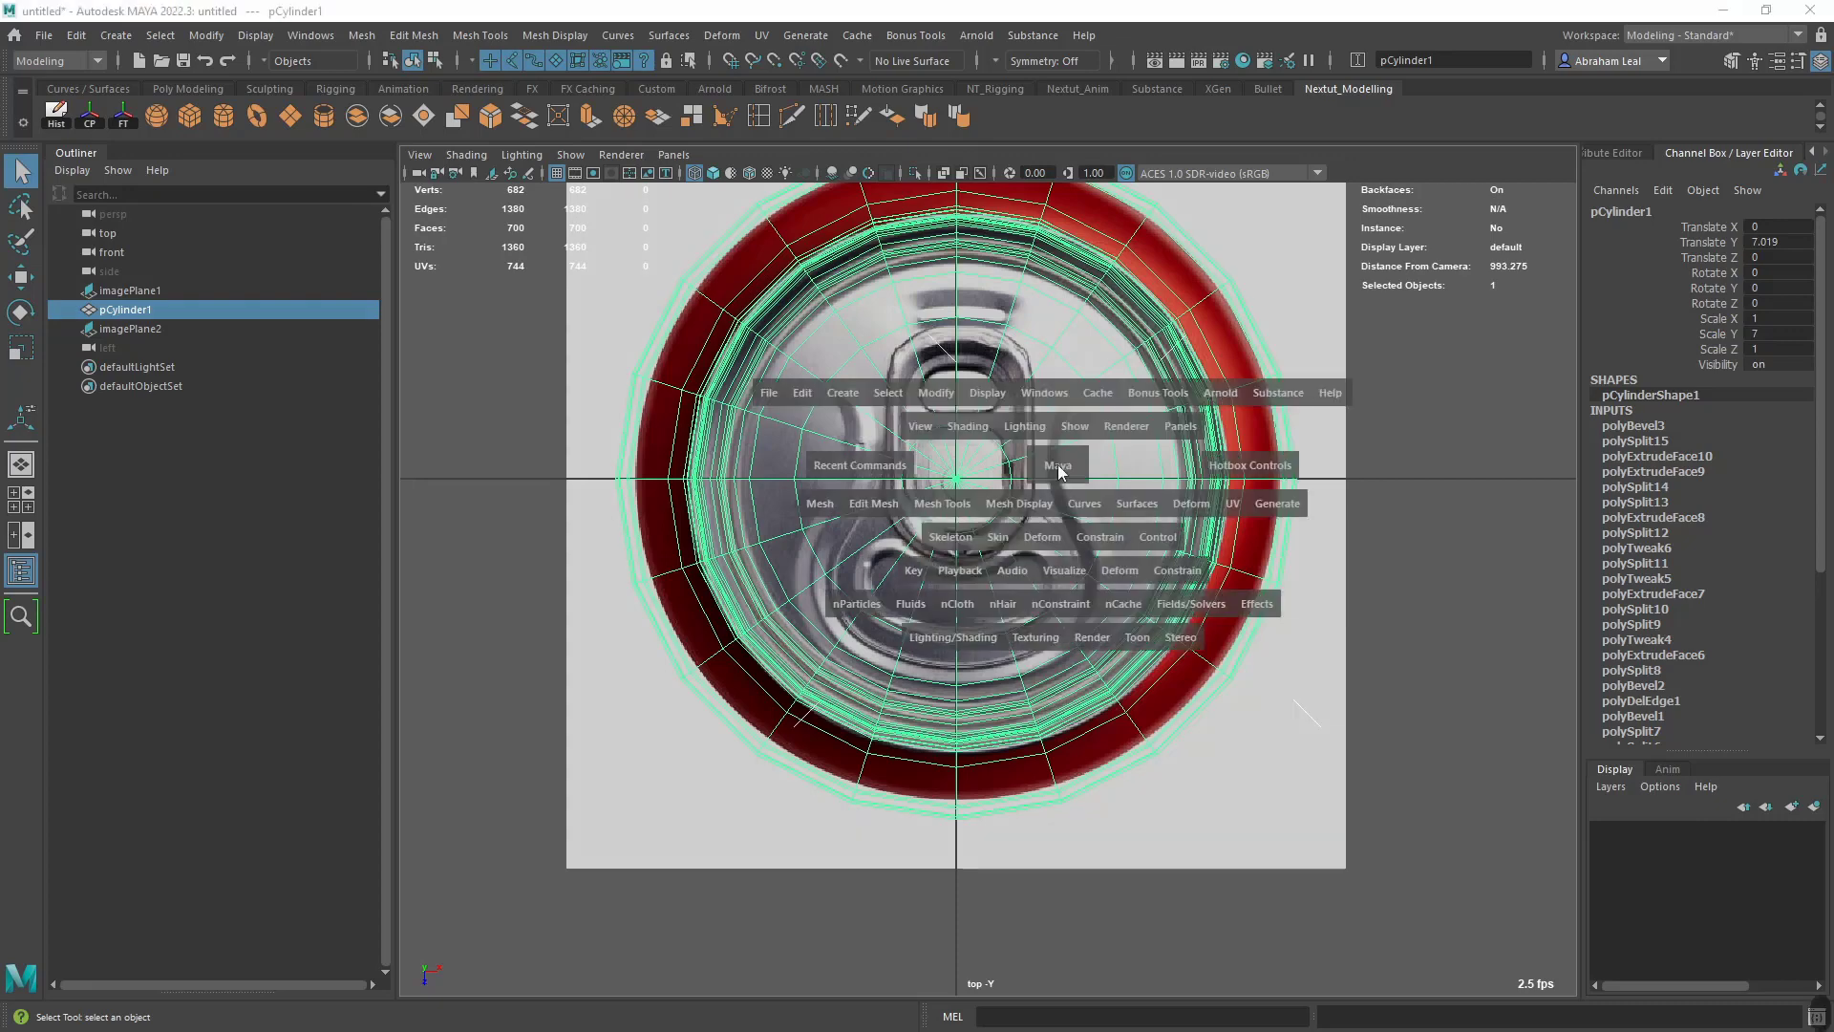
drag(1054, 465, 1055, 418)
mouse_move(1034, 357)
alt+mouse_down()
mouse_move(1091, 419)
mouse_move(1134, 646)
mouse_move(1057, 611)
alt+mouse_up()
key(5)
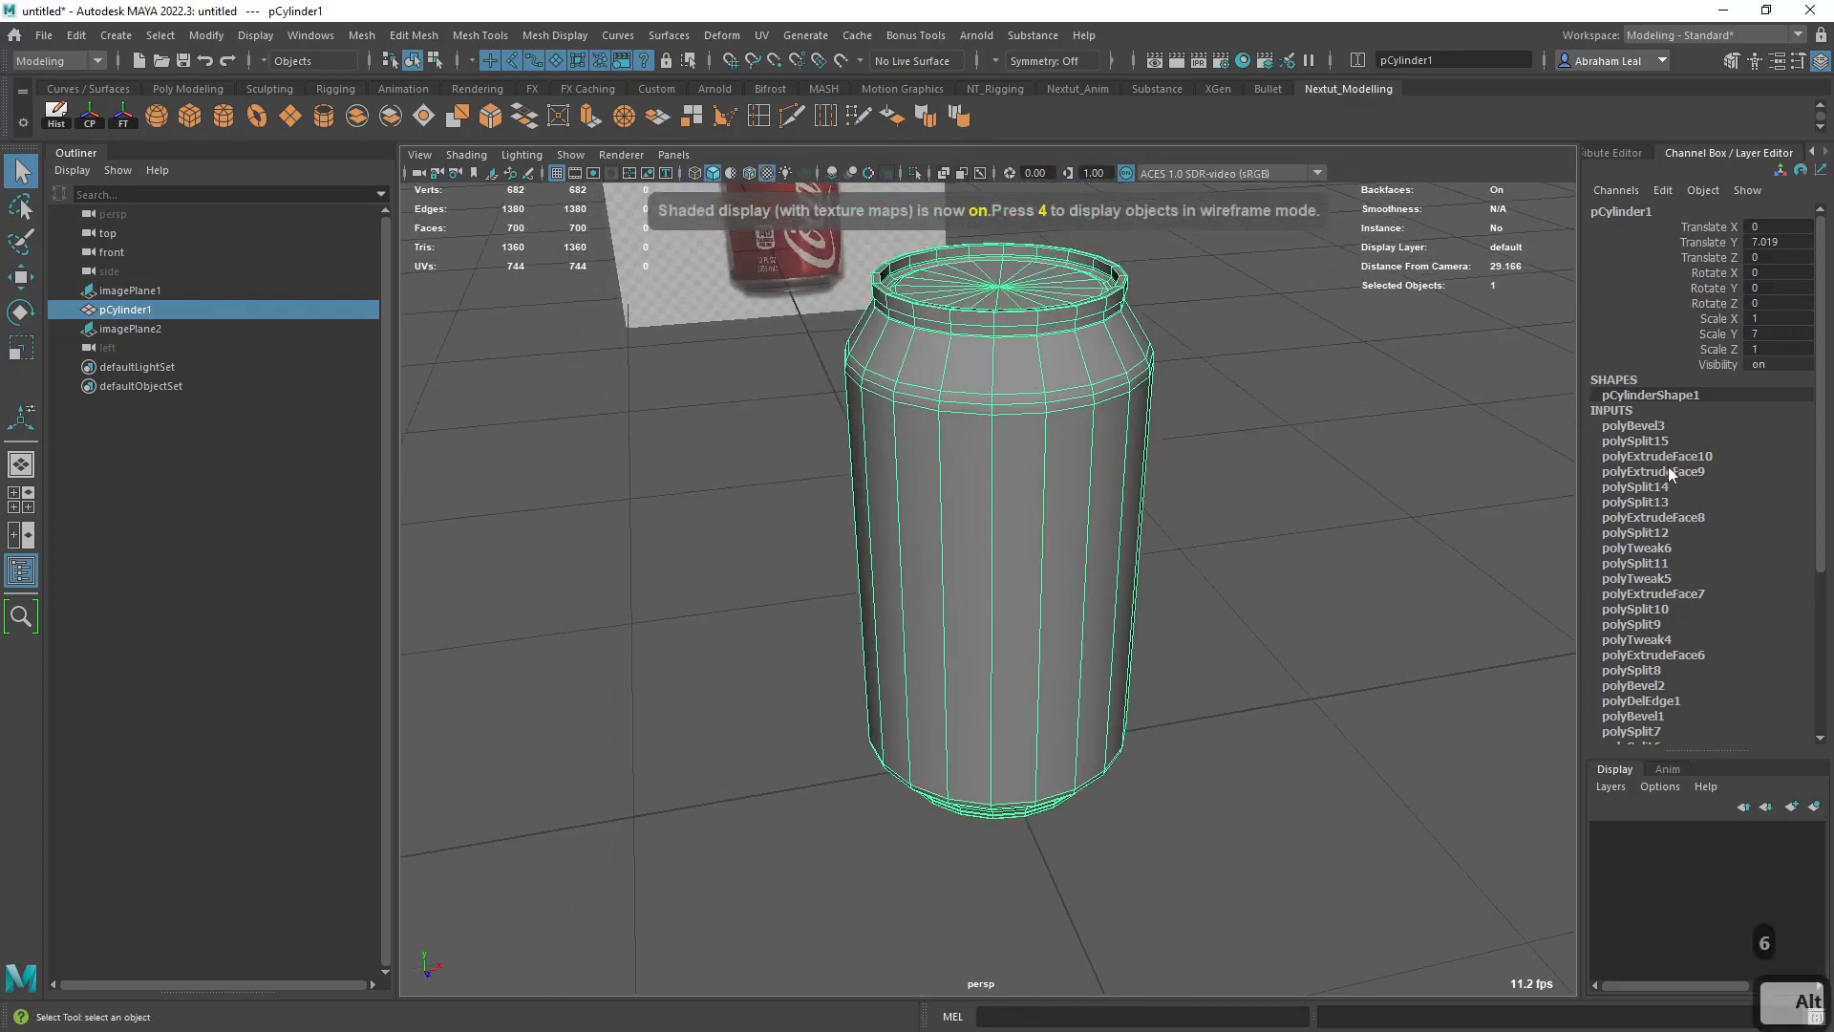
scroll(1668, 462, down, 5)
scroll(1665, 287, down, 1)
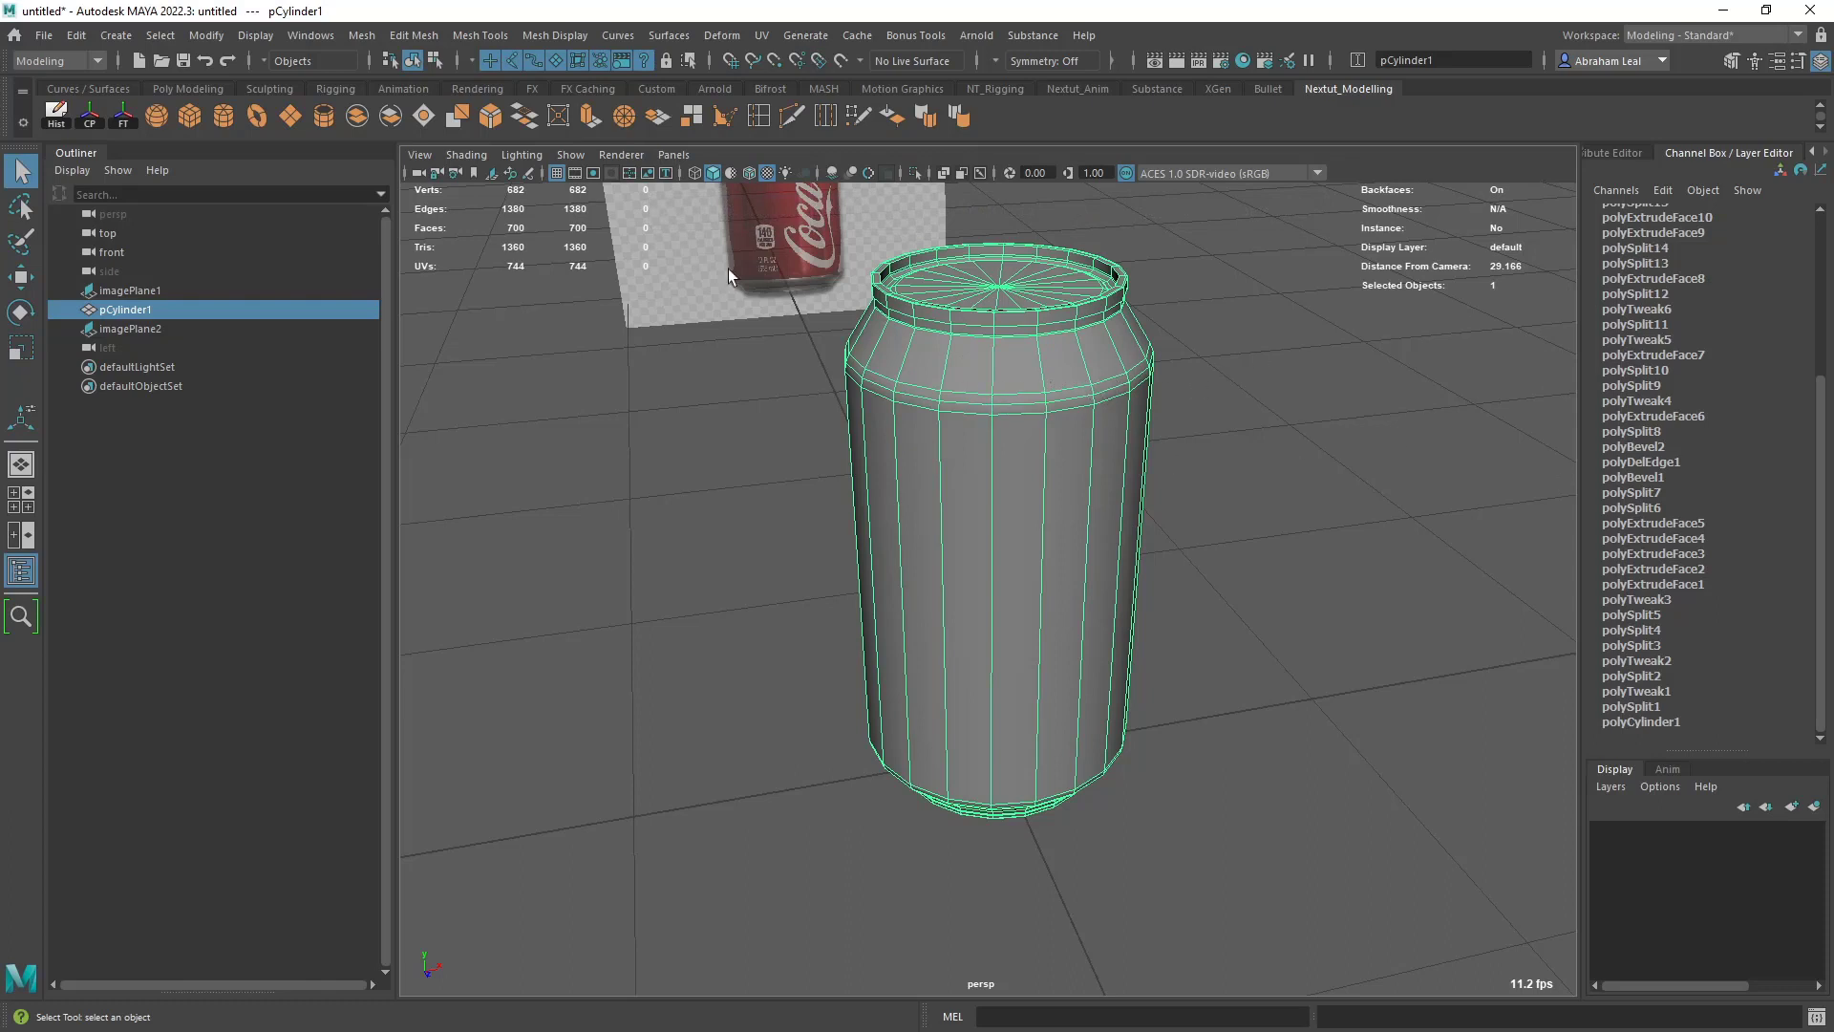
click(94, 118)
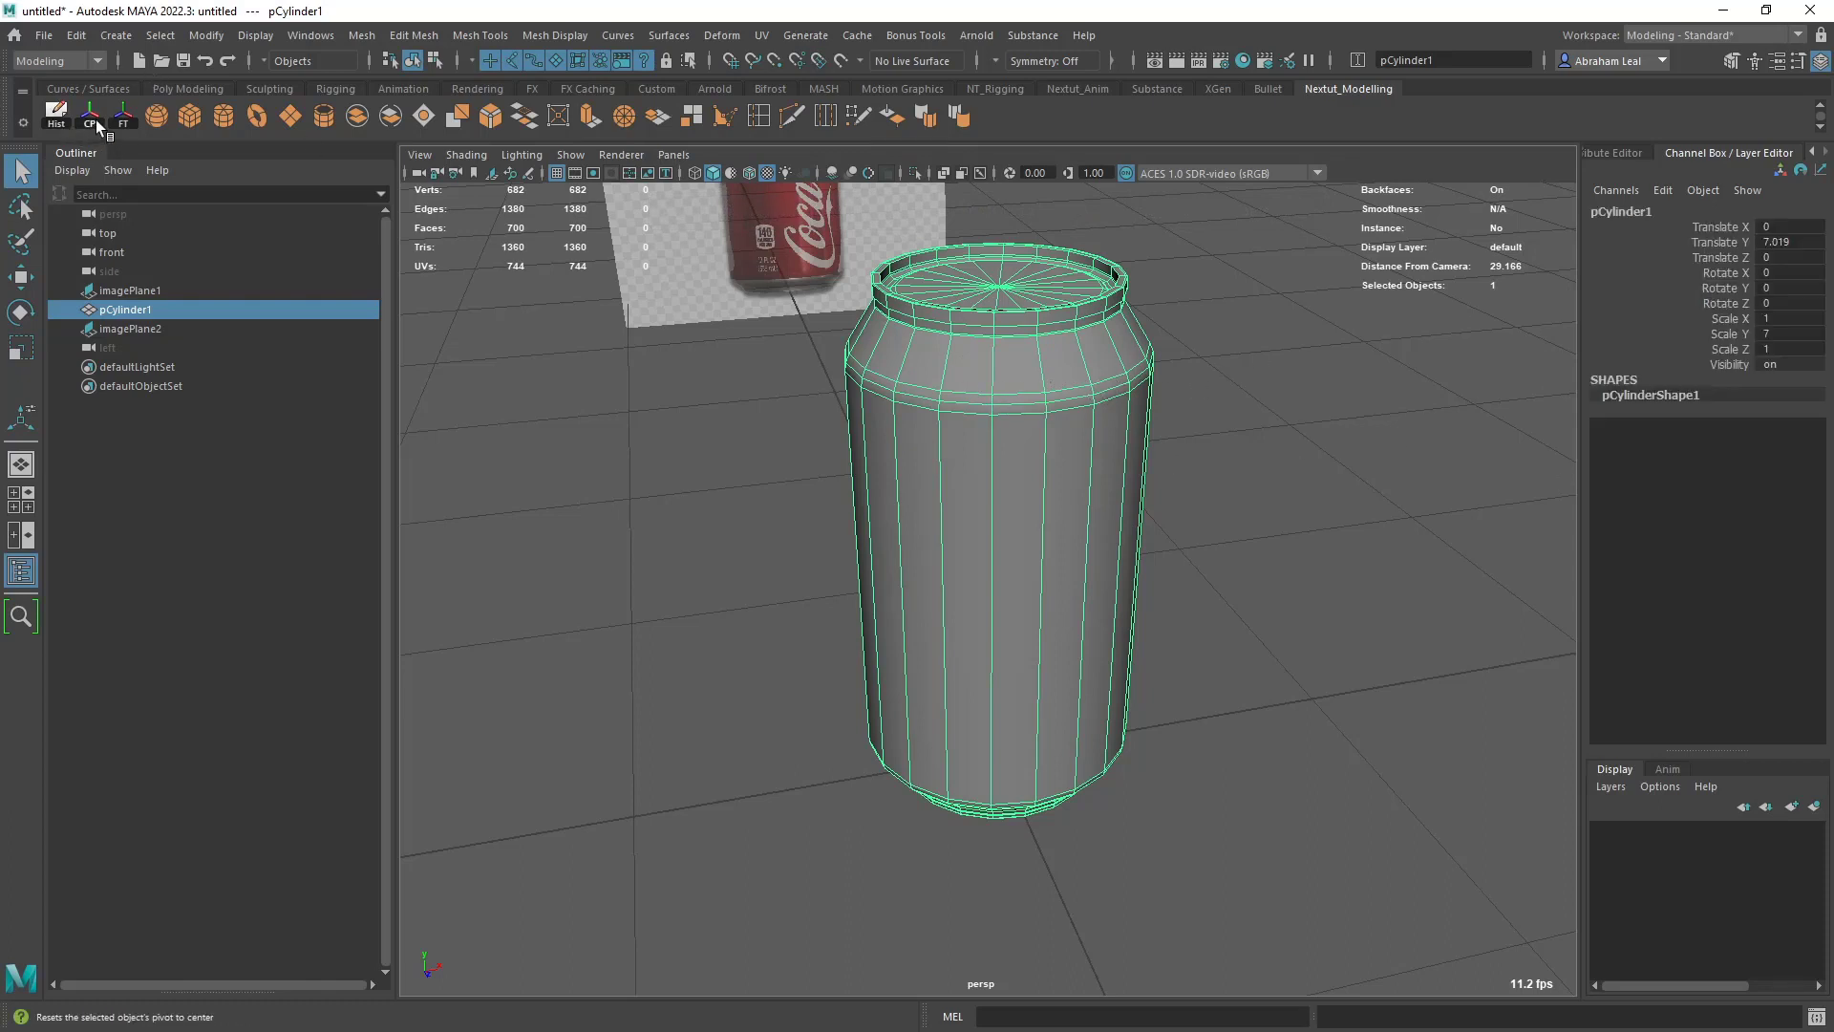
click(124, 118)
- Assign the can to a new display layer and try to name the layer Can
click(1815, 808)
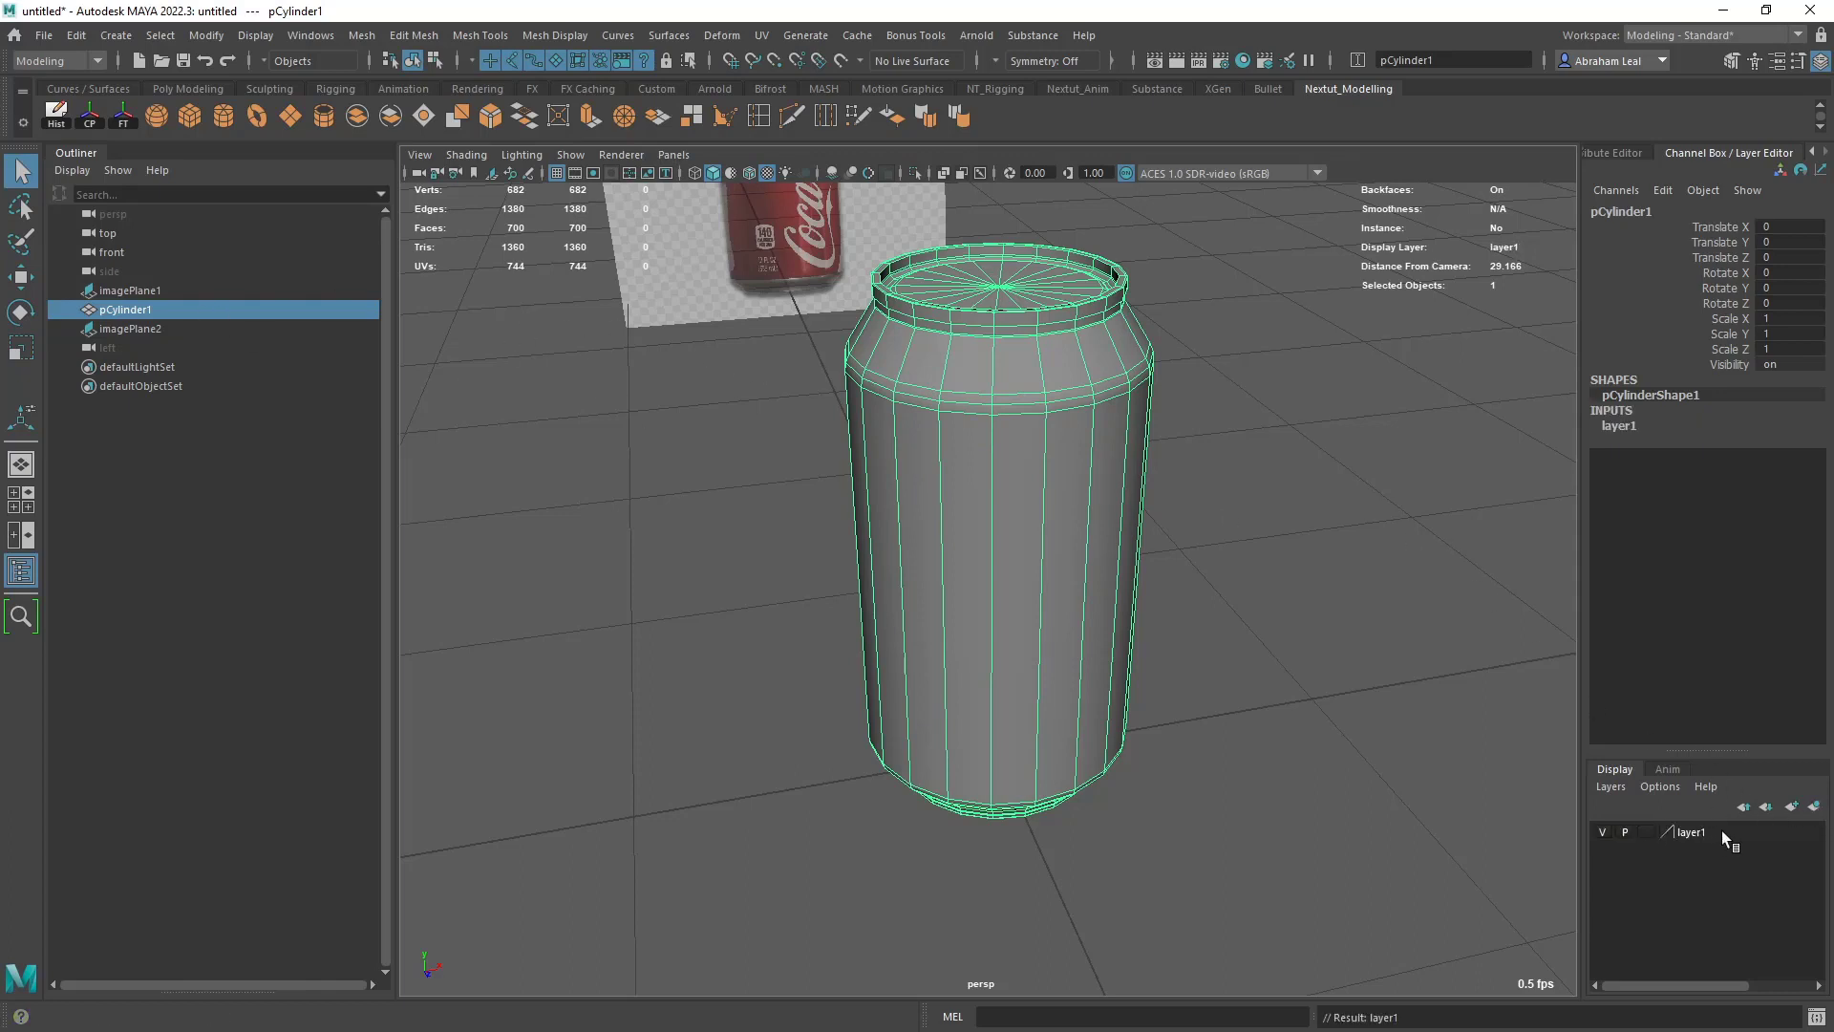
click(1696, 831)
double_click(1695, 831)
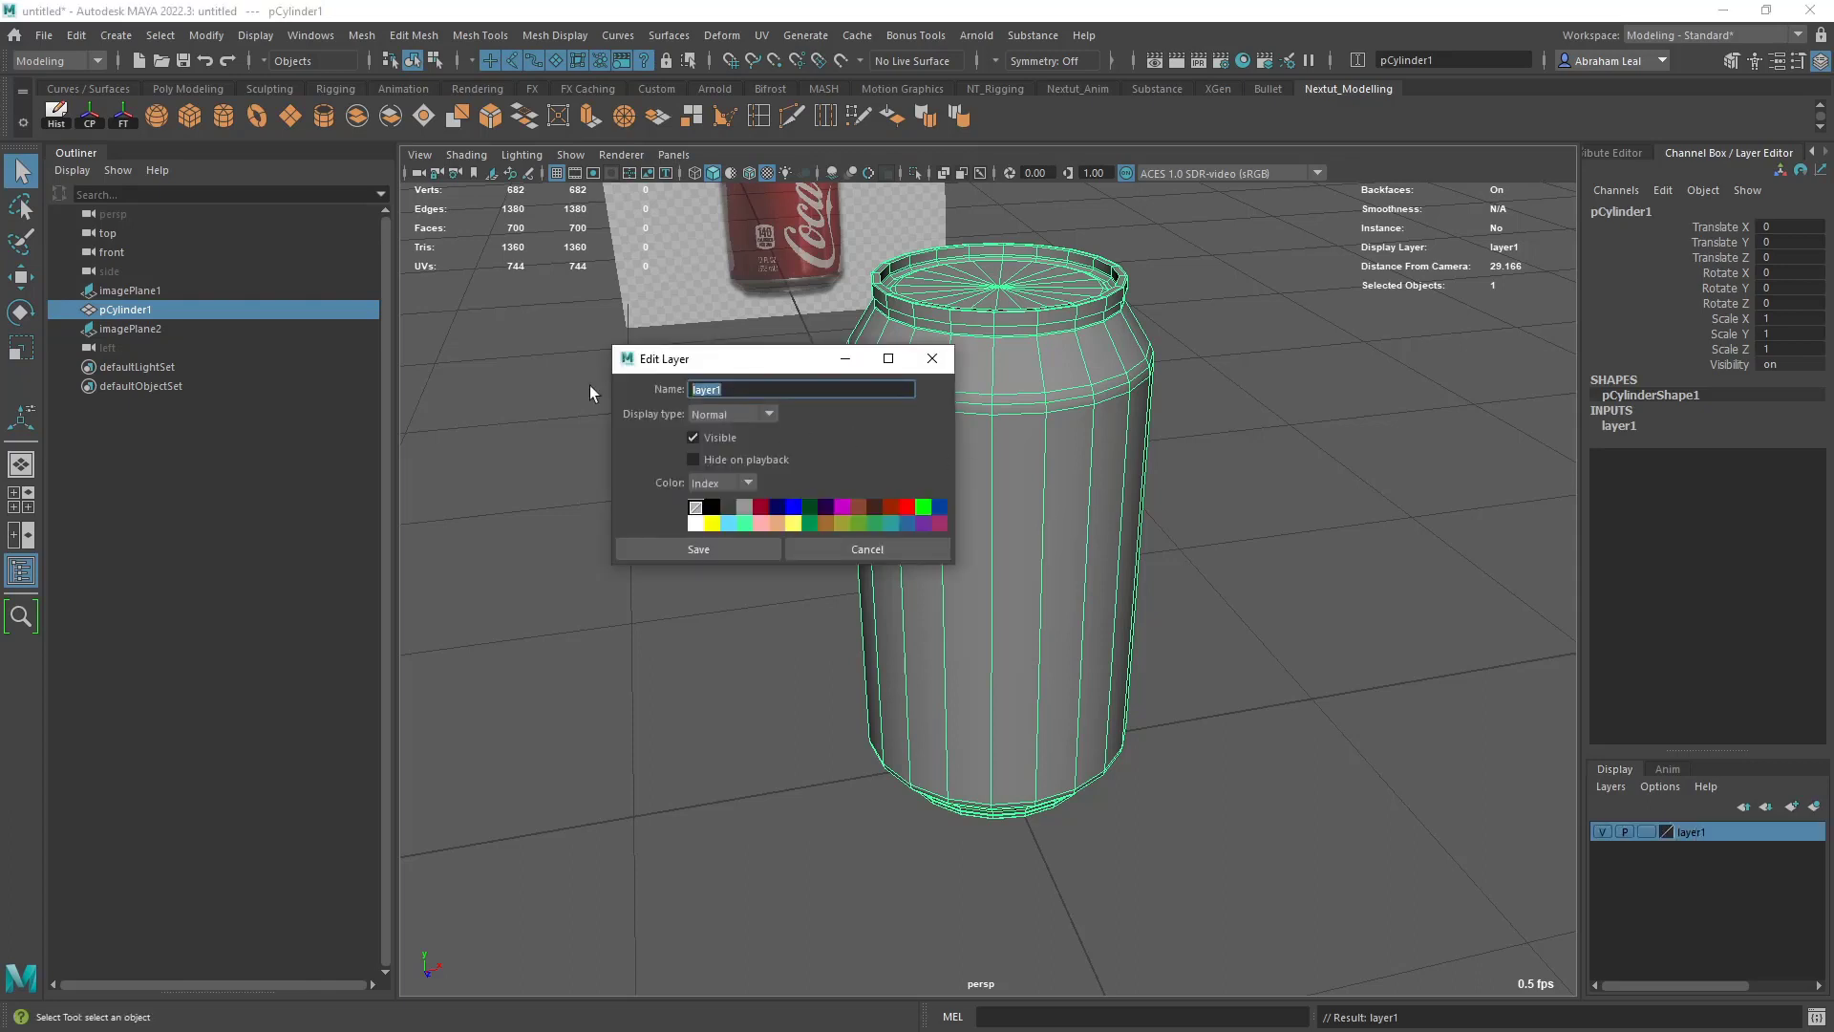
text(Can)
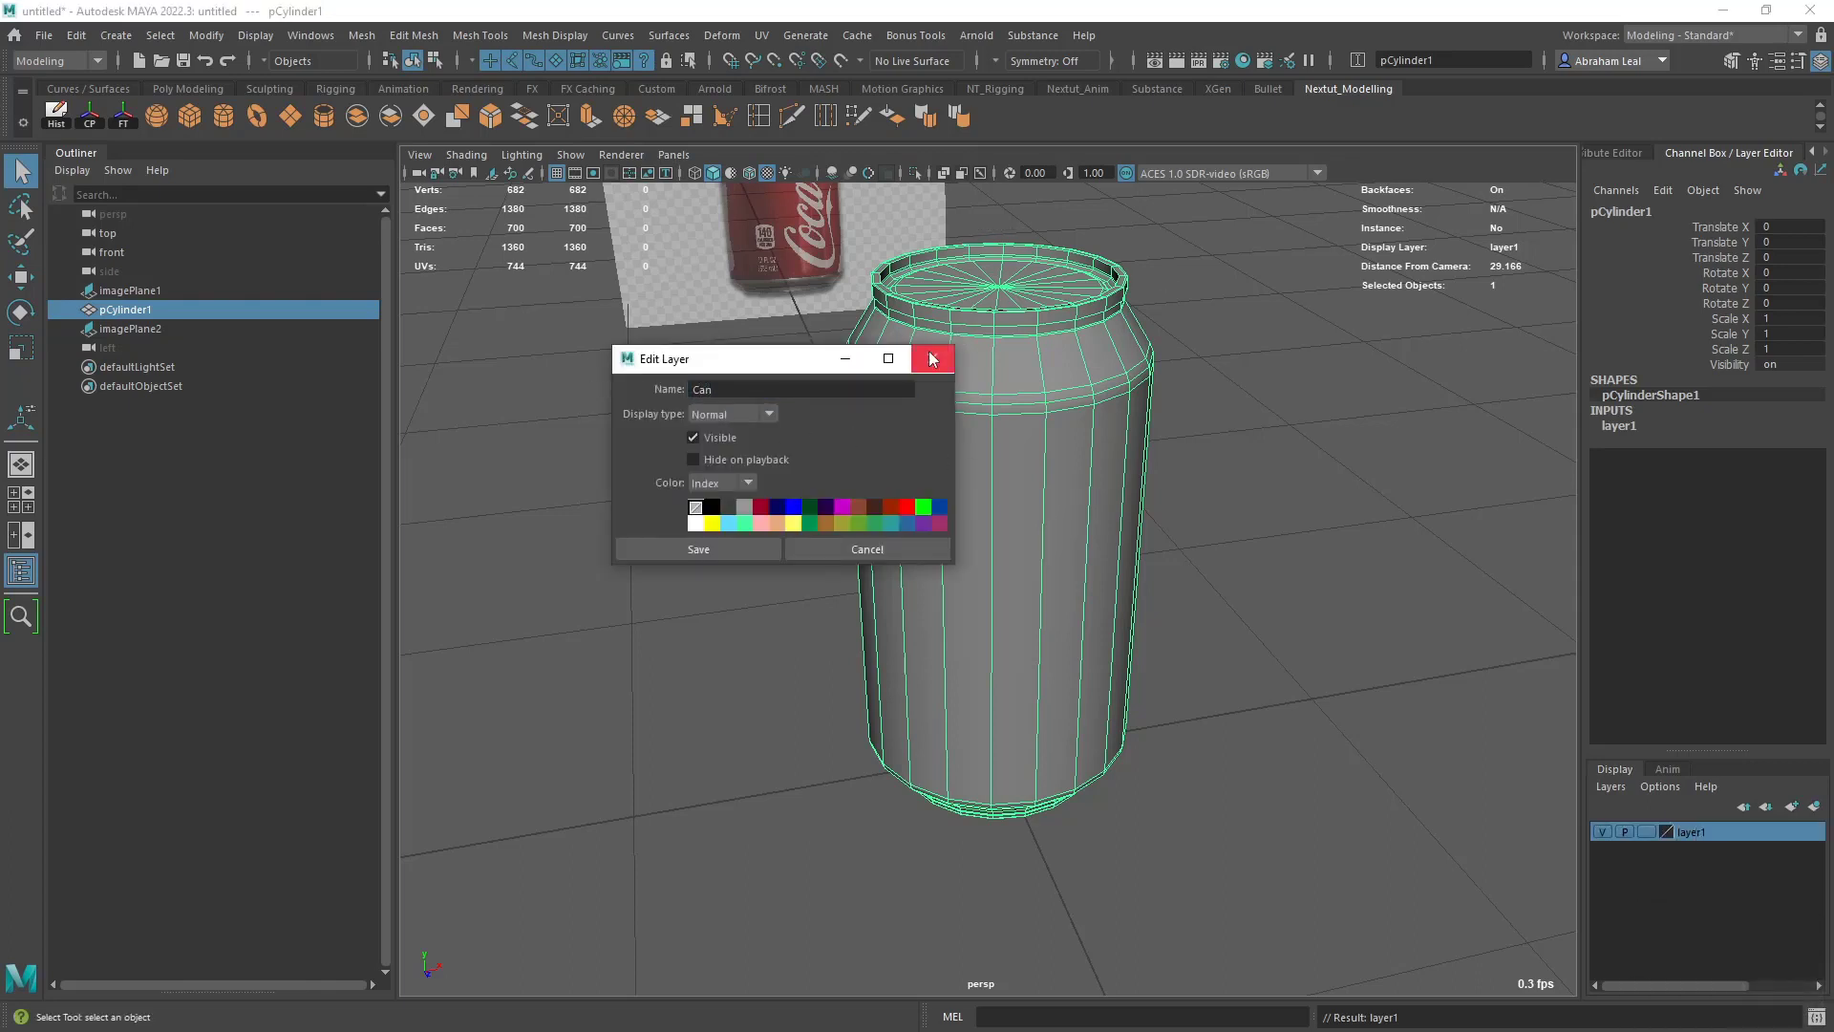
click(931, 359)
- Toggle the visibility of the can's display layer, leaving the can hidden
click(1603, 831)
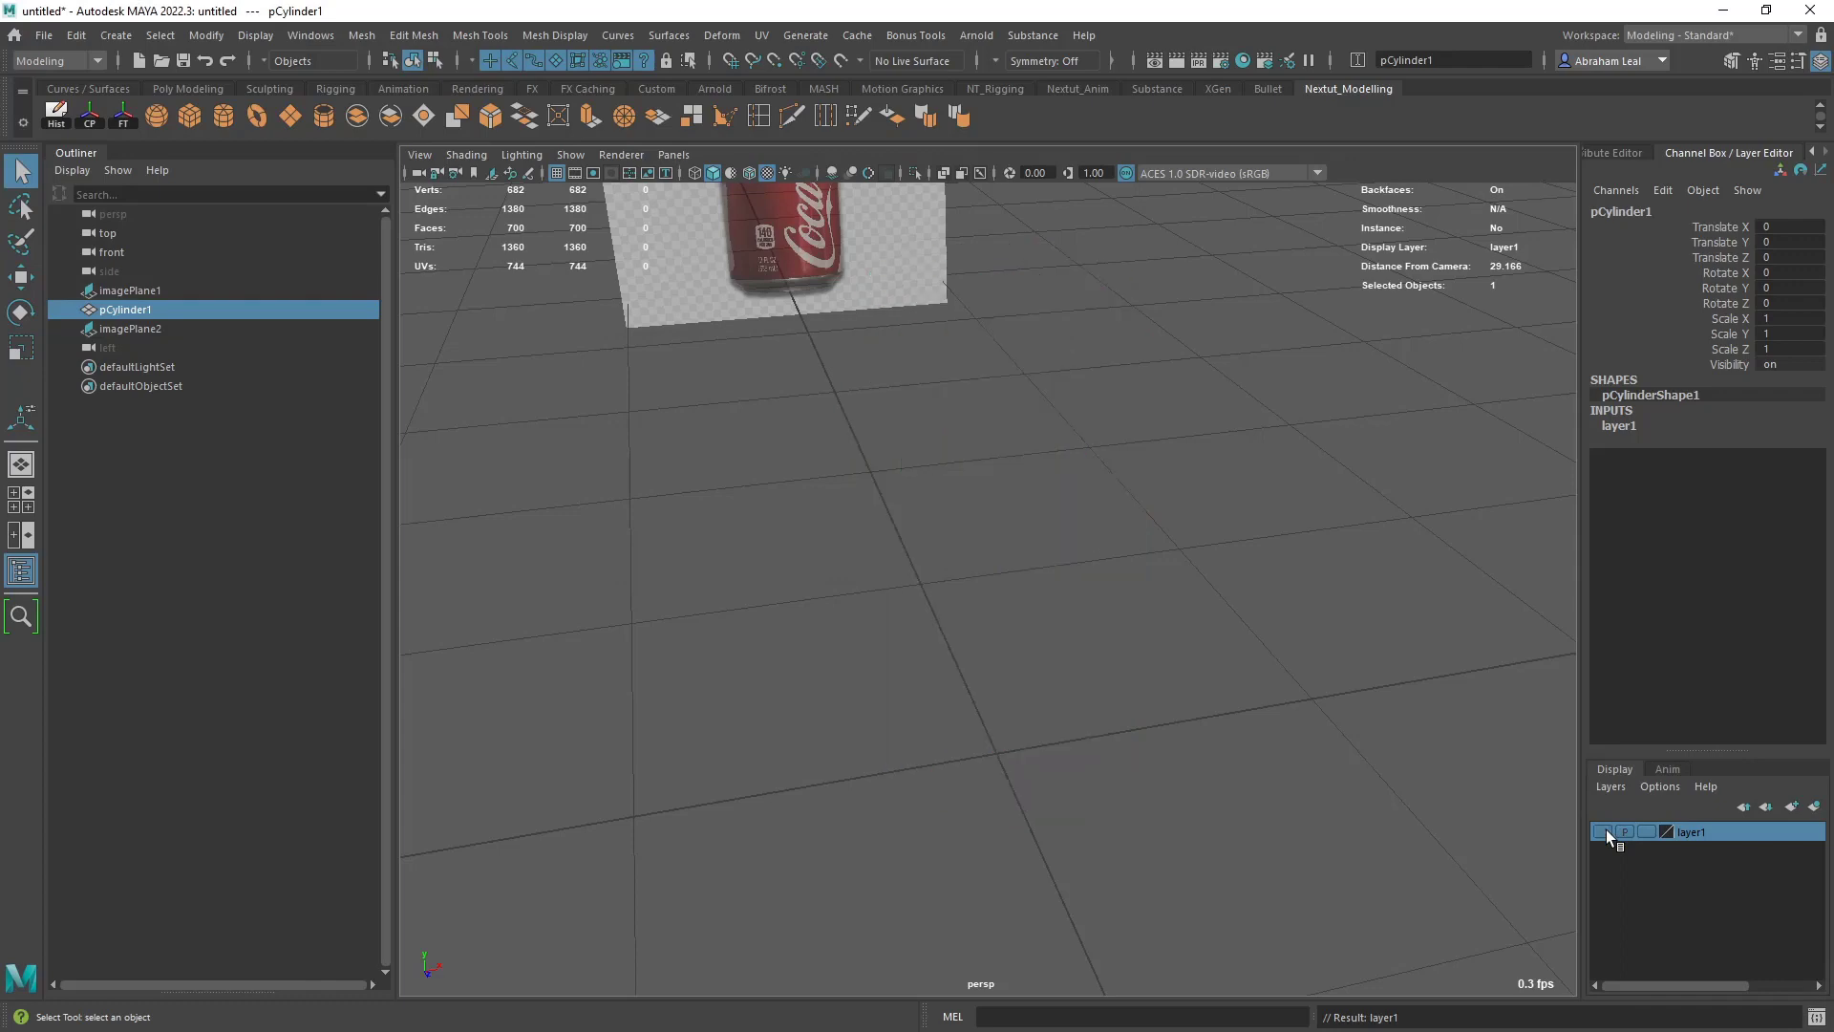
click(1604, 831)
click(1603, 831)
- Examine the pull tab's outline and openings up close in the top reference image
key(space)
drag(1269, 553, 1184, 561)
scroll(1096, 565, down, 5)
scroll(1060, 497, up, 4)
alt+middle_drag(1026, 418, 1028, 462)
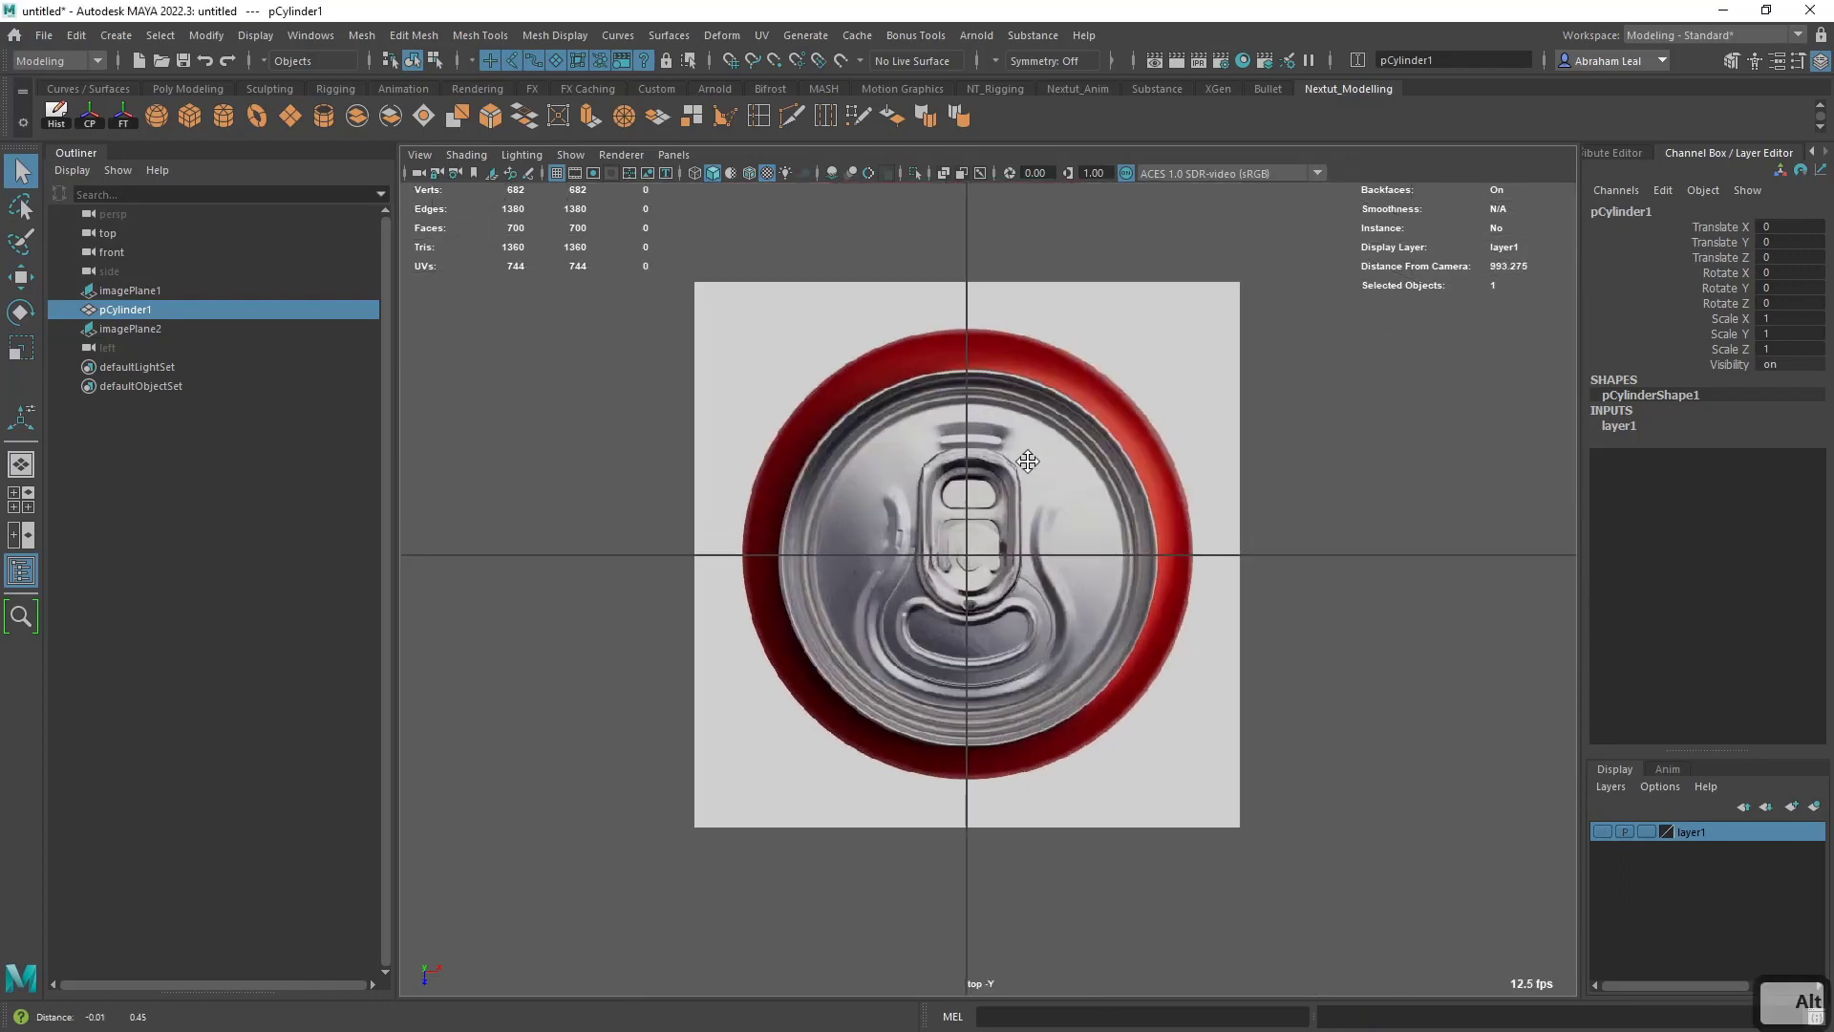
scroll(1026, 461, up, 5)
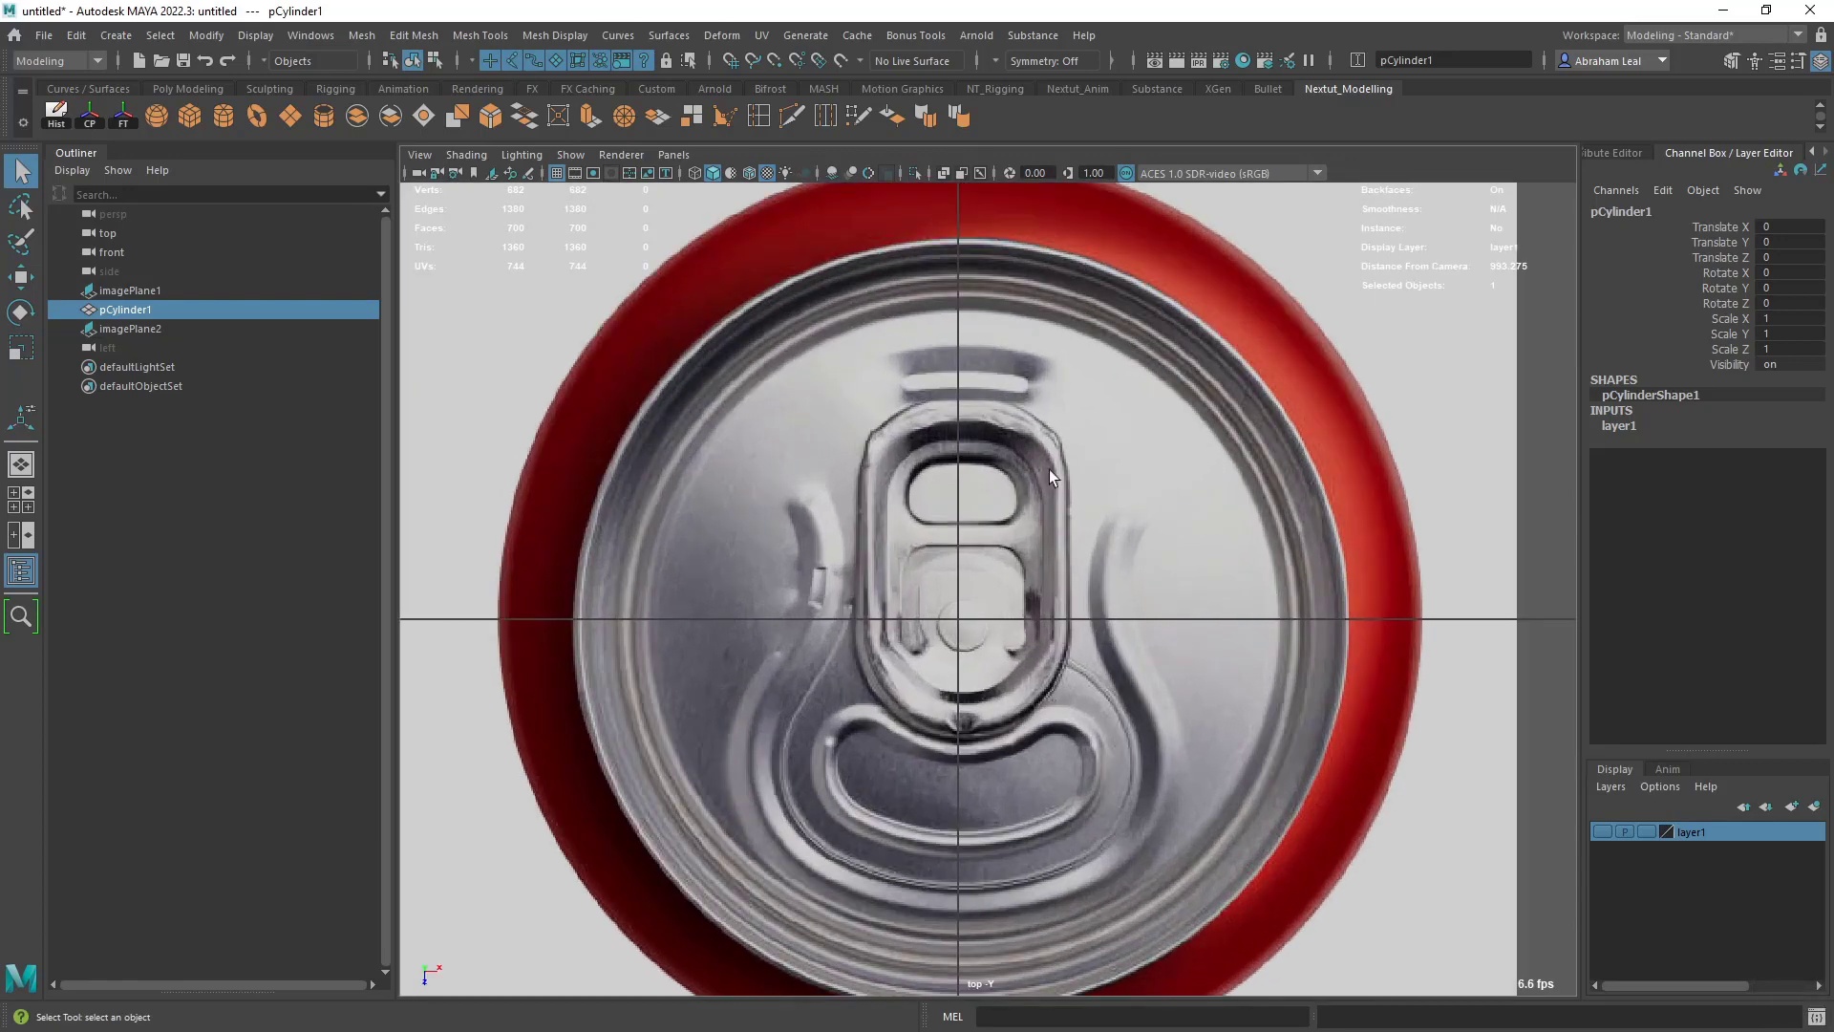
scroll(978, 504, up, 2)
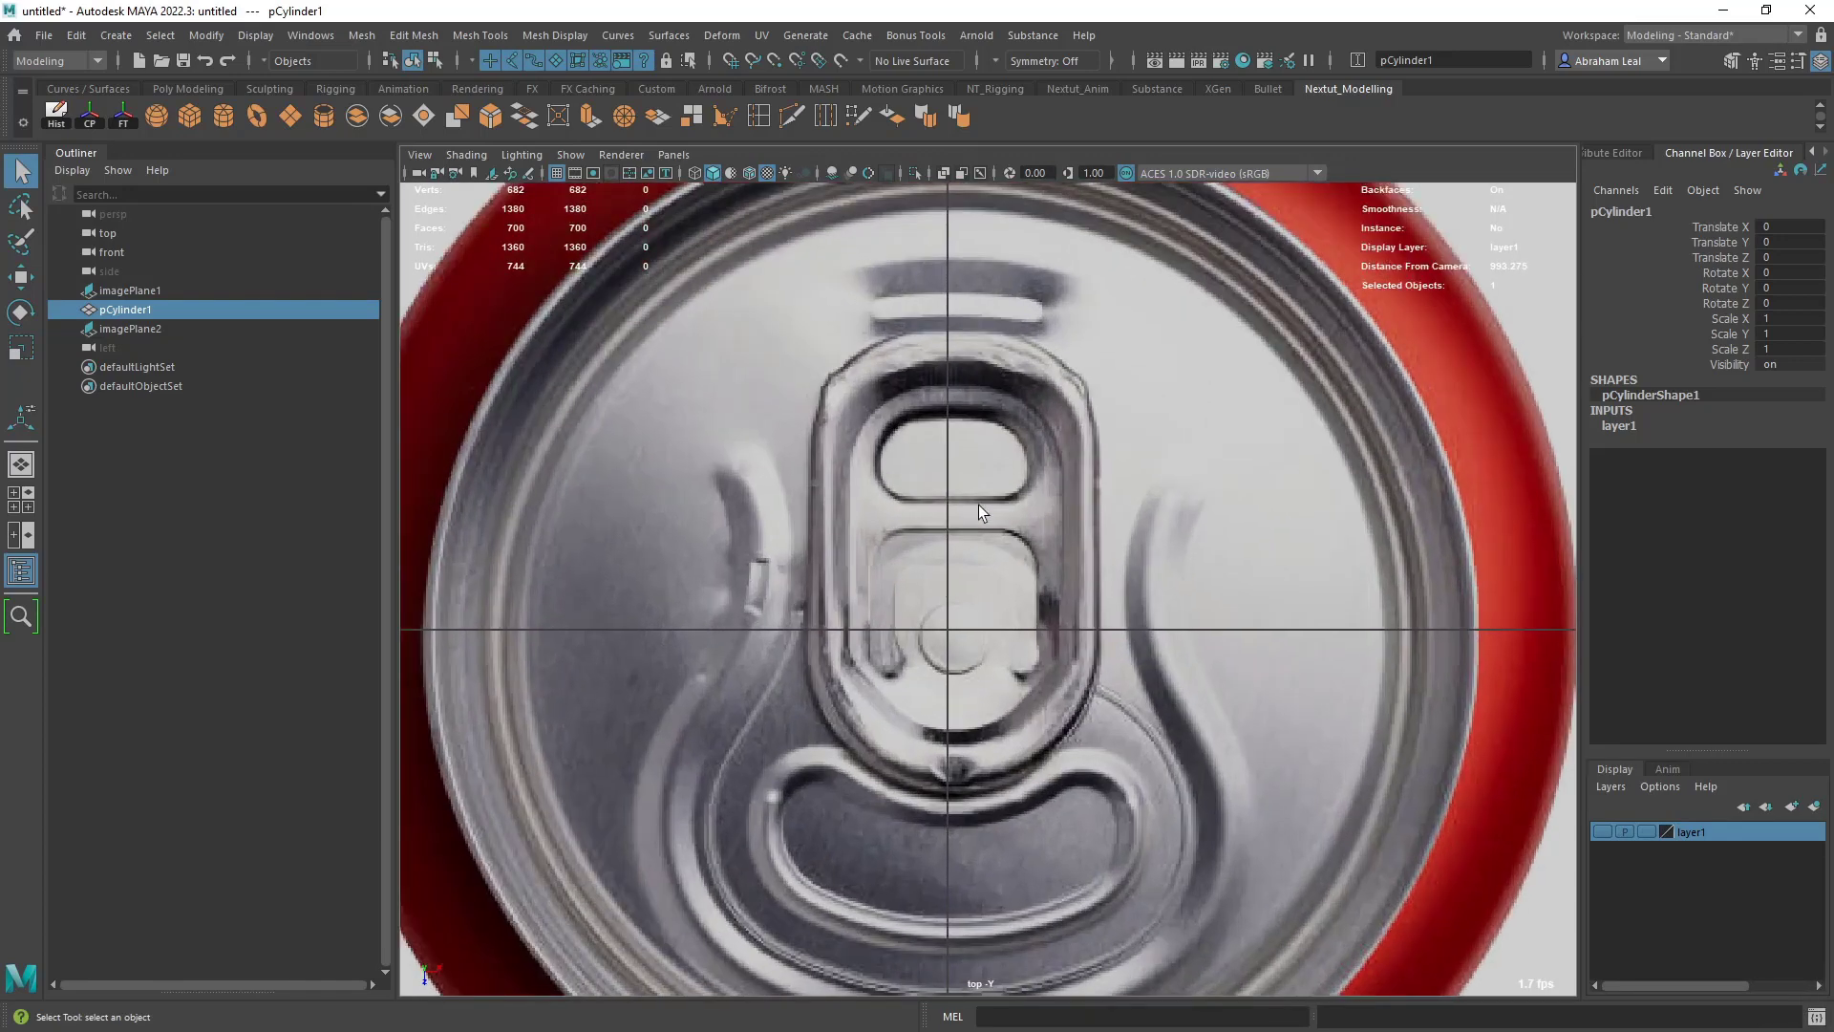
scroll(958, 538, up, 1)
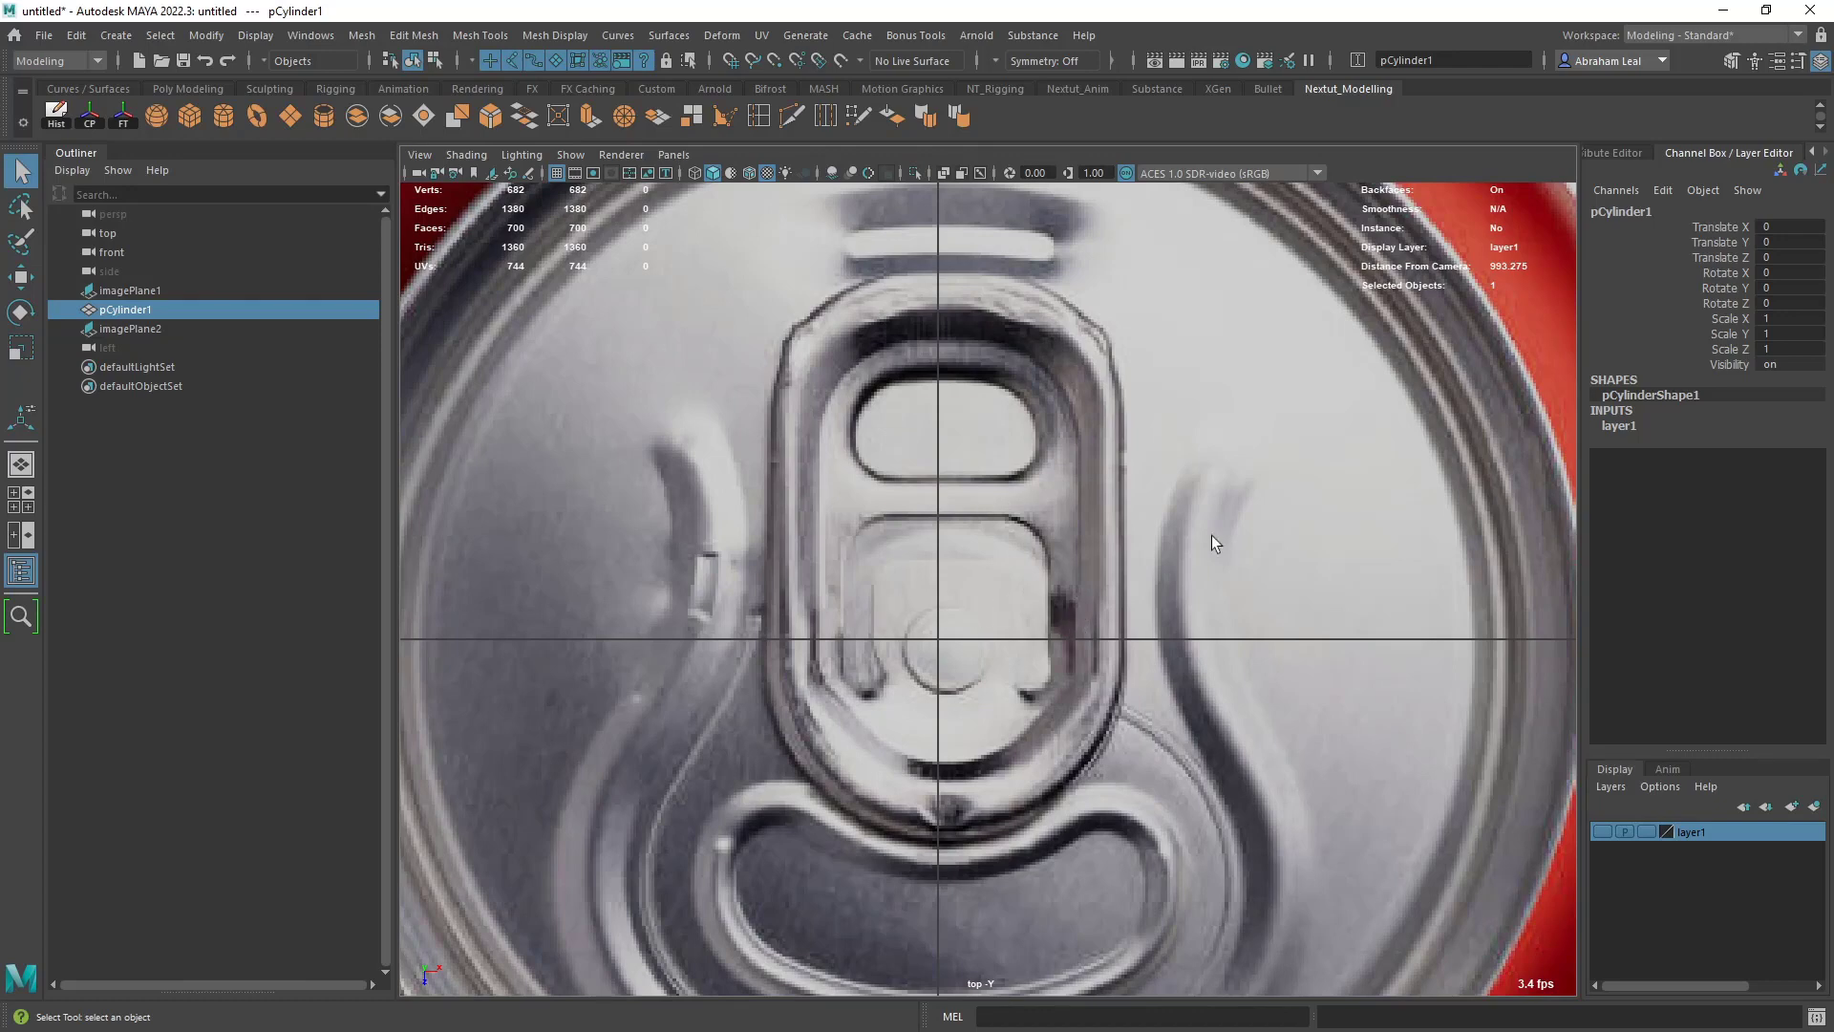
- Draw a small four-sided polygon on the bridge between the tab's two openings, starting at the center line, with the Create Polygon tool
alt+right_drag(1052, 386, 1096, 480)
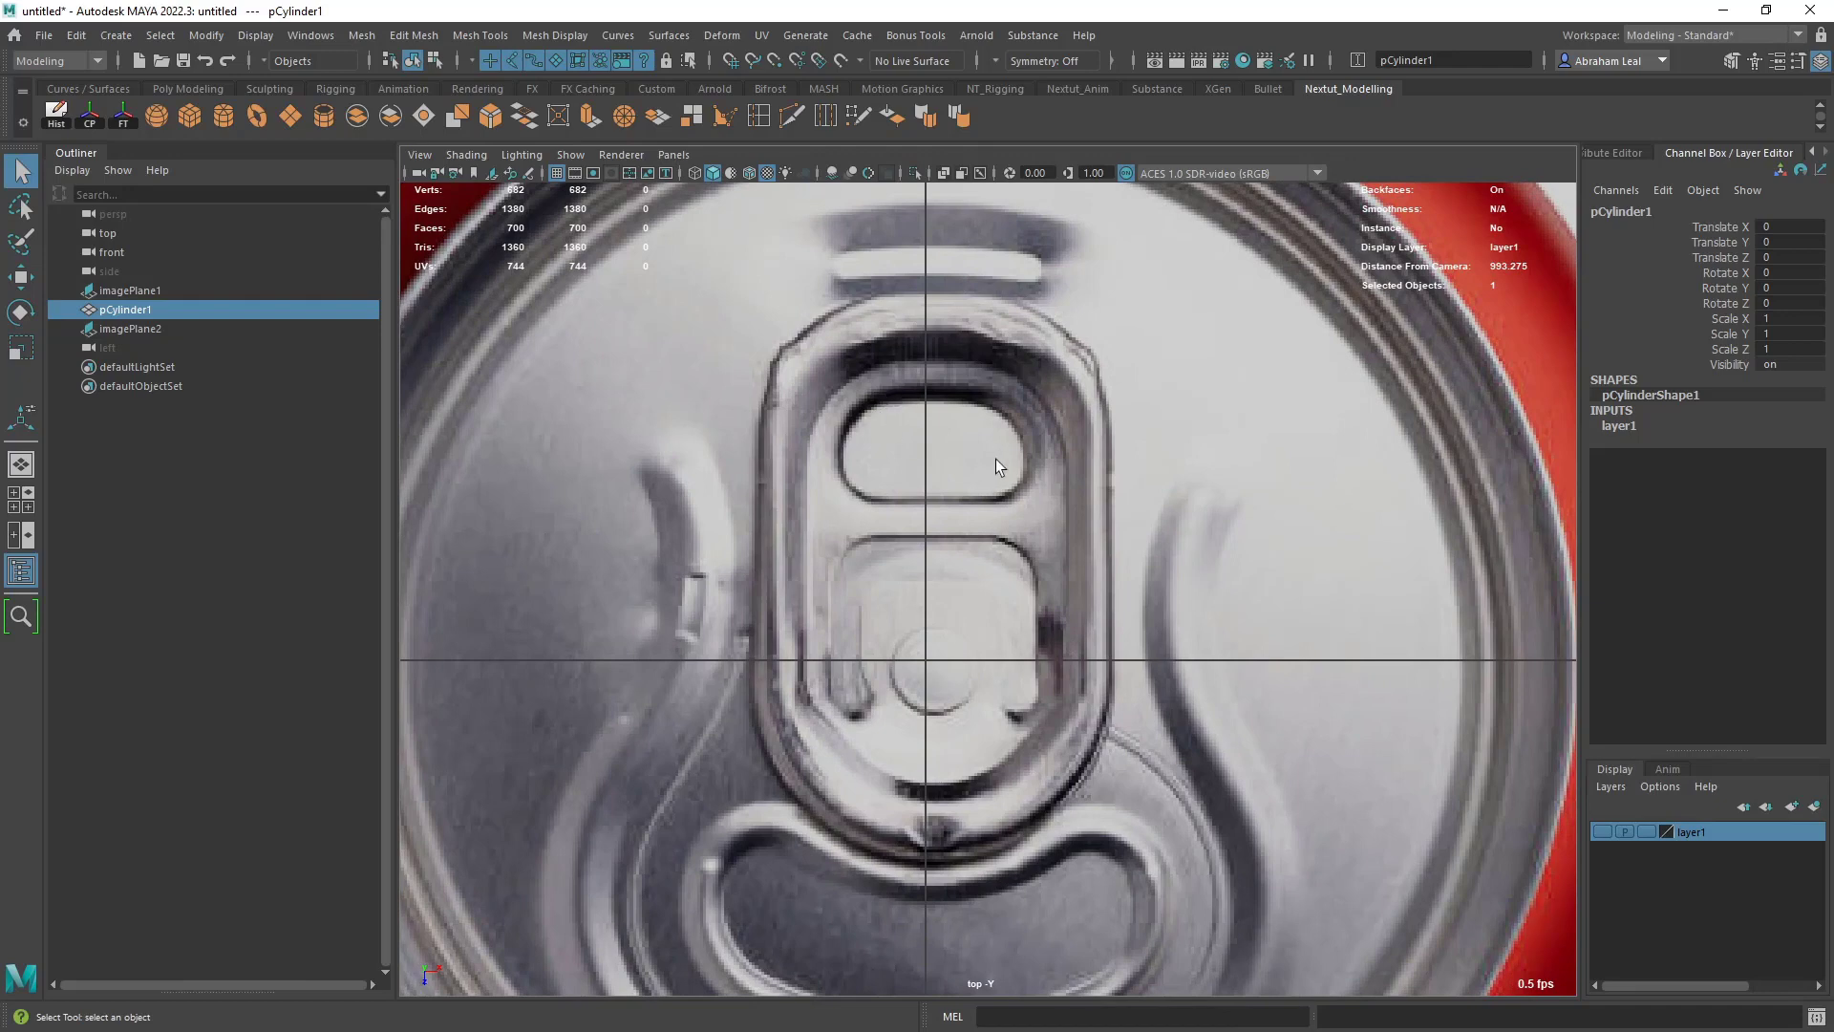
scroll(976, 485, up, 3)
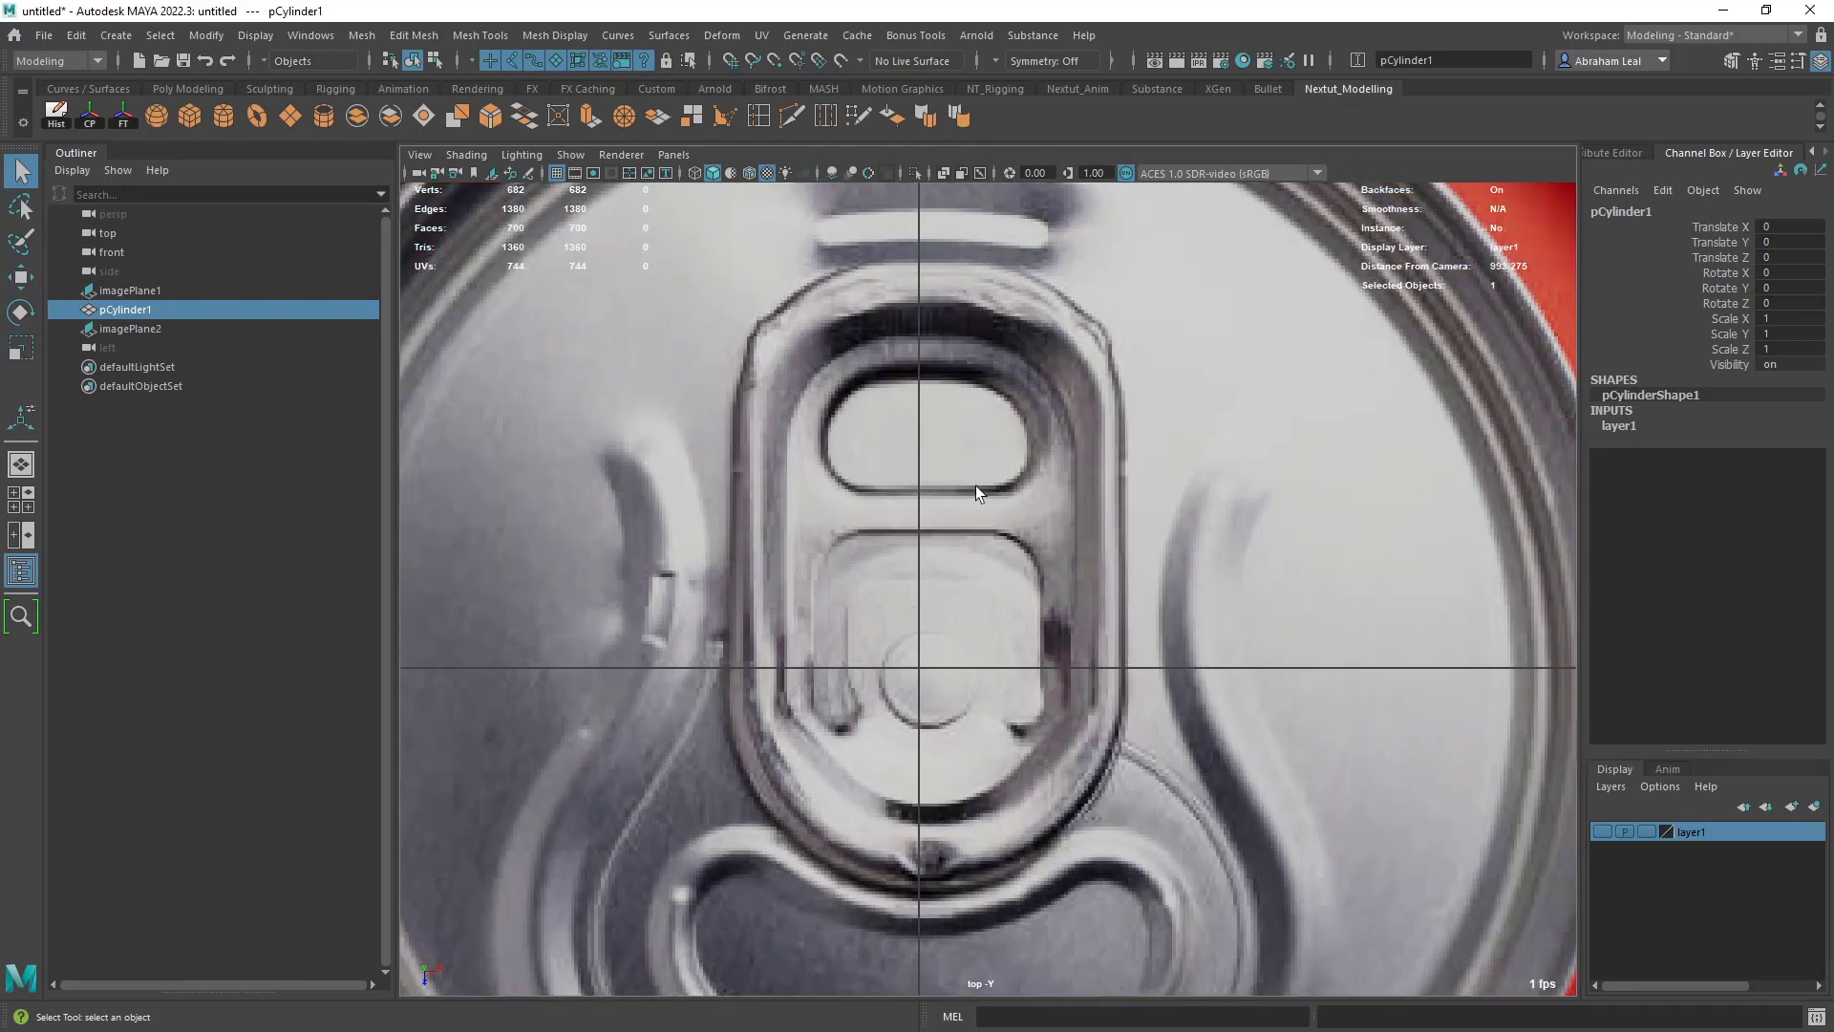
alt+middle_drag(1024, 513, 993, 421)
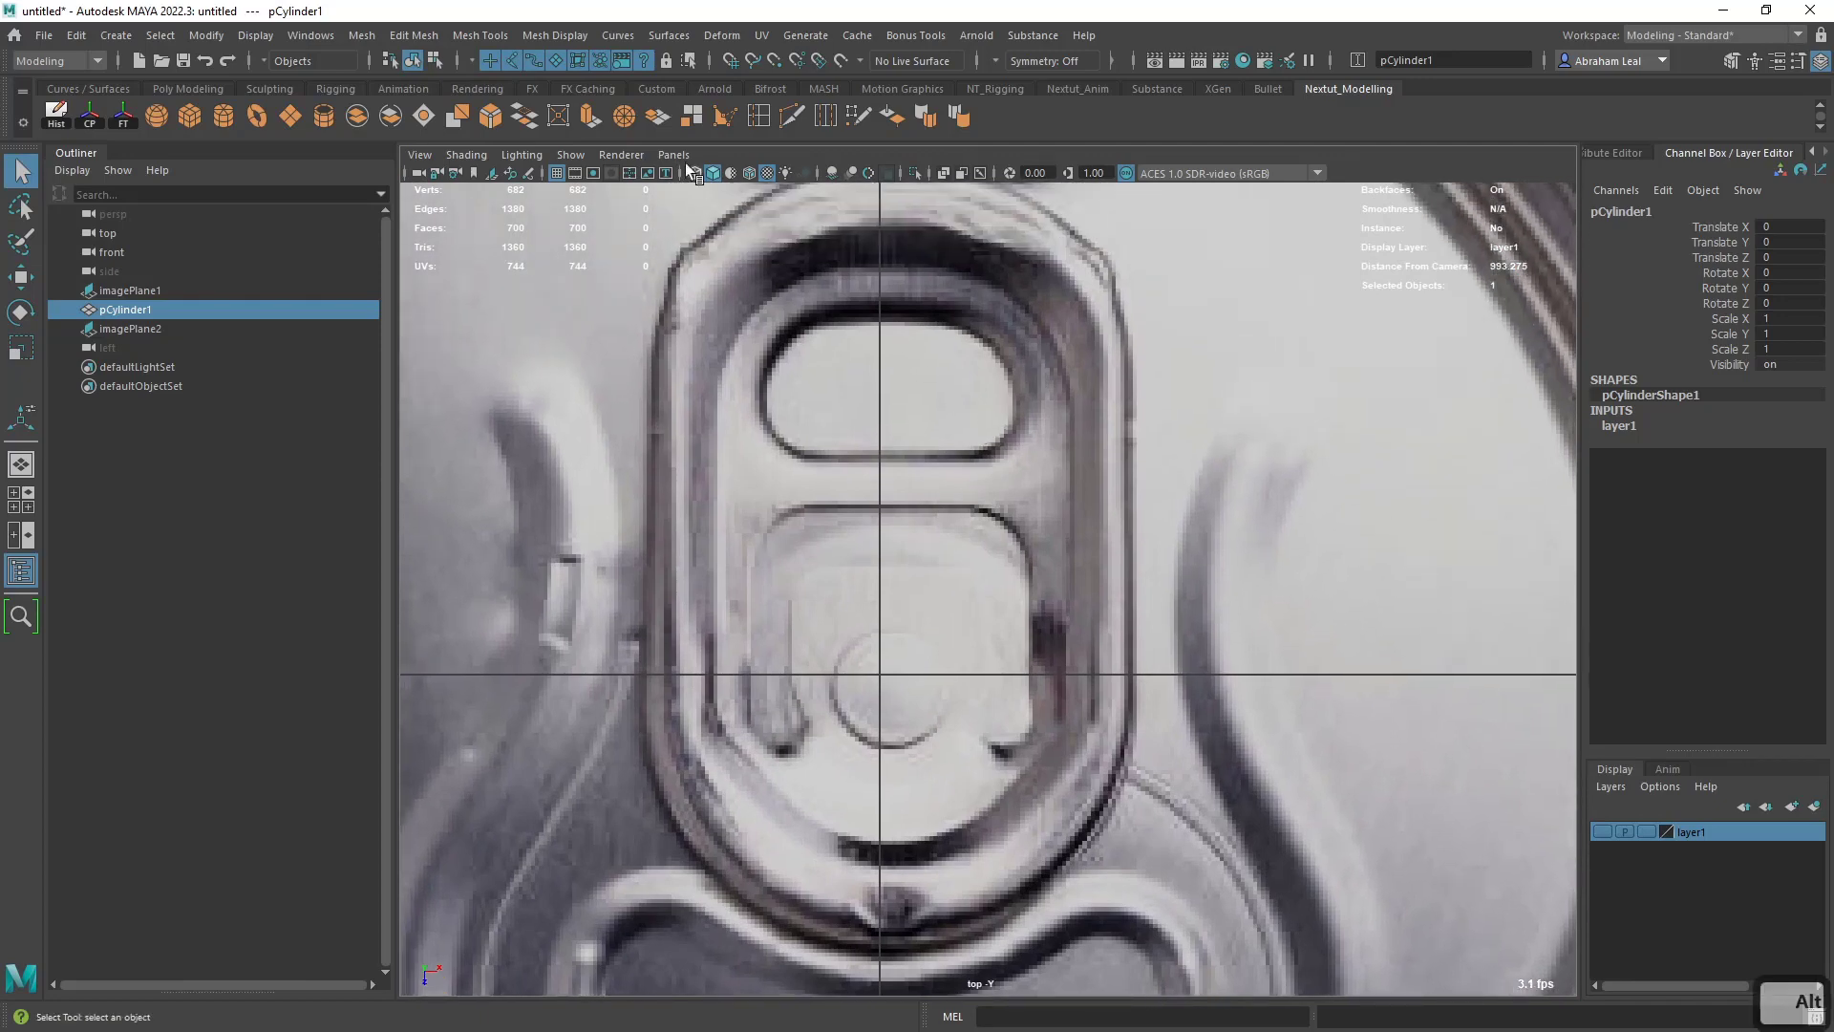
click(725, 116)
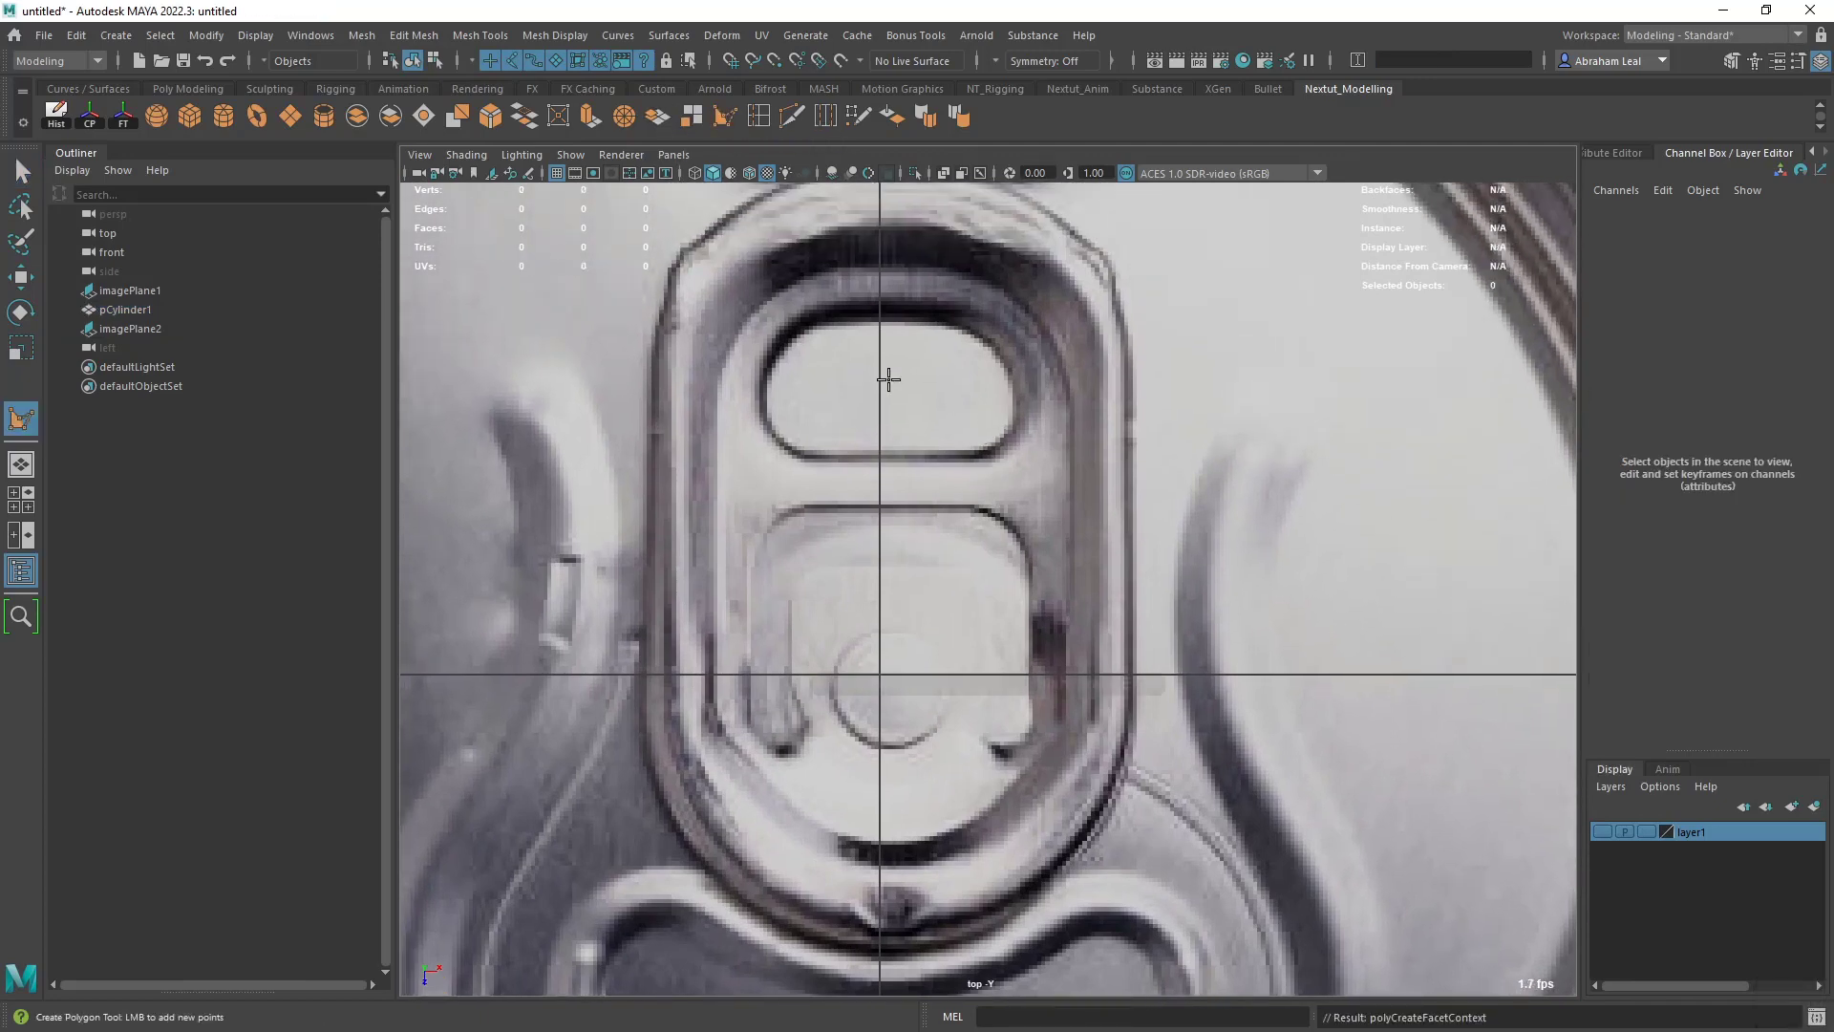
click(880, 453)
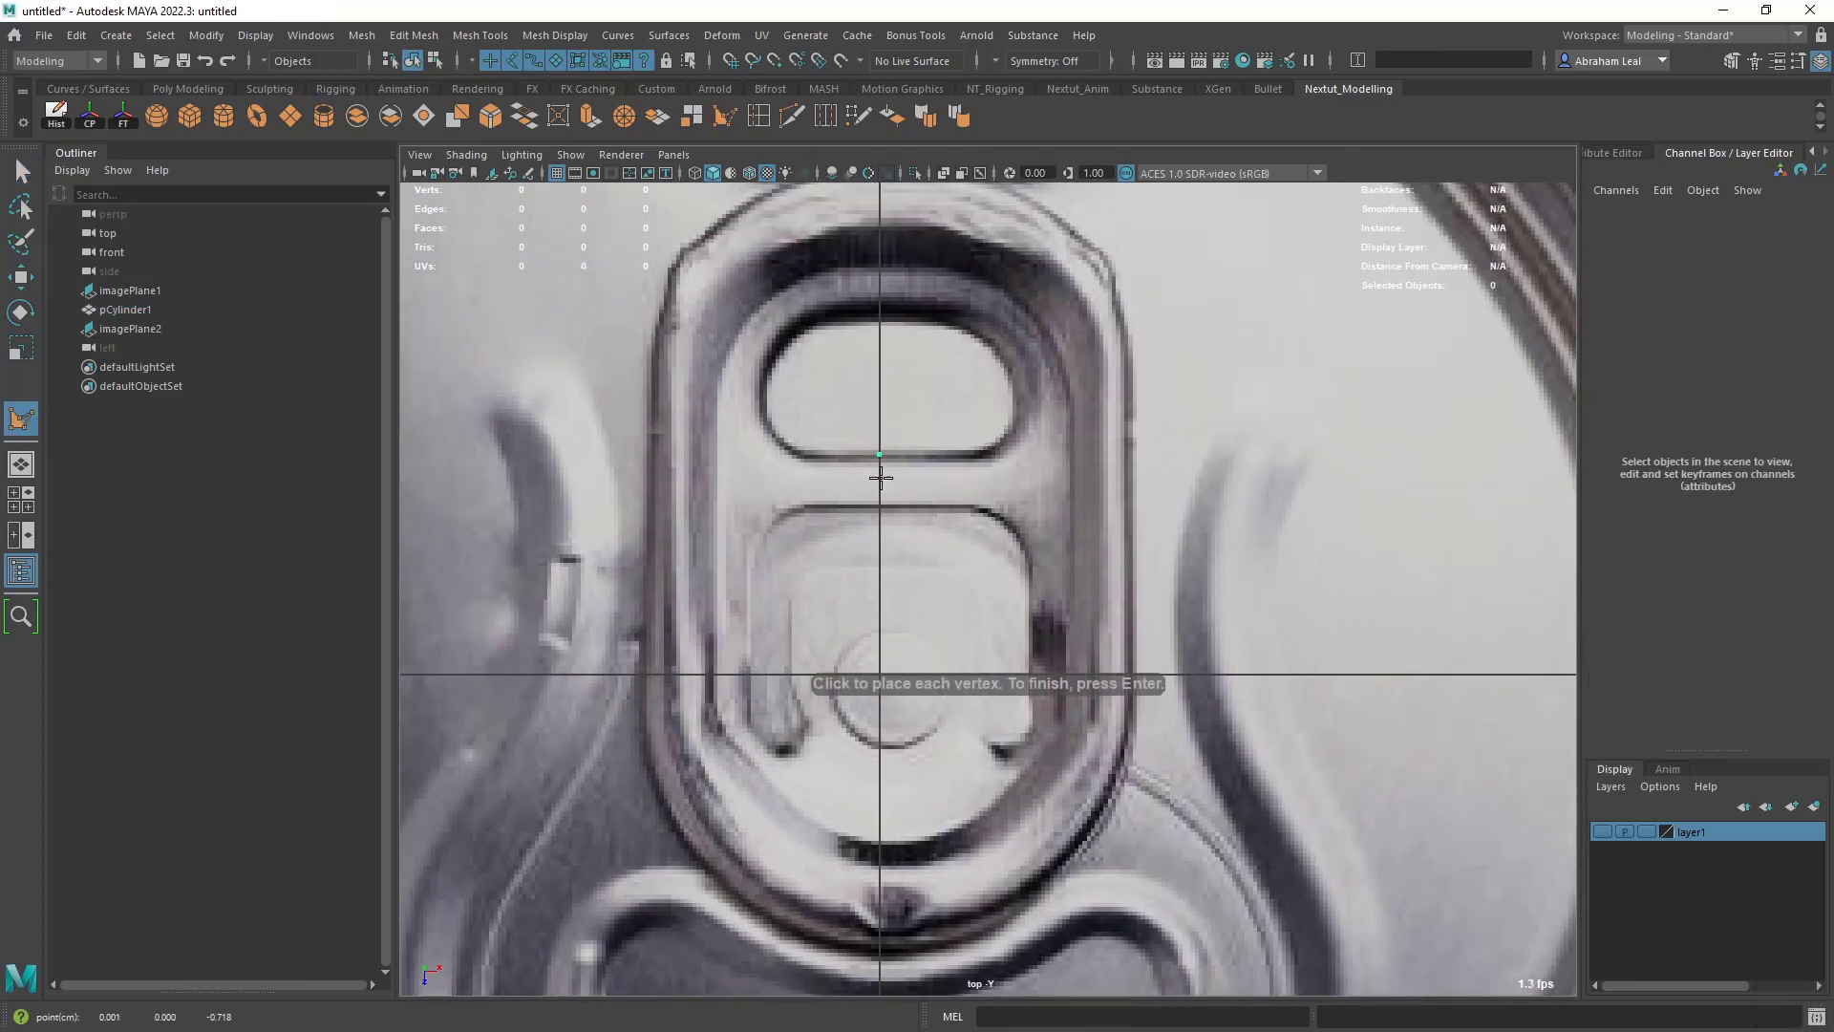
click(923, 506)
click(925, 459)
key(Return)
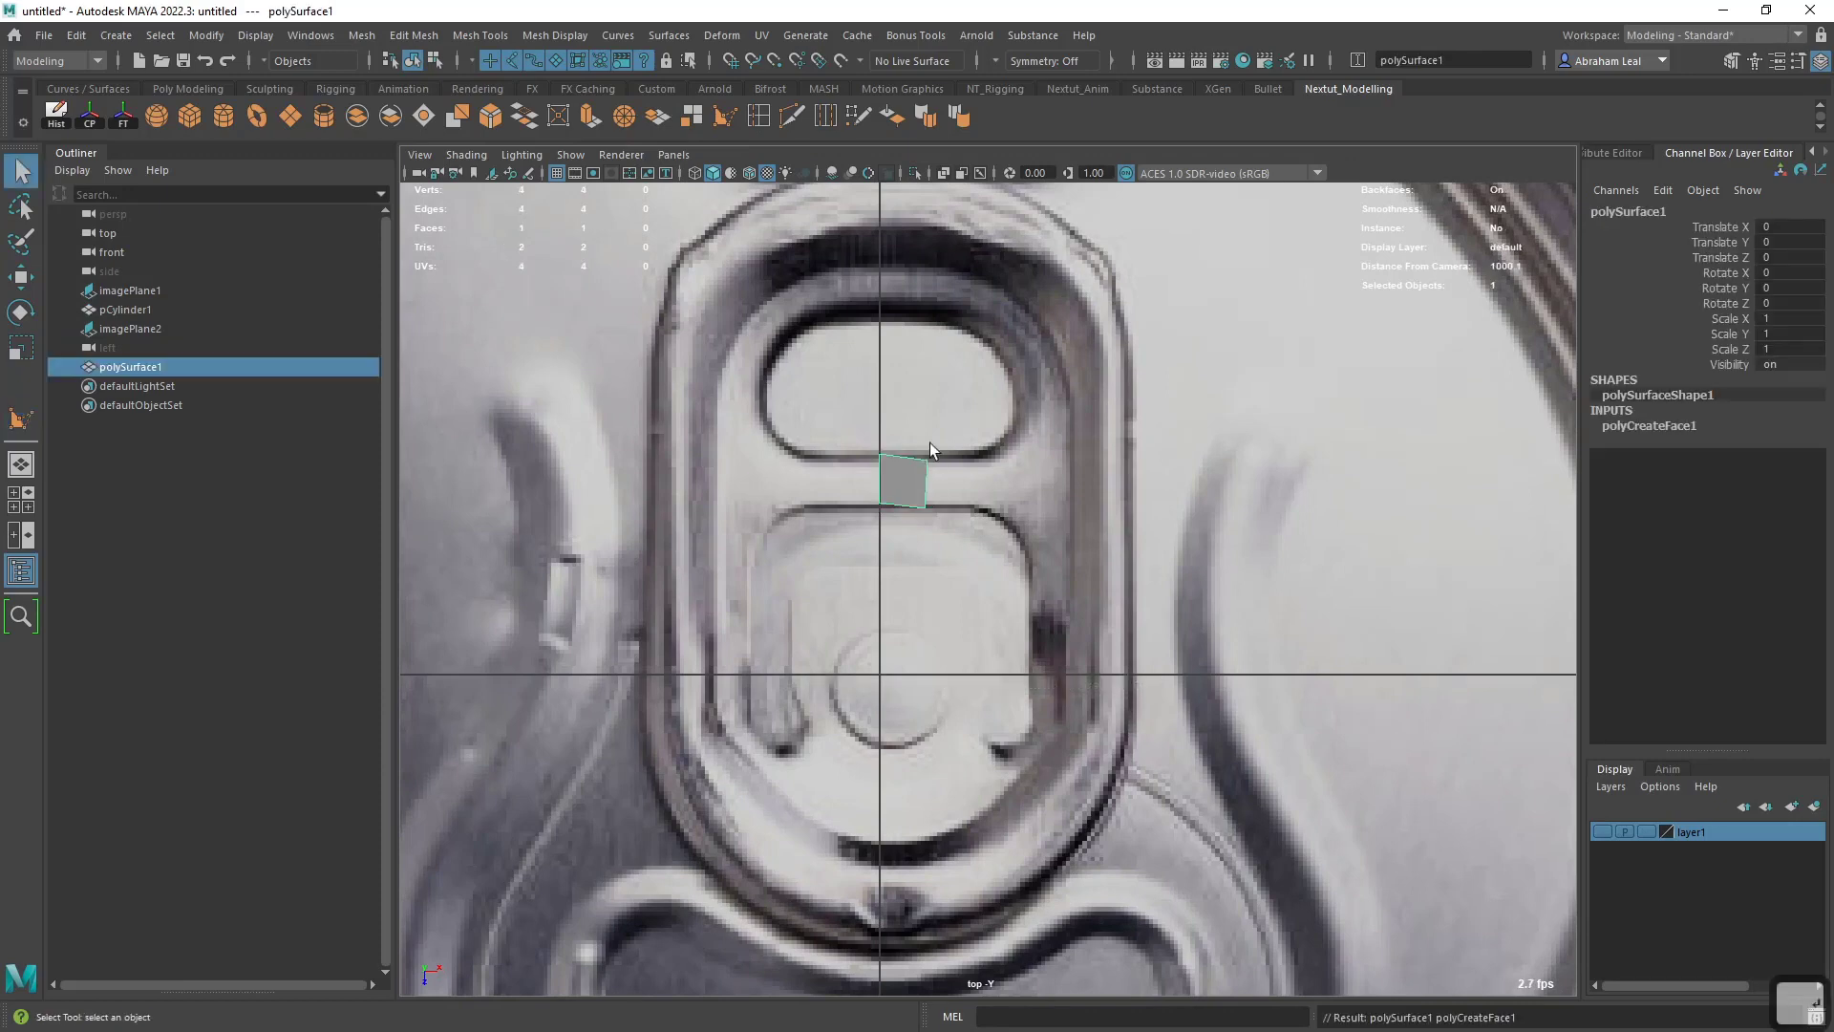
- Move the new face's two outer vertices so that it becomes roughly square between the openings
scroll(930, 443, up, 4)
right_drag(883, 450, 907, 409)
click(899, 421)
key(w)
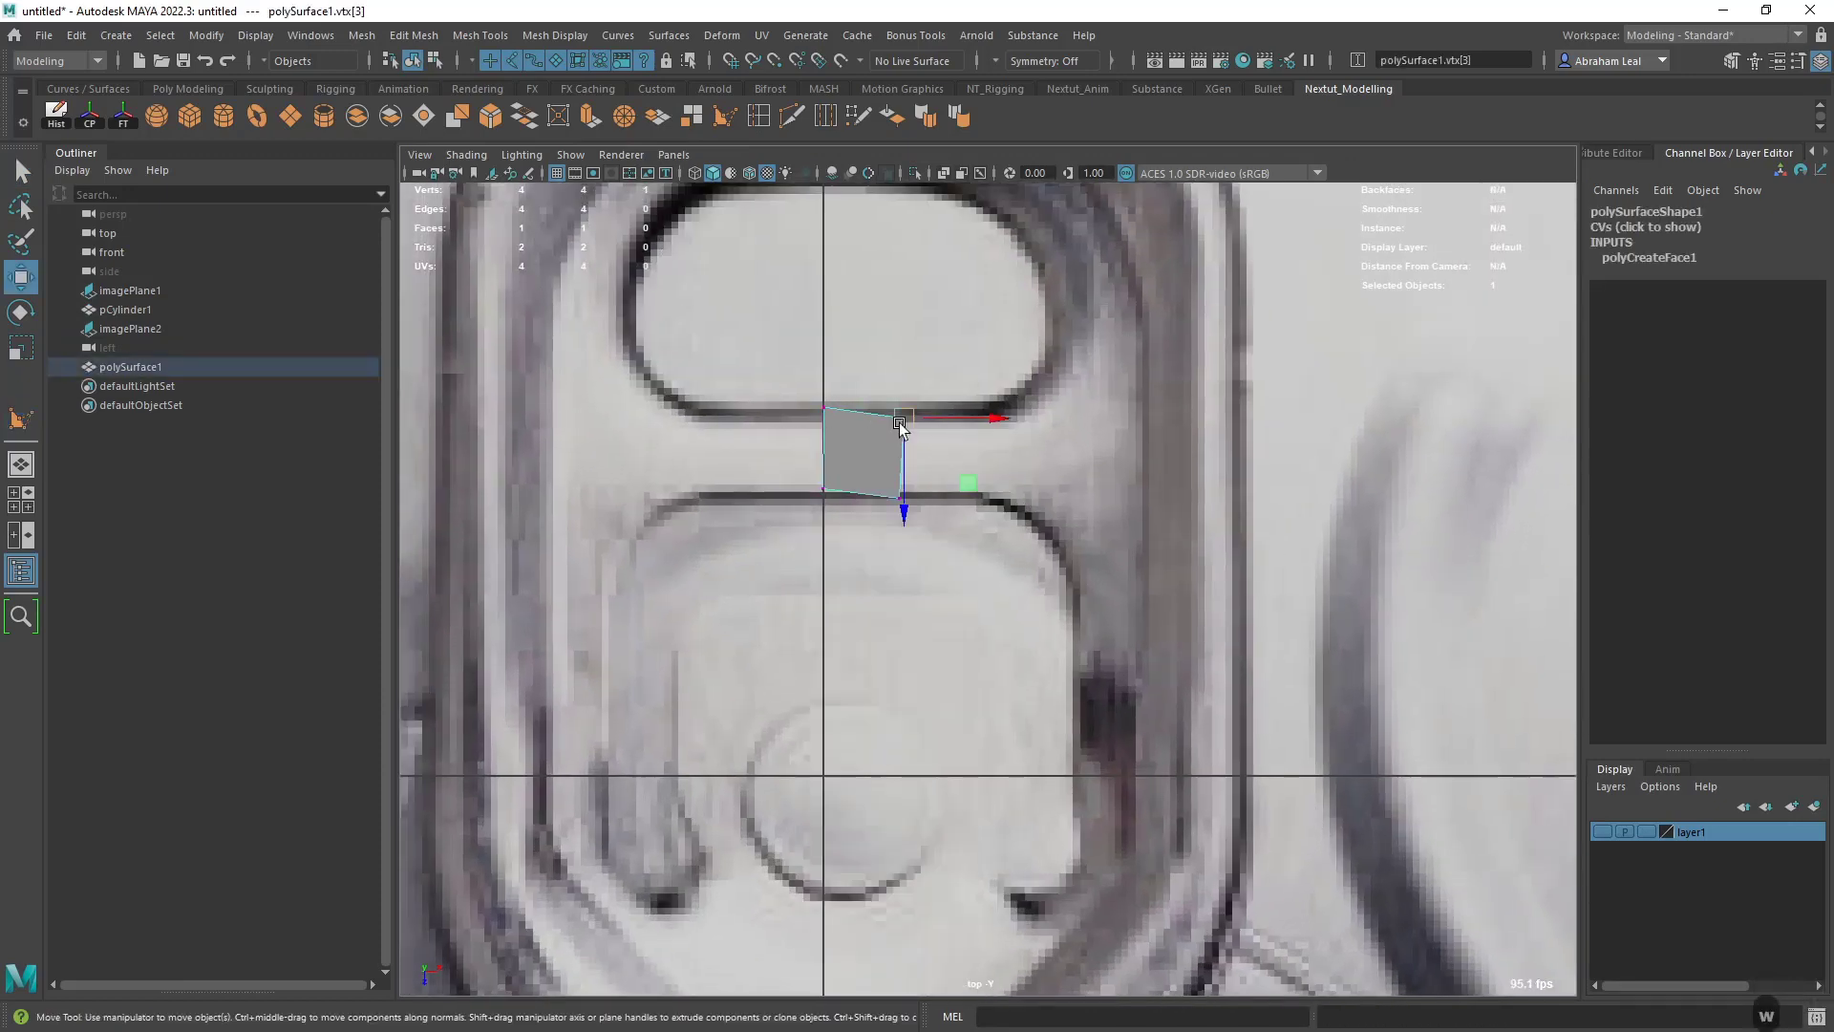
drag(899, 425, 901, 409)
click(898, 496)
right_drag(873, 442, 920, 406)
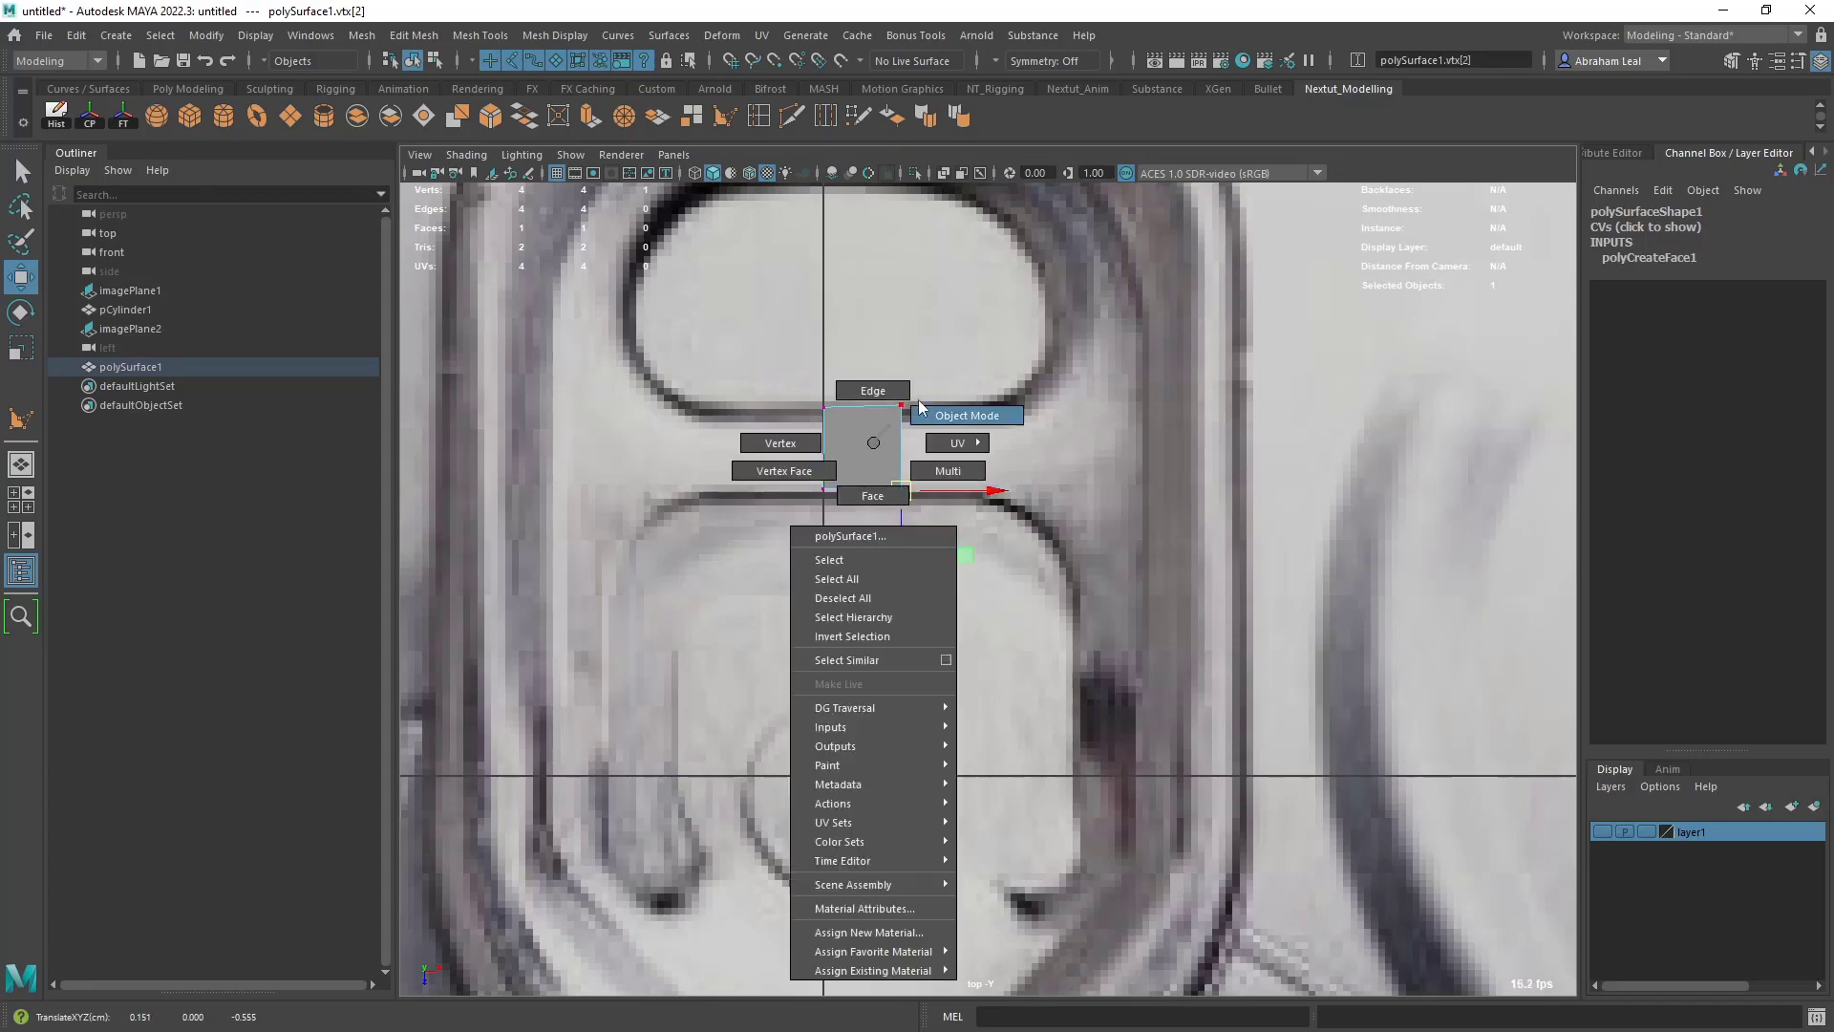
- Extend the face outward along the bridge with two Quad Draw faces, flaring the last one around the openings' corners
click(849, 126)
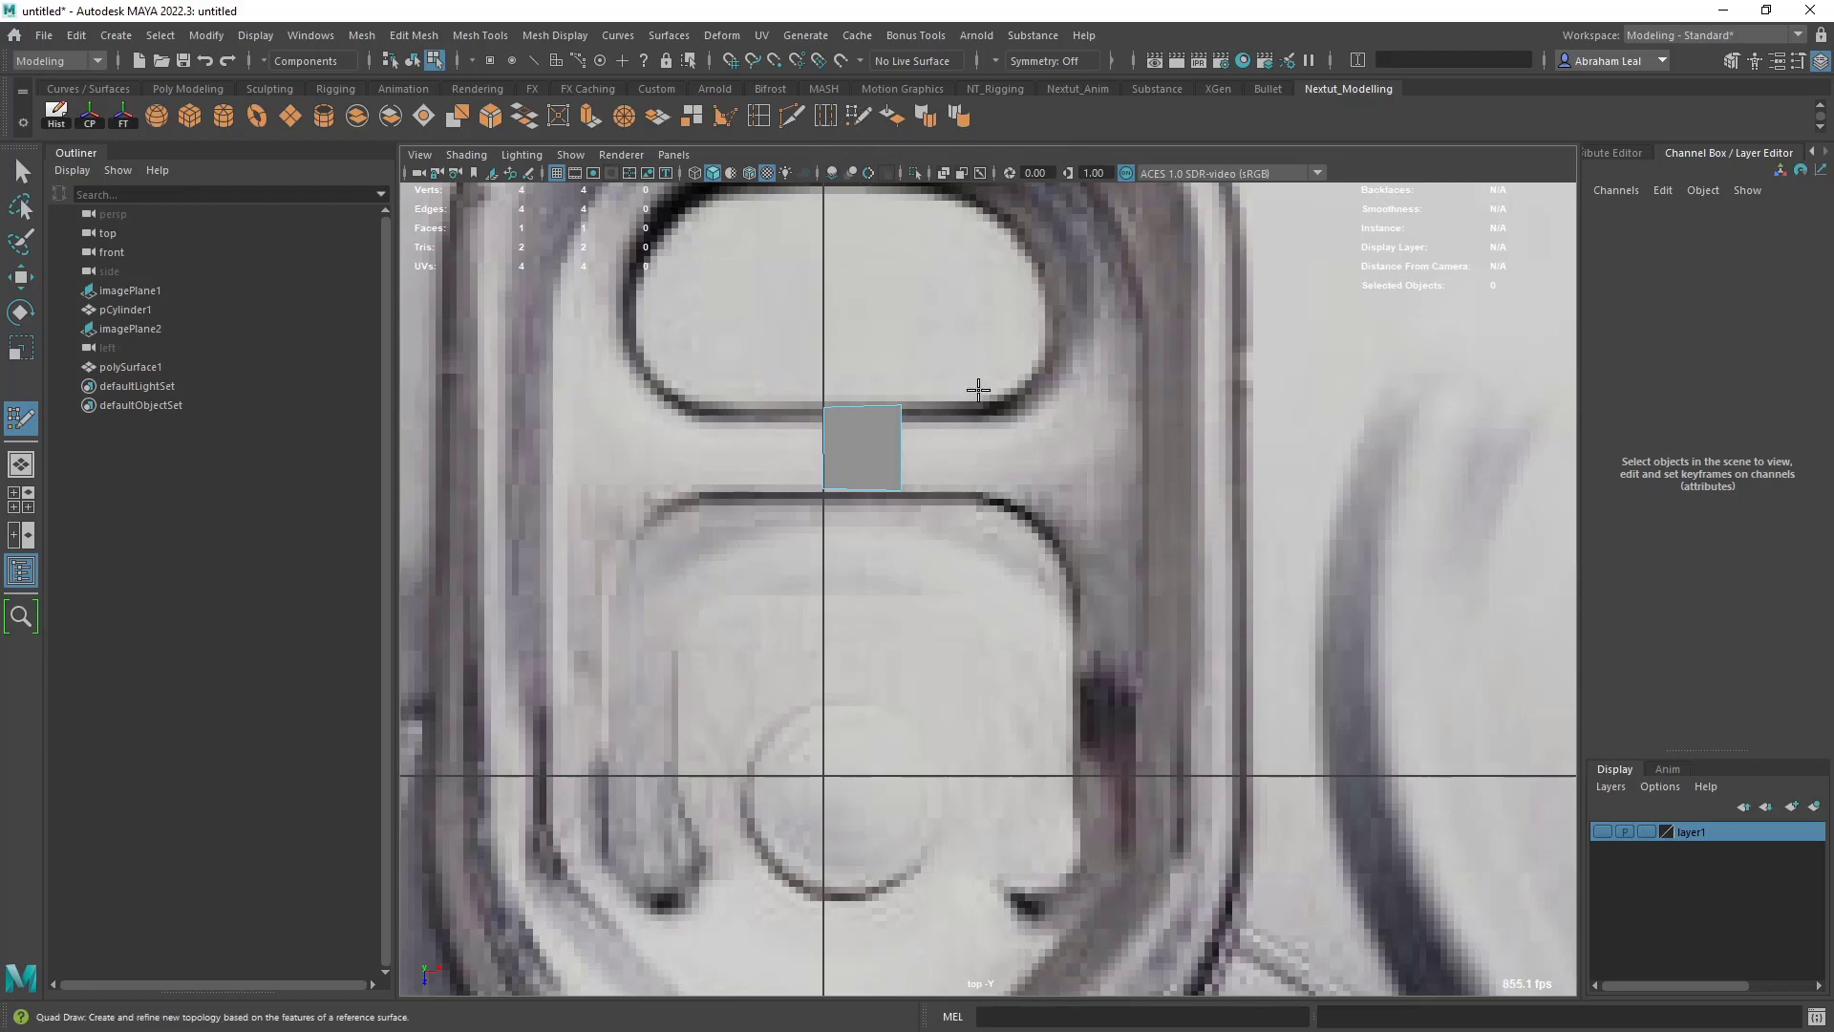
scroll(983, 389, down, 5)
scroll(972, 563, up, 6)
scroll(972, 564, up, 2)
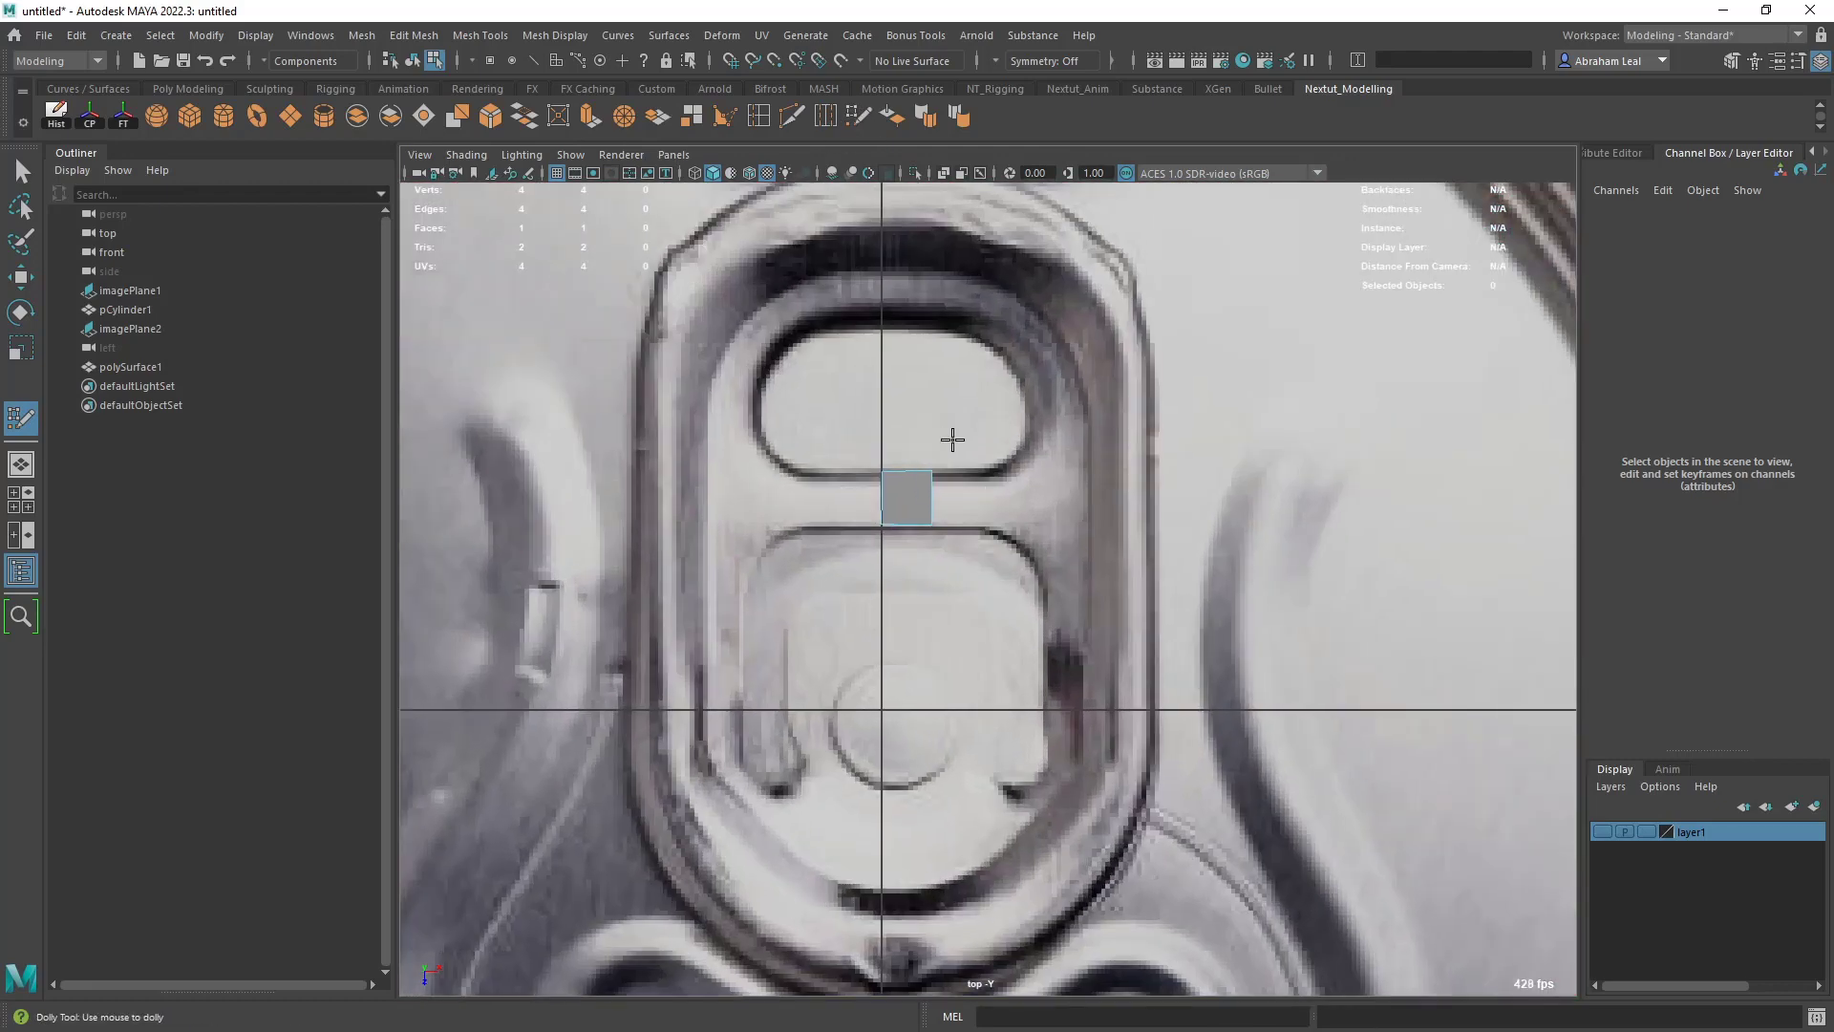
shift+click(960, 498)
shift+click(1025, 482)
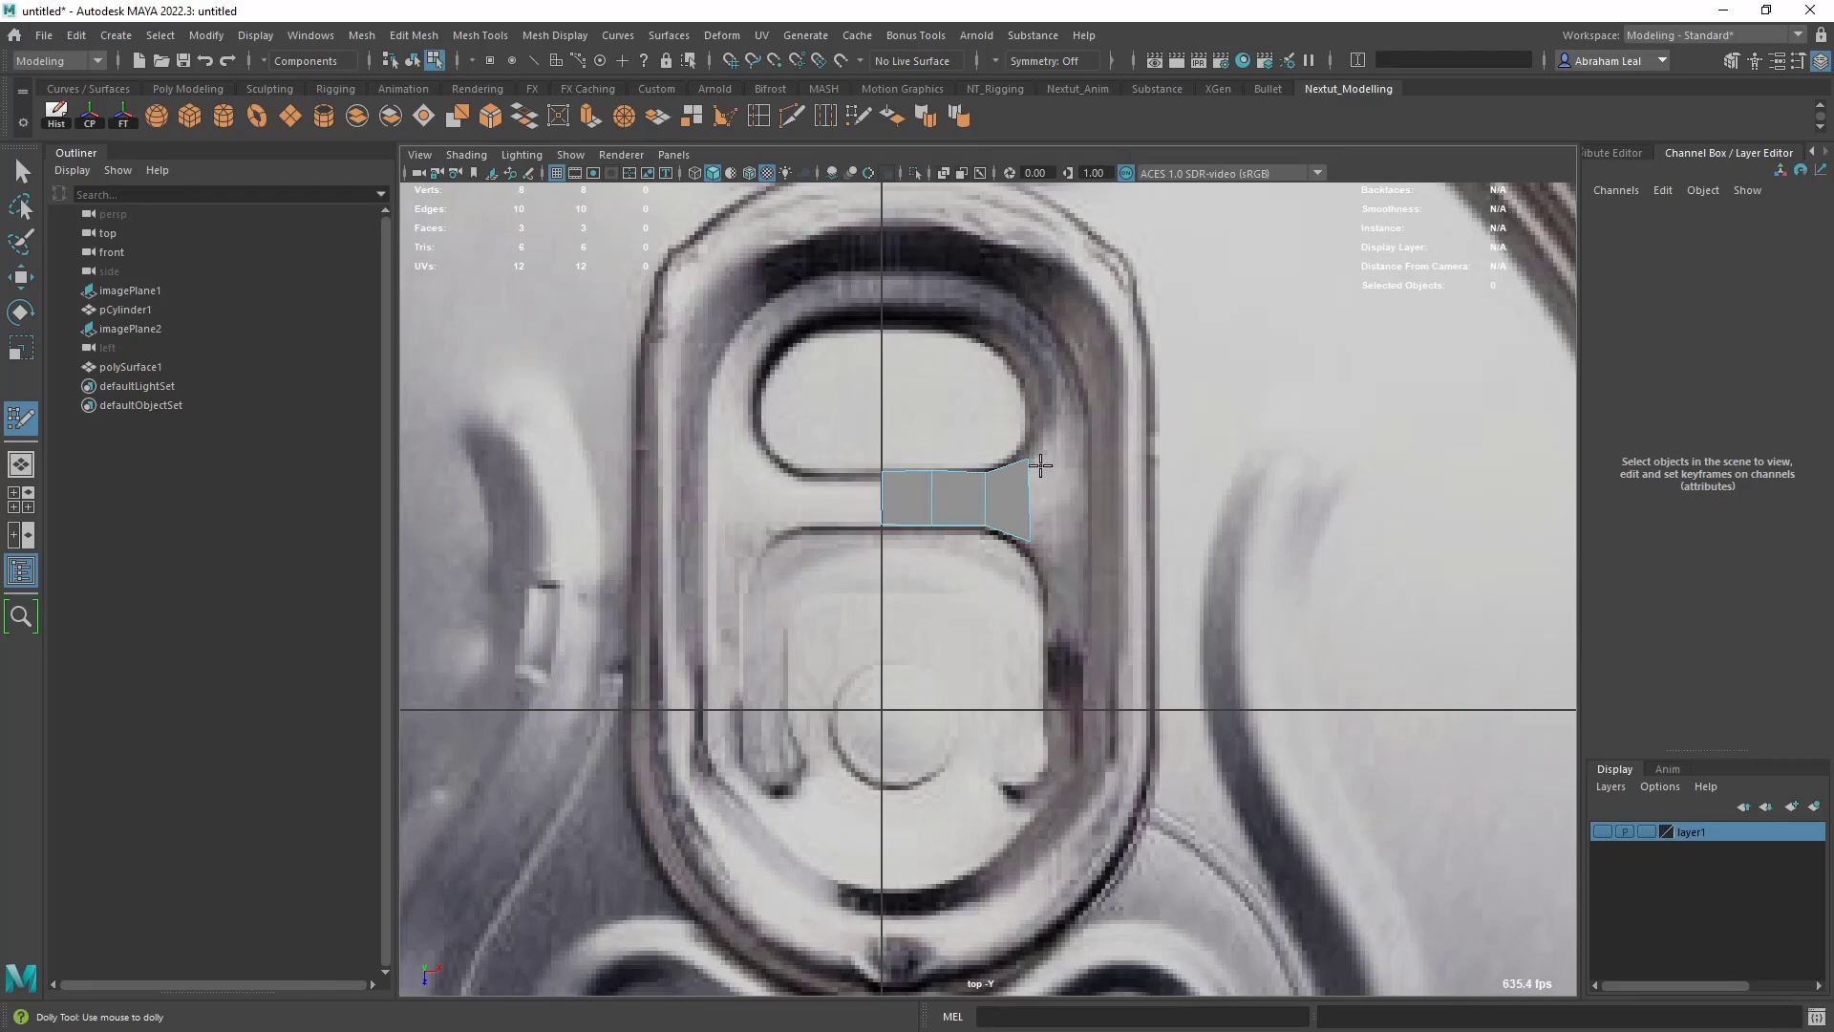
- Start a strip of two quads above the upper opening, running from the center line along its rim
scroll(1007, 418, up, 3)
alt+middle_drag(1043, 384, 1079, 530)
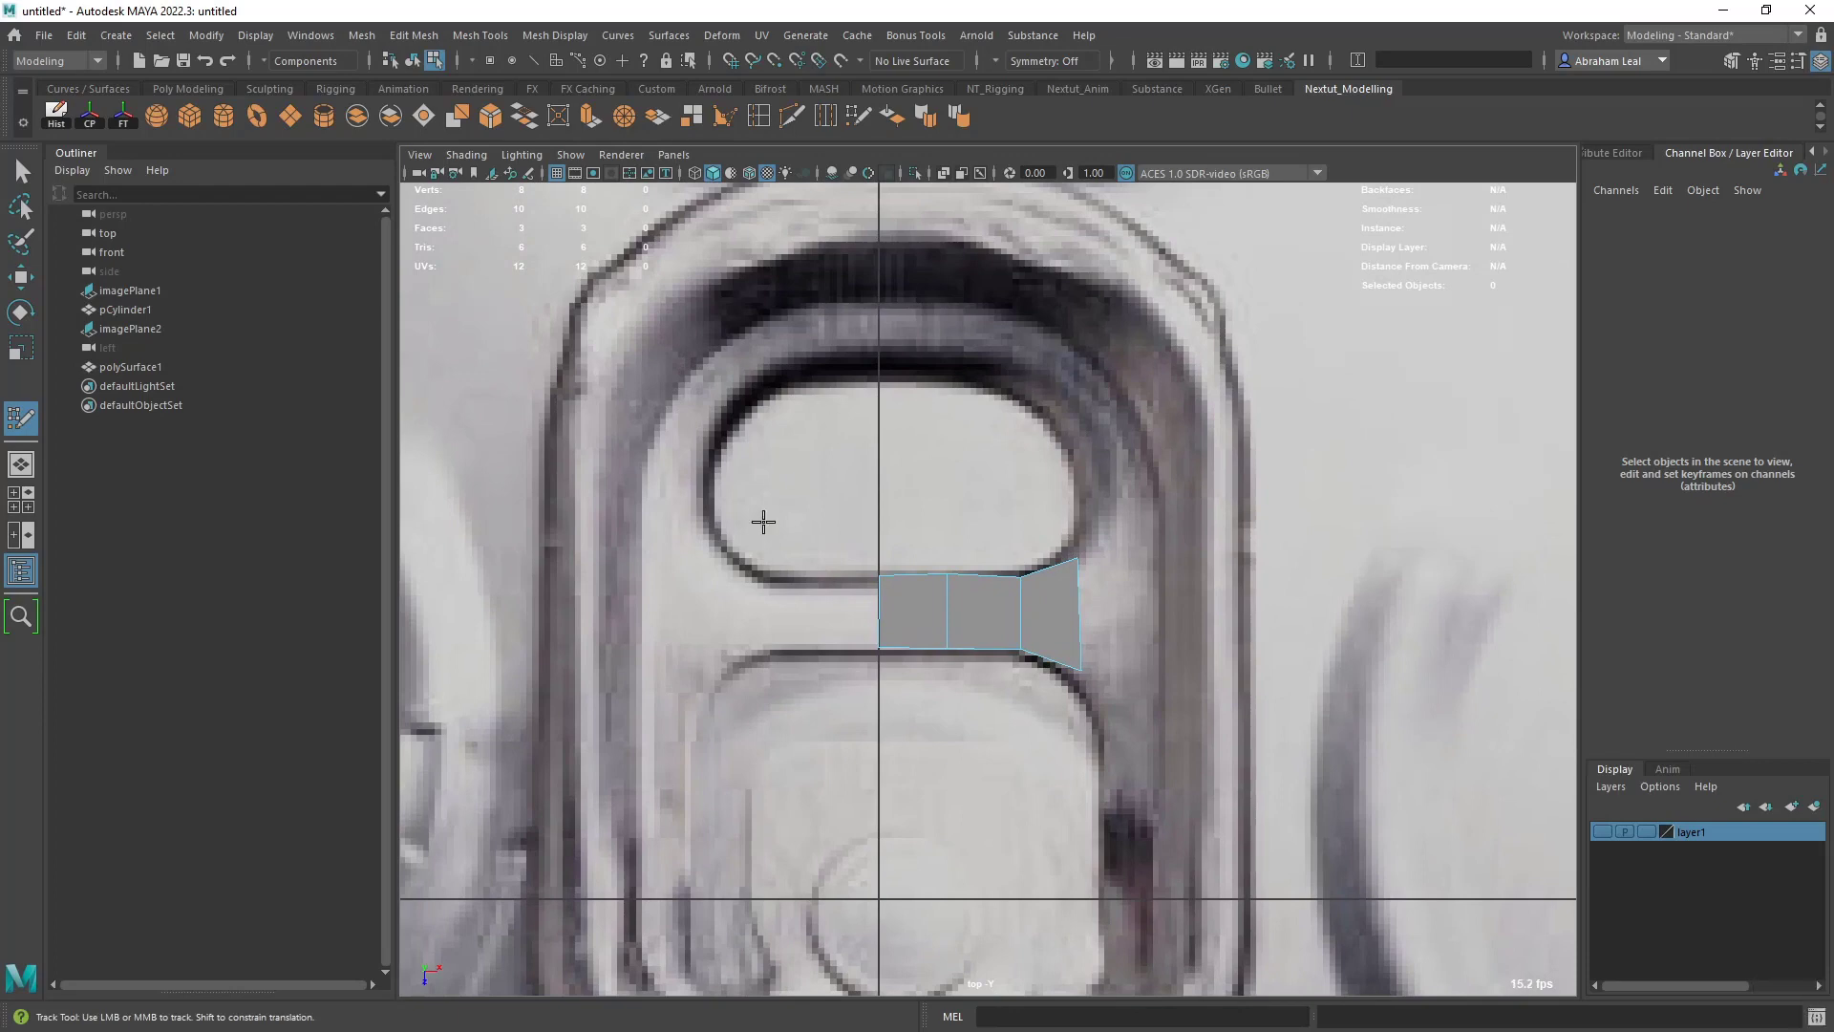
scroll(1164, 597, down, 12)
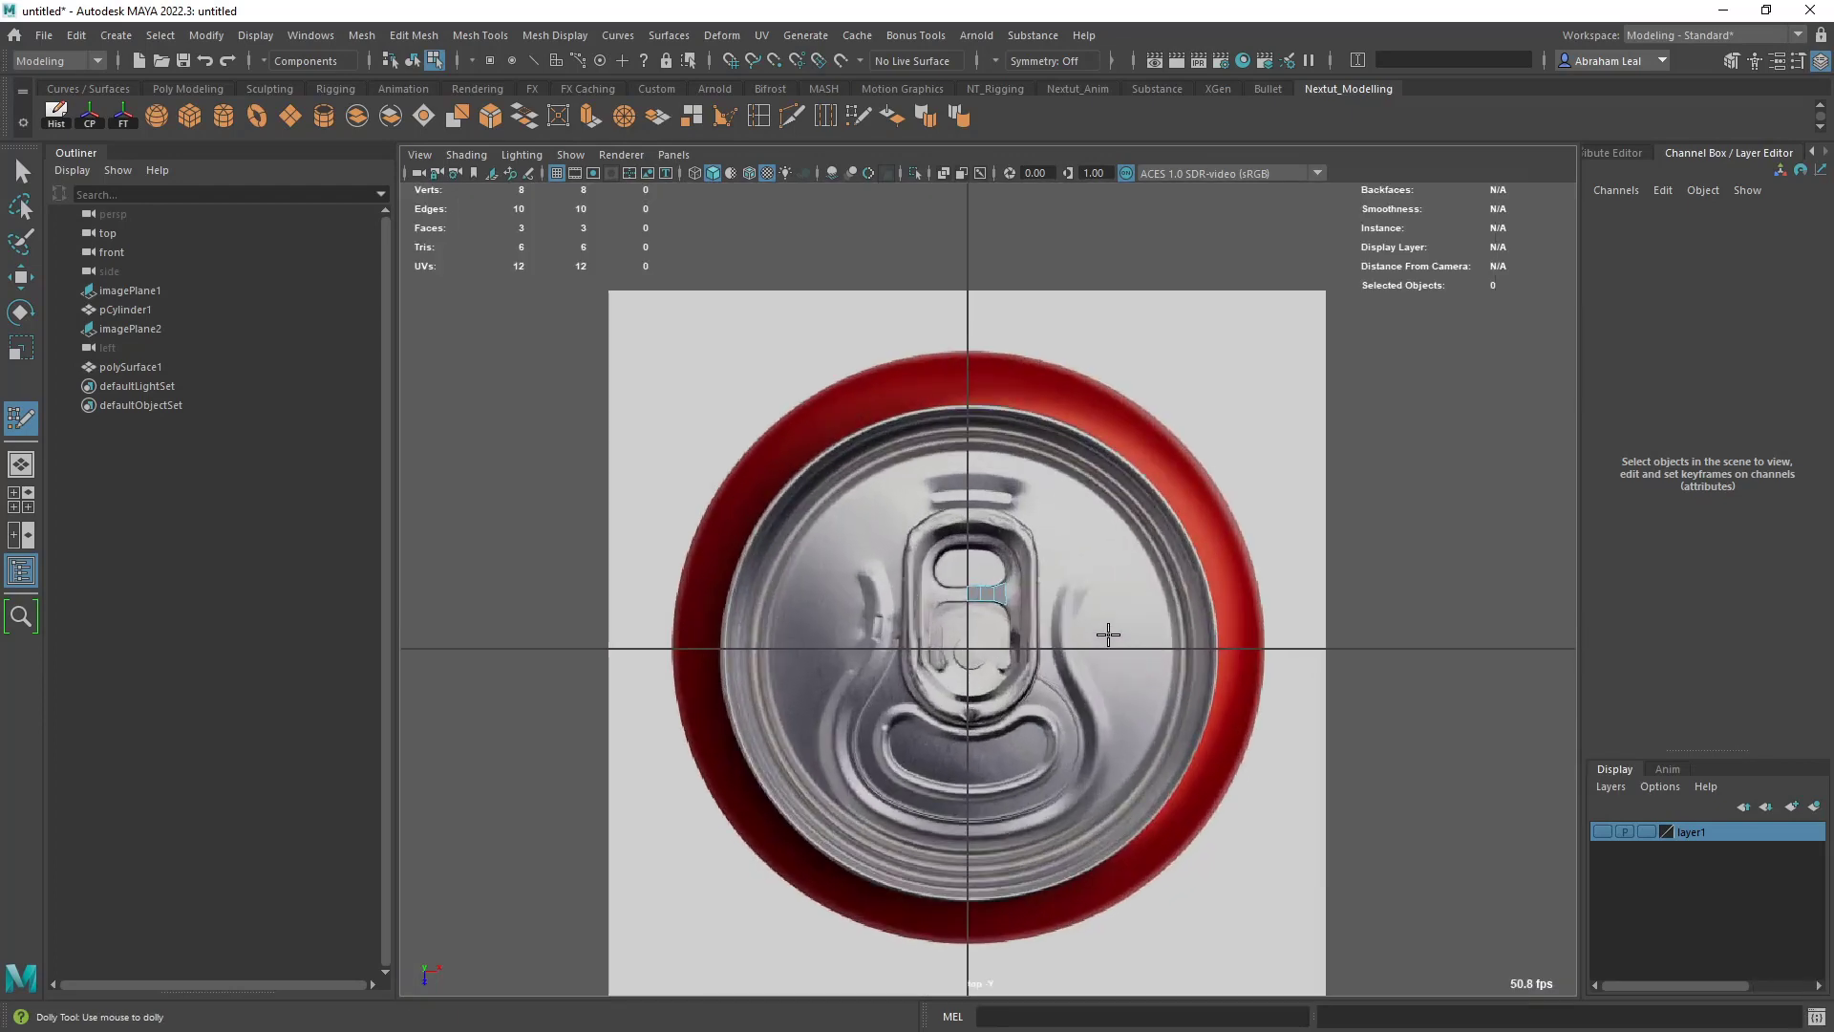
scroll(1098, 621, up, 4)
alt+middle_drag(1078, 617, 1071, 552)
scroll(1072, 552, up, 3)
scroll(1060, 563, up, 8)
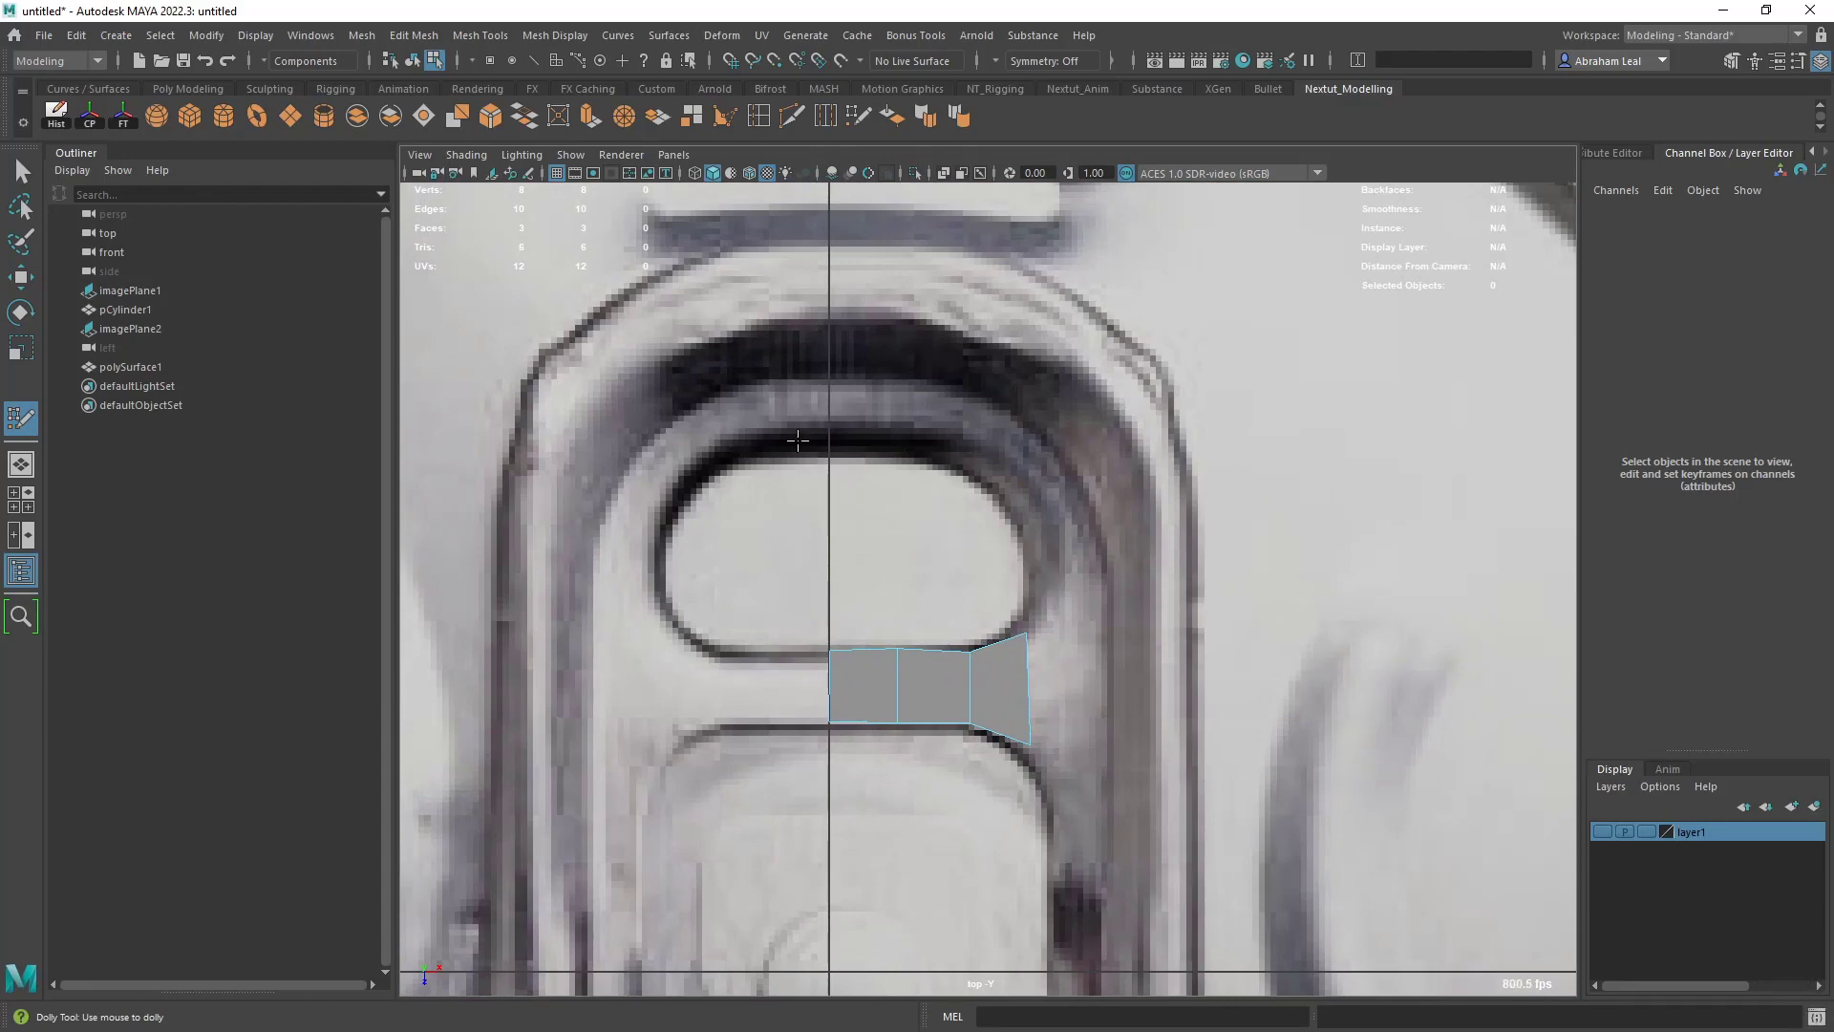
shift+click(899, 436)
shift+click(970, 396)
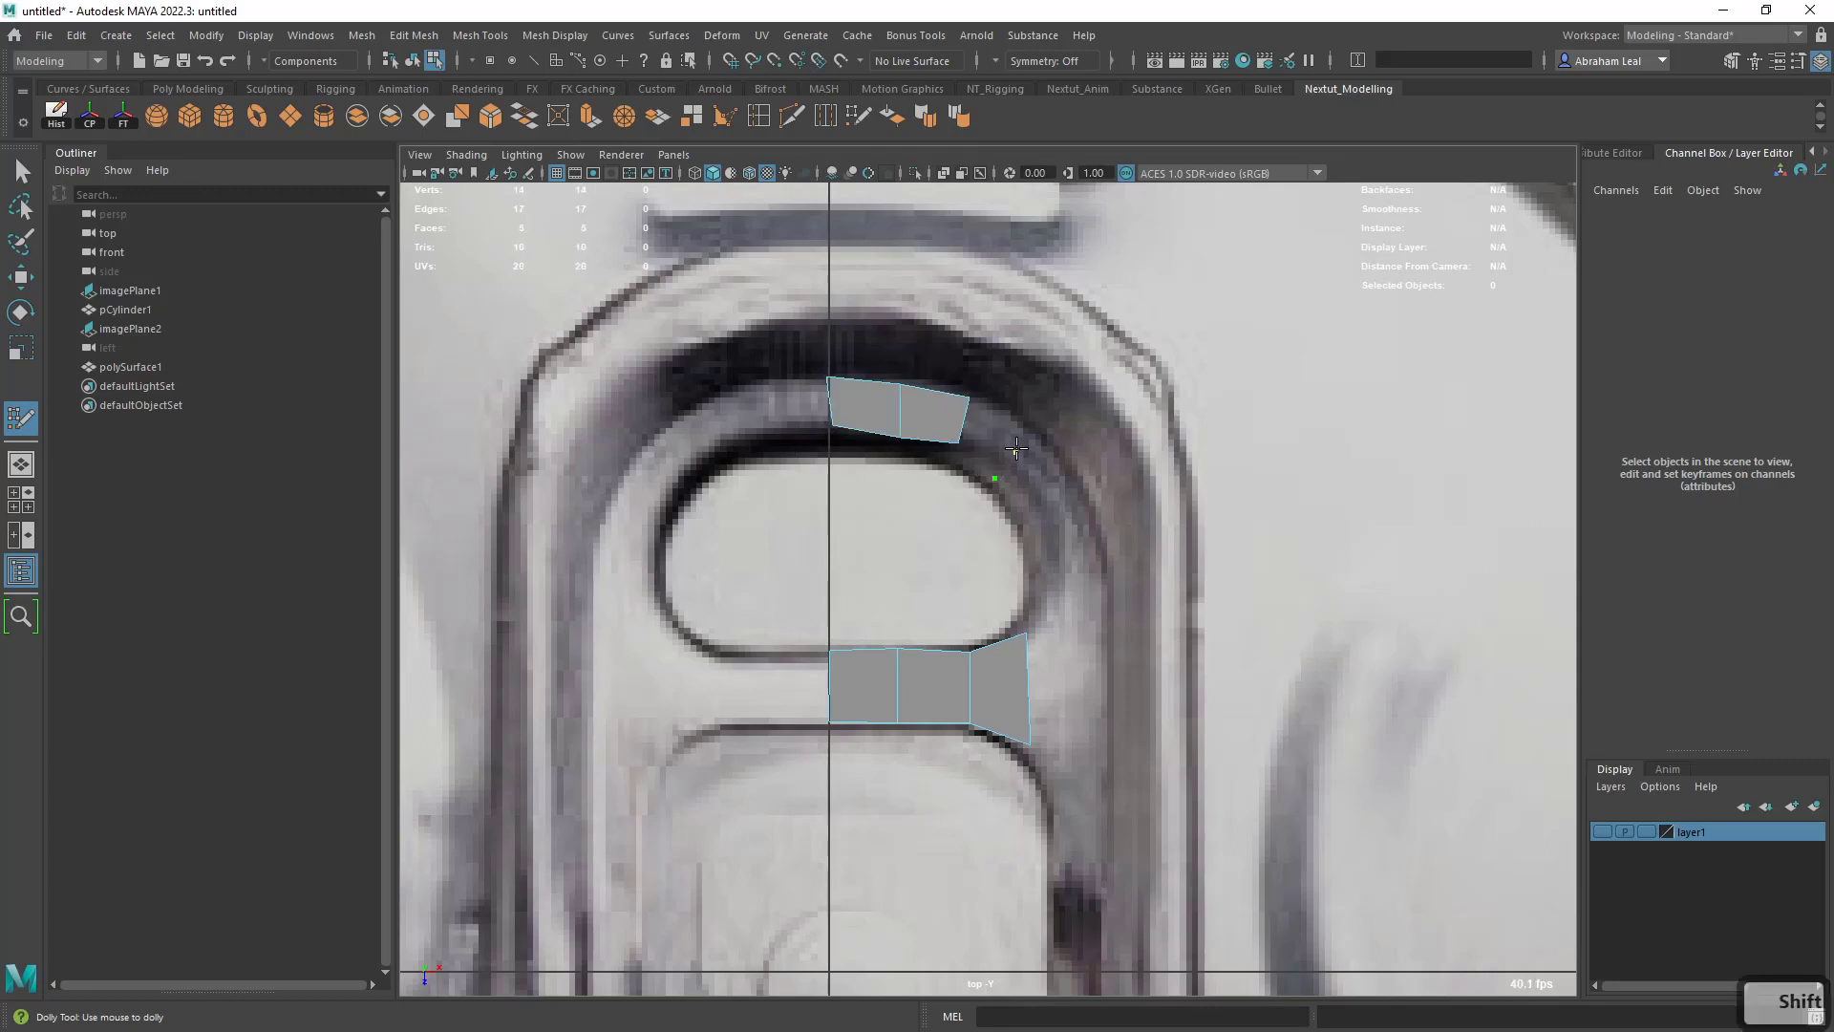
- Continue the strip with three quads curving down the upper opening's side, and straighten its start at the center line
click(1020, 437)
shift+click(999, 449)
click(1030, 528)
click(1065, 491)
shift+click(1035, 482)
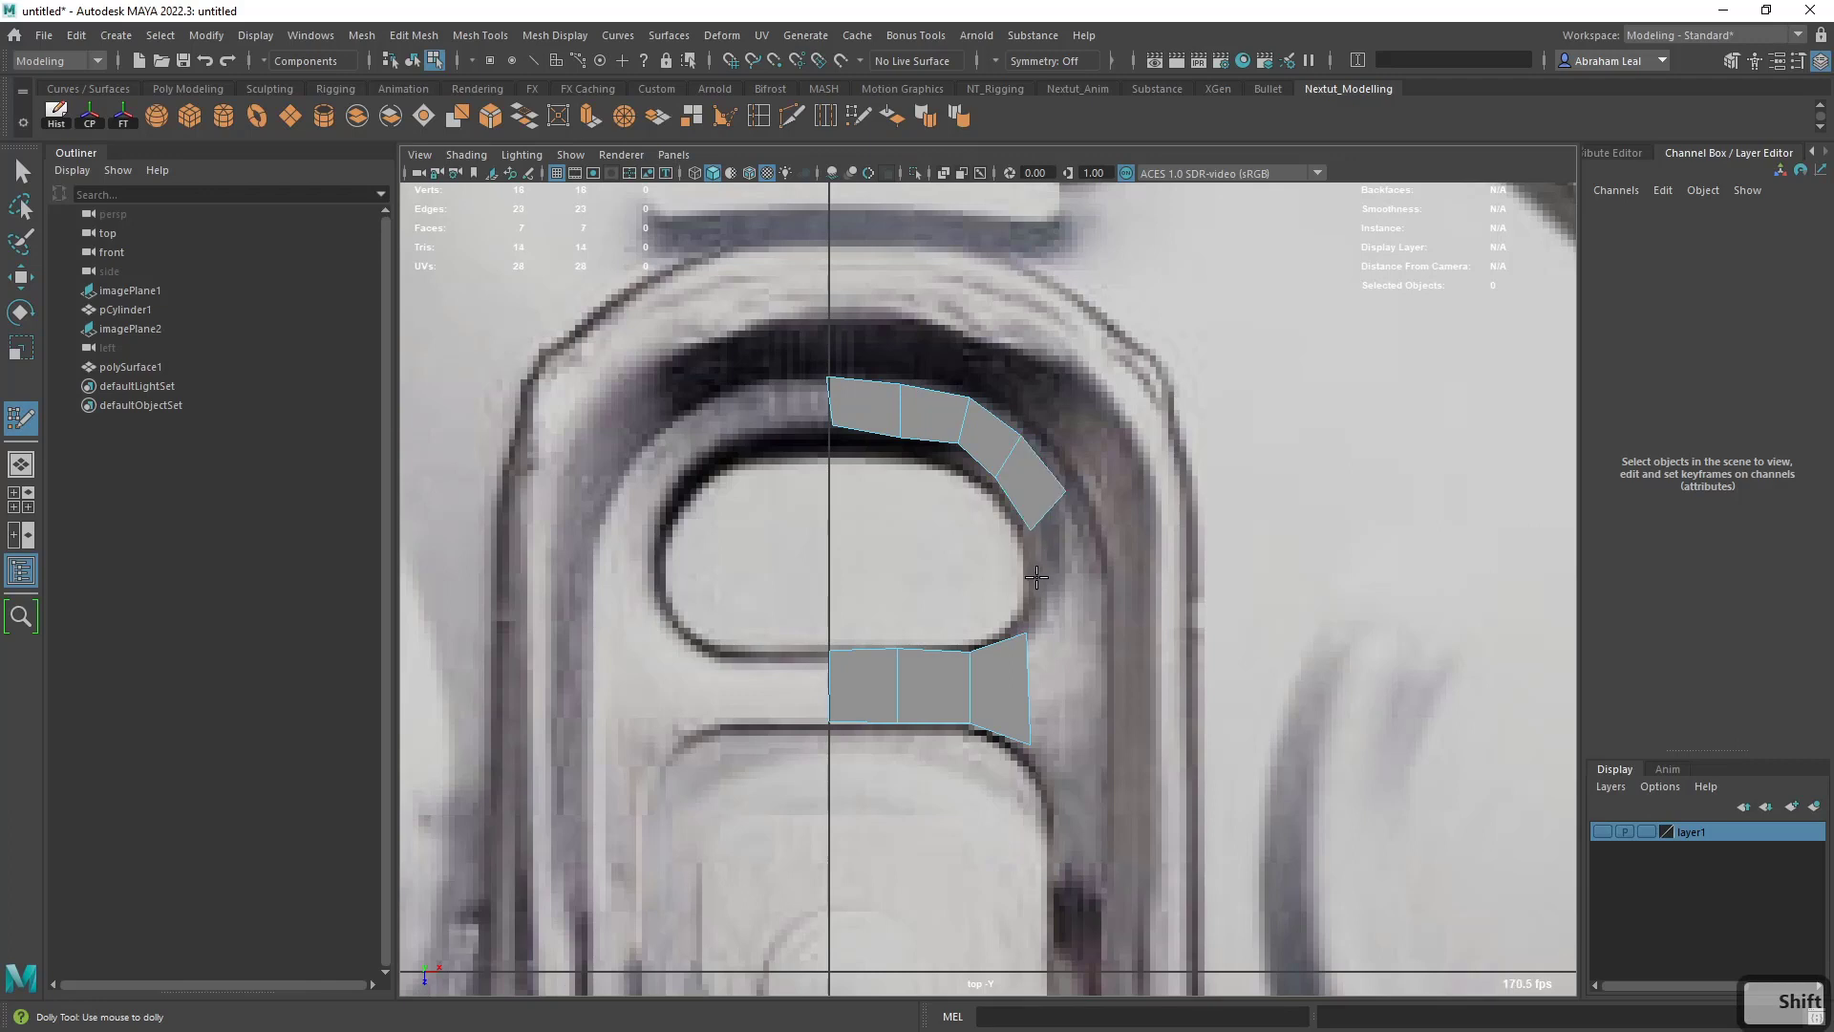
click(1036, 578)
click(1082, 577)
shift+click(1062, 539)
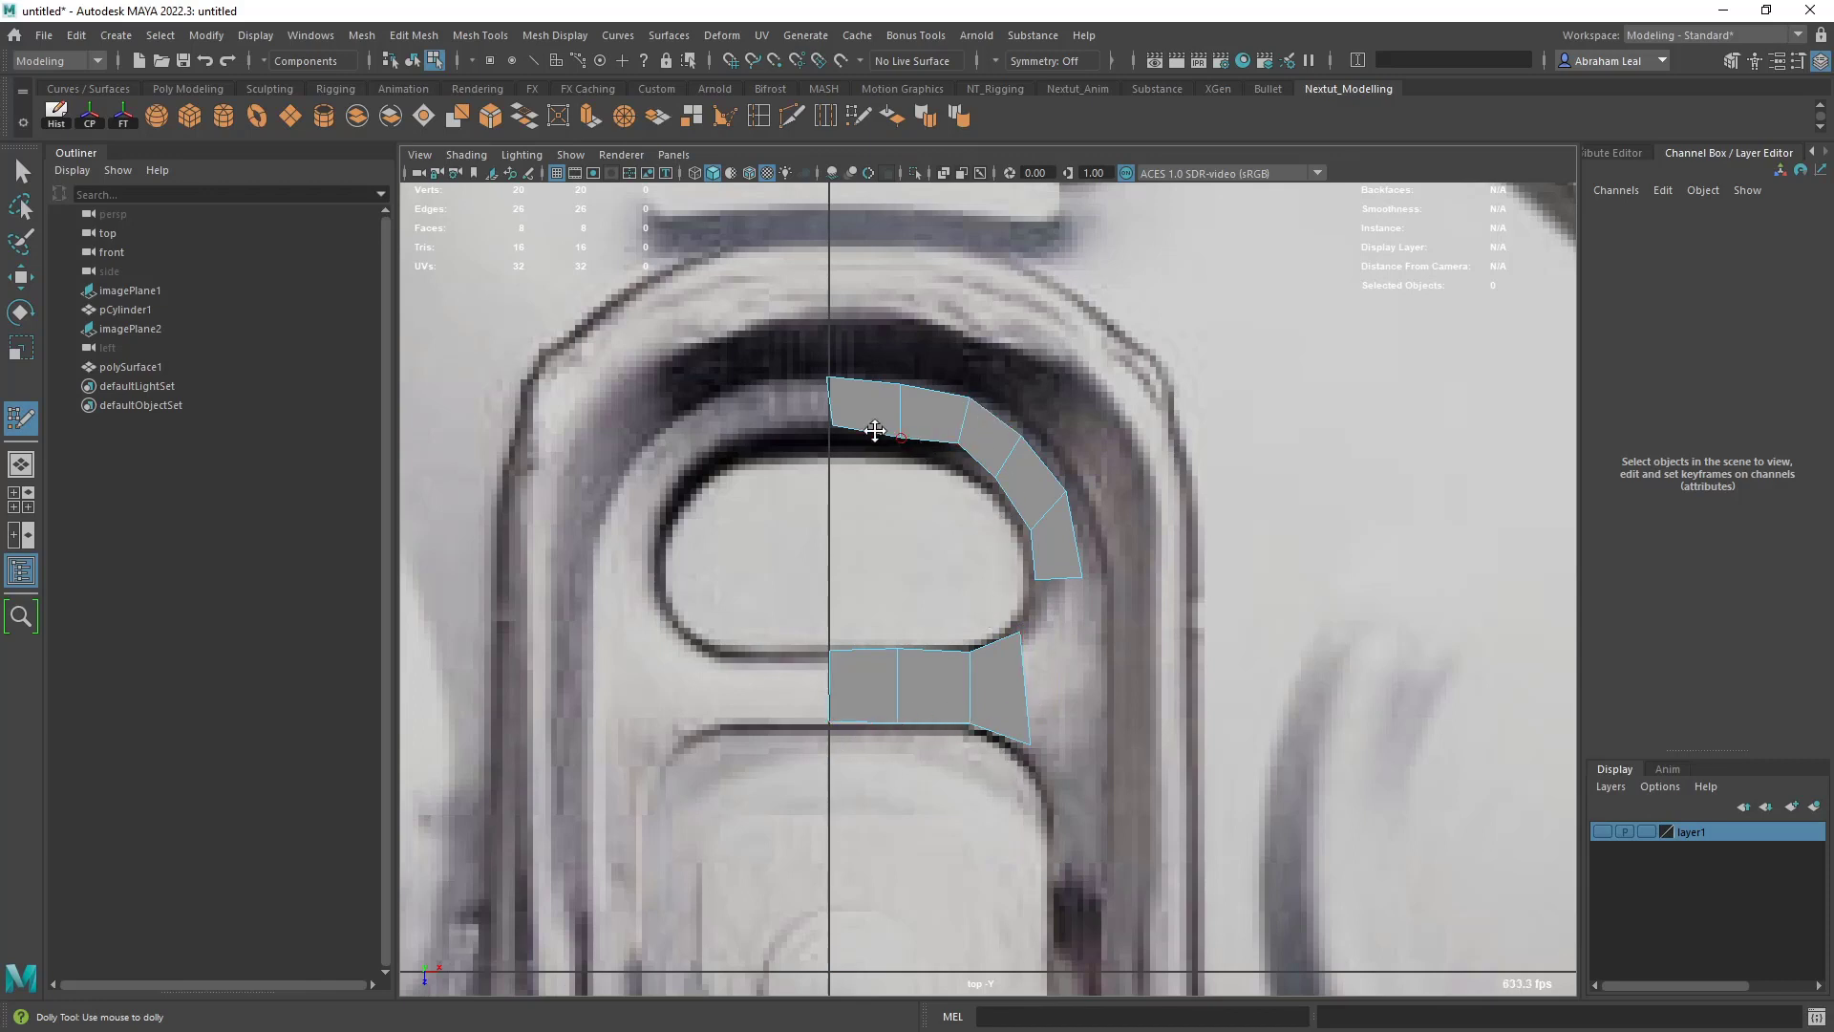
drag(834, 424, 823, 427)
drag(864, 417, 946, 413)
- Insert a lengthwise edge loop through the middle of the bridge and fill the gap between the bridge and the curved strip
key(ctrl)
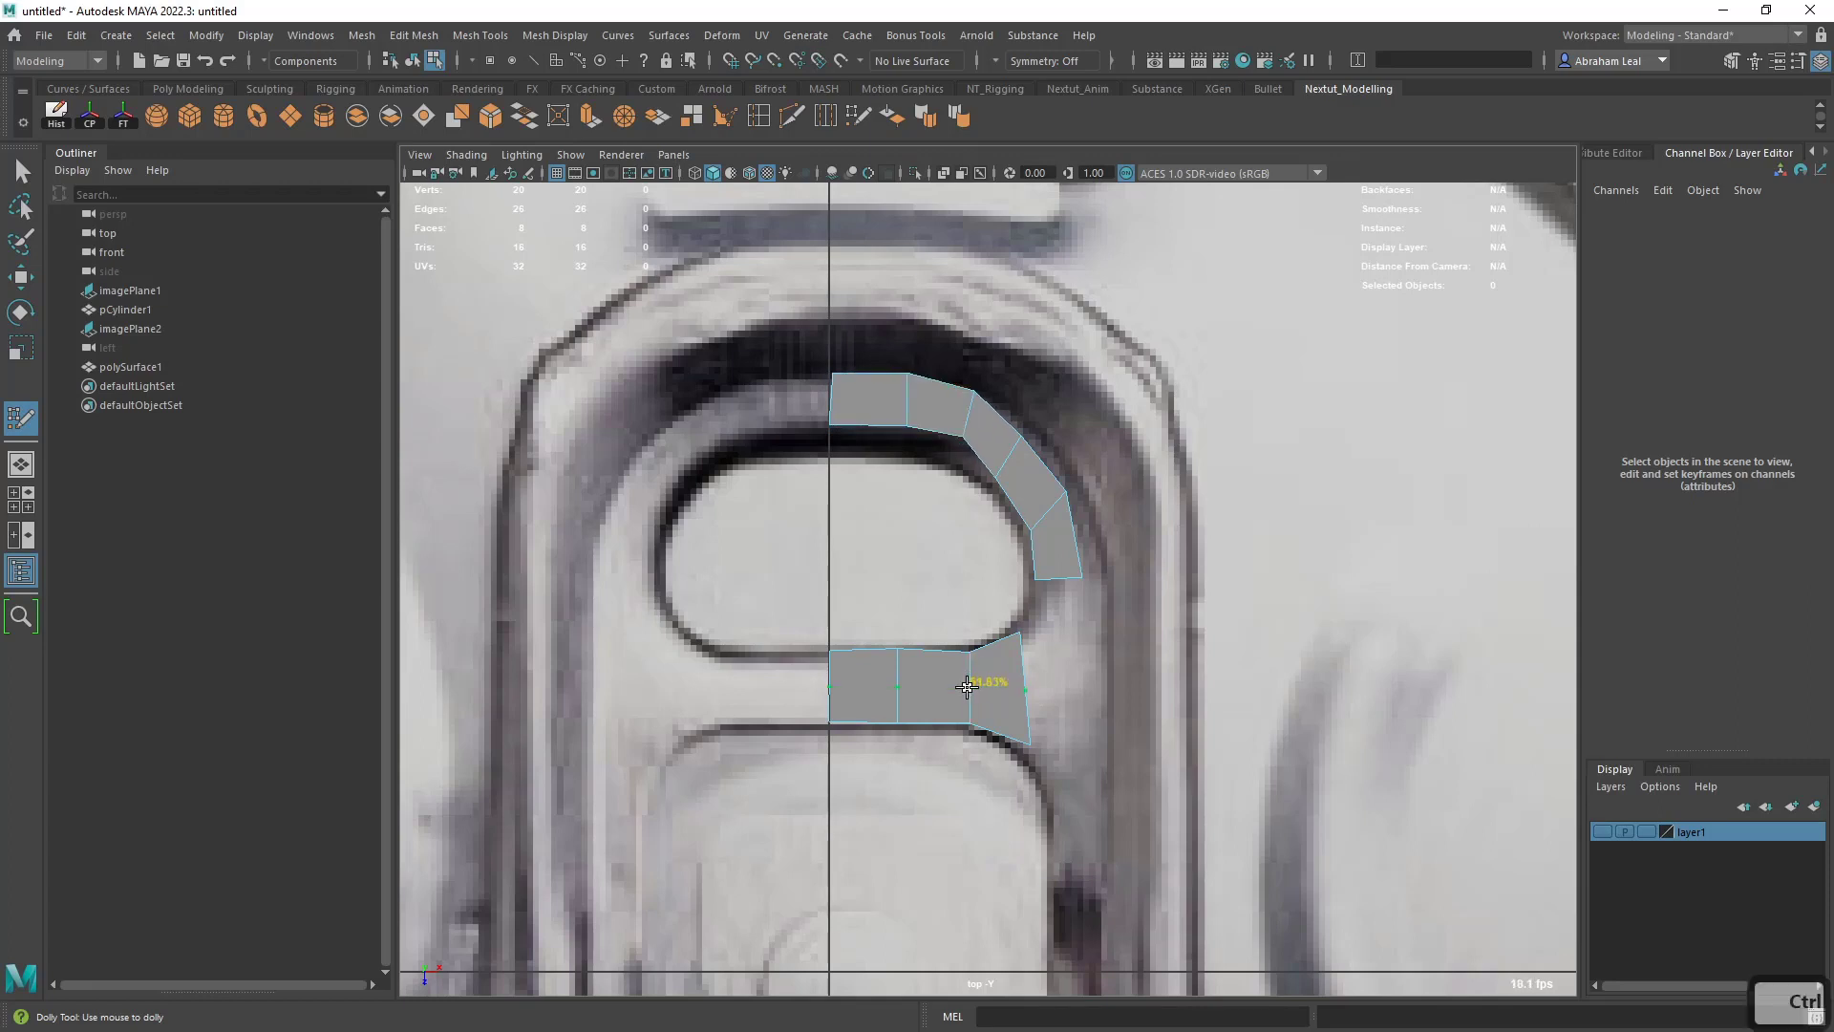
ctrl+click(968, 686)
shift+click(1051, 631)
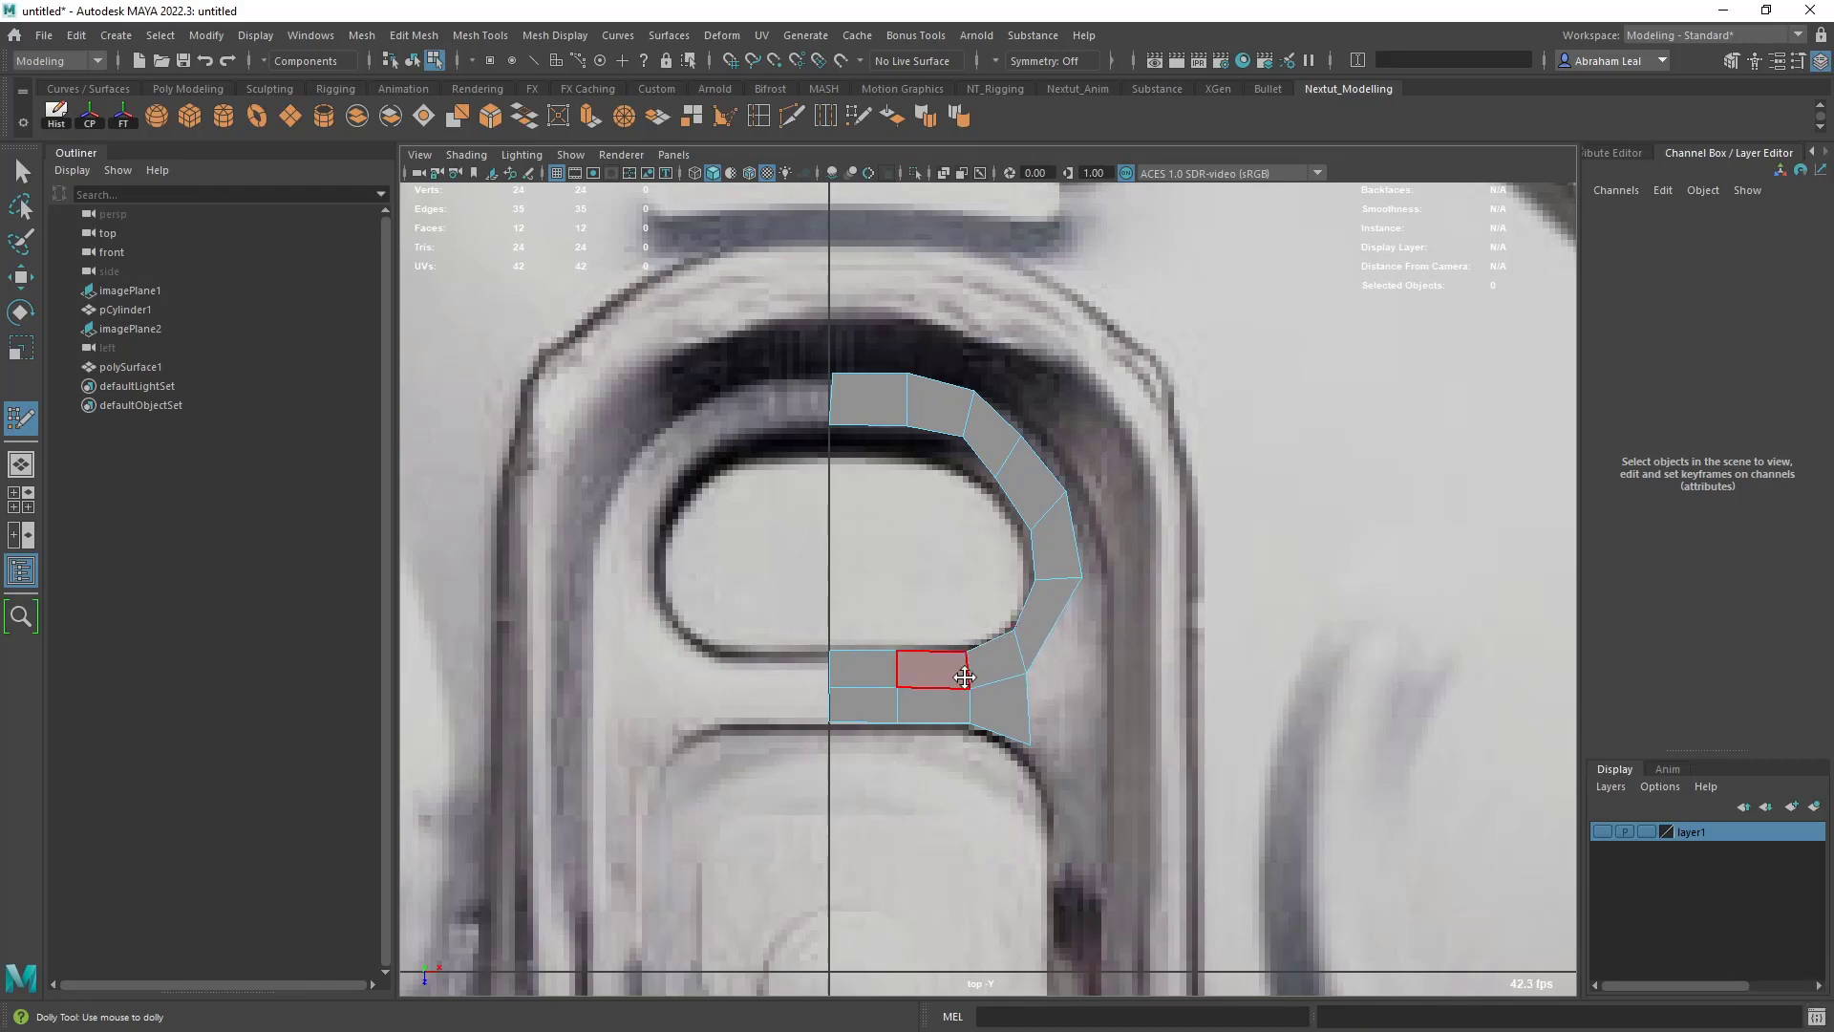
- Shift the edges and vertices around the strip's bends to follow the rounded corners of the upper opening
drag(970, 667, 957, 721)
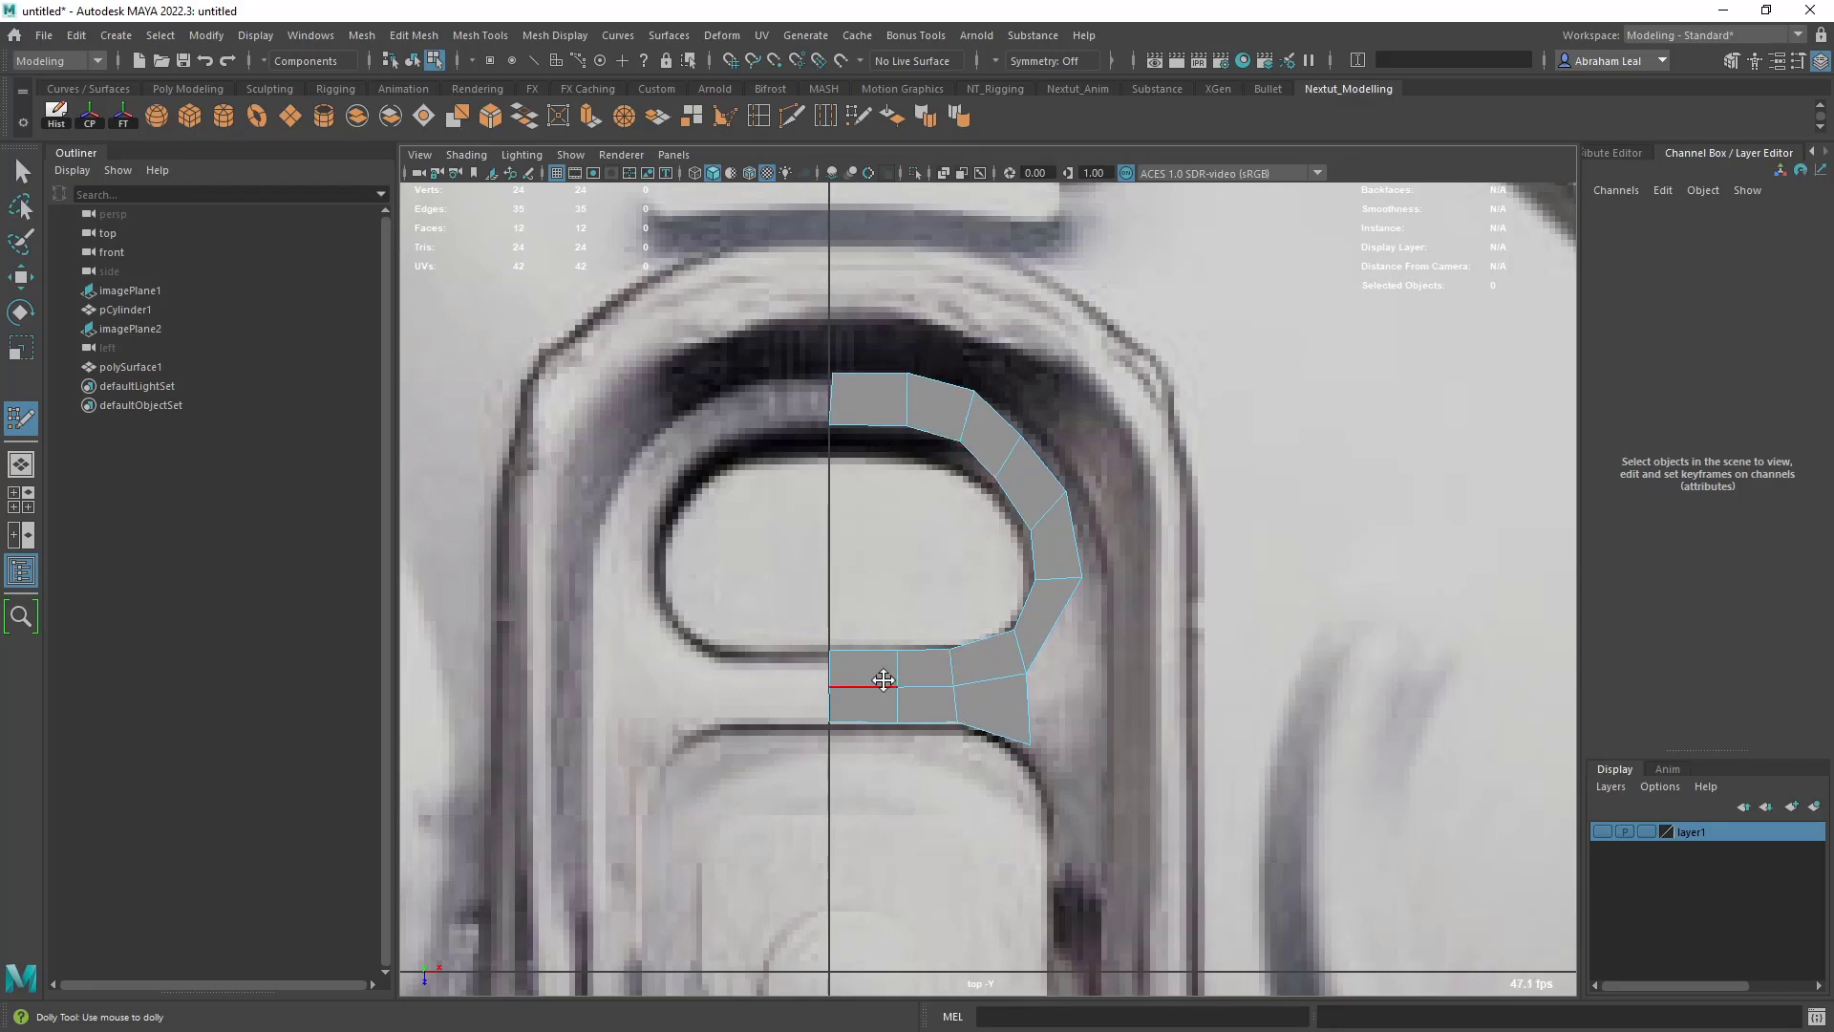
drag(1021, 640, 1009, 645)
drag(1054, 580, 1048, 611)
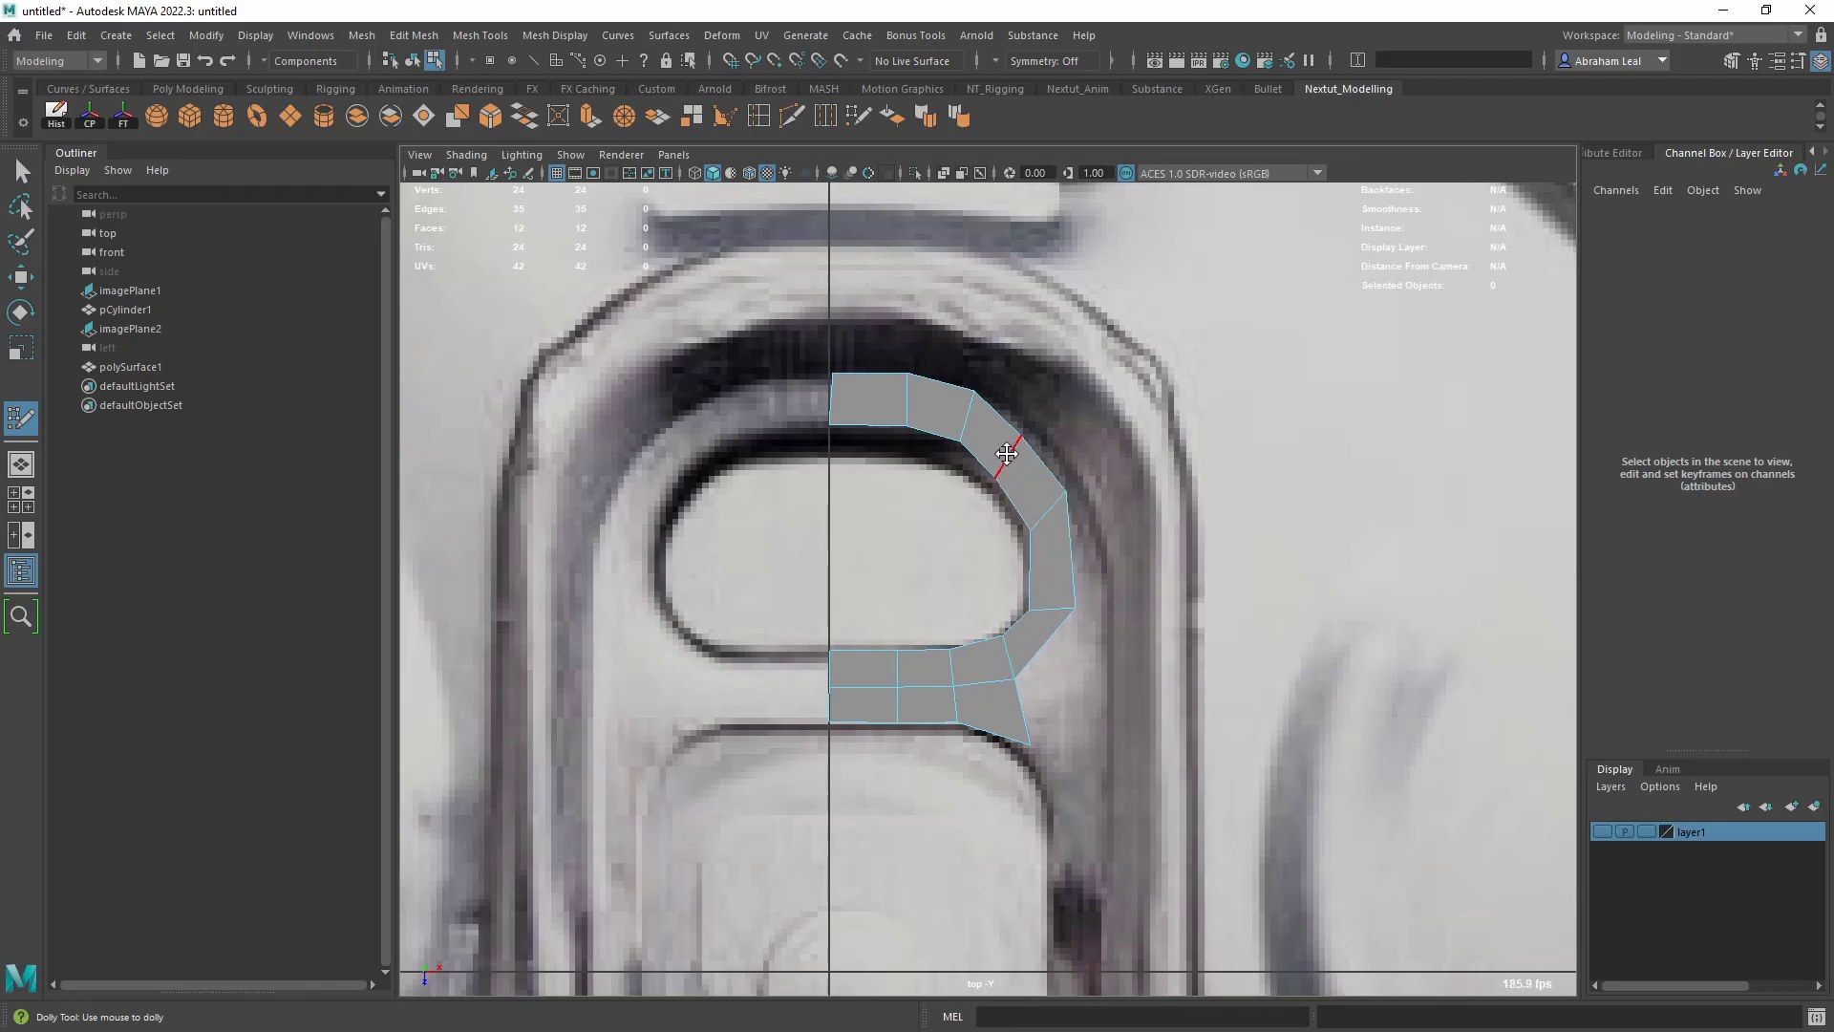
drag(1007, 453, 1016, 449)
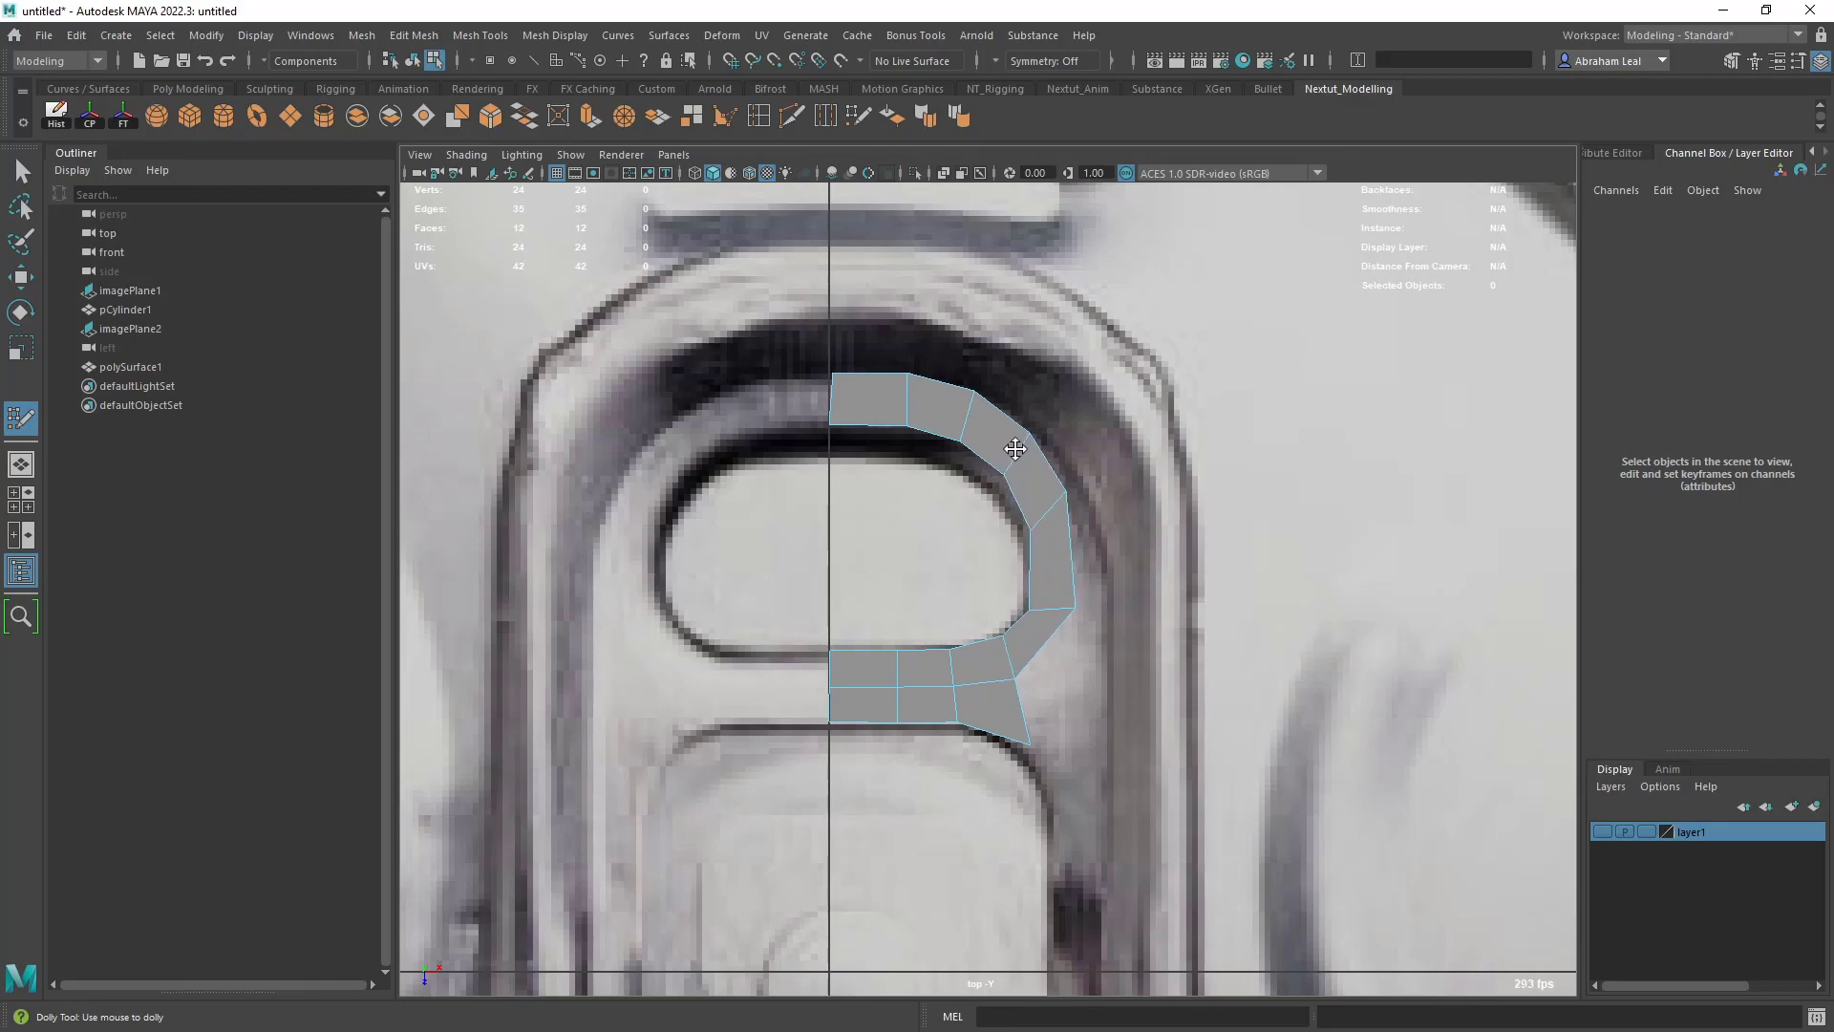
- Add a crosswise edge to the long quad beside the upper opening and tweak the neighbouring vertices to even out the curve
key(ctrl)
ctrl+click(1048, 565)
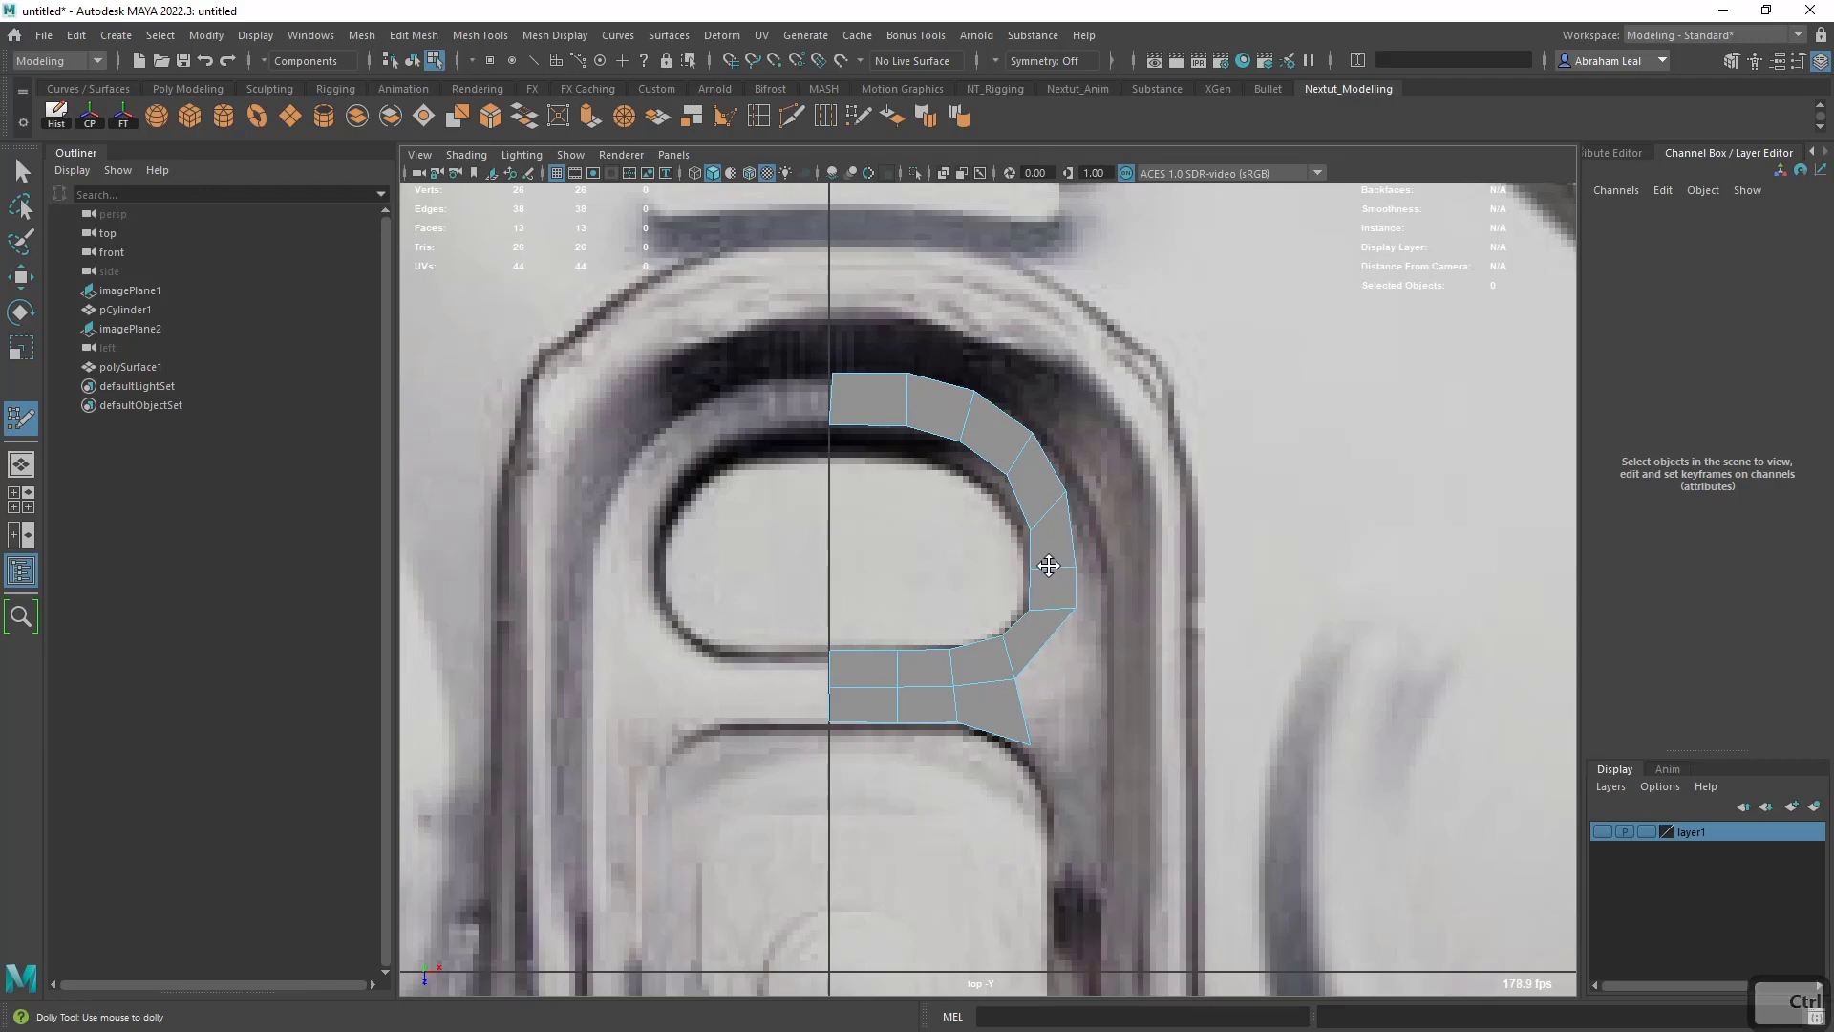
drag(1069, 611, 1068, 637)
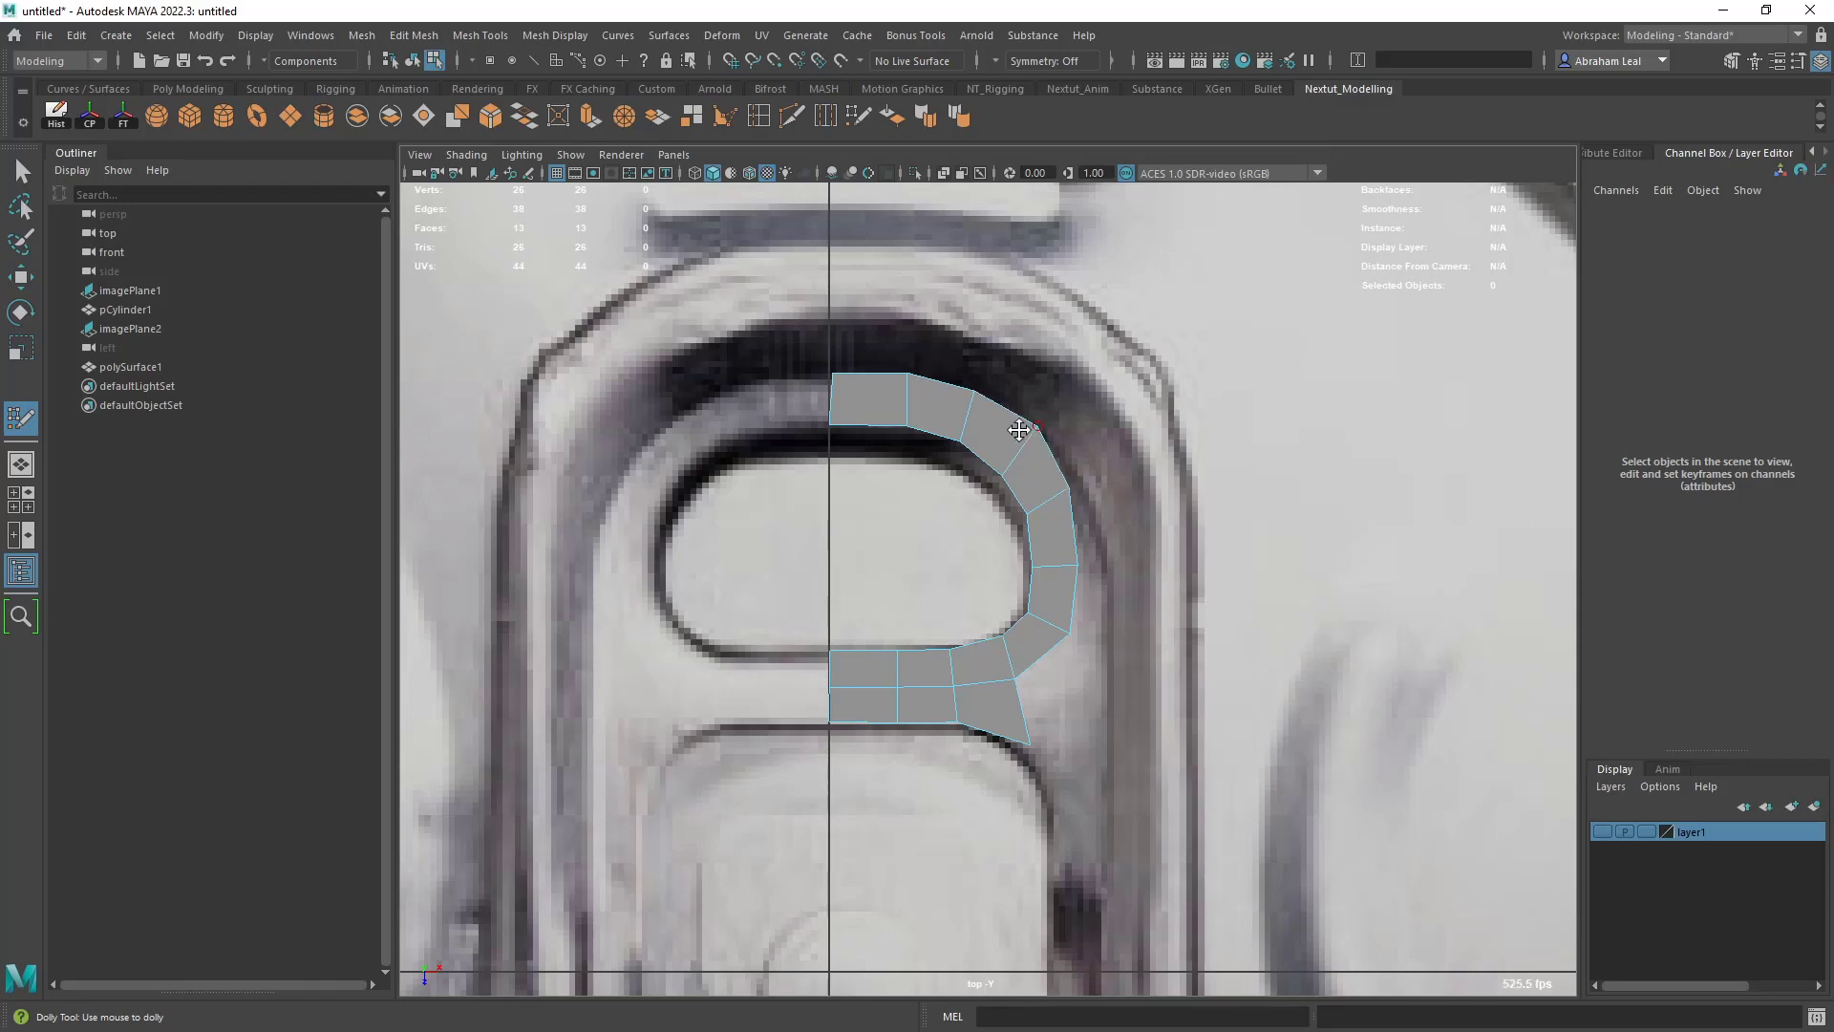
drag(869, 375, 867, 380)
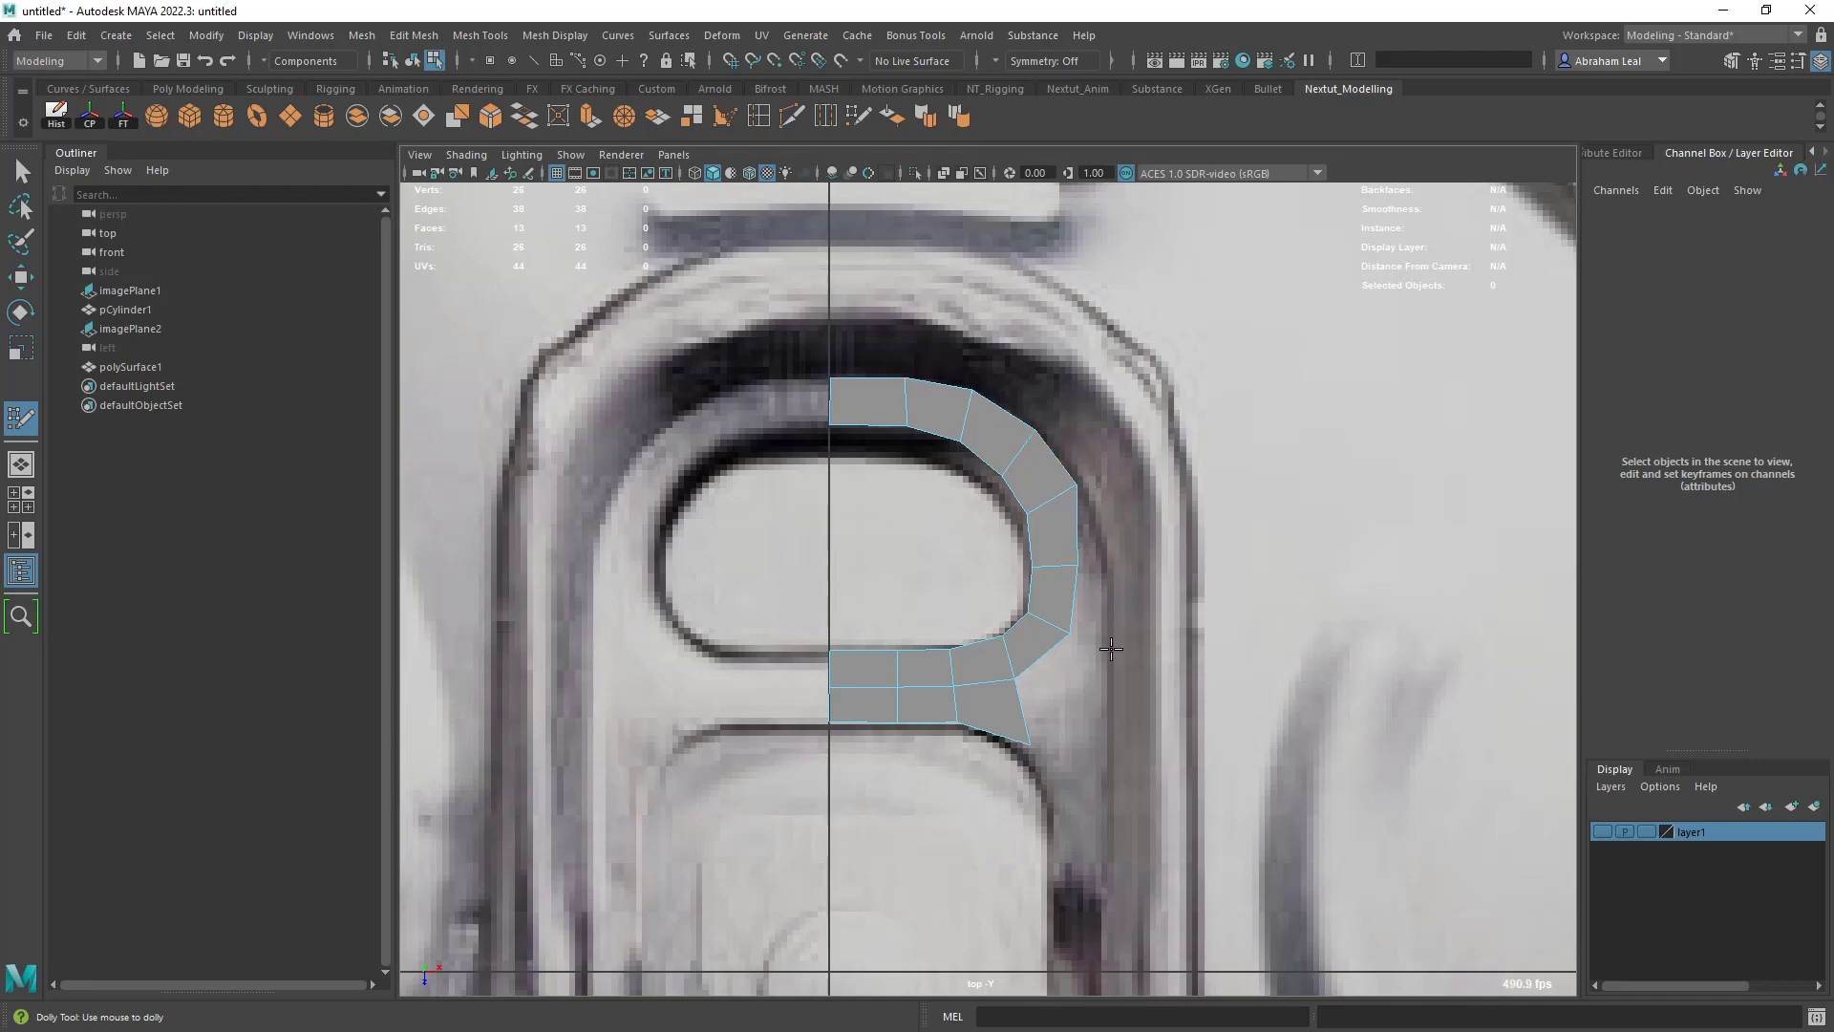
- Draw a separate row of three quads inside the lower opening, just above the rivet, starting at the center line
scroll(1108, 740, down, 10)
scroll(1087, 657, up, 7)
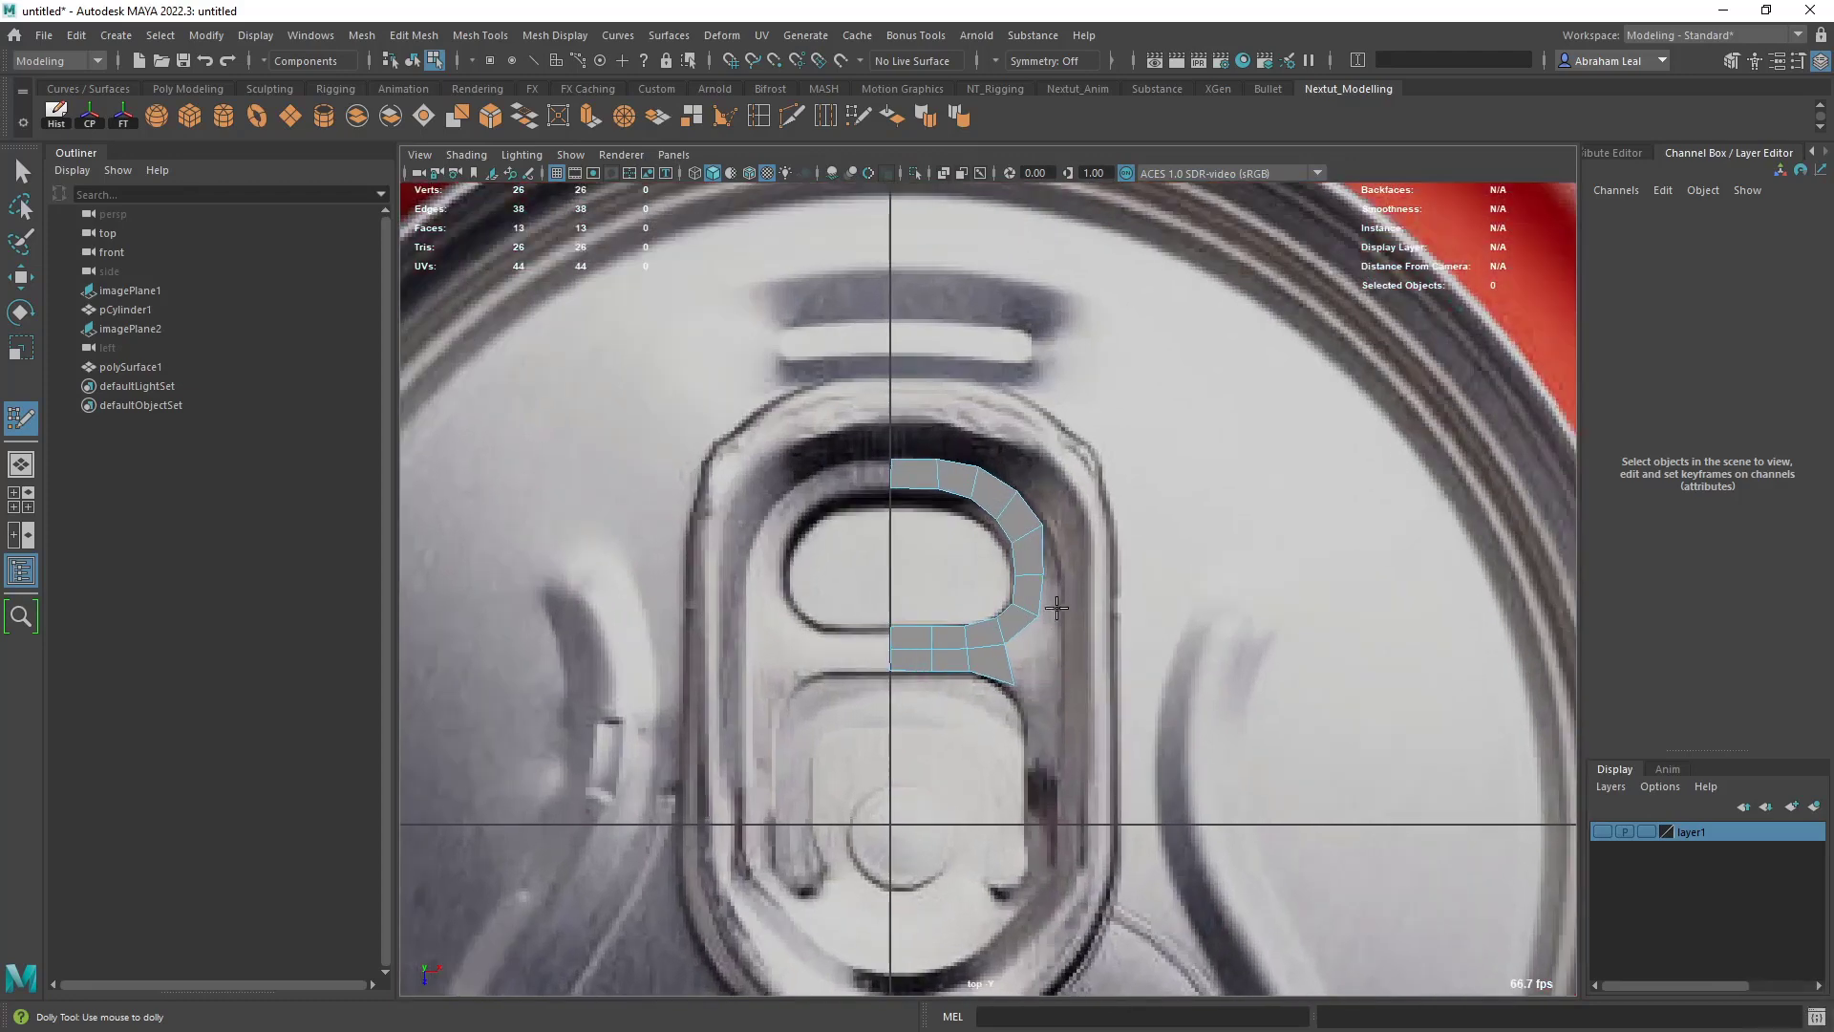
alt+middle_drag(1046, 687, 1039, 592)
scroll(908, 470, up, 1)
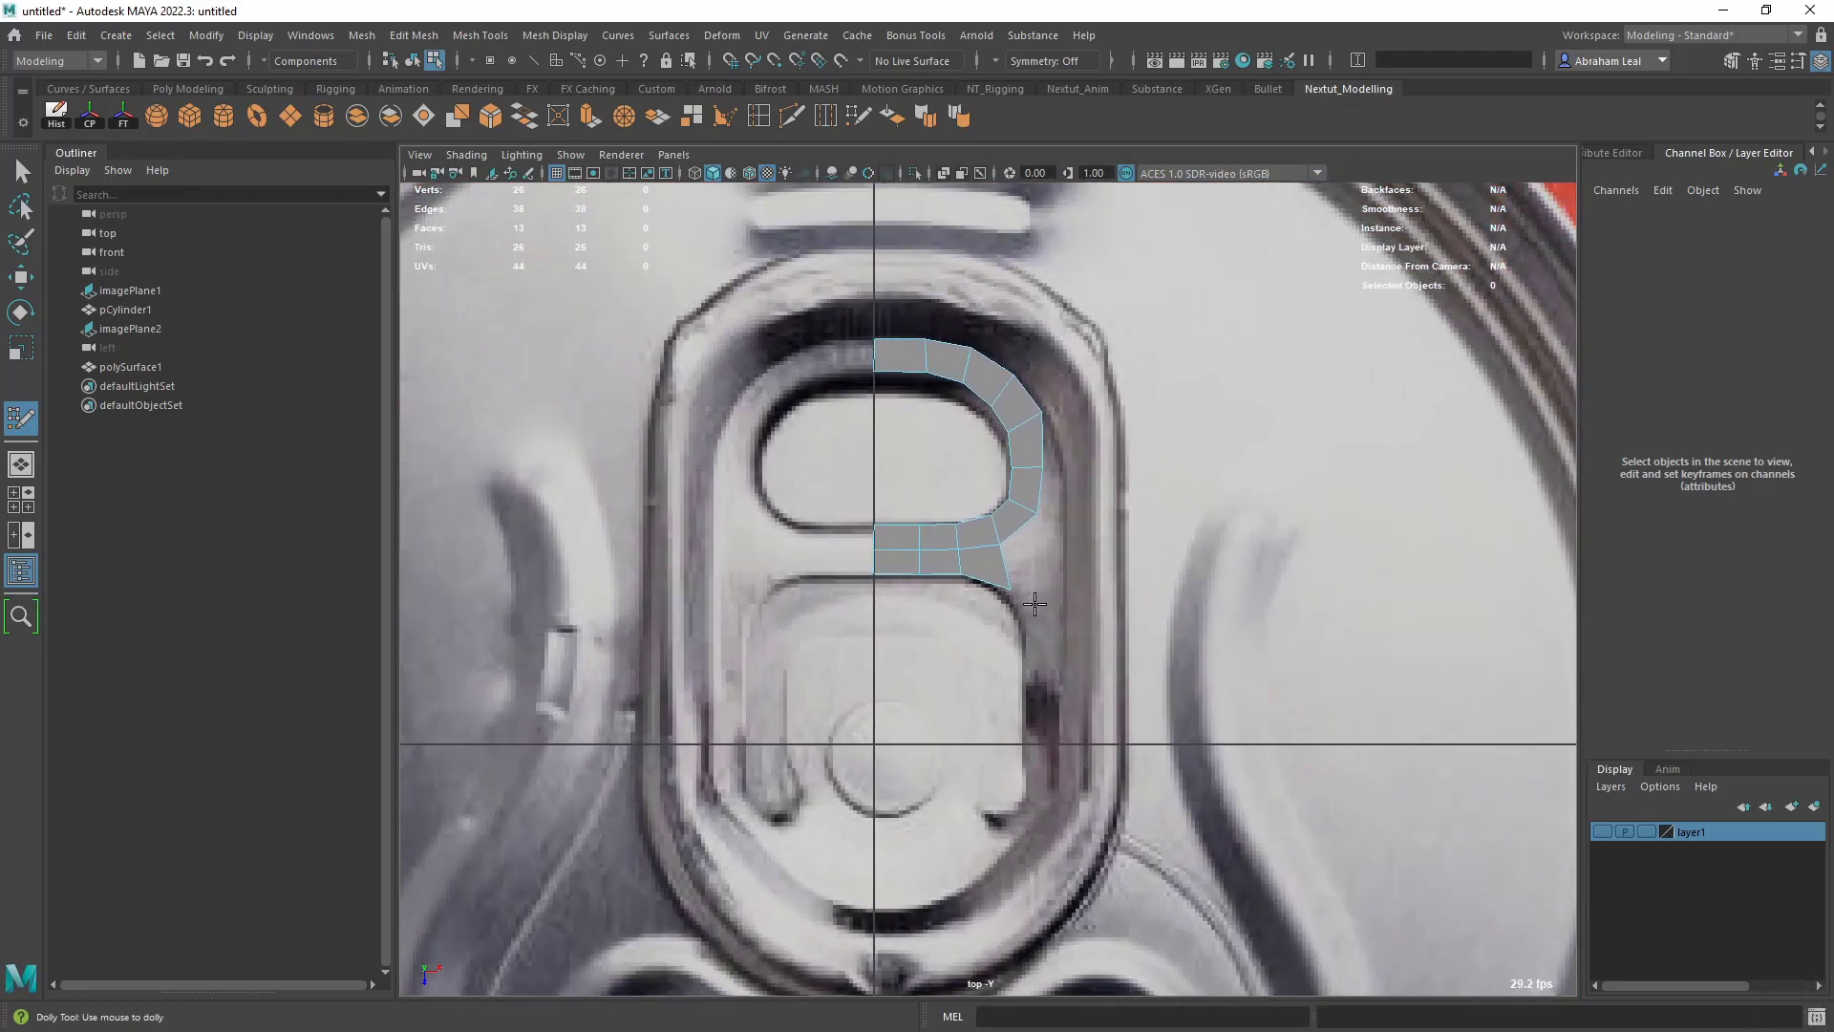
scroll(1032, 605, up, 2)
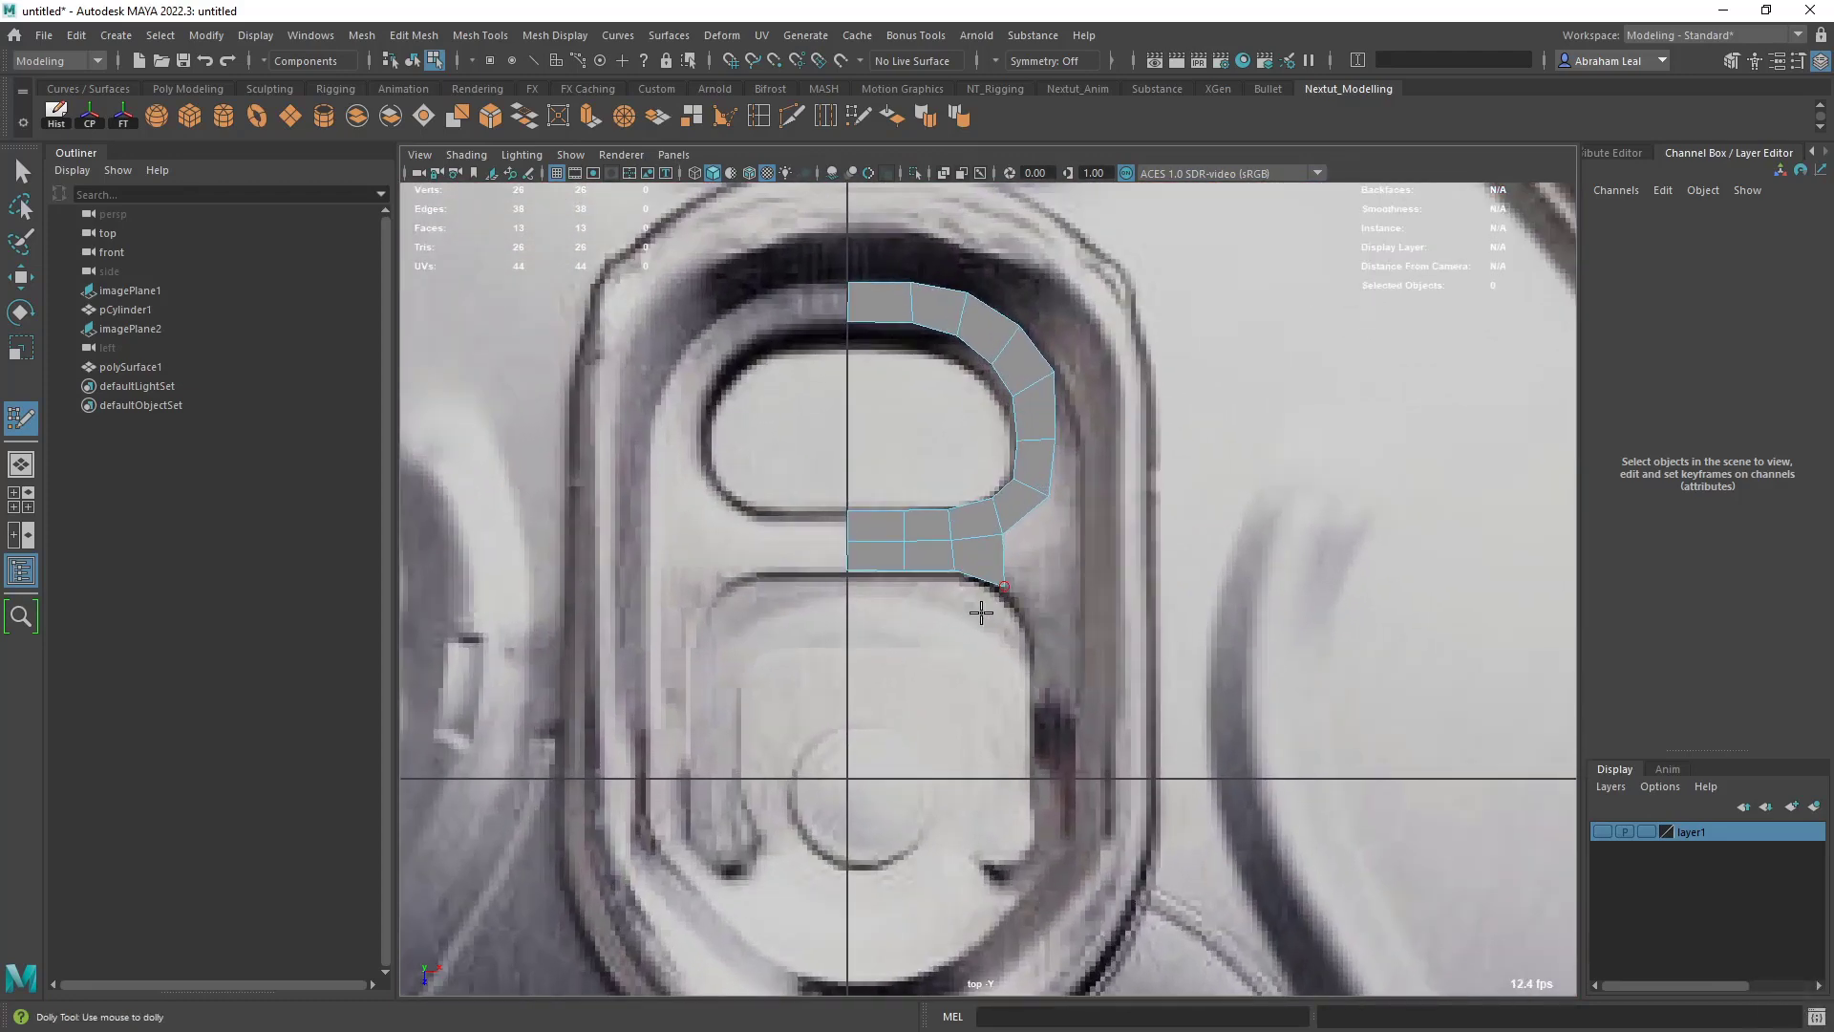
alt+middle_drag(981, 612, 986, 623)
scroll(866, 626, up, 2)
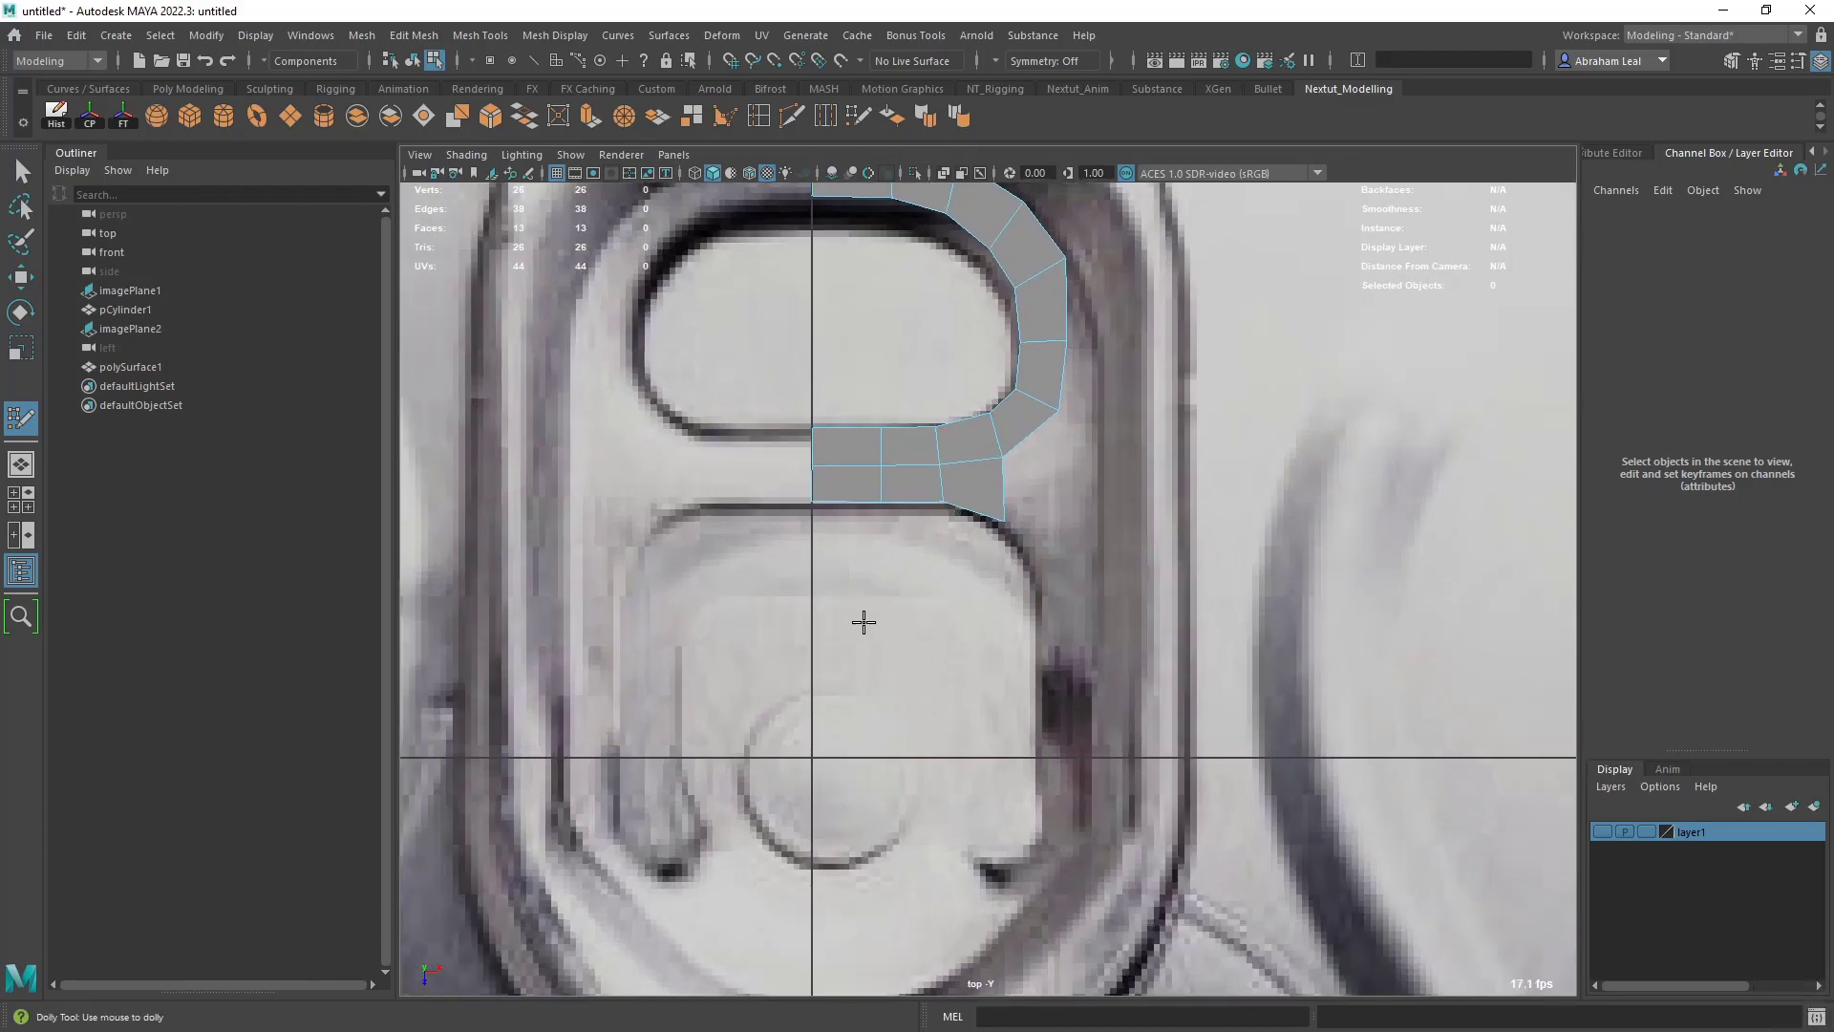
alt+middle_drag(864, 618, 875, 616)
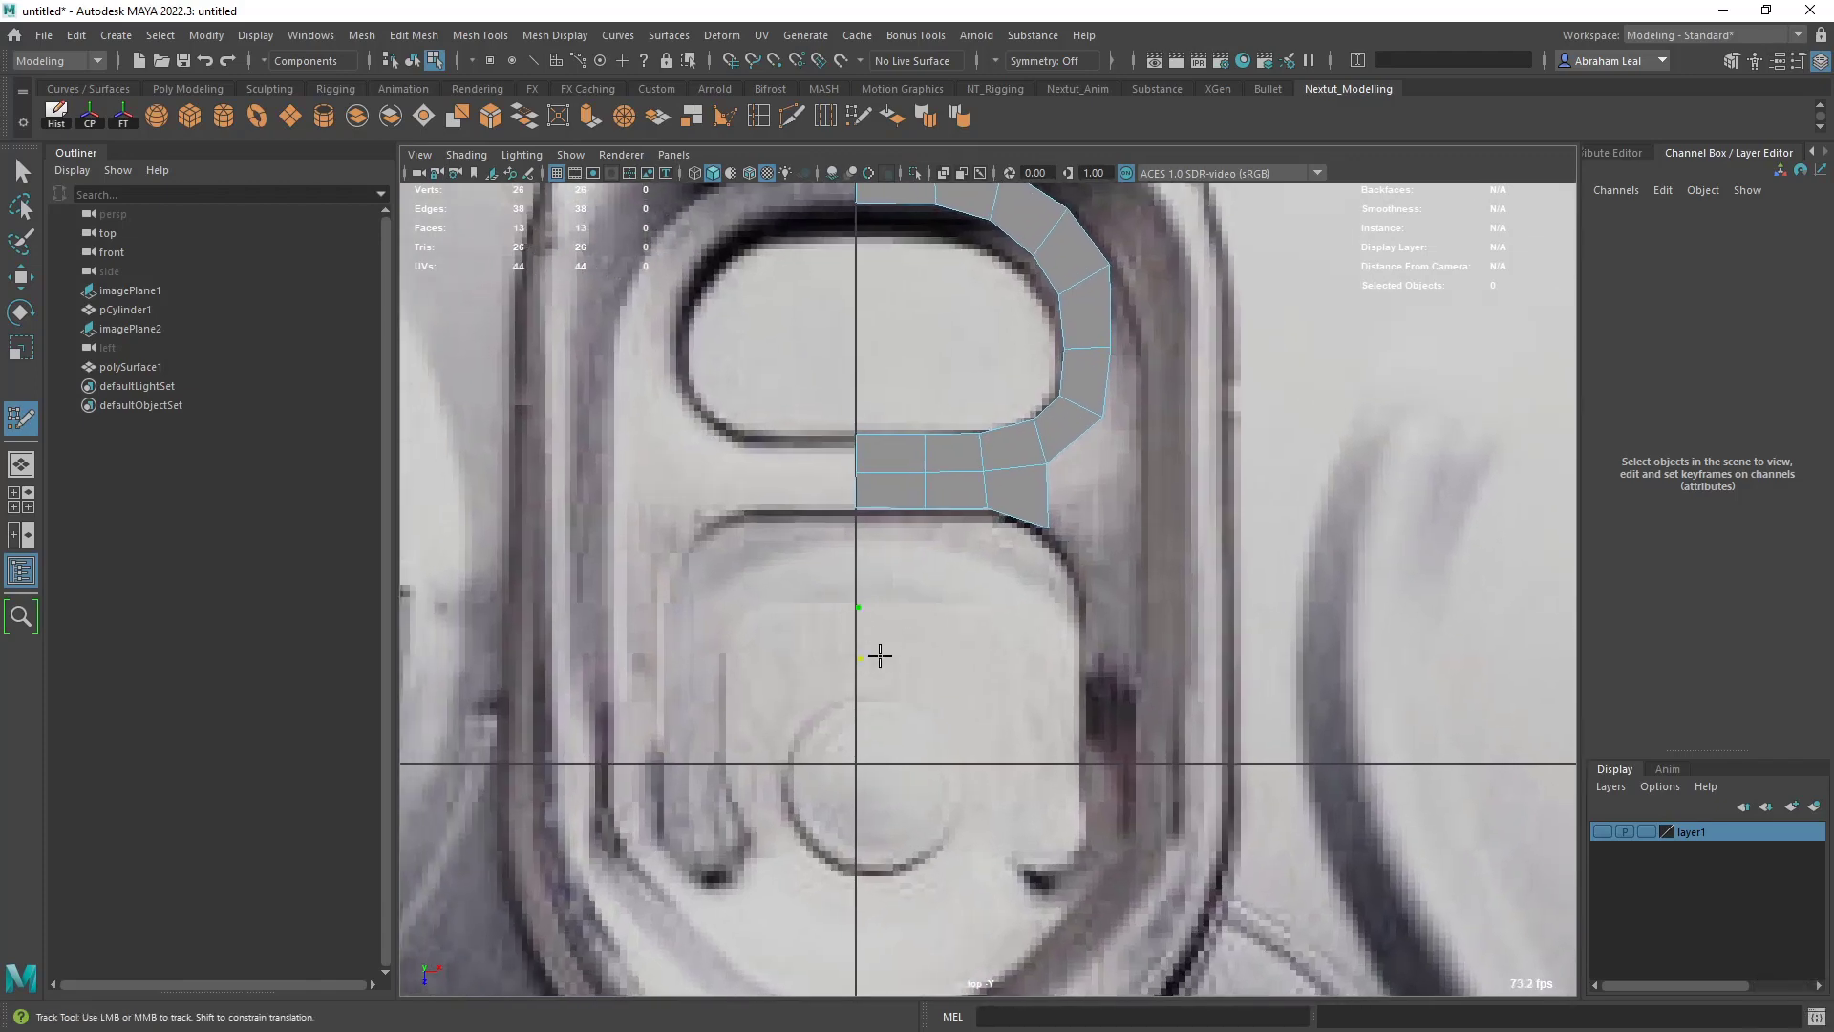
shift+click(879, 631)
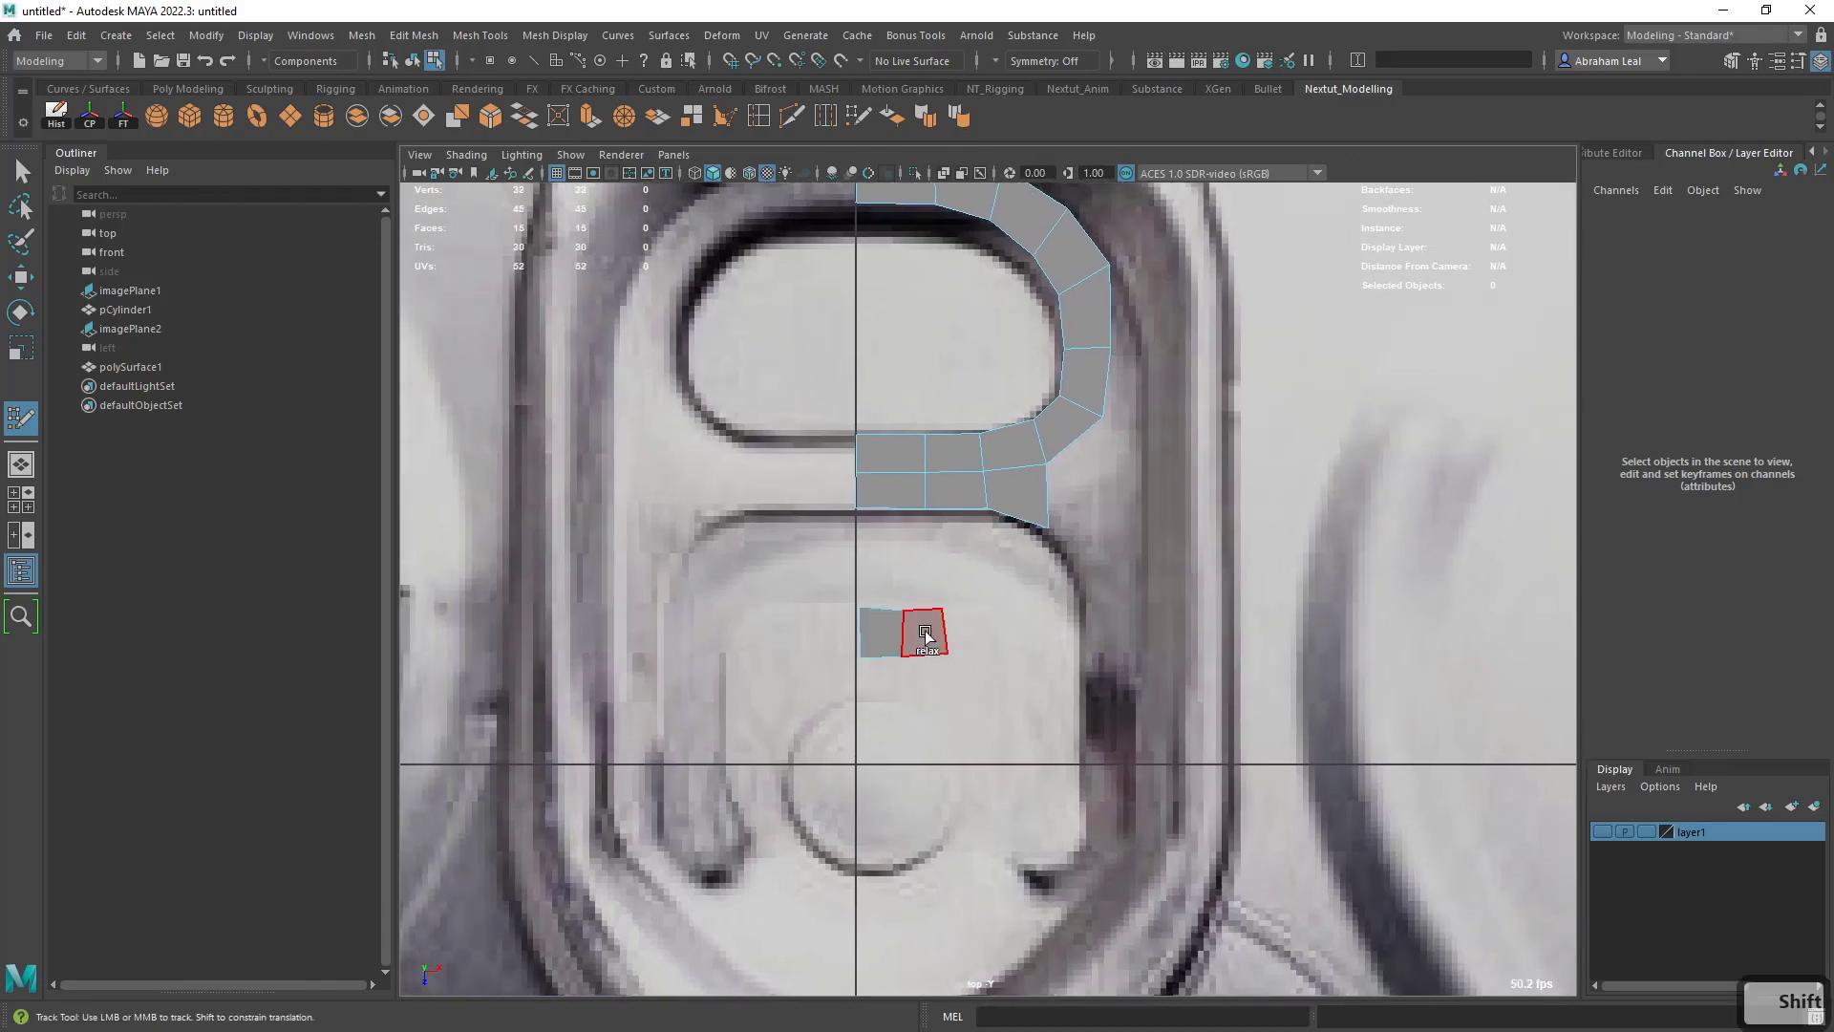
shift+click(925, 630)
shift+click(987, 633)
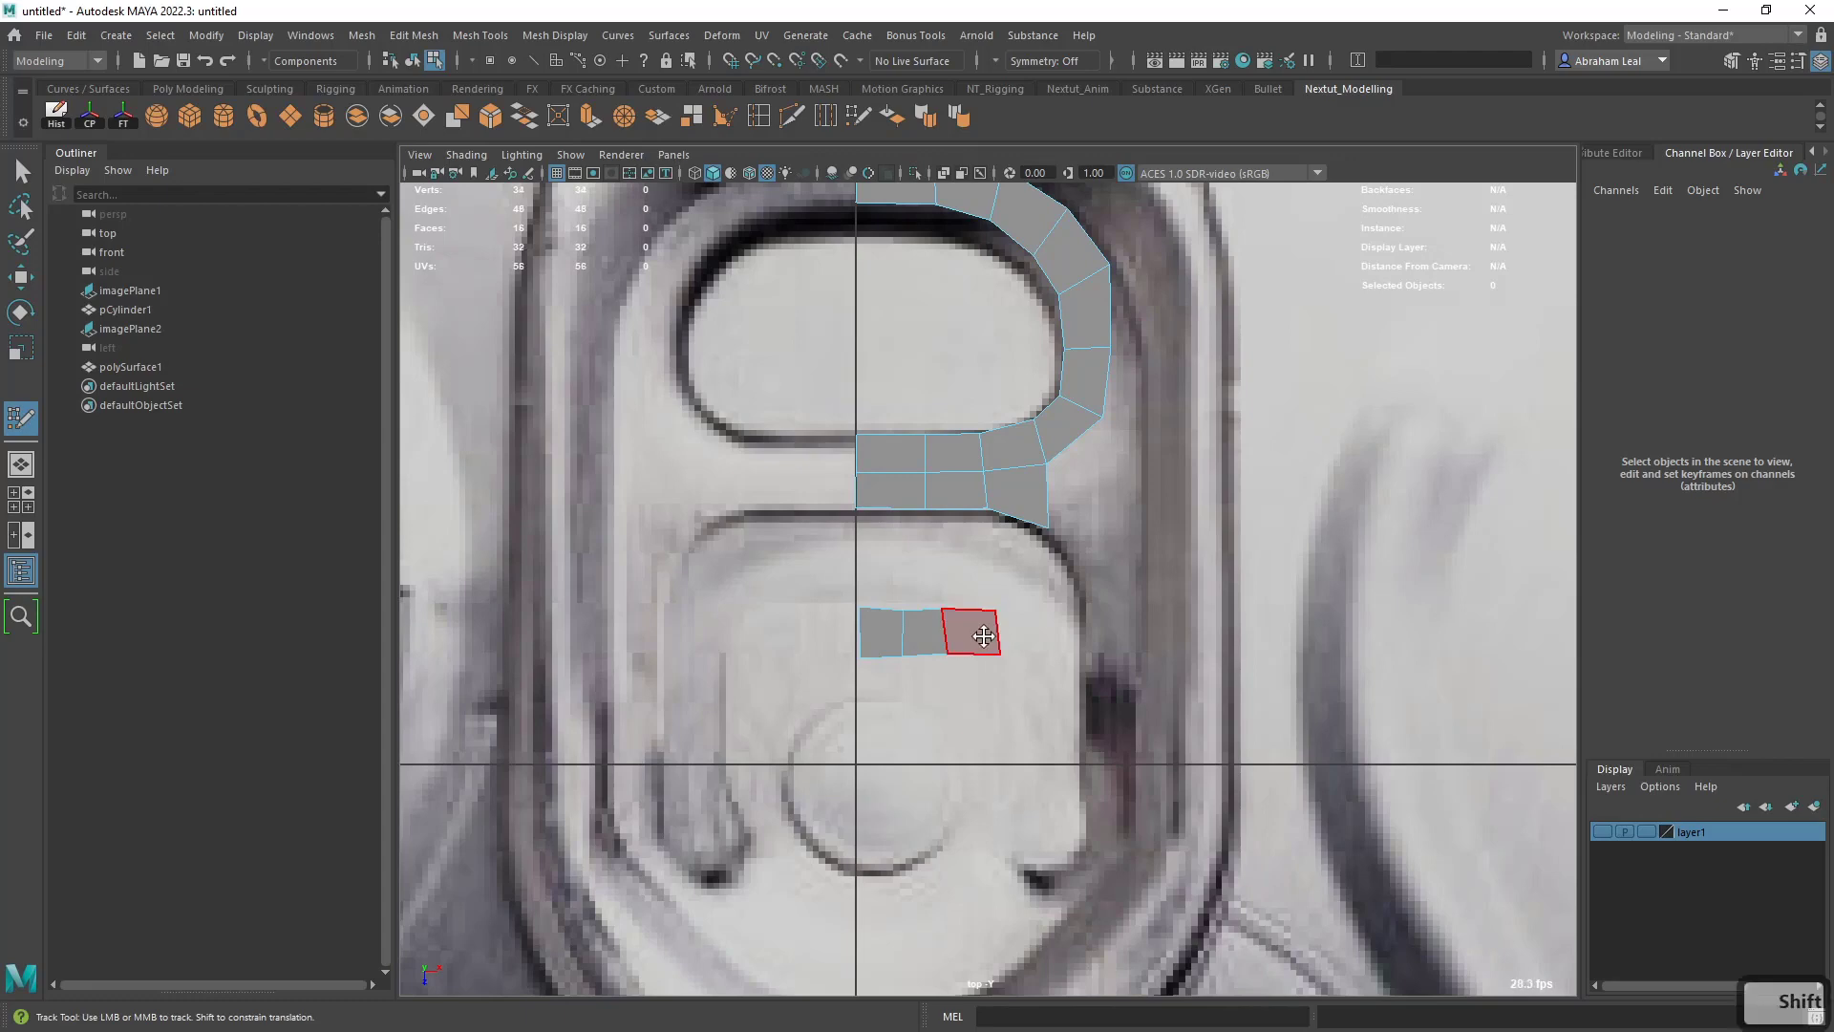
- Add a quad below the outer end of the row above the rivet, turning the strip downward
scroll(987, 640, up, 2)
click(945, 738)
click(999, 731)
shift+click(983, 712)
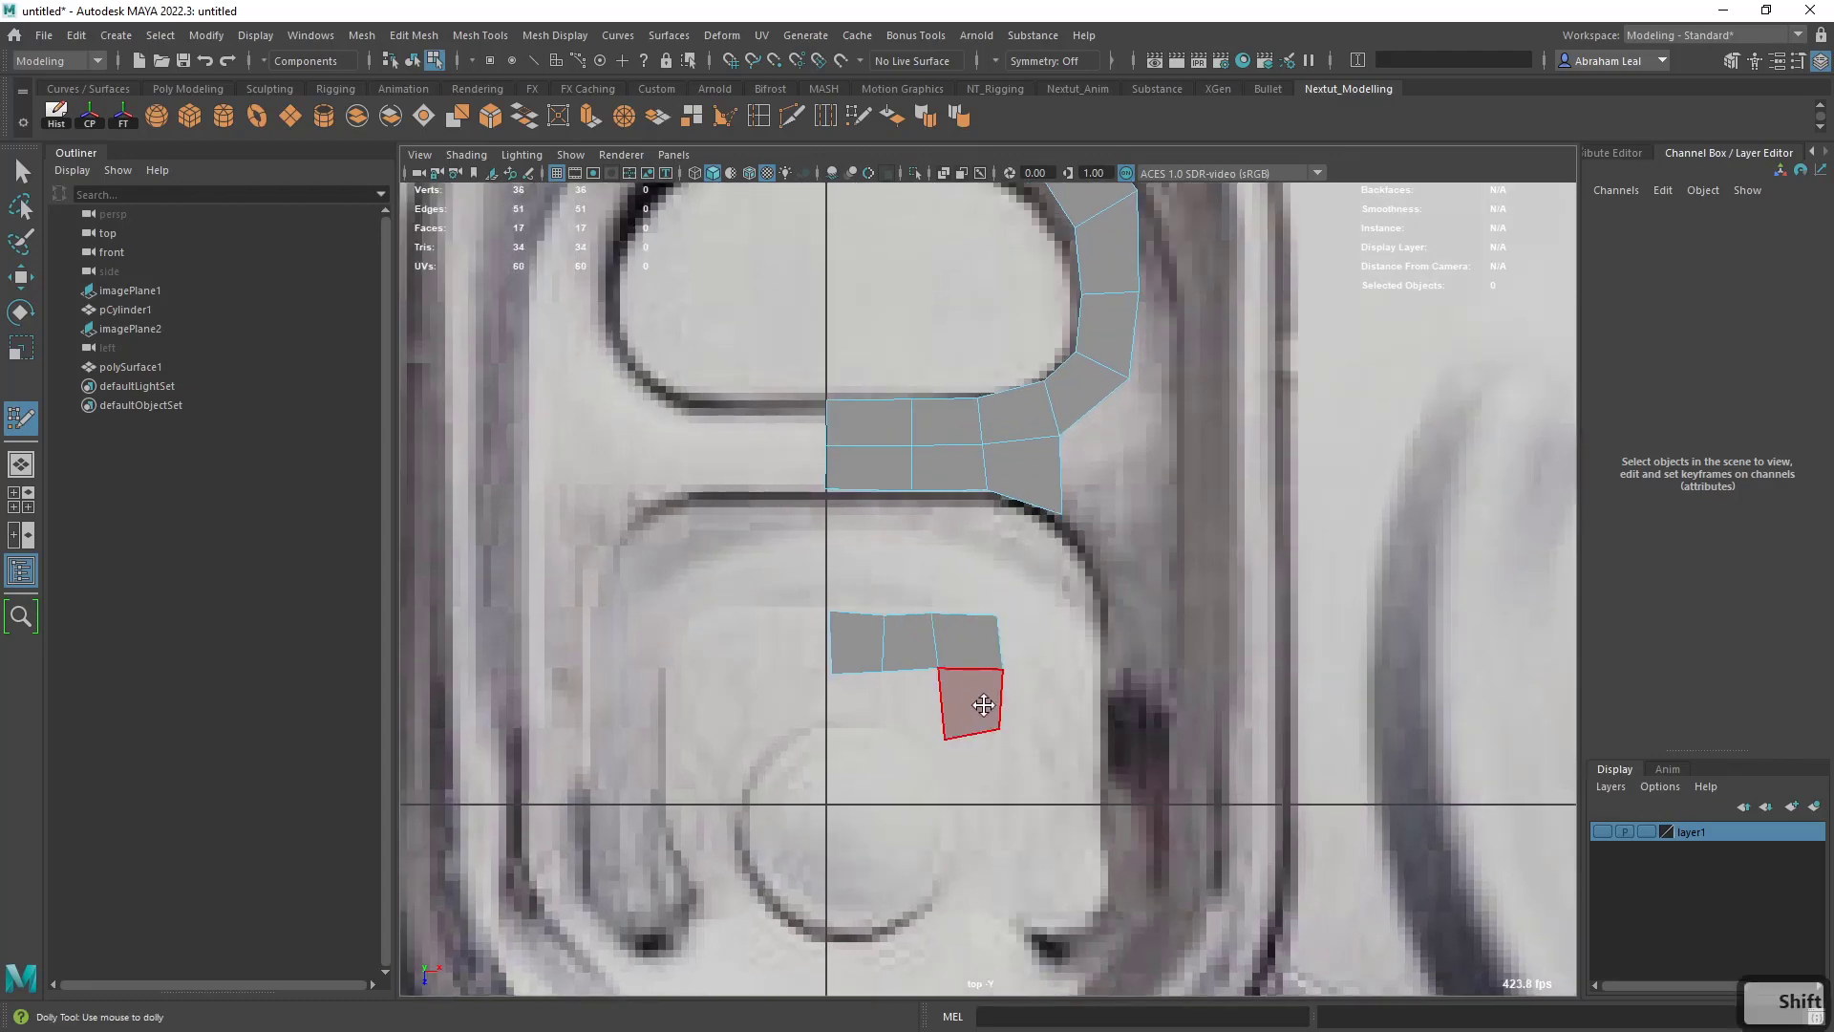
scroll(1020, 657, up, 1)
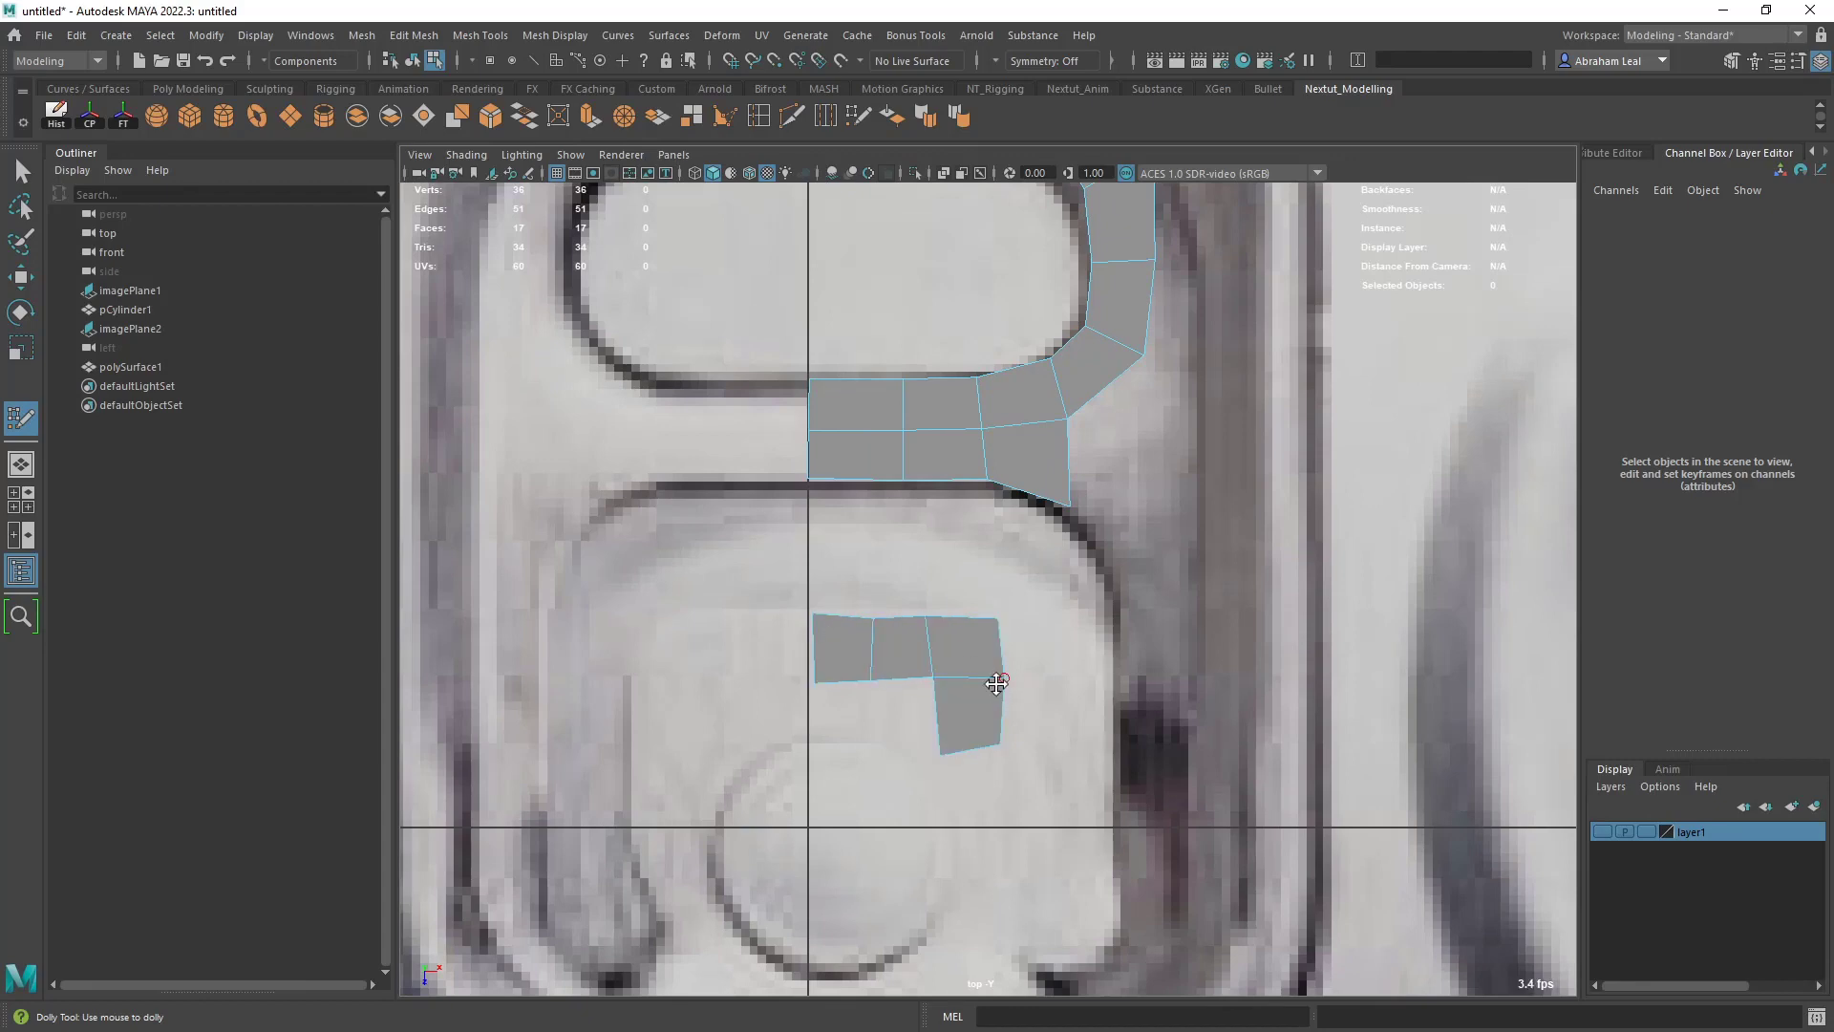
scroll(996, 684, up, 1)
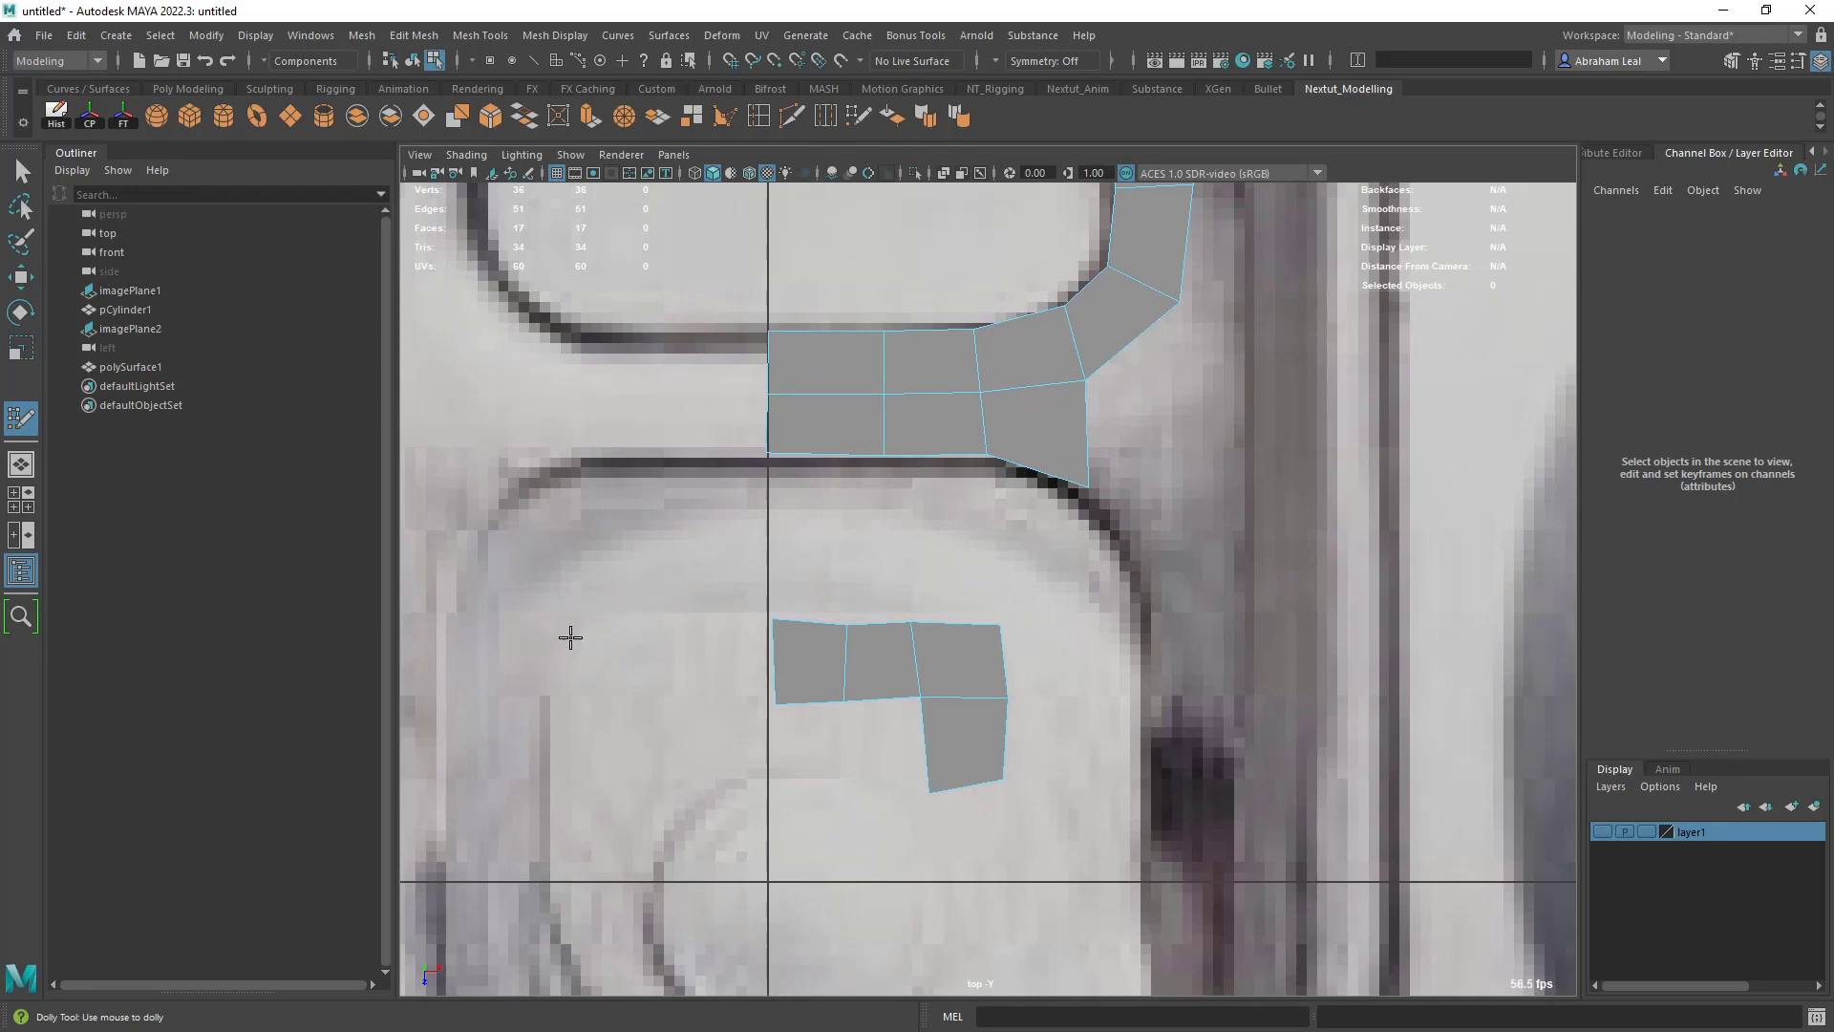
- Undo the downward quad and redraw the turn at the row's outer end as two angled quads
key(ctrl+z)
key(ctrl+z)
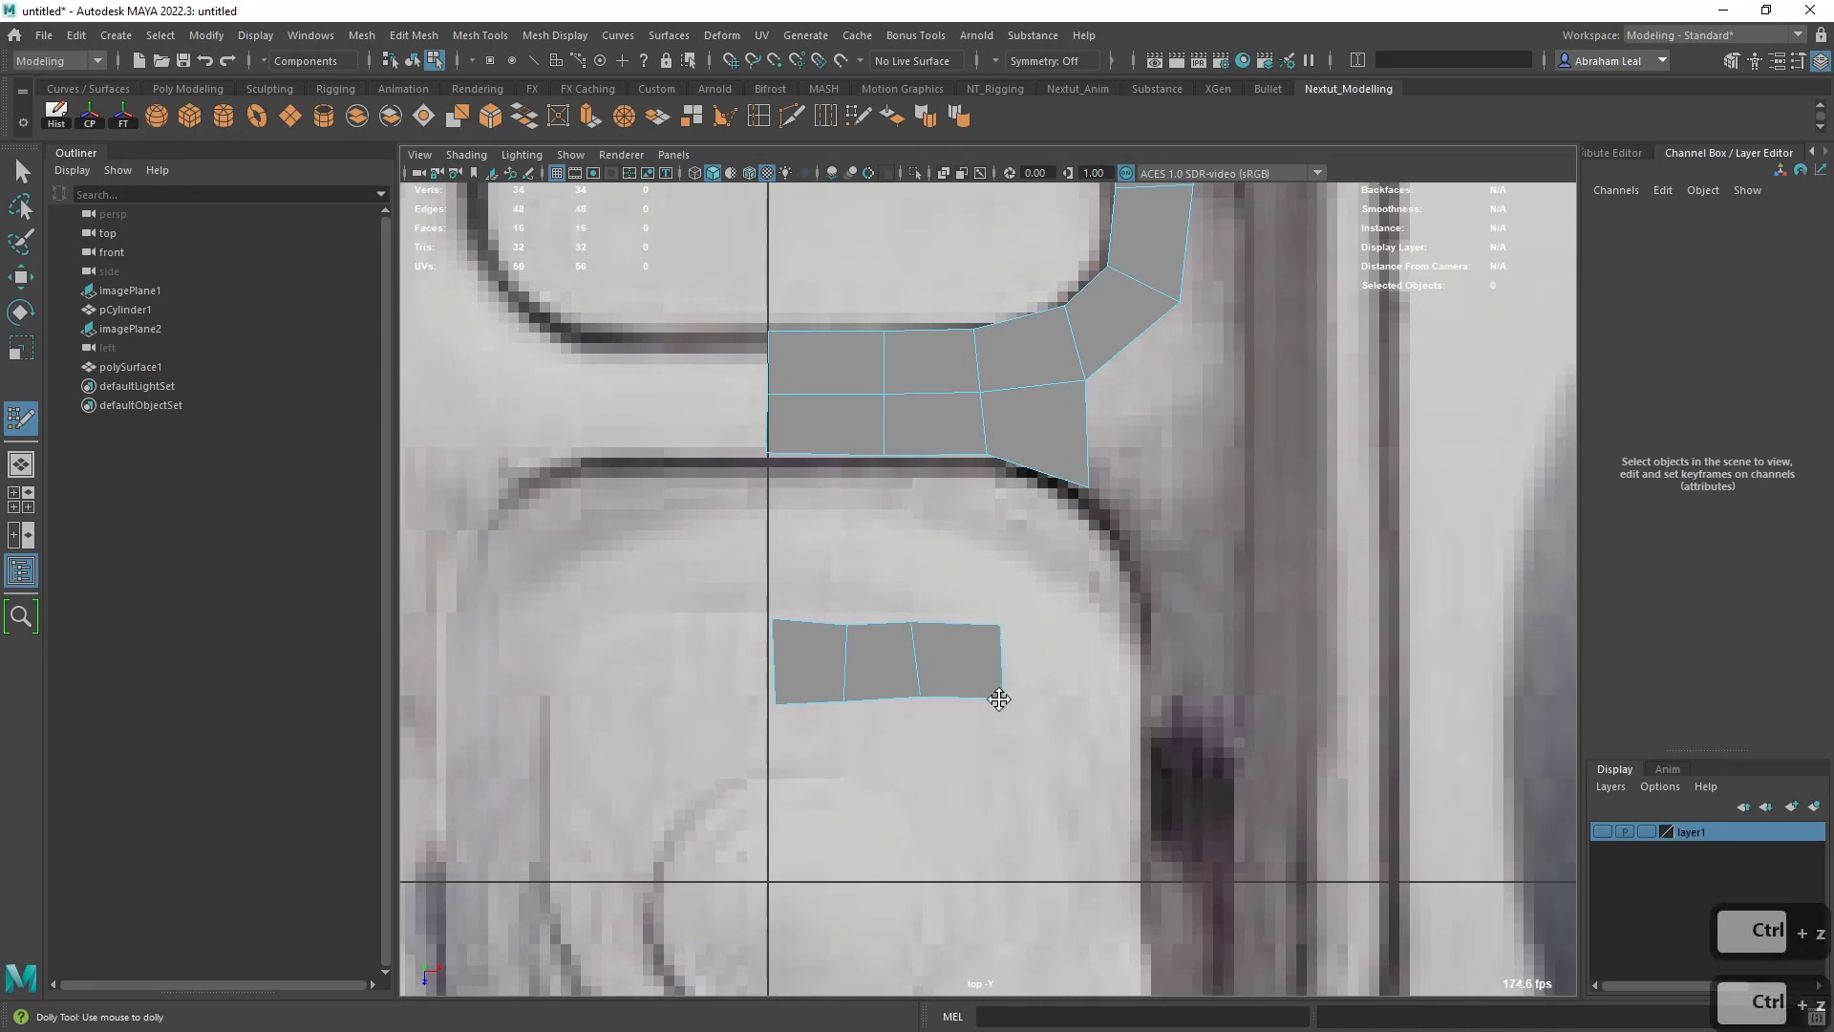
drag(999, 699, 955, 700)
shift+click(987, 702)
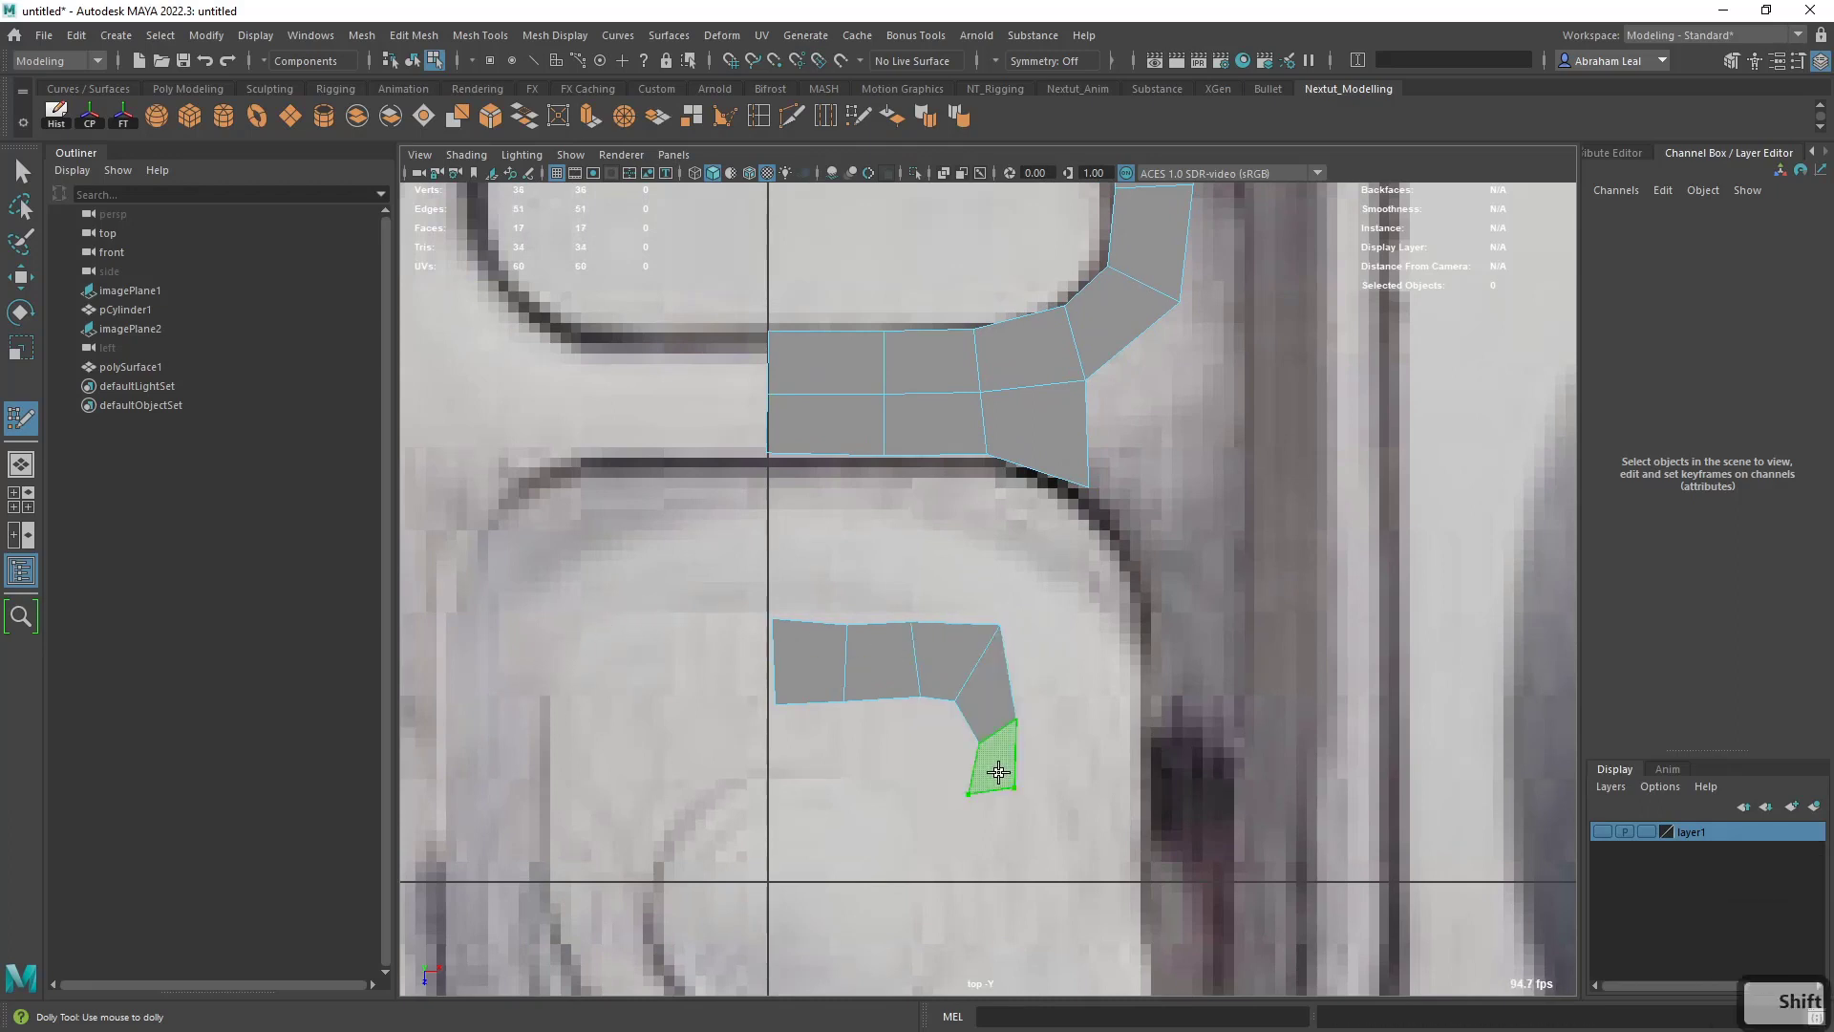
shift+click(998, 772)
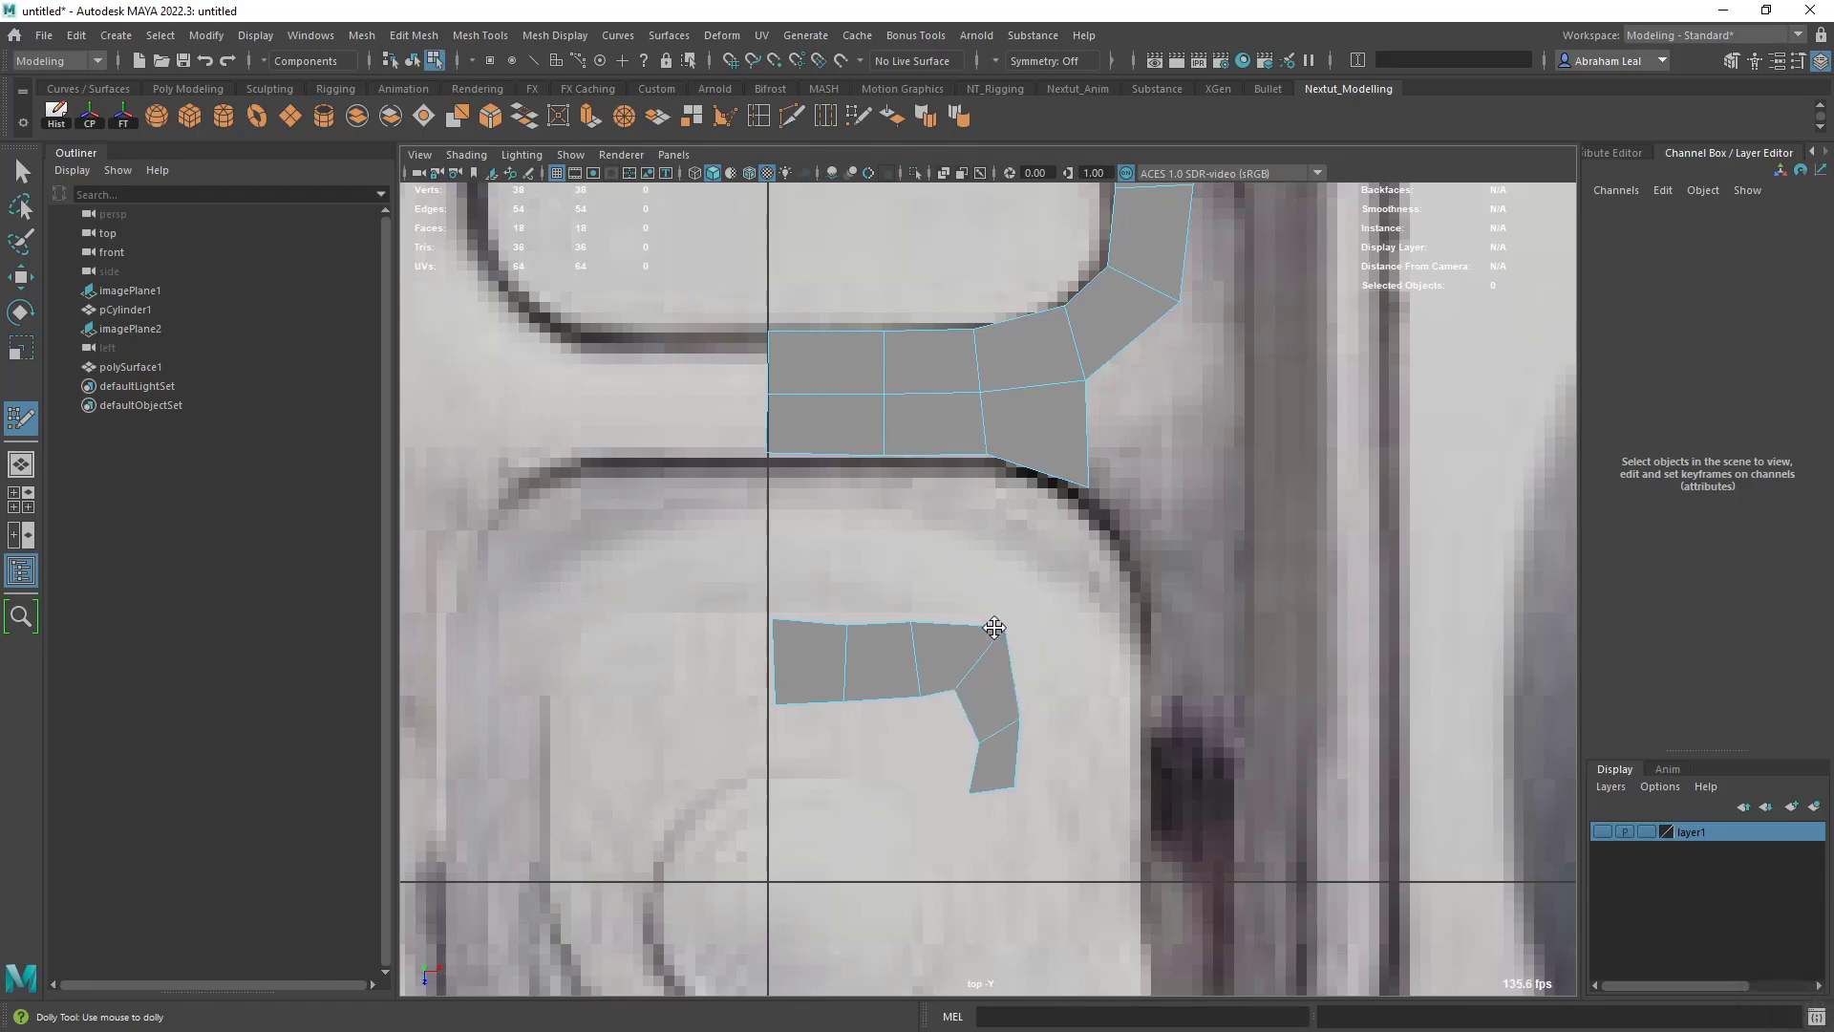
- Tweak the vertices and edges of the bent strip above the rivet into a smoother, more even arc
drag(994, 627, 997, 638)
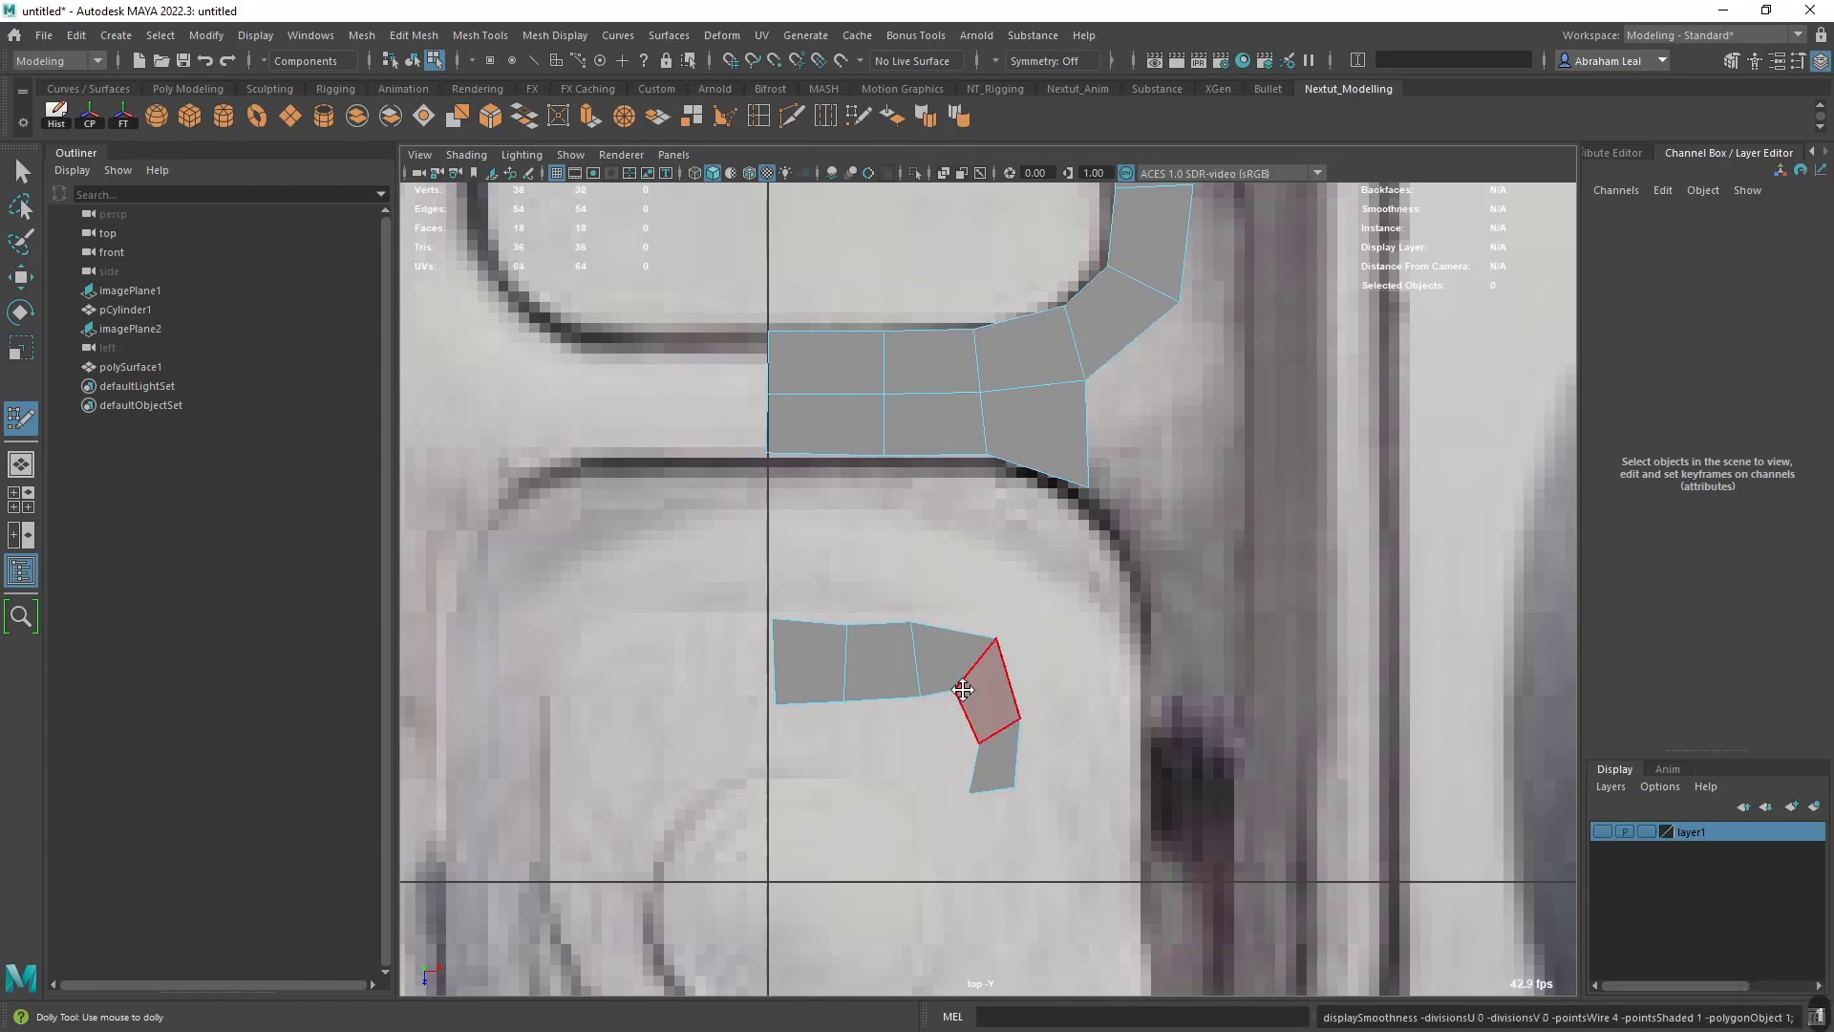
drag(872, 675, 873, 663)
drag(987, 642, 986, 635)
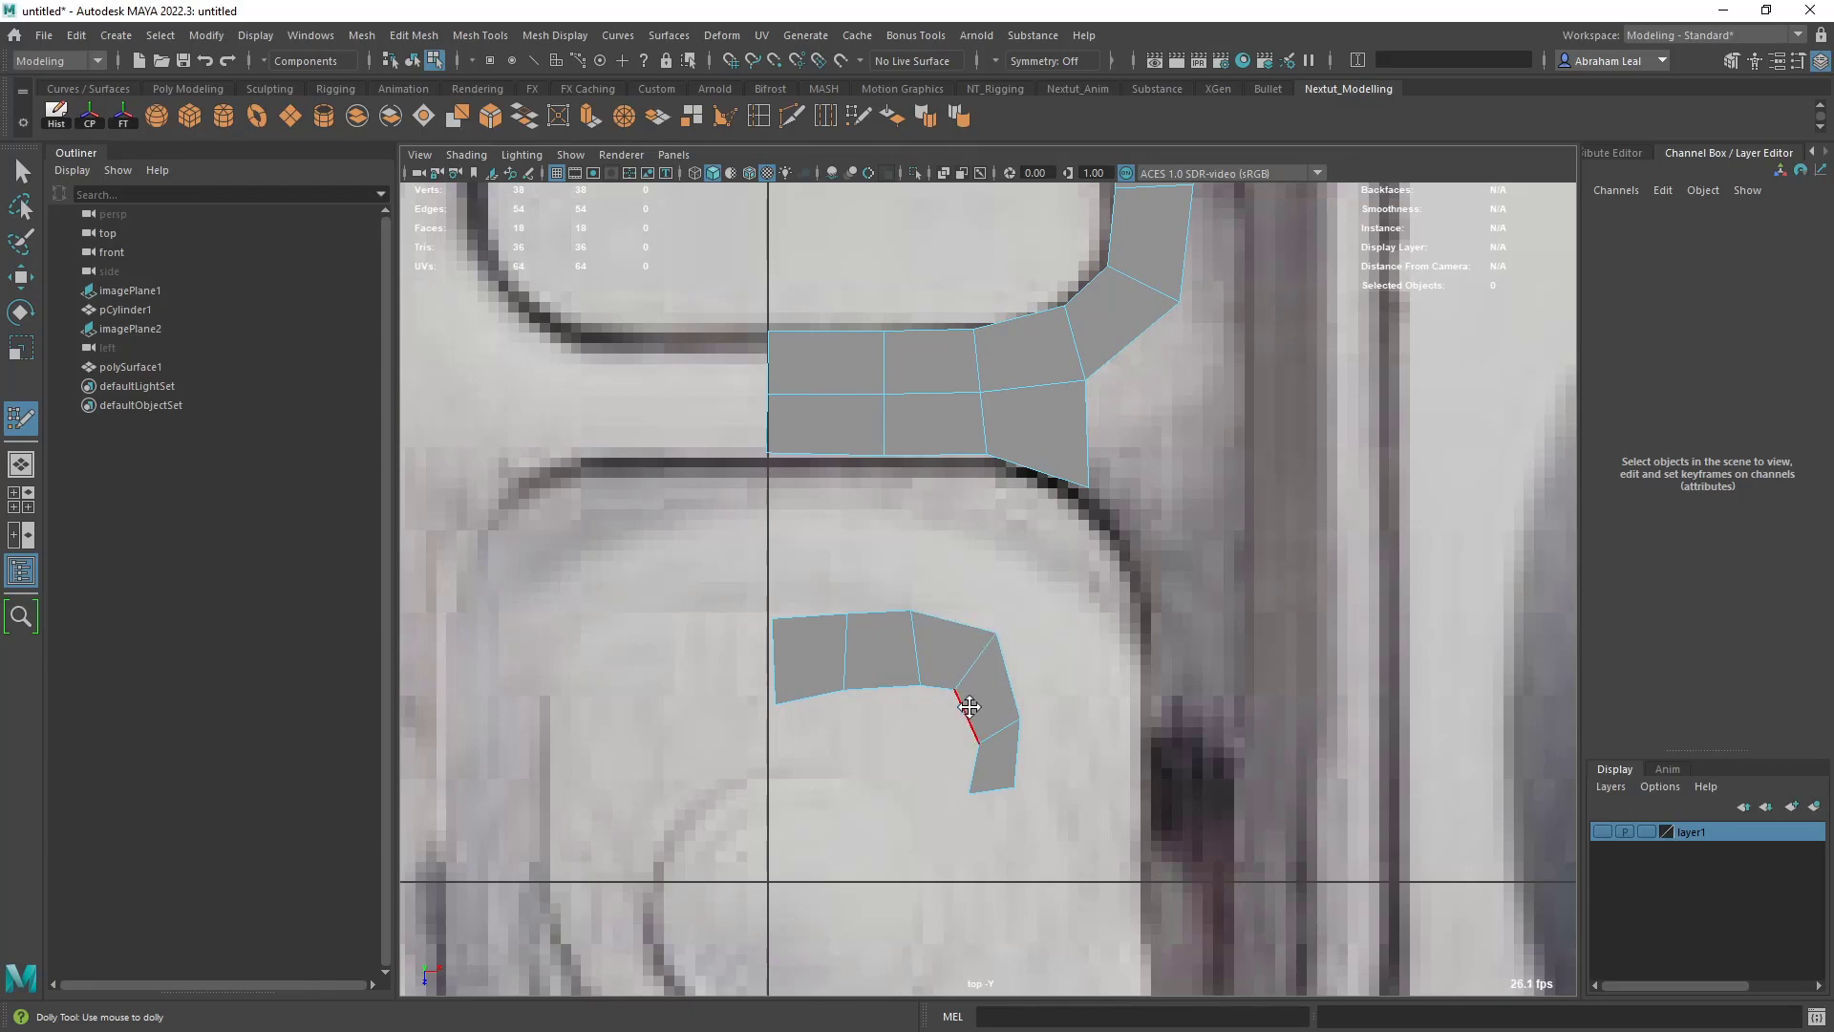
drag(783, 703, 783, 694)
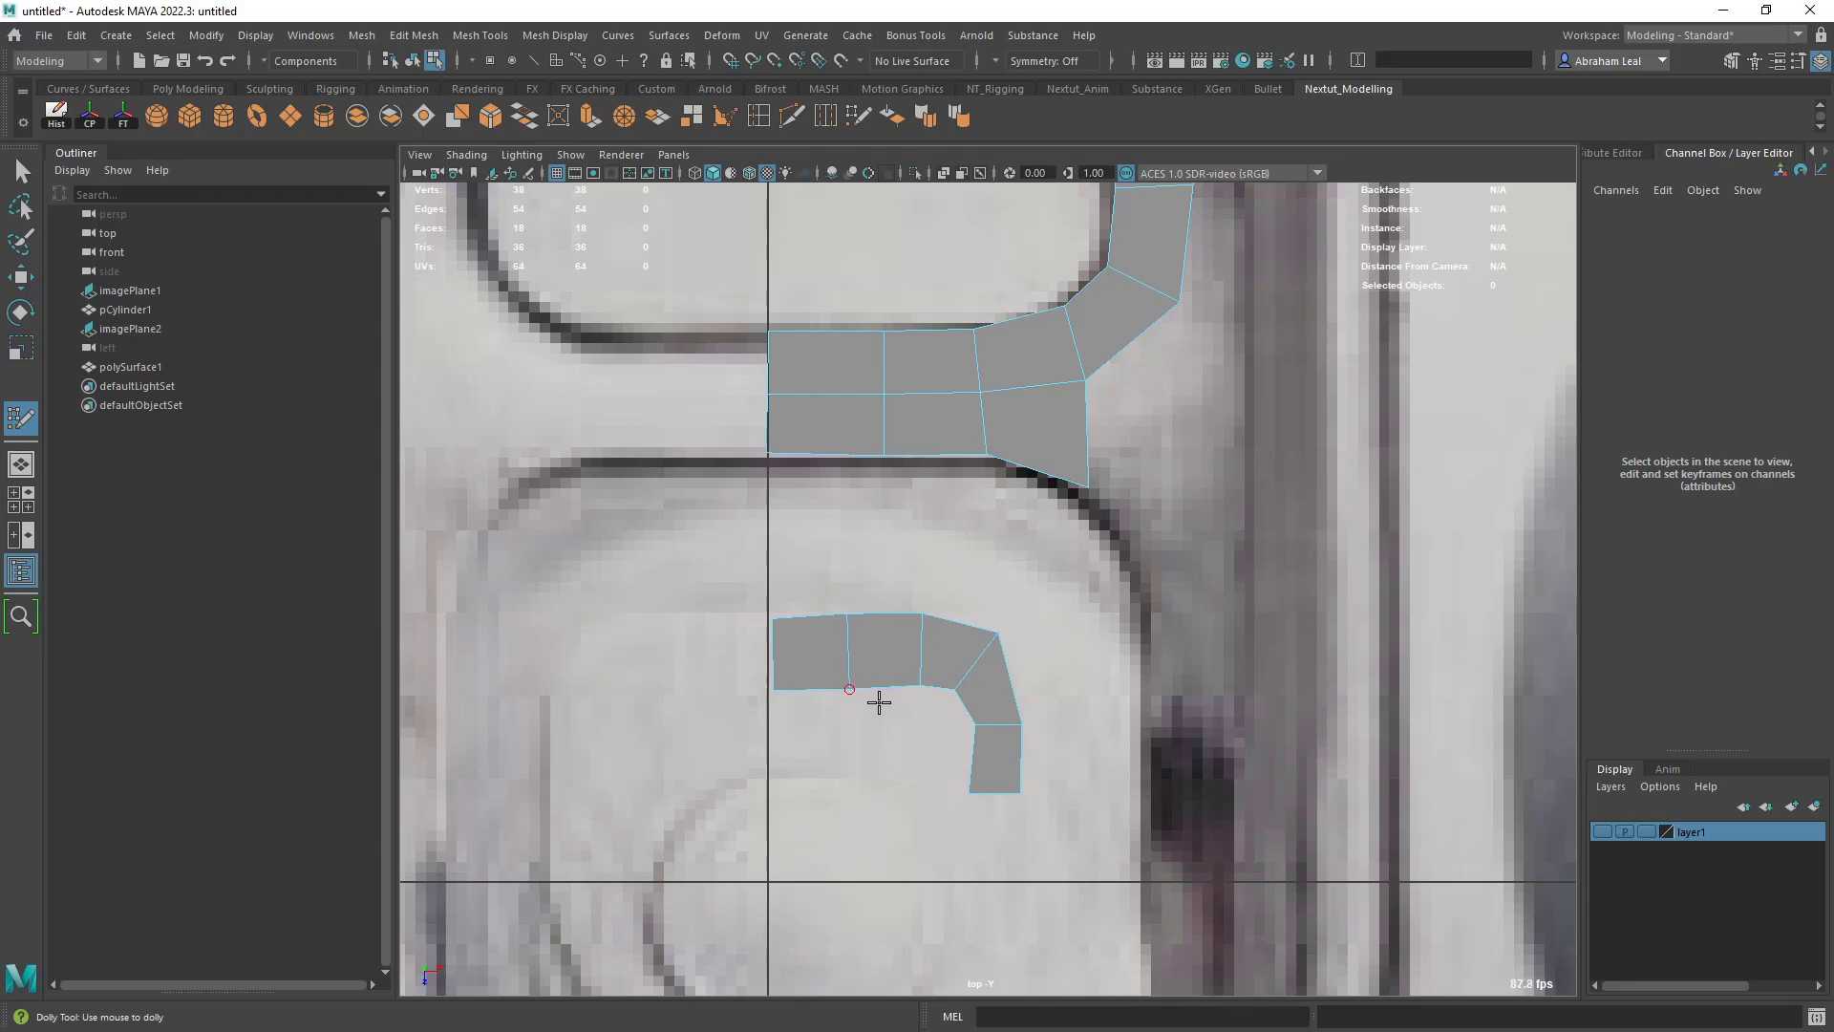
- Draw a quad at the center line below the strip and fill the gap between them with three quads reaching the bend
alt+middle_drag(876, 696, 823, 717)
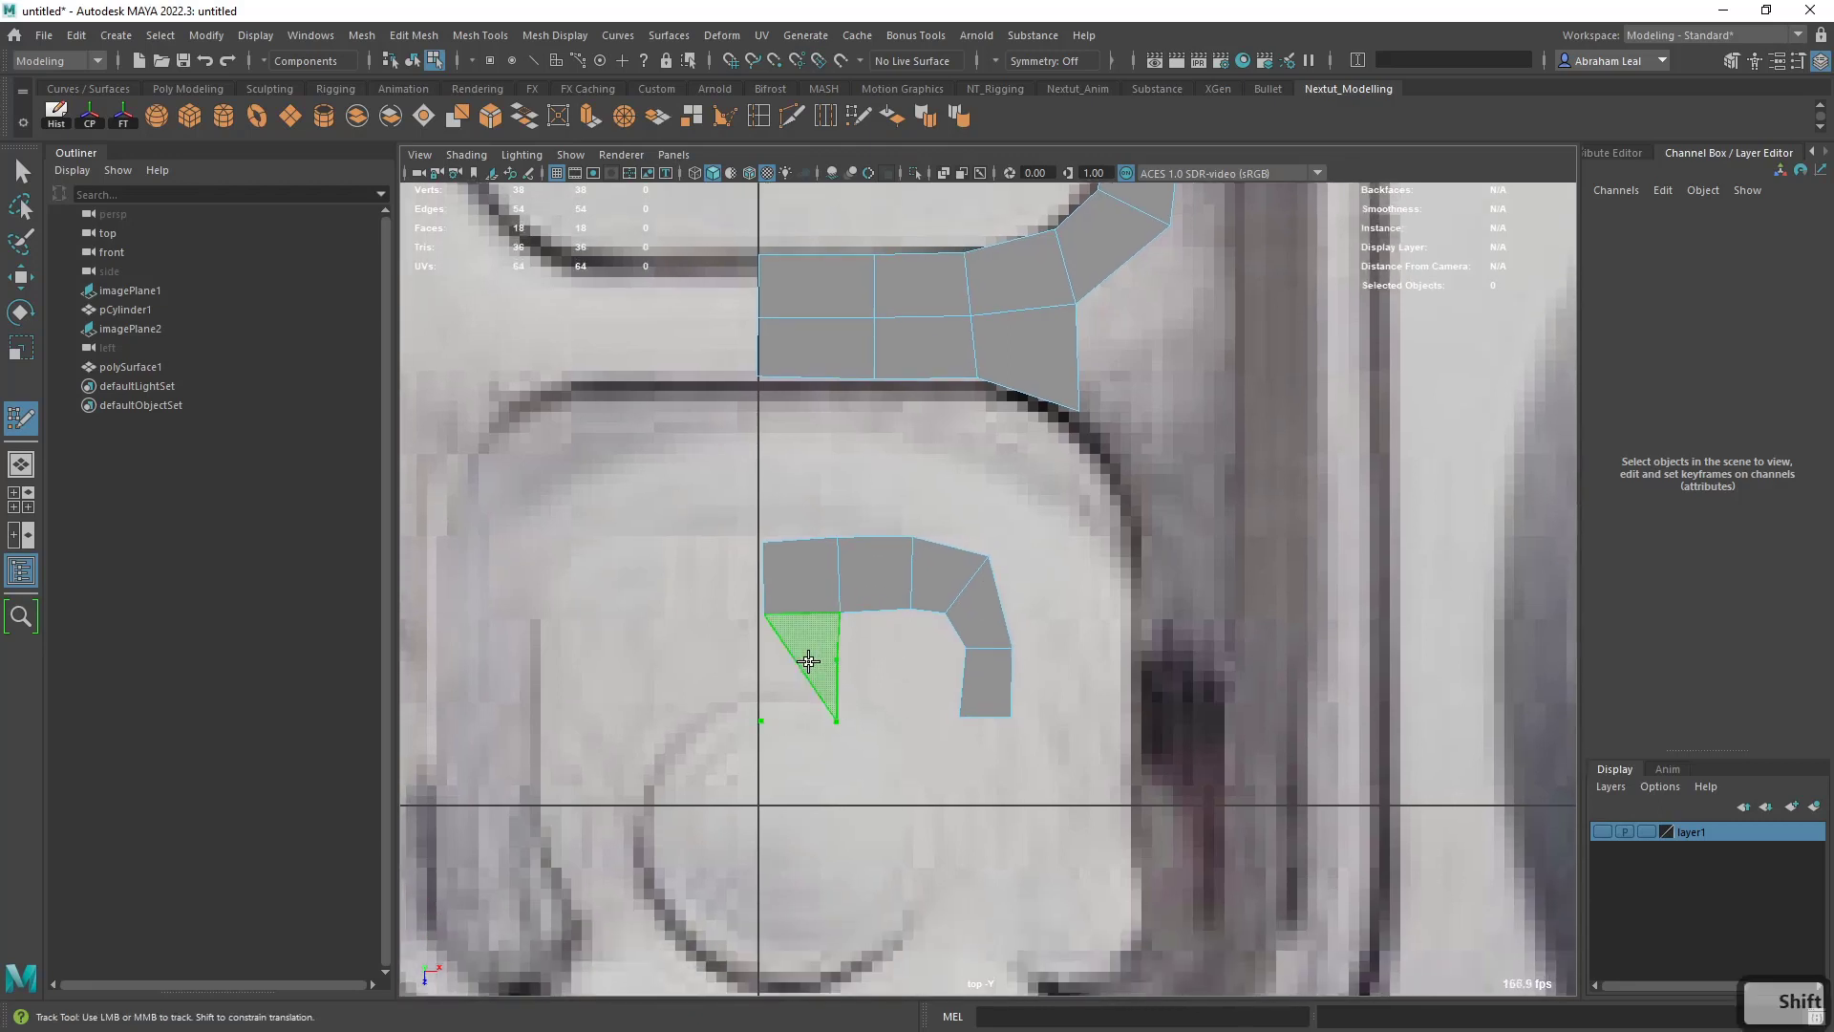
shift+click(780, 661)
key(ctrl+z)
click(762, 659)
shift+click(788, 694)
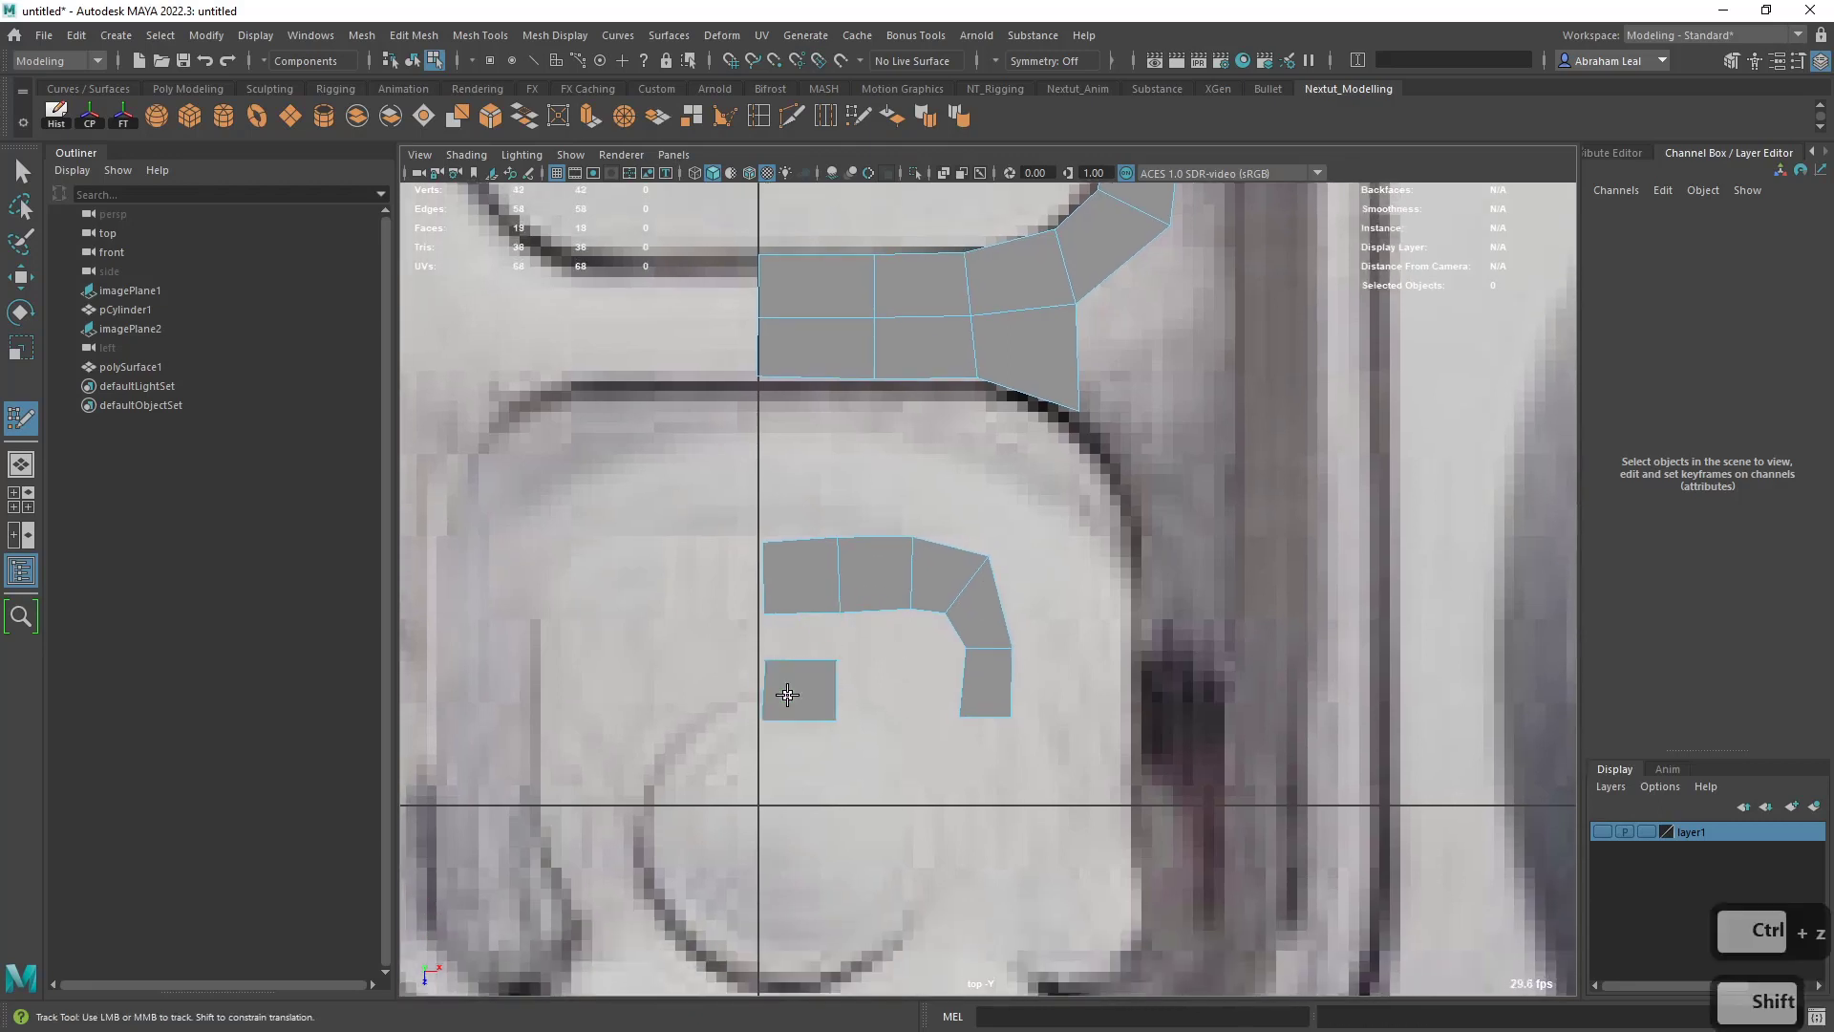
shift+click(811, 646)
shift+click(888, 647)
shift+click(915, 643)
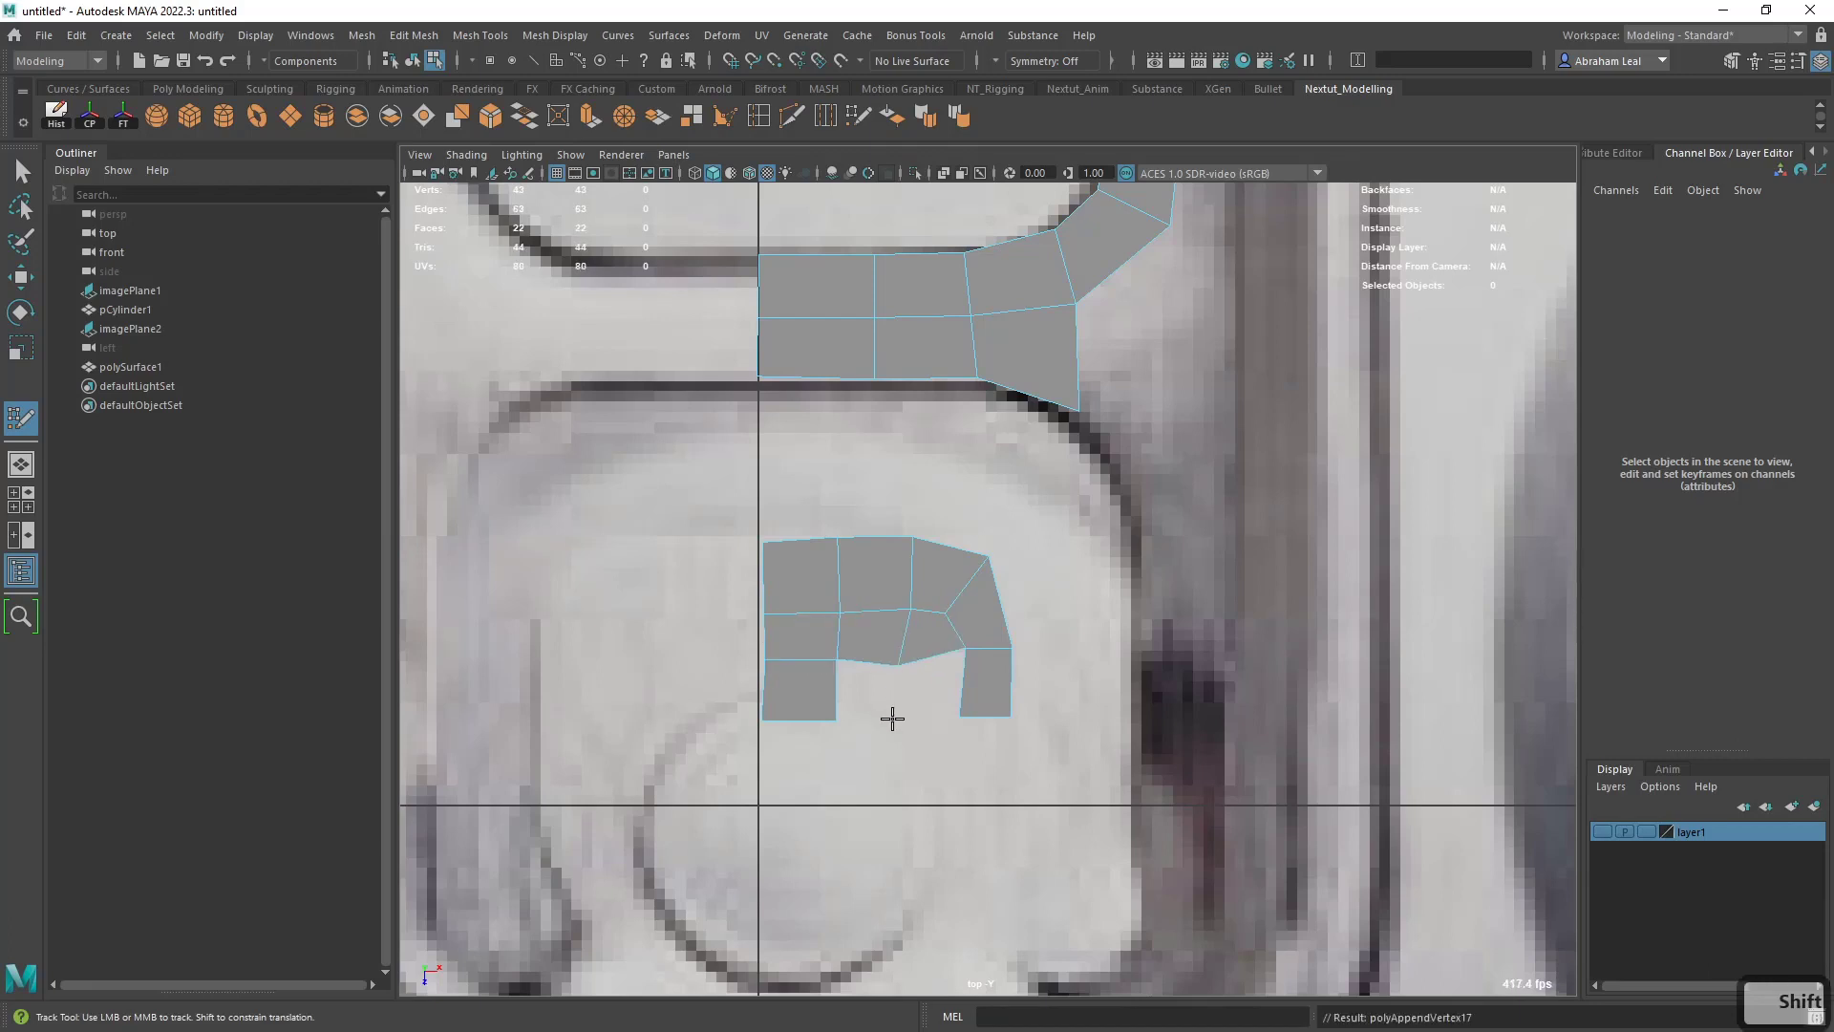
- Fill the remaining lower gap of the patch above the rivet with two quads and straighten the vertices between them
click(892, 719)
shift+click(875, 695)
drag(896, 668, 906, 656)
shift+click(921, 685)
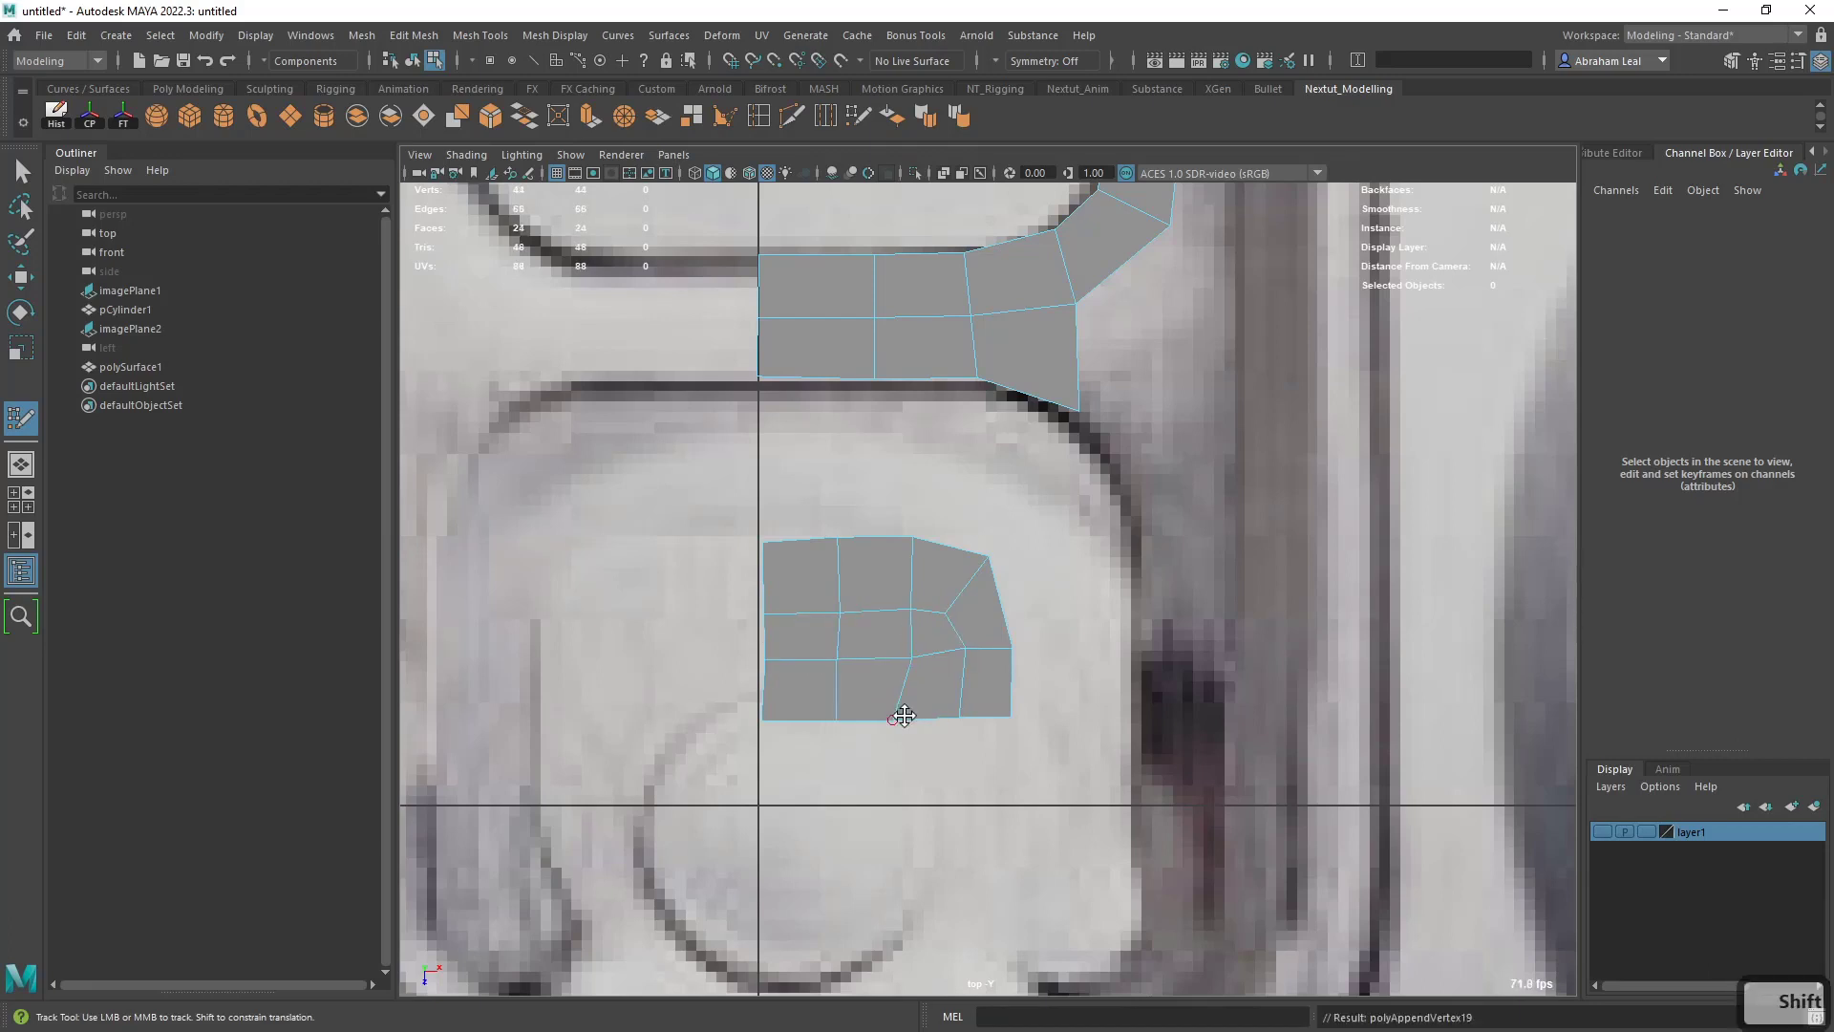
drag(894, 718, 904, 721)
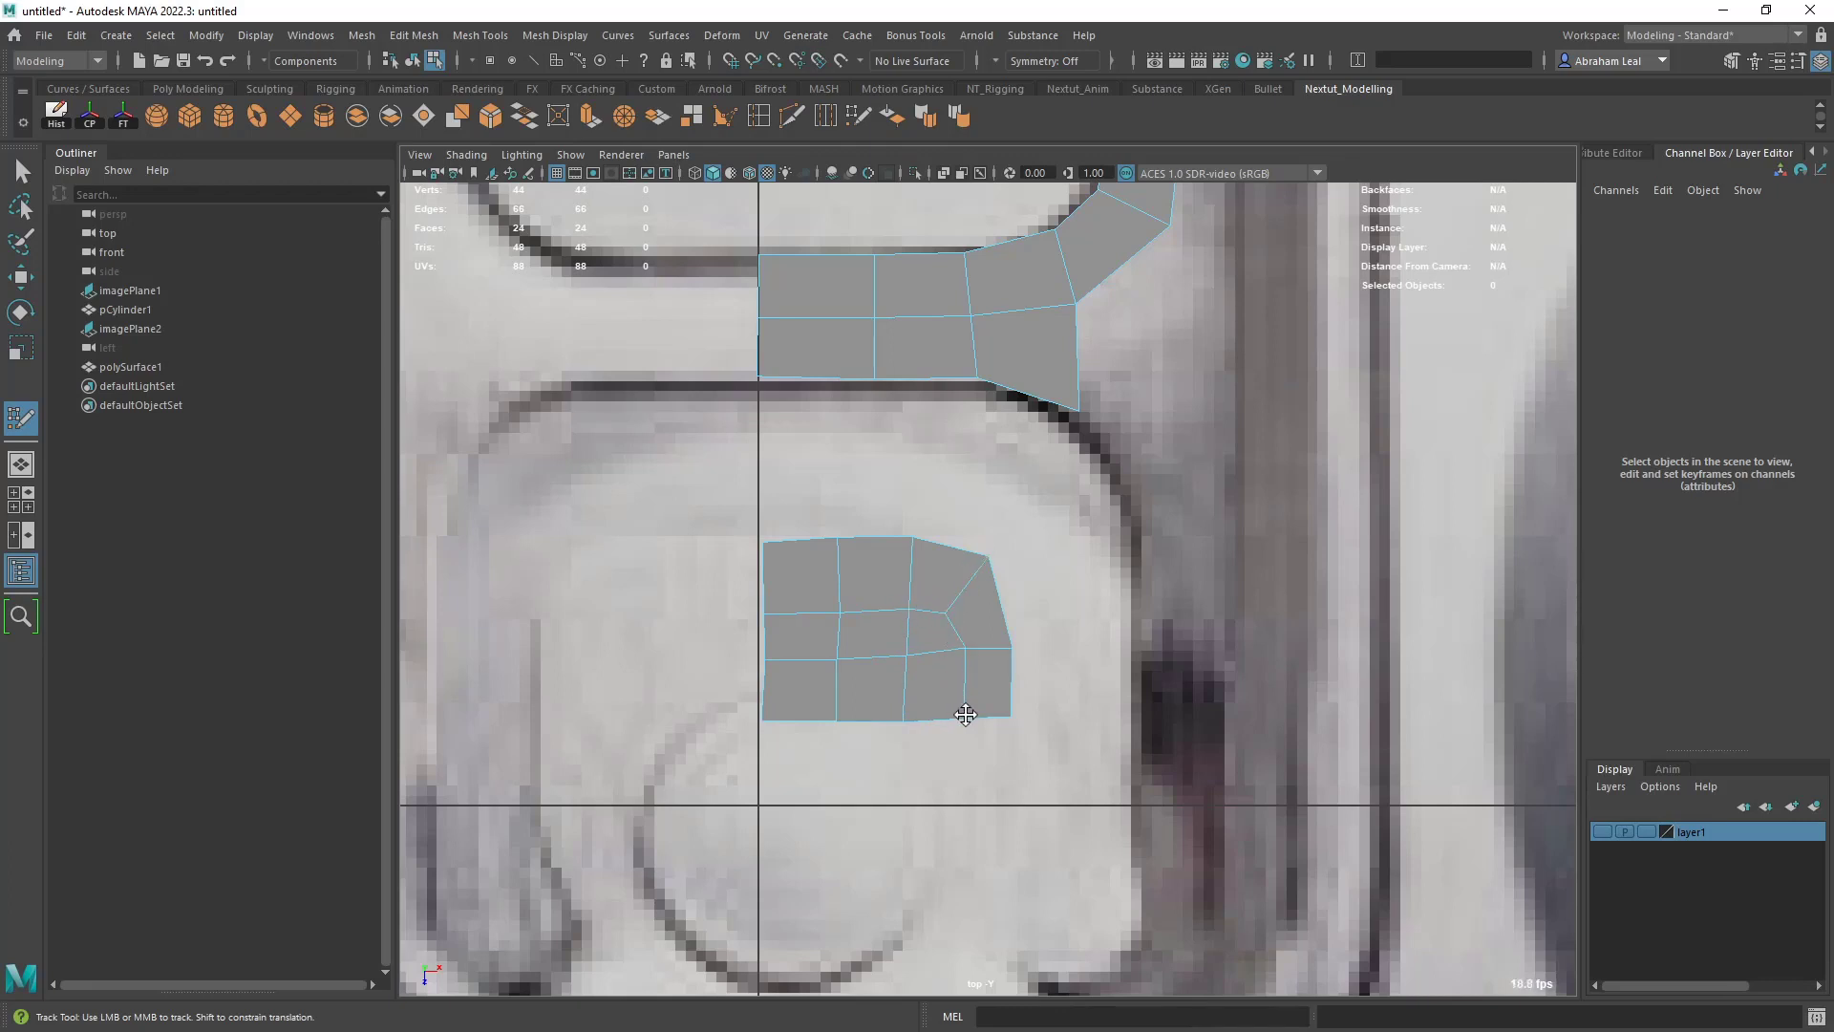
- Extend the patch's outer column downward beside the rivet with two long quads
alt+middle_drag(1000, 745, 984, 669)
scroll(972, 649, down, 10)
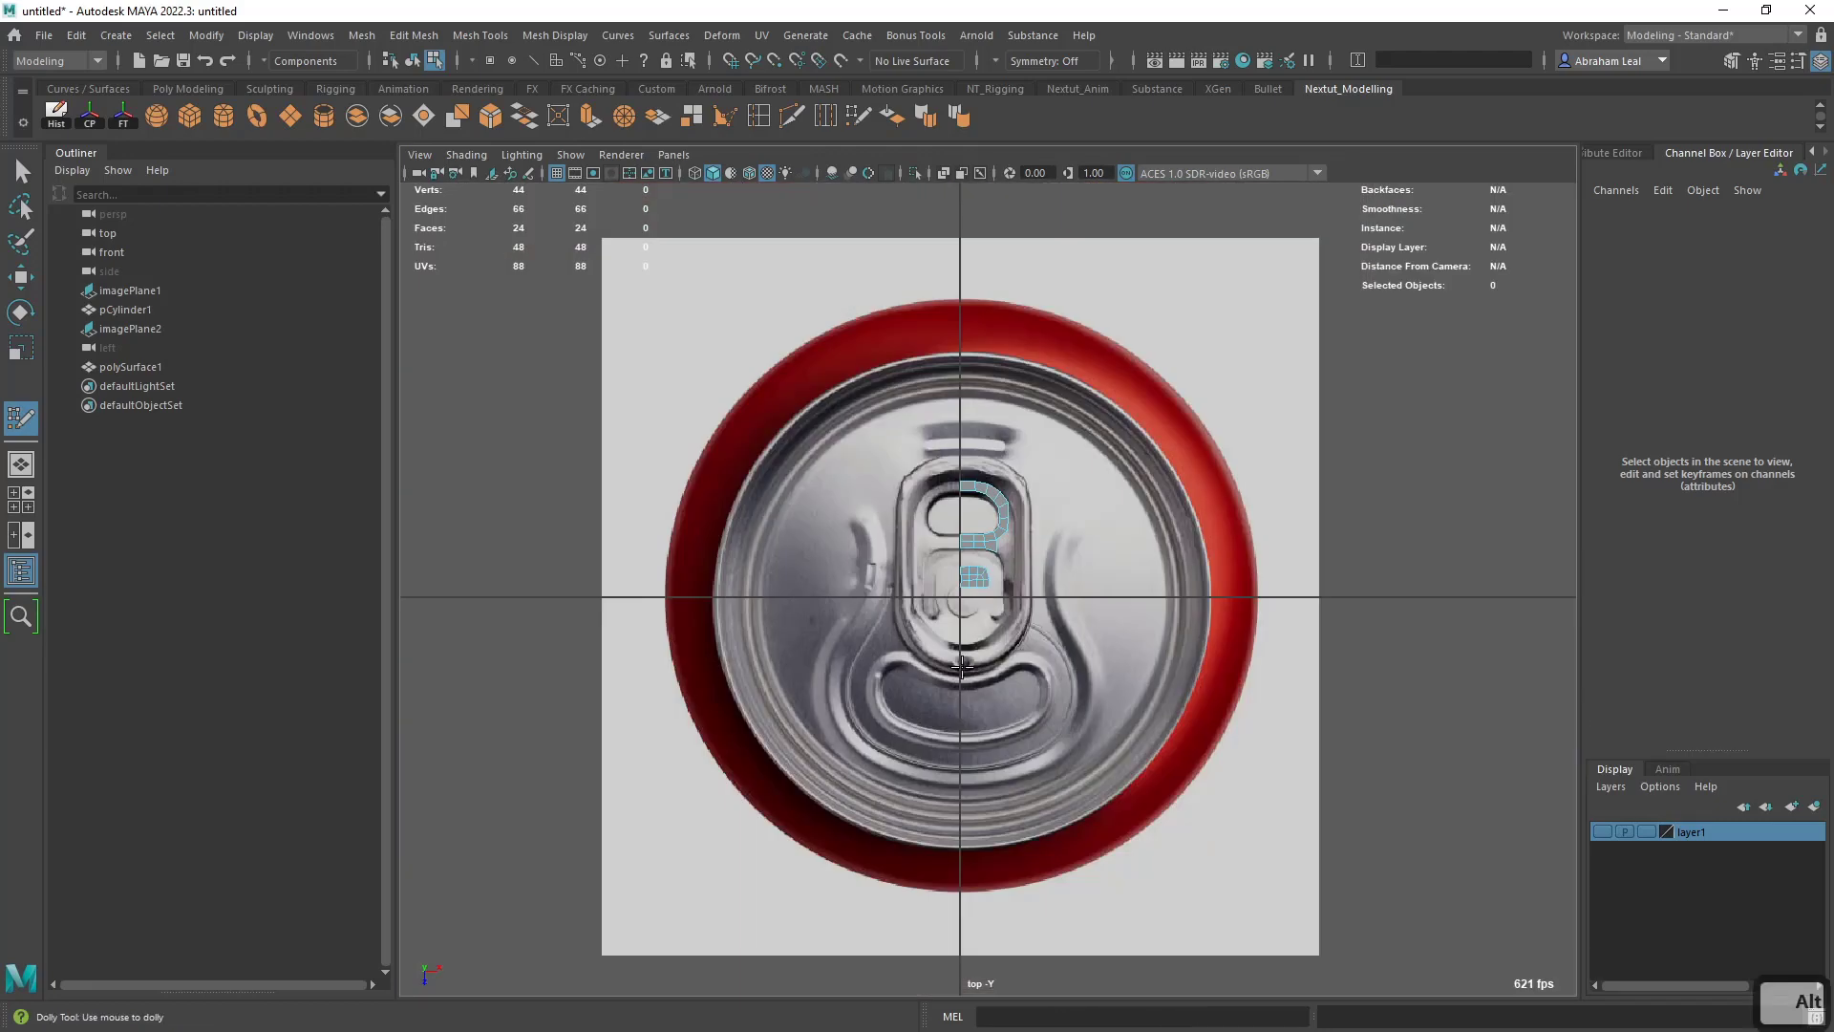
scroll(969, 654, up, 5)
scroll(959, 643, up, 2)
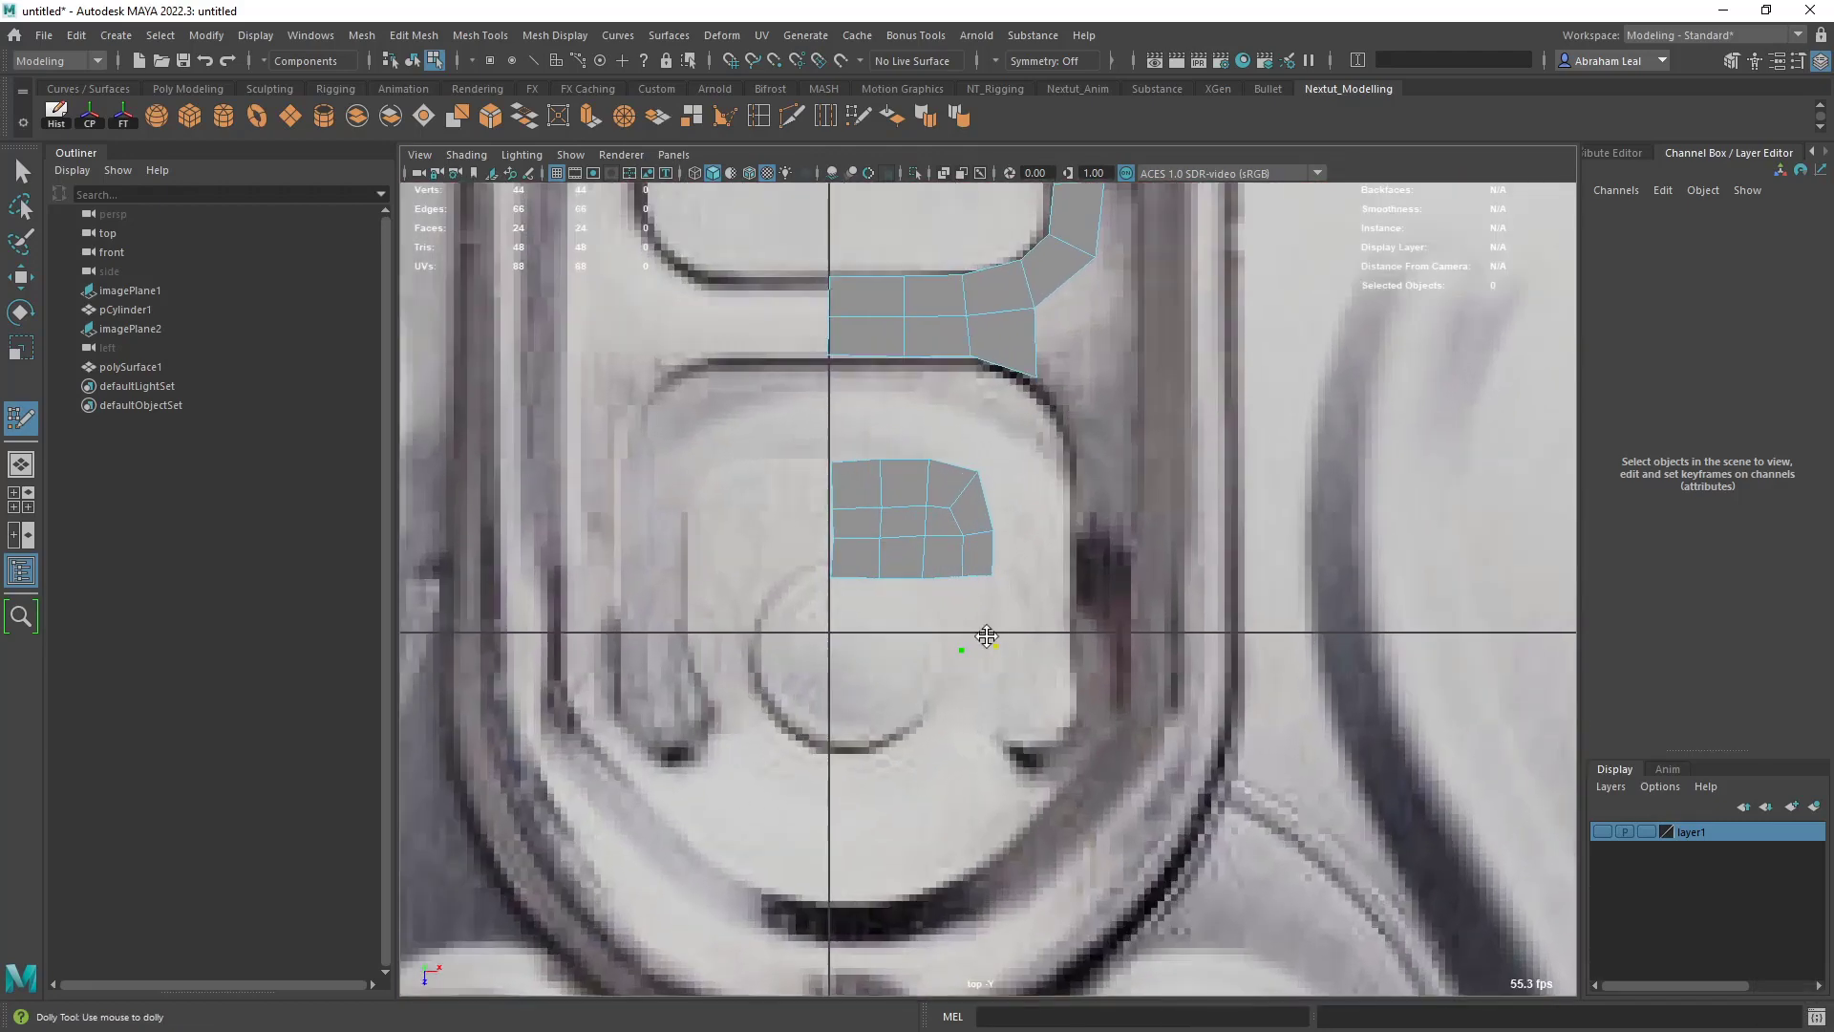
shift+click(984, 625)
shift+click(978, 745)
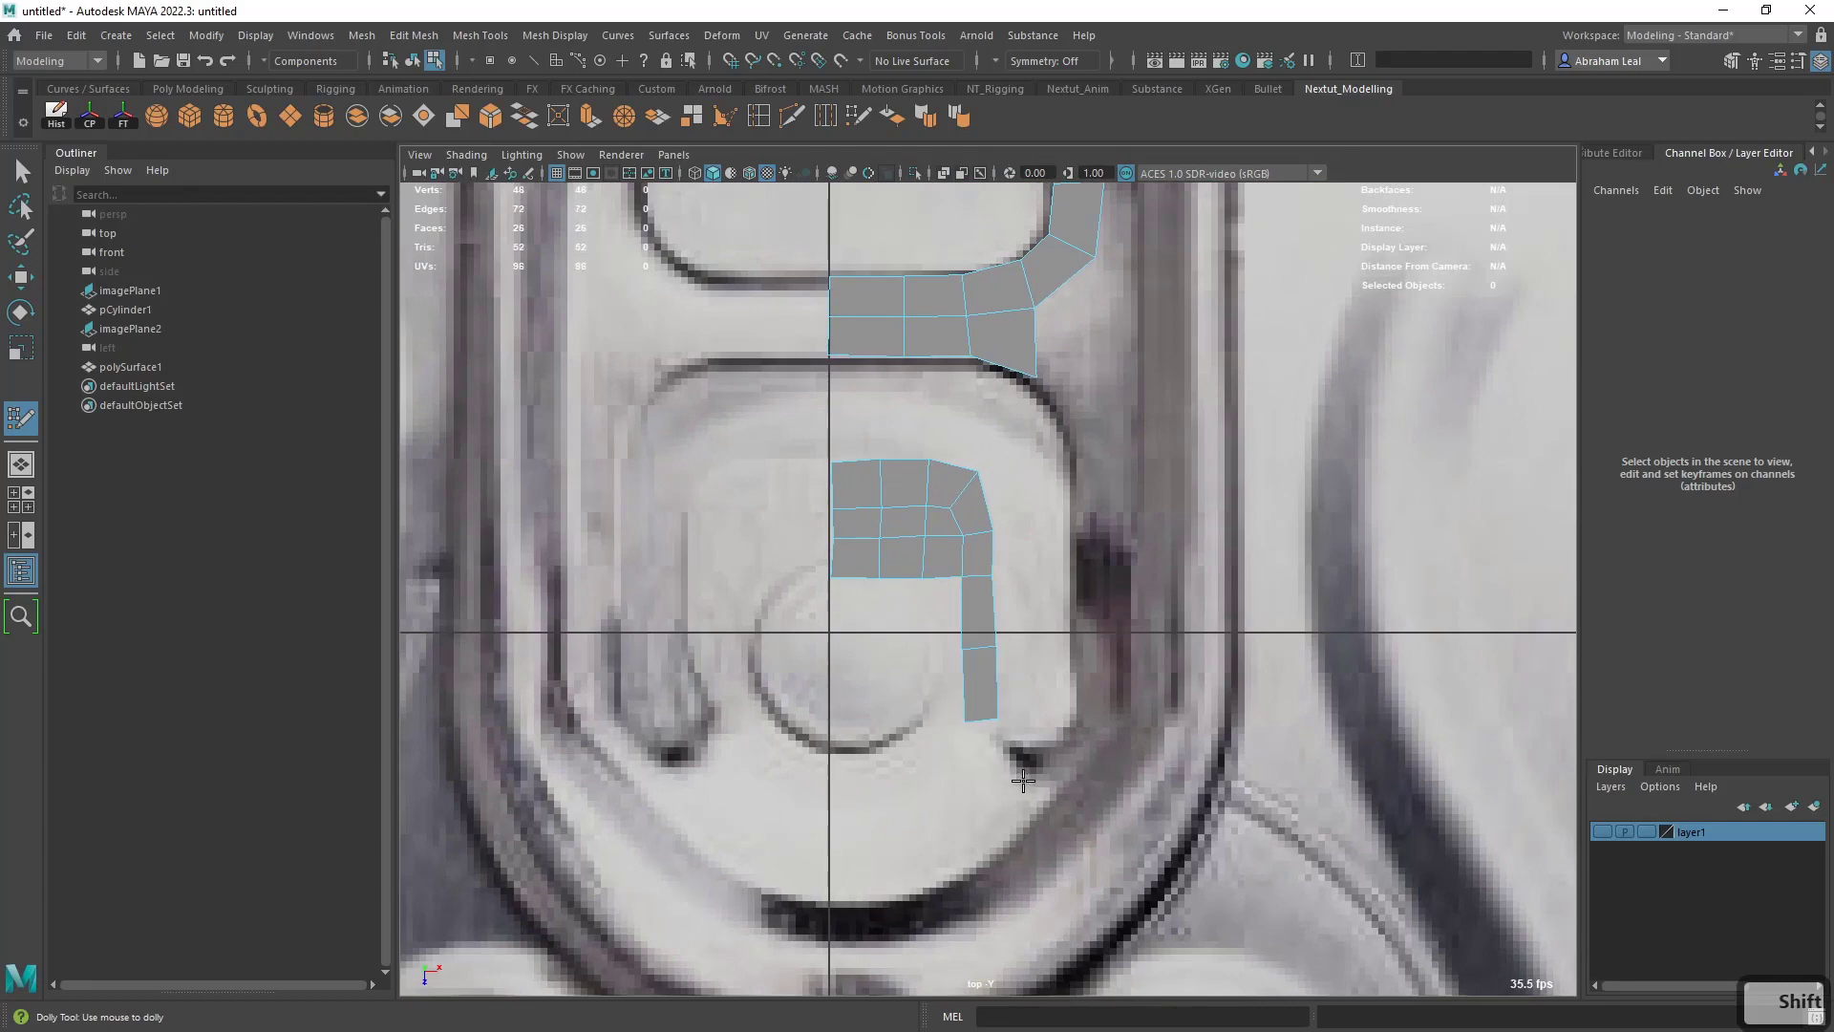
- Add an outward-angled quad at the column's lower end and adjust the strip's edges to follow the slot
click(1030, 785)
click(996, 815)
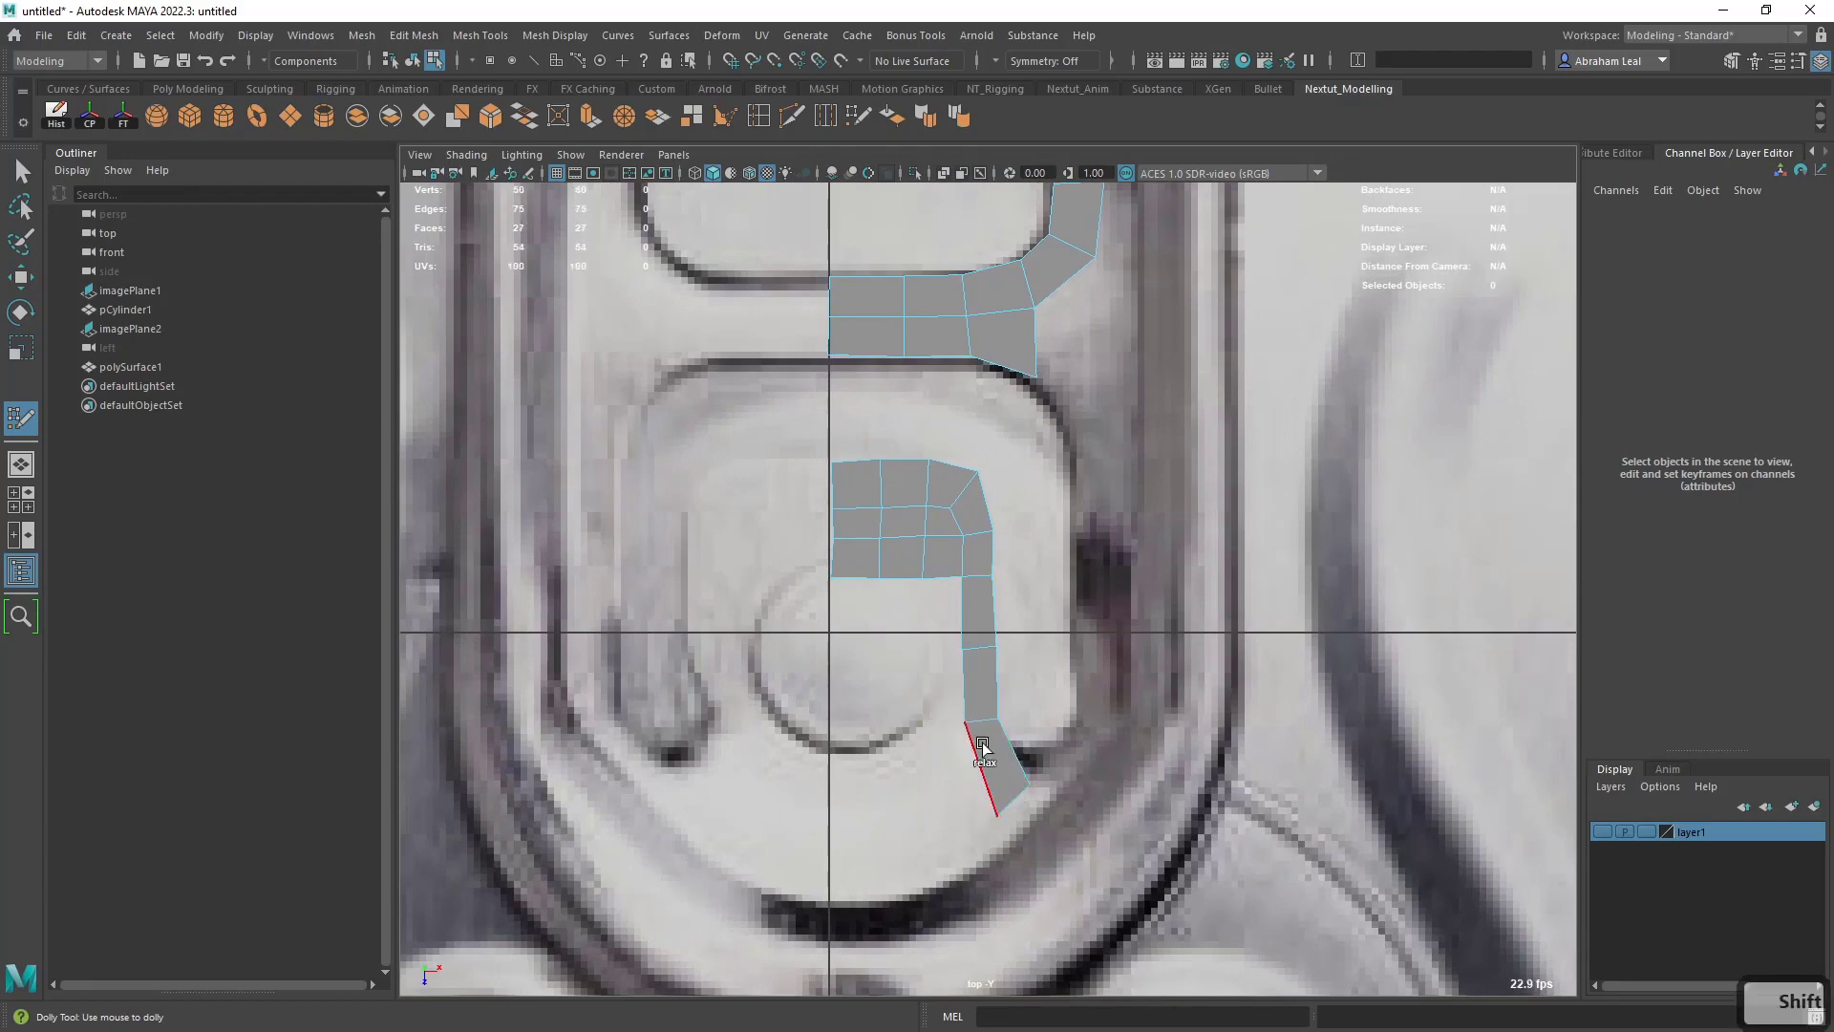
shift+click(981, 759)
drag(978, 646, 975, 644)
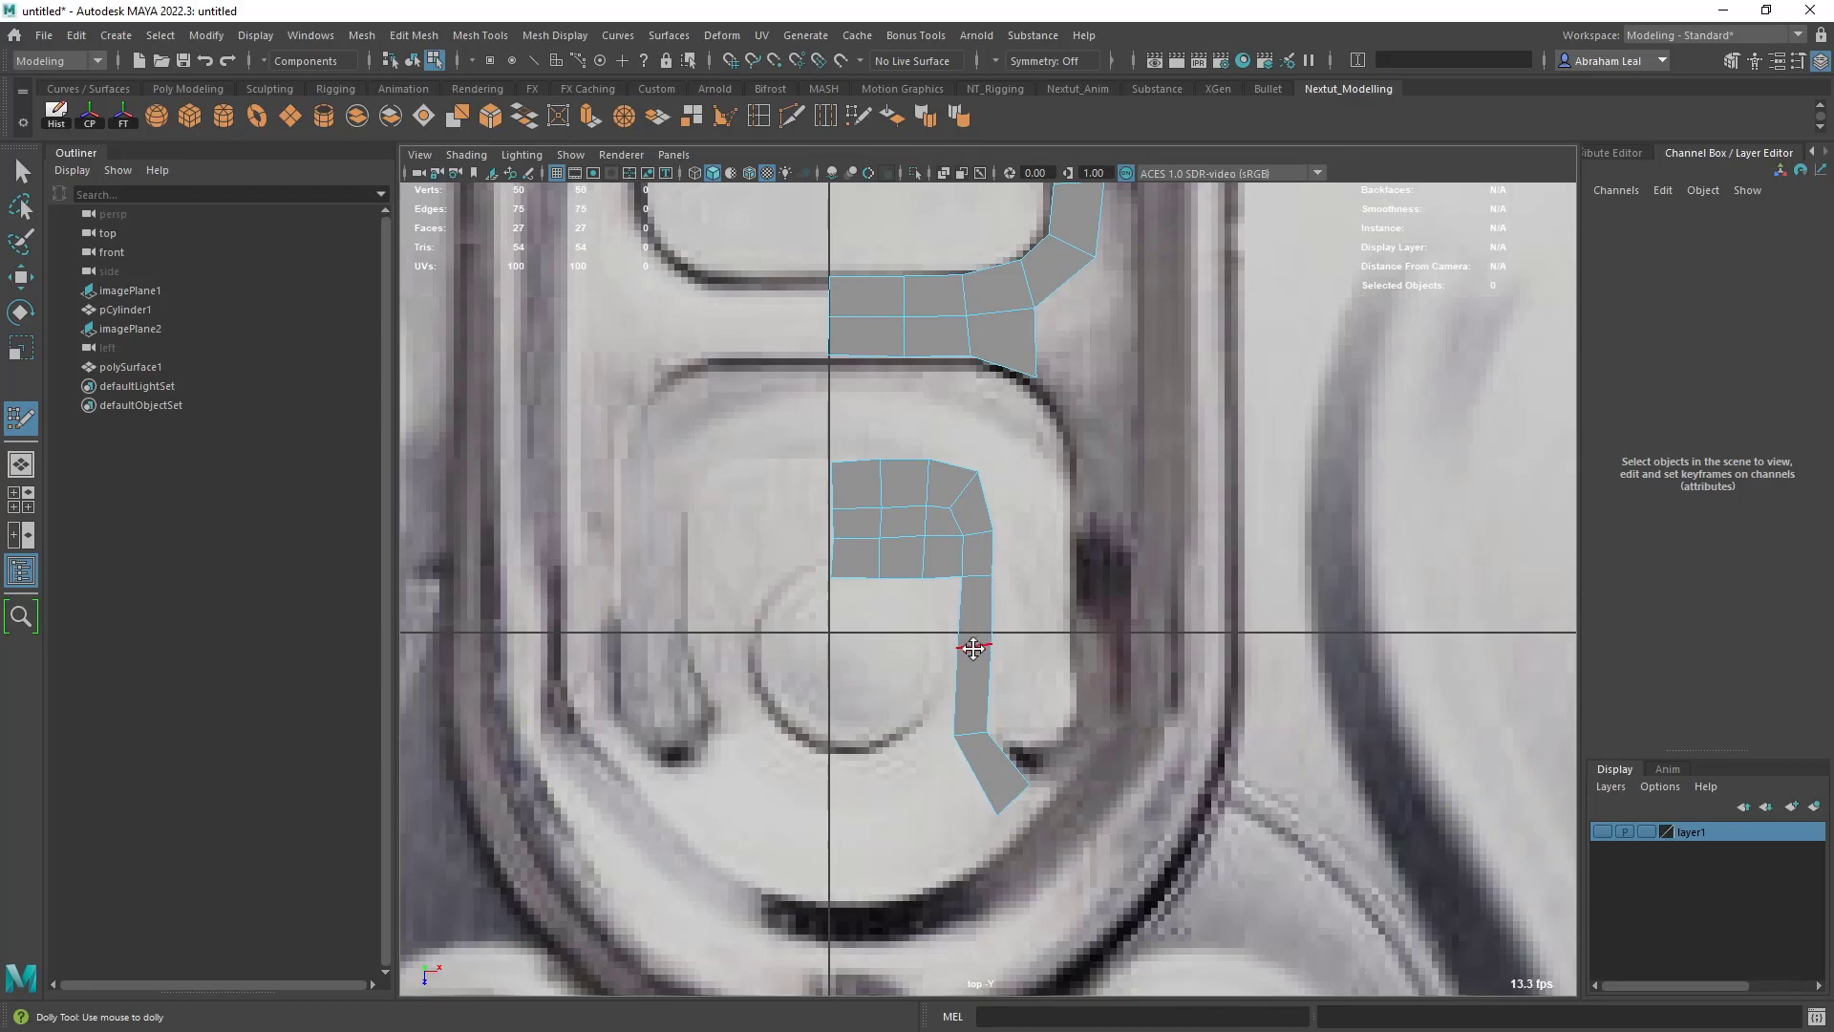
drag(1016, 796, 1012, 780)
- Carry the strip around the bottom of the slot with two quads, turning it upward on the outer side
click(1054, 764)
click(1062, 795)
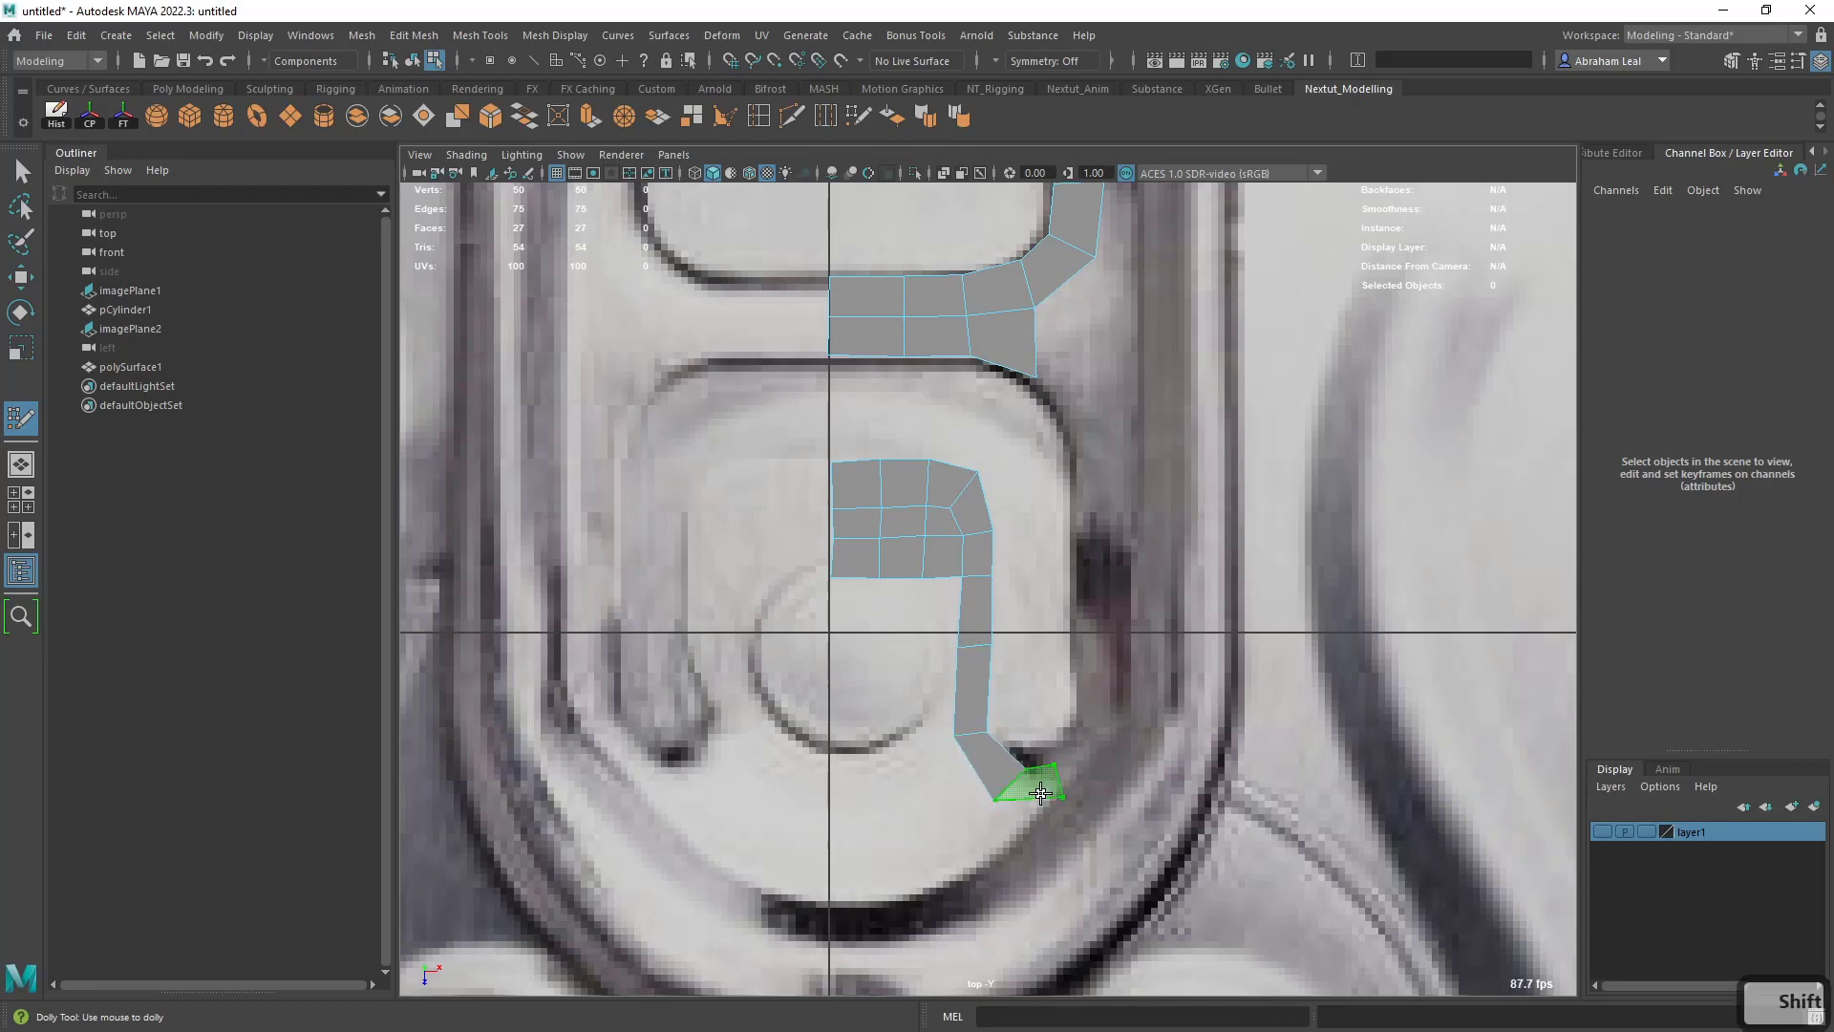
shift+click(1034, 783)
click(1077, 723)
click(1093, 732)
shift+click(1081, 753)
- Extend the strip up the outer side of the lower opening with three long quads
click(1075, 657)
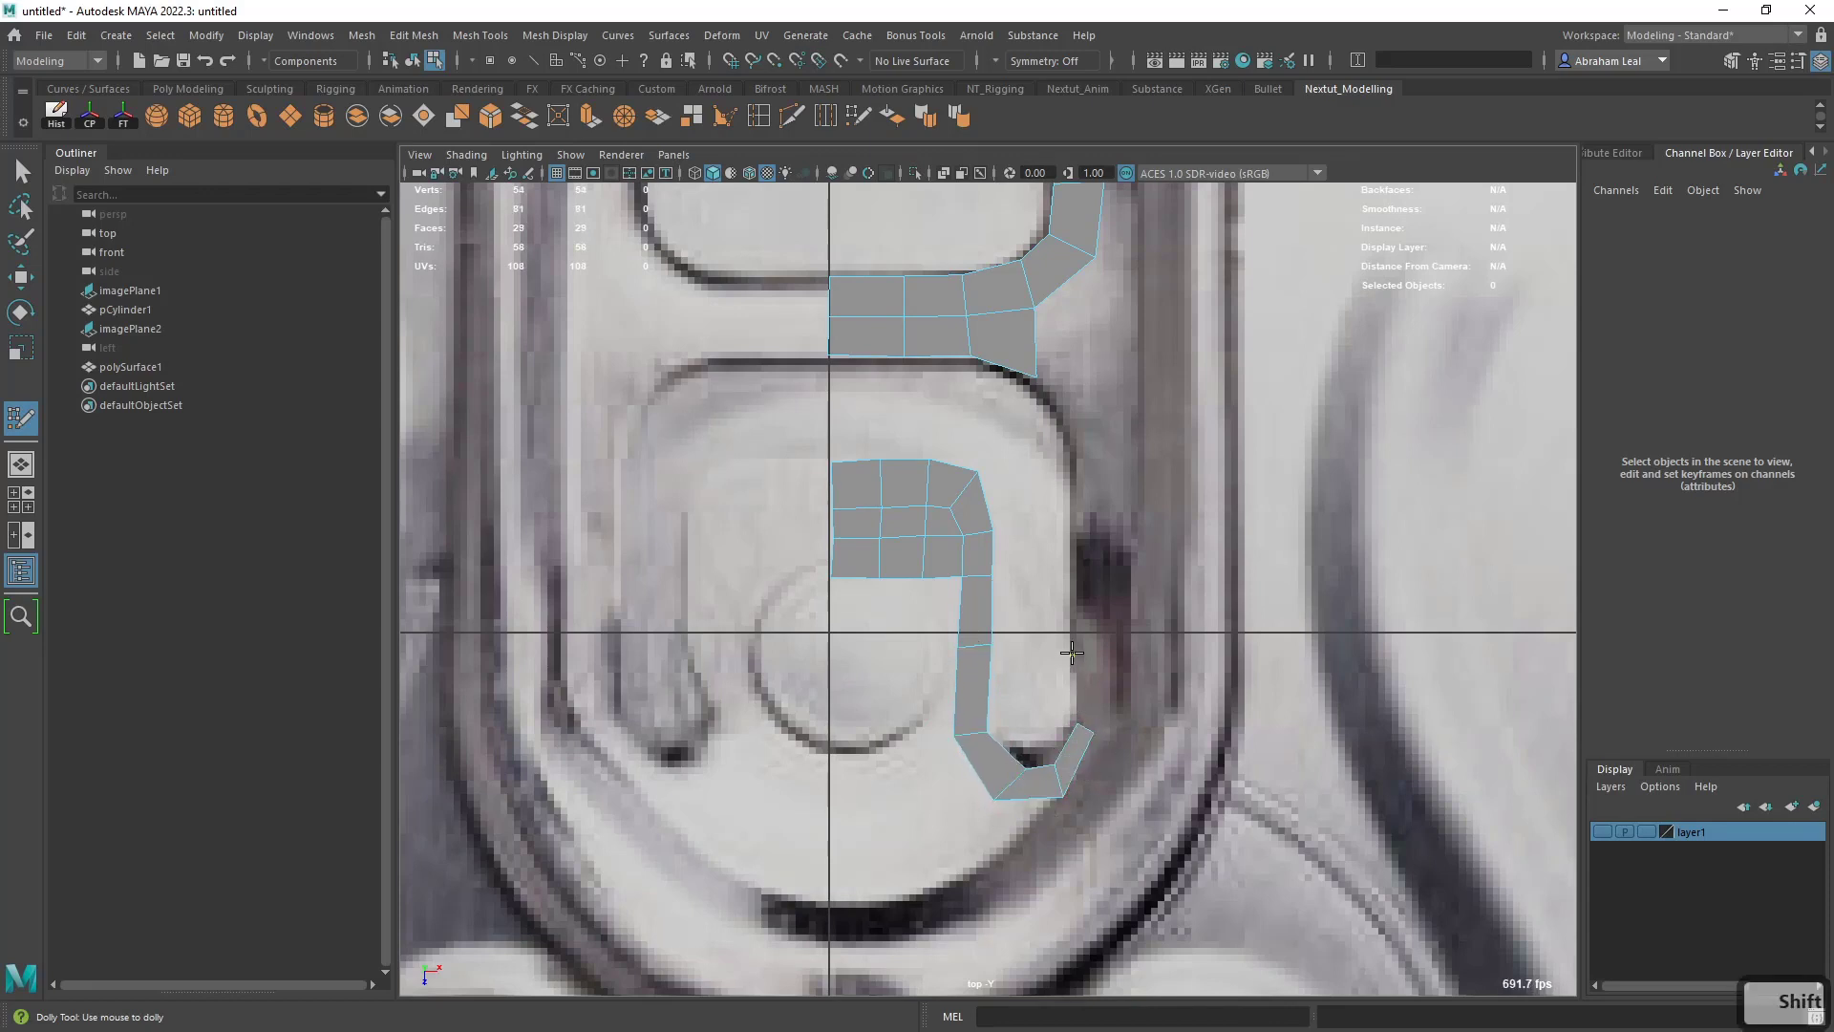
click(1100, 652)
shift+click(1087, 692)
click(1069, 549)
click(1104, 550)
shift+click(1087, 602)
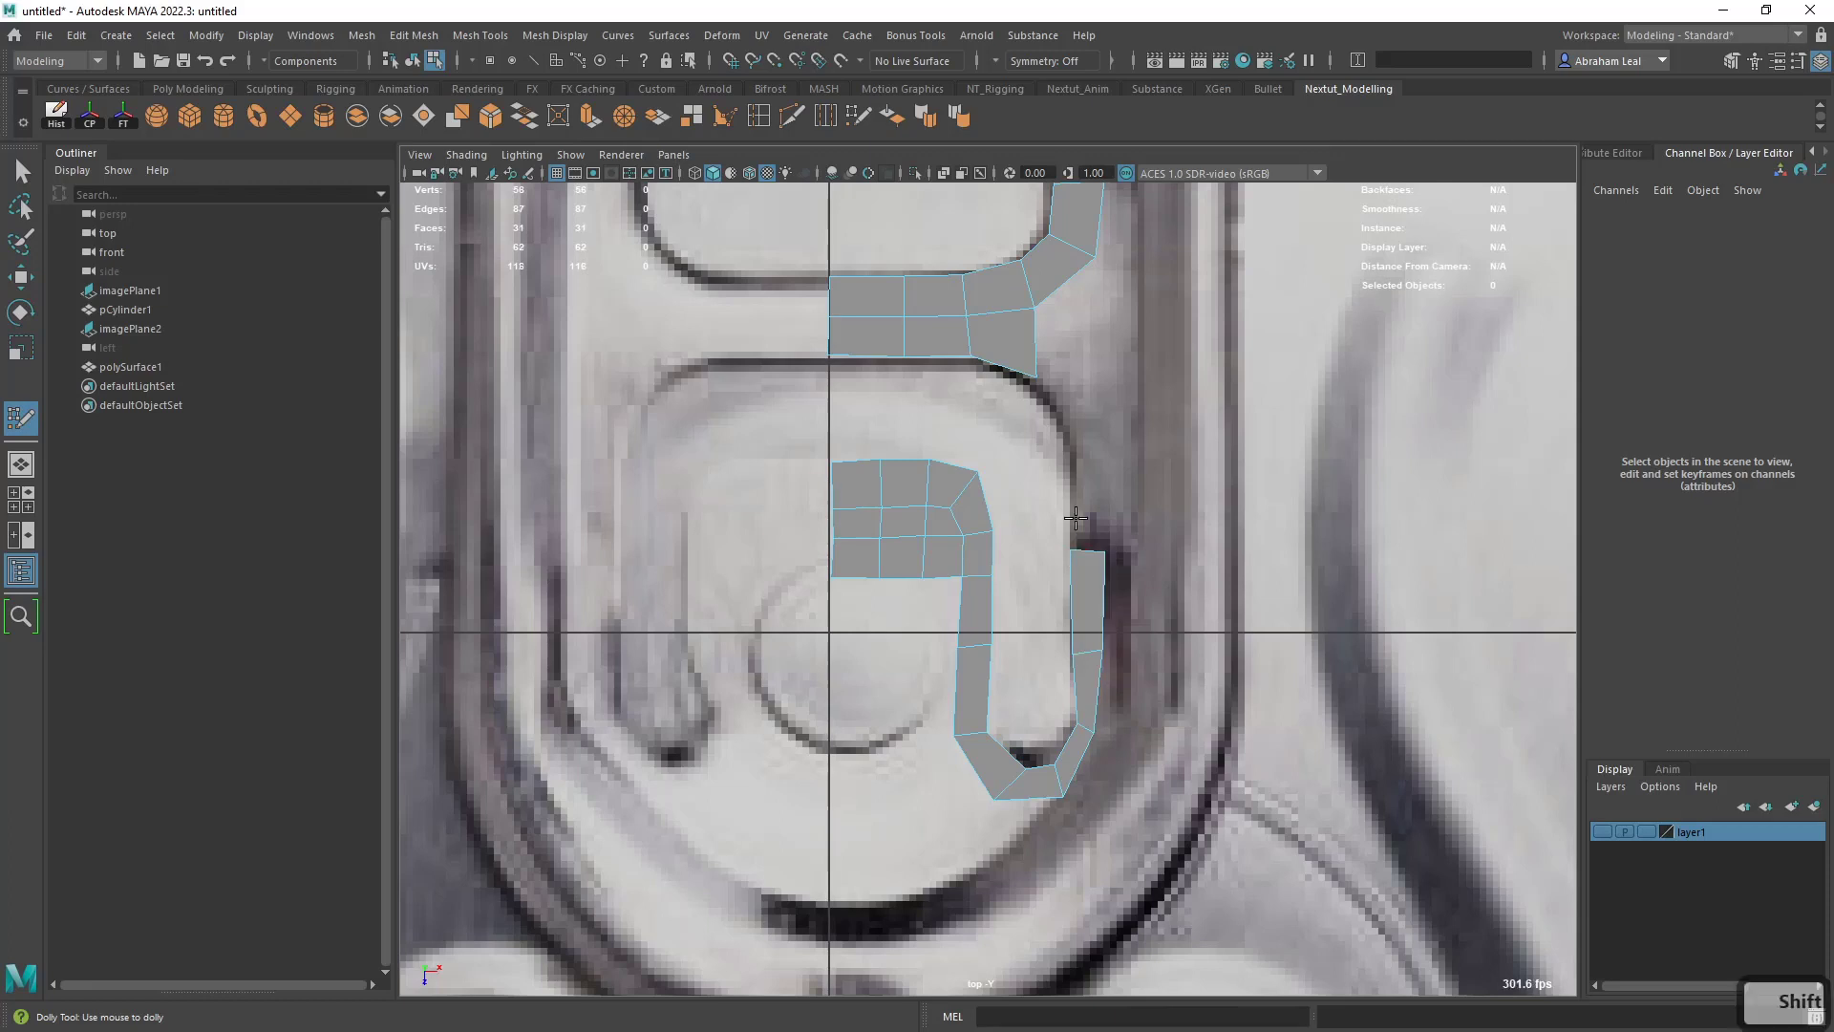
click(1074, 467)
click(1103, 467)
shift+click(1089, 508)
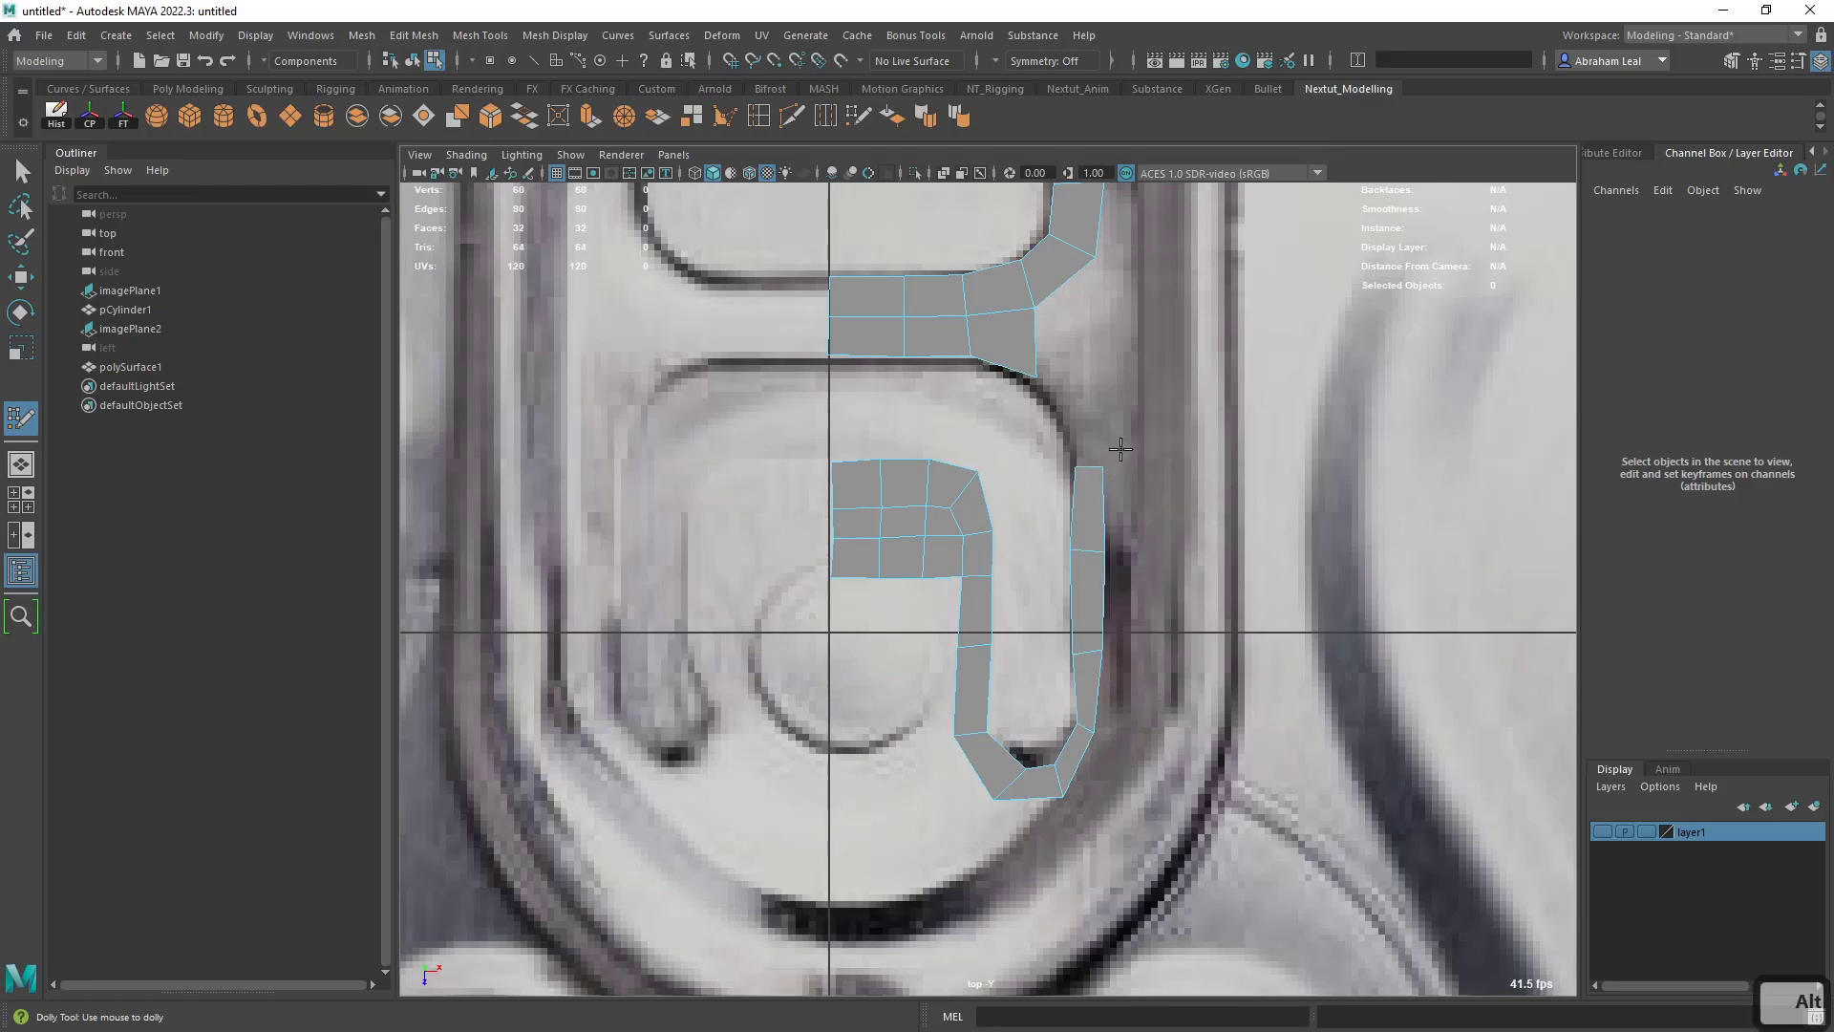
- Add a quad curving inward at the strip's upper end and bridge it to the crossbar between the two openings
alt+middle_drag(1119, 461, 1120, 594)
click(1063, 547)
click(1099, 531)
shift+click(1087, 568)
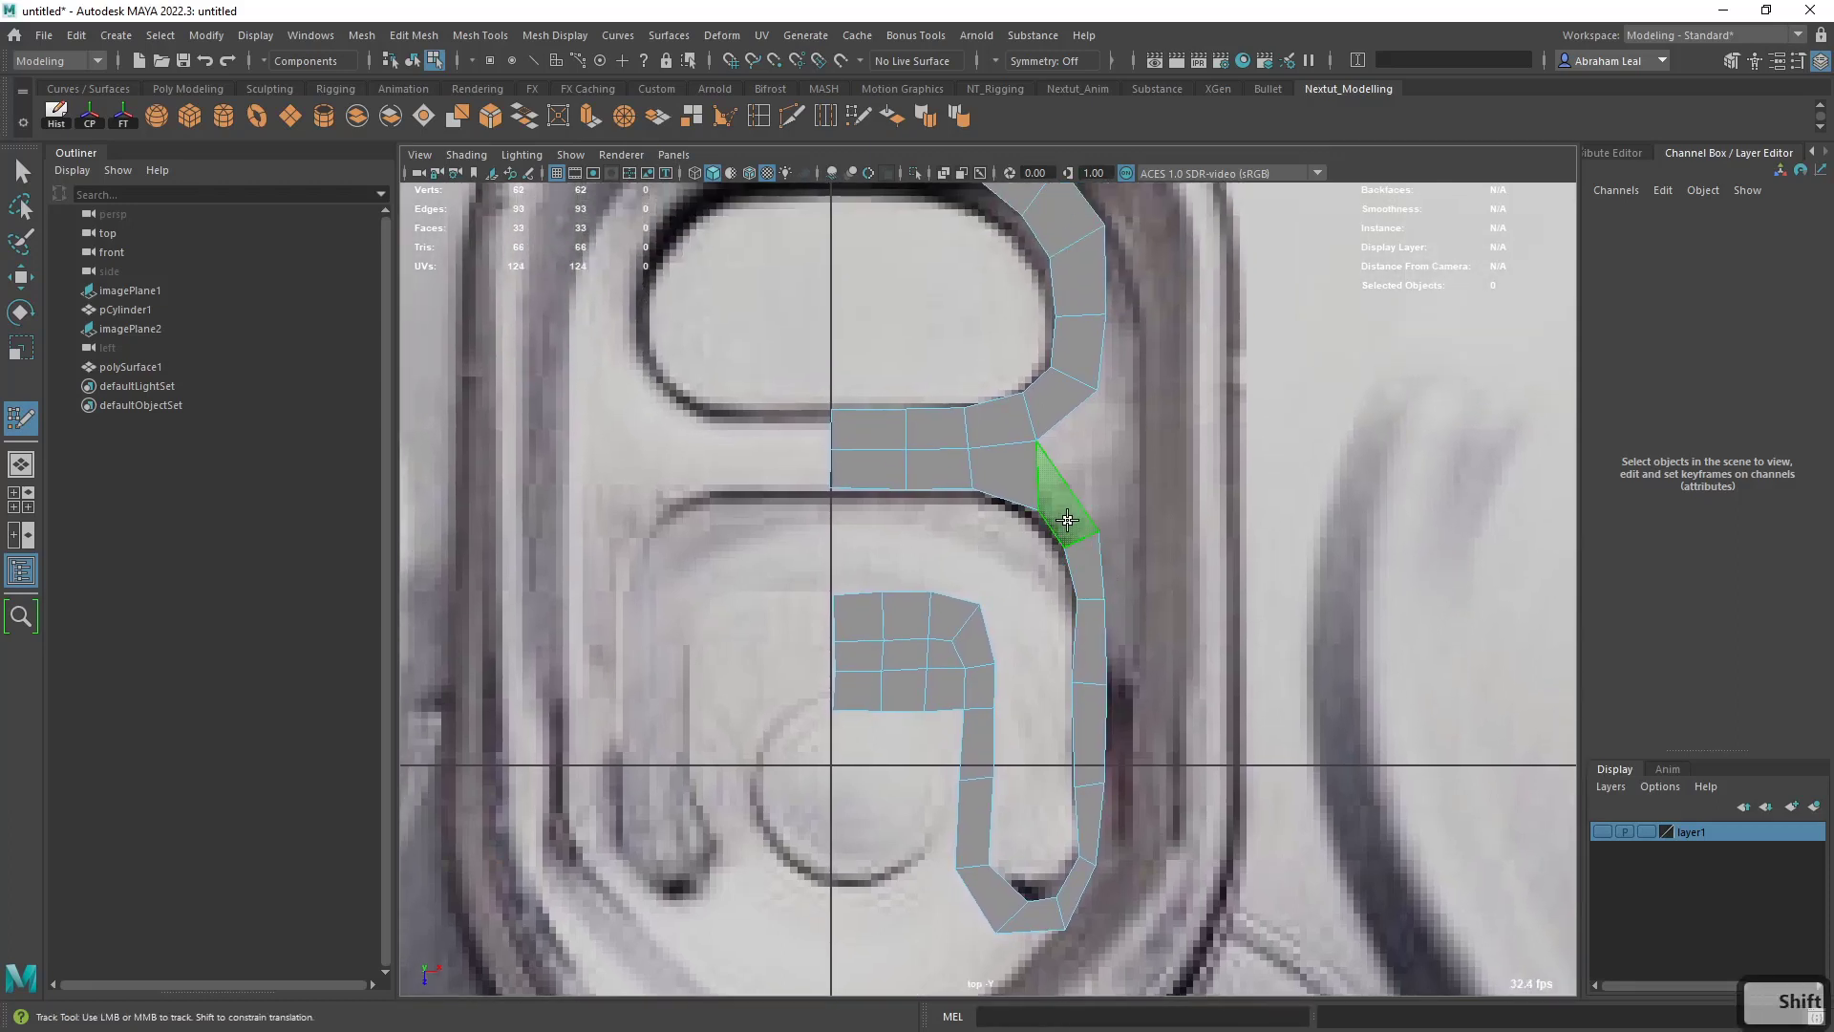
shift+click(1052, 512)
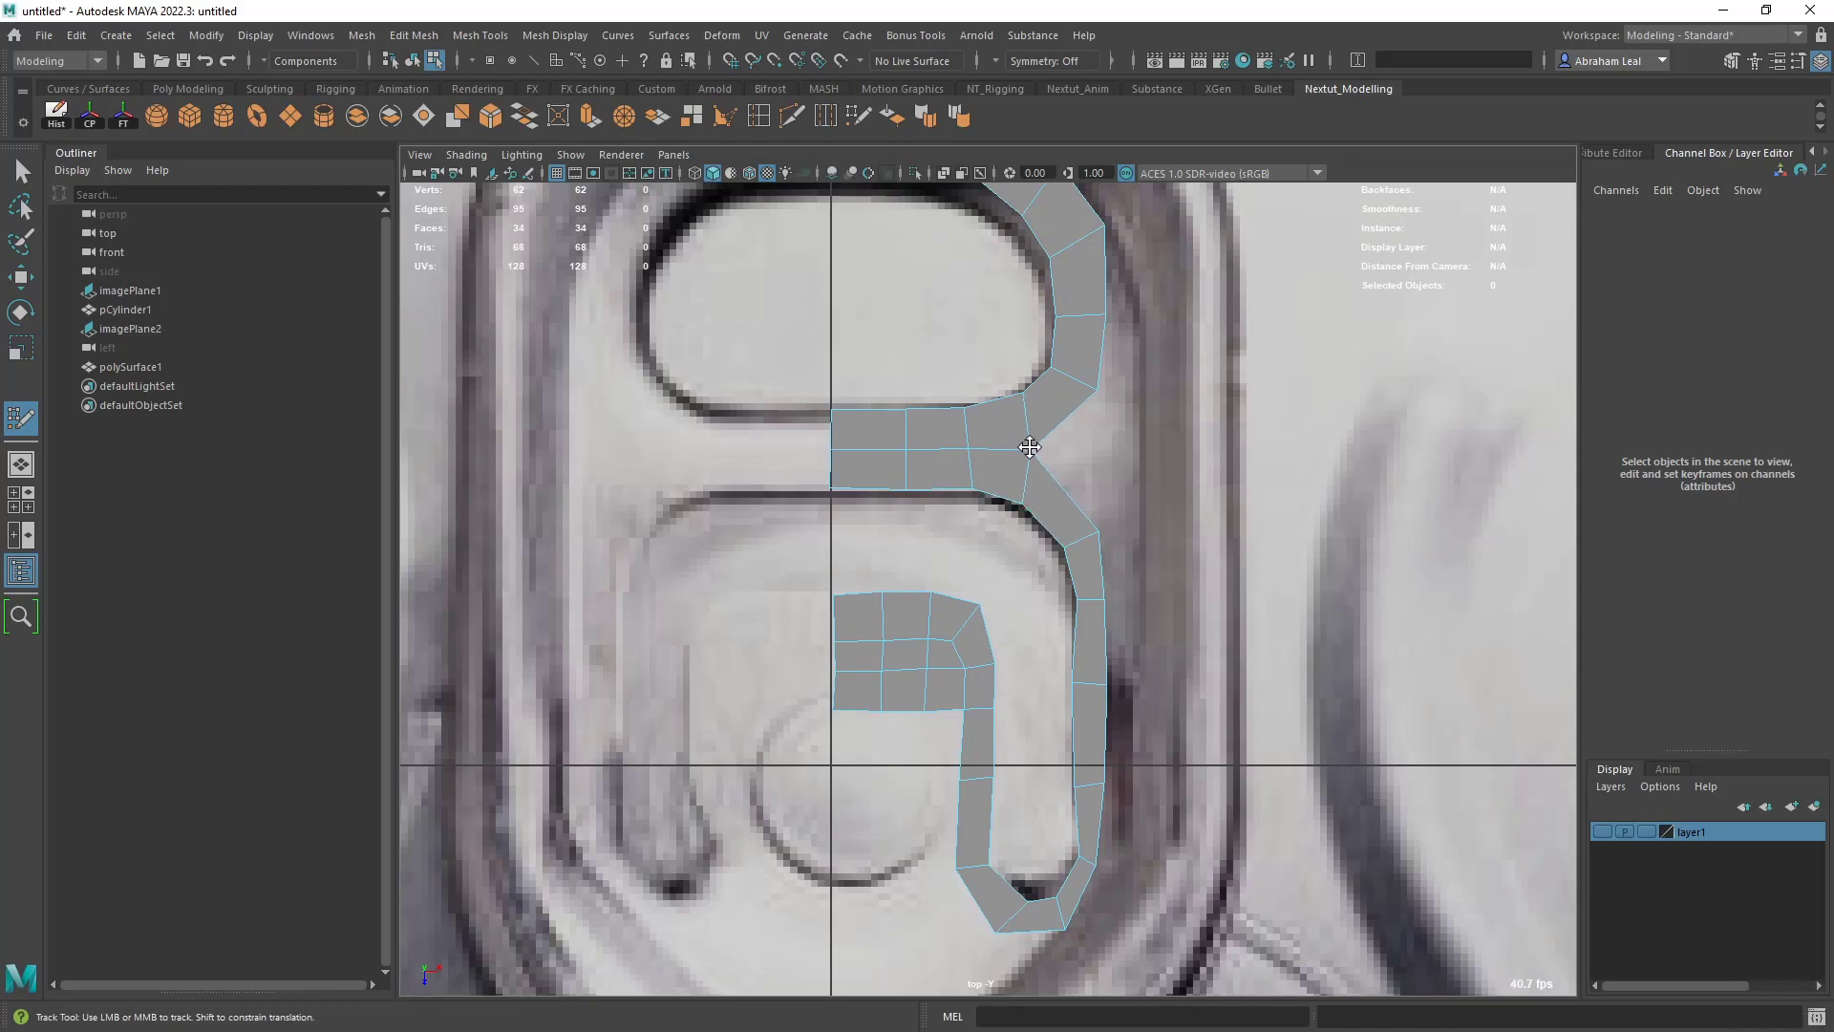
- Nudge an inner vertex of the outer side strip and check the mesh in smooth preview
alt+middle_drag(1081, 609, 1082, 567)
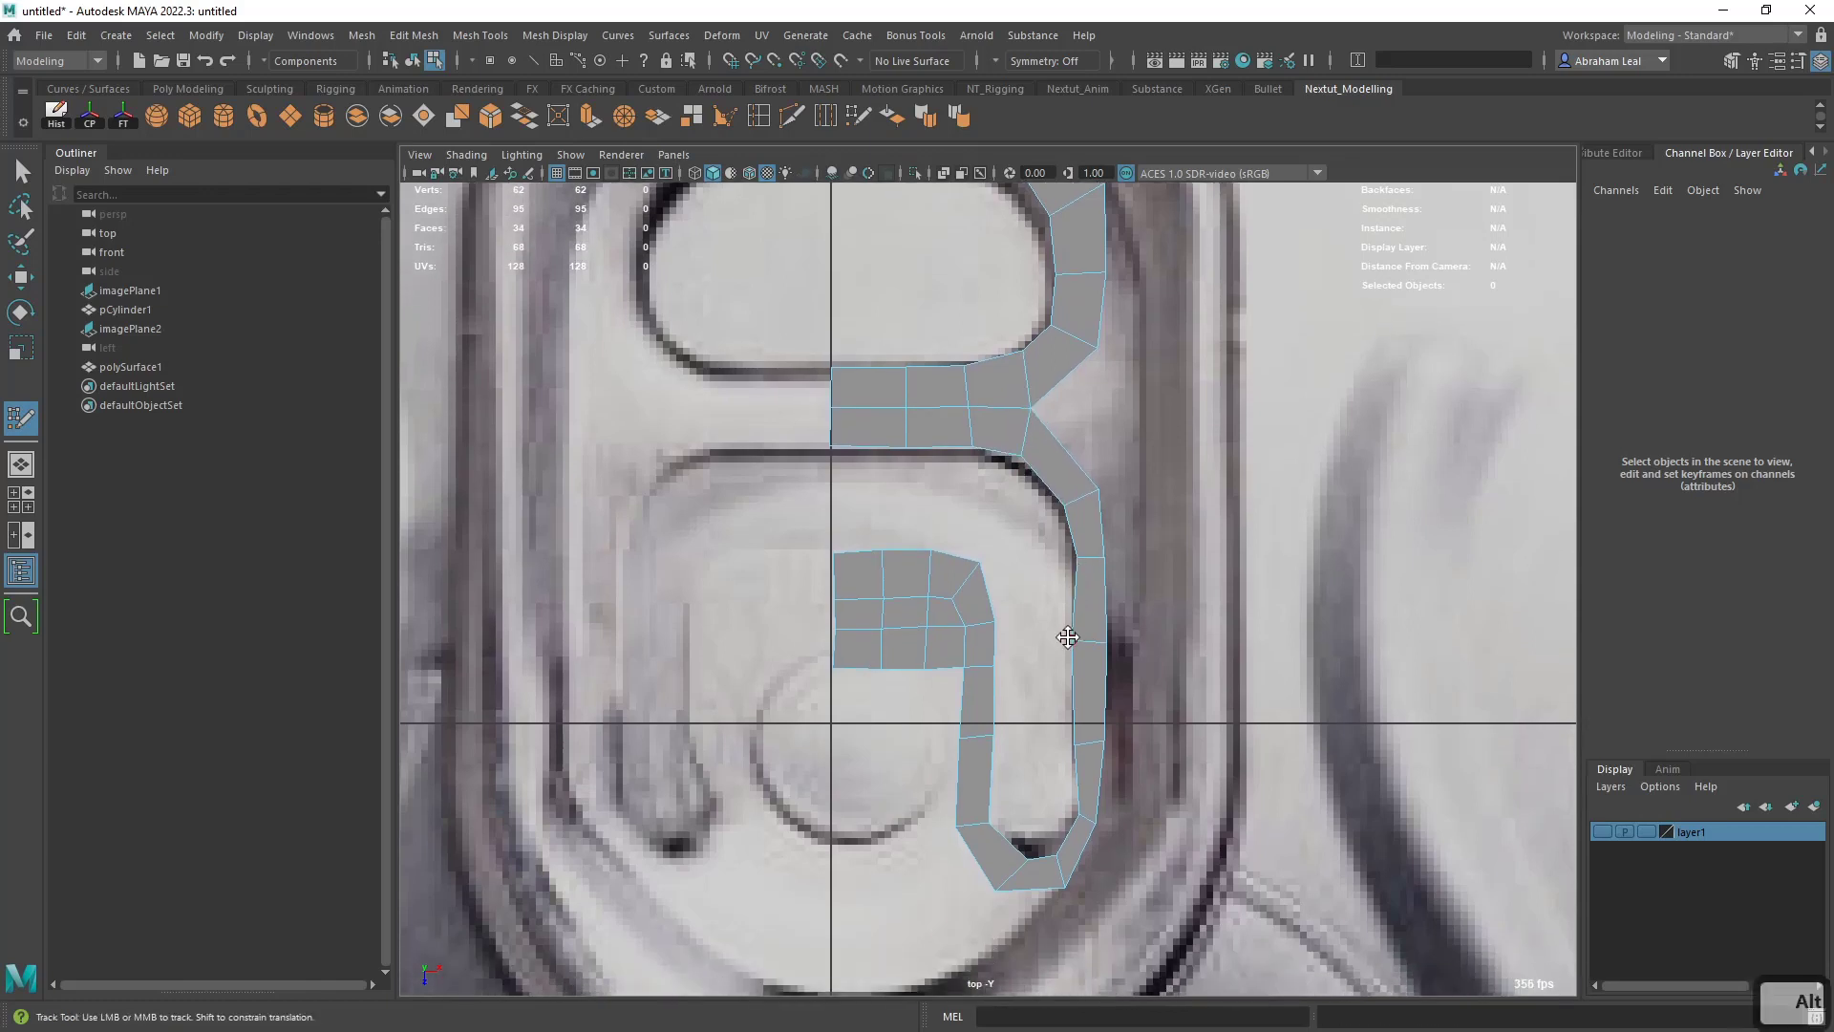
drag(1073, 639, 1077, 640)
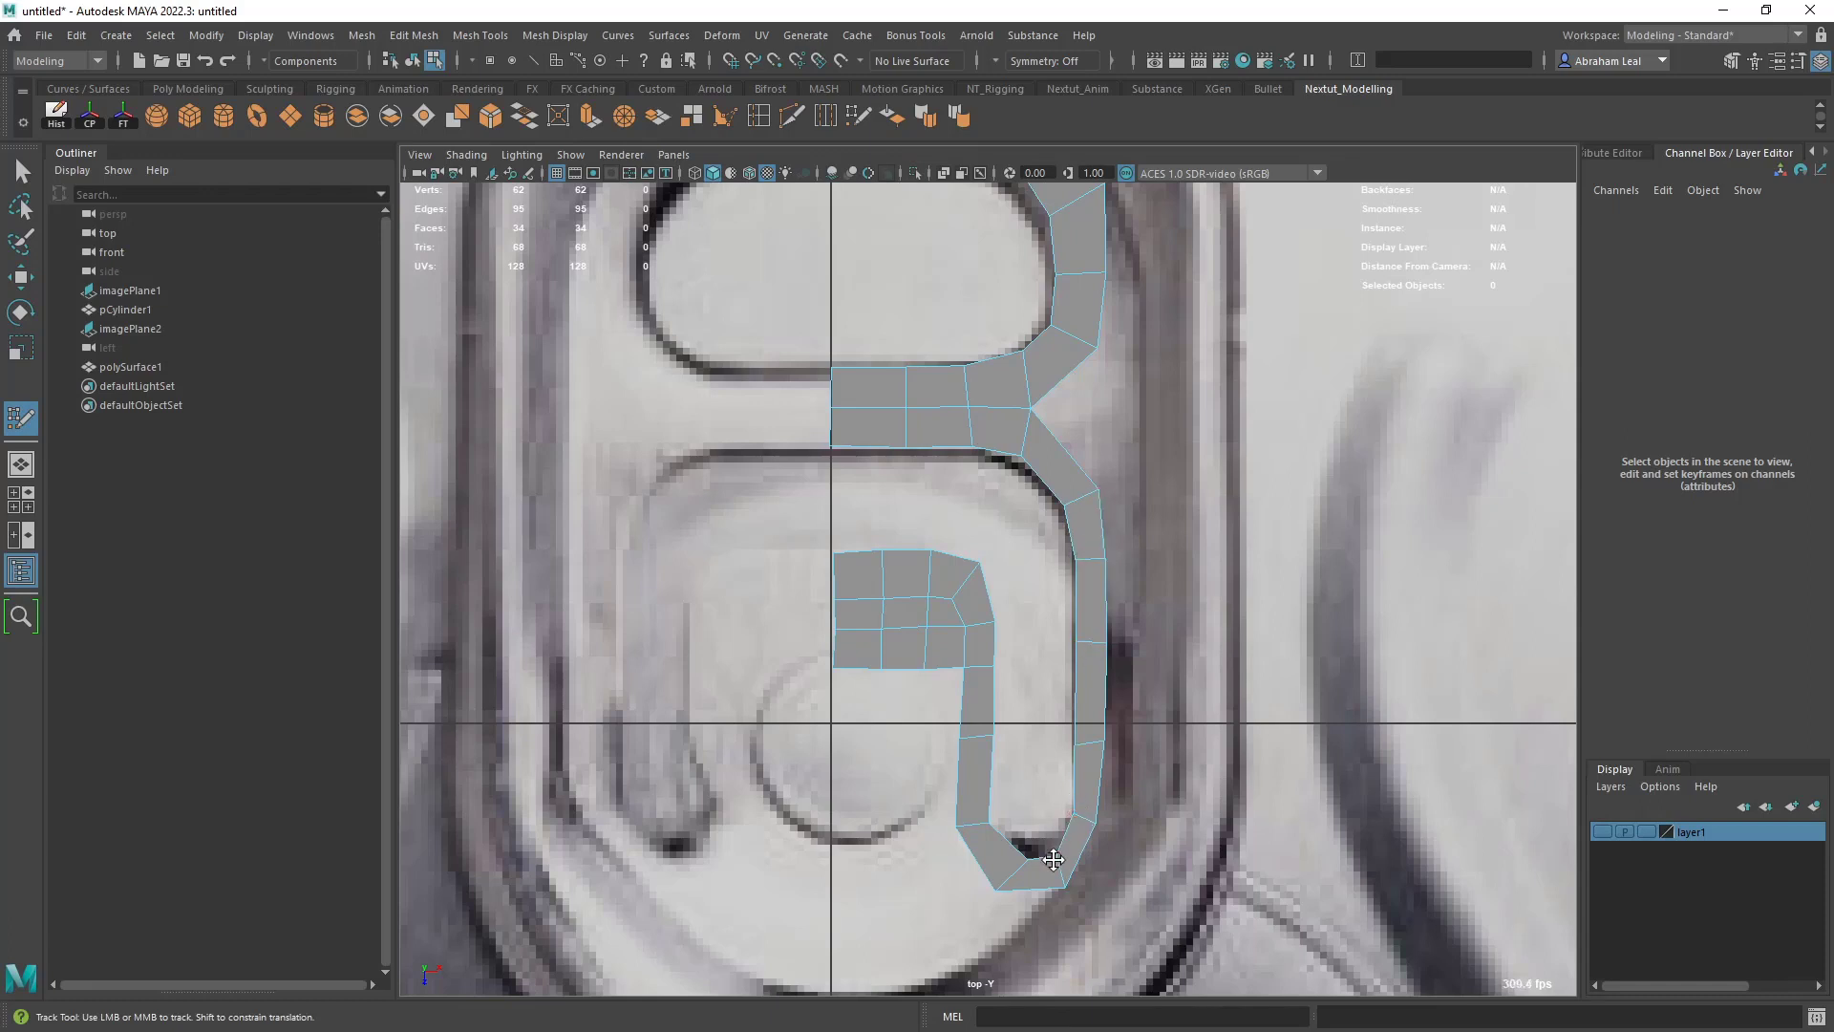
key(3)
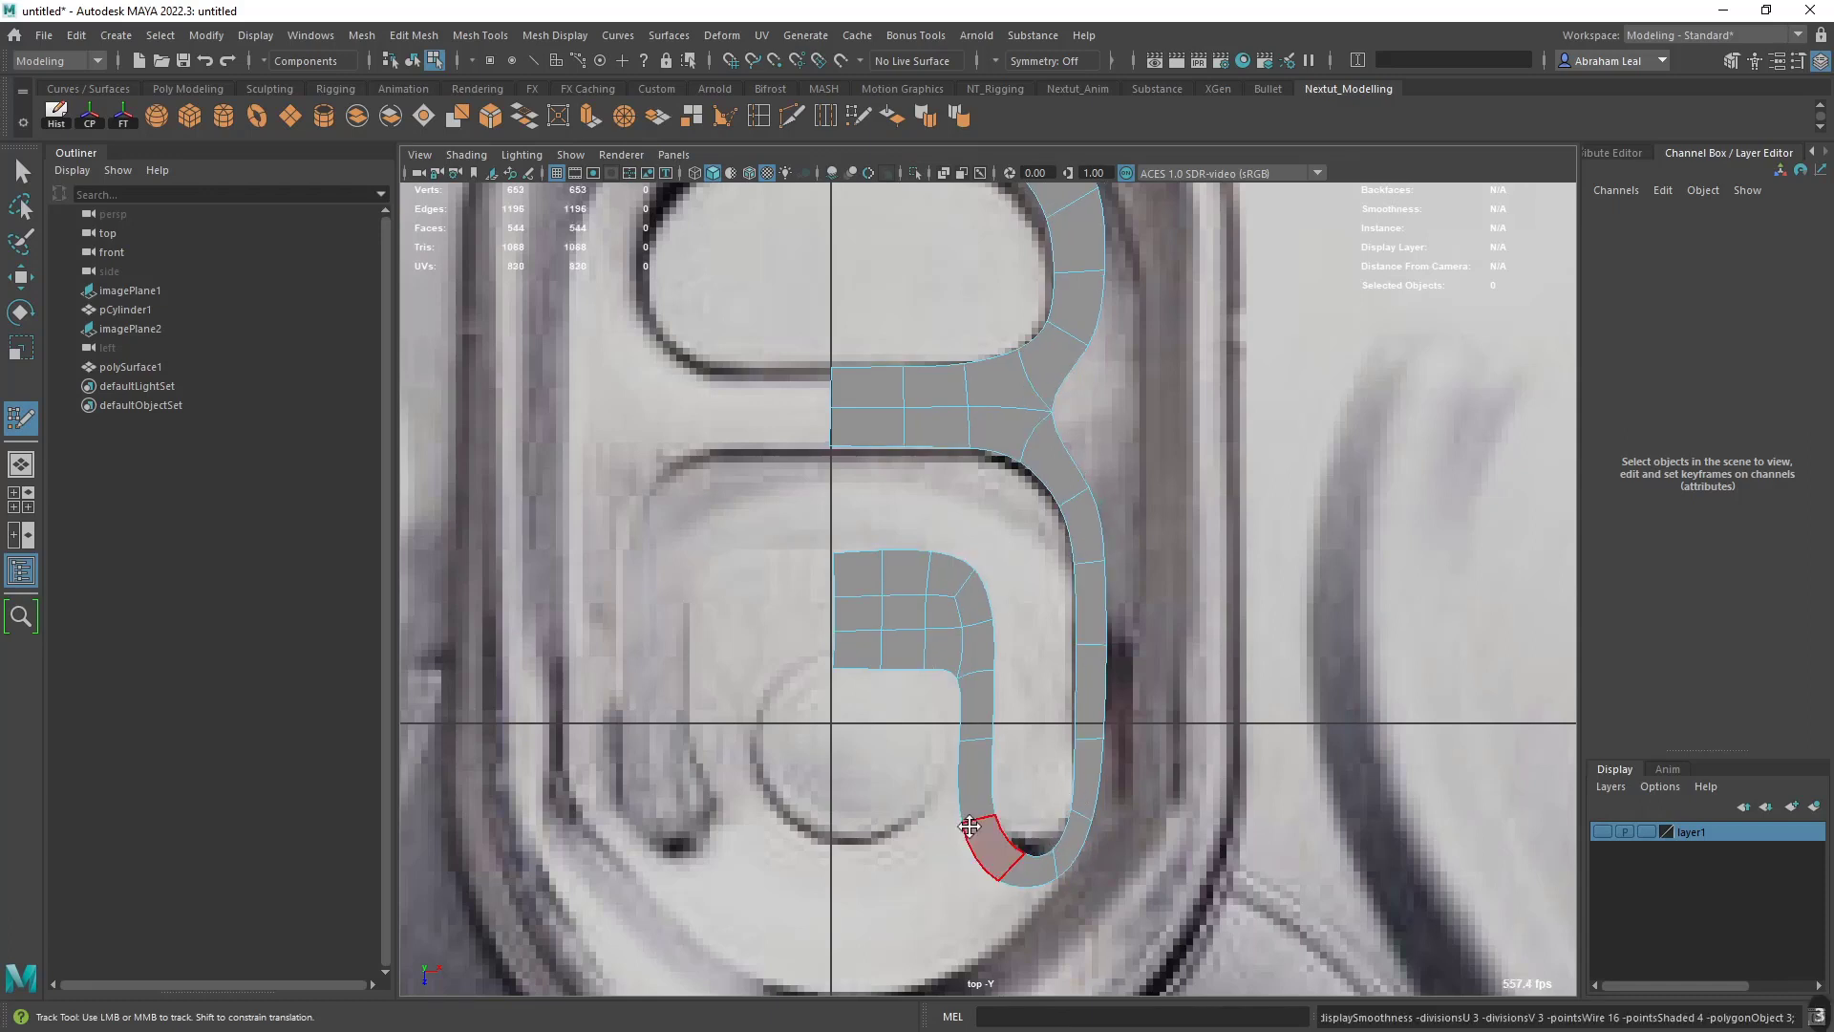
key(1)
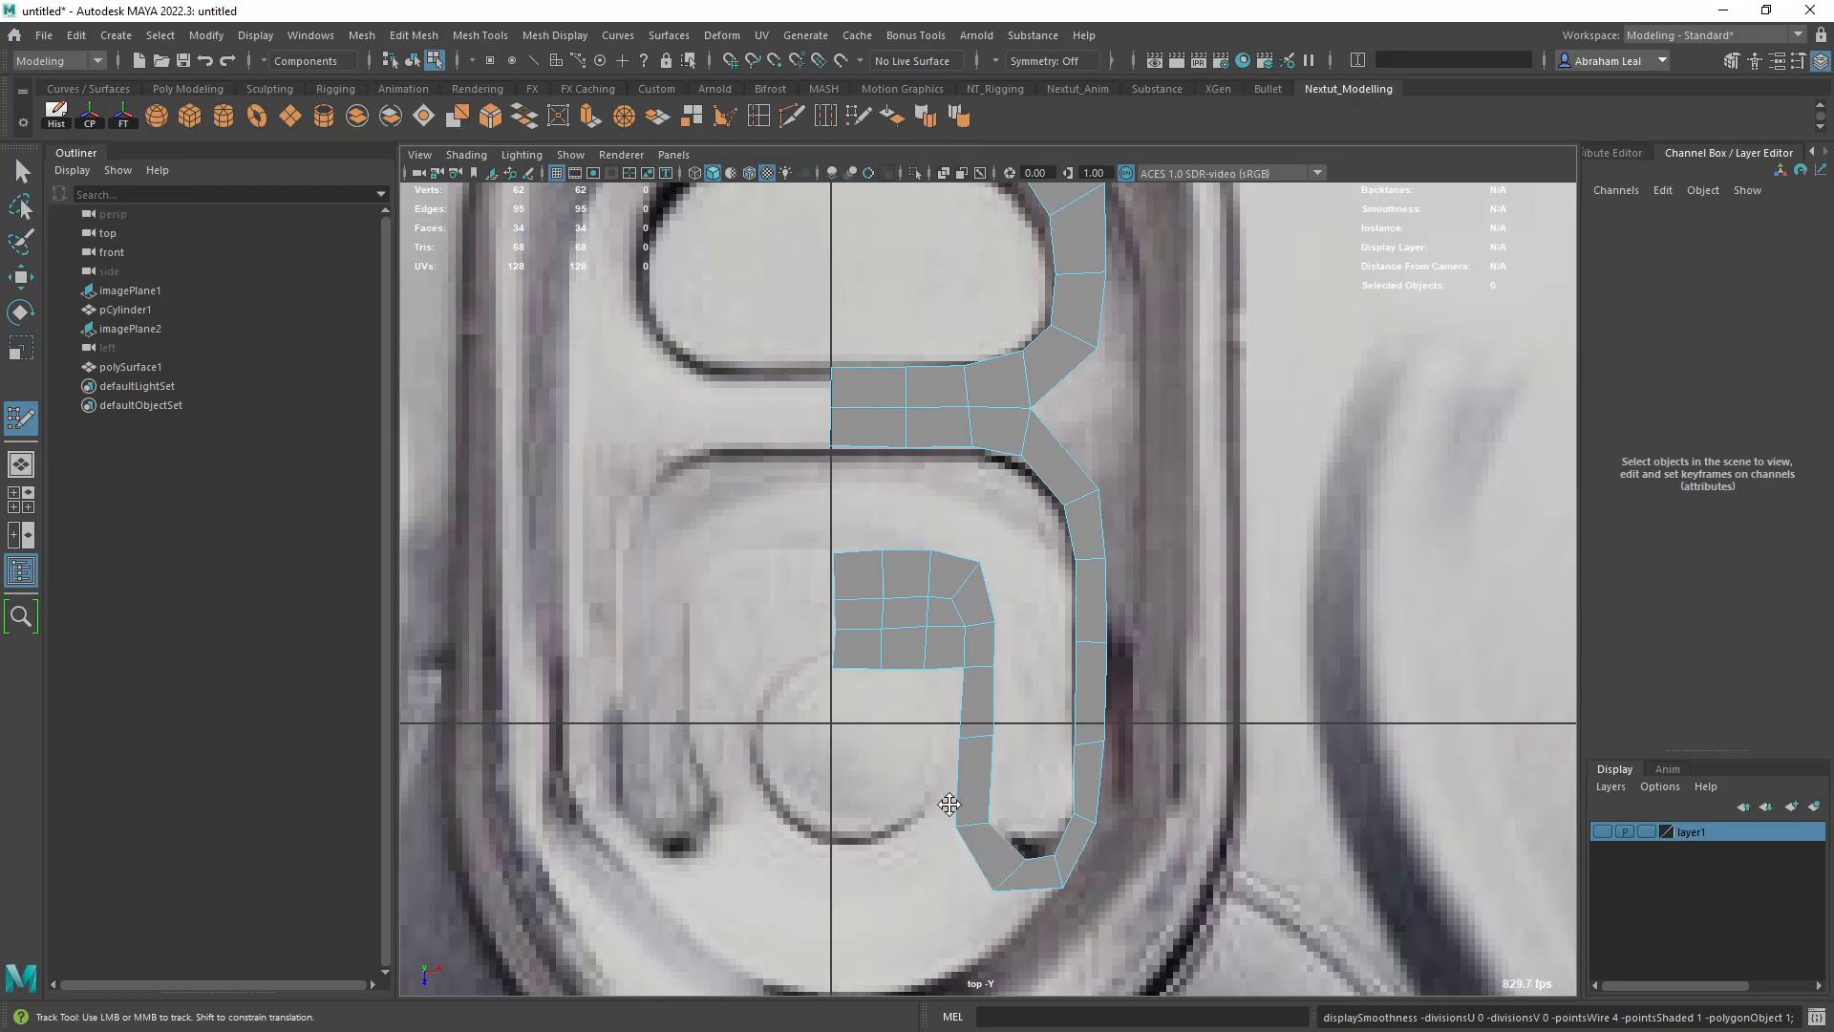
- Pull the lower part of the strip beside the rivet inward and adjust the bend to fit the slot's bottom
mouse_move(948, 804)
mouse_down()
mouse_move(889, 769)
mouse_move(951, 800)
mouse_up()
drag(969, 739, 970, 732)
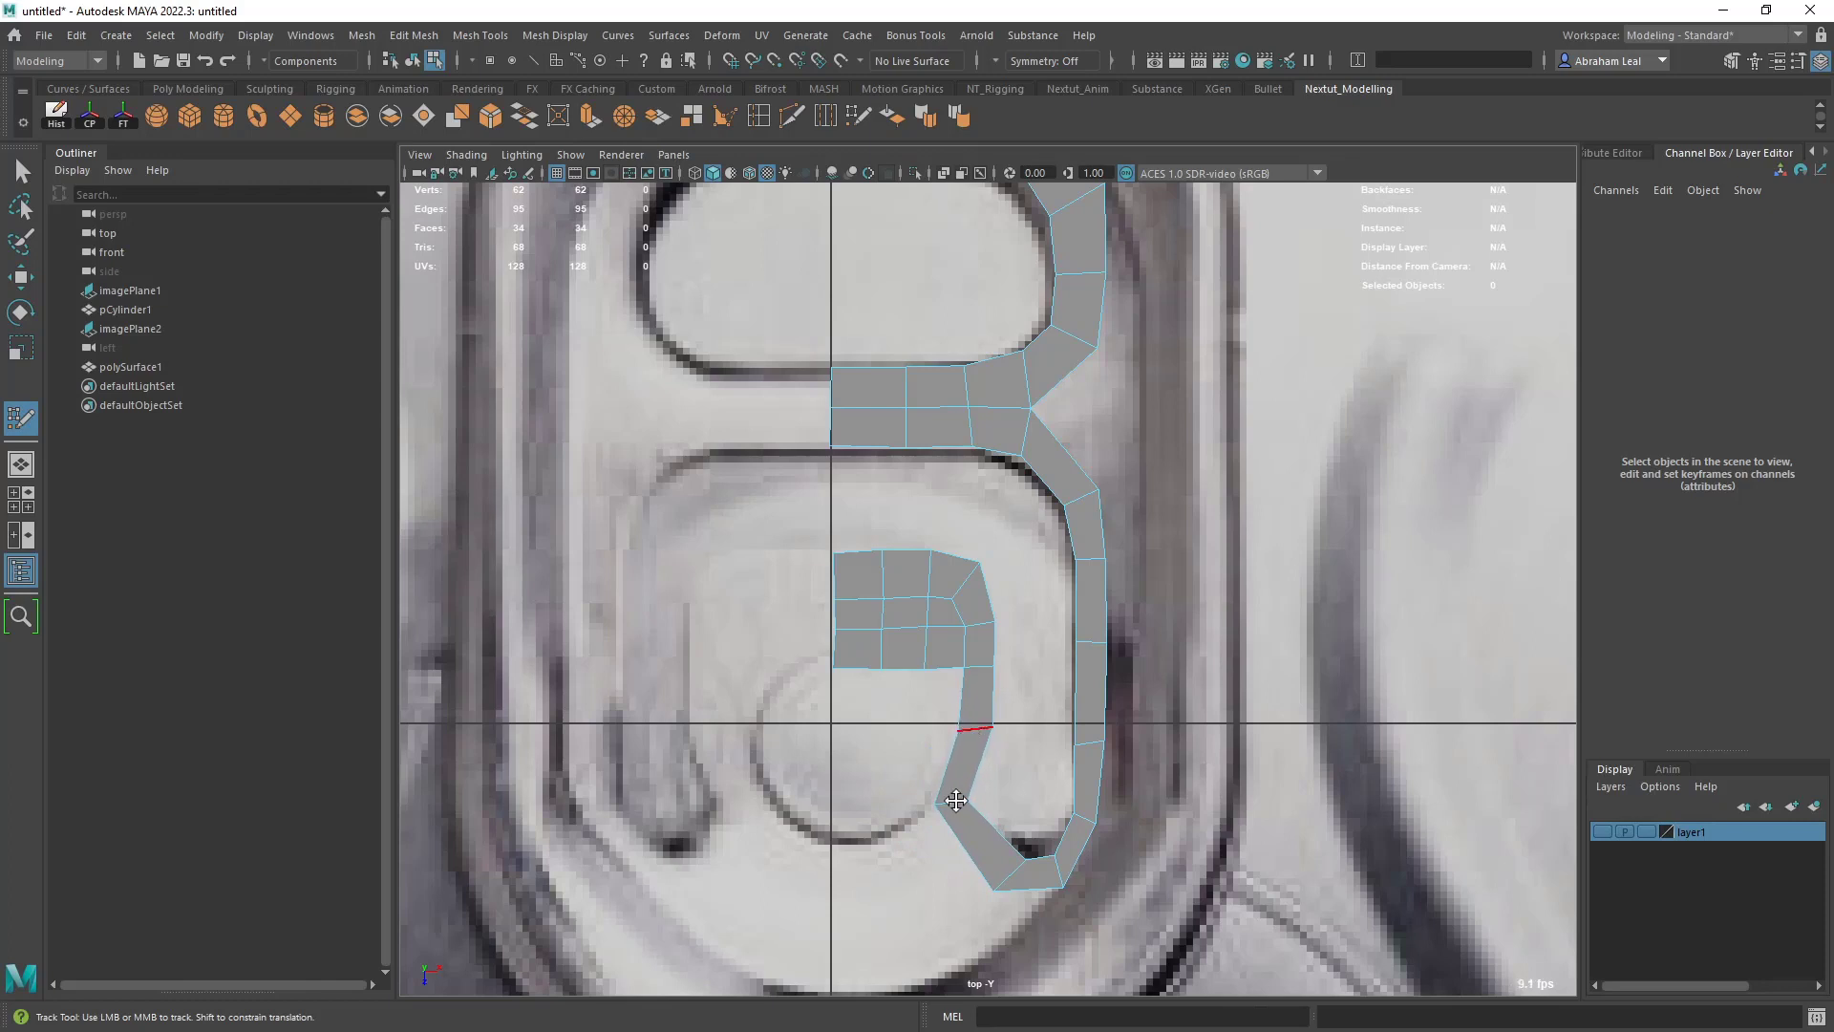
drag(956, 801, 961, 794)
mouse_move(1026, 858)
mouse_down()
mouse_move(994, 887)
mouse_move(1057, 863)
mouse_up()
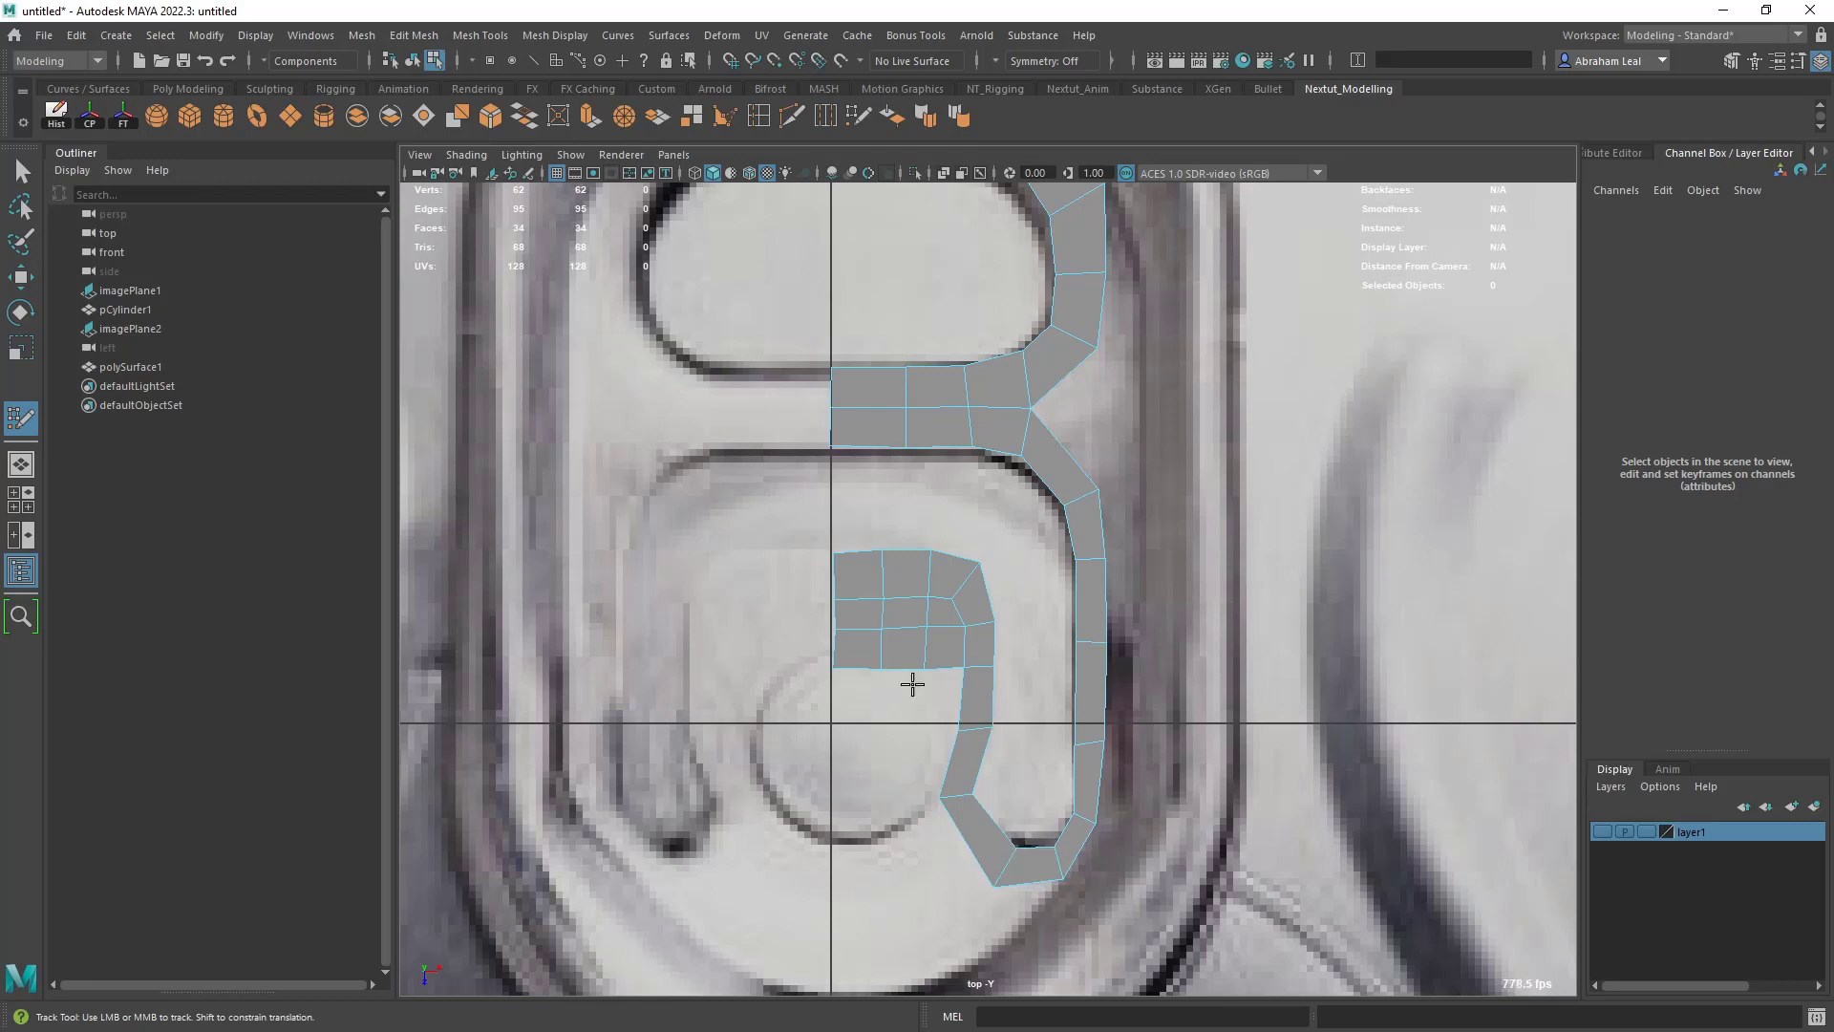
- Add a row of three quads over the rivet, joining the patch from the center line to the side column
click(835, 745)
click(881, 741)
shift+click(863, 719)
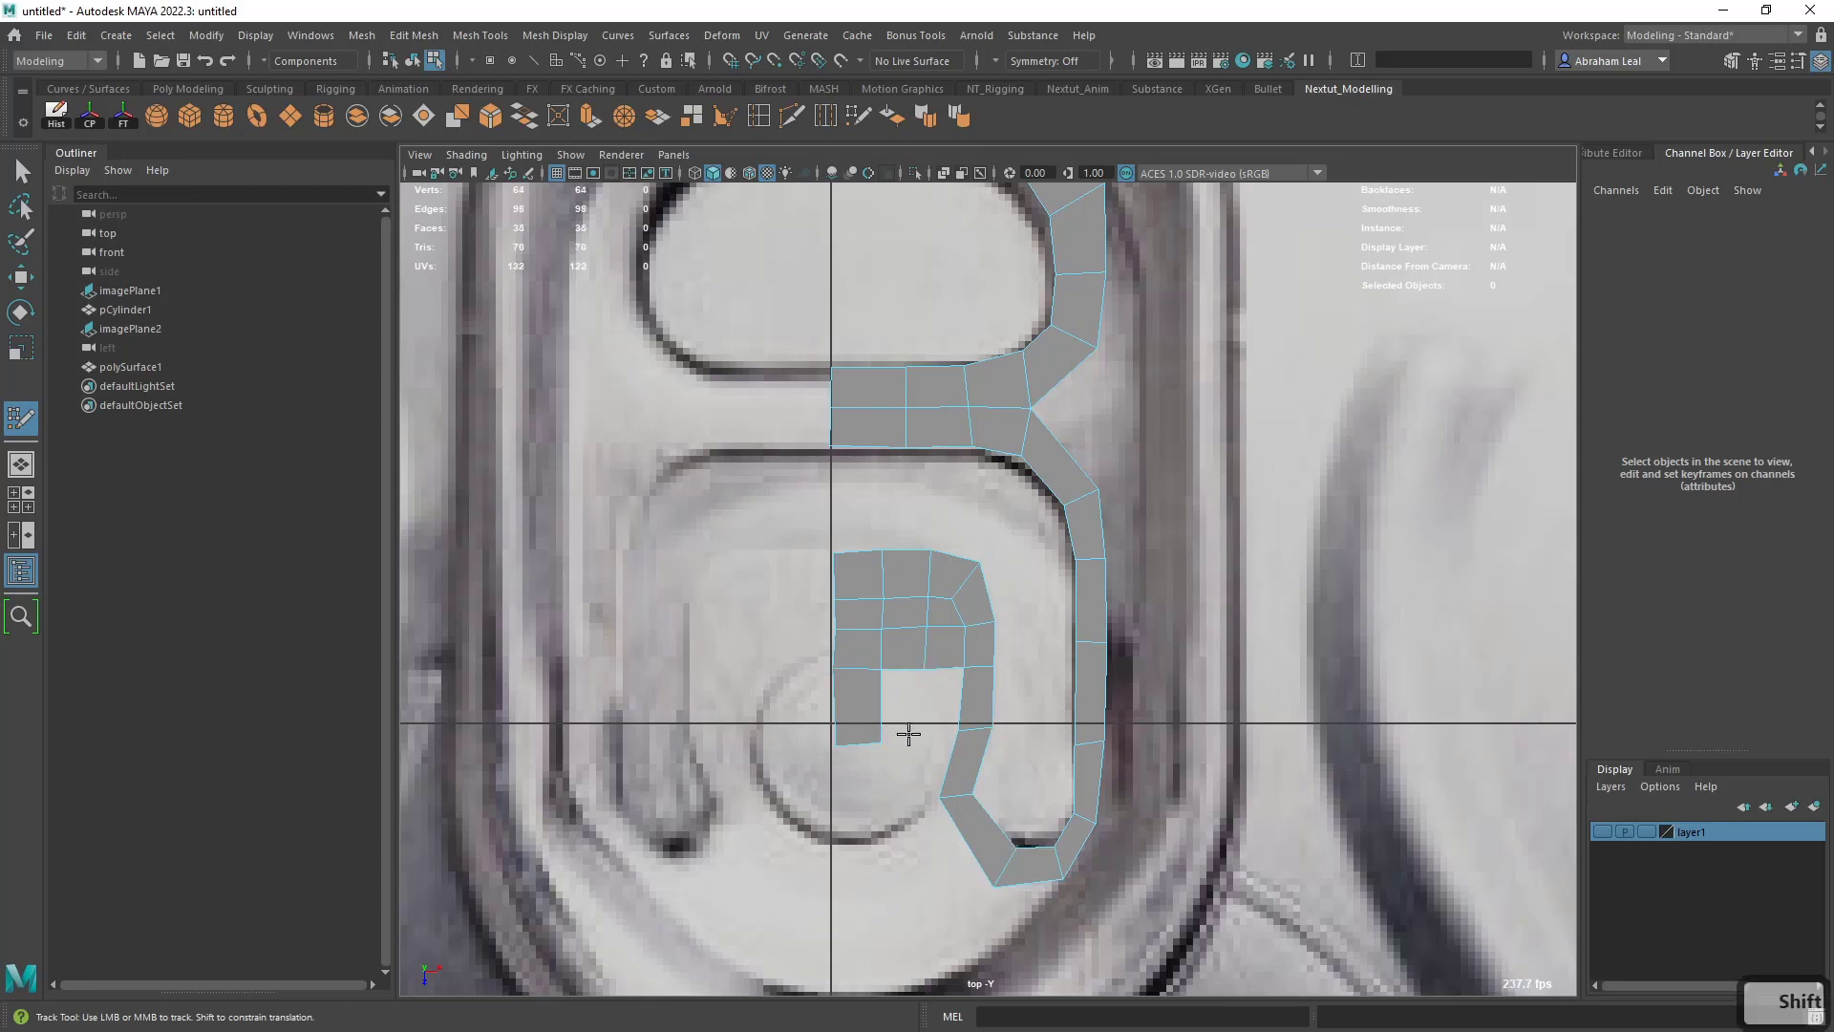
click(912, 735)
shift+click(906, 716)
shift+click(937, 709)
- Add a second row of three quads over the lower half of the rivet, from the side column to the center line
click(909, 793)
shift+click(934, 761)
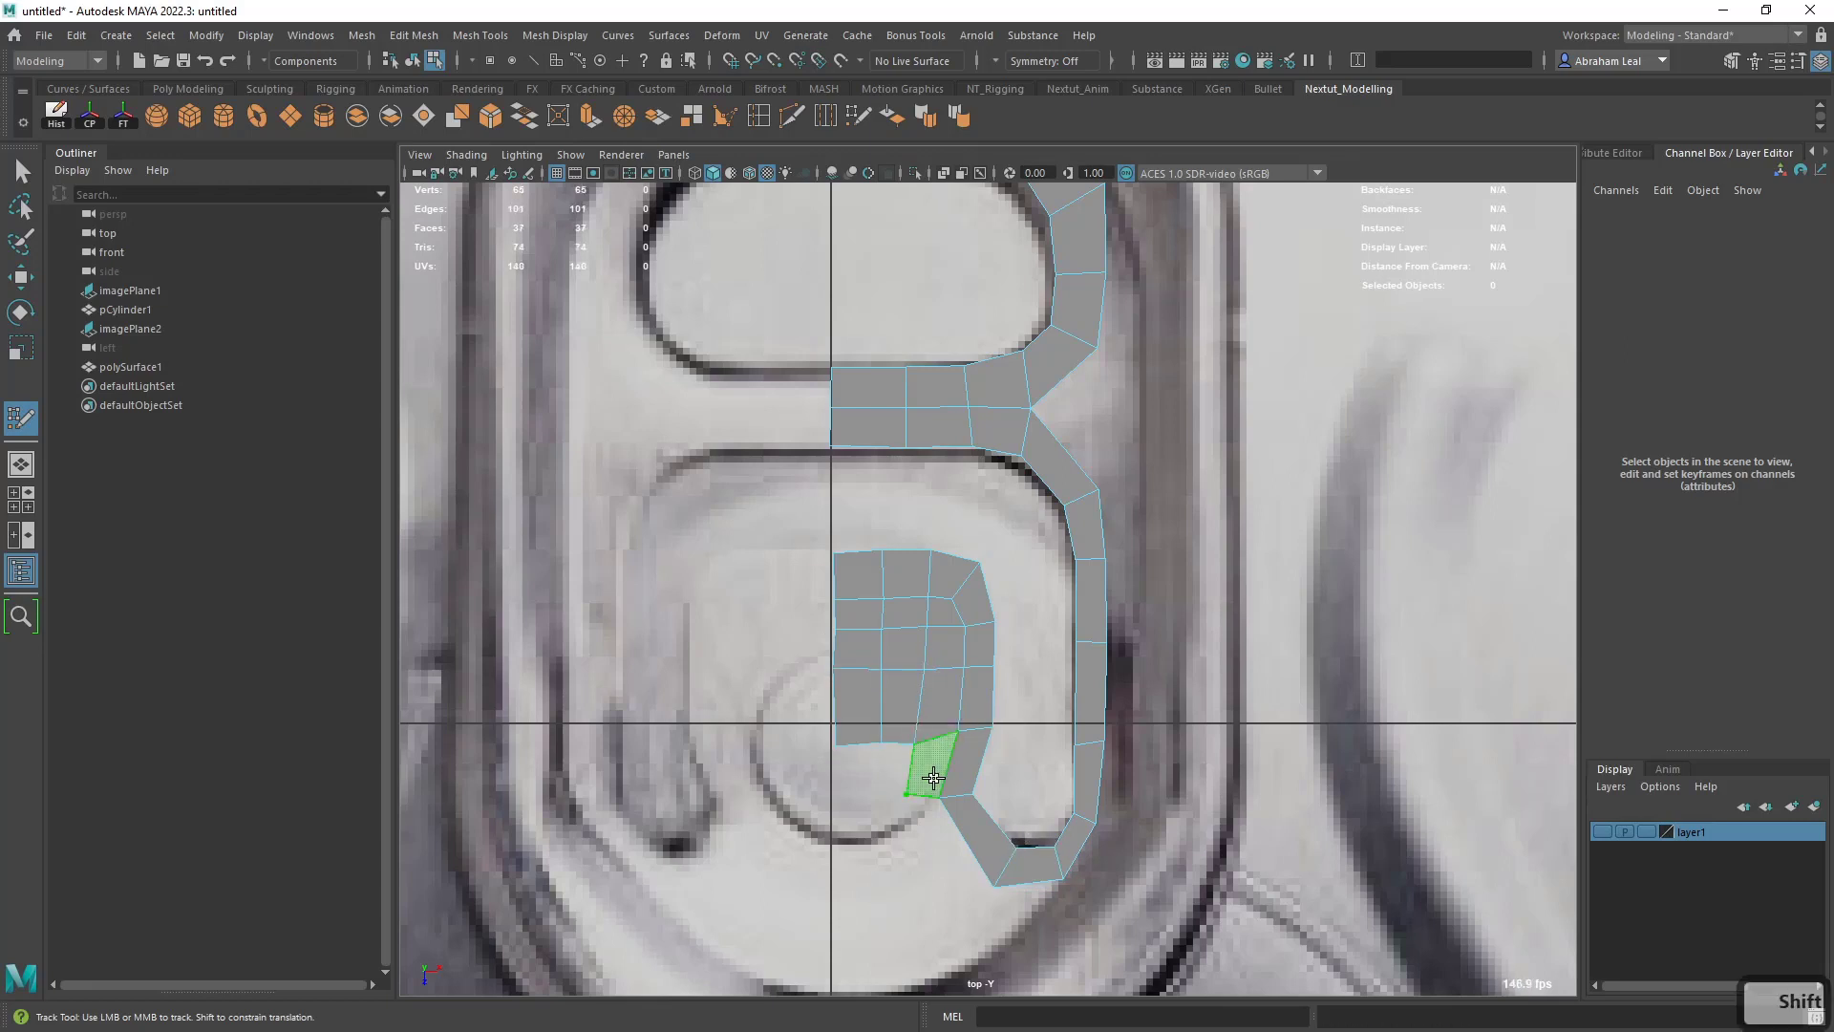
click(884, 799)
shift+click(884, 778)
click(835, 797)
shift+click(857, 781)
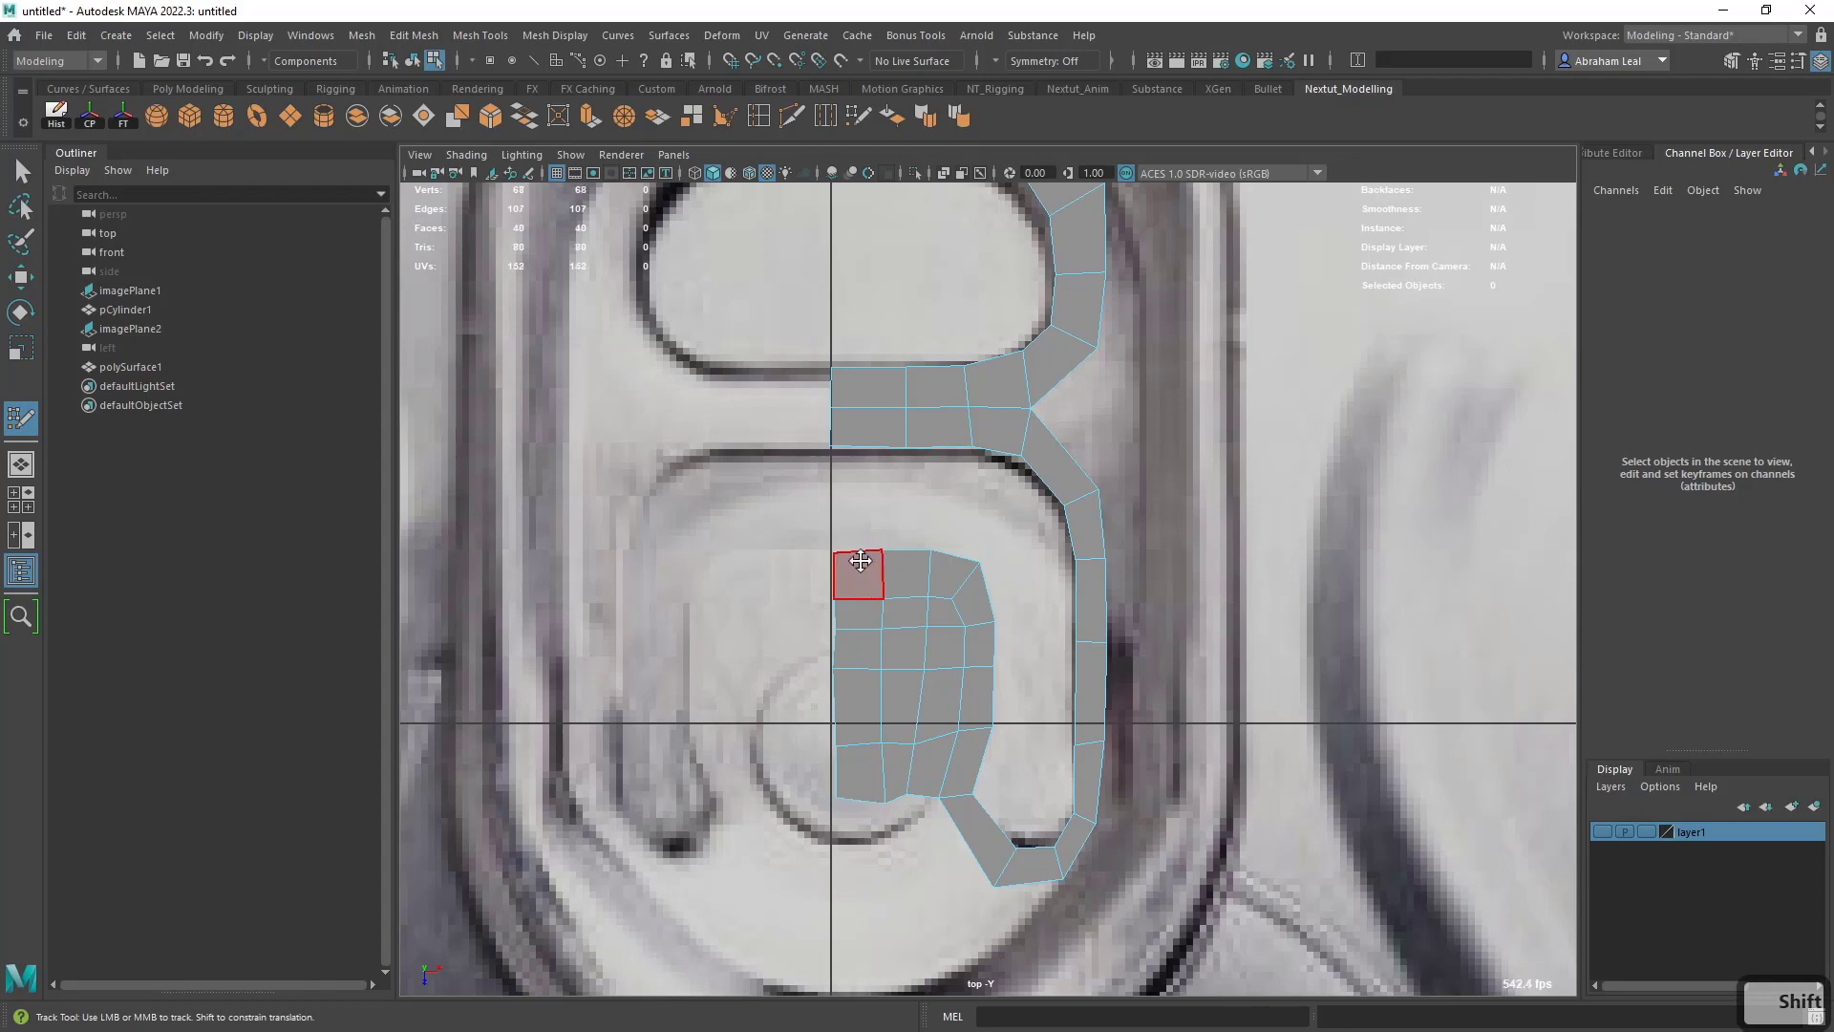
- Extend the mesh down along the center line with two quads below the rivet
alt+middle_drag(889, 847, 884, 750)
click(830, 797)
click(872, 791)
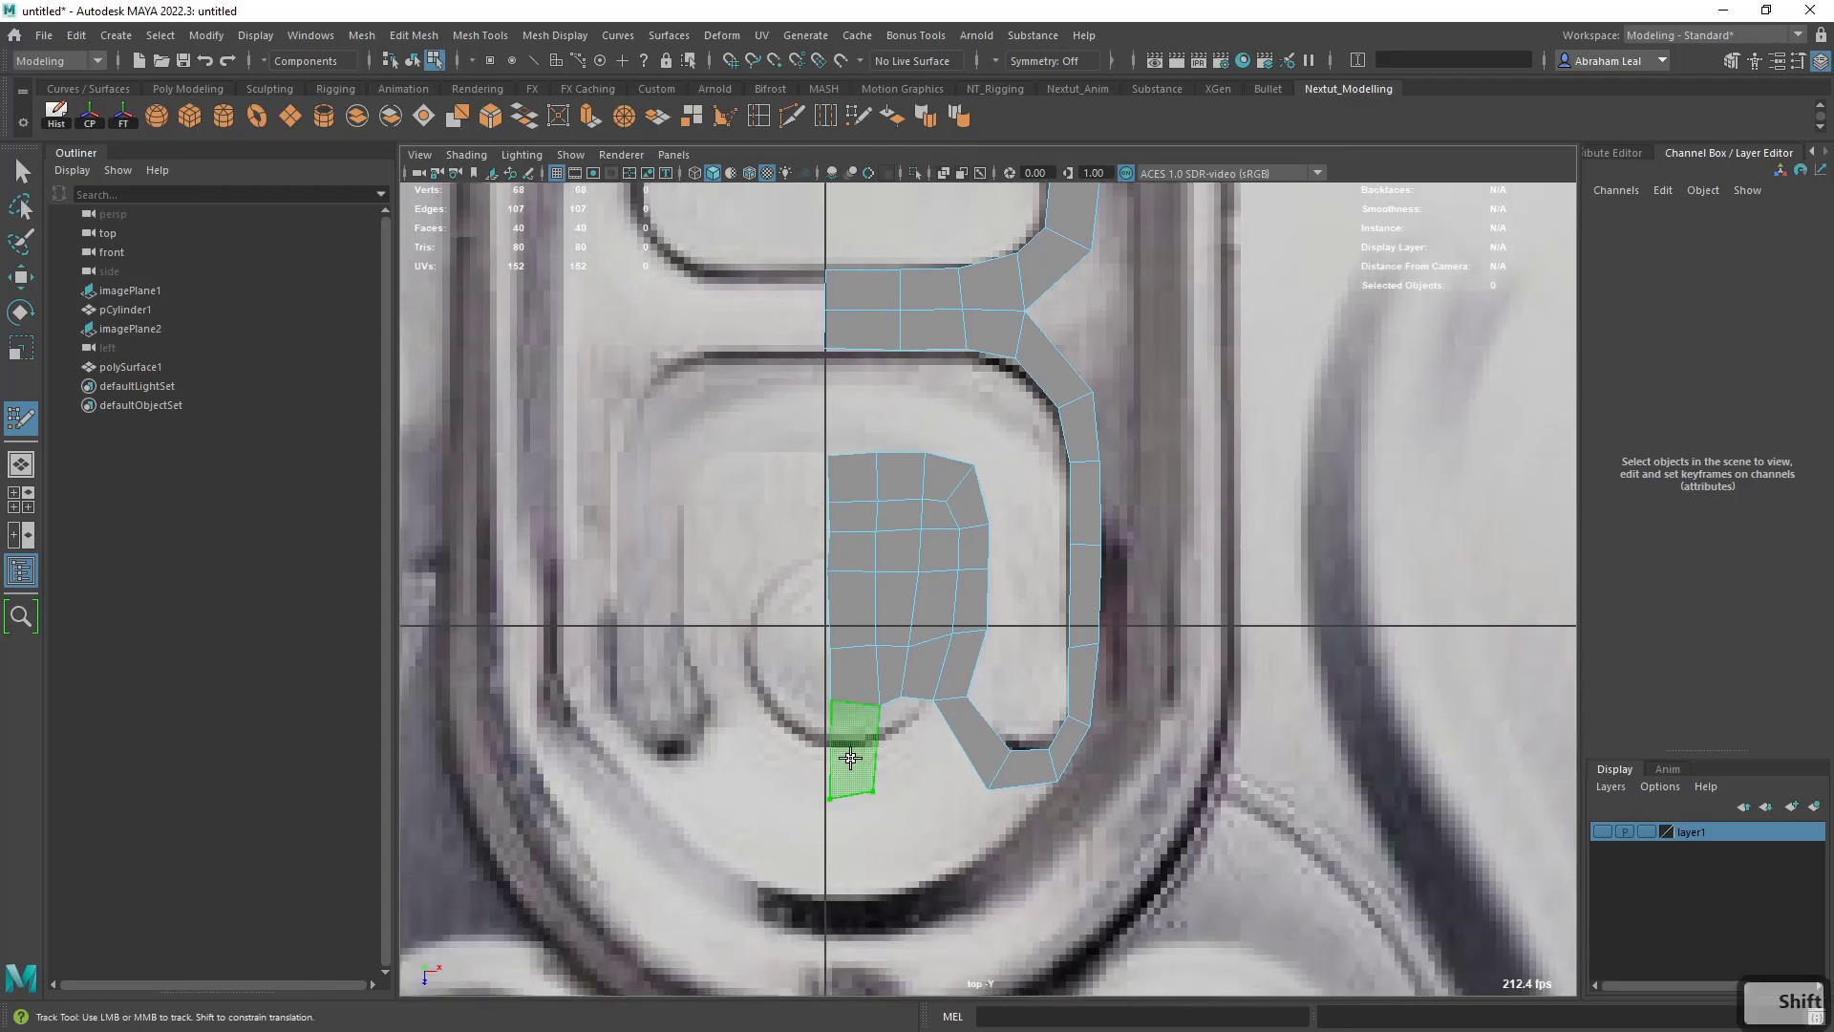
shift+click(849, 758)
click(828, 851)
click(872, 842)
shift+click(849, 823)
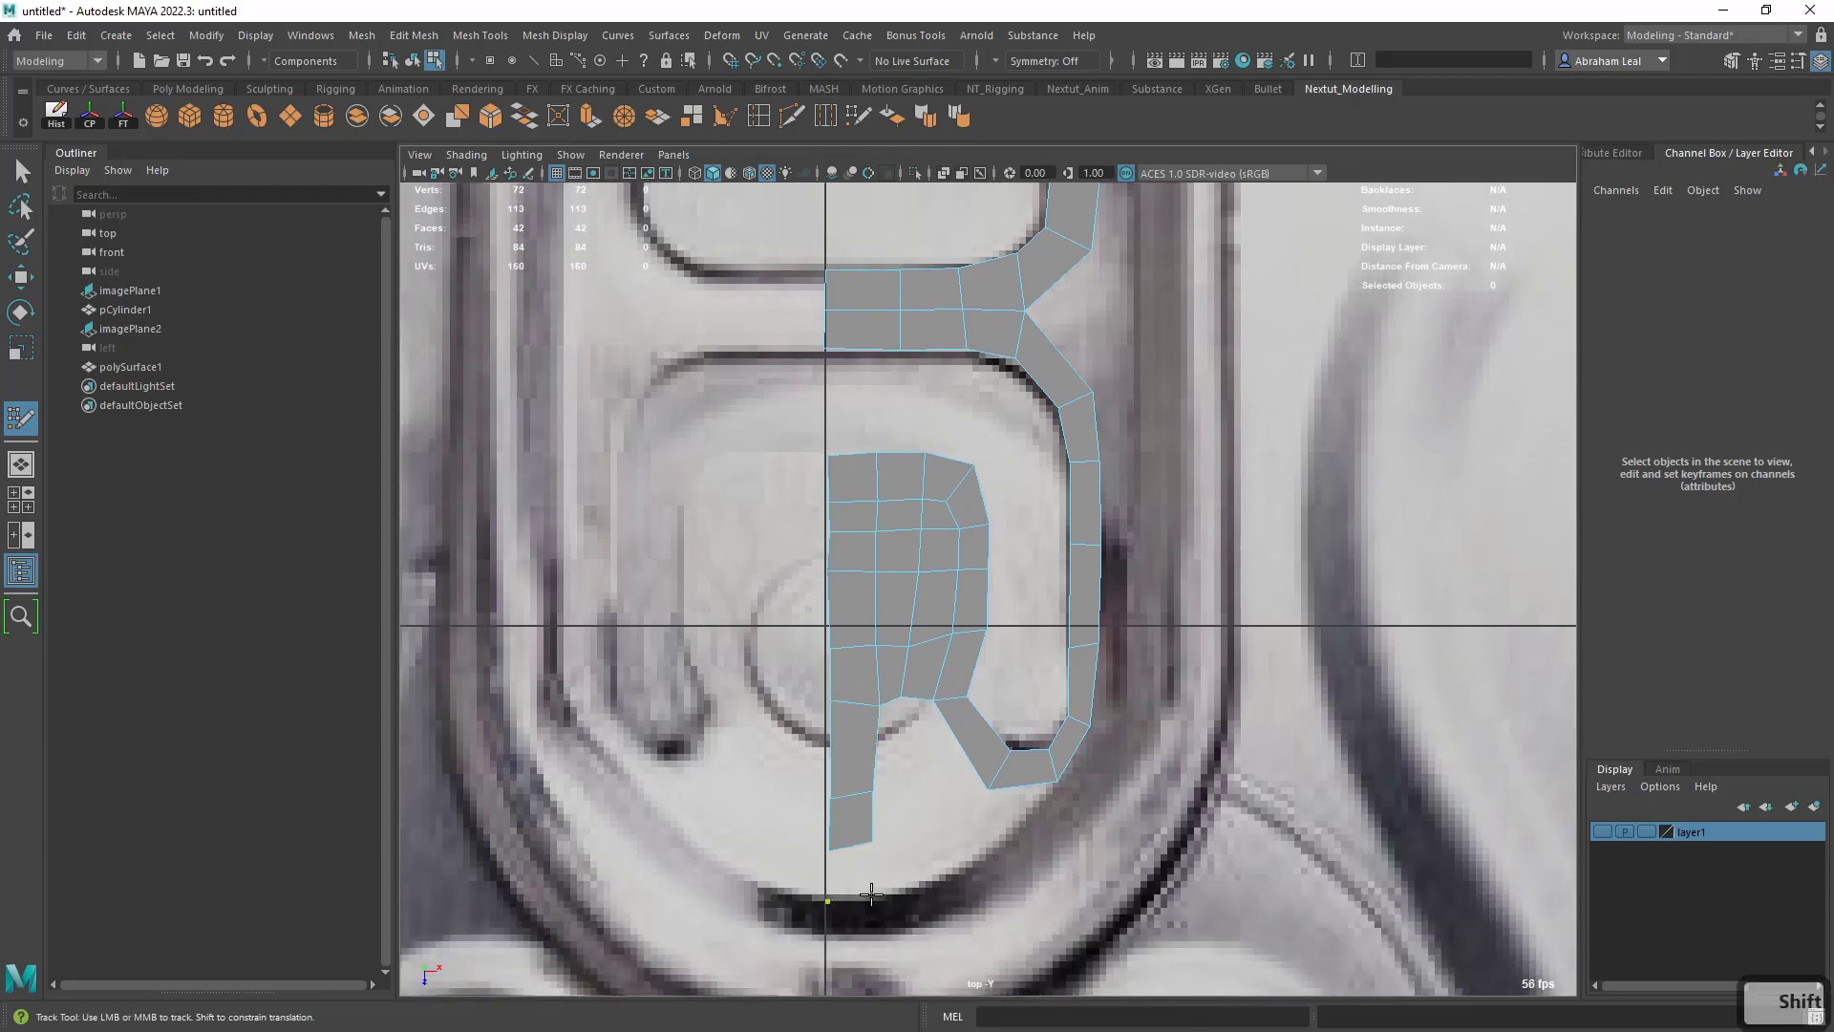
- Draw two quads along the tab's lower curved edge, starting at the center line and continuing outward
click(871, 894)
shift+click(851, 868)
click(941, 877)
click(922, 831)
shift+click(905, 863)
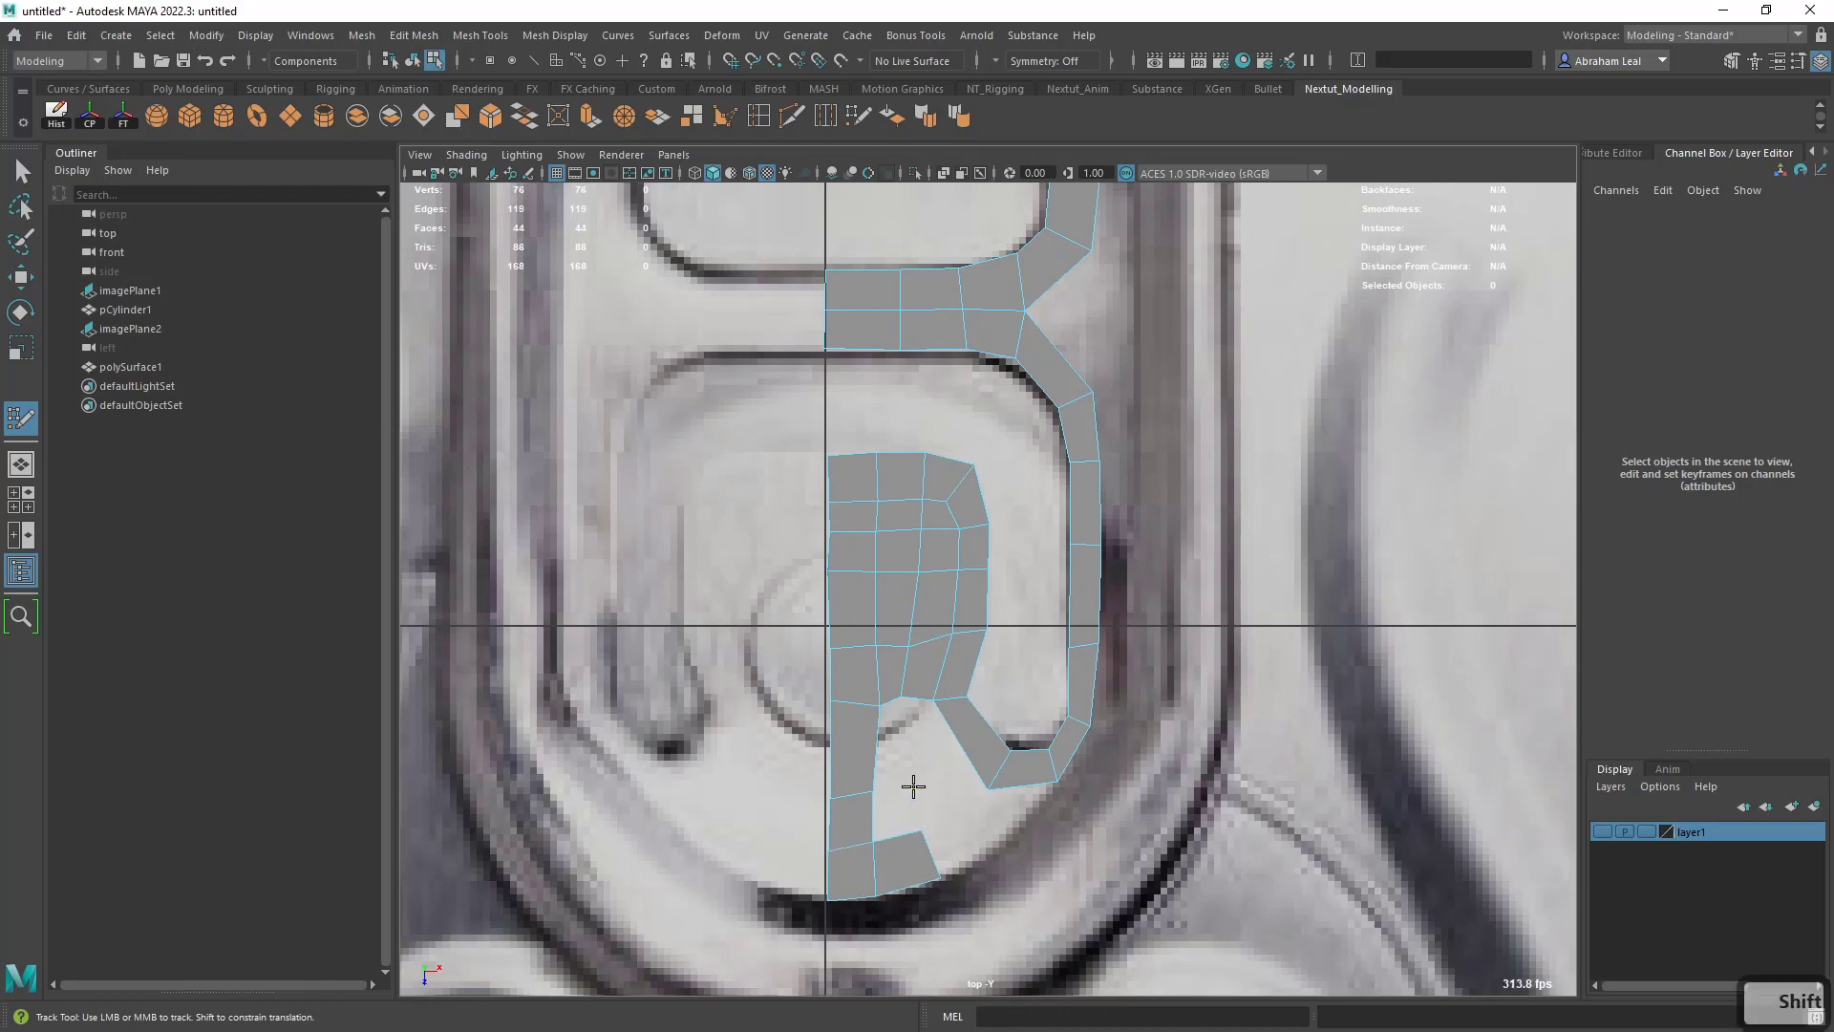
- Fill the area between the rivet patch, the lower quads and the slot's bend with three quads
click(914, 788)
shift+click(895, 812)
shift+click(890, 763)
shift+click(939, 750)
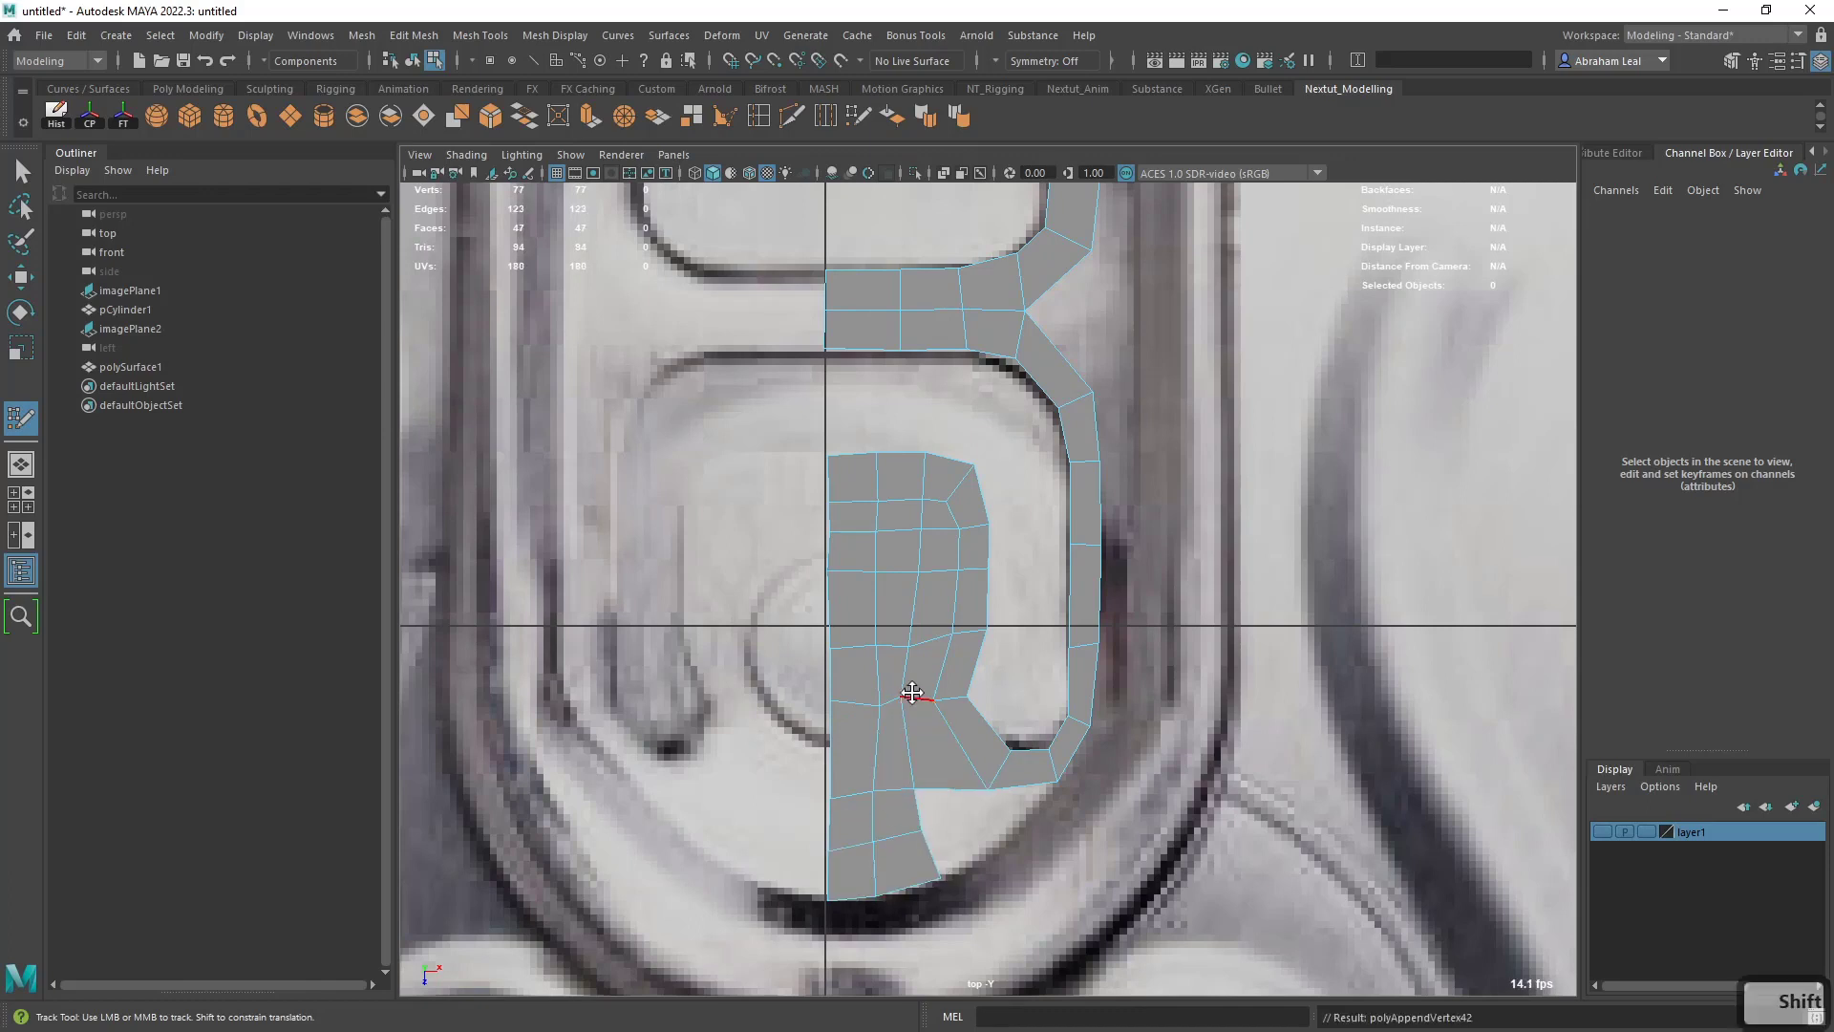
- Add two quads beneath the slot's bend, extending the lower curved rows of the half-mesh outward
key(shift)
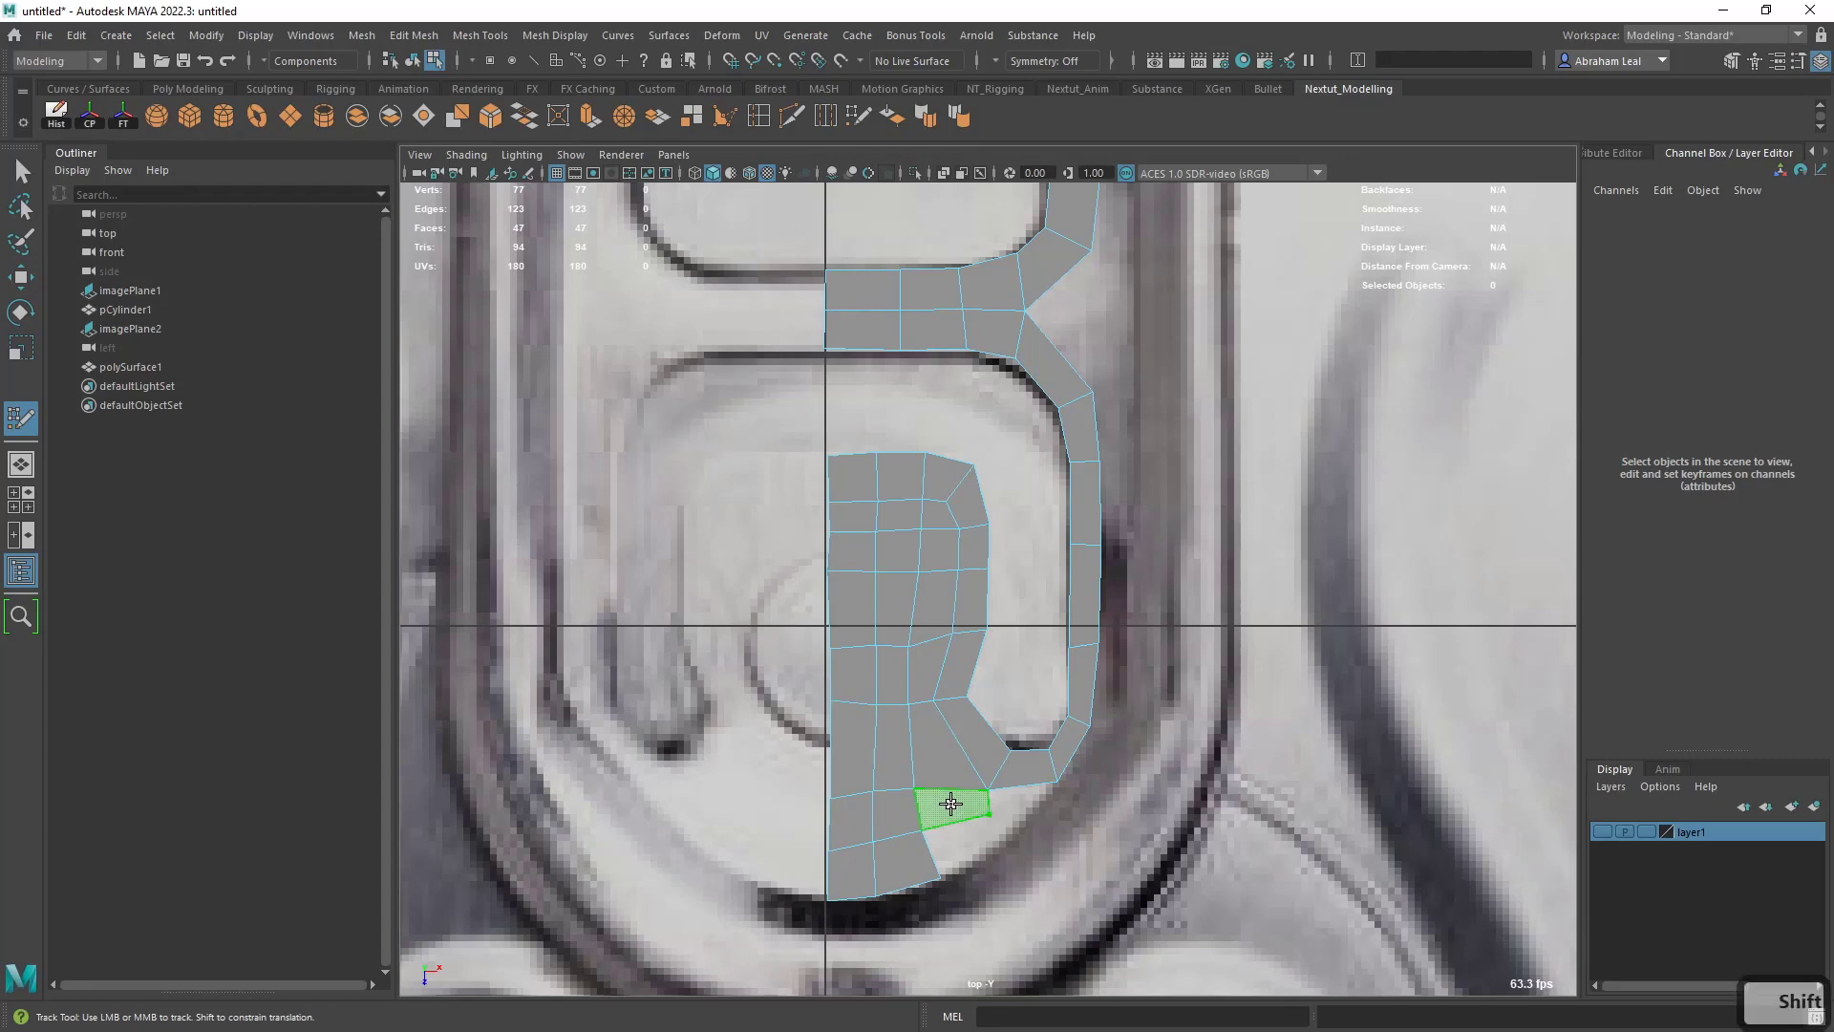
shift+click(990, 841)
scroll(993, 839, down, 5)
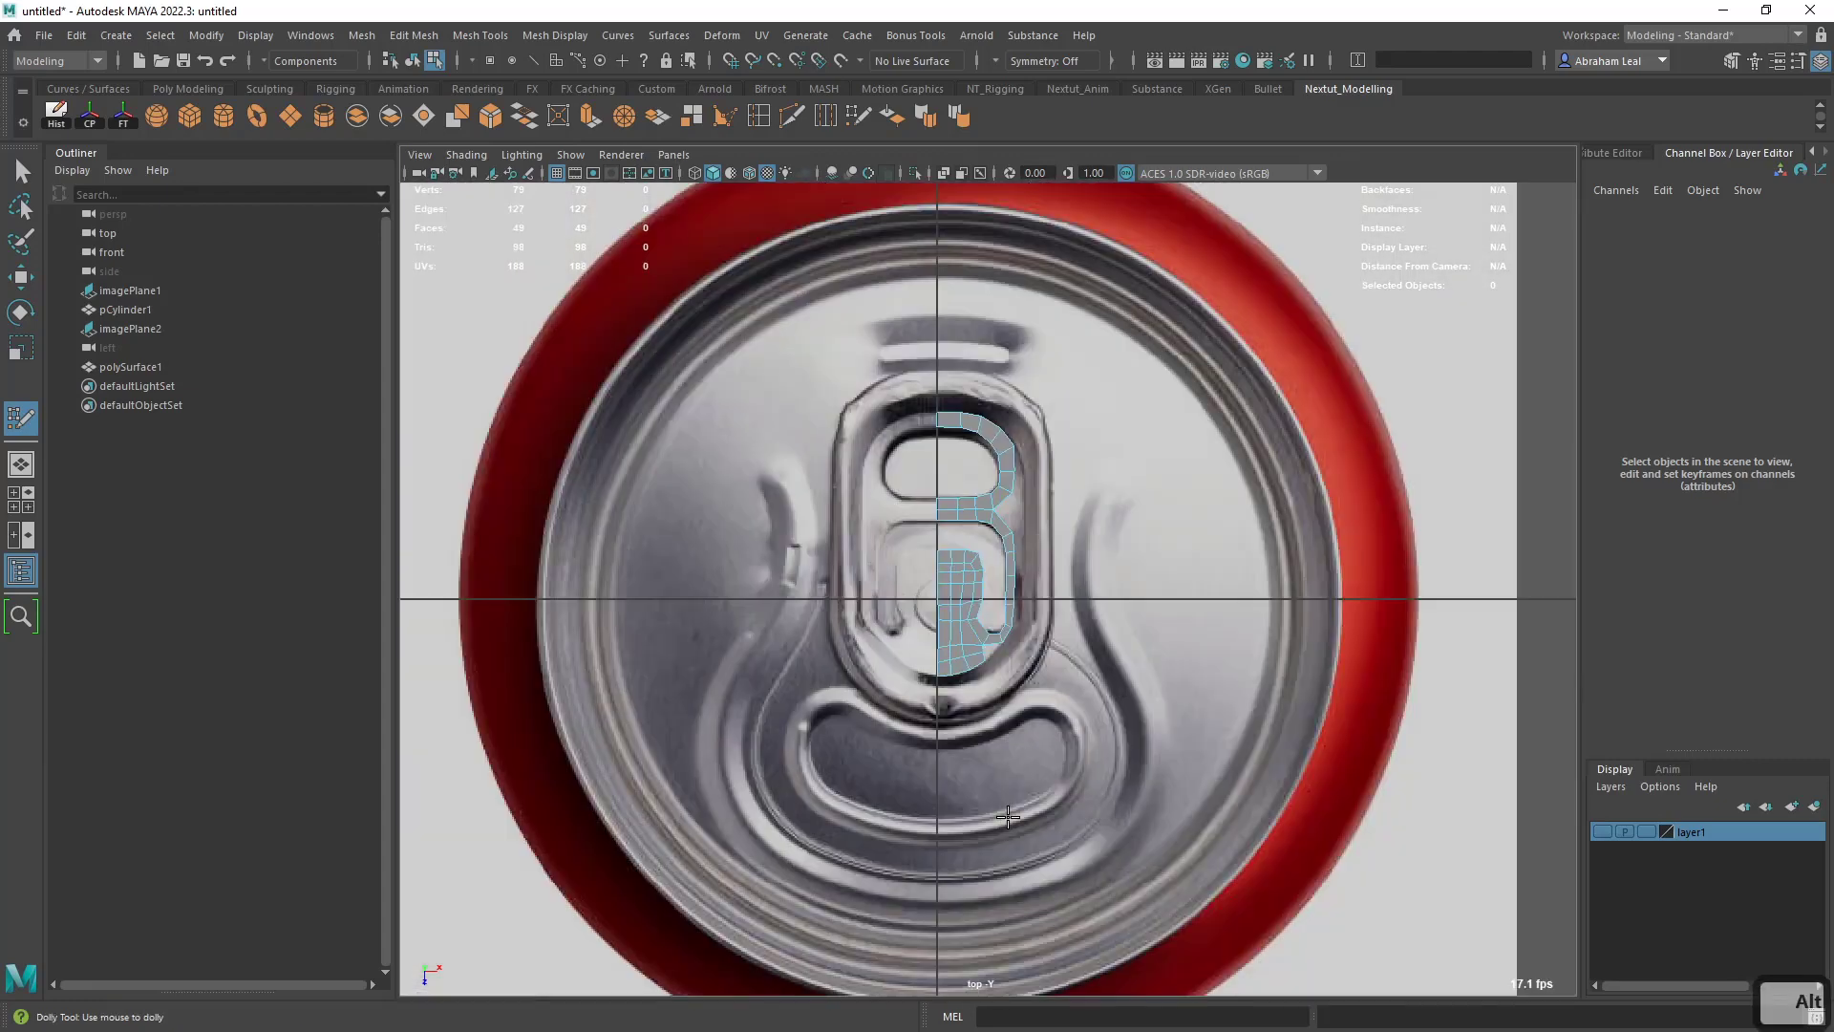
scroll(996, 836, up, 5)
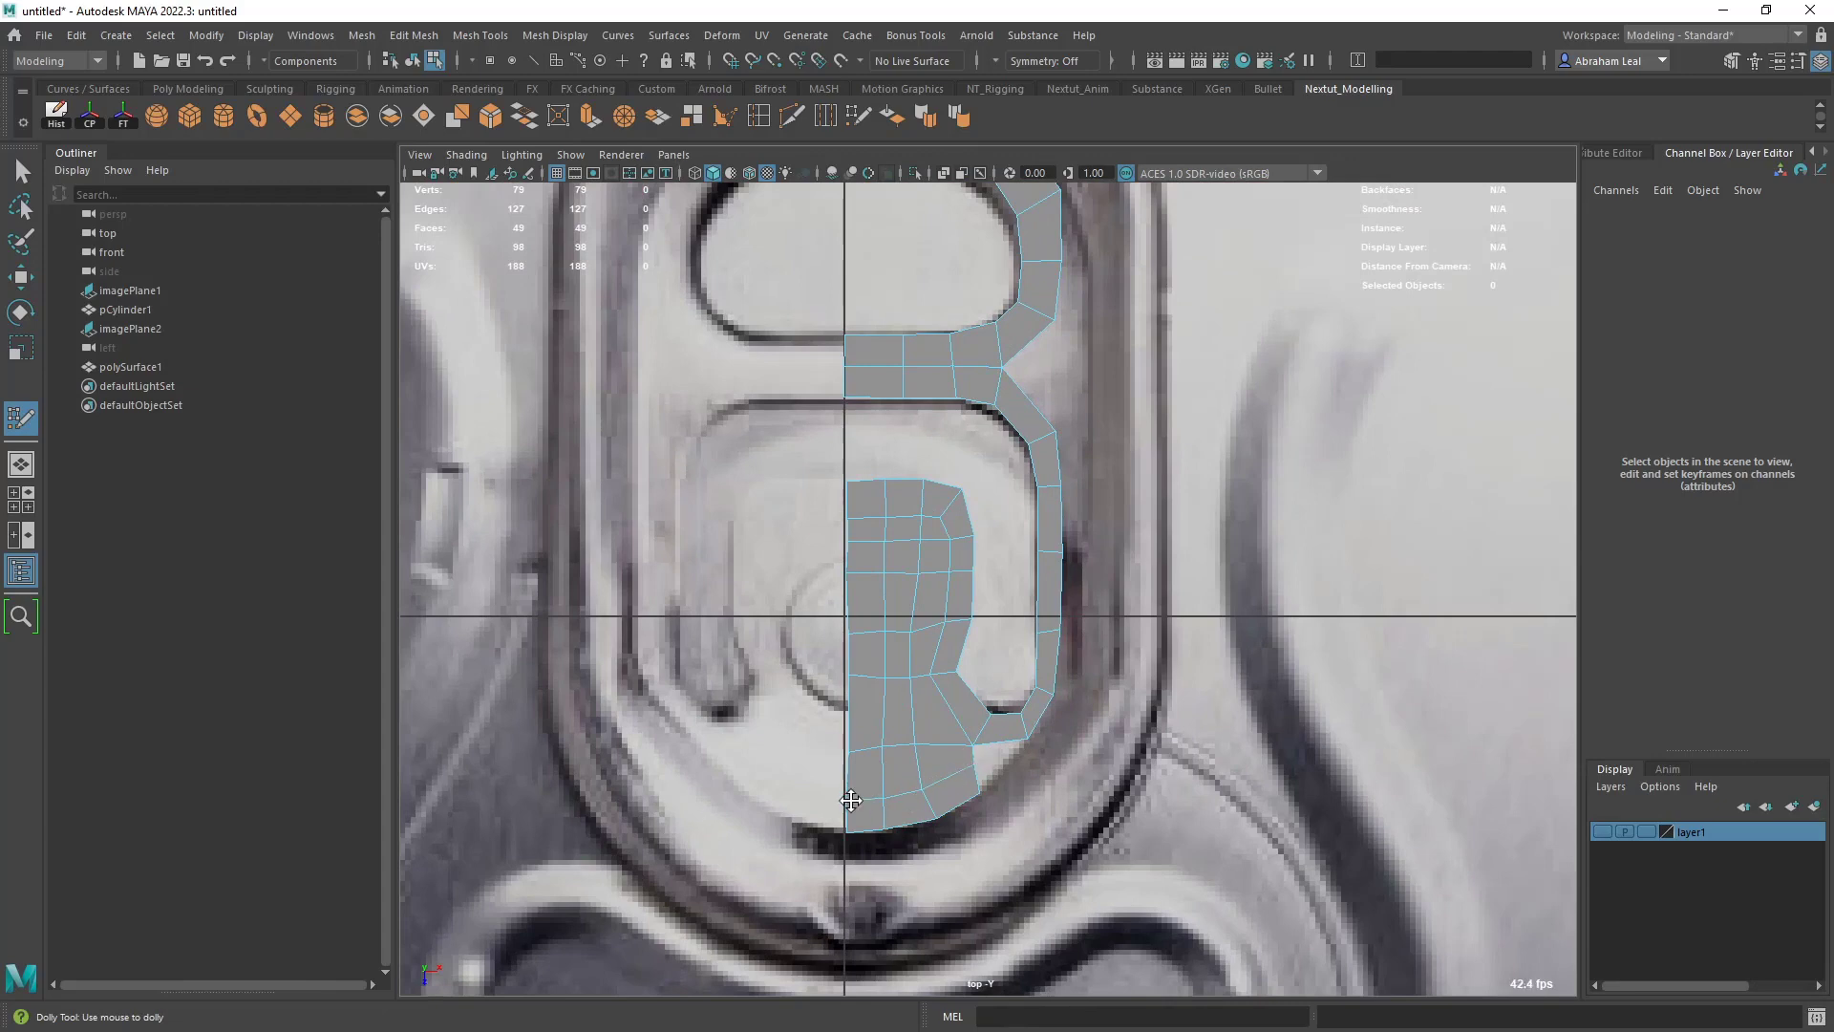
- Examine the half-mesh against the reference along the tab's outer contour, from the slot's bend up to the finger hole
alt+middle_drag(1013, 396, 992, 746)
scroll(992, 747, up, 2)
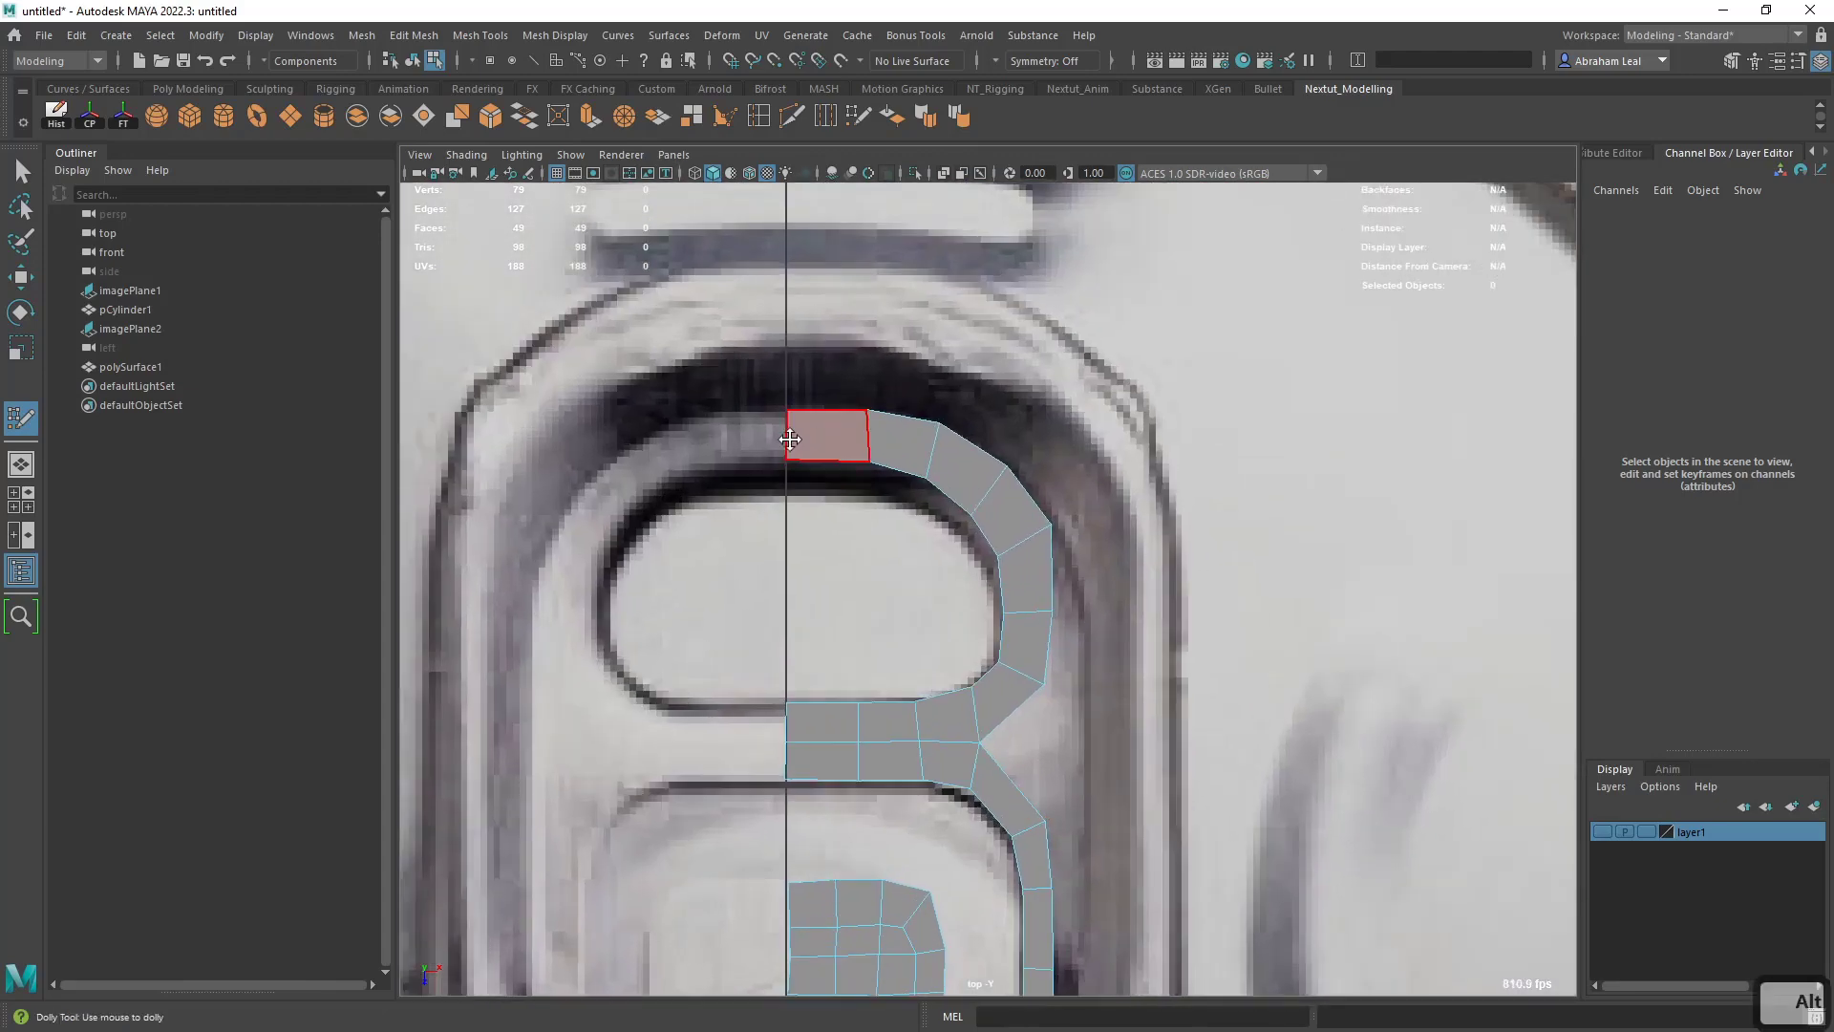
alt+middle_drag(1079, 810, 1028, 620)
alt+middle_drag(1007, 712, 1010, 547)
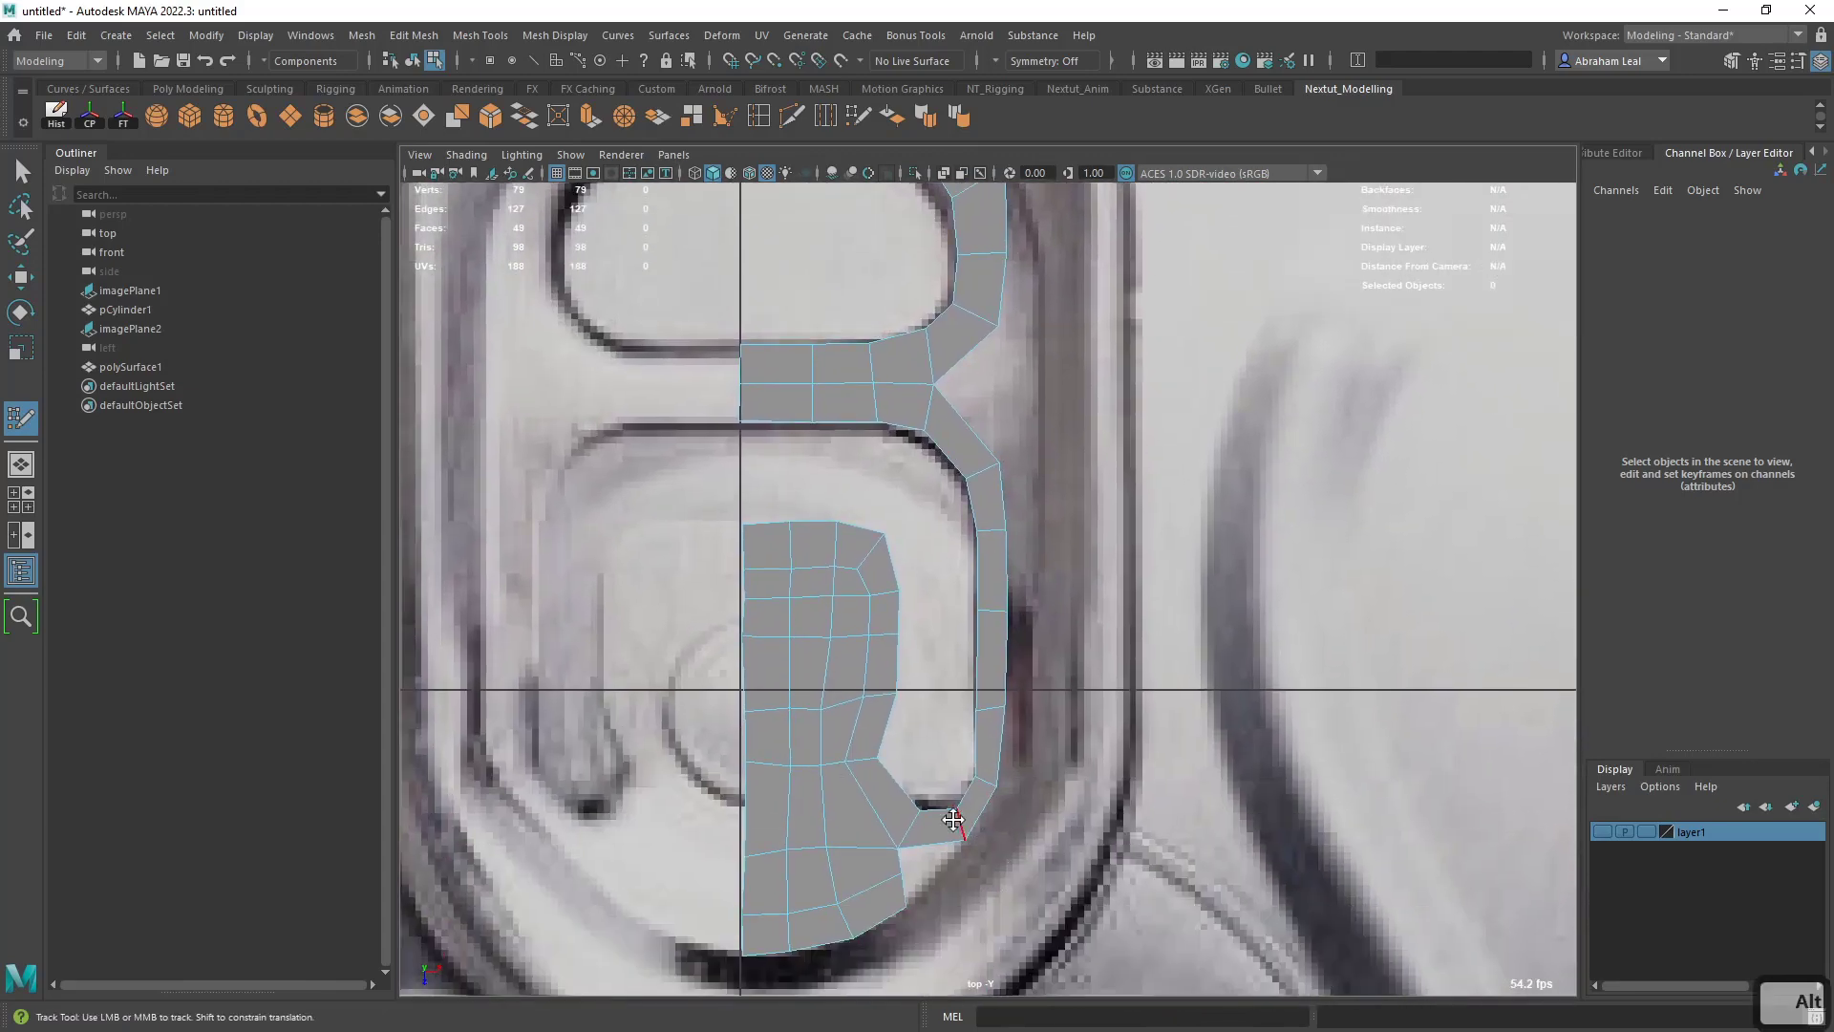
alt+middle_drag(1007, 478, 1000, 717)
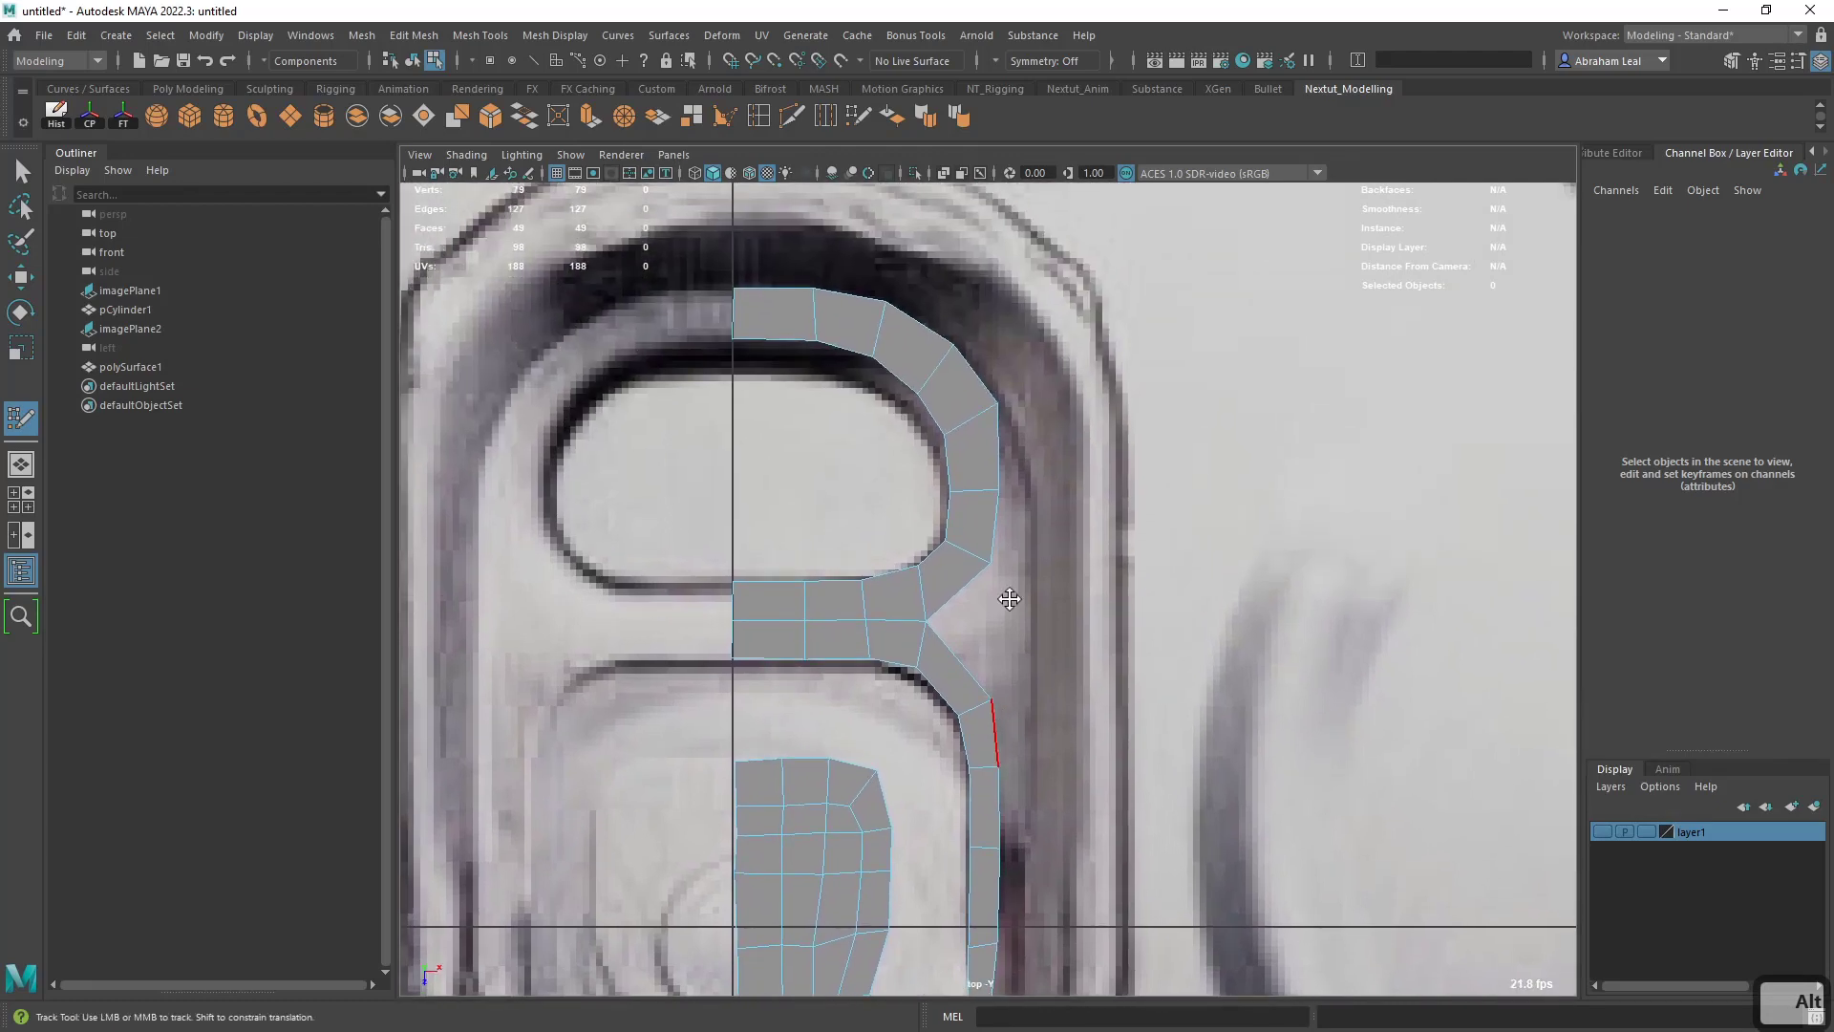
alt+middle_drag(1007, 598, 1035, 700)
alt+middle_drag(1016, 562, 1064, 737)
scroll(1064, 736, up, 4)
- Adjust the outer vertices of the strip around the finger hole to smooth its upper curve
drag(782, 560, 779, 582)
drag(984, 588, 982, 612)
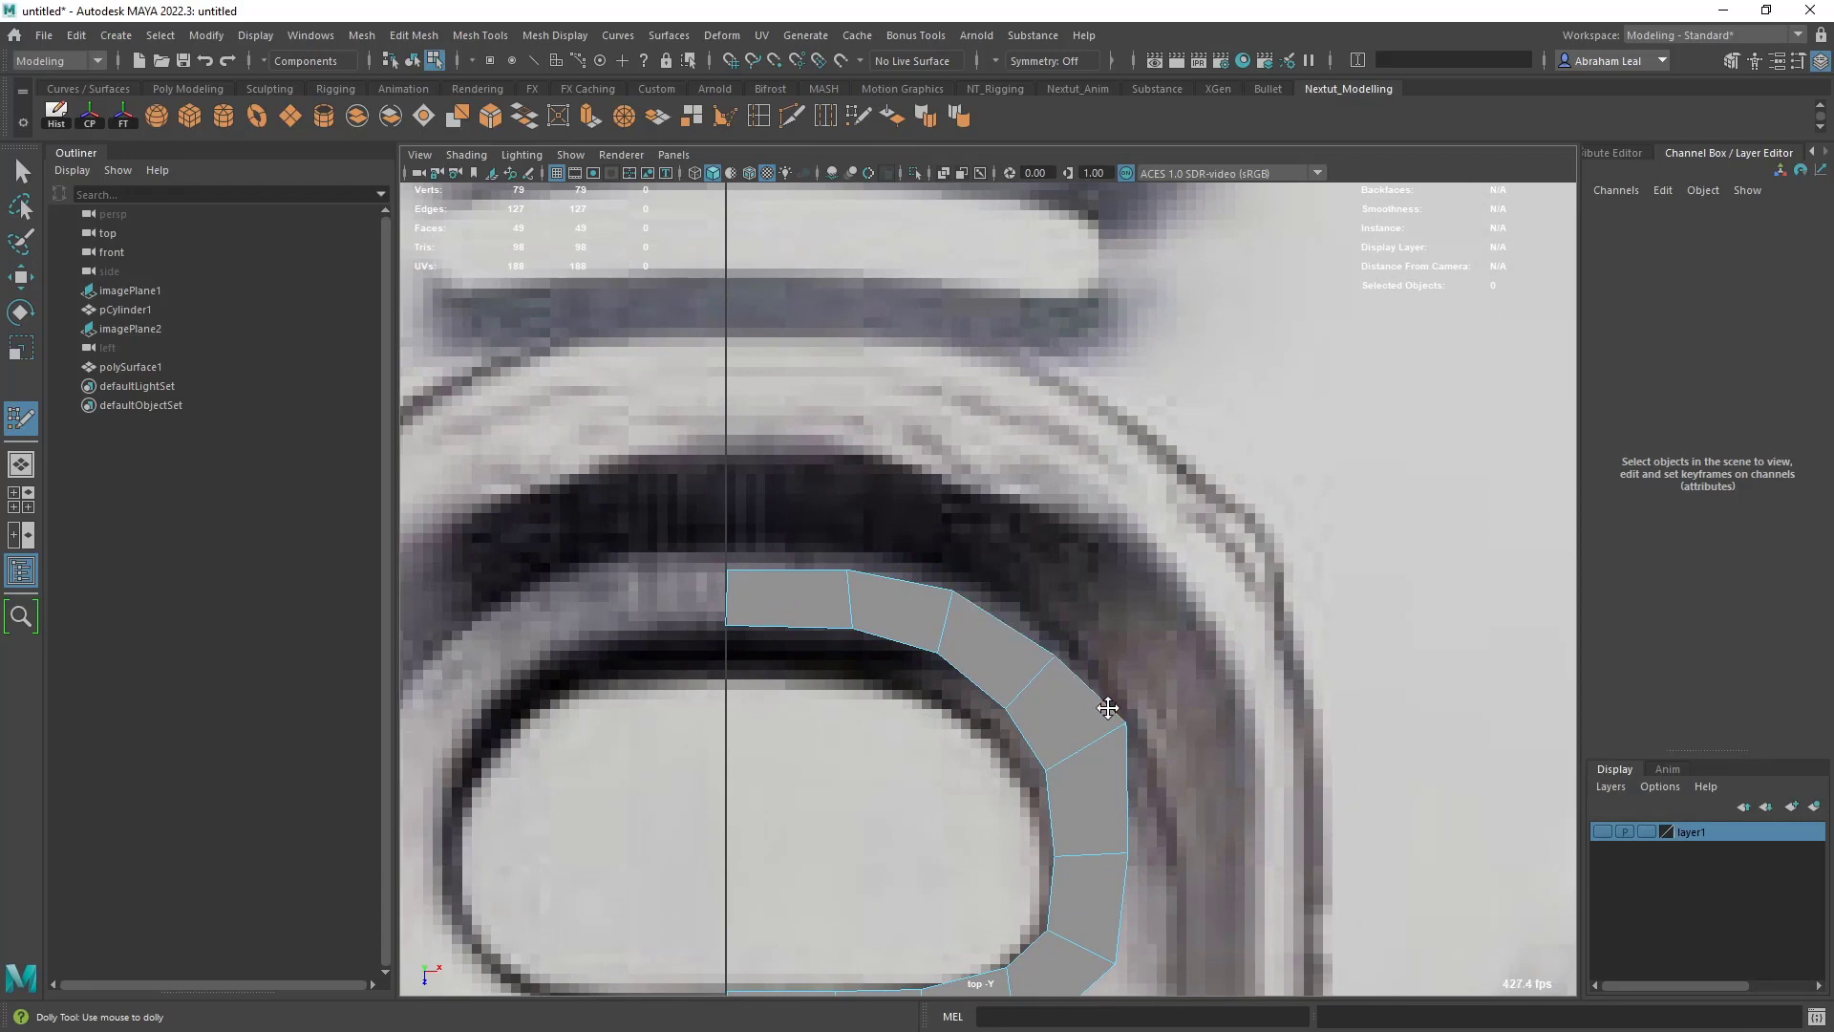
drag(1109, 704, 1108, 737)
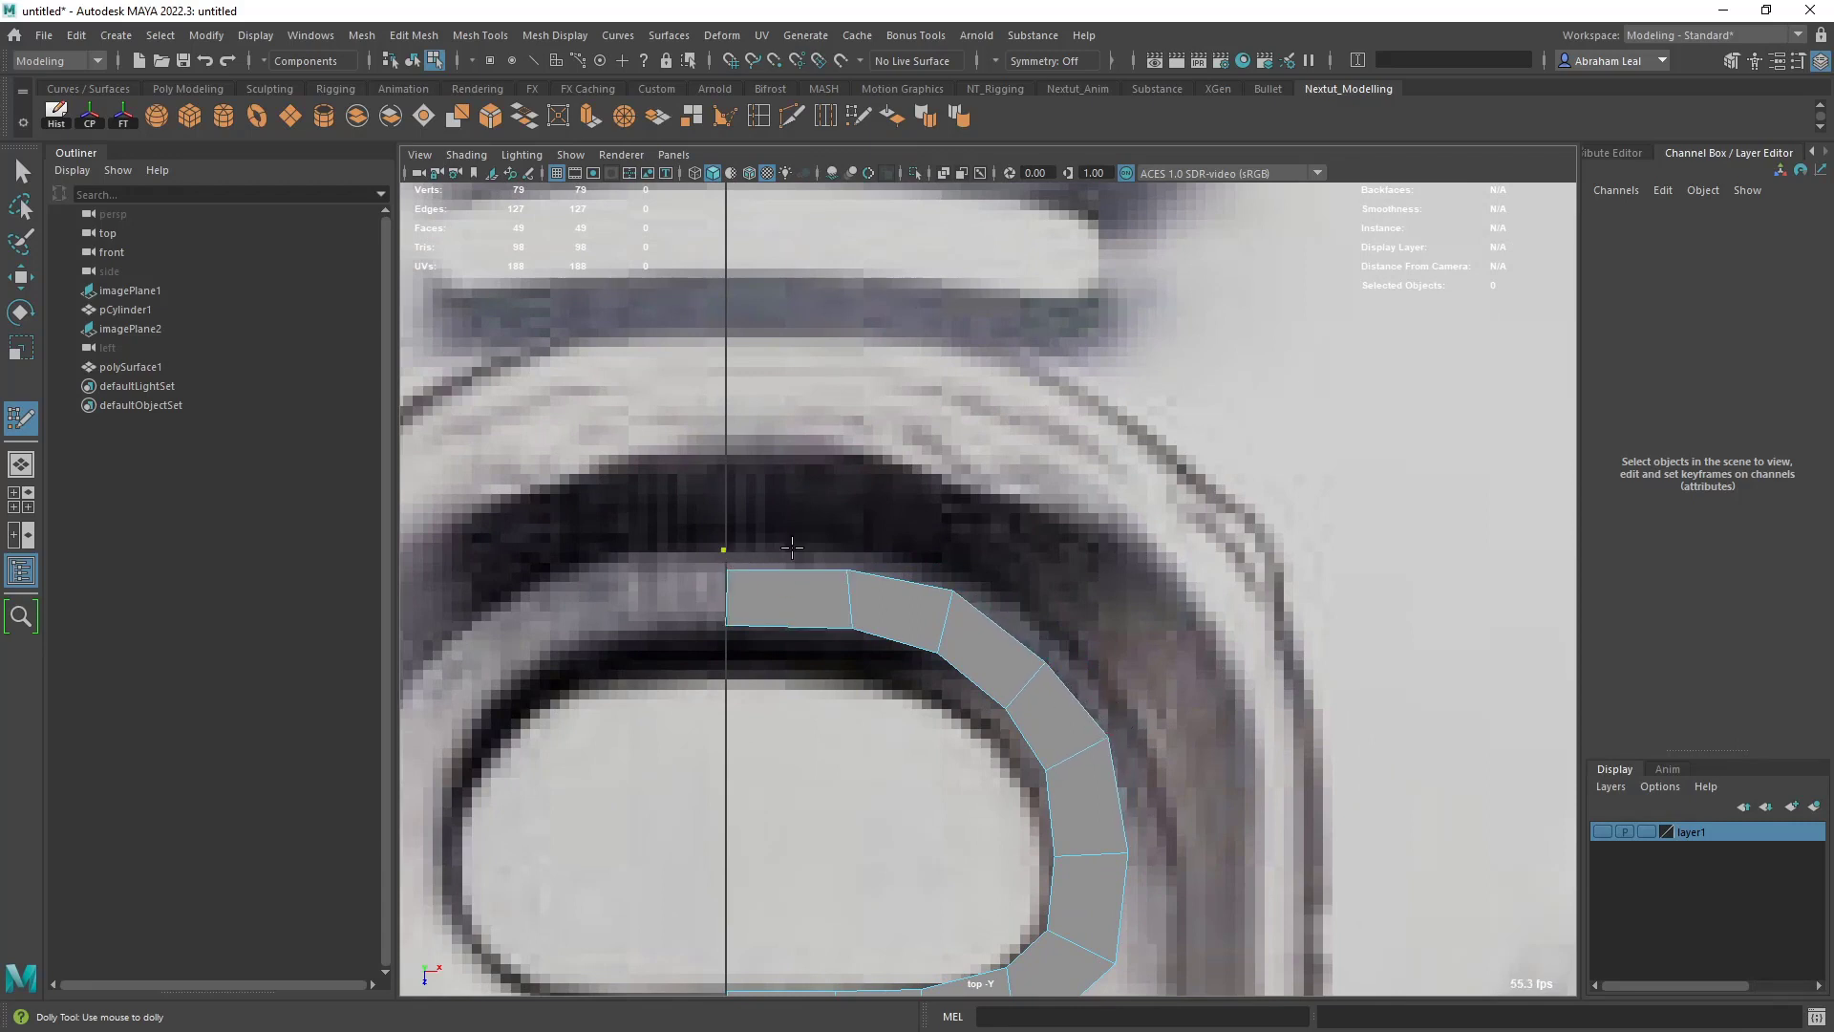
- Add three narrow quads outside the strip above the finger hole, from the center line outward, and fine-tune their upper vertices
shift+drag(812, 570, 812, 541)
shift+drag(898, 580, 903, 559)
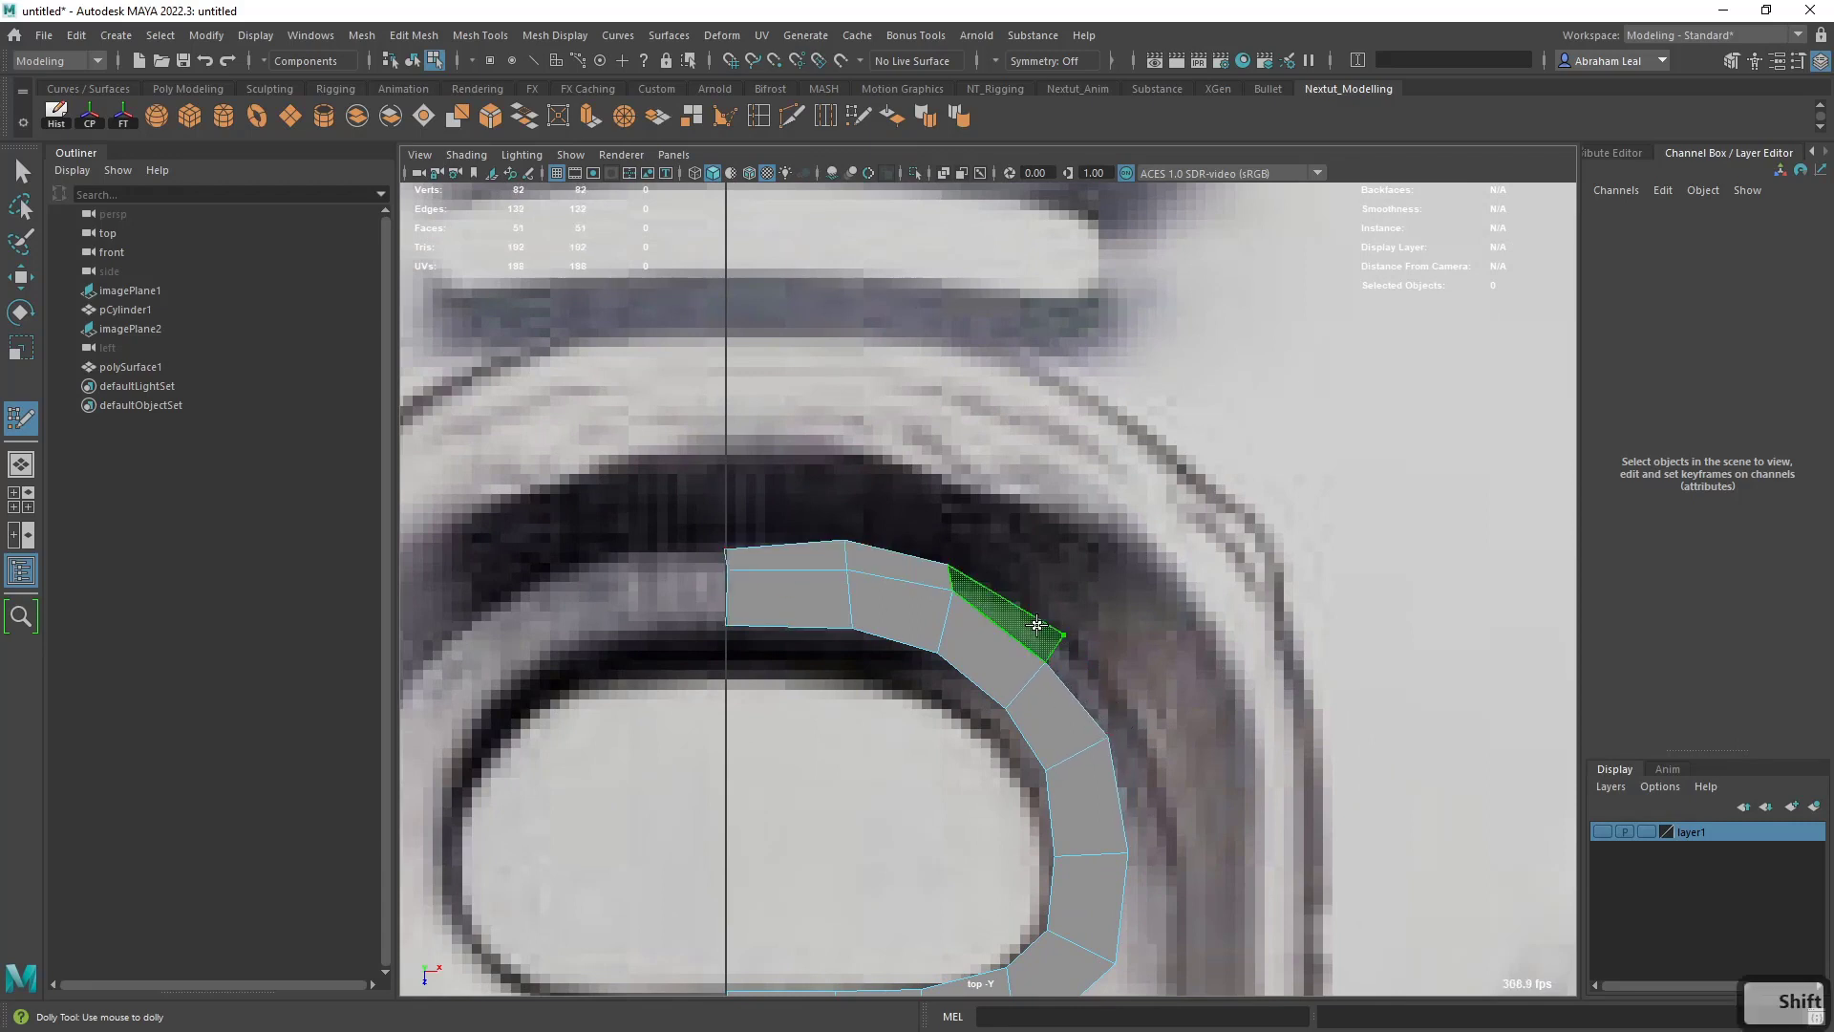
shift+click(1036, 625)
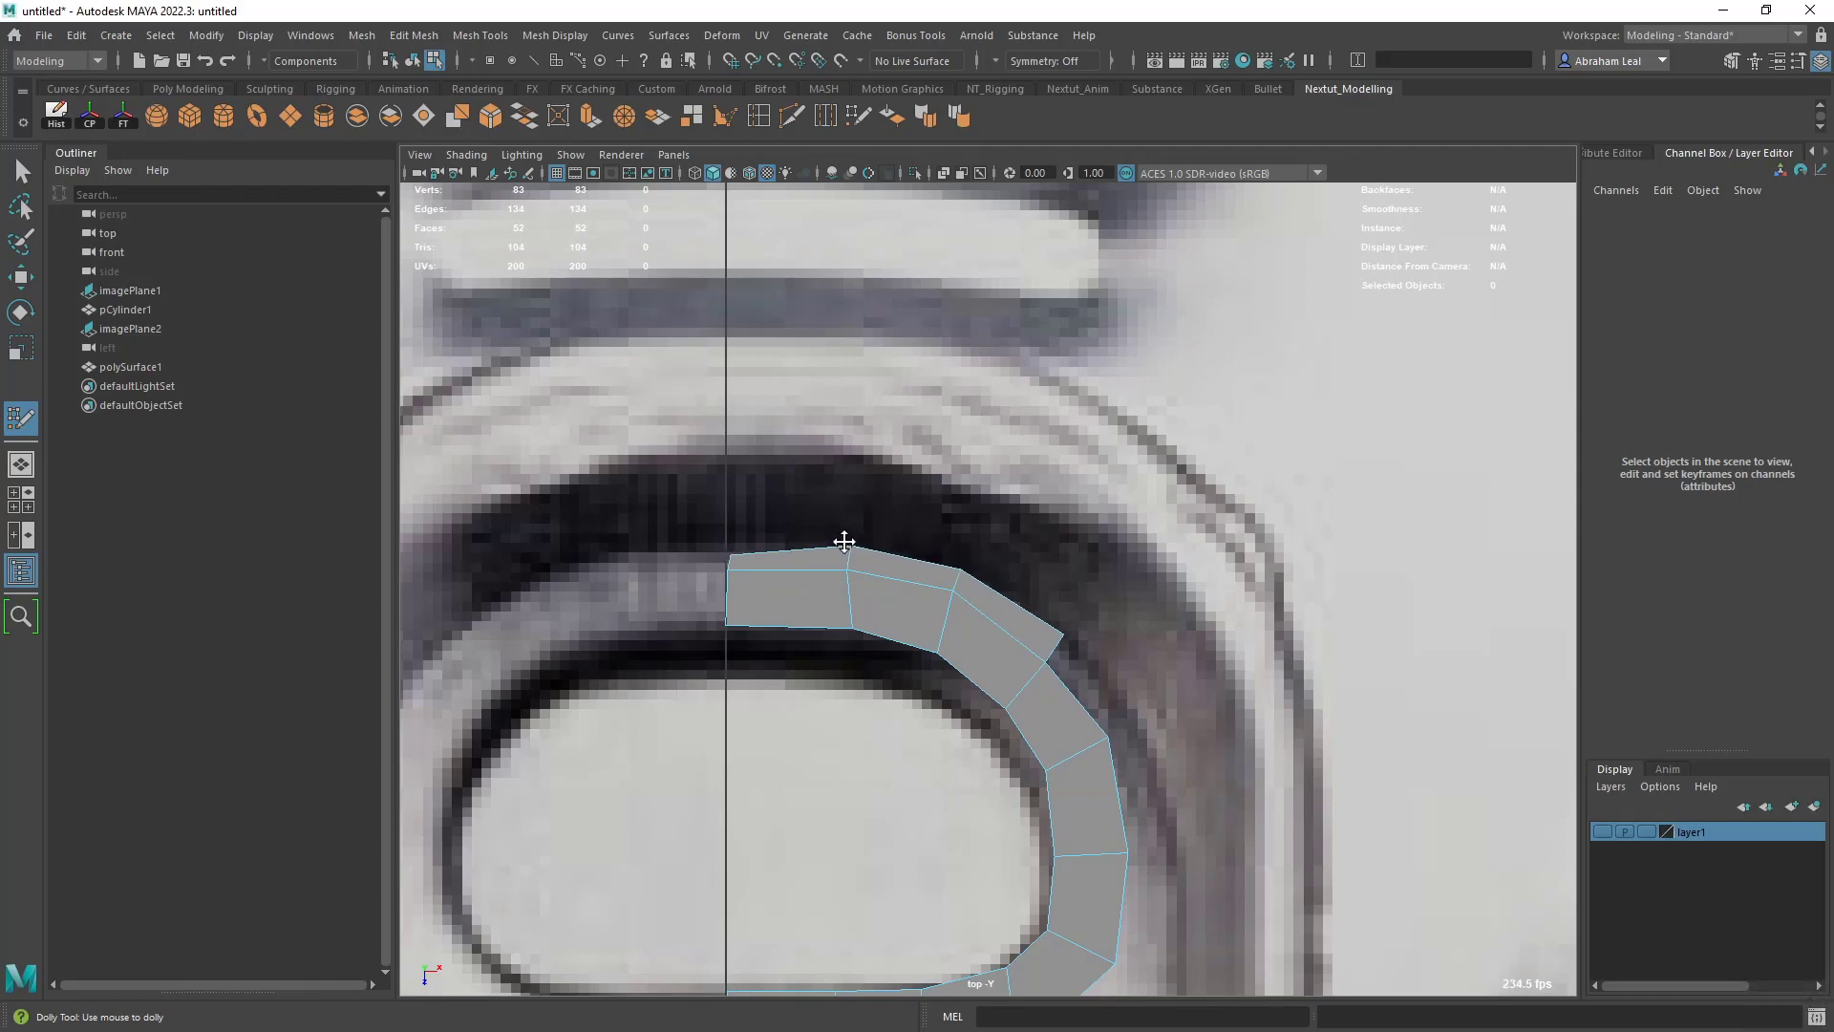
drag(845, 543, 849, 542)
- Continue the outer strip around the finger hole's curve with three more quads
shift+click(1106, 694)
alt+middle_drag(1106, 693, 1046, 539)
click(1113, 700)
shift+click(1078, 633)
alt+middle_drag(1078, 632, 1060, 489)
click(1095, 674)
shift+click(1065, 616)
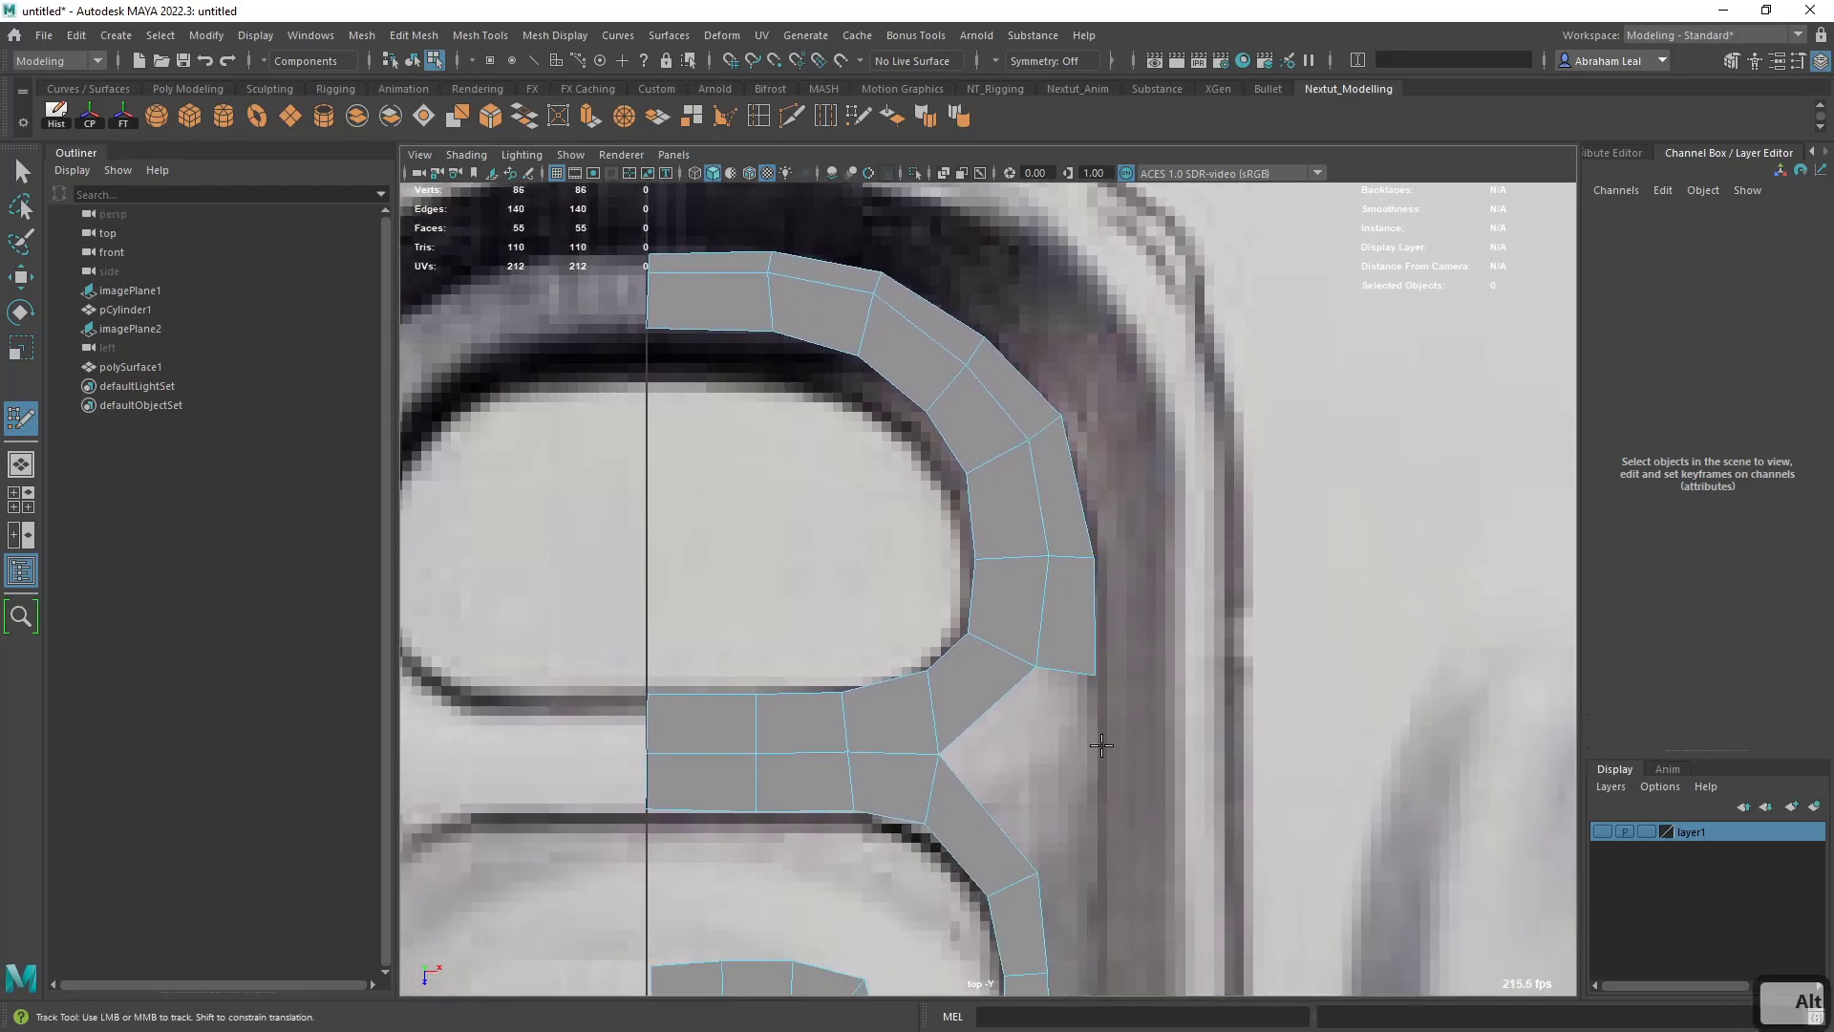
- Extend the outer strip down past the crossbar with two quads, joining the lower slot's frame and leaving a triangular gap
alt+middle_drag(1101, 740, 1118, 597)
click(1064, 640)
click(1122, 642)
shift+click(1092, 609)
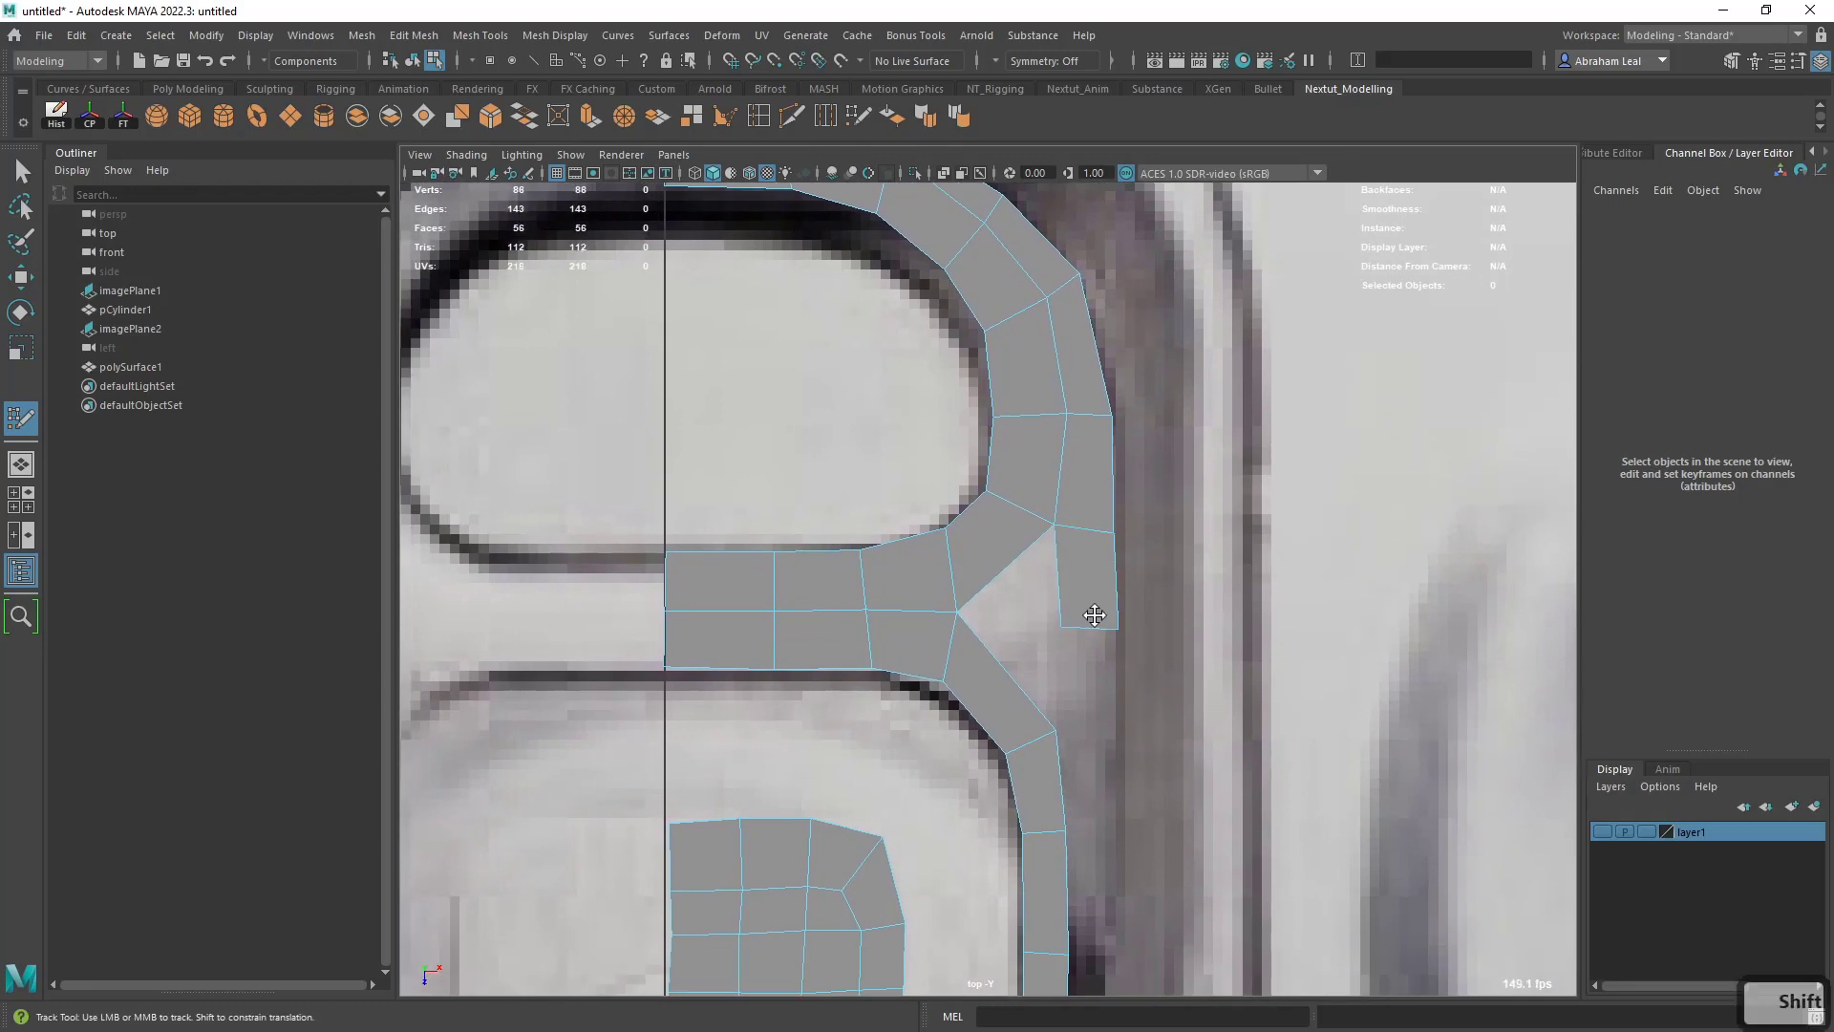
shift+click(1077, 689)
- Add two more outer quads down the upper part of the lower slot's side column
alt+middle_drag(1089, 744, 1063, 579)
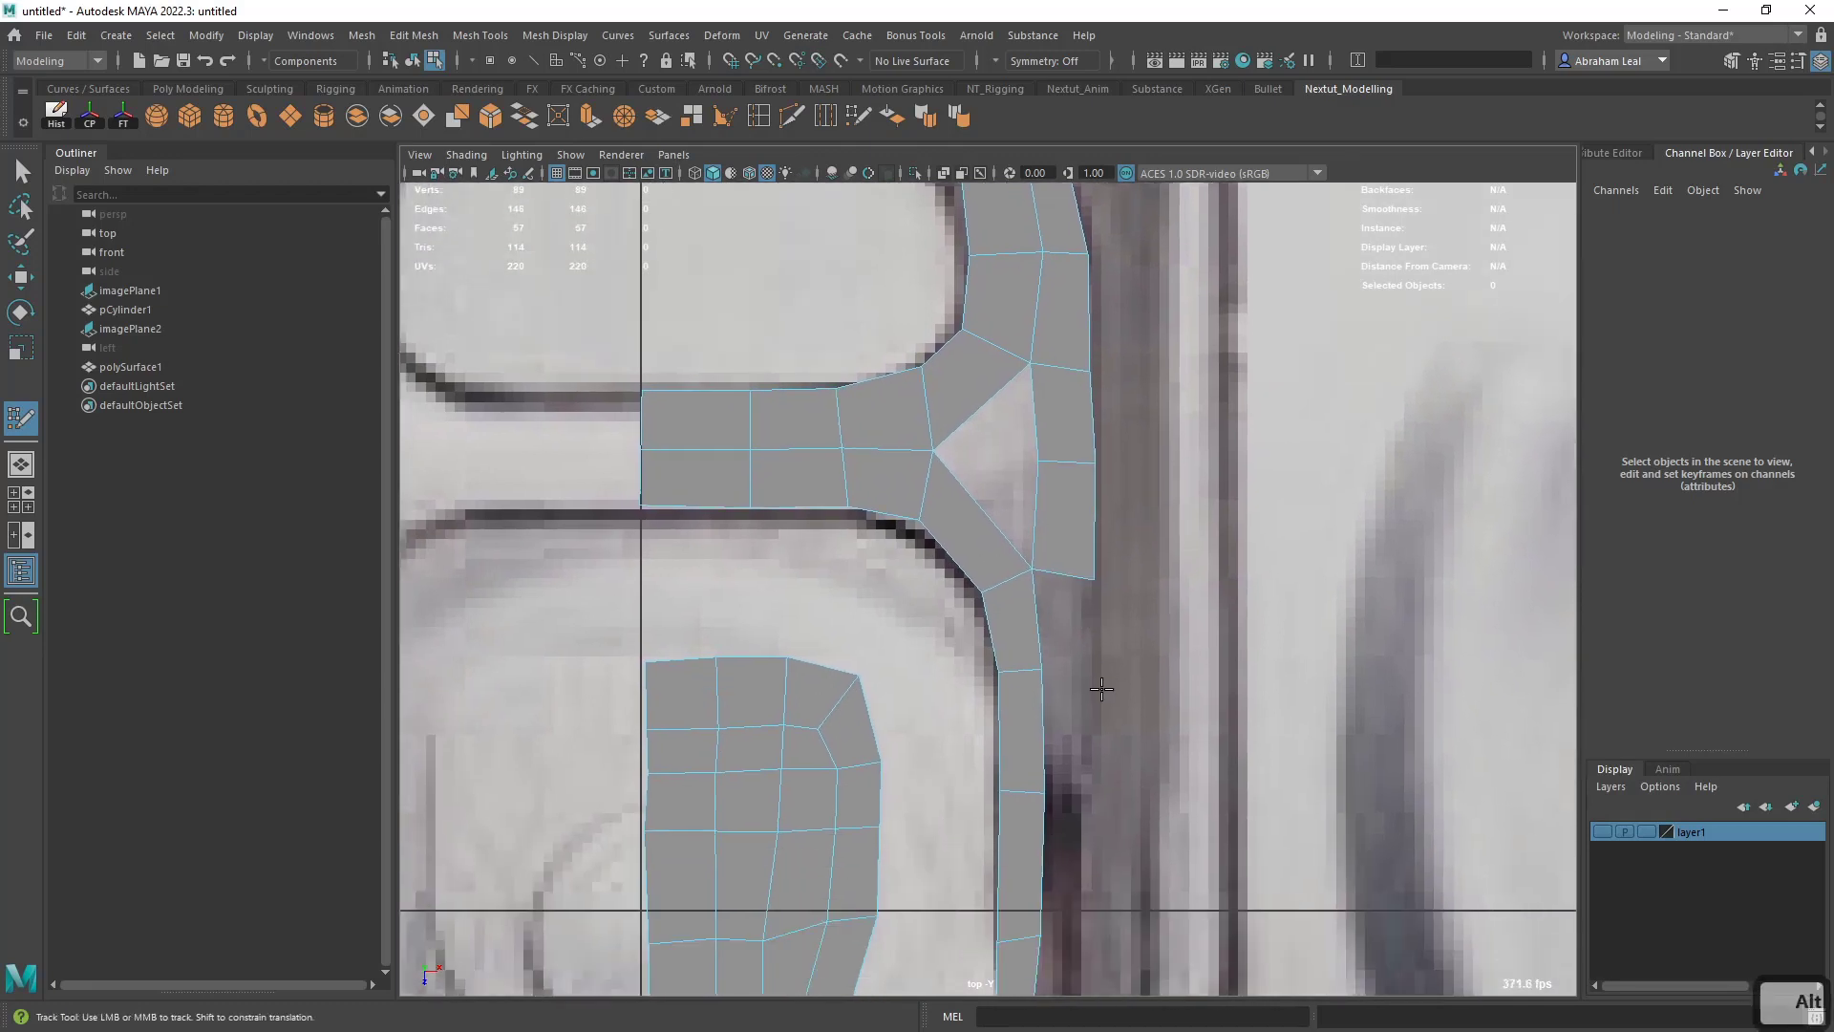
click(1096, 674)
shift+click(1073, 640)
alt+middle_drag(1073, 659, 1060, 539)
click(1064, 679)
shift+click(1064, 657)
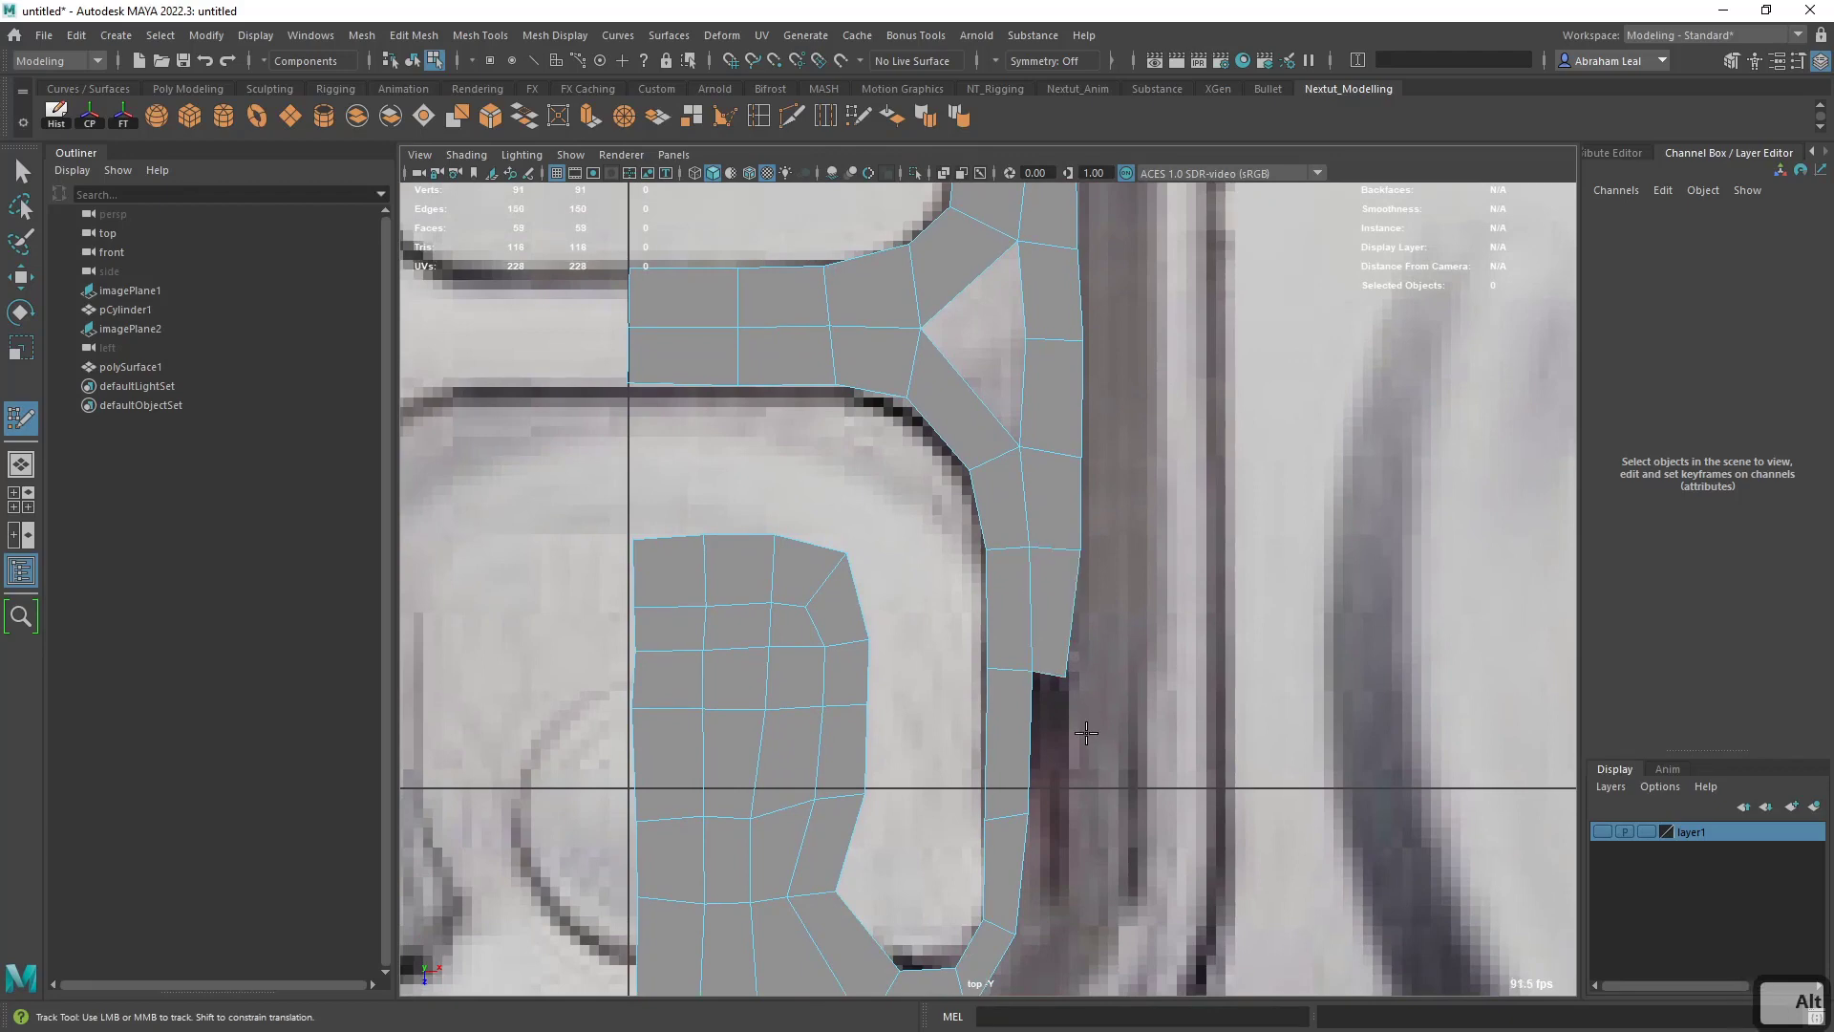
- Complete the outer strip with four quads down the slot's side and around its lower corner, joining the bottom rows
scroll(1062, 650, down, 3)
scroll(1061, 623, up, 2)
scroll(1061, 622, up, 4)
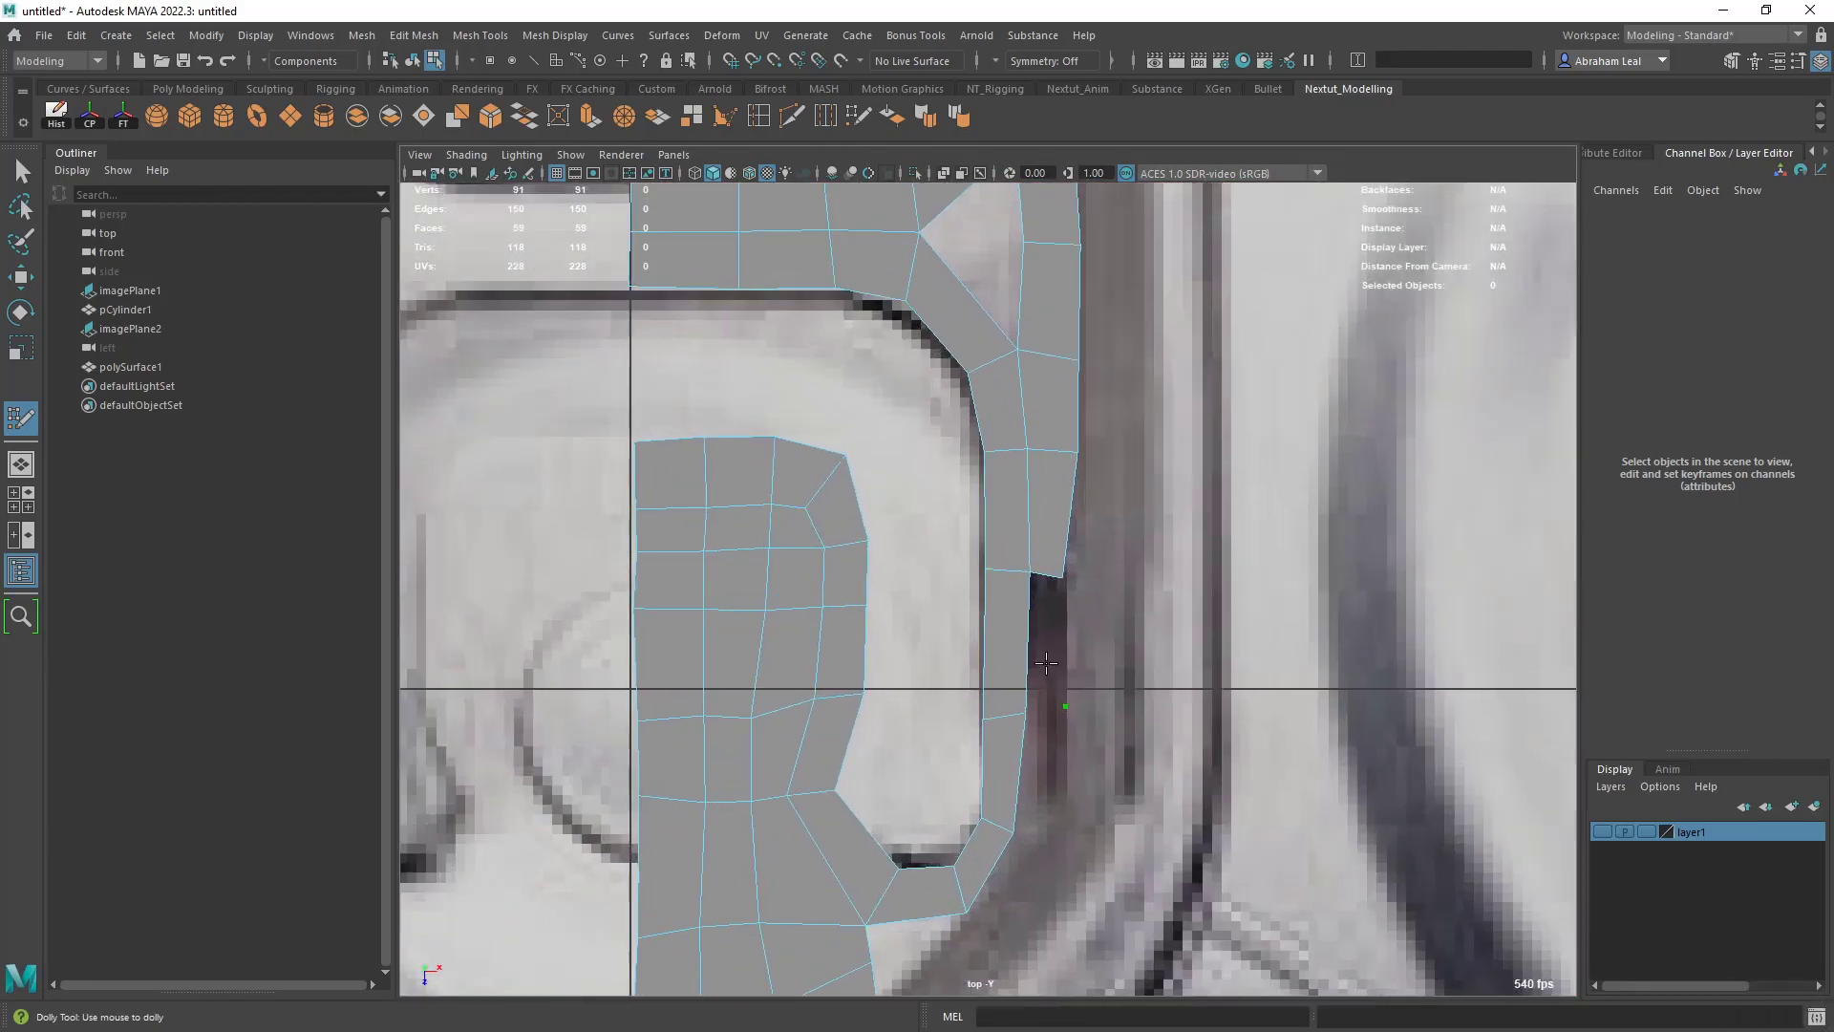
shift+click(1046, 659)
shift+click(1041, 838)
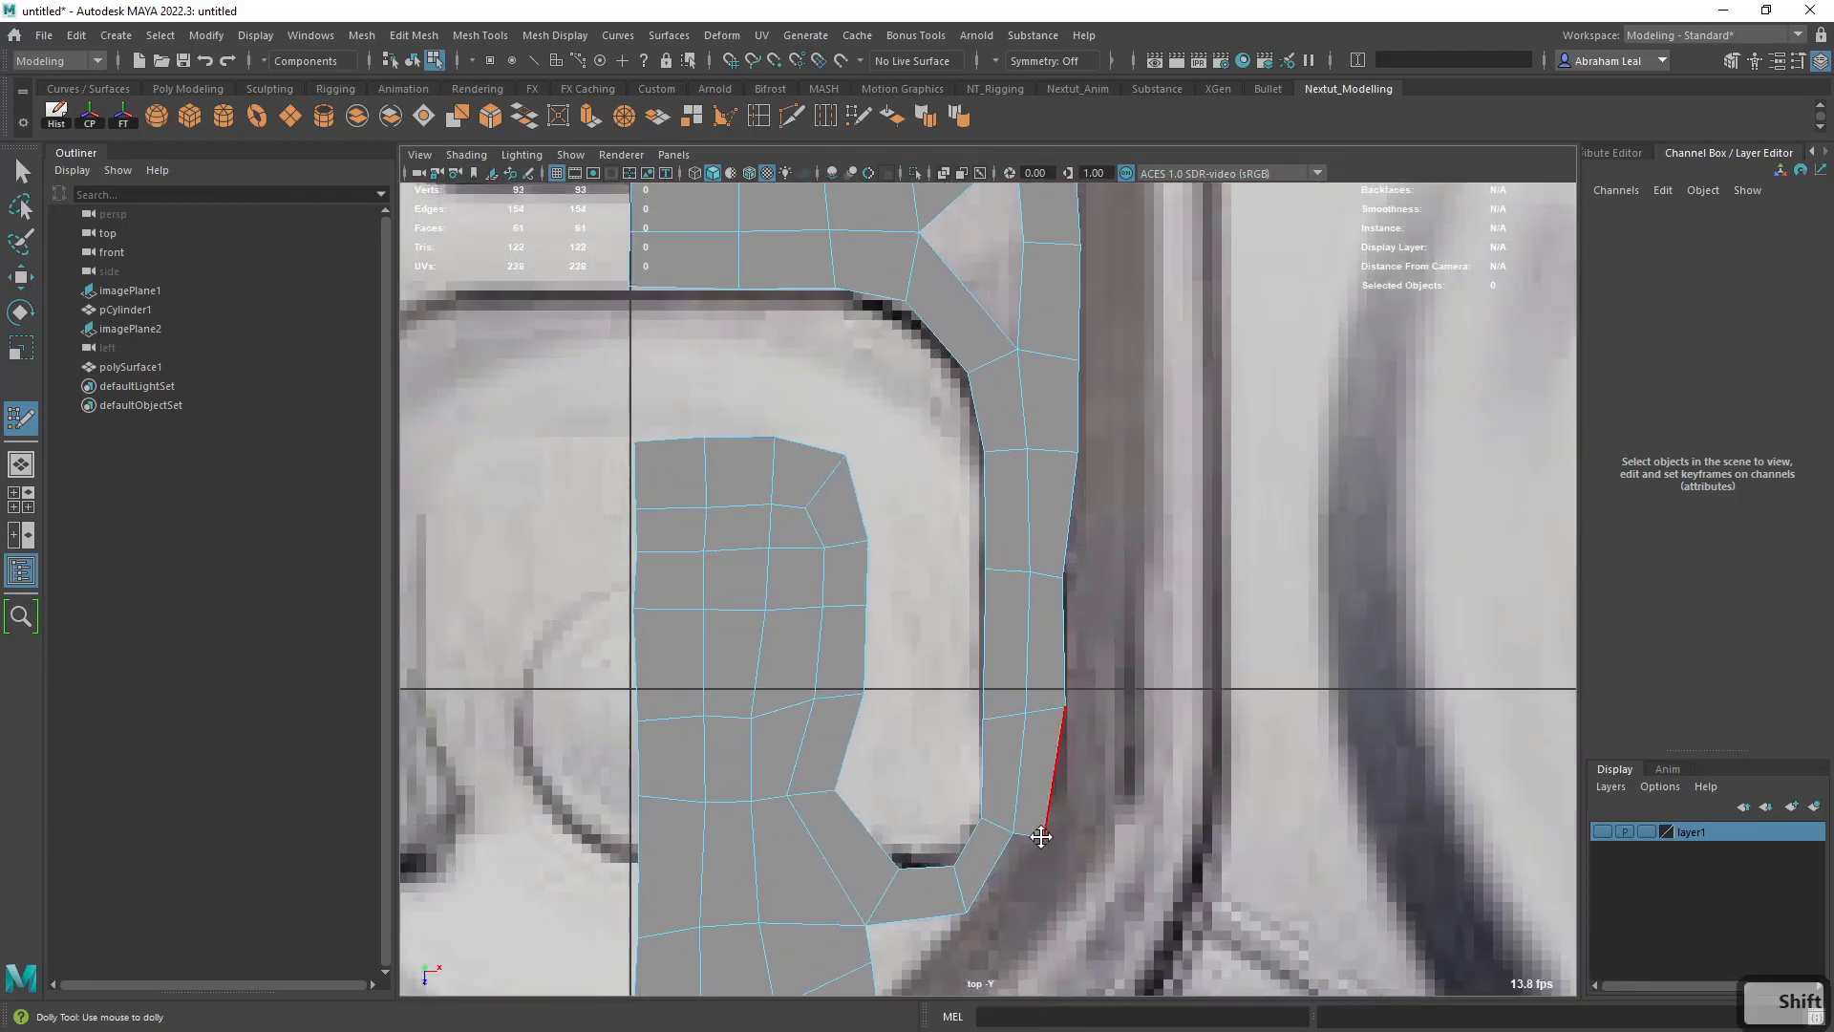
alt+middle_drag(1042, 838, 1084, 704)
shift+click(1065, 712)
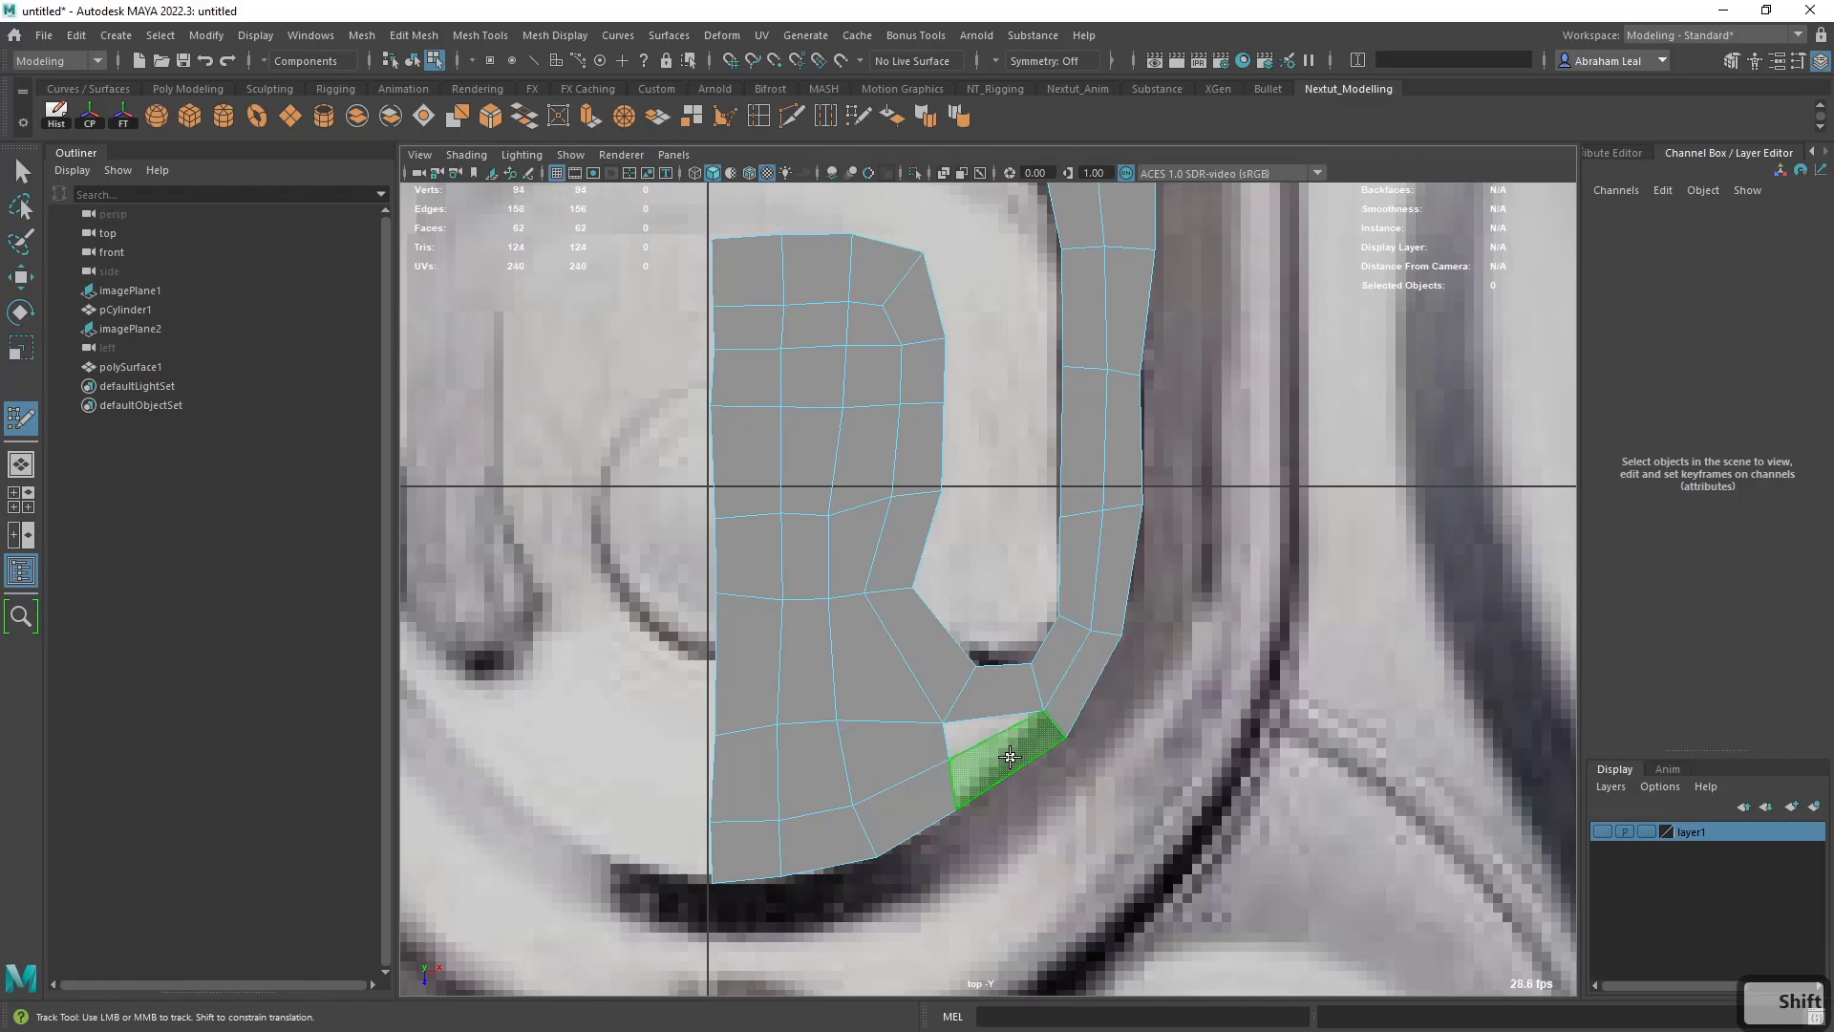
shift+click(1008, 755)
- Flatten the vertices along the tab's outer side into a straight vertical line and shift them slightly sideways
alt+right_drag(1035, 753, 926, 611)
alt+middle_drag(926, 611, 908, 696)
mouse_move(909, 696)
alt+right_down()
mouse_move(1038, 751)
mouse_move(1040, 616)
mouse_move(1056, 655)
alt+right_up()
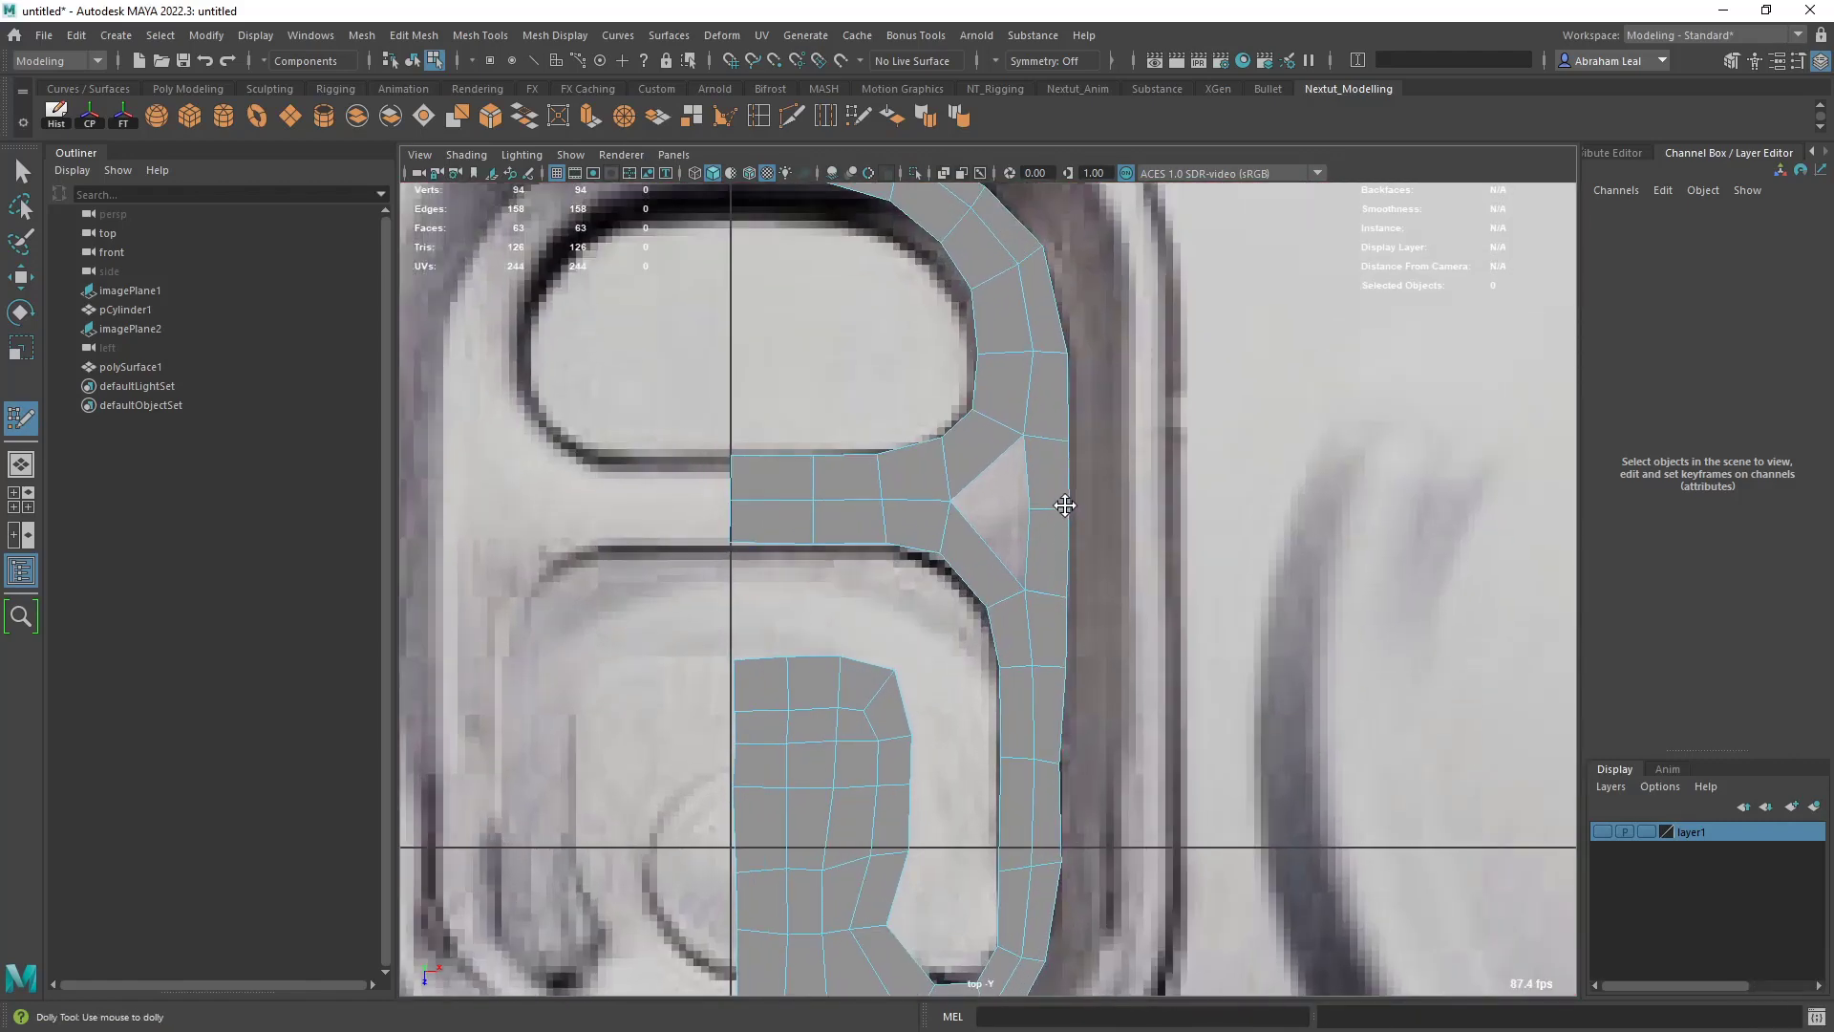
alt+middle_drag(1065, 504, 1056, 581)
alt+right_drag(1053, 481, 1036, 546)
key(q)
scroll(1028, 557, up, 5)
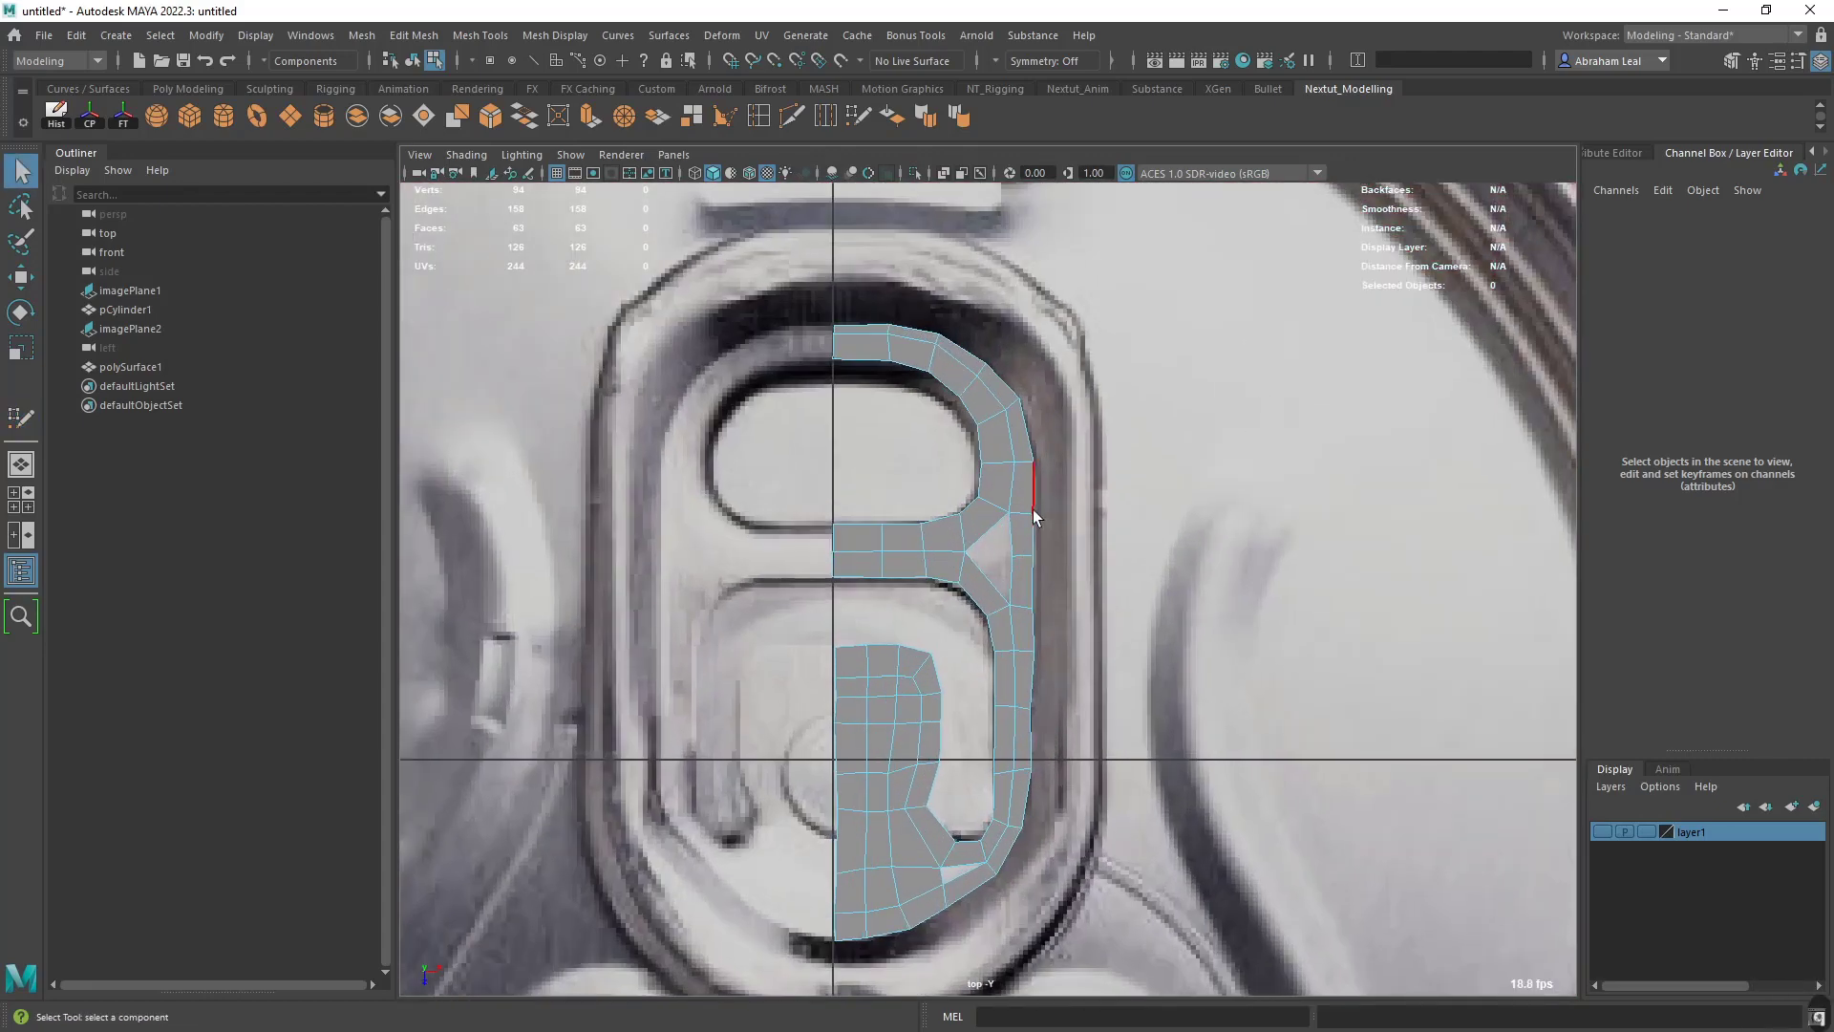
drag(1043, 801, 1019, 891)
key(w)
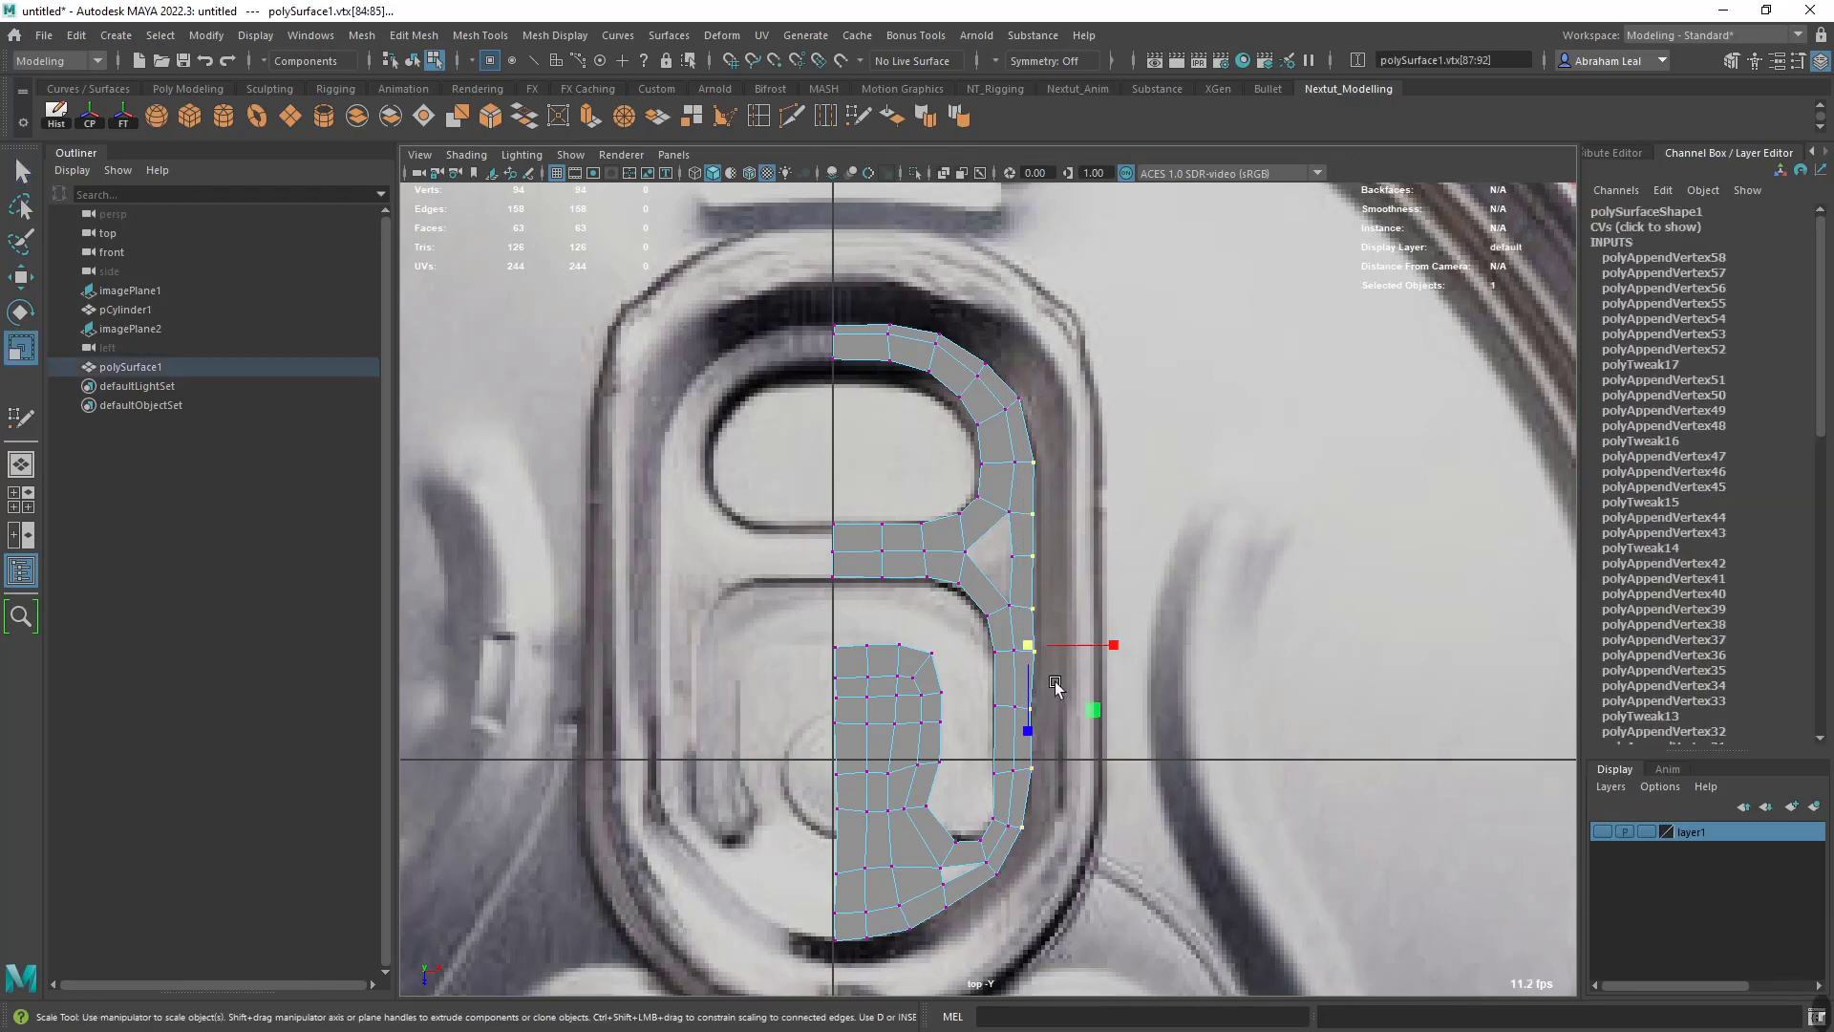
key(r)
key(w)
drag(1114, 644, 1123, 644)
scroll(1063, 788, up, 2)
alt+middle_drag(1063, 810, 1029, 726)
- Return to Quad Draw and examine the gaps left beside the crossbar and beneath the slot's bend
right_click(1029, 726)
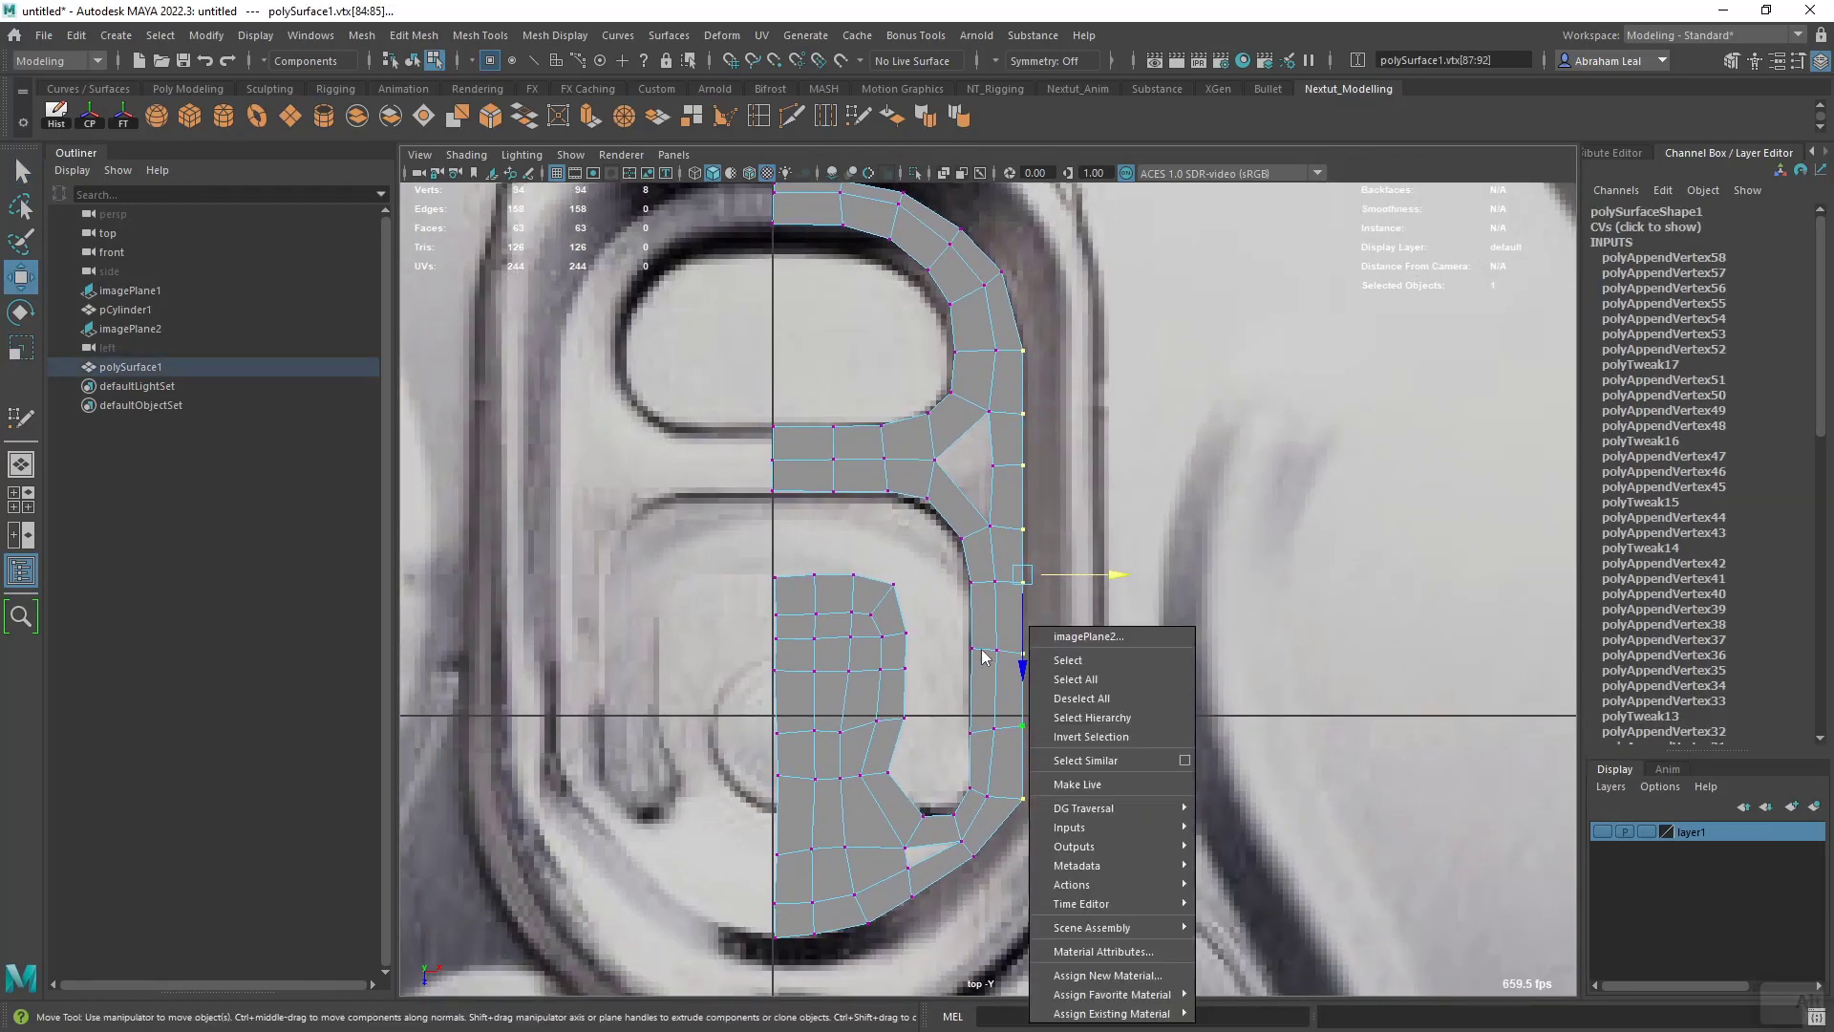
click(791, 115)
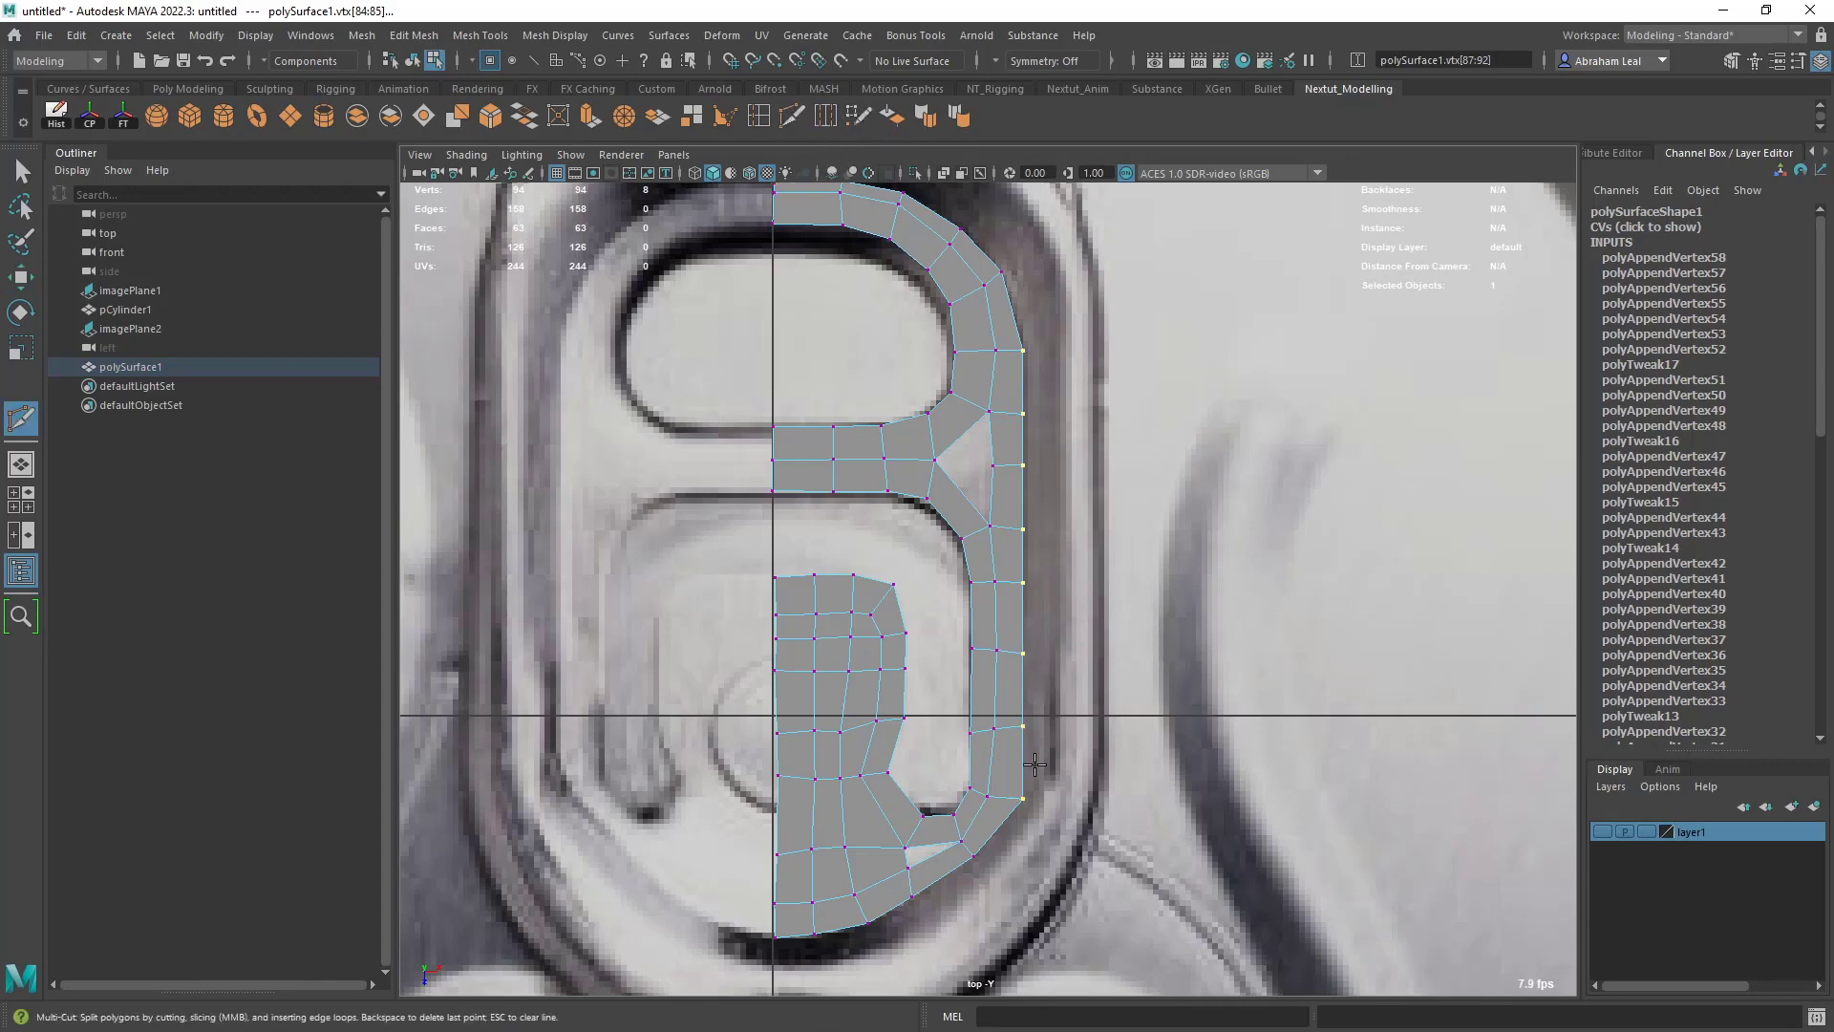
click(860, 116)
alt+middle_drag(998, 349, 1052, 643)
scroll(1052, 643, up, 2)
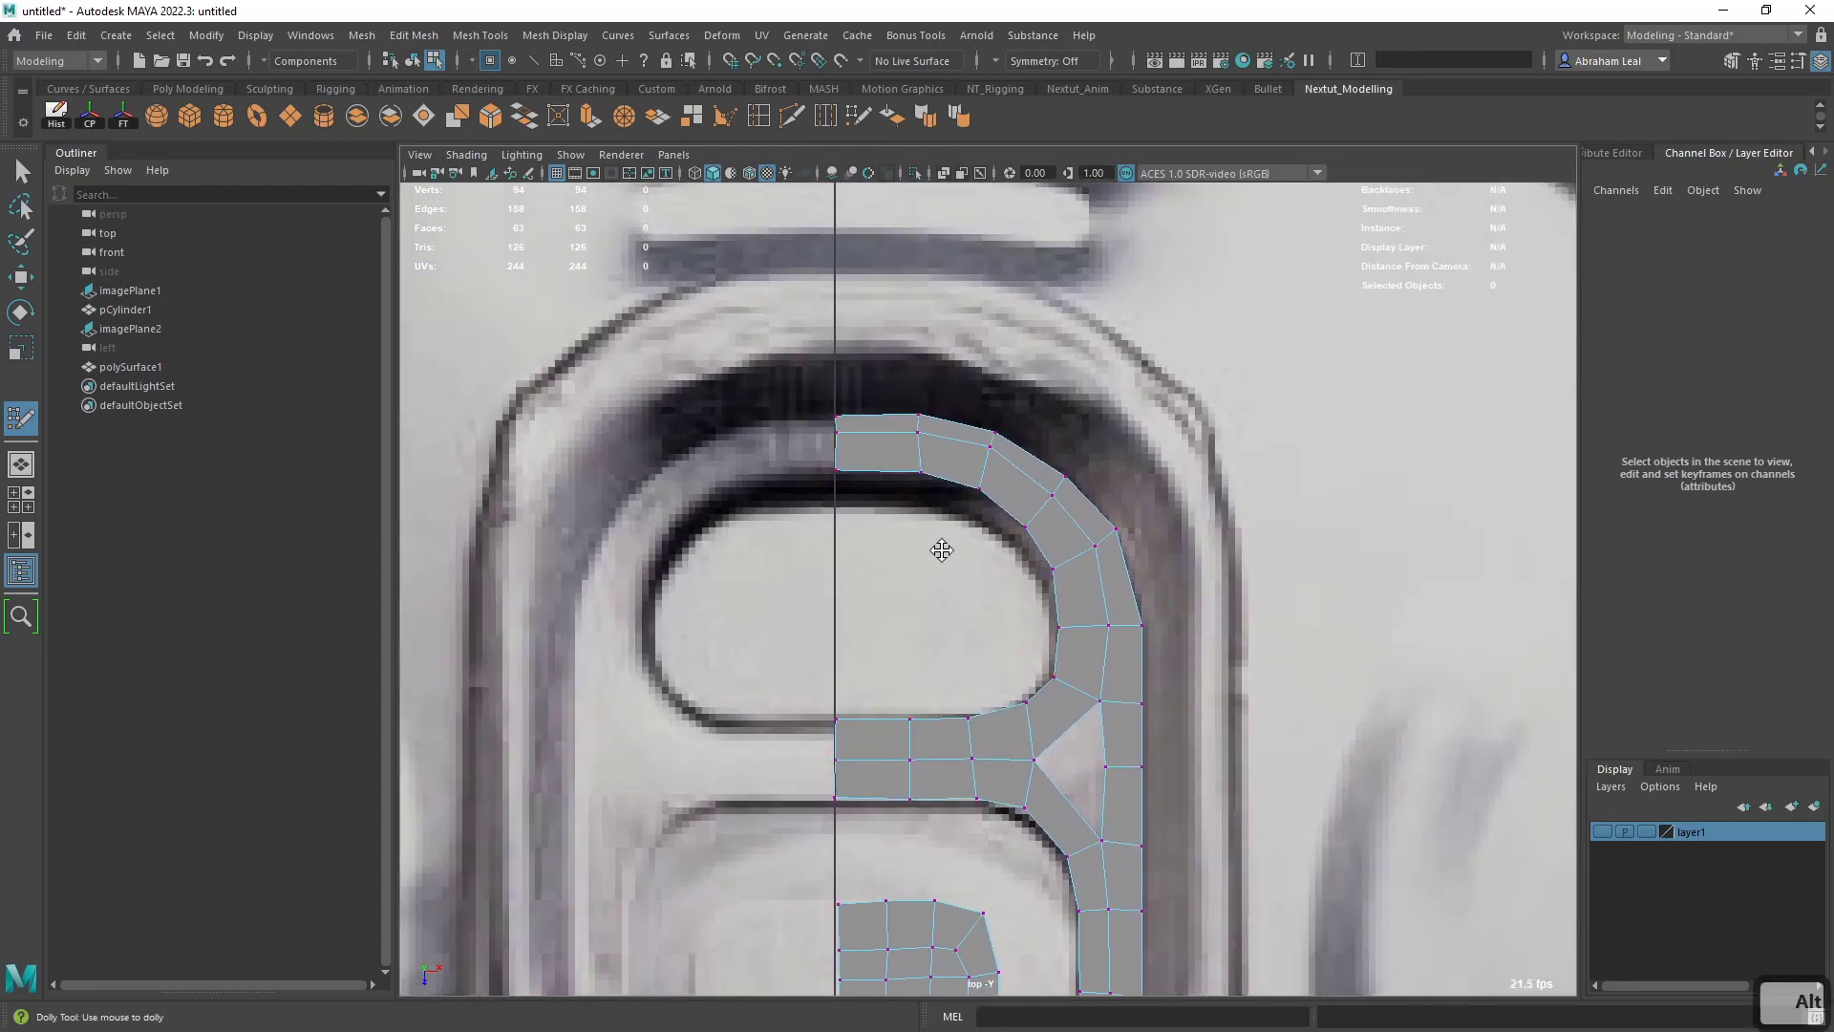
alt+right_drag(941, 553, 764, 559)
alt+middle_drag(941, 559, 933, 438)
alt+right_drag(934, 478, 1213, 621)
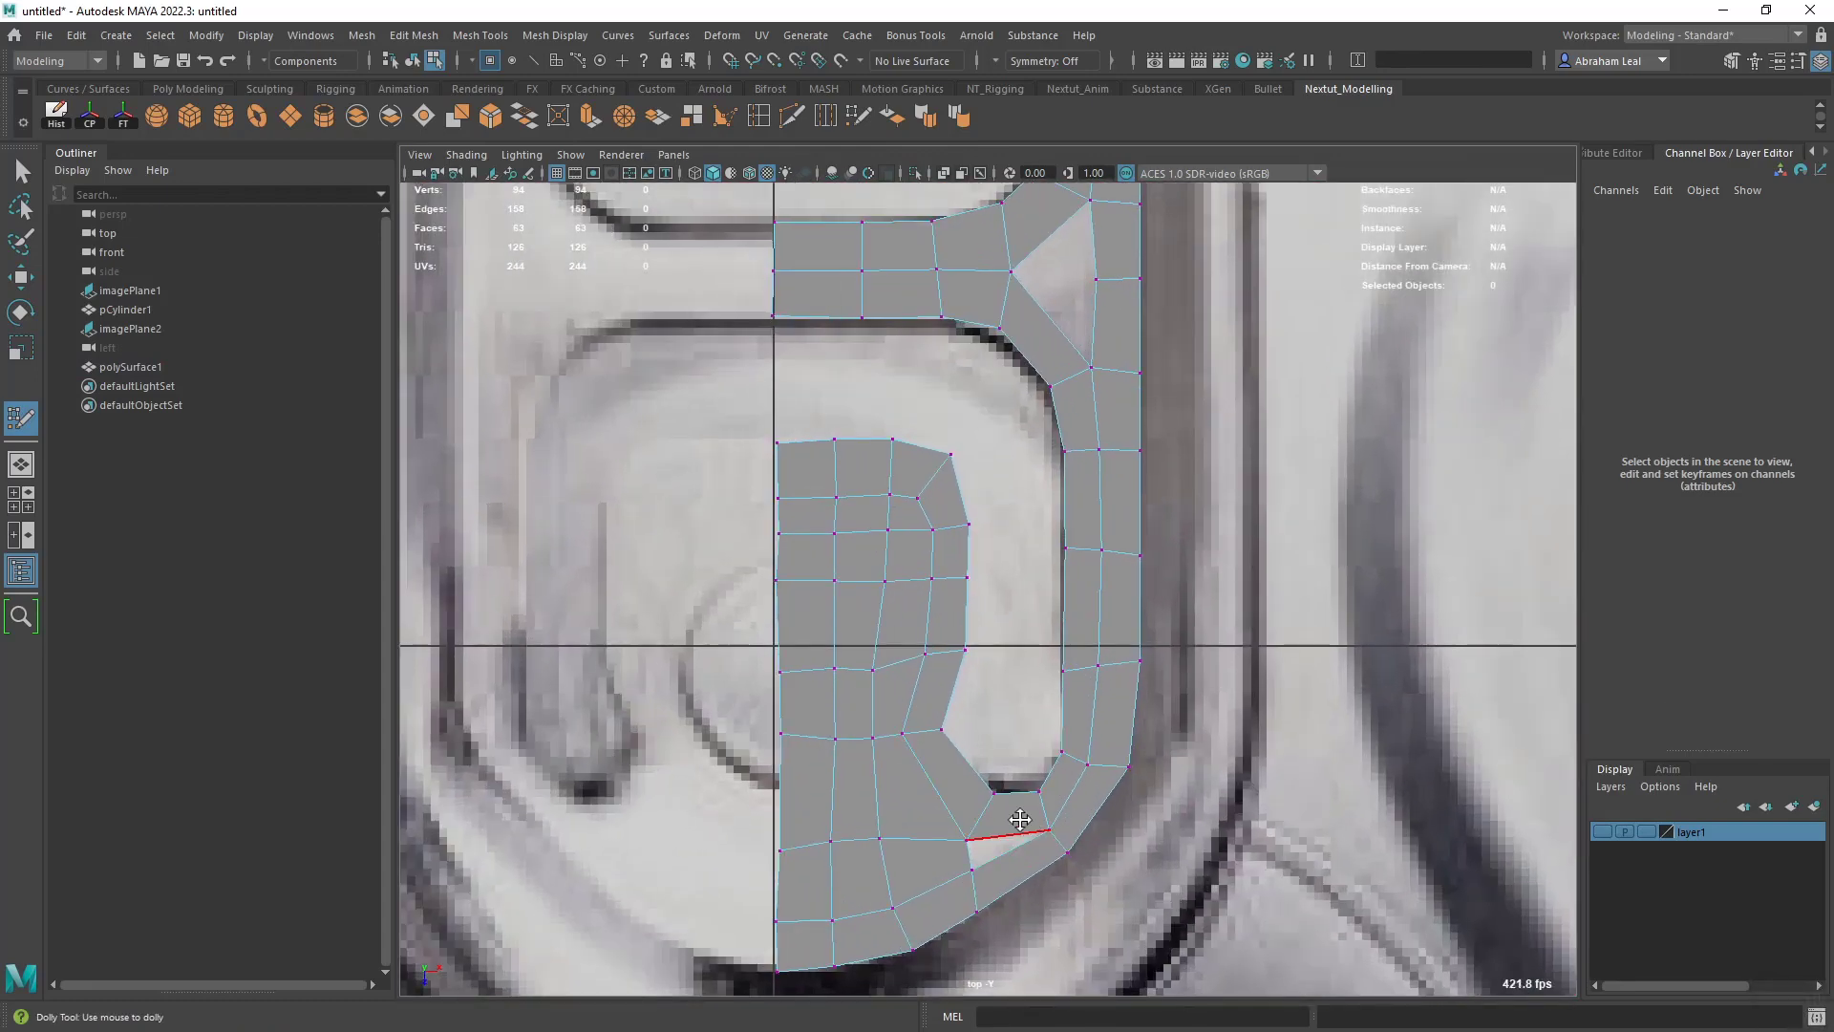
alt+middle_drag(999, 840, 1058, 747)
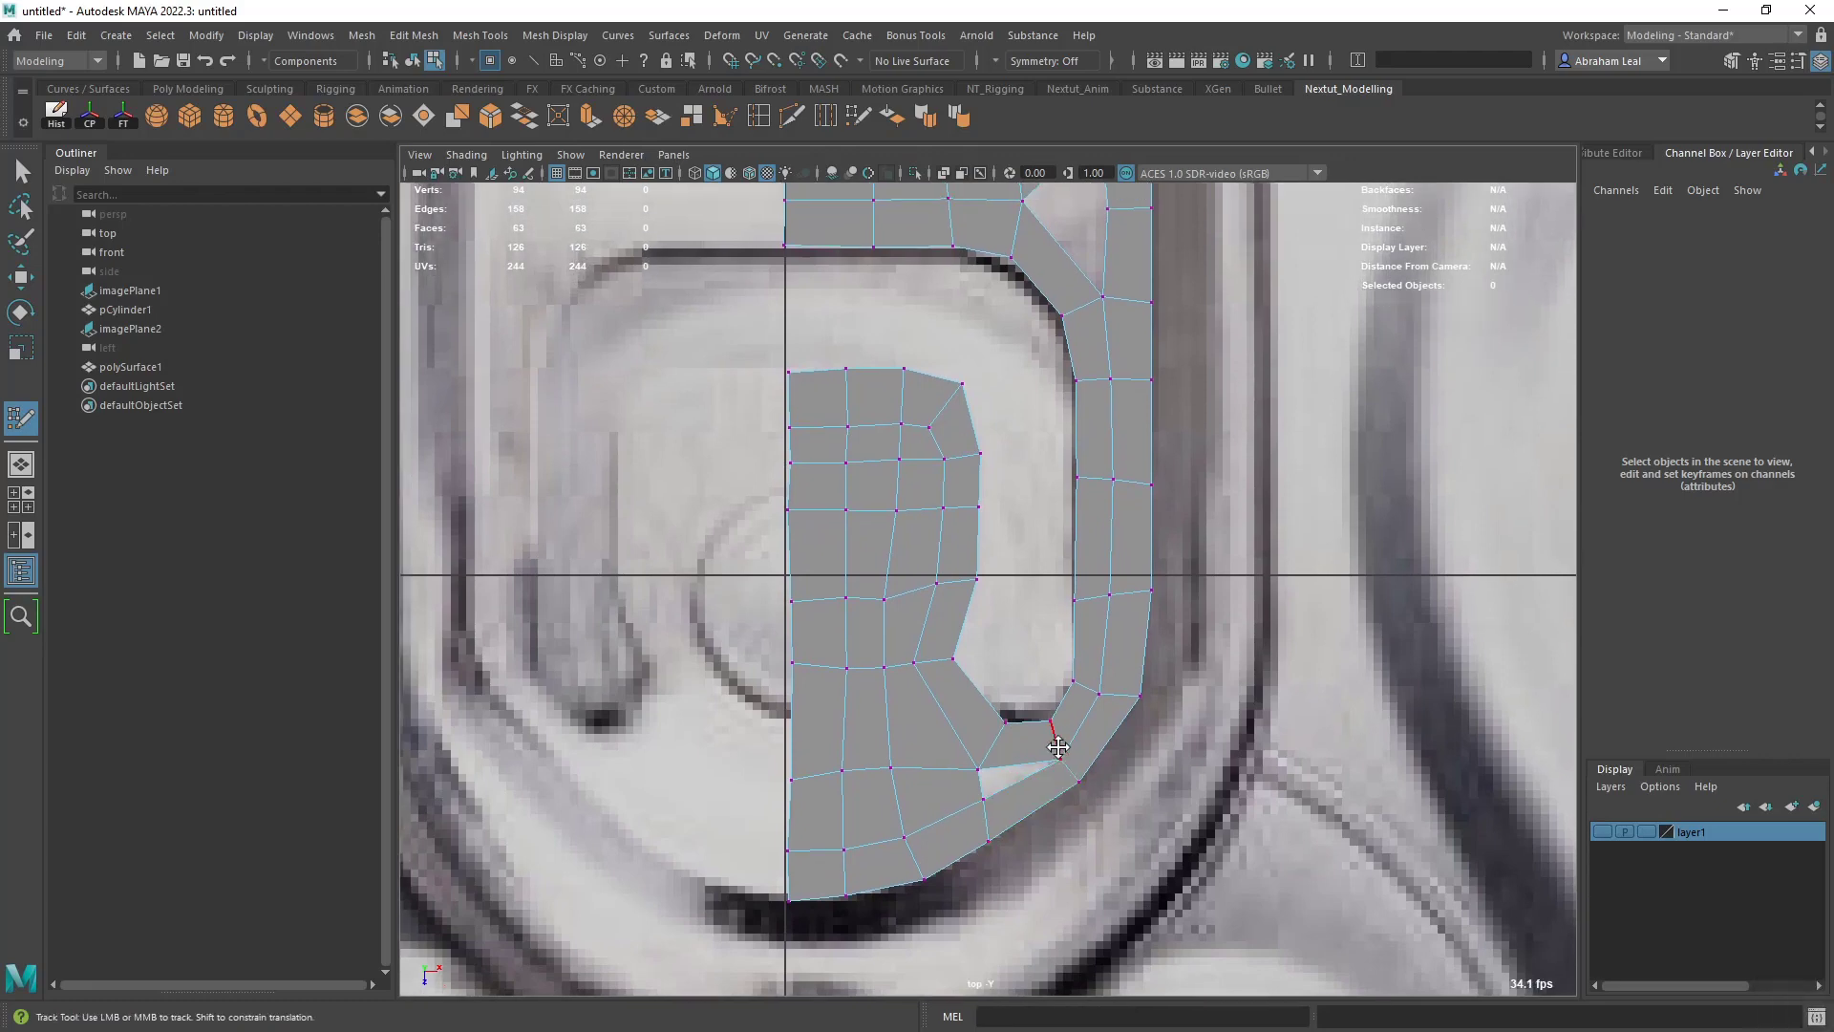
alt+middle_drag(1033, 590, 990, 828)
alt+middle_drag(1065, 549, 1028, 754)
scroll(1026, 751, up, 3)
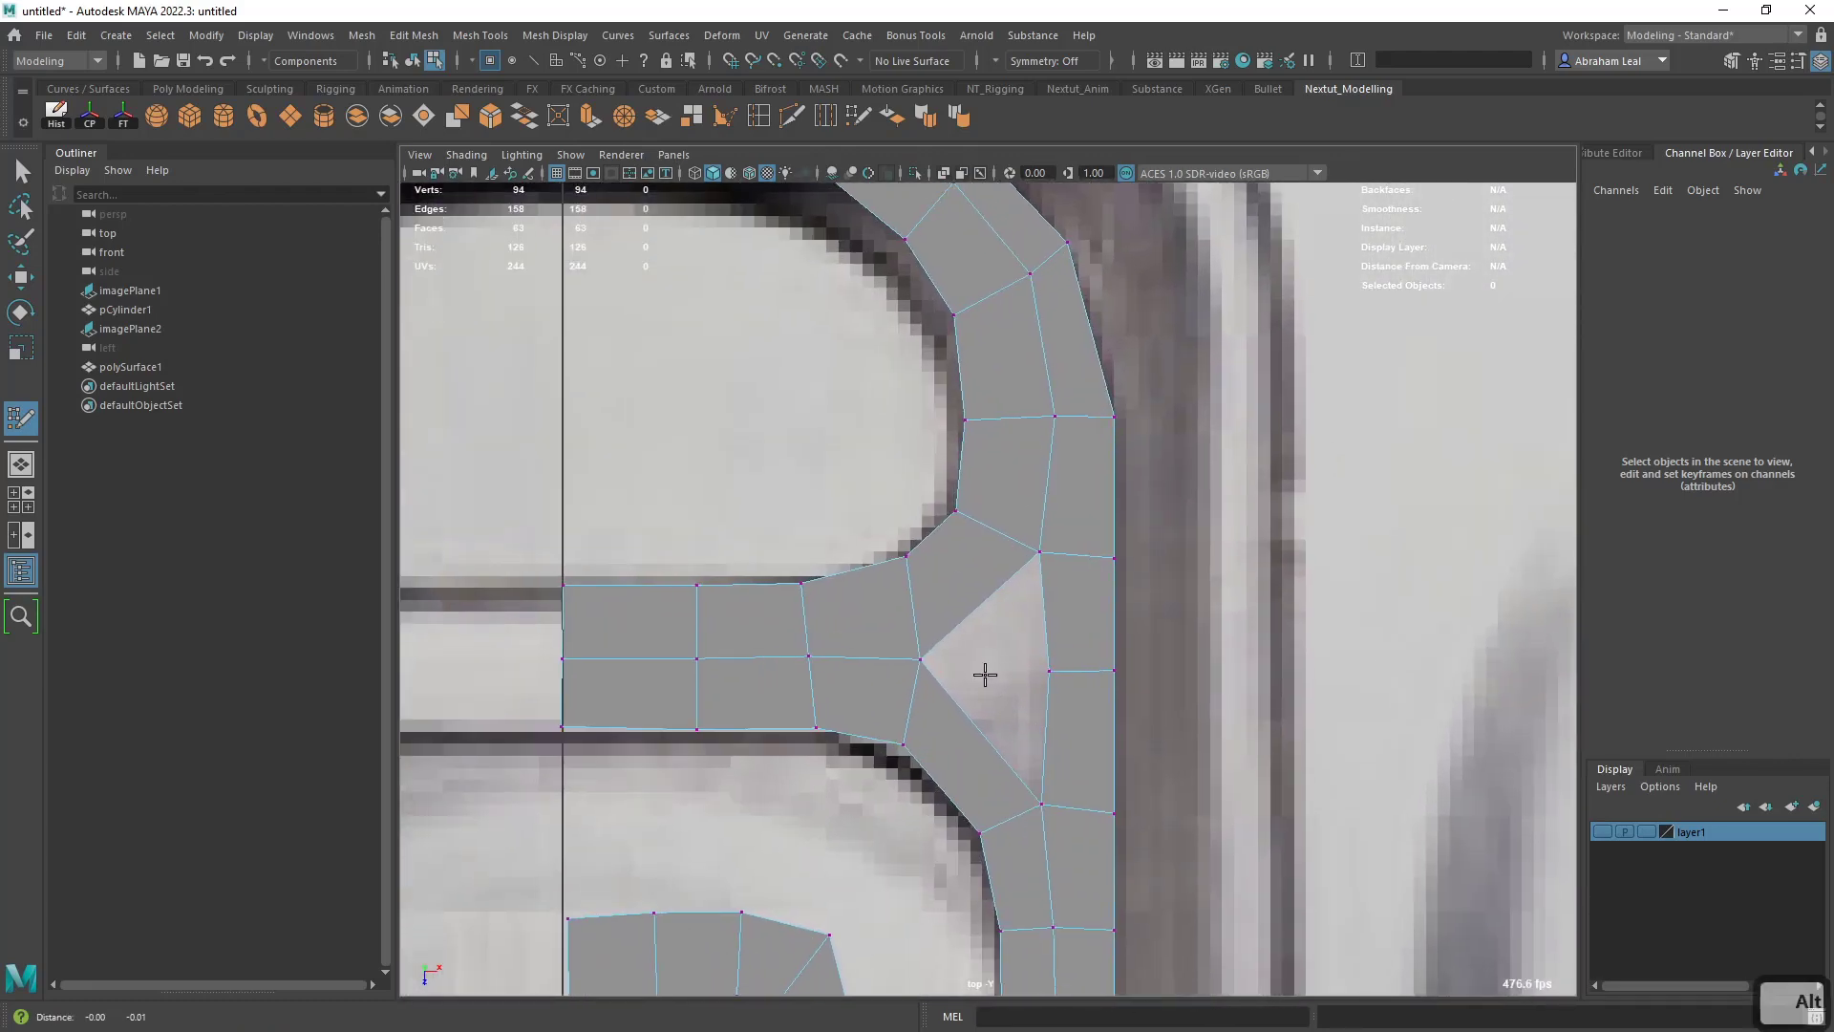
alt+middle_drag(984, 675, 999, 639)
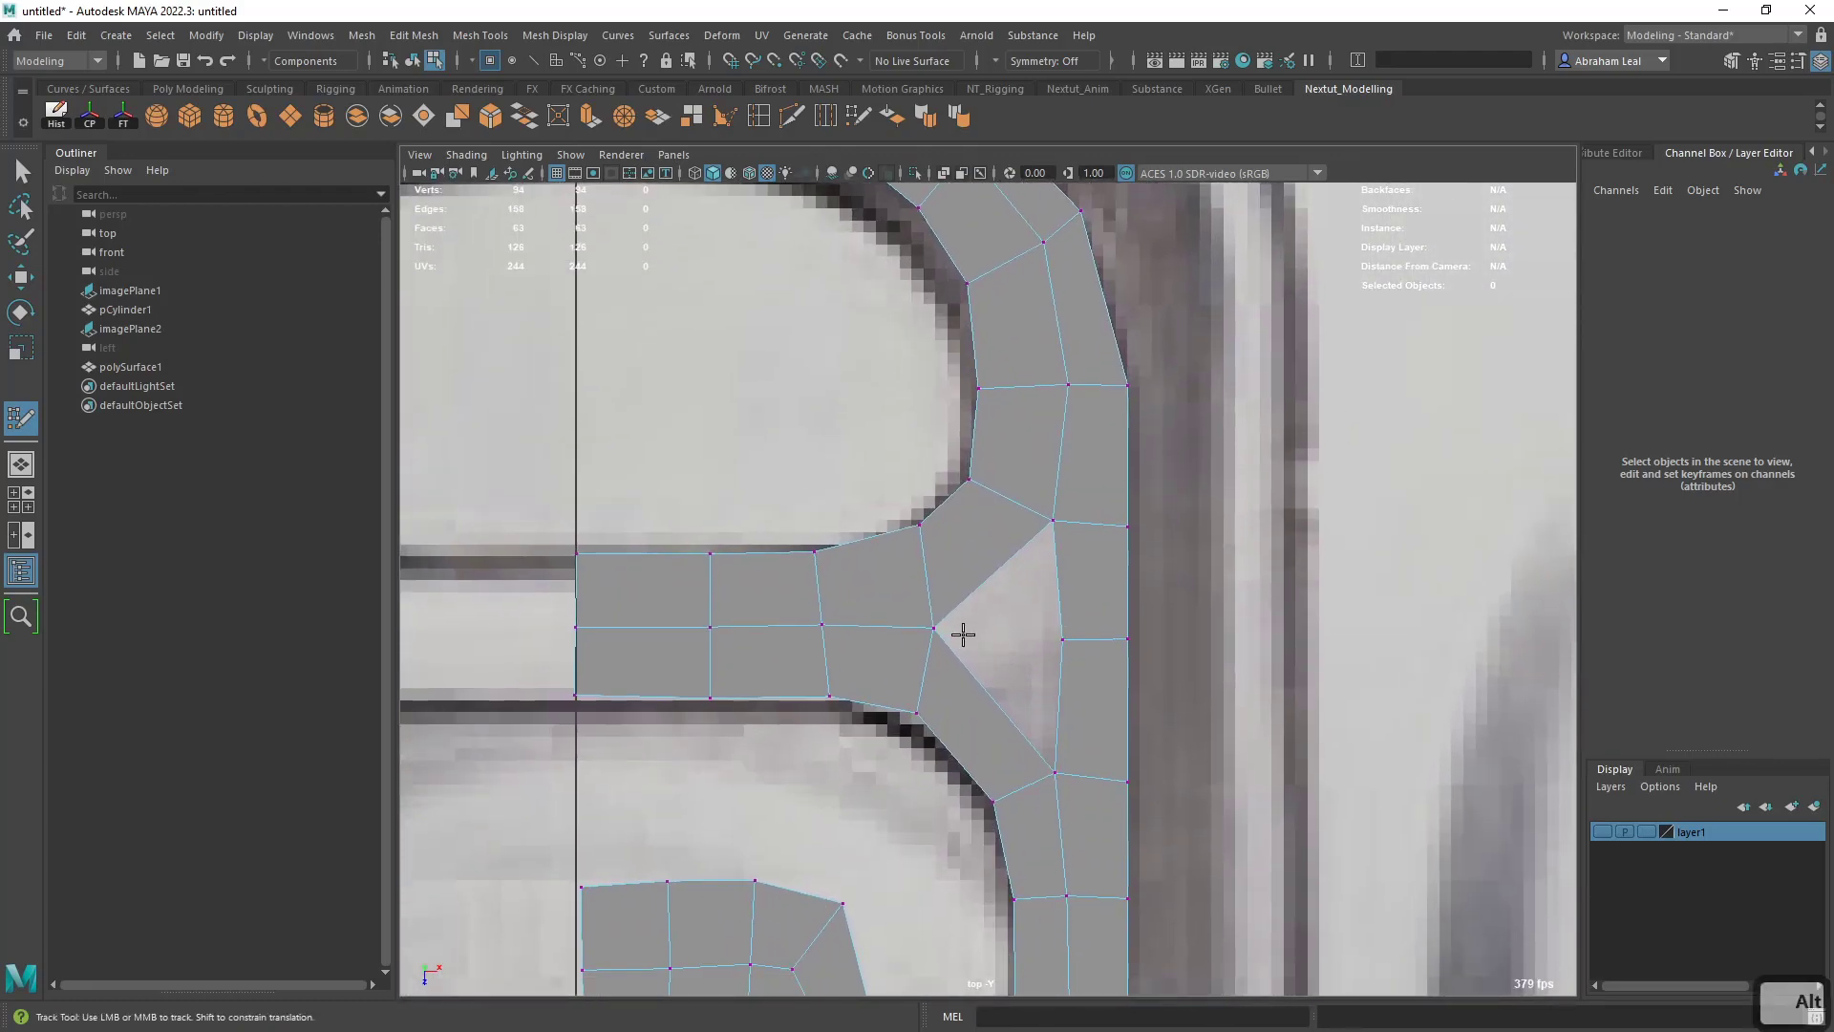
- Delete the outer strip's cross edge beside the triangular gap and fill the gap with a single face
ctrl+shift+click(1099, 644)
shift+click(1038, 657)
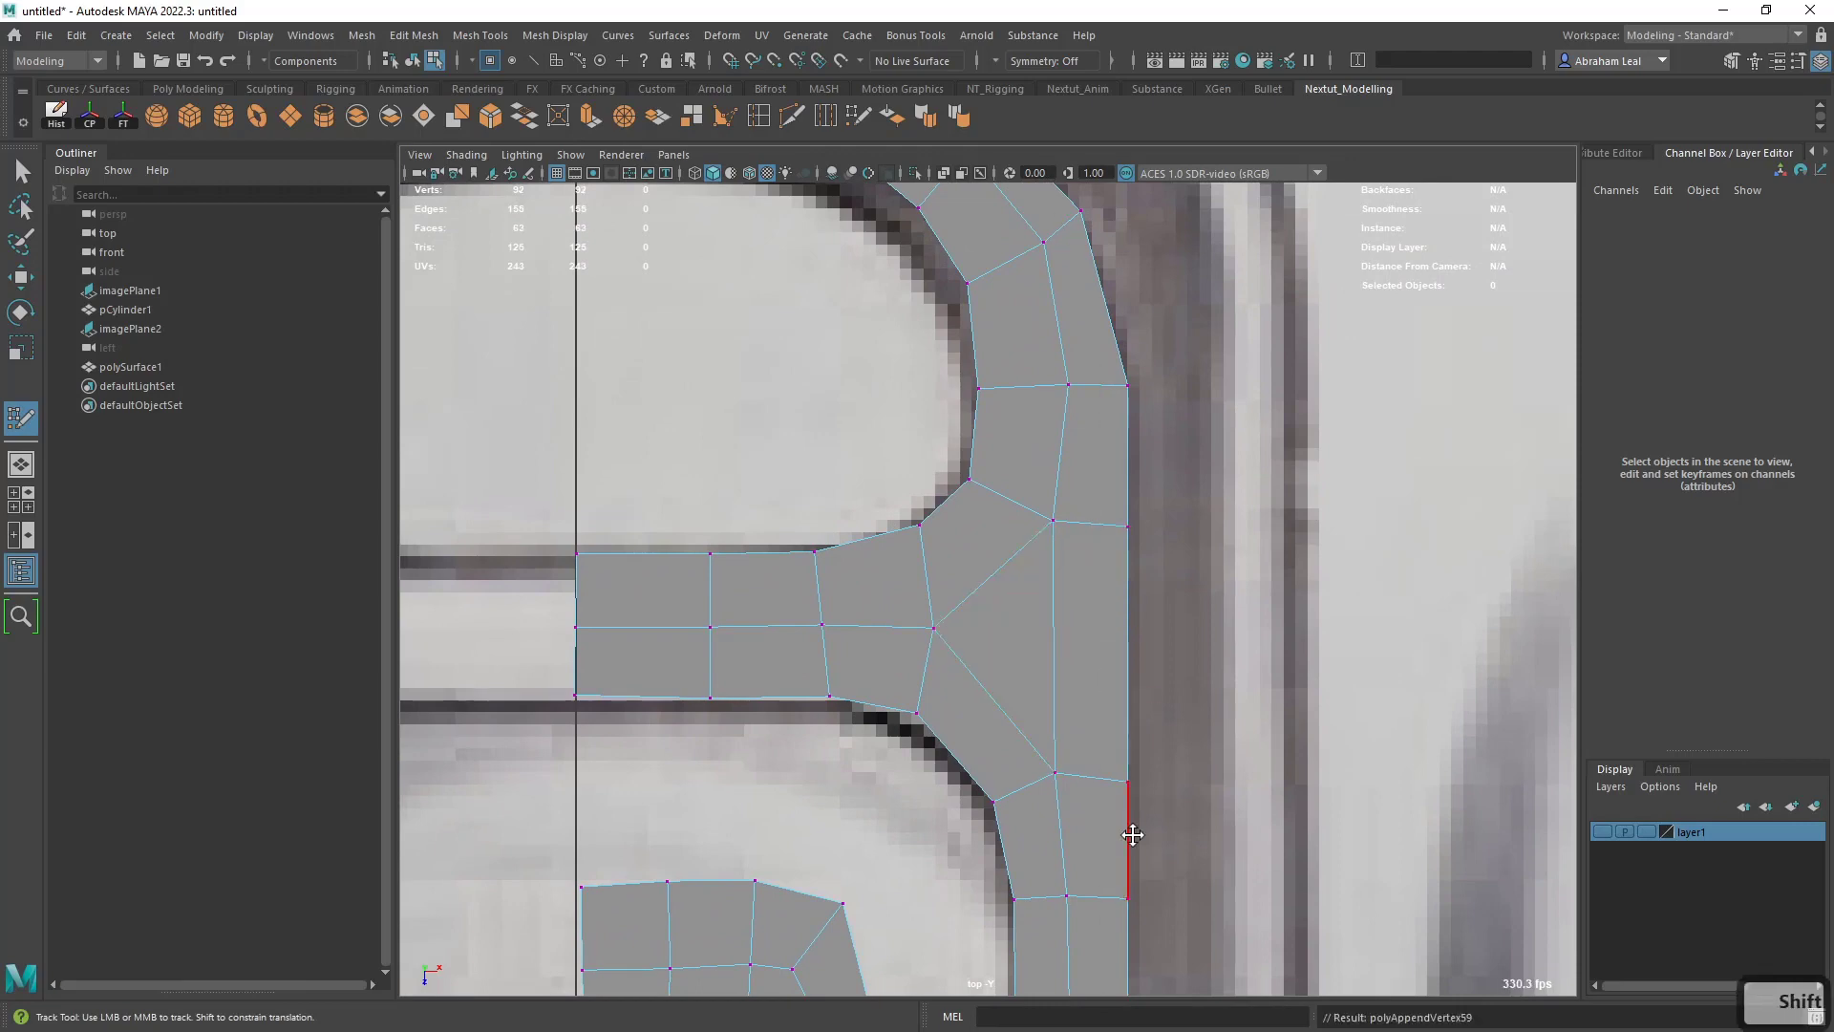
- Undo the gap fill and insert two cross edges in the outer strip beside the triangular gap
scroll(1132, 791, down, 8)
scroll(1130, 783, up, 5)
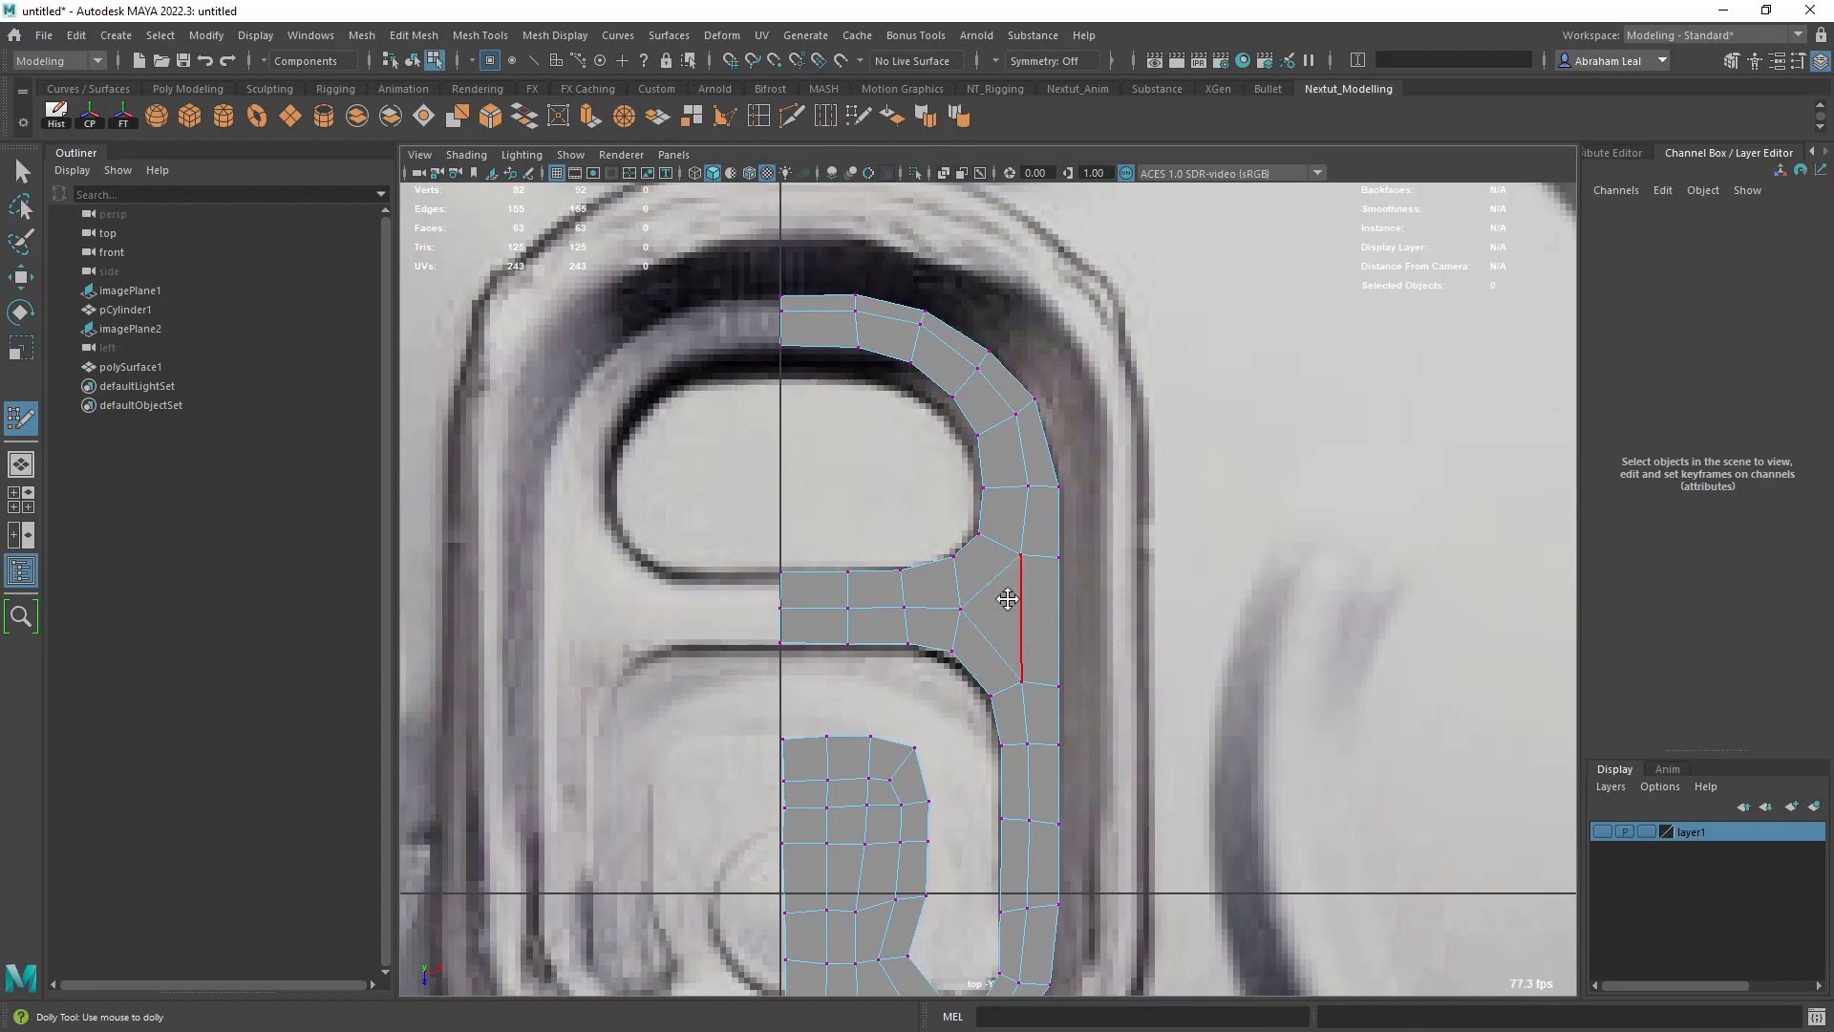
key(ctrl+z)
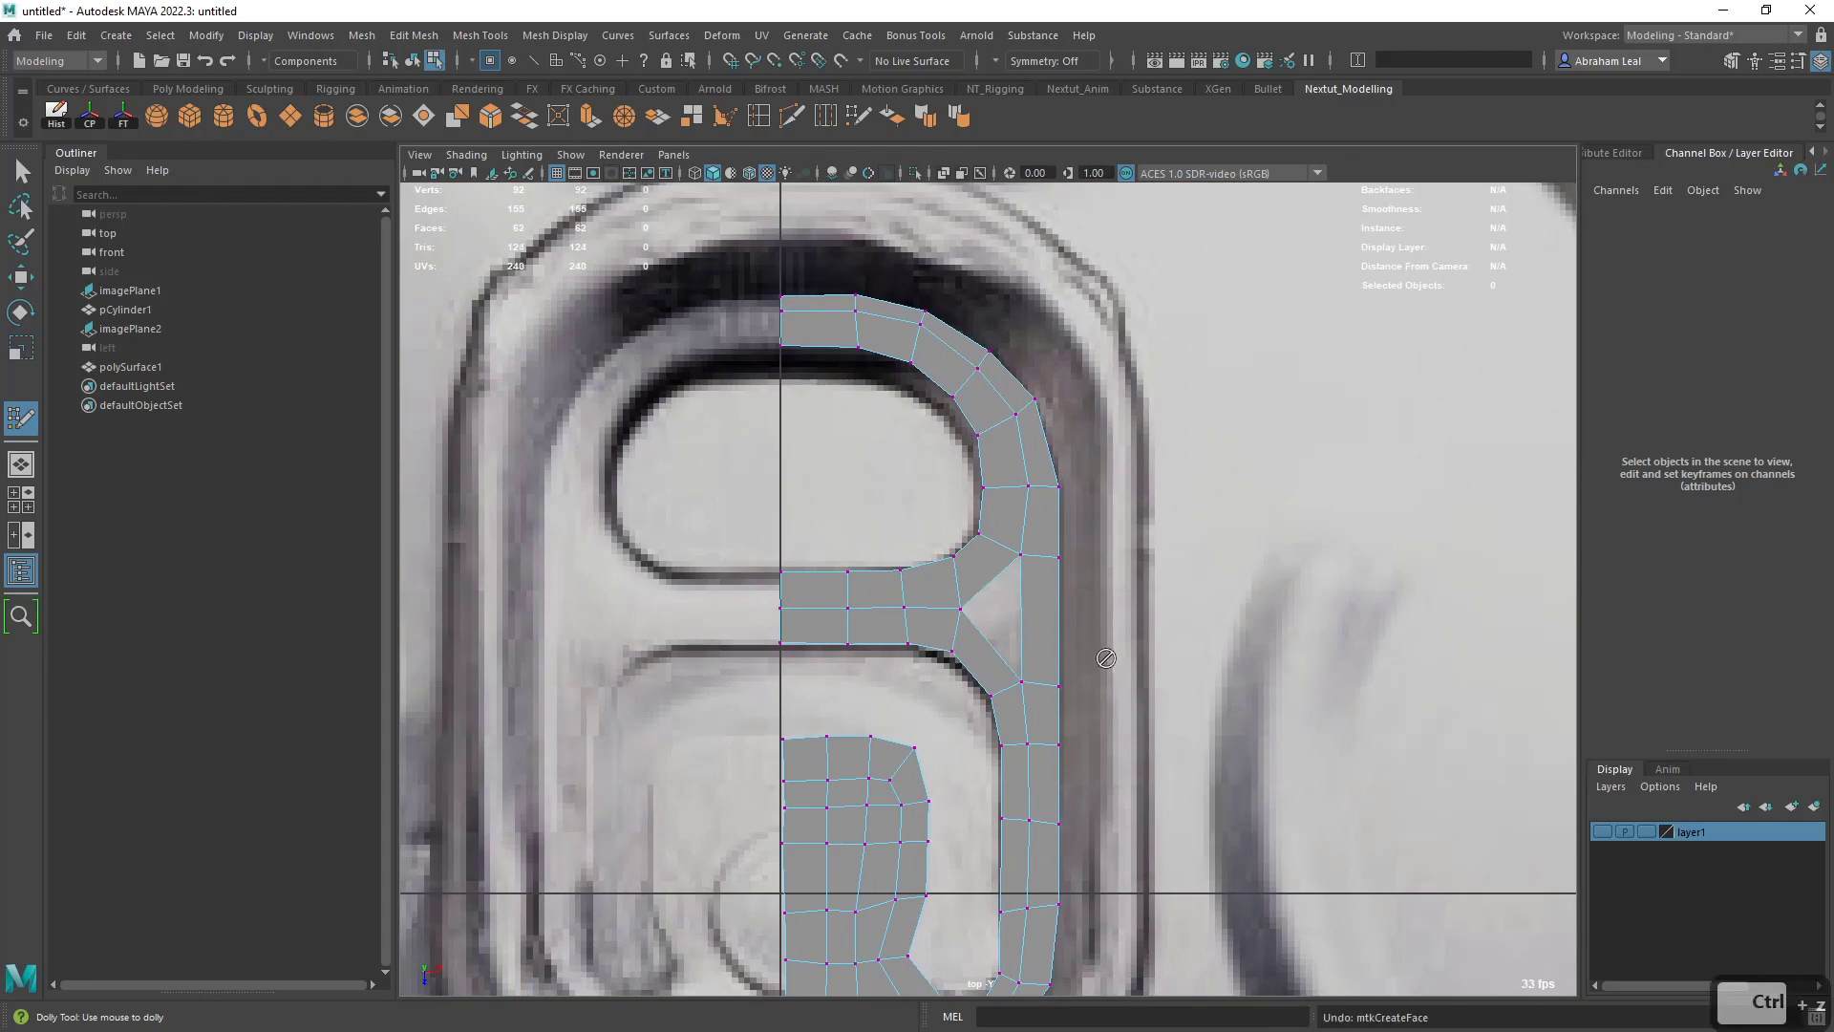
mouse_move(1105, 655)
alt+right_down()
mouse_move(1032, 665)
mouse_move(908, 643)
alt+right_up()
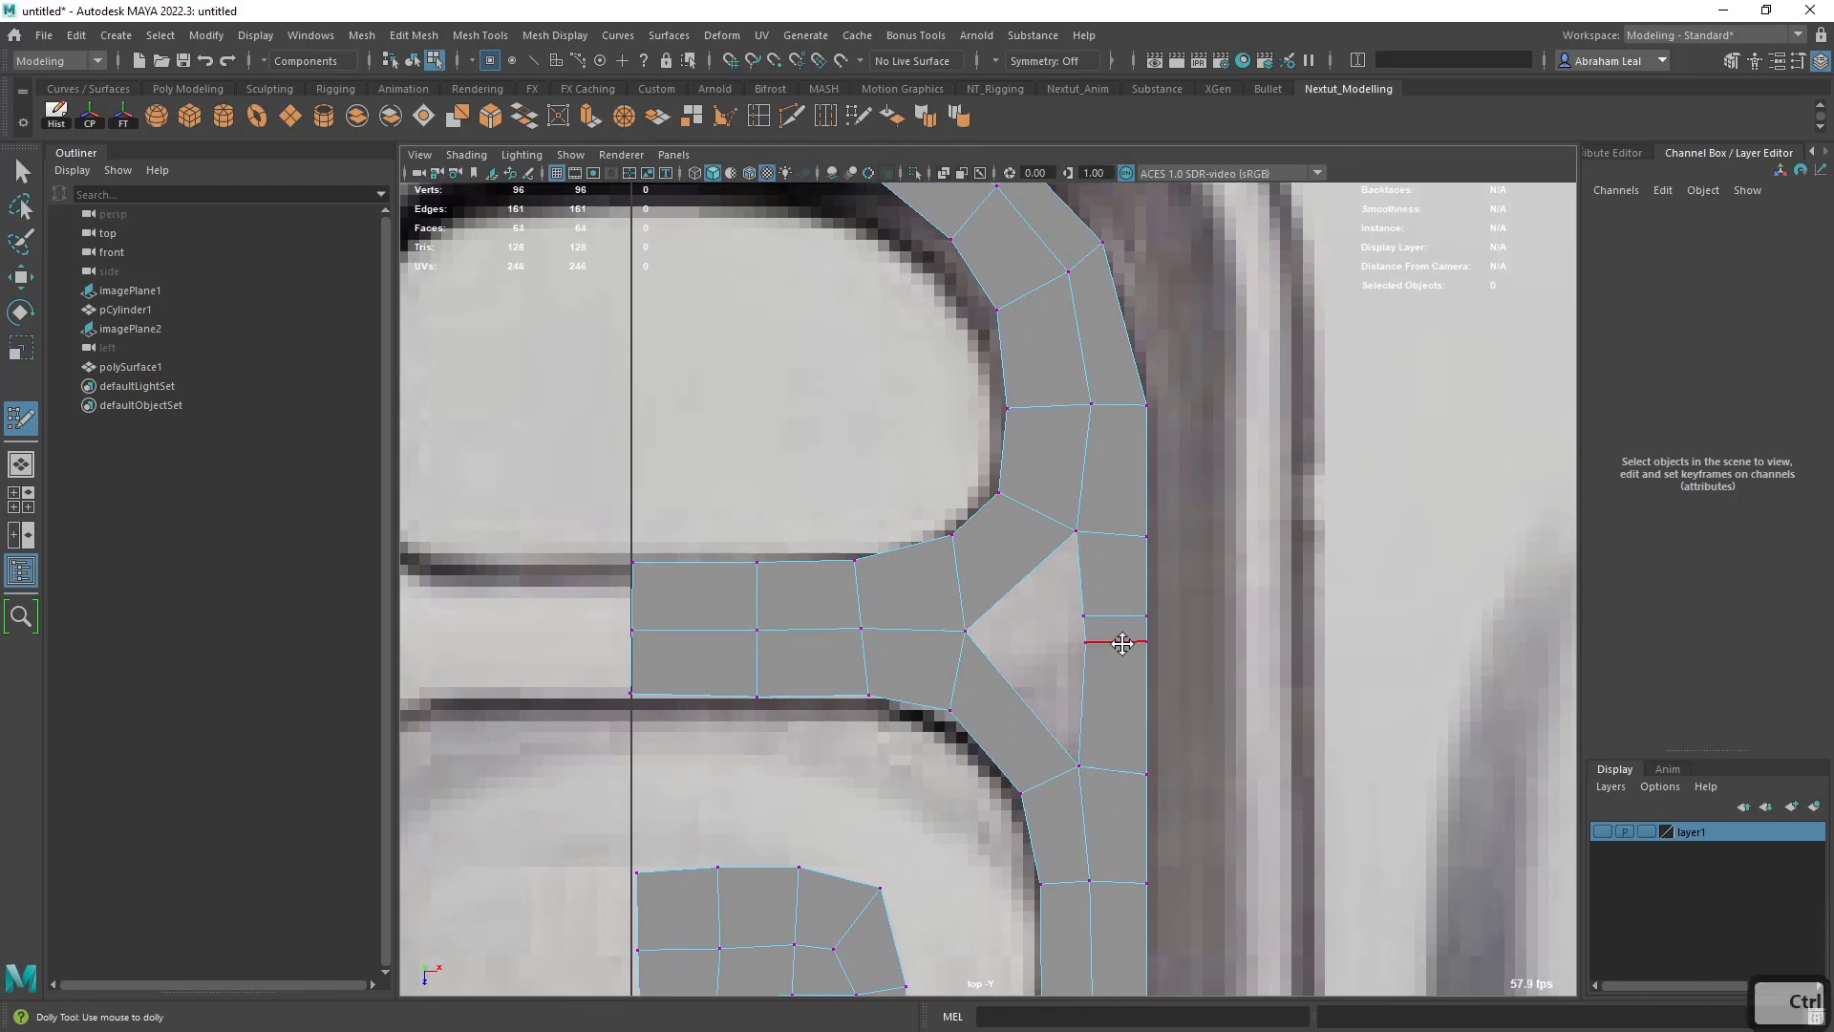
ctrl+click(1120, 681)
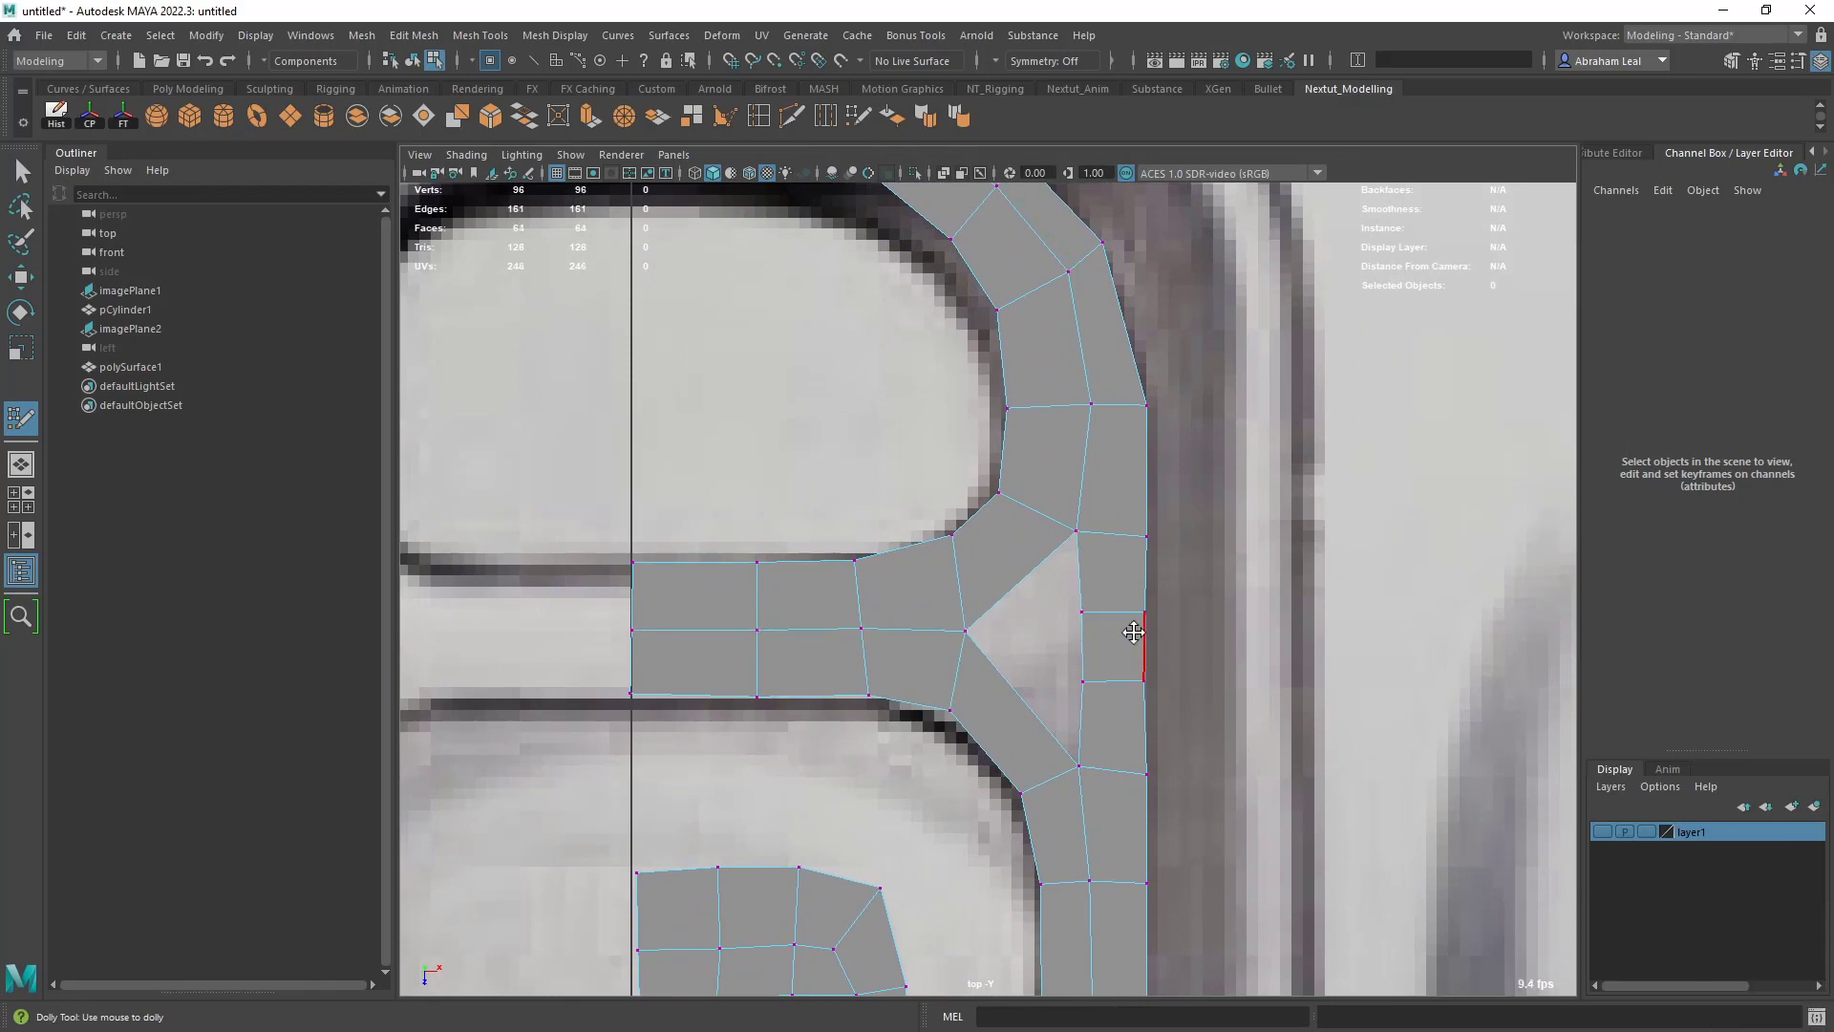
- Bevel the row of horizontal edges running through the middle of the crossbar to split it into two rows
key(q)
right_drag(909, 486, 905, 432)
click(920, 621)
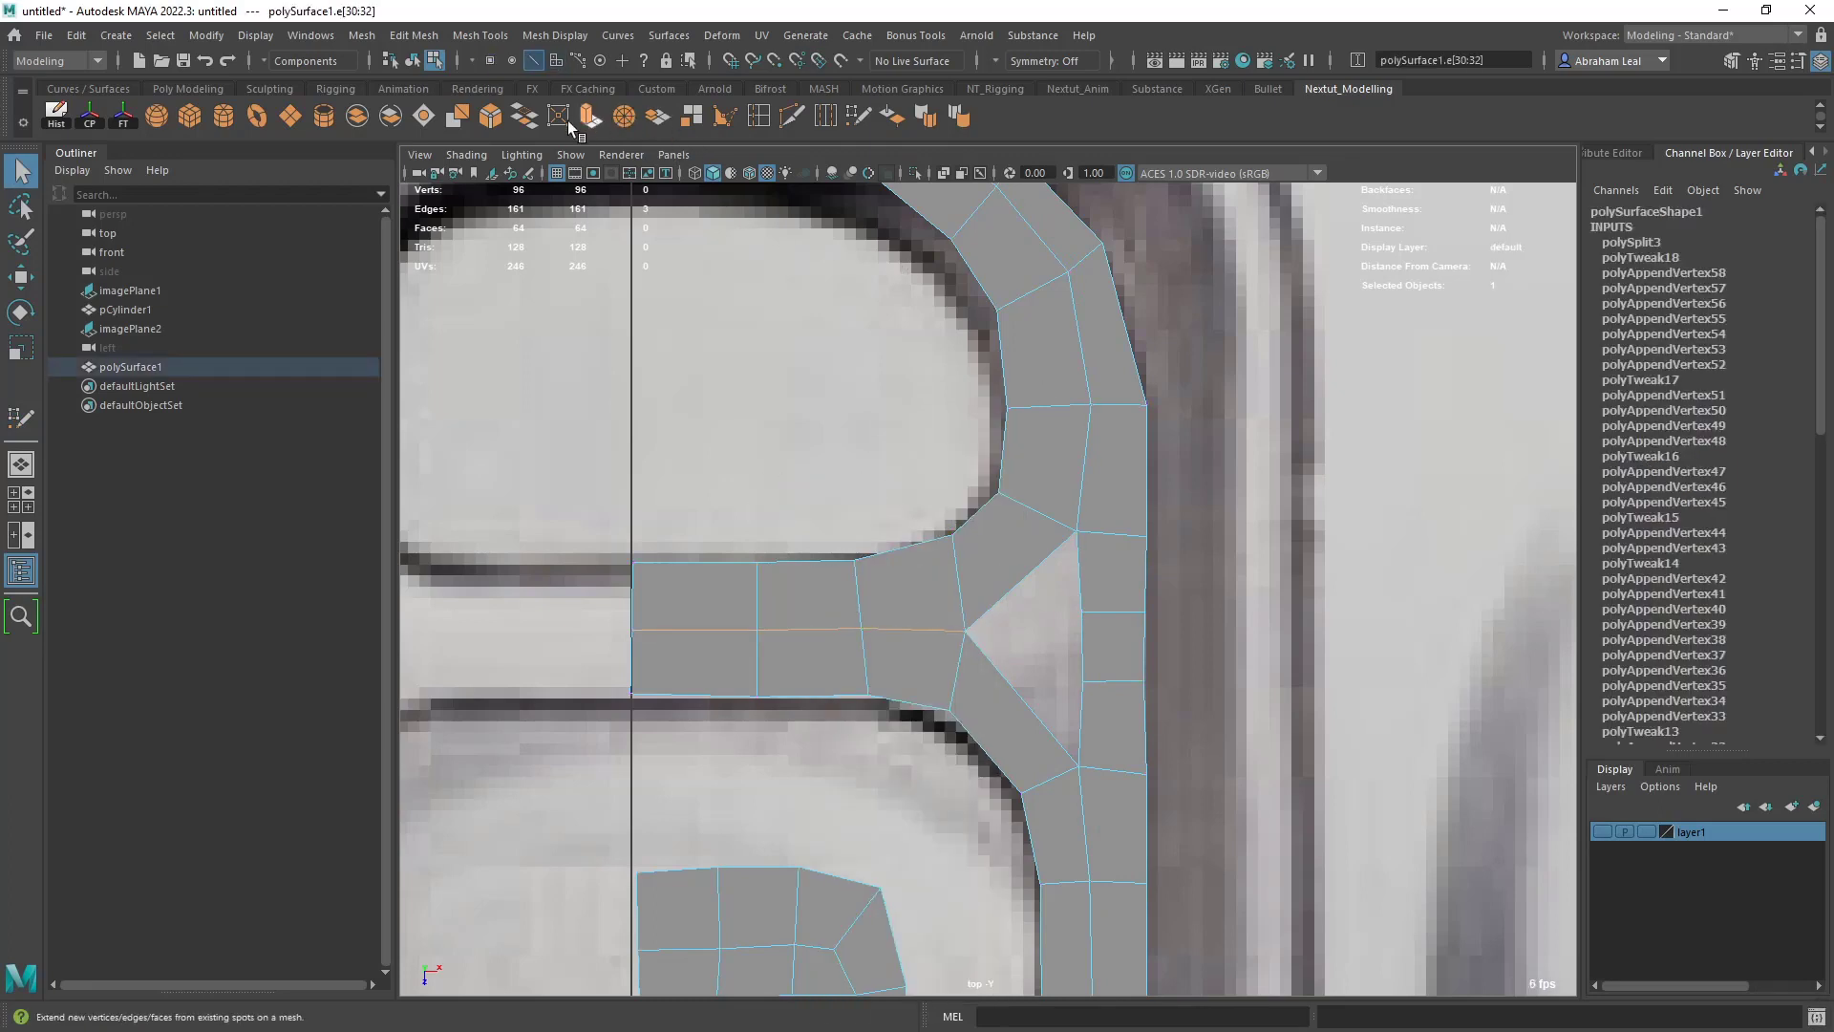
click(501, 120)
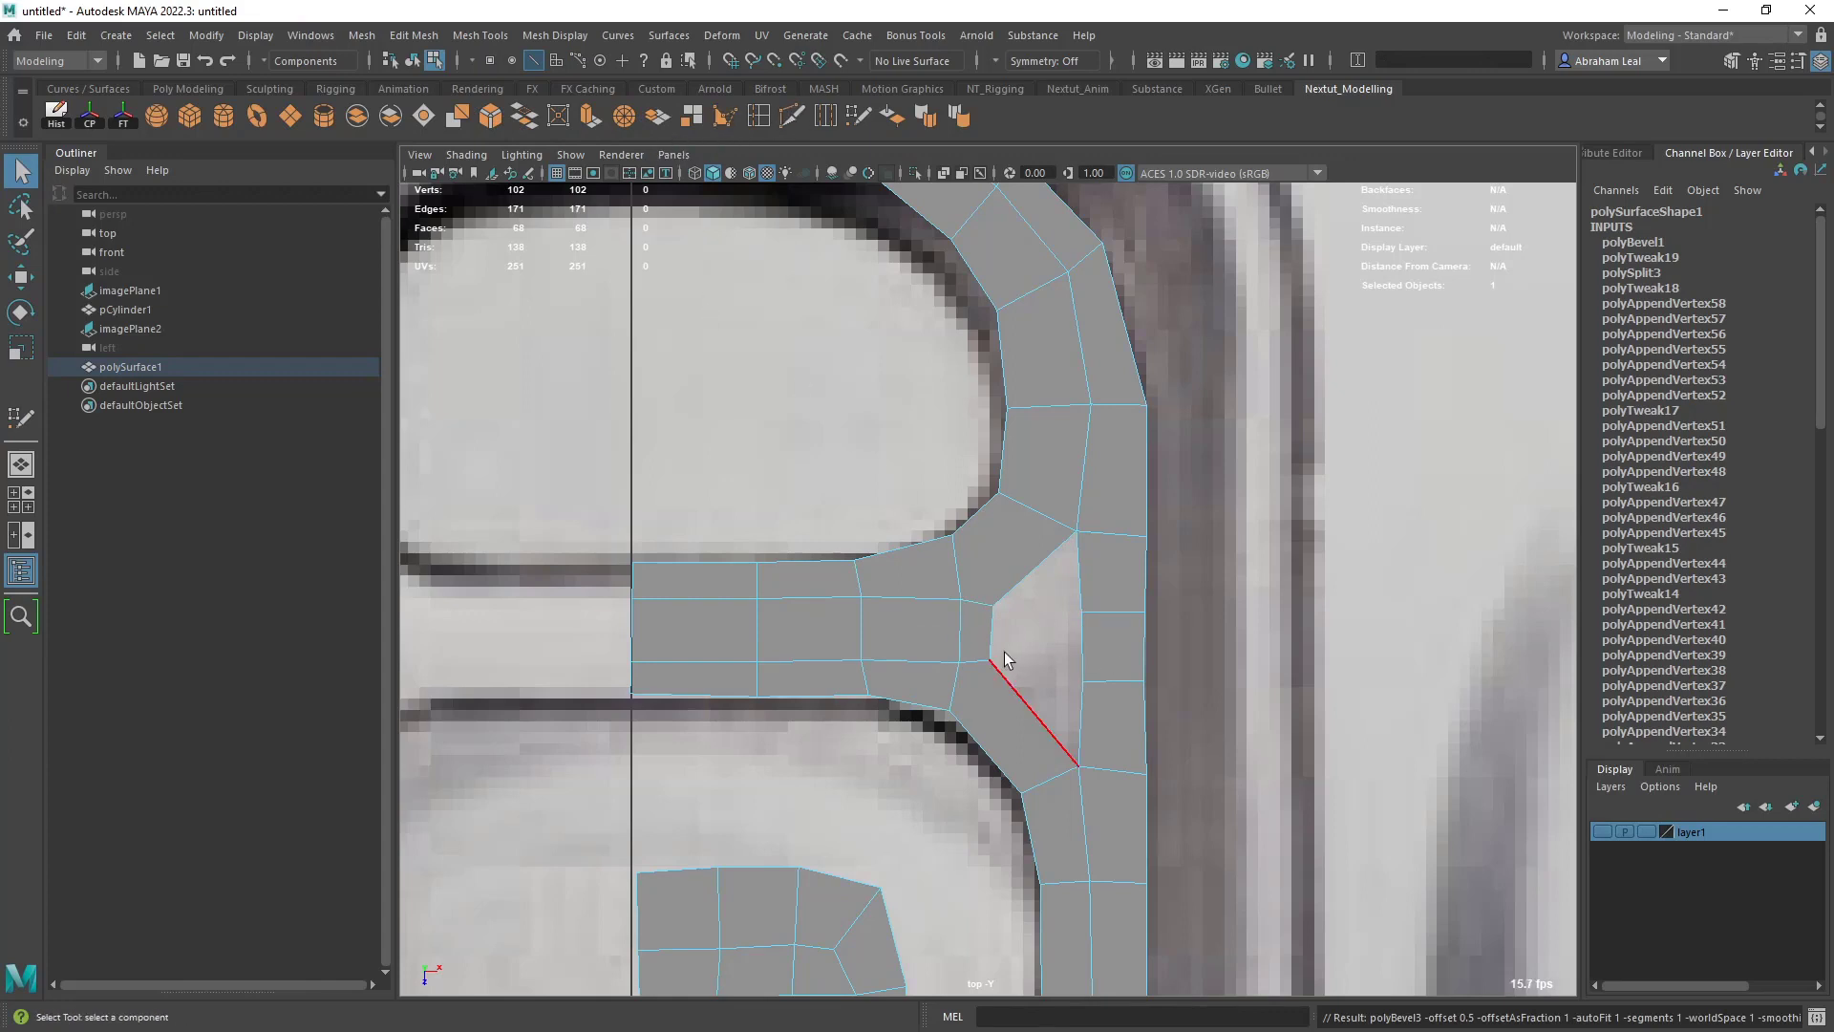
key(ctrl+z)
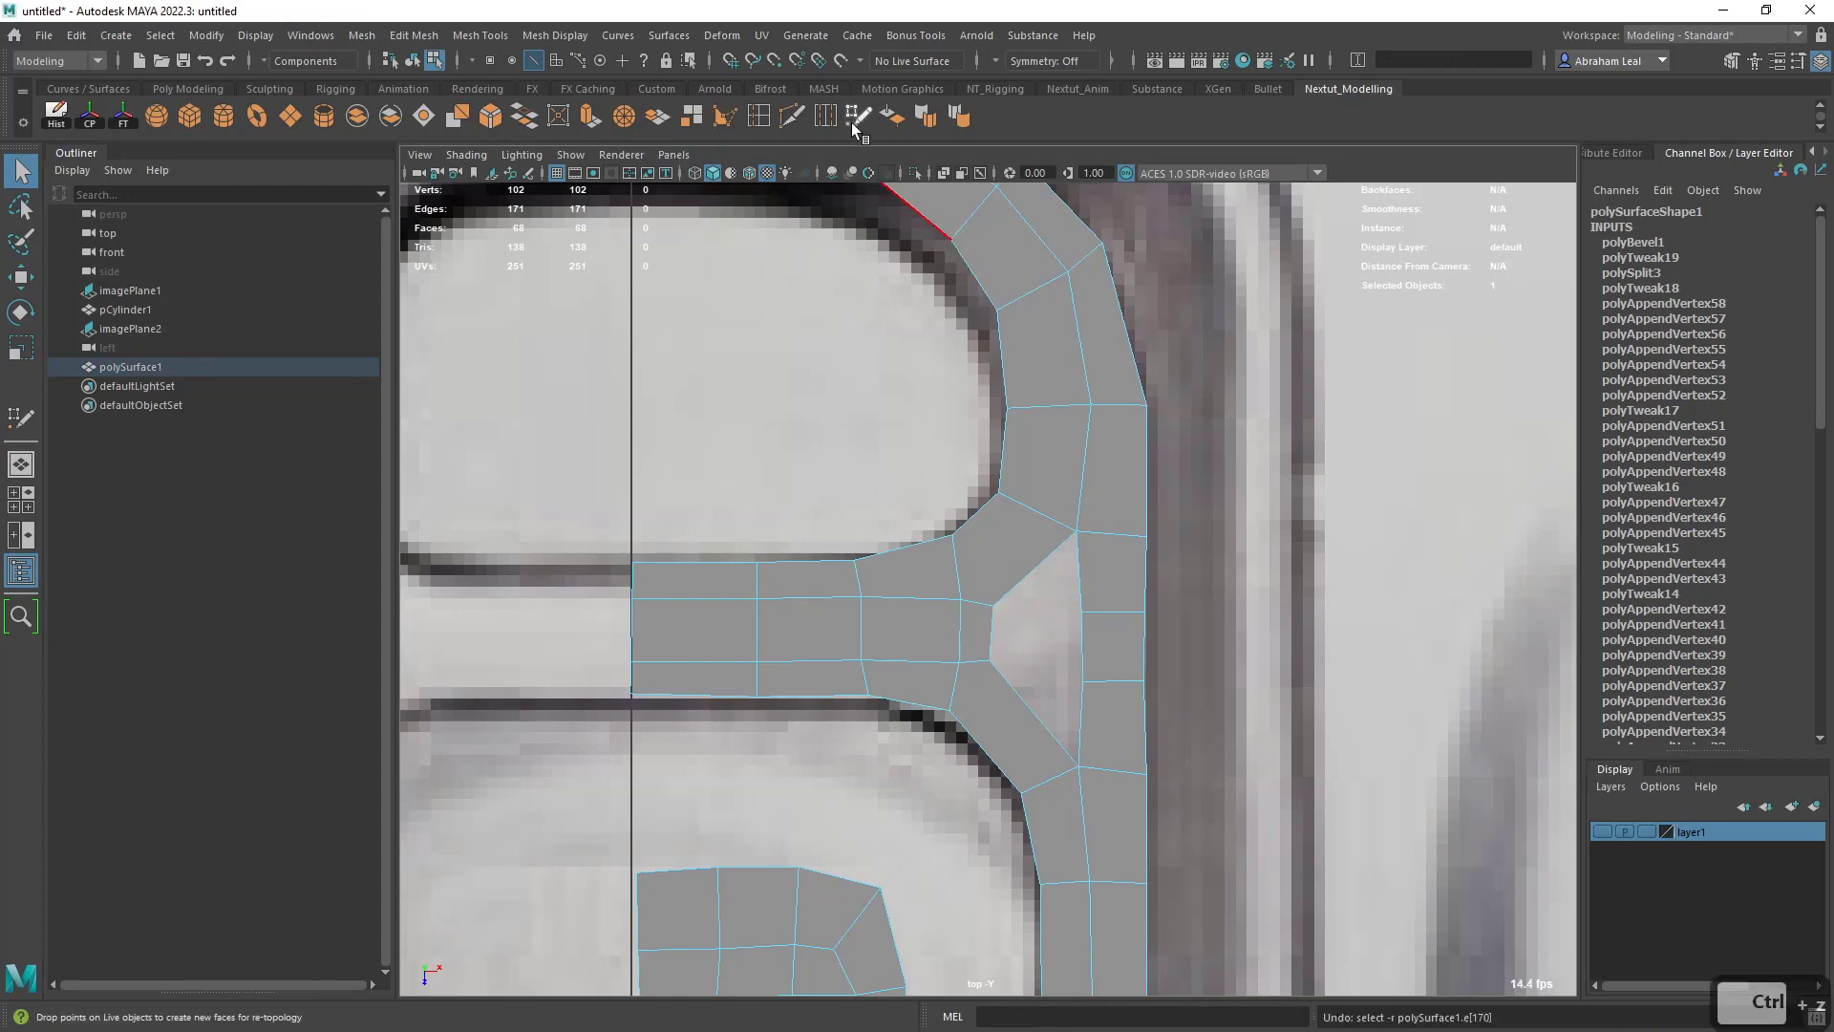
- Use Quad Draw to weld the crossbar's end vertices onto the outer strip's inner vertices, closing the triangular gap
click(855, 124)
drag(995, 629, 1069, 649)
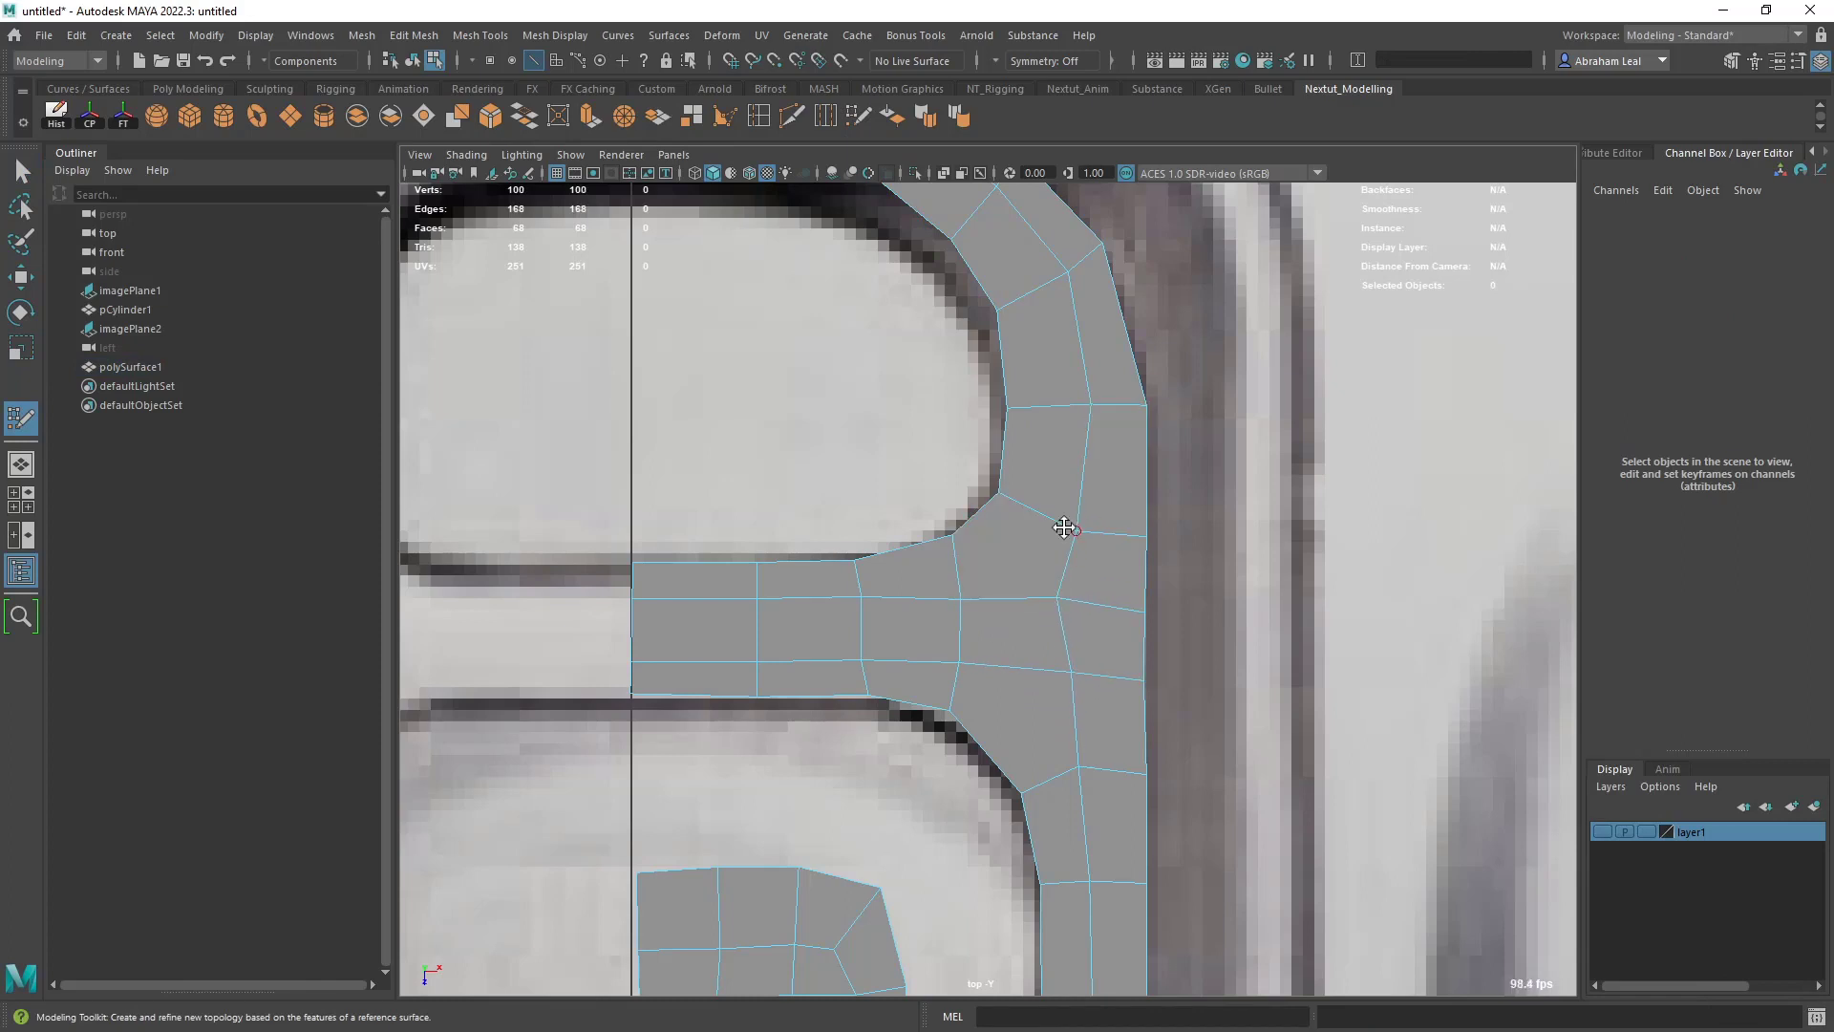
- Cut diagonal edges from the crossbar to the outer strip above and below, plus a short vertical edge between the crossbar's horizontal edges
click(791, 116)
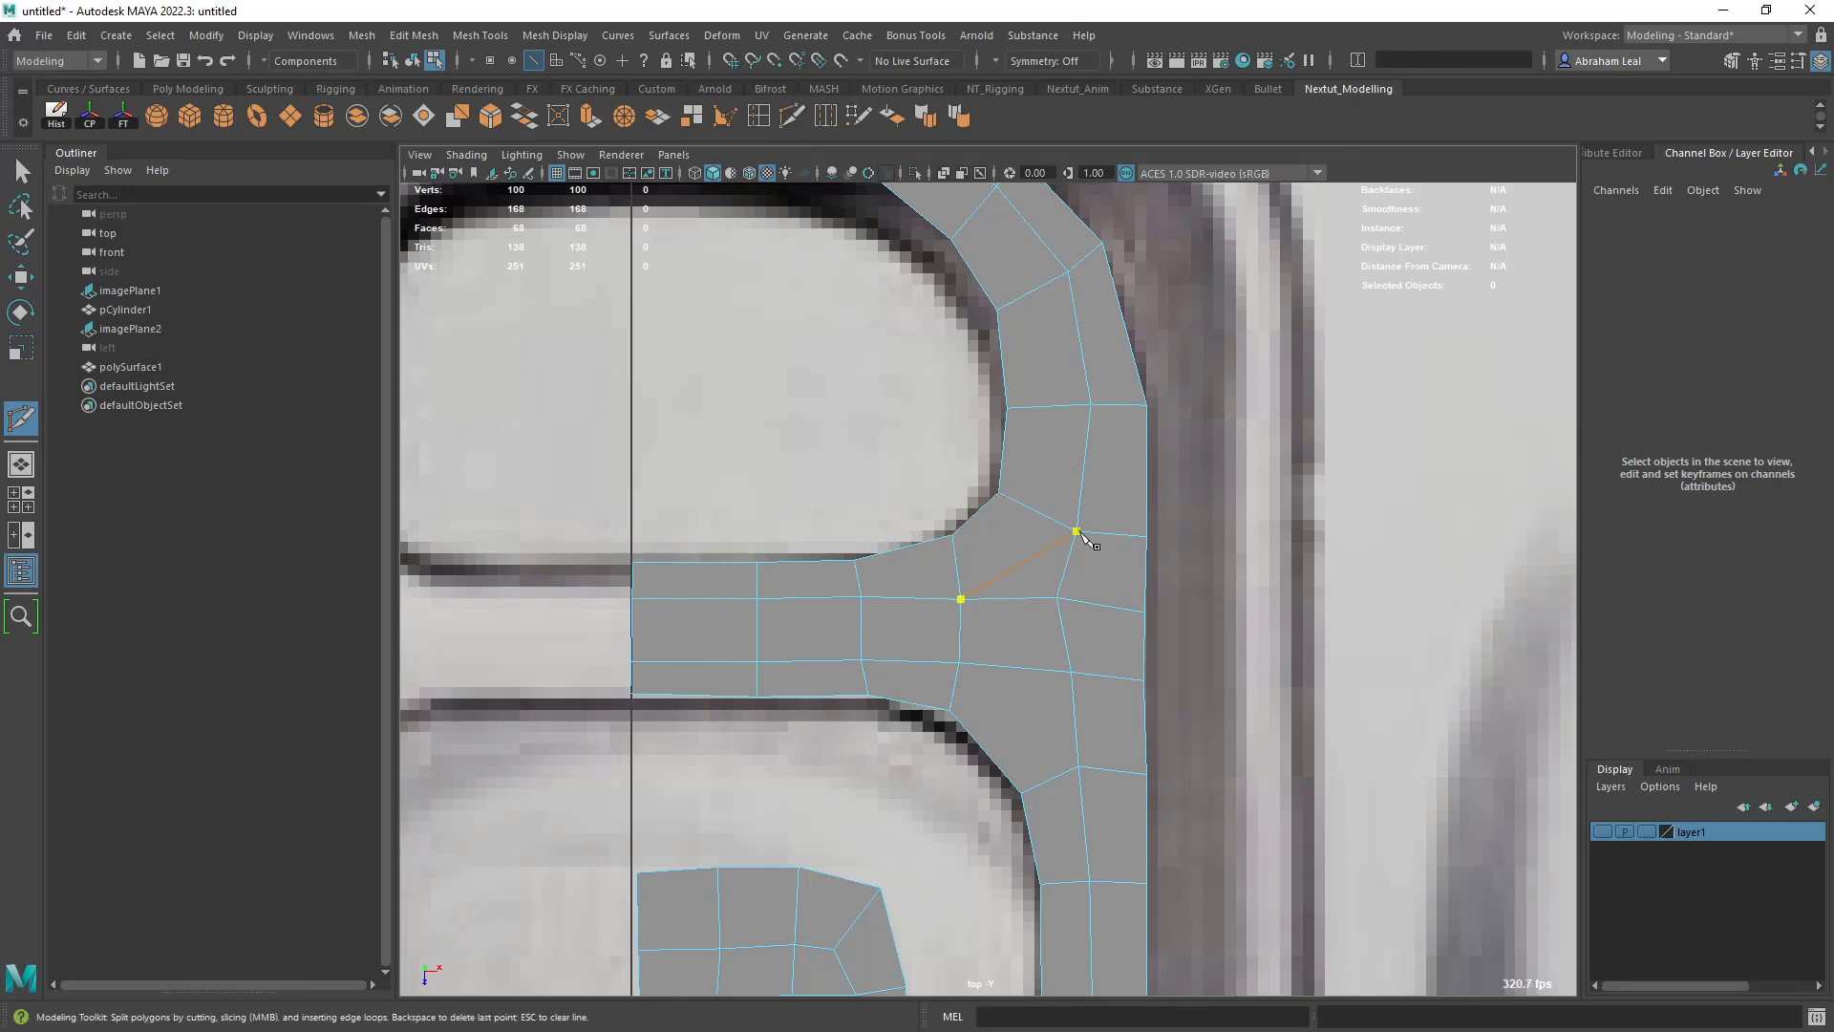
key(Return)
click(1079, 766)
key(Return)
click(1018, 668)
key(Return)
key(Delete)
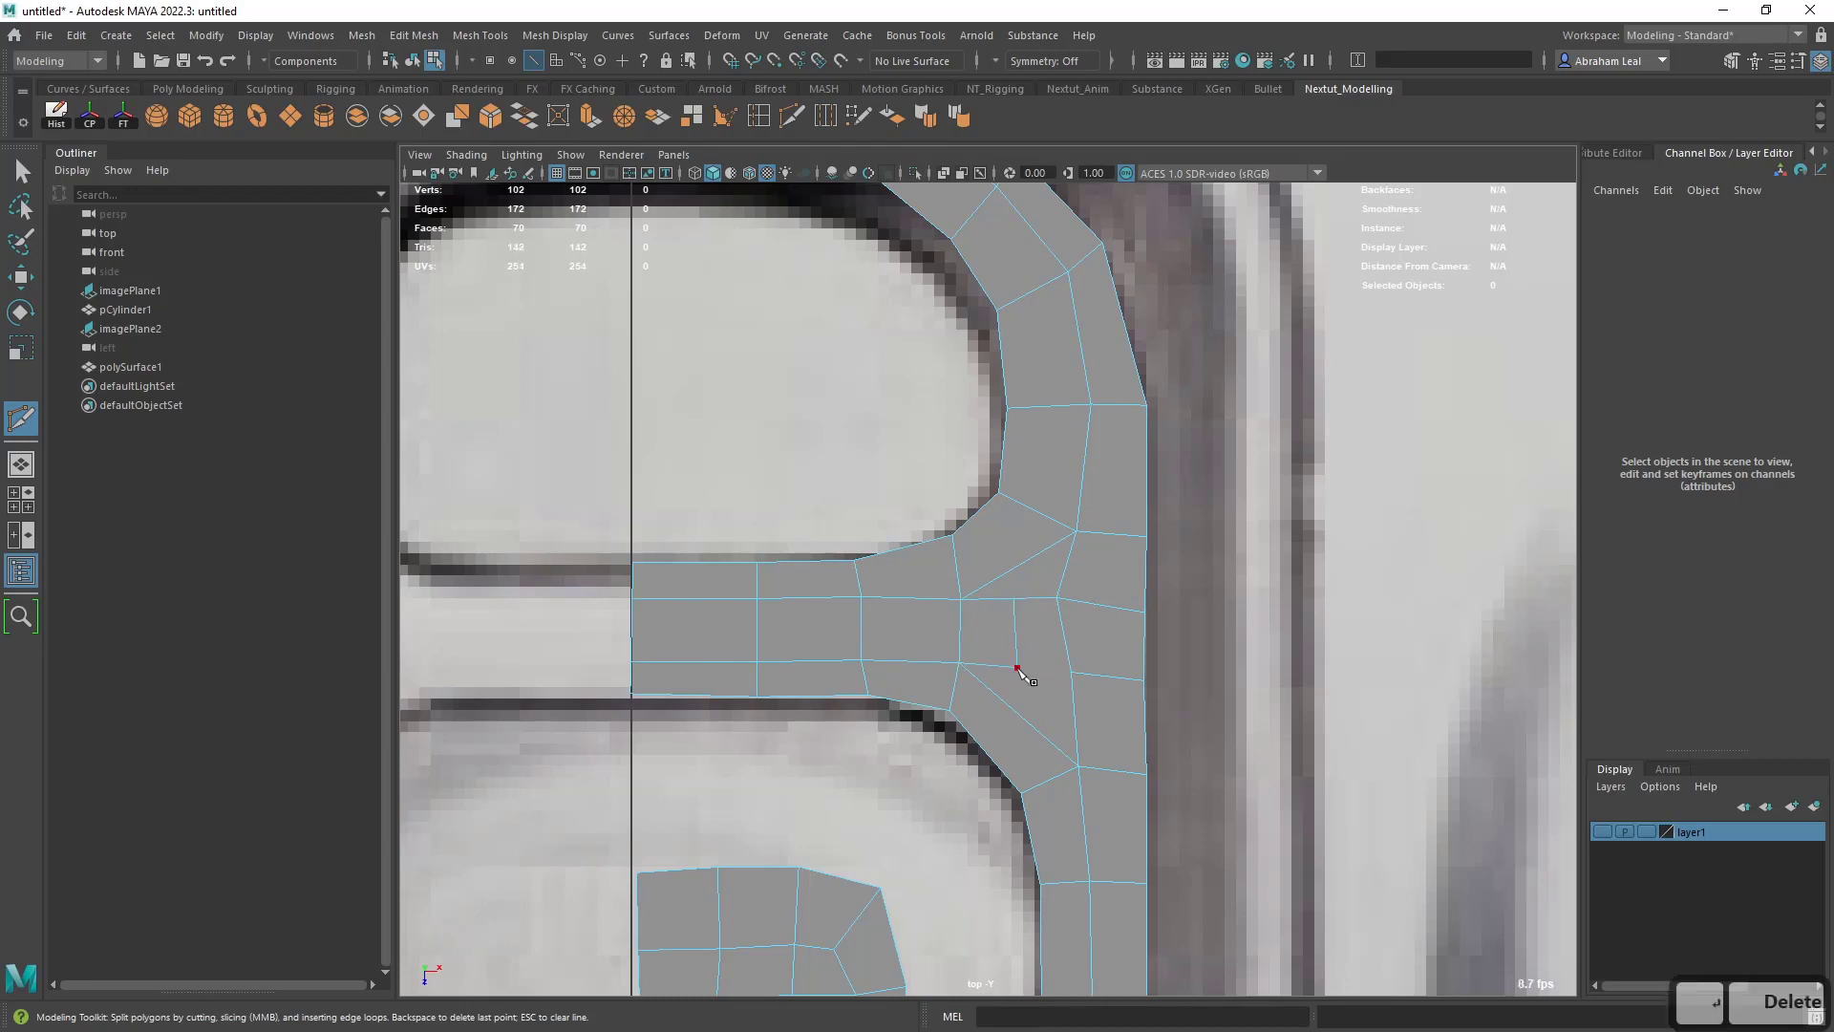
- Complete the crossbar junction's lower horizontal edge by cutting from the short vertical edge to the outer strip
click(859, 115)
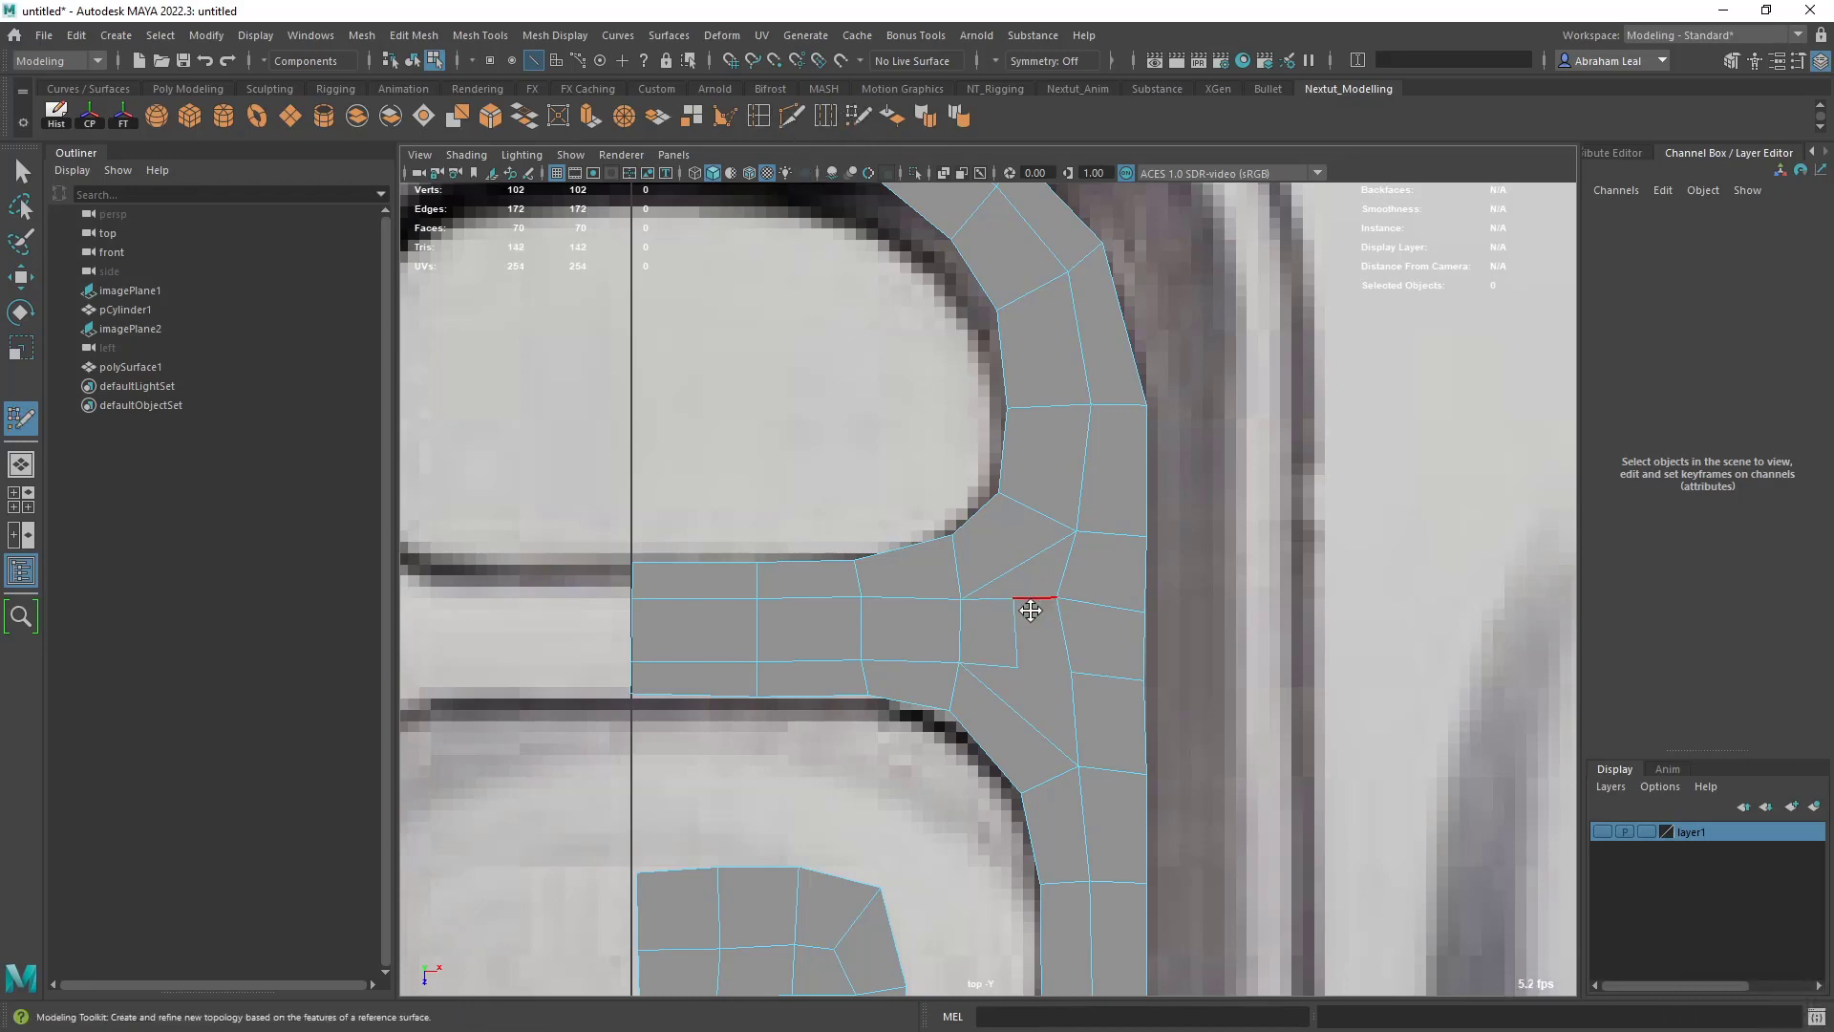
key(ctrl+z)
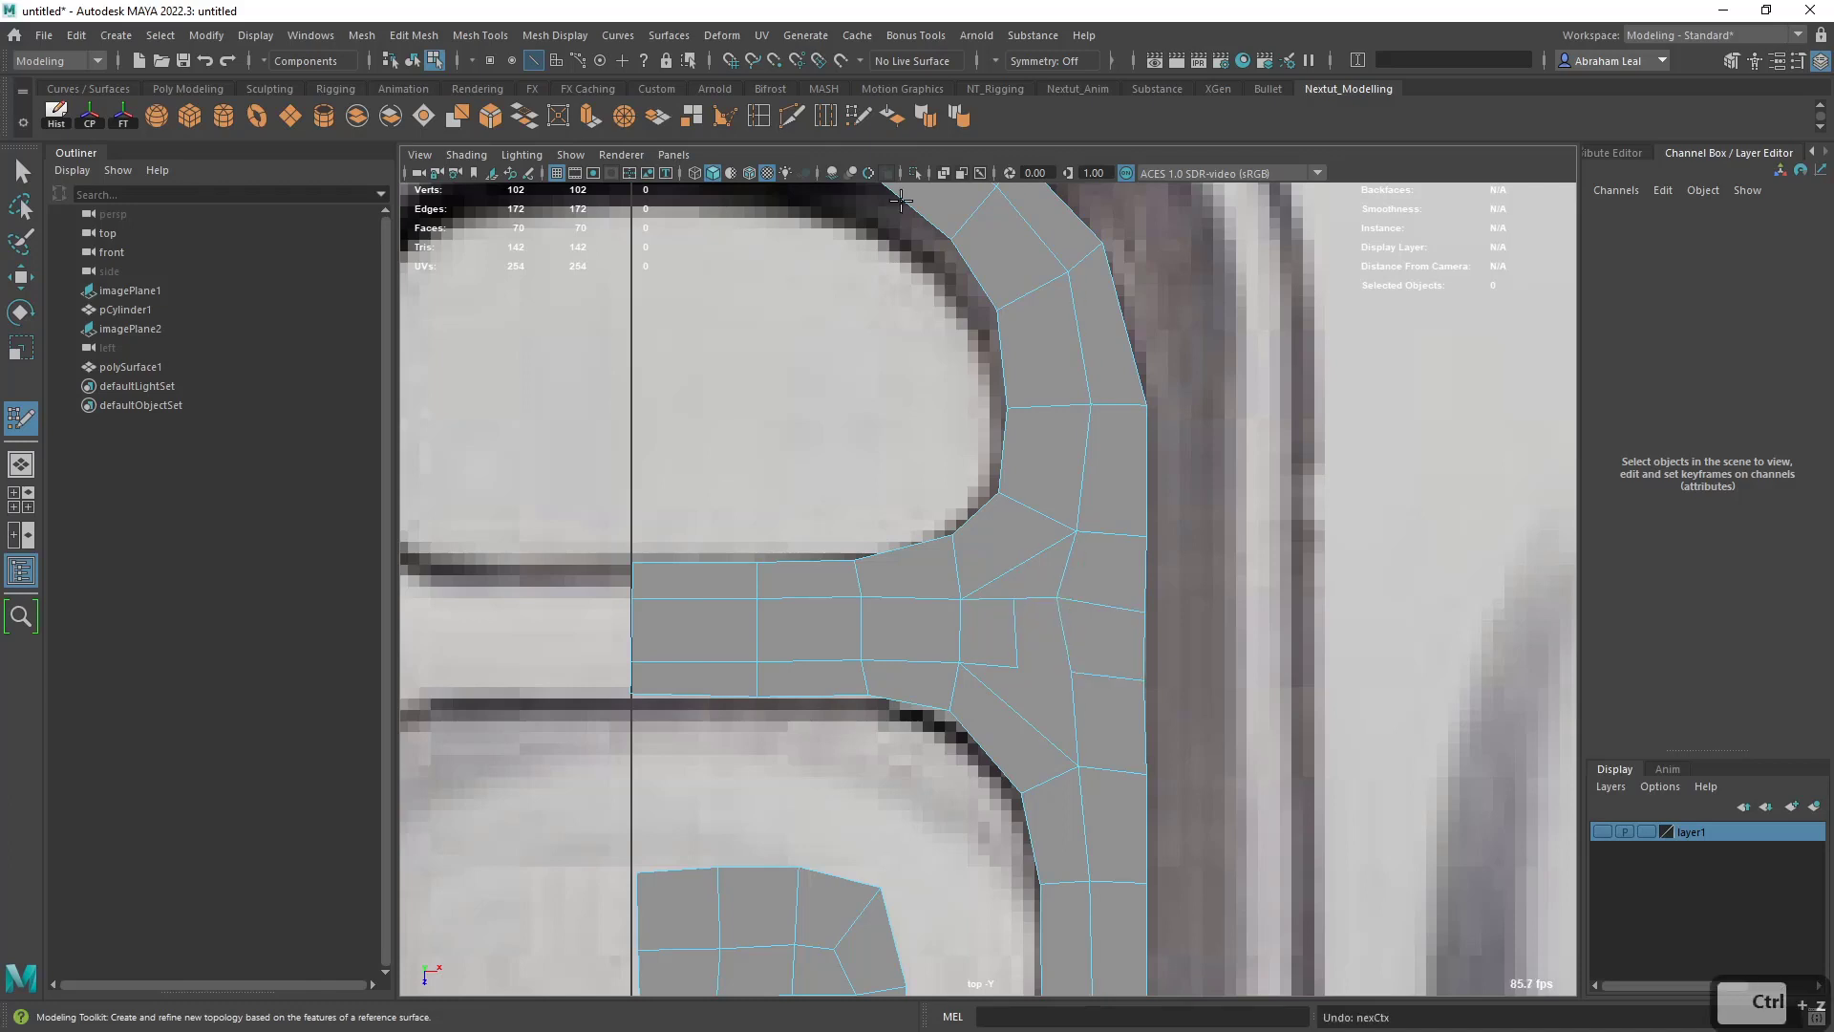
click(792, 115)
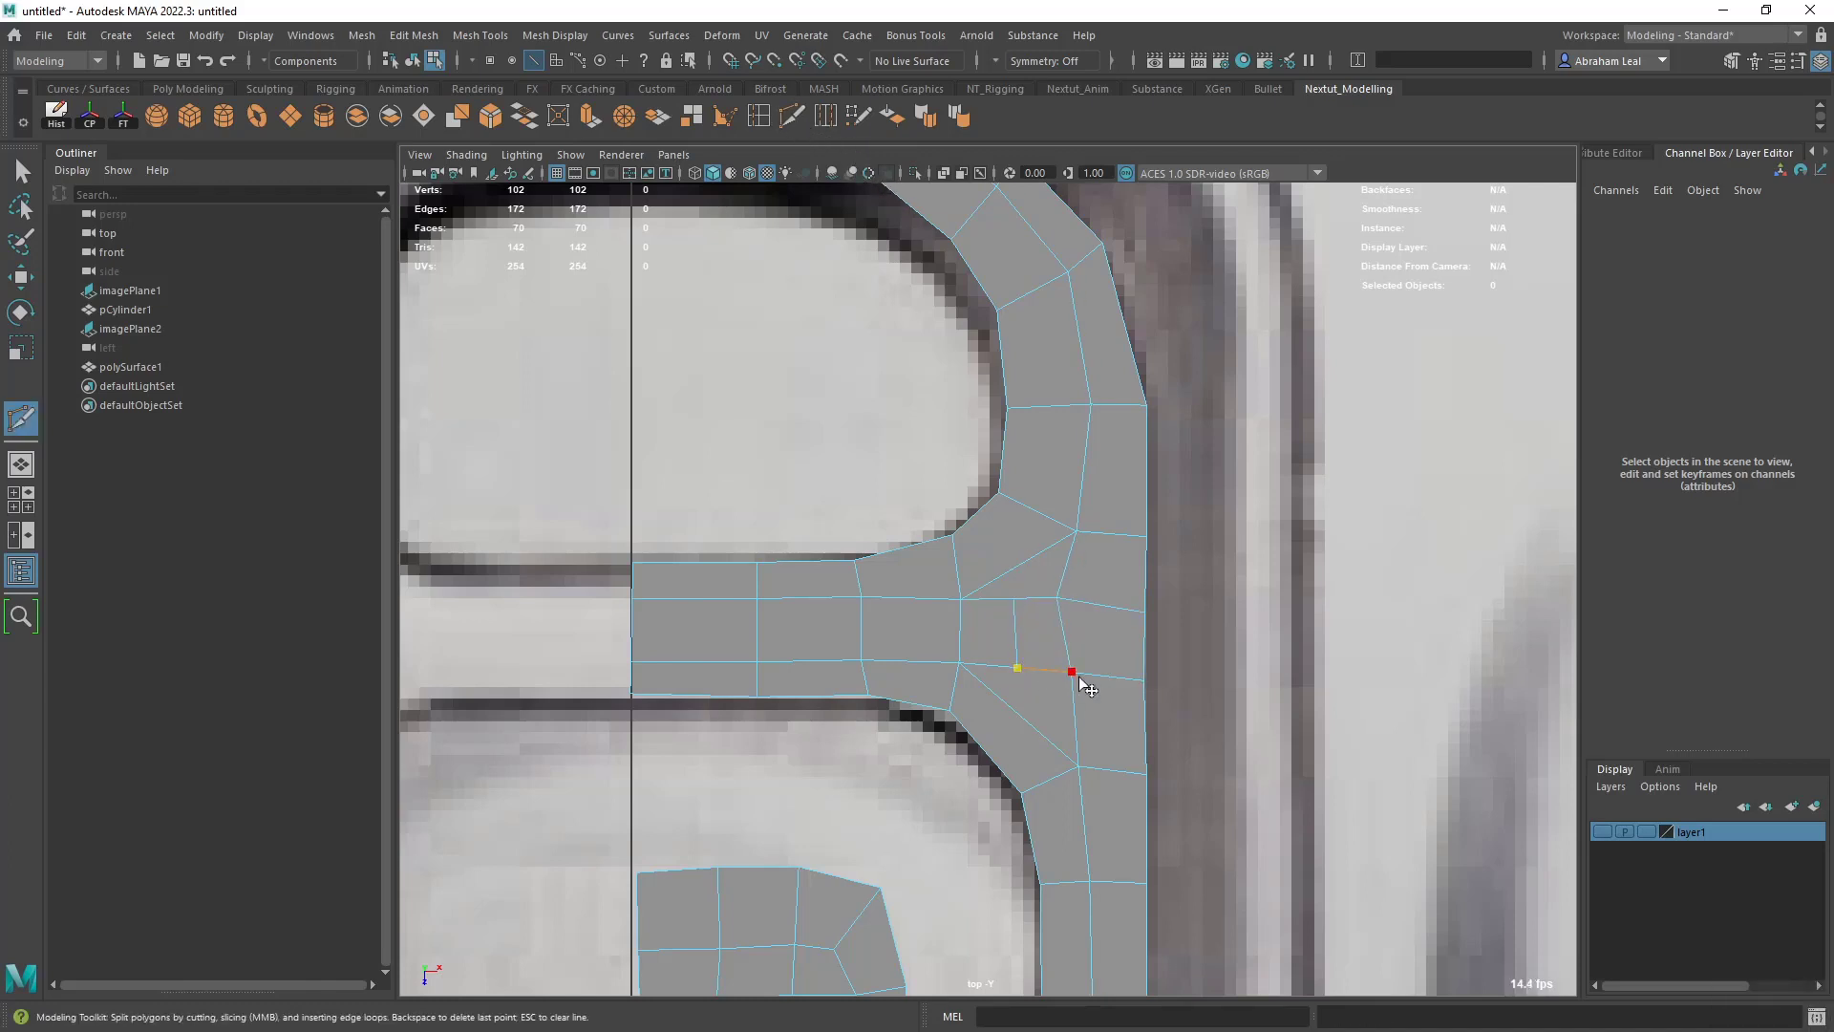
key(Return)
key(q)
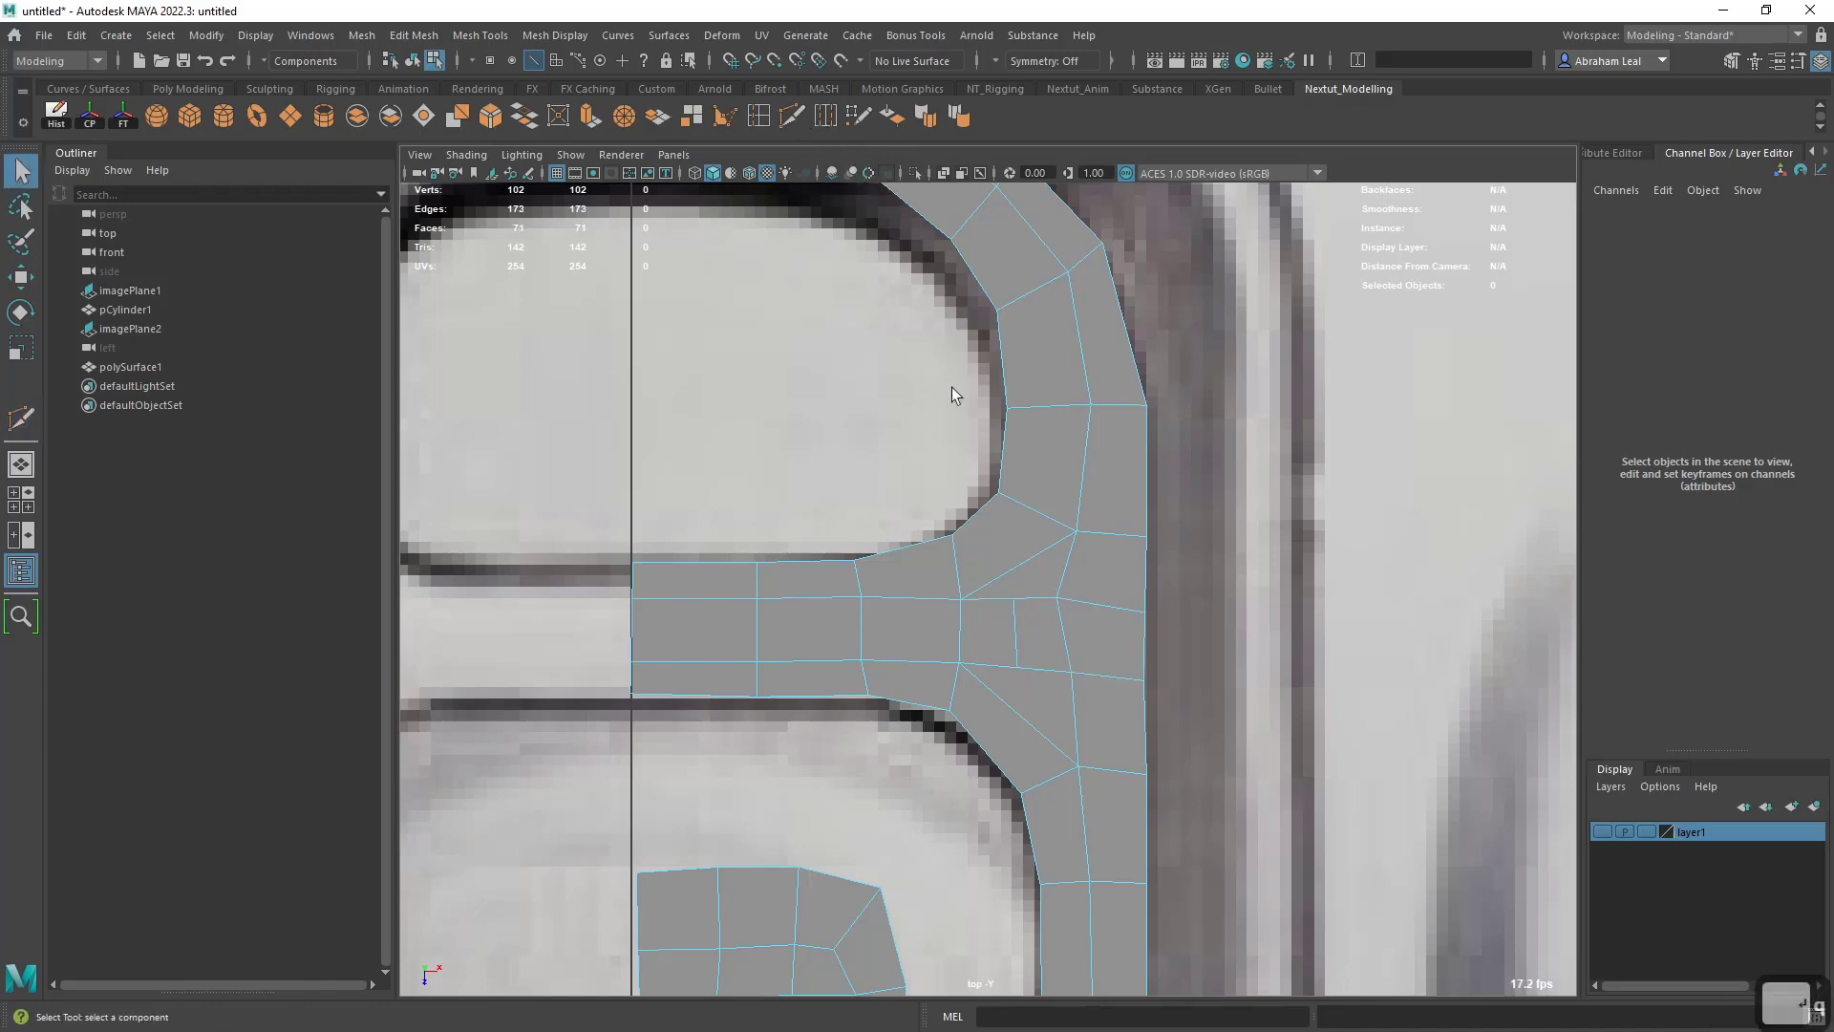
- Reposition the vertices around the crossbar junction with Quad Draw so its small centre quads are evenly shaped
click(858, 117)
mouse_move(1019, 617)
shift+mouse_down()
mouse_move(1003, 638)
mouse_move(1056, 614)
shift+mouse_up()
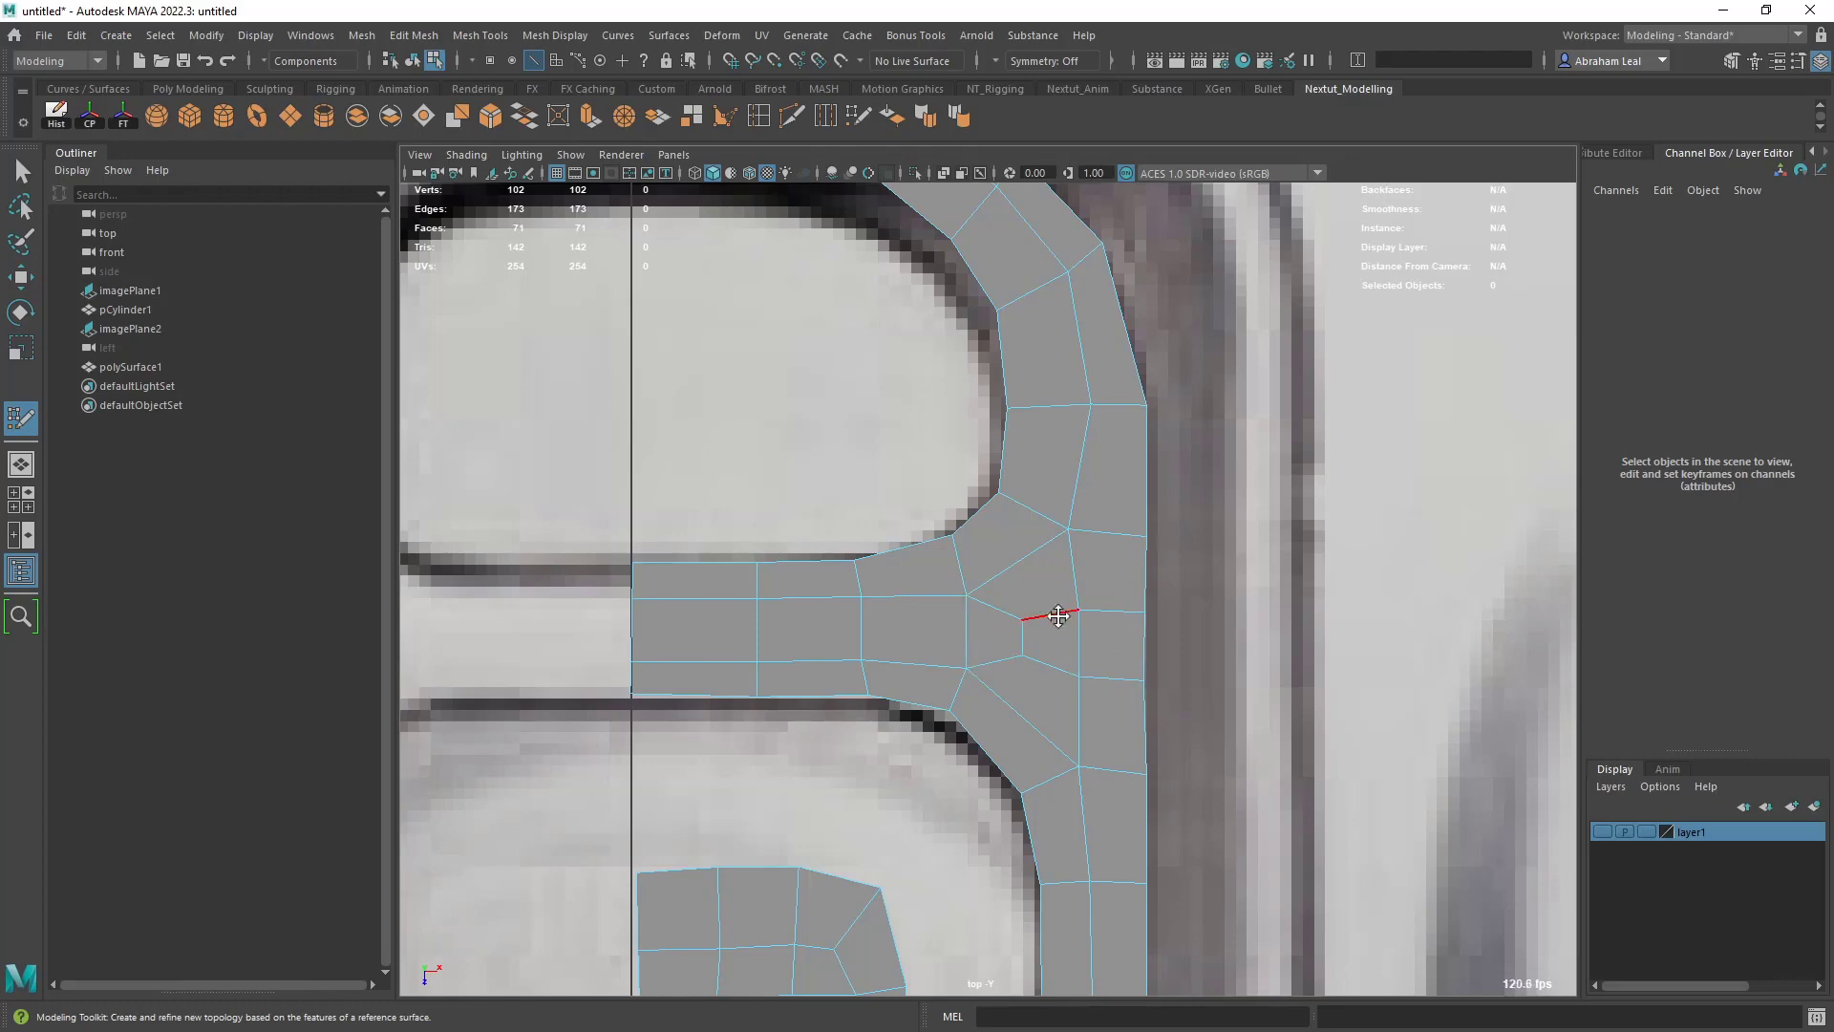
scroll(999, 622, down, 6)
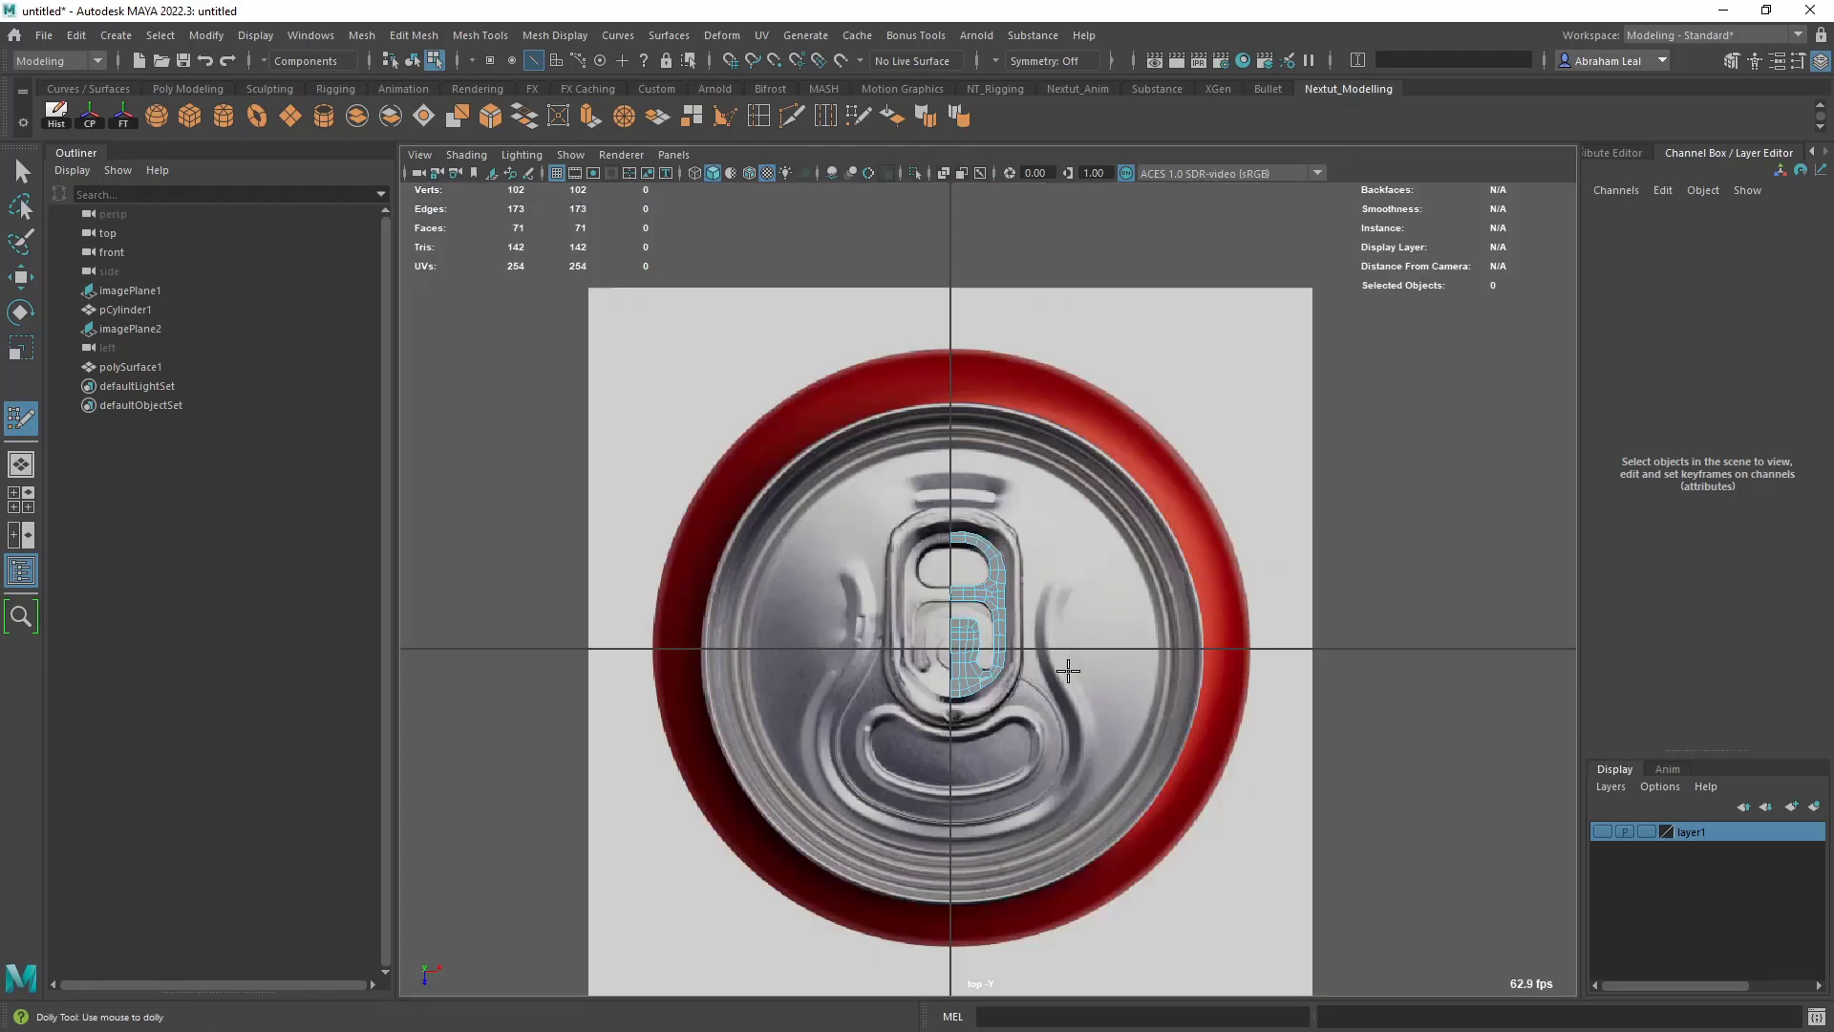
scroll(1050, 666, up, 4)
scroll(1041, 650, up, 5)
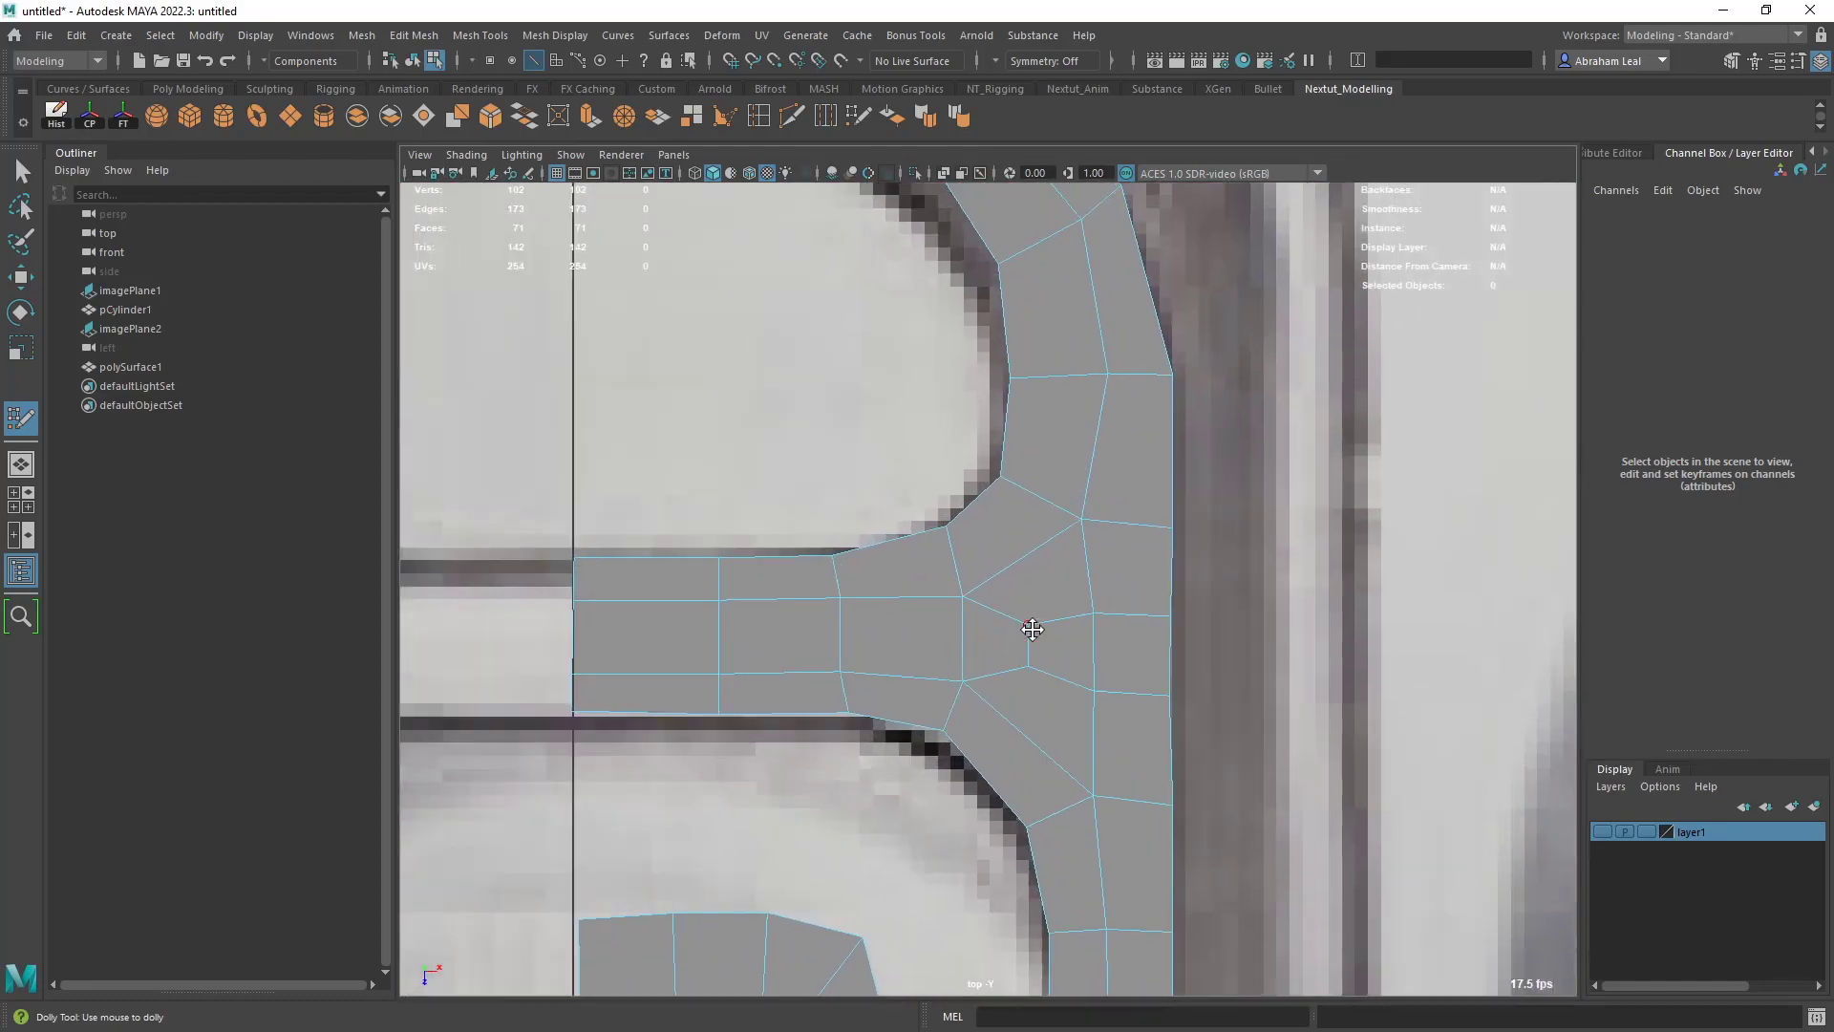
scroll(1074, 625, down, 6)
scroll(1032, 616, up, 5)
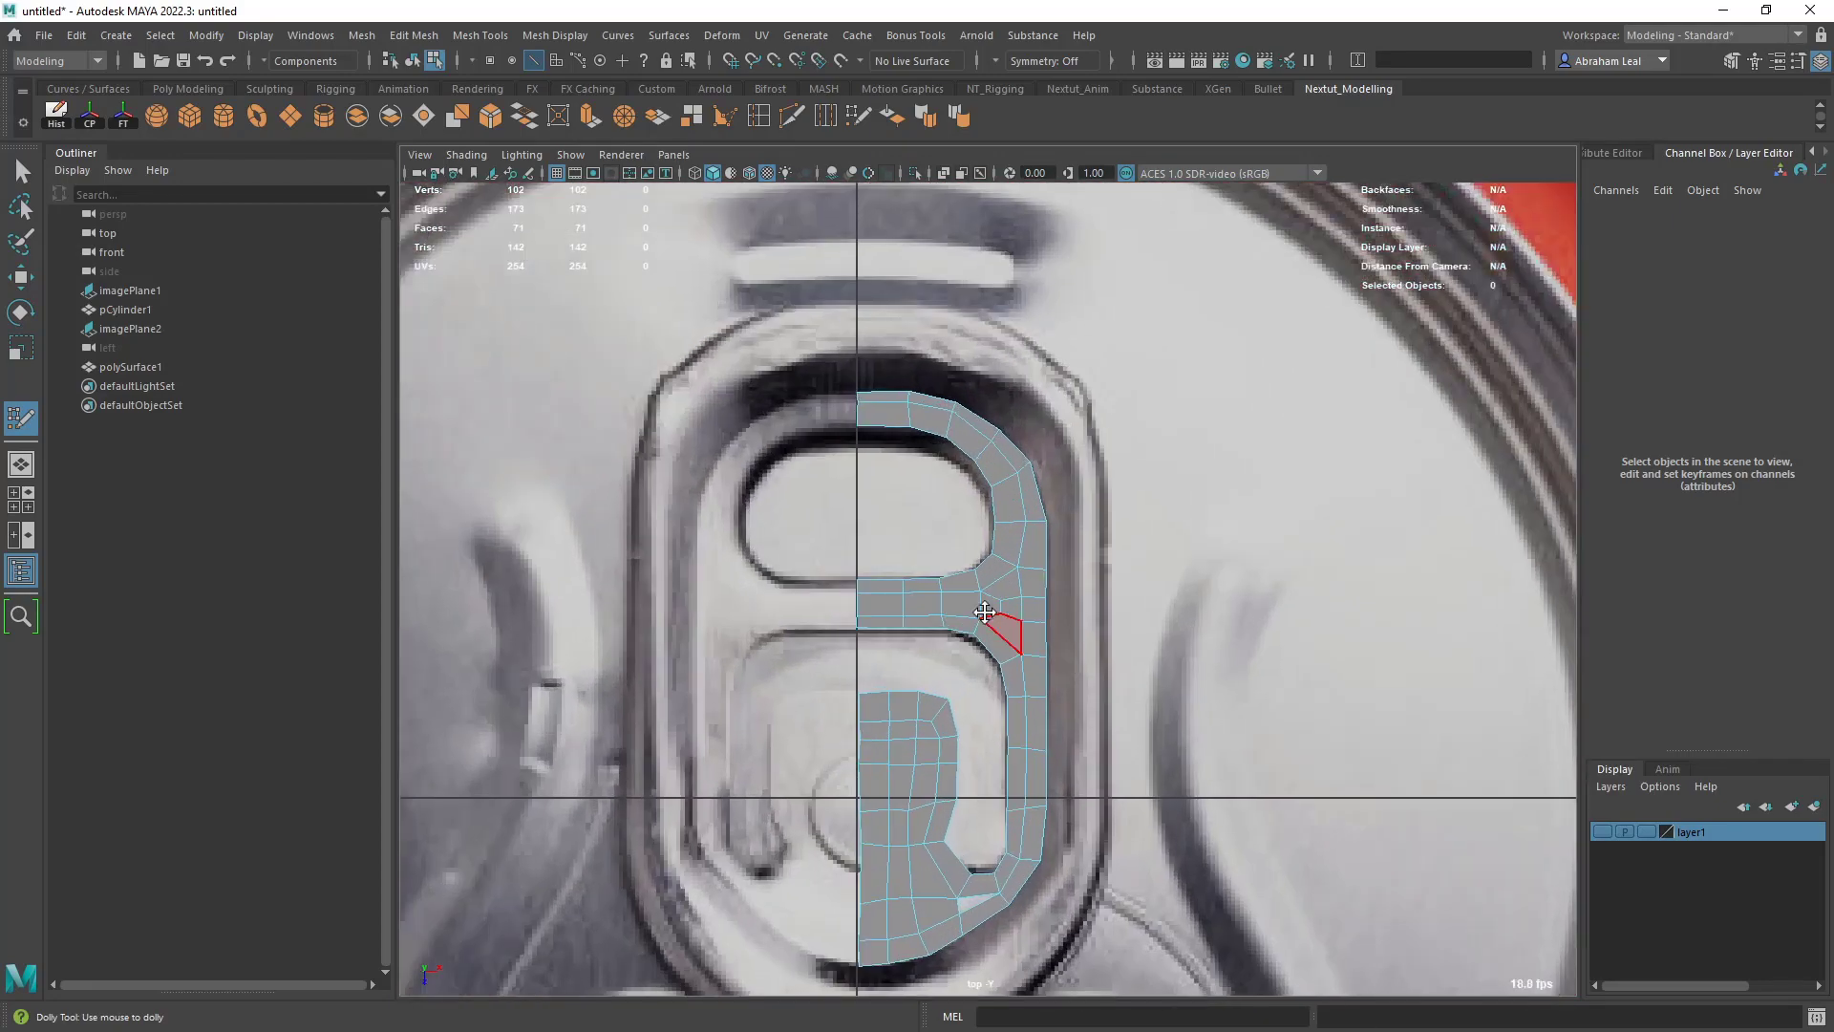
- Even out the lower panel by raising its bent horizontal row and nudging the neighbouring edges toward the centre line
scroll(1008, 698, up, 4)
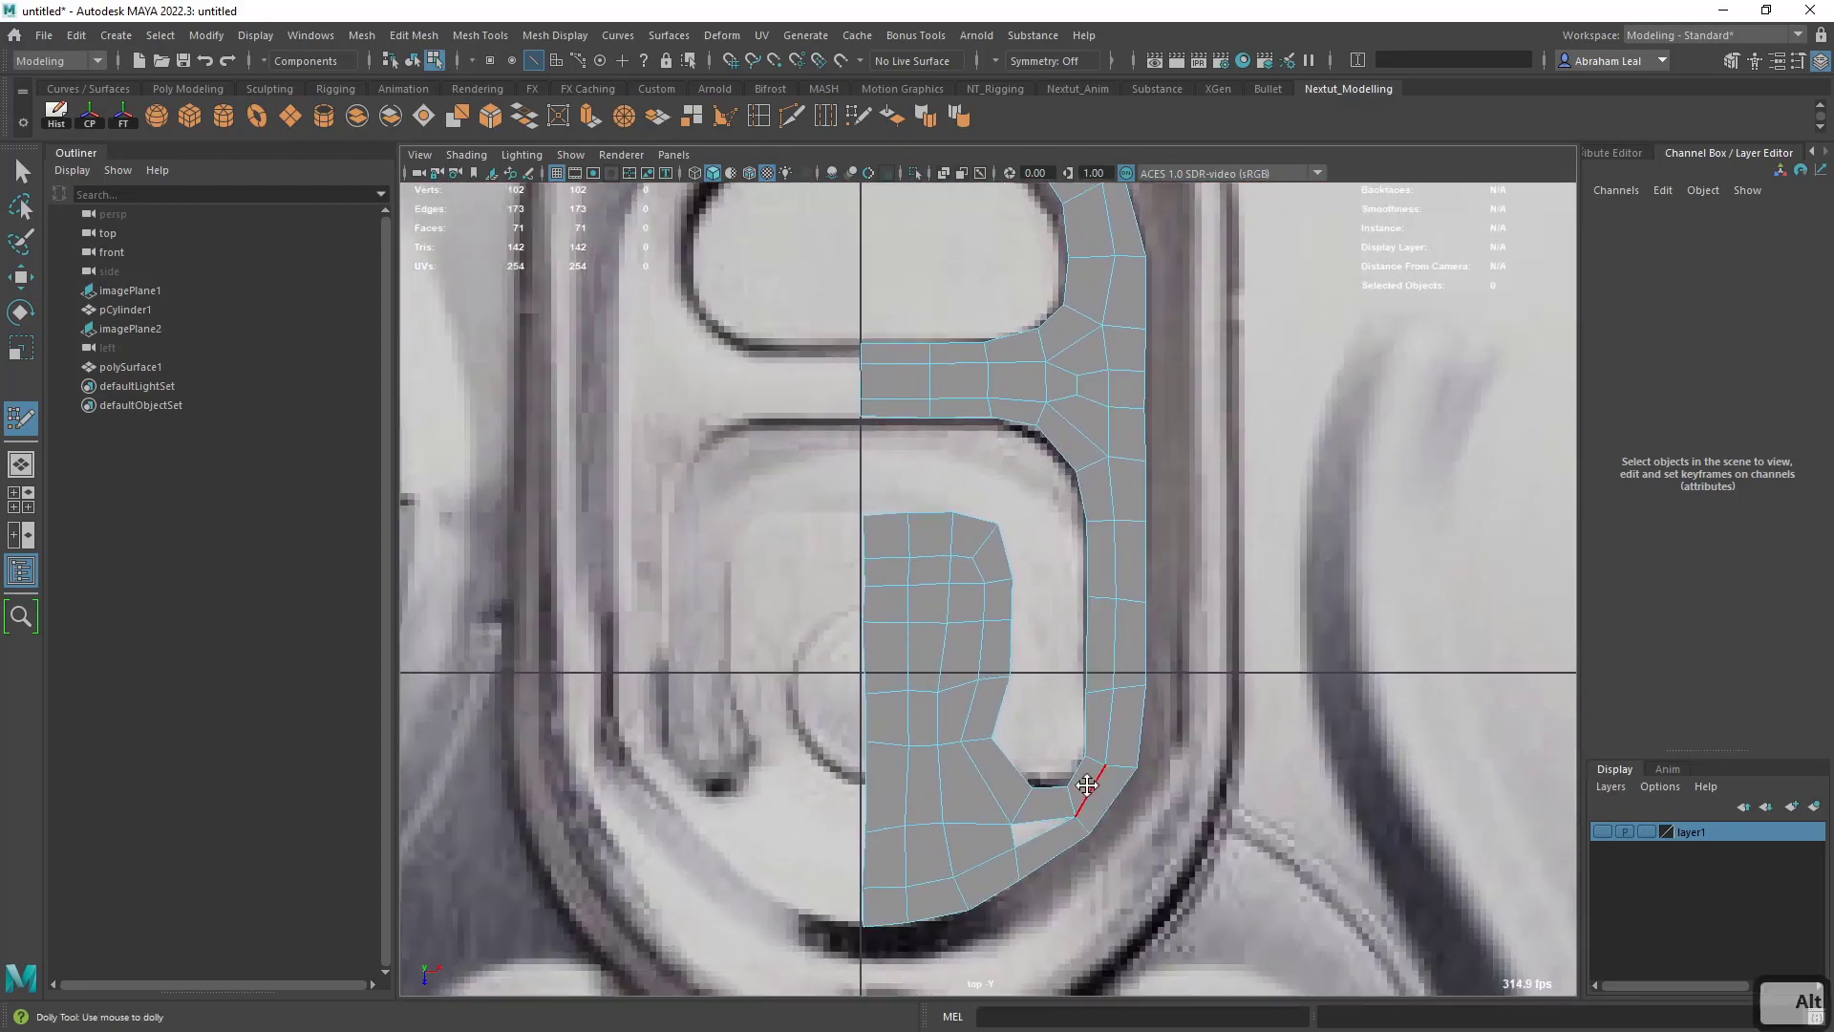
scroll(974, 630, up, 2)
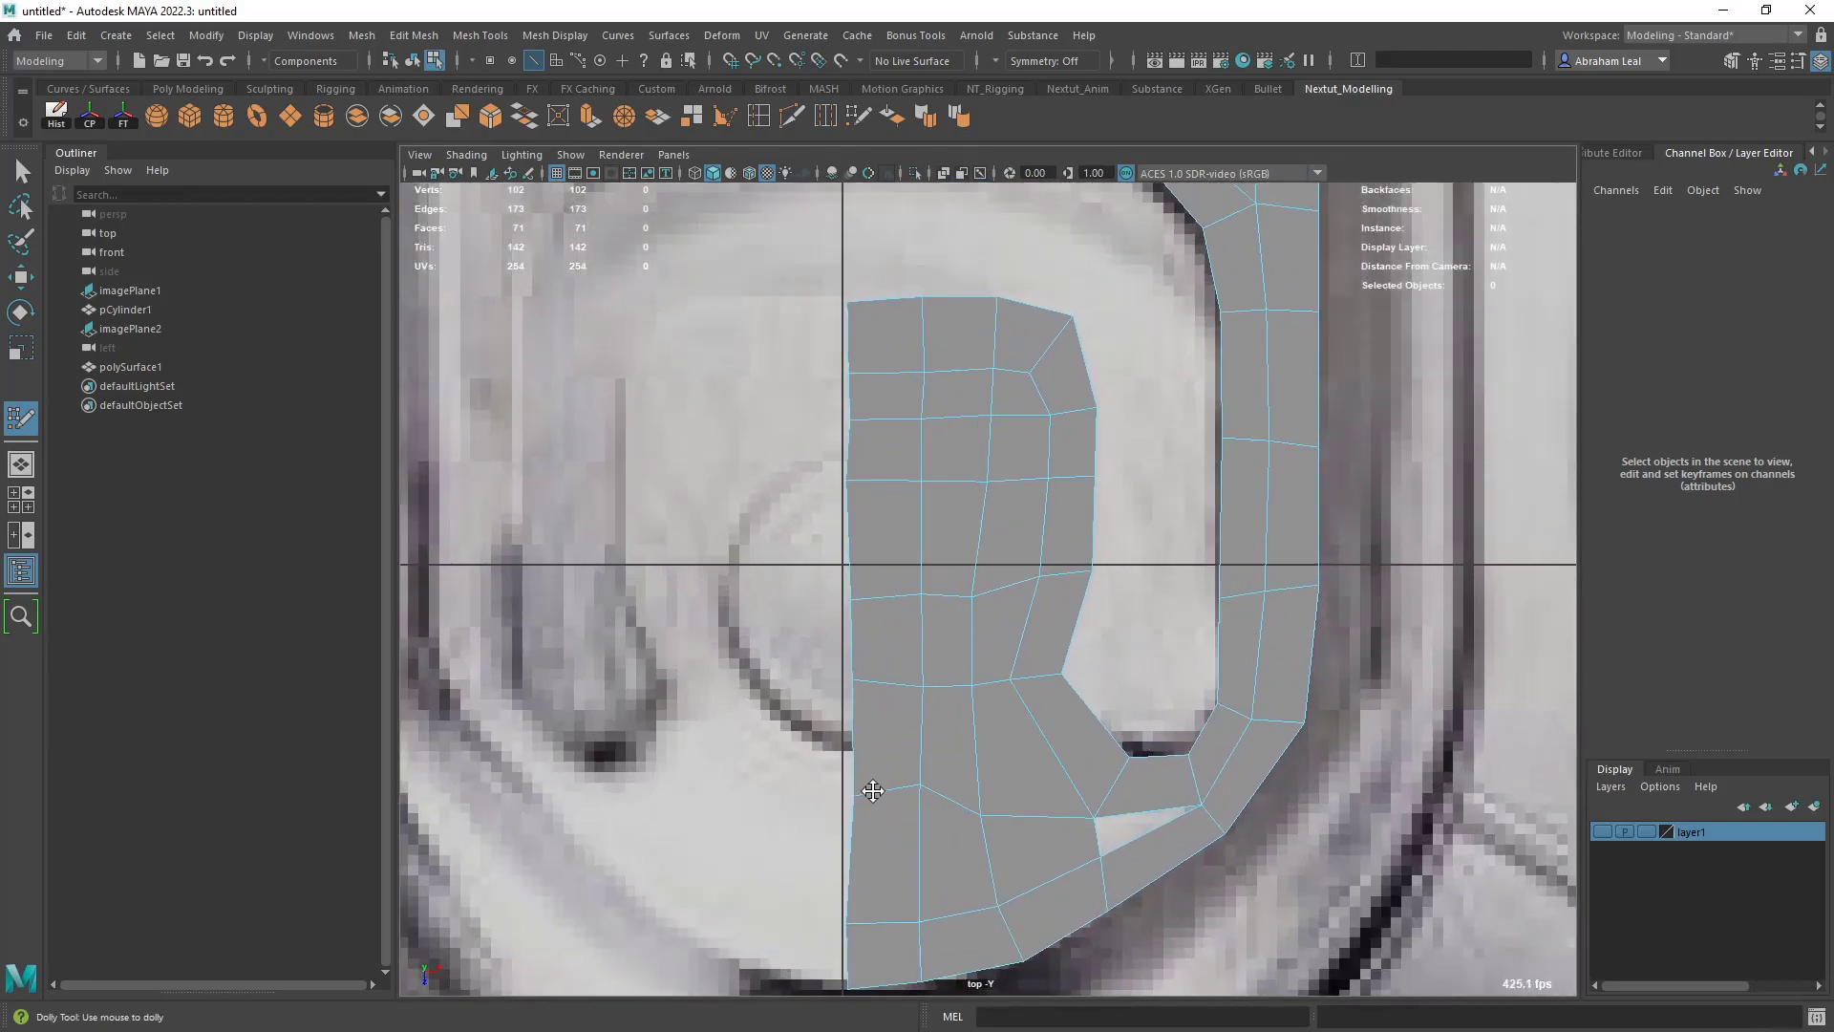
drag(984, 810, 988, 768)
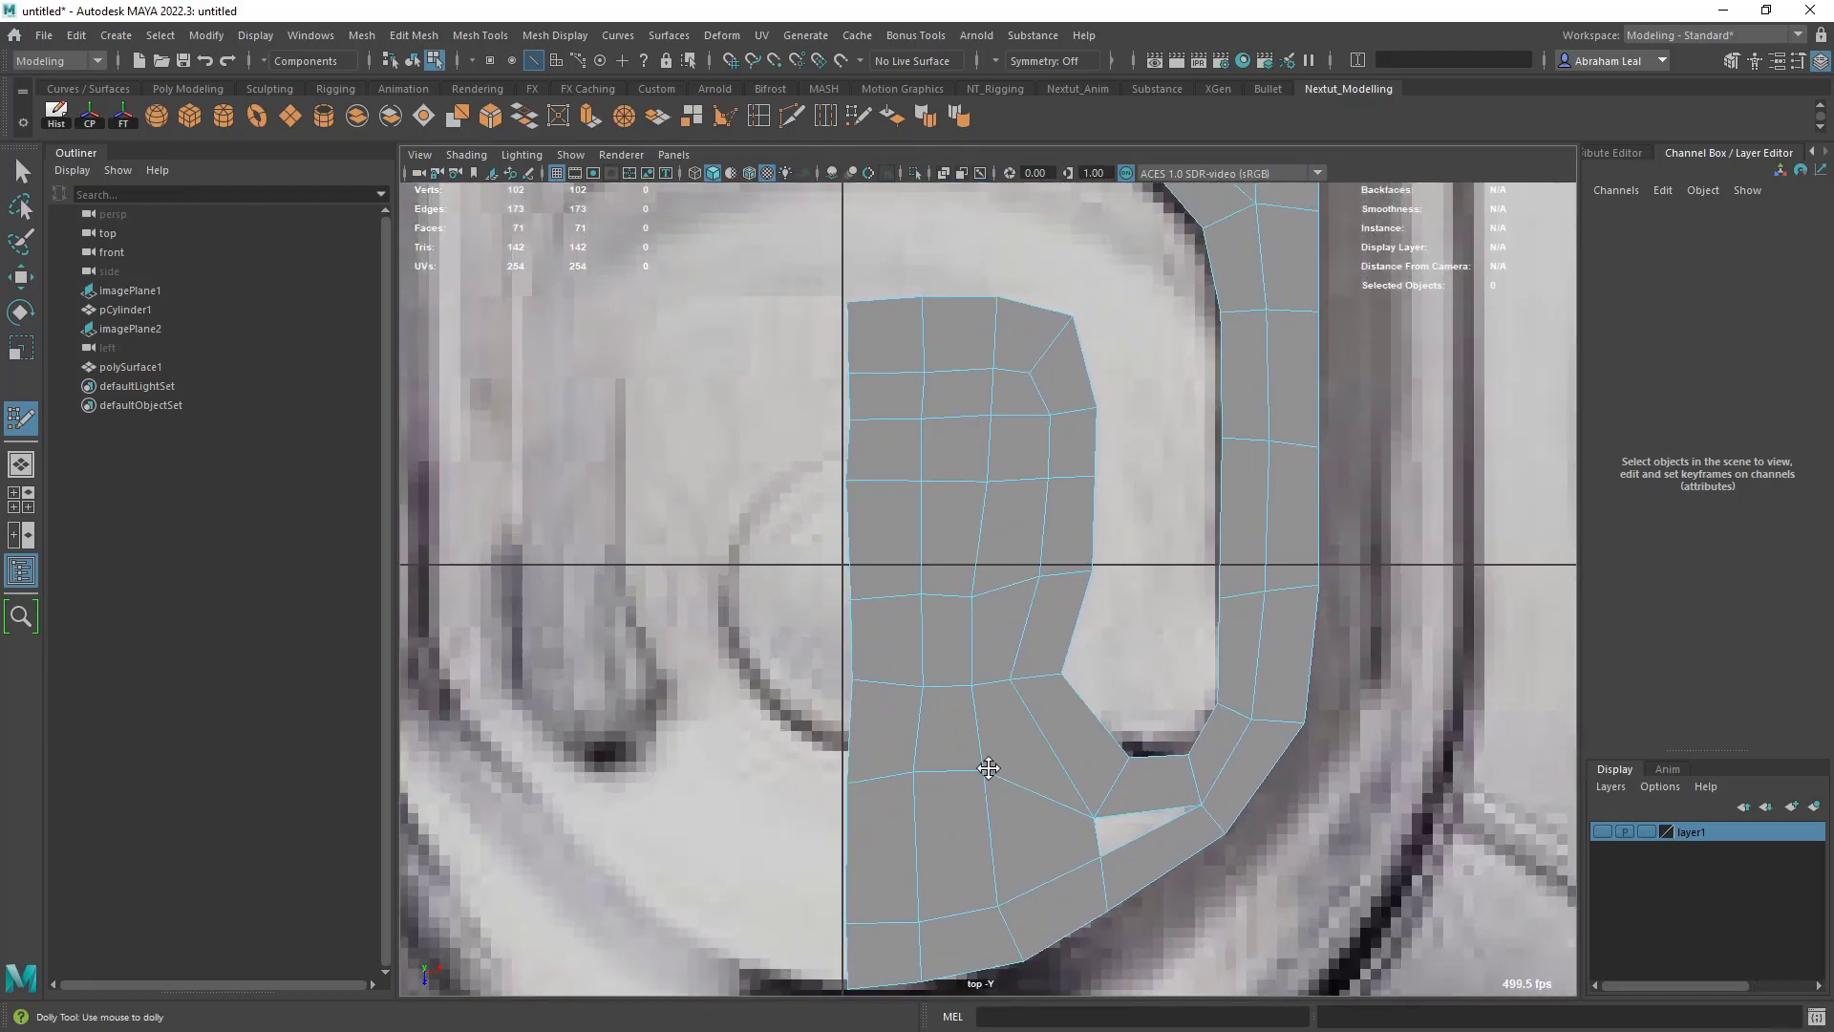
drag(873, 684, 868, 684)
drag(876, 595, 873, 594)
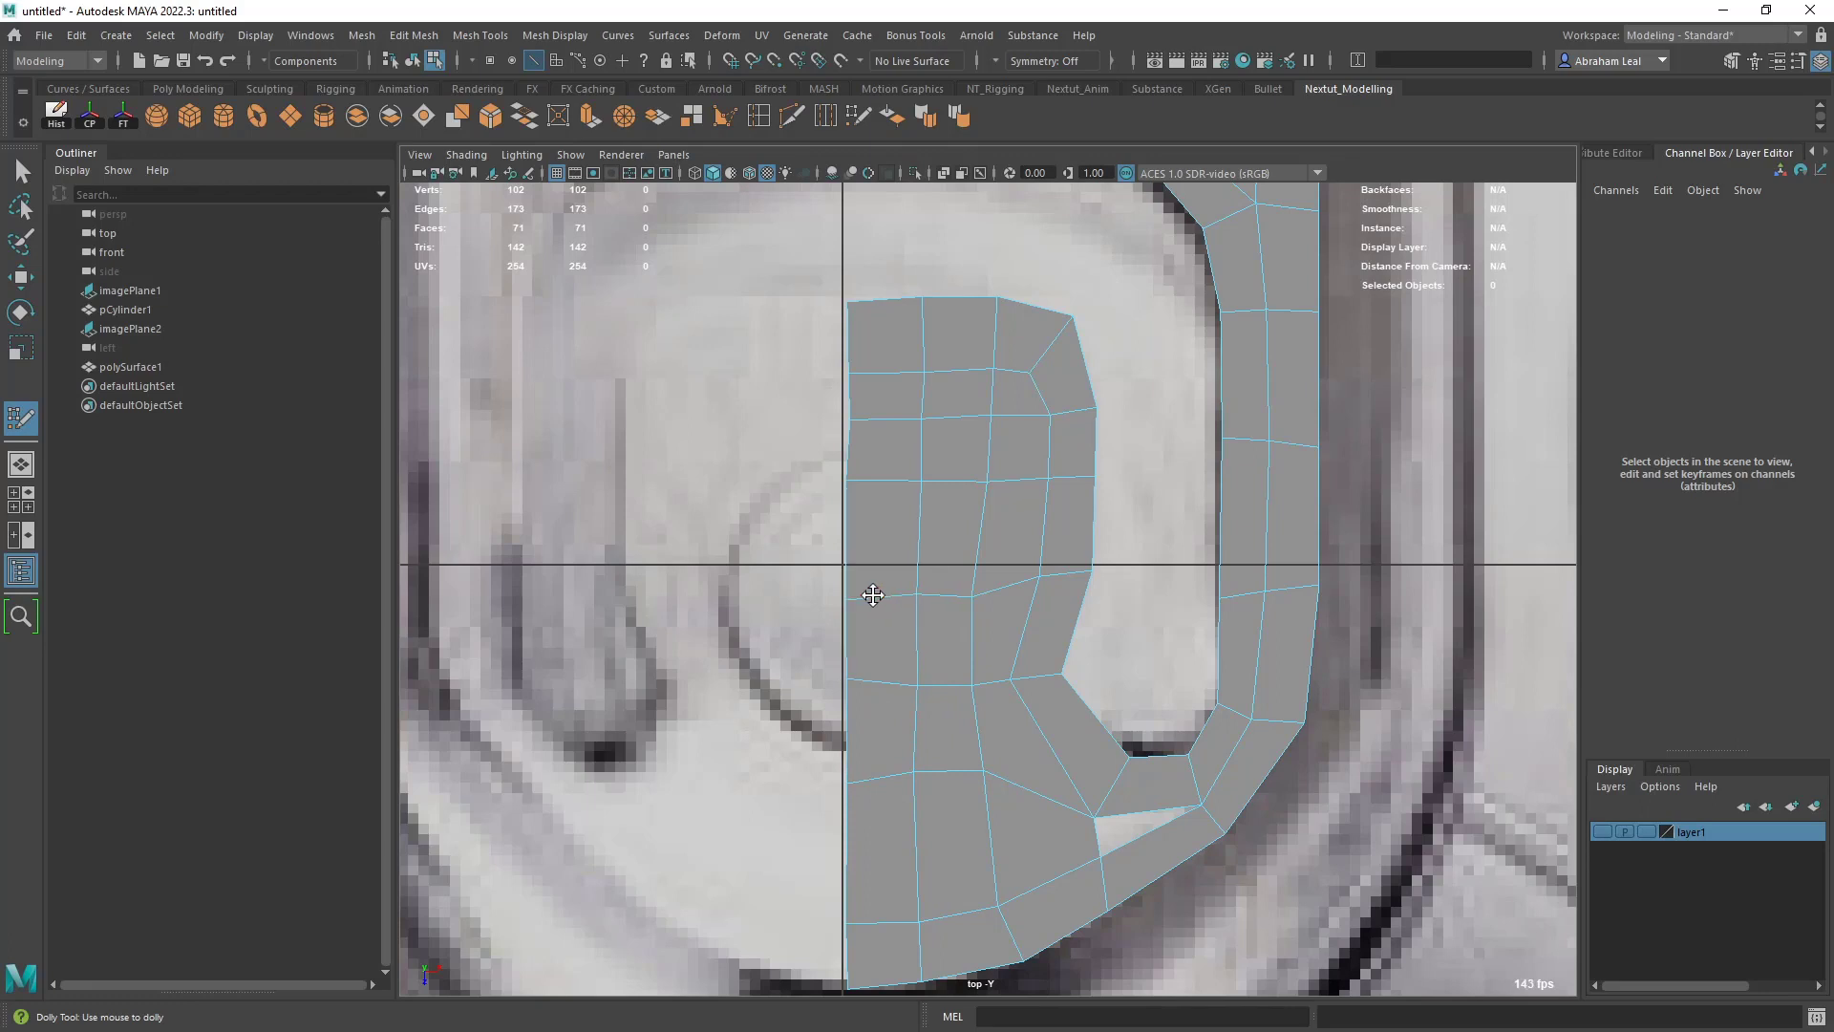
alt+middle_drag(959, 744, 941, 684)
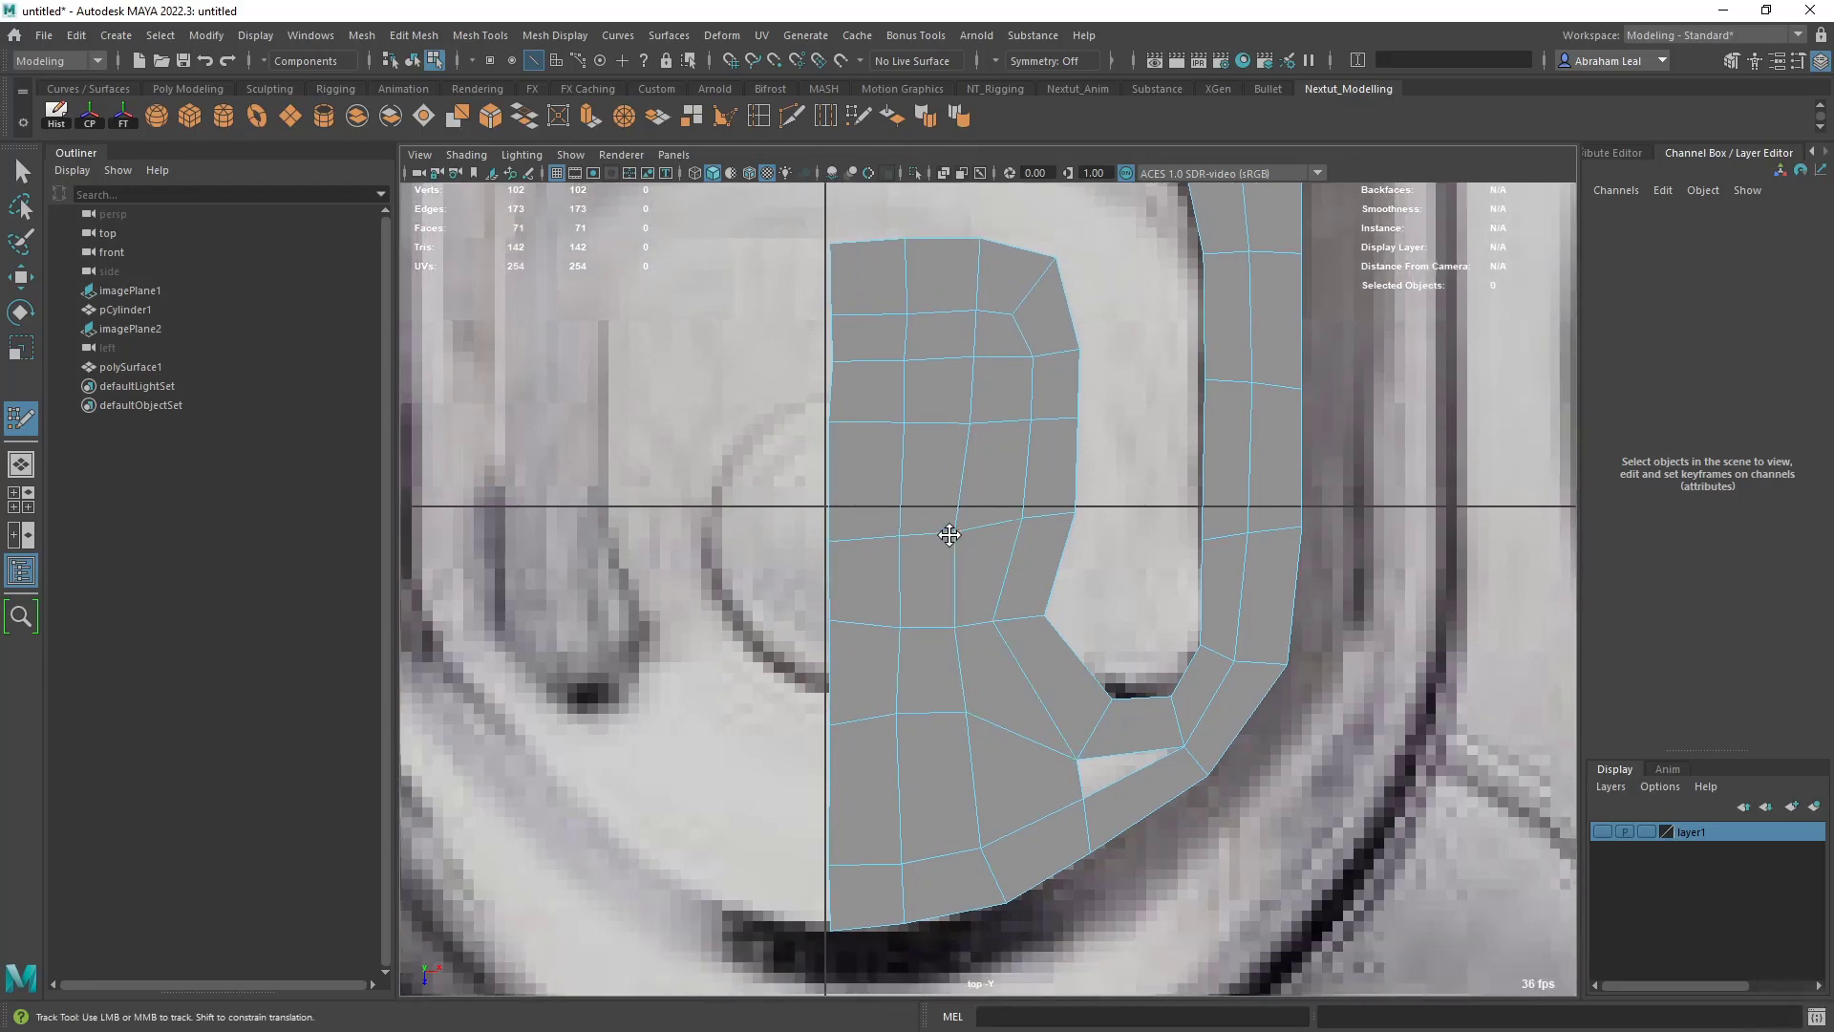
alt+middle_drag(948, 535, 949, 486)
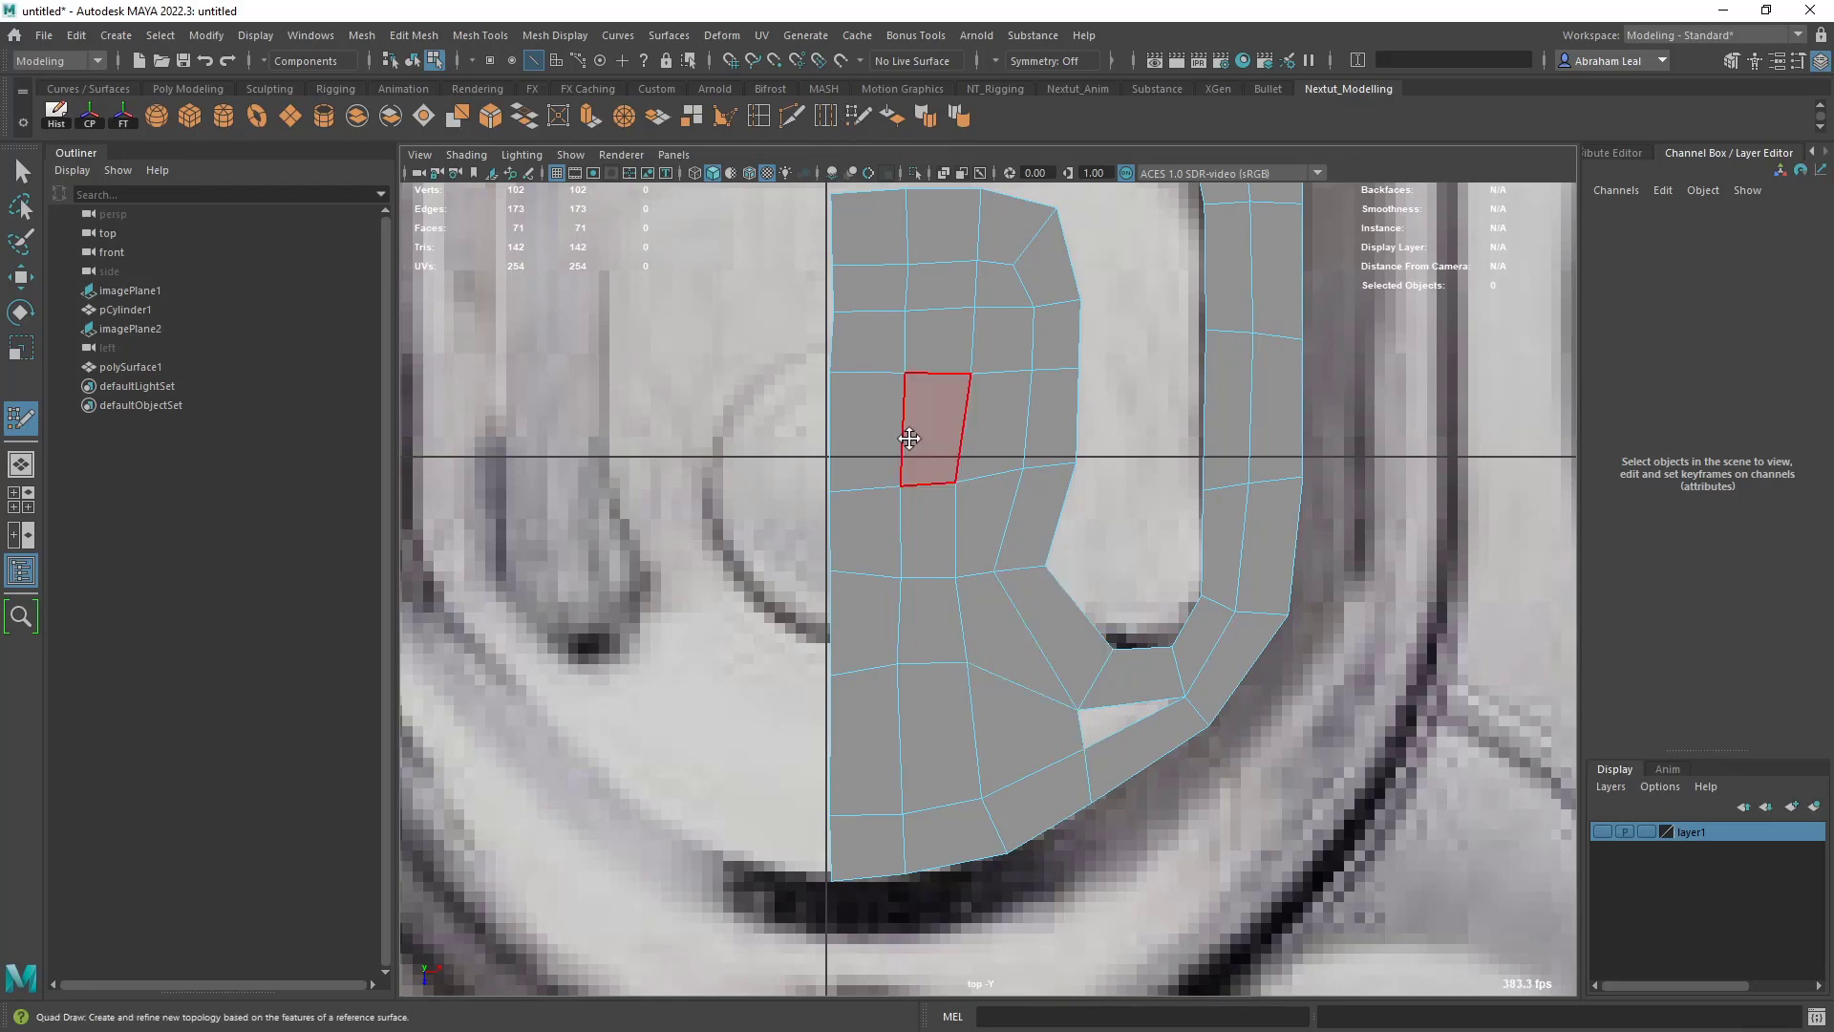
- Insert a horizontal edge loop across the lower panel and fill the gap beneath the slot's bend with a quad
click(787, 118)
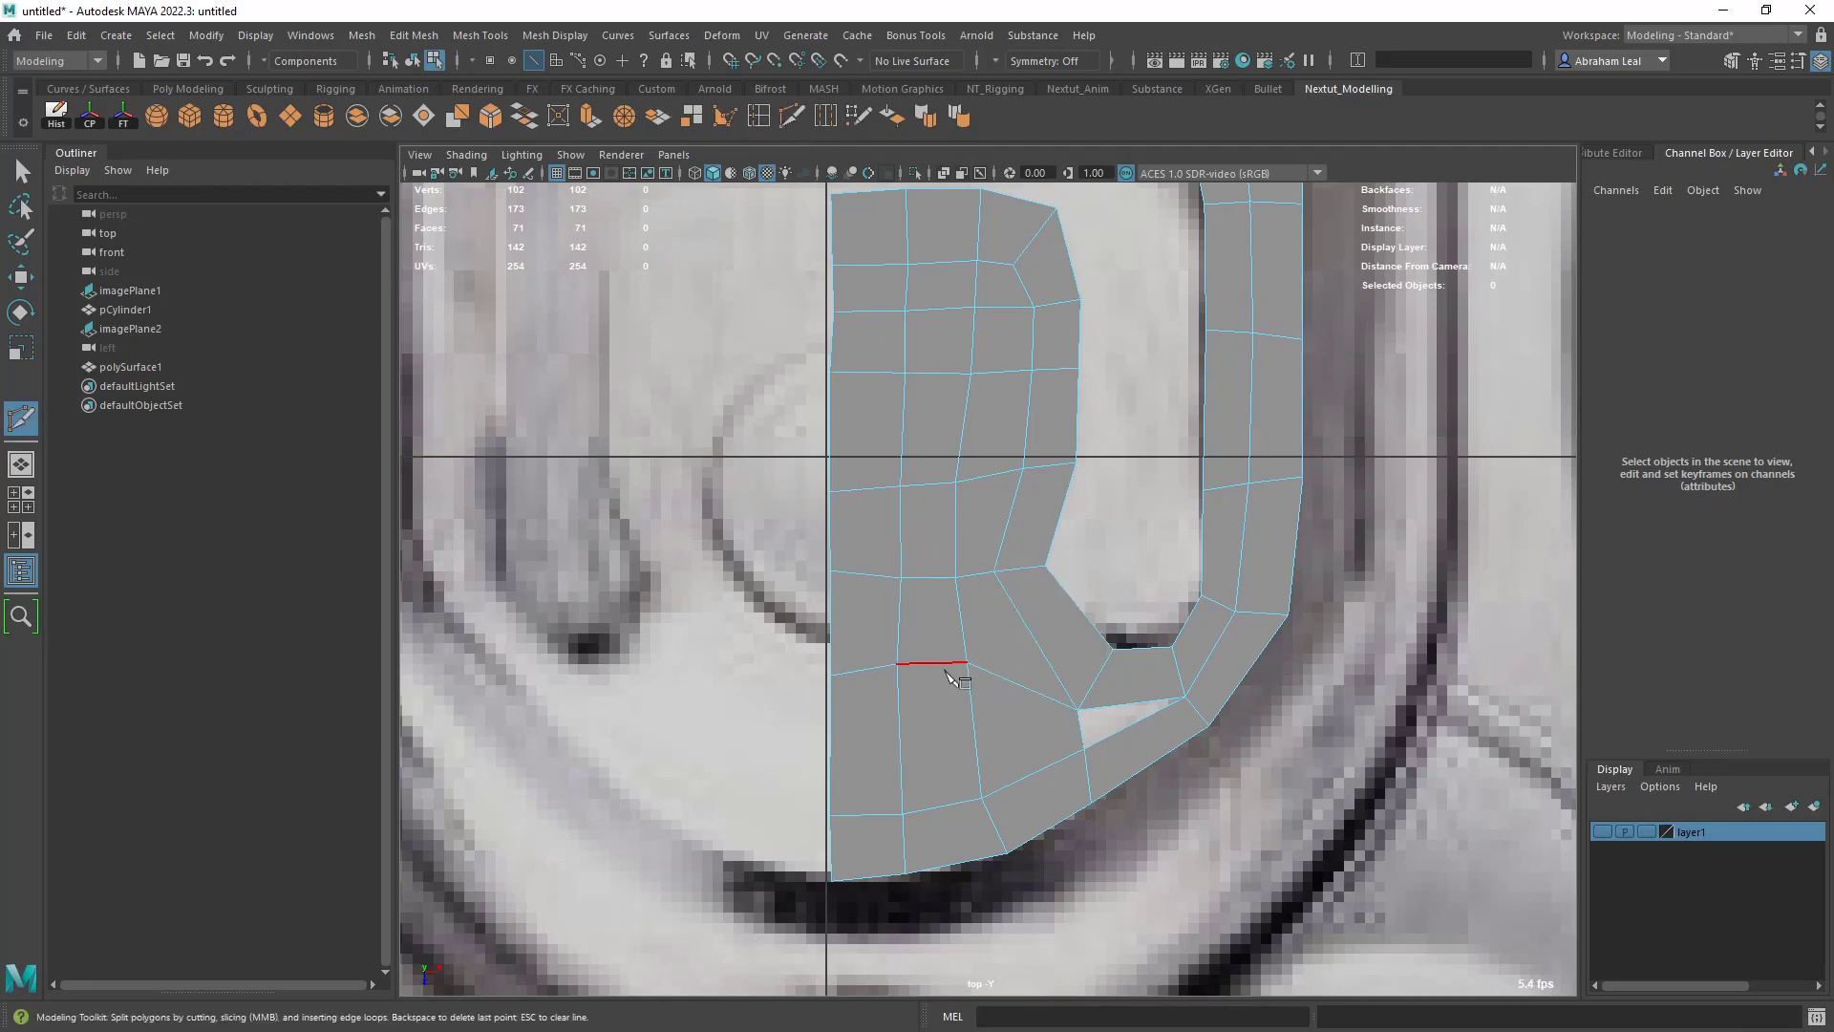
ctrl+click(915, 744)
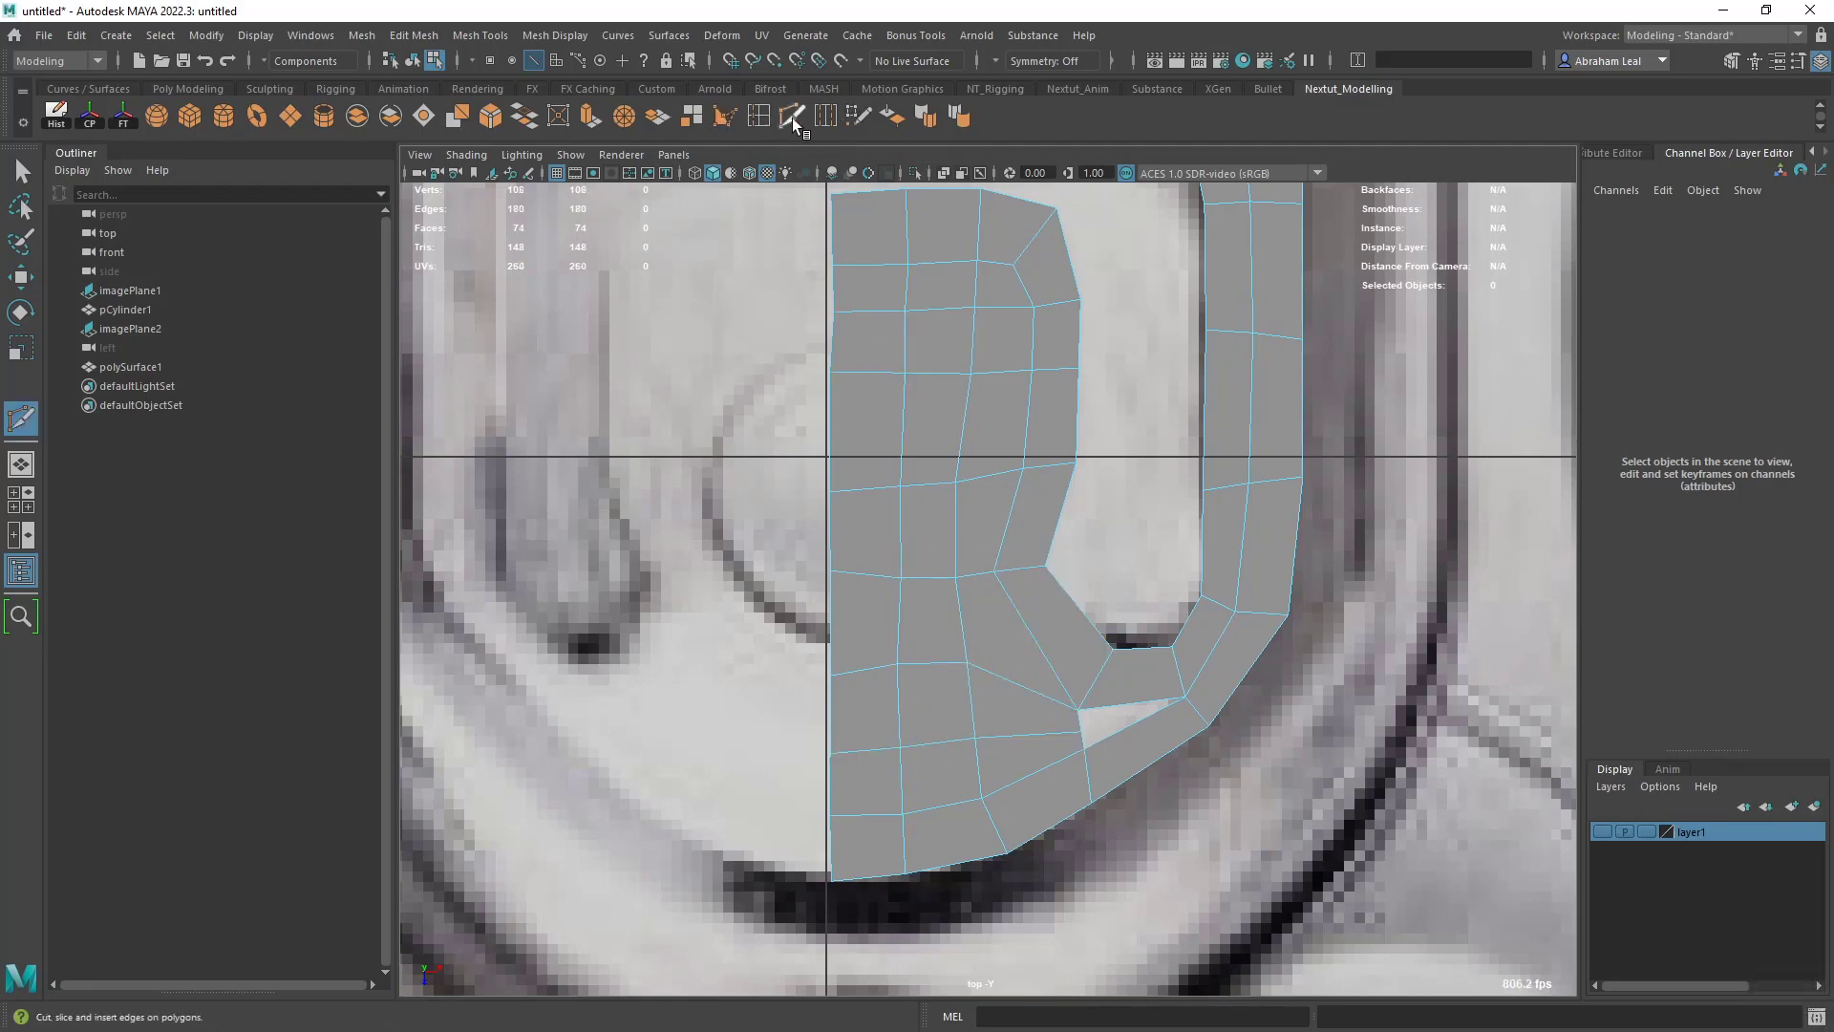
click(863, 119)
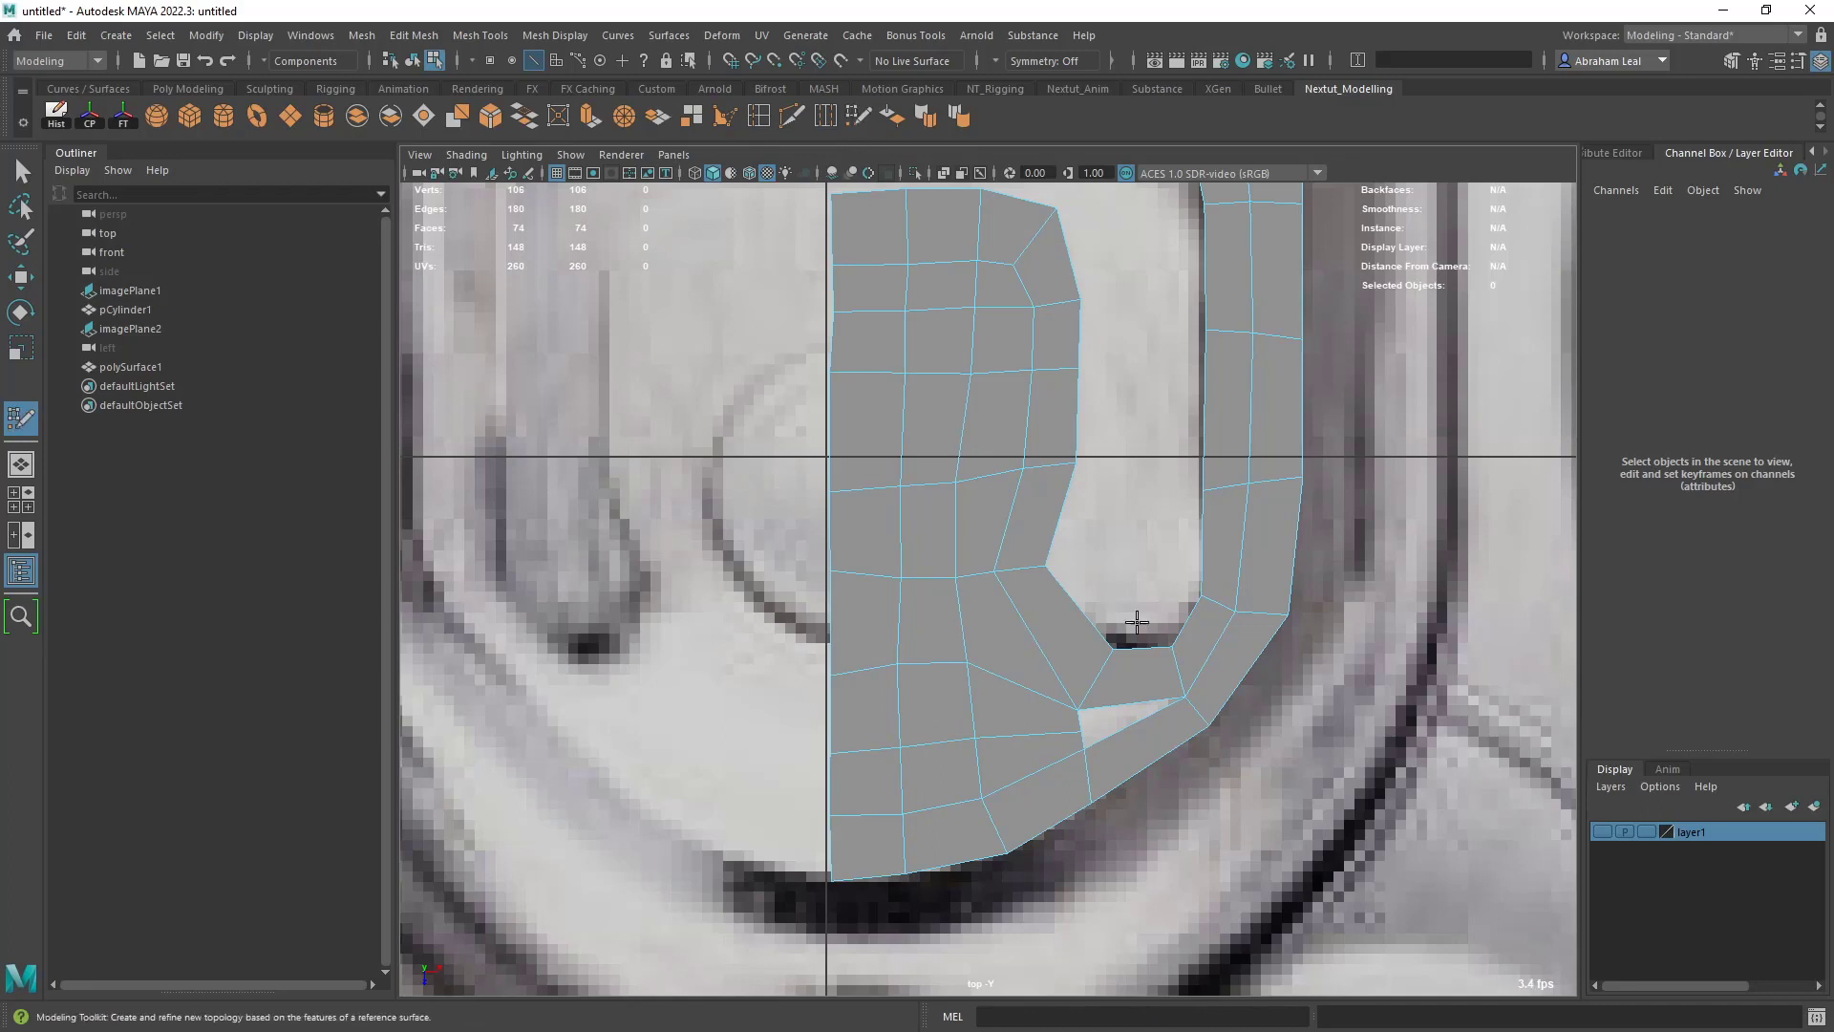
shift+click(1113, 726)
- Relax the faces of the lower panel and around the filled gap to even out the edge flow
scroll(1122, 769, up, 2)
mouse_move(1124, 780)
shift+mouse_down()
mouse_move(987, 802)
mouse_move(1051, 761)
mouse_move(1089, 696)
mouse_move(921, 803)
mouse_move(889, 690)
mouse_move(858, 657)
shift+mouse_up()
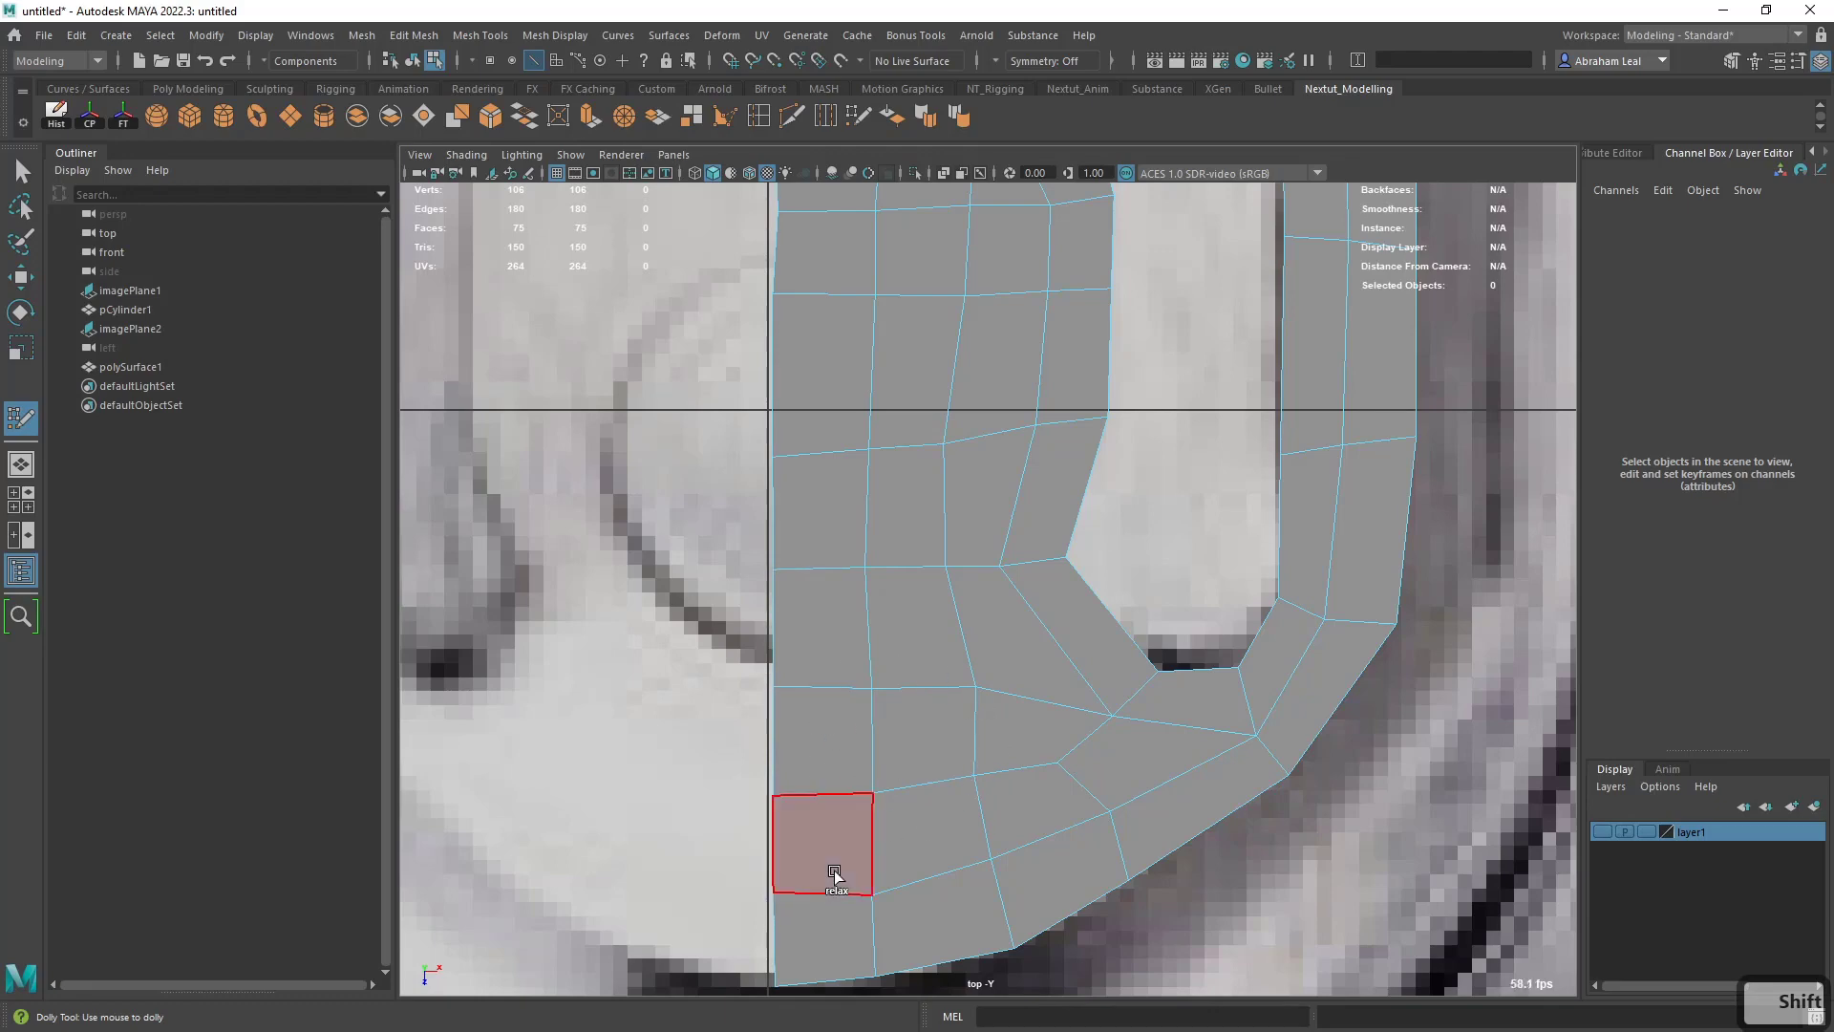
mouse_move(838, 868)
alt+right_down()
mouse_move(956, 831)
mouse_move(932, 645)
mouse_move(979, 614)
alt+right_up()
alt+middle_drag(979, 613, 966, 743)
alt+right_drag(966, 743, 1049, 721)
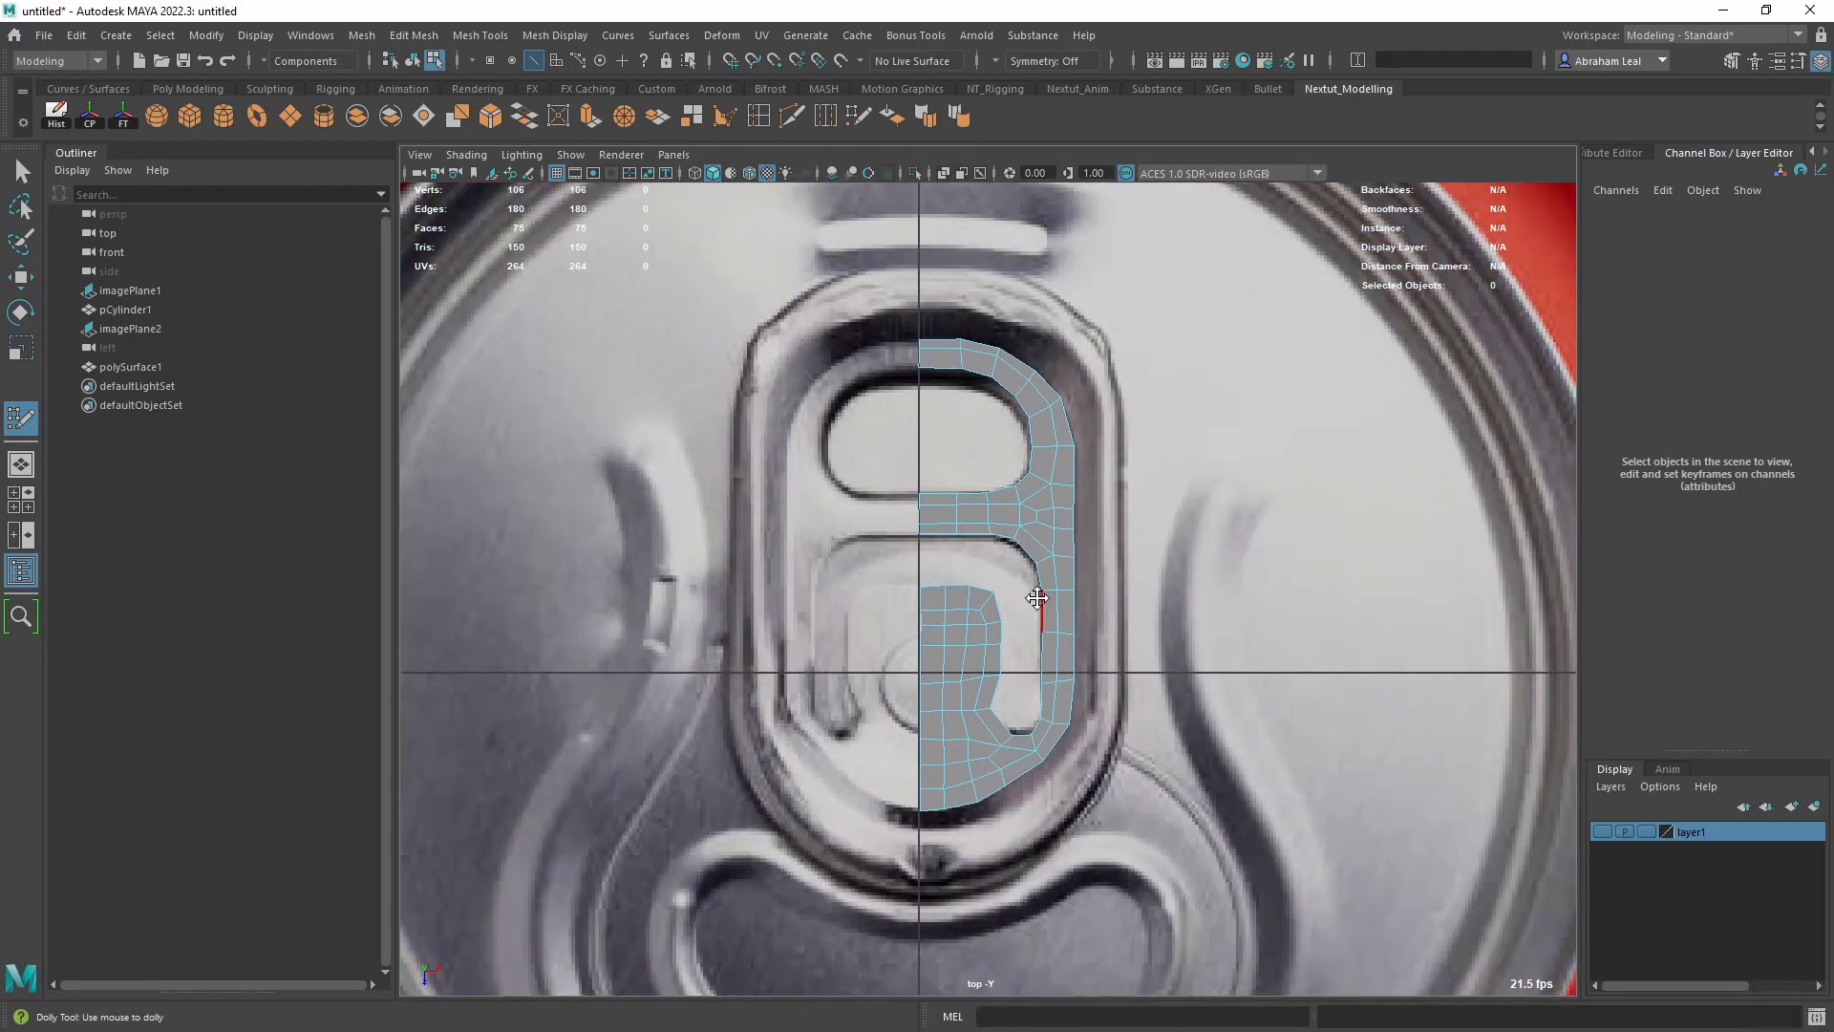
- Select all vertices along the mesh's centre seam and scale them horizontally into a straight vertical line
key(q)
right_drag(972, 364, 883, 368)
drag(895, 307, 928, 836)
key(r)
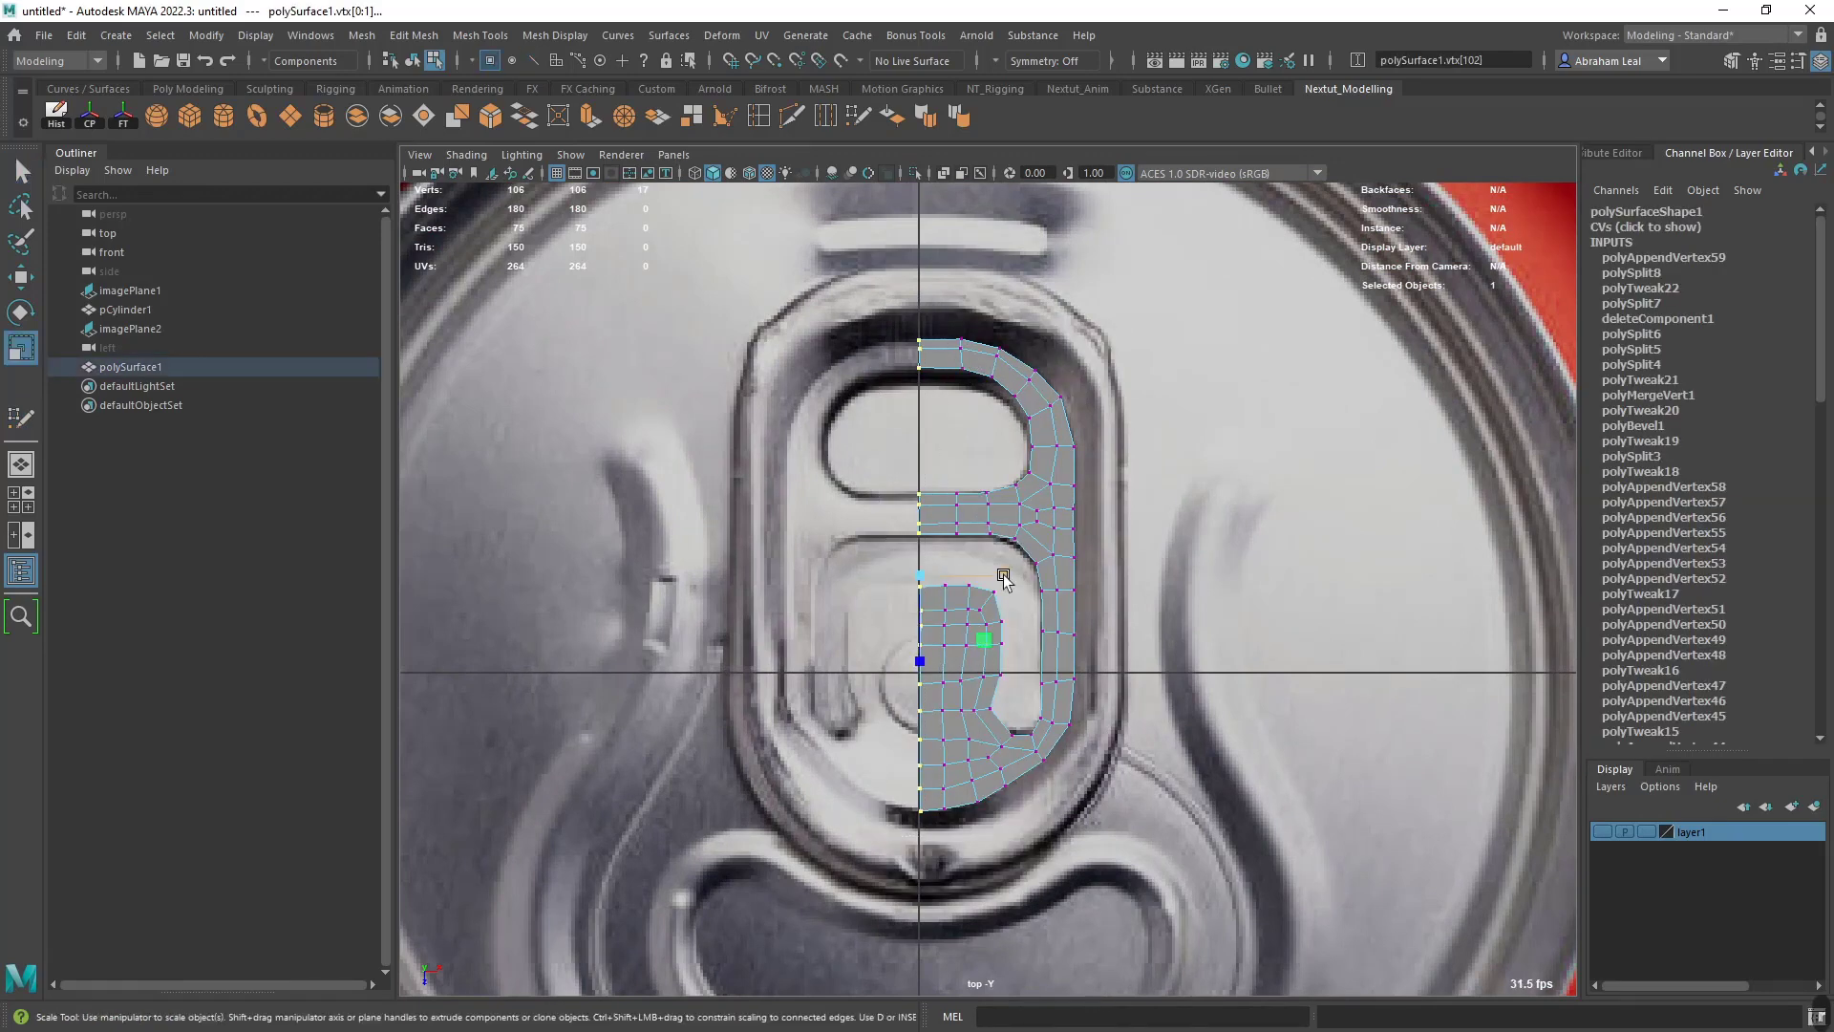
drag(1004, 575, 833, 584)
- Snap the centre seam vertices horizontally onto the grid's centre line
key(w)
scroll(987, 575, up, 3)
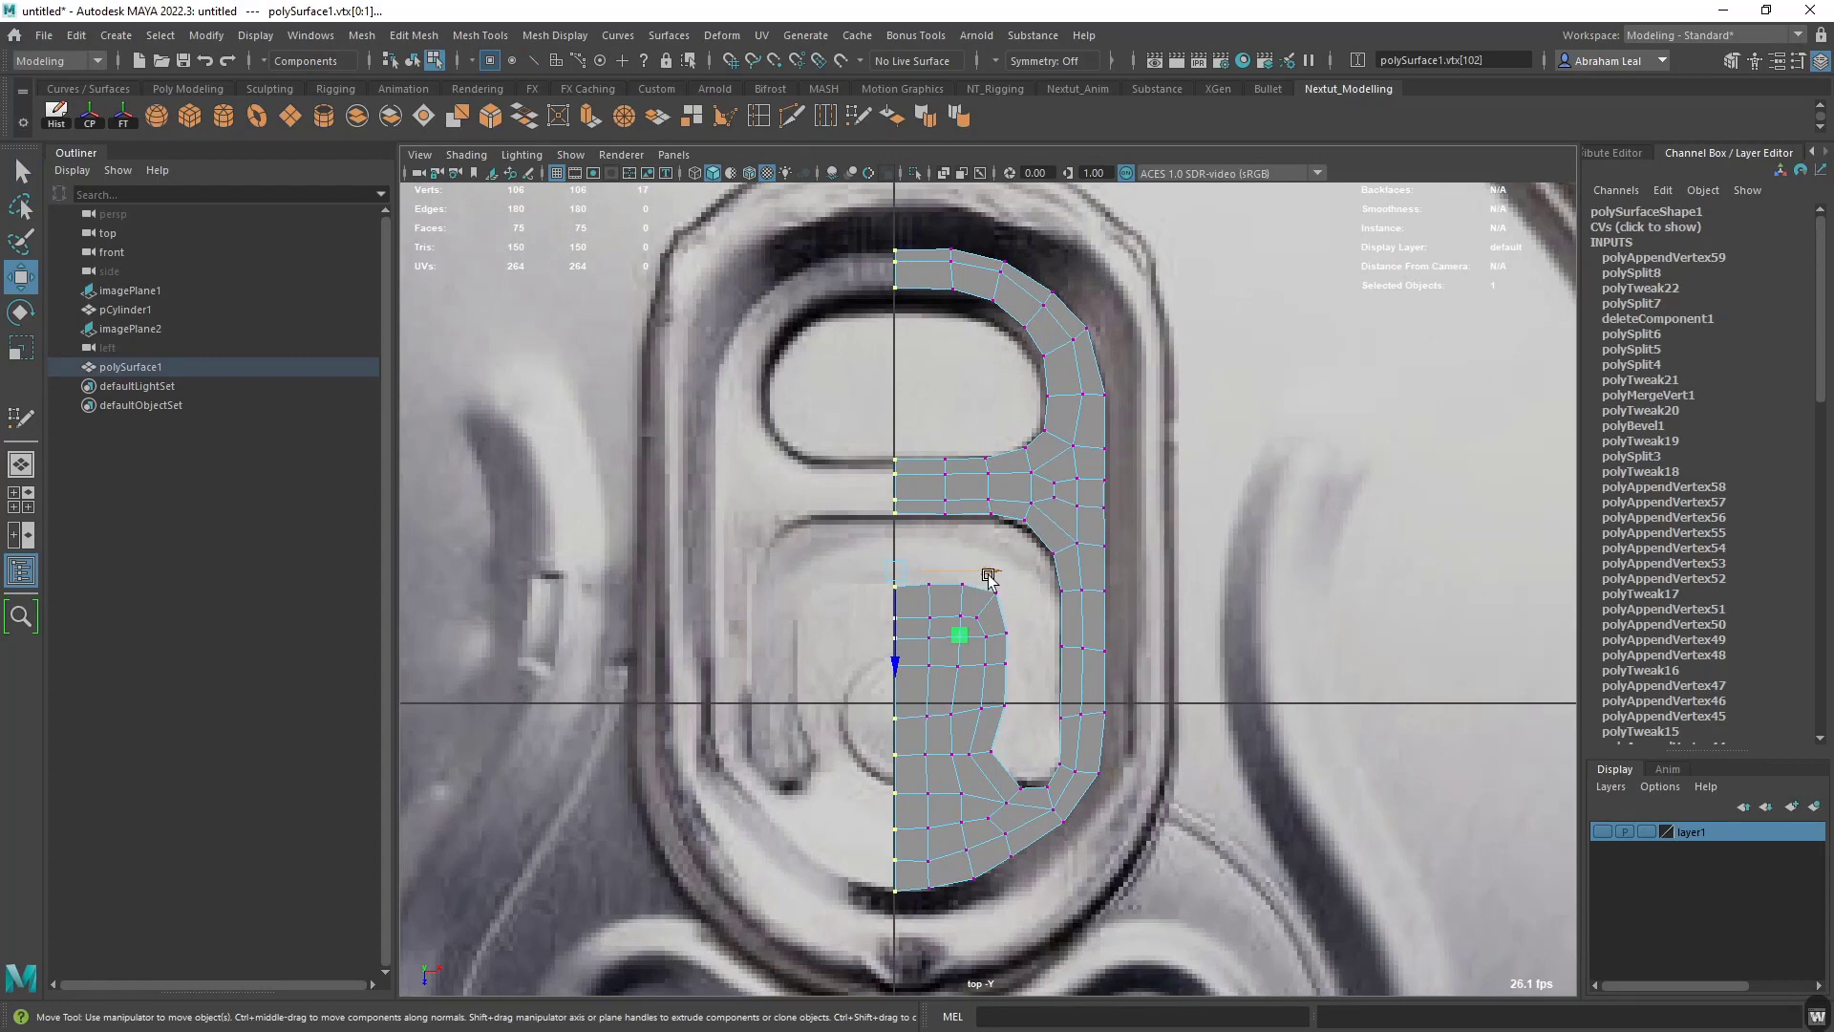
key(x)
drag(990, 570, 884, 466)
scroll(1013, 587, down, 8)
scroll(1072, 543, up, 5)
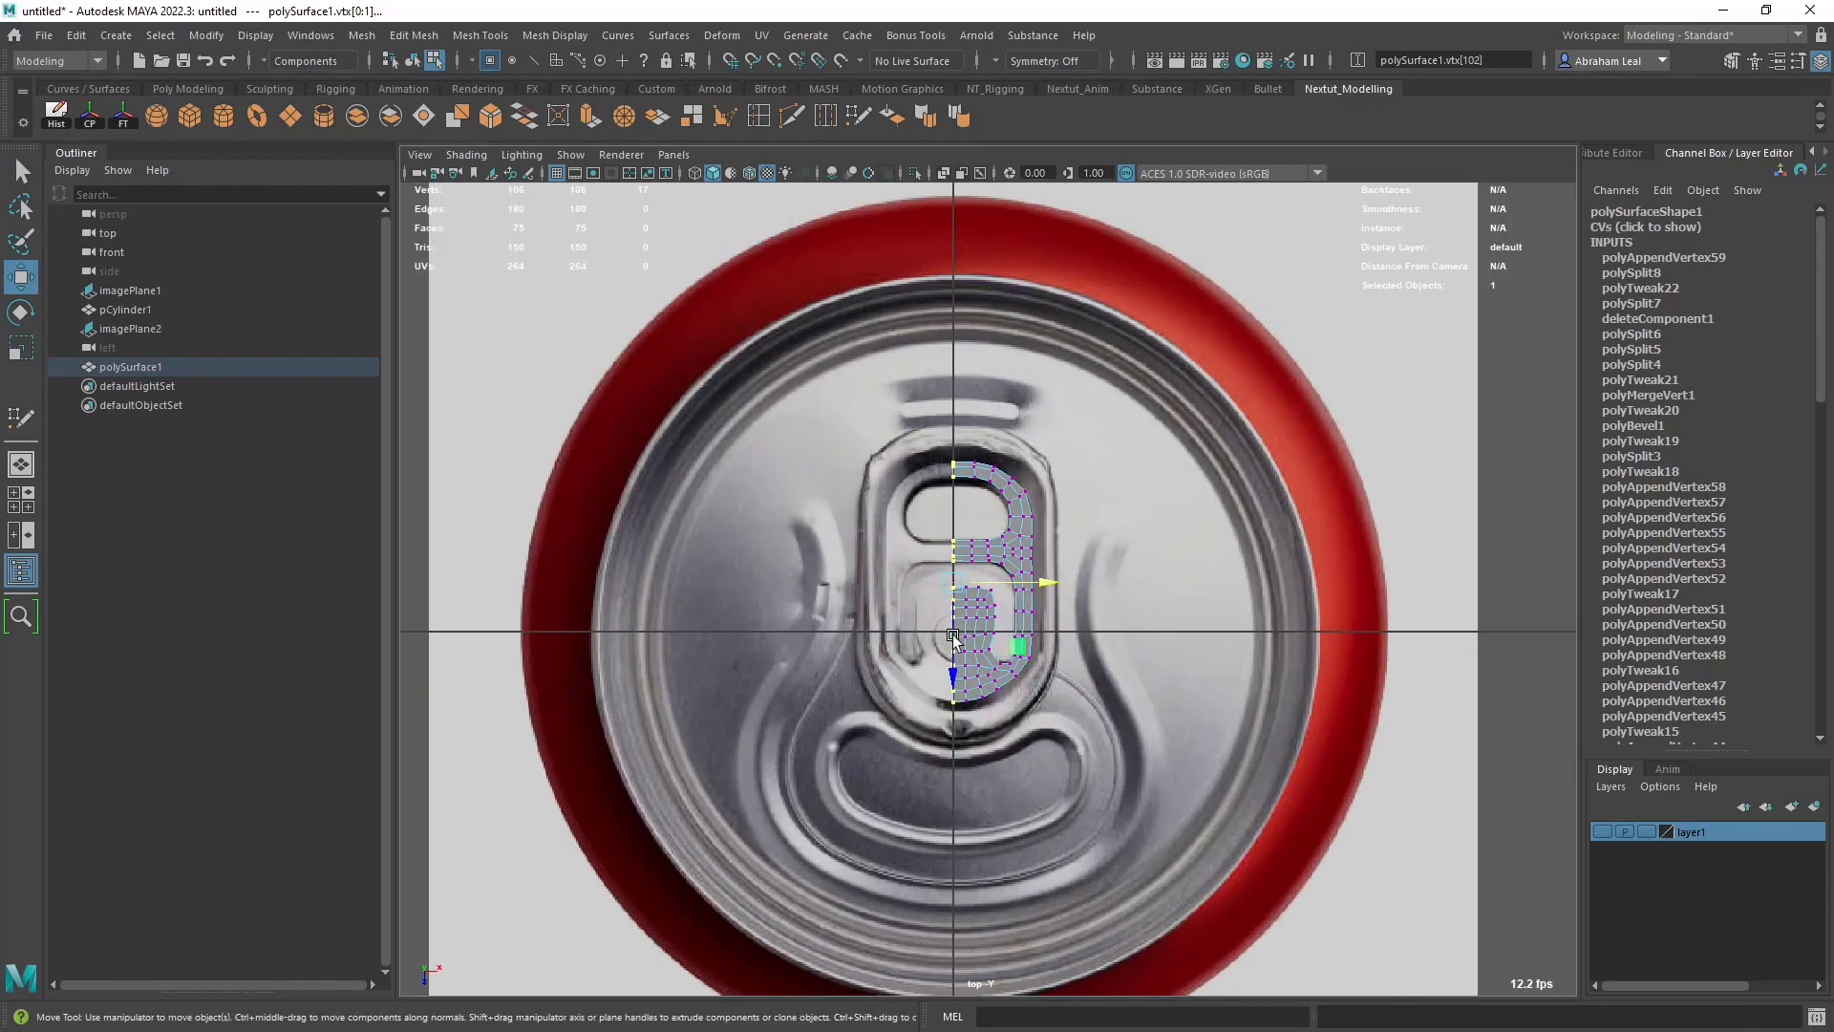
scroll(1007, 554, up, 3)
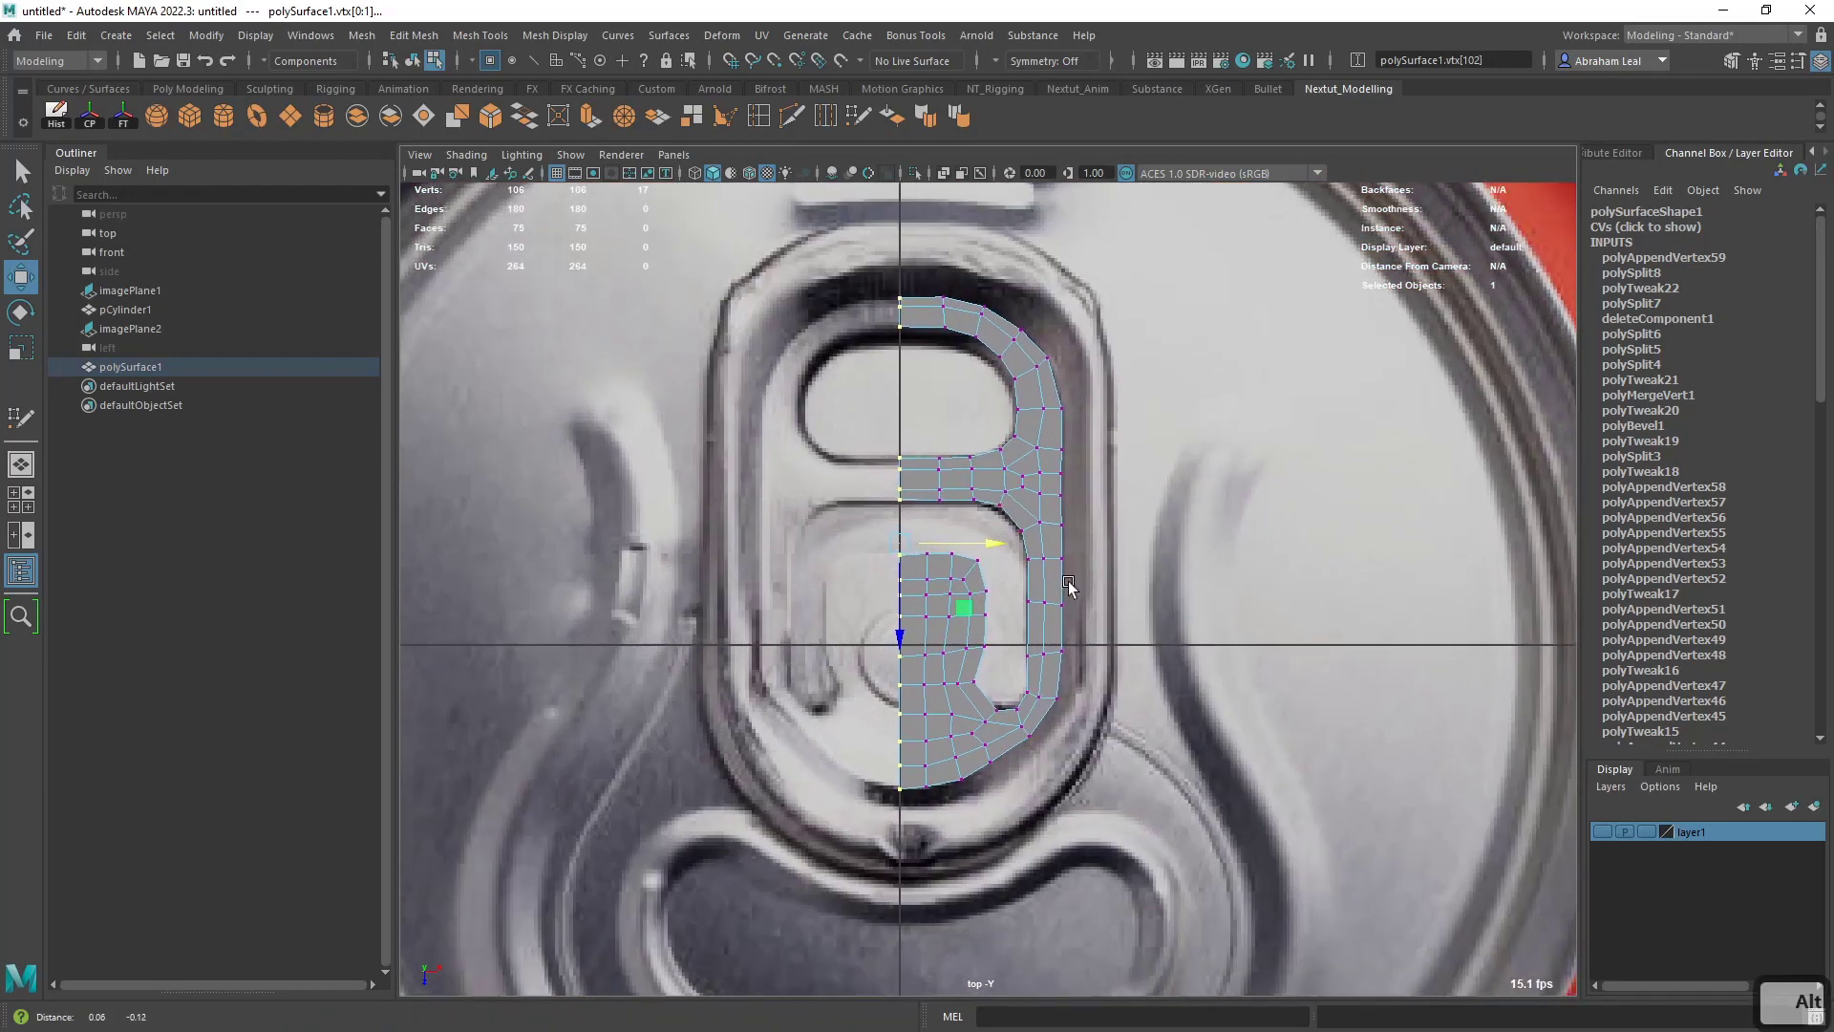
scroll(1063, 712, up, 1)
alt+middle_drag(1042, 592, 1050, 711)
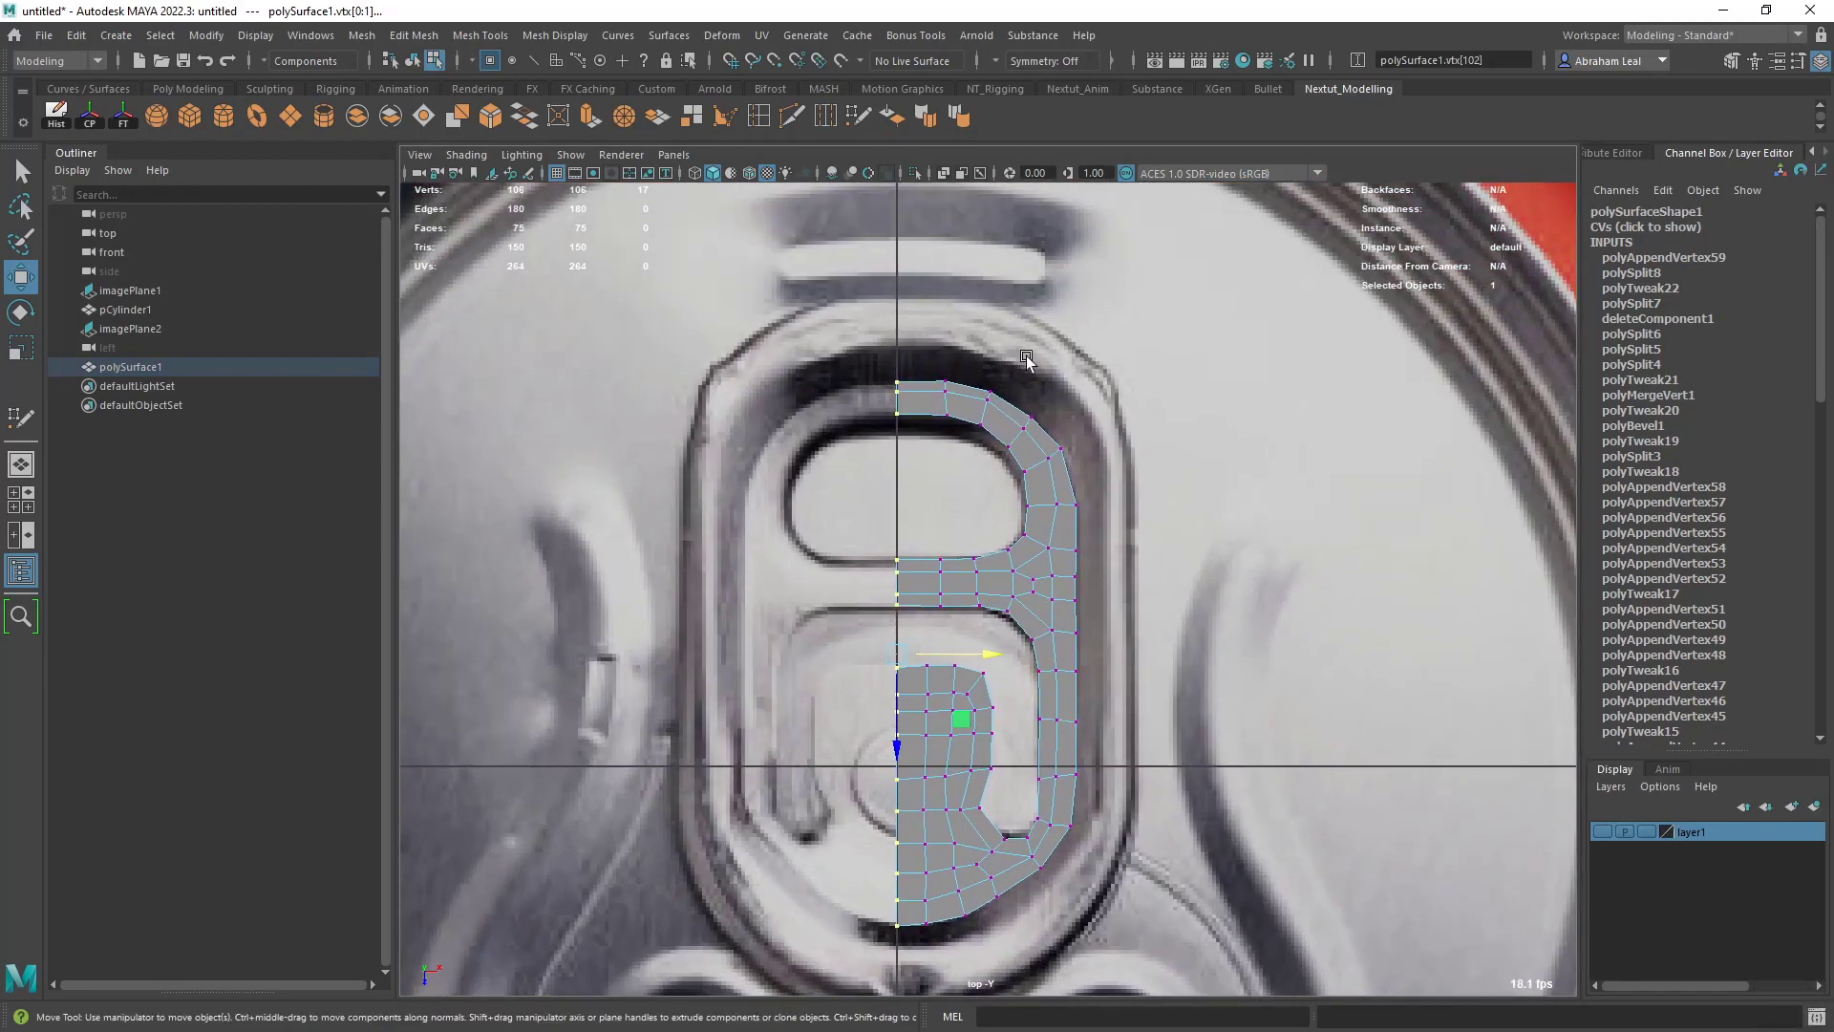
- Switch to edge selection and select the half-mesh's whole outer border edge loop
right_drag(955, 430, 950, 360)
click(917, 384)
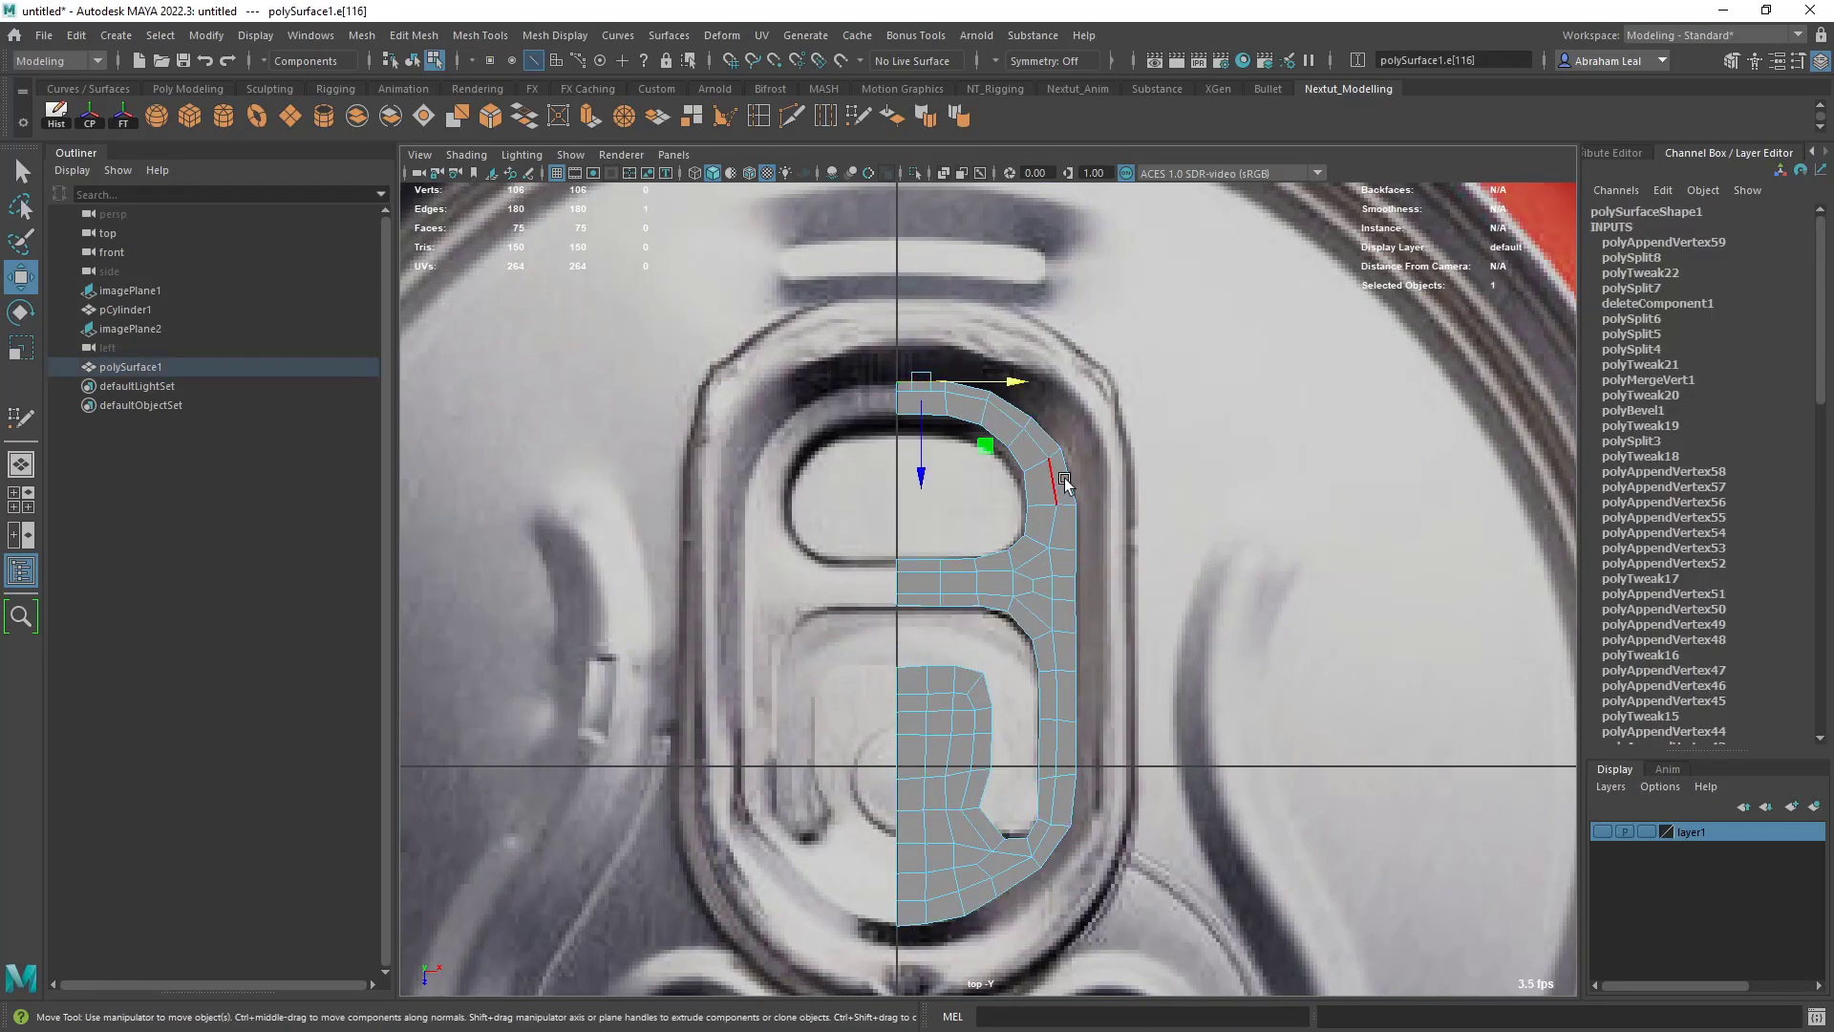
alt+middle_drag(1115, 702, 1108, 615)
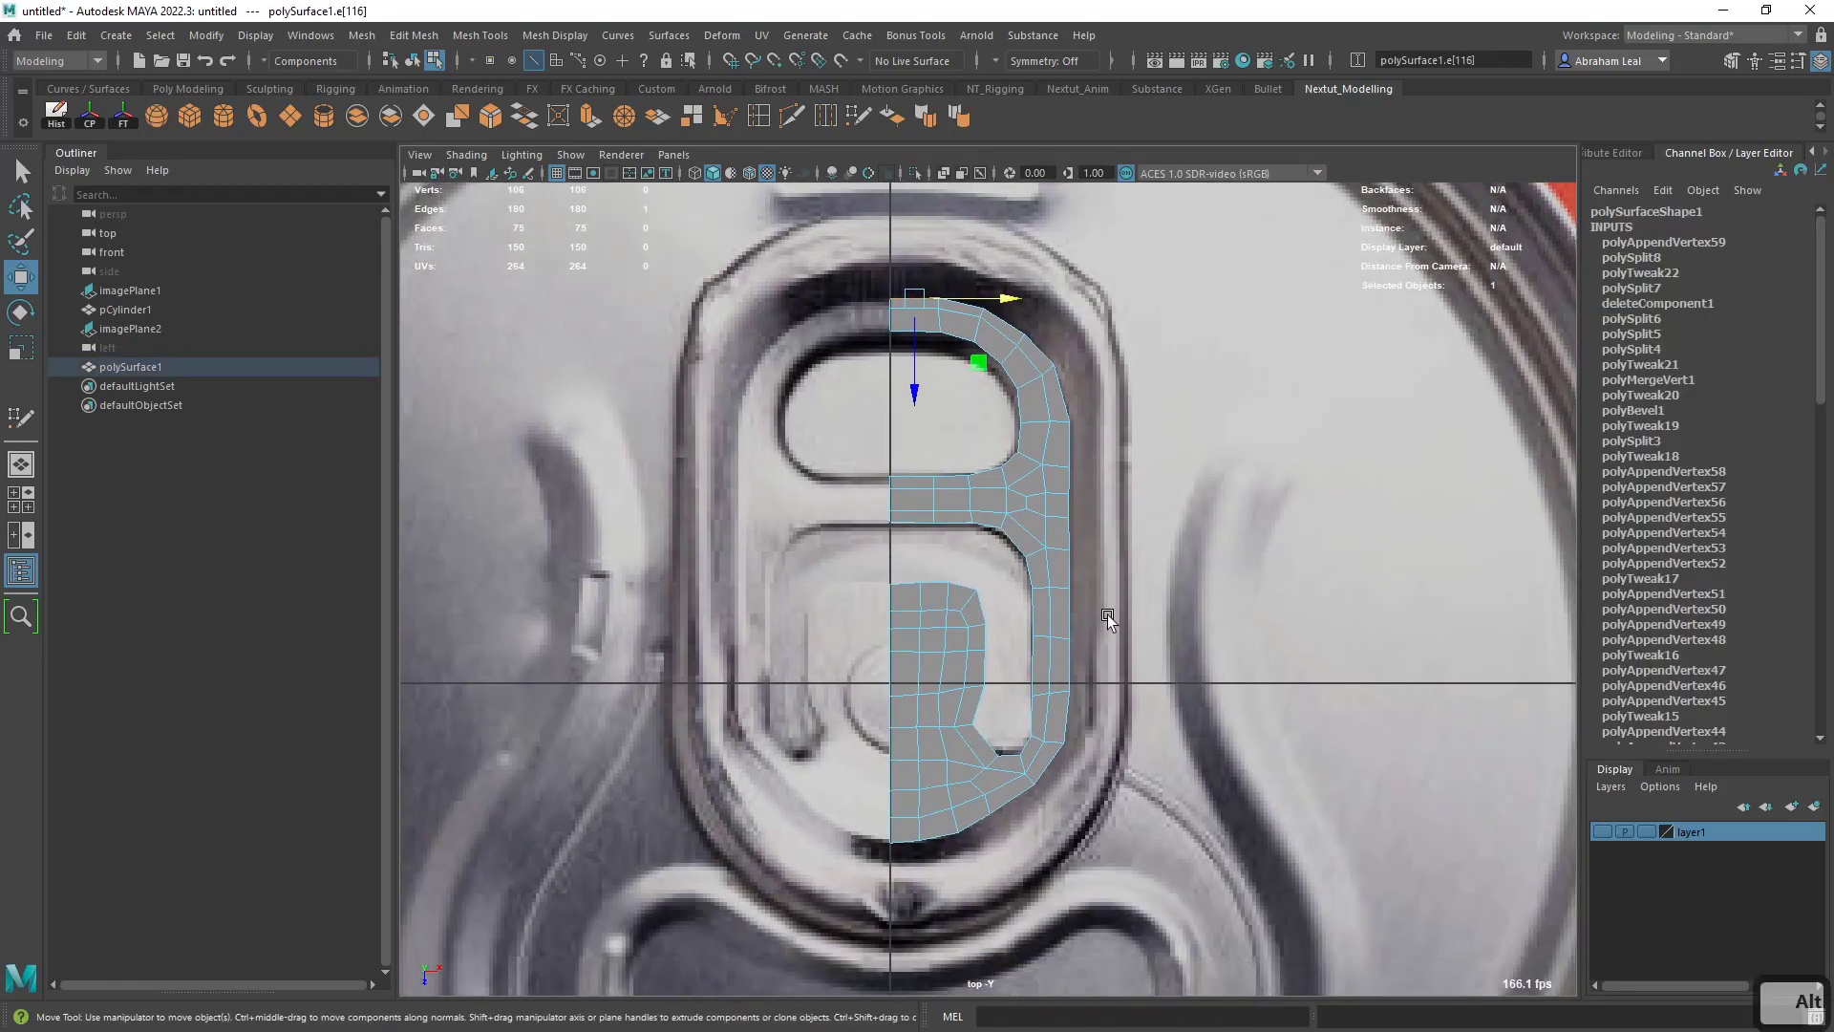
shift+double_click(909, 841)
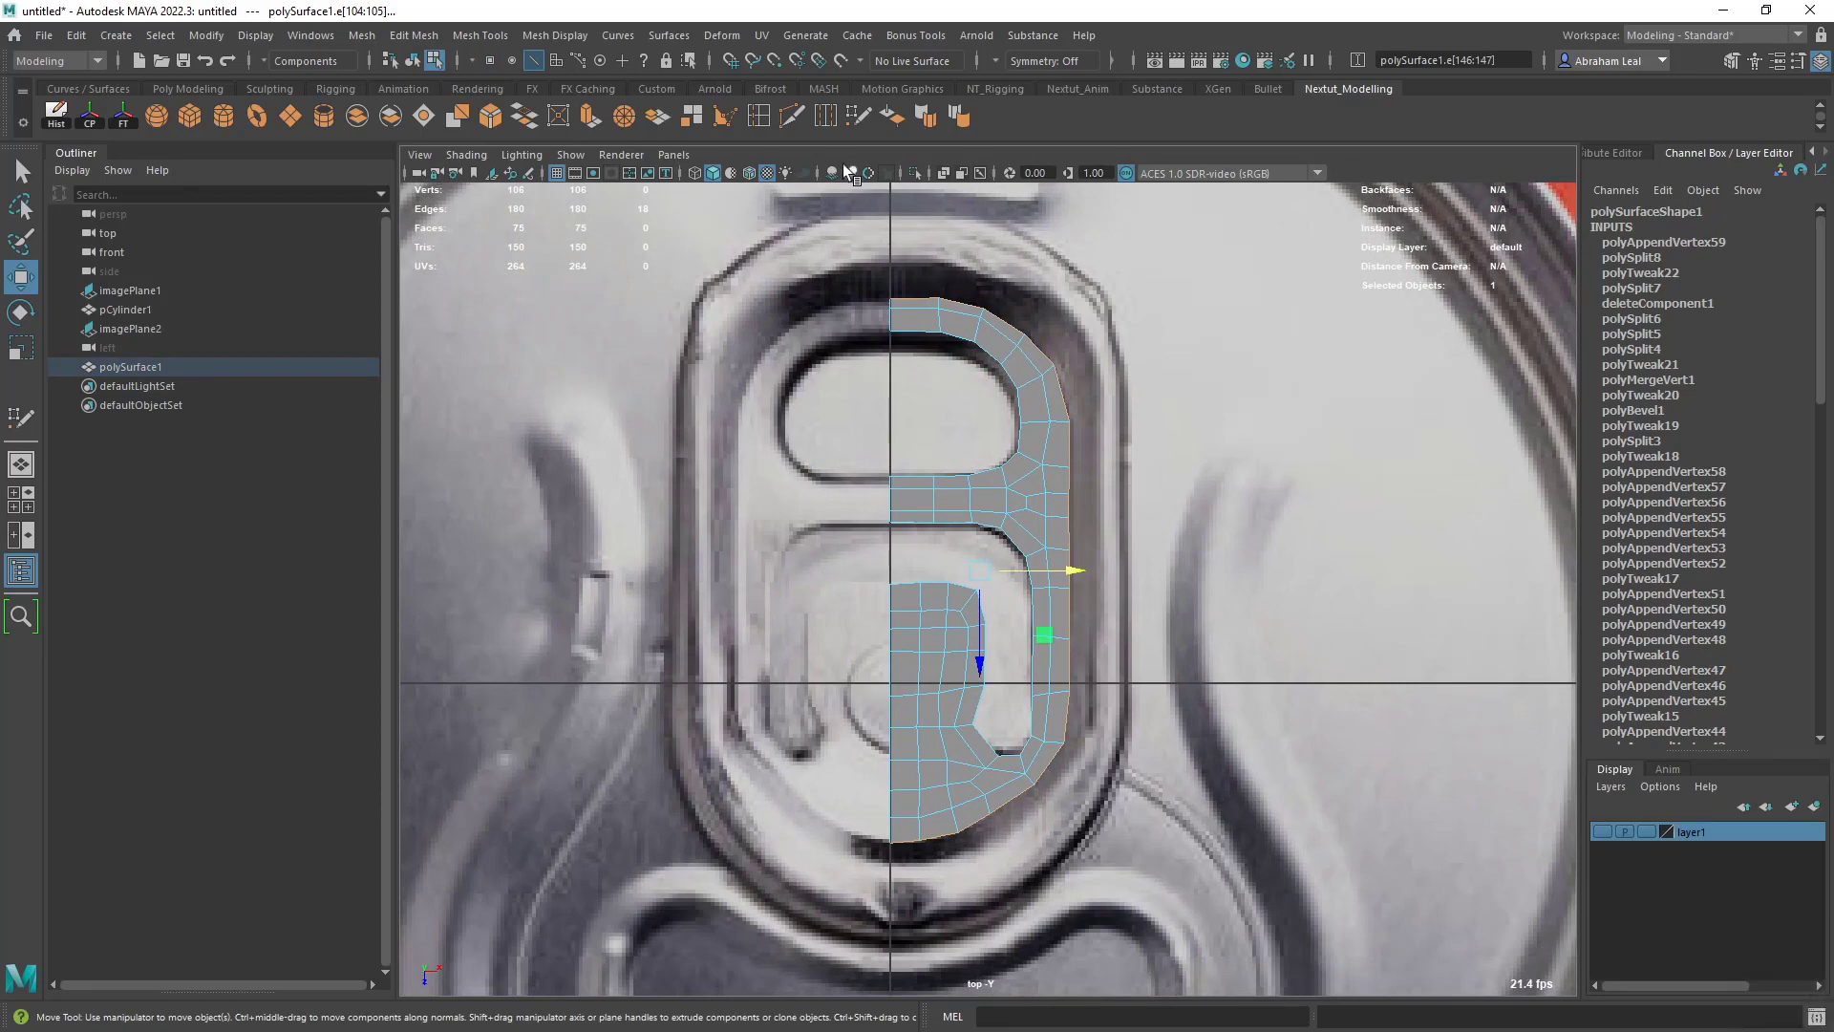
- Return to Quad Draw and extend single faces outward from the top and bottom border edges beside the centre line
click(858, 115)
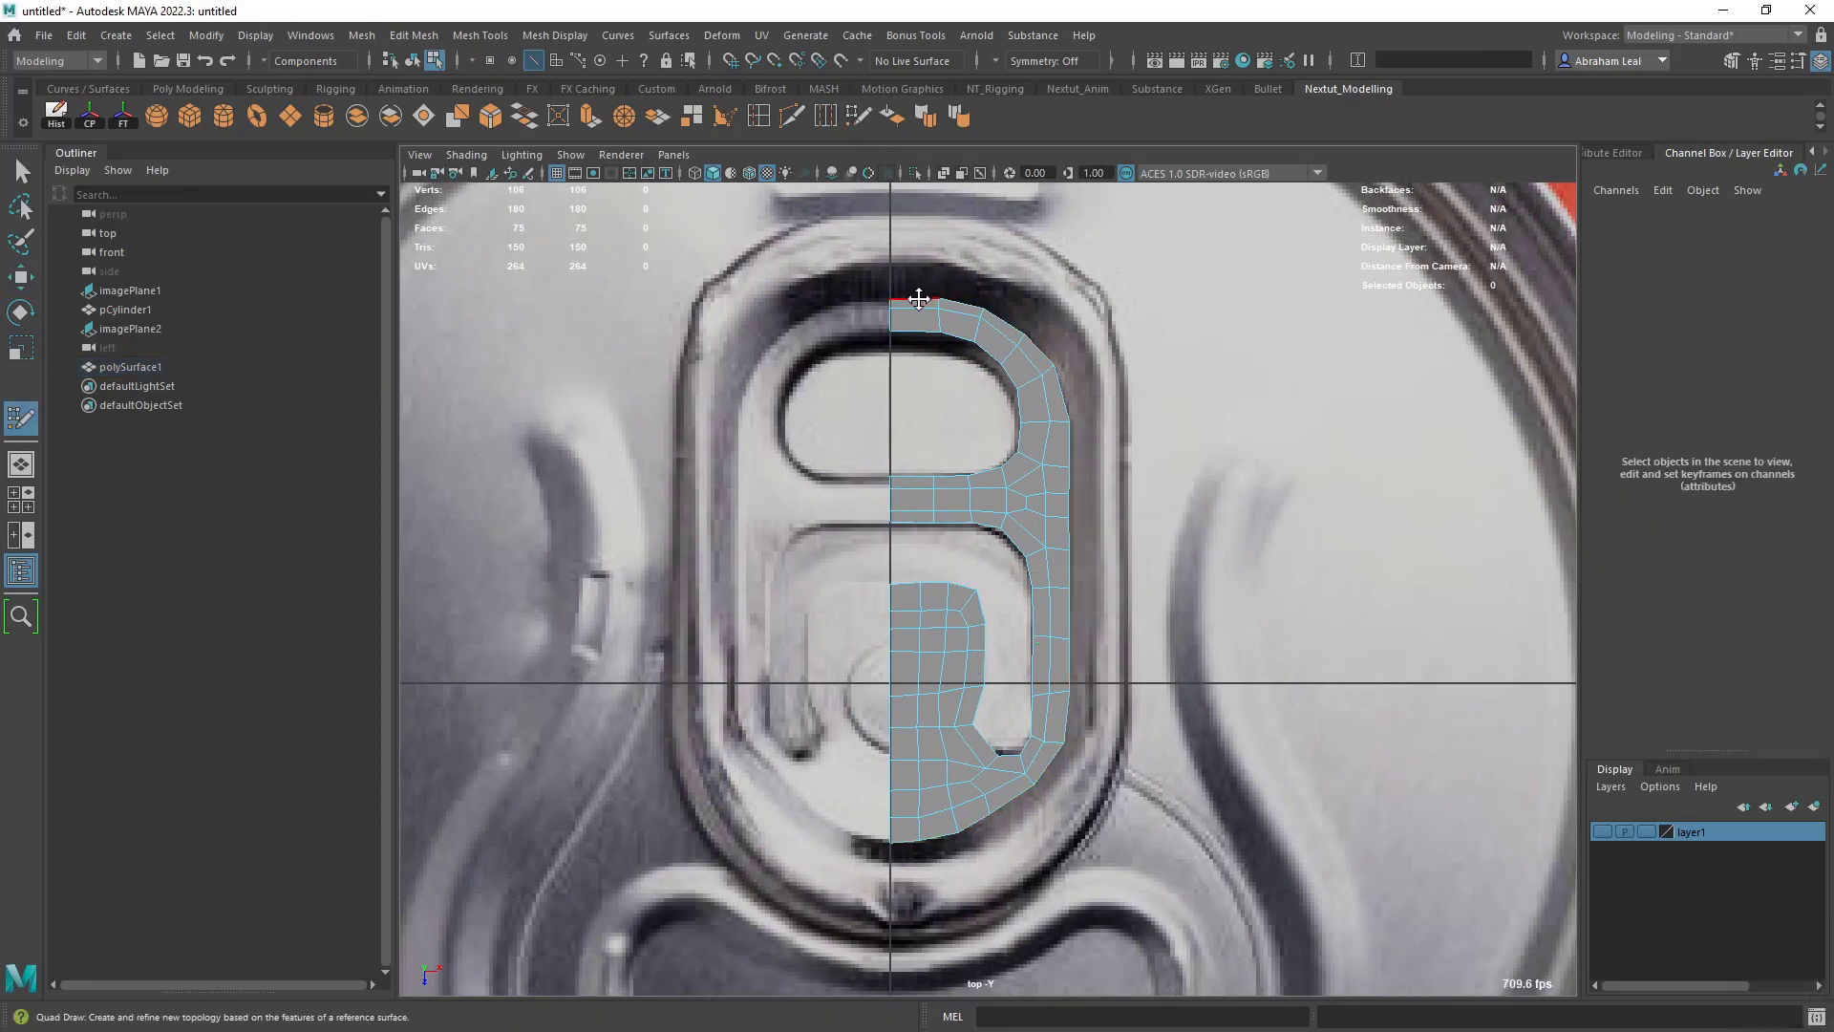
drag(919, 299, 945, 222)
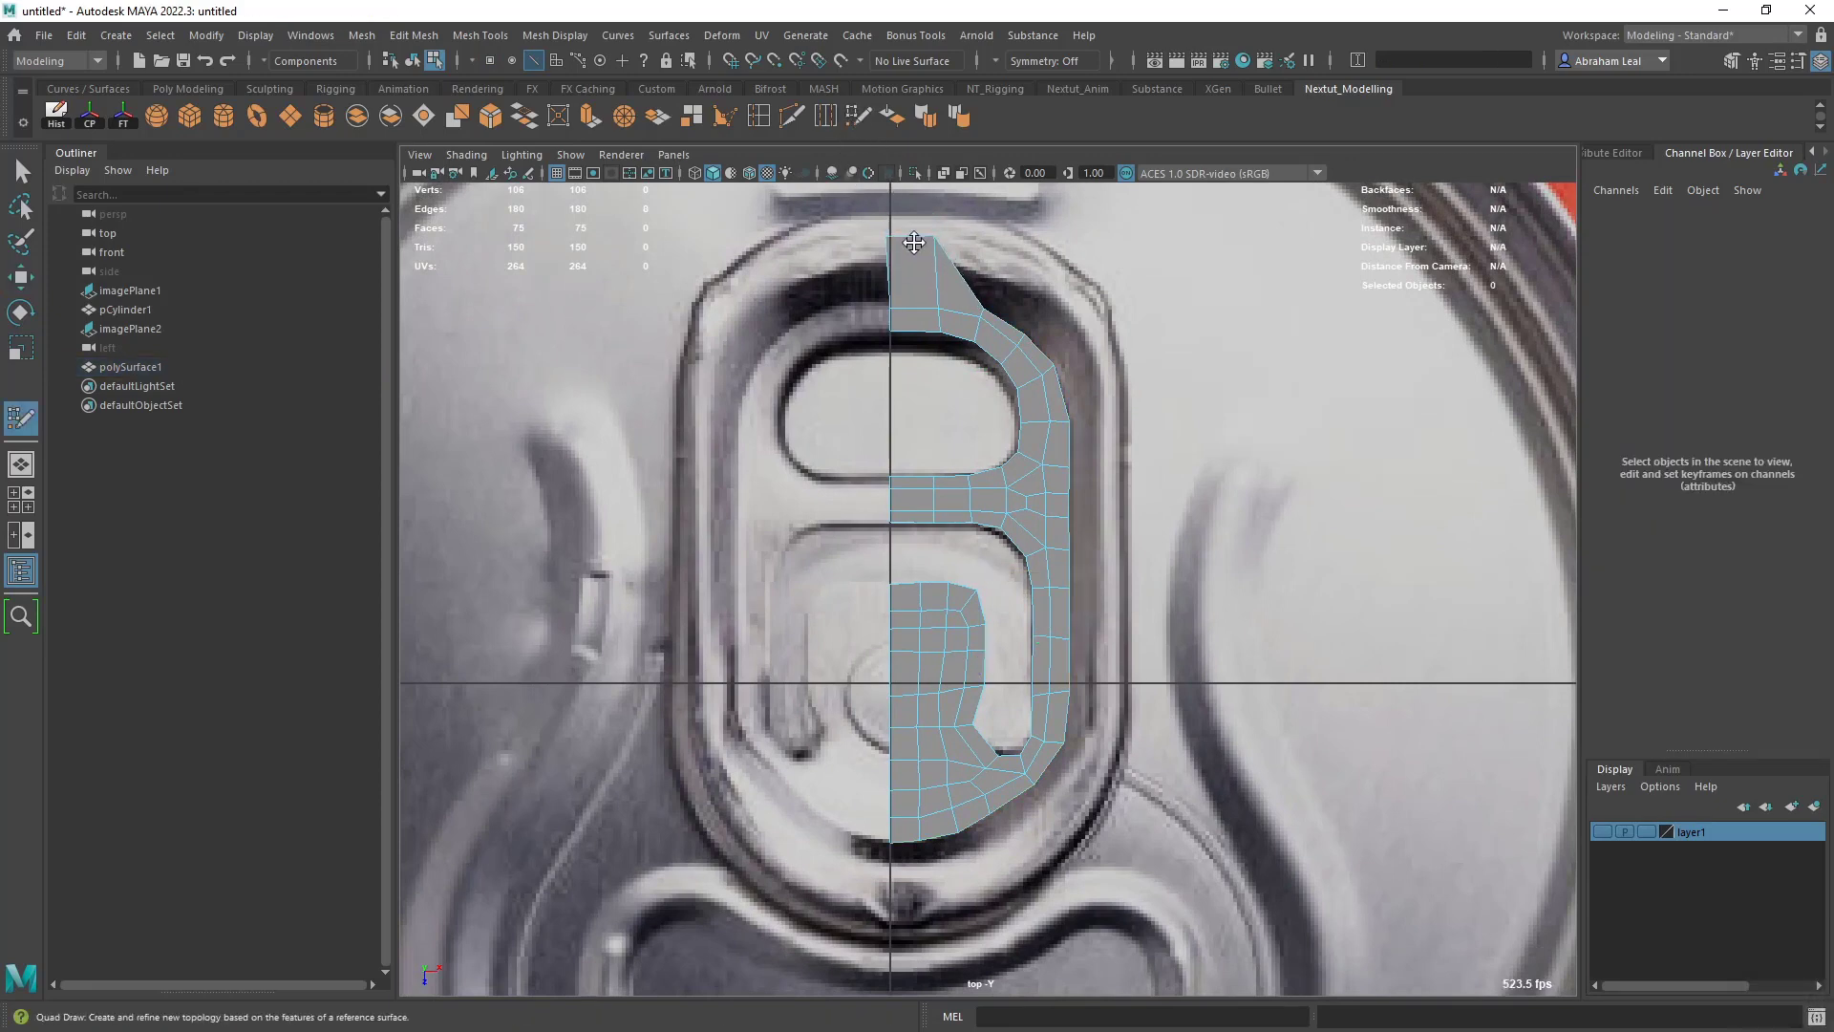
key(ctrl+z)
key(Tab)
drag(919, 299, 915, 212)
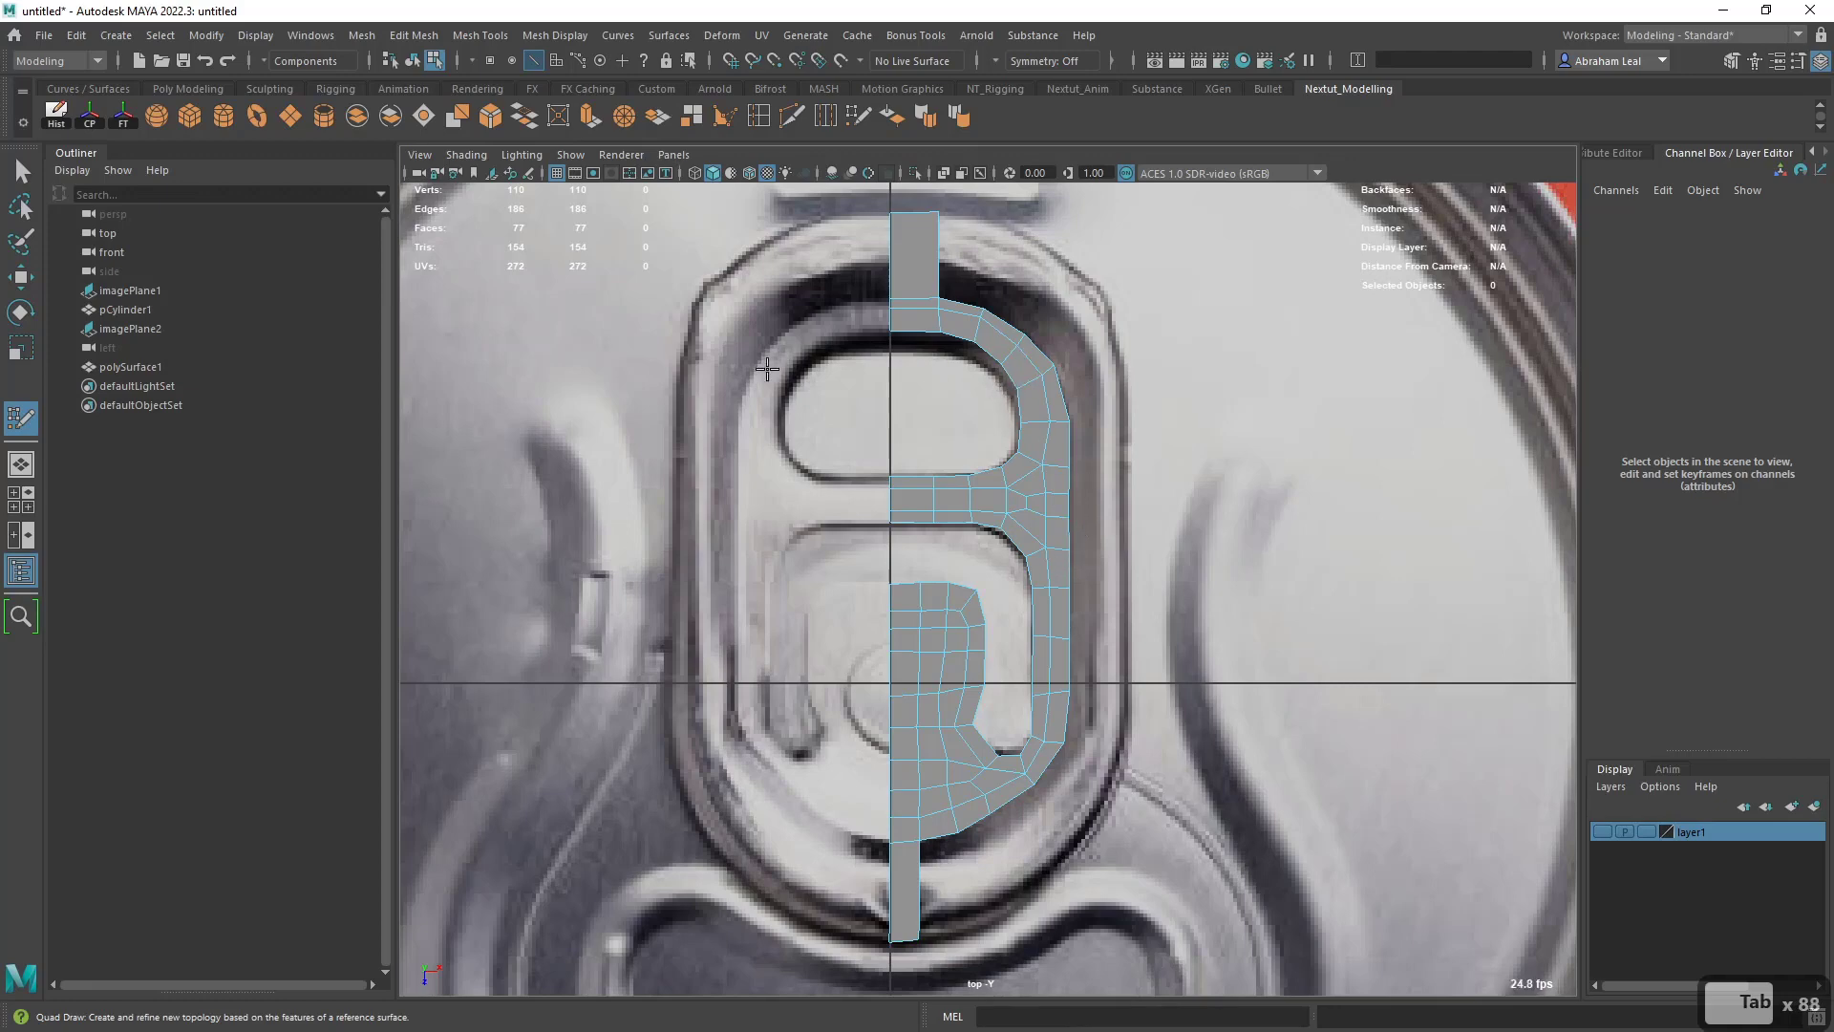
- Set Quad Draw's extend mode to Border and try extending the half-mesh's whole border outward
double_click(21, 417)
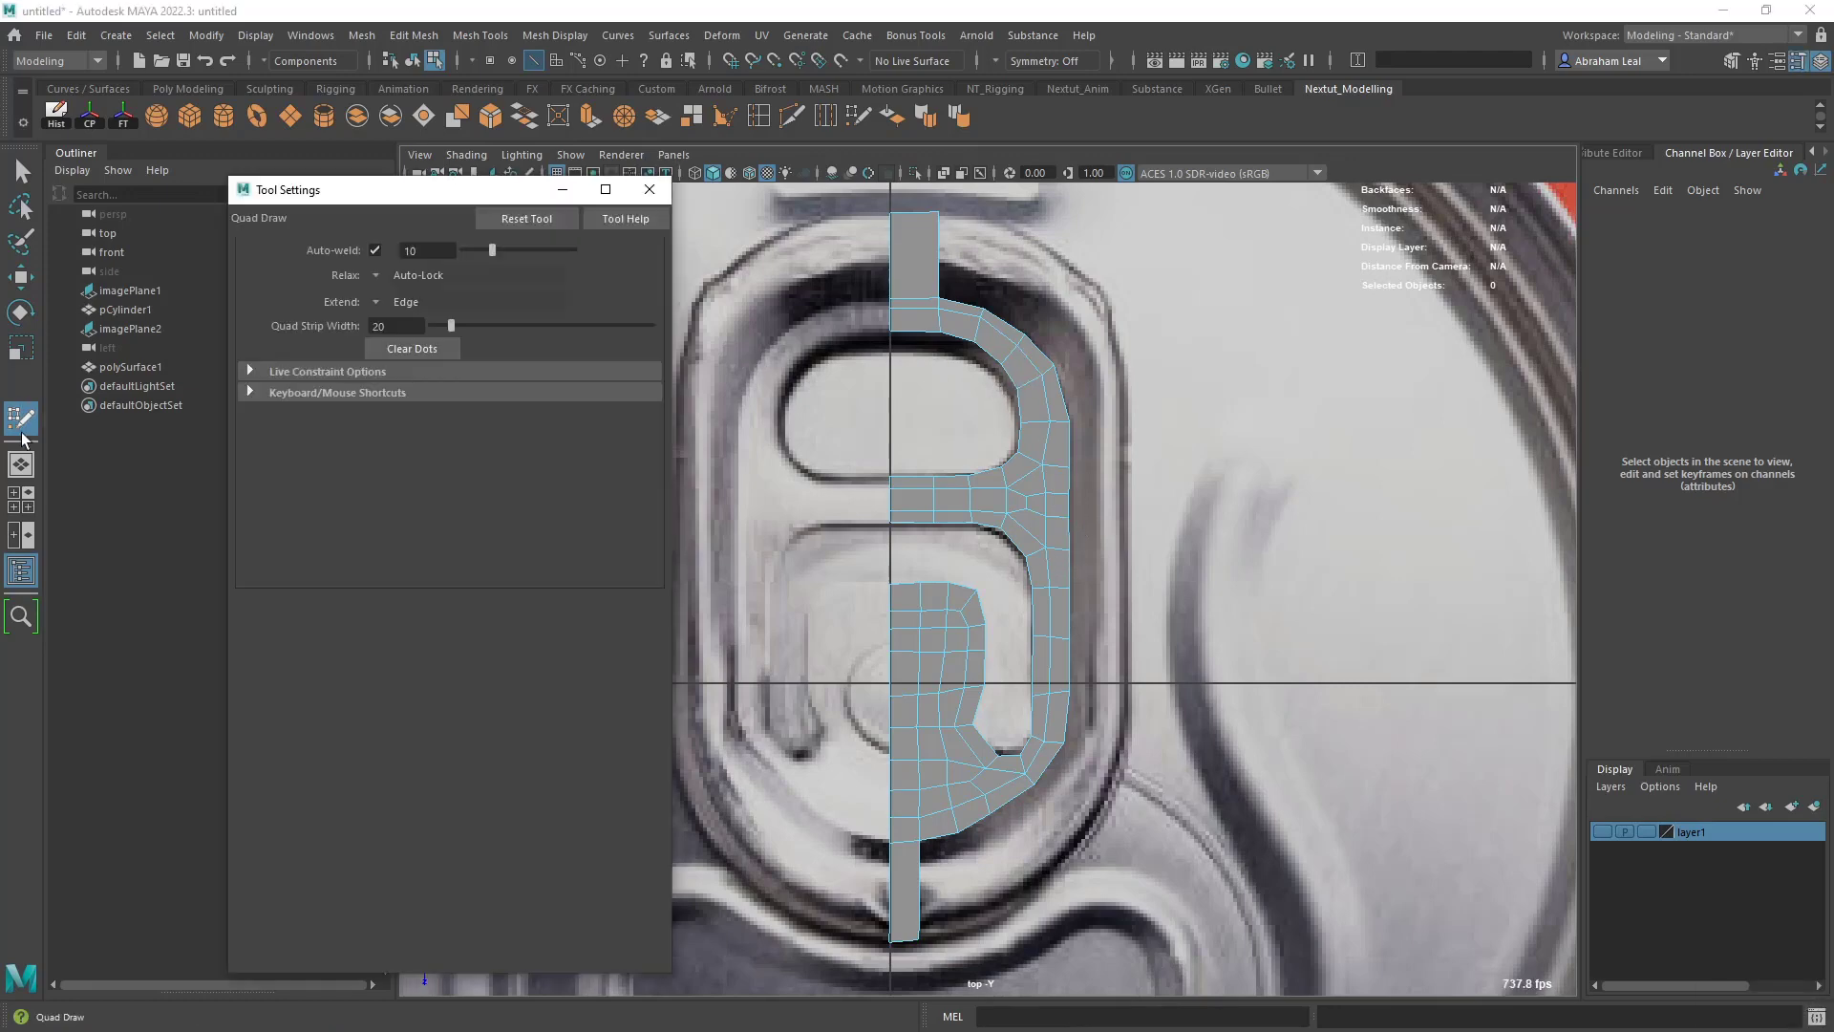
click(379, 303)
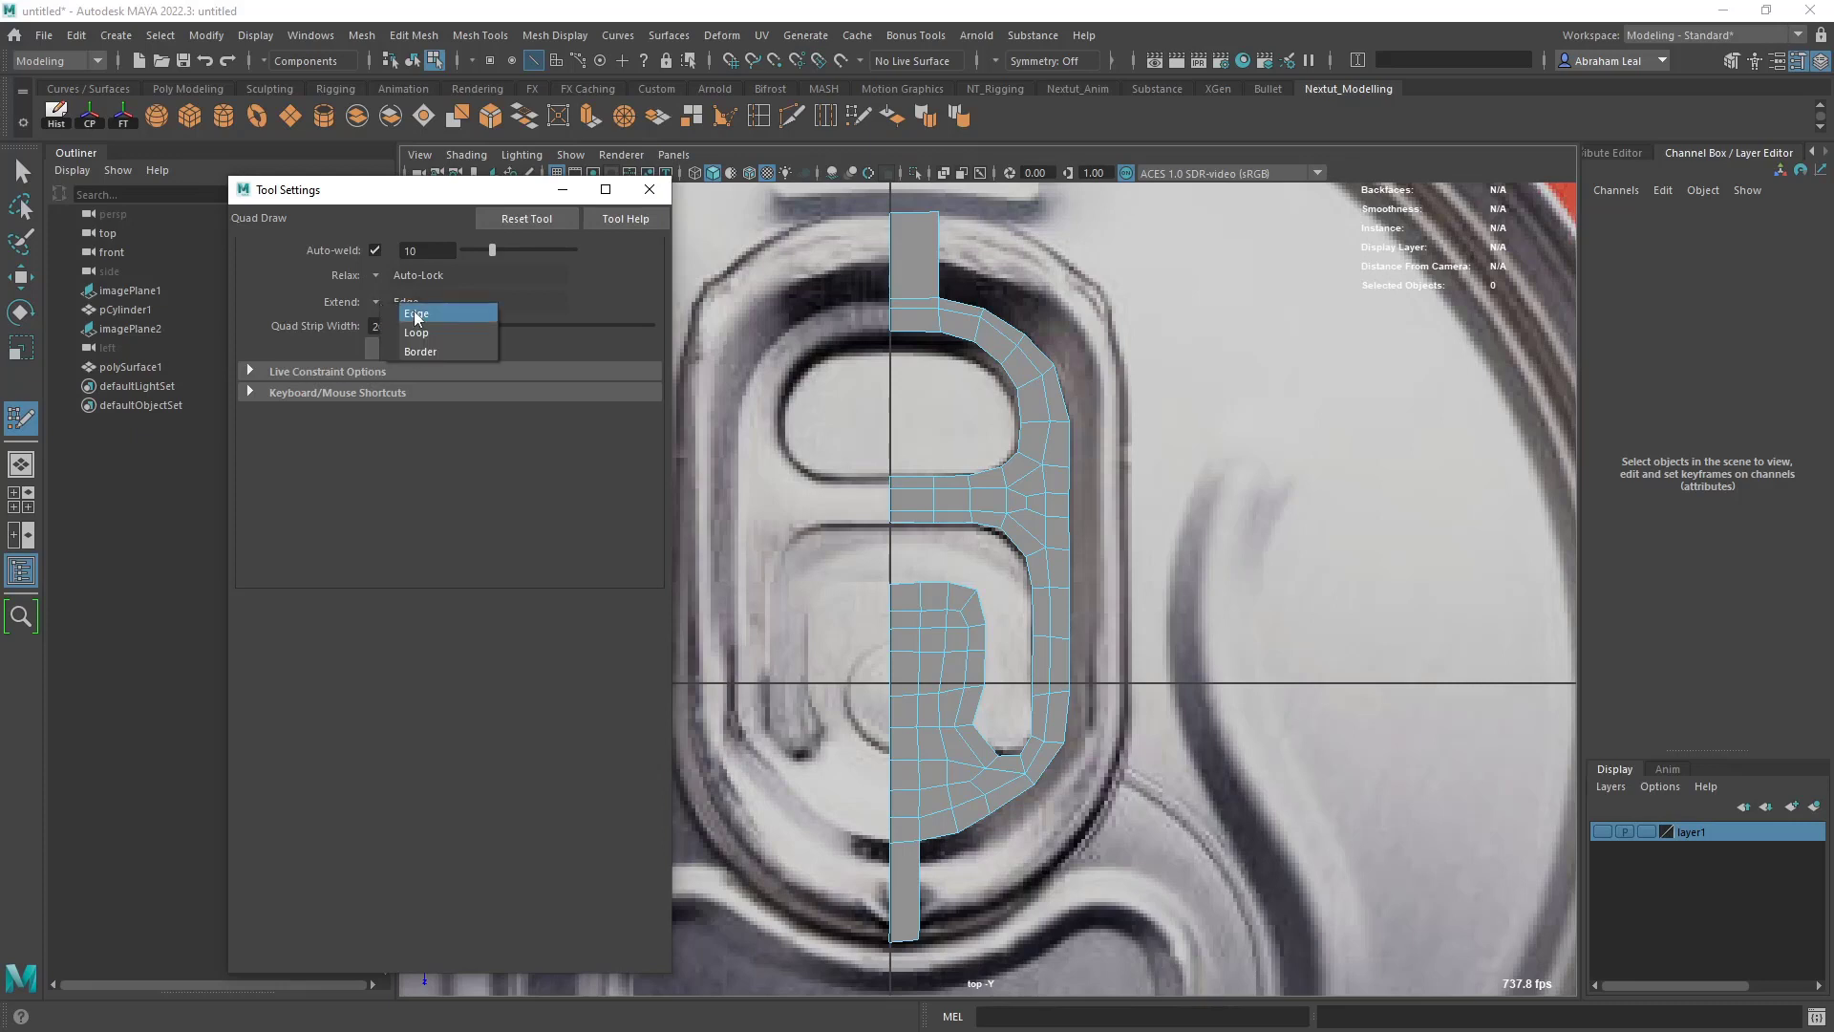
click(421, 352)
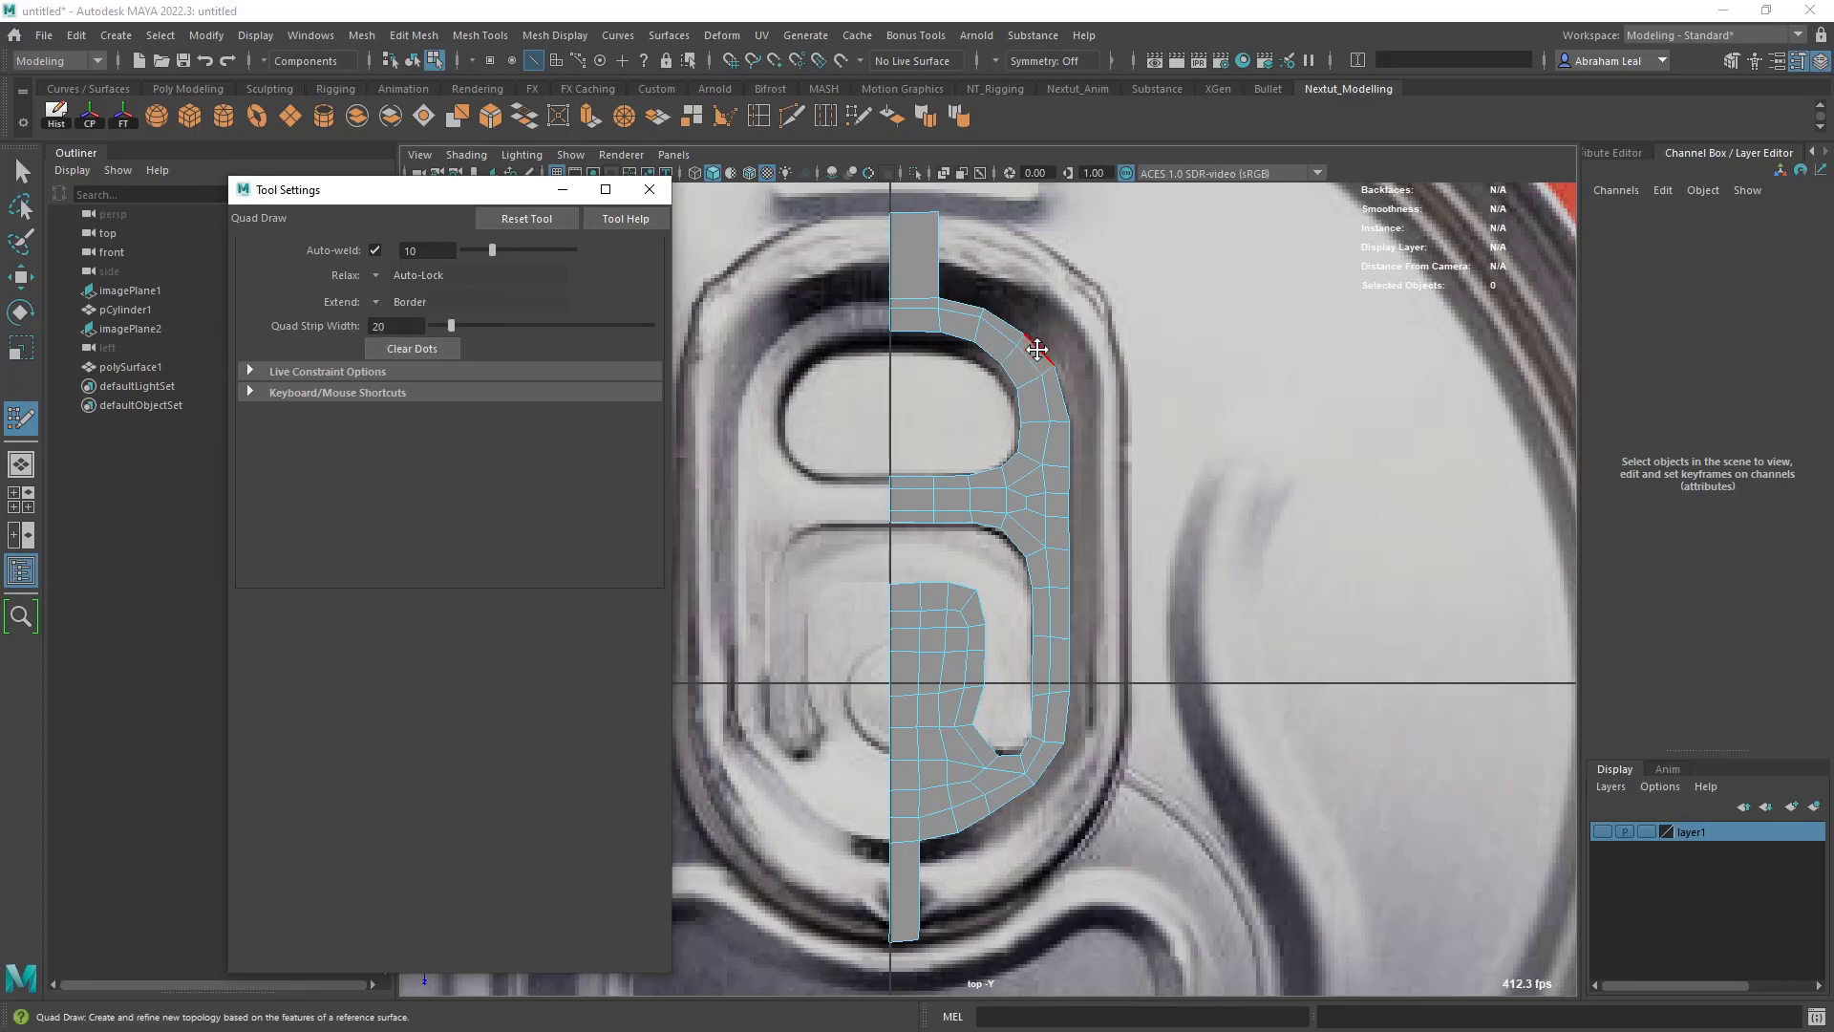
key(Tab)
drag(1039, 350, 1029, 307)
key(ctrl+z)
key(ctrl+z)
key(ctrl+z)
key(Tab)
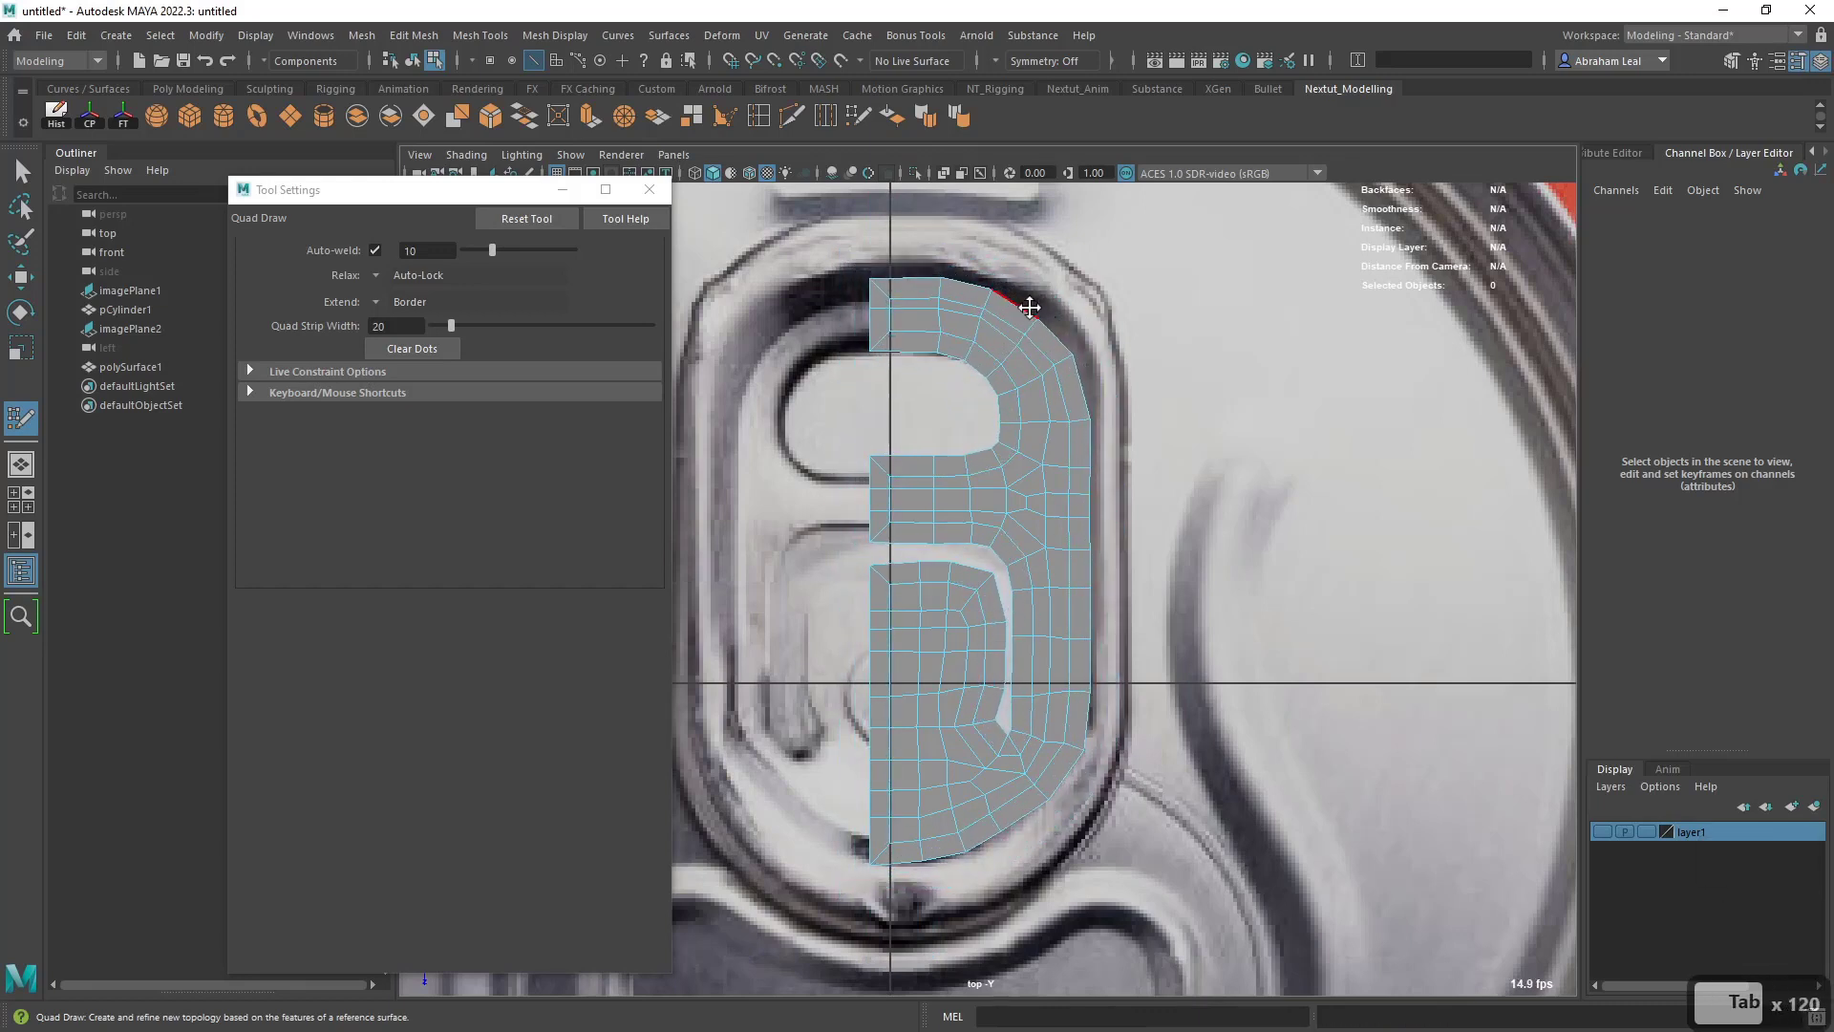
key(ctrl+z)
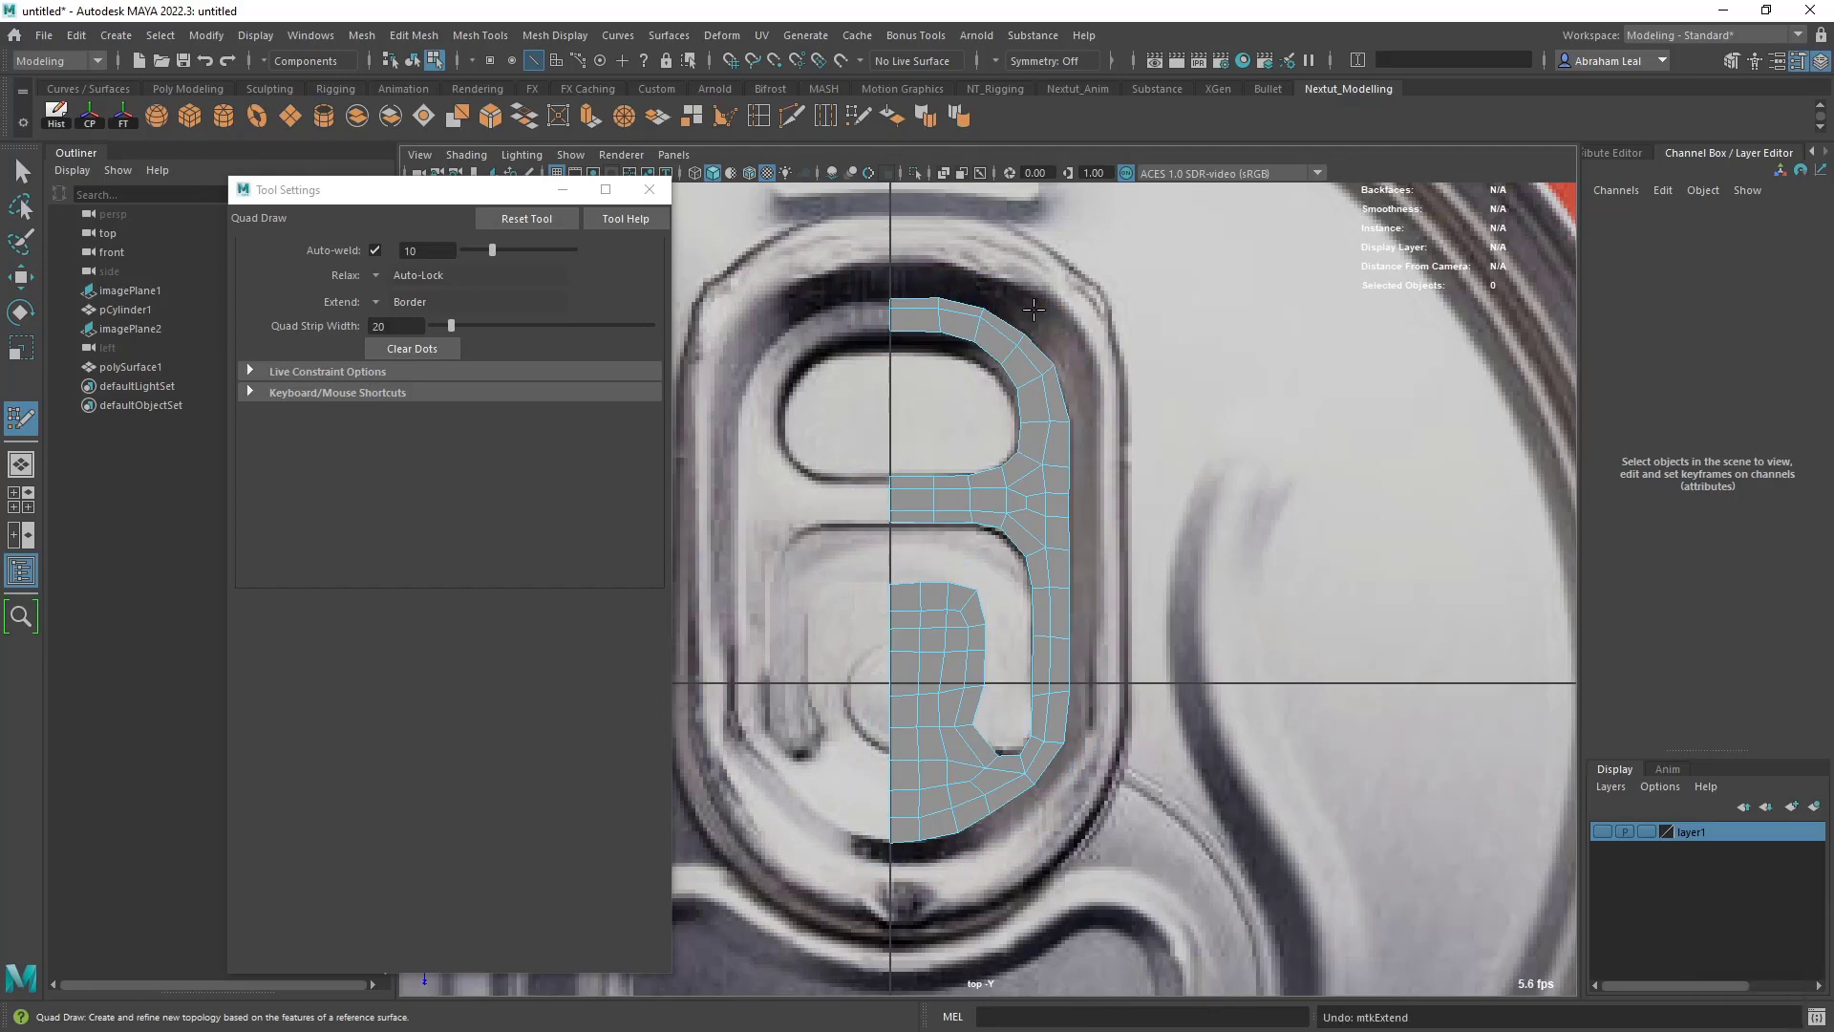
- Select the half-mesh's outer border edge loop and extrude it with an offset of about 0.16
key(q)
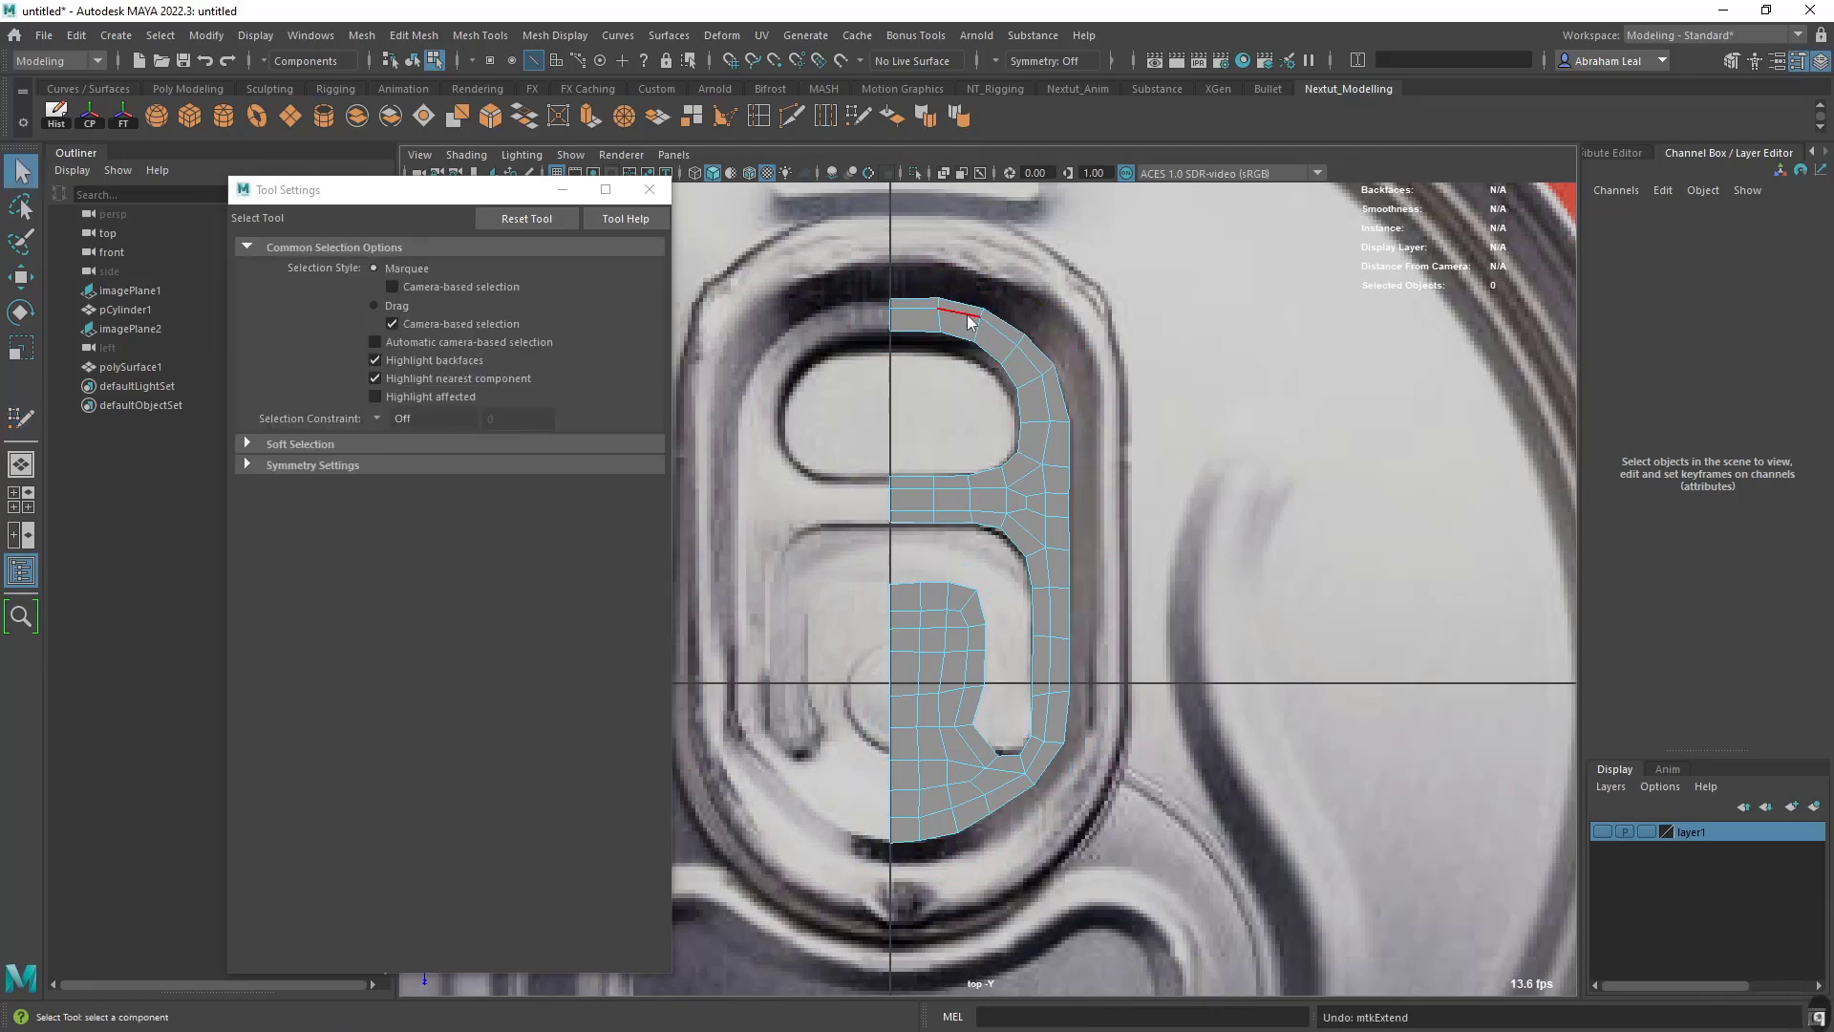
click(919, 300)
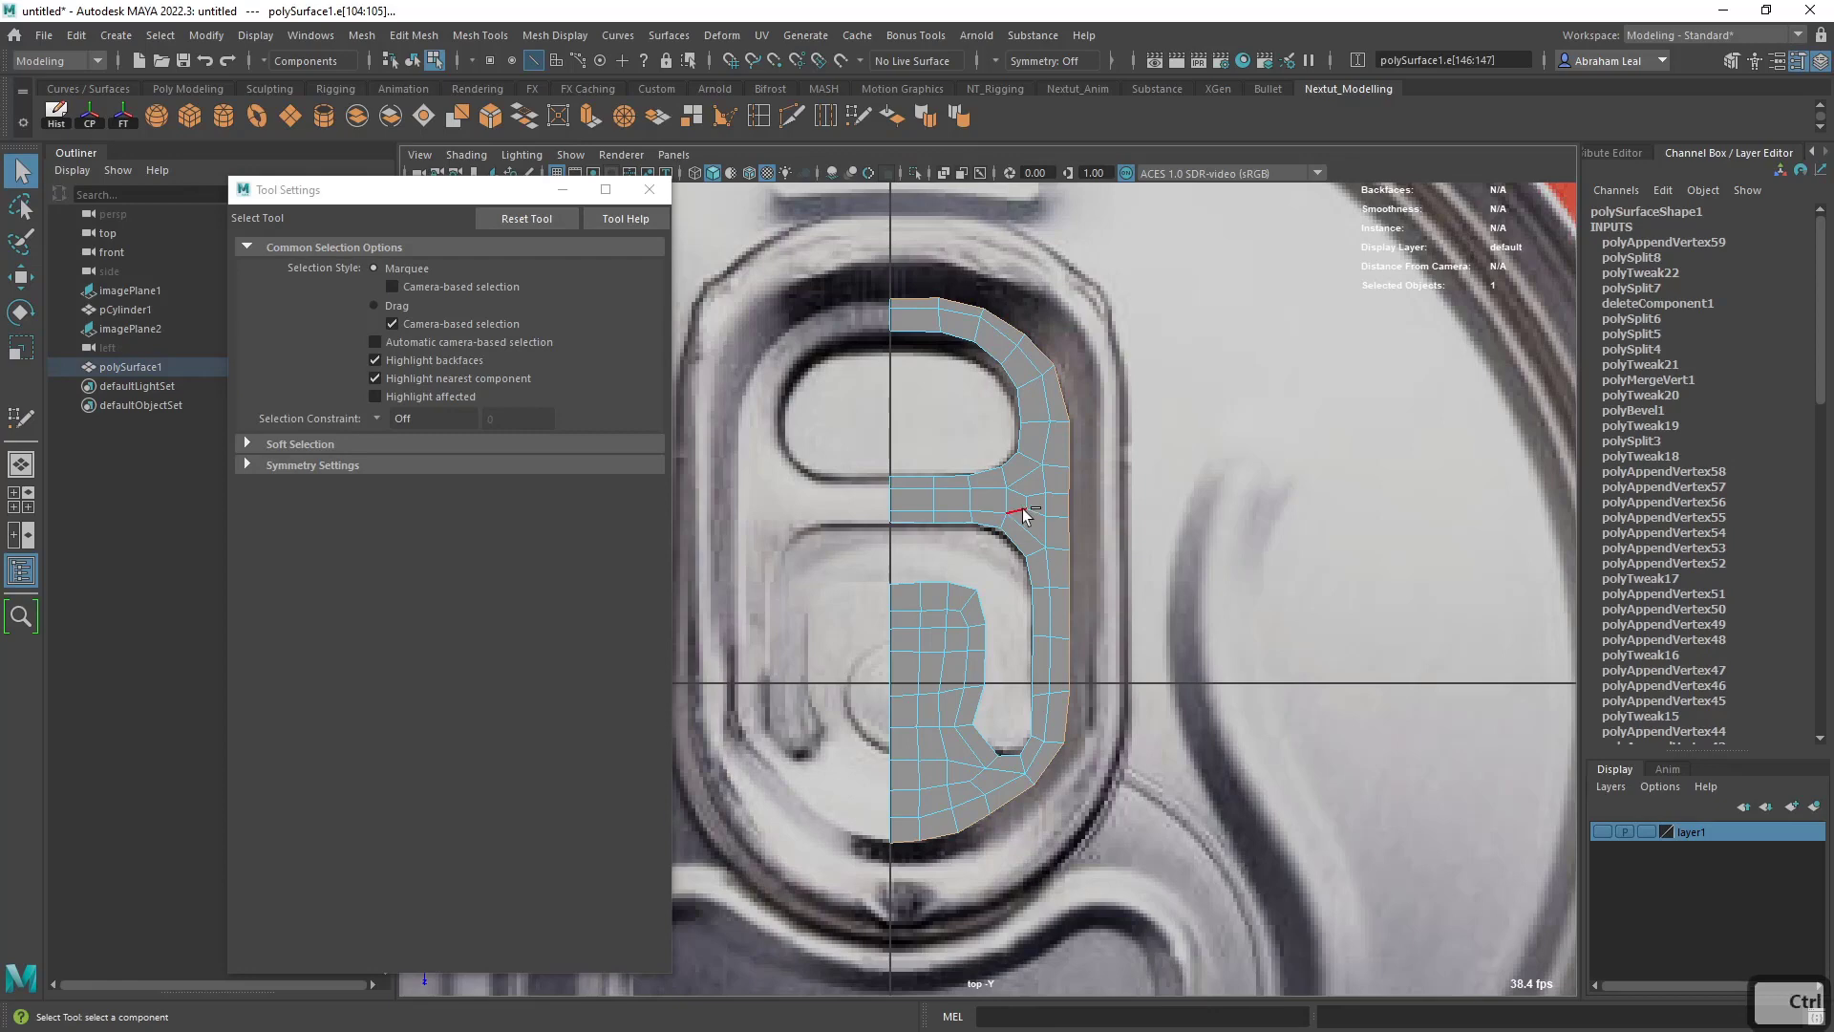
key(ctrl+e)
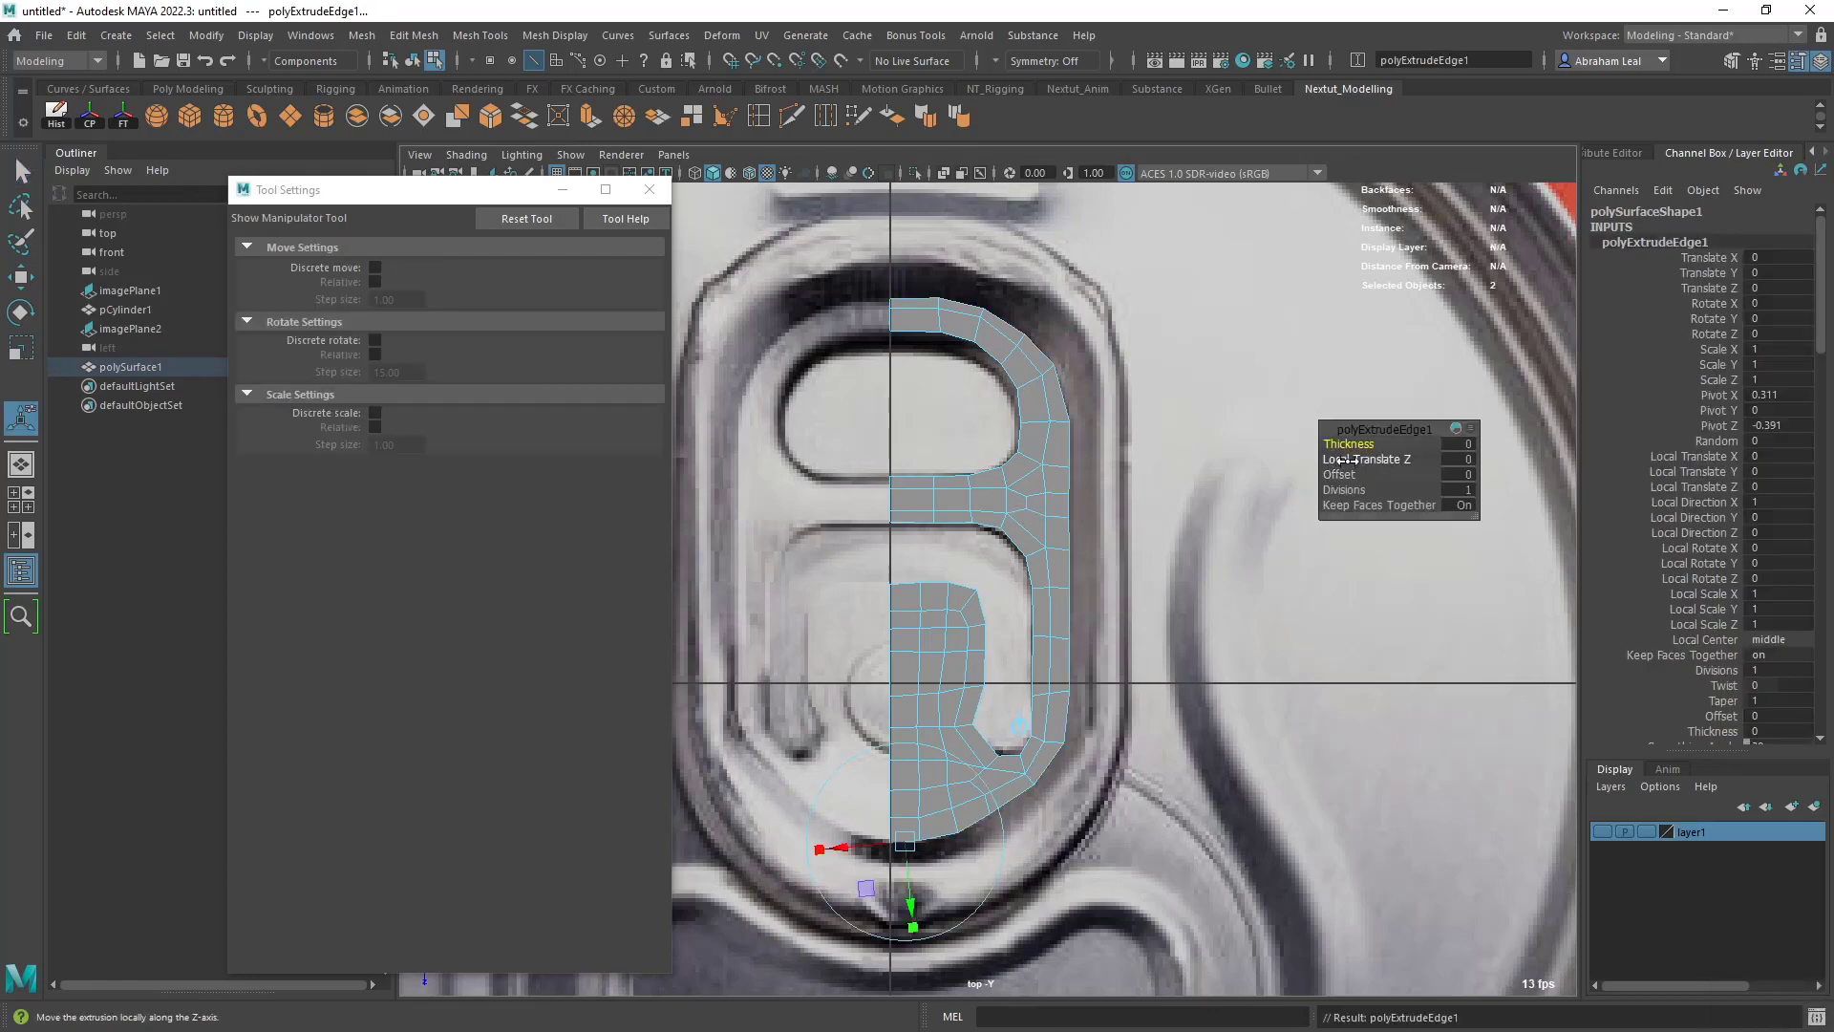
drag(1408, 441, 1361, 462)
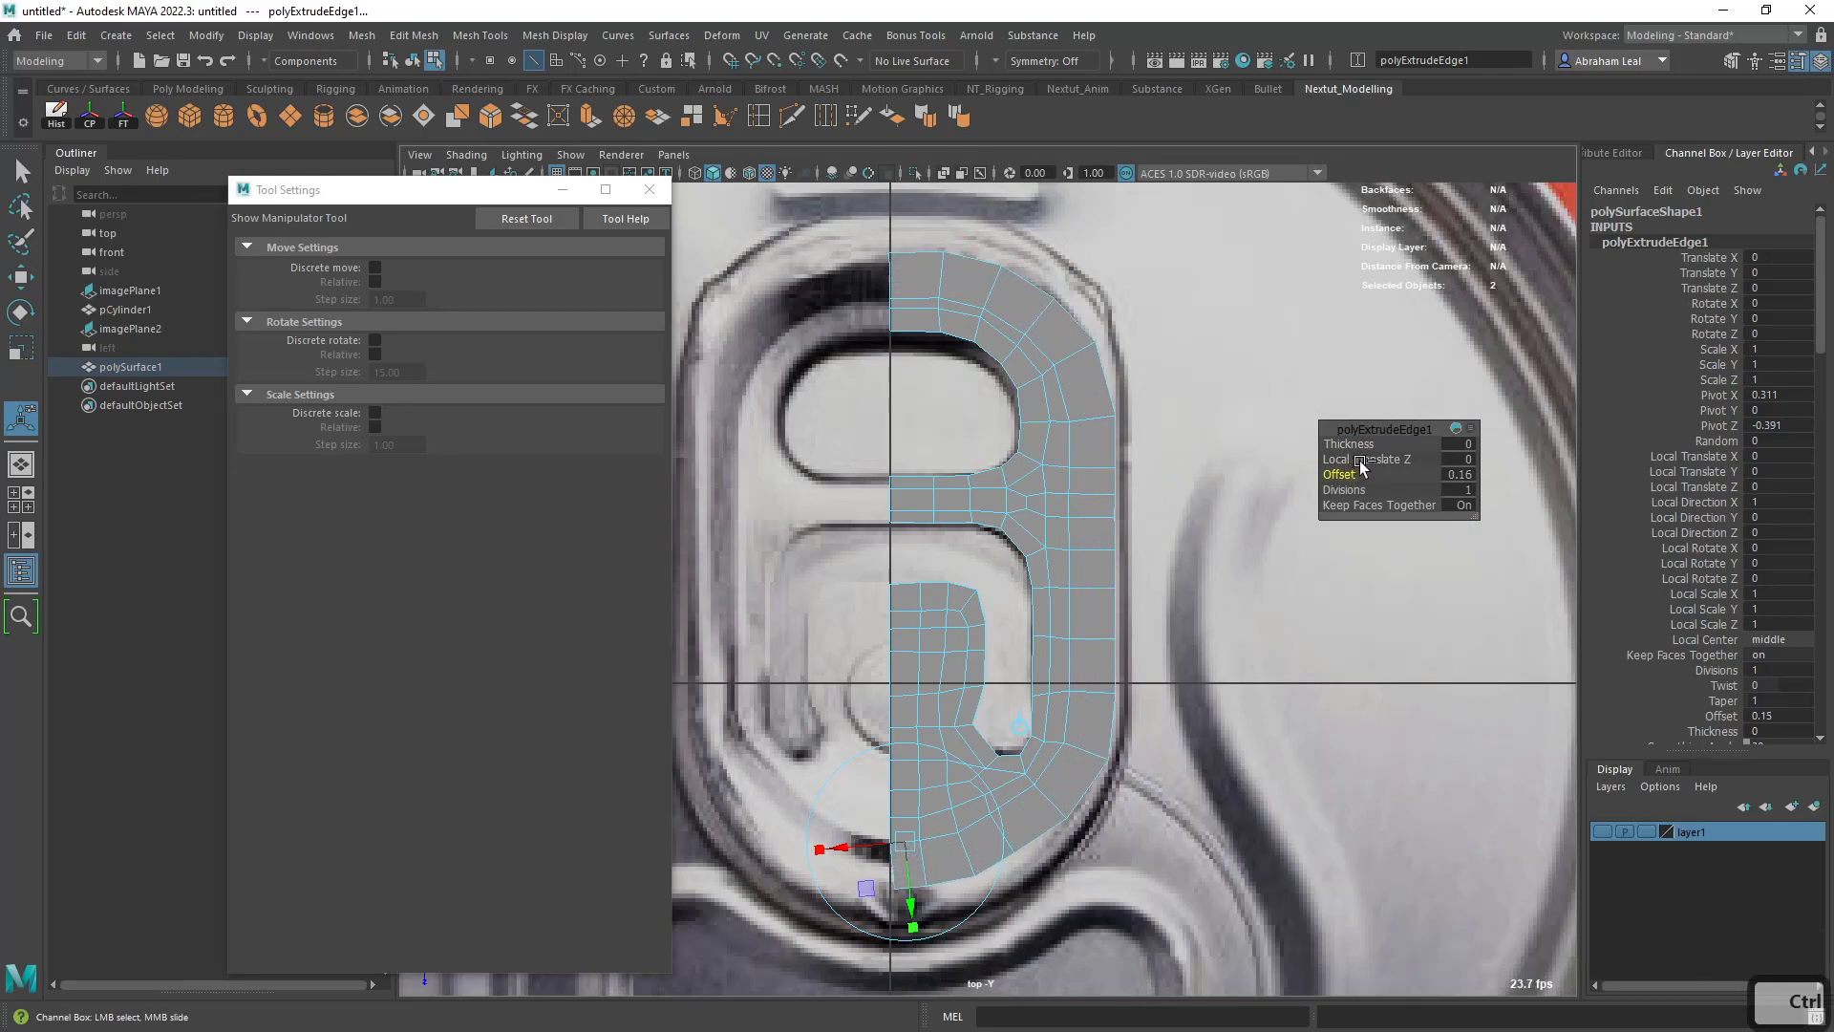
- Move the extruded outer vertices along the upper curve outward to match the pull tab's outline in the reference image
scroll(1119, 413, up, 2)
alt+middle_drag(976, 244, 955, 444)
right_drag(945, 411, 841, 382)
key(w)
drag(909, 392, 878, 418)
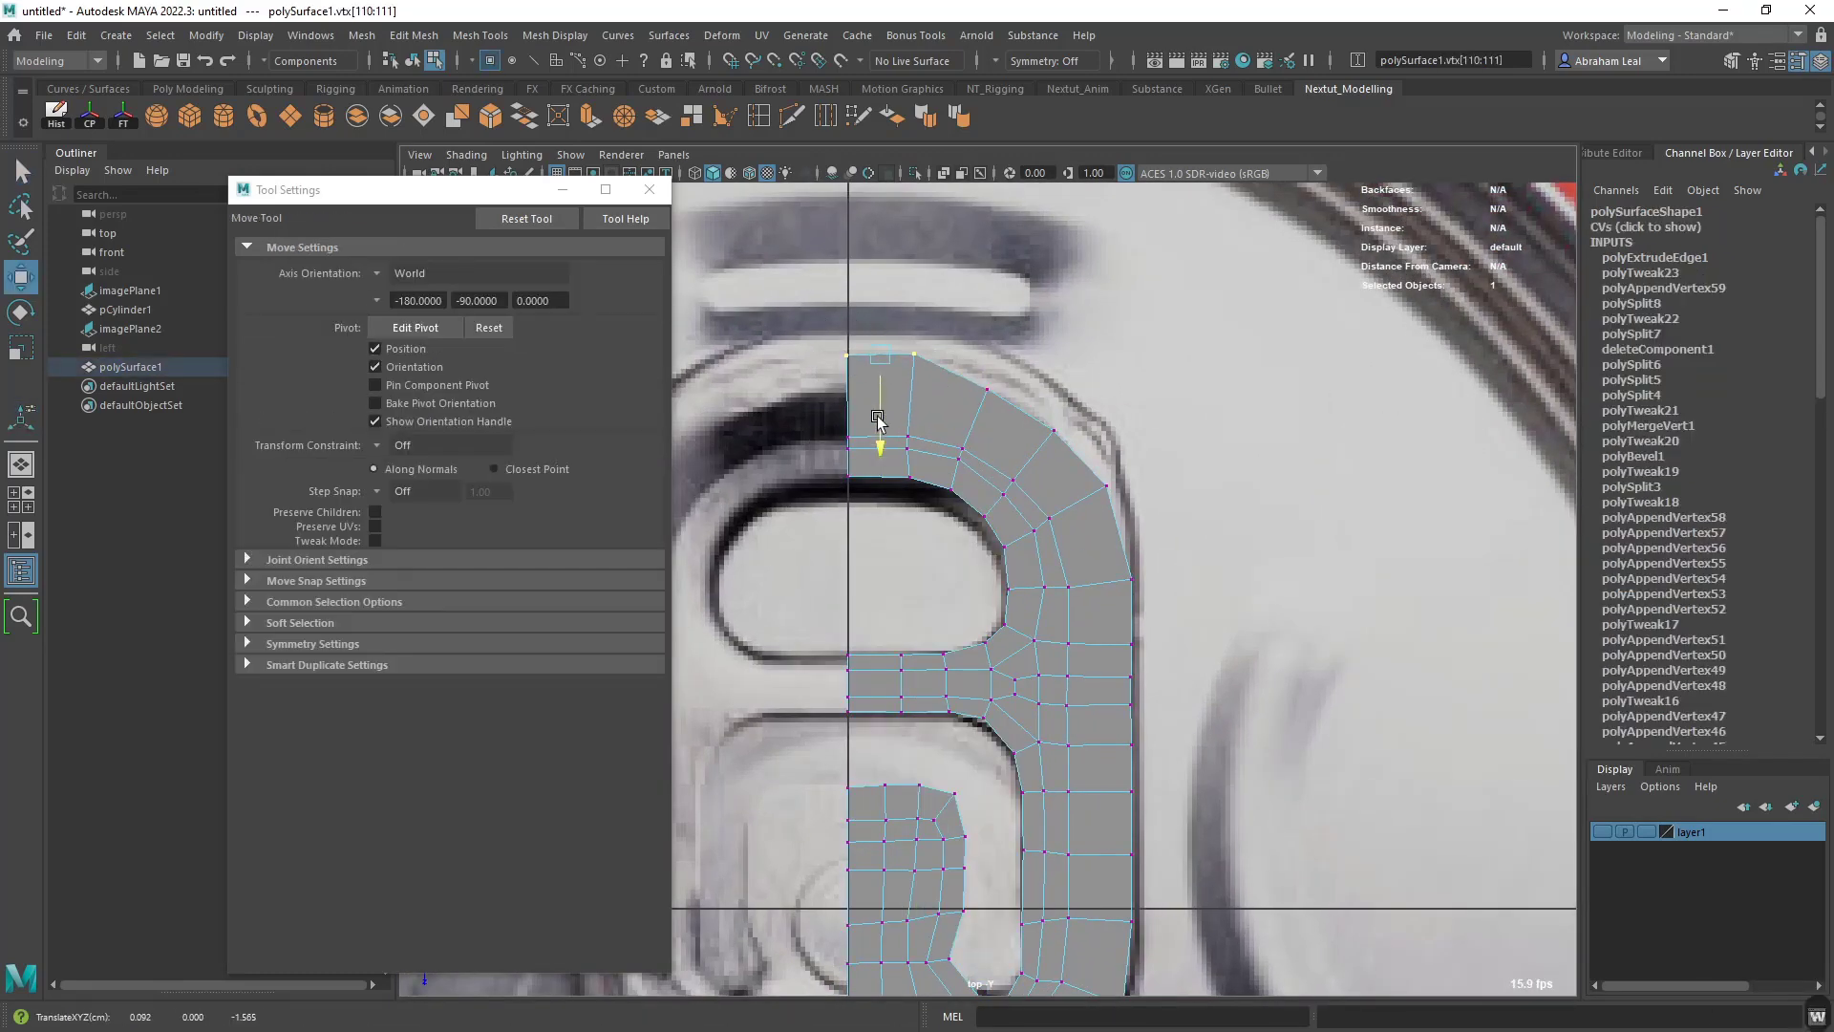
click(988, 389)
drag(988, 389, 996, 359)
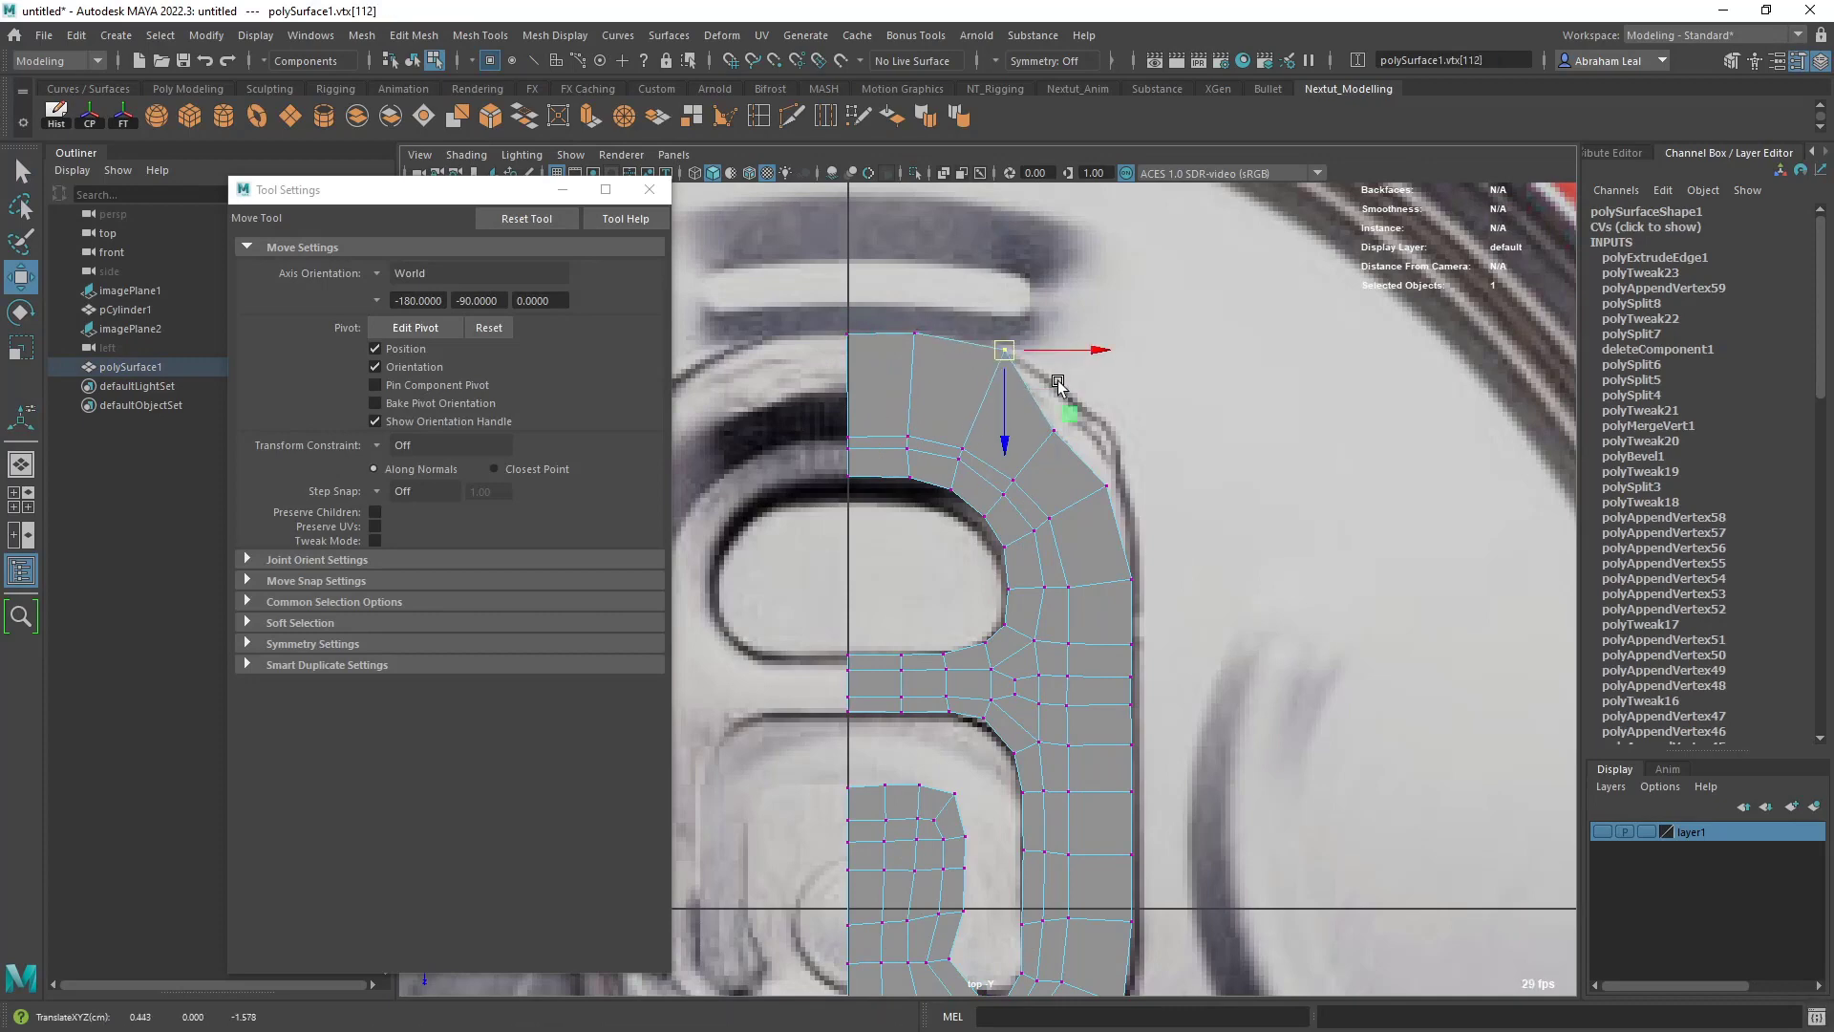
click(1054, 432)
drag(1054, 432, 1078, 406)
click(1106, 485)
drag(1107, 486, 1115, 479)
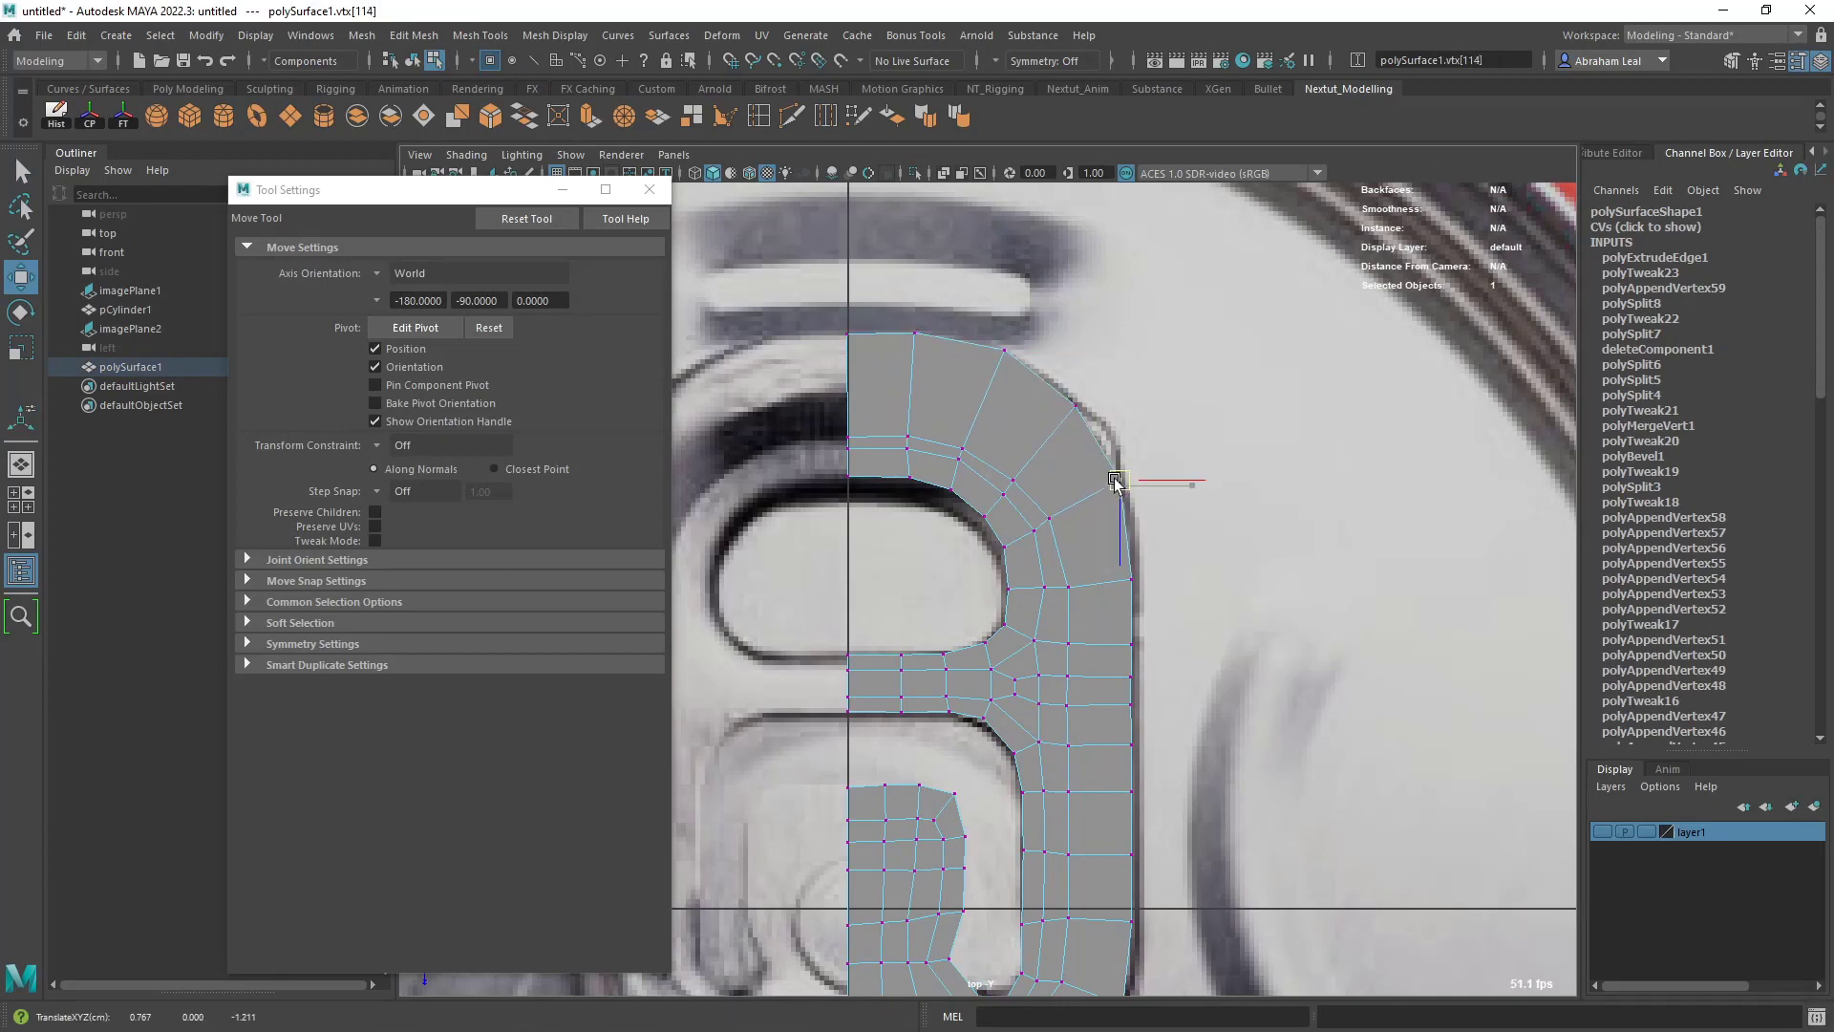
- Move the extruded outer vertices along the lower curve to match the tab's outline, keeping the last one on the centre line
alt+middle_drag(1118, 480, 1110, 23)
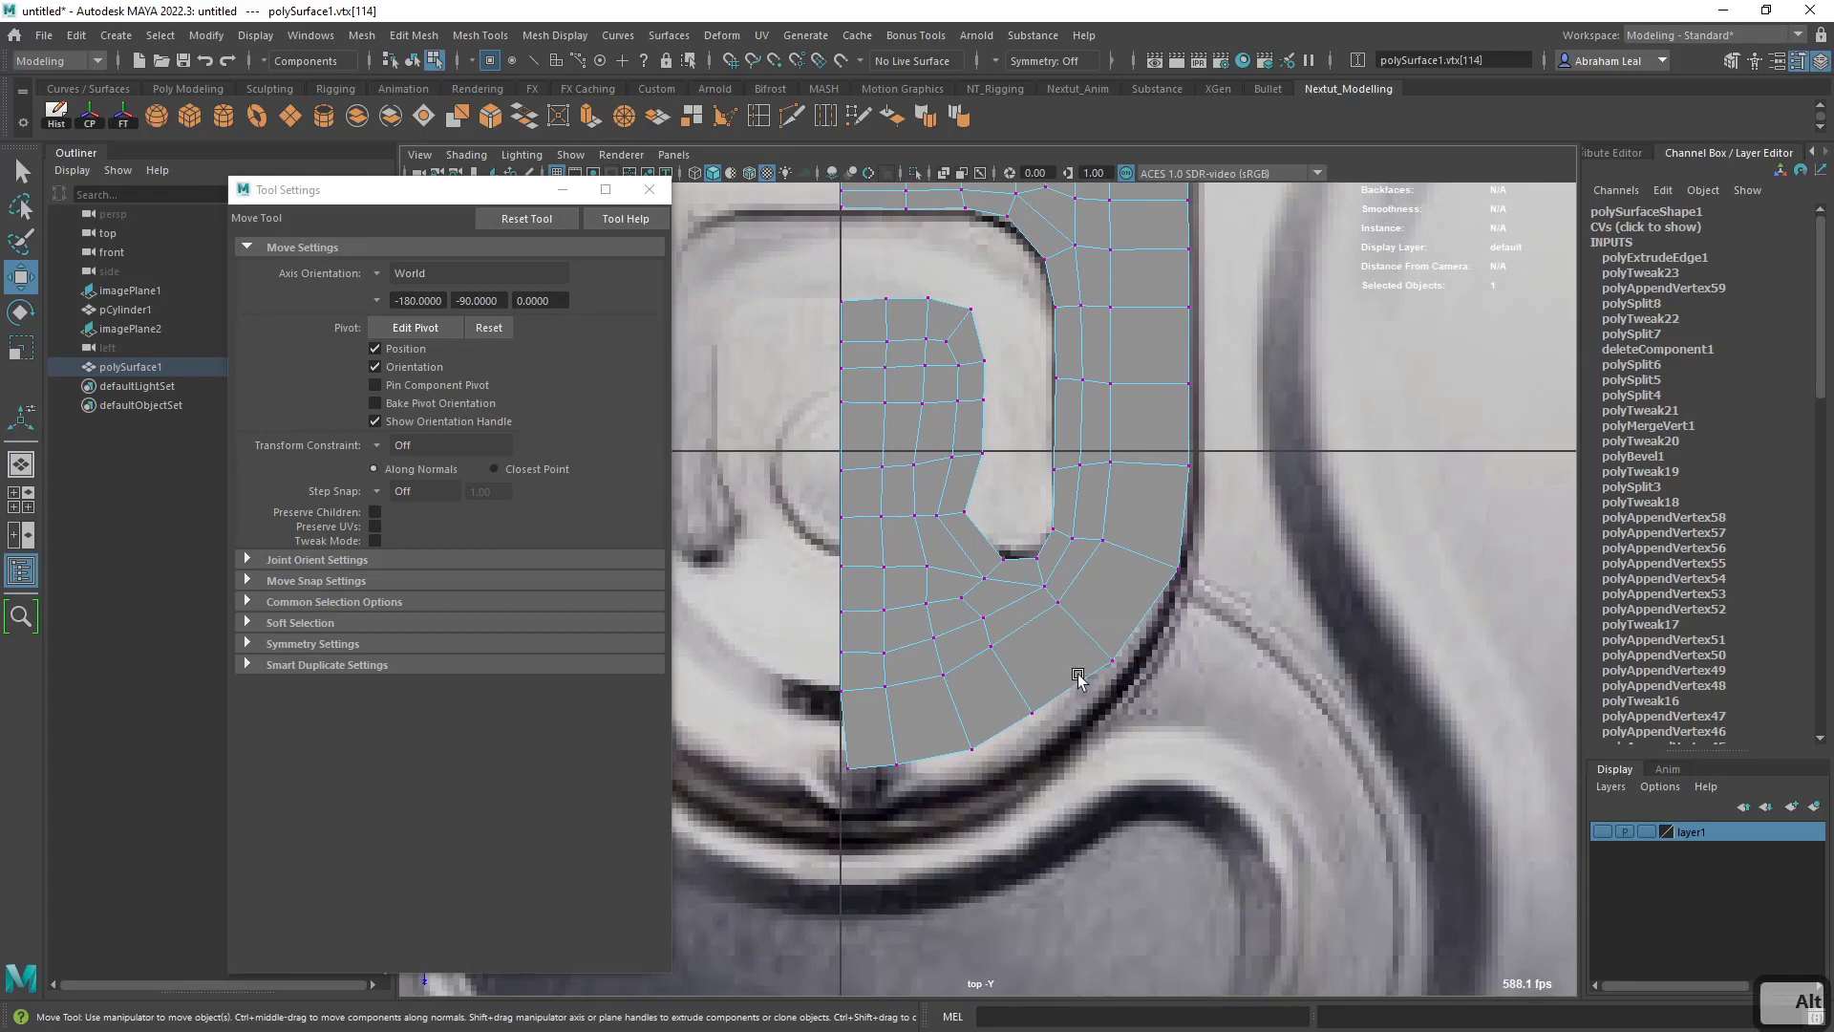
drag(1102, 655, 965, 816)
click(1018, 693)
click(971, 749)
click(896, 764)
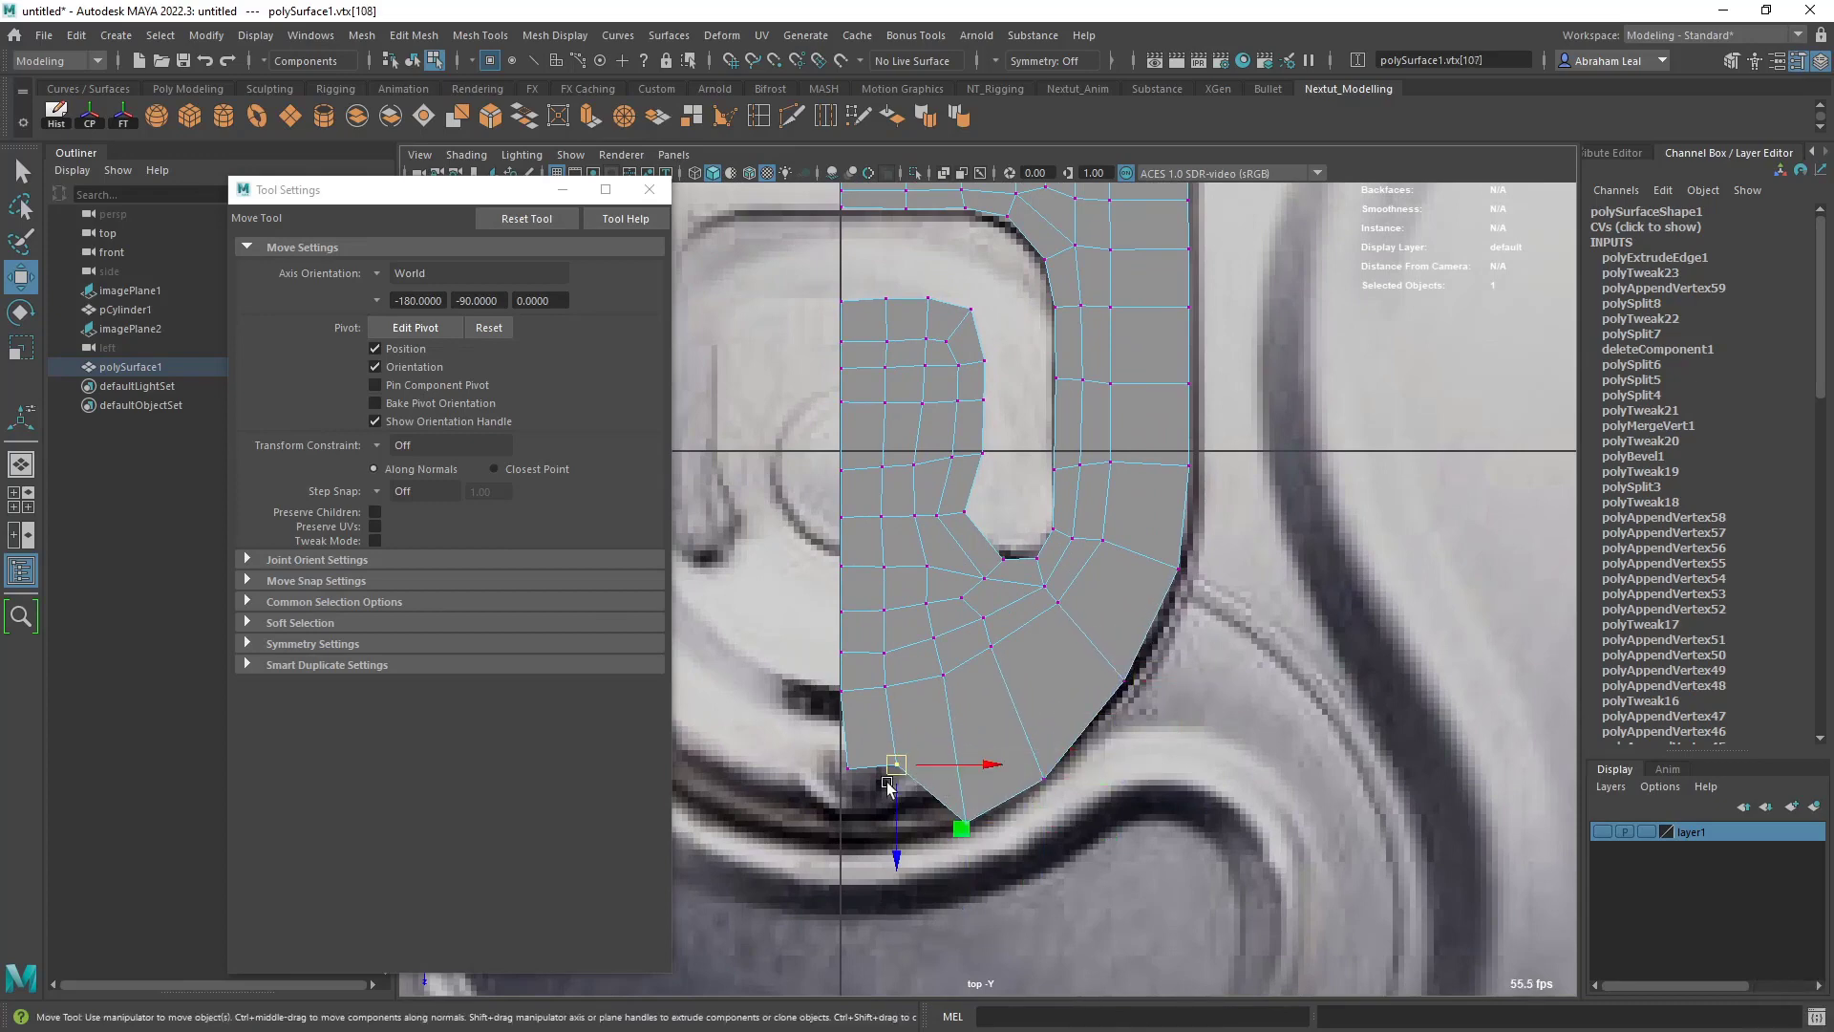
drag(896, 764, 899, 839)
click(848, 767)
drag(847, 767, 836, 850)
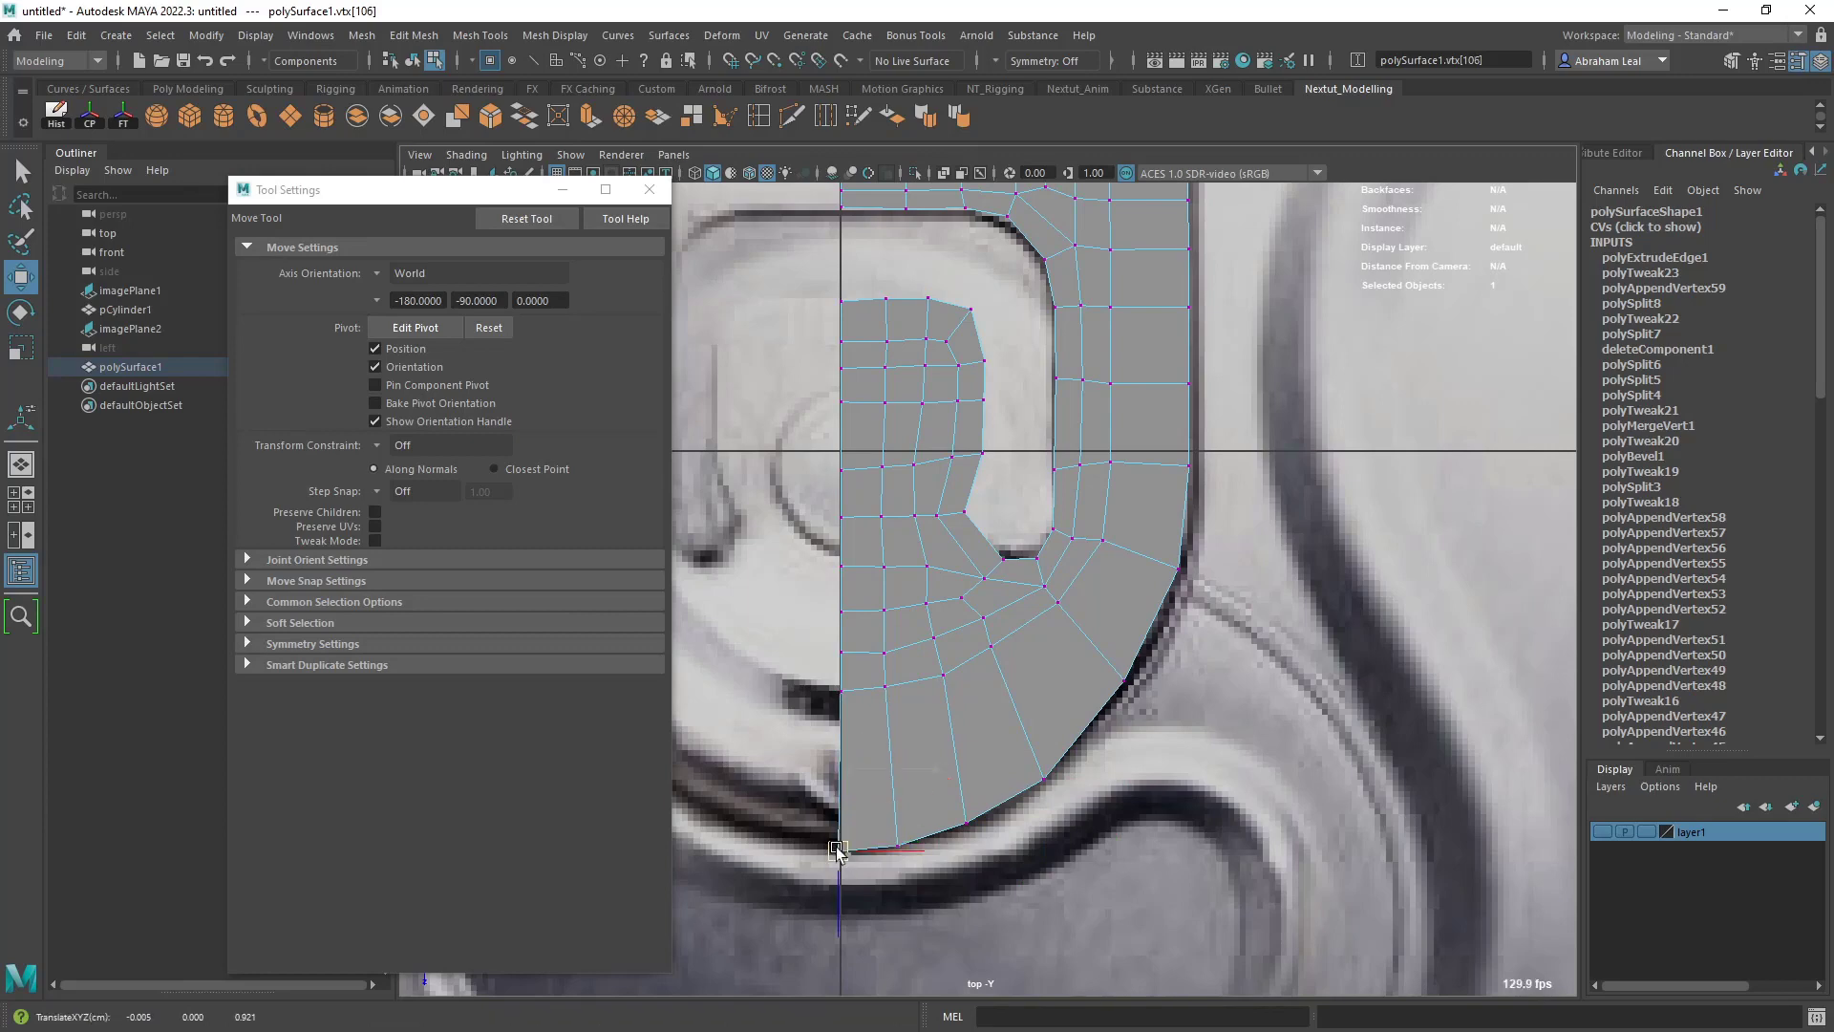
- Select the three lowest outer vertices beside the centre line and nudge them vertically to fit the reference outline
scroll(861, 822, down, 5)
scroll(1028, 770, up, 4)
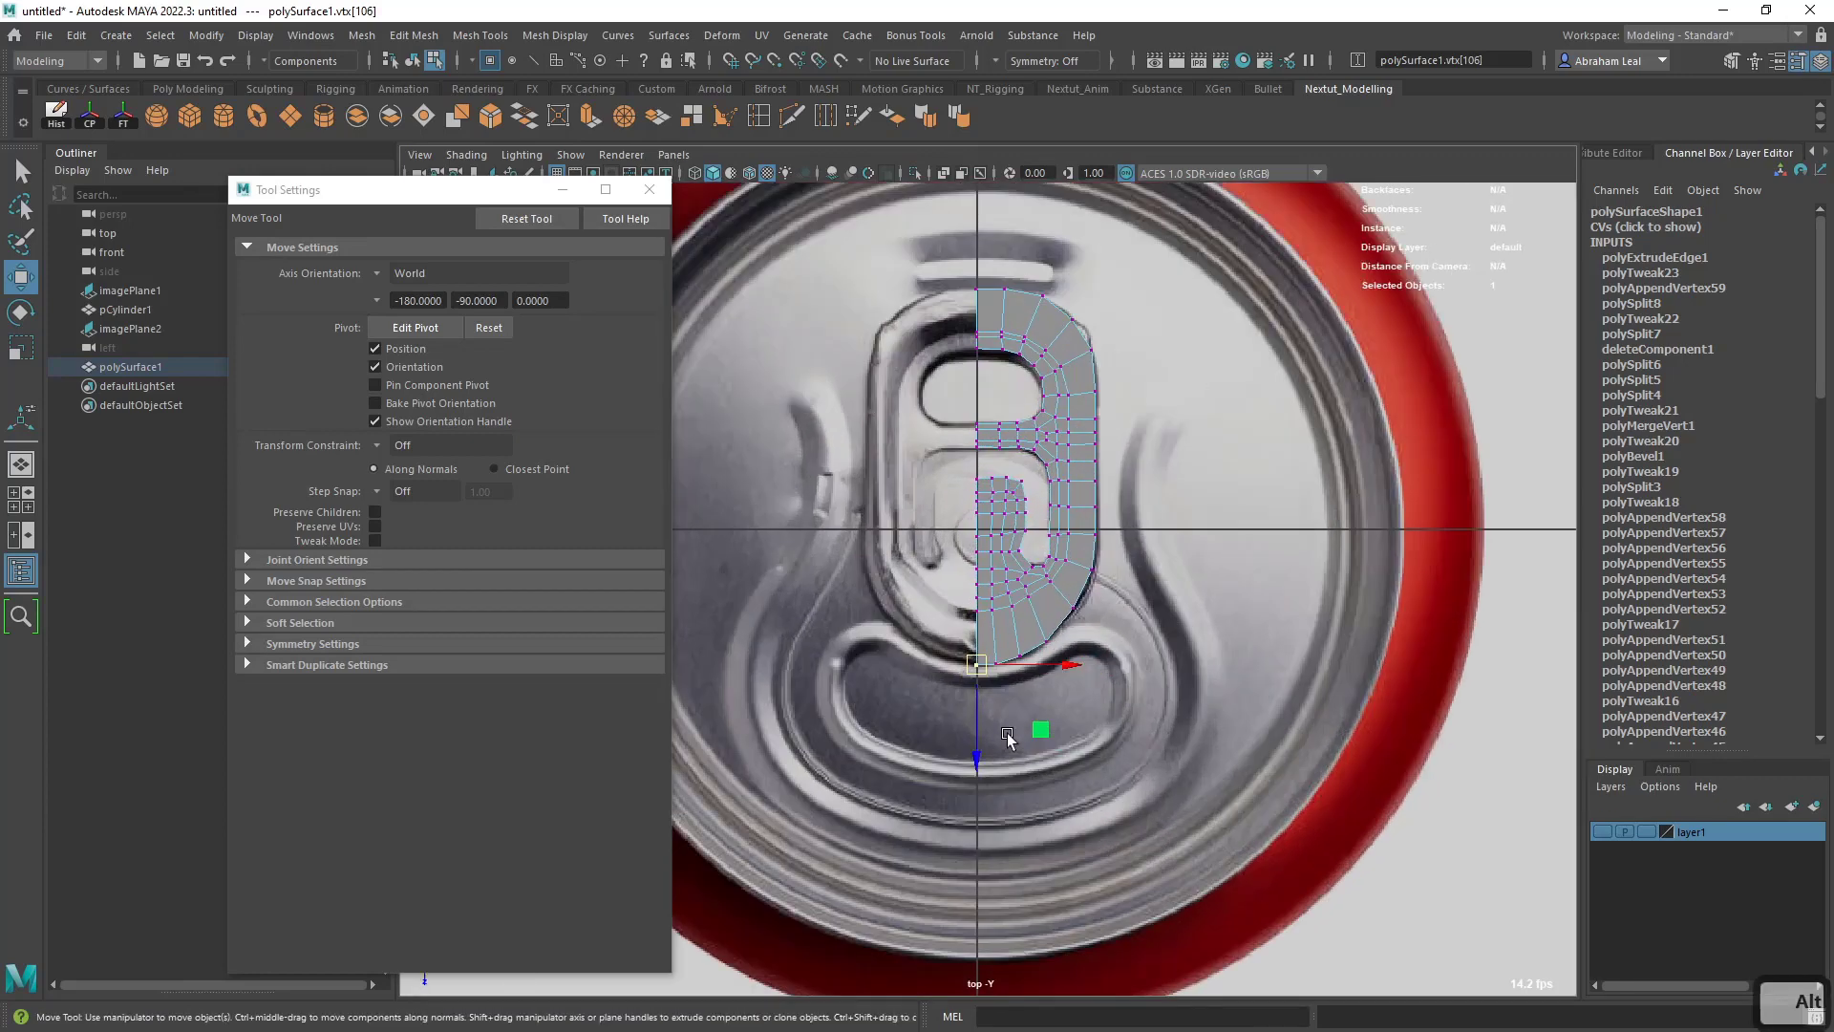
scroll(996, 694, up, 2)
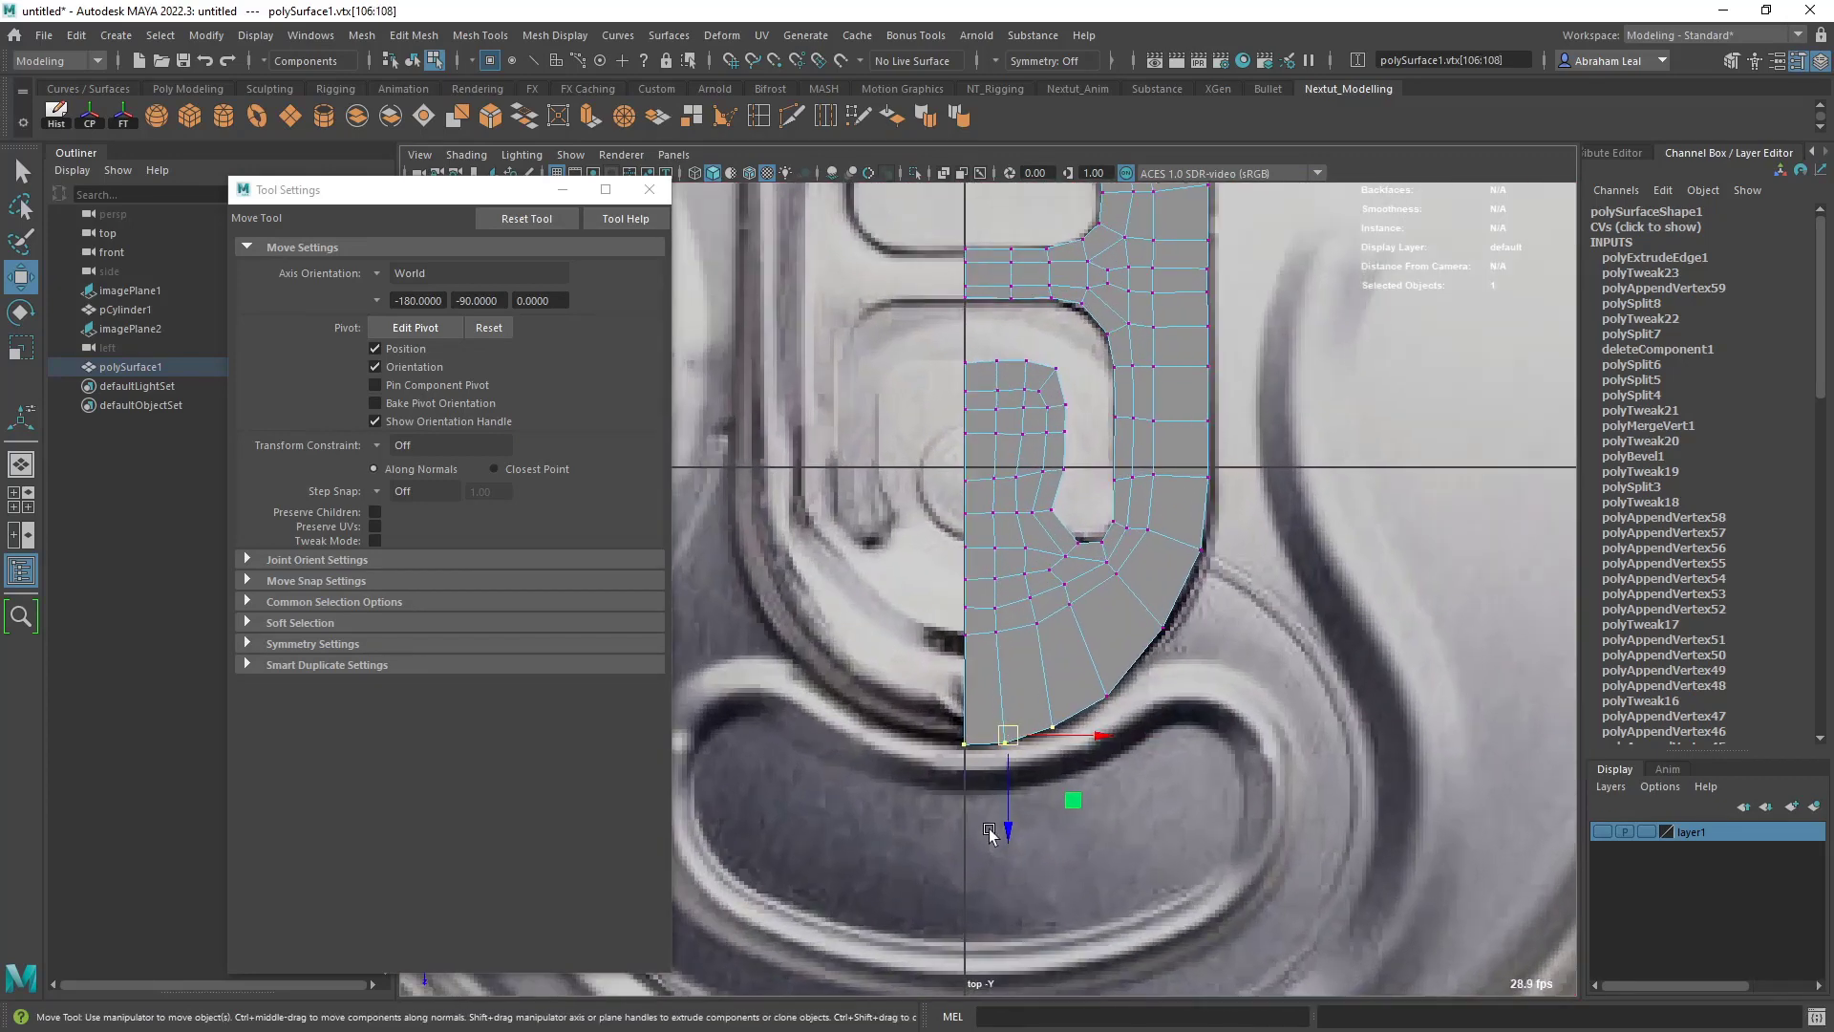
drag(1002, 831, 1001, 823)
scroll(1104, 659, down, 6)
alt+middle_drag(1101, 692, 1091, 729)
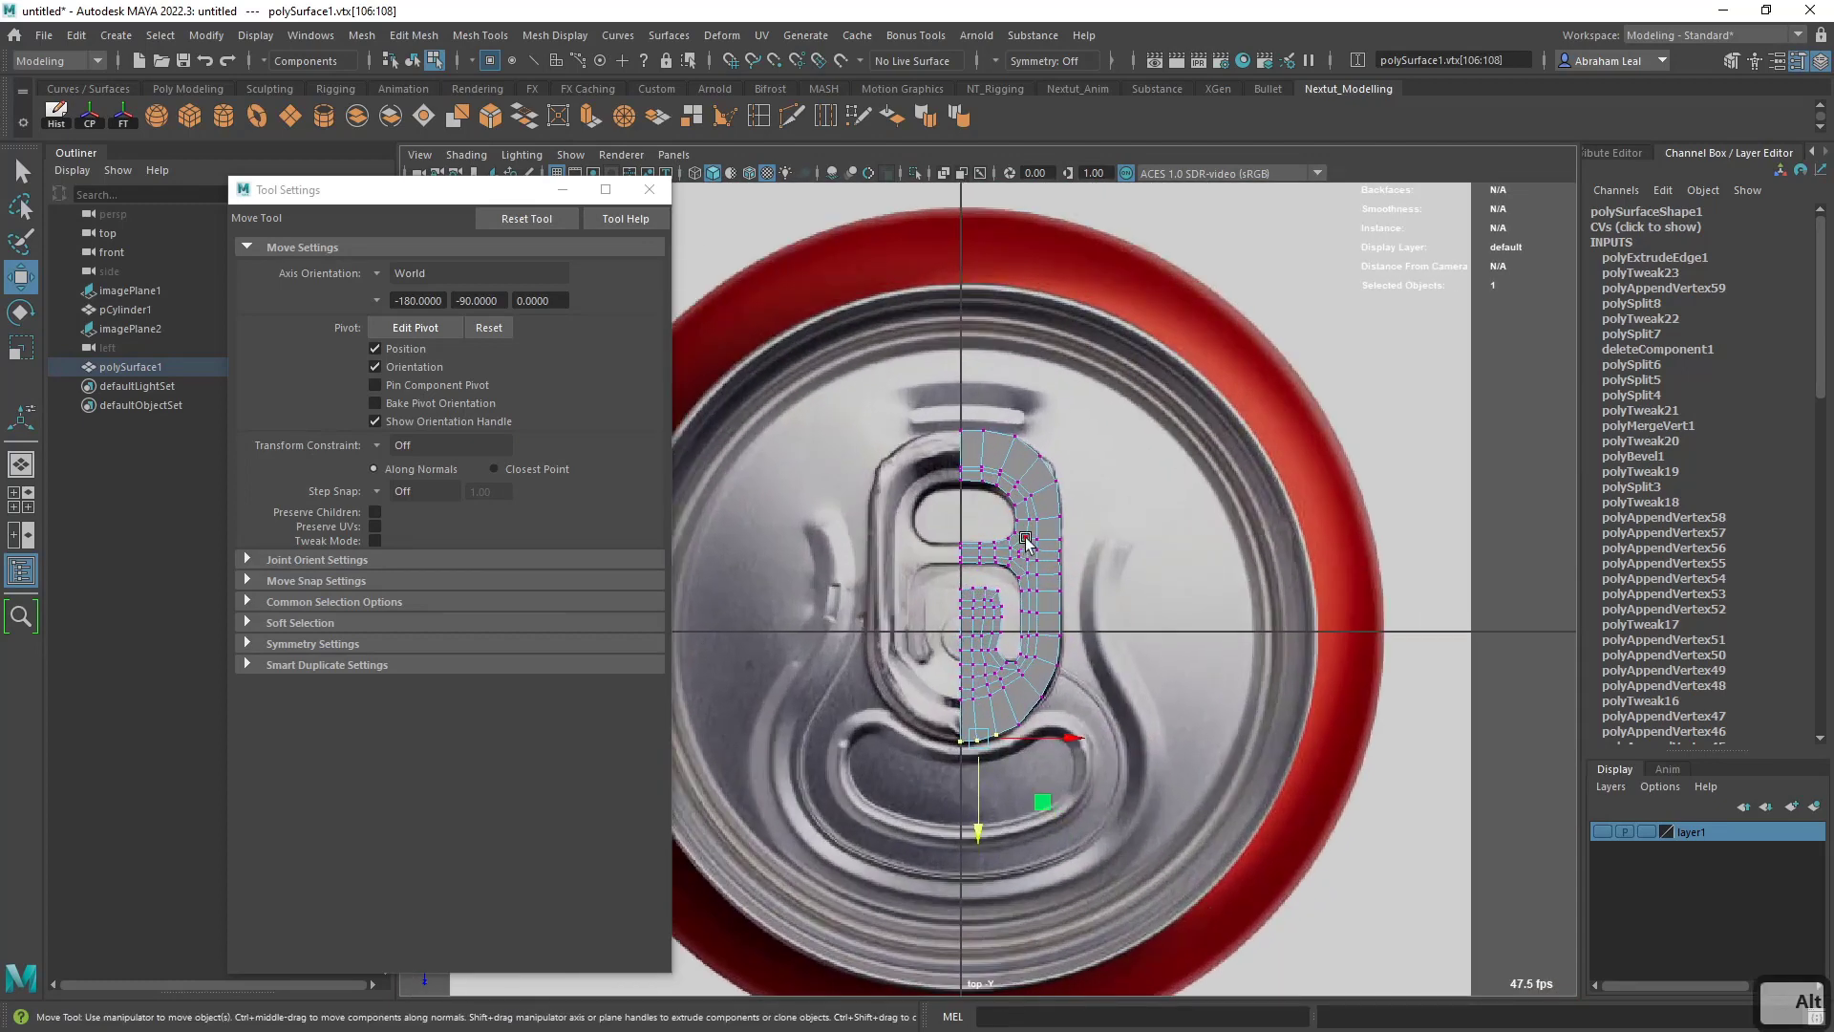
- Switch to the perspective view and move the whole half-mesh along X to about -0.71
alt+drag(1091, 728, 972, 642)
right_drag(975, 487, 1089, 440)
scroll(909, 778, up, 8)
alt+drag(899, 793, 1005, 791)
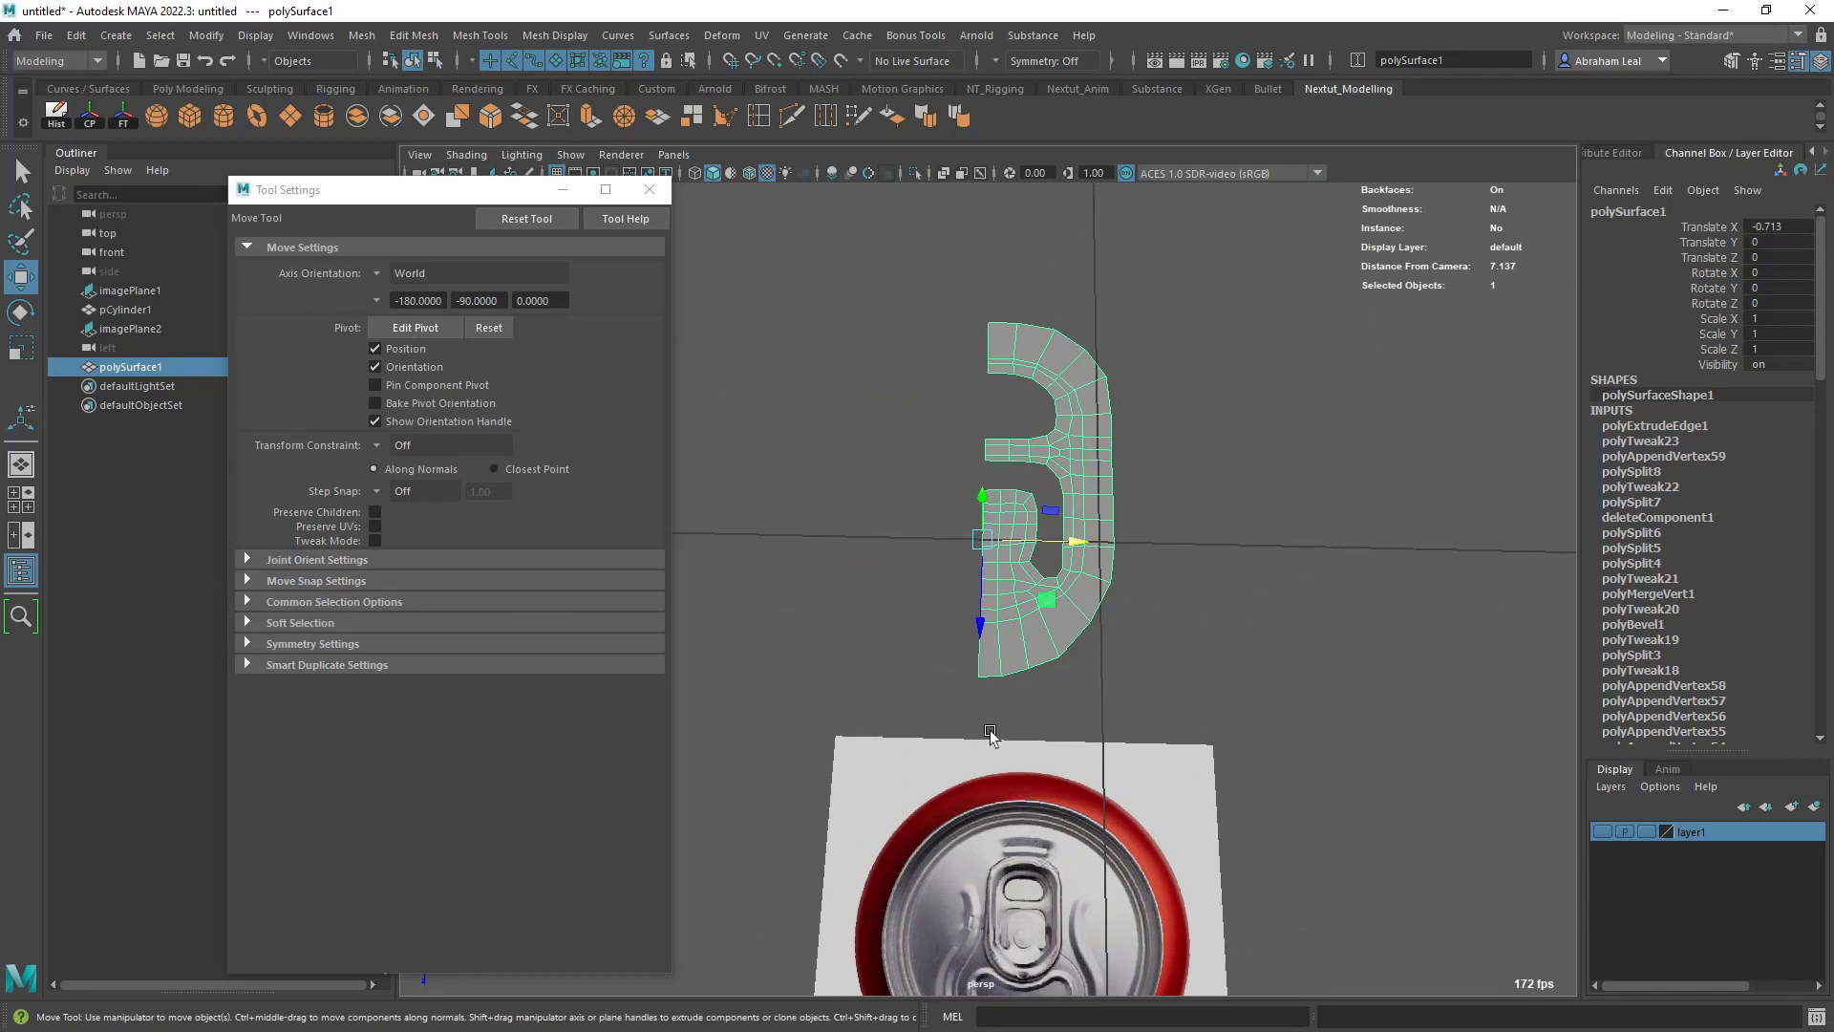
- Select the half-mesh and open the Mirror options
click(1211, 585)
click(1083, 467)
shift+right_click(1083, 467)
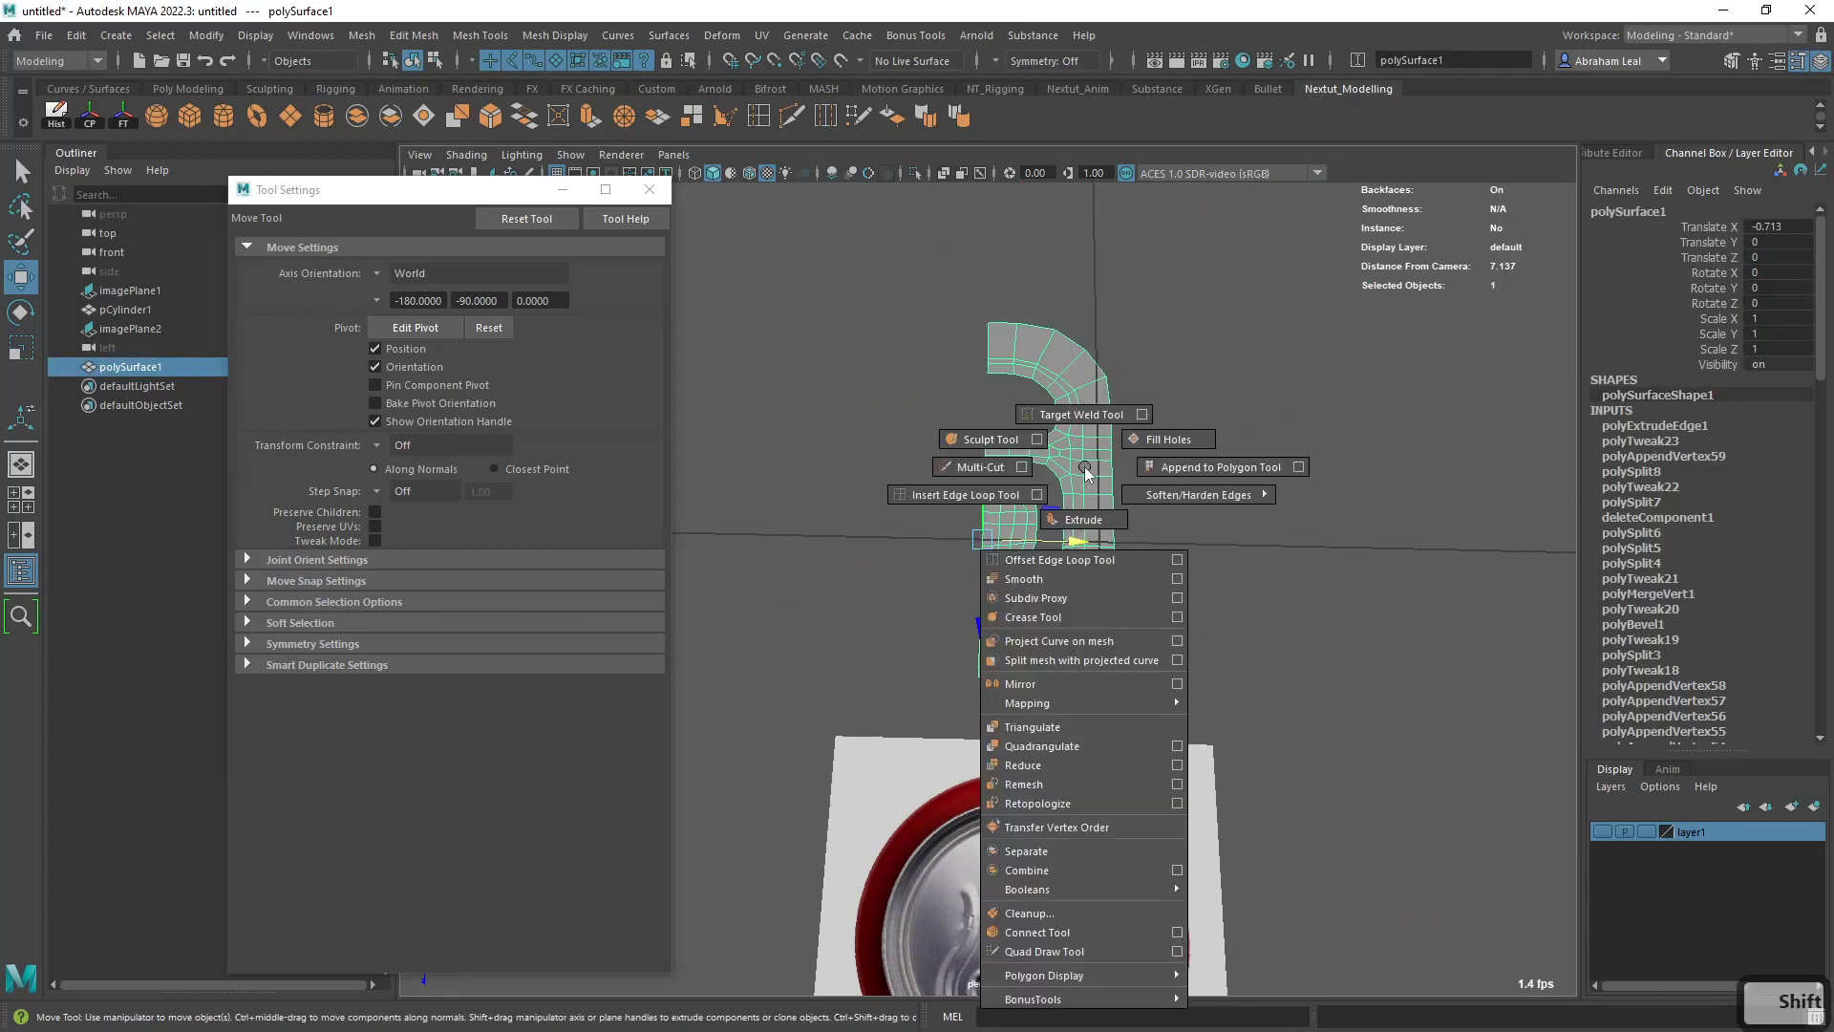
click(1177, 684)
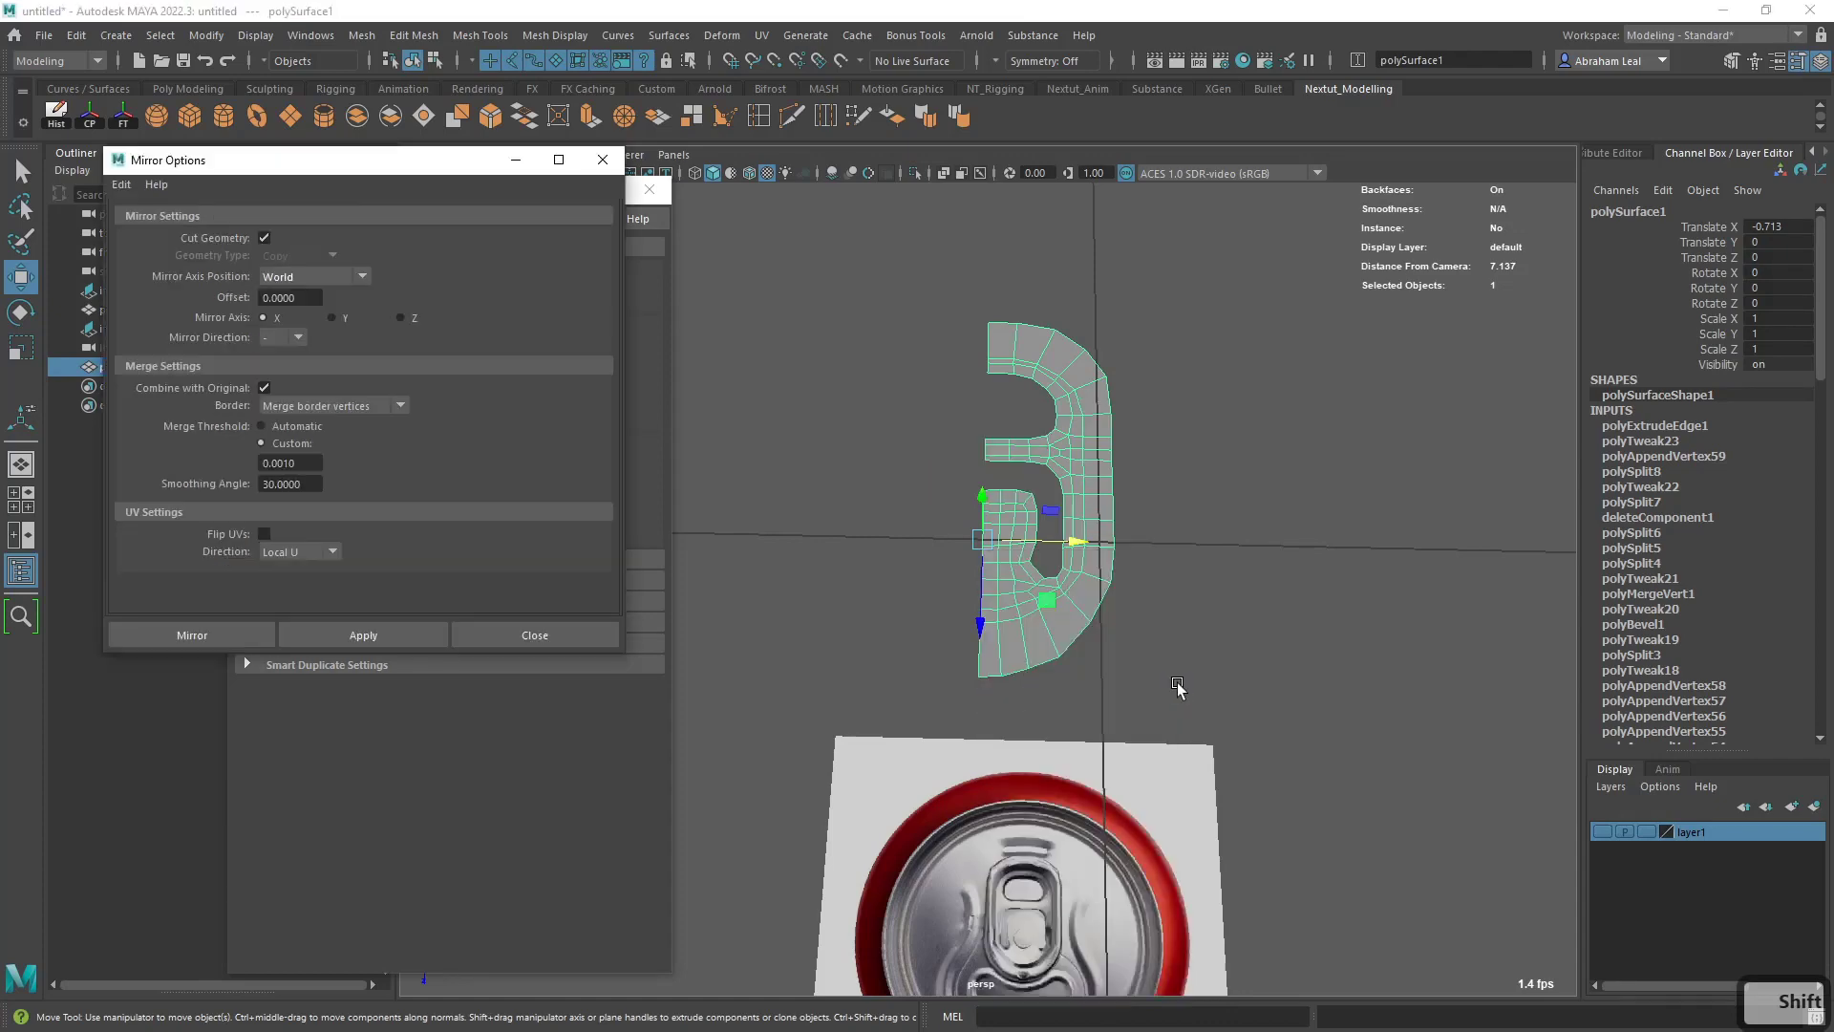
- Examine the half-mesh's position against the centre line and the can references in the front and top views
alt+drag(1035, 472, 1081, 742)
scroll(1049, 597, down, 4)
key(space)
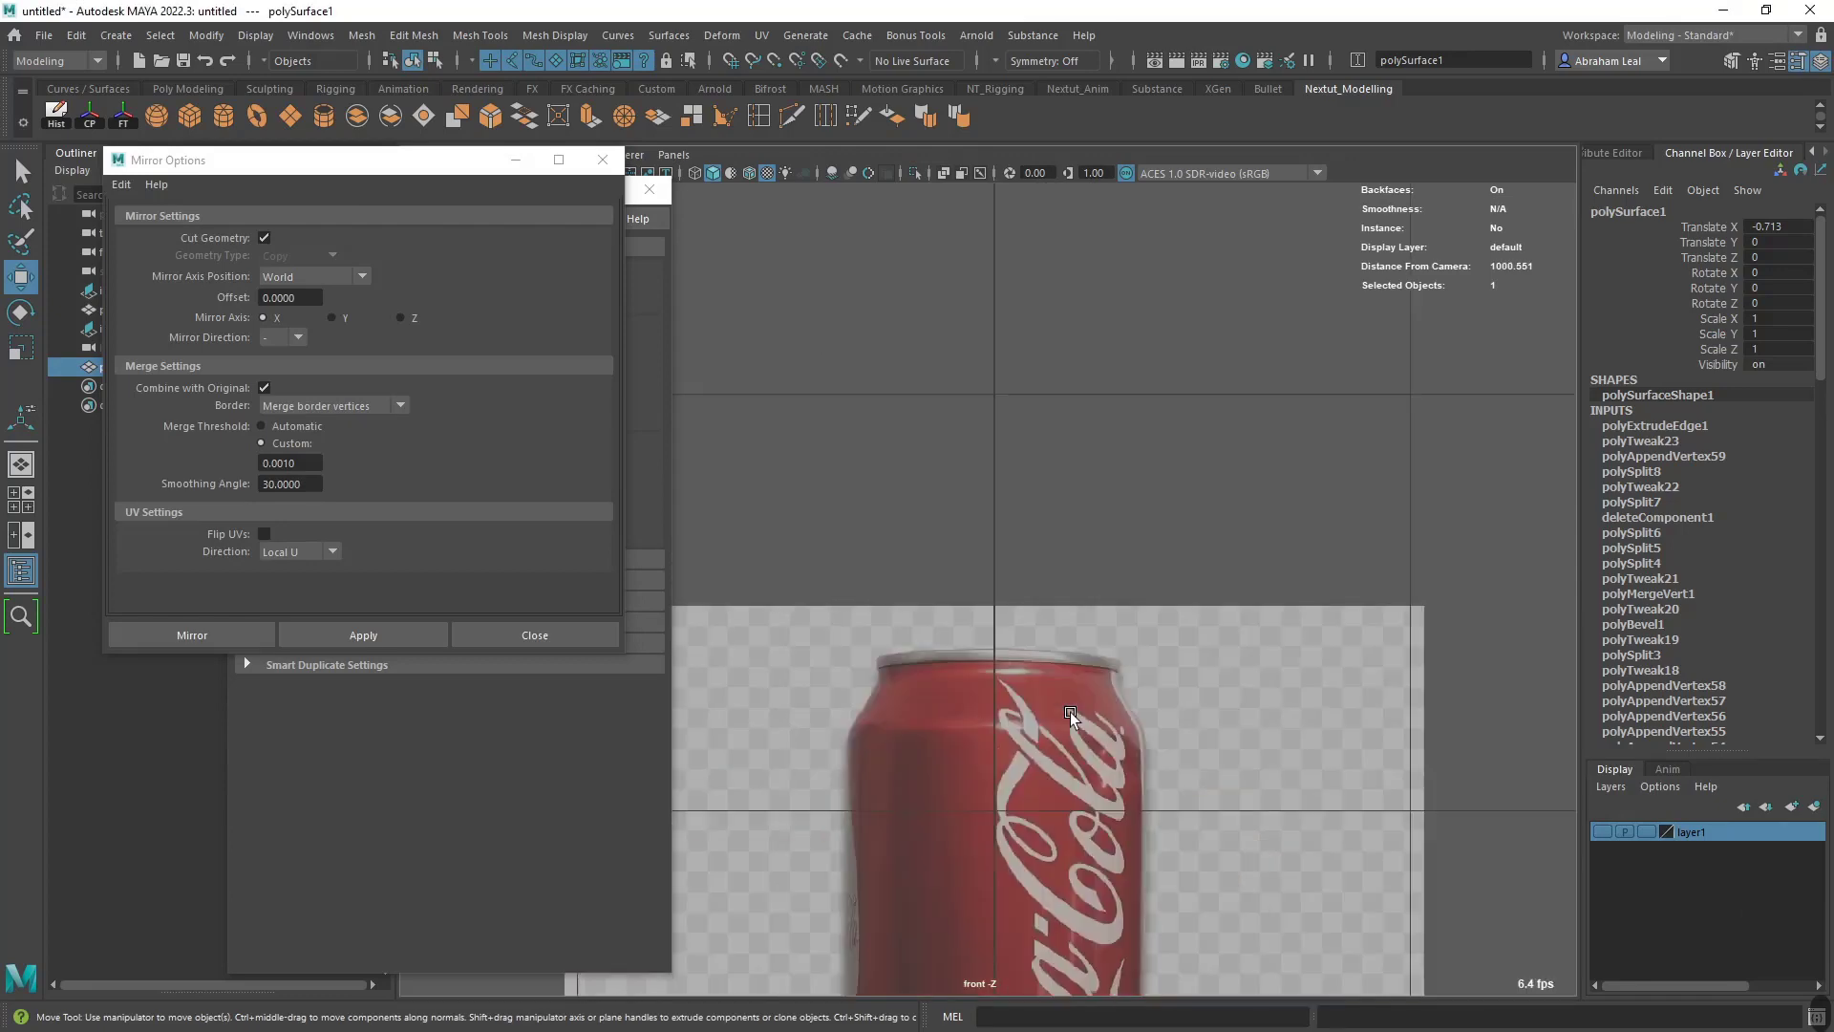
scroll(1068, 718, down, 7)
alt+middle_drag(1066, 762, 1077, 557)
scroll(1076, 557, up, 5)
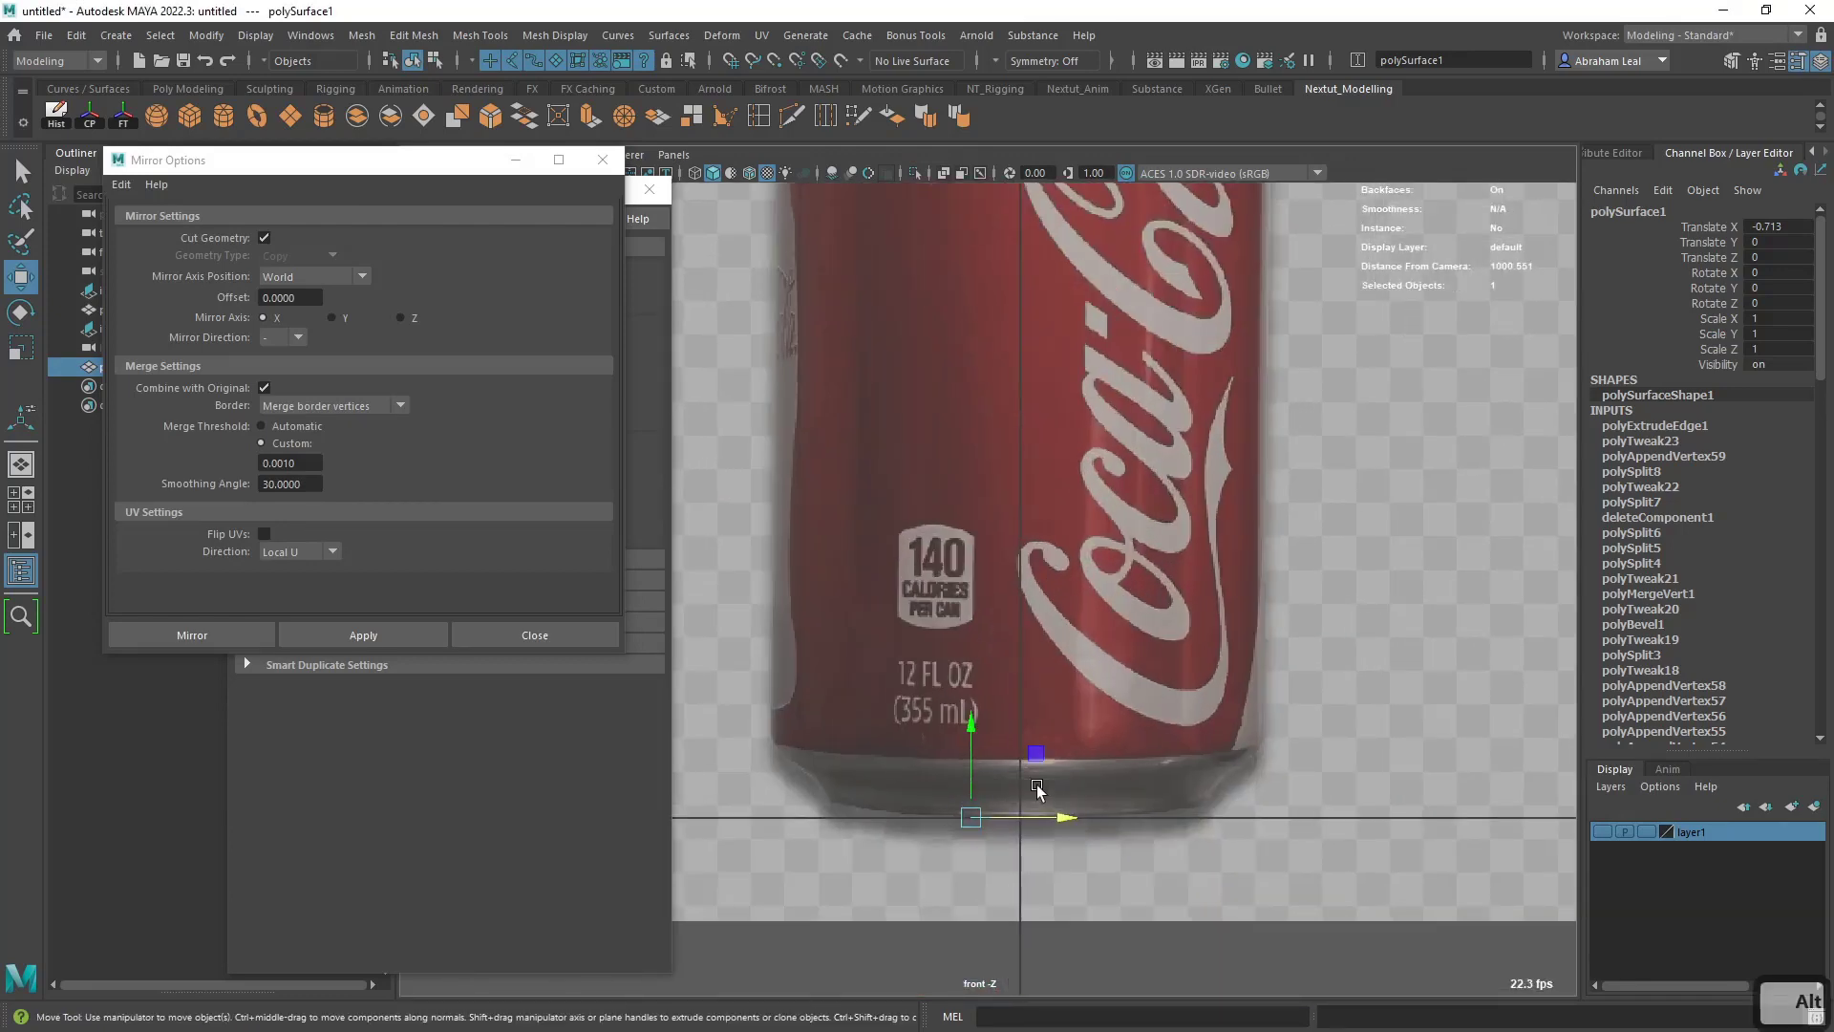
key(space)
drag(1036, 789, 1036, 745)
scroll(995, 757, down, 6)
scroll(999, 756, up, 6)
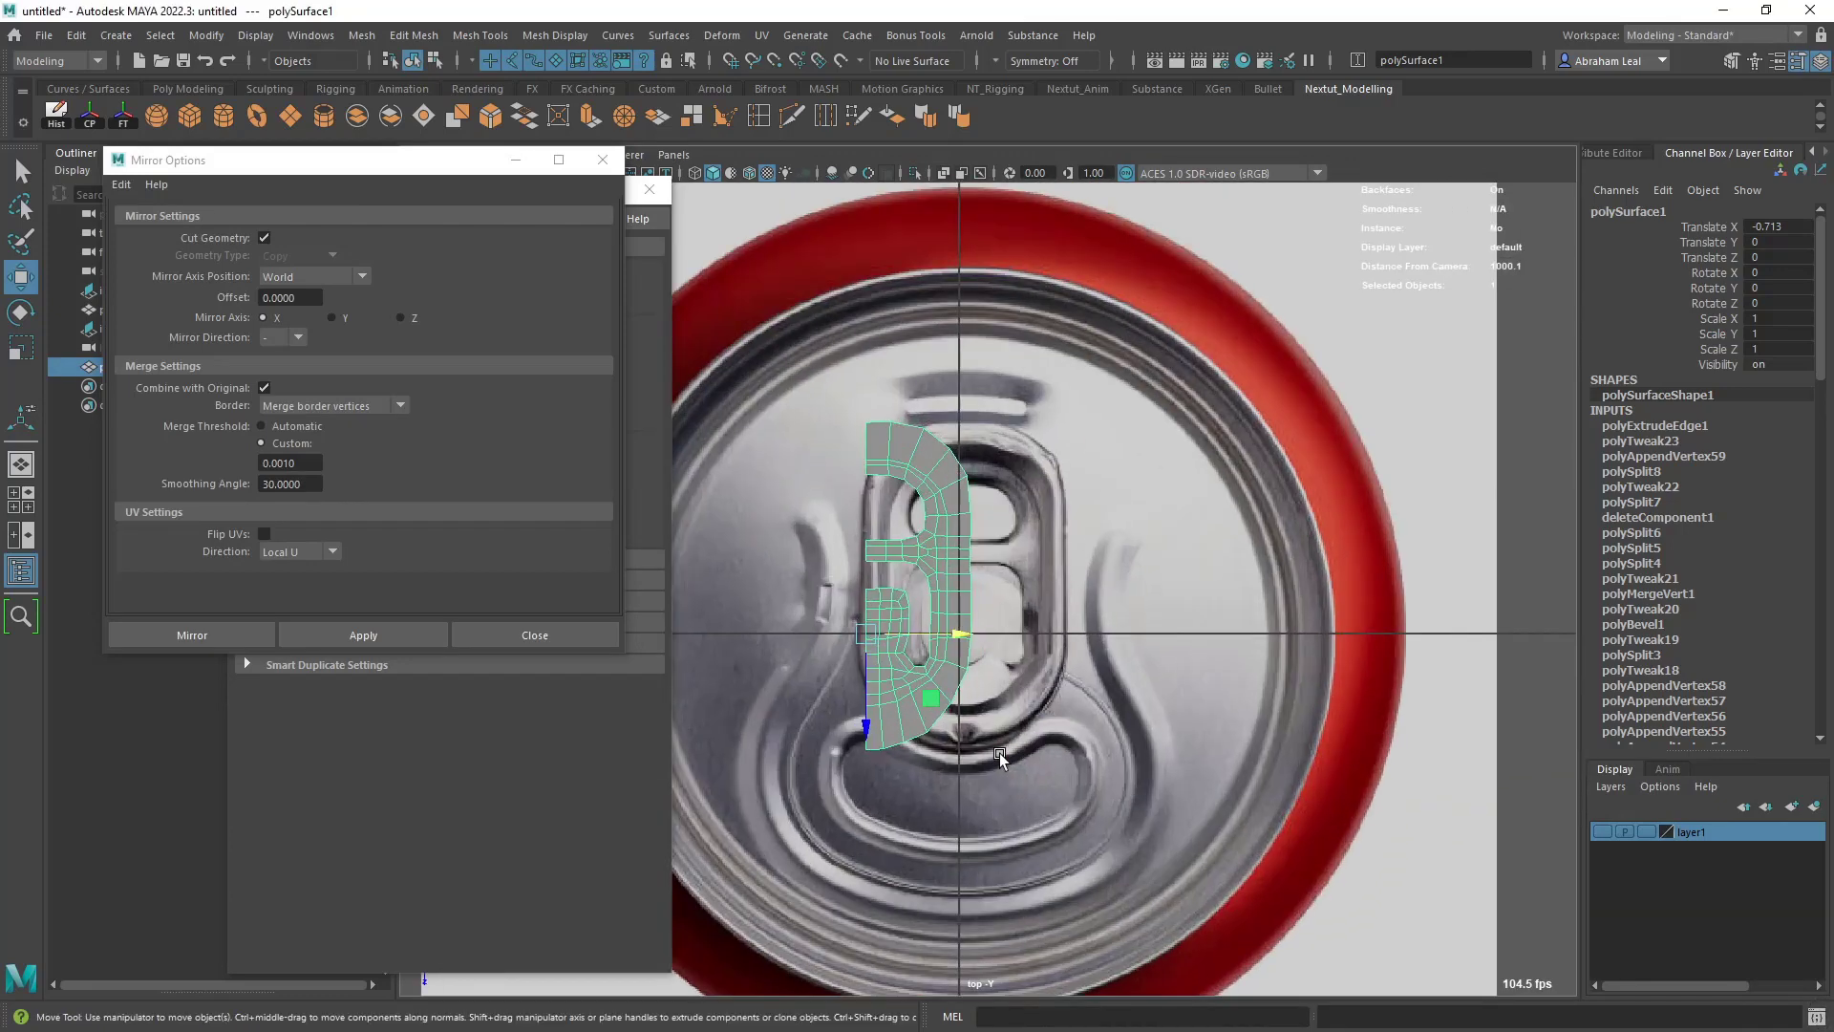
- Reset the half-mesh's Translate X to 0 and mirror it across the world X axis, combining and merging border vertices
key(ctrl+z)
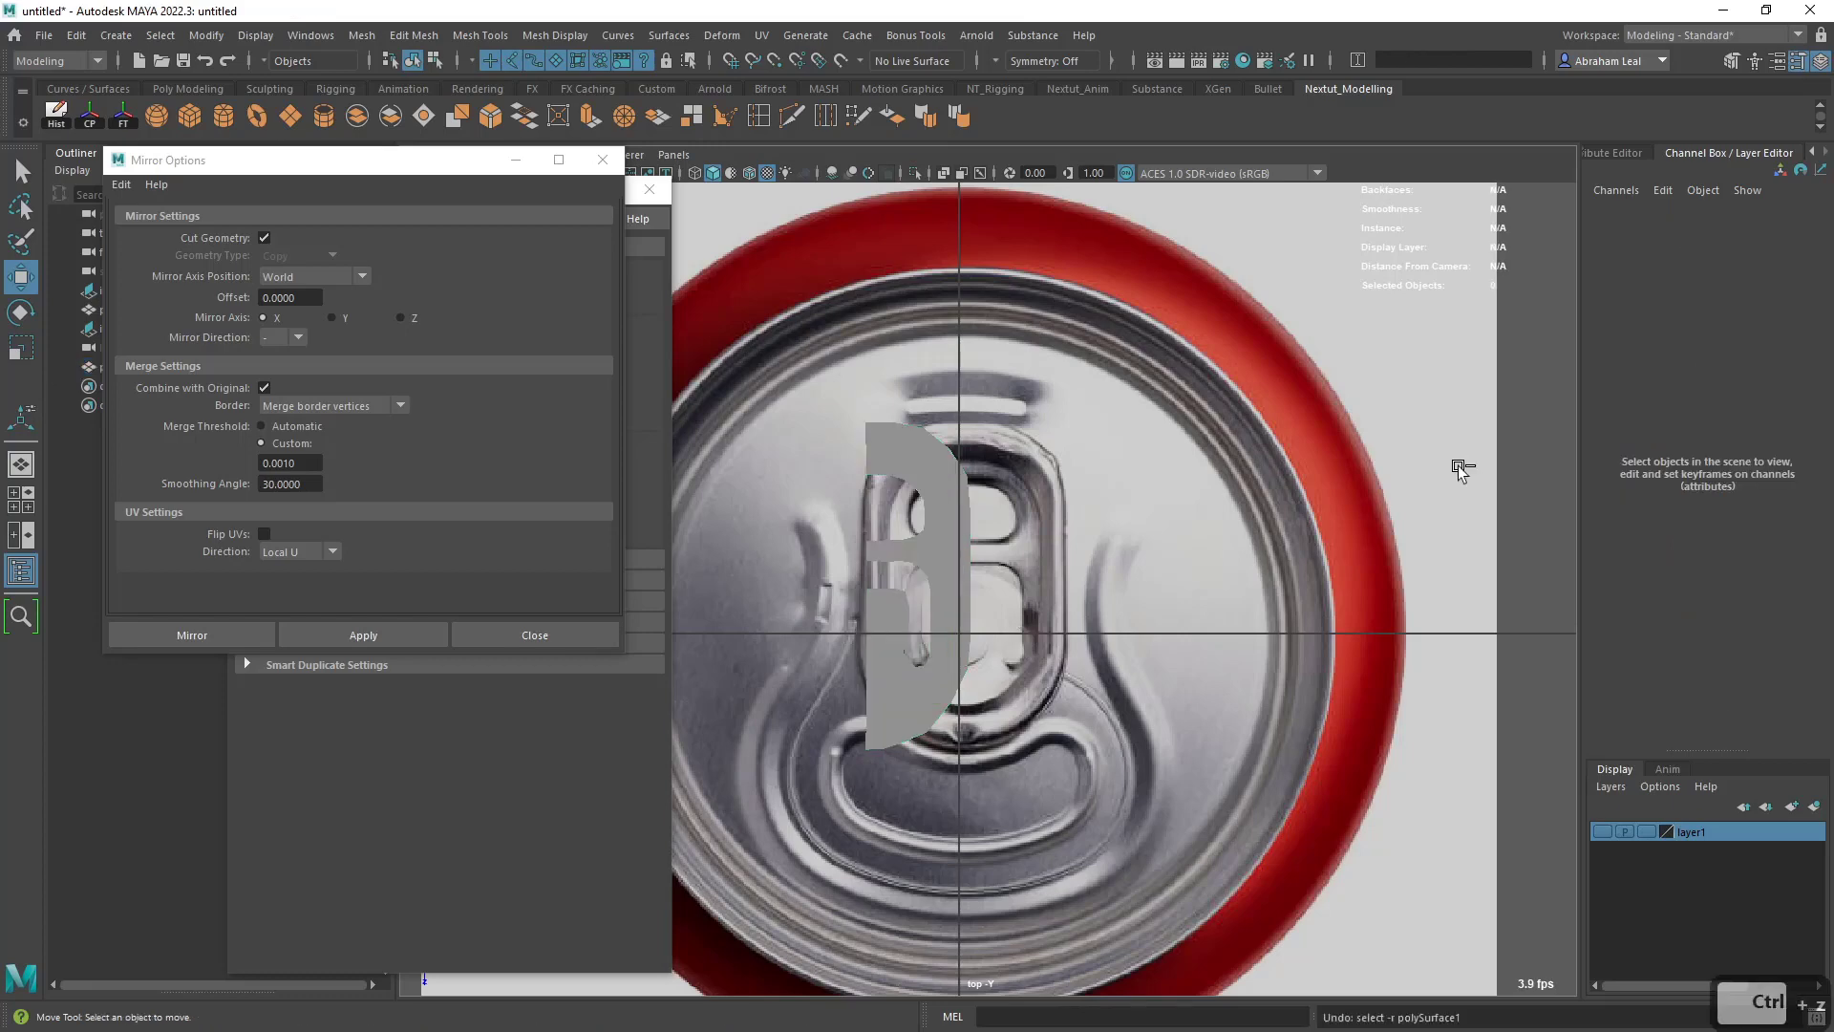
click(934, 486)
text(0)
key(Return)
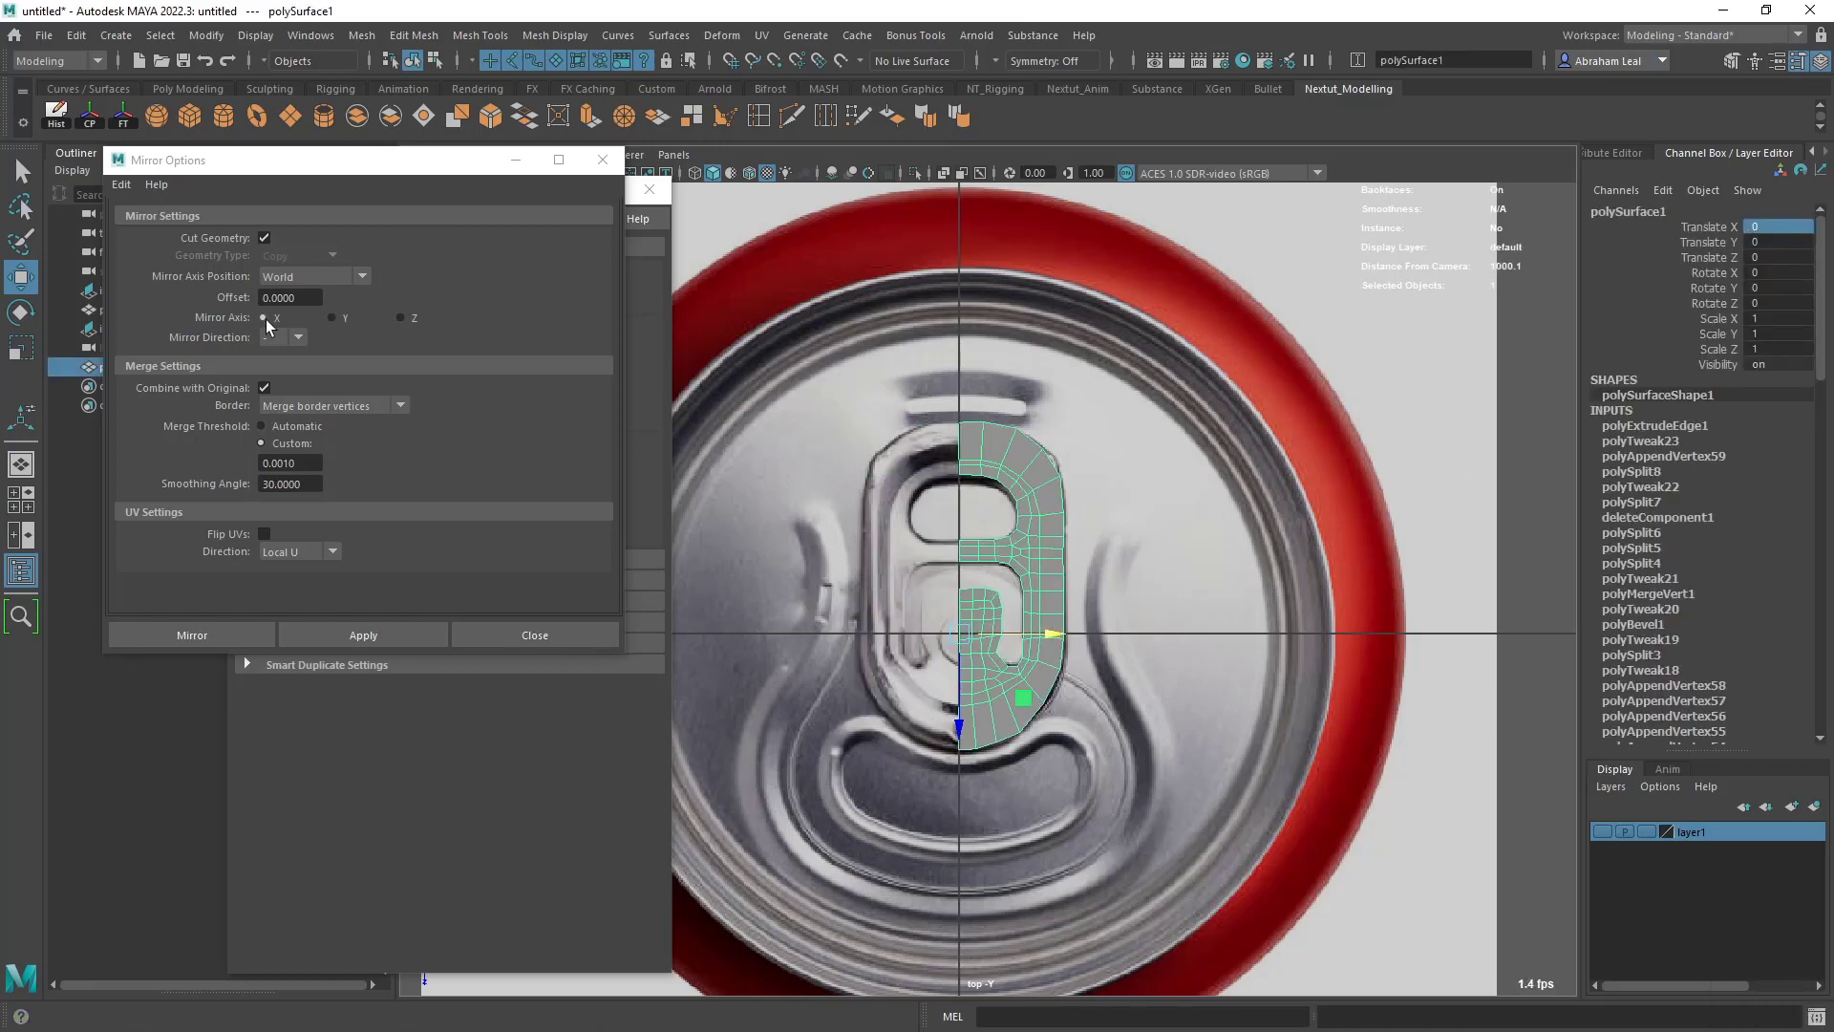
click(370, 642)
scroll(974, 702, up, 5)
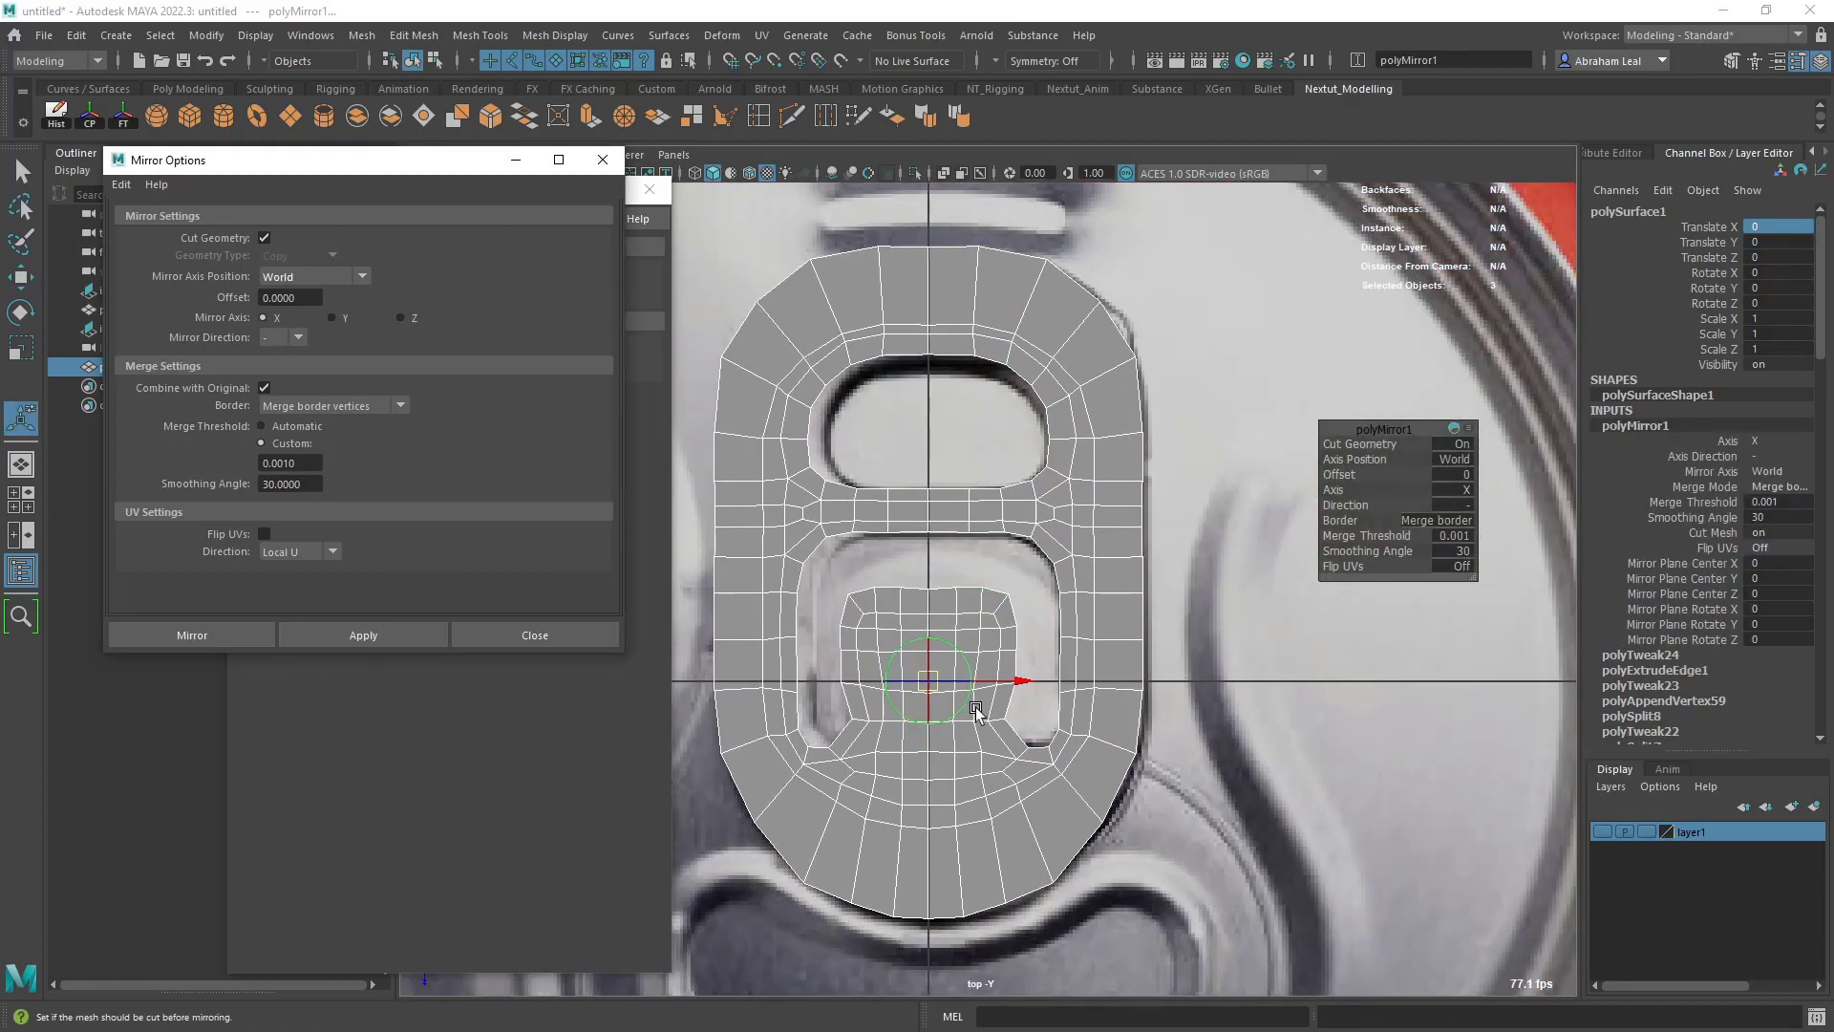
- Examine the mirrored pull tab in the perspective view beside the can-top reference image
key(space)
drag(980, 707, 986, 631)
alt+drag(1108, 635, 1084, 587)
scroll(1063, 634, up, 4)
click(1011, 418)
click(1144, 645)
alt+drag(1003, 891, 964, 874)
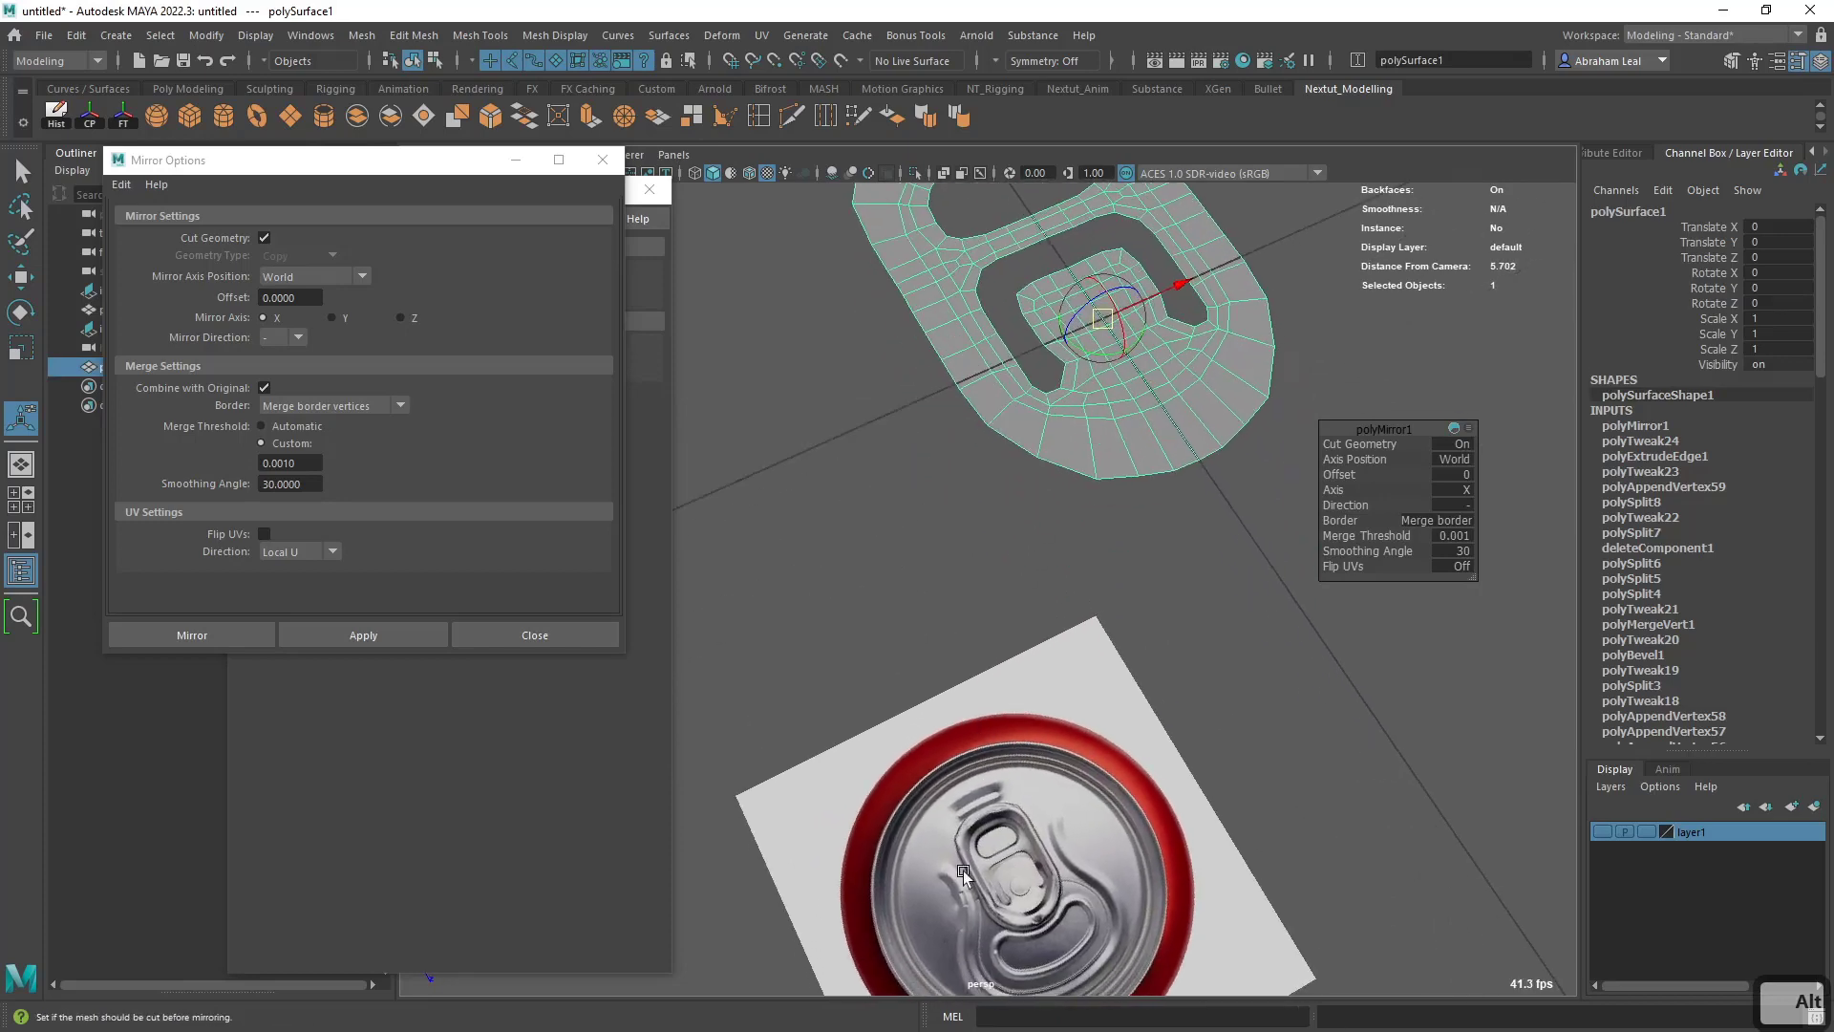
alt+drag(1029, 715, 999, 853)
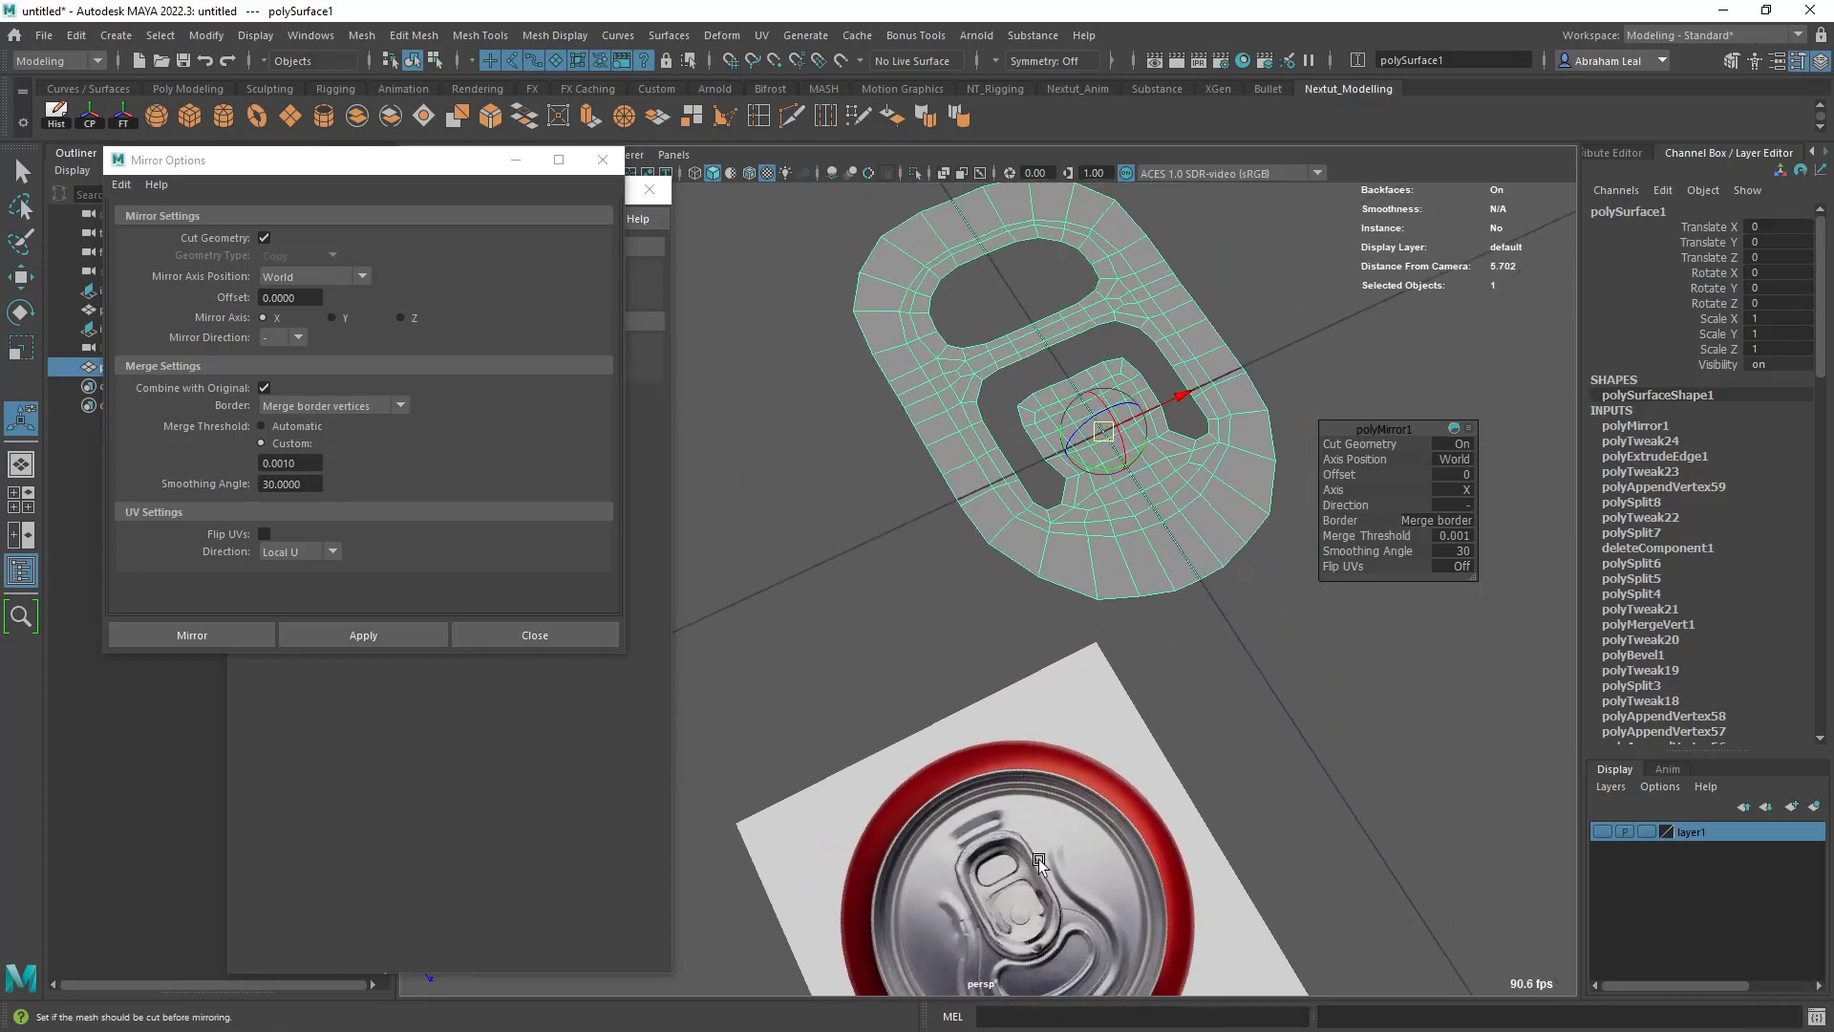
alt+drag(1003, 560, 962, 382)
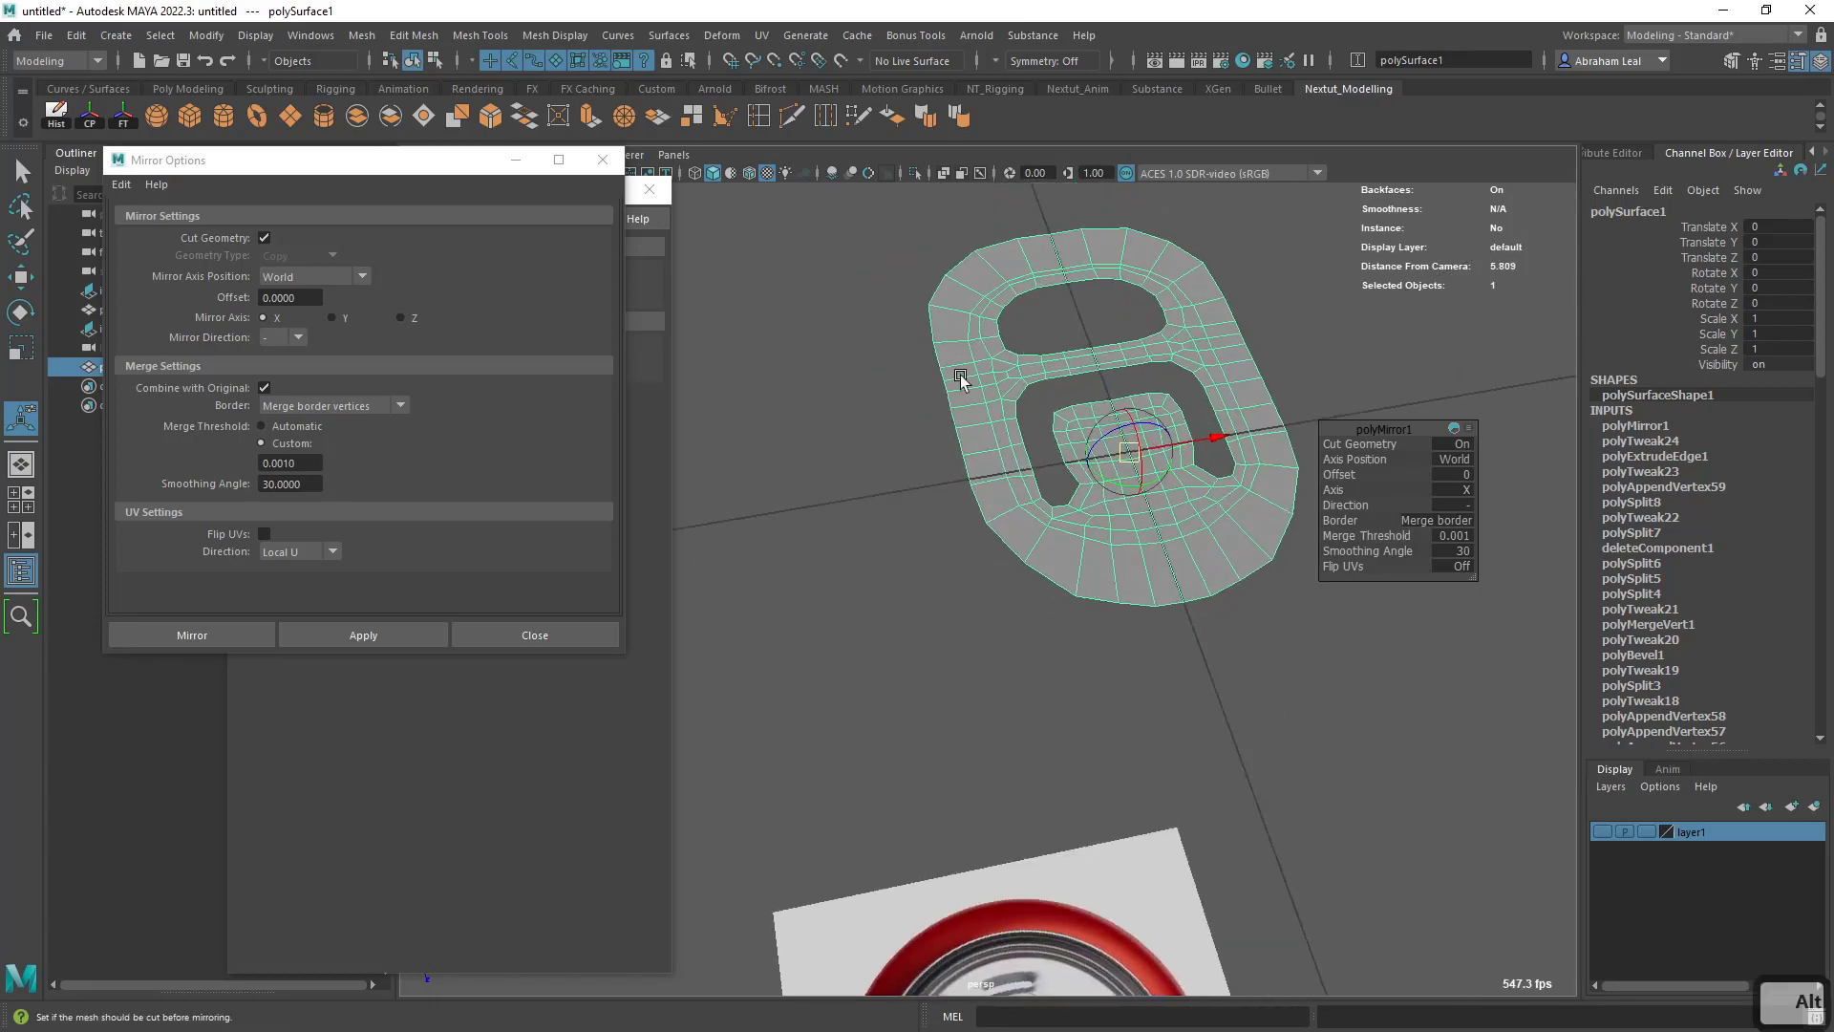
- Select the pull tab's outer border edge loop, extrude it and reposition the new edges to shape the rim
right_drag(962, 382, 964, 411)
click(973, 431)
shift+double_click(973, 415)
alt+drag(1059, 571, 1060, 494)
key(ctrl+e)
drag(1181, 563, 1183, 548)
drag(1338, 474, 1056, 497)
key(w)
scroll(1137, 328, up, 4)
right_drag(1034, 389, 1057, 361)
alt+drag(1057, 361, 1029, 744)
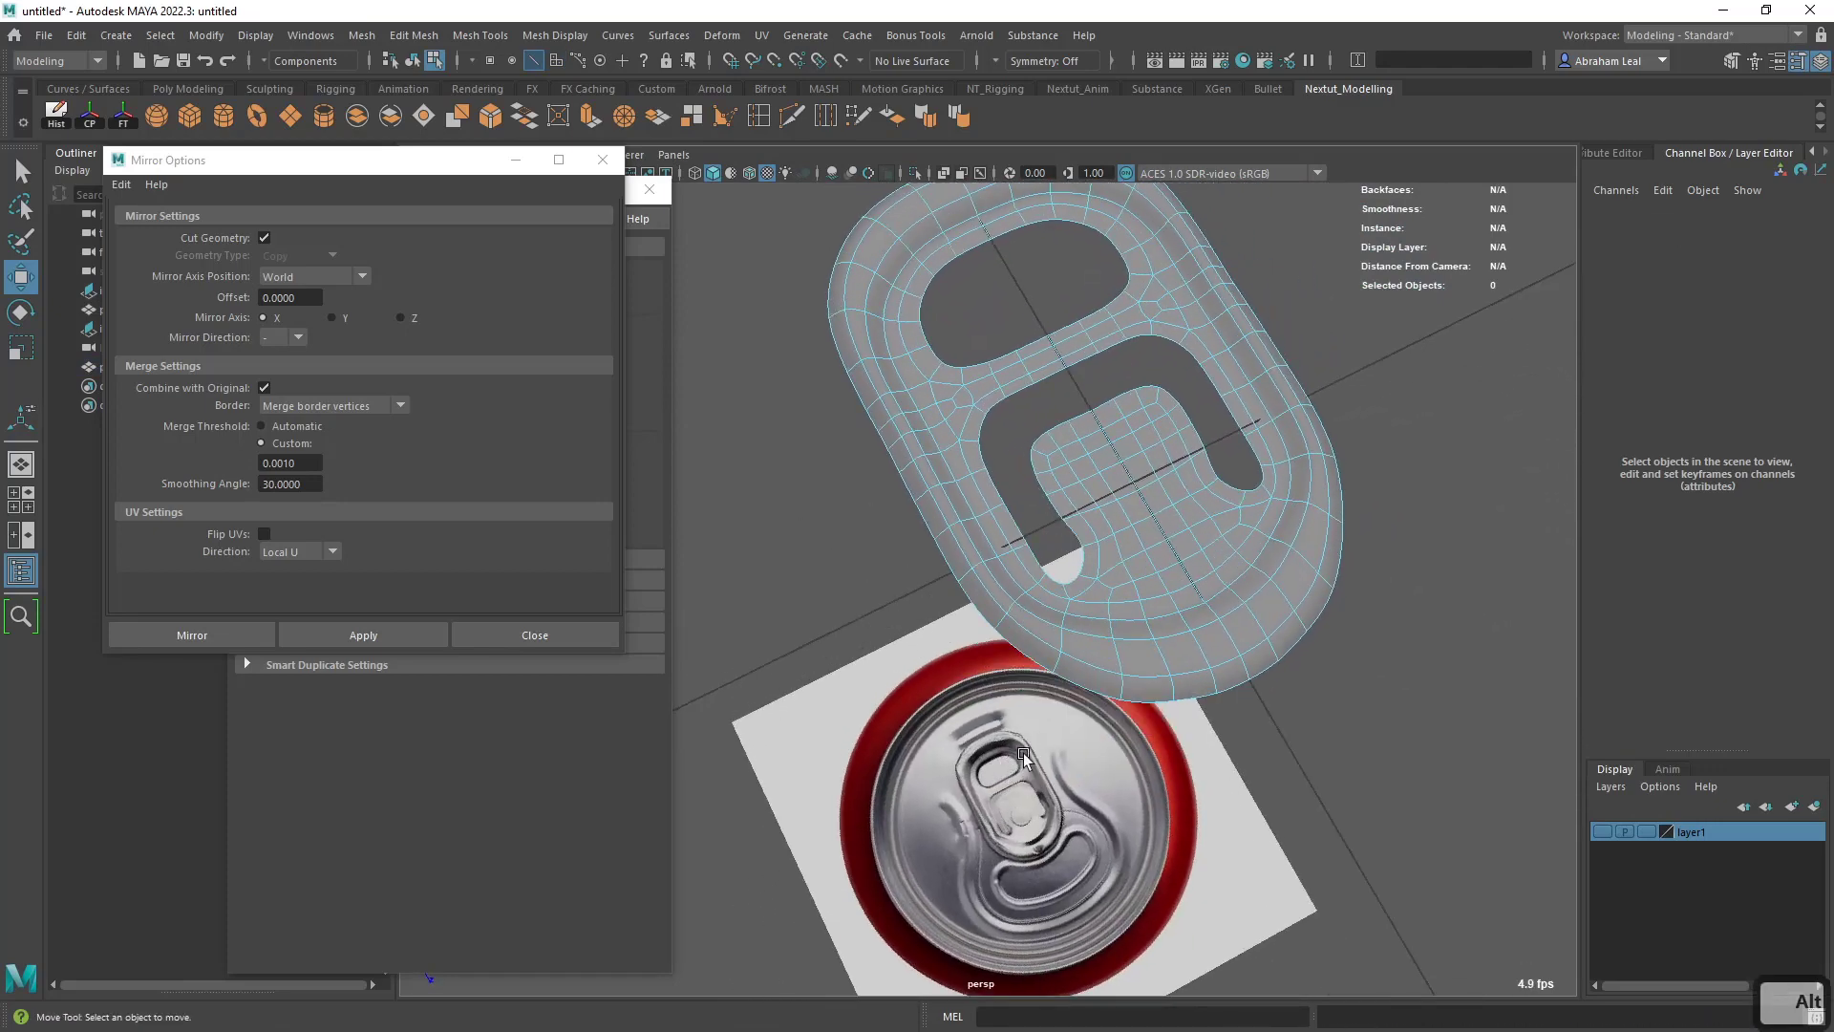
- Turn off the smooth preview and insert an edge loop around the band just inside the tab's rim with Multi-Cut
key(1)
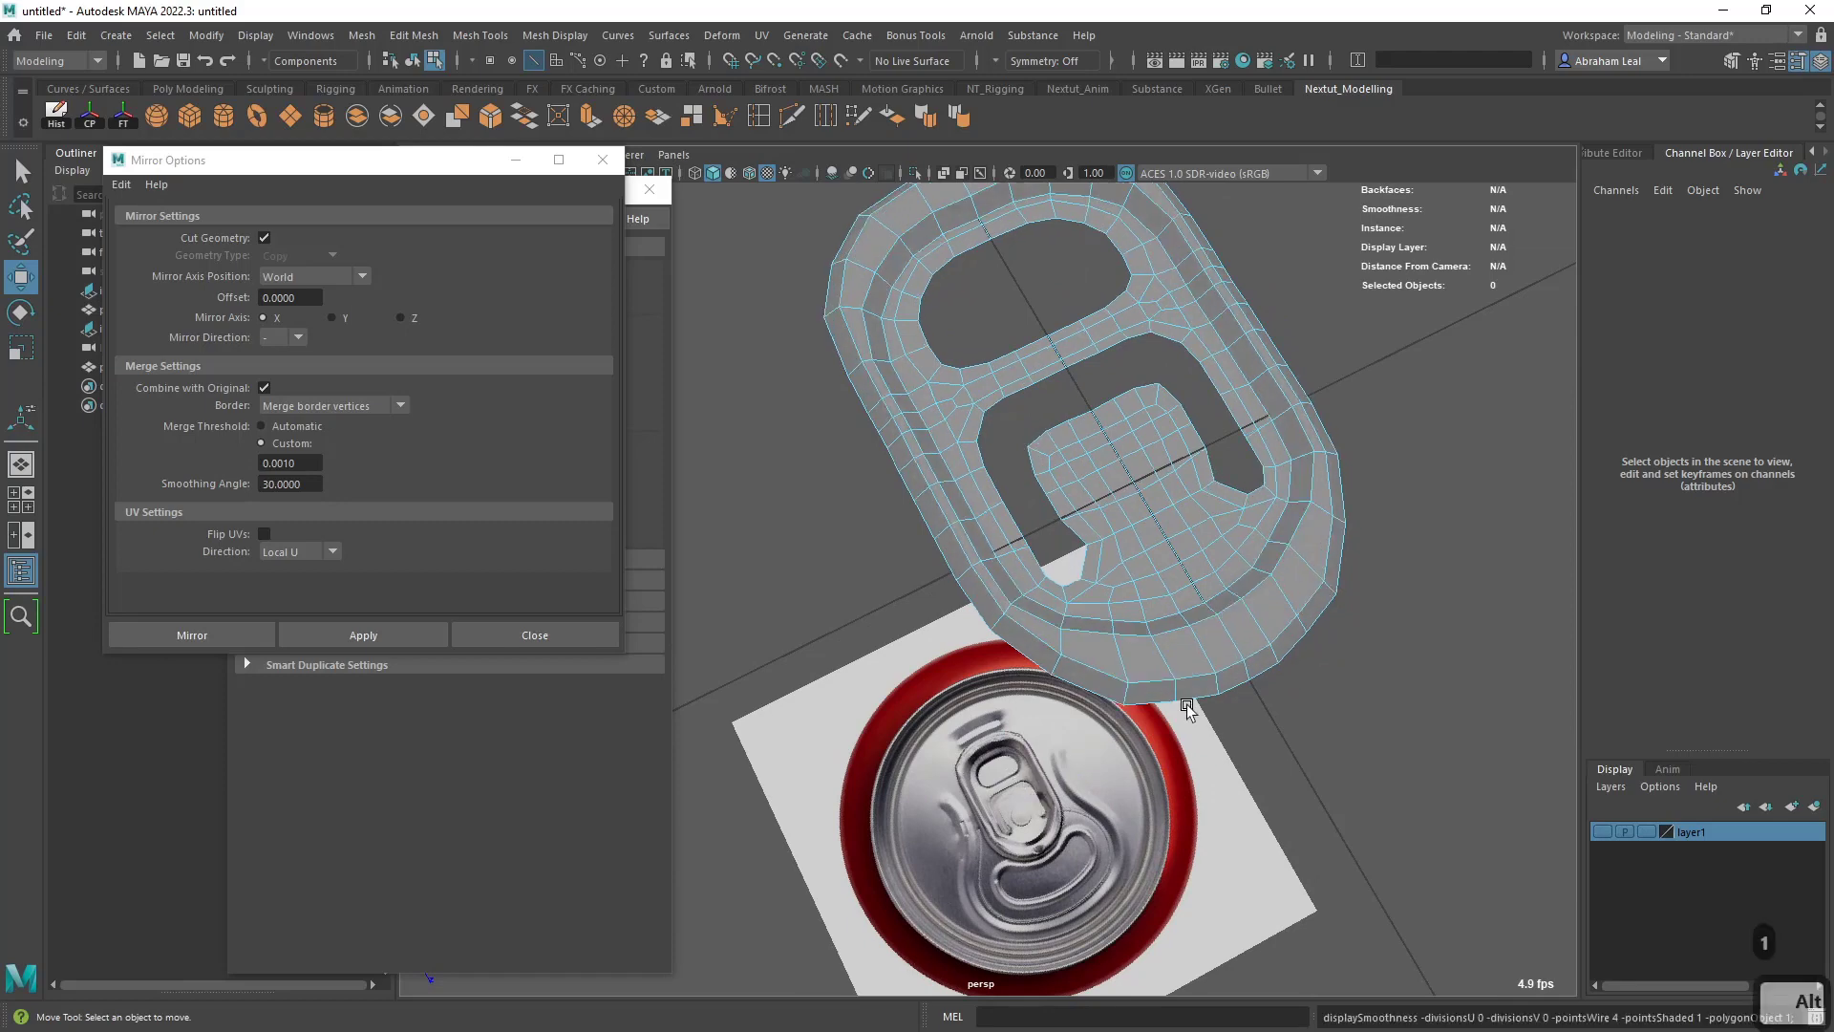
alt+right_drag(1200, 694, 1213, 677)
alt+drag(1291, 526, 1287, 565)
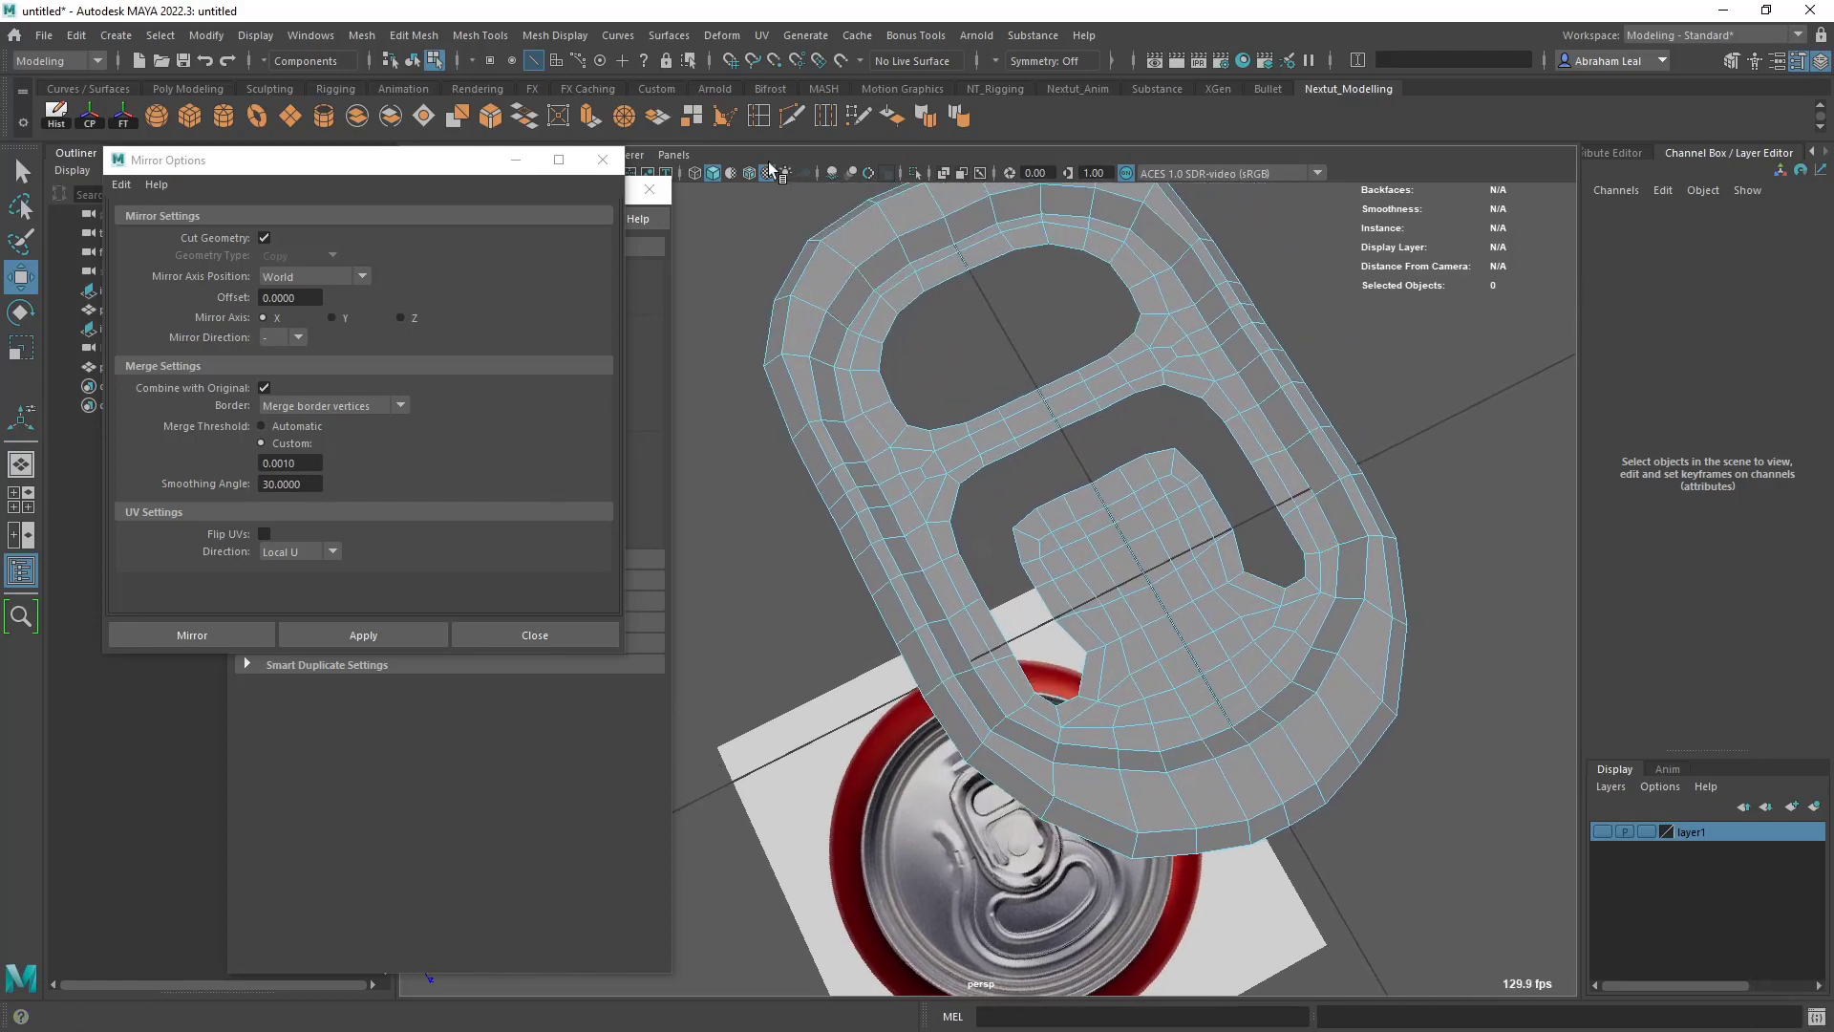
click(791, 122)
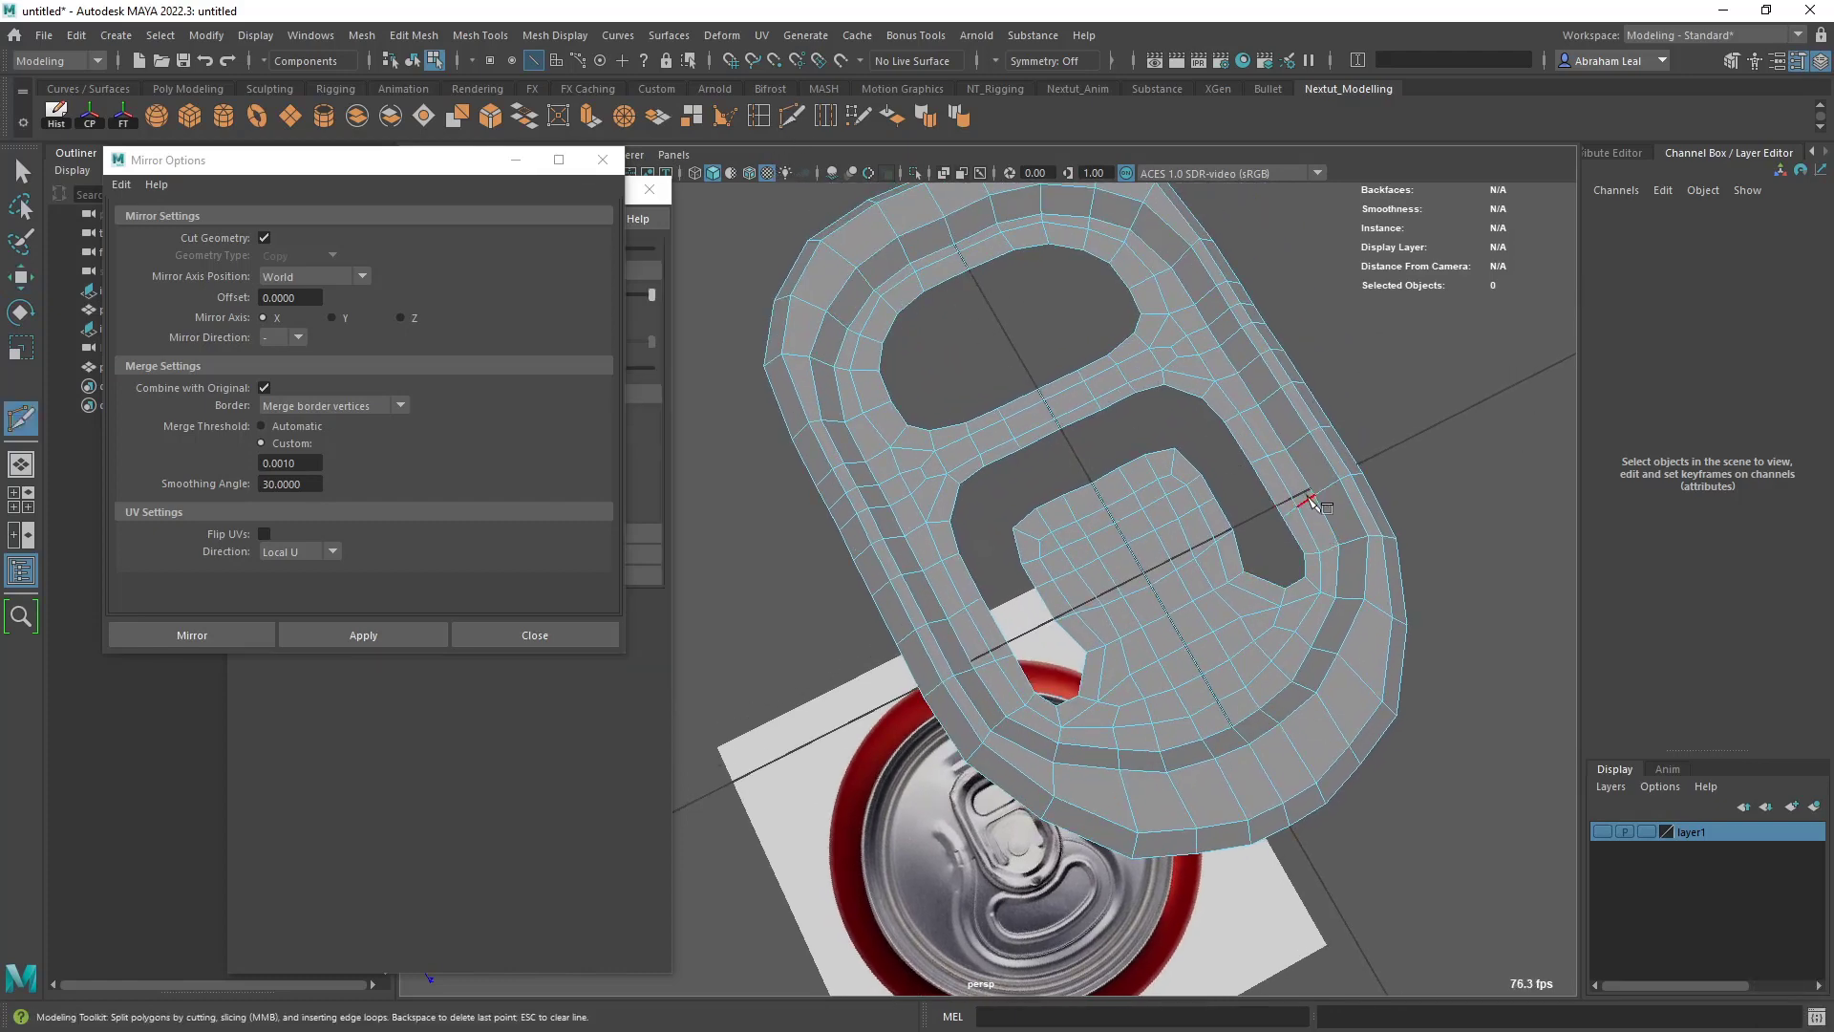
key(ctrl)
ctrl+click(1309, 497)
alt+drag(1309, 535, 1261, 606)
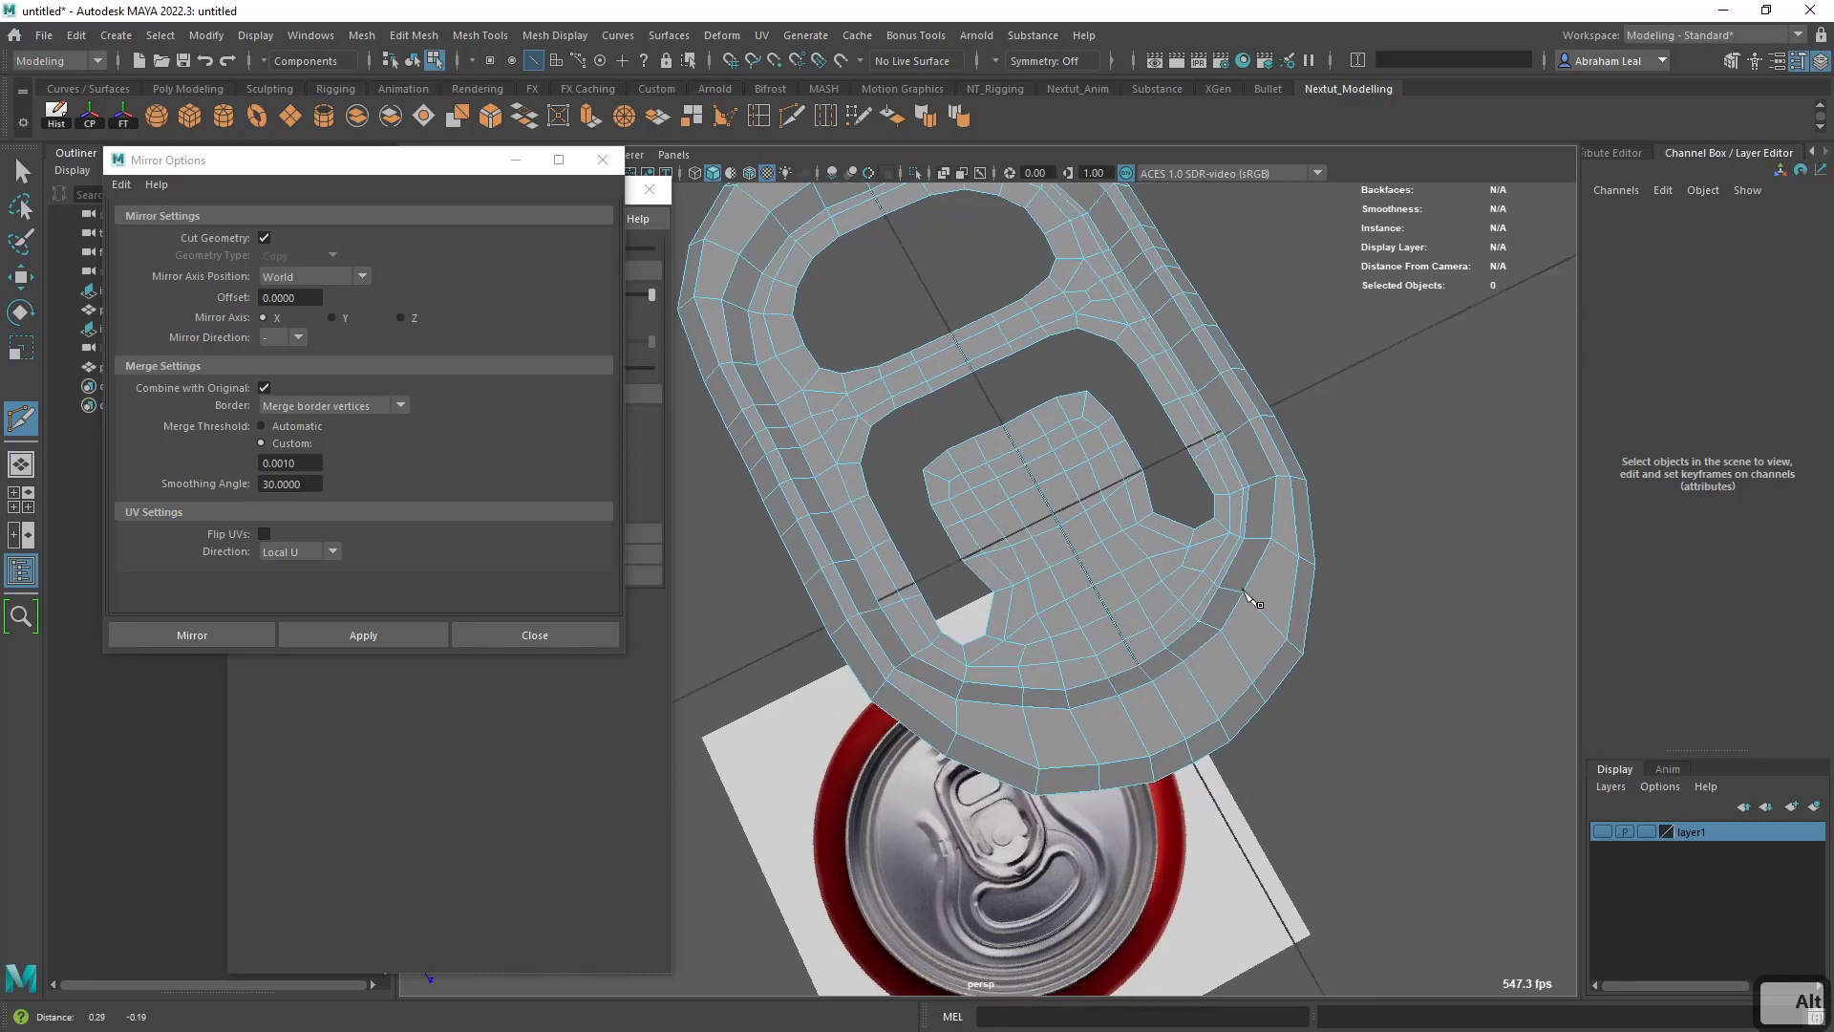
- Undo the last Multi-Cut edits beside the centre line at the pull tab's wide end
alt+right_drag(1261, 605, 1363, 782)
alt+drag(1363, 783, 1212, 778)
alt+middle_drag(1212, 778, 1099, 611)
alt+right_drag(1098, 611, 1151, 786)
key(3)
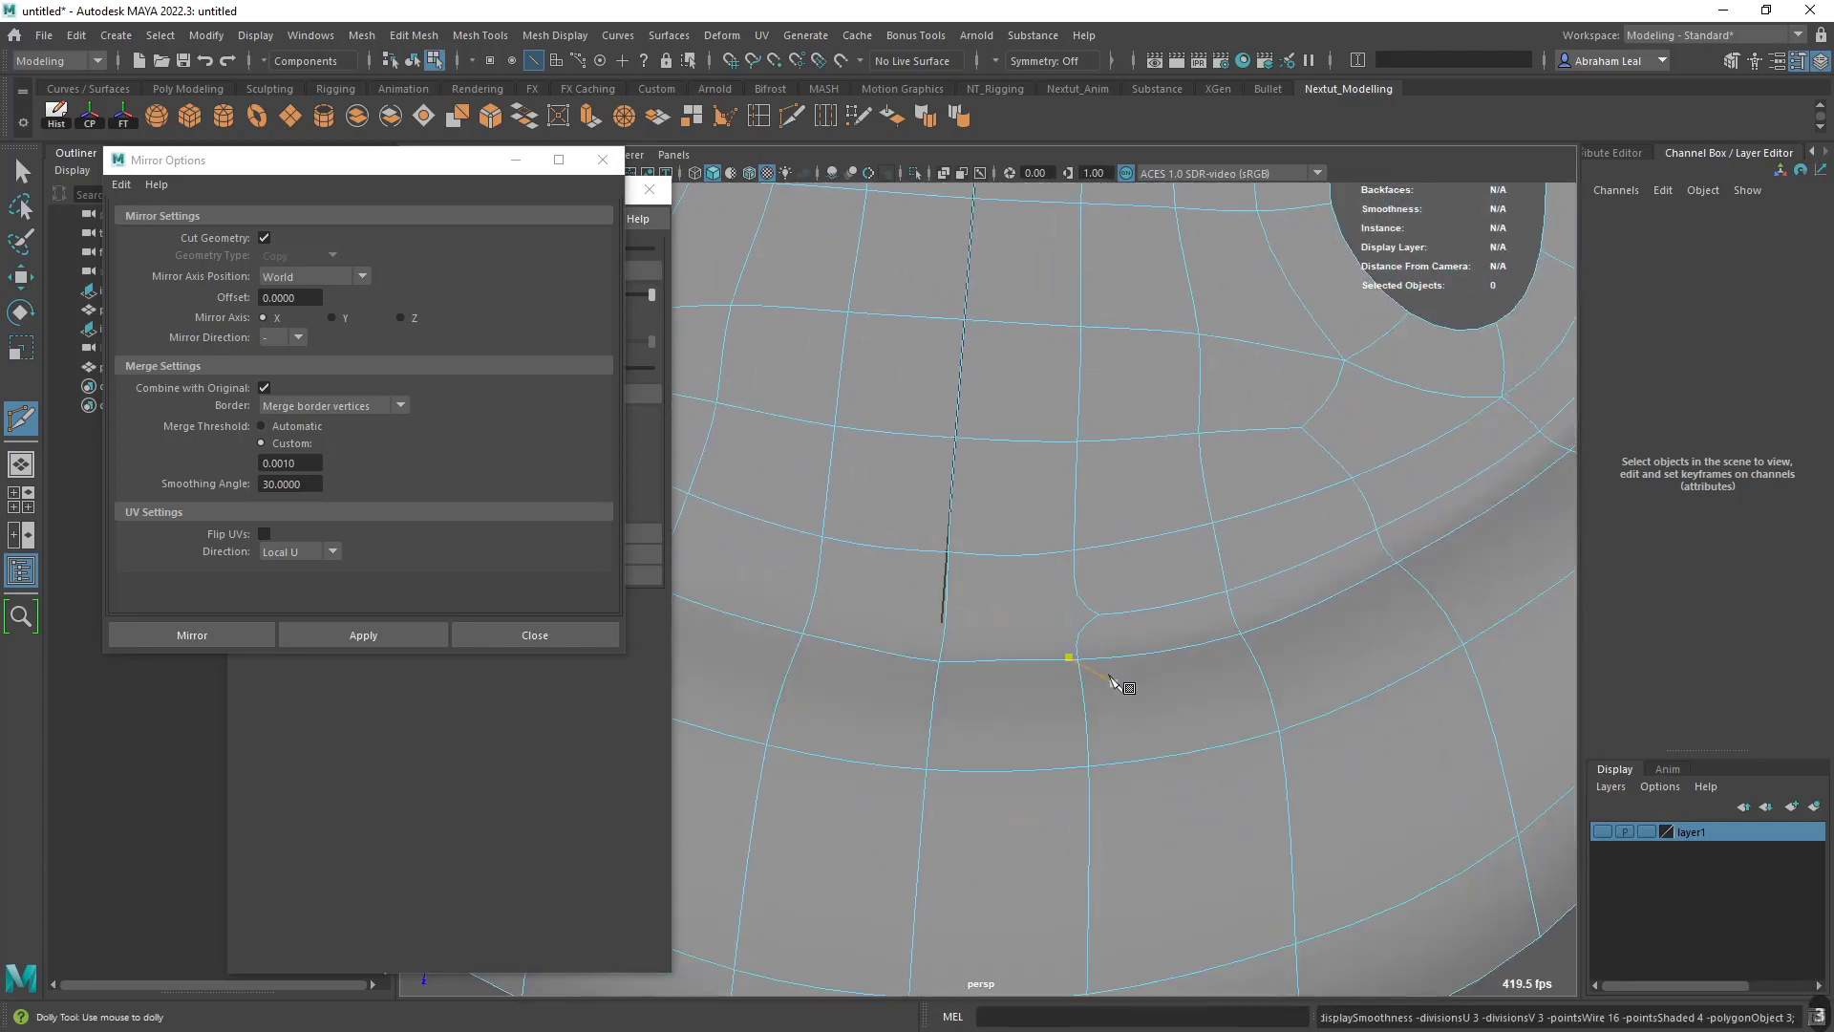
key(q)
key(1)
right_drag(1058, 653, 936, 445)
key(ctrl+z)
key(3)
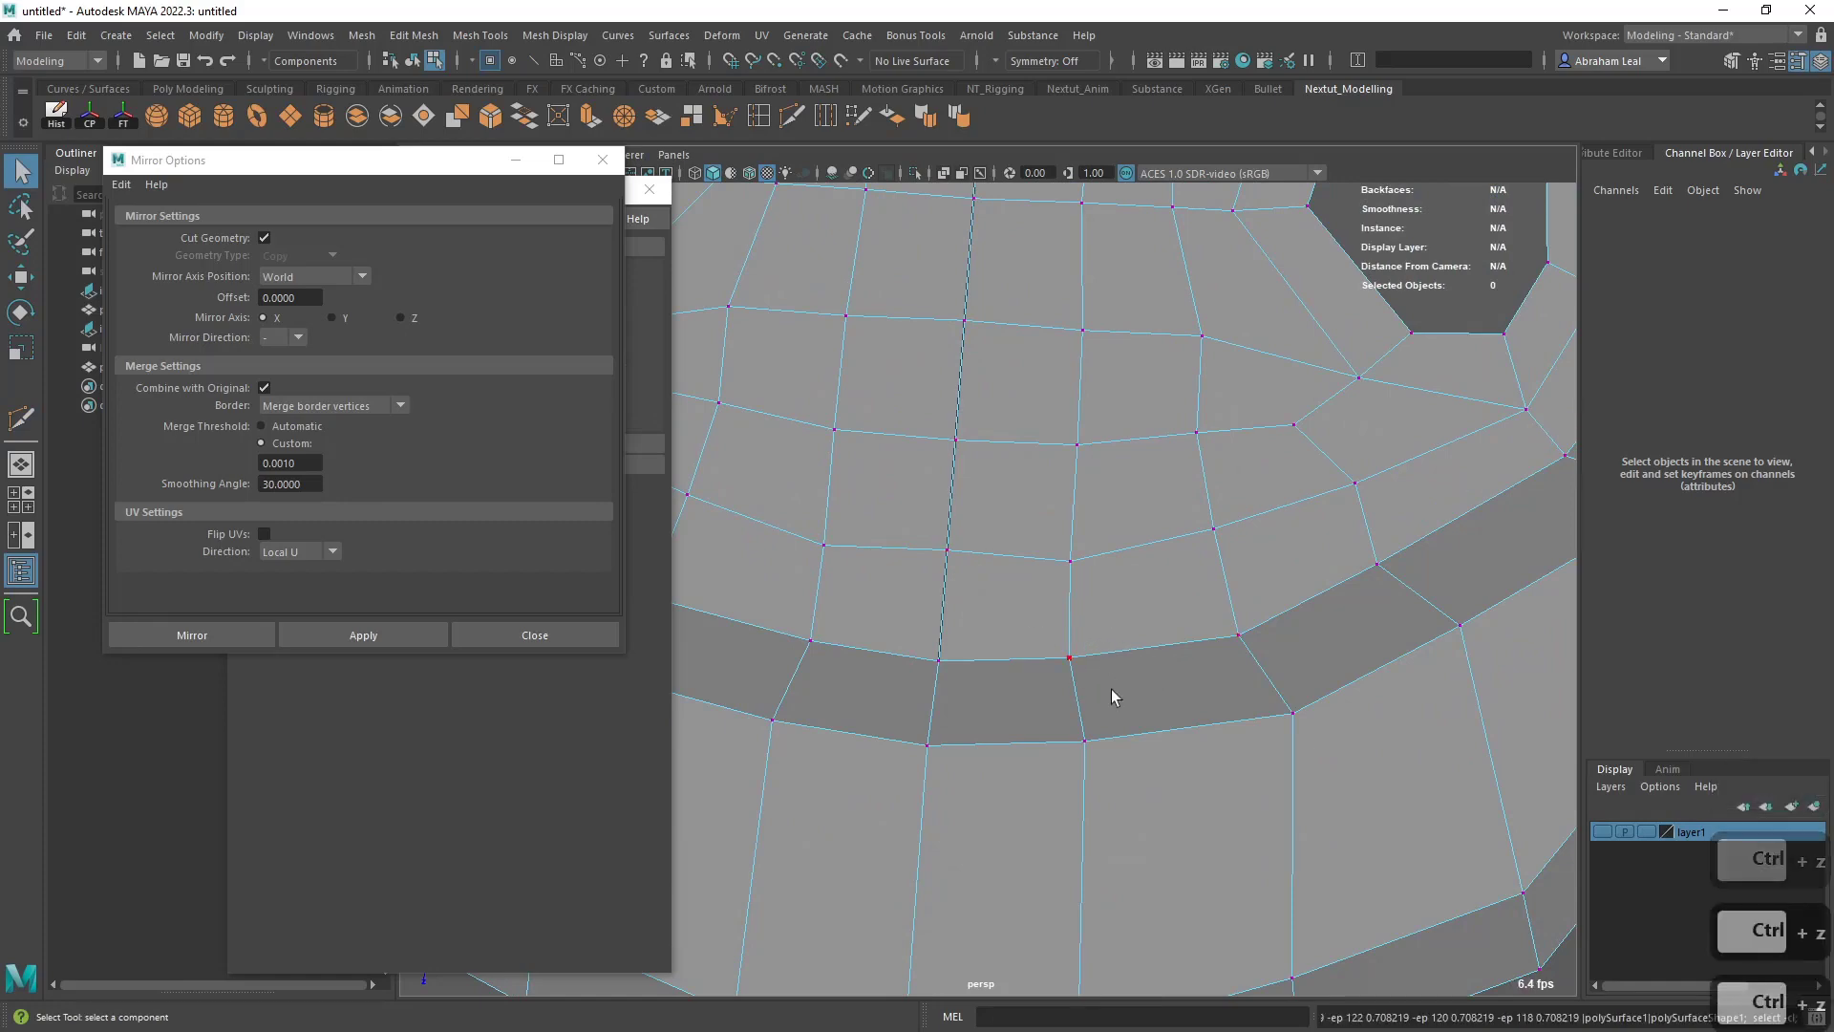
- Delete the stray vertex on the centre line just inside the rim at the pull tab's wide end
alt+drag(1110, 690, 1039, 703)
alt+middle_drag(1039, 703, 937, 667)
alt+right_drag(937, 667, 1631, 883)
scroll(1097, 807, up, 15)
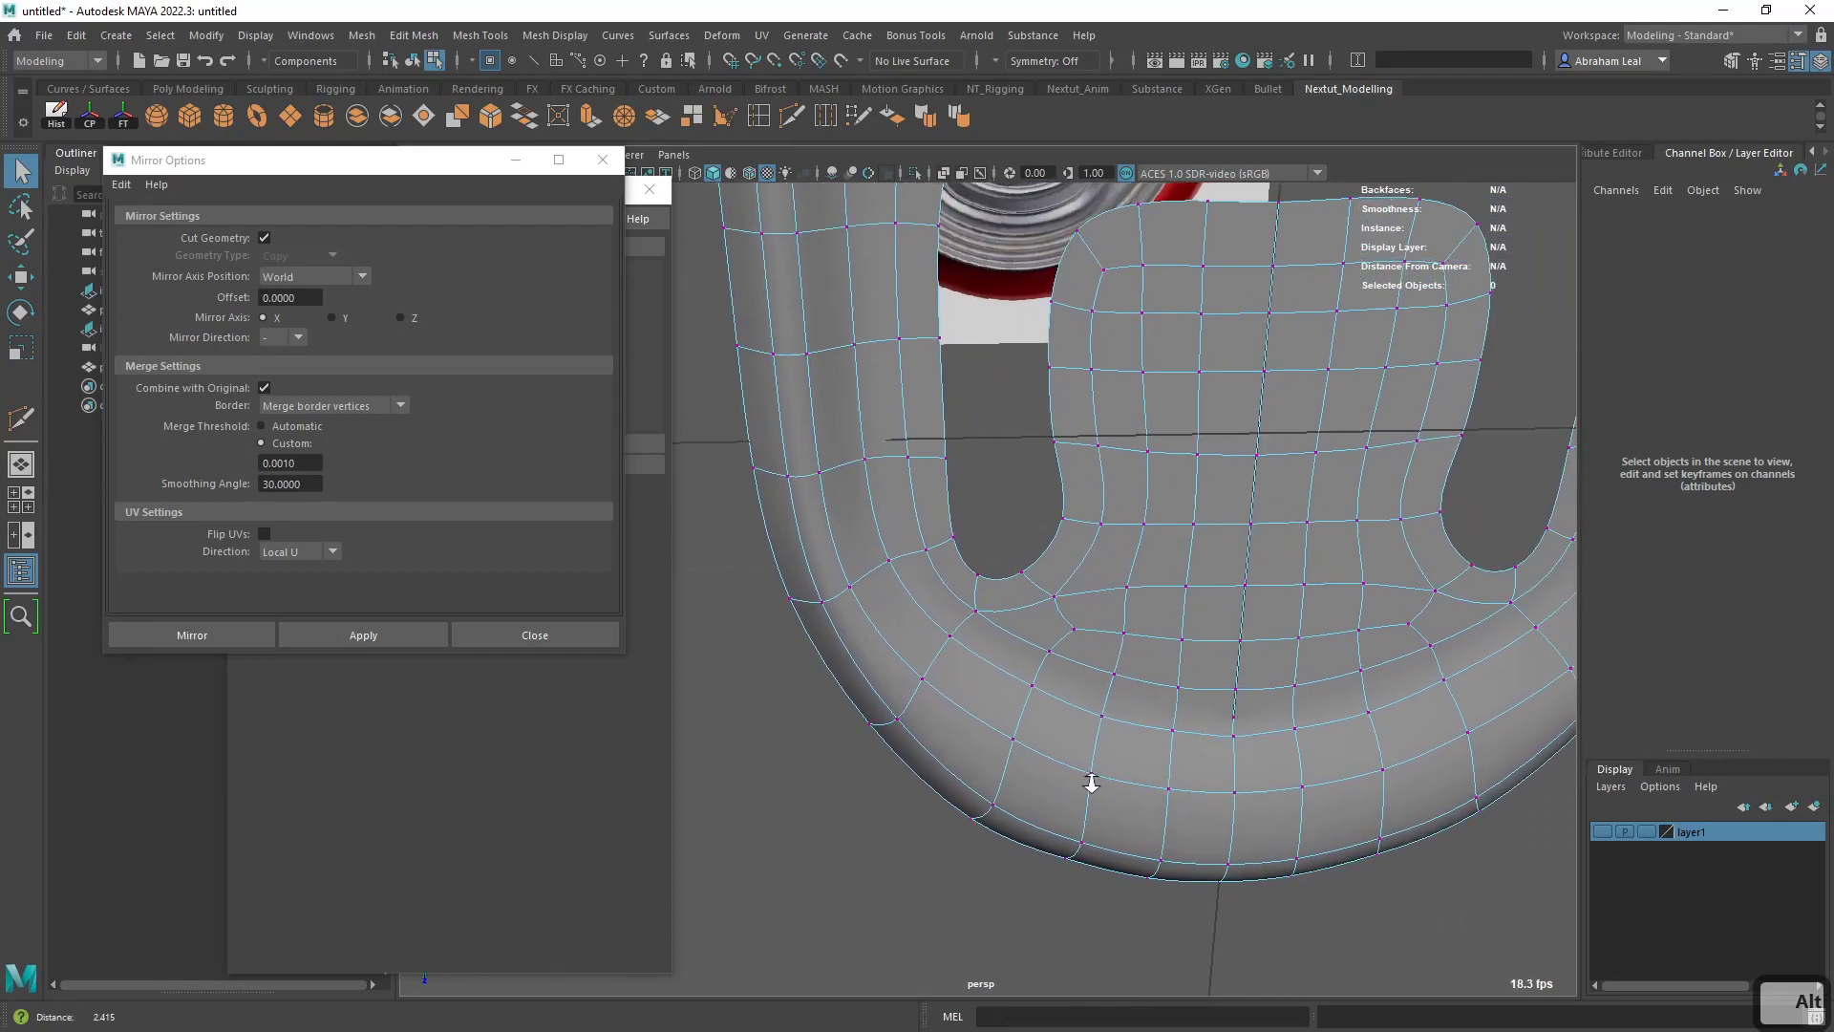
key(1)
key(3)
alt+middle_drag(1260, 779, 1158, 712)
alt+right_drag(1157, 713, 1157, 659)
click(1261, 740)
key(Delete)
- Delete the stray vertex on the centre line between the finger hole and the rim
alt+middle_drag(1158, 659, 1138, 765)
alt+middle_drag(1127, 478, 1123, 787)
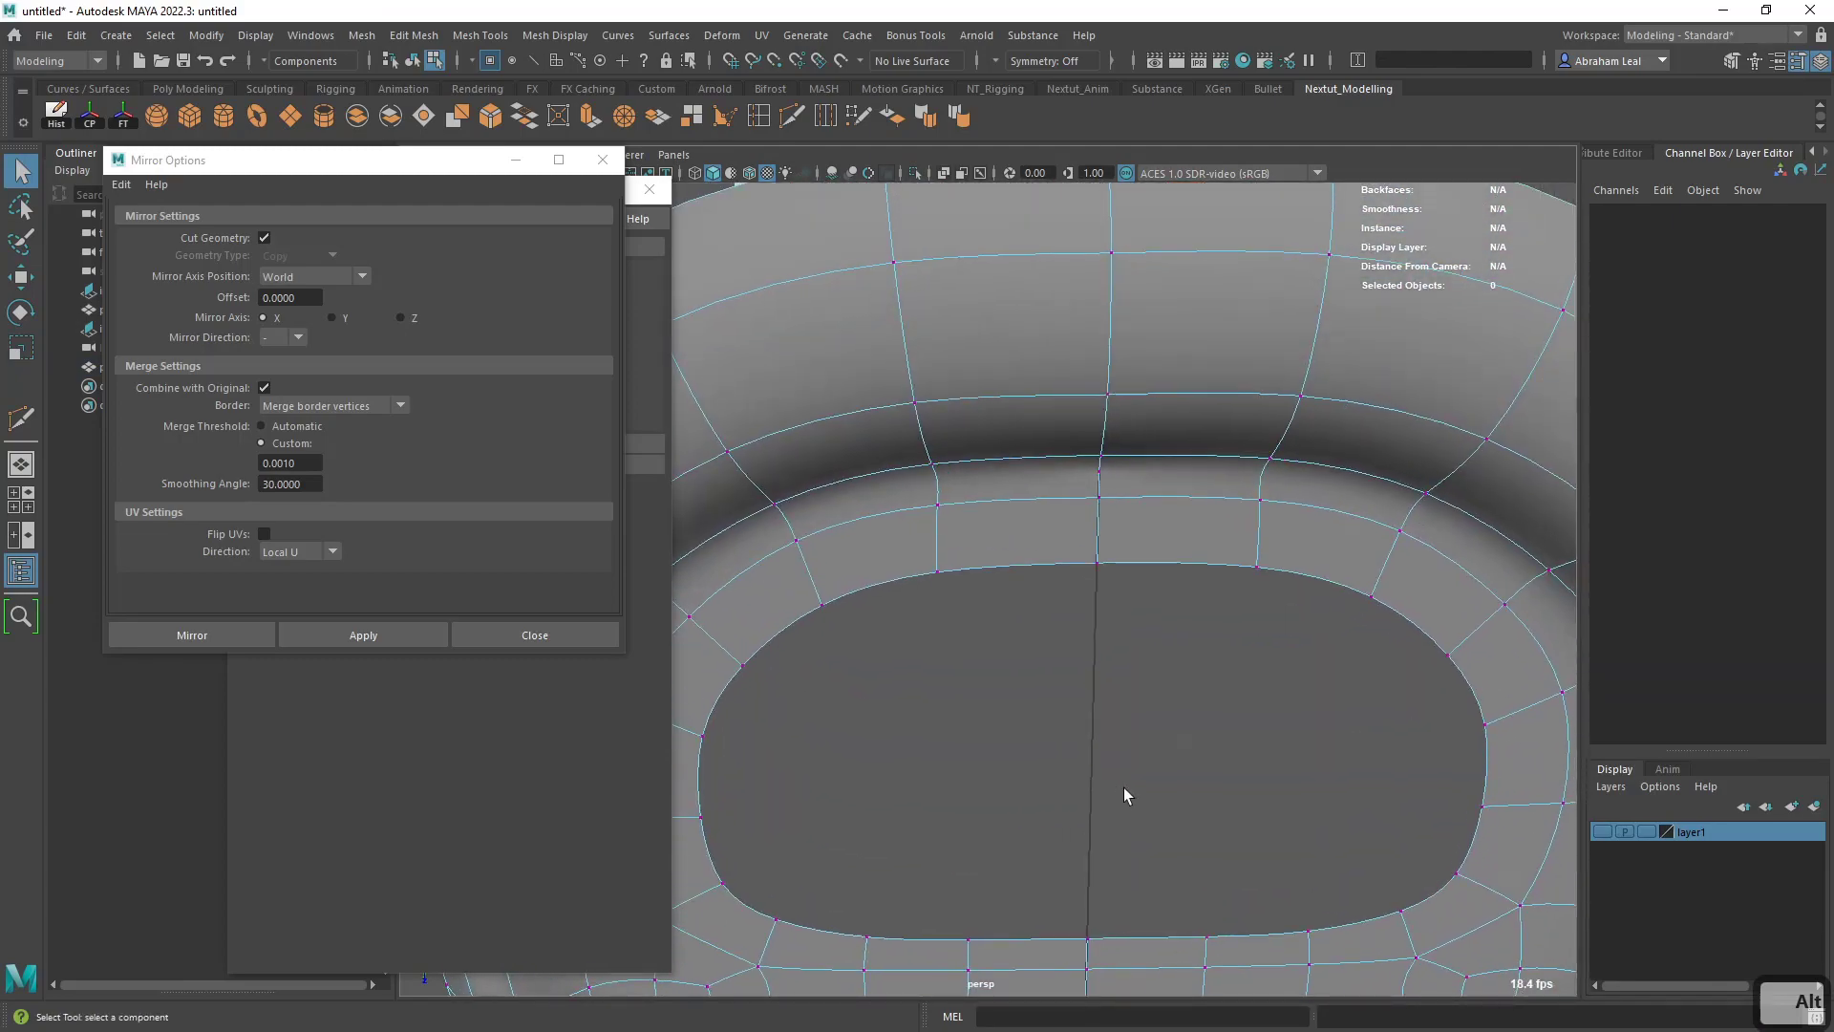
click(1115, 468)
key(Delete)
alt+right_drag(1109, 478, 1150, 540)
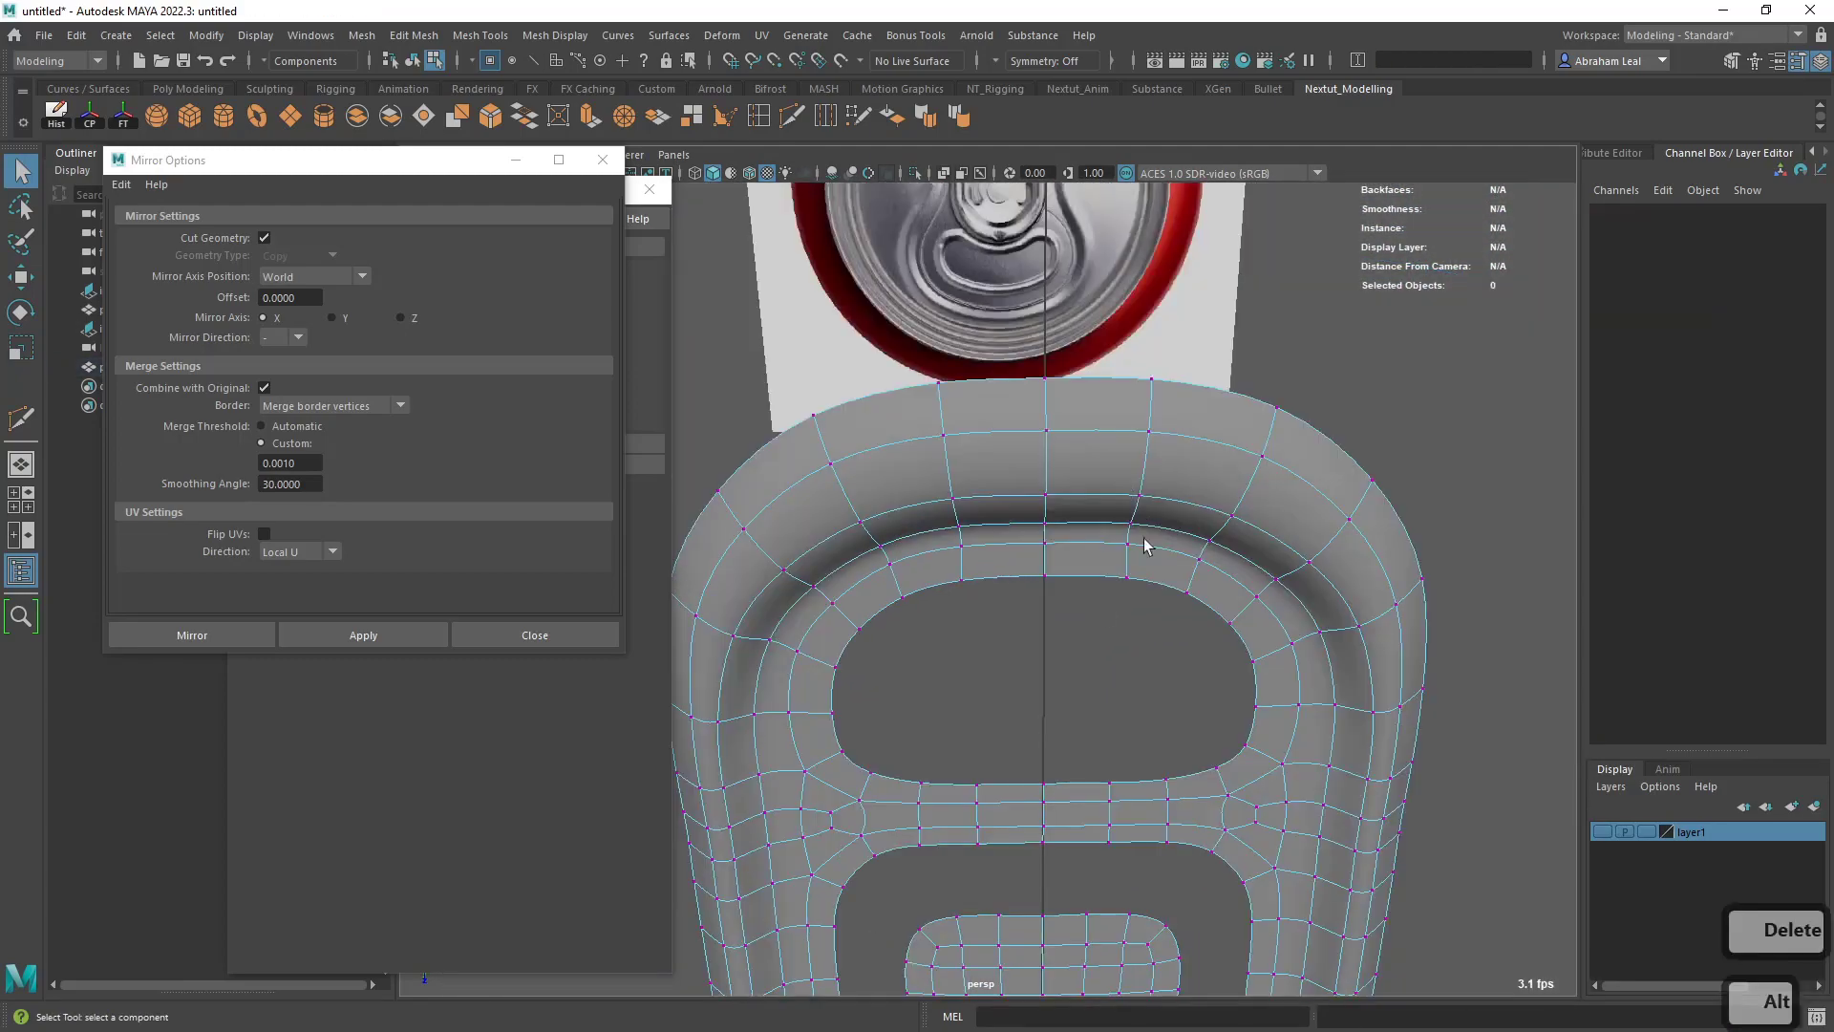
alt+middle_drag(1150, 541, 1139, 688)
alt+drag(1138, 687, 1392, 422)
- Insert supporting edge loops around the inner edge of the step inside the tab's rim with Multi-Cut, with smooth preview off
key(1)
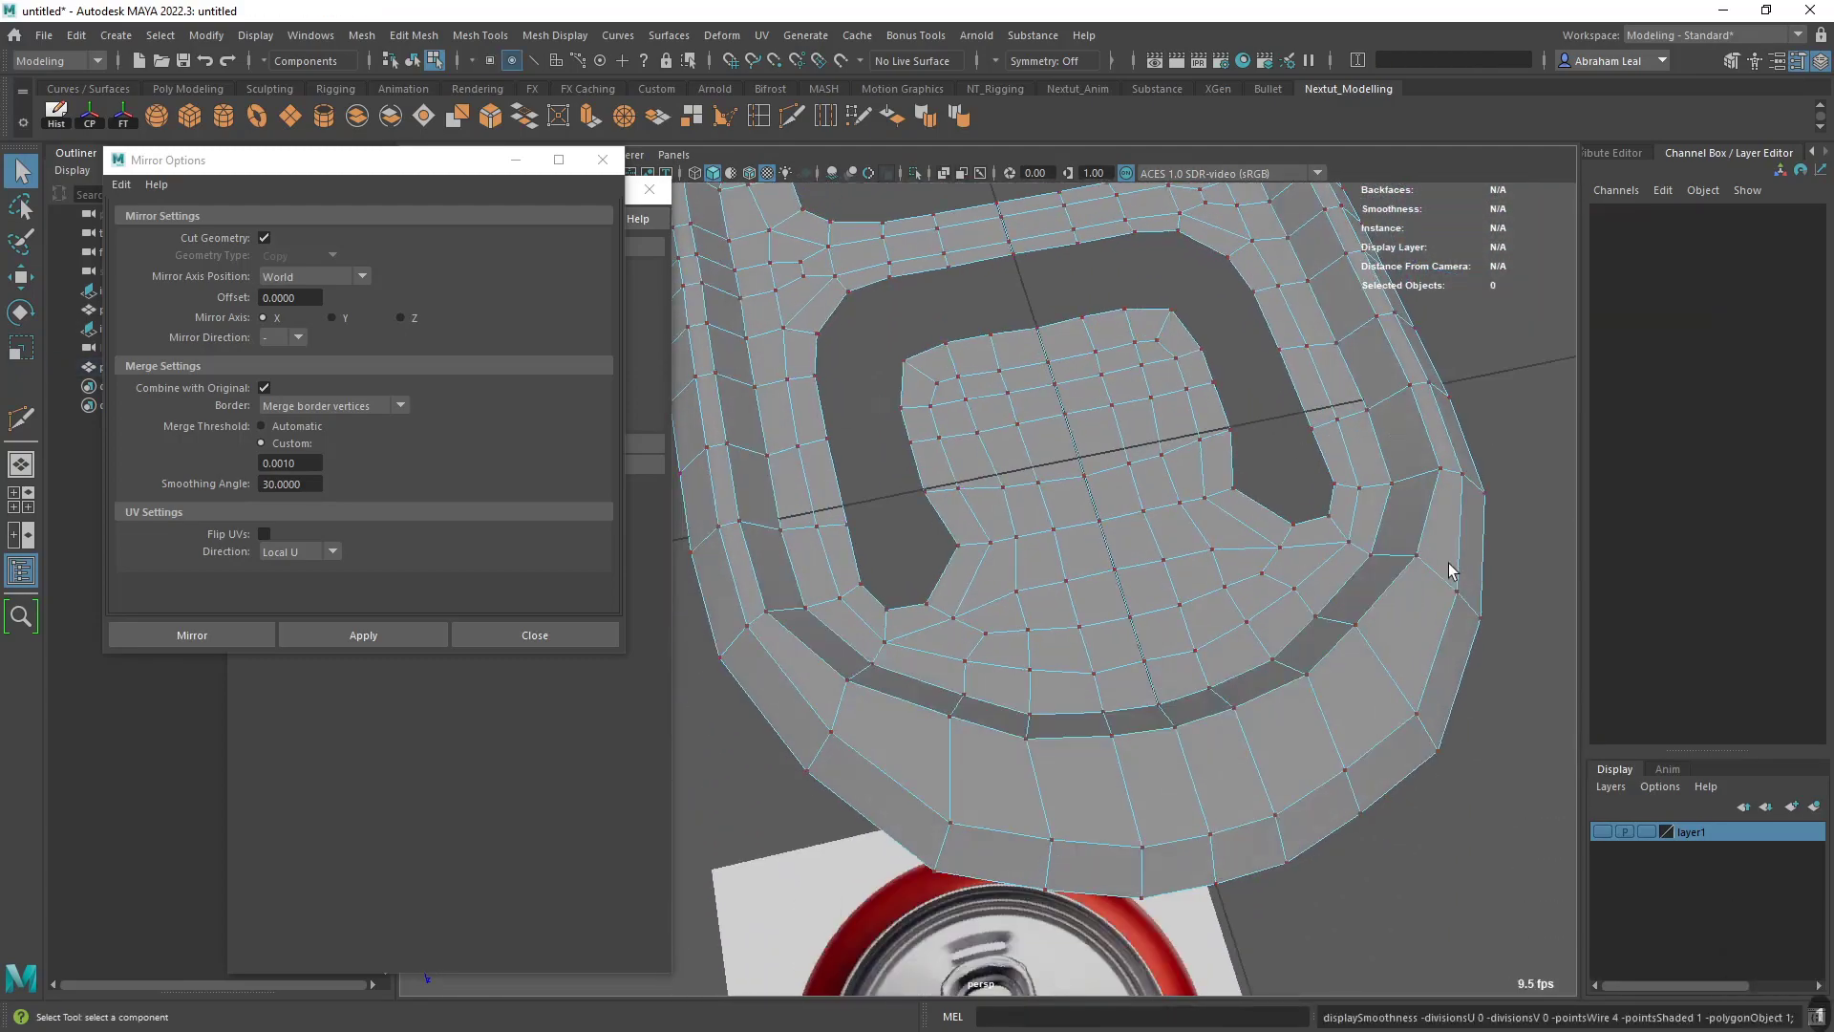
alt+drag(1356, 564, 1210, 726)
alt+right_drag(1210, 726, 1212, 660)
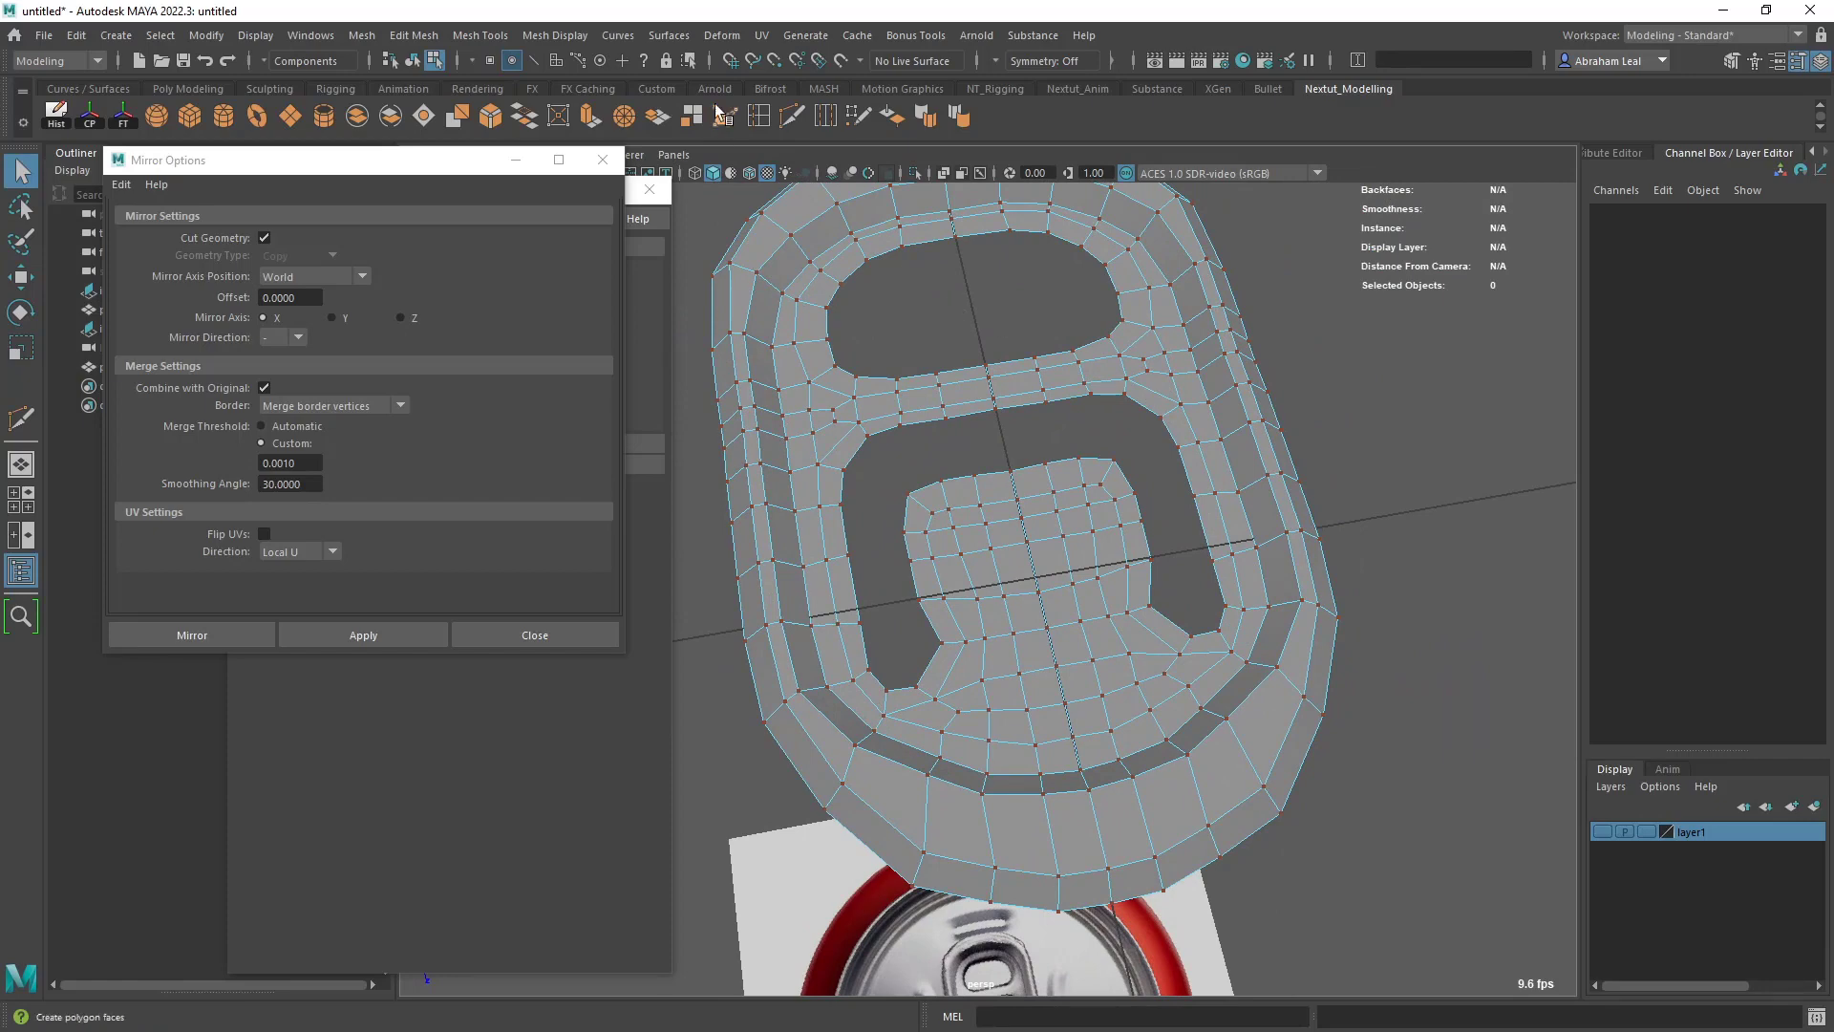
click(792, 117)
alt+right_drag(1216, 500, 1302, 557)
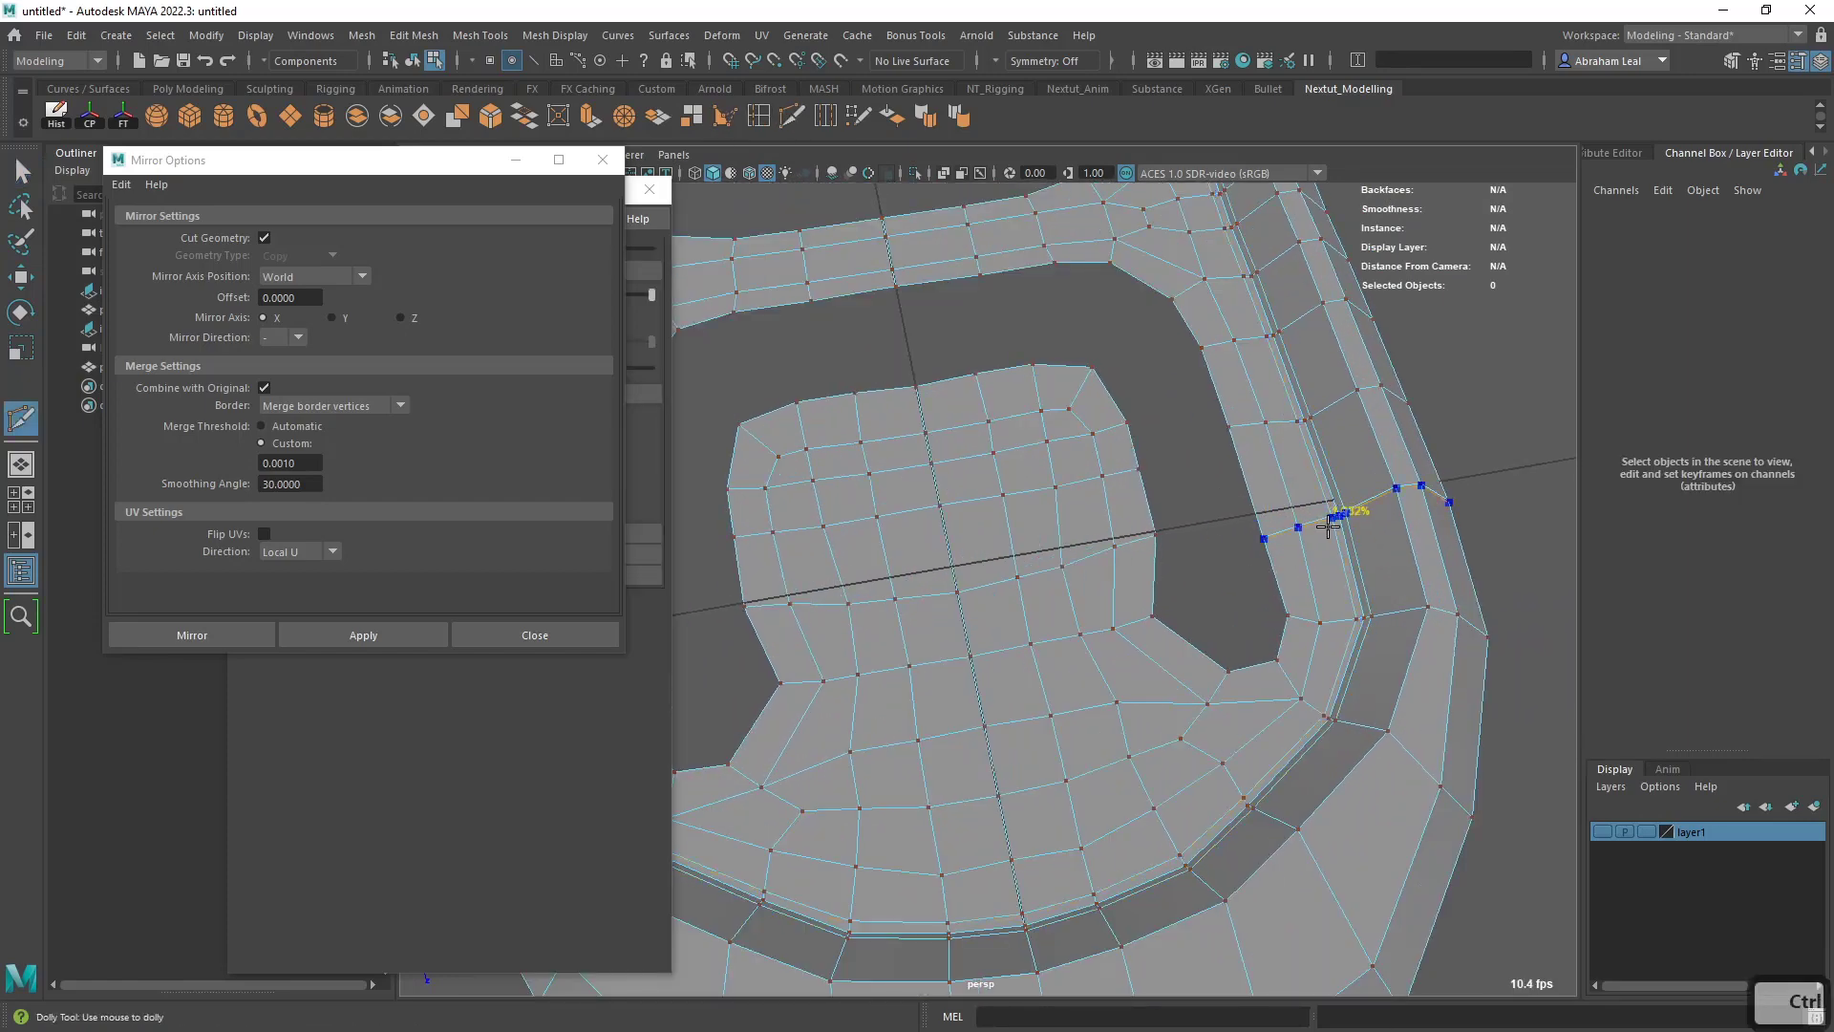
ctrl+click(1328, 526)
- Examine the smoothed pull tab and its tightened inner step in object mode beside the can-top reference
key(3)
key(q)
key(F8)
click(1450, 479)
alt+right_drag(1450, 479, 1276, 573)
alt+drag(1275, 573, 1333, 578)
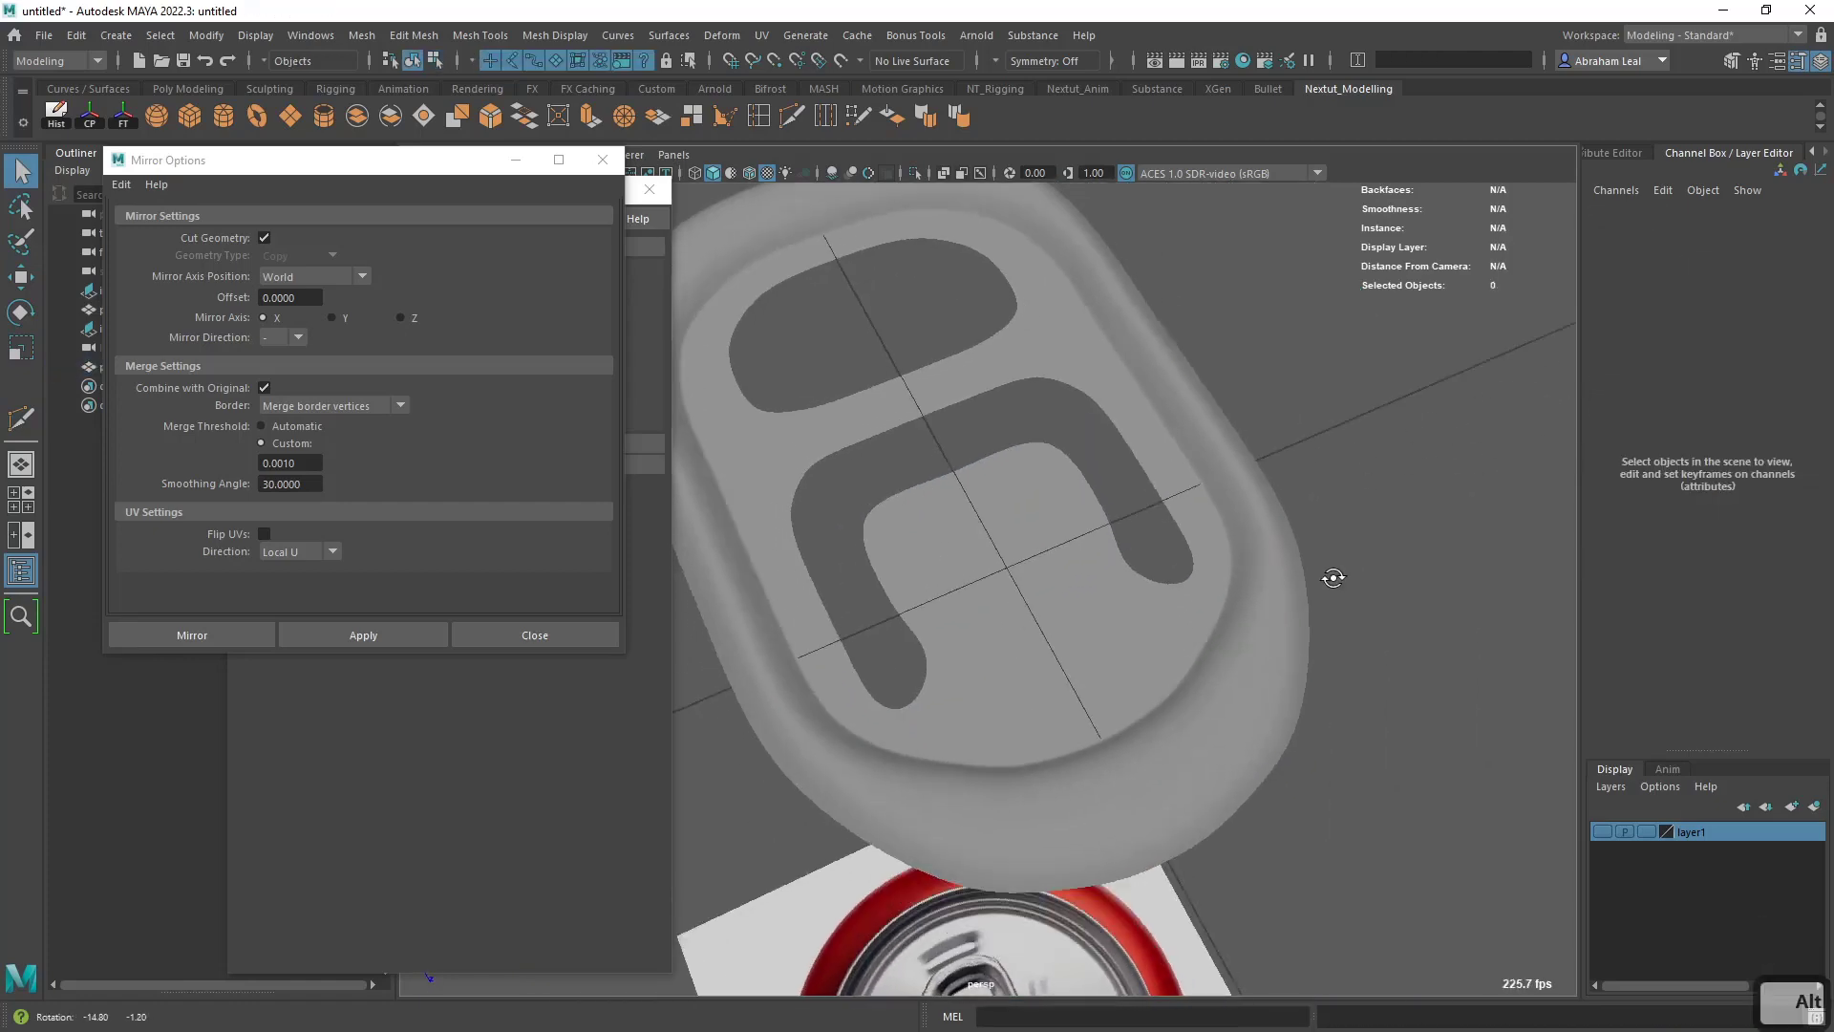
alt+right_drag(1333, 578, 1207, 643)
alt+drag(1208, 643, 1089, 516)
alt+right_drag(1089, 516, 1102, 552)
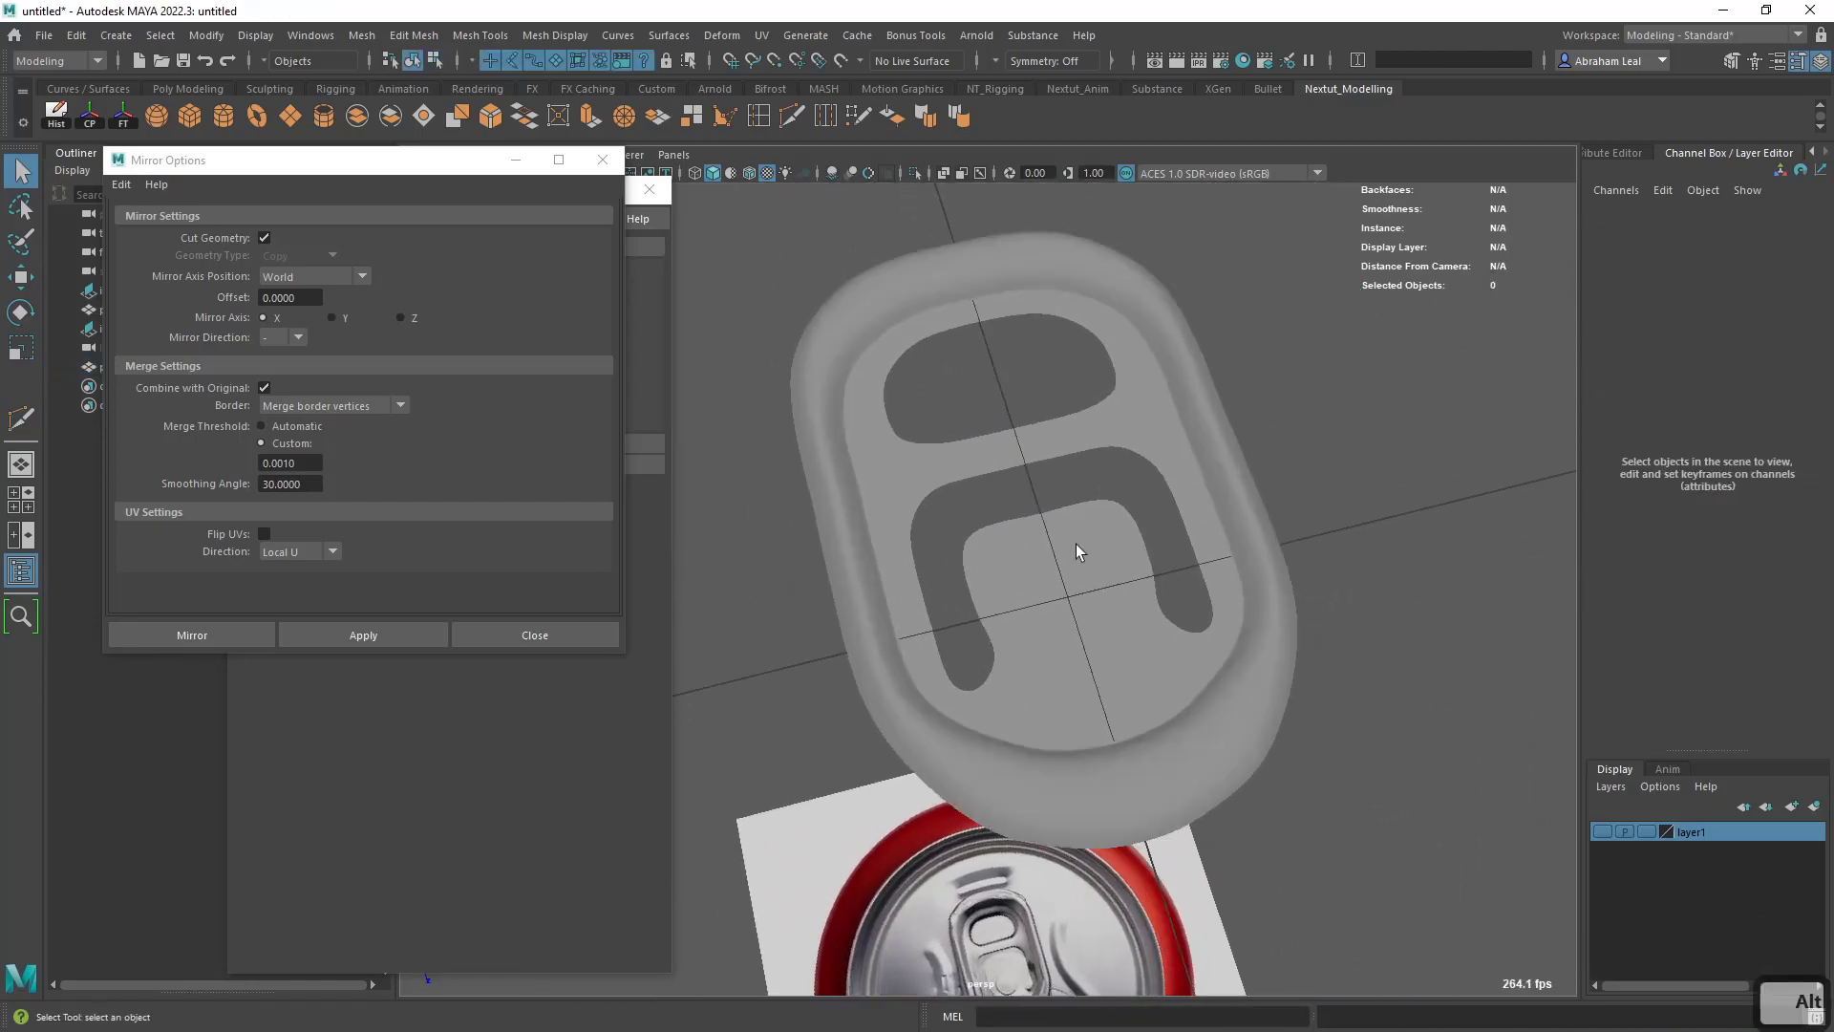
- Select the tab's outer border edge loop, extrude it and move the new edges down
click(1003, 462)
alt+drag(1040, 525, 939, 452)
right_drag(932, 450, 912, 411)
double_click(910, 411)
alt+drag(909, 409, 972, 539)
key(ctrl+e)
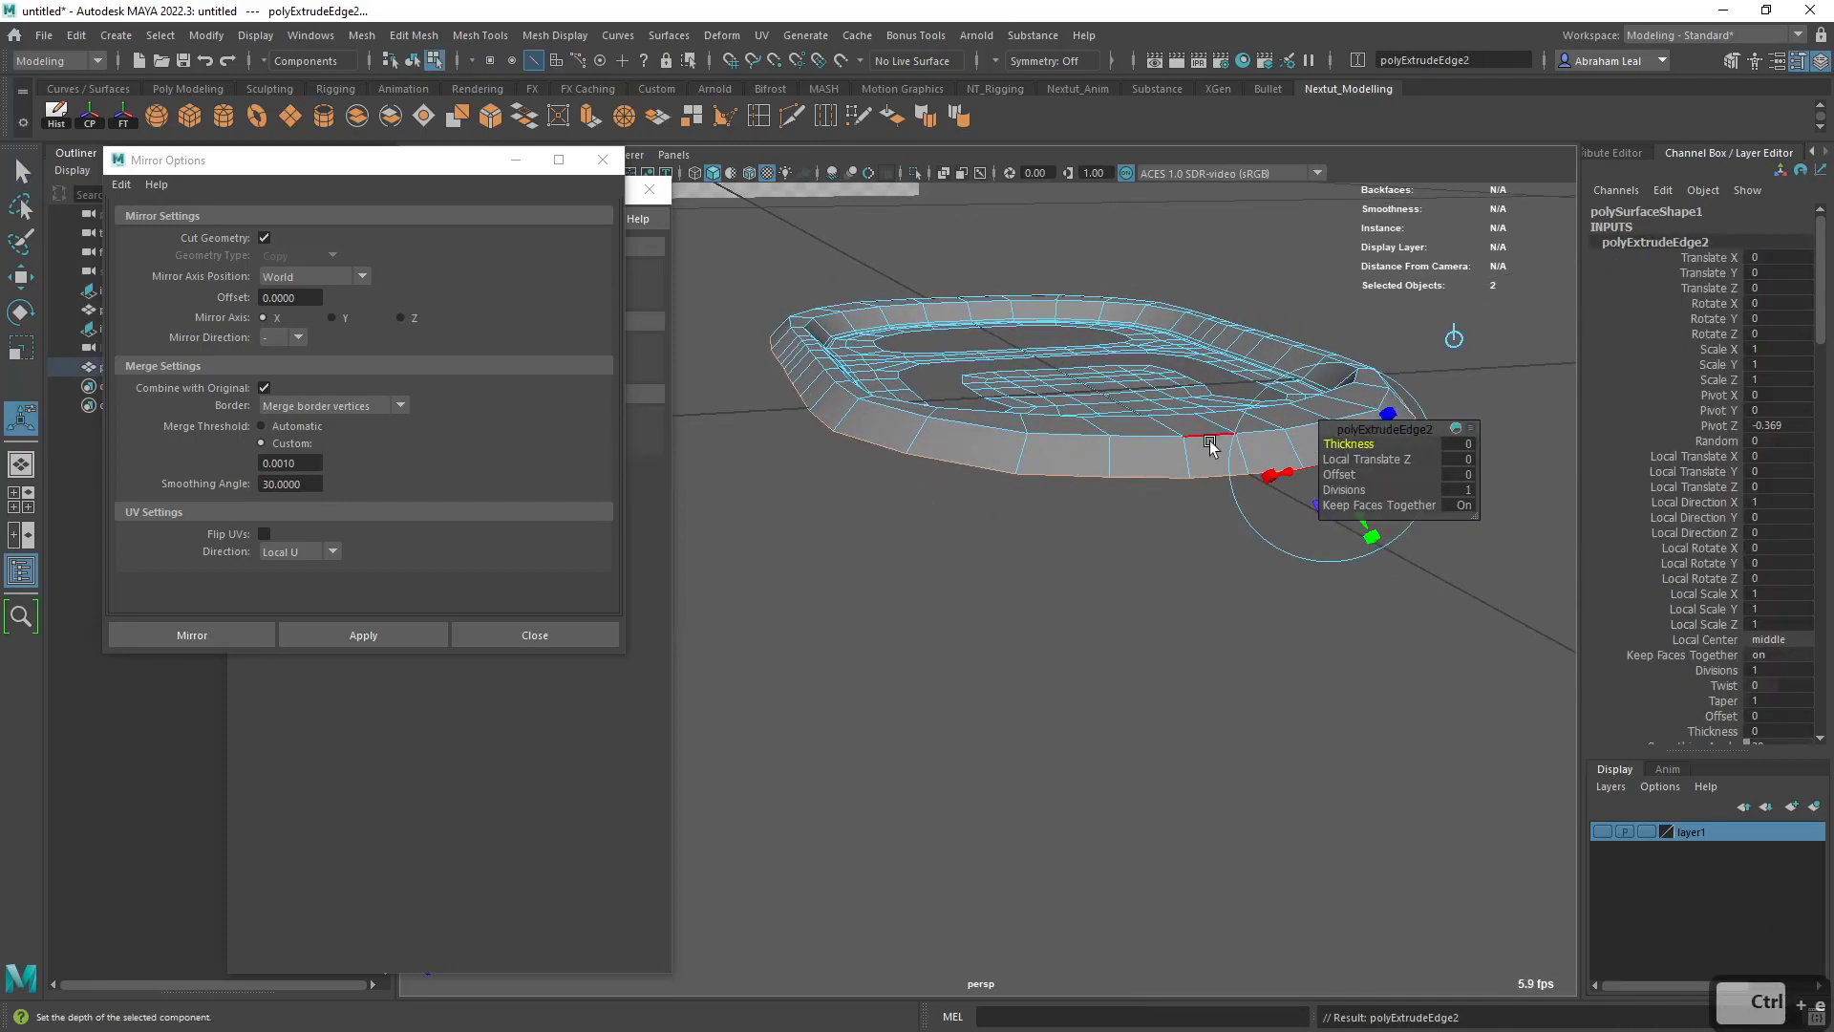
key(w)
drag(1054, 275, 1044, 363)
- Extrude the tab's outer border again, scale it inward and lower it slightly to form a lip, with smooth preview on
key(ctrl+e)
key(r)
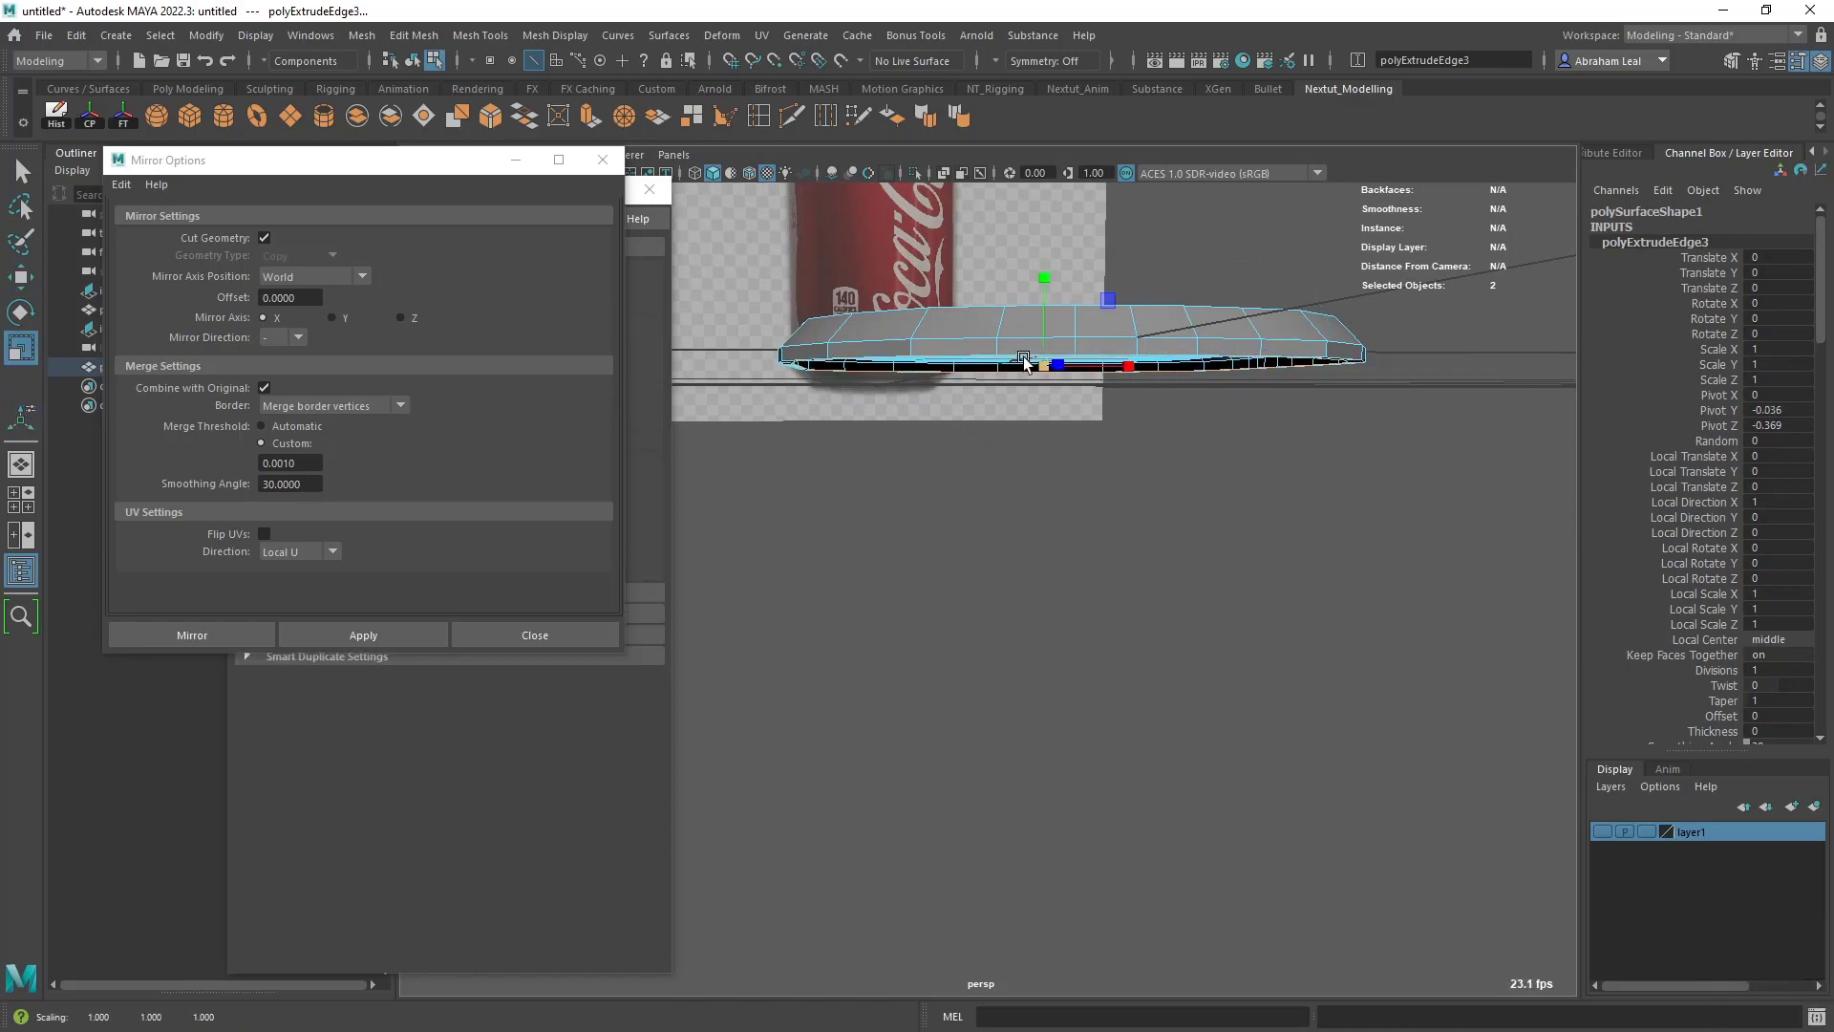
key(w)
drag(1042, 271, 1041, 278)
key(3)
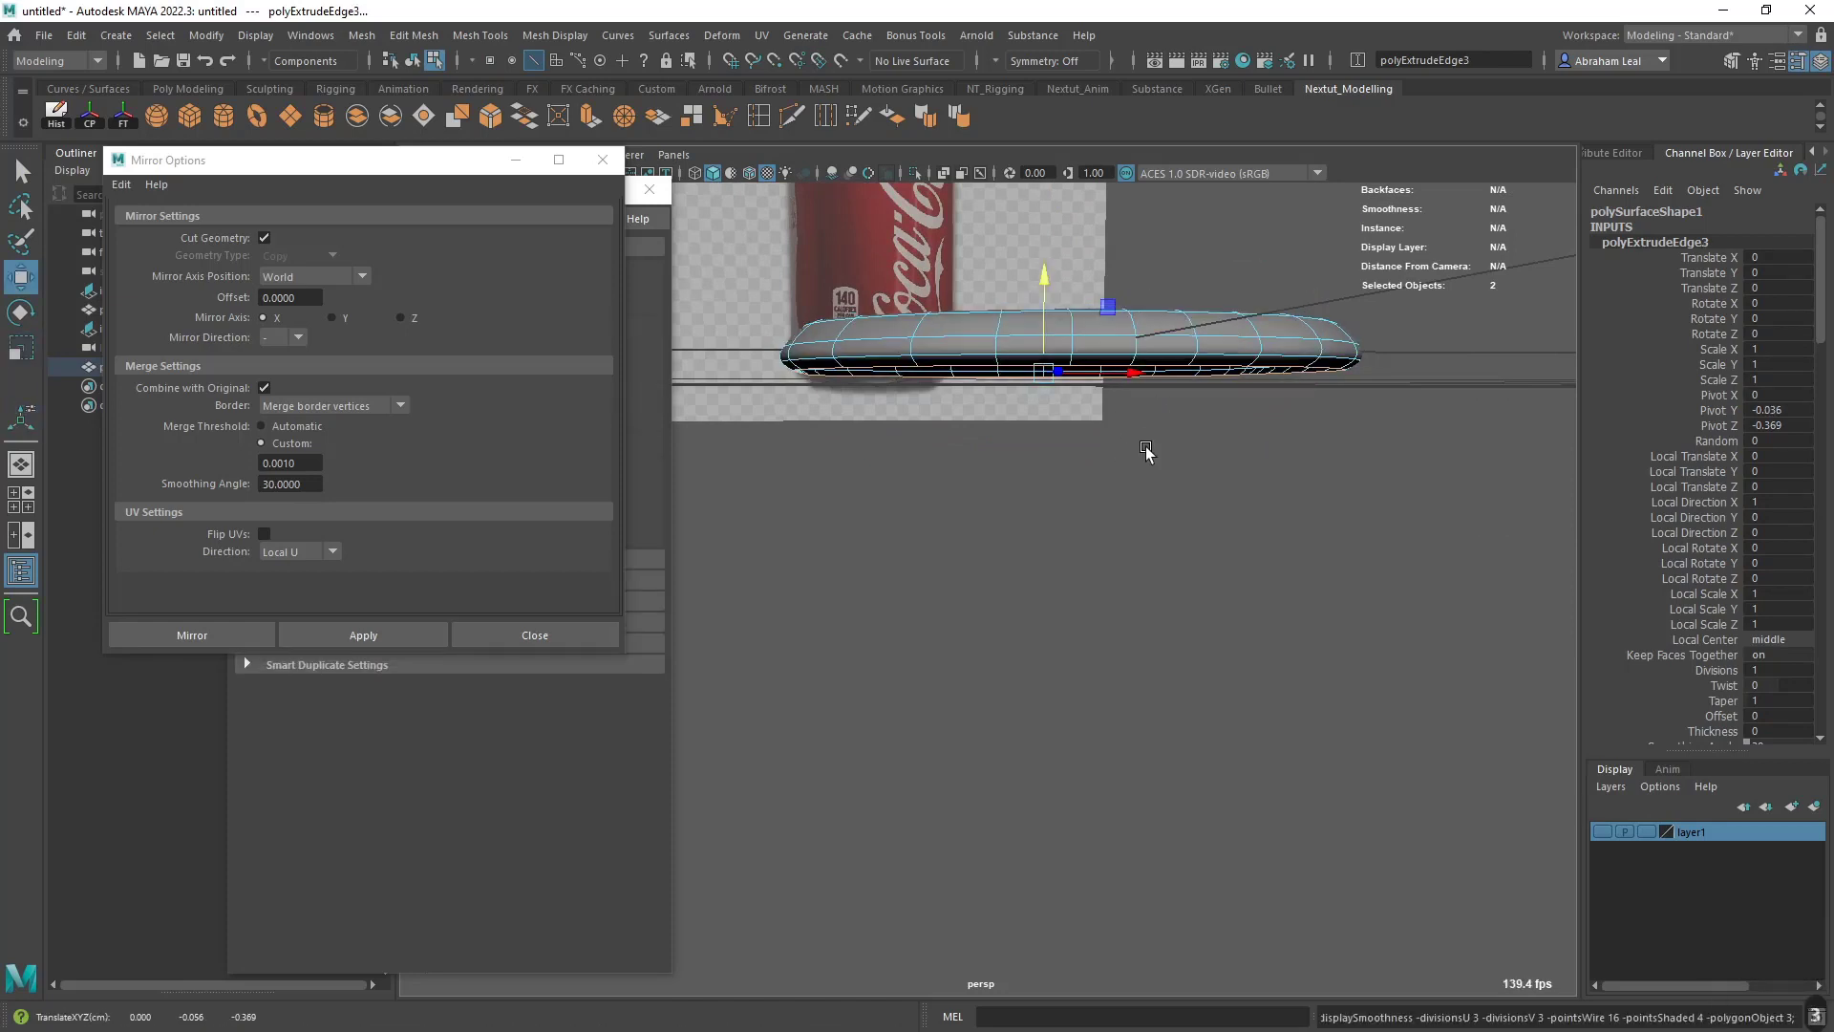
alt+drag(1146, 451, 1108, 506)
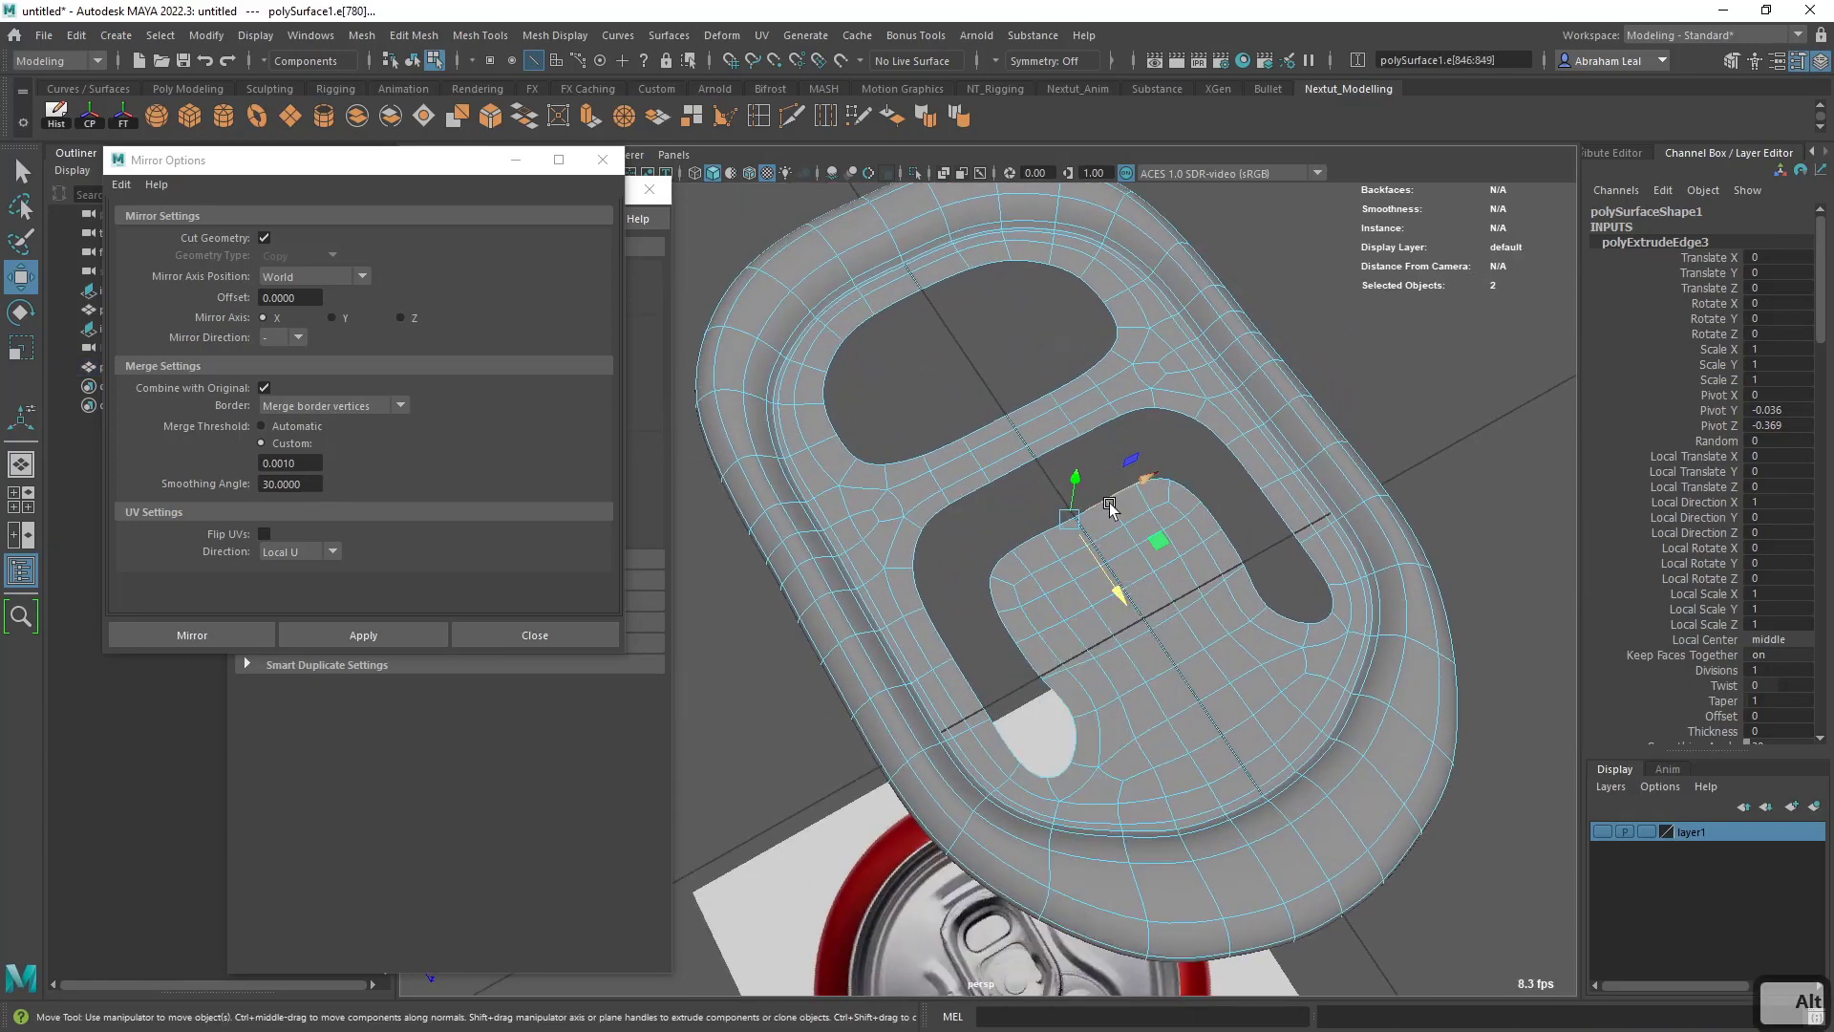
- Select the border edge loop of the U-shaped slot and extrude it downward, with smooth preview off
key(q)
click(1147, 484)
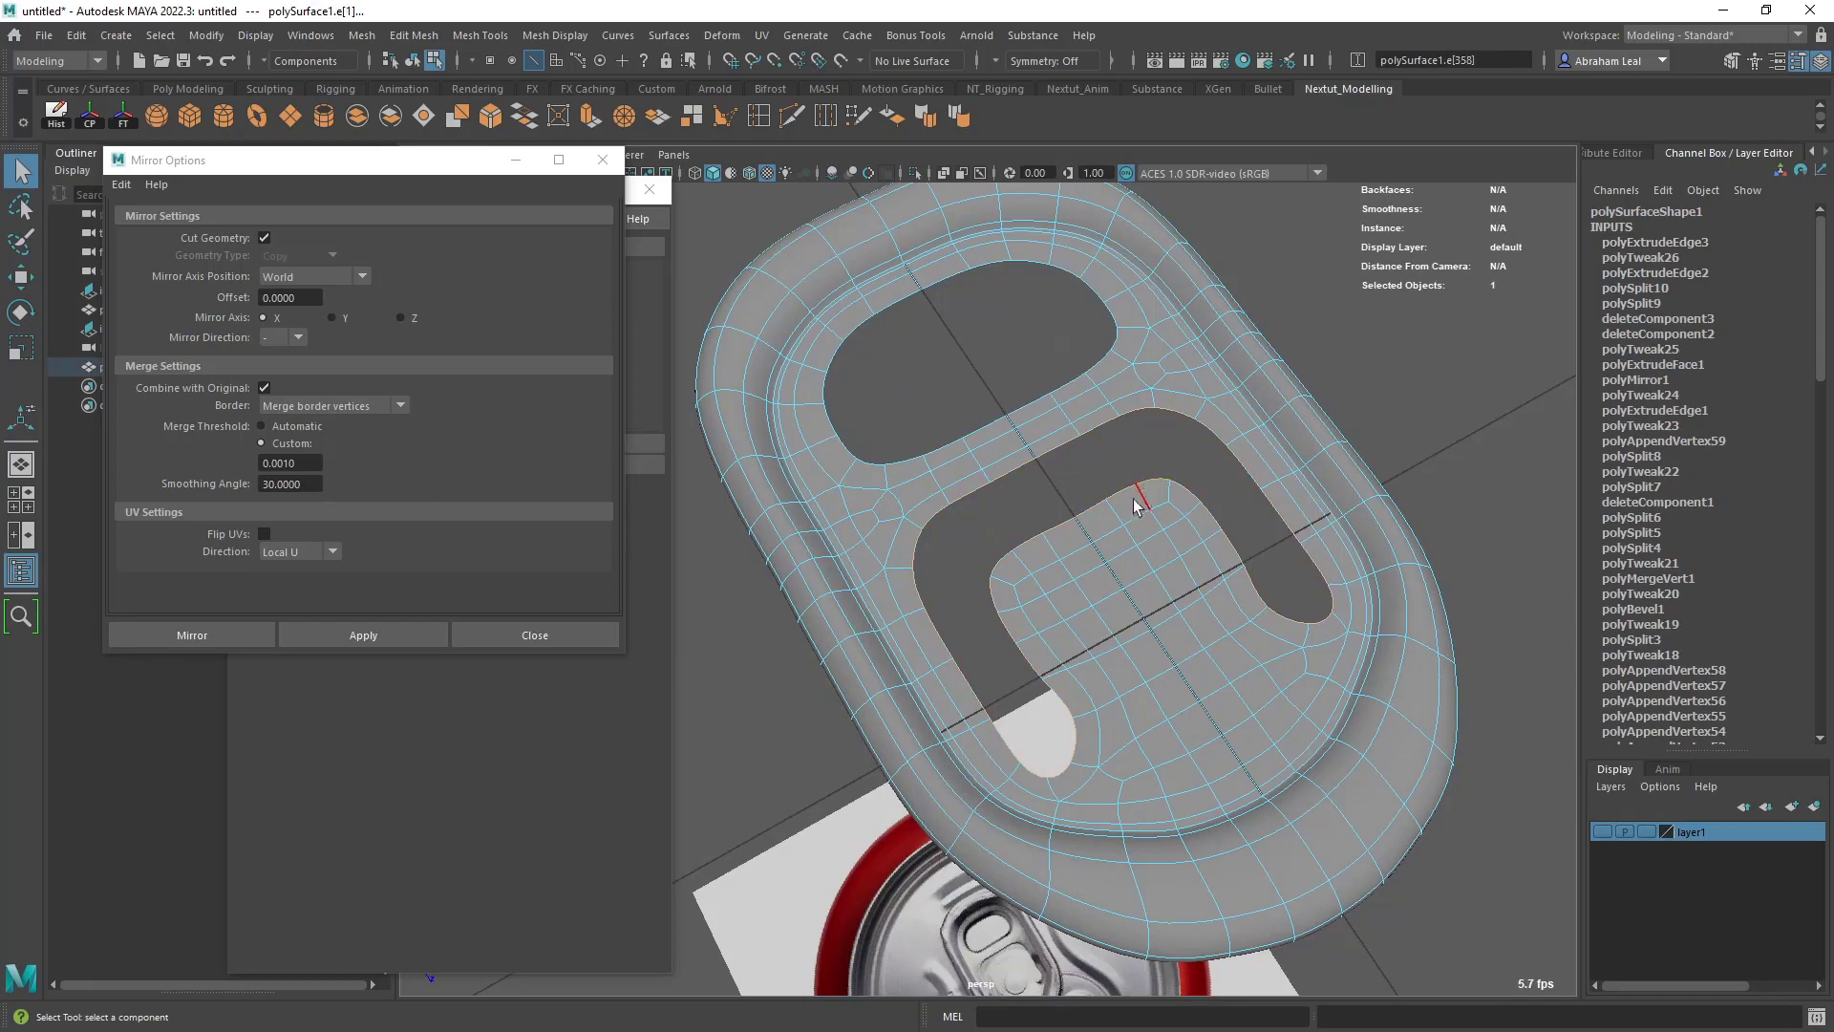
key(1)
key(ctrl+e)
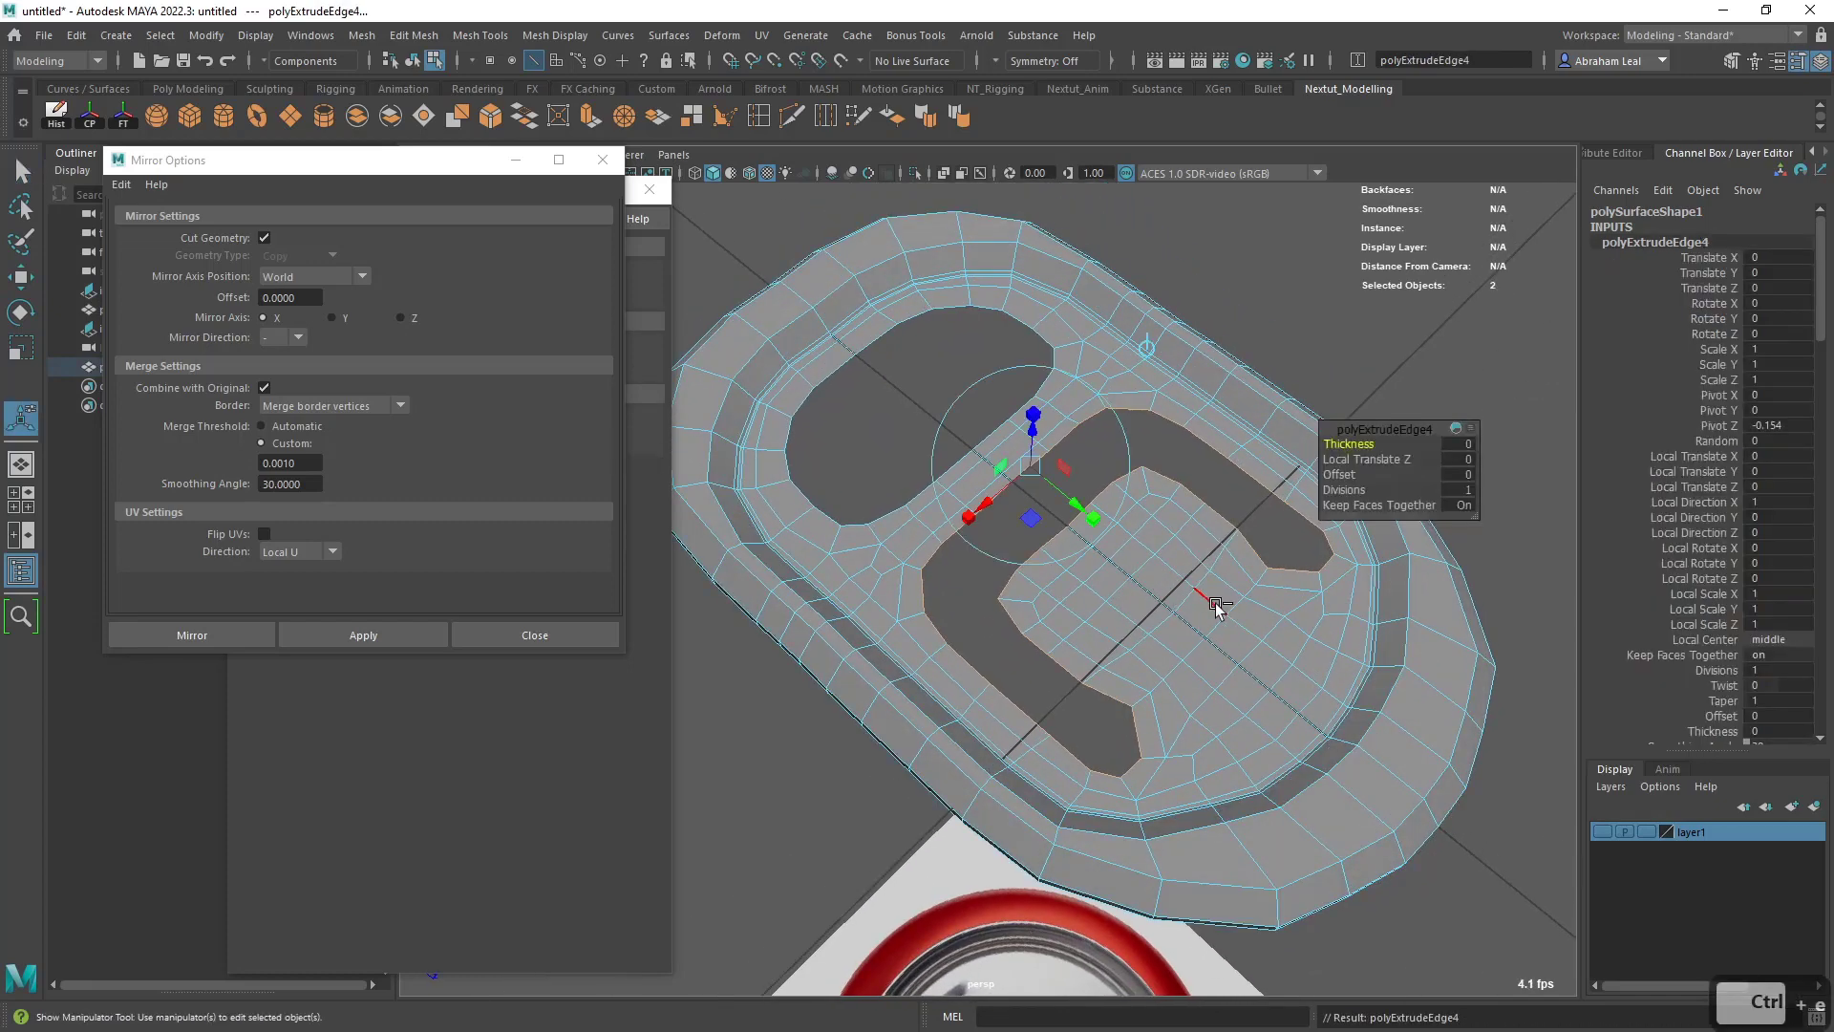
alt+drag(1215, 607, 1060, 516)
drag(1031, 374, 1092, 564)
- Extrude the slot's lower border edges again with a Thickness of -0.05 to form a lip underneath
key(ctrl+e)
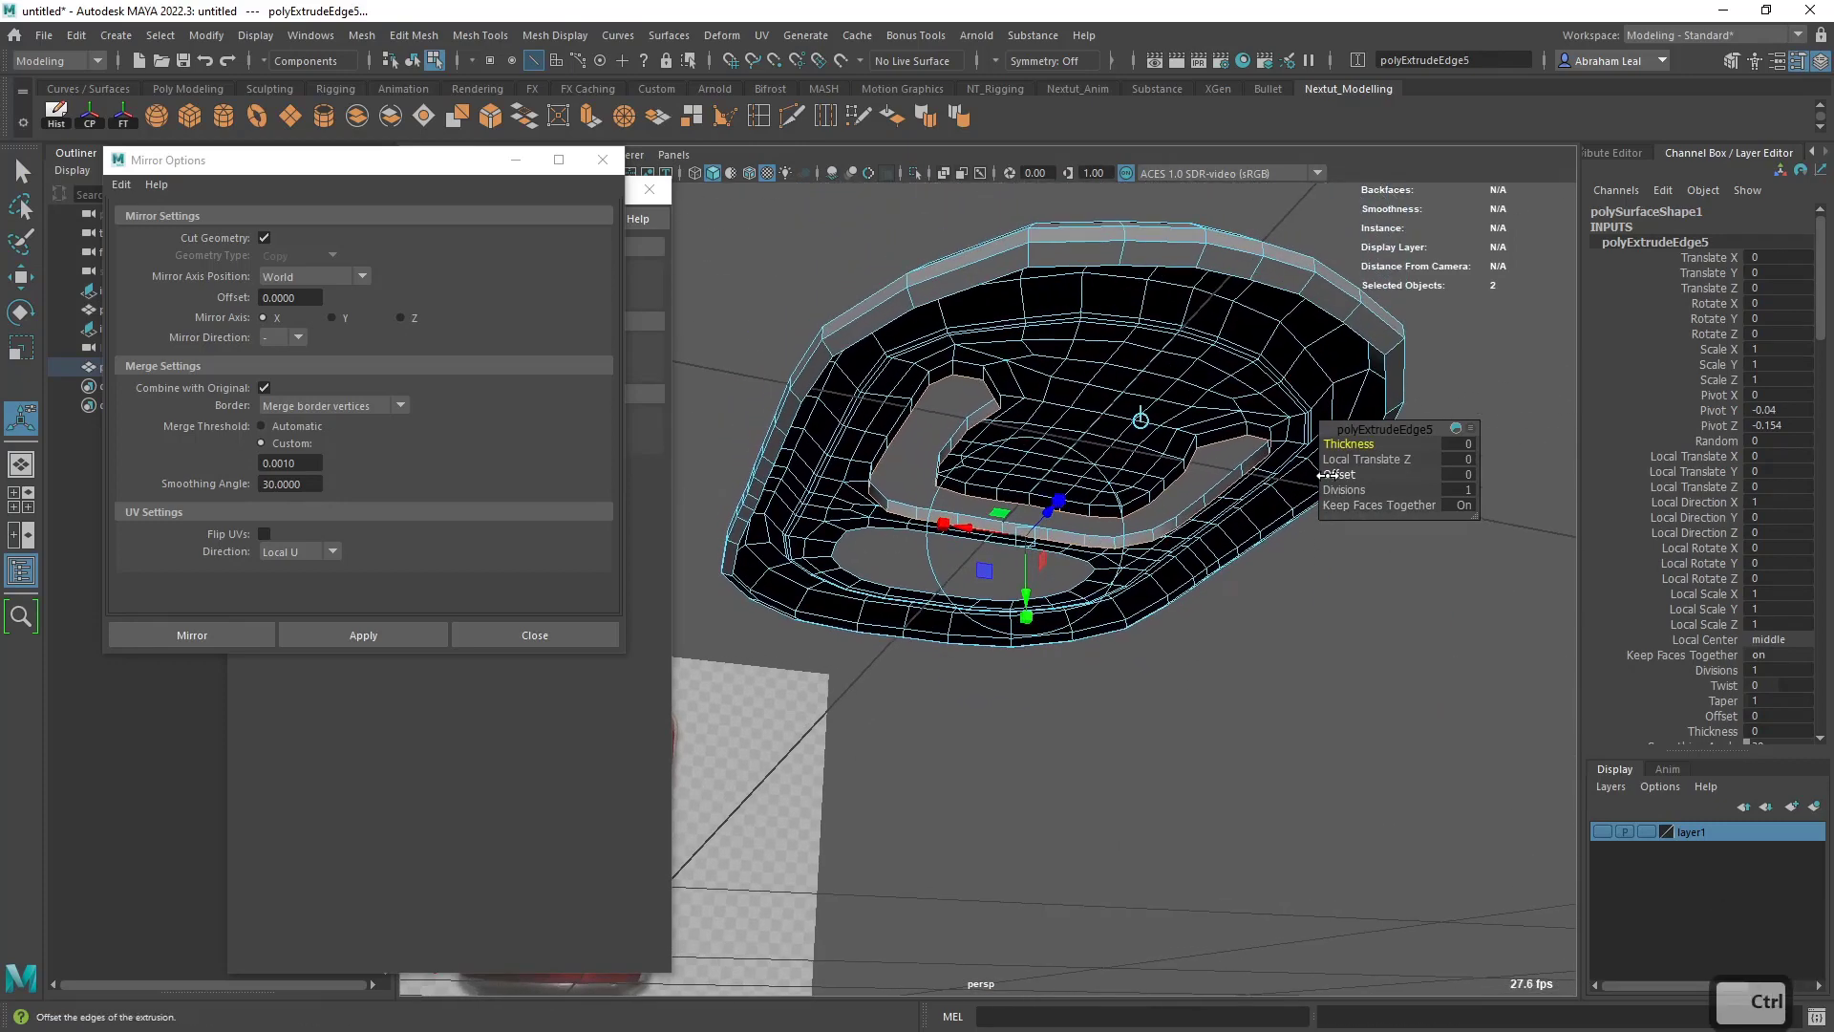
ctrl+drag(1328, 475, 1336, 439)
key(ctrl+z)
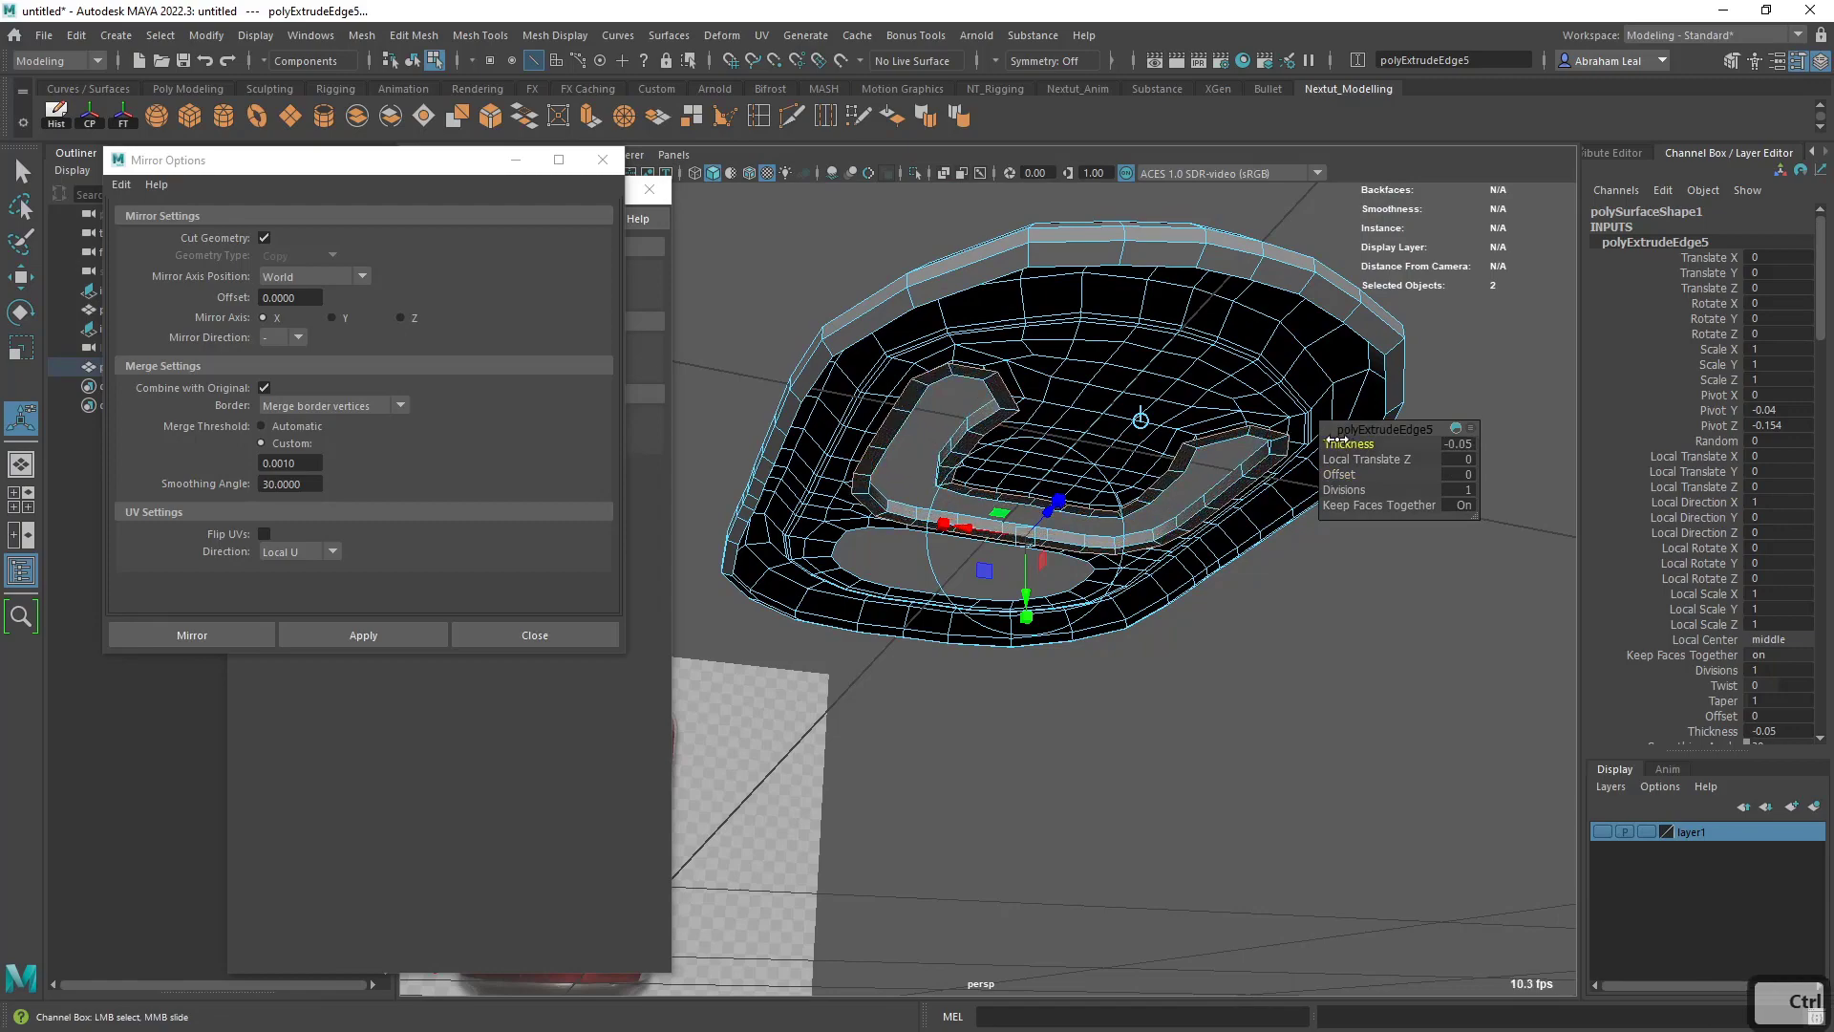
alt+drag(1156, 420, 1073, 535)
scroll(965, 511, up, 4)
alt+drag(863, 491, 860, 482)
- Bevel the upper edge loop of the U-shaped slot and check it with smooth preview on
key(q)
click(808, 457)
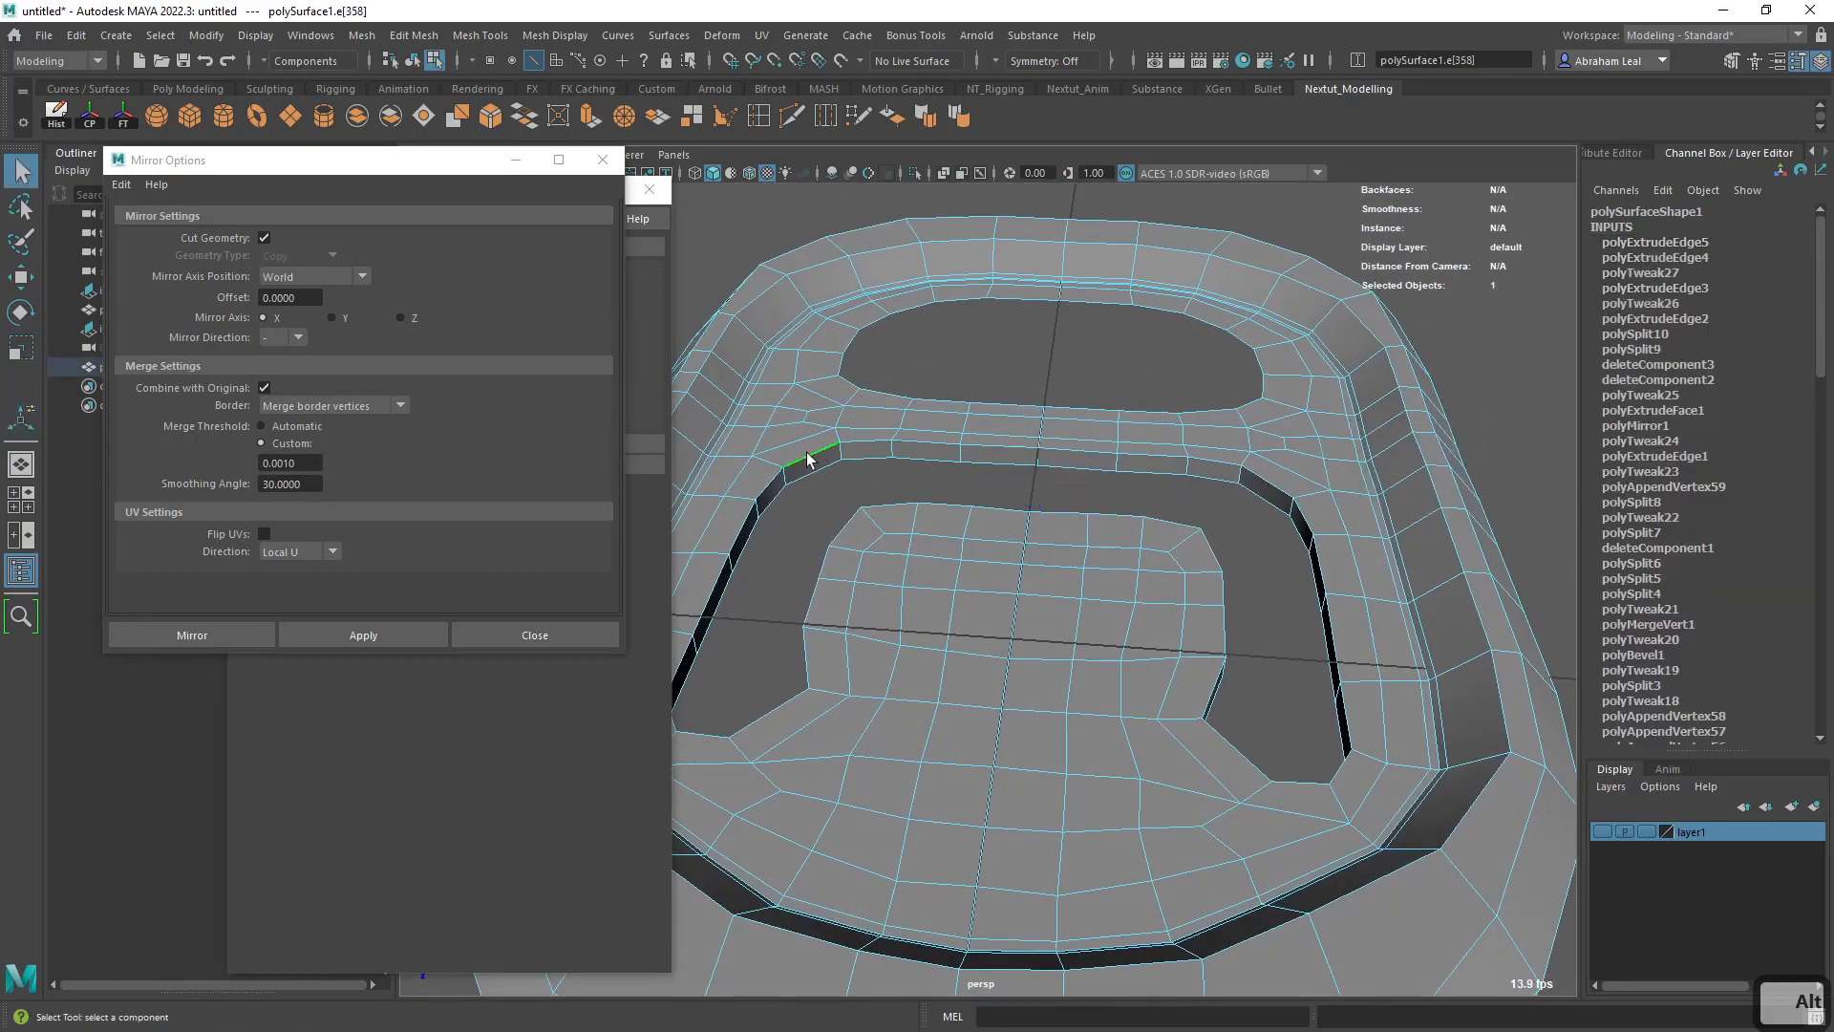
click(492, 117)
alt+drag(1063, 518, 1155, 582)
key(3)
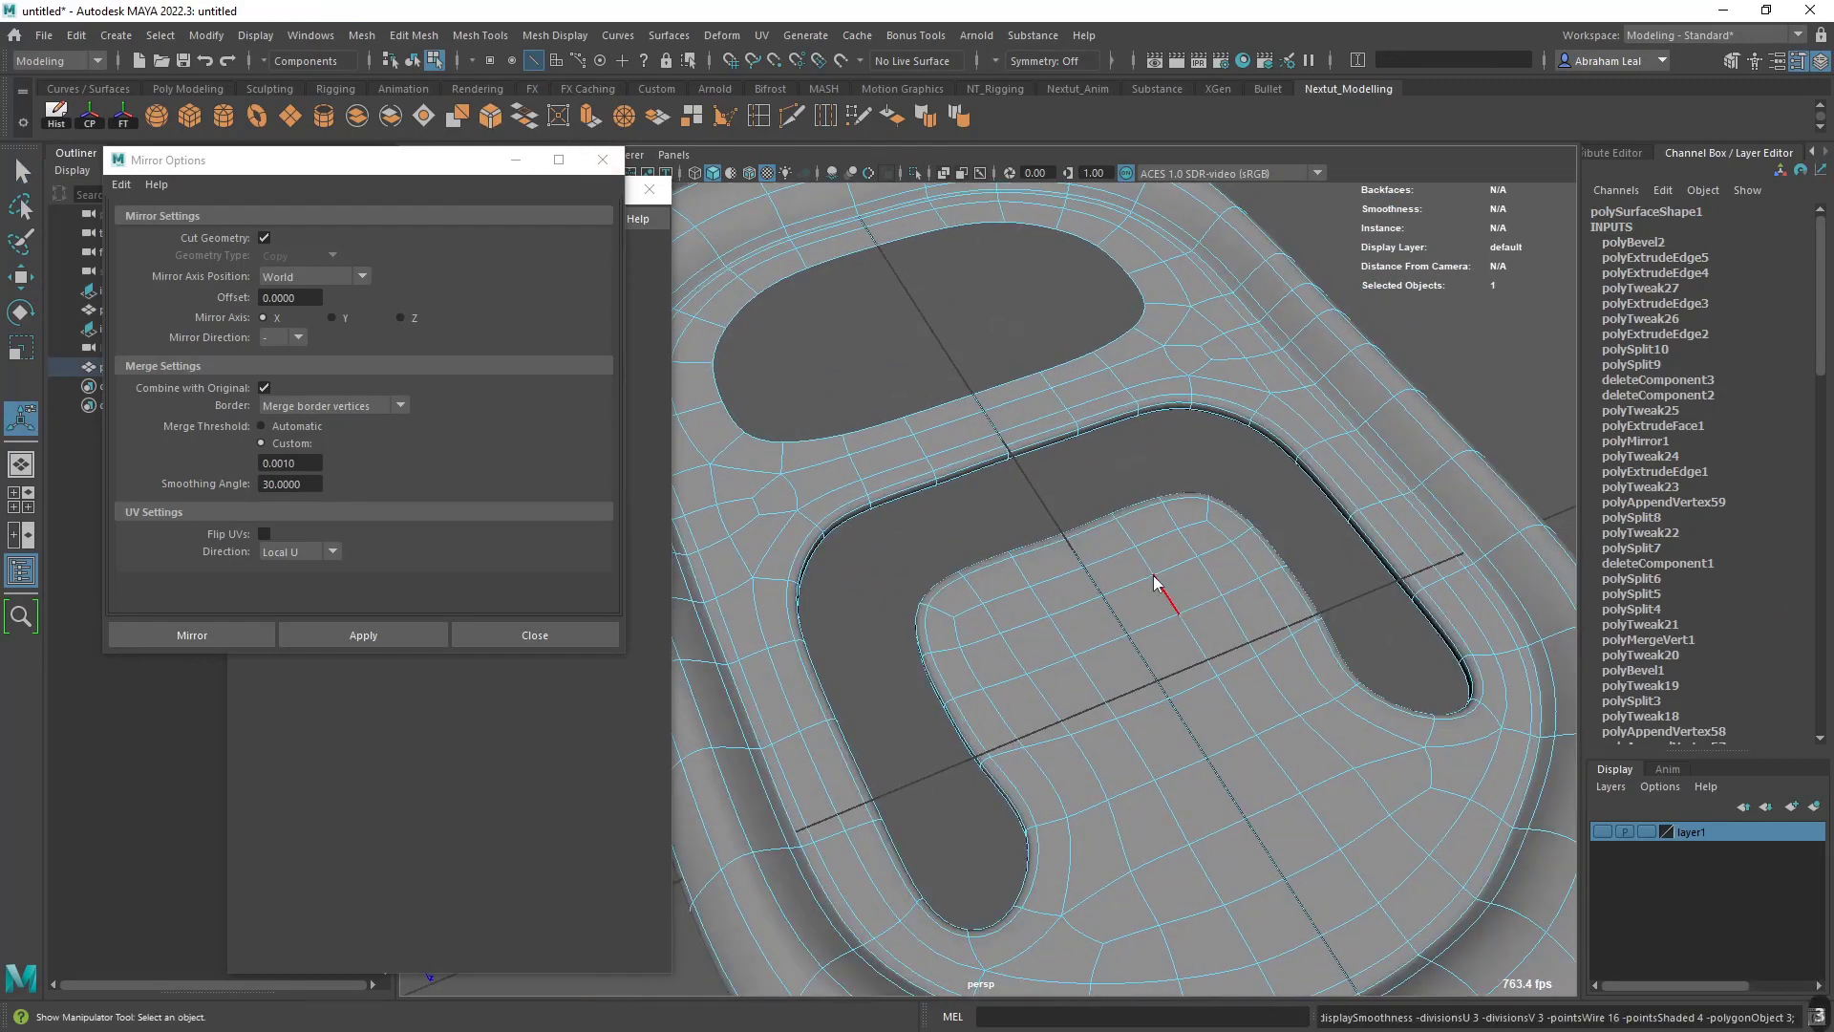
right_drag(1153, 577, 1180, 546)
click(1093, 525)
alt+drag(1095, 545, 1051, 497)
- Select the finger hole's border edge loop and extrude it downward with a Local Translate Z of about -0.032
click(871, 432)
alt+drag(872, 433, 909, 360)
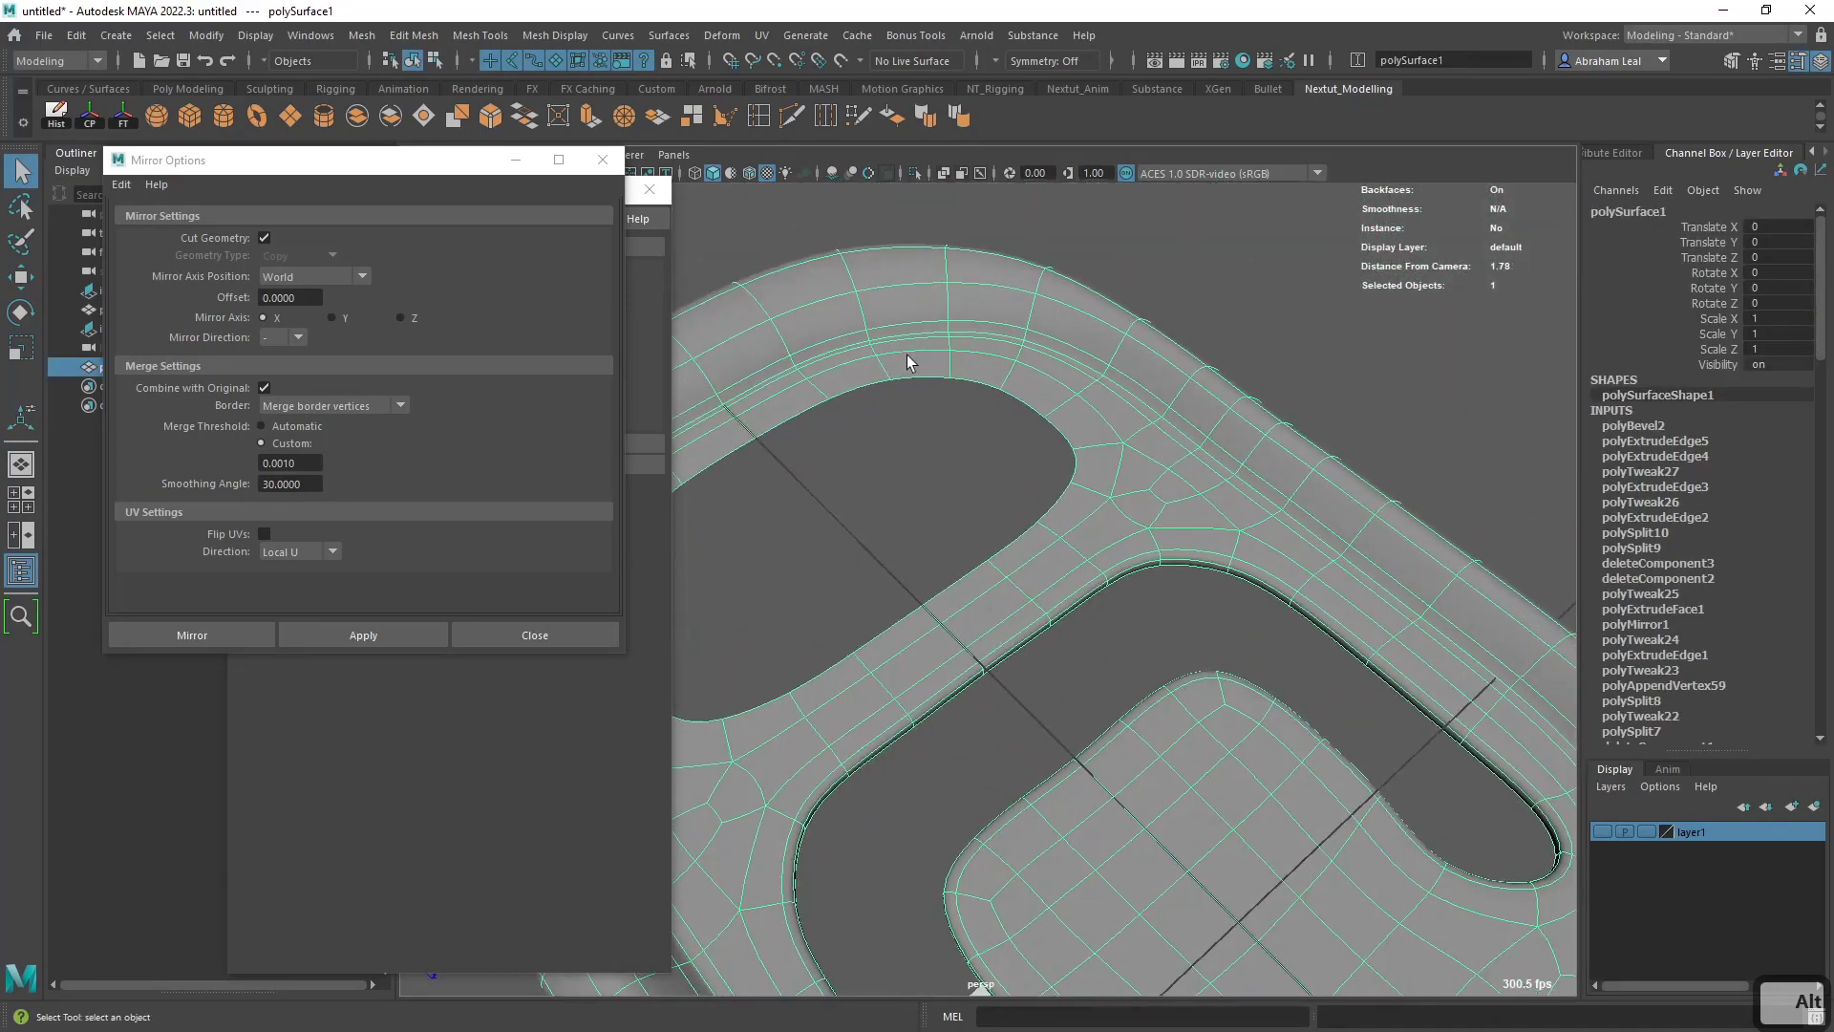
alt+middle_drag(908, 360, 1252, 504)
key(1)
right_drag(1199, 468, 1187, 398)
double_click(1159, 446)
alt+drag(1158, 446, 1085, 441)
key(ctrl+e)
drag(1073, 518, 1069, 528)
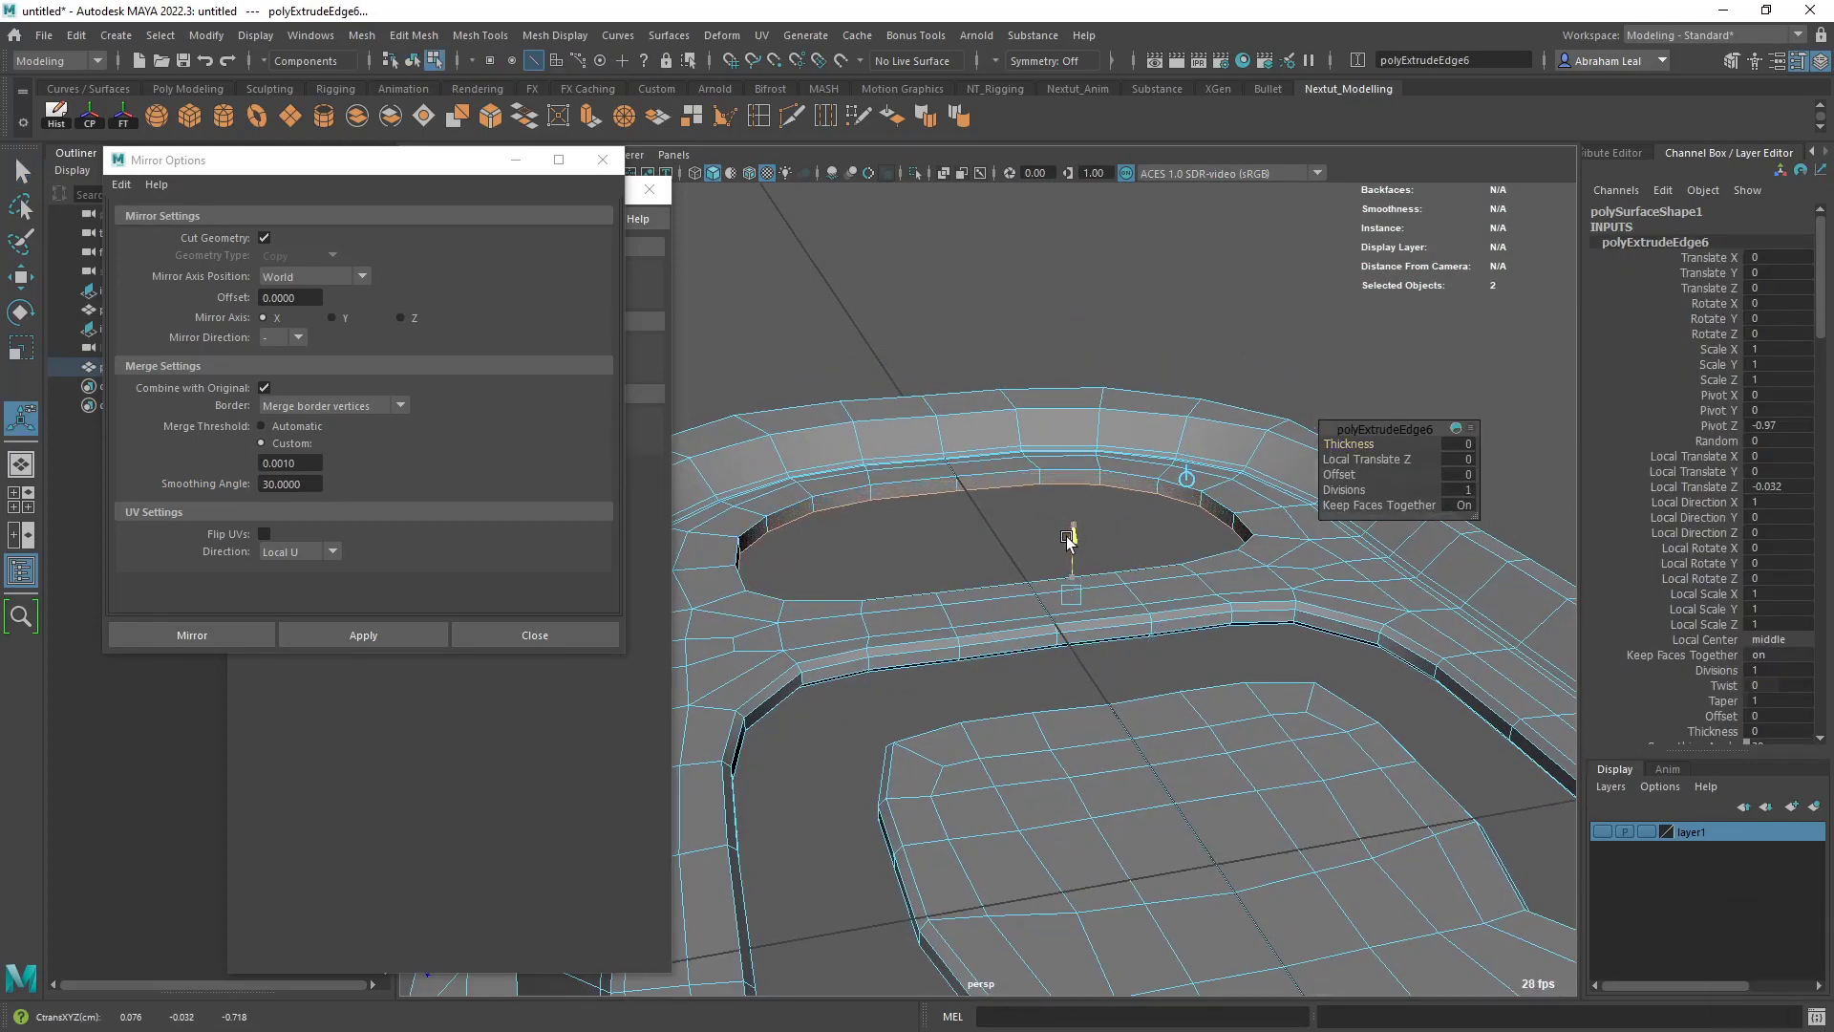
- Extrude the finger hole's lower border again with a Thickness of -0.03 and bevel its upper edge loop
alt+drag(1190, 517, 1204, 406)
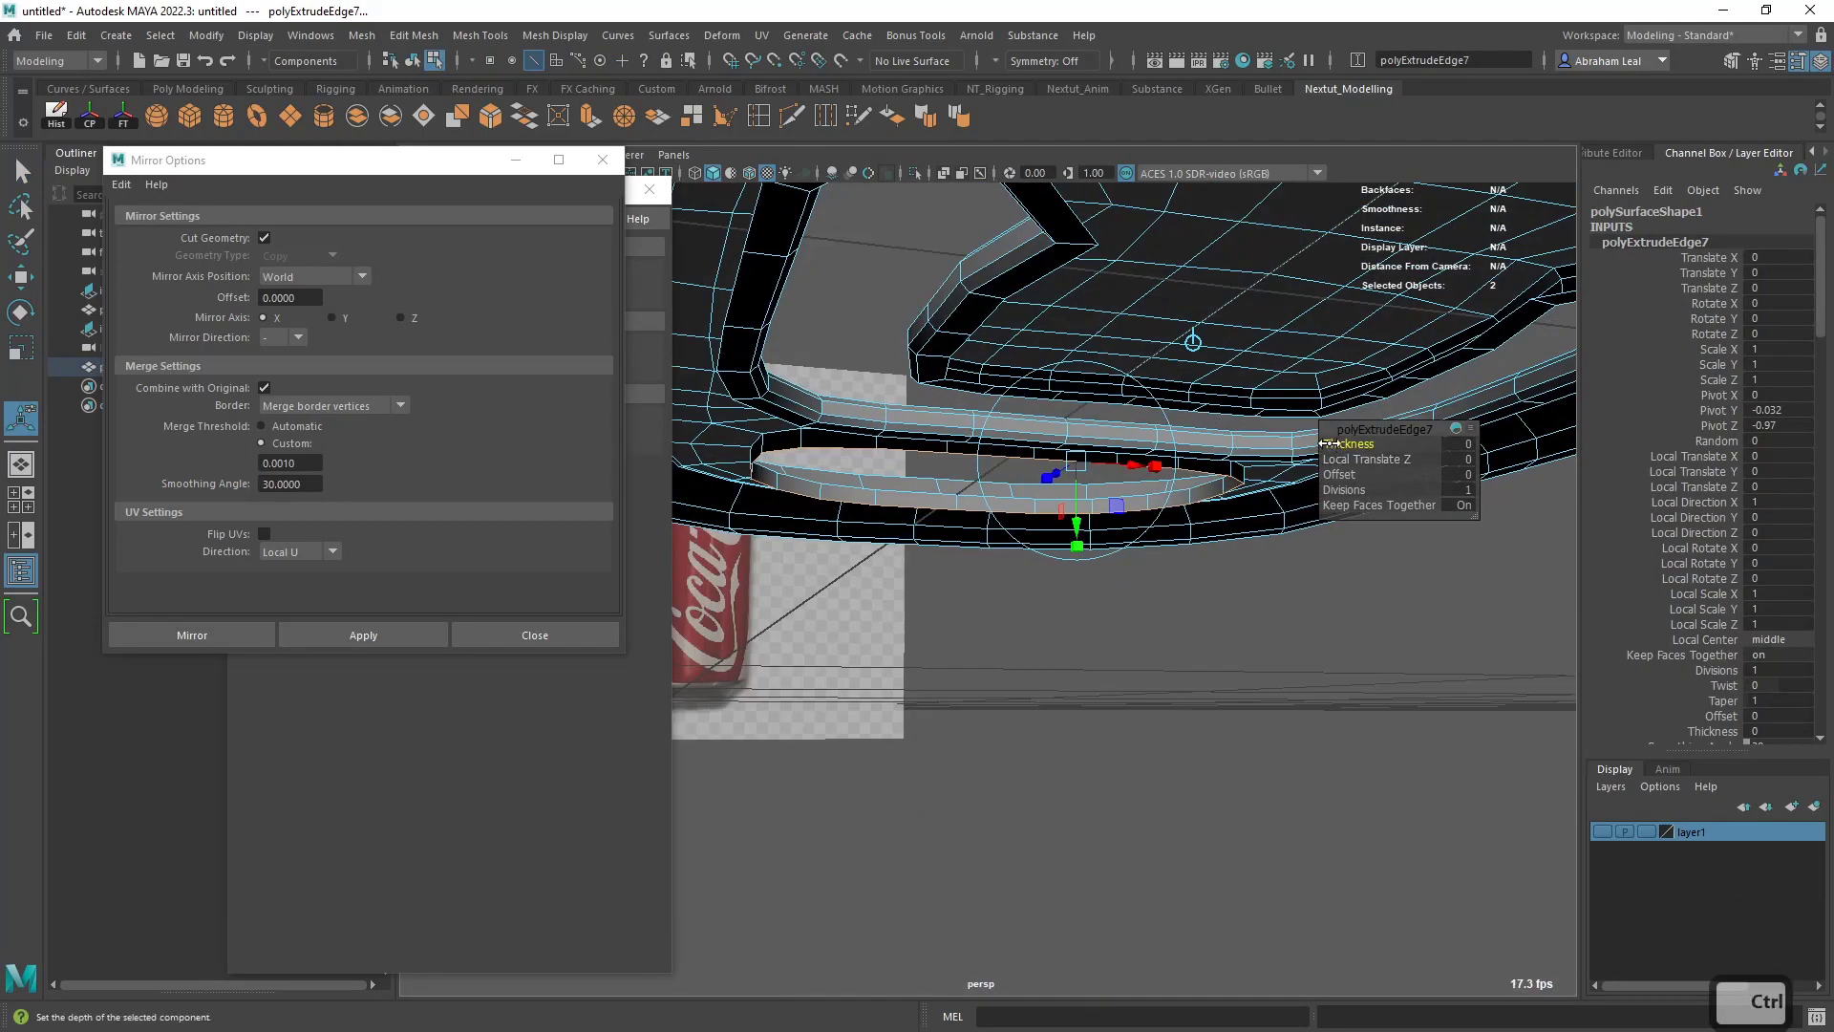
ctrl+drag(1338, 443, 974, 434)
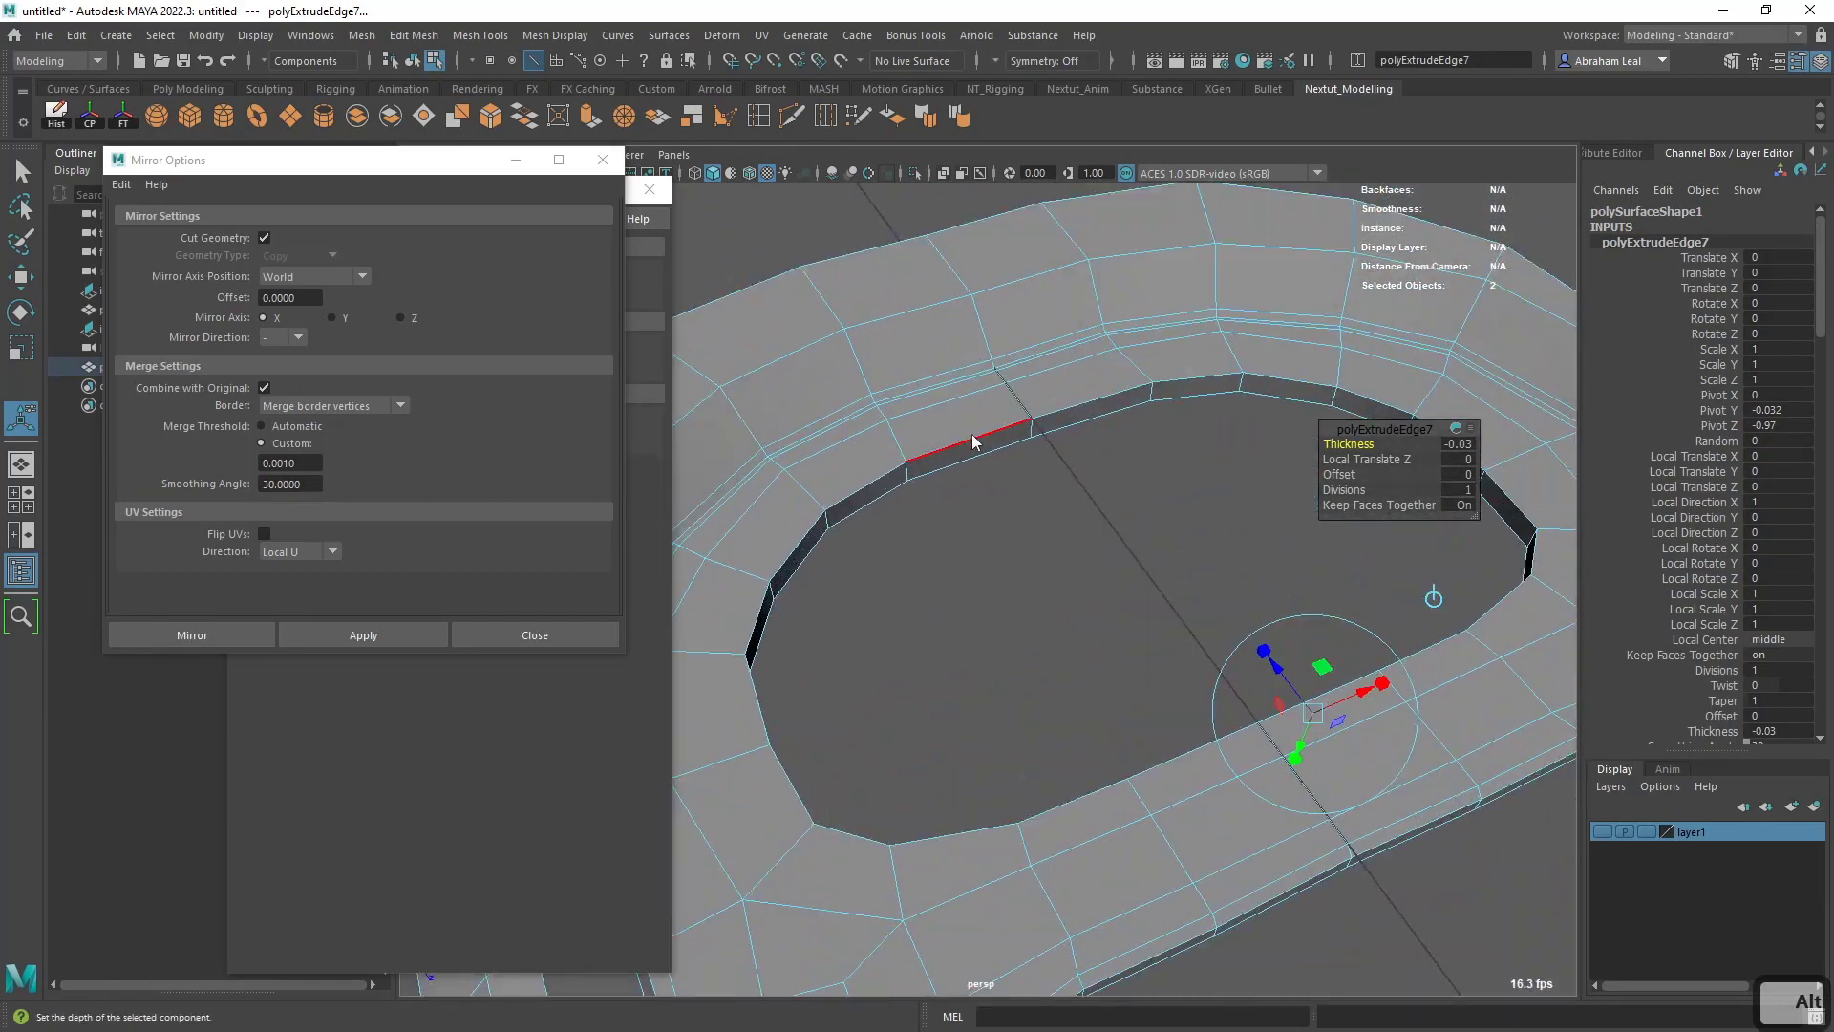
key(q)
click(968, 438)
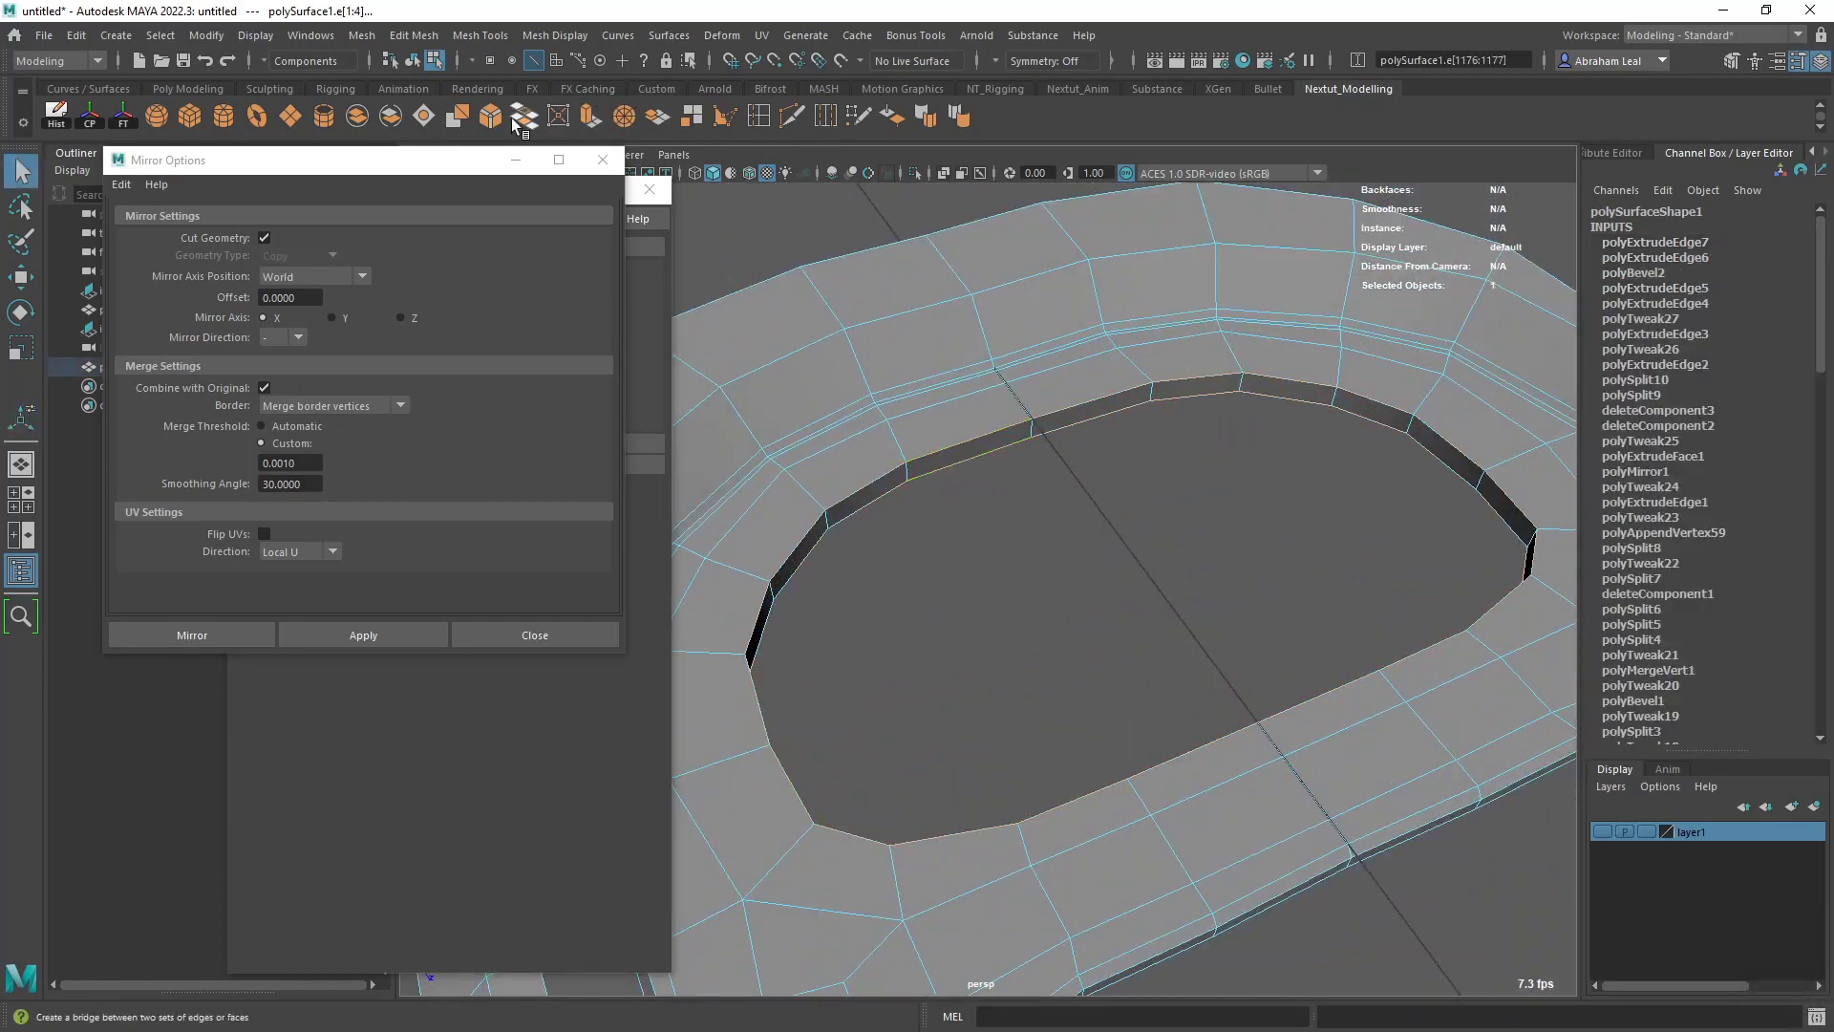
click(492, 126)
alt+drag(1085, 512, 1098, 477)
- Examine the smoothed pull tab with its thickened openings against the can-top reference image
key(q)
right_drag(1121, 398, 1180, 358)
key(3)
alt+drag(1185, 458, 890, 616)
click(1150, 547)
scroll(1150, 573, down, 5)
alt+middle_drag(890, 616, 1185, 597)
alt+drag(1184, 597, 1175, 700)
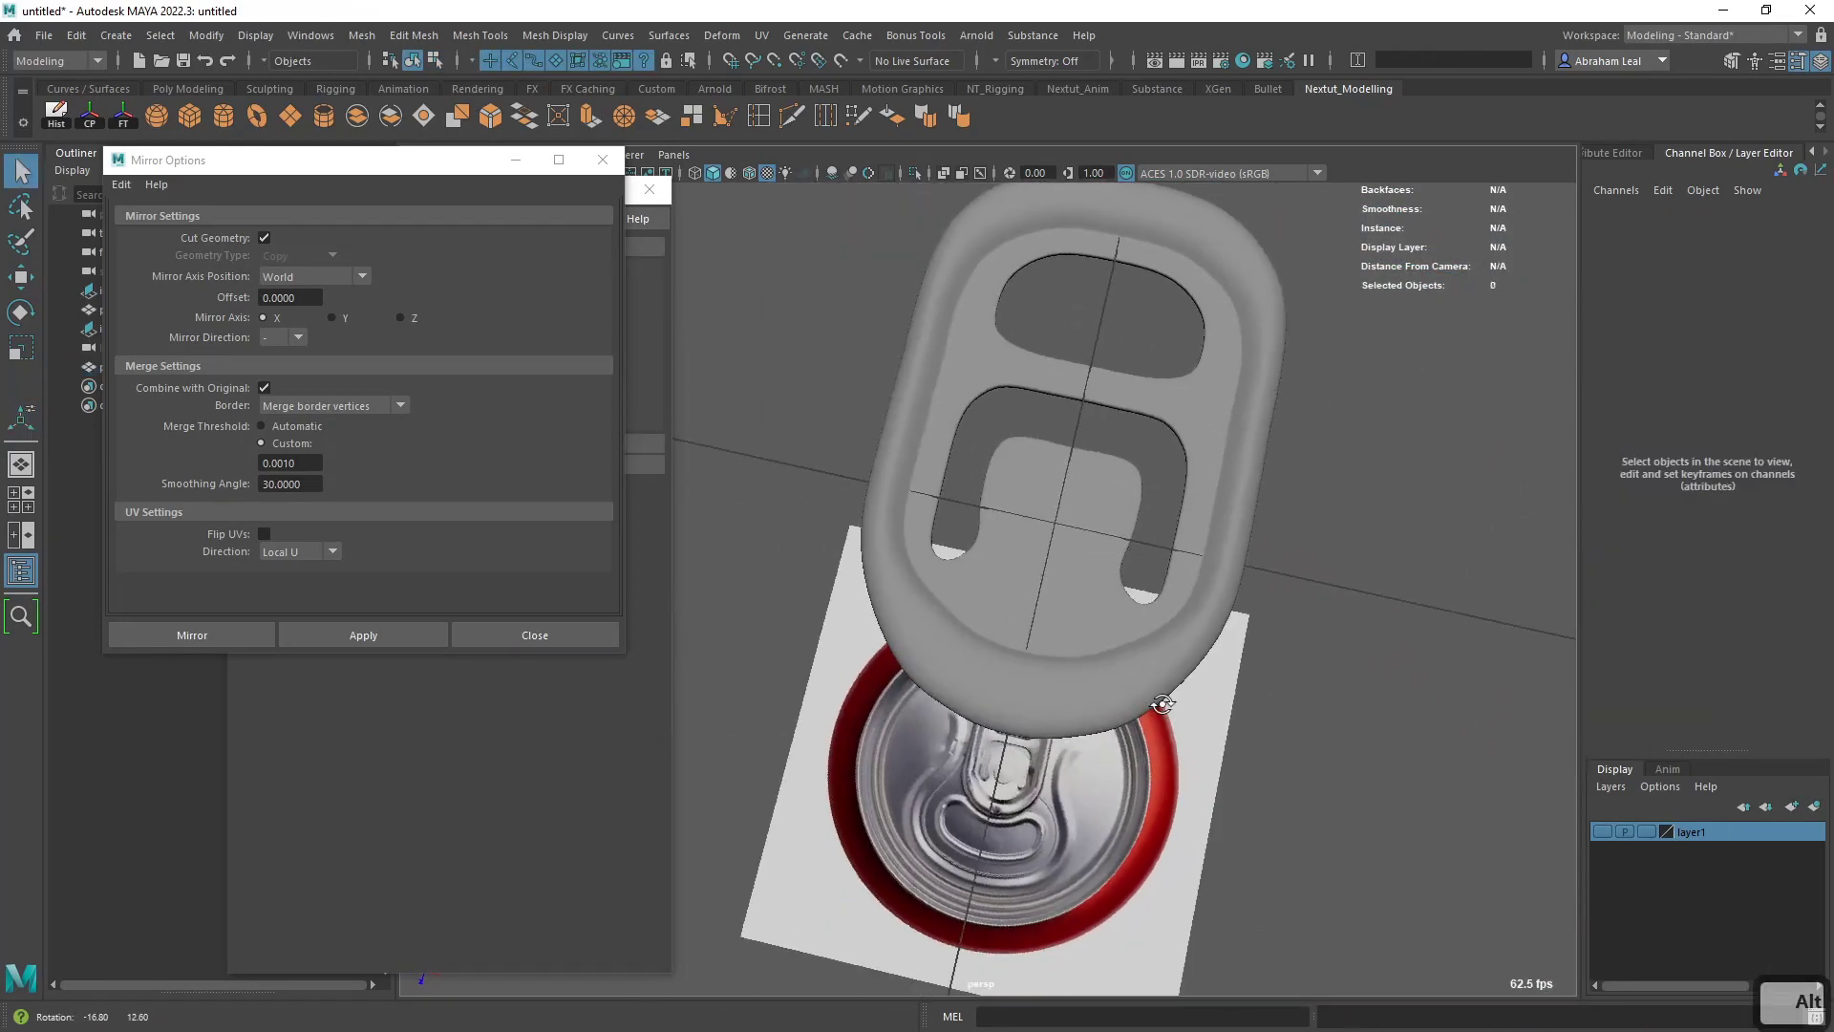
alt+middle_drag(1175, 700, 1162, 676)
alt+drag(1163, 680, 1006, 693)
- Try to extrude all of the pull tab's faces to give it full thickness, and undo the extrusion
click(988, 650)
alt+drag(988, 627, 1026, 488)
key(1)
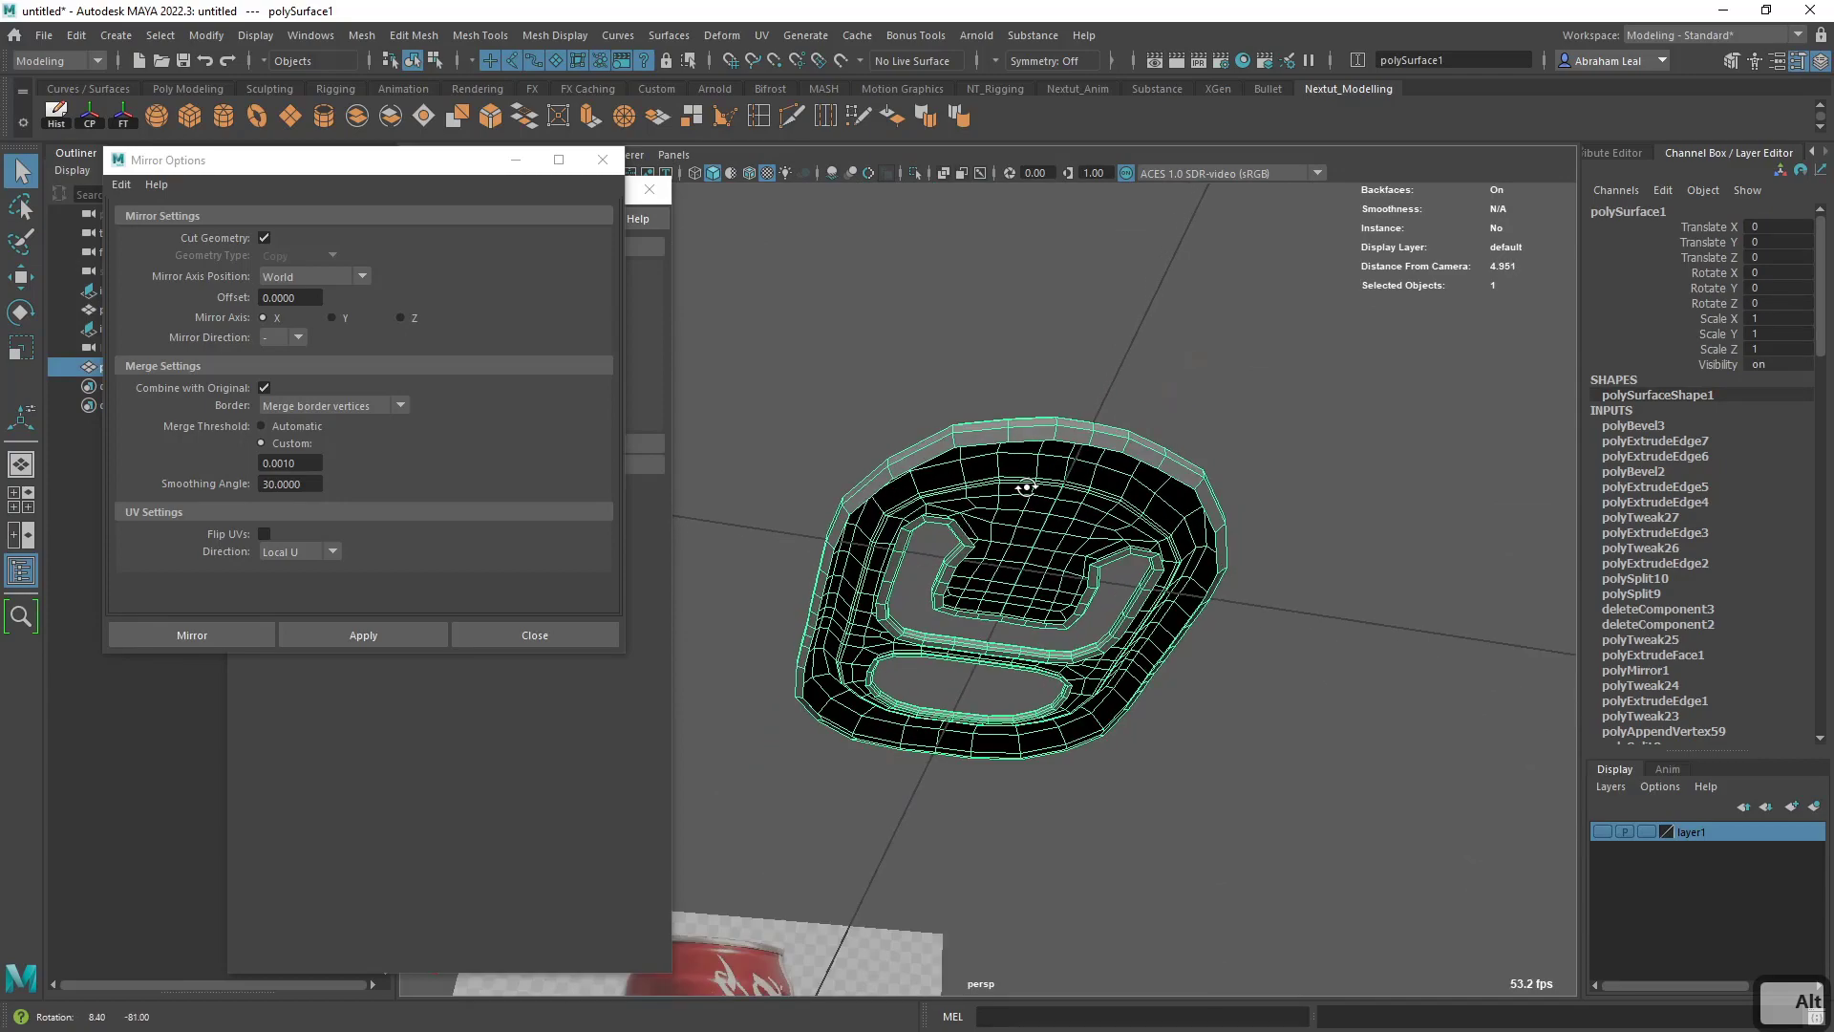
key(ctrl+e)
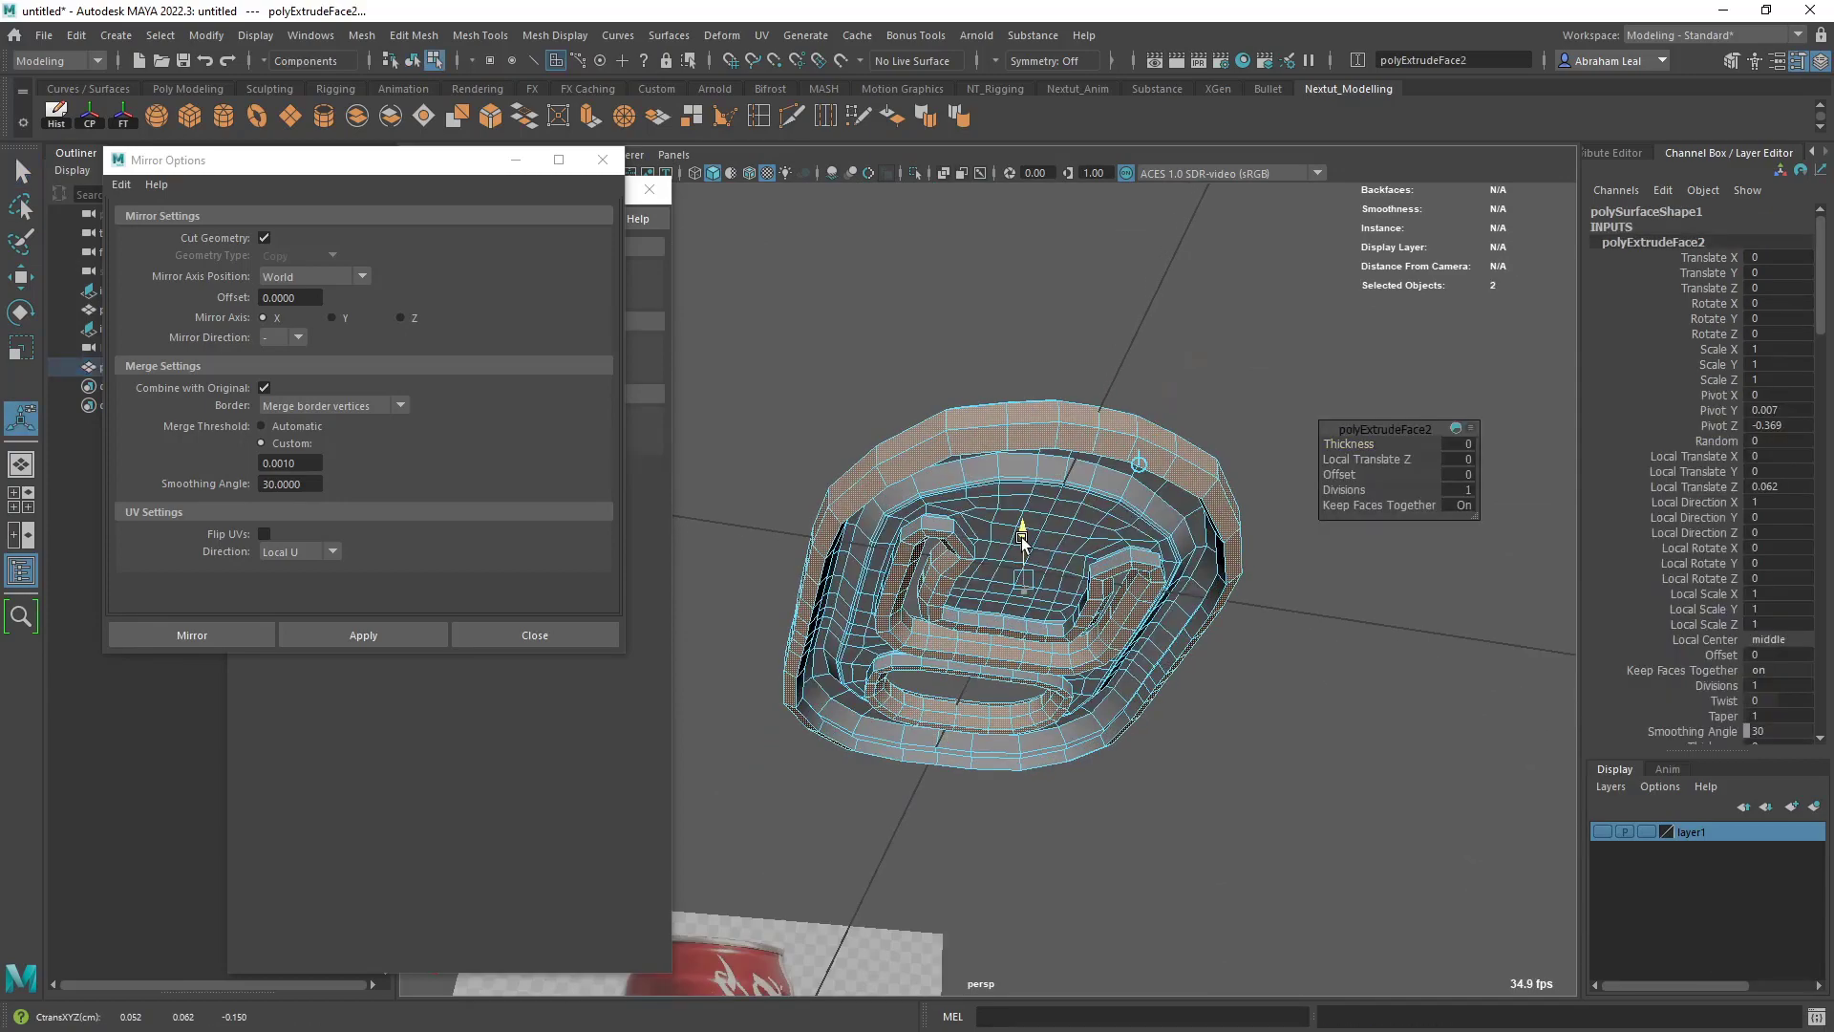
key(ctrl+z)
key(ctrl+z)
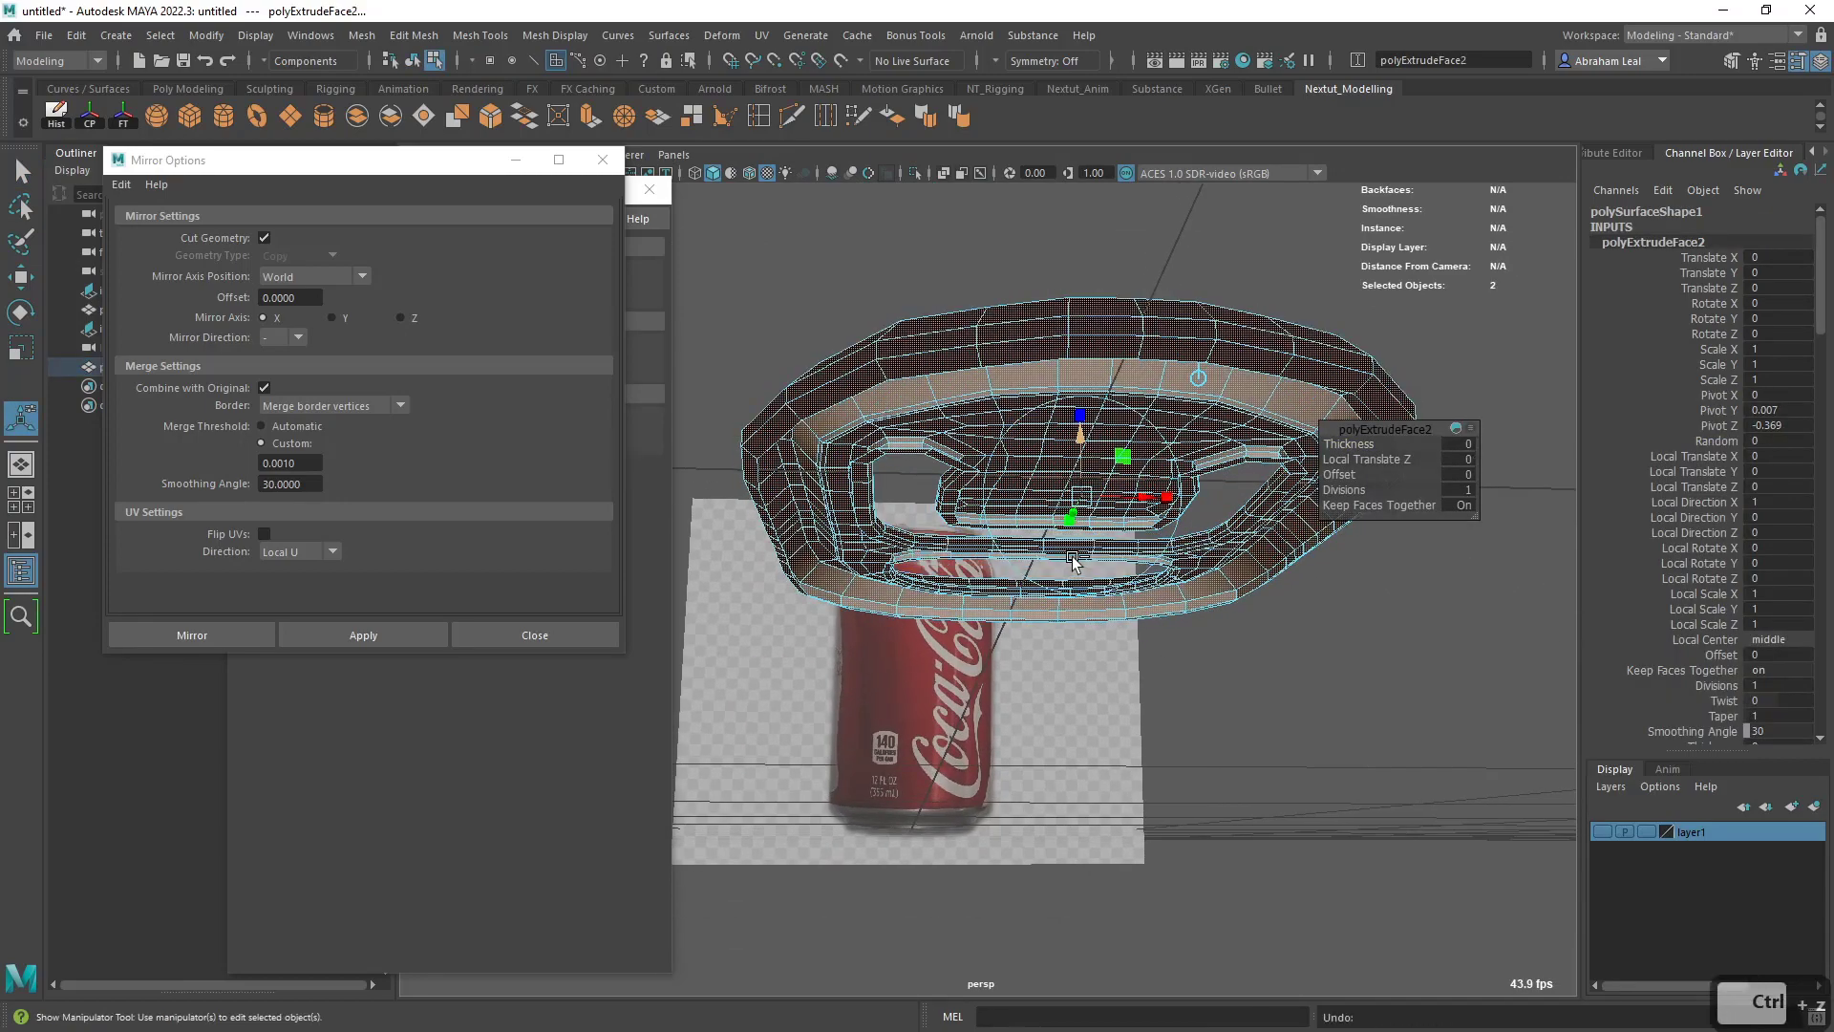
key(q)
click(1248, 294)
- Examine the smoothed pull tab from above and from its open underside
alt+drag(1249, 294, 1073, 668)
click(937, 602)
alt+drag(937, 602, 843, 631)
key(3)
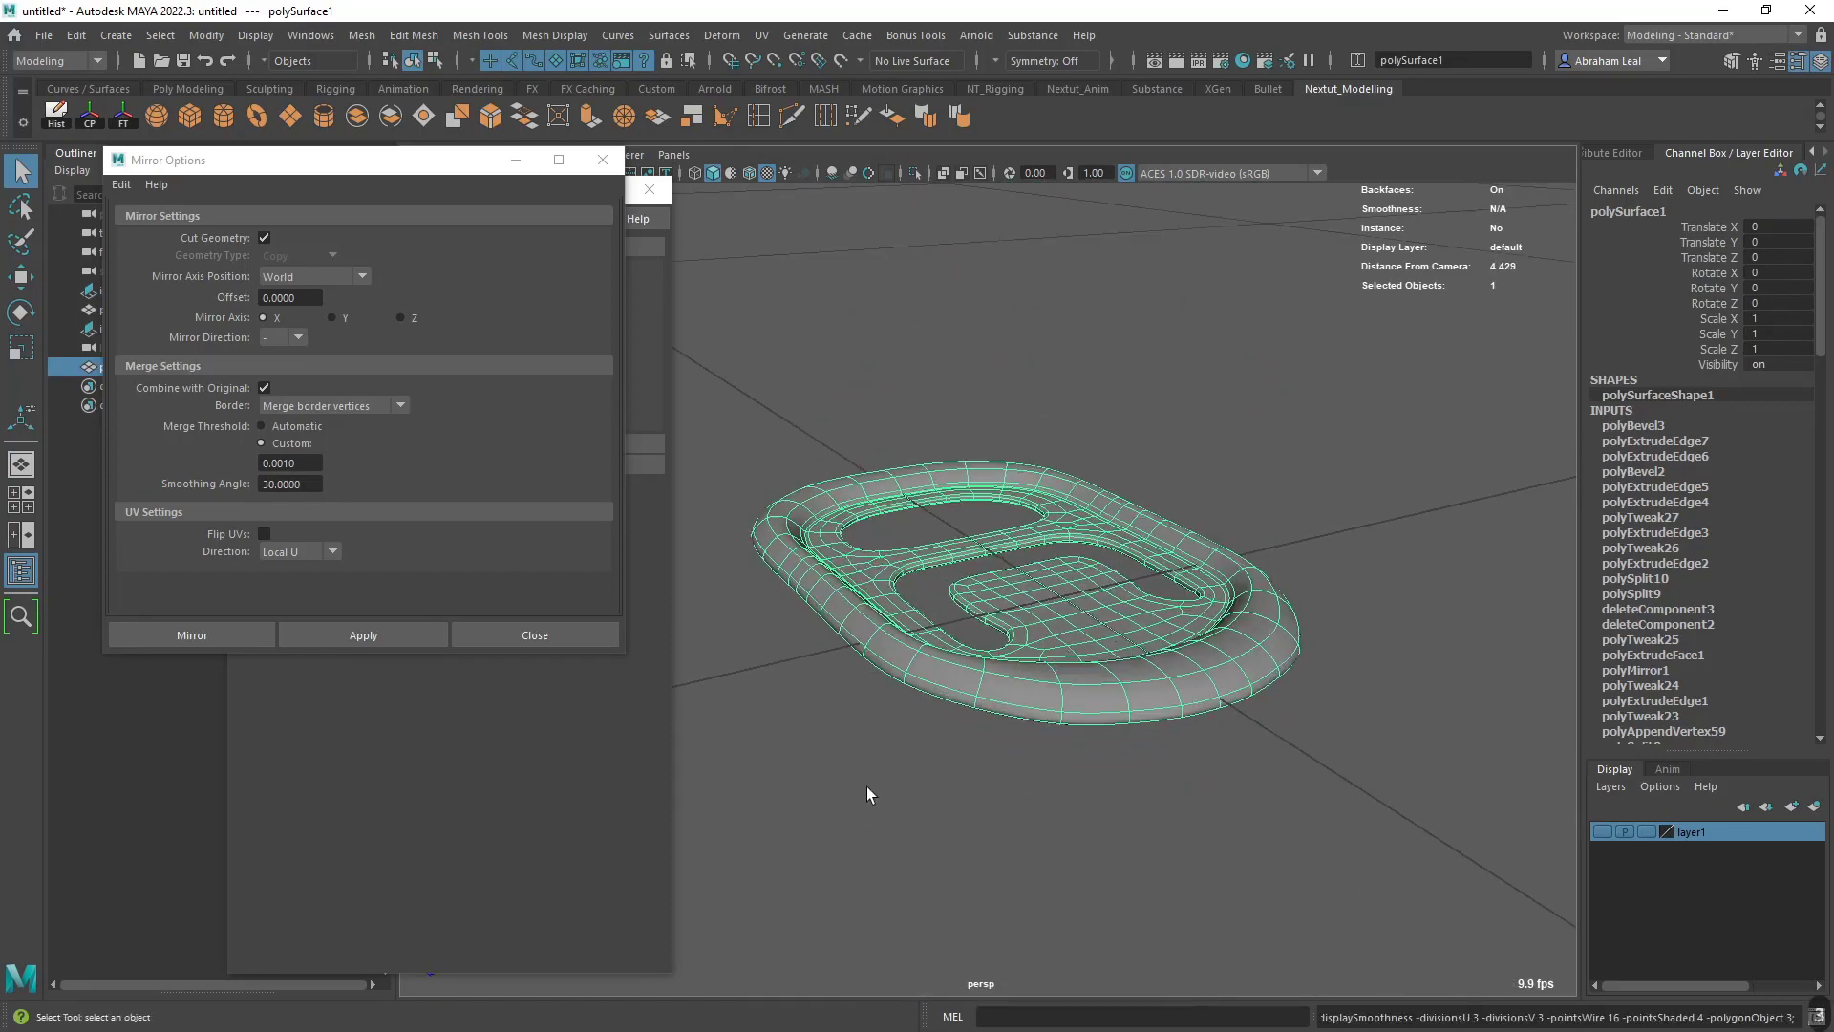
alt+drag(867, 794, 976, 583)
click(1085, 678)
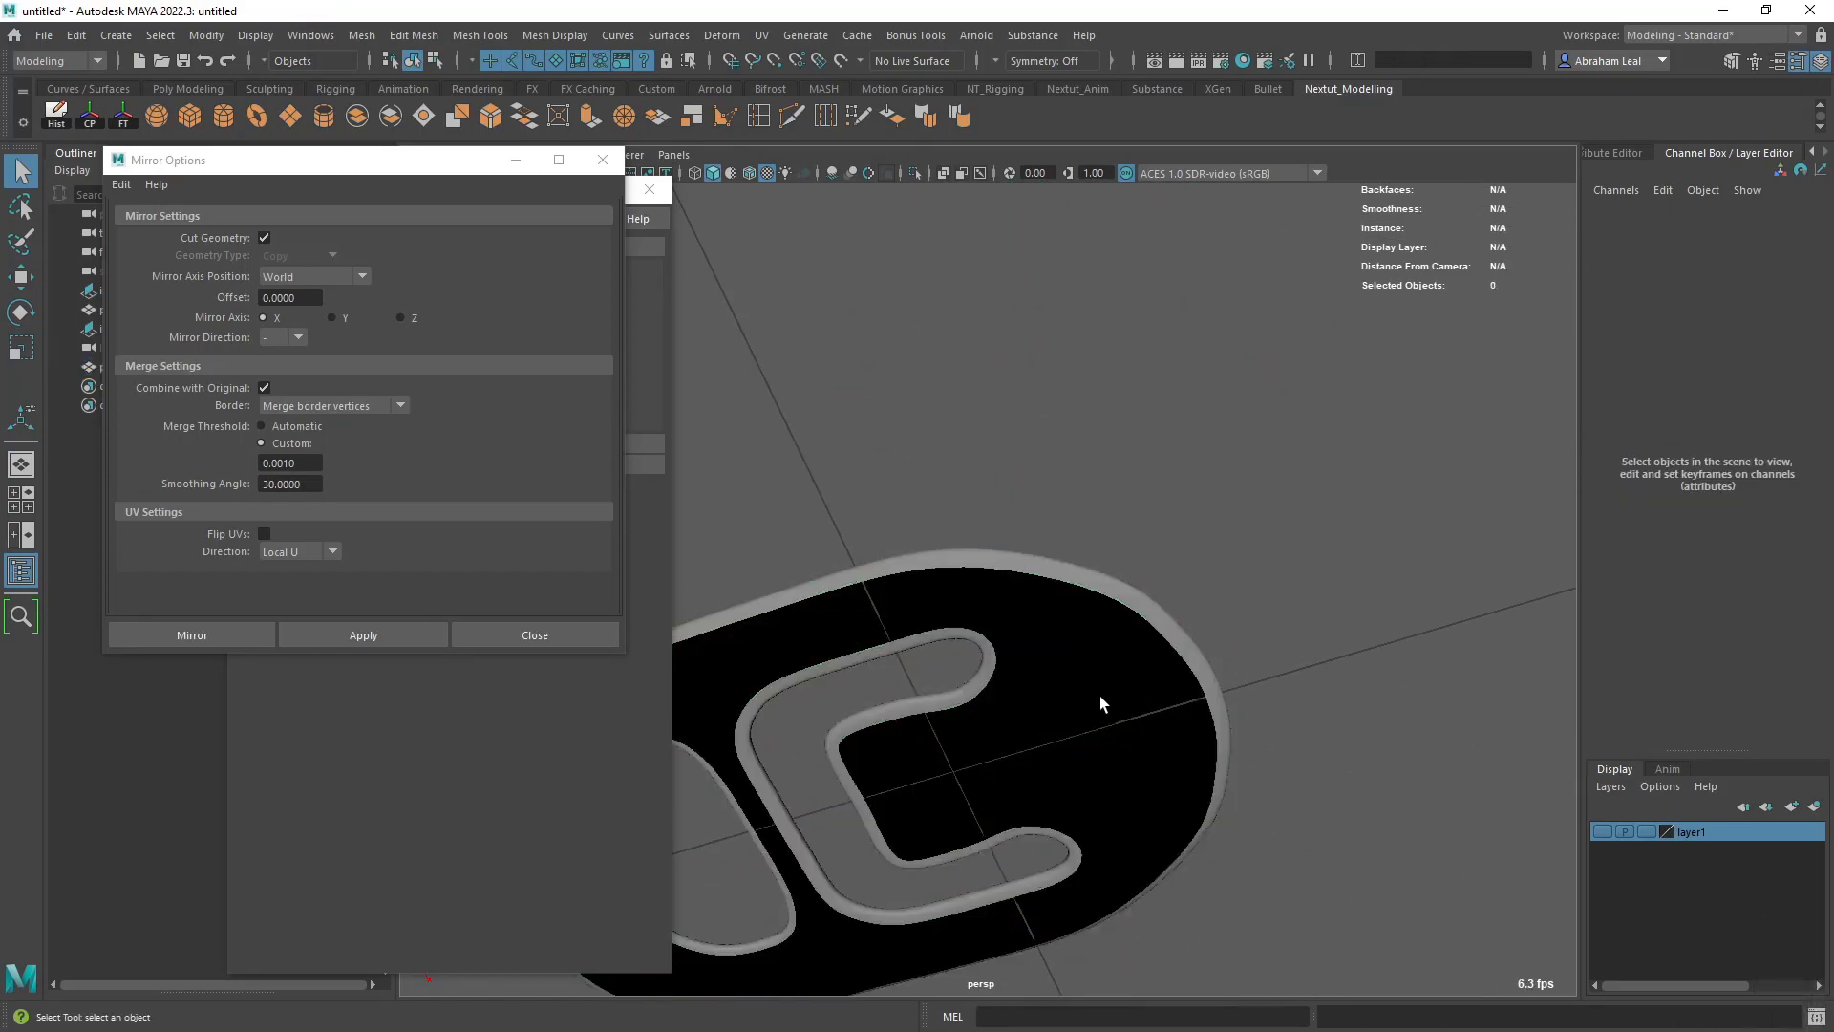
click(1097, 686)
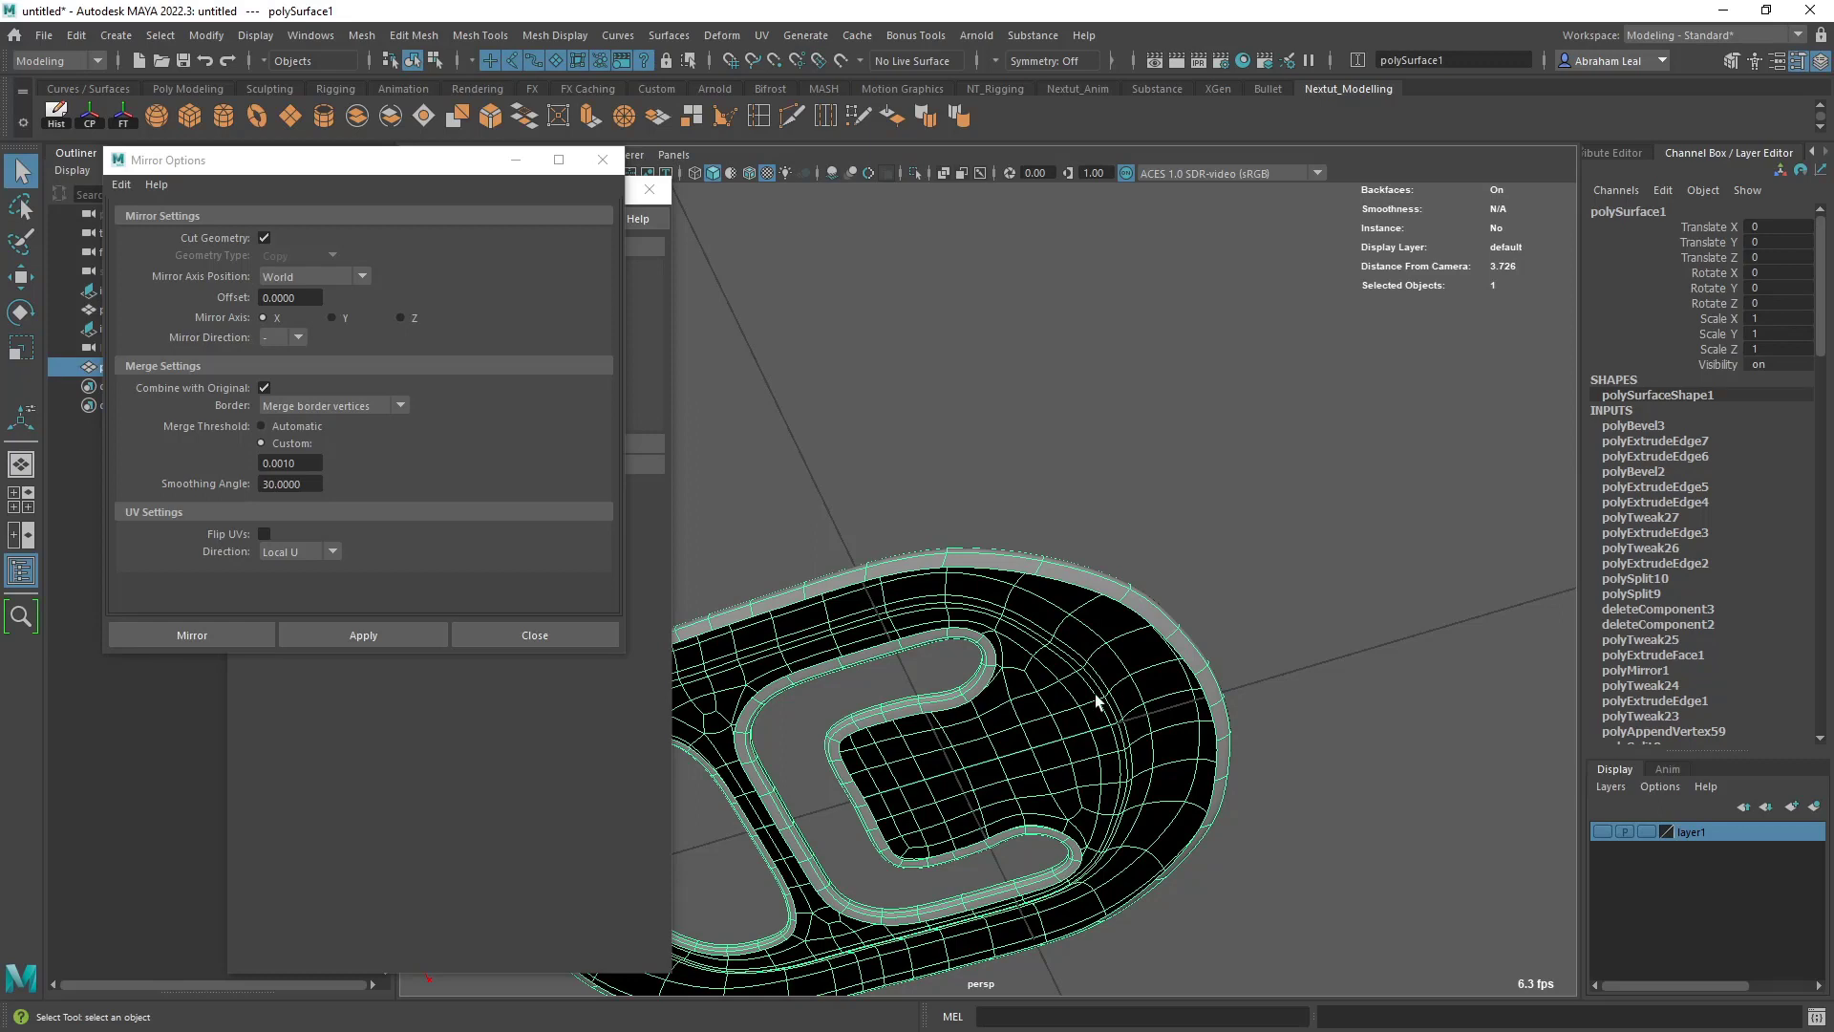
scroll(1103, 626, down, 4)
mouse_move(1107, 544)
alt+mouse_down()
mouse_move(1109, 574)
mouse_move(1082, 562)
alt+mouse_up()
- Create a polygon plane, raise it above the pull tab and extrude all of its faces upward
click(1030, 449)
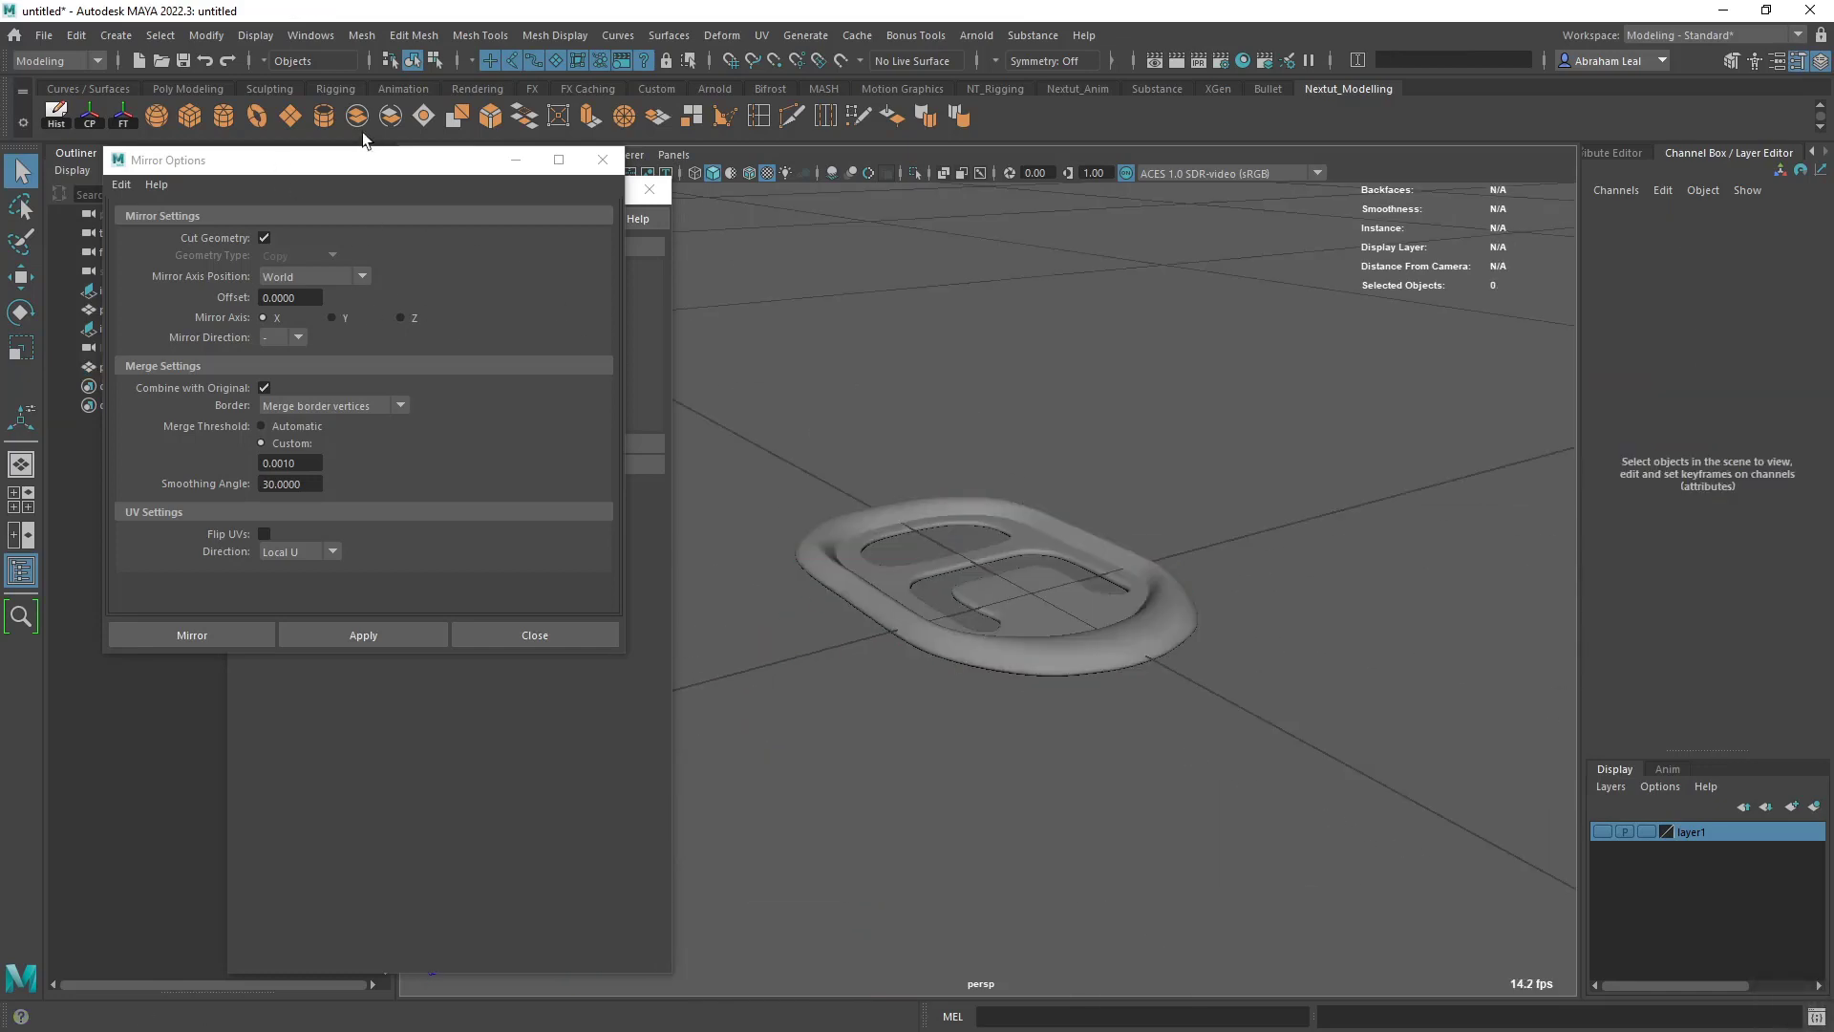
click(291, 116)
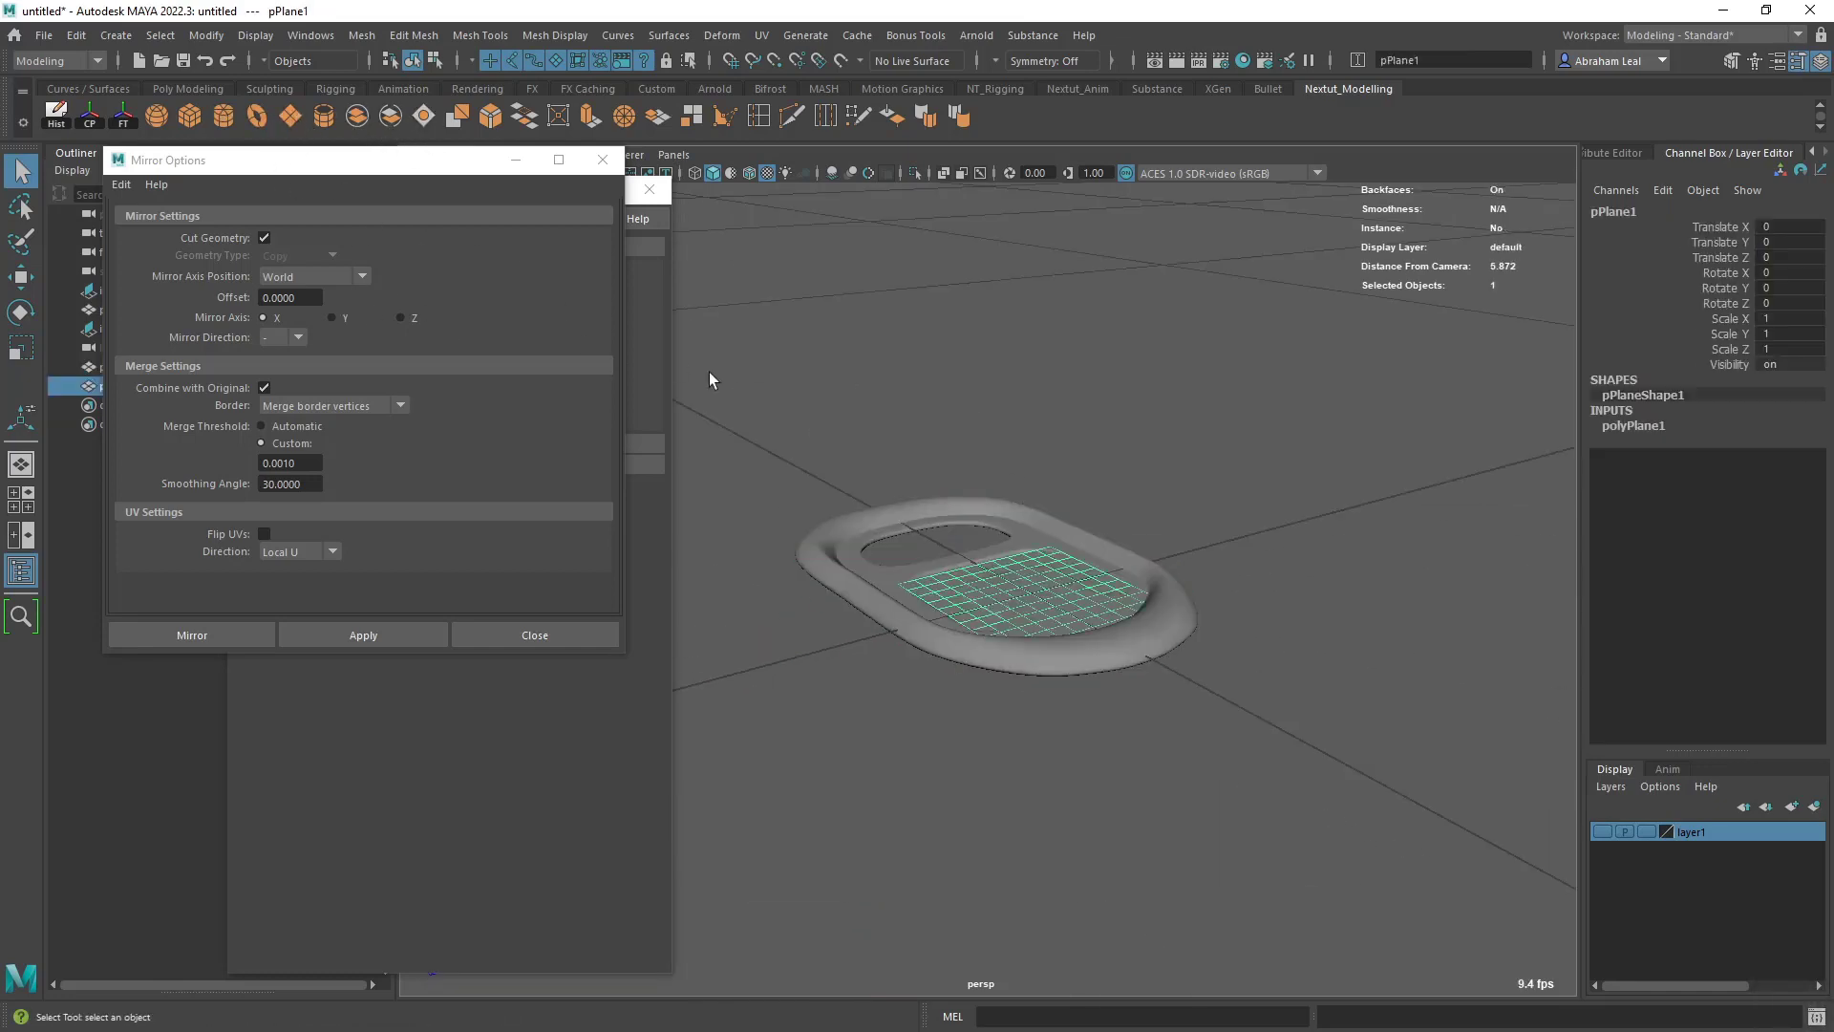
key(w)
key(ctrl+e)
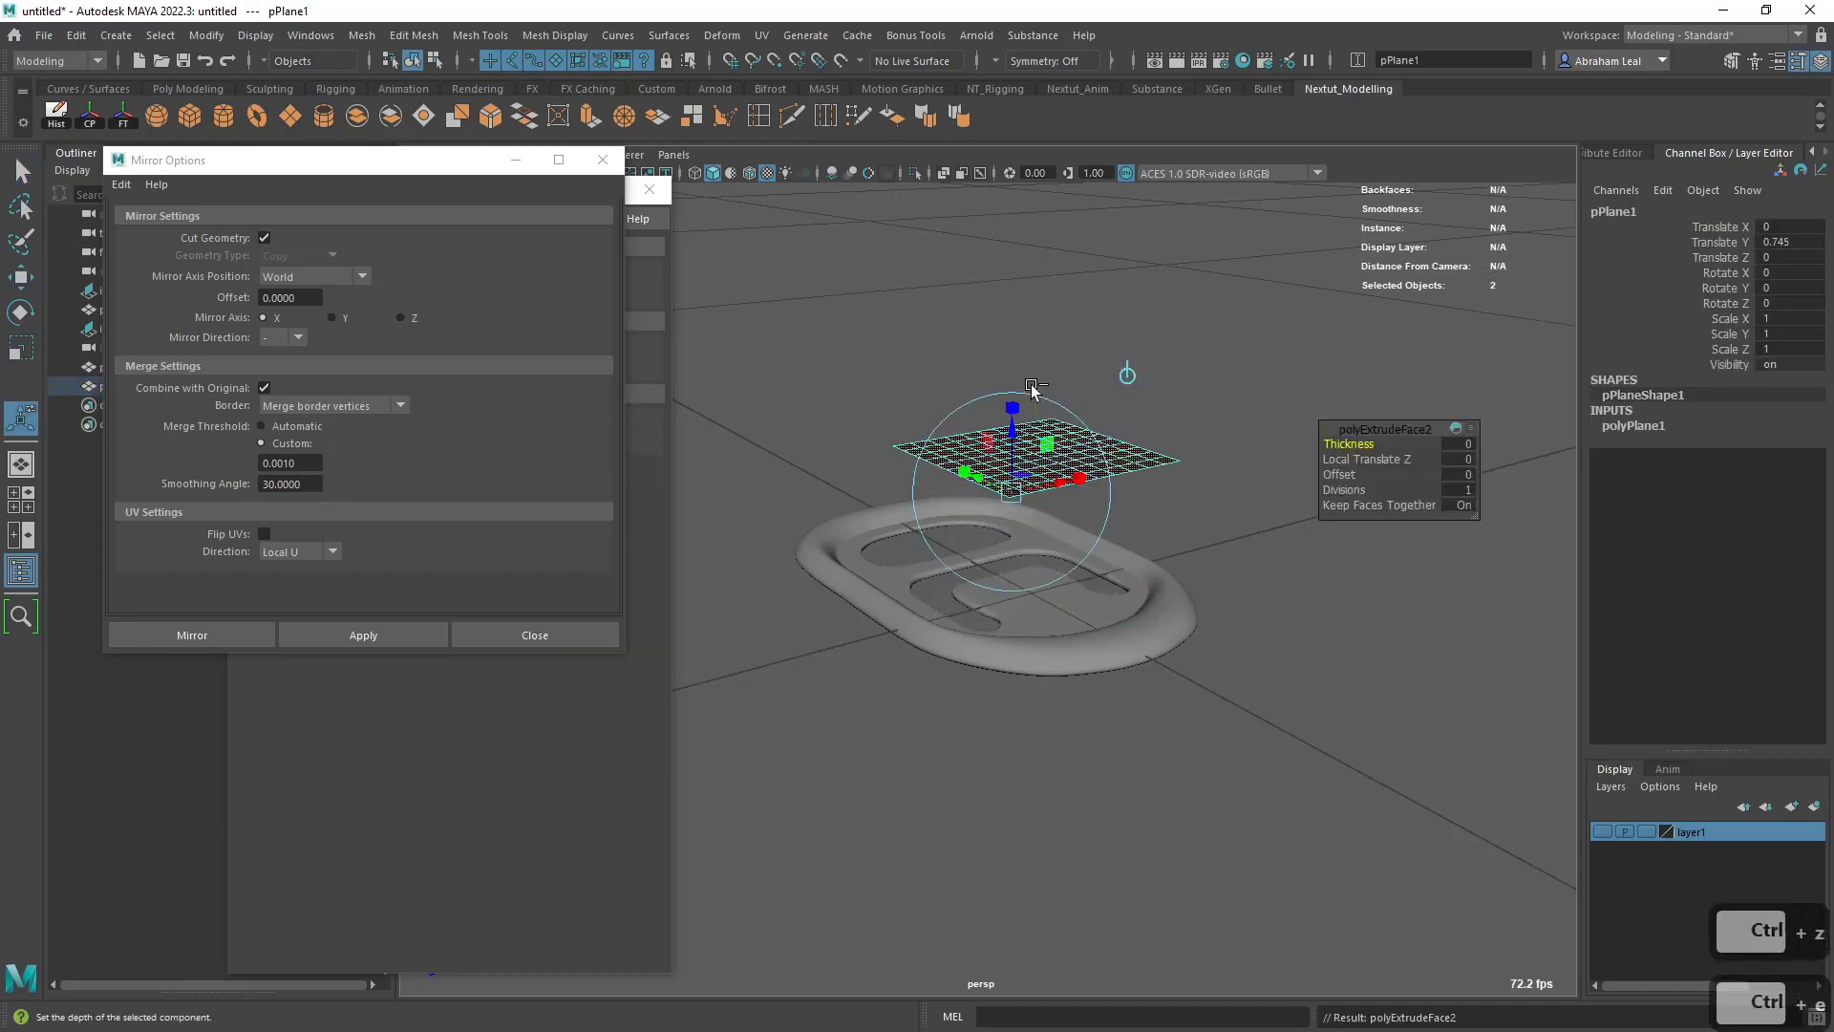
drag(1013, 432, 1014, 426)
scroll(1032, 435, up, 2)
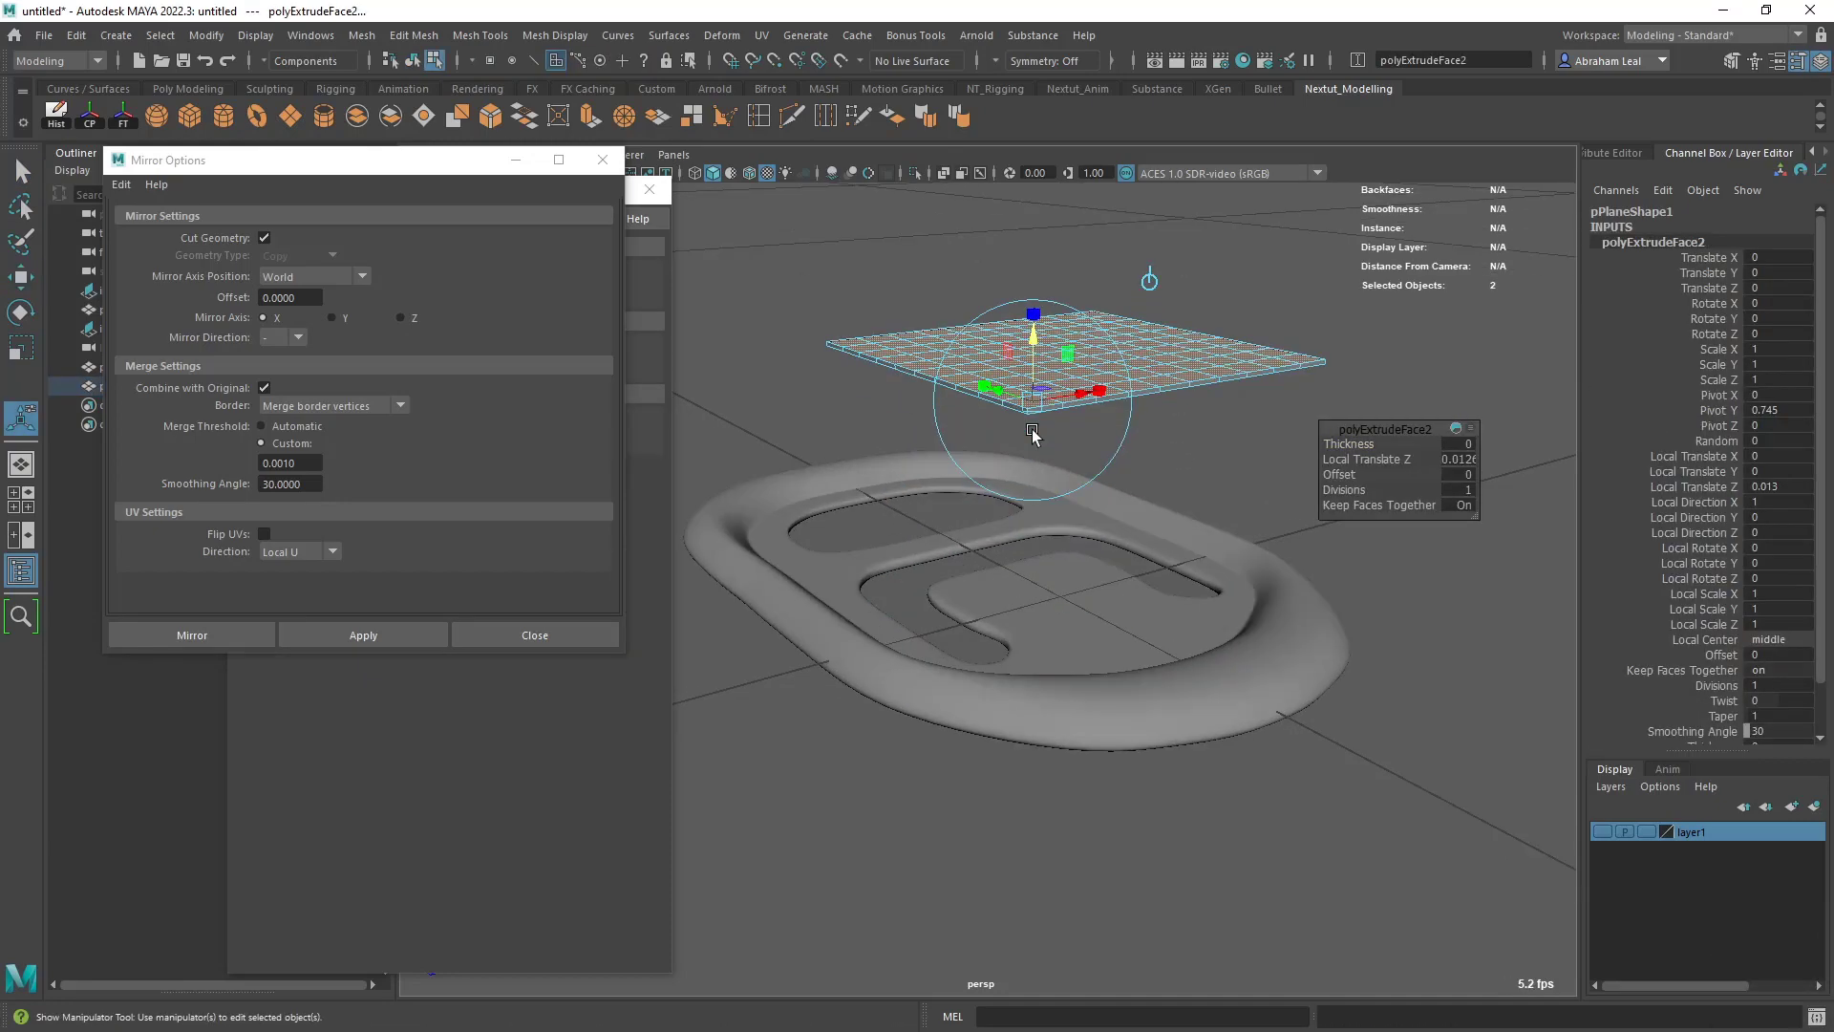
scroll(1088, 411, up, 1)
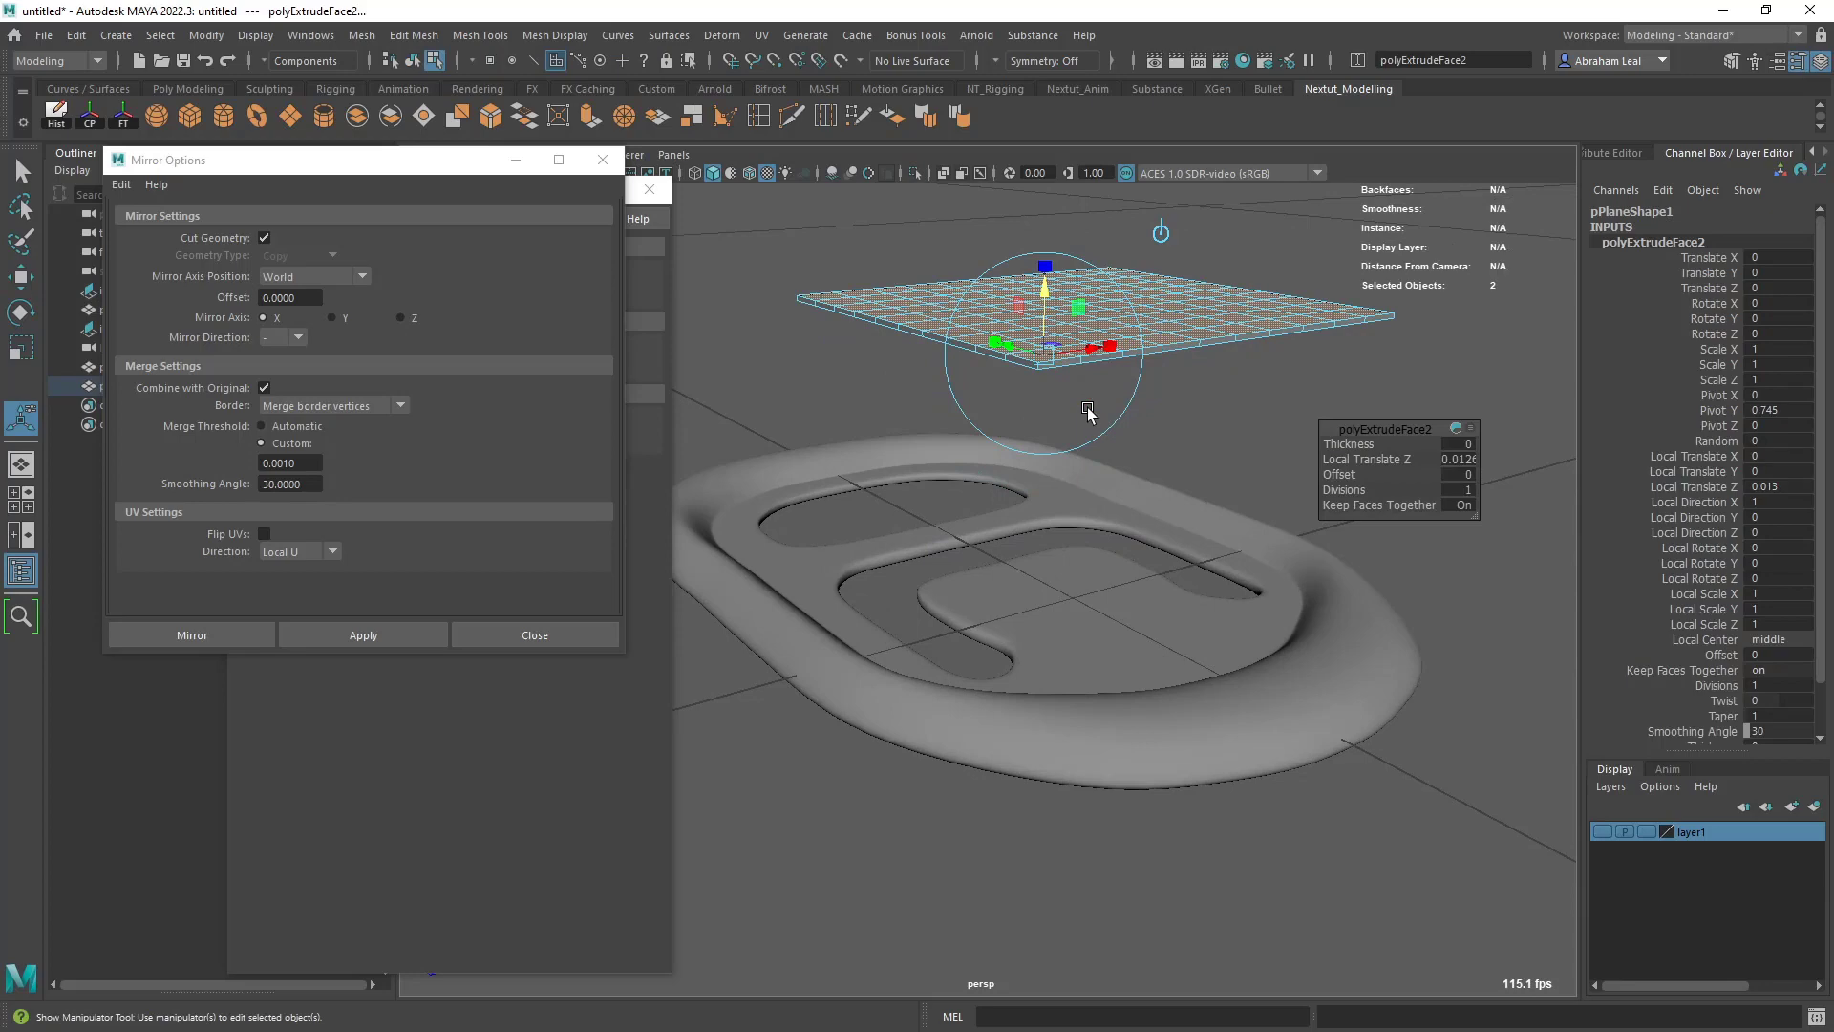
- Undo the plane's face extrusion and delete the plane
click(1220, 399)
key(ctrl+z)
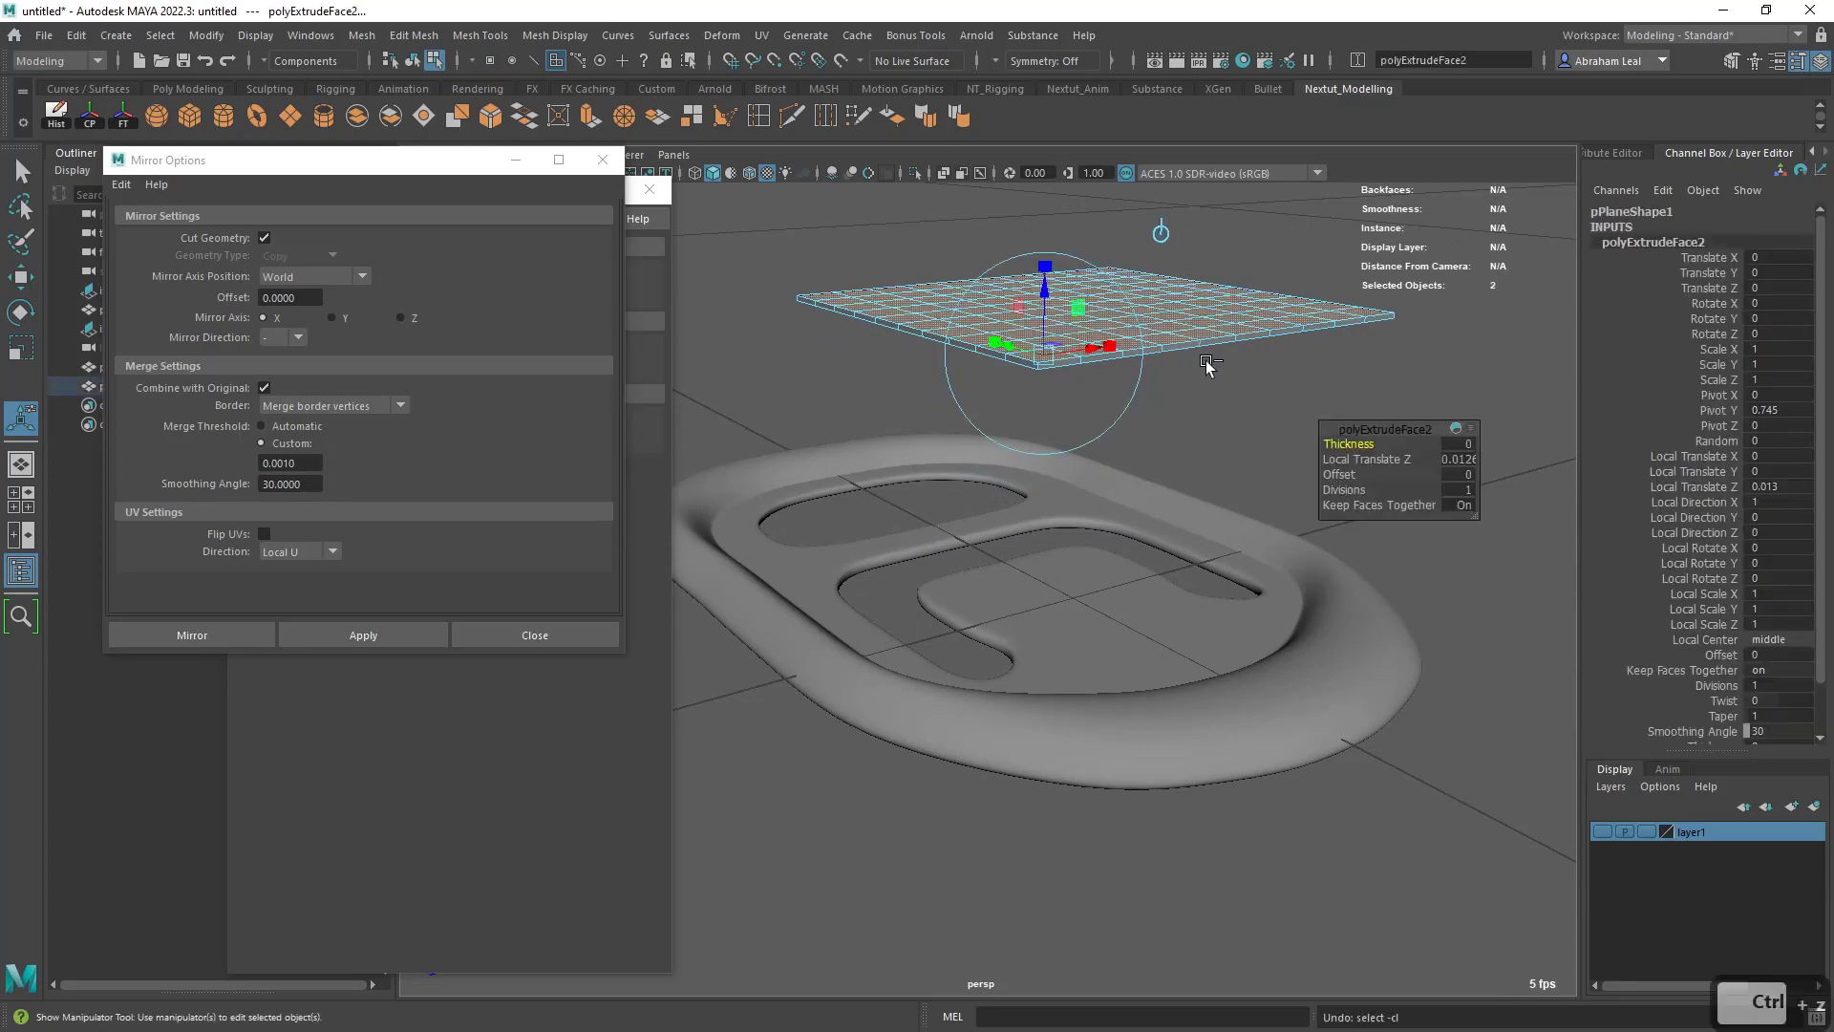
key(ctrl+z)
right_drag(1206, 359, 1265, 266)
click(1230, 355)
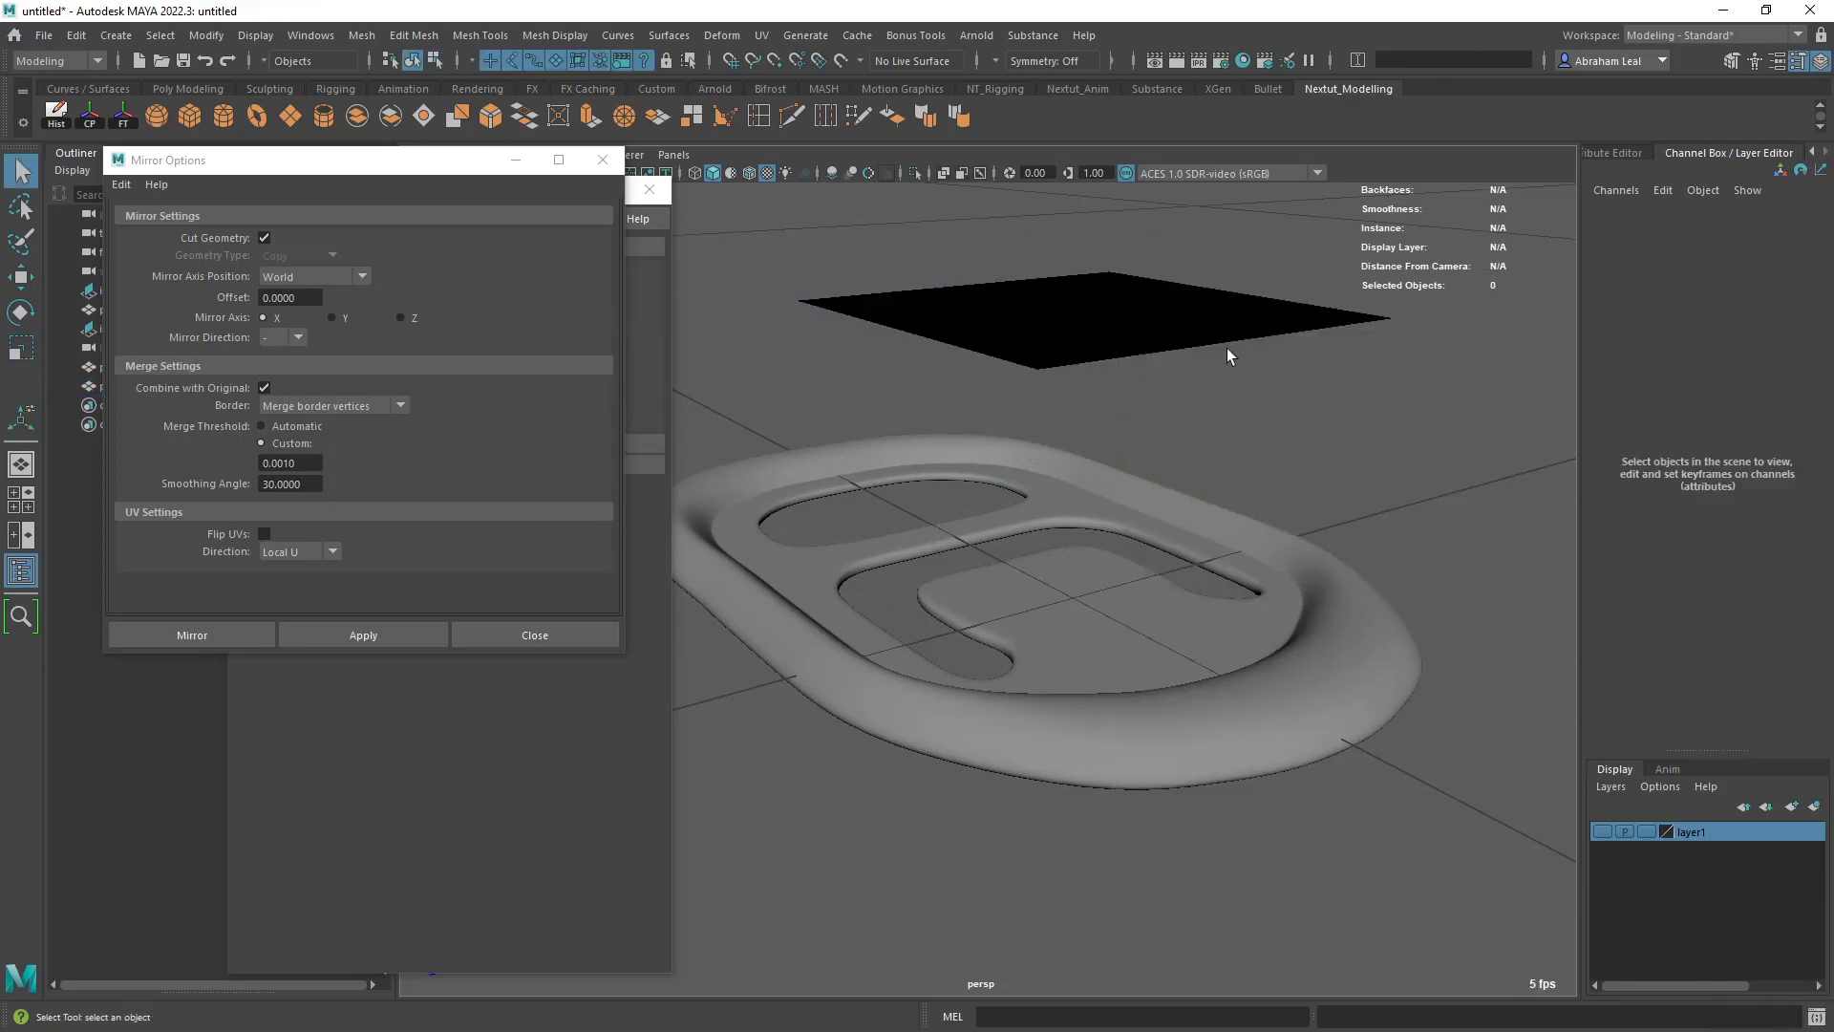
click(1194, 336)
key(Delete)
- Bevel the edge loop around the lower outer rim of the unsmoothed pull tab
alt+drag(1191, 344, 1042, 524)
click(1045, 616)
alt+drag(1045, 616, 990, 579)
key(1)
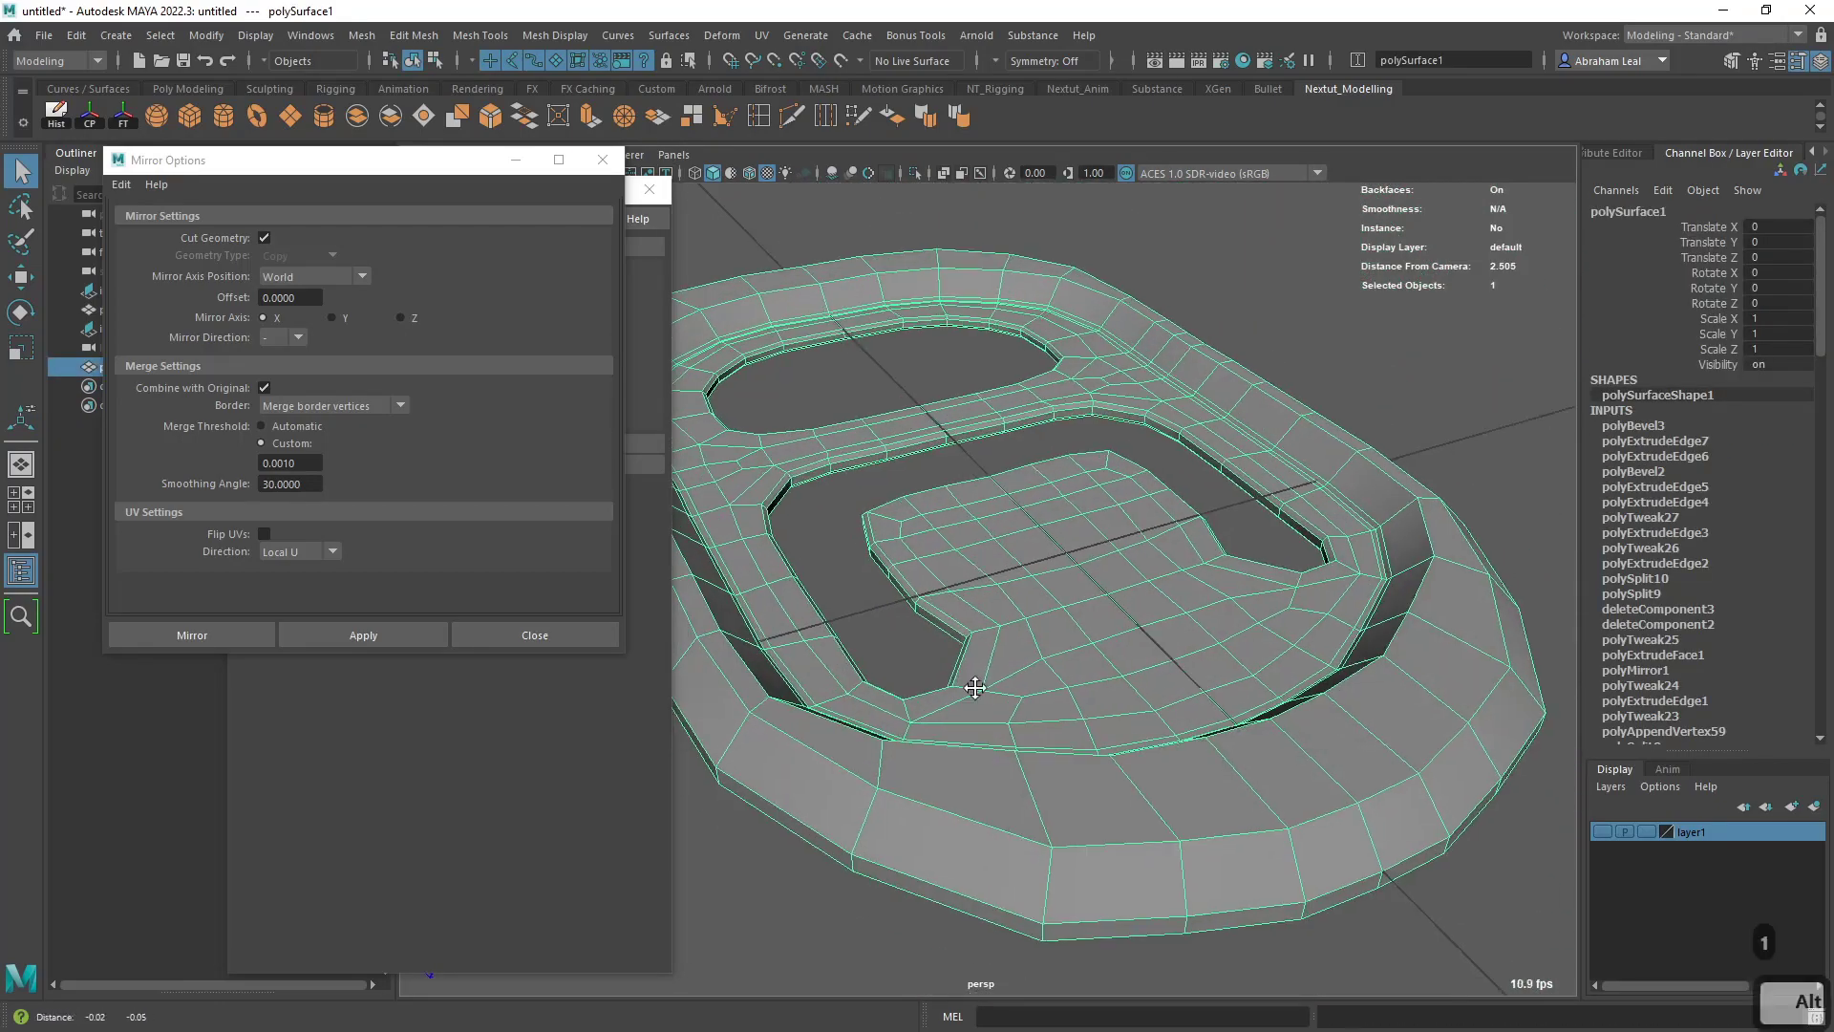
alt+drag(974, 688, 928, 564)
right_drag(917, 483, 914, 434)
double_click(853, 642)
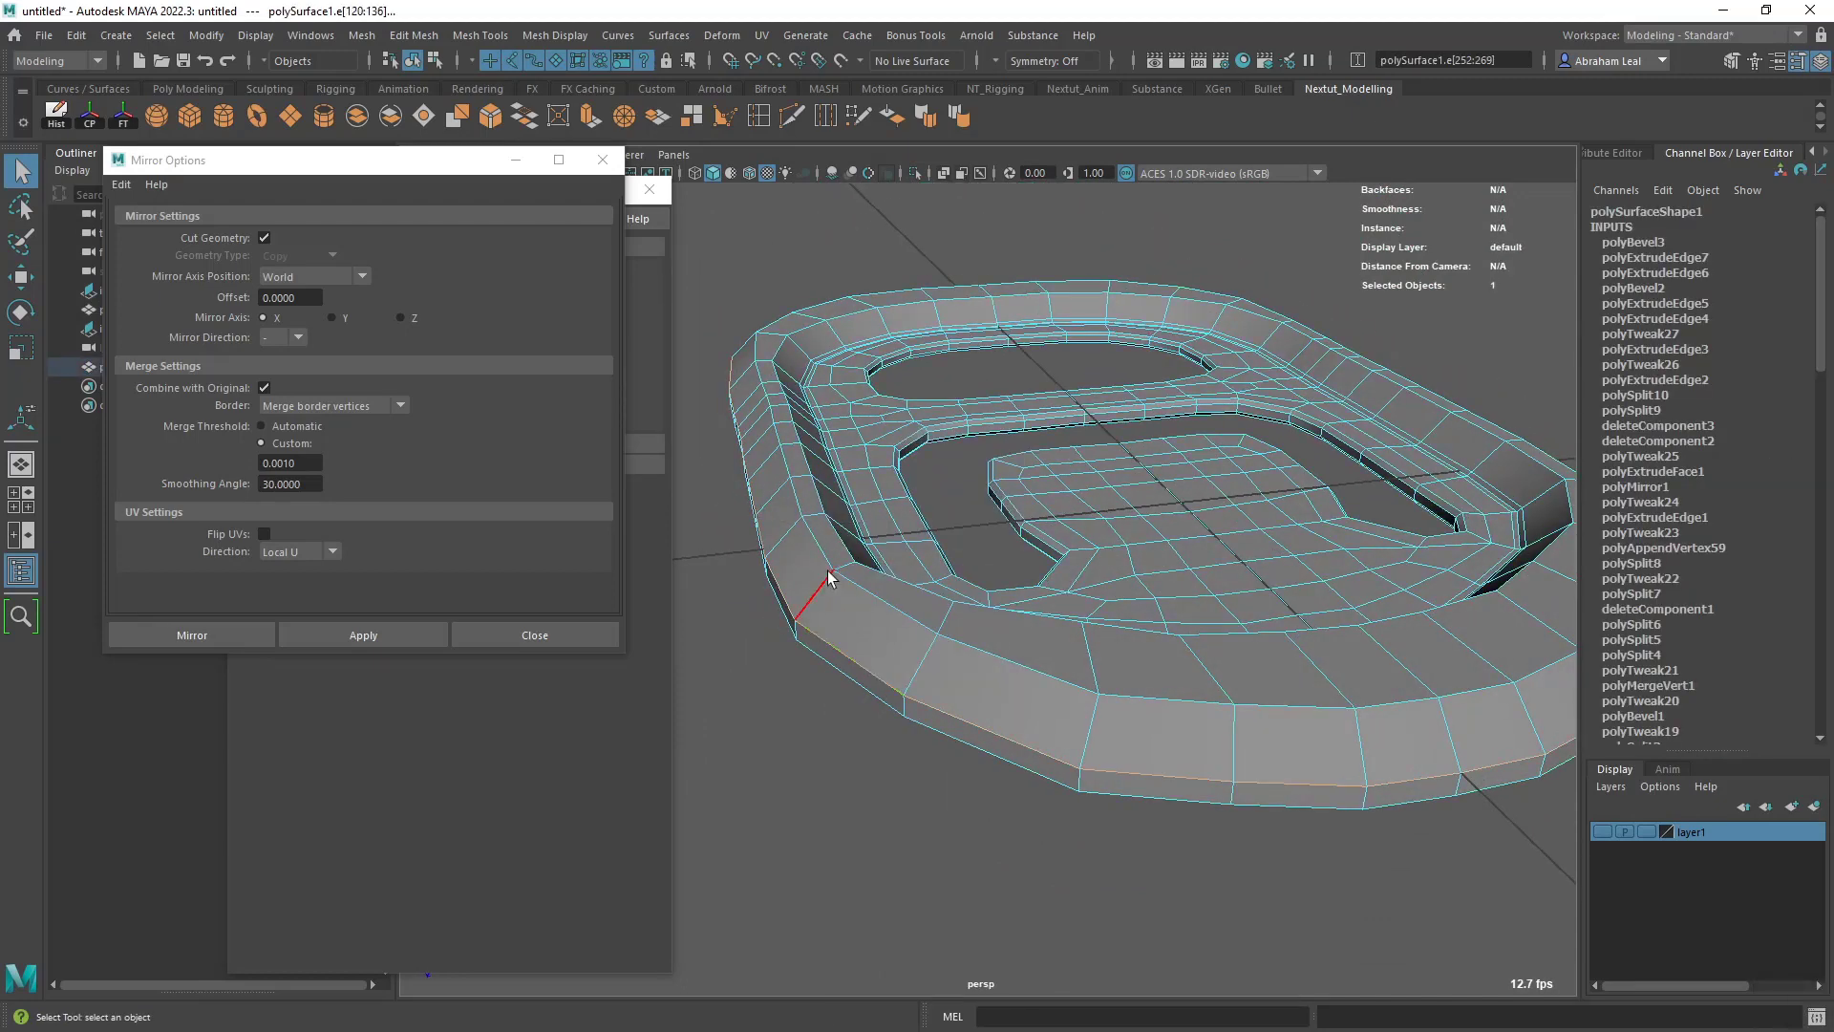
click(483, 116)
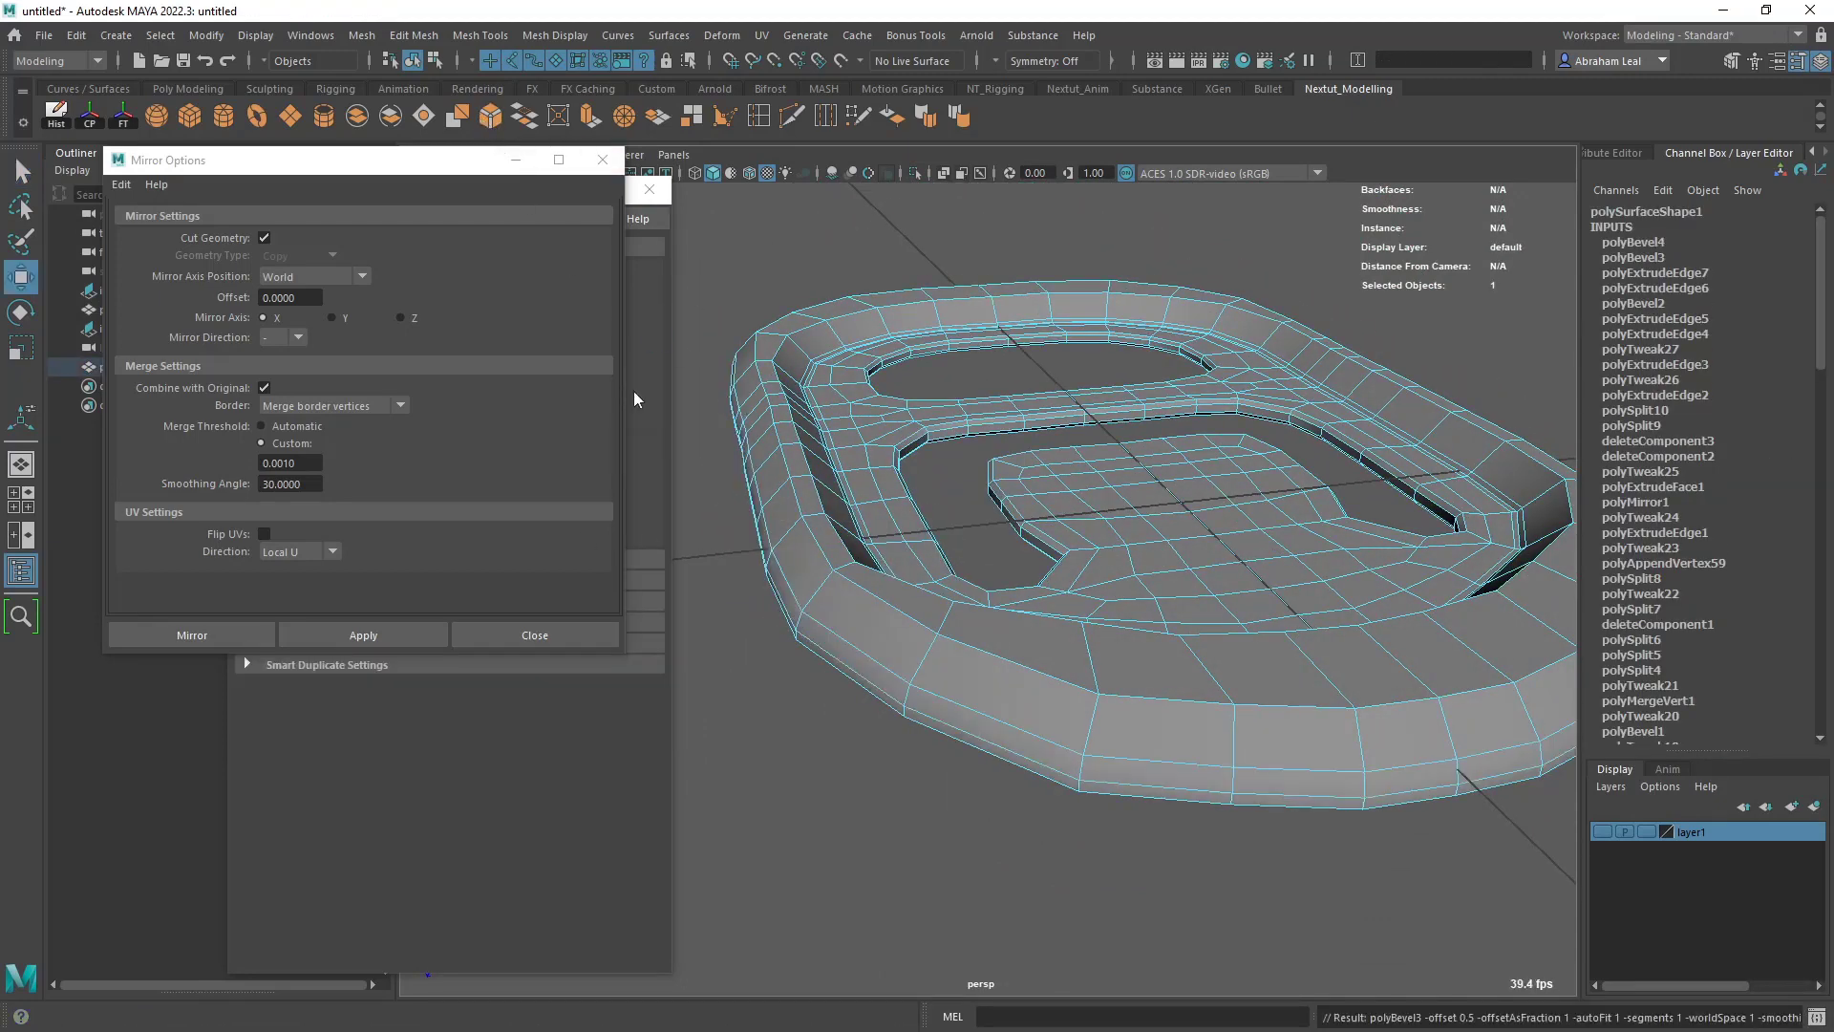
- Close the open option windows, set the rim bevel's Fraction to 0.15 and turn on the smooth preview
click(602, 159)
click(649, 188)
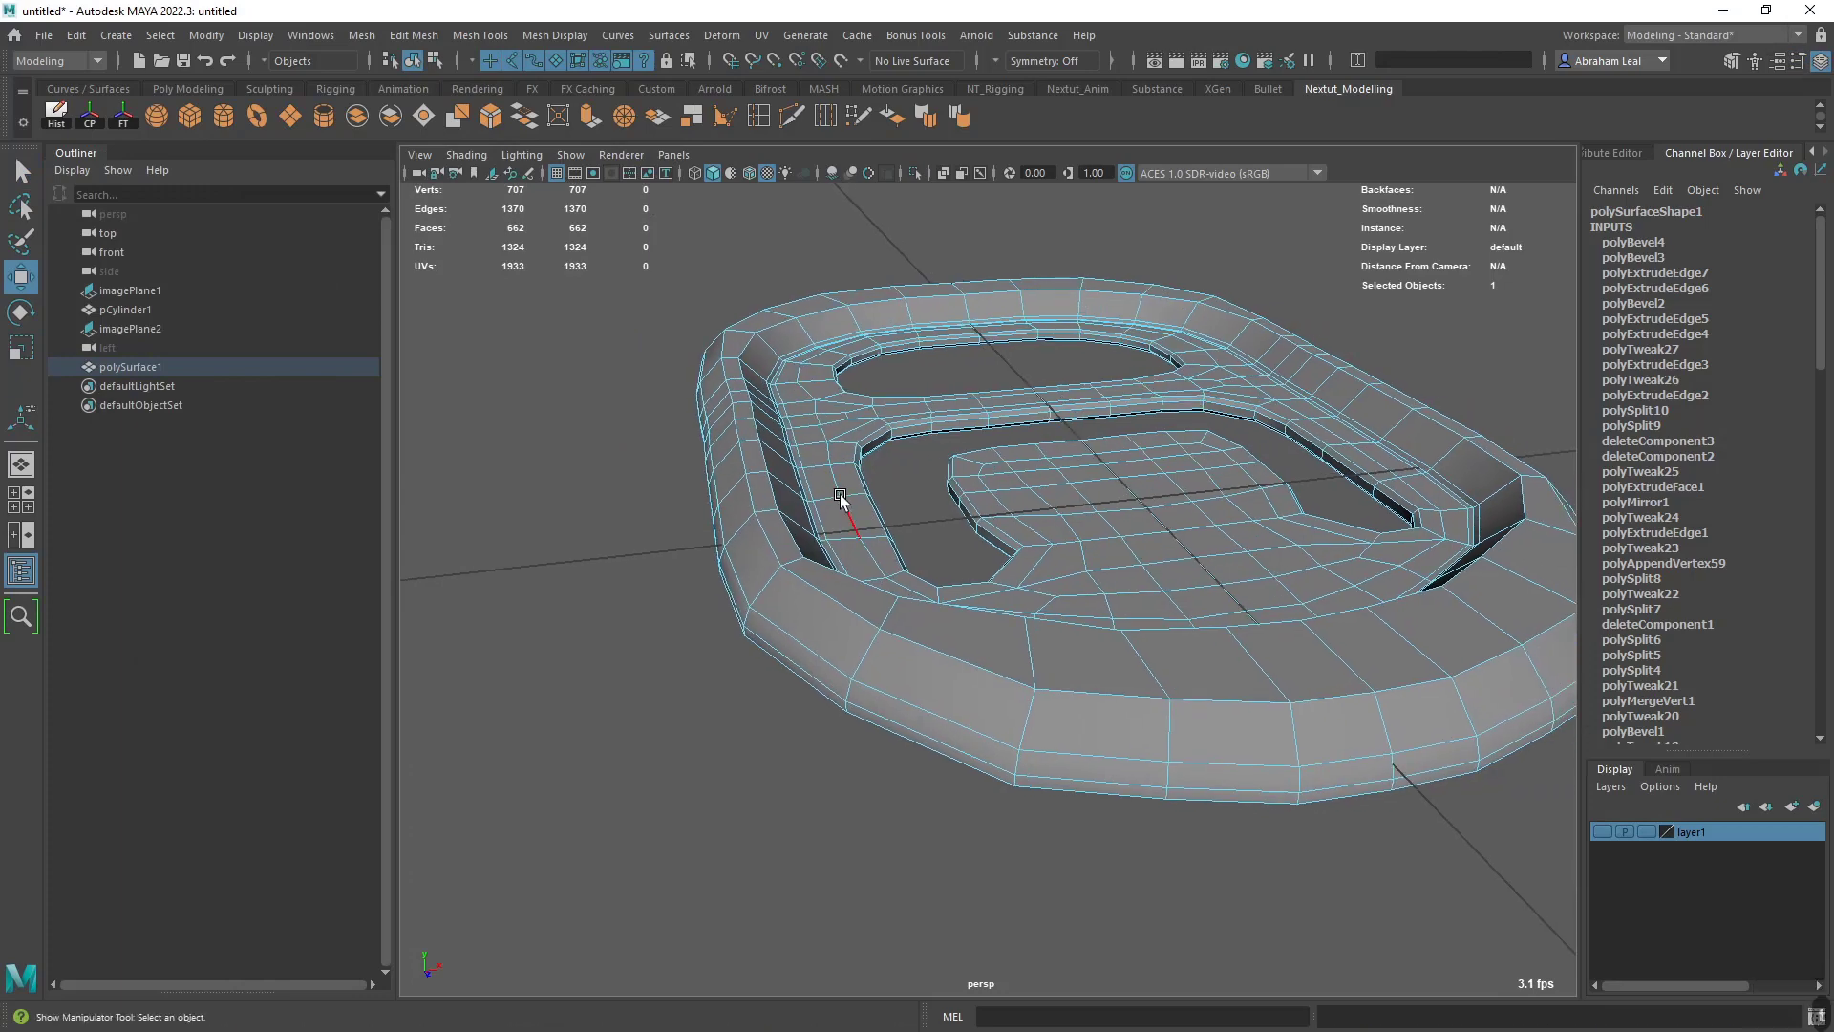
alt+middle_drag(1018, 531, 867, 516)
alt+drag(993, 540, 1084, 574)
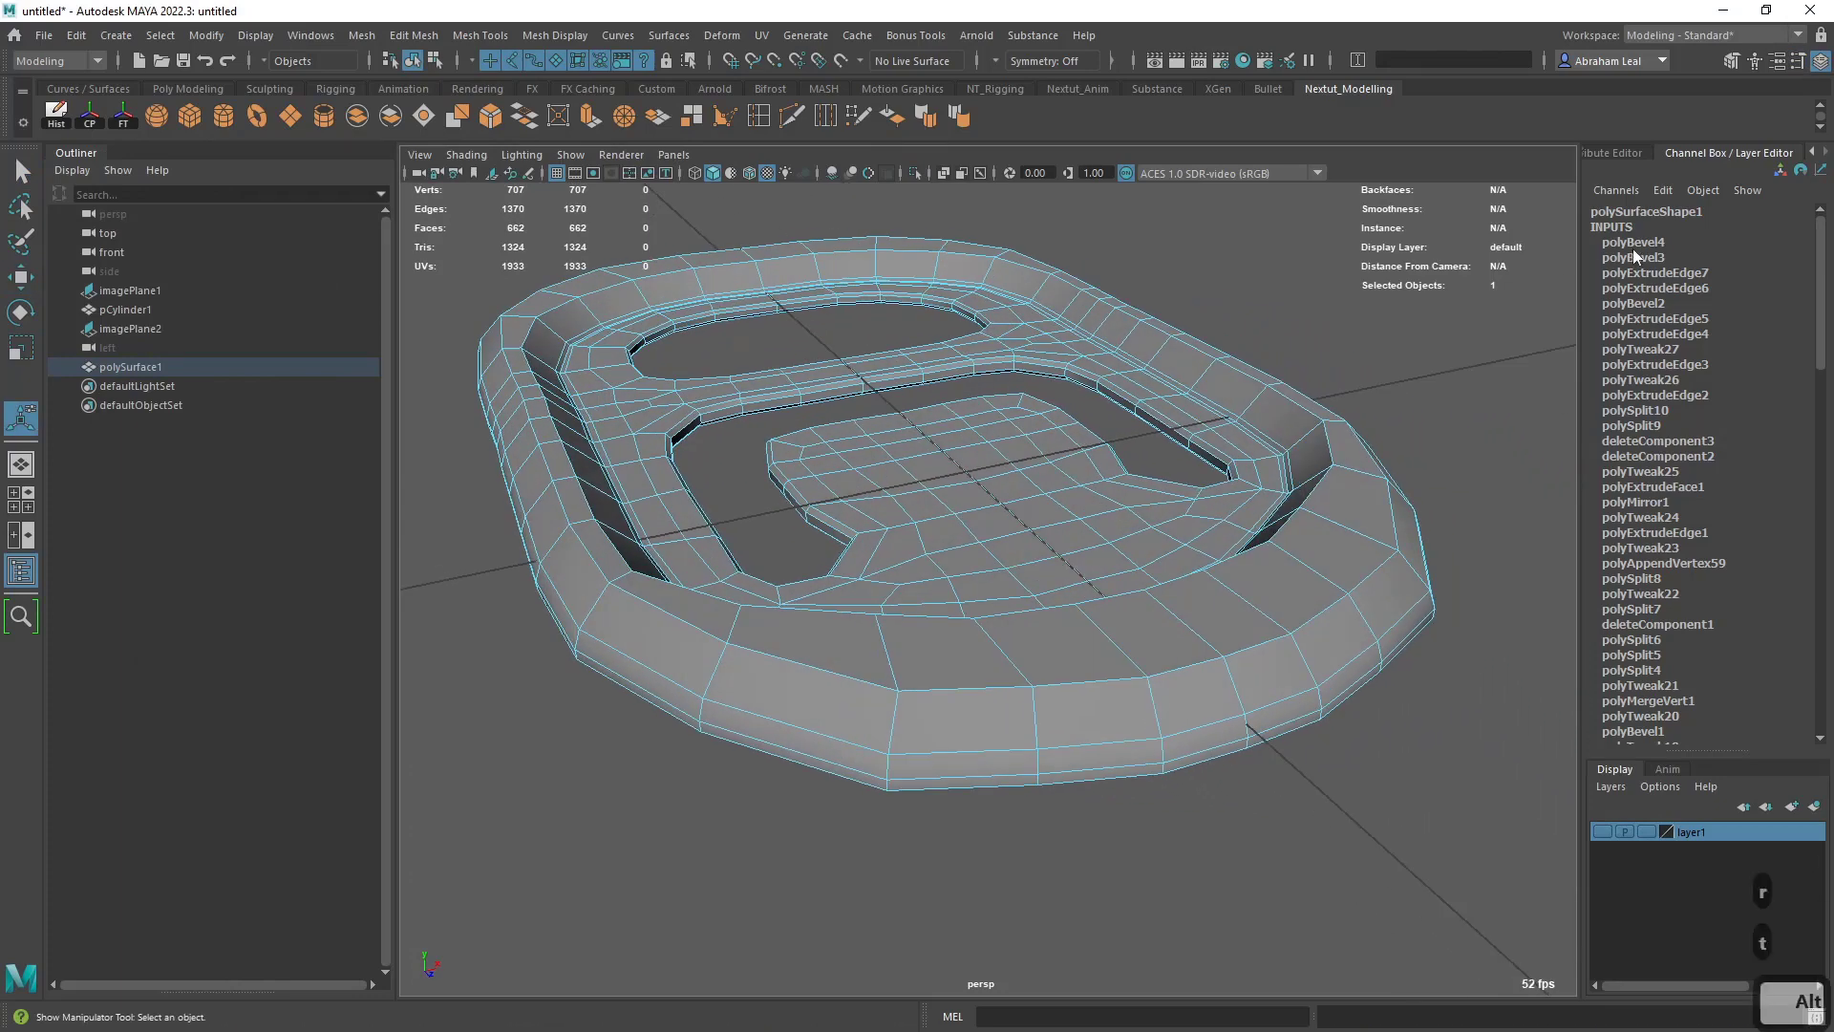
click(1631, 244)
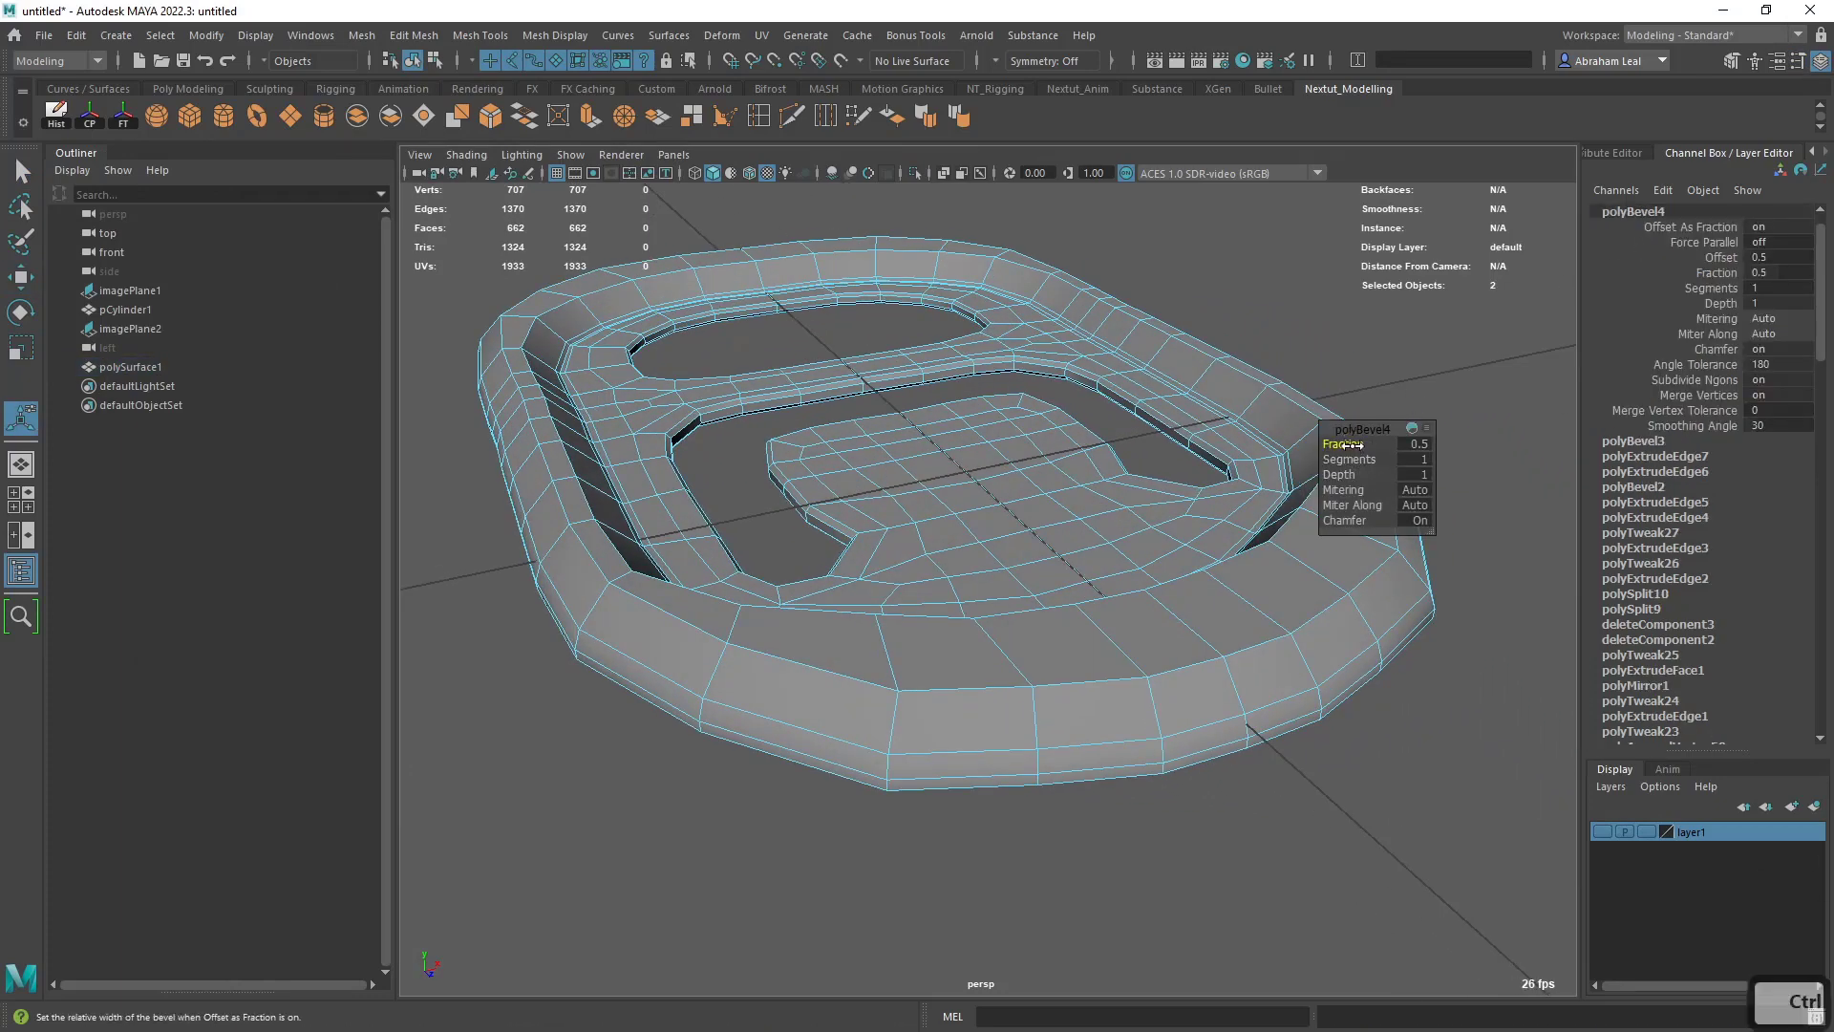
ctrl+drag(1338, 441, 1323, 436)
key(3)
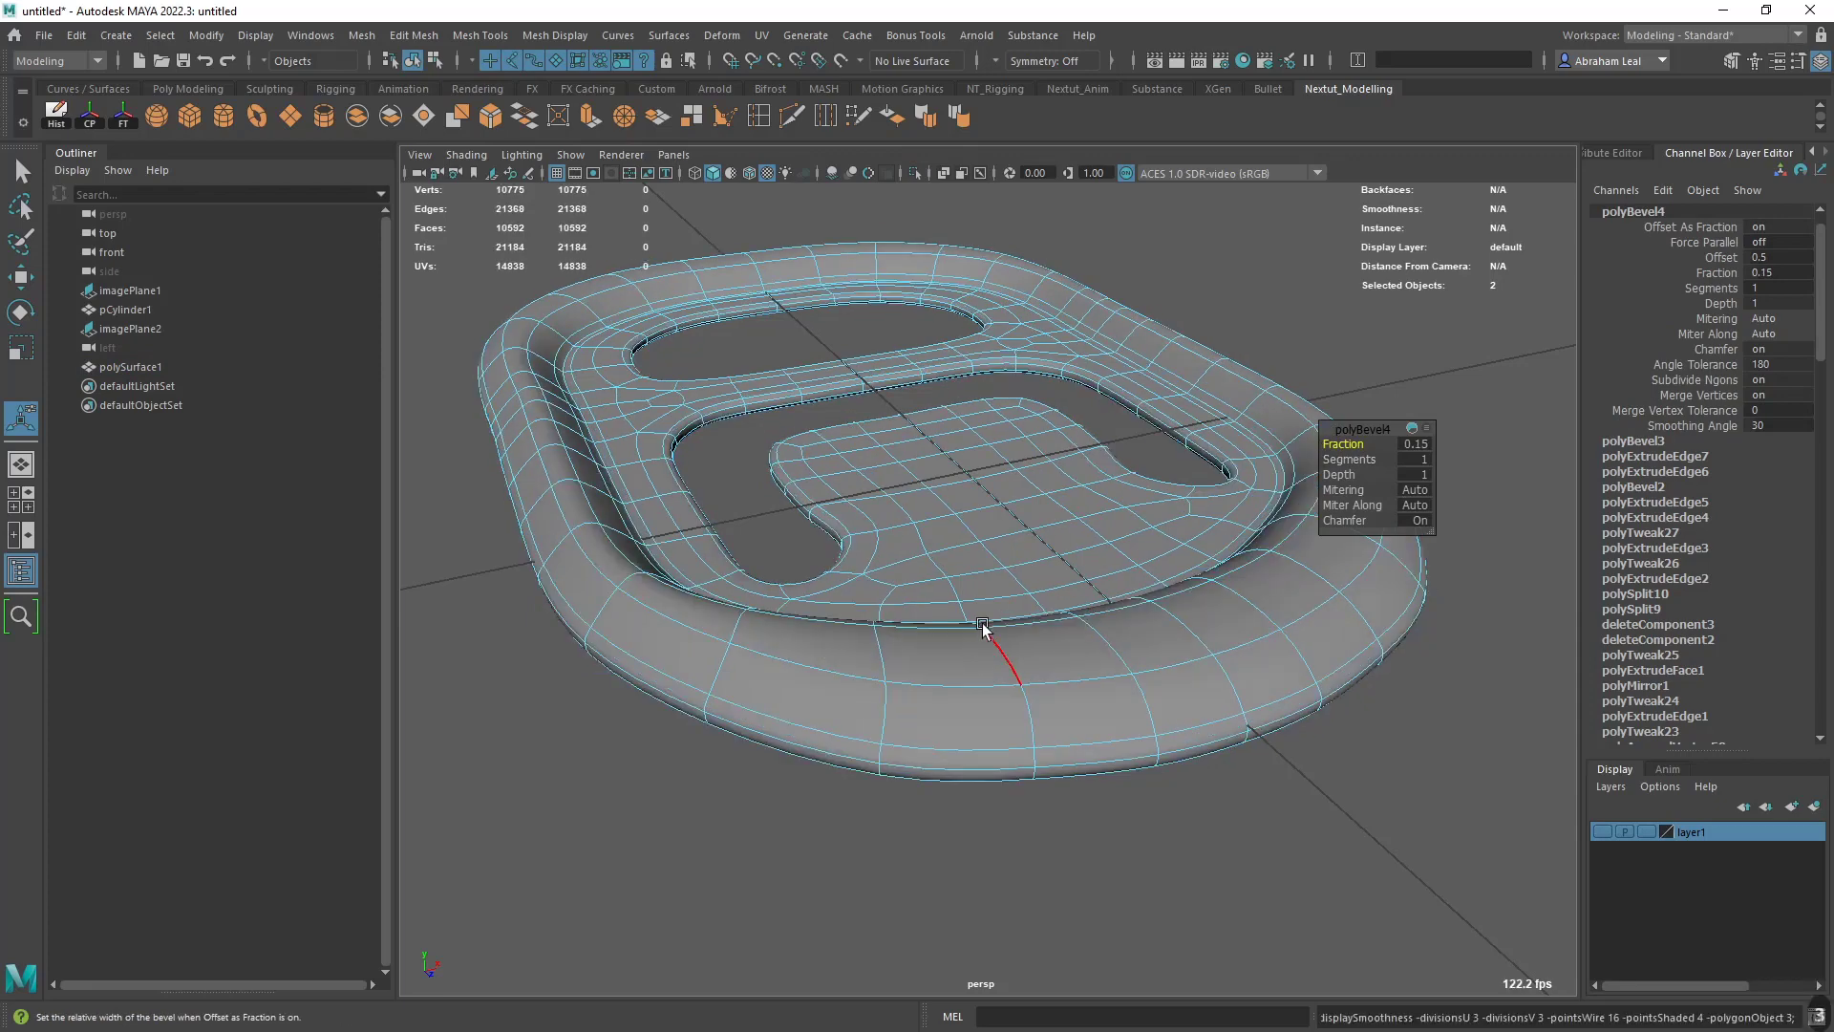
- Examine the smoothed pull tab's rounded outer rim and compare the tab with the can-top reference image
right_drag(983, 626, 1154, 340)
alt+drag(1155, 340, 1171, 449)
scroll(1171, 450, down, 3)
click(1313, 438)
alt+drag(1313, 438, 997, 493)
scroll(1143, 532, down, 5)
scroll(1142, 532, up, 4)
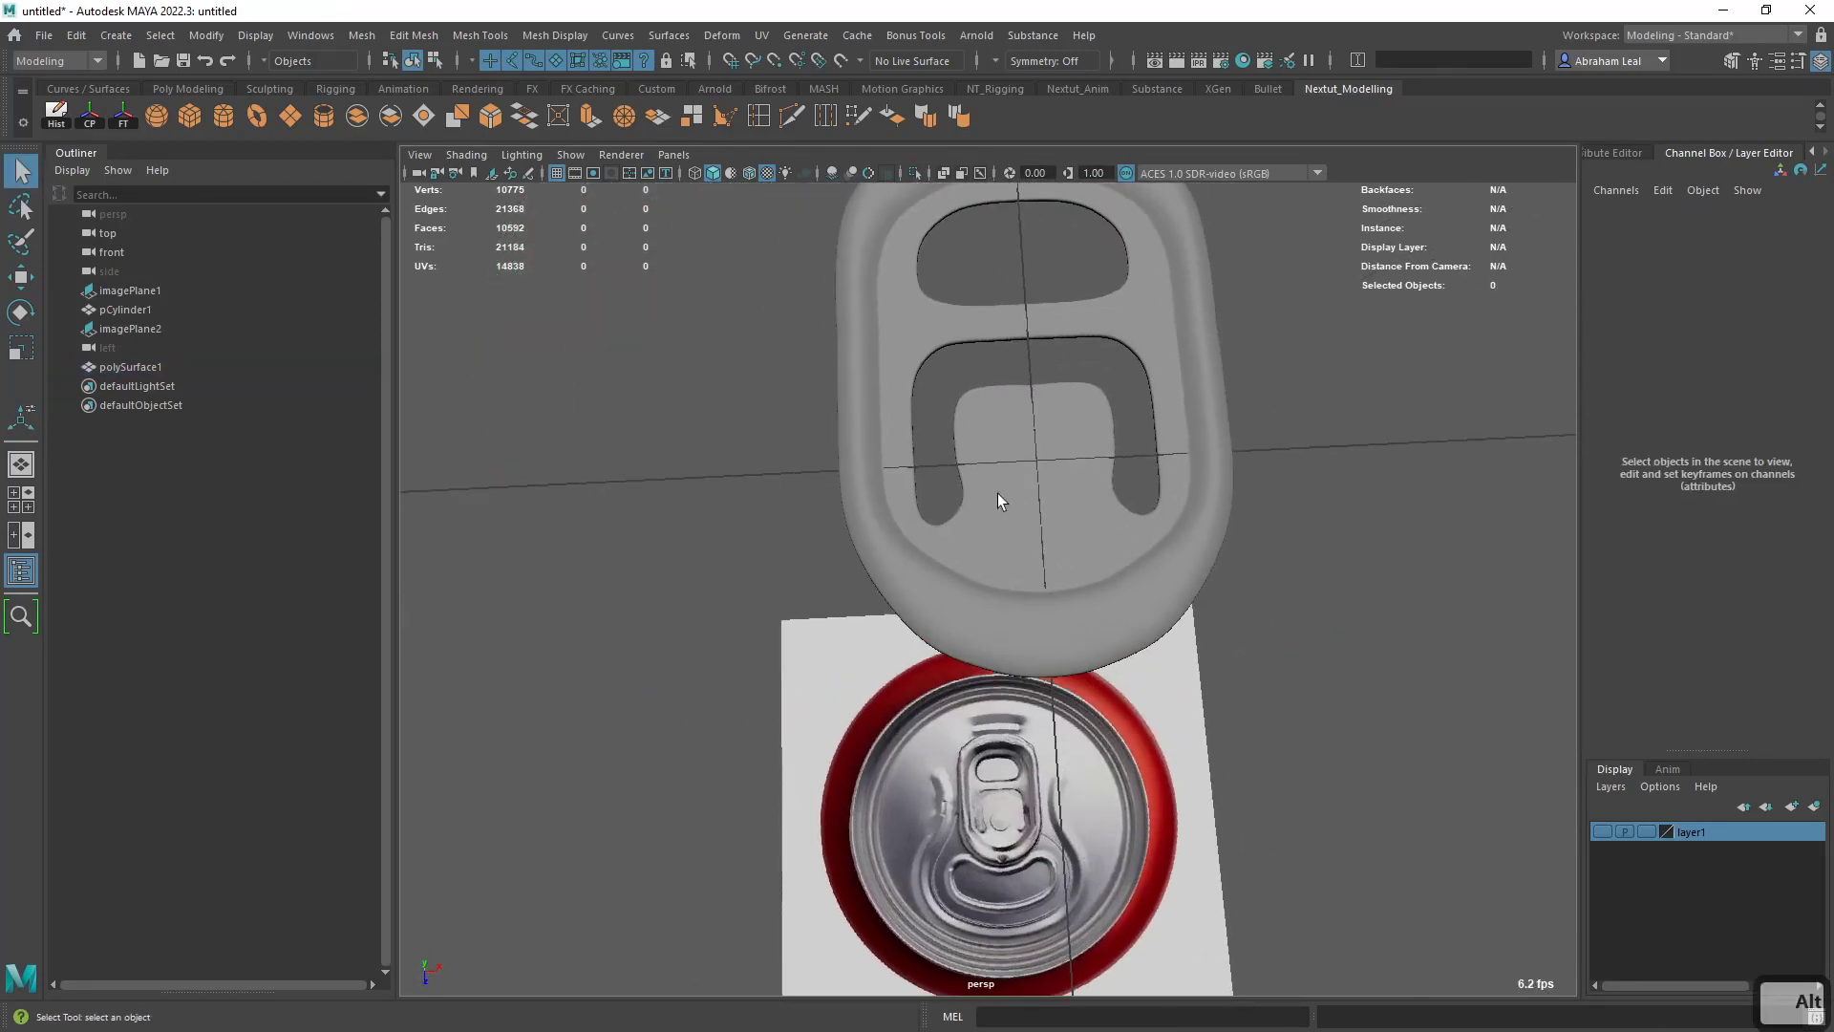
scroll(999, 491, up, 5)
- Insert a Multi-Cut edge loop across the central tongue, just below its side bends, and smooth-preview the pull tab
click(1025, 419)
key(1)
scroll(1039, 481, up, 3)
alt+middle_drag(1040, 482, 894, 458)
right_drag(895, 465, 892, 402)
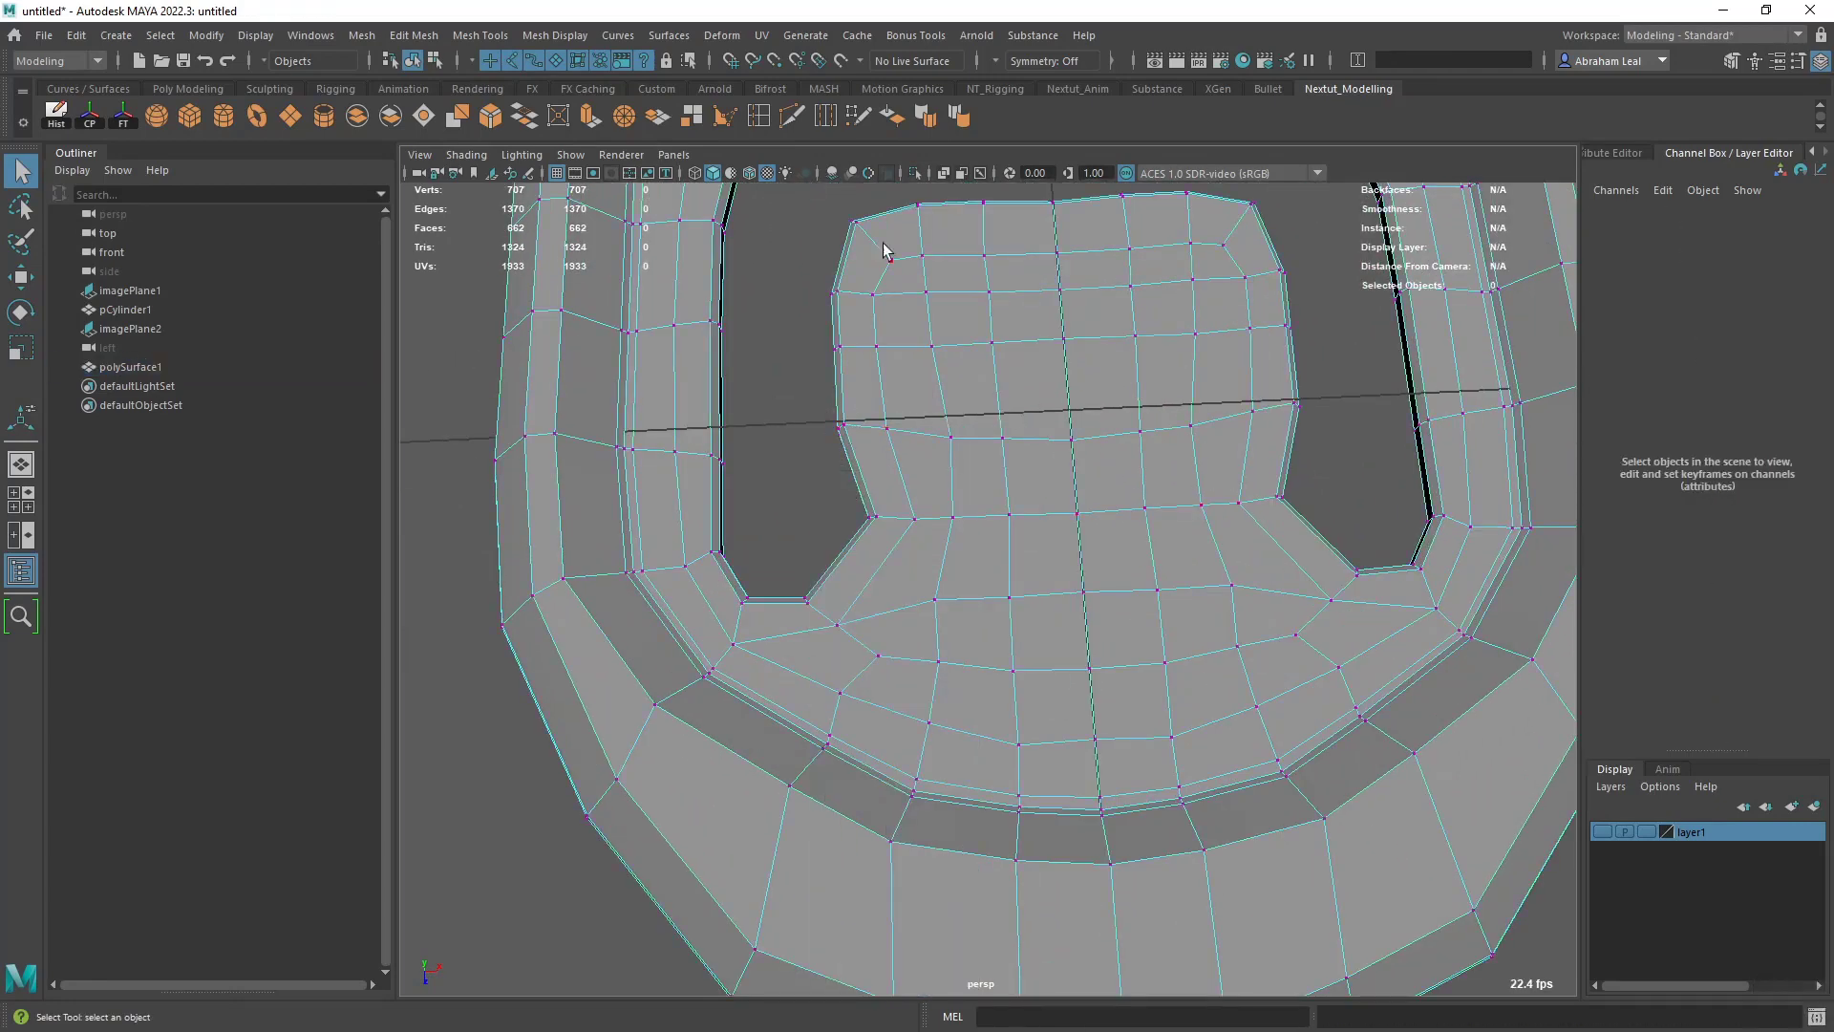
key(ctrl+shift+x)
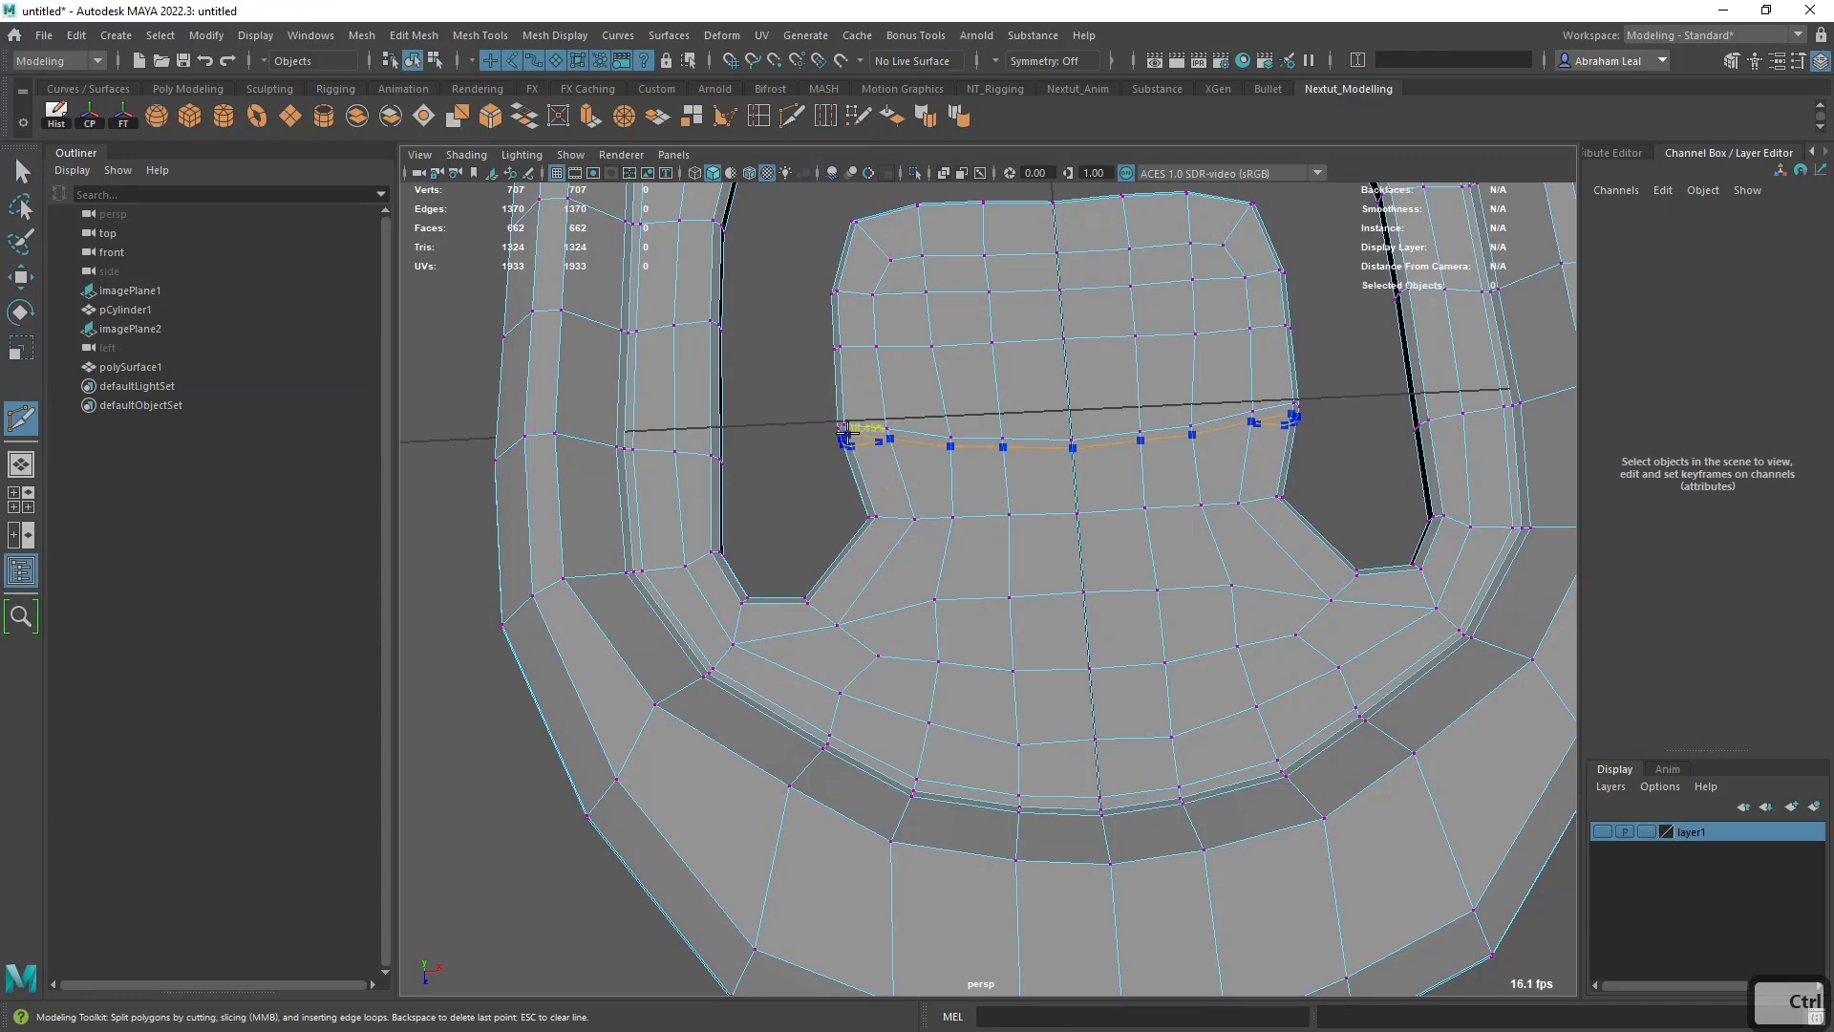
ctrl+click(846, 432)
key(3)
key(q)
right_drag(975, 447, 1060, 382)
click(1317, 385)
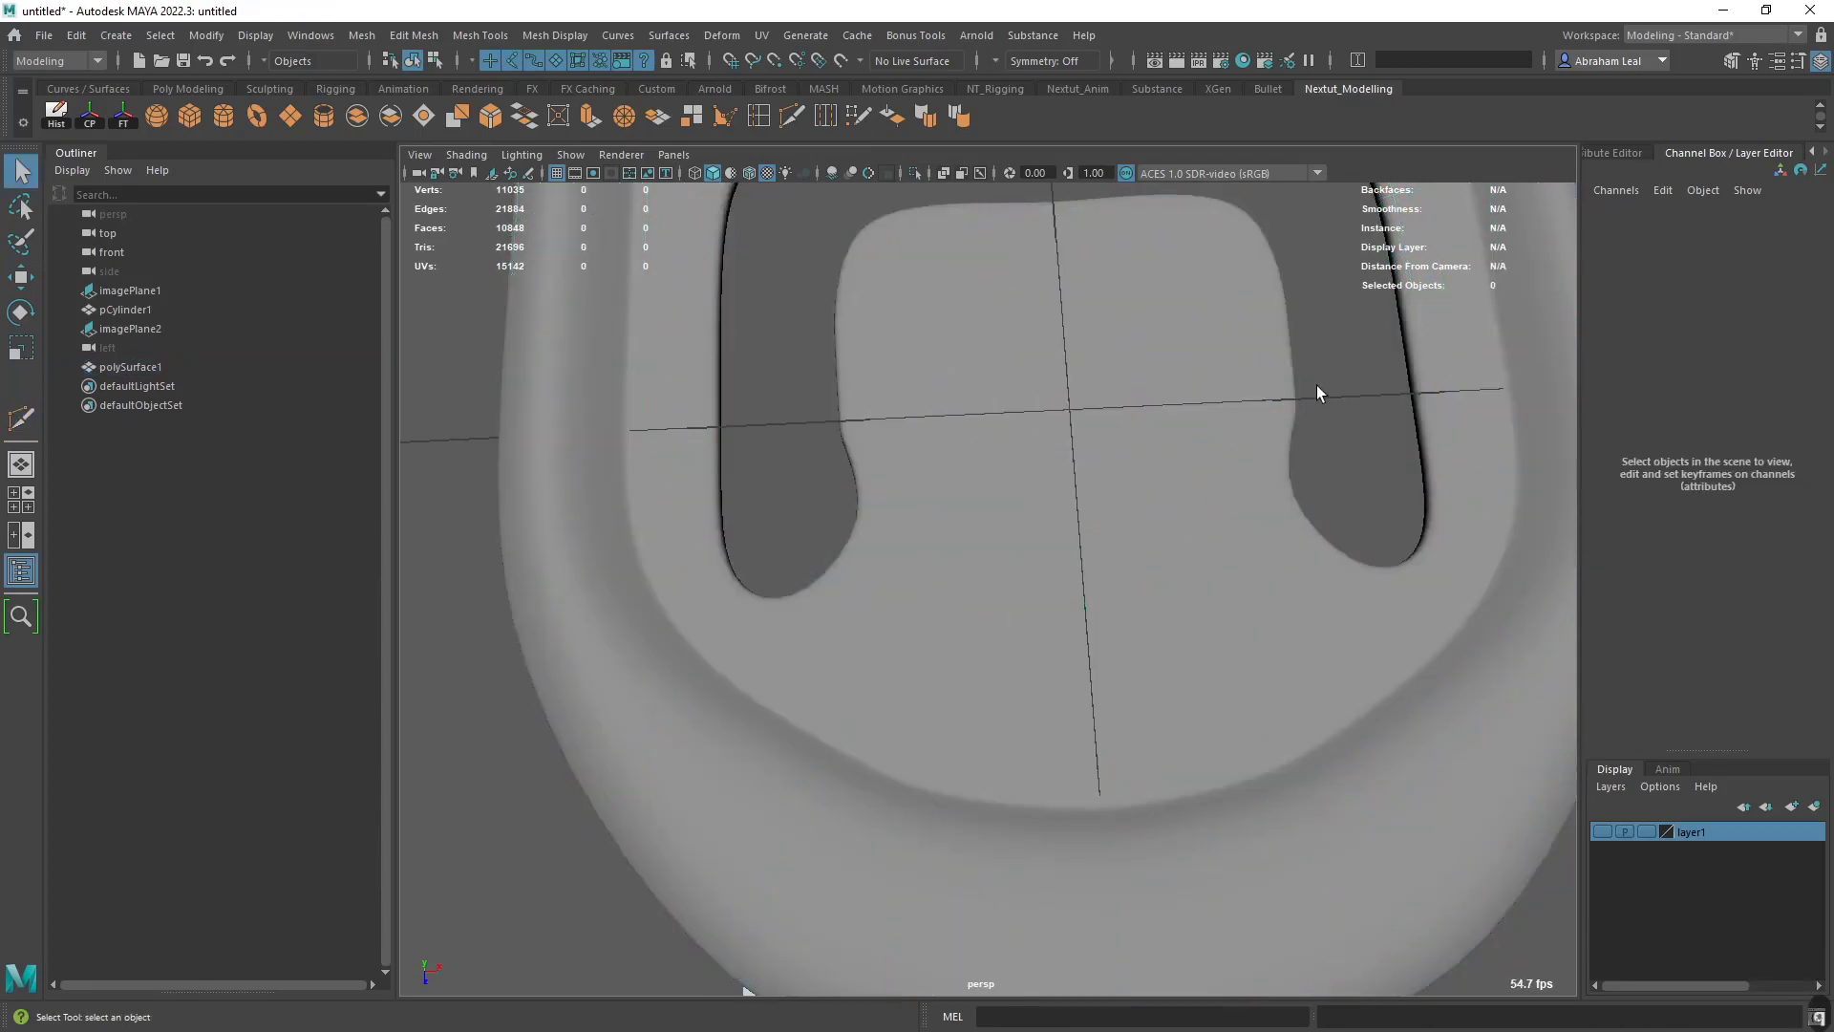
- Insert two more Multi-Cut edge loops across the tongue's base to sharpen its lower corners, and restore the smooth preview
alt+drag(1316, 386, 1071, 592)
alt+middle_drag(1071, 591, 1237, 610)
alt+drag(1237, 609, 1166, 608)
alt+middle_drag(1166, 608, 1115, 591)
click(1138, 692)
key(1)
alt+middle_drag(1137, 692, 1098, 595)
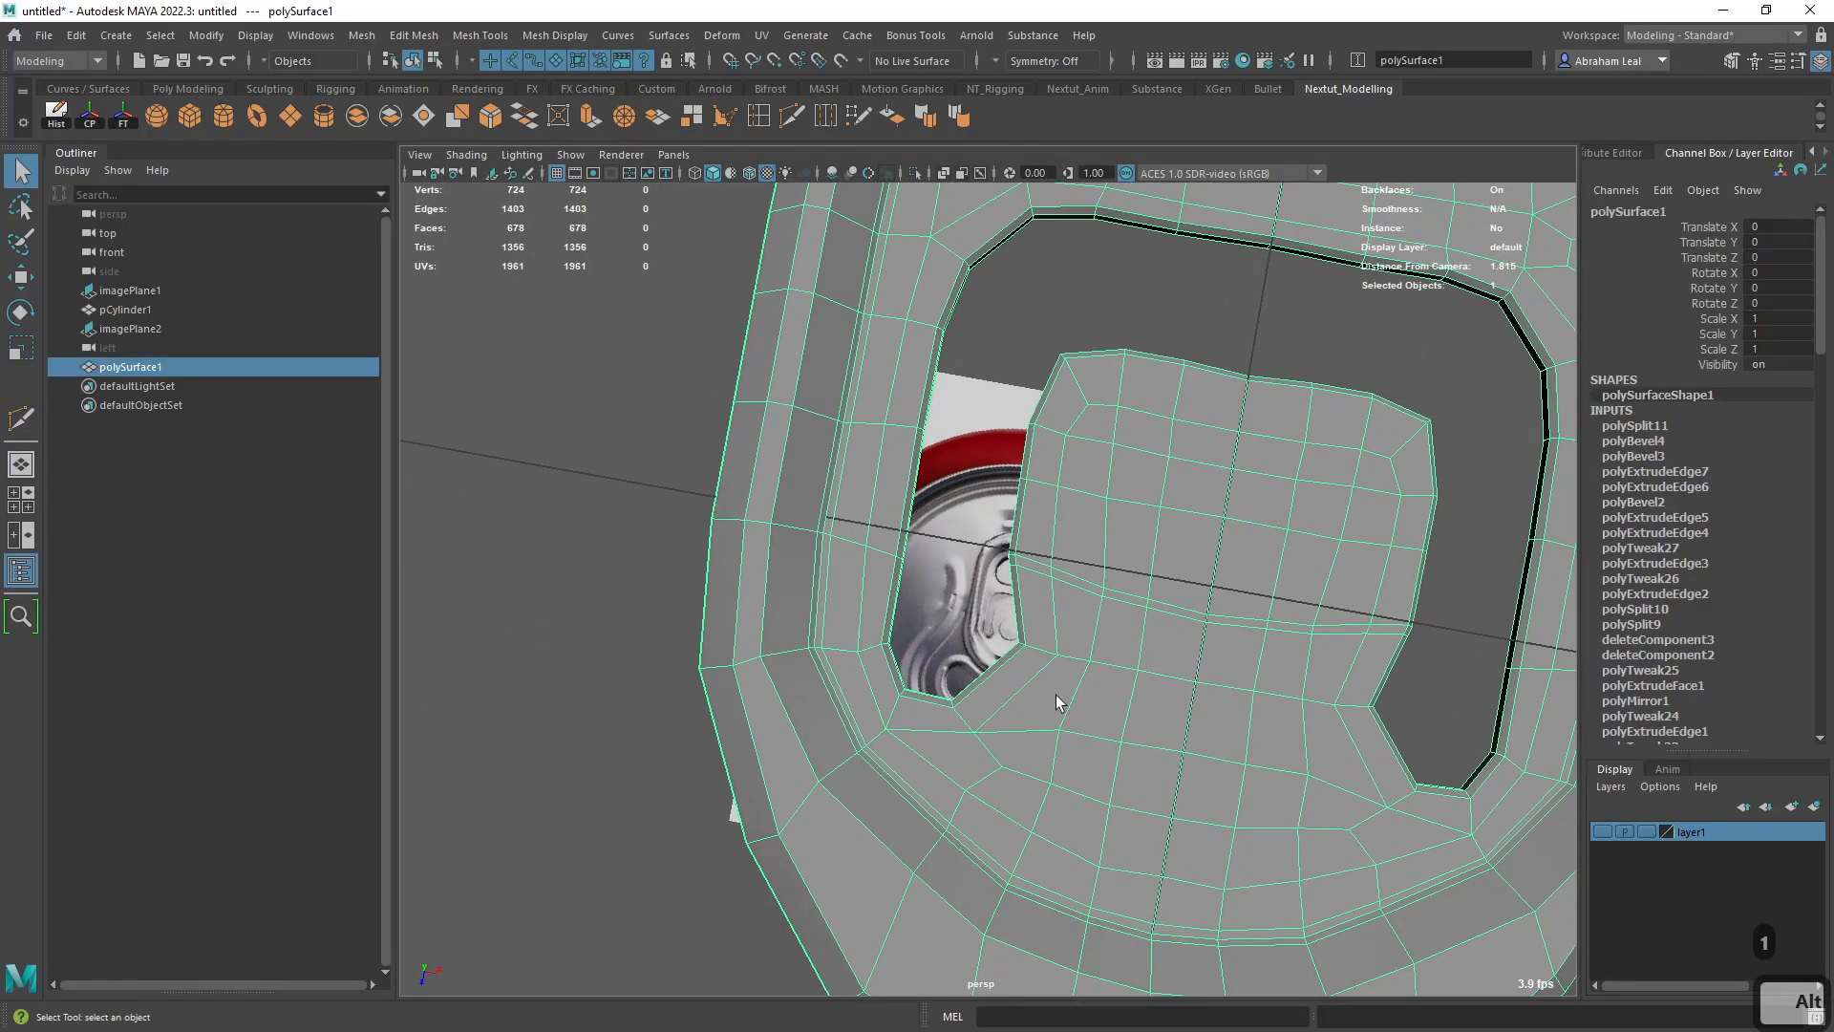
key(g)
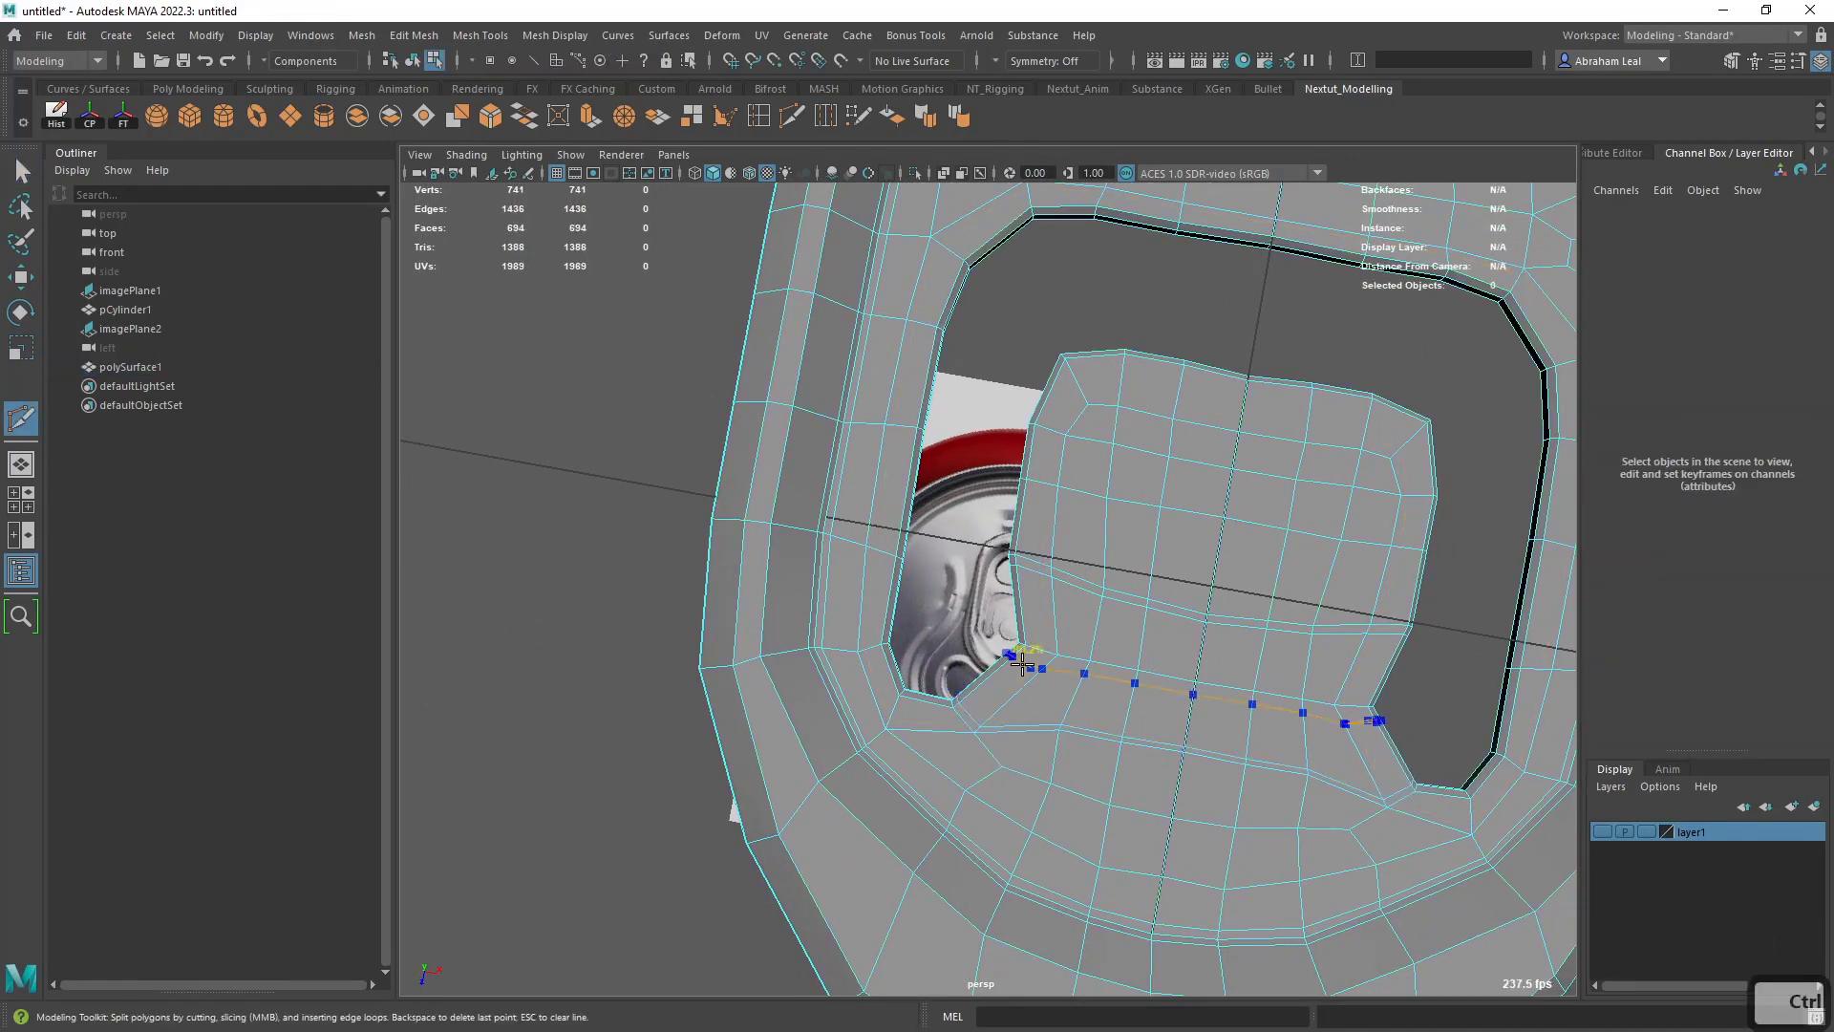
key(3)
key(q)
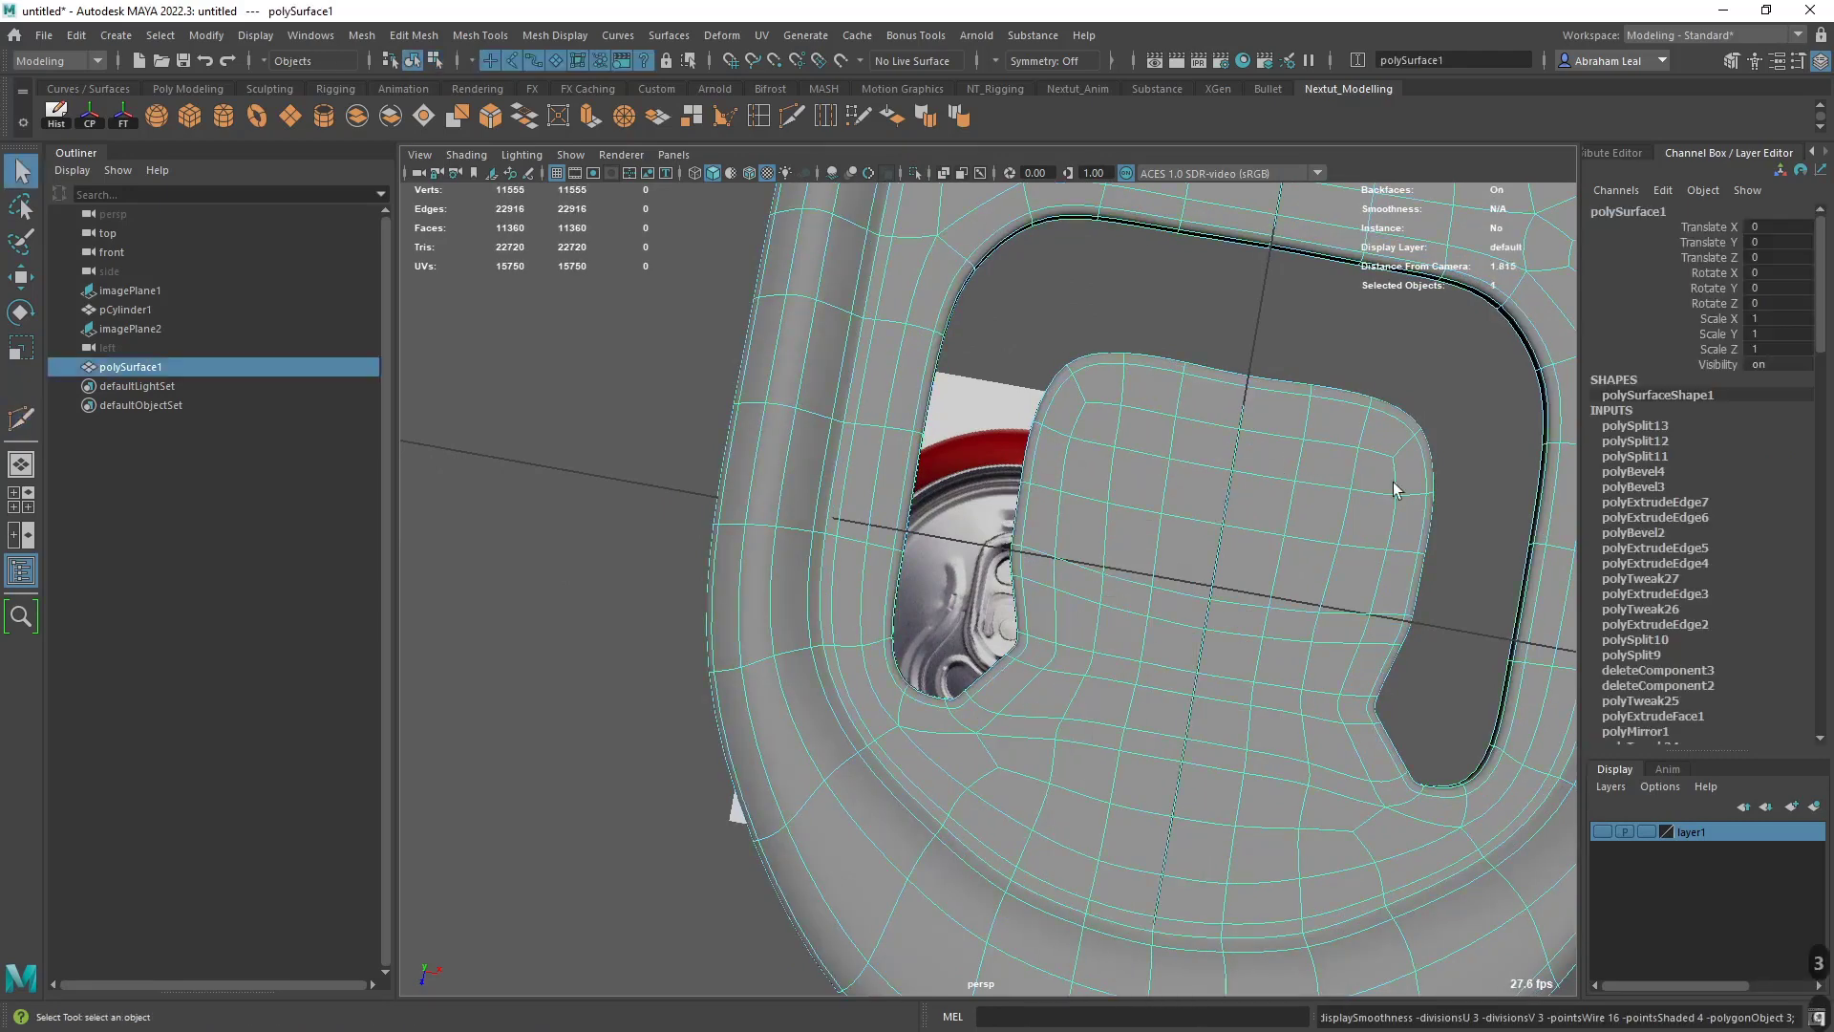
- Examine the smoothed pull tab's tongue and opening corners from several angles against the can-top reference image
click(1463, 524)
alt+right_drag(1463, 523, 1269, 639)
alt+drag(1269, 639, 1003, 726)
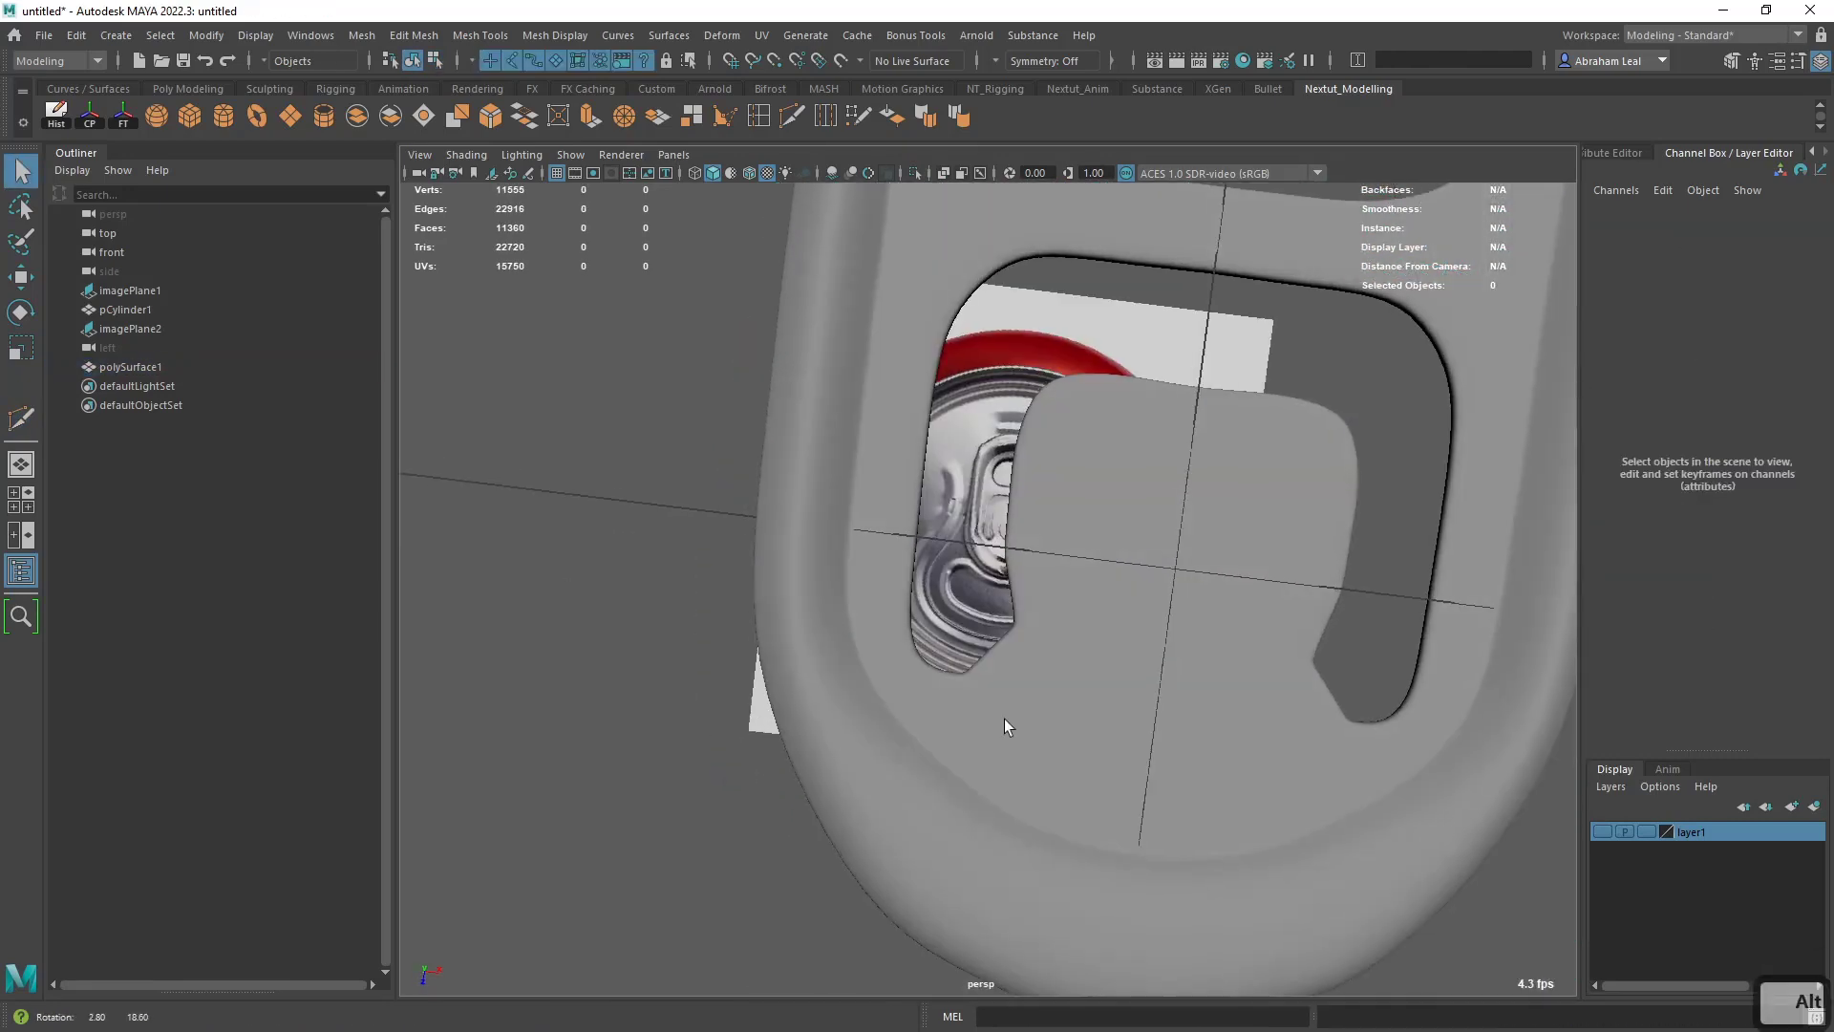
alt+drag(1305, 619, 1211, 626)
alt+right_drag(1212, 626, 1158, 621)
alt+middle_drag(1158, 621, 1158, 508)
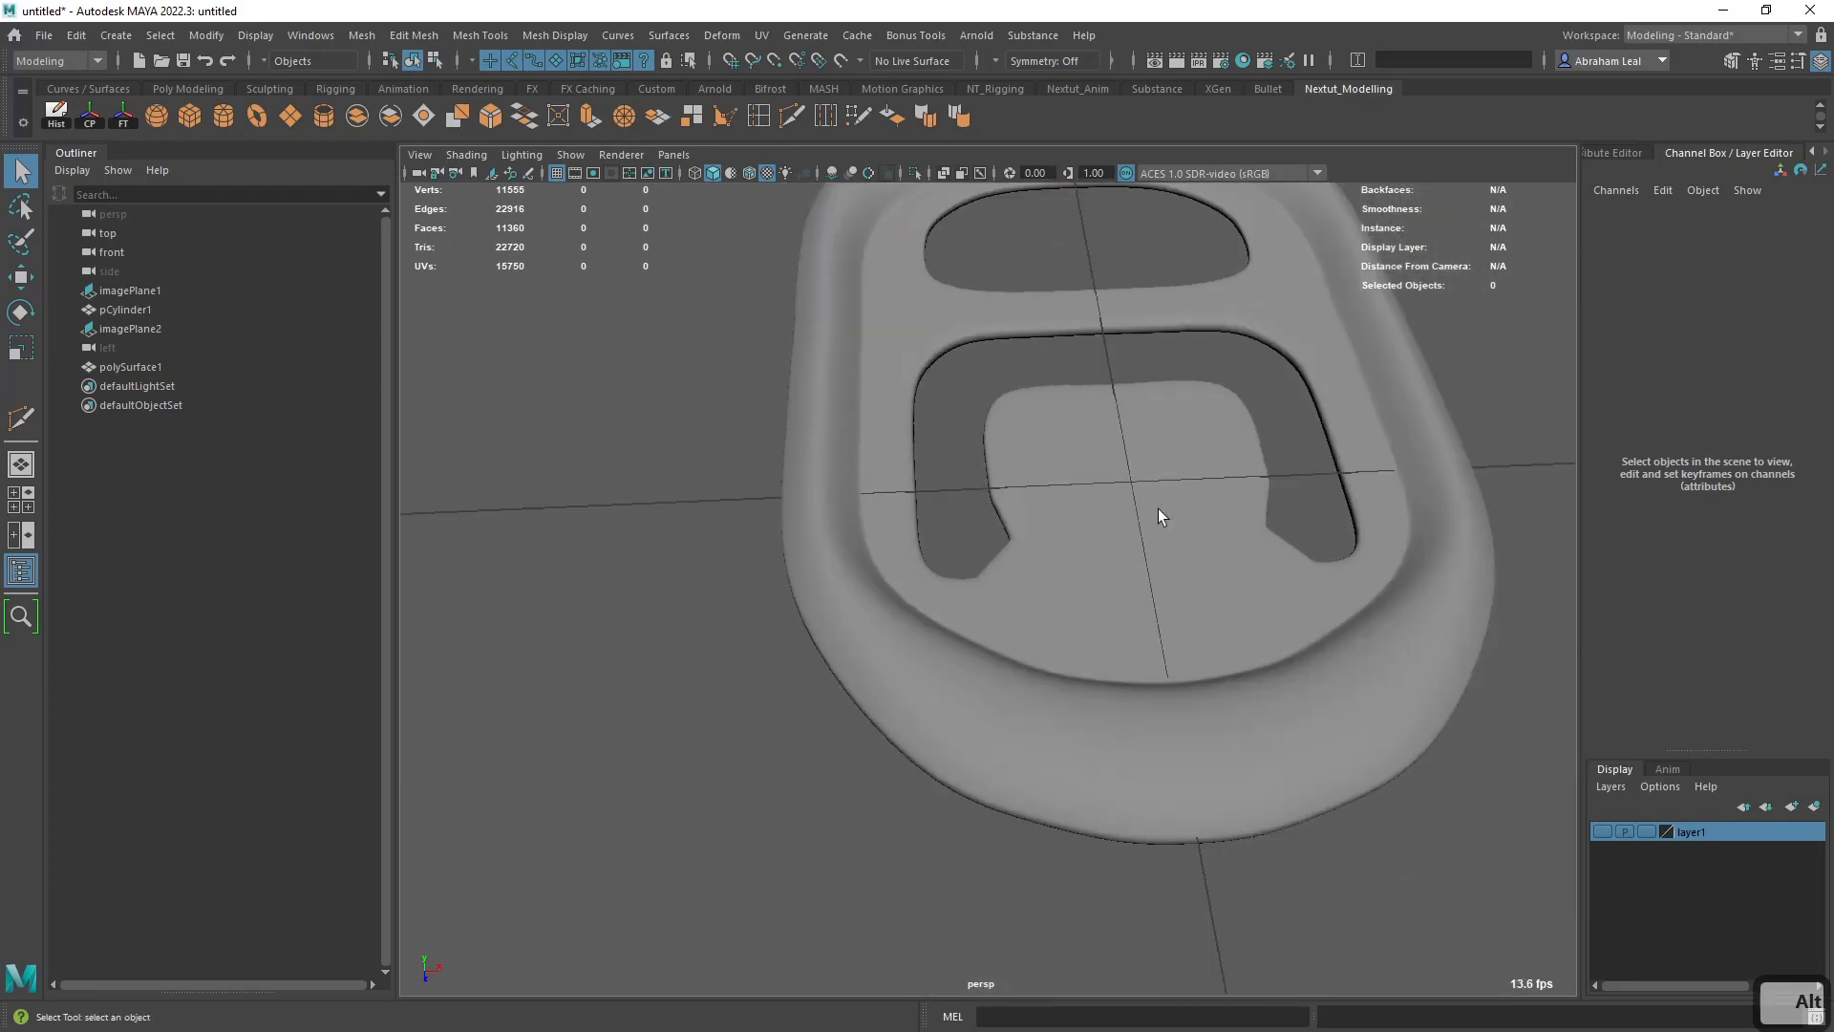
alt+drag(1158, 508, 1179, 557)
alt+middle_drag(1179, 556, 1210, 484)
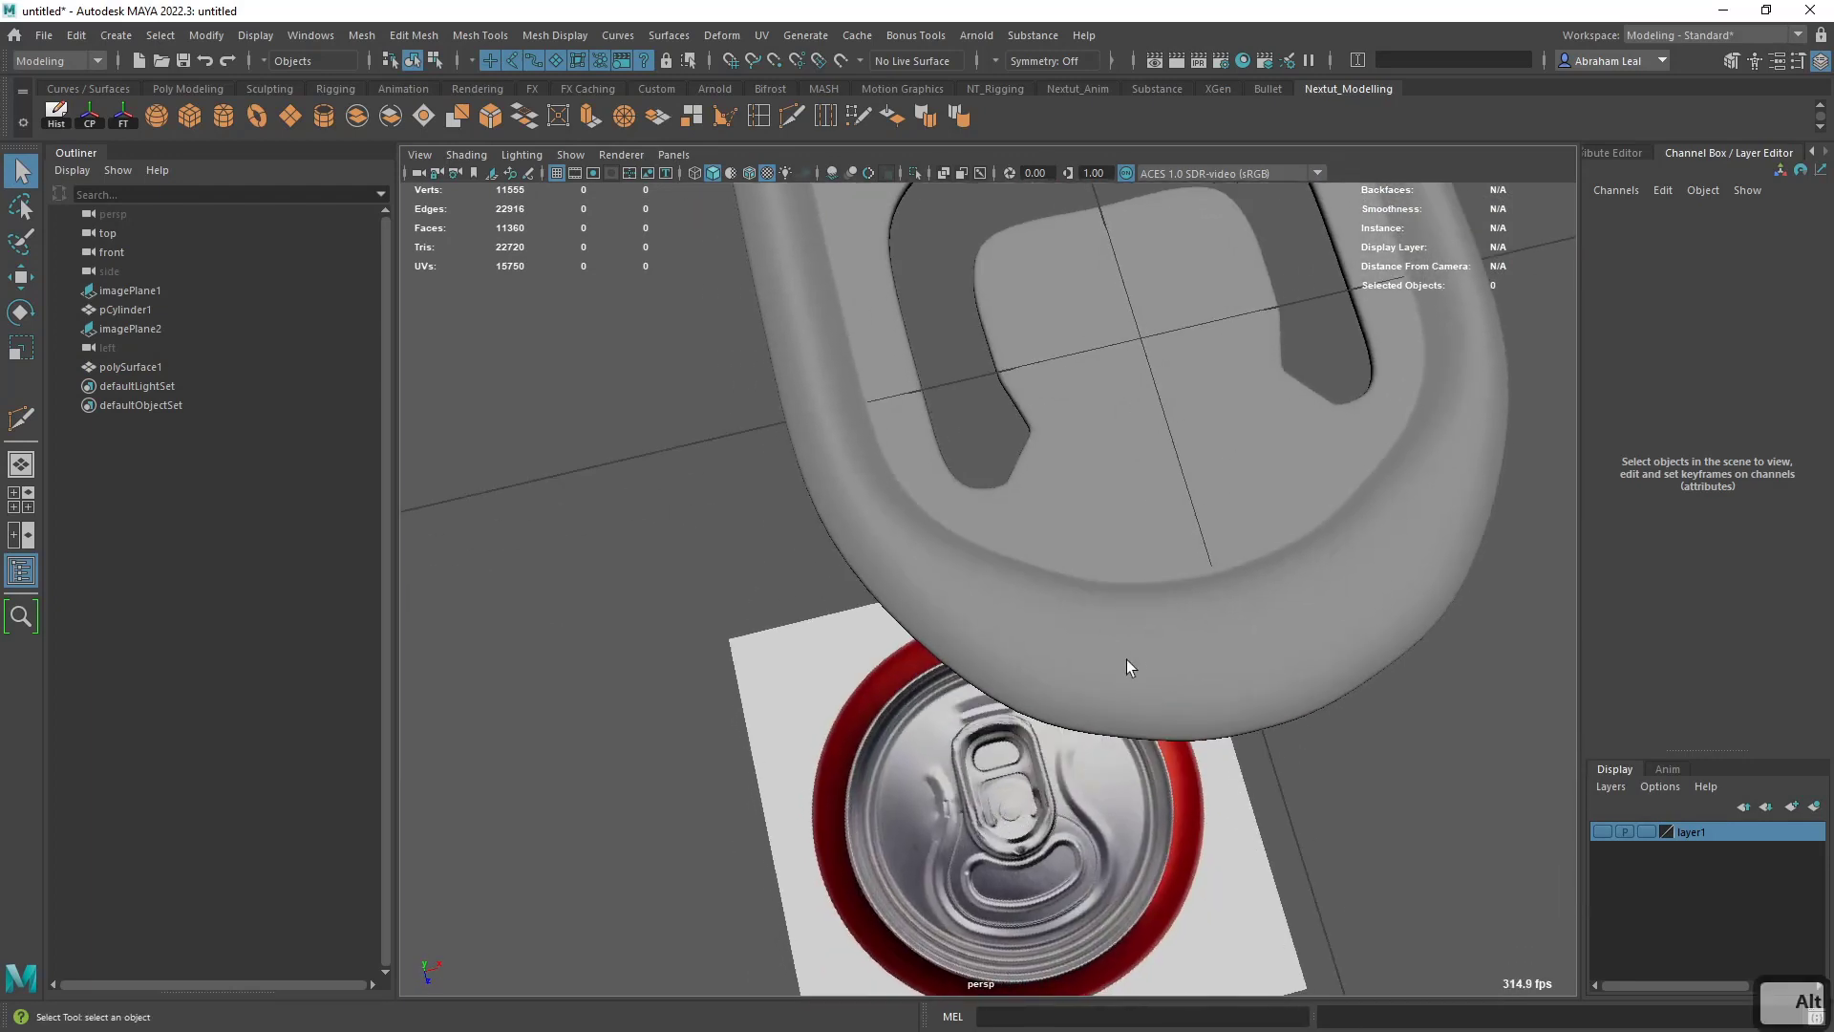
alt+drag(1127, 659, 1248, 543)
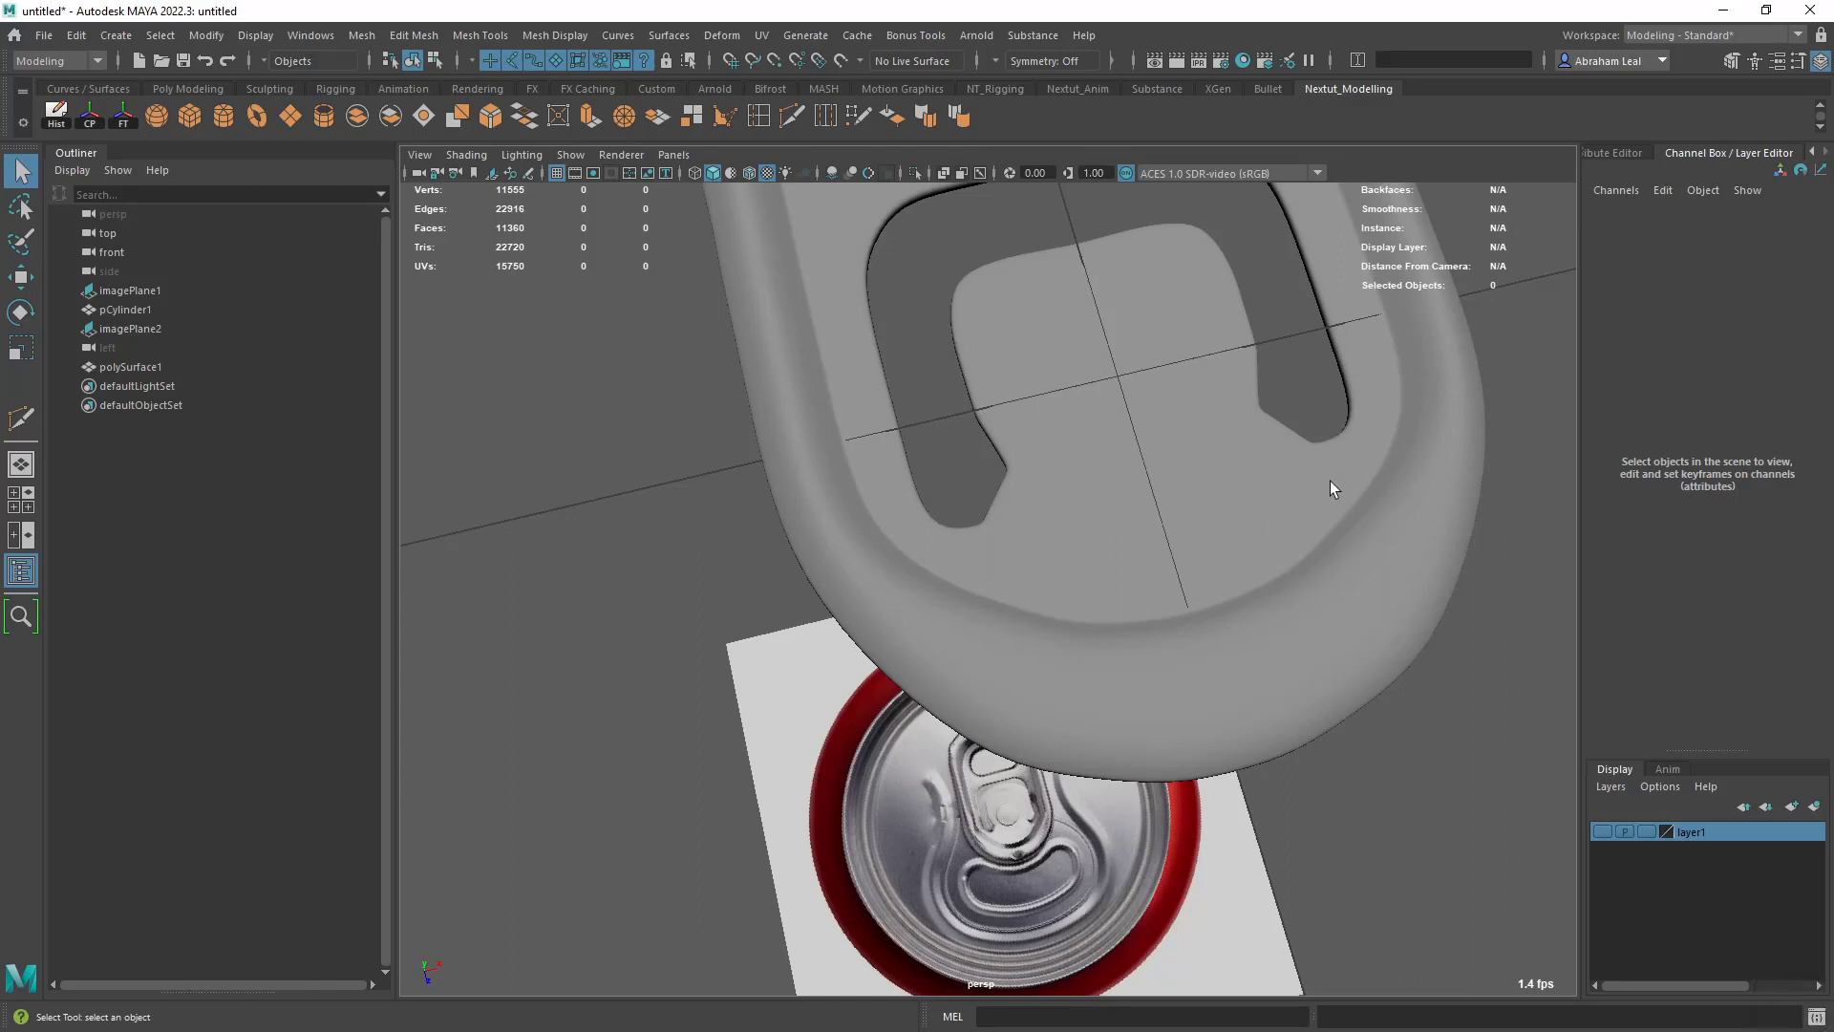
alt+middle_drag(1219, 472, 1186, 516)
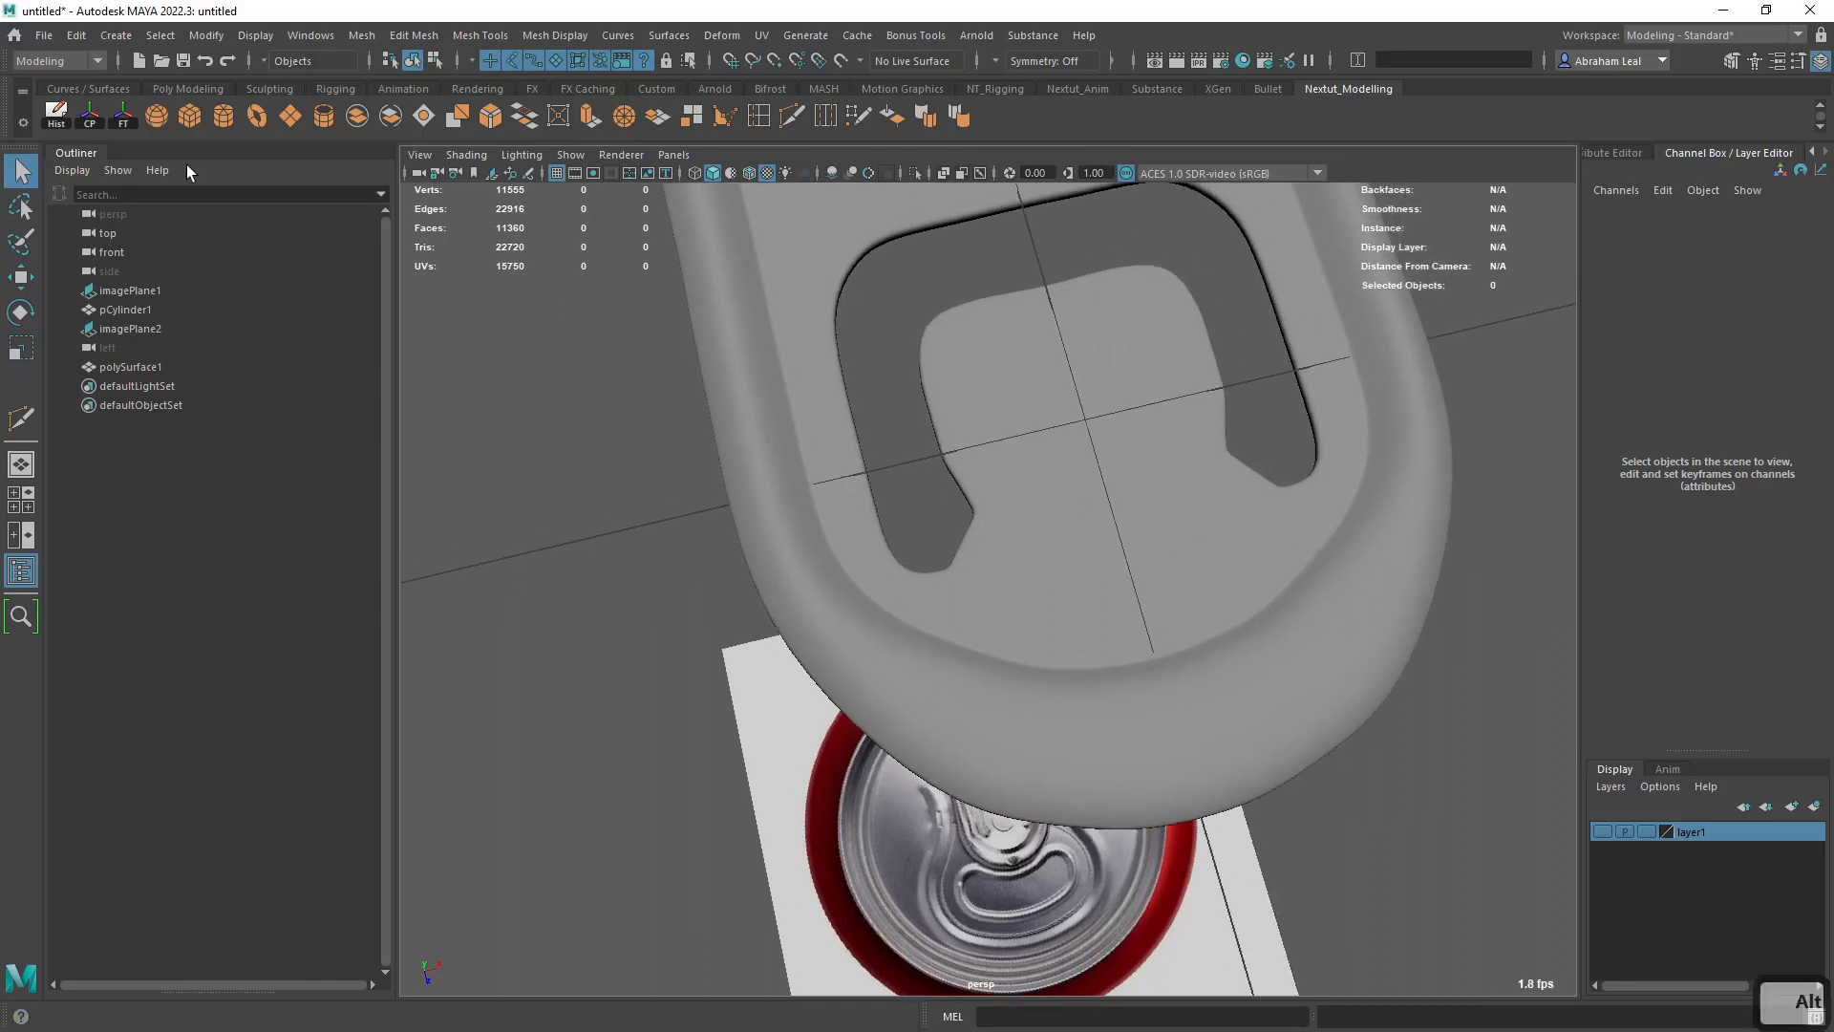
- Create a polygon cylinder and scale it uniformly to 0.189 in the top view to match the reference's rivet circle
click(229, 121)
alt+right_drag(972, 342, 1085, 446)
key(r)
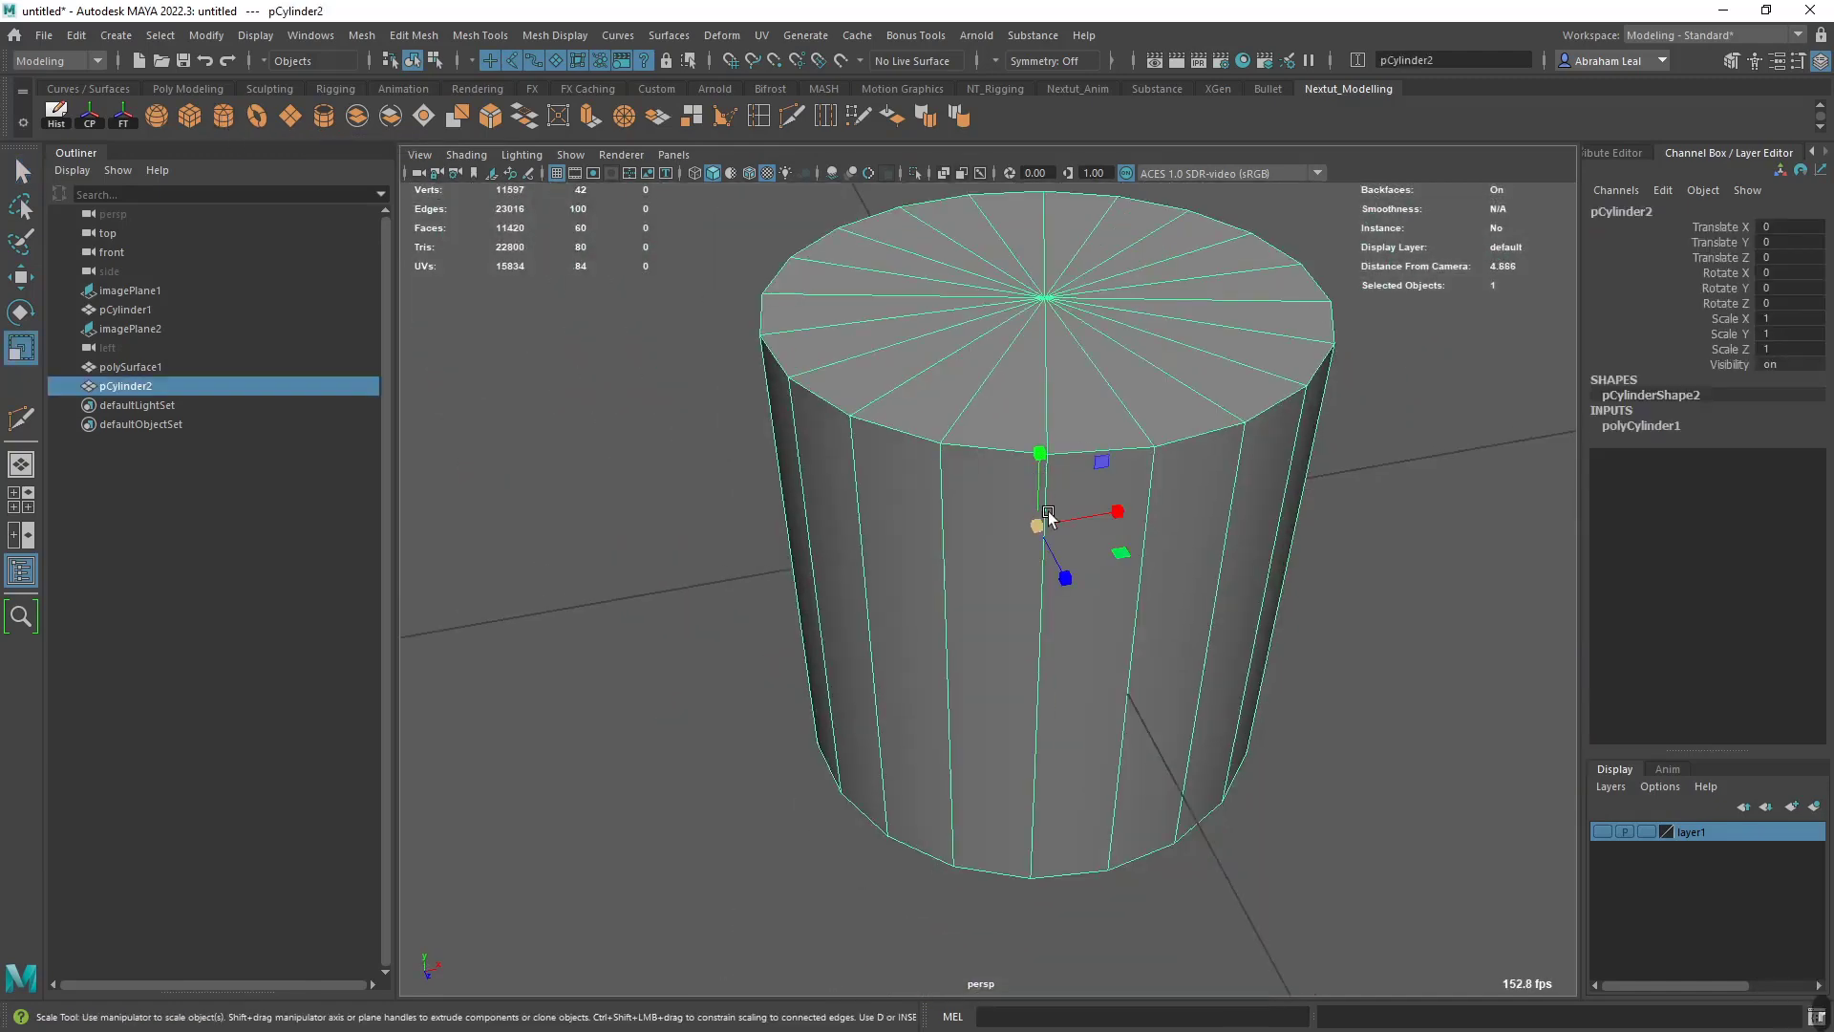
drag(1040, 522, 671, 471)
scroll(1153, 484, up, 3)
key(space)
drag(1154, 483, 1076, 495)
key(4)
scroll(959, 733, up, 5)
drag(883, 769, 936, 769)
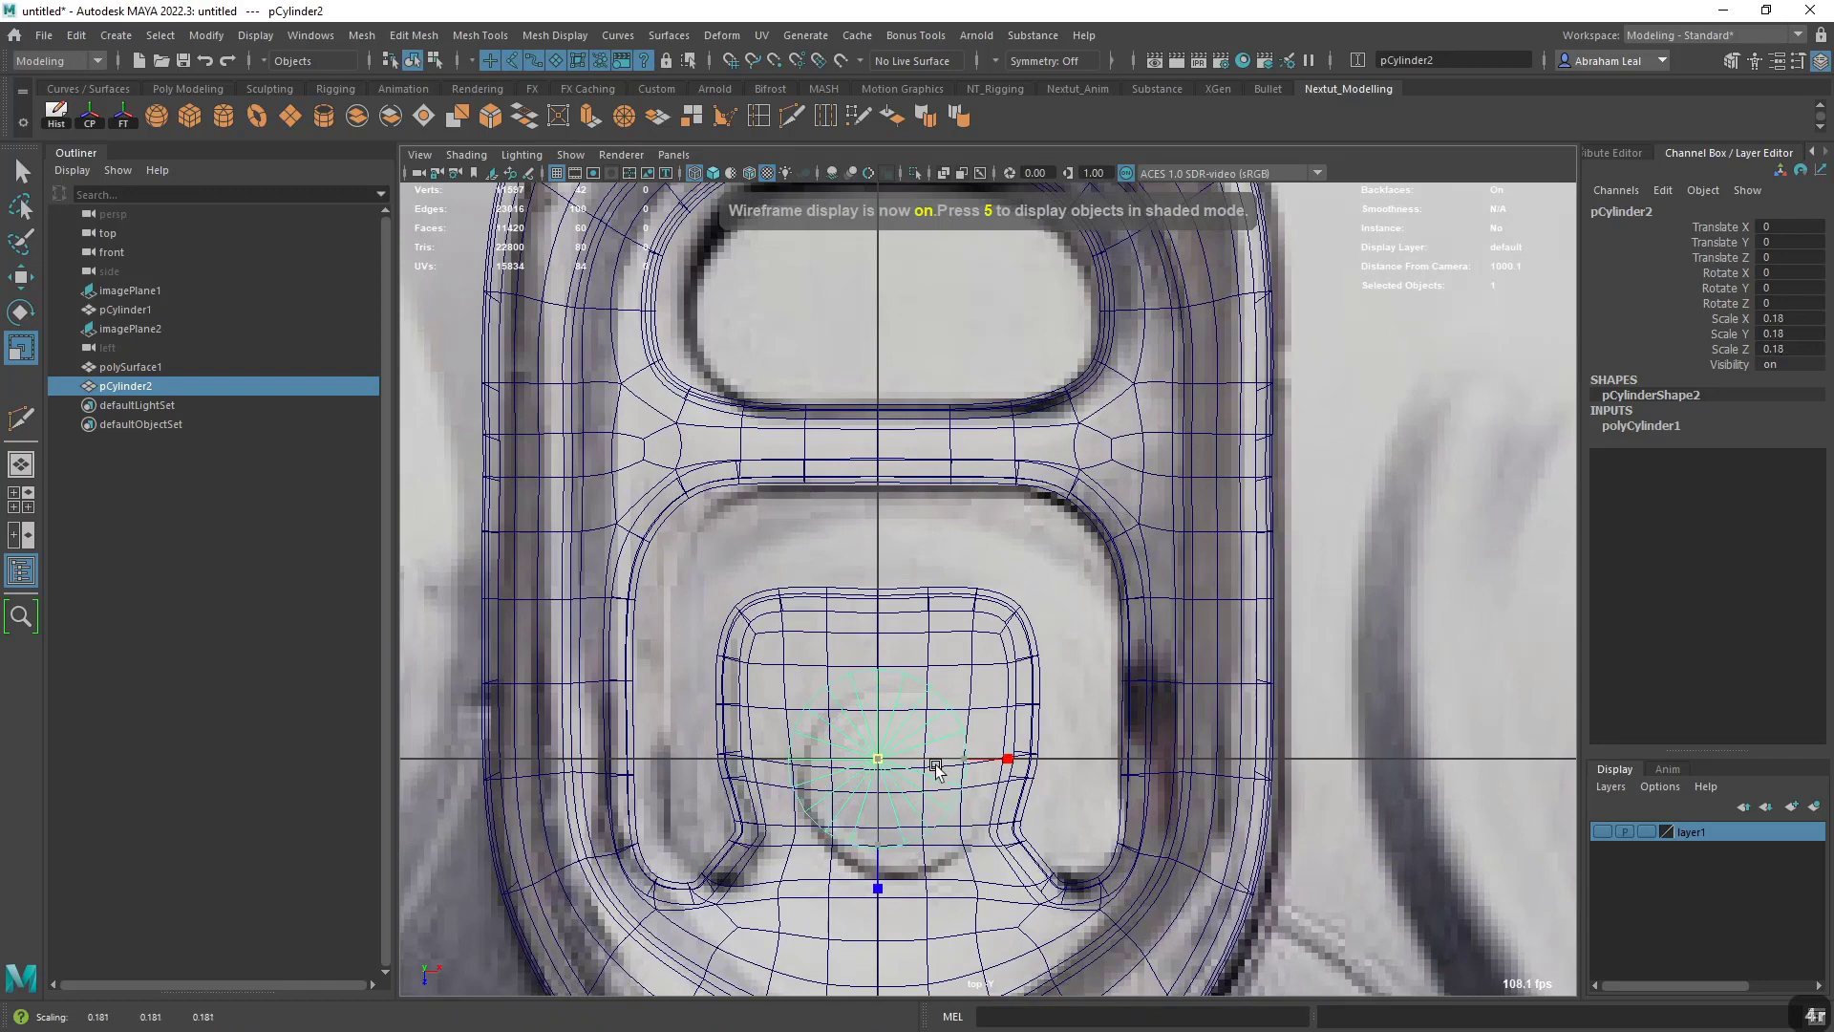
- Move the cylinder to Translate Z 0.039 and shift the can-top image plane to Translate X -0.033 to align them
key(w)
drag(877, 846, 877, 865)
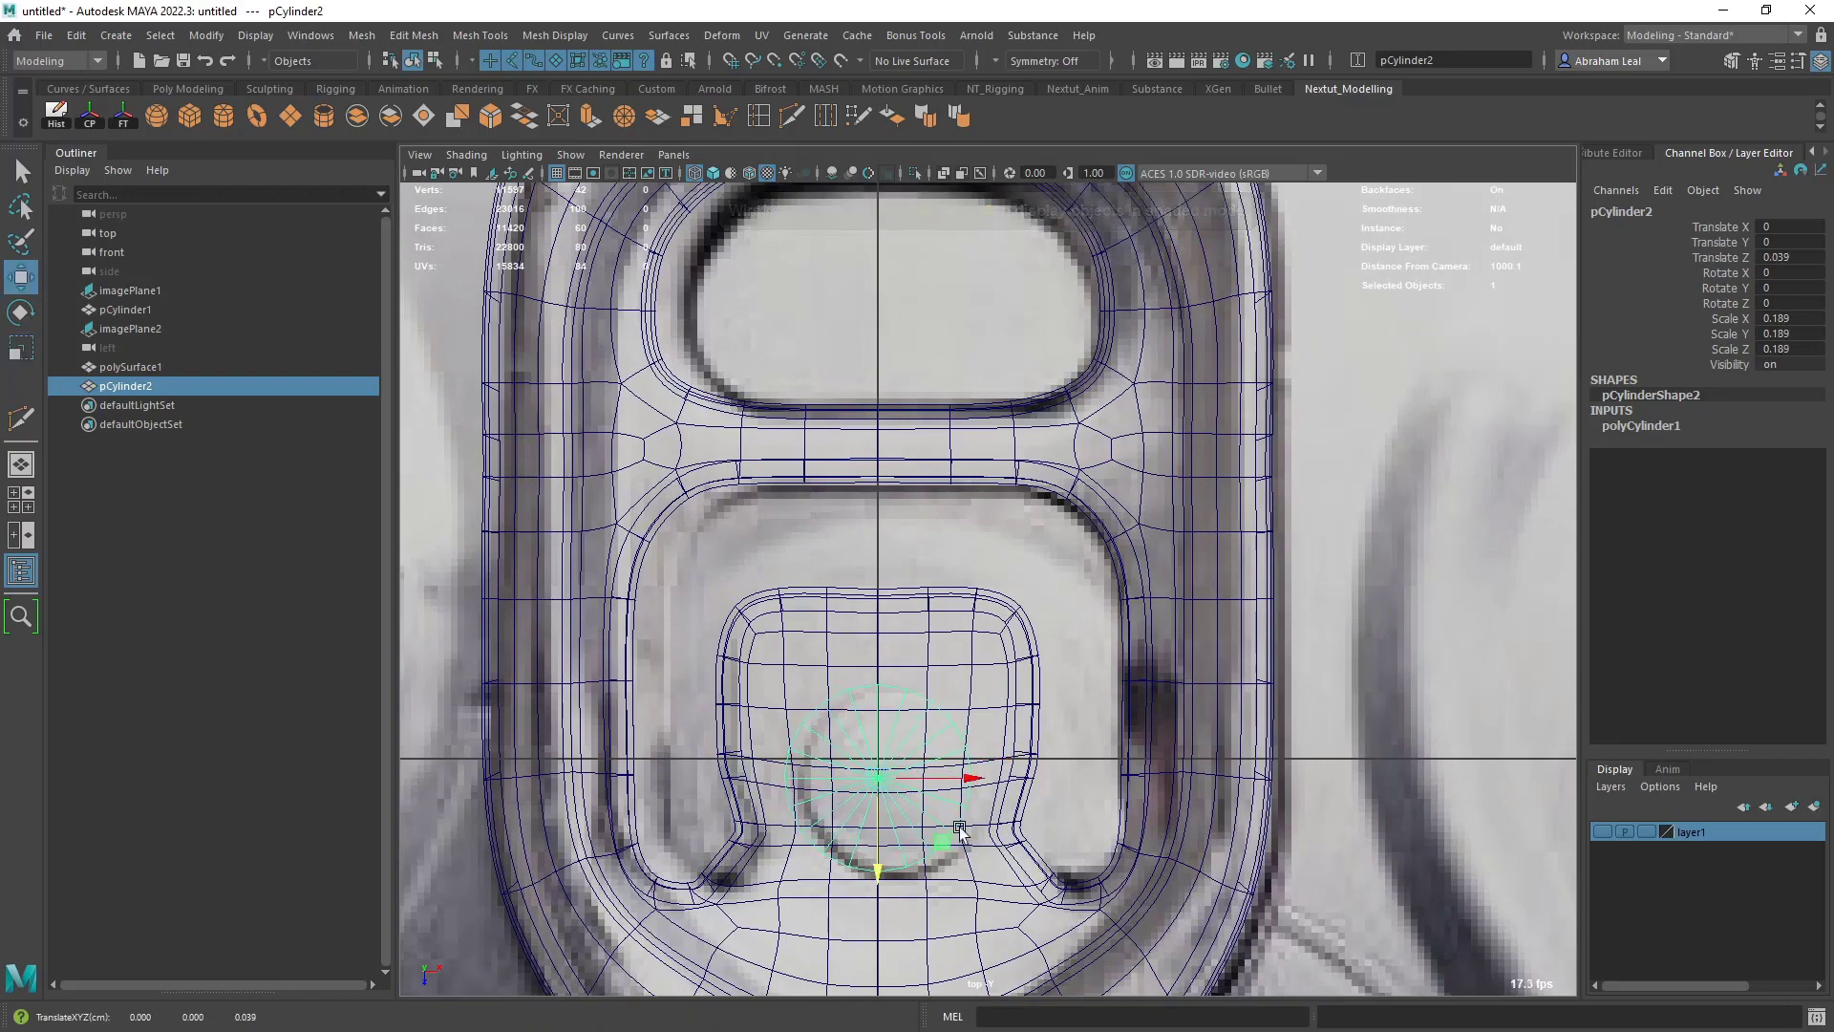
click(1080, 573)
shift+middle_drag(1060, 571, 1039, 571)
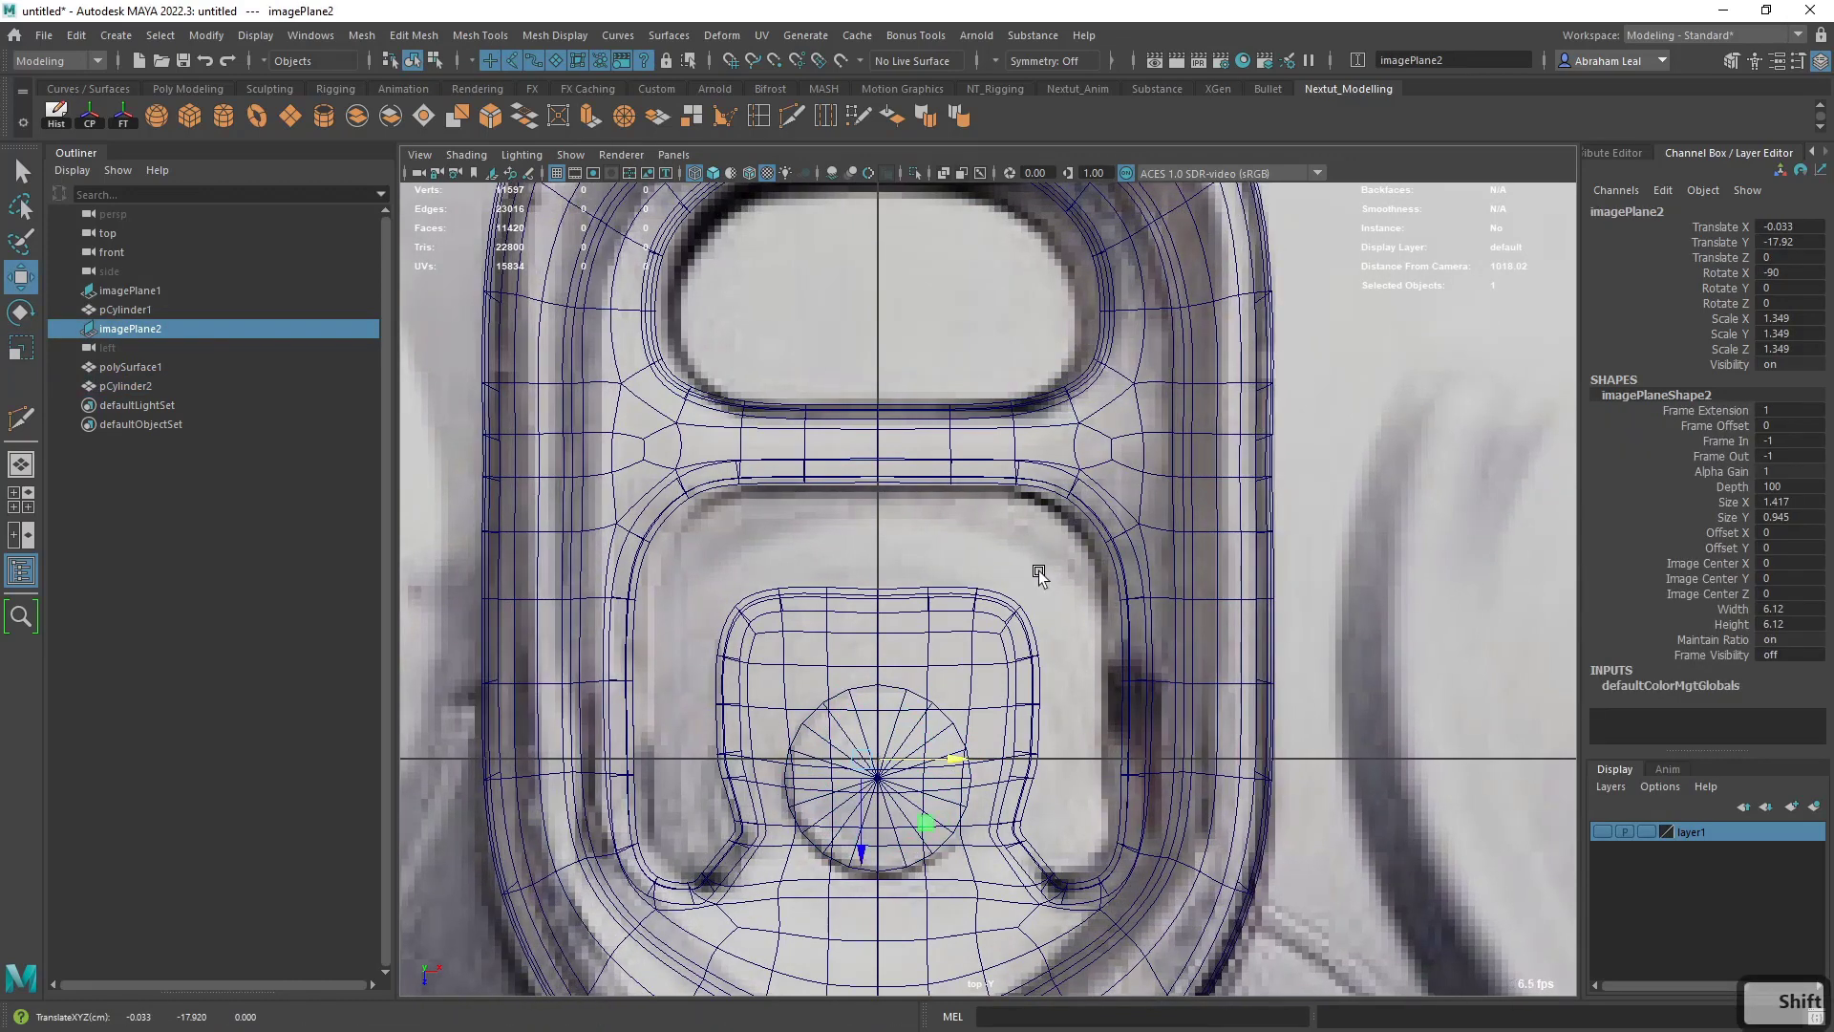
- Raise the cylinder straight up above the pull tab in the perspective view and restore textured shading
click(901, 721)
key(space)
drag(901, 723, 1019, 639)
alt+middle_drag(1019, 639, 979, 663)
scroll(969, 635, up, 4)
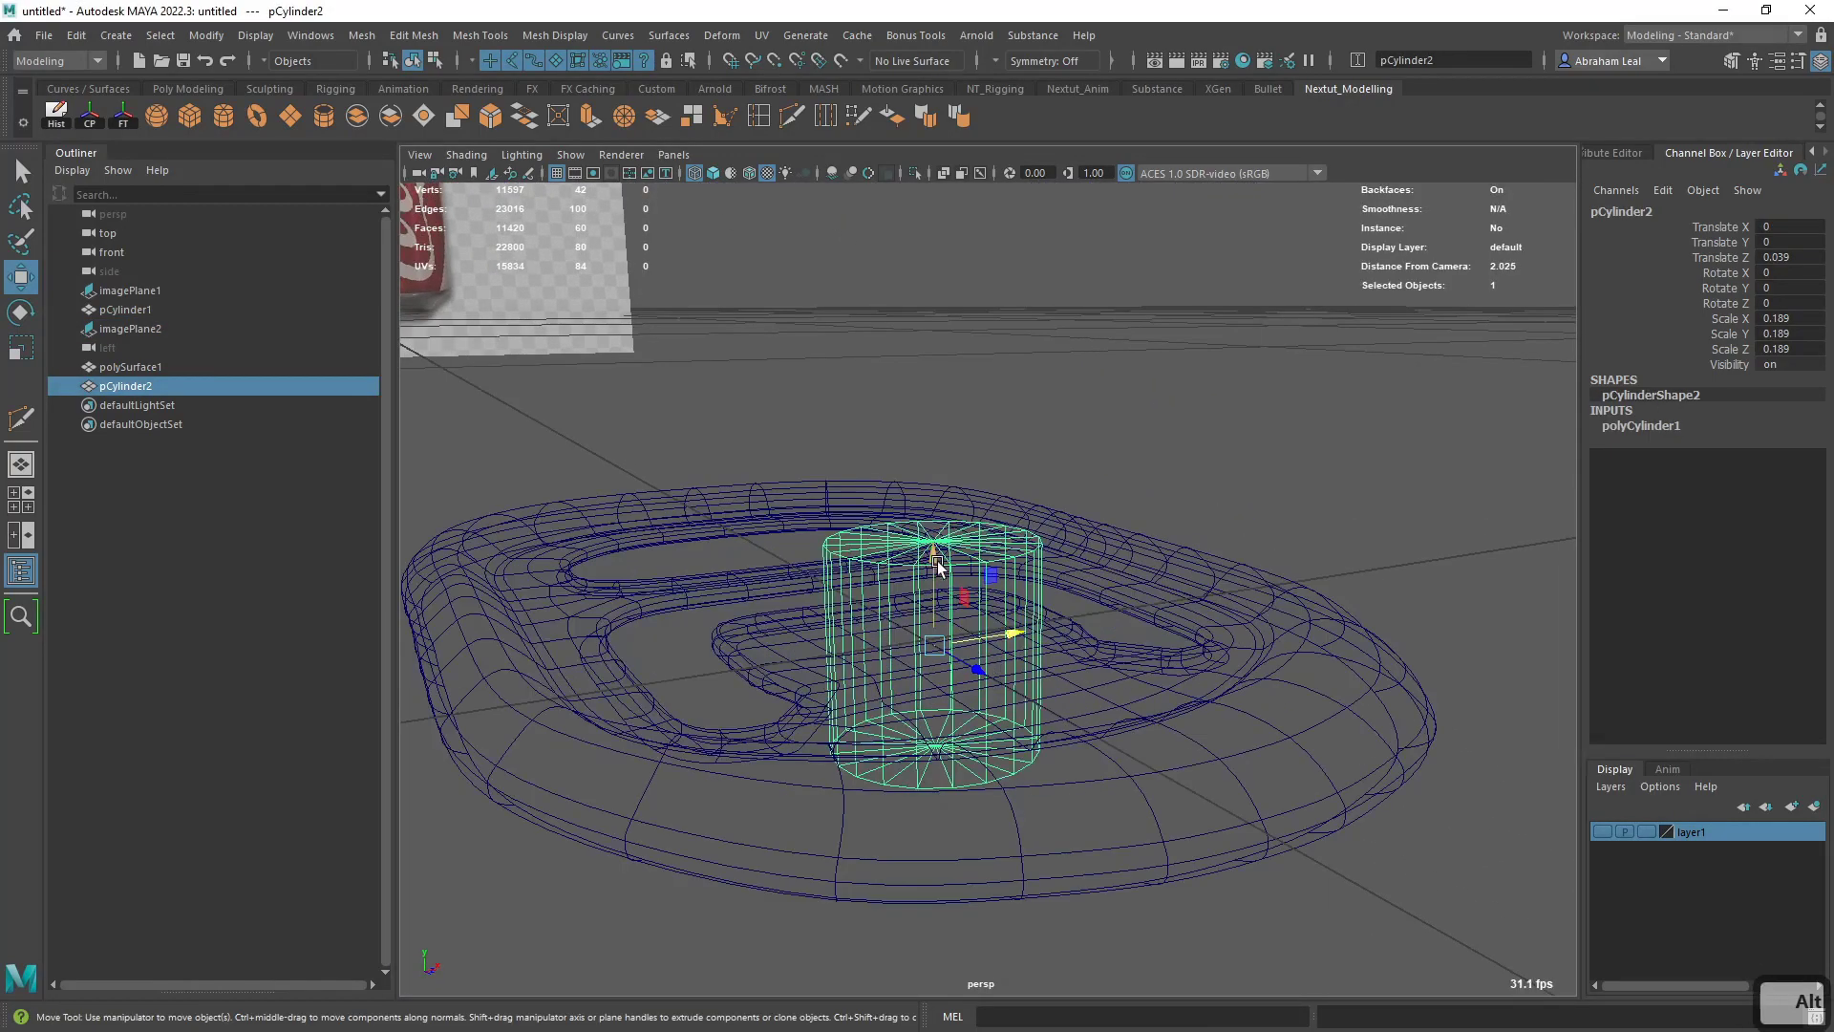
drag(935, 561, 934, 391)
key(6)
- Delete the cylinder's bottom cap faces
alt+drag(915, 491, 958, 447)
mouse_move(959, 446)
alt+right_down()
mouse_move(946, 473)
mouse_move(1061, 525)
alt+right_up()
drag(1060, 525, 645, 667)
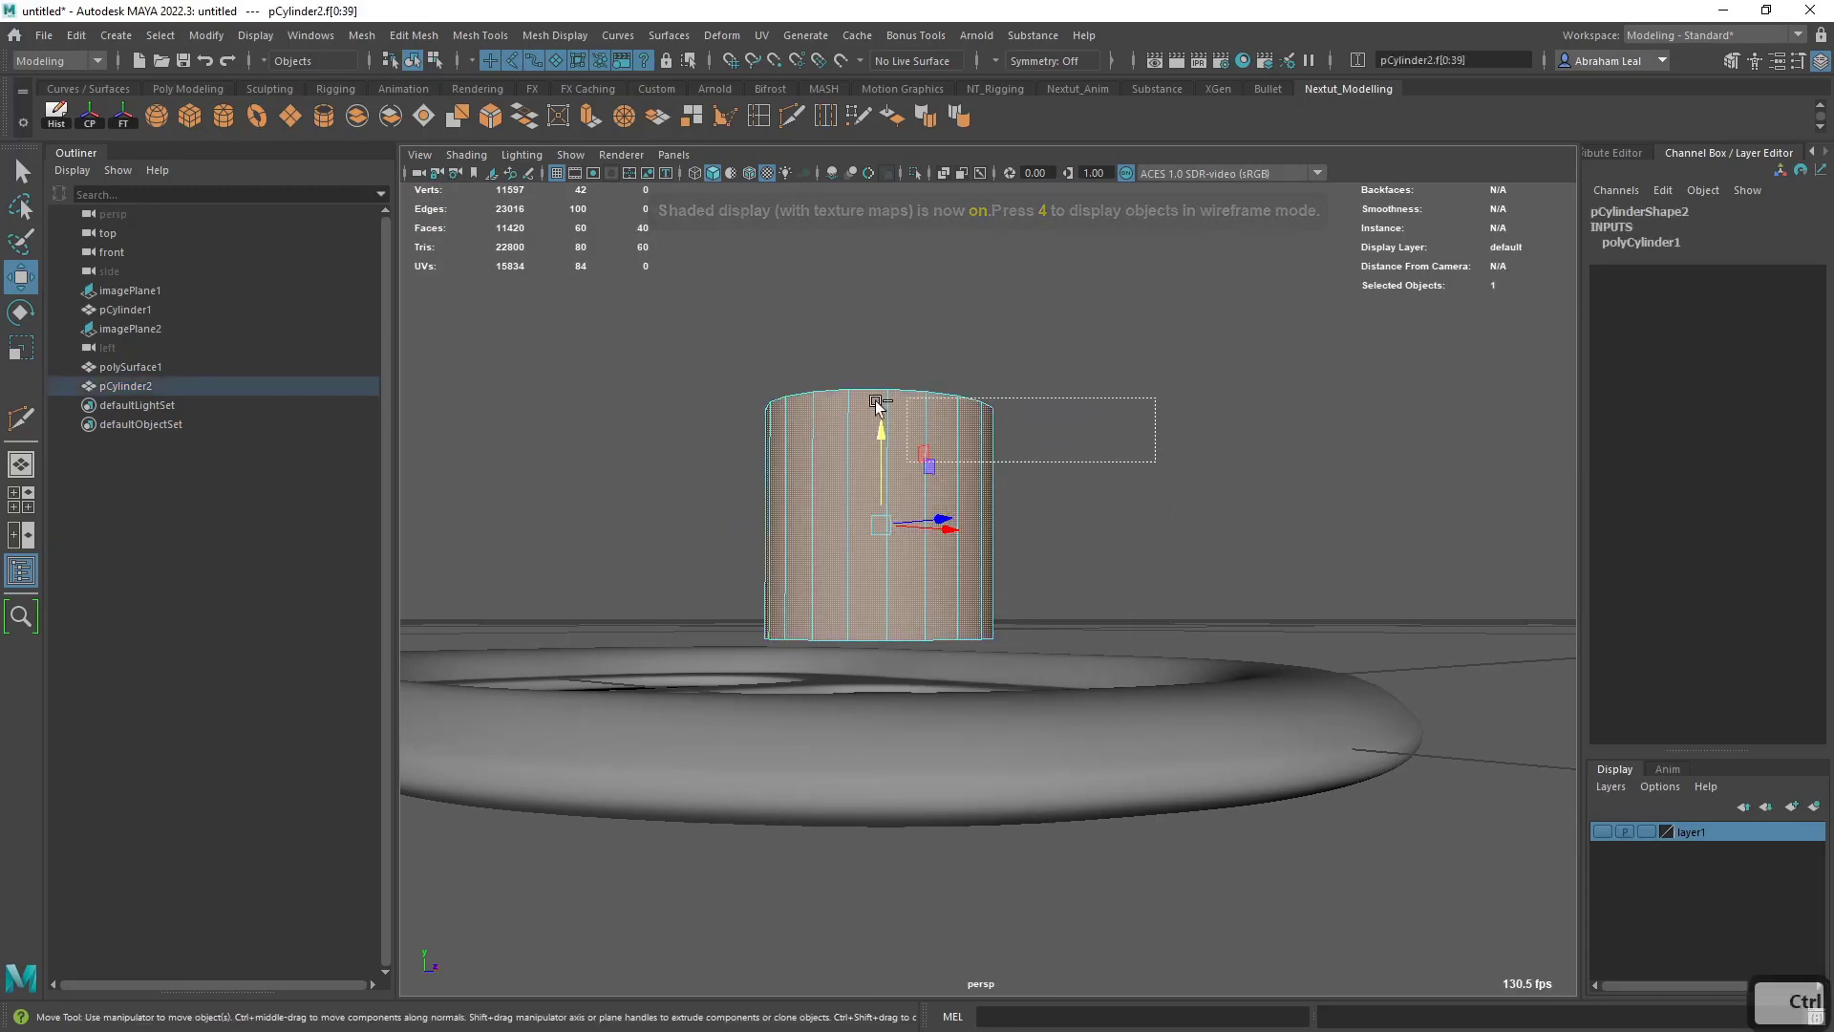
ctrl+drag(877, 406, 865, 403)
key(BackSpace)
- Flatten the open cylinder into a thin disc seated on the pull tab's central tongue
alt+drag(725, 336, 864, 464)
right_drag(867, 470, 967, 424)
key(r)
drag(837, 420, 828, 650)
key(w)
alt+right_drag(828, 650, 848, 478)
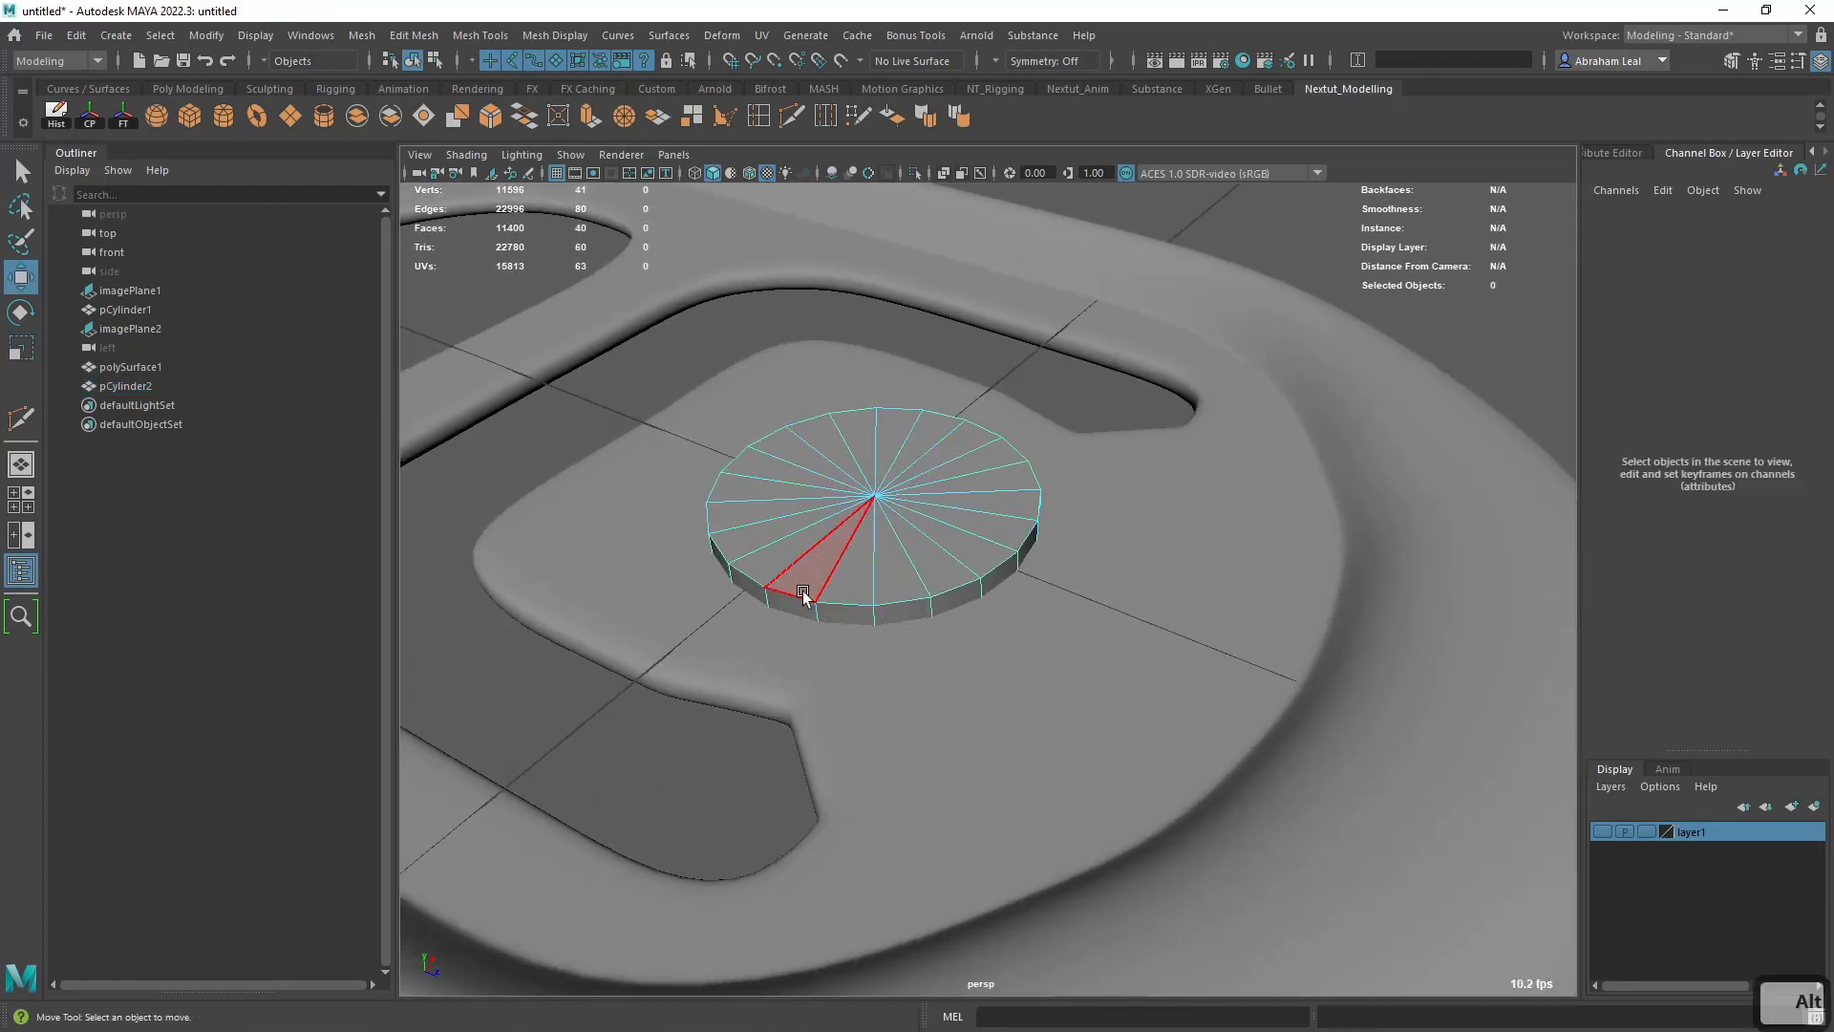
- Bevel the rivet disc's top rim edge loop with a reduced fraction and turn on its smooth preview
double_click(798, 599)
click(497, 124)
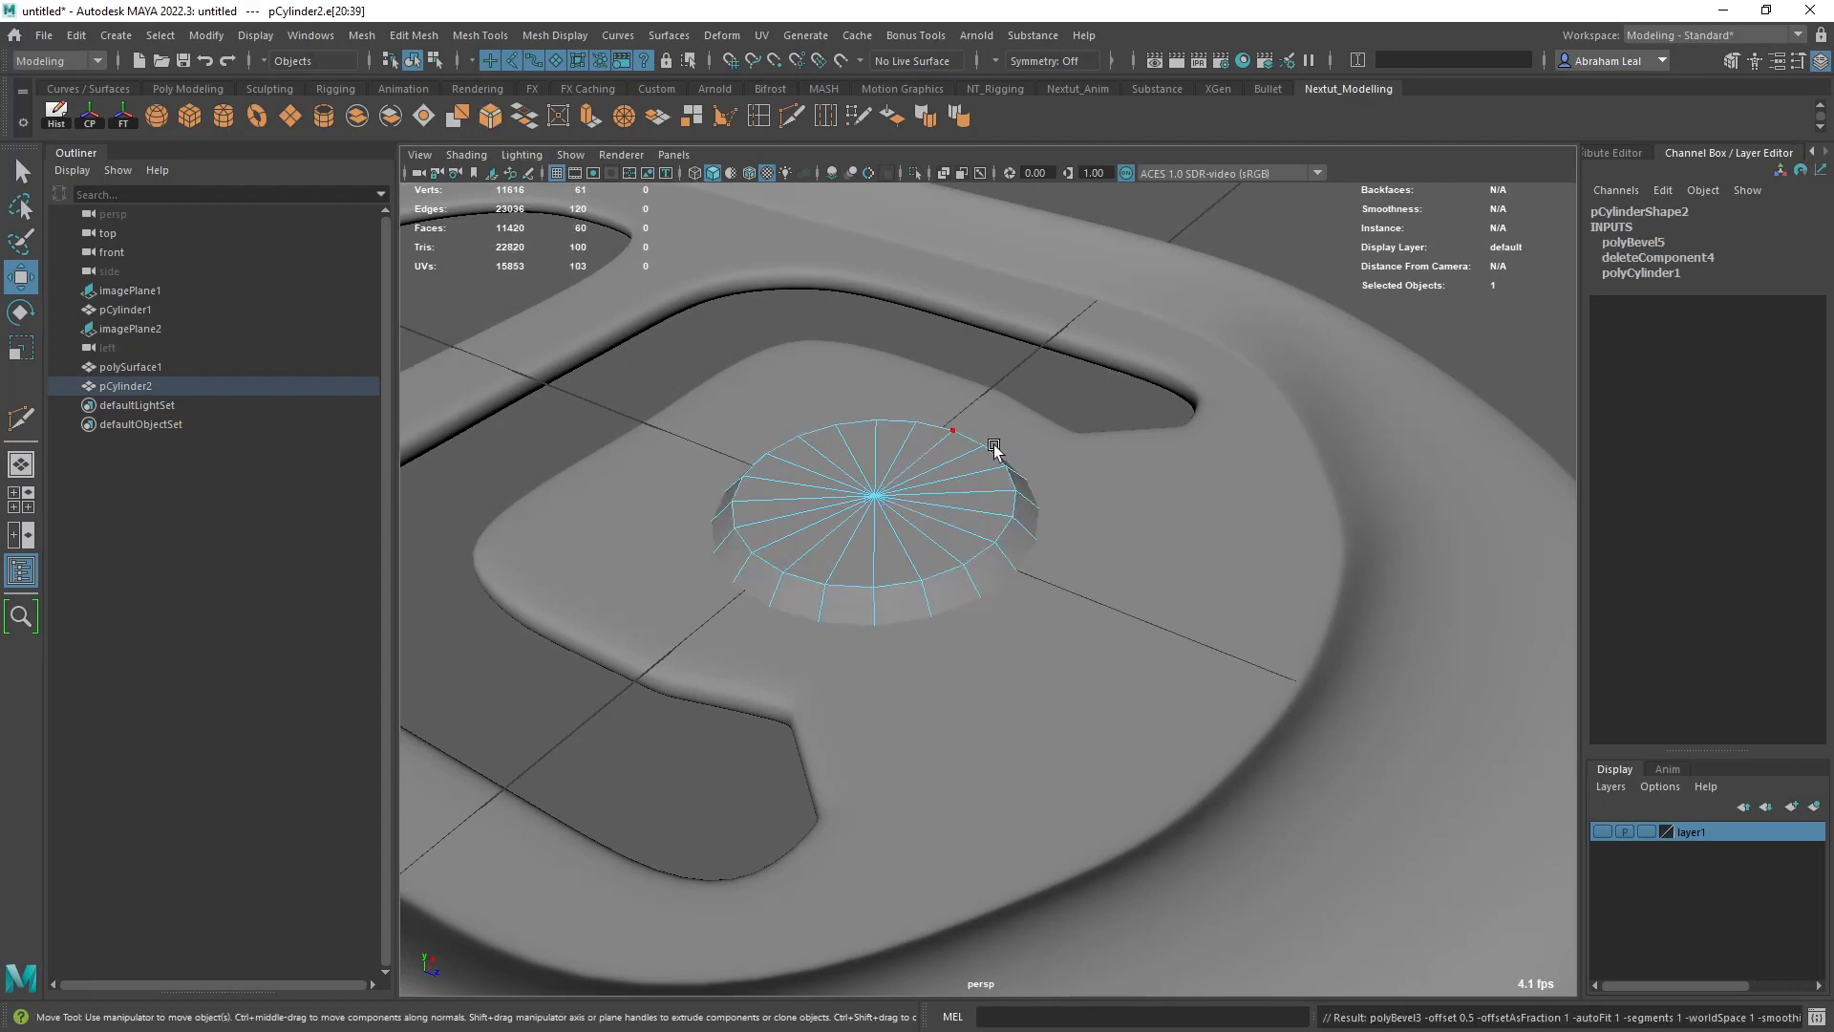
click(1619, 243)
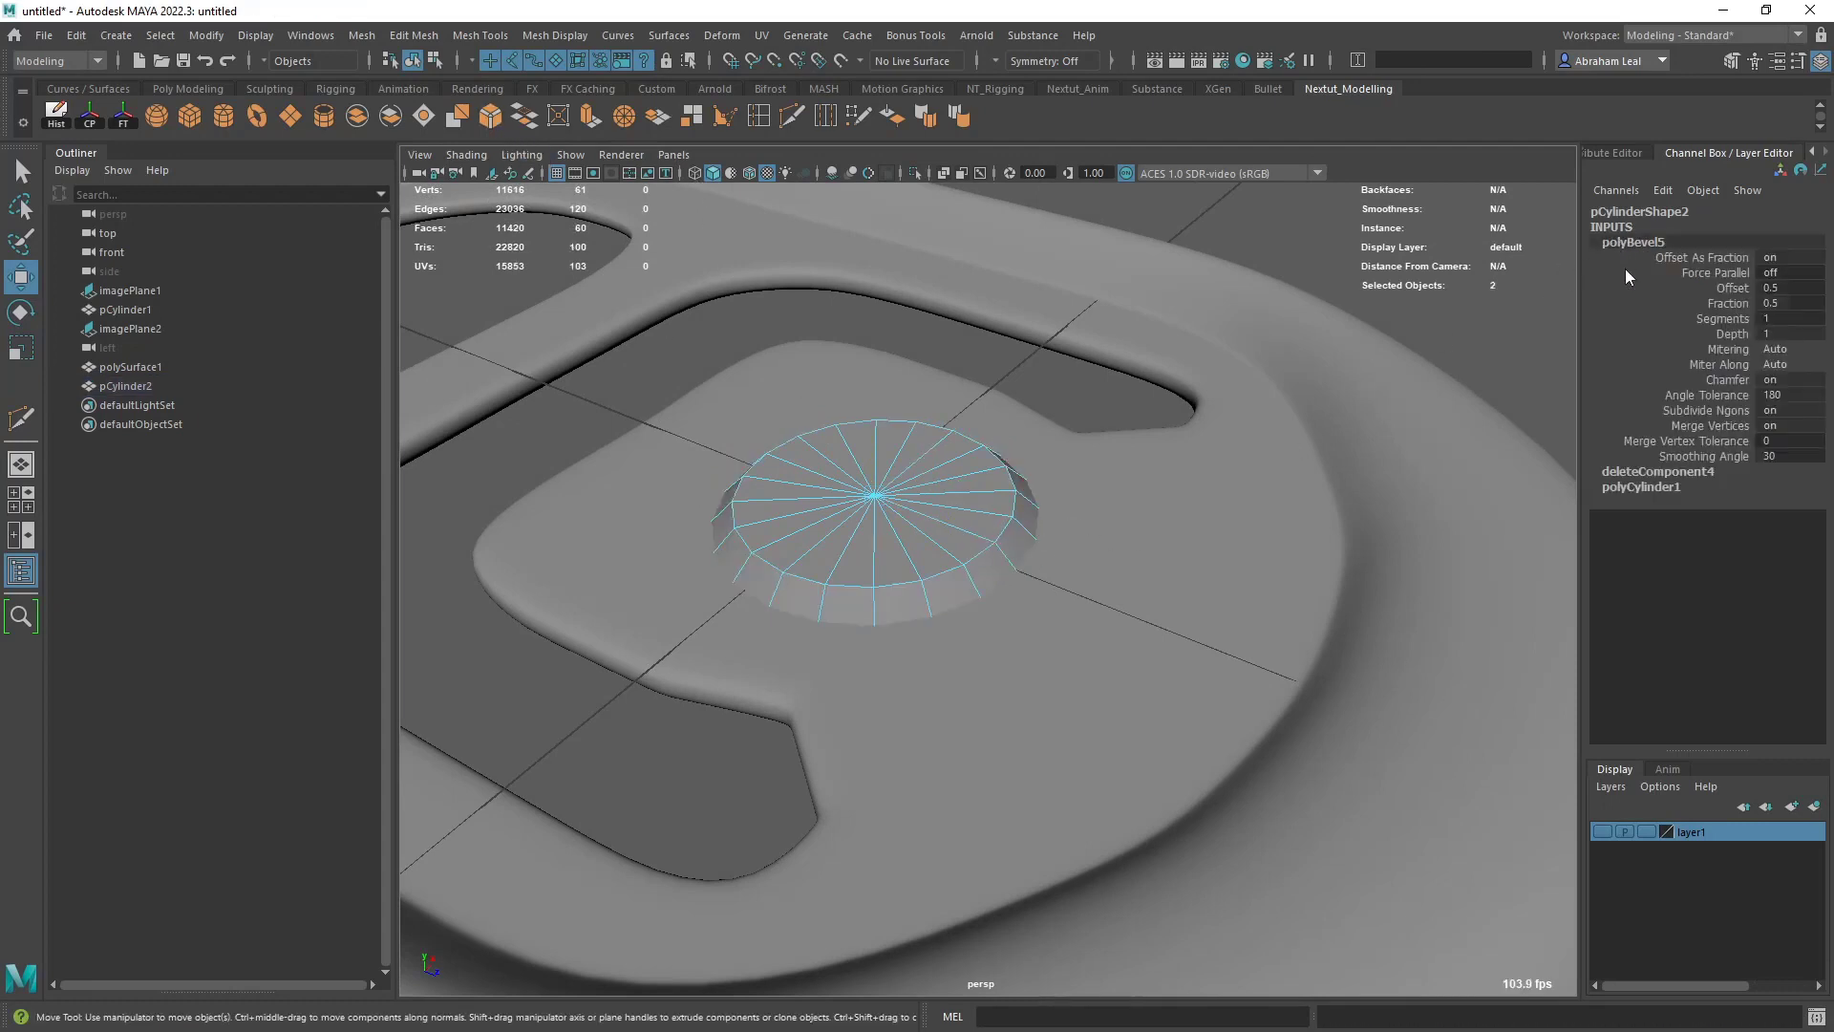
click(1727, 303)
ctrl+middle_drag(1727, 303, 1185, 398)
key(3)
right_drag(933, 485, 991, 455)
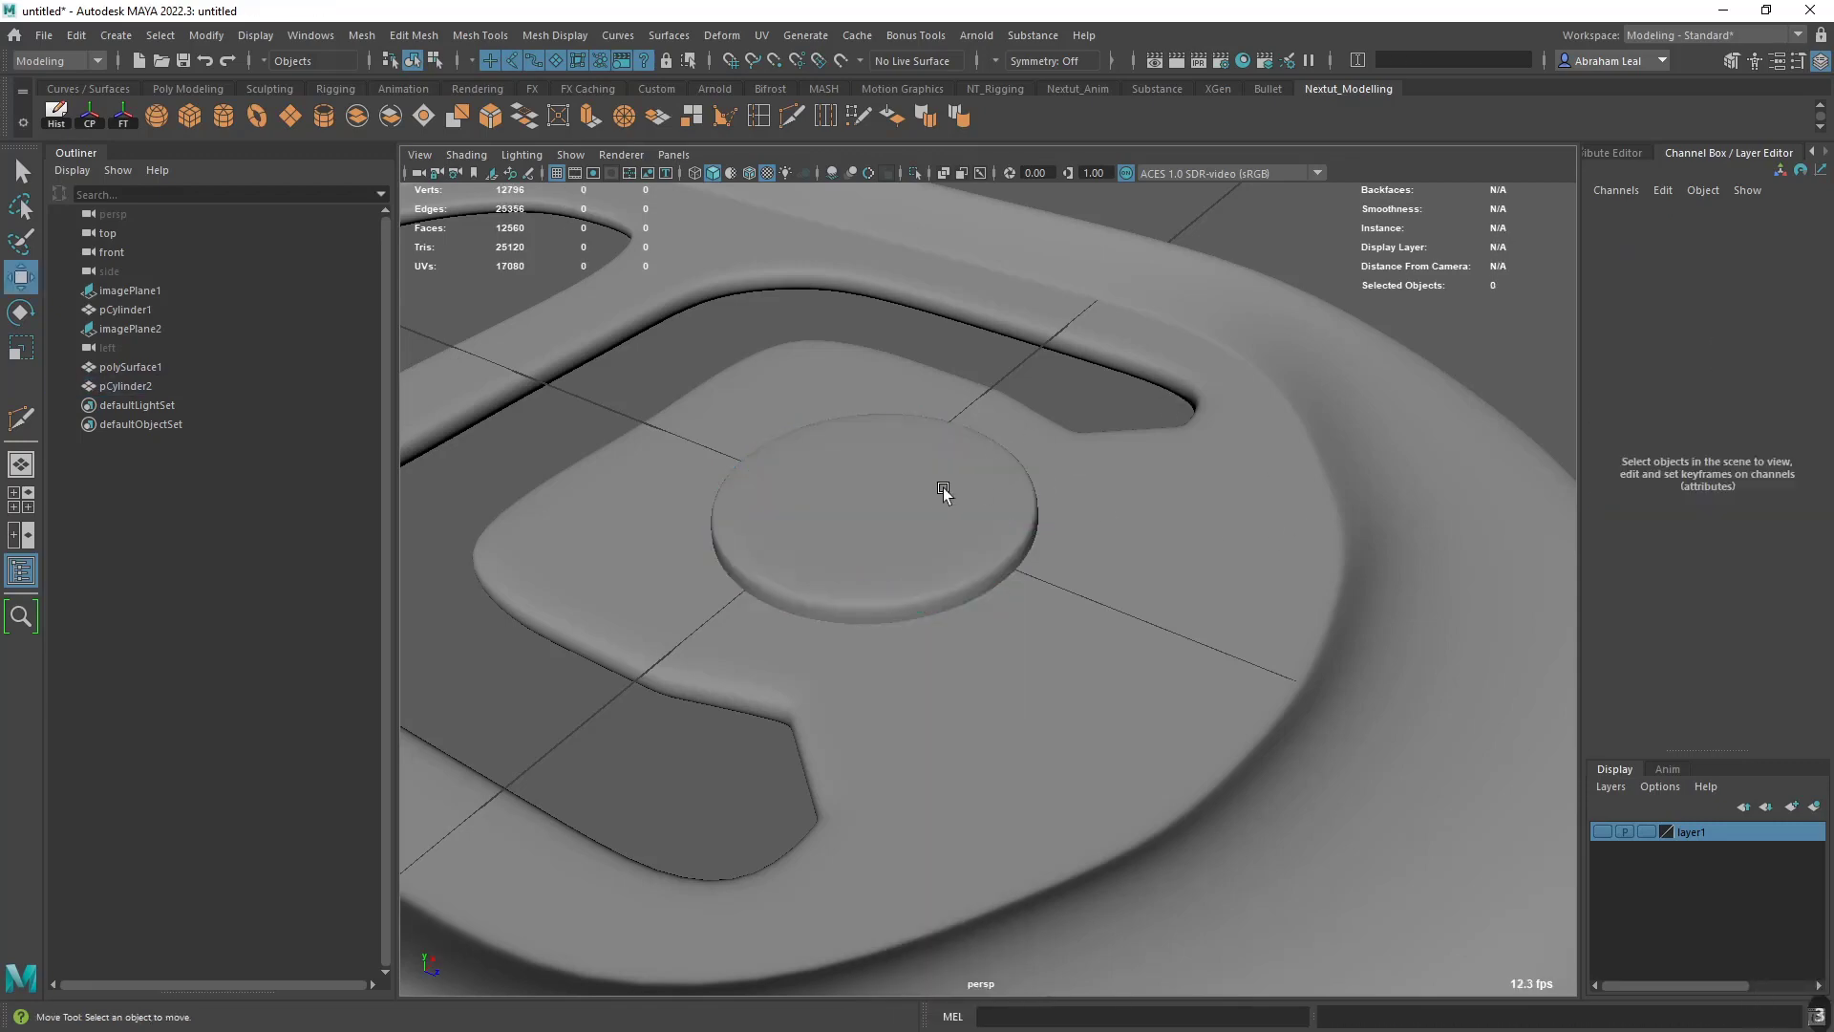
click(942, 490)
click(875, 440)
click(1040, 392)
- Make the can's layer1 visible and switch the perspective view to wireframe display
scroll(1039, 391, down, 2)
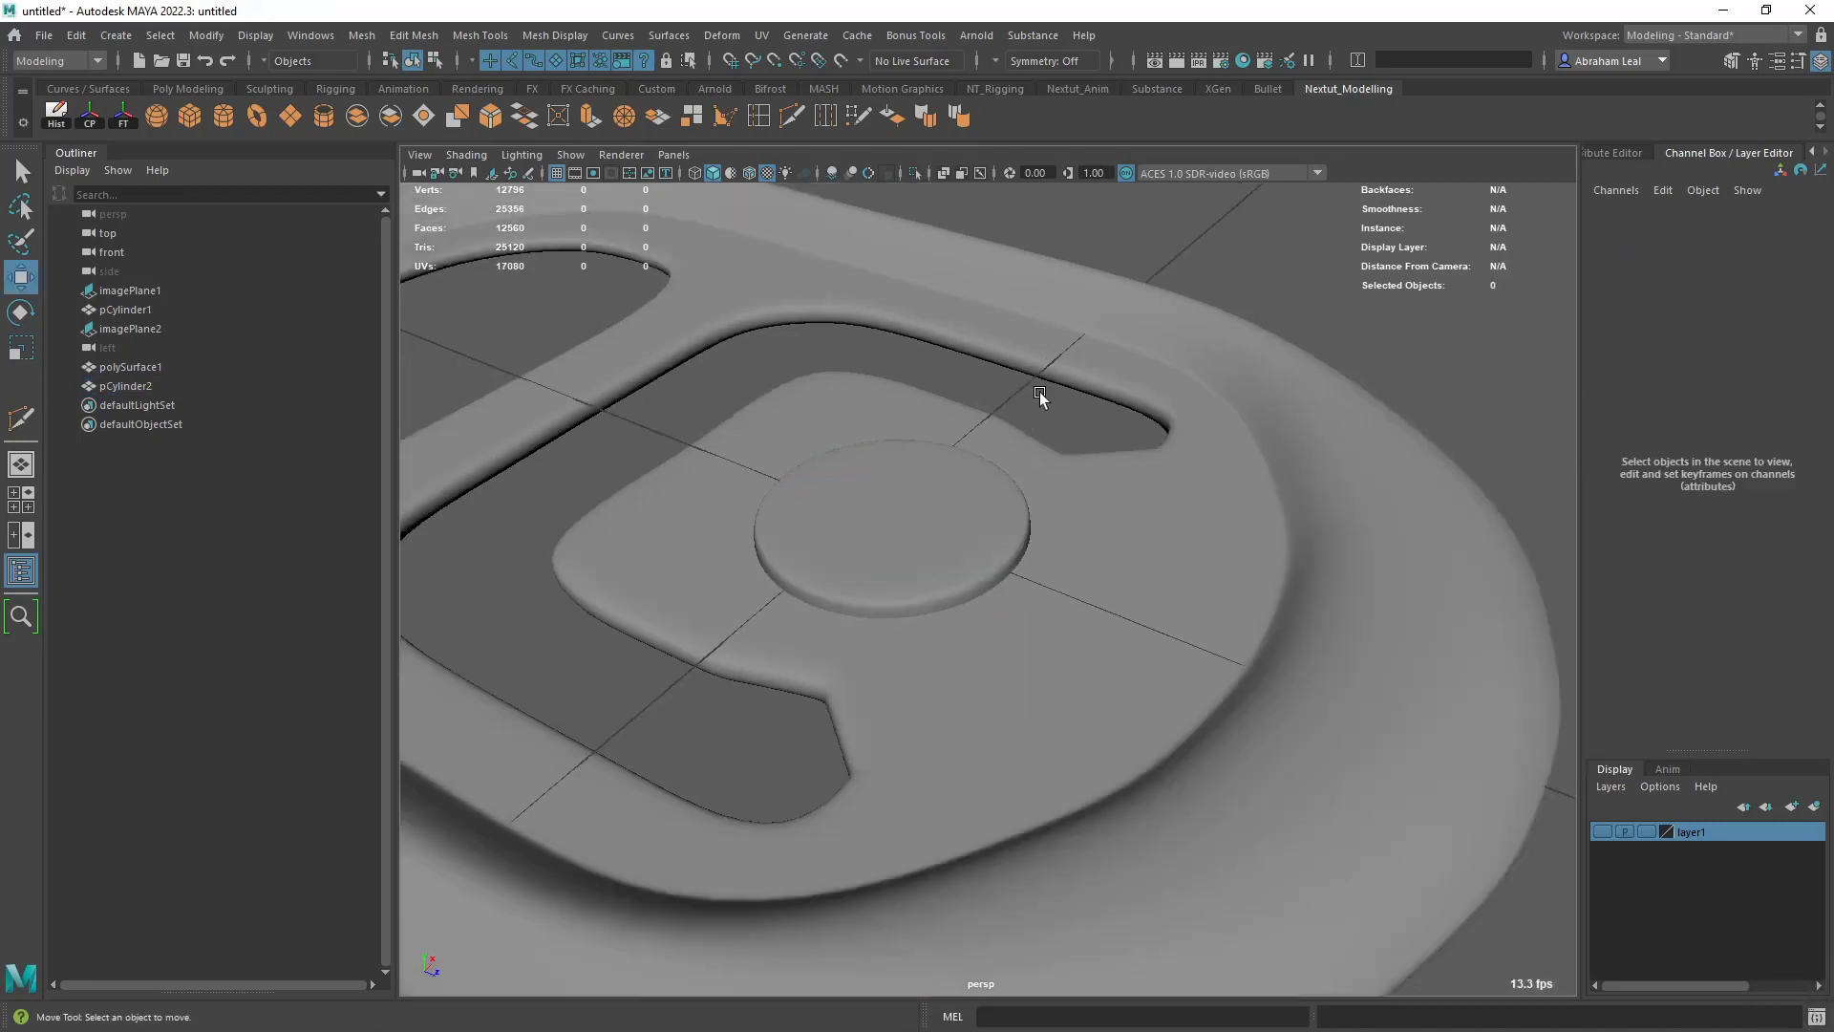
scroll(1039, 392, down, 3)
alt+drag(1039, 392, 988, 472)
scroll(987, 472, down, 4)
click(1600, 829)
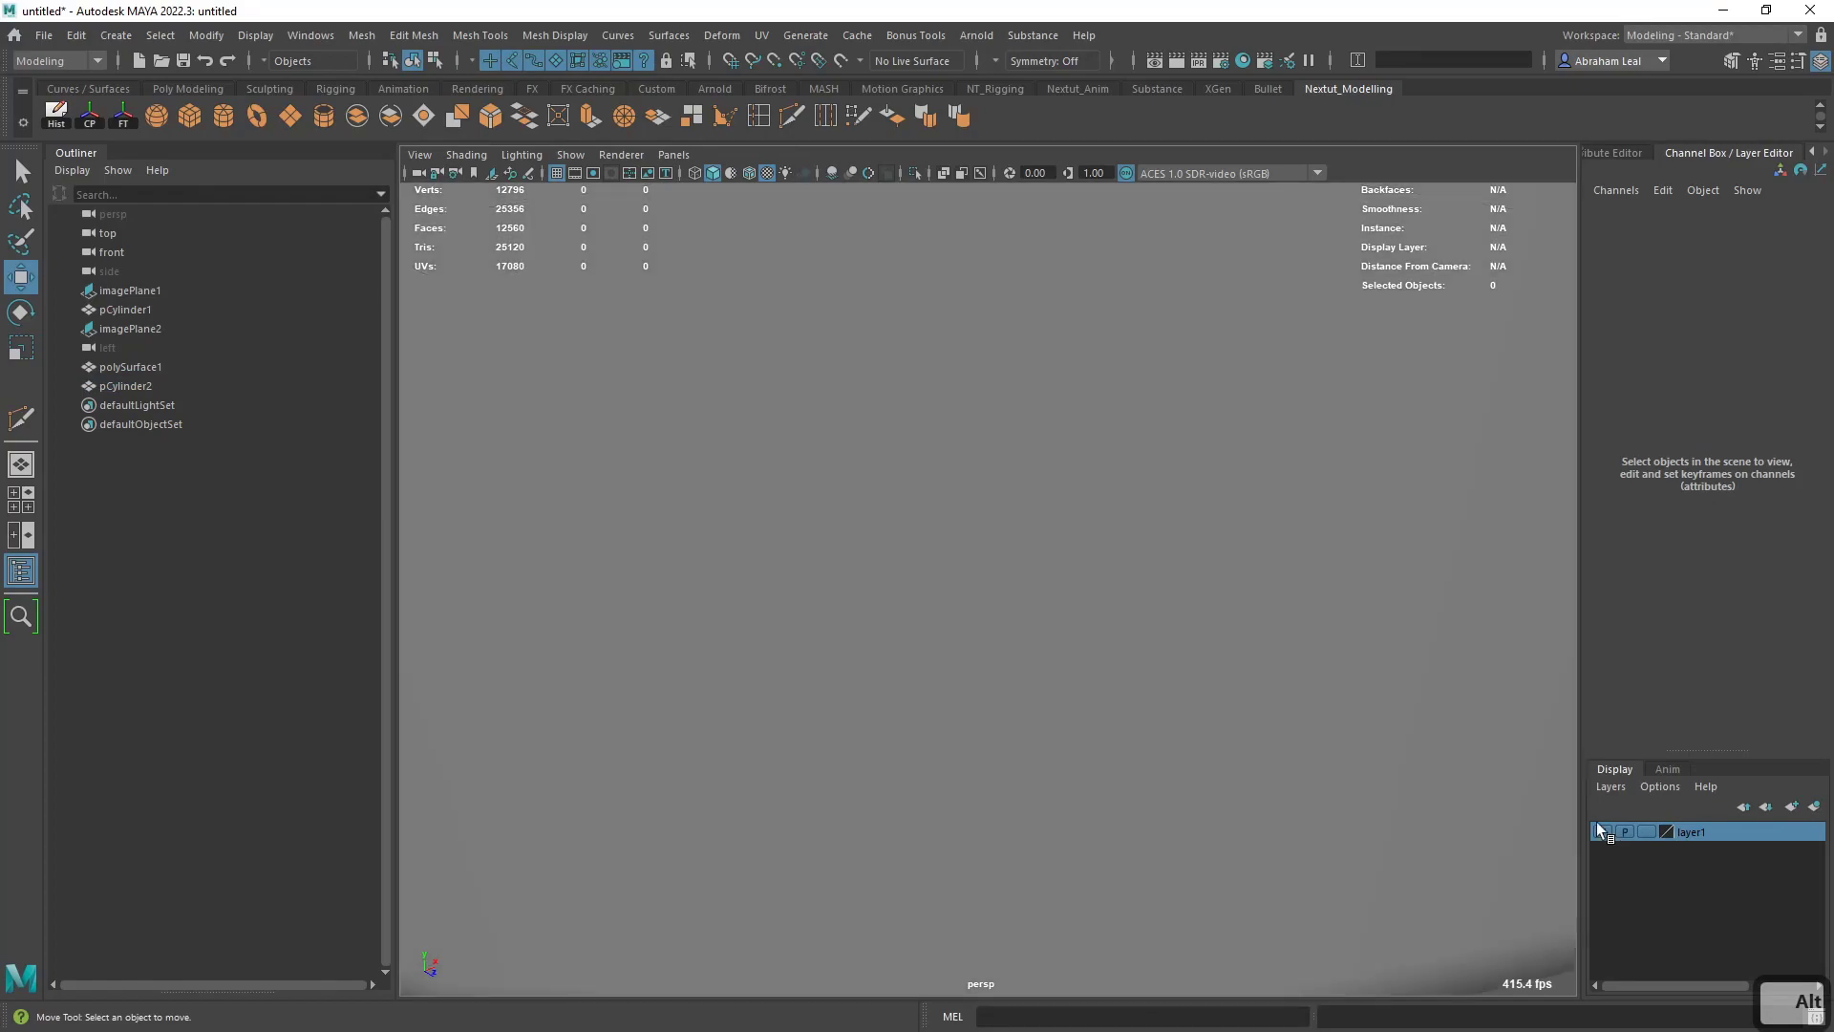
scroll(1089, 666, up, 4)
key(4)
scroll(984, 562, up, 4)
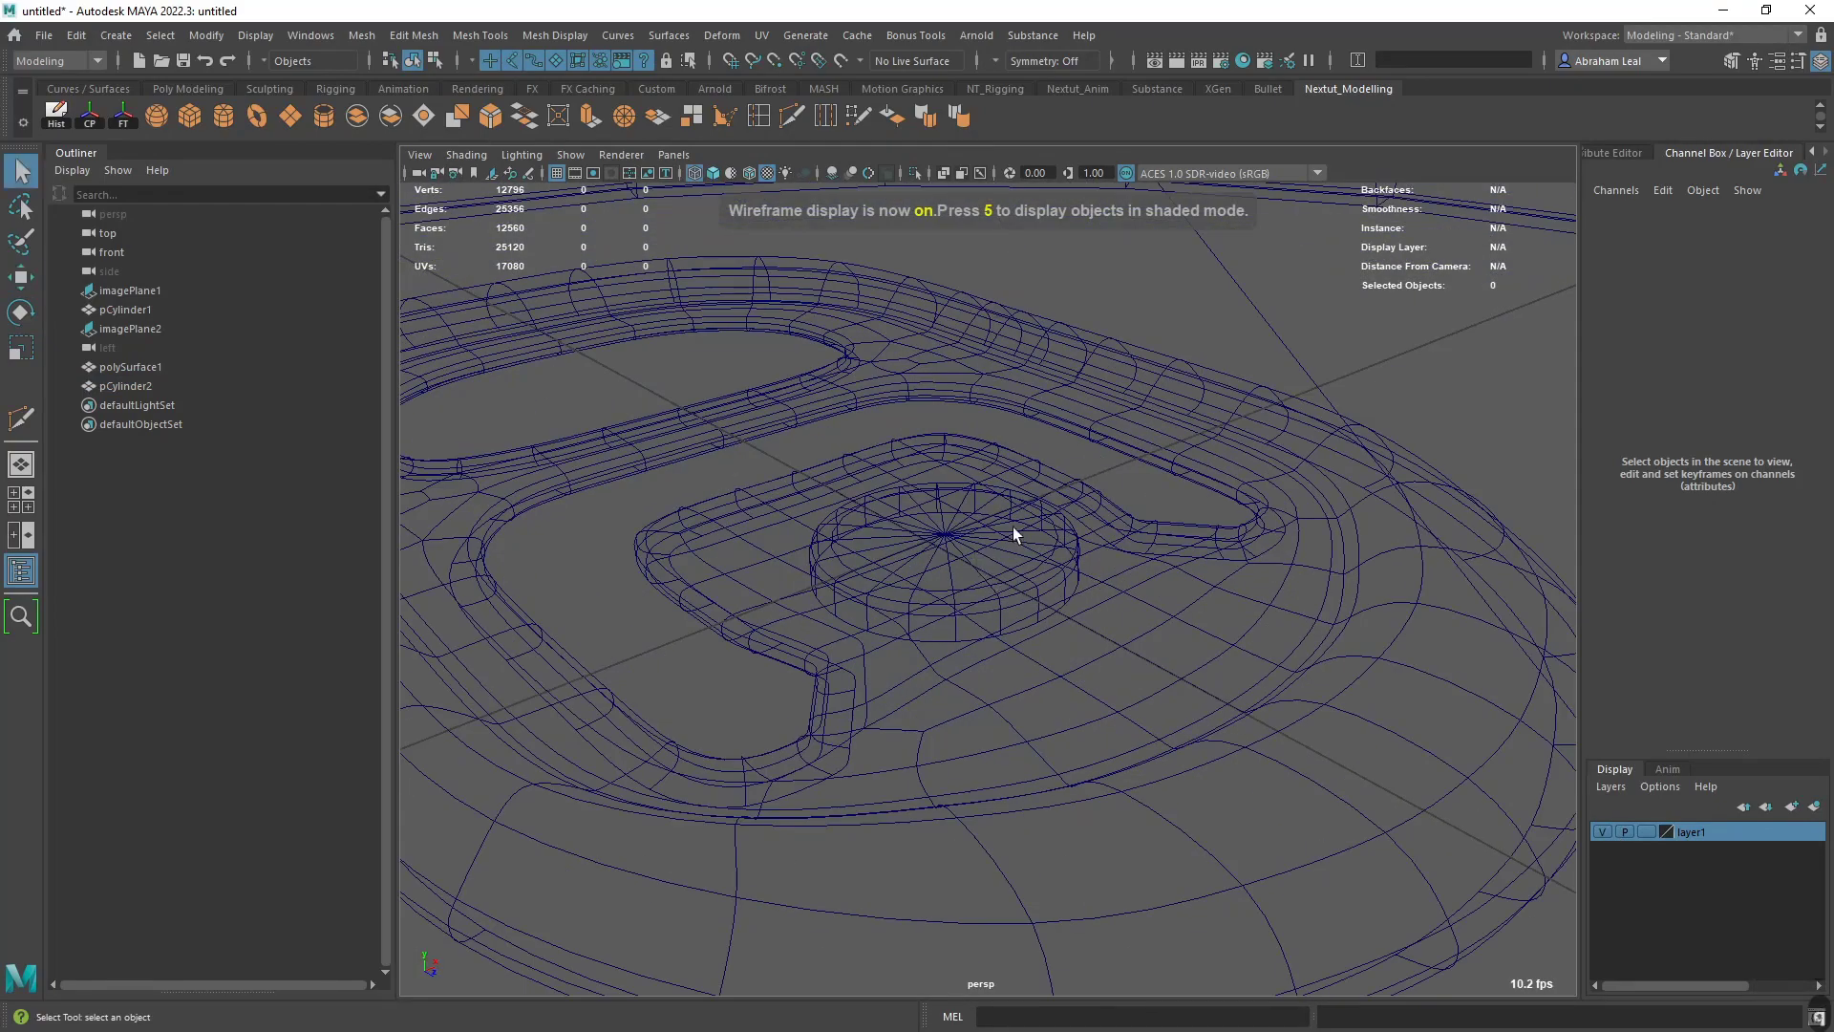
- Raise the pull tab and its rivet together above the can's lid, bringing the tab to Translate Y 13.712
click(1013, 533)
shift+click(1077, 495)
scroll(1077, 495, down, 3)
alt+drag(1078, 495, 1079, 517)
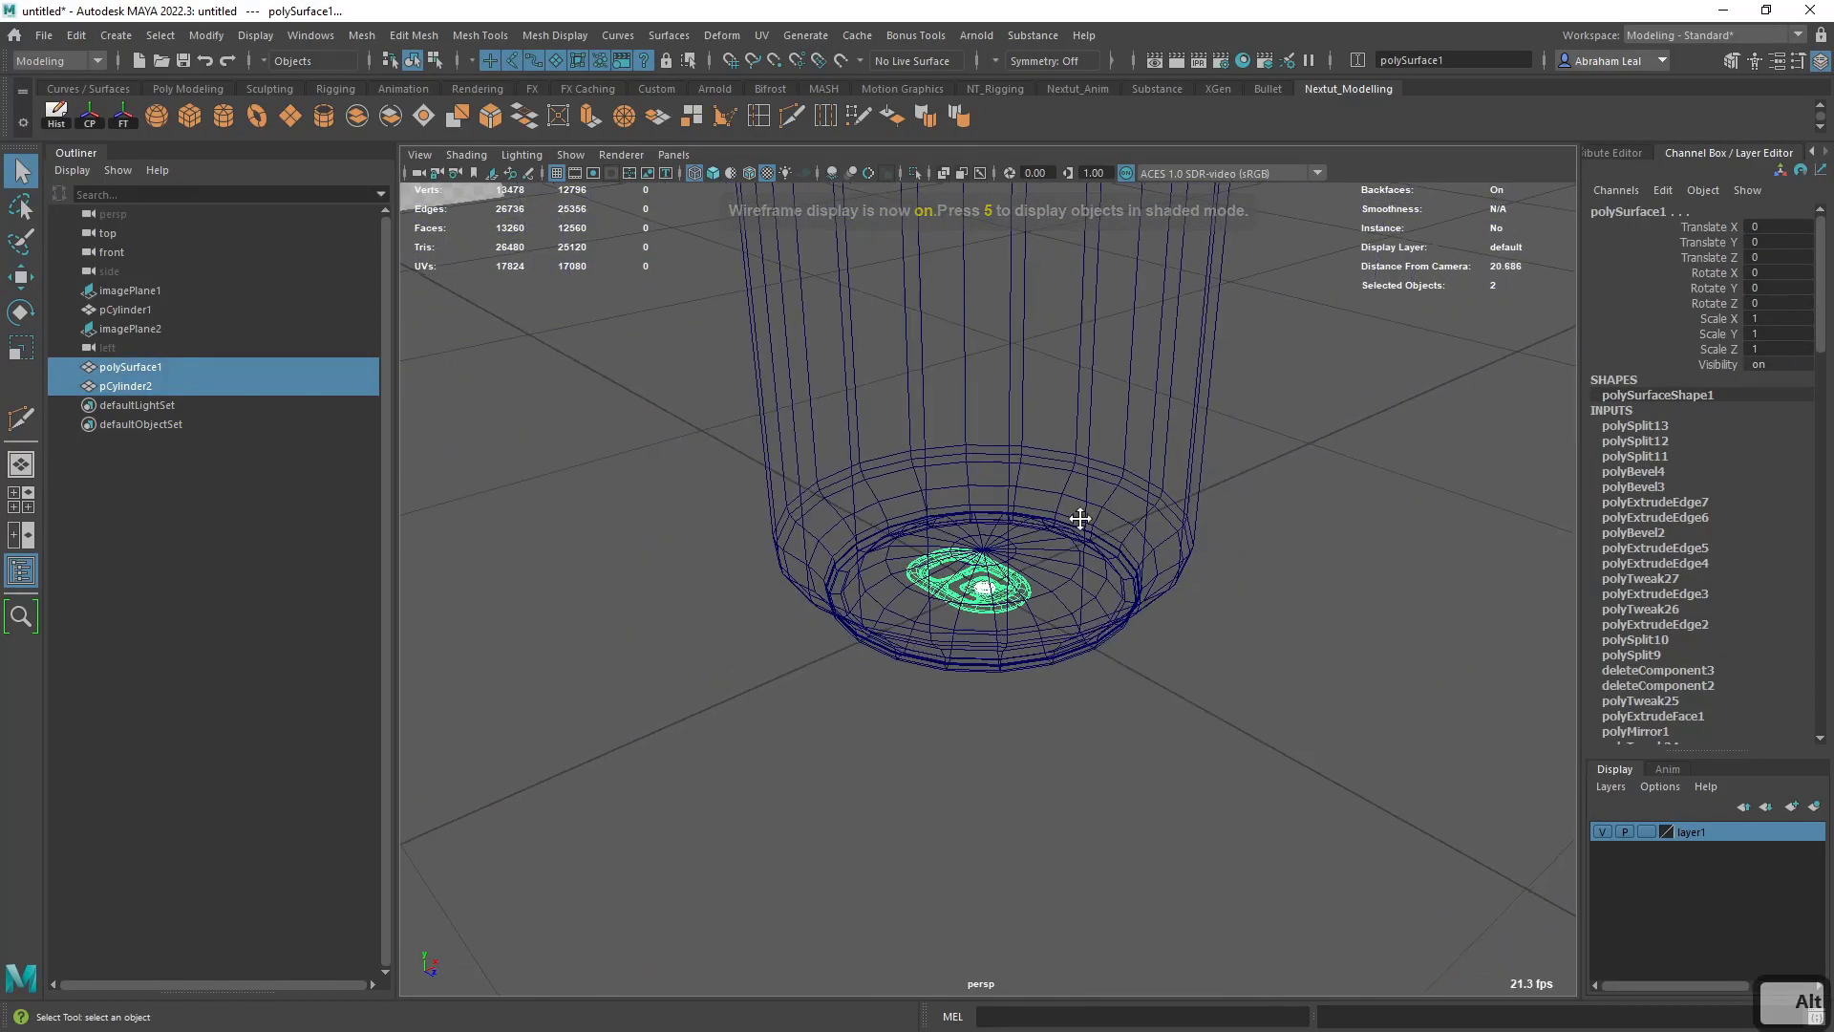
scroll(1080, 517, down, 5)
key(w)
drag(1010, 571, 1004, 377)
scroll(1001, 406, up, 3)
alt+middle_drag(976, 415, 947, 576)
scroll(948, 576, up, 8)
key(space)
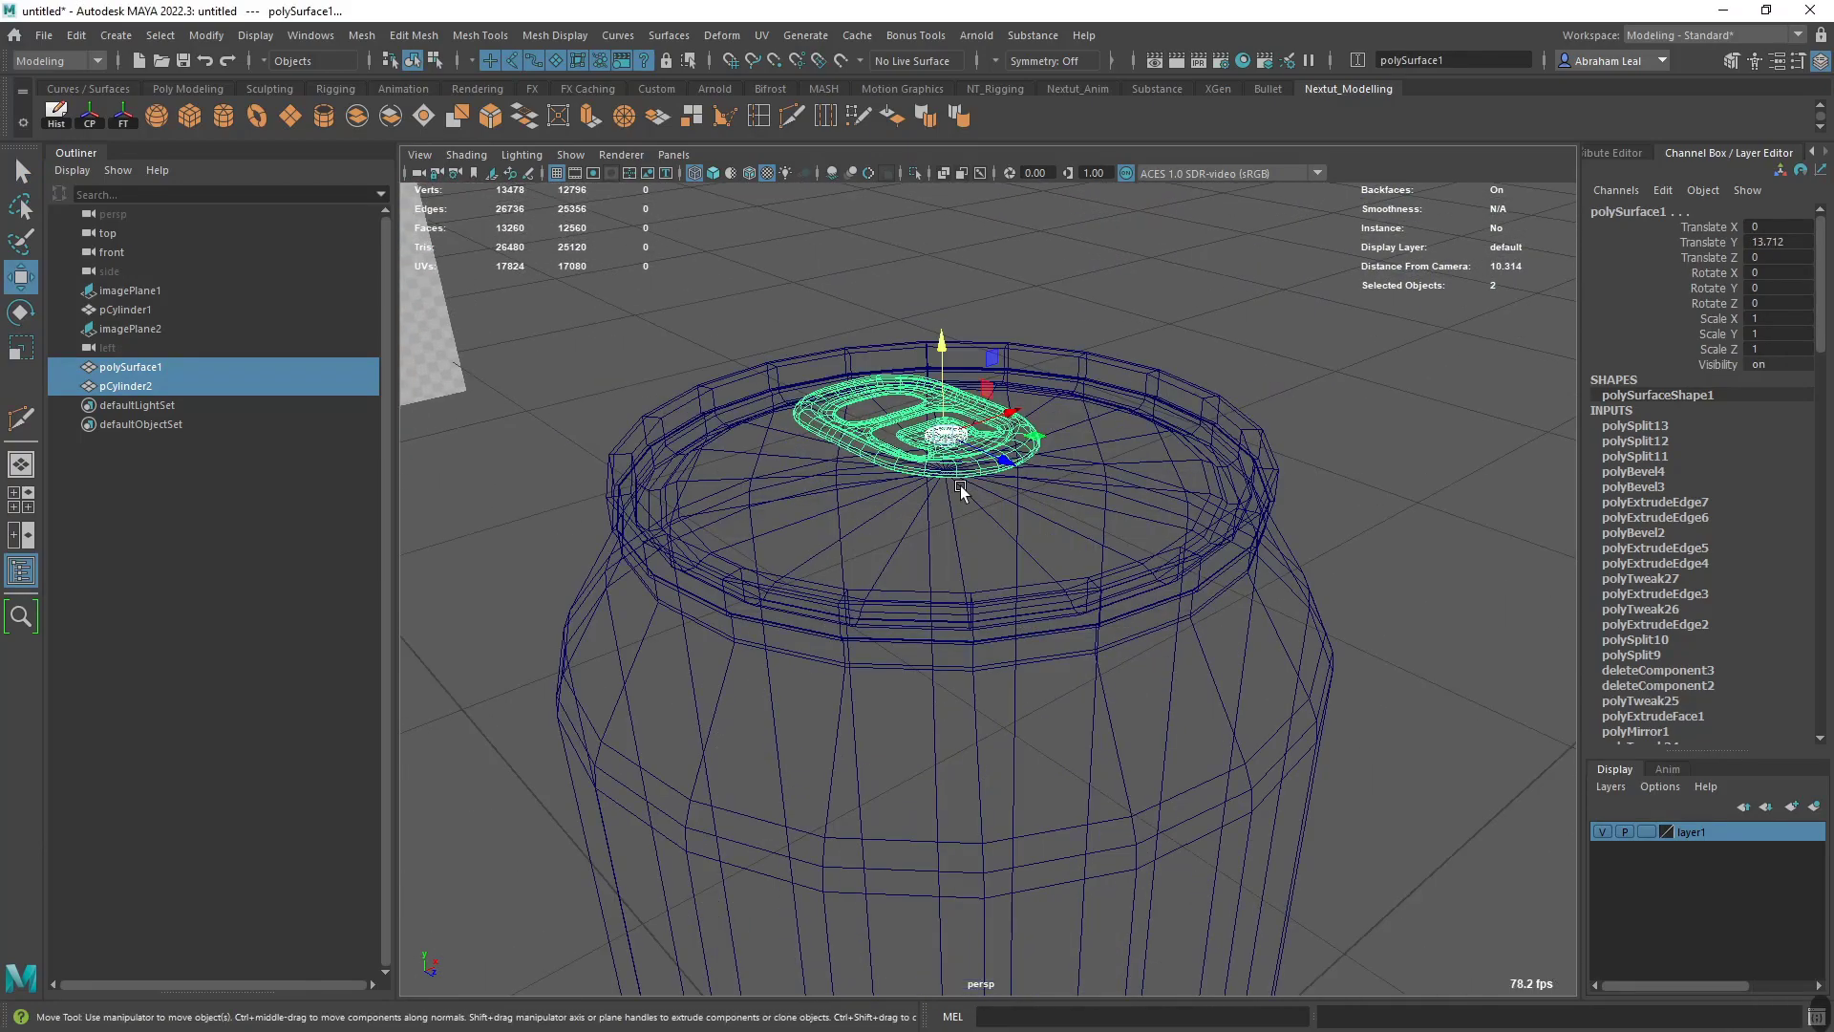
- Lower the tab and rivet in shaded display, with the tab at Translate Y 13.396, and smooth-preview the can
key(5)
scroll(995, 511, up, 5)
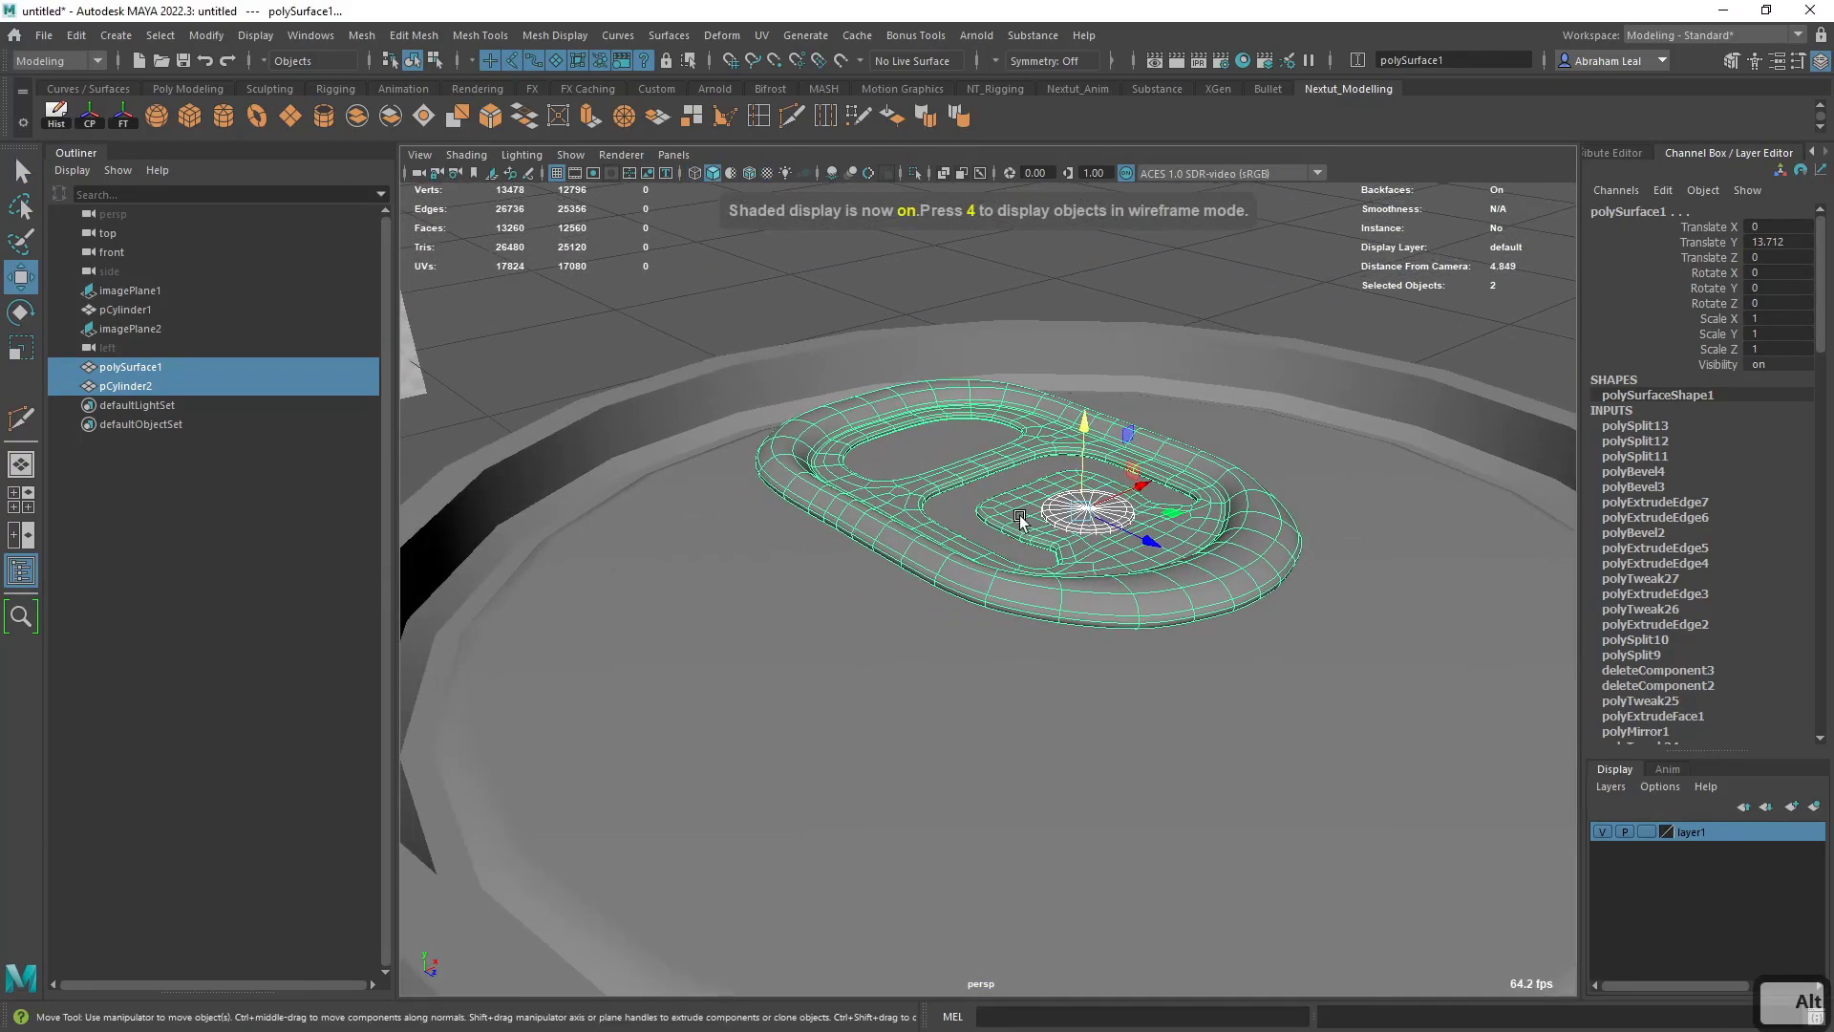
alt+drag(1042, 478, 1083, 427)
key(3)
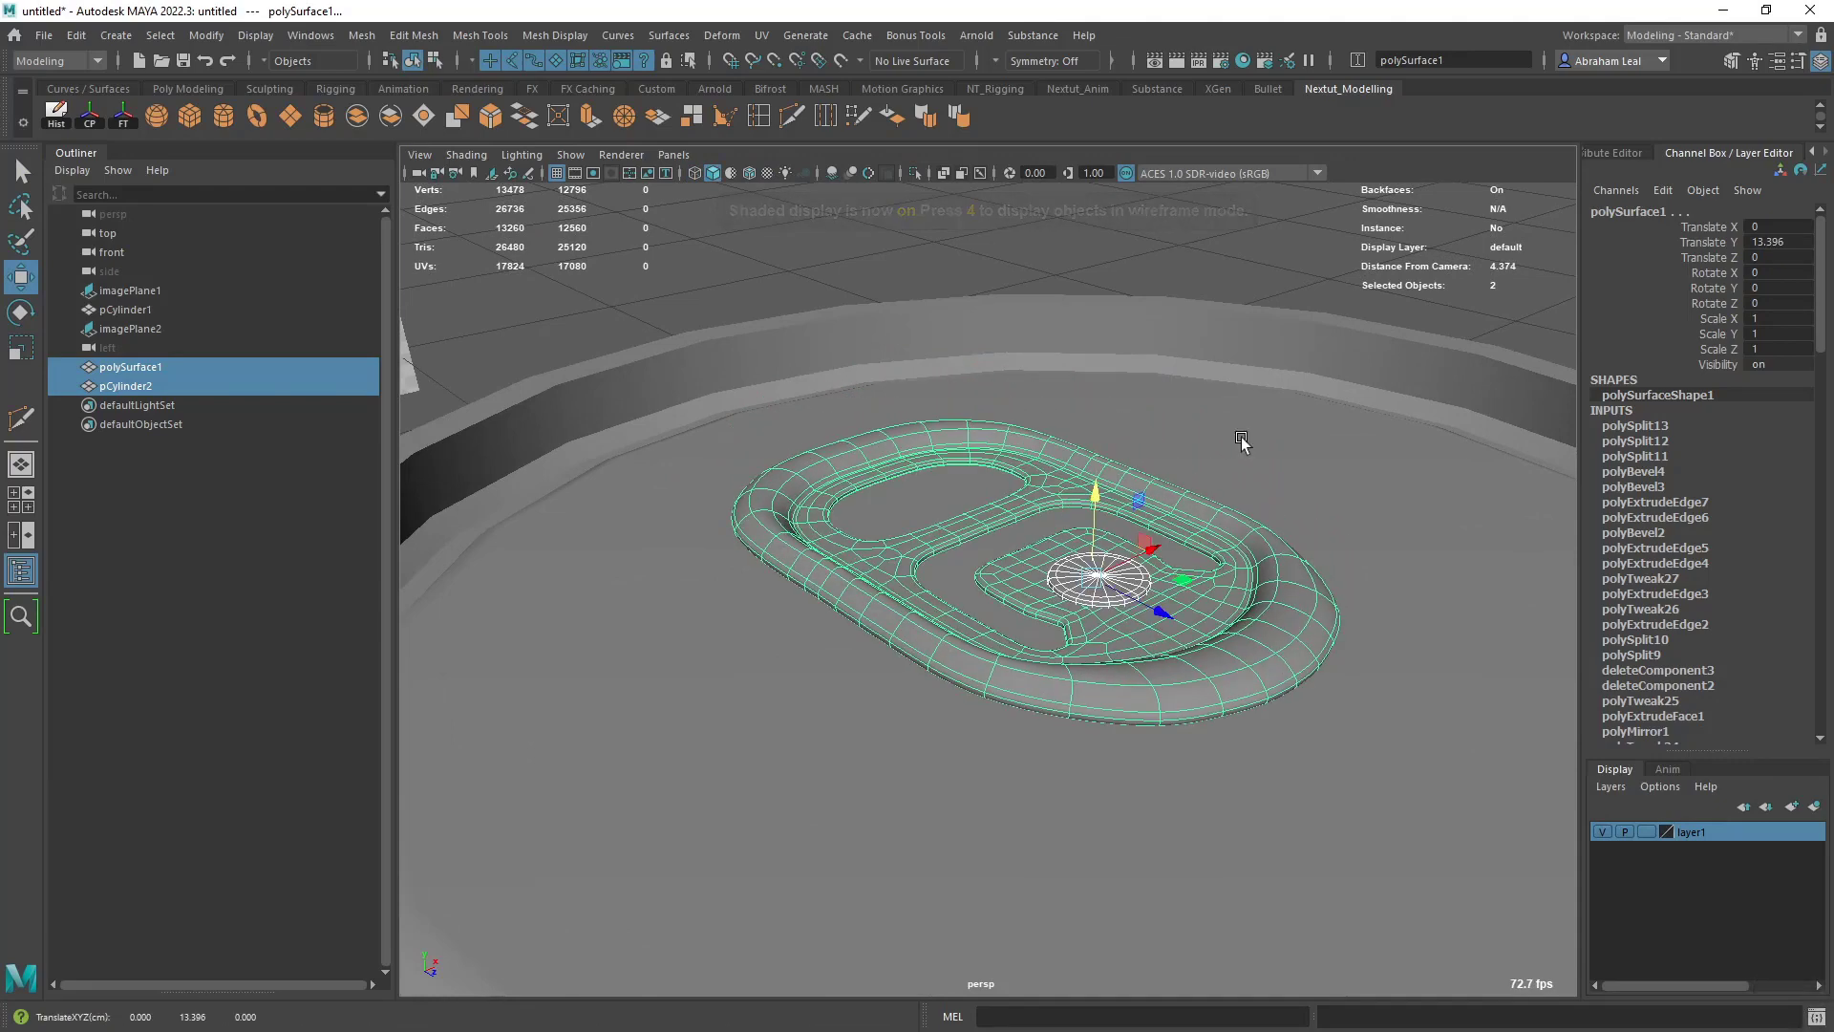
click(1333, 526)
- Select the tab and rivet together and seat them slightly lower on the lid, with the rivet at Translate Y 13.366
click(1207, 525)
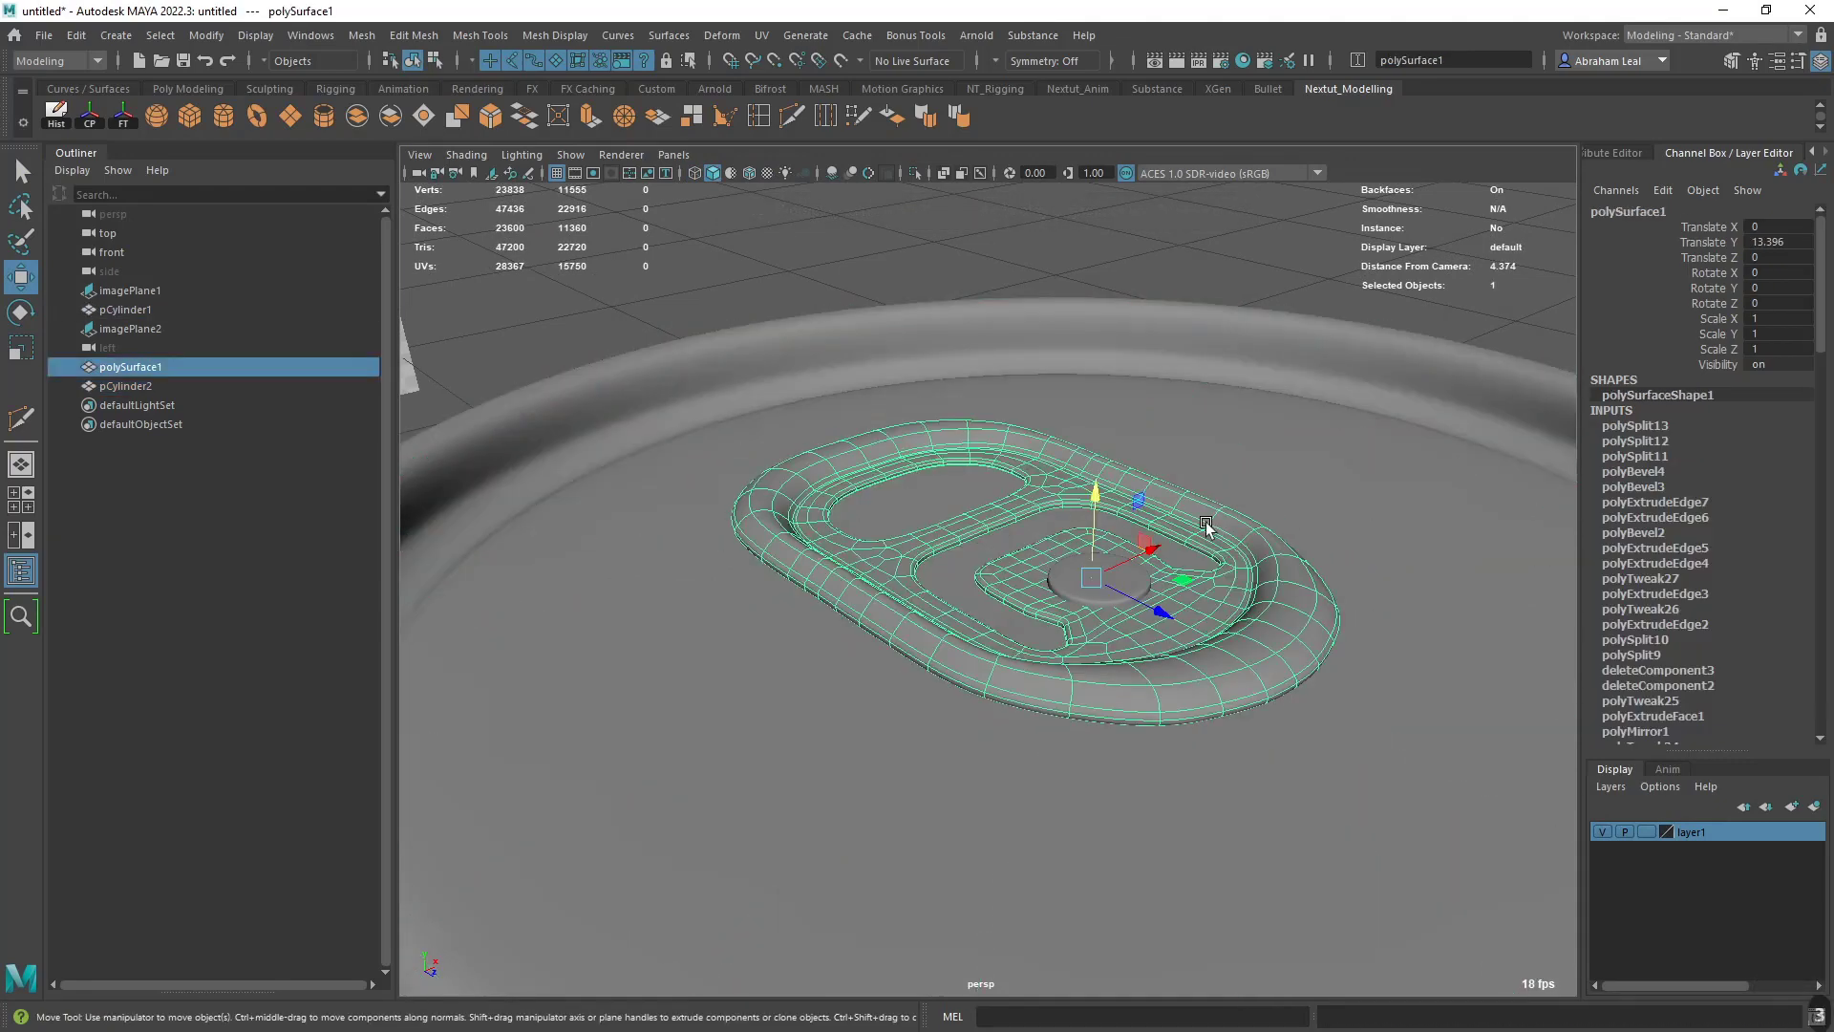
shift+click(1083, 589)
drag(1097, 494, 1056, 668)
scroll(1091, 523, down, 7)
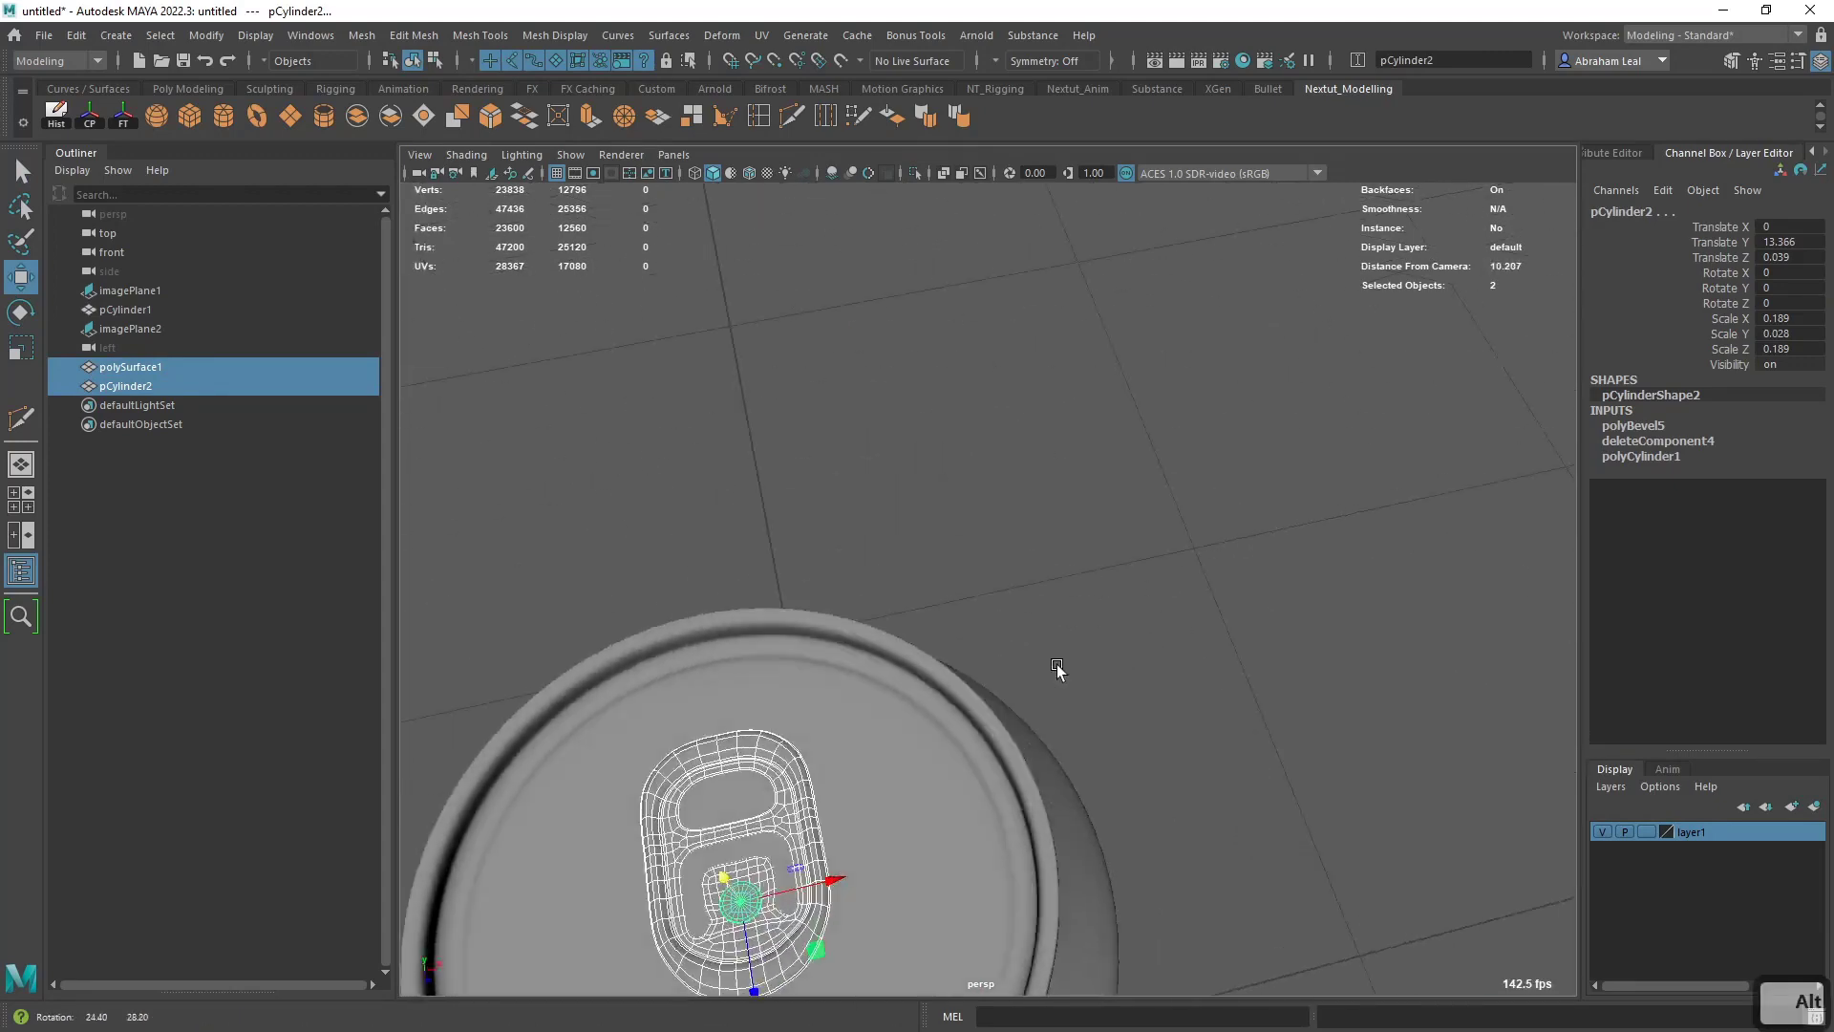
alt+middle_drag(1056, 667, 1074, 558)
click(1231, 480)
alt+drag(1068, 665, 1047, 724)
alt+middle_drag(1047, 724, 1120, 528)
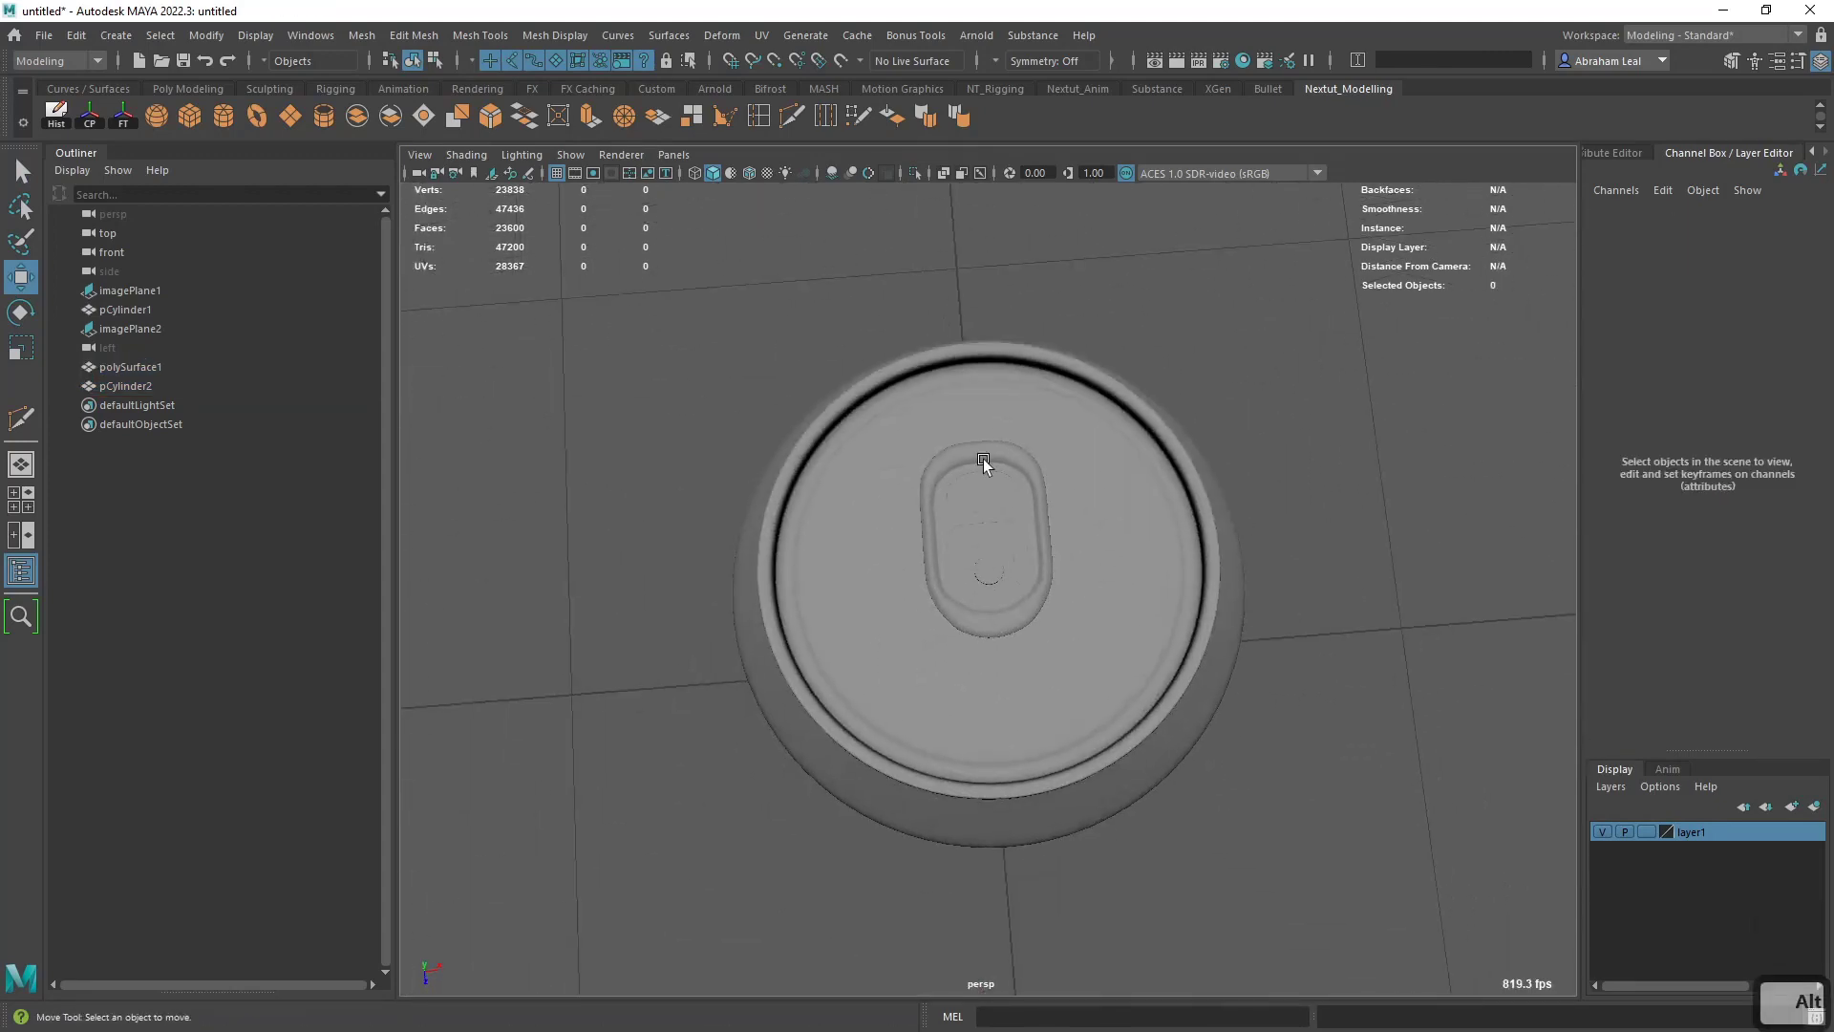
- Compare the can, pull tab and rivet wireframes with the can-top reference image in the top view
click(1131, 586)
scroll(1126, 580, up, 5)
key(space)
drag(1278, 527, 1171, 532)
key(4)
scroll(1062, 604, down, 10)
scroll(1060, 604, up, 2)
scroll(1060, 604, up, 3)
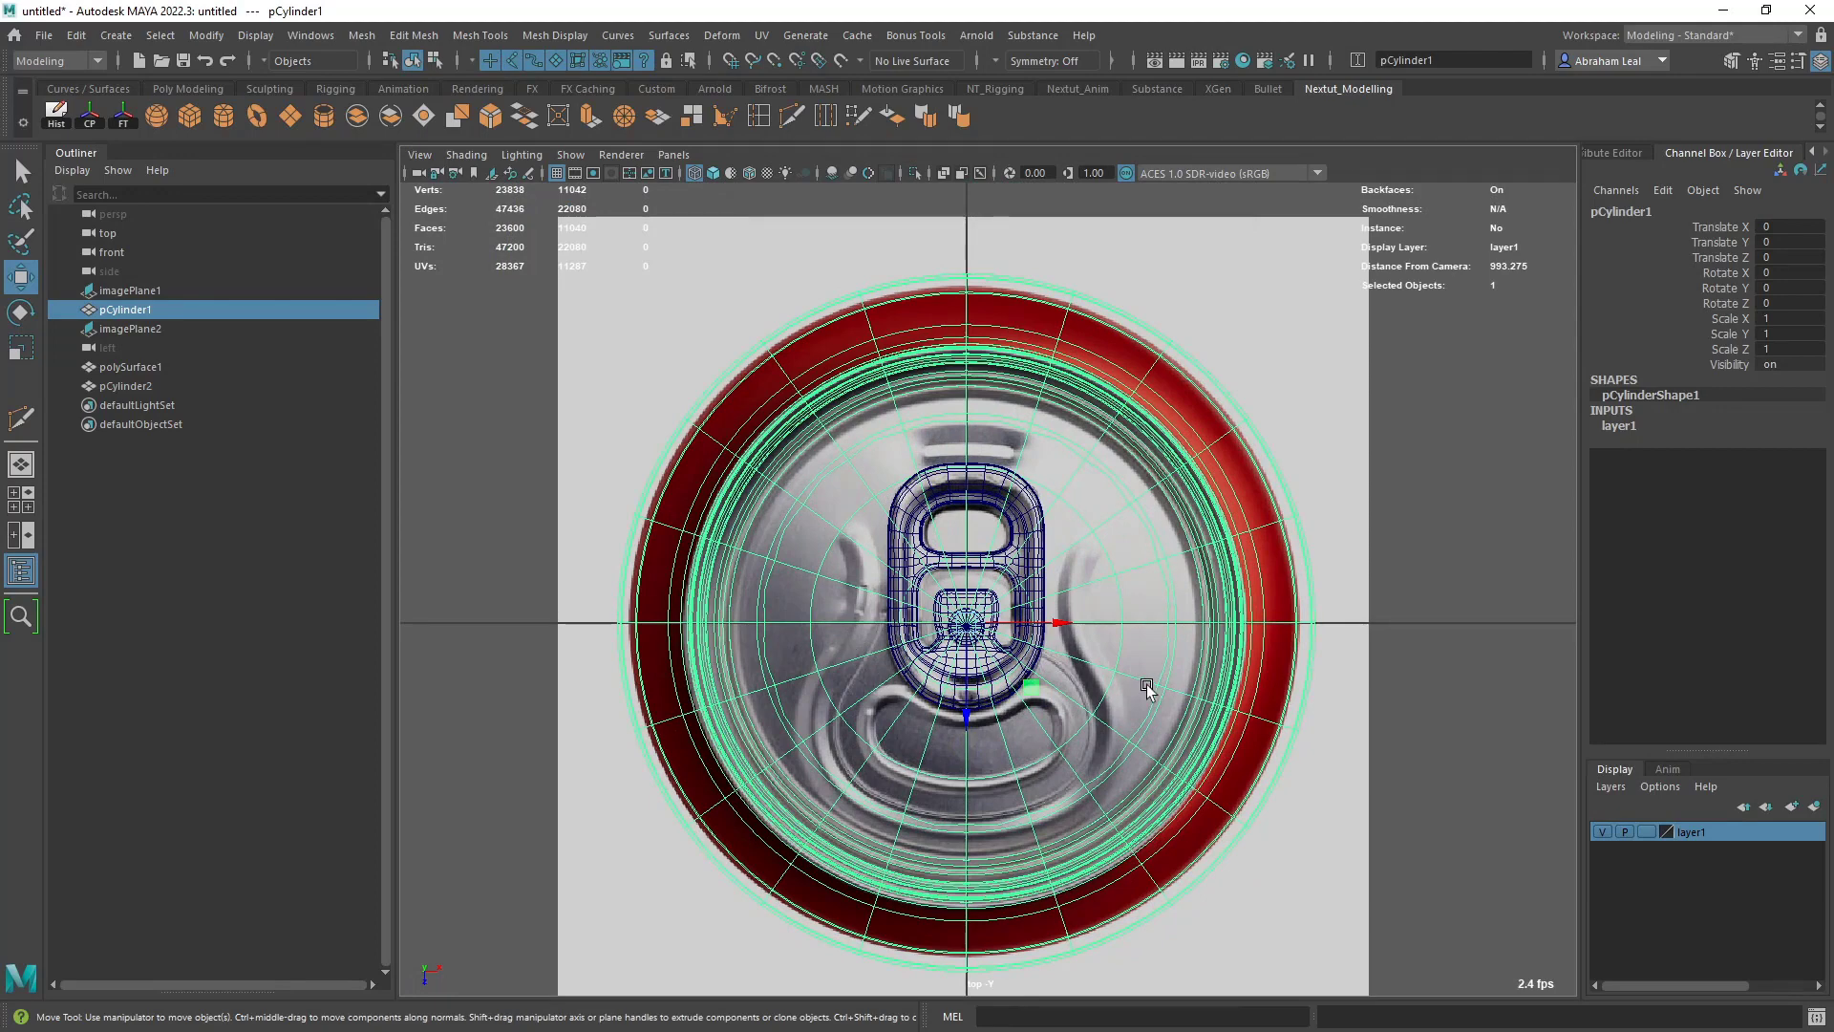
click(1332, 606)
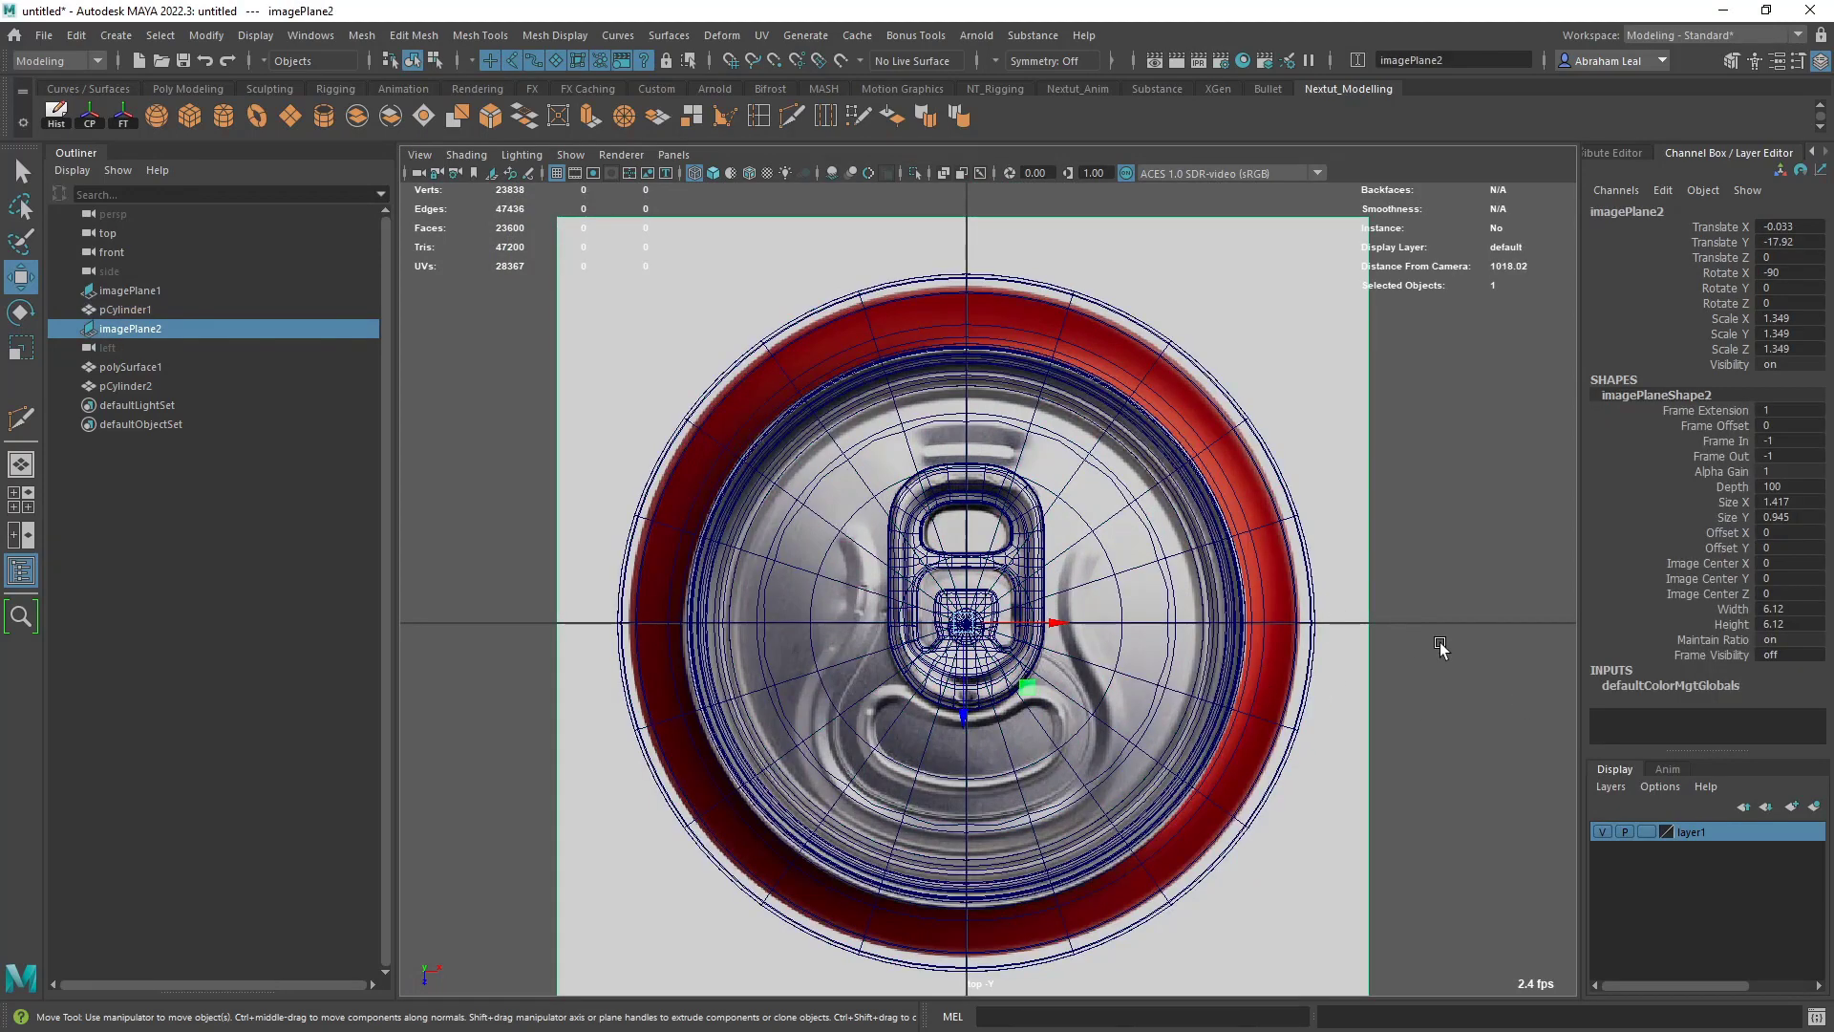
- Save the scene as CocaColaCan in Maya ASCII format in the project's scenes folder
click(44, 35)
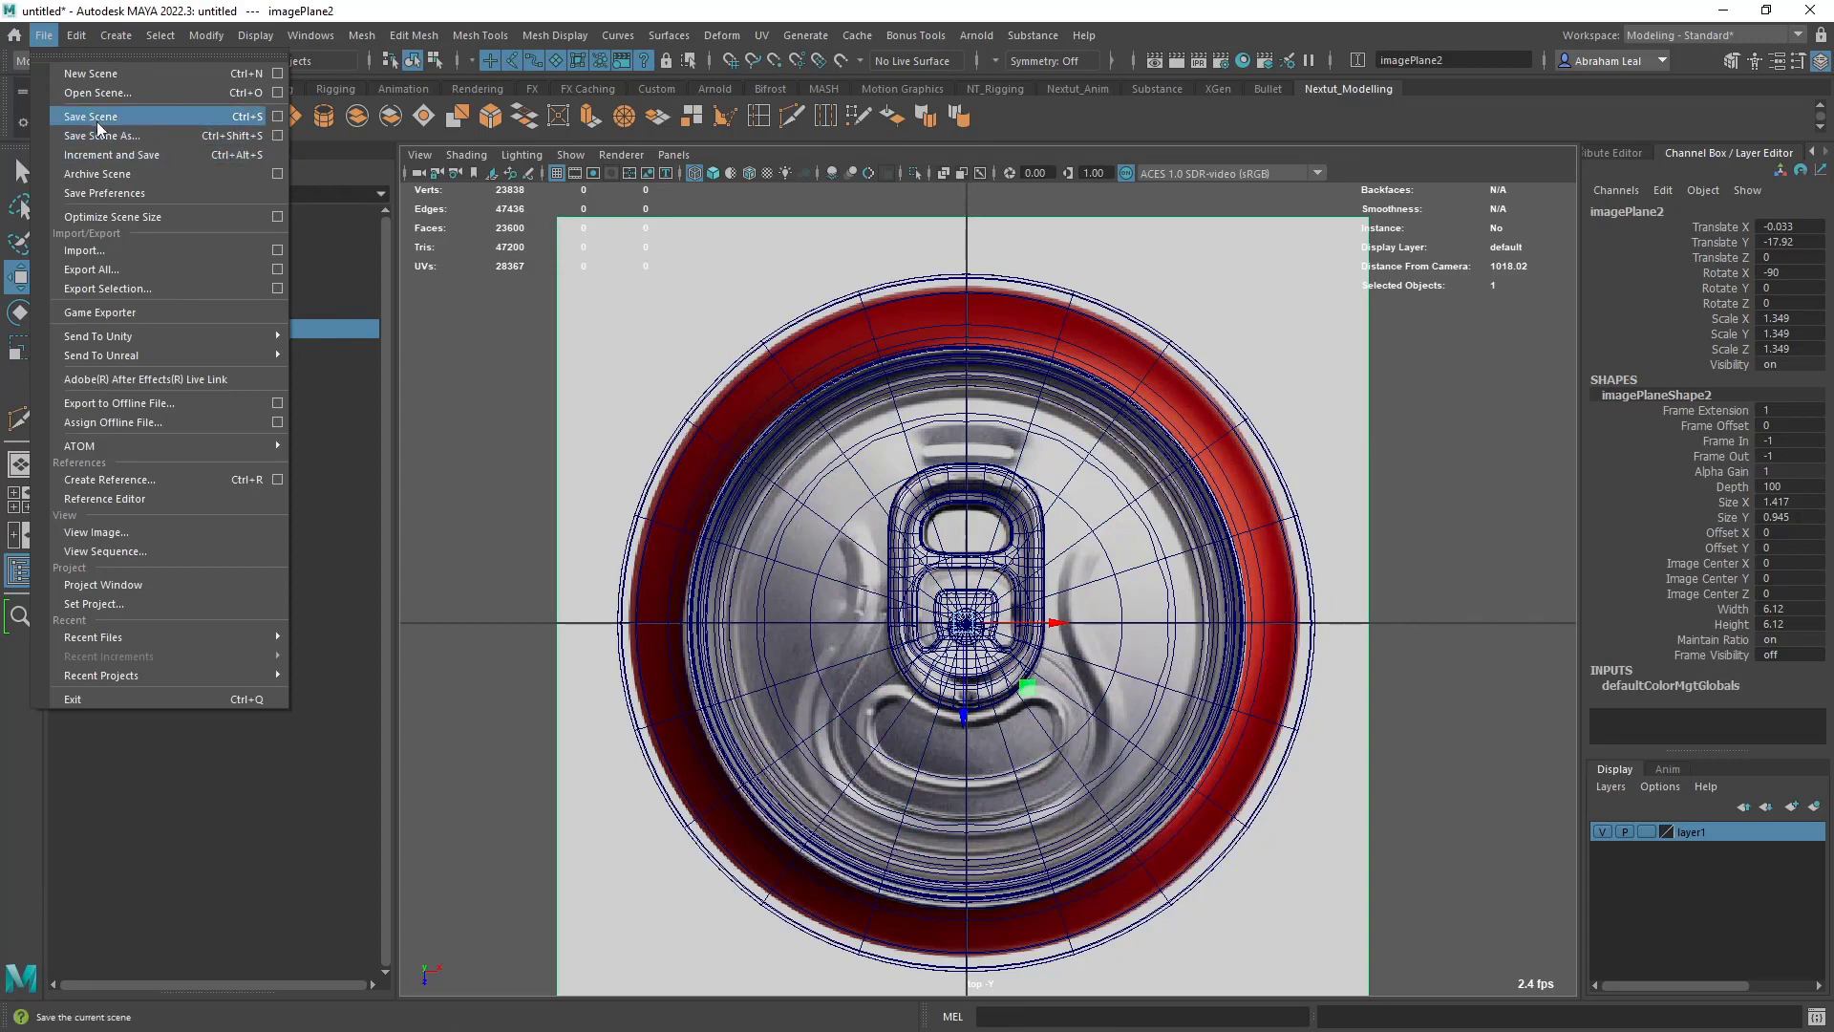
click(96, 120)
text(Coca)
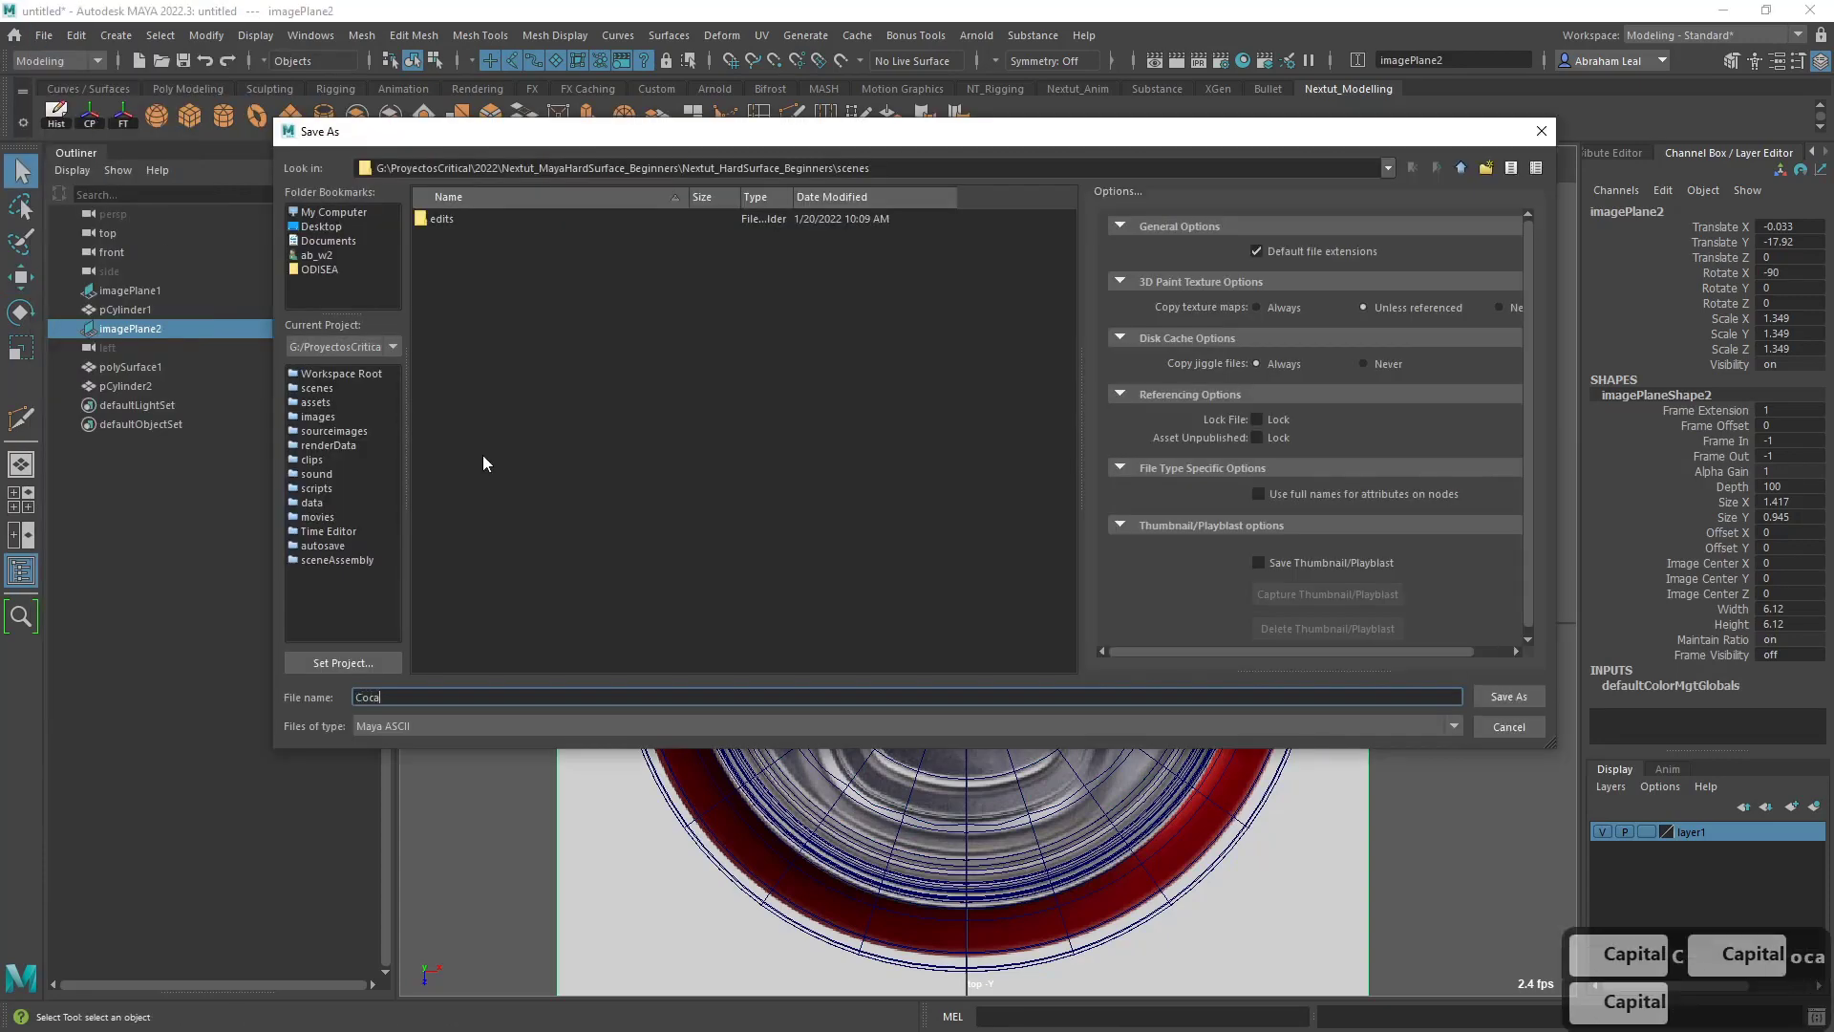
text(ColaCan)
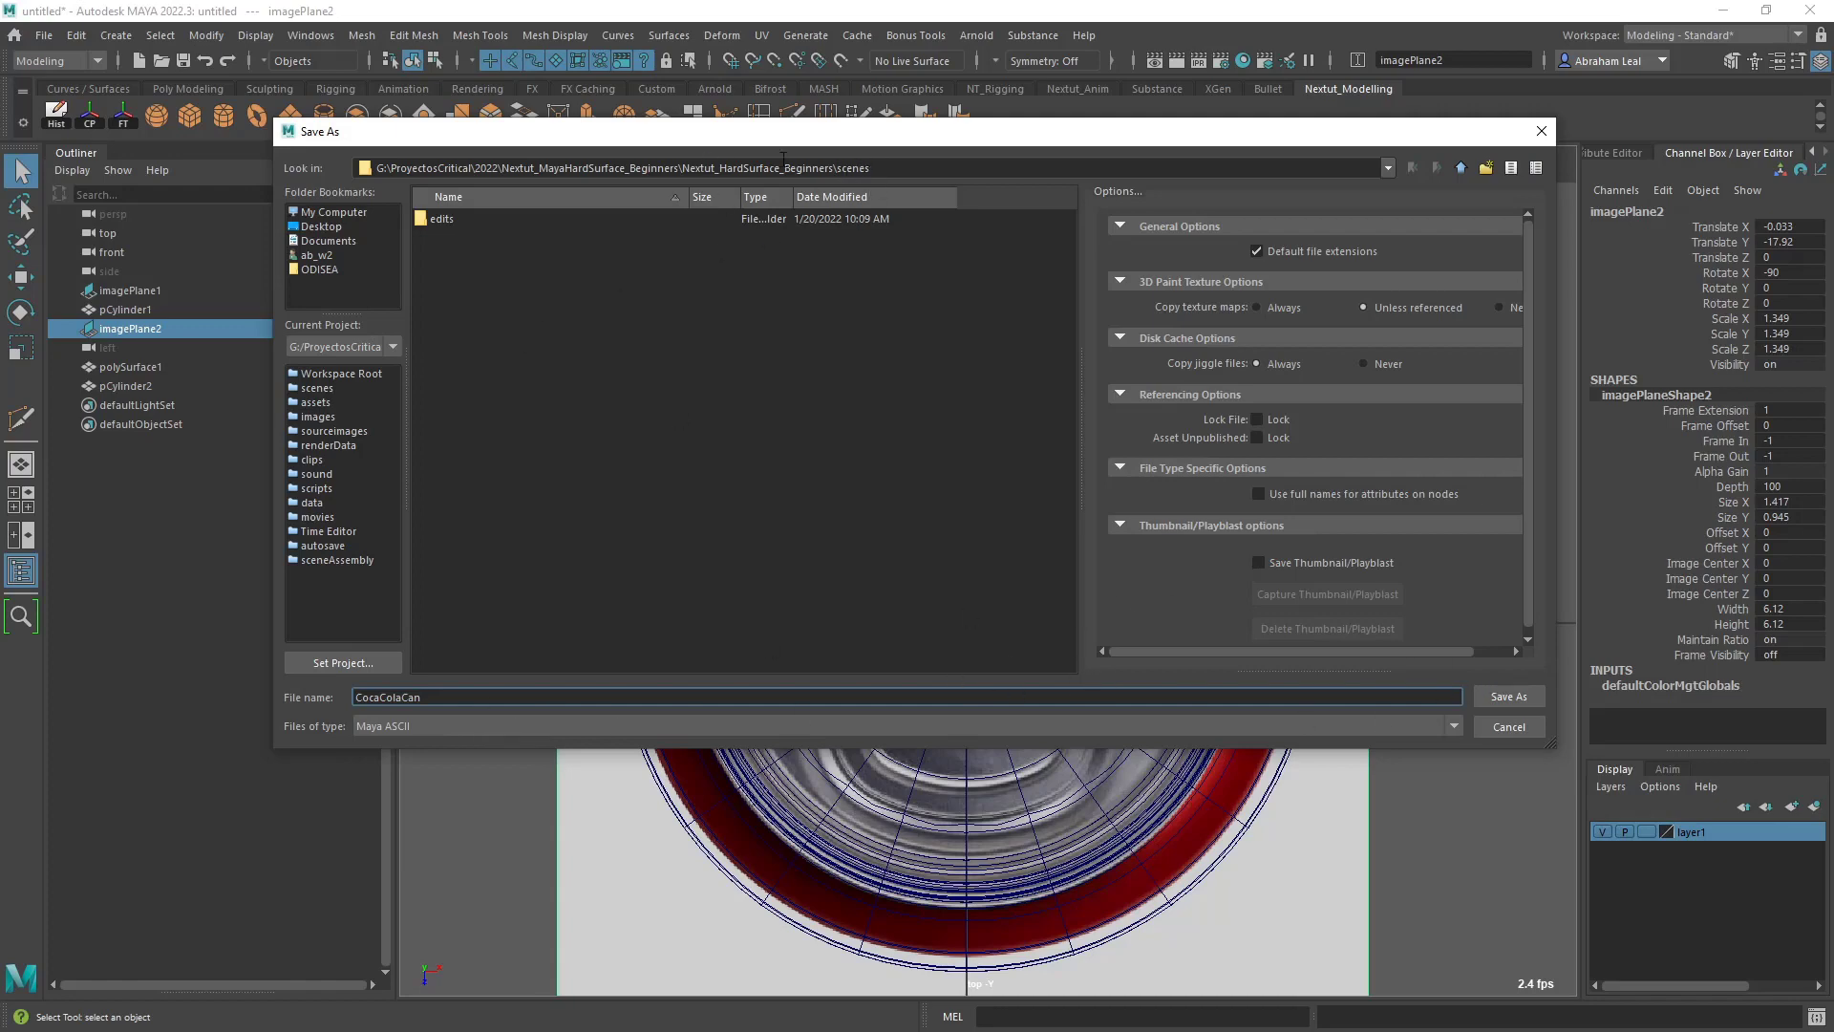
click(1508, 696)
key(w)
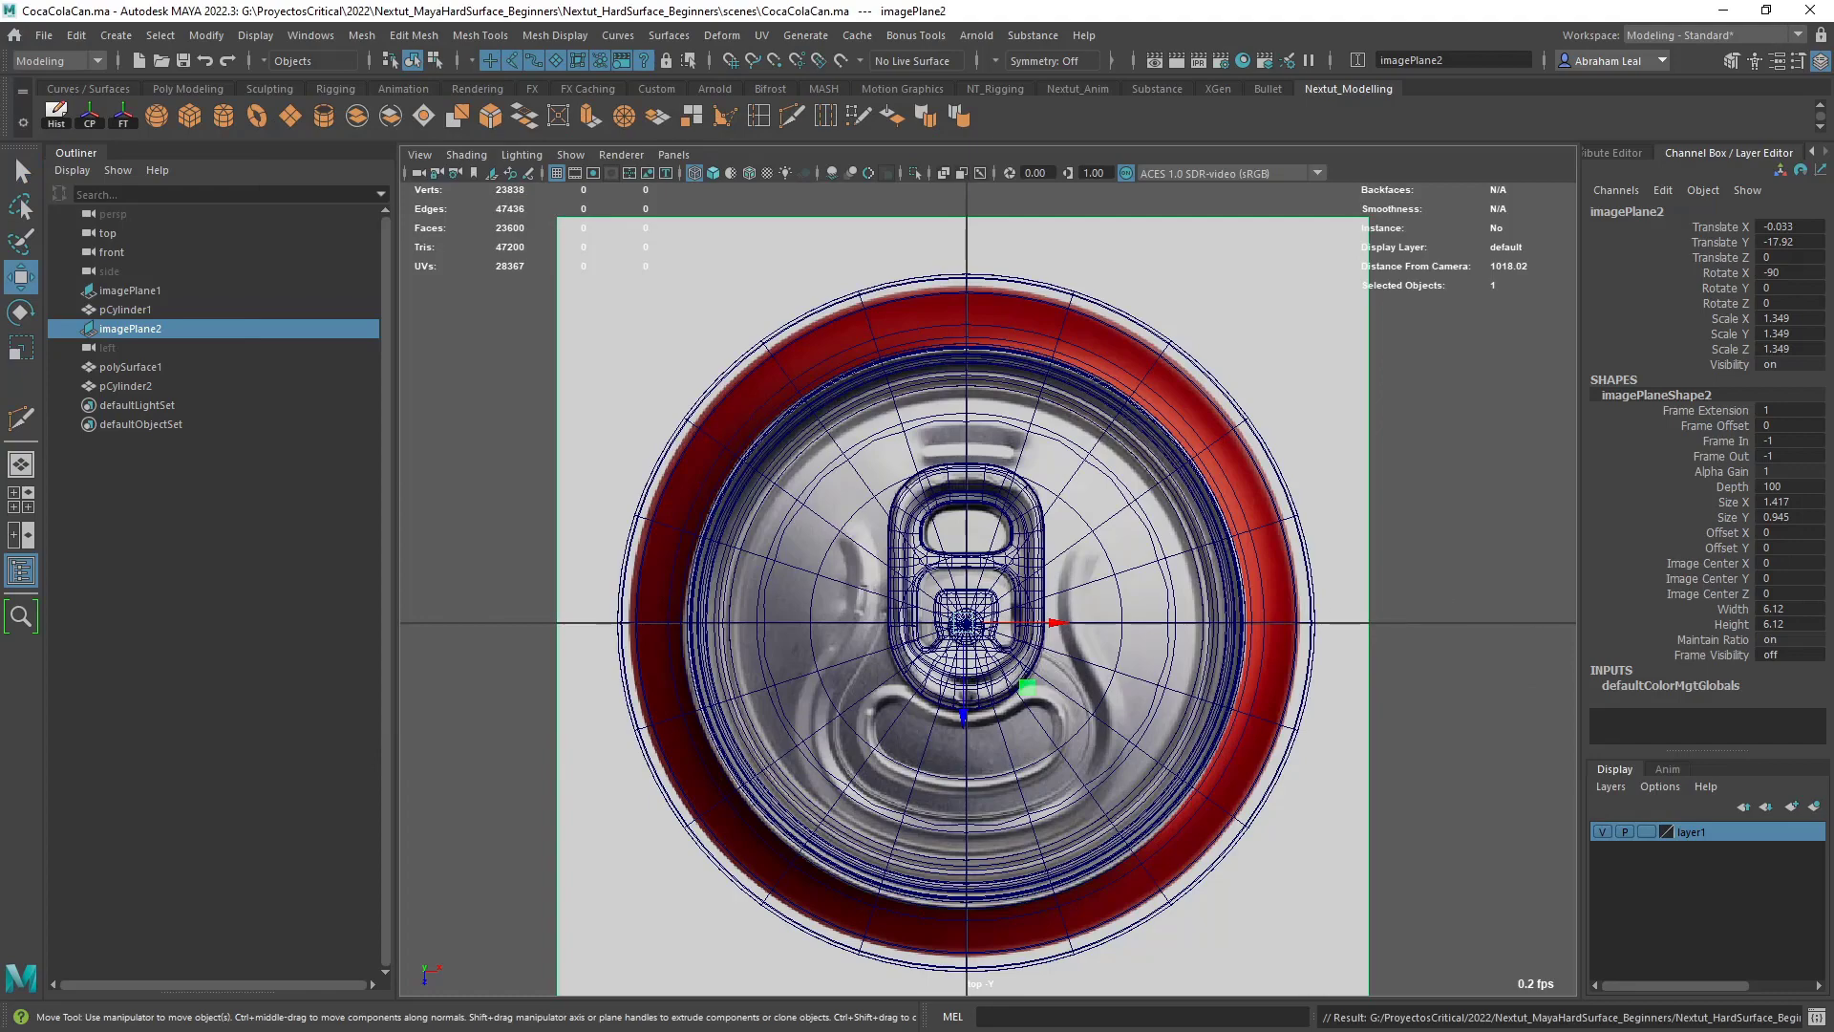
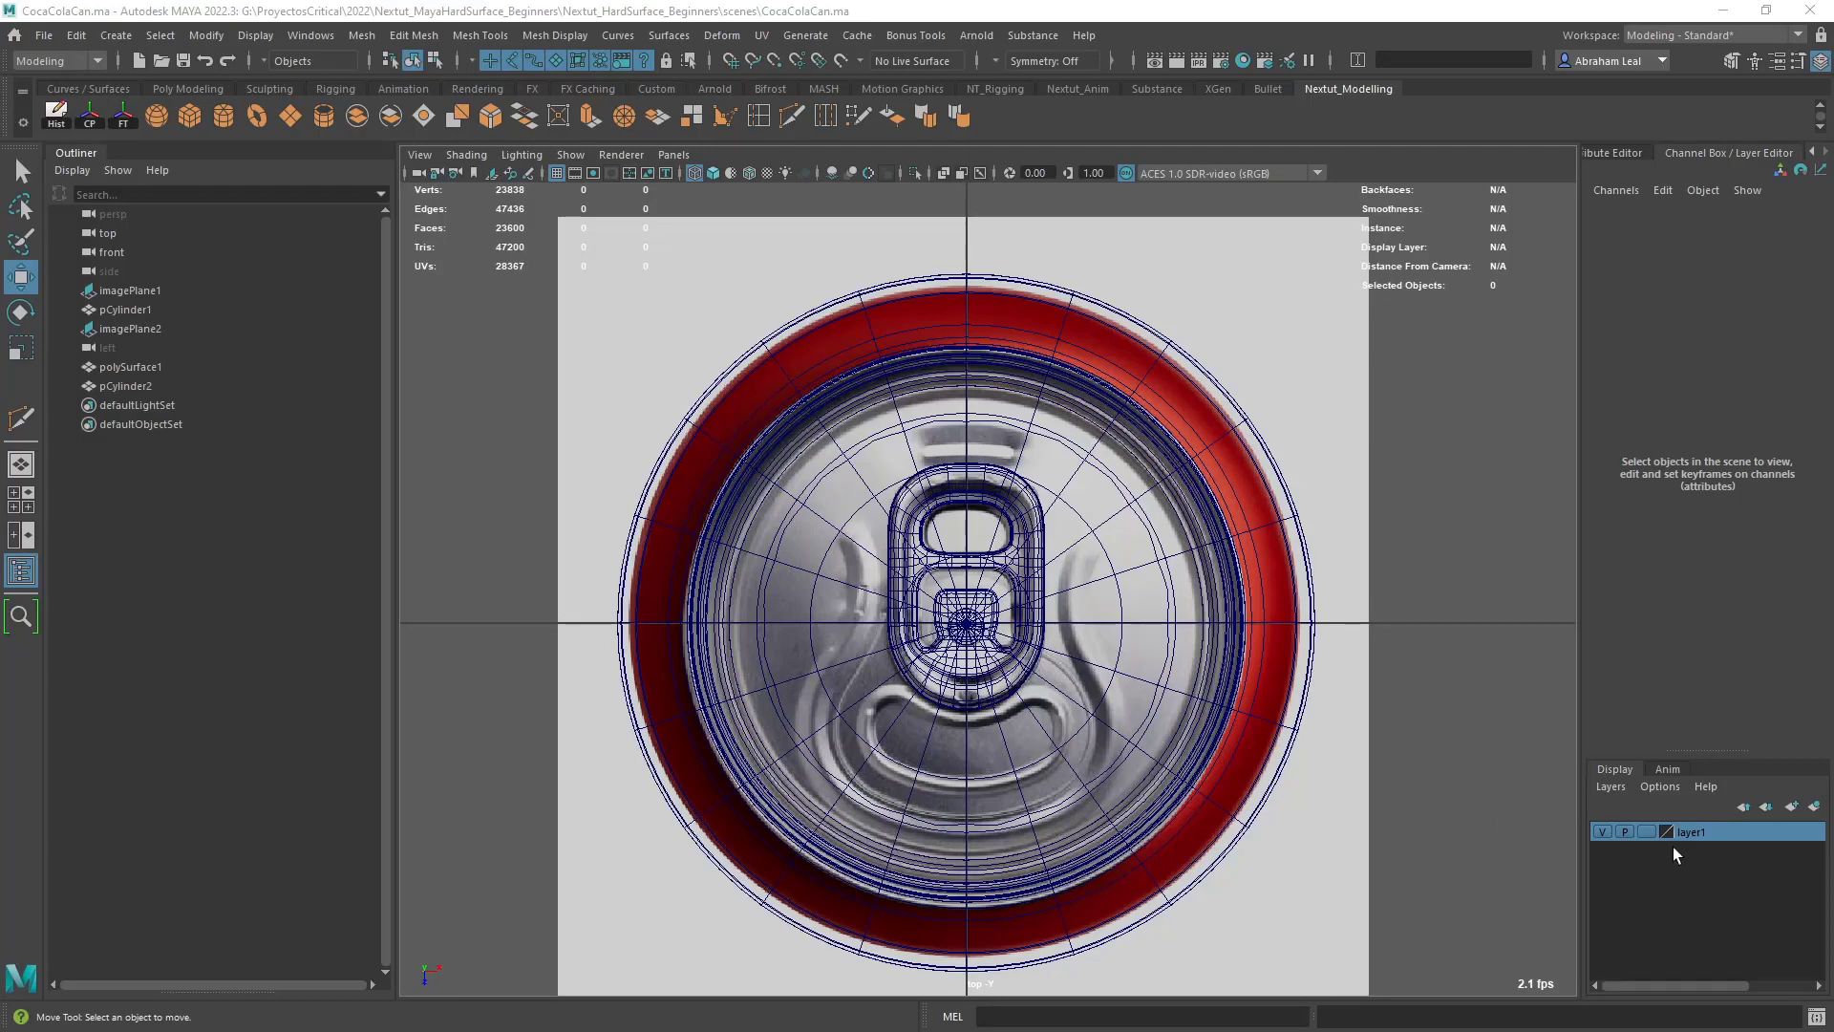
- Hide the can's display layer and put the pull tab on a new display layer
click(1602, 832)
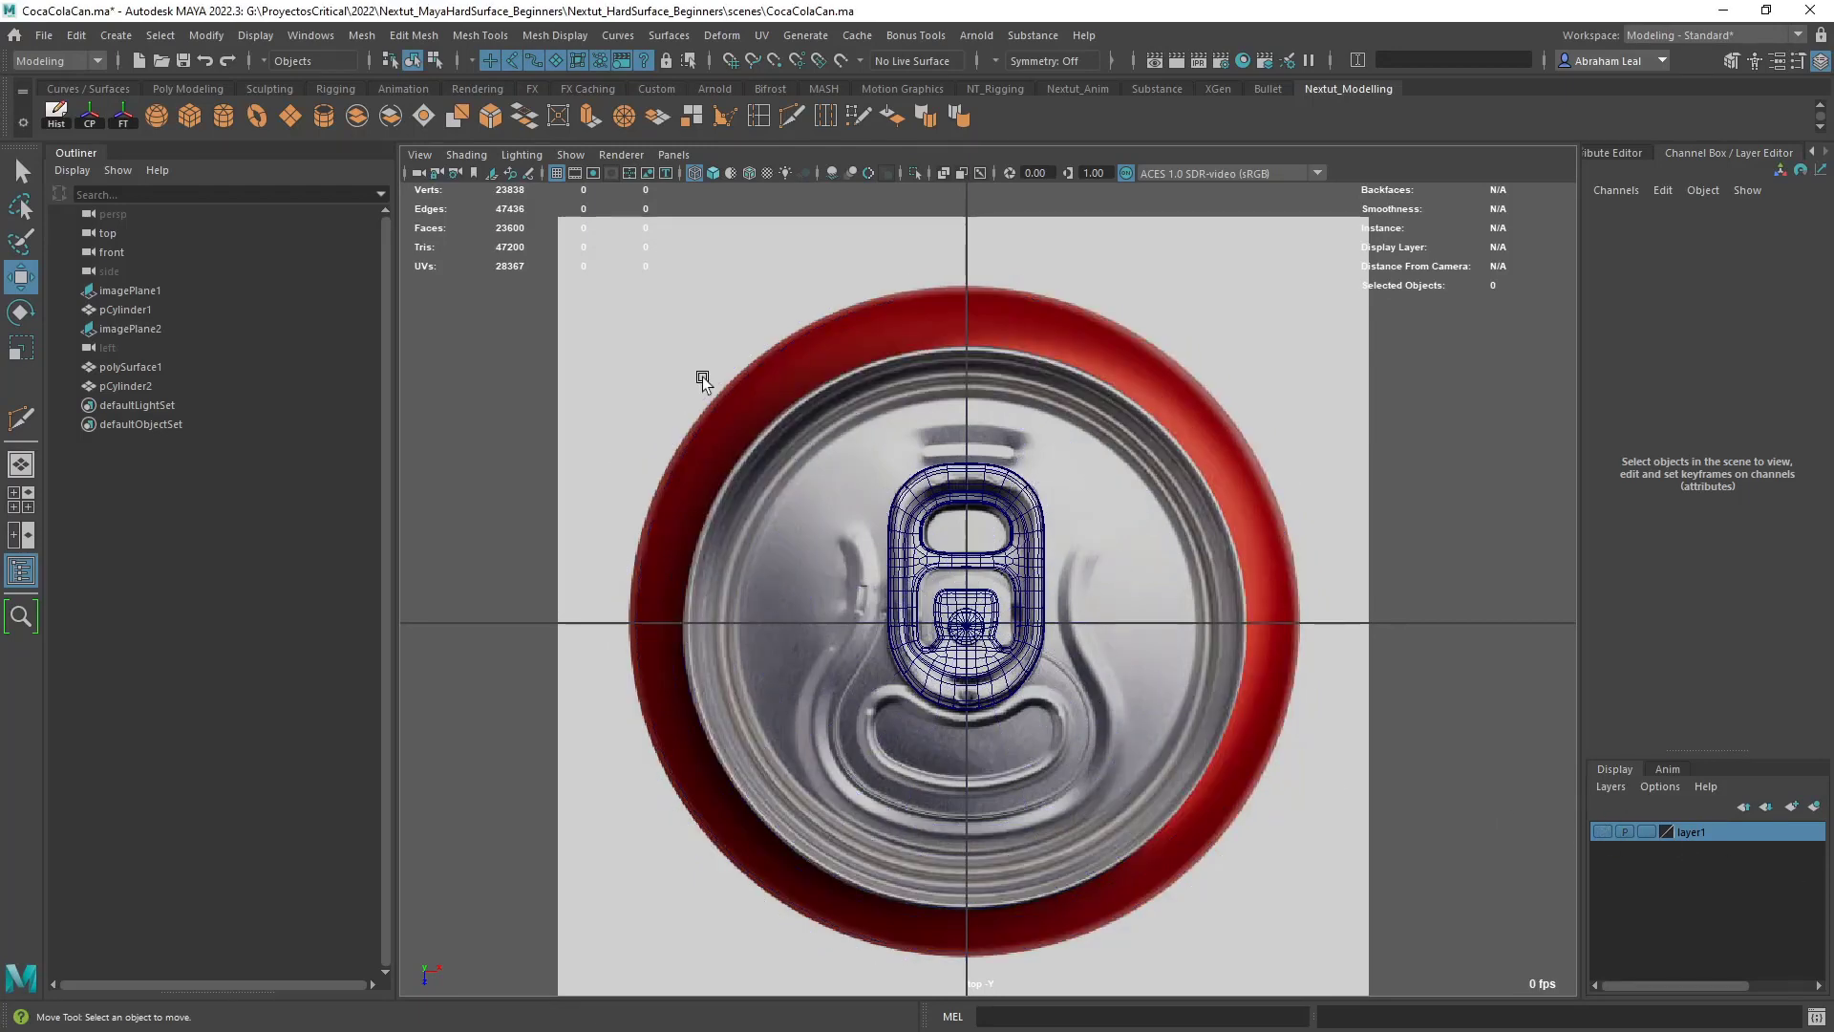
click(1015, 490)
click(1814, 805)
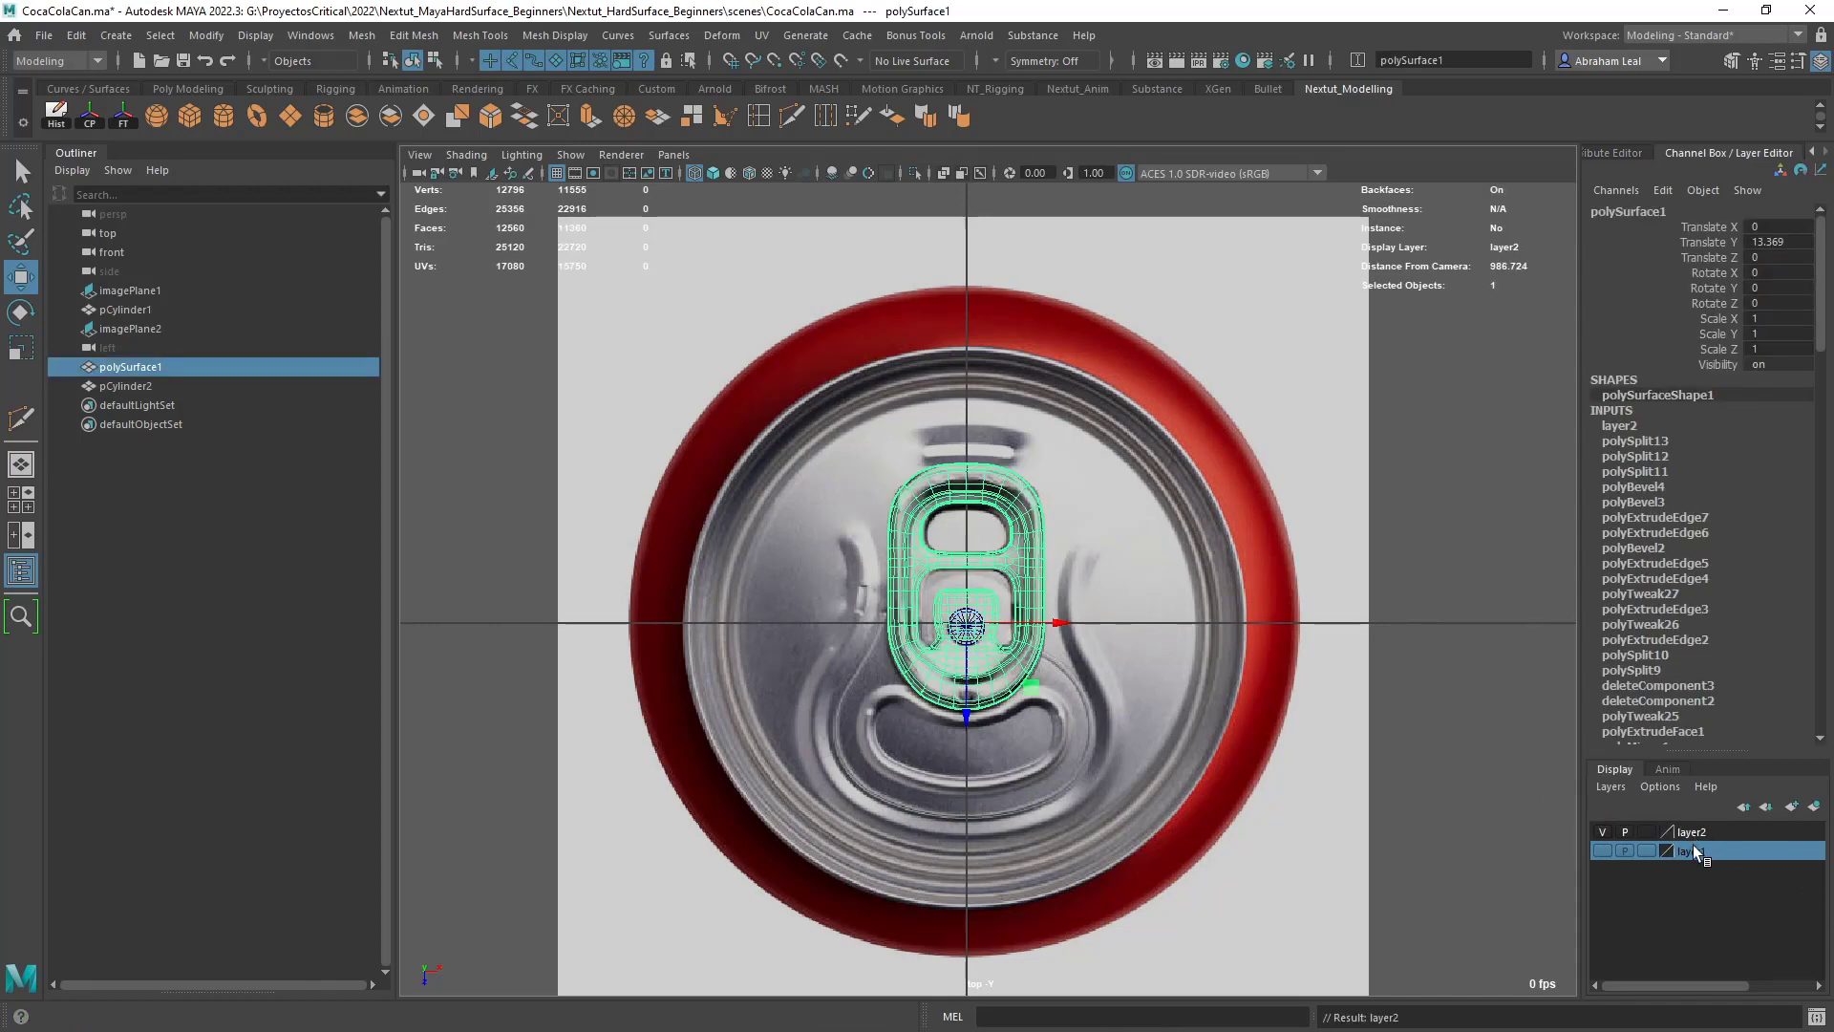
- Rename the can's display layer as CanLayer
double_click(1696, 851)
drag(755, 389, 597, 403)
key(Caps_Lock)
text(Can)
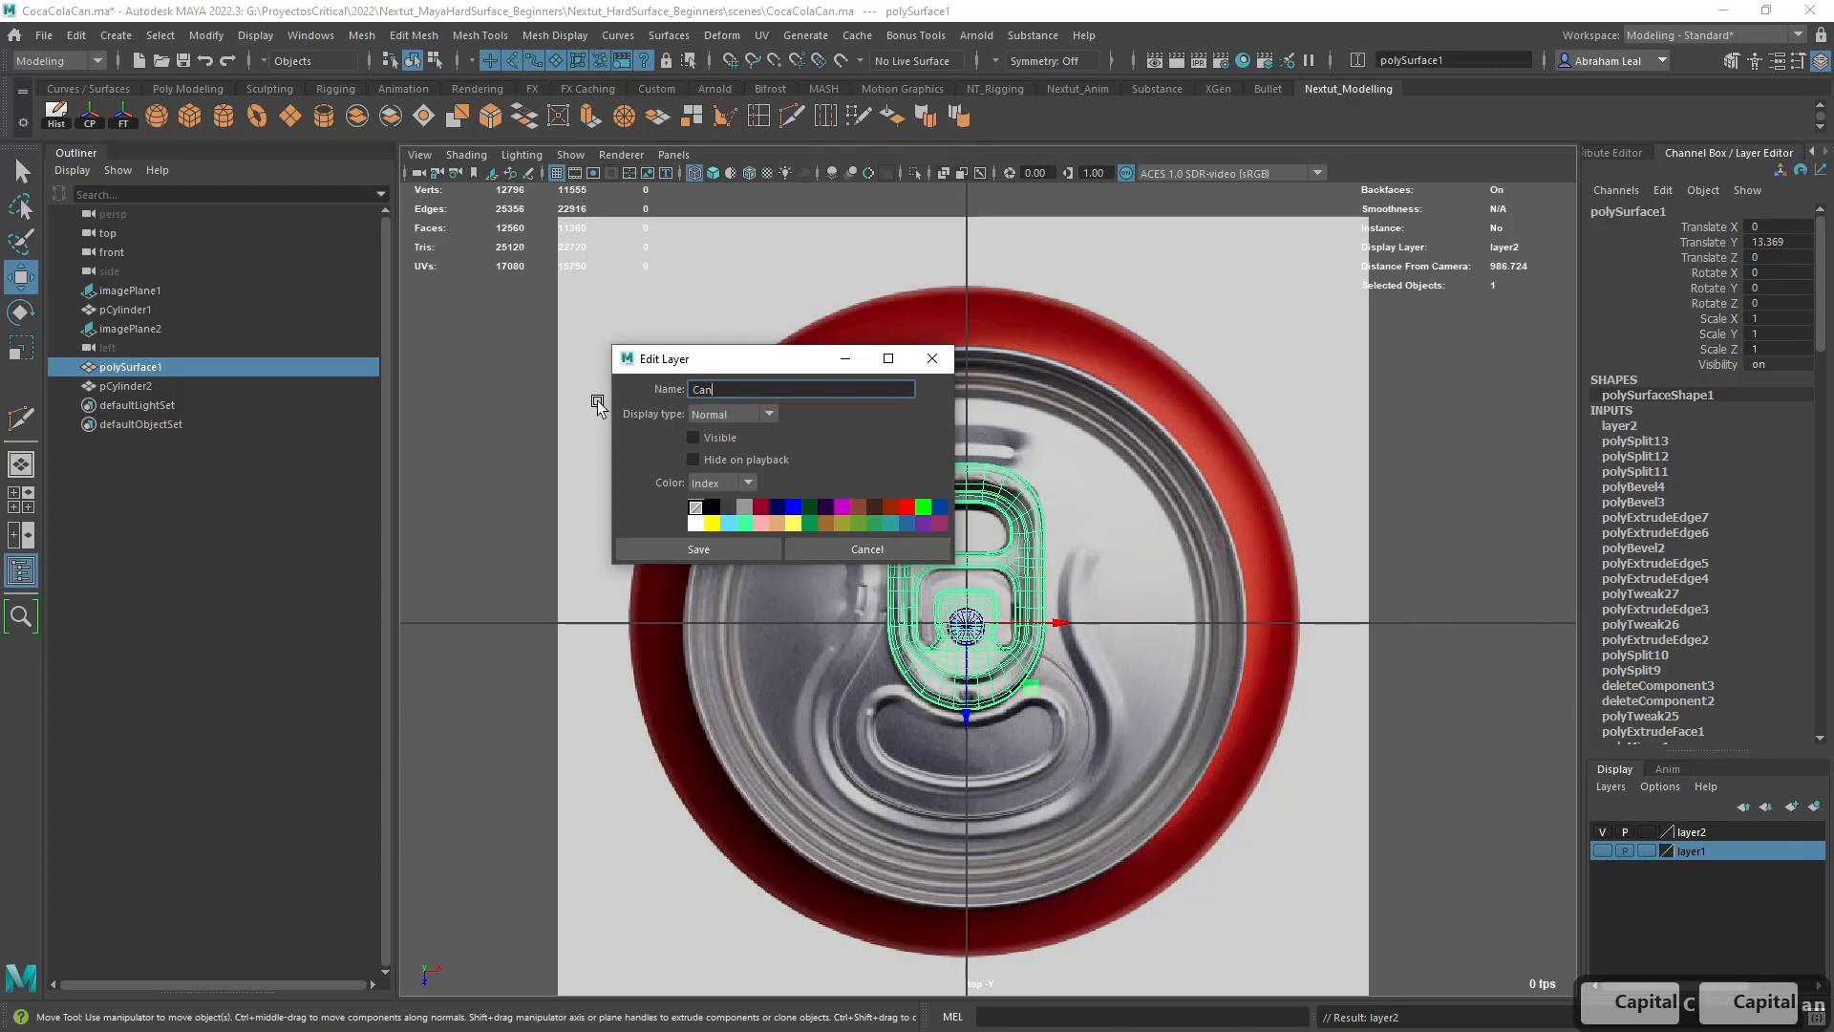
key(Caps_Lock)
text(an)
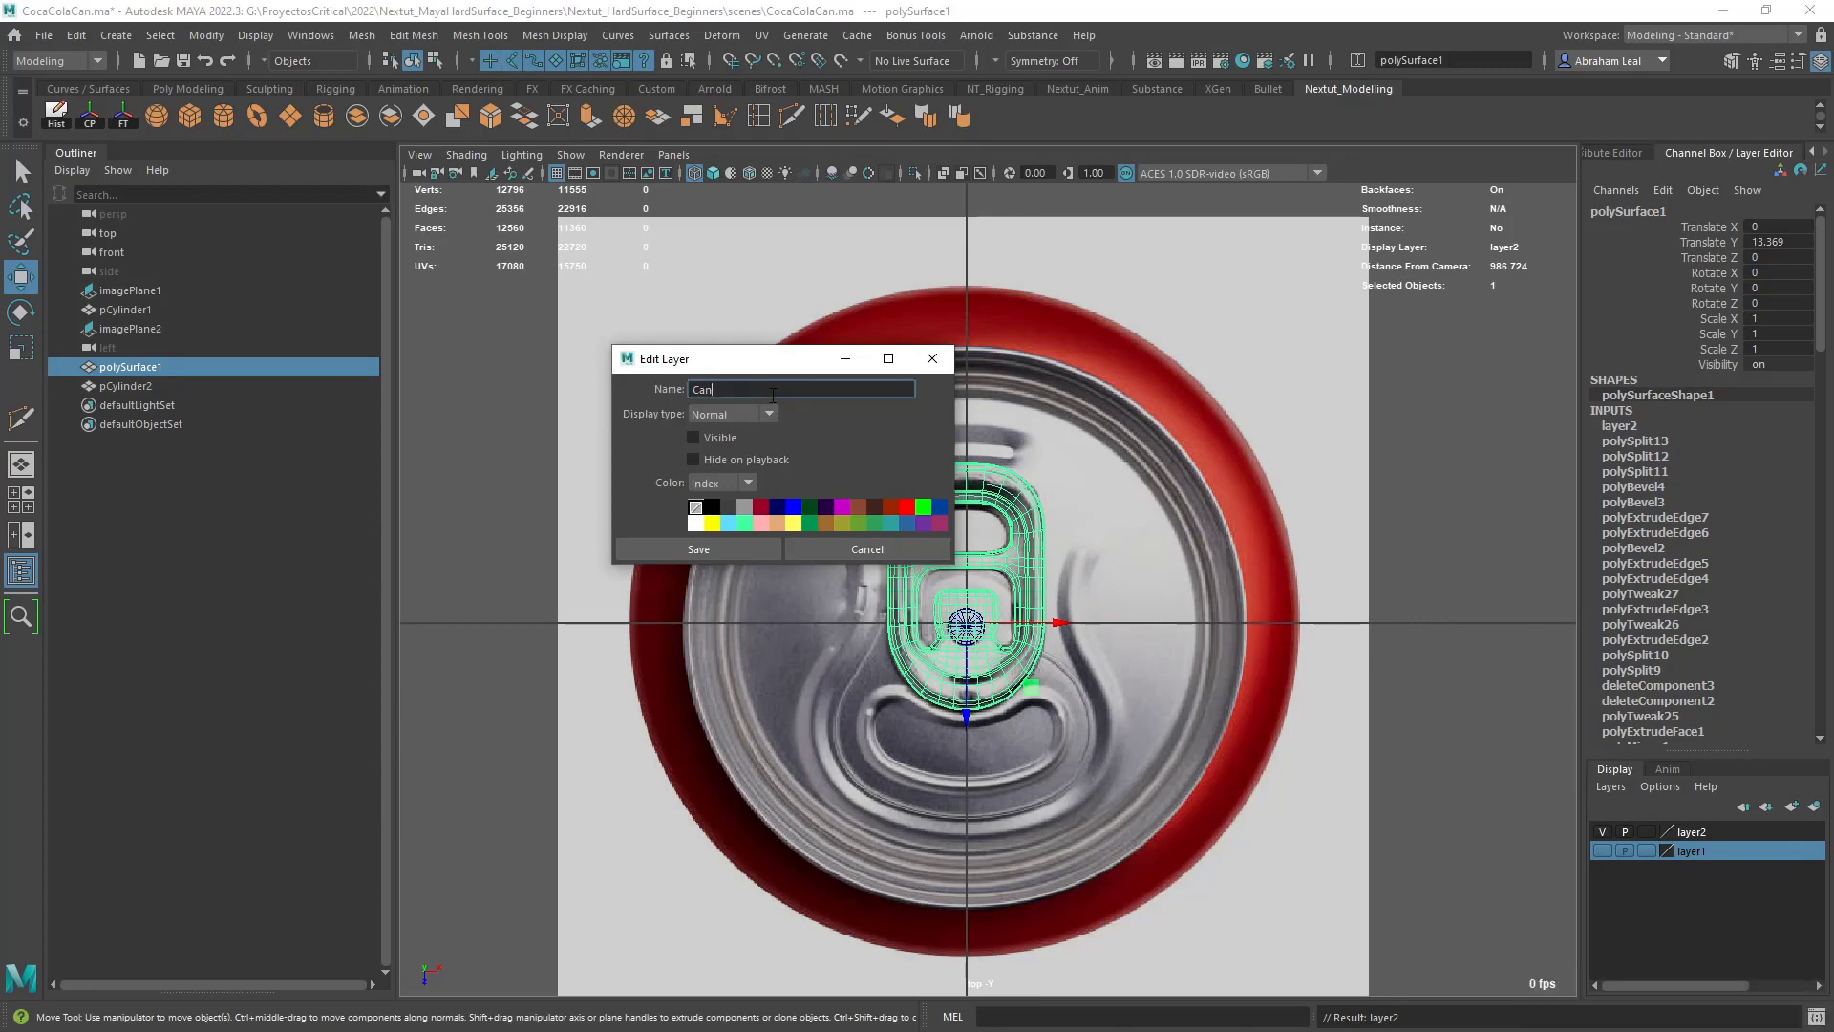
key(Caps_Lock)
text(L)
key(Caps_Lock)
text(ayer)
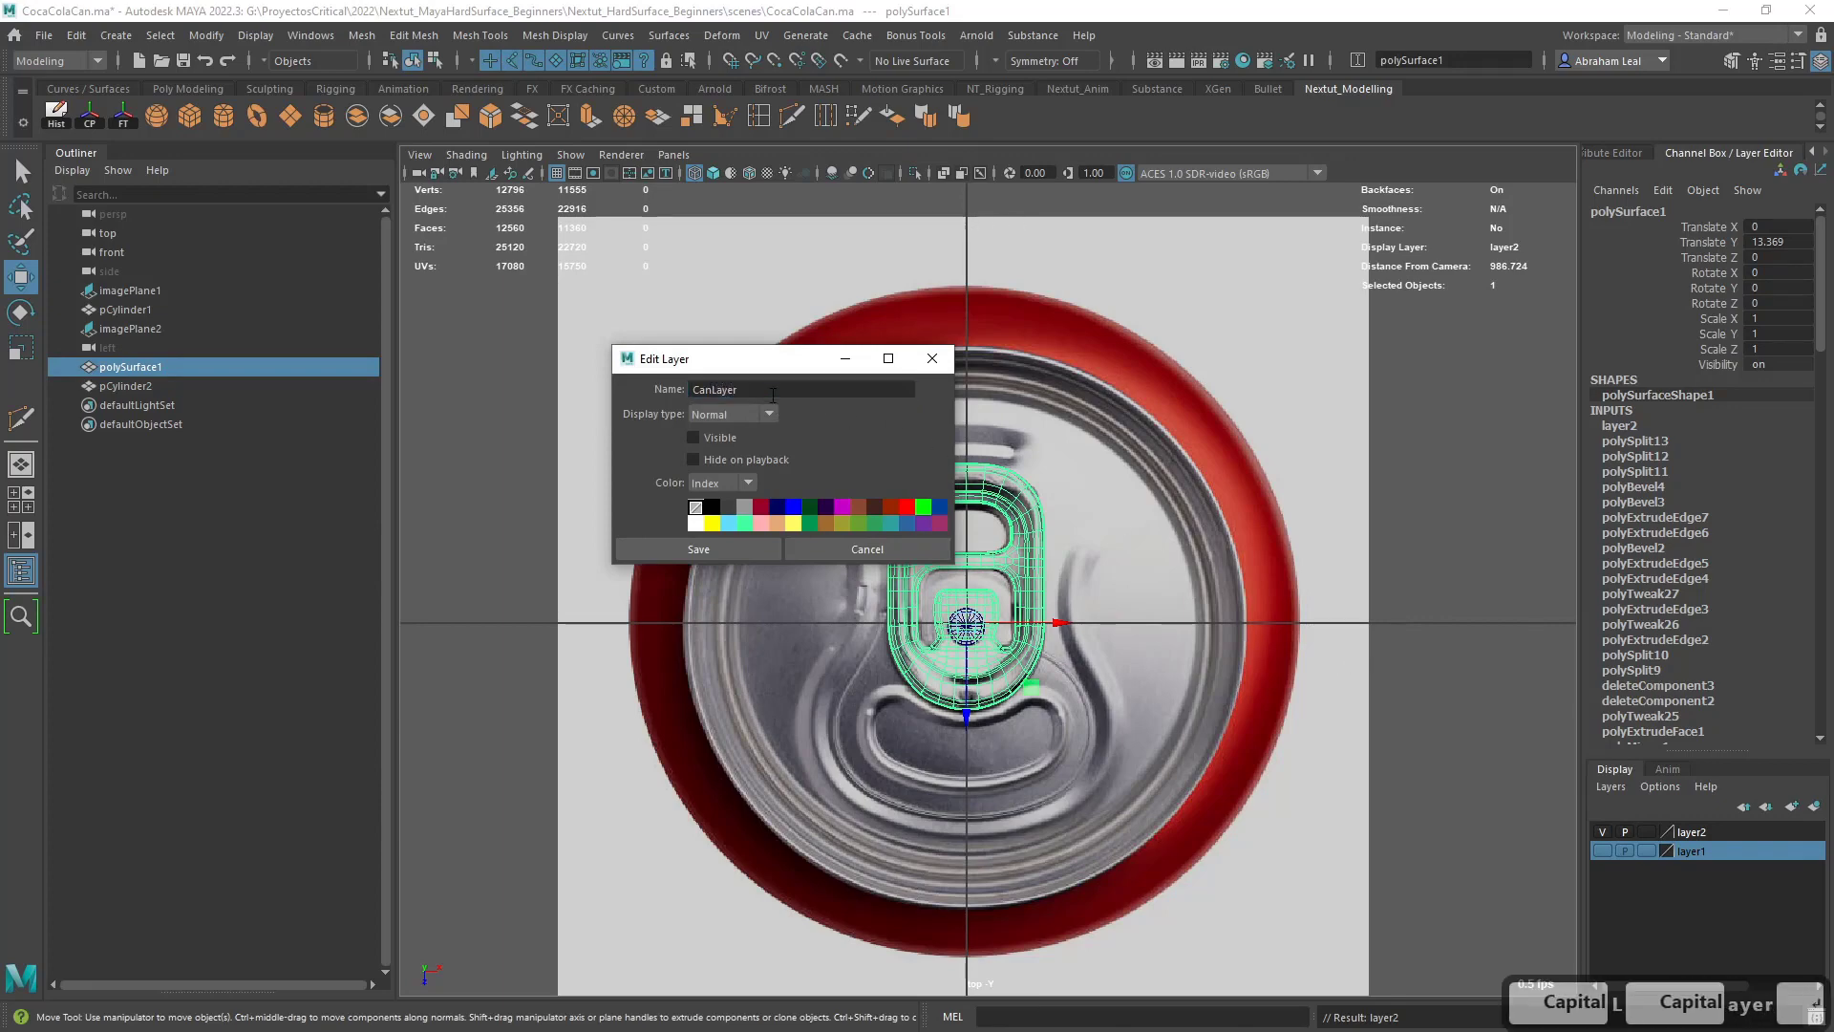
click(736, 553)
- Rename the pull tab's display layer as TabLayer
double_click(1710, 832)
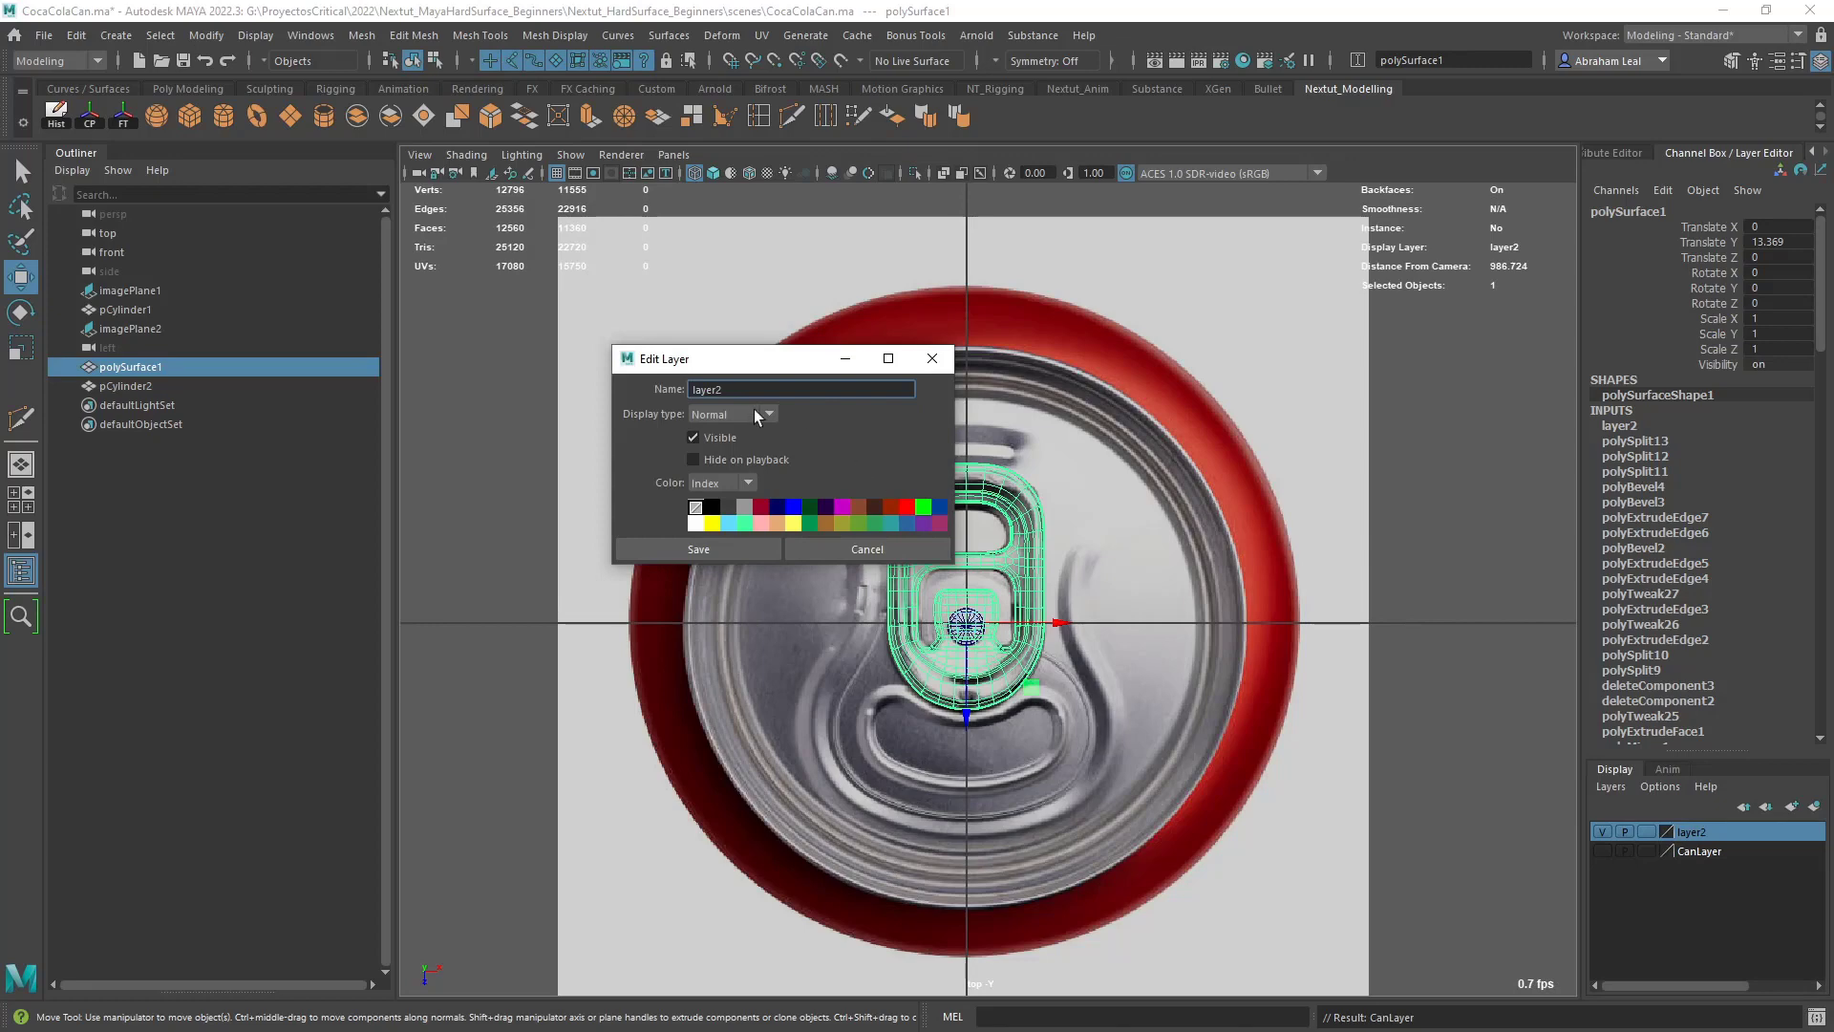
double_click(707, 388)
text(TRabLay)
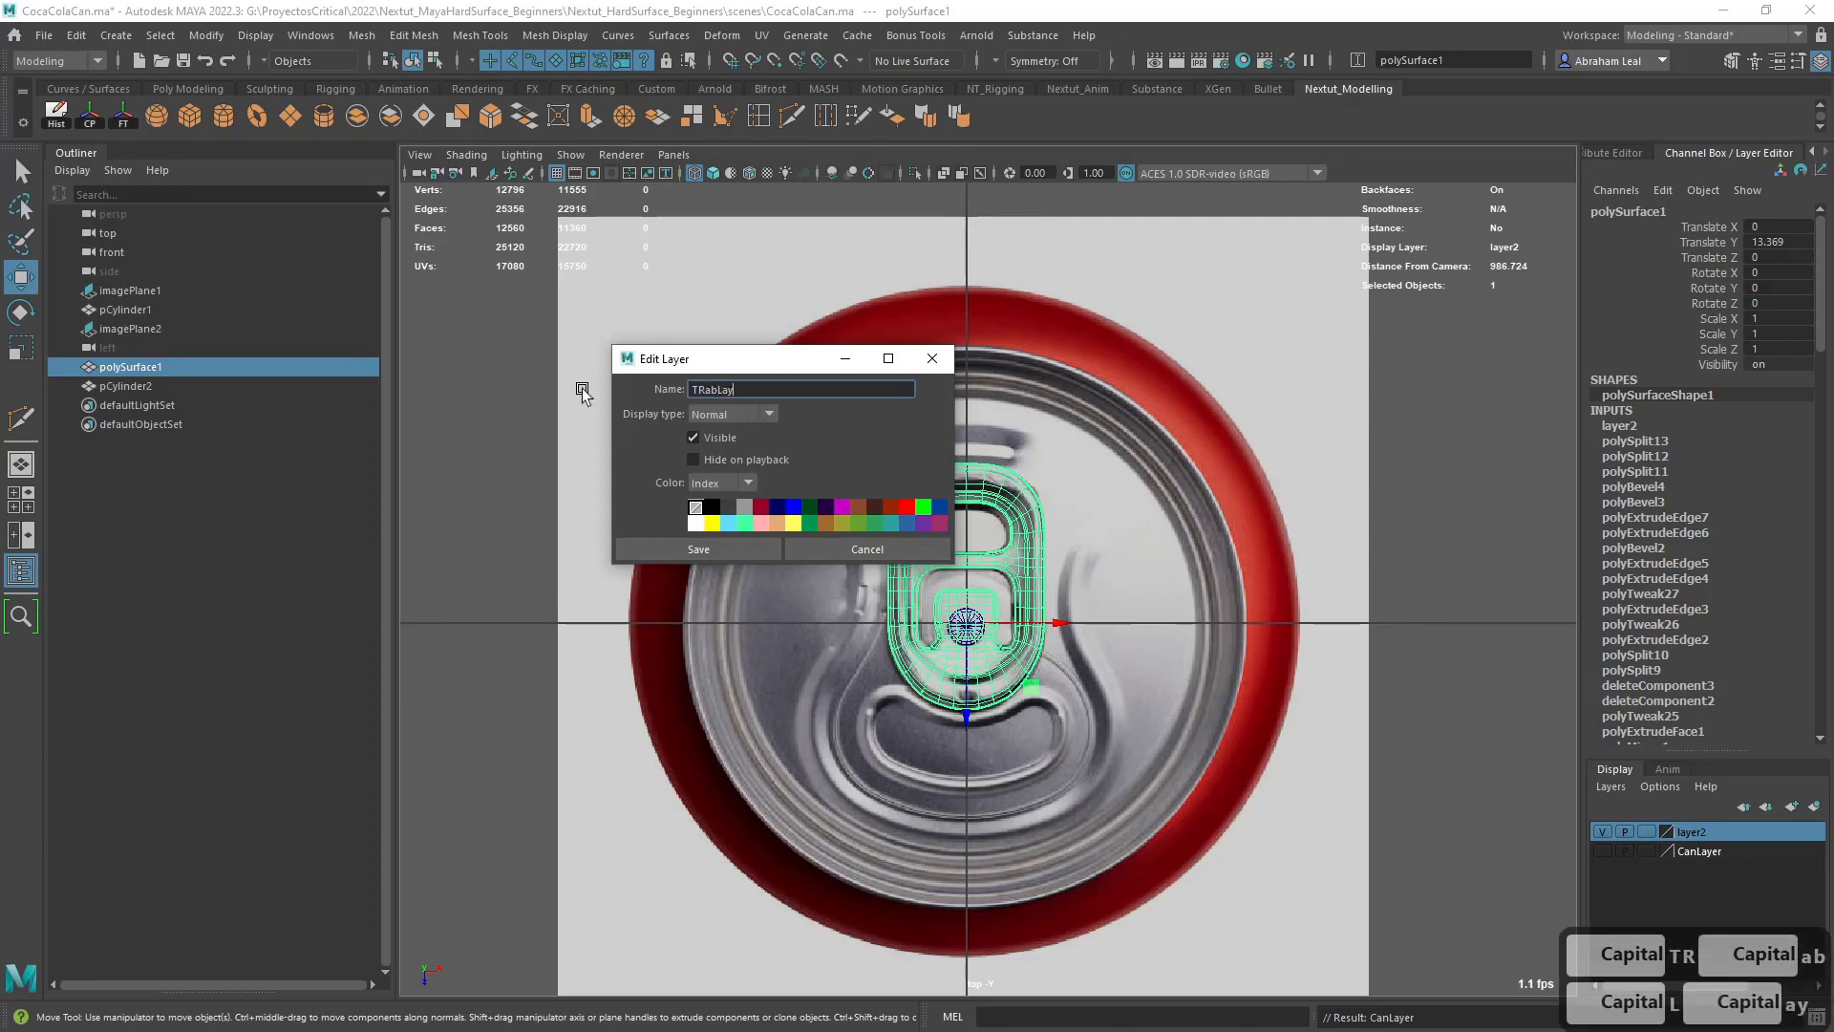
key(BackSpace)
key(BackSpace)
key(BackSpace)
key(BackSpace)
text(abLayer)
key(Return)
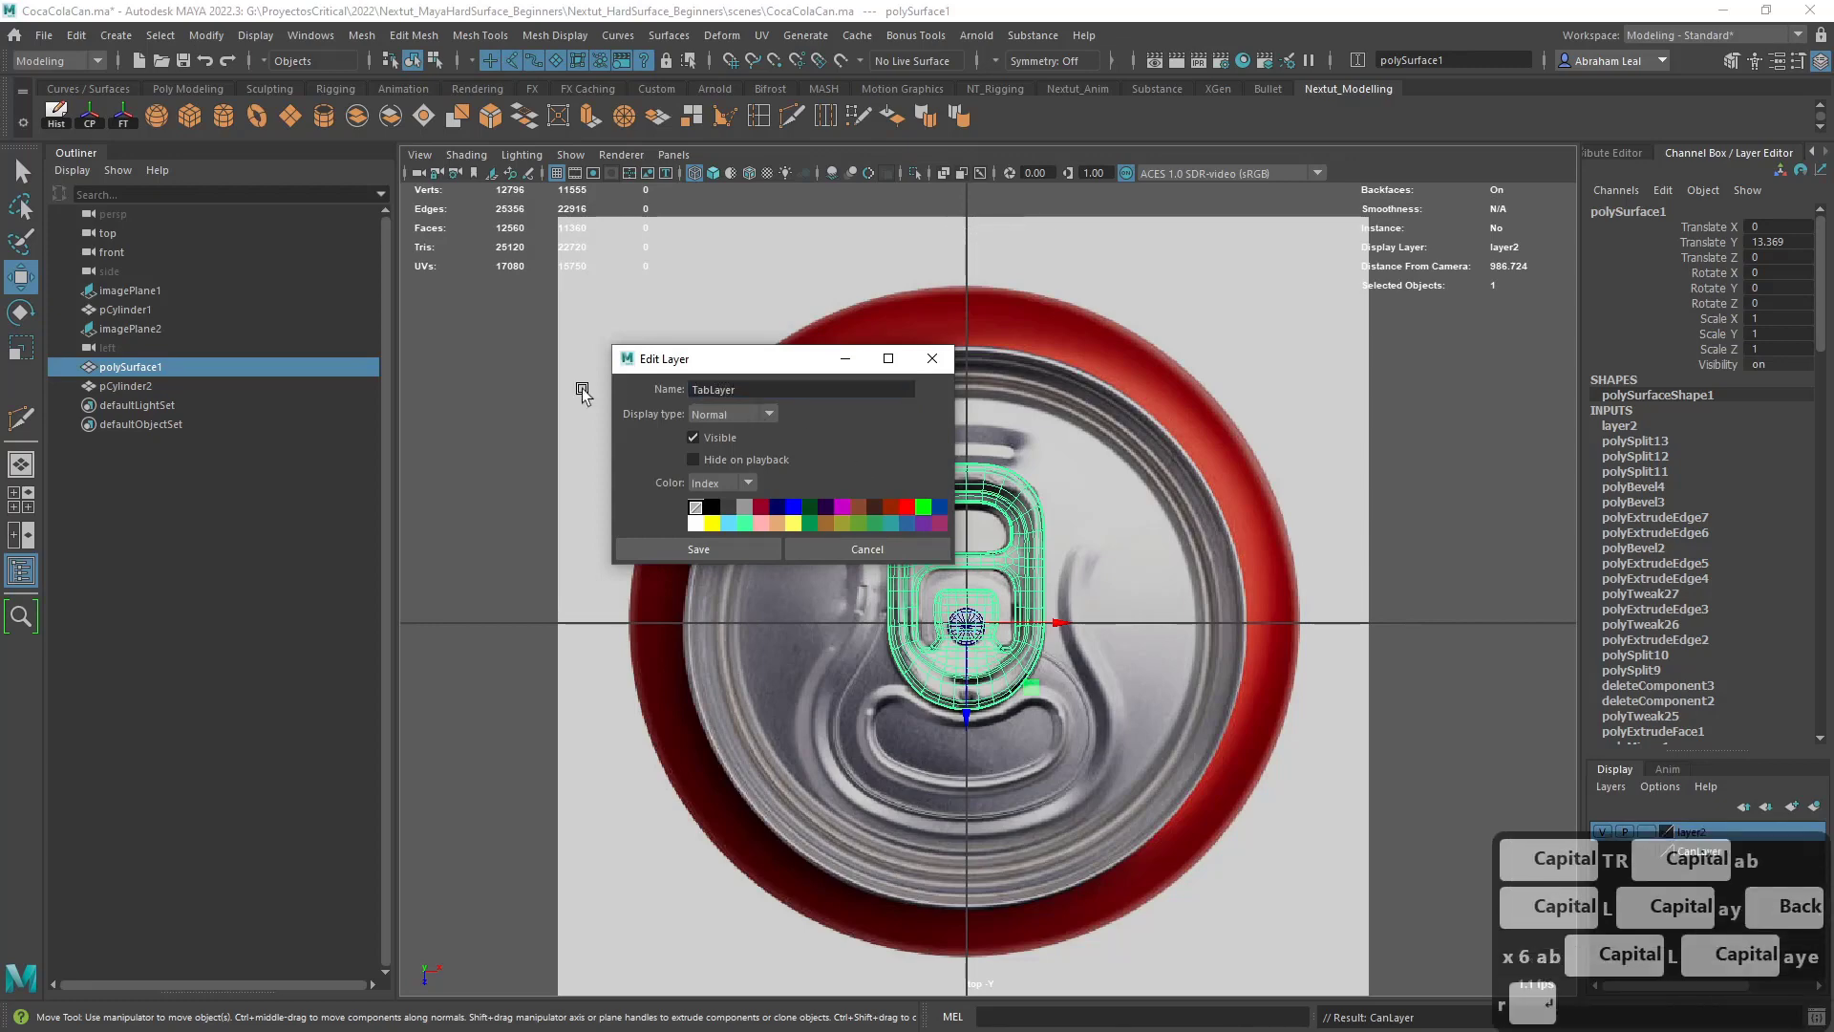
click(699, 546)
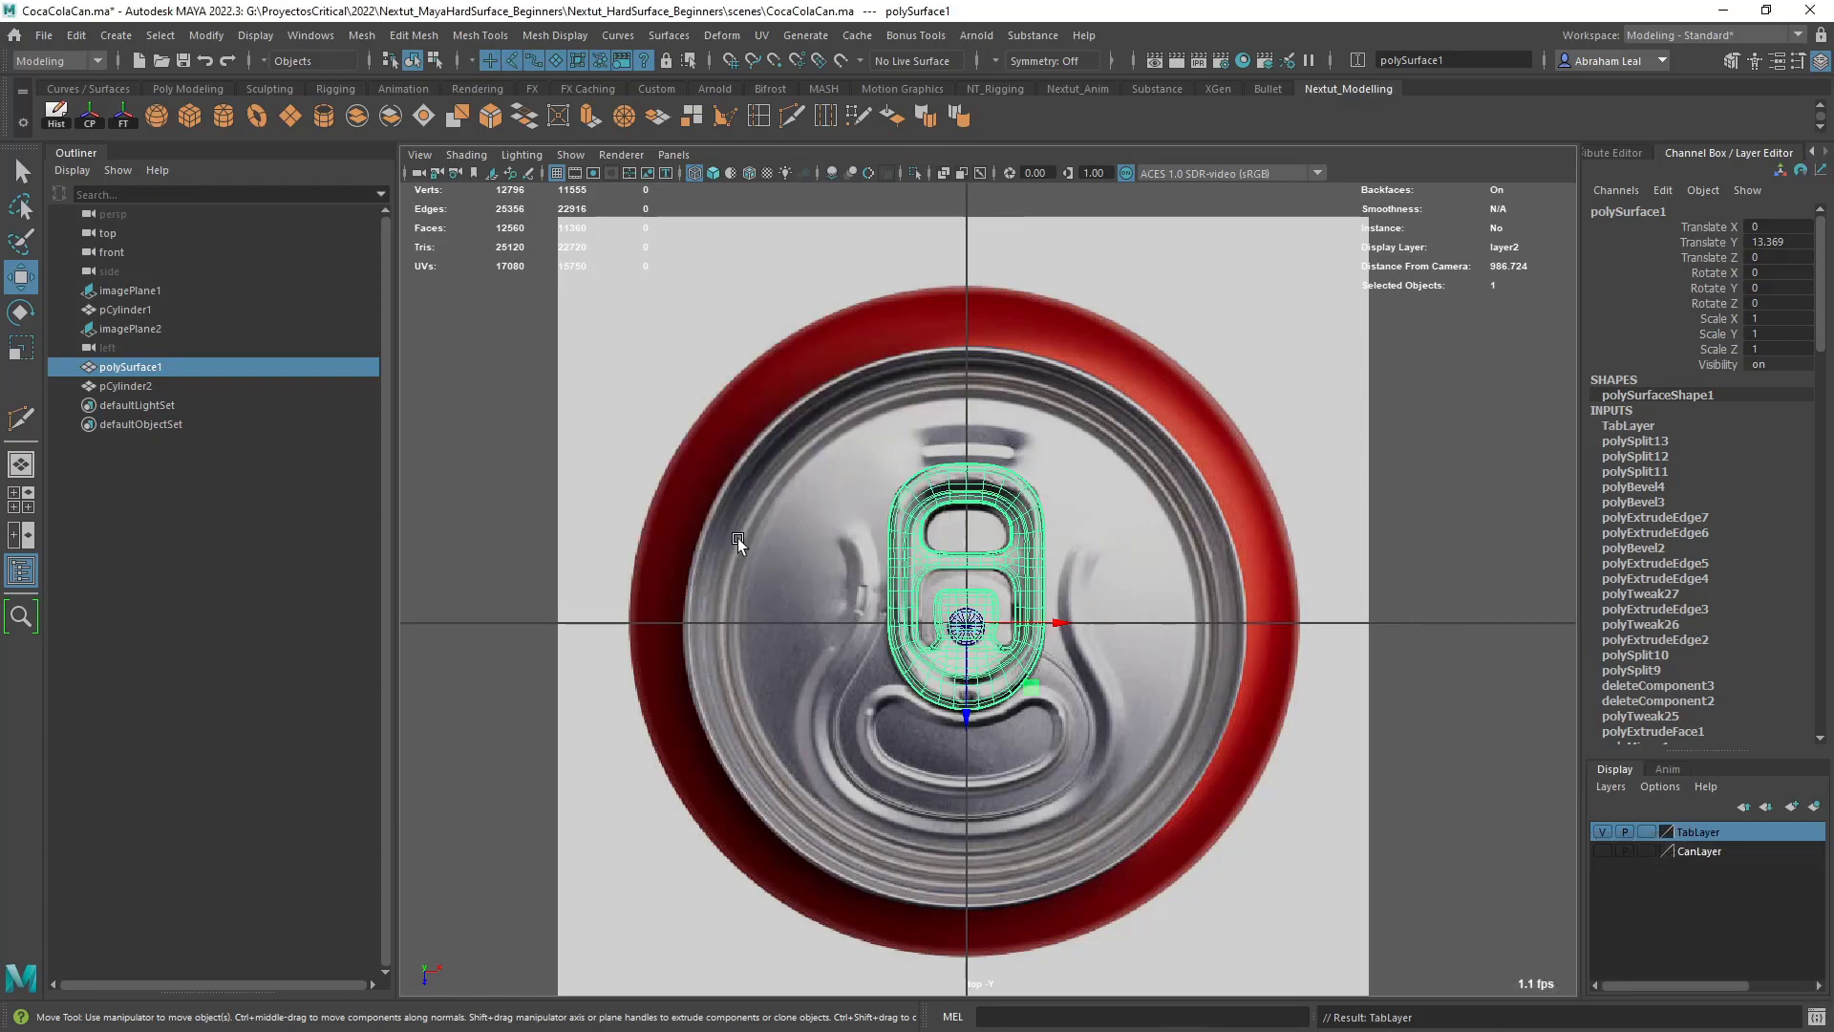
- Hide TabLayer, show CanLayer, and display the can unsmoothed with textured shading in the perspective view
click(1603, 832)
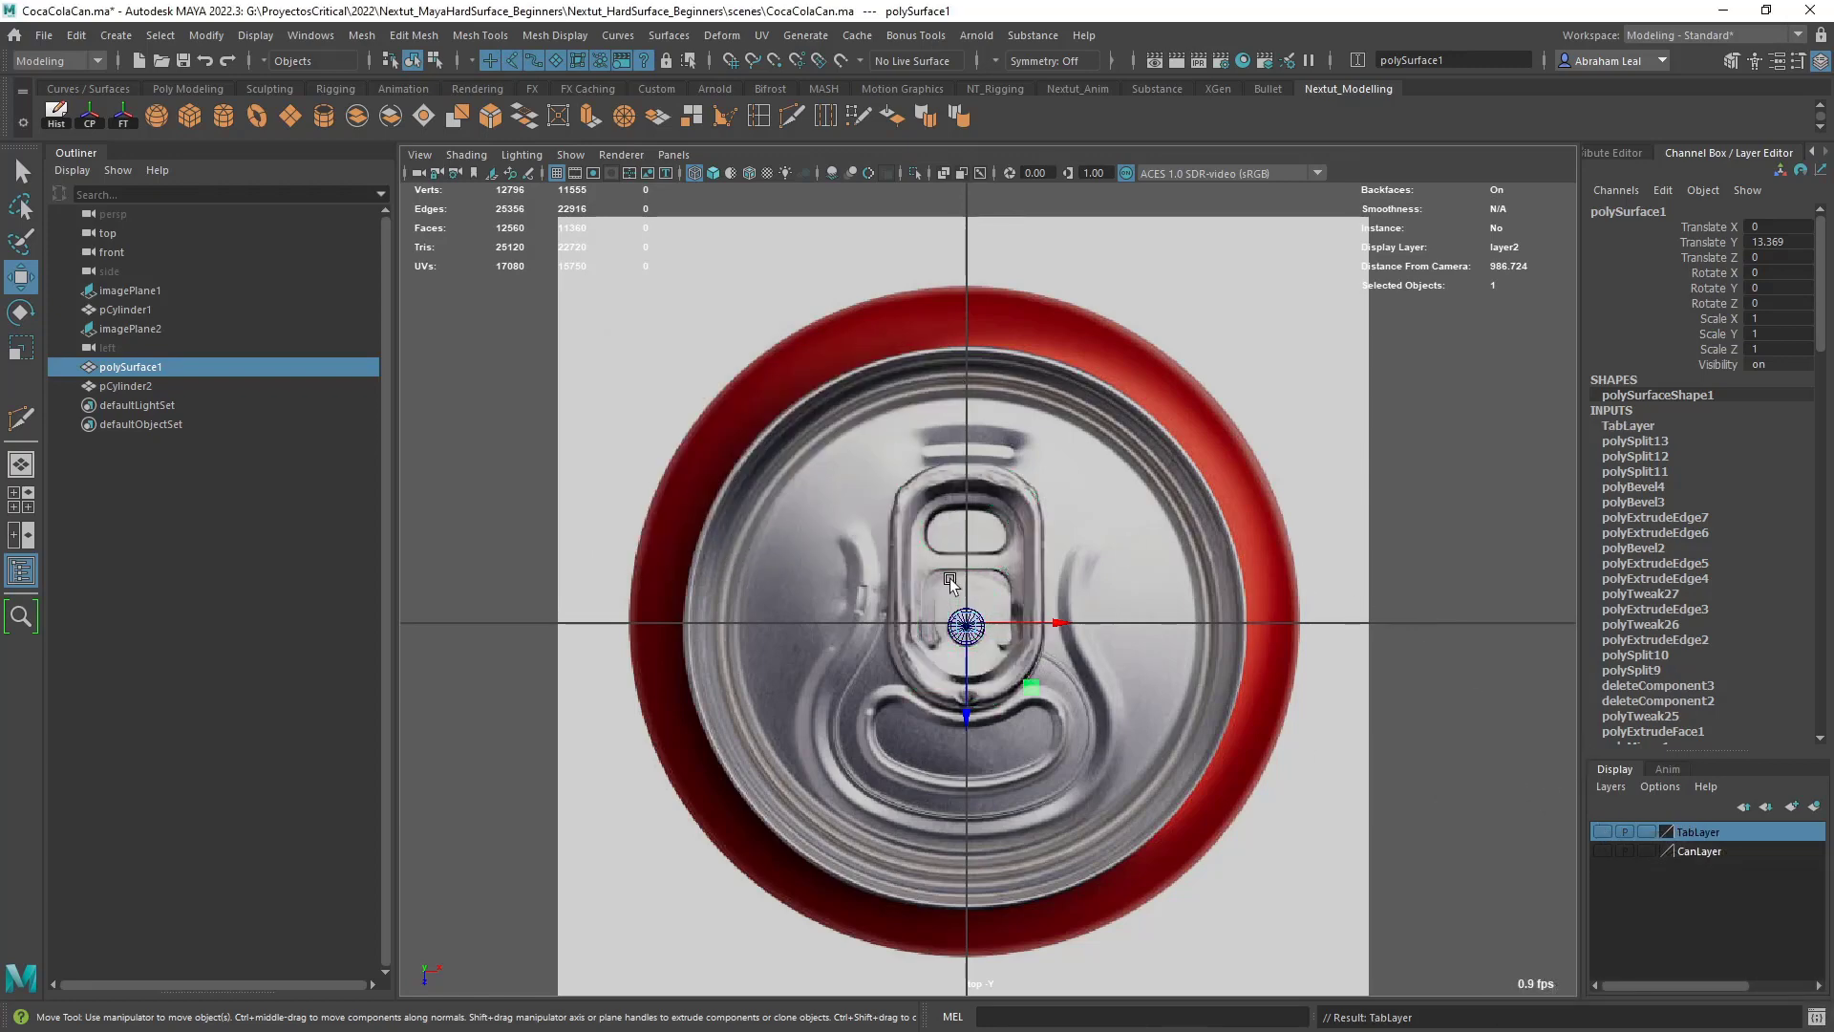
click(1603, 851)
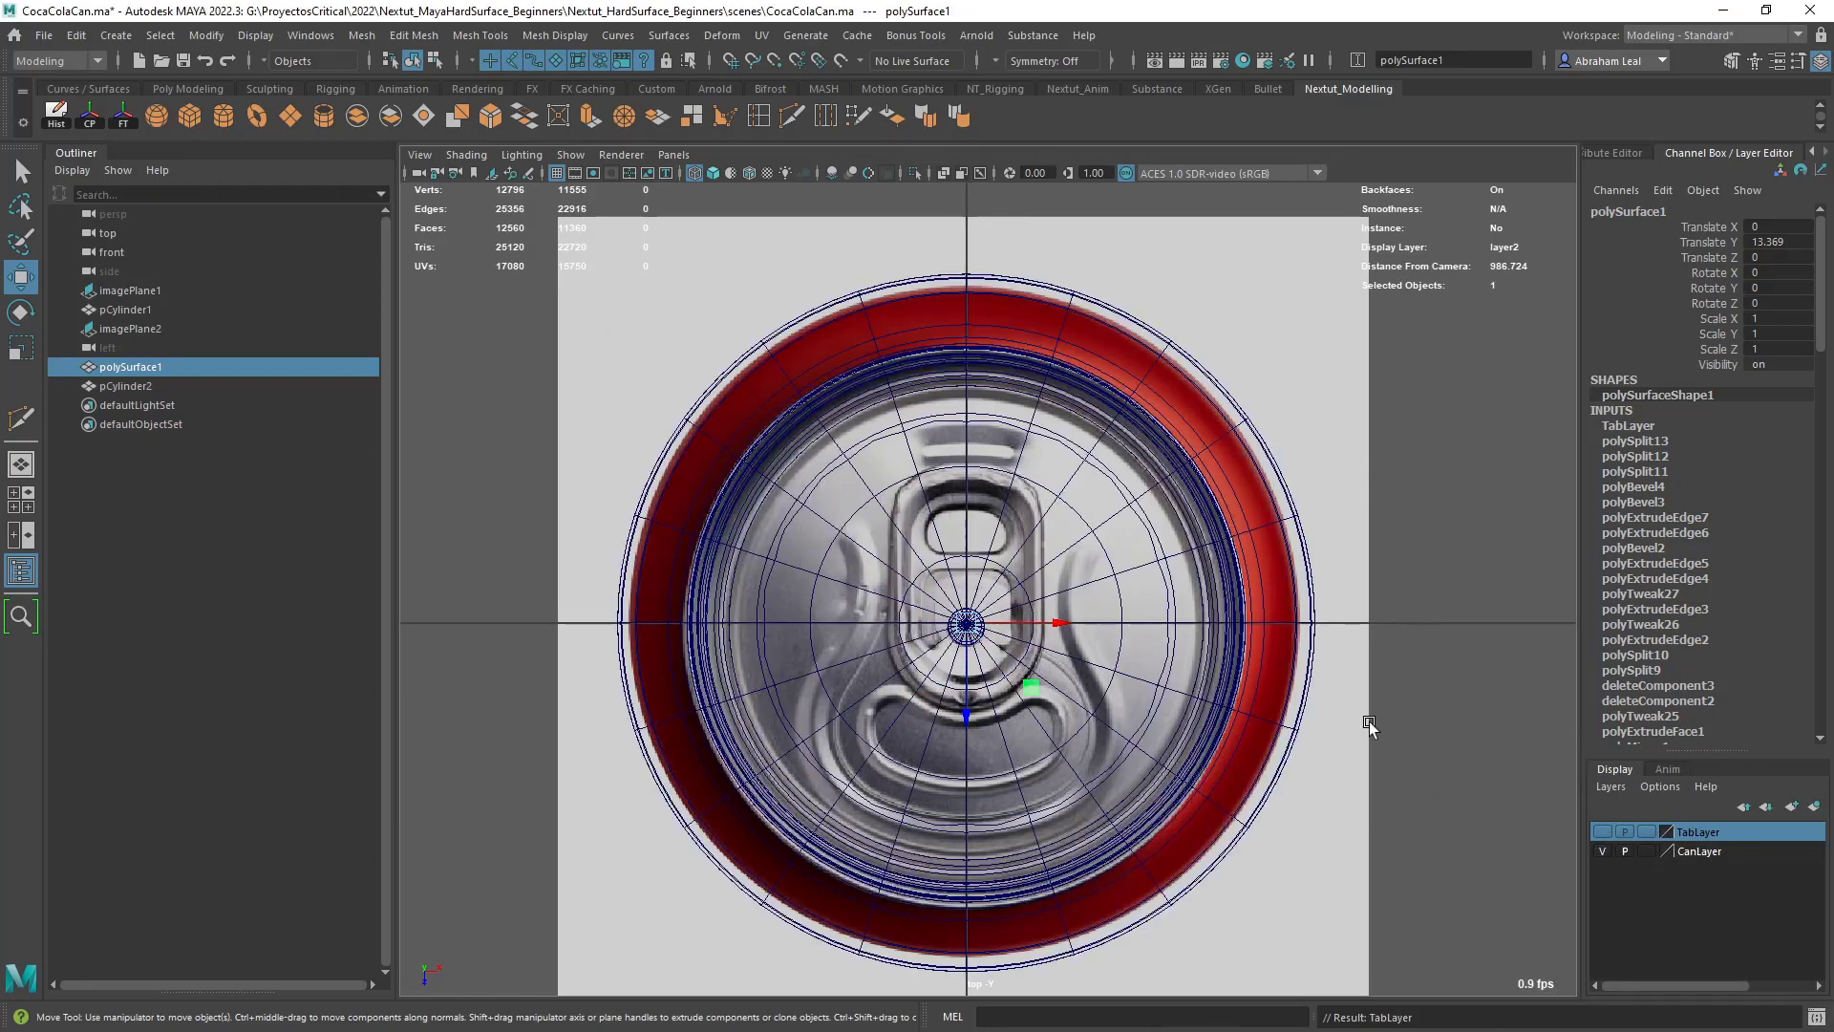
click(1099, 498)
click(1126, 491)
key(space)
mouse_move(1126, 491)
mouse_down()
mouse_move(1211, 512)
mouse_move(1187, 421)
mouse_move(1191, 554)
mouse_up()
key(6)
key(1)
right_drag(933, 280, 860, 284)
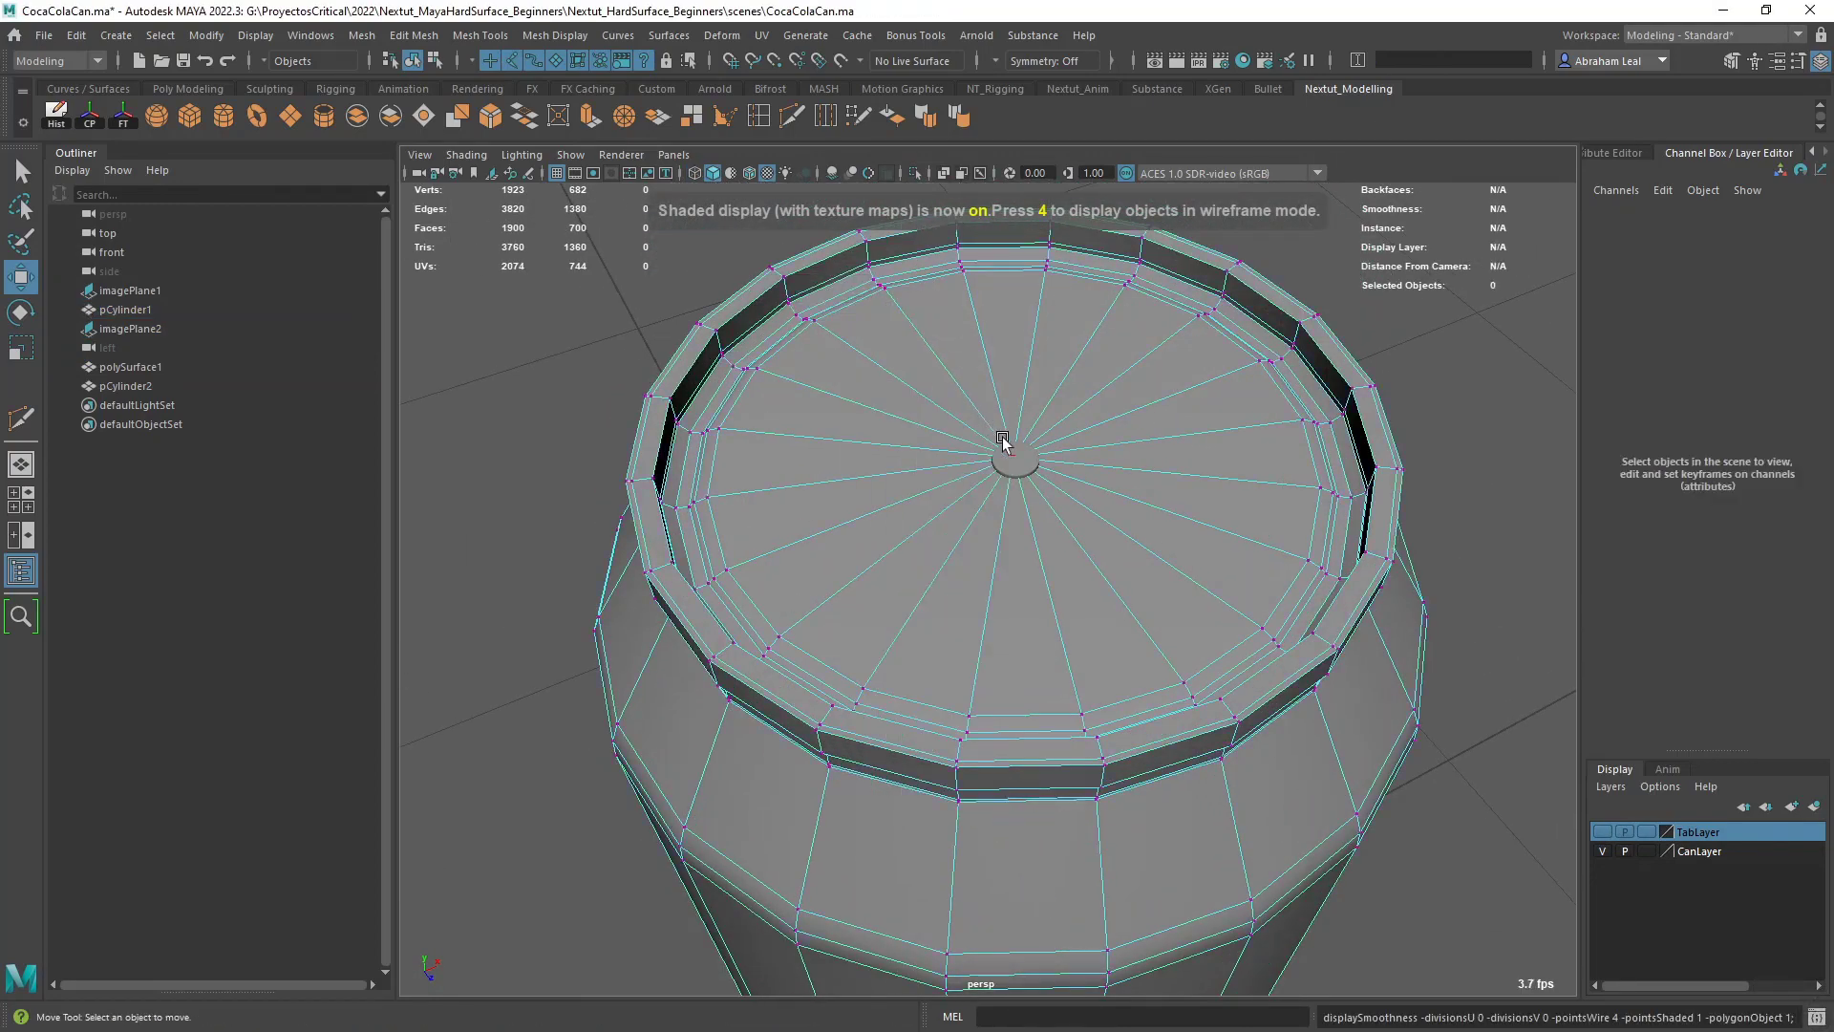
- Inset the lid's central faces with an Extrude offset of 0.25 and delete the inner faces
click(1018, 451)
key(ctrl+F11)
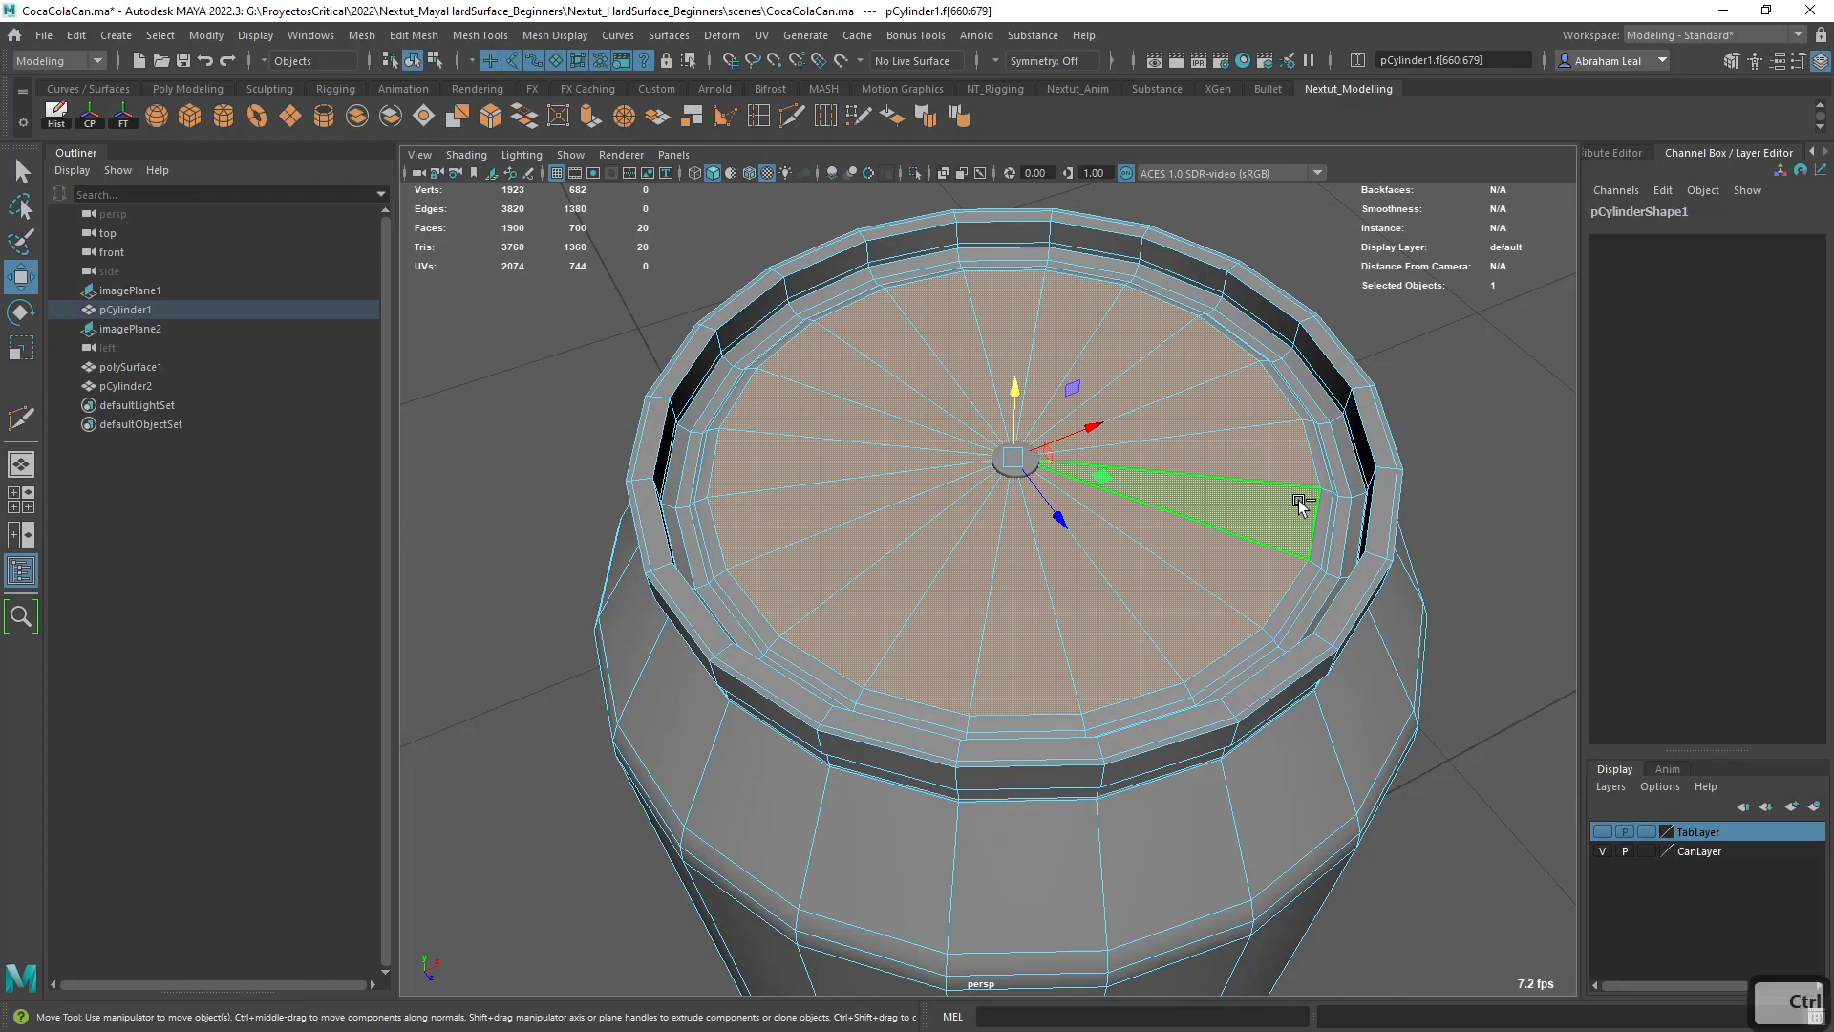
key(ctrl+e)
ctrl+drag(1336, 474, 1358, 477)
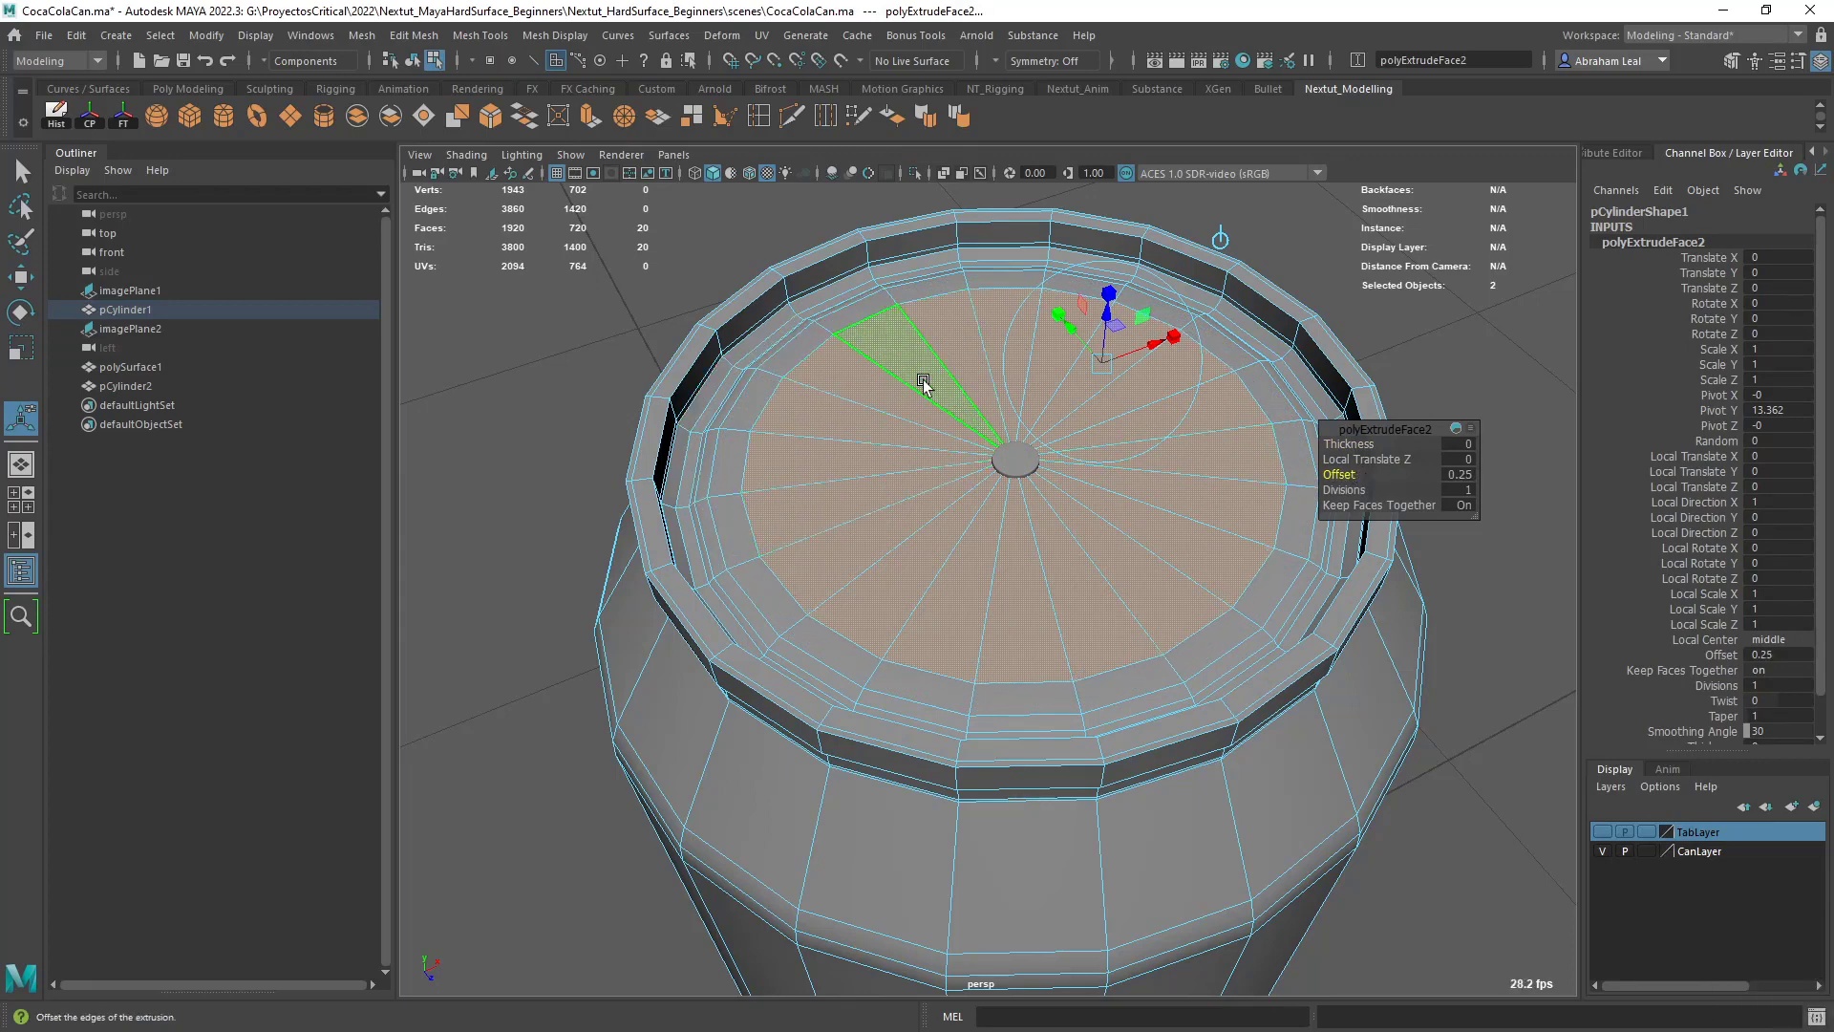
key(Delete)
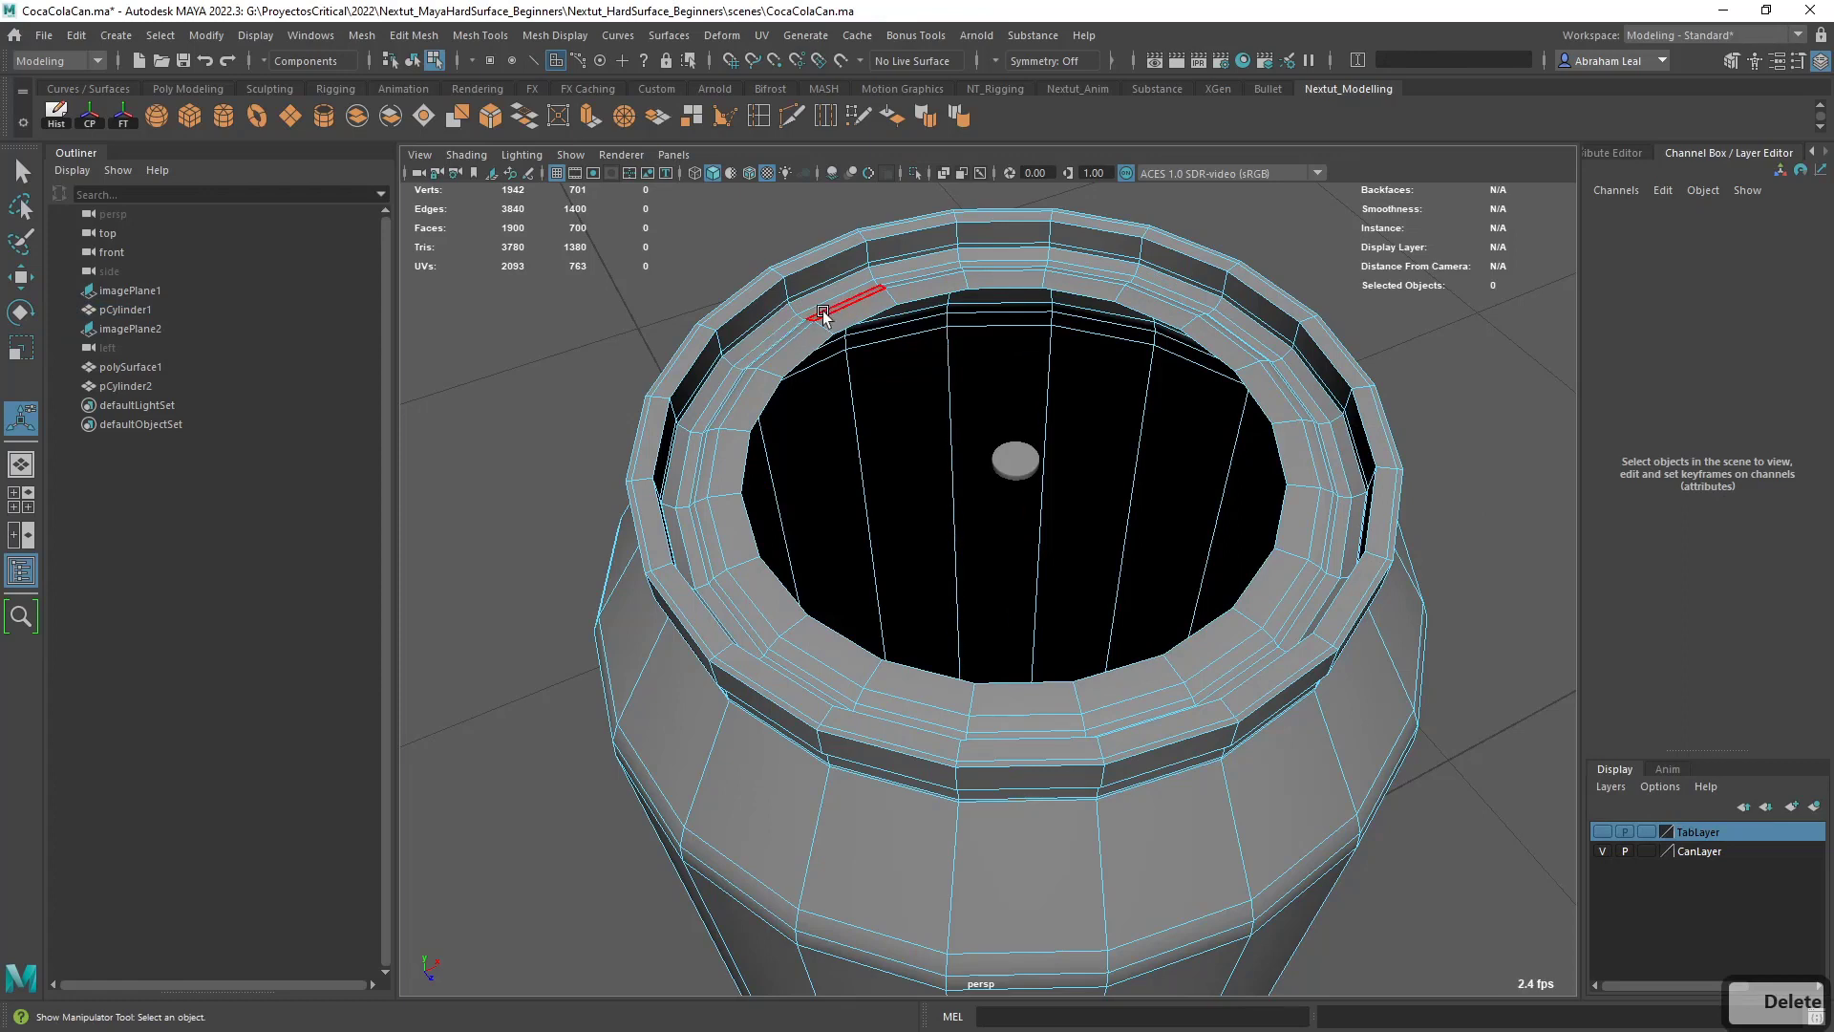
- Select the ring of faces around the lid opening and extract it from the can as a separate mesh
shift+click(853, 304)
shift+double_click(815, 346)
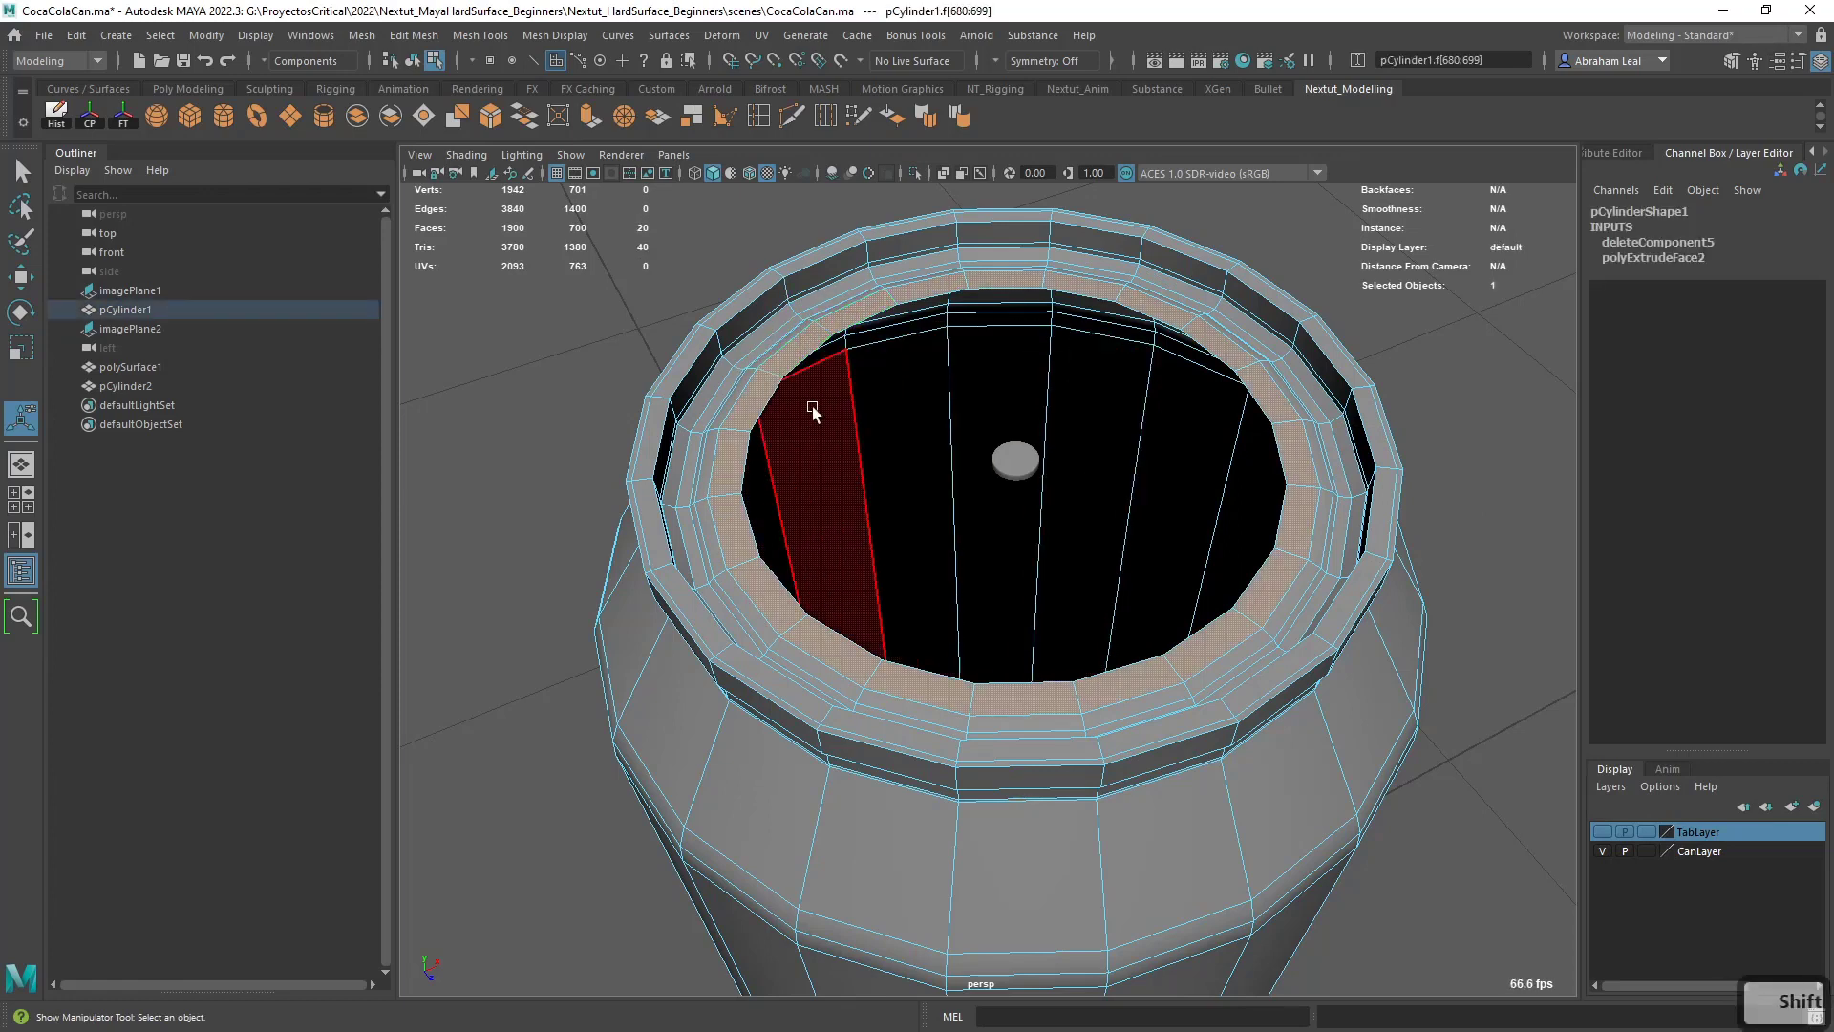
click(479, 36)
mouse_move(428, 39)
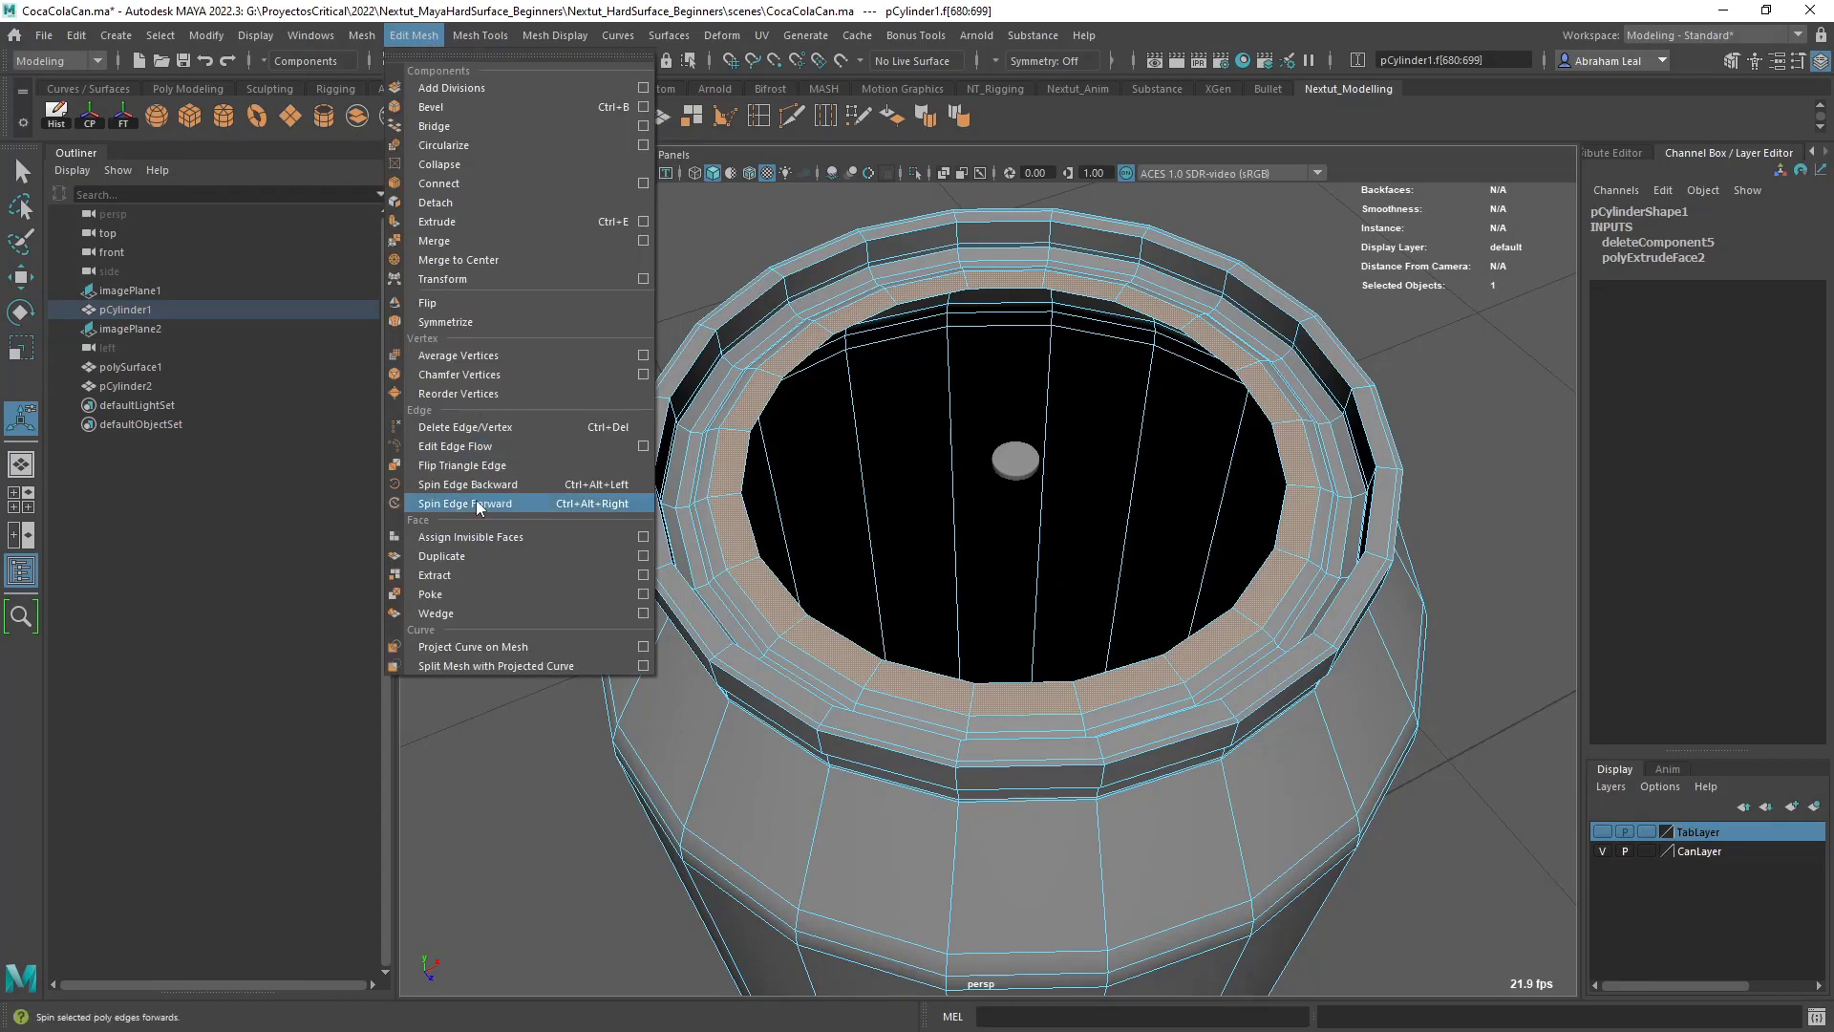
click(449, 575)
click(505, 480)
double_click(768, 375)
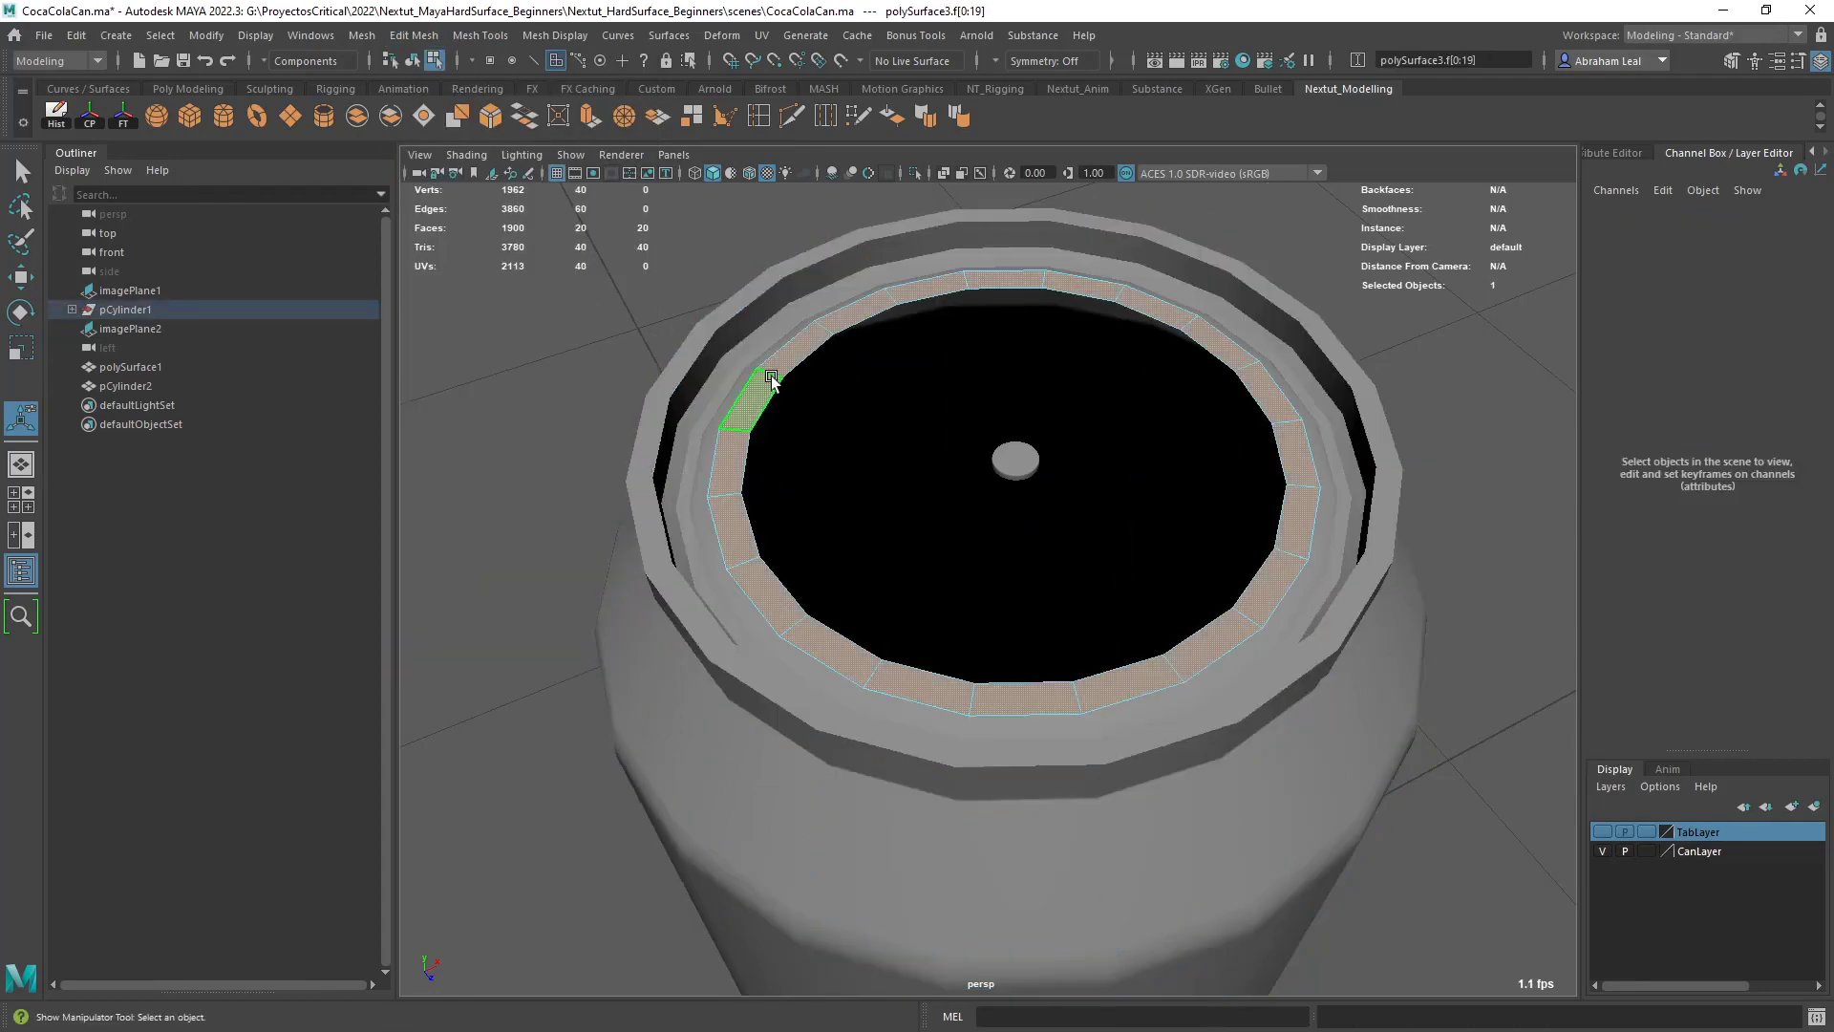
right_drag(768, 374, 819, 342)
key(q)
click(803, 292)
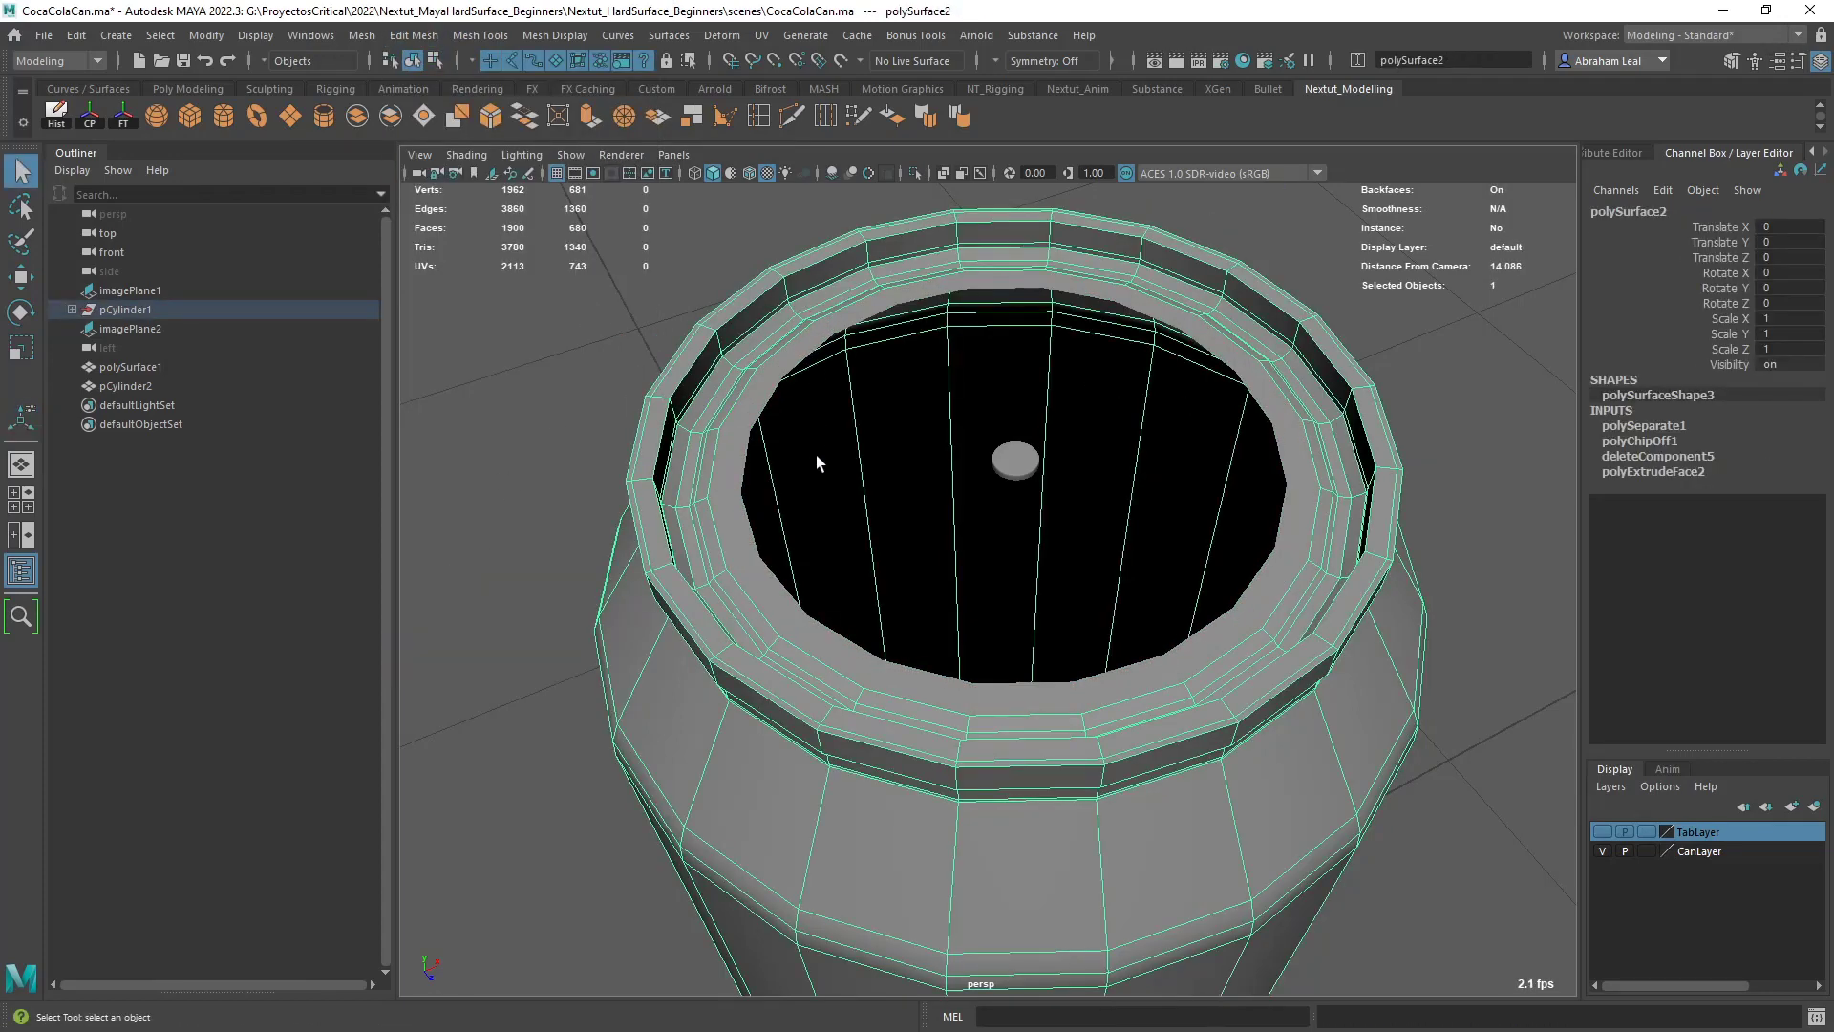
- Remove the extracted lid ring from CanLayer and toggle the layer's visibility to check the ring's membership
click(758, 373)
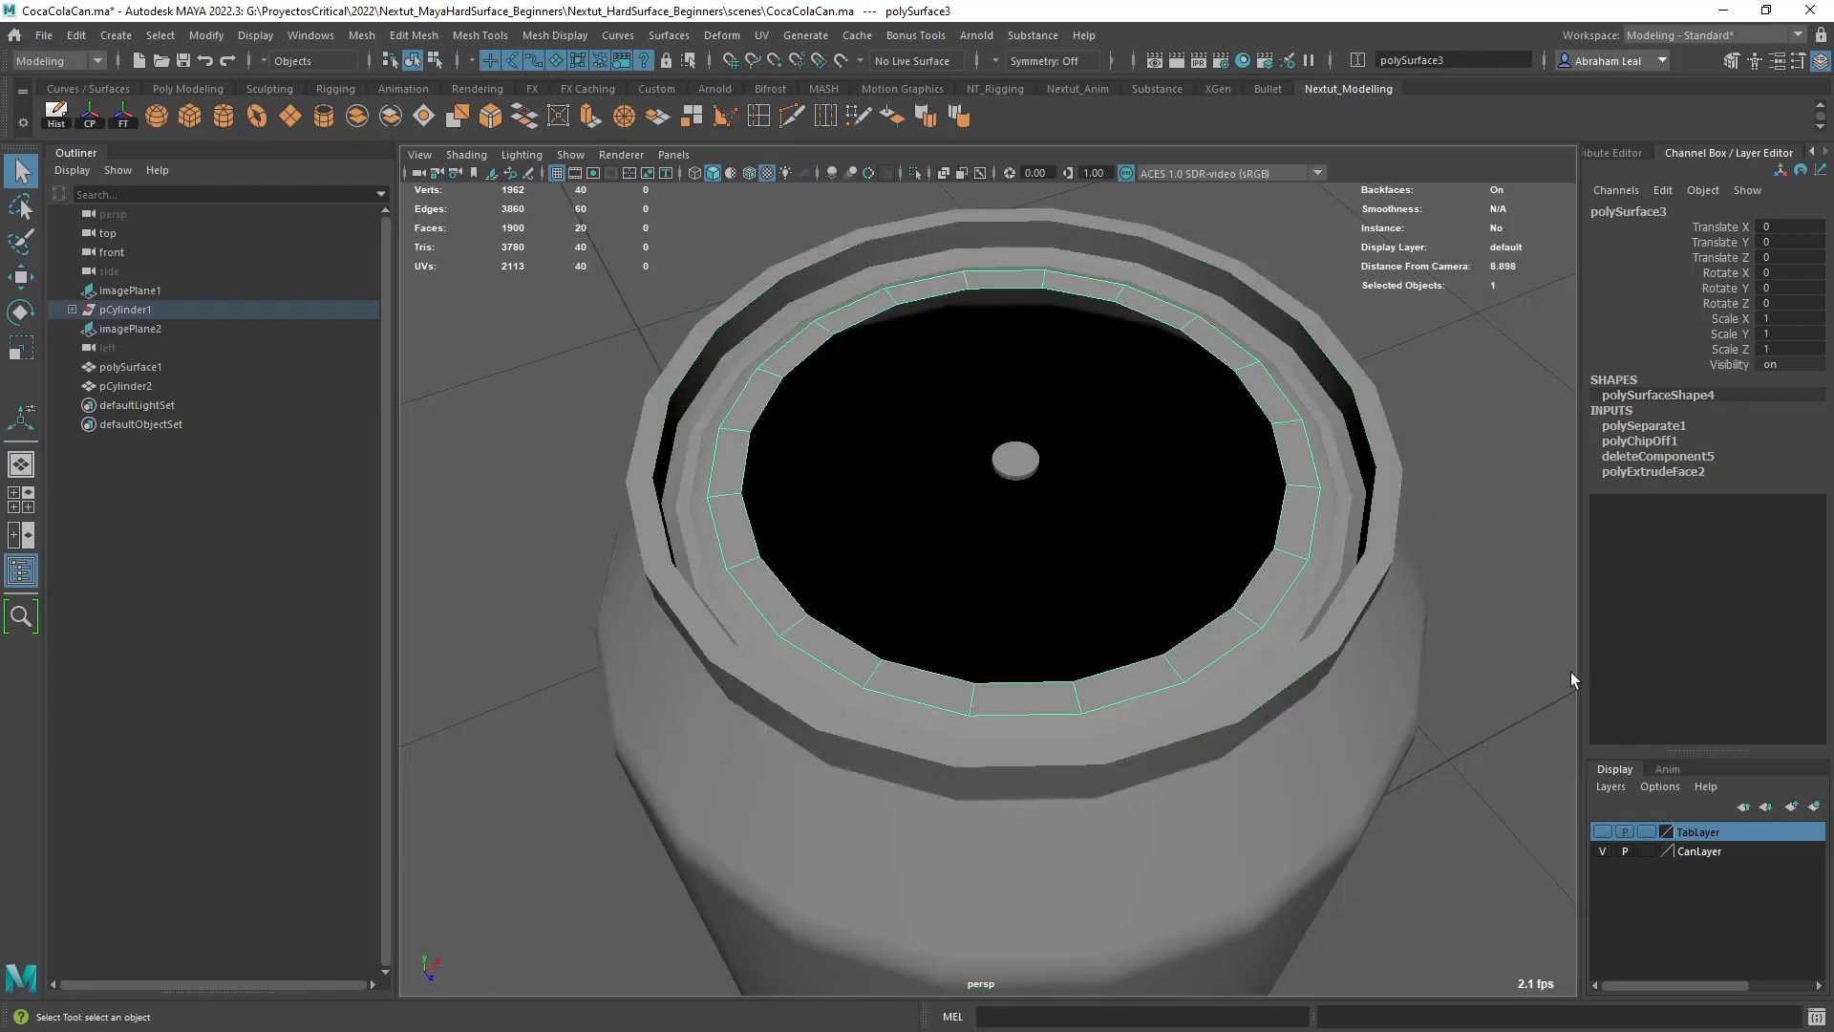
click(1604, 851)
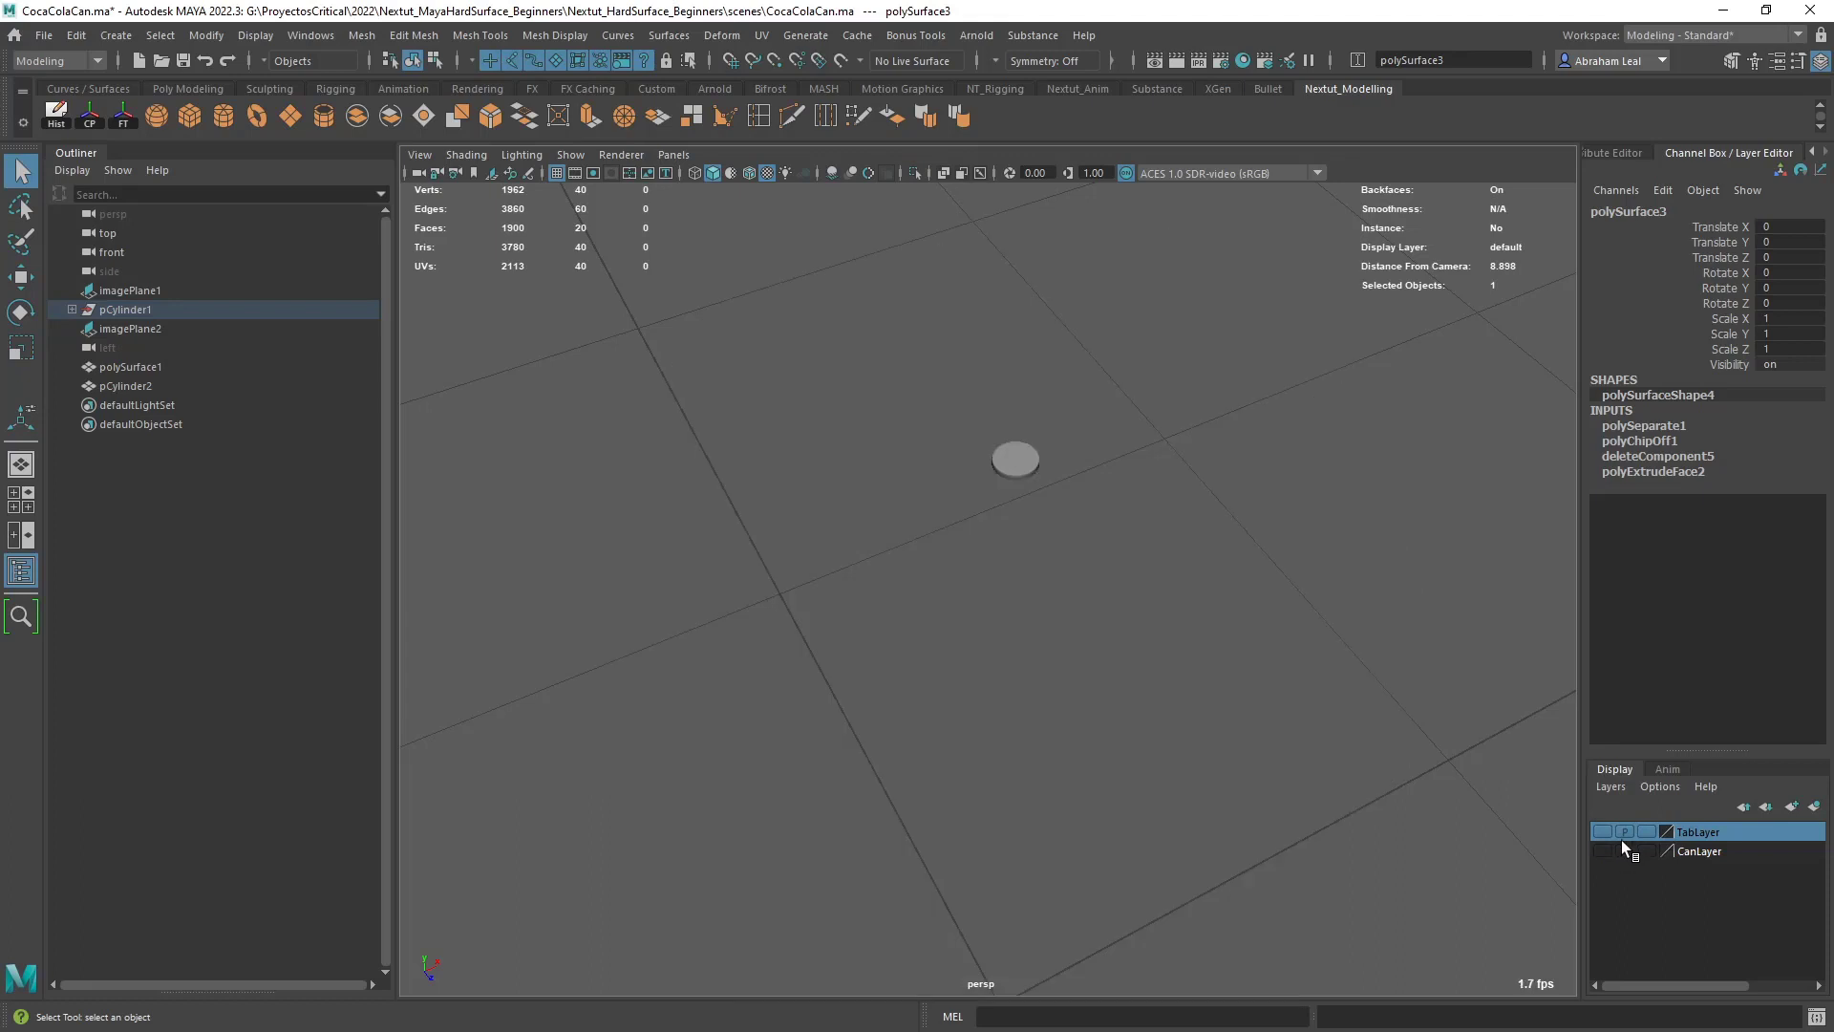
click(1604, 851)
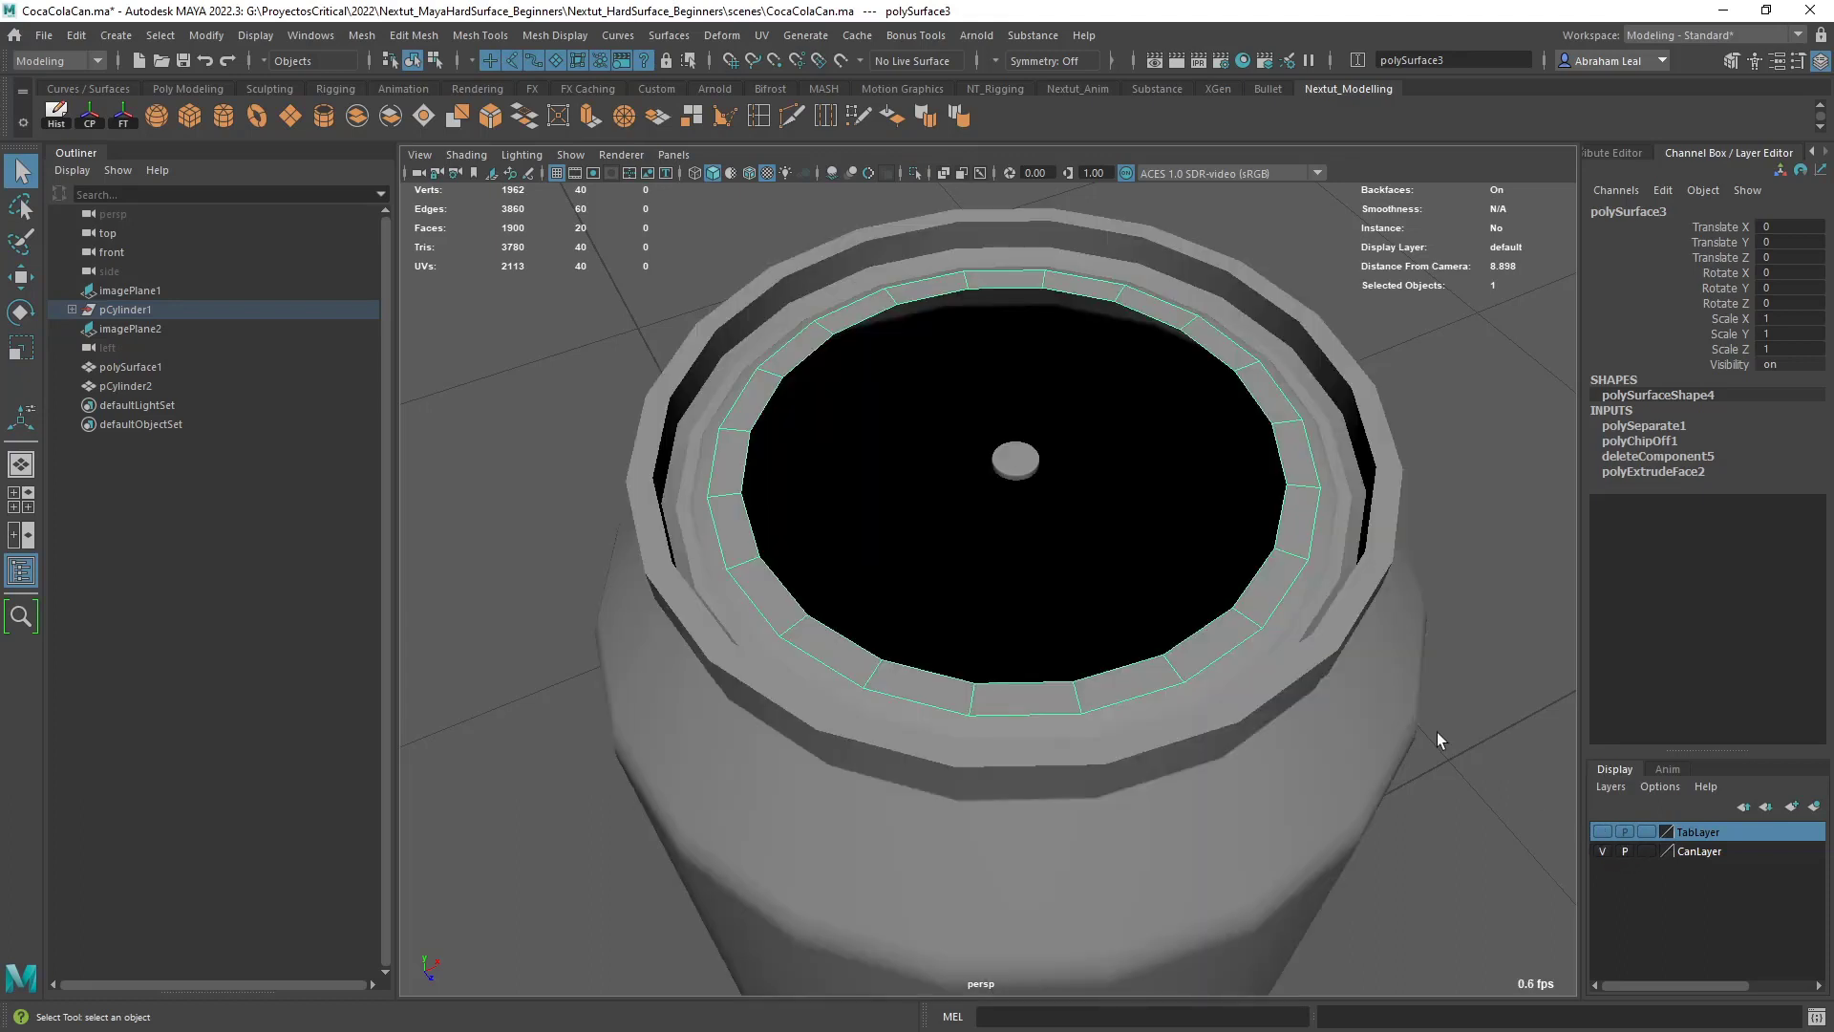
click(1706, 850)
right_click(1710, 850)
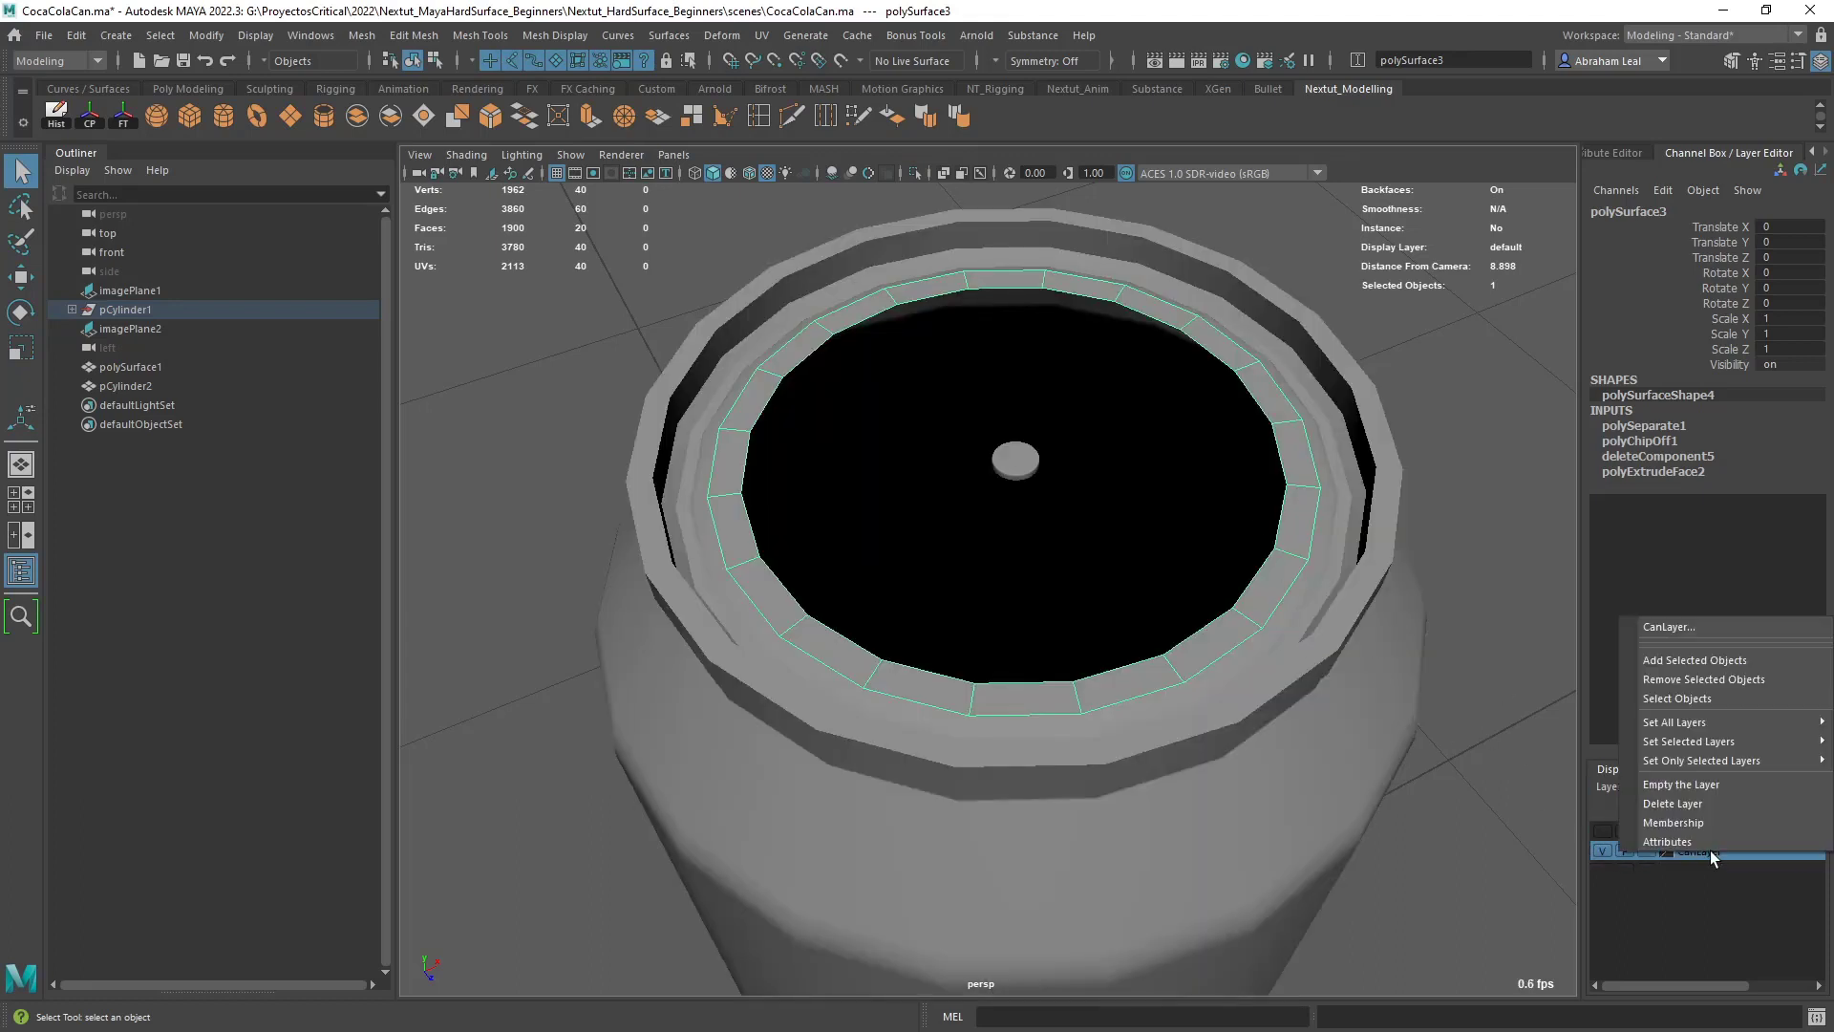
click(1697, 673)
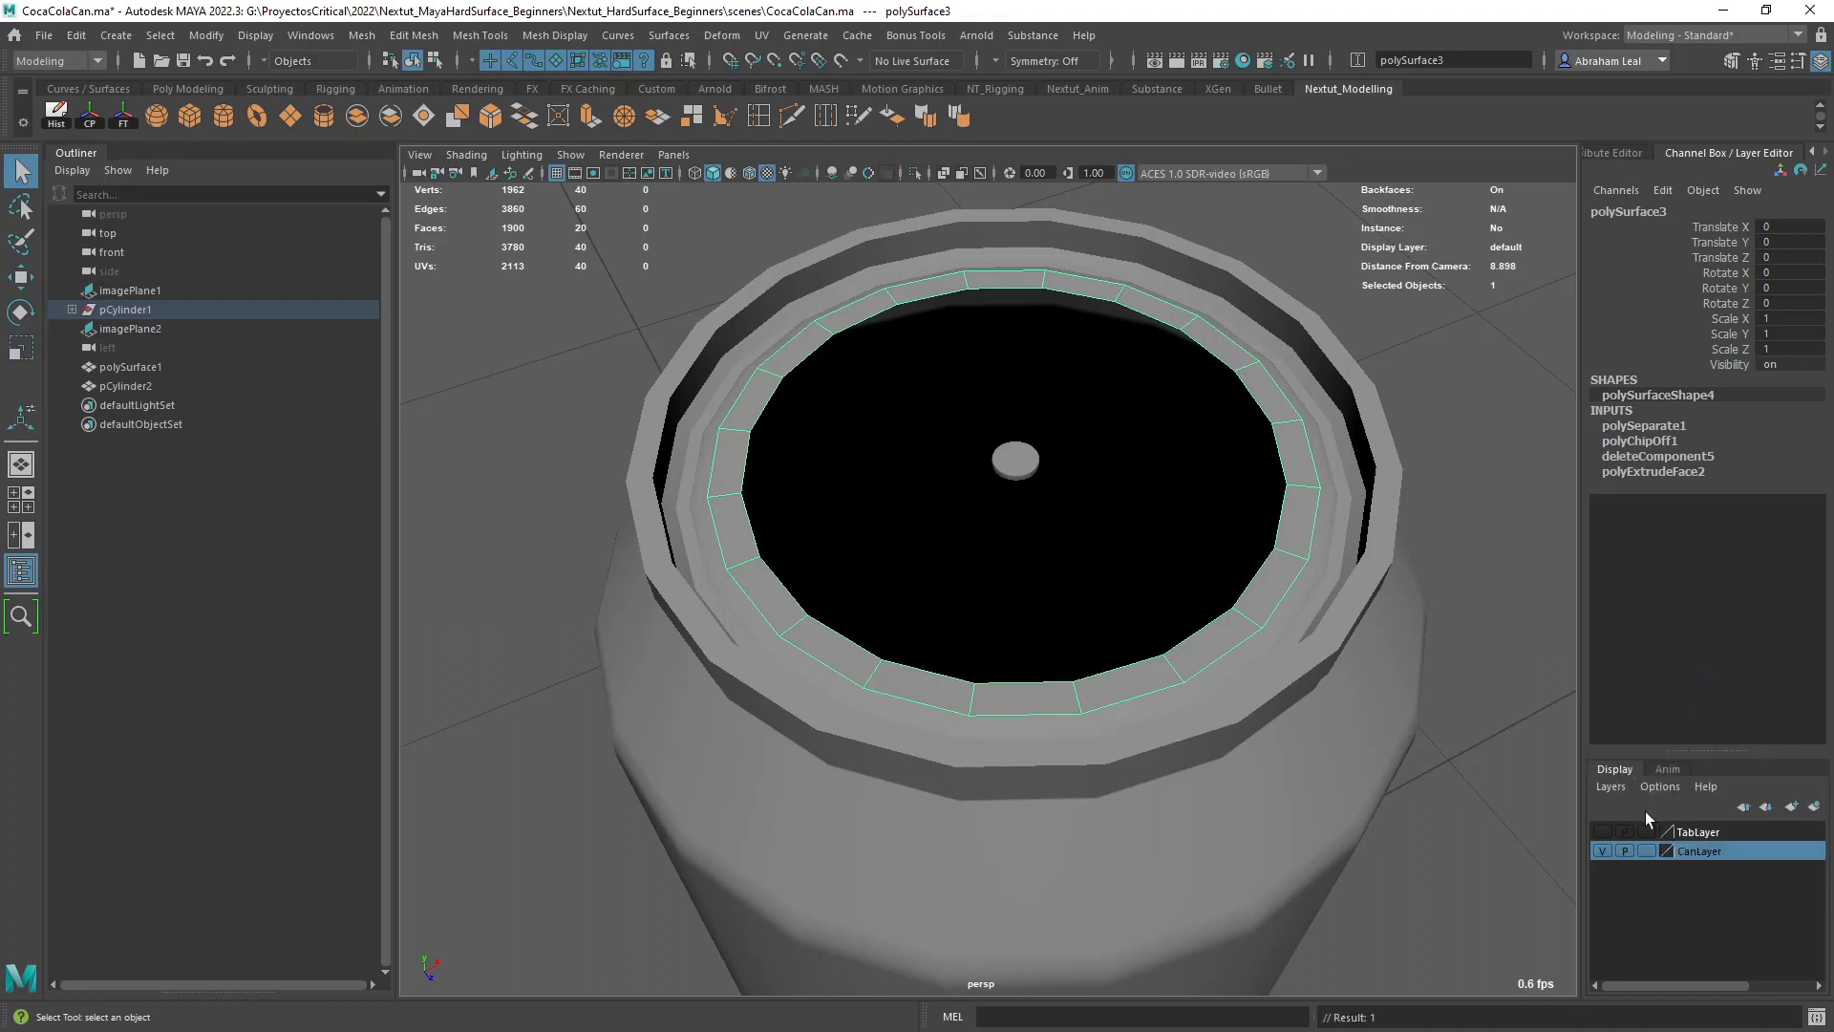
click(1603, 849)
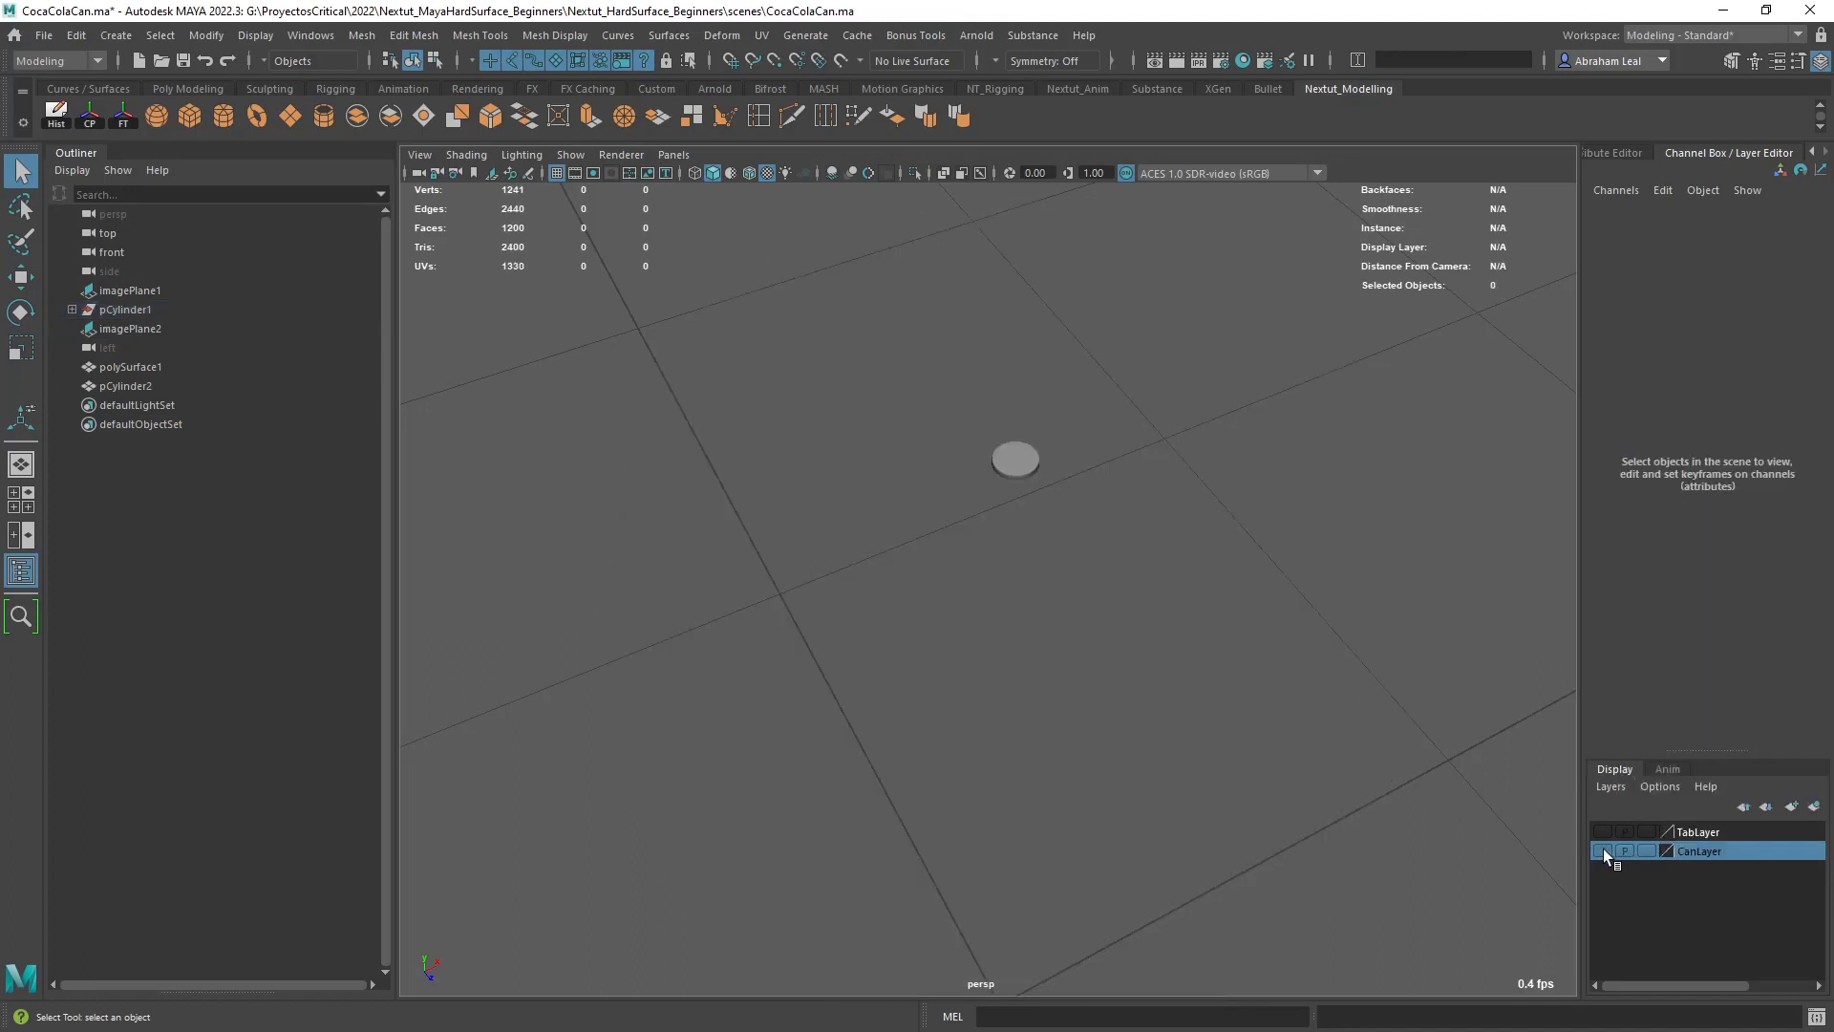
click(1603, 849)
- Unparent the lid ring from the pCylinder1 group and delete its history, with CanLayer hidden
click(1268, 596)
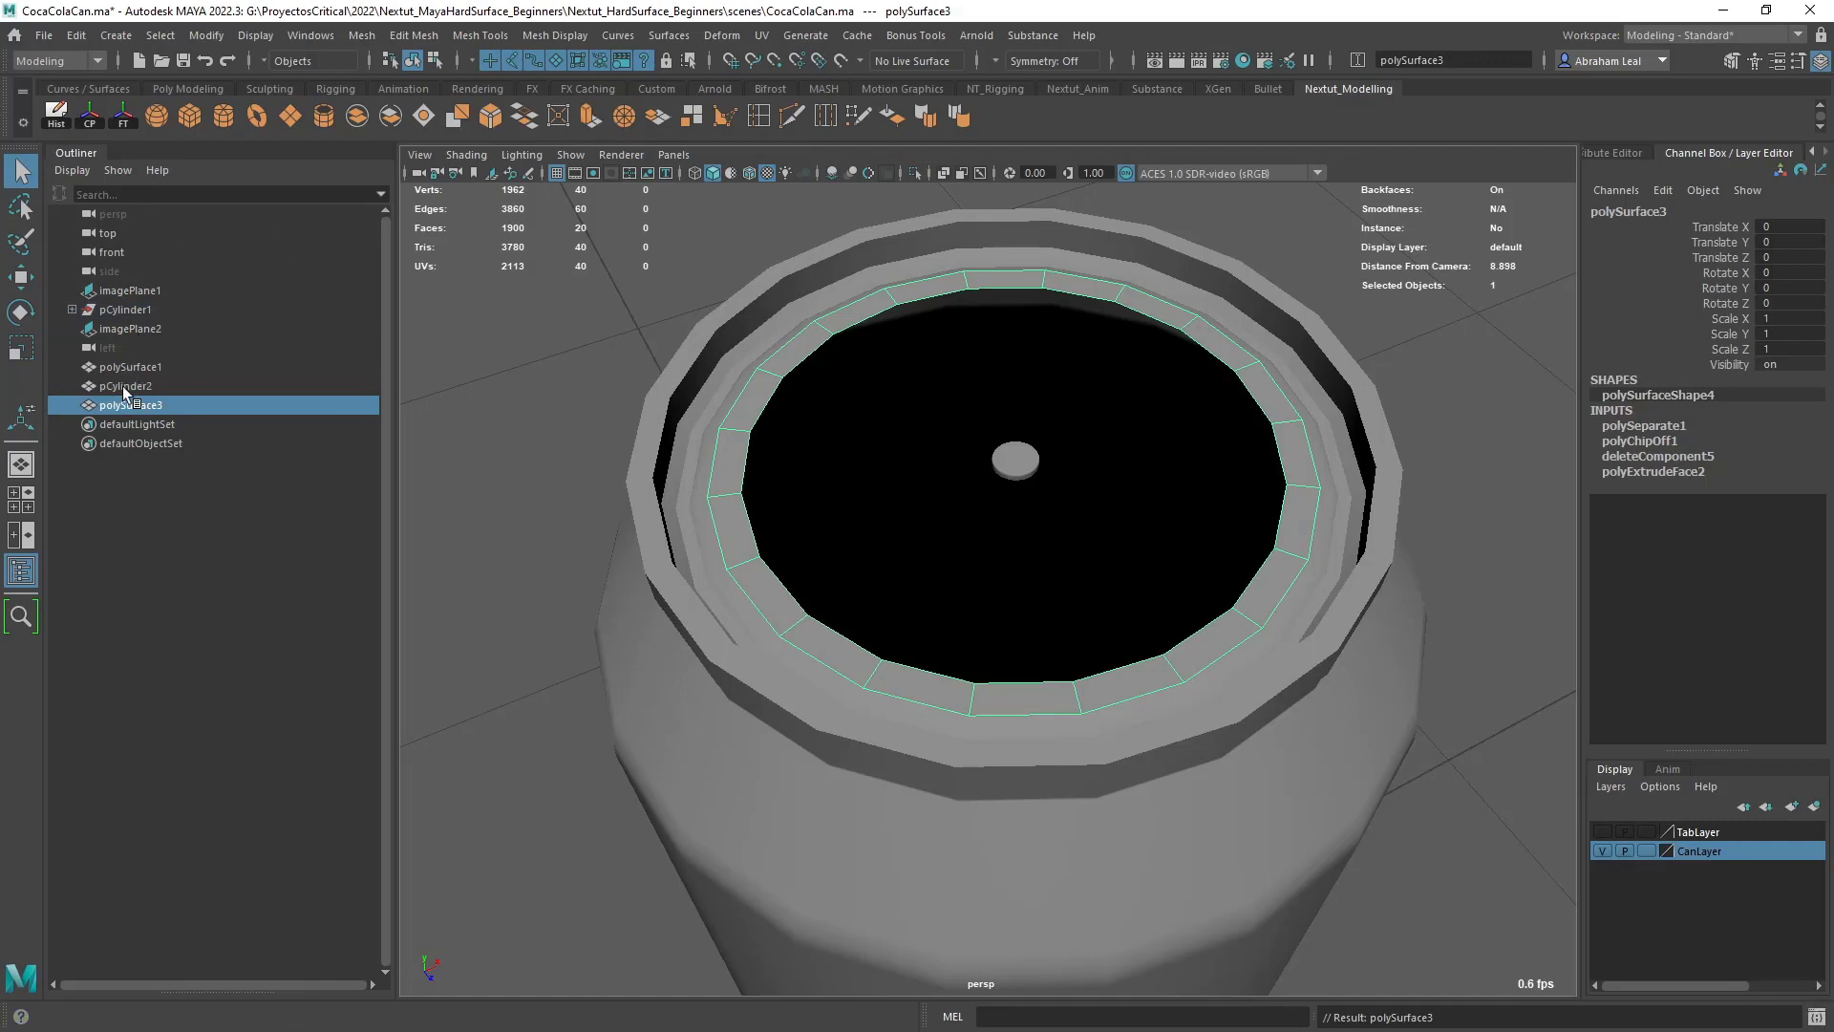
click(56, 114)
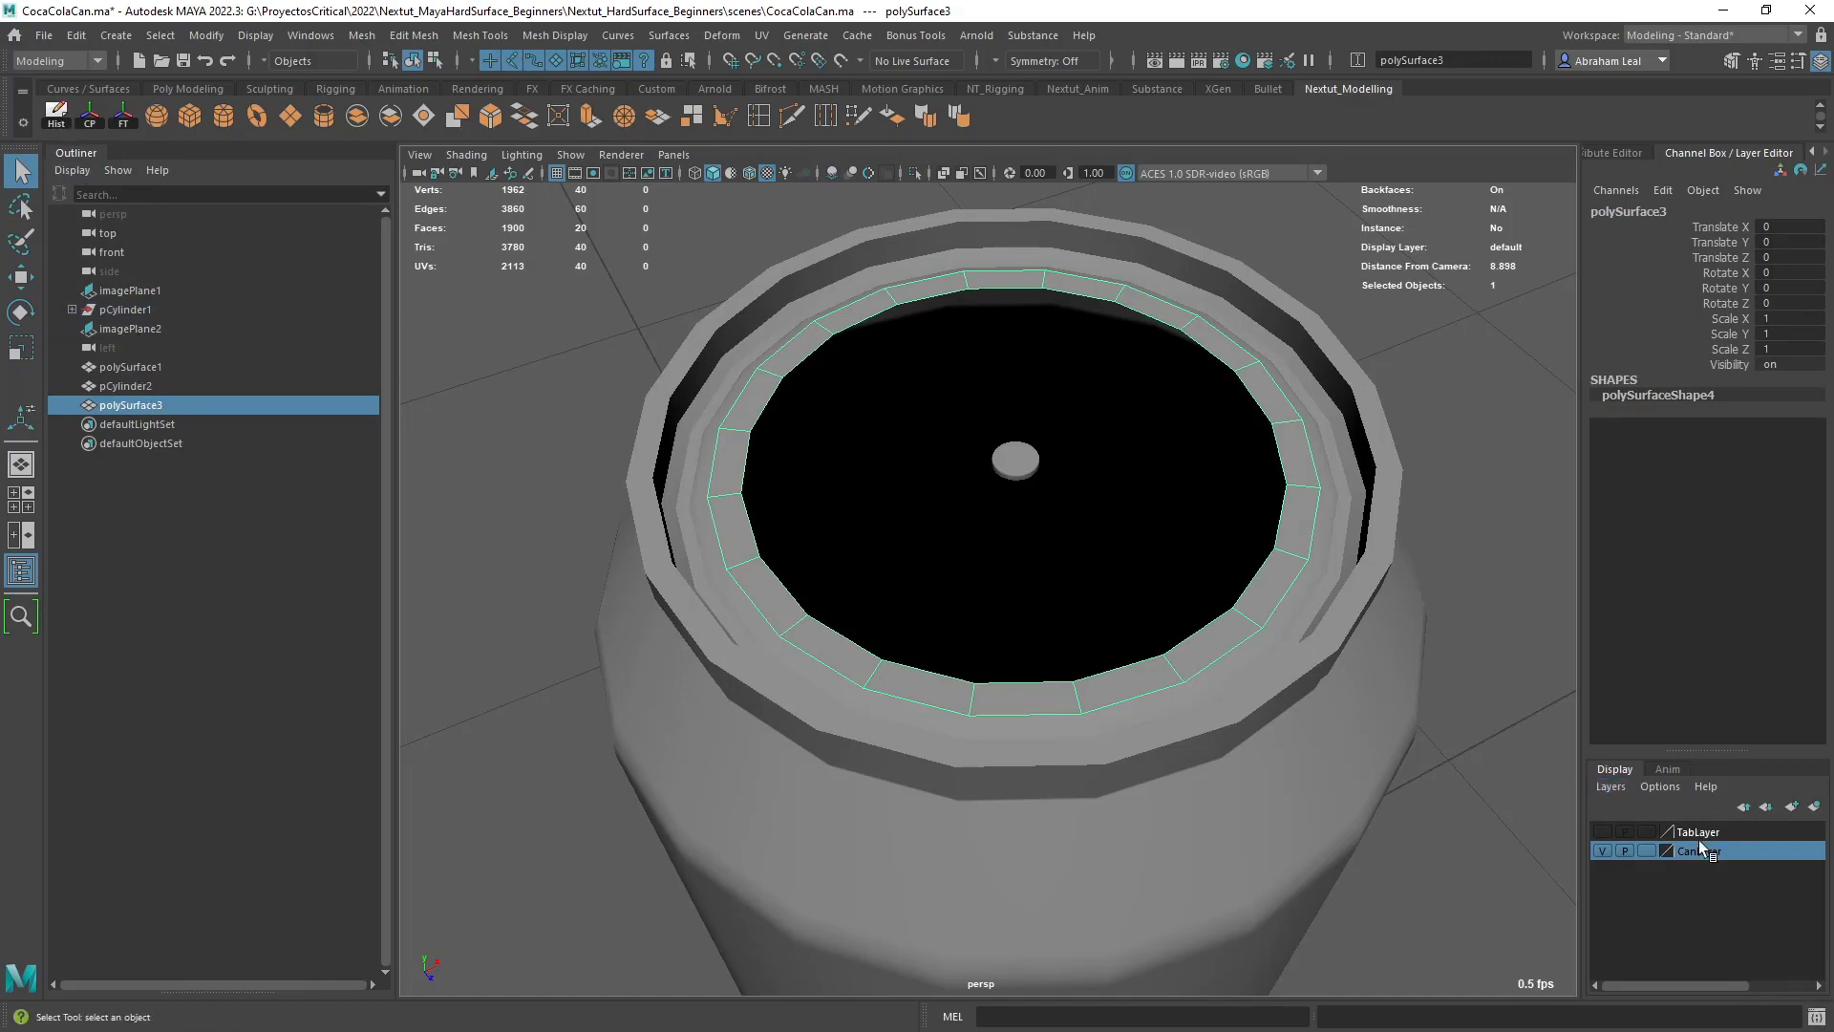
click(1602, 851)
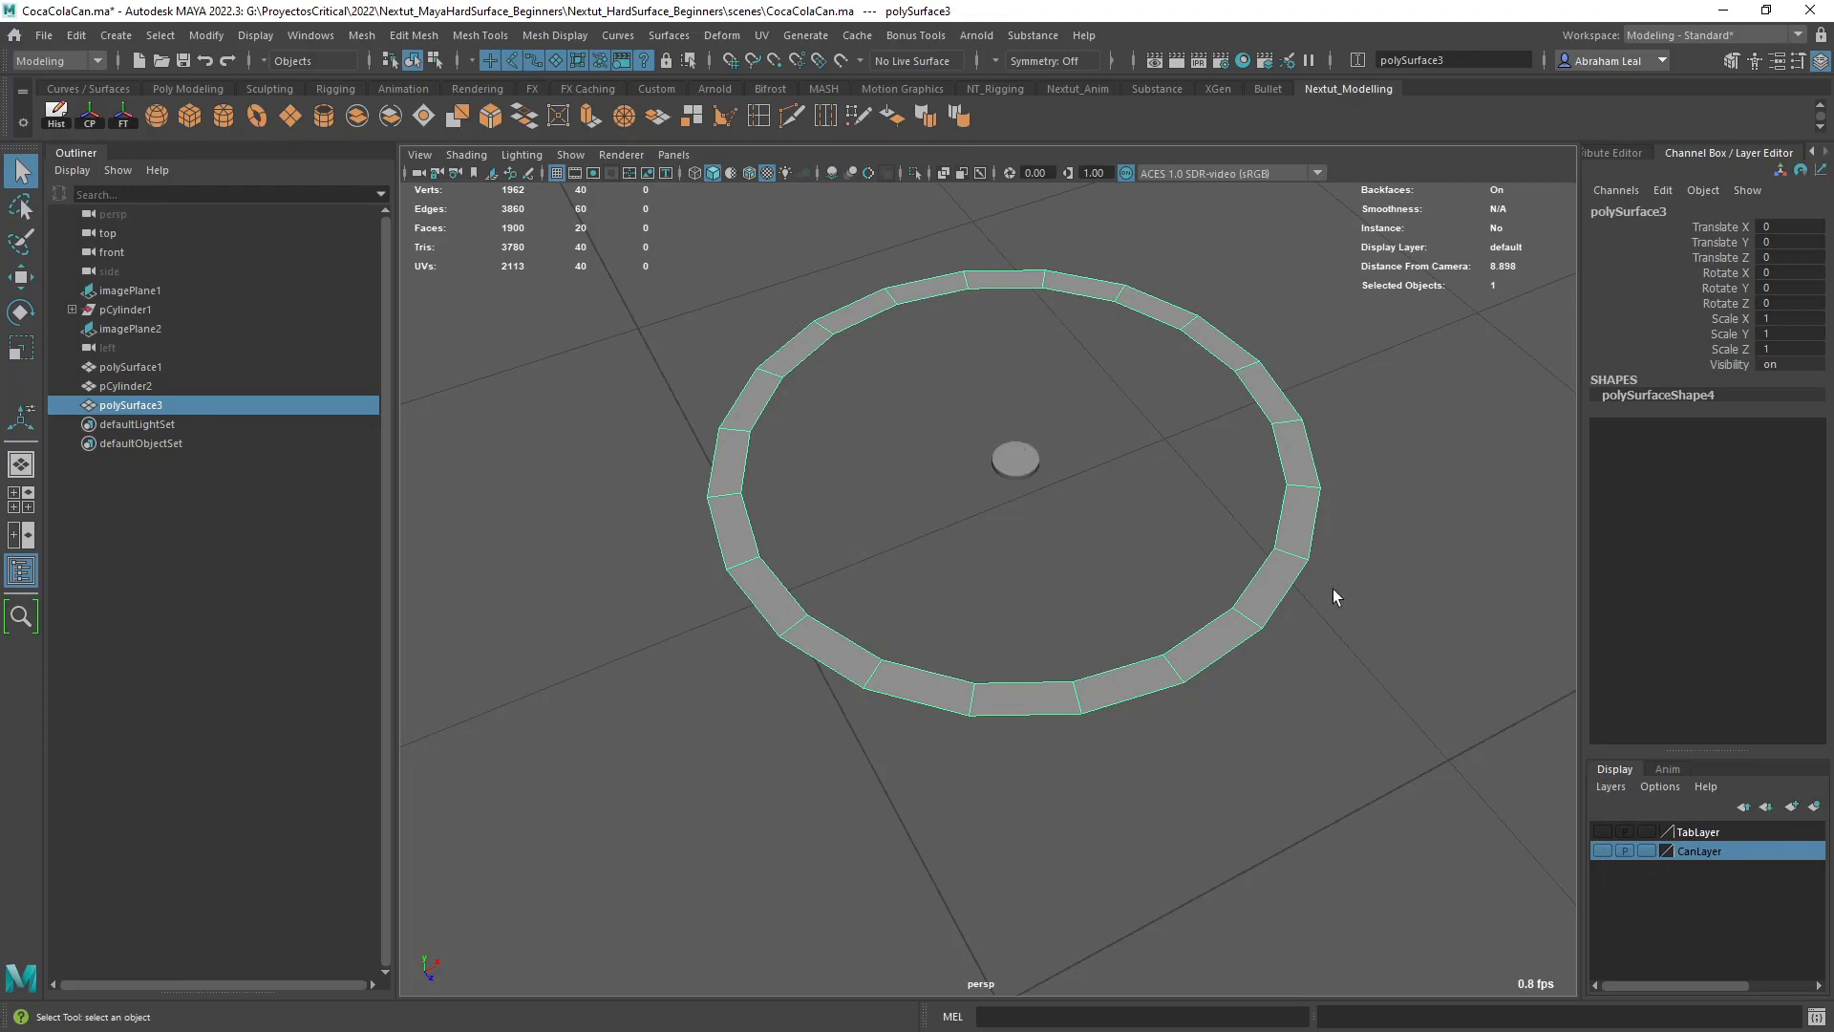
- Add the rivet to the hidden TabLayer so only the lid ring stays displayed
click(1031, 463)
click(1718, 829)
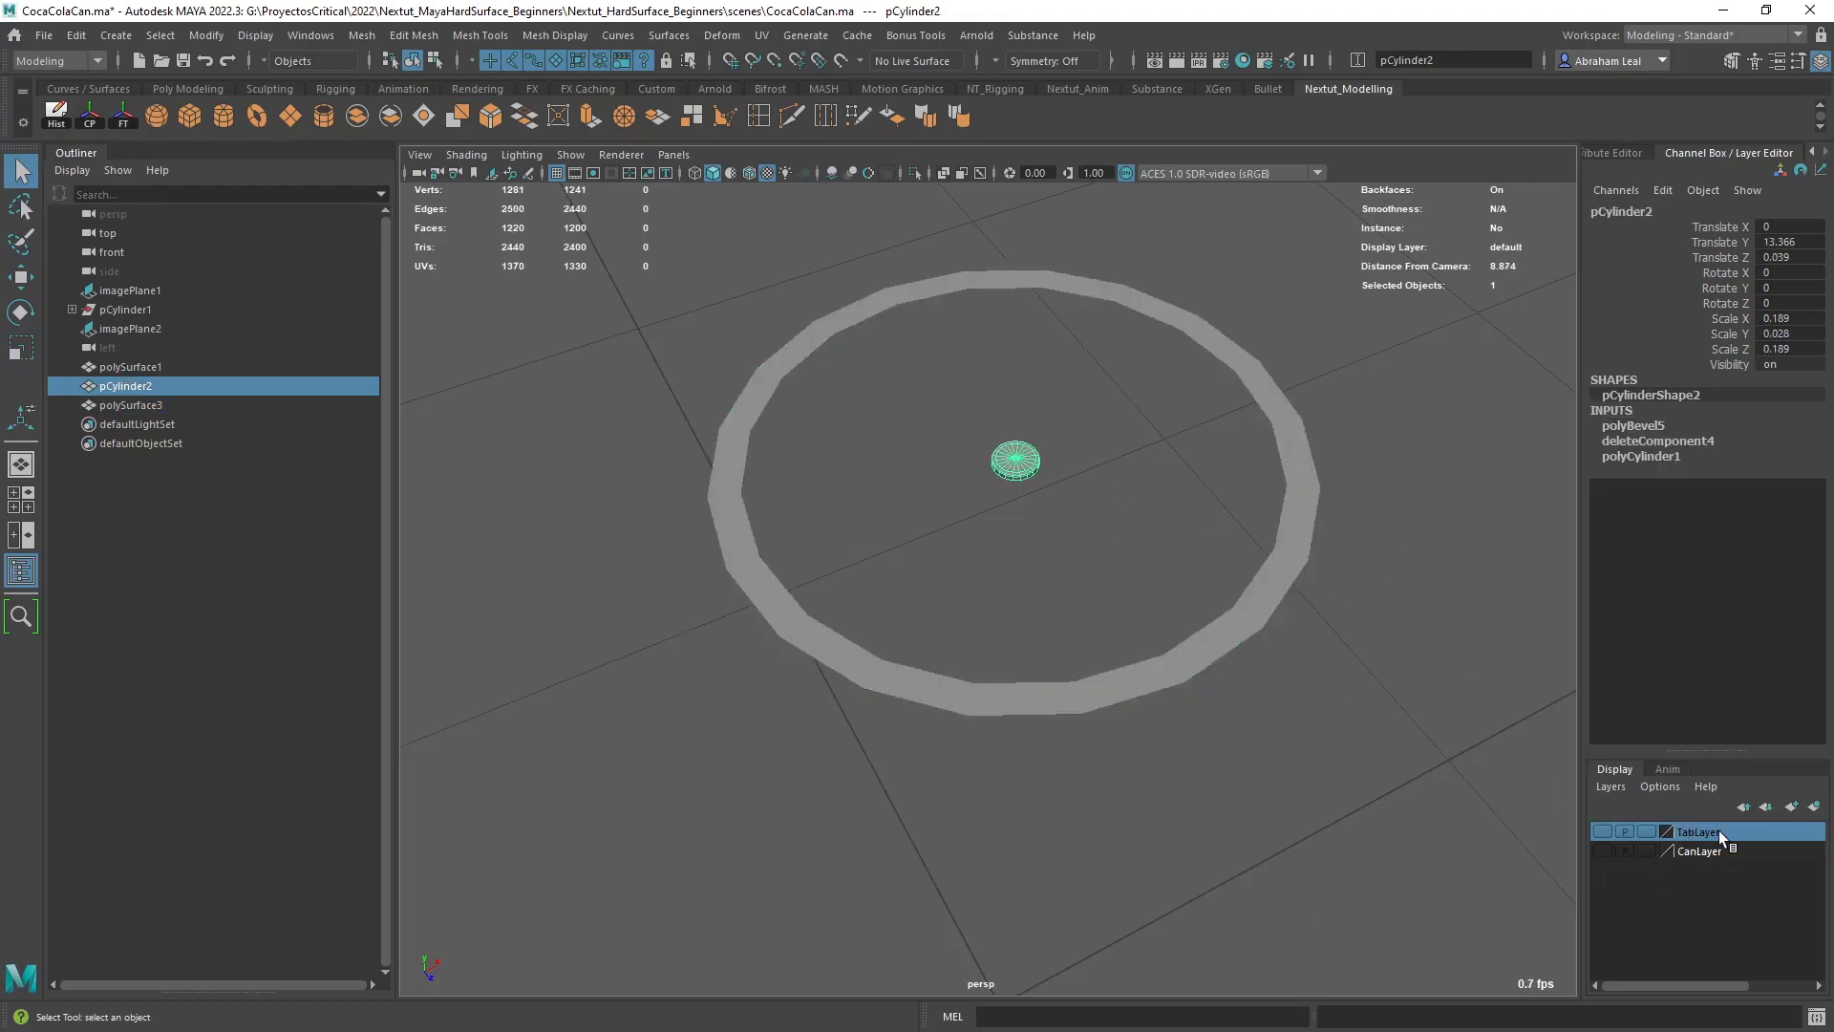
right_click(1718, 829)
click(1683, 642)
click(1368, 608)
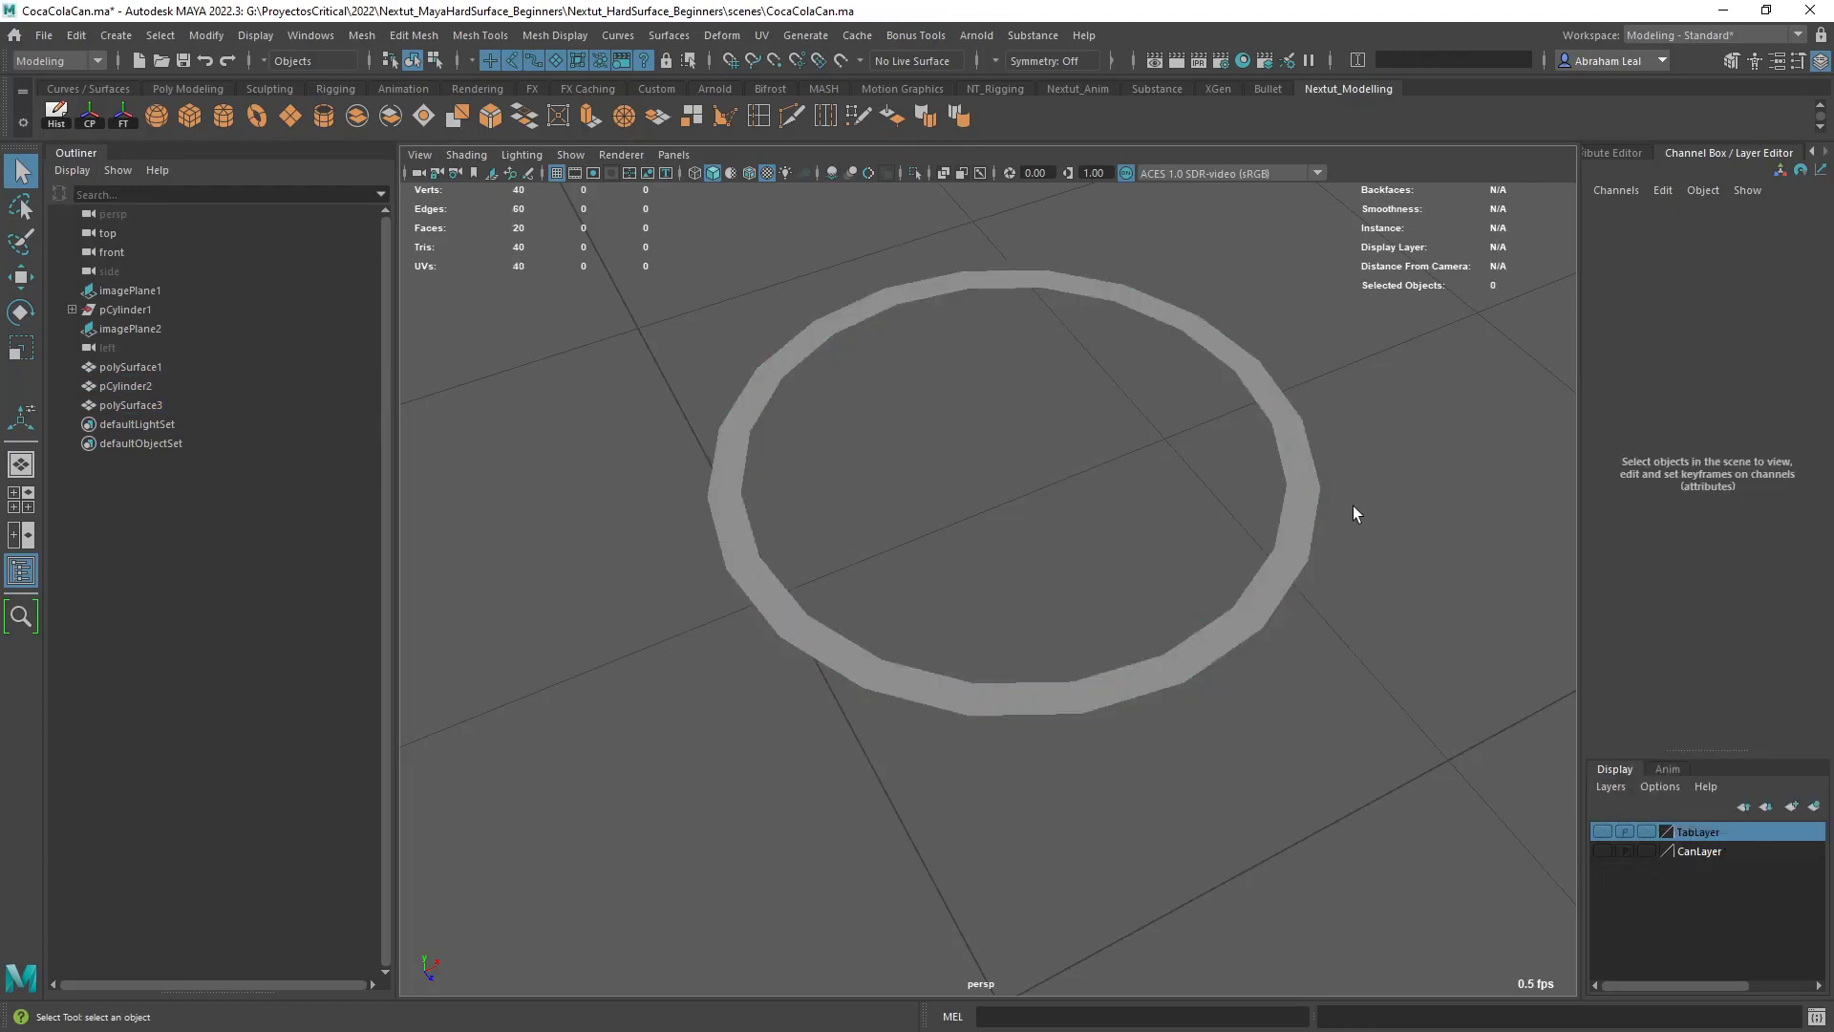
- Examine the lid ring in wireframe against the can-top reference image in the top view
click(1315, 512)
key(space)
drag(1325, 512, 1264, 512)
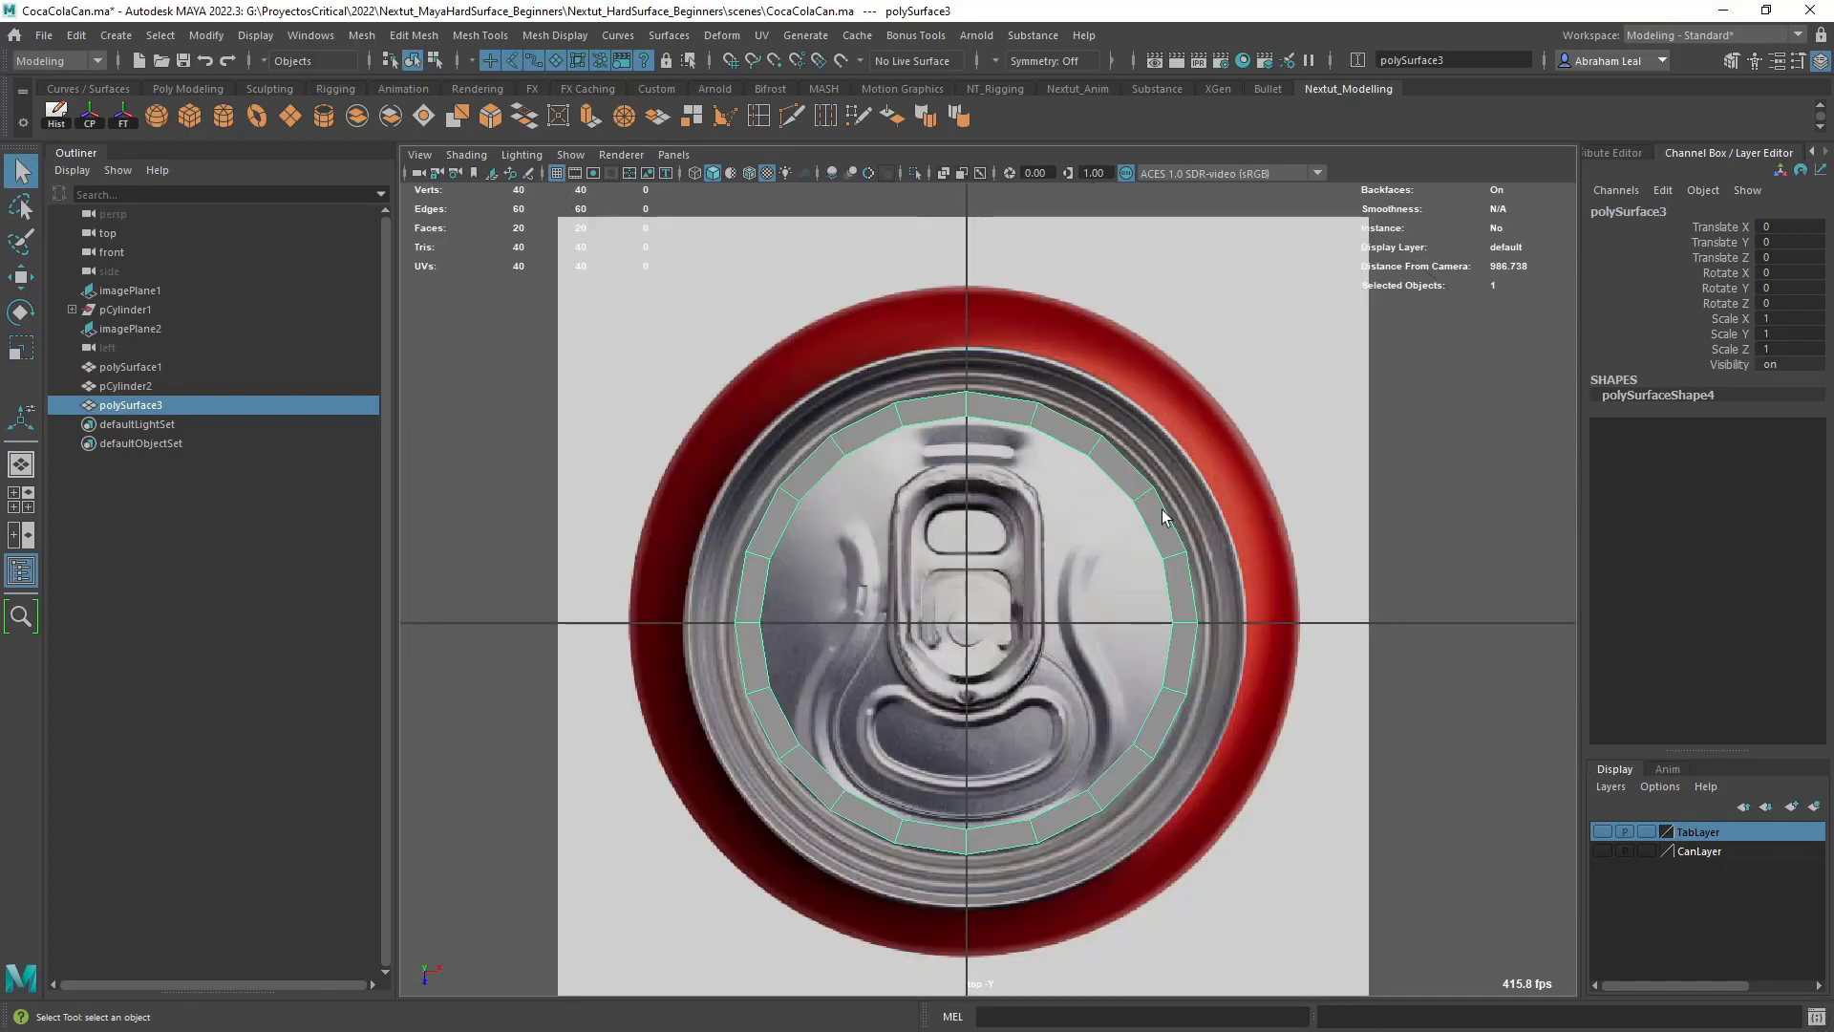
scroll(1158, 525, up, 3)
key(4)
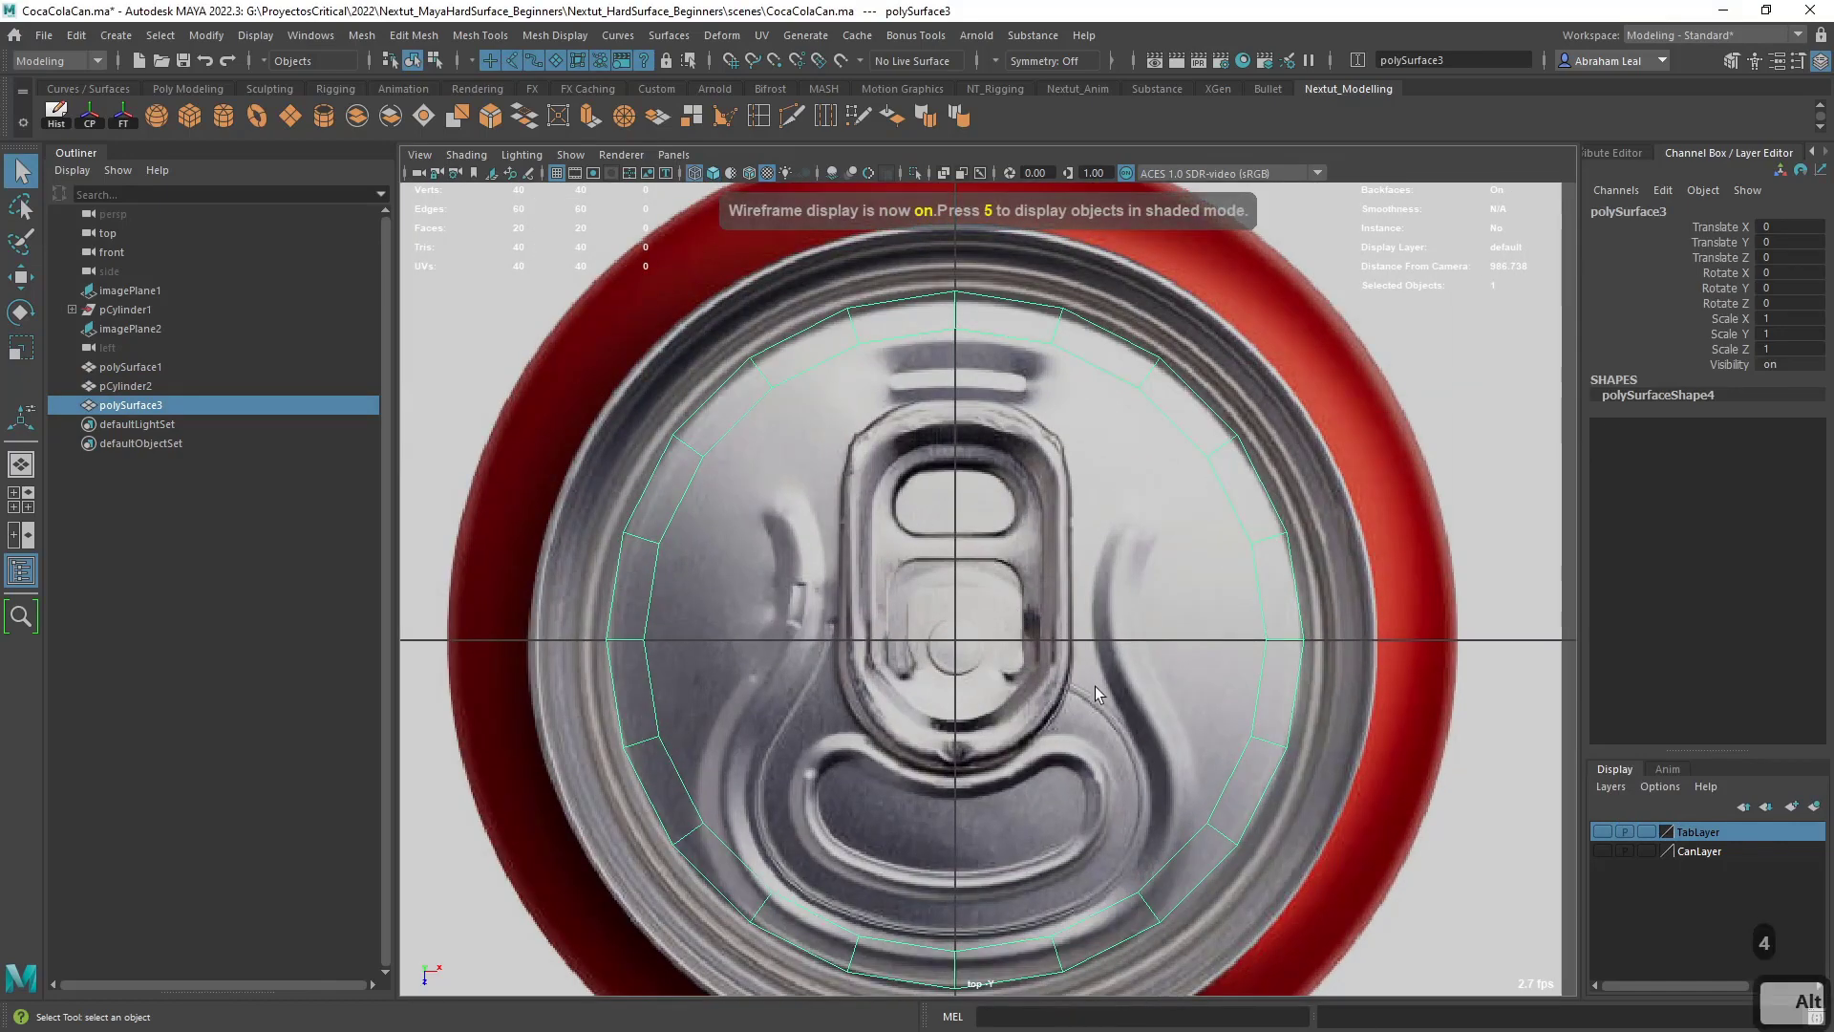
alt+middle_drag(1095, 686, 1091, 573)
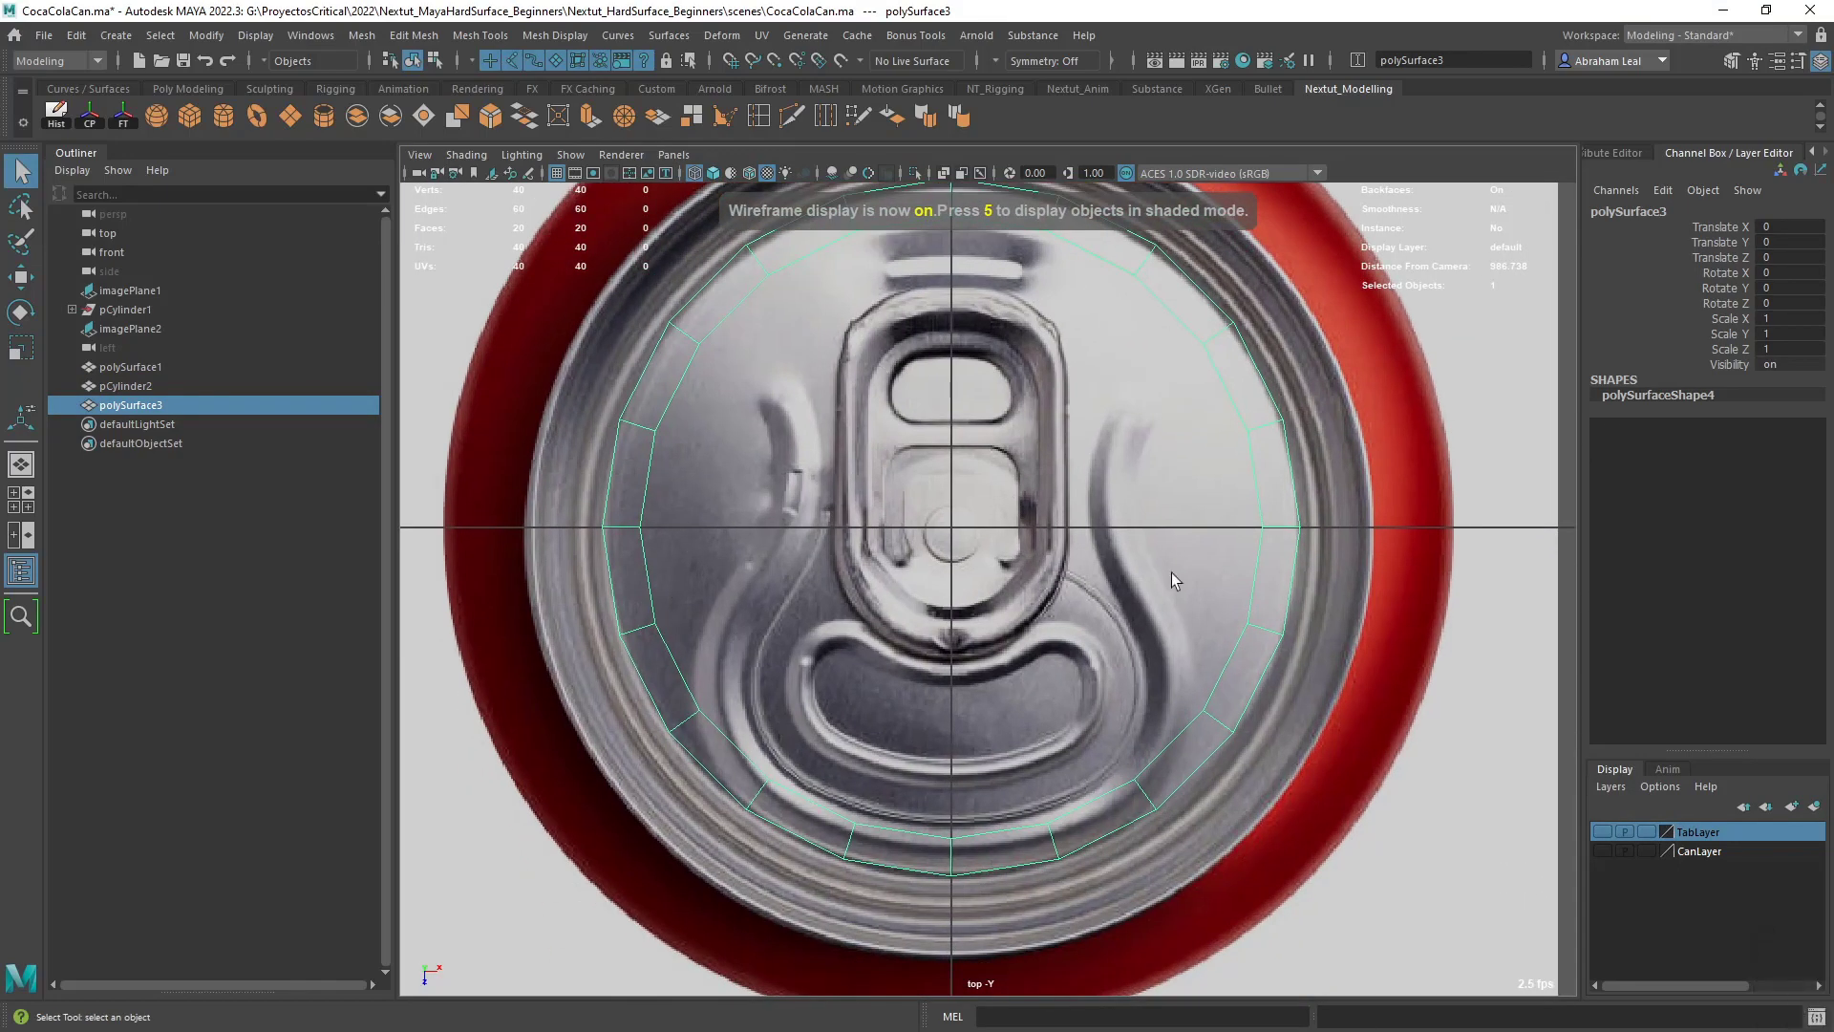
alt+middle_drag(871, 703, 869, 760)
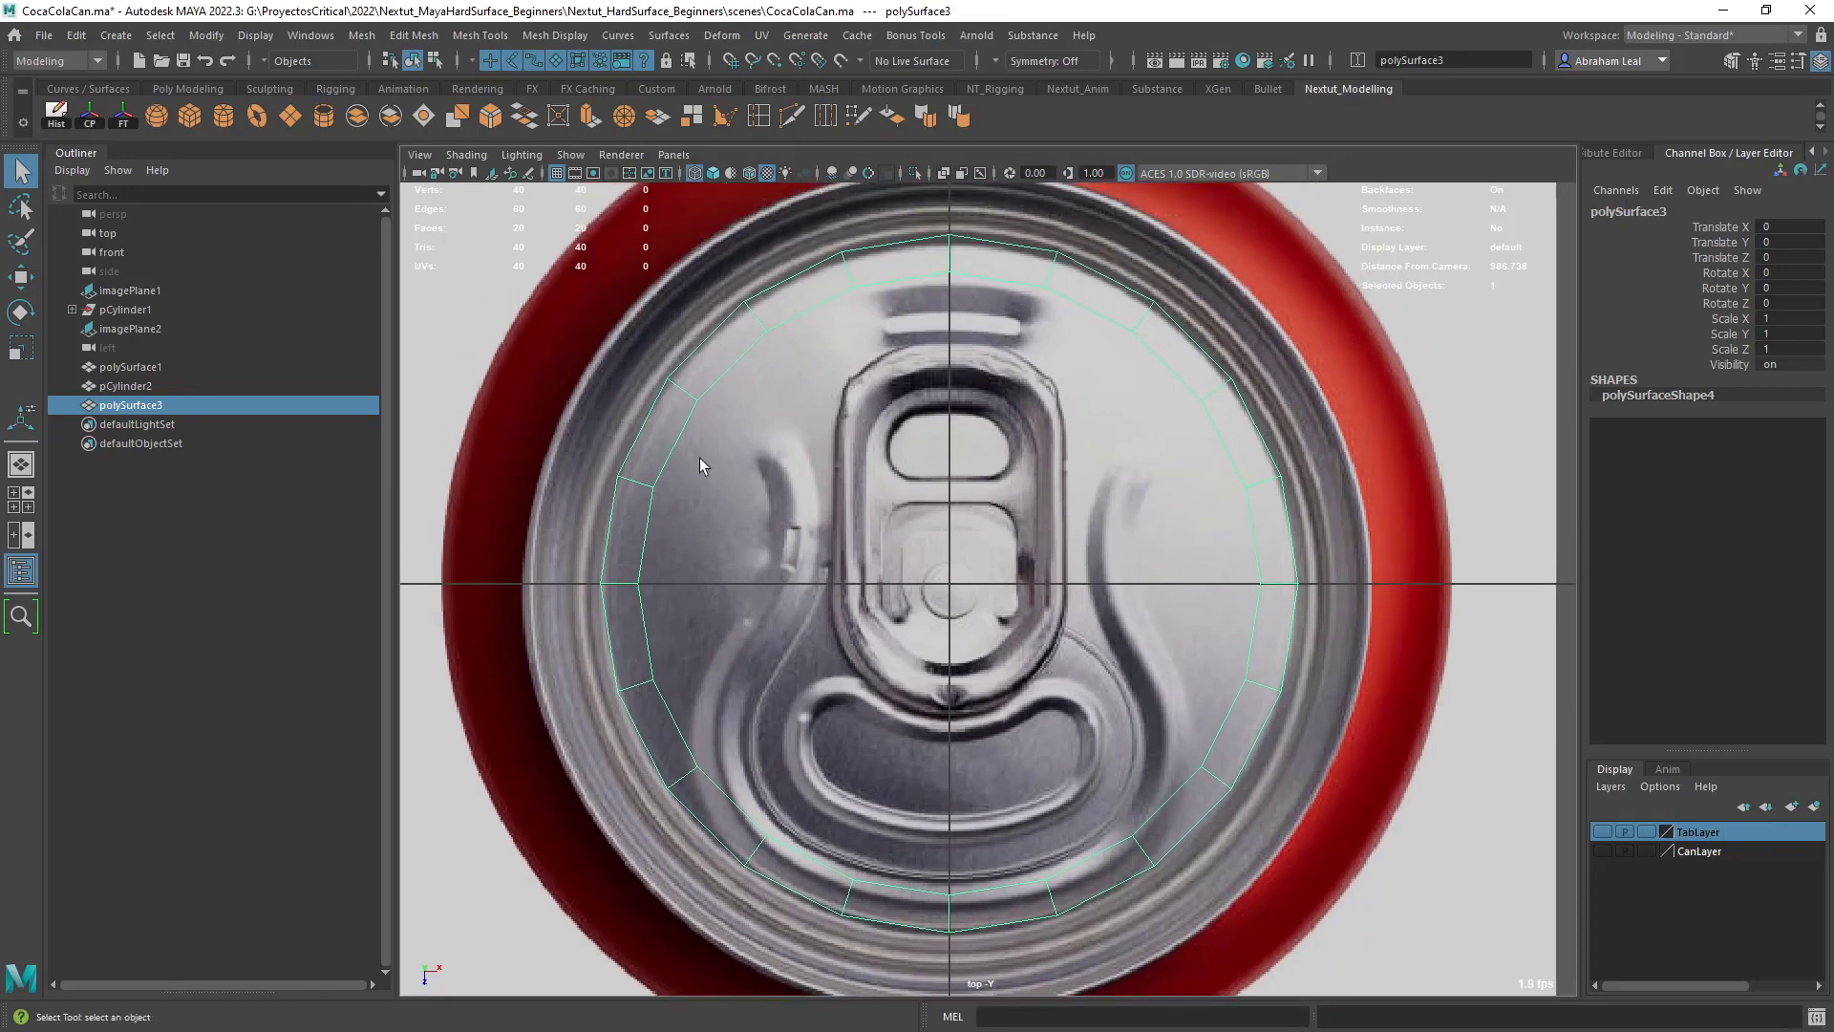
right_drag(936, 251, 944, 263)
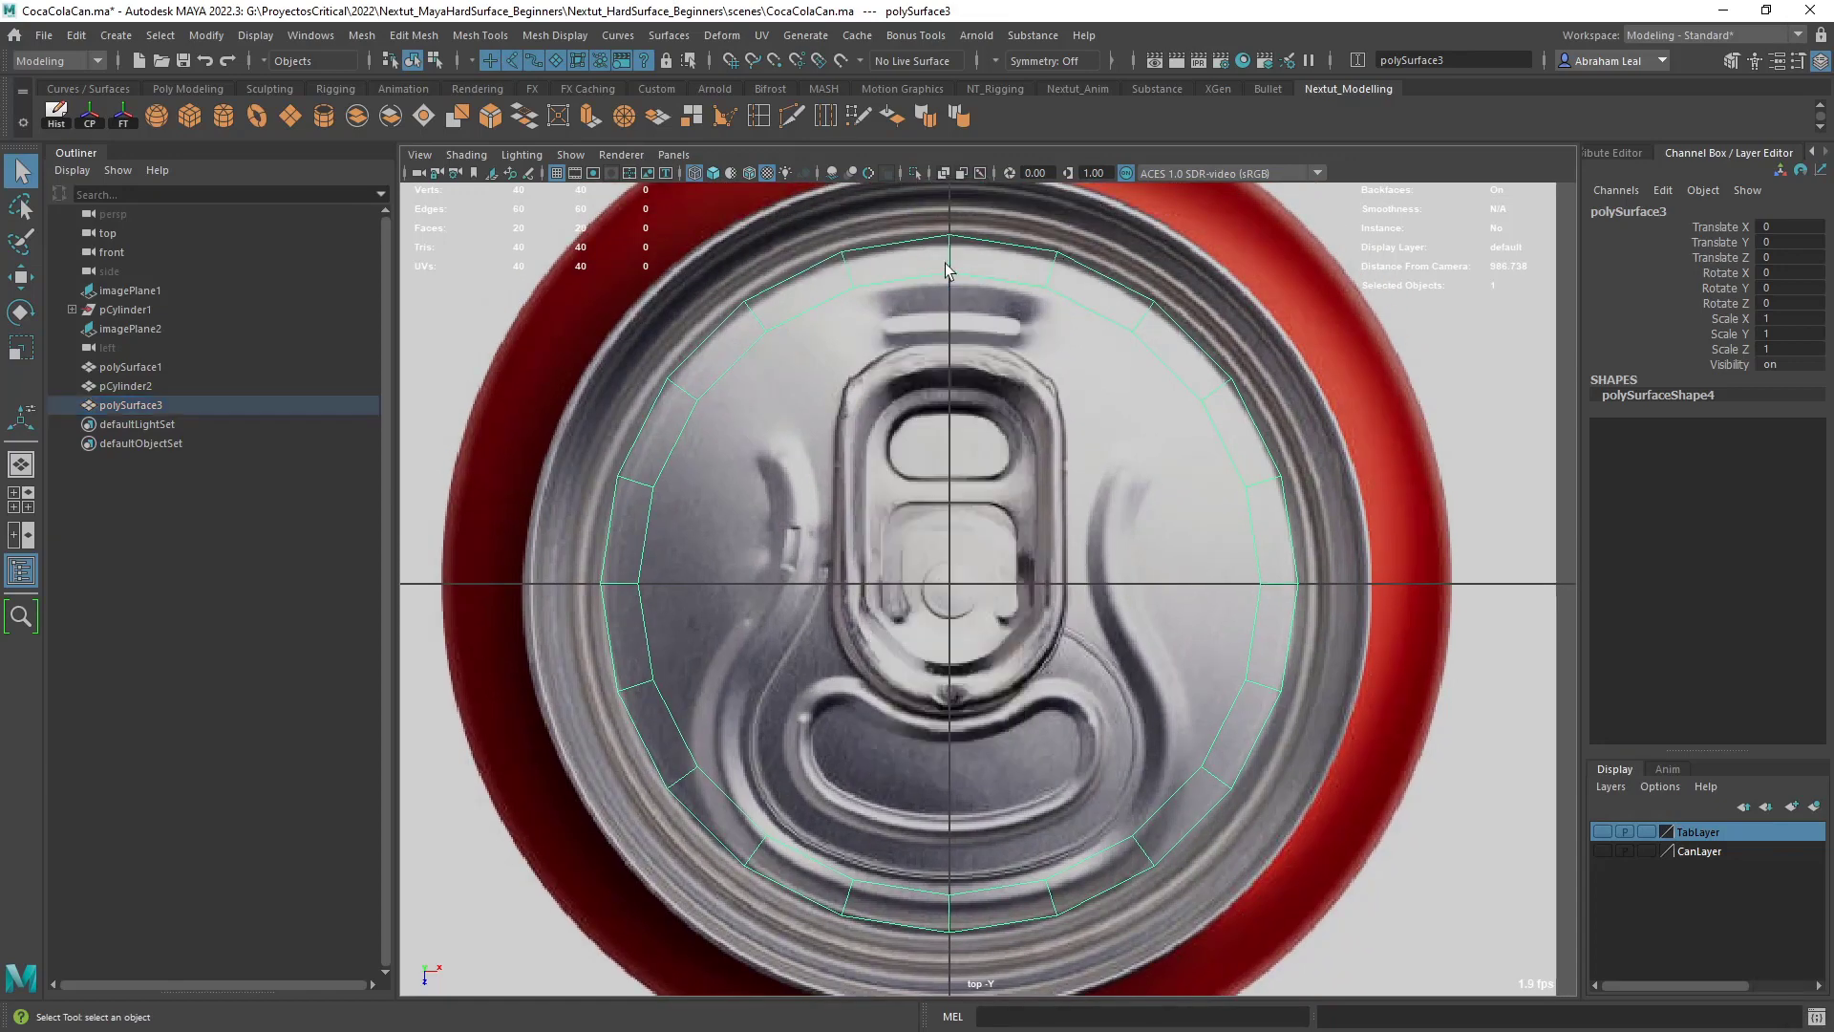
- Delete the left half of the lid ring's faces and display the remaining half shaded over the can-top reference
scroll(942, 263, down, 7)
drag(745, 334, 963, 768)
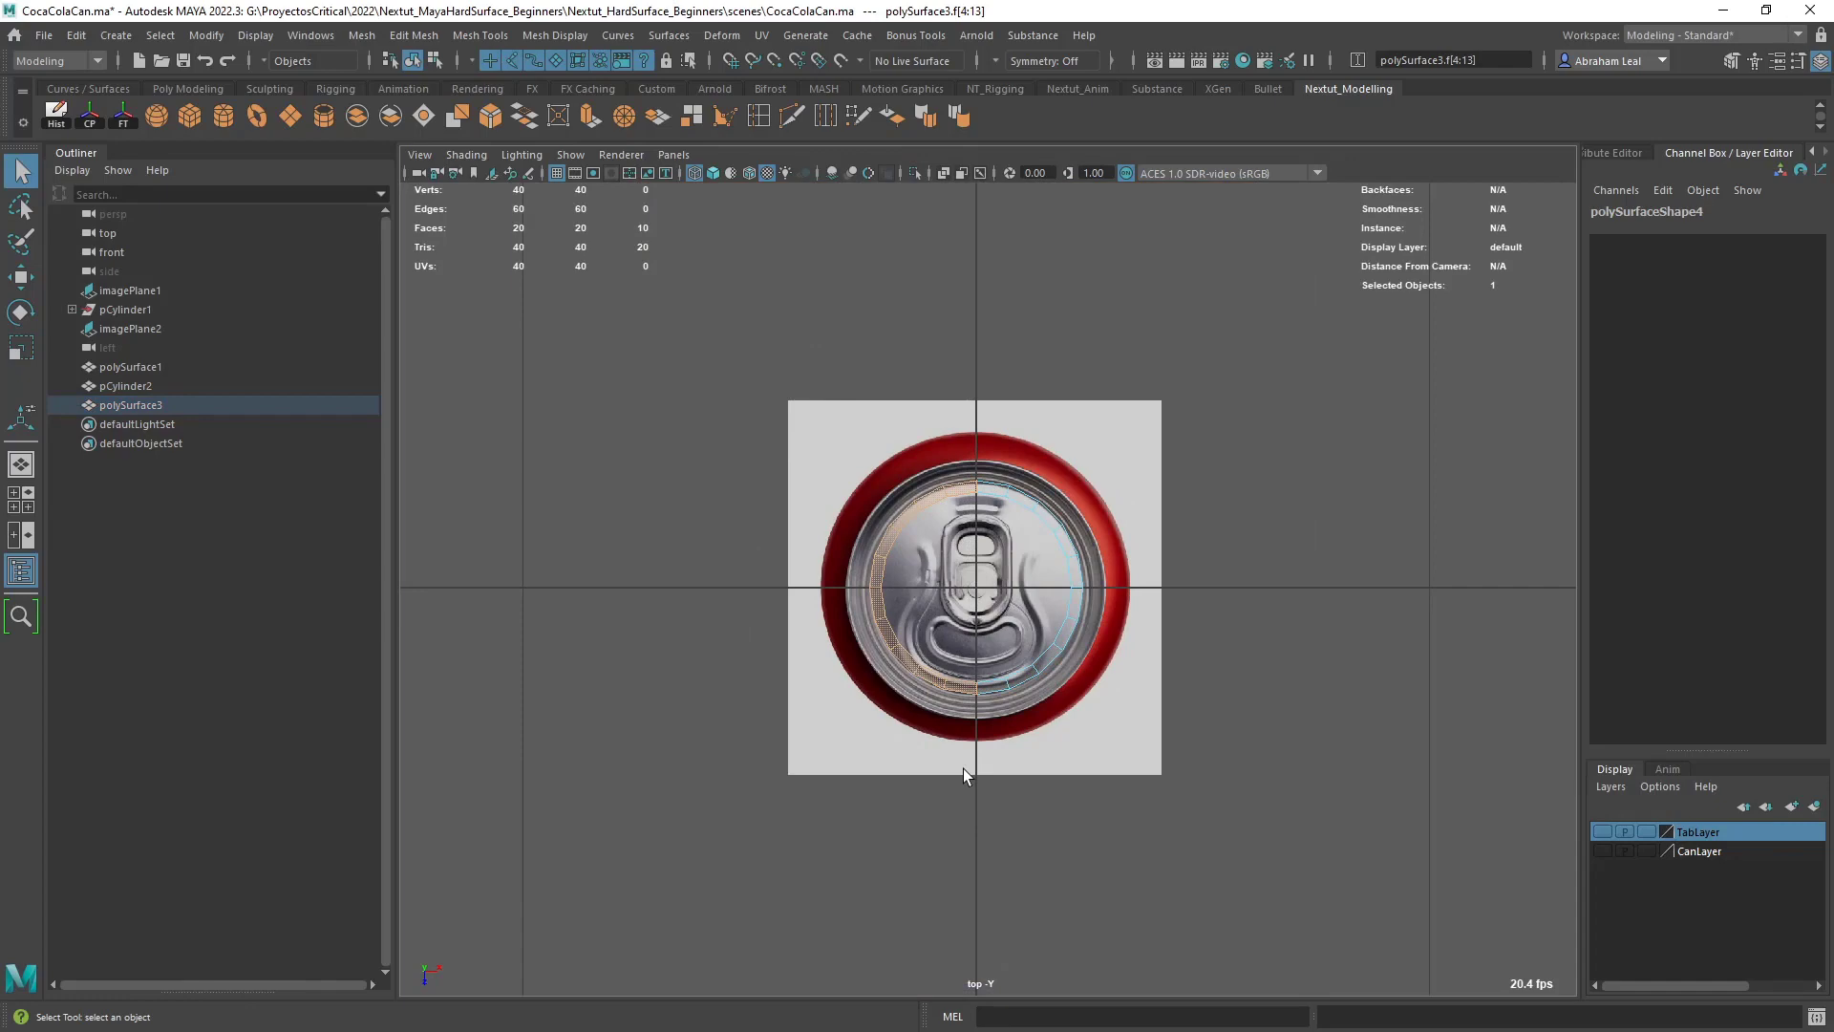
key(Delete)
scroll(963, 764, up, 5)
right_click(1247, 476)
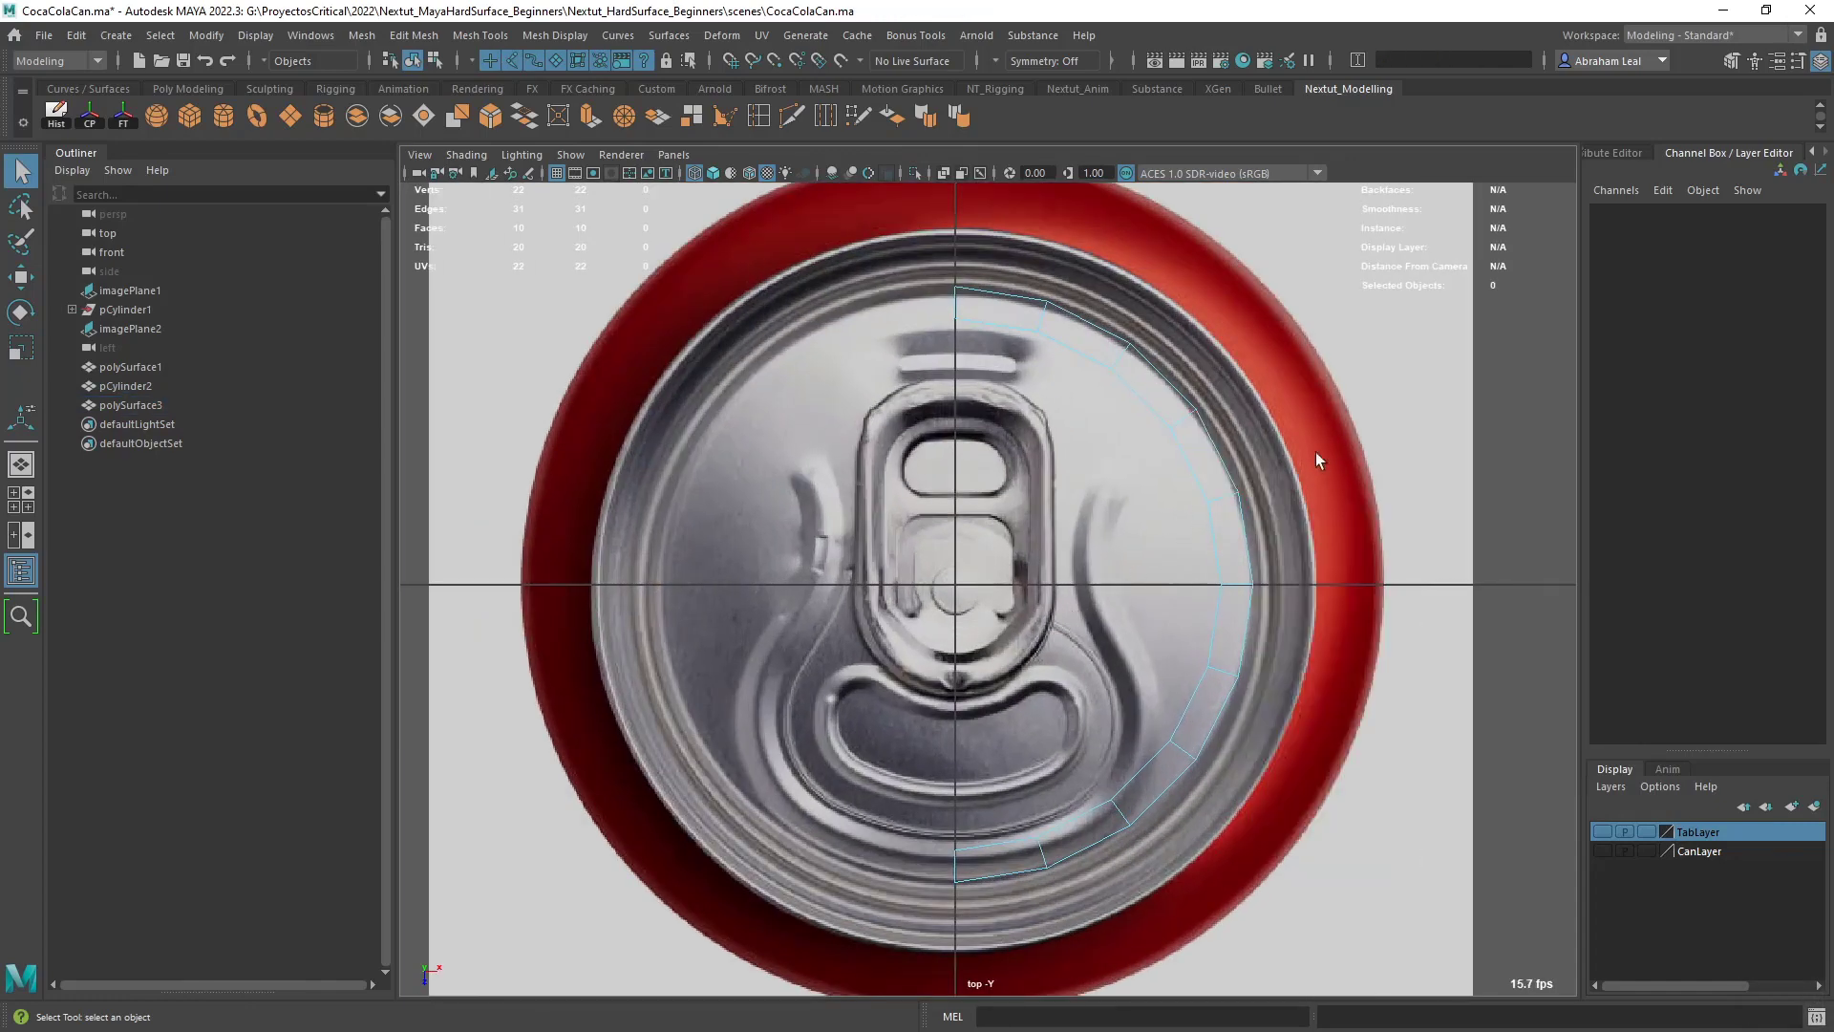
right_click(1206, 474)
key(6)
scroll(1181, 586, up, 2)
mouse_move(1166, 586)
alt+middle_down()
mouse_move(1164, 533)
mouse_move(1224, 652)
alt+middle_up()
alt+right_drag(1224, 652, 1244, 763)
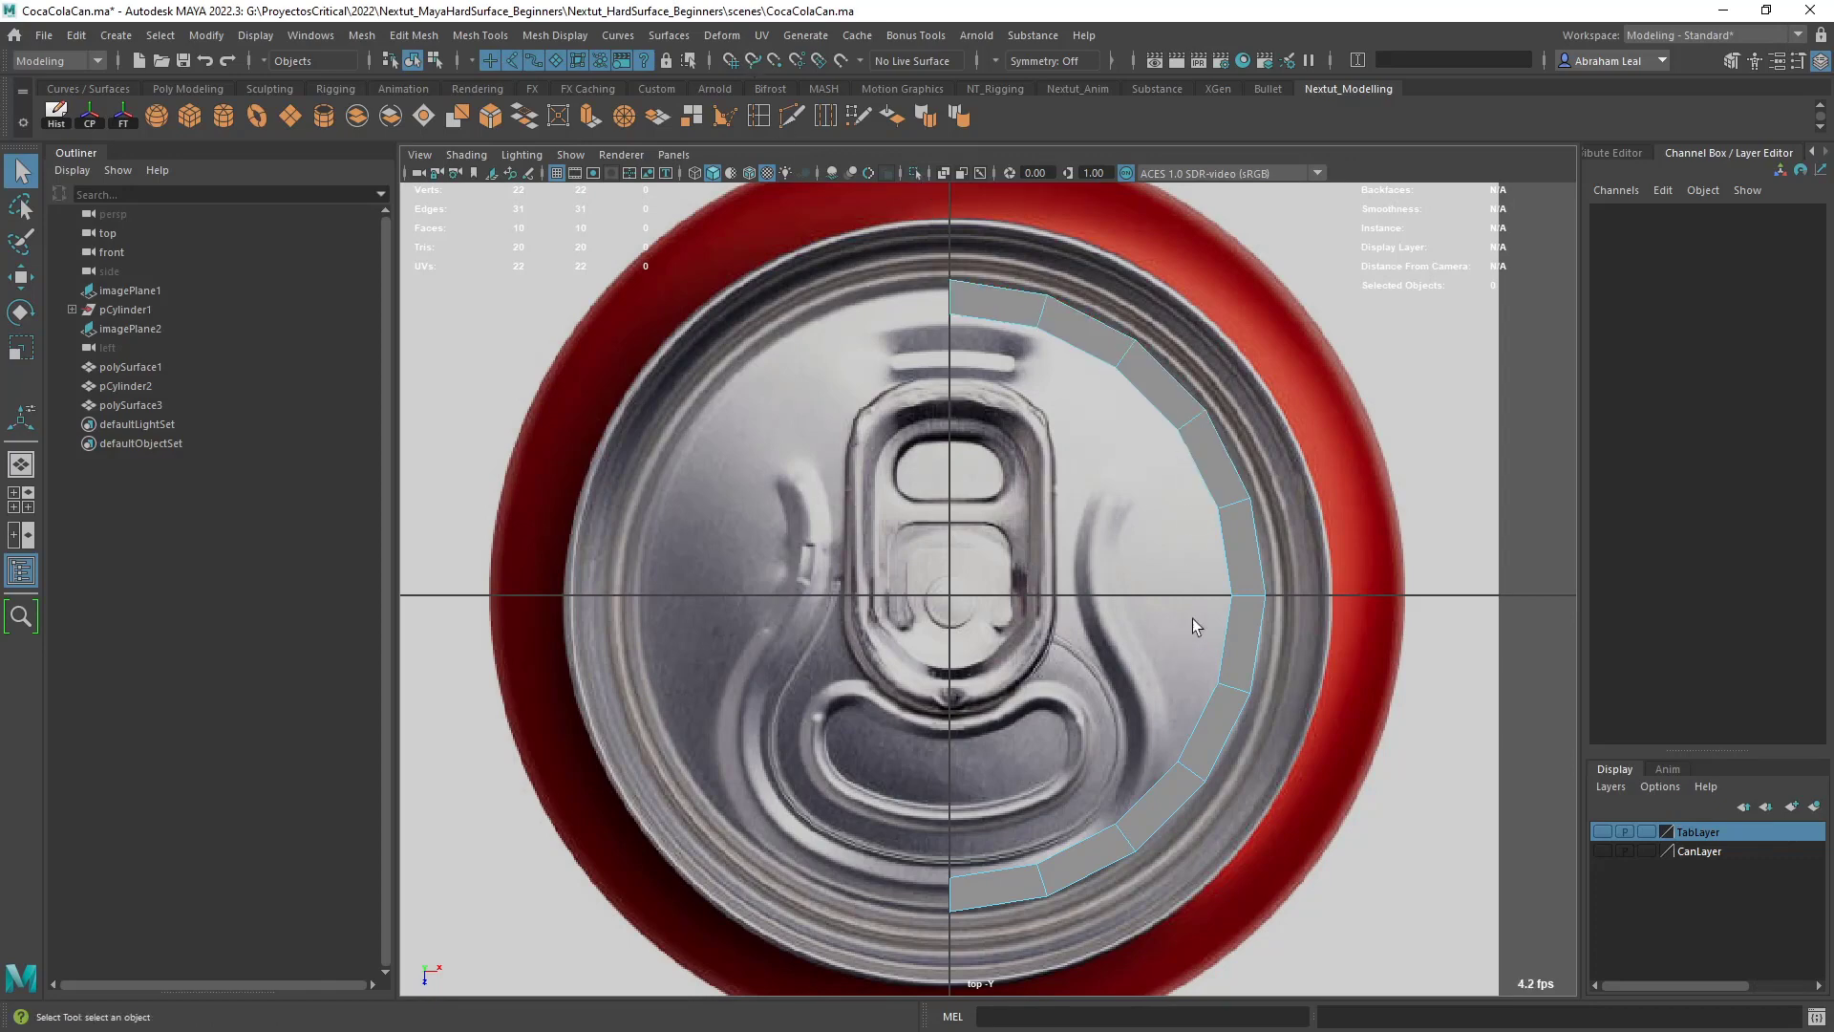
- Insert an edge loop along the half ring with Quad Draw, close to its outer edge
click(853, 116)
alt+middle_drag(1123, 439, 1139, 405)
mouse_move(1139, 405)
alt+right_down()
mouse_move(1163, 532)
mouse_move(889, 542)
alt+right_up()
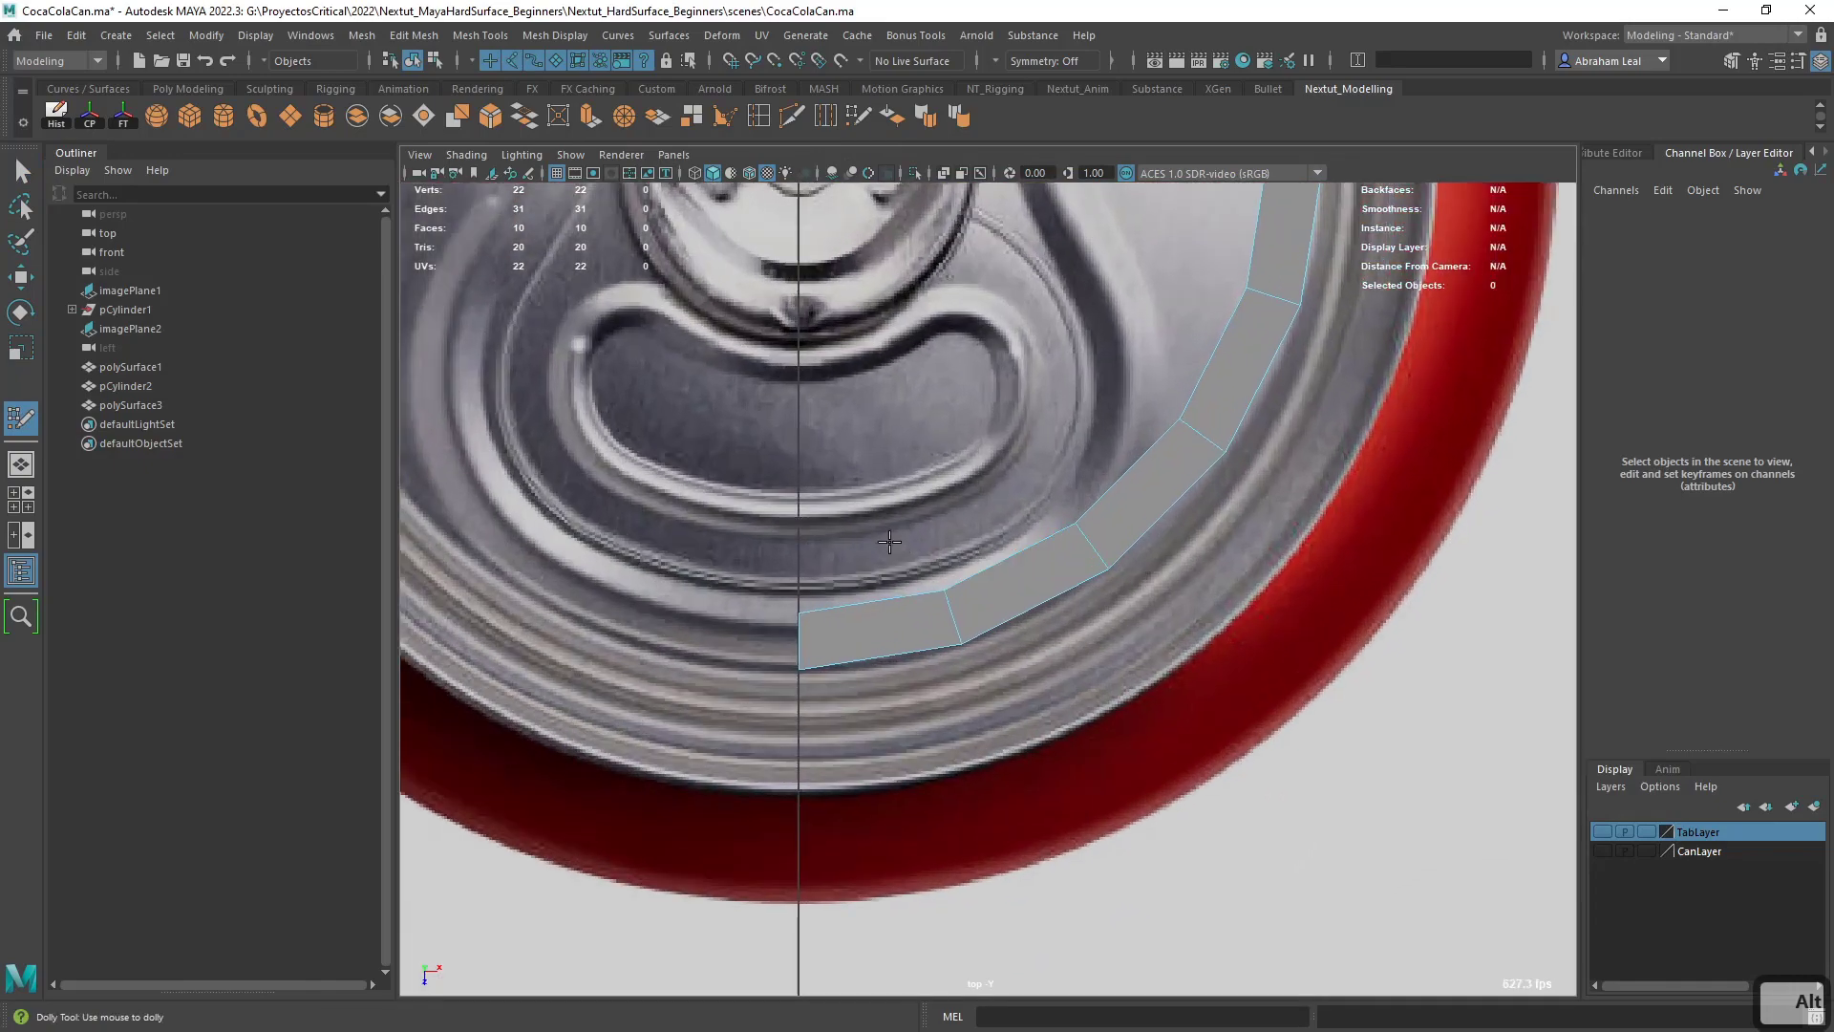
alt+middle_drag(889, 541, 939, 697)
alt+right_drag(940, 696, 1025, 578)
alt+right_drag(1036, 472, 1057, 391)
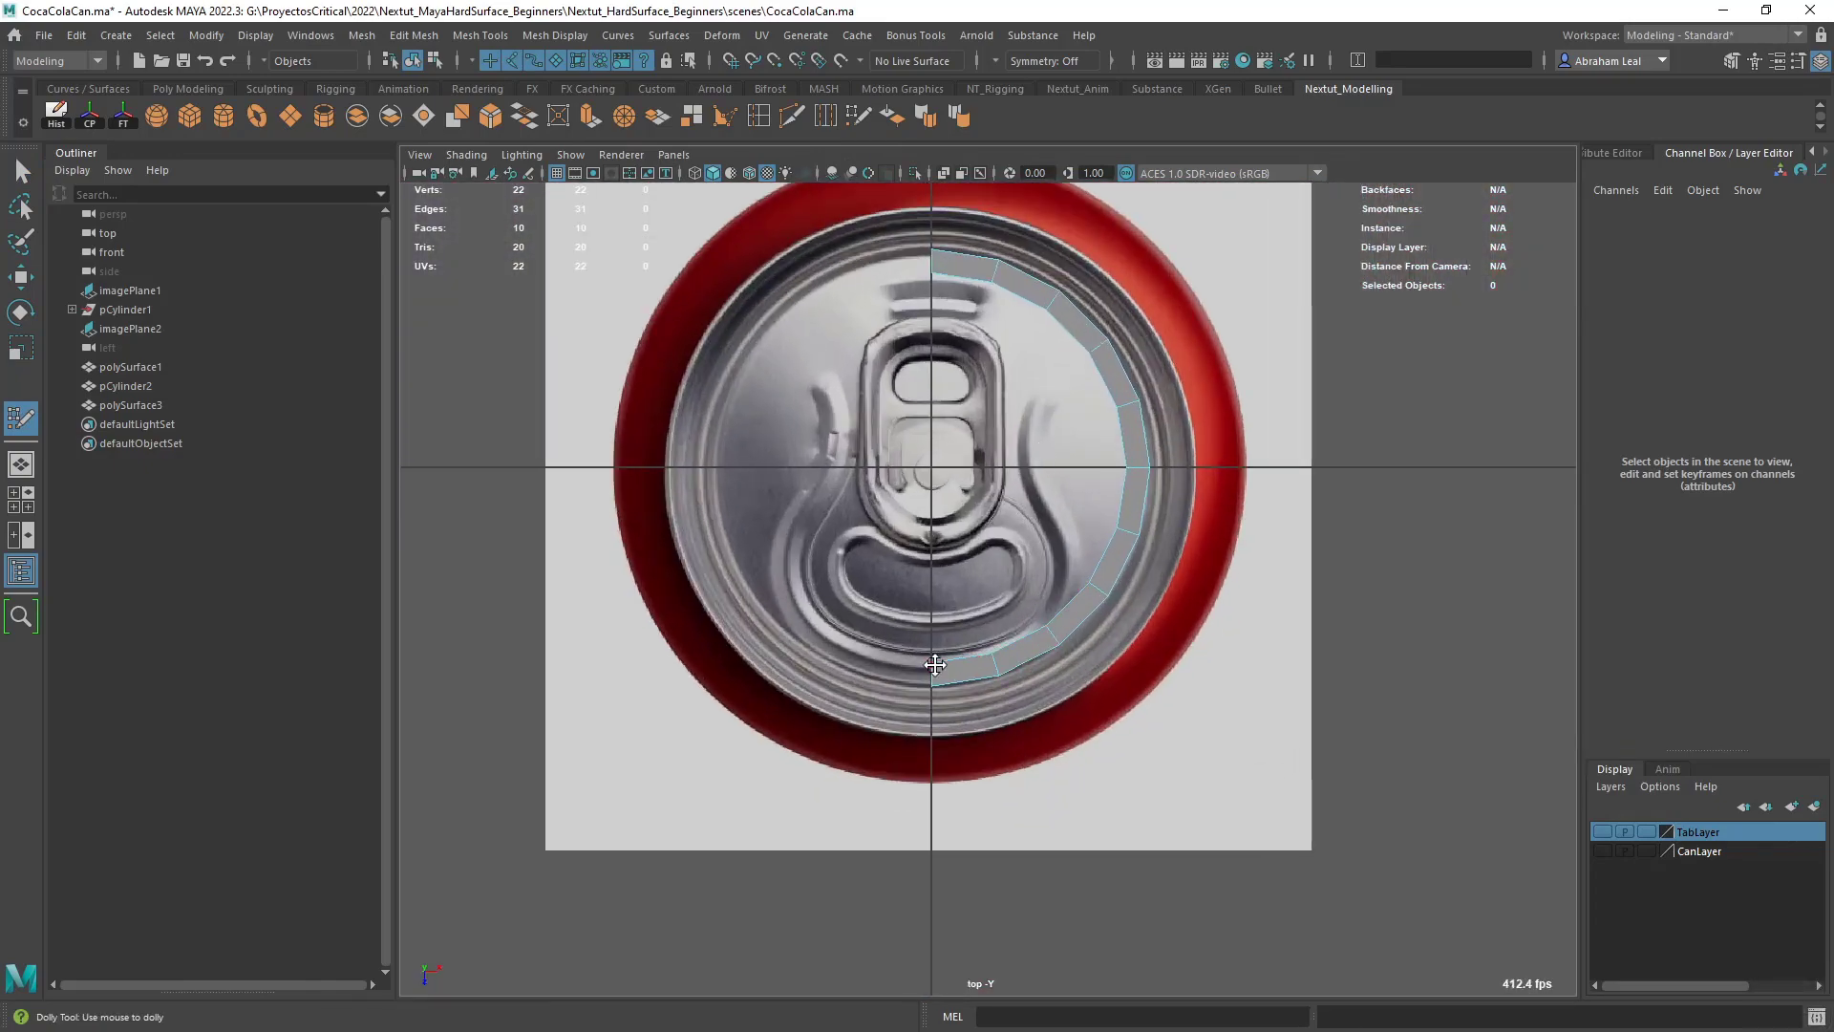
scroll(1049, 596, up, 4)
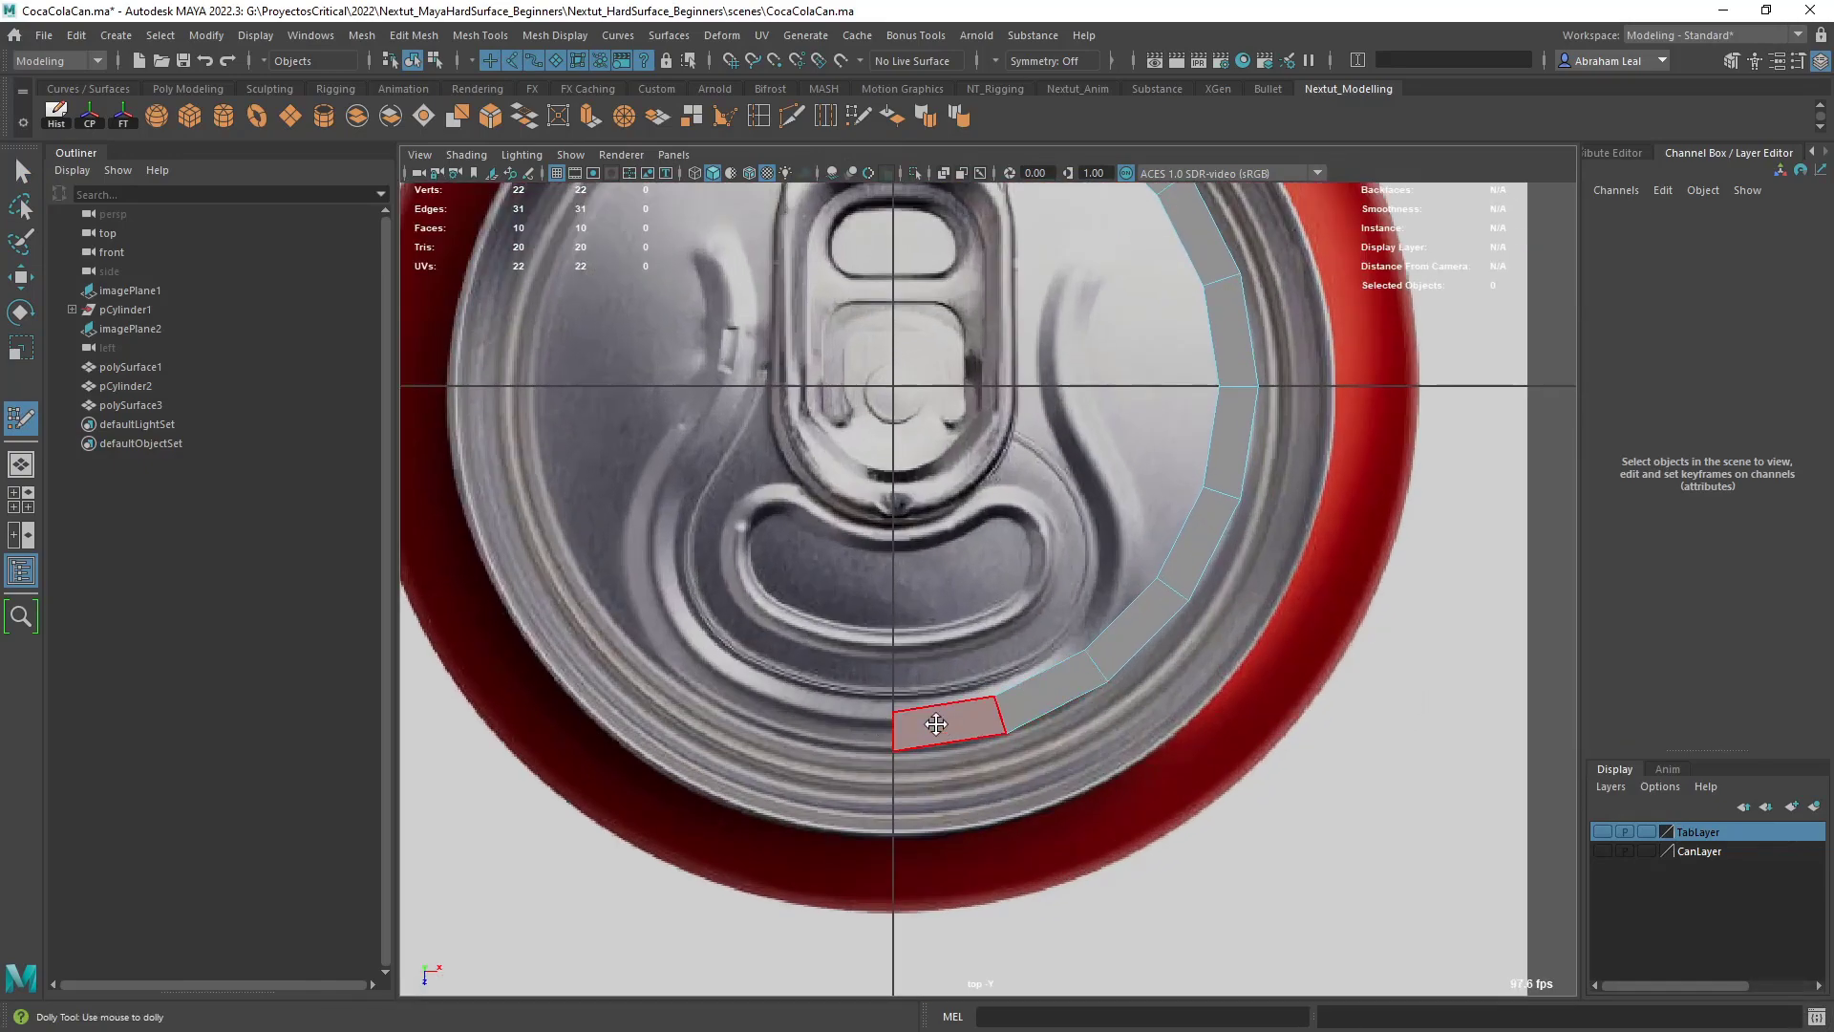
ctrl+click(1002, 724)
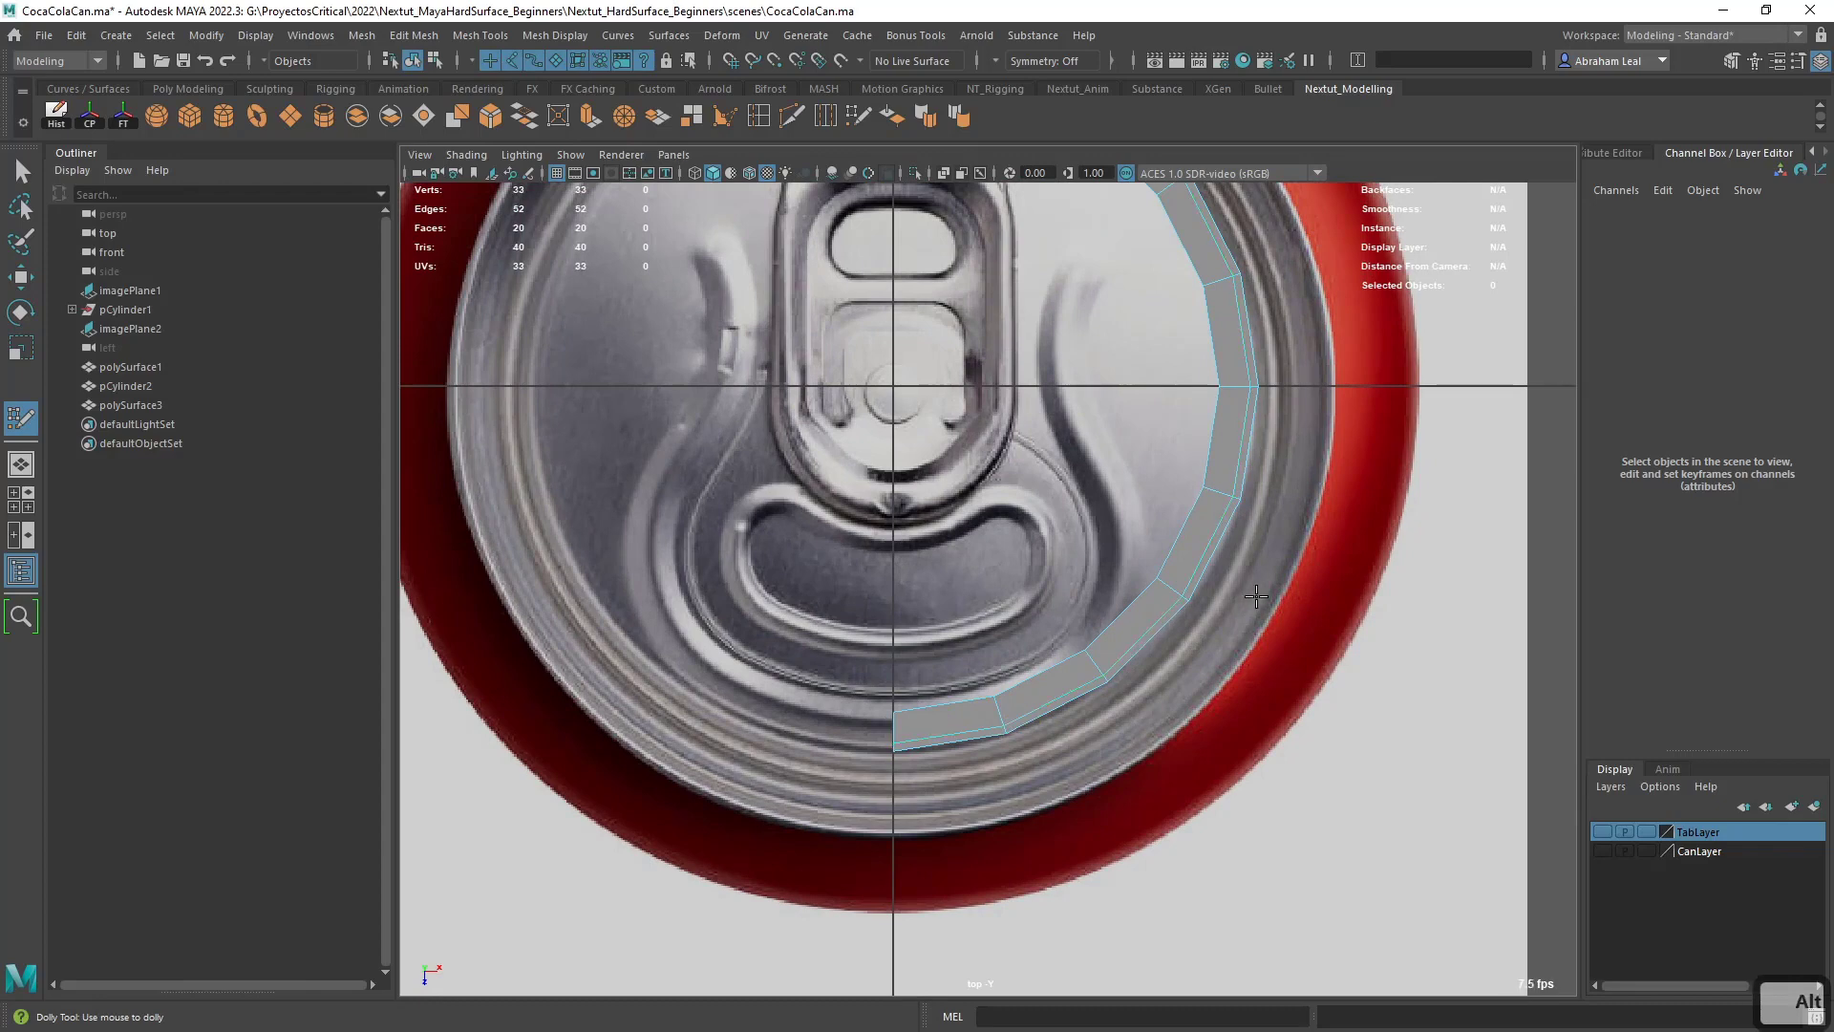
- Delete the half ring's wider inner faces, keeping only the two next to the bottom of the center line
alt+middle_drag(1002, 724, 985, 814)
ctrl+shift+click(1124, 711)
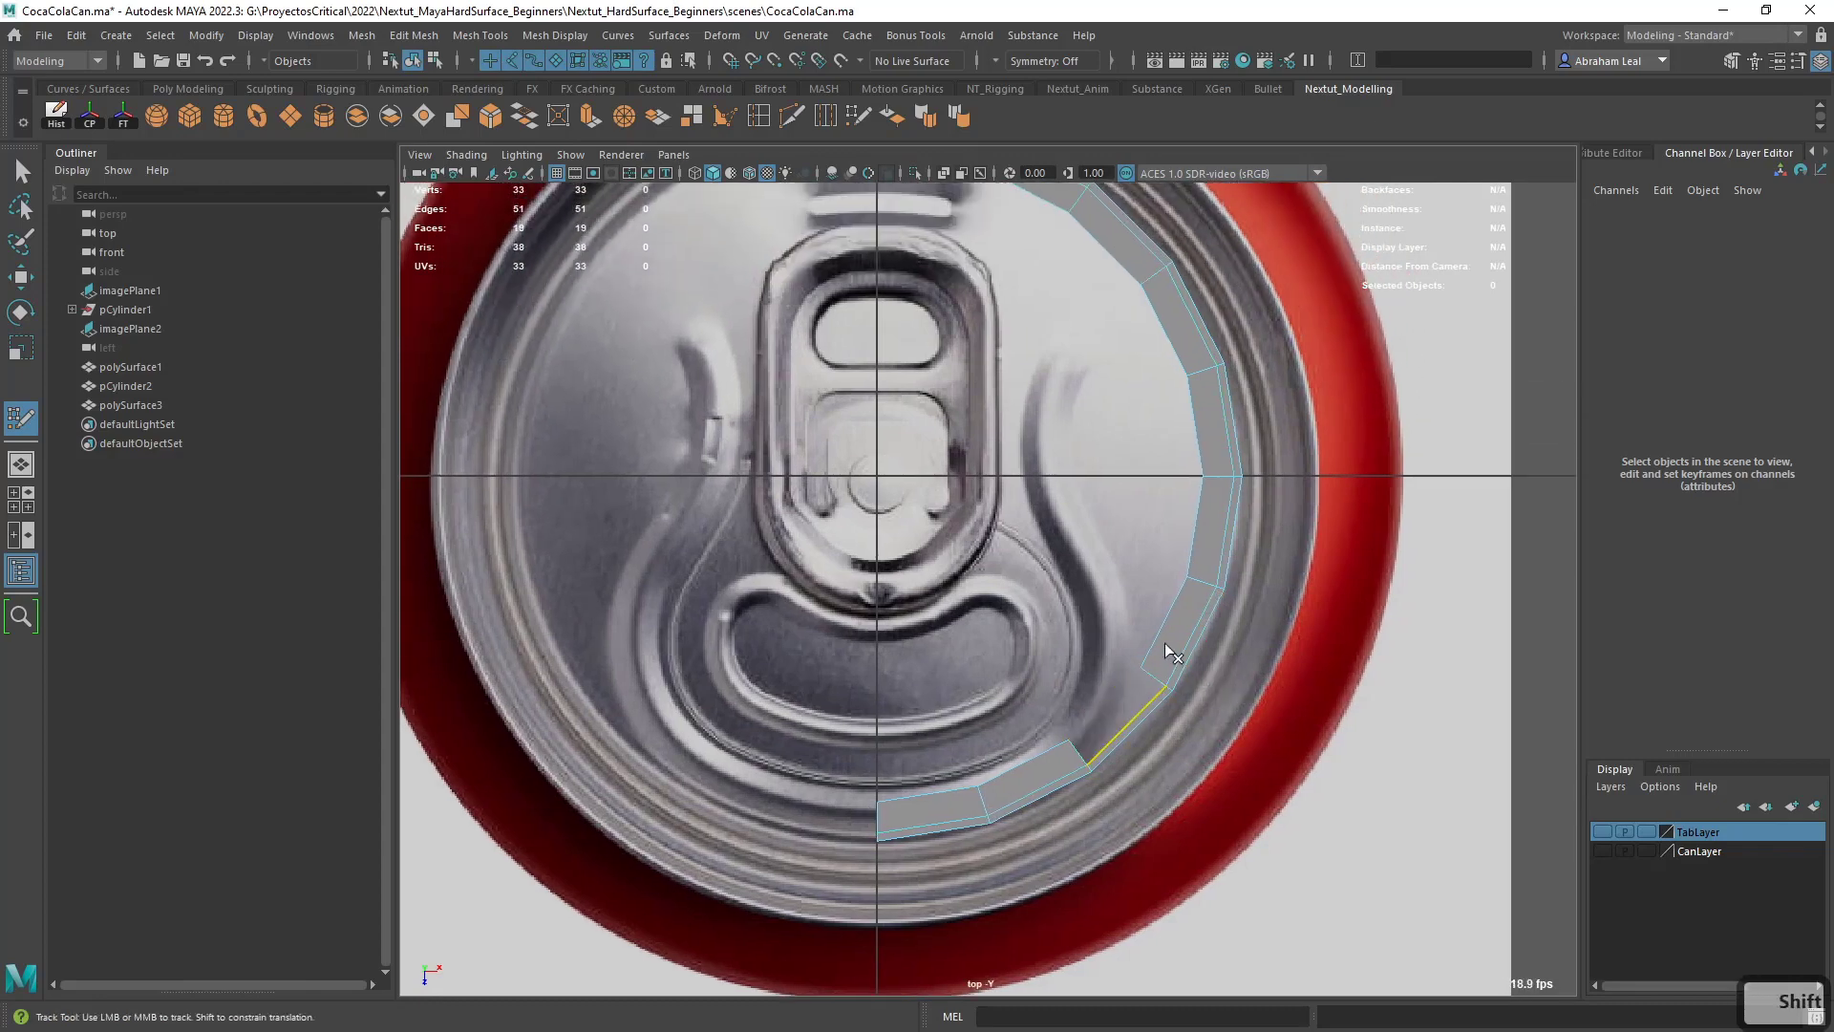
ctrl+shift+click(1167, 635)
ctrl+shift+click(1194, 535)
- Move the inner vertices of the two remaining bottom faces inward onto the embossed line around the can opening
mouse_move(1139, 528)
alt+middle_down()
mouse_move(1146, 665)
mouse_move(1007, 400)
alt+middle_up()
scroll(1006, 399, up, 3)
alt+middle_drag(844, 715, 935, 690)
scroll(935, 691, up, 1)
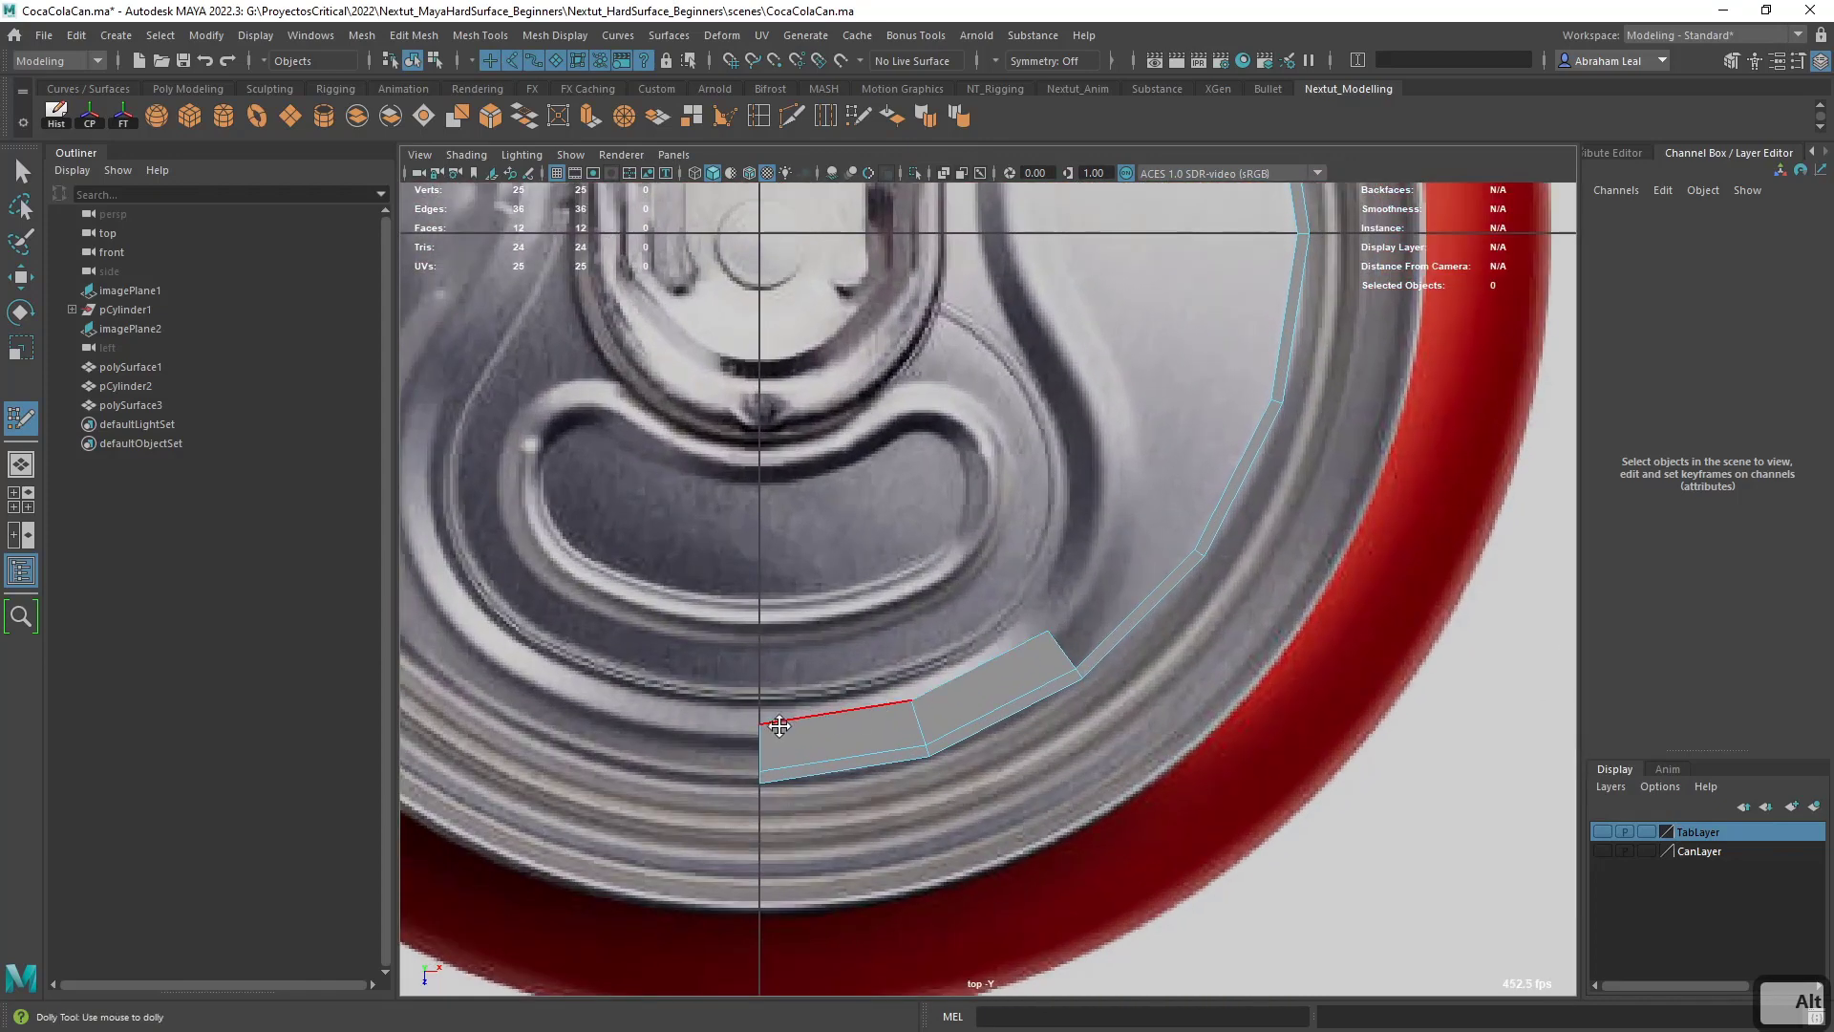
drag(762, 723, 760, 704)
drag(913, 711, 909, 689)
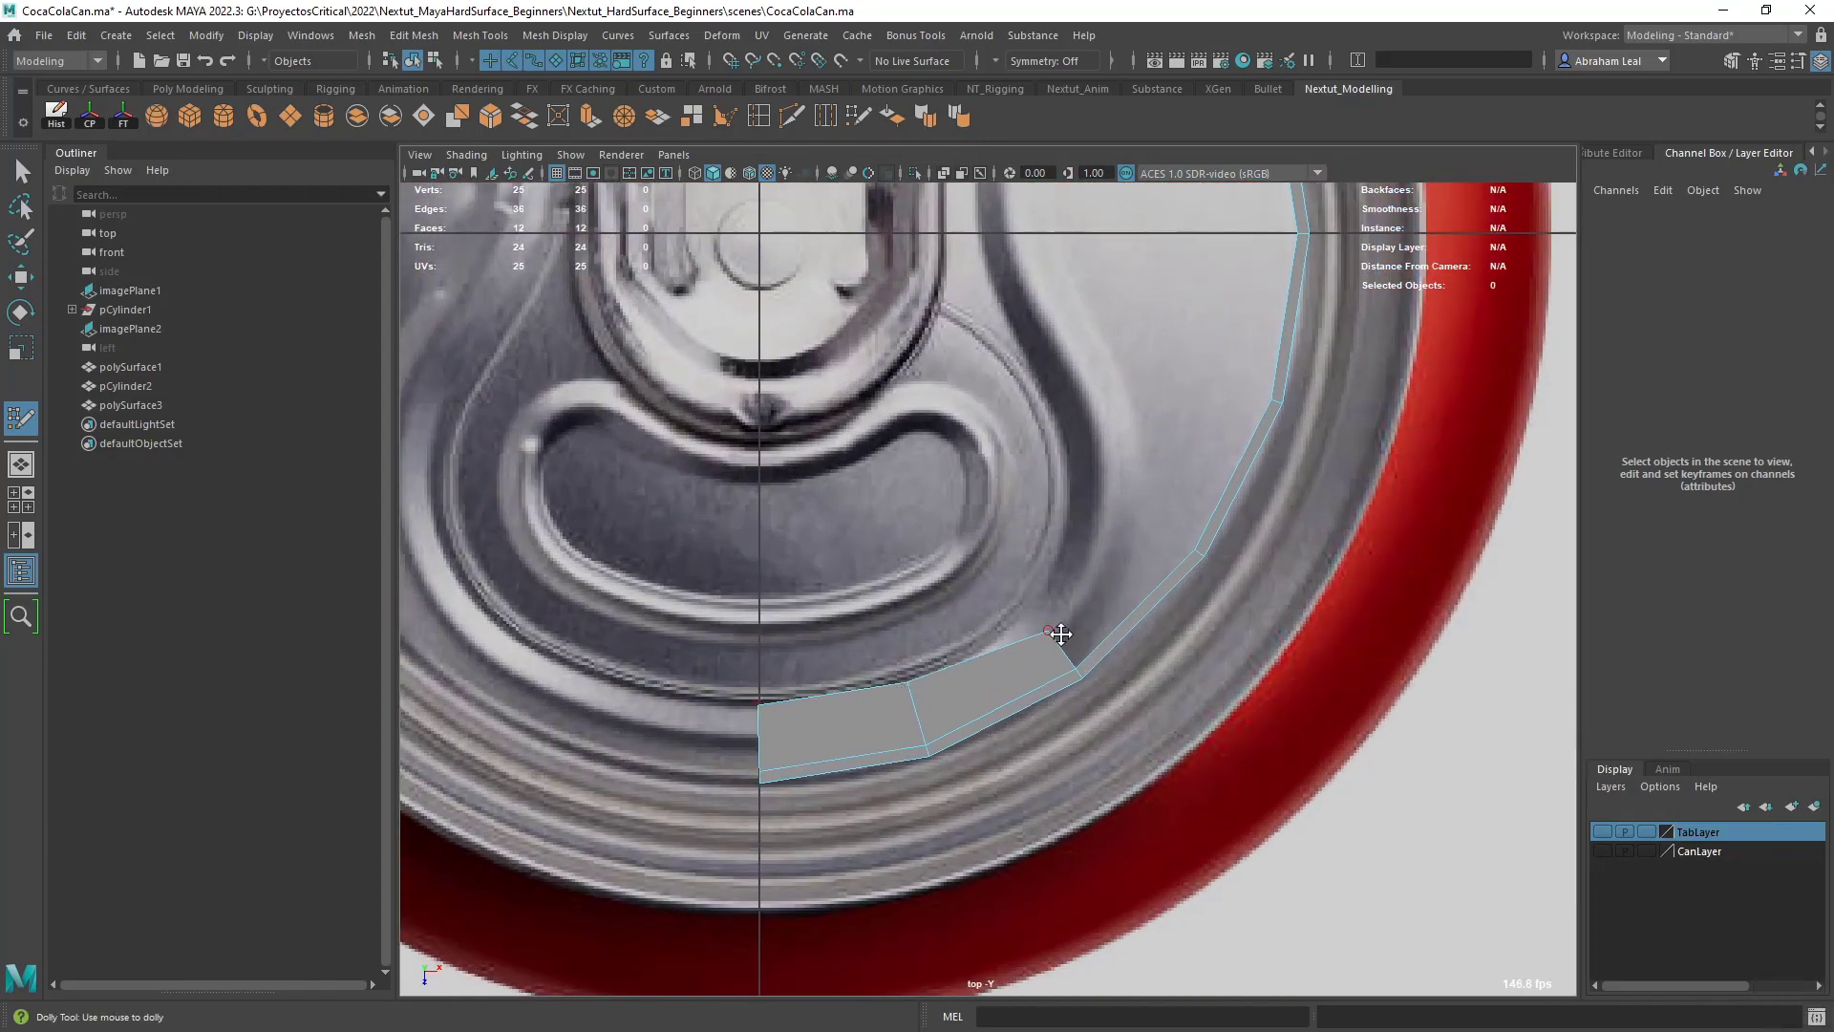
drag(1063, 634, 1033, 622)
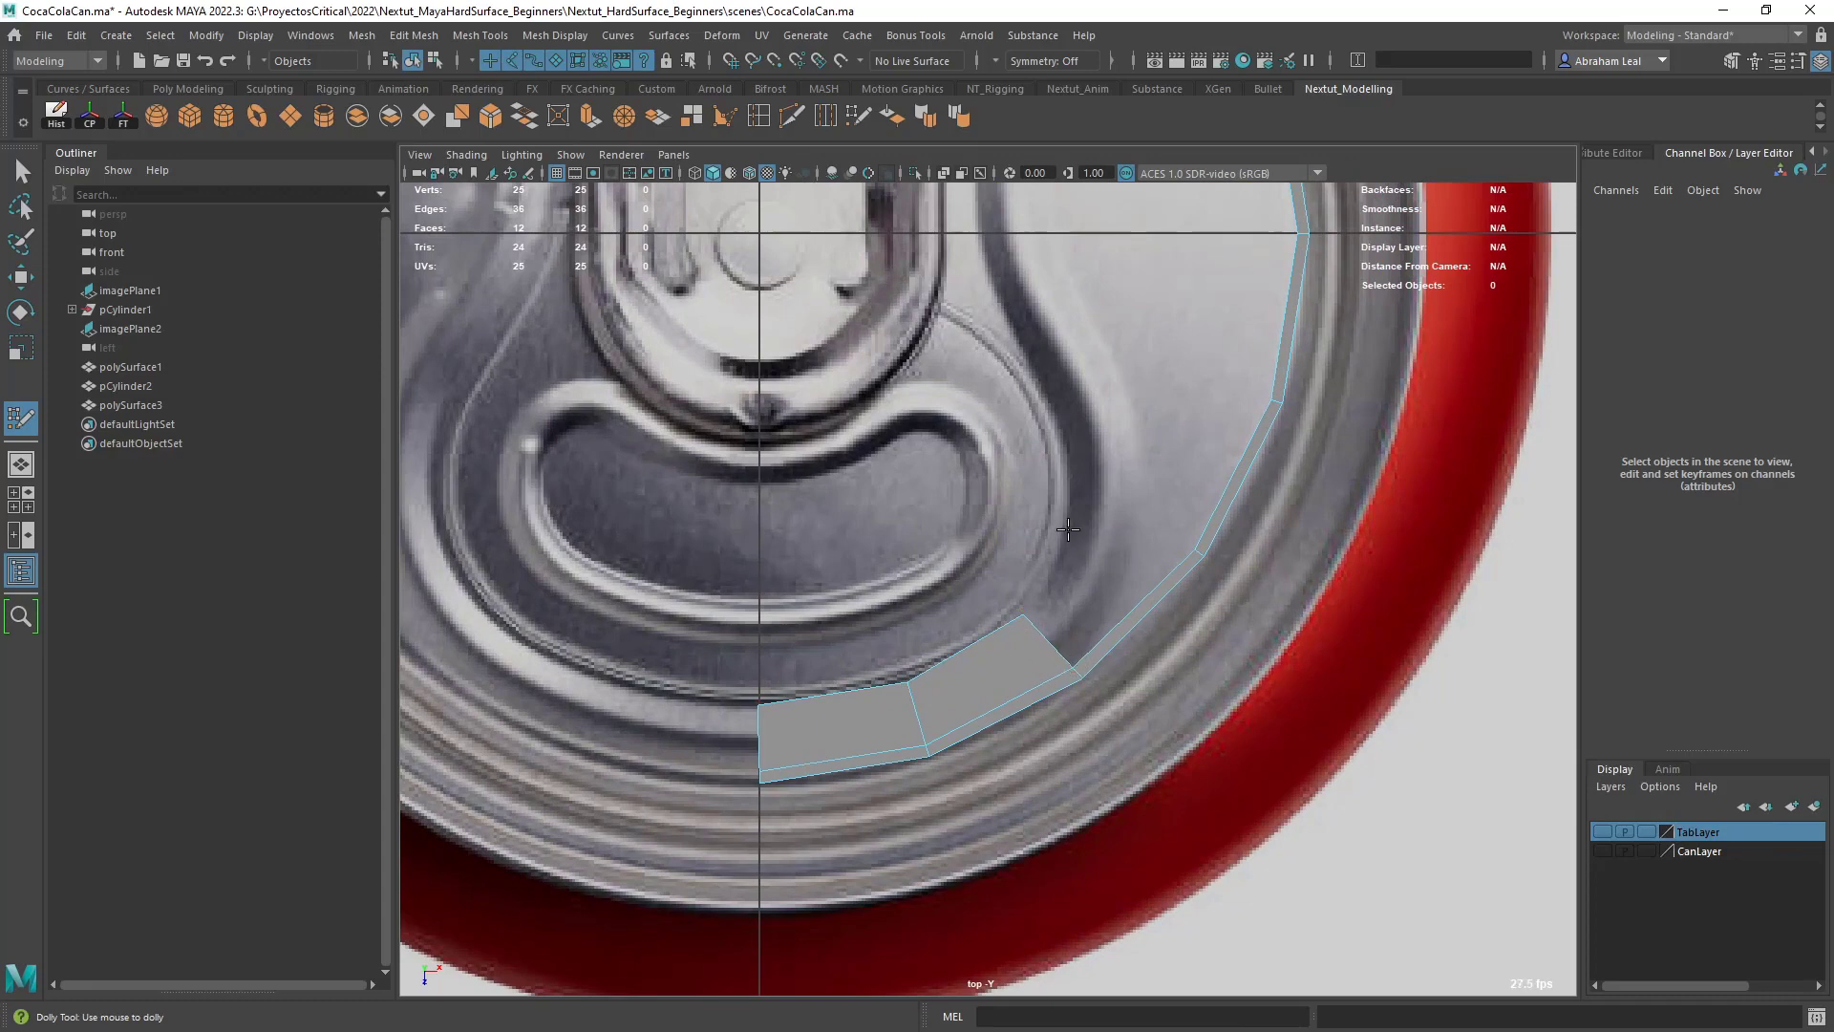
- Extend the bottom strip with two Quad Draw faces going up along the curved embossed groove
shift+click(1108, 573)
alt+middle_drag(1098, 492, 1101, 601)
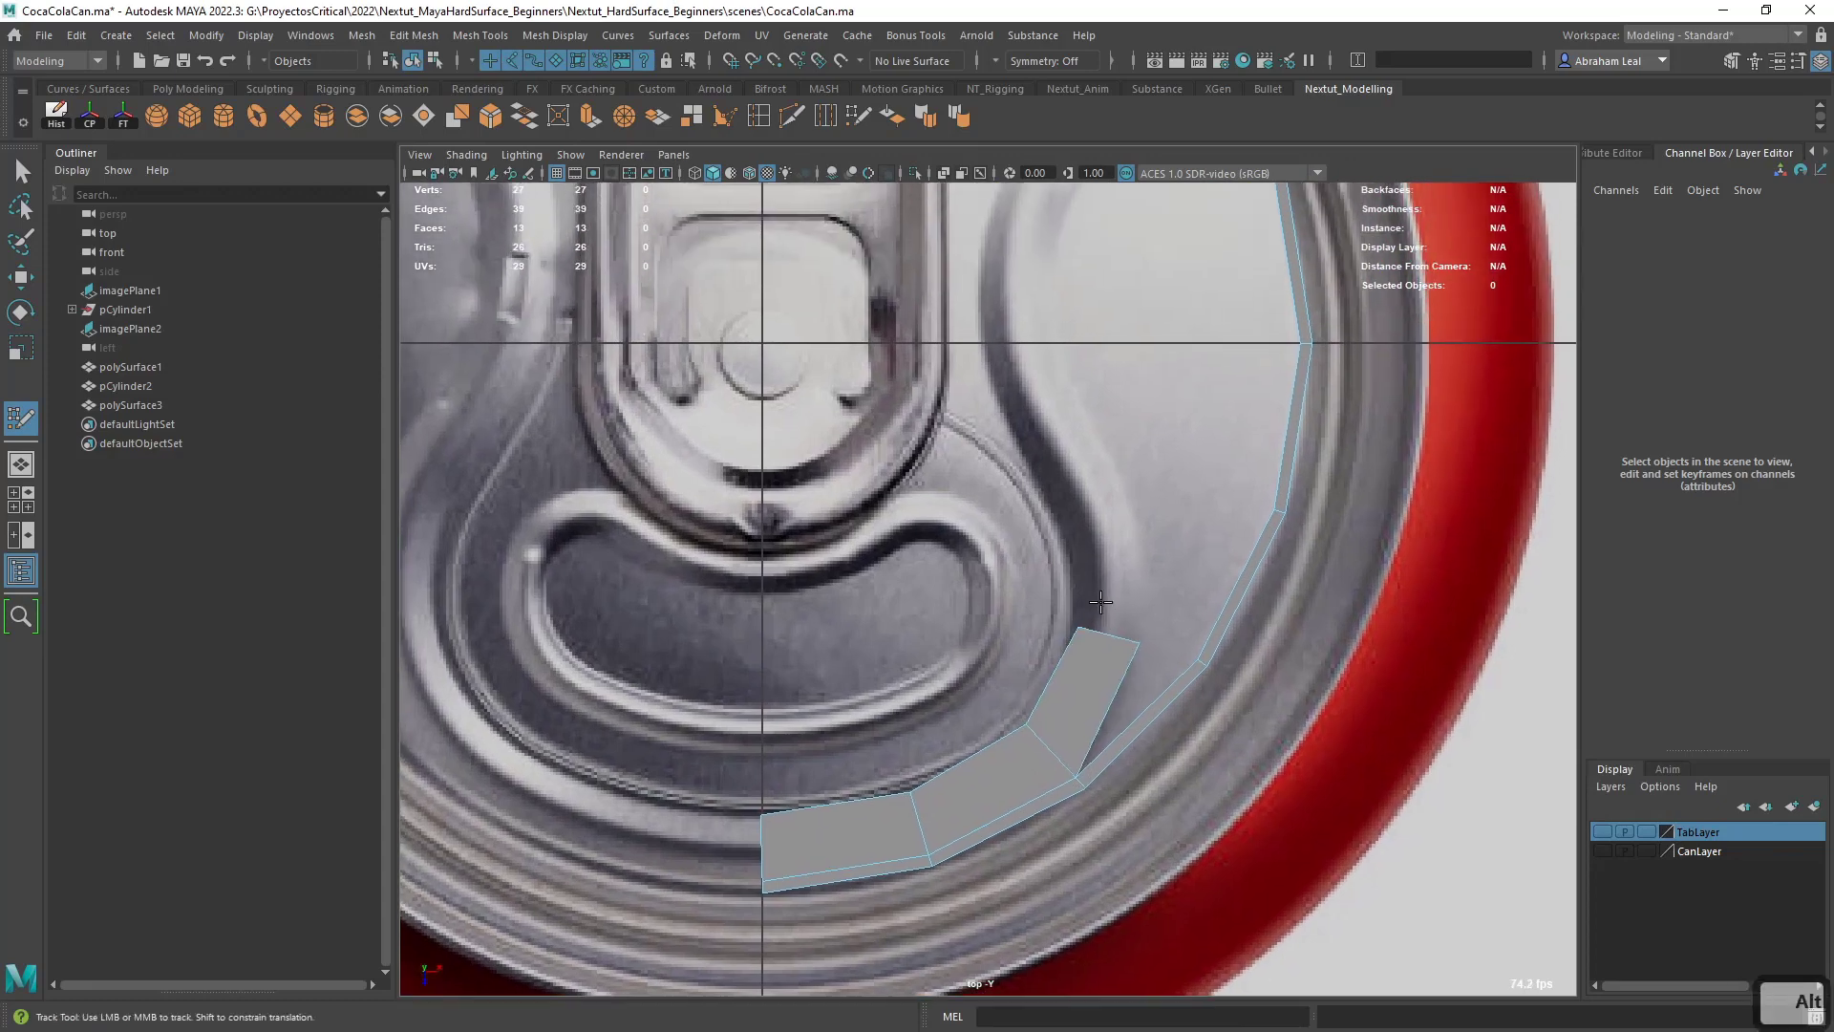
click(1068, 515)
click(1119, 493)
shift+click(1116, 511)
alt+middle_drag(1121, 495, 1096, 657)
- Draw three more quads along the curved groove, continuing the strip to the groove's upper tip
click(984, 574)
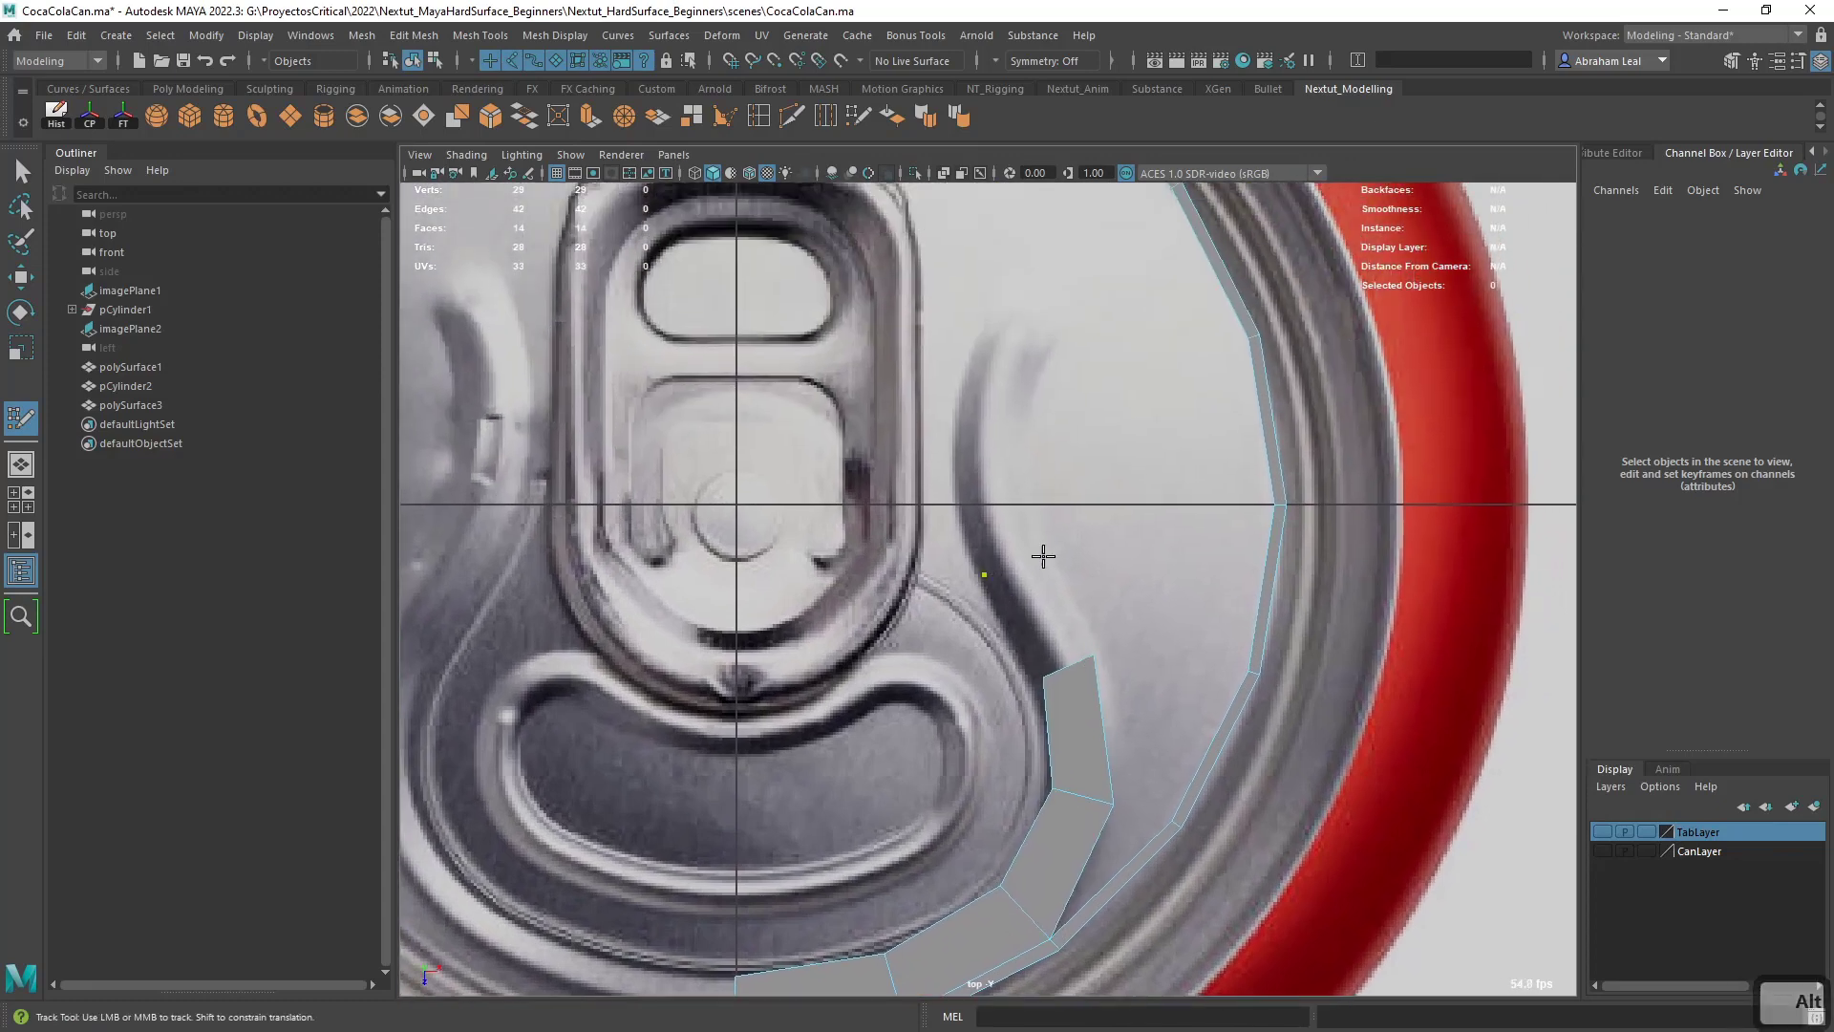
click(1059, 555)
shift+click(1029, 605)
click(965, 439)
click(1012, 443)
shift+click(1002, 492)
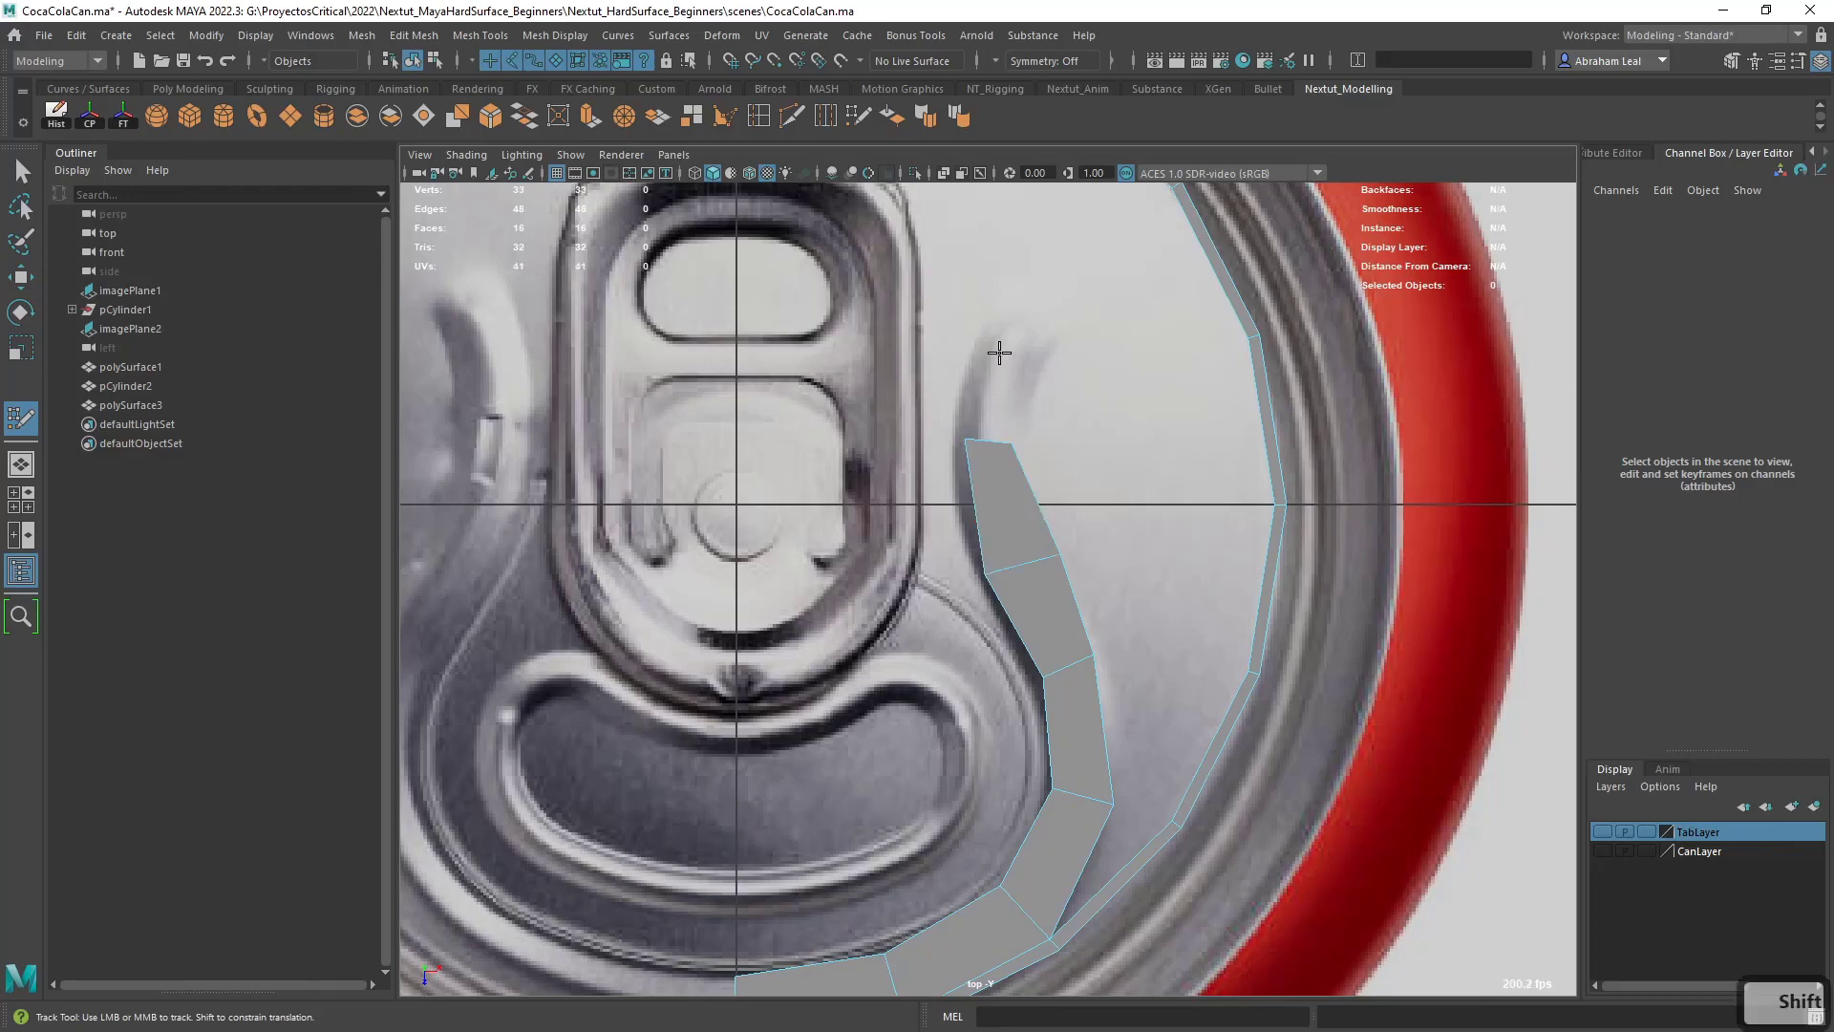
click(1004, 330)
click(1043, 340)
shift+click(996, 380)
- Adjust the vertices of the upper groove quads so the strip follows the groove's curve in the reference
drag(988, 440, 993, 464)
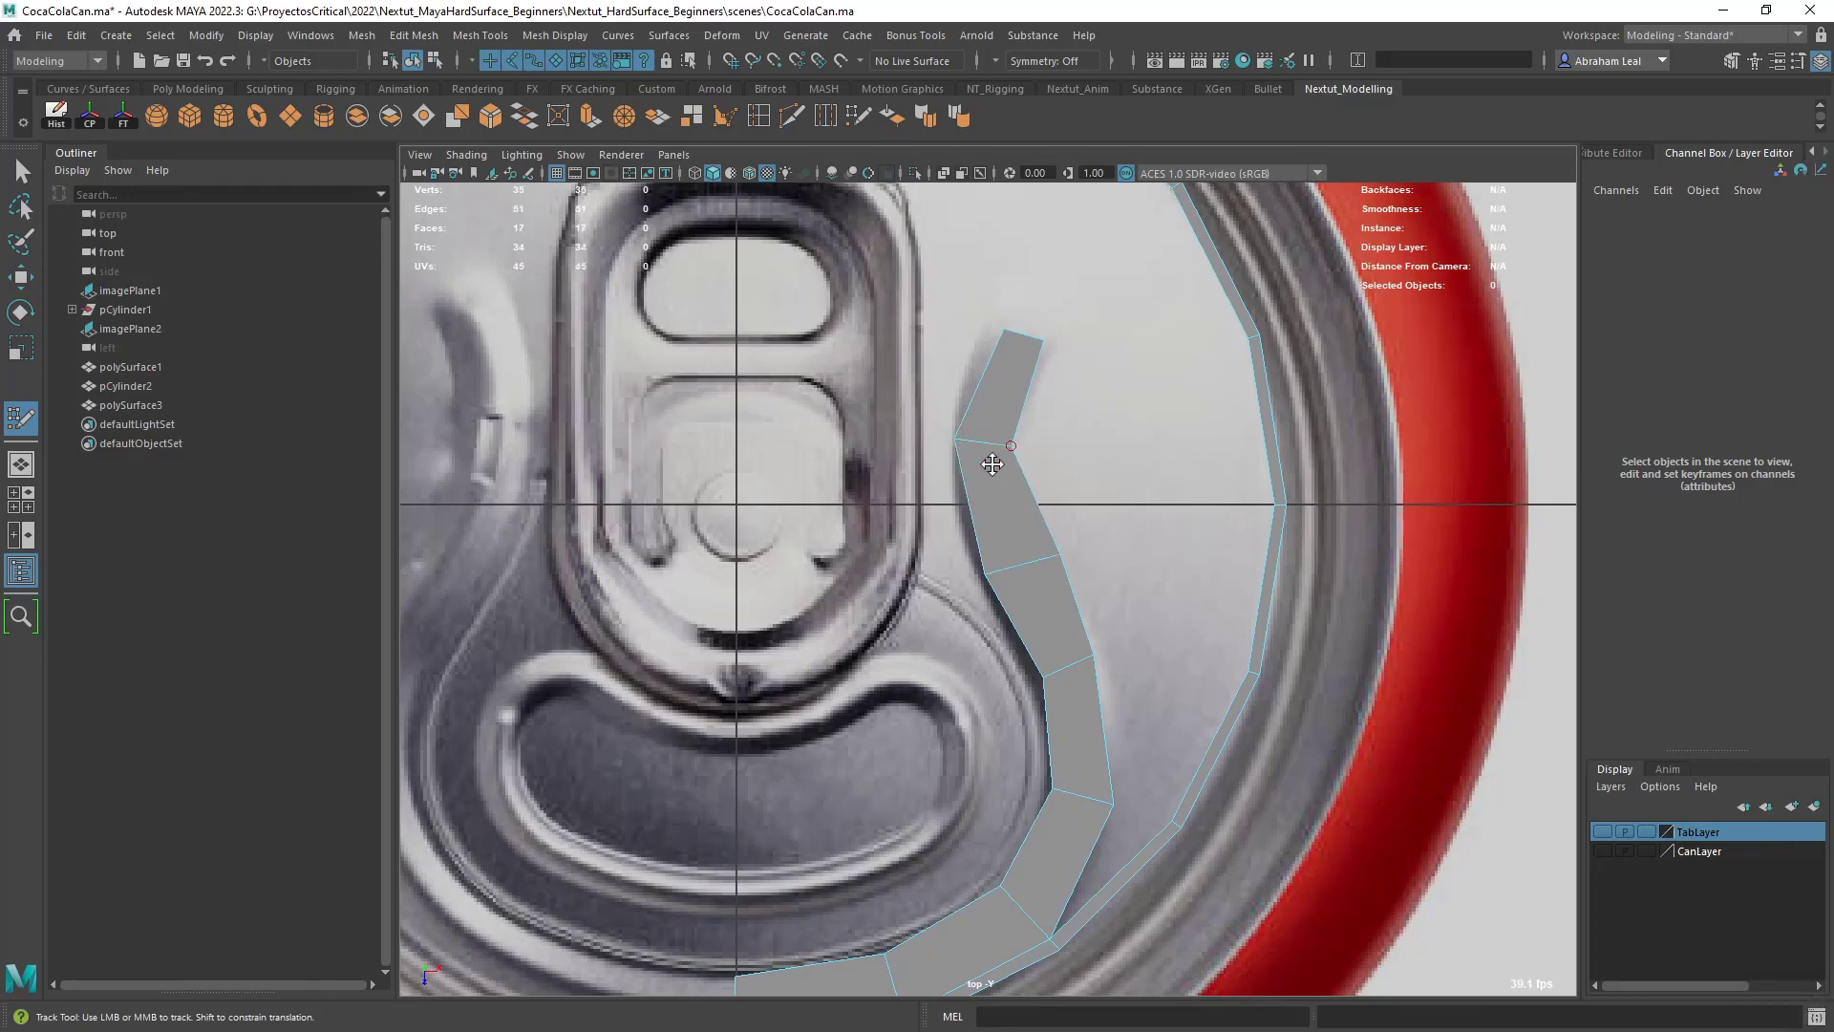
drag(981, 553, 1033, 555)
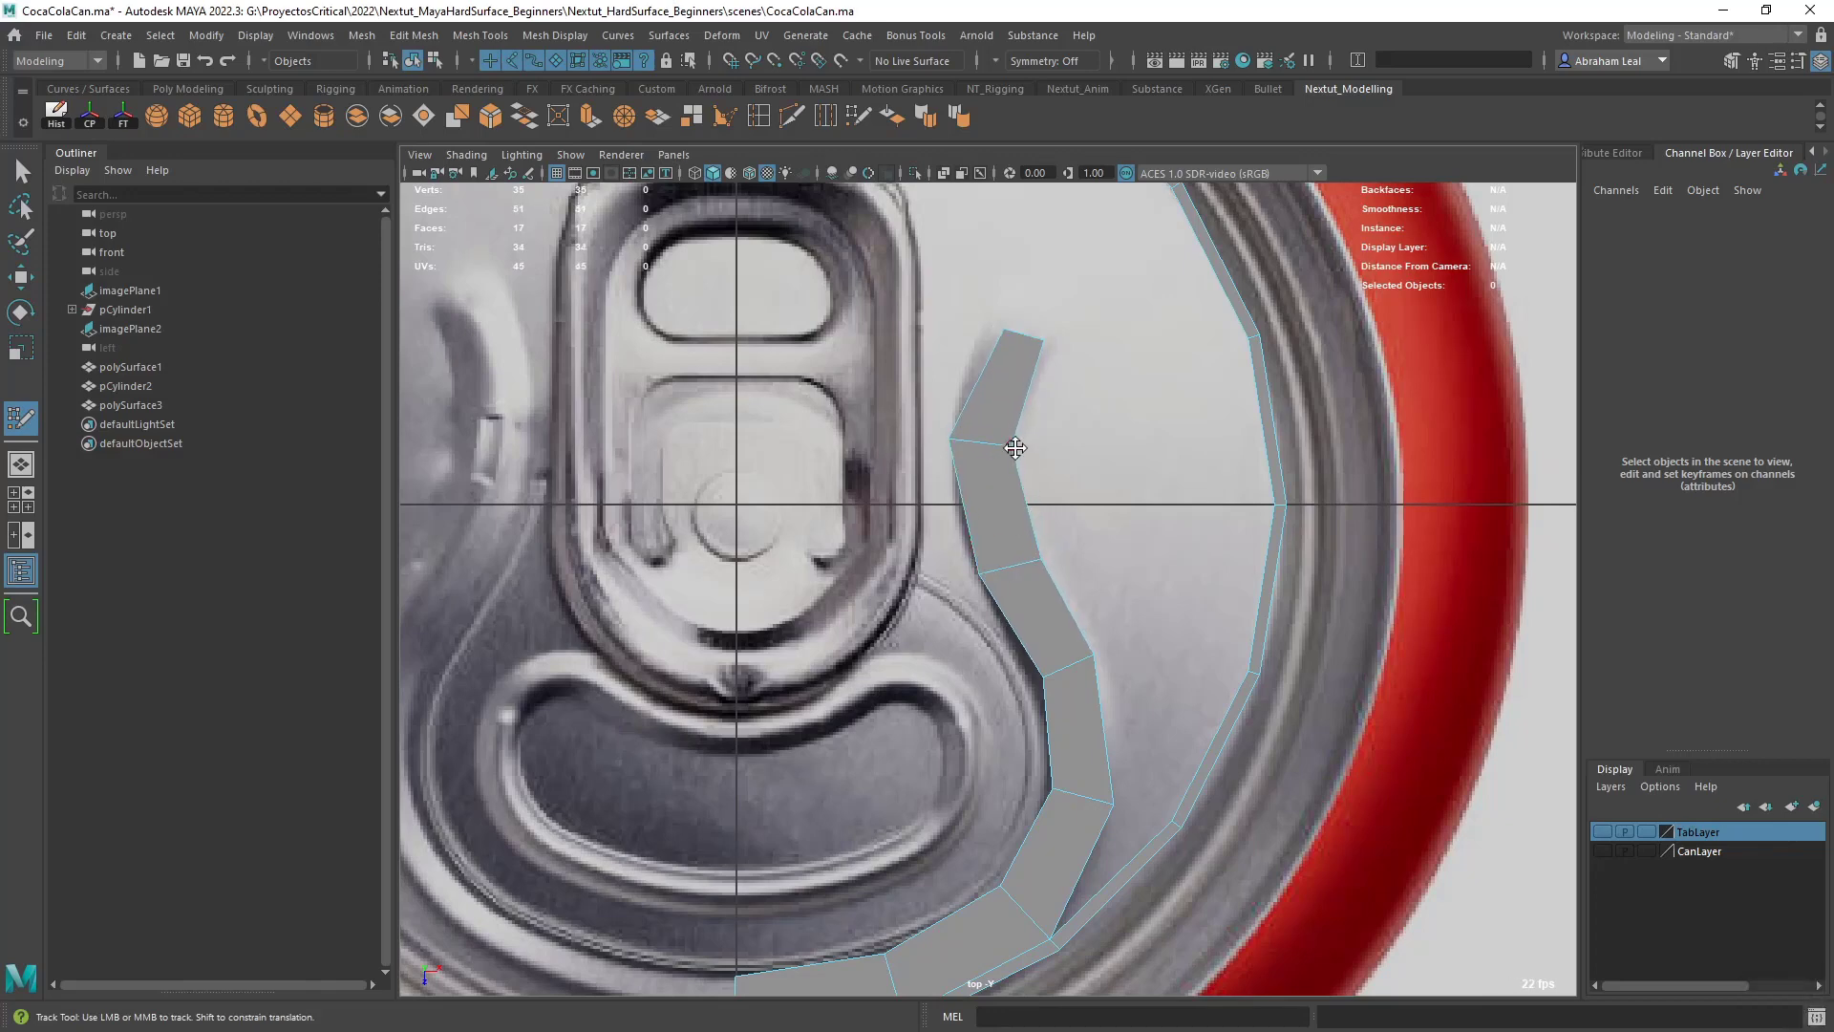
drag(1016, 448, 960, 440)
drag(1001, 337, 997, 330)
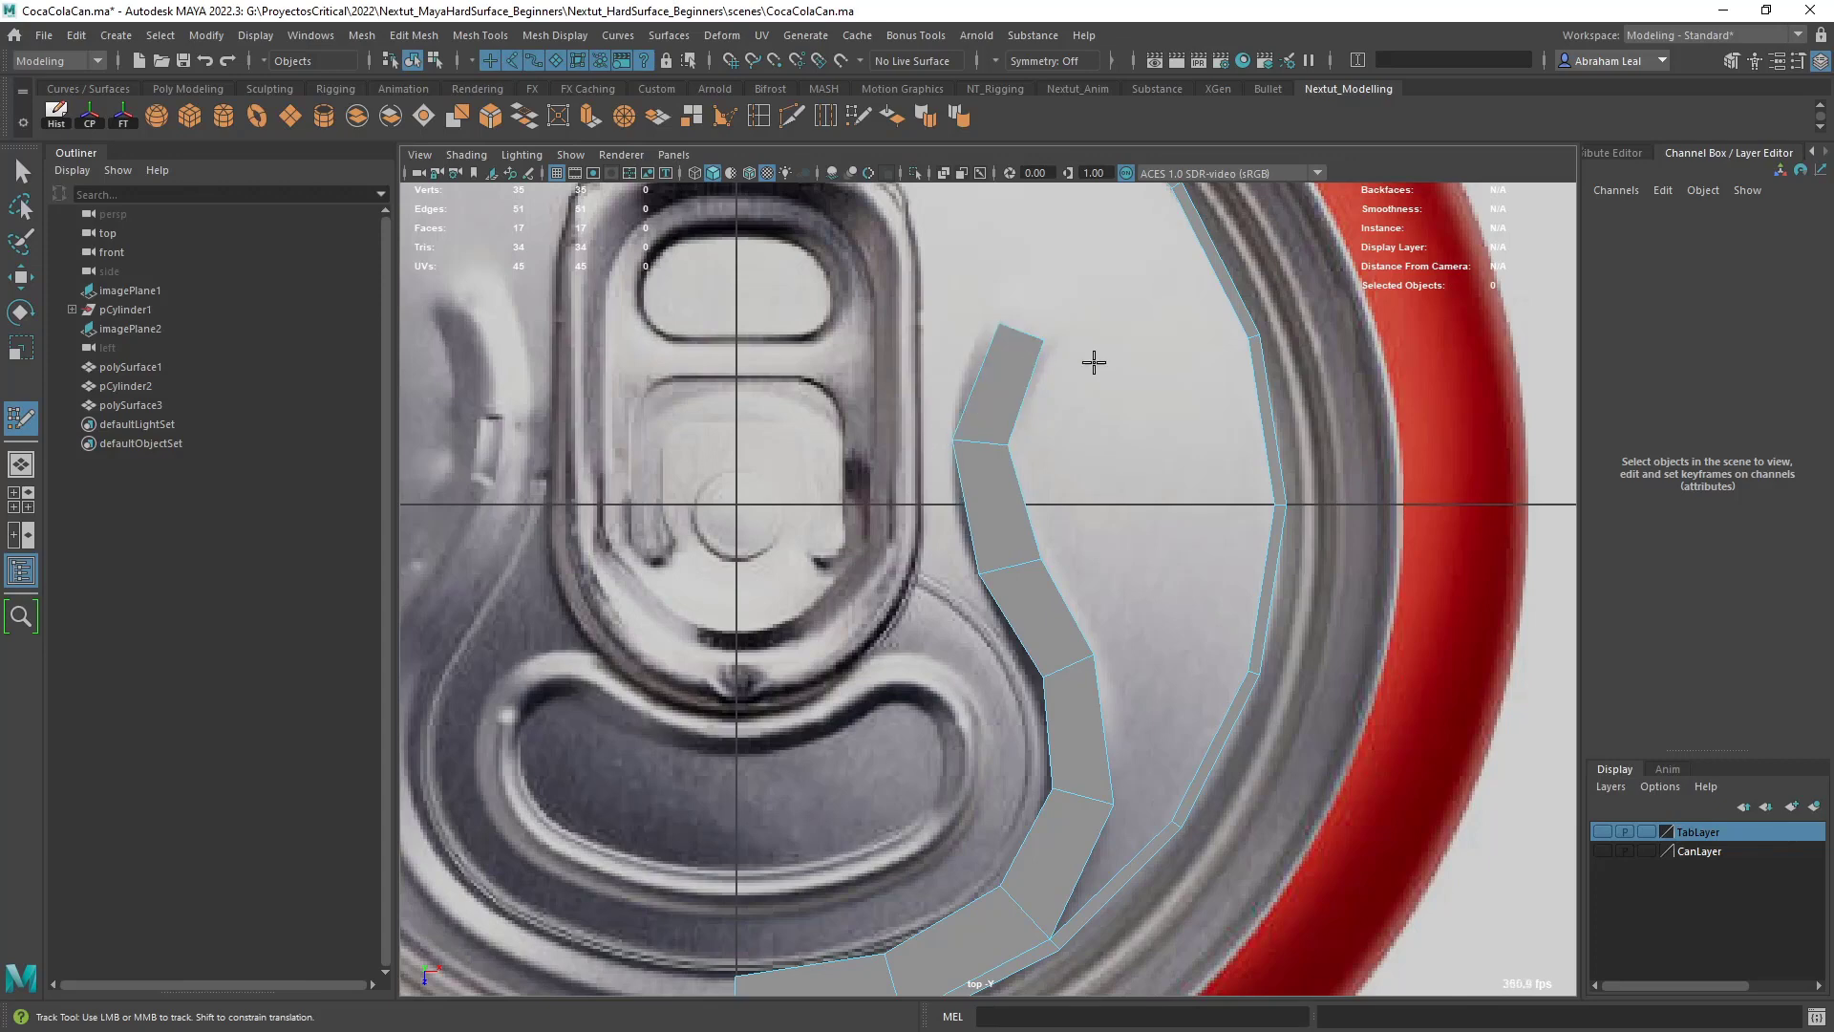
- Draw two quads from the center line along the lower rim of the kidney-shaped opening emboss
alt+middle_drag(1094, 411, 1106, 326)
alt+right_drag(1136, 372, 1102, 409)
alt+right_drag(1032, 468, 1052, 450)
alt+middle_drag(1051, 548, 1077, 500)
alt+right_drag(1077, 500, 1116, 502)
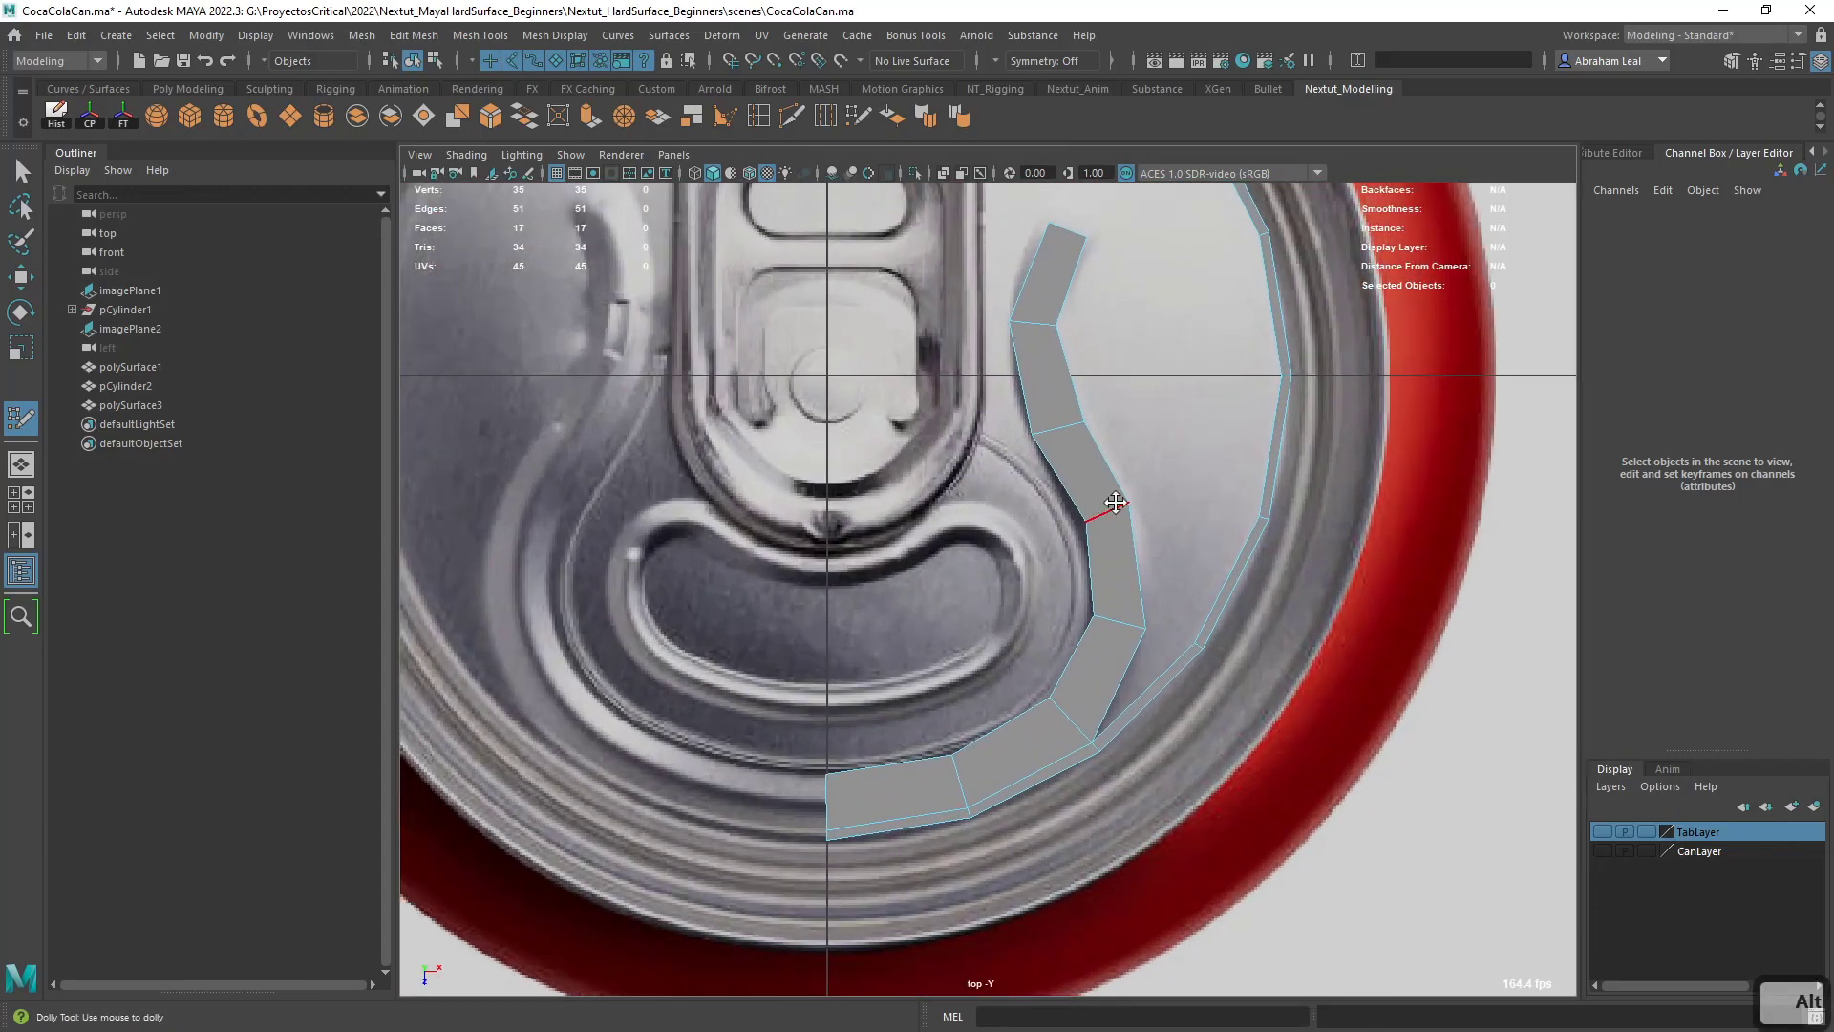
alt+middle_drag(1000, 516, 1088, 465)
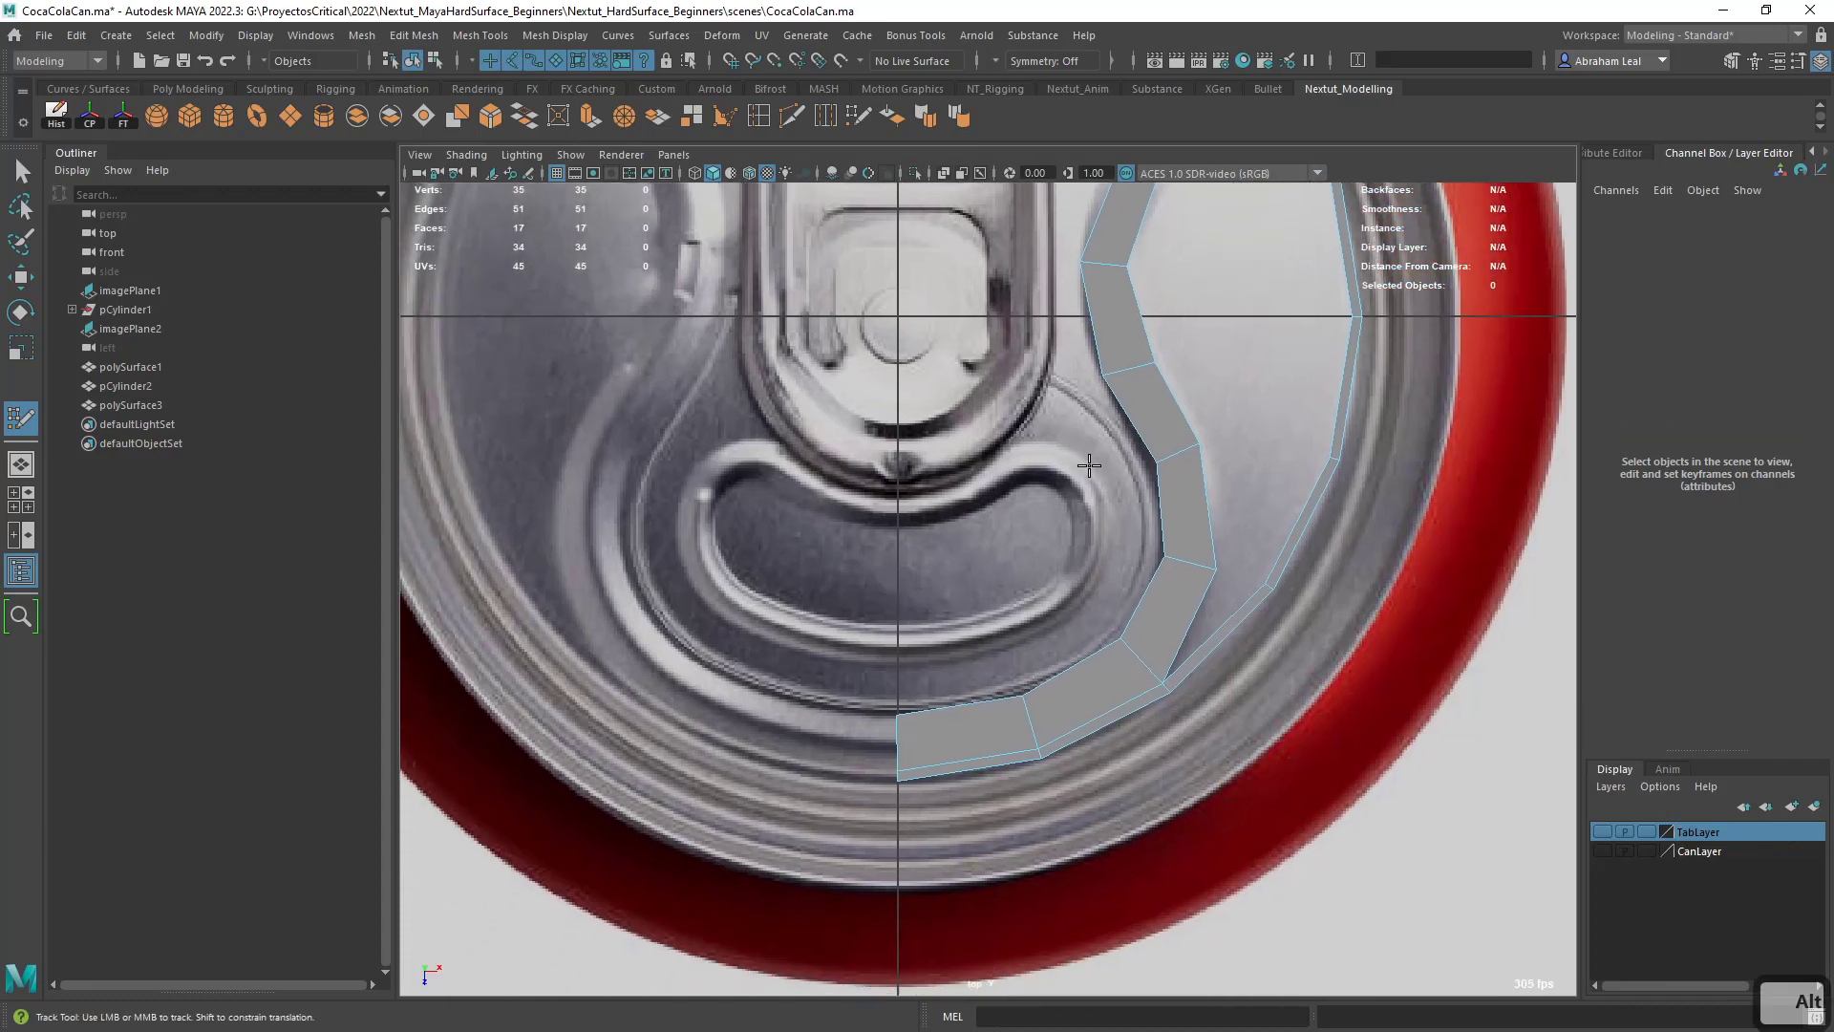
alt+right_drag(997, 565, 947, 547)
alt+right_drag(892, 639, 839, 708)
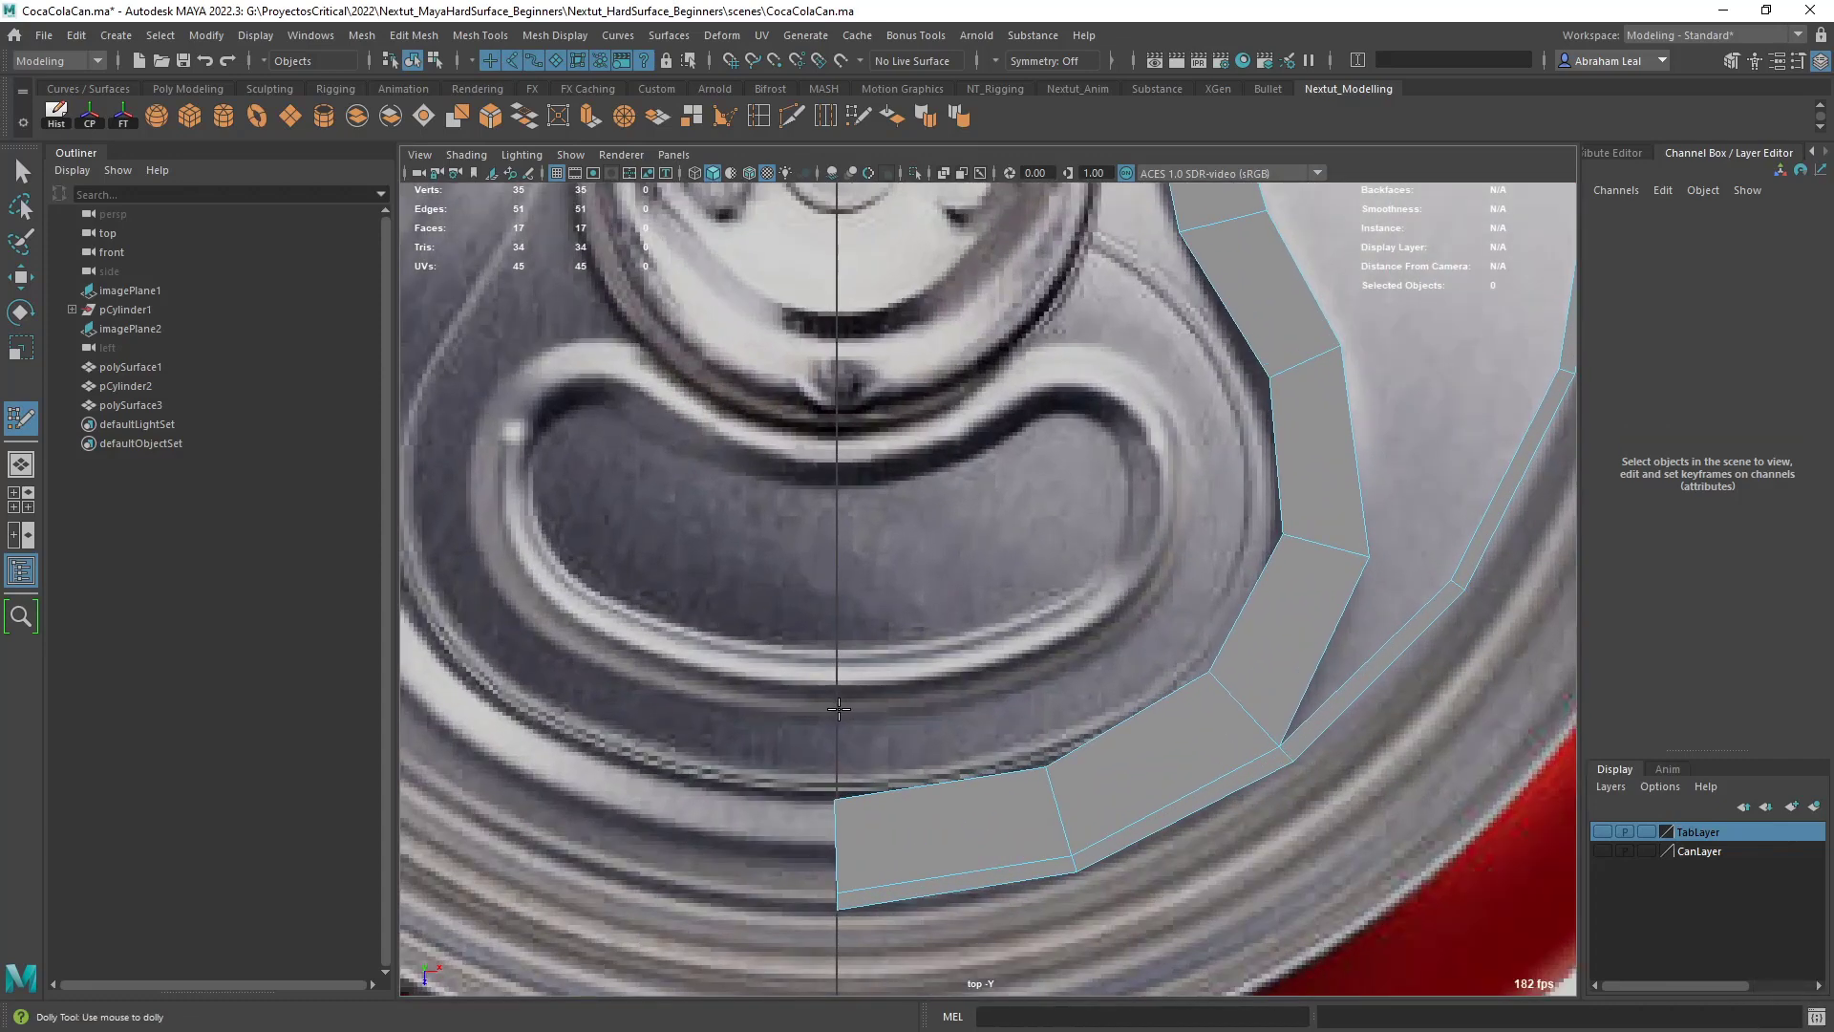
click(991, 632)
click(1010, 691)
shift+click(999, 651)
key(ctrl+z)
shift+click(919, 672)
click(1142, 619)
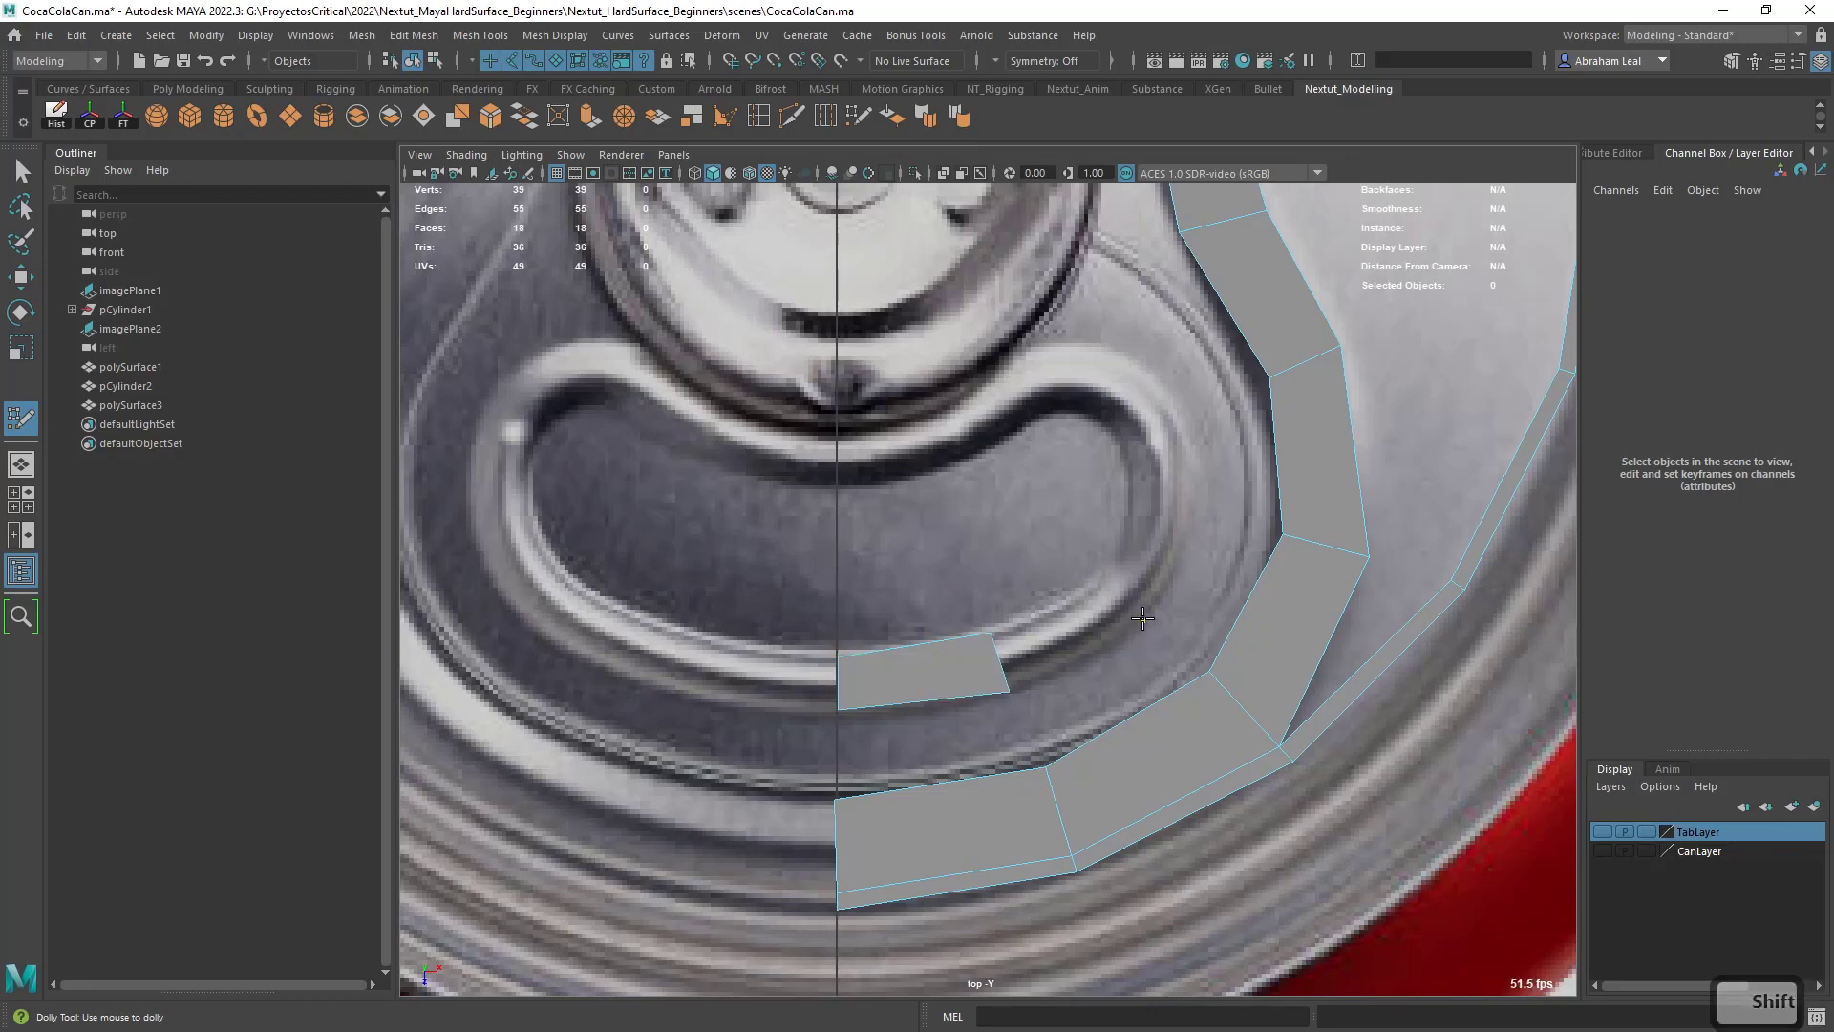
click(1098, 581)
shift+click(1070, 633)
- Continue the lower rim strip with two quads turning up around the right end of the kidney-shaped emboss
click(1178, 511)
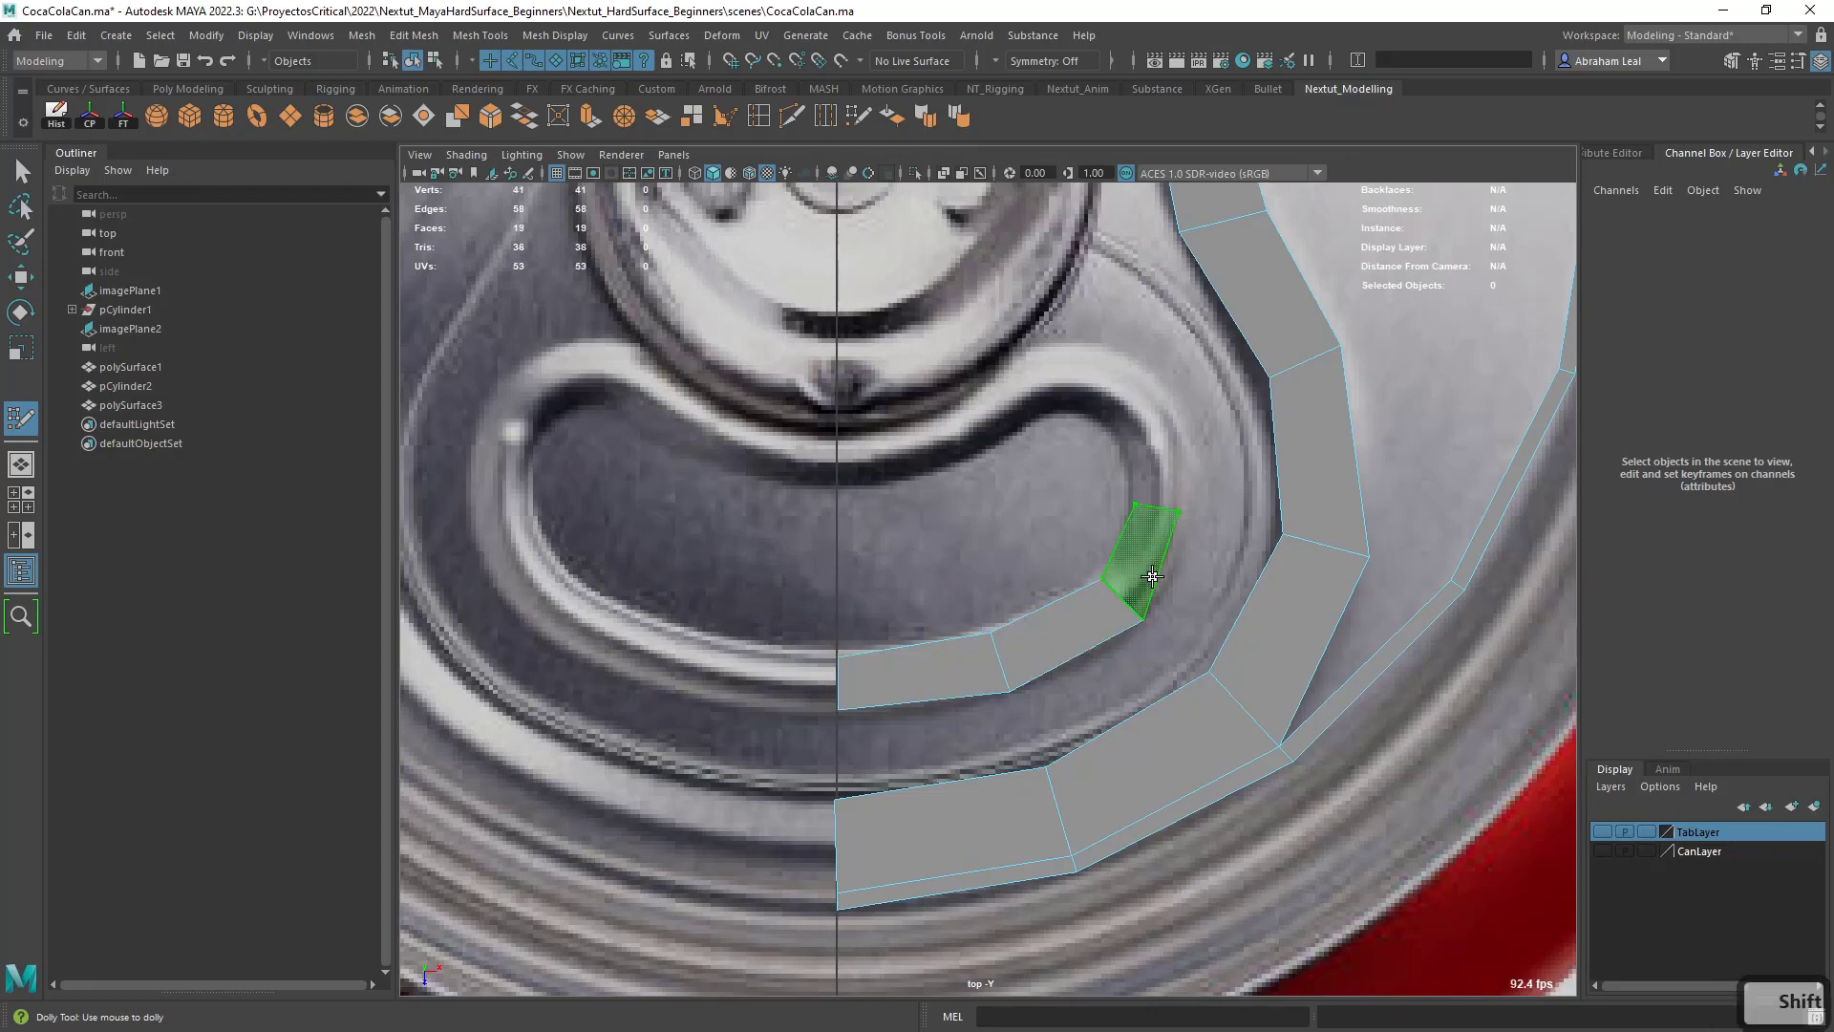
shift+click(1147, 579)
alt+middle_drag(1190, 509, 1160, 606)
click(1086, 526)
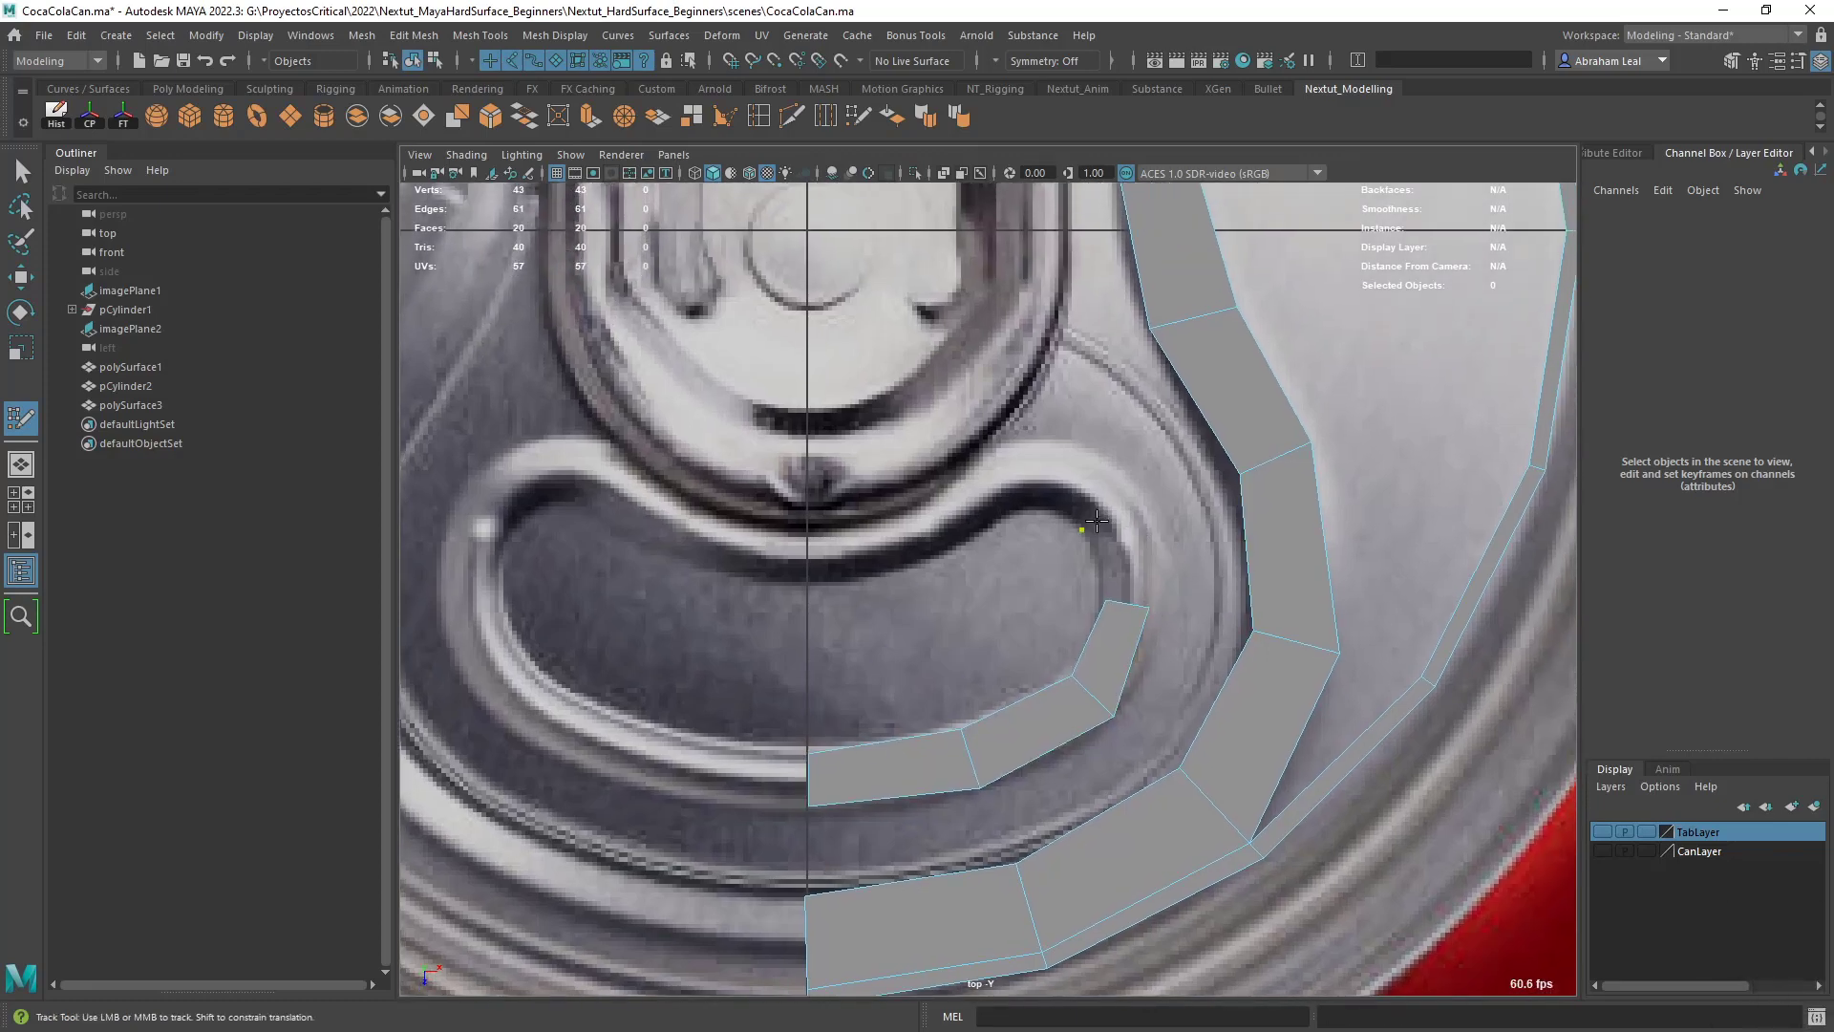
click(1146, 499)
shift+click(1127, 554)
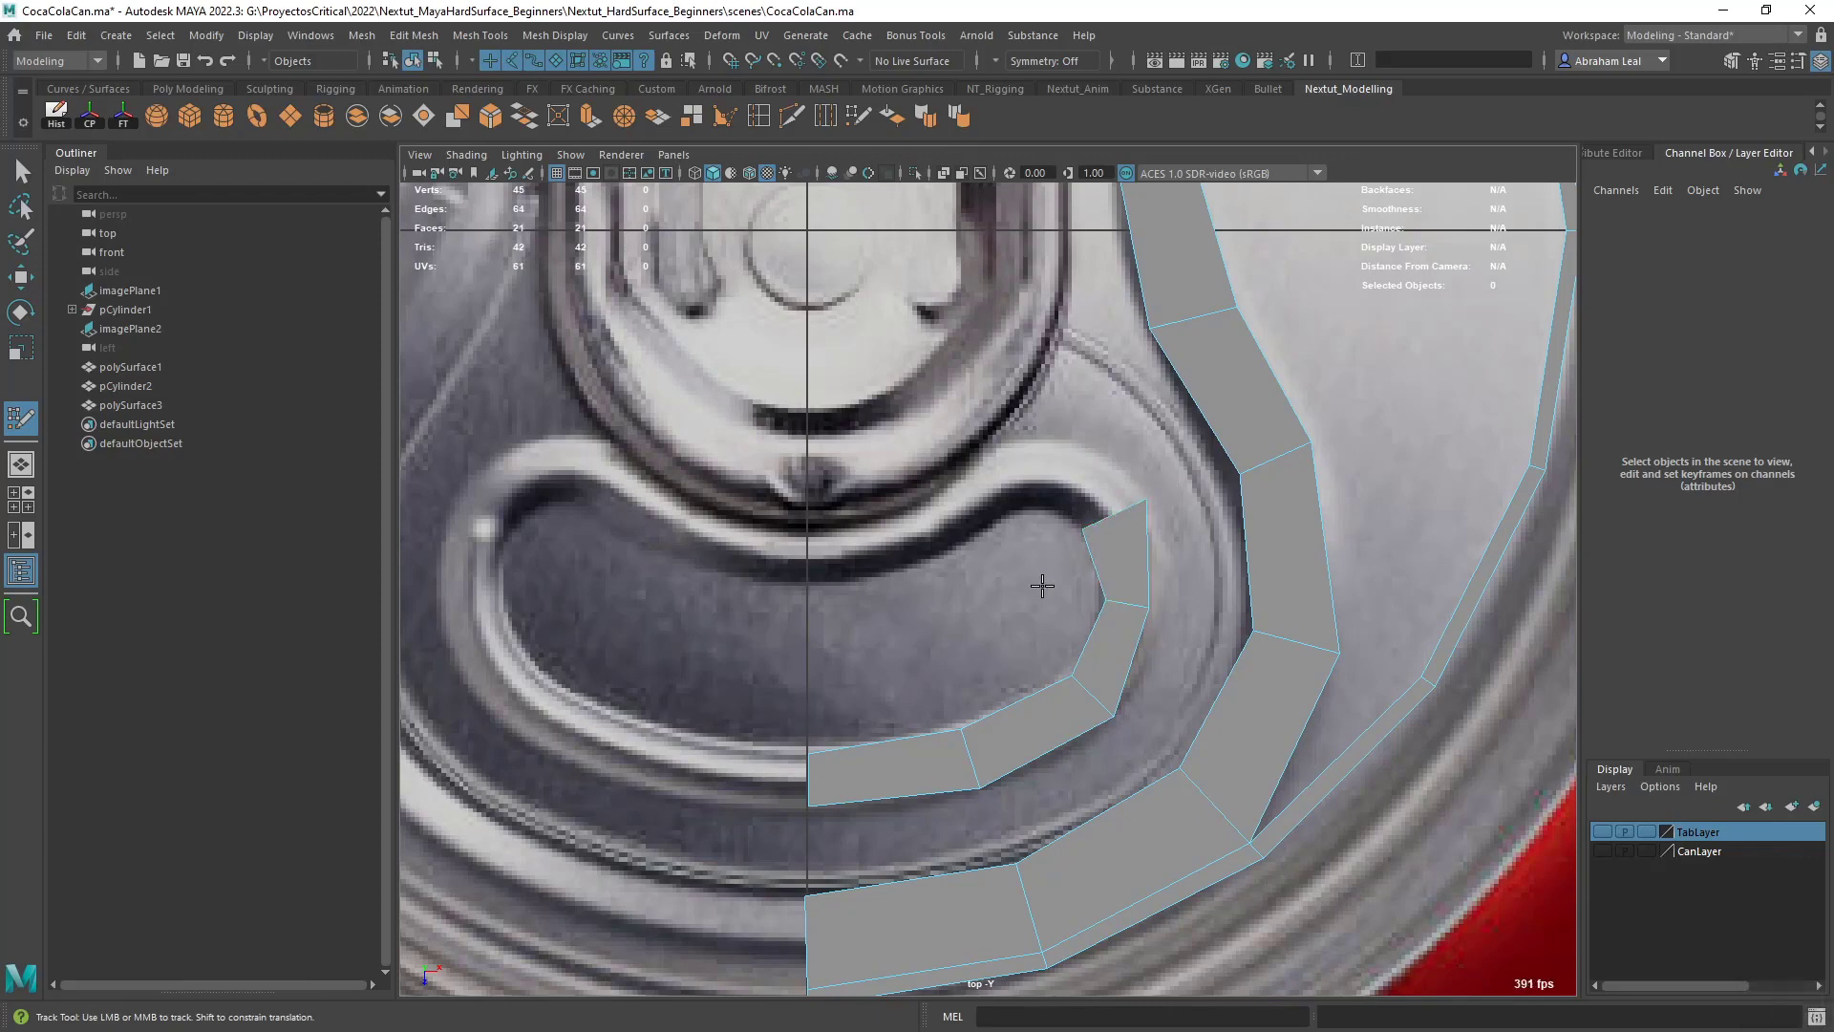
- Draw two quads from the center line along the upper rim of the kidney-shaped emboss
click(893, 509)
click(915, 561)
shift+click(860, 549)
click(963, 470)
shift+click(951, 502)
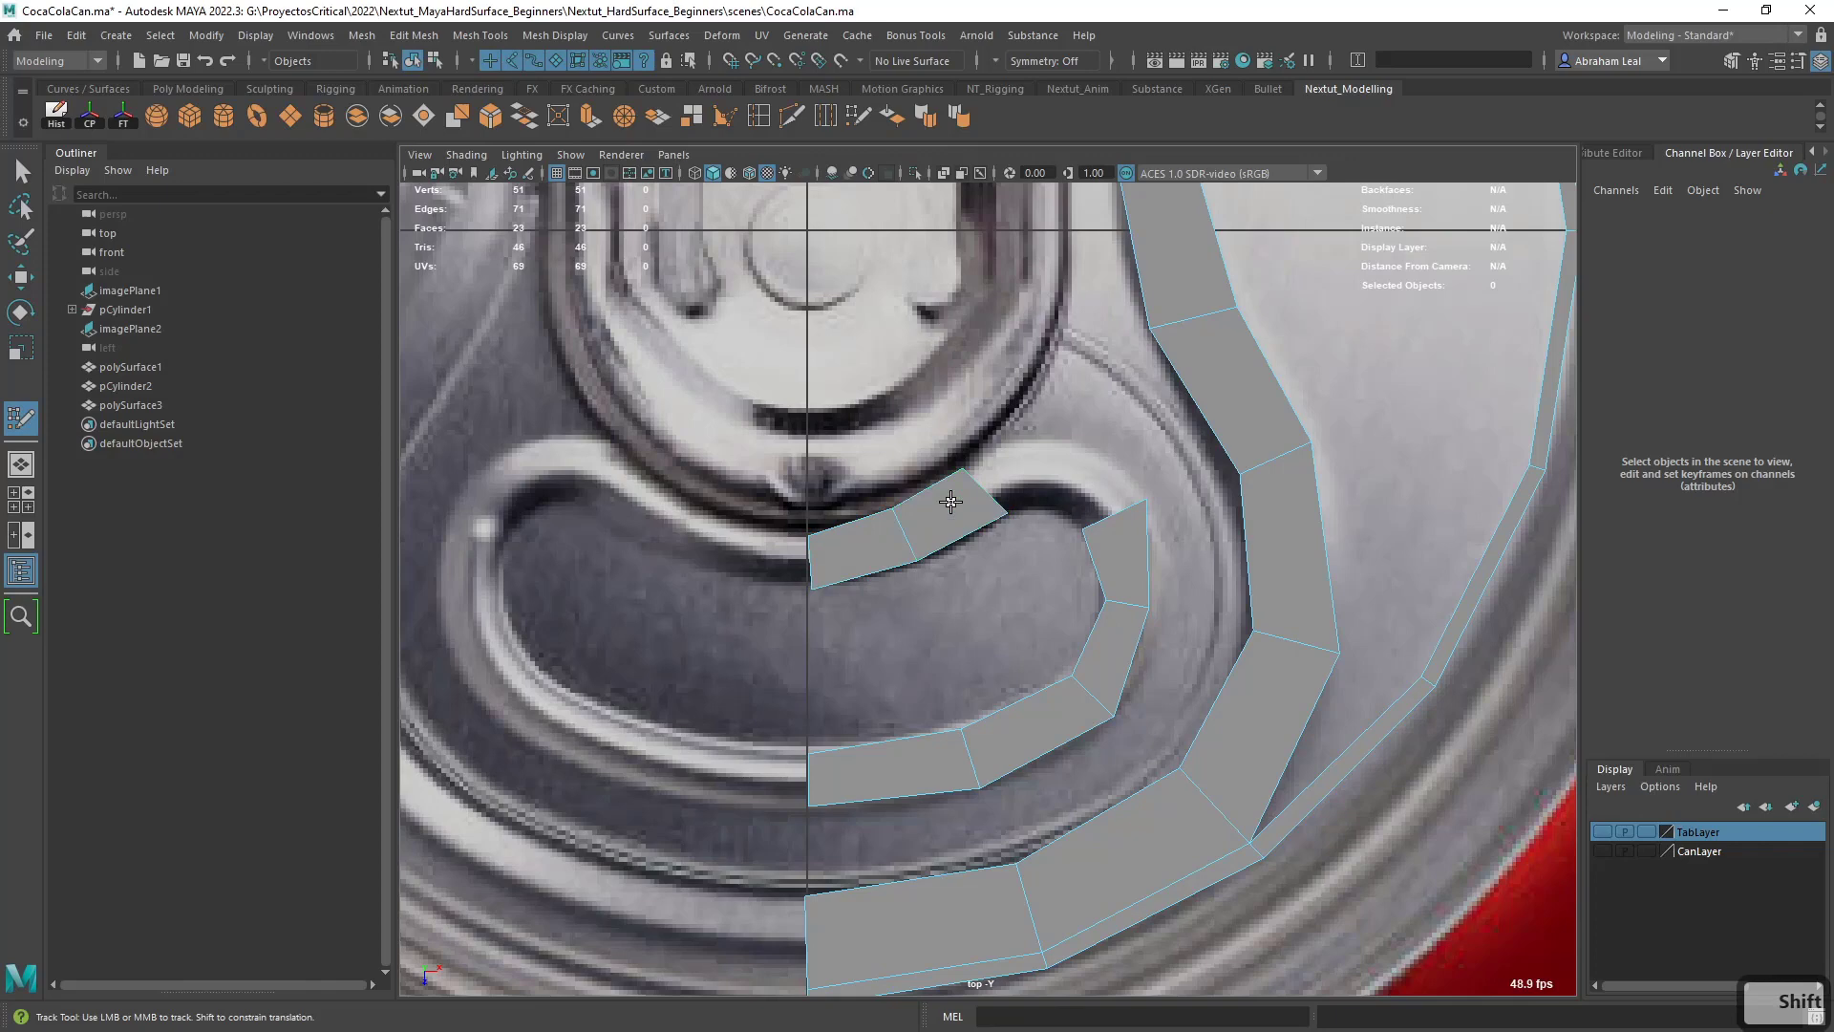
- Extend the upper rim strip with two quads over the crest towards the right end of the kidney-shaped emboss
click(1048, 510)
click(1048, 444)
shift+click(1022, 471)
drag(1048, 479, 1041, 477)
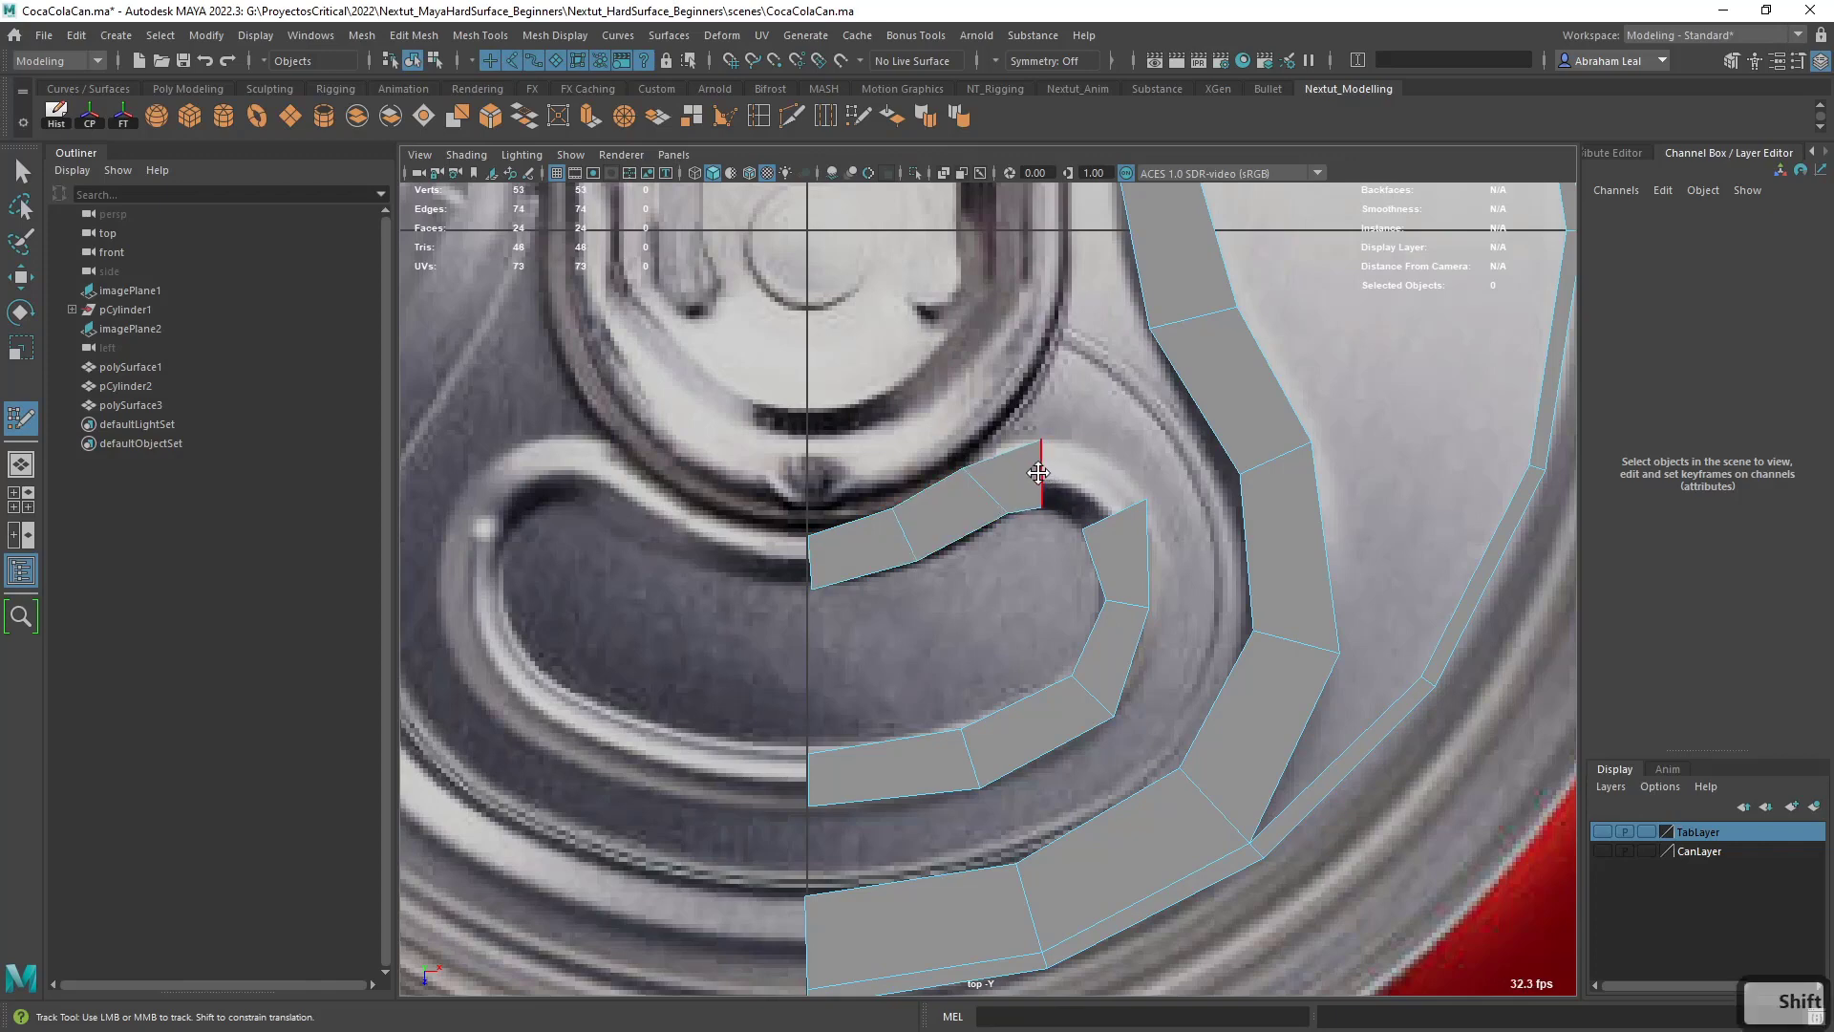
click(1068, 516)
click(1084, 461)
shift+click(1056, 481)
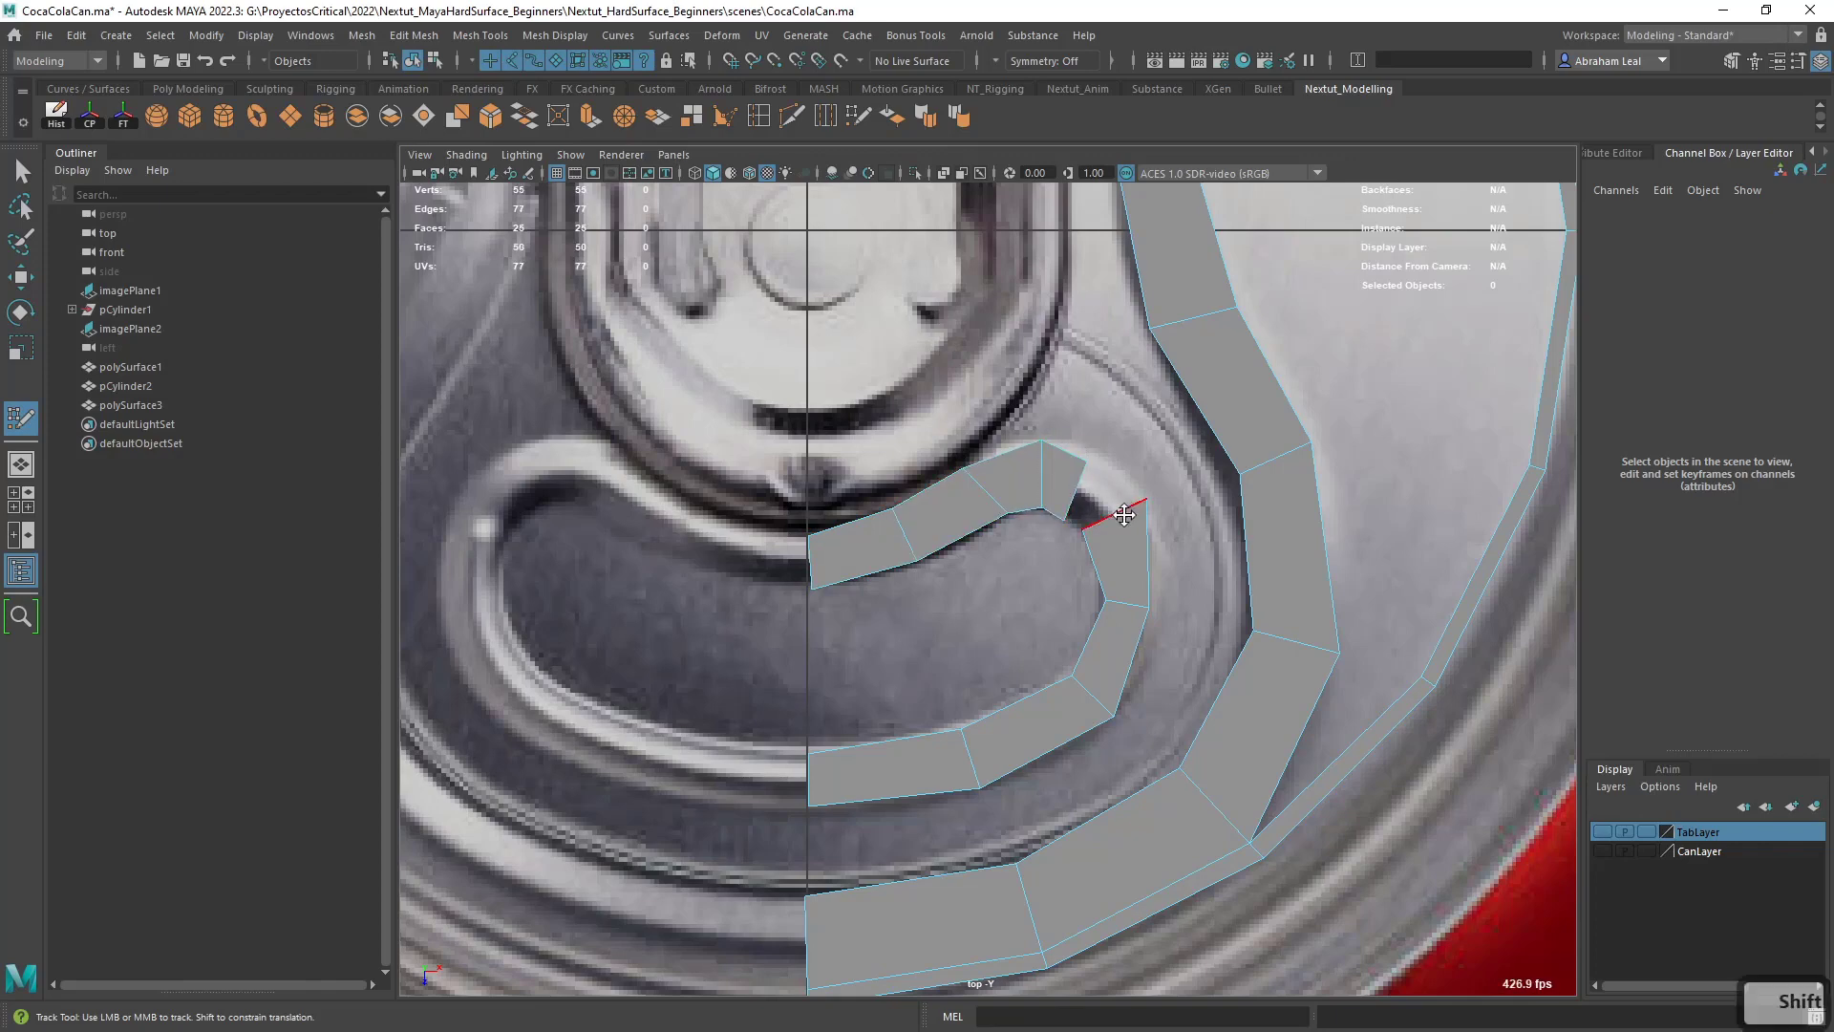
- Insert an edge across the rim's right end, weld the two open strip ends together and even out the vertices
ctrl+click(1125, 651)
drag(1114, 643, 1111, 564)
drag(1089, 691, 1076, 707)
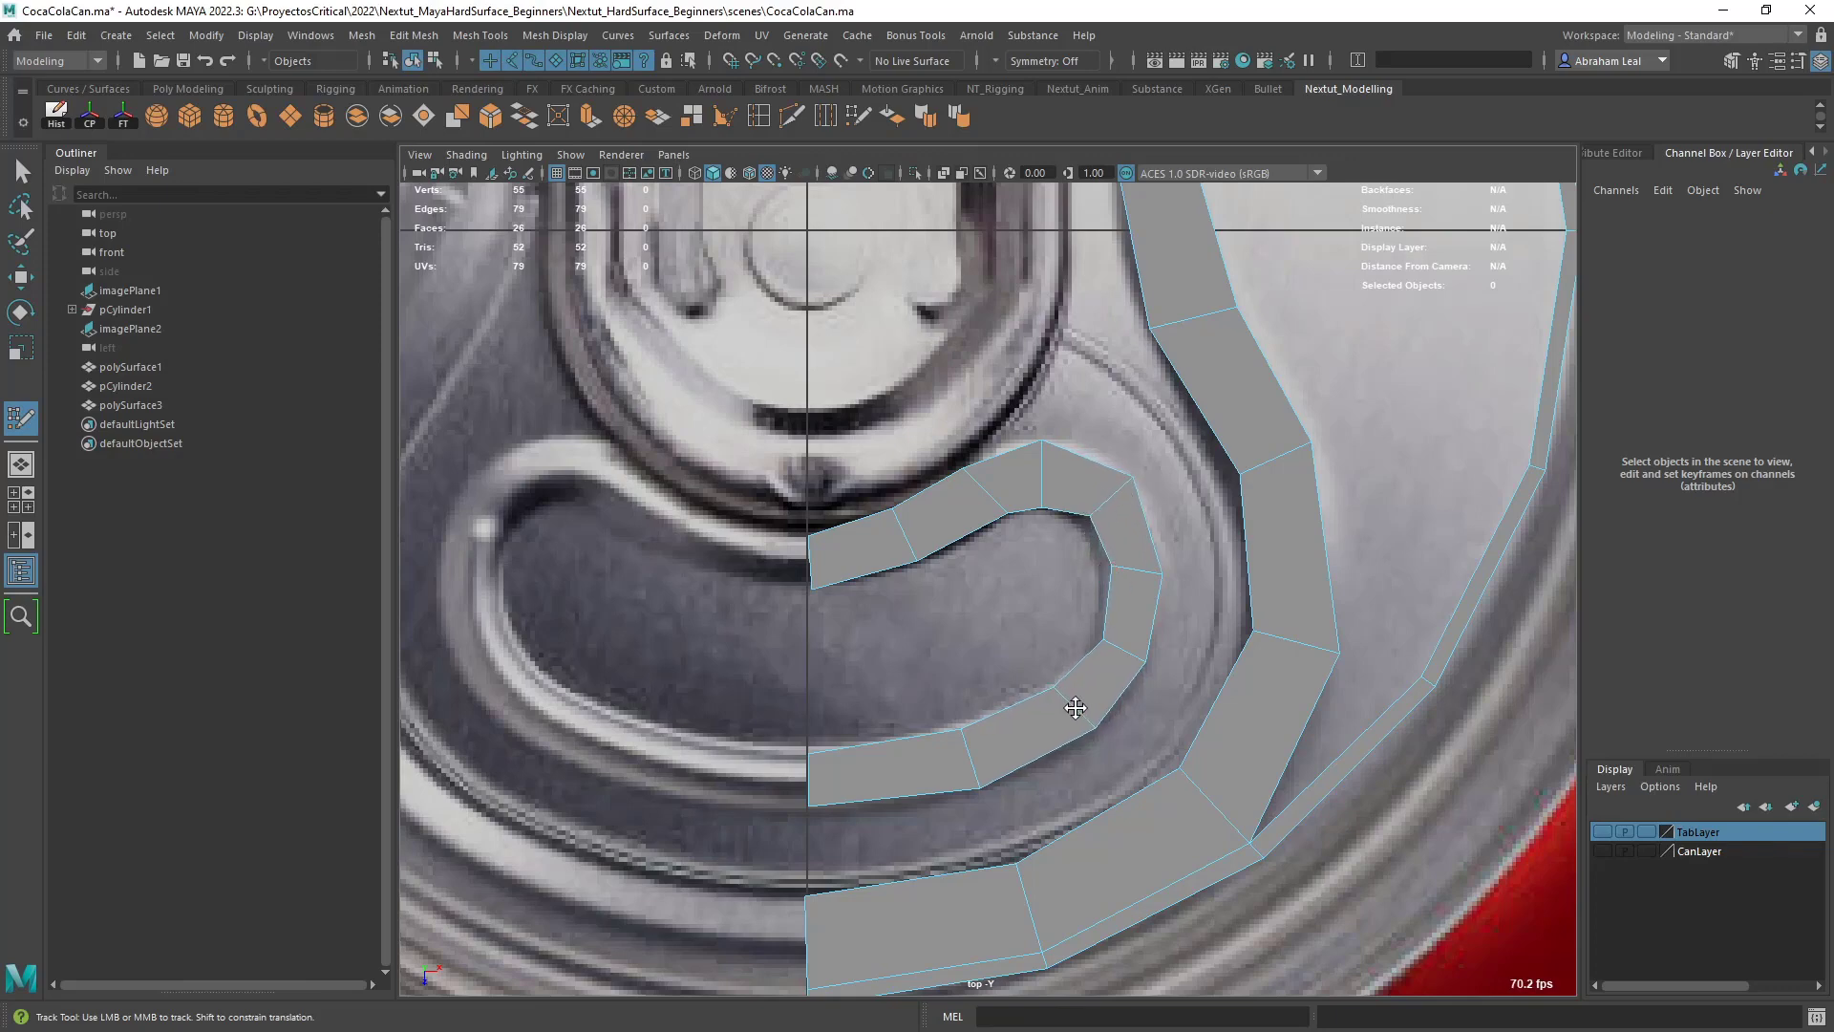
drag(966, 749, 967, 750)
- Fill the gap between the kidney-shaped rim and the outer groove strip with five quads
shift+click(907, 840)
shift+click(1079, 793)
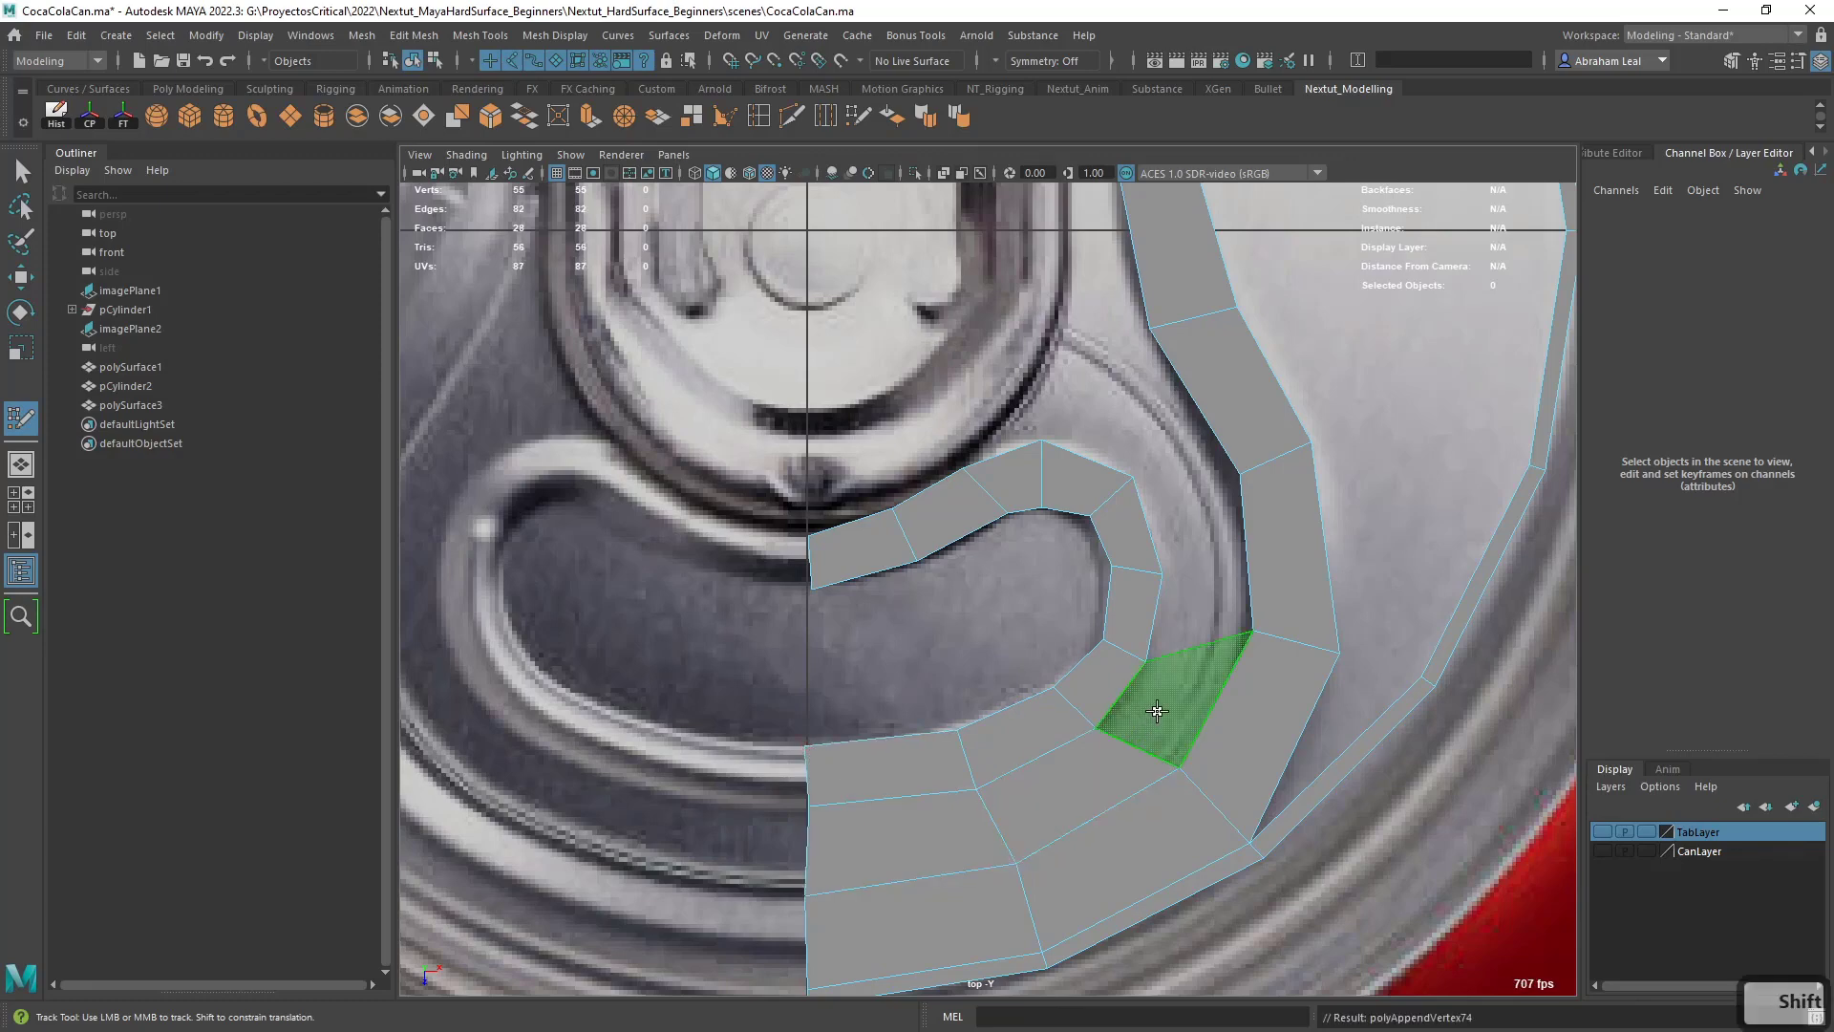
alt+middle_drag(1225, 595, 1163, 686)
shift+click(1163, 687)
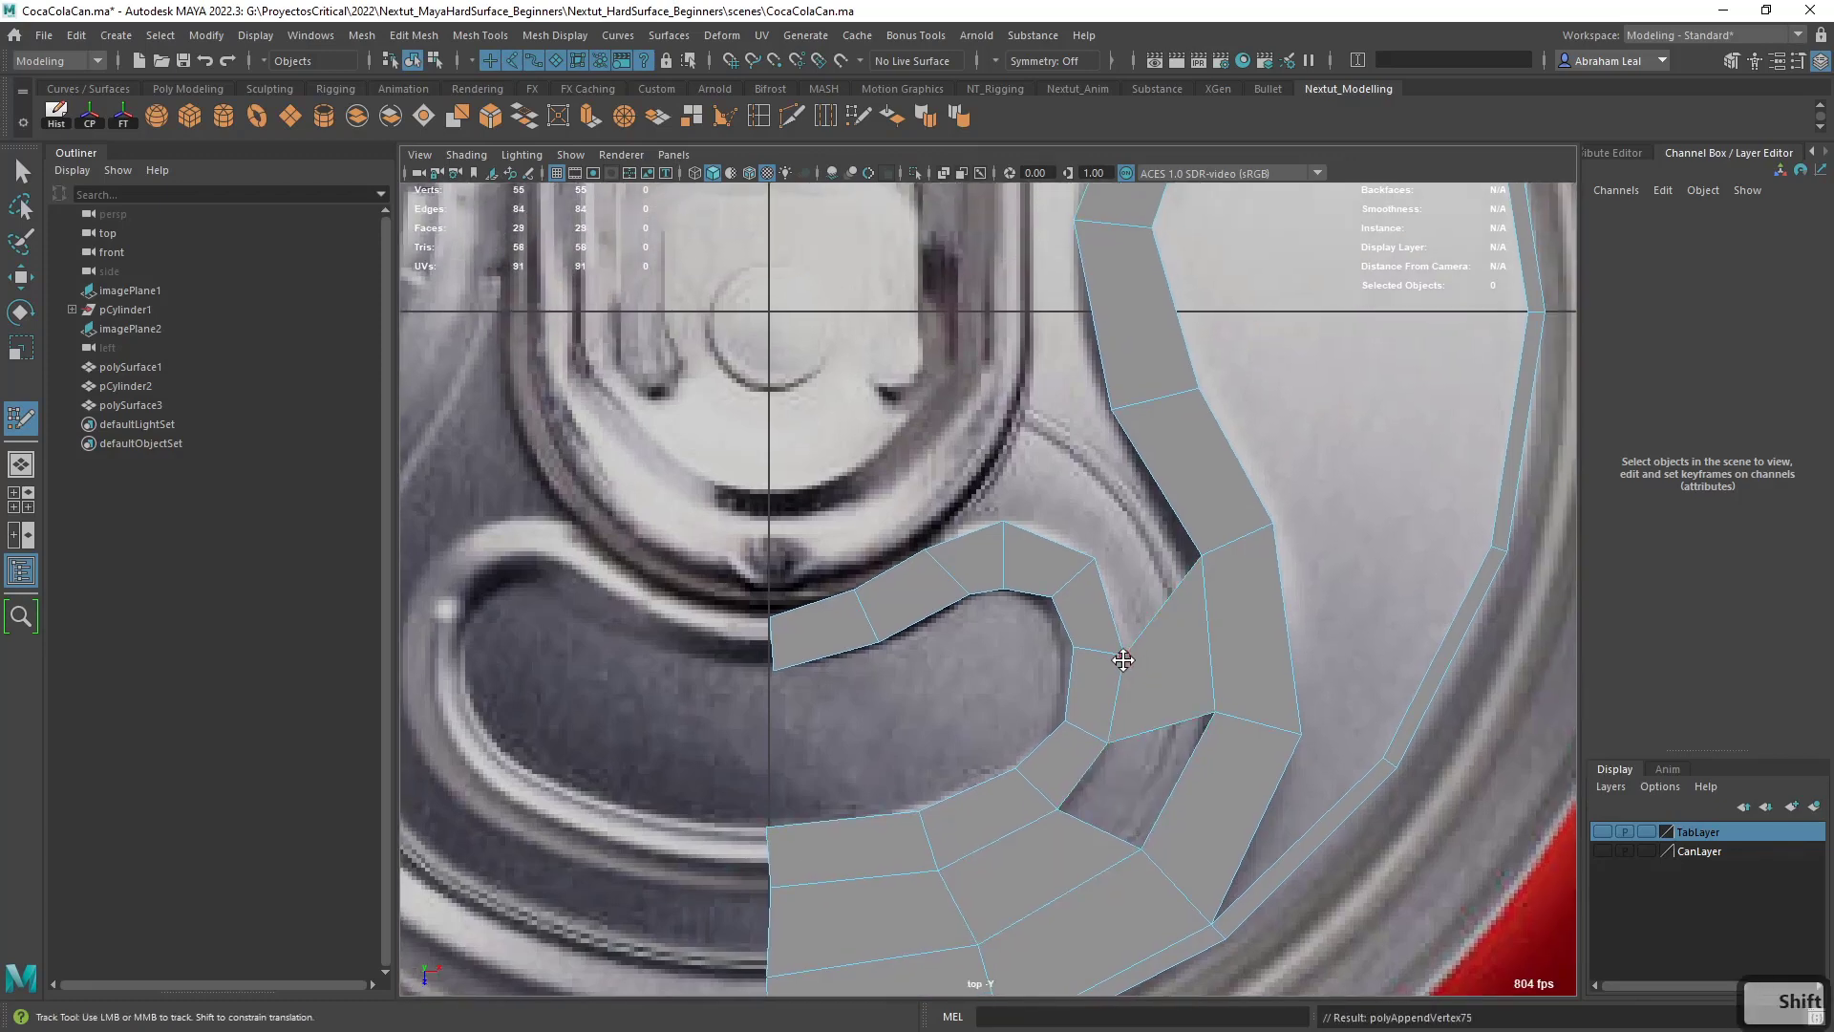
shift+click(1137, 764)
alt+middle_drag(1126, 565, 1133, 646)
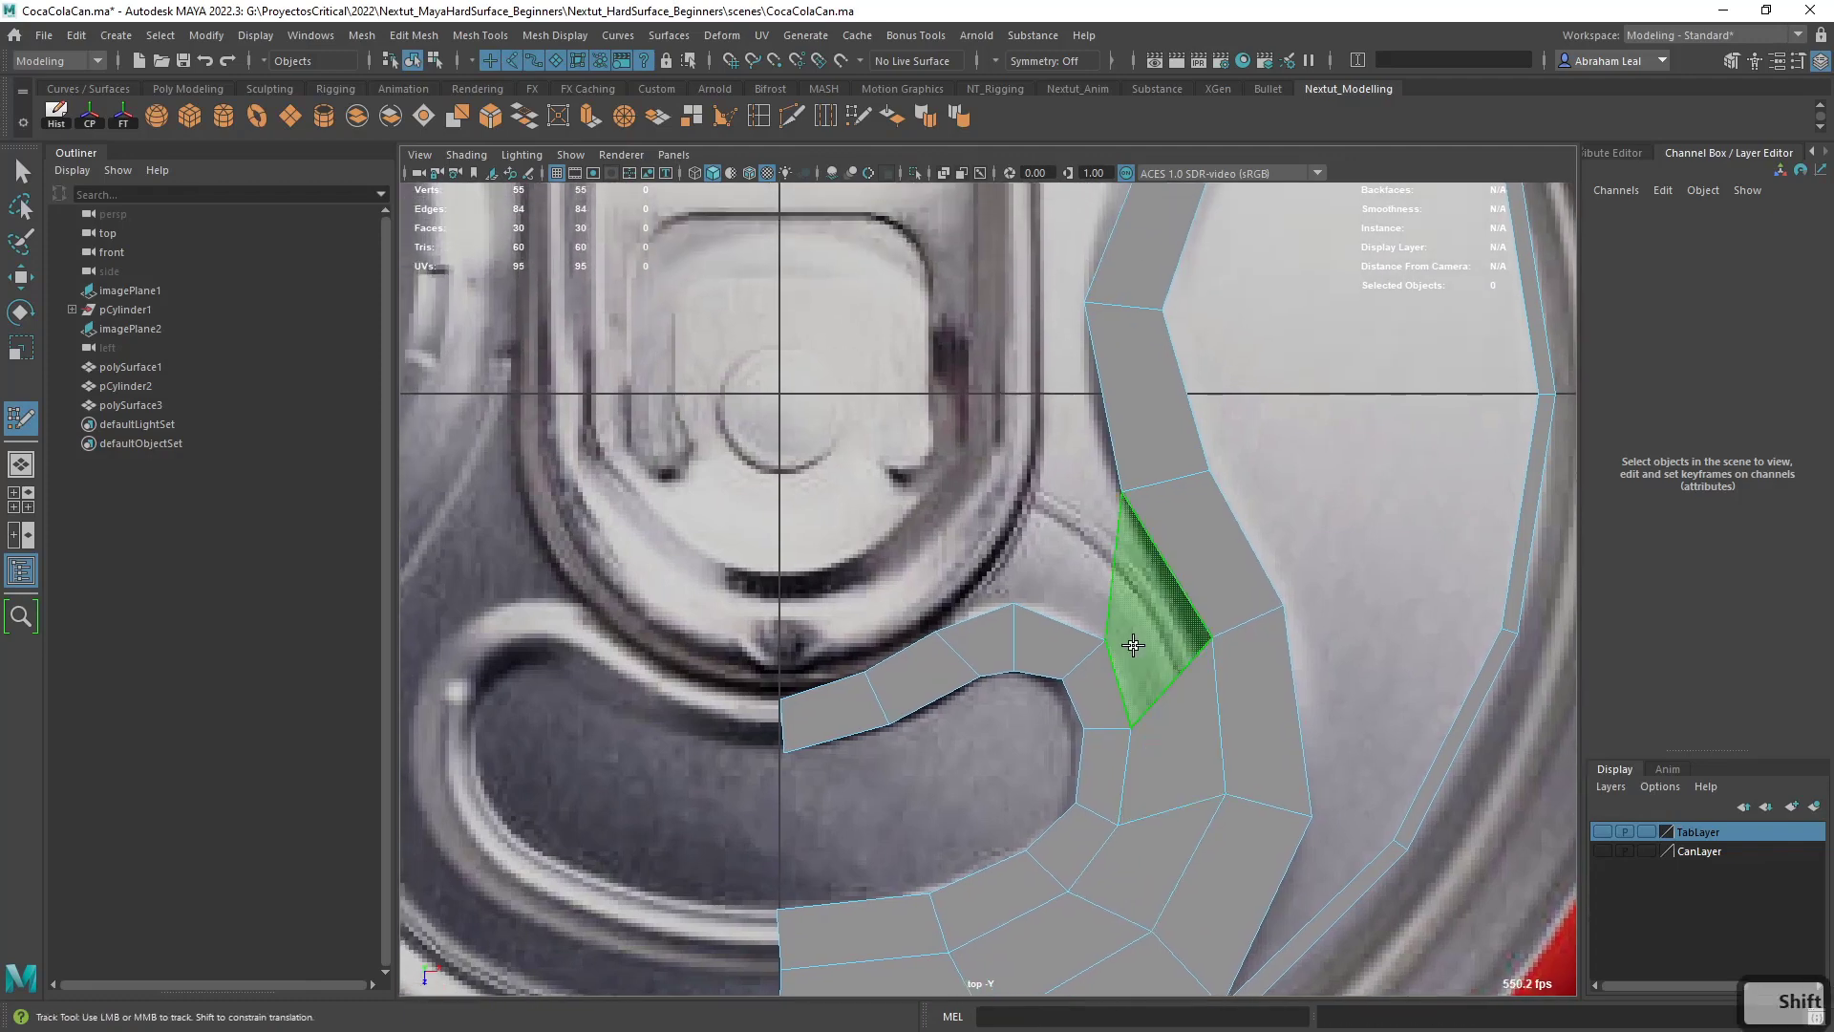
shift+click(1108, 643)
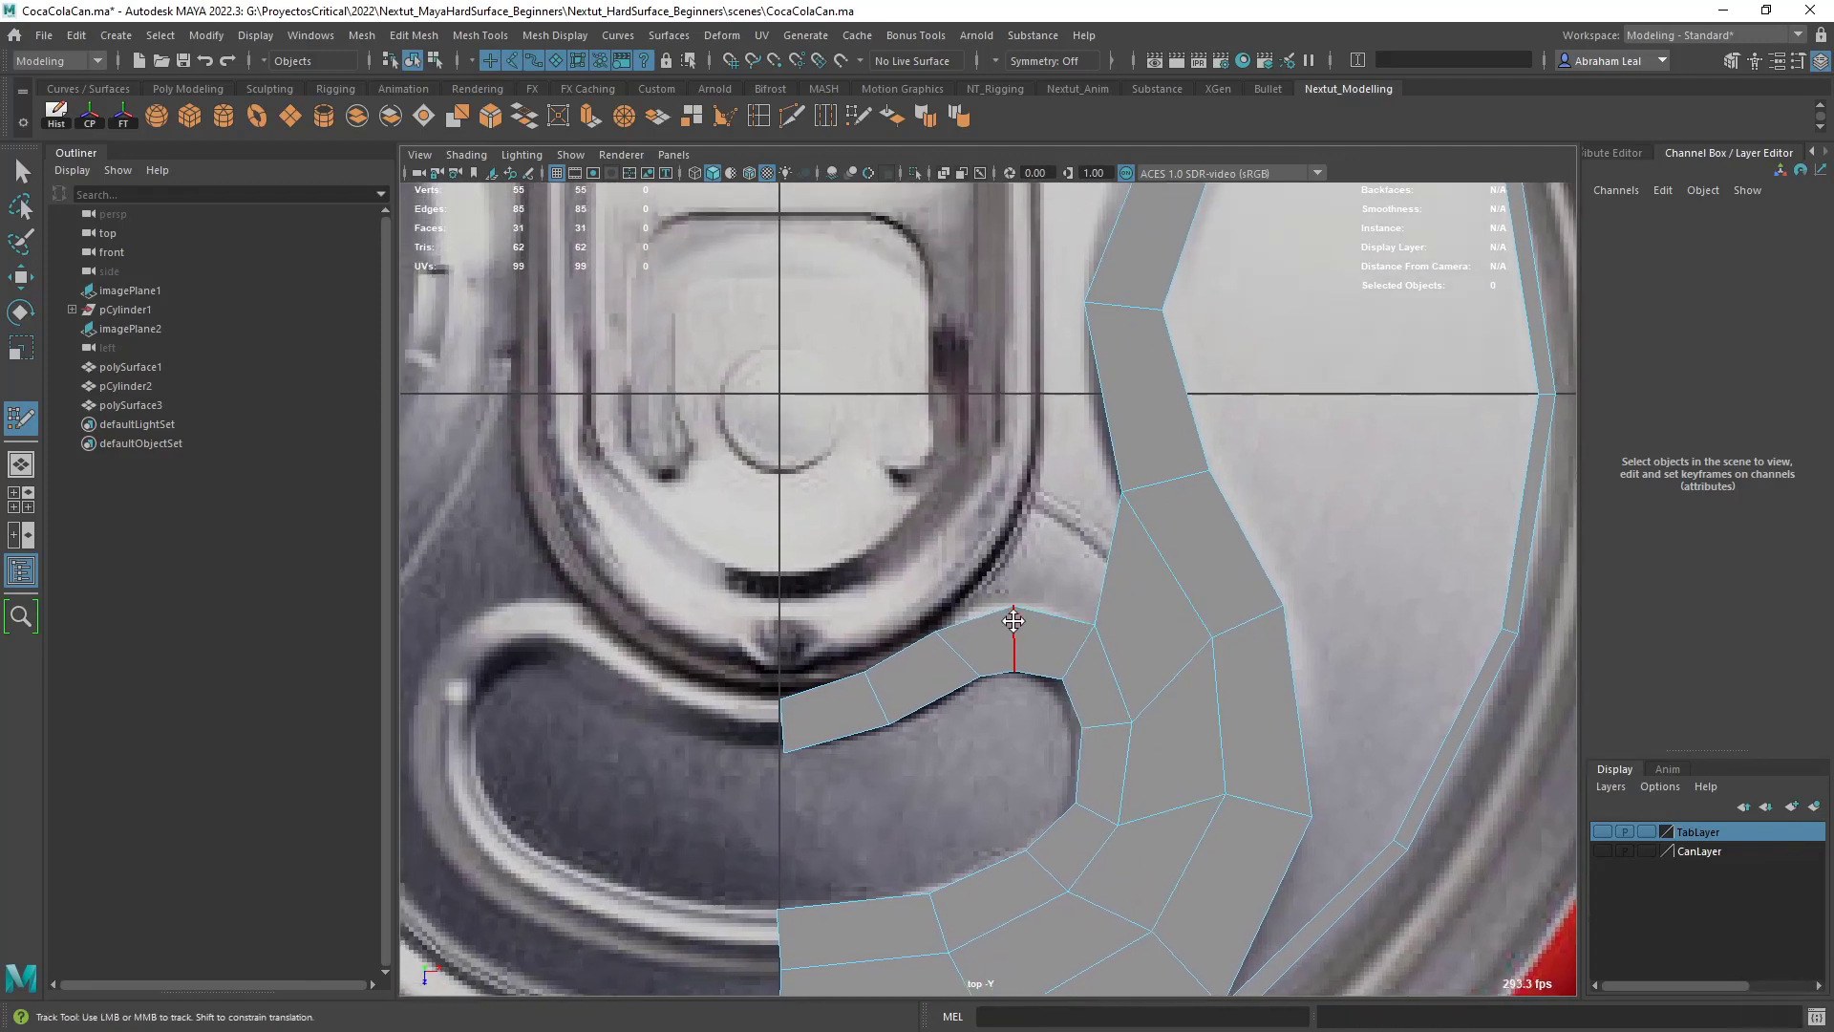
- Reposition the vertices of the upper rim strip between the center line and the crest to match the reference
alt+middle_drag(1013, 620, 1113, 655)
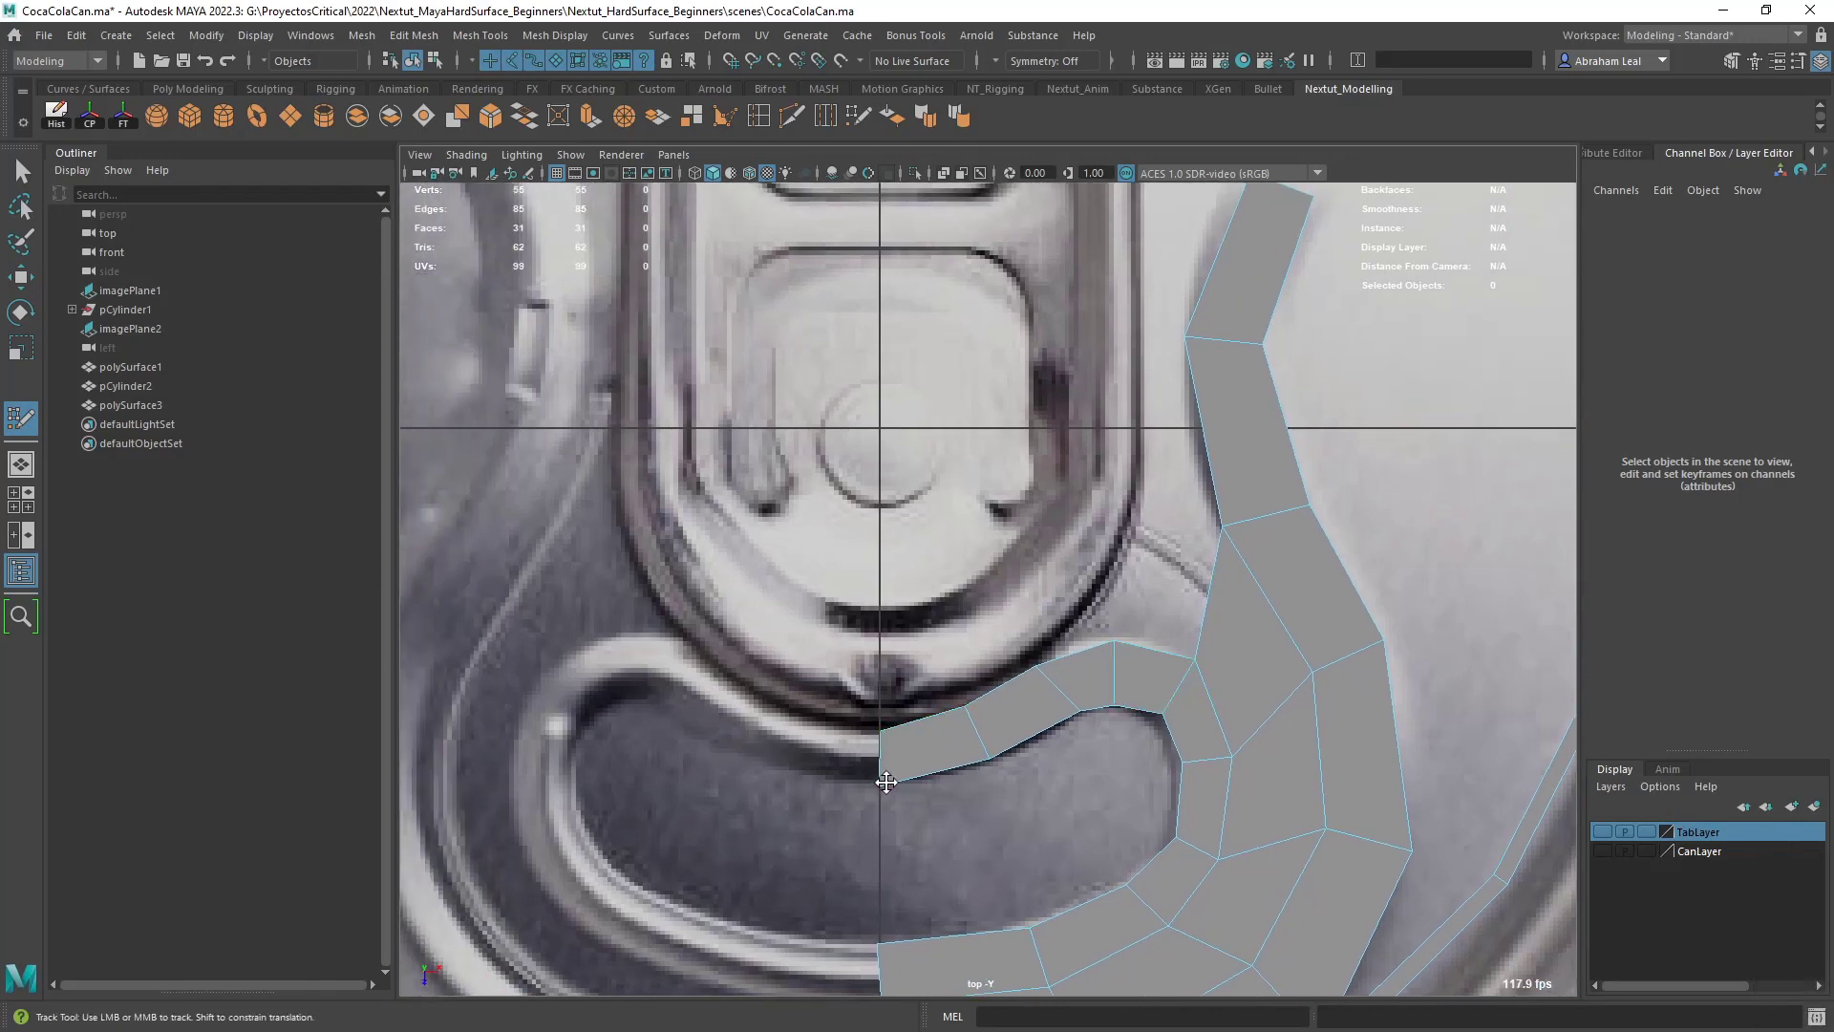
alt+middle_drag(886, 782, 848, 845)
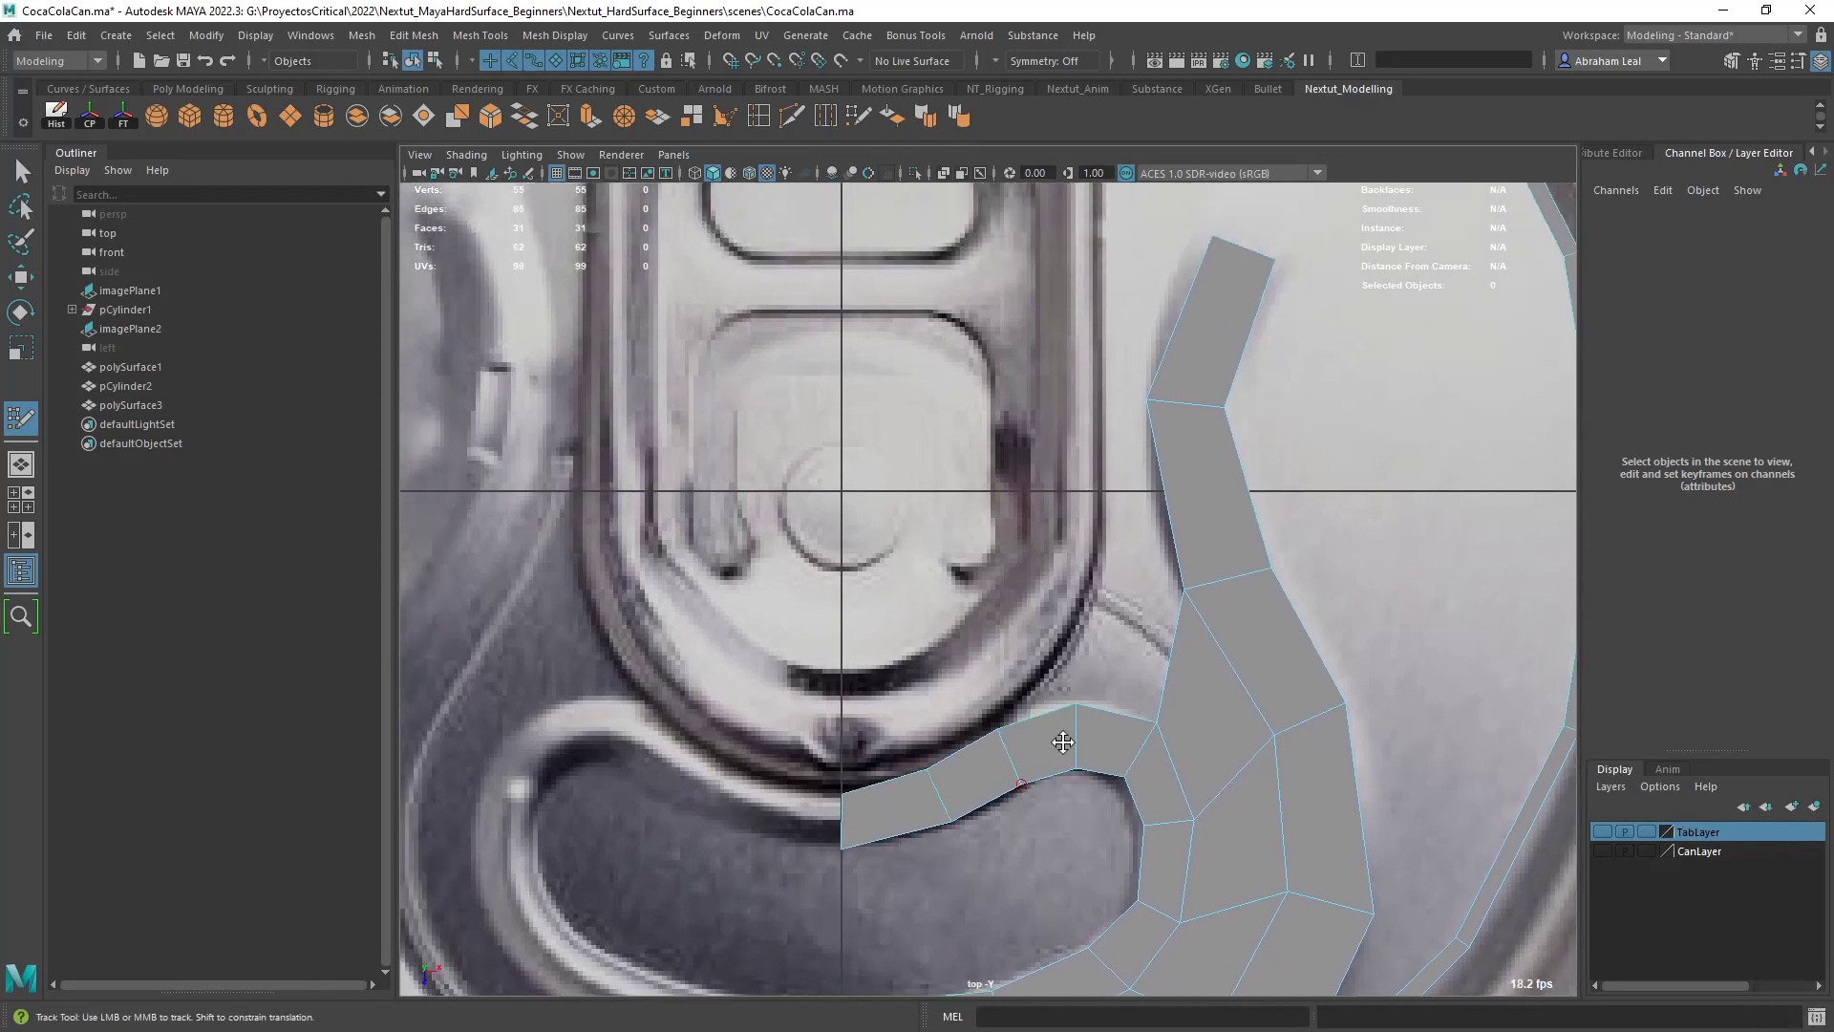
drag(1063, 742, 1009, 753)
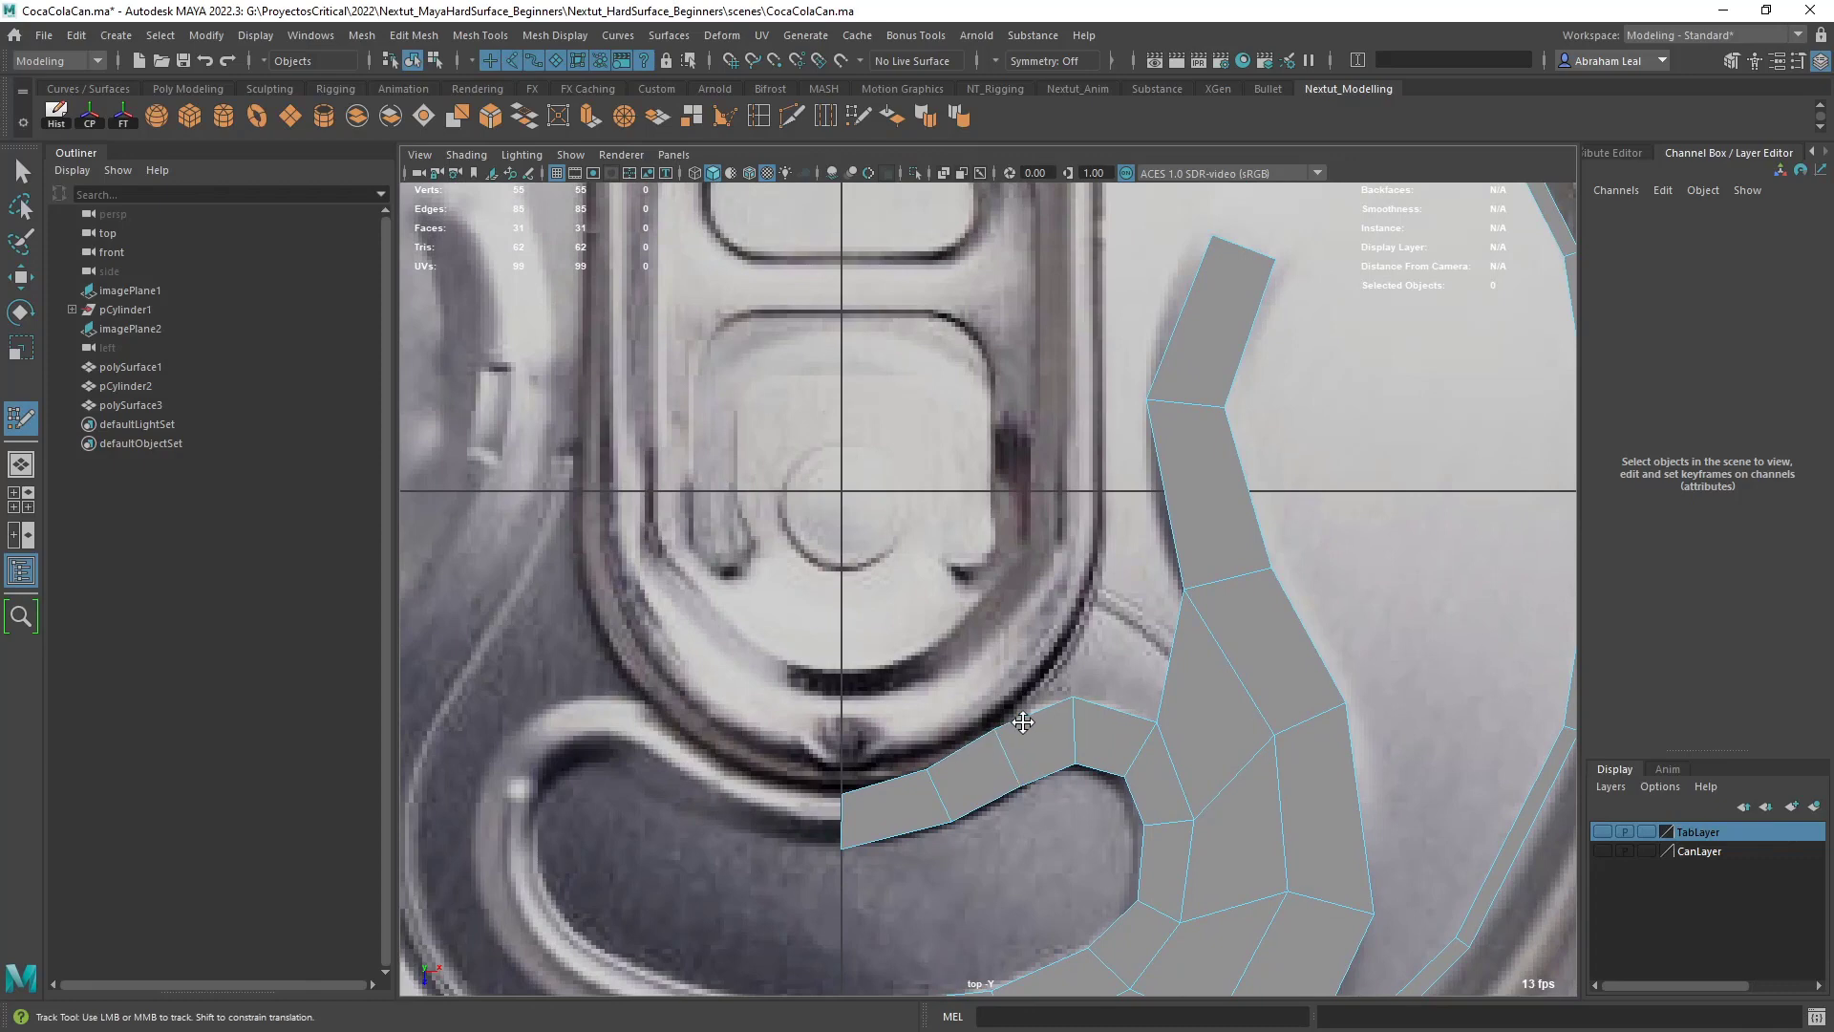
- Add three quads along the inner side of the groove strip, from the kidney-shaped rim up to the strip's upper end
alt+middle_drag(1023, 722, 1057, 749)
click(1066, 666)
shift+click(1099, 723)
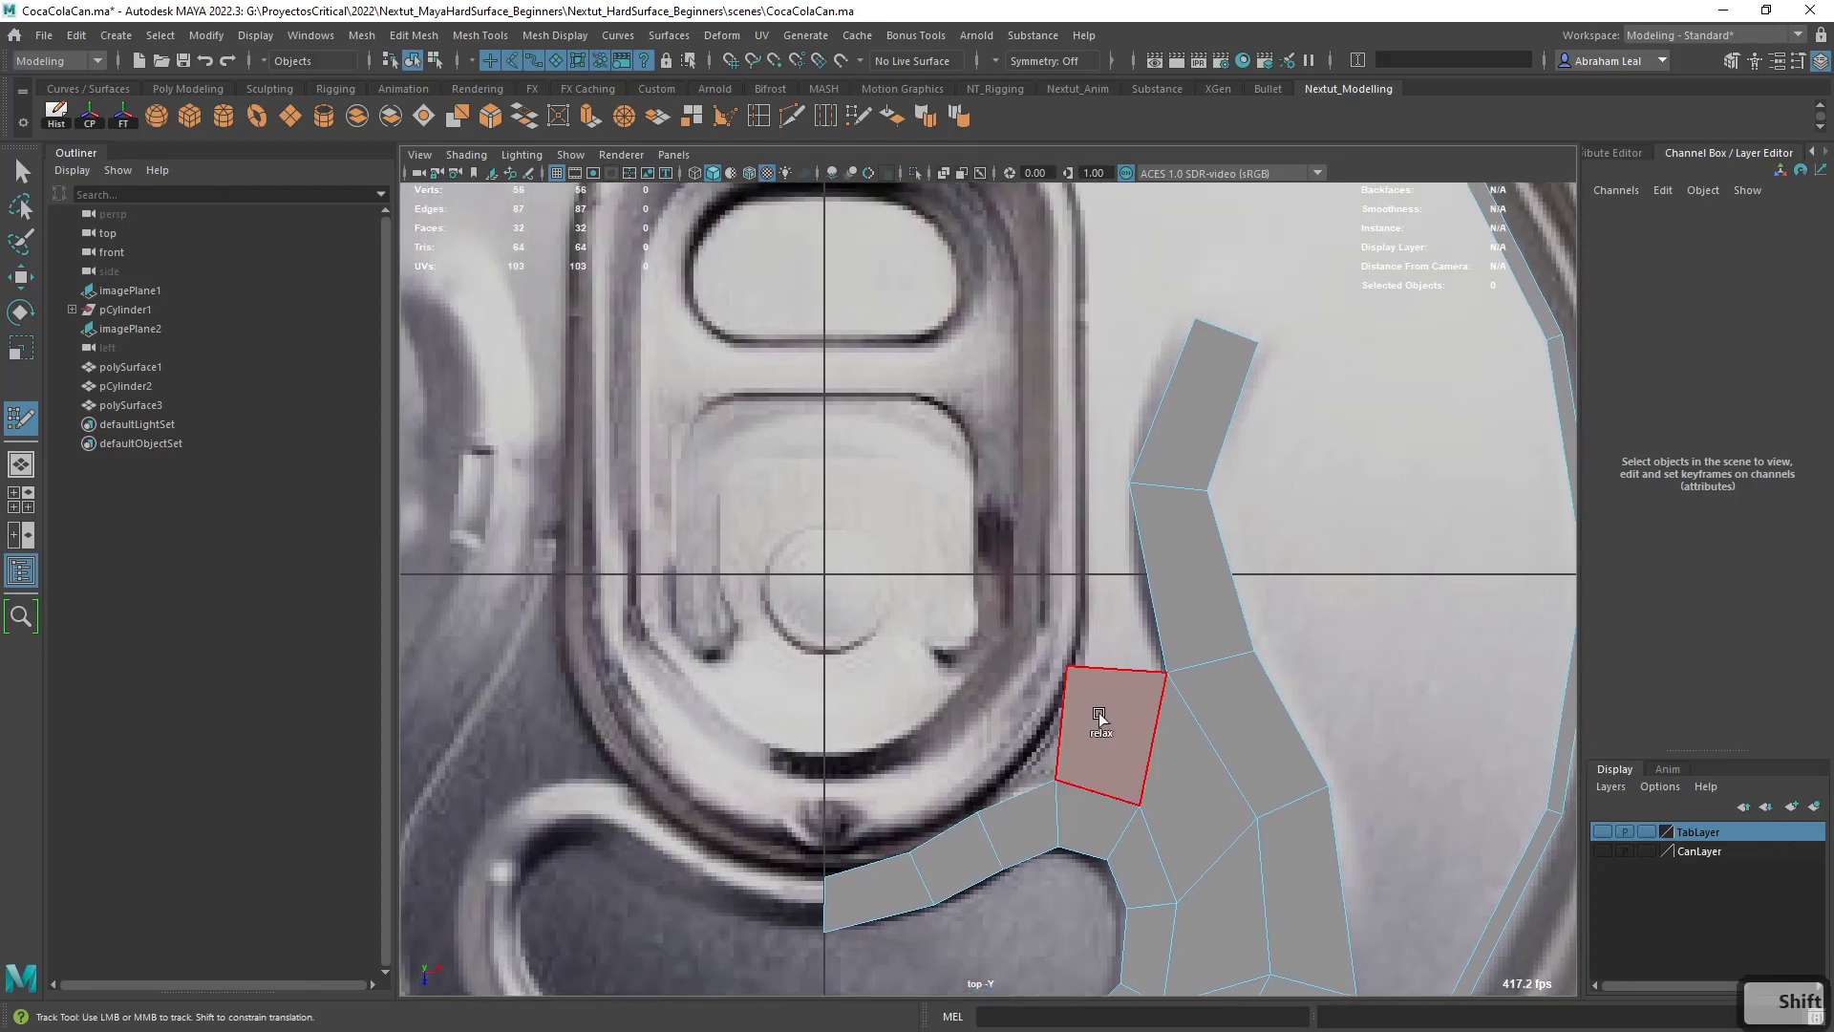
click(1036, 497)
shift+click(1072, 541)
alt+middle_drag(1084, 520, 1077, 699)
scroll(1077, 699, down, 6)
scroll(1055, 581, up, 3)
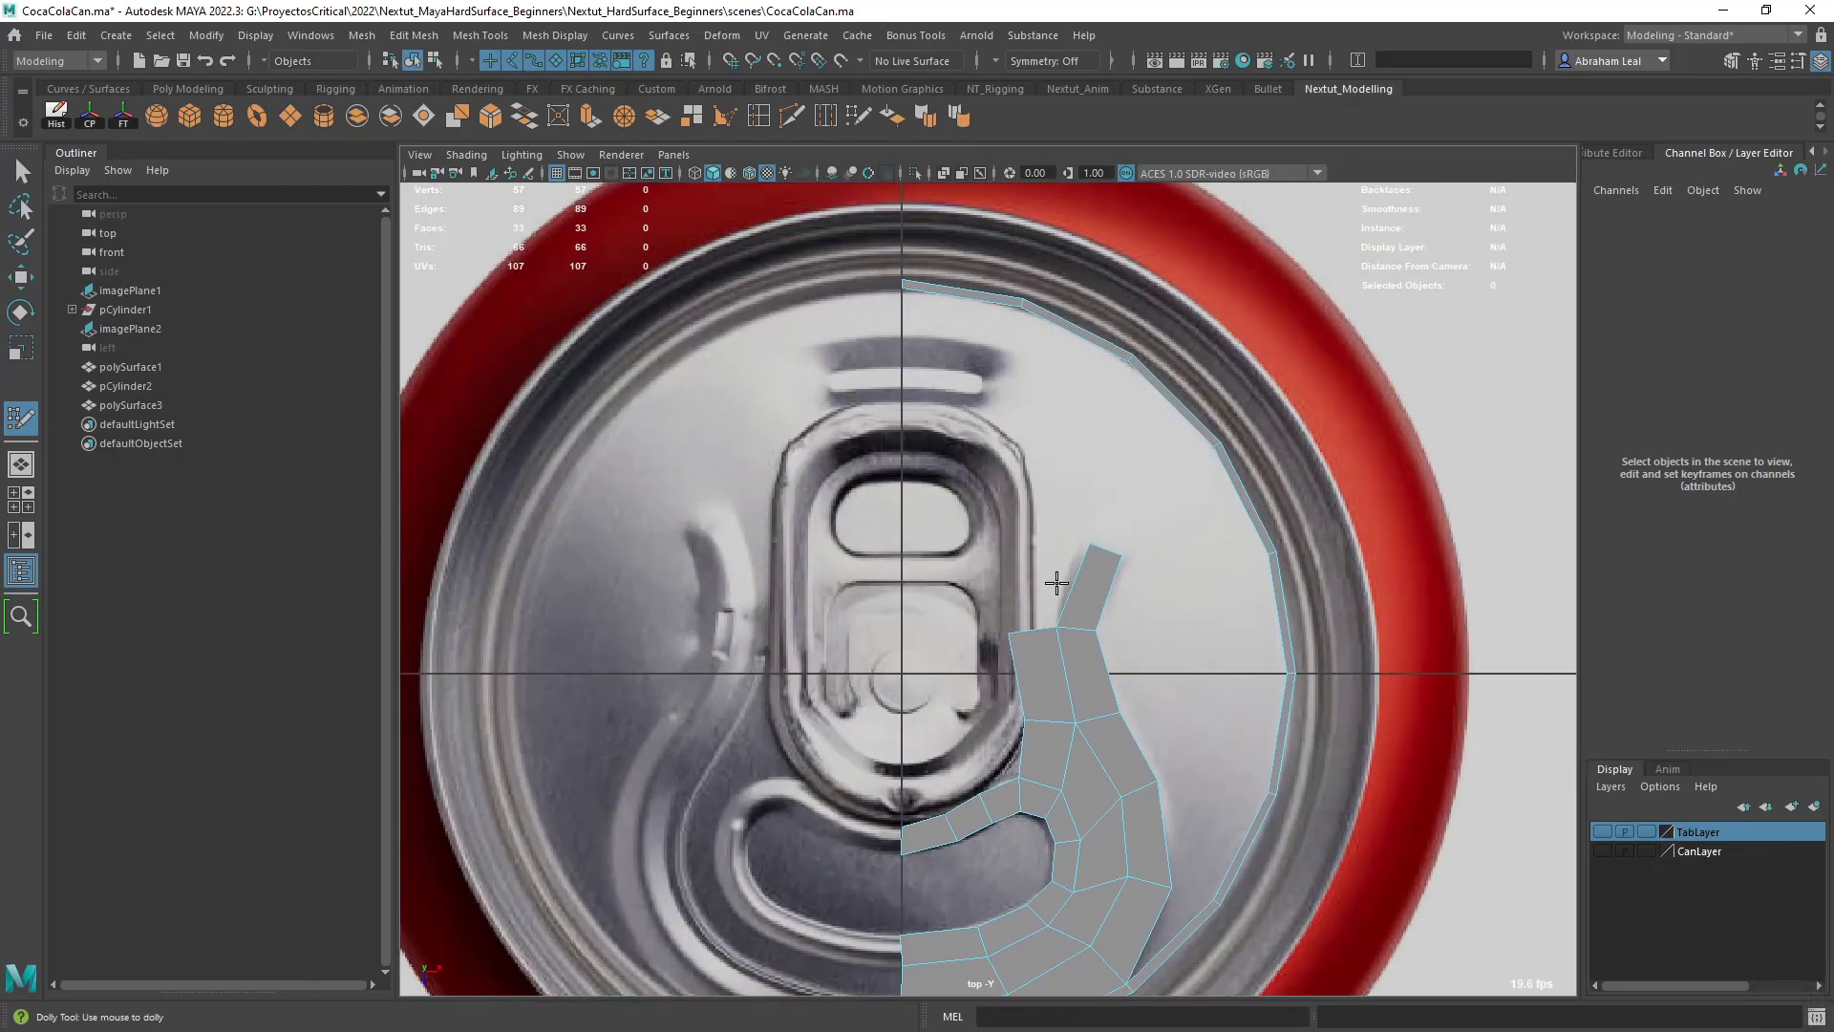
click(1028, 508)
shift+click(1077, 521)
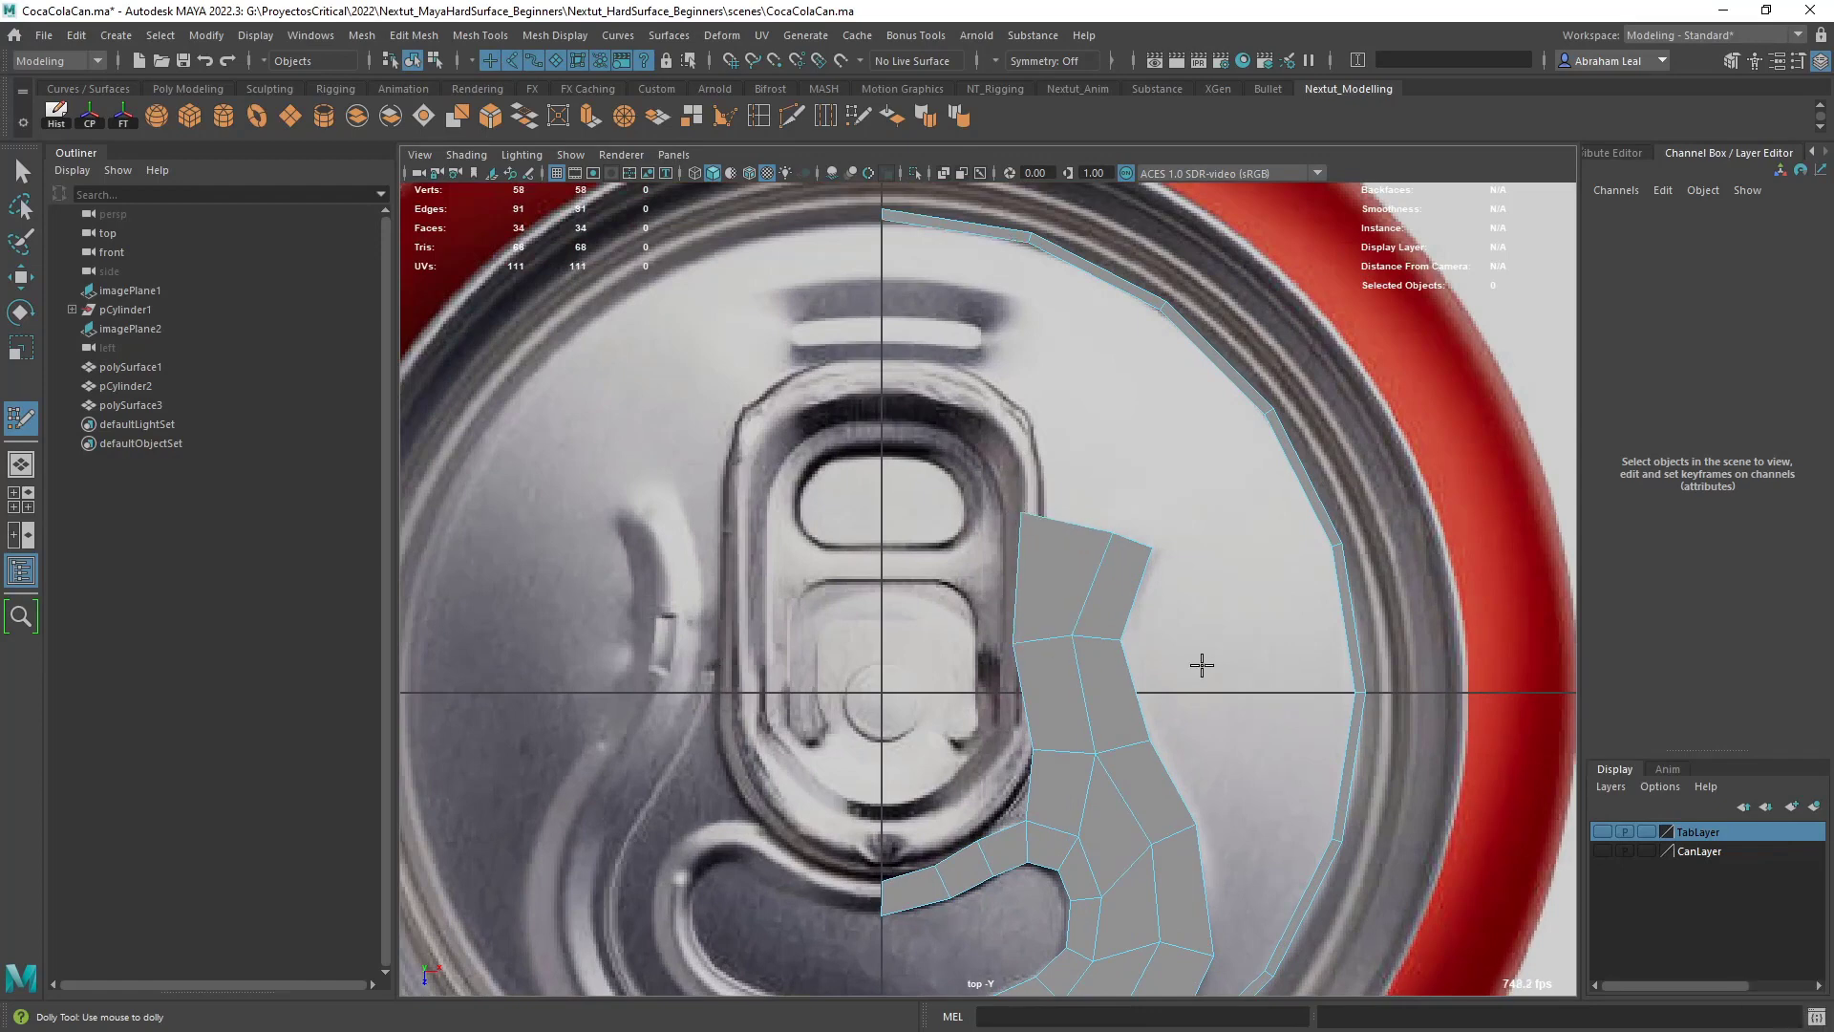
- Fill the area above the kidney-shaped rim with three quads between the center line and the groove-side column
alt+middle_drag(1203, 829, 1254, 723)
scroll(1178, 626, up, 2)
scroll(1171, 631, up, 1)
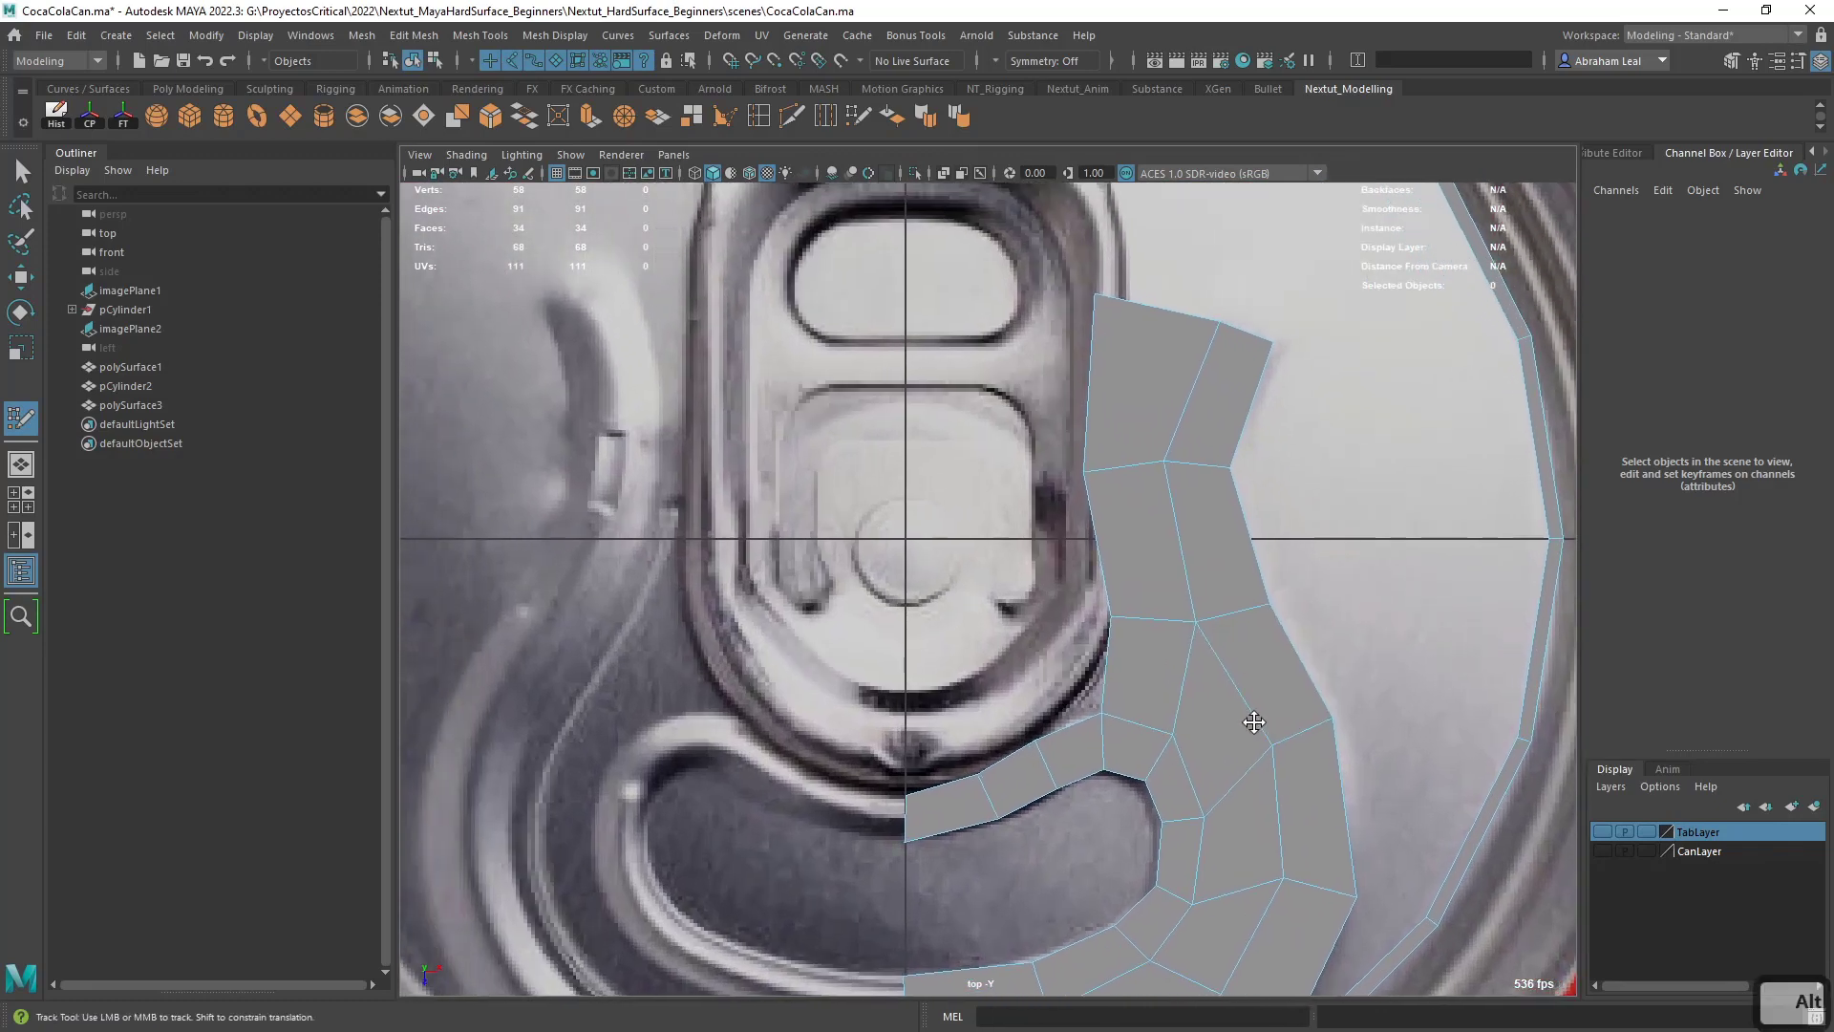
click(907, 603)
click(963, 607)
shift+click(930, 686)
click(1009, 602)
shift+click(985, 677)
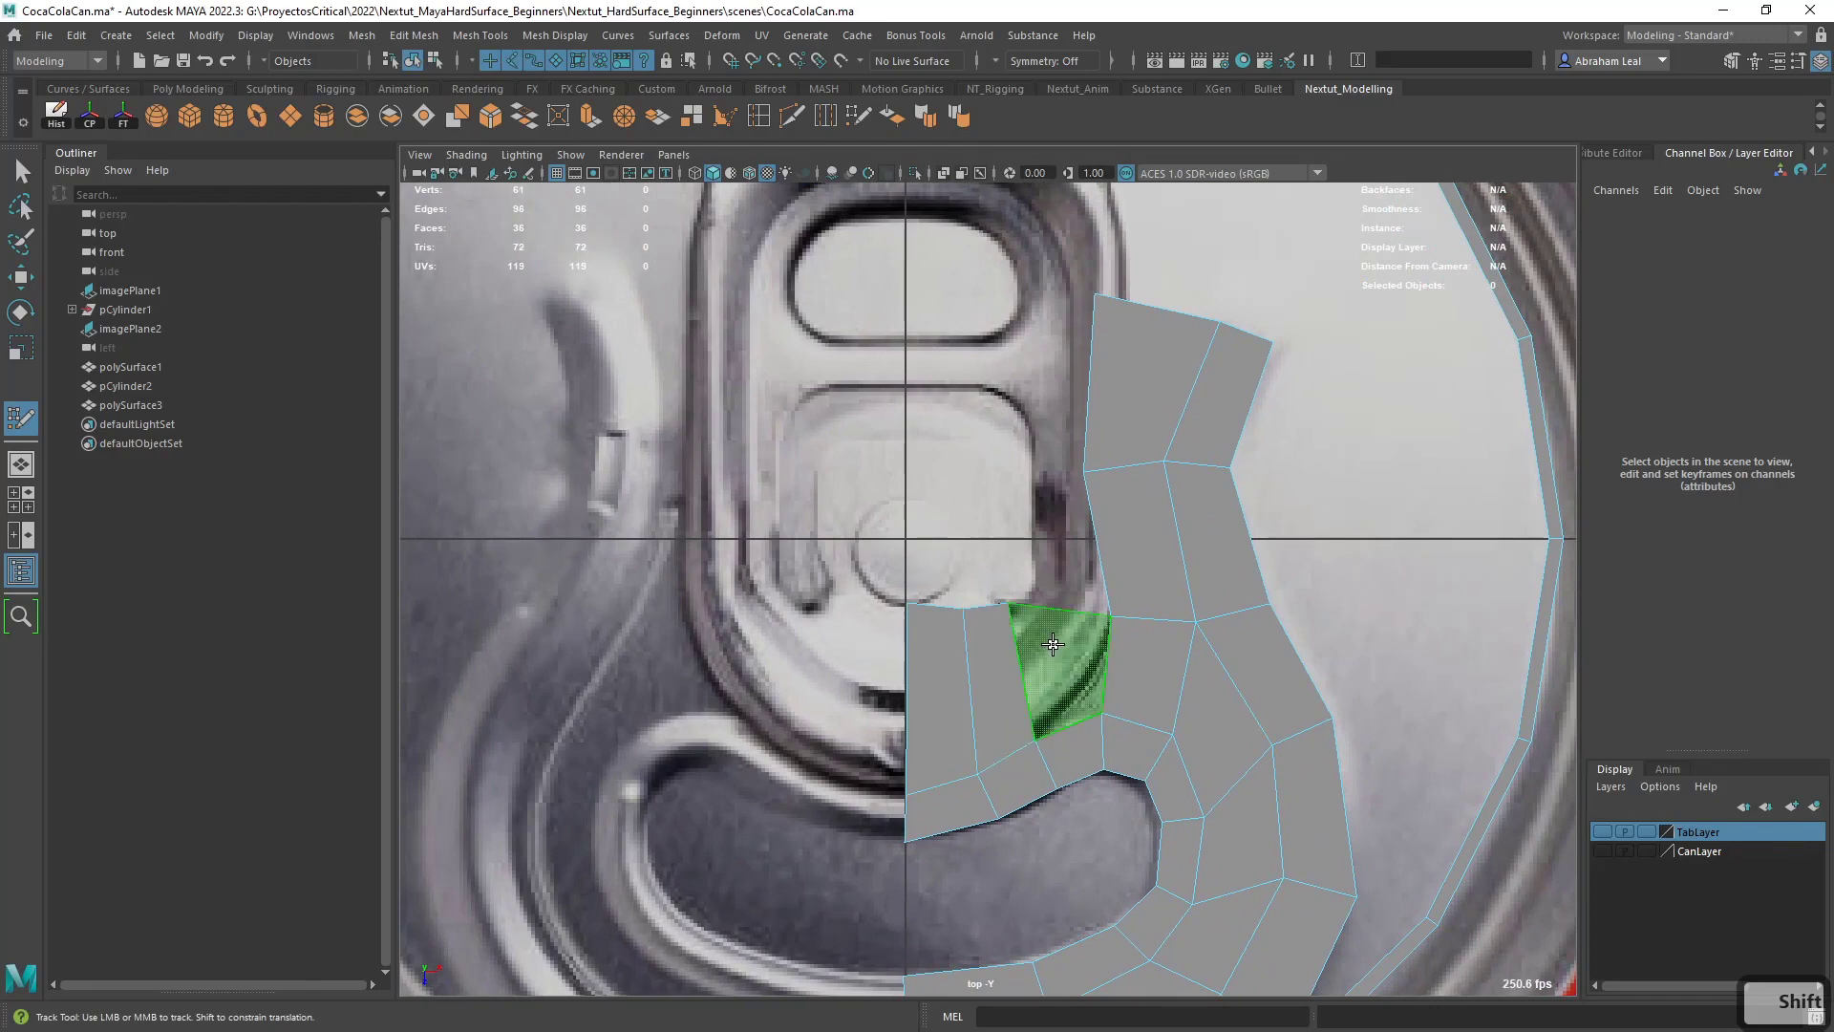
shift+click(1053, 645)
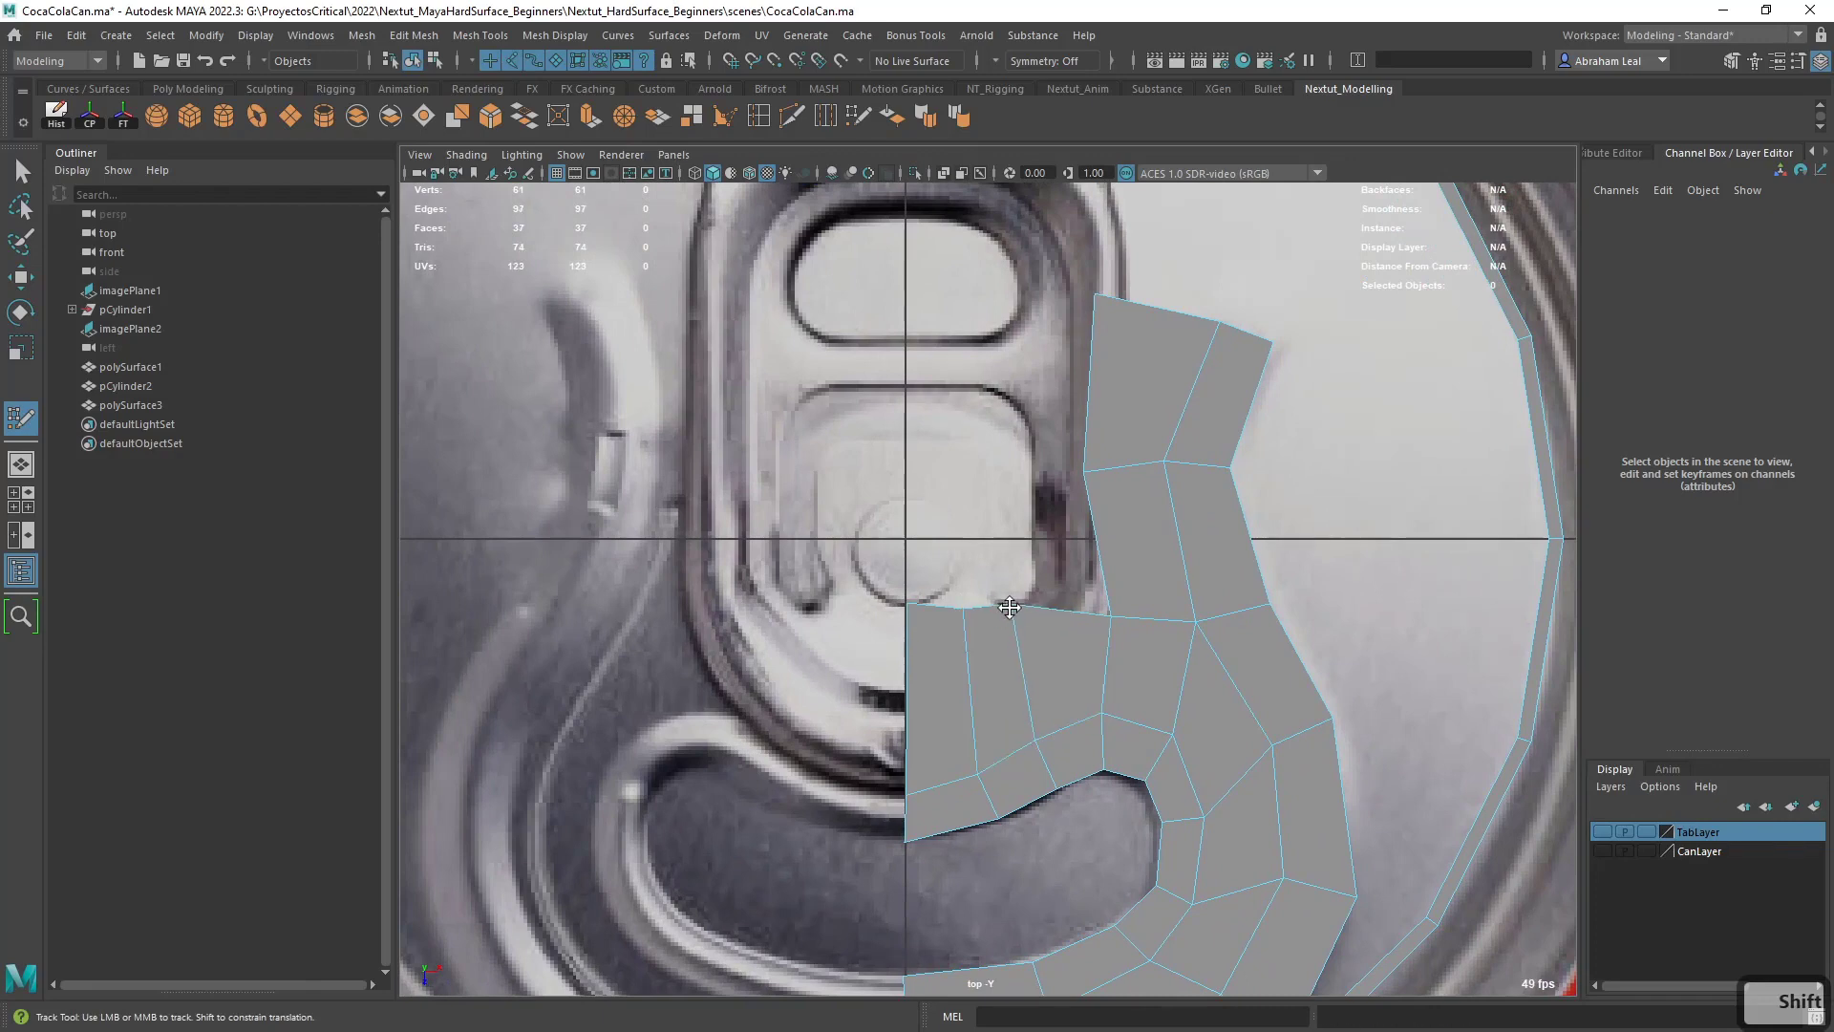
- Add one quad upward along the center line and another covering half of the upper slot emboss, attached to the outer ring
click(951, 485)
shift+click(929, 550)
alt+middle_drag(929, 552, 930, 852)
alt+middle_drag(931, 383, 931, 469)
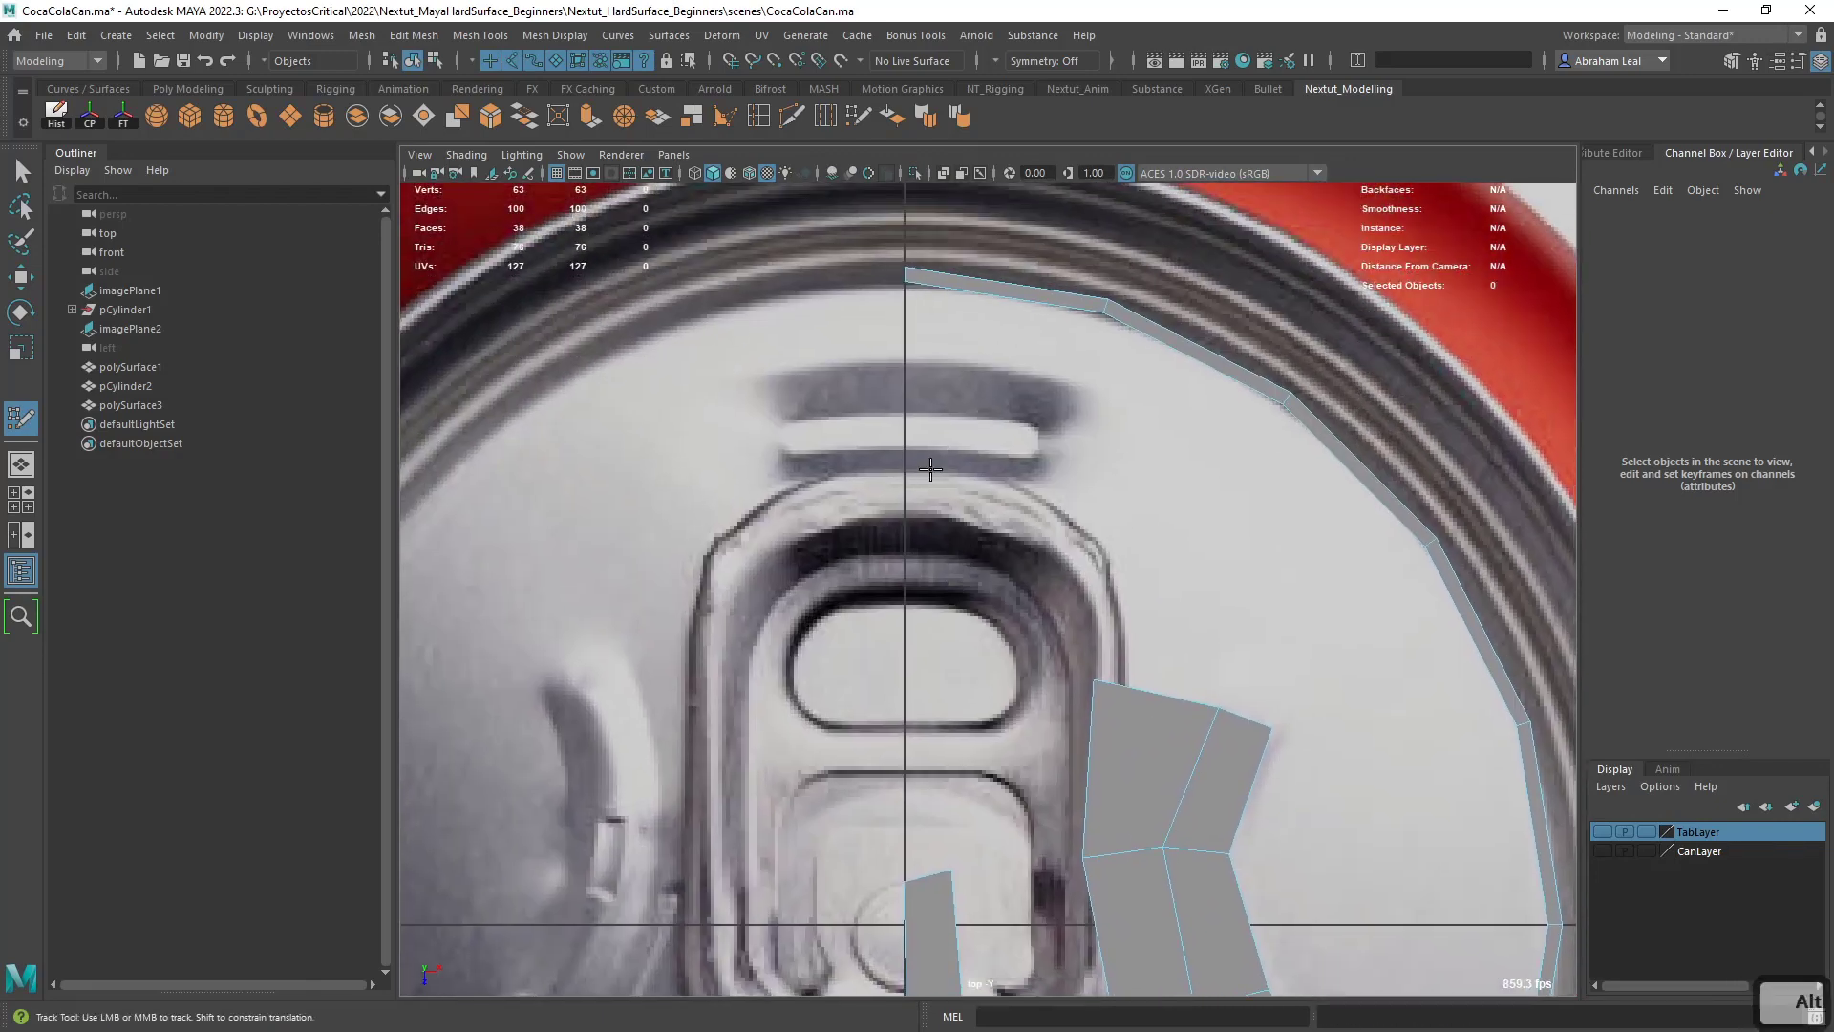
click(1064, 475)
shift+click(1015, 377)
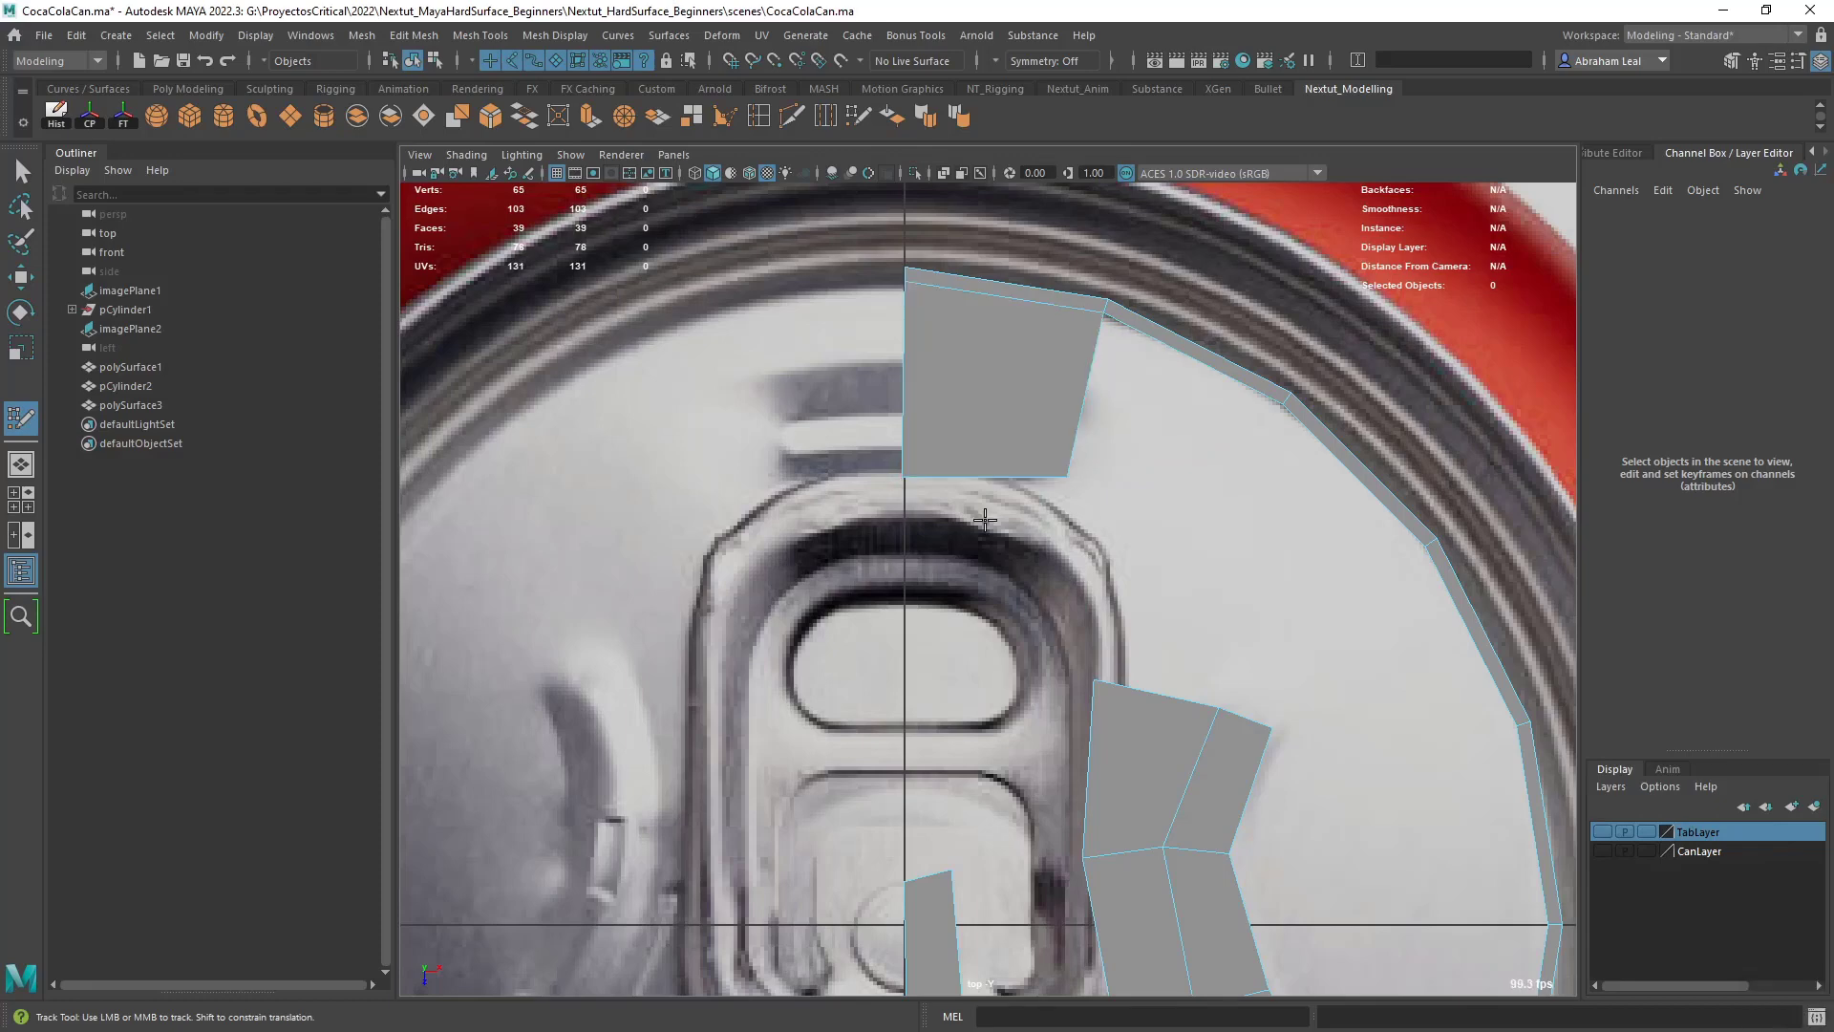
- Fill the area under the pull tab with five quads from the center line to the groove-side column, up to its top edge
alt+middle_drag(1011, 621, 931, 445)
alt+middle_drag(1006, 789, 1015, 799)
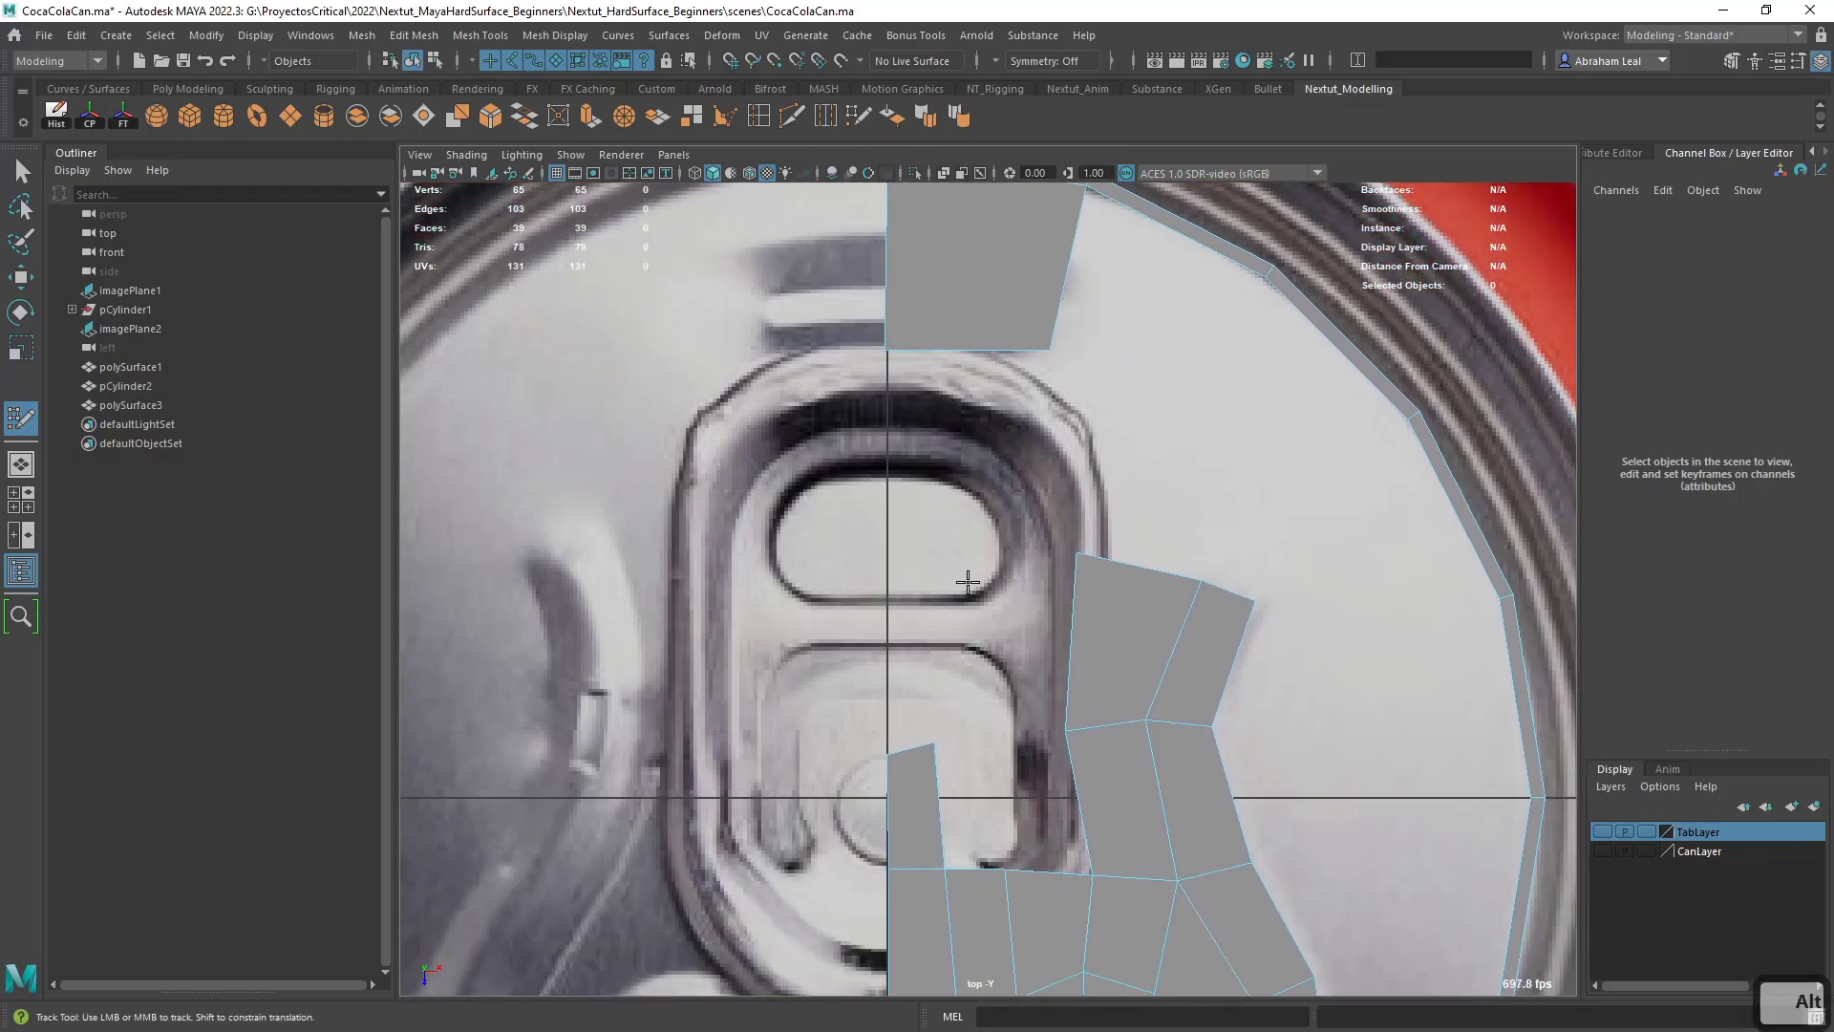
click(892, 538)
click(939, 542)
shift+click(919, 635)
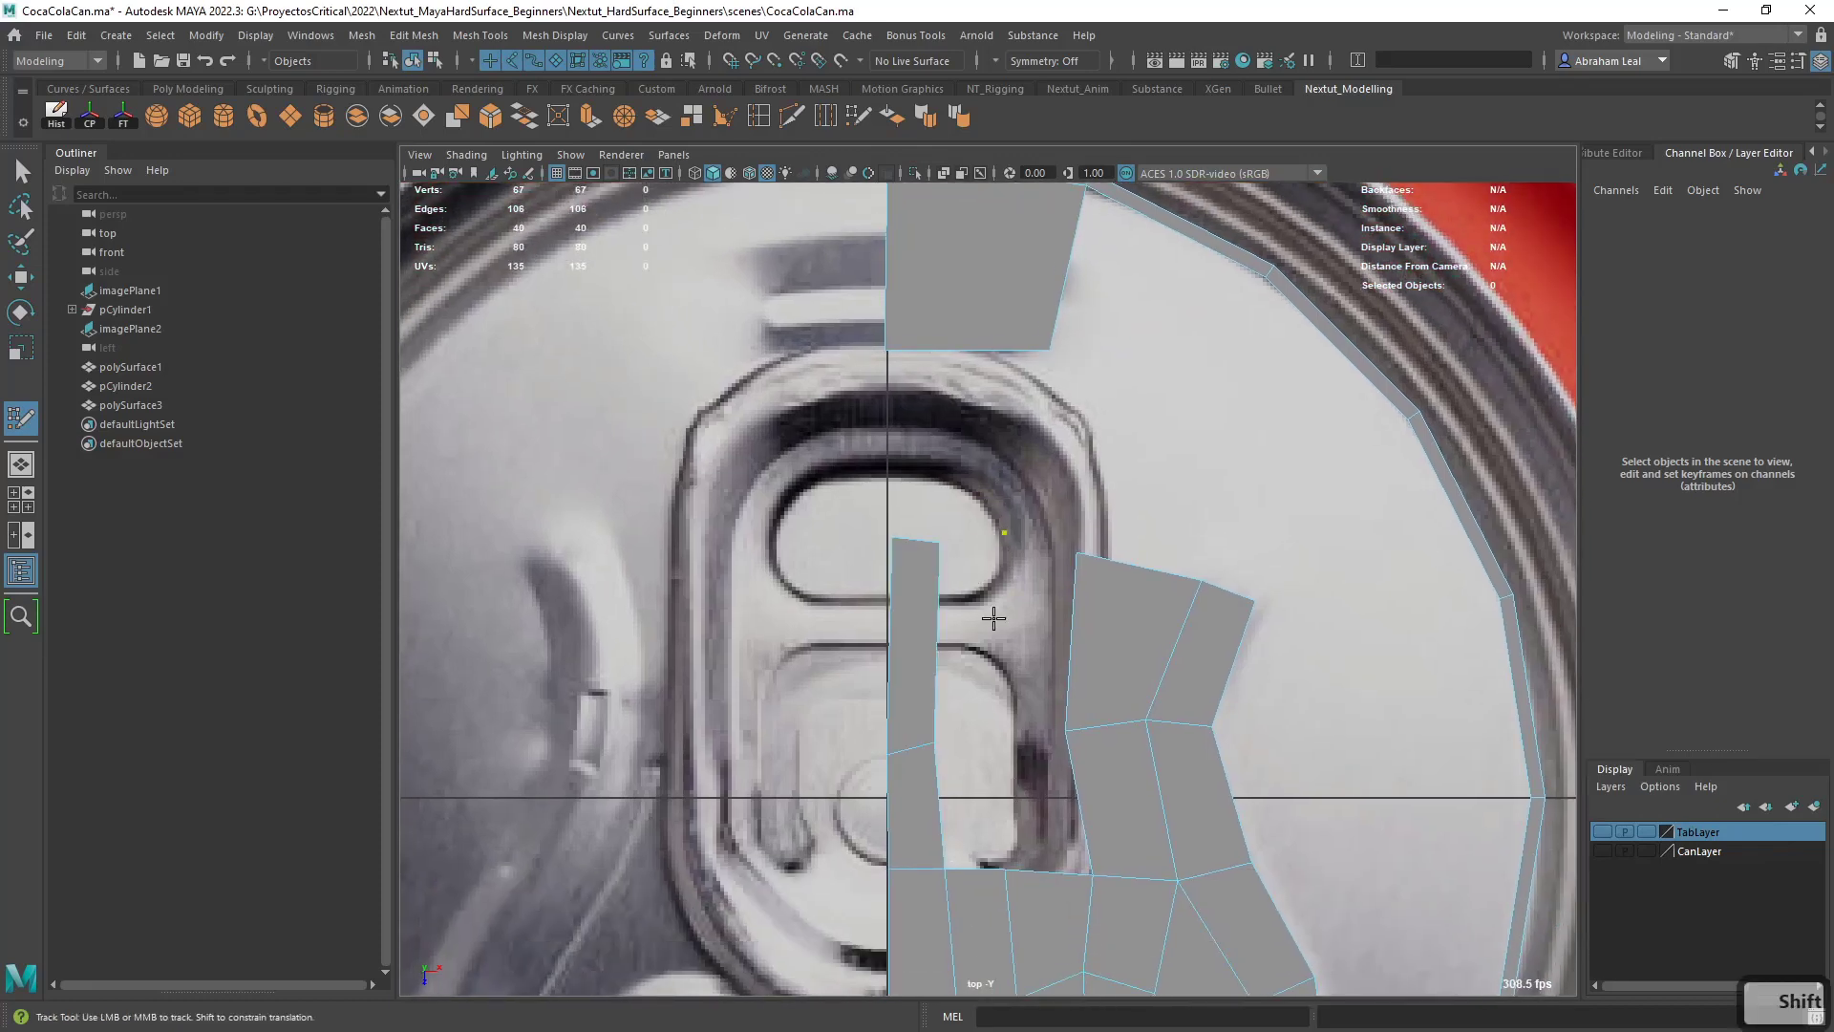
click(998, 728)
shift+click(984, 638)
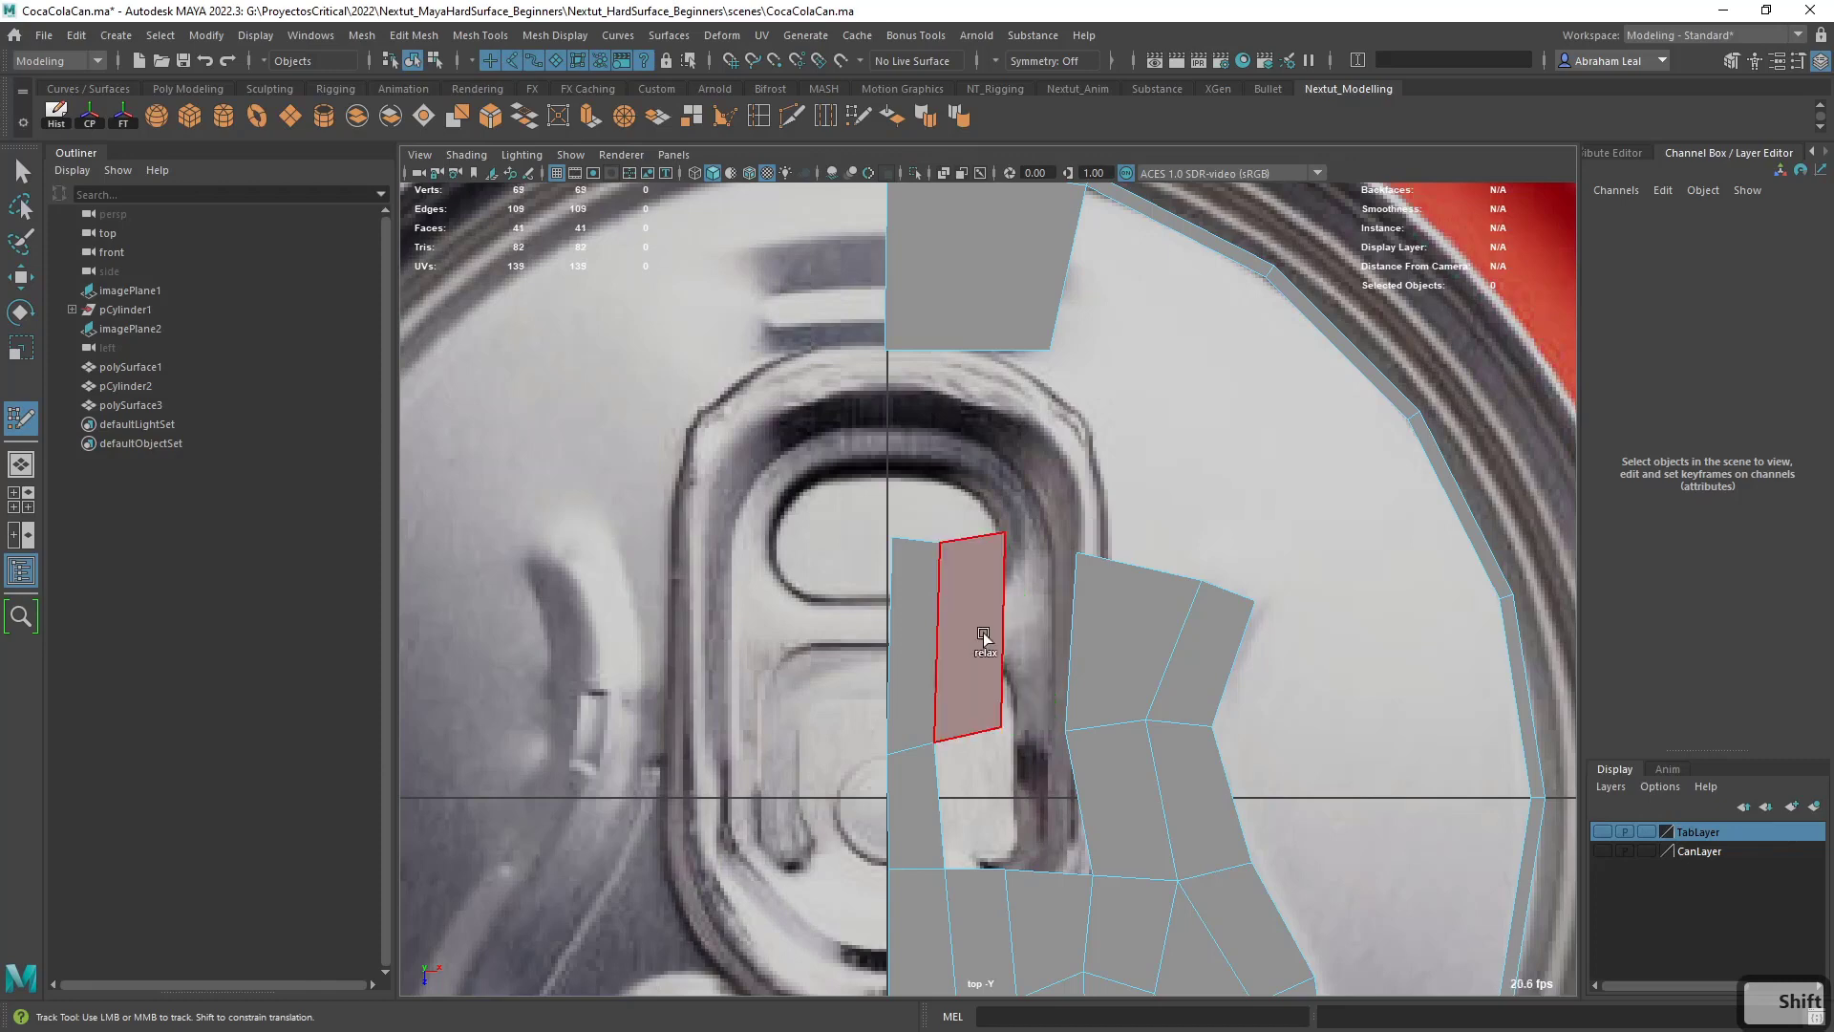
shift+click(1035, 640)
shift+click(978, 784)
shift+click(1043, 795)
- Align the top-row vertices under the pull tab with the center line and smooth the row's curve
alt+middle_drag(968, 619, 978, 753)
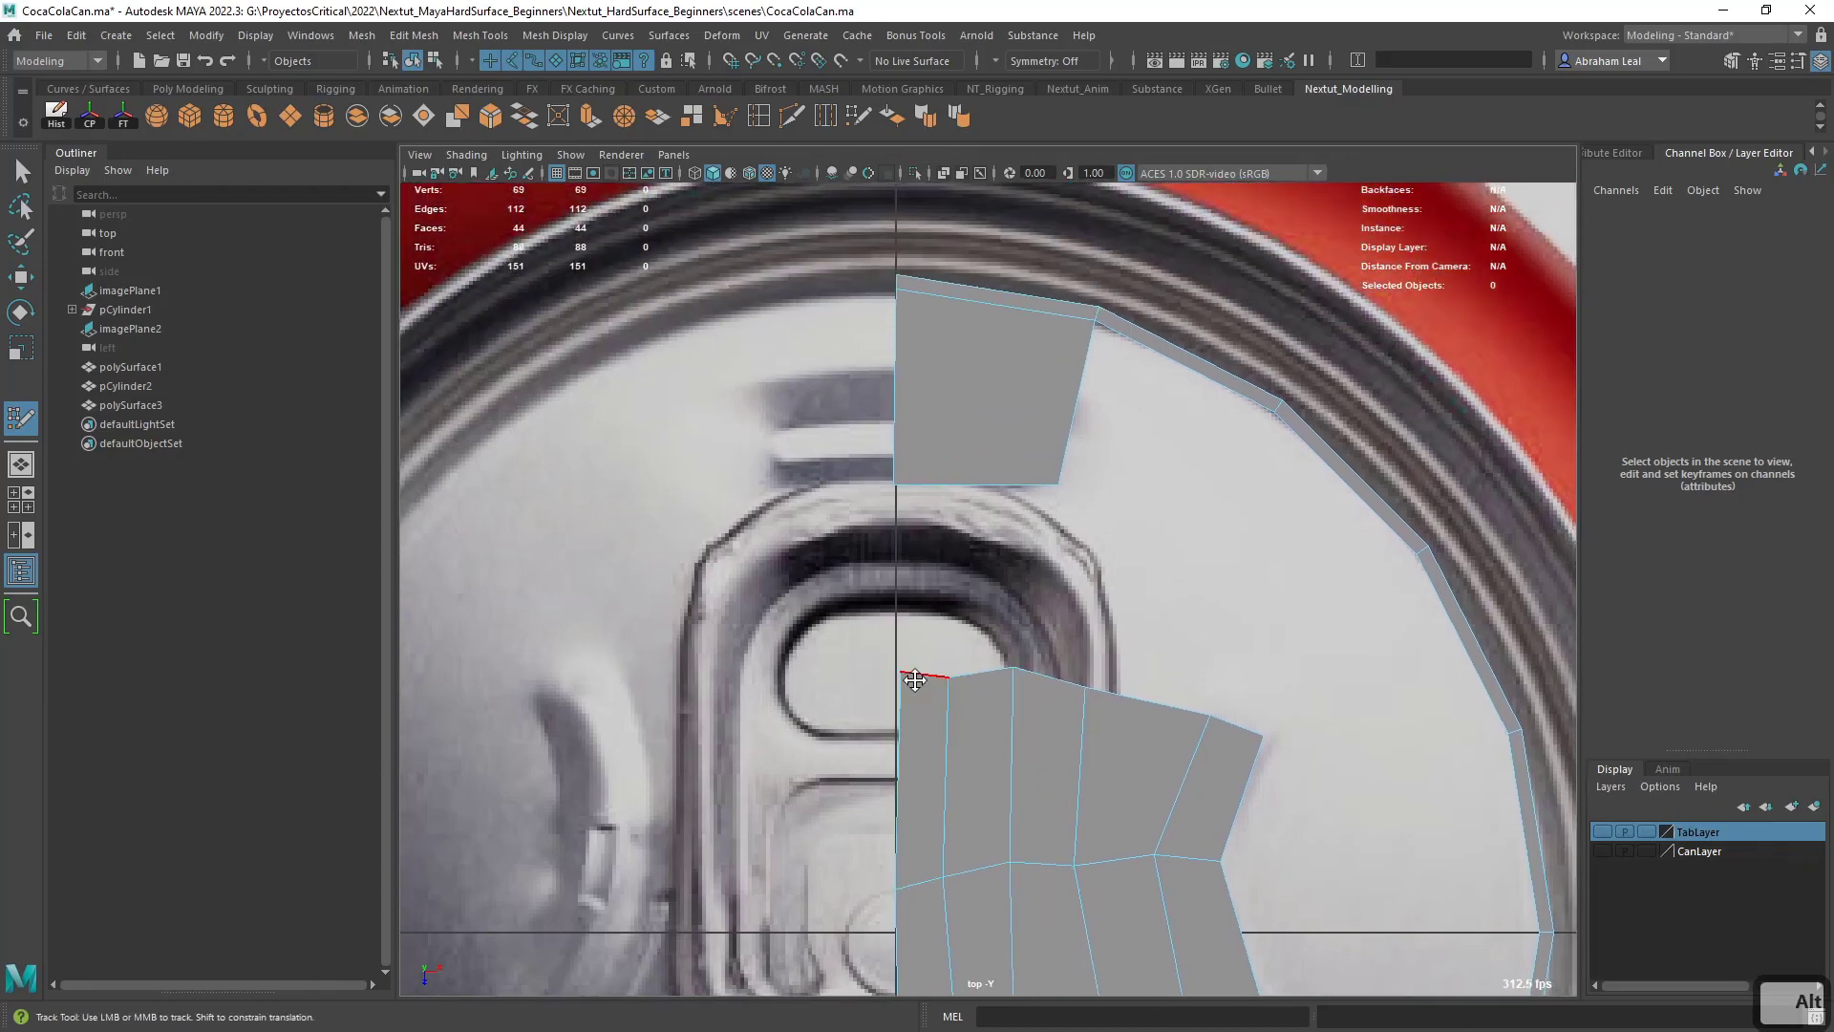
drag(901, 673, 943, 670)
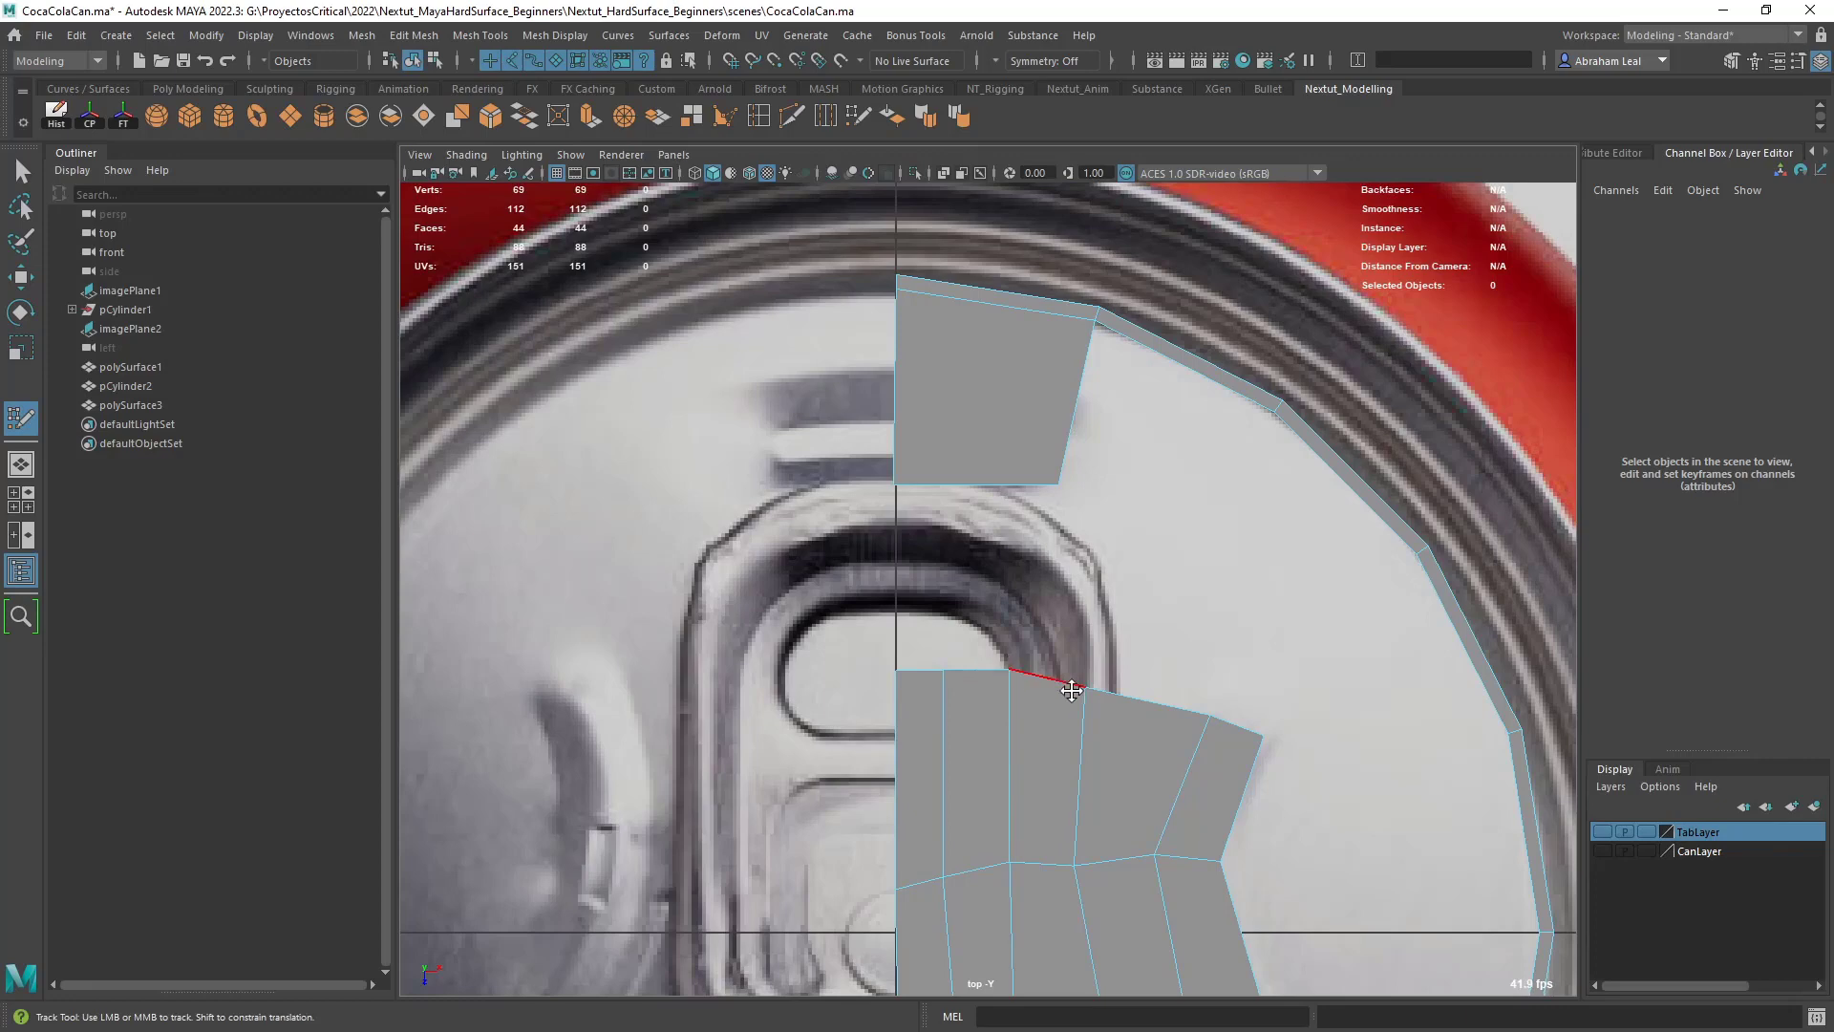
drag(1084, 689, 1082, 684)
alt+middle_drag(1038, 626, 1056, 680)
scroll(1055, 680, up, 1)
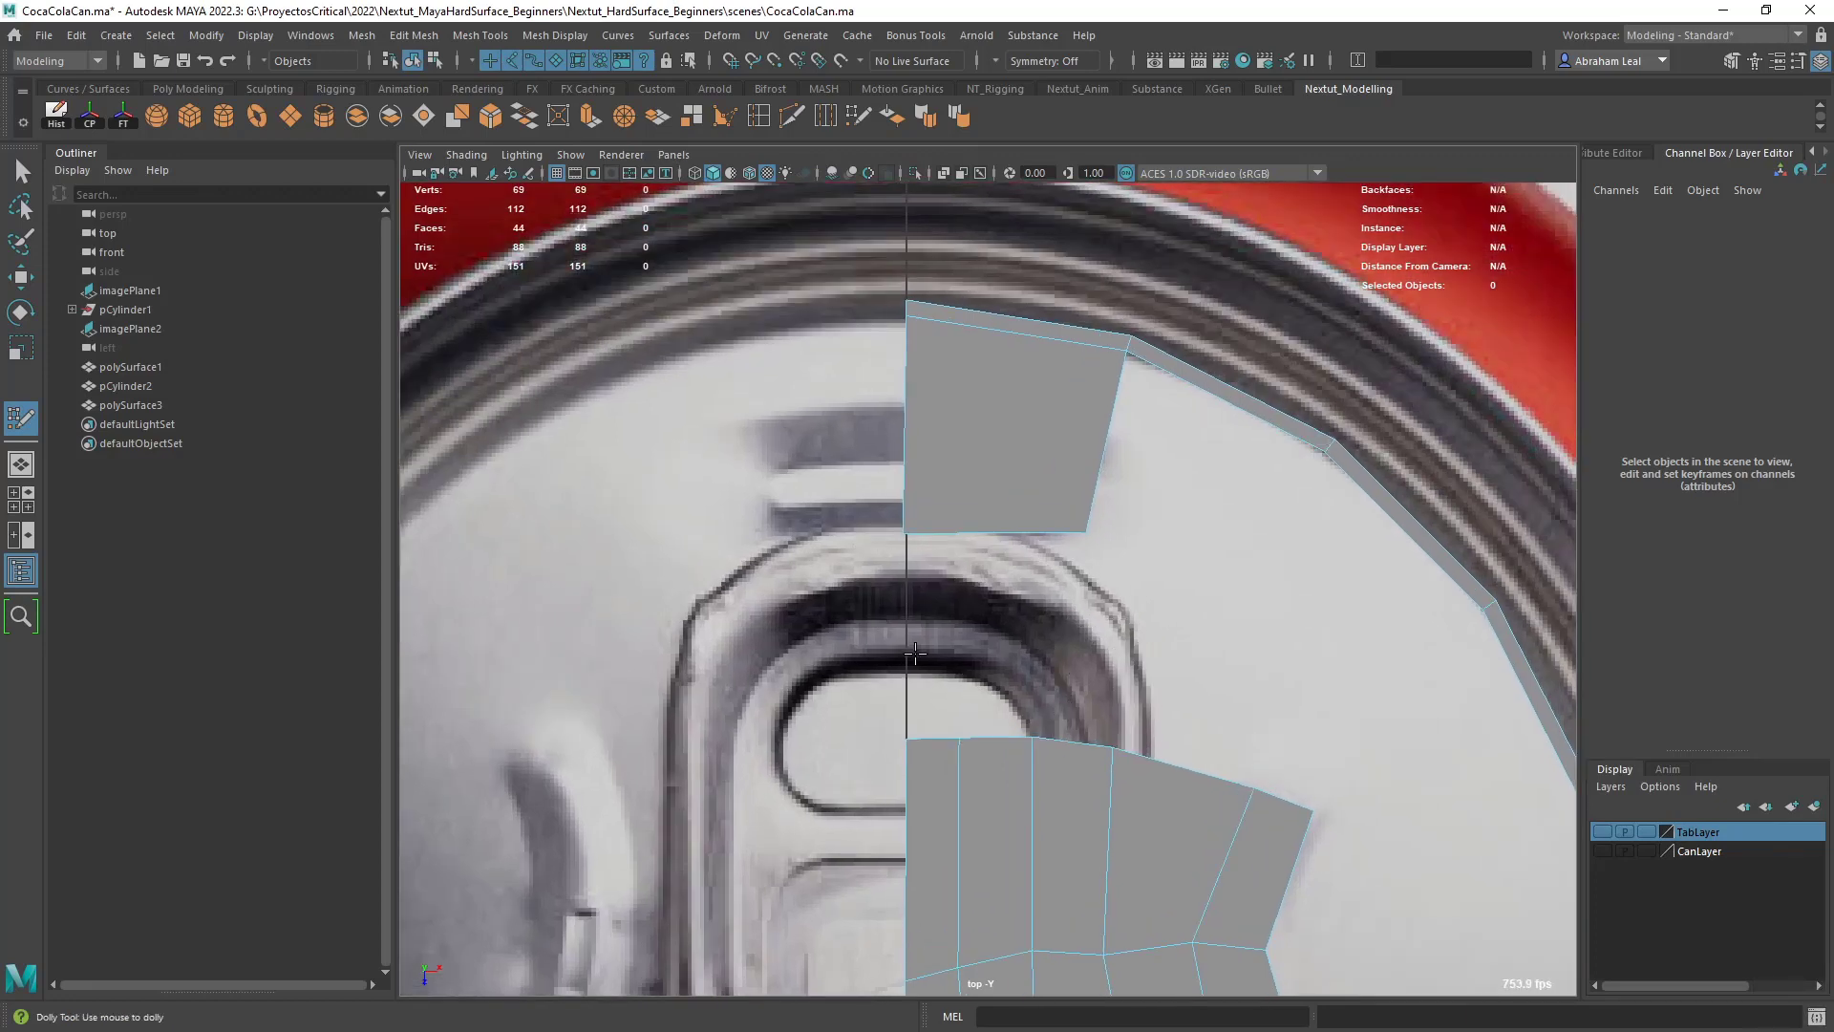
- Bridge the top row to the upper emboss quad with three quads beside the center line and spread the vertices below
click(955, 623)
shift+click(938, 680)
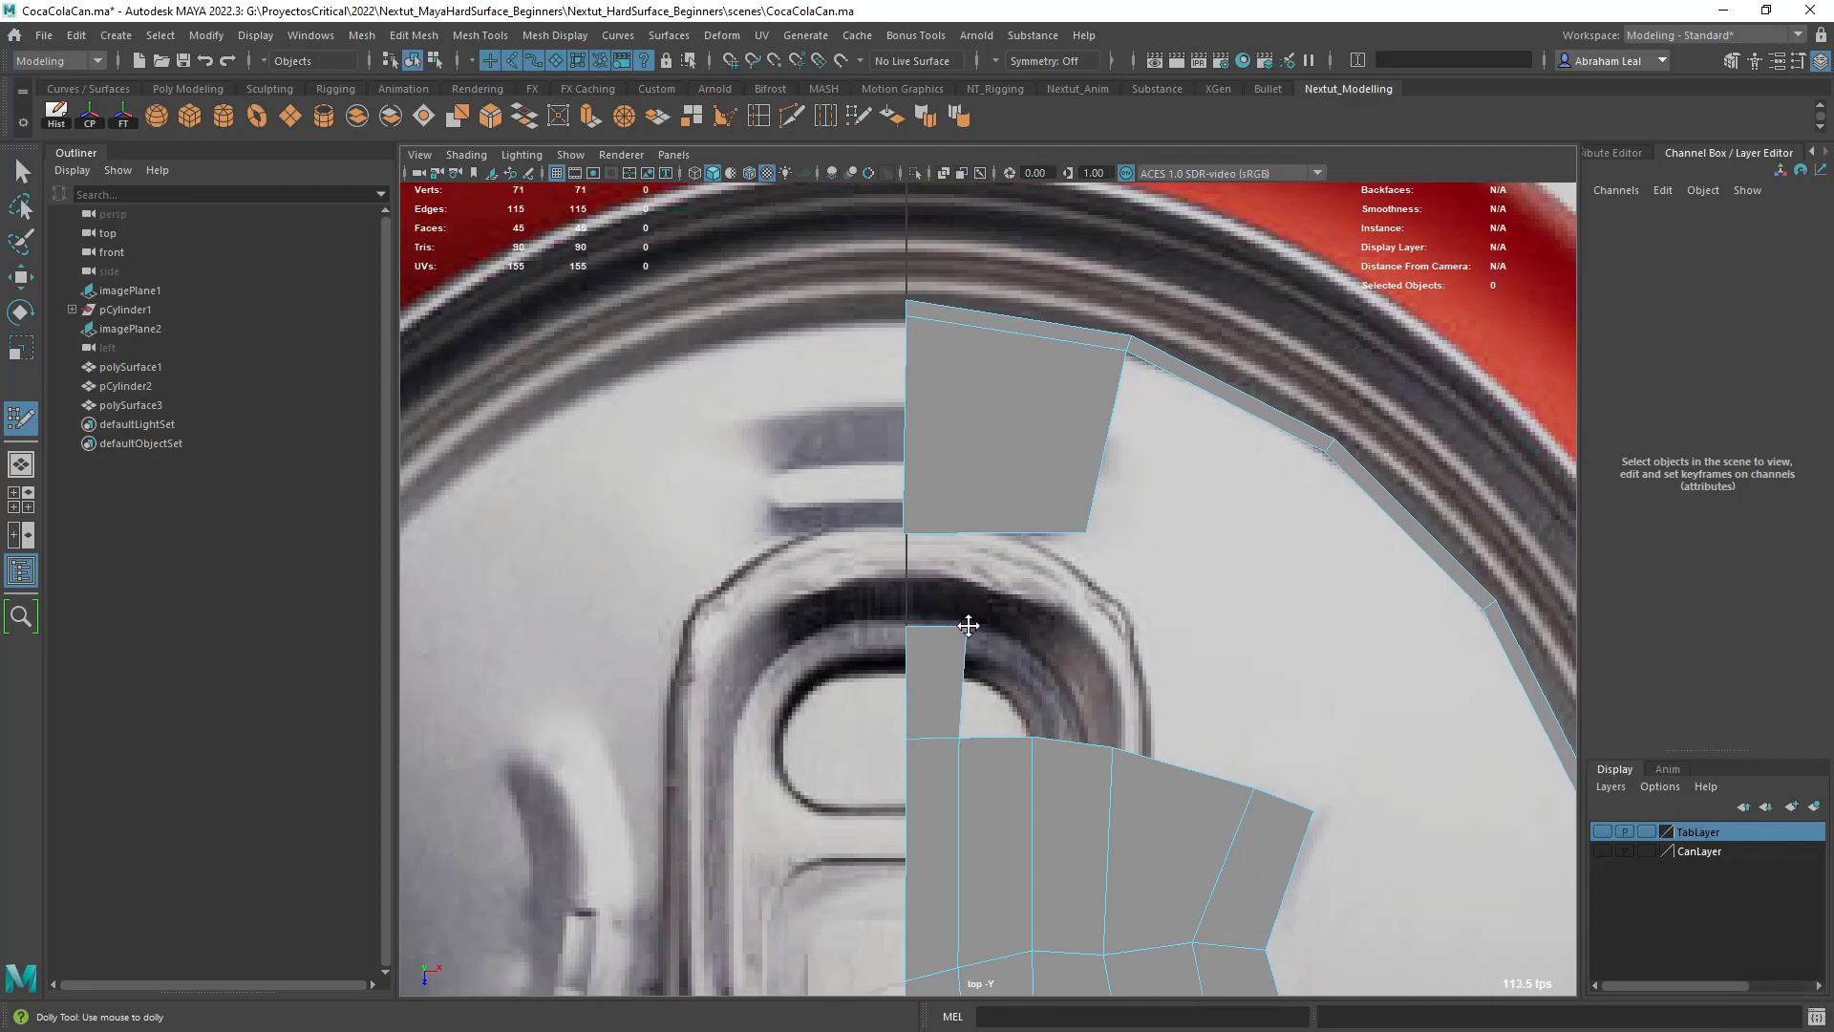
shift+click(962, 580)
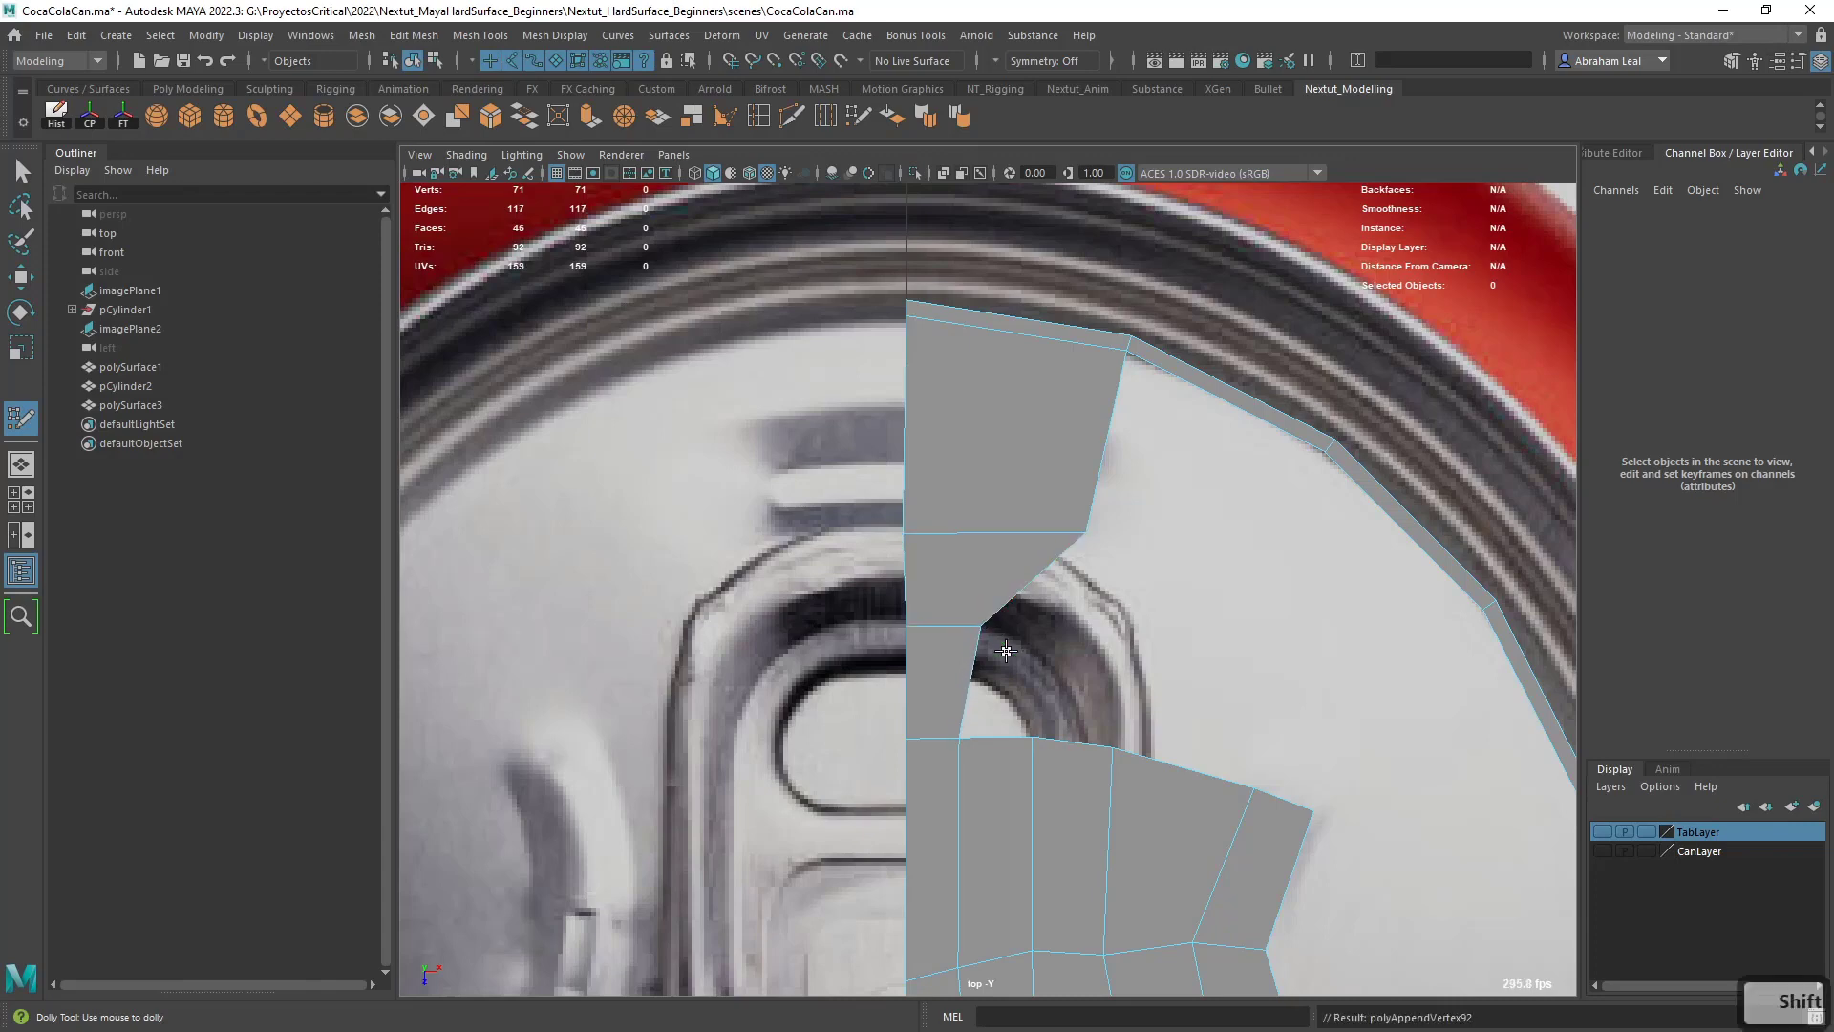
shift+click(1005, 656)
key(ctrl+z)
shift+click(1003, 642)
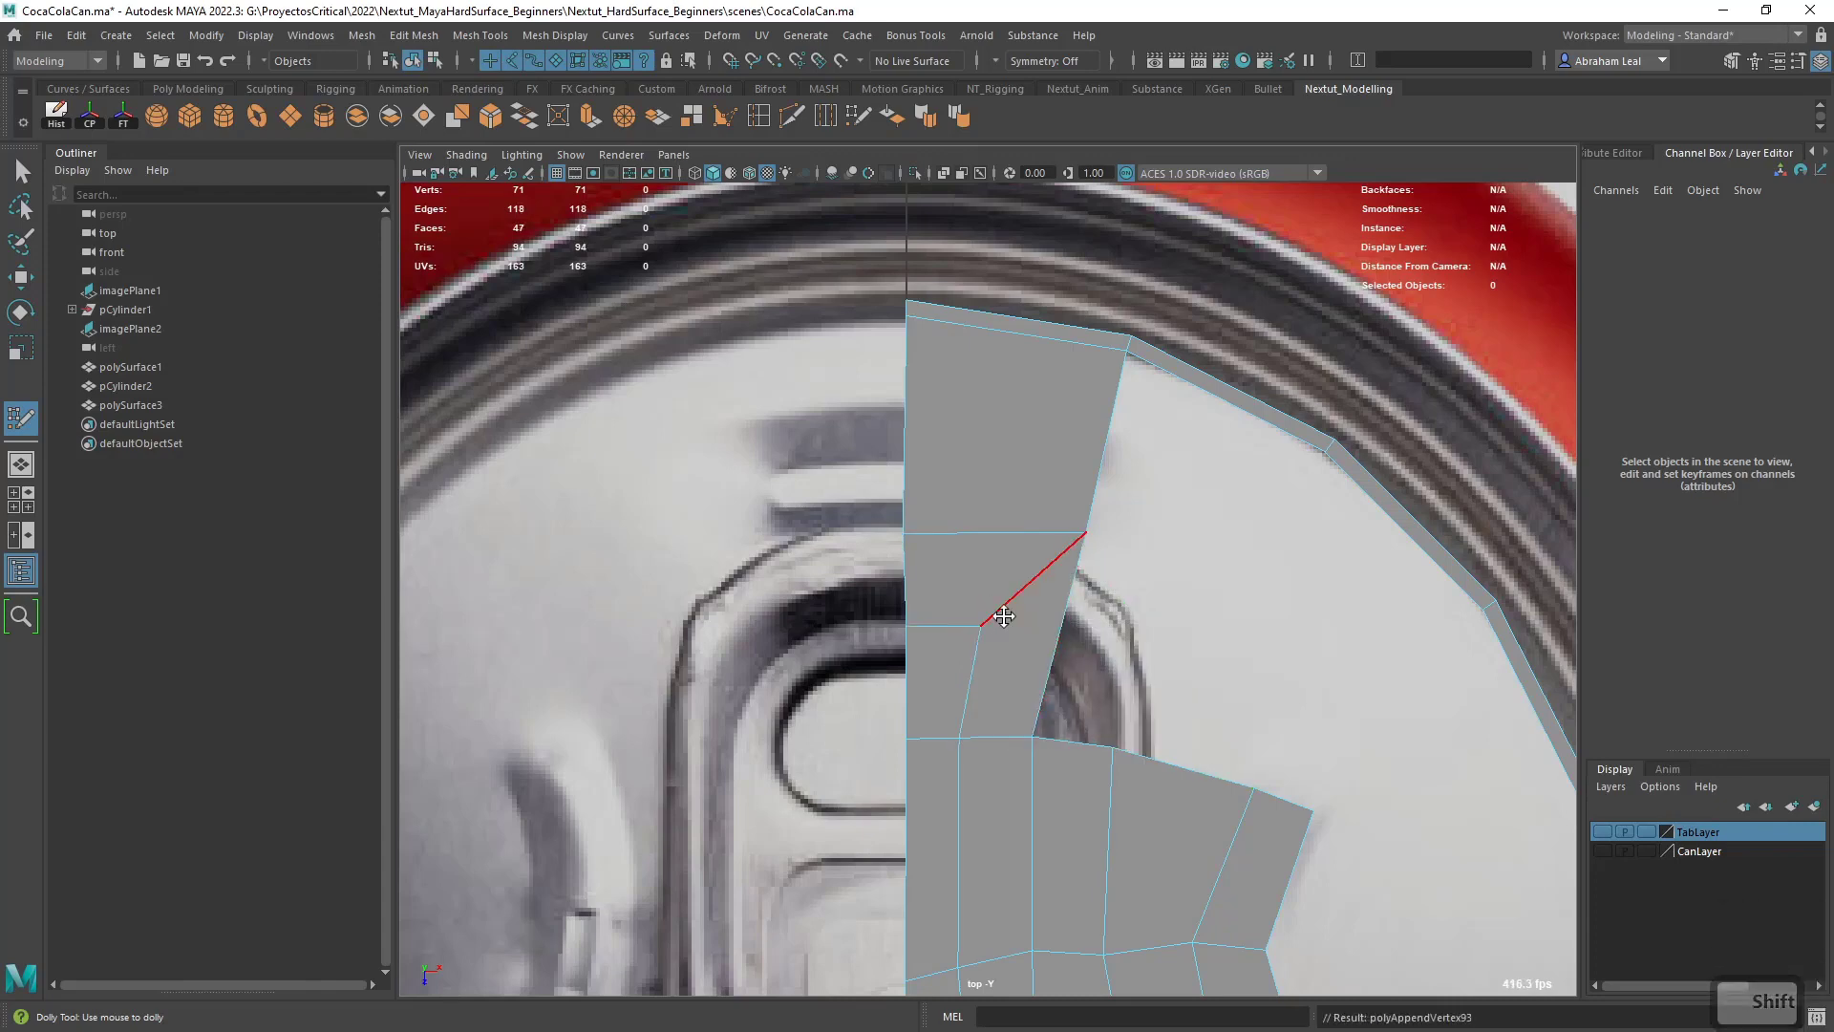
drag(1024, 740, 1040, 740)
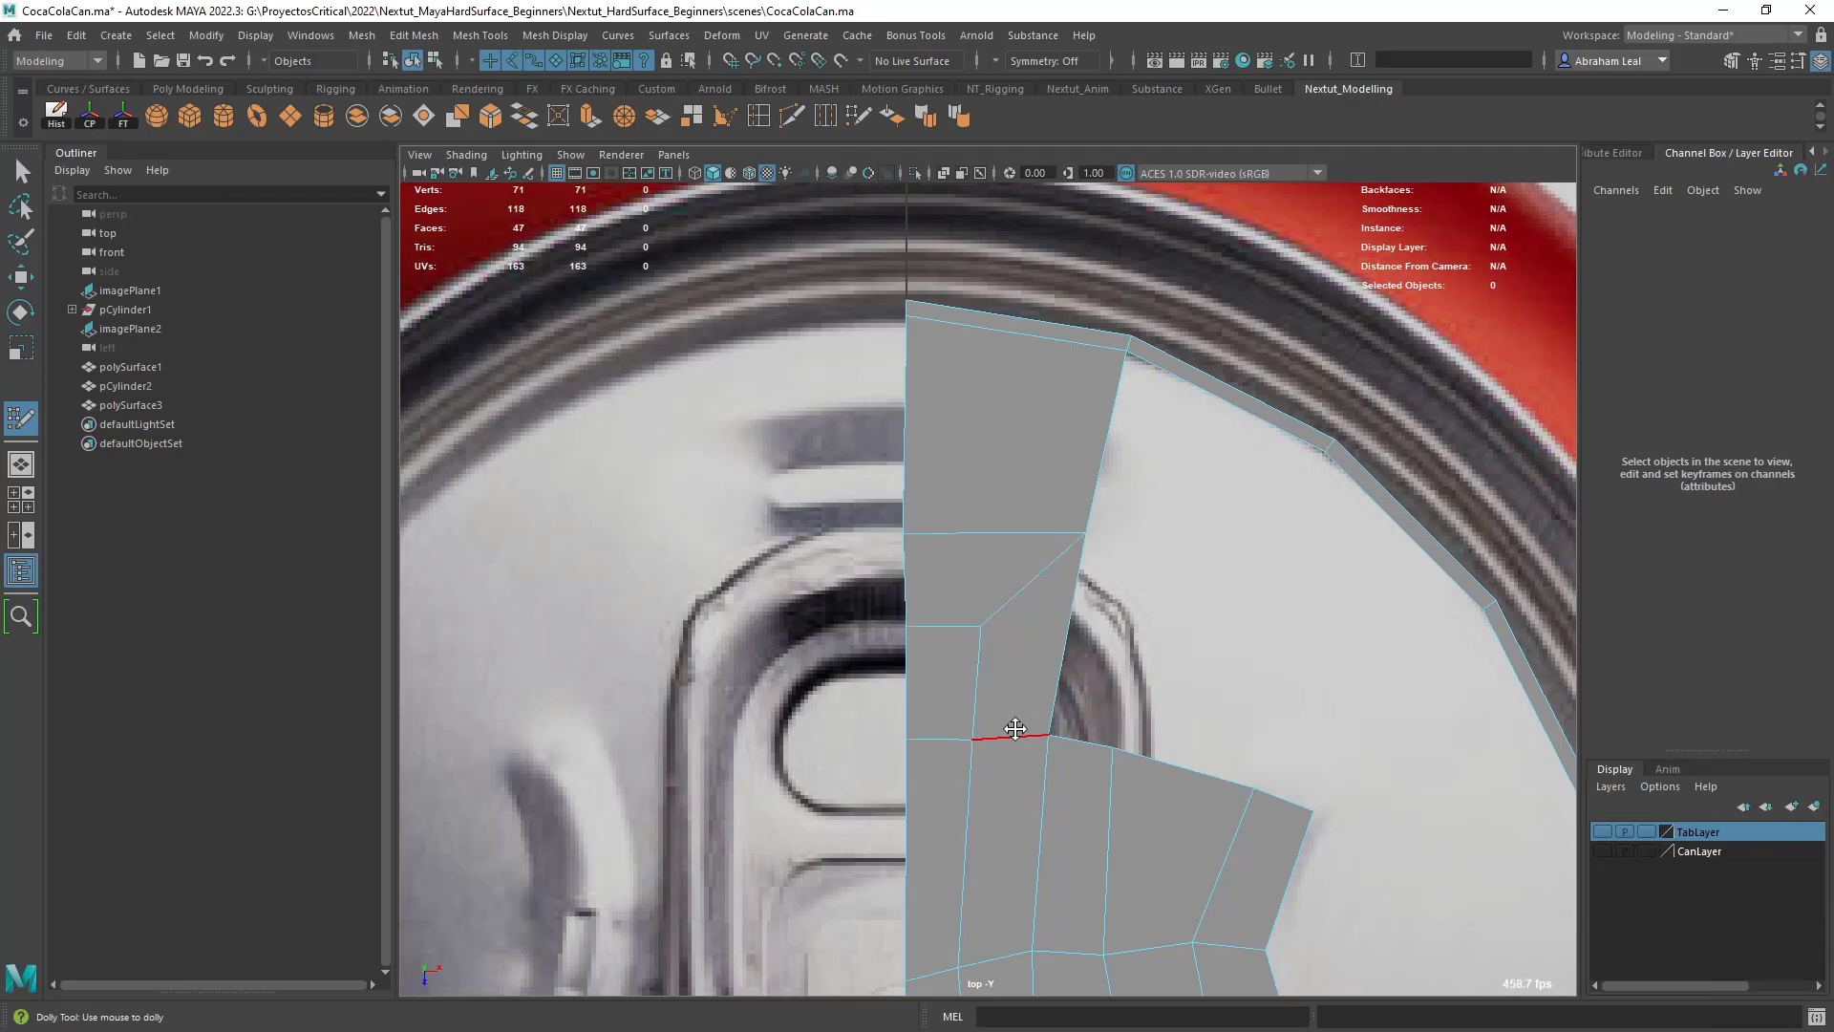
- Adjust the top-row spacing and add four quads outward from the upper emboss, joining the upper part of the outer ring
alt+middle_drag(1192, 659, 1142, 642)
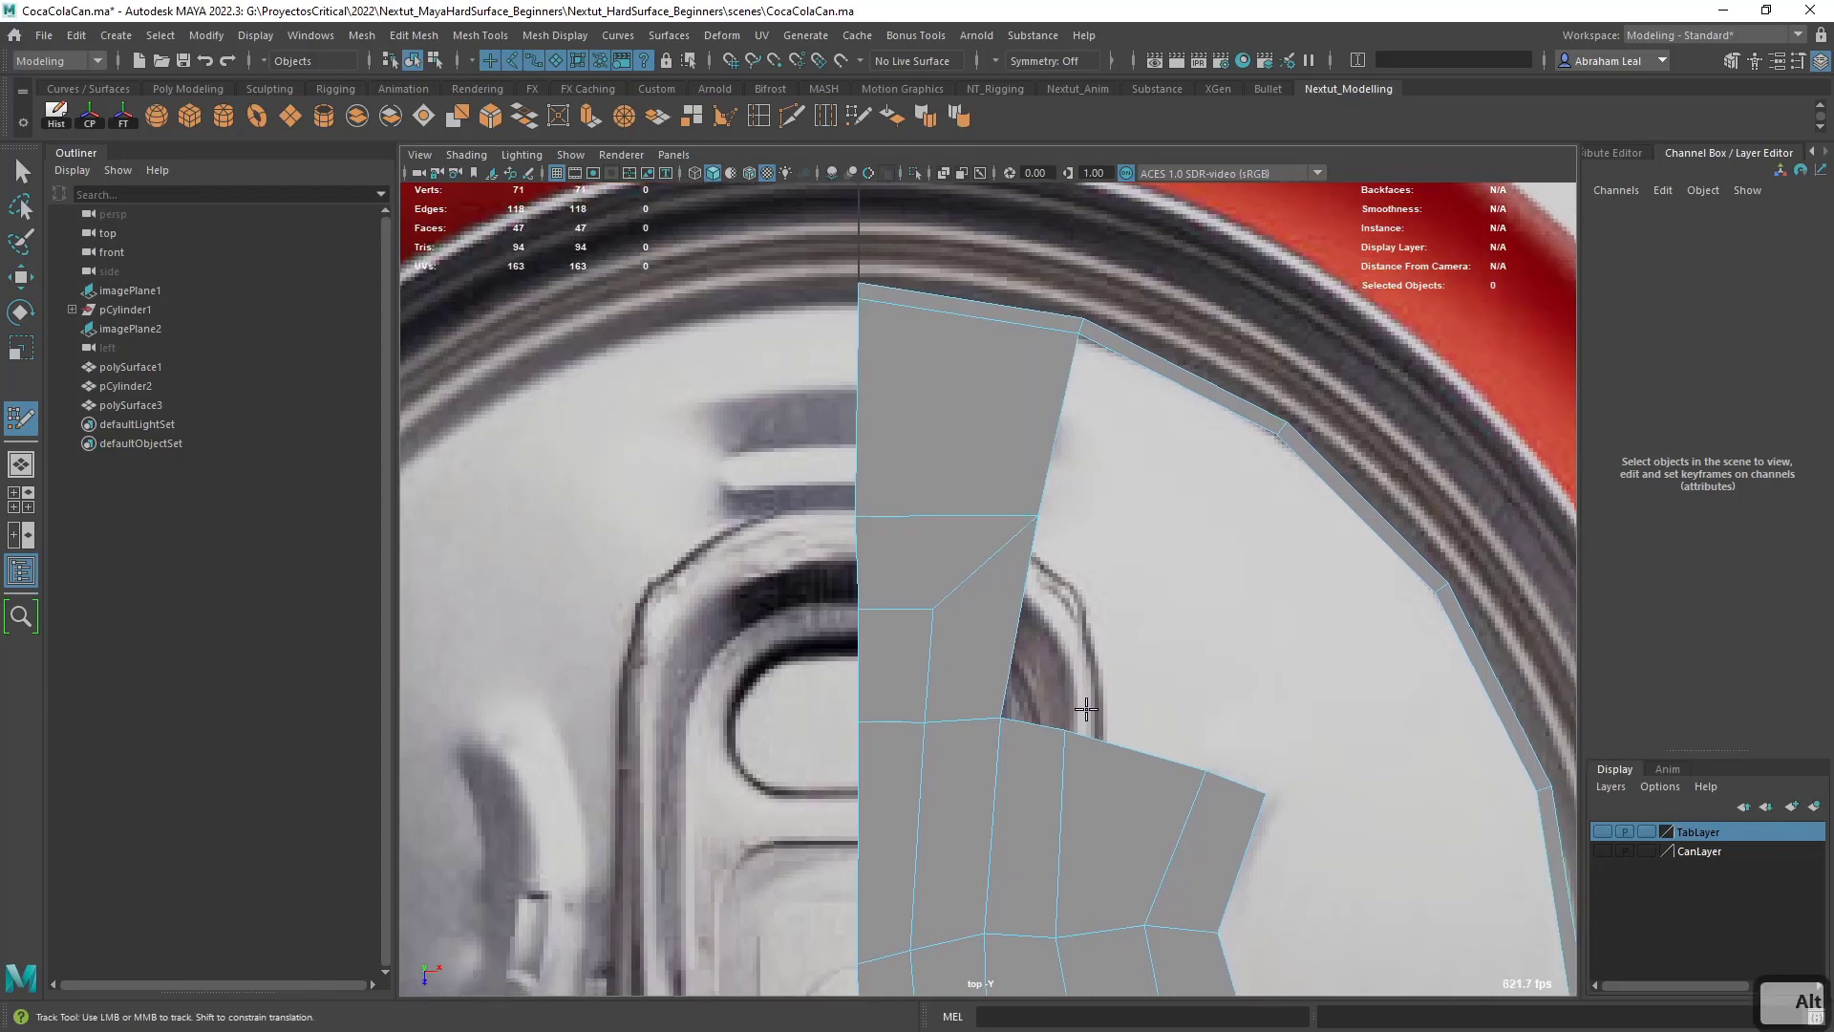
drag(1071, 733, 1114, 728)
click(1163, 567)
shift+click(1107, 616)
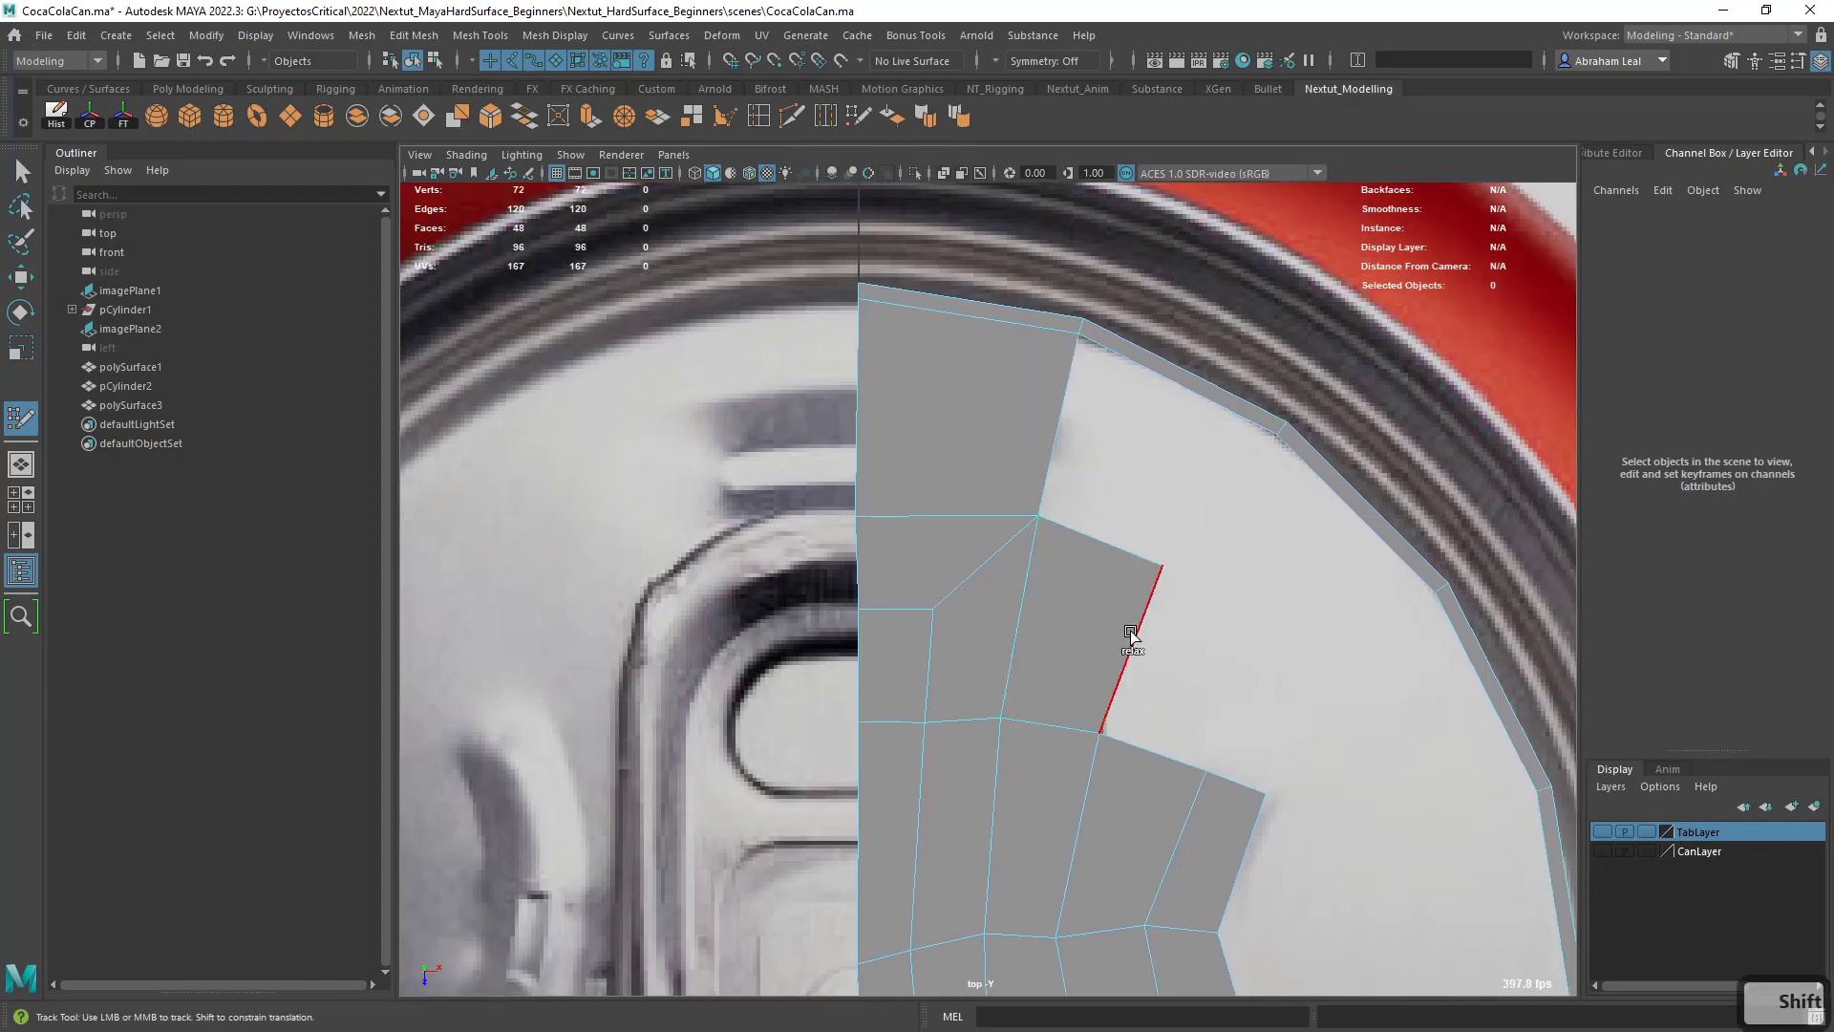
shift+click(1150, 488)
alt+middle_drag(1275, 675, 1223, 624)
click(1239, 584)
shift+click(1158, 610)
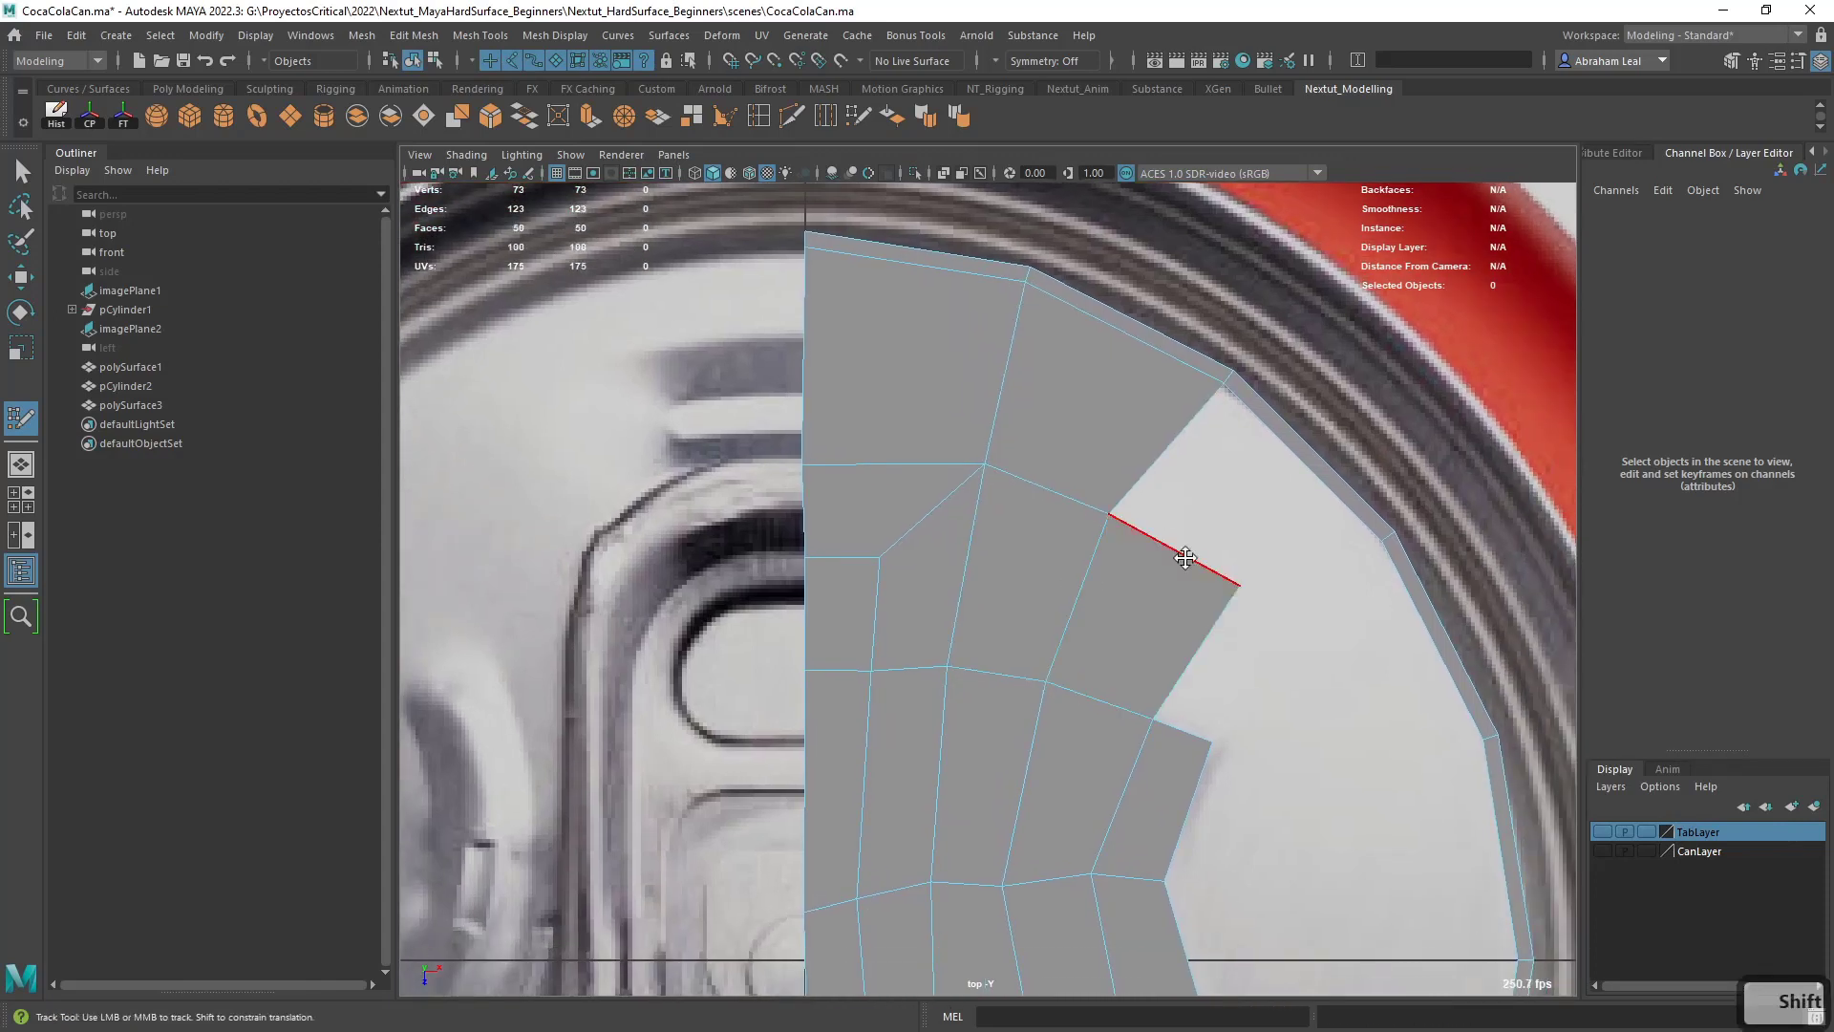
shift+click(1228, 520)
- Fill two quads around the upper end of the groove towards the outer ring and adjust the groove's corner vertex
alt+middle_drag(1289, 700, 1217, 559)
alt+middle_drag(1336, 577, 1226, 568)
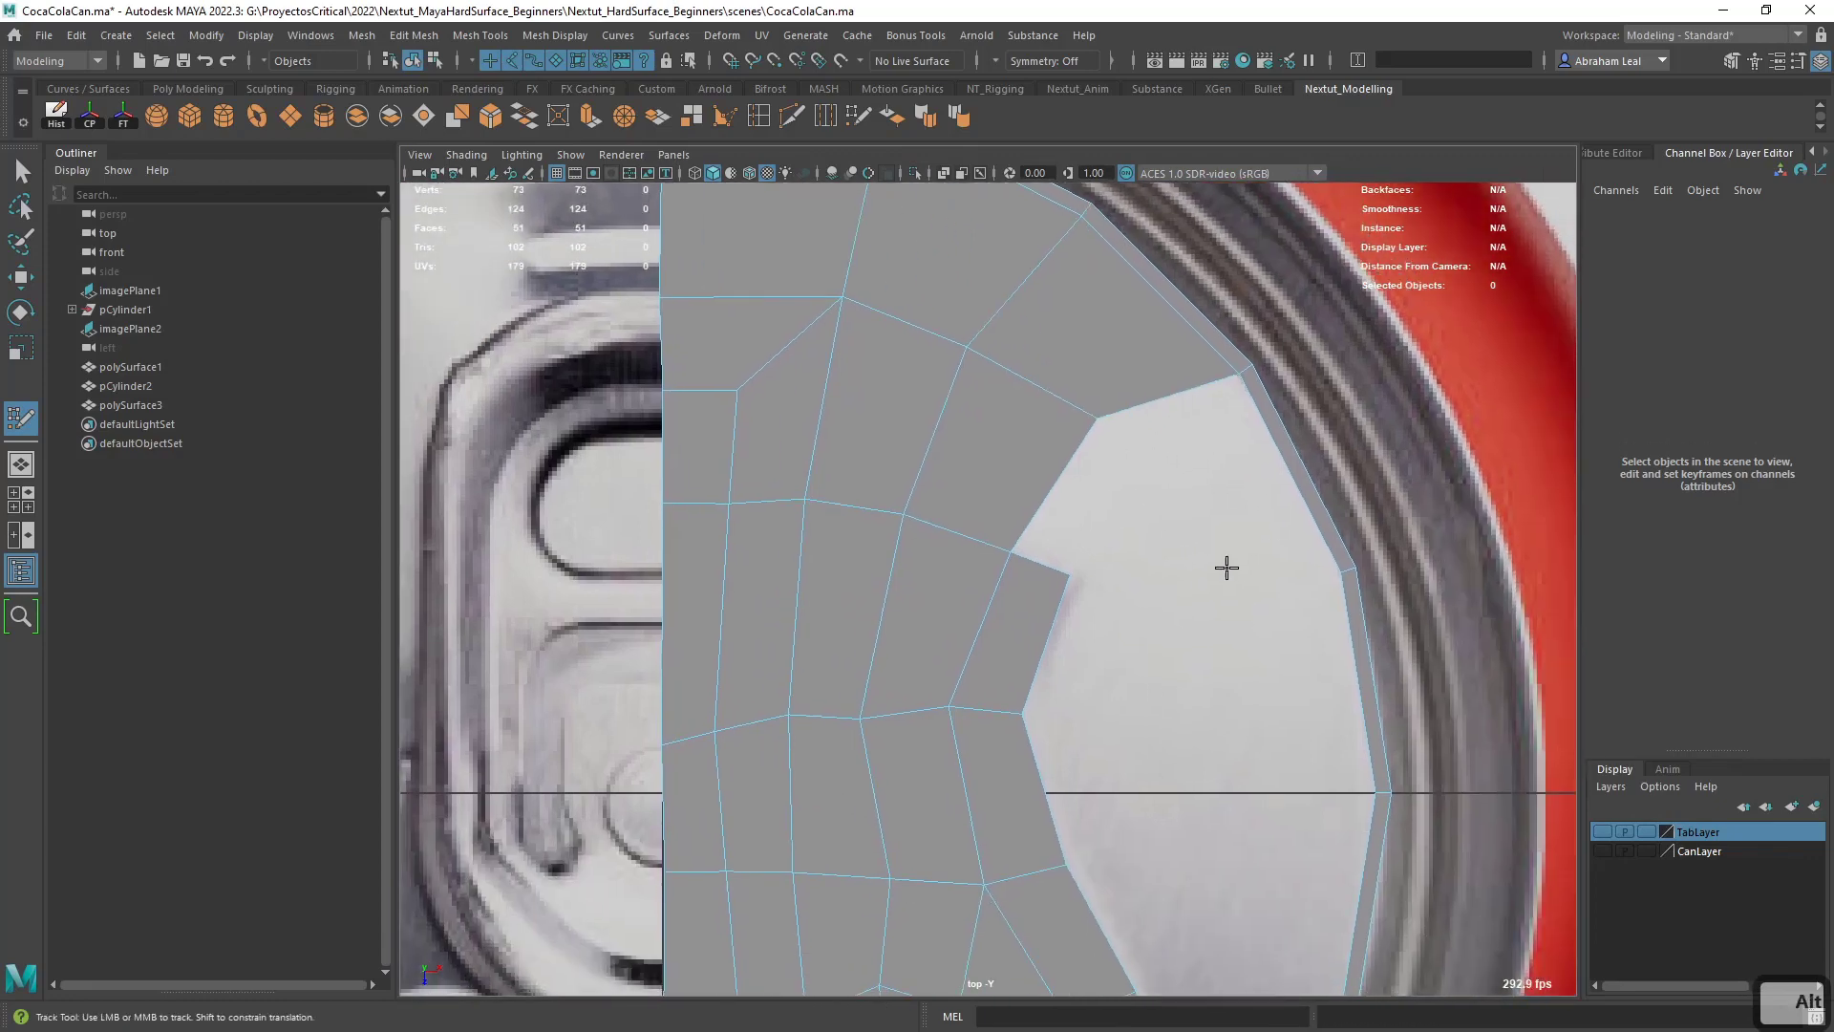
click(1215, 567)
shift+click(1236, 520)
shift+click(1133, 512)
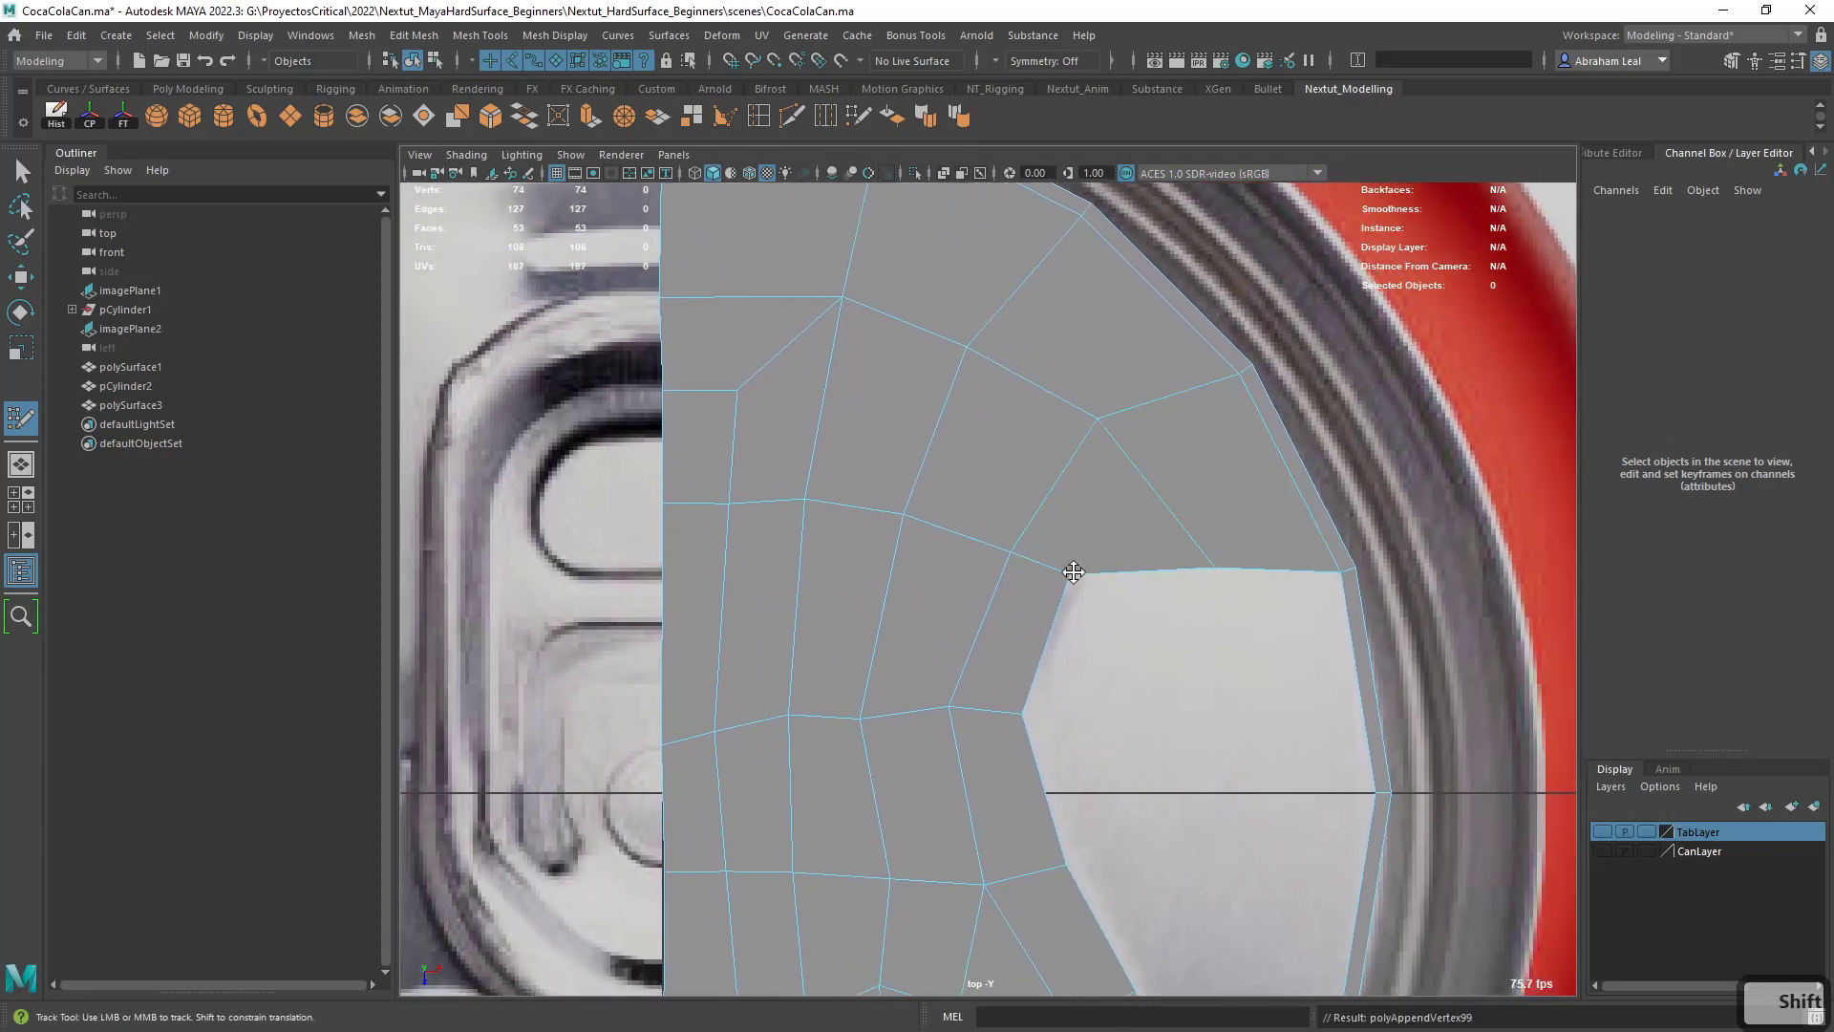
drag(1073, 572, 1075, 578)
- Extend the quads down the inside of the outer ring with two more, passing the horizontal axis
alt+middle_drag(1295, 664, 1258, 542)
click(1205, 660)
shift+click(1253, 610)
alt+middle_drag(1232, 754, 1210, 597)
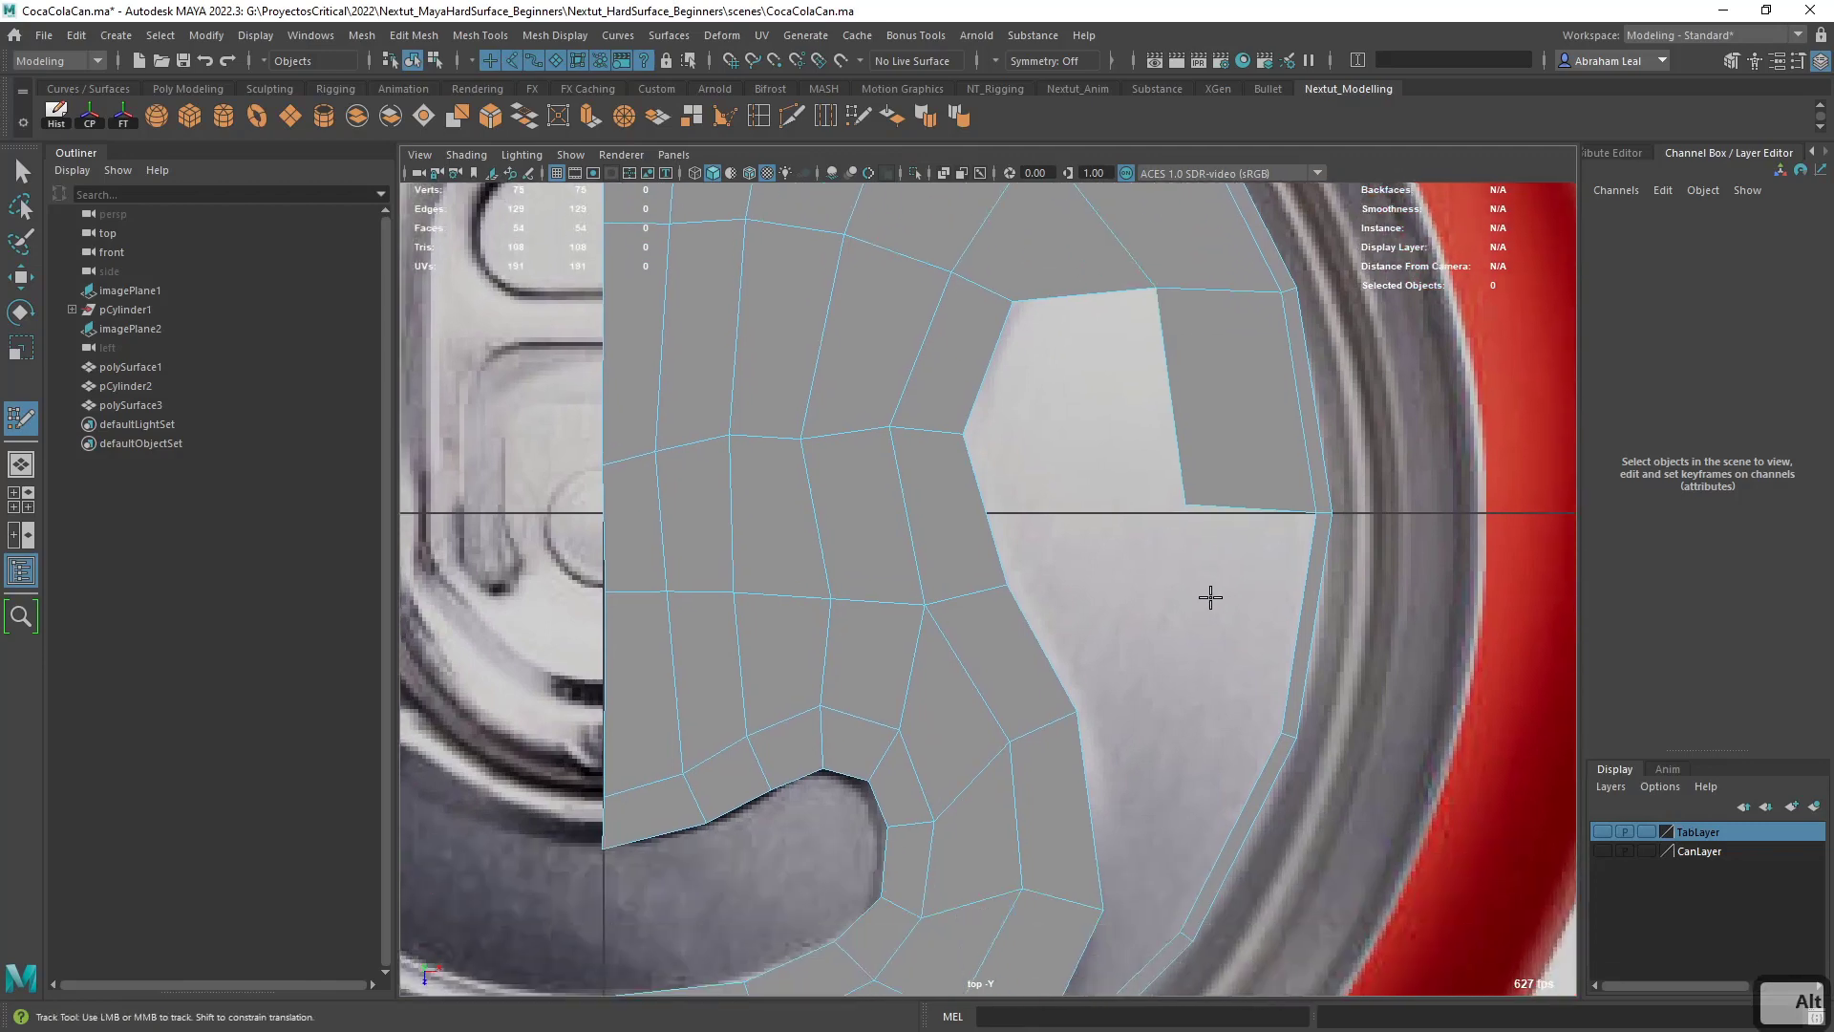
shift+click(1194, 692)
alt+middle_drag(1213, 737, 1212, 868)
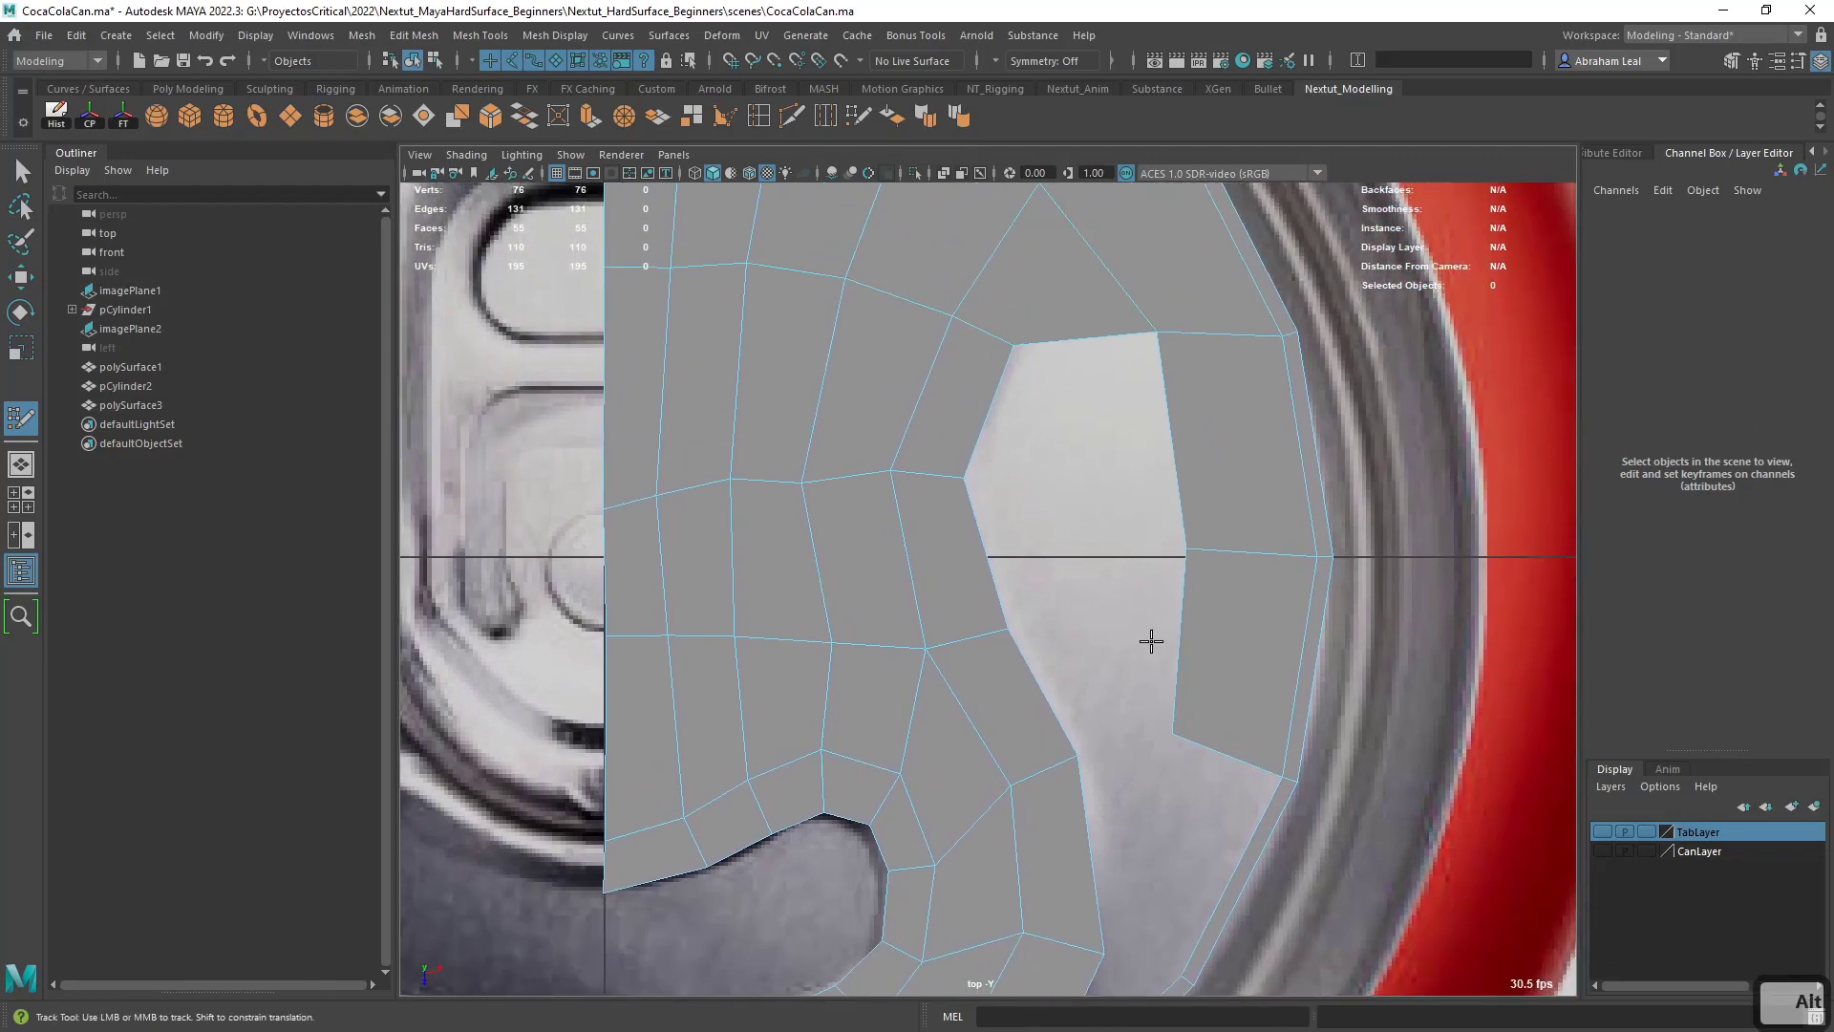
- Switch to wireframe display and insert an edge loop across the upper emboss quad and the band inside the outer ring
mouse_move(1150, 639)
alt+middle_down()
mouse_move(1123, 697)
mouse_move(1223, 858)
alt+middle_up()
key(4)
alt+middle_drag(928, 478, 1096, 706)
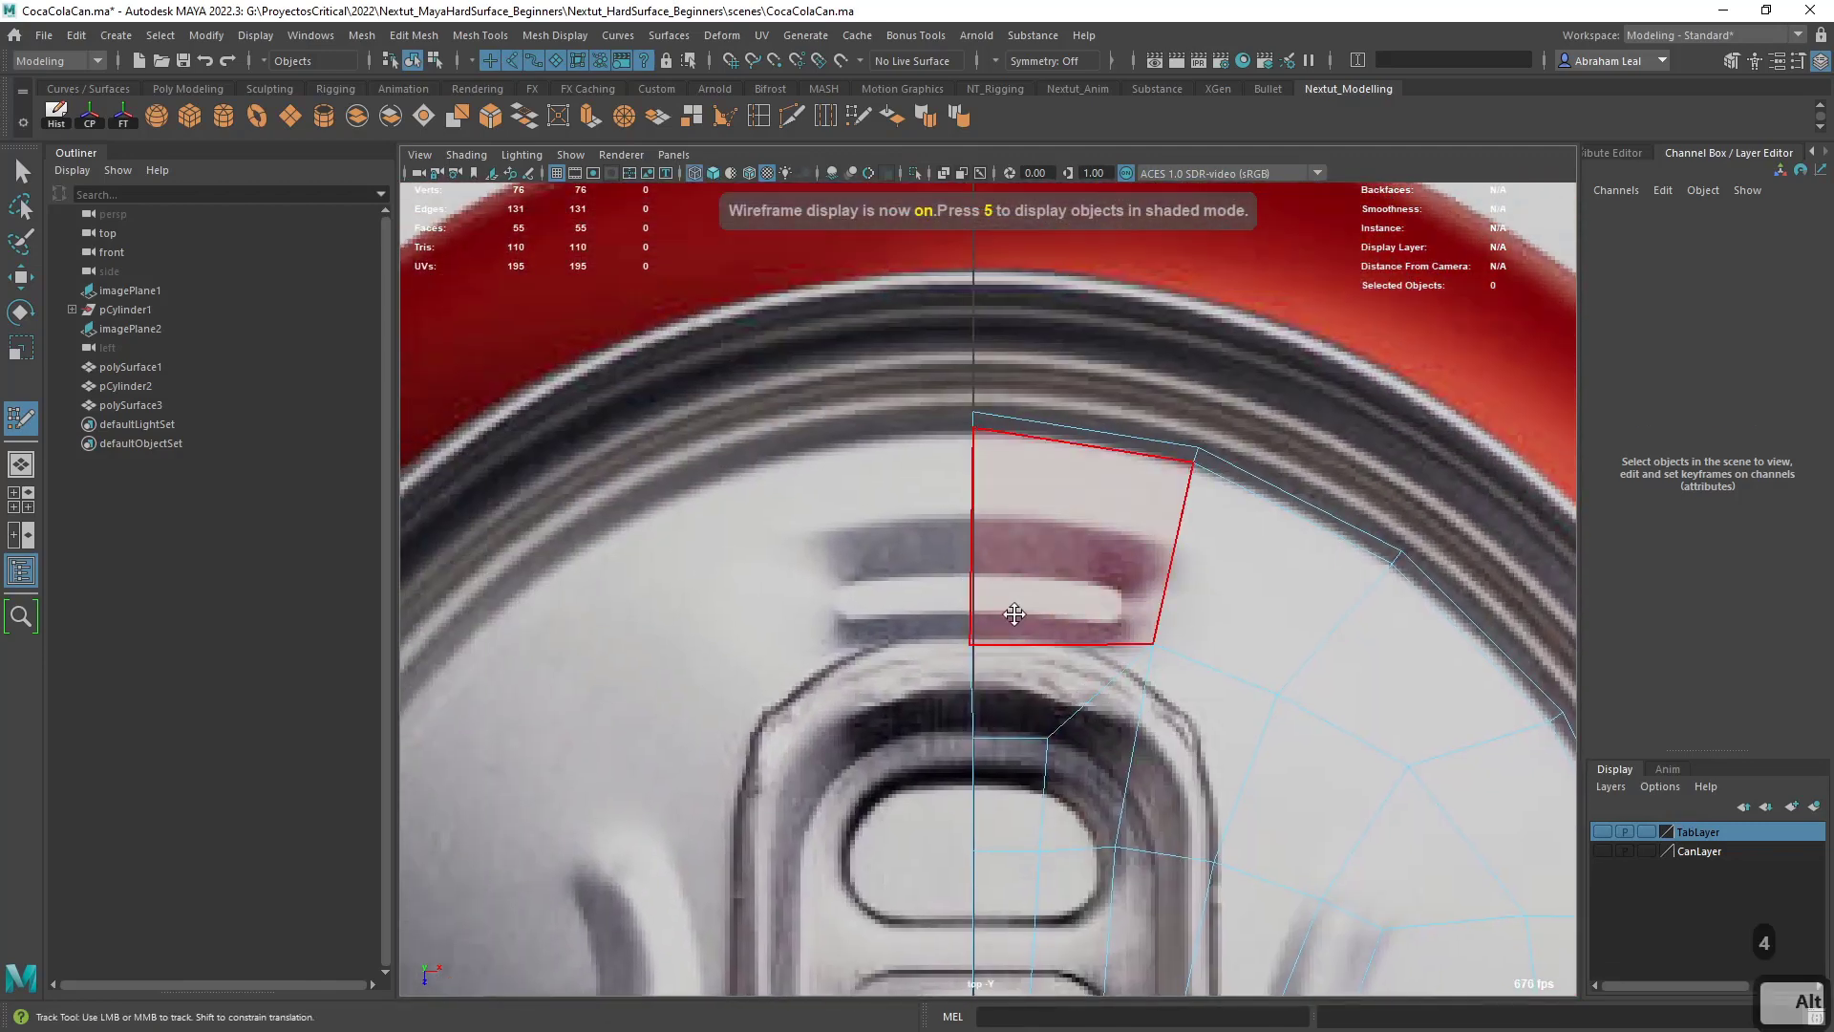
key(6)
alt+right_drag(934, 581, 983, 599)
key(4)
alt+middle_drag(1028, 585, 983, 512)
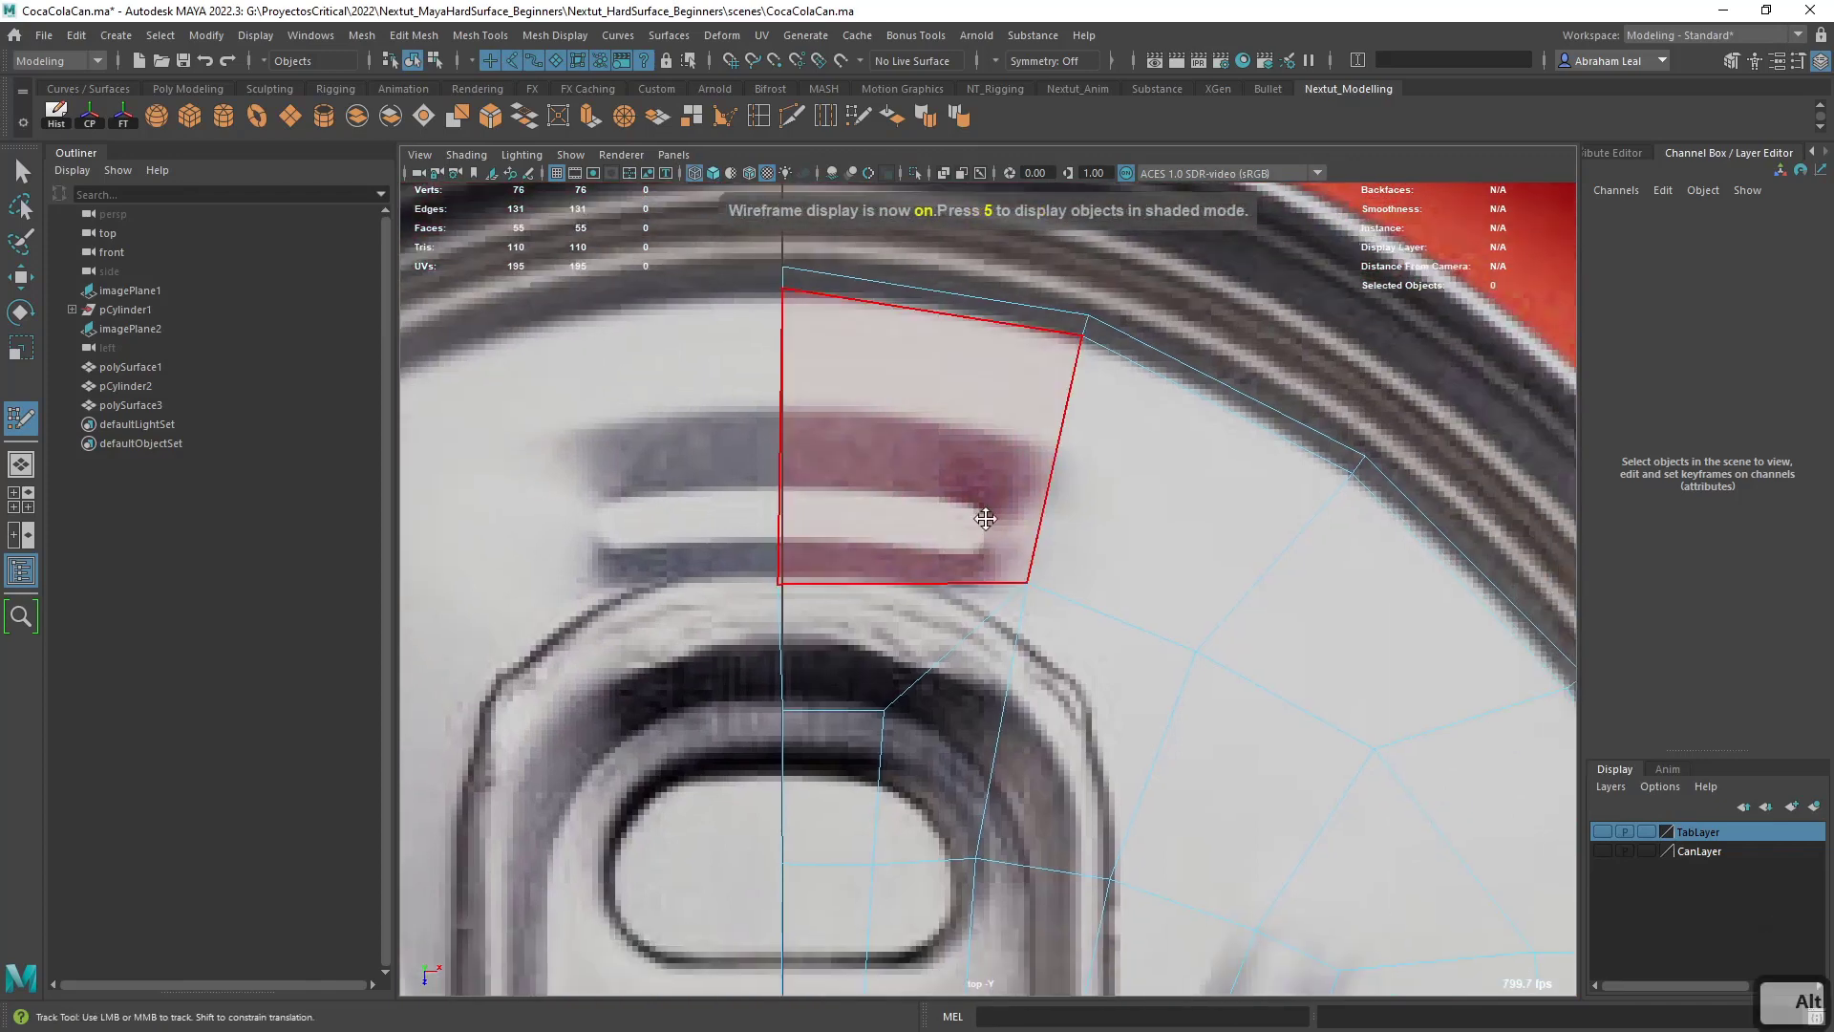
ctrl+click(1025, 498)
- Move the vertices around the upper slot emboss to fit its end and the center line
drag(1024, 582, 999, 578)
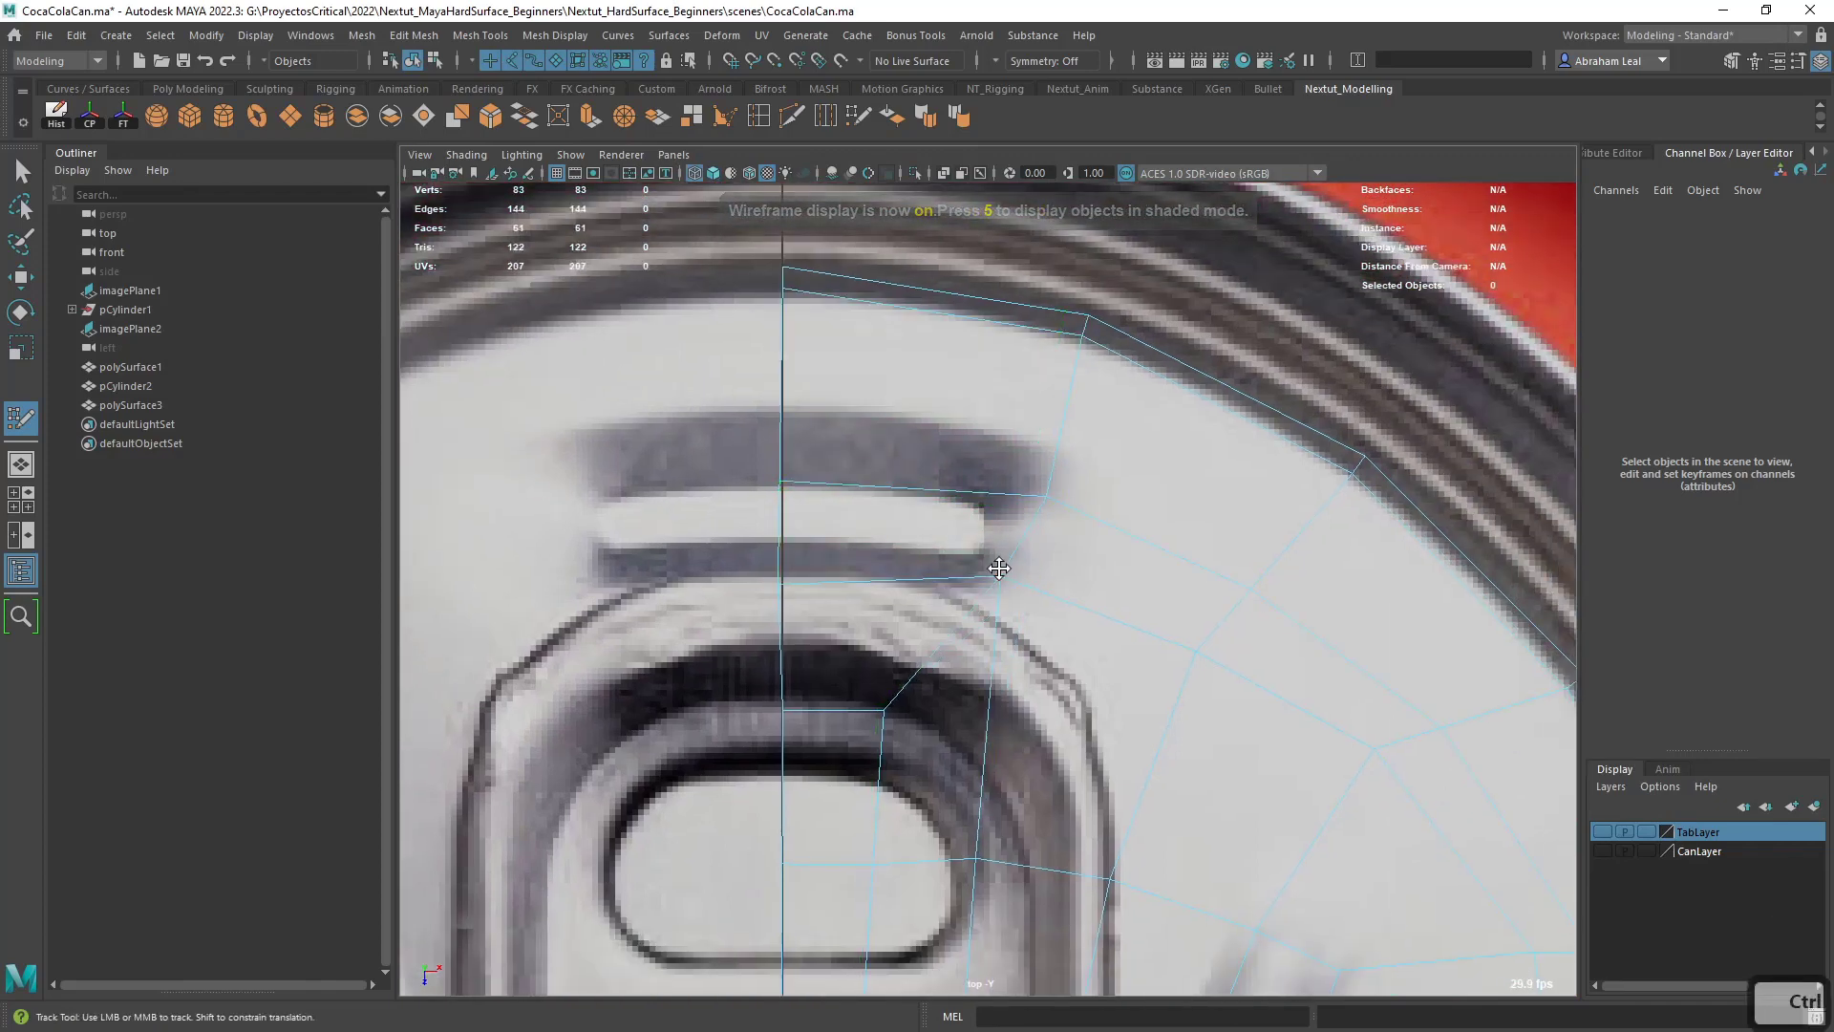
drag(1039, 493, 994, 498)
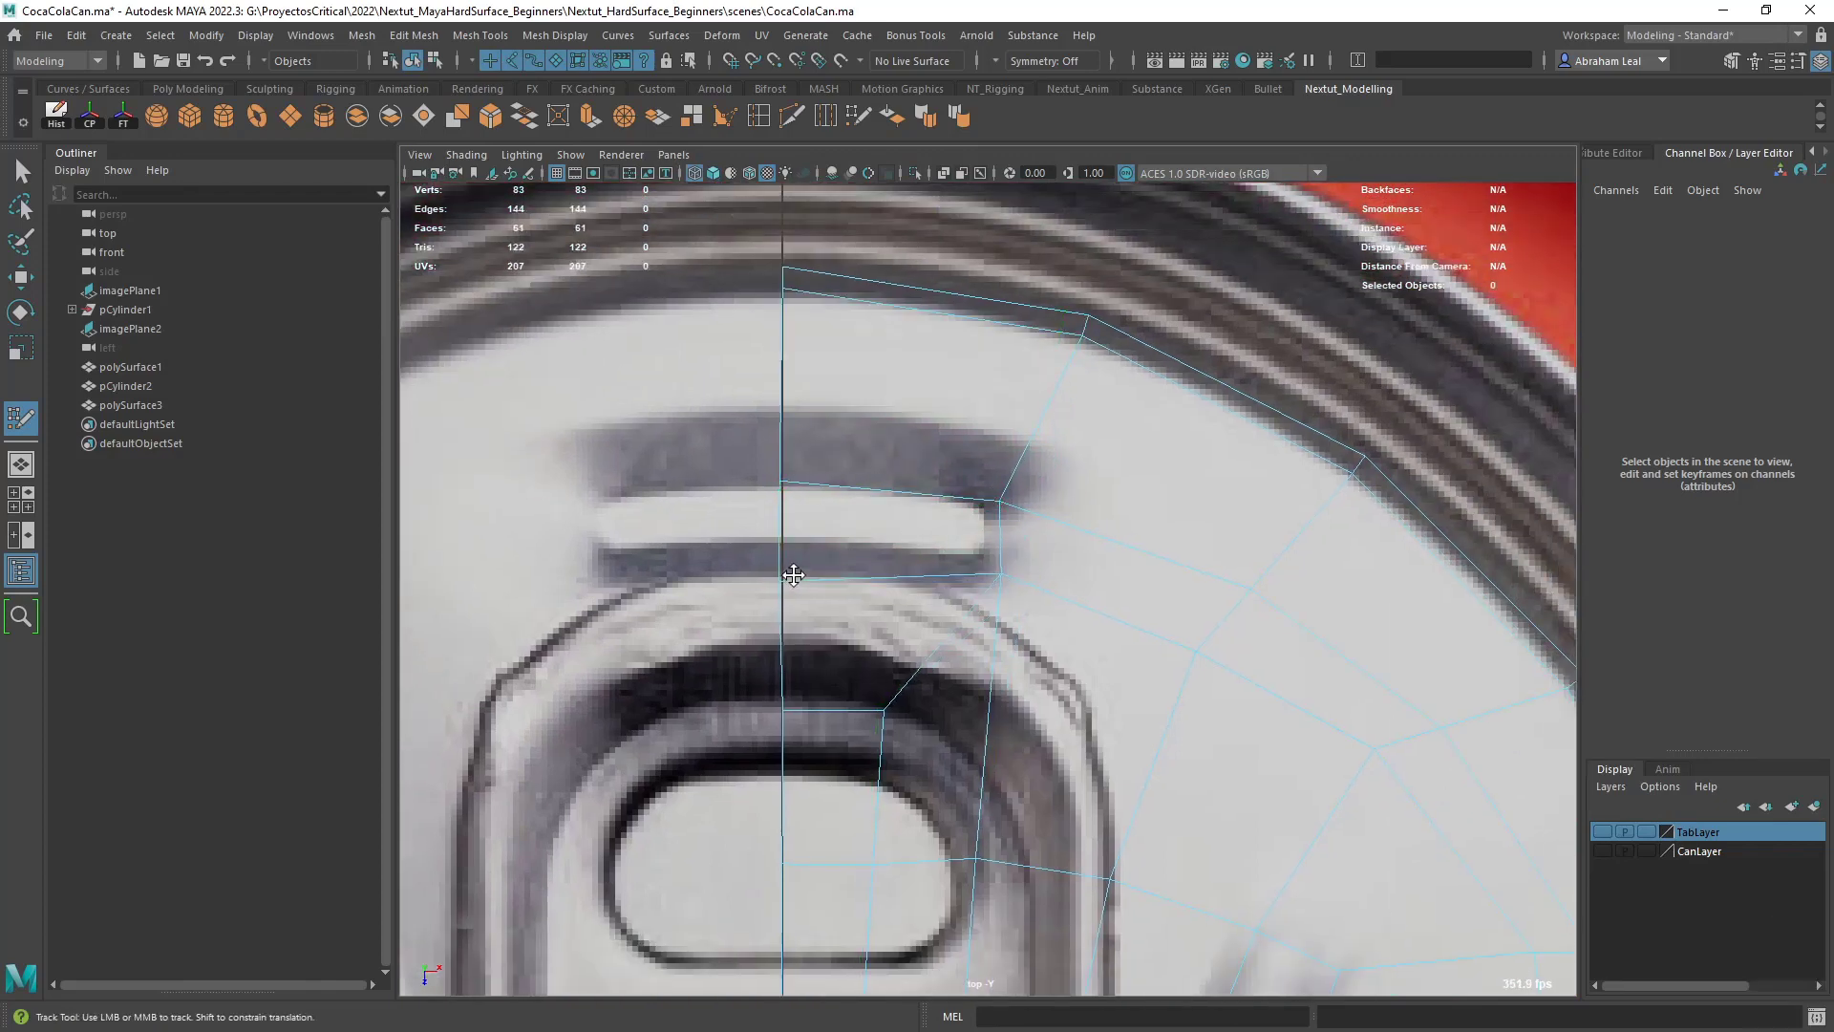
drag(1000, 576, 991, 578)
drag(782, 579, 790, 576)
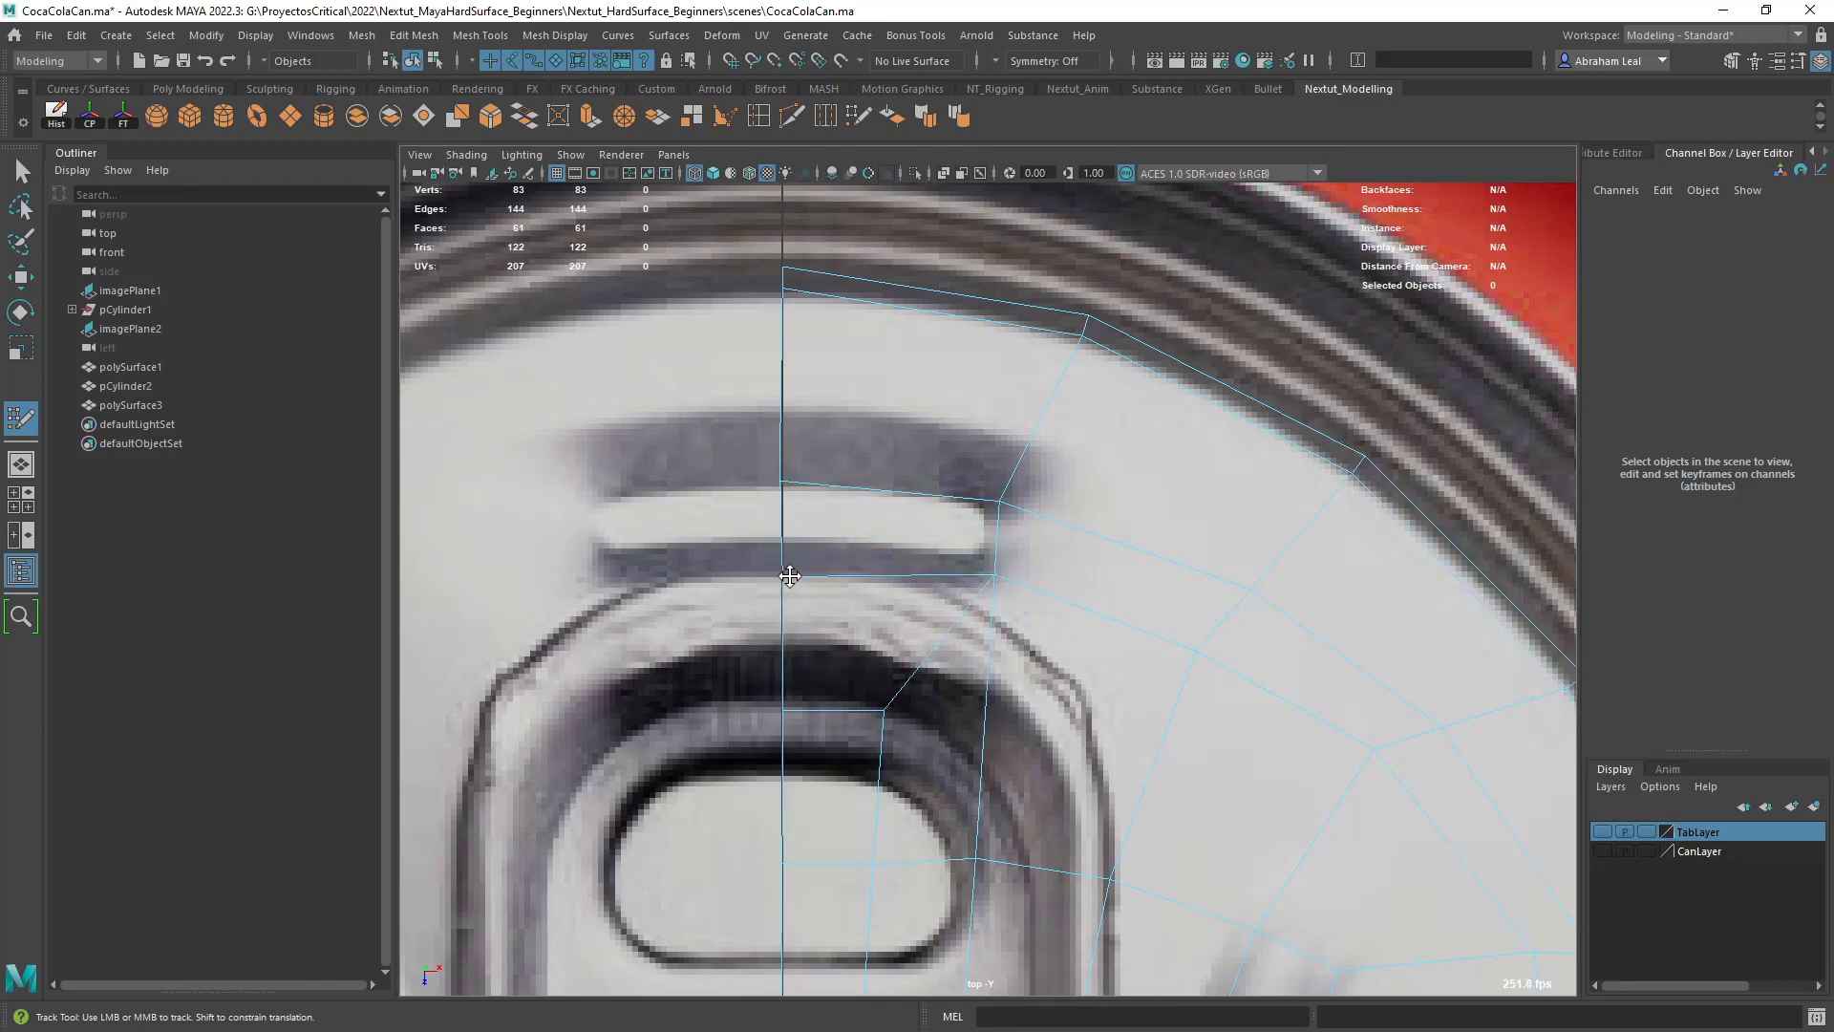
- Return to textured shading, adjust the vertices beside the groove's upper end and fill a quad between the groove and the outer band
key(6)
alt+right_drag(999, 577, 859, 535)
alt+middle_drag(994, 650, 940, 551)
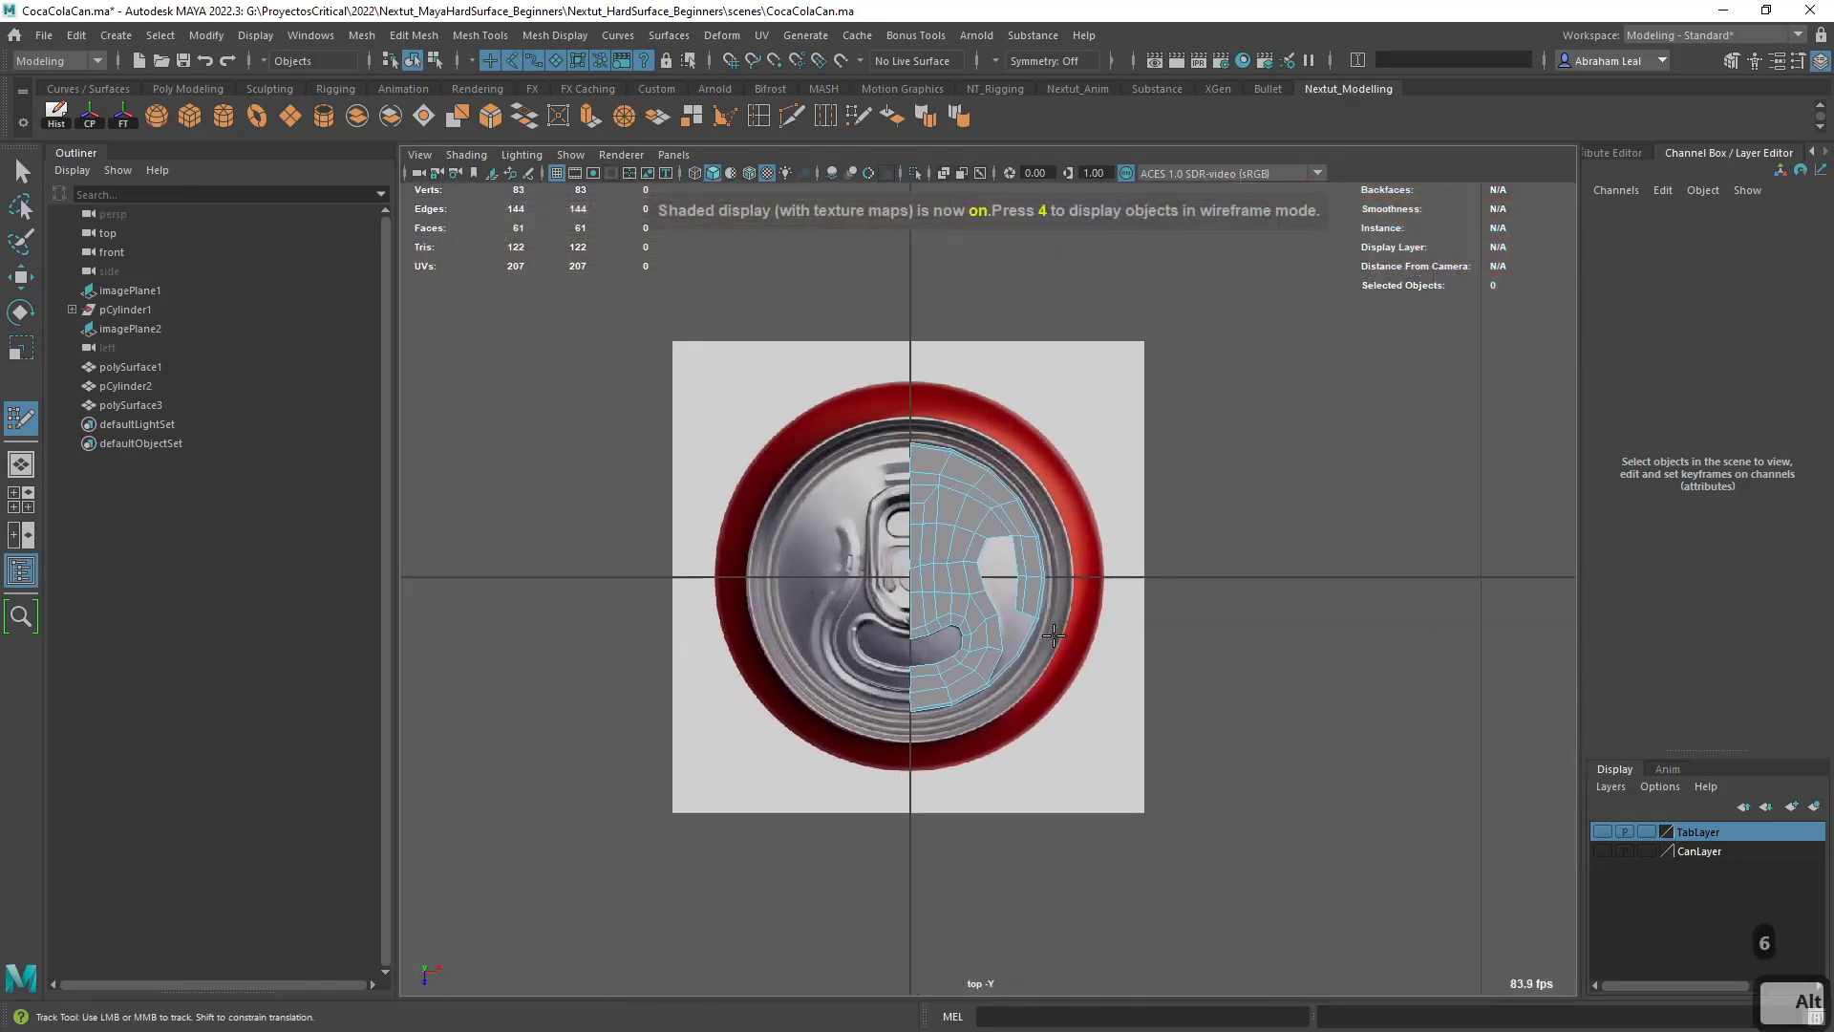
alt+right_drag(955, 559, 1101, 669)
drag(1093, 661, 1080, 663)
alt+middle_drag(1144, 635, 1101, 663)
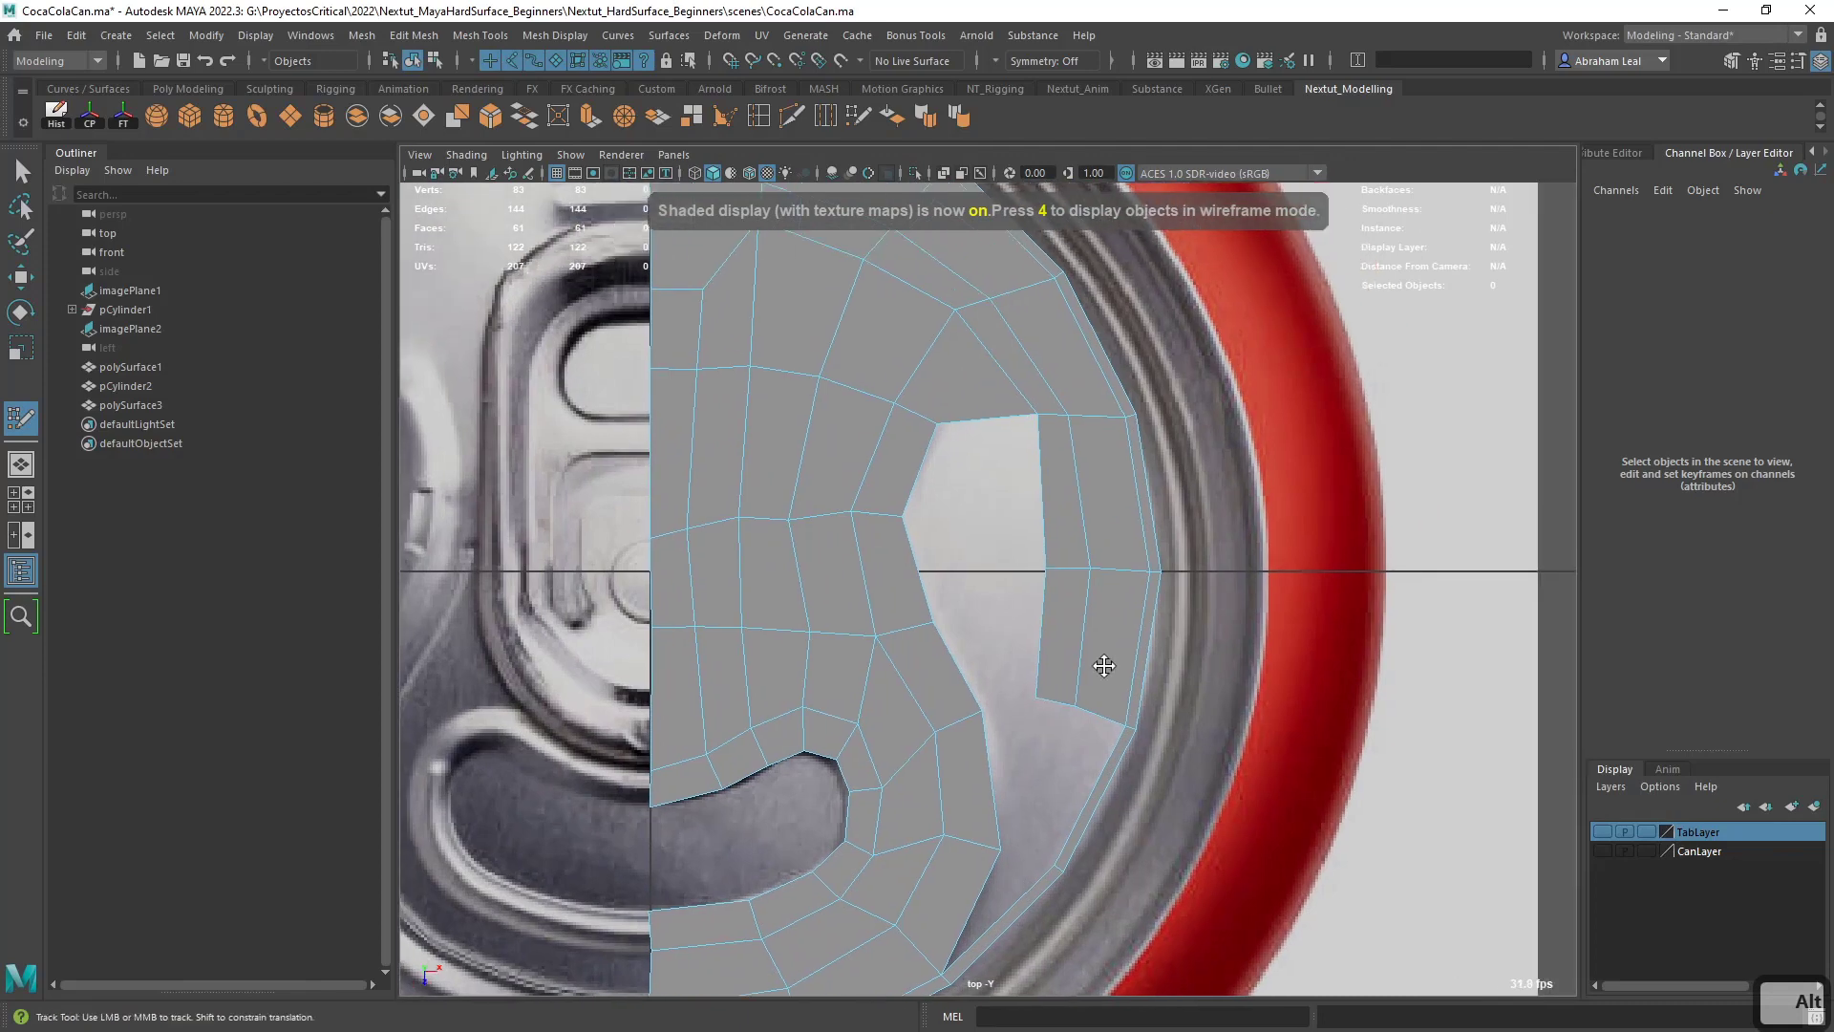
drag(1035, 416, 1012, 414)
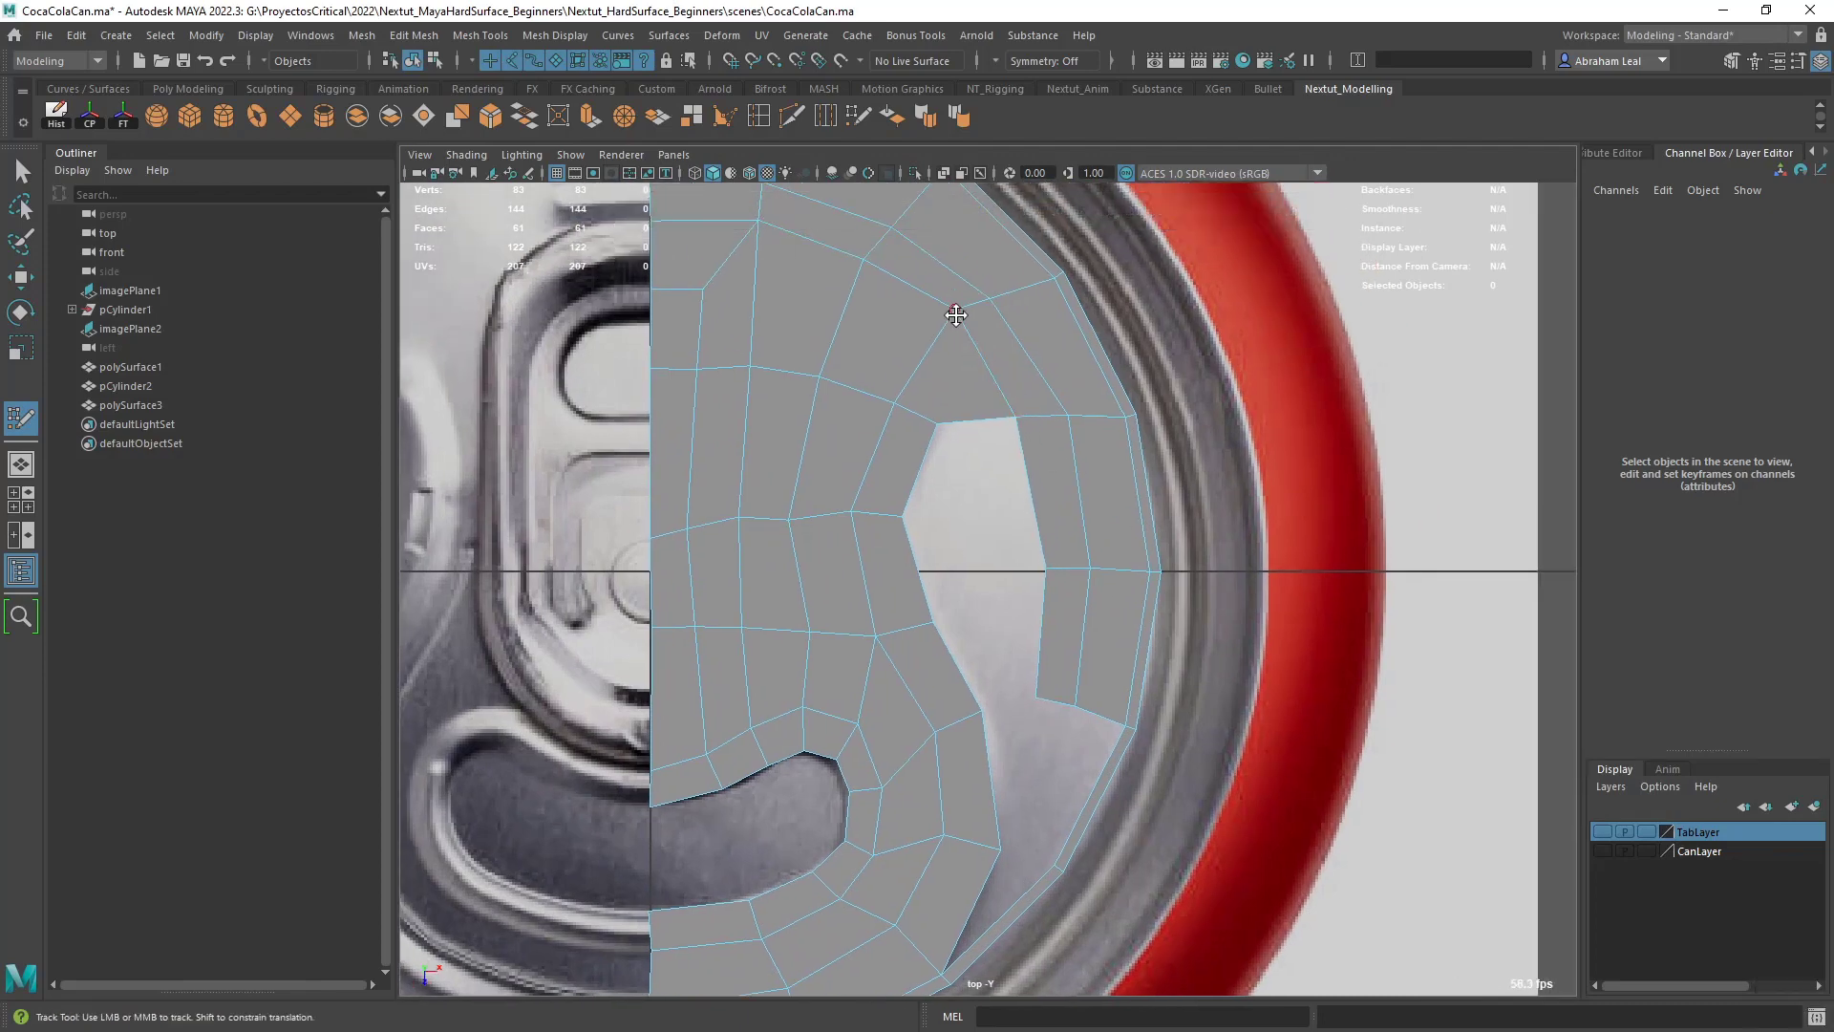
drag(957, 315, 951, 347)
shift+click(987, 463)
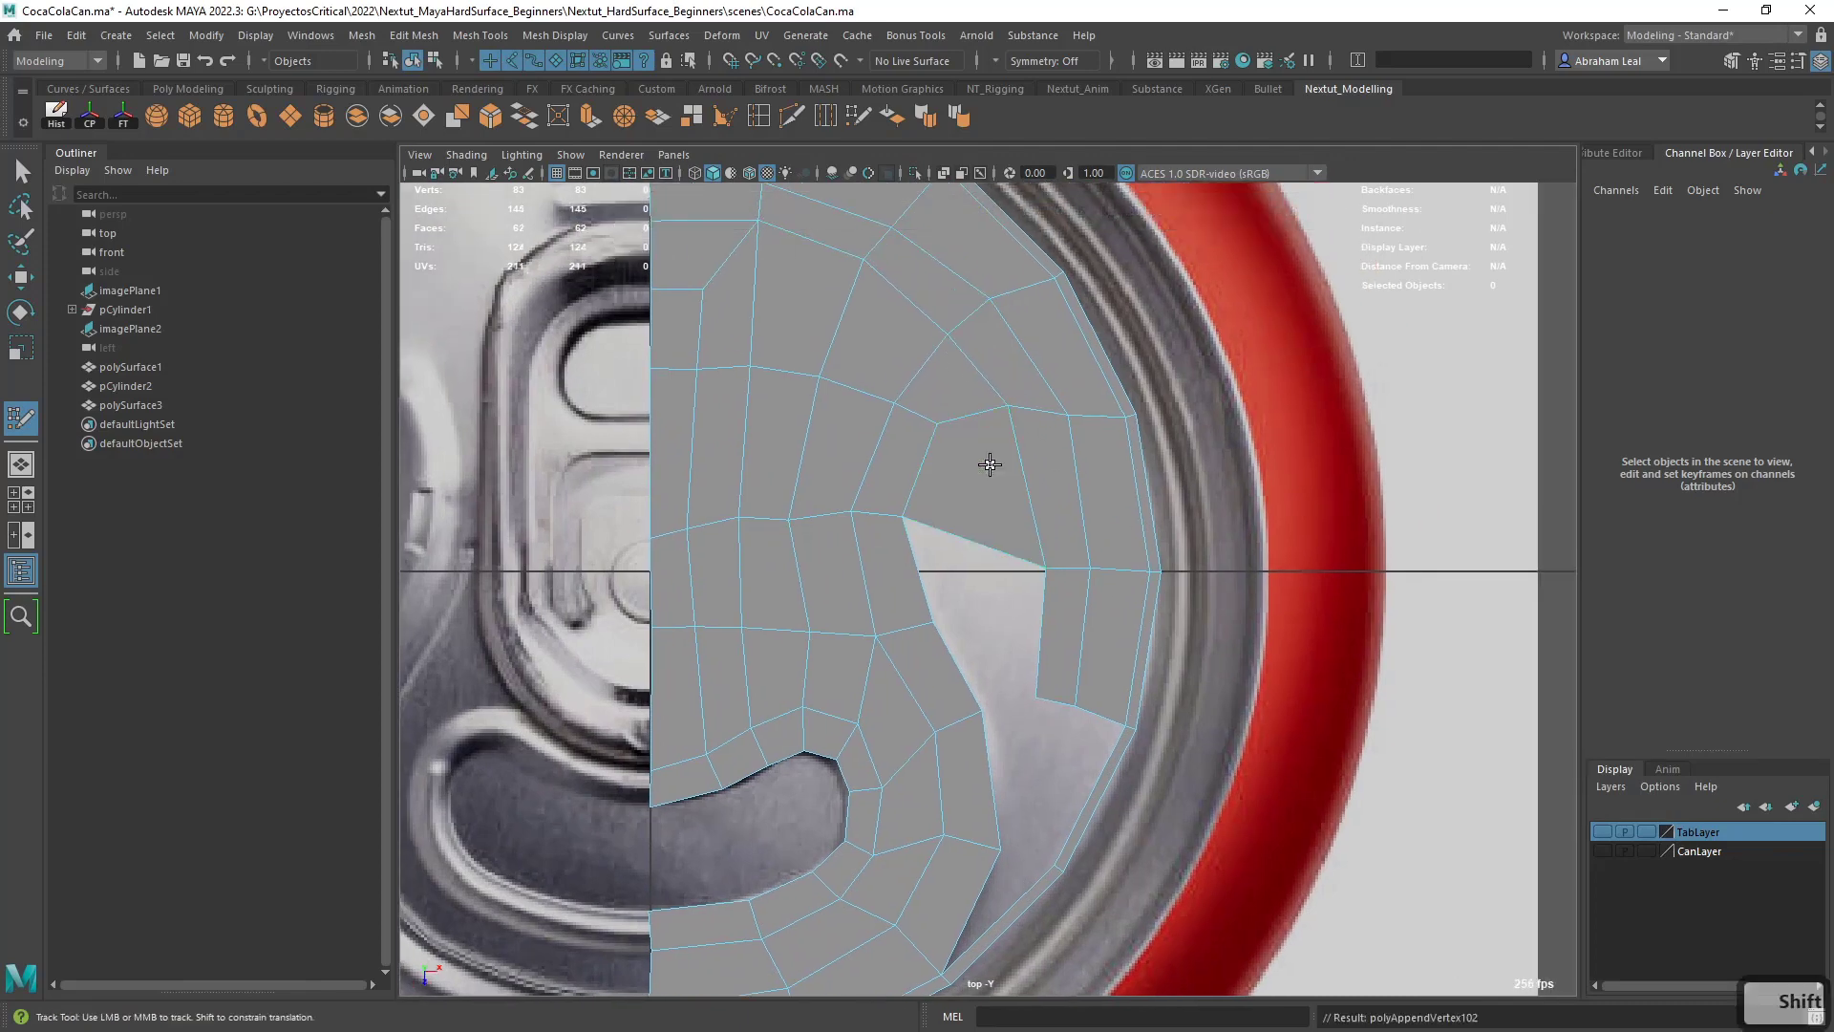
- Close the gap around the horizontal axis between the groove and the outer band with a quad and a triangle
drag(1041, 564, 1033, 556)
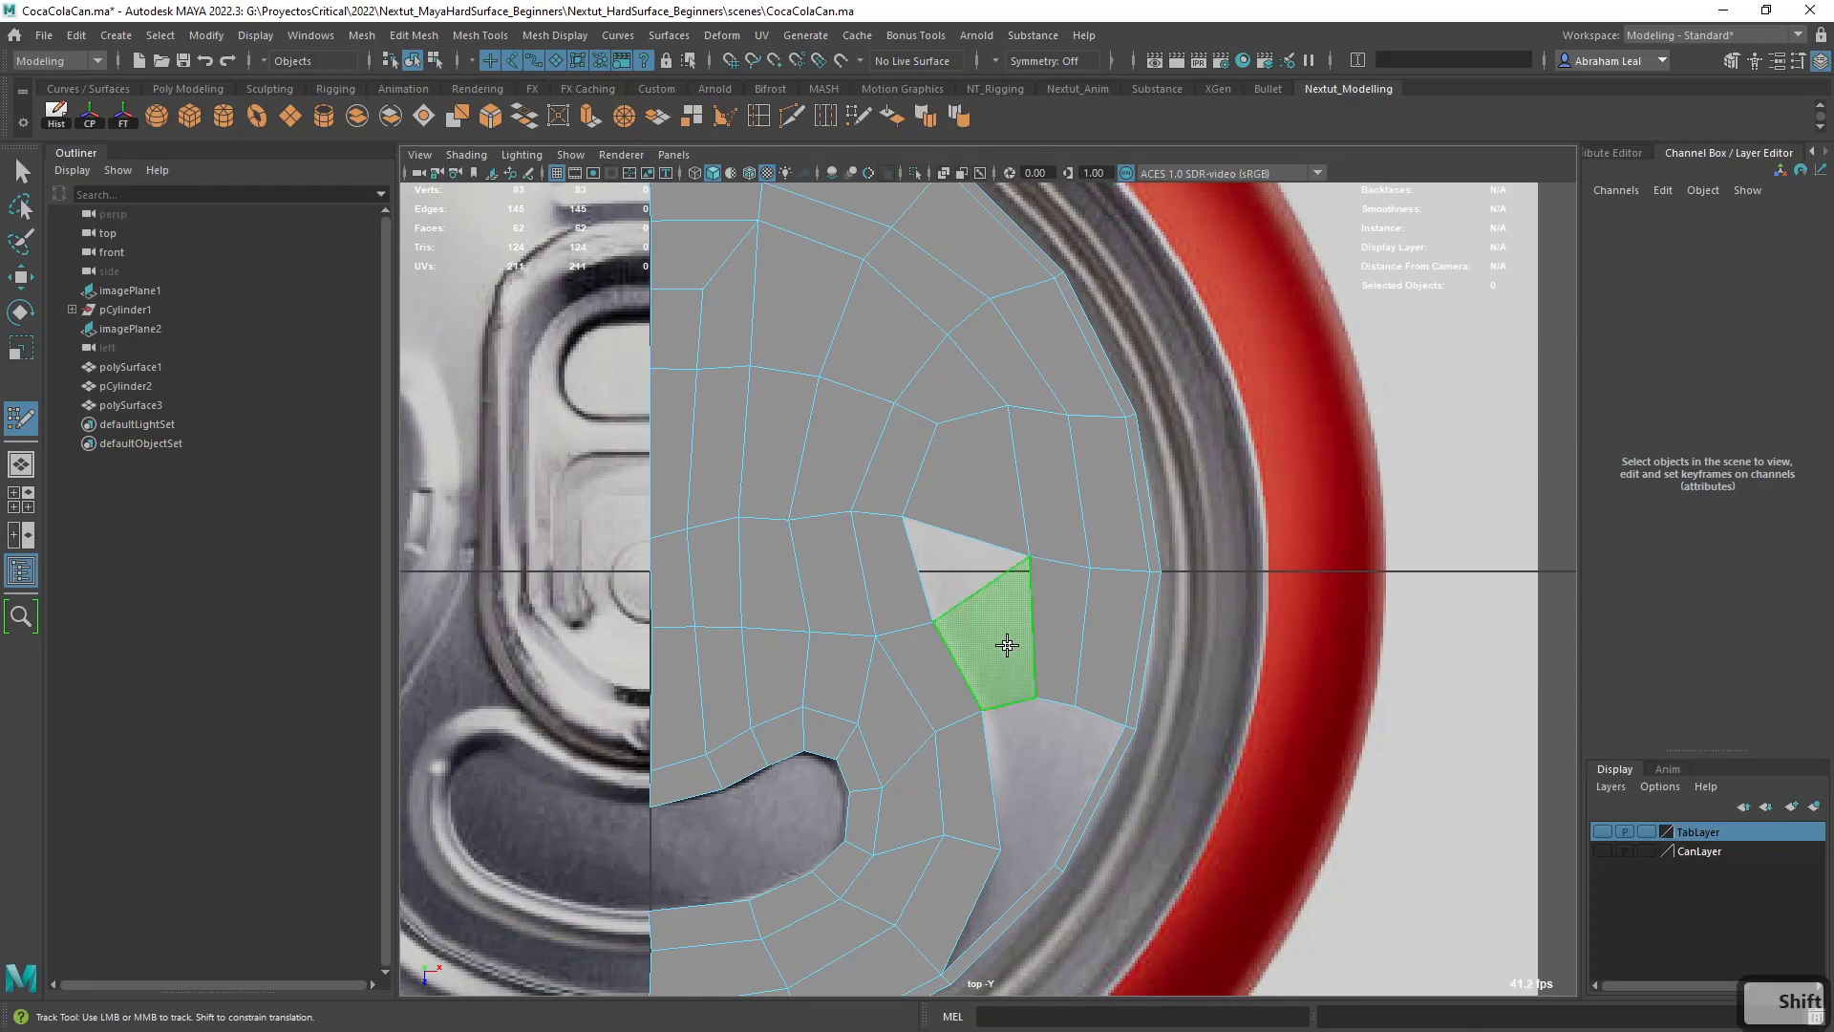
shift+click(1006, 644)
alt+middle_drag(1007, 645, 995, 562)
scroll(994, 544, up, 1)
scroll(990, 573, down, 10)
scroll(991, 585, up, 5)
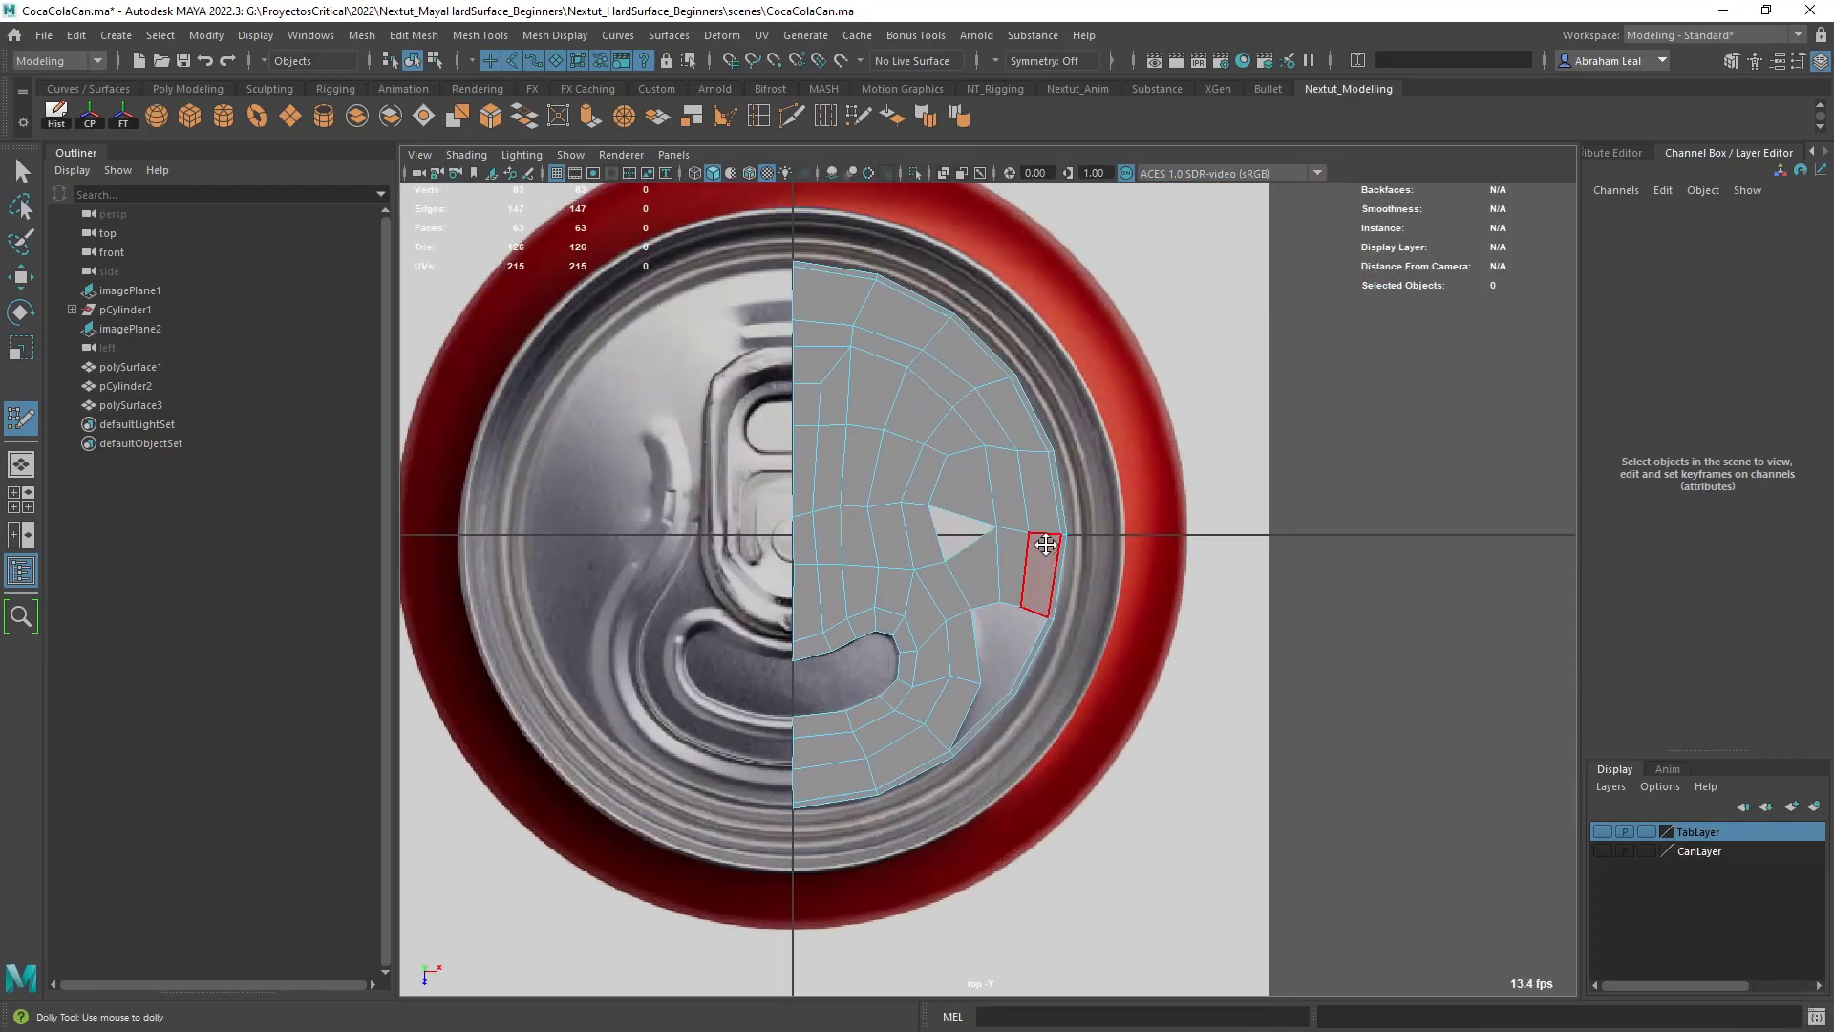
scroll(1036, 540, up, 5)
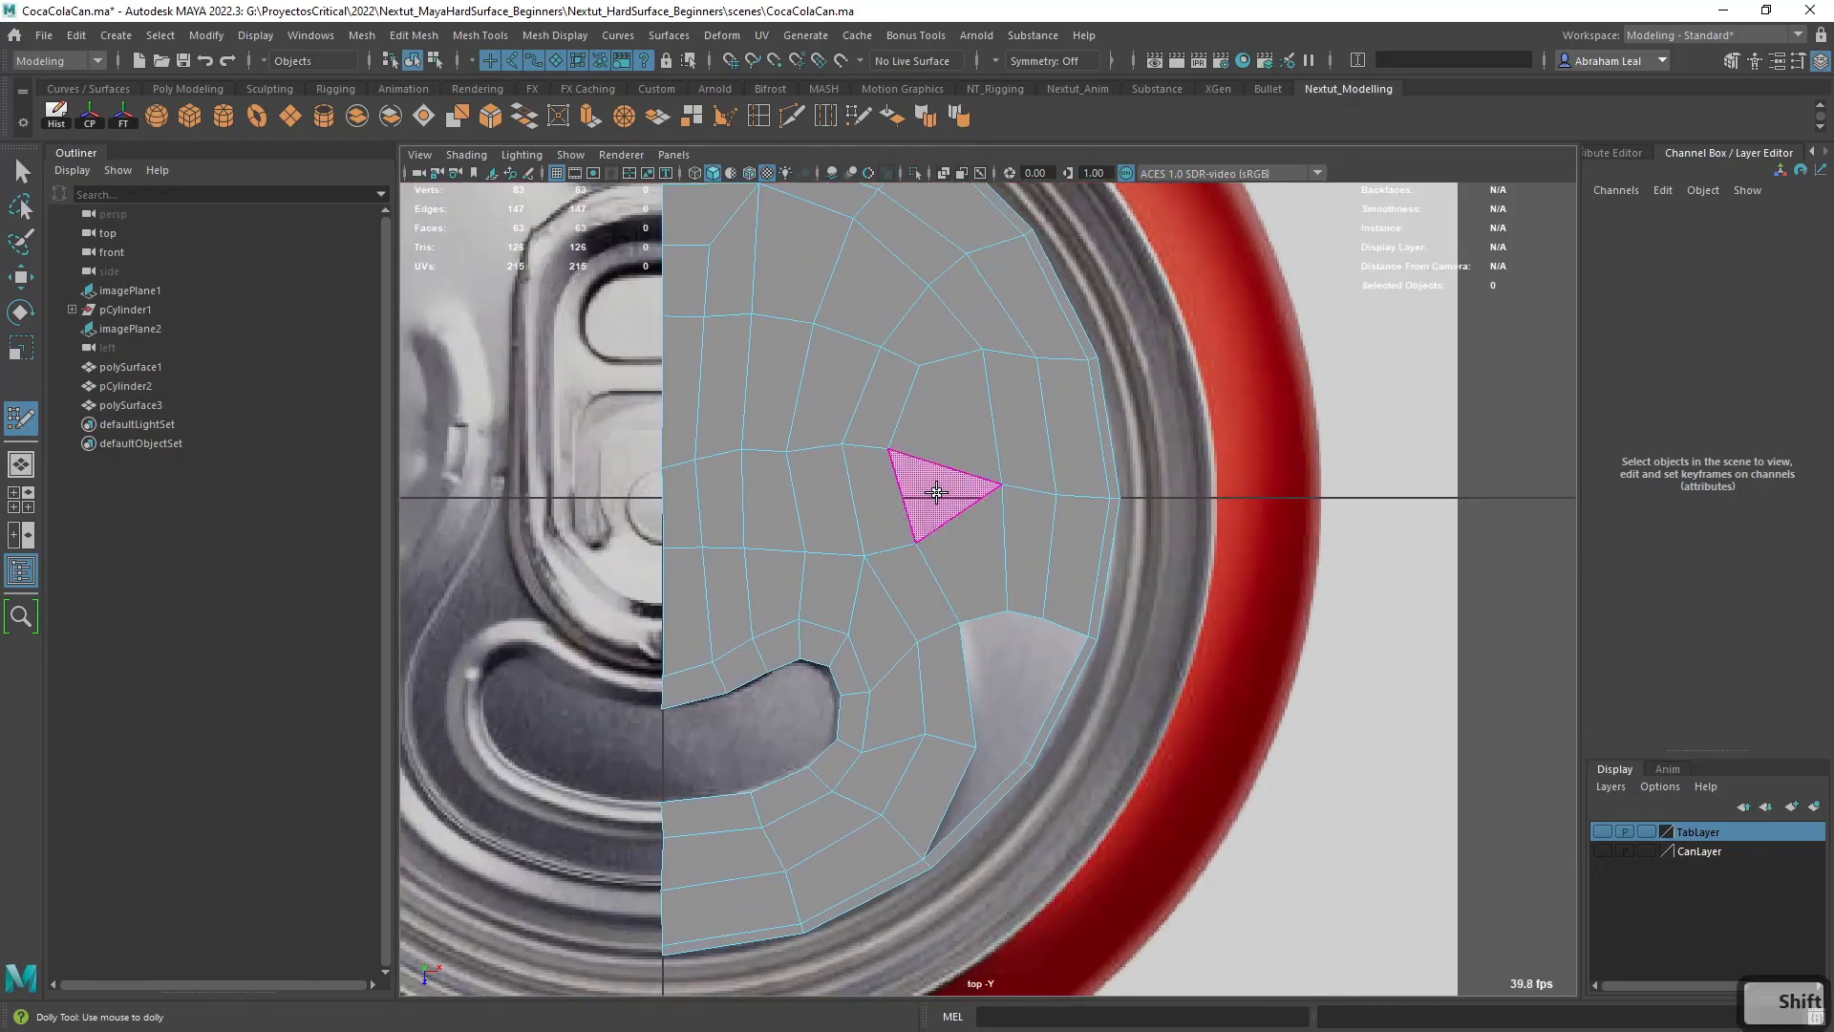
shift+click(936, 492)
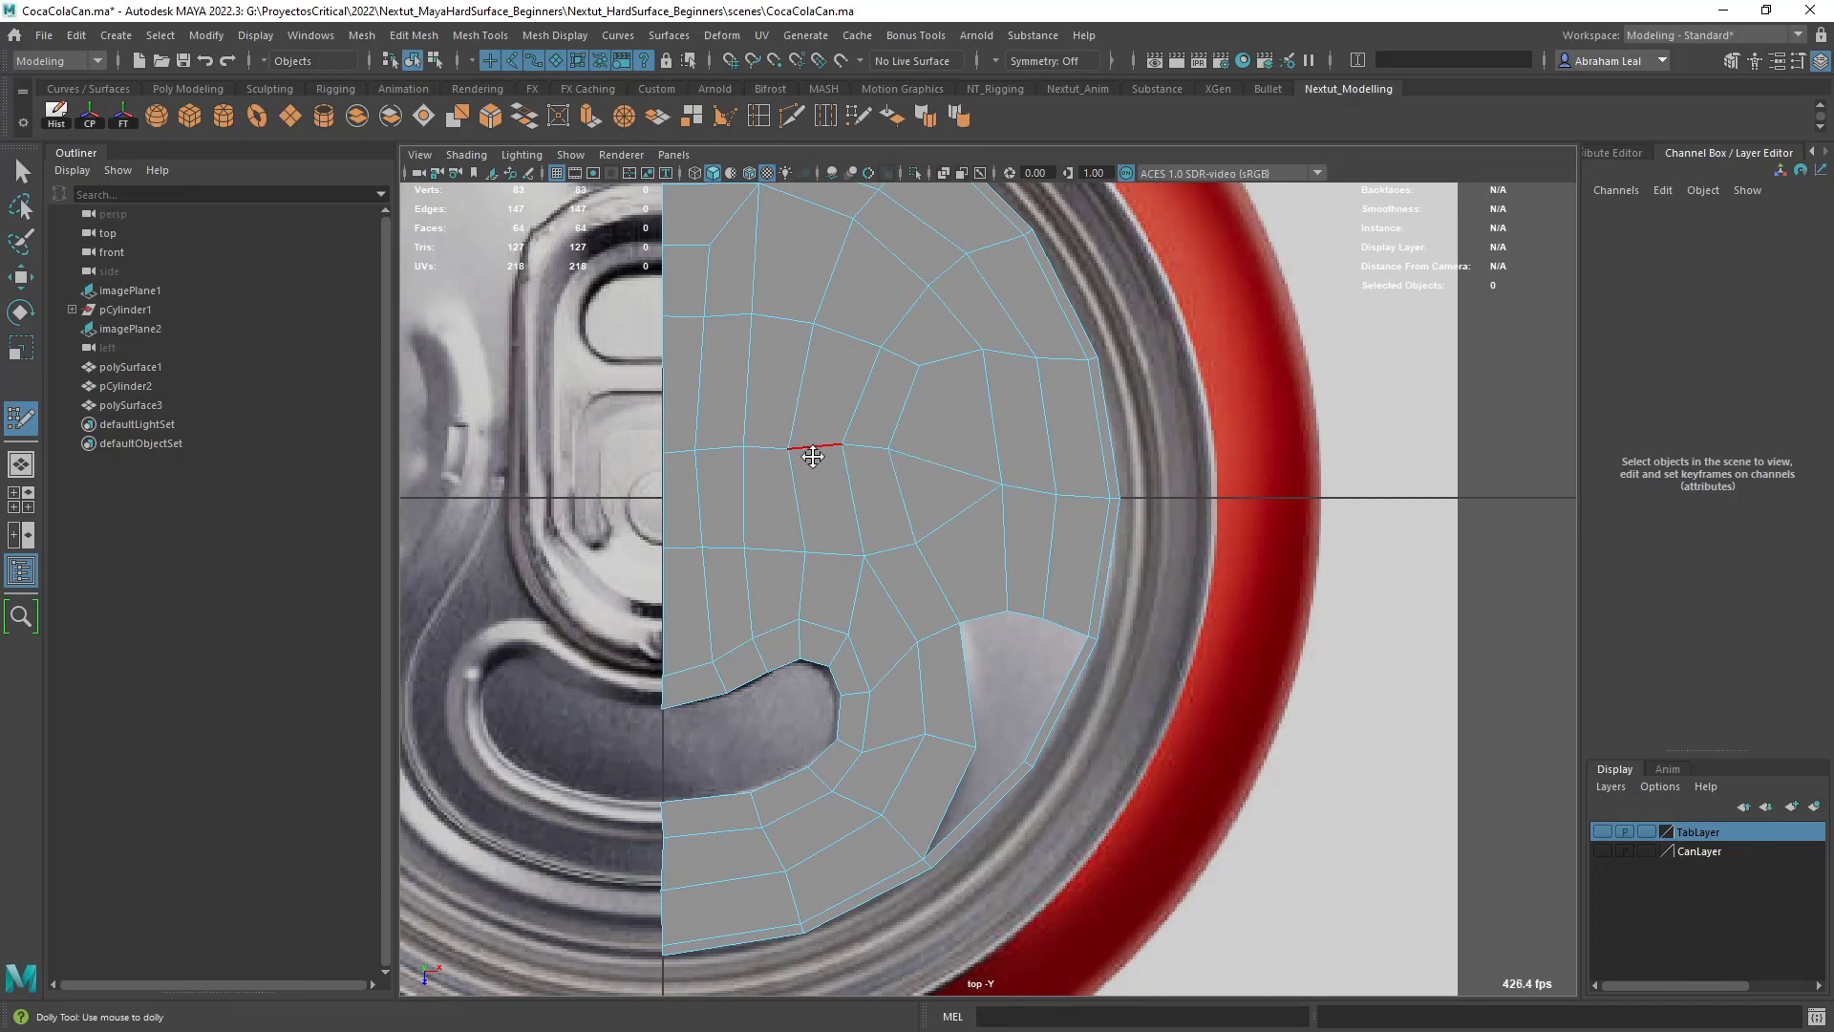
- Compare the mesh with the reference and fill the remaining gap beside the groove's lower end with three quads and a triangle
key(6)
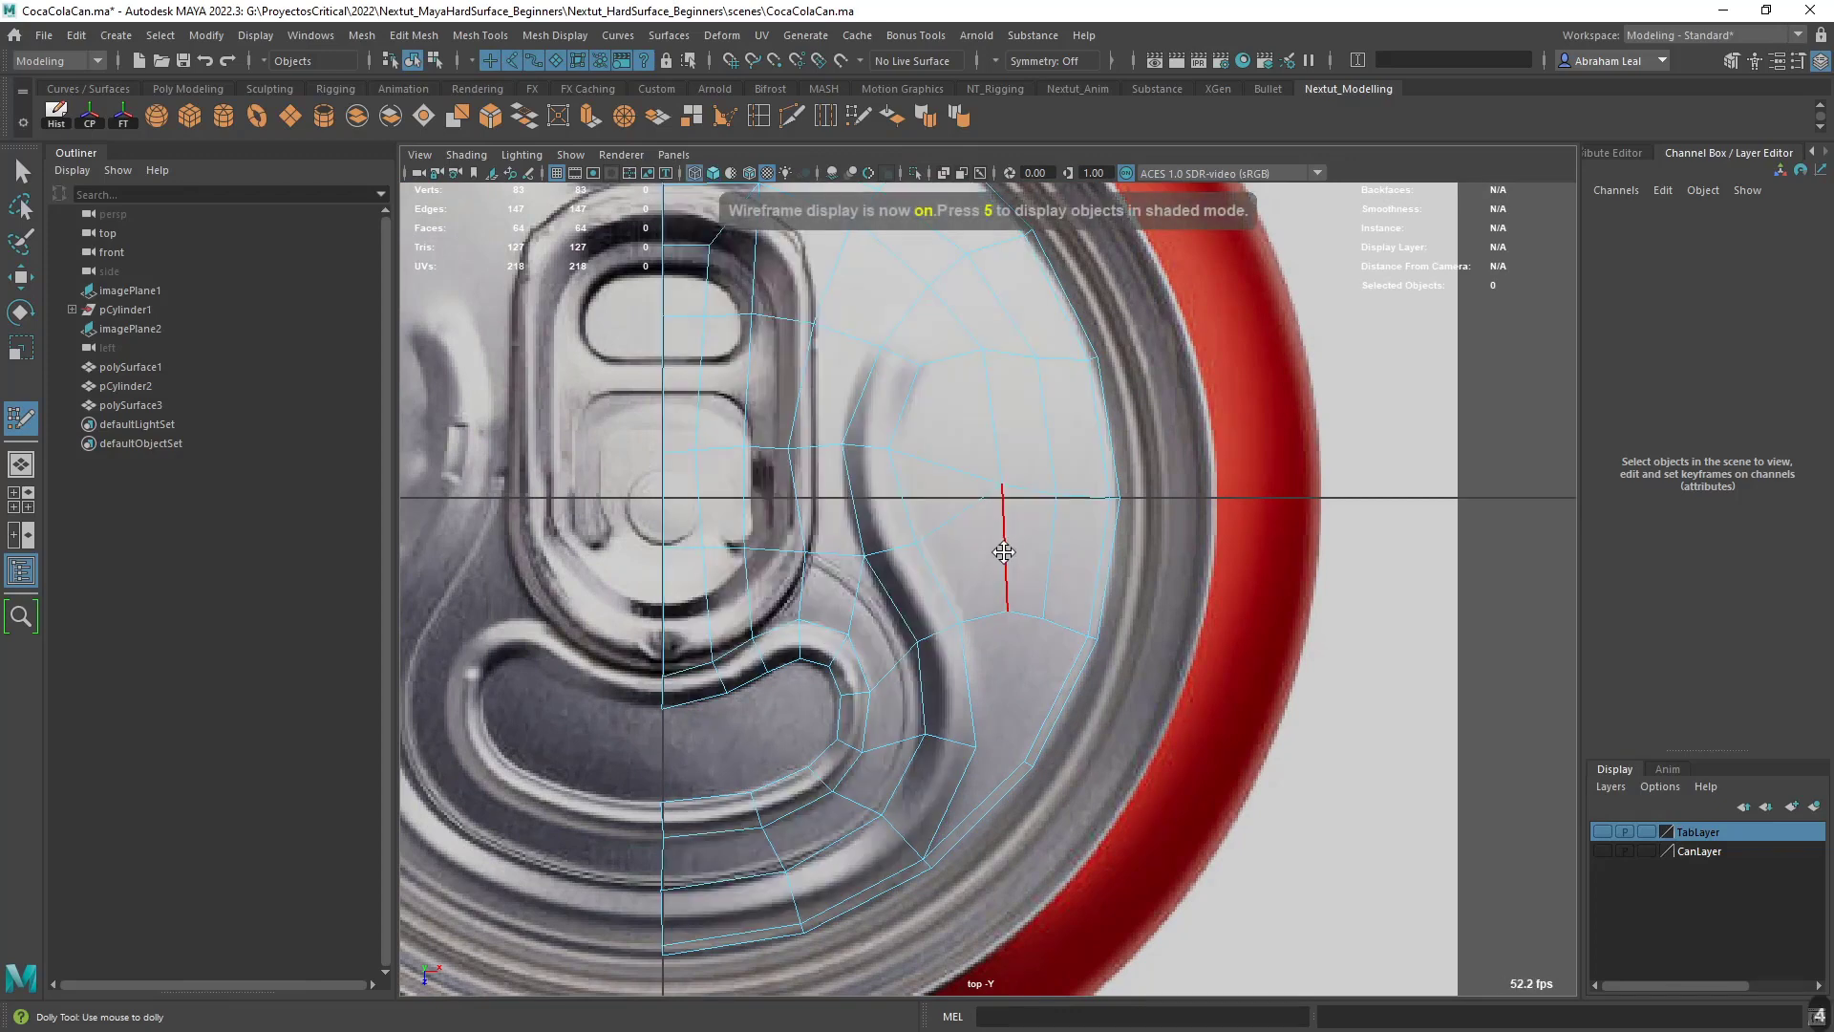
key(4)
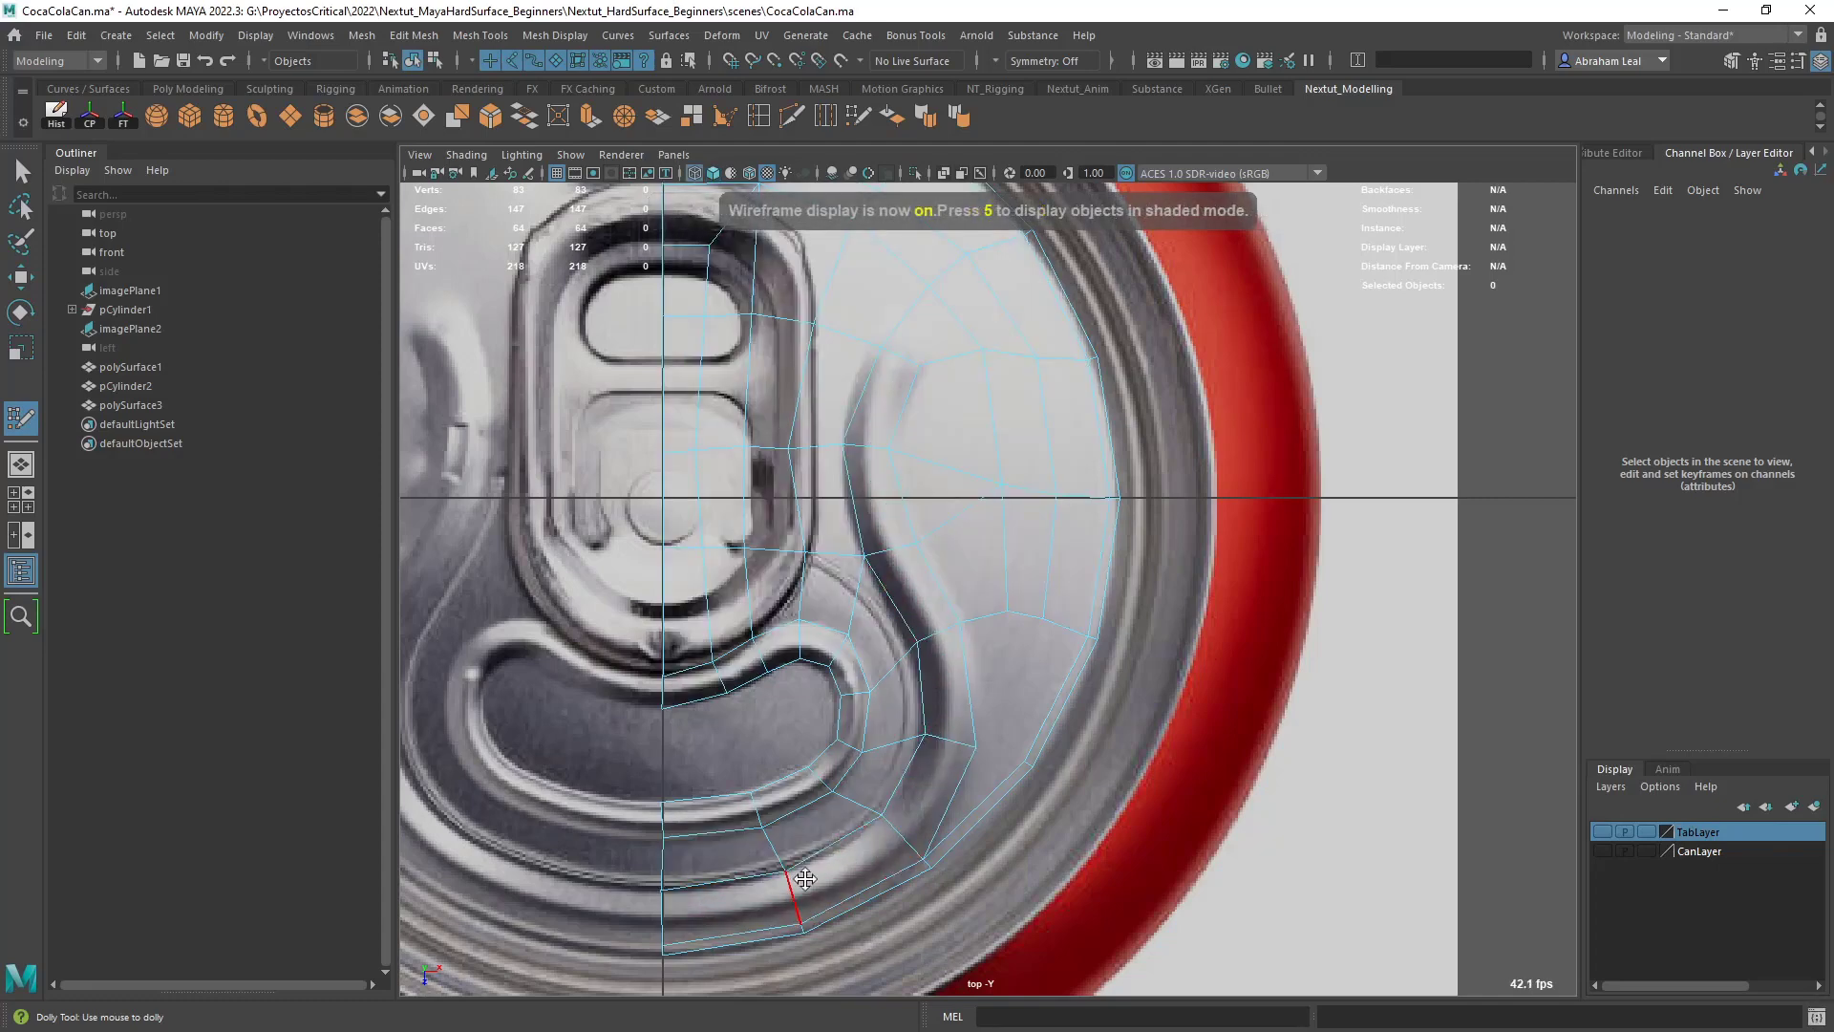
key(6)
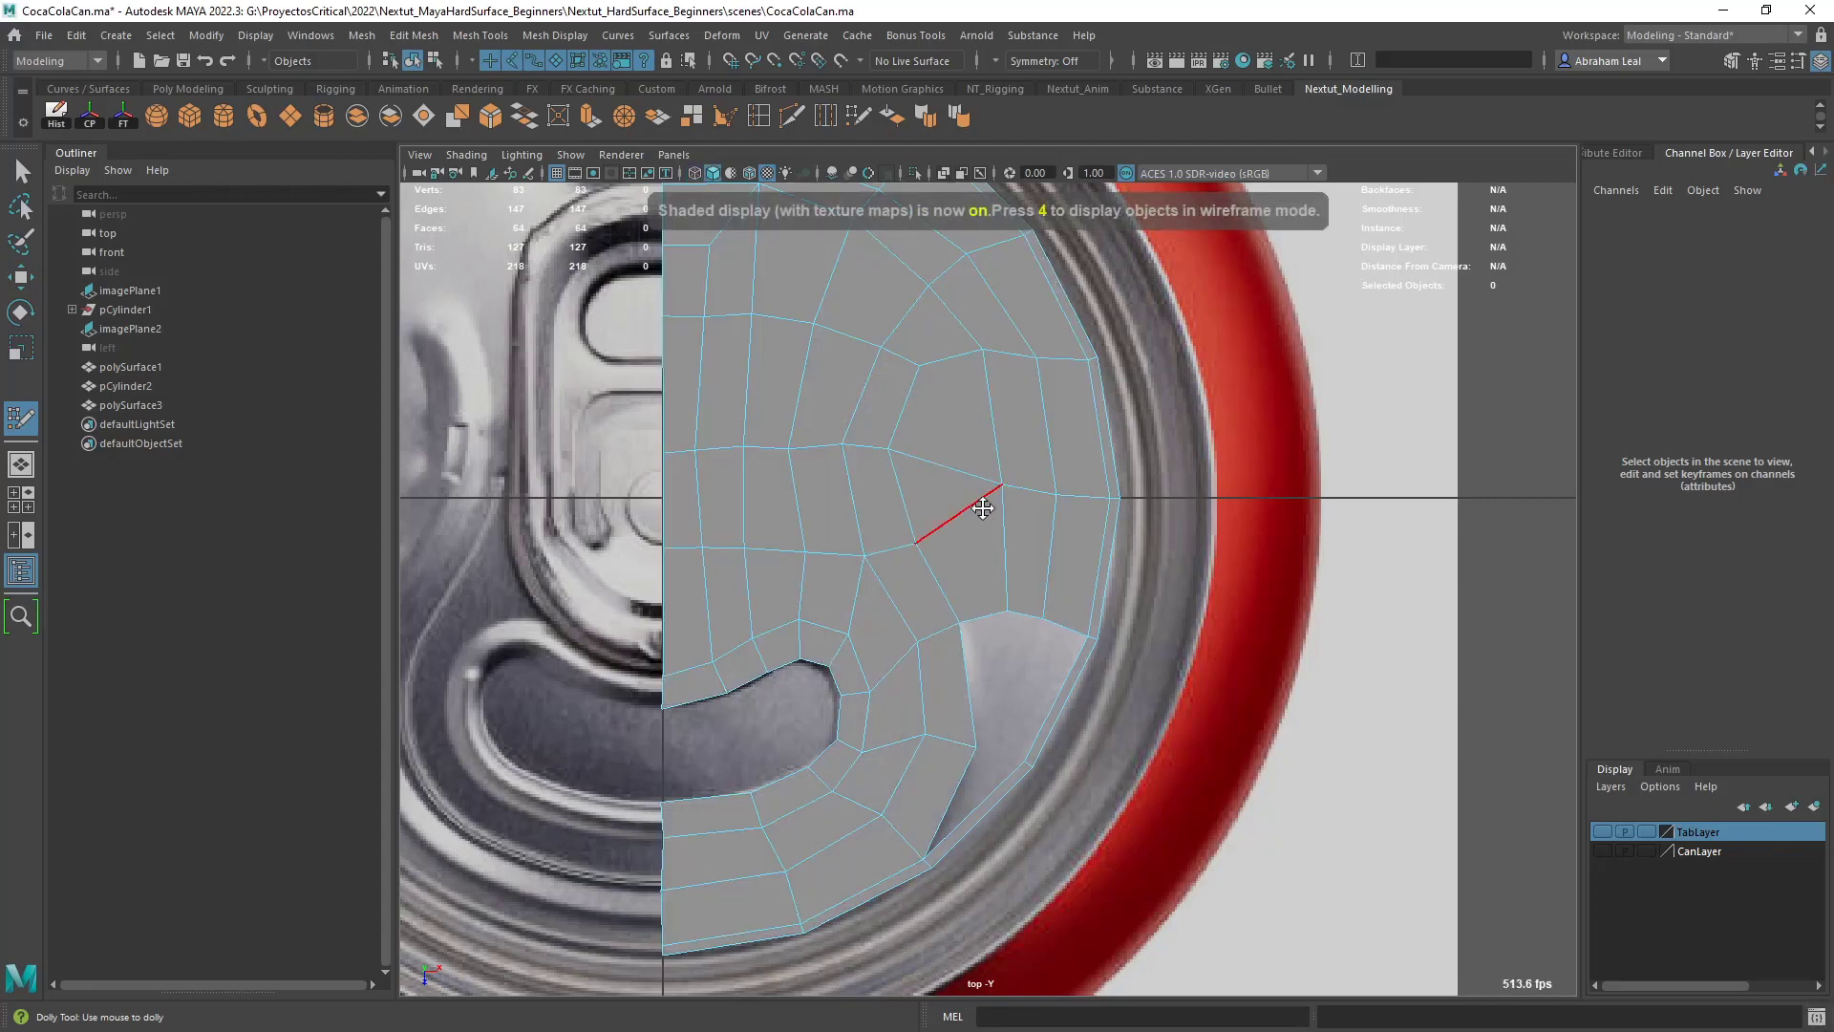
alt+middle_drag(924, 519, 899, 467)
scroll(970, 553, up, 3)
alt+middle_drag(1003, 586, 997, 509)
scroll(1001, 641, up, 1)
alt+middle_drag(998, 633, 1000, 520)
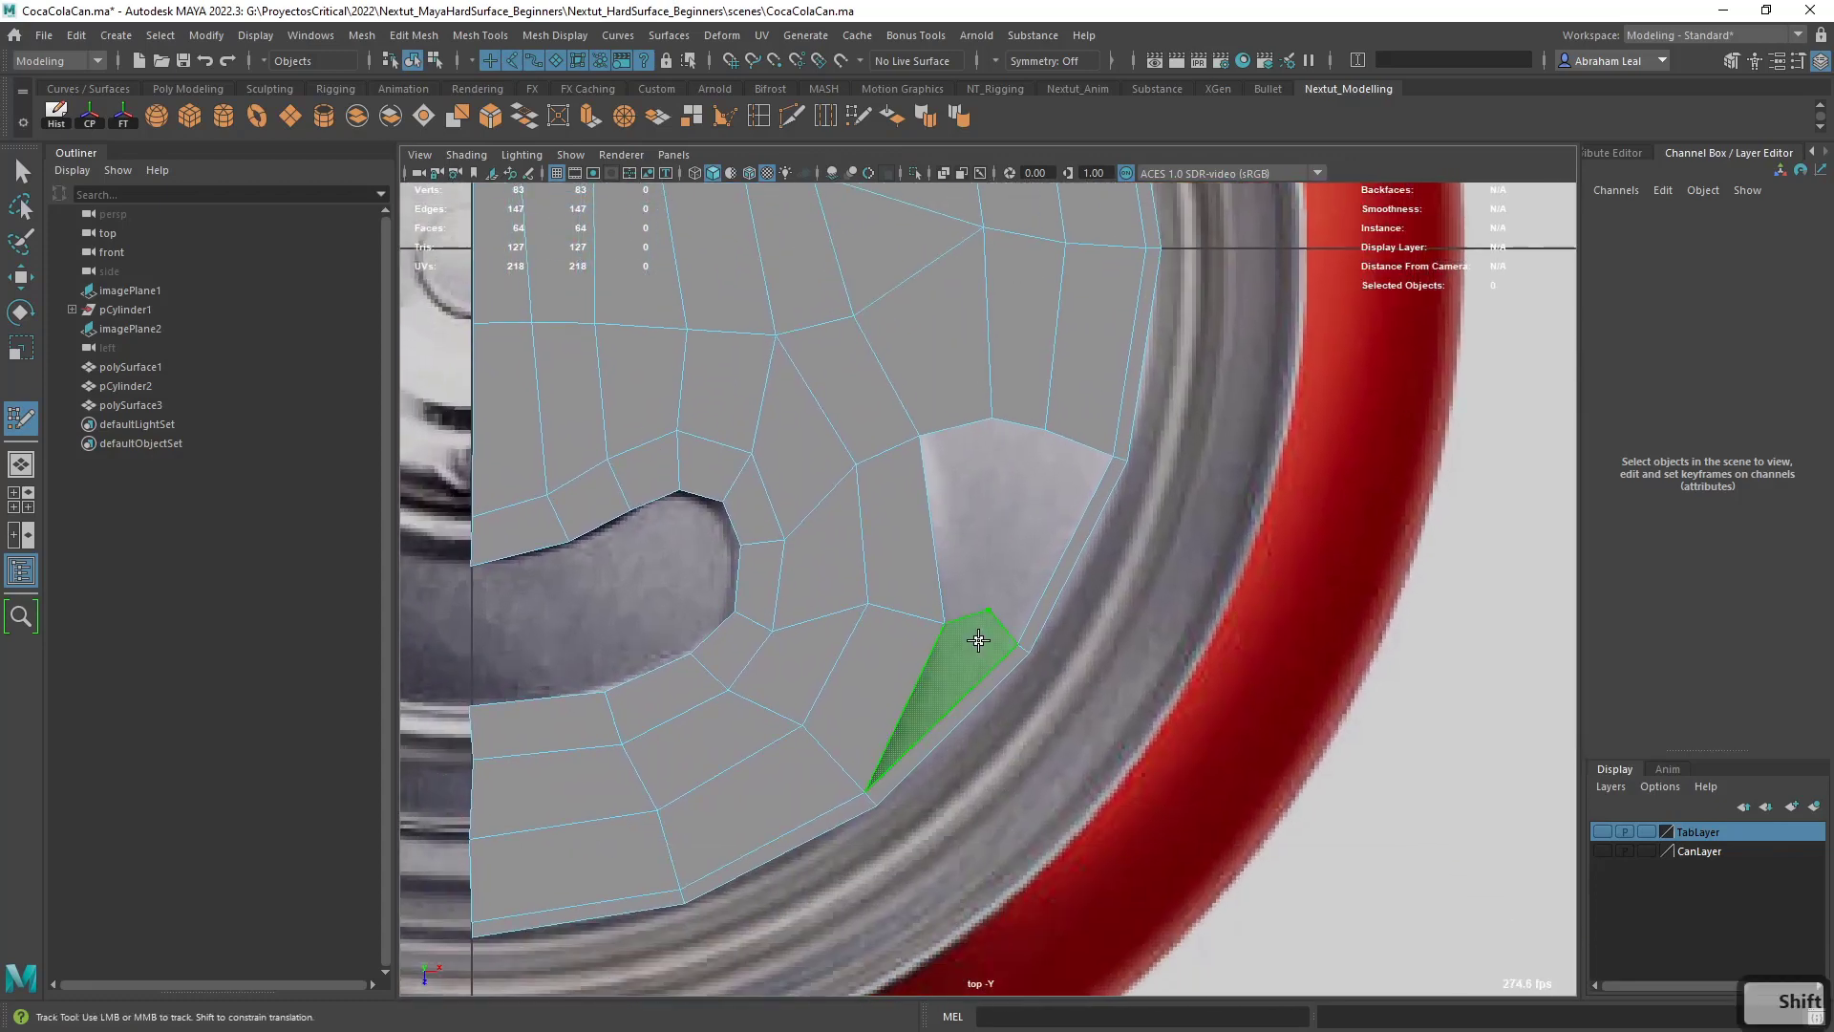
shift+click(974, 641)
shift+click(974, 519)
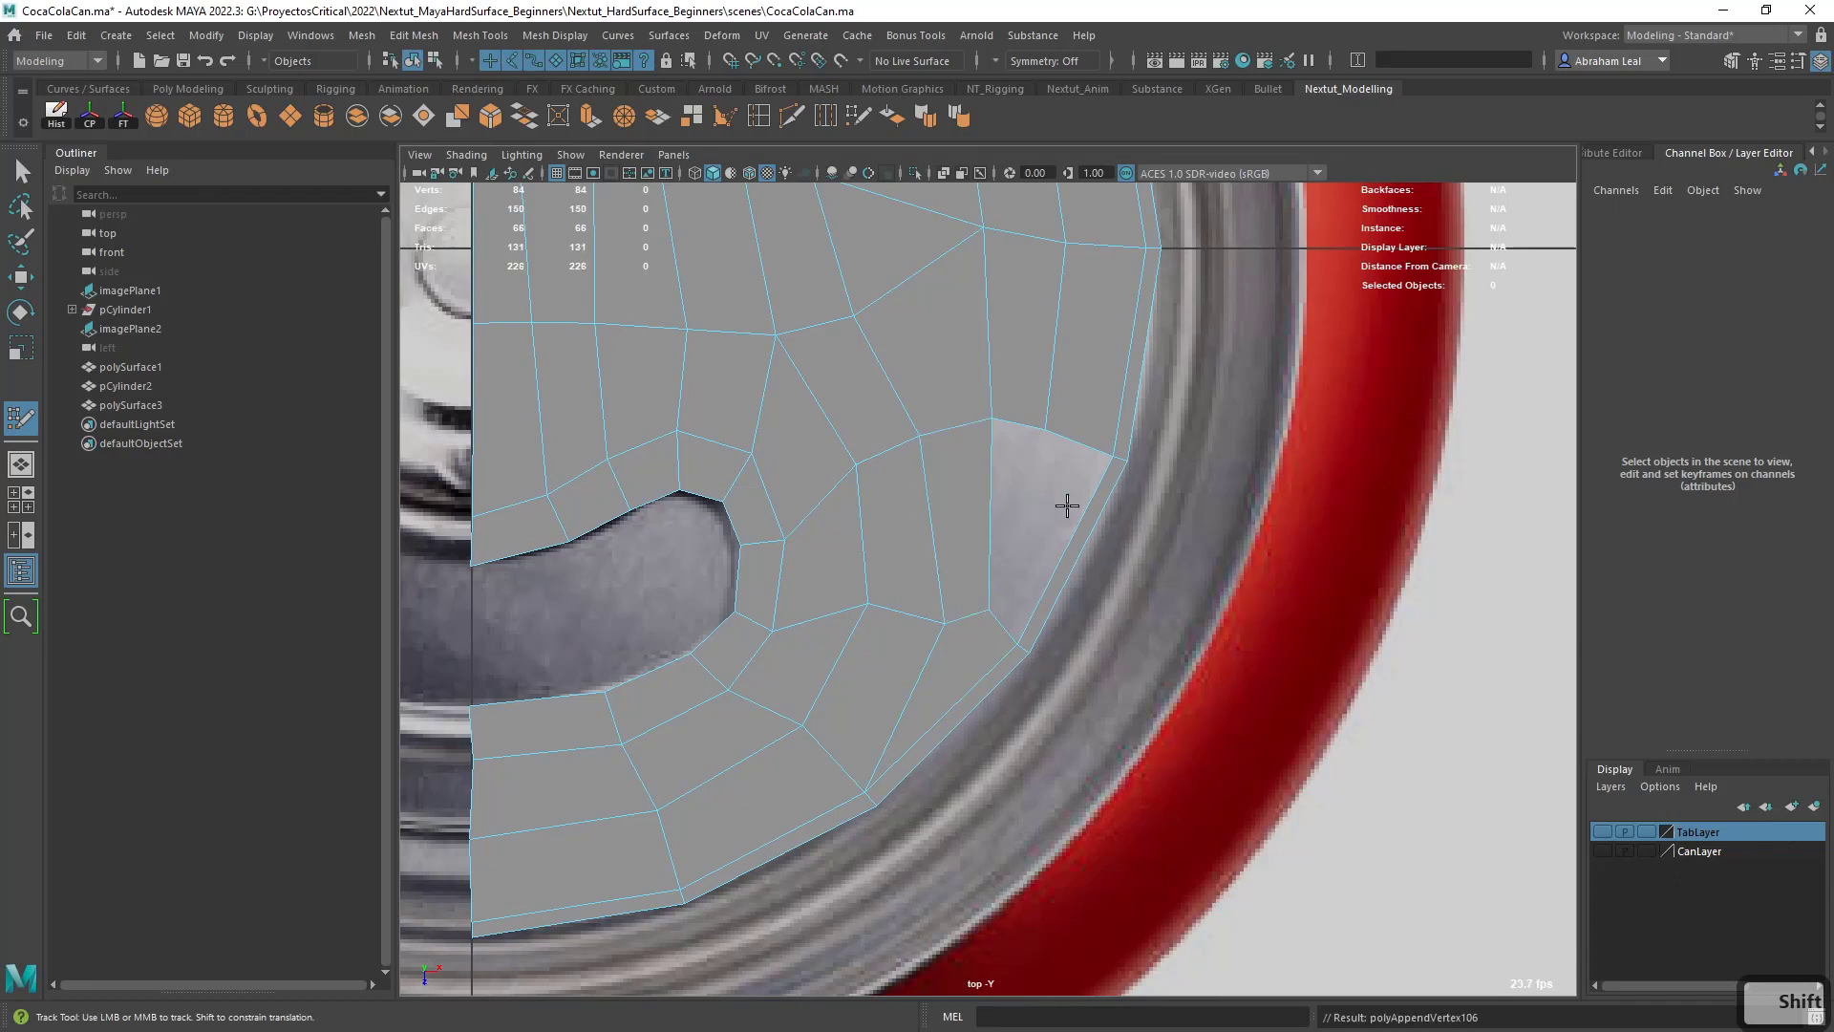
shift+click(1057, 532)
shift+click(1006, 489)
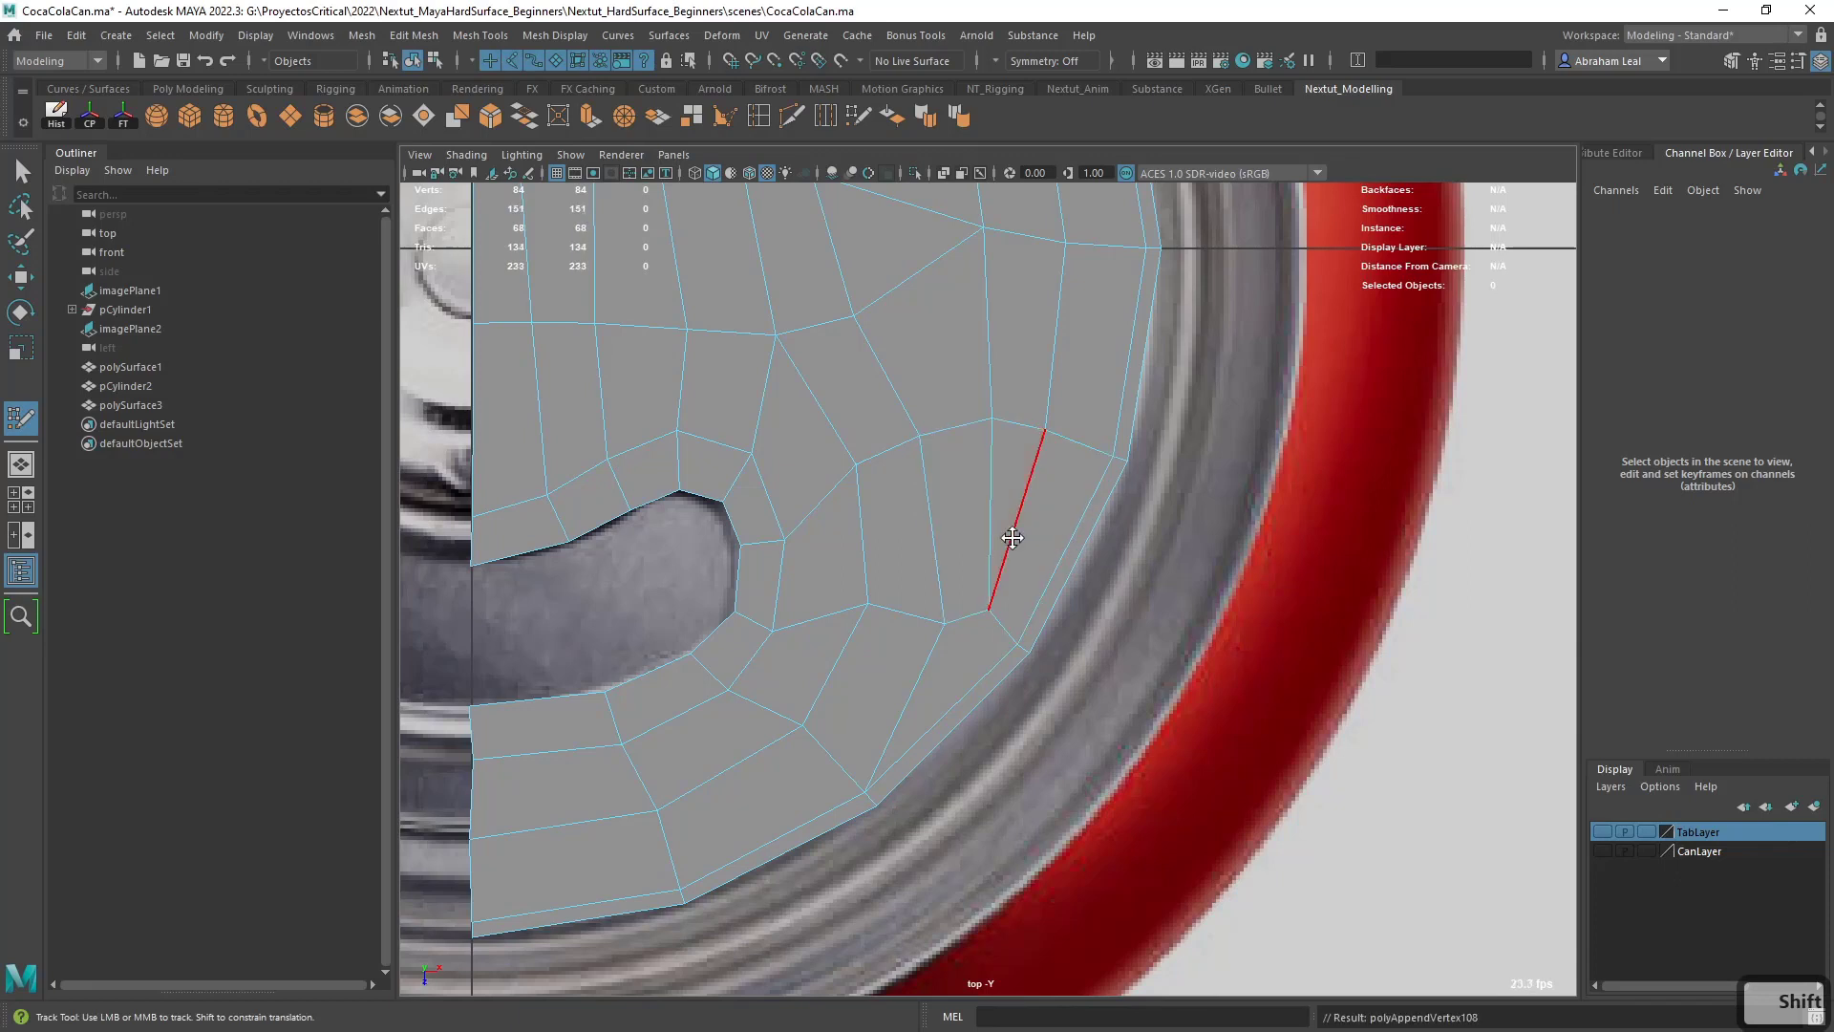
- Check the lower mesh in wireframe, then fill the mouth opening from the center line outward with two quads in textured shading
key(4)
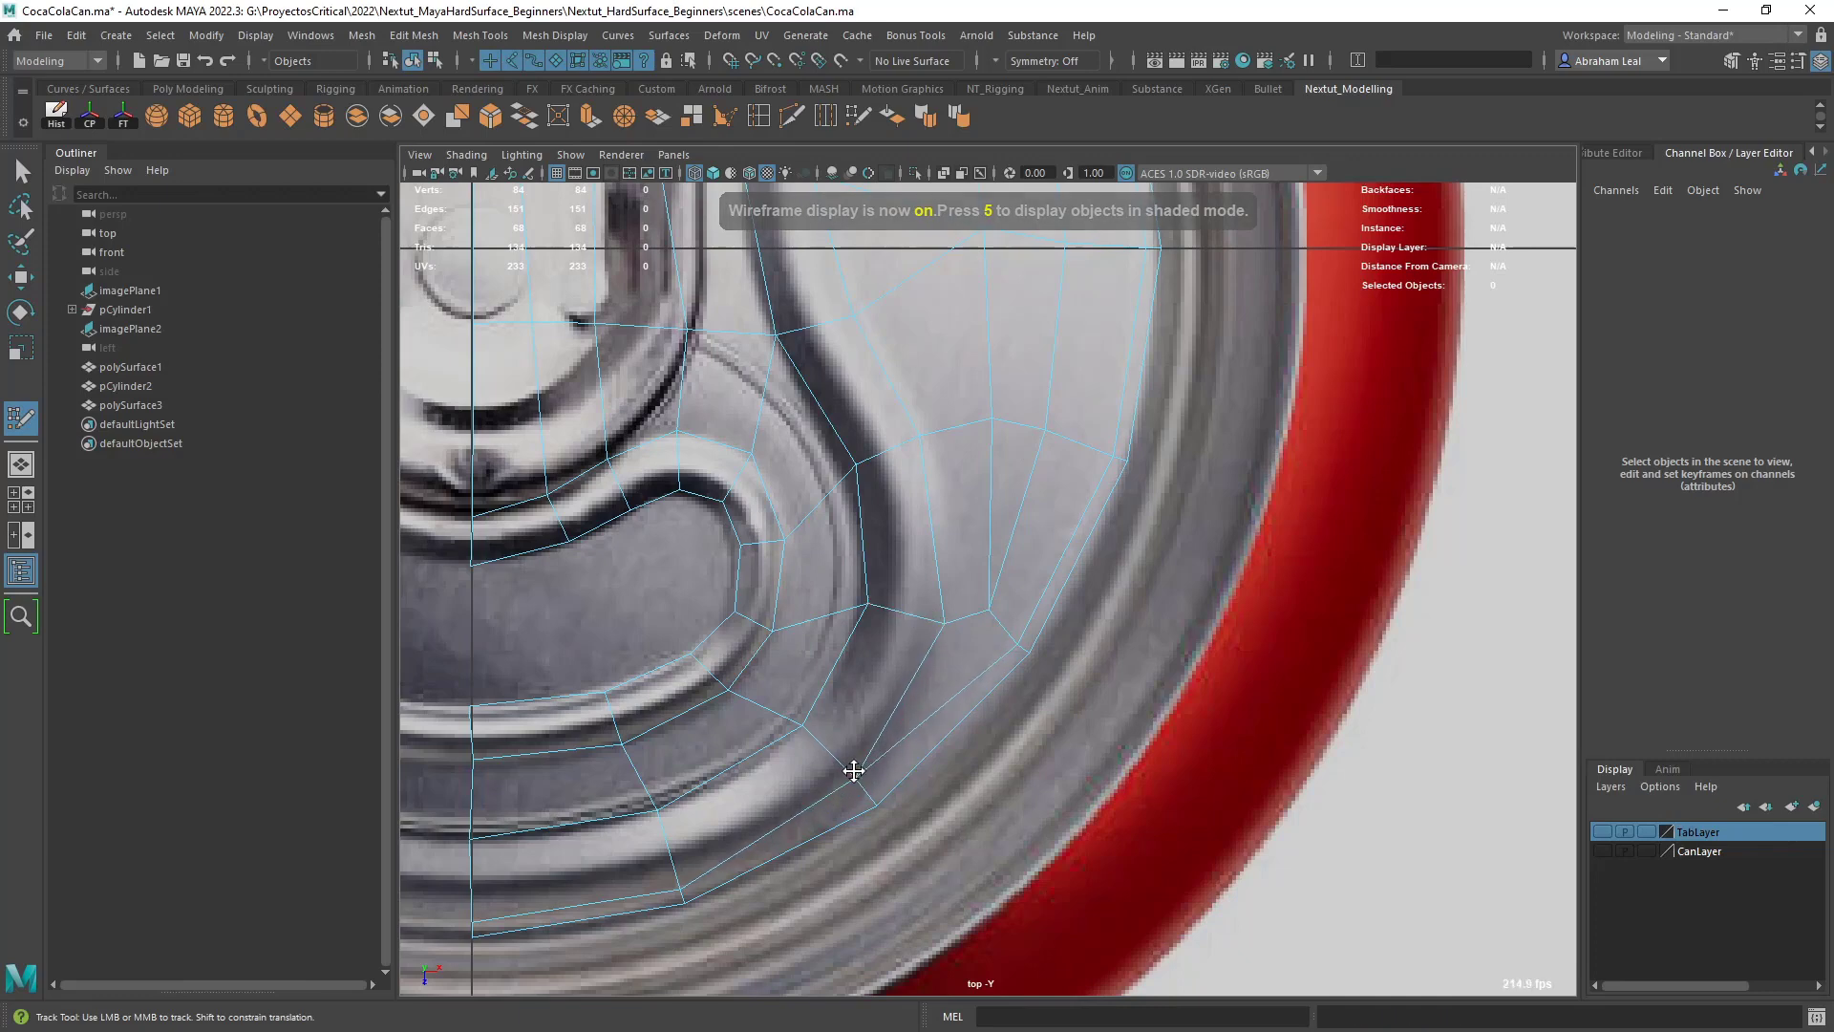
alt+middle_drag(852, 769, 901, 761)
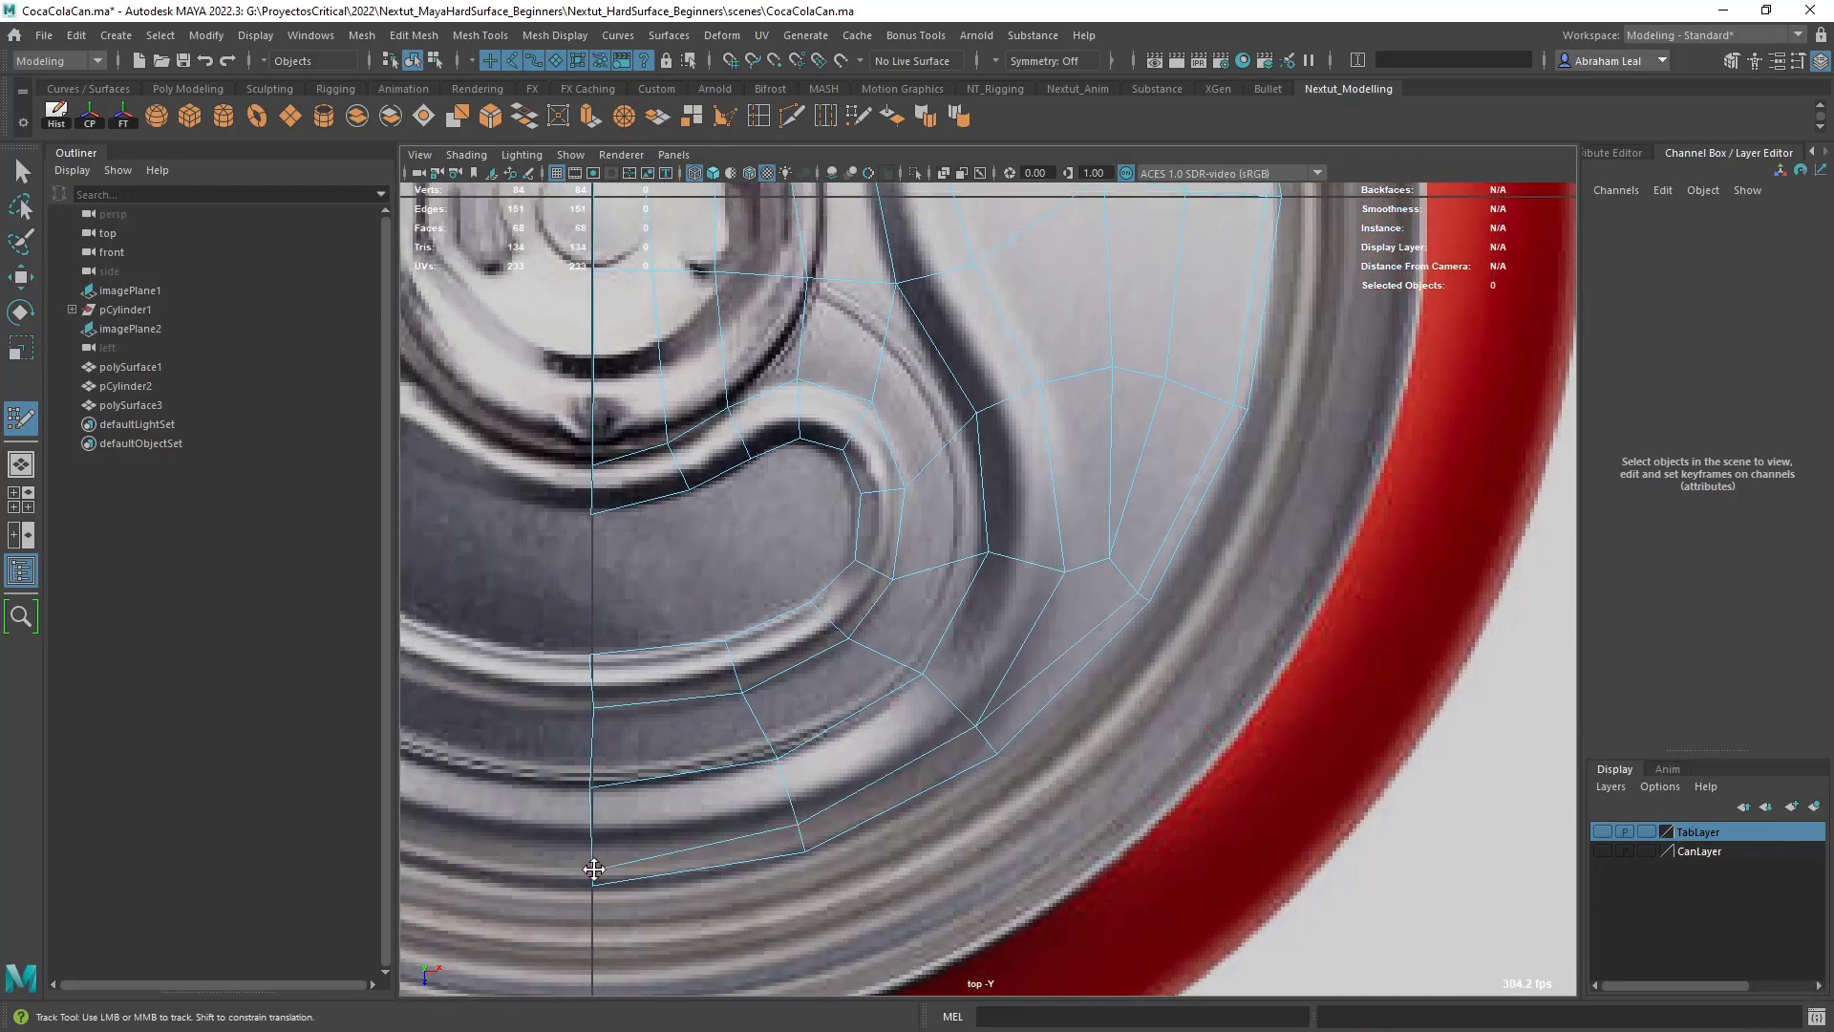
scroll(779, 759, down, 5)
key(4)
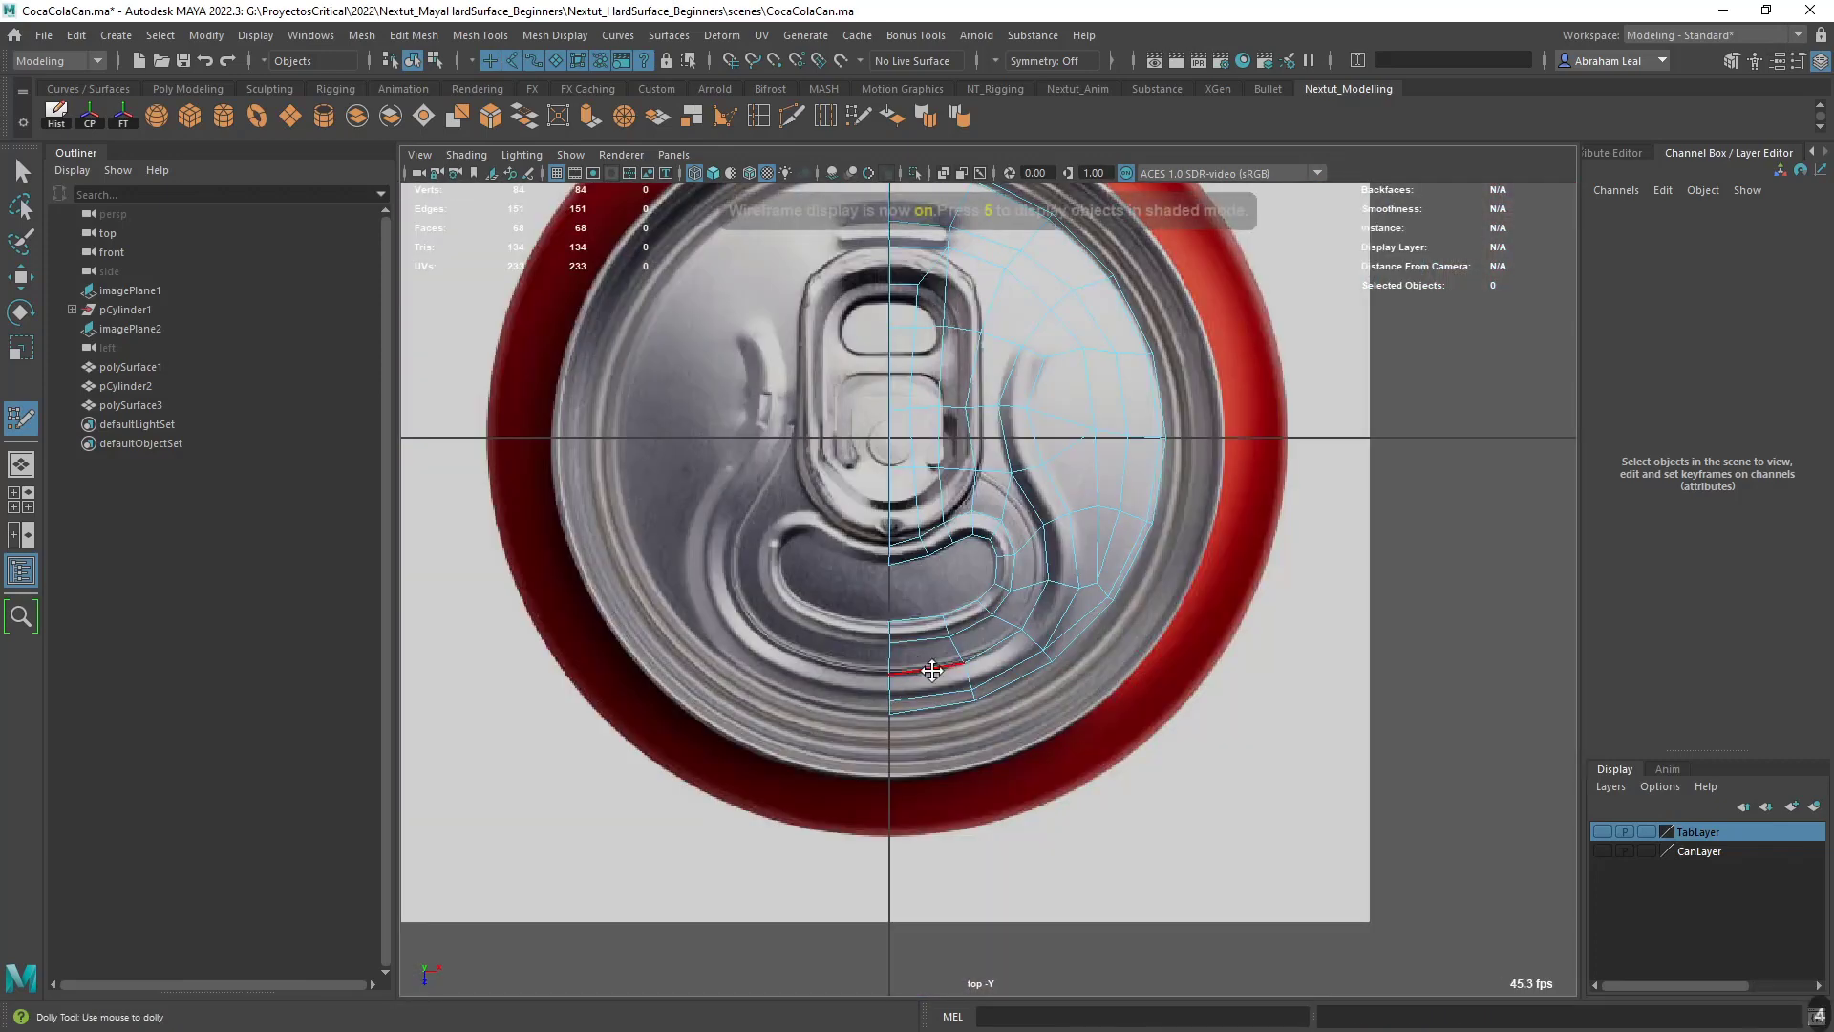
key(6)
scroll(933, 671, up, 4)
shift+click(856, 586)
shift+click(916, 568)
alt+middle_drag(939, 538, 967, 630)
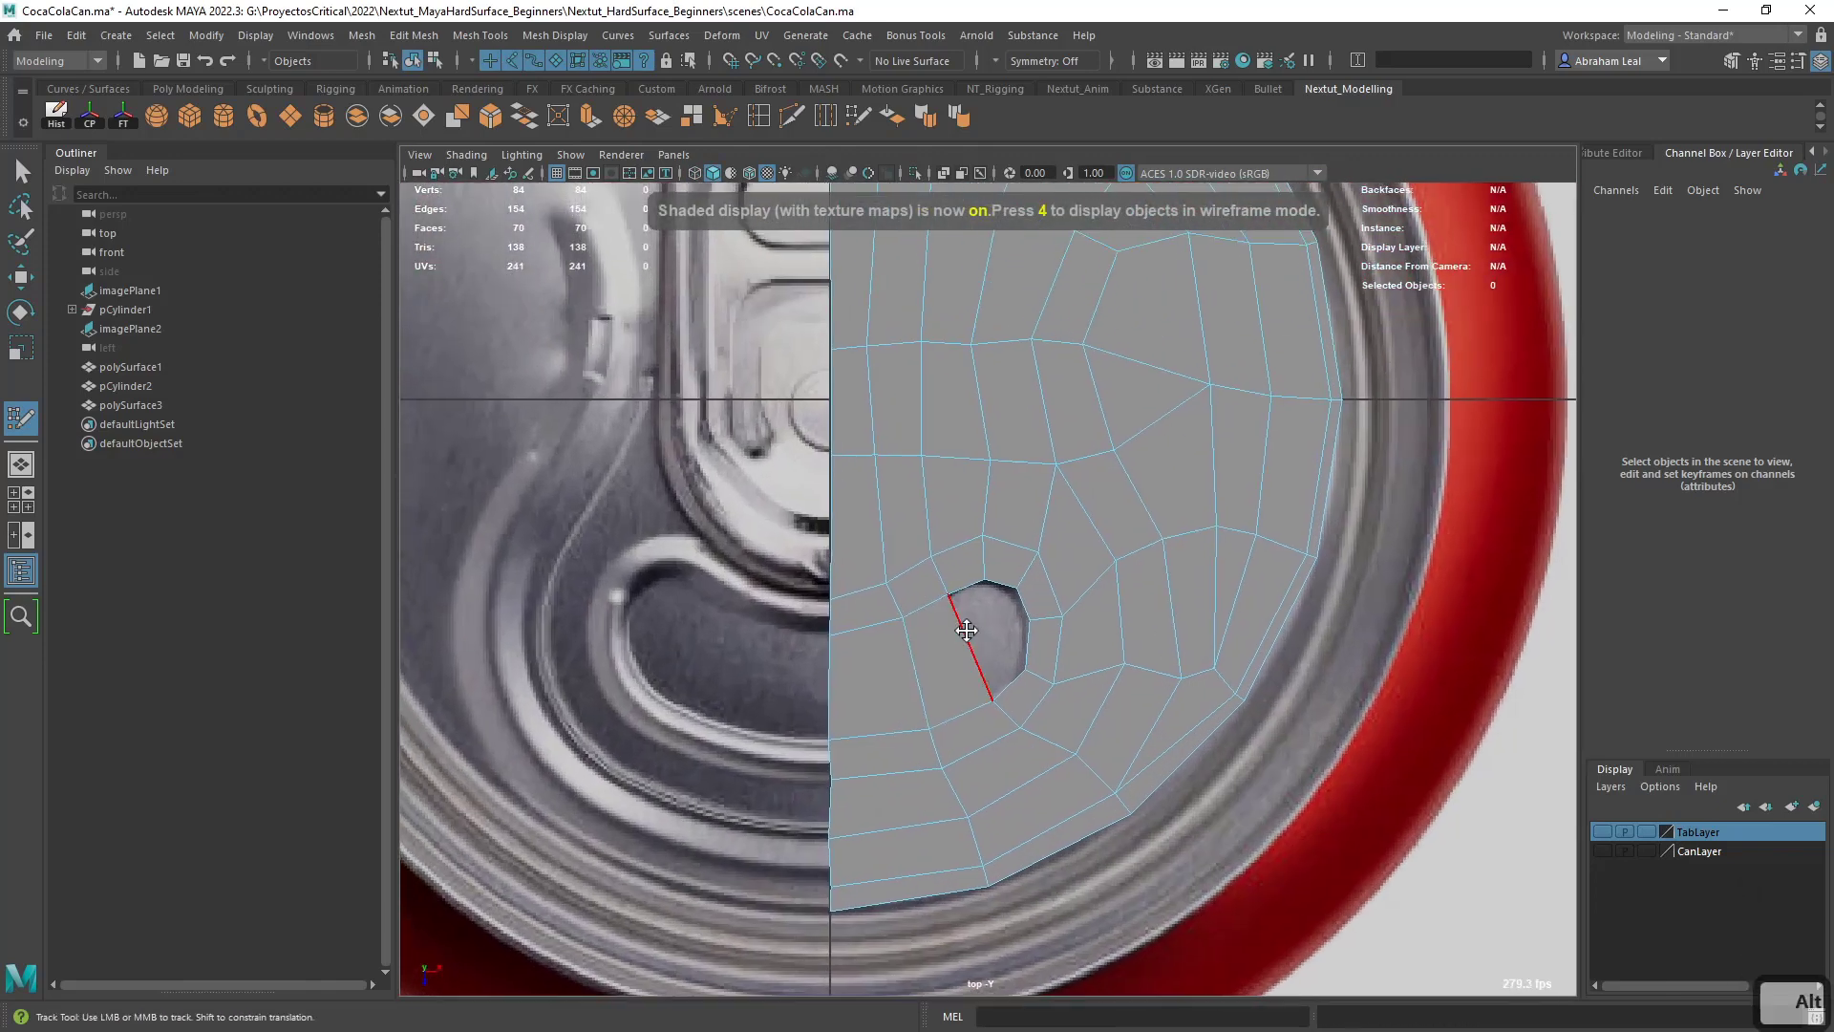
- Insert an edge loop across the mouth quads and fill the mouth's rounded end with three quads and a triangle
scroll(984, 621, up, 2)
ctrl+click(937, 674)
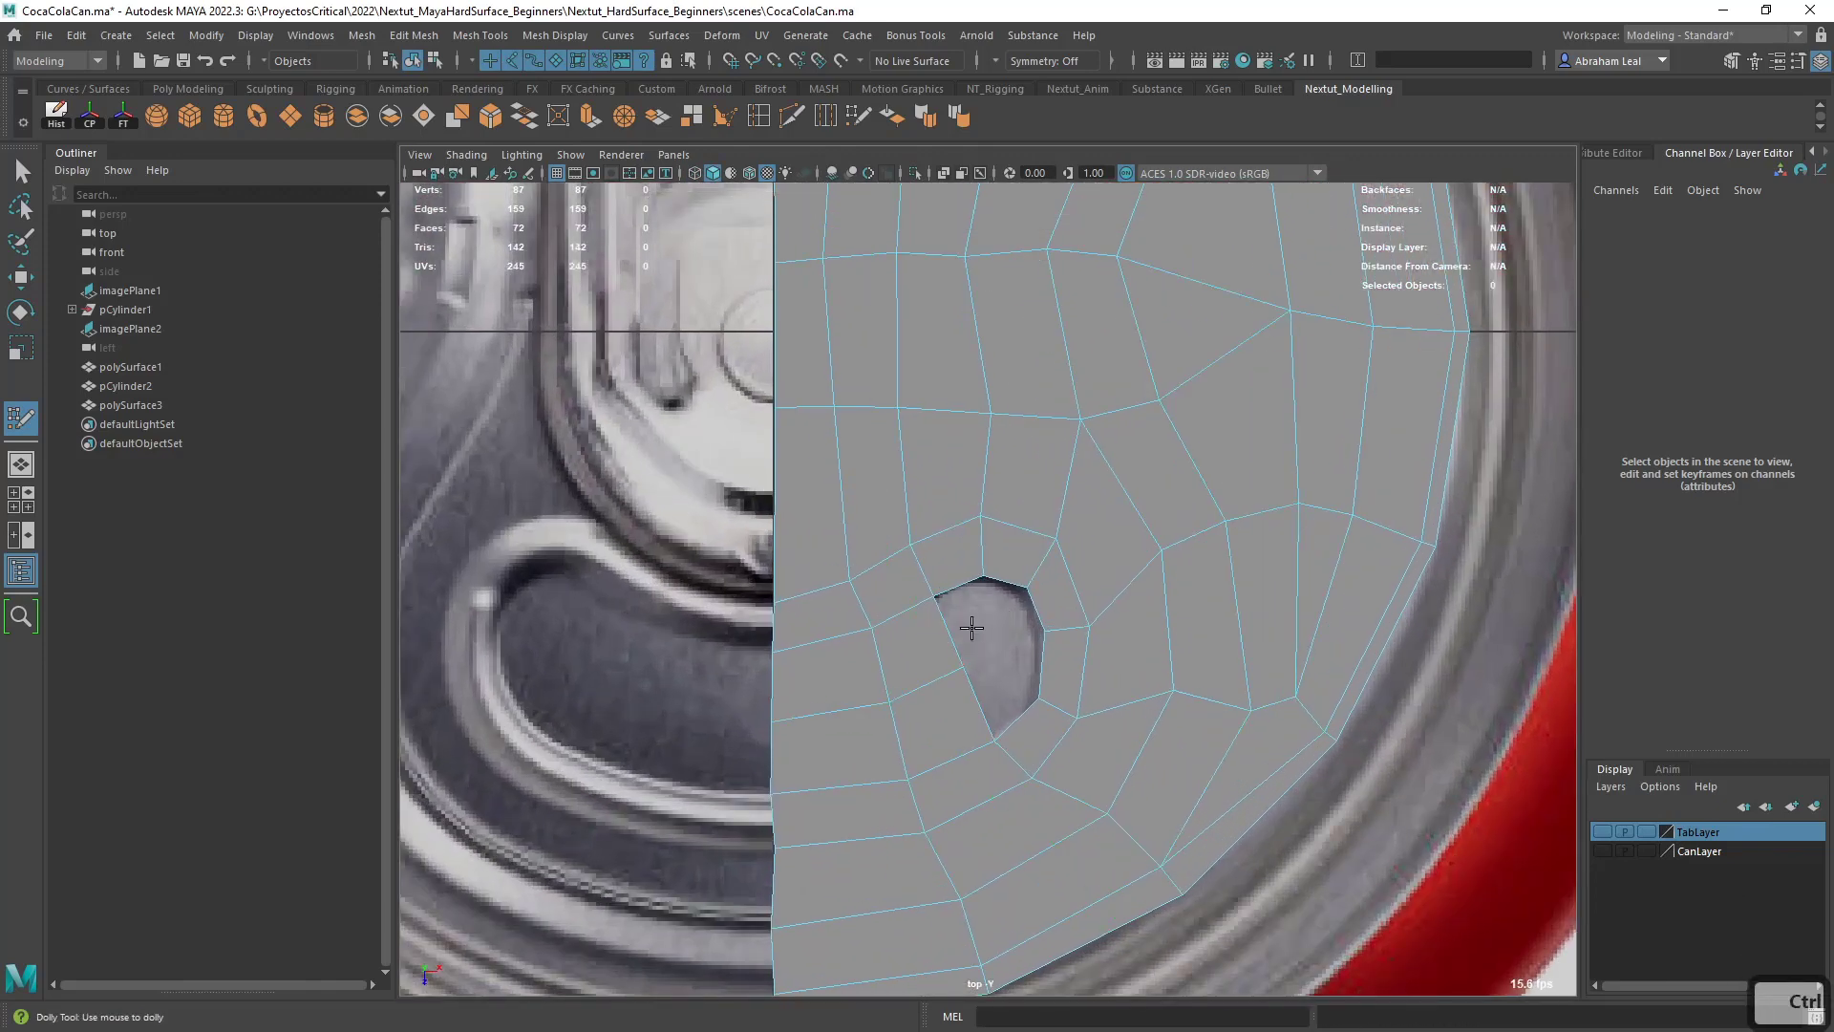
shift+click(984, 633)
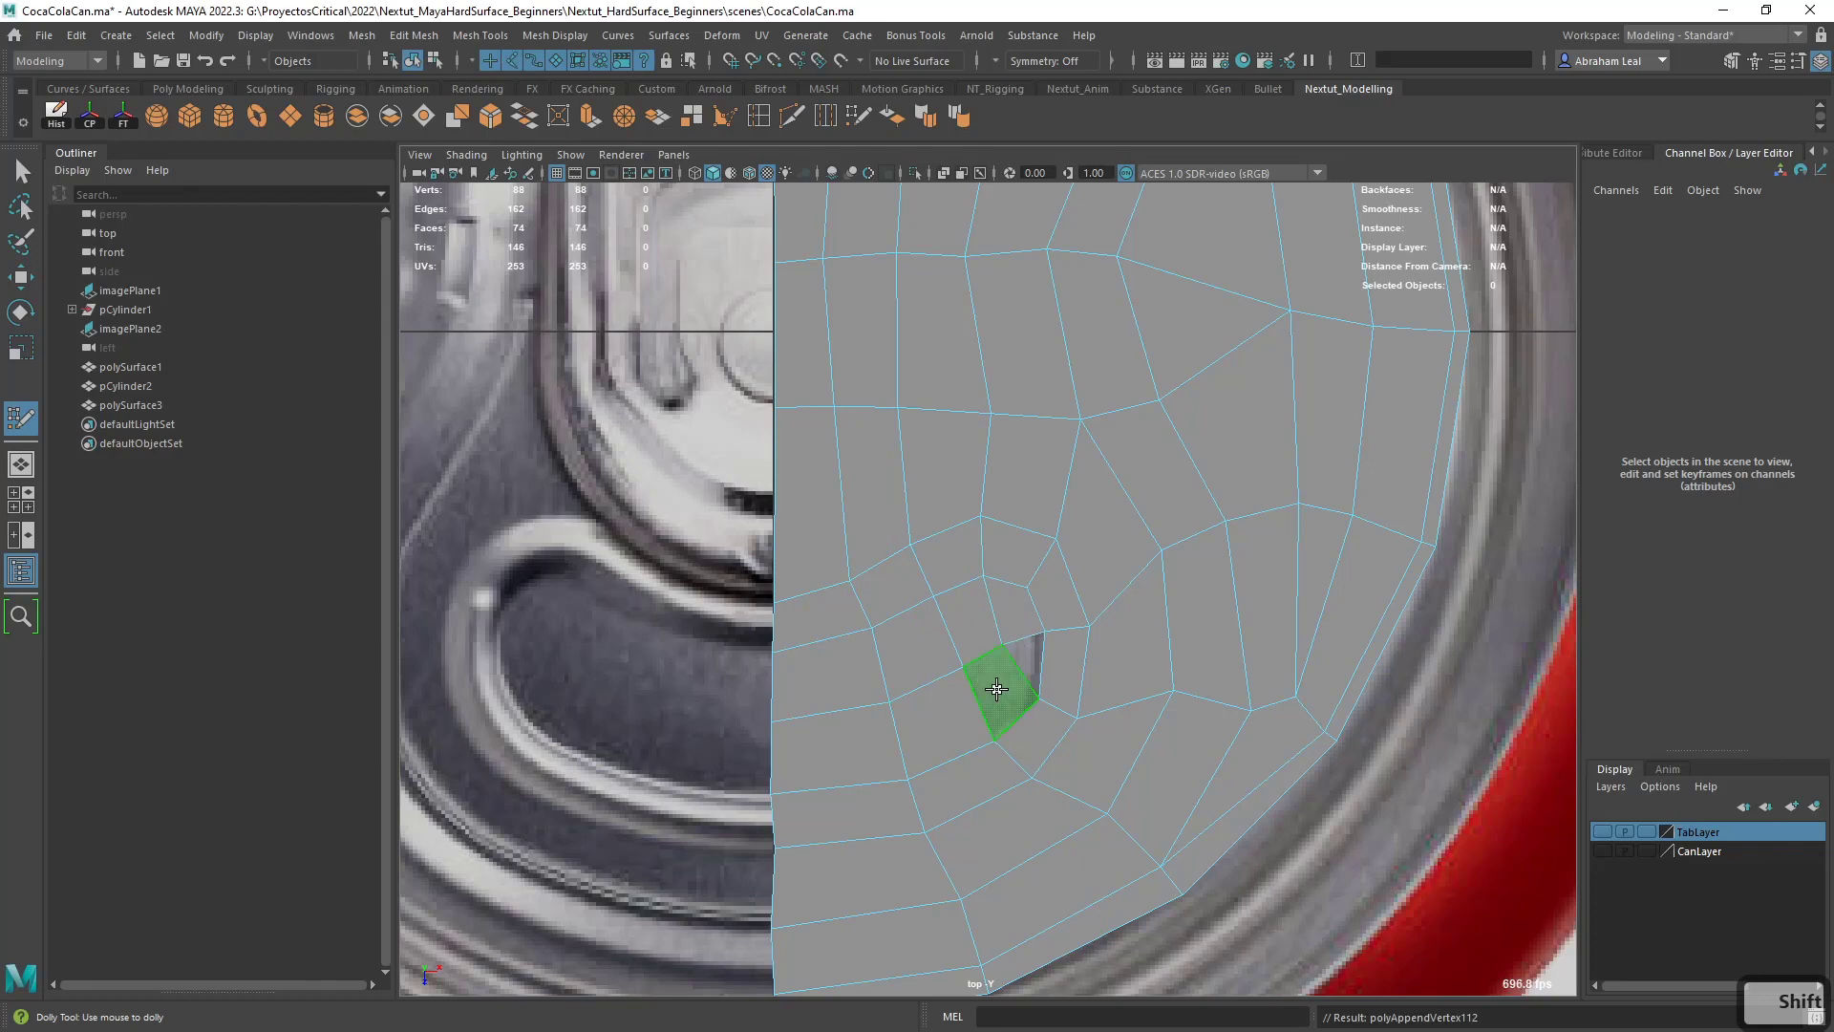
shift+click(997, 690)
shift+click(1024, 666)
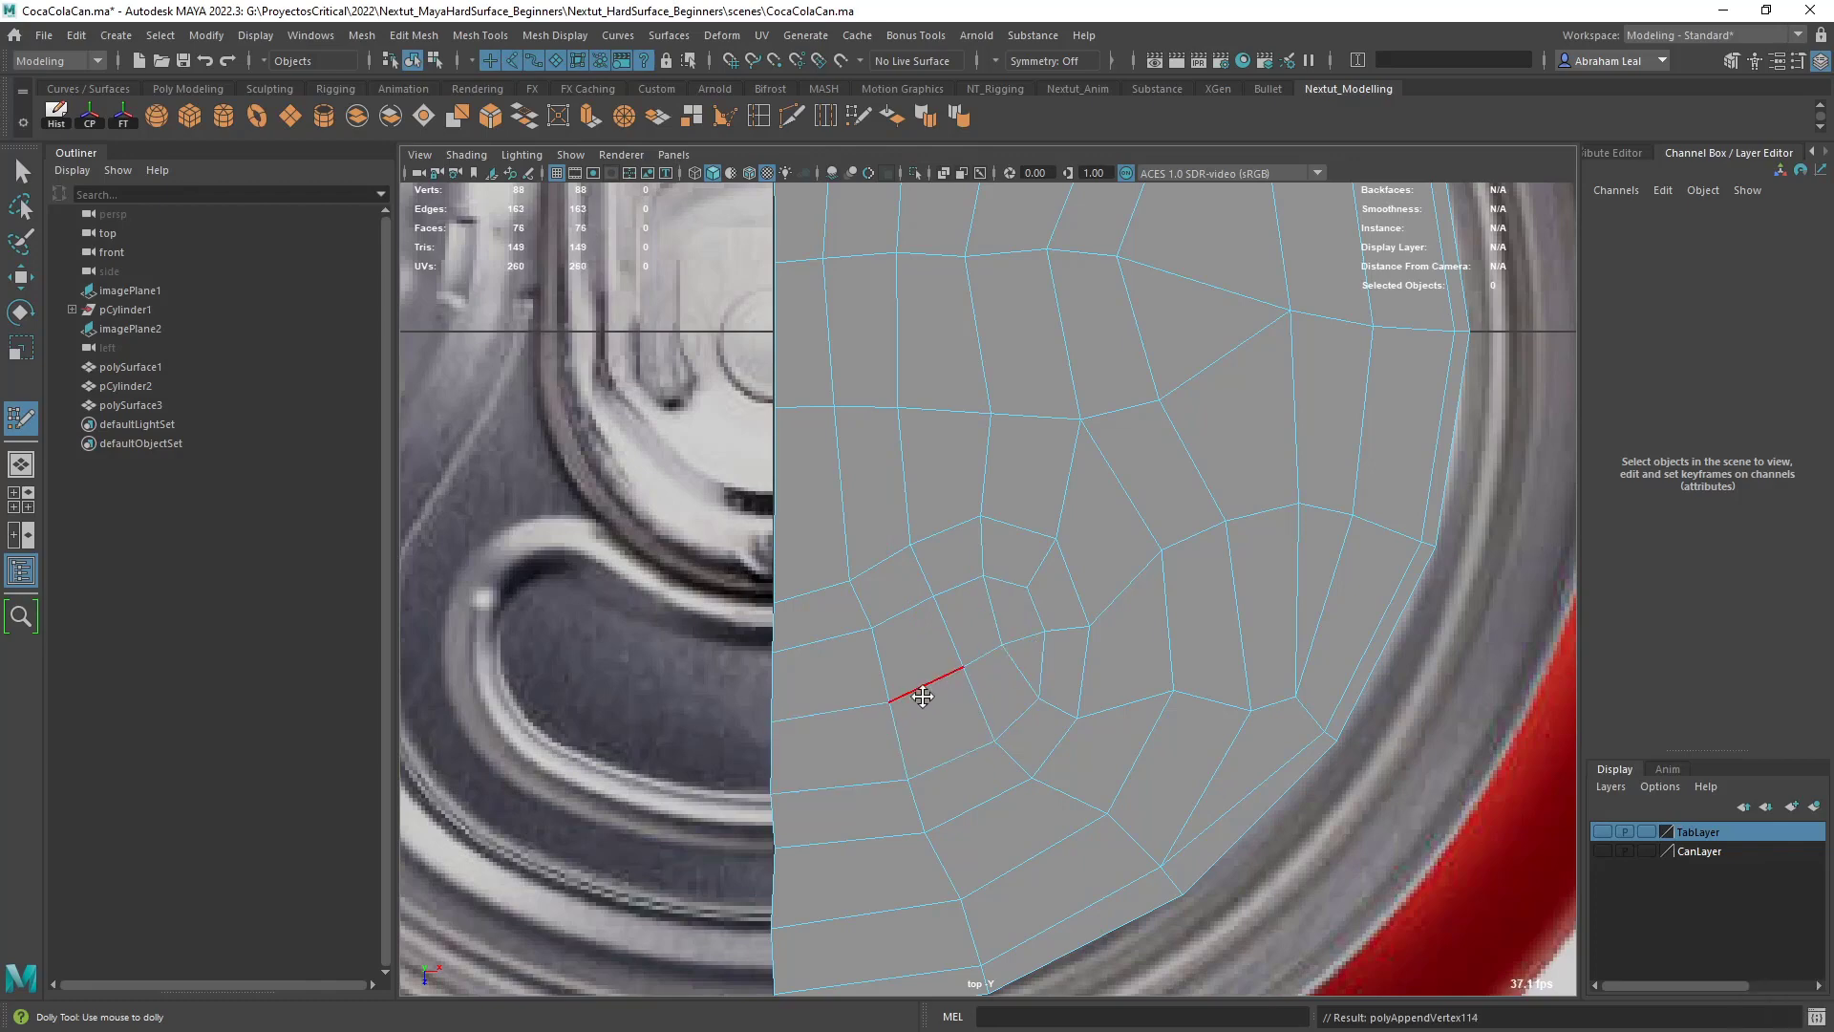
- Examine the edge flow around the groove and across the filled half of the lid
scroll(921, 696, down, 5)
scroll(1015, 598, up, 3)
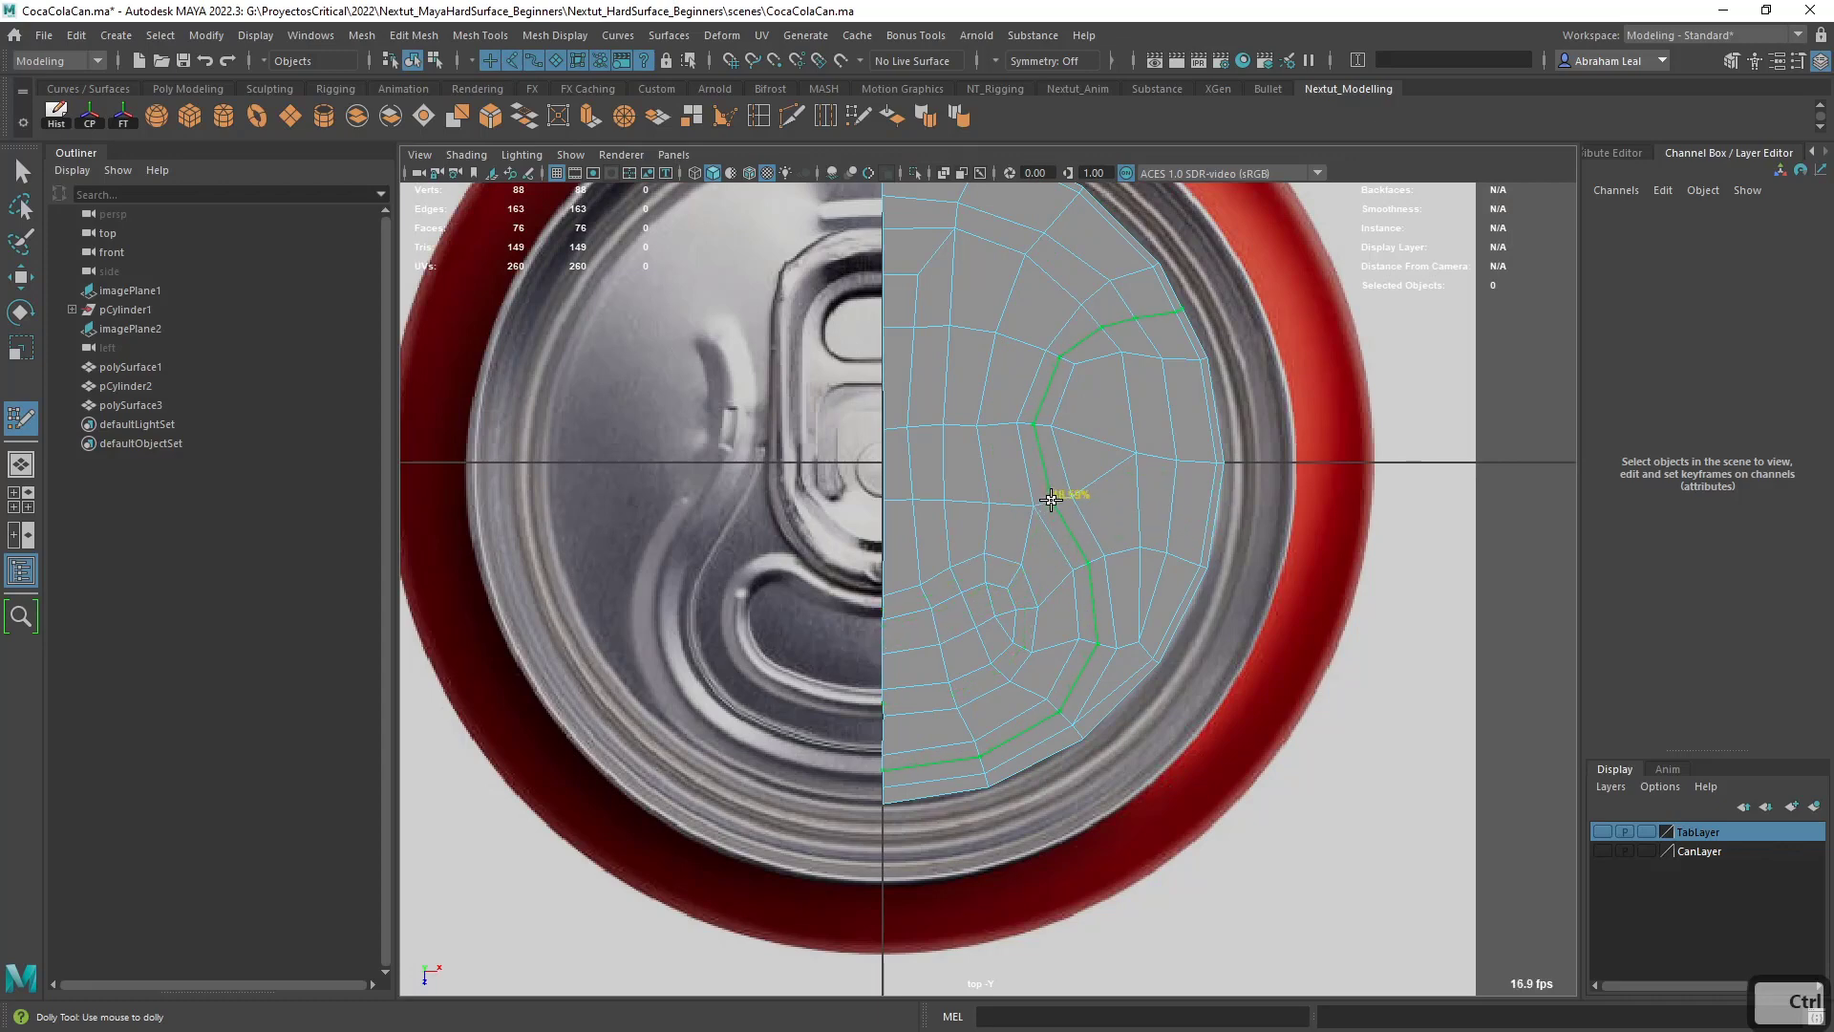
alt+middle_drag(932, 365, 951, 527)
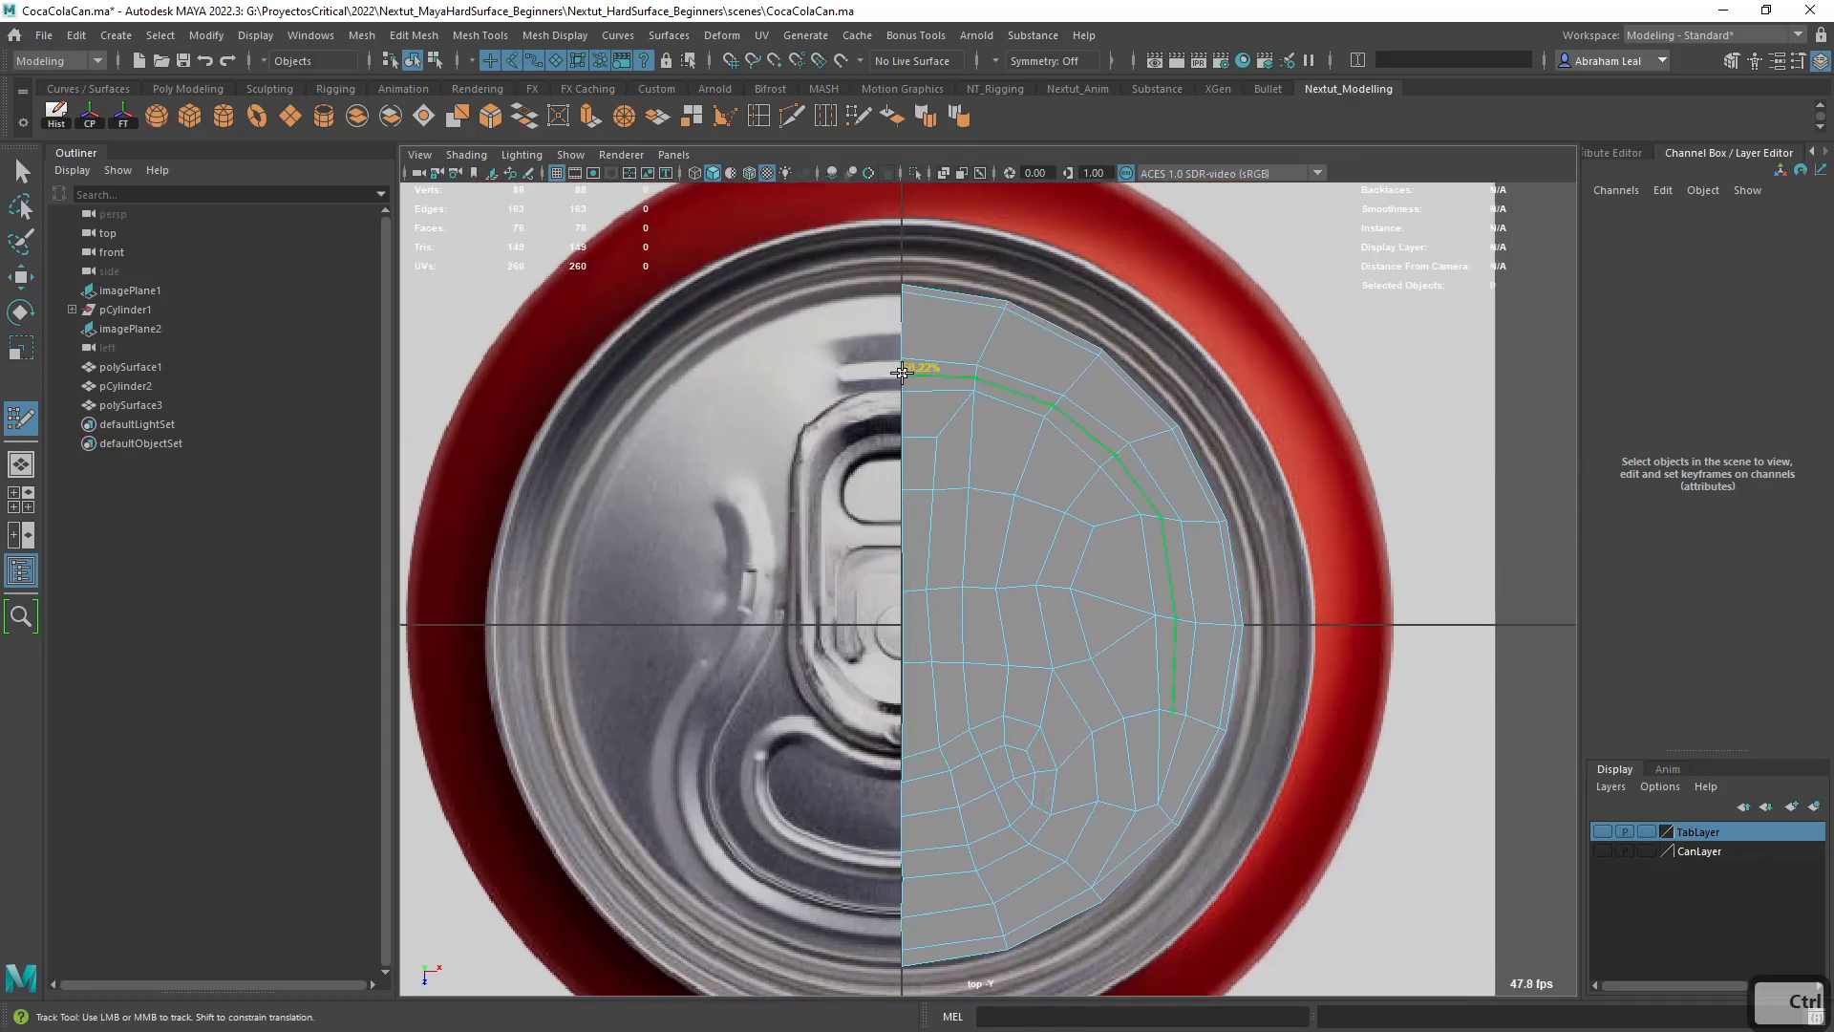
mouse_move(1113, 563)
alt+middle_down()
mouse_move(1052, 512)
mouse_move(994, 656)
alt+middle_up()
scroll(994, 656, up, 2)
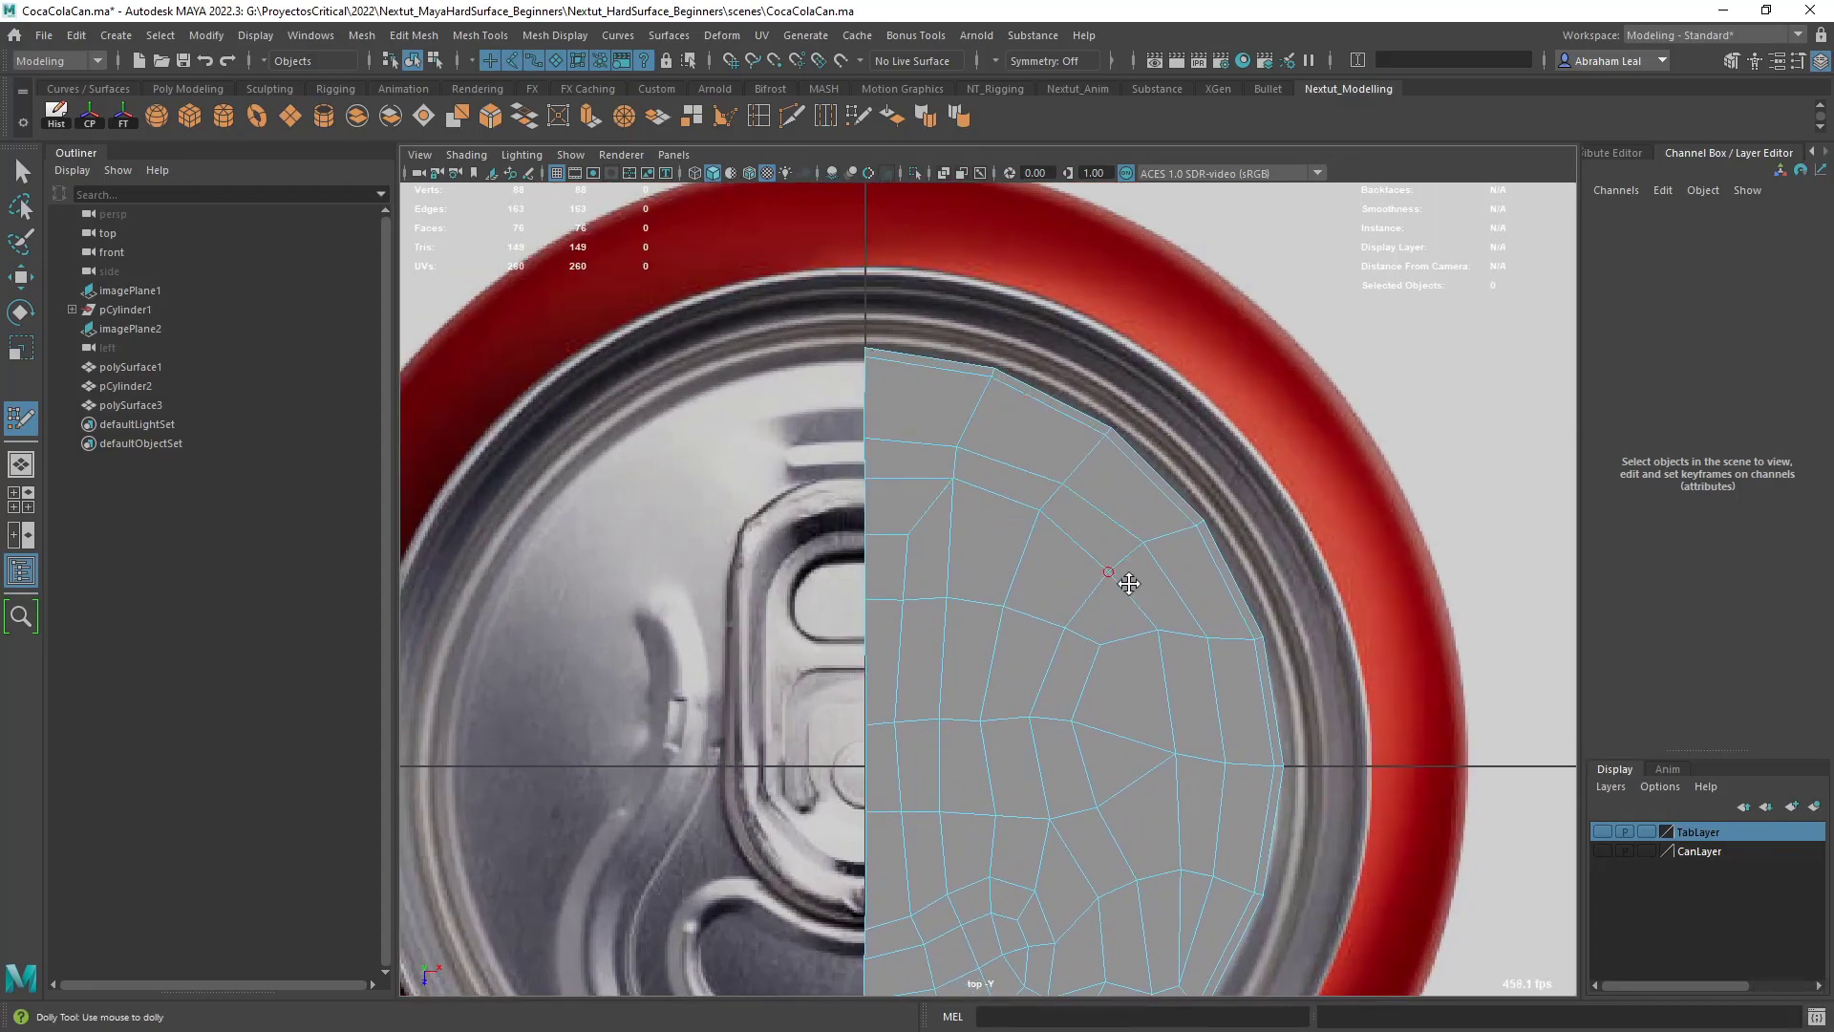
alt+middle_drag(1185, 664, 1134, 664)
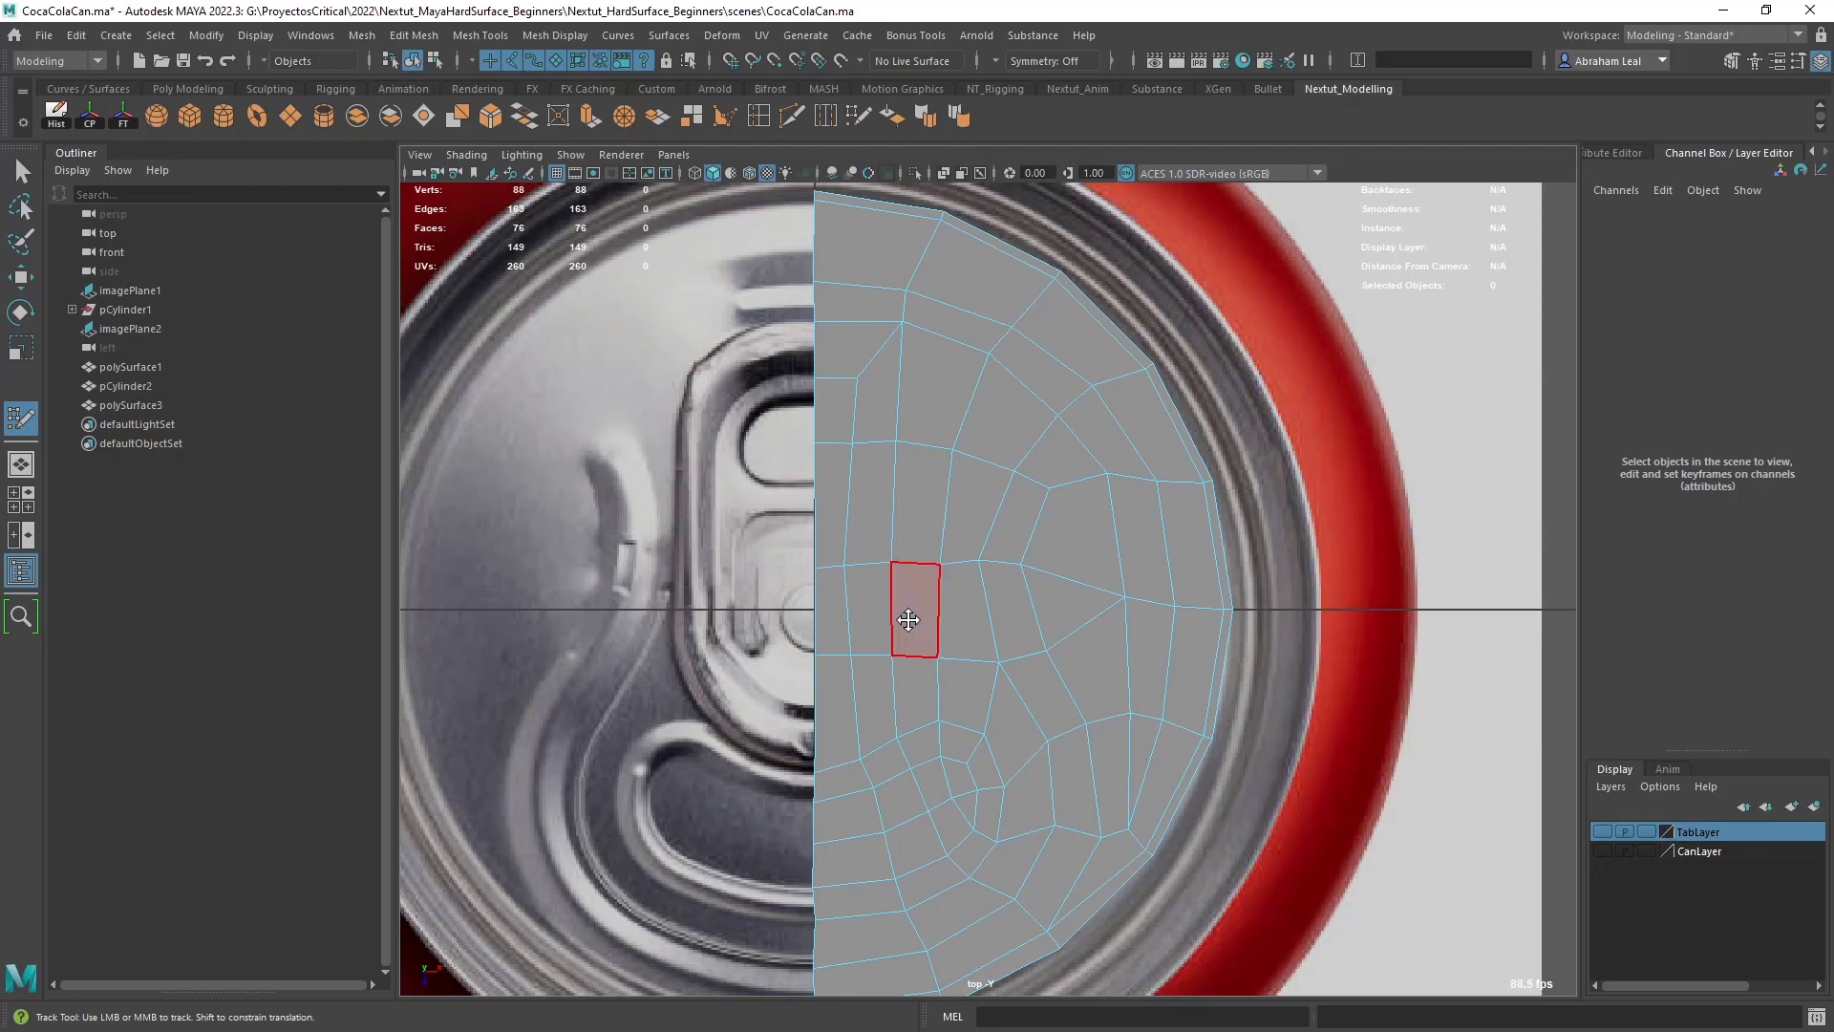
click(850, 566)
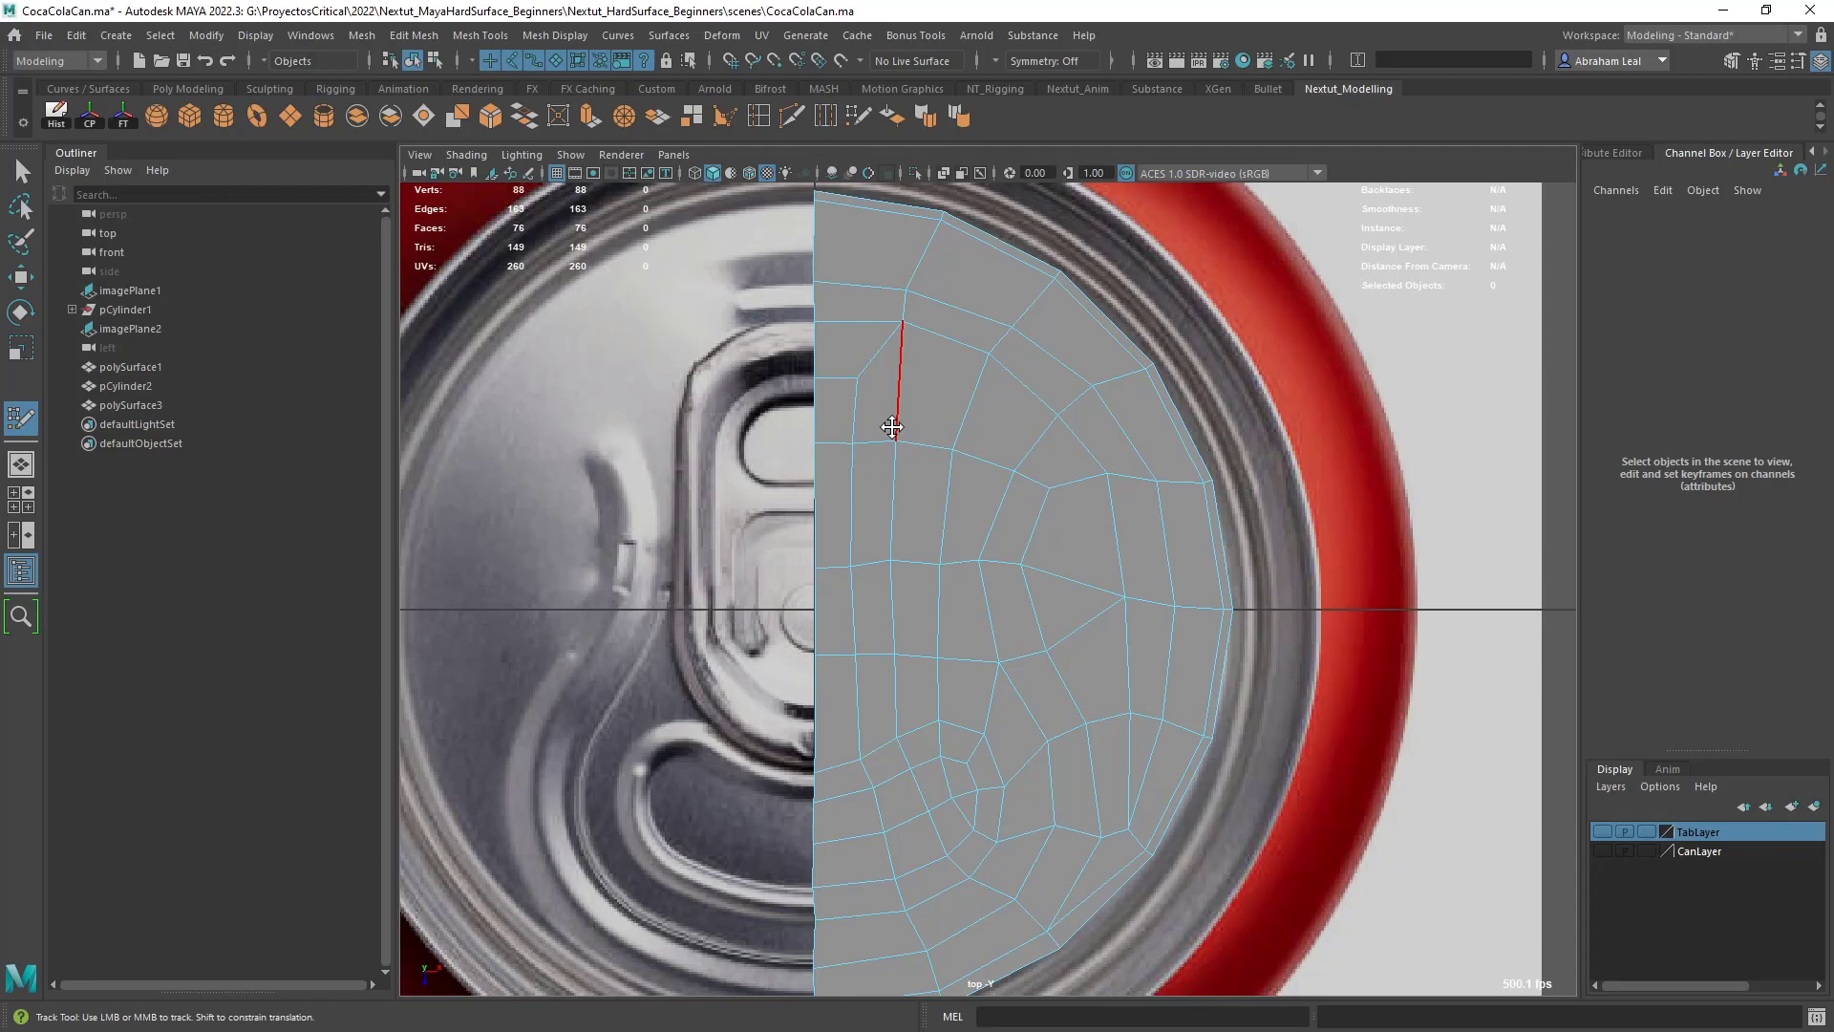
- Exit Quad Draw, select the vertices along the half lid's center line and scale them flat along X
key(q)
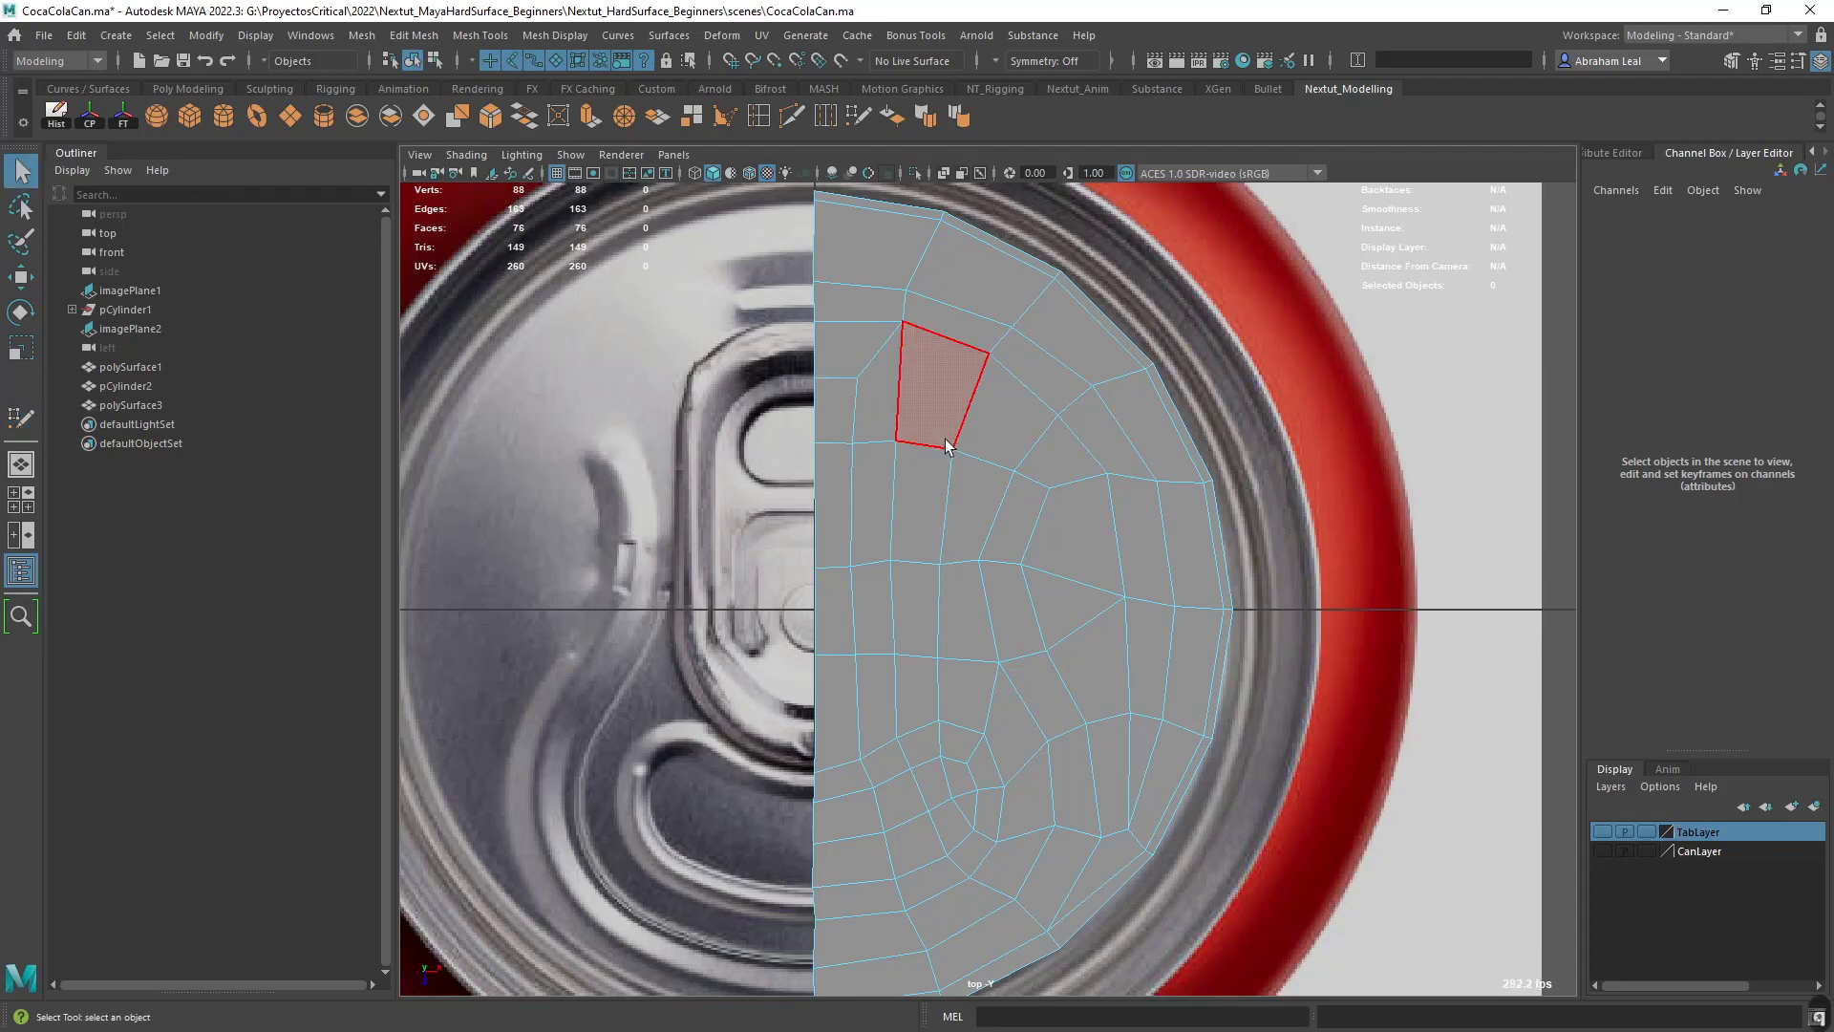
right_drag(945, 439, 878, 432)
scroll(880, 482, down, 6)
scroll(881, 487, up, 2)
drag(850, 373, 911, 817)
scroll(911, 816, up, 2)
key(r)
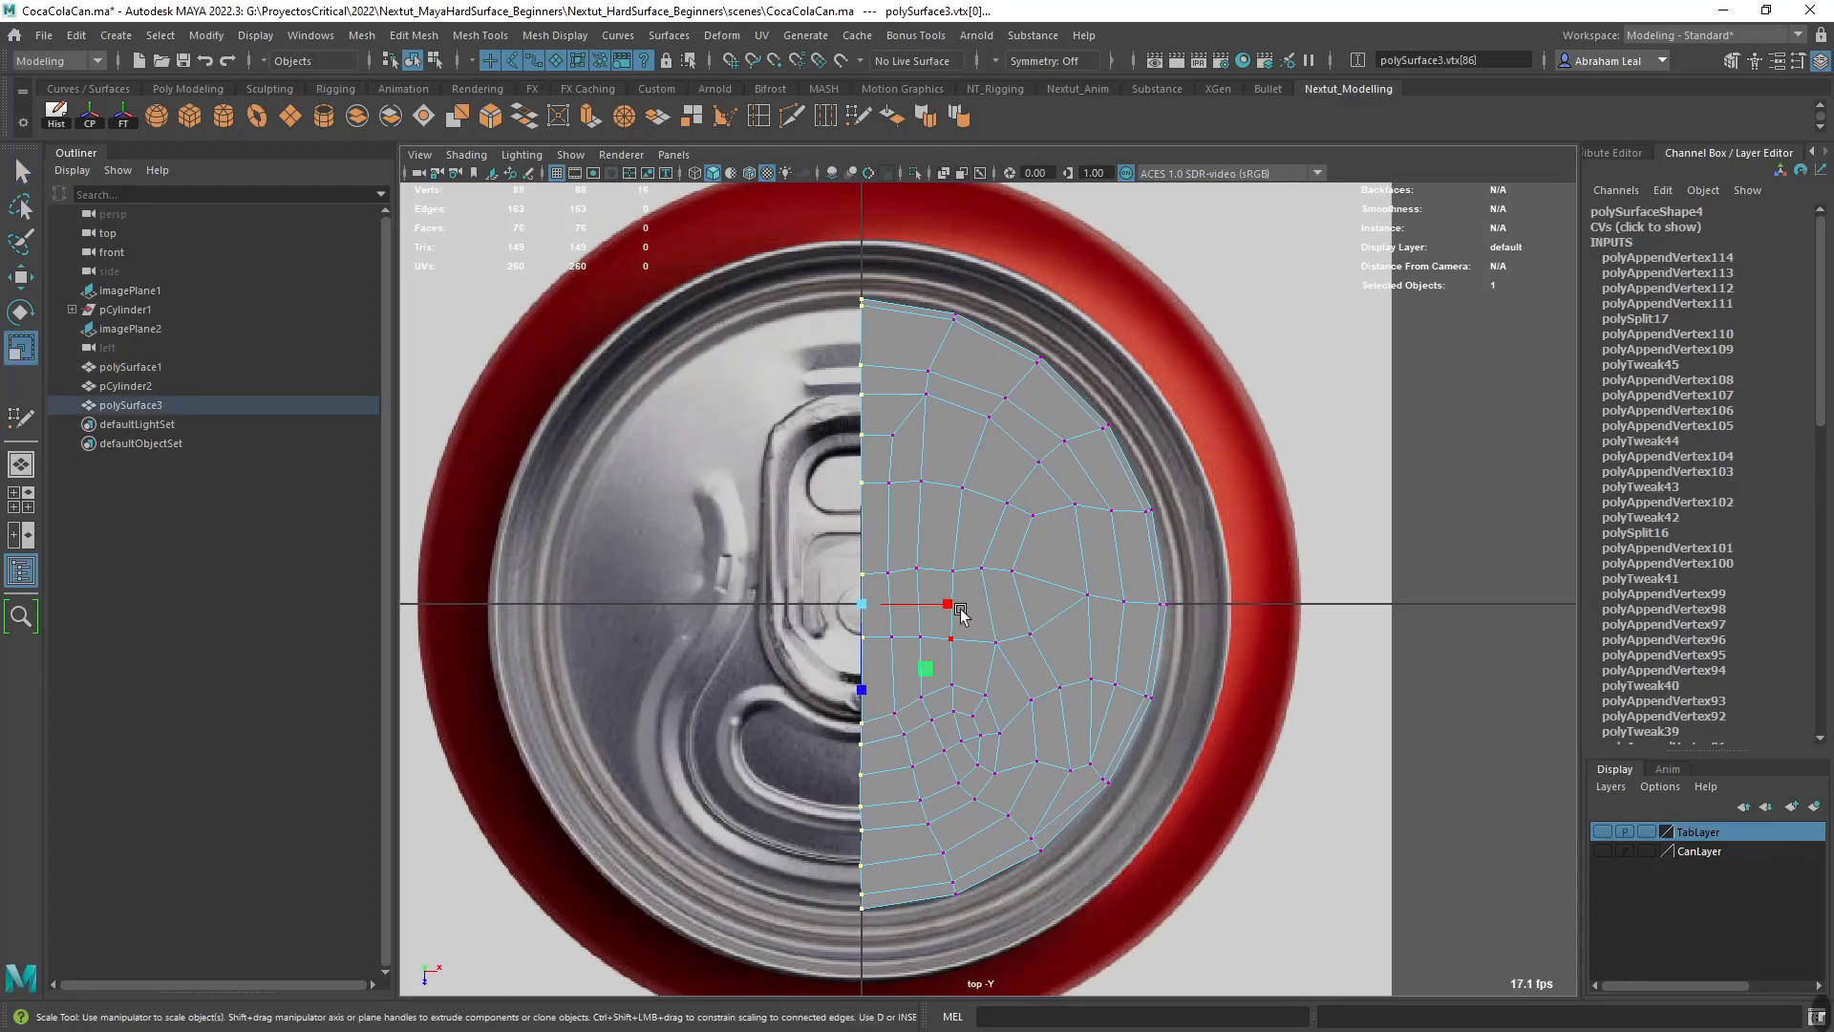
drag(949, 607, 792, 625)
- Move the center line vertices along X onto the central grid line using grid snapping
scroll(844, 618, up, 3)
key(w)
key(x)
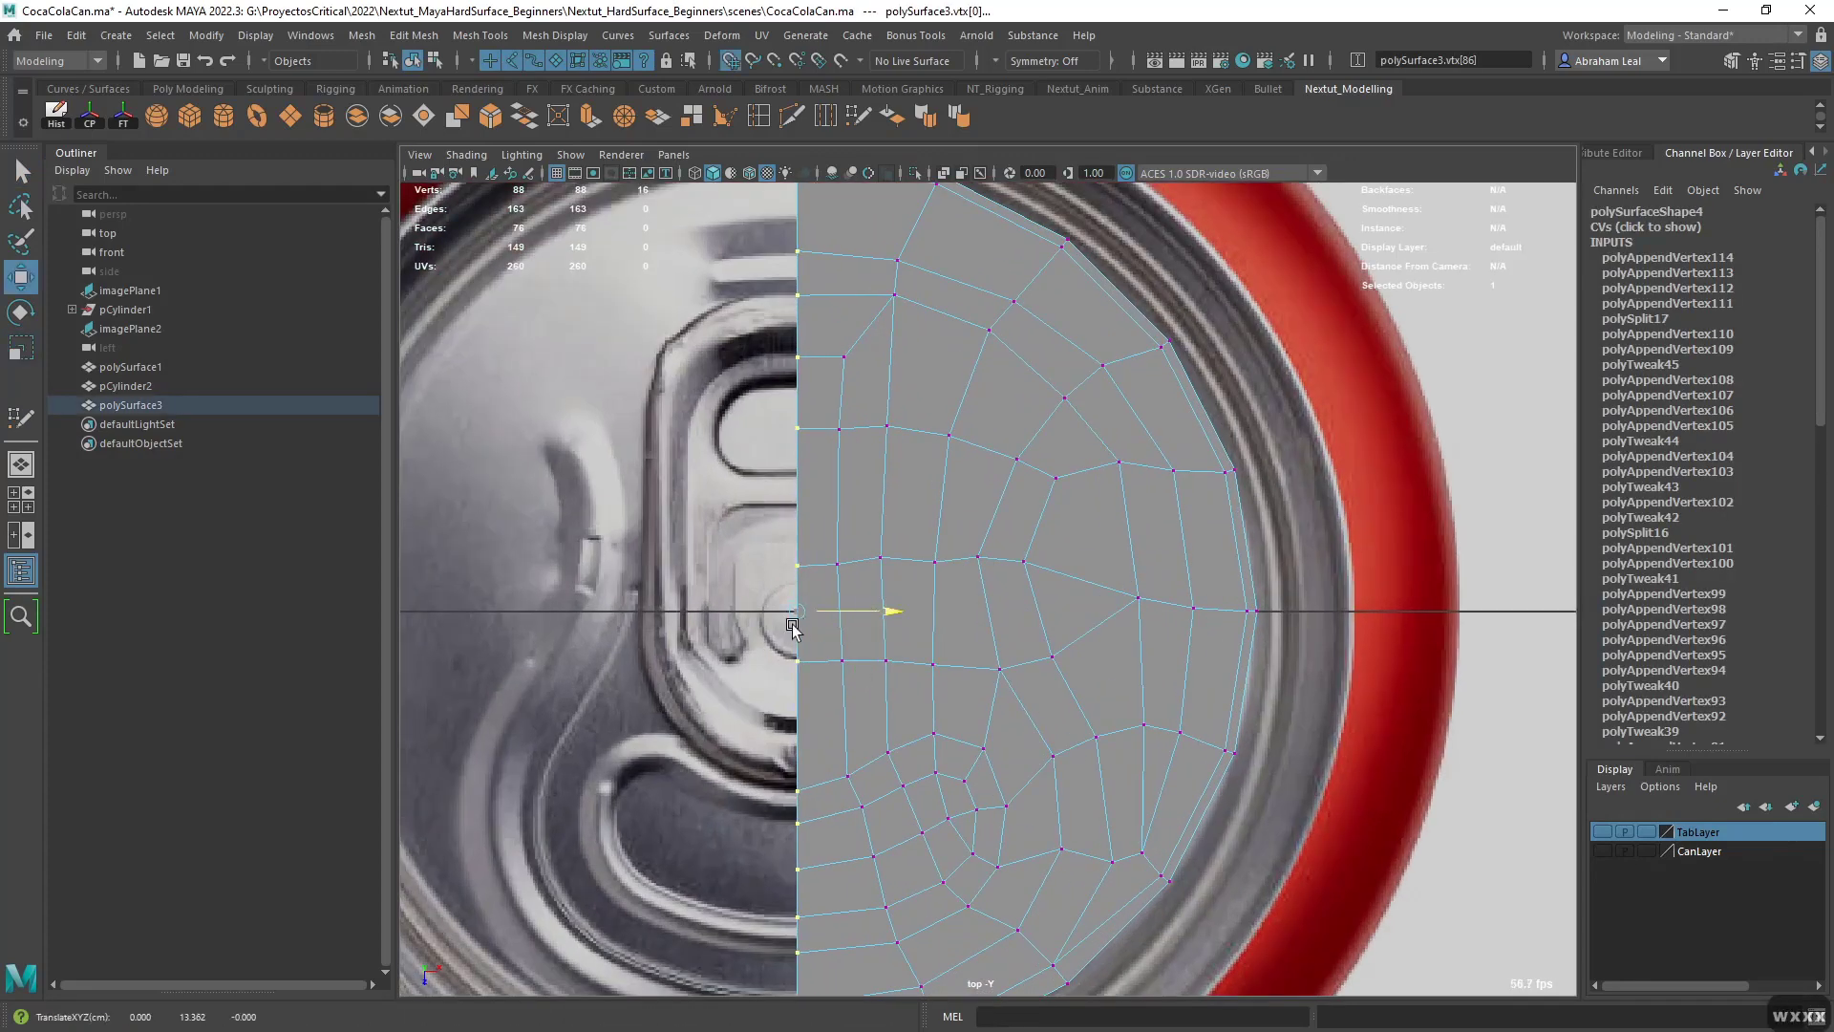
scroll(874, 415, down, 5)
drag(878, 413, 934, 804)
scroll(970, 686, up, 2)
drag(964, 602, 996, 599)
key(w)
- Mirror the half lid across the world X axis in the negative direction, merging border vertices with a custom threshold of 0.001
right_drag(945, 499, 1062, 388)
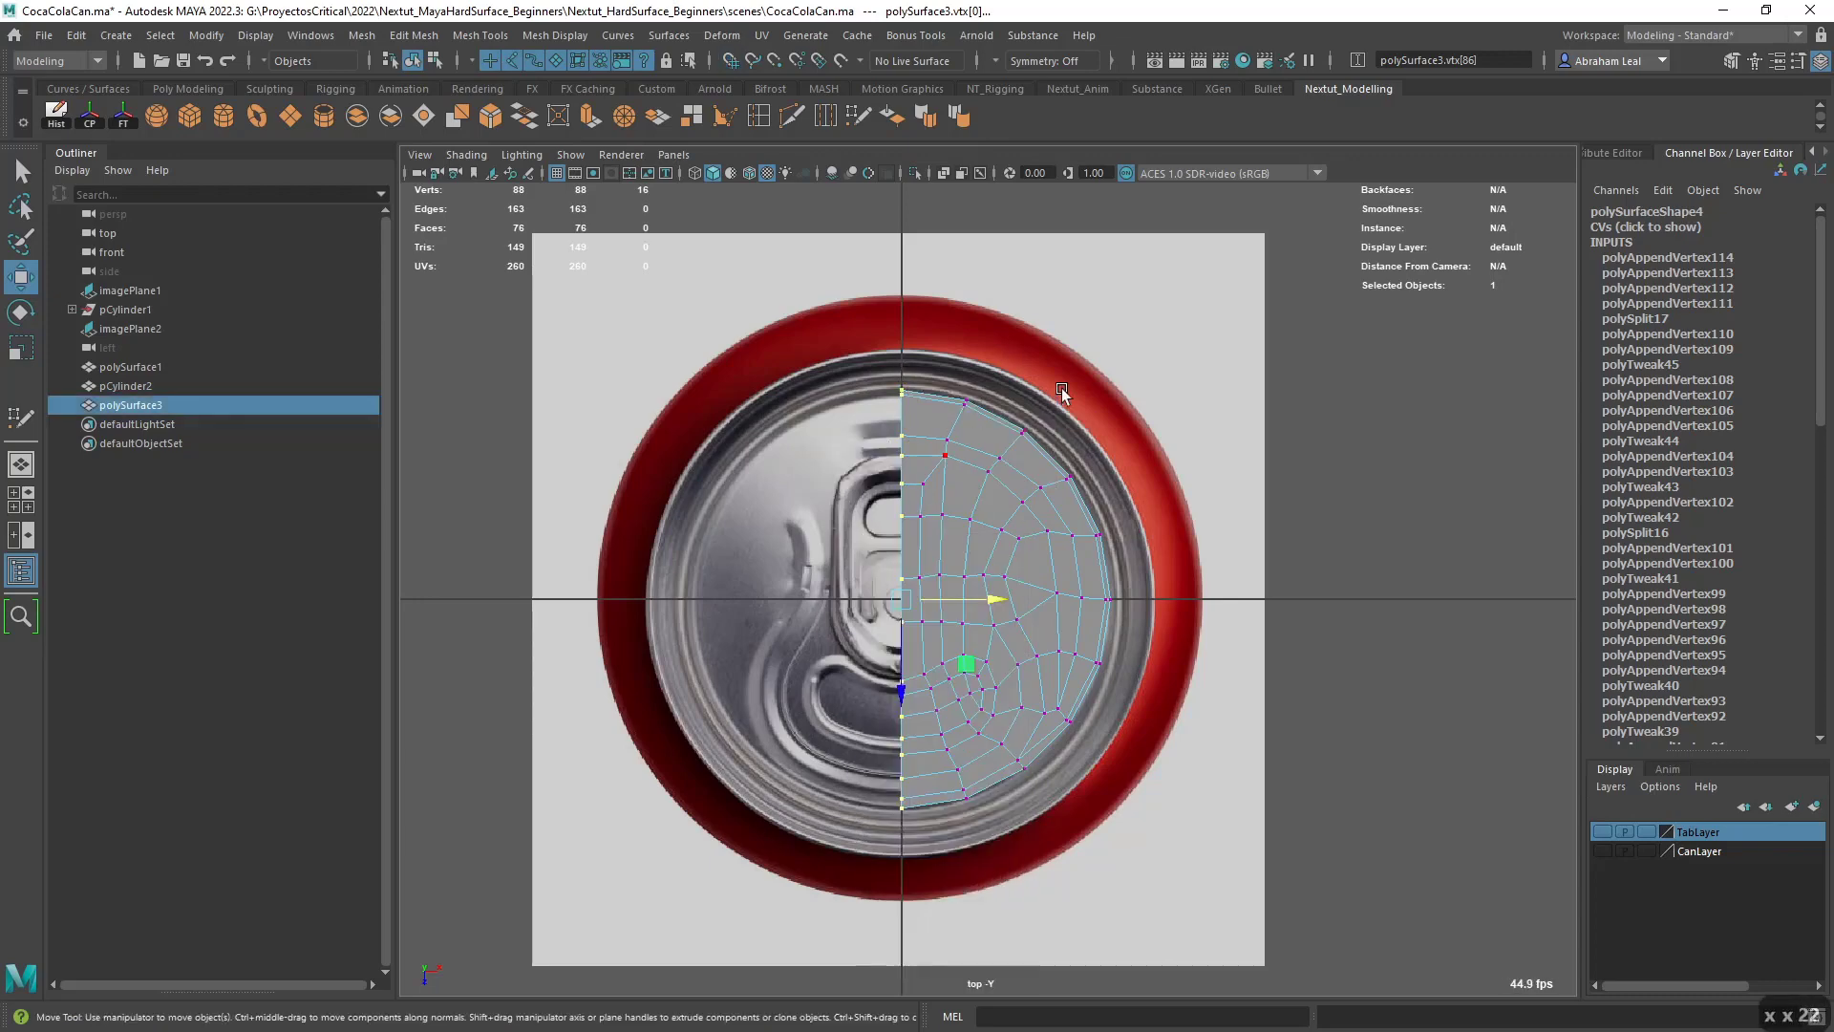
key(shift)
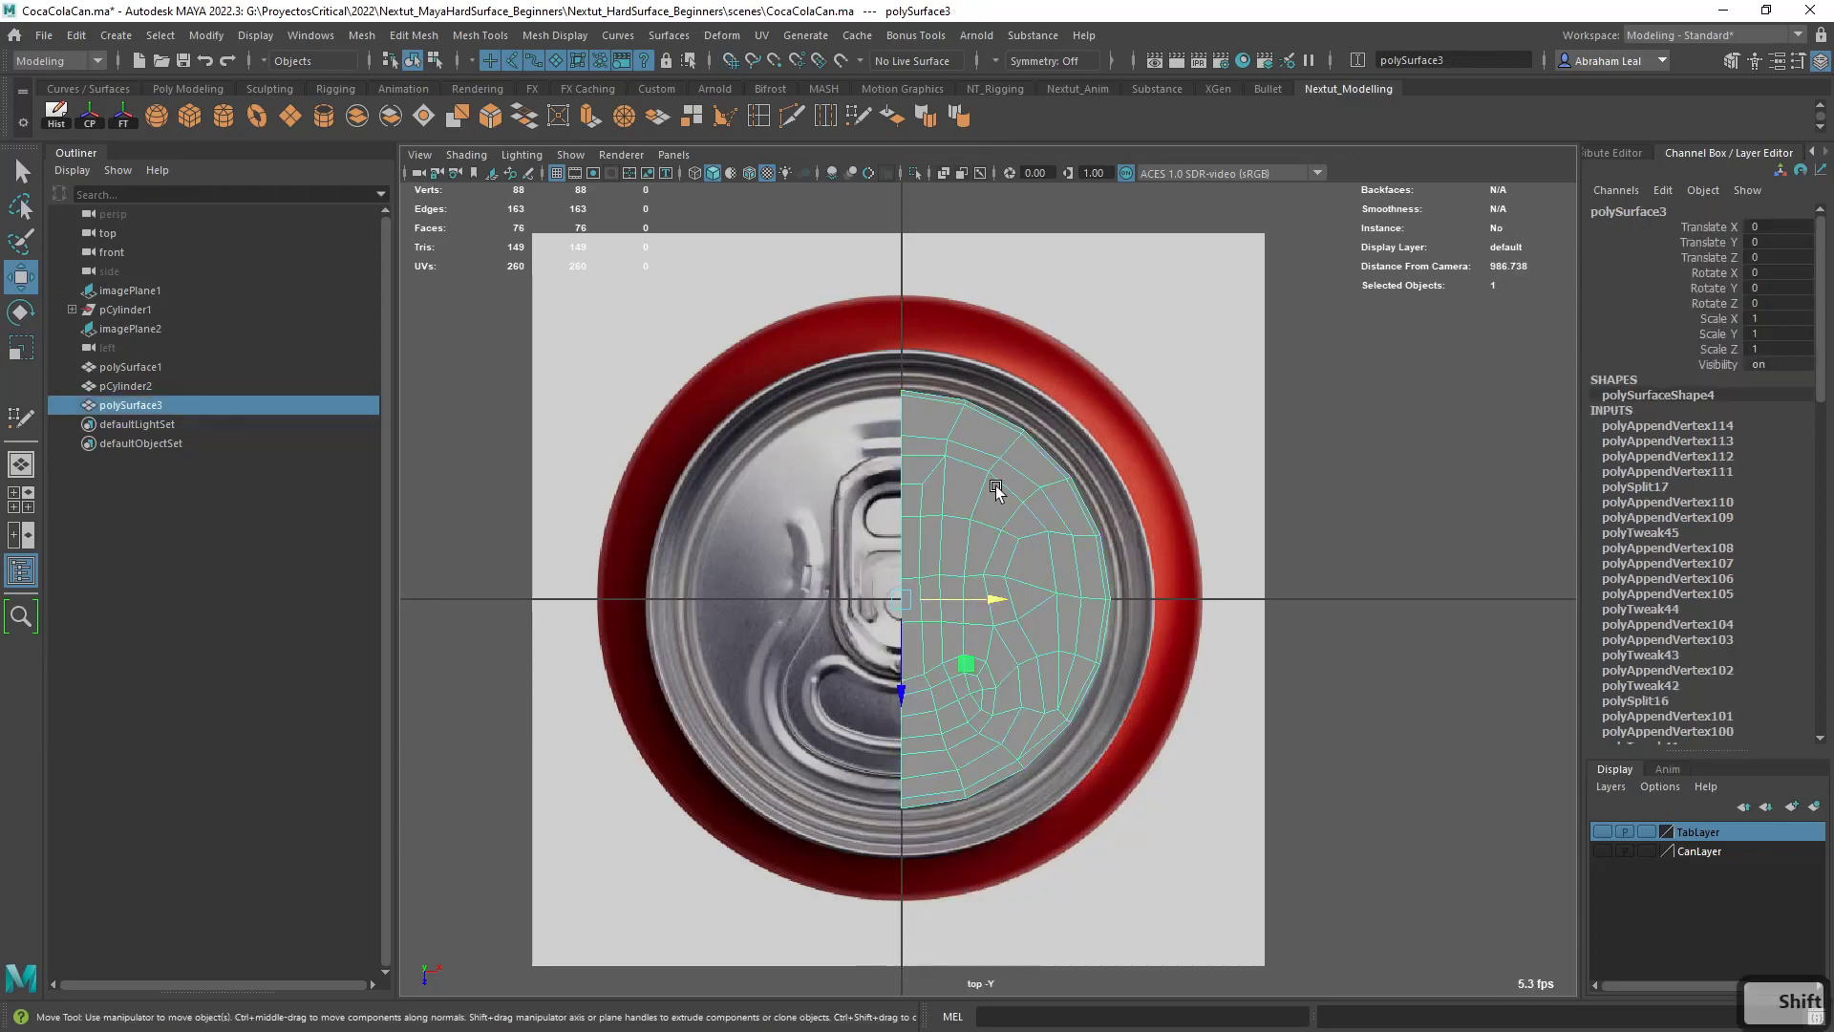
shift+right_drag(995, 486, 1088, 698)
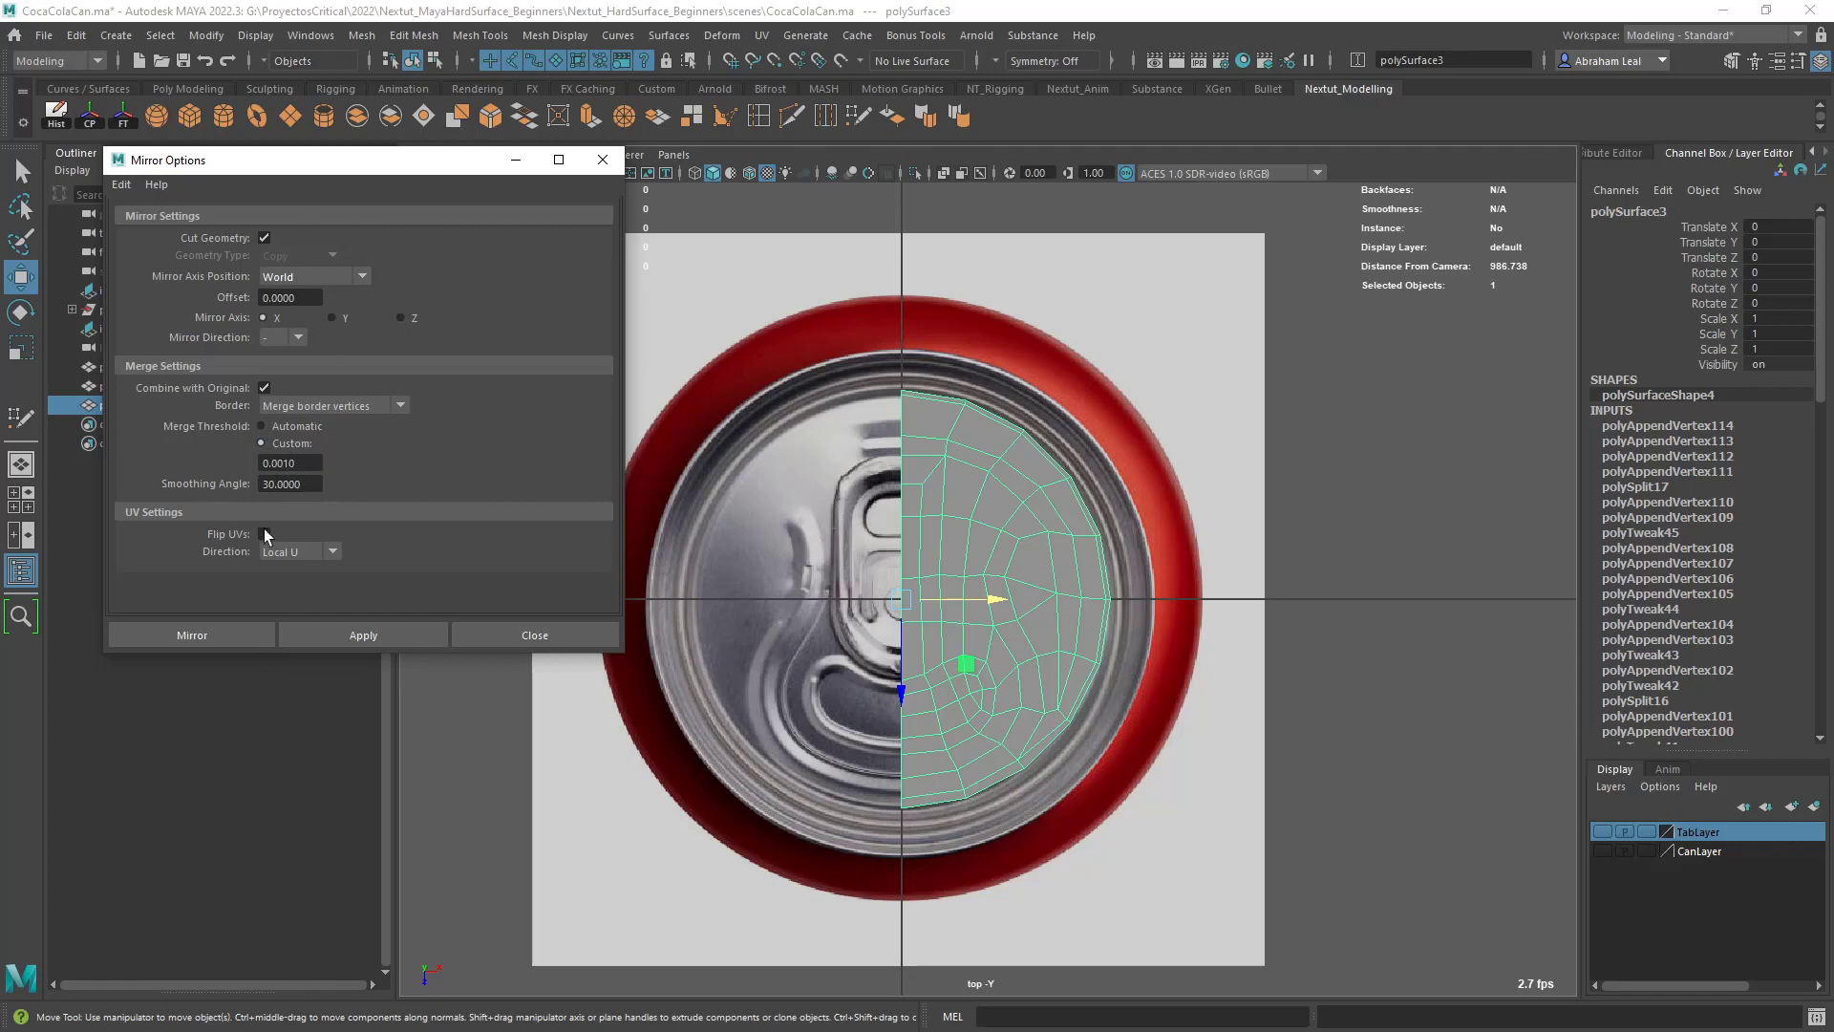
click(359, 631)
scroll(998, 535, up, 3)
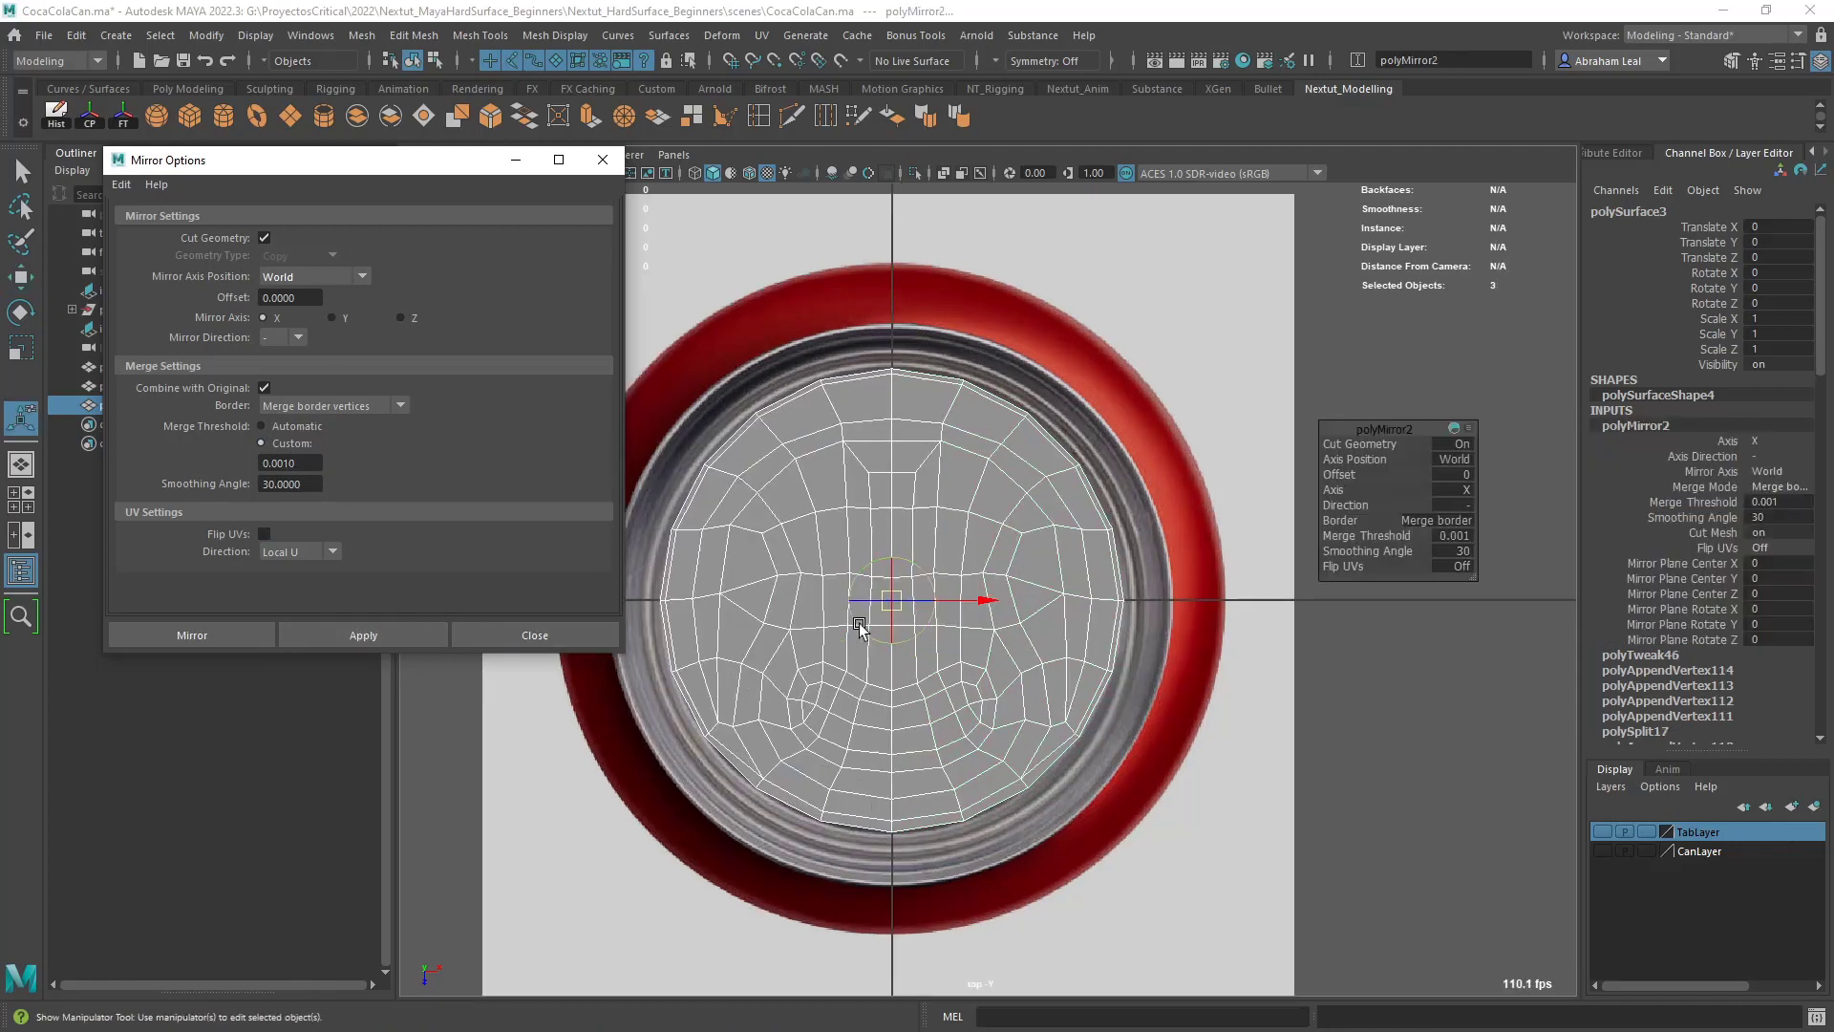
click(1064, 540)
- Switch to the perspective view and examine the mirrored lid mesh
key(space)
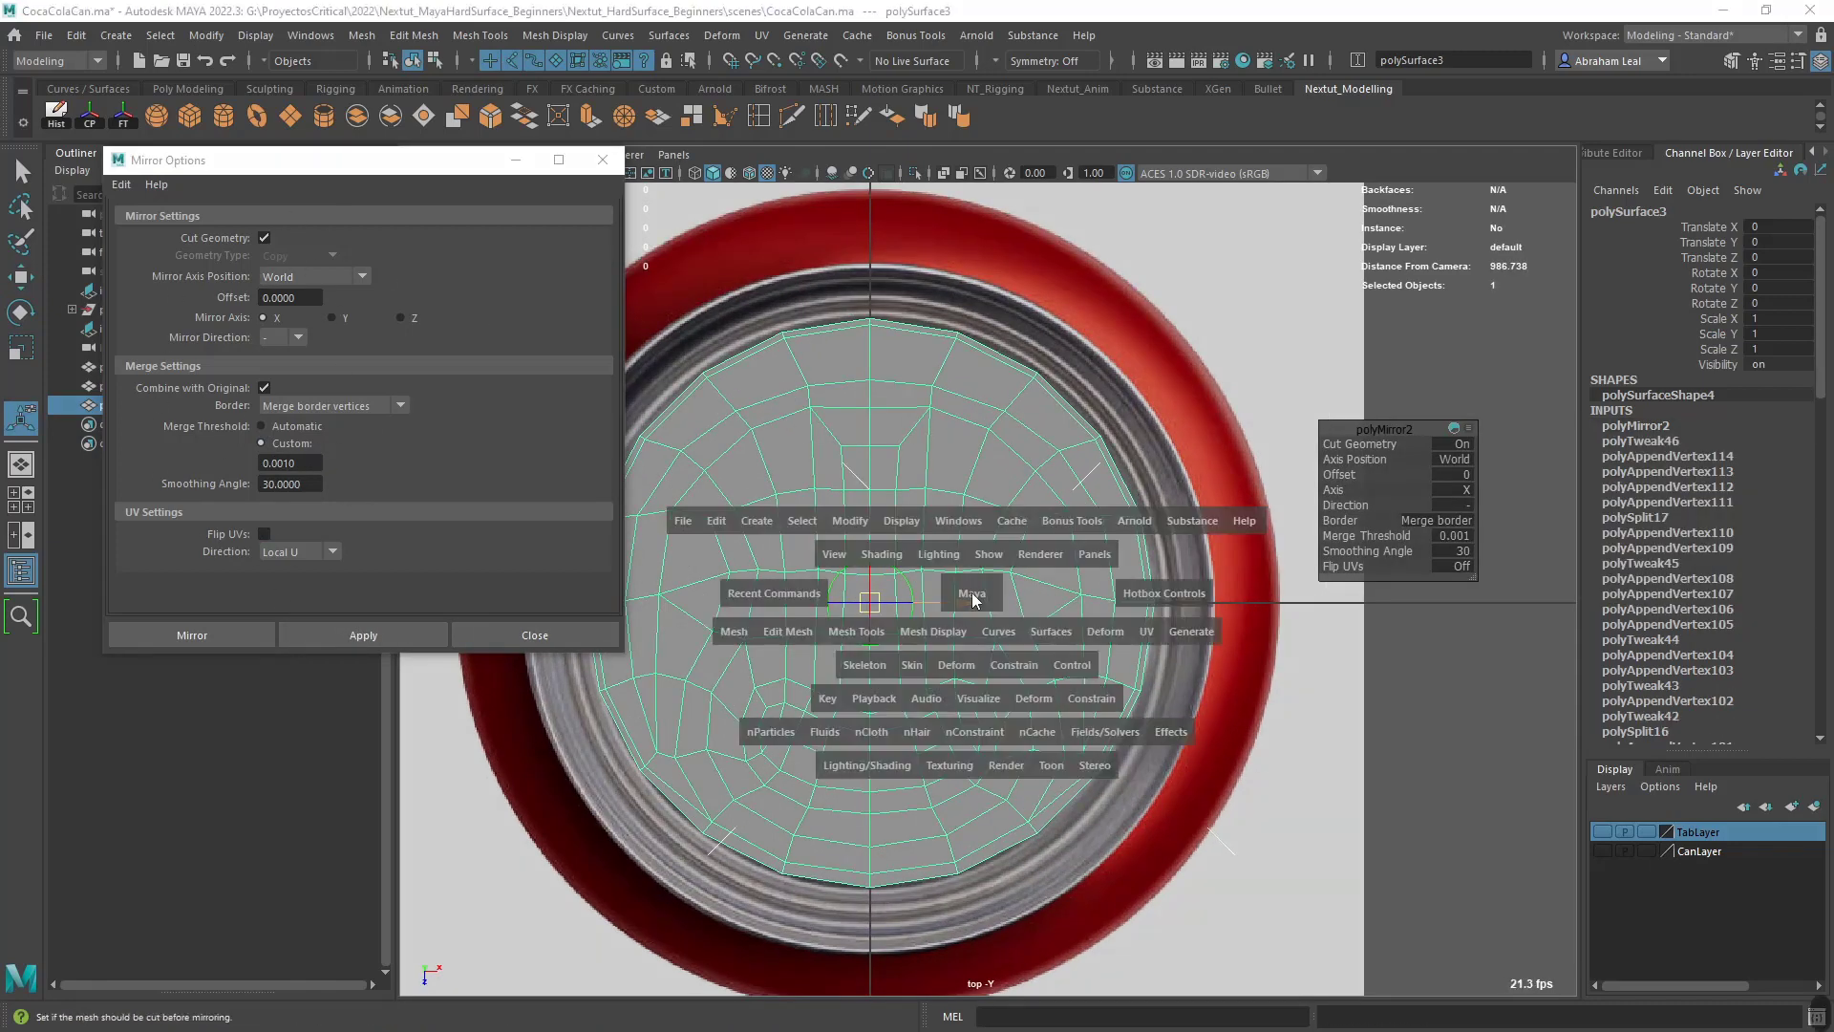
drag(974, 598, 976, 559)
alt+drag(976, 559, 1013, 535)
alt+middle_drag(1012, 535, 1046, 594)
mouse_move(1046, 594)
alt+mouse_down()
mouse_move(1006, 573)
mouse_move(950, 618)
mouse_move(1040, 563)
alt+mouse_up()
alt+drag(846, 702, 952, 441)
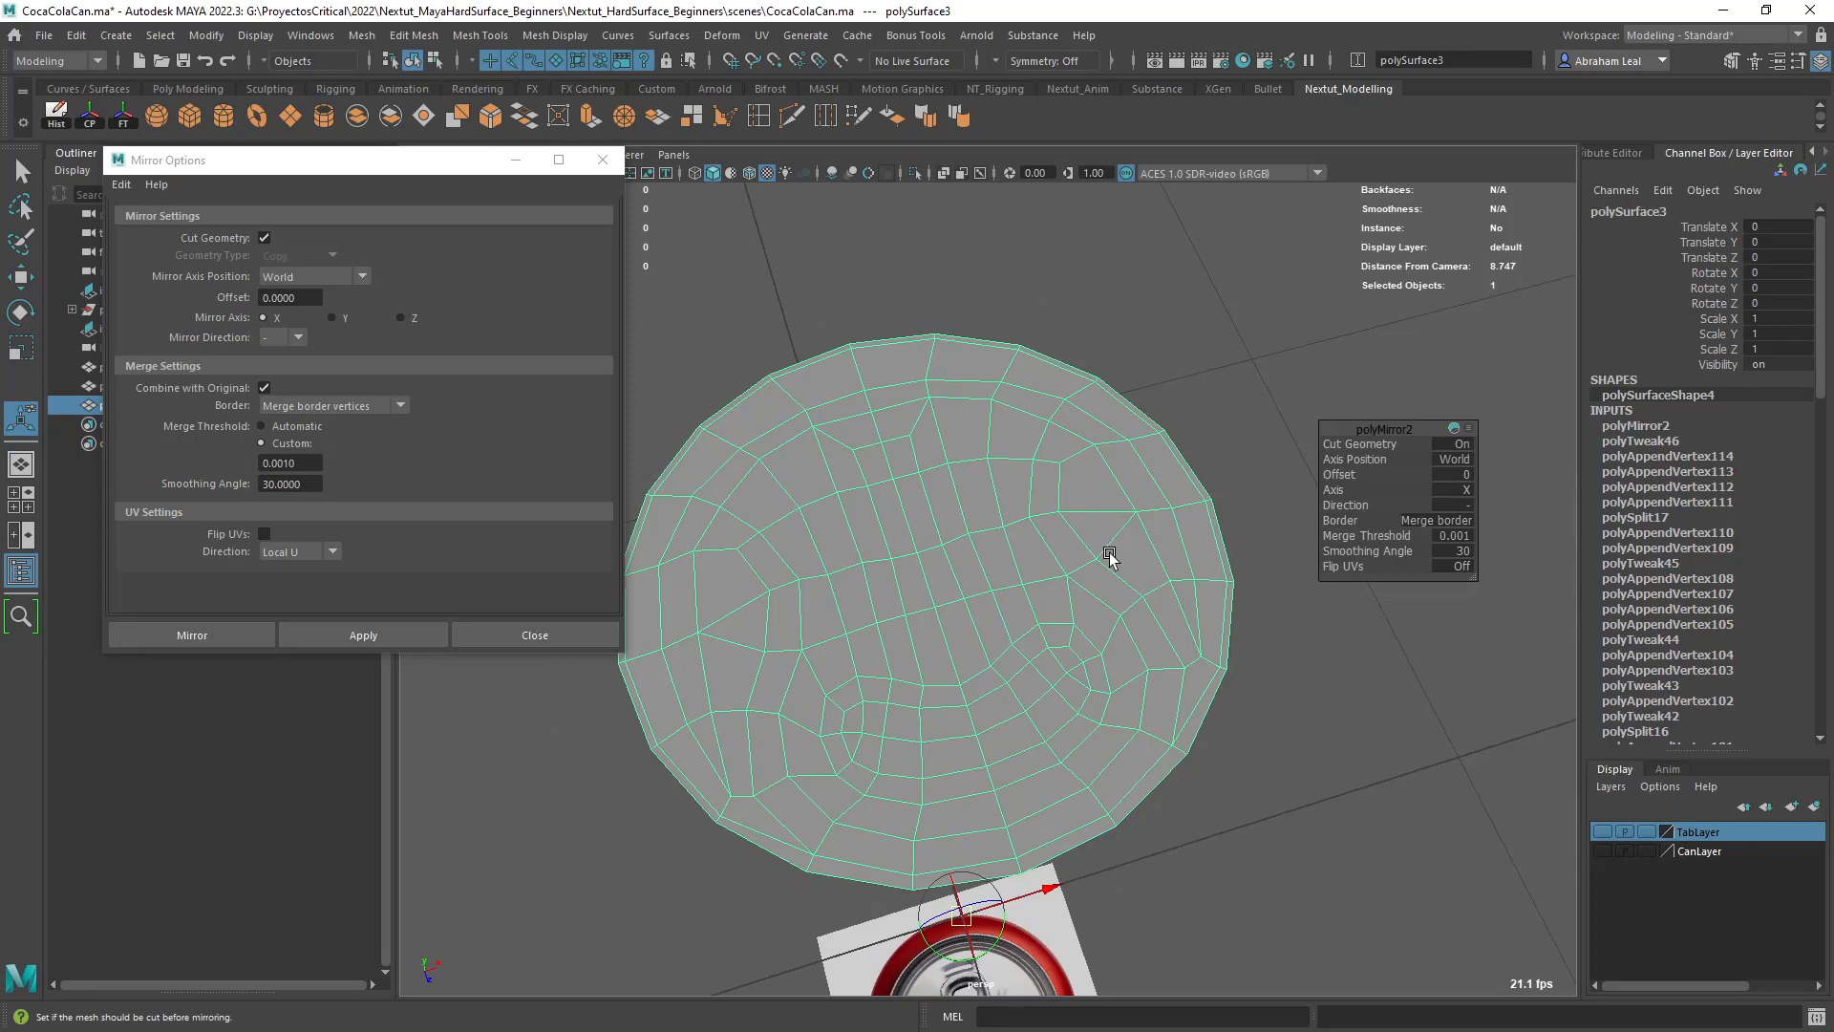
- Examine the mirrored lid topology and save the scene
alt+drag(1116, 513, 1173, 361)
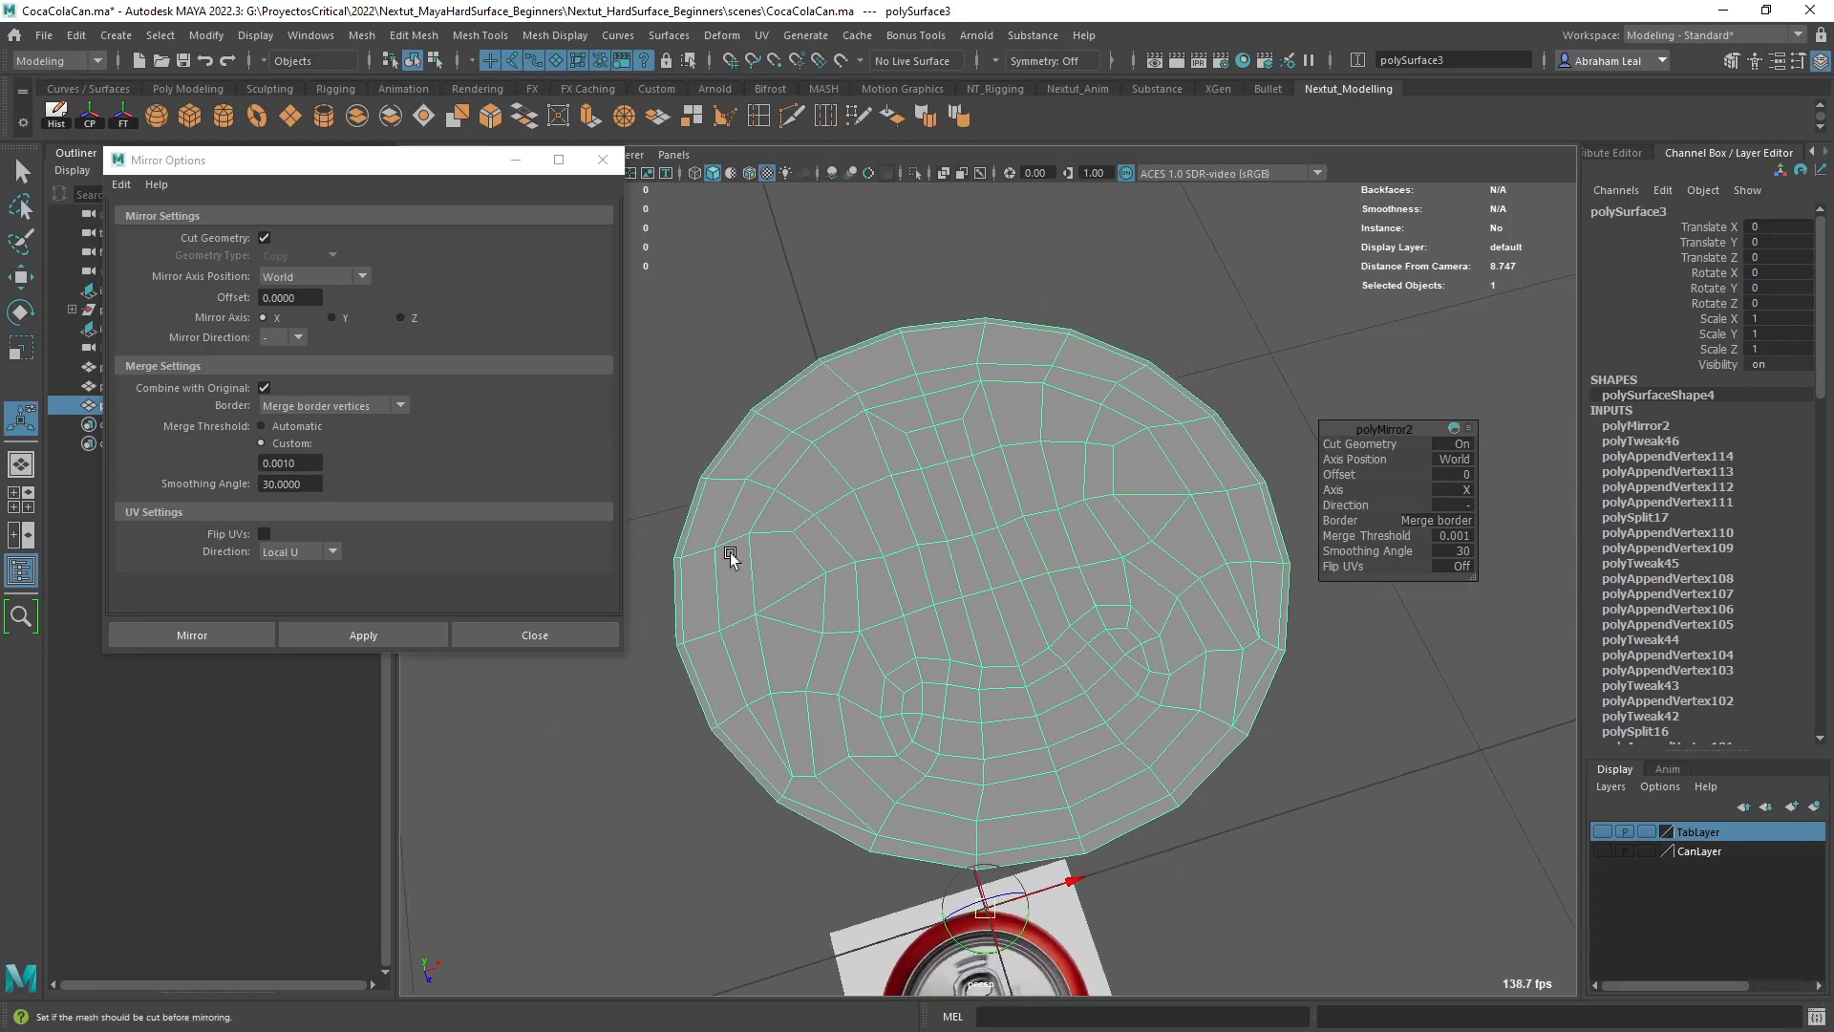
alt+drag(834, 575, 872, 552)
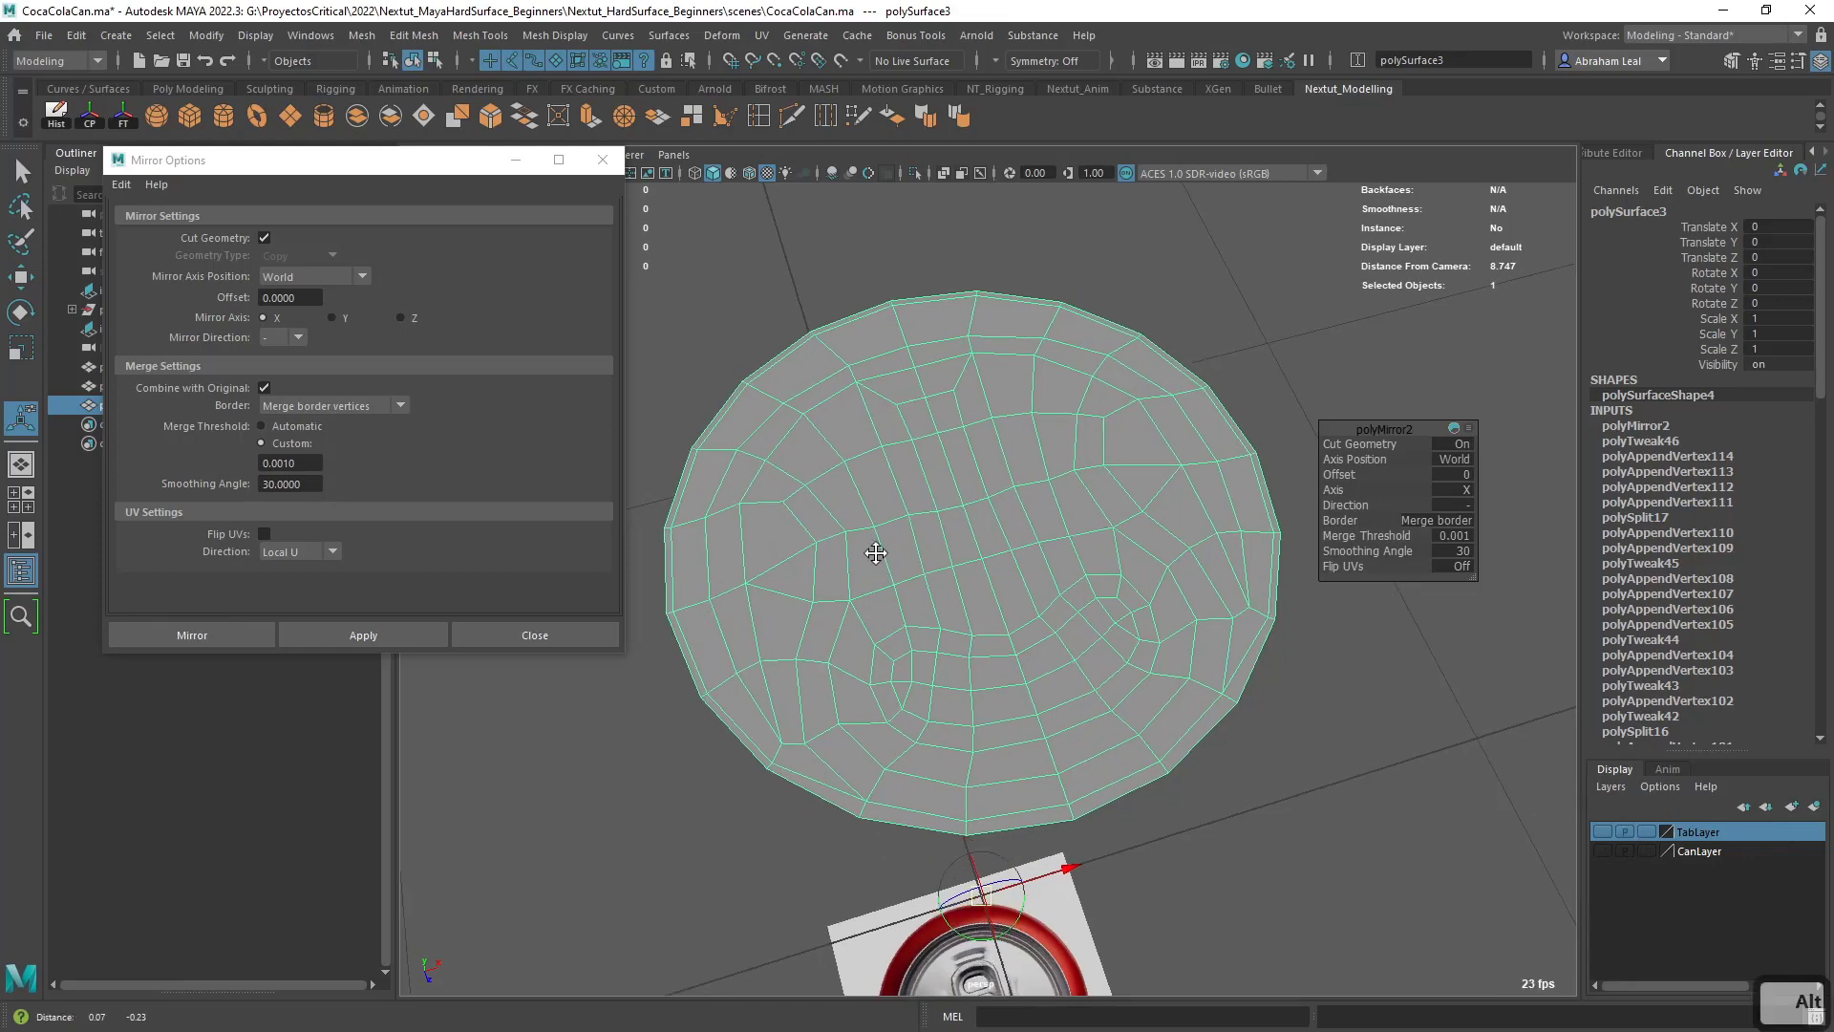
alt+right_drag(872, 552, 892, 605)
alt+drag(892, 606, 889, 598)
alt+middle_drag(888, 598, 955, 603)
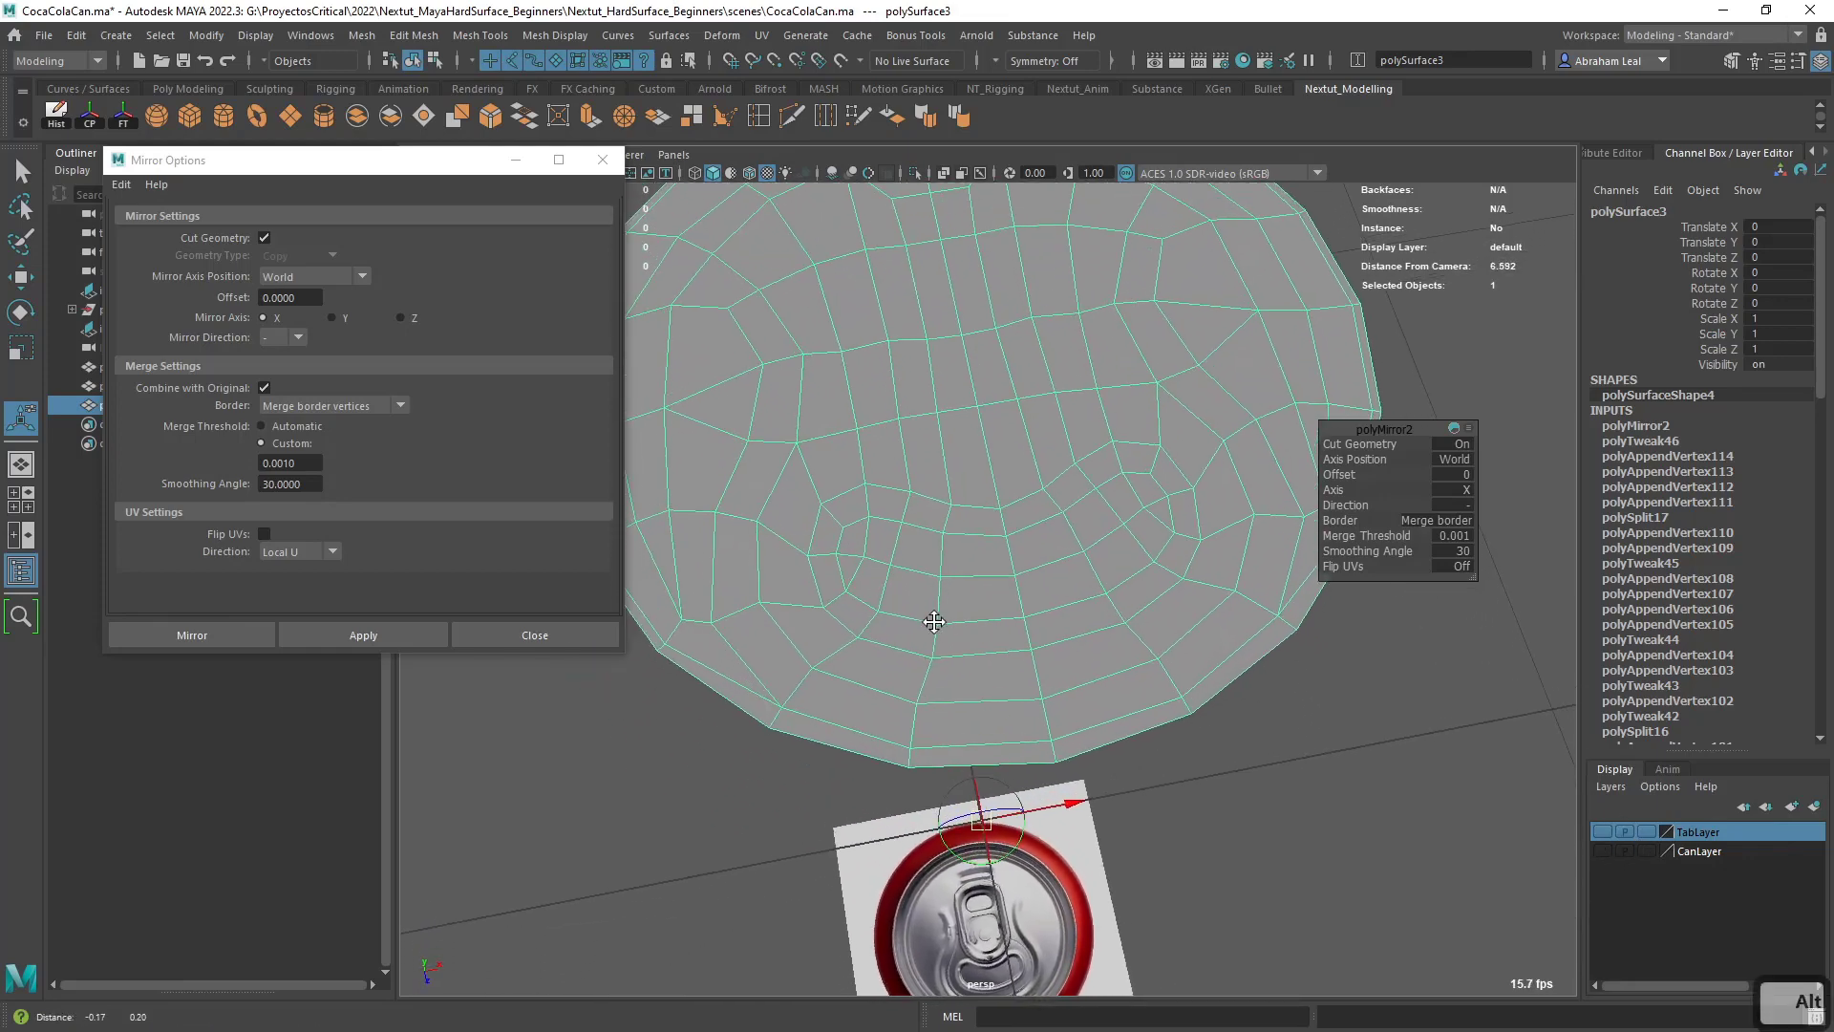
key(ctrl+s)
- Select the closed loop of faces around the kidney-shaped mouth opening on the lid
right_drag(961, 486, 960, 536)
click(877, 514)
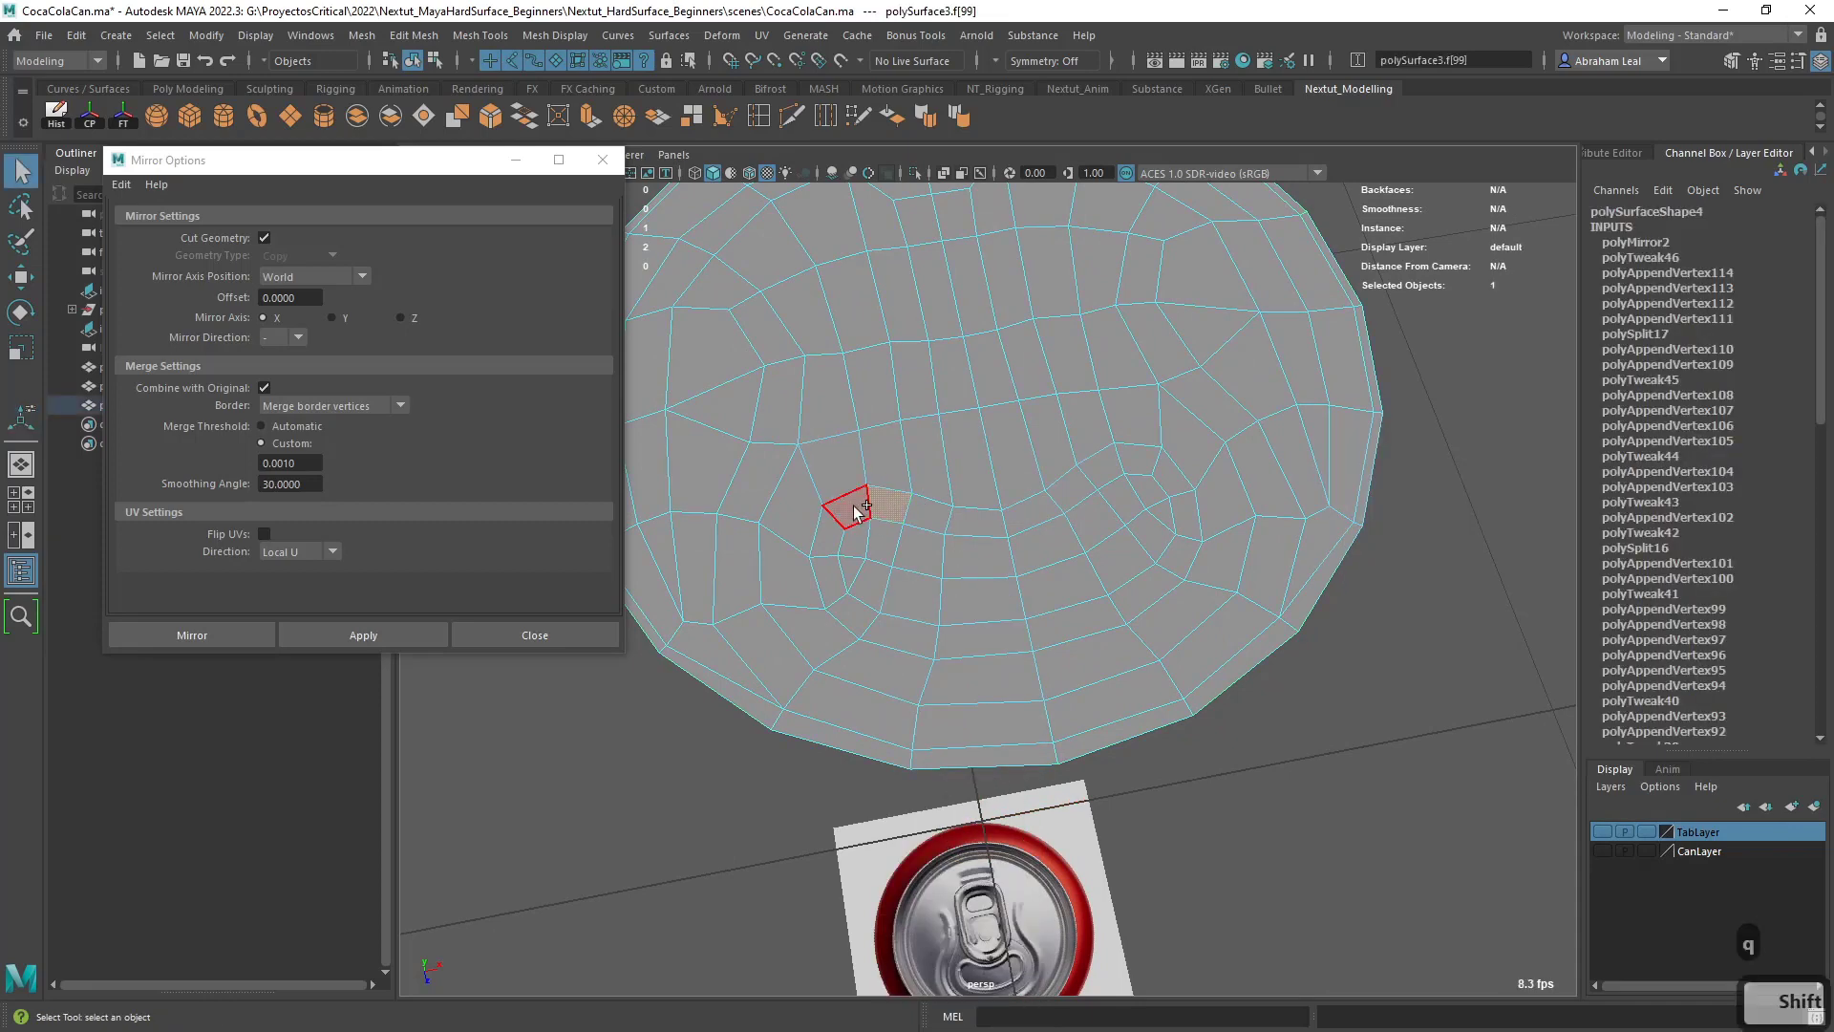
shift+double_click(871, 543)
alt+drag(869, 546, 972, 619)
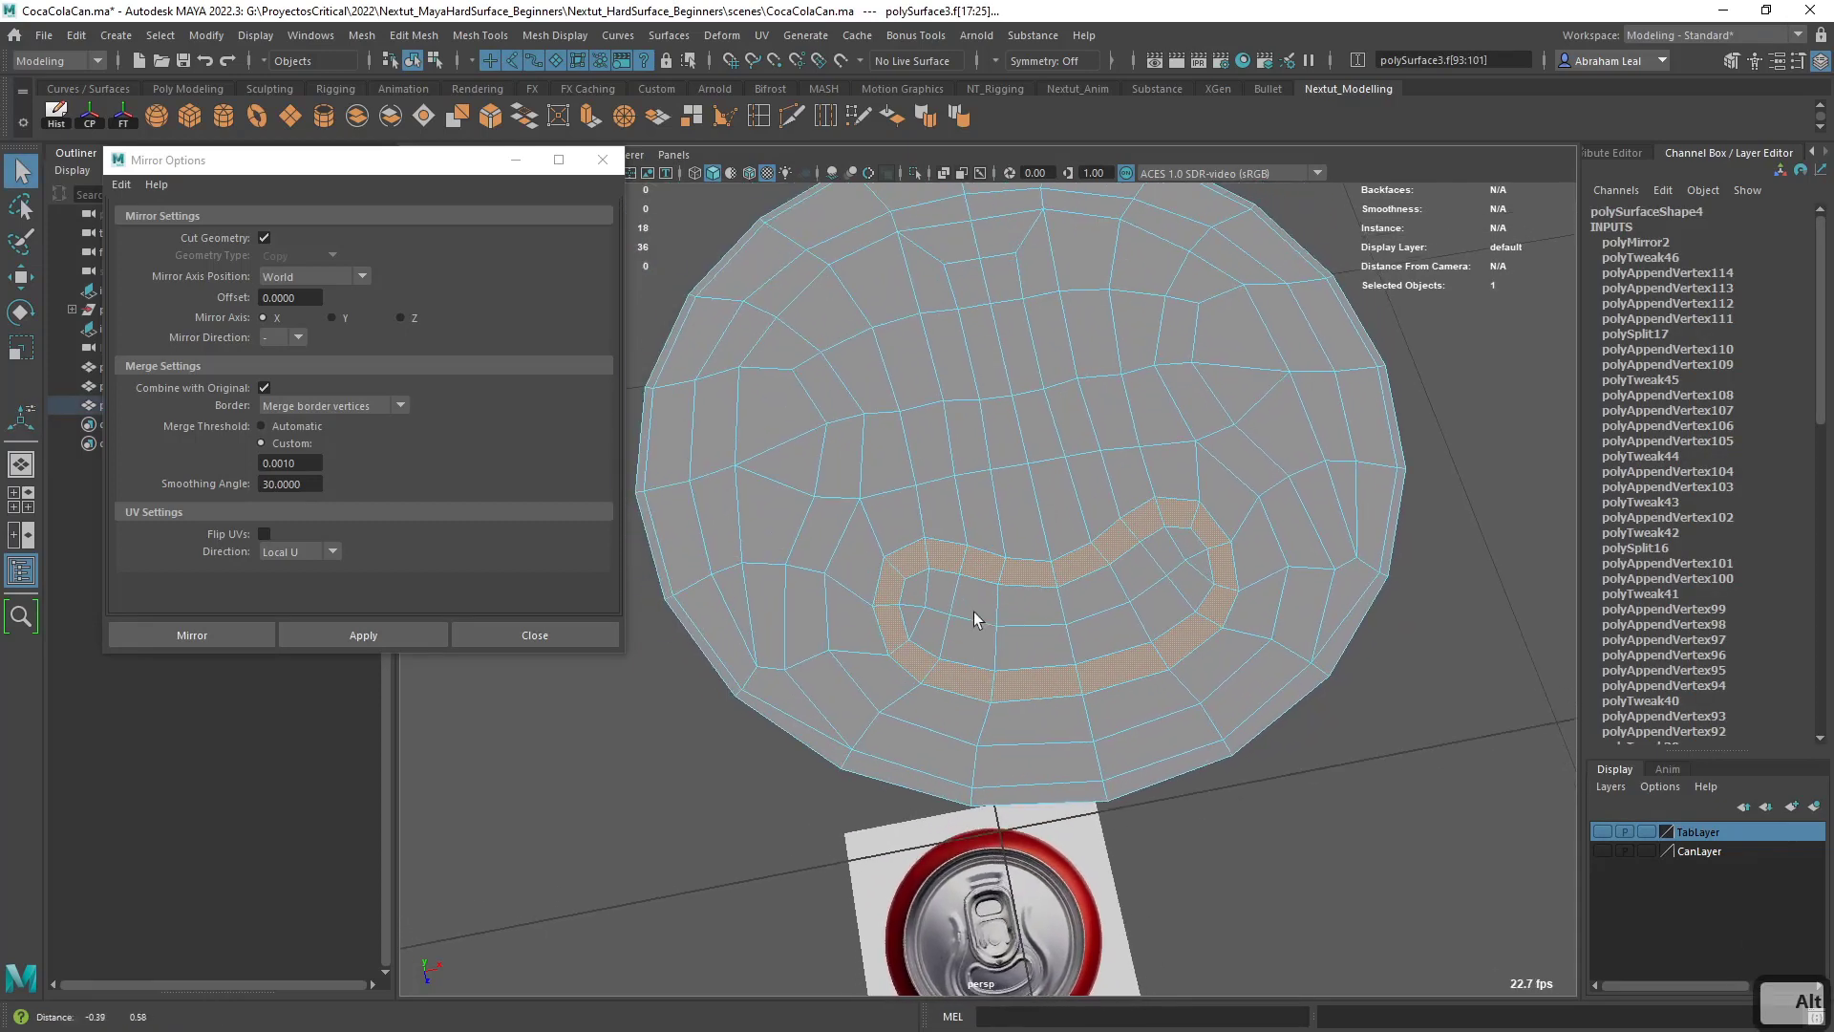
- Add the outer U-shaped band without its straight span, plus the two short-bar faces near the opposite rim, to the face selection
shift+click(844, 406)
shift+double_click(1140, 361)
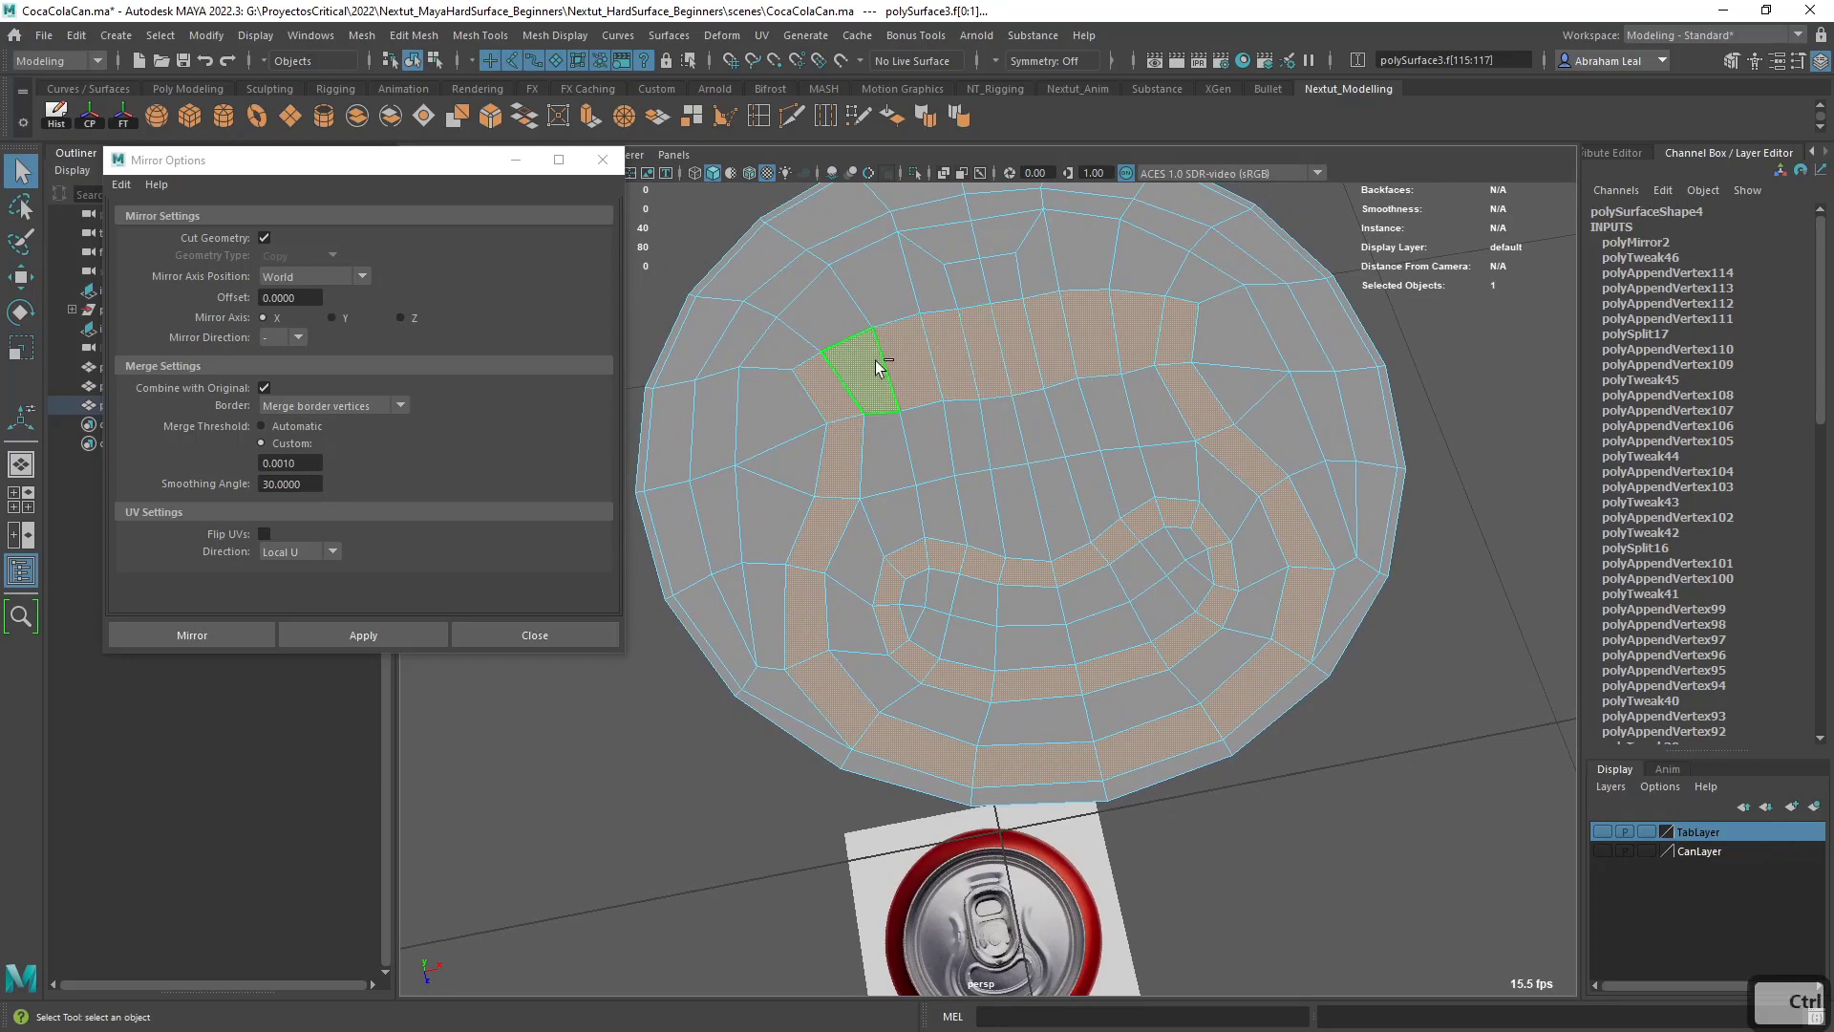
ctrl+drag(929, 380, 926, 382)
alt+drag(944, 384, 965, 454)
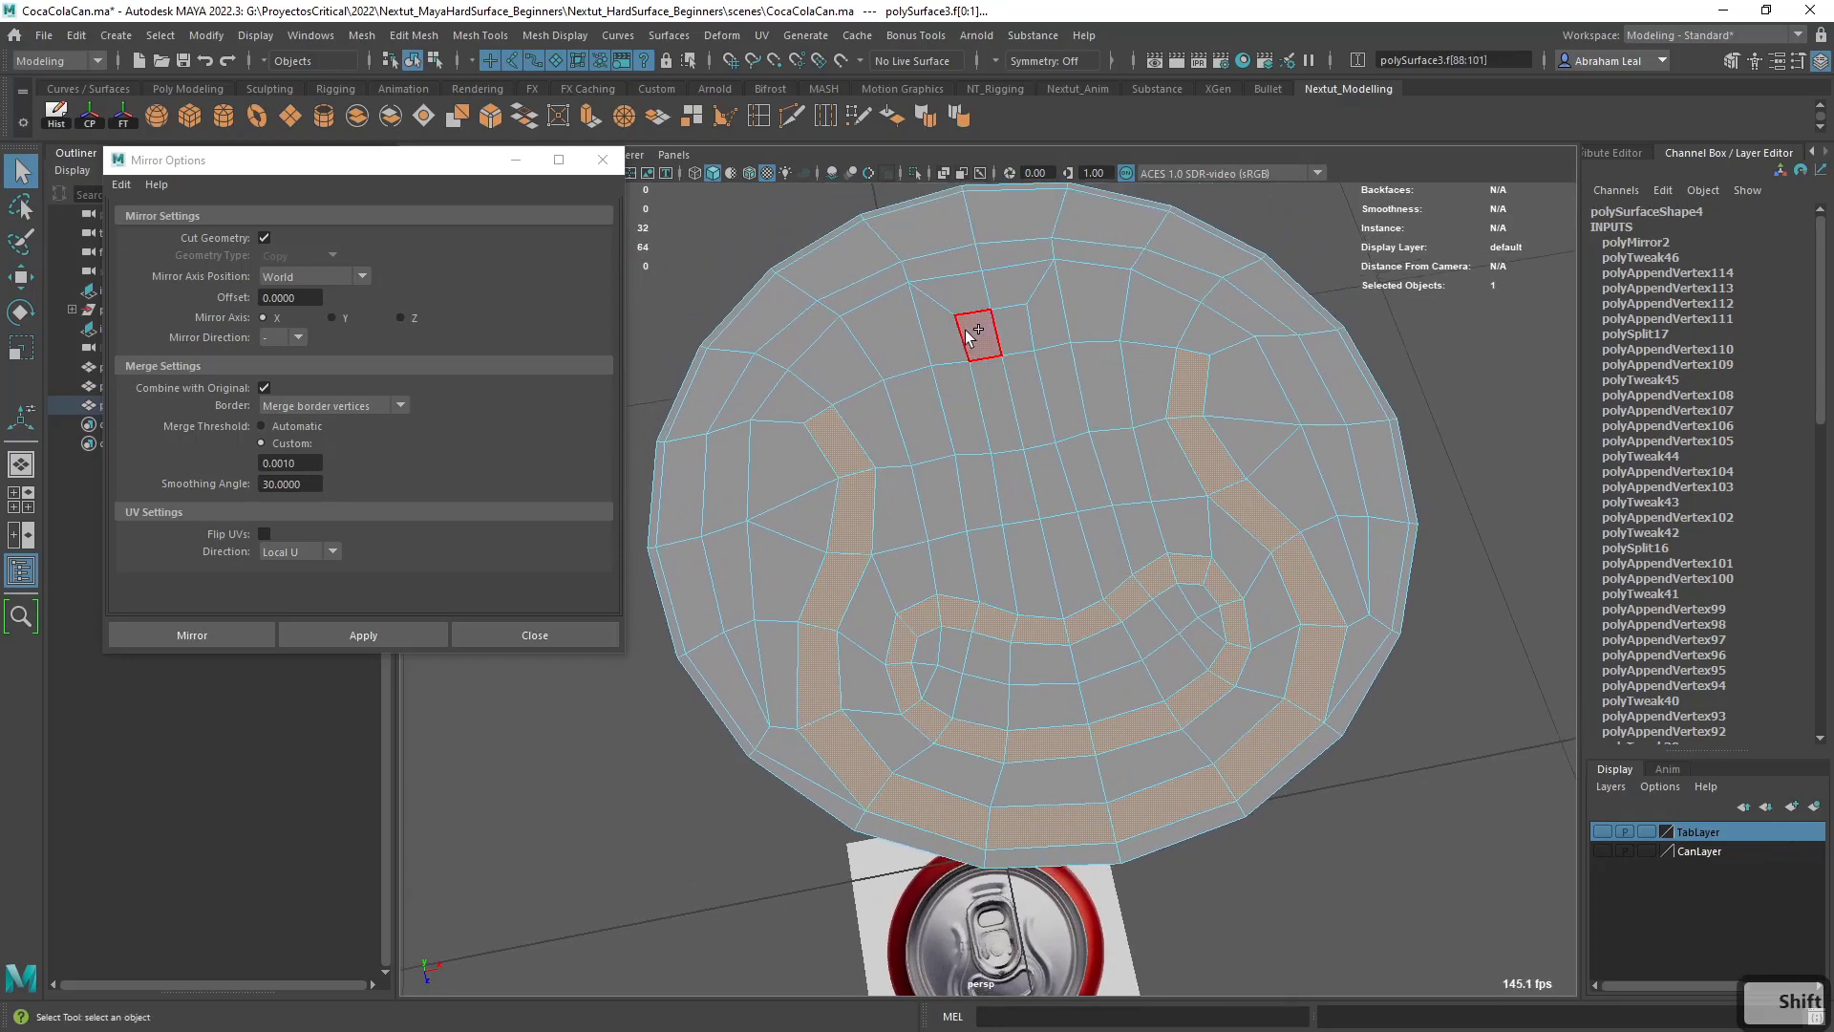
shift+click(987, 256)
alt+drag(990, 277, 970, 580)
- Extrude the selected faces with a Local Translate Z of about 0.052 and an Offset of 0.04
key(ctrl+e)
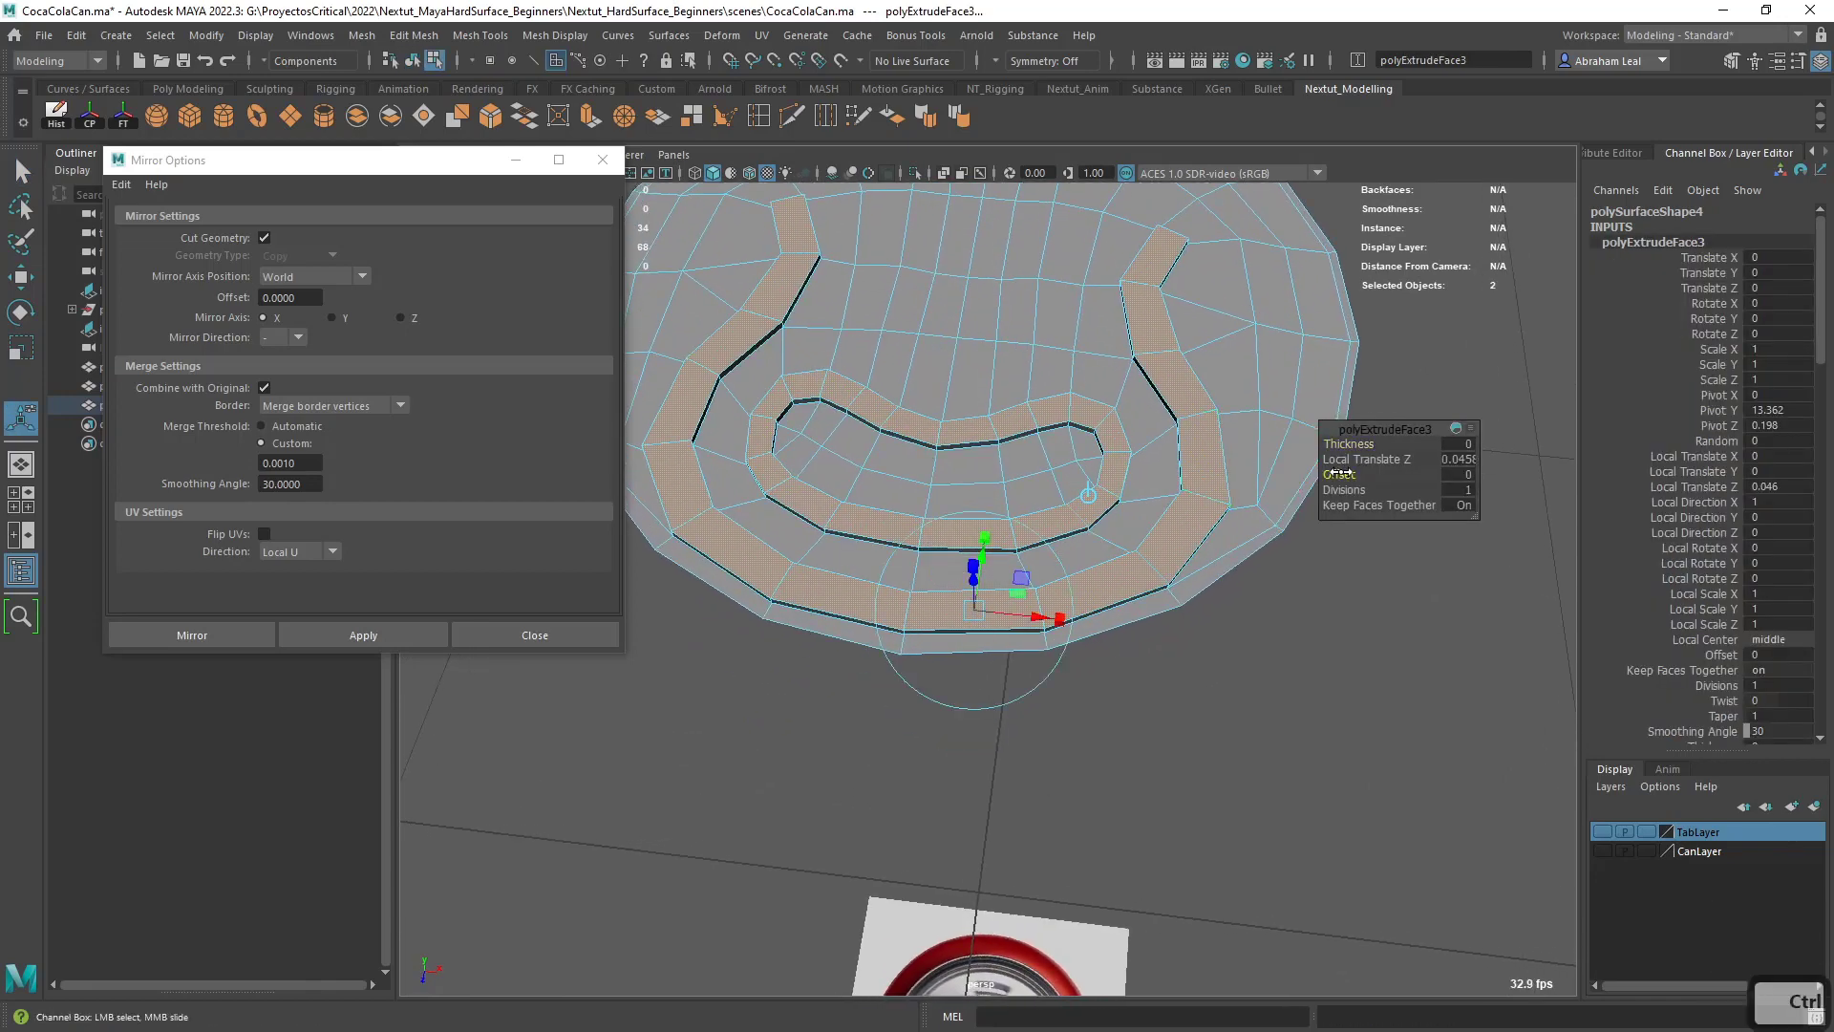
ctrl+drag(1341, 472, 1345, 472)
alt+drag(1049, 479, 1151, 601)
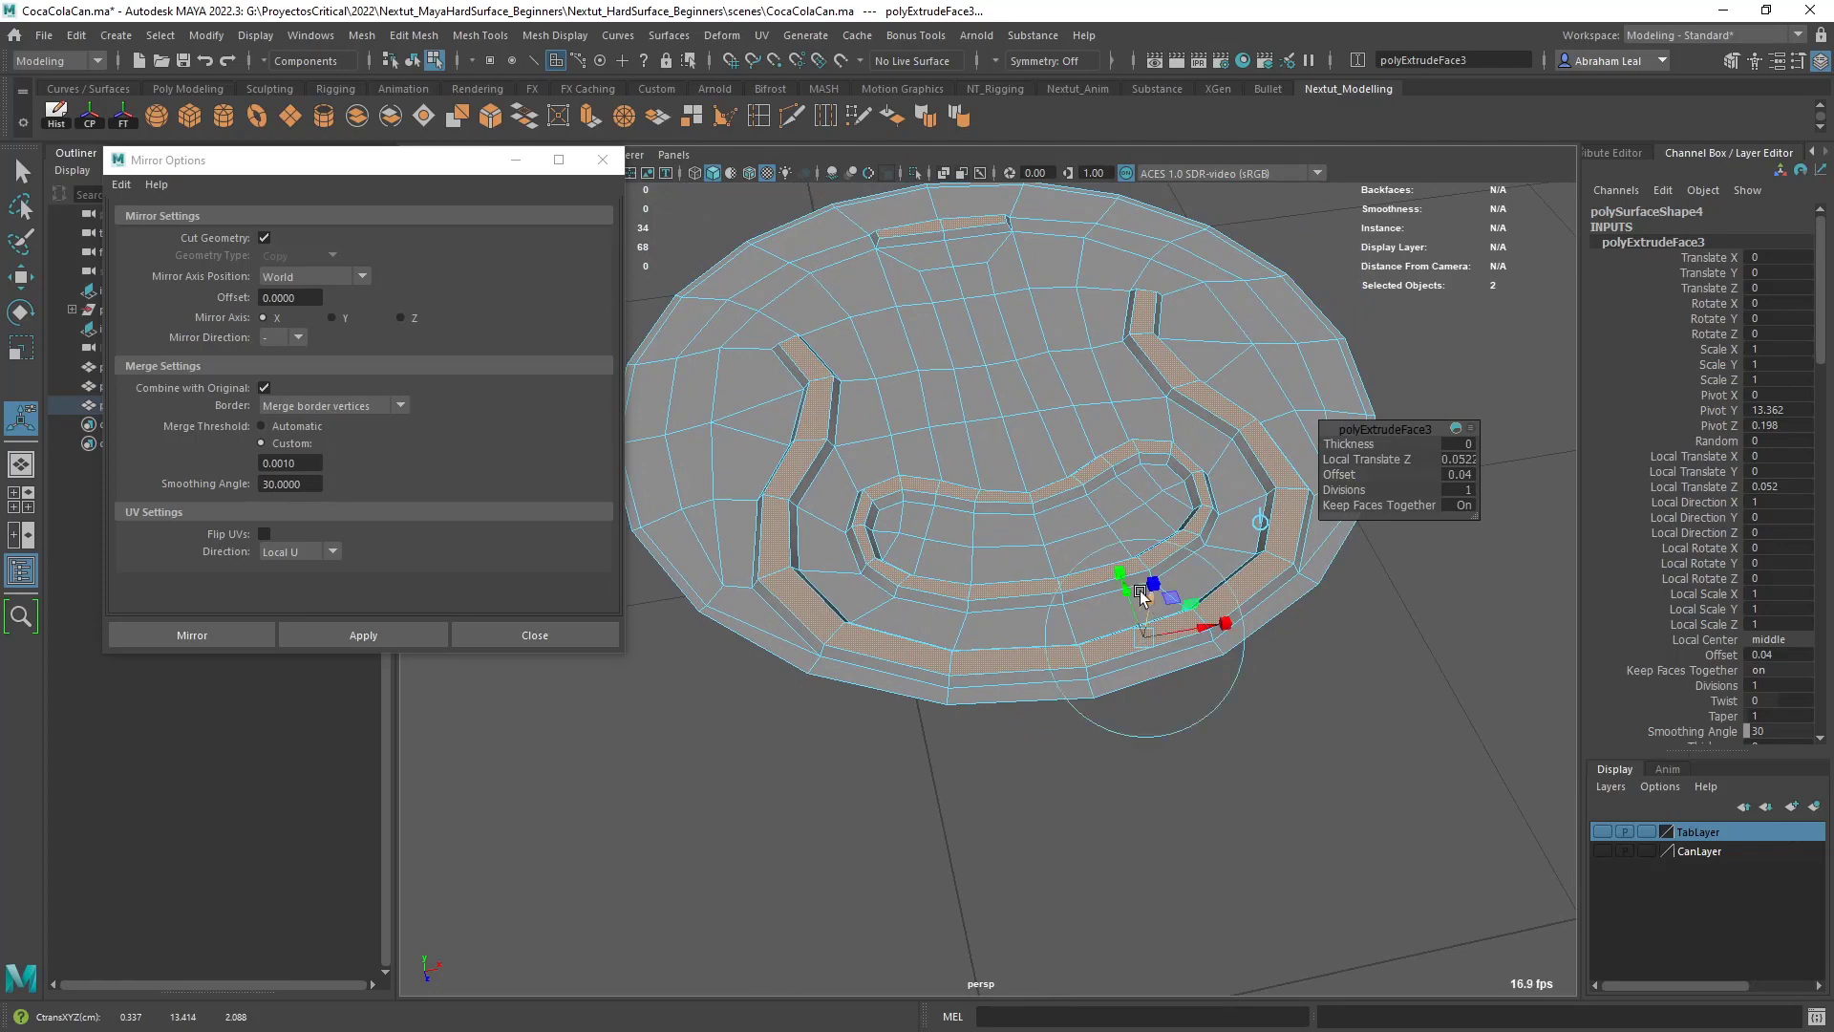
- Preview the extruded grooves smoothed, save the scene and reselect the whole lid mesh
key(3)
right_drag(1147, 388, 1242, 349)
click(1376, 401)
key(ctrl+s)
scroll(1374, 468, down, 2)
alt+drag(1371, 496, 1142, 547)
click(1139, 541)
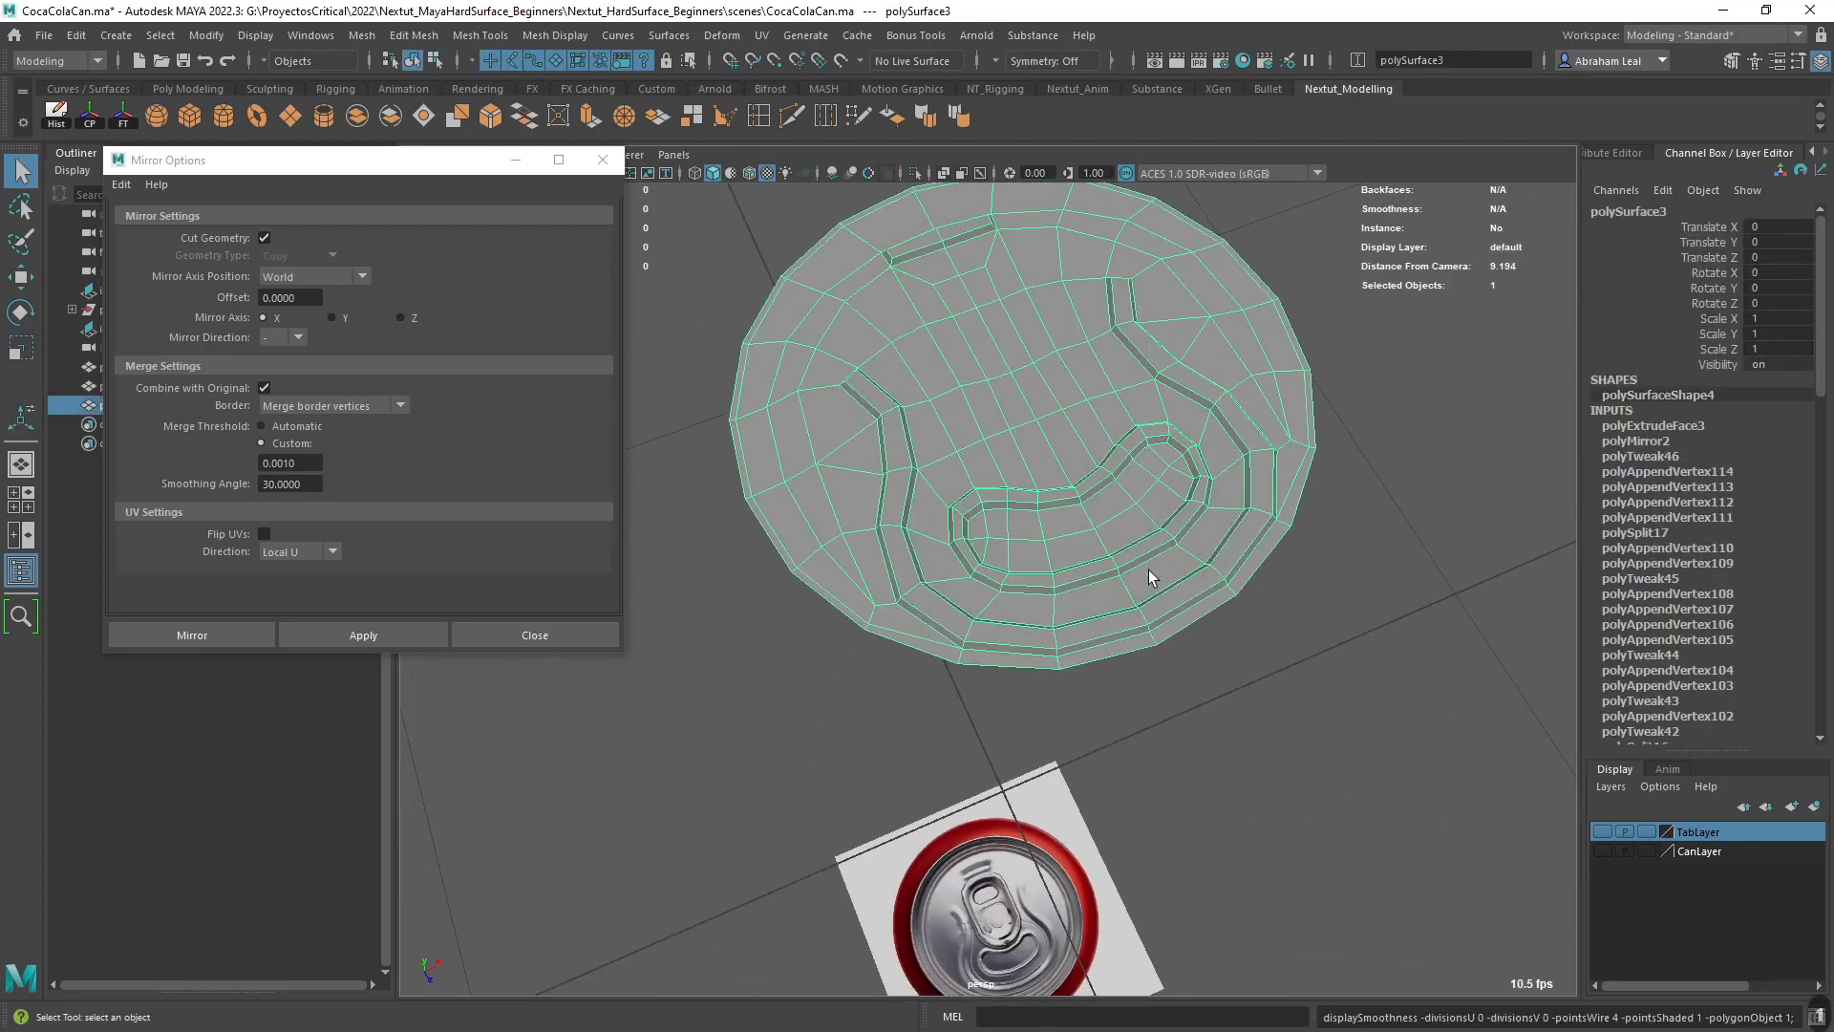
- Return to the unsmoothed display and insert Multi-Cut supporting edge loops along the kidney-shaped groove and around the short straight groove
key(1)
scroll(1136, 559, up, 4)
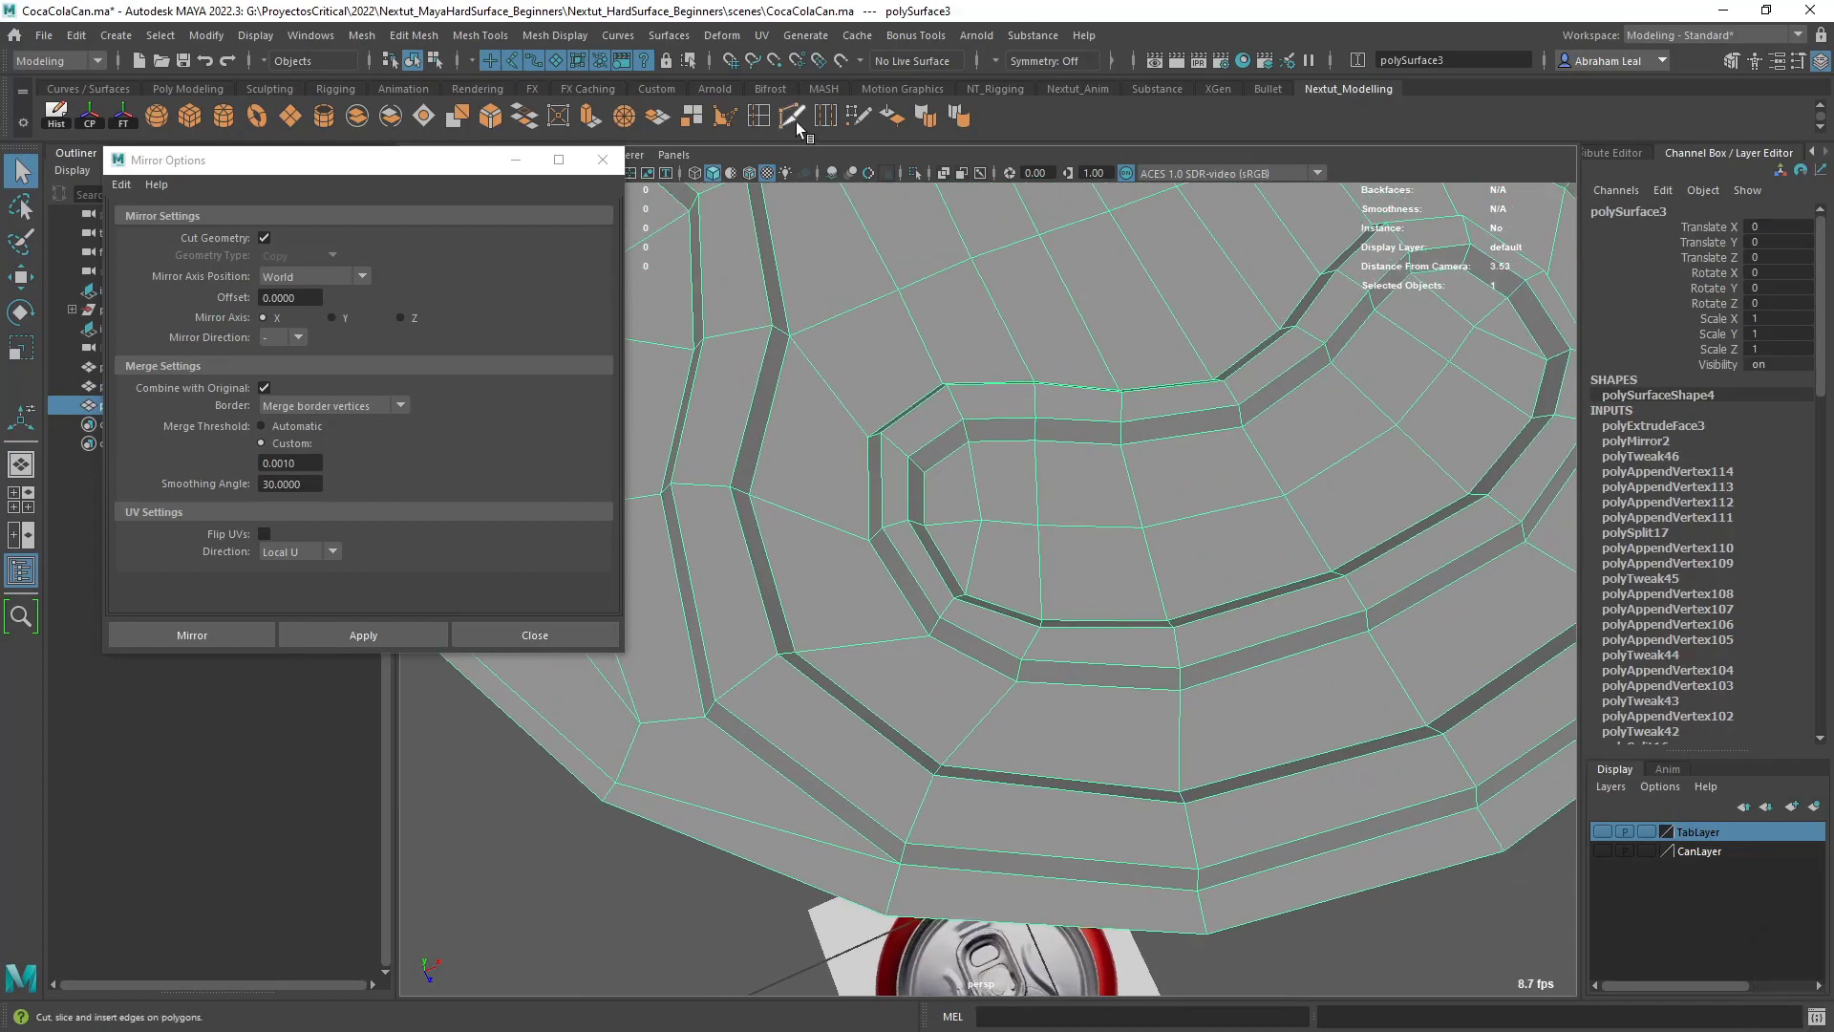
ctrl+click(922, 465)
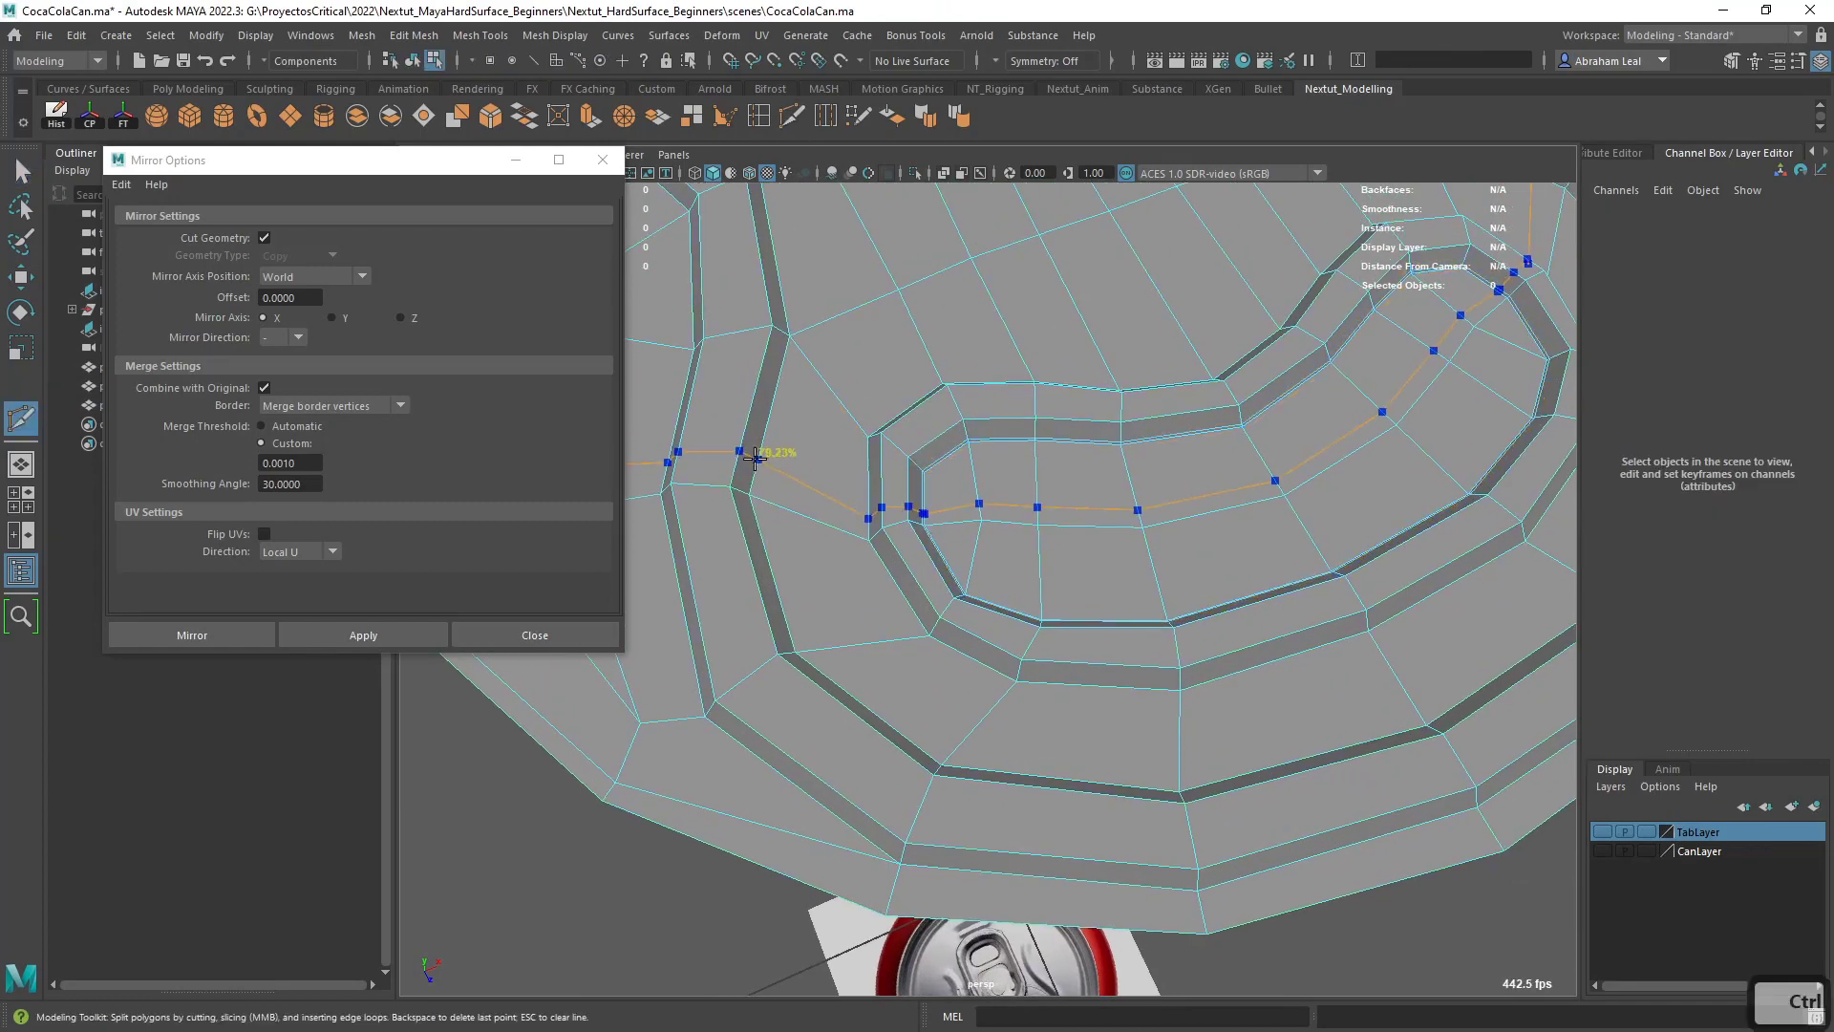
scroll(810, 464, down, 5)
alt+middle_drag(800, 286, 954, 687)
scroll(954, 688, up, 5)
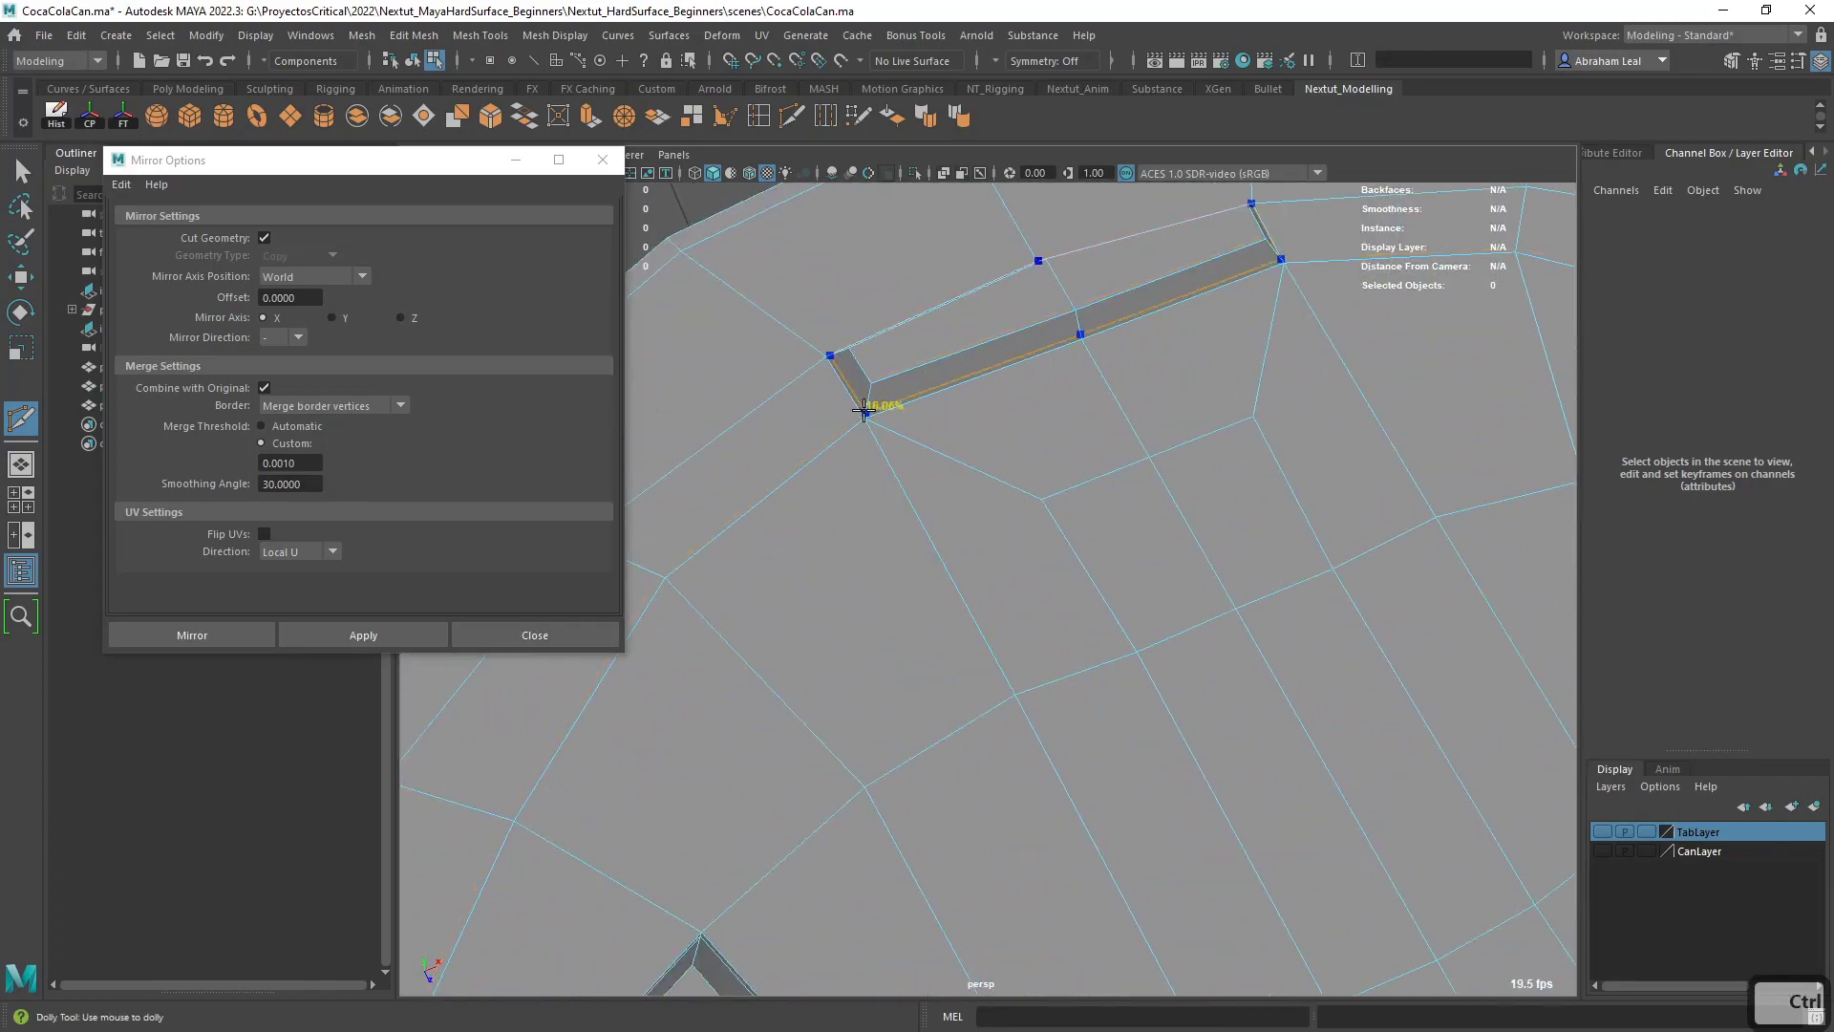
ctrl+click(863, 410)
- Compare the smoothed and unsmoothed lid, examining the corners and edges of the short straight groove
key(3)
scroll(1089, 562, down, 8)
alt+middle_drag(1087, 558, 1059, 631)
alt+drag(1059, 631, 1005, 628)
key(1)
scroll(1027, 596, up, 8)
click(820, 605)
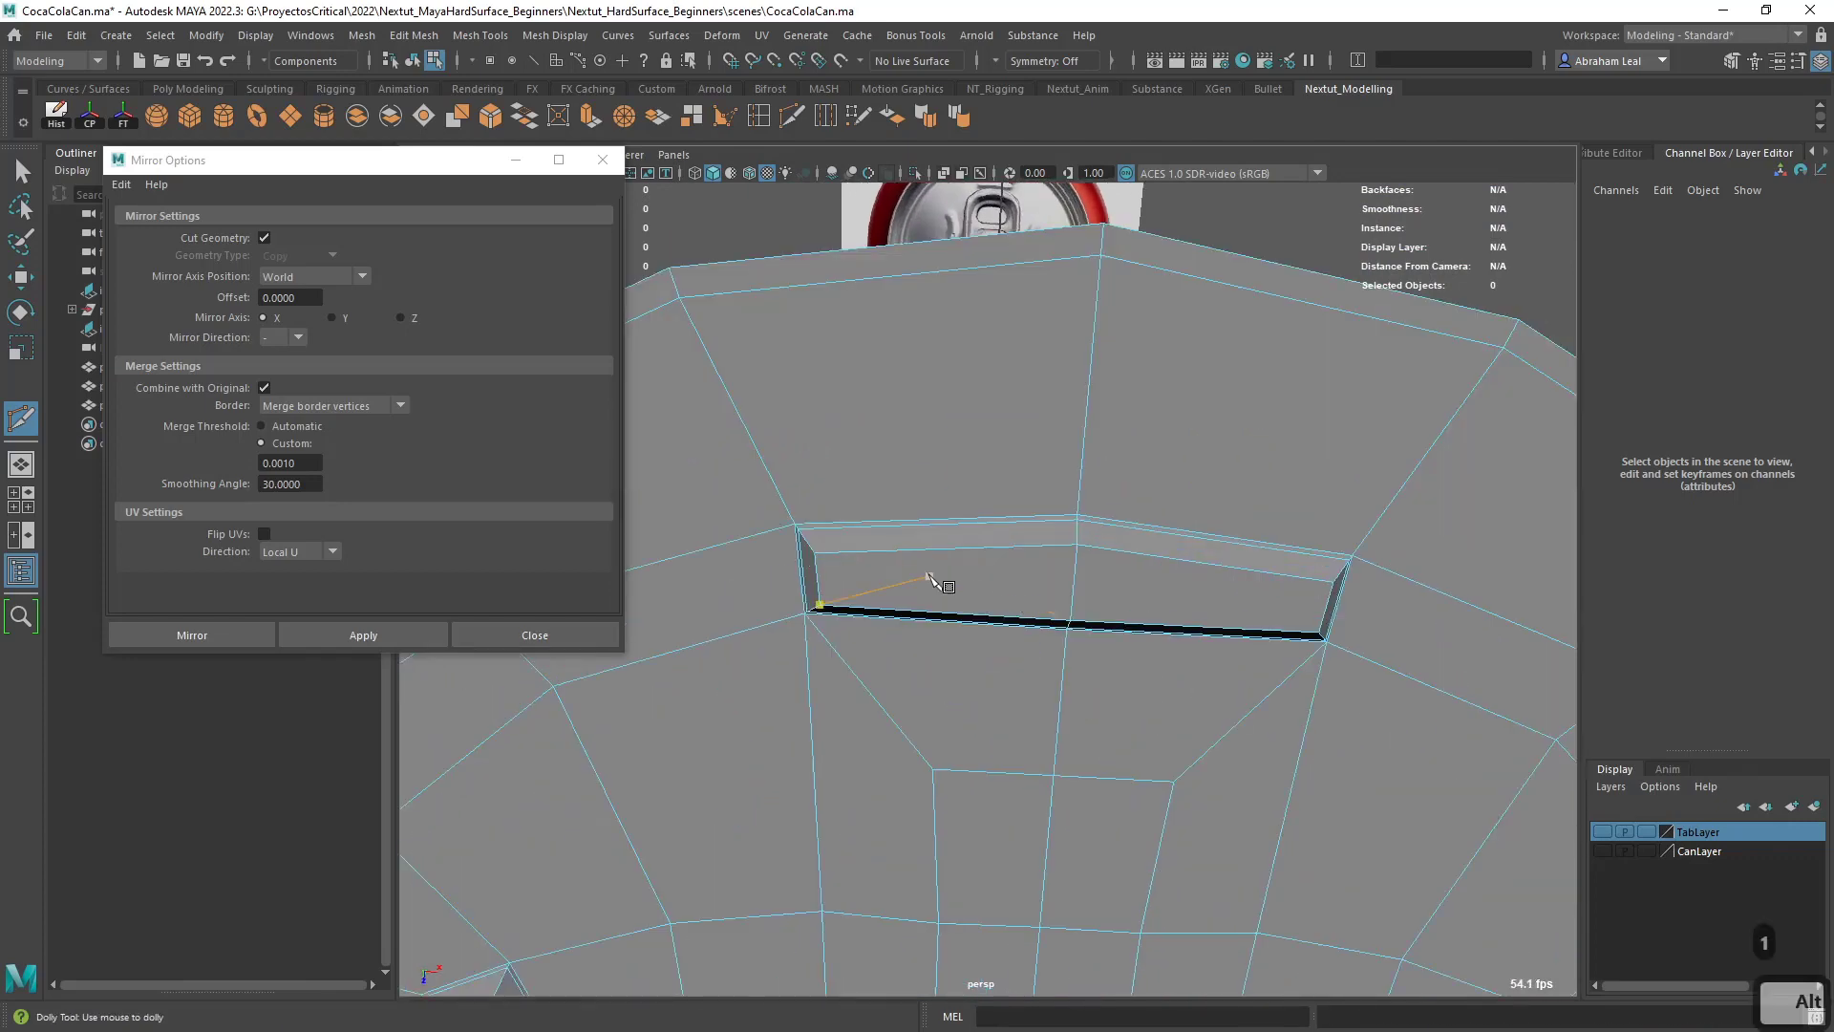
scroll(928, 576, down, 1)
alt+middle_drag(841, 583, 952, 533)
alt+right_drag(1089, 525, 1099, 557)
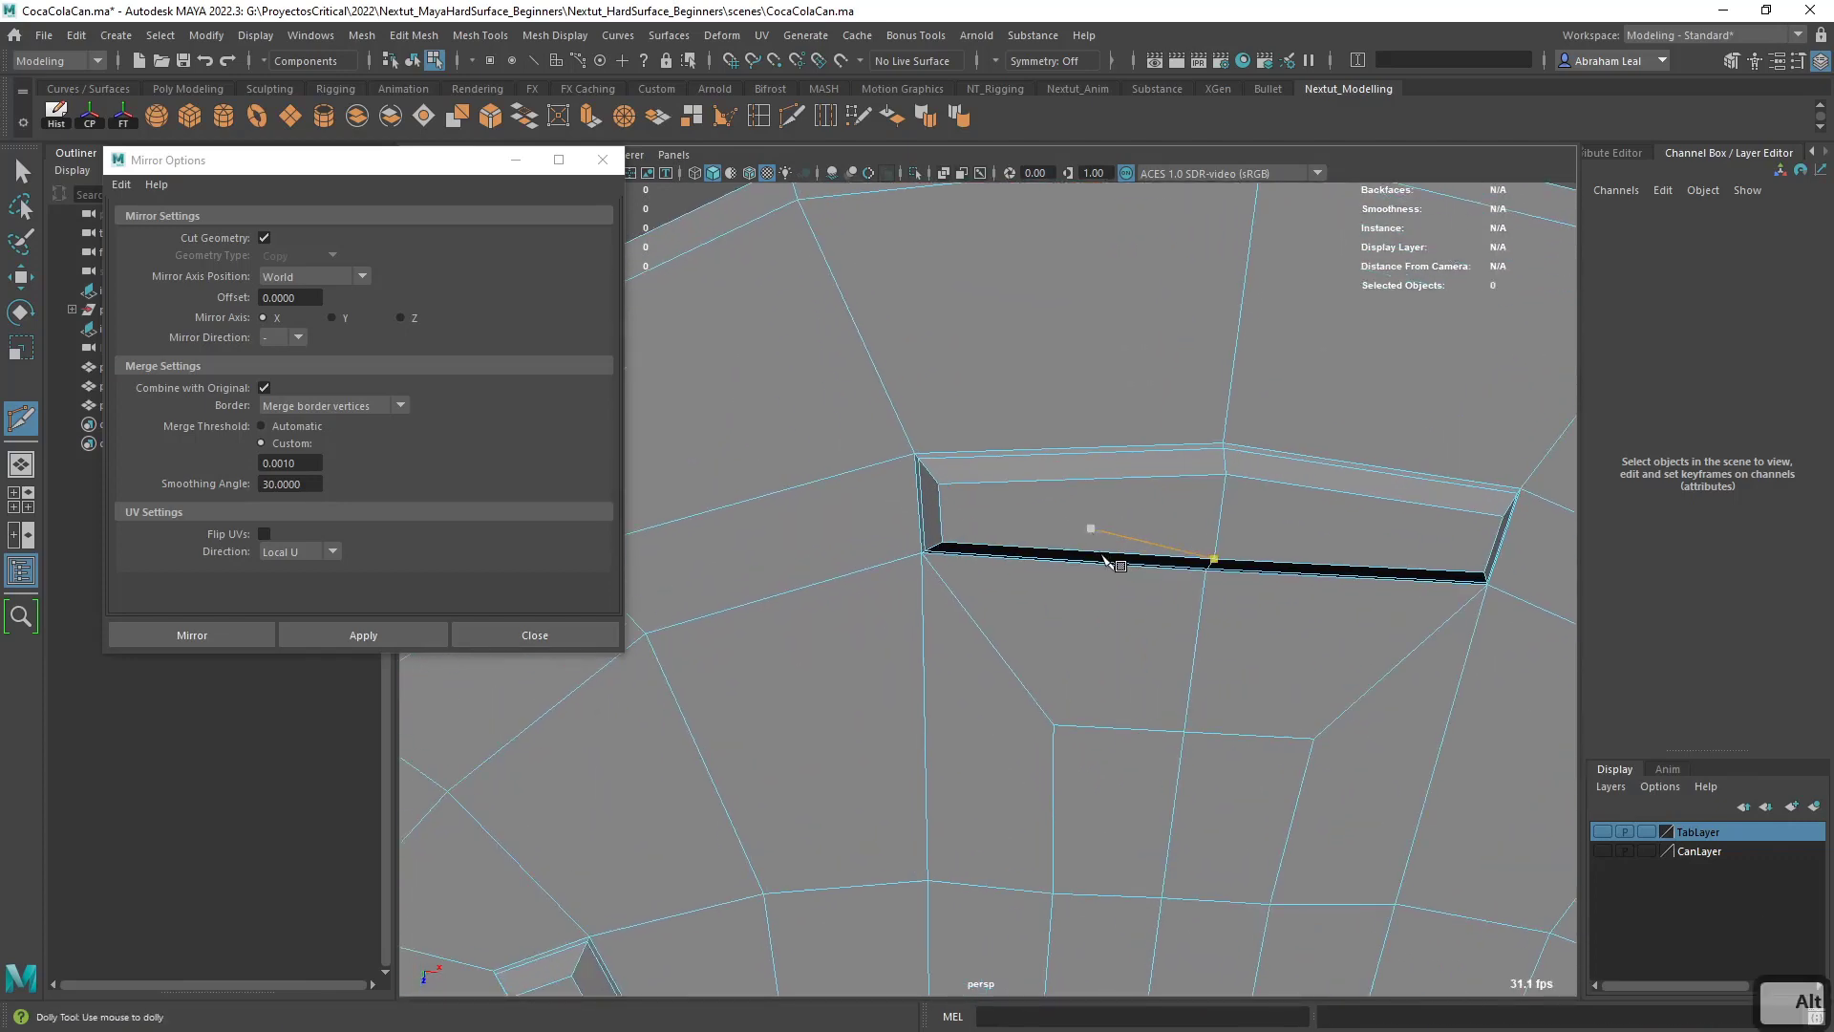
alt+drag(1099, 557, 1064, 557)
alt+middle_drag(1064, 557, 1041, 661)
alt+drag(1070, 594, 1089, 582)
alt+middle_drag(1072, 605, 1033, 664)
key(3)
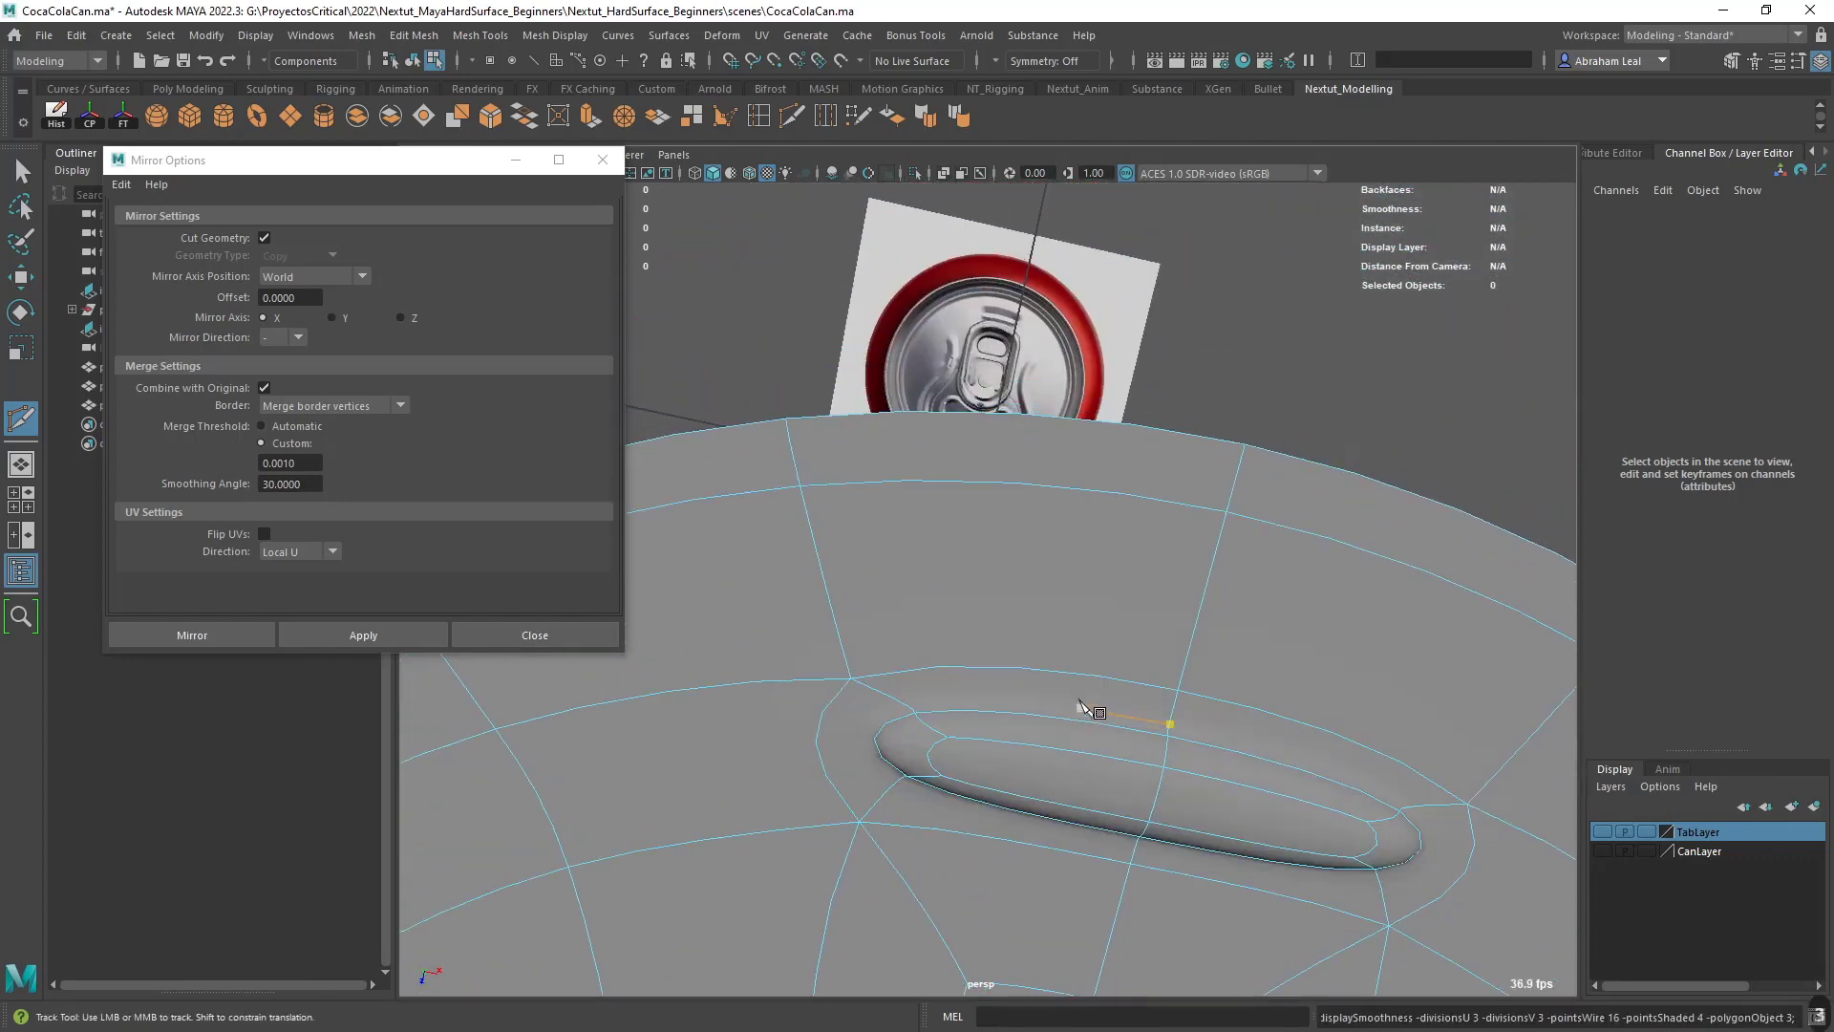
key(1)
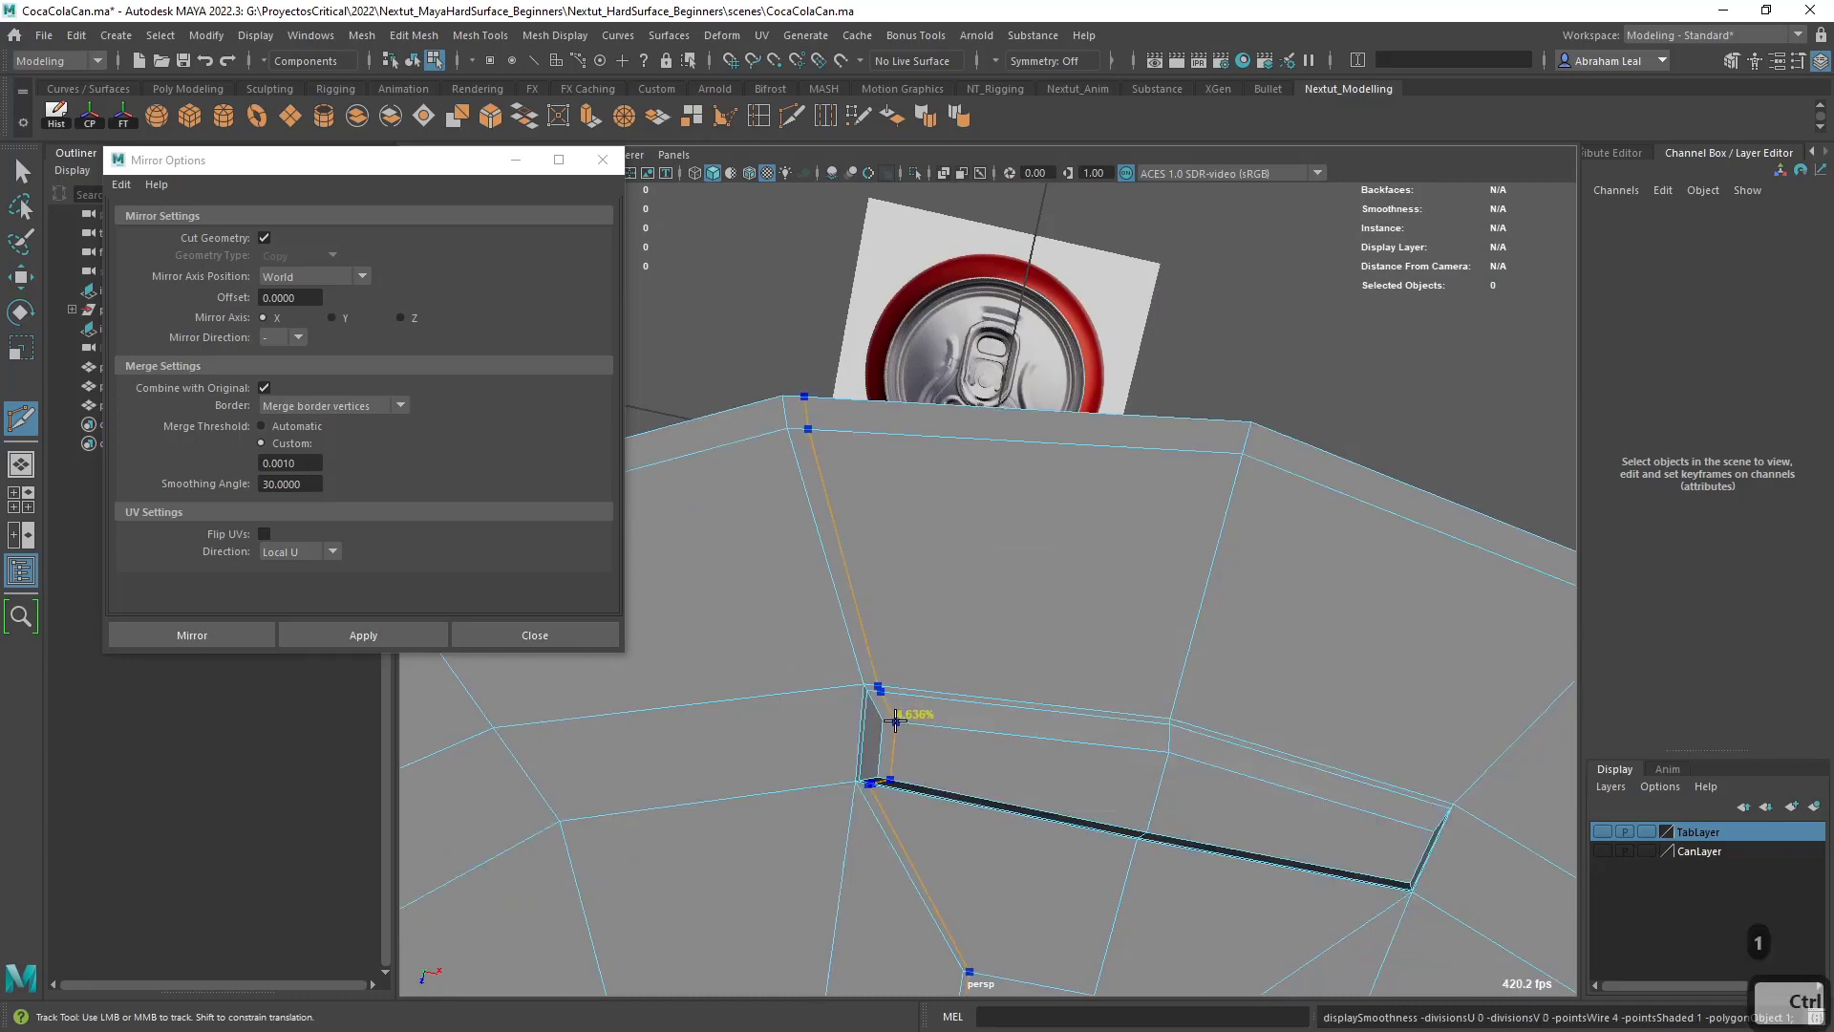
- Try adding supporting edge loops across one end and along the length of the short groove, and undo them
ctrl+click(893, 719)
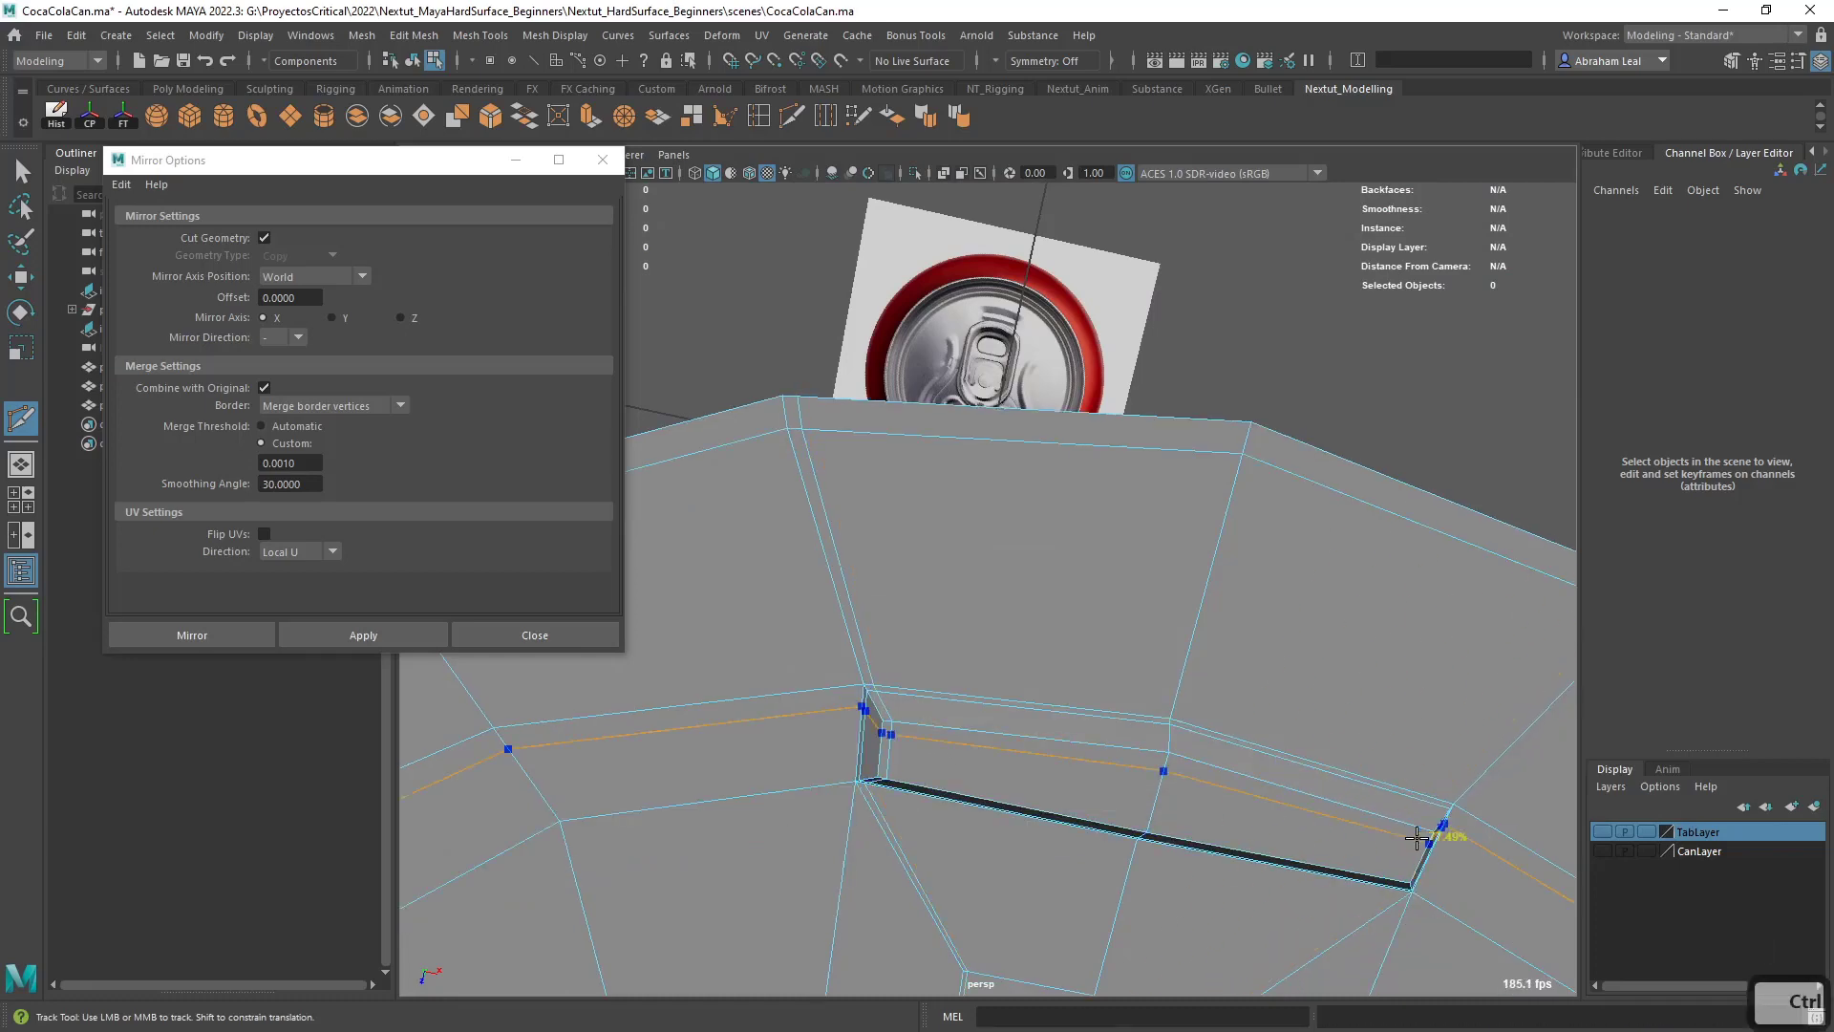
ctrl+click(1415, 827)
key(3)
alt+right_drag(1404, 872, 1120, 657)
key(1)
key(ctrl+z)
key(ctrl+z)
key(ctrl+z)
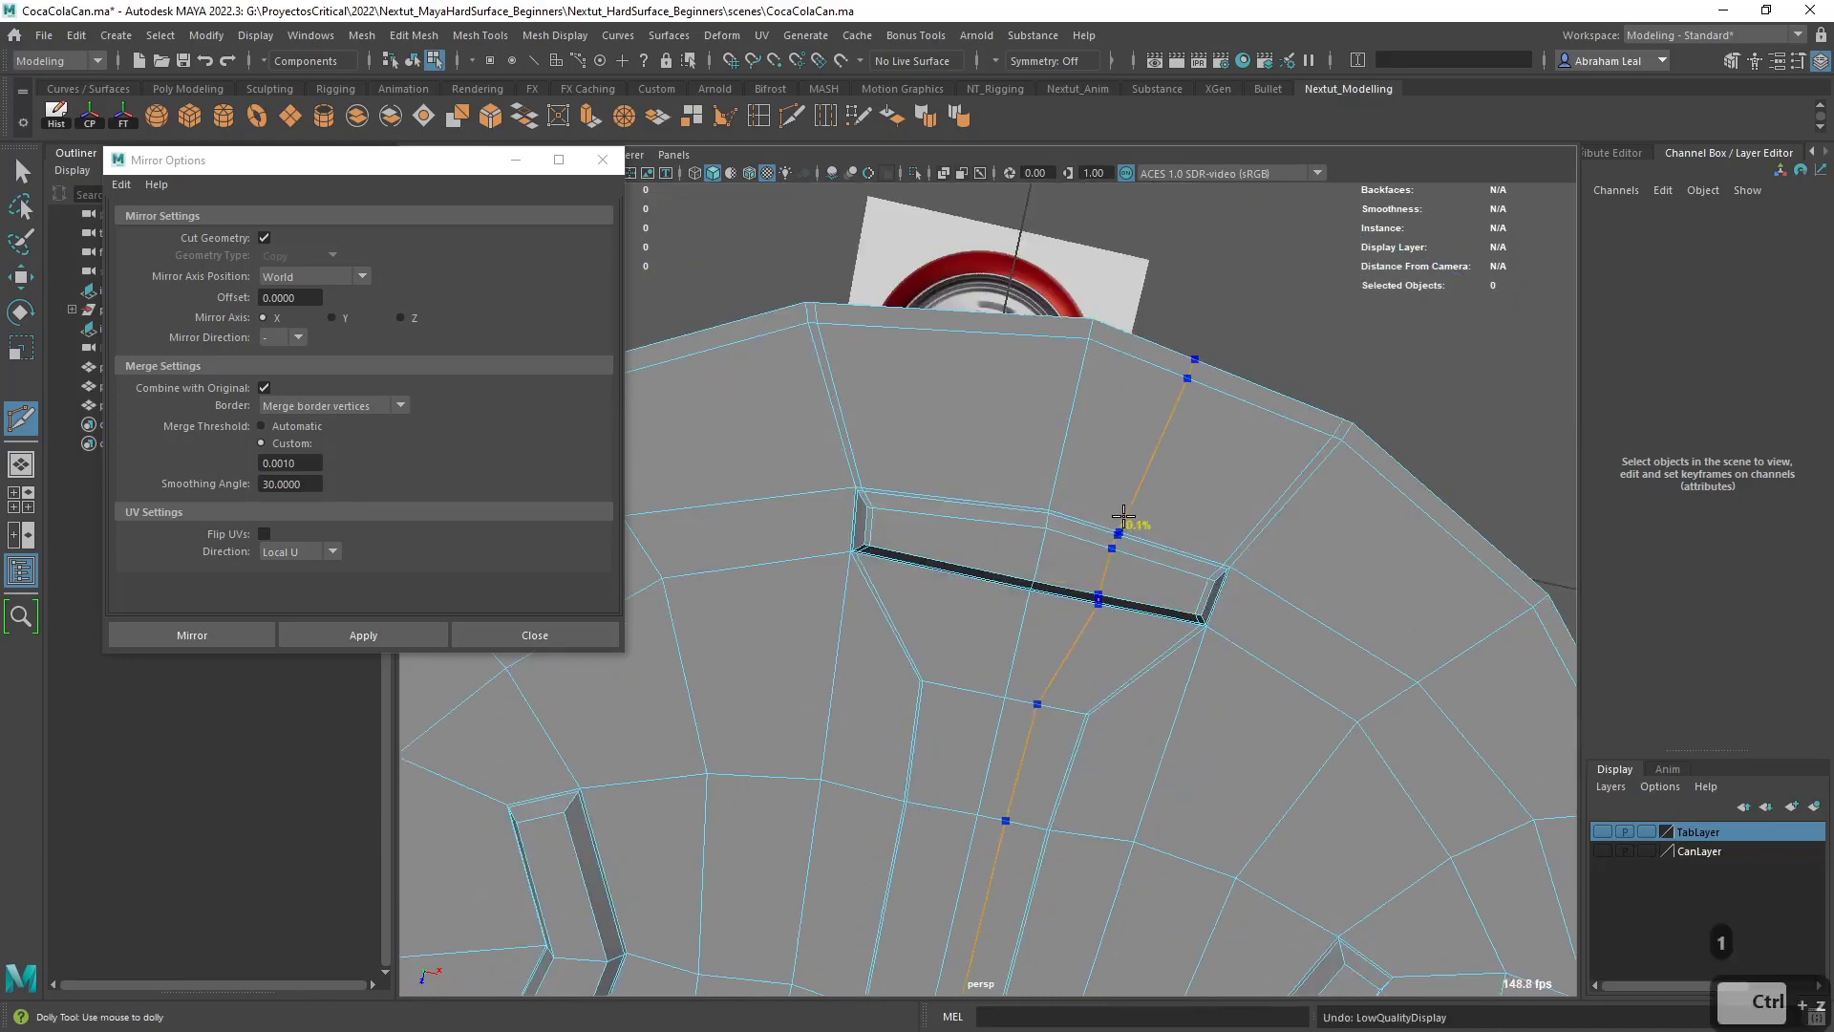
key(q)
- Delete the mirrored half of the lid's faces up to the center line
alt+middle_drag(962, 450, 944, 488)
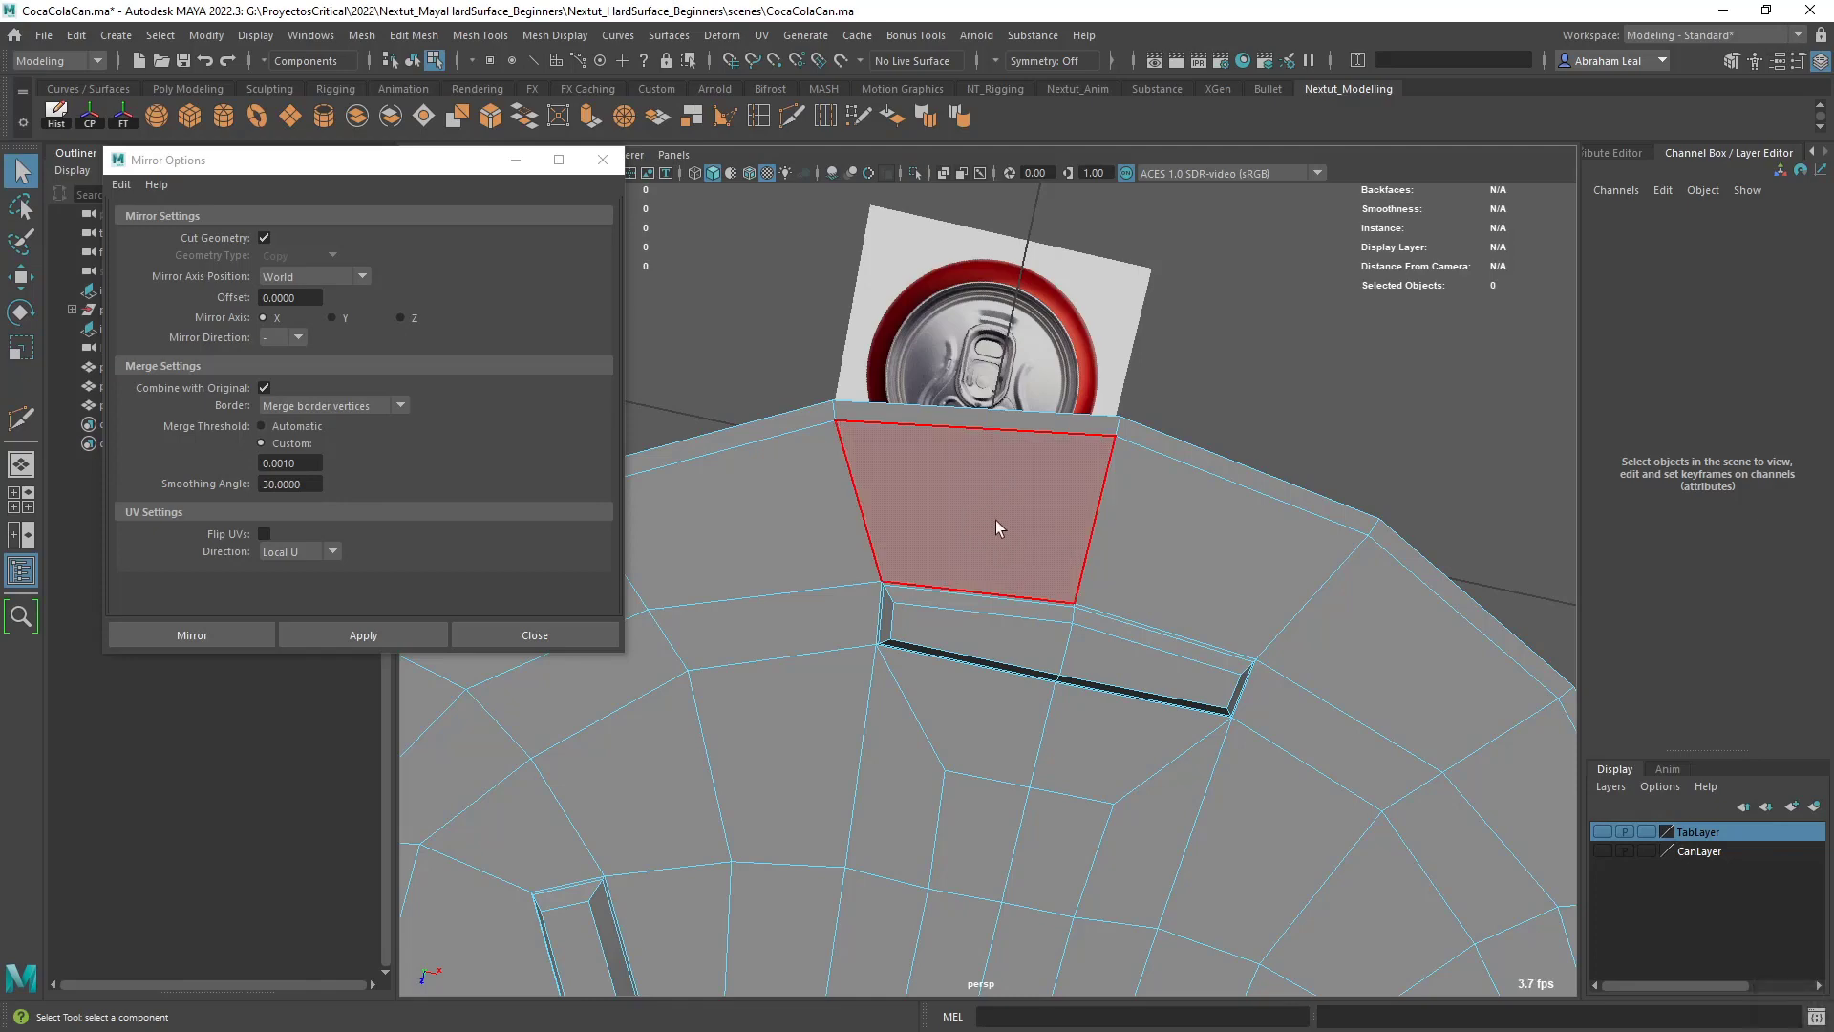
alt+right_drag(1009, 616, 1079, 626)
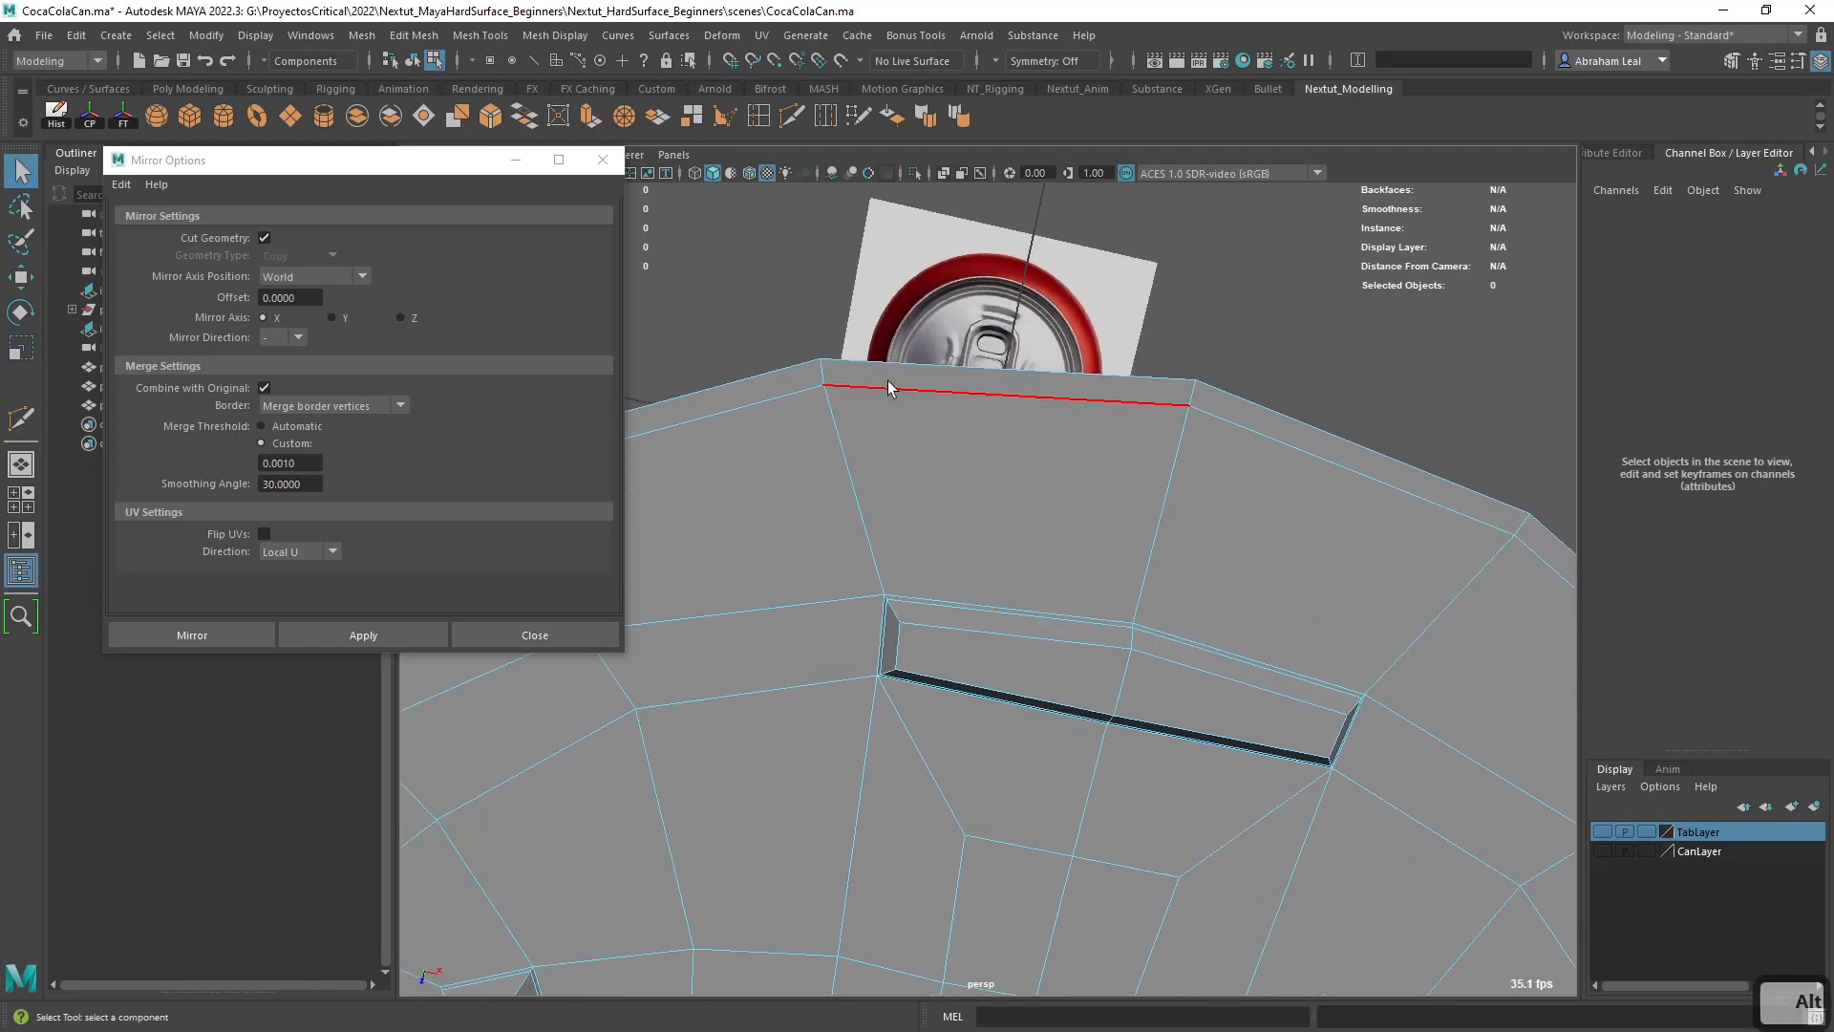
click(888, 385)
alt+drag(889, 376, 1045, 508)
drag(990, 239, 632, 782)
key(BackSpace)
- Delete the center-line quad just inward of the tapered face beside the short groove, where the supporting loop should end
alt+right_drag(1066, 467, 1028, 589)
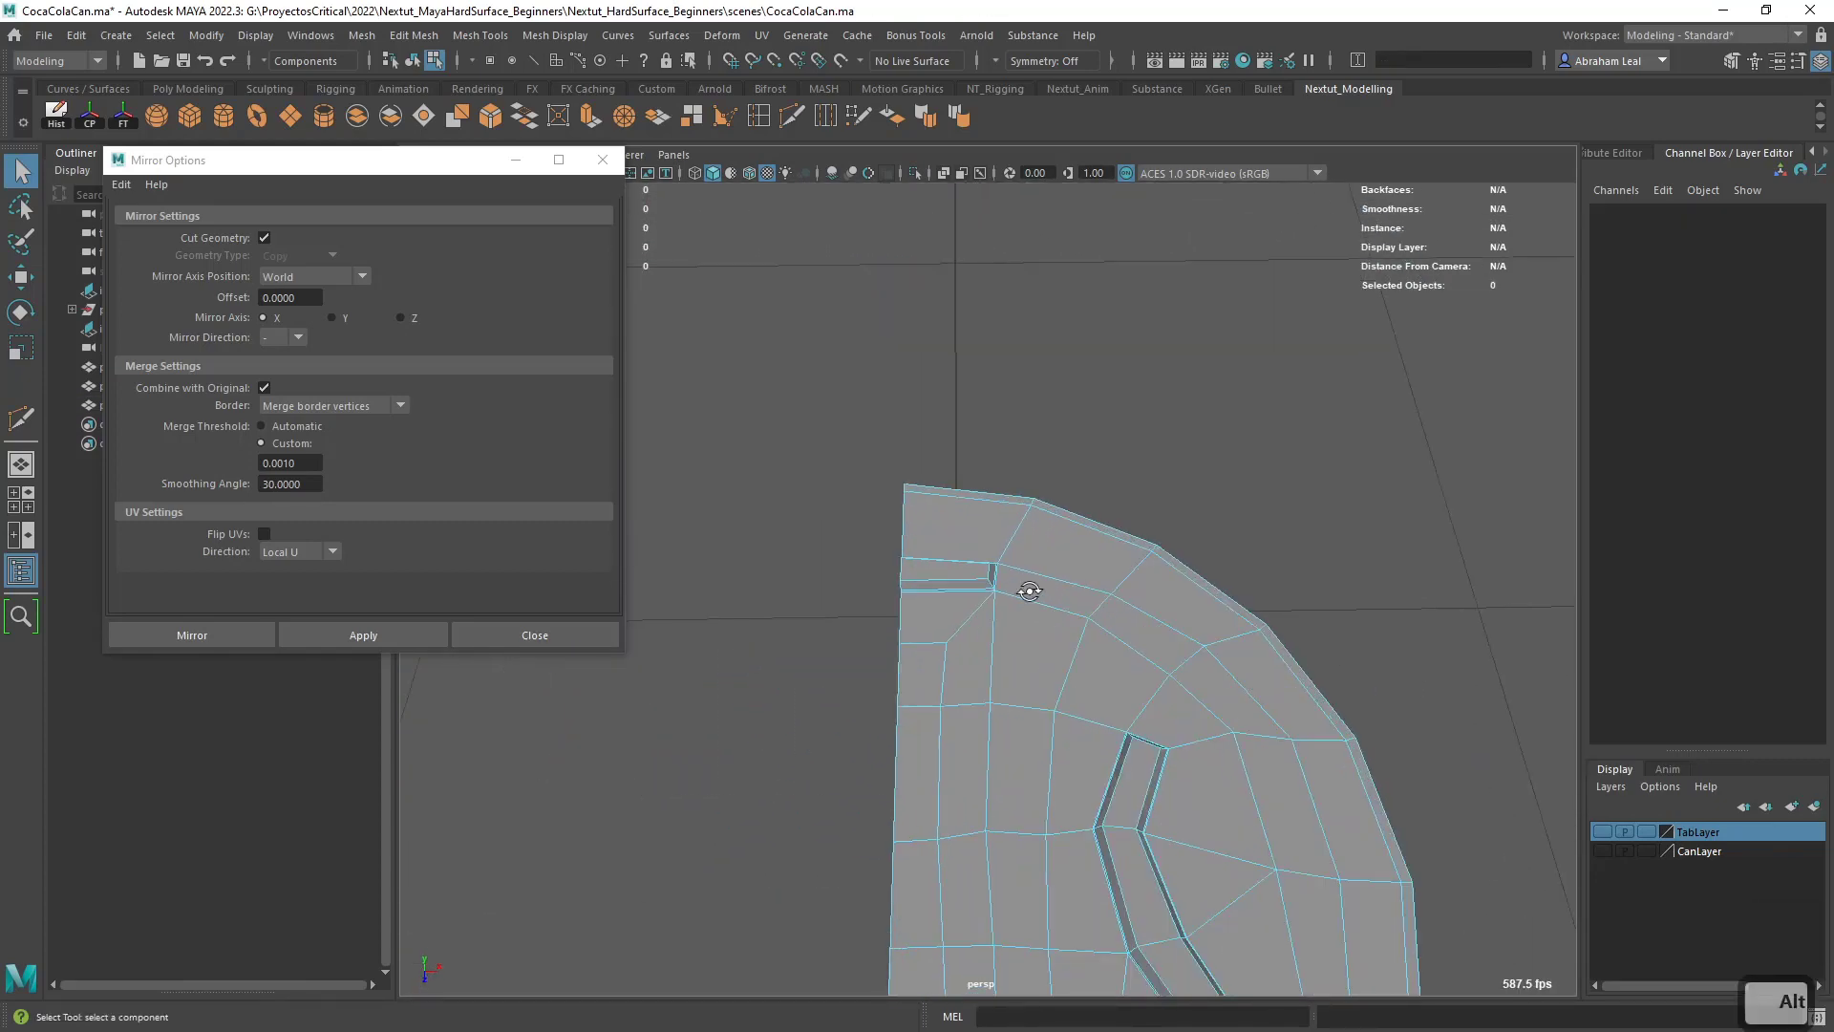
alt+drag(1028, 589, 1056, 593)
alt+right_drag(1057, 593, 1063, 631)
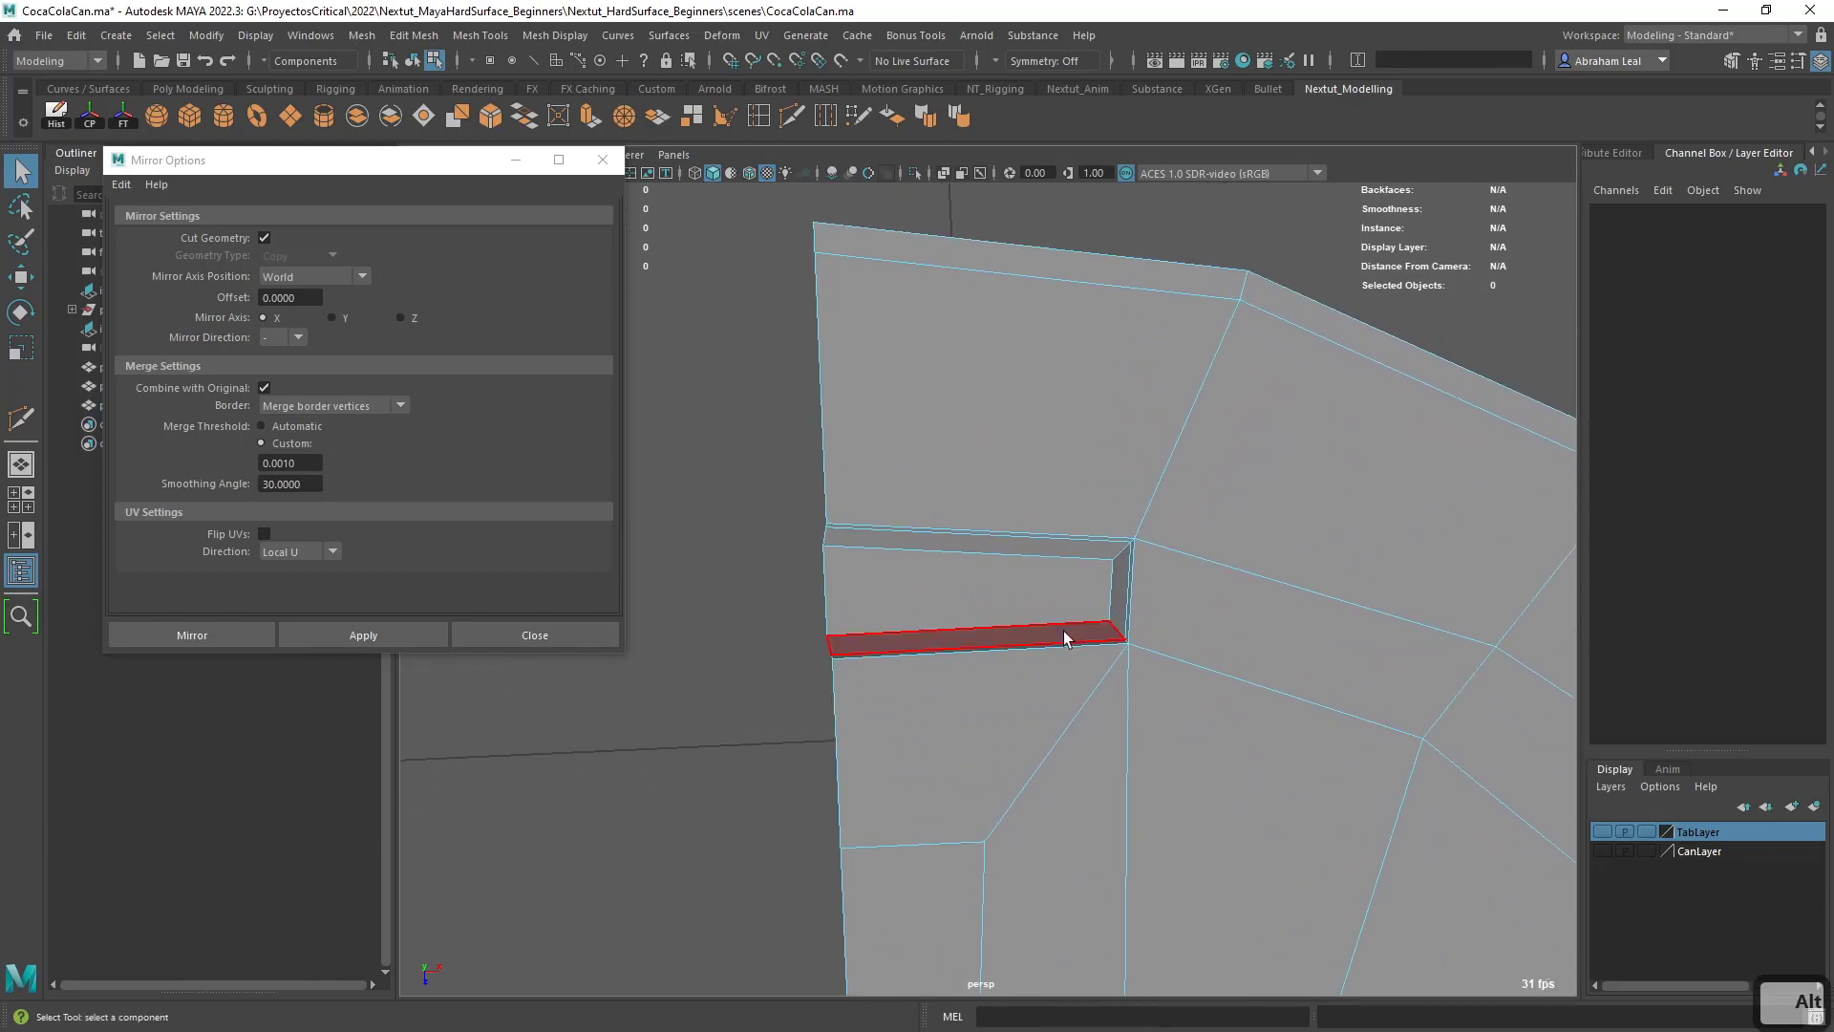
key(g)
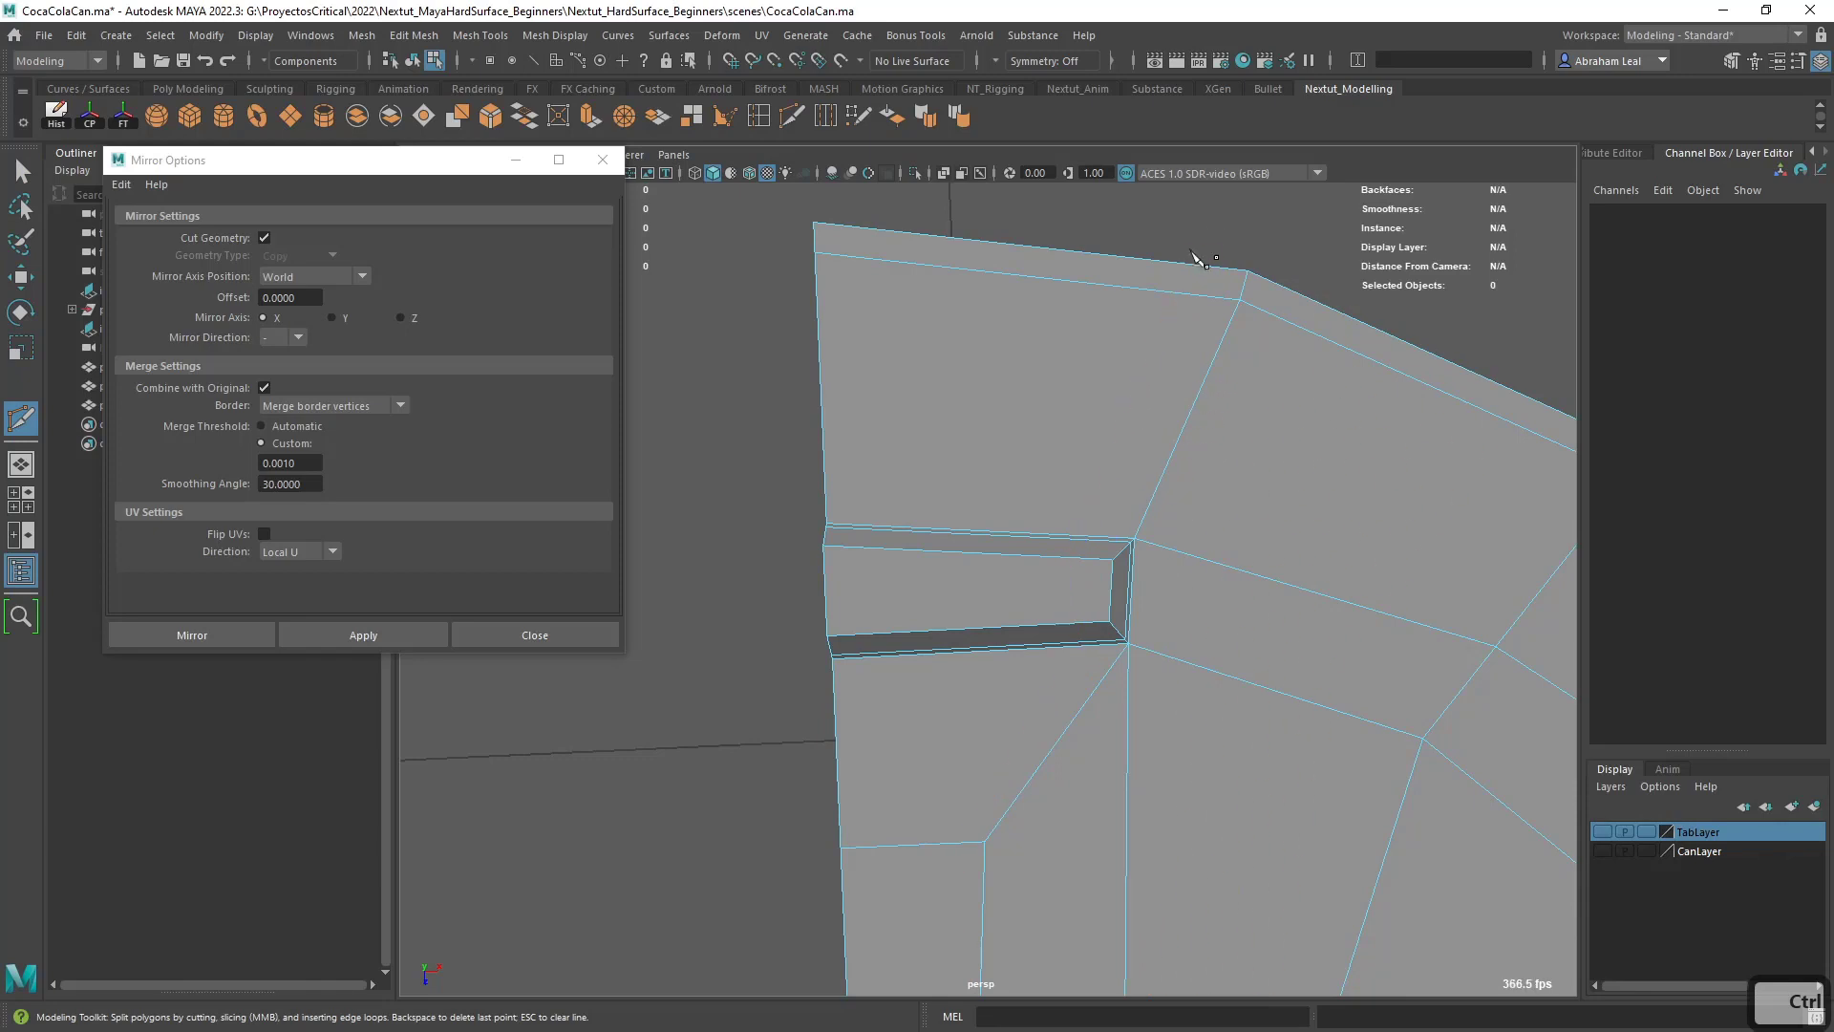
alt+middle_drag(1107, 564, 1115, 395)
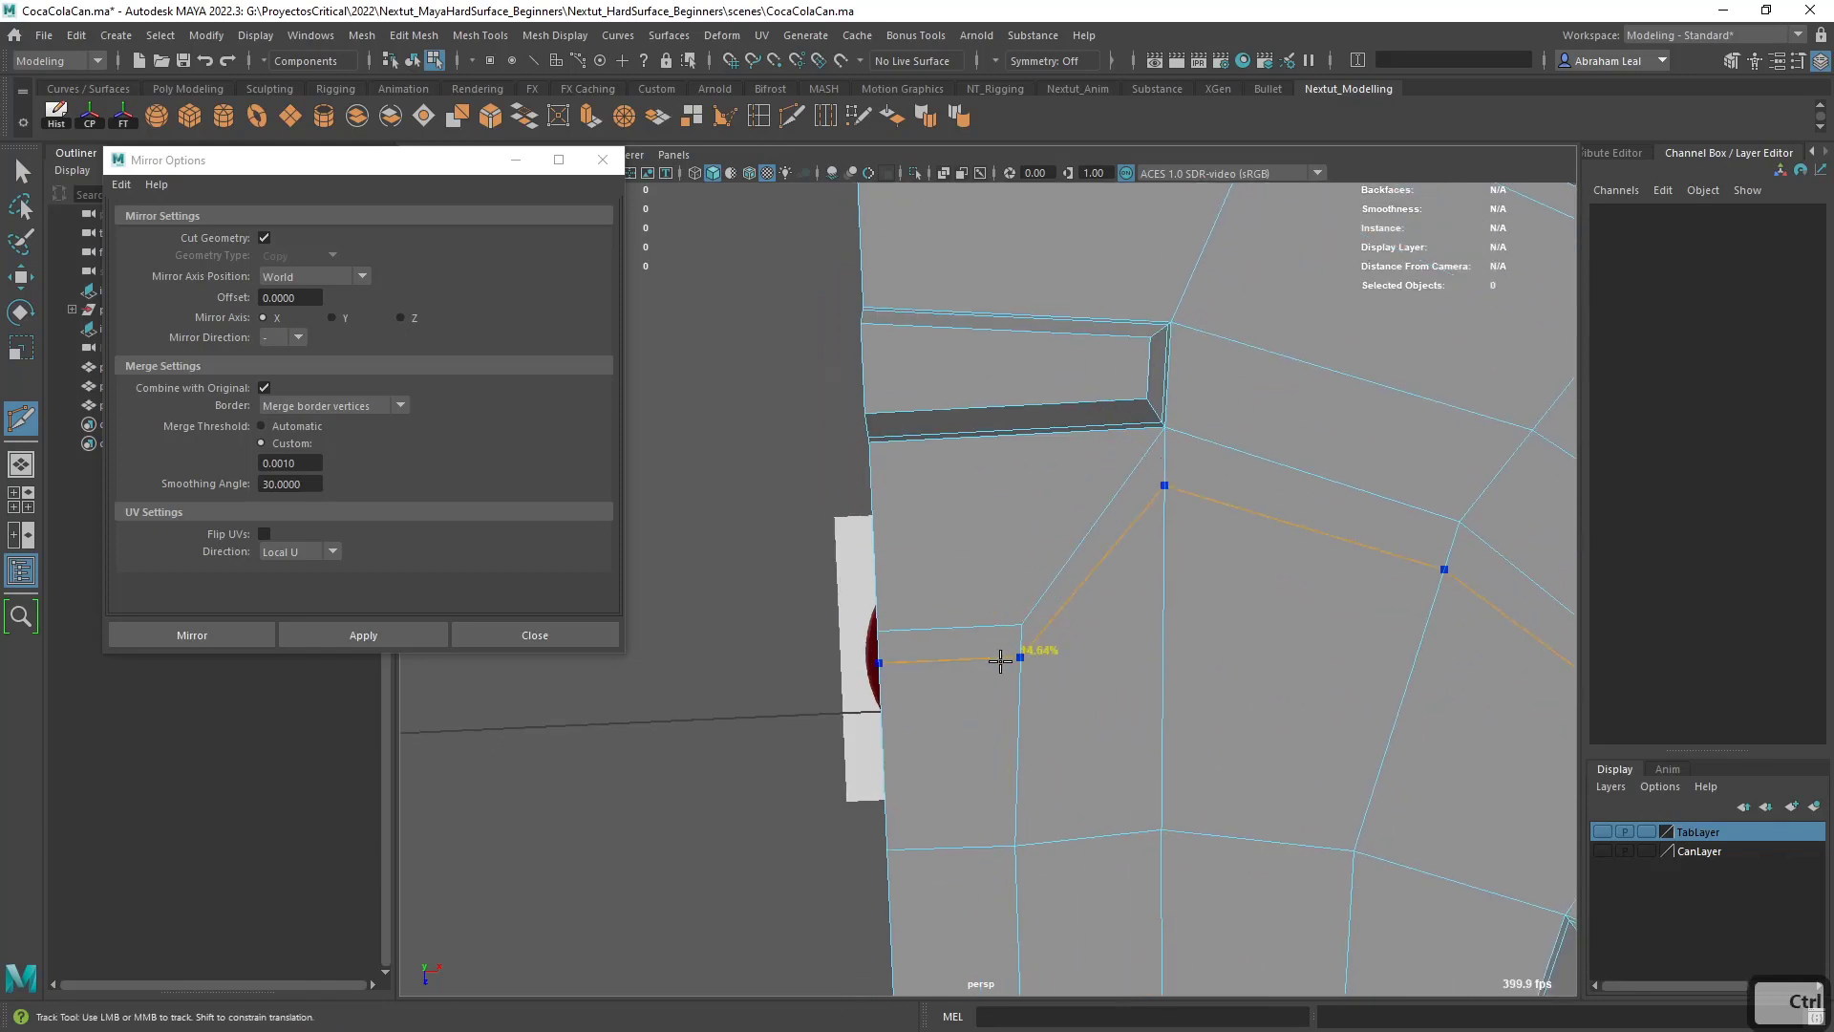
mouse_move(1059, 612)
alt+middle_down()
mouse_move(1040, 728)
mouse_move(1067, 633)
alt+middle_up()
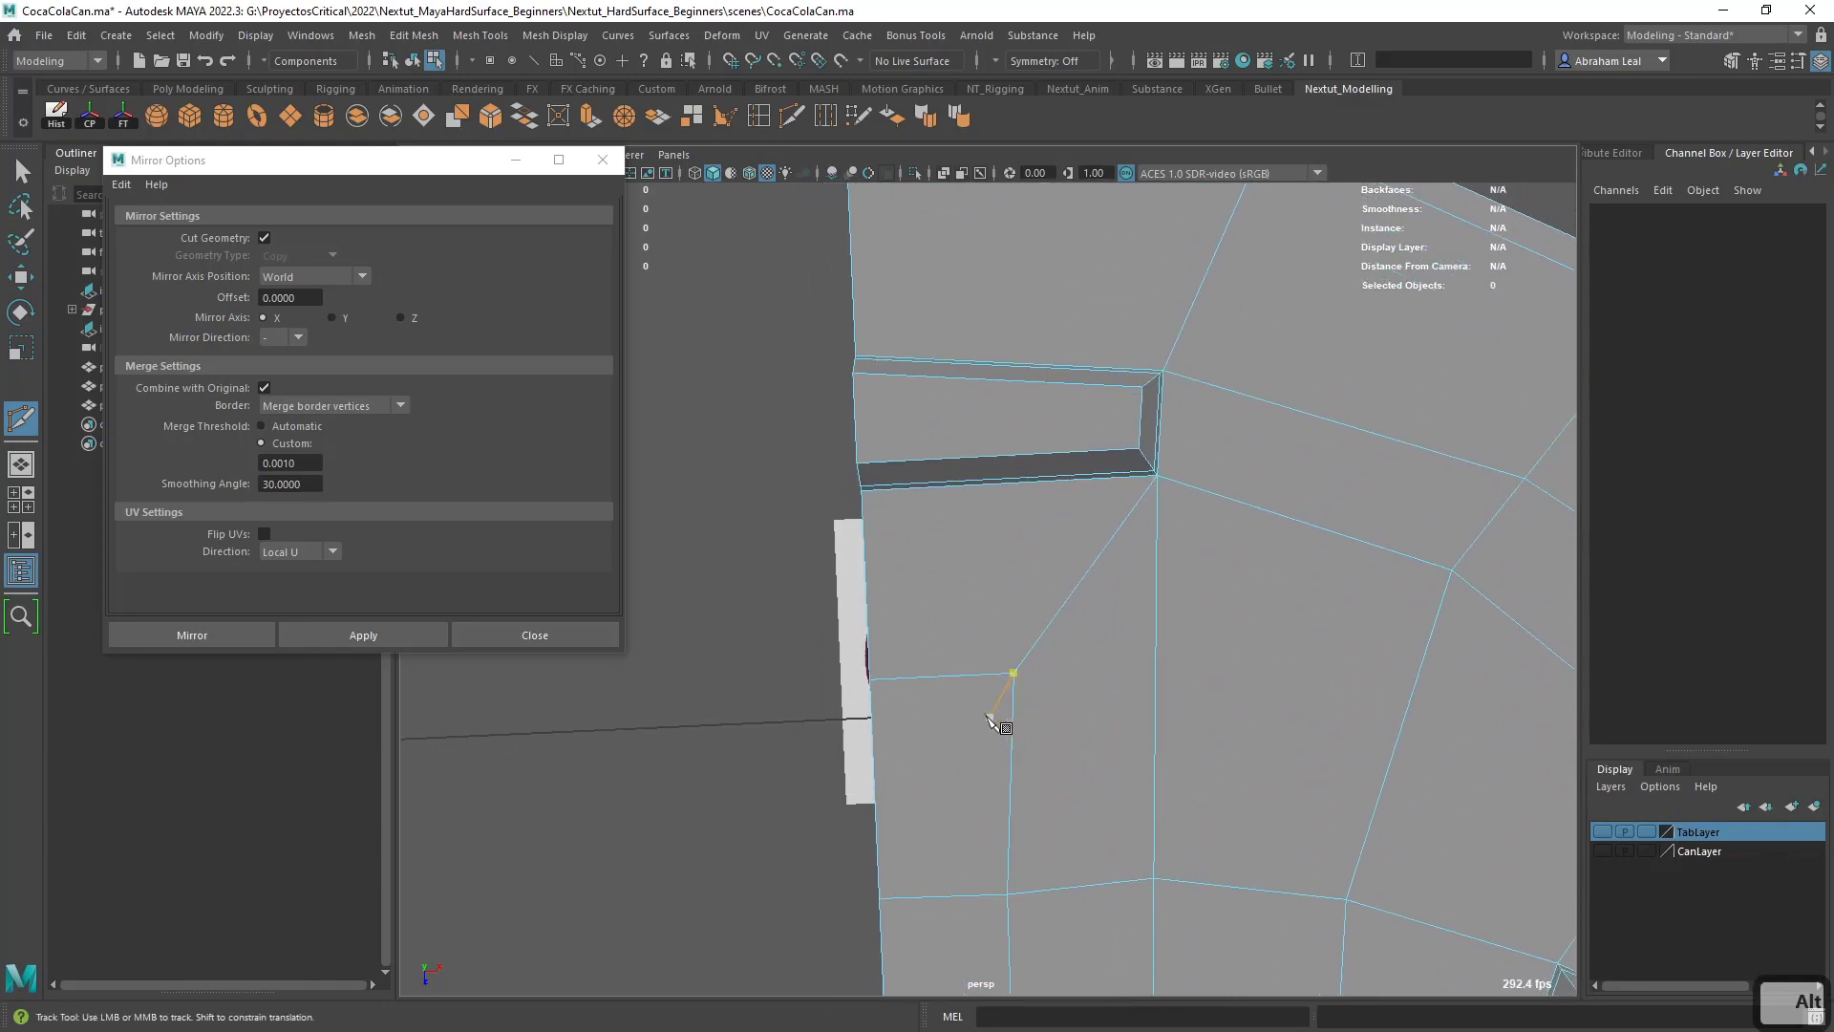
key(q)
right_drag(974, 690, 988, 663)
click(963, 766)
key(Delete)
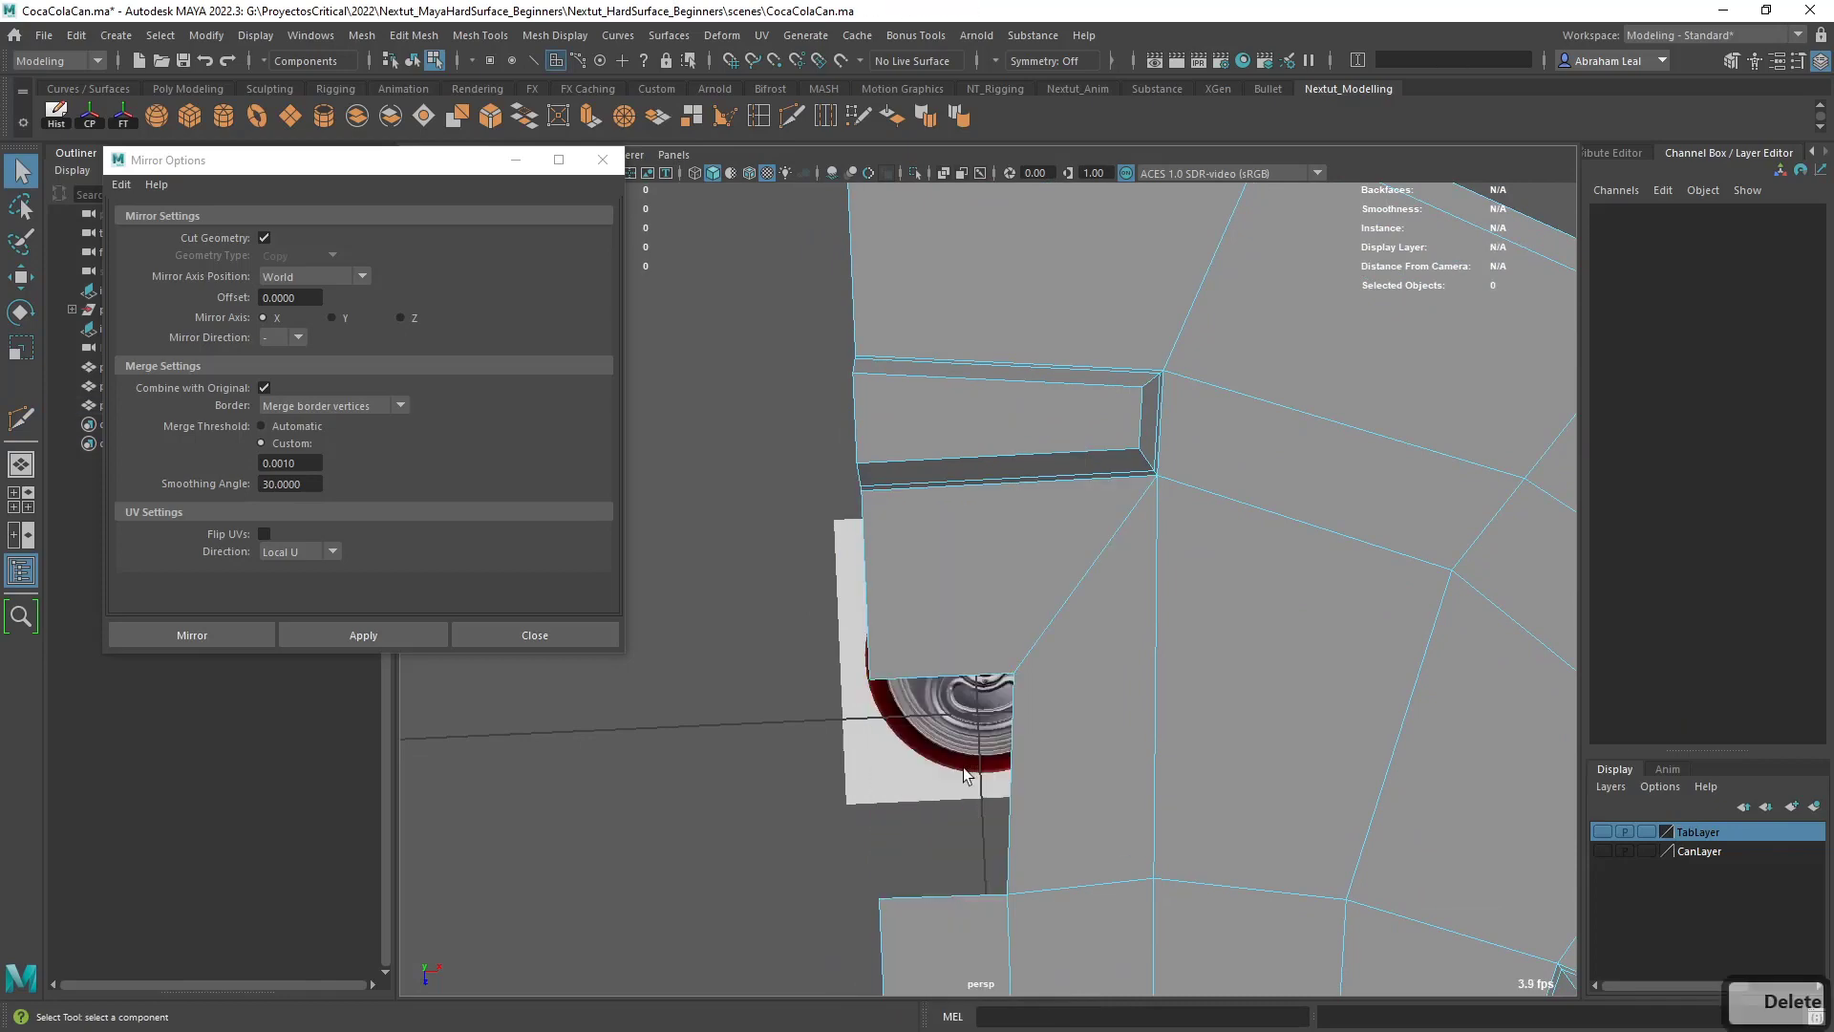
- Delete the large center-line face between the short groove and the lid's rim strip, keeping the rim strip
alt+middle_drag(1080, 611, 1064, 737)
alt+right_drag(1064, 737, 1121, 782)
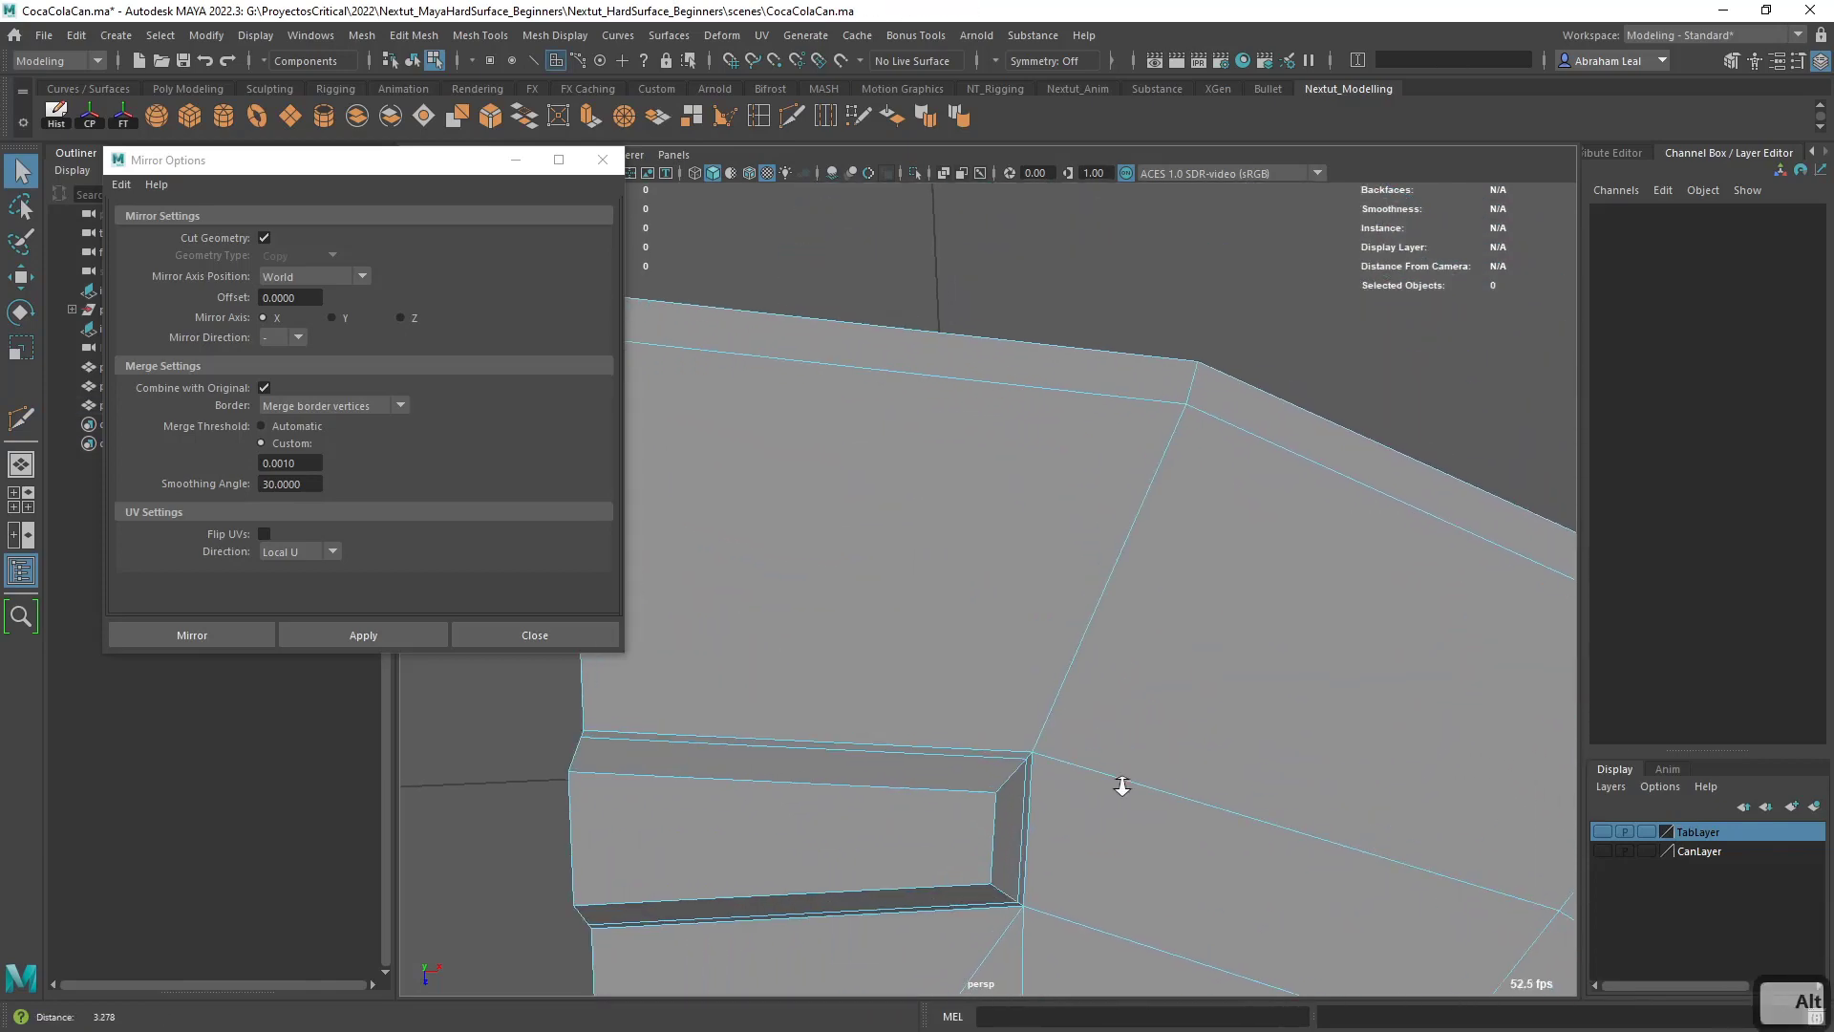
click(1137, 365)
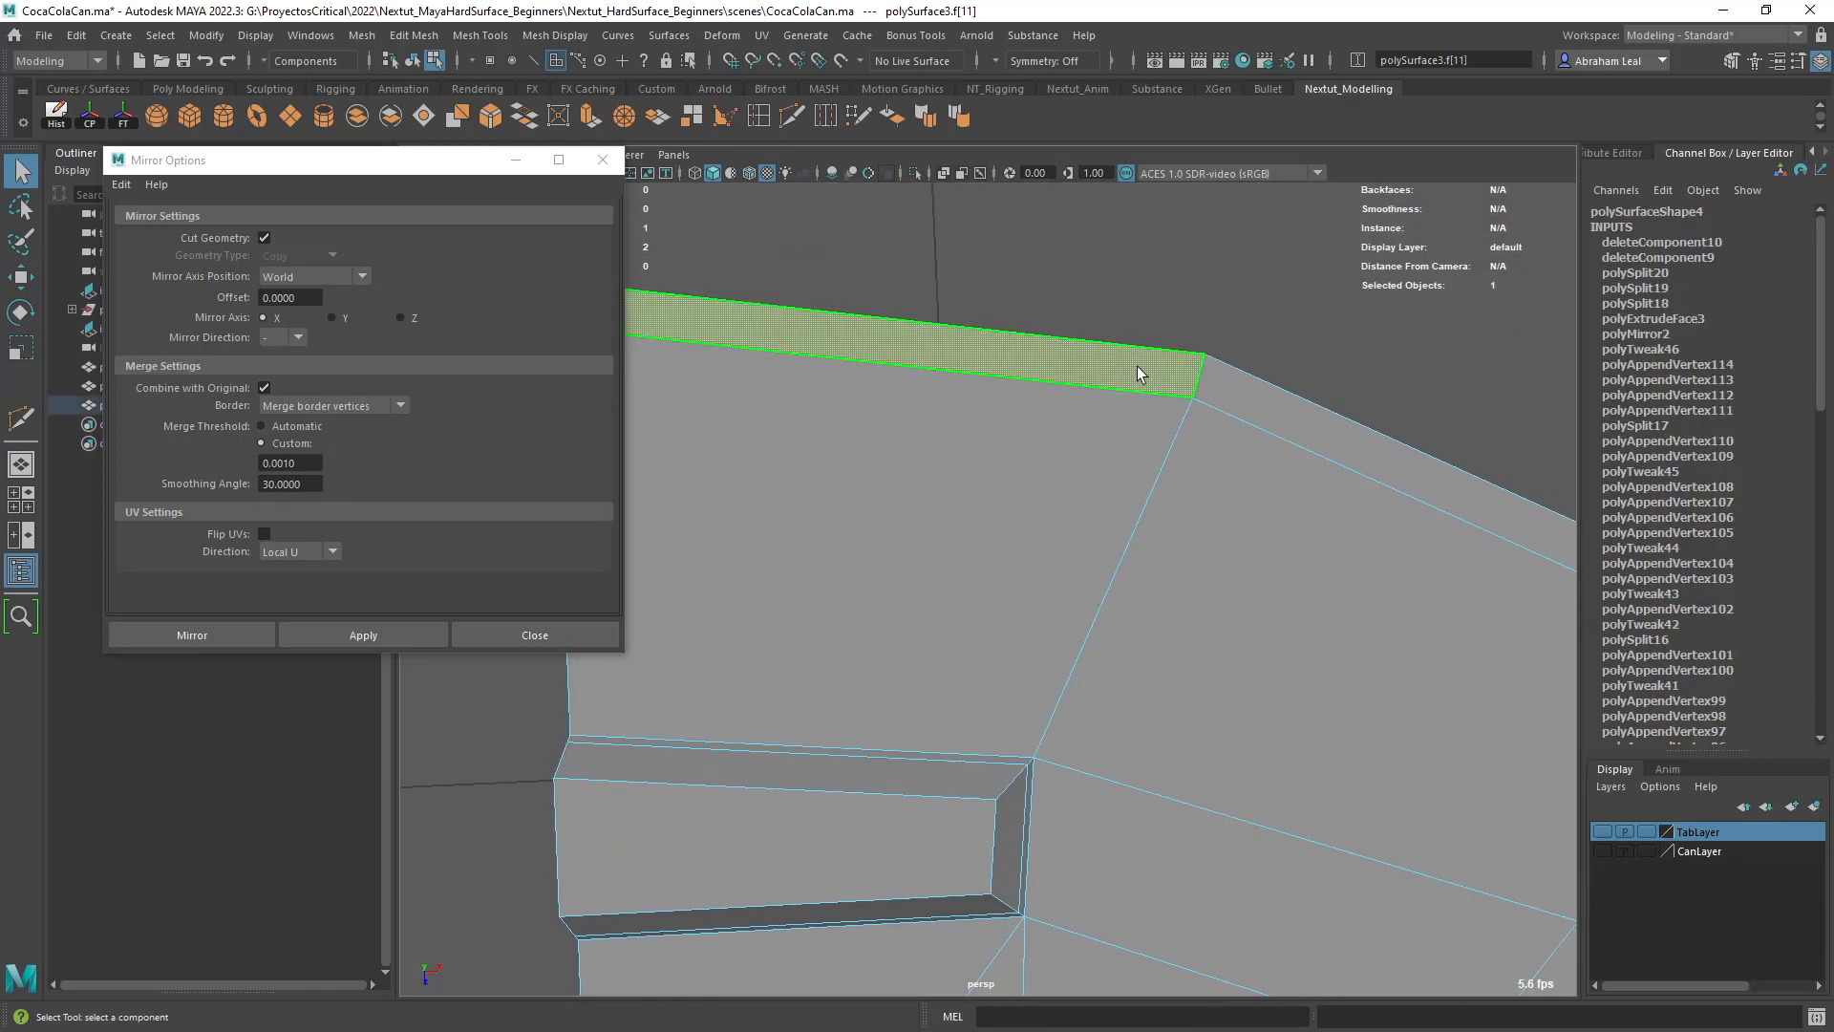
key(Delete)
alt+right_drag(1156, 487, 1103, 506)
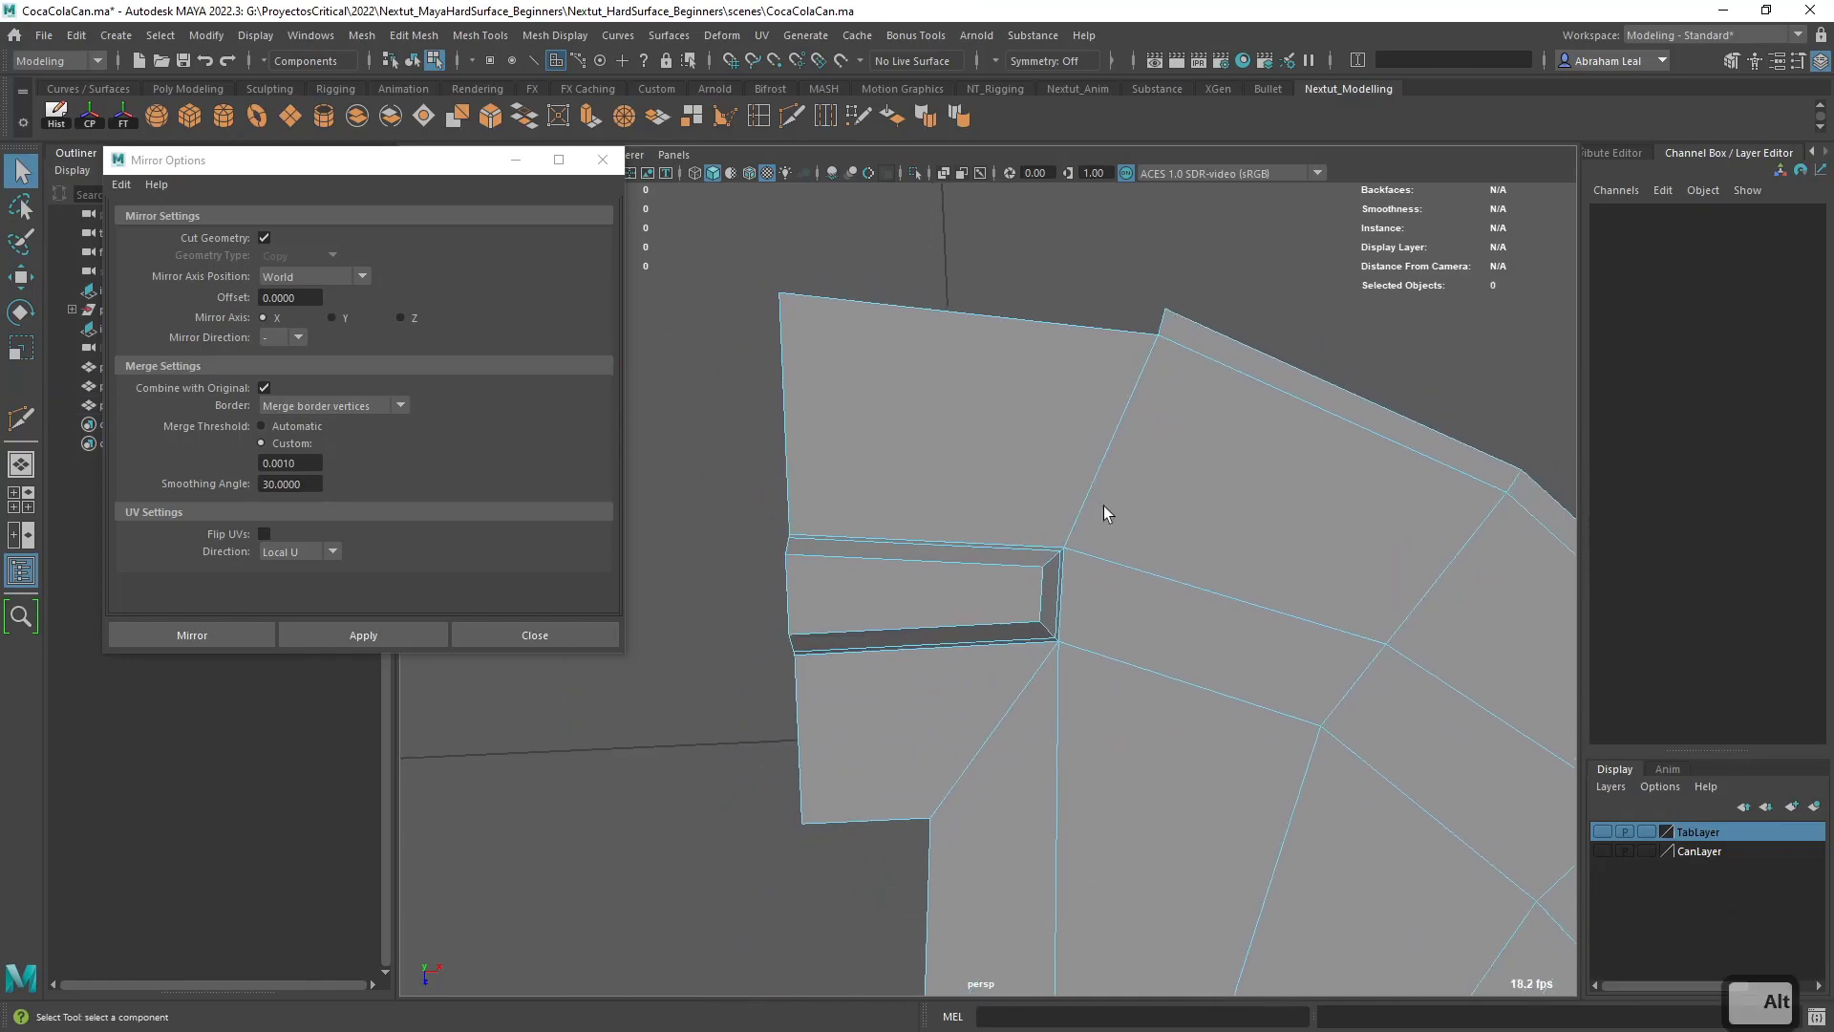
click(1079, 416)
key(Delete)
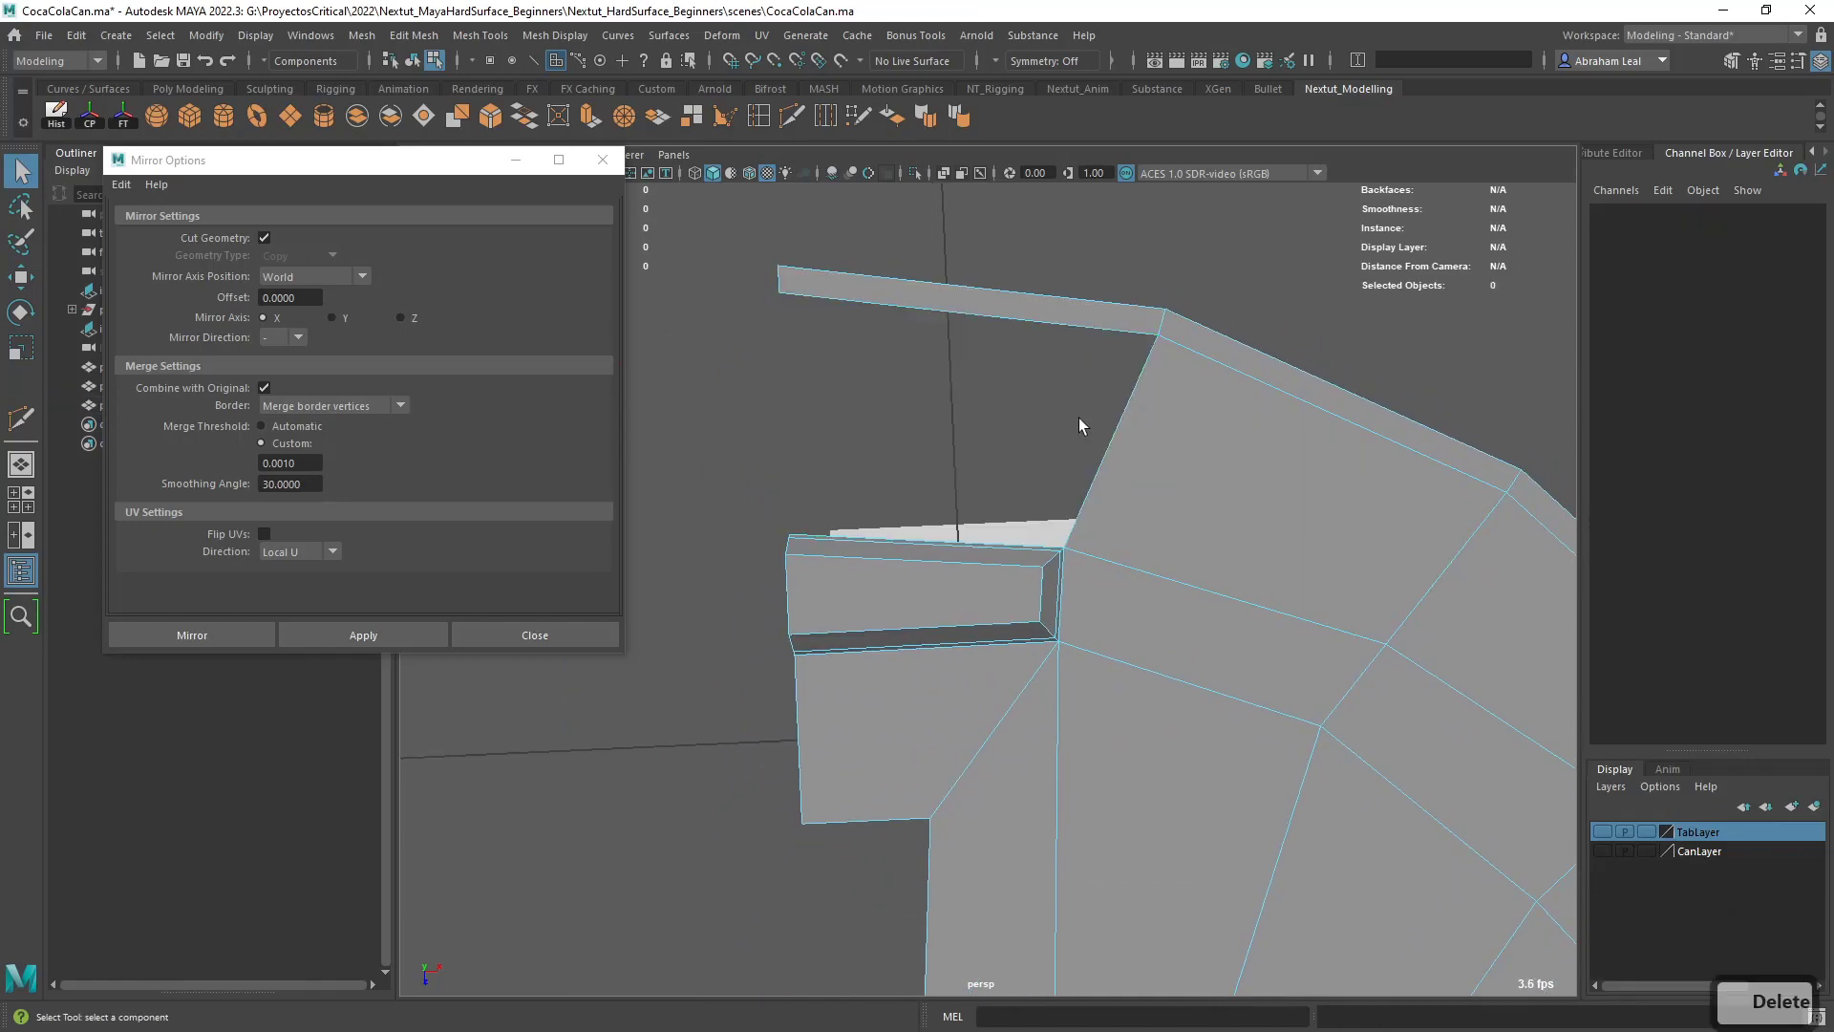
- Insert a Multi-Cut edge loop across the short groove's closed end, running through the tapered face to the deleted quad's corner
alt+right_drag(1001, 415, 1023, 472)
key(g)
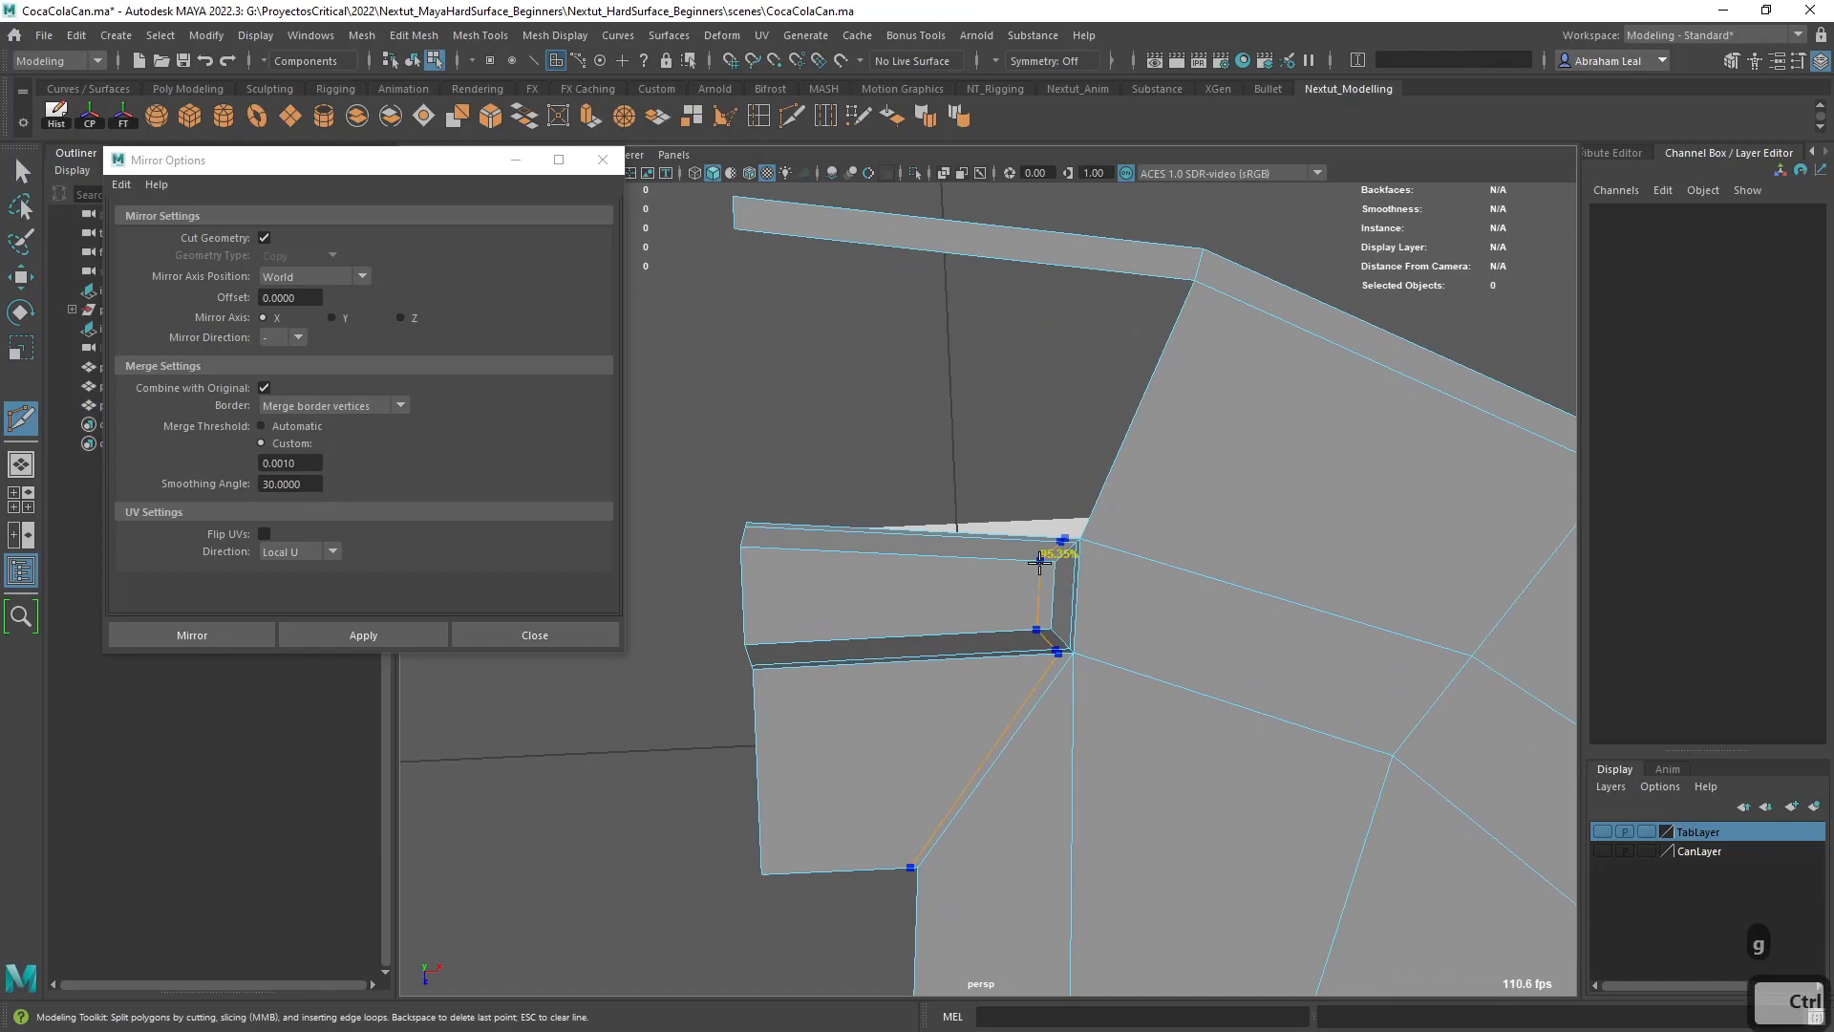
alt+right_drag(1040, 560, 917, 726)
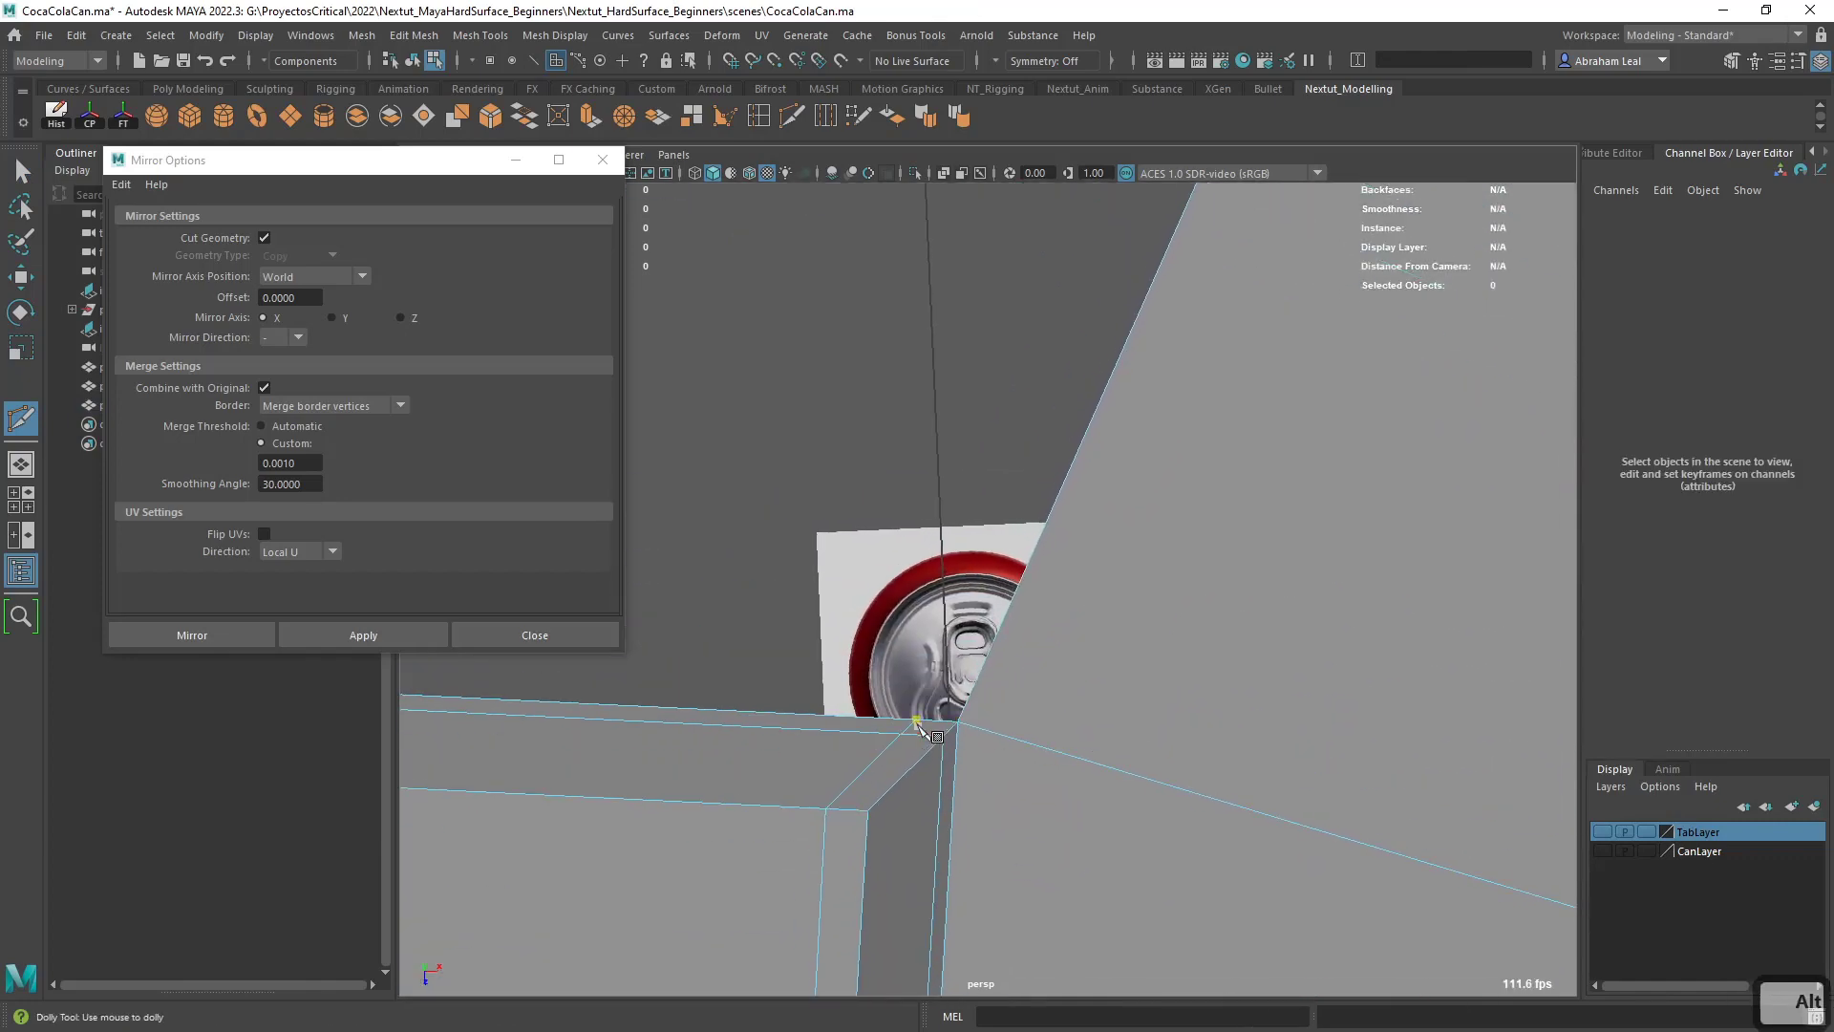
scroll(940, 731, down, 4)
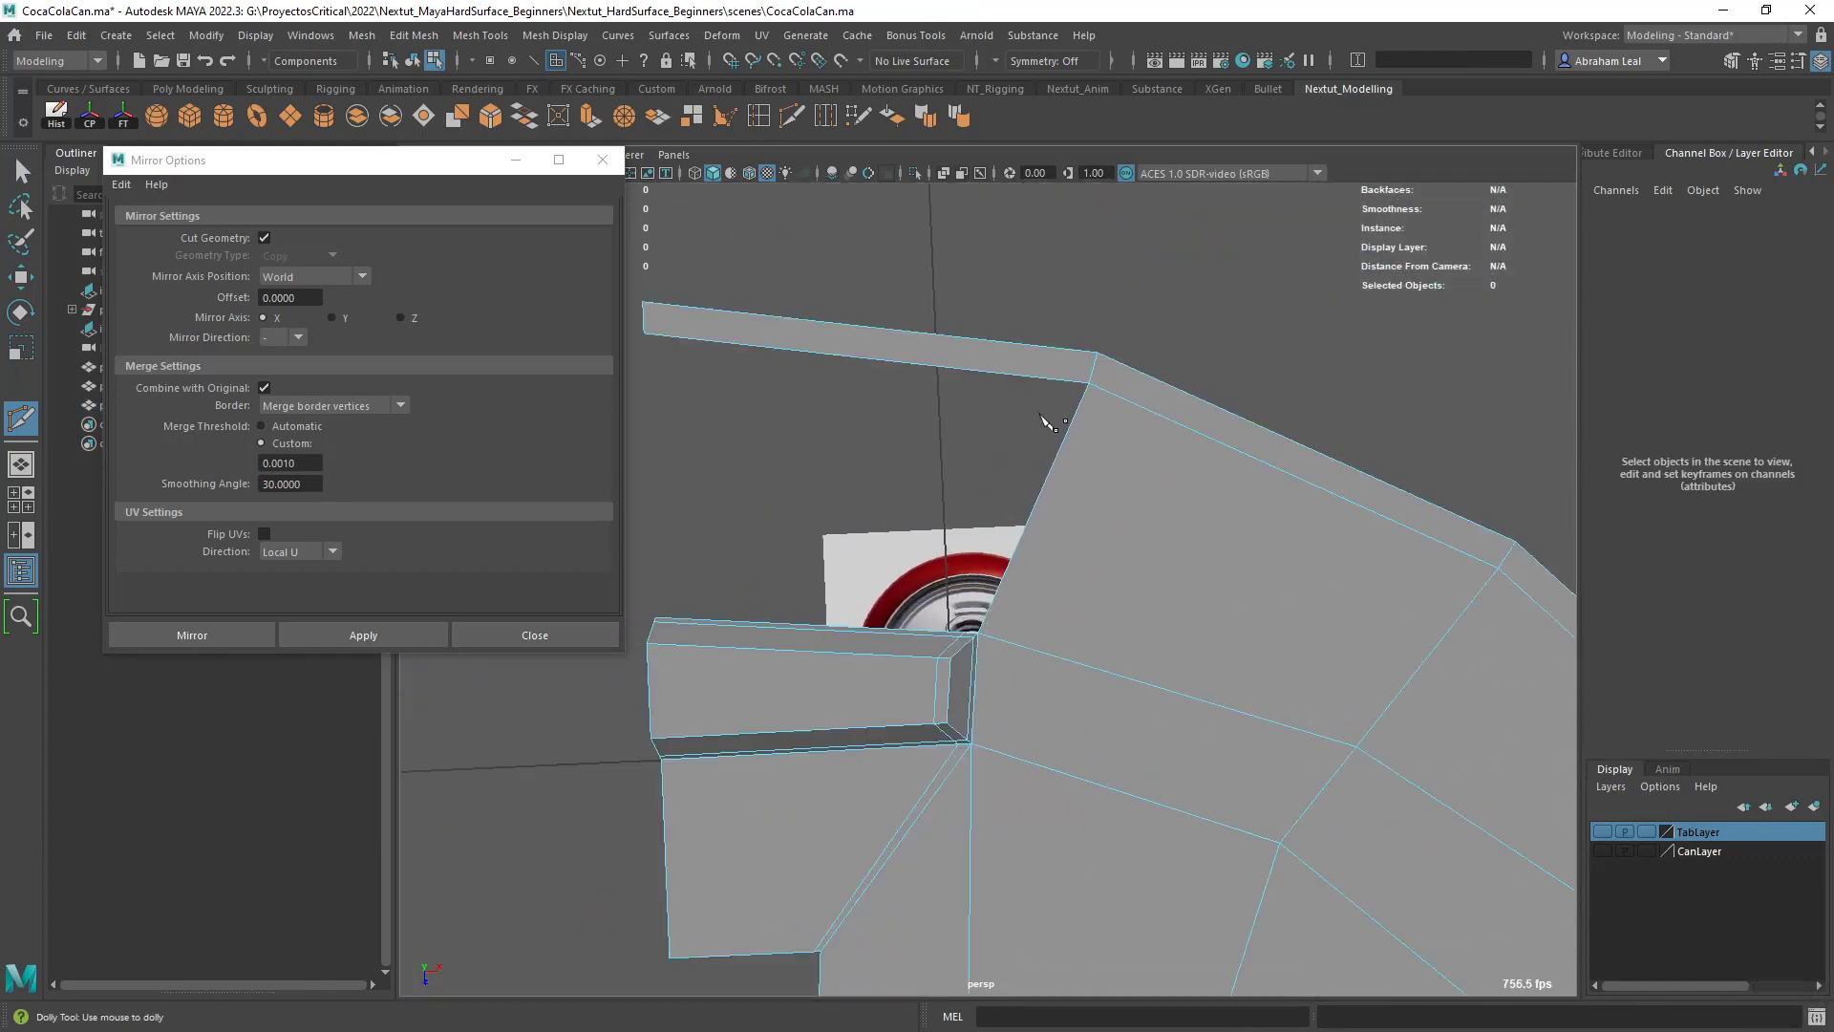
alt+middle_drag(940, 704, 1041, 454)
scroll(1003, 507, up, 6)
key(q)
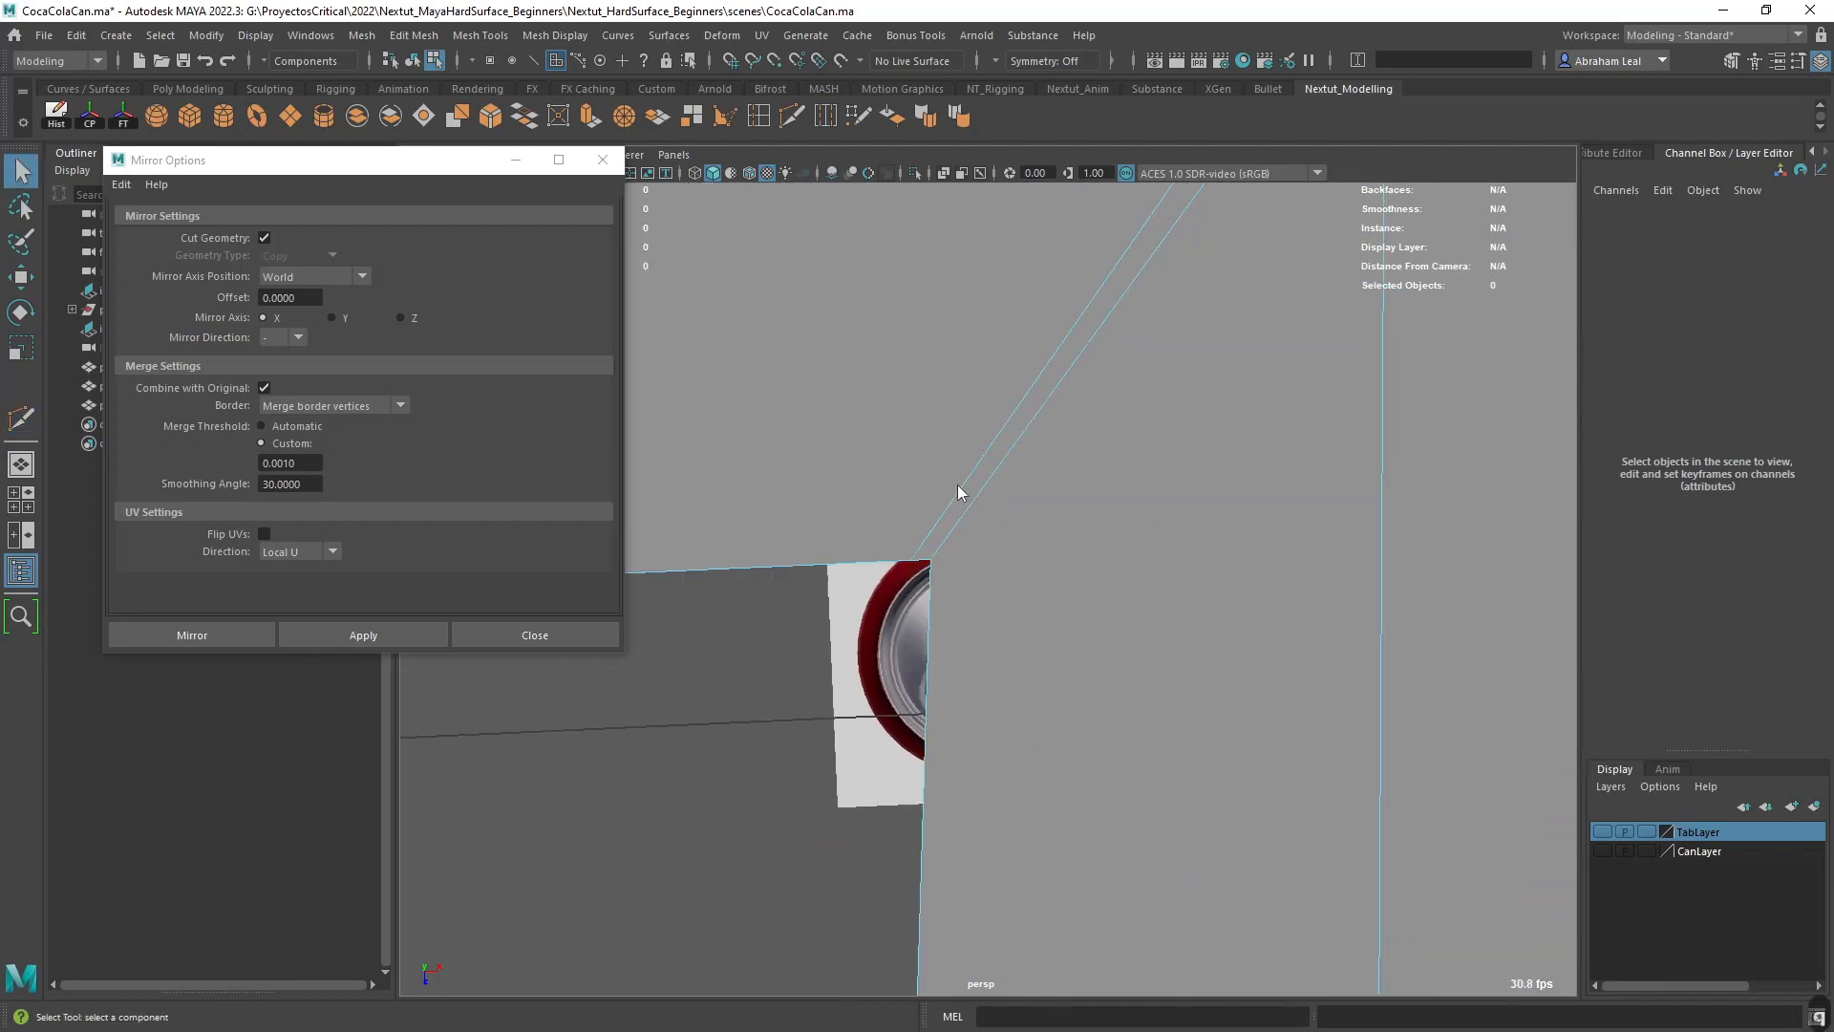
- Merge the two neighbouring vertices where the supporting edges meet the deleted quad's corner
shift+click(908, 564)
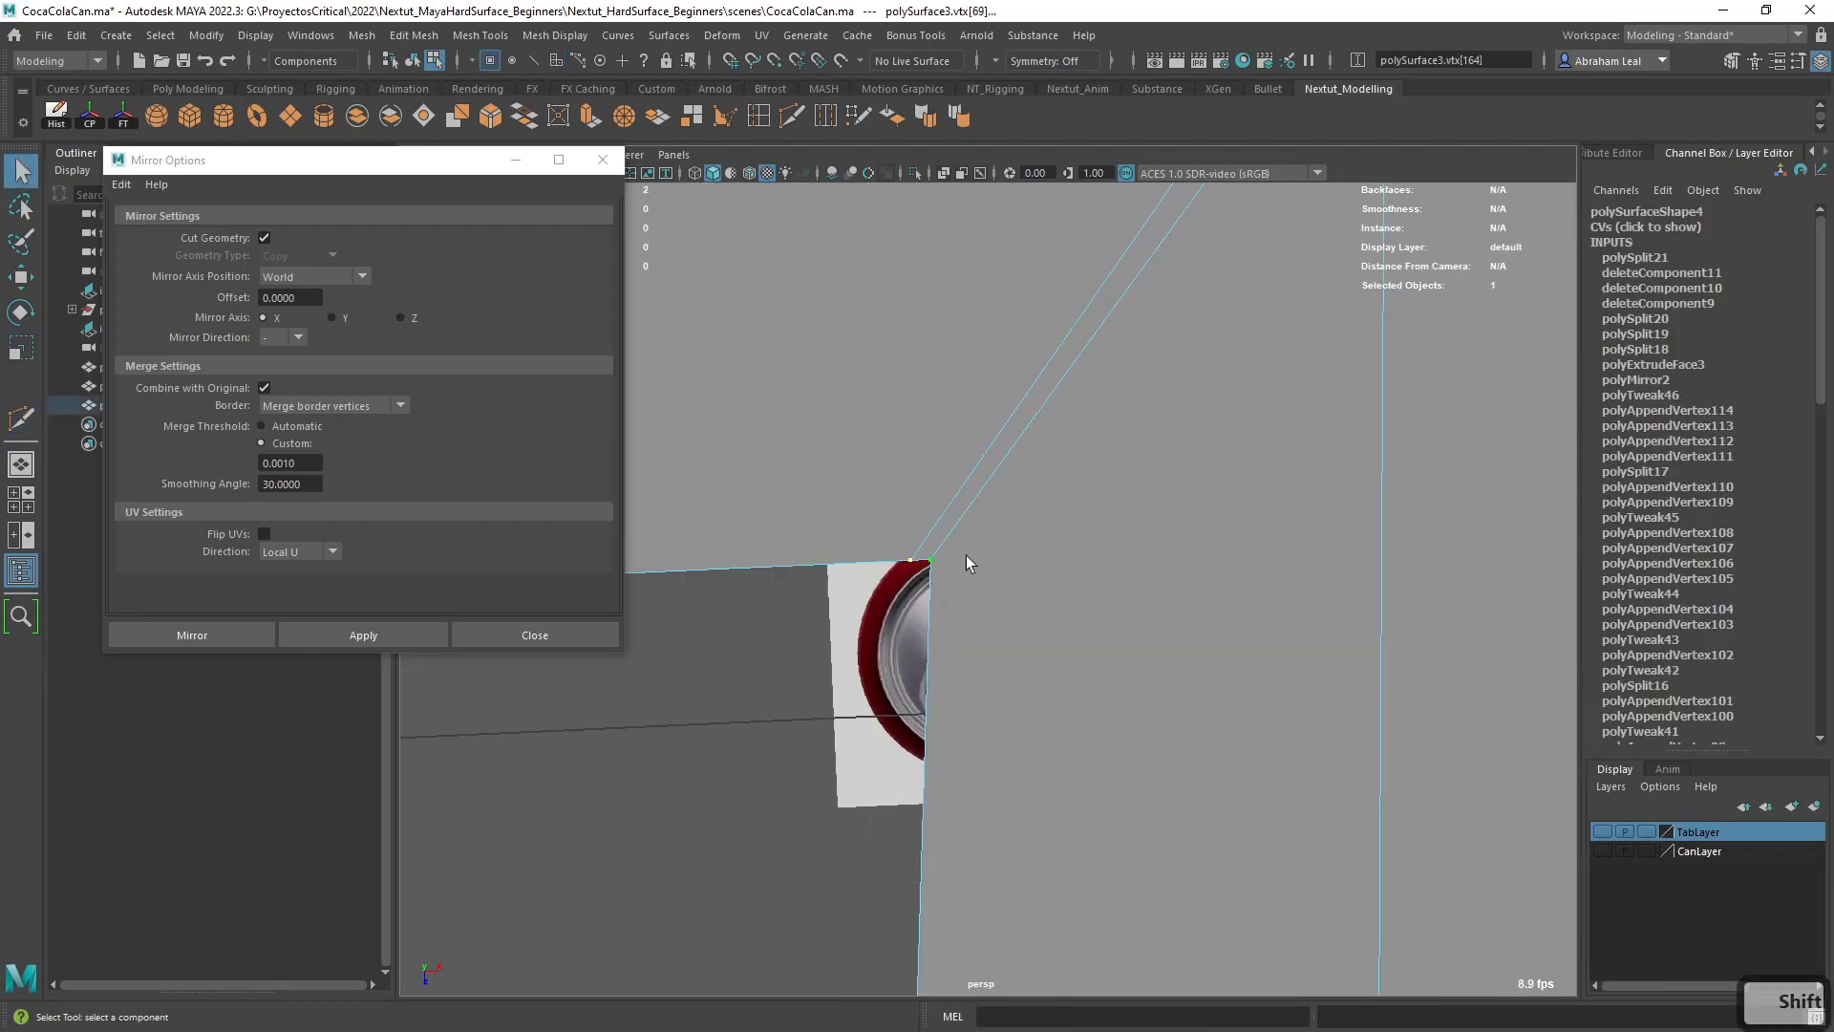
click(629, 124)
scroll(961, 580, down, 4)
alt+middle_drag(961, 581, 990, 513)
scroll(955, 445, down, 3)
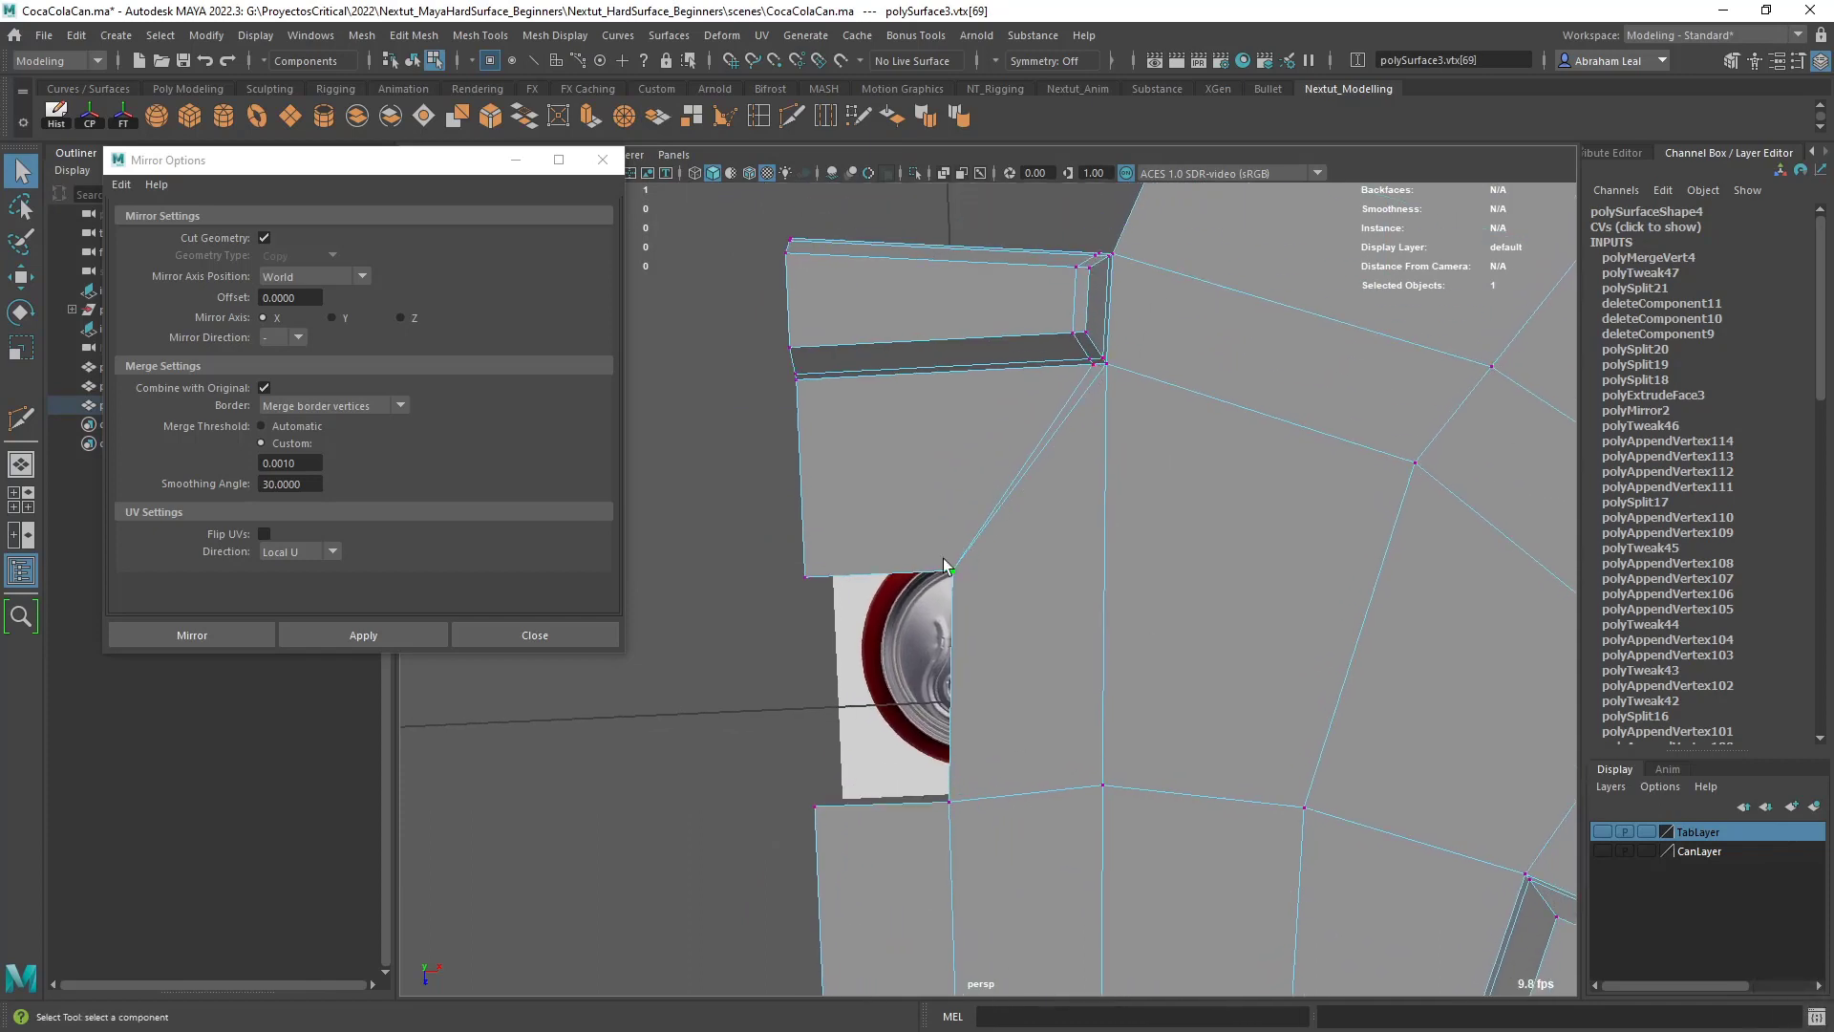
- Bridge the two facing border edges of the deleted center-line quad to rebuild its face
right_drag(921, 487, 913, 428)
click(895, 574)
shift+click(894, 802)
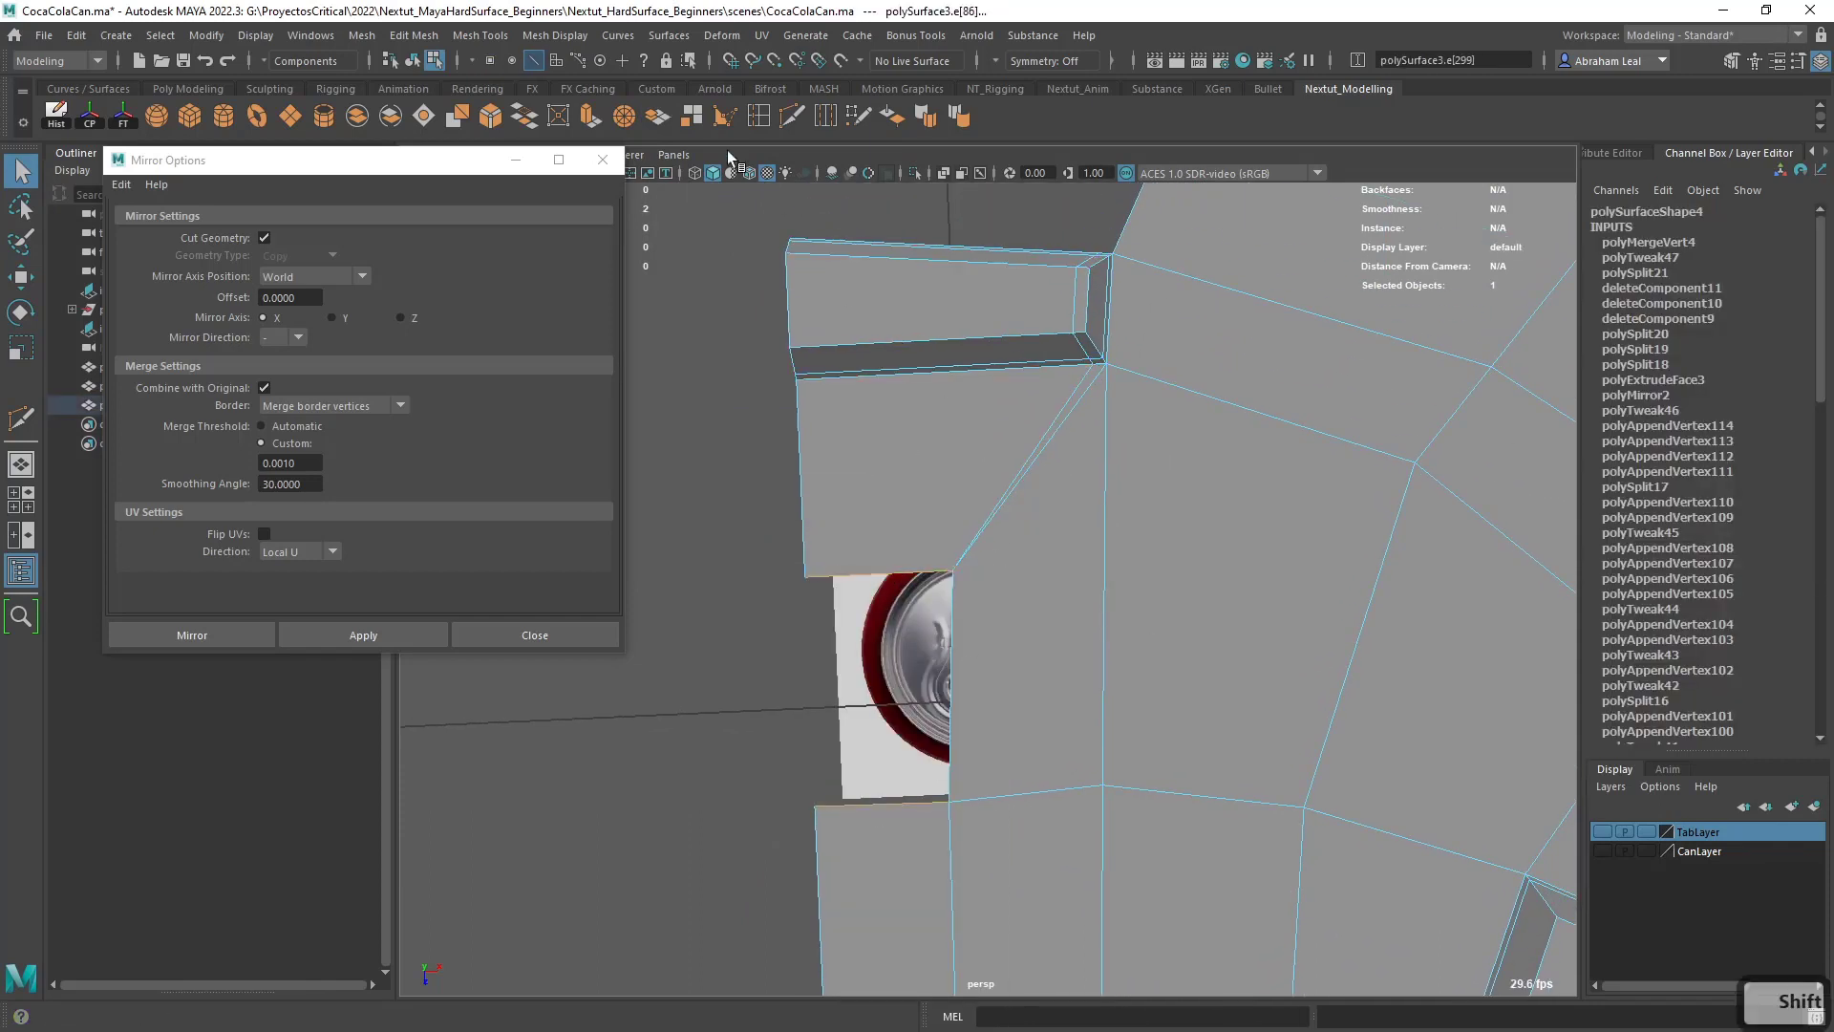
click(535, 118)
alt+drag(986, 427, 1047, 433)
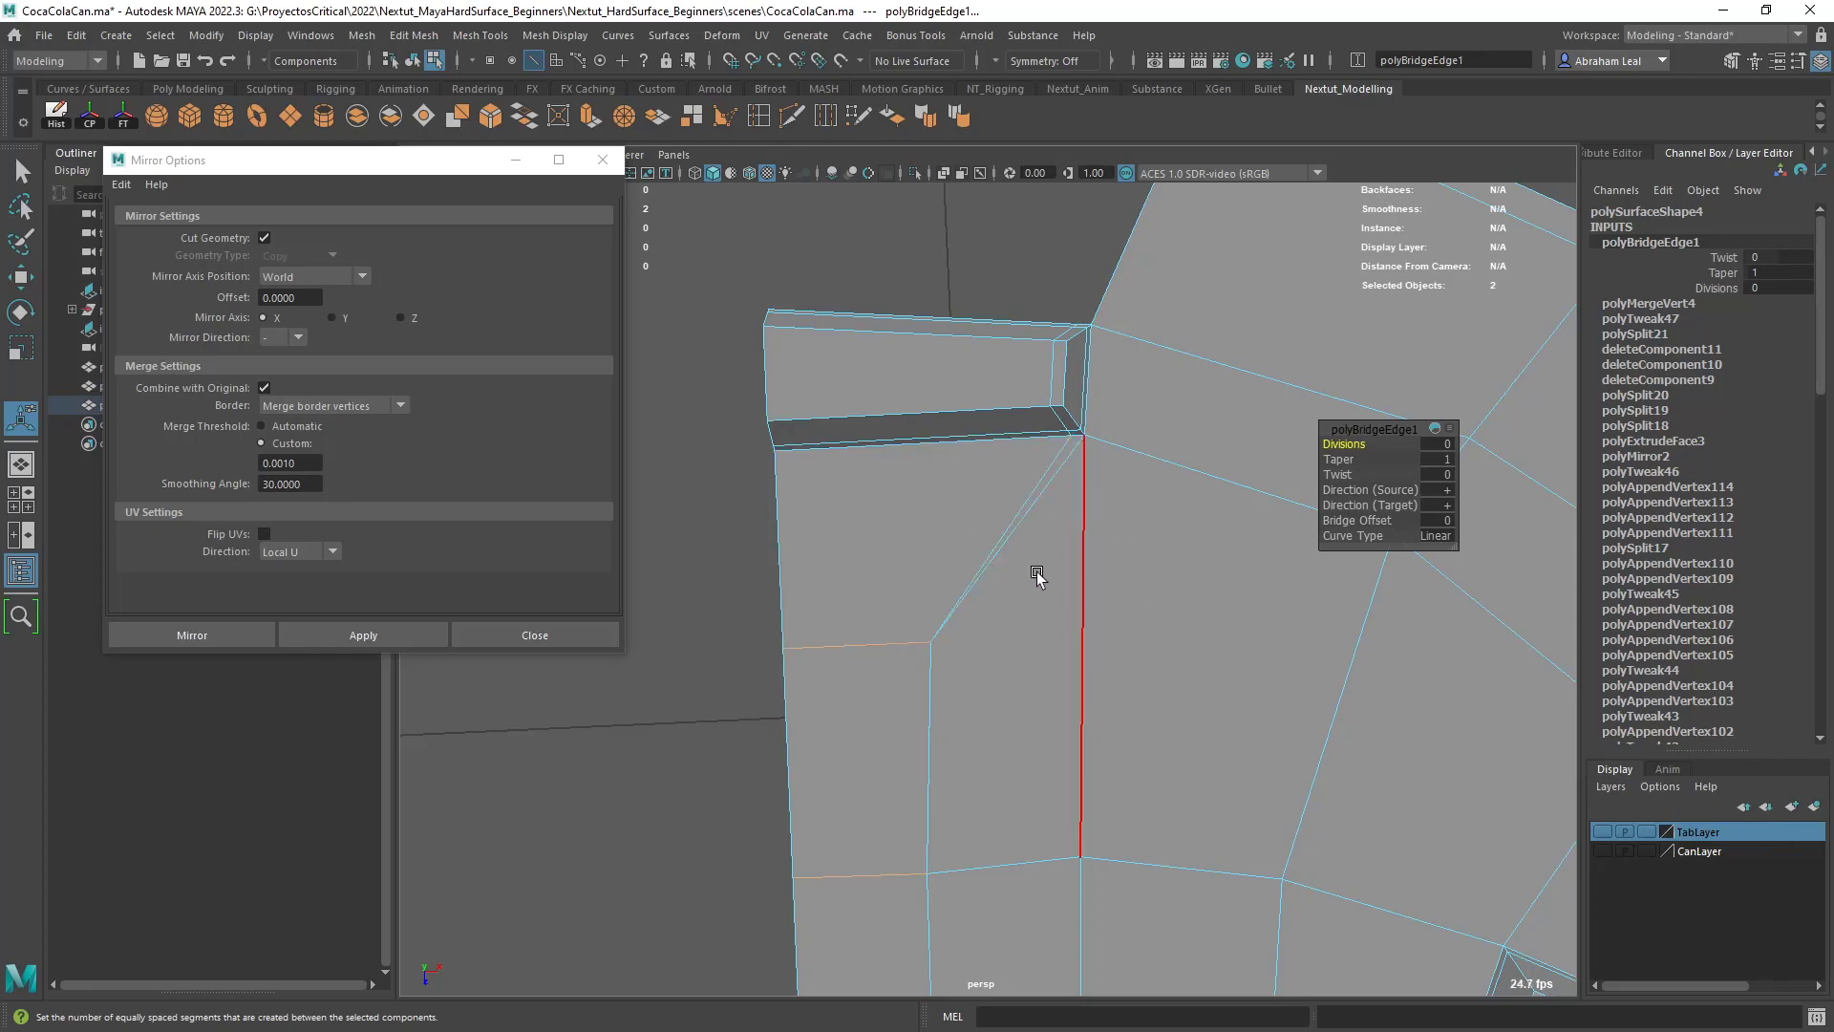
- Bridge the rim strip's inner edge to the short groove's upper border edge across the large center-line gap
alt+drag(1096, 483, 1013, 783)
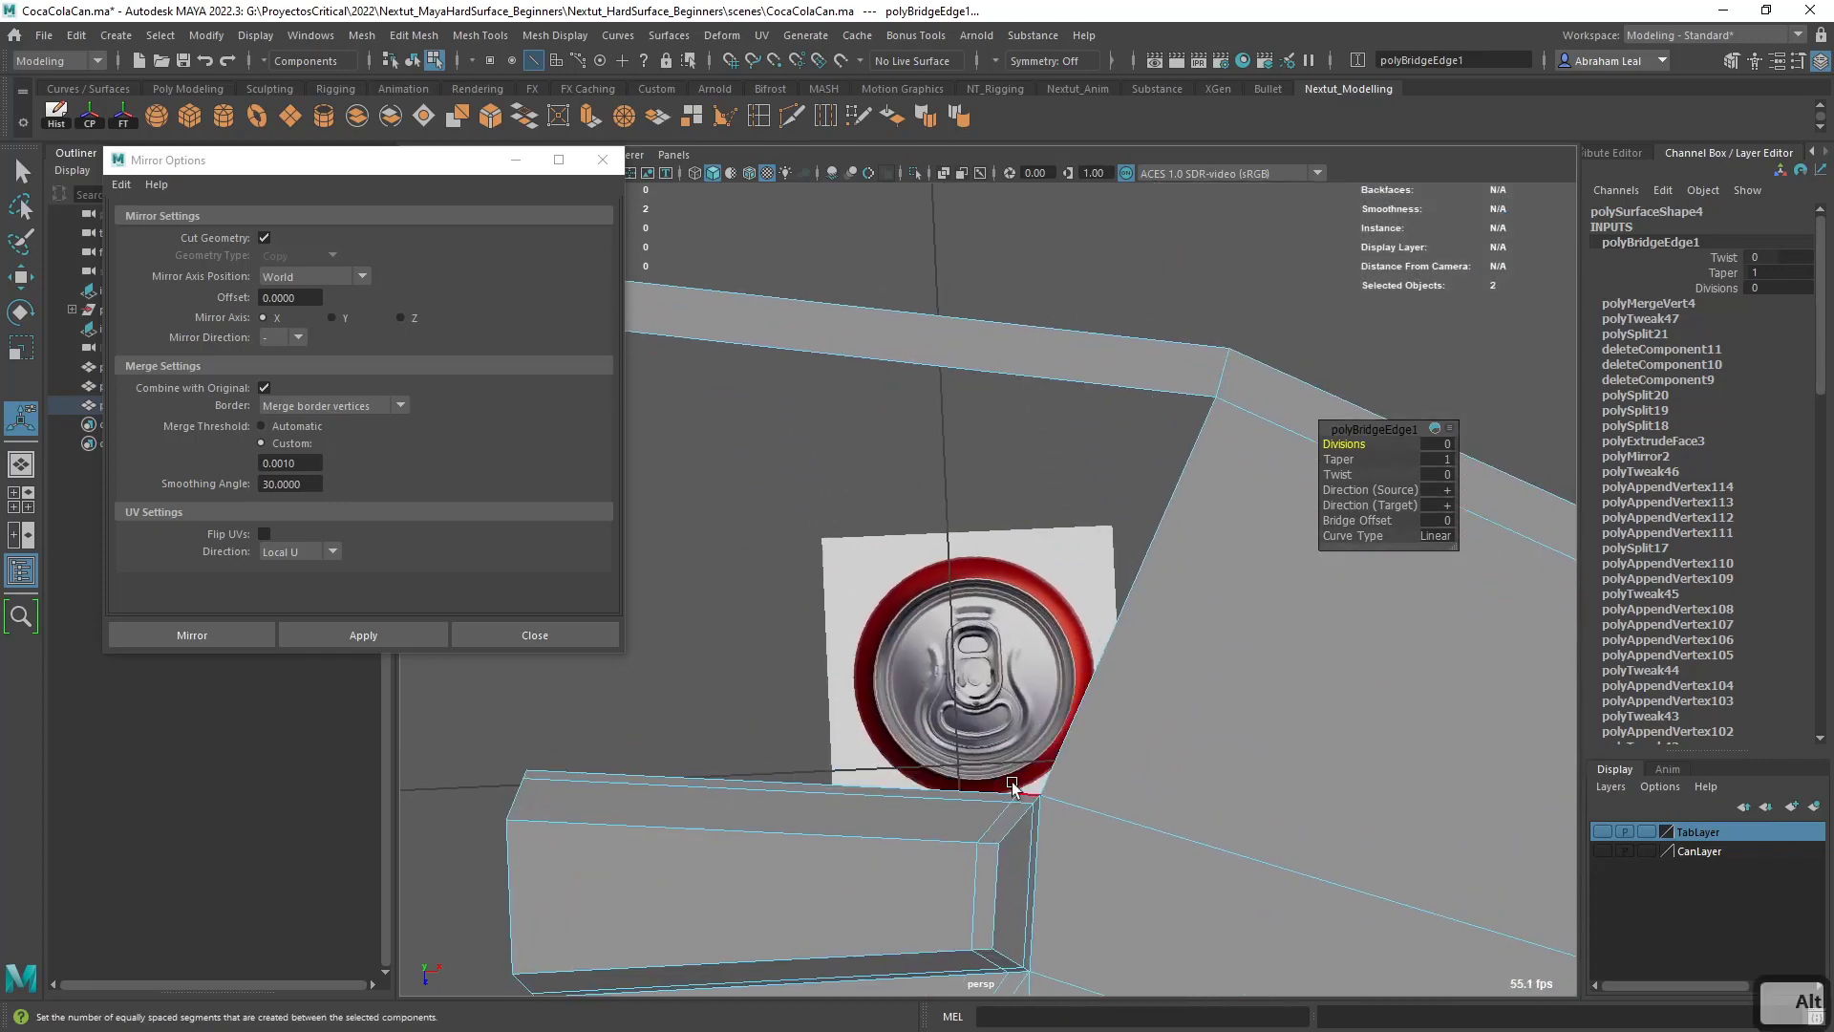
shift+click(970, 780)
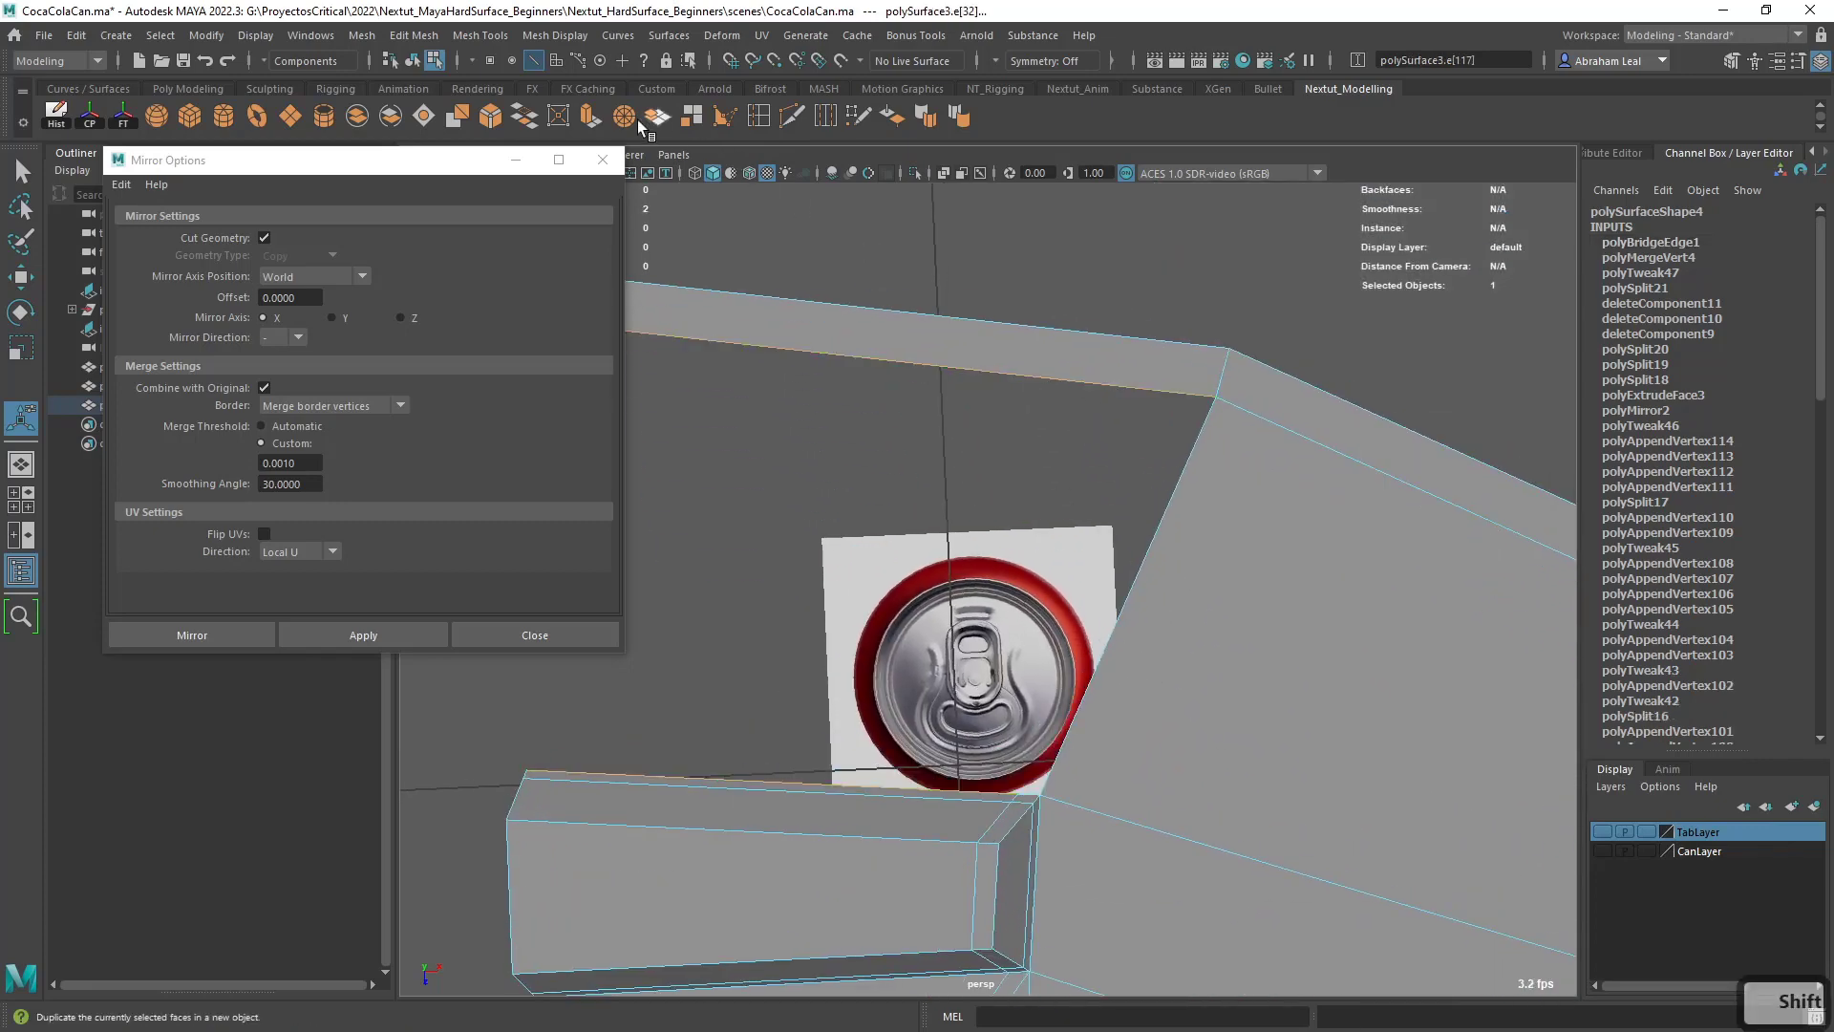
click(535, 115)
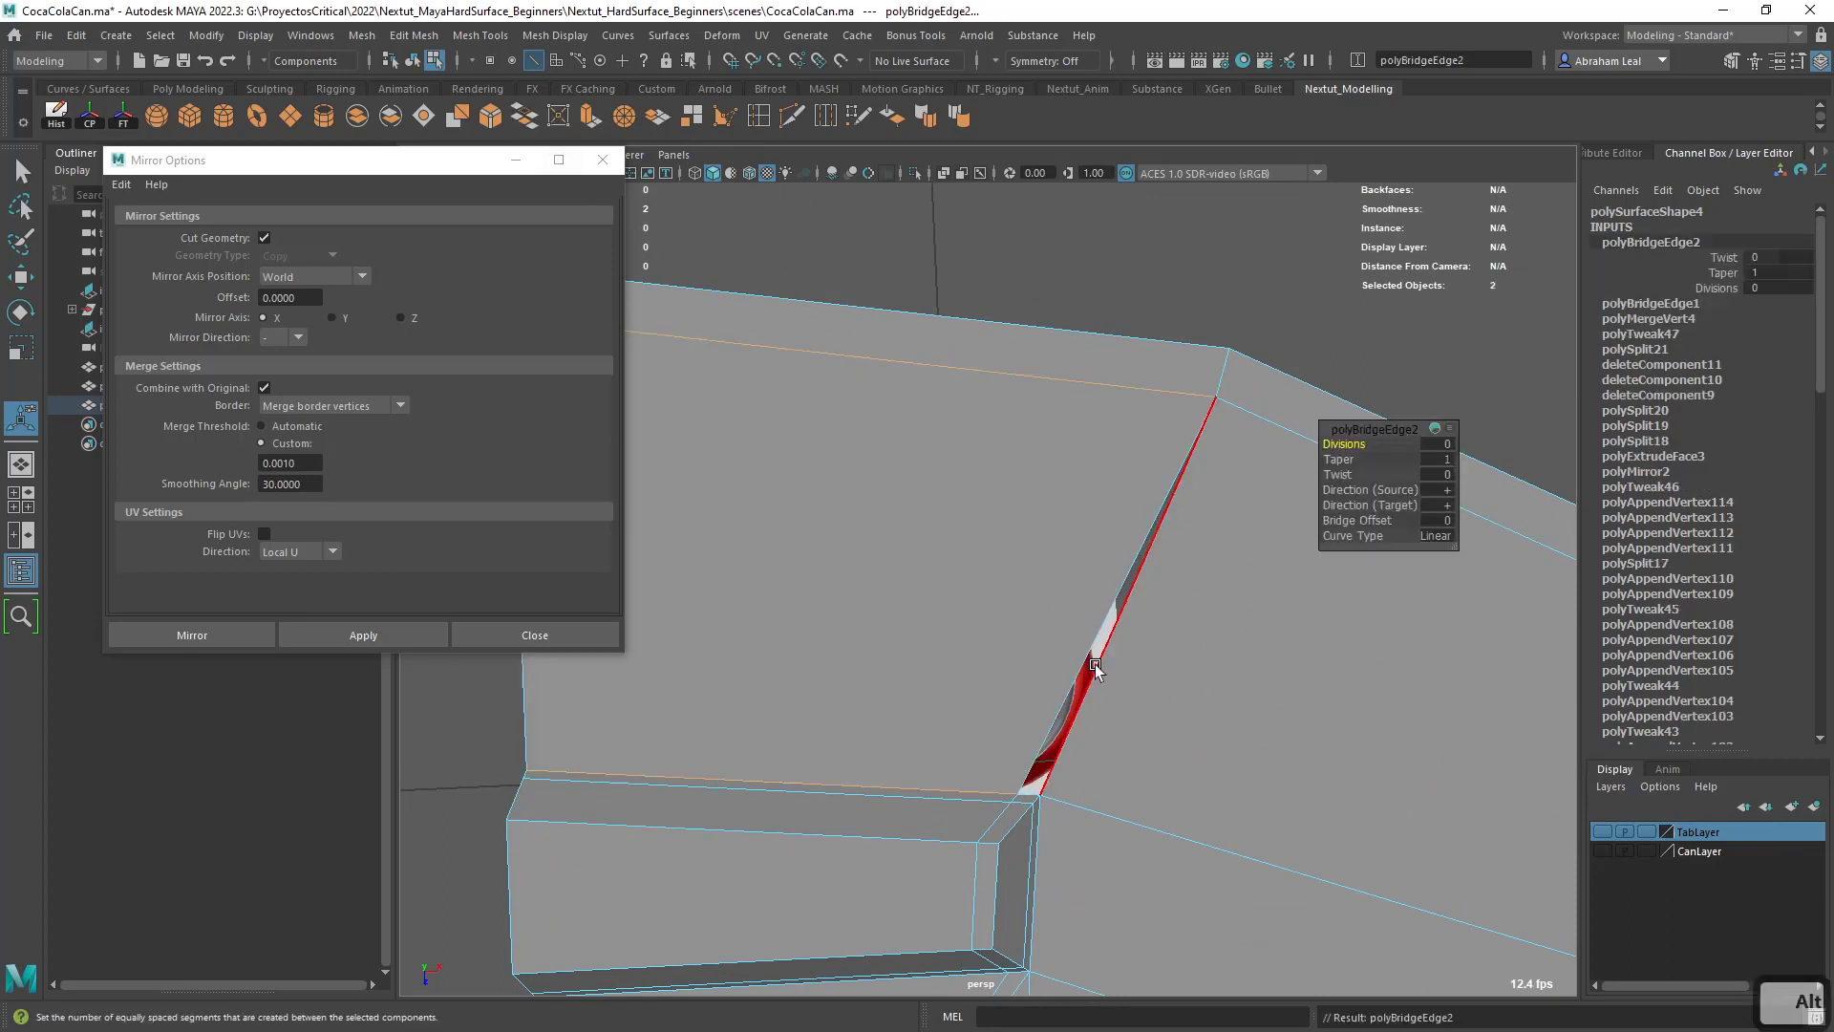
alt+middle_drag(1095, 668, 1047, 560)
- Fill the remaining sliver hole between the short groove's closed end and the rim strip, and preview the mesh smoothed
double_click(1022, 567)
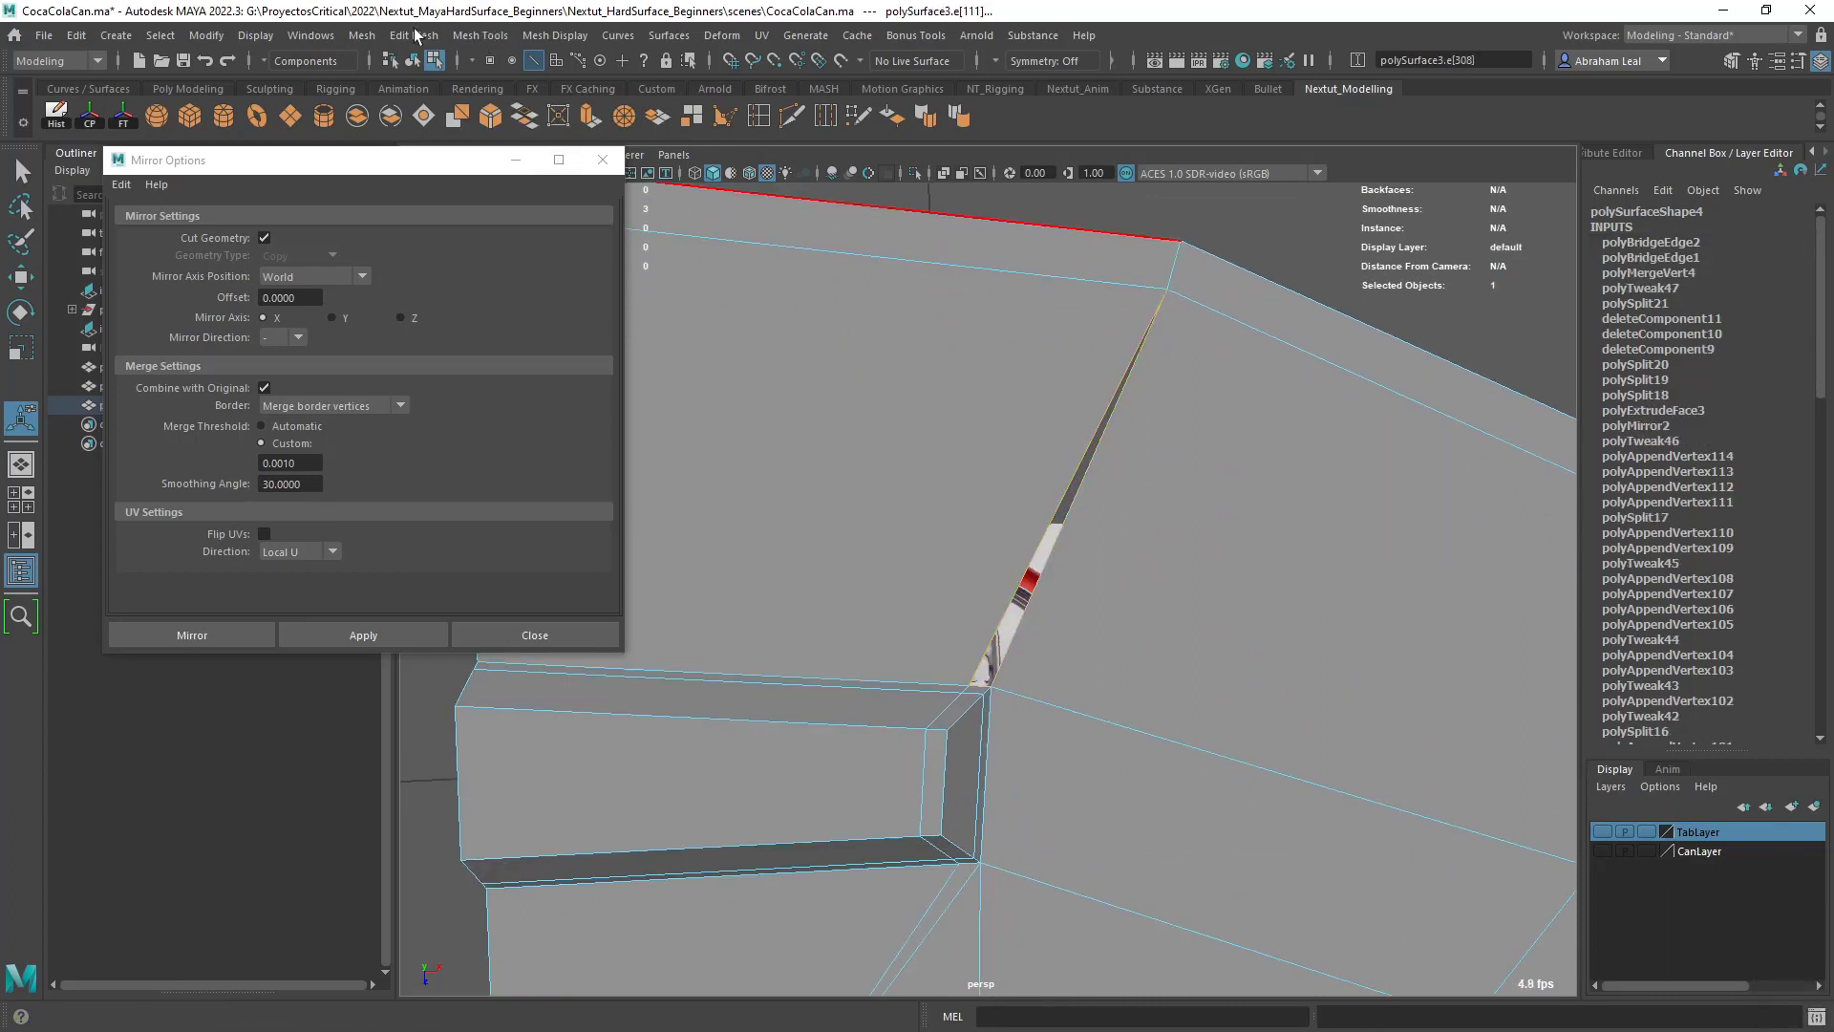
click(361, 36)
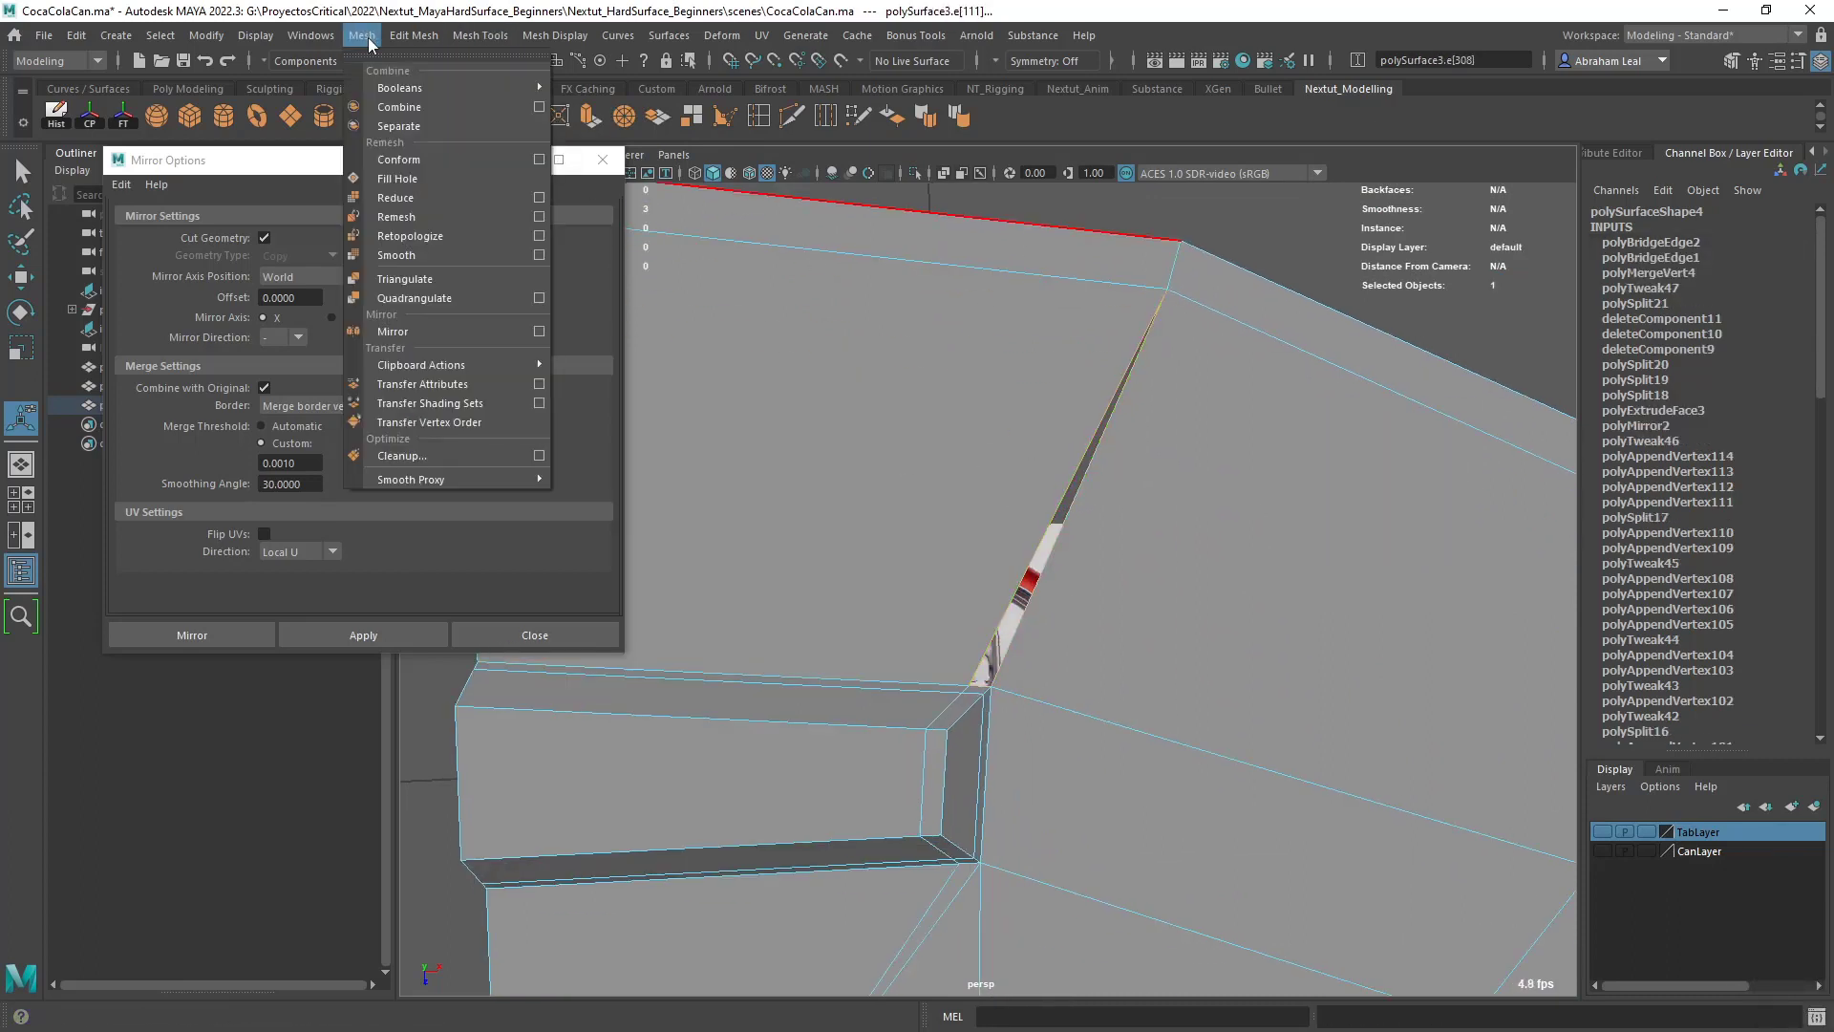
click(409, 180)
right_drag(1076, 499, 1200, 272)
key(3)
scroll(1127, 547, down, 5)
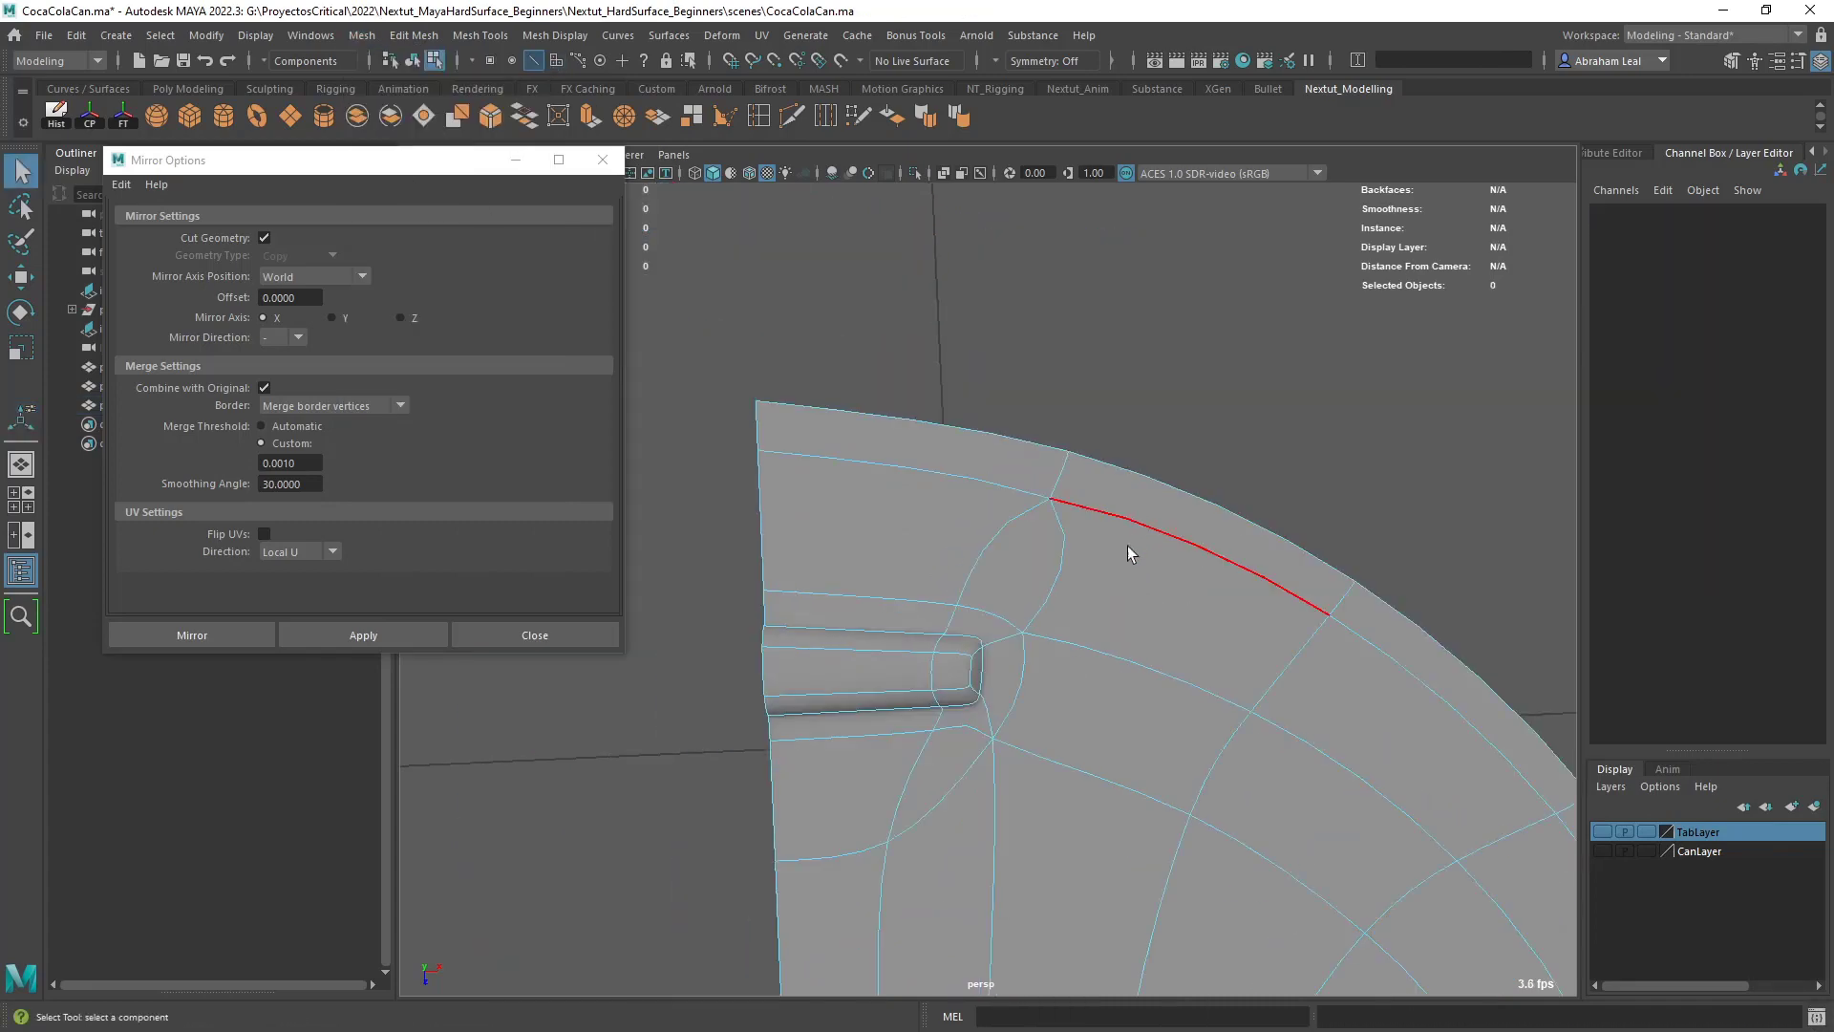
- Examine the smoothed lid half around the short groove's closed end, with and without its wireframe
right_drag(1057, 489, 1207, 432)
alt+drag(1136, 547, 1041, 499)
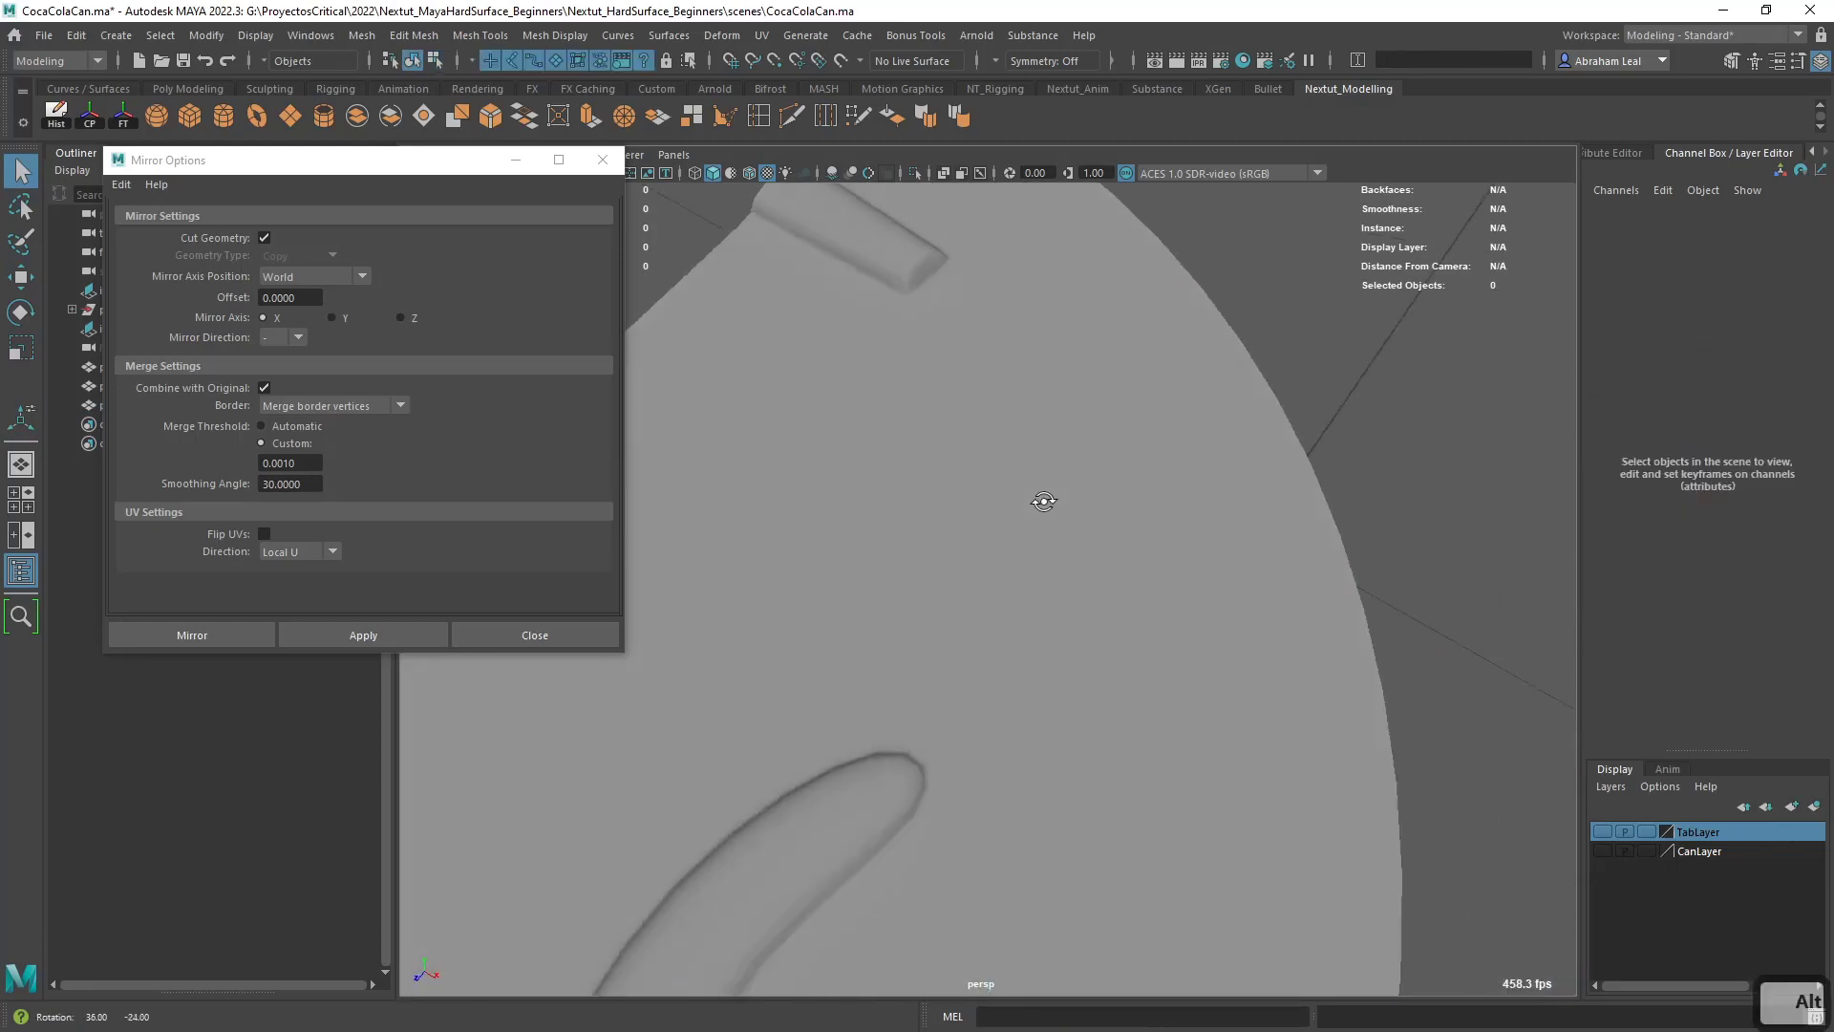
alt+right_drag(1041, 500, 1170, 659)
alt+drag(1170, 659, 1137, 561)
alt+right_drag(1138, 562, 1079, 562)
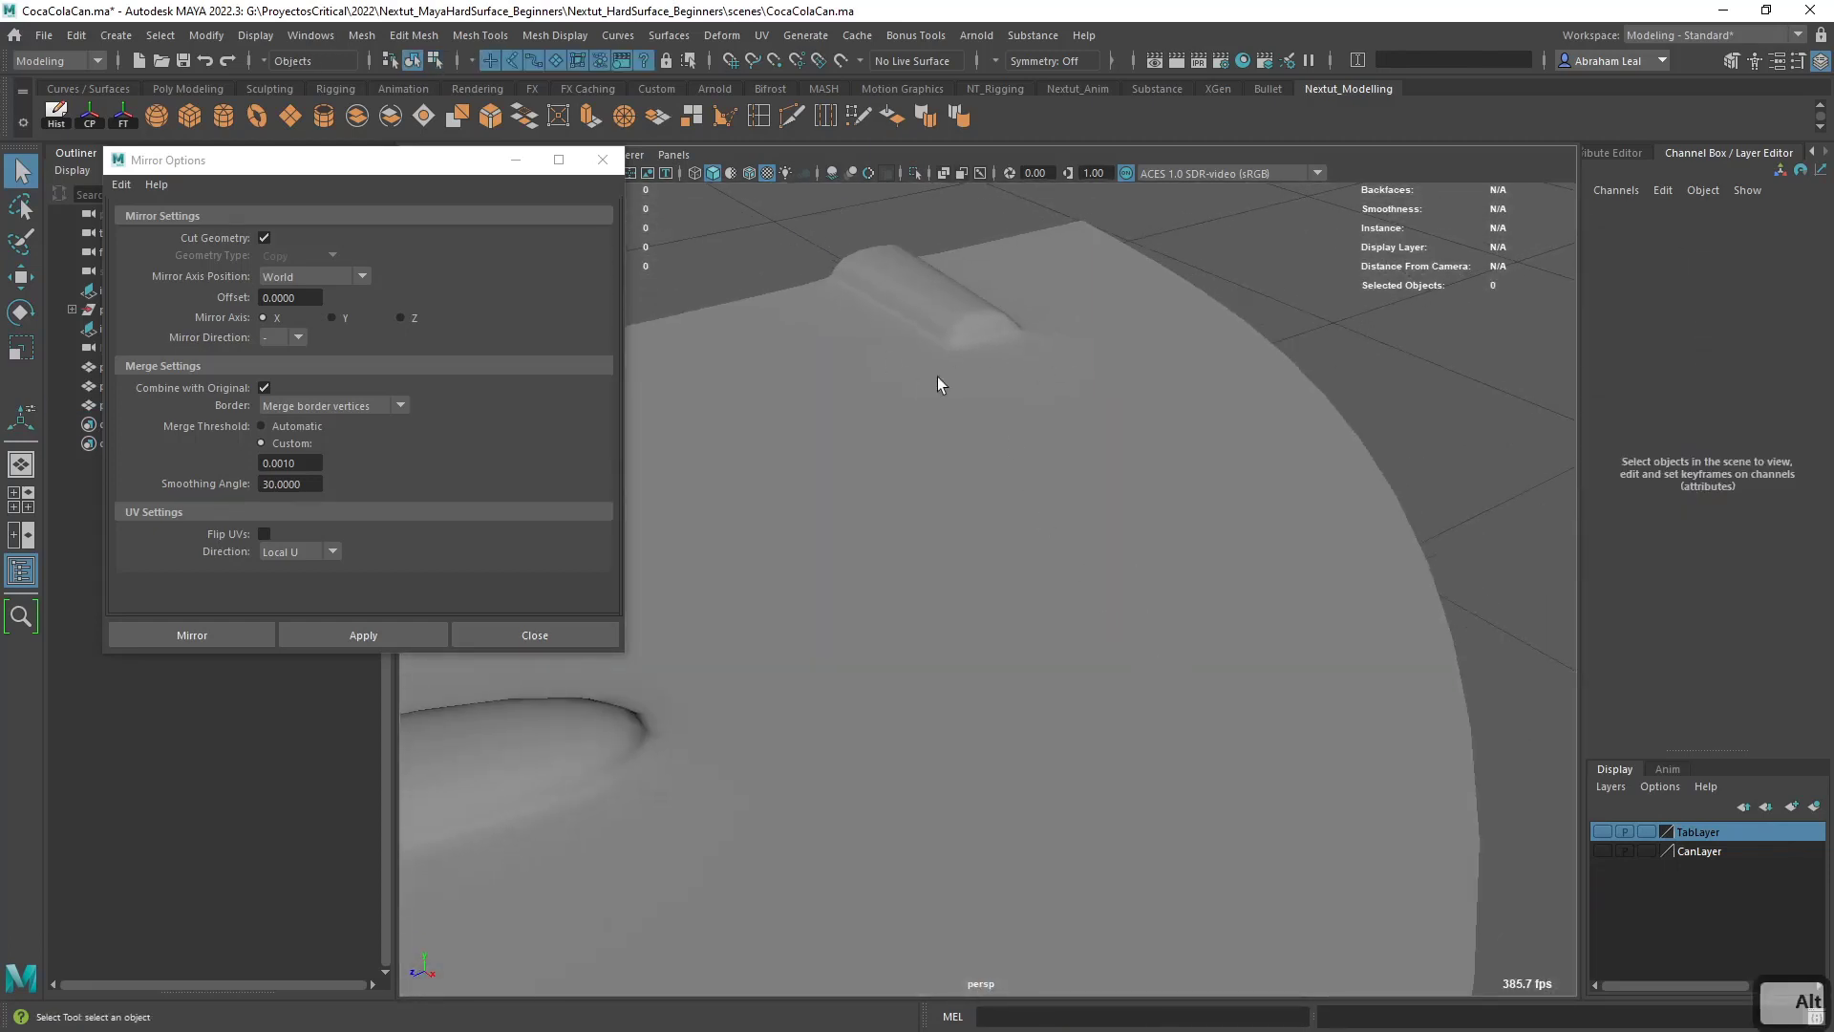
alt+drag(939, 379, 1036, 390)
alt+right_drag(1036, 390, 1138, 569)
mouse_move(1138, 569)
alt+mouse_down()
mouse_move(1125, 631)
mouse_move(1111, 567)
alt+mouse_up()
click(1111, 568)
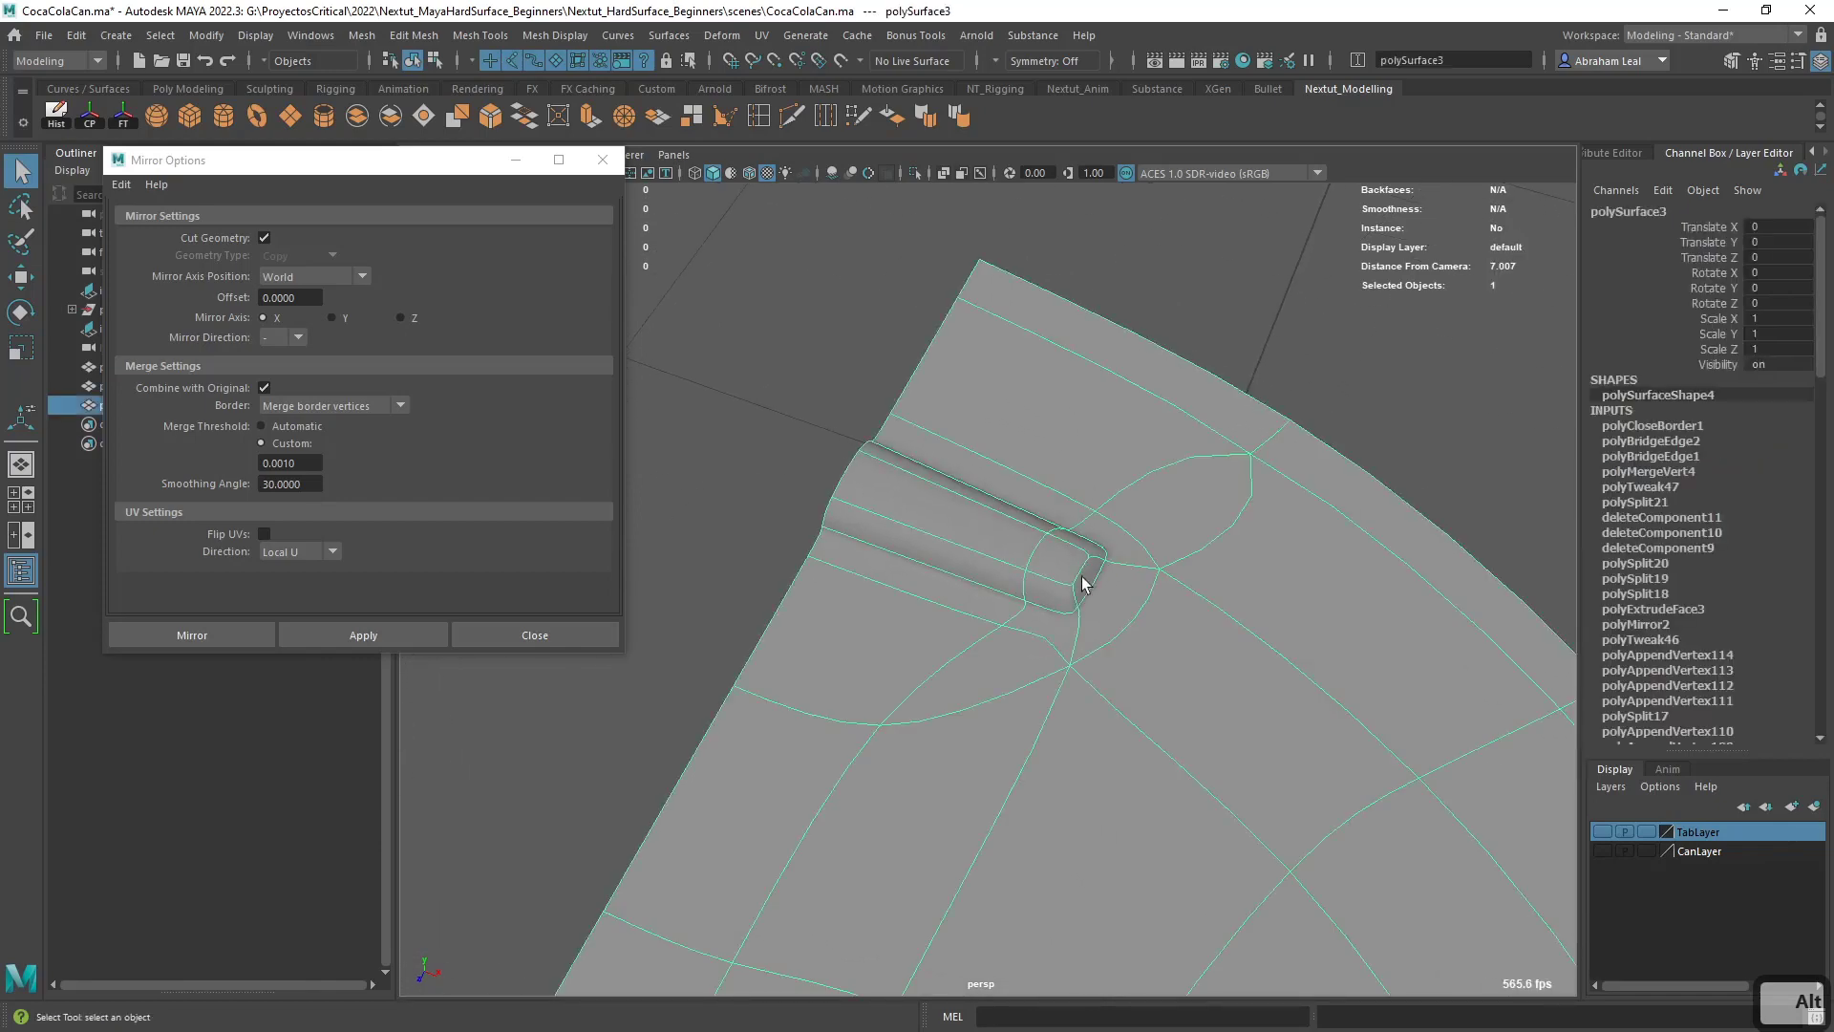
alt+right_drag(1137, 672, 1166, 614)
alt+drag(1166, 614, 994, 524)
shift+right_drag(996, 518, 1089, 697)
alt+drag(1103, 655, 1117, 626)
alt+right_drag(1118, 627, 1035, 558)
- Mirror the lid half across the world X axis with border vertices merged at a 0.001 threshold, and preview it smoothed
key(ctrl+z)
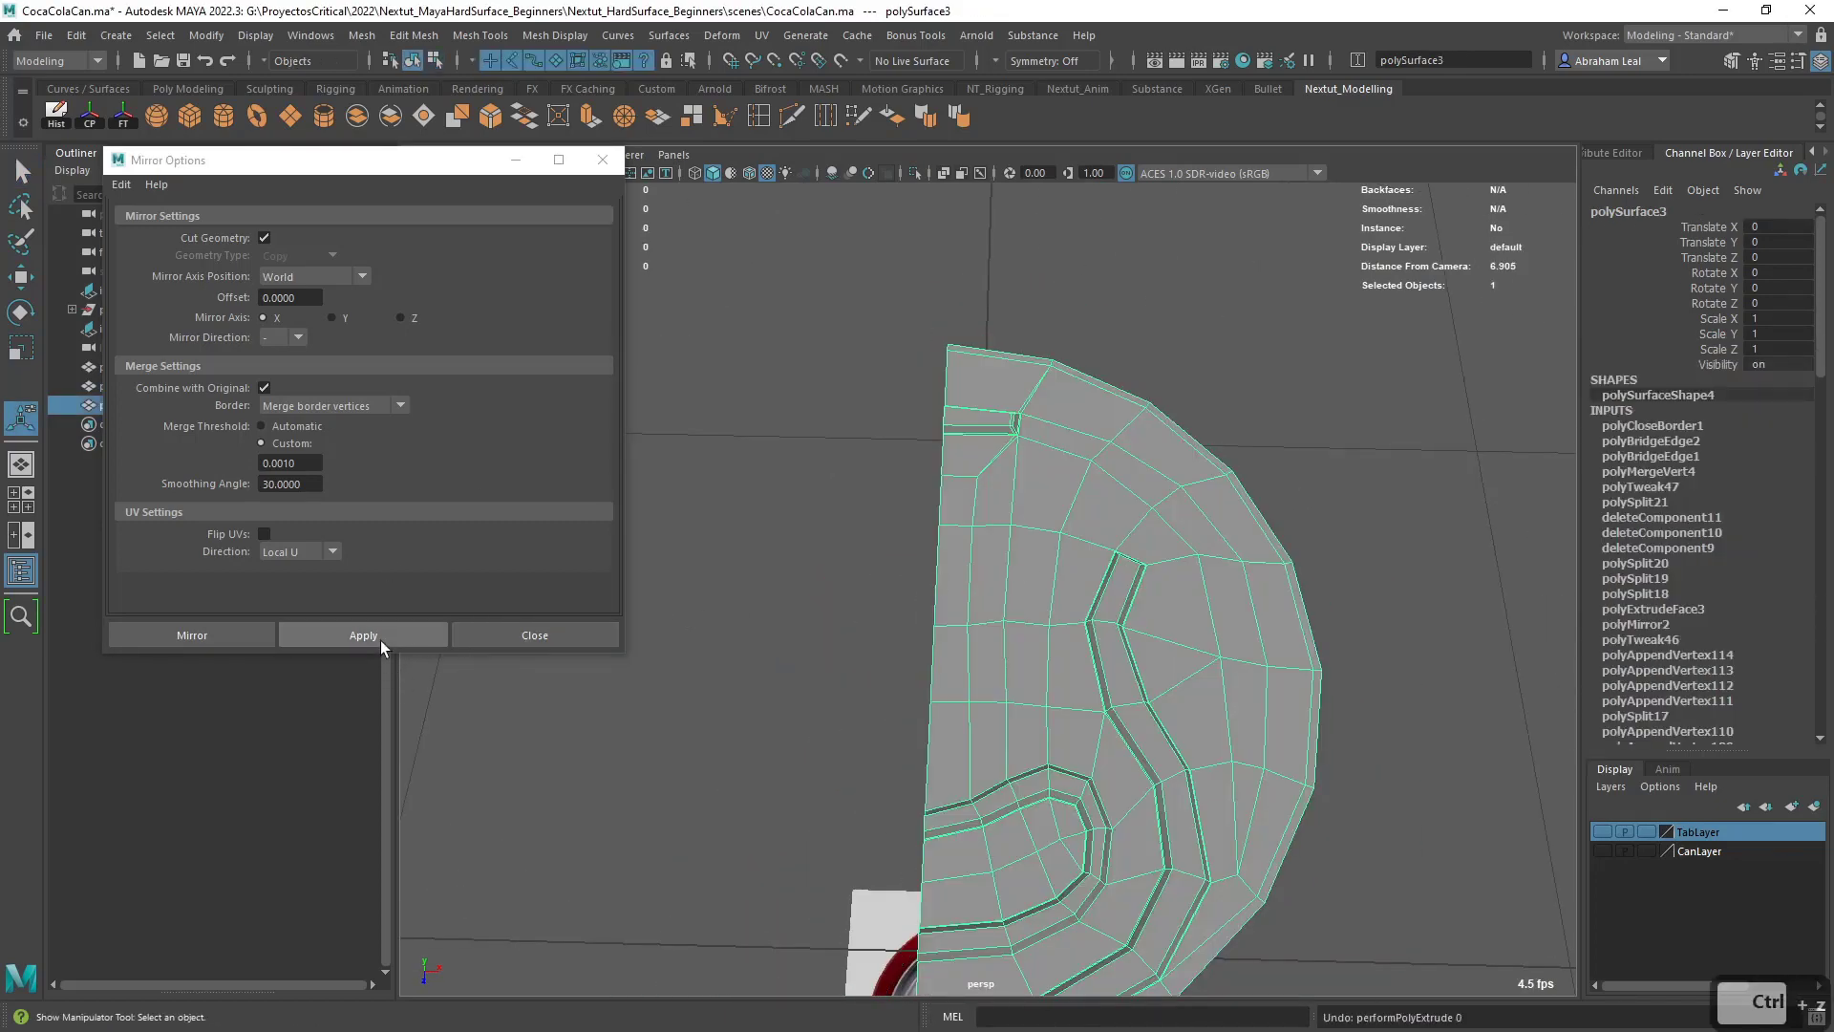
click(380, 640)
alt+middle_drag(1215, 417, 1201, 336)
click(1201, 335)
click(1163, 512)
key(3)
click(1161, 340)
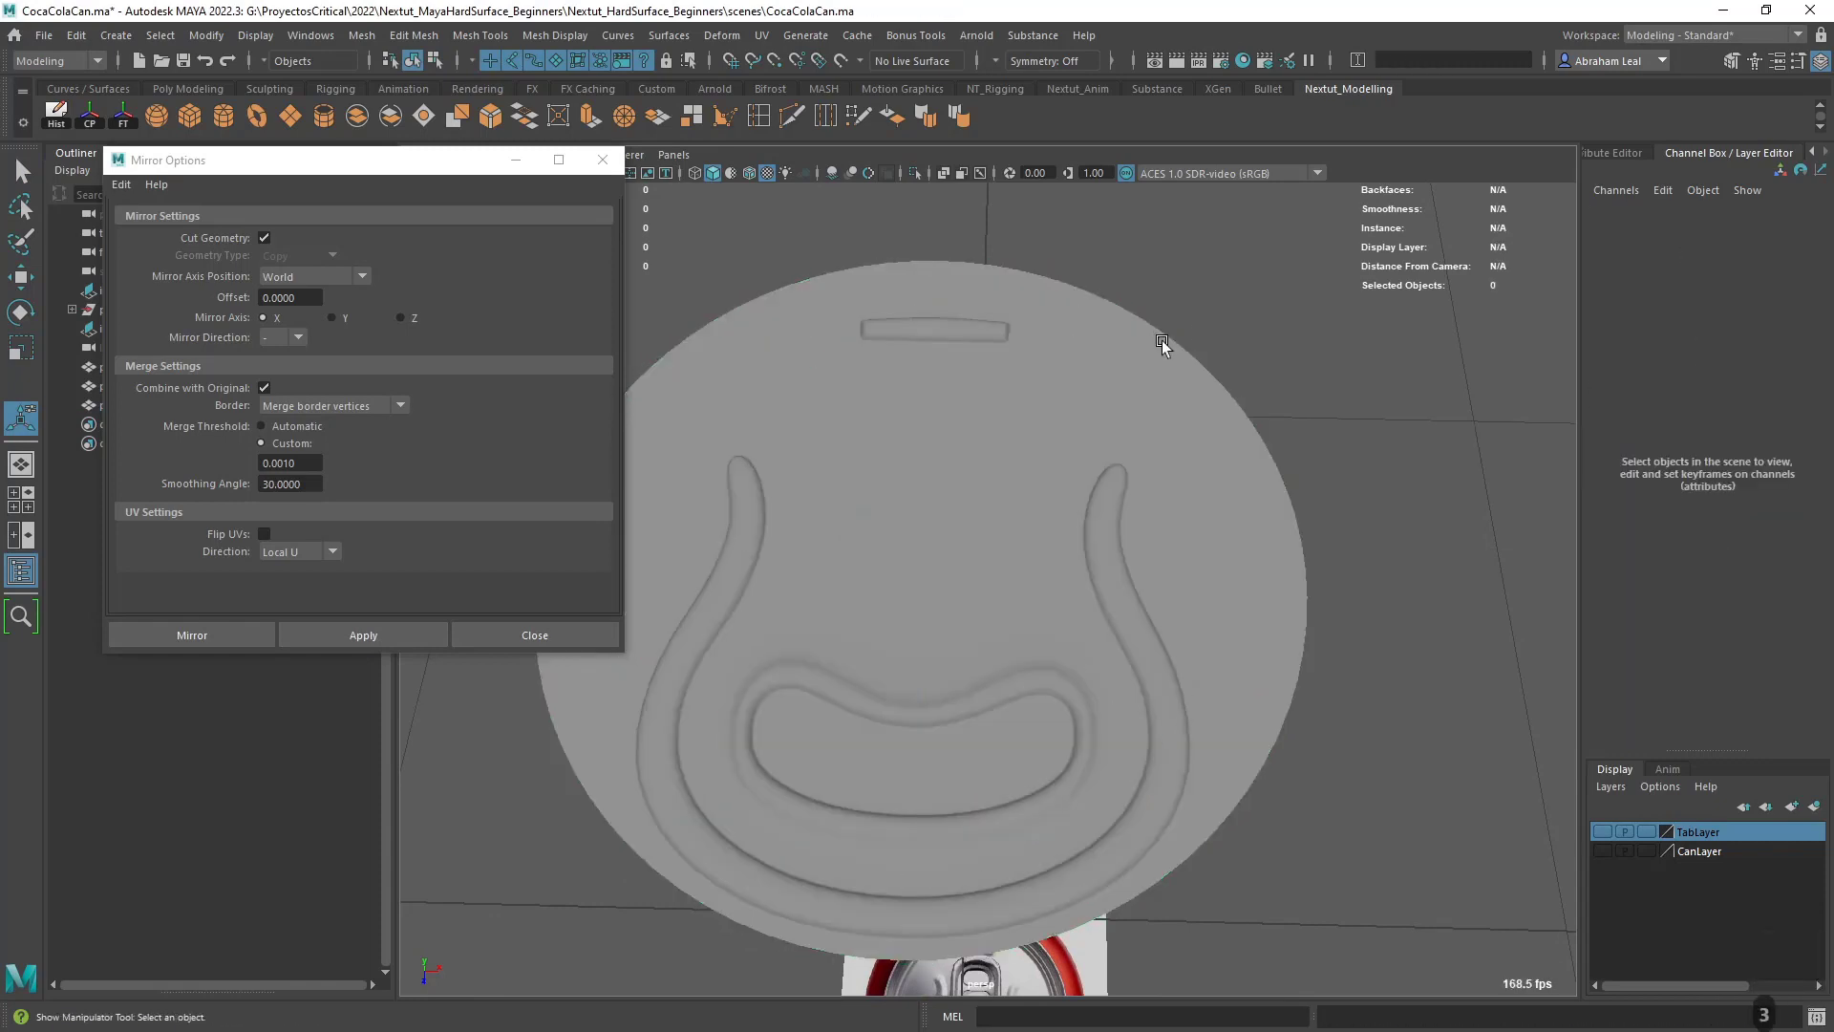
- Inspect the full short groove and its surrounding edge flow on the smoothed lid
alt+drag(1162, 340, 1089, 478)
alt+right_drag(1089, 479, 1112, 487)
alt+middle_drag(1113, 487, 1161, 563)
alt+drag(889, 436, 897, 392)
alt+right_drag(897, 393, 1101, 579)
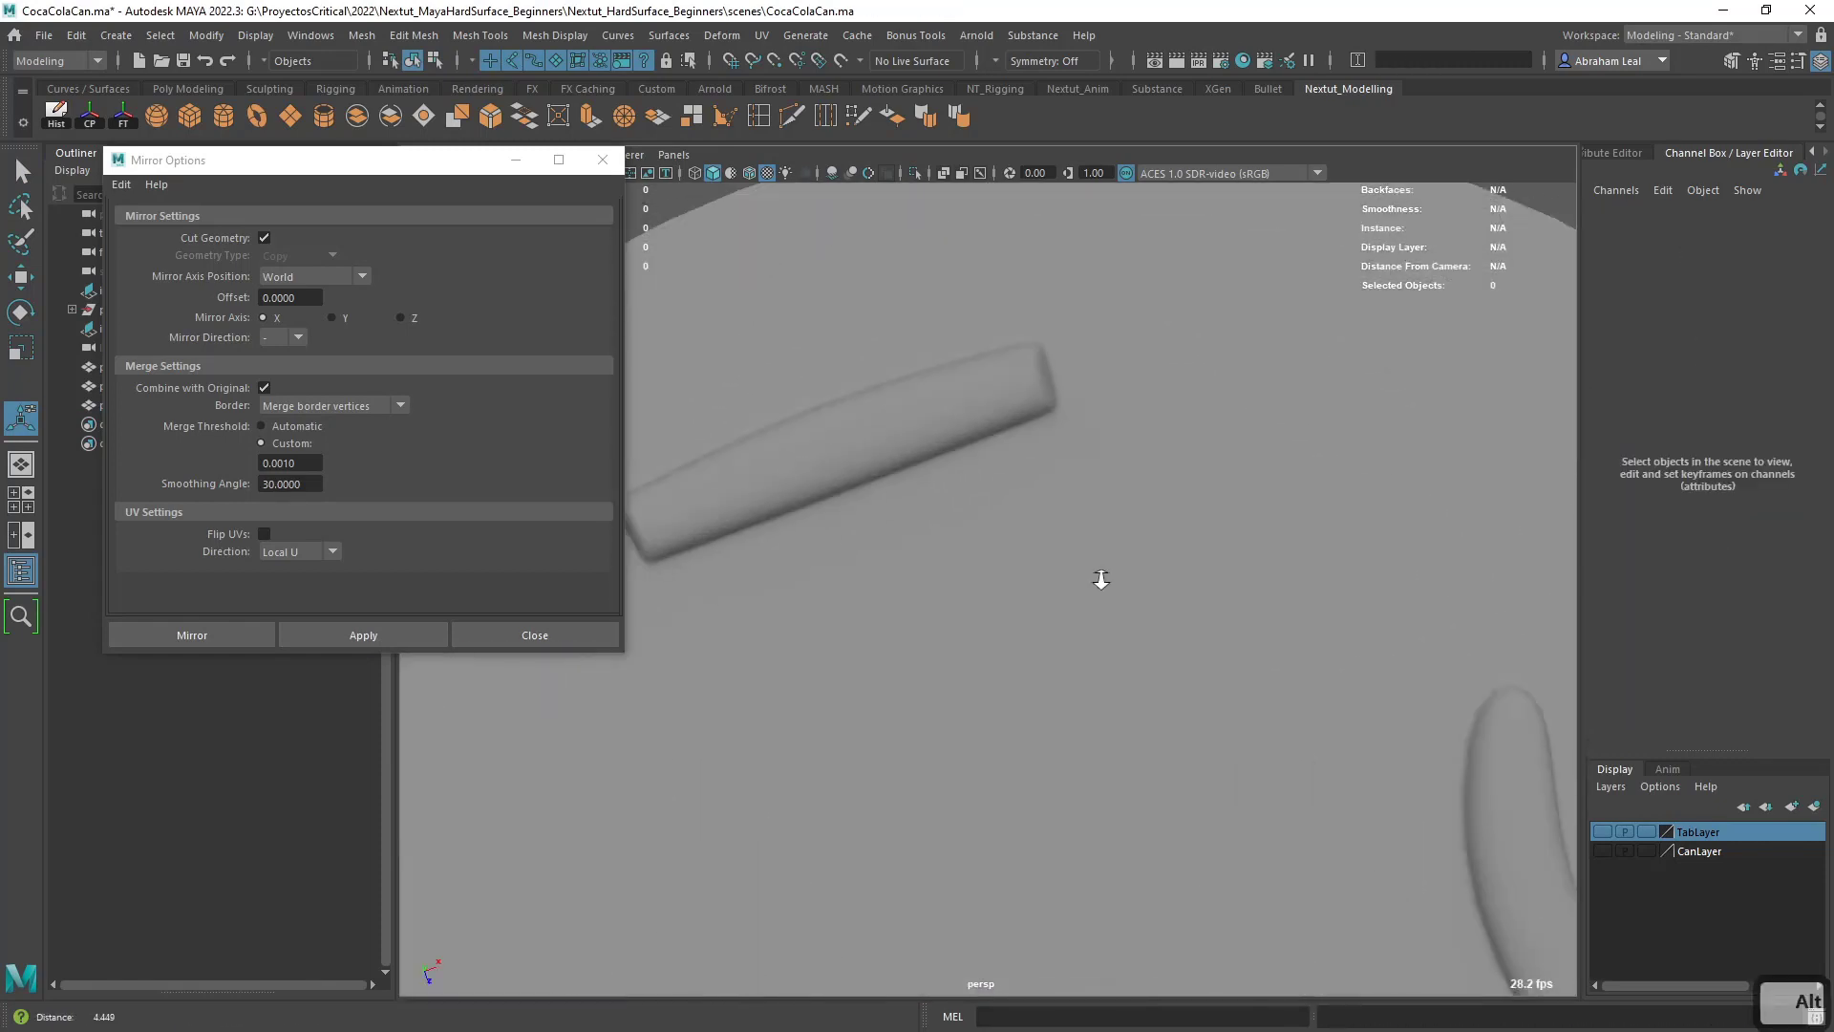
click(979, 411)
alt+middle_drag(1083, 547, 1109, 579)
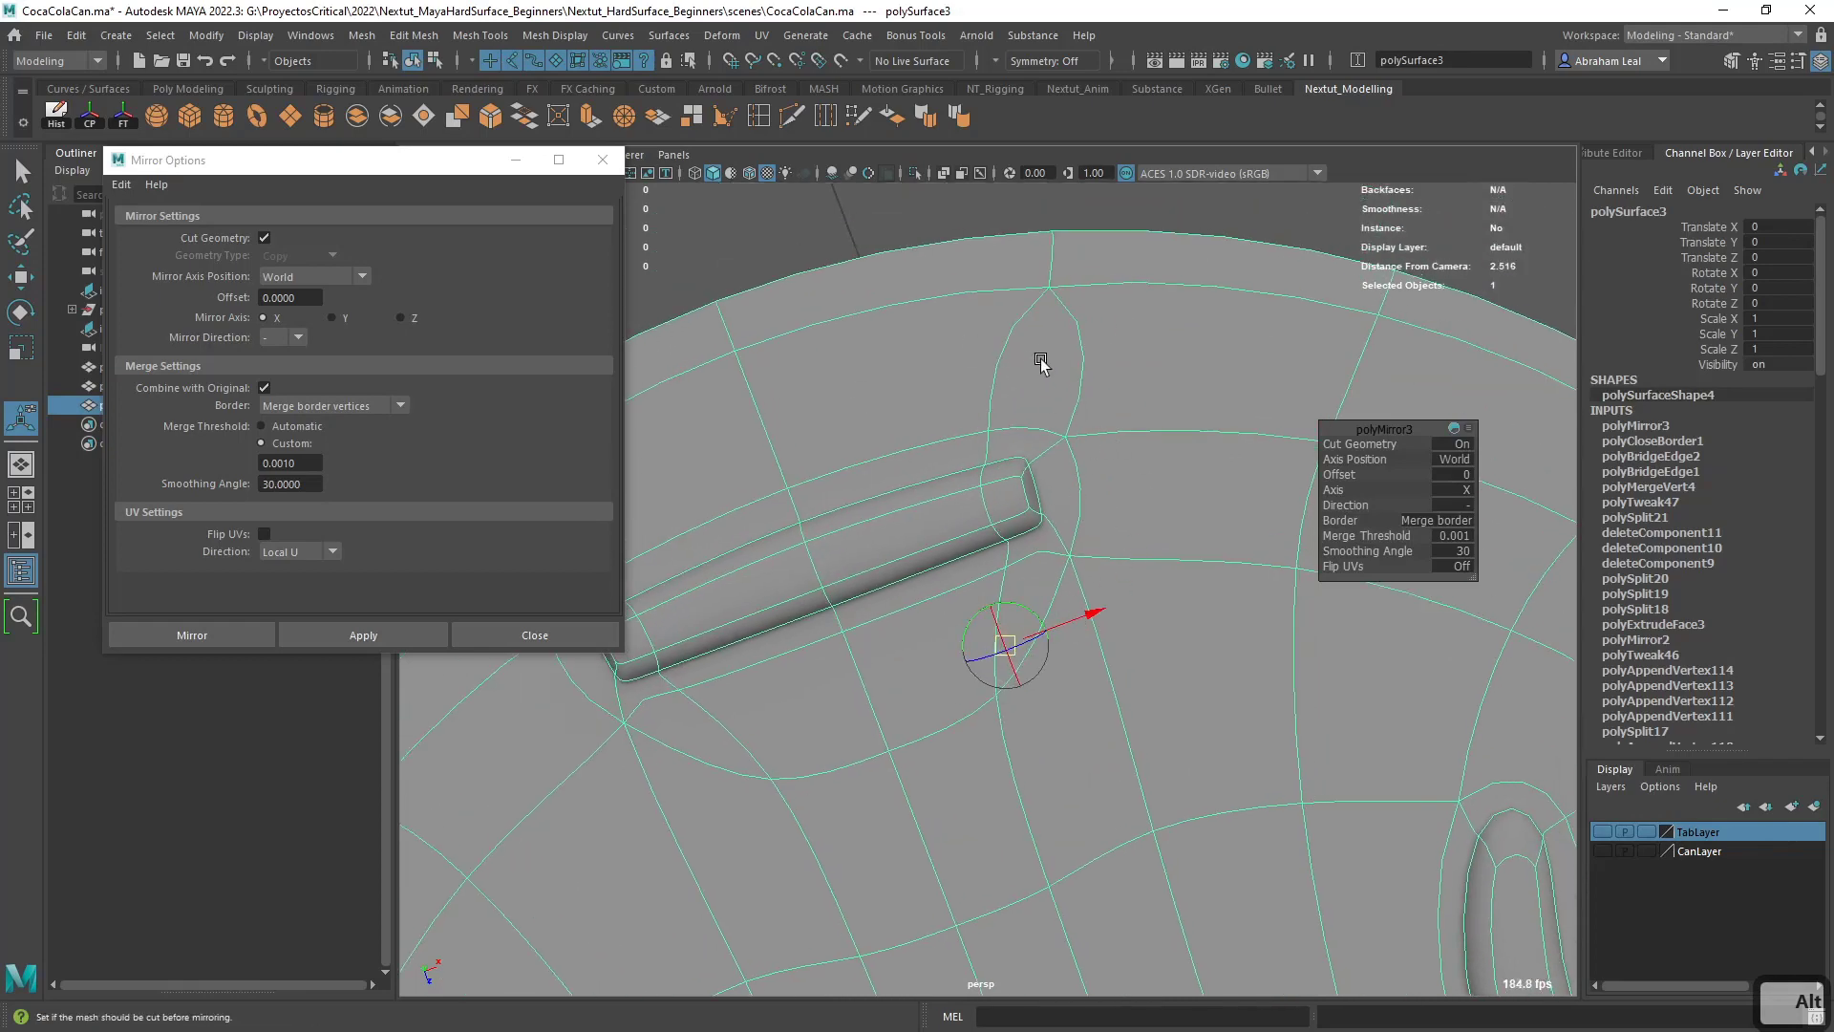
scroll(1063, 348, down, 8)
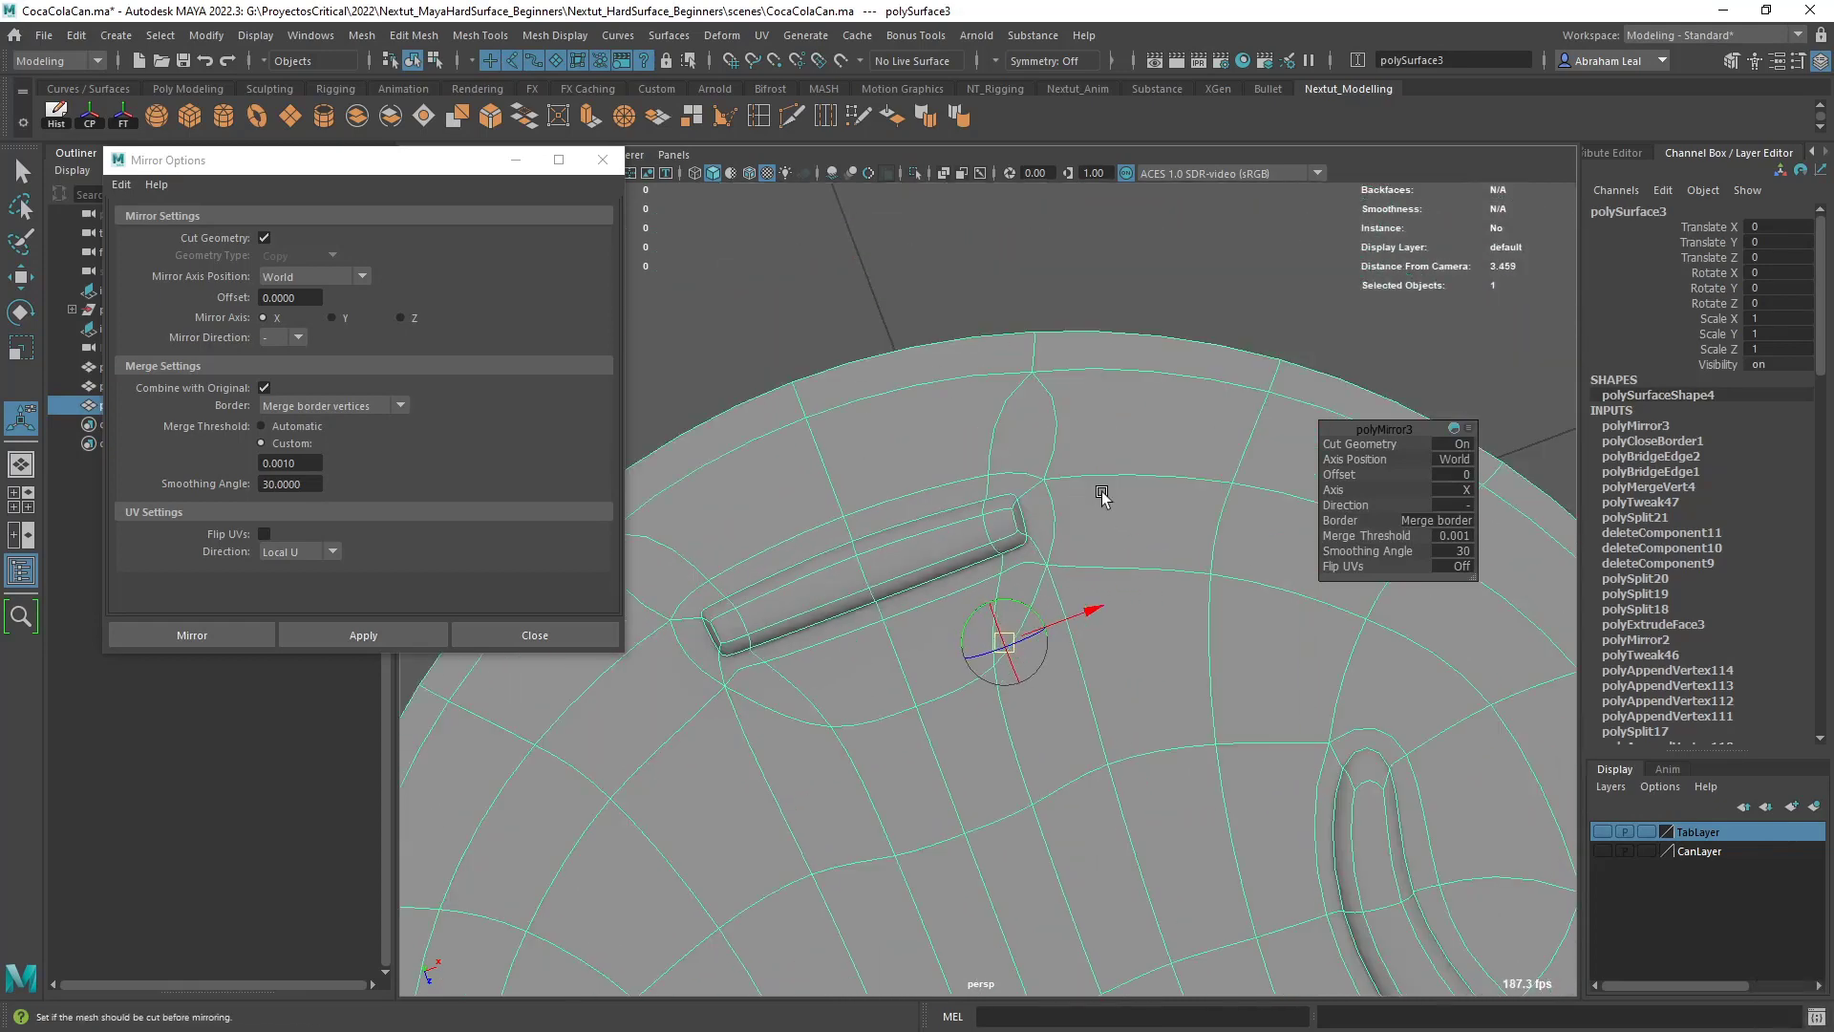
click(1309, 315)
- Compare the lid's wireframe with the can reference image in the top view
alt+drag(1098, 449, 994, 560)
scroll(994, 560, down, 6)
key(space)
drag(1089, 621, 1081, 665)
key(space)
drag(1068, 521, 989, 537)
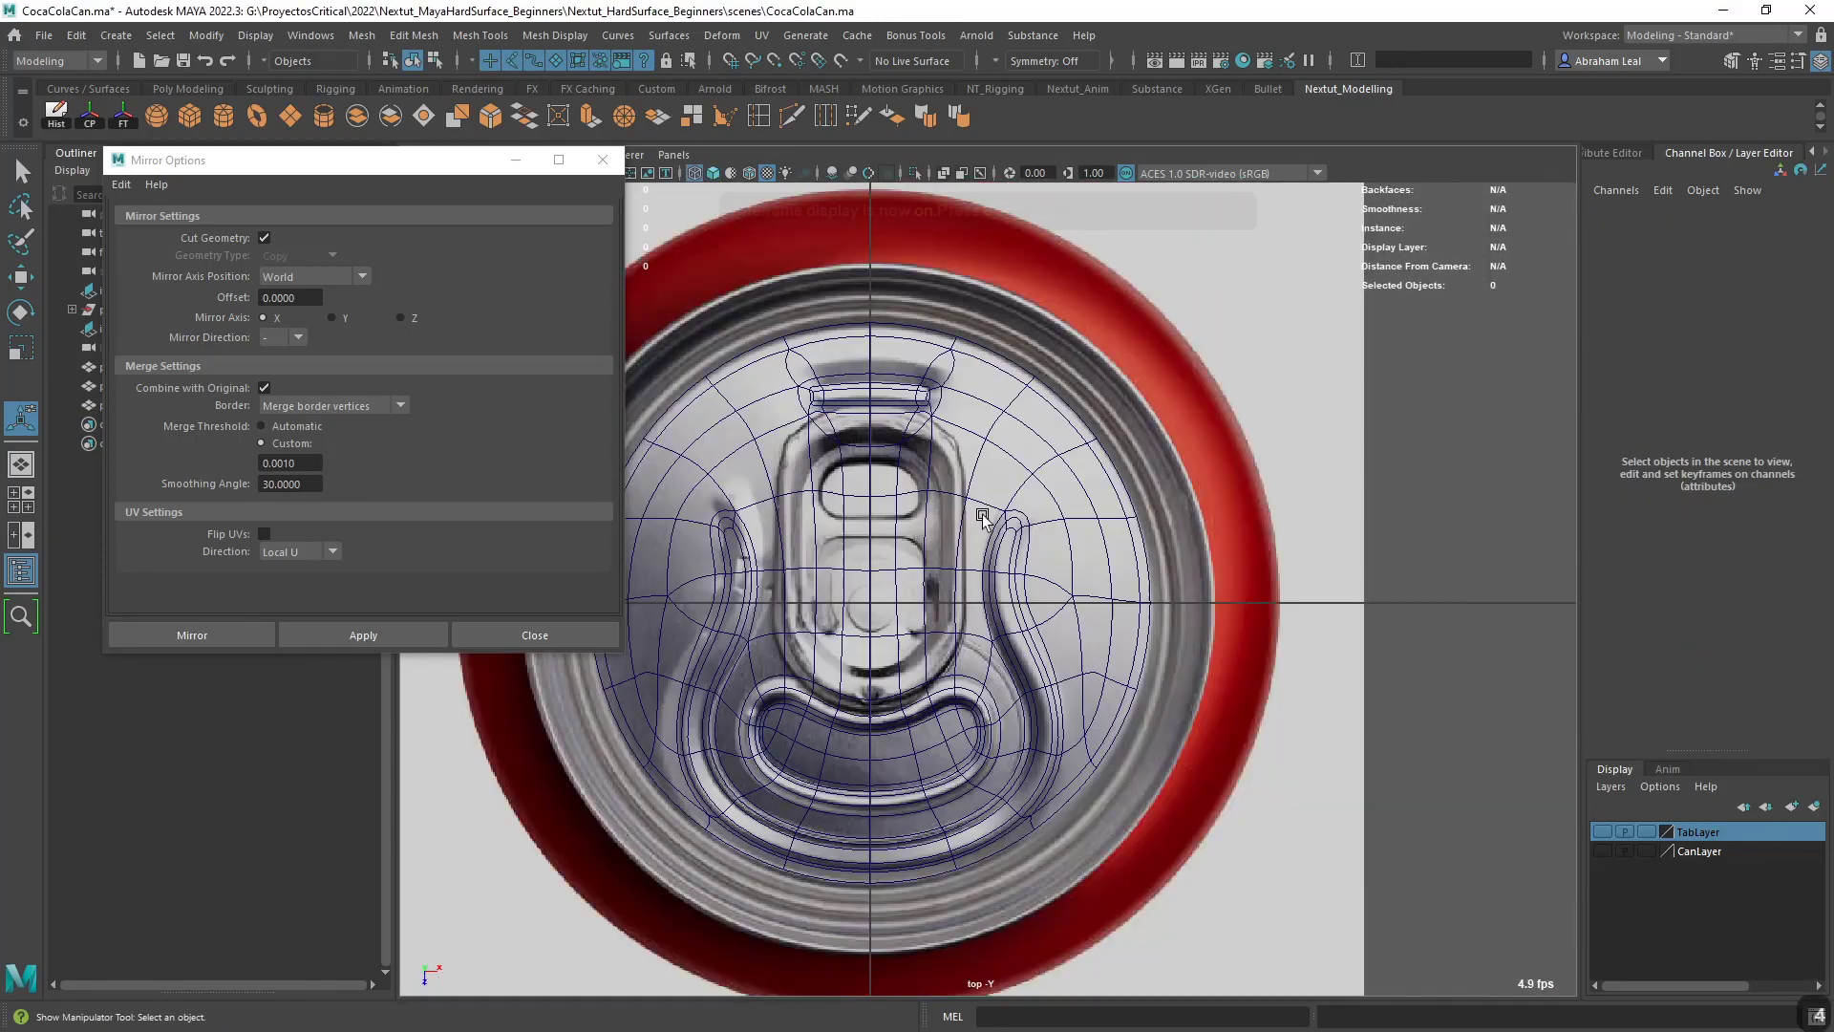
key(4)
scroll(1001, 597, up, 5)
scroll(1000, 597, up, 1)
alt+middle_drag(1000, 597, 1027, 536)
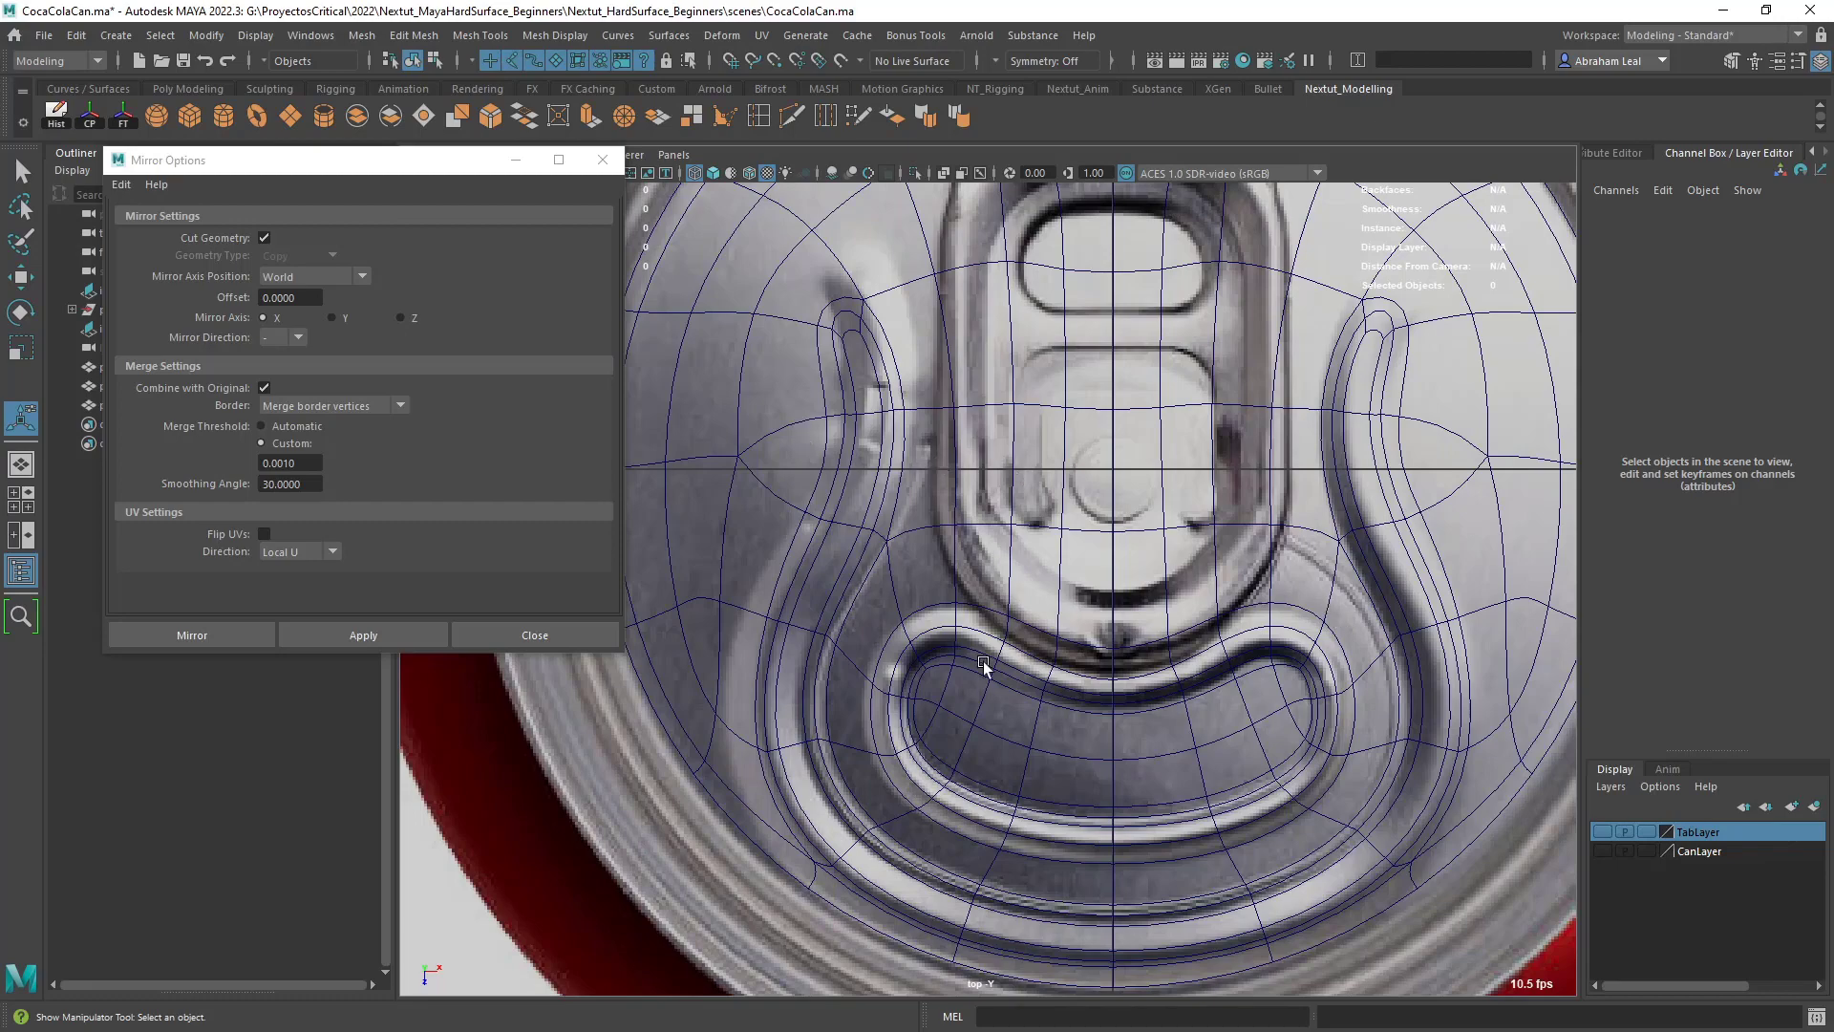
- Return to the textured perspective view and examine the edges of the large U-shaped groove
key(6)
key(space)
drag(973, 696, 965, 621)
mouse_move(941, 587)
alt+mouse_down()
mouse_move(921, 614)
mouse_move(927, 673)
alt+mouse_up()
alt+right_drag(926, 673, 988, 745)
click(934, 574)
alt+drag(933, 573, 874, 668)
alt+middle_drag(951, 660, 1067, 592)
alt+right_drag(1067, 591, 994, 434)
- Bevel the run of edges along the inner border of the large U-shaped groove and close the Mirror options
key(q)
click(994, 470)
shift+click(888, 553)
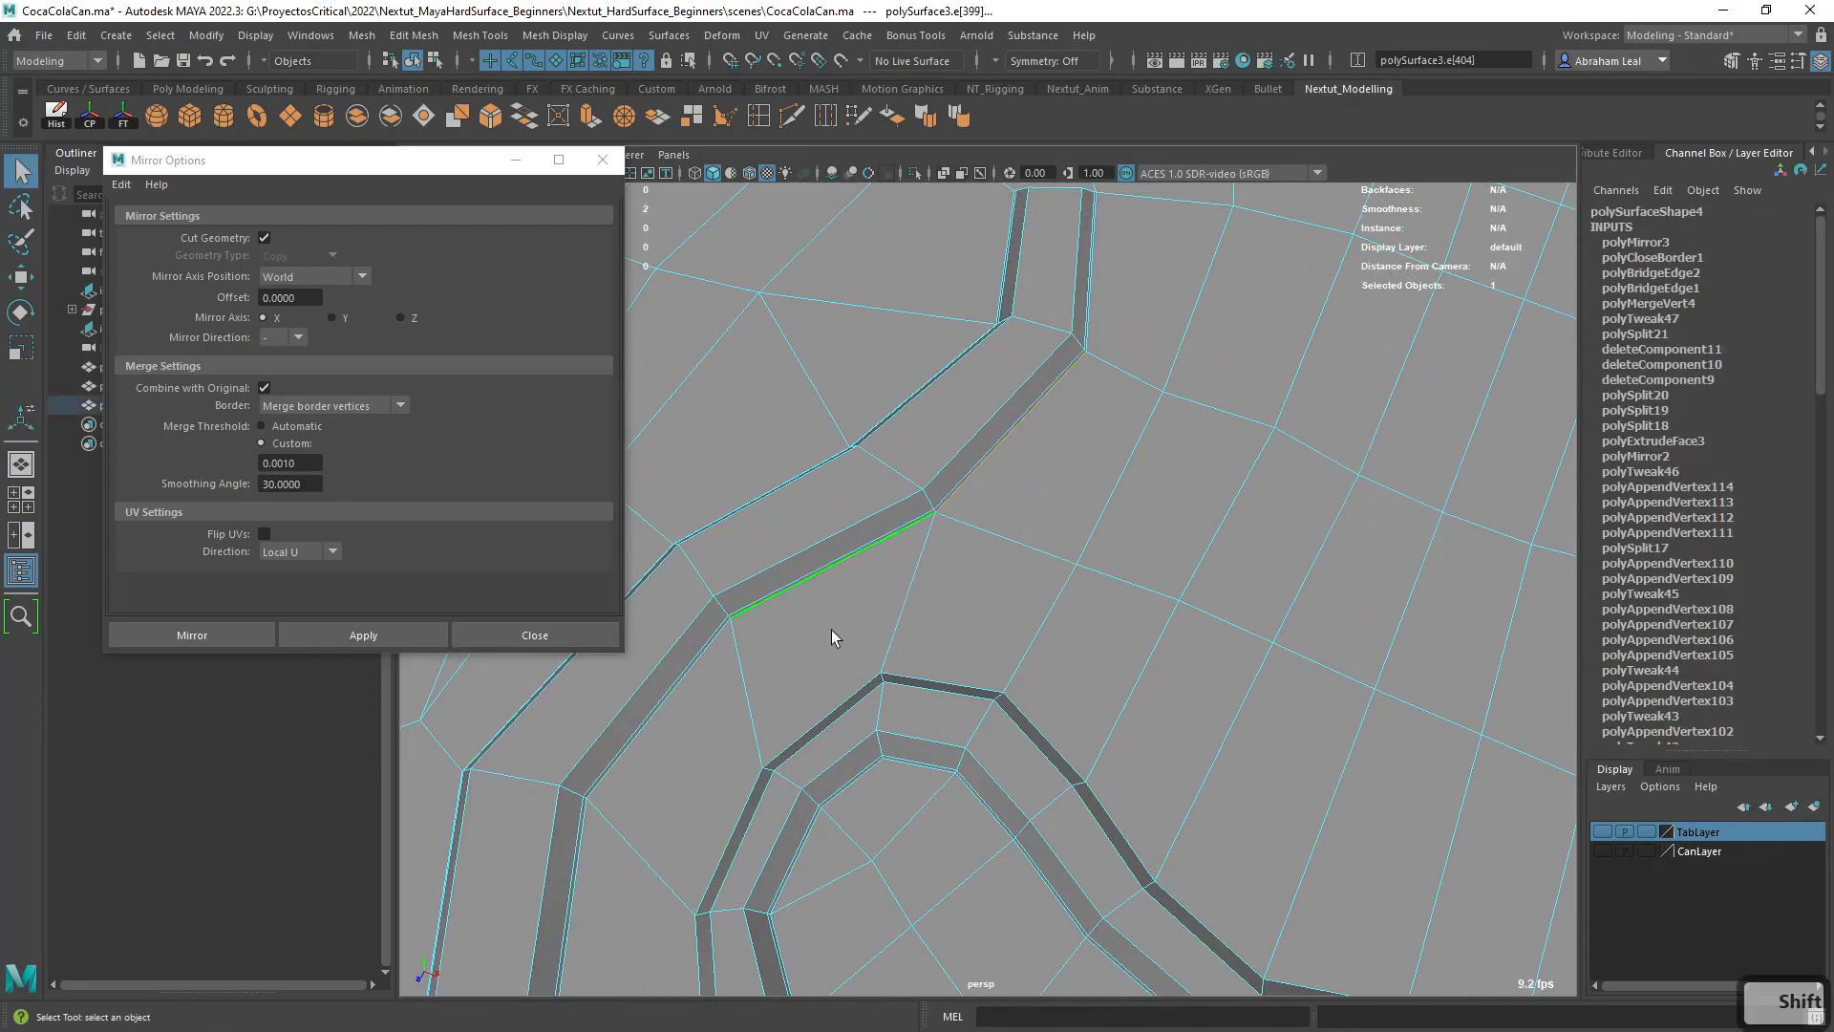
shift+double_click(708, 667)
alt+middle_drag(1158, 716, 1150, 679)
alt+drag(1150, 679, 1097, 573)
alt+right_drag(1097, 573, 1143, 627)
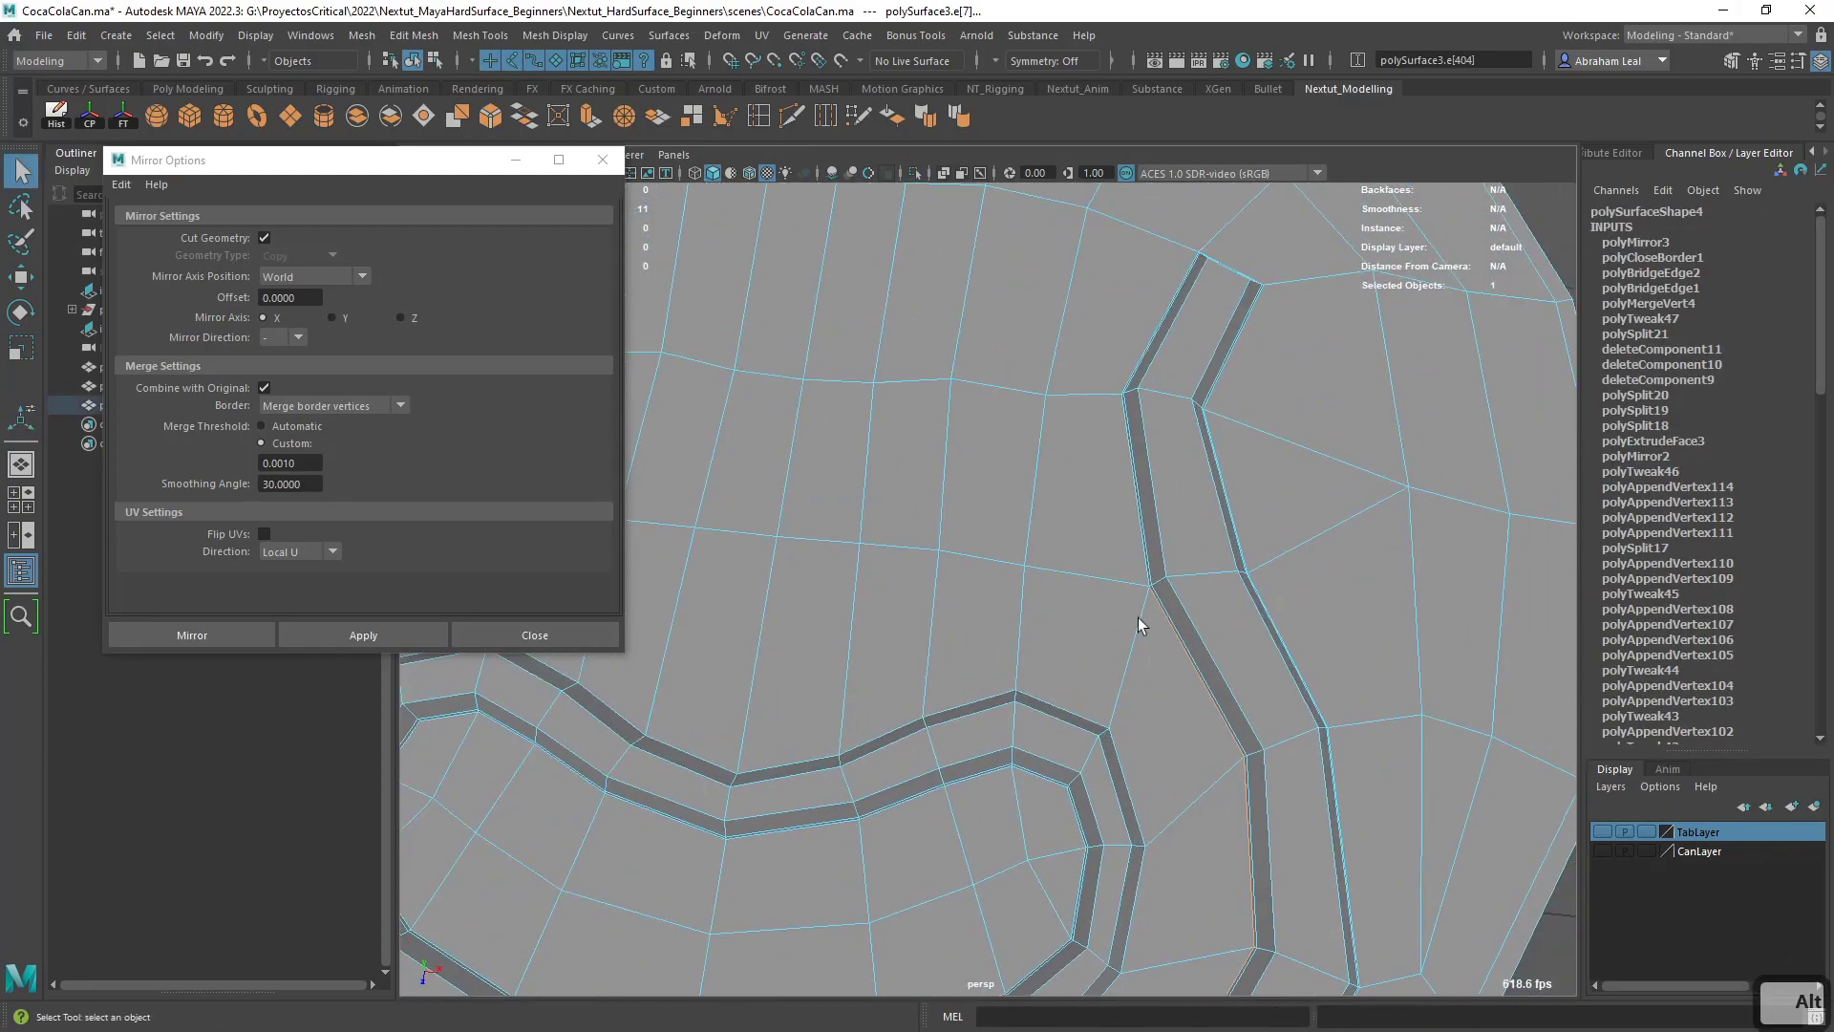
alt+middle_drag(1137, 532, 1075, 647)
alt+right_drag(1076, 647, 1151, 576)
shift+click(1290, 673)
click(600, 161)
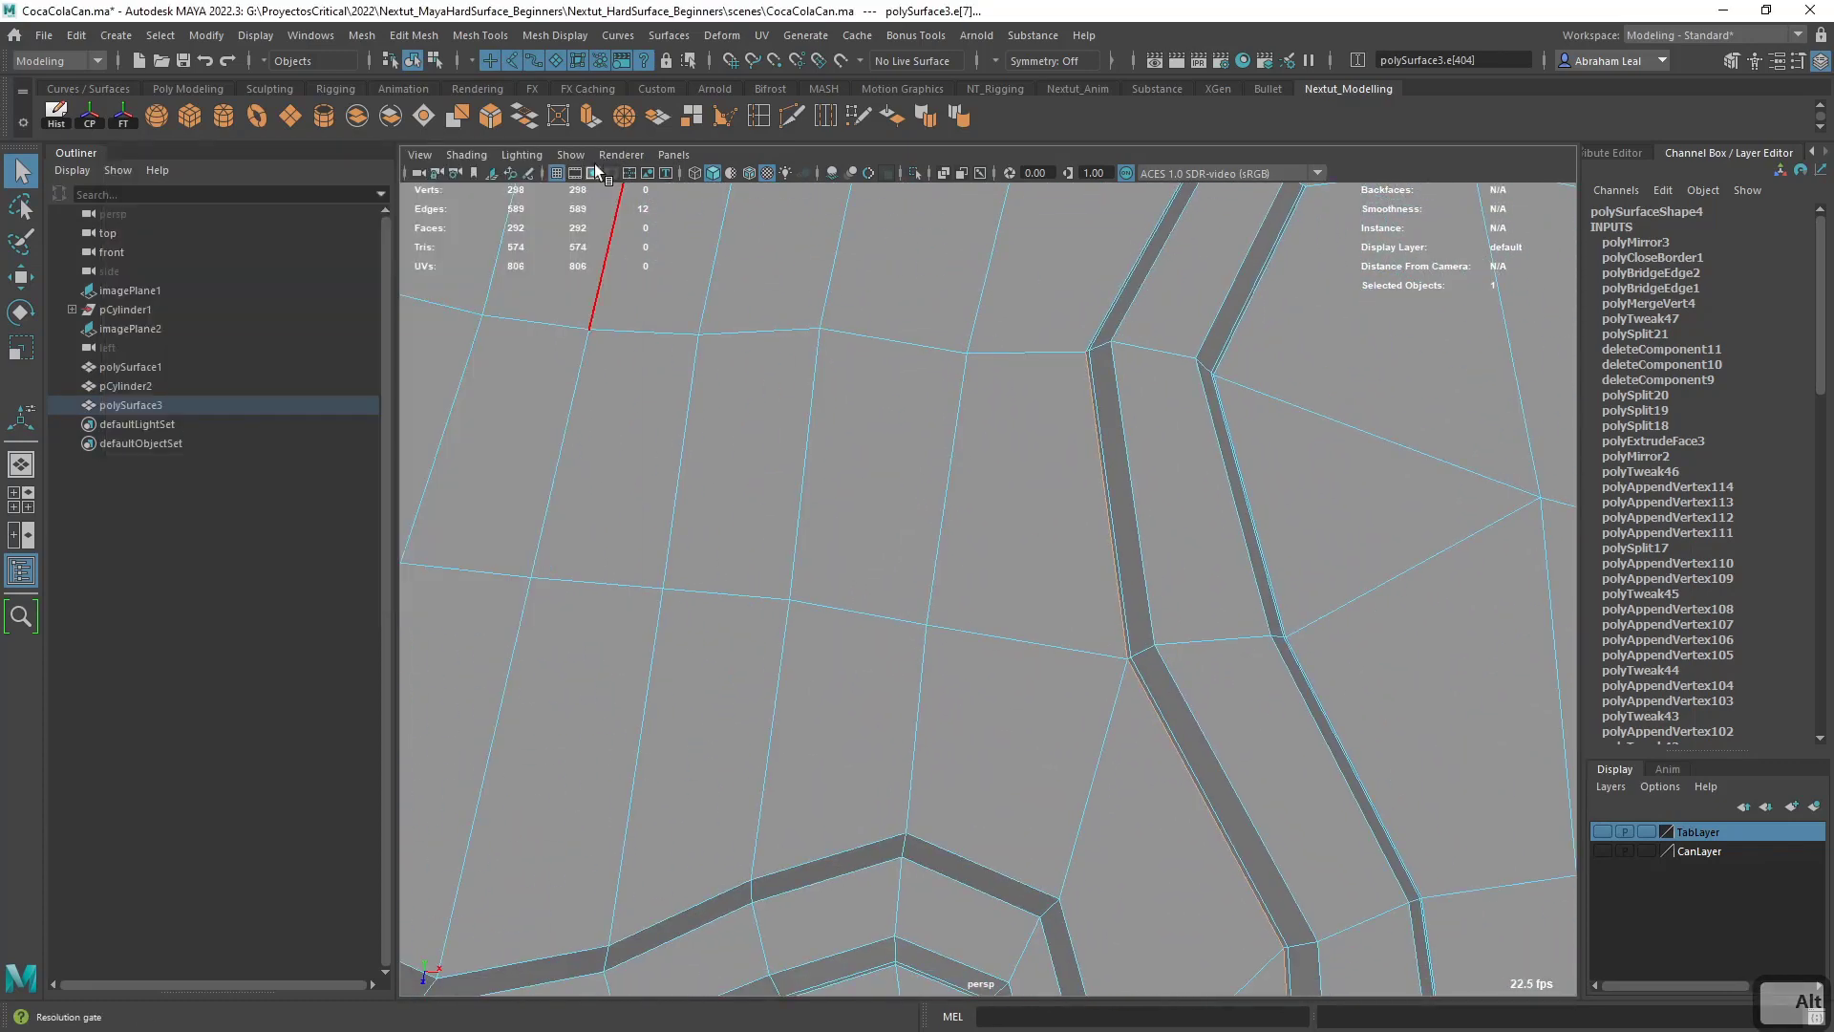
alt+middle_drag(680, 384, 876, 421)
alt+right_drag(876, 422, 731, 320)
click(491, 116)
alt+middle_drag(728, 505, 946, 430)
- Merge the three vertices forming the small triangle at one end of the groove's bevel
alt+middle_drag(655, 532, 783, 597)
alt+right_drag(784, 597, 892, 742)
right_drag(787, 485, 708, 485)
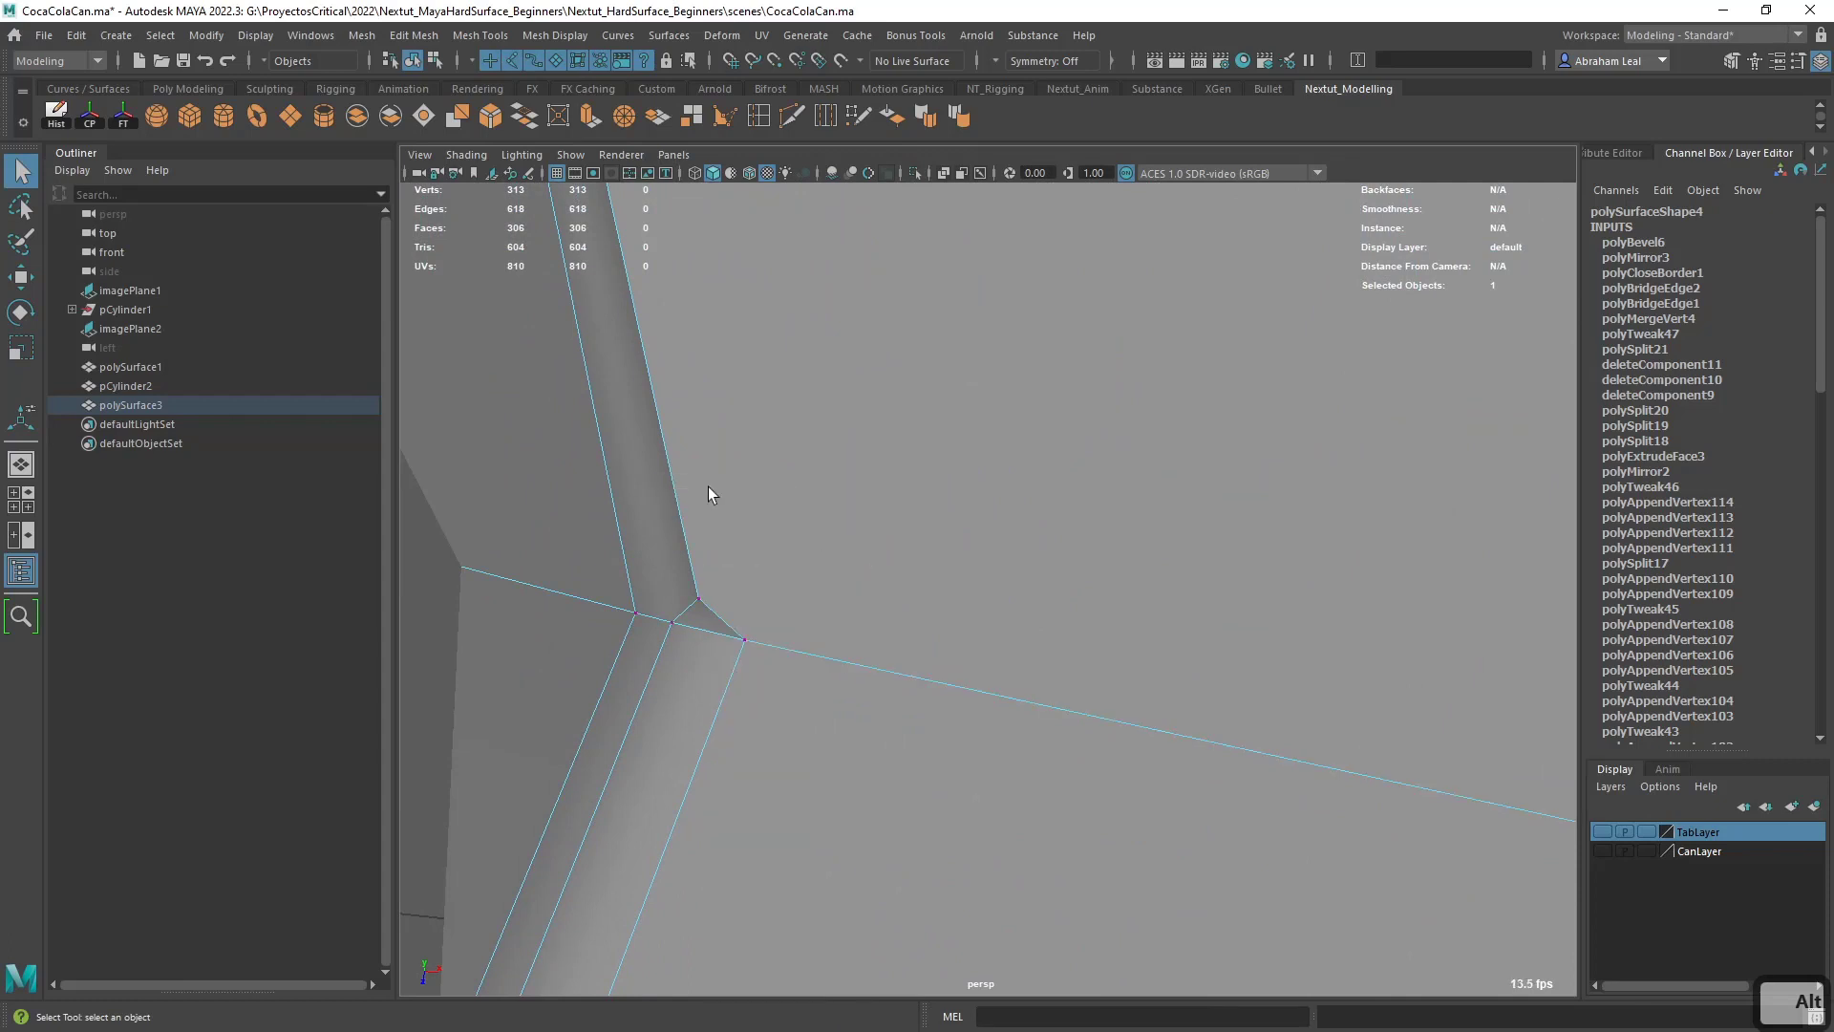
click(701, 596)
shift+click(750, 634)
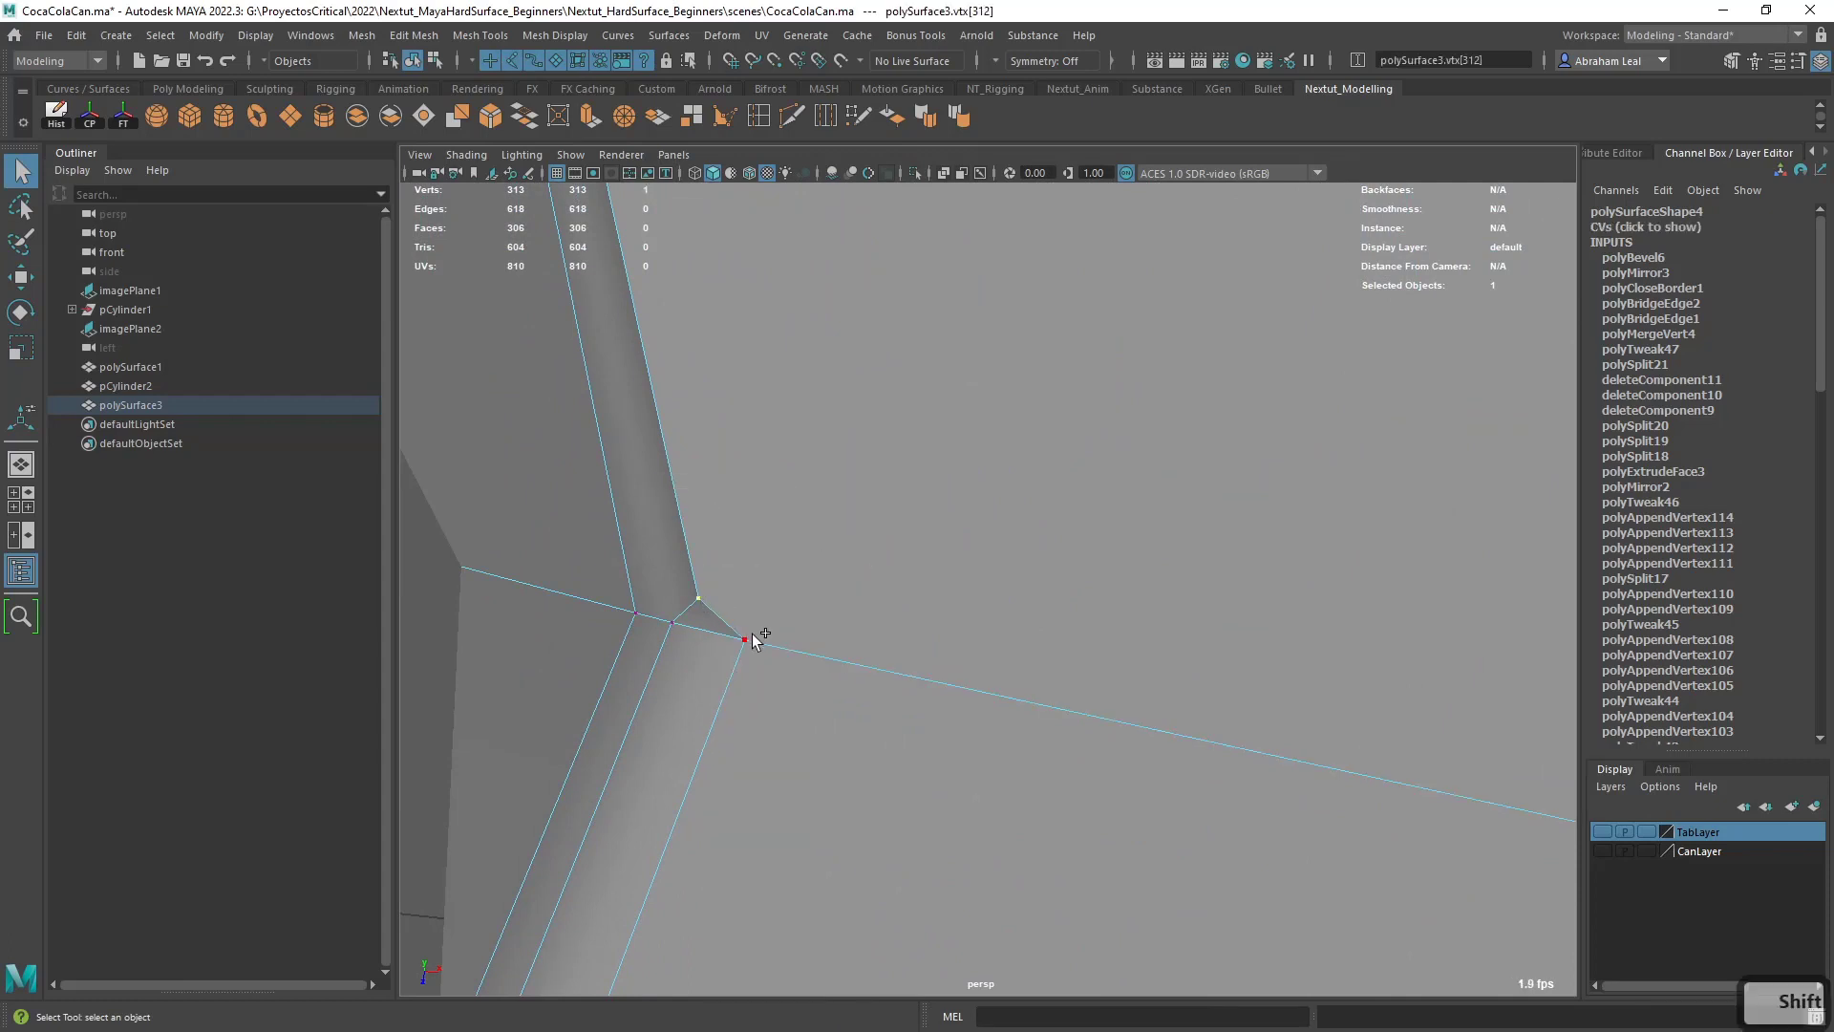
shift+click(678, 622)
click(617, 128)
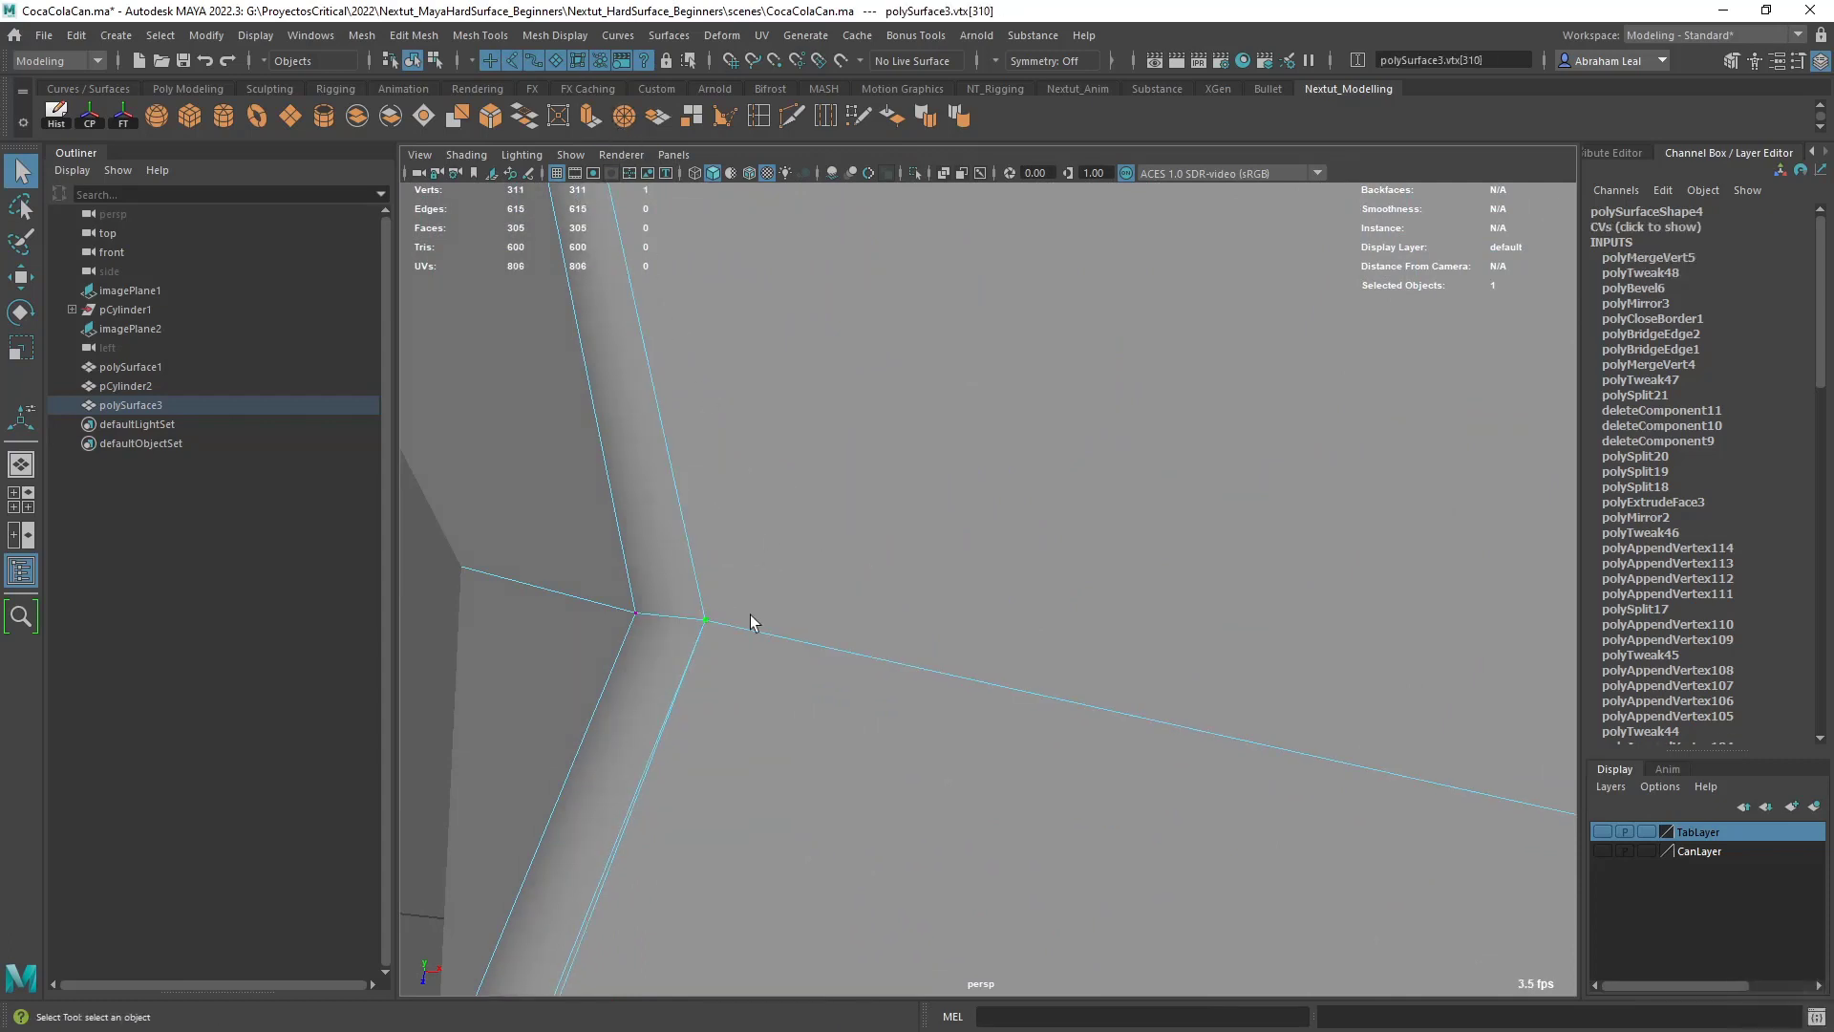
- Merge the three triangle vertices at the opposite end of the groove's bevel
alt+right_drag(748, 615, 730, 685)
alt+middle_drag(730, 685, 986, 688)
alt+right_drag(987, 688, 1029, 699)
alt+middle_drag(1029, 700, 1280, 576)
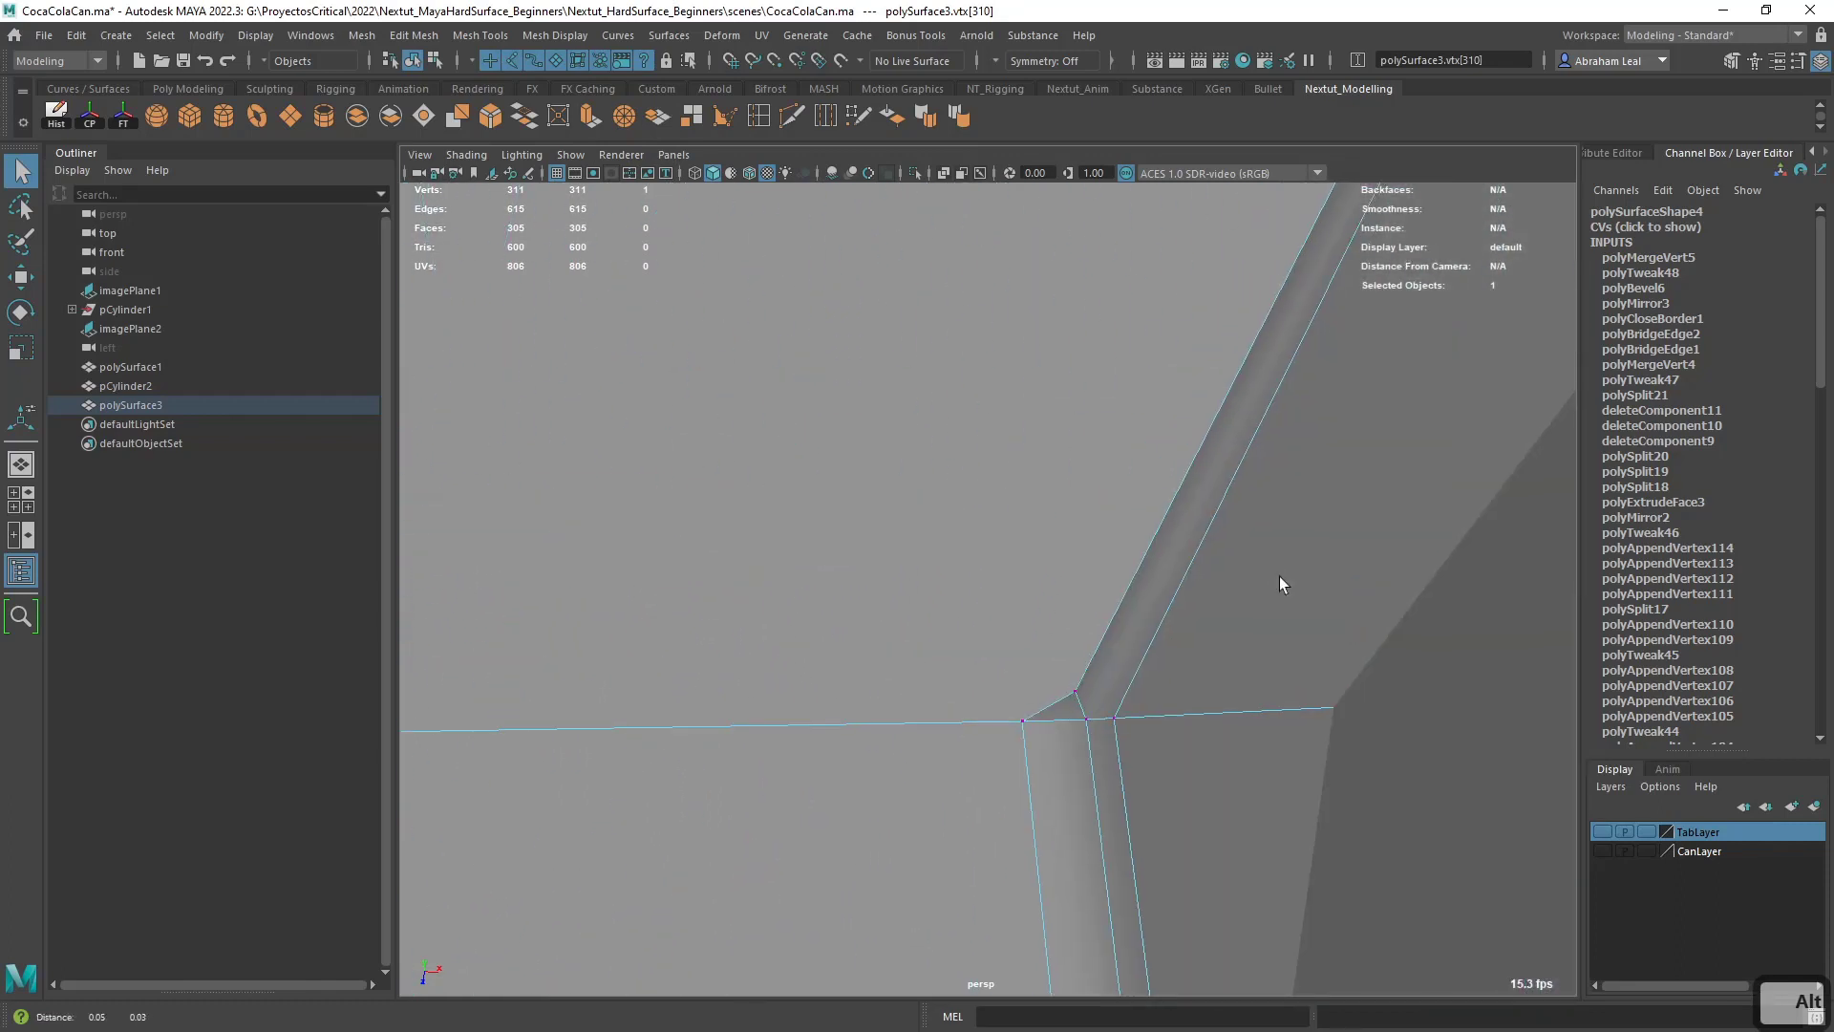
click(1079, 691)
shift+click(1086, 718)
click(626, 123)
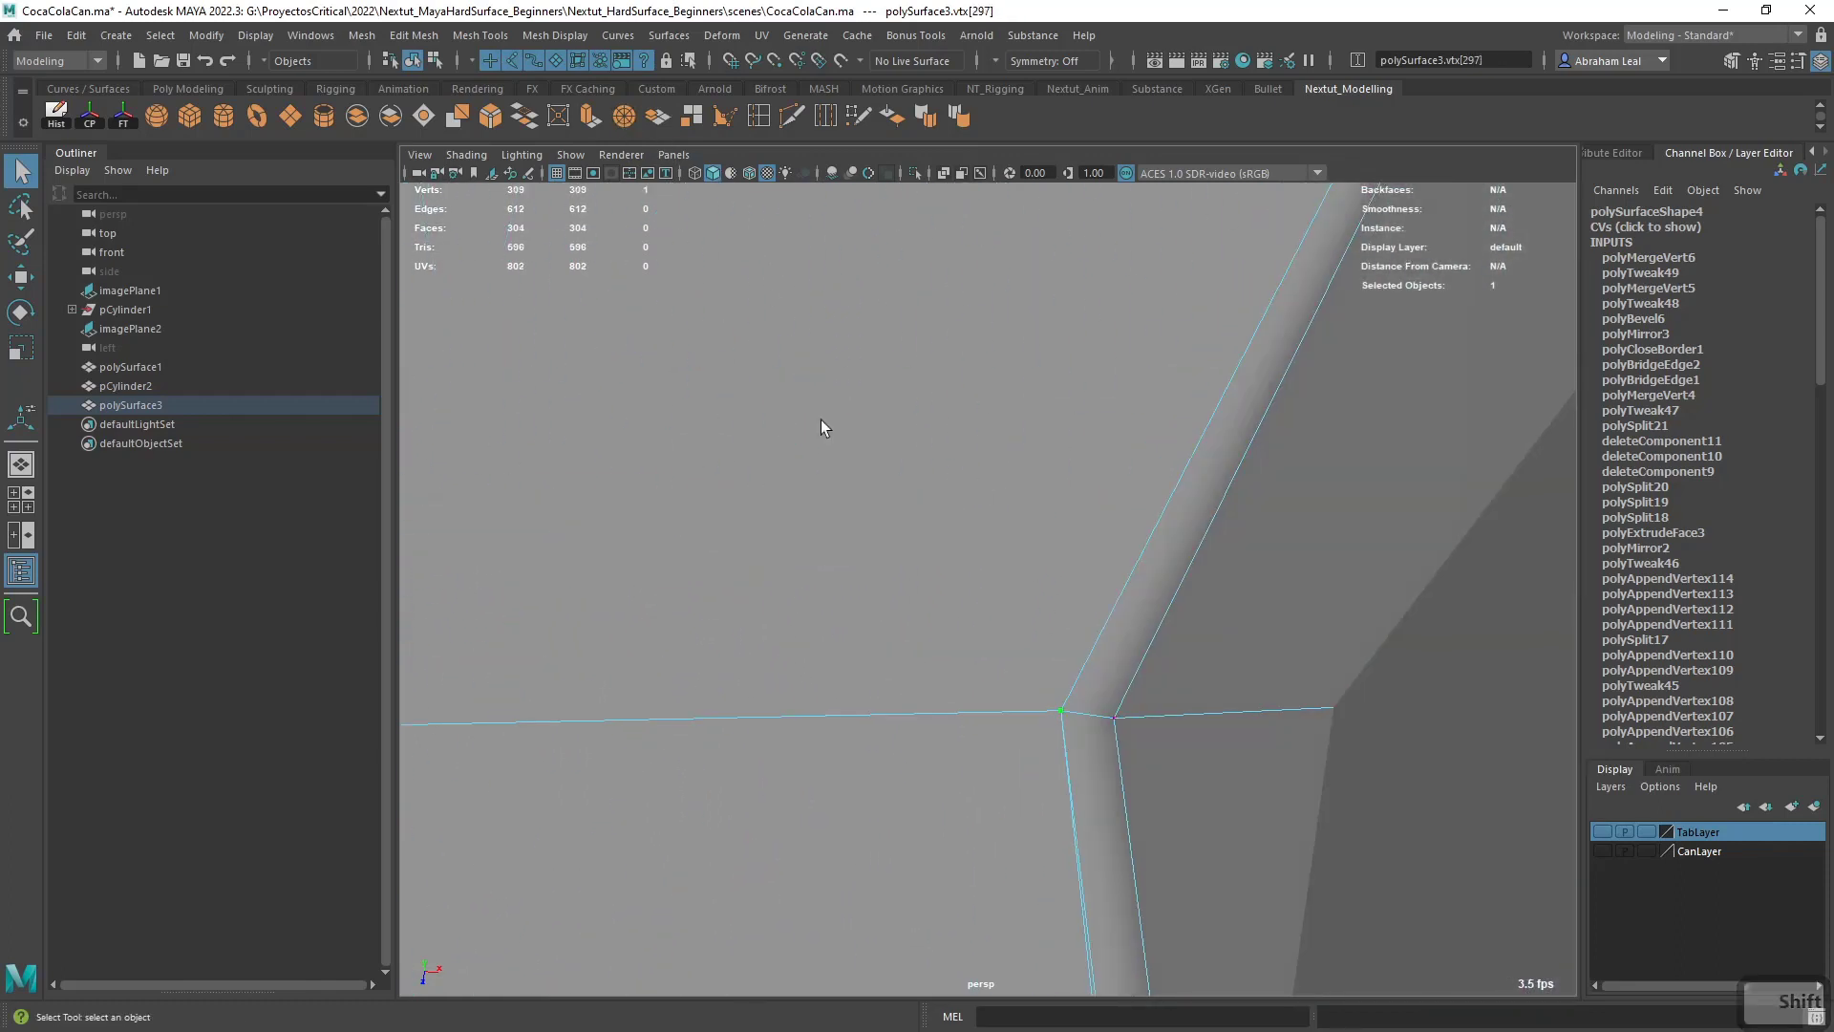
- Examine the beveled groove border, switching between the smoothed and unsmoothed displays
alt+right_drag(1137, 812, 1109, 707)
key(3)
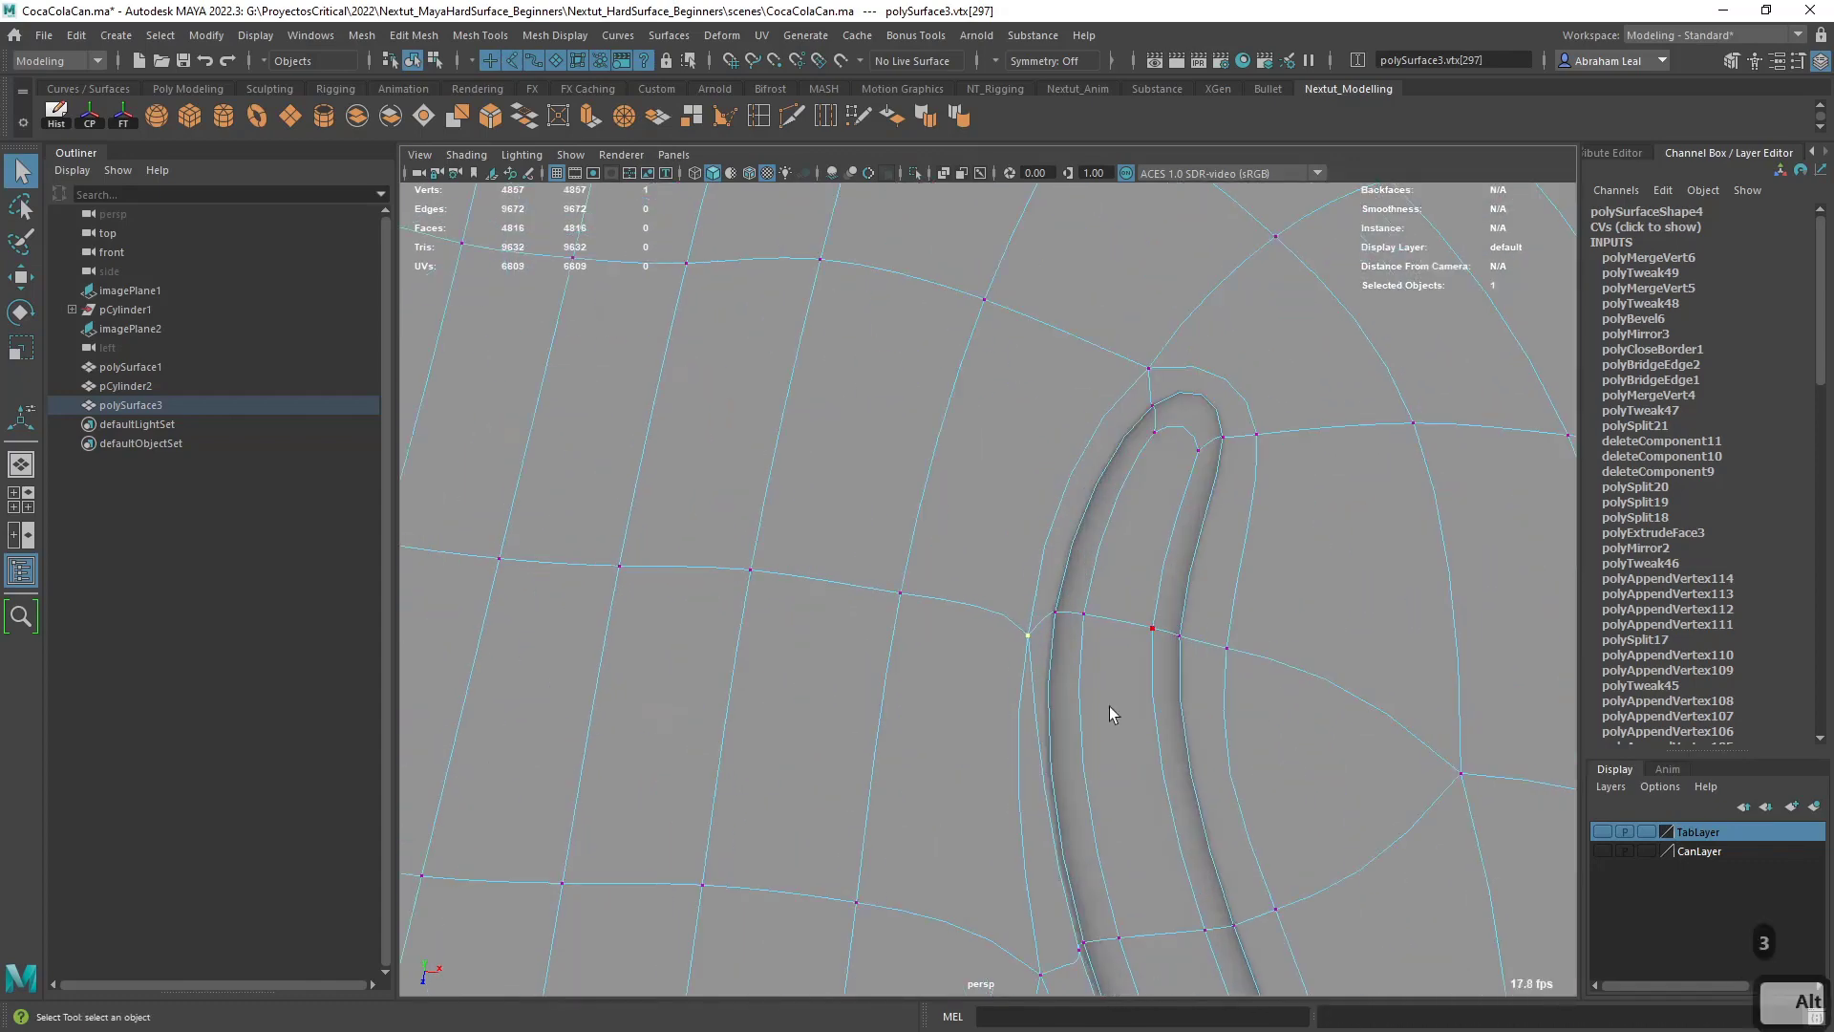
alt+middle_drag(1109, 707, 1154, 560)
alt+right_drag(1127, 726, 1061, 811)
alt+middle_drag(1066, 829, 1137, 550)
key(1)
alt+right_drag(1232, 679, 1163, 562)
alt+middle_drag(1163, 561, 1007, 664)
key(3)
- Extrude the beveled face strip along the U-shaped groove's inner border by about -0.01 in local Z, with smooth preview
click(928, 633)
click(931, 626)
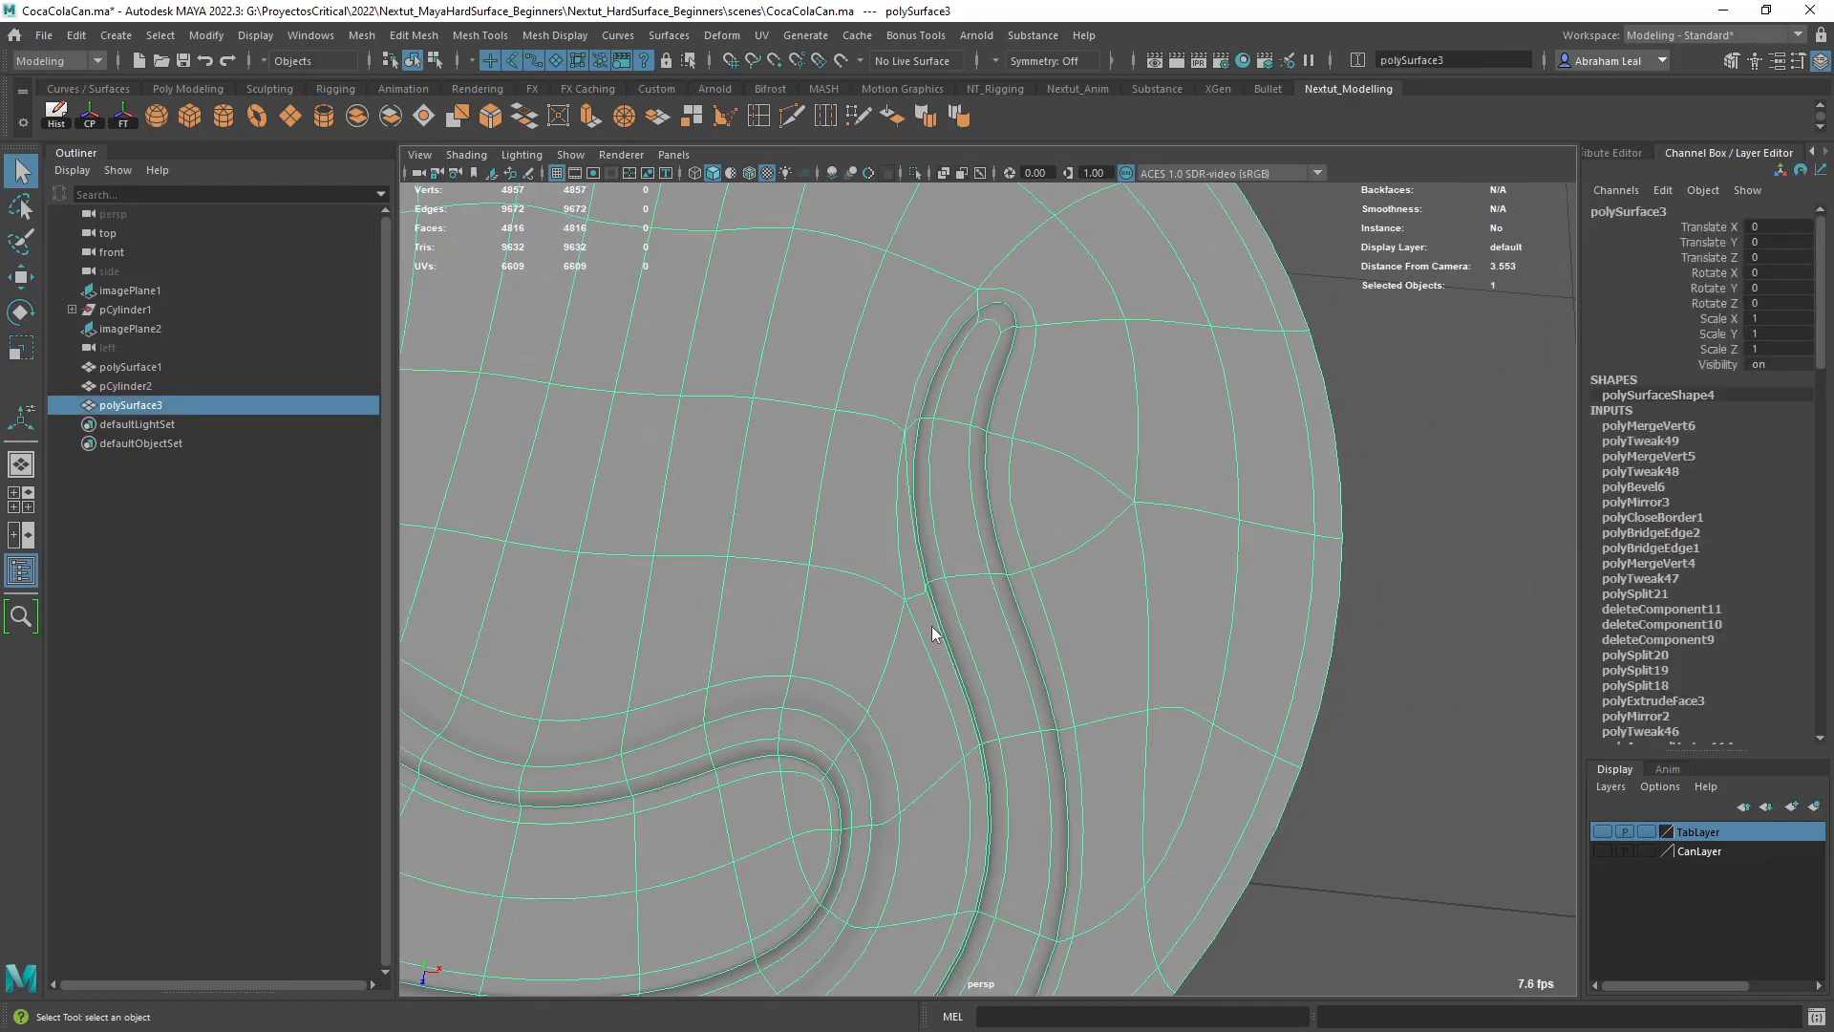
right_drag(931, 626, 931, 550)
click(926, 628)
shift+double_click(980, 762)
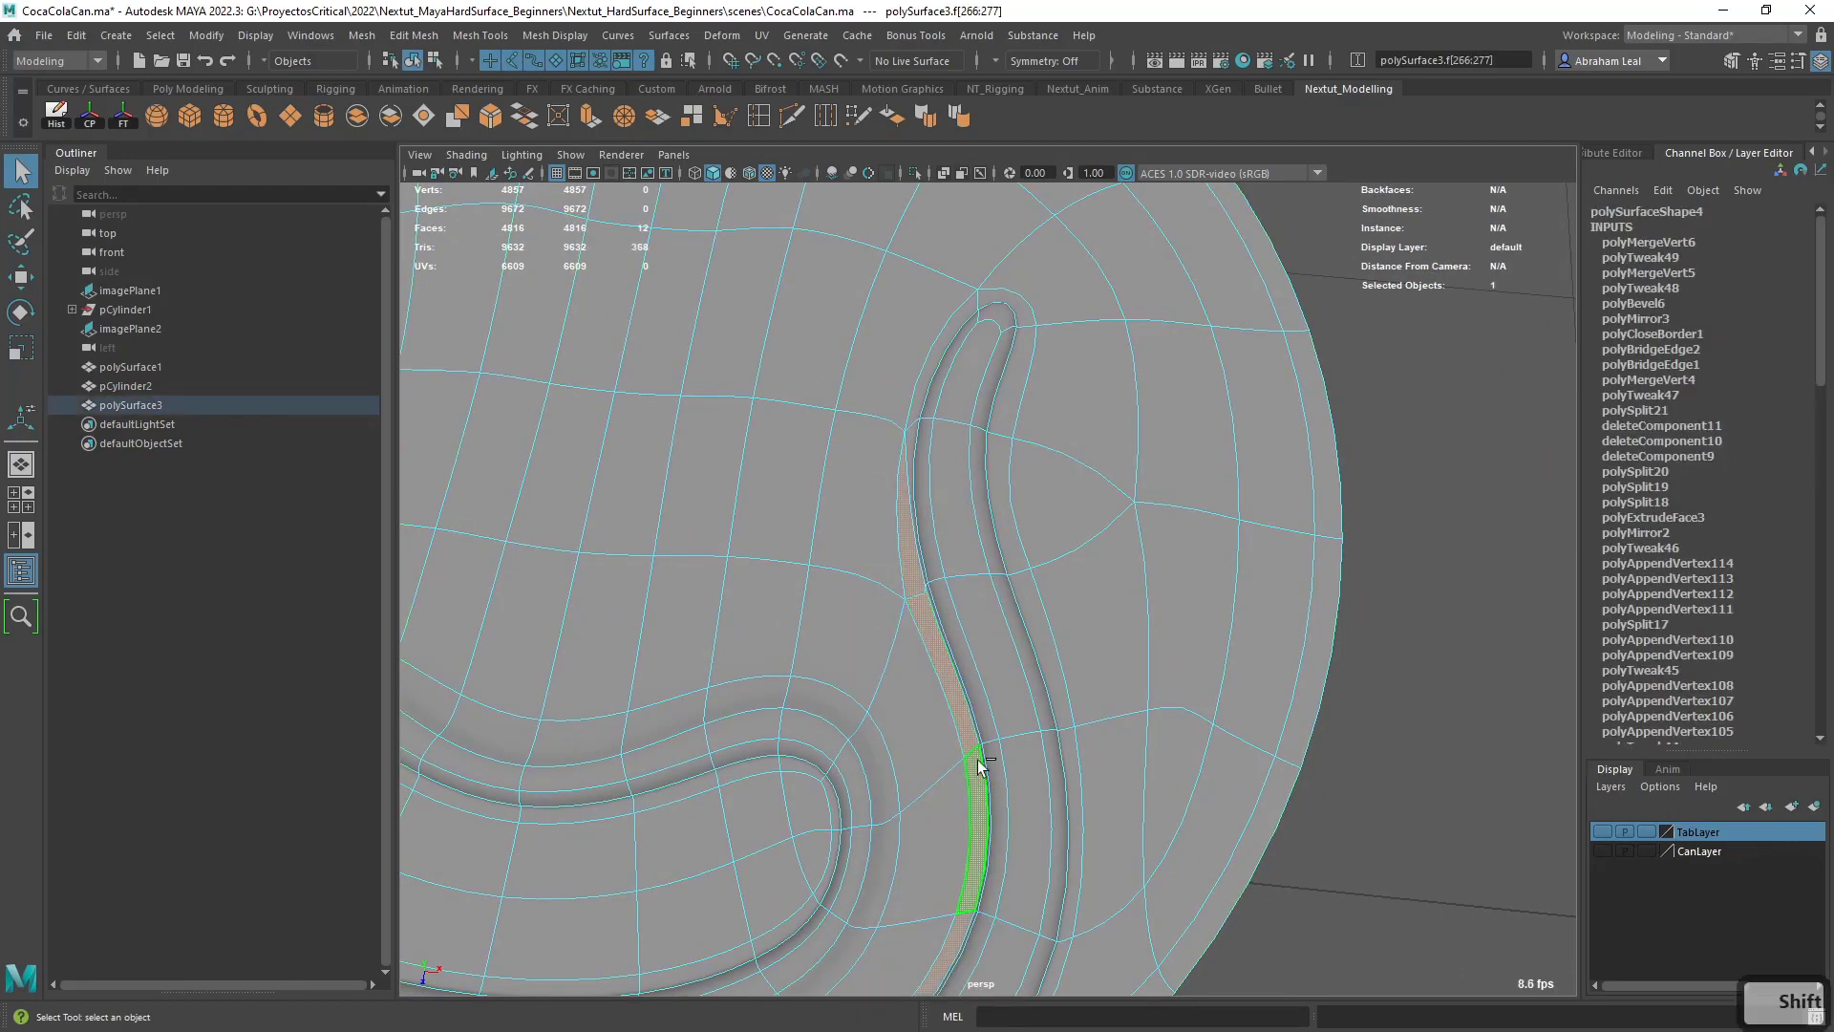
alt+right_drag(979, 760, 868, 673)
alt+middle_drag(867, 672, 1095, 656)
key(1)
alt+drag(1095, 656, 868, 718)
key(ctrl+e)
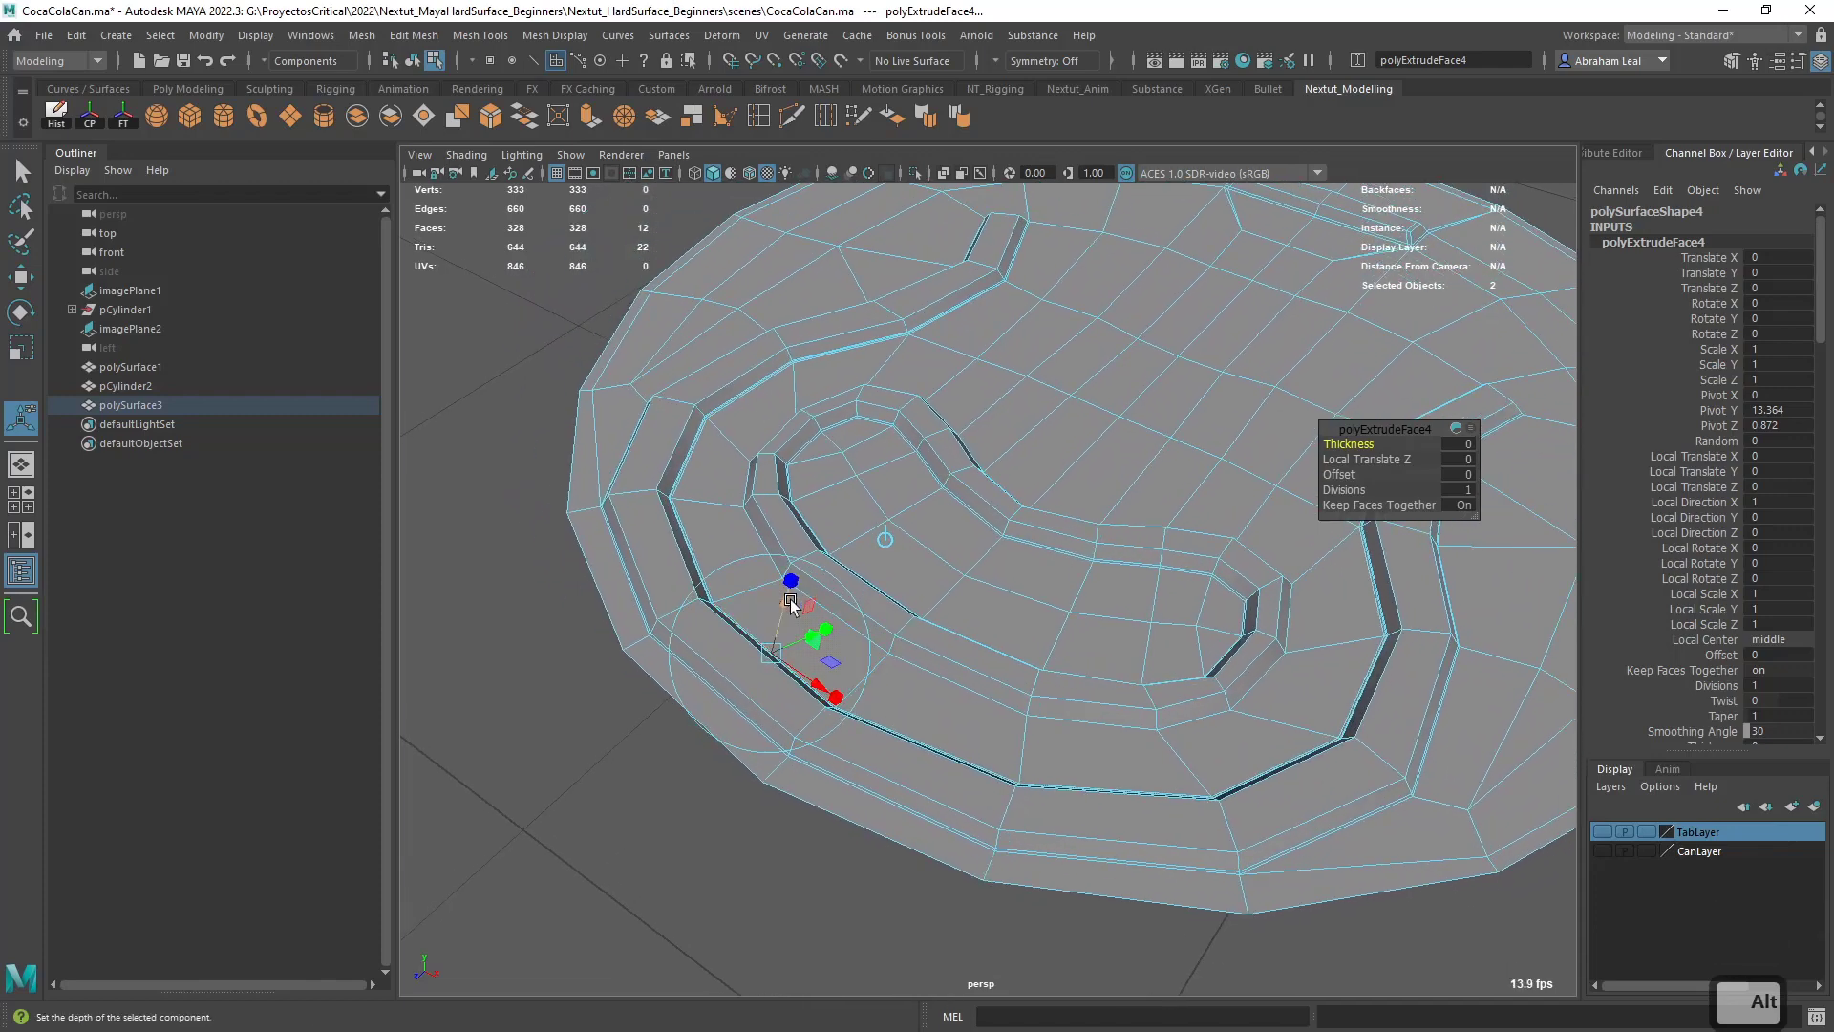
drag(787, 597, 787, 601)
key(3)
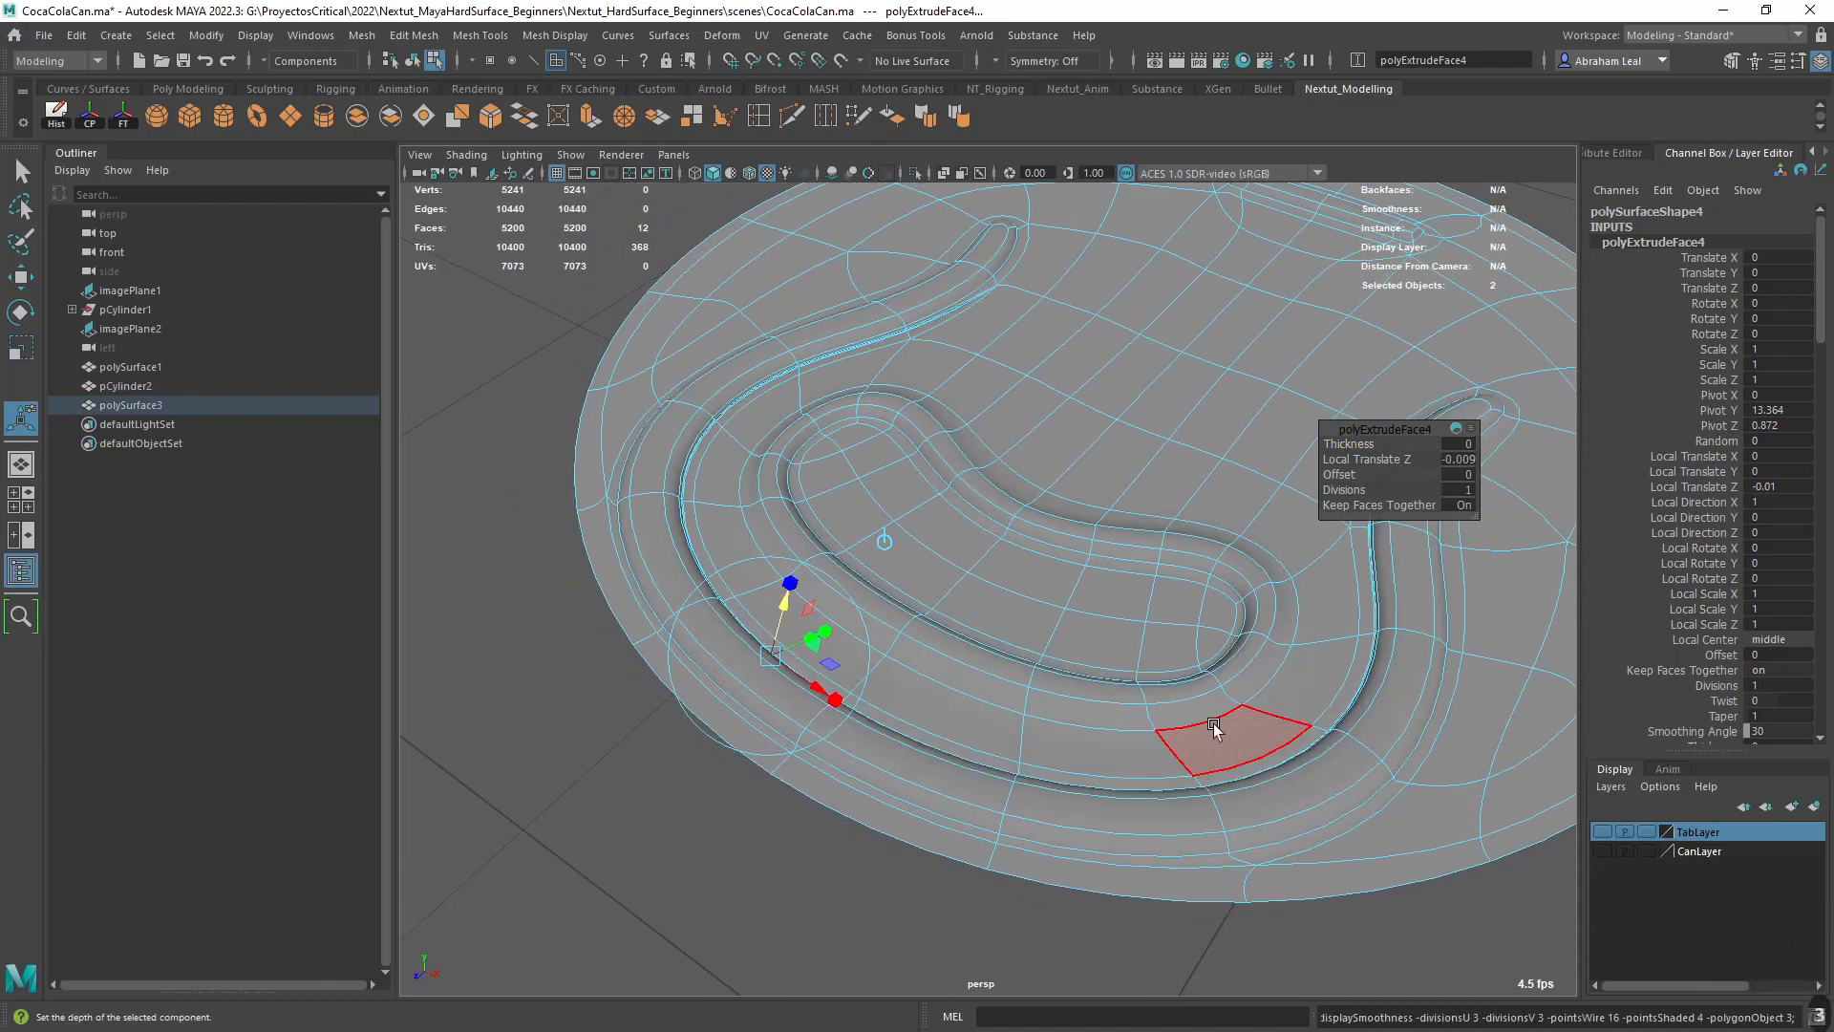
- Inspect the extruded crease along the U-shaped groove on the smoothed lid
key(q)
click(1207, 556)
alt+right_drag(1146, 570, 705, 685)
alt+drag(705, 685, 709, 734)
right_drag(895, 487, 990, 459)
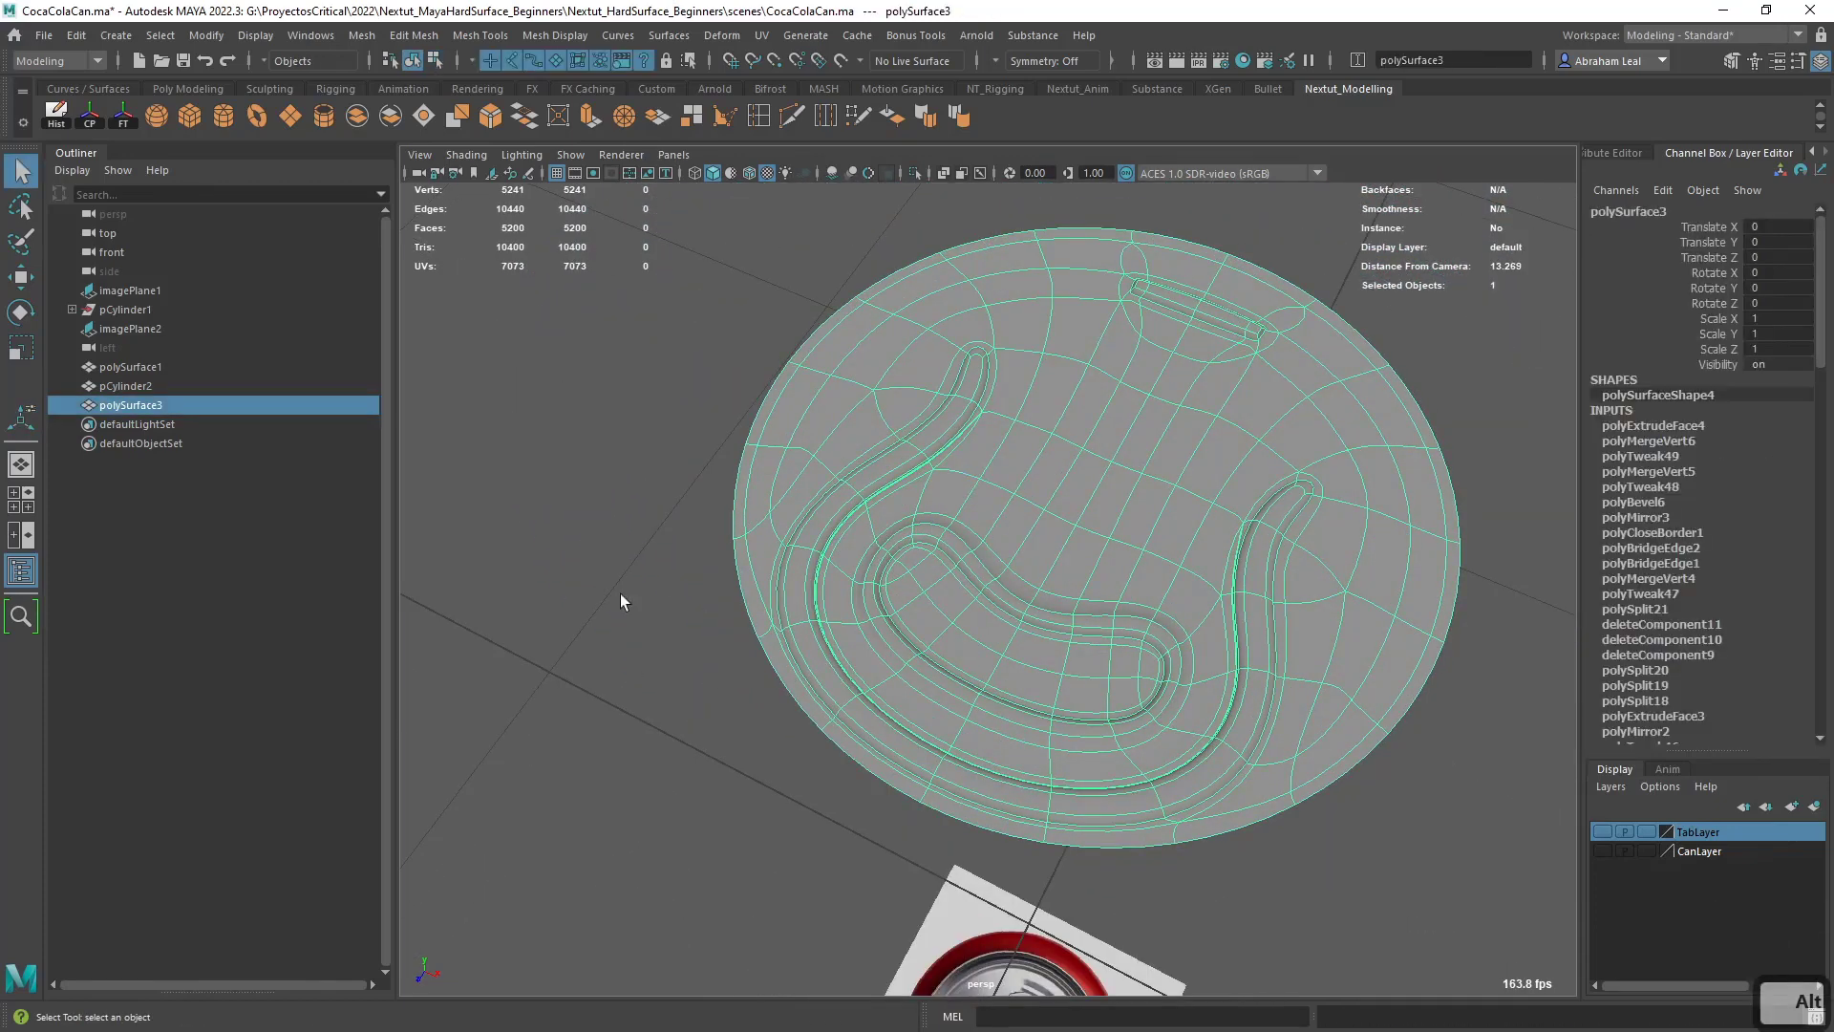
click(621, 597)
alt+drag(737, 611, 746, 661)
alt+right_drag(746, 661, 1128, 714)
alt+middle_drag(1433, 785, 1118, 524)
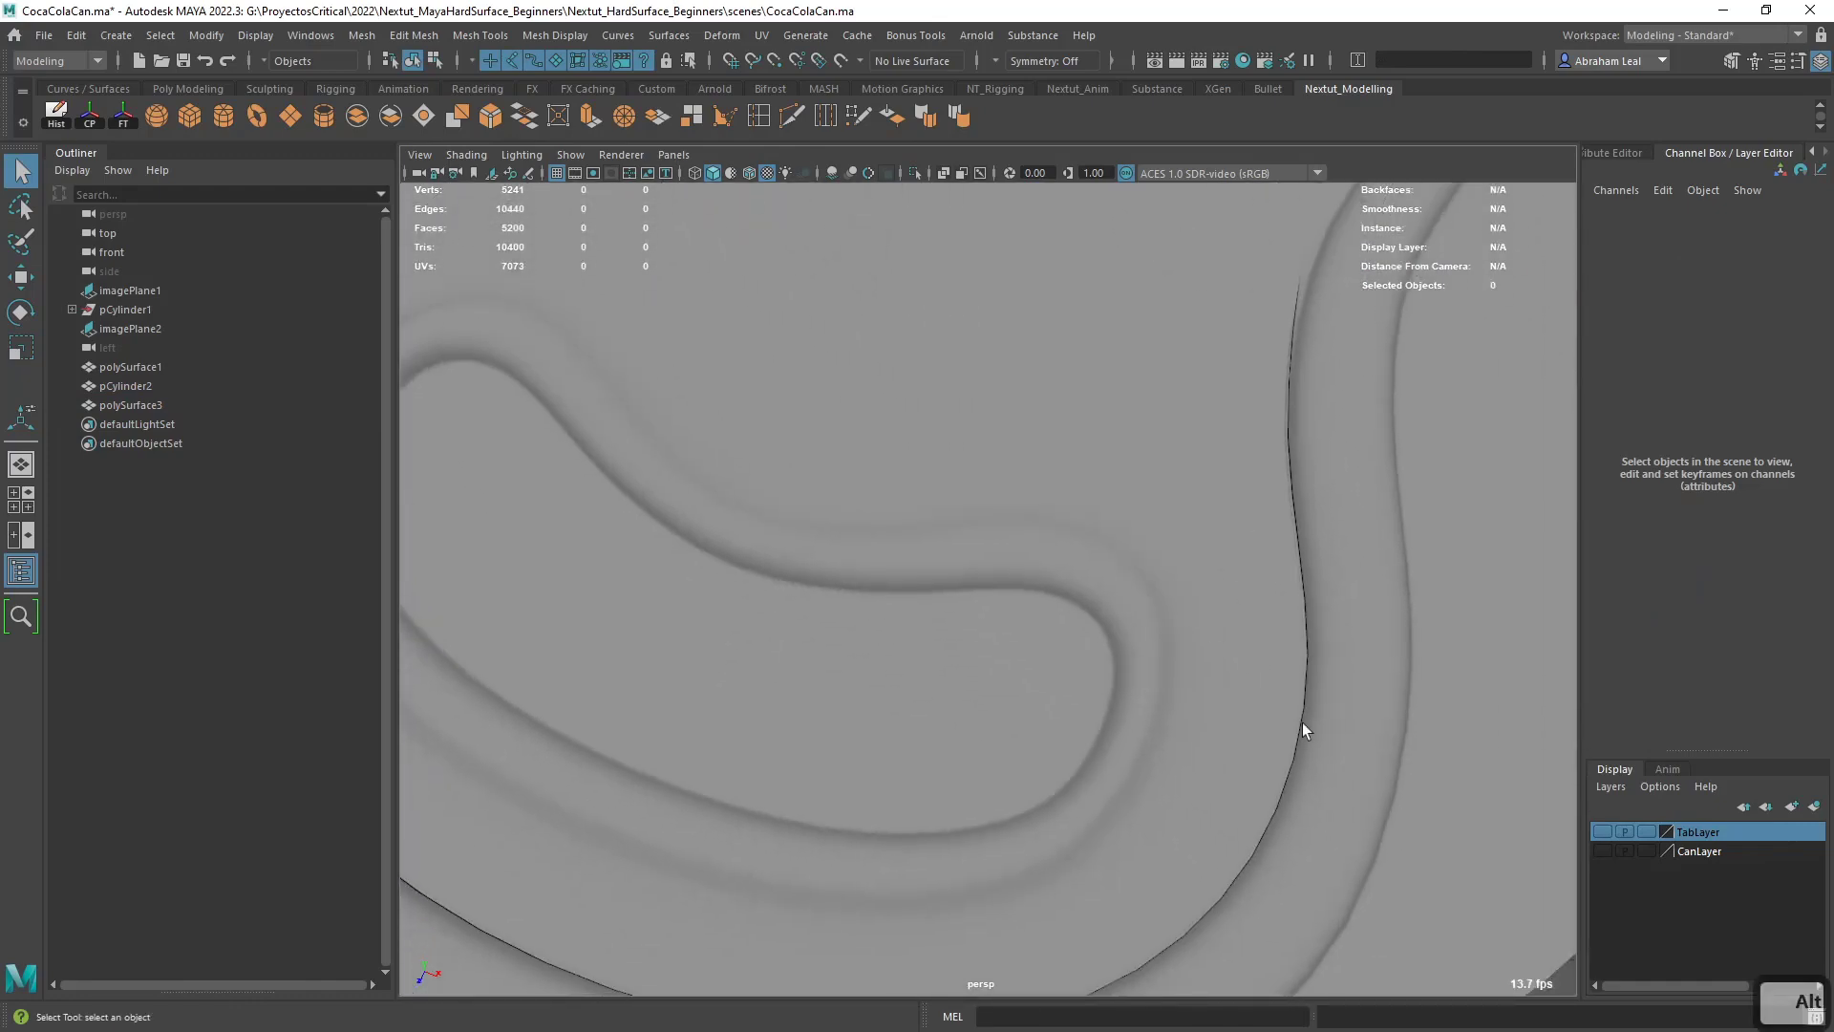
- Examine the crease along the lid's U-shaped groove, with and without wireframe, comparing the smoothed and unsmoothed displays
alt+drag(1303, 722, 1251, 720)
click(1228, 700)
alt+drag(1188, 668, 1224, 696)
scroll(1226, 698, down, 5)
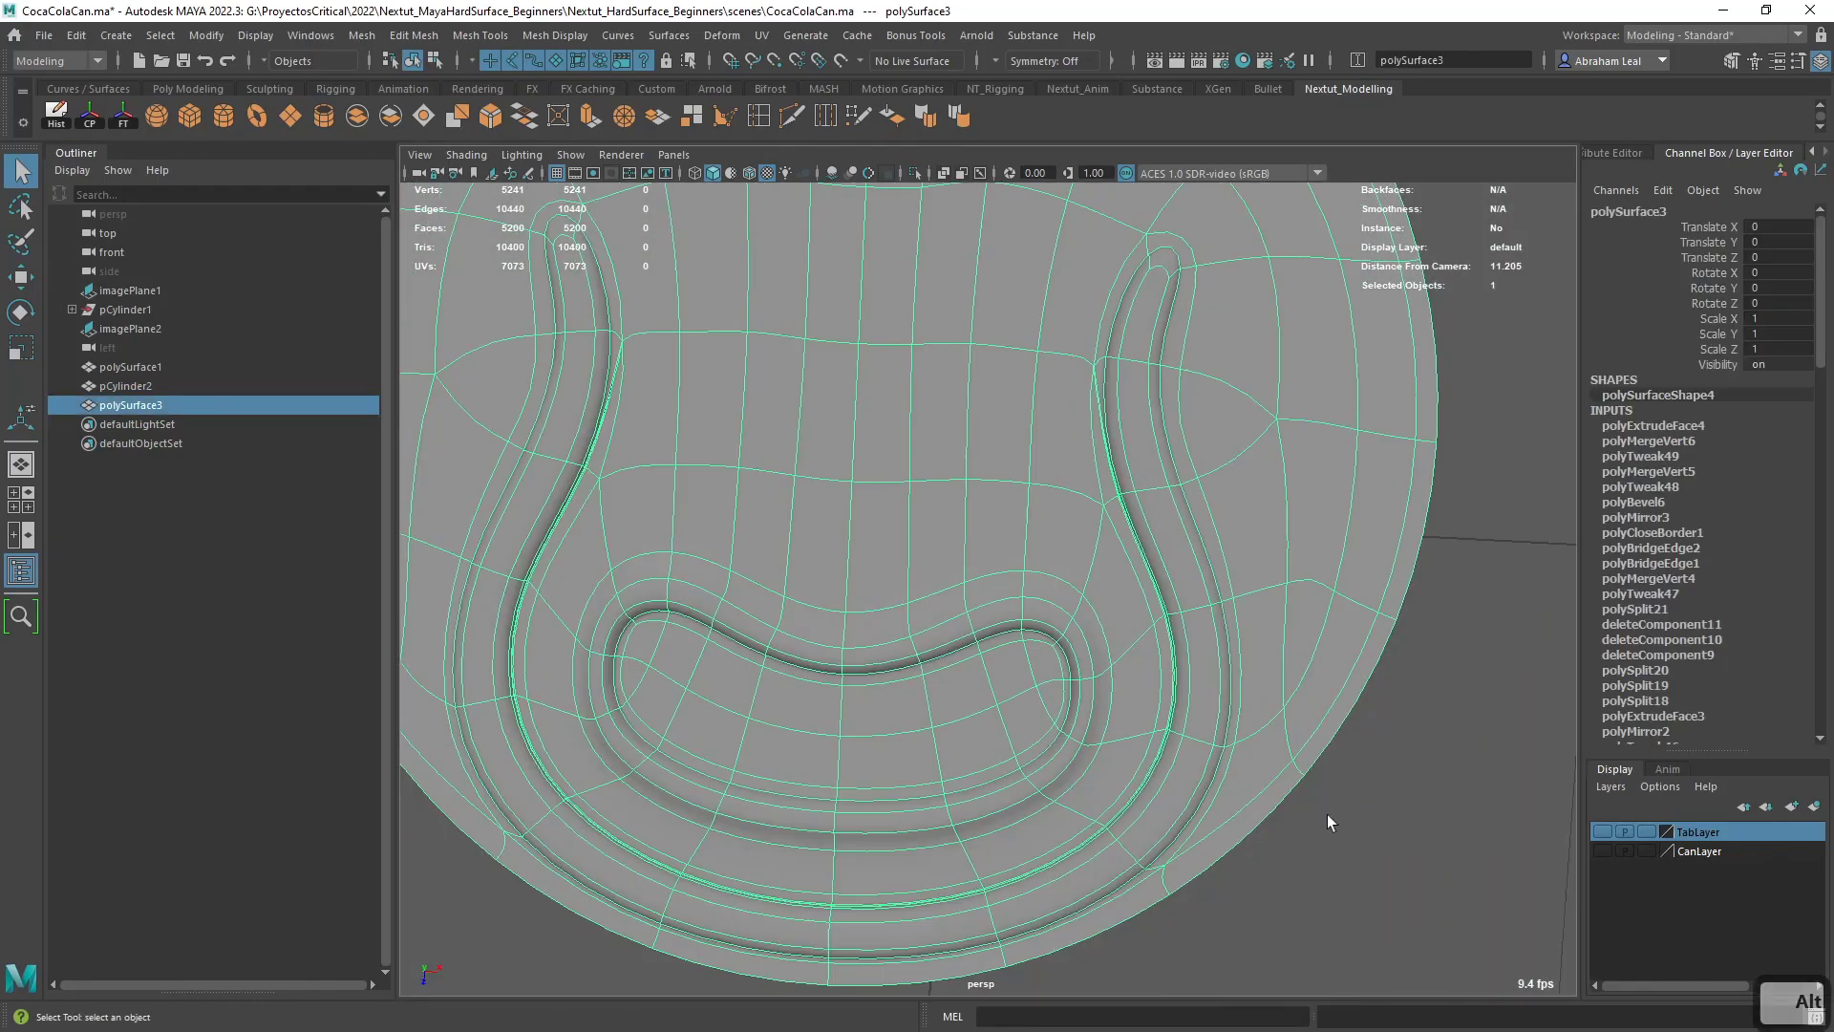
click(1317, 841)
alt+drag(1317, 841, 758, 897)
scroll(1275, 886, up, 3)
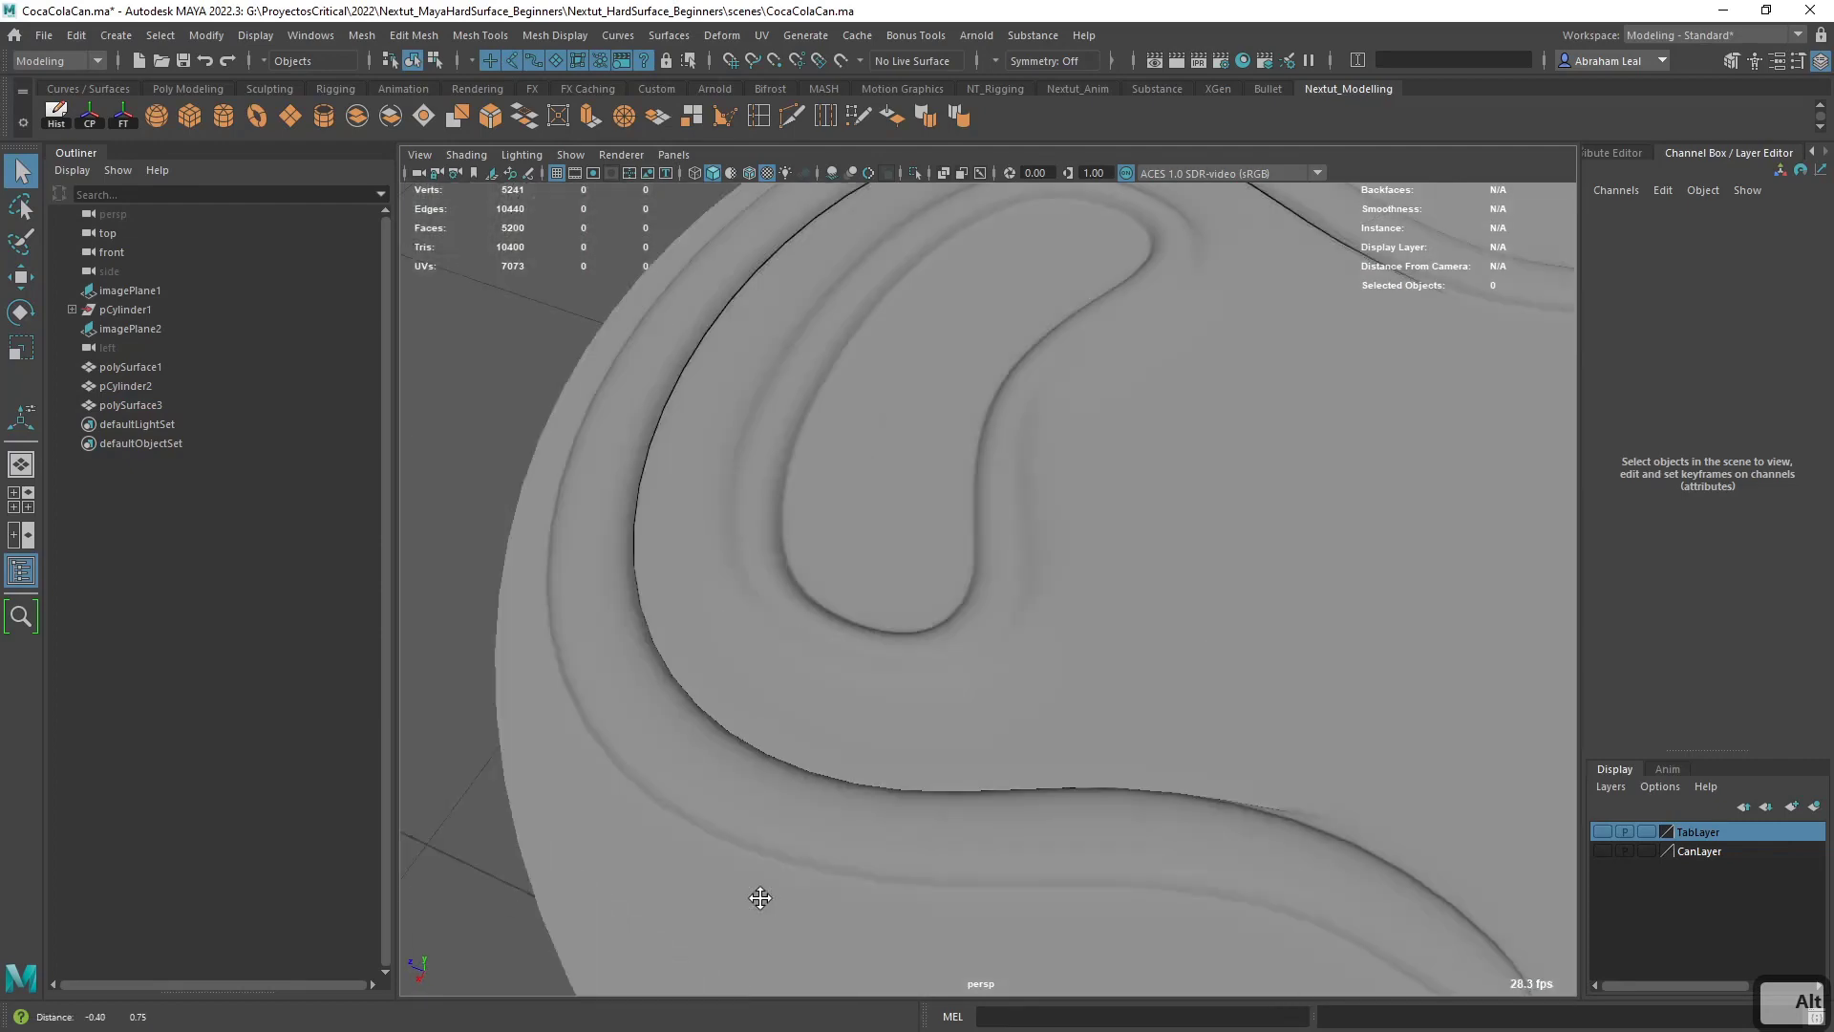
alt+right_drag(758, 897, 1091, 783)
click(714, 405)
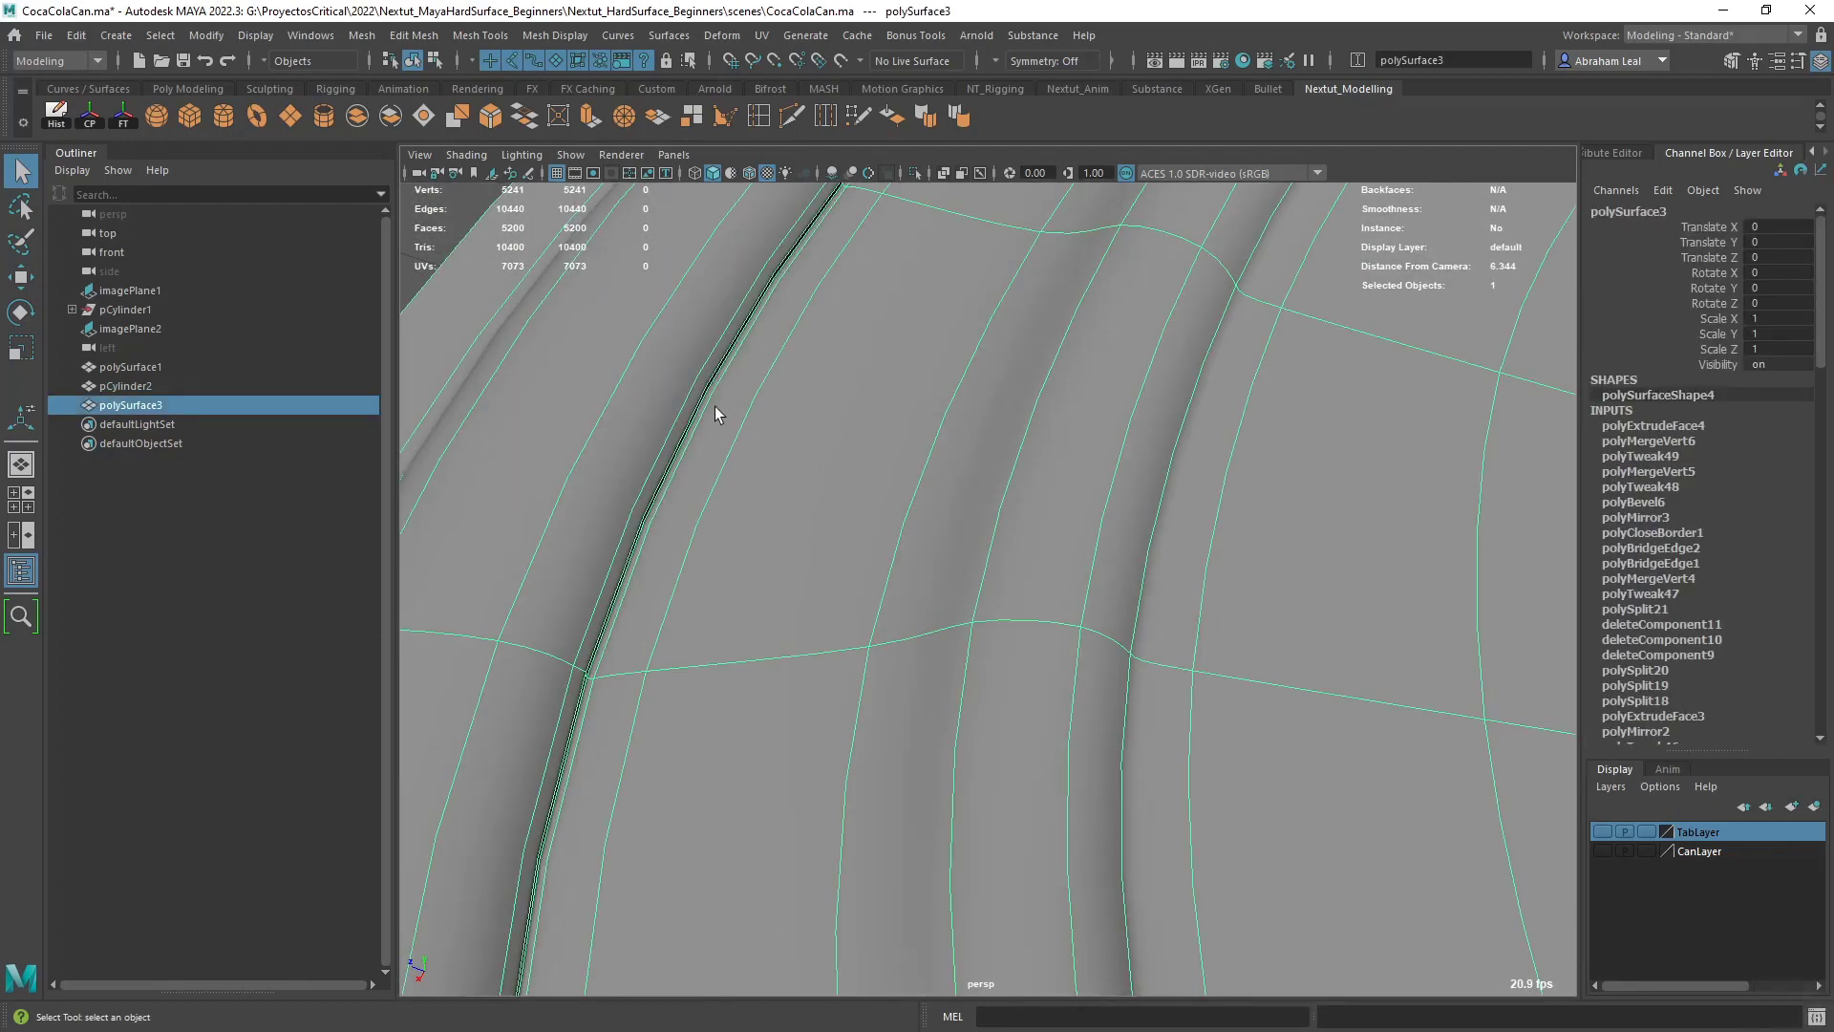
key(1)
alt+drag(782, 633, 762, 611)
scroll(762, 612, down, 5)
key(3)
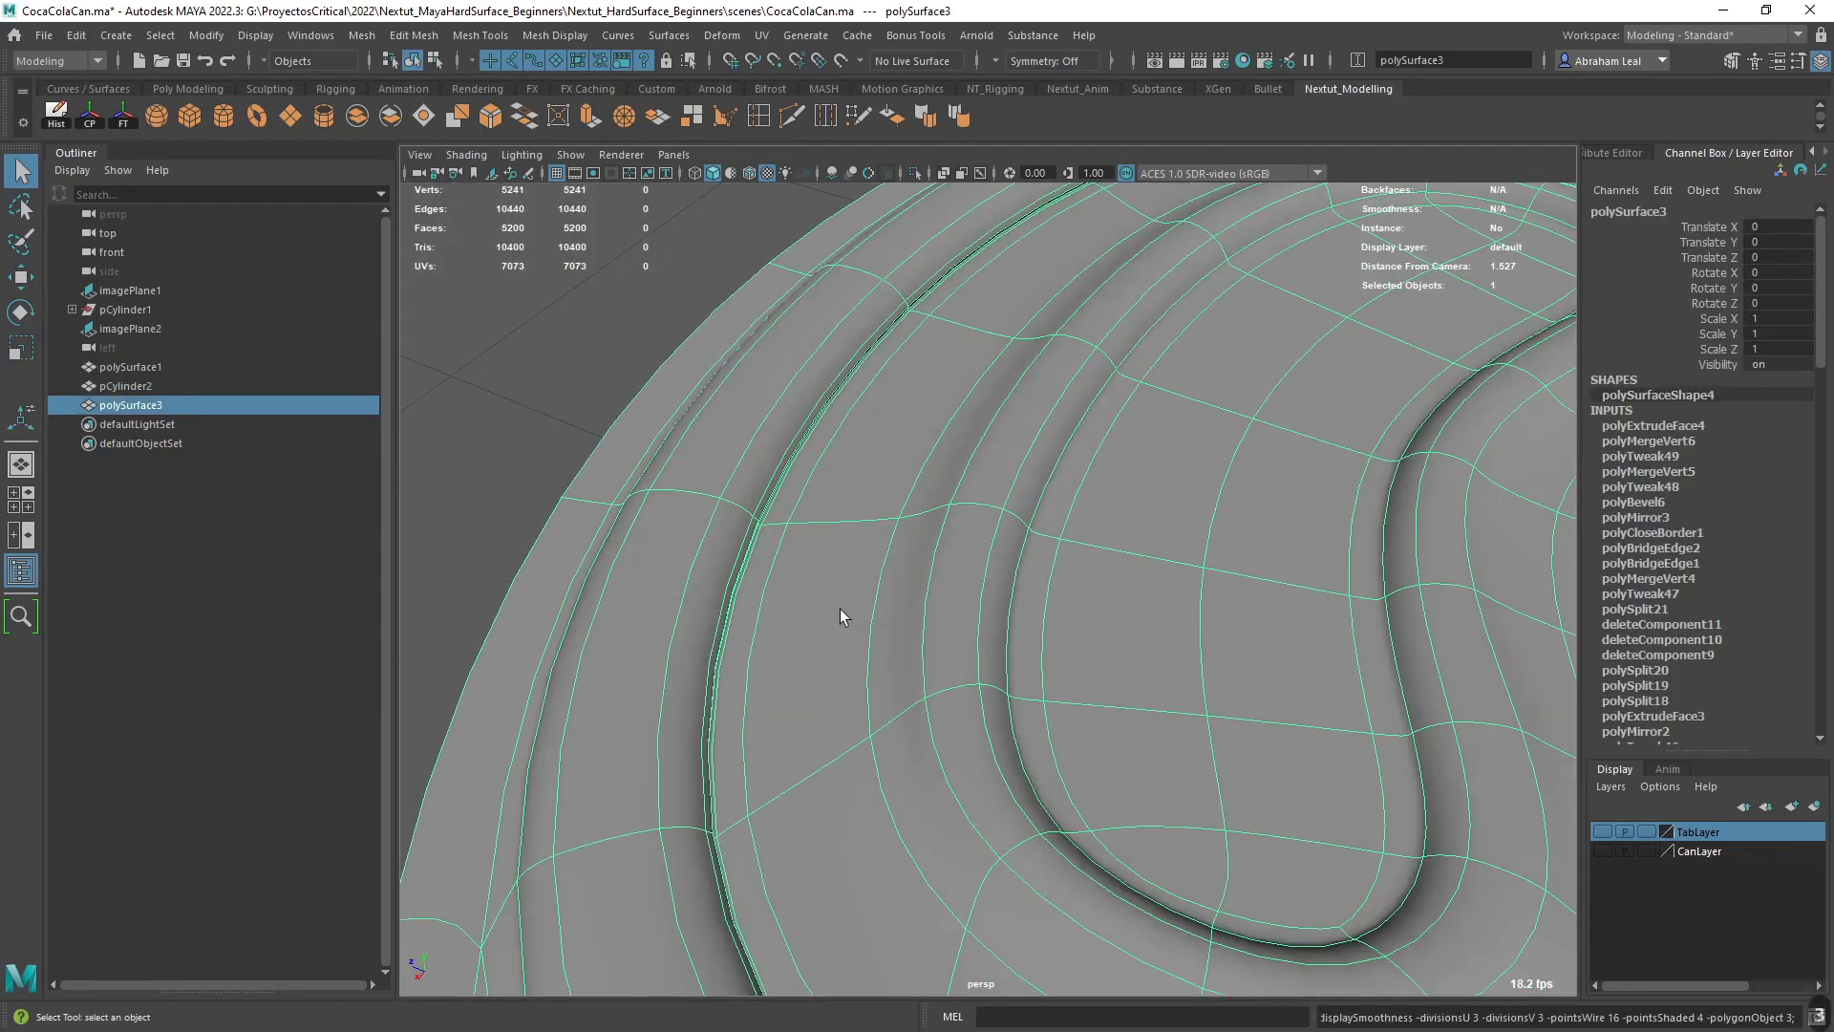
click(512, 424)
scroll(982, 627, down, 6)
alt+drag(982, 626, 1122, 643)
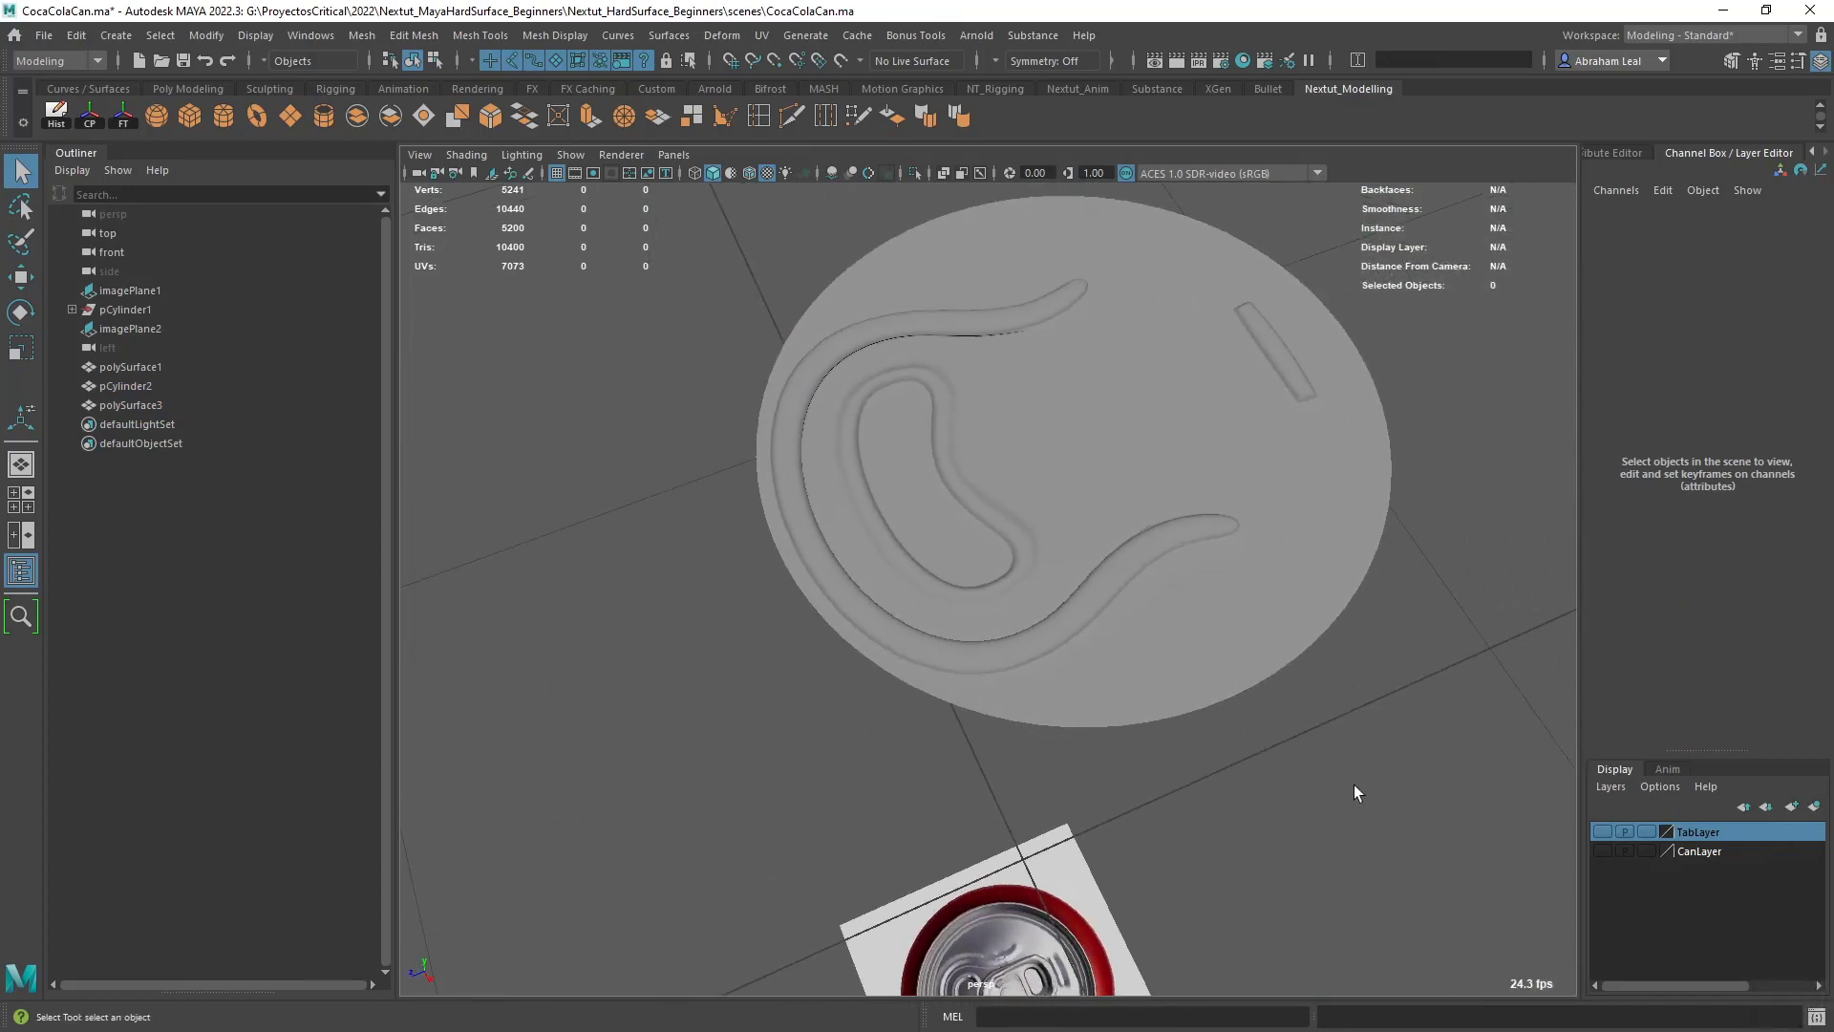
- Make TabLayer and CanLayer visible again and show the can body with smooth mesh preview
alt+drag(1404, 784, 1522, 785)
click(1602, 831)
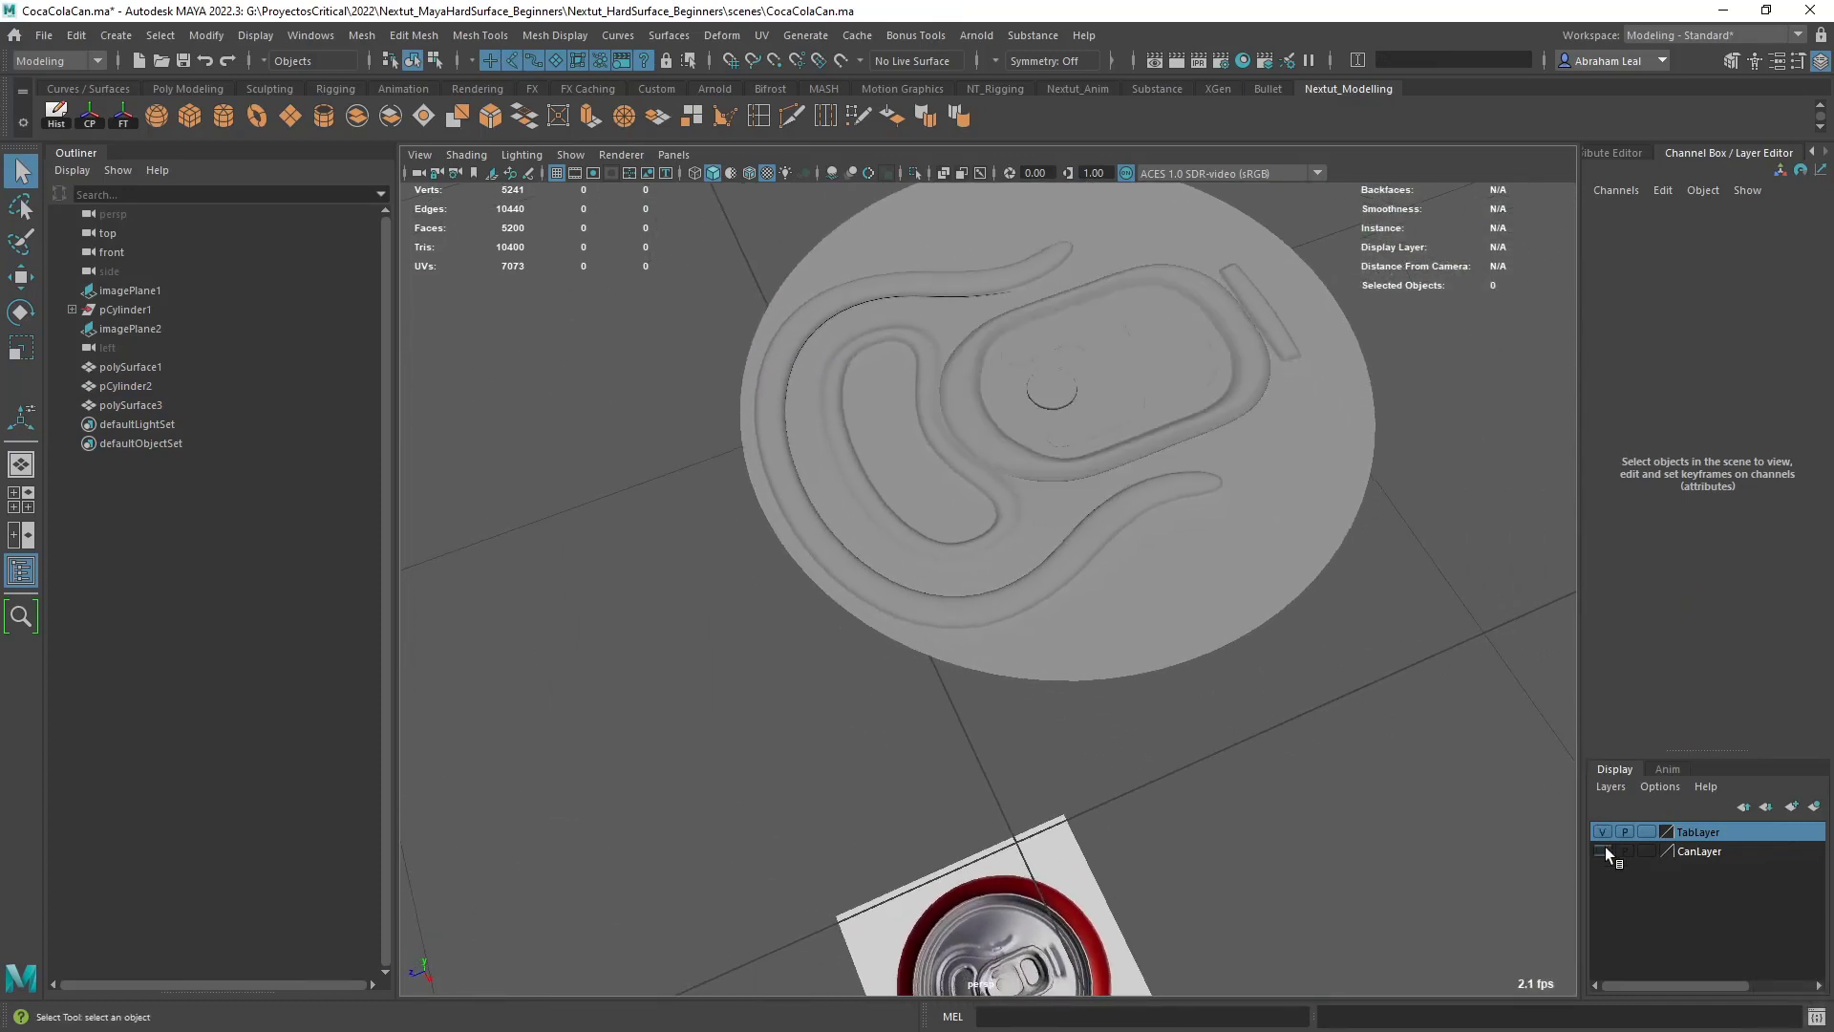
click(1603, 848)
alt+drag(1242, 739, 1109, 639)
click(1306, 679)
key(3)
click(1406, 695)
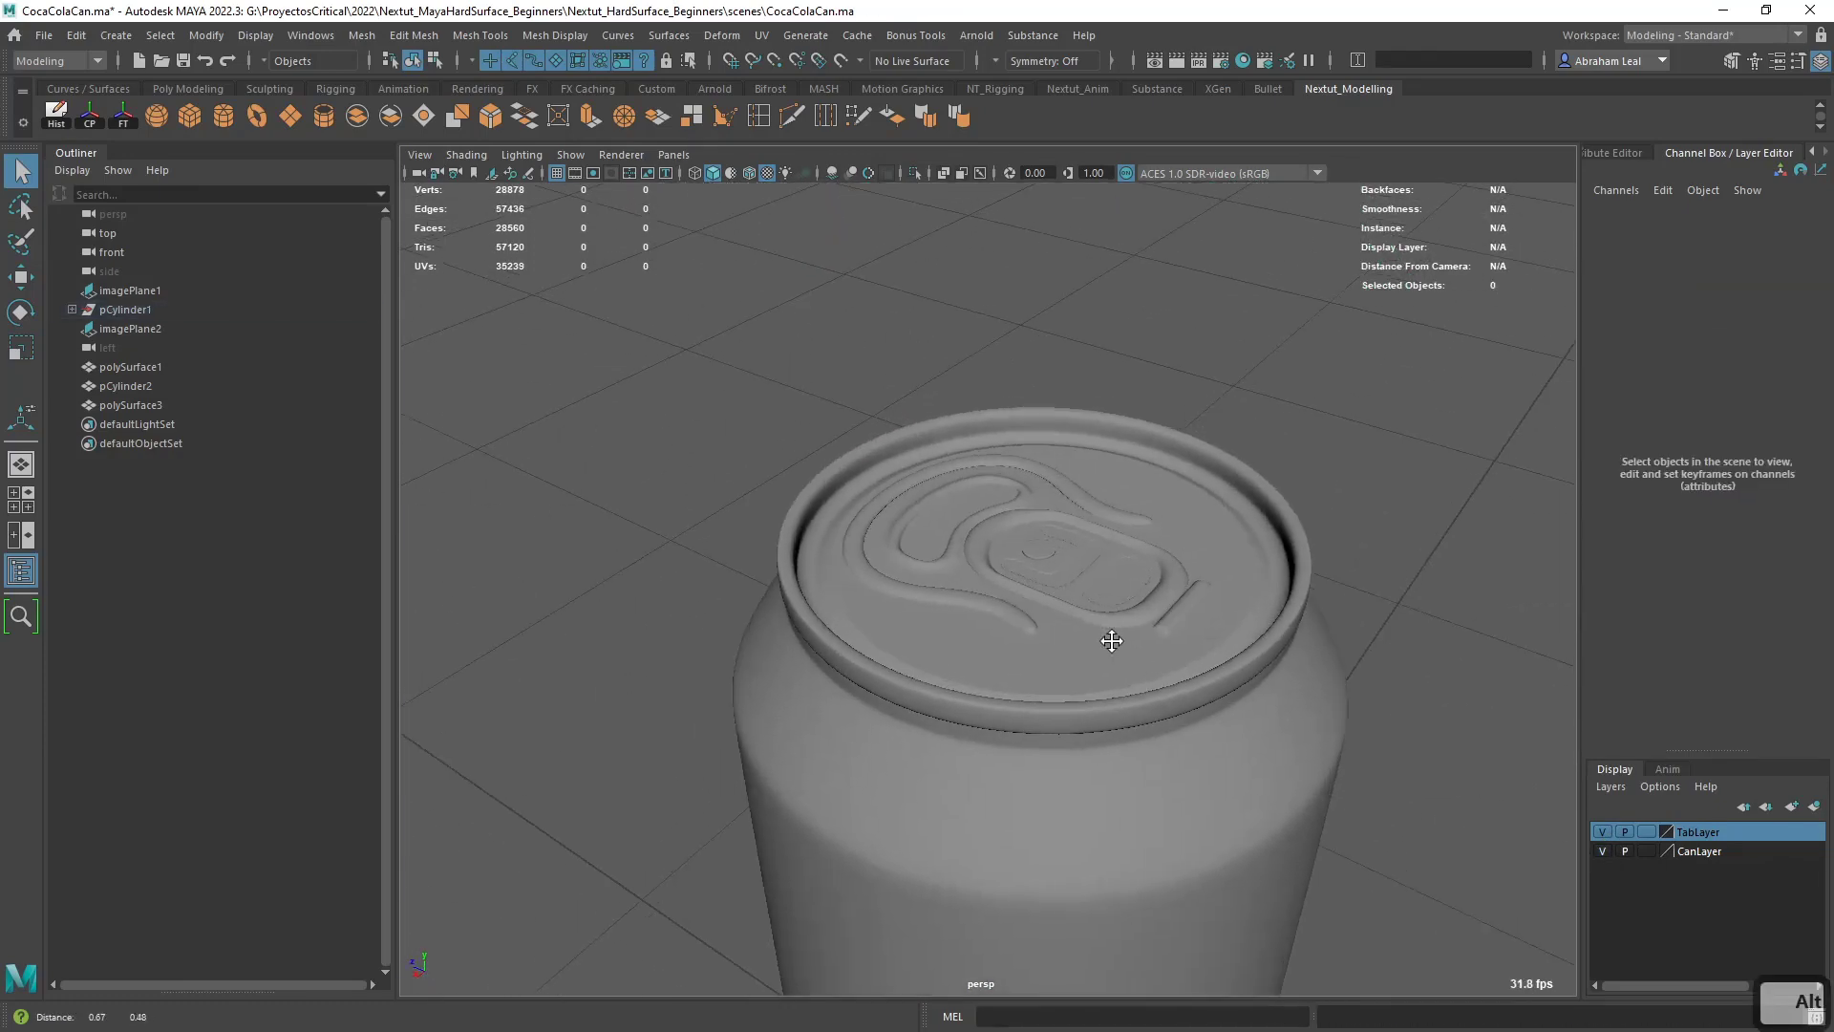
- Raise the pull tab and its rivet together slightly above the lid, to about 13.39 in Translate Y
alt+middle_drag(1109, 639, 1014, 702)
scroll(1014, 702, up, 5)
click(920, 572)
key(q)
shift+click(948, 587)
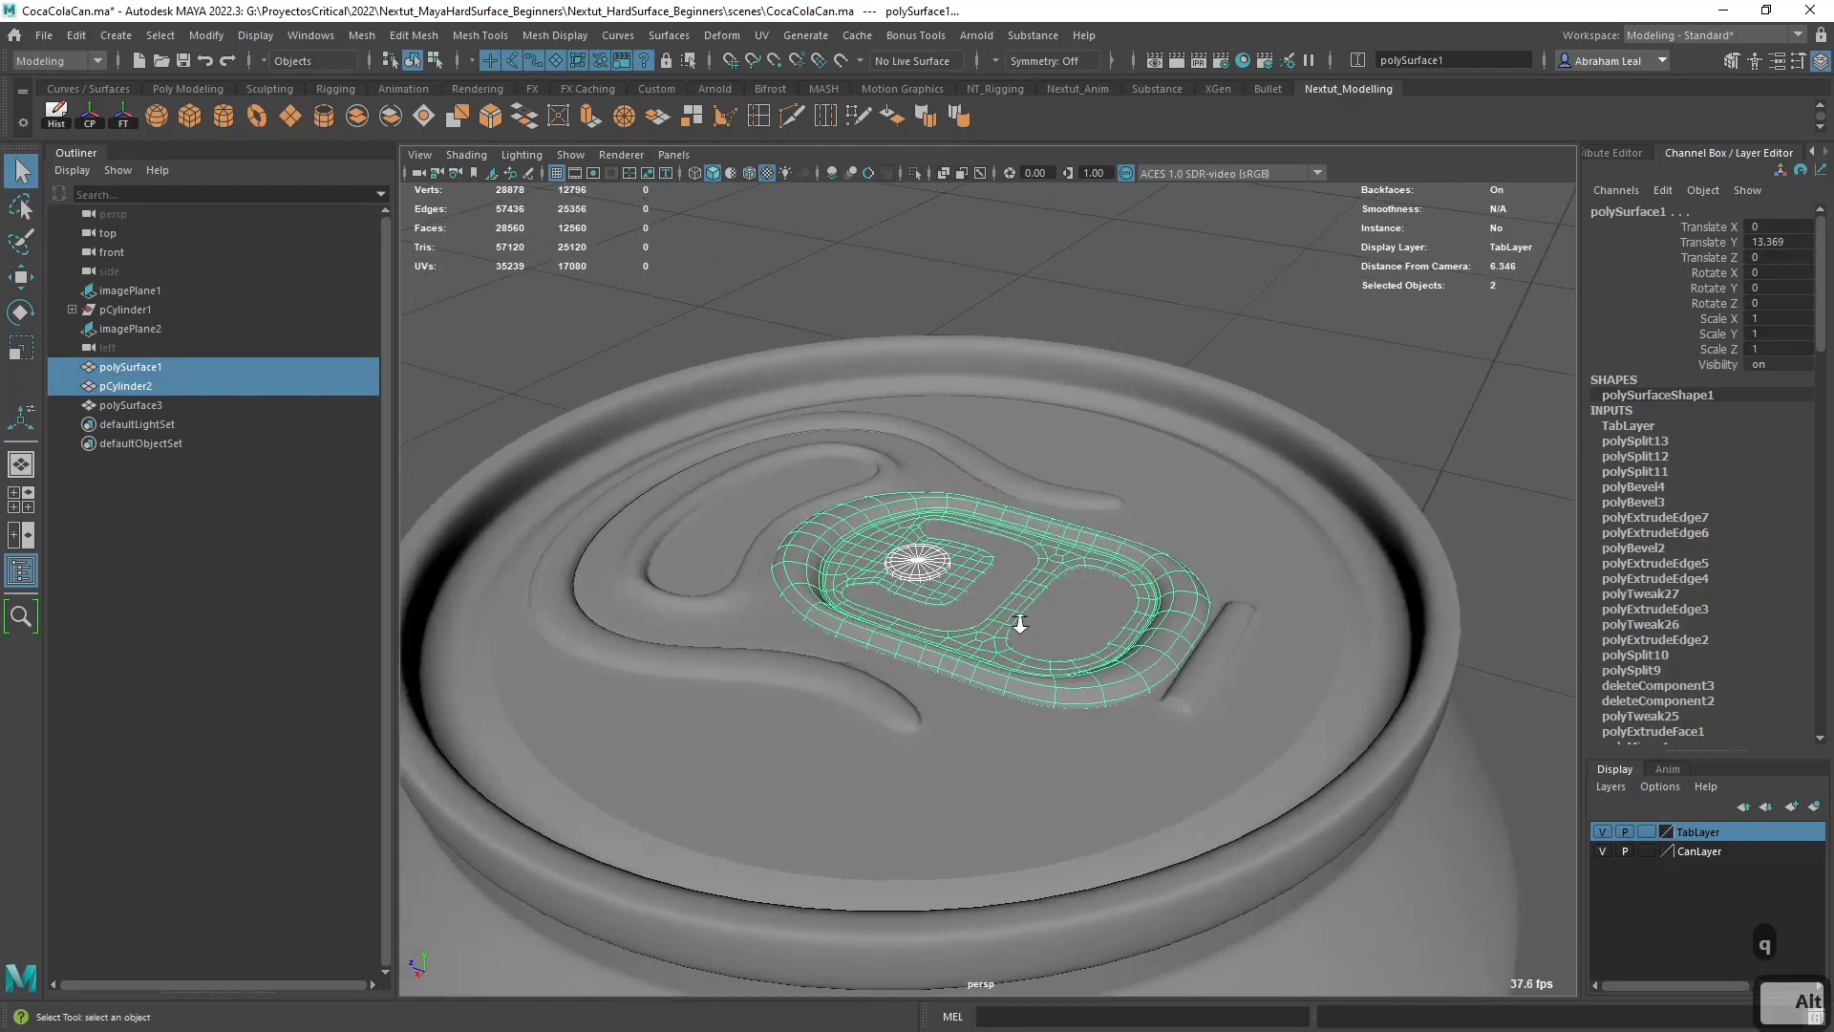
key(f)
key(w)
drag(908, 491, 905, 489)
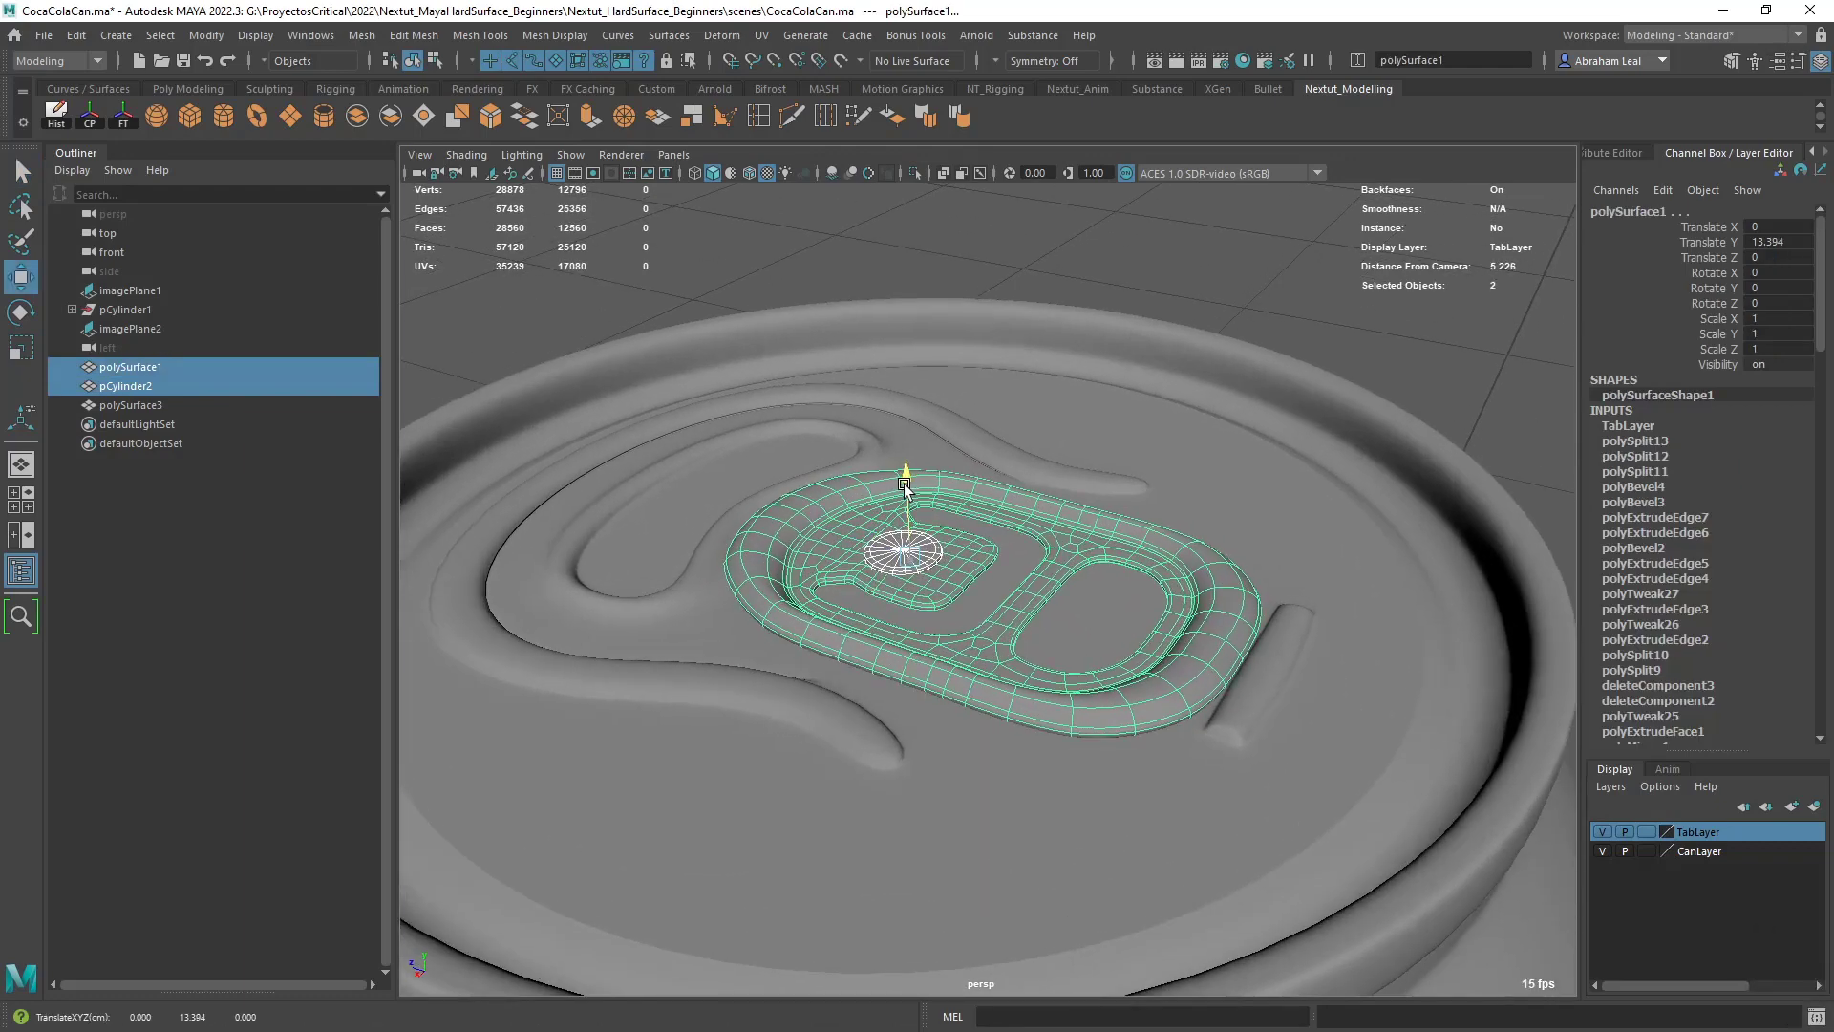
click(1259, 378)
- Combine the grooved lid and the can body into a single mesh
alt+right_drag(1195, 478, 970, 462)
alt+drag(969, 462, 1087, 638)
alt+right_drag(1088, 639, 1116, 672)
alt+drag(1116, 672, 1179, 667)
click(1200, 452)
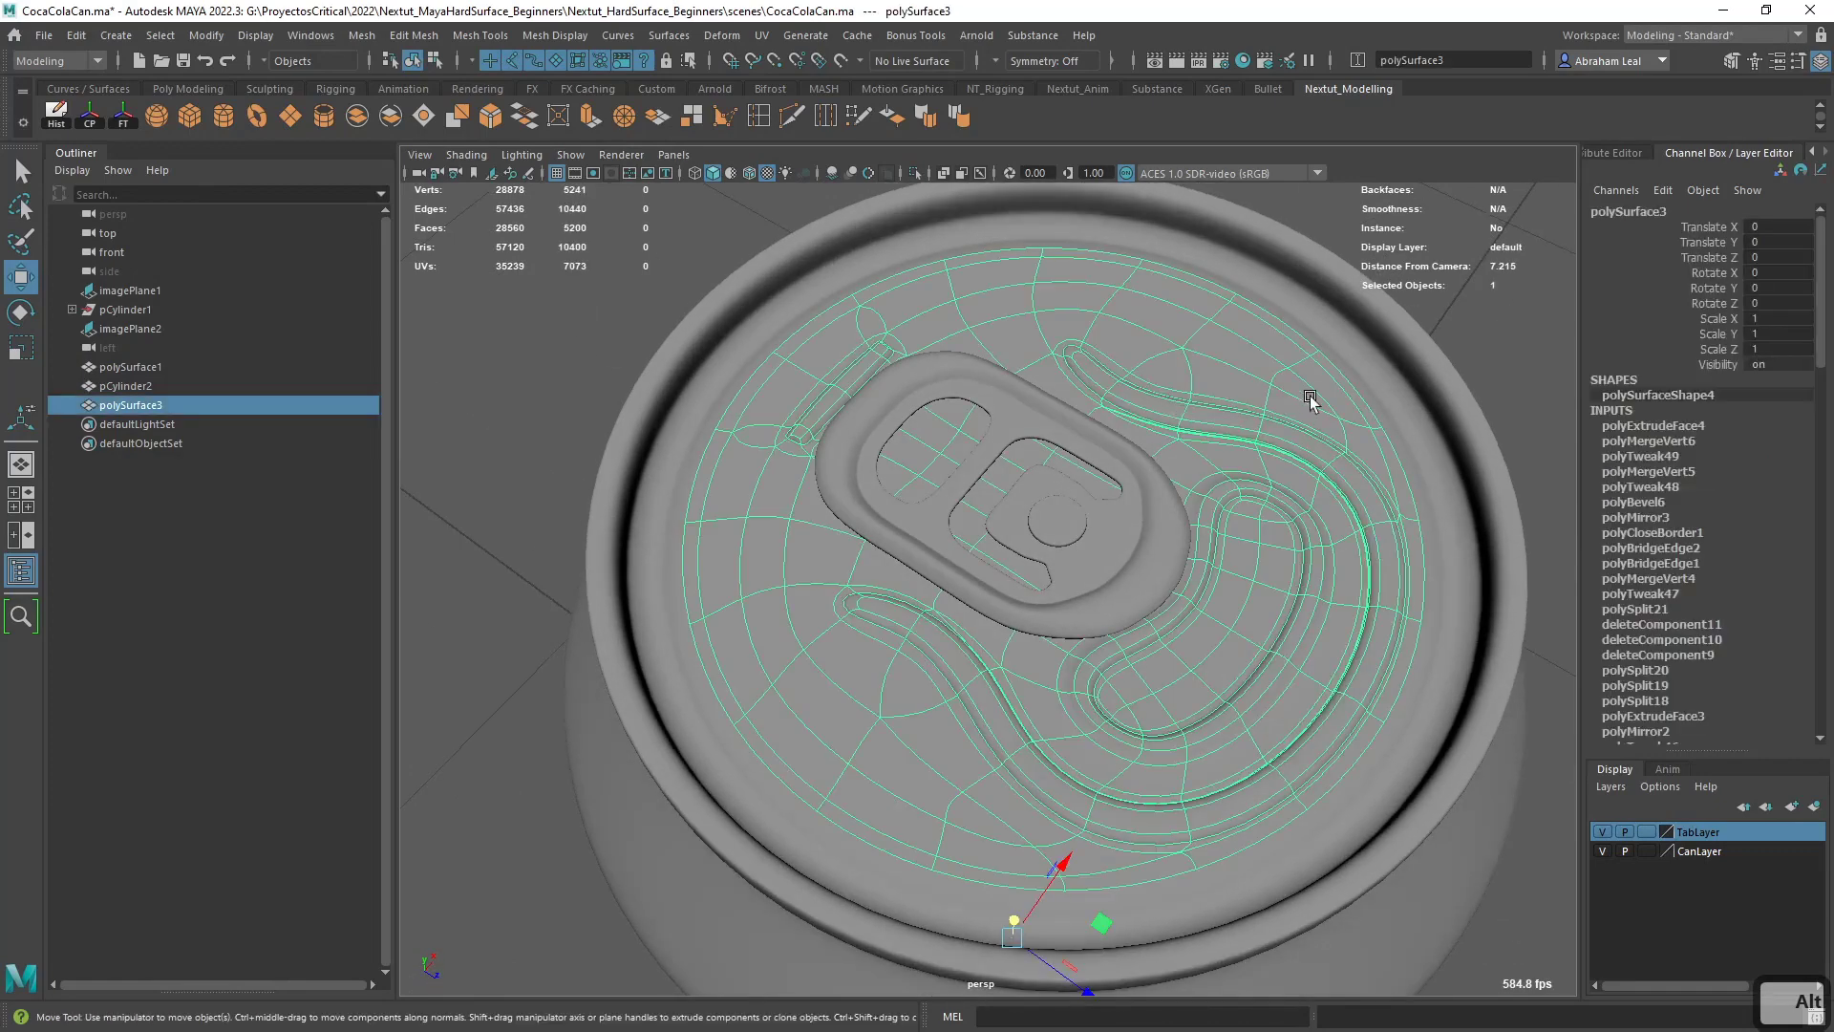
shift+click(1368, 365)
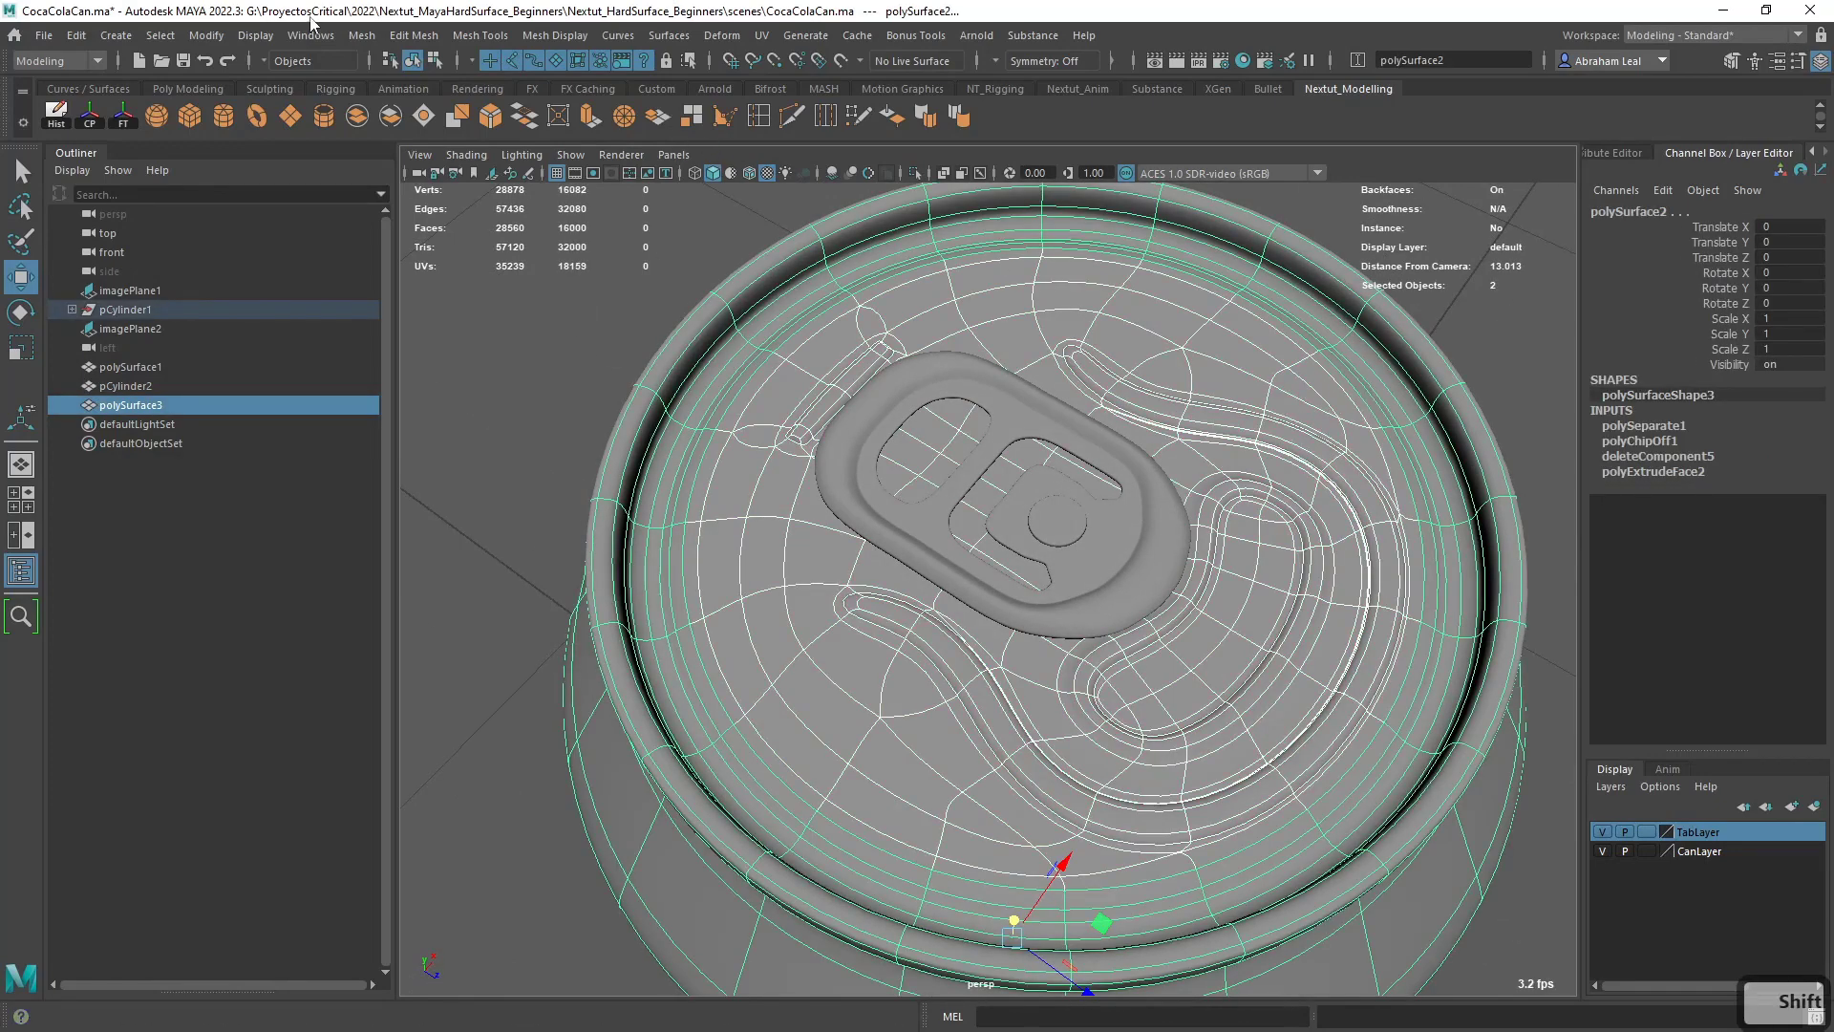
click(363, 36)
click(387, 107)
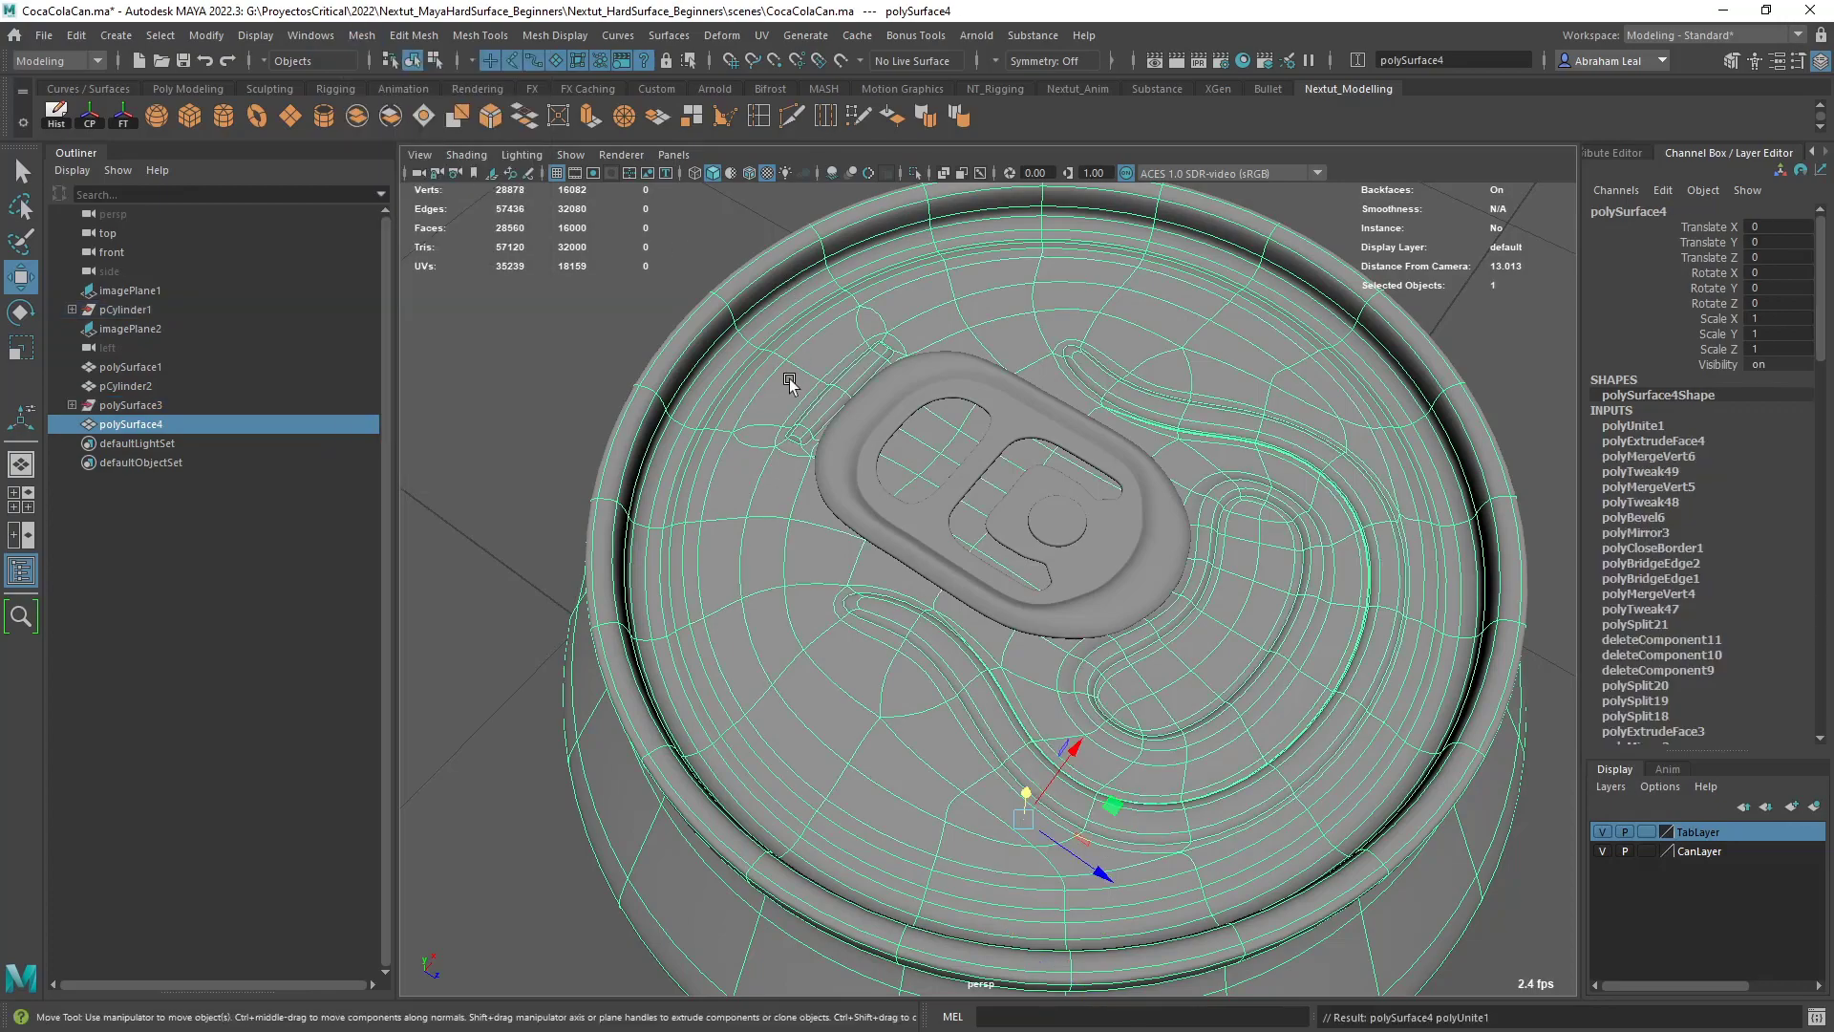
- Test whether the lid is attached to the can by moving its connected faces upward, and undo the move
alt+drag(790, 384, 926, 405)
alt+right_drag(925, 405, 1076, 666)
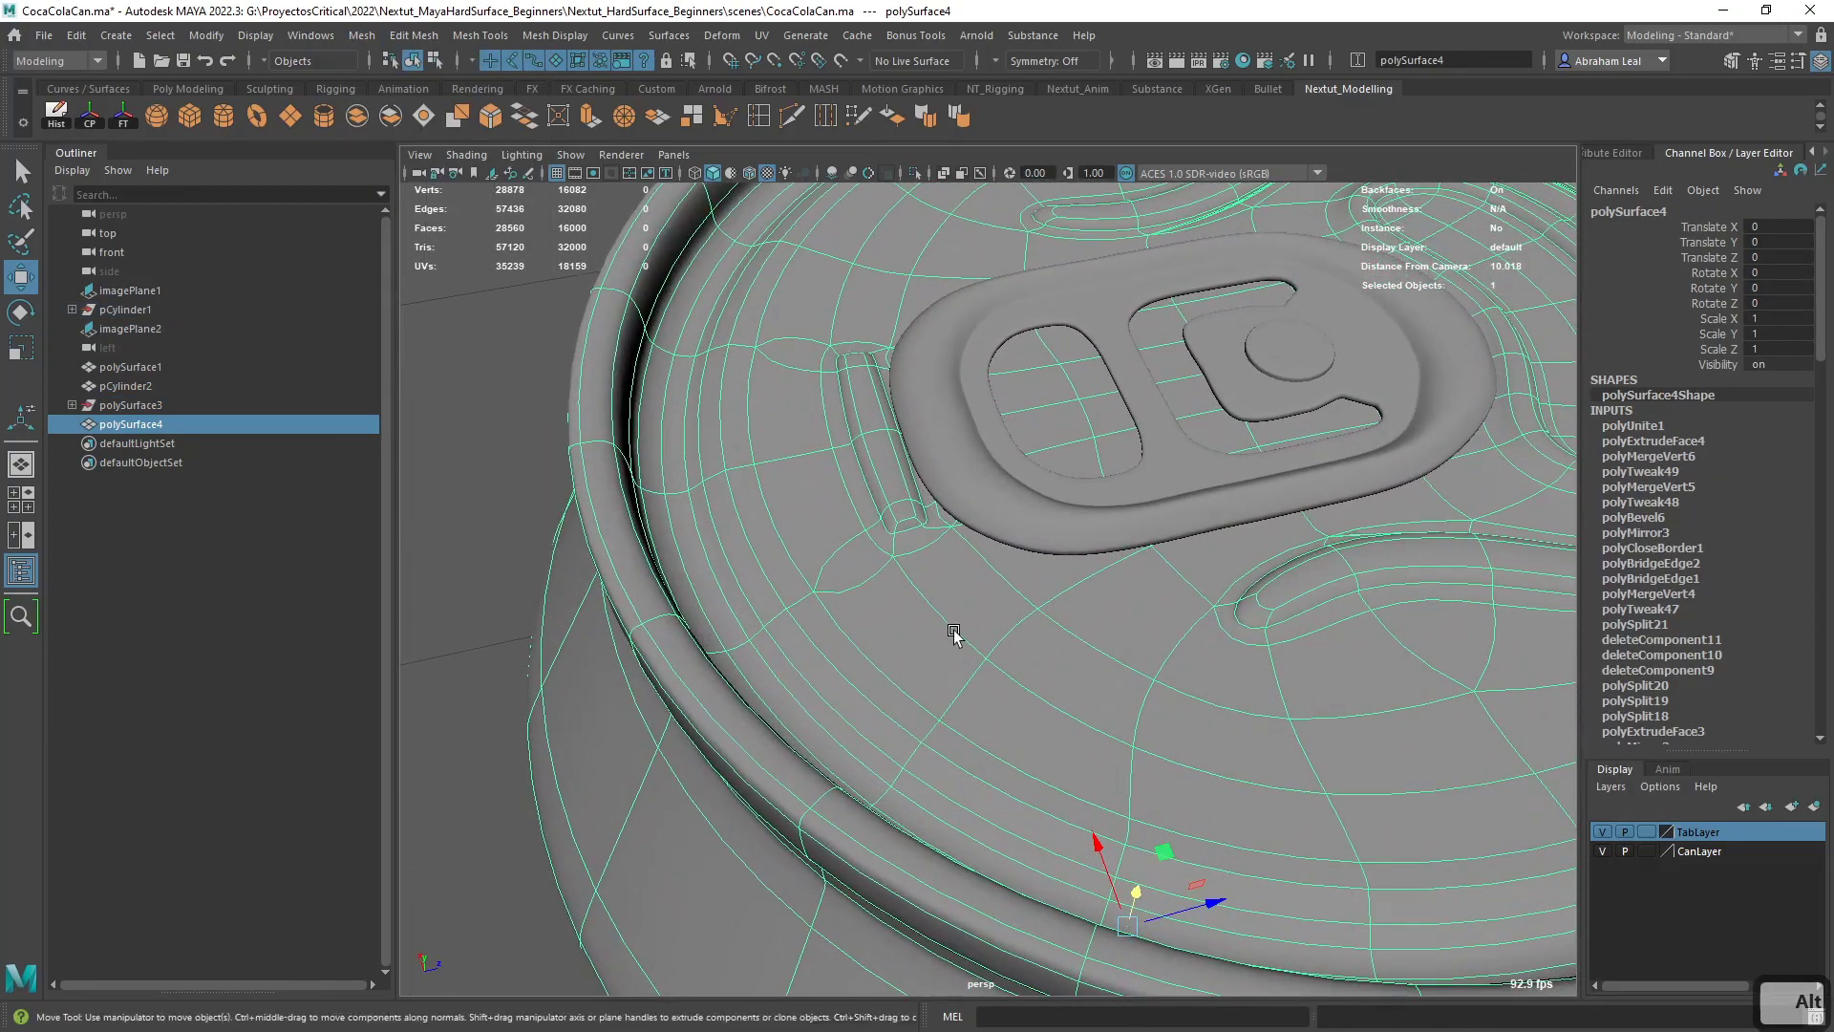
key(1)
key(3)
right_drag(783, 449, 786, 503)
double_click(786, 505)
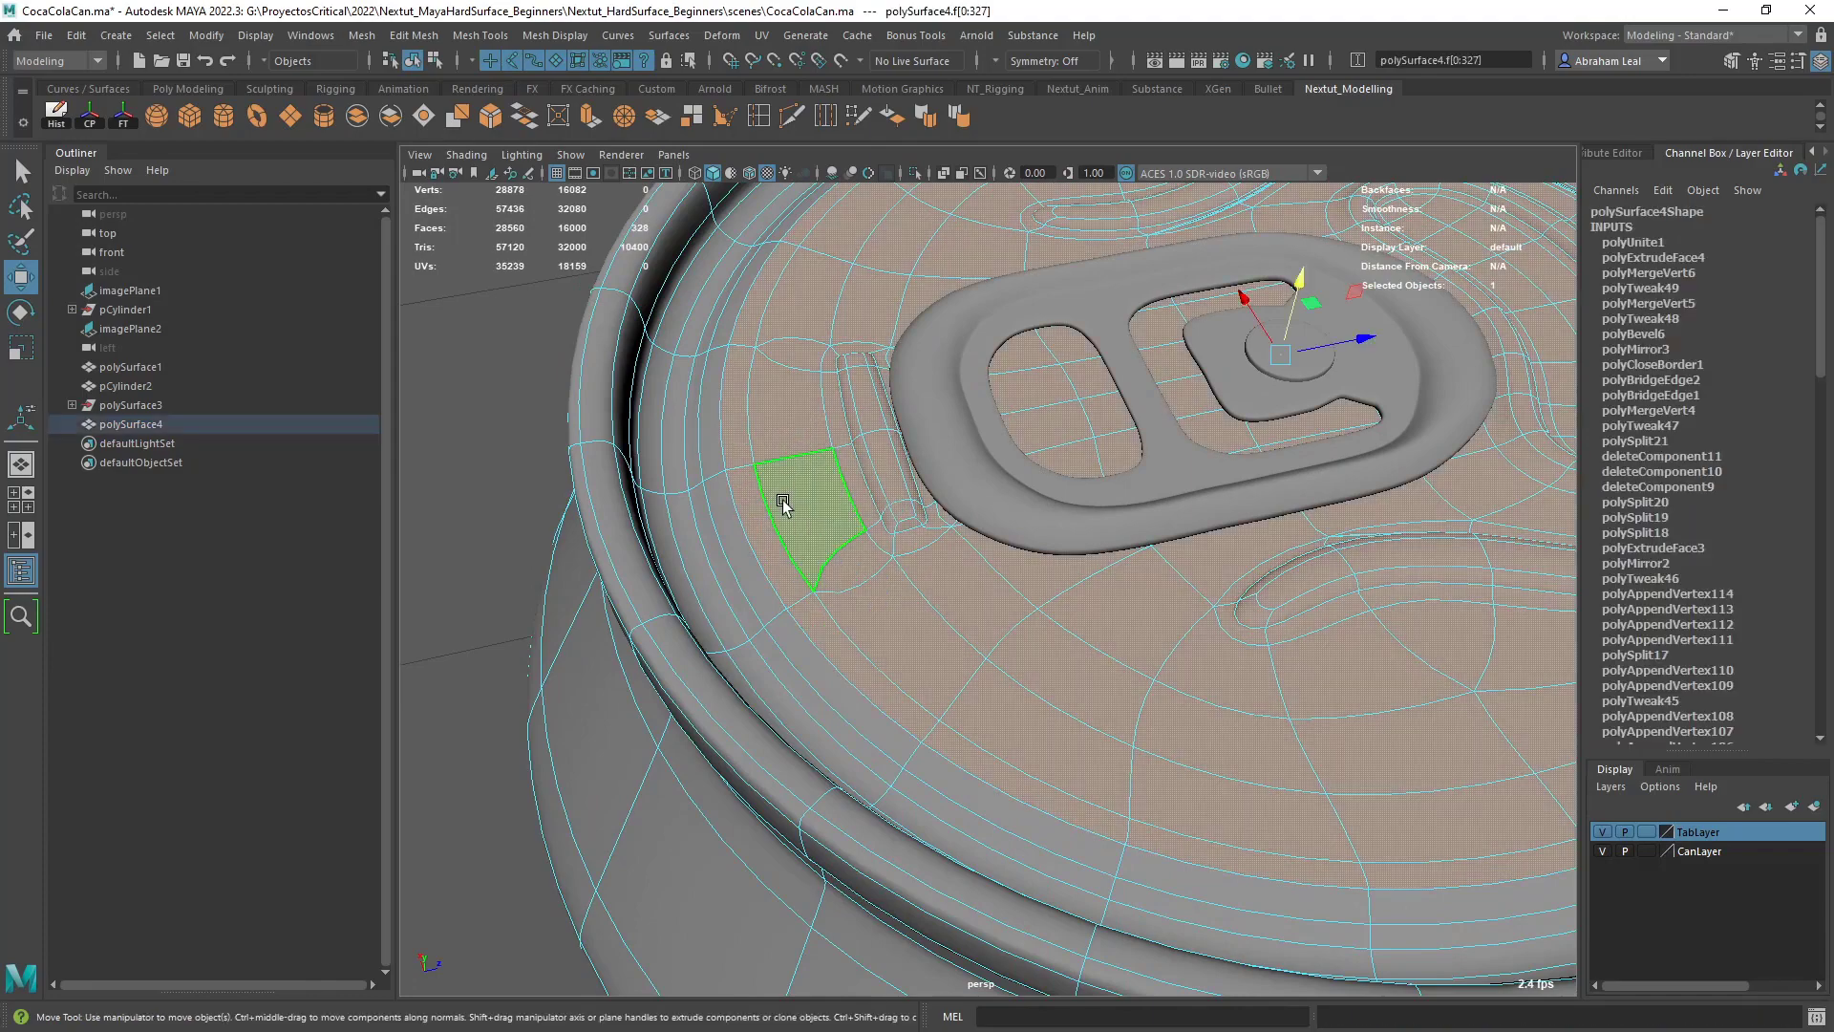
scroll(1231, 355, down, 3)
drag(1197, 355, 1200, 320)
key(ctrl+z)
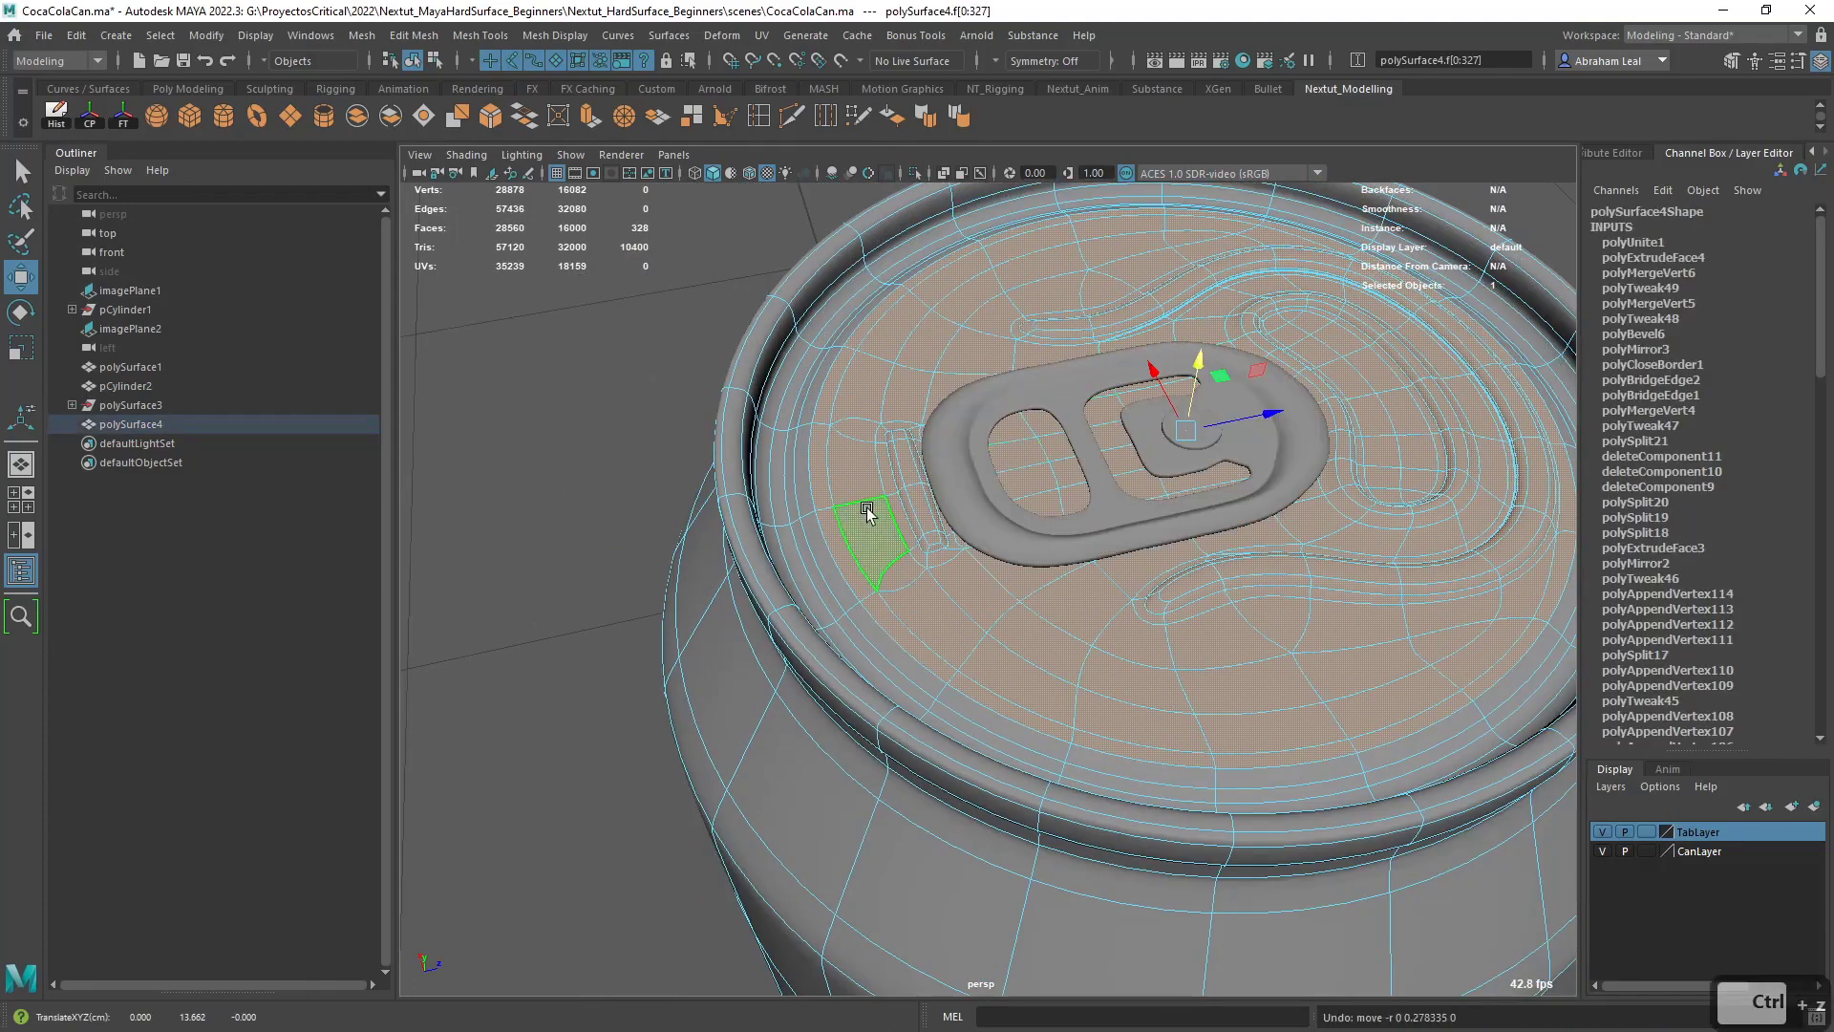
right_drag(800, 462, 643, 388)
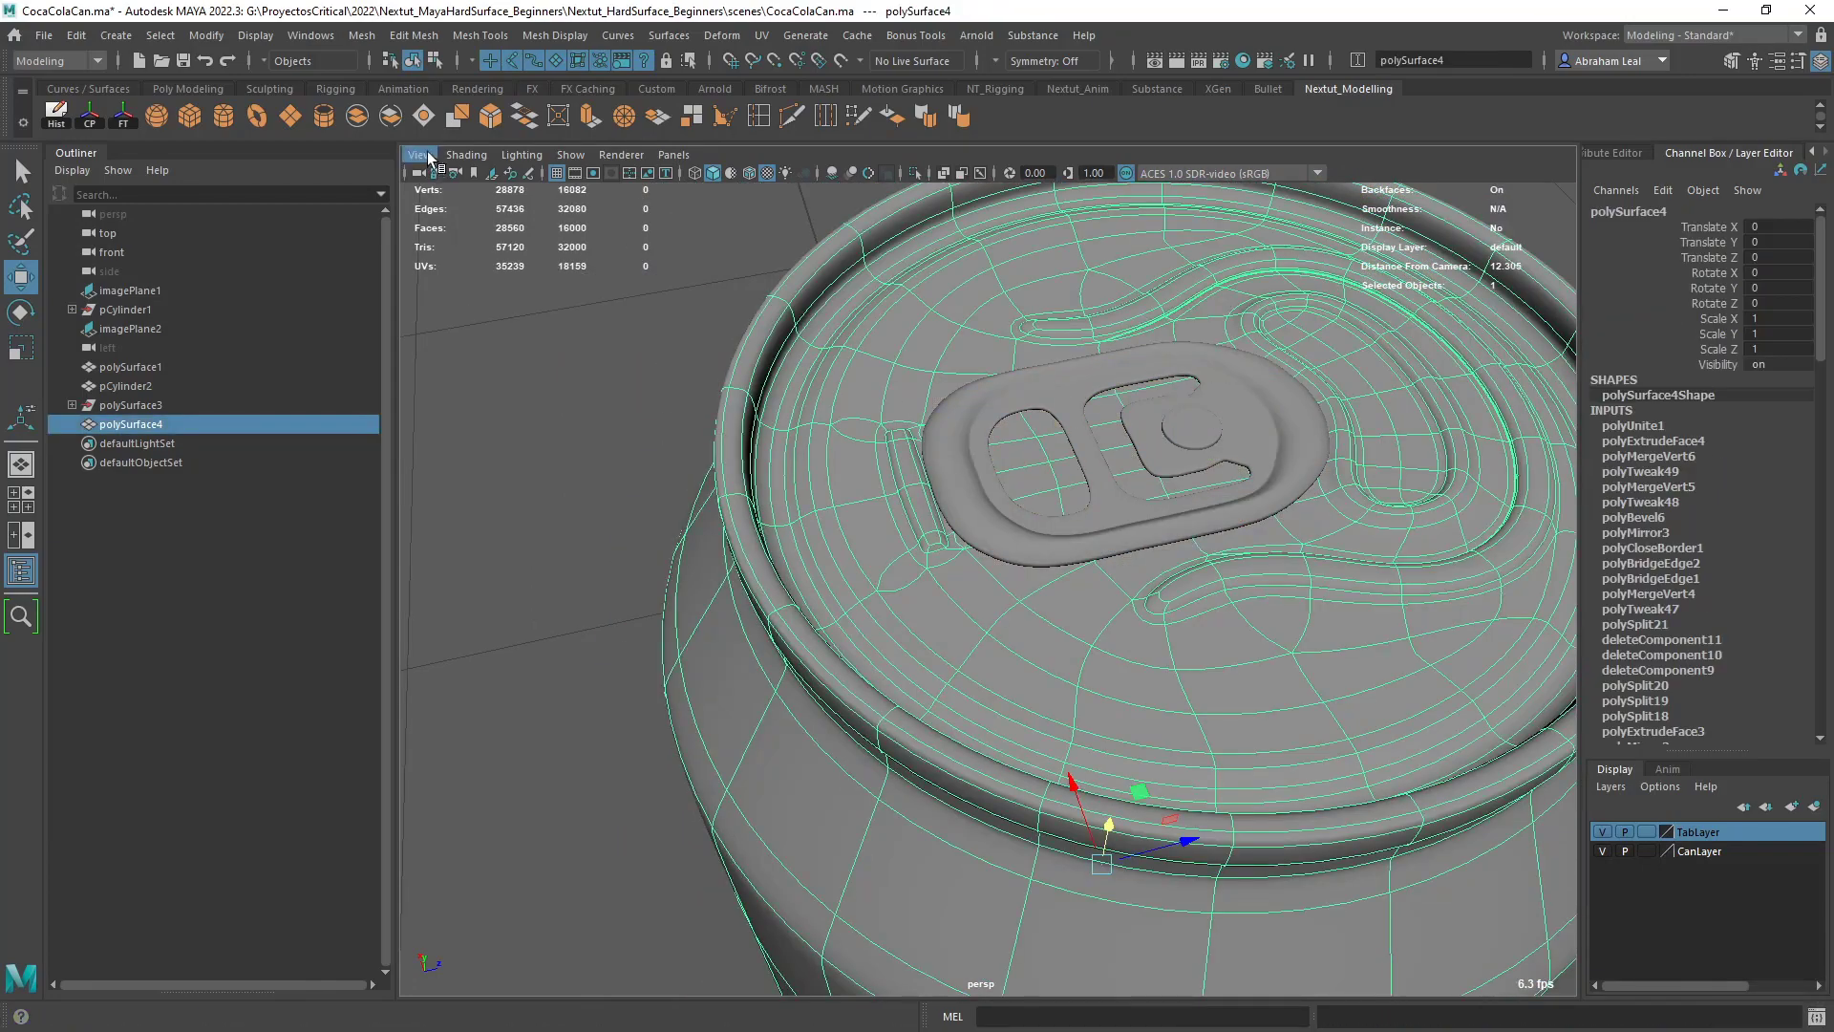
- Merge the combined can mesh's vertices with a Distance Threshold of 0.001
click(363, 40)
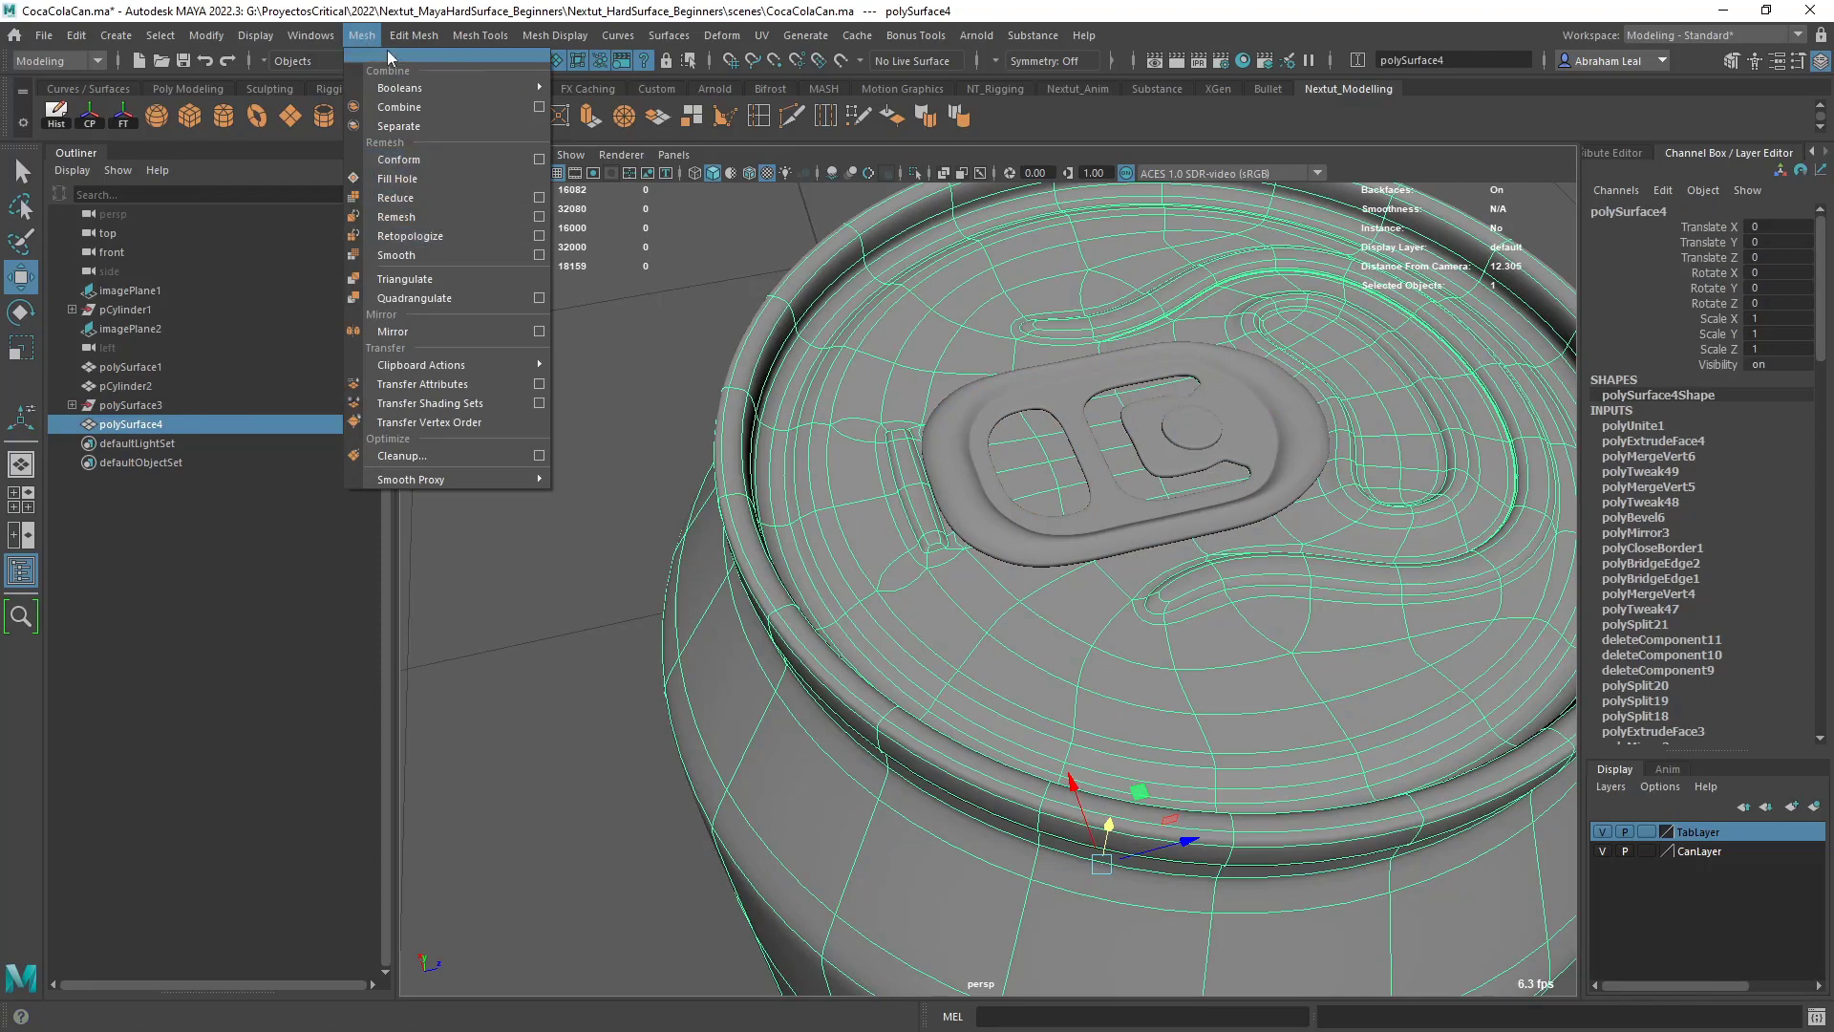
mouse_move(408, 43)
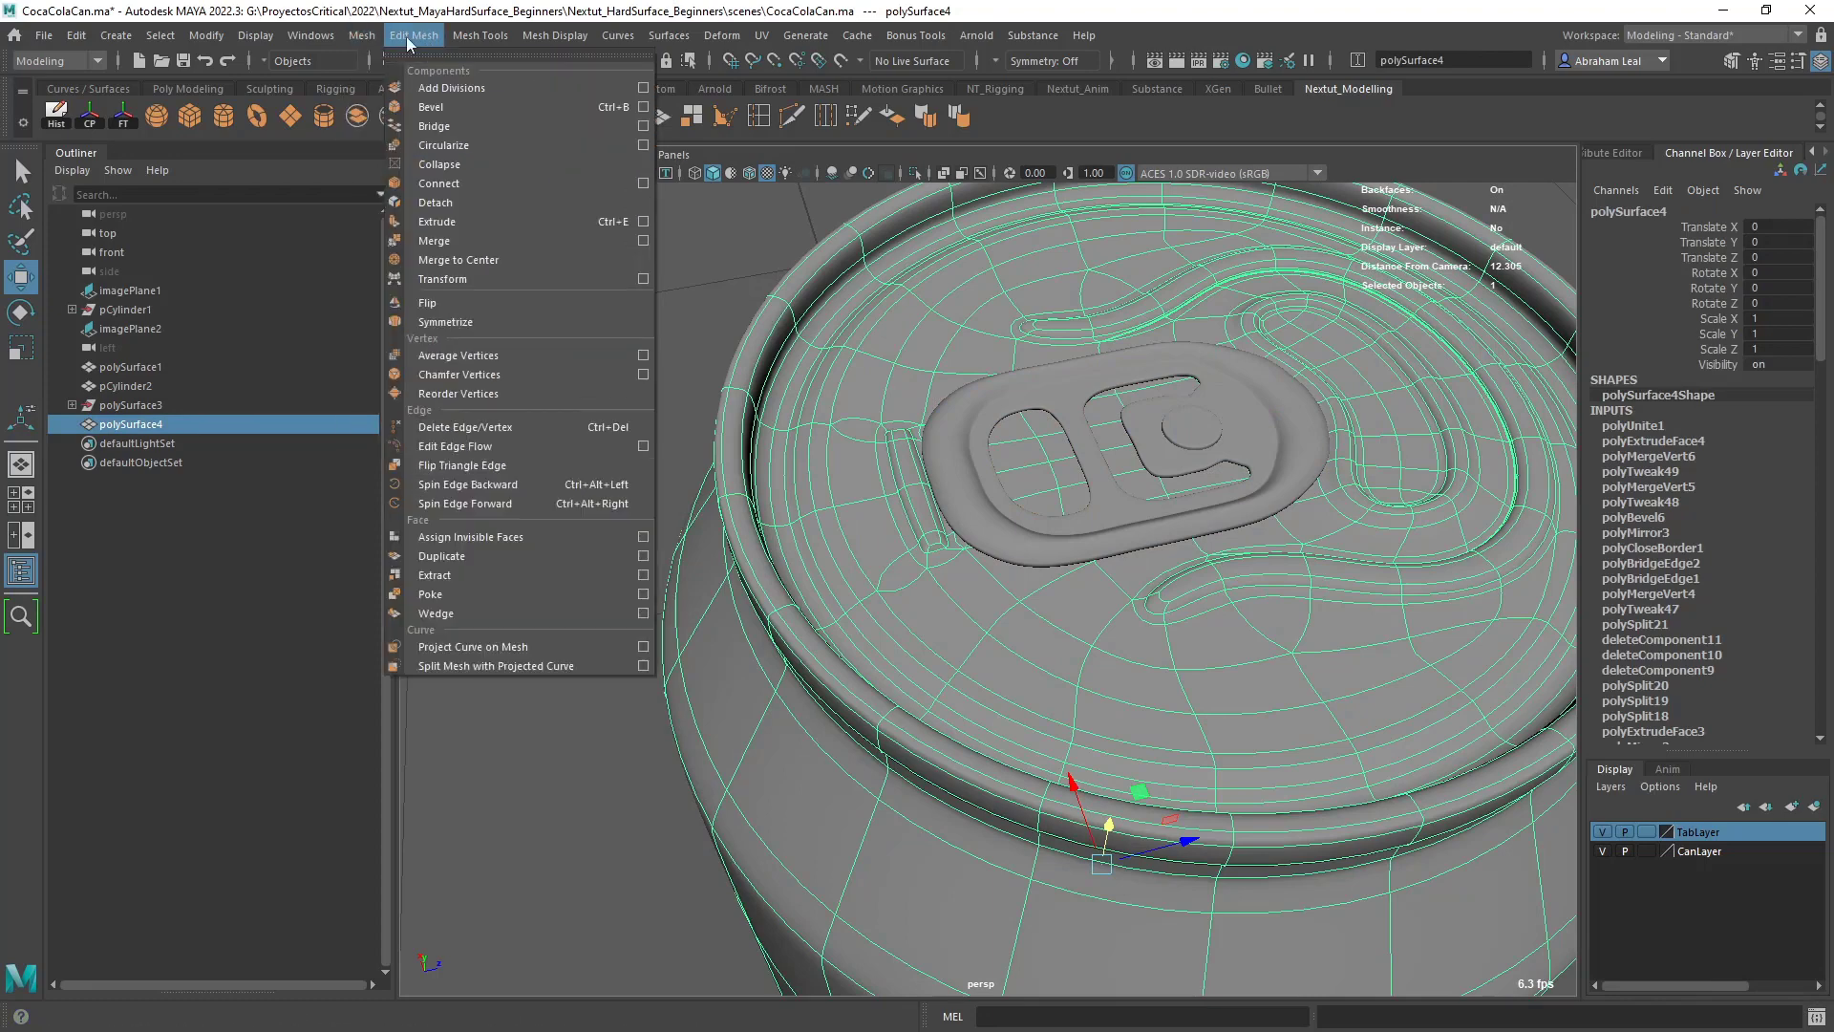
click(470, 242)
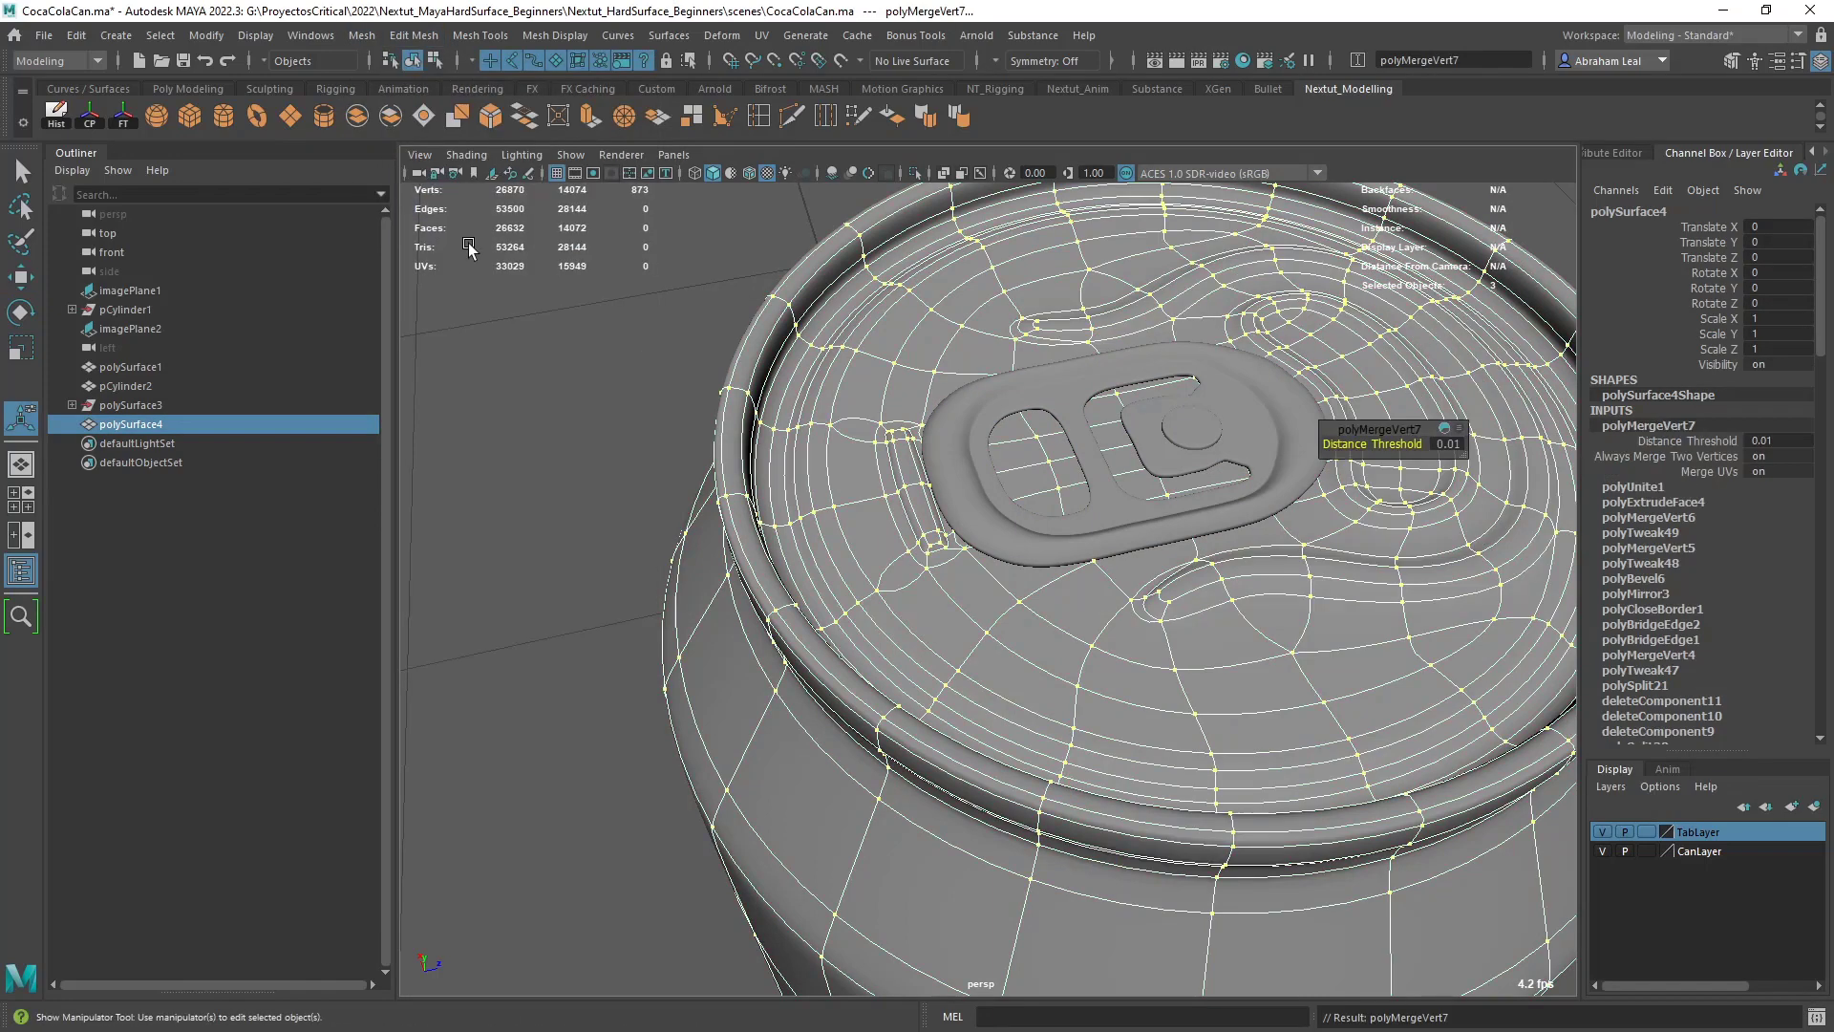
click(1444, 447)
text(.001)
key(Return)
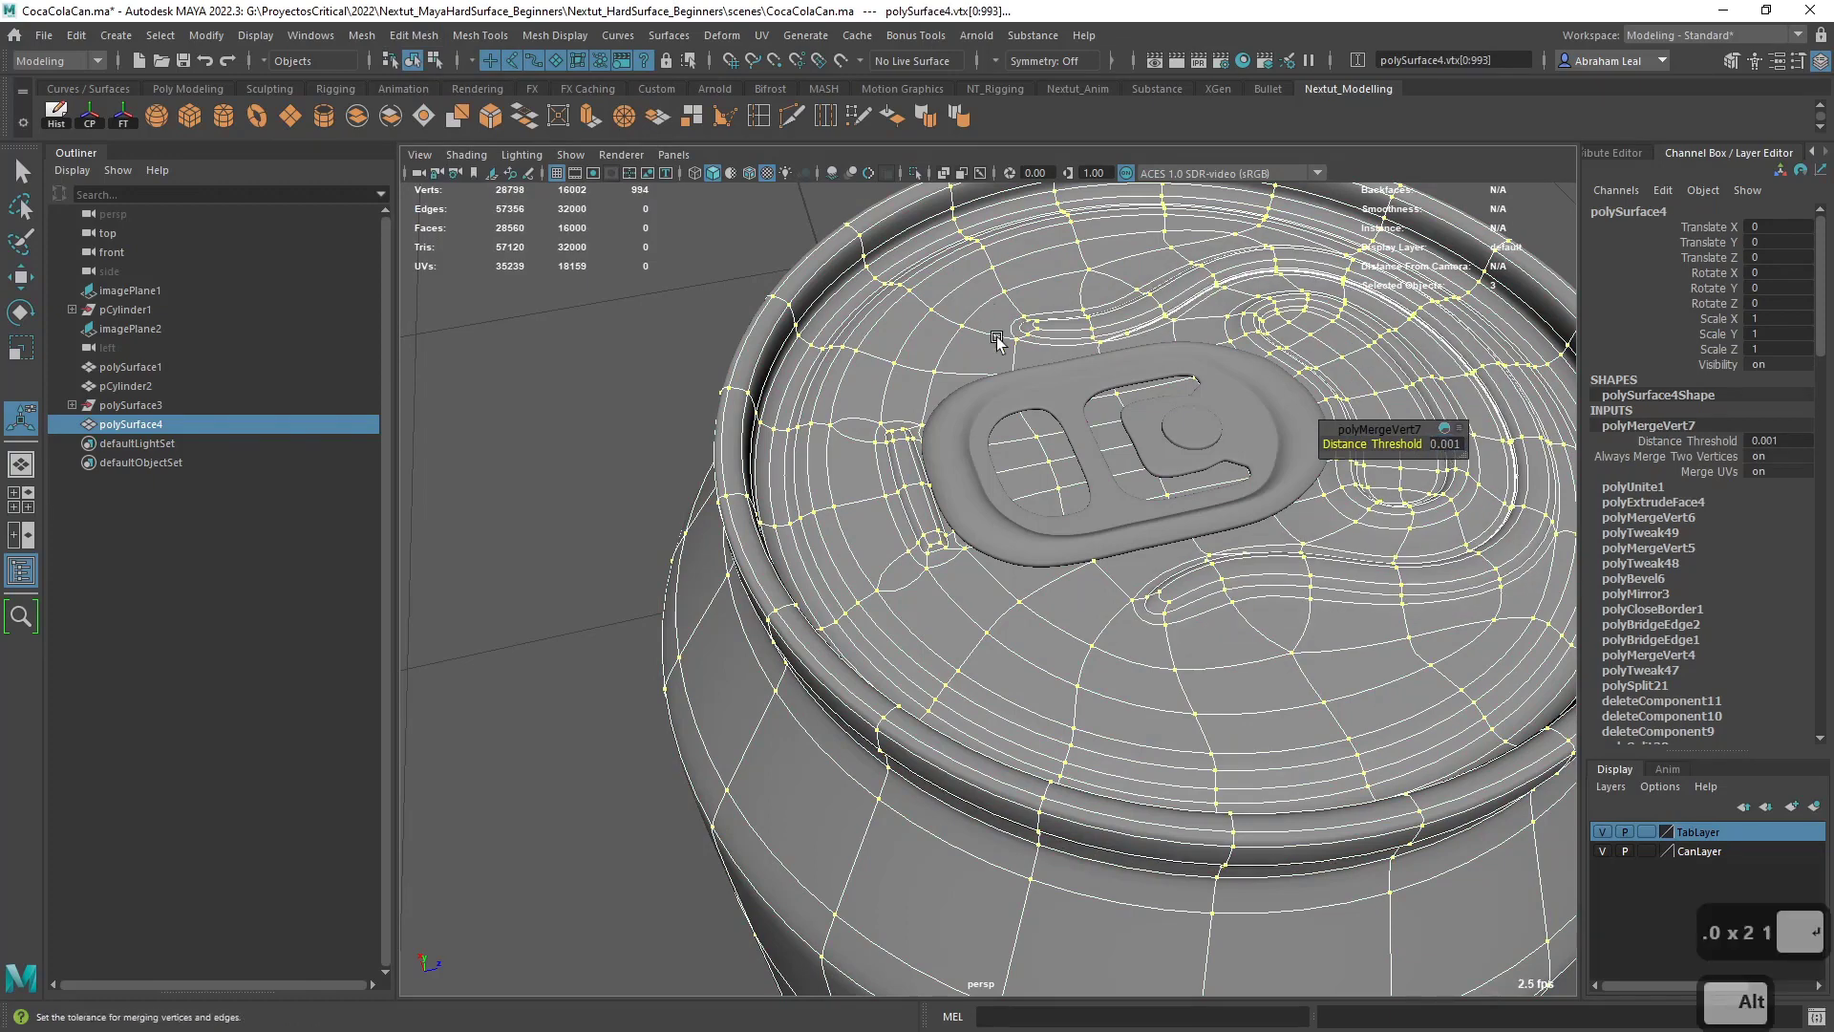
- Try a merge Distance Threshold of 0.1 on the can mesh, and set it back to 0.001
alt+drag(1051, 468, 959, 487)
alt+middle_drag(960, 487, 853, 480)
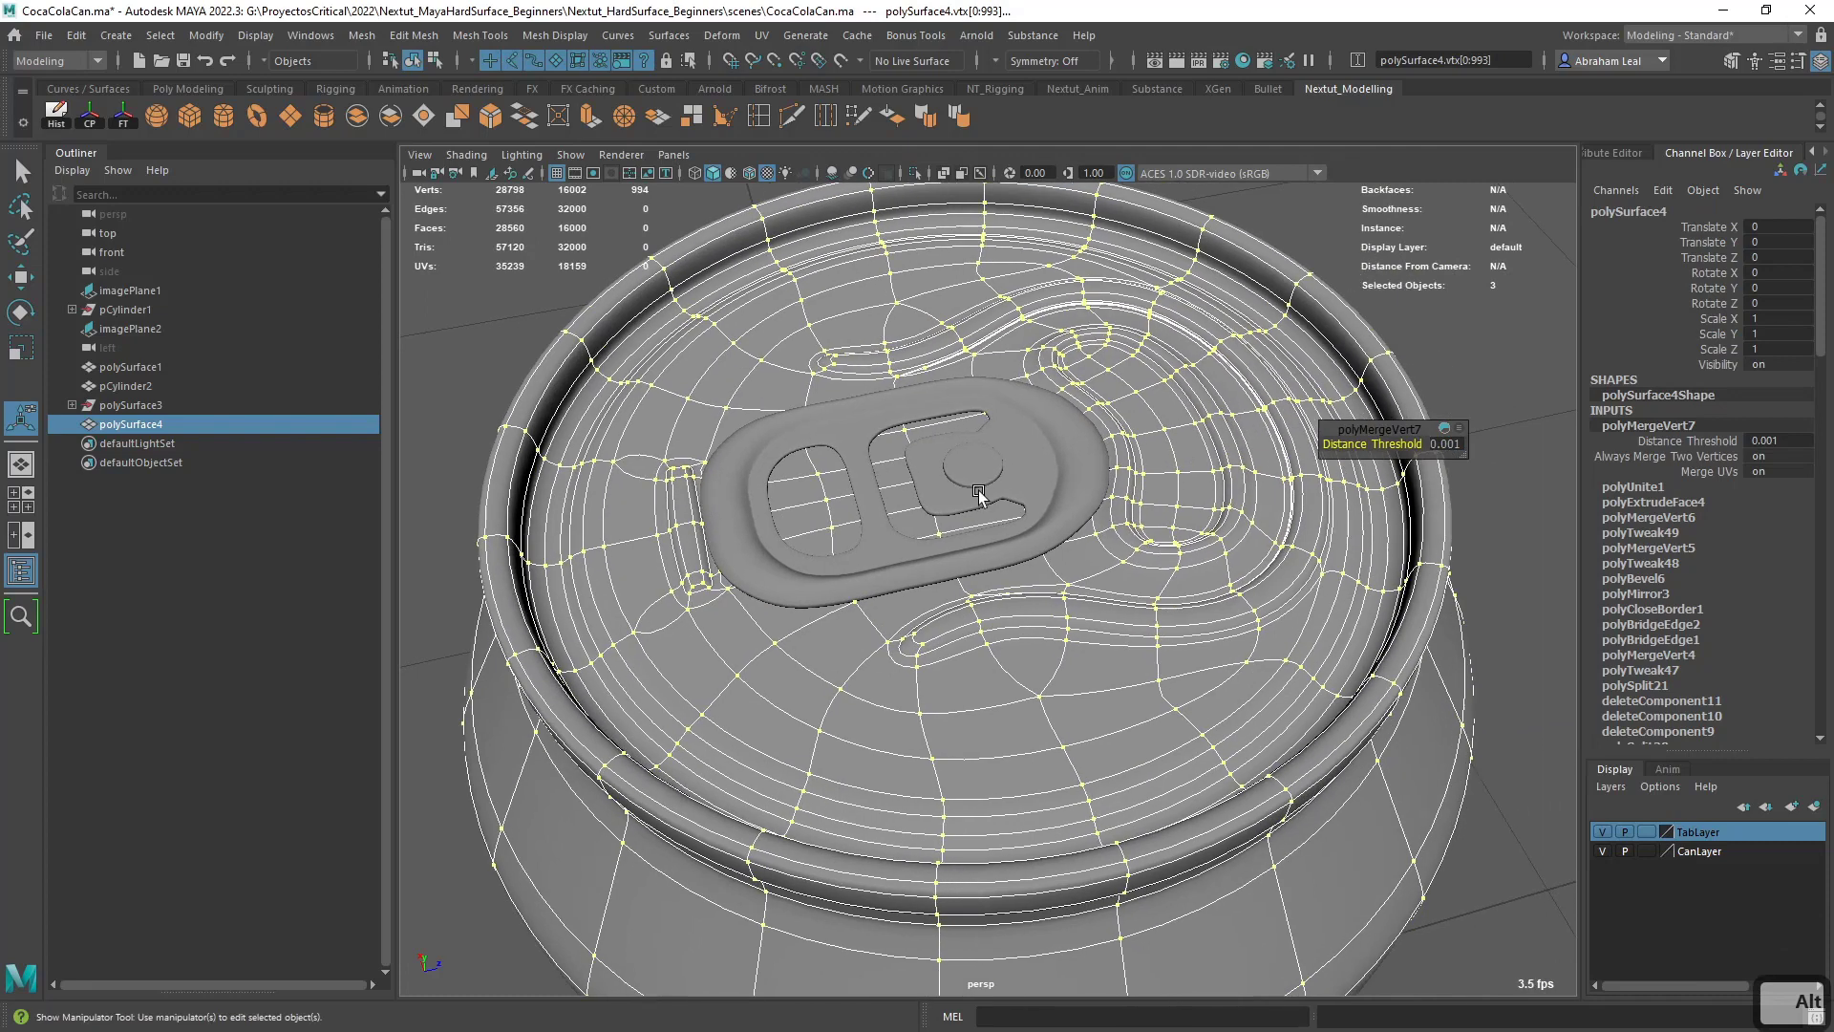
click(1447, 444)
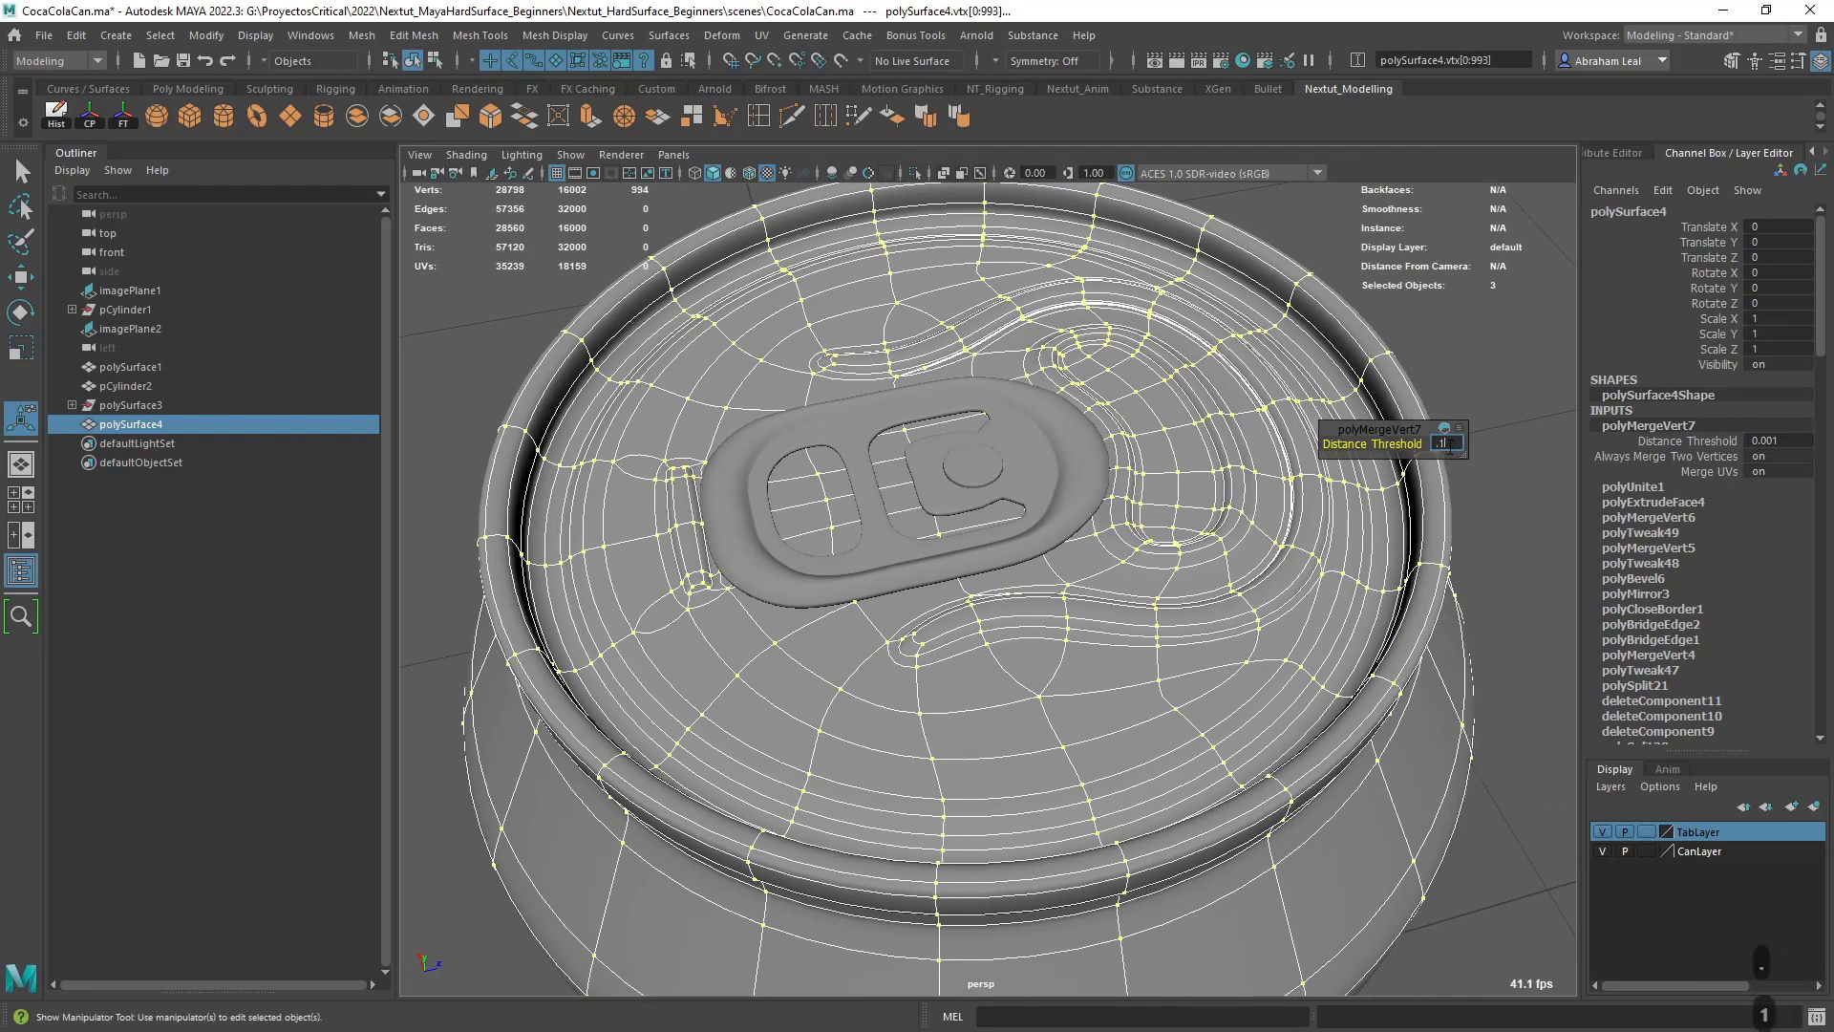
key(Return)
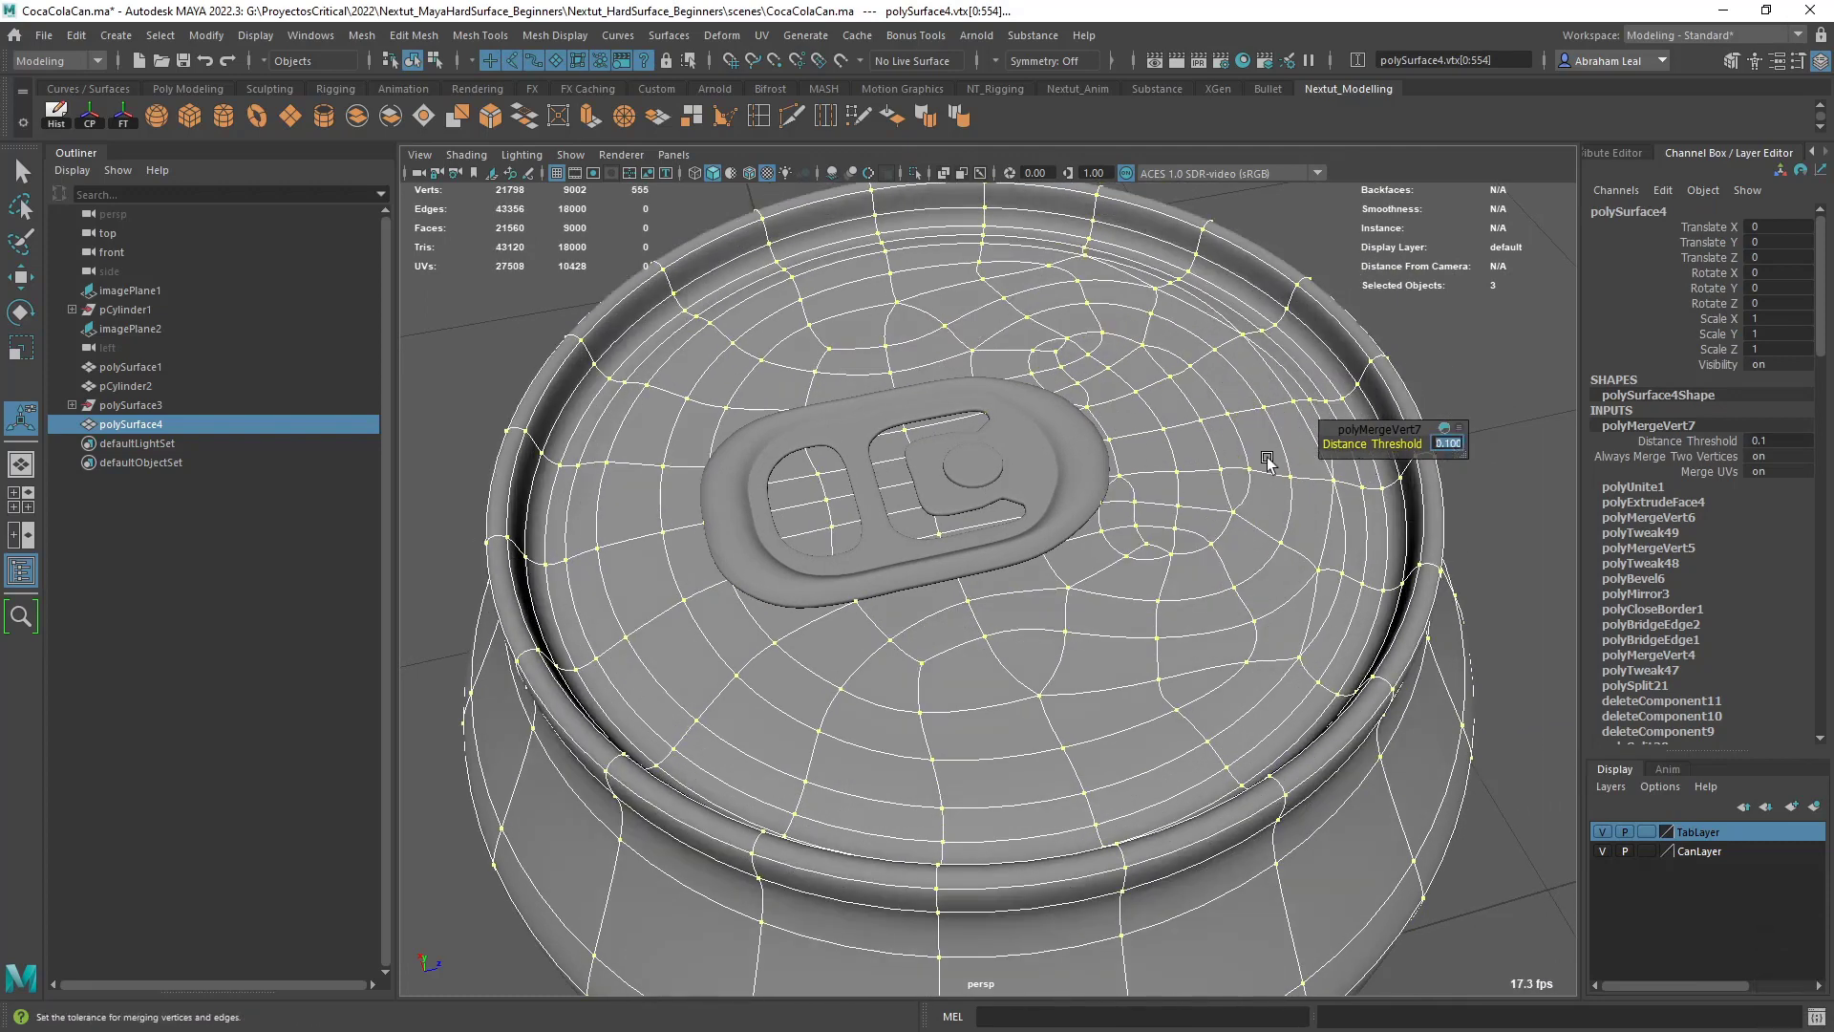
text(.001)
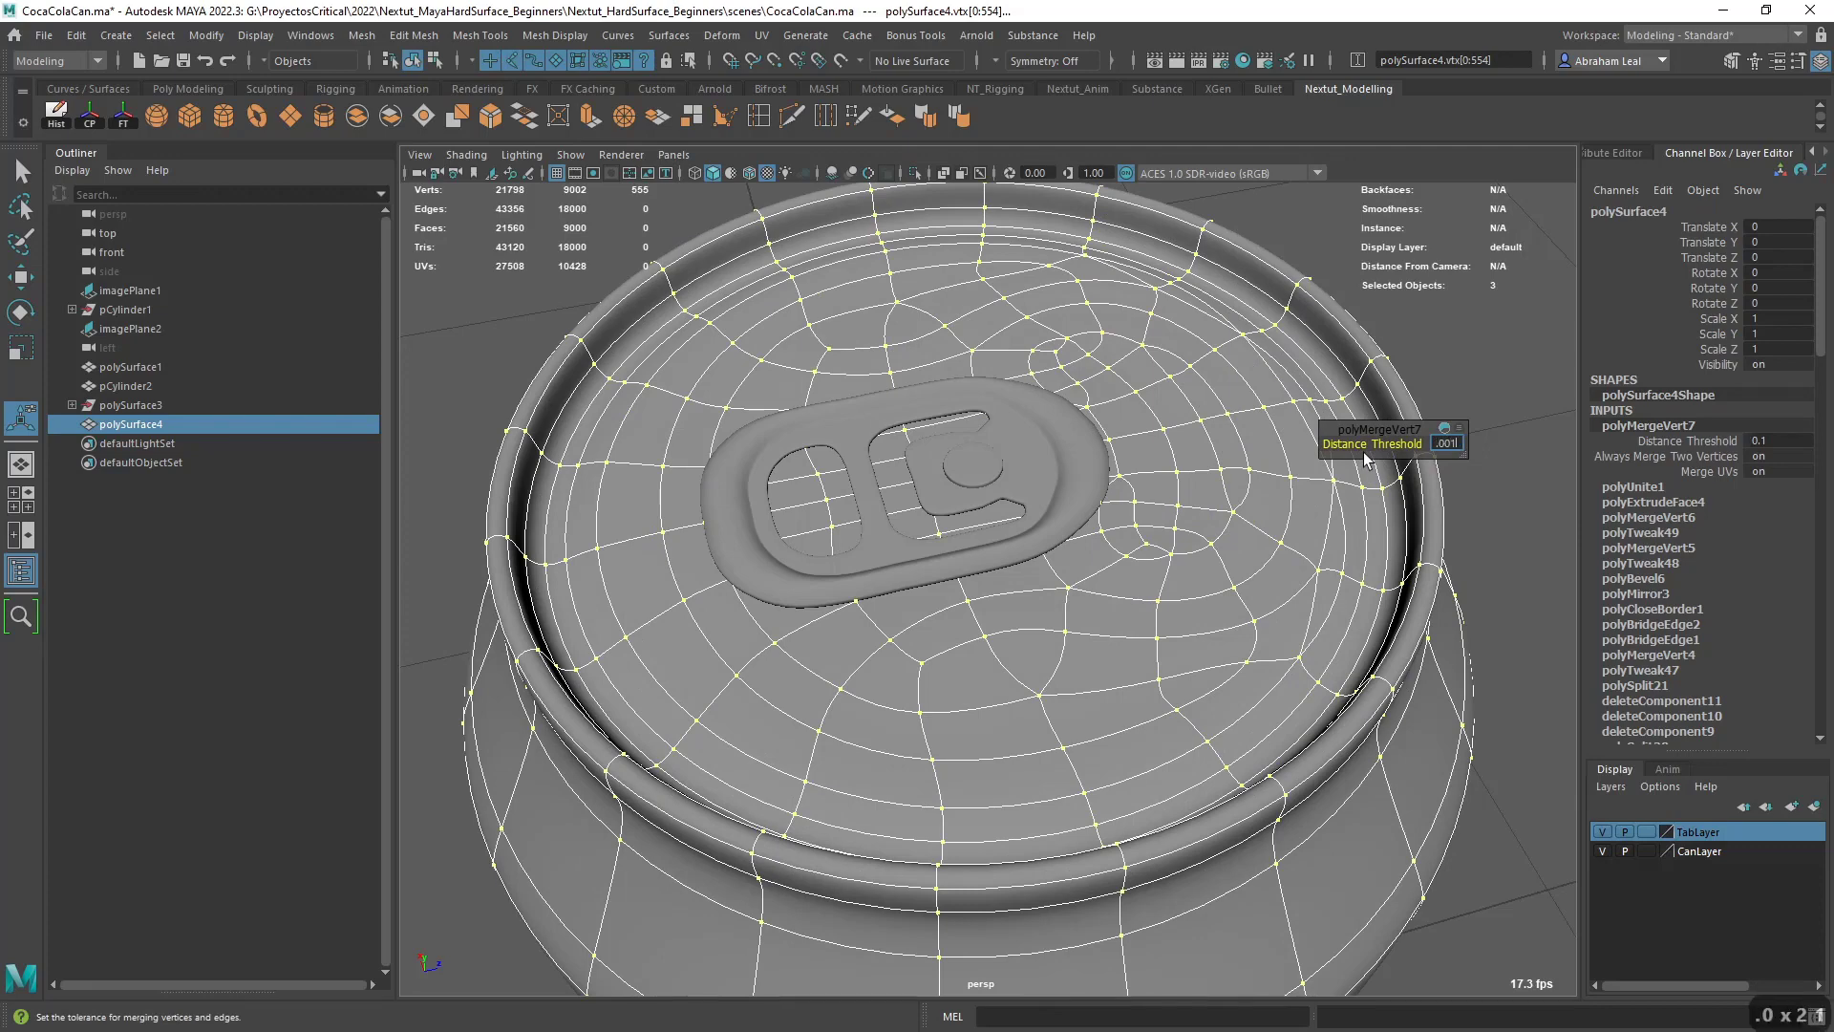
key(Return)
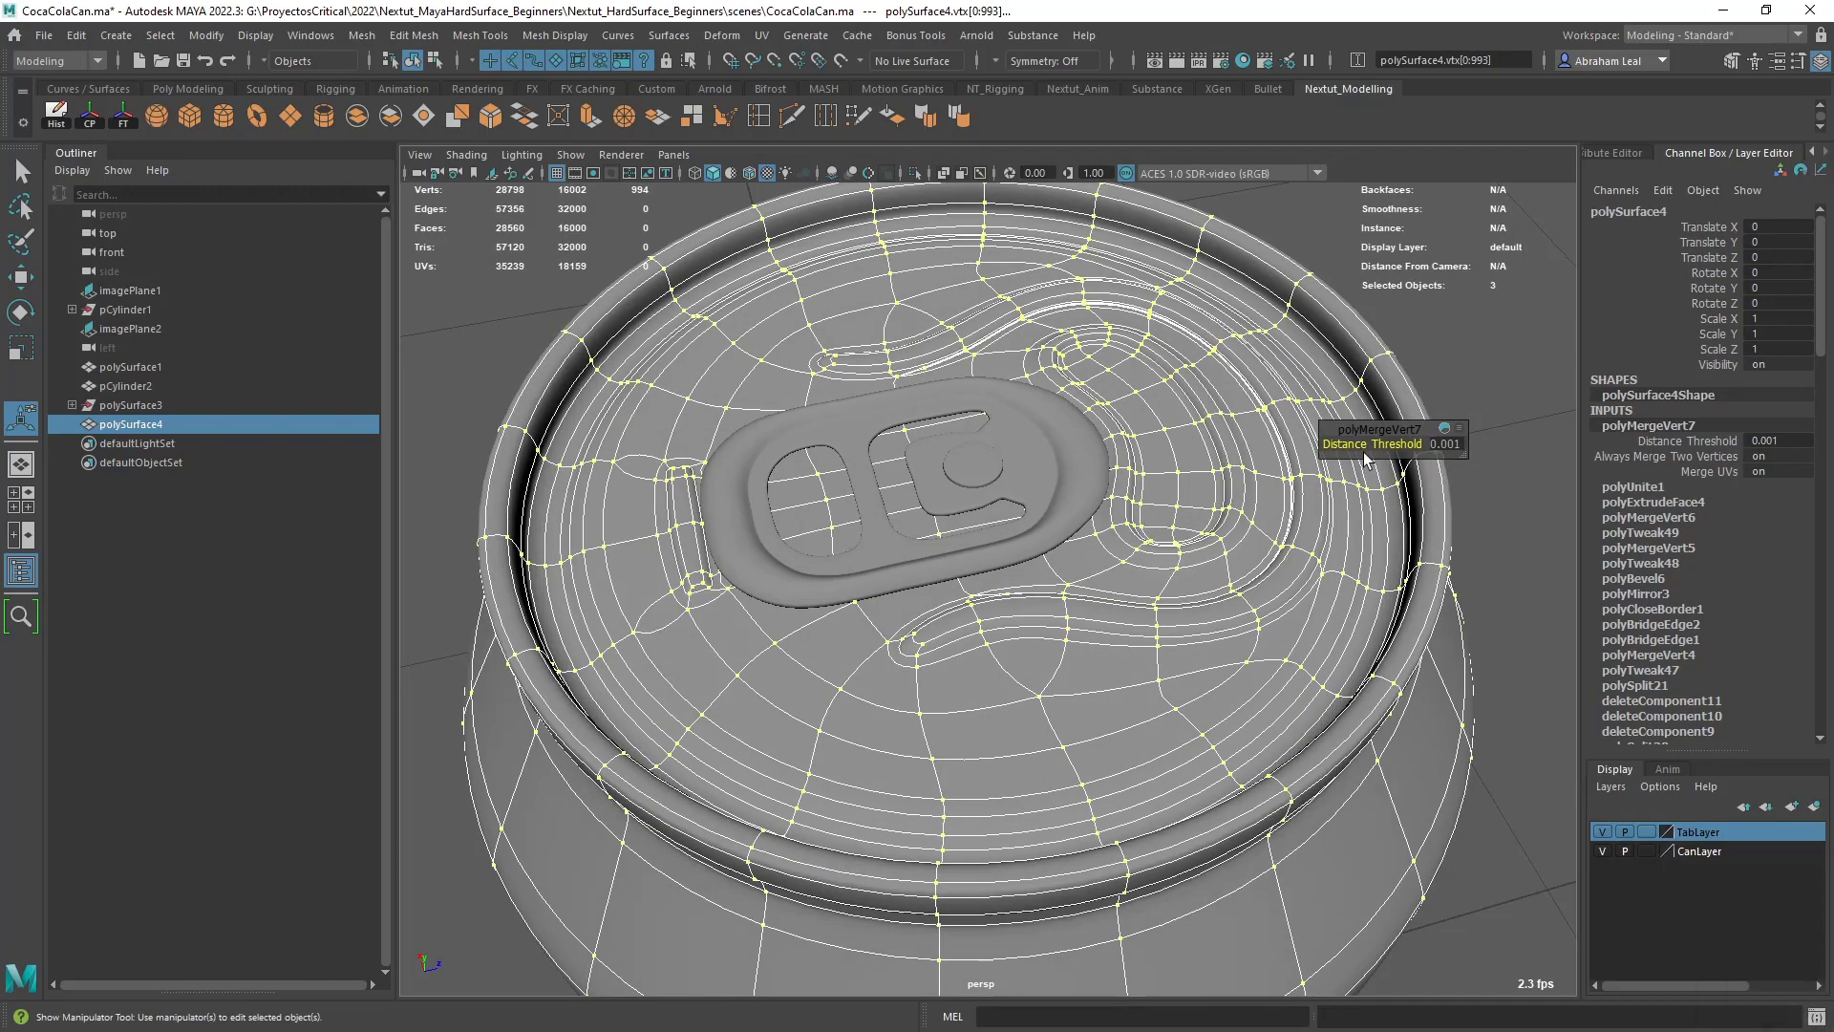
- Check the merged can mesh around the lid in the unsmoothed and smoothed displays
right_drag(1290, 485, 1380, 461)
right_drag(1303, 524, 1302, 540)
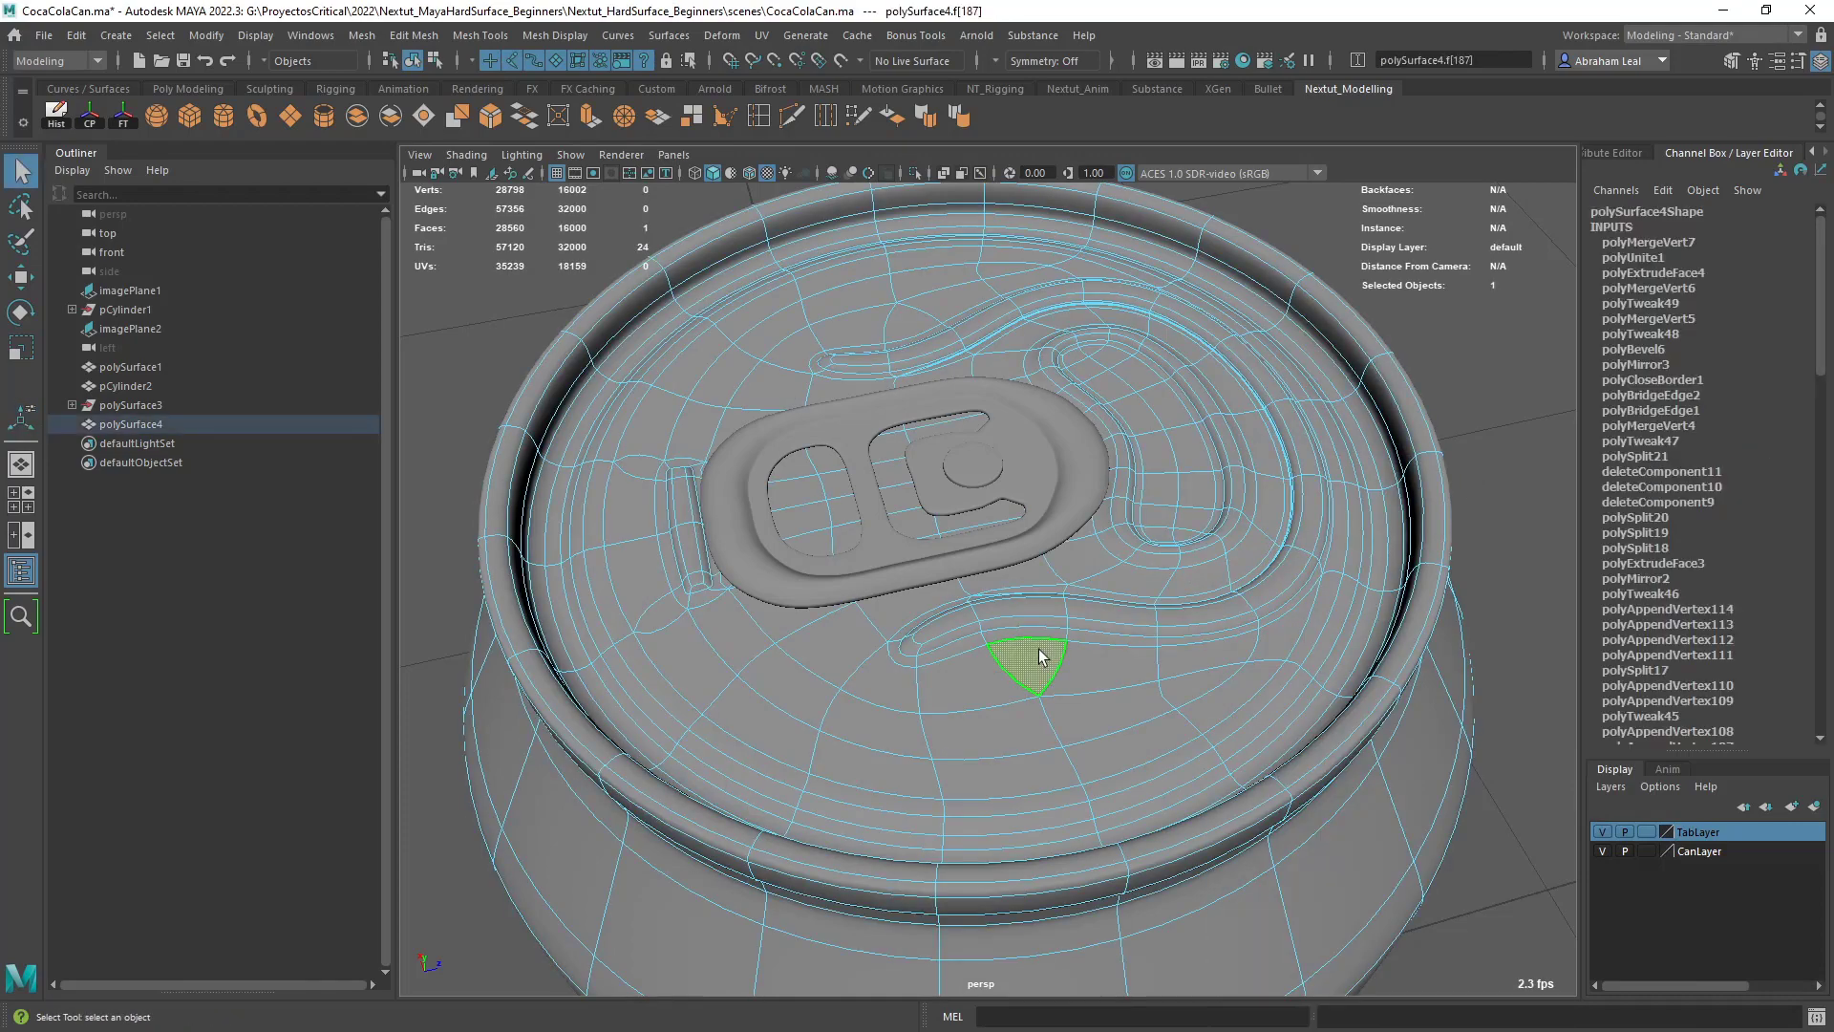
click(1057, 654)
key(1)
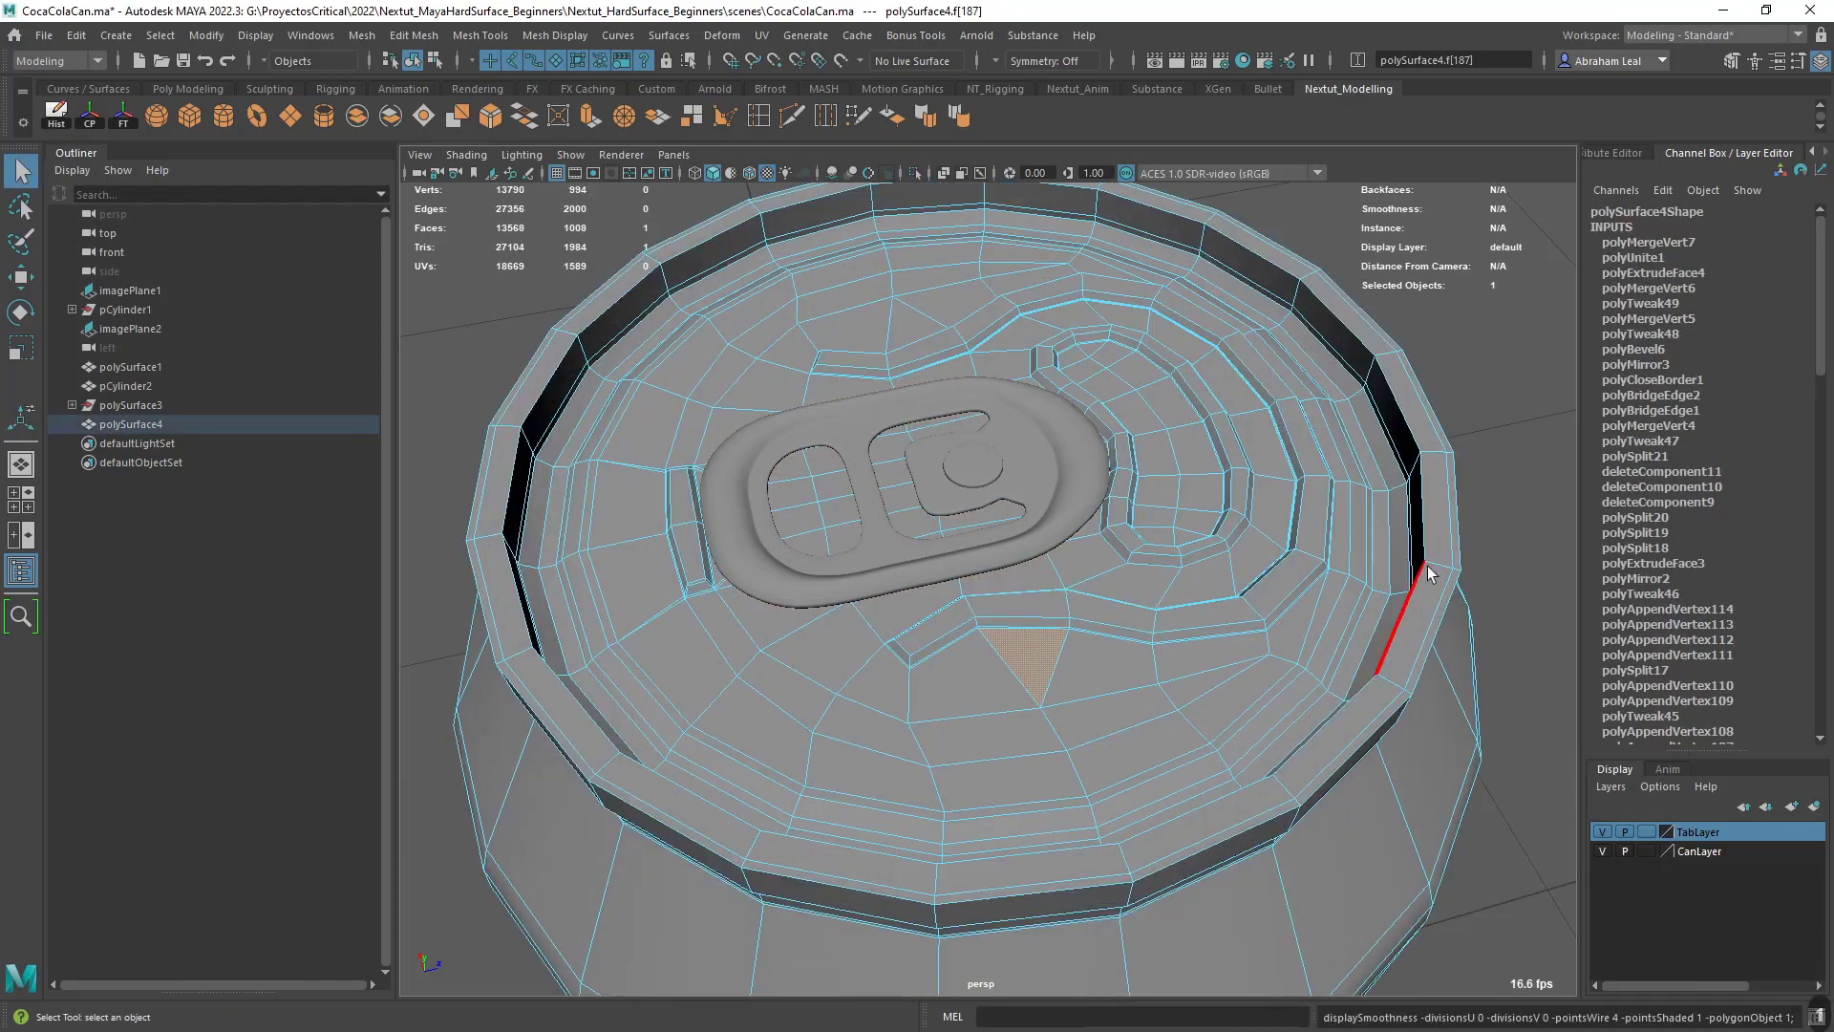
click(1507, 495)
alt+drag(1318, 573, 1180, 541)
right_drag(1179, 540, 1275, 472)
key(3)
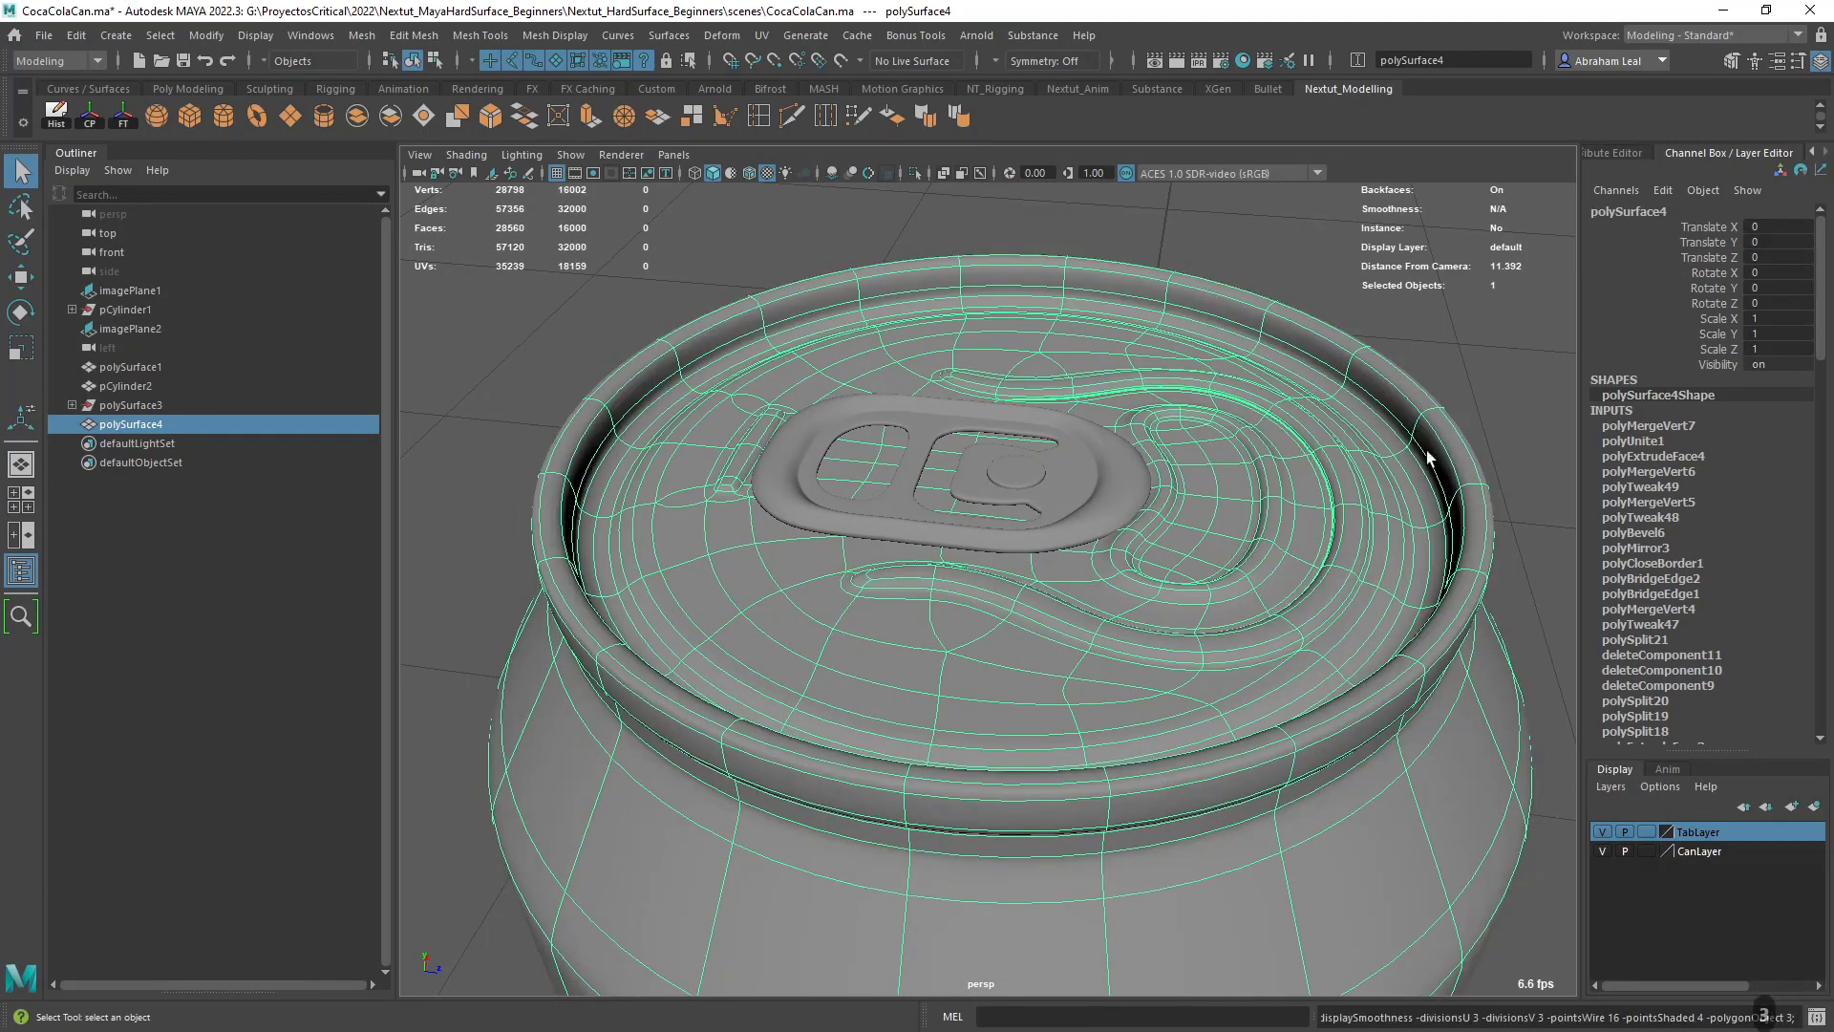
- Inspect the smoothed can without wireframe from several angles and distances
scroll(1427, 451, down, 3)
click(1394, 454)
alt+drag(1395, 454, 1167, 487)
alt+right_drag(1166, 487, 1060, 506)
alt+drag(1060, 507, 1108, 599)
alt+middle_drag(1108, 599, 1057, 507)
alt+right_drag(1056, 508, 1172, 319)
alt+middle_drag(1172, 319, 1183, 449)
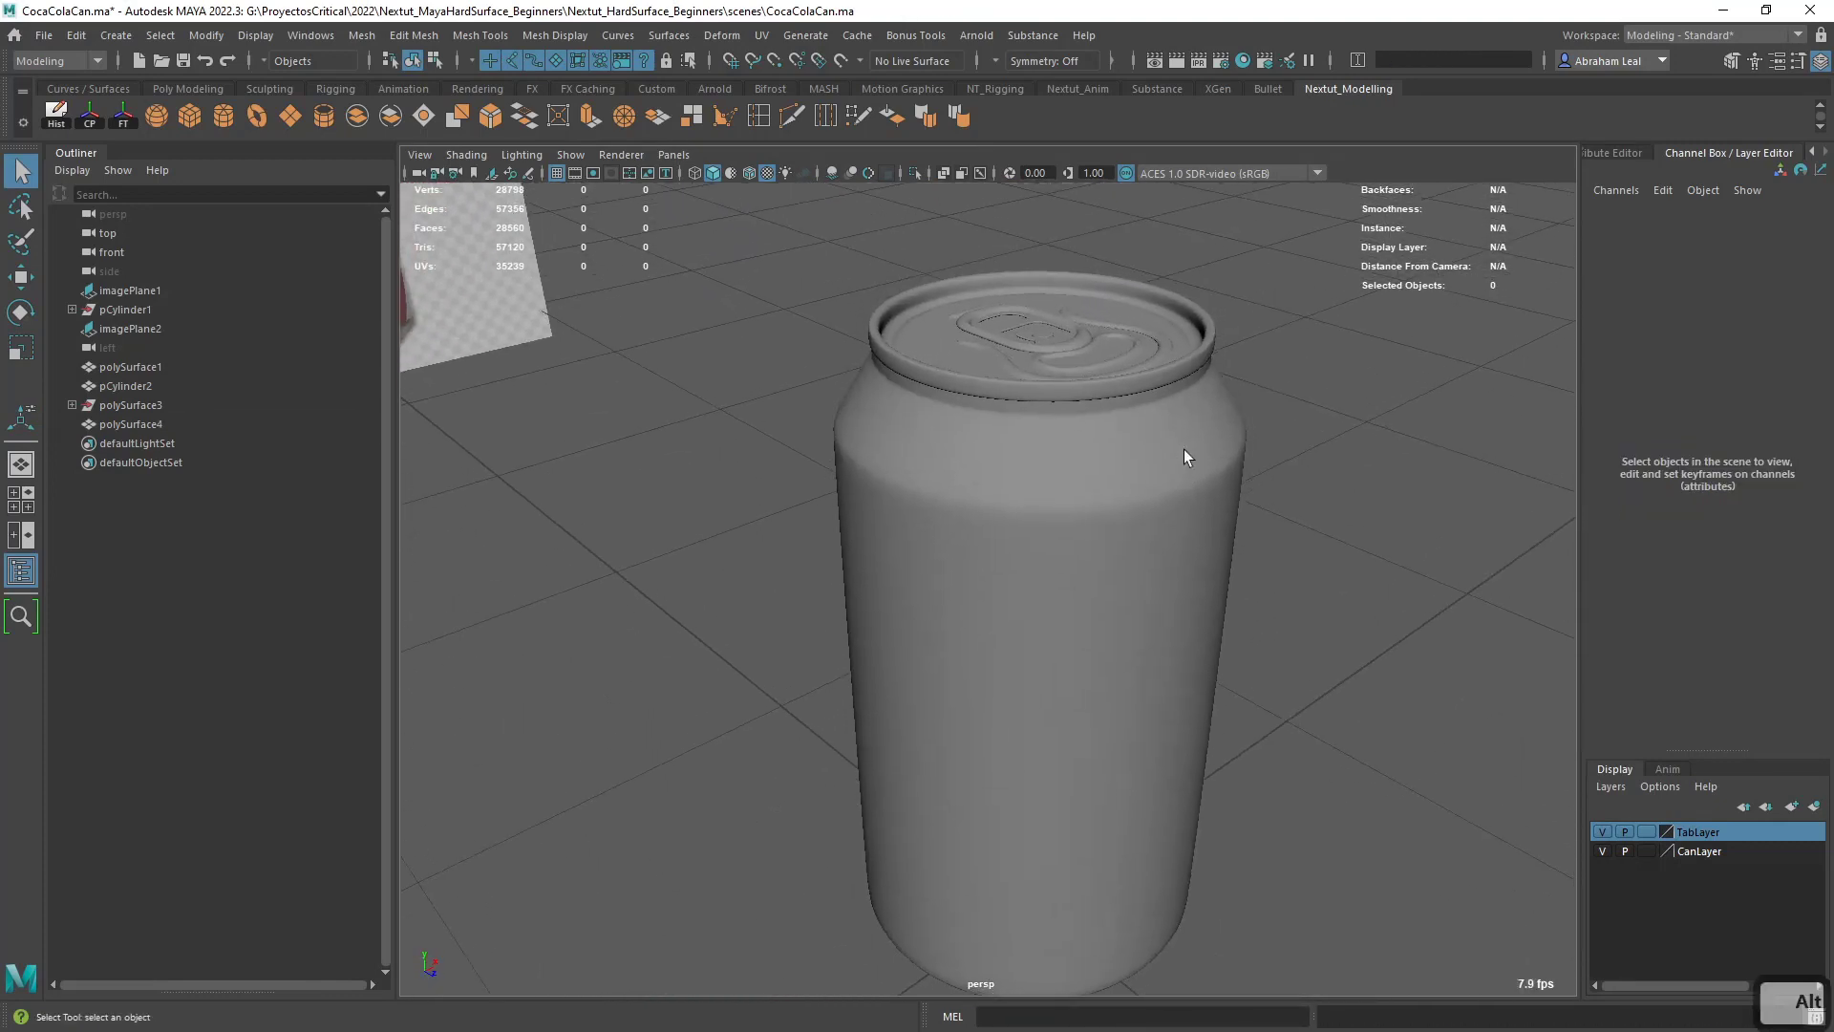
- Select all the can's parts and examine their wireframe topology on the body, lid and tab
drag(1208, 320, 961, 559)
alt+right_drag(961, 560, 984, 564)
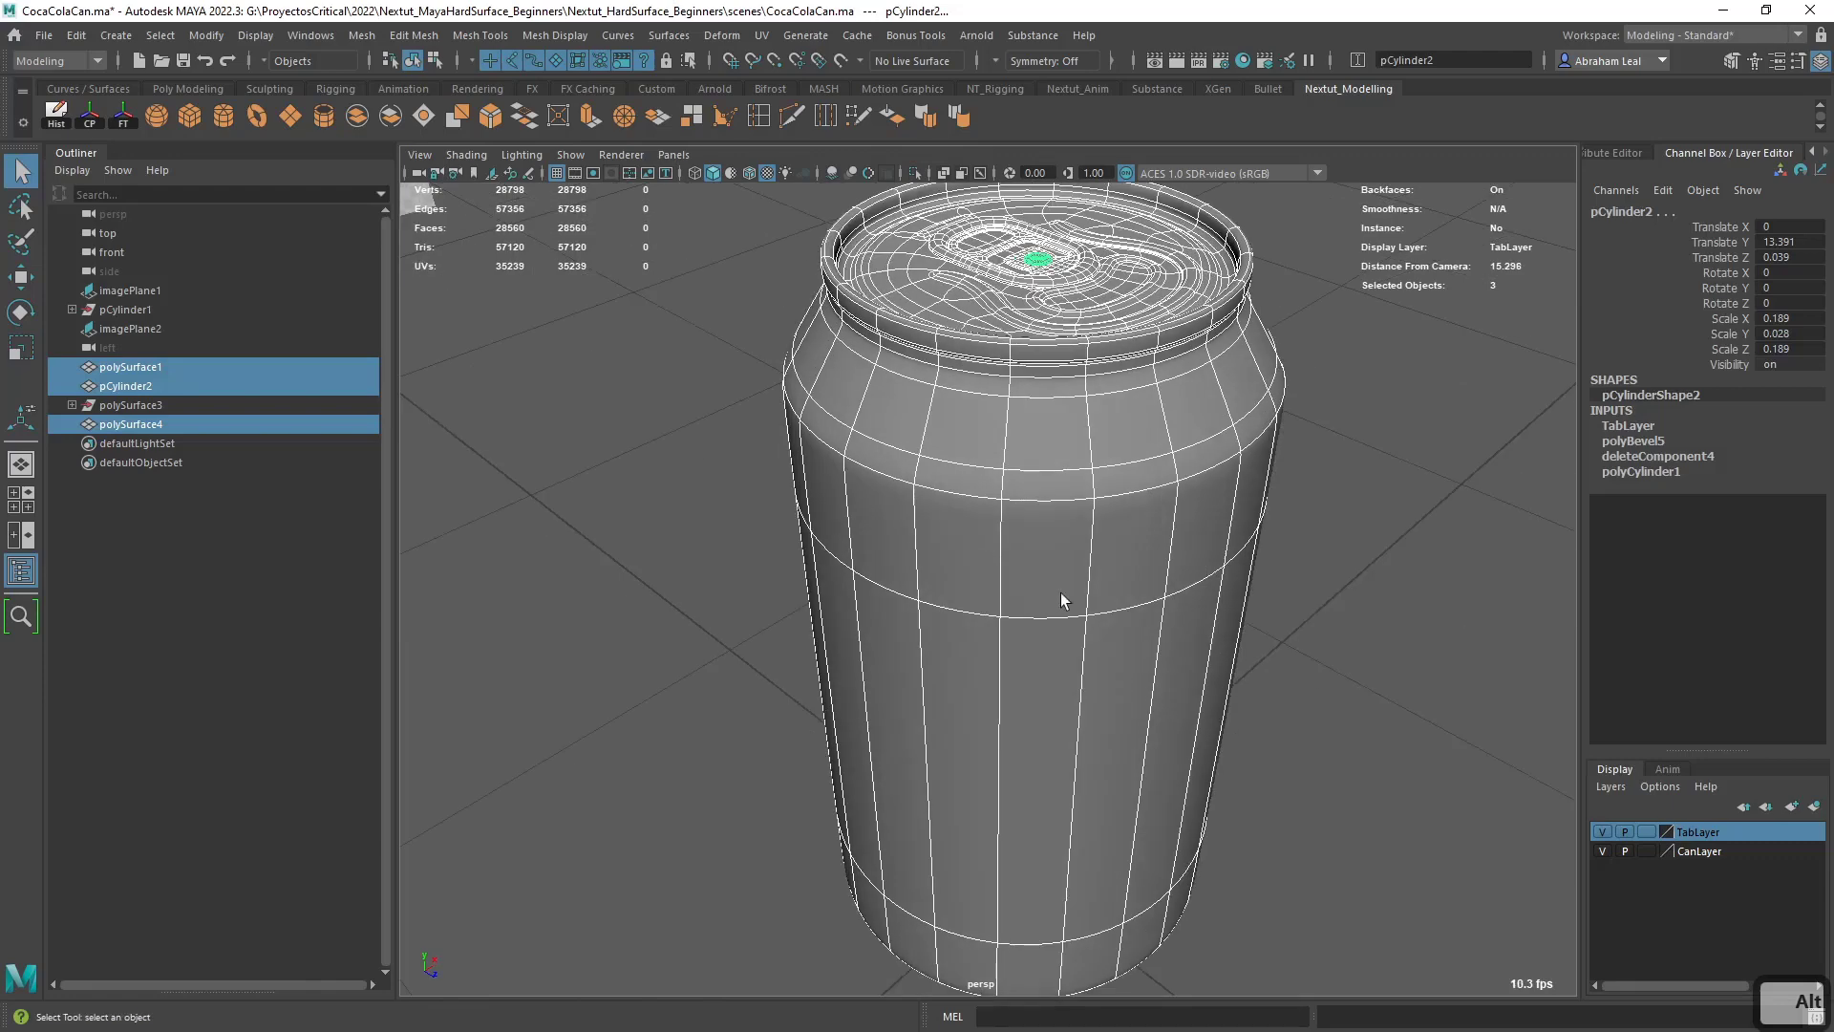
alt+middle_drag(1114, 542, 1101, 585)
alt+right_drag(1053, 593, 1074, 603)
alt+drag(1073, 604, 1079, 621)
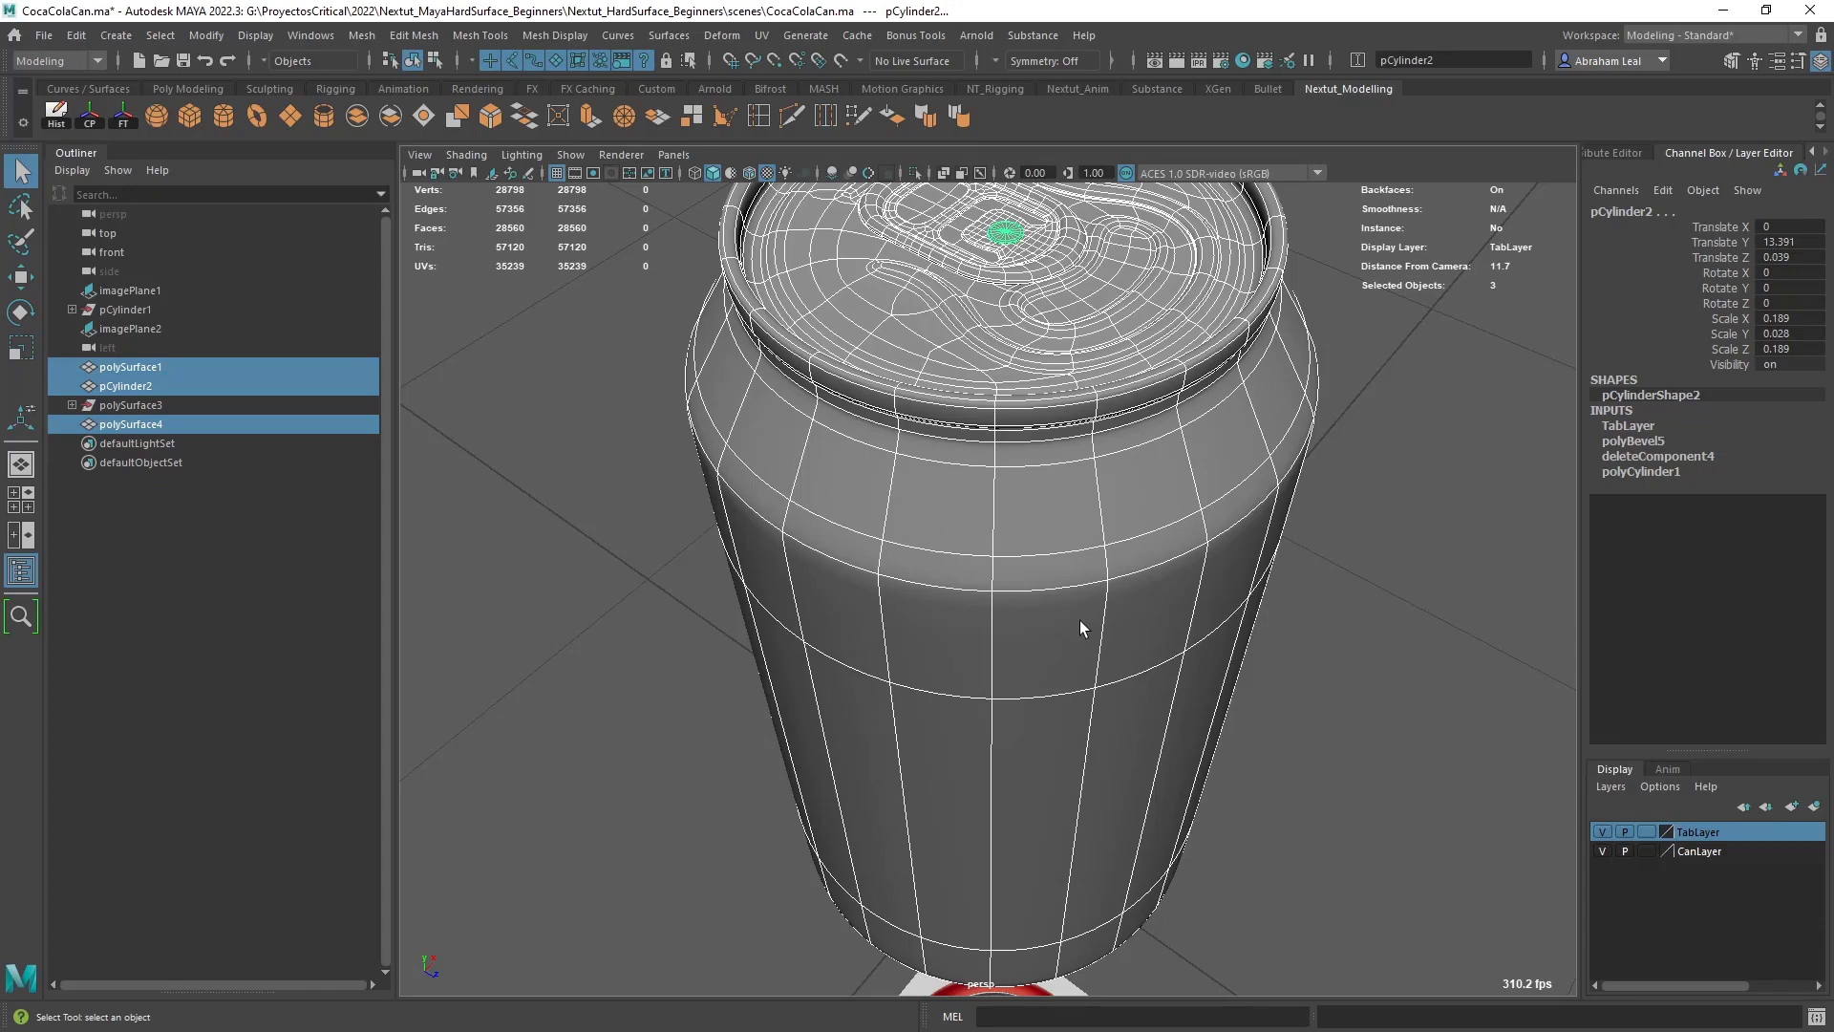
alt+middle_drag(1058, 414, 1010, 570)
alt+right_drag(967, 458, 990, 475)
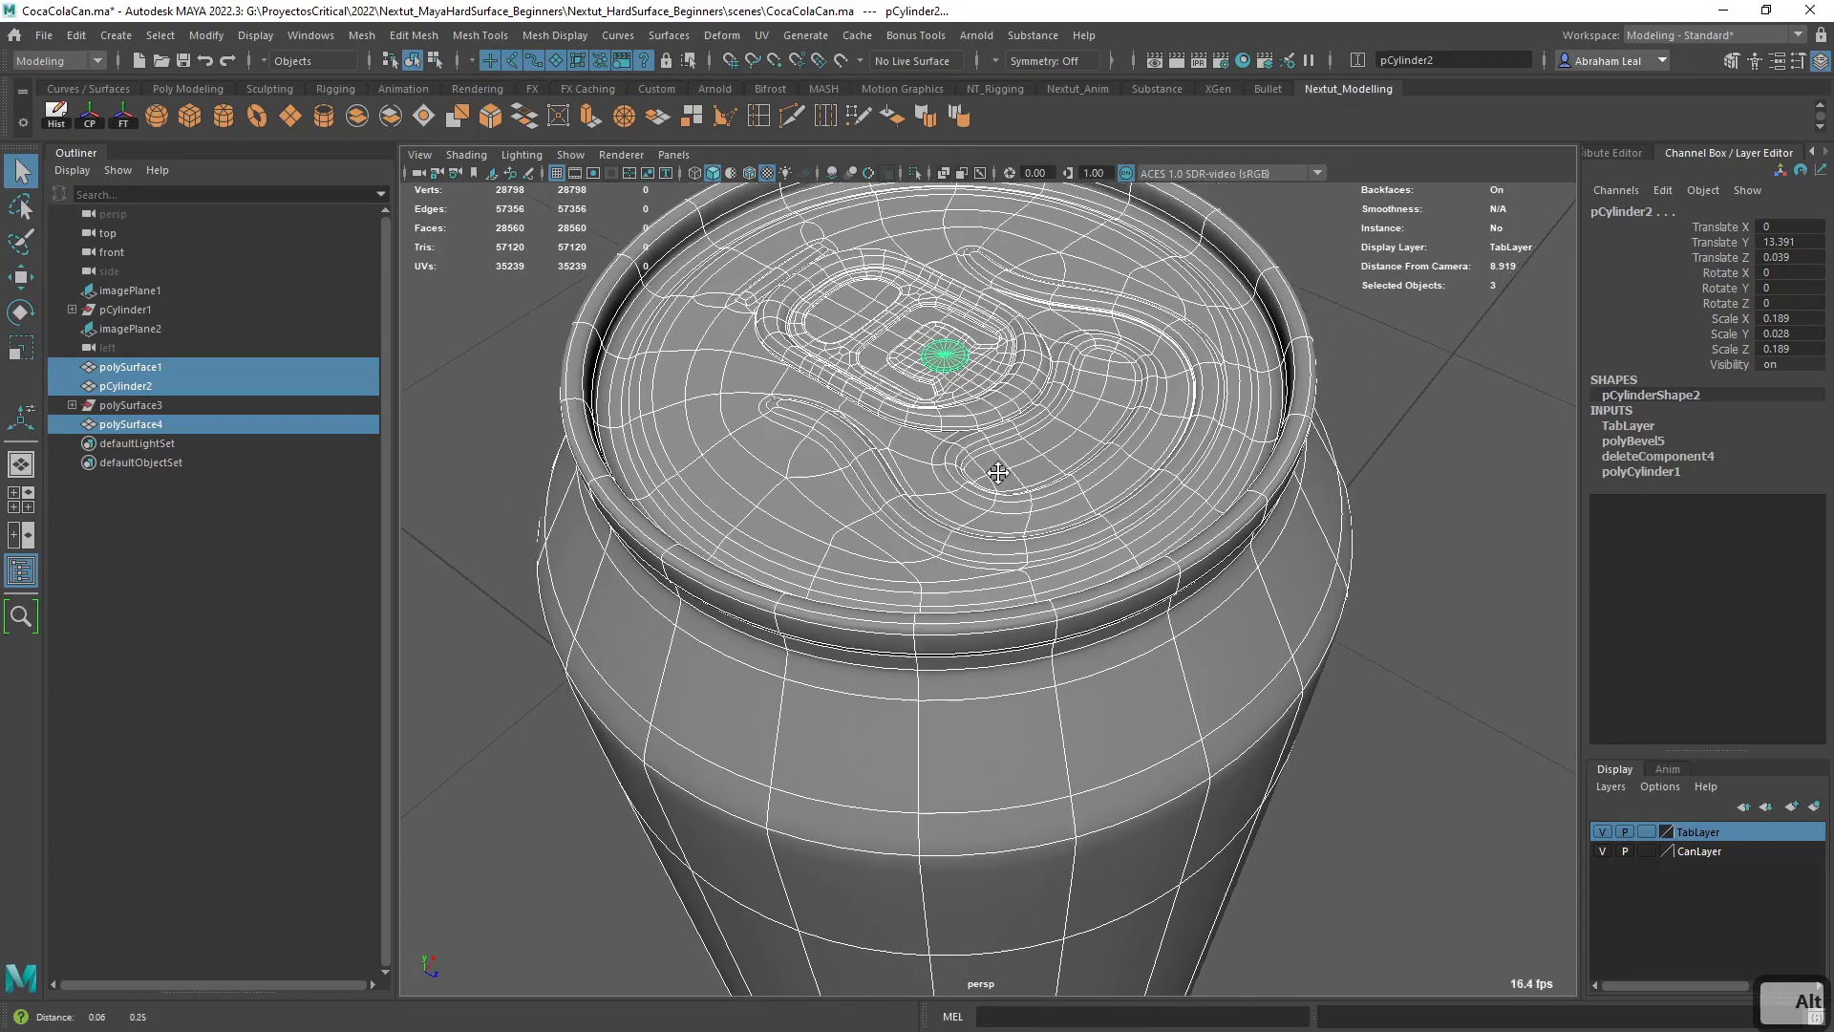
alt+drag(958, 358, 959, 506)
alt+middle_drag(818, 419, 870, 558)
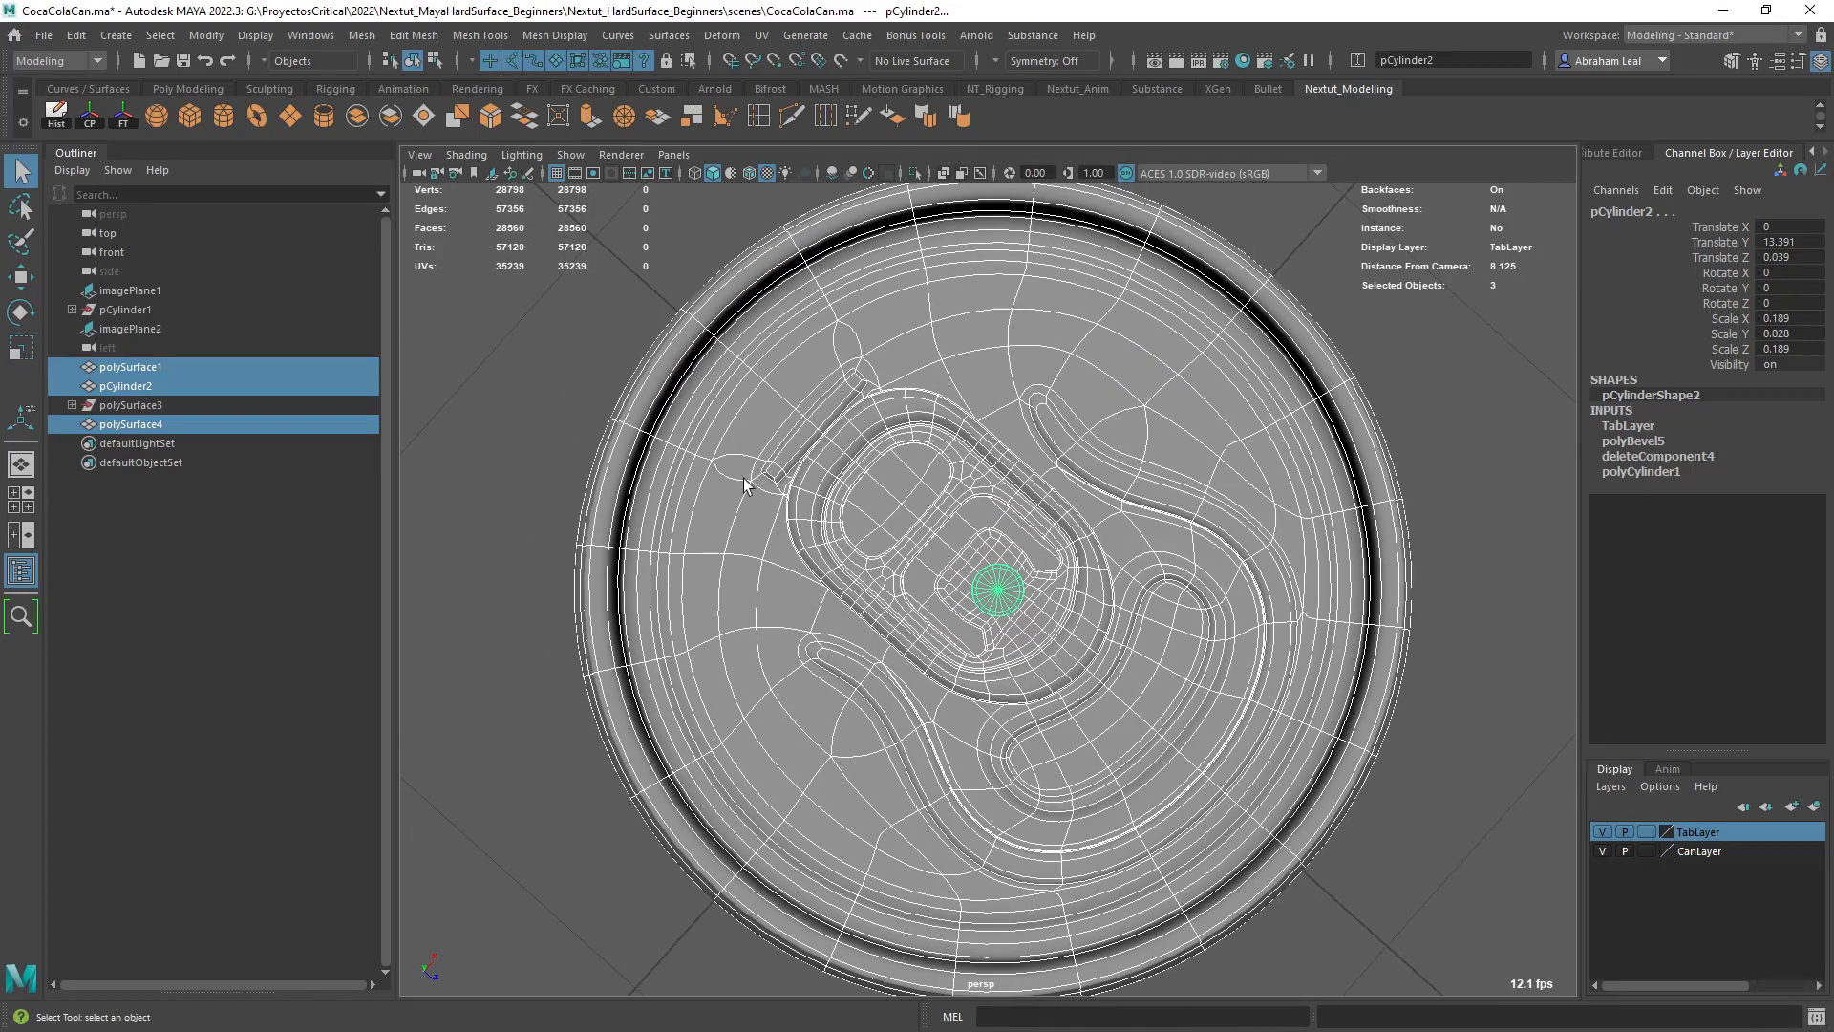
alt+drag(1028, 450, 930, 380)
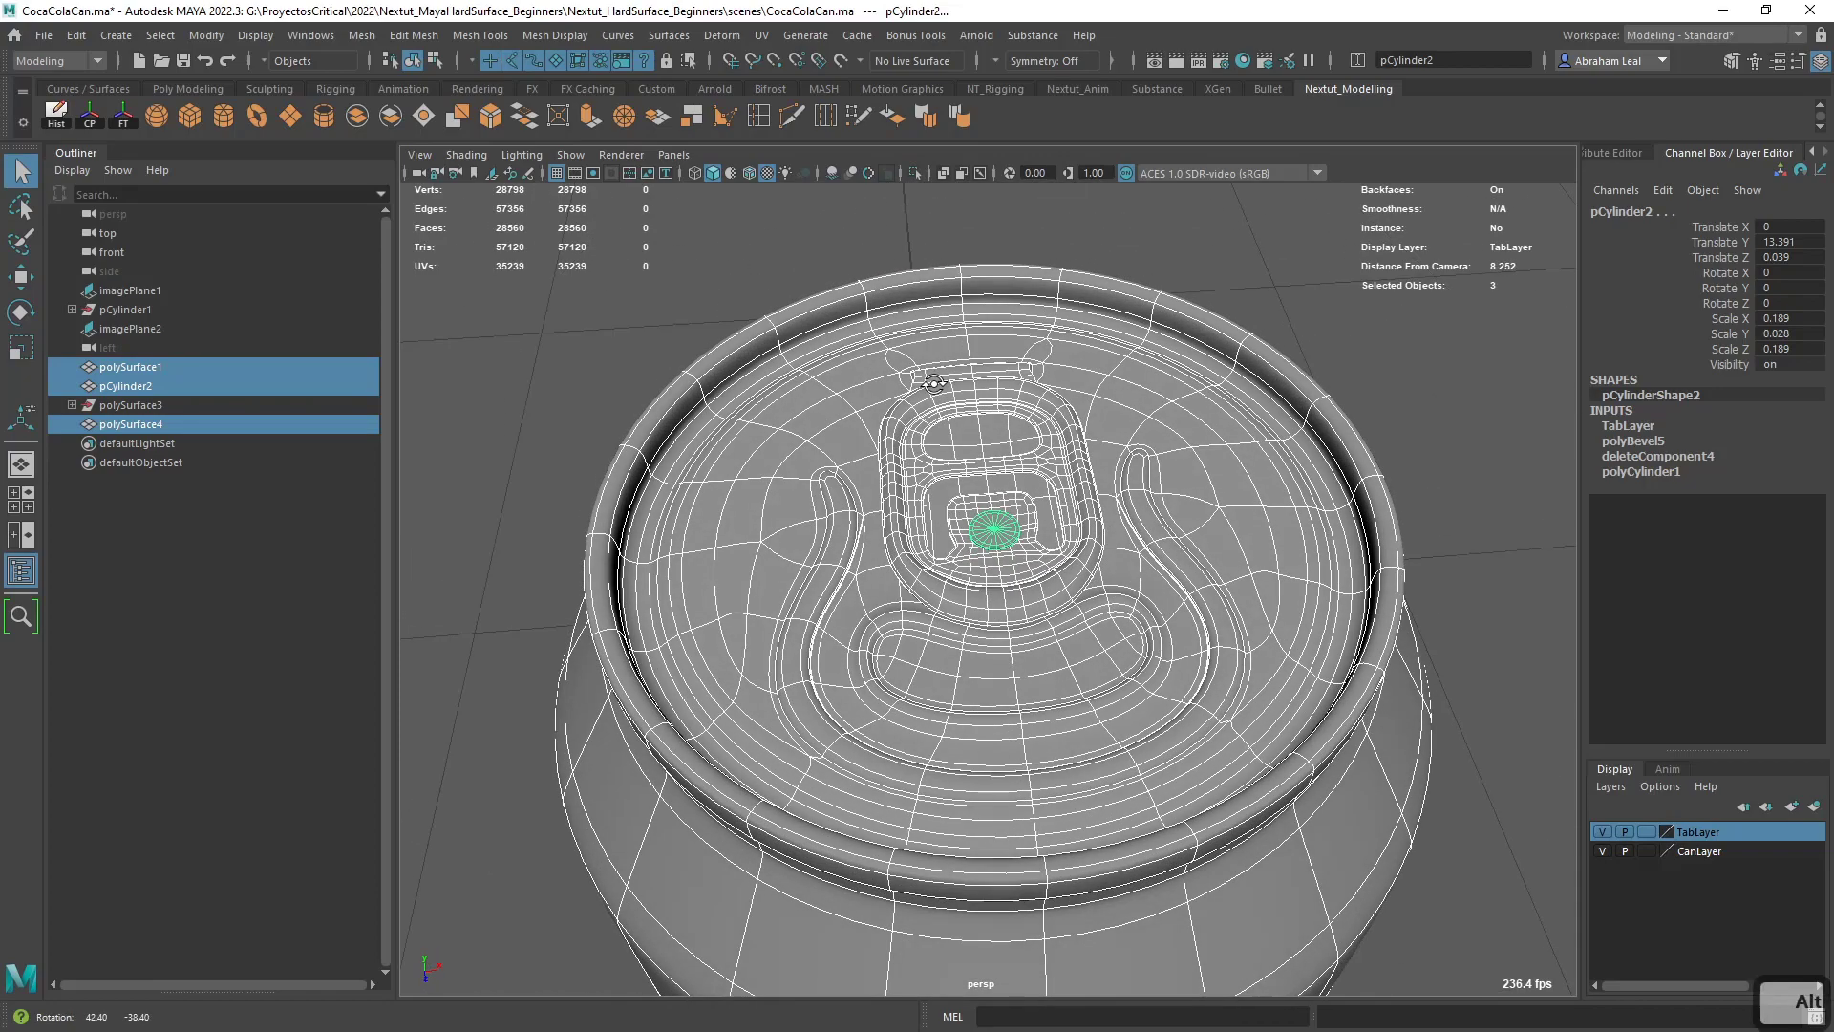
alt+right_drag(930, 381, 905, 374)
alt+drag(1010, 531, 1086, 507)
- Clear the selection and view the complete can model from farther away
click(1443, 417)
alt+right_drag(1443, 416, 1251, 396)
alt+drag(1271, 410, 1151, 428)
alt+right_drag(1137, 420, 1060, 411)
alt+drag(1060, 411, 1137, 477)
alt+right_drag(1142, 497, 1201, 531)
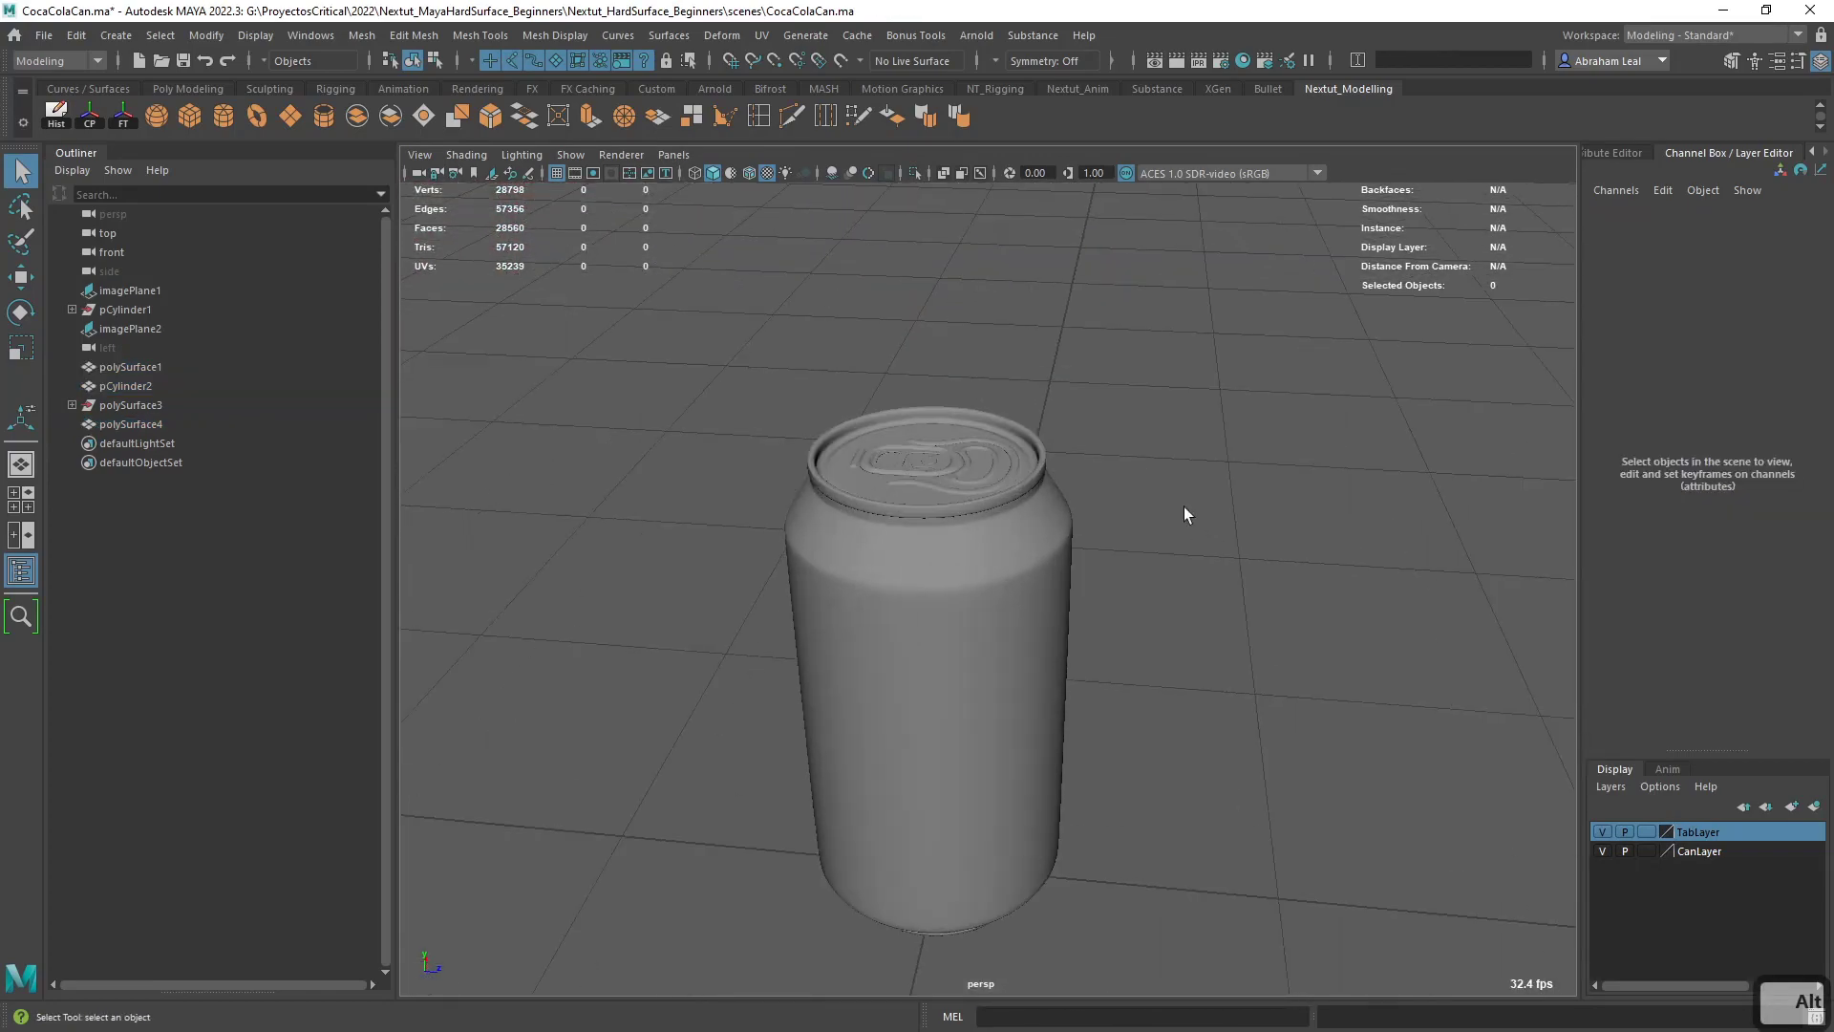
- Compare the unsmoothed and smoothed displays of all the can's parts and examine the lid and body from several distances
drag(1185, 422, 1022, 531)
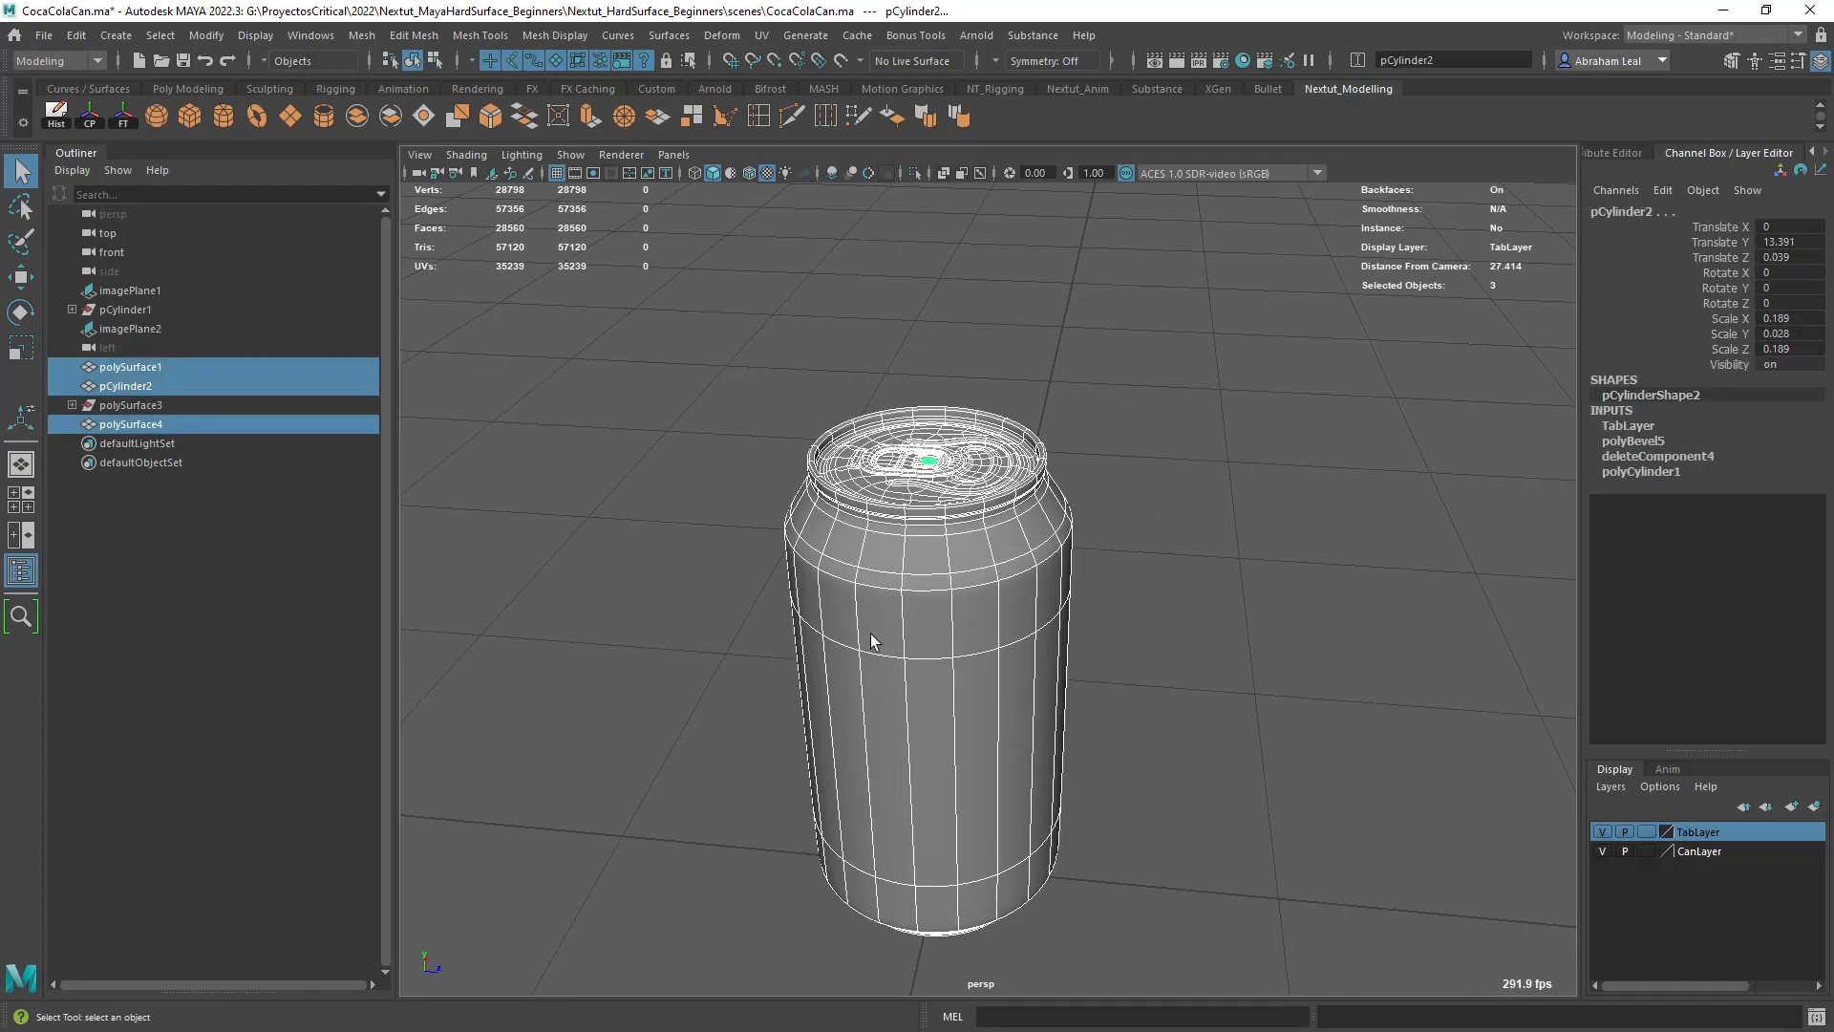
alt+right_drag(869, 634, 936, 657)
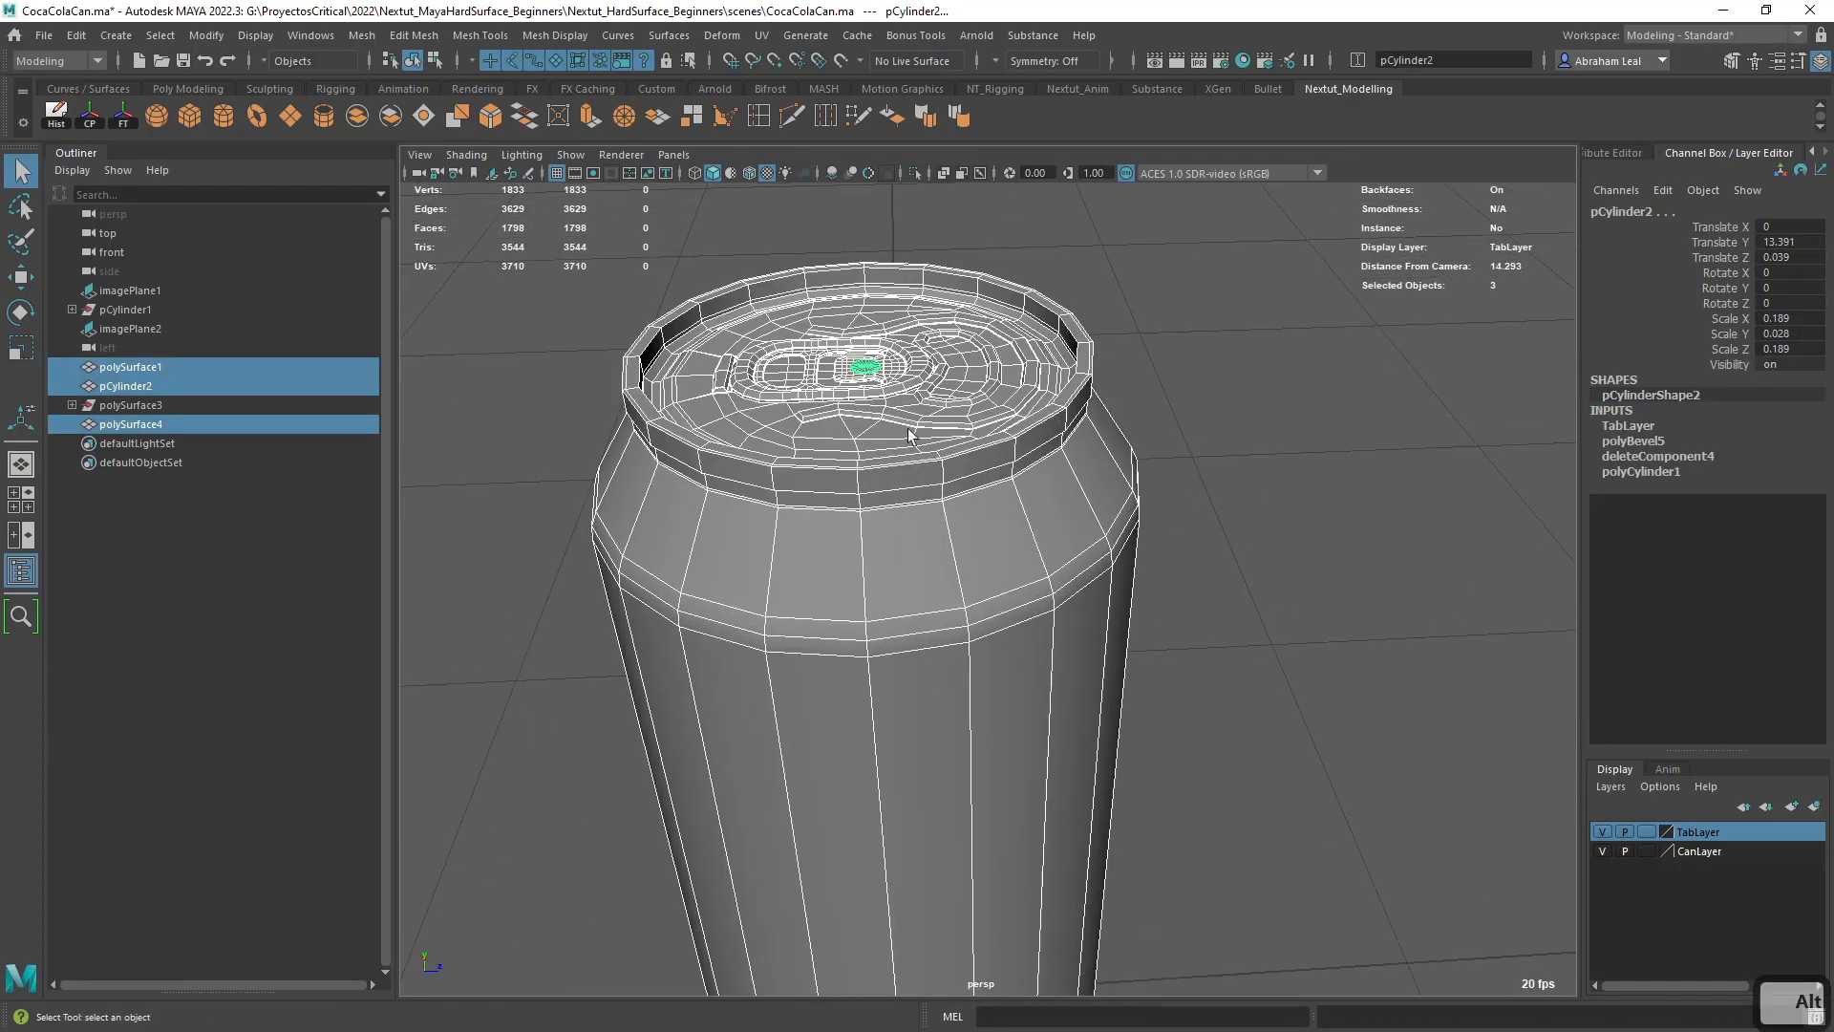
alt+drag(1045, 491, 1013, 566)
key(3)
alt+drag(1349, 684, 1314, 680)
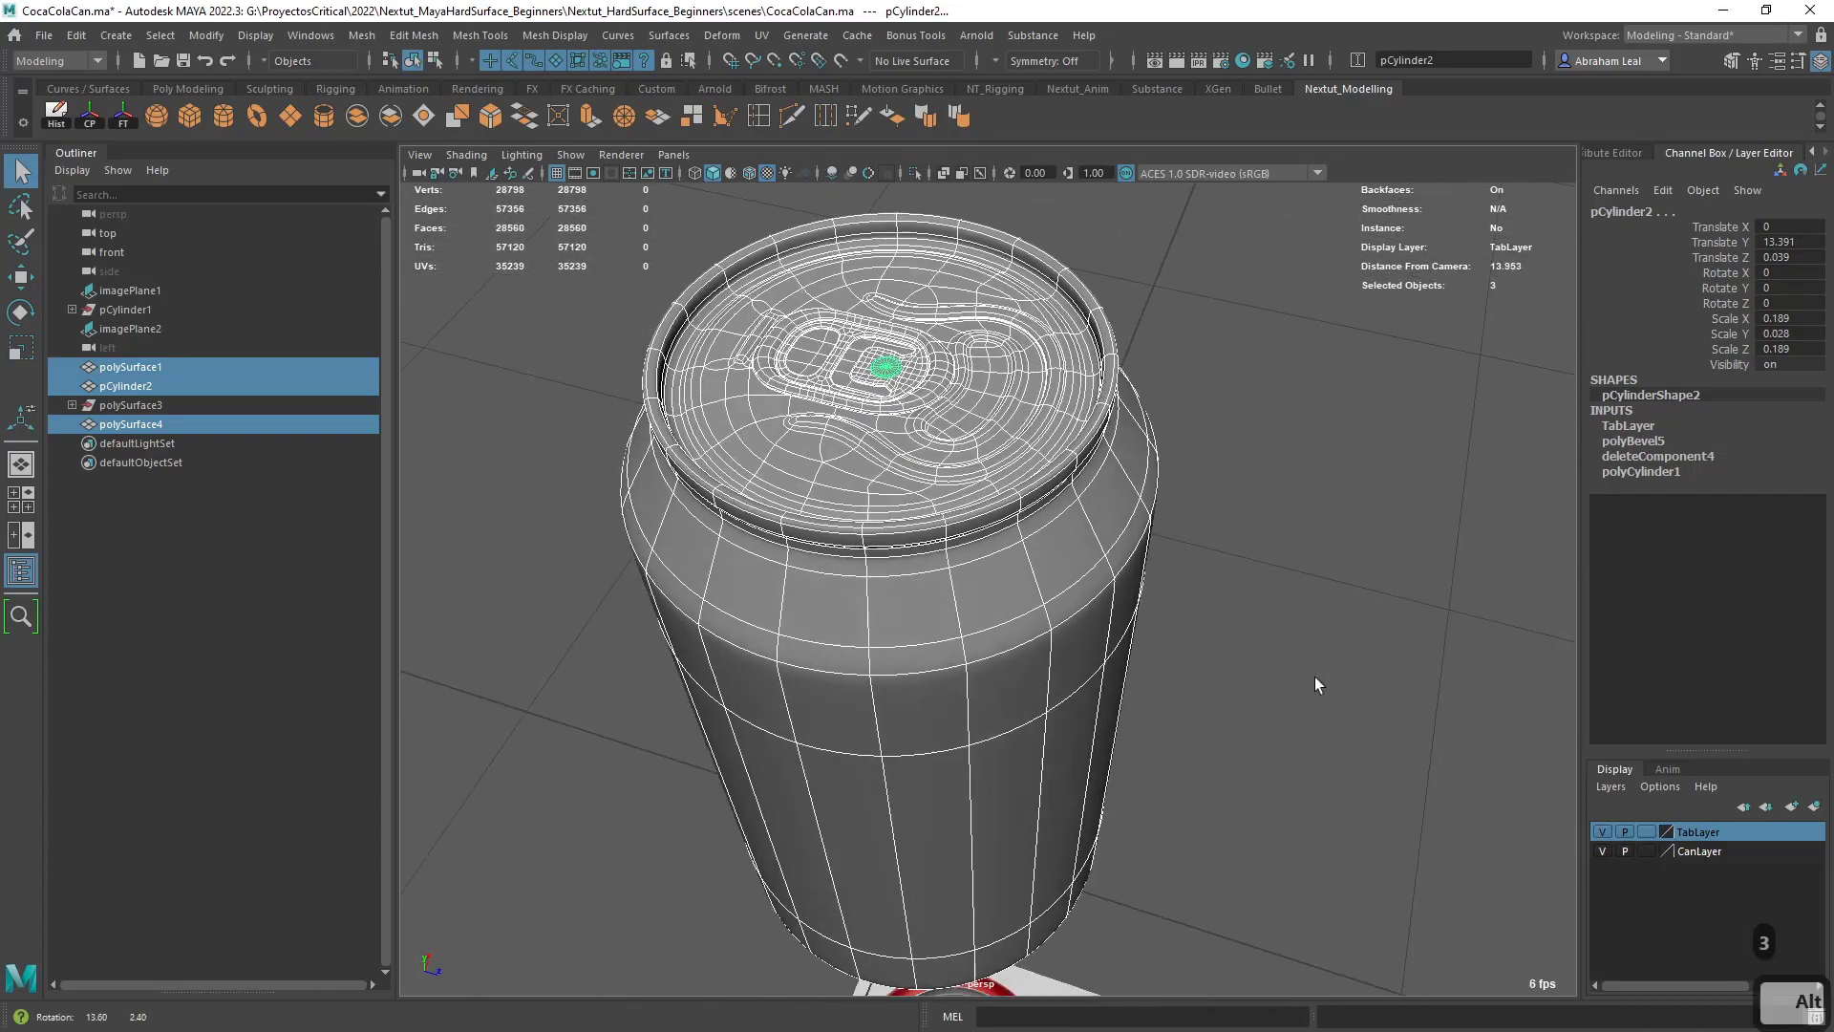
click(1263, 600)
alt+right_drag(1208, 565, 1227, 571)
alt+drag(1227, 571, 1181, 528)
alt+right_drag(1154, 521, 961, 451)
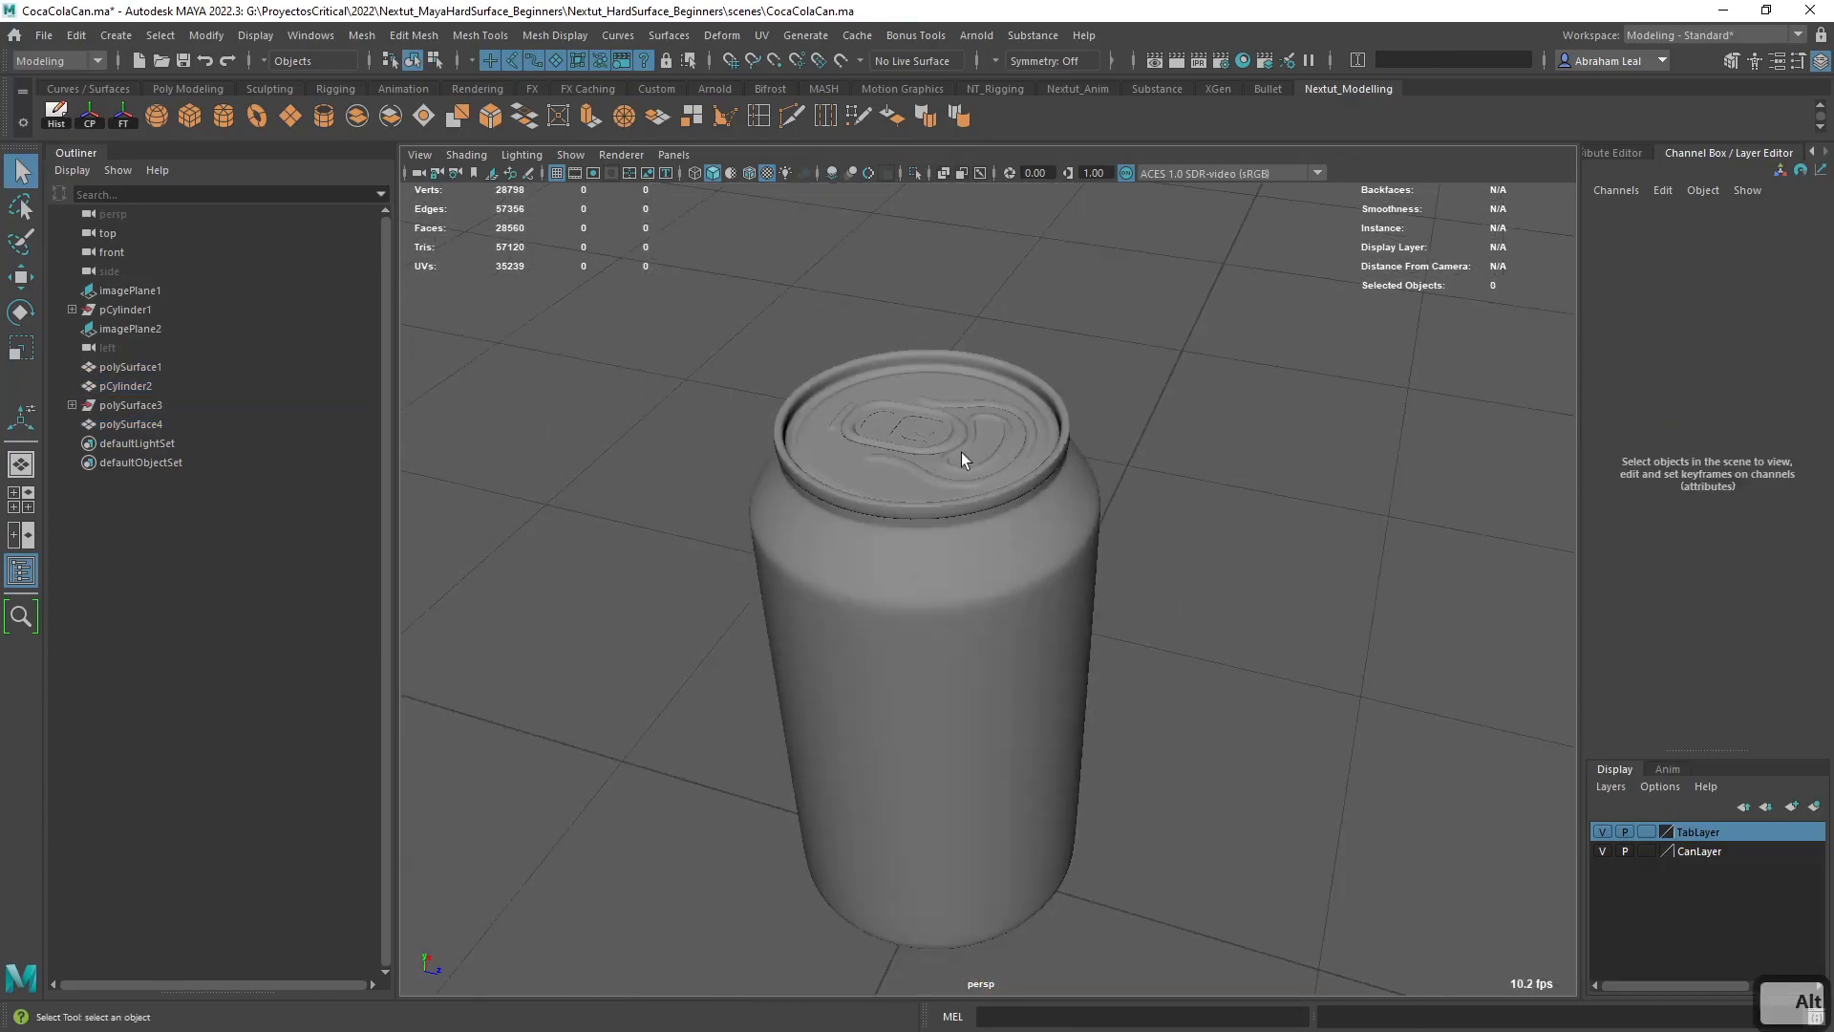
- Delete the front and top reference image planes of the Coca-Cola can
alt+right_drag(837, 577, 640, 565)
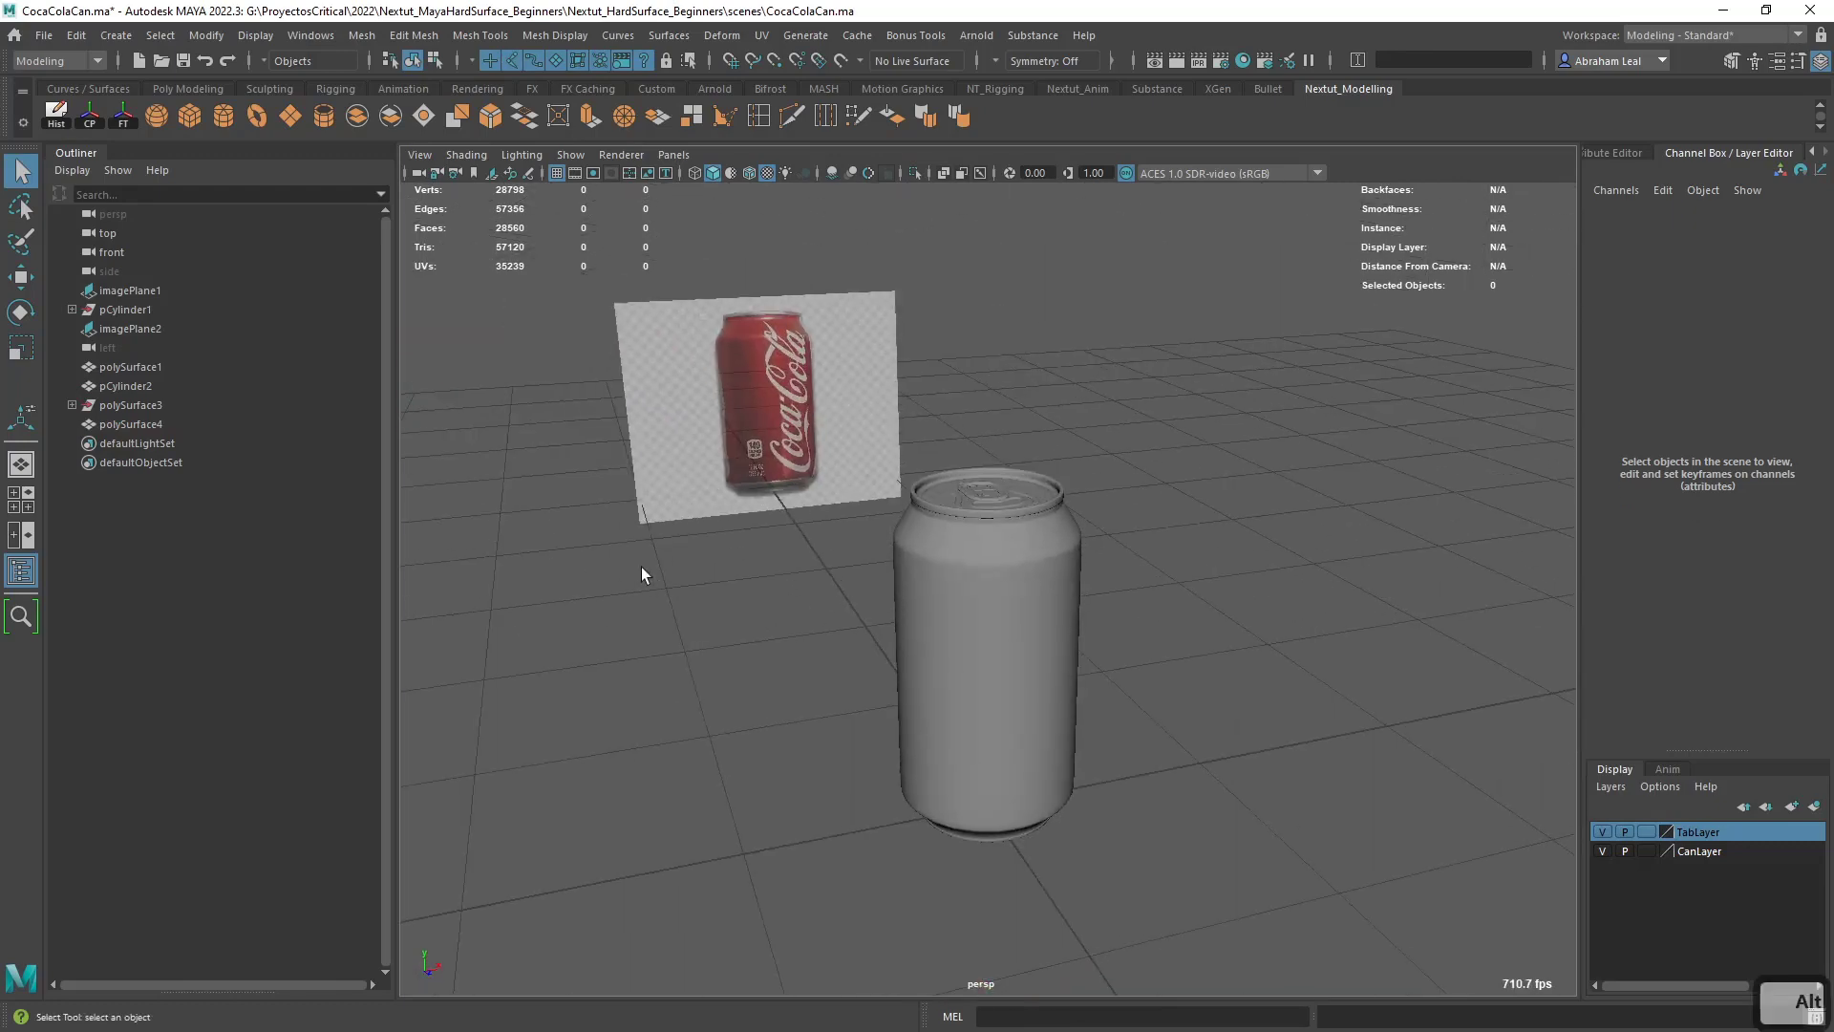
click(642, 564)
alt+drag(776, 650, 867, 552)
alt+right_drag(867, 552, 628, 468)
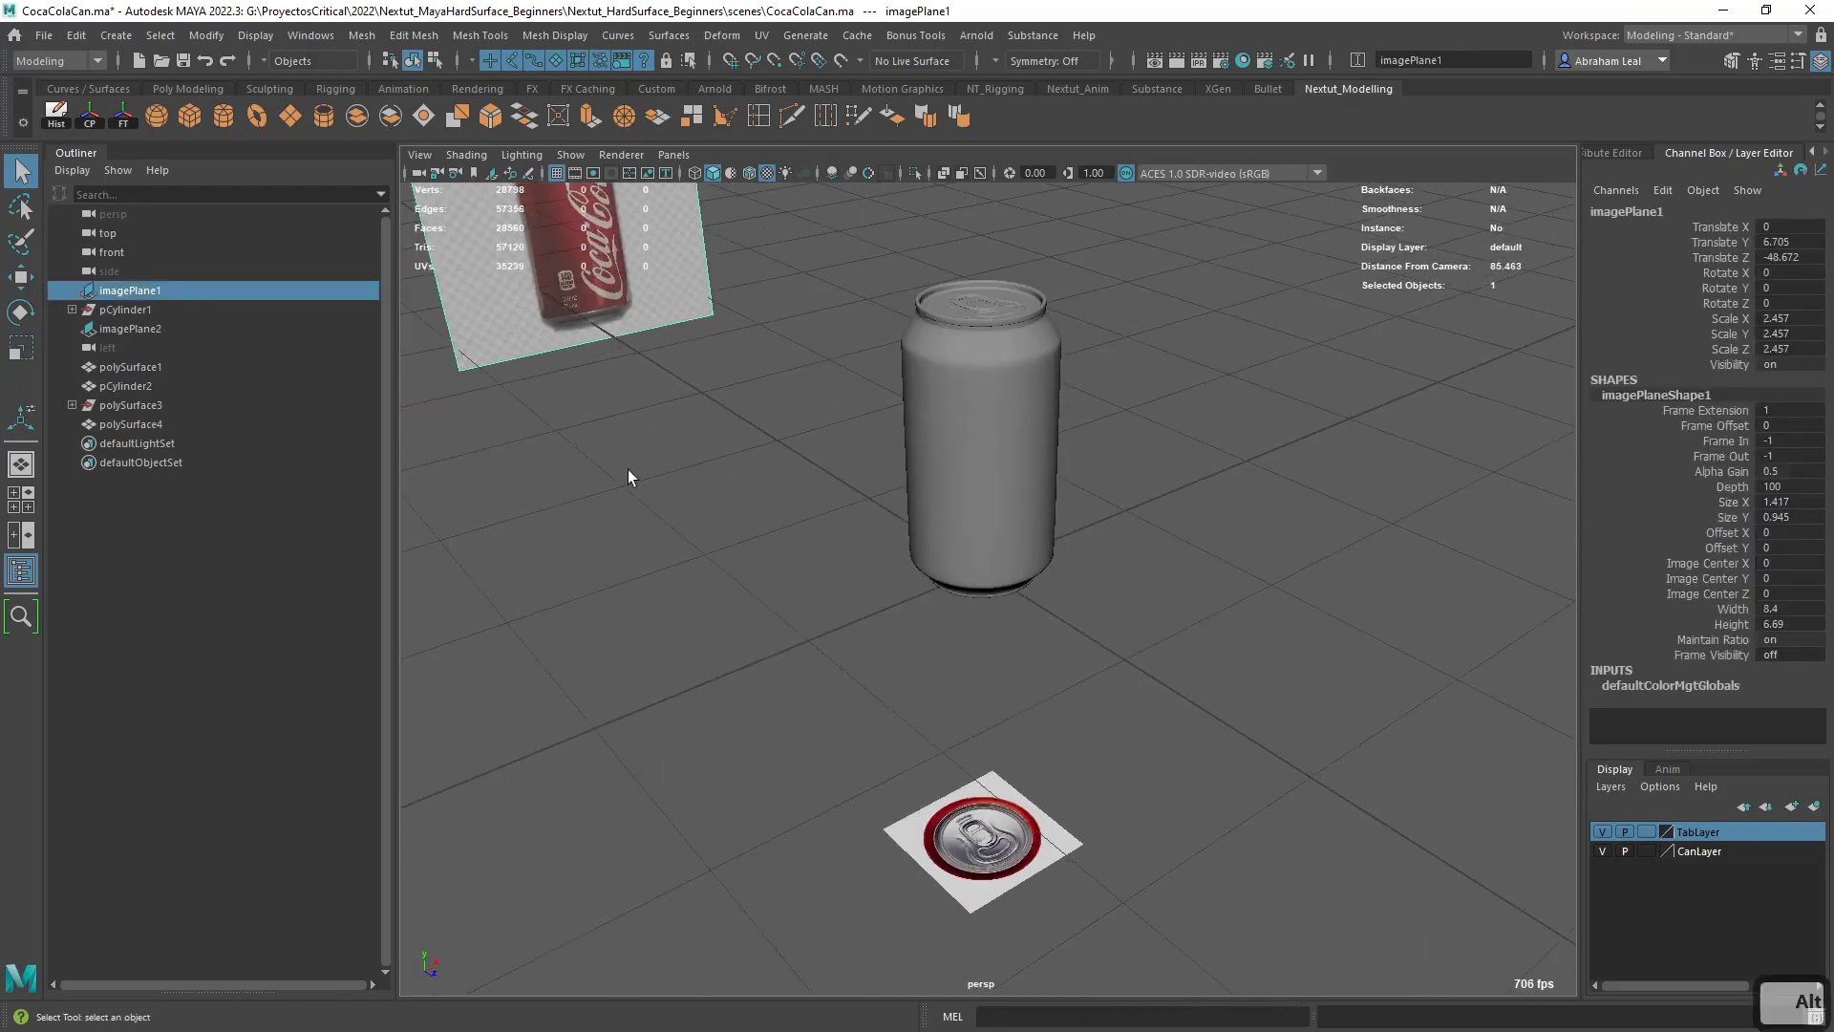
shift+click(999, 791)
key(Delete)
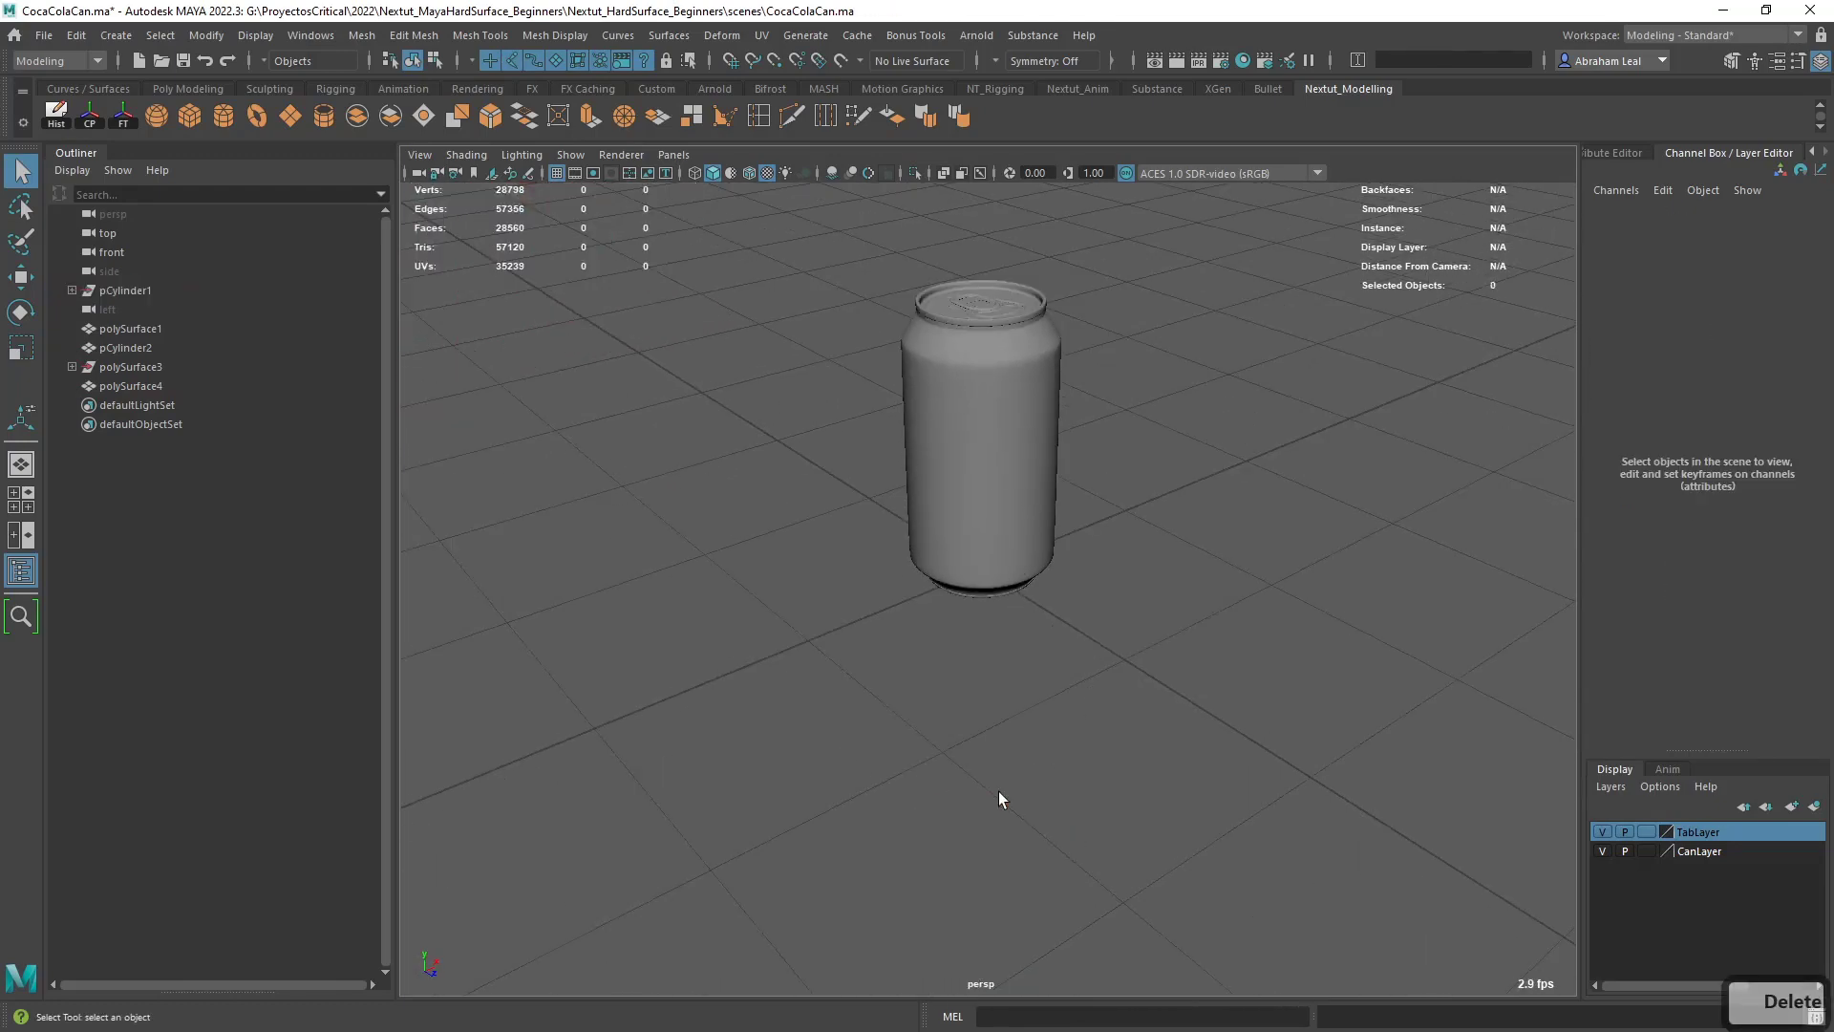
- Select all the can's parts, unparent them, delete their history and freeze their transformations
alt+middle_drag(1080, 496, 1098, 625)
drag(1098, 299, 855, 622)
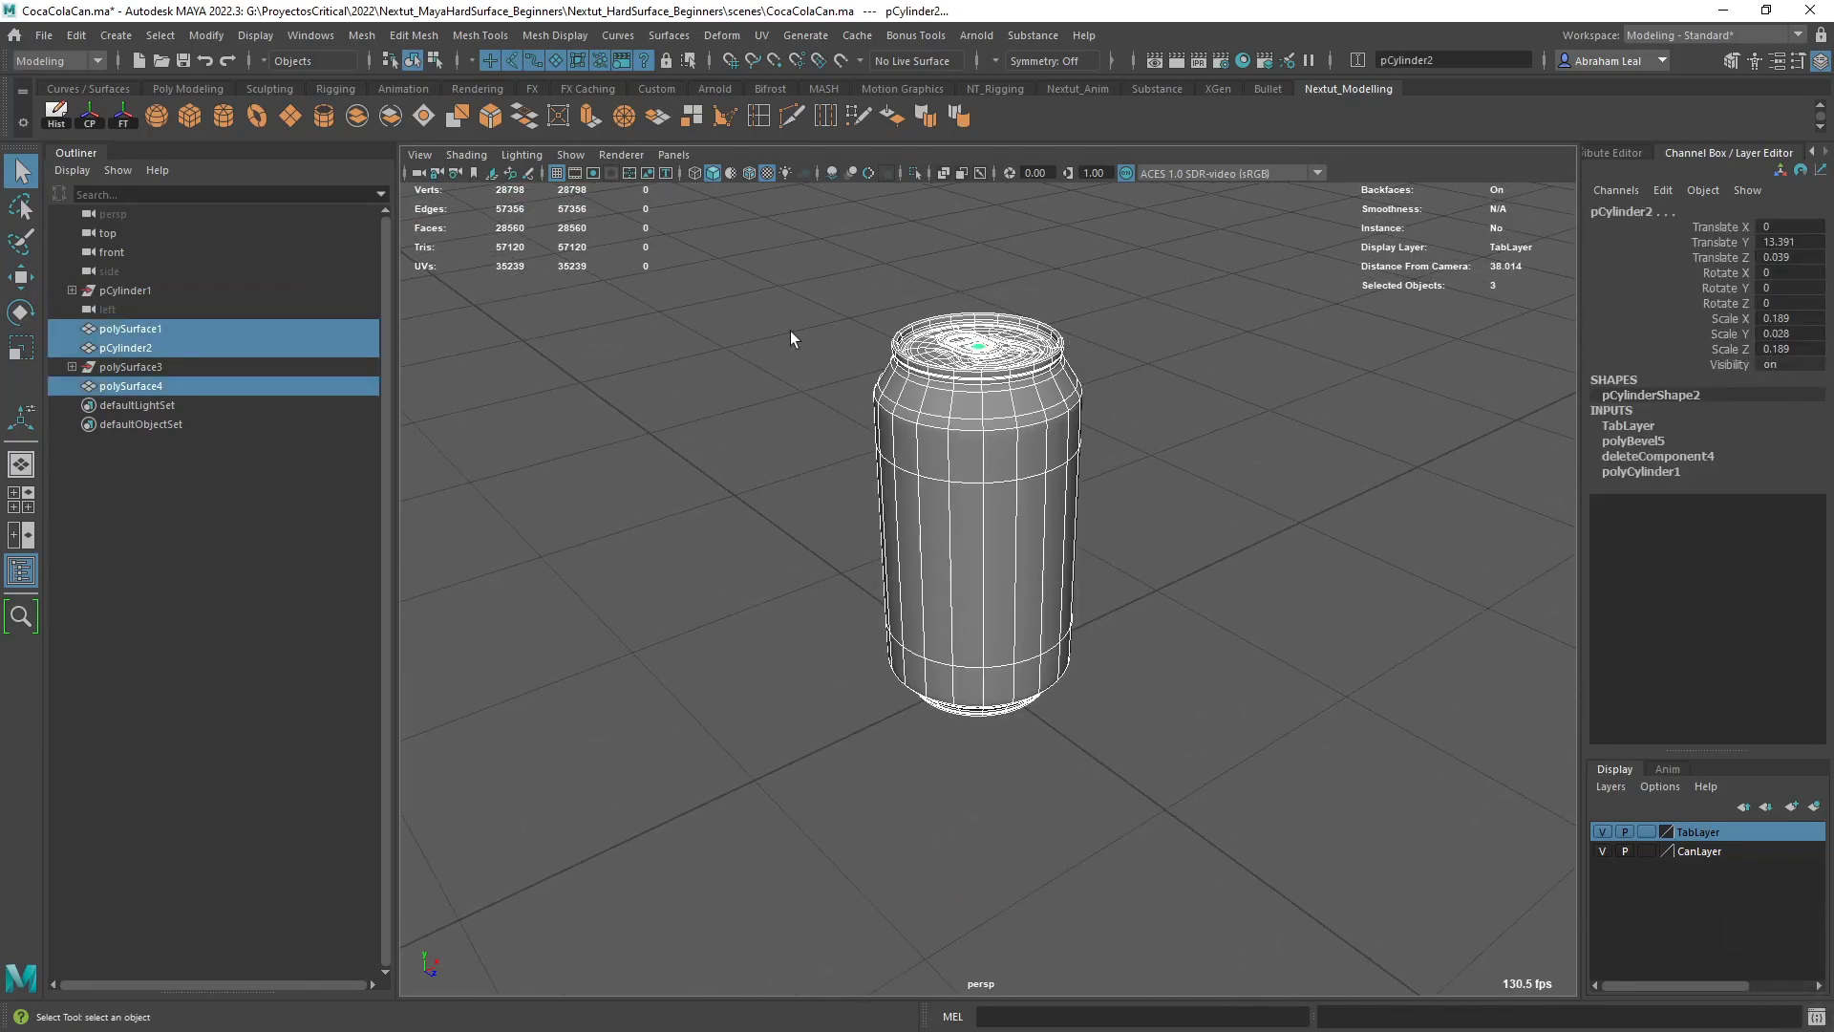
key(shift+p)
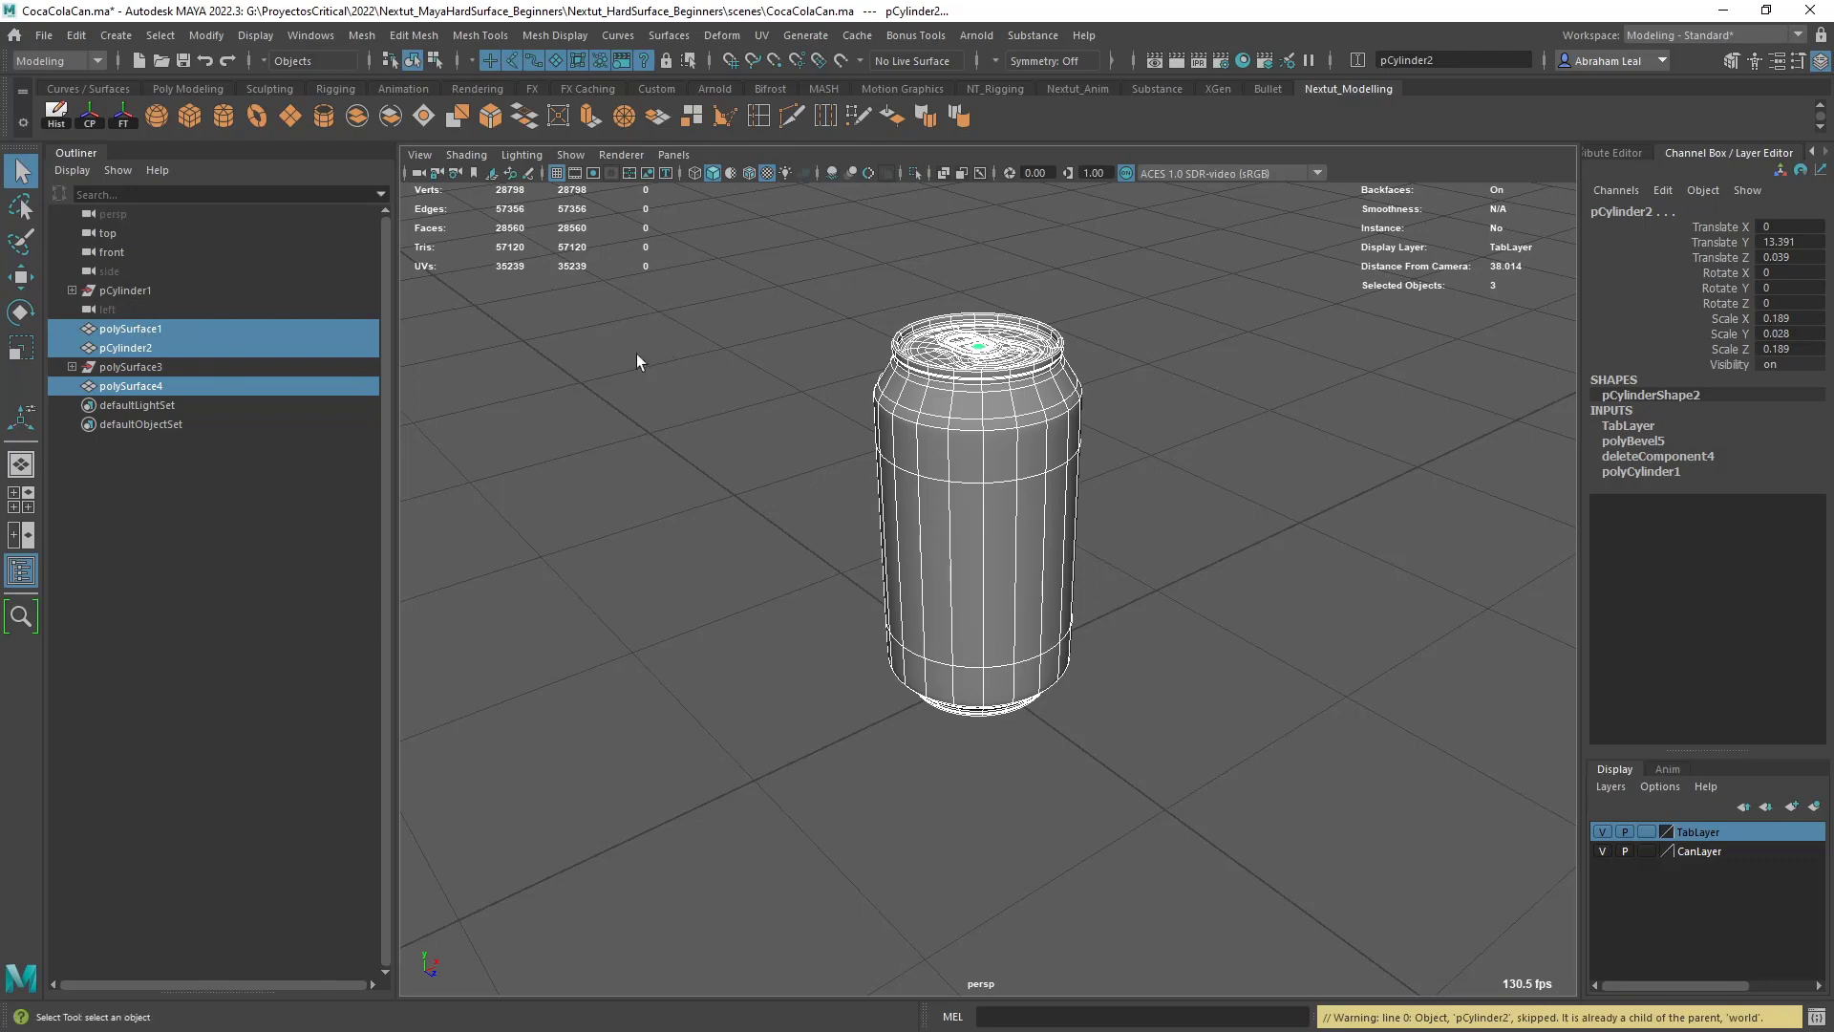
click(62, 117)
click(123, 118)
- Combine the pull tab and its rivet into one mesh and delete the combined mesh's history
alt+right_drag(783, 314, 1000, 354)
click(1081, 435)
click(963, 357)
alt+middle_drag(962, 357, 926, 506)
alt+right_drag(927, 507, 997, 530)
alt+drag(997, 531, 938, 502)
click(864, 408)
shift+click(927, 427)
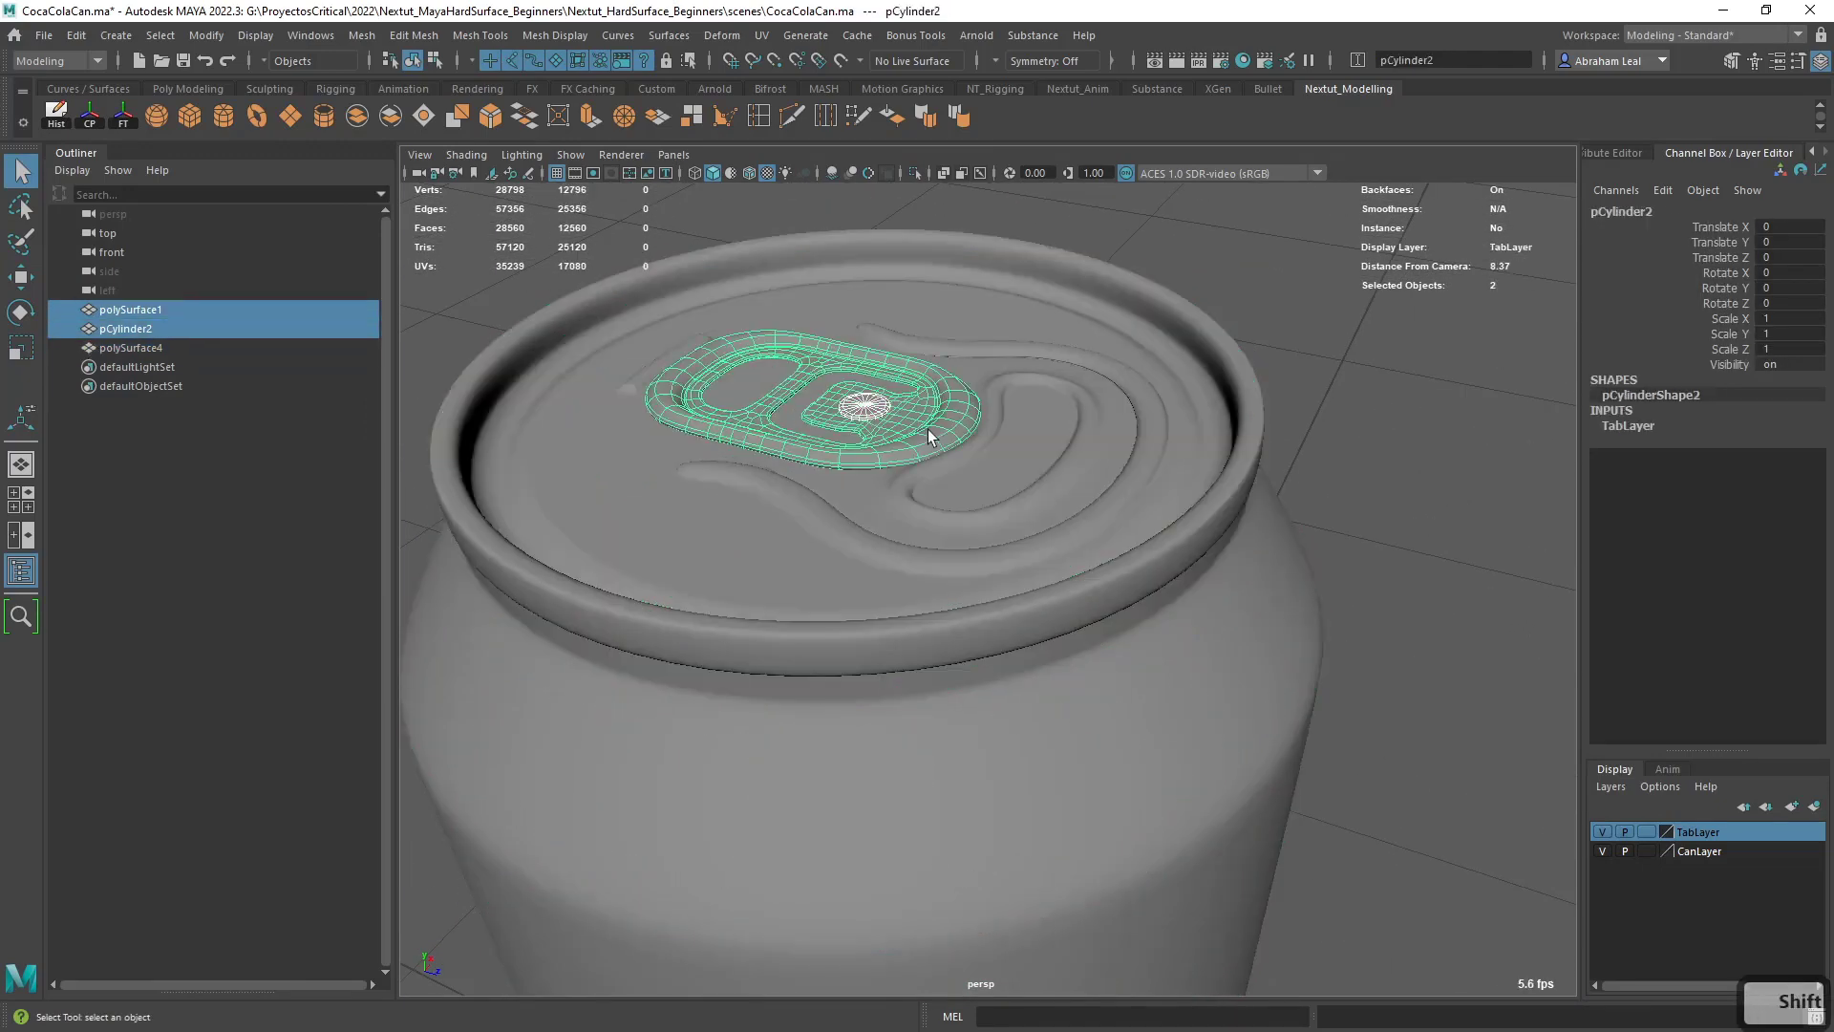
click(328, 123)
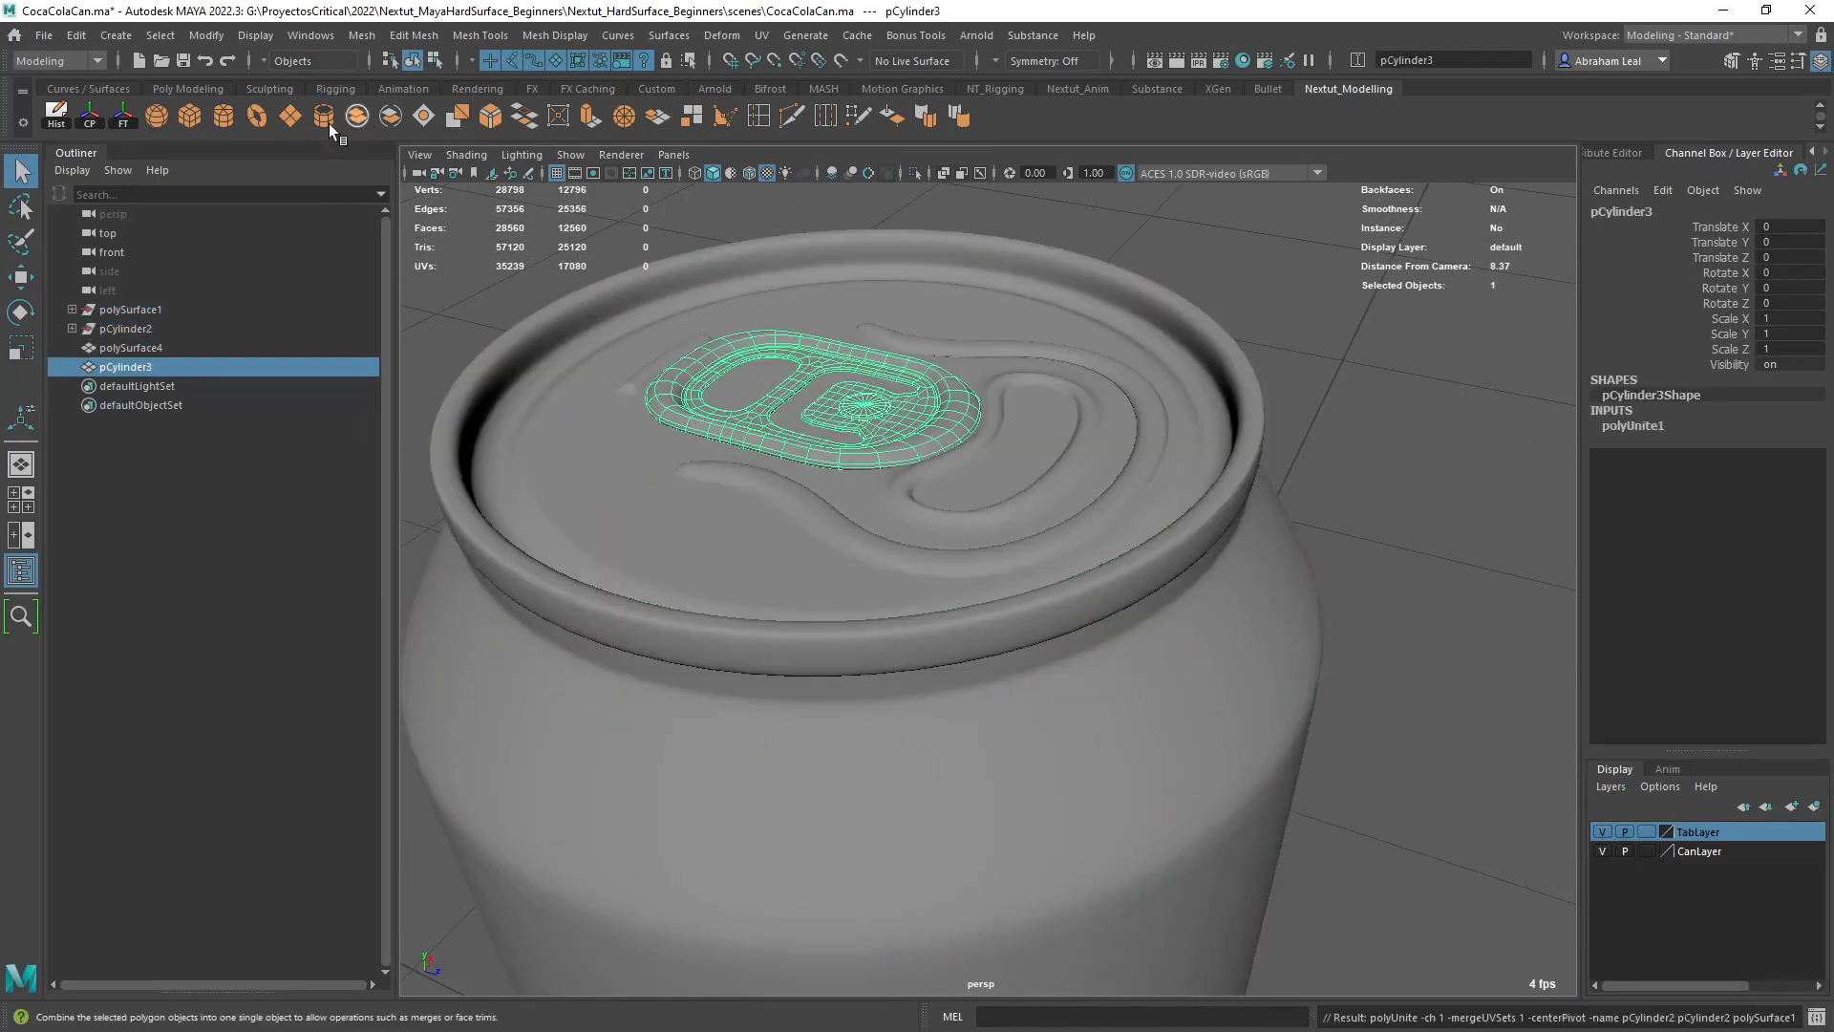
click(58, 116)
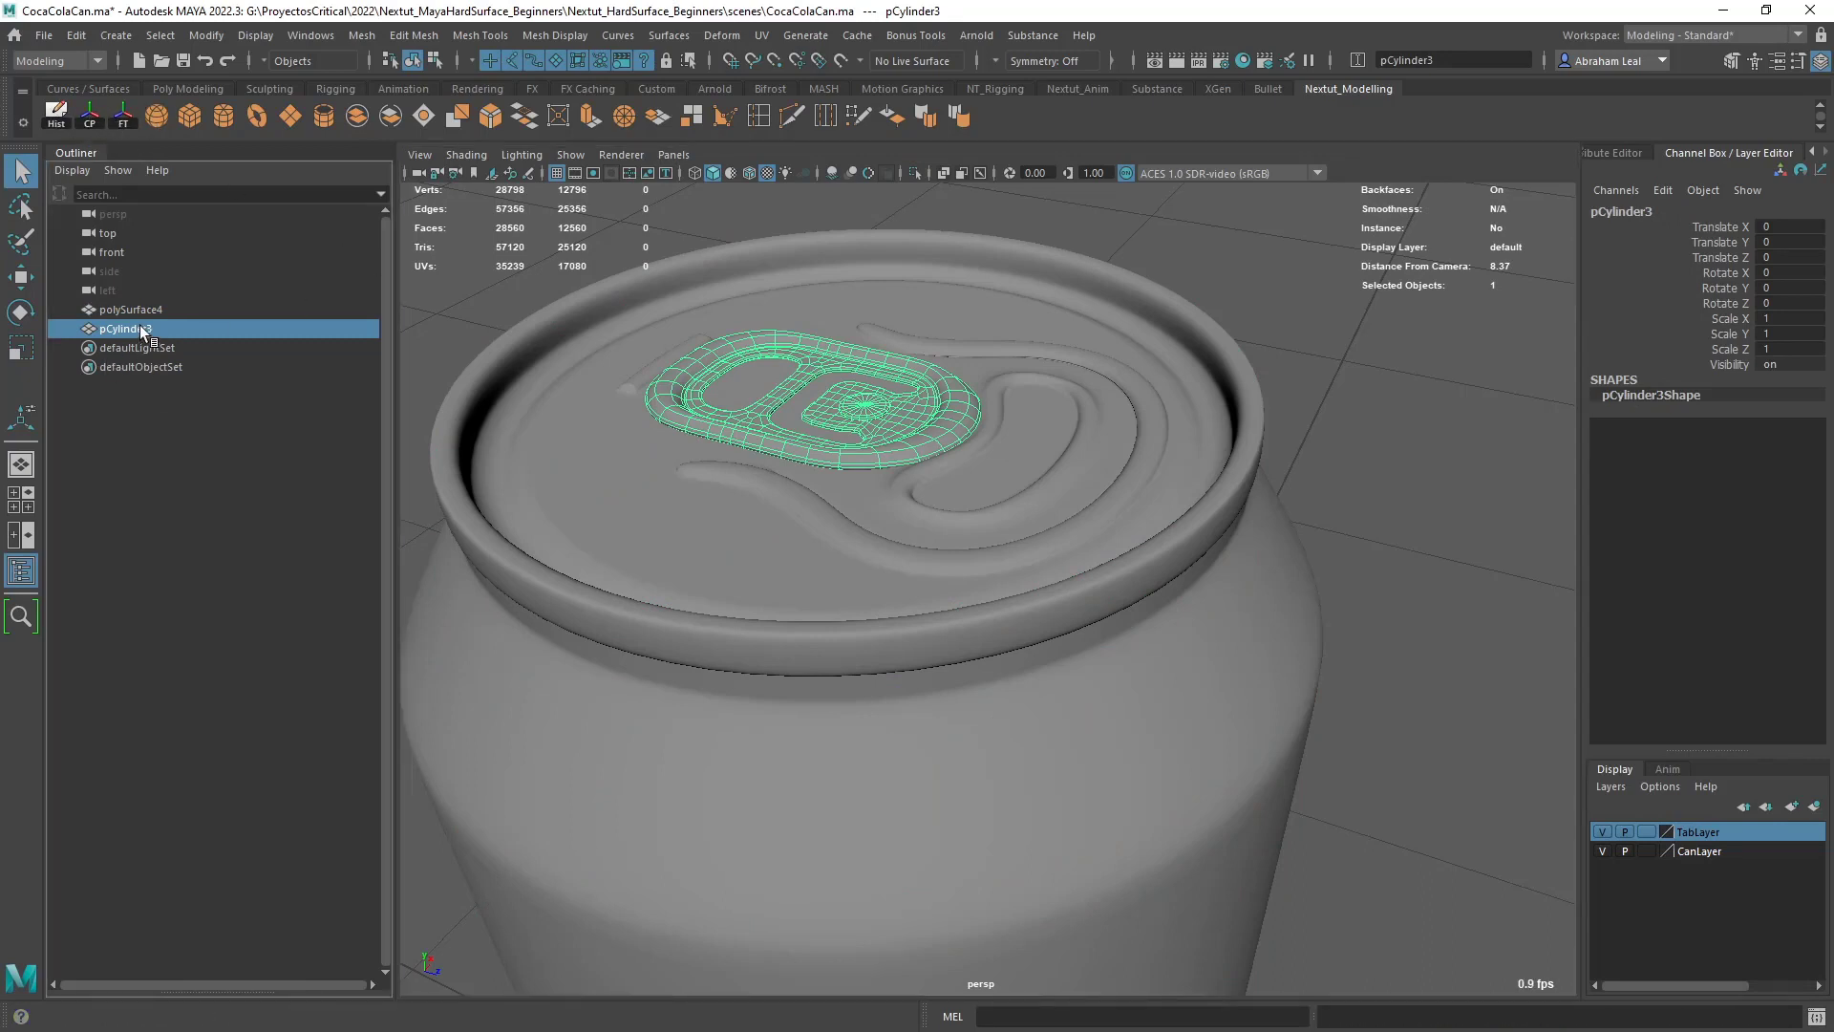
- Rename the combined pull tab mesh as Can_Tab_geo
double_click(125, 328)
text(Can_)
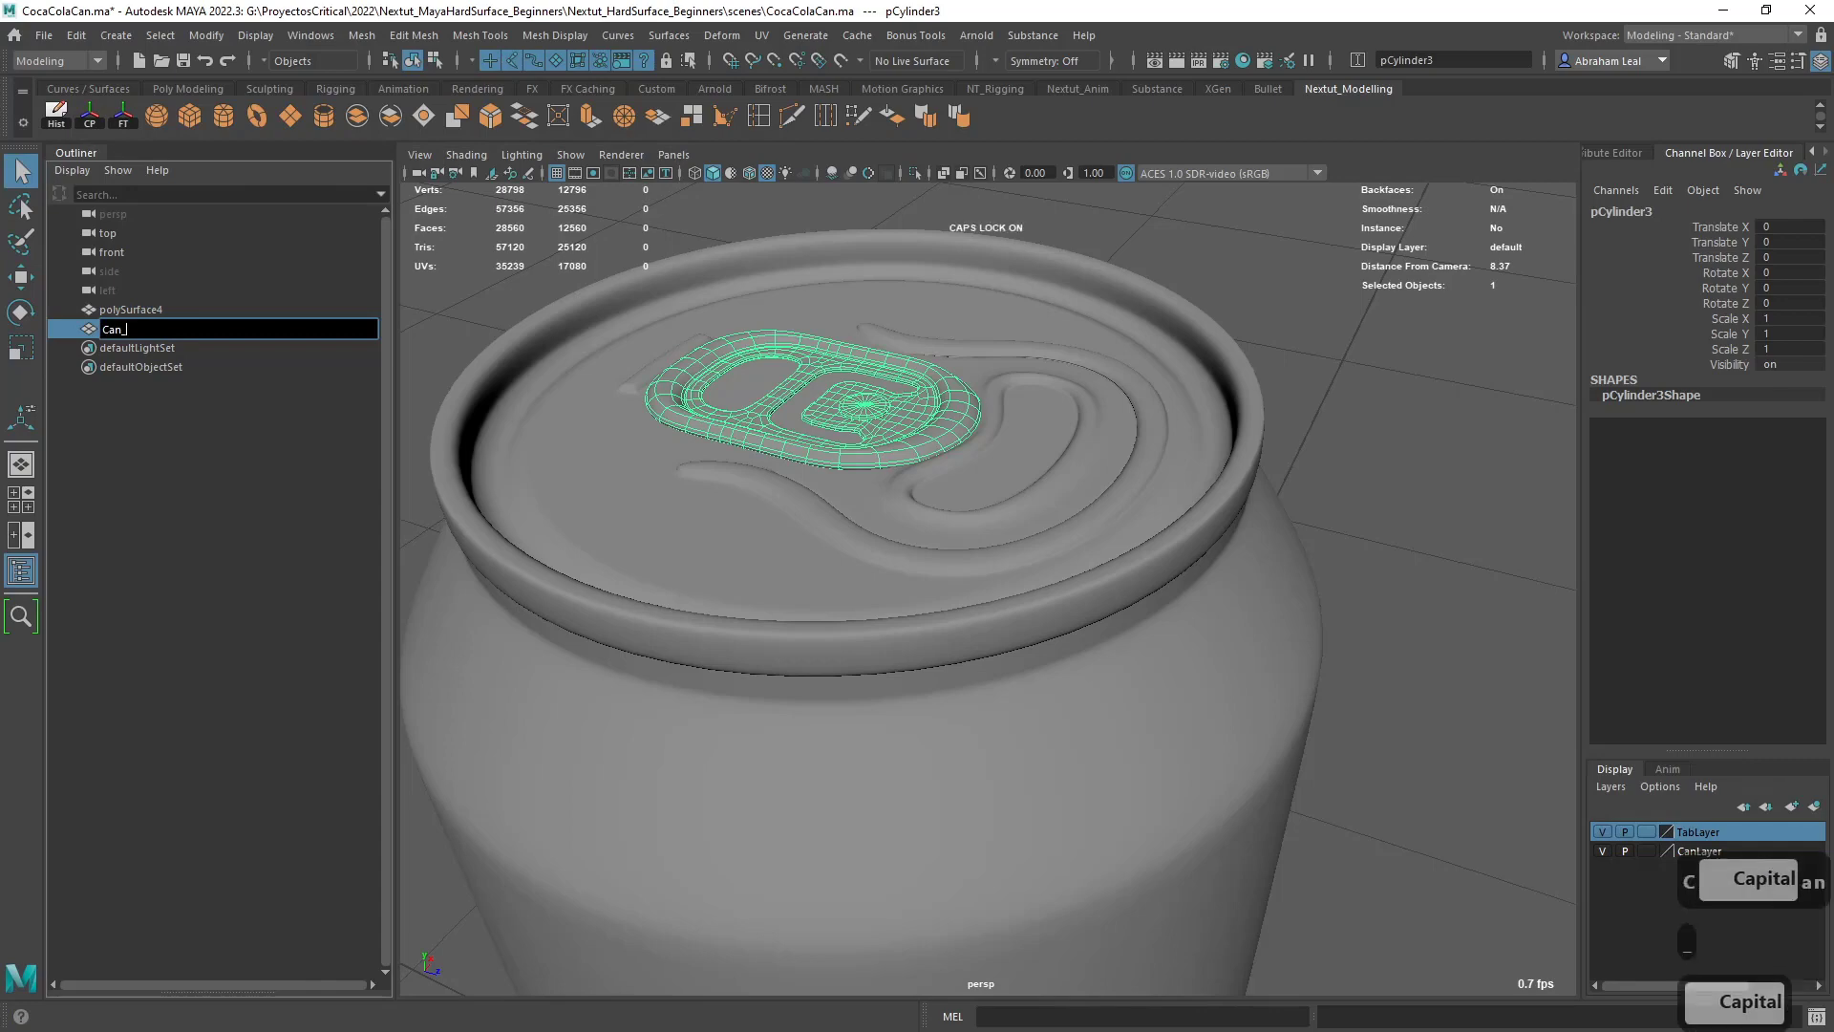
text(Tab_GE)
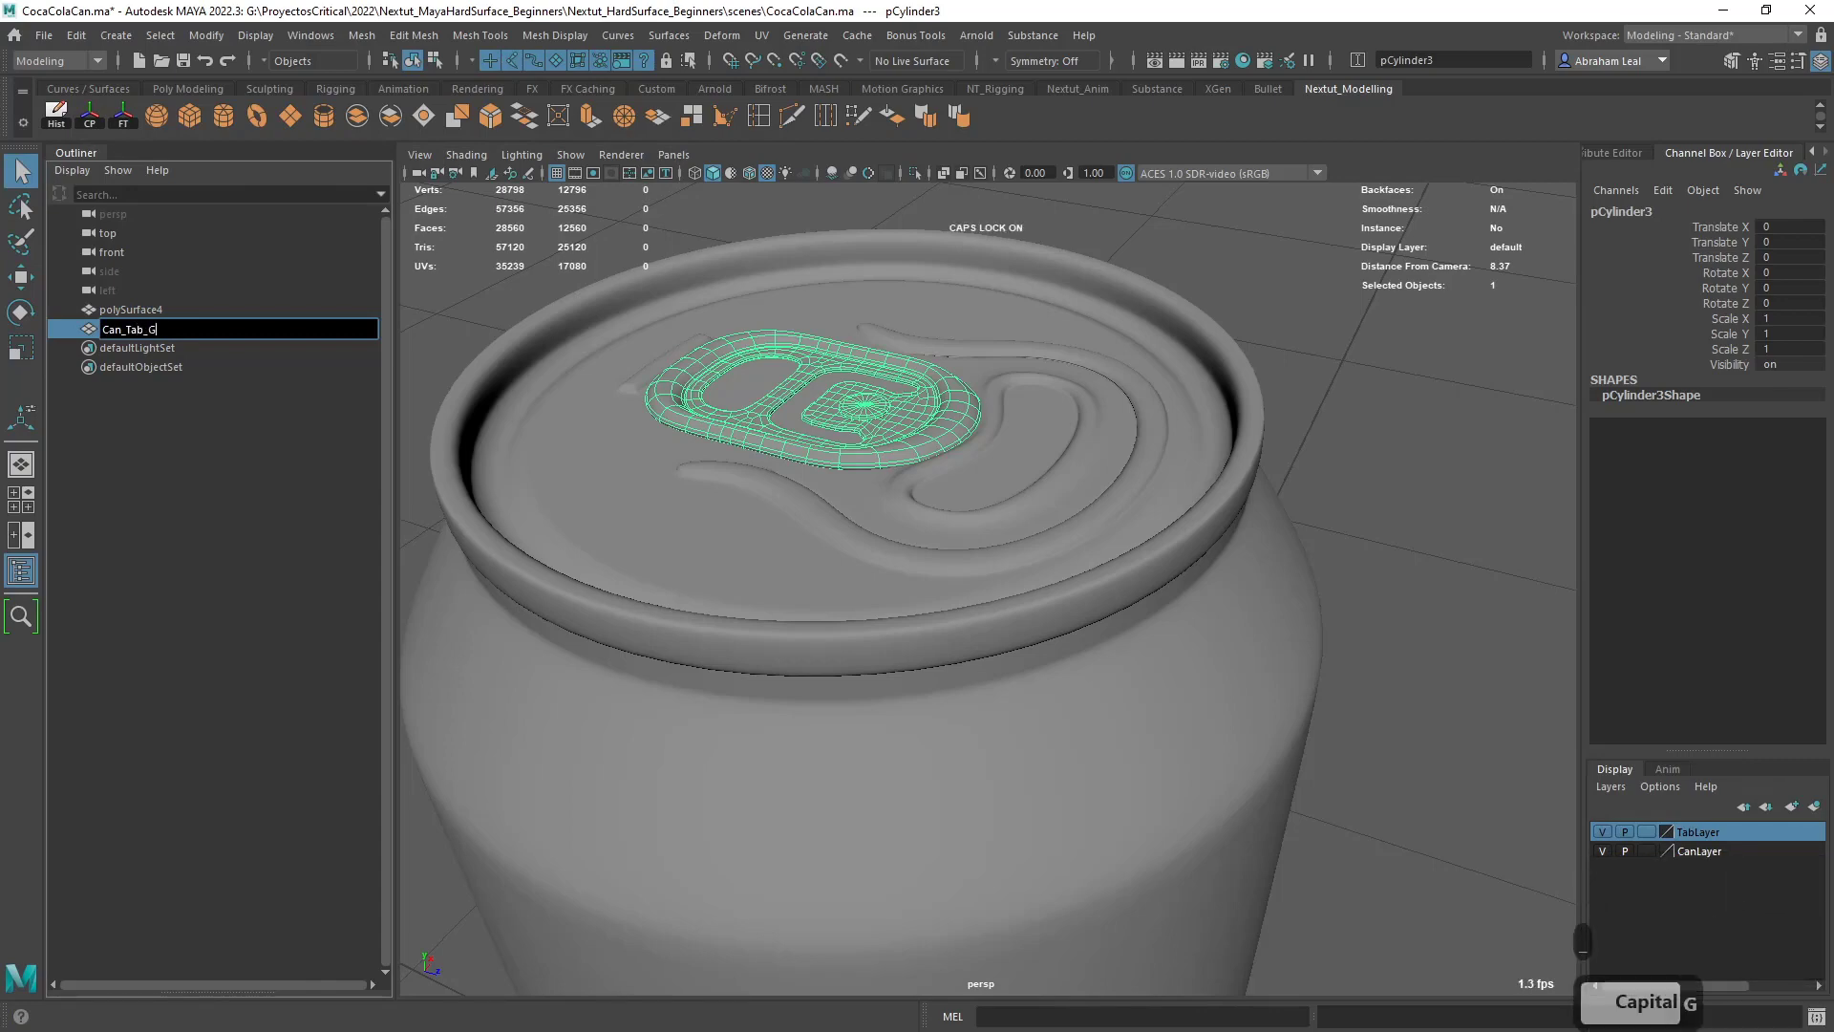
key(BackSpace)
key(BackSpace)
text(geo)
key(Return)
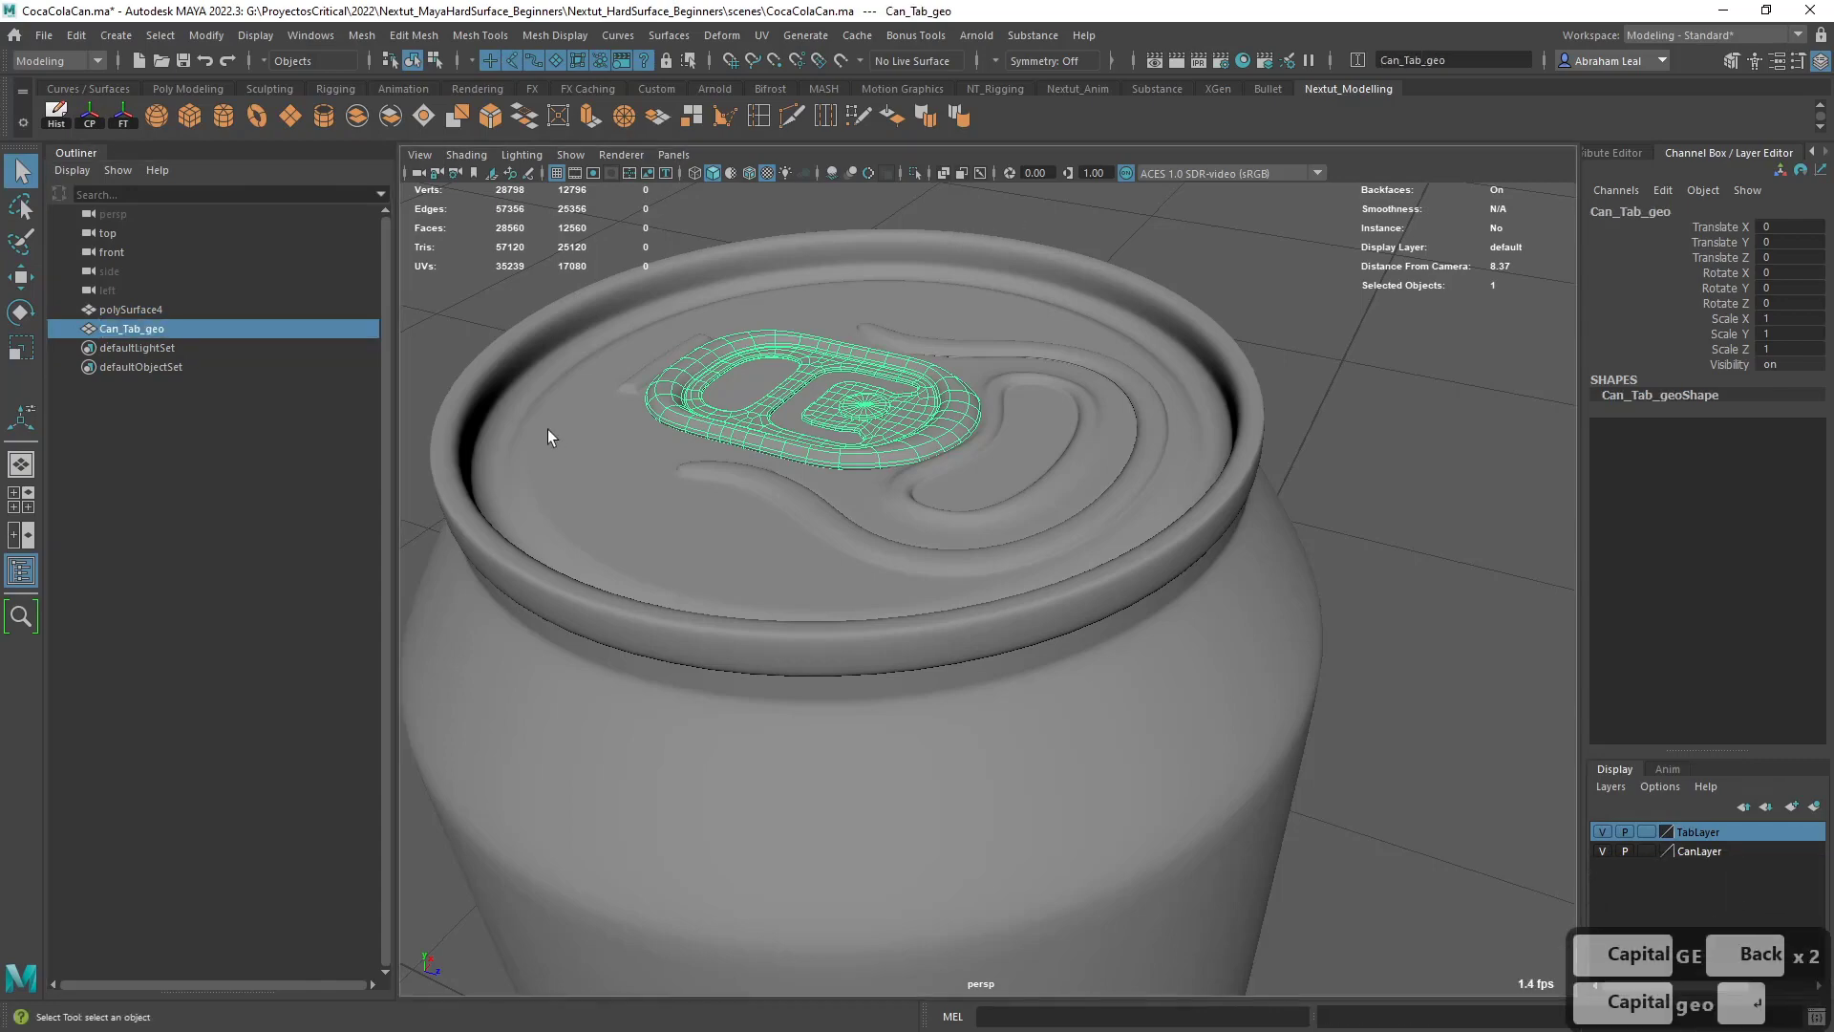
- Rename the can body mesh as Can_geo, clear the selection and save the scene
click(176, 311)
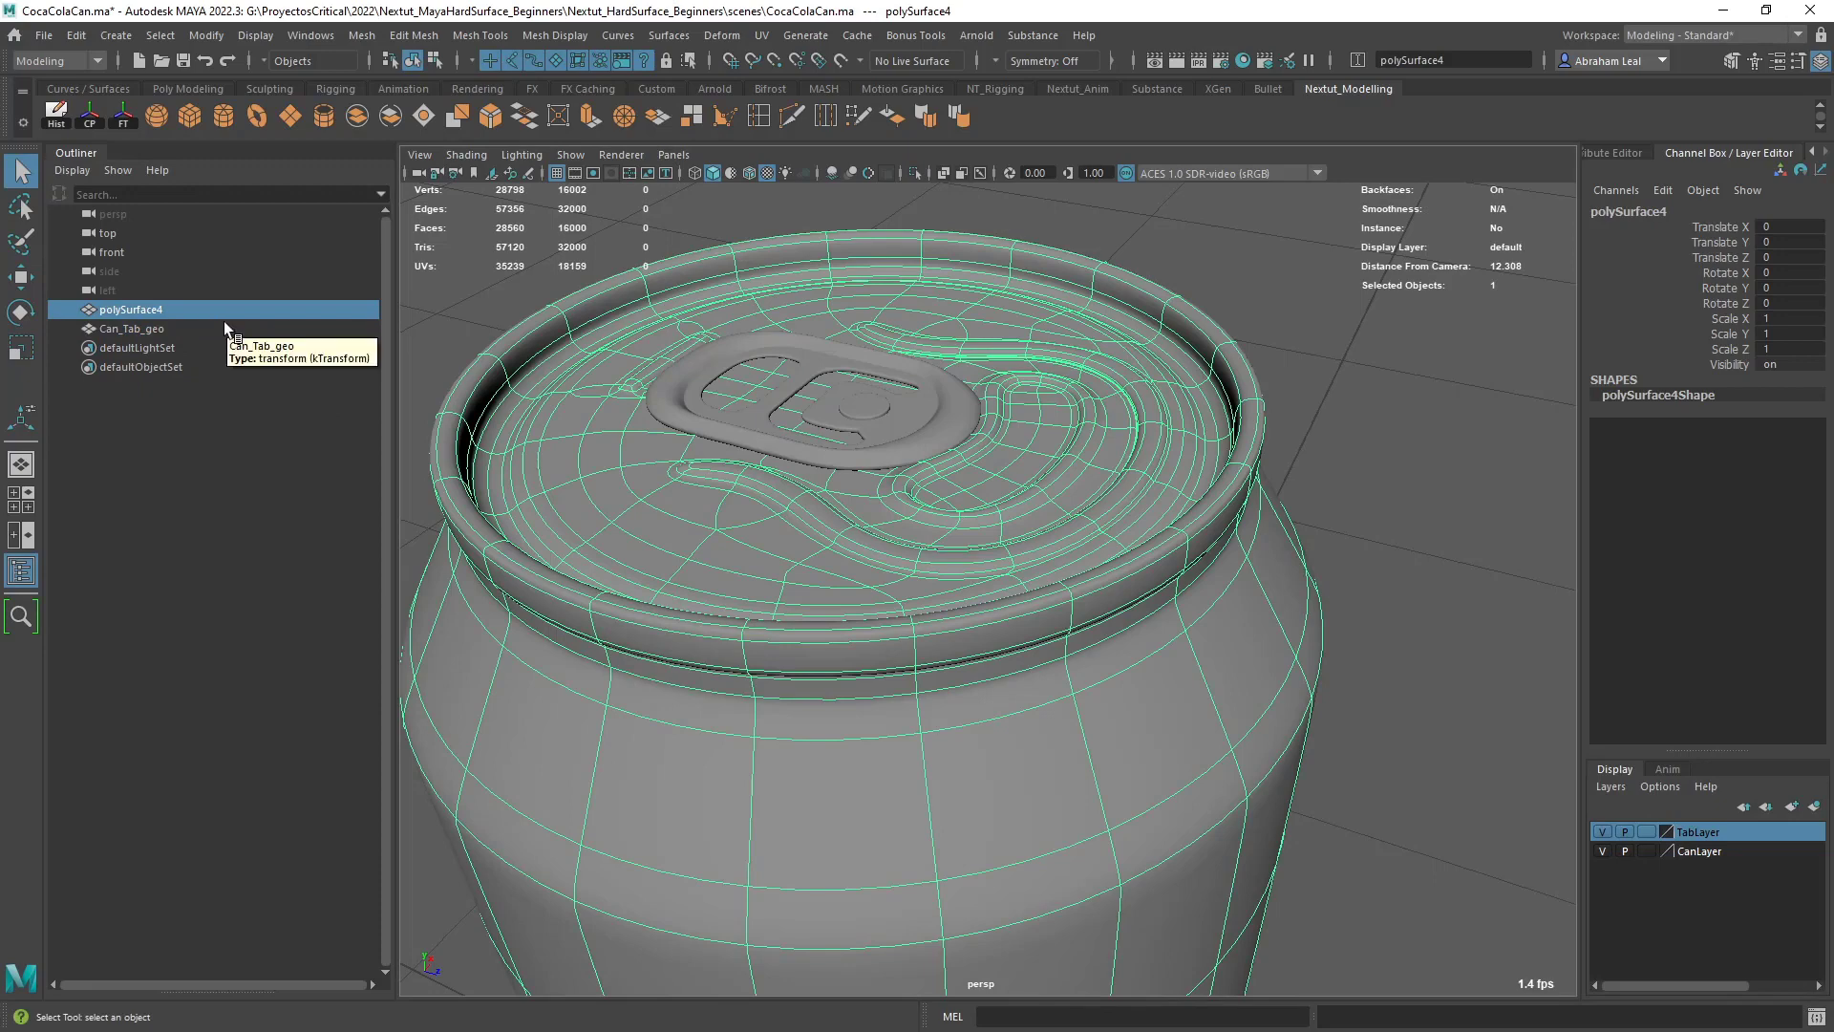
double_click(193, 310)
text(Can_geo)
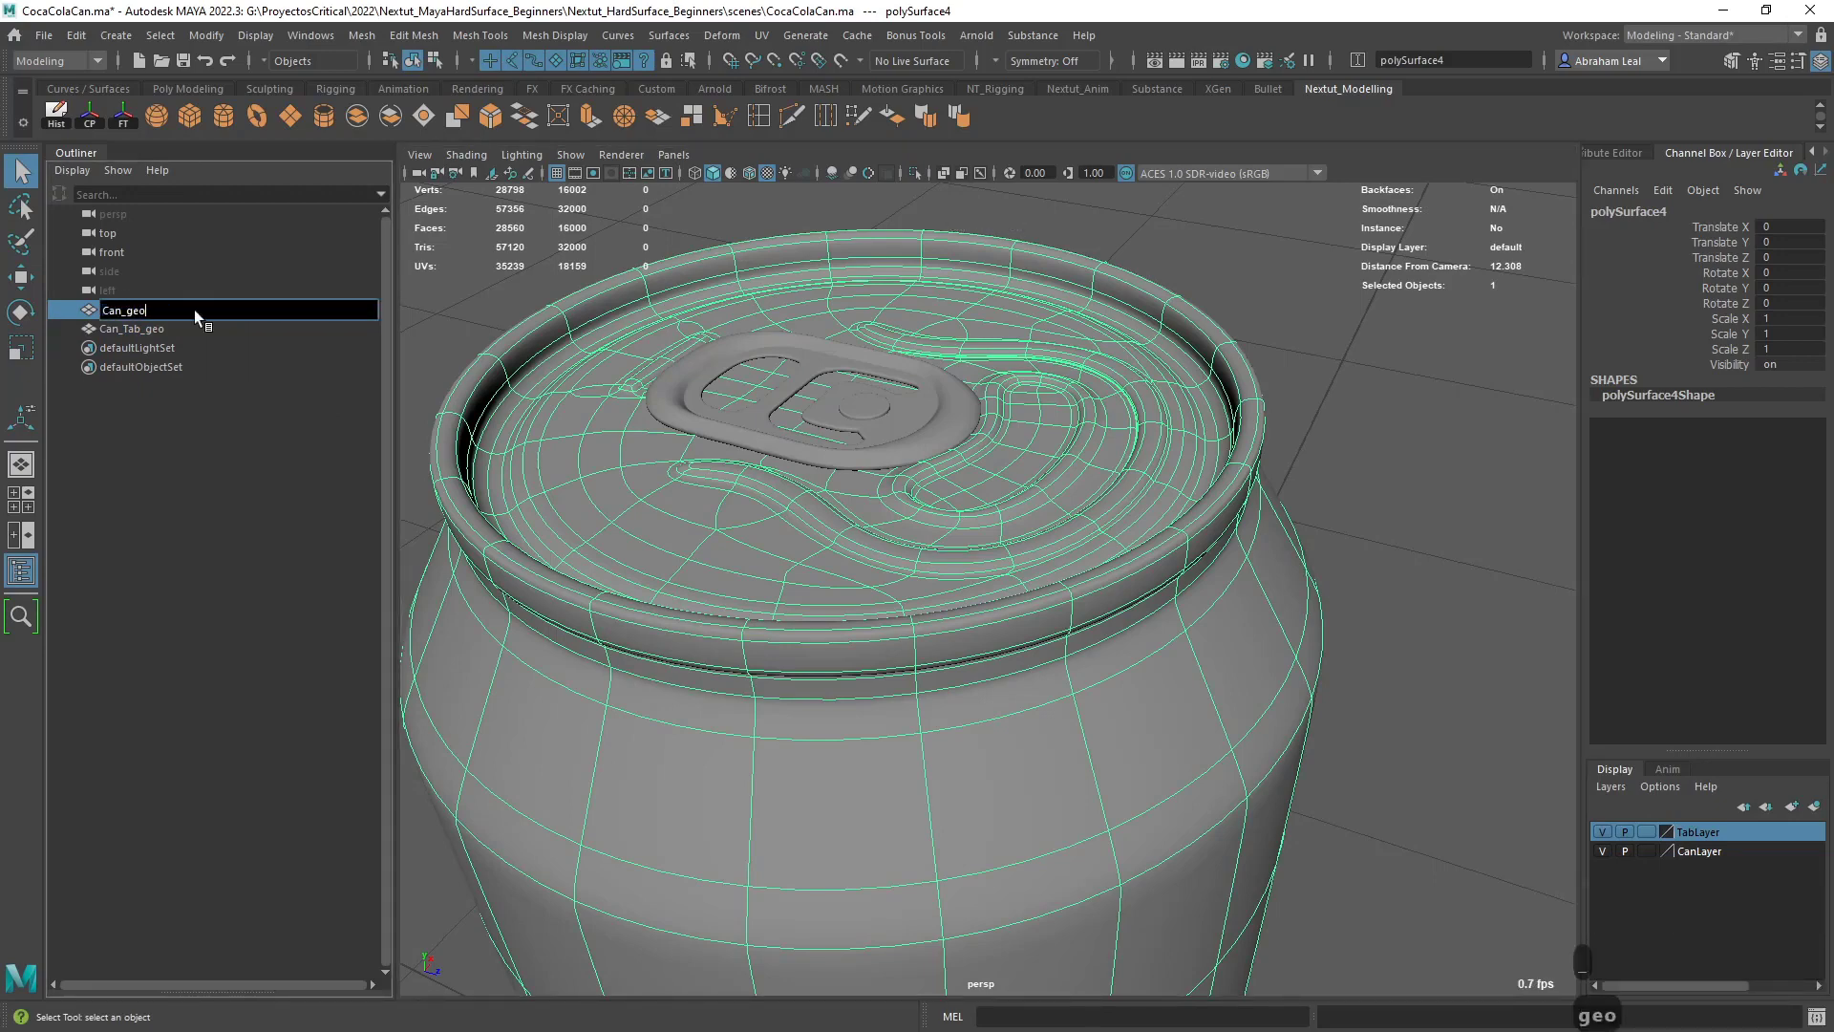
key(Return)
click(472, 292)
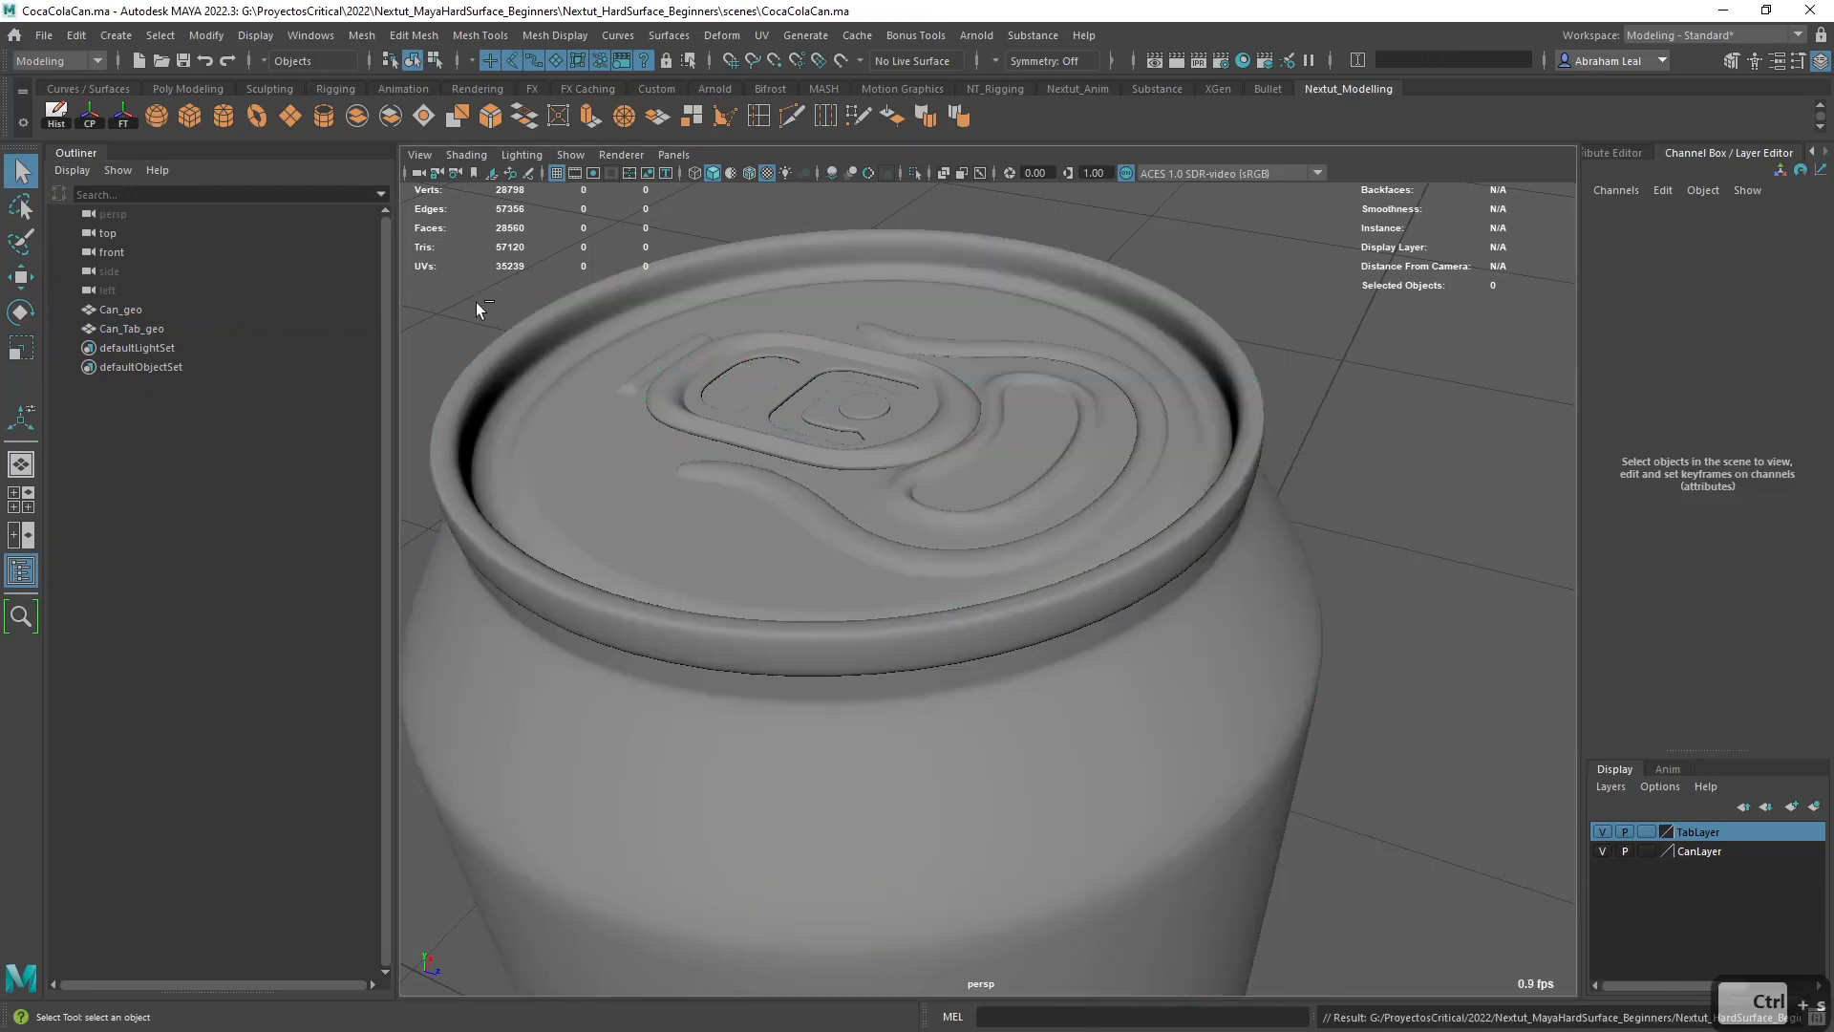
- Inspect the finished can from several sides and distances
alt+right_drag(904, 443, 378, 393)
alt+drag(378, 393, 1008, 540)
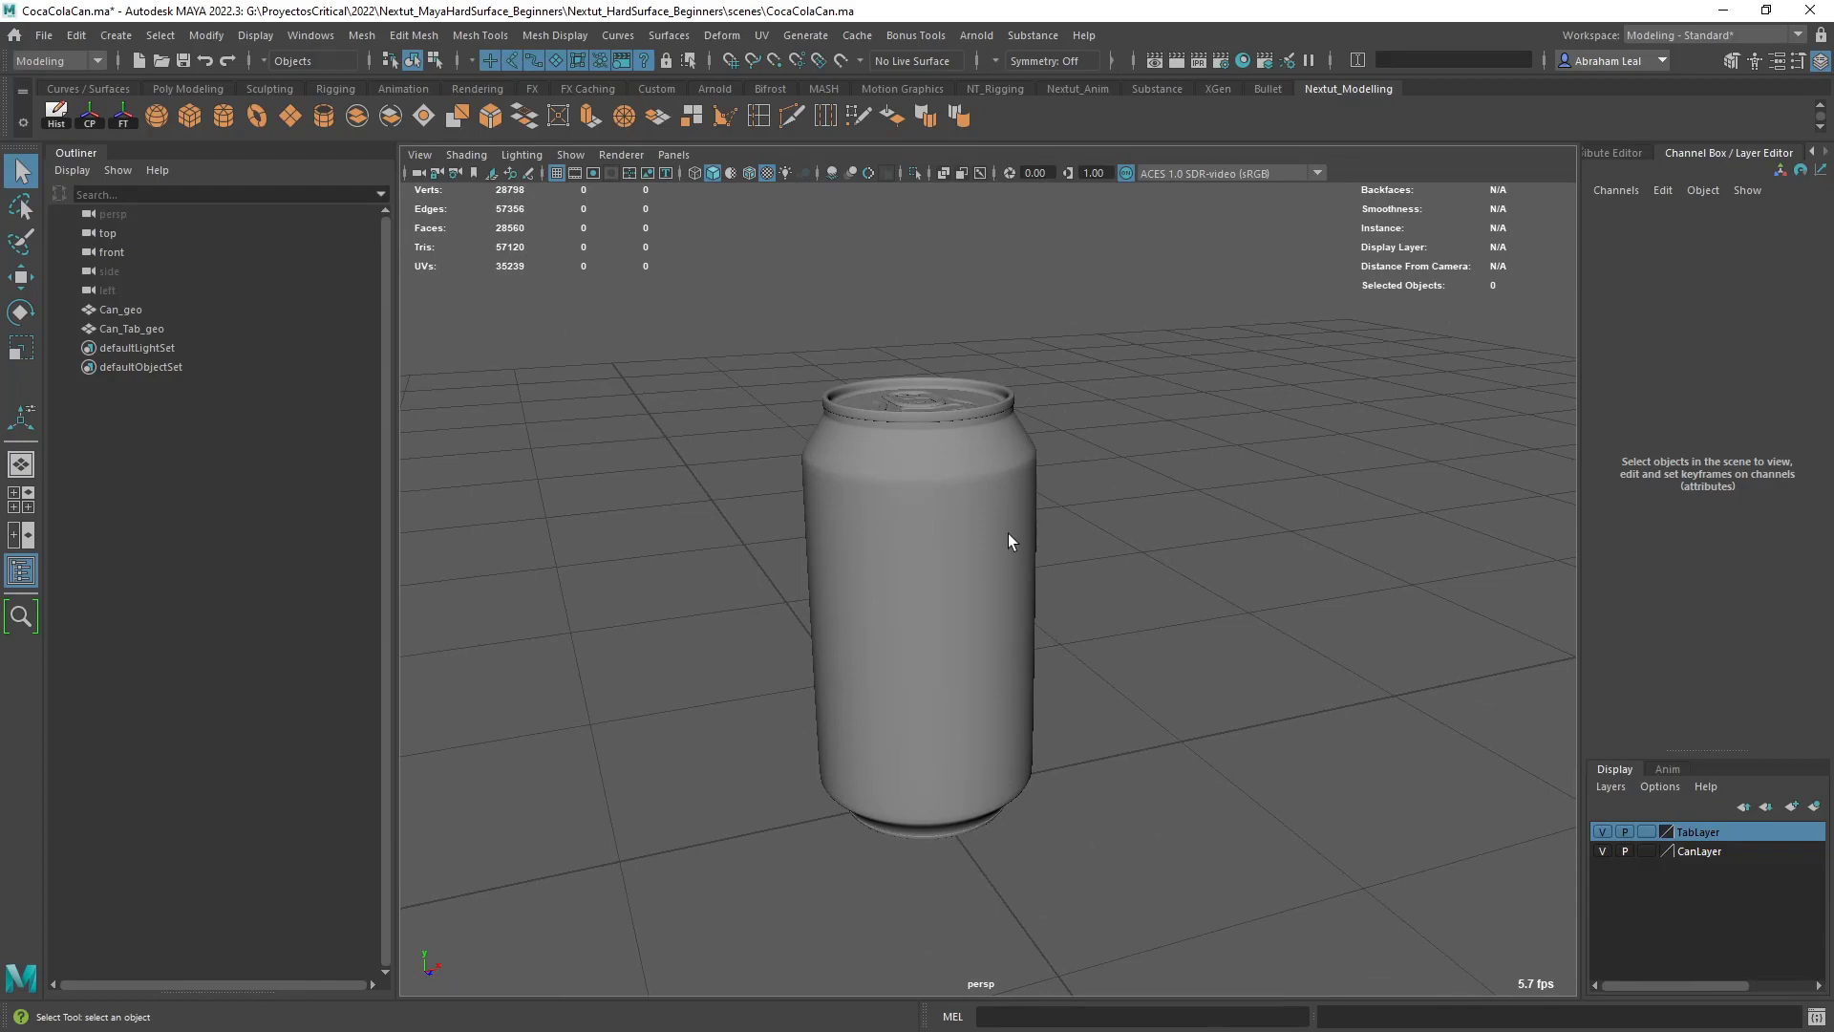
scroll(887, 537, up, 3)
alt+drag(883, 537, 1070, 526)
click(886, 507)
scroll(887, 508, up, 3)
click(1131, 524)
scroll(1131, 532, down, 3)
alt+drag(753, 463, 800, 525)
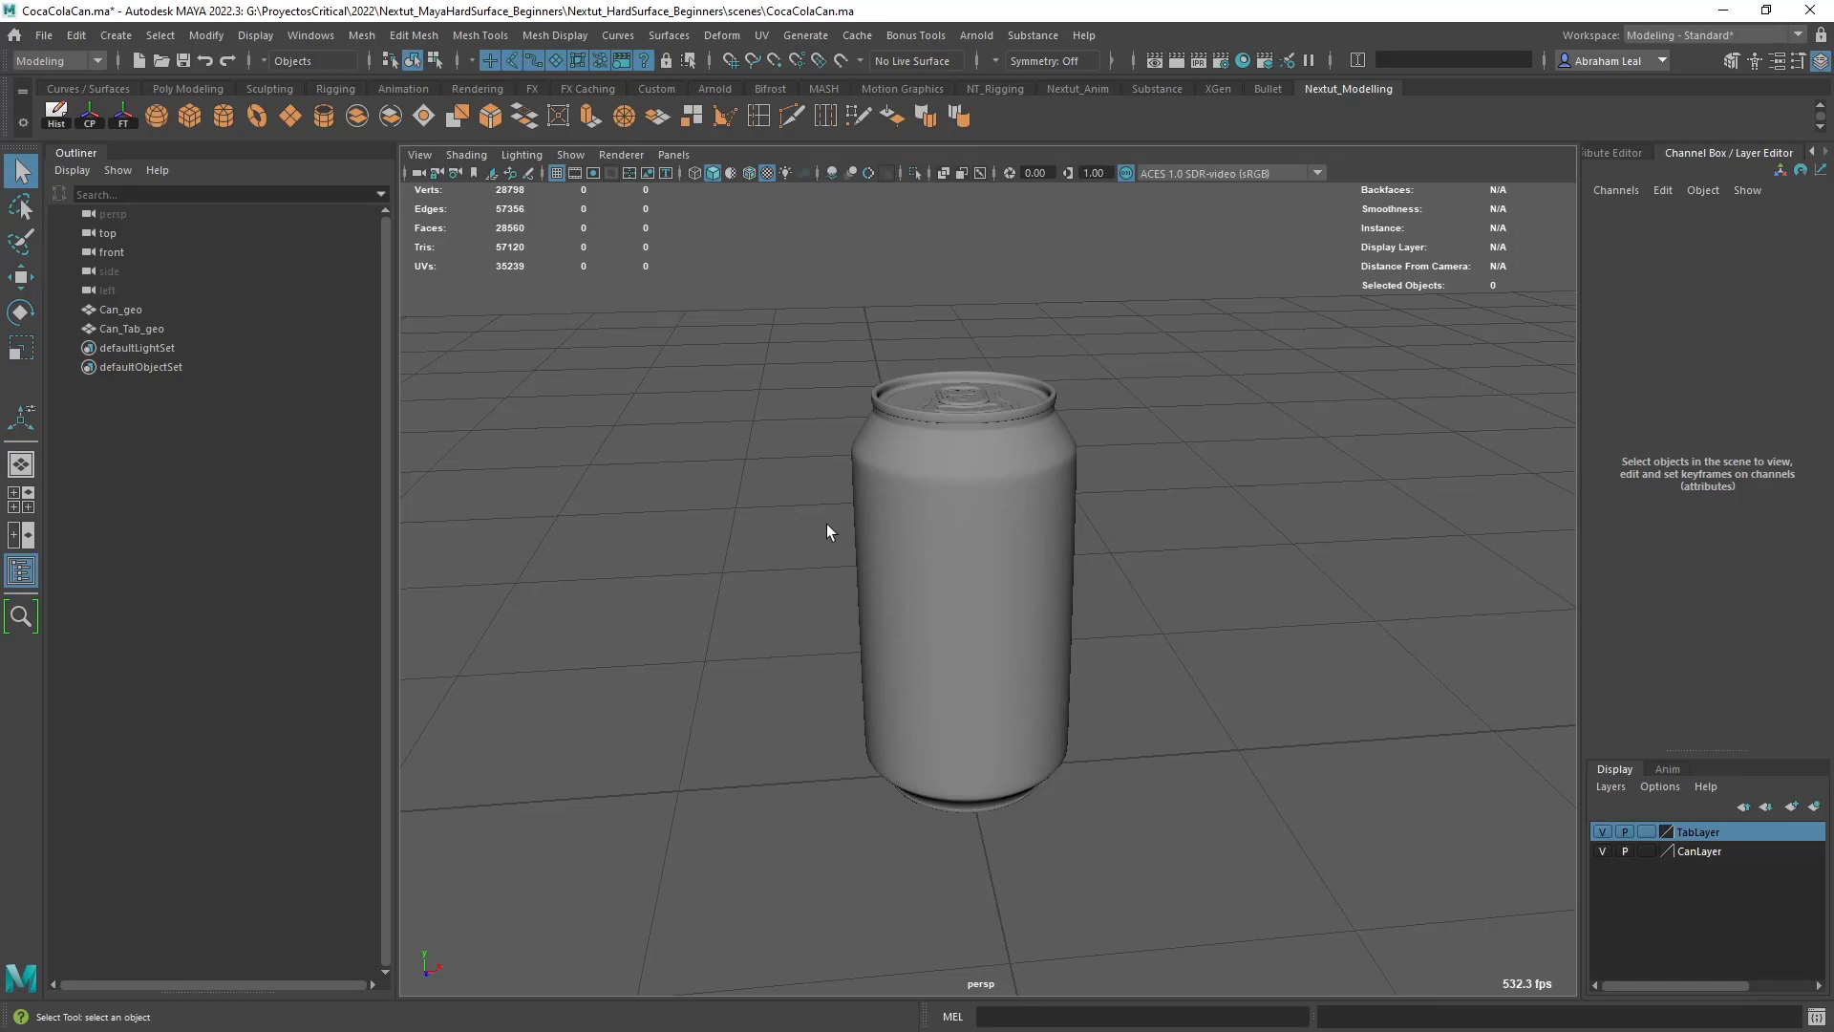
- Select the can body and examine its wireframe from above and from the side
scroll(827, 523, up, 6)
alt+drag(815, 519, 851, 583)
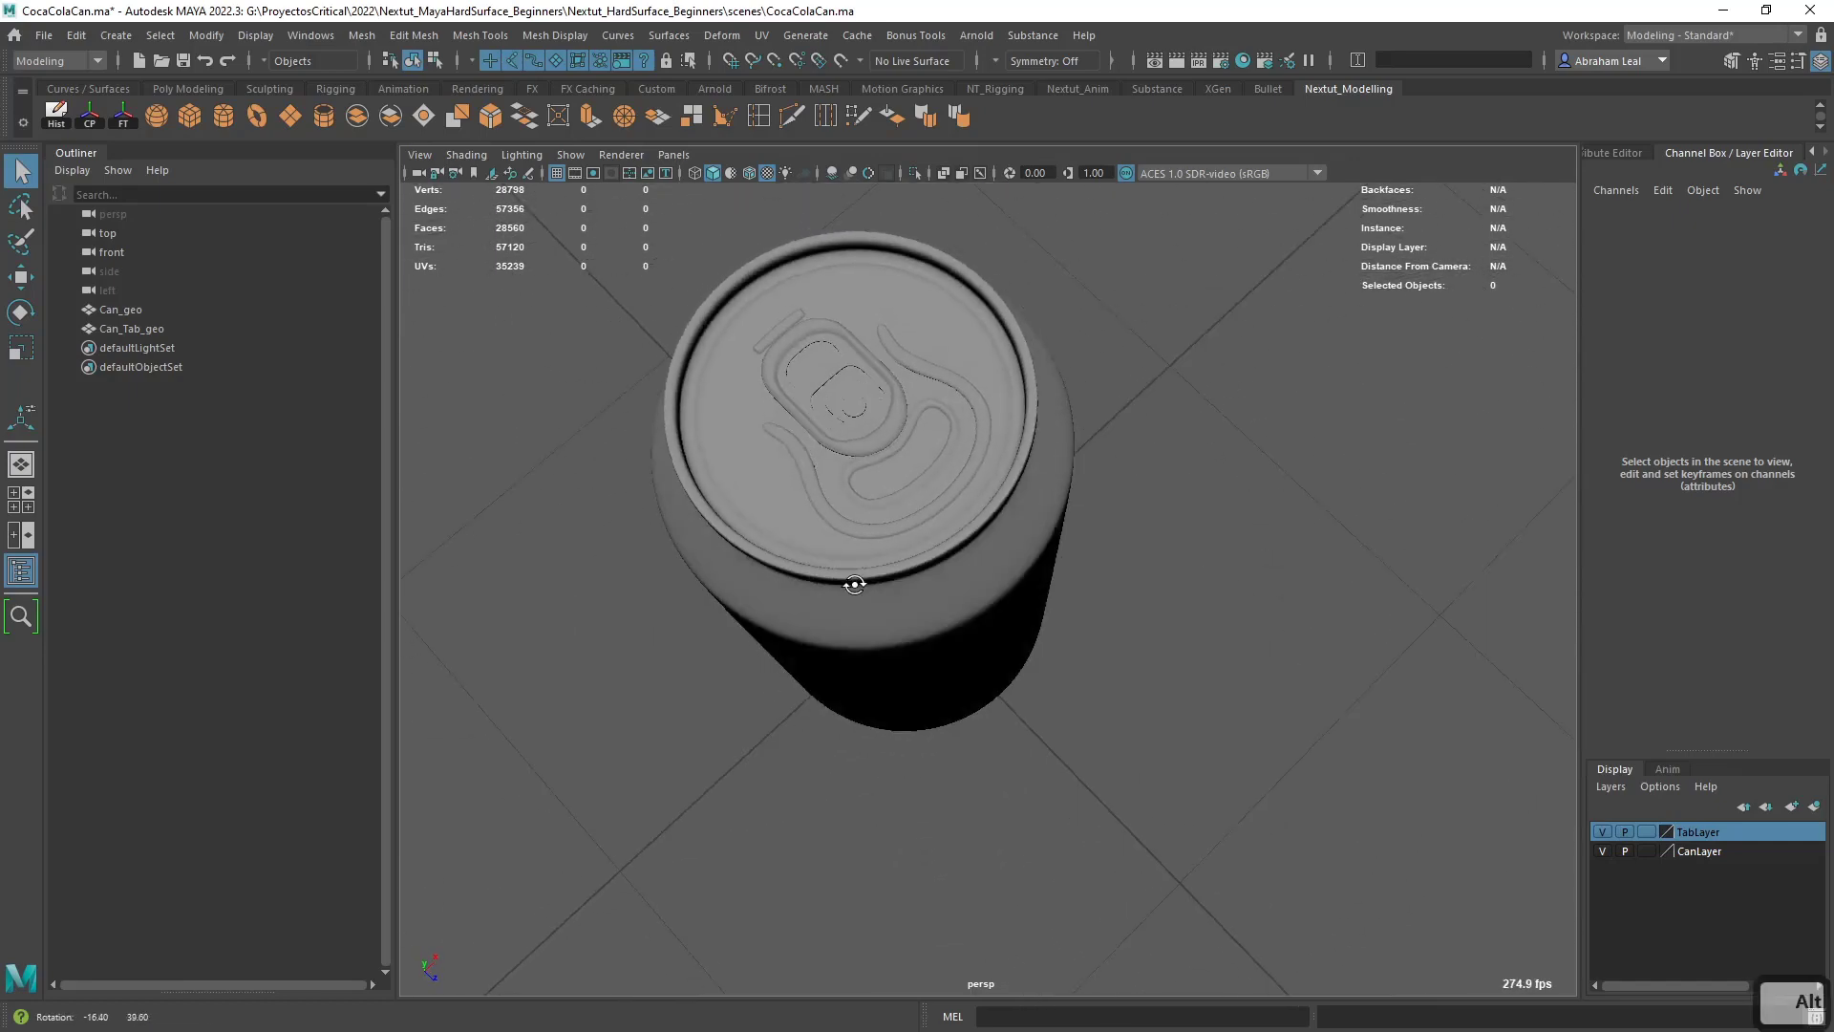
click(850, 554)
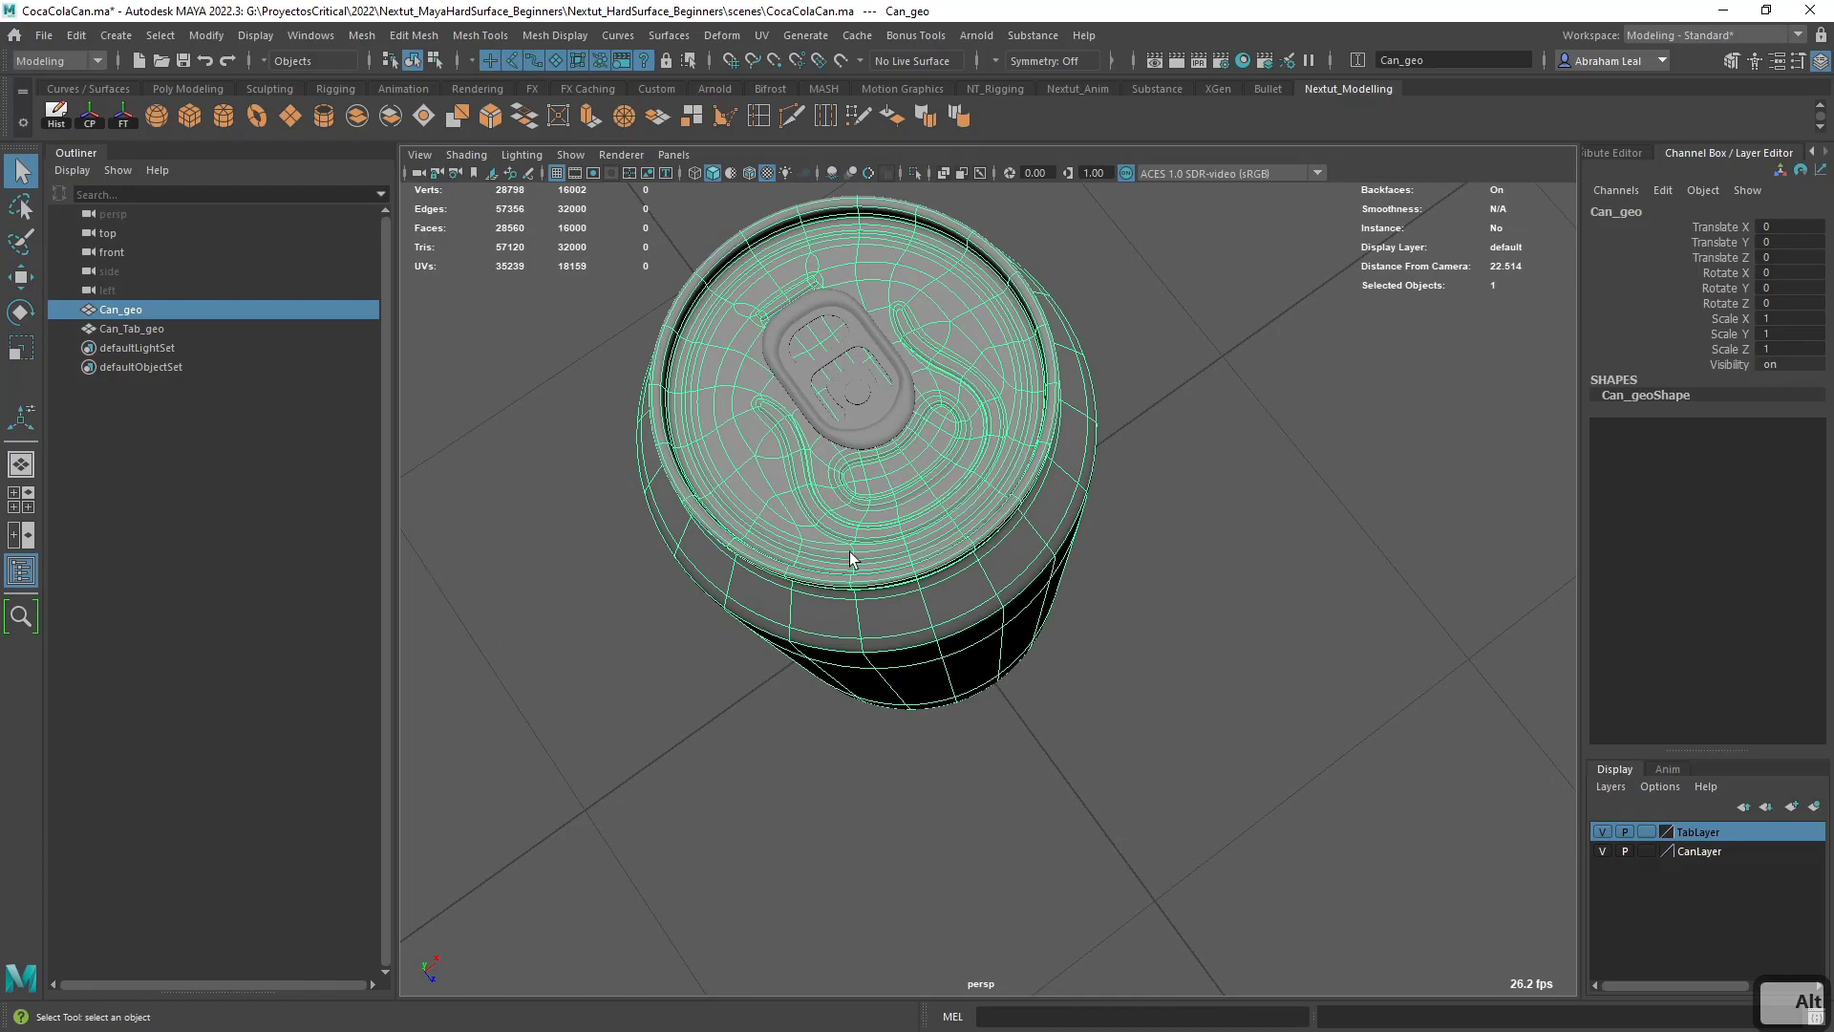
alt+drag(851, 536, 990, 526)
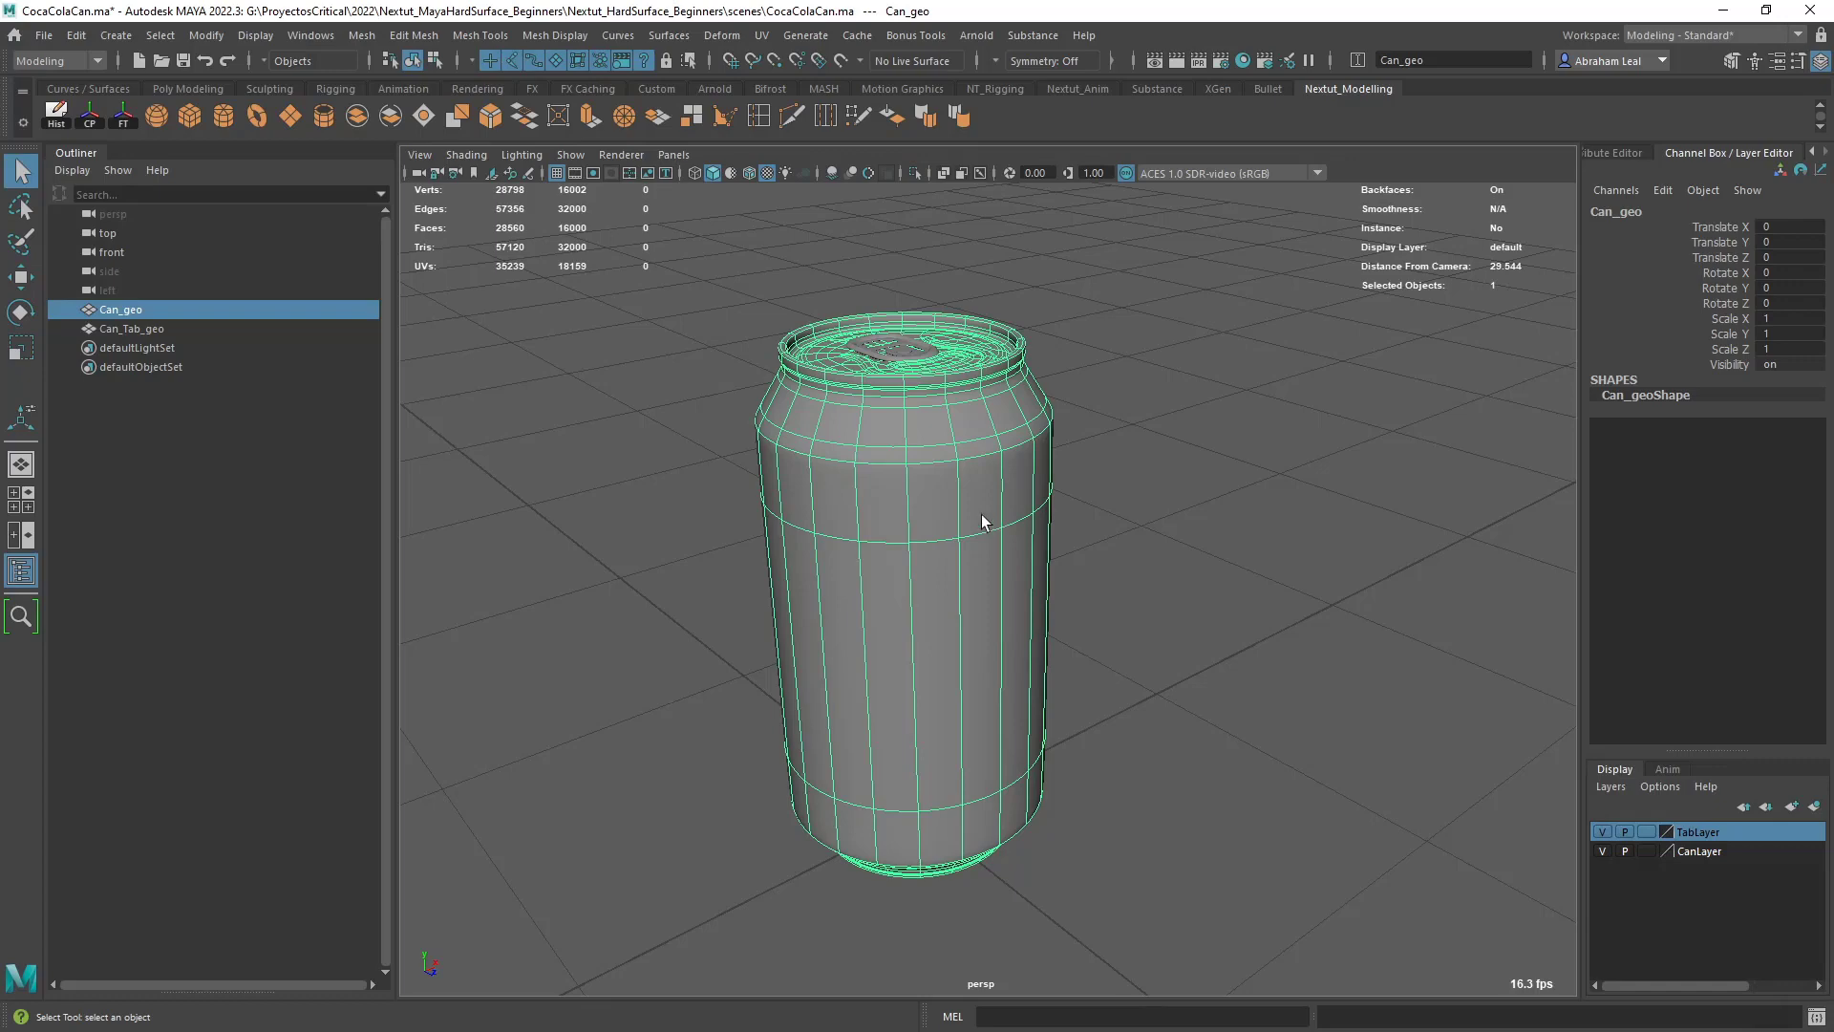
alt+middle_drag(1040, 536, 1045, 541)
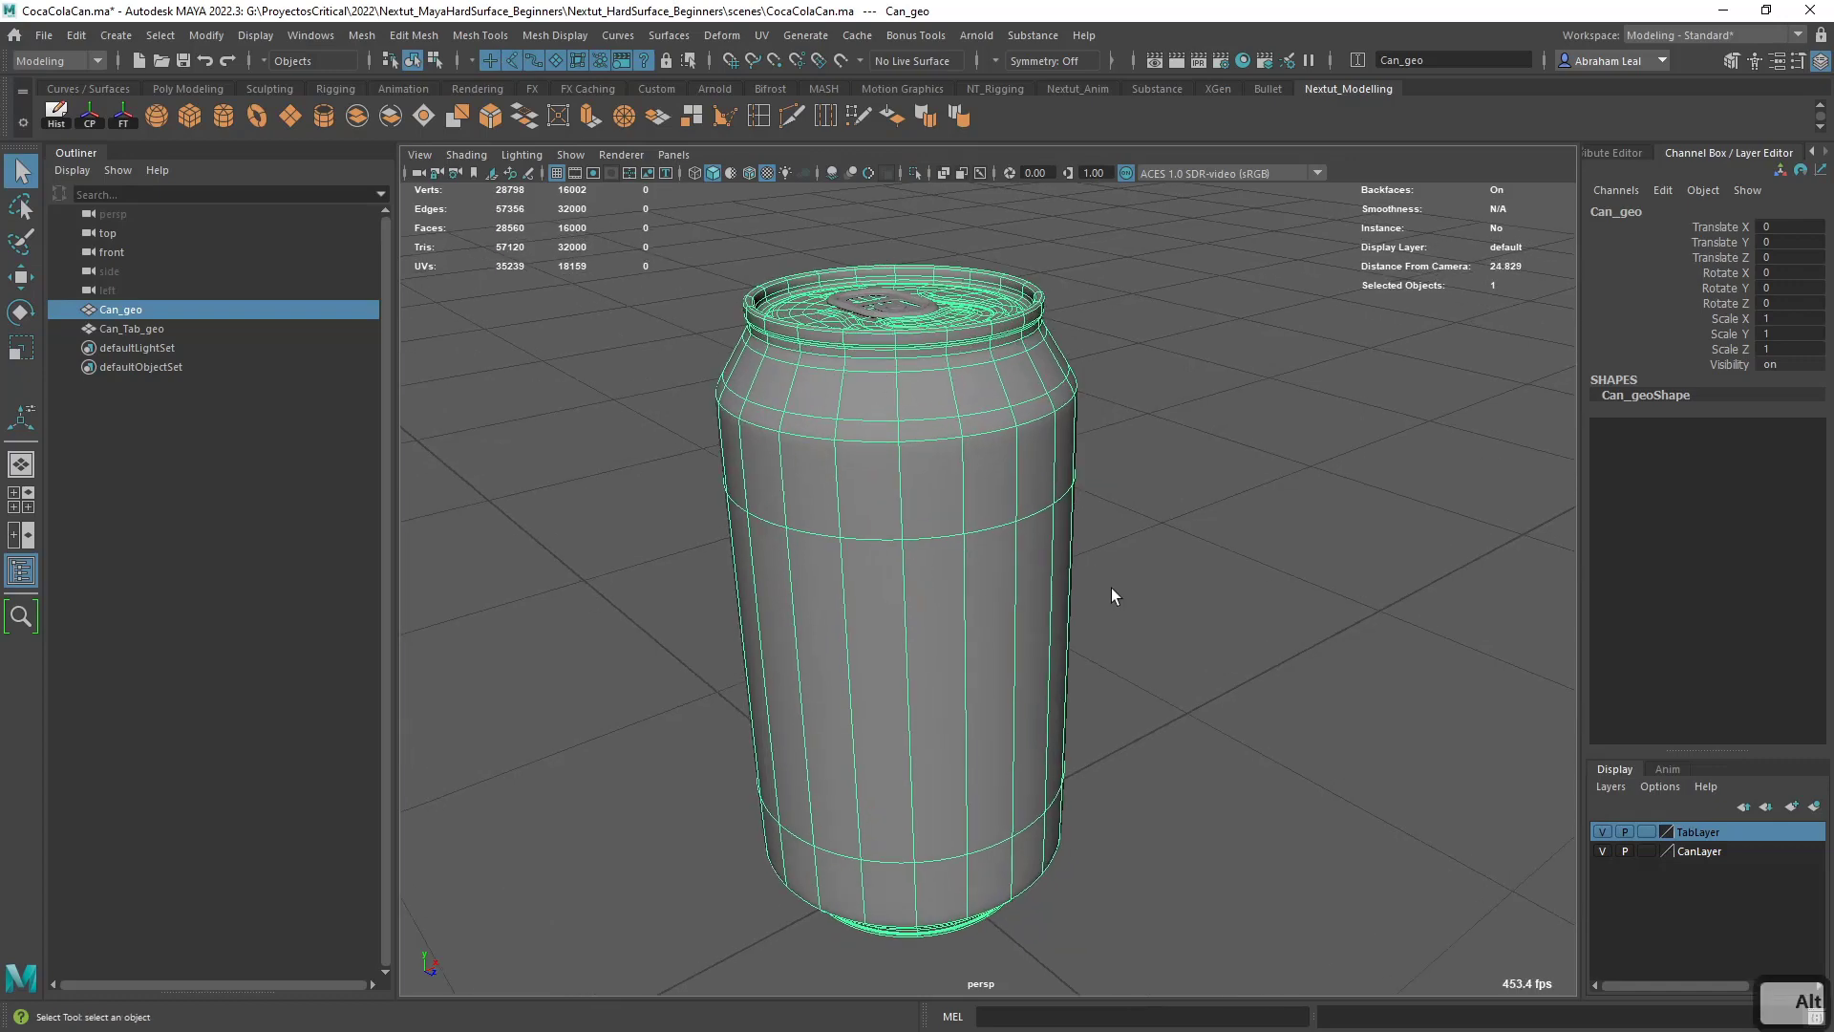